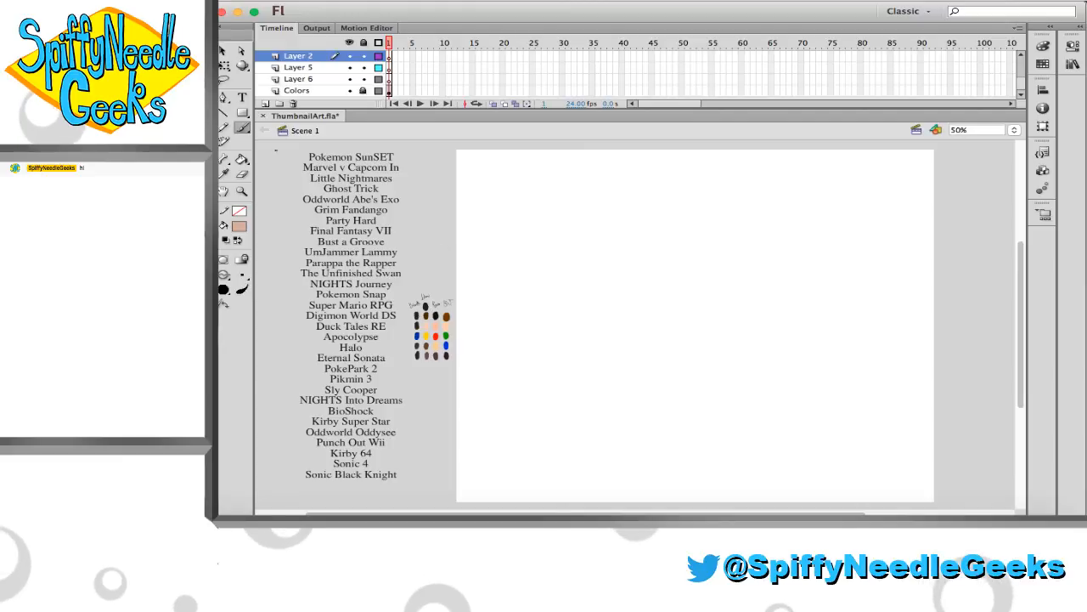
Delete the "Little Nightmares" line from the game list on the unlocked Colors layer and save the document
left_click(363, 91)
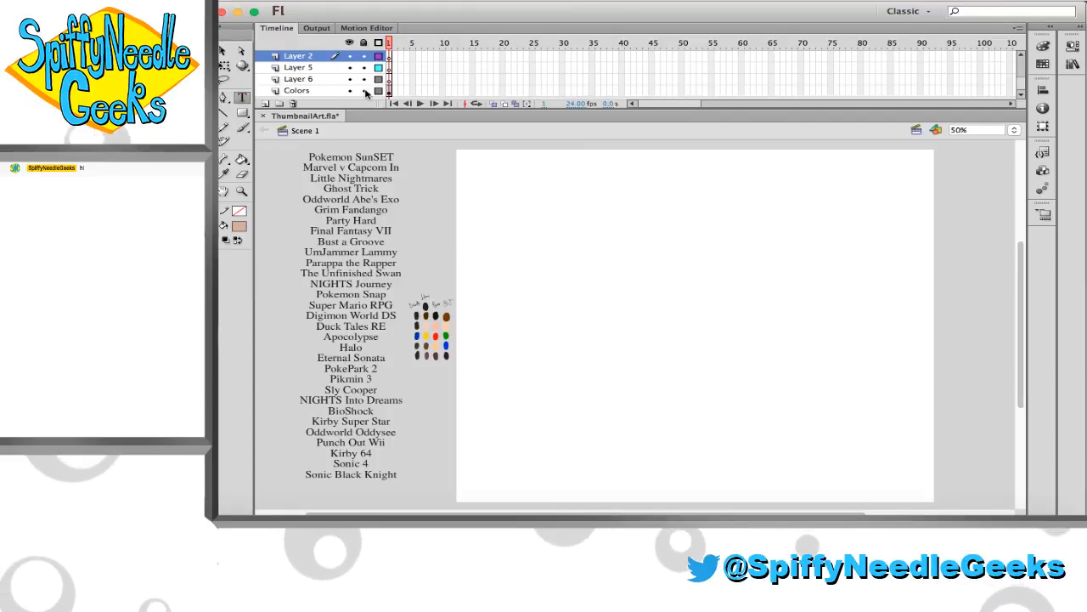
left_click(361, 179)
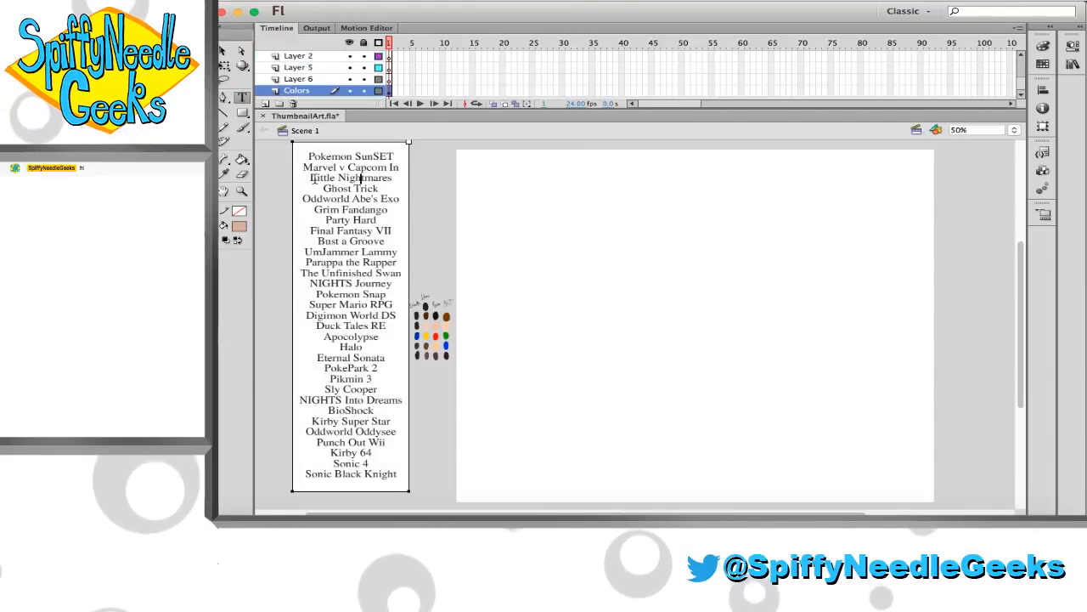
left_click_drag(311, 179, 384, 180)
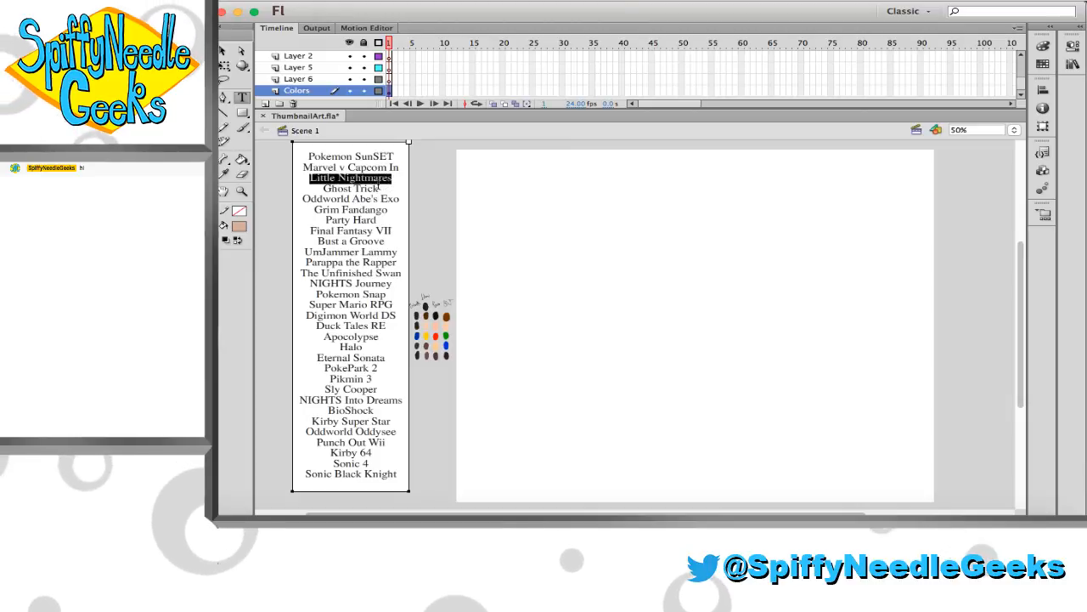
key("BackSpace")
key("BackSpace")
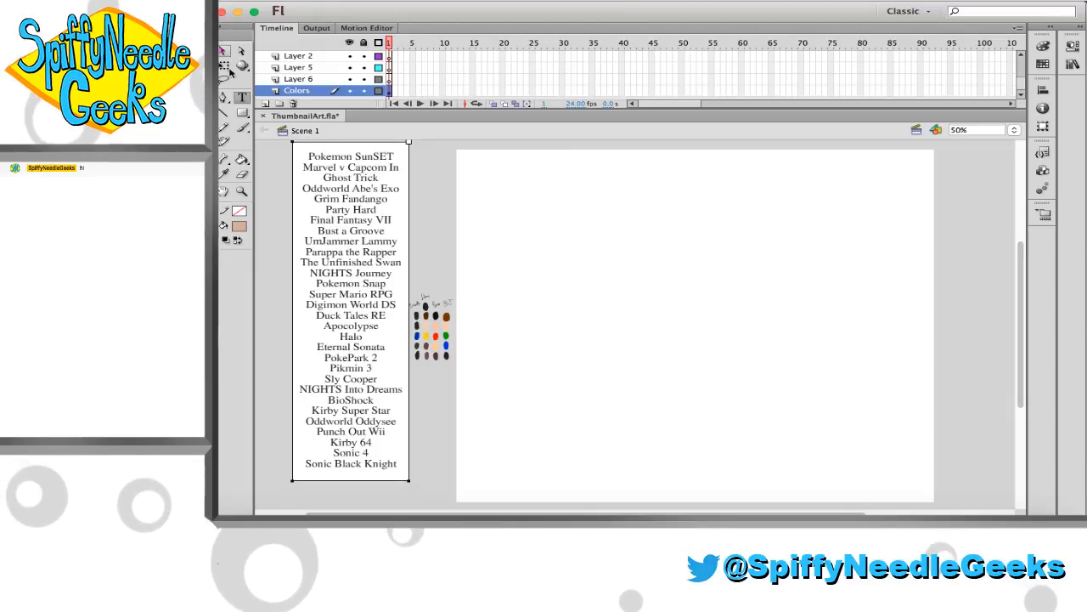
key("Escape")
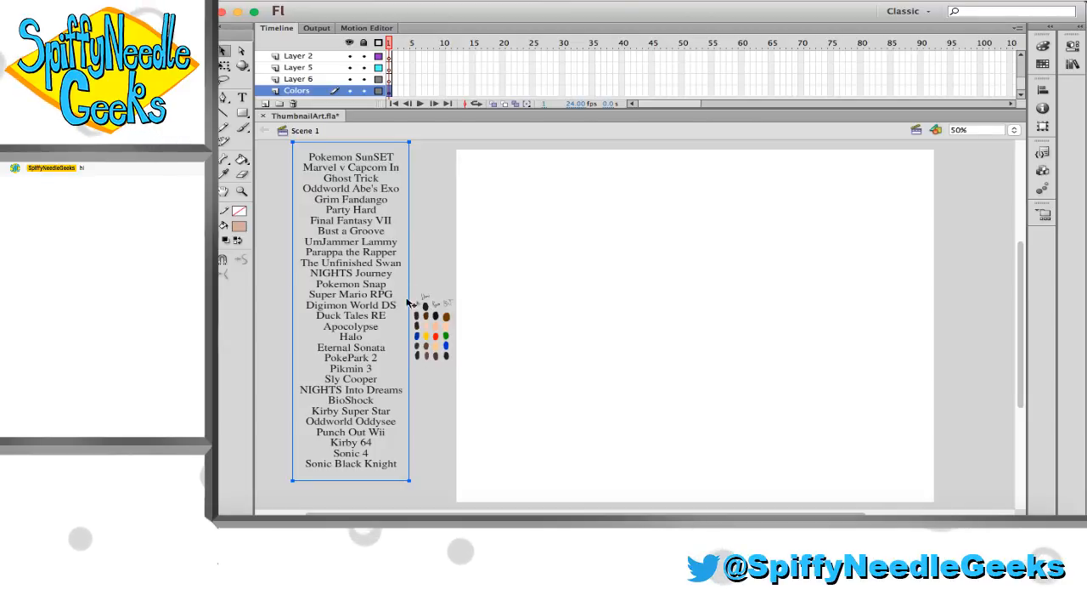
key("cmd+s")
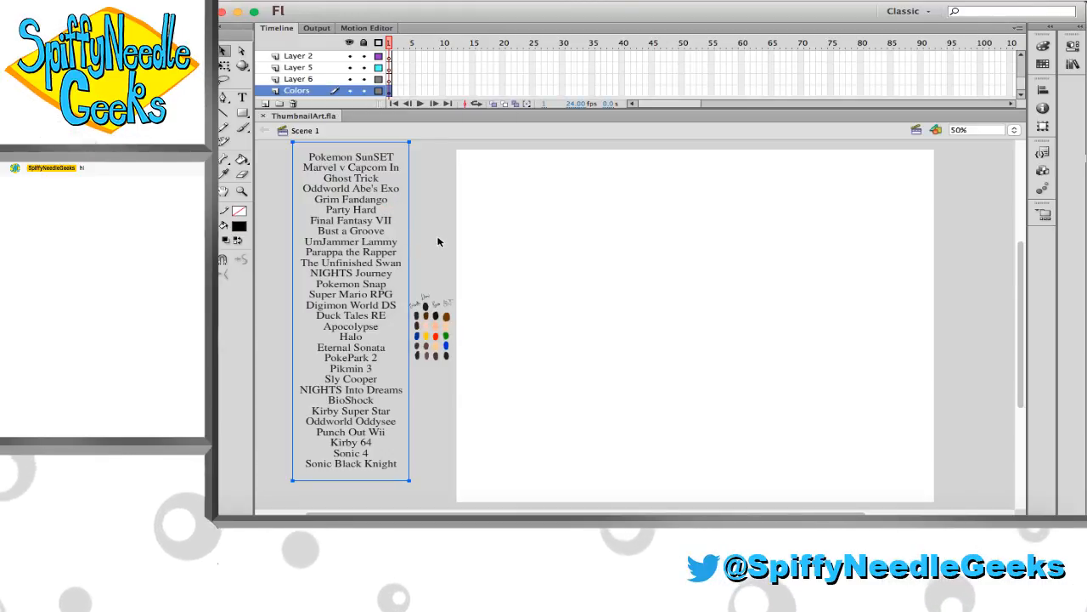
scroll(441, 238, "right", 1)
left_click(241, 192)
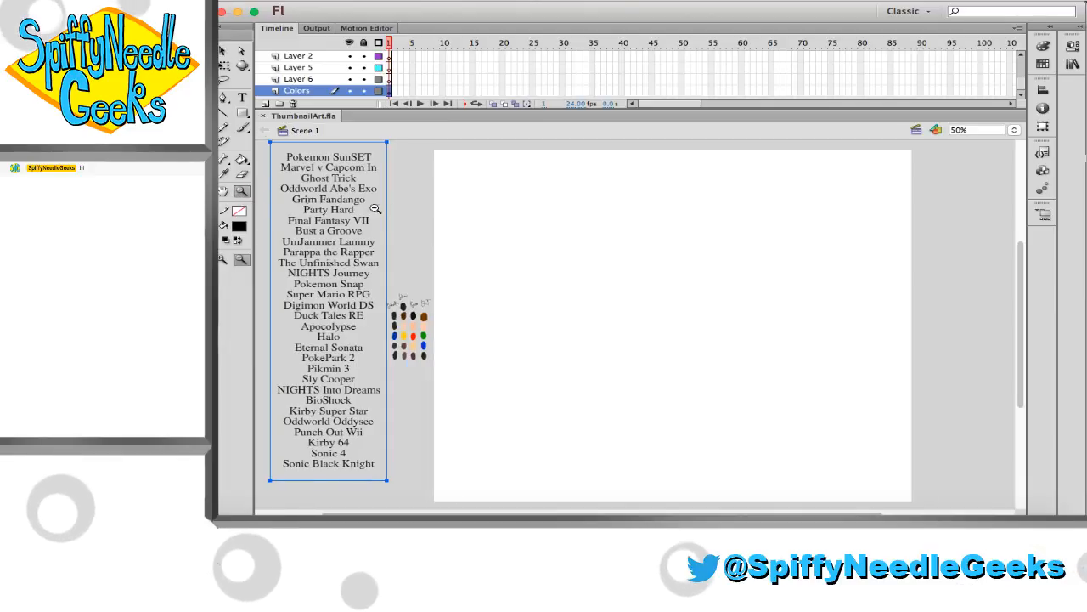
left_click_drag(461, 142, 793, 444)
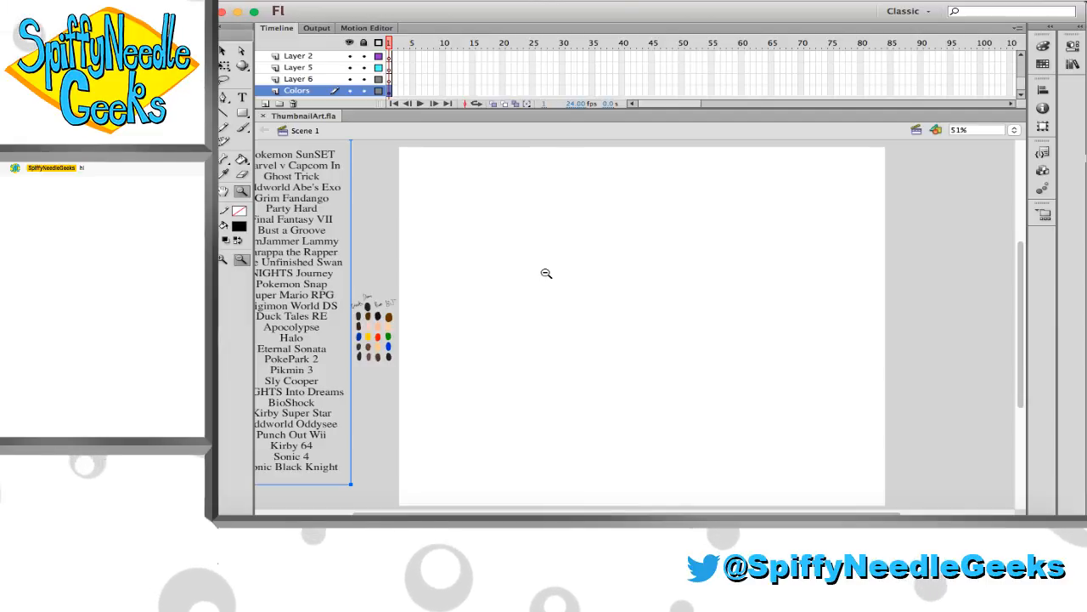
Switch to Safari and search Google Images for "Ultron Sigma"
left_click(284, 525)
left_click(651, 100)
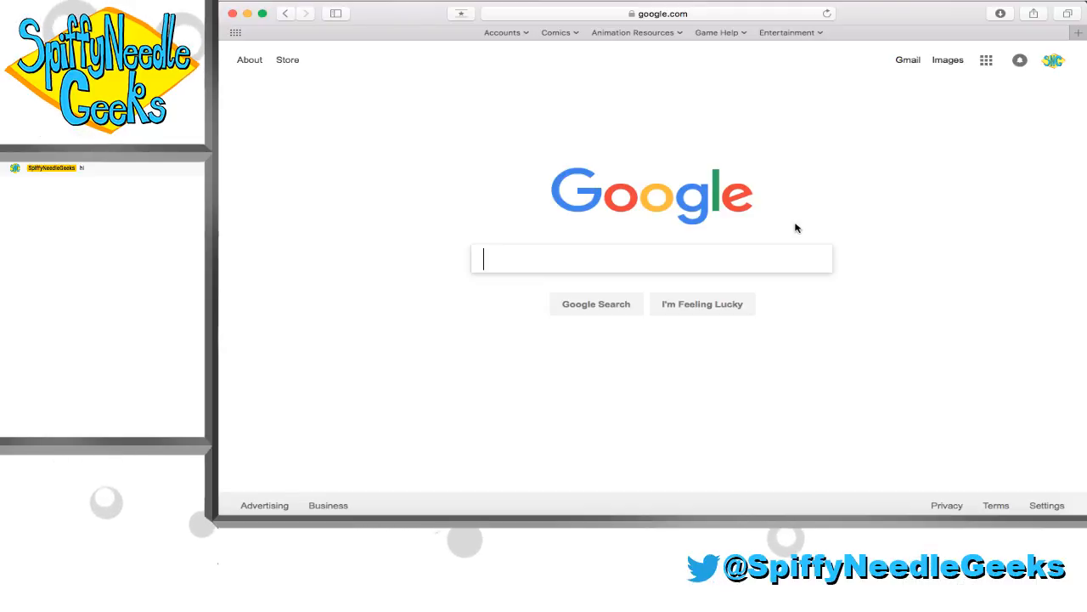
type("Ul")
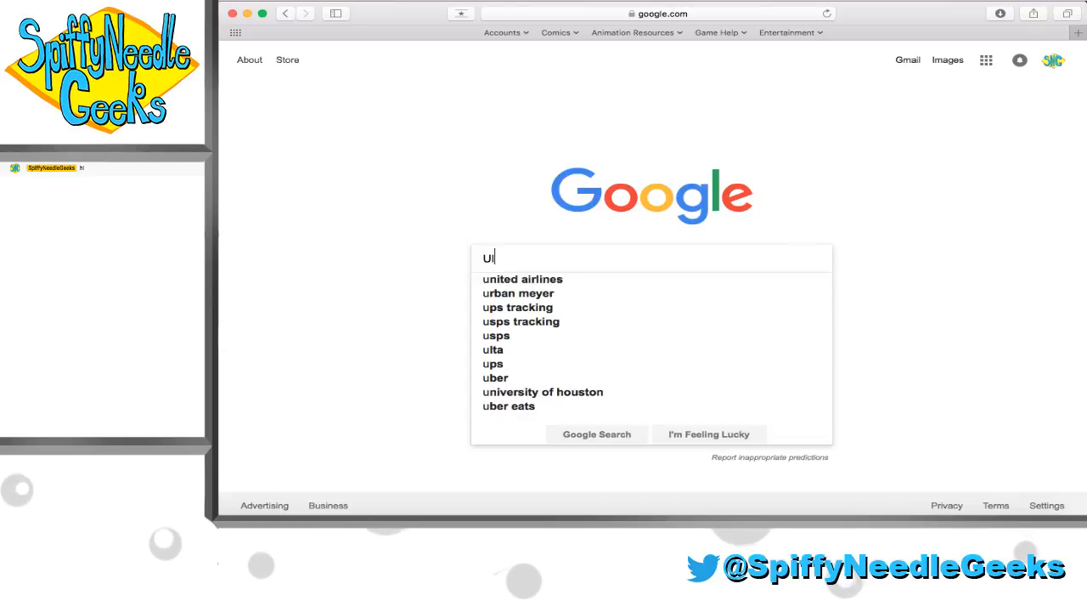
type("tron Sigma")
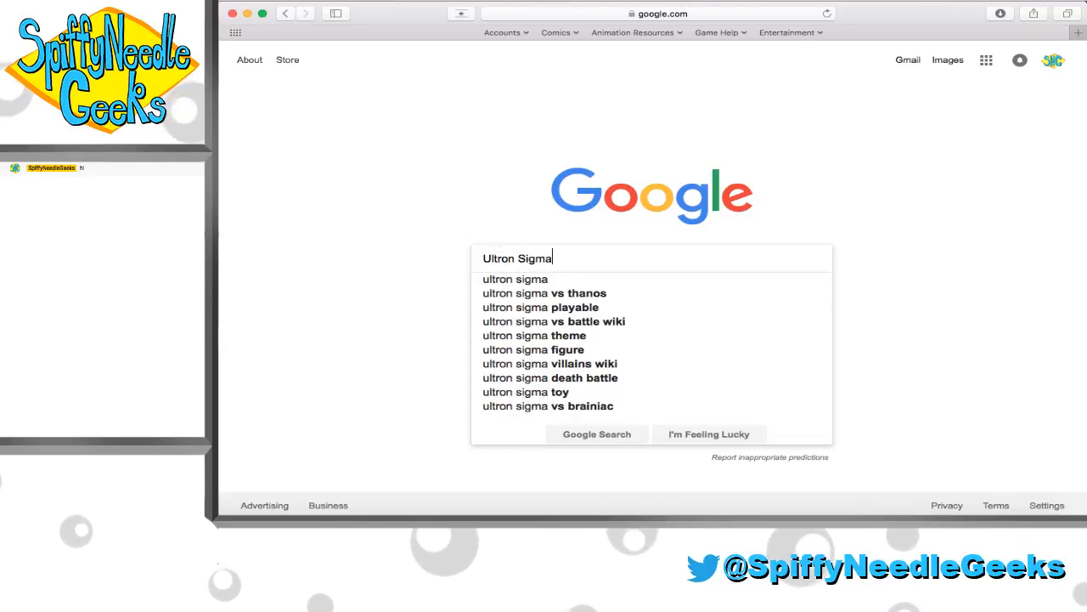
key("Return")
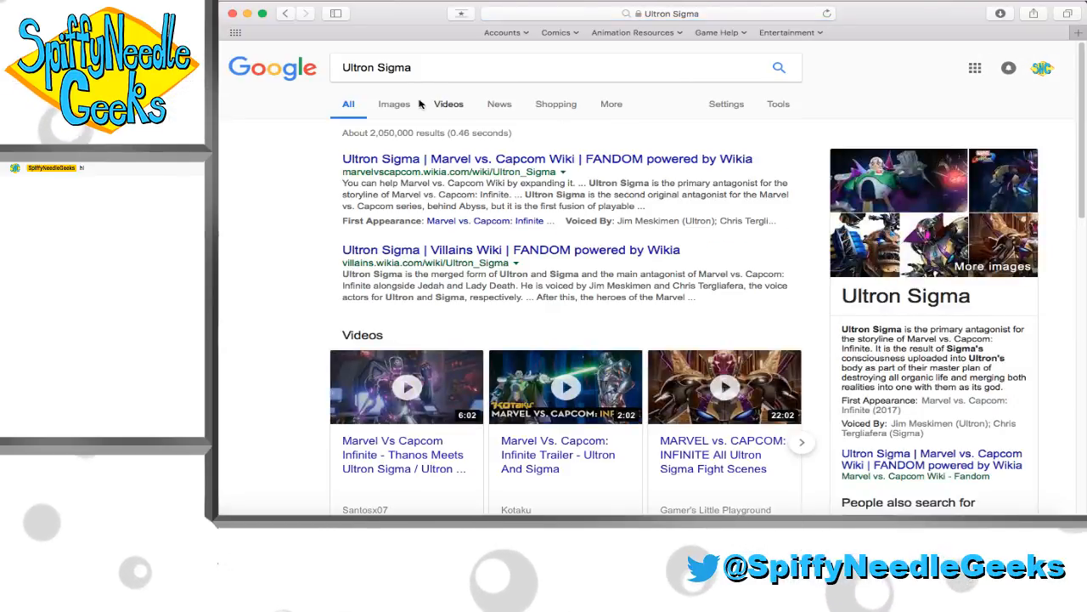
left_click(413, 104)
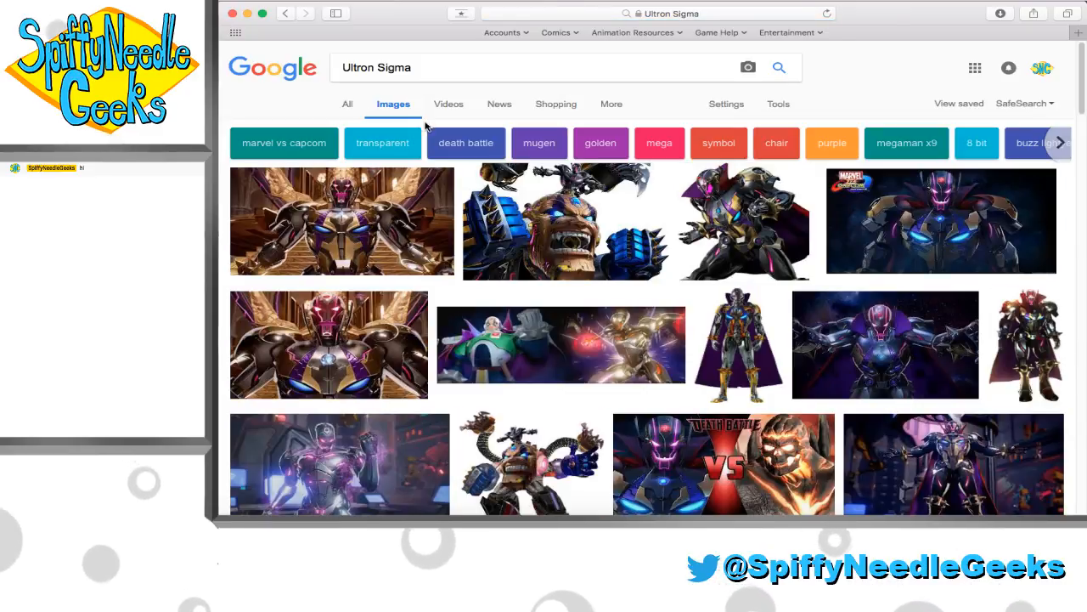
Preview the full-body Ultron Sigma results and copy the crouching pose image from Villains Wiki
scroll(426, 126, "down", 2)
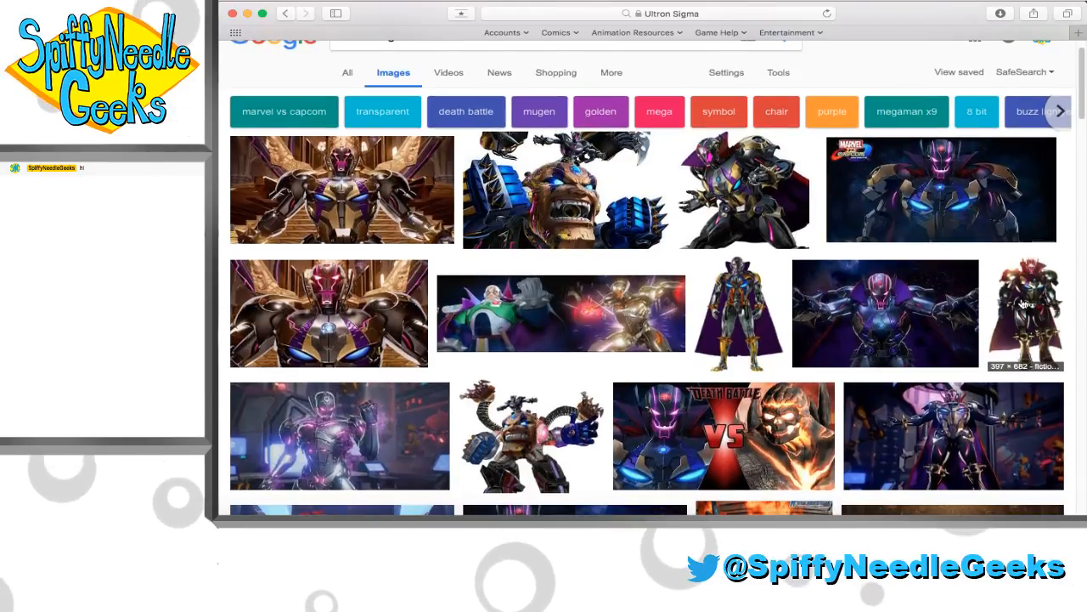
left_click(737, 315)
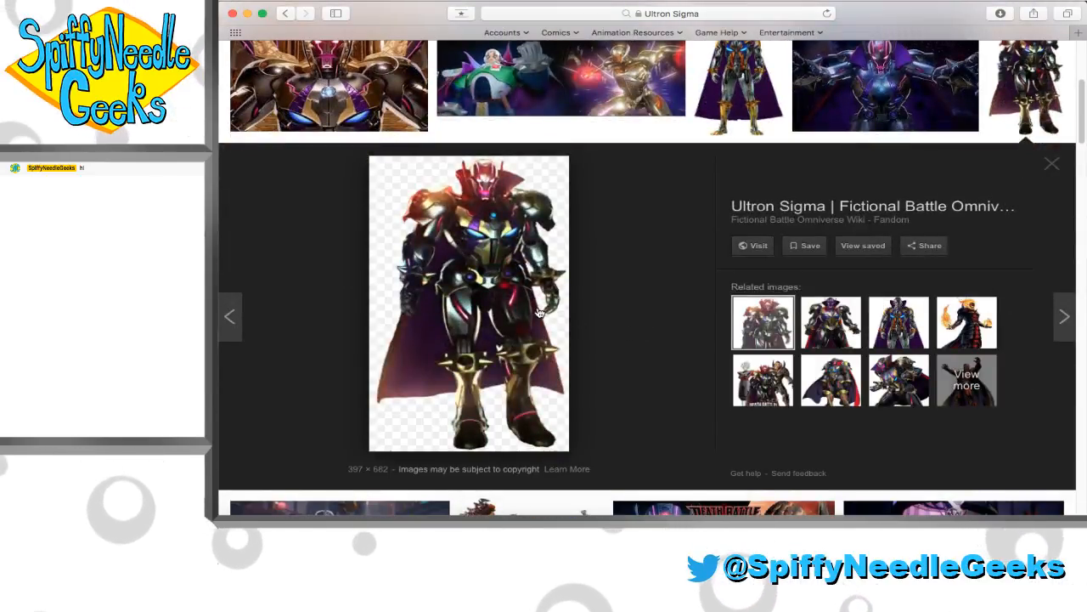
scroll(762, 104, "up", 3)
left_click(762, 104)
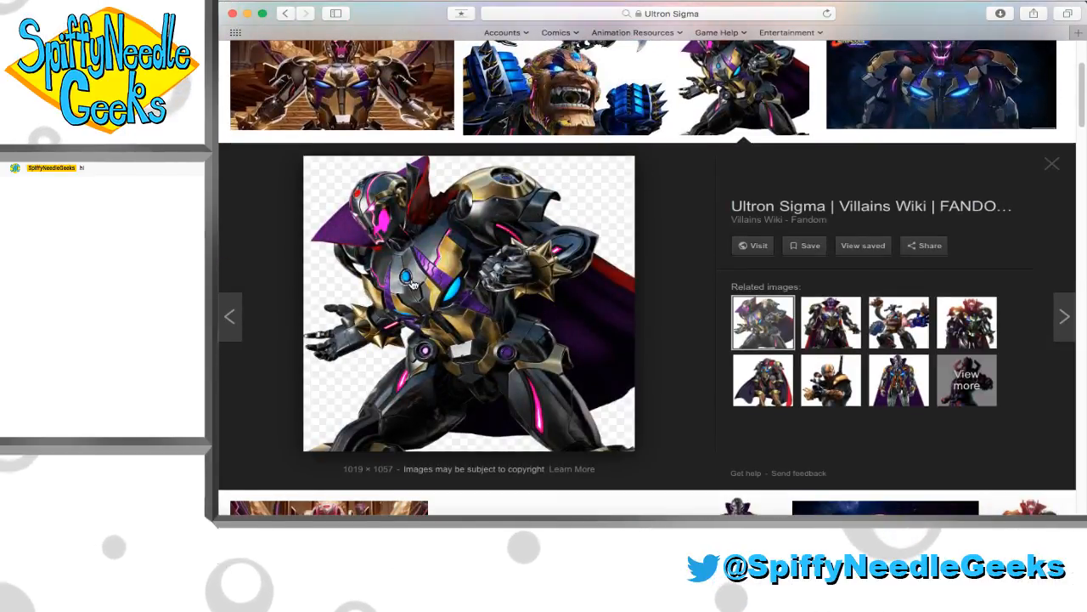
right_click(411, 282)
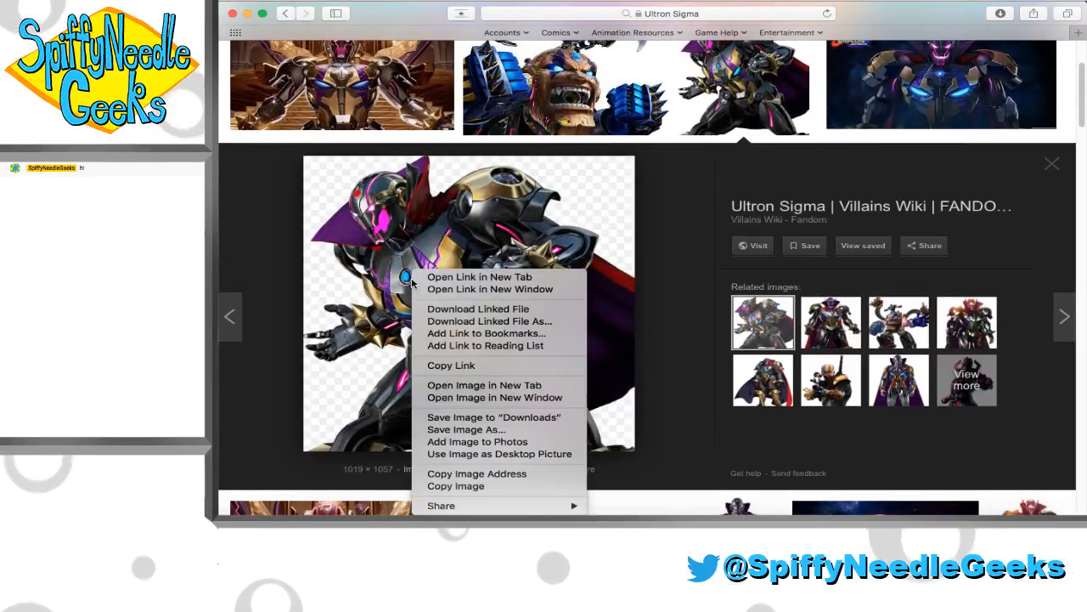
left_click(454, 488)
Return to Flash, lock the Colors layer and paste the copied Ultron Sigma image onto Layer 6
left_click(456, 522)
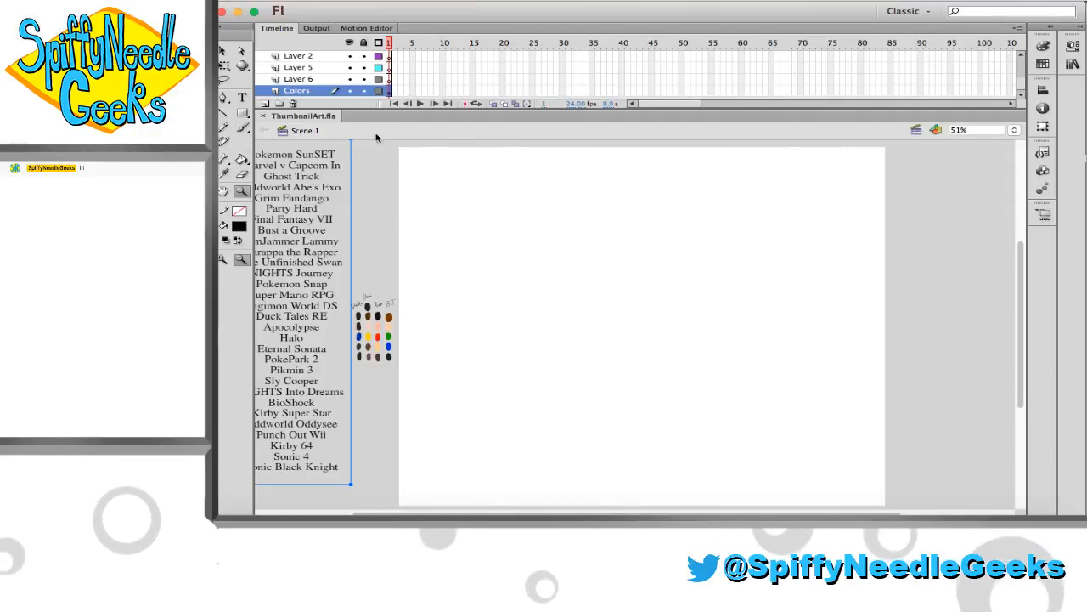
left_click(332, 79)
left_click(364, 90)
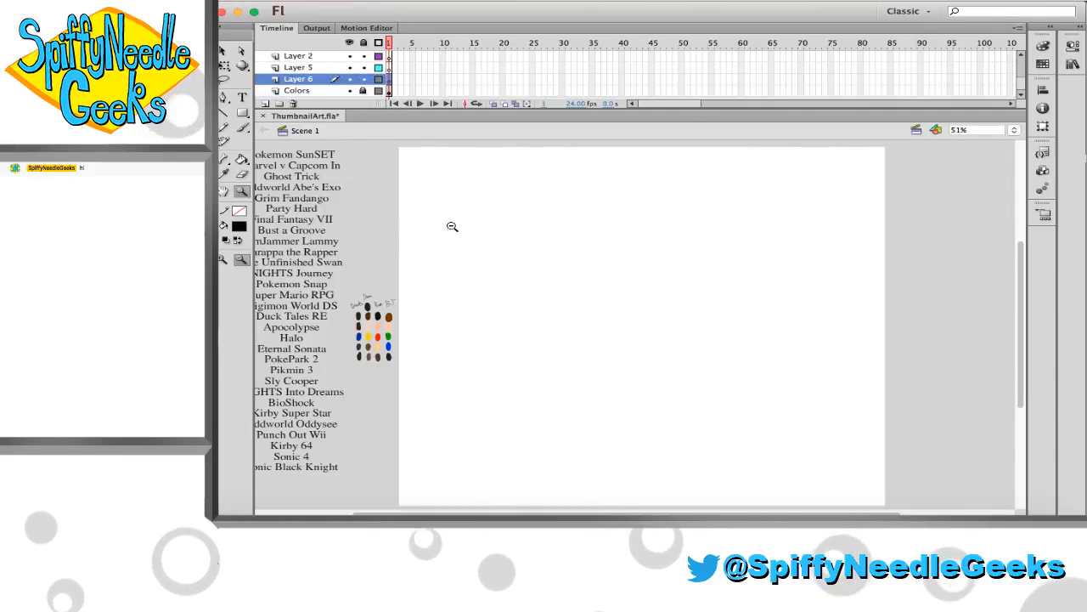
key("super+v")
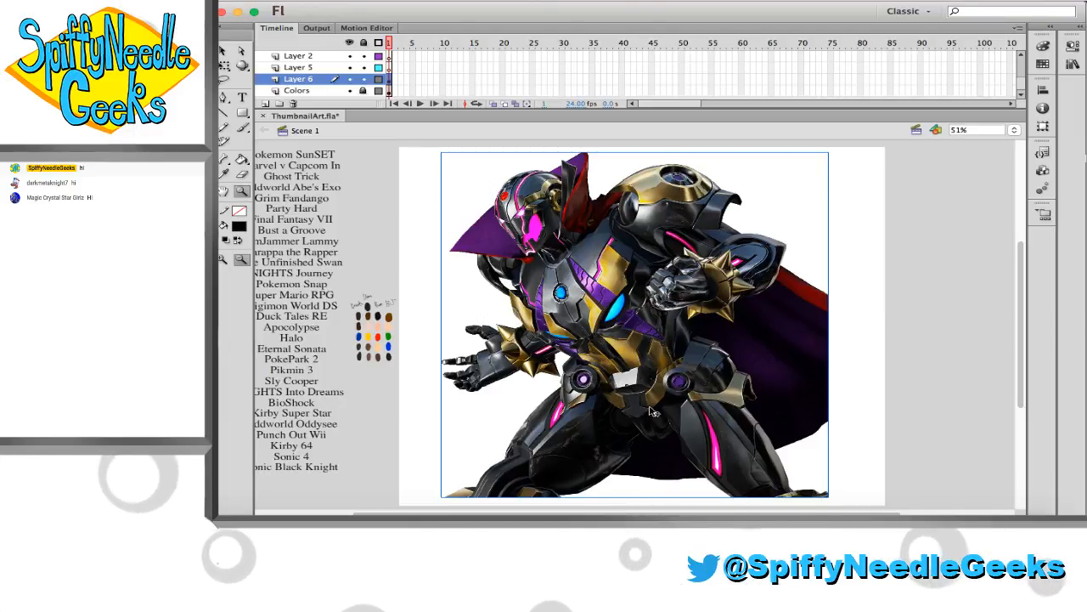
Scale the reference image down to about half size, place it on the stage's left side and lock Layer 6
key("q")
left_click_drag(829, 496, 723, 433)
left_click_drag(654, 343, 524, 344)
left_click(363, 79)
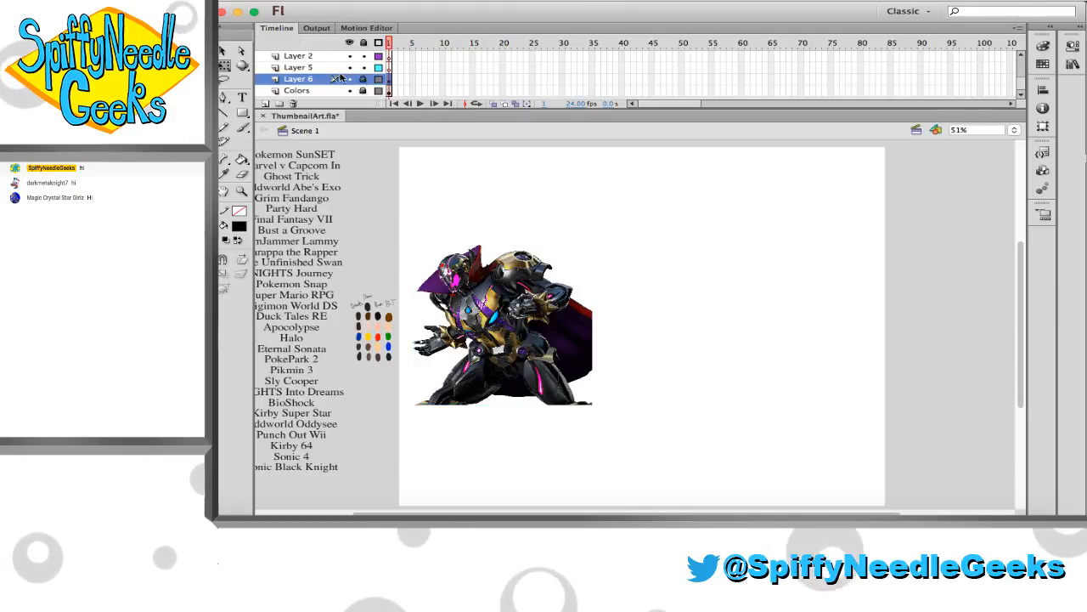
Make Layer 5 the active layer for sketching beside the reference and save the document
left_click(326, 68)
left_click(241, 190)
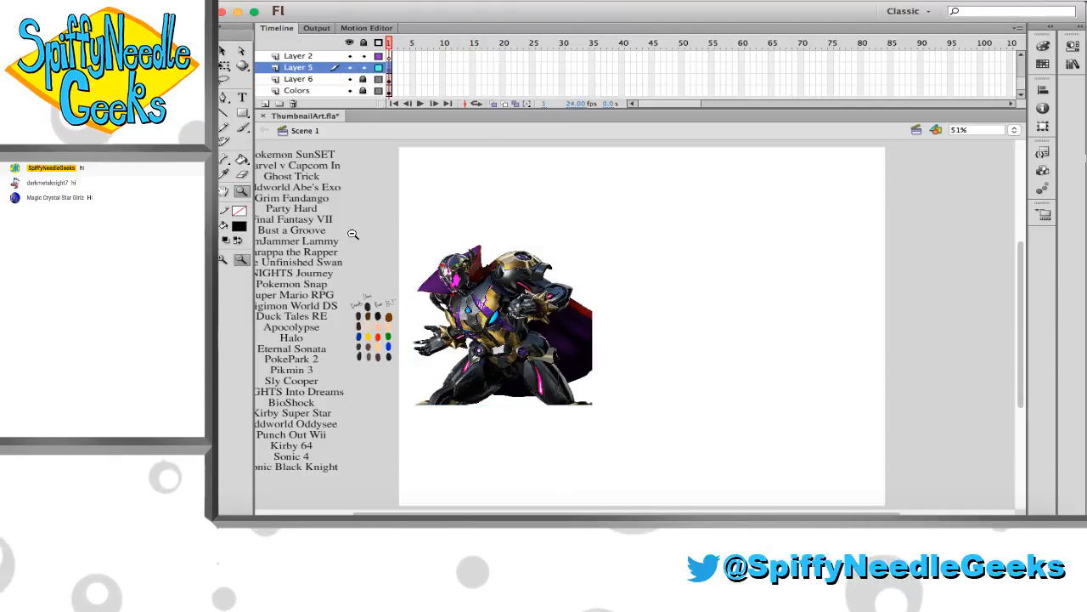
left_click_drag(449, 248, 696, 419)
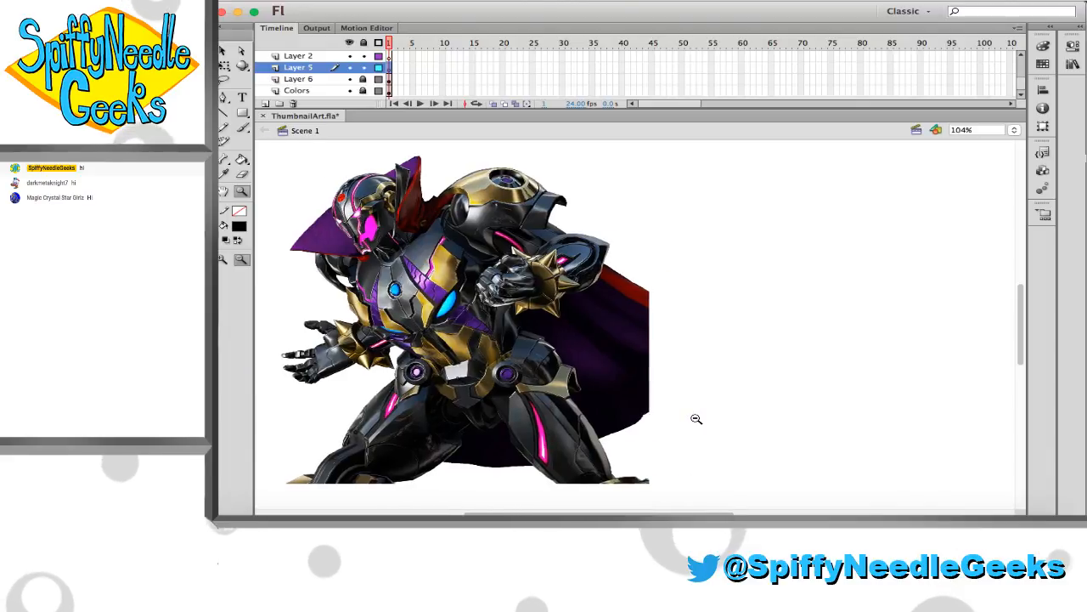
key("super+s")
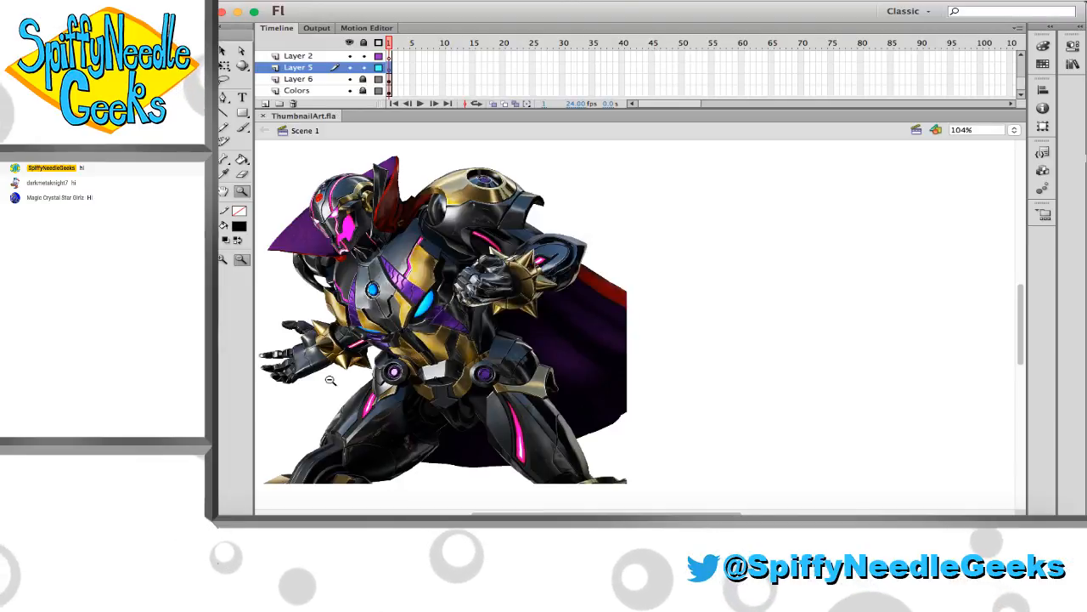
Set up the Brush tool with a red fill and a medium-large brush size
left_click(239, 228)
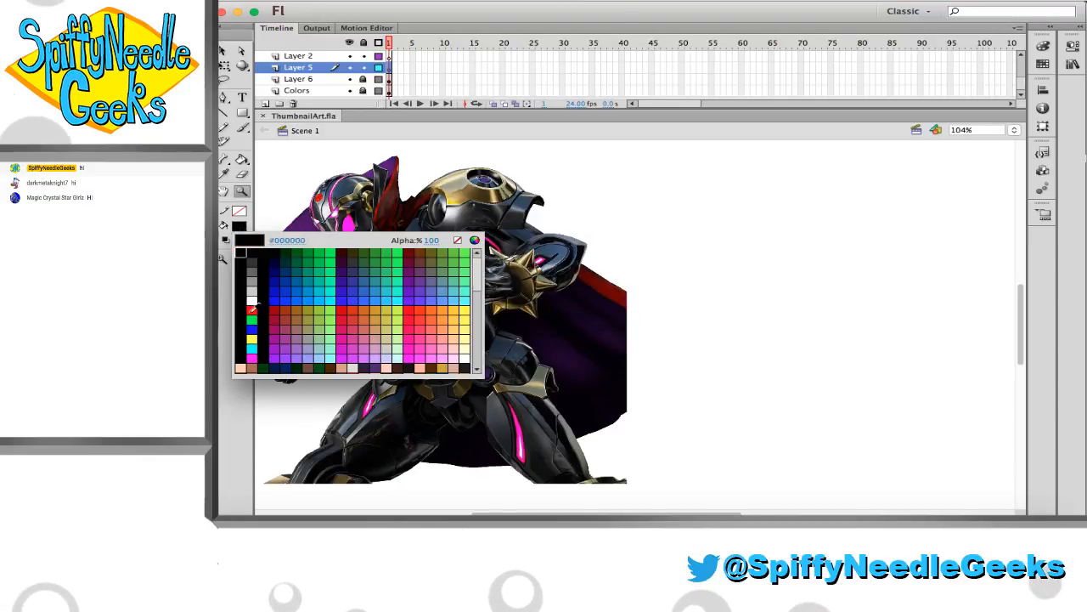
left_click(251, 310)
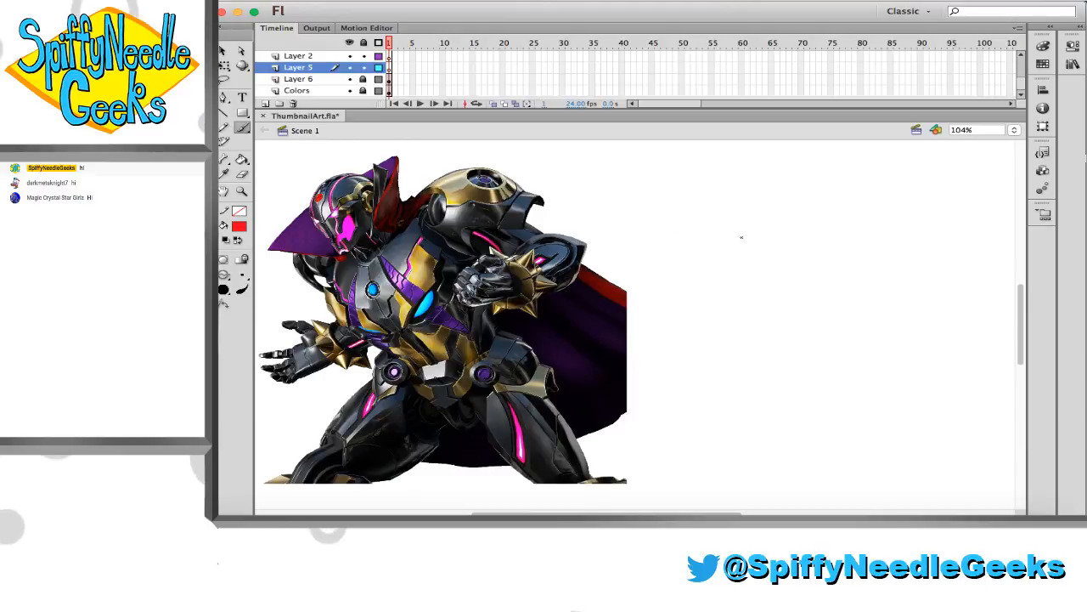
left_click(243, 276)
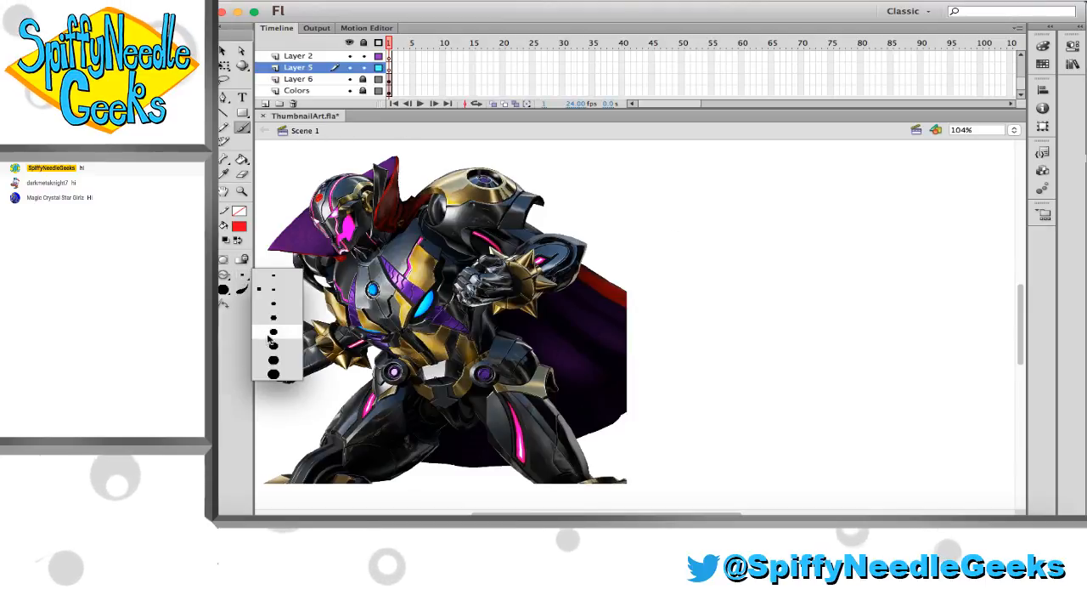
left_click(270, 336)
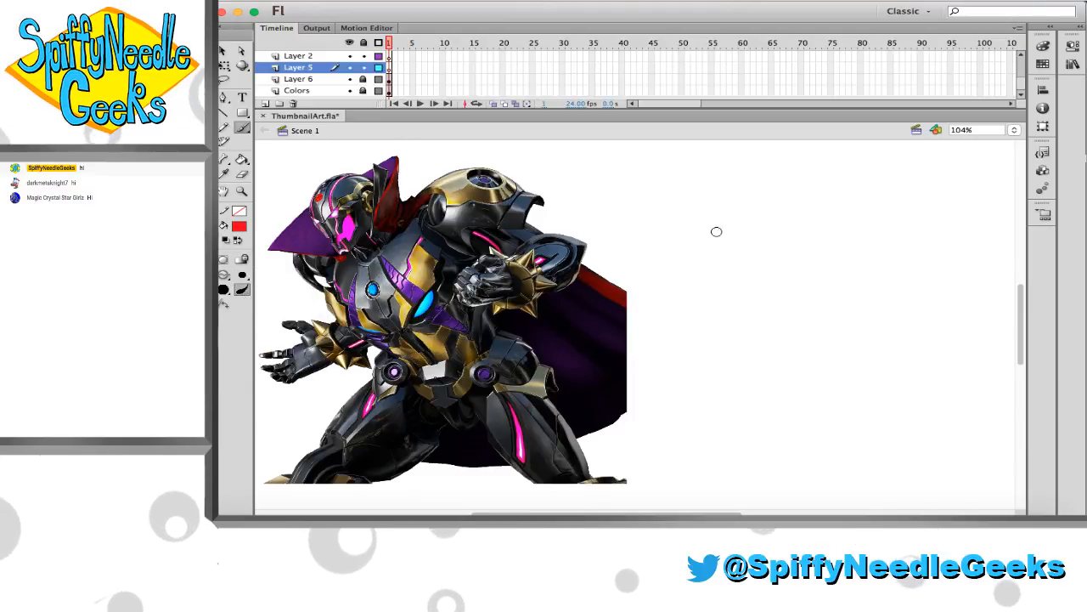
Sketch the head in red beside the reference, with a round cranium and a smaller overlapping circle for the jaw
mouse_move(742, 204)
left_mouse_down()
mouse_move(748, 180)
mouse_move(733, 214)
left_mouse_up()
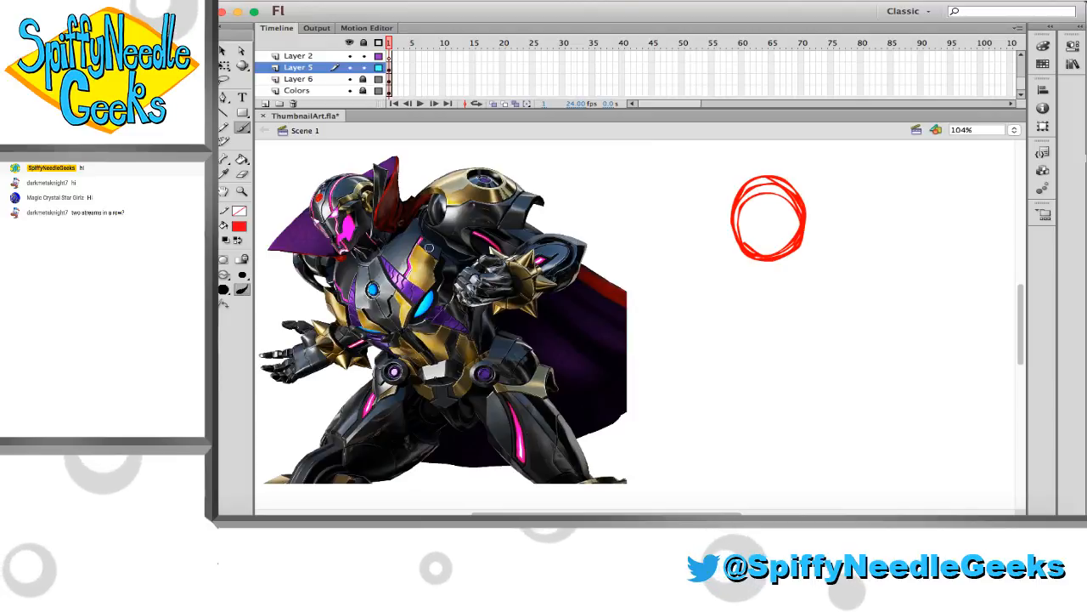
left_click_drag(280, 5, 229, 4)
left_click_drag(354, 13, 355, 14)
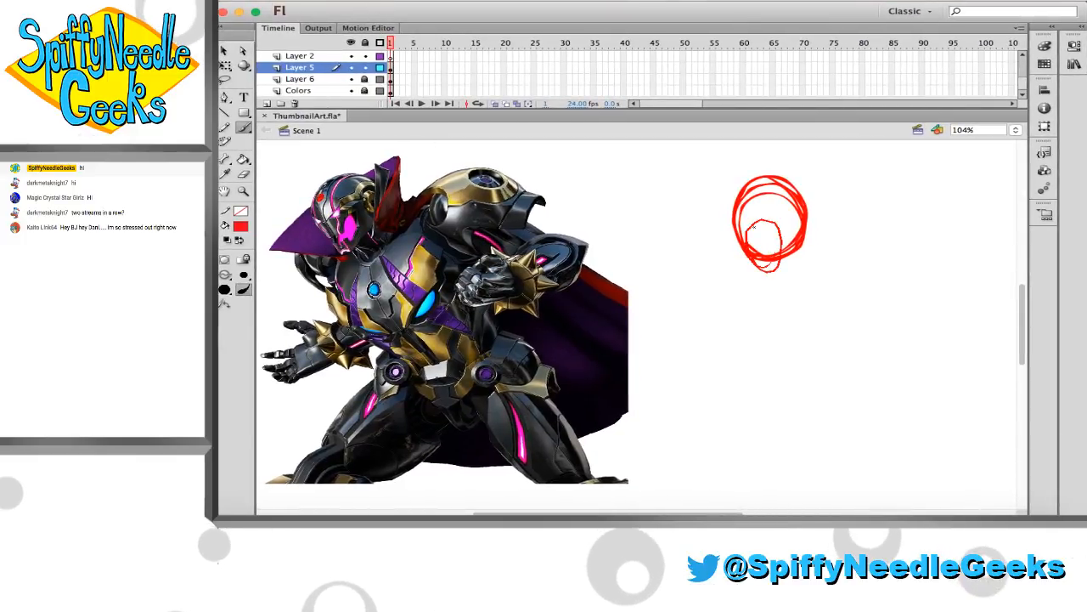
left_click_drag(752, 227, 767, 274)
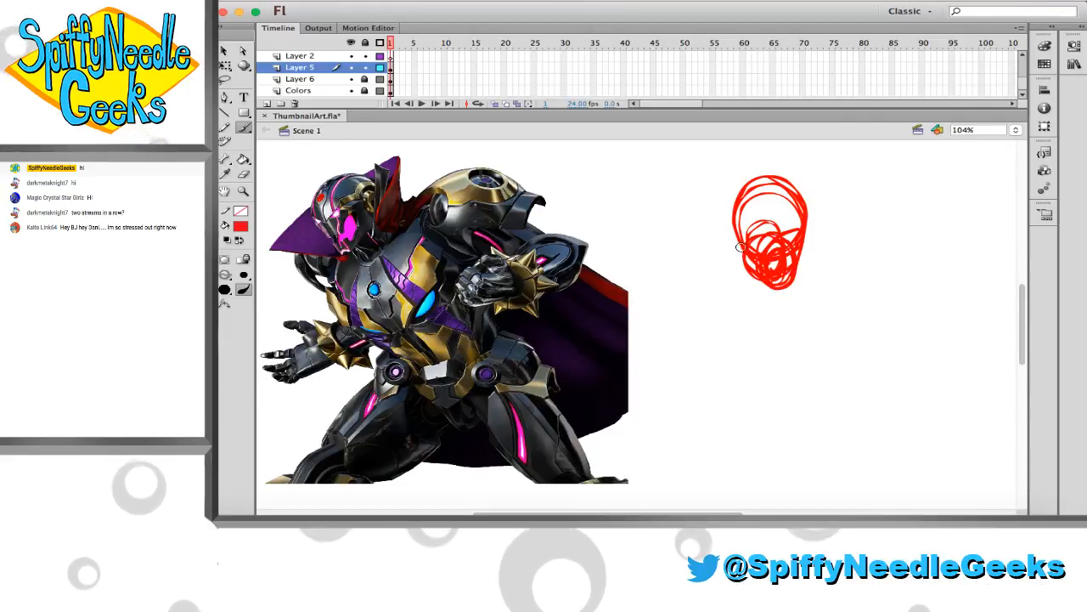
Sketch a large round torso below the head with a shoulder circle on each side
mouse_move(775, 323)
left_mouse_down()
mouse_move(780, 342)
mouse_move(747, 280)
mouse_move(792, 301)
left_mouse_up()
key("super+z")
mouse_move(800, 370)
left_mouse_down()
mouse_move(713, 373)
mouse_move(799, 375)
mouse_move(828, 304)
left_mouse_up()
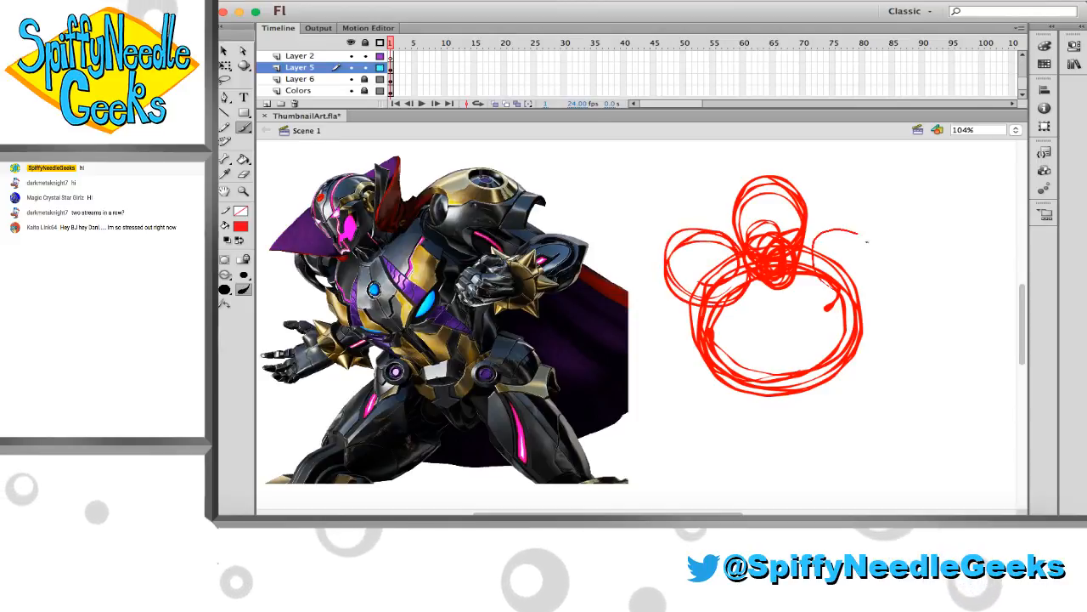
left_click_drag(839, 278, 835, 272)
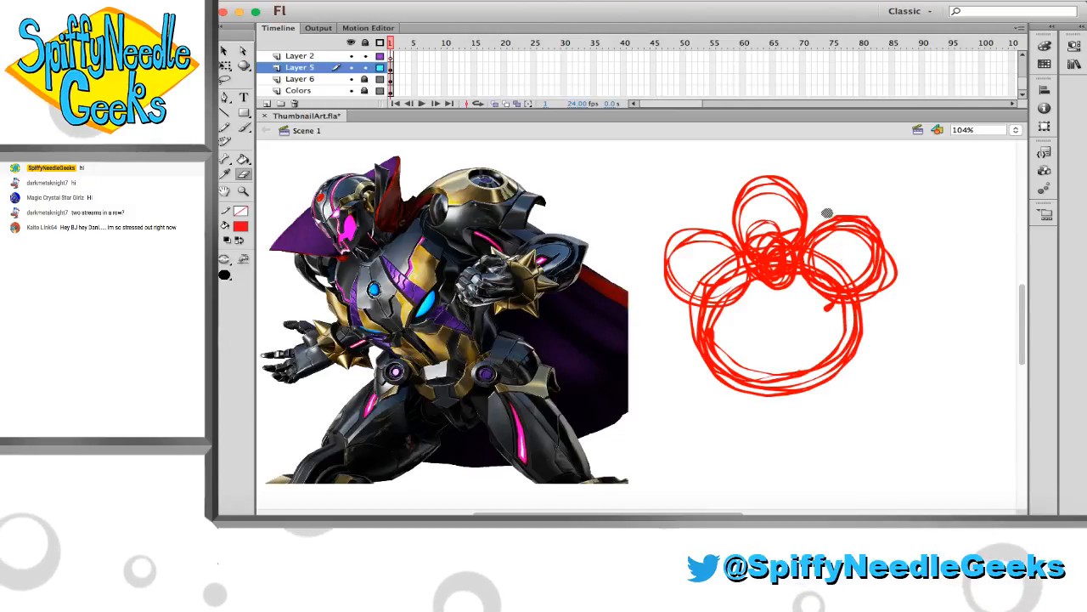
Erase the stray outer lines of the sketch's right-hand shoulder circle and return to the Brush tool
key("e")
left_click_drag(893, 243, 864, 279)
key("b")
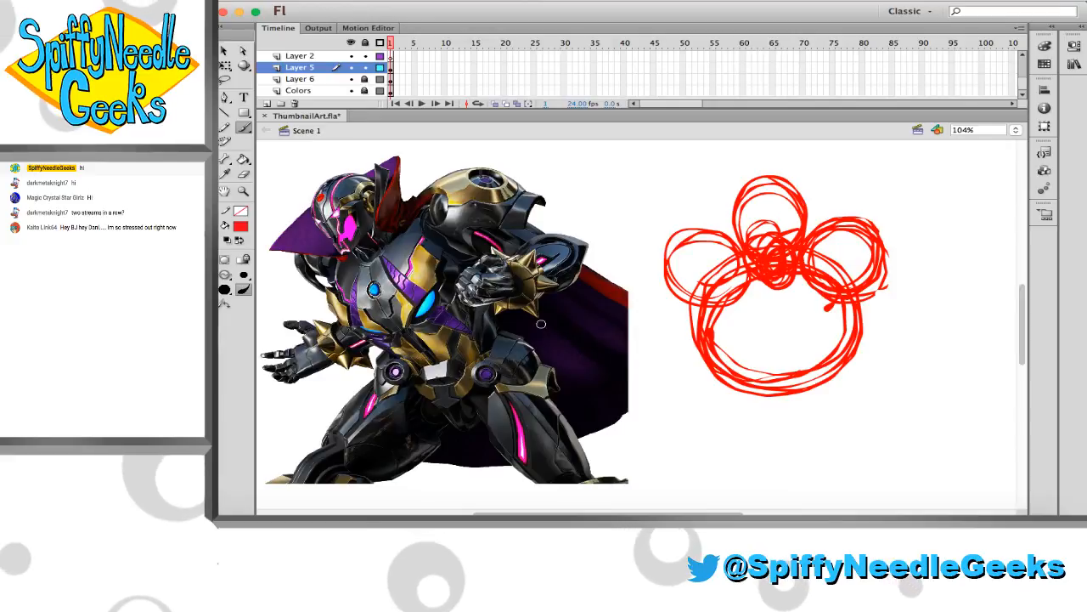
key("super+Tab")
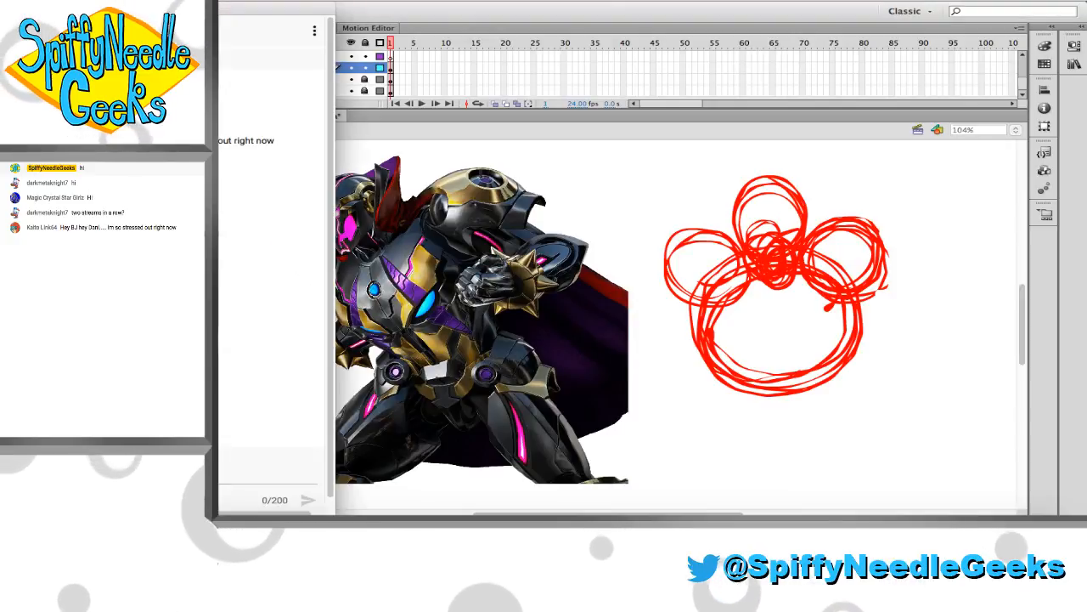
mouse_move(204, 8)
left_mouse_down()
mouse_move(186, 8)
mouse_move(221, 7)
mouse_move(195, 8)
left_mouse_up()
left_click_drag(388, 9, 393, 18)
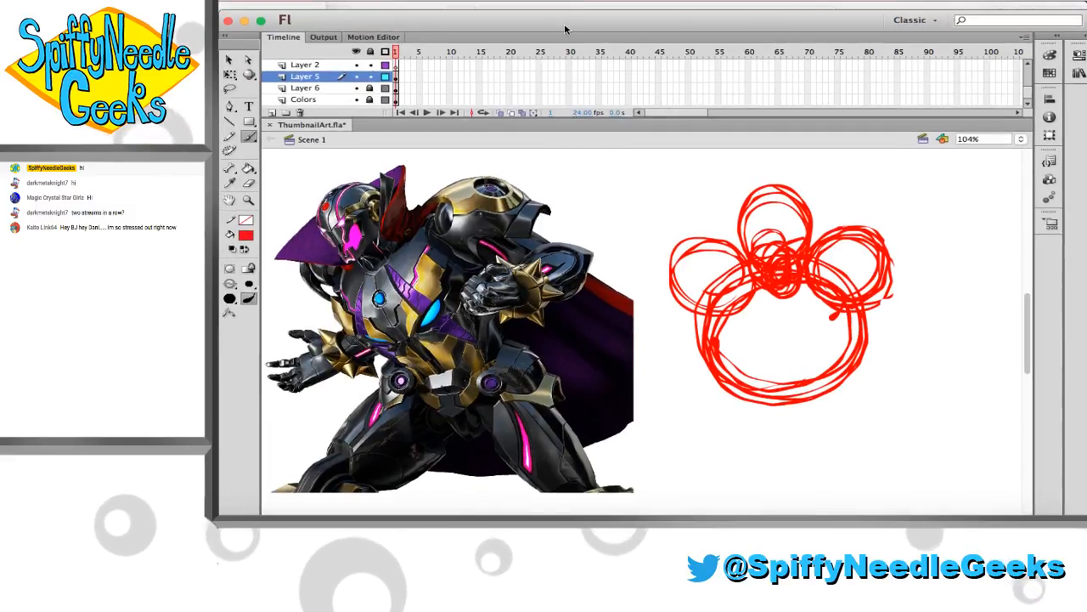
left_click_drag(566, 25, 562, 16)
Sketch both arms angling outward from the shoulders, each with a short upper-arm oval overlapping a longer forearm oval at the elbow
mouse_move(804, 300)
left_mouse_down()
mouse_move(875, 310)
mouse_move(883, 328)
mouse_move(888, 308)
left_mouse_up()
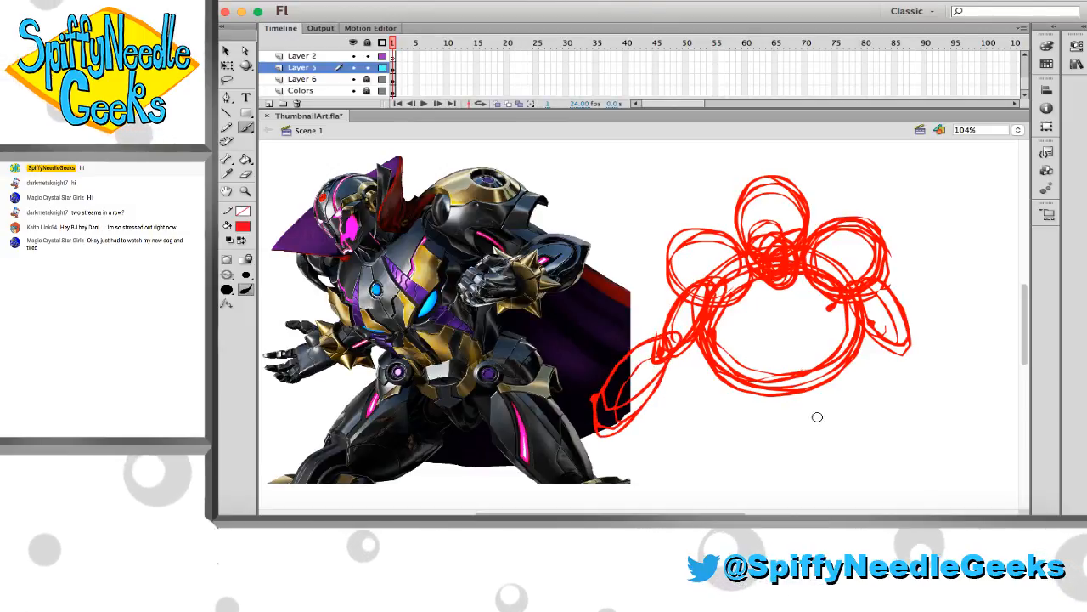
mouse_move(942, 407)
left_mouse_down()
mouse_move(910, 388)
mouse_move(963, 435)
mouse_move(919, 404)
mouse_move(952, 411)
mouse_move(890, 343)
mouse_move(953, 418)
mouse_move(972, 416)
mouse_move(909, 399)
left_mouse_up()
key("super+z")
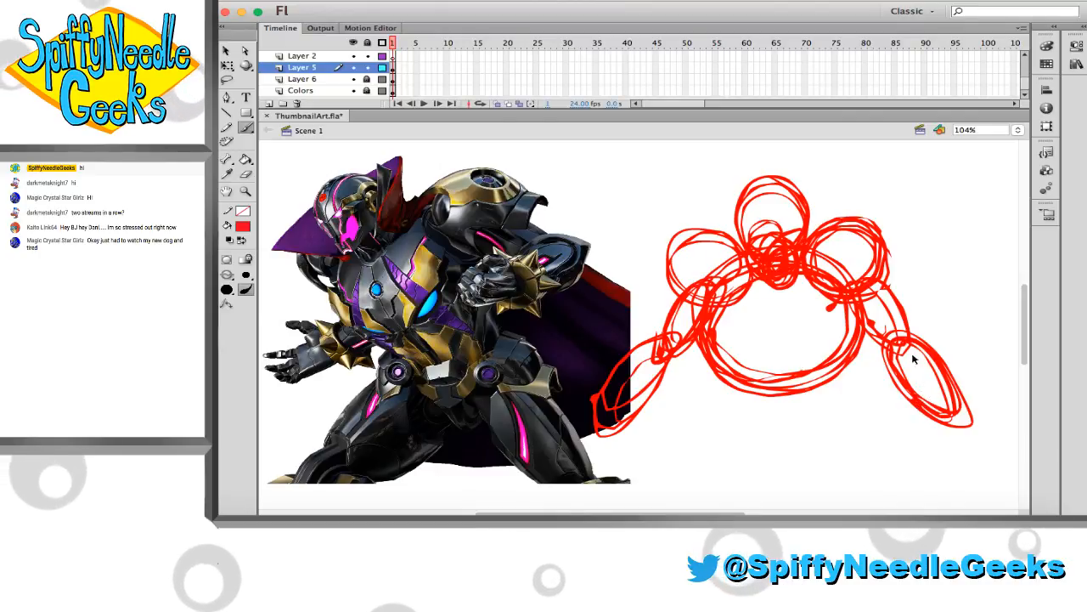
key("super+z")
key("super+z")
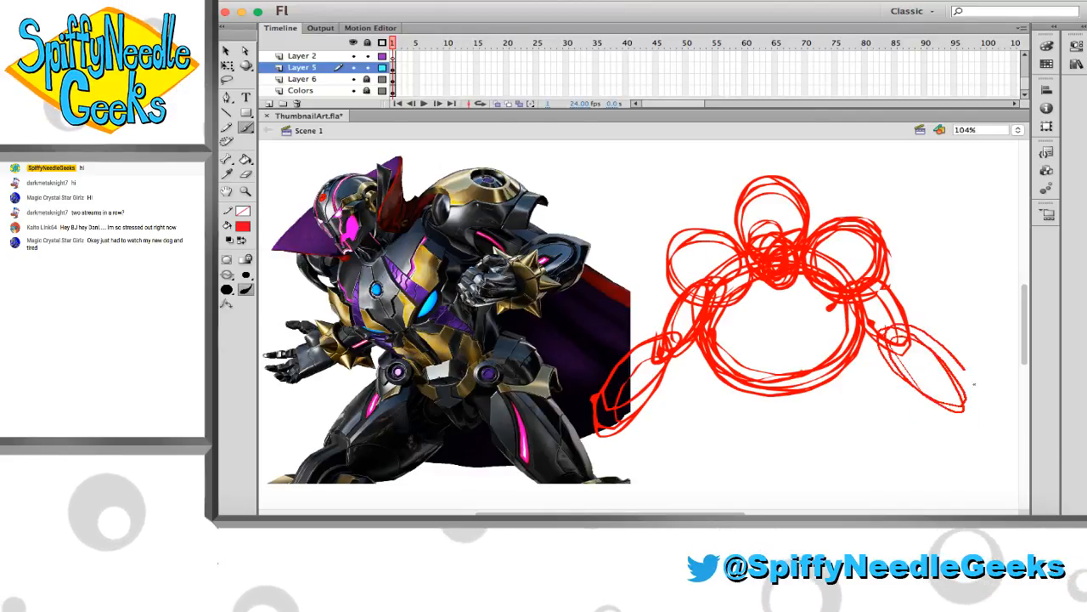
left_click_drag(894, 371, 910, 374)
Sketch a tapering abdomen beneath the round torso, with sides narrowing into a rounded lower edge
scroll(679, 311, "down", 3)
scroll(680, 312, "right", 2)
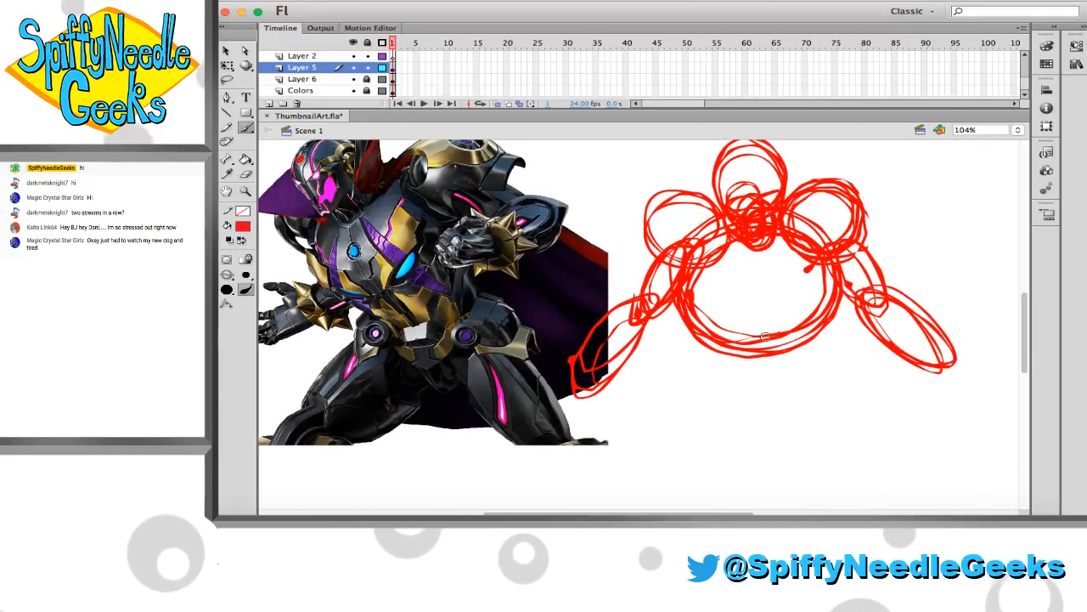
left_click_drag(679, 311, 718, 388)
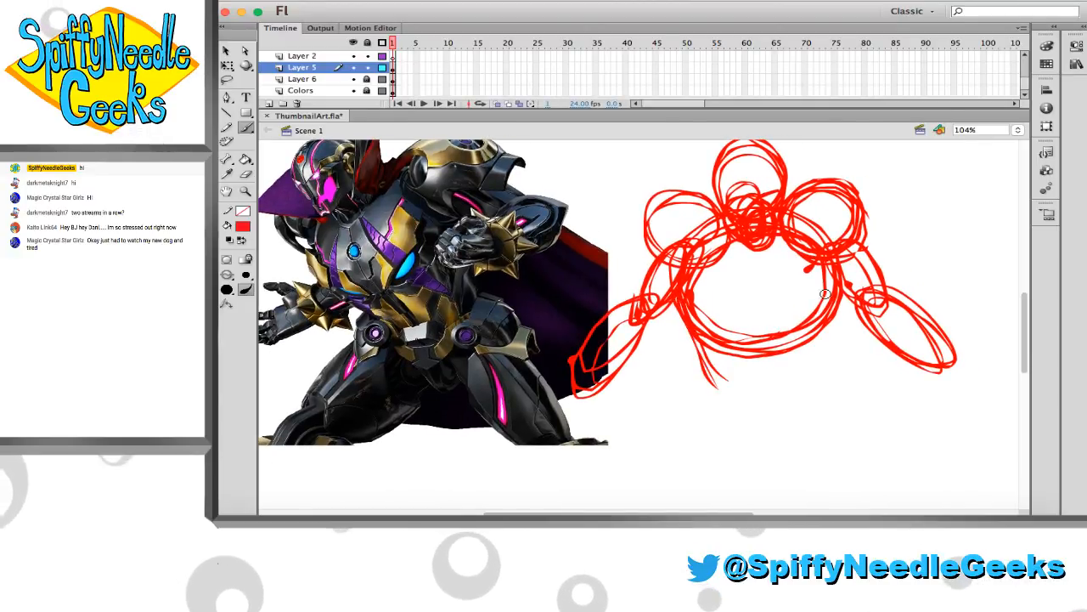
left_click_drag(837, 297, 820, 383)
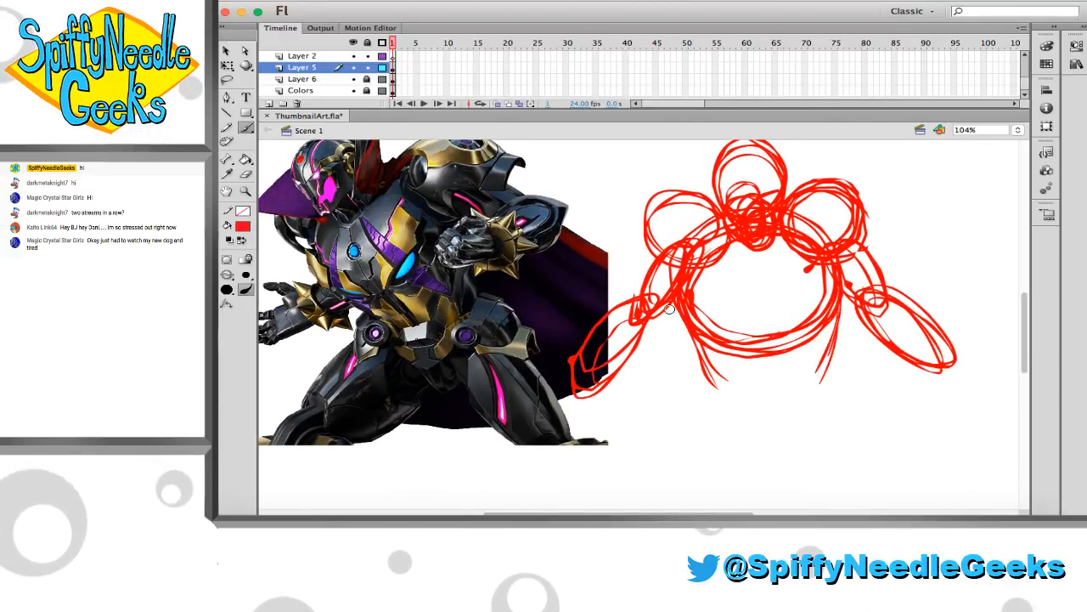
left_click_drag(681, 297, 705, 372)
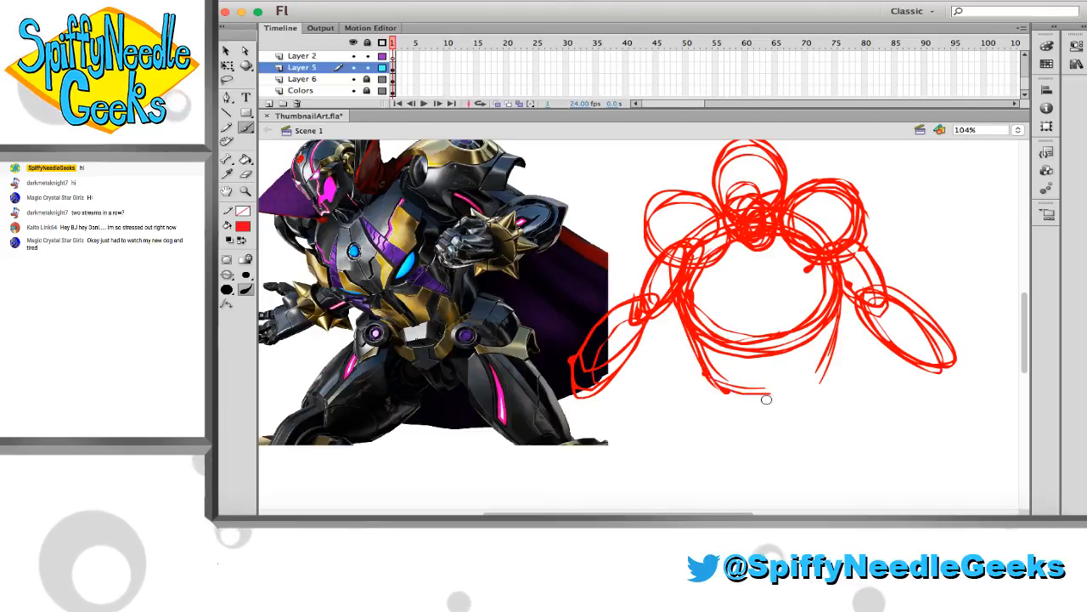
mouse_move(727, 390)
left_mouse_down()
mouse_move(787, 403)
mouse_move(773, 406)
mouse_move(800, 396)
left_mouse_up()
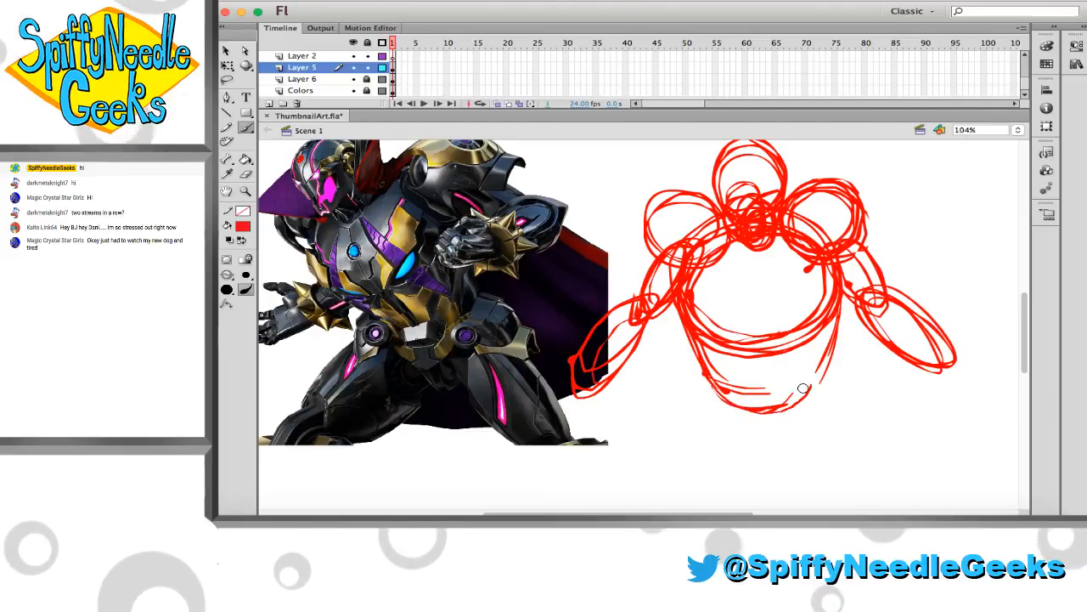
mouse_move(840, 306)
left_mouse_down()
mouse_move(795, 409)
mouse_move(838, 341)
left_mouse_up()
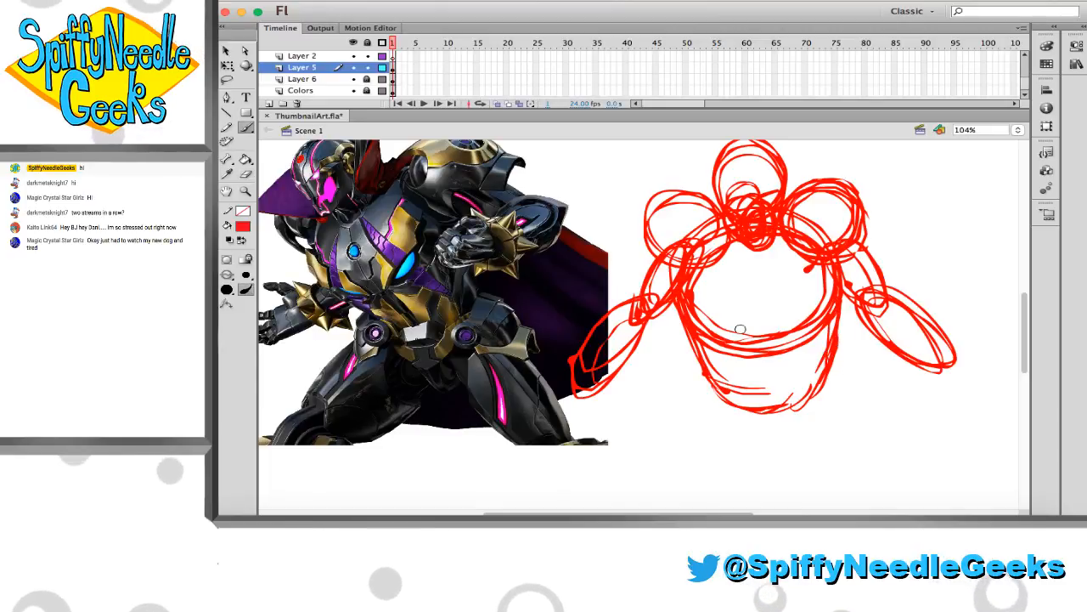
Sketch an oval pelvis at the base of the abdomen with a hip circle at each end
scroll(760, 340, "down", 3)
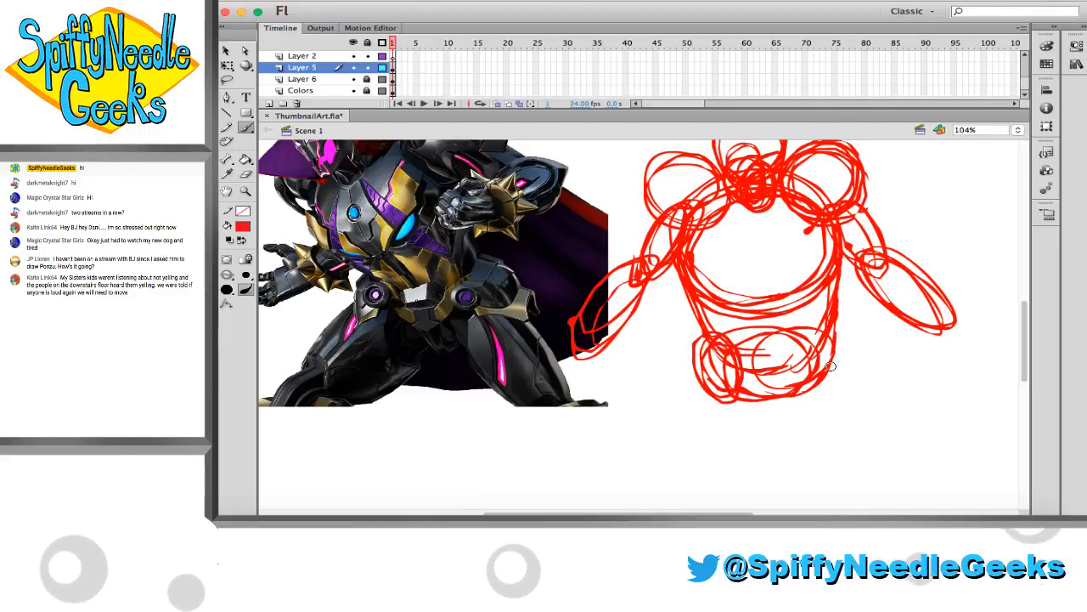
key("ctrl+z")
mouse_move(831, 328)
left_mouse_down()
mouse_move(807, 363)
mouse_move(847, 367)
left_mouse_up()
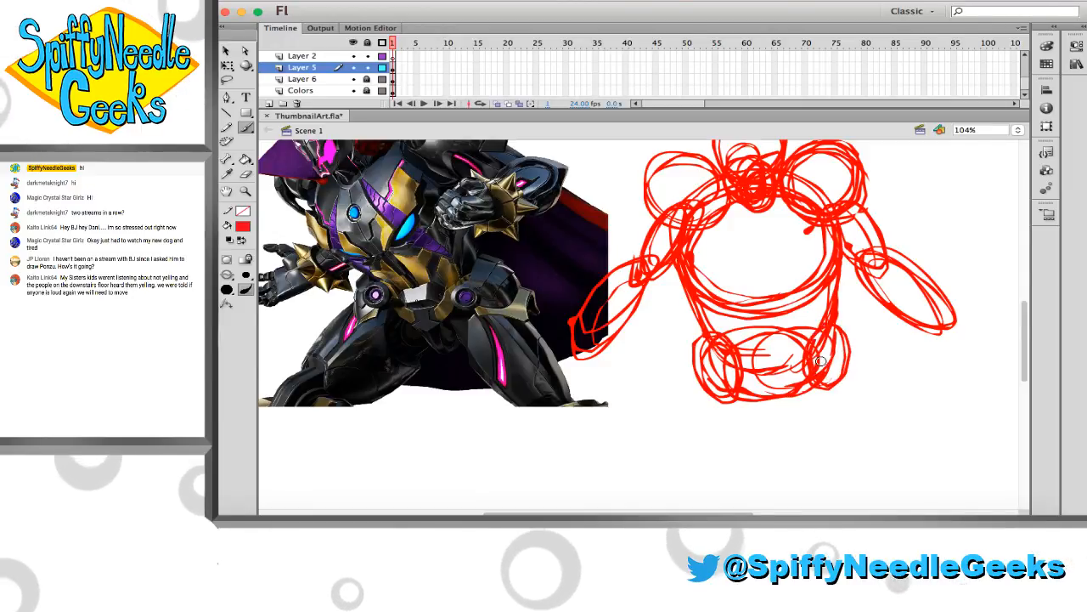
Sketch two long oval thighs extending down from the hip circles, redoing strokes that miss the shape
scroll(767, 342, "down", 1)
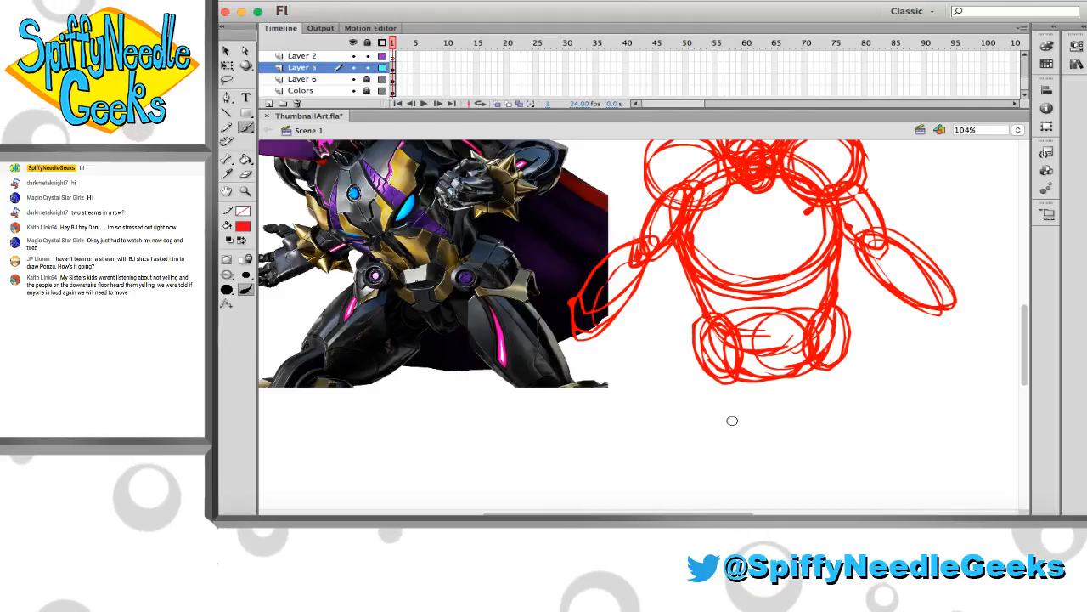
mouse_move(745, 437)
left_mouse_down()
mouse_move(719, 424)
mouse_move(766, 437)
mouse_move(775, 451)
mouse_move(780, 442)
mouse_move(772, 457)
left_mouse_up()
key("ctrl+z")
mouse_move(816, 419)
left_mouse_down()
mouse_move(819, 445)
mouse_move(813, 384)
mouse_move(825, 418)
mouse_move(790, 395)
left_mouse_up()
key("ctrl+z")
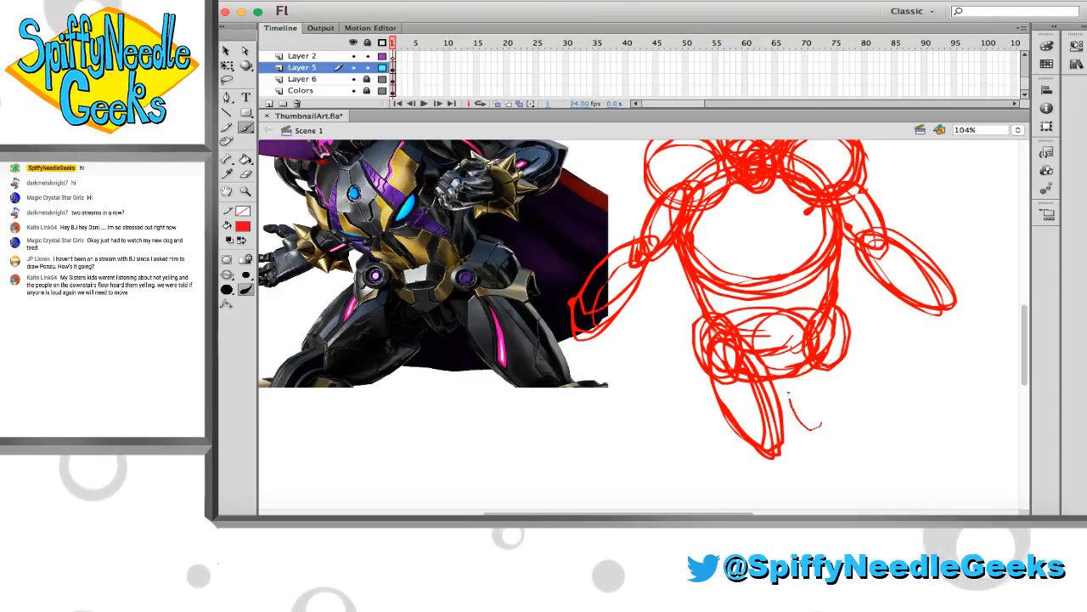
mouse_move(844, 362)
left_mouse_down()
mouse_move(801, 374)
mouse_move(826, 451)
mouse_move(848, 350)
left_mouse_up()
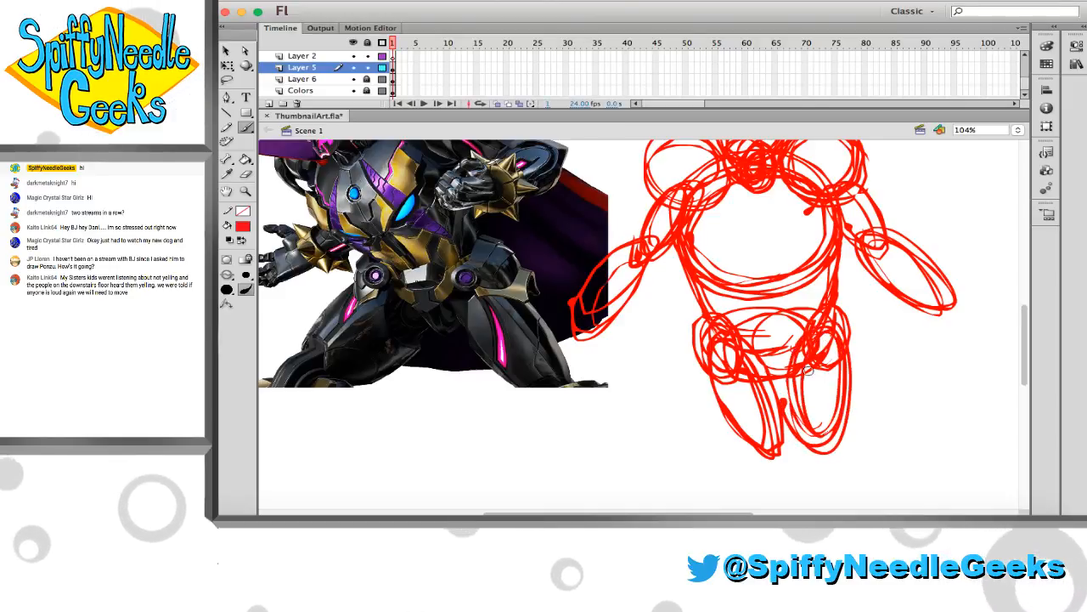
scroll(807, 340, "up", 2)
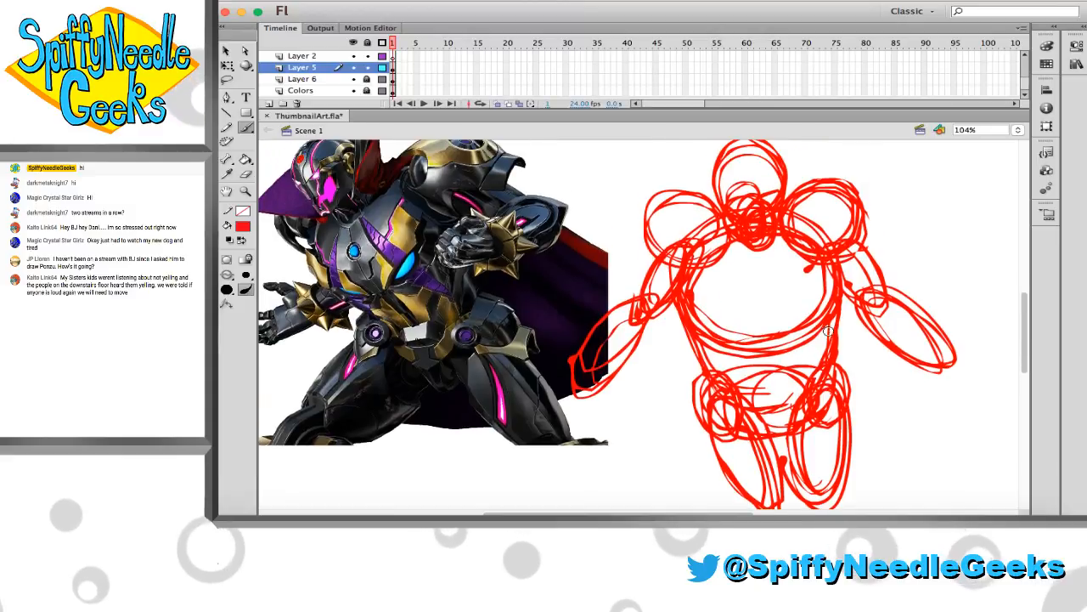
scroll(794, 307, "up", 1)
scroll(781, 247, "up", 1)
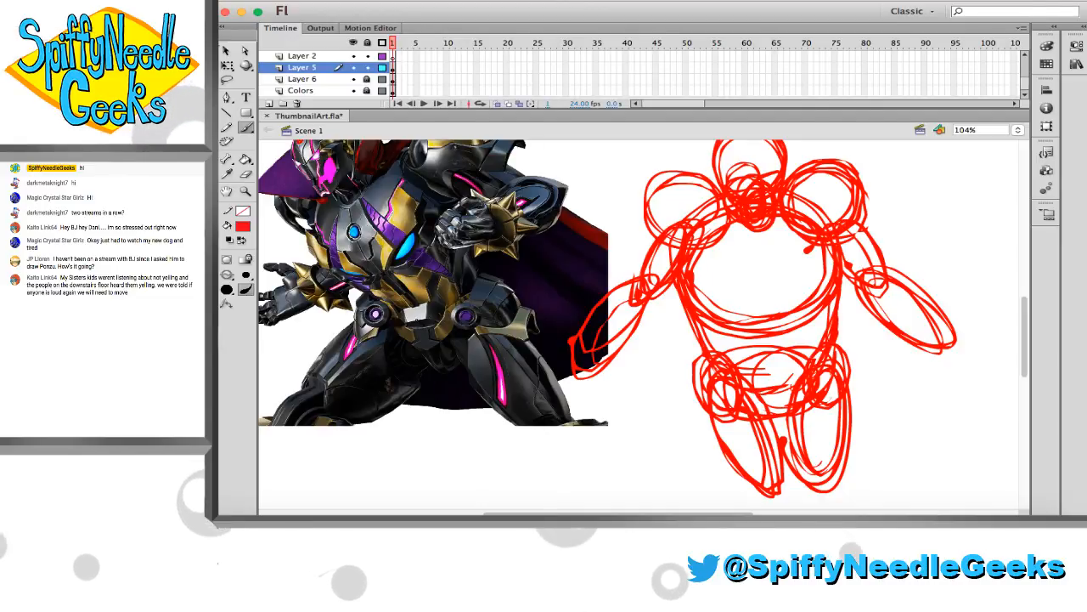
Narrow the Flash window from its left side to uncover the chat, and open the Display Capture source's properties in OBS
left_click_drag(223, 47, 289, 44)
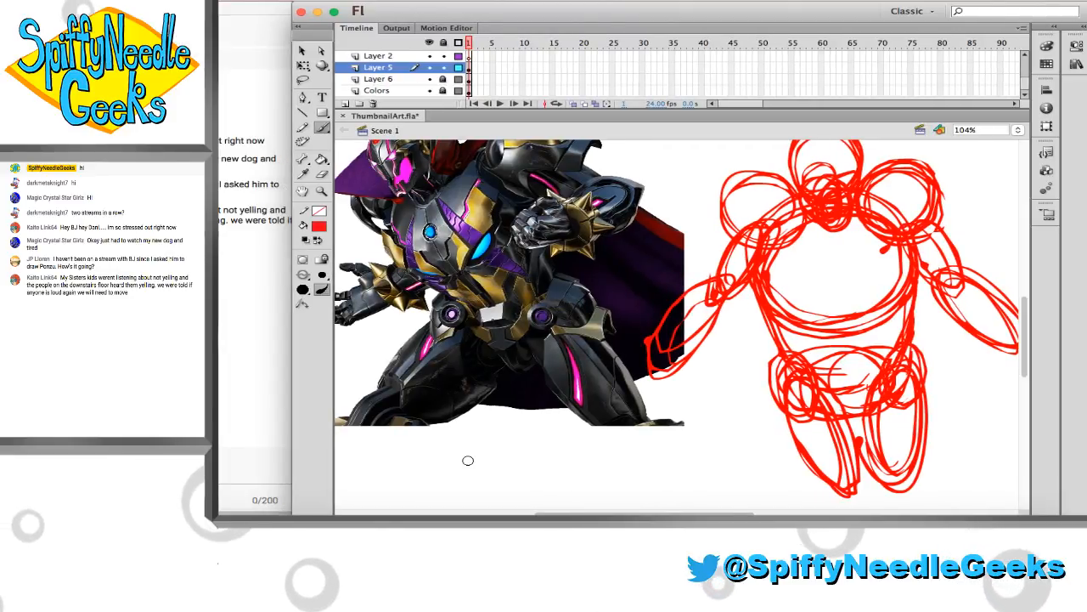
left_click(791, 519)
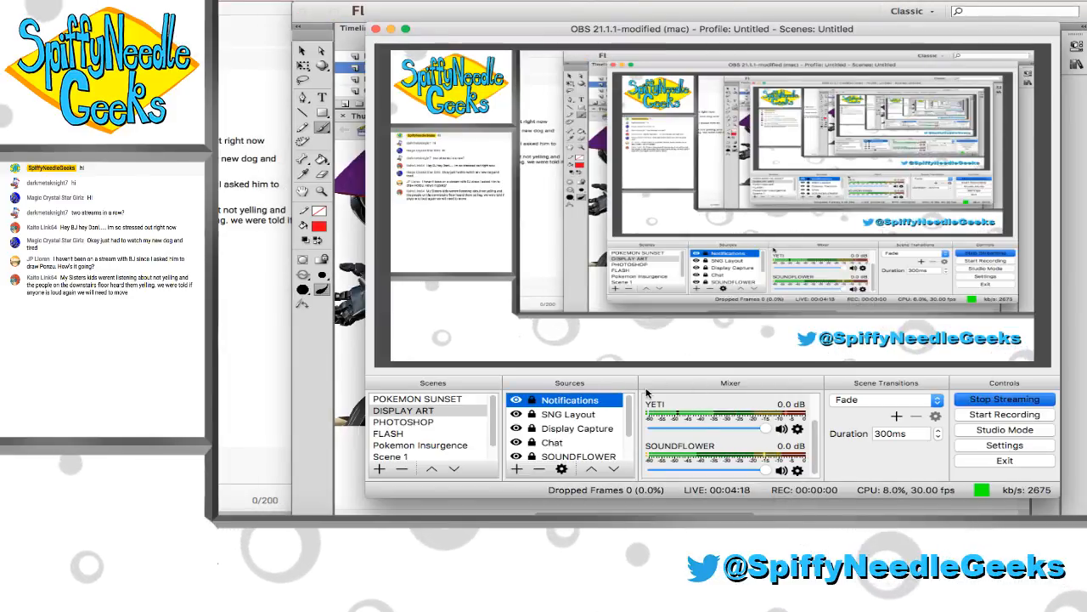
scroll(582, 425, "down", 1)
right_click(583, 418)
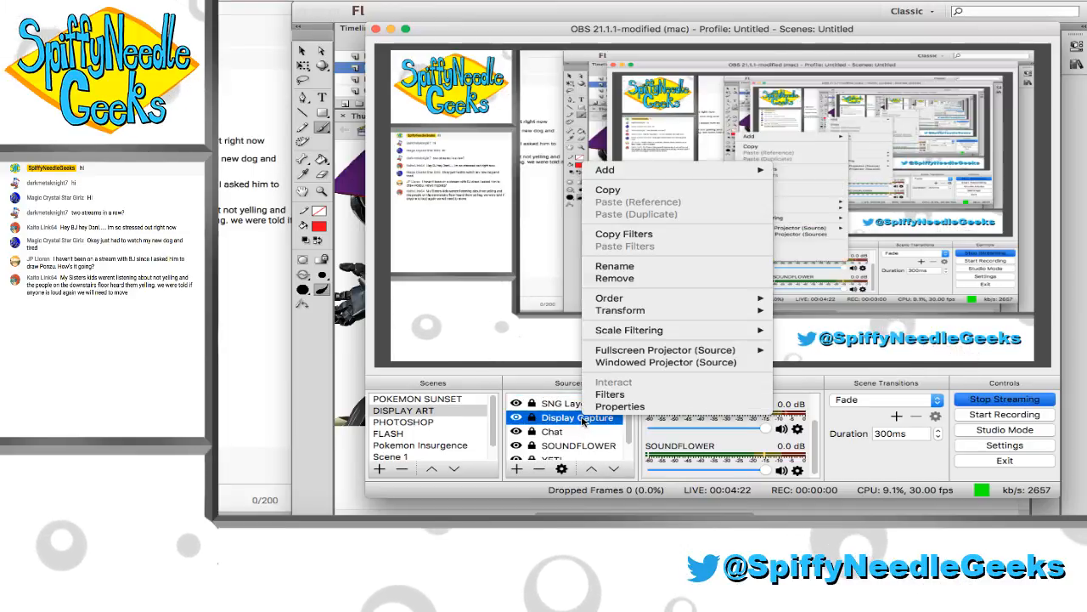
left_click(609, 410)
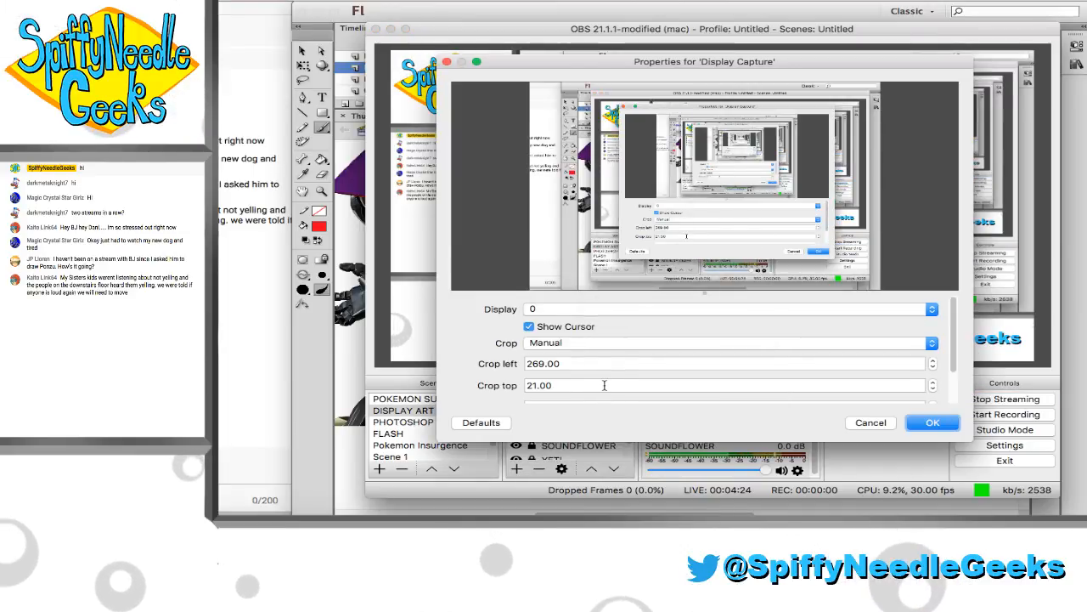
Increase the Display Capture source's left crop to slightly above 368 to cut off the chat window, and apply it
left_click(534, 364)
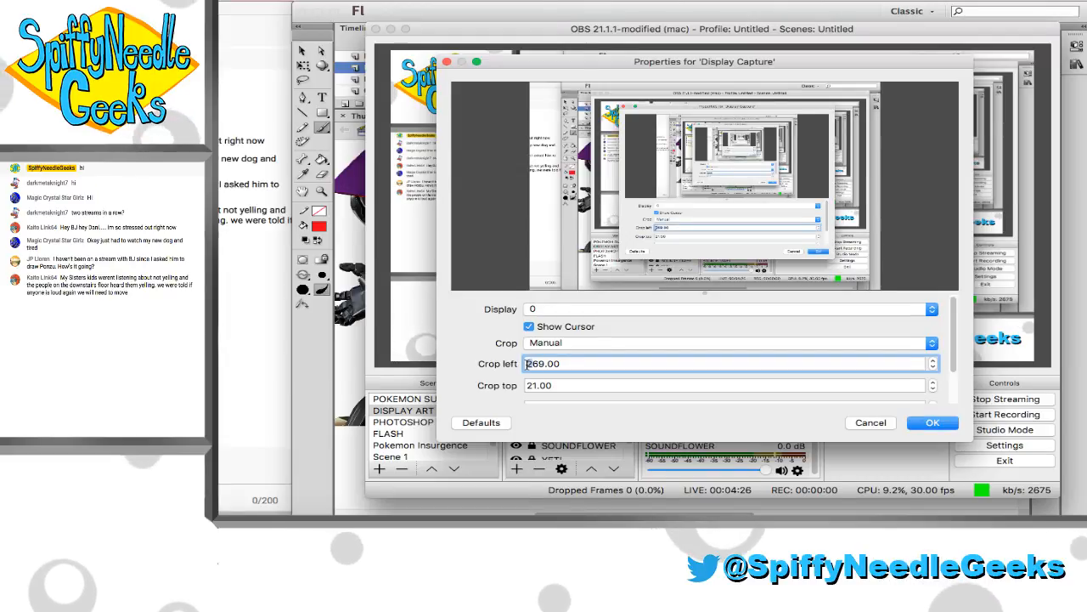
key("BackSpace")
type("3")
key("Down")
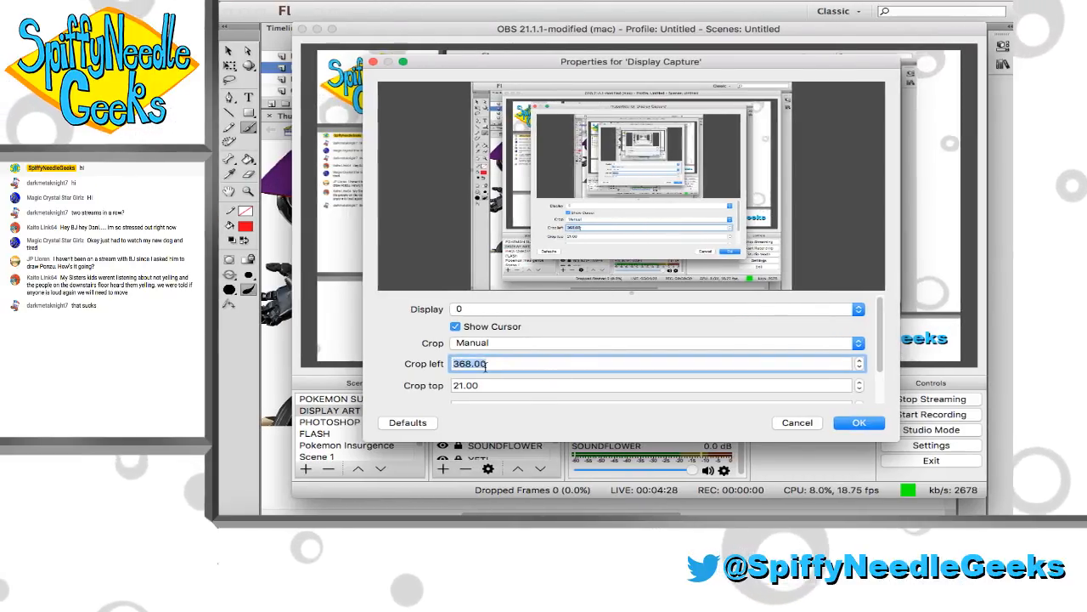
key("Up")
key("Up")
key("Up")
key("Up")
key("Up")
left_click(855, 422)
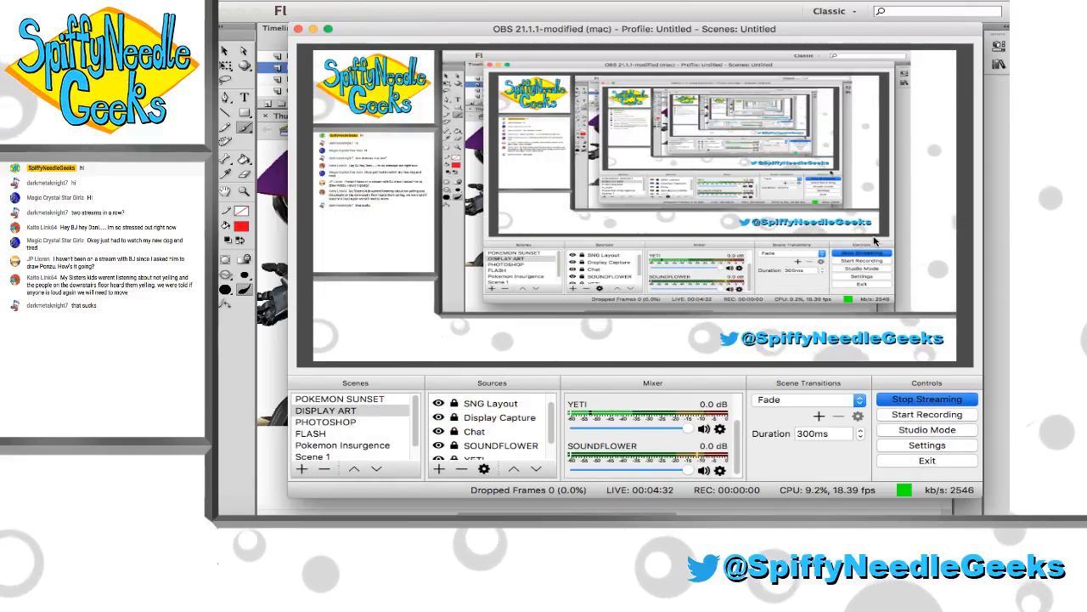
Unlock the Display Capture source, stretch its right edge to the edge of the canvas, and switch back to Flash
left_click(452, 421)
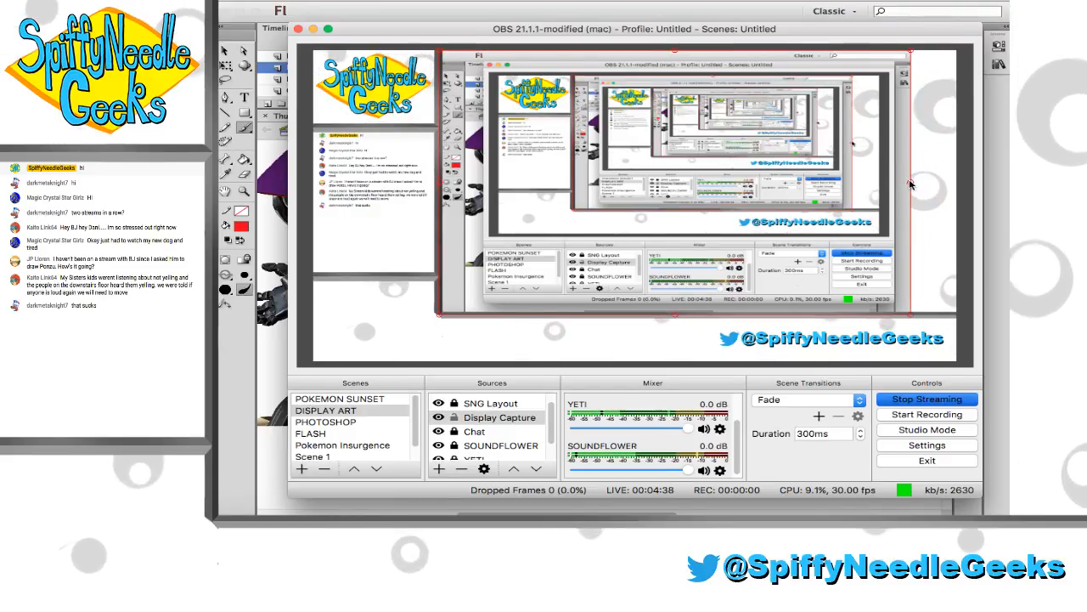
left_click_drag(907, 194, 1024, 185)
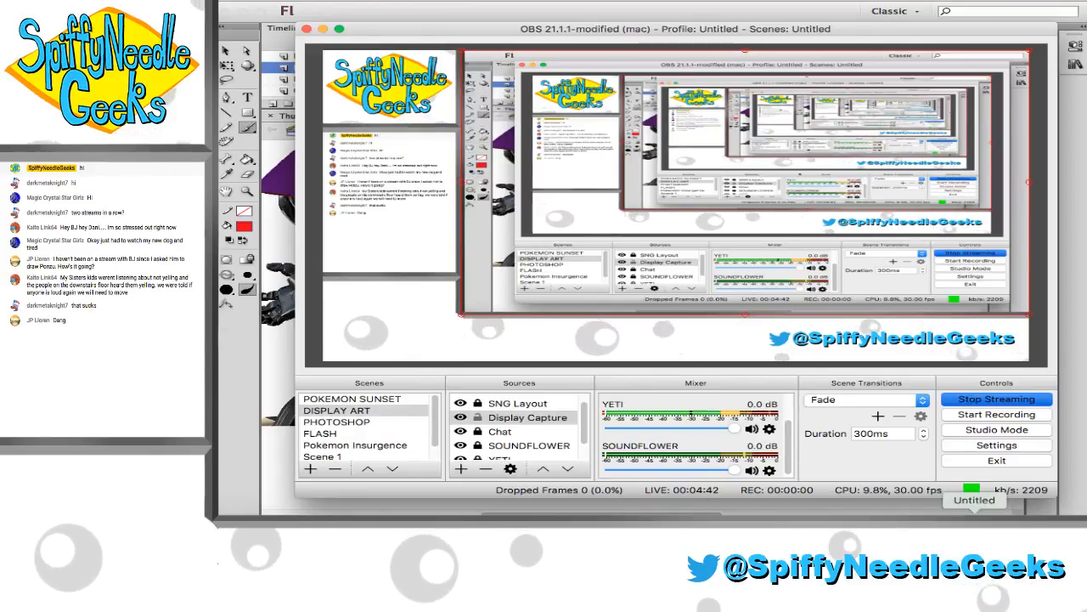
left_click(259, 439)
scroll(674, 241, "right", 3)
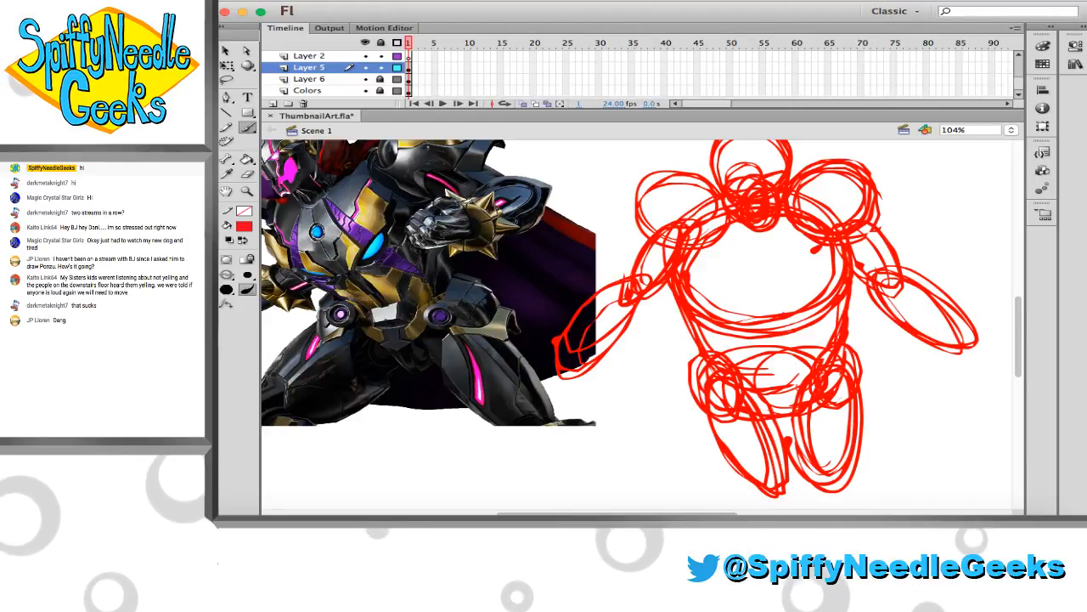
mouse_move(169, 7)
left_mouse_down()
mouse_move(216, 7)
mouse_move(166, 12)
left_mouse_up()
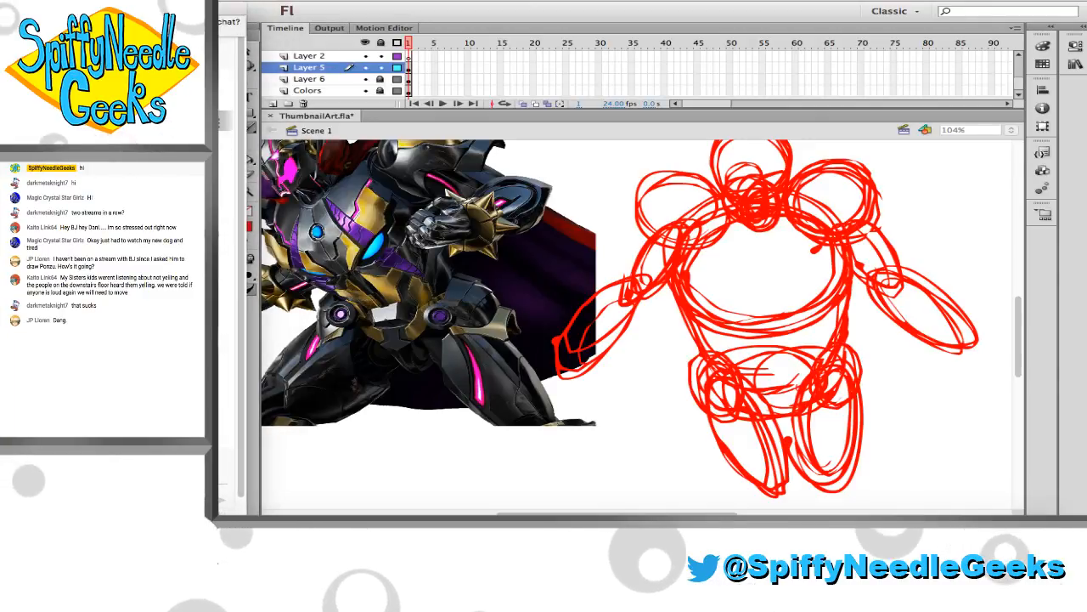
left_click(388, 15)
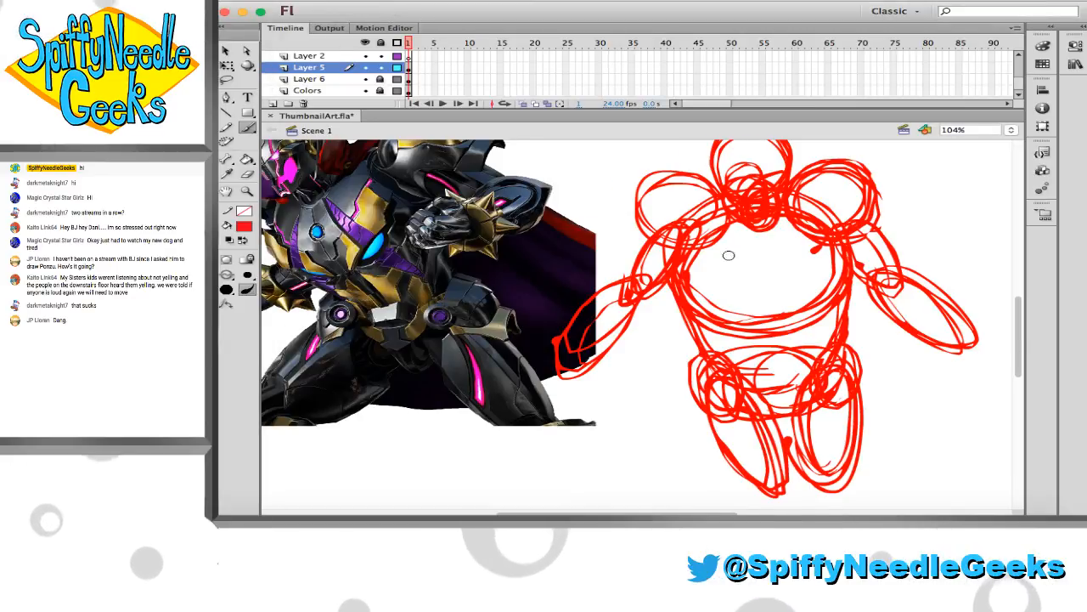
Sketch a rounded oval hand at the end of each forearm, overlapping the wrist
scroll(725, 261, "right", 4)
scroll(722, 266, "down", 1)
scroll(631, 318, "left", 5)
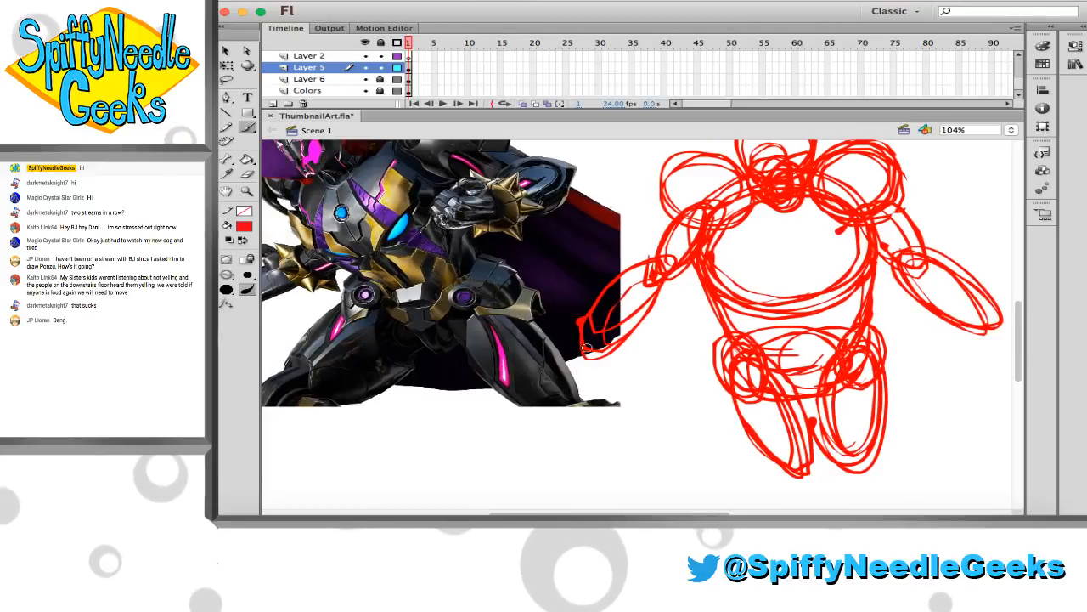
mouse_move(586, 349)
left_mouse_down()
mouse_move(574, 367)
mouse_move(587, 348)
left_mouse_up()
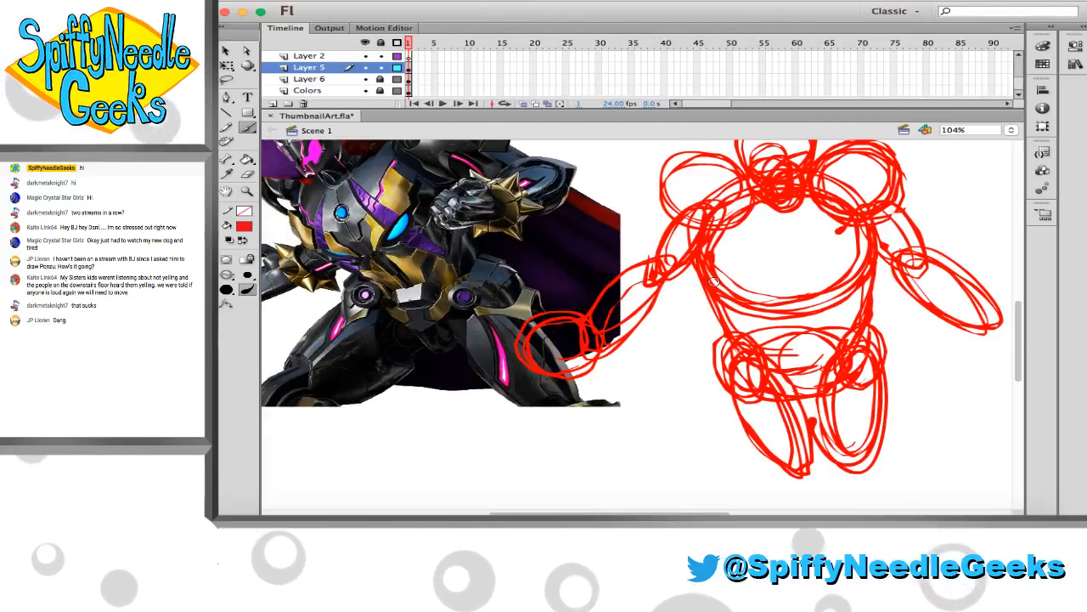
scroll(892, 327, "right", 2)
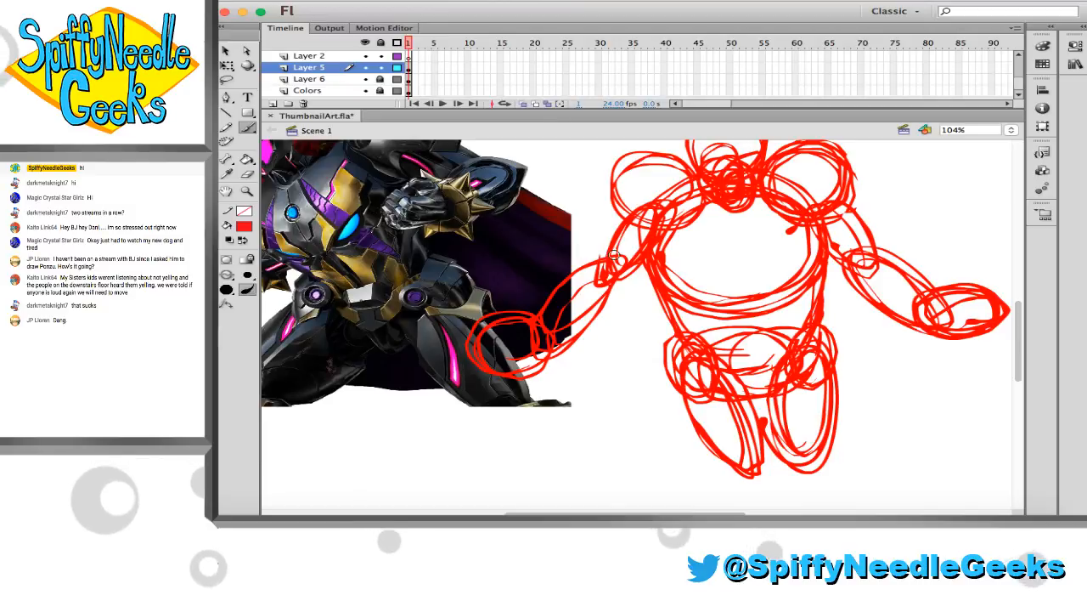
scroll(645, 260, "right", 2)
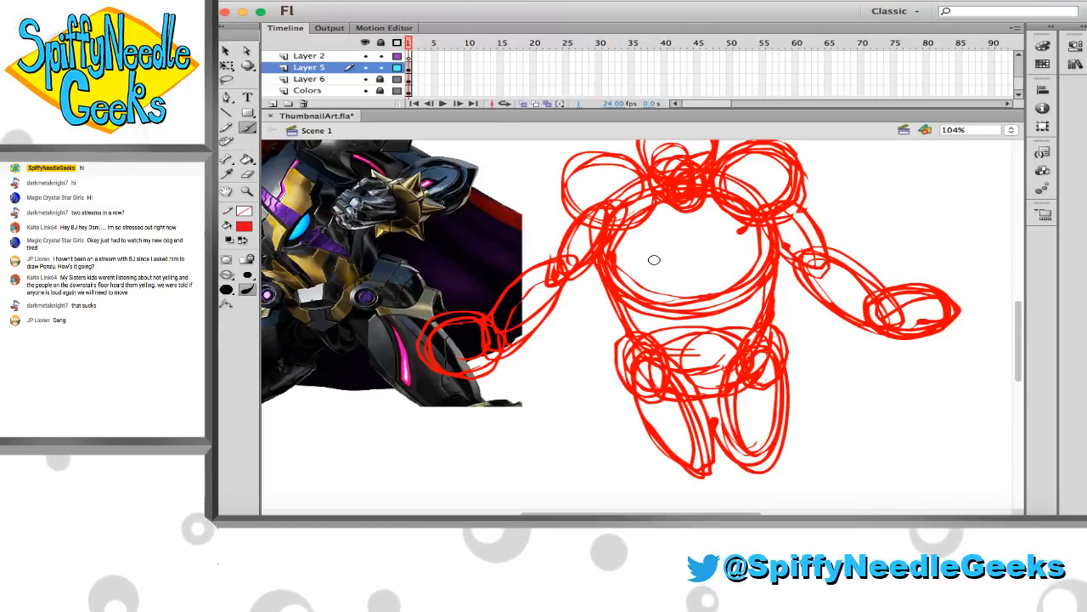
scroll(658, 257, "down", 2)
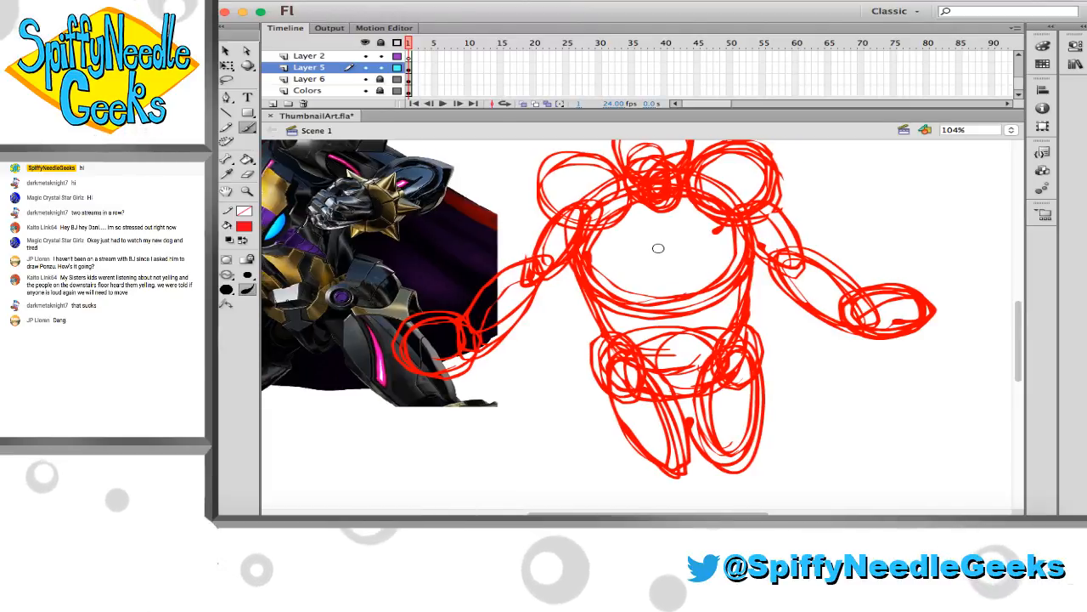
Clean up the rough hand oval that overlaps the reference image, touching up its outline near the wrist
scroll(659, 258, "left", 1)
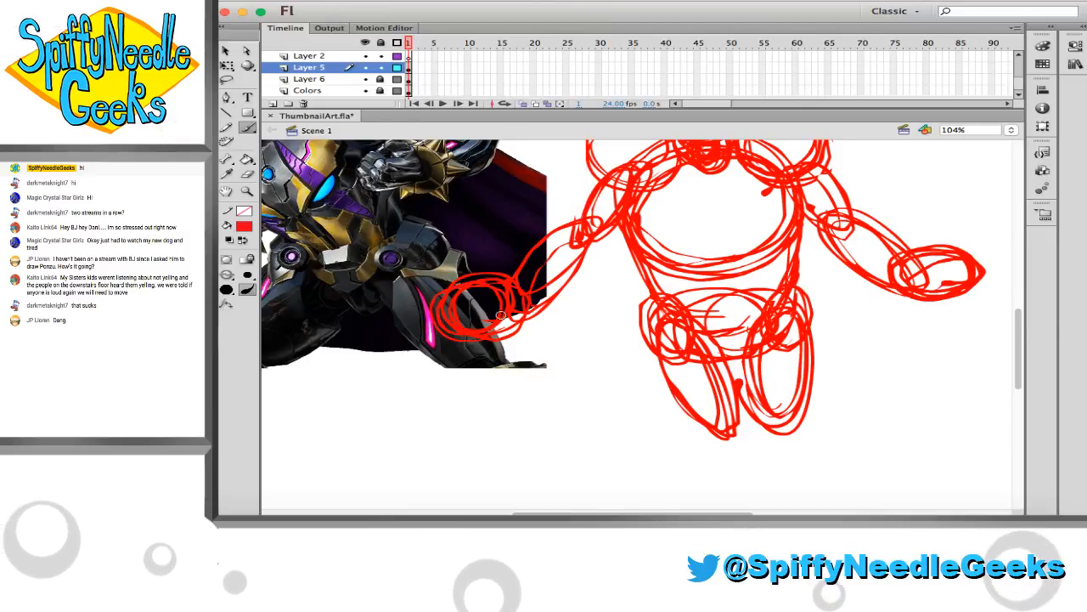
key("e")
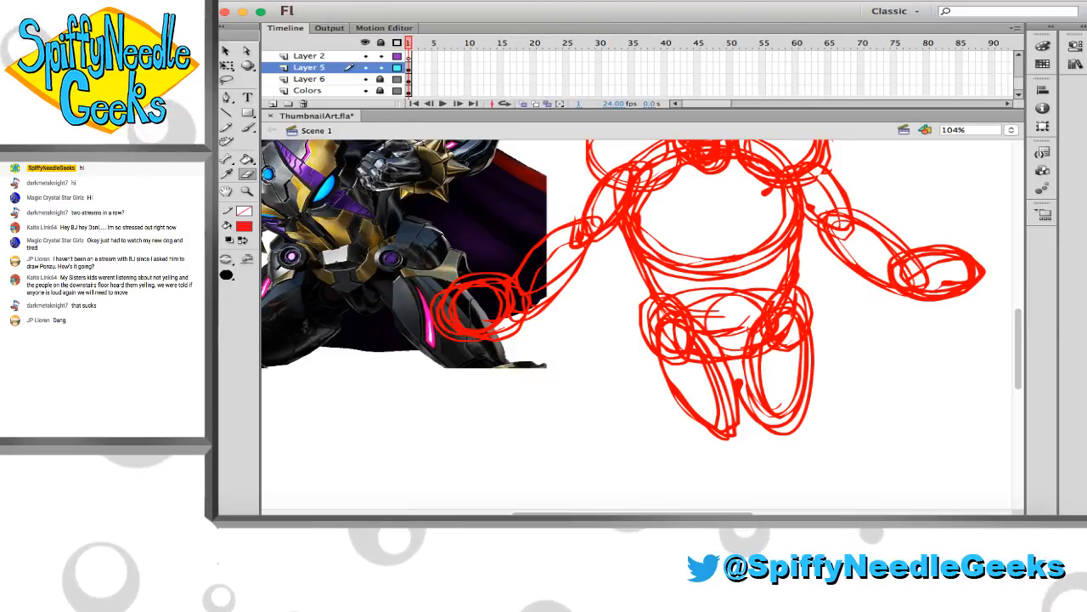
key("b")
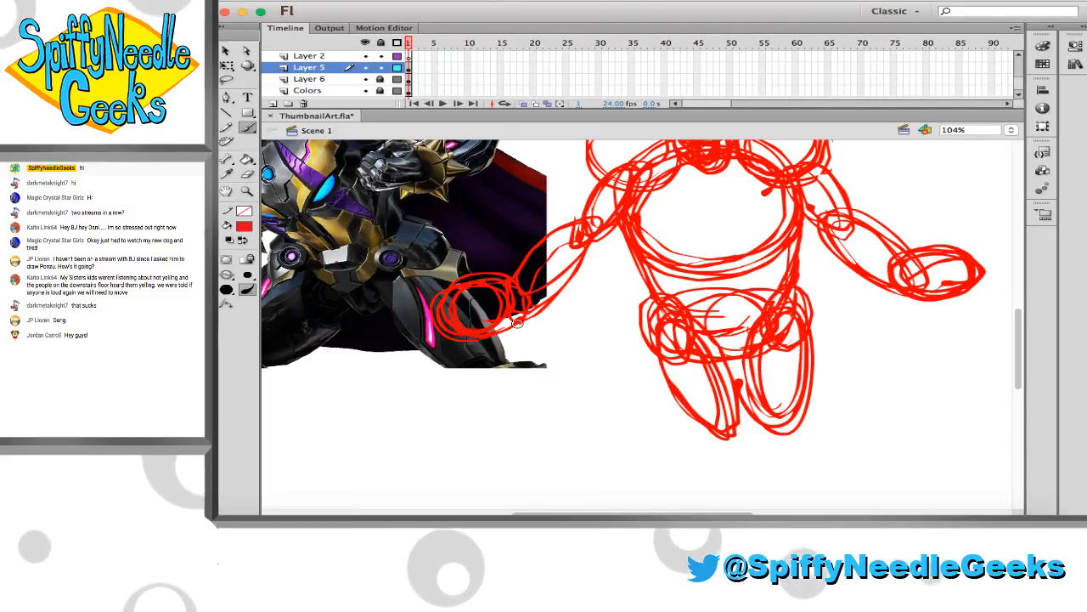
Select the hand over the reference image and move it up and inward, closer to its forearm
scroll(578, 297, "left", 4)
scroll(577, 297, "up", 3)
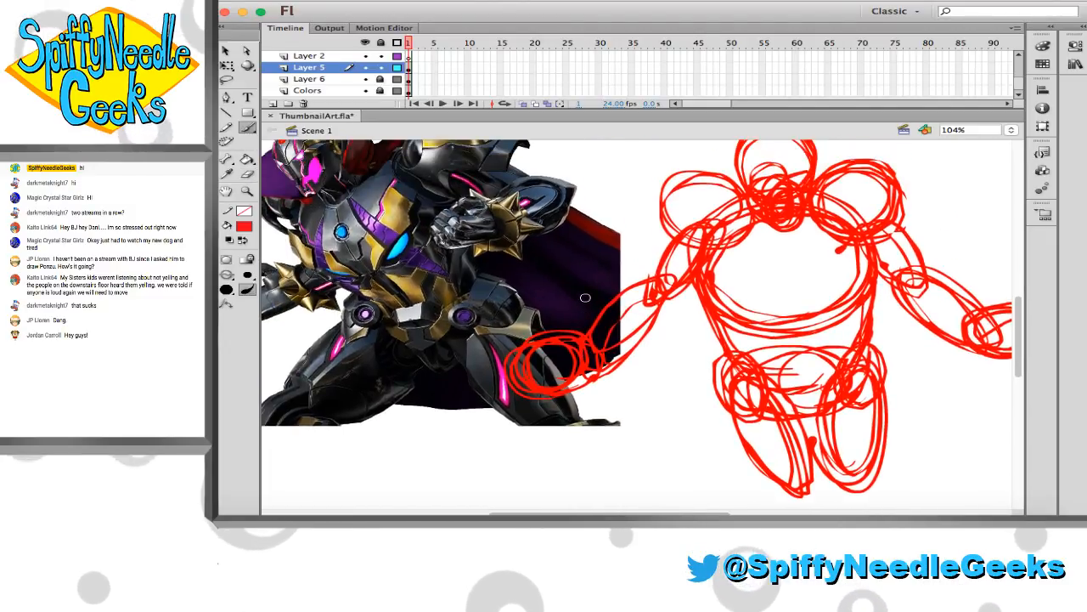
scroll(586, 297, "right", 8)
scroll(585, 297, "up", 1)
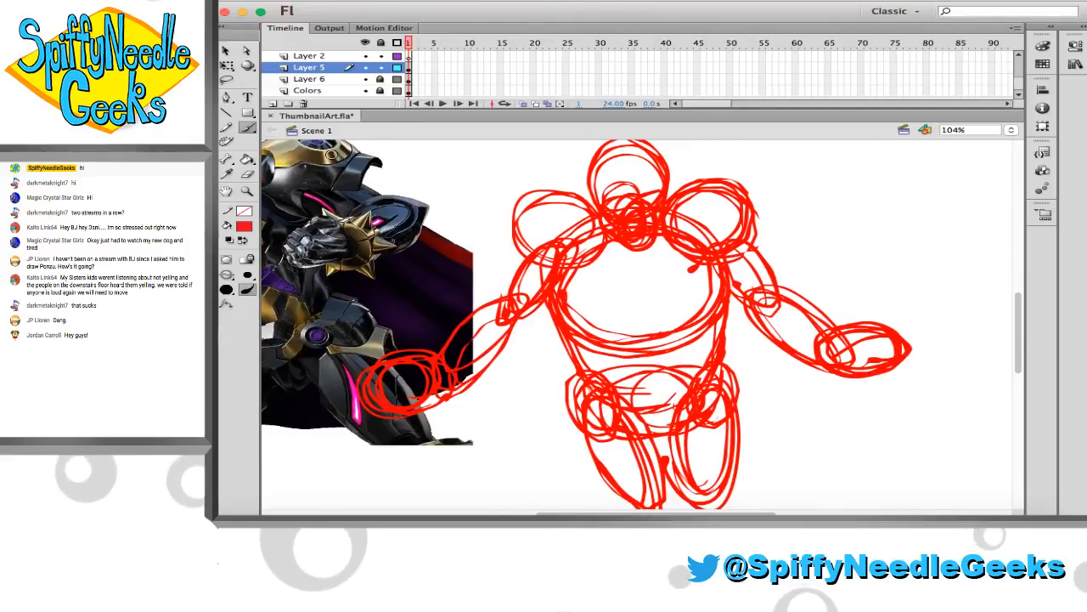
left_click(228, 51)
left_click_drag(328, 321, 487, 421)
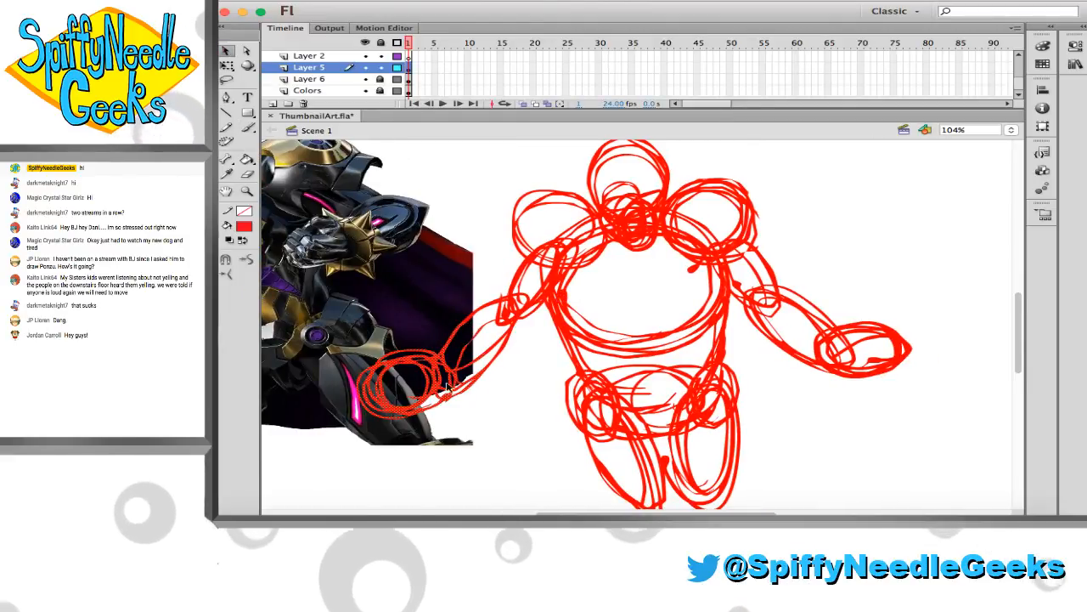
left_click_drag(435, 383, 455, 366)
left_click(499, 293)
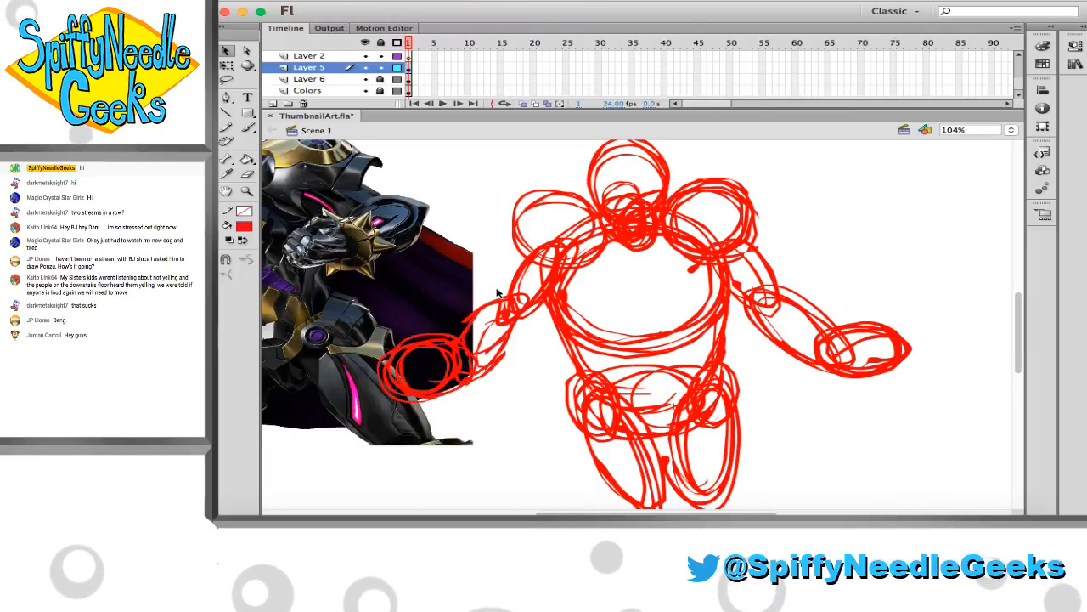
Select the entire red body sketch and rotate it slightly clockwise
key("super+a")
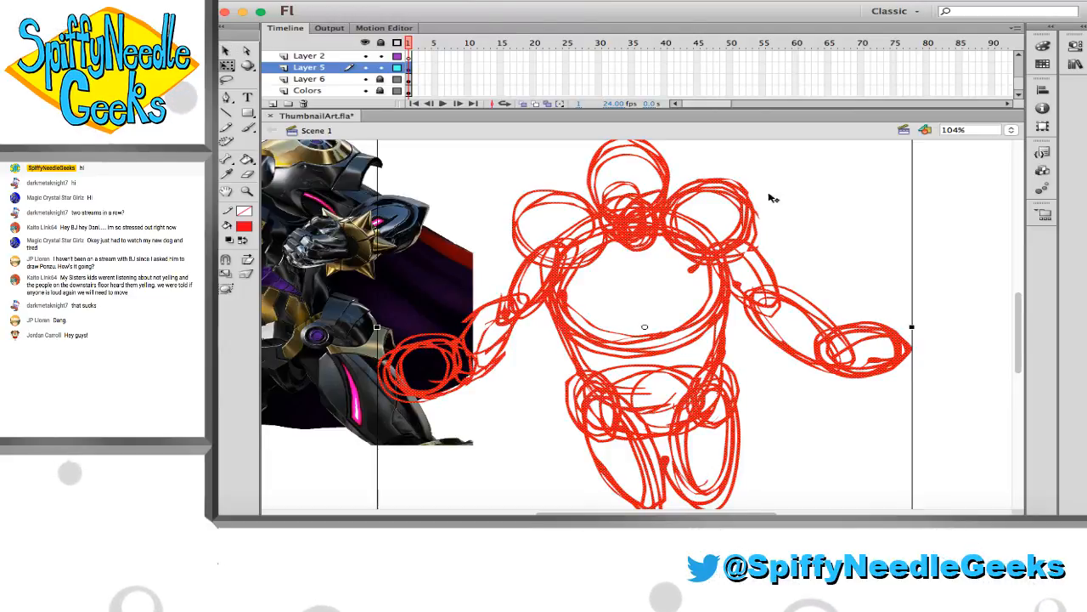
scroll(883, 162, "up", 2)
left_click_drag(920, 171, 930, 179)
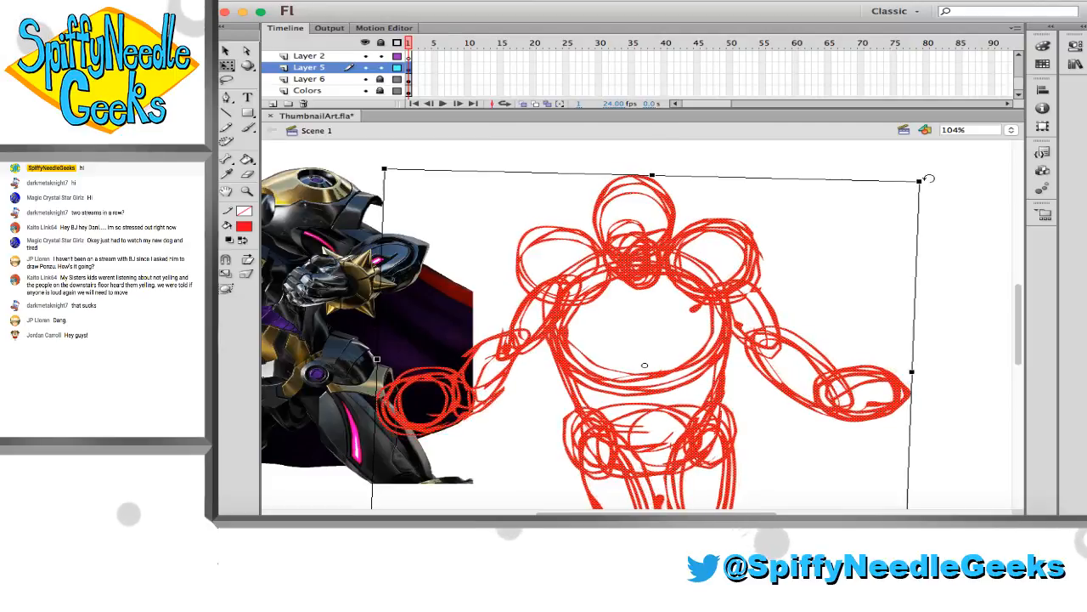
left_click(779, 201)
left_click(668, 205)
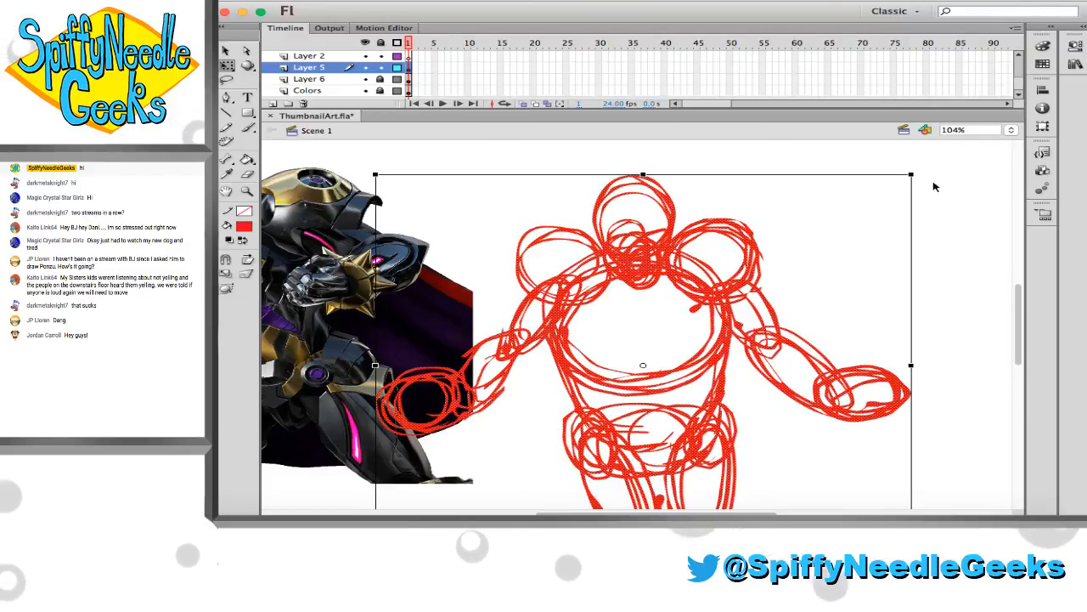
mouse_move(924, 171)
left_mouse_down()
mouse_move(952, 181)
mouse_move(935, 179)
left_mouse_up()
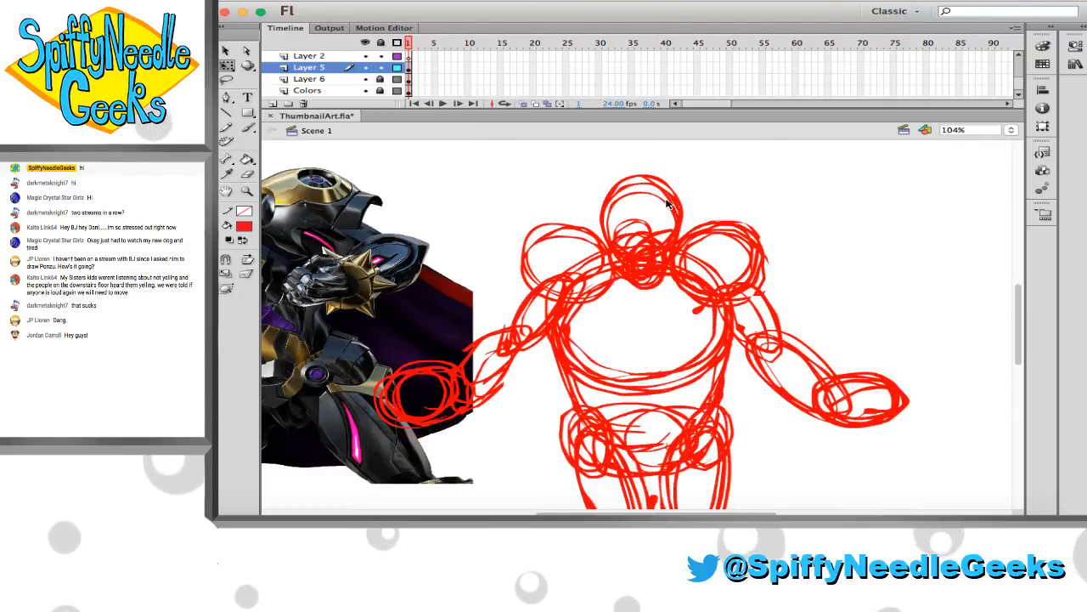
left_click(700, 186)
Sketch a small red rounded bump on the outer edge of each shoulder pad with the brush
scroll(714, 221, "down", 3)
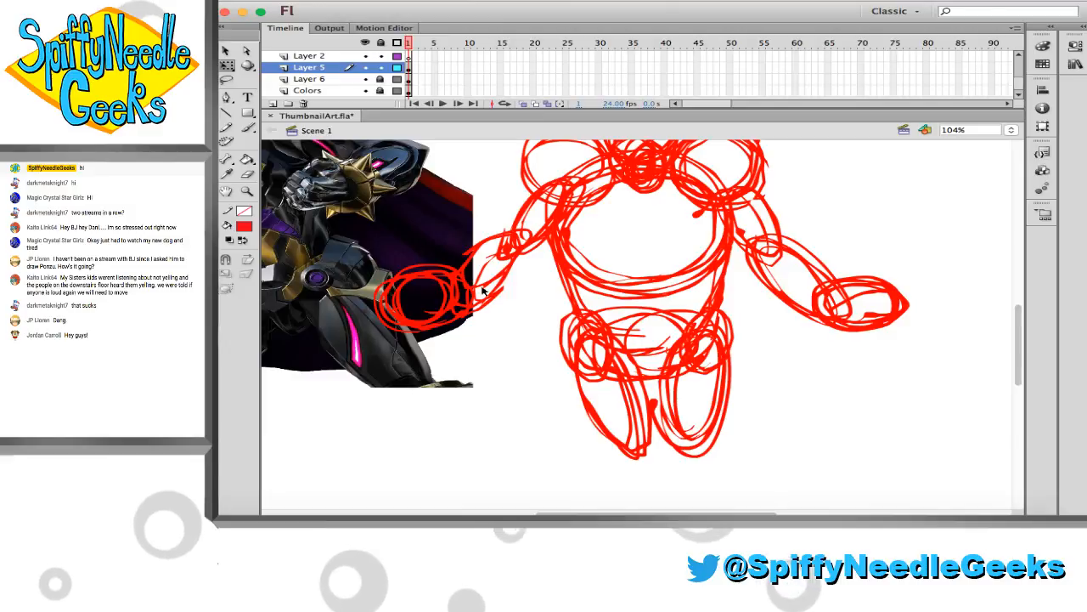
scroll(409, 214, "up", 1)
scroll(403, 219, "up", 1)
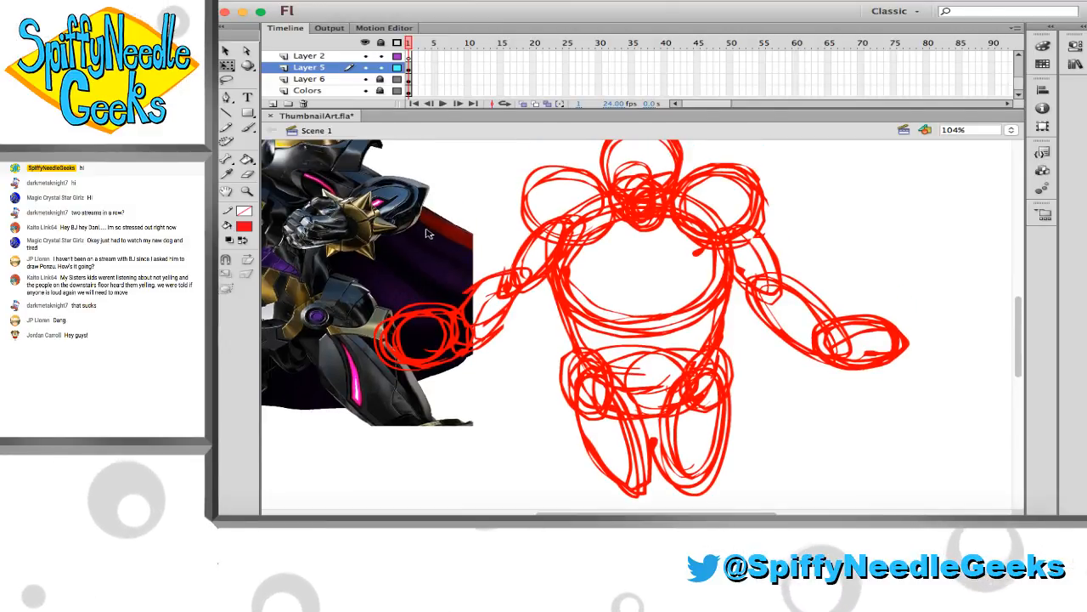
scroll(457, 246, "left", 6)
scroll(456, 247, "up", 2)
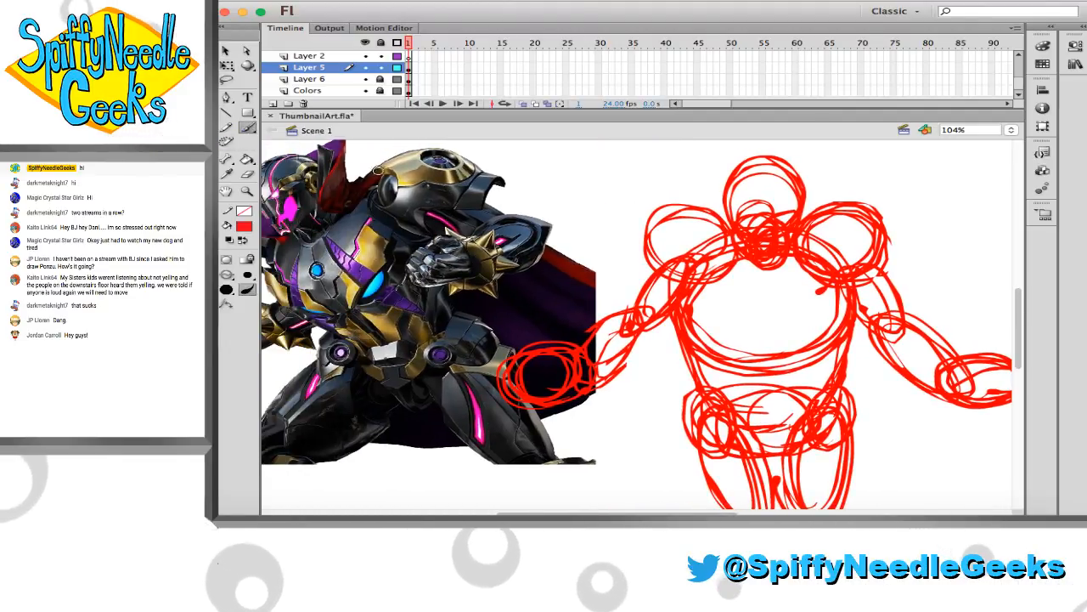
key("b")
left_click_drag(636, 255, 655, 271)
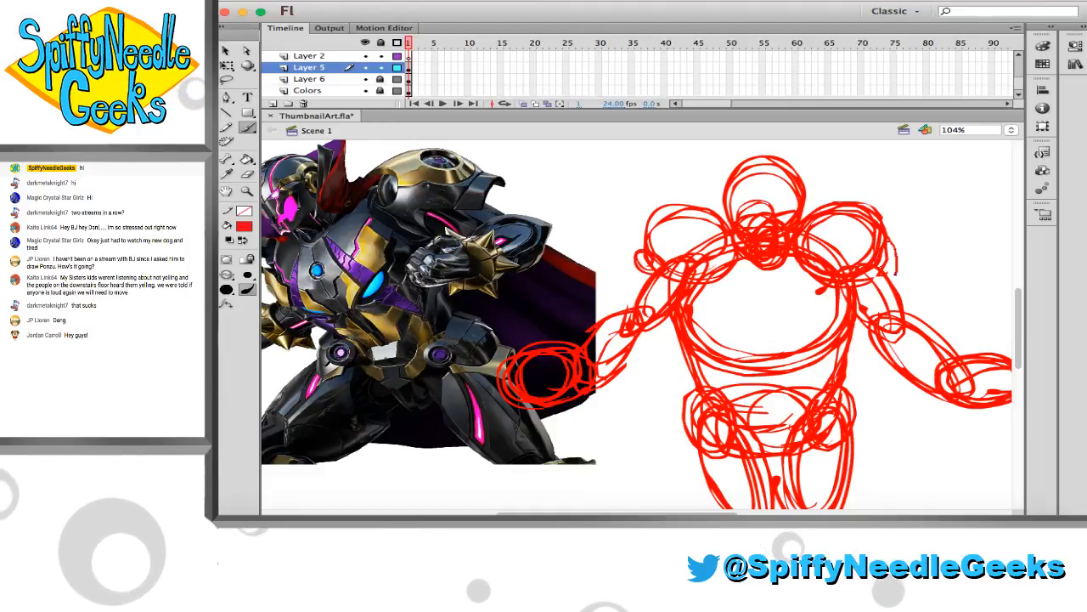
left_click_drag(881, 271, 889, 243)
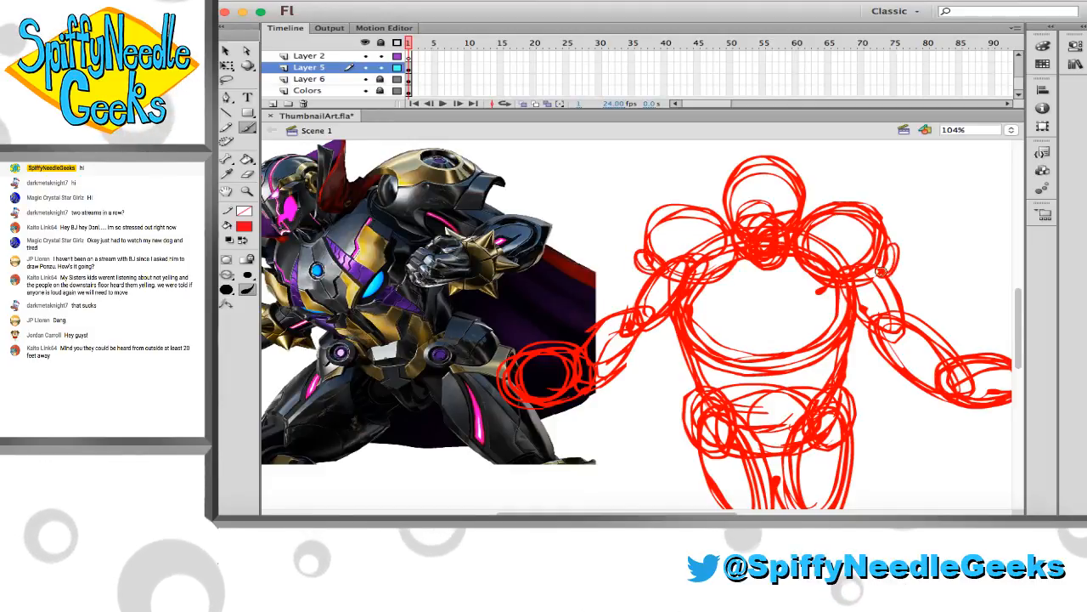
Compare the sketch's head, torso, arms and legs with the reference figure
scroll(879, 289, "down", 3)
scroll(879, 289, "left", 2)
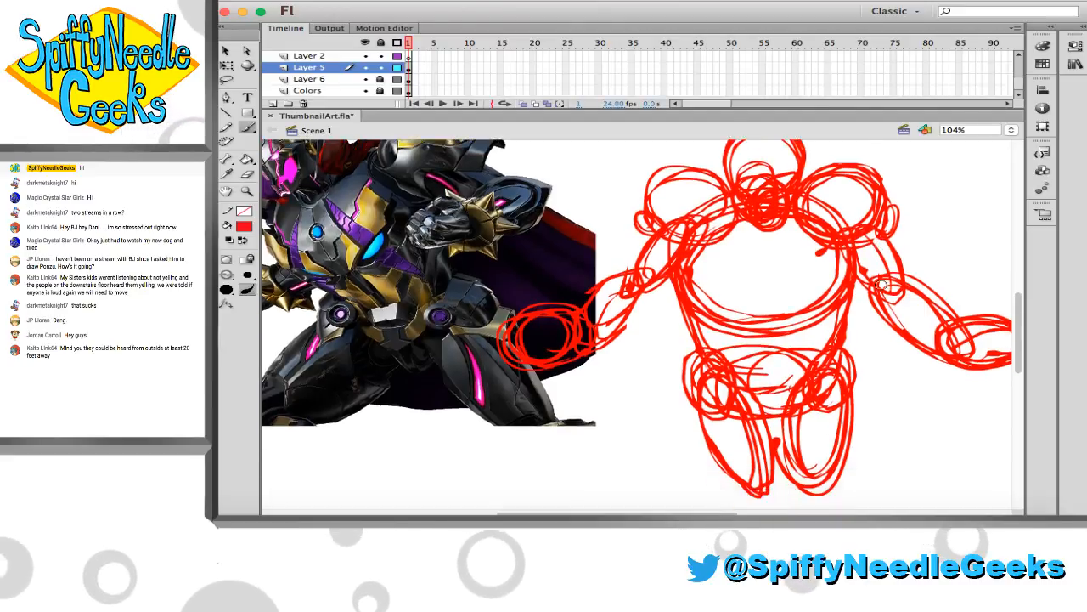
scroll(883, 291, "right", 3)
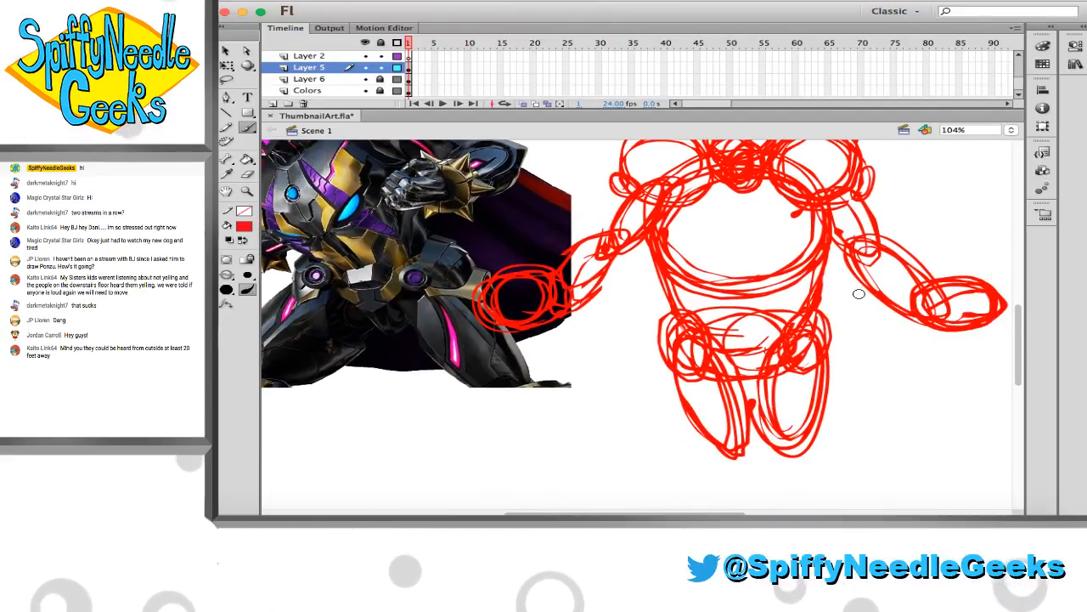
scroll(850, 293, "up", 2)
scroll(847, 296, "left", 1)
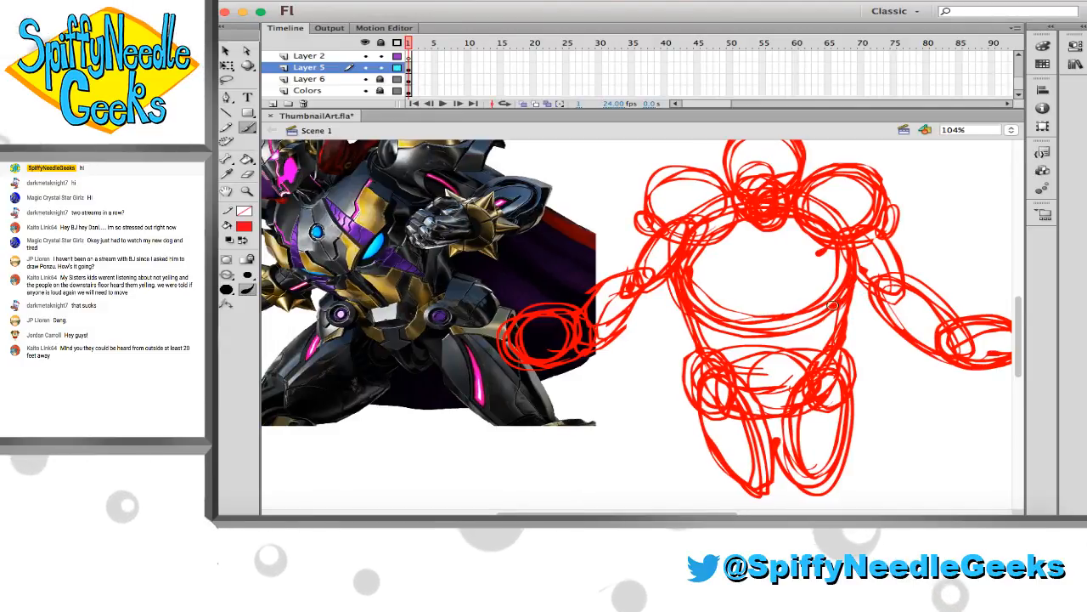
scroll(826, 327, "up", 2)
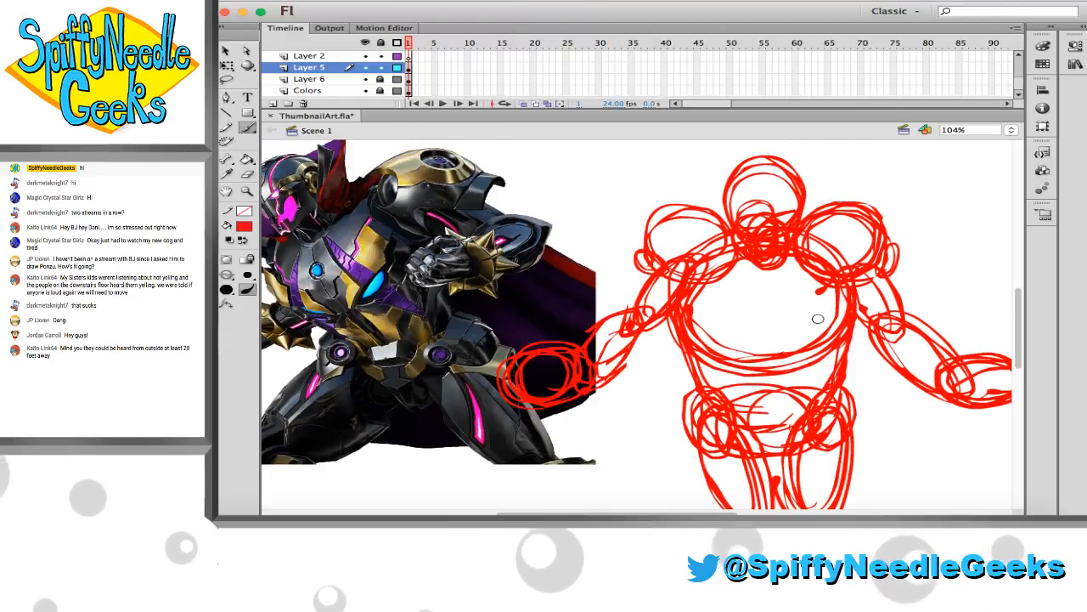
scroll(803, 299, "up", 1)
scroll(748, 272, "up", 1)
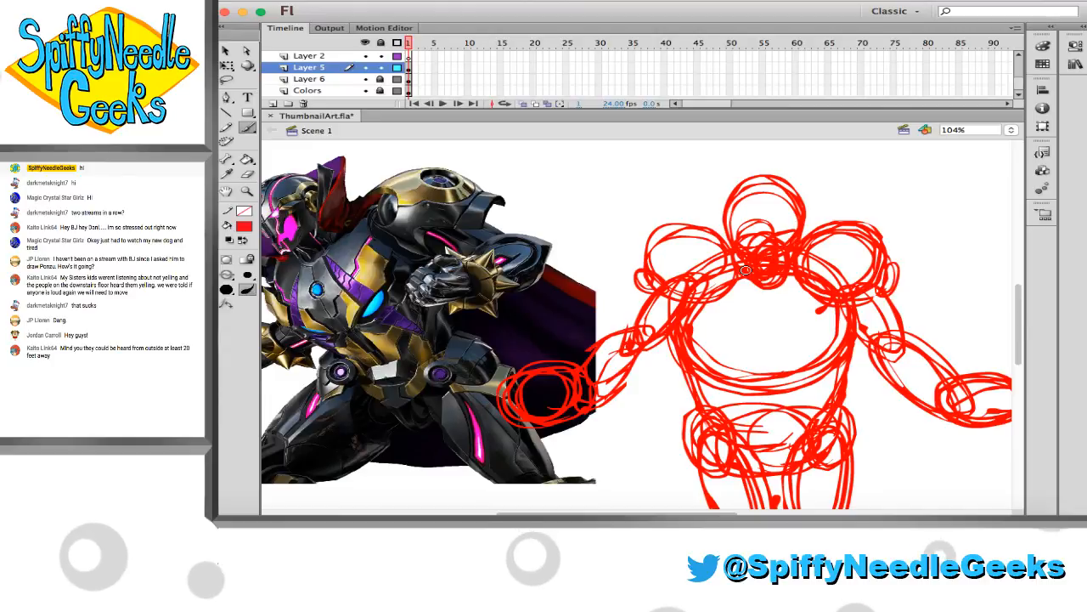
scroll(696, 271, "left", 2)
scroll(718, 264, "right", 4)
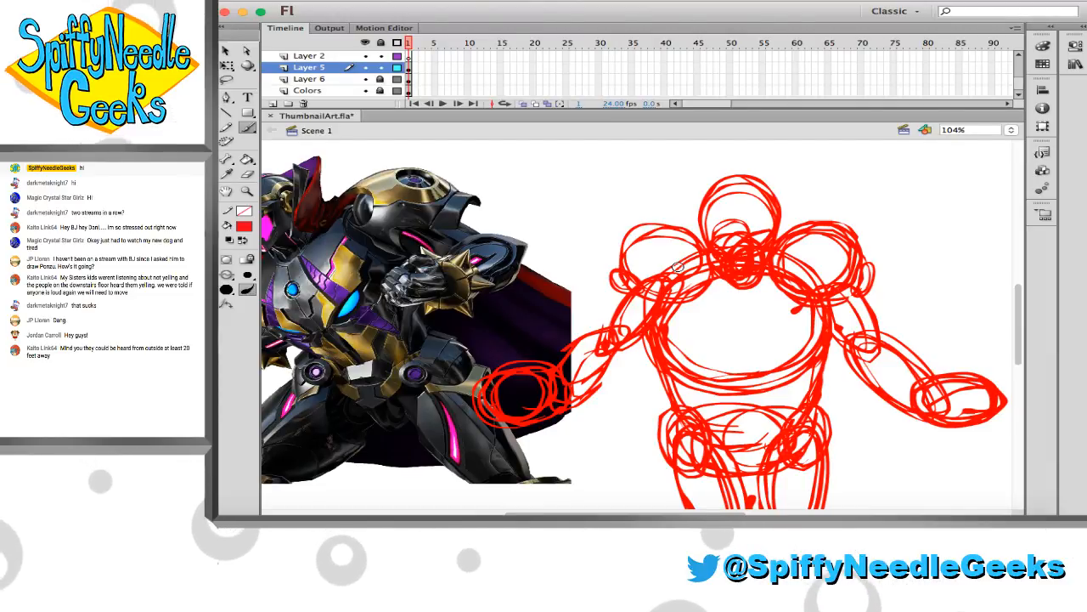
Sketch two curved red lines converging into a V shape inside the chest circle, redrawing the second one
scroll(673, 340, "down", 2)
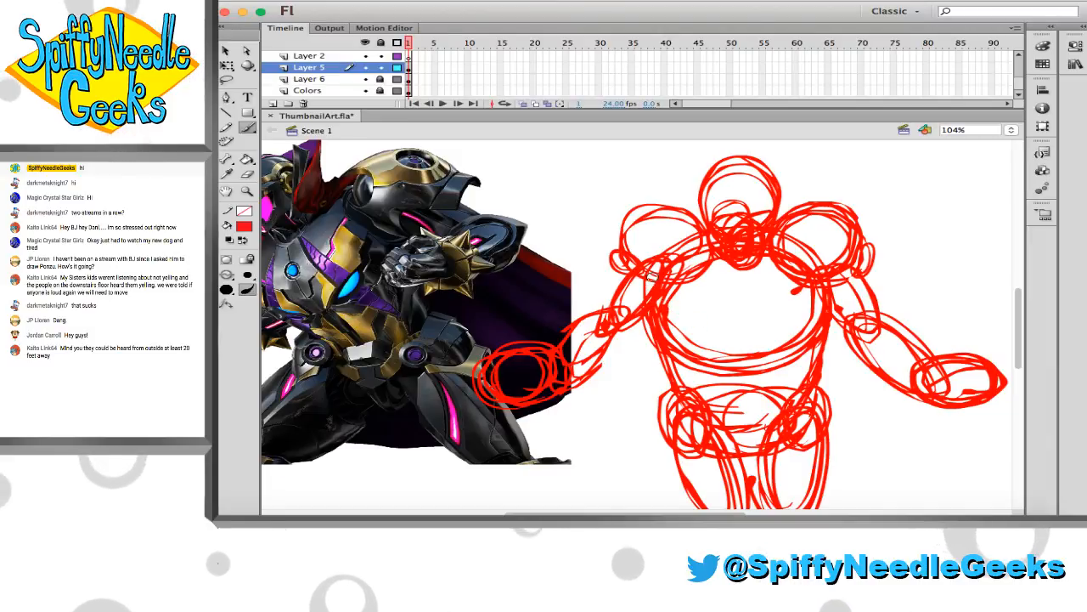
mouse_move(693, 302)
left_mouse_down()
mouse_move(739, 329)
mouse_move(773, 315)
left_mouse_up()
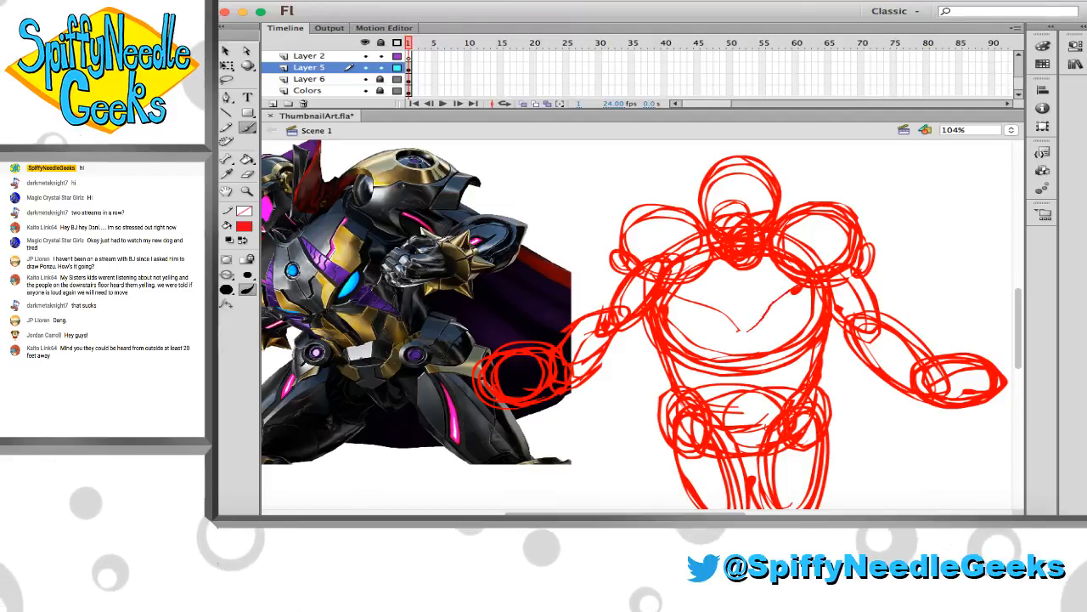
key("super+z")
left_click_drag(750, 330, 796, 290)
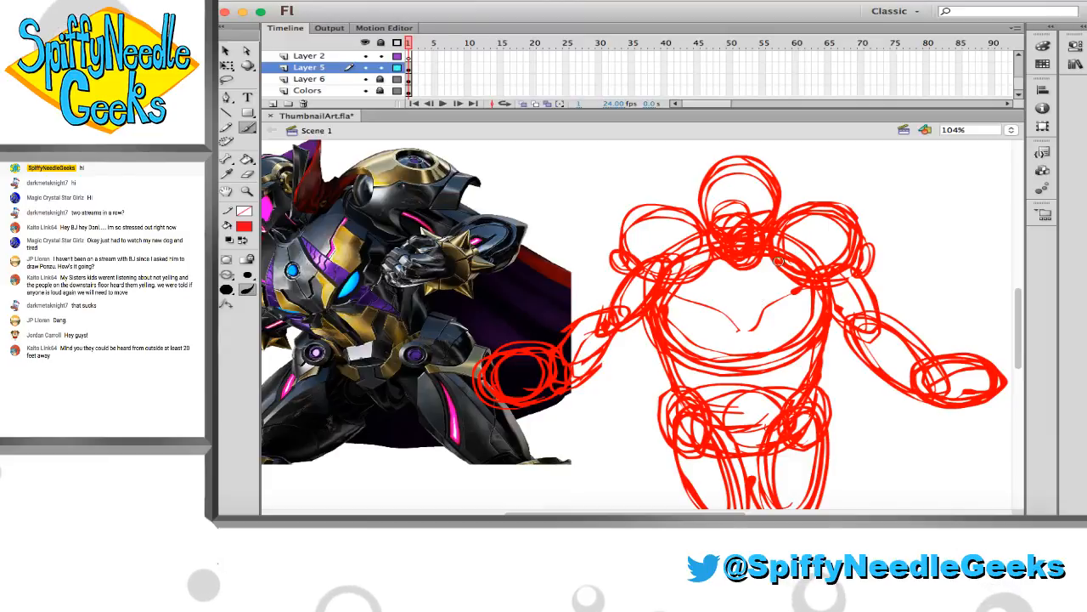
Change the brush fill to blue and sketch flat ovals on top of both shoulder pads and small ovals at their outer edges
scroll(778, 261, "down", 3)
scroll(778, 260, "right", 4)
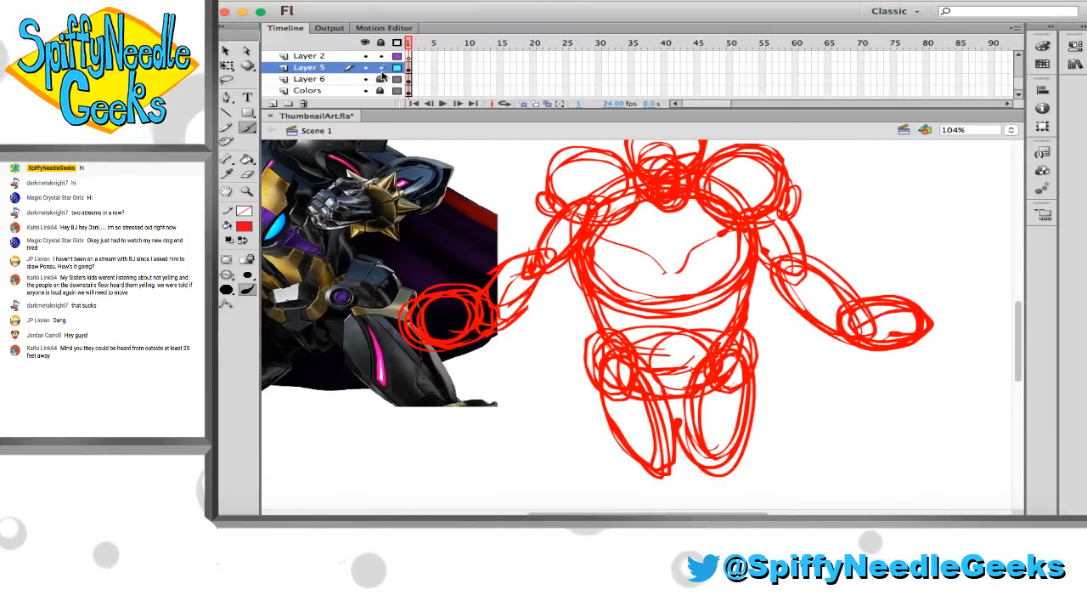
left_click(244, 227)
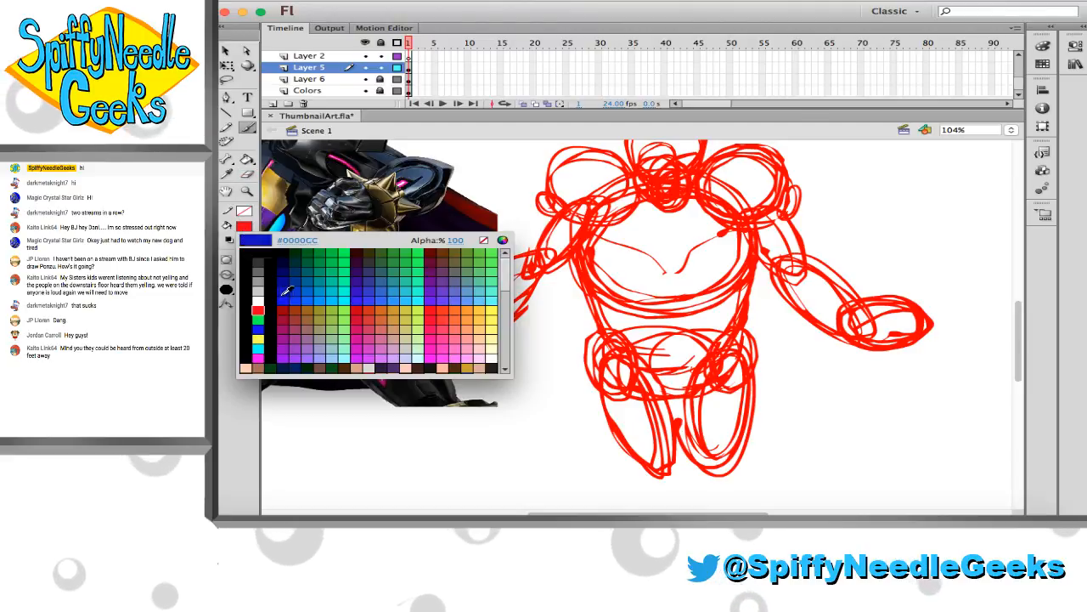
left_click(286, 287)
scroll(369, 276, "up", 2)
scroll(368, 276, "up", 3)
scroll(376, 271, "left", 5)
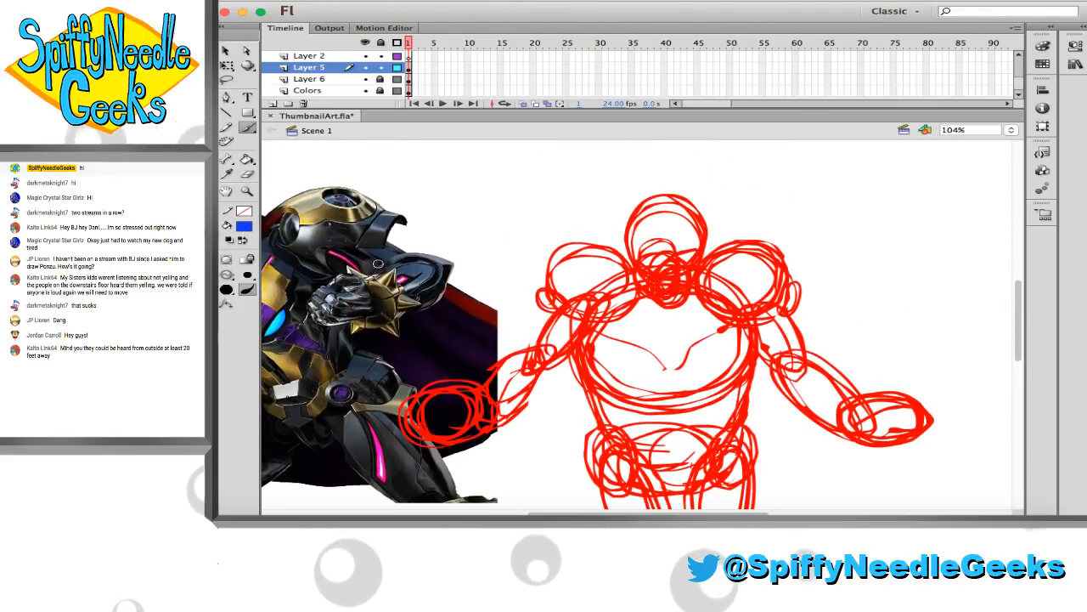
mouse_move(717, 249)
left_mouse_down()
mouse_move(751, 241)
mouse_move(693, 257)
left_mouse_up()
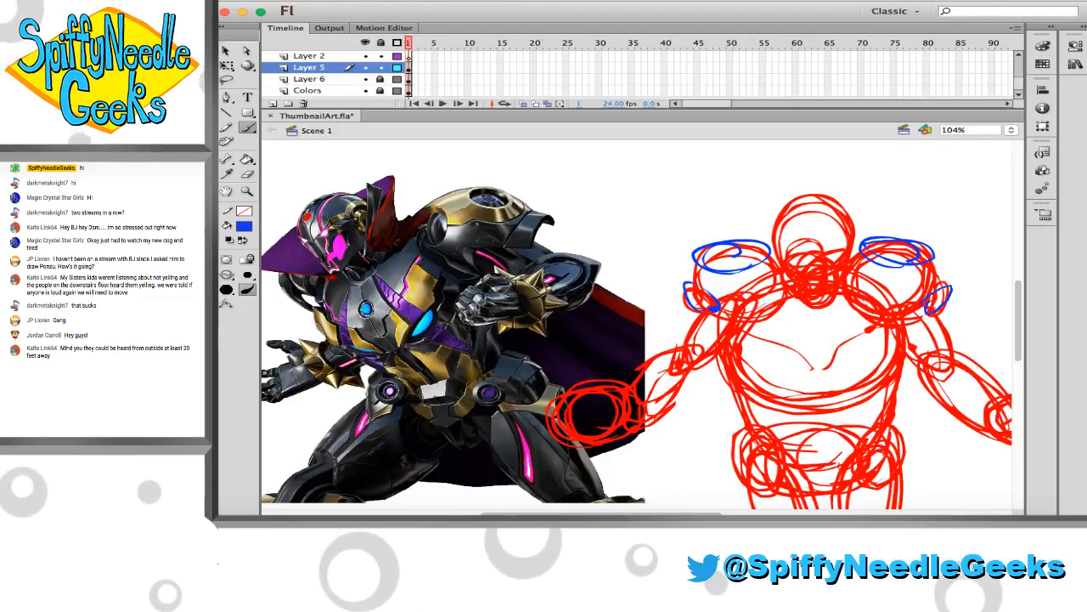
left_click_drag(932, 308, 938, 288)
Sketch a narrow slanted blue oval across each wrist as a cuff
scroll(640, 299, "down", 3)
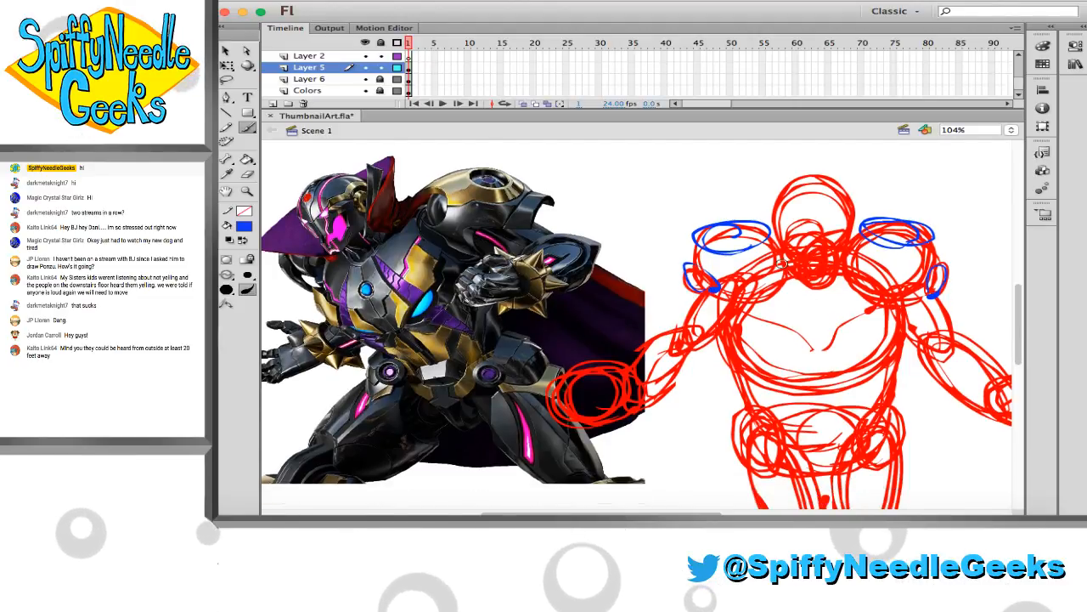
left_click_drag(615, 318, 656, 371)
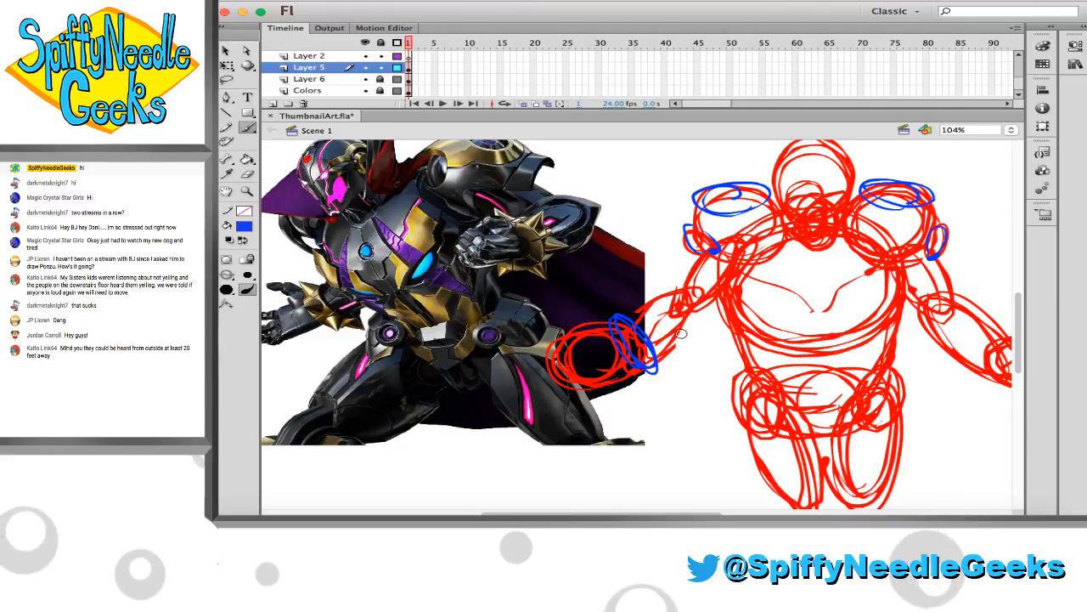
scroll(814, 332, "right", 3)
scroll(814, 331, "right", 2)
left_click_drag(930, 328, 906, 367)
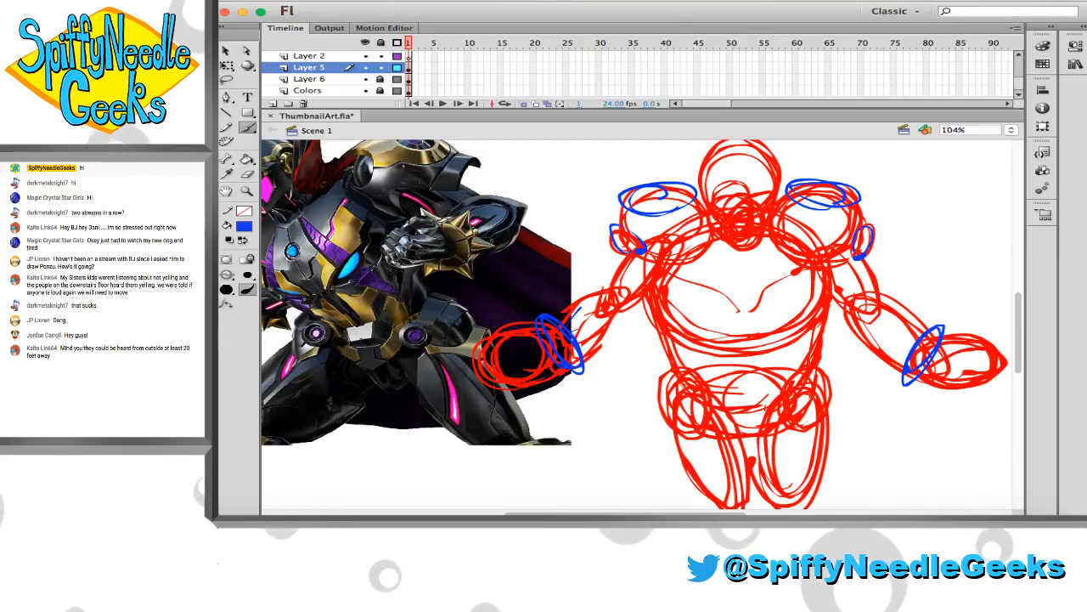
Outline the forearms, upper arms, torso sides and both hip joints in blue over the red sketch
mouse_move(581, 308)
left_mouse_down()
mouse_move(621, 291)
mouse_move(577, 346)
left_mouse_up()
left_click_drag(643, 252, 625, 298)
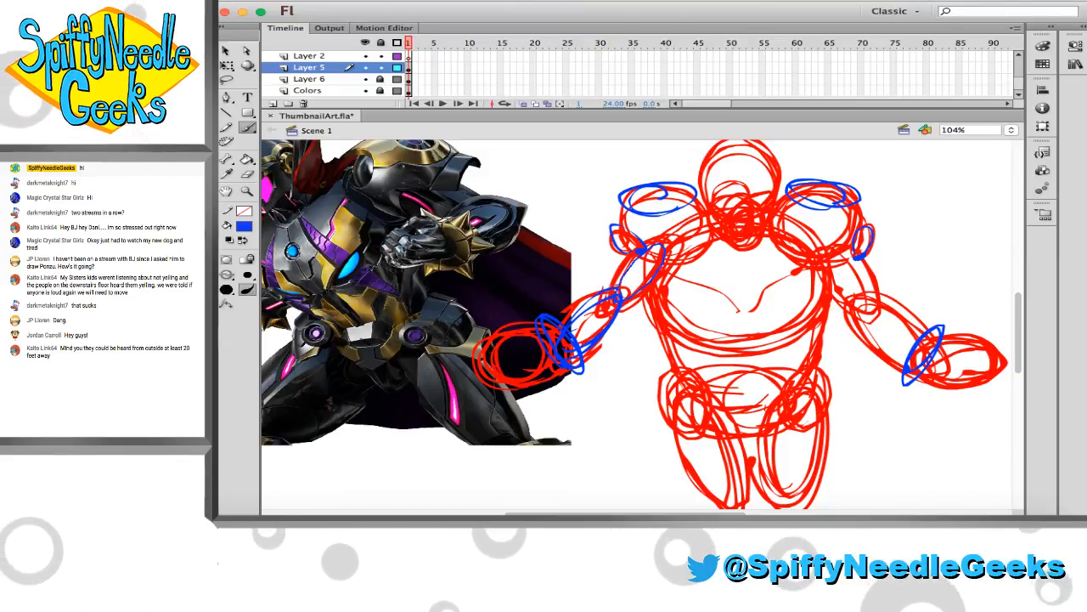
left_click_drag(832, 257, 864, 307)
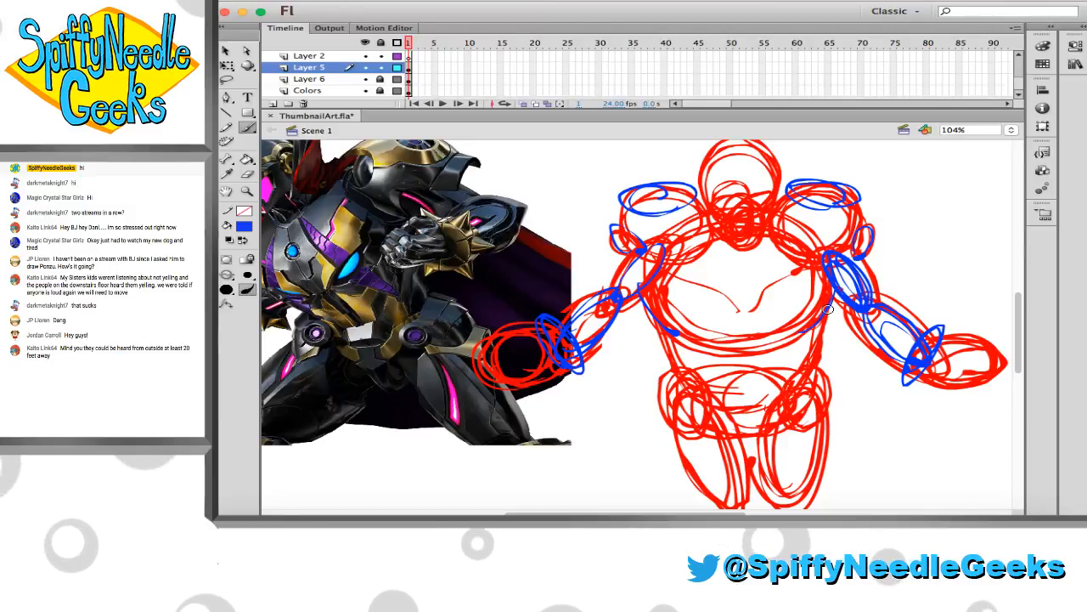
scroll(828, 310, "down", 2)
scroll(829, 310, "left", 1)
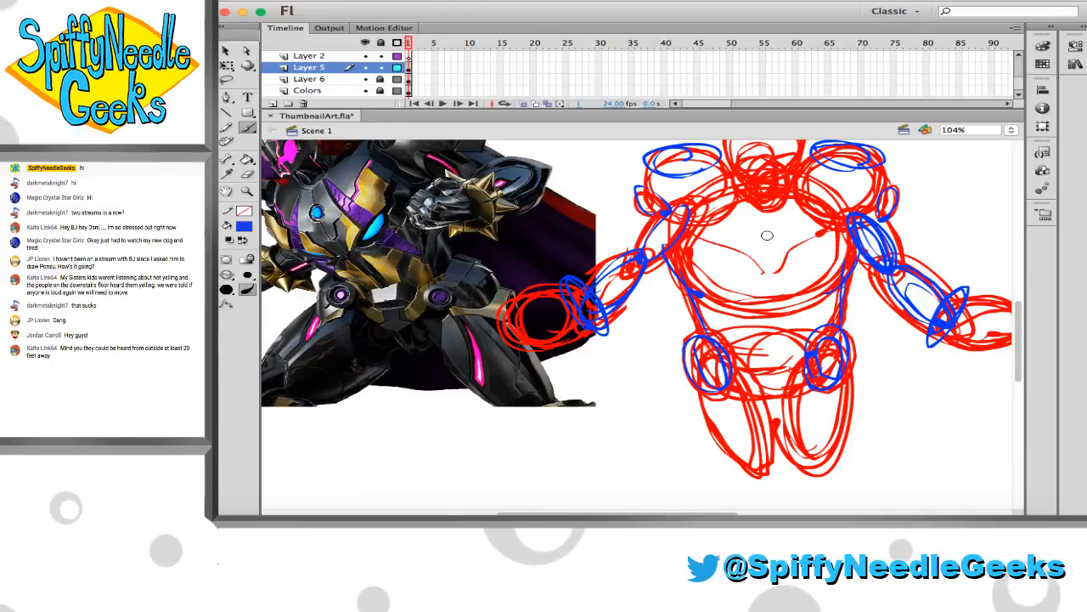
Sketch a shallow blue curve across the upper chest and try a small circle above it
mouse_move(683, 224)
left_mouse_down()
mouse_move(753, 256)
mouse_move(829, 227)
left_mouse_up()
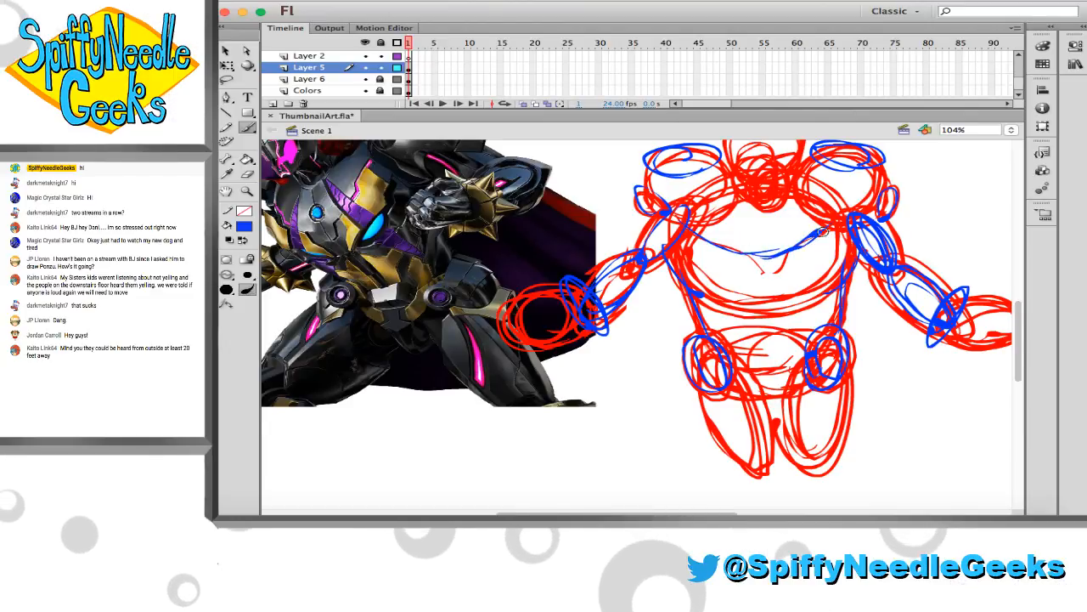
left_click_drag(755, 231, 767, 237)
key("super+z")
Sketch a small circle in the chest centre, slanted angry eyes and a jaw curve on the head in blue
scroll(756, 228, "up", 3)
scroll(741, 219, "left", 1)
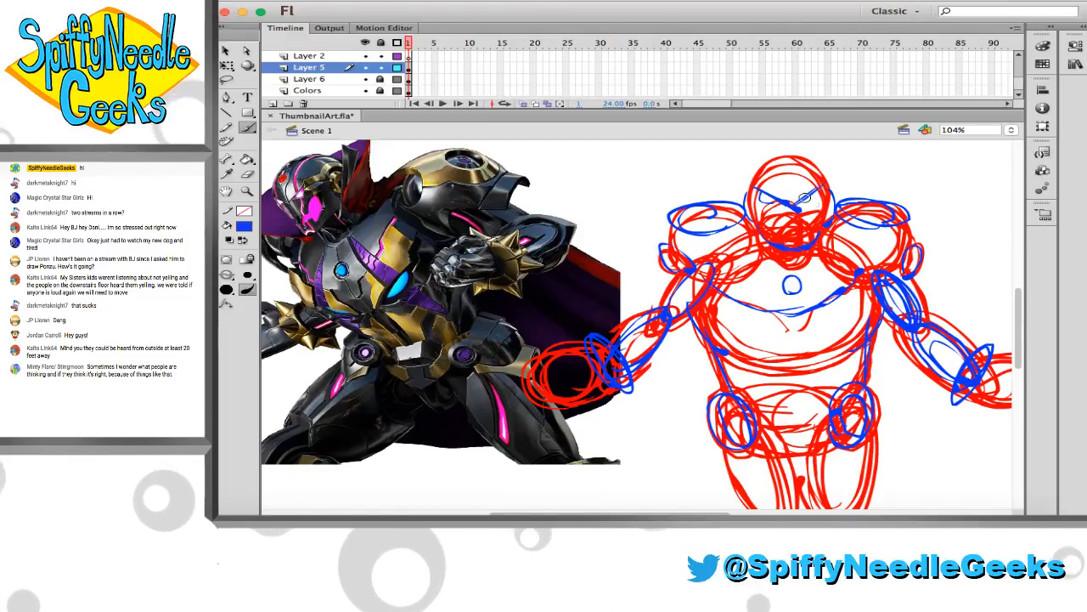
scroll(808, 205, "left", 3)
scroll(807, 205, "up", 1)
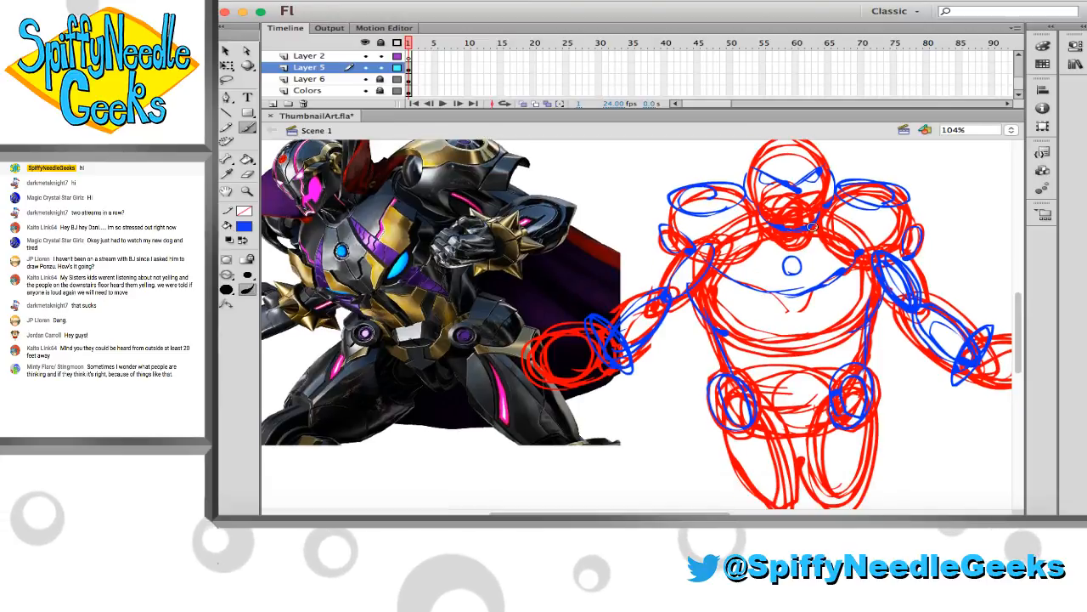
scroll(810, 228, "right", 3)
scroll(809, 228, "down", 2)
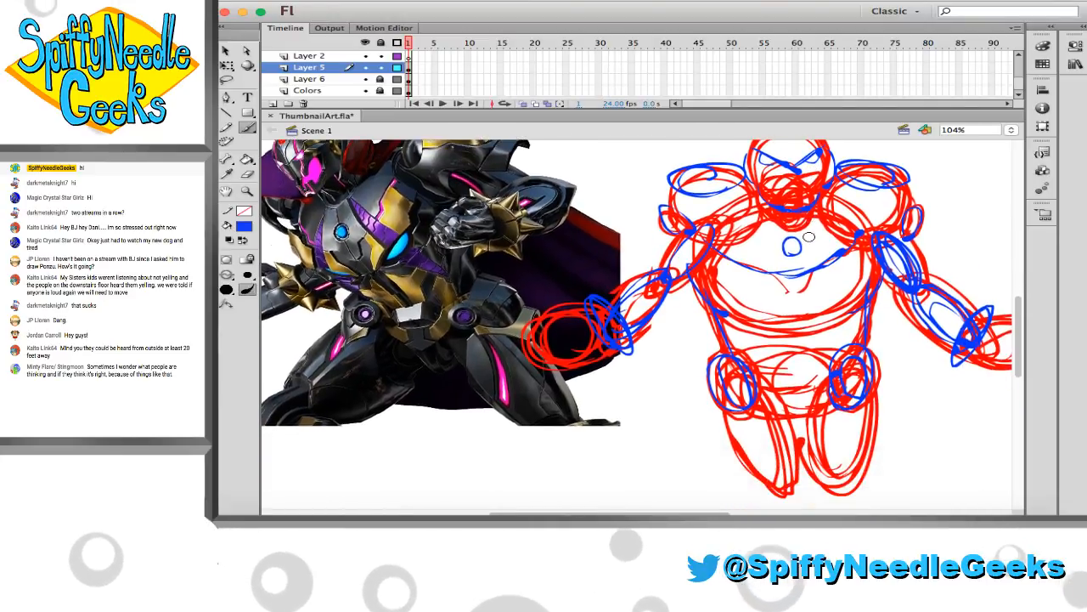
scroll(810, 243, "down", 1)
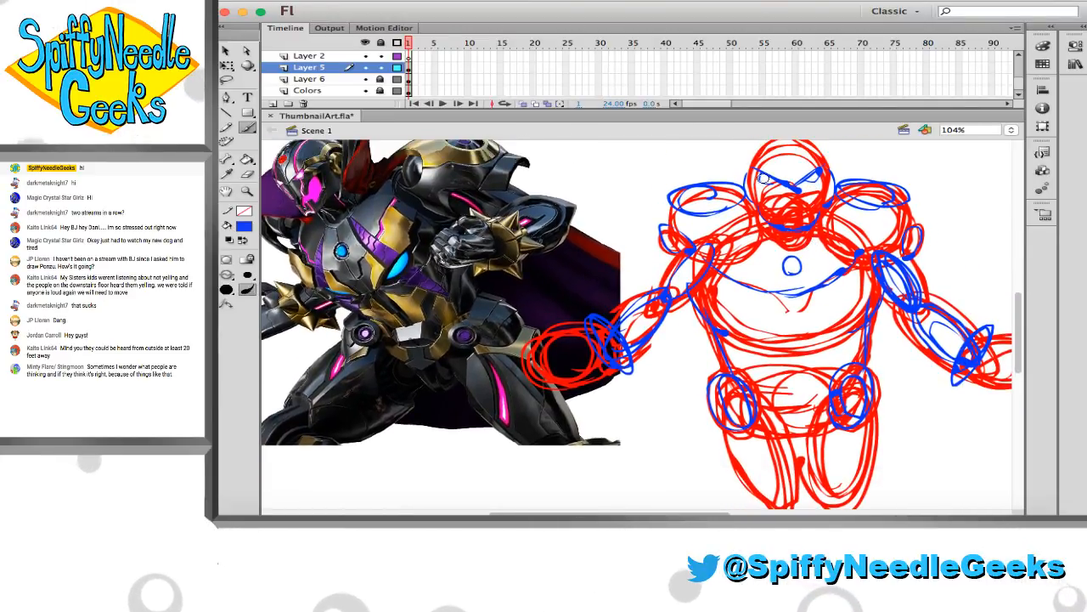
scroll(793, 210, "up", 1)
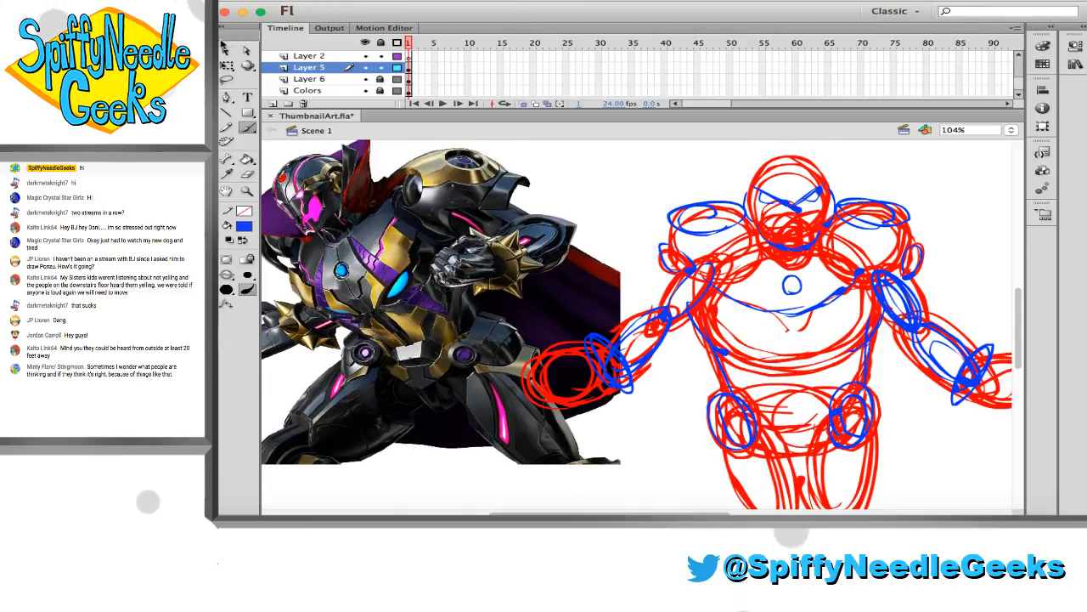
Scale down the reference image on Layer 6 and move it to the other side of the figure, beside the shoulder
left_click_drag(361, 196, 491, 226)
key("q")
mouse_move(347, 167)
left_mouse_down()
mouse_move(454, 252)
mouse_move(433, 237)
left_mouse_up()
mouse_move(531, 277)
left_mouse_down()
mouse_move(806, 254)
mouse_move(584, 212)
mouse_move(966, 210)
mouse_move(967, 170)
left_mouse_up()
scroll(850, 197, "right", 3)
scroll(850, 197, "up", 1)
scroll(850, 197, "right", 8)
scroll(850, 197, "up", 1)
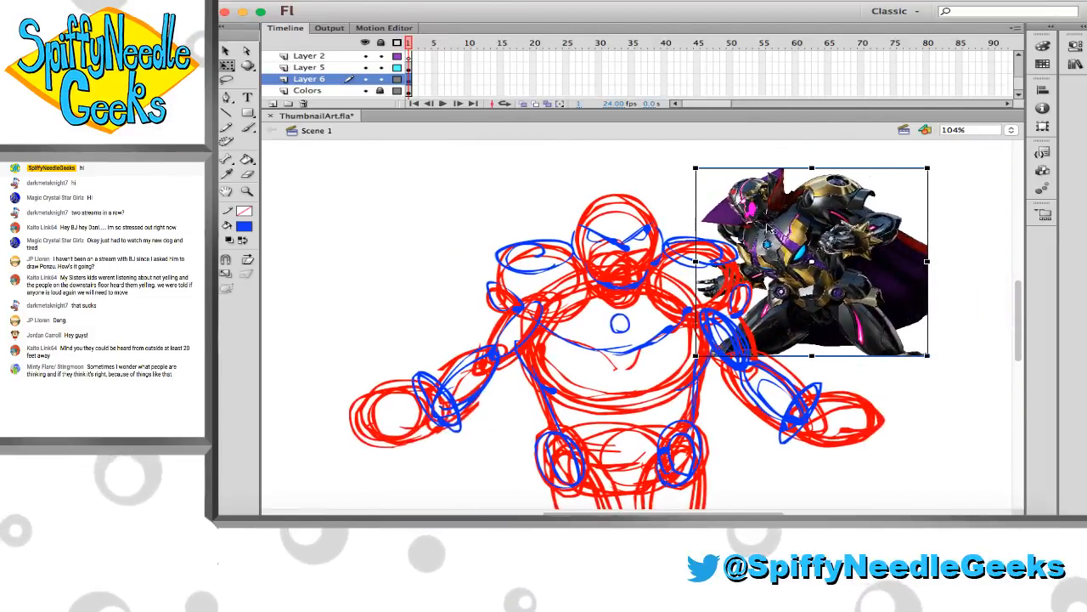
left_click_drag(849, 197, 873, 205)
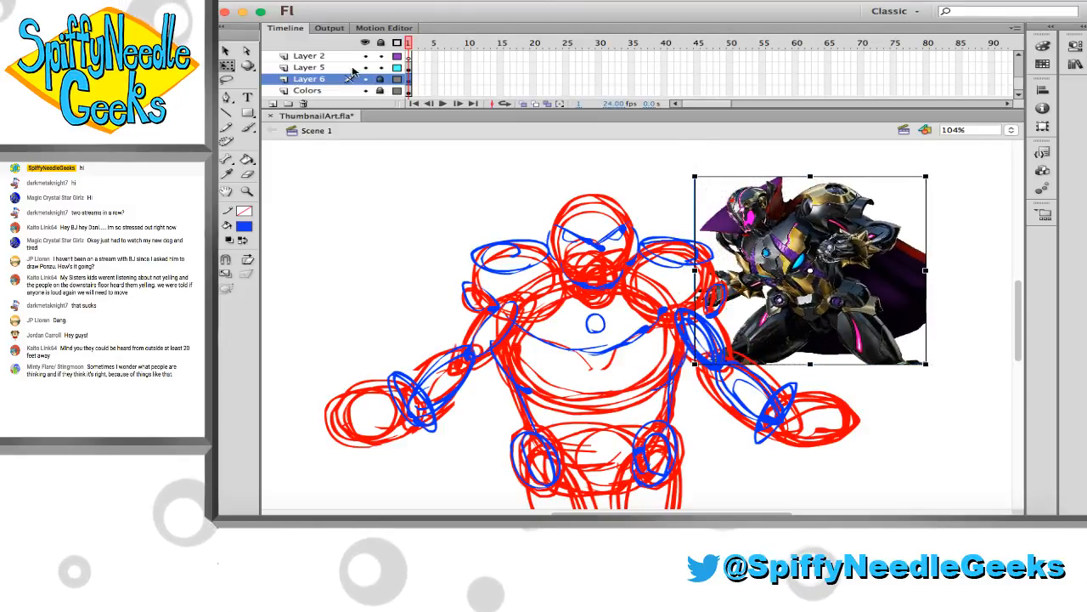
Lock Layer 6, make Layer 5 active, and zoom in on the head and shoulders for brushwork
left_click(380, 79)
left_click(309, 67)
left_click(268, 202)
left_click(247, 191)
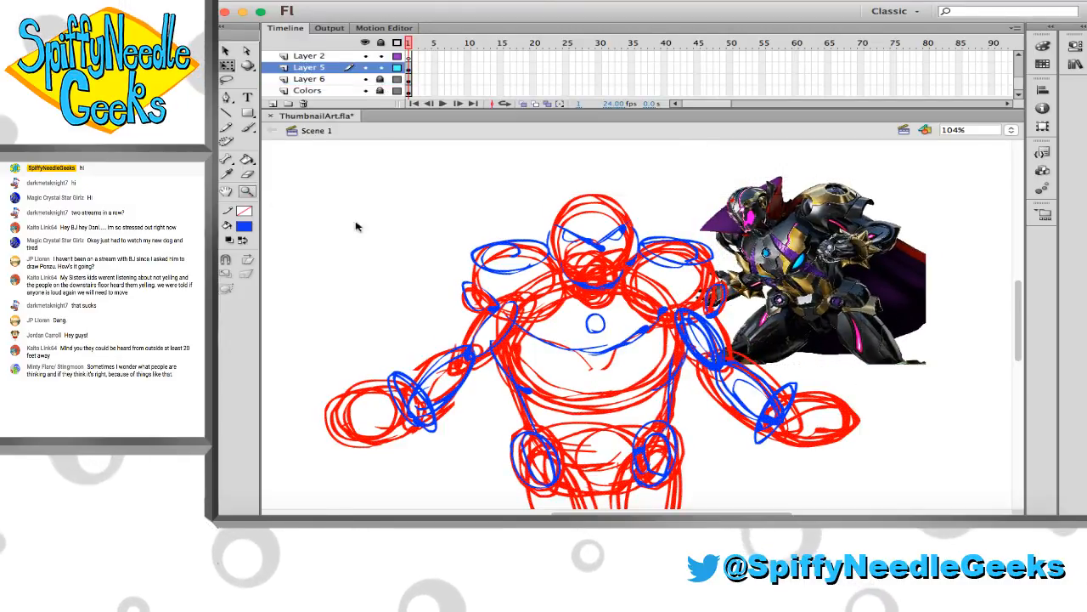
mouse_move(454, 158)
left_mouse_down()
mouse_move(643, 242)
mouse_move(739, 350)
left_mouse_up()
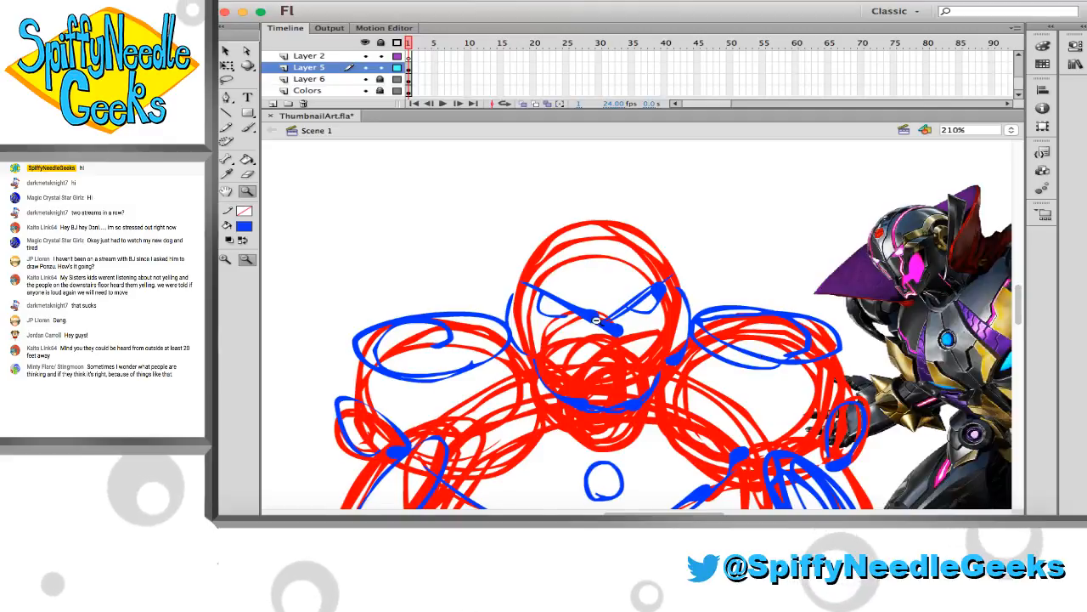
scroll(663, 331, "down", 5)
scroll(663, 331, "right", 5)
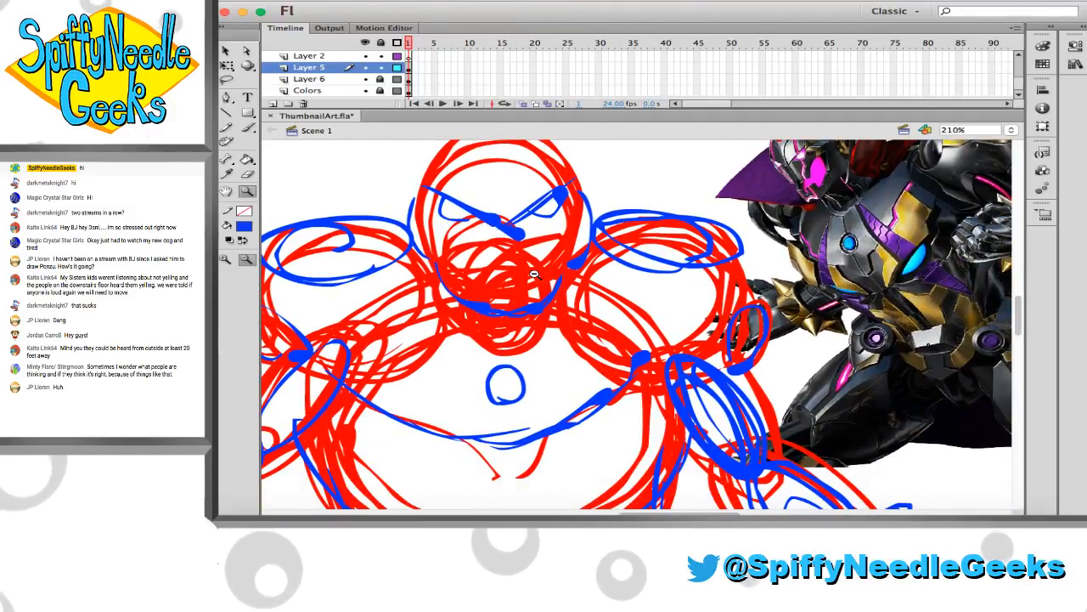
scroll(427, 287, "up", 1)
scroll(427, 287, "up", 2)
scroll(417, 264, "left", 1)
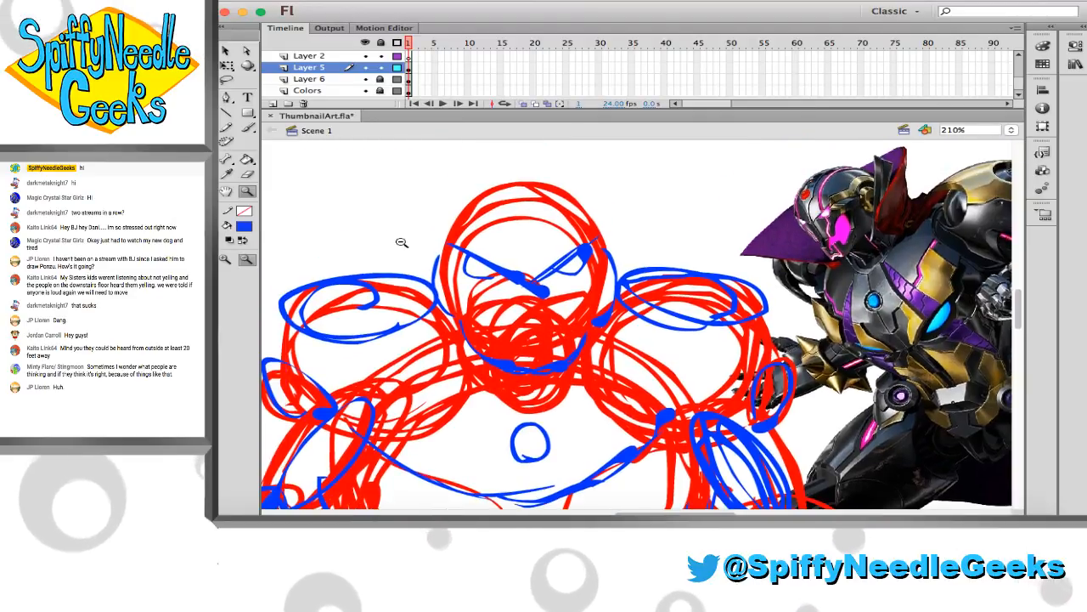
key("b")
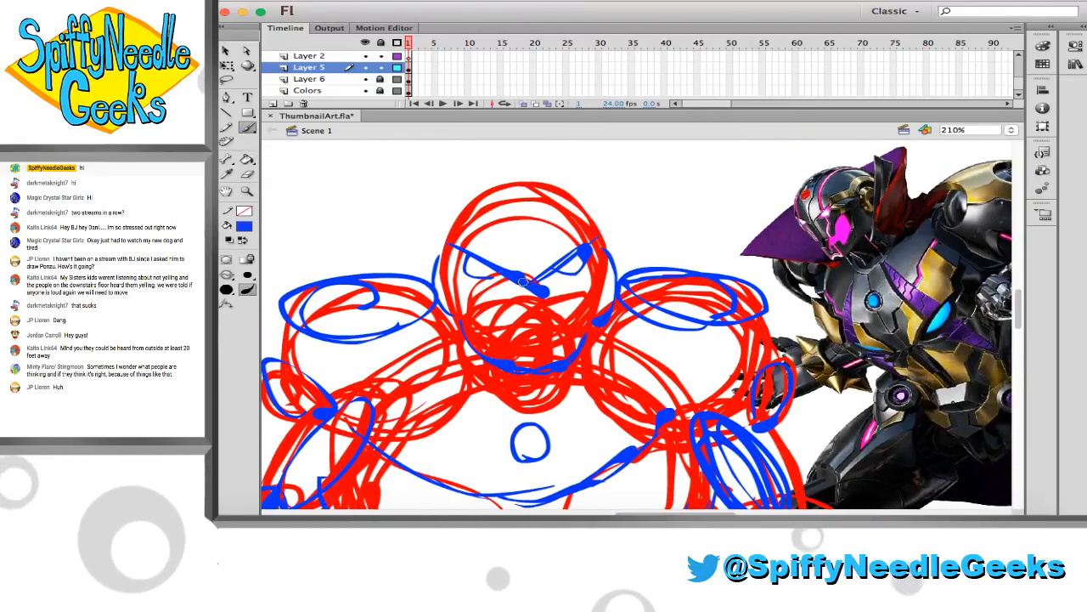
left_click(191, 227)
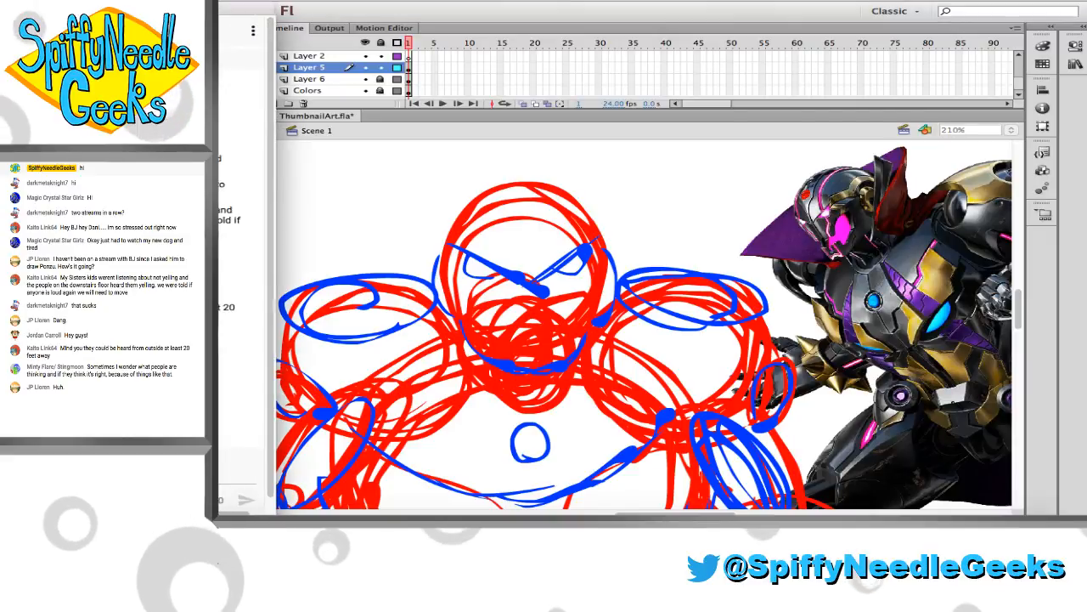
left_click(316, 22)
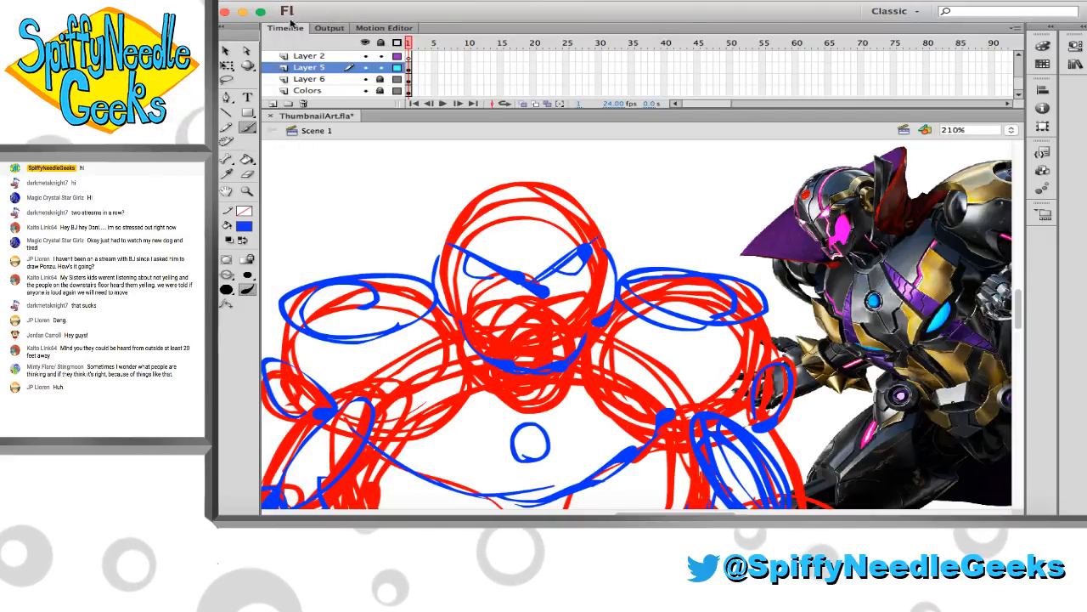
left_click(244, 20)
mouse_move(244, 21)
left_mouse_down()
mouse_move(255, 21)
mouse_move(242, 21)
left_mouse_up()
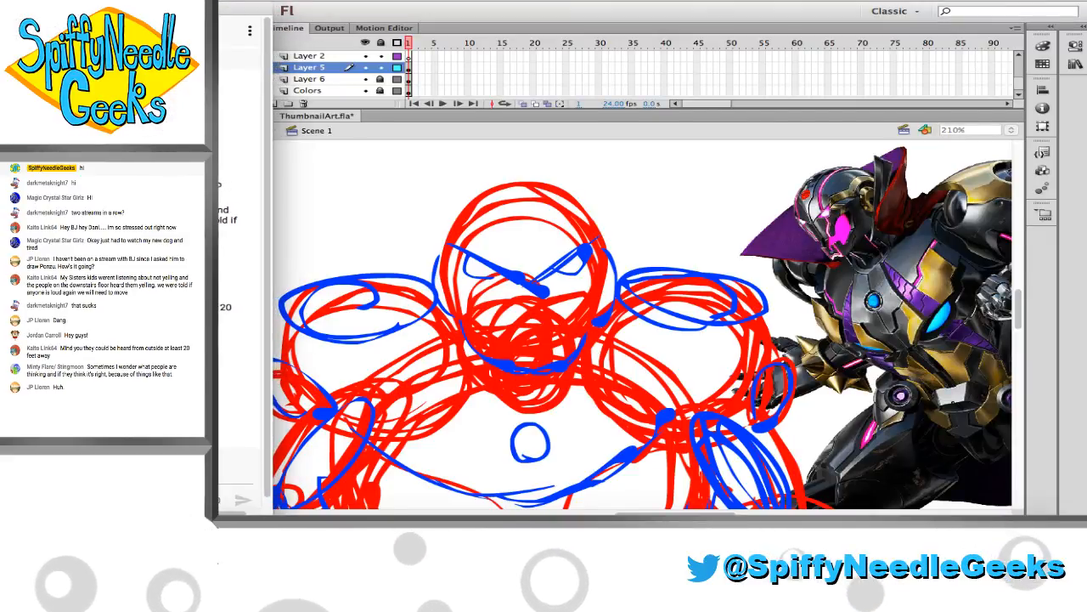
left_click(325, 20)
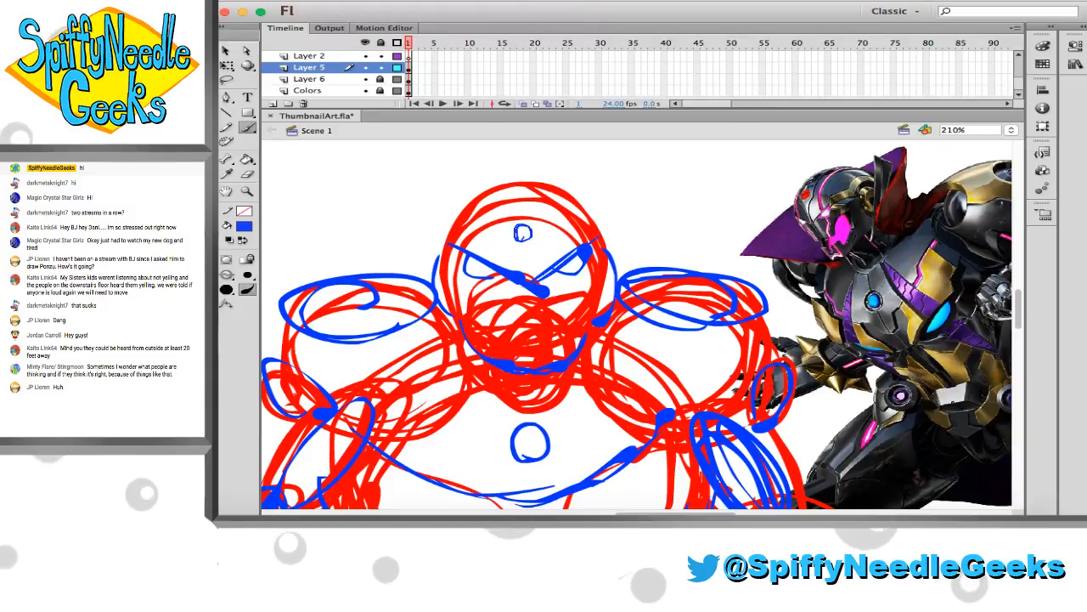
Sketch a small forehead circle, angular cheek and mouth shapes, and two lines converging between the eyes in blue
left_click_drag(522, 231, 521, 233)
scroll(563, 258, "right", 1)
scroll(560, 259, "right", 1)
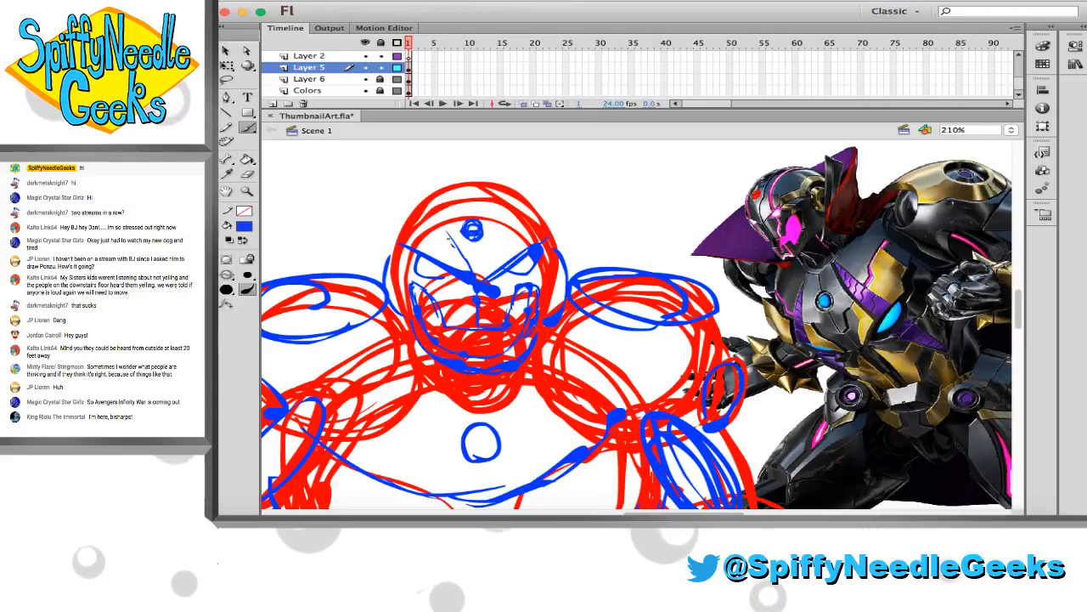
left_click_drag(485, 261, 510, 202)
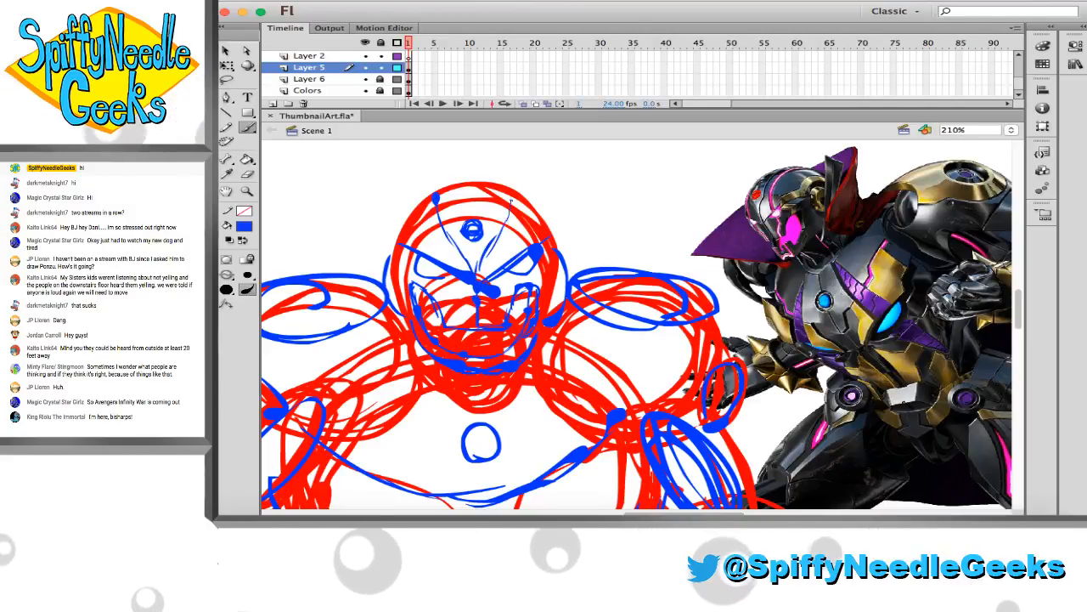
Sketch a blue half-oval hanging below each side of the curved chest line, redoing strokes as needed
scroll(504, 203, "down", 3)
scroll(502, 212, "left", 1)
scroll(484, 246, "up", 1)
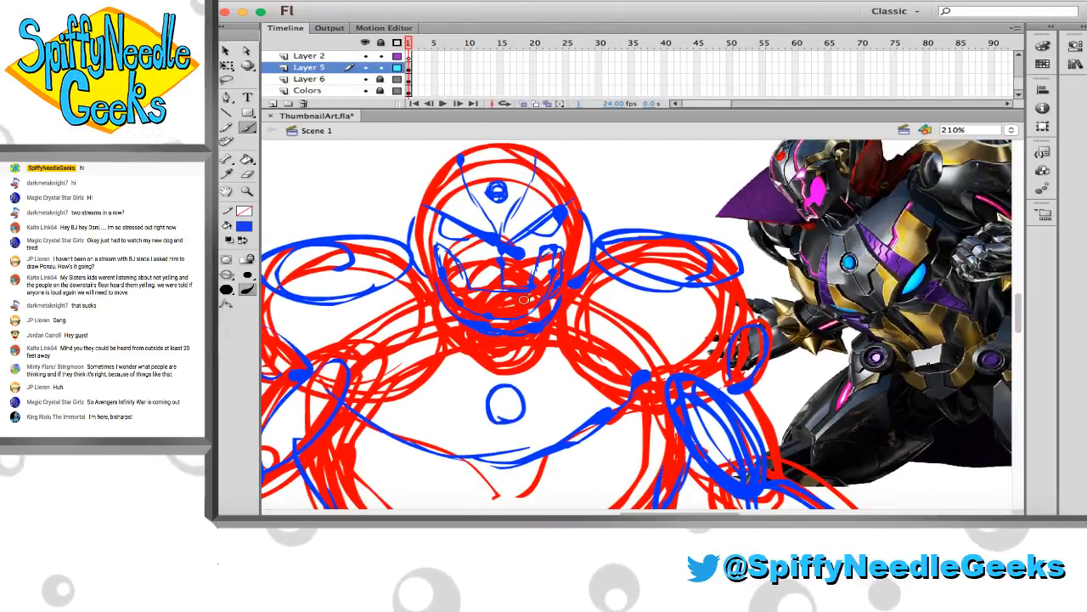
scroll(472, 261, "down", 4)
scroll(472, 261, "right", 1)
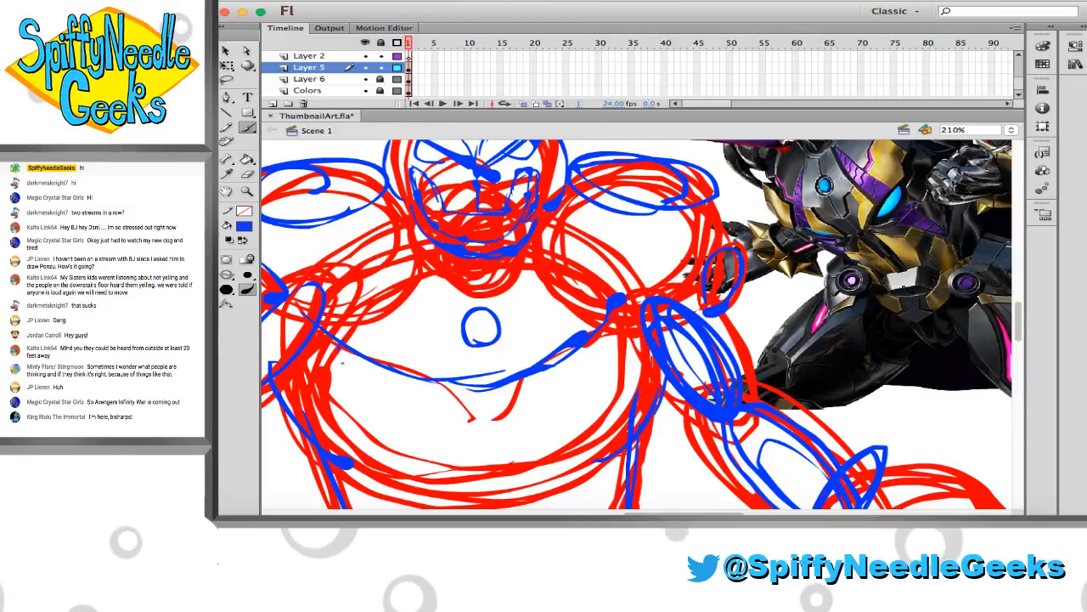
left_click_drag(342, 363, 400, 386)
mouse_move(593, 343)
left_mouse_down()
mouse_move(537, 375)
mouse_move(598, 342)
left_mouse_up()
key("super+z")
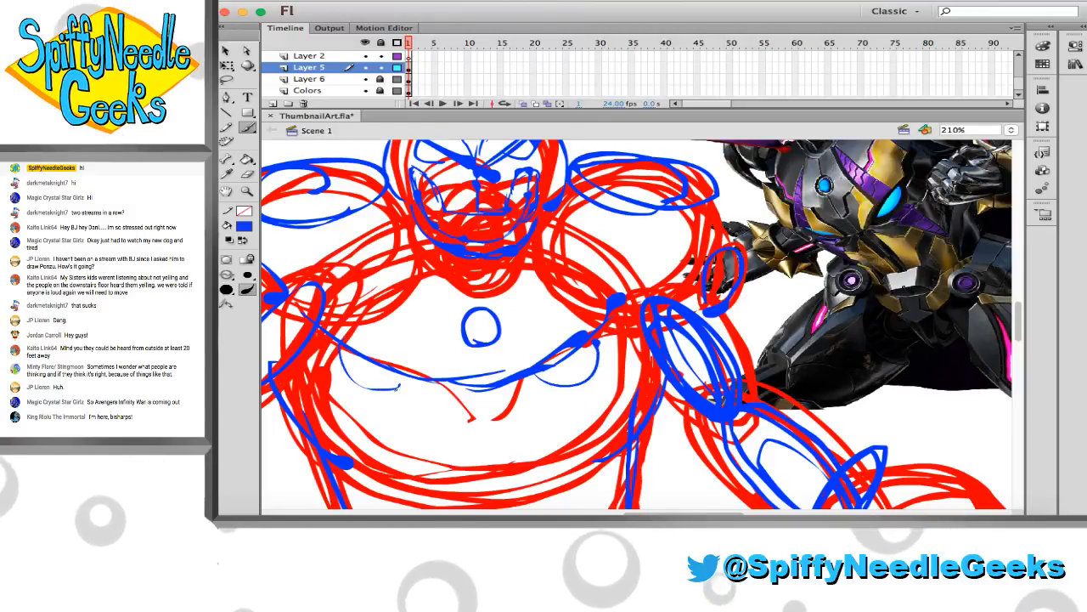
scroll(393, 357, "up", 1)
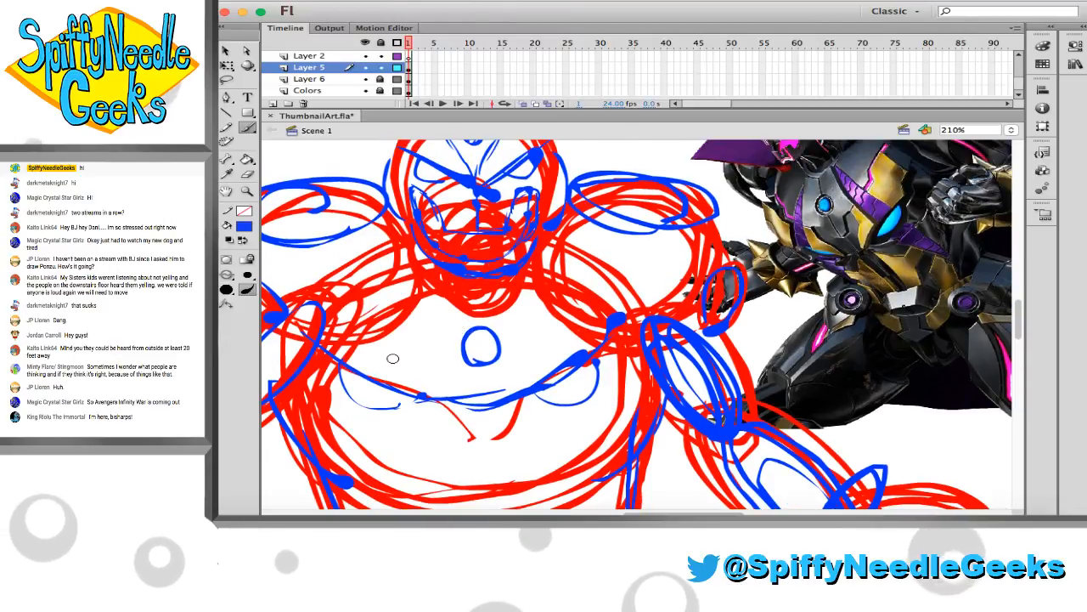
Sketch long curved blue panel lines running from the neck down both sides of the chest, redrawing the first stroke
left_click_drag(401, 468, 419, 305)
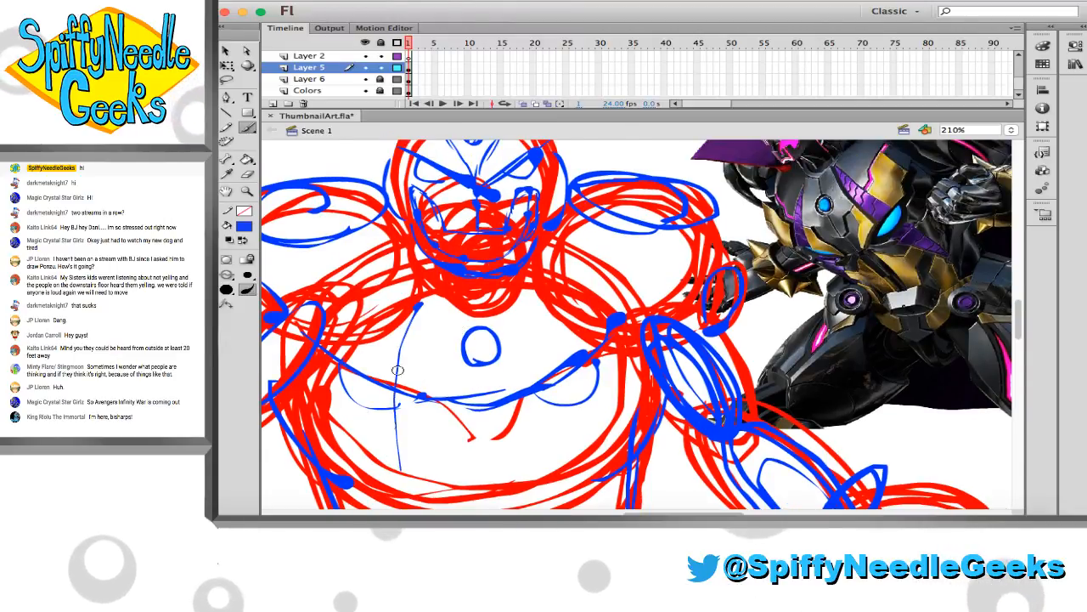
key("super+z")
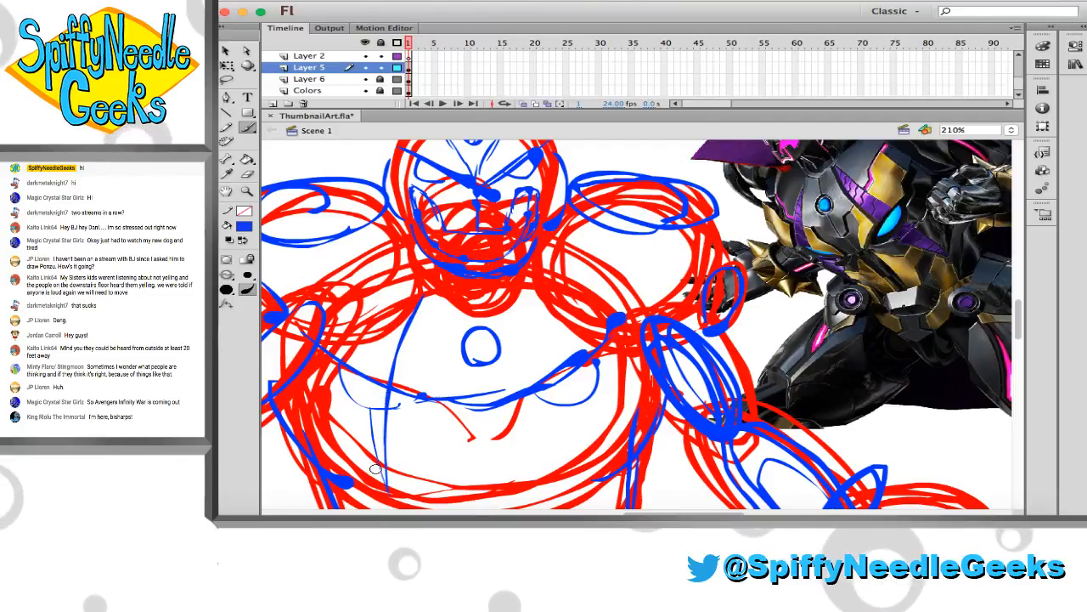
key("super+z")
left_click_drag(346, 406, 387, 490)
left_click_drag(367, 344, 356, 441)
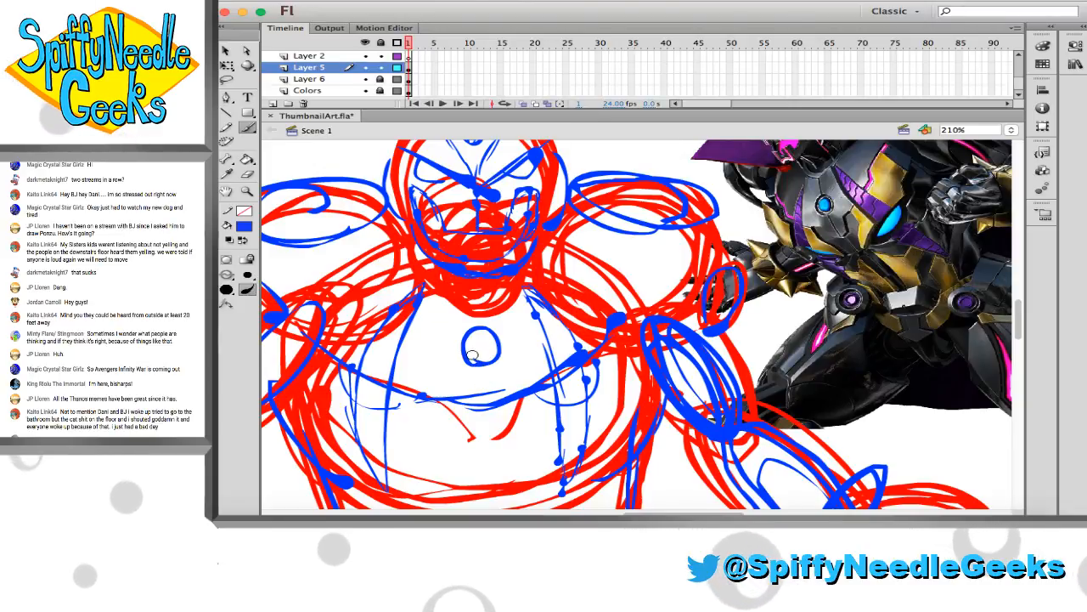
scroll(472, 355, "left", 3)
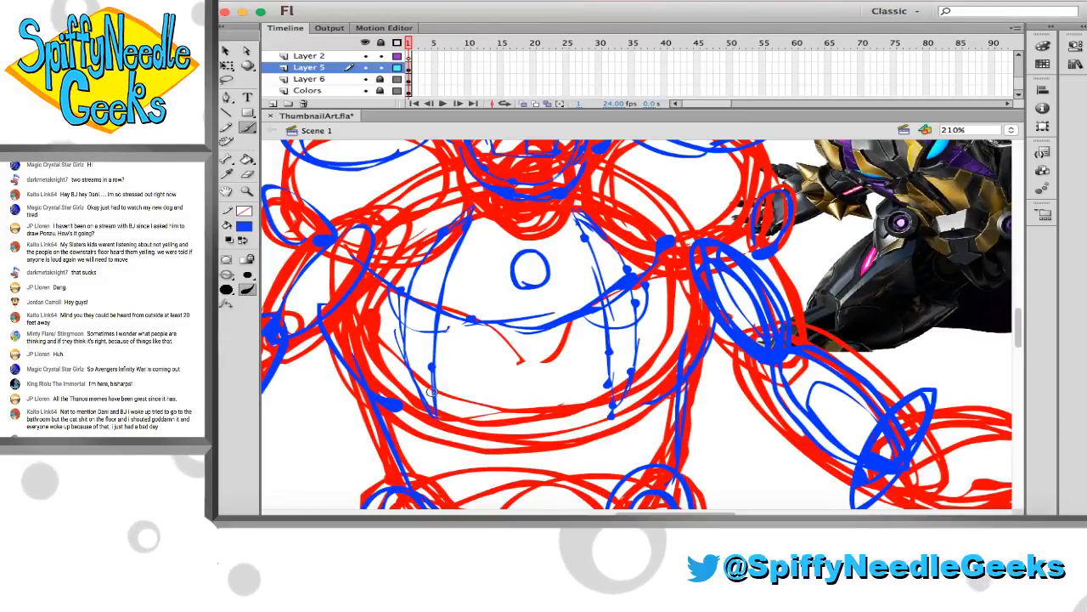
Add slanted blue panel lines on both sides of the chest and shoulders and a vertical line down its centre
scroll(432, 390, "up", 5)
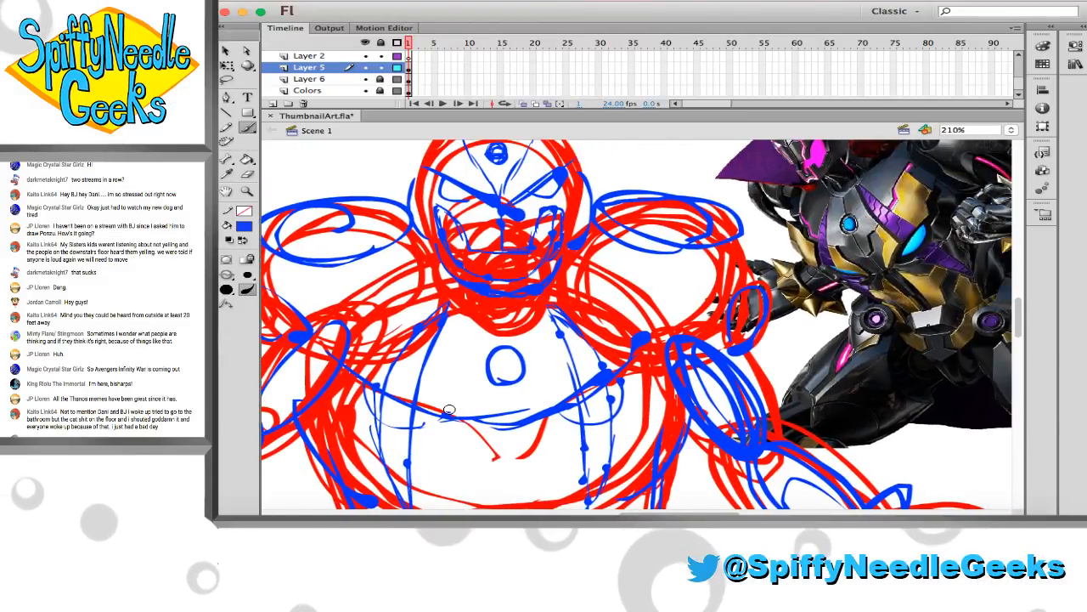
scroll(449, 409, "right", 3)
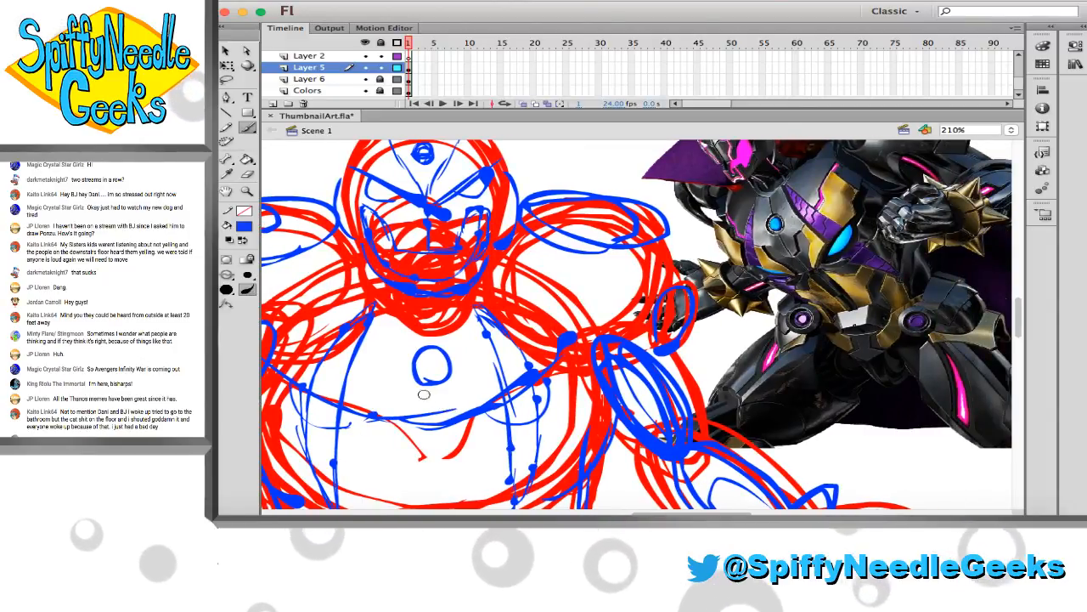
scroll(424, 395, "left", 1)
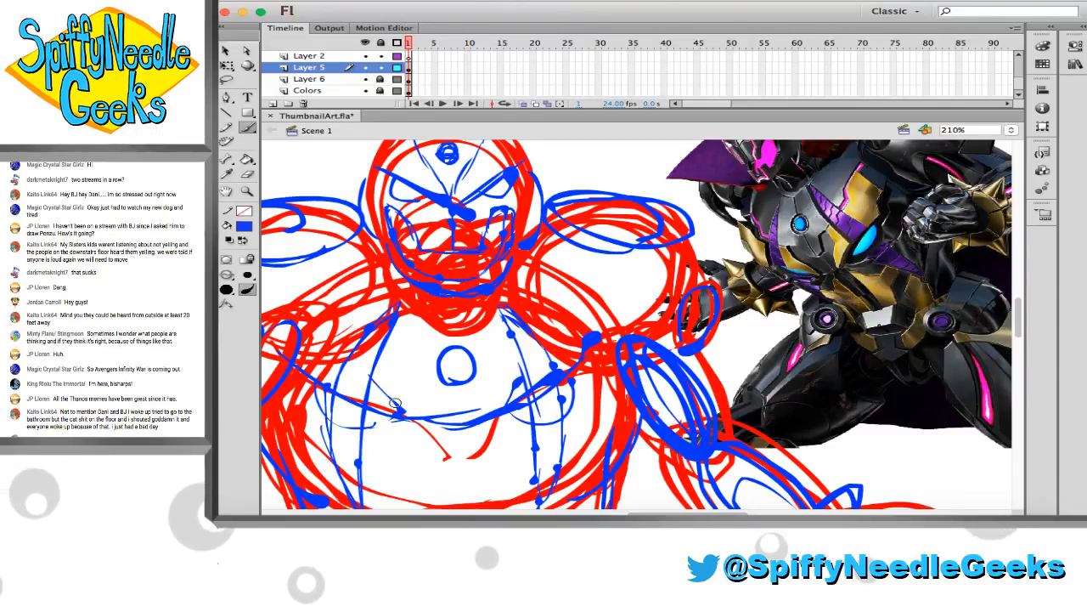
left_click_drag(369, 366, 395, 372)
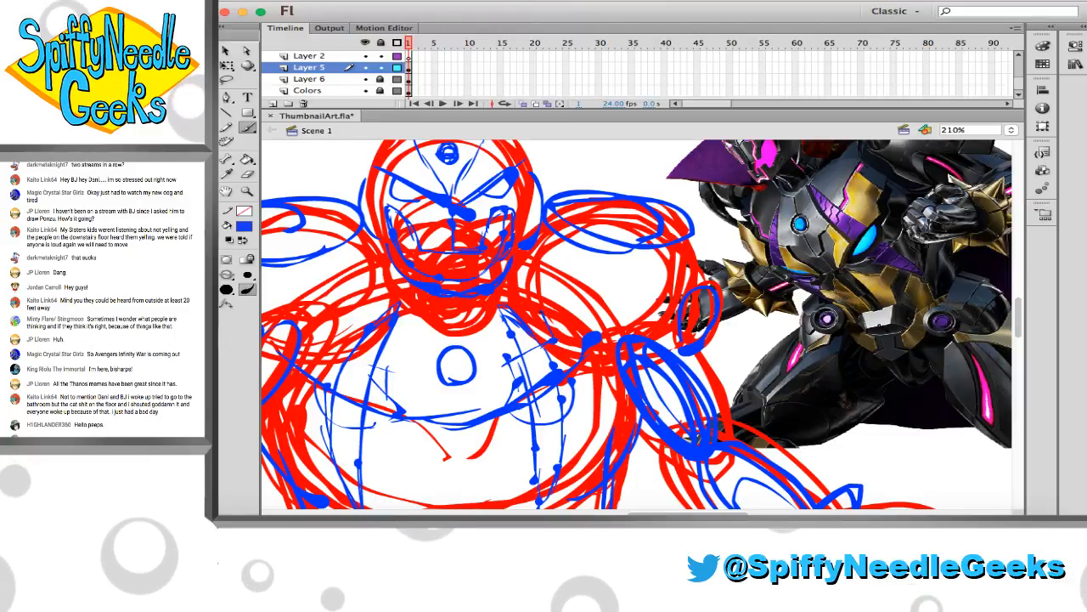
mouse_move(551, 307)
left_mouse_down()
mouse_move(568, 299)
mouse_move(586, 333)
left_mouse_up()
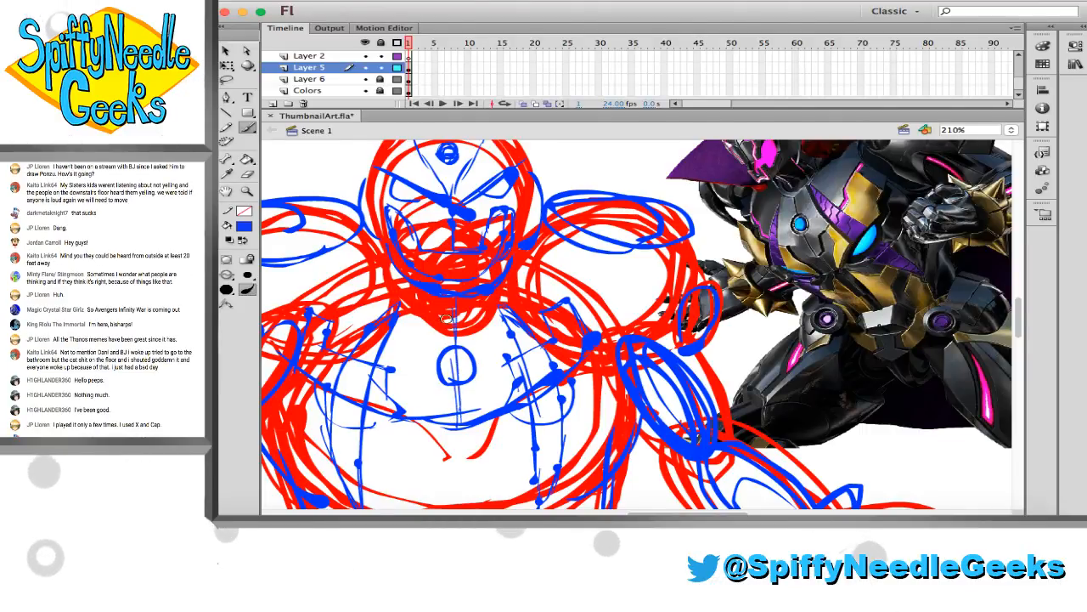
scroll(445, 319, "up", 2)
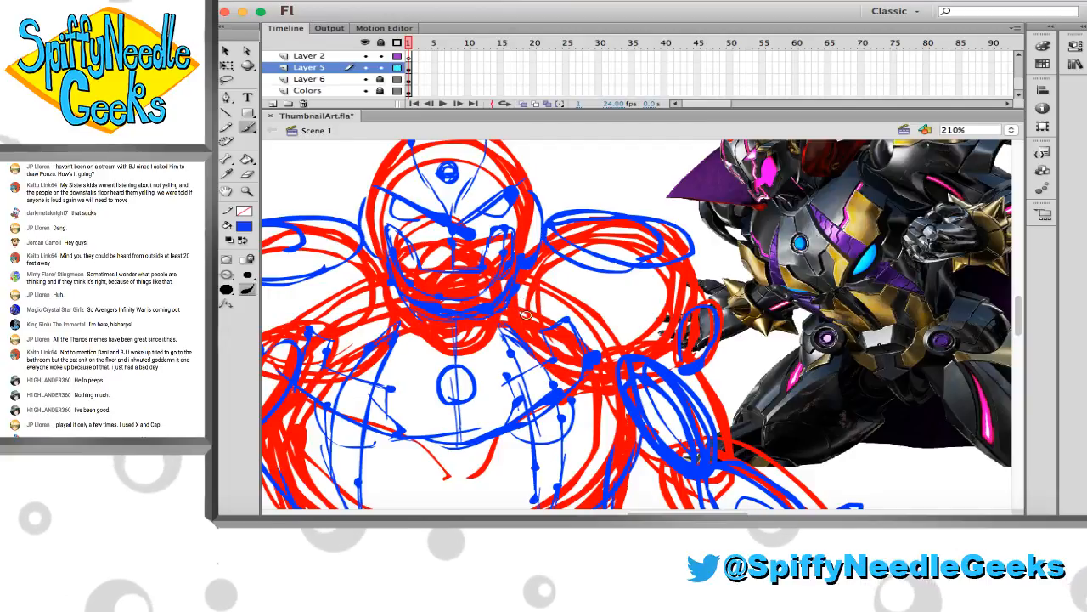
scroll(531, 318, "down", 2)
scroll(531, 319, "left", 4)
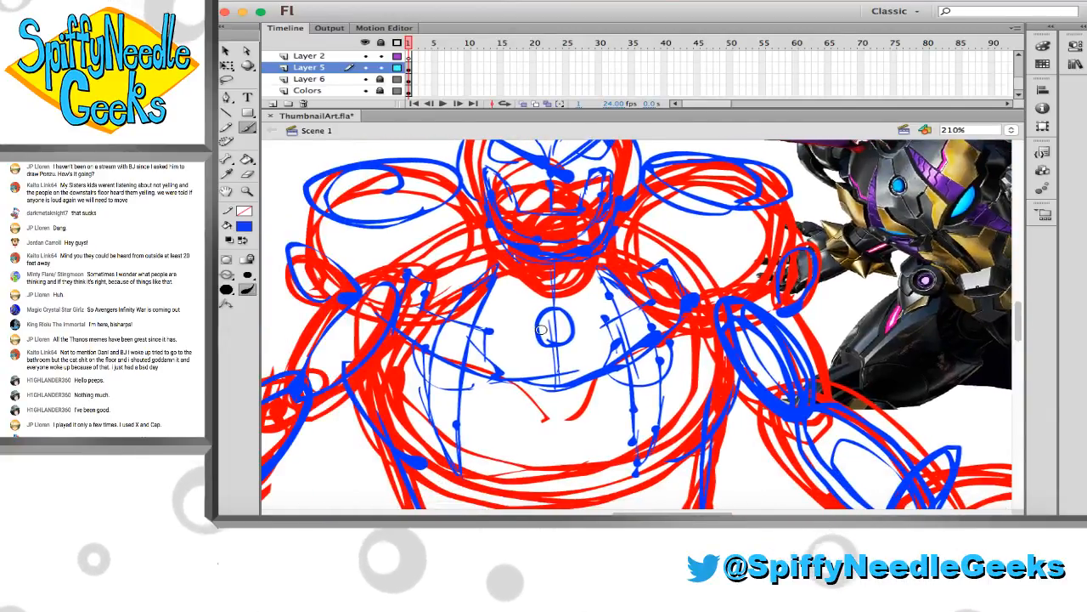
scroll(535, 333, "right", 1)
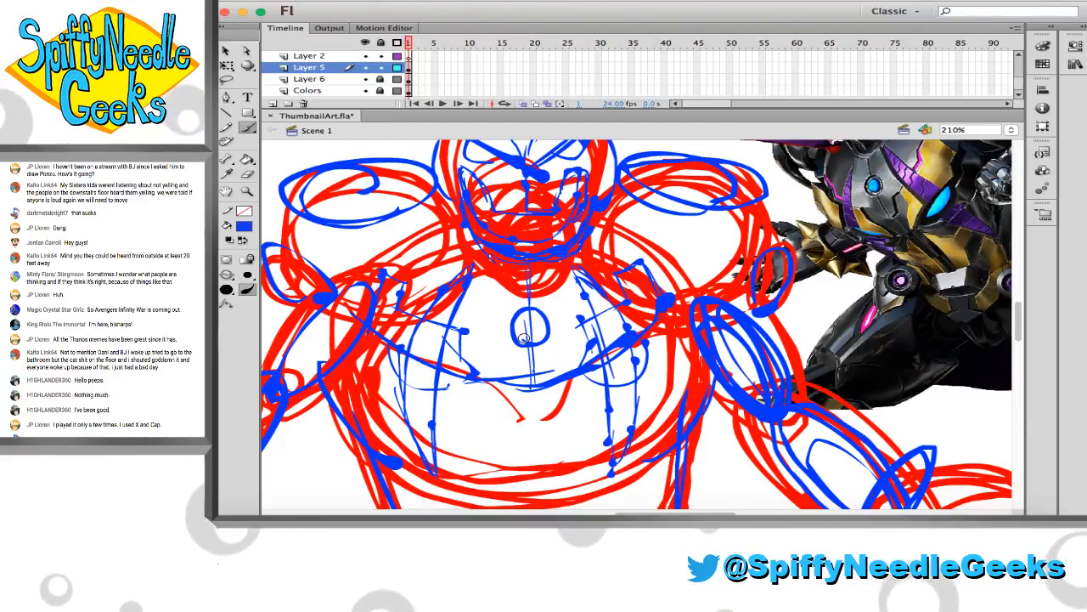
Sketch two vertical blue lines from the curved chest line down through the belly, redrawing the second one
scroll(406, 379, "down", 2)
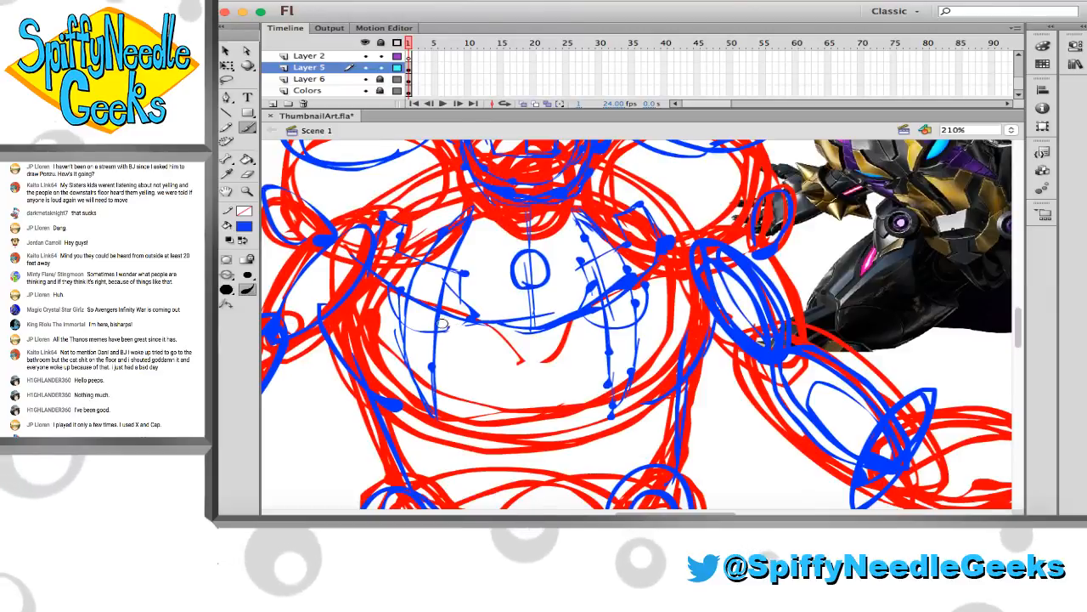
scroll(440, 319, "down", 2)
scroll(440, 319, "up", 3)
scroll(440, 319, "right", 2)
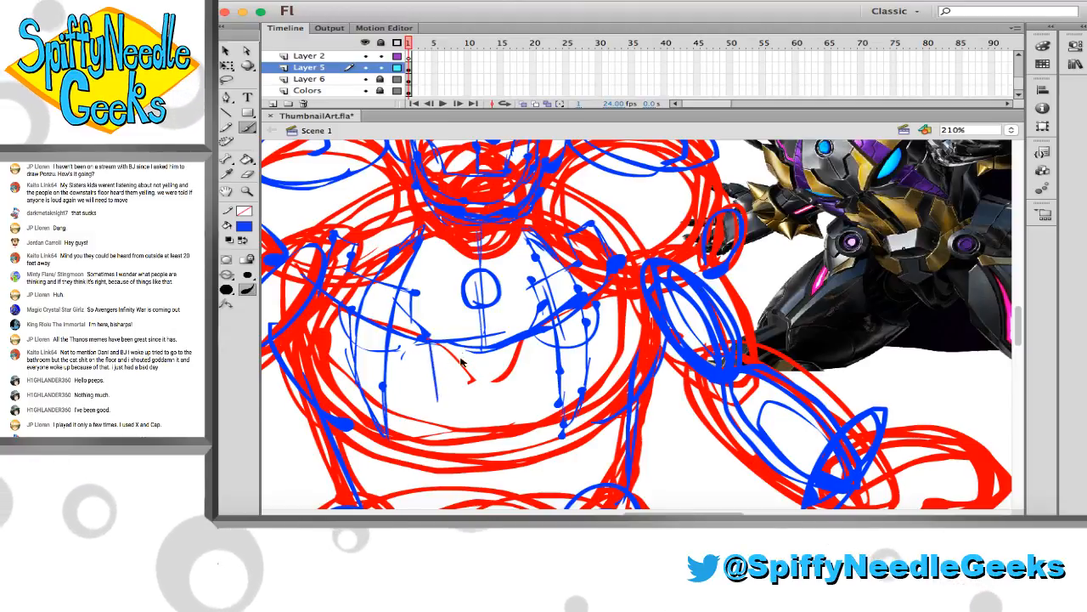
left_click_drag(459, 344, 461, 449)
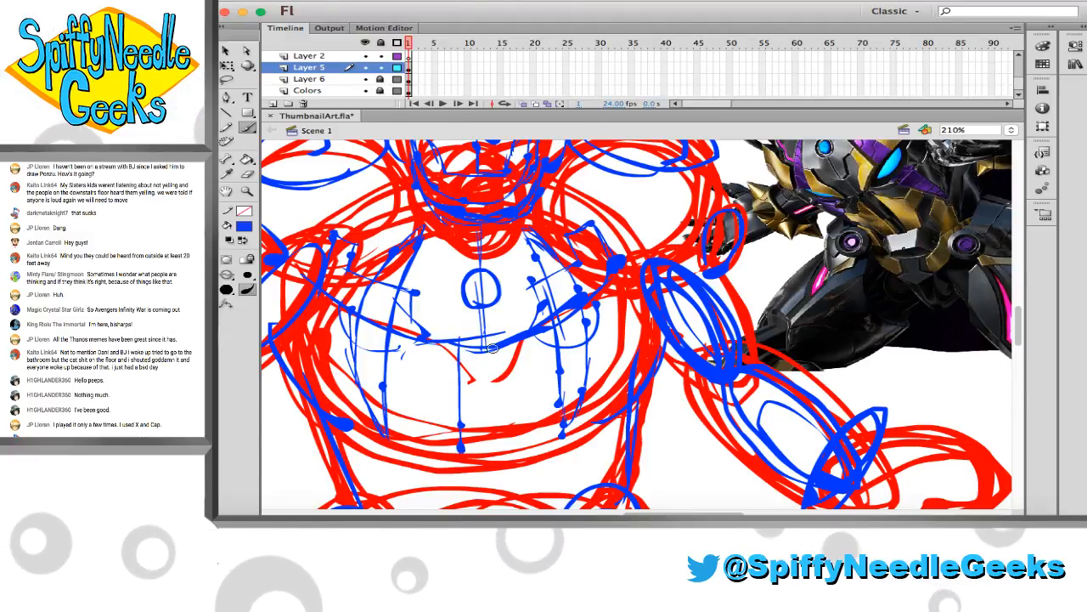
left_click_drag(496, 347, 497, 437)
key("super+z")
left_click_drag(503, 340, 509, 448)
left_click_drag(504, 401, 506, 436)
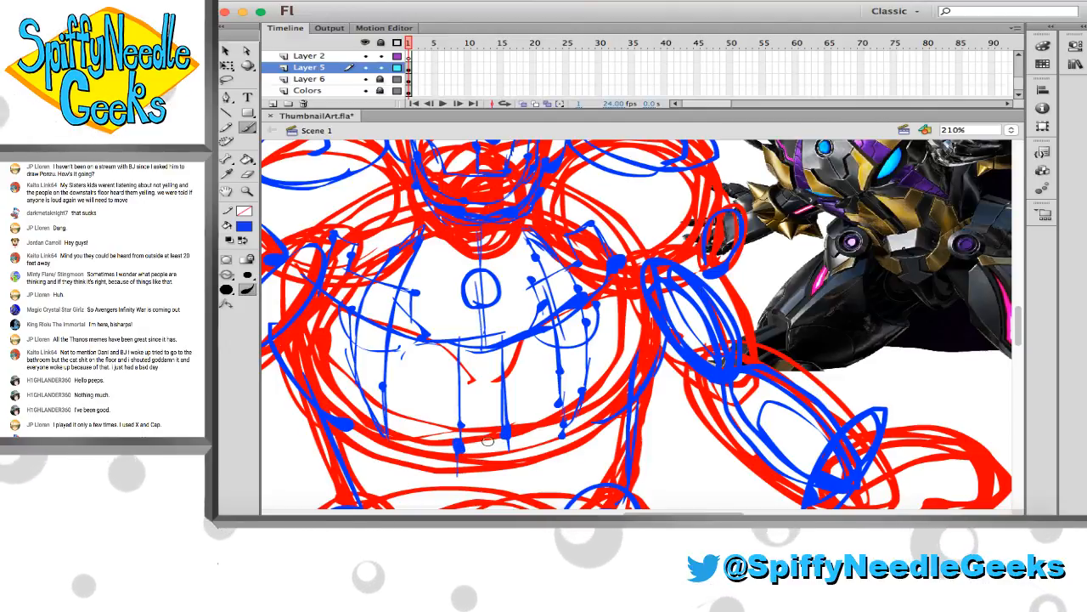
Add a blue line along the bottom of the belly and short slanted panel lines on both sides beneath the chest
mouse_move(462, 438)
left_mouse_down()
mouse_move(423, 464)
mouse_move(558, 469)
left_mouse_up()
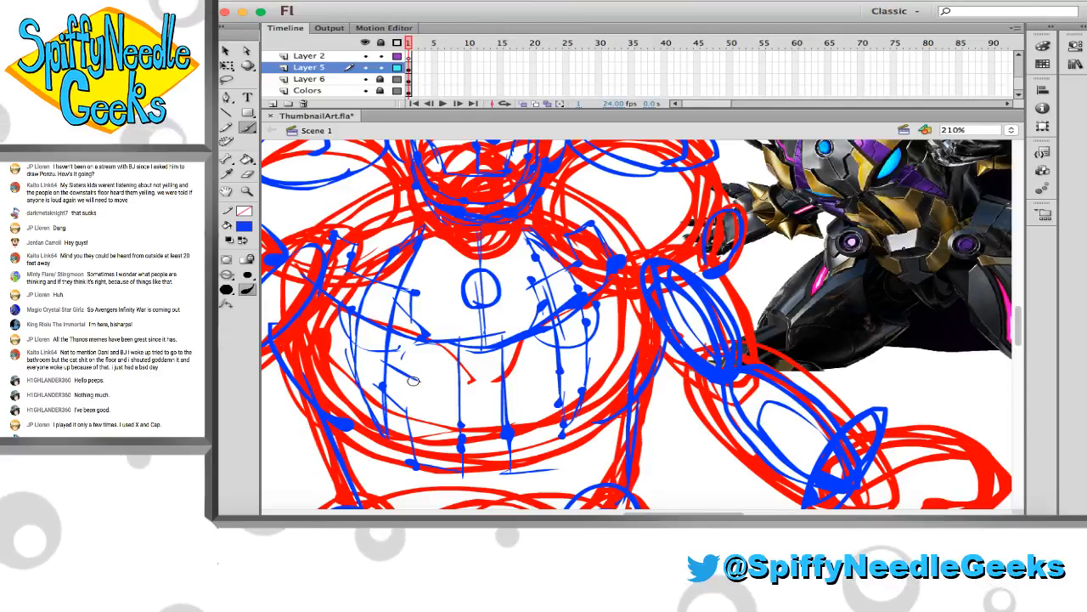
left_click_drag(406, 380, 438, 365)
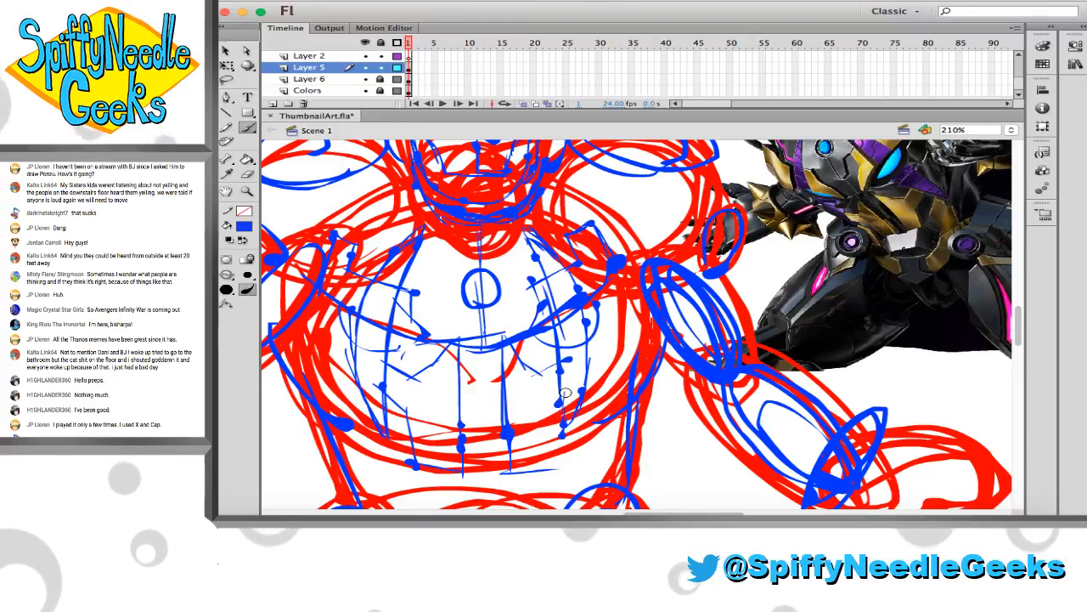
scroll(565, 392, "down", 5)
scroll(567, 394, "up", 8)
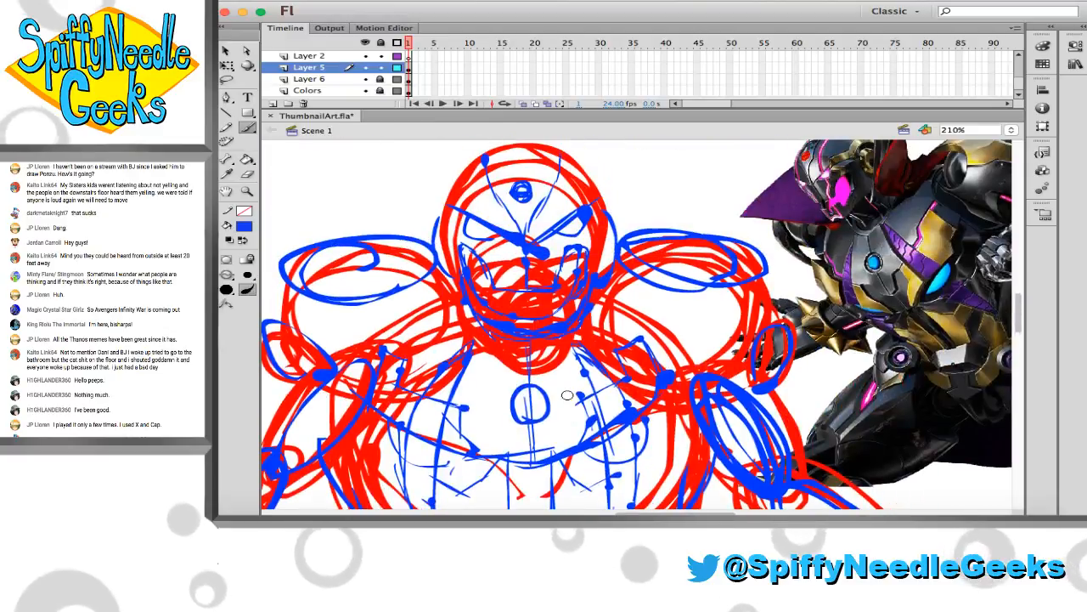
scroll(566, 394, "down", 3)
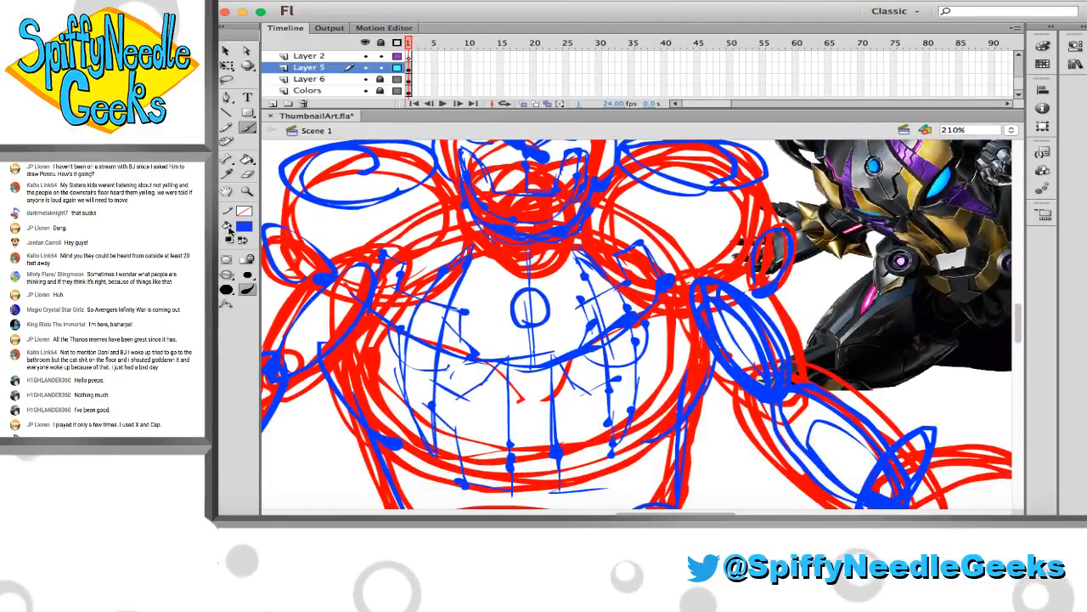
Select the left half of the figure sketch up to its vertical centre line and delete it
left_click(246, 191)
left_click(496, 290)
left_click(496, 290)
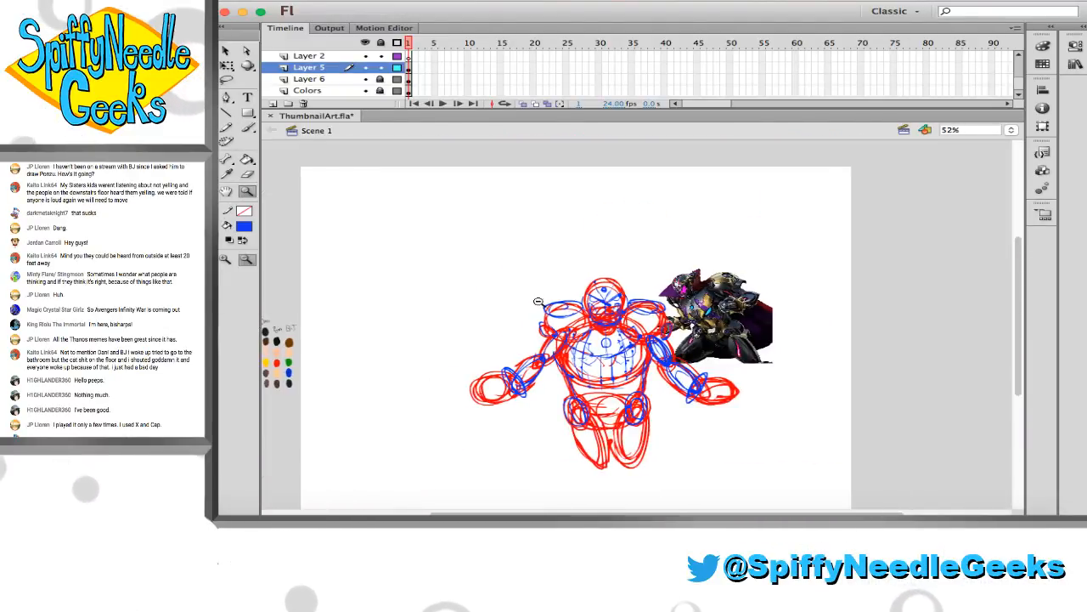
scroll(496, 290, "right", 3)
scroll(496, 289, "down", 2)
left_click_drag(637, 411, 638, 412)
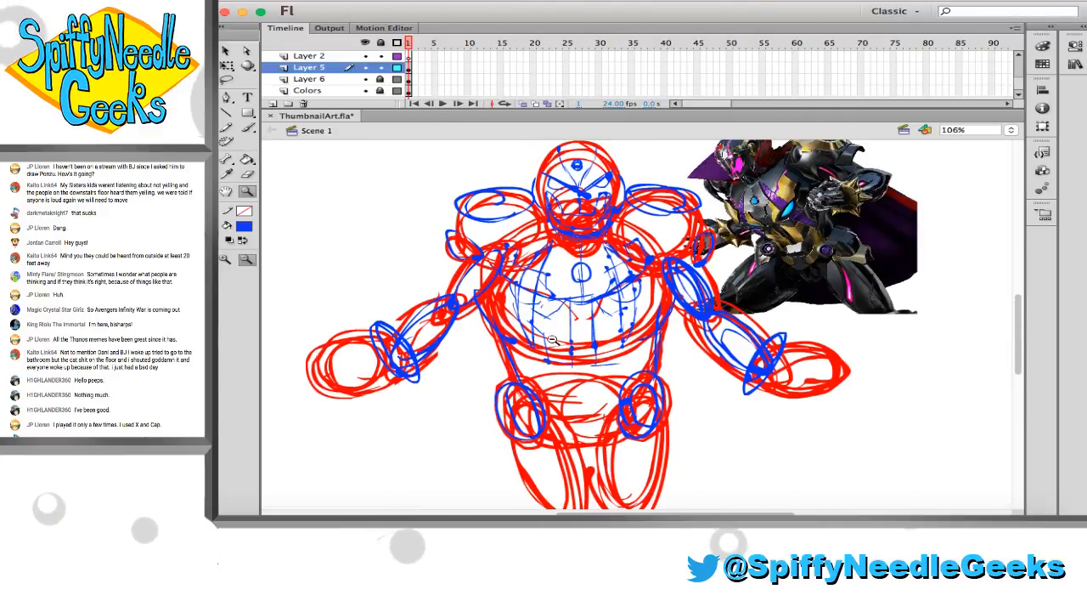
left_click(552, 328)
left_click_drag(725, 351, 844, 460)
scroll(693, 439, "right", 2)
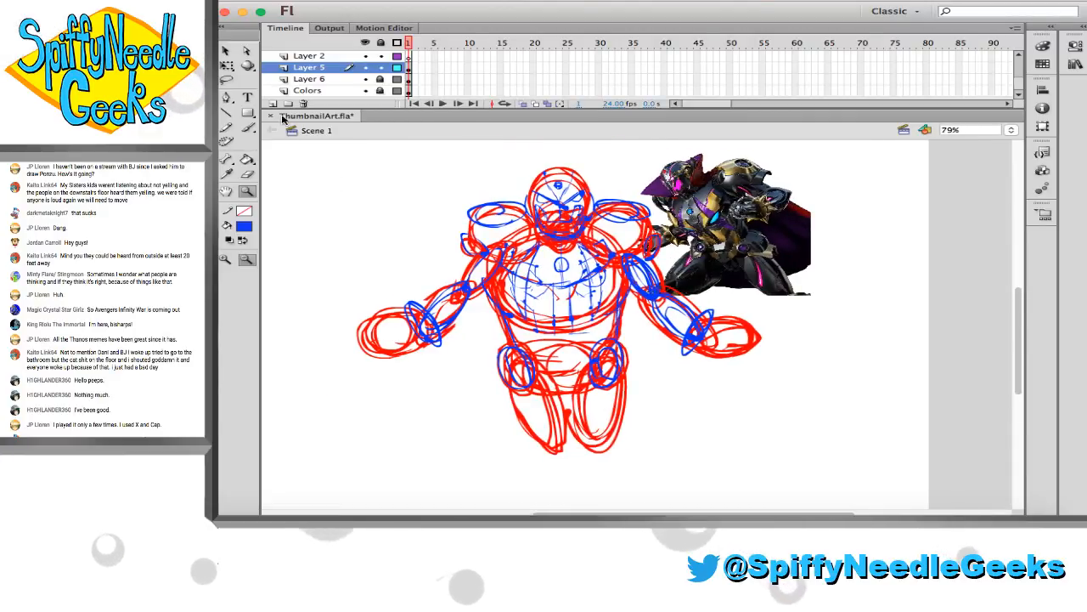
mouse_move(331, 156)
left_mouse_down()
mouse_move(527, 327)
mouse_move(573, 476)
mouse_move(561, 481)
left_mouse_up()
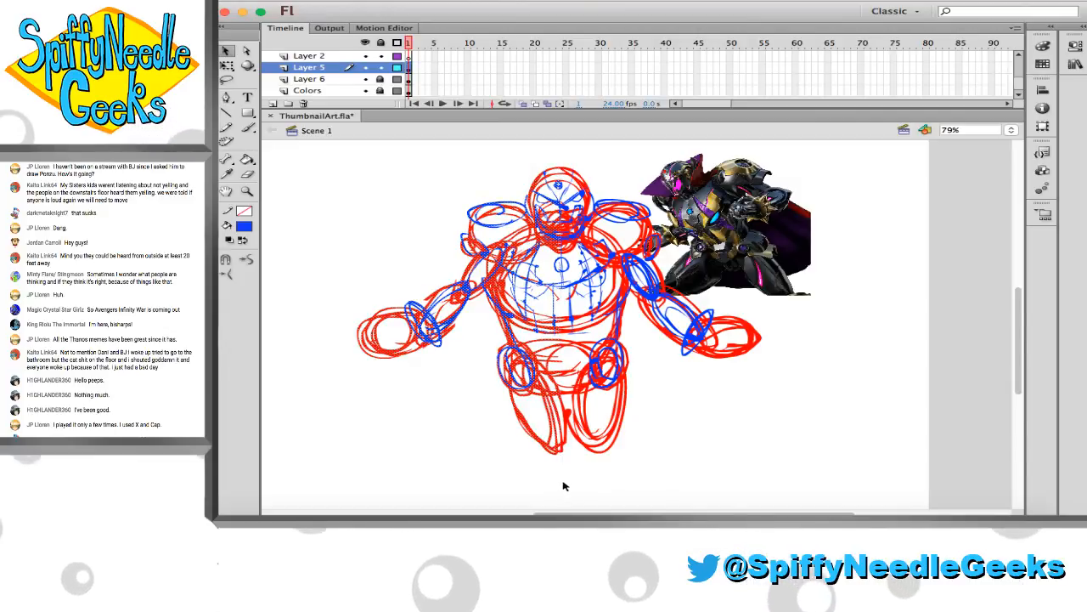
key("Delete")
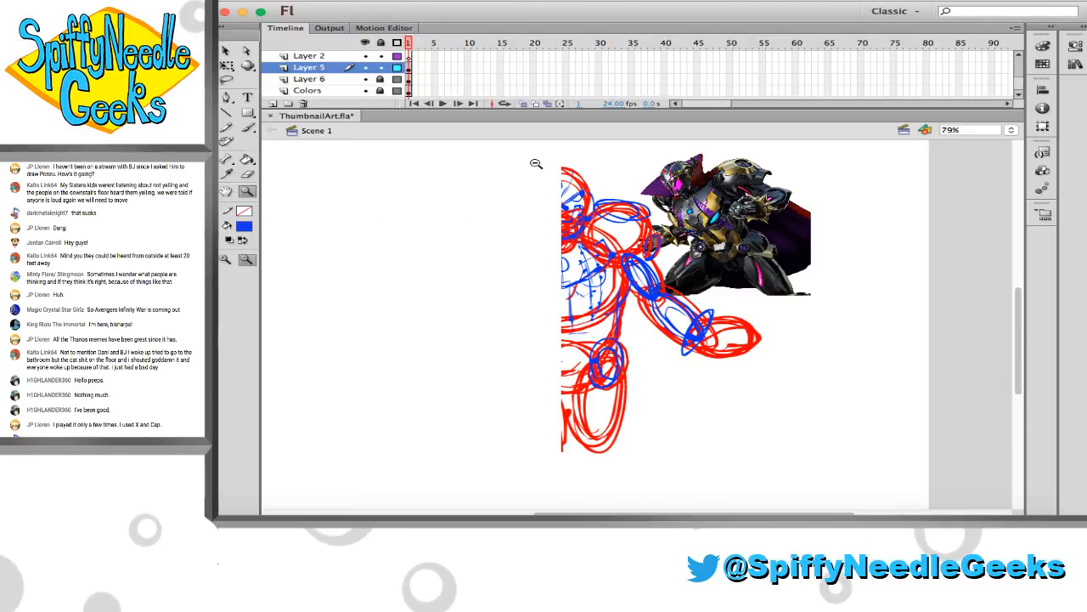
Sketch the missing half of the forehead circle and add blue helmet contour strokes along the side of the remaining half head
left_click_drag(536, 161, 716, 347)
left_click_drag(420, 150, 763, 449)
key("b")
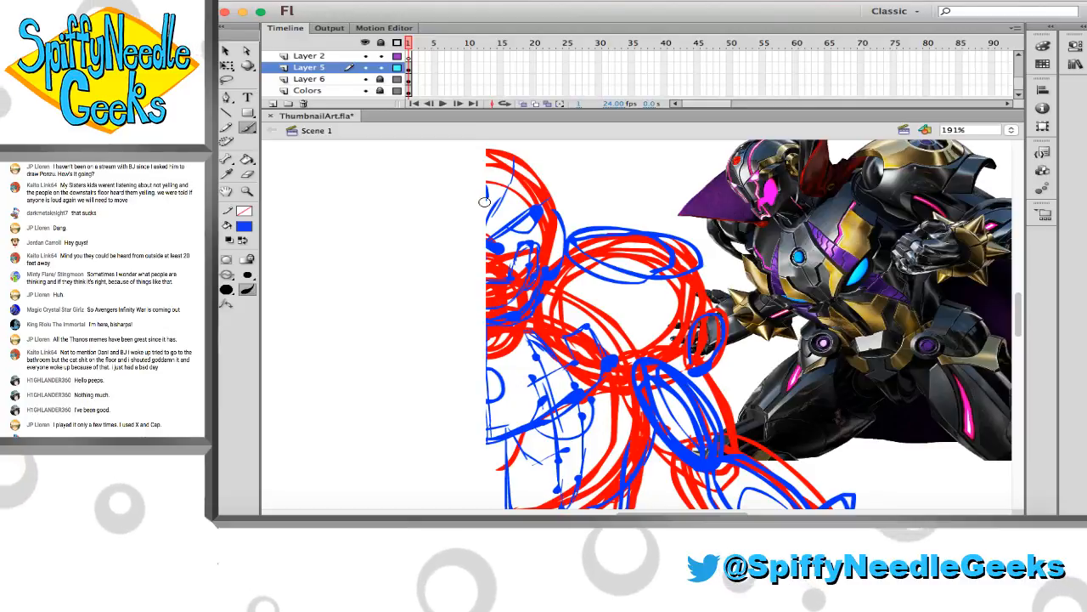
mouse_move(479, 181)
left_mouse_down()
mouse_move(494, 190)
mouse_move(485, 206)
left_mouse_up()
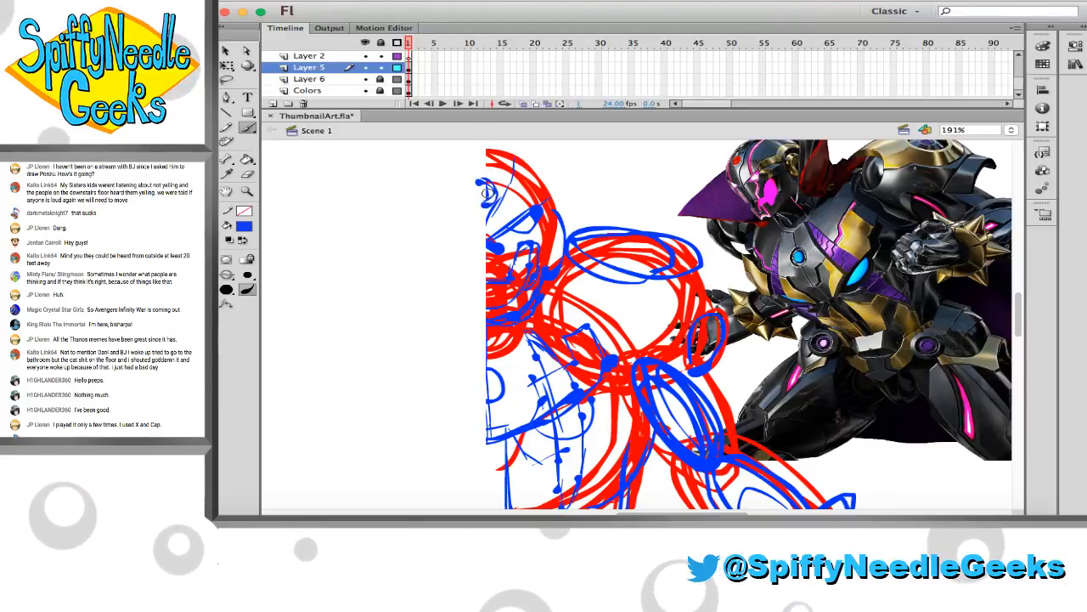
scroll(415, 179, "right", 1)
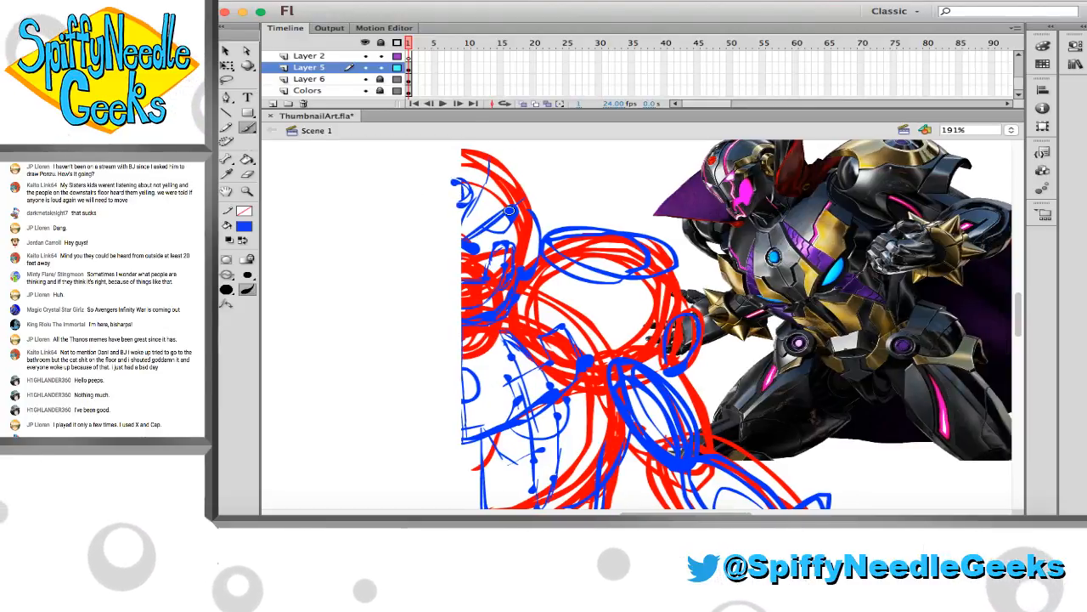
scroll(510, 211, "up", 2)
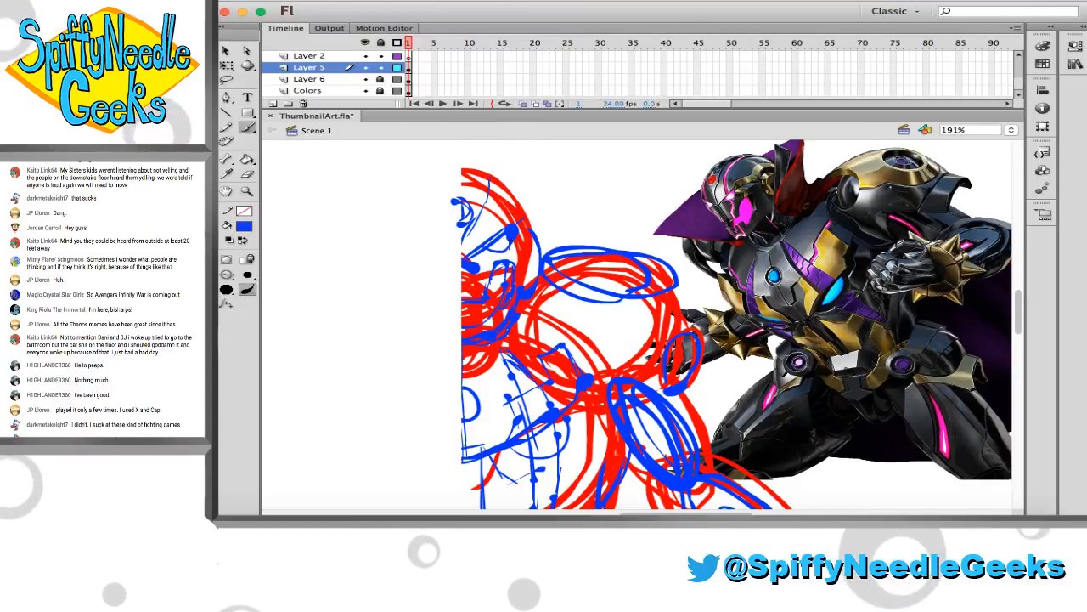
mouse_move(531, 225)
left_mouse_down()
mouse_move(540, 247)
mouse_move(538, 214)
left_mouse_up()
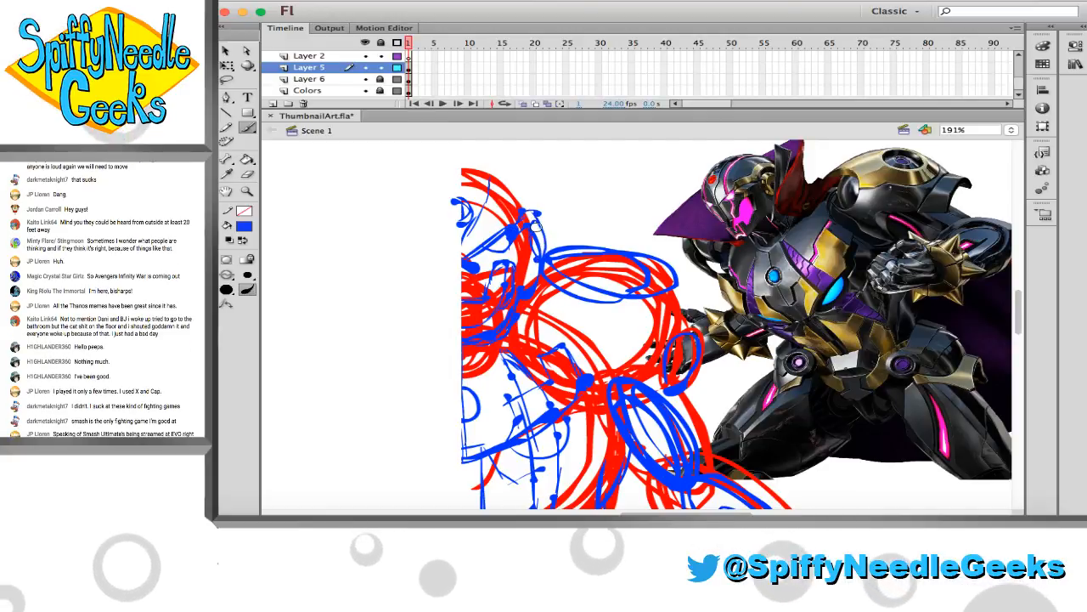
left_click_drag(491, 176, 526, 209)
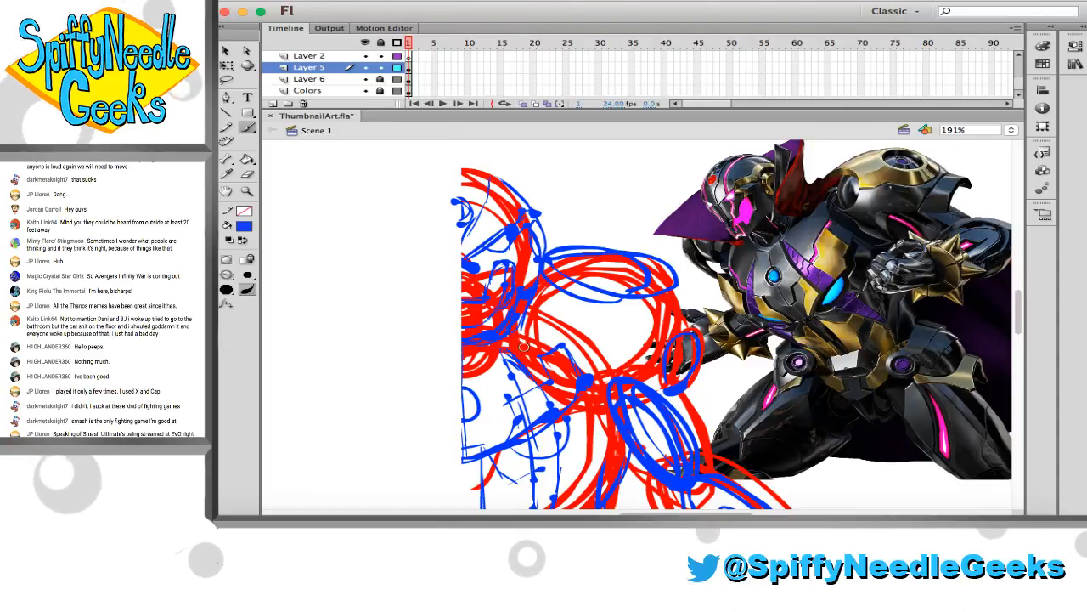
Sketch blue shoulder armour details: an inner circle, curved lower edges, an outer contour and a small oval on the pad
scroll(524, 346, "right", 3)
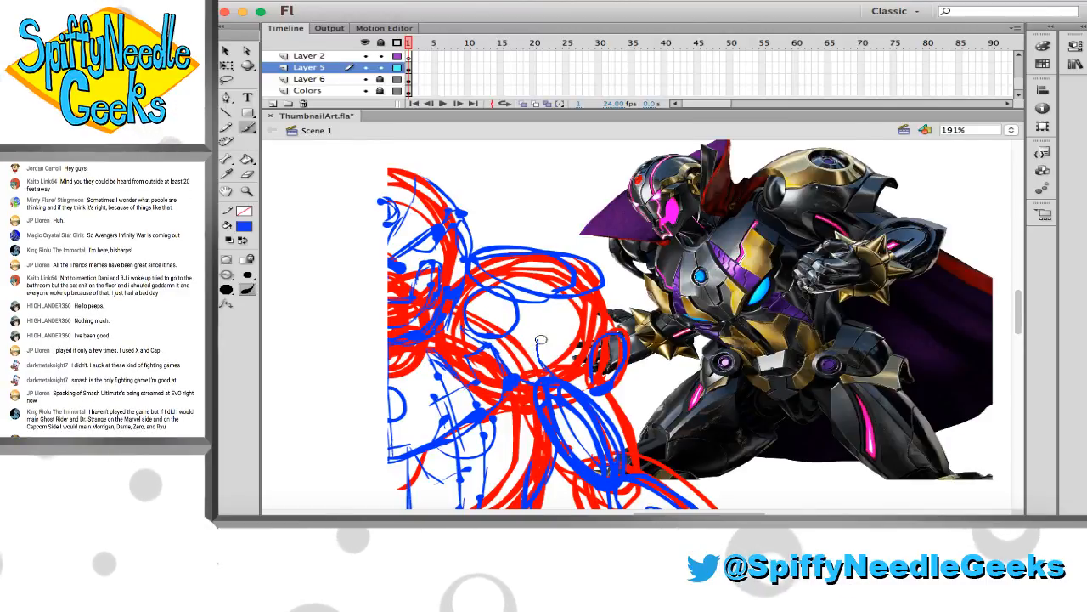
mouse_move(544, 342)
left_mouse_down()
mouse_move(628, 374)
mouse_move(613, 377)
left_mouse_up()
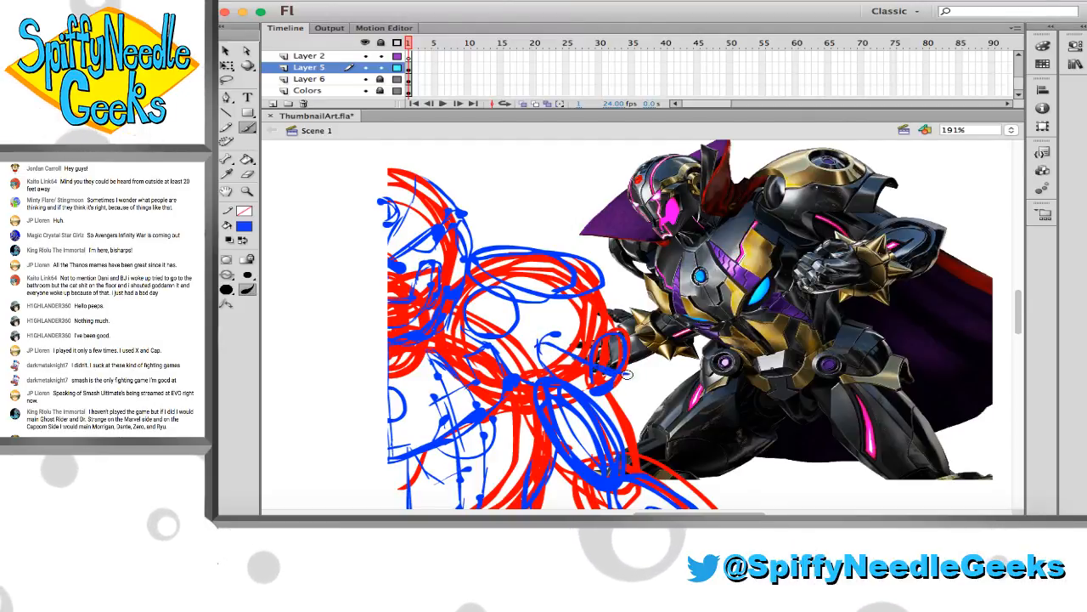
left_click_drag(608, 316, 648, 362)
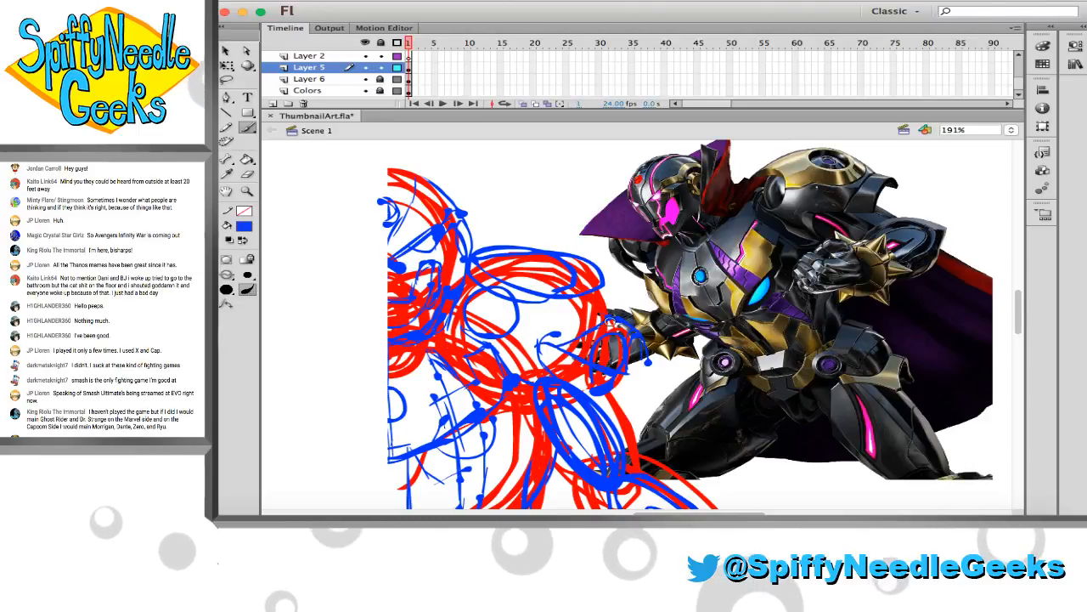
key("e")
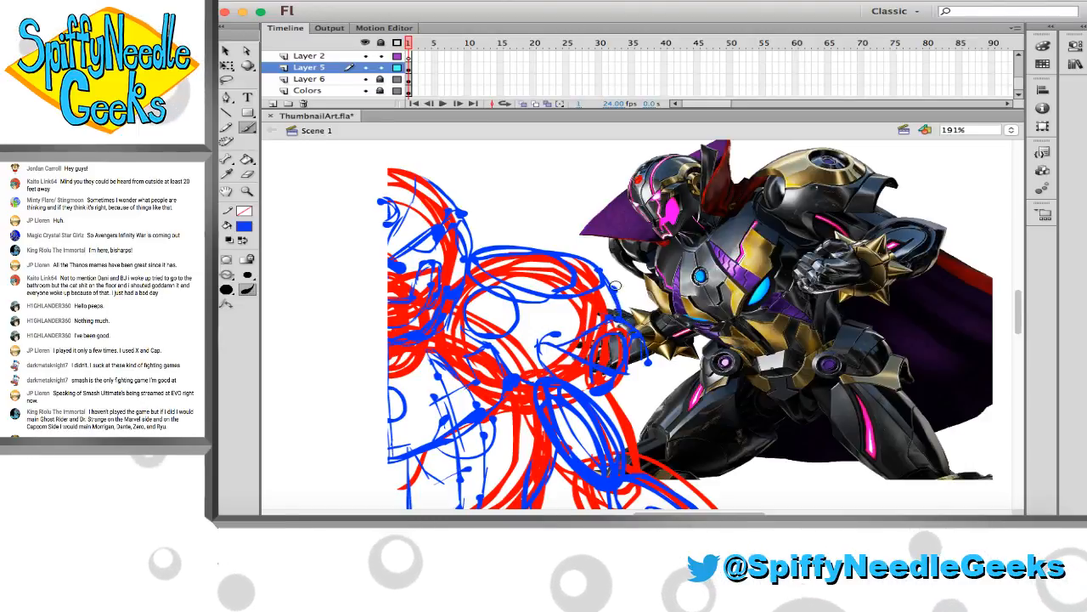
key("b")
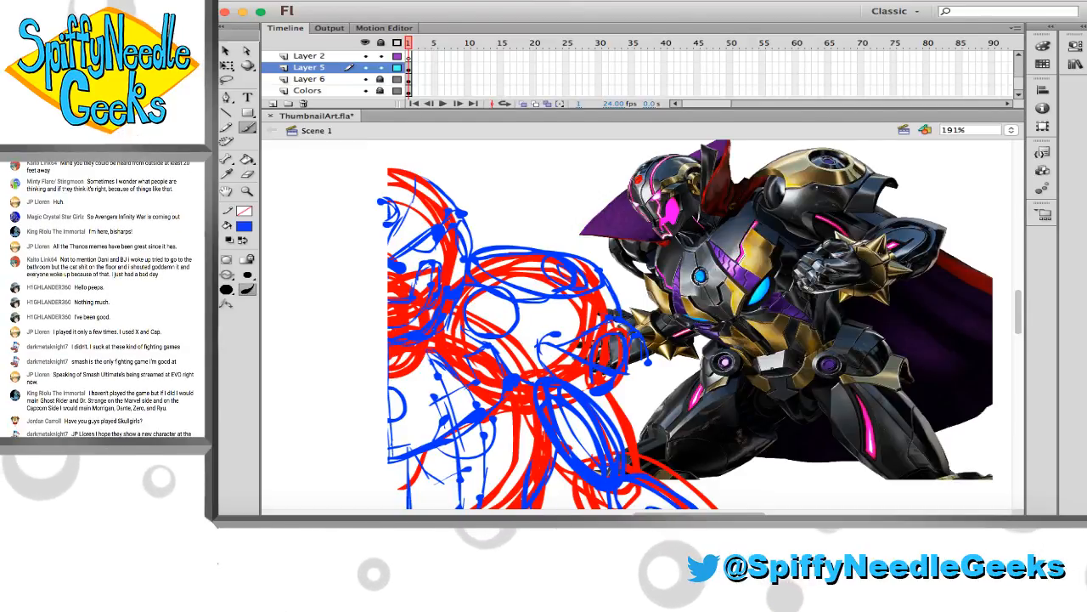
Move the reference image on Layer 6 down and to the right of the arm sketch, and return to Layer 5
scroll(594, 301, "down", 1)
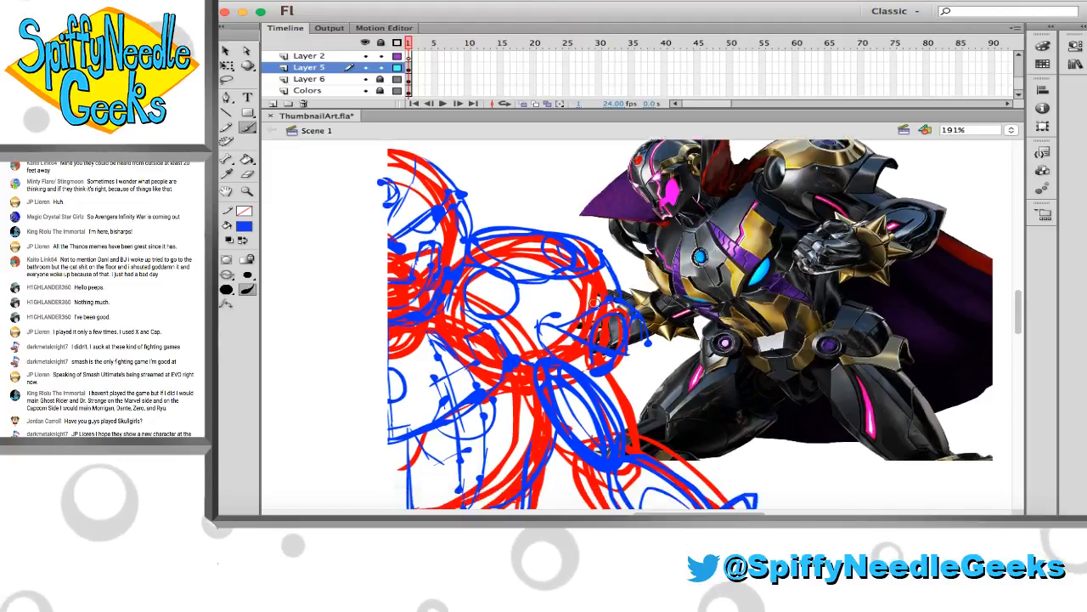
scroll(594, 303, "down", 5)
scroll(595, 303, "right", 2)
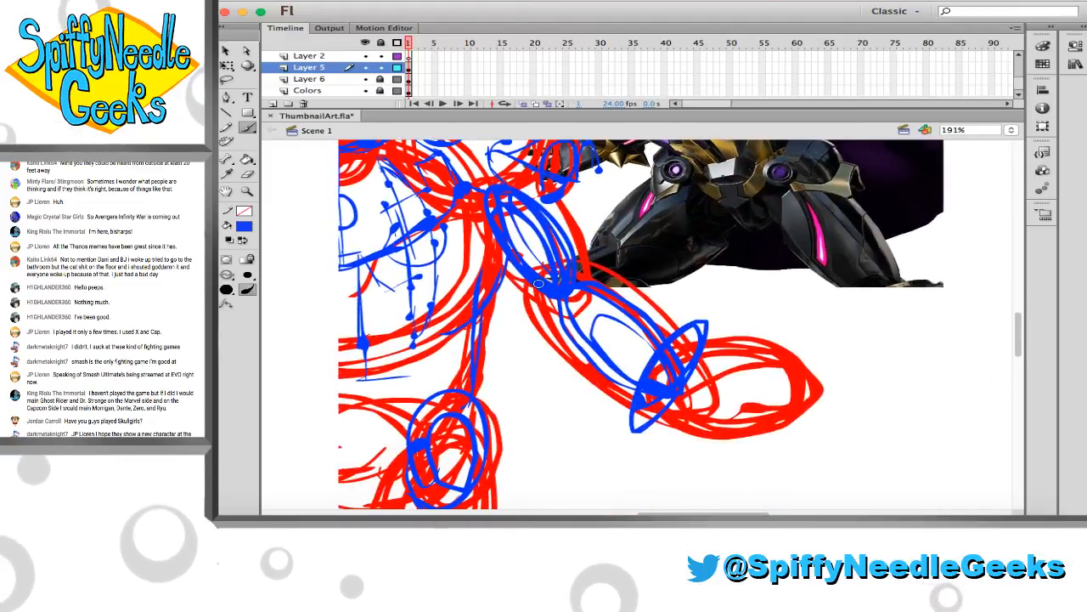
scroll(539, 283, "up", 2)
scroll(538, 283, "right", 1)
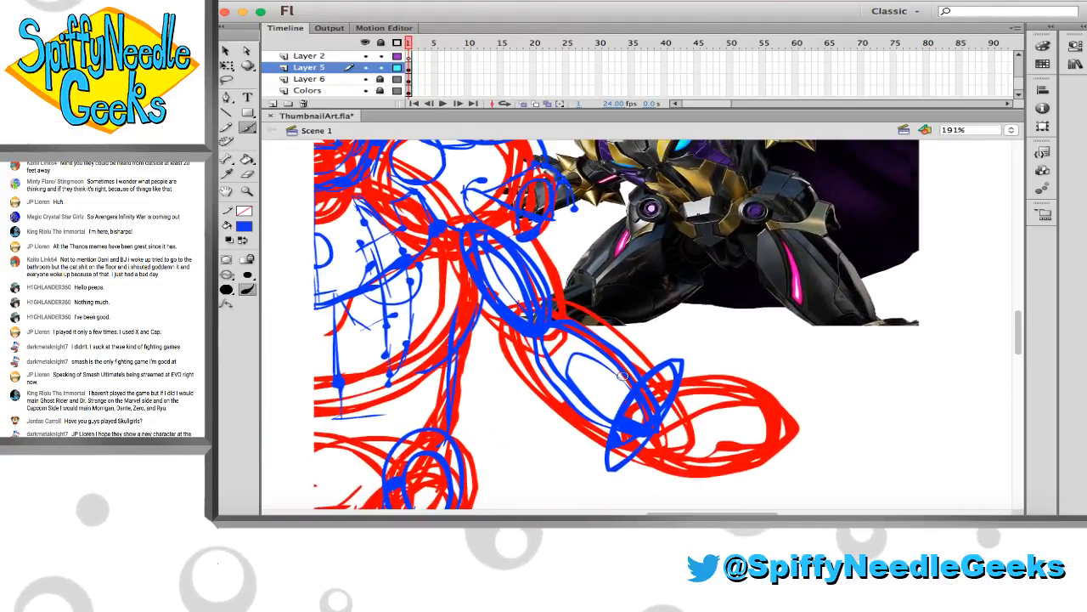
scroll(623, 375, "up", 2)
scroll(439, 376, "down", 3)
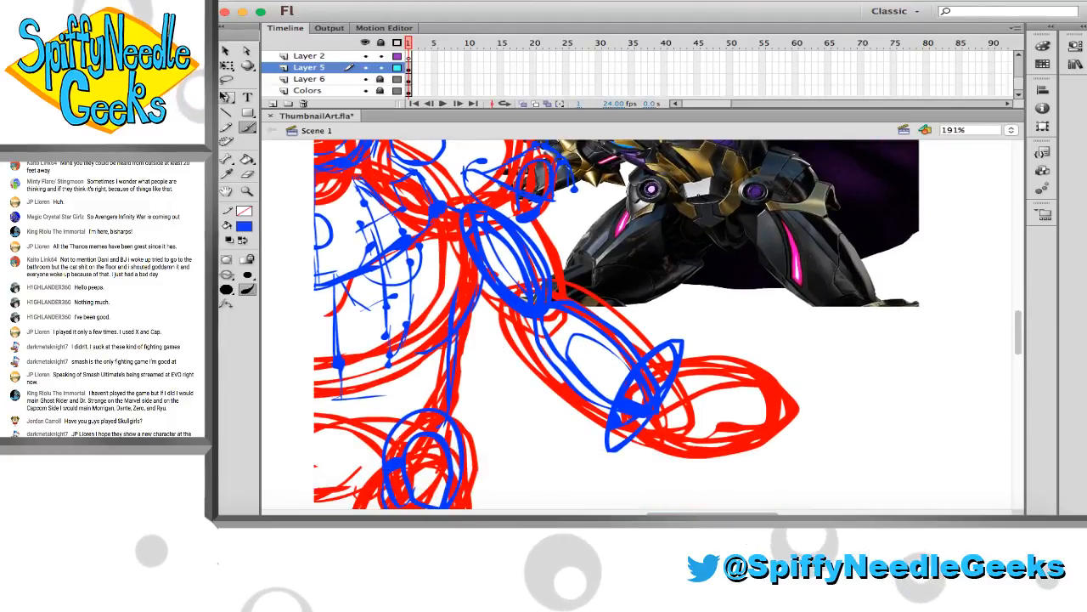
left_click(228, 53)
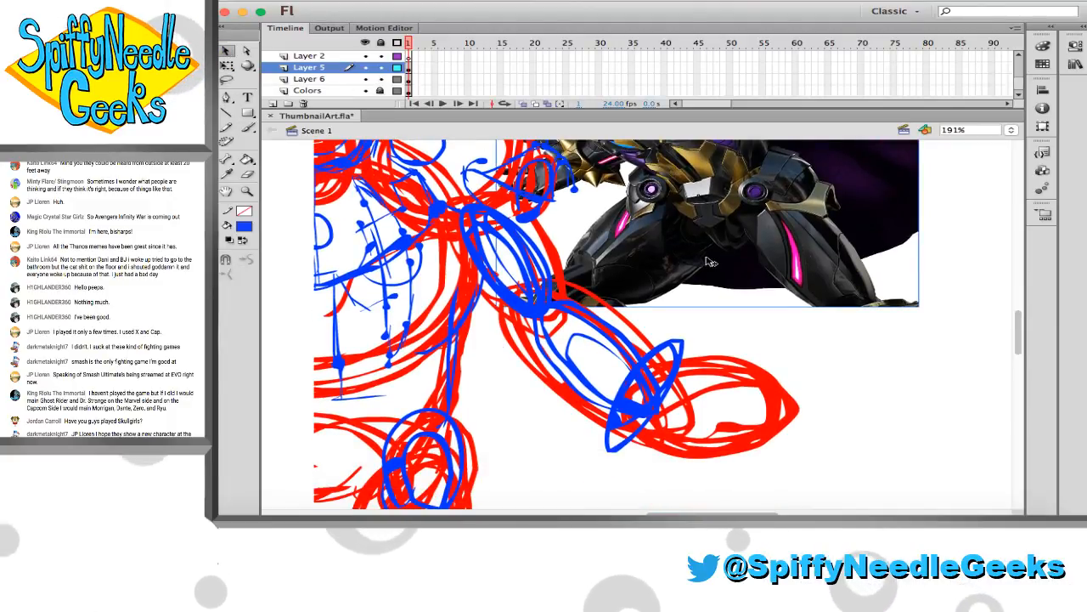
left_click_drag(710, 262, 796, 377)
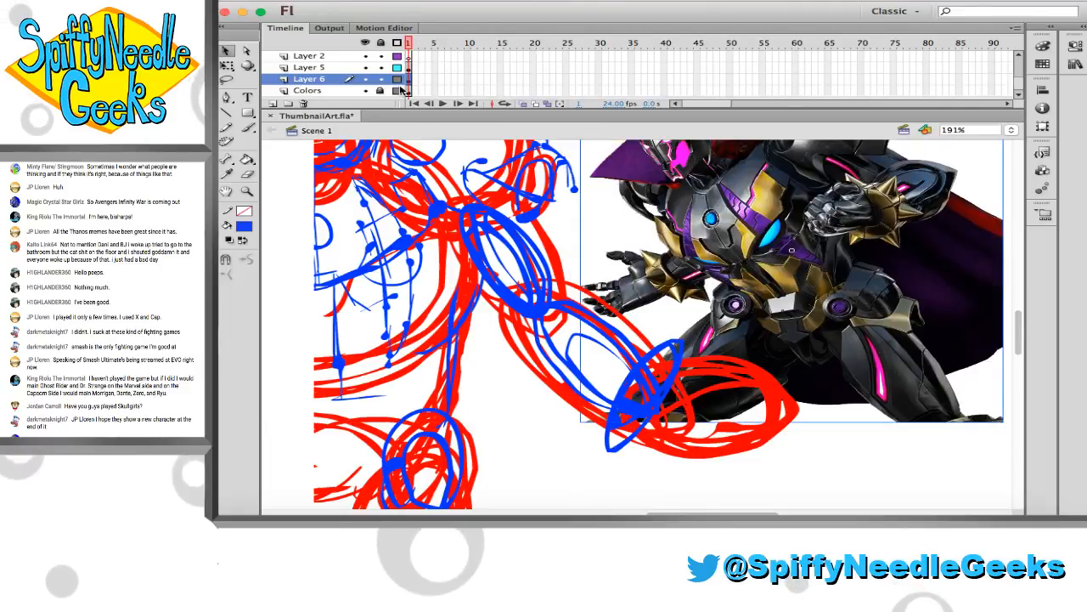
left_click(323, 67)
Lasso the lower belly panel lines and shift the selection slightly toward the figure's centre
scroll(474, 338, "down", 2)
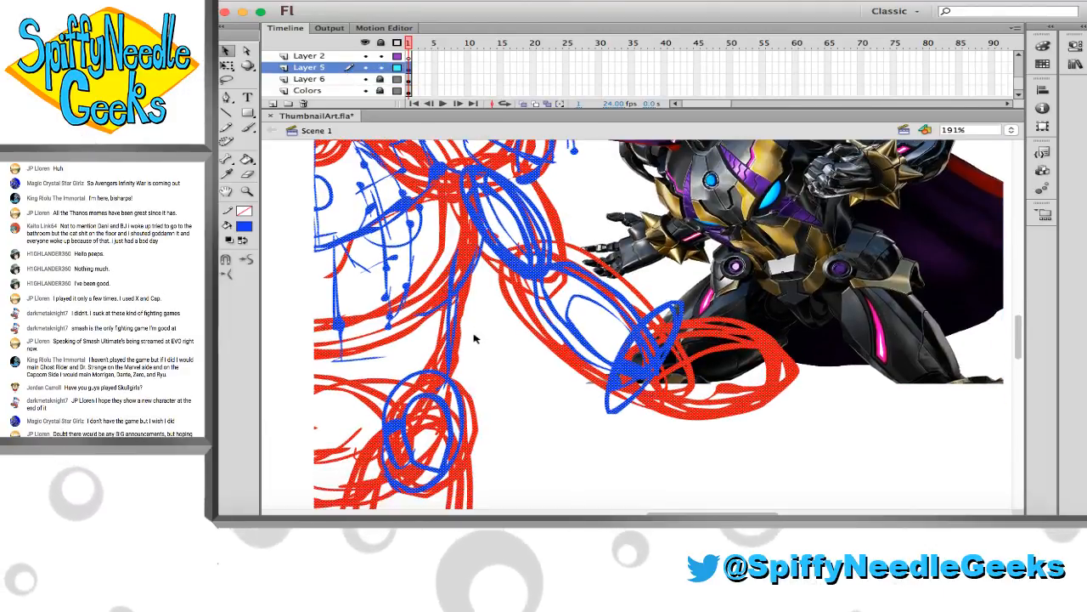
scroll(474, 338, "down", 1)
key("b")
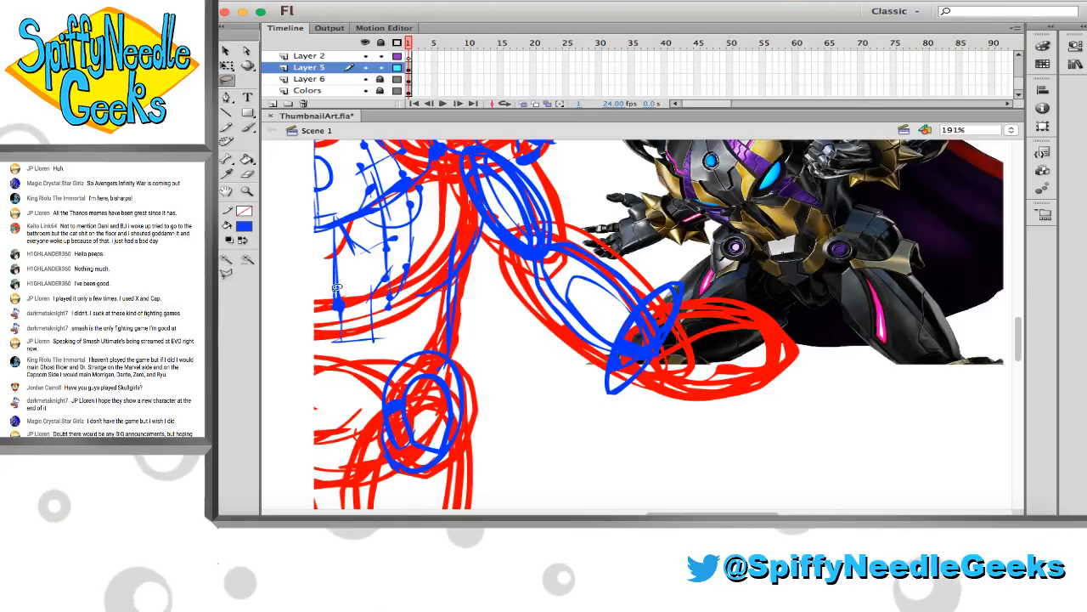
left_click_drag(335, 346, 336, 219)
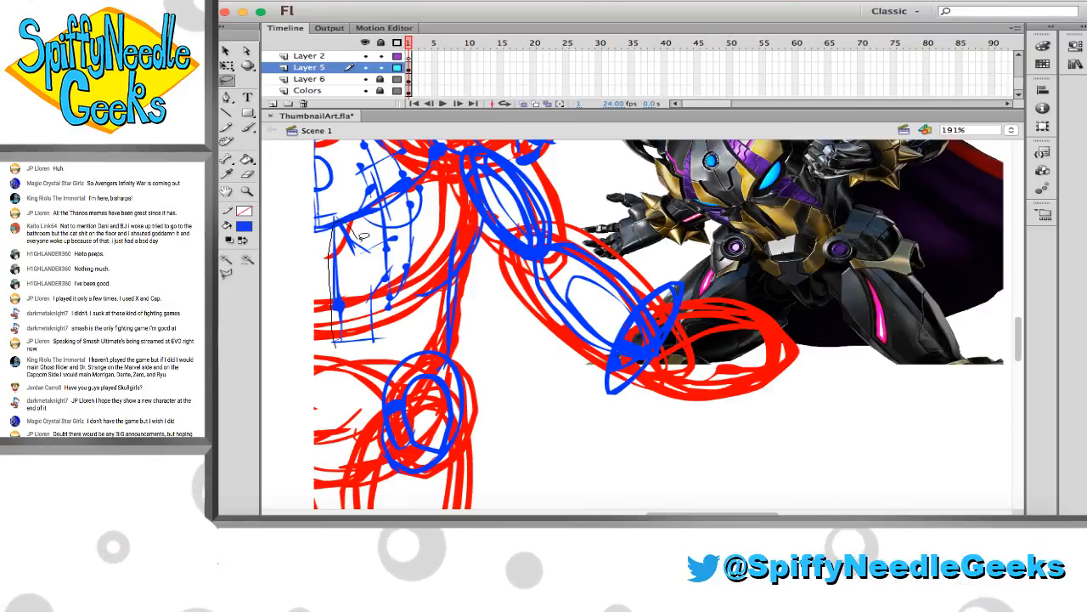
mouse_move(392, 284)
left_mouse_down()
mouse_move(383, 344)
mouse_move(336, 345)
left_mouse_up()
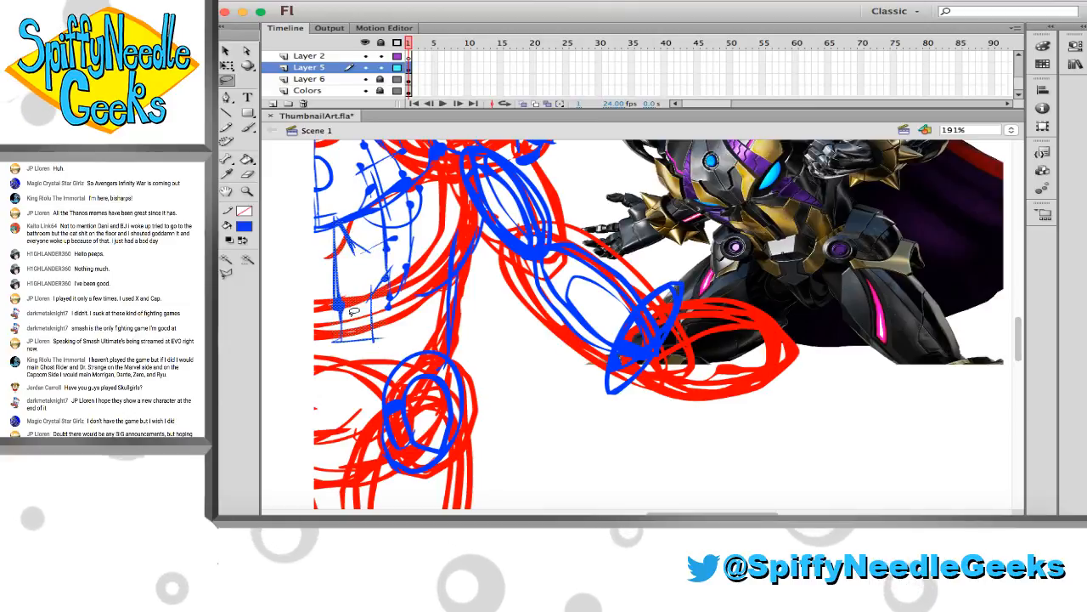
key("Delete")
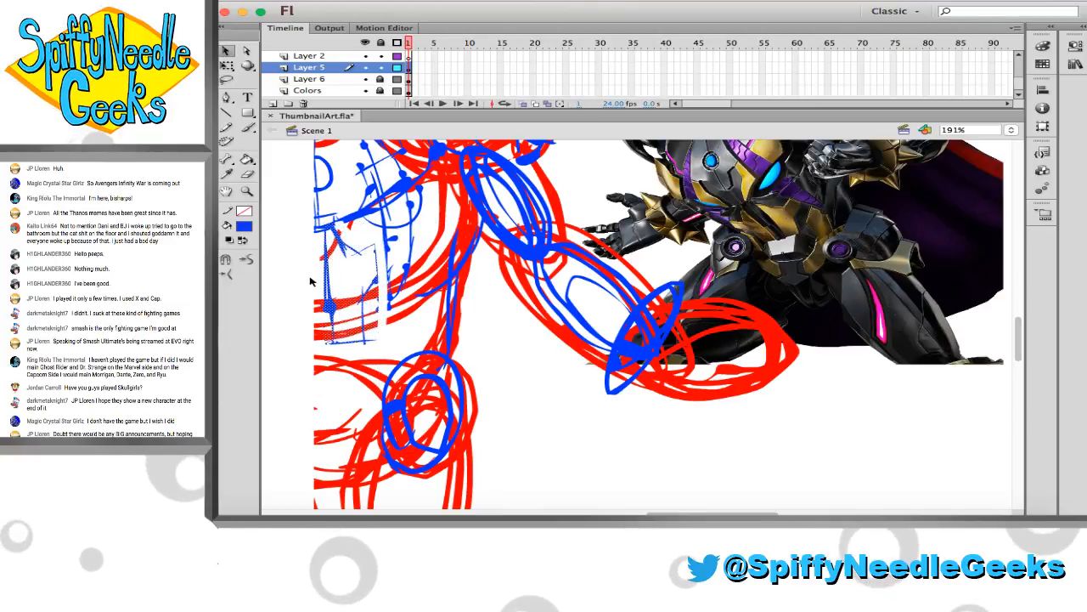
Sketch blue belly panel lines down to the waist, a curve below them, and the waist's side contour down to the hip
left_click(248, 128)
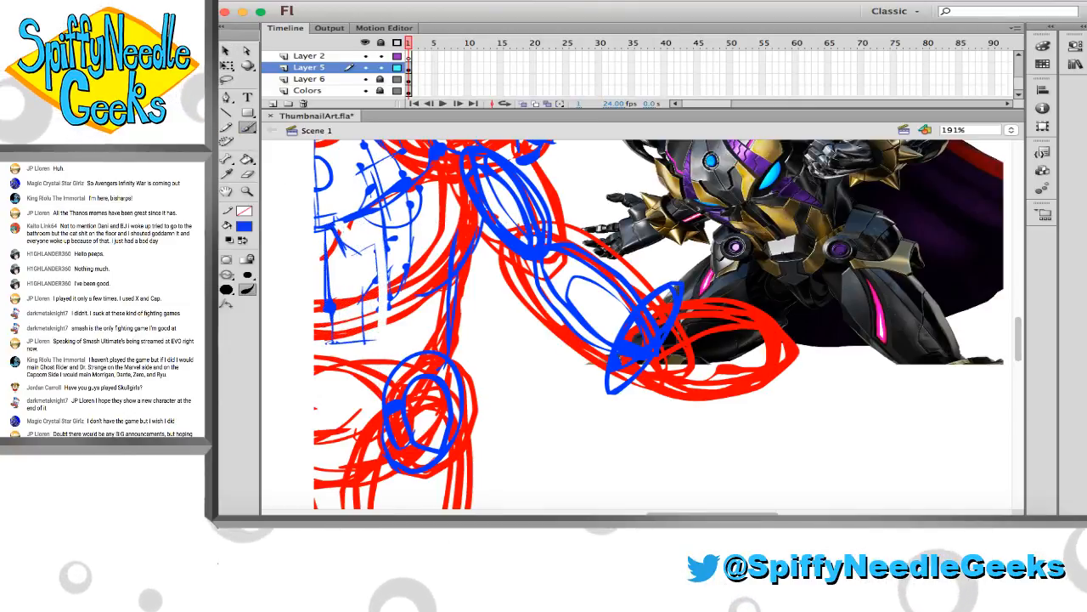
key("e")
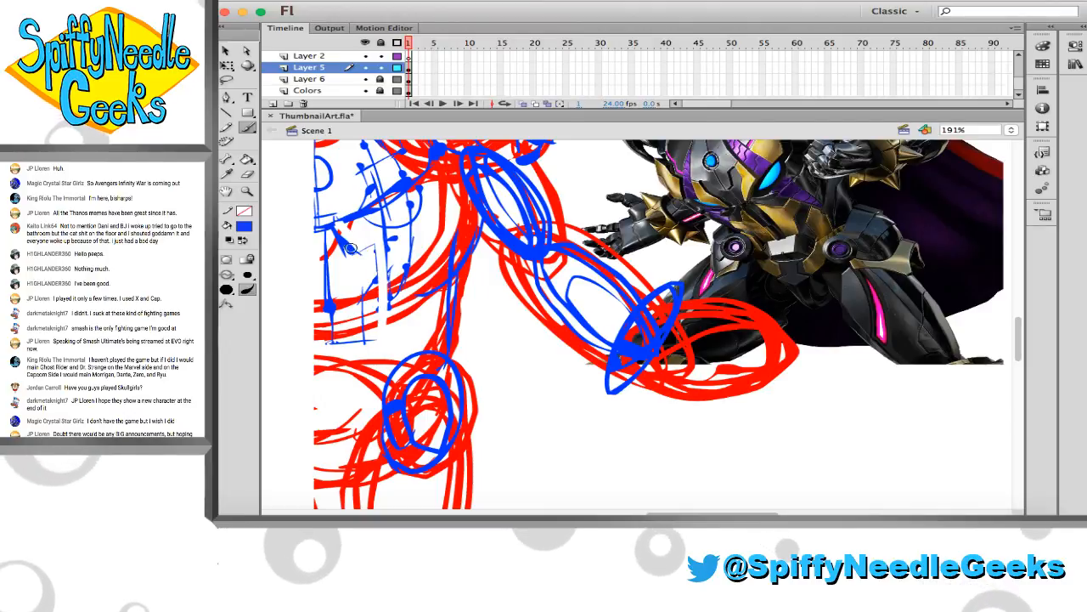
key("b")
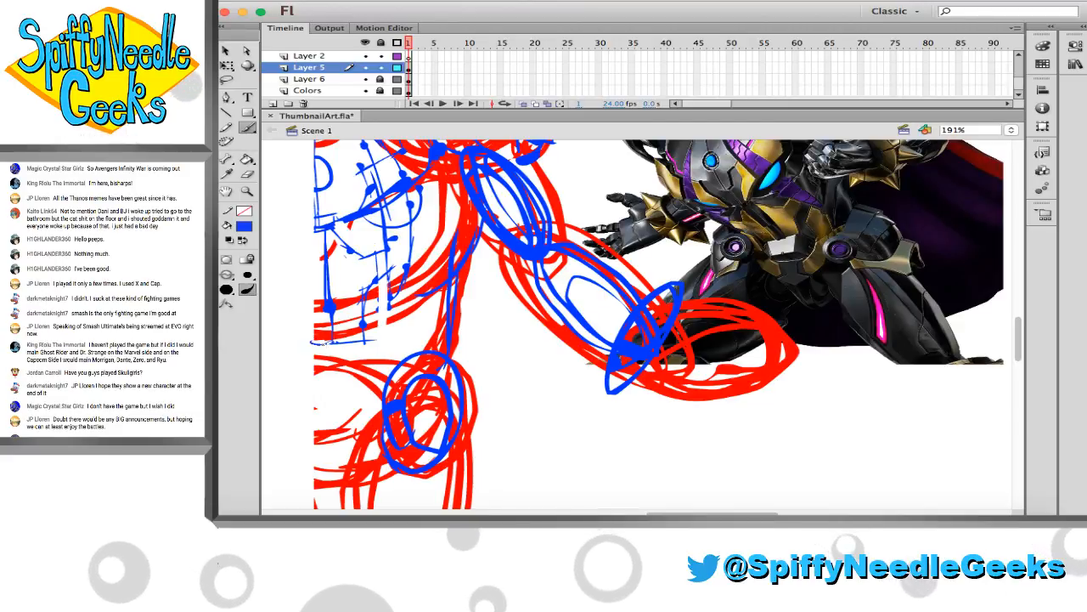
left_click_drag(314, 342, 357, 343)
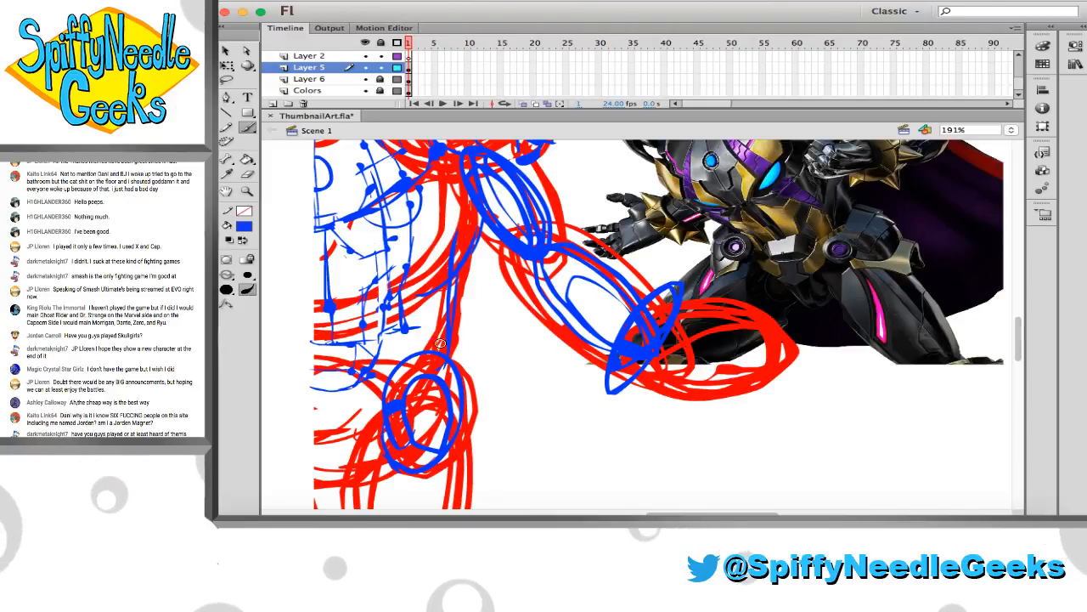
key("e")
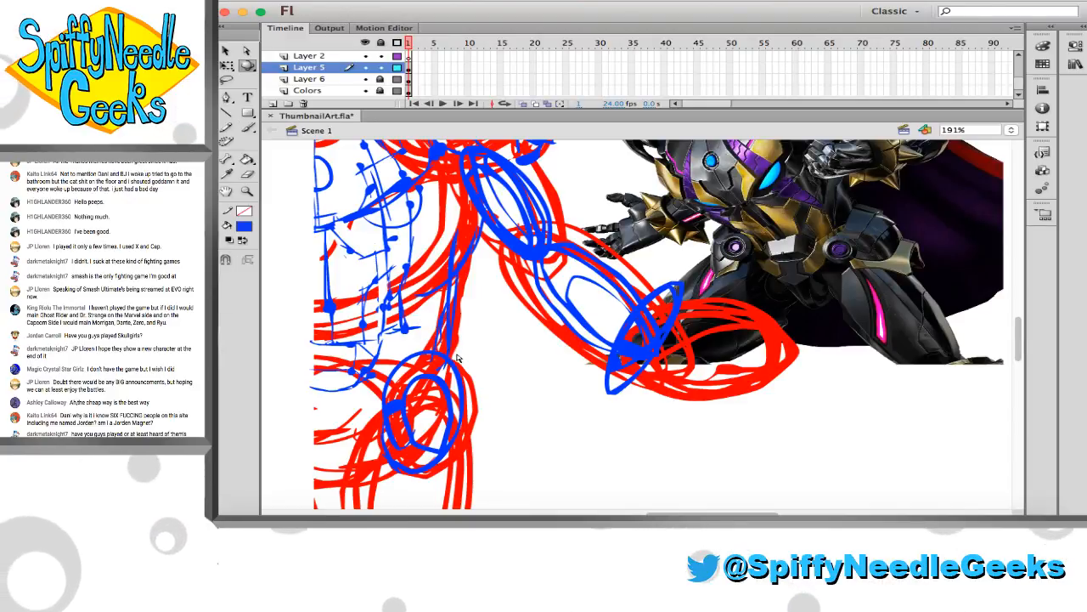
key("b")
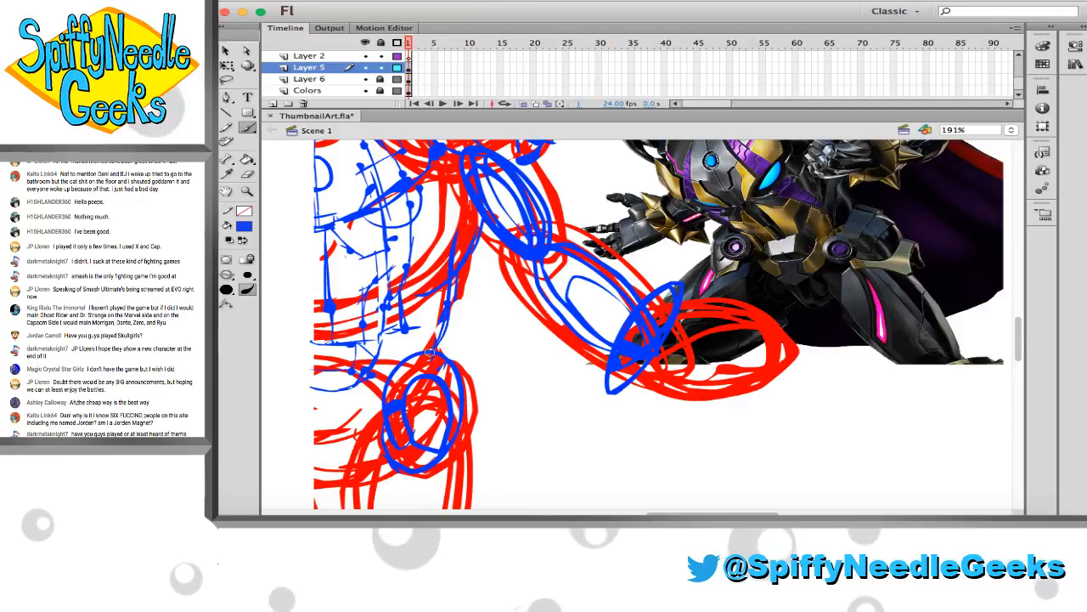
Erase the blue ovals and the red sketch lines beneath them at the hip joint
scroll(476, 339, "down", 3)
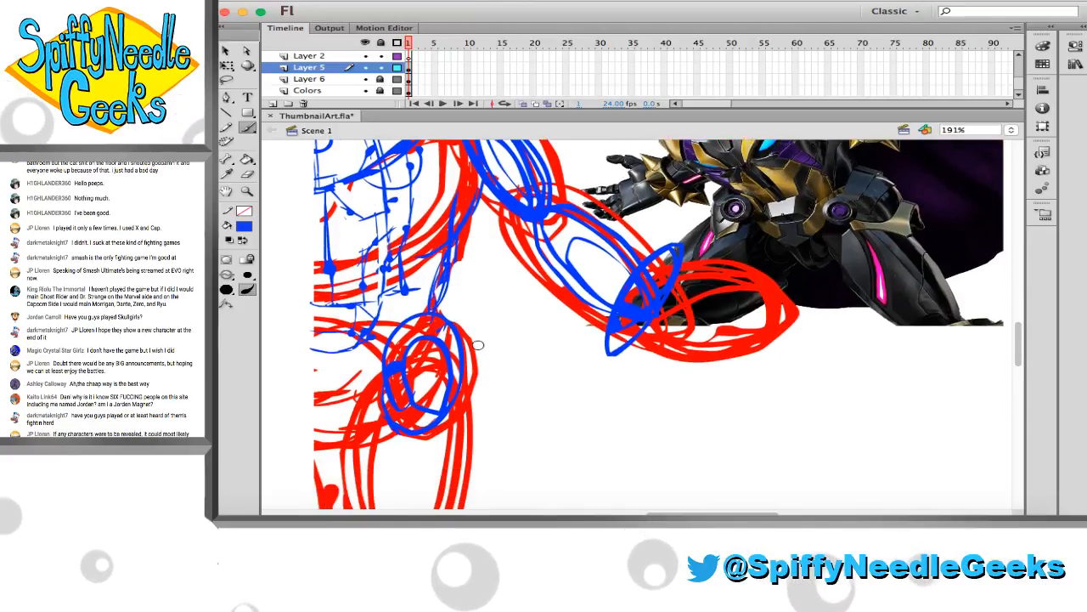
key("e")
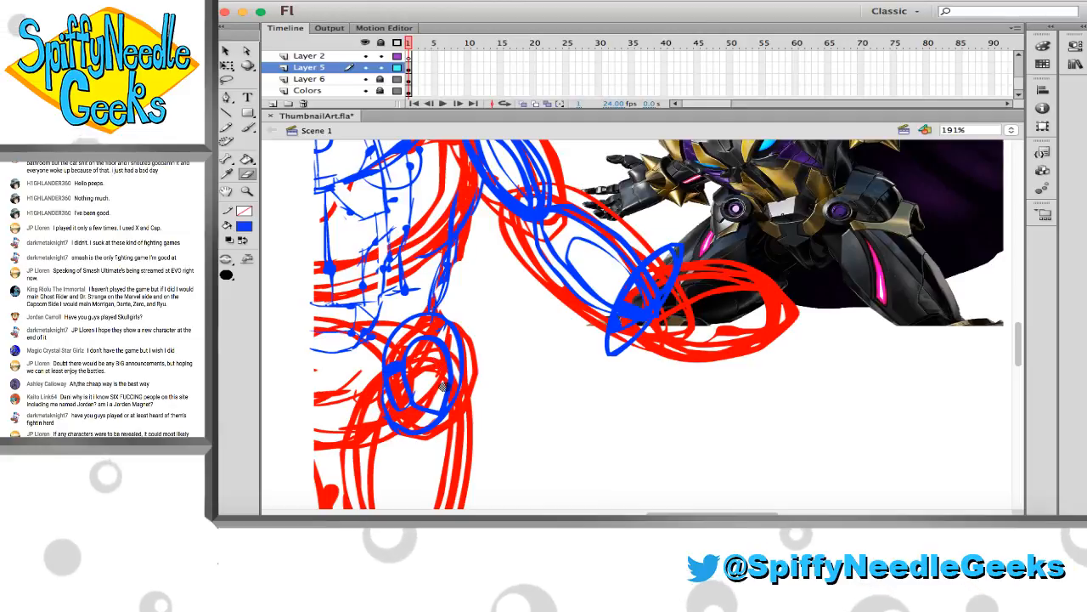
mouse_move(442, 385)
left_mouse_down()
mouse_move(423, 322)
mouse_move(387, 374)
mouse_move(390, 364)
mouse_move(423, 426)
mouse_move(427, 411)
mouse_move(395, 376)
mouse_move(415, 341)
left_mouse_up()
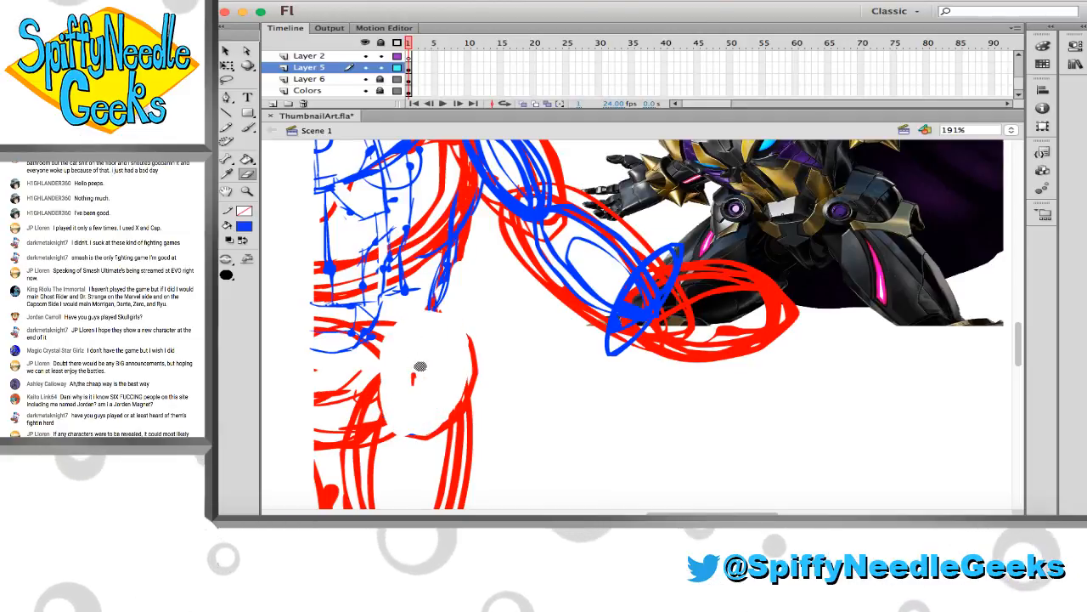
Sketch blue pelvis plates, a double-circle hip joint, and a fanned hip armour plate with a dividing line and pointed lower edge
key("b")
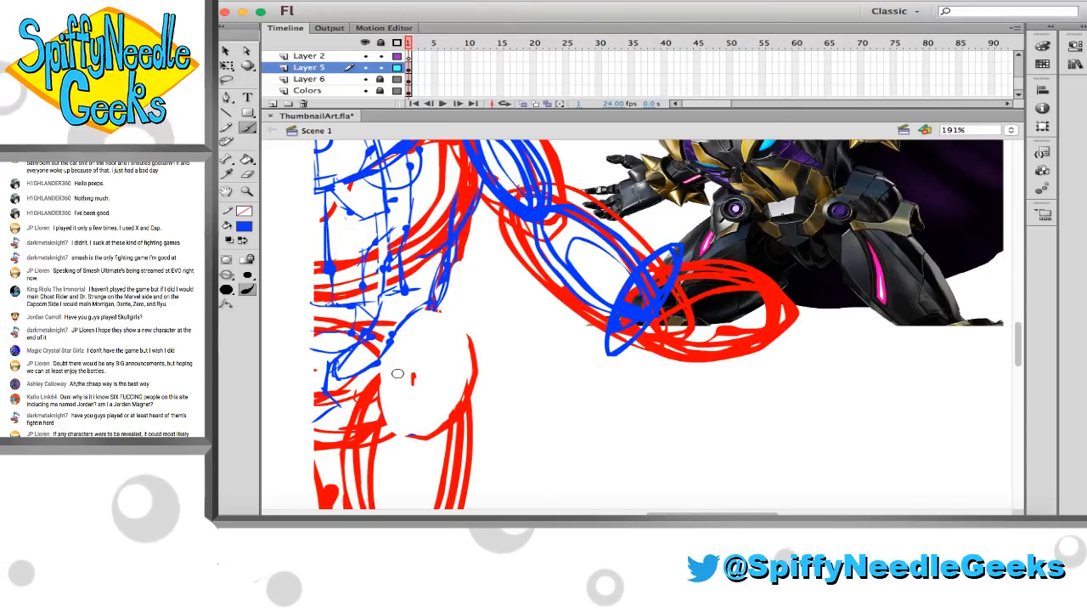
mouse_move(385, 351)
left_mouse_down()
mouse_move(413, 371)
mouse_move(399, 357)
left_mouse_up()
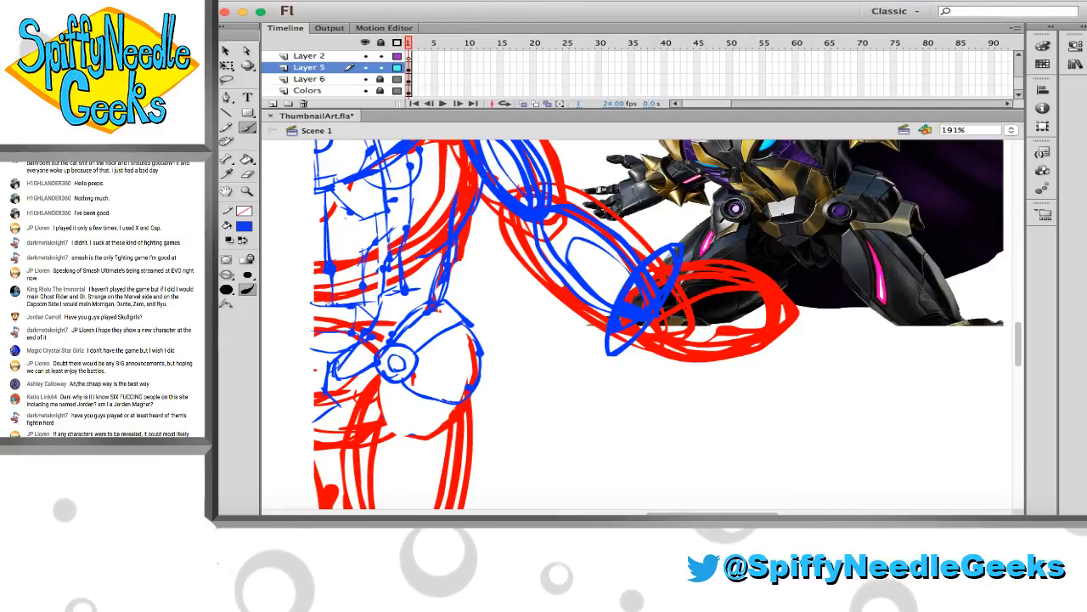
mouse_move(402, 379)
left_mouse_down()
mouse_move(480, 387)
mouse_move(468, 439)
mouse_move(390, 393)
mouse_move(451, 418)
left_mouse_up()
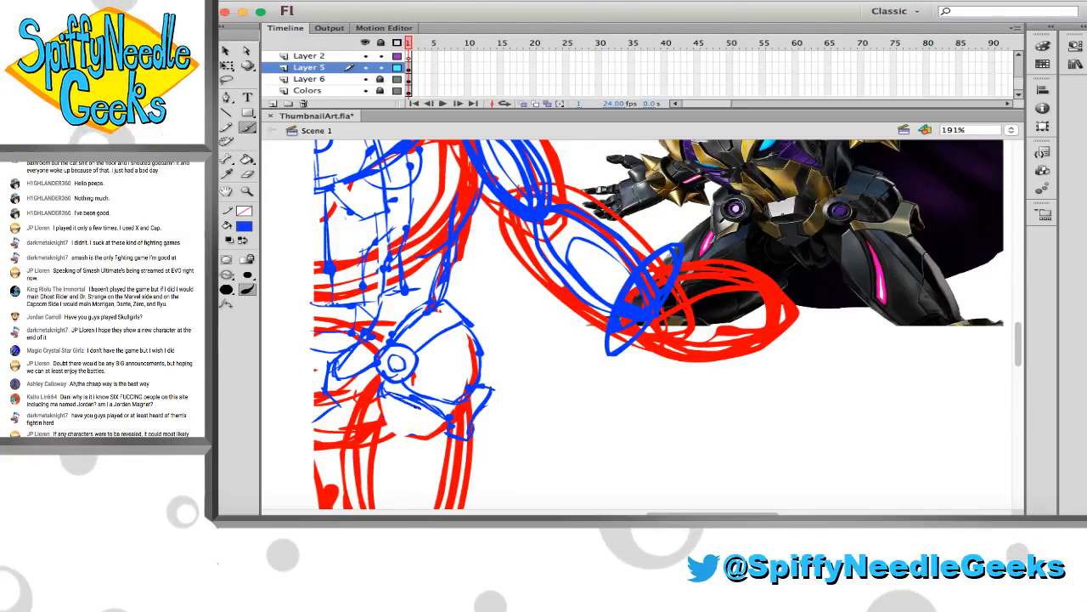
mouse_move(448, 418)
left_mouse_down()
mouse_move(441, 442)
mouse_move(467, 440)
left_mouse_up()
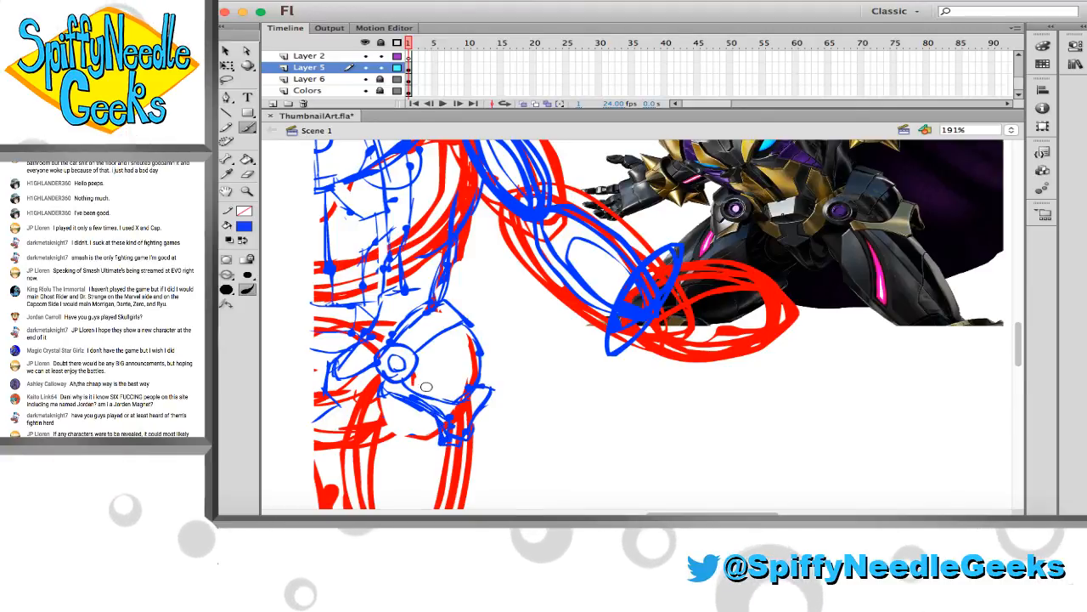
left_click_drag(414, 388, 483, 354)
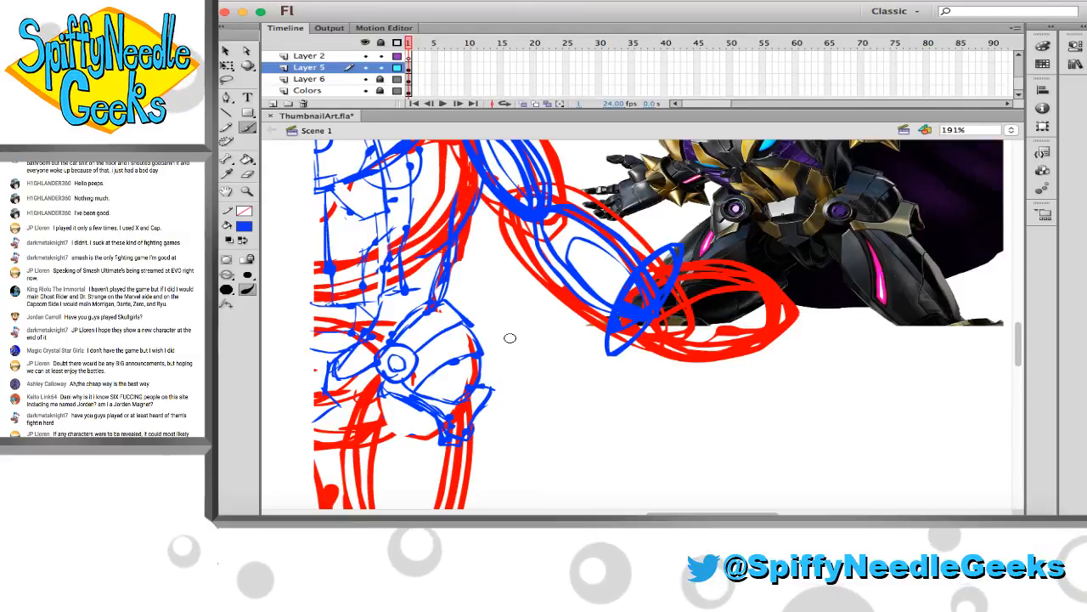
Sketch a long, tapering blue panel down the inner side of the thigh from below the hip joint
scroll(476, 336, "down", 4)
scroll(421, 332, "up", 3)
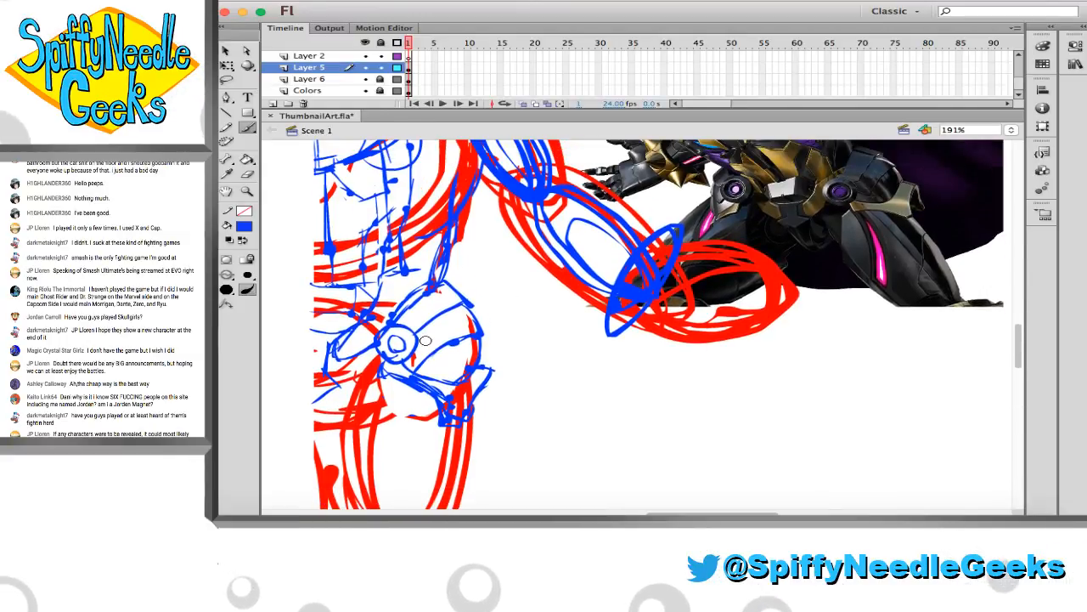
scroll(429, 341, "down", 1)
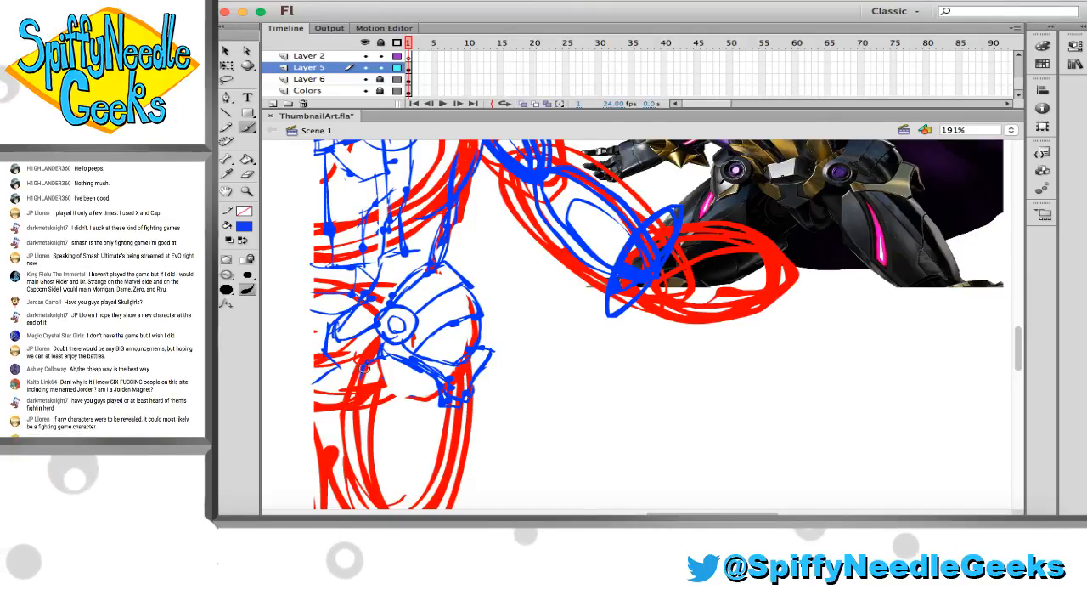
left_click_drag(353, 410, 363, 492)
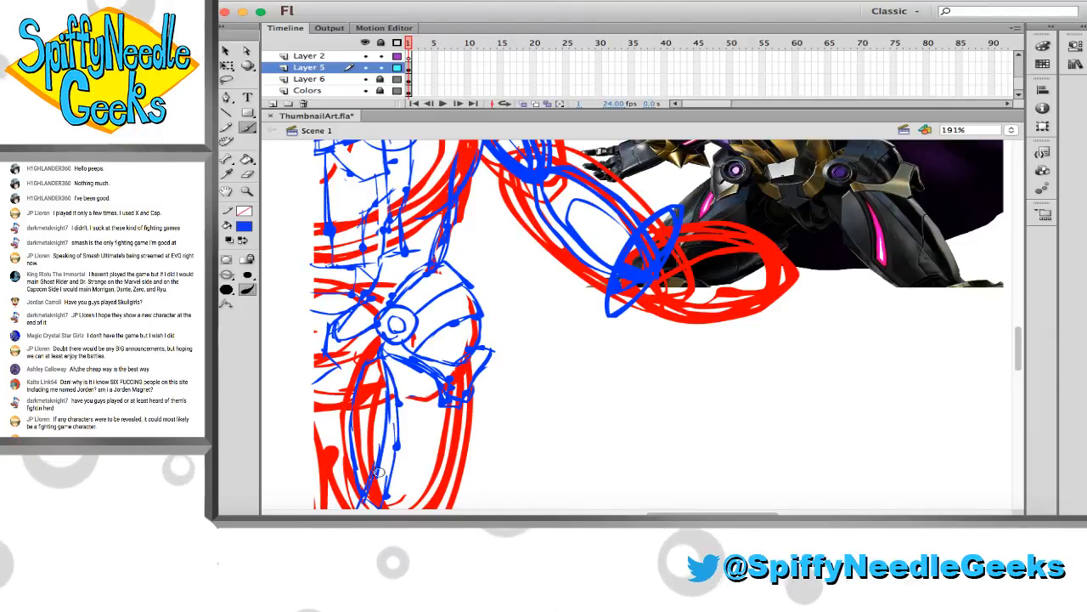
Unlock Layer 6, move the reference image down beside the leg sketch, relock the layer and return to Layer 5
scroll(535, 255, "down", 2)
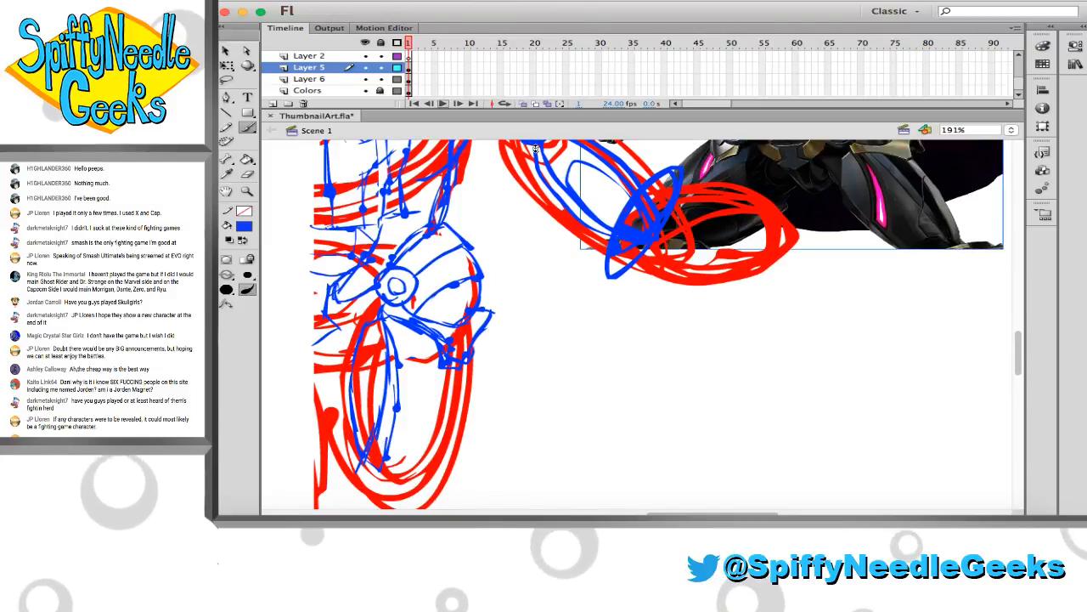
key("v")
left_click_drag(875, 204, 866, 368)
left_click_drag(860, 286, 820, 359)
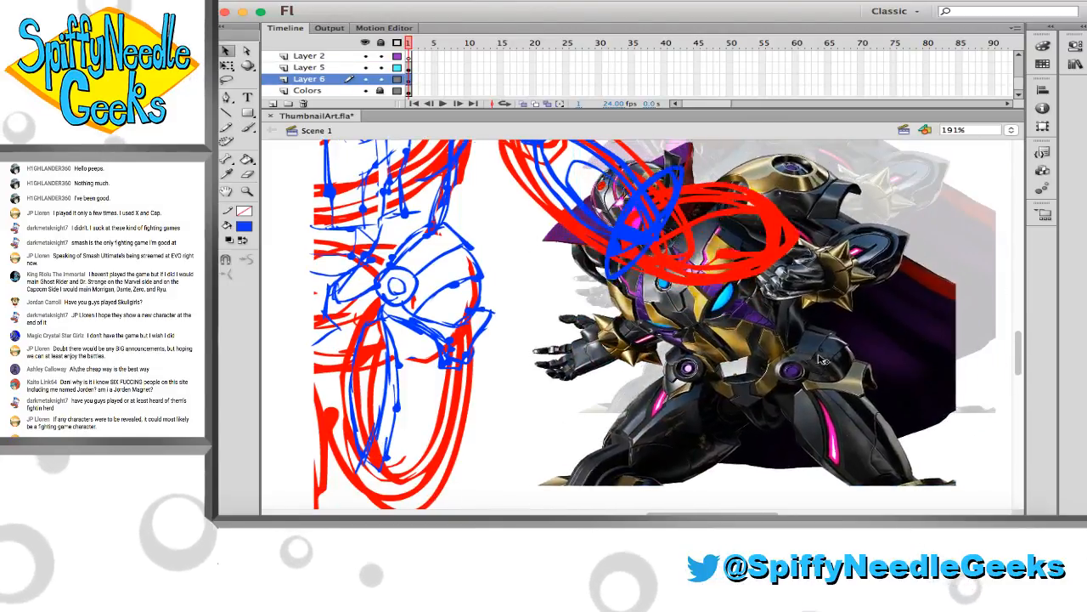
scroll(823, 361, "down", 2)
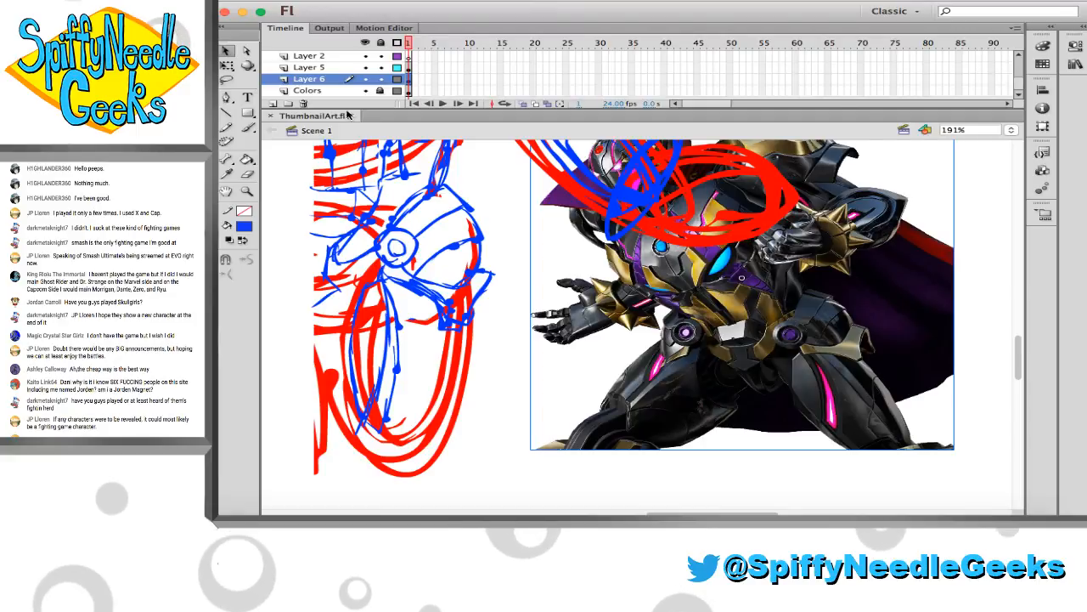
left_click(344, 67)
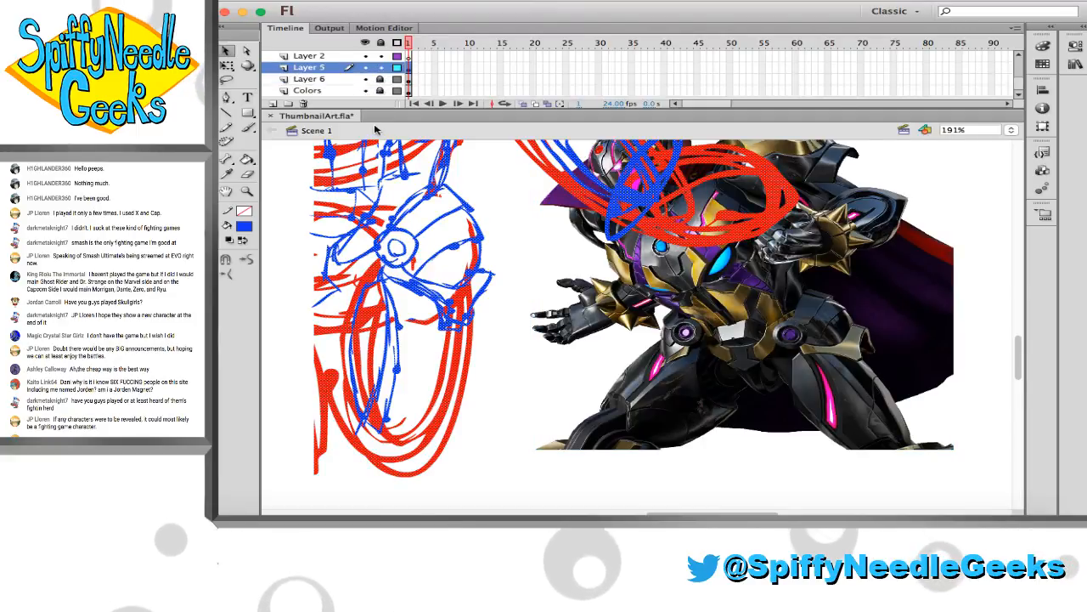
Sketch the thigh's outer blue contour and long panel lines running down its middle toward the knee
key("b")
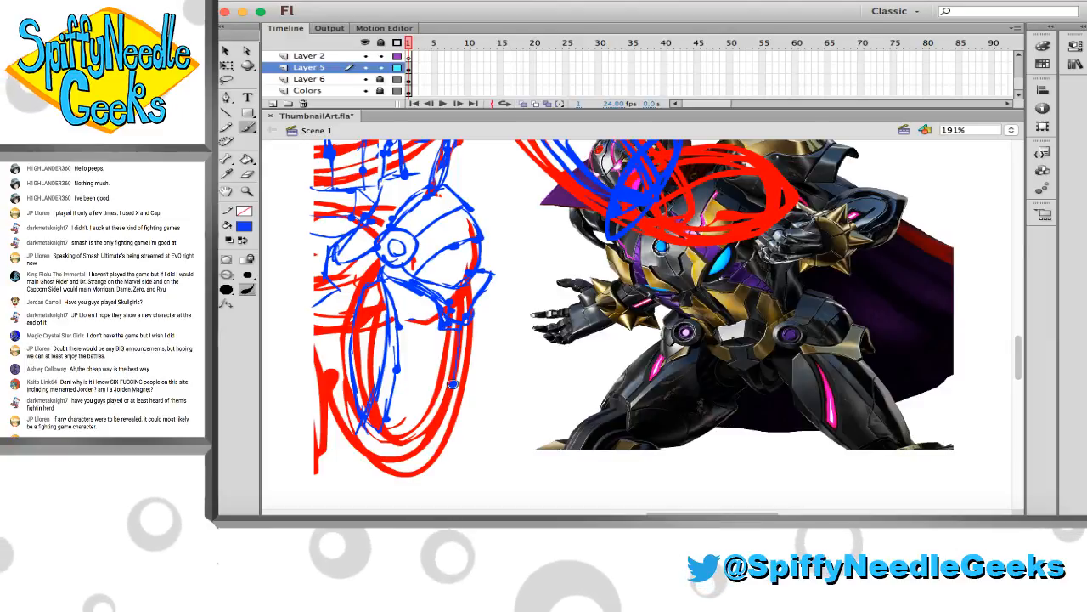
left_click_drag(460, 330, 412, 470)
left_click_drag(459, 333, 427, 449)
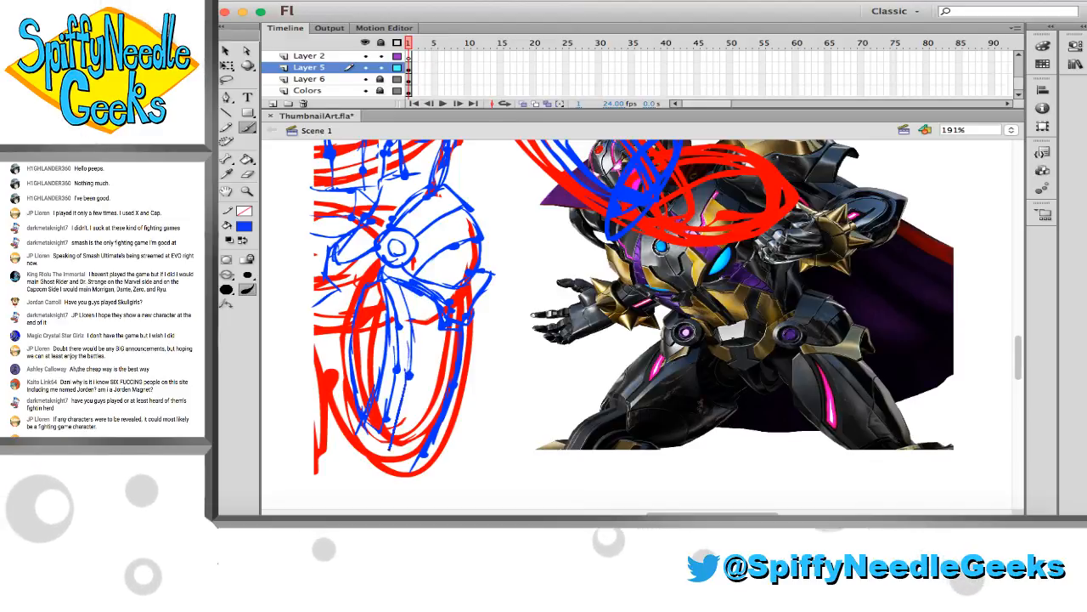
left_click_drag(417, 307, 403, 459)
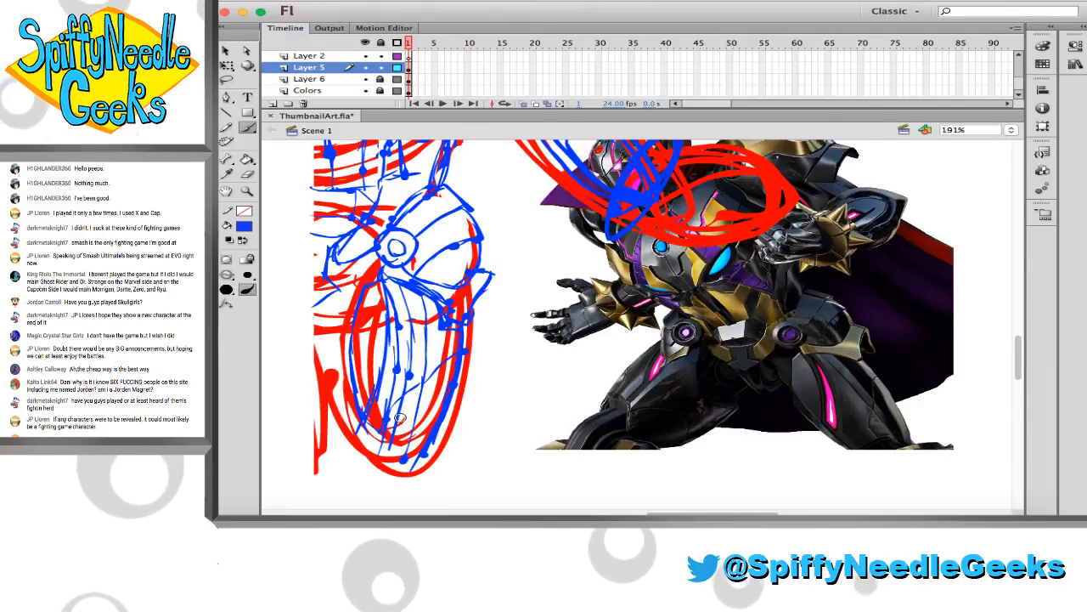
Unlock Layer 6 and move the reference image up and to the right, clear of the forearm sketch
scroll(399, 429, "up", 5)
scroll(637, 323, "up", 3)
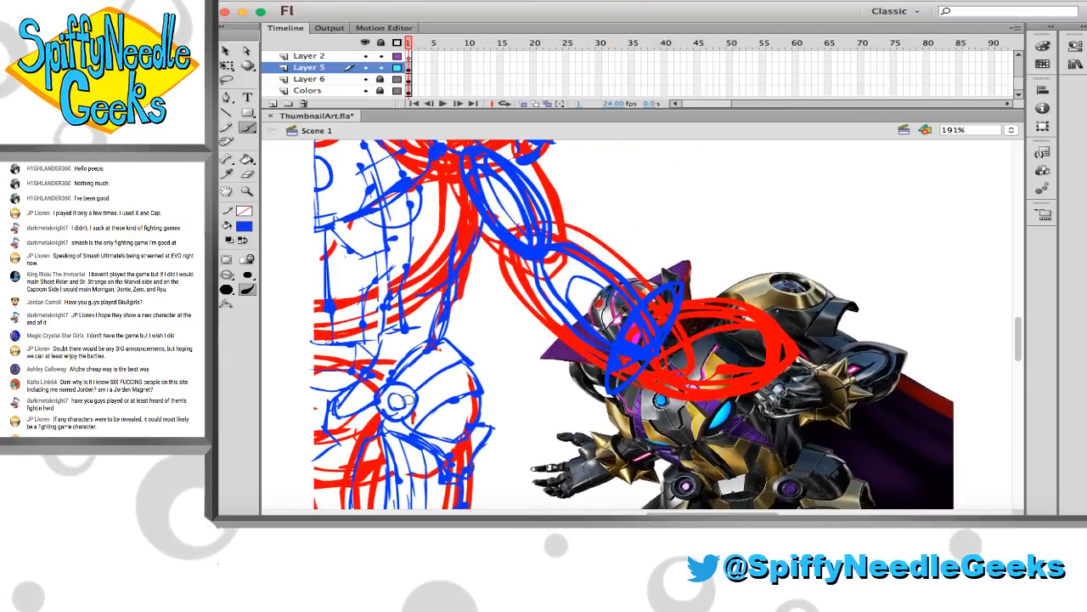
left_click(227, 52)
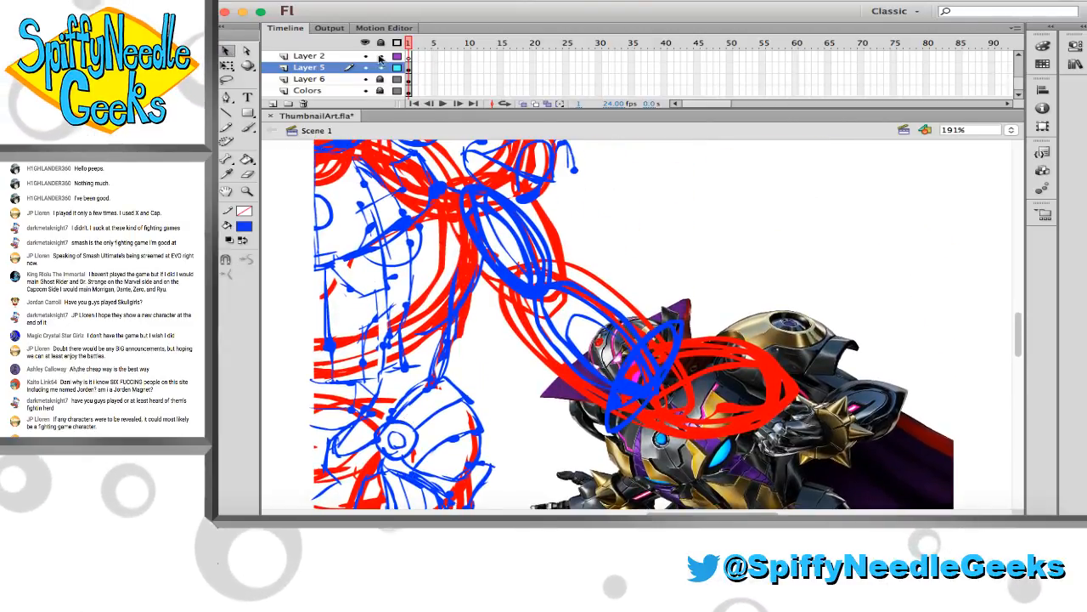
left_click(381, 79)
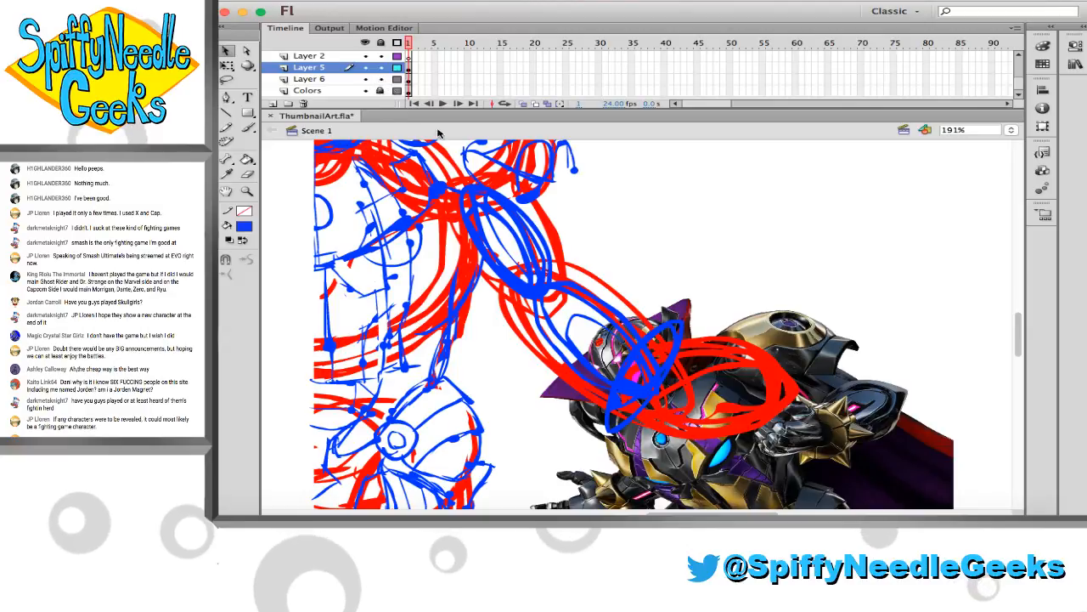
left_click_drag(751, 403, 867, 181)
scroll(867, 181, "right", 3)
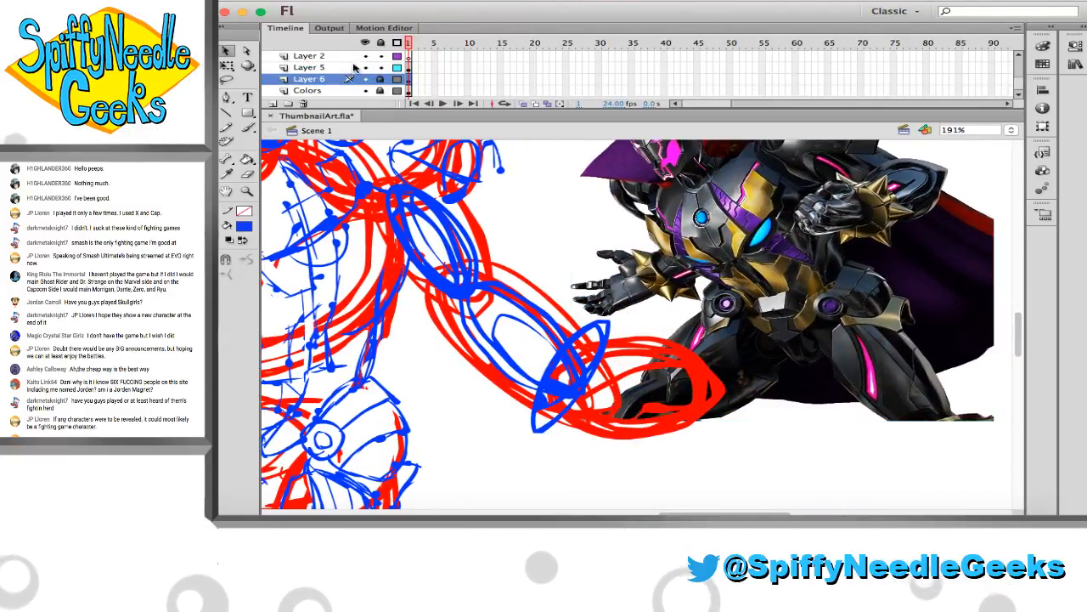
Unlock Layer 6 again, reposition the reference image just above the rough hand, relock the layer and return to Layer 5
left_click(381, 79)
scroll(728, 216, "left", 1)
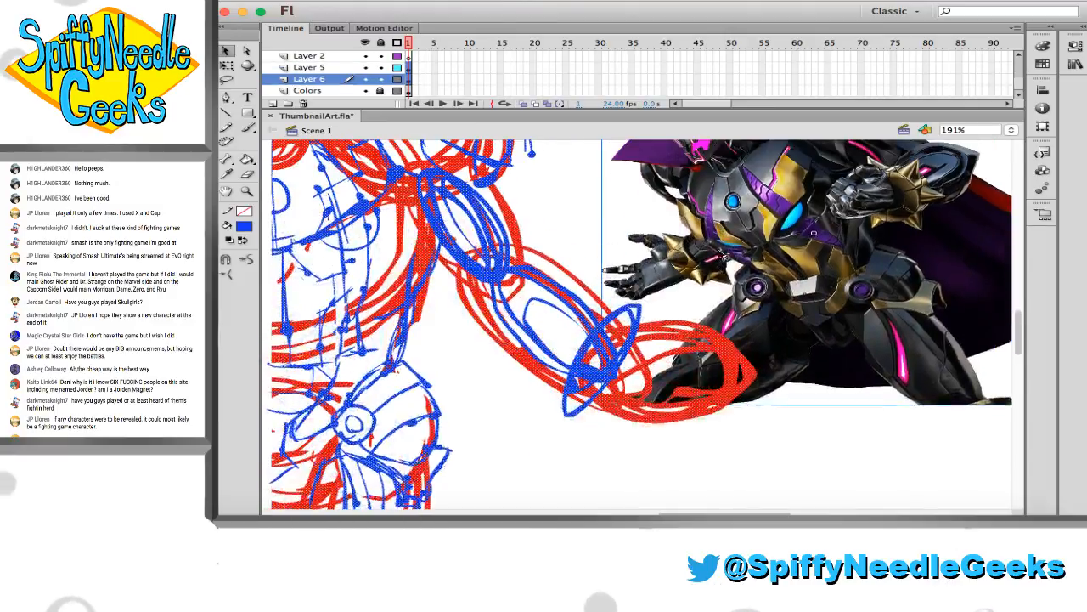
scroll(728, 216, "up", 4)
scroll(735, 245, "down", 3)
left_click_drag(735, 245, 754, 275)
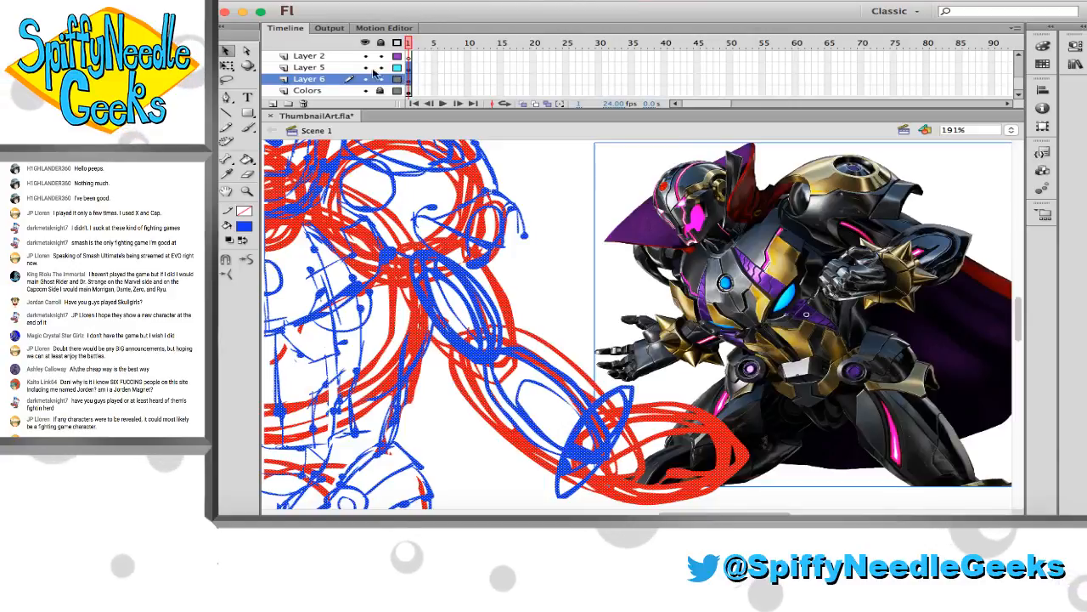
mouse_move(773, 295)
left_mouse_down()
mouse_move(730, 195)
mouse_move(755, 197)
left_mouse_up()
scroll(752, 197, "up", 1)
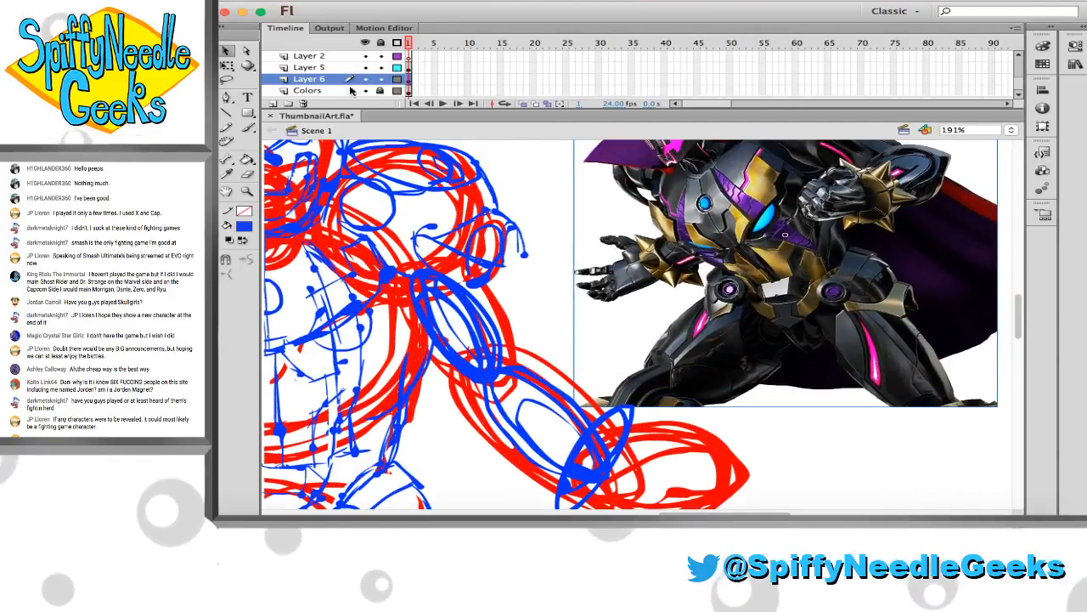
left_click(381, 79)
left_click(322, 67)
Sketch blue spikes and edge strokes around the wrist cuff at the end of the forearm
key("b")
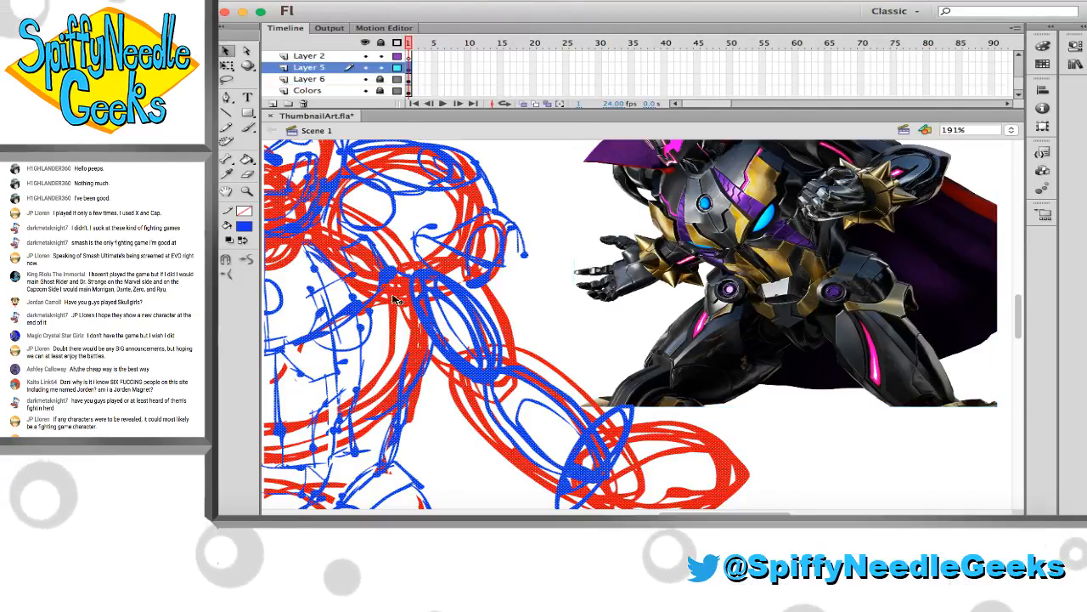
scroll(607, 462, "down", 2)
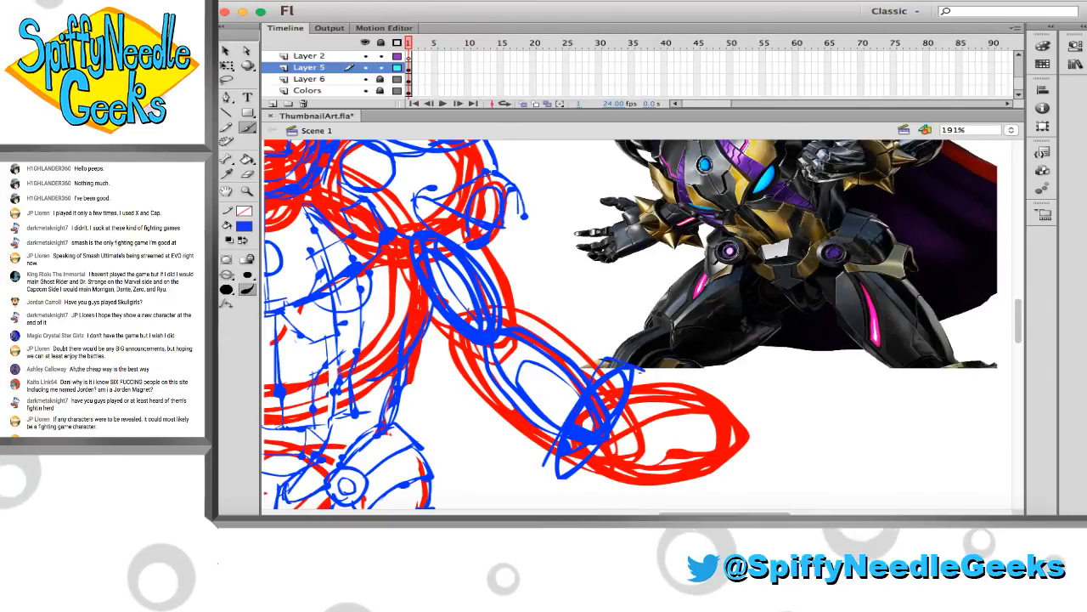
mouse_move(603, 359)
left_mouse_down()
mouse_move(644, 370)
mouse_move(582, 468)
left_mouse_up()
mouse_move(543, 463)
left_mouse_down()
mouse_move(586, 471)
mouse_move(549, 495)
left_mouse_up()
left_click_drag(549, 494, 586, 463)
left_click_drag(605, 363, 633, 346)
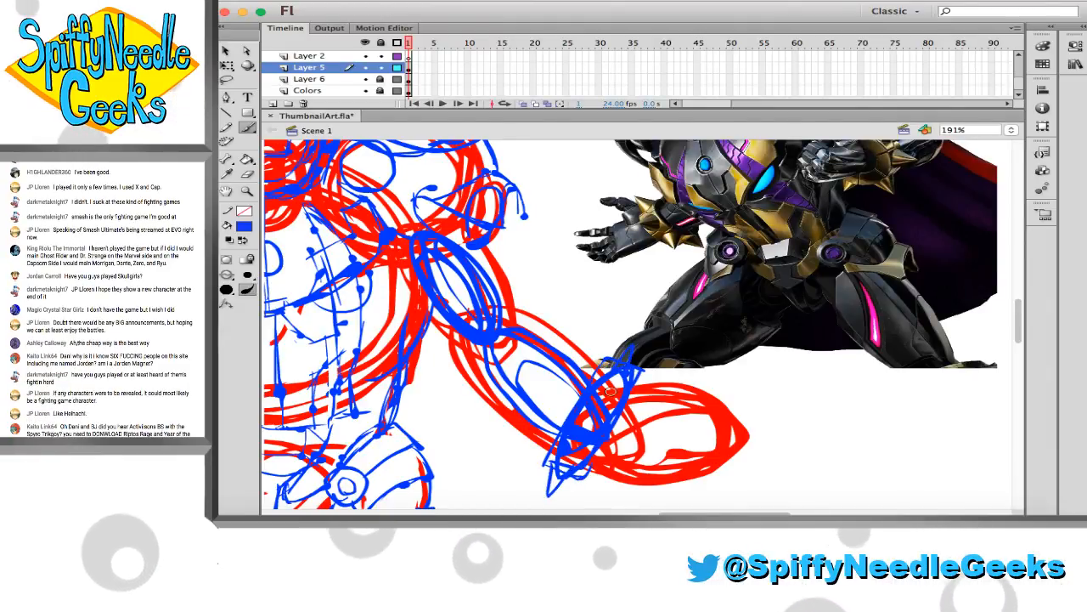
scroll(569, 474, "up", 3)
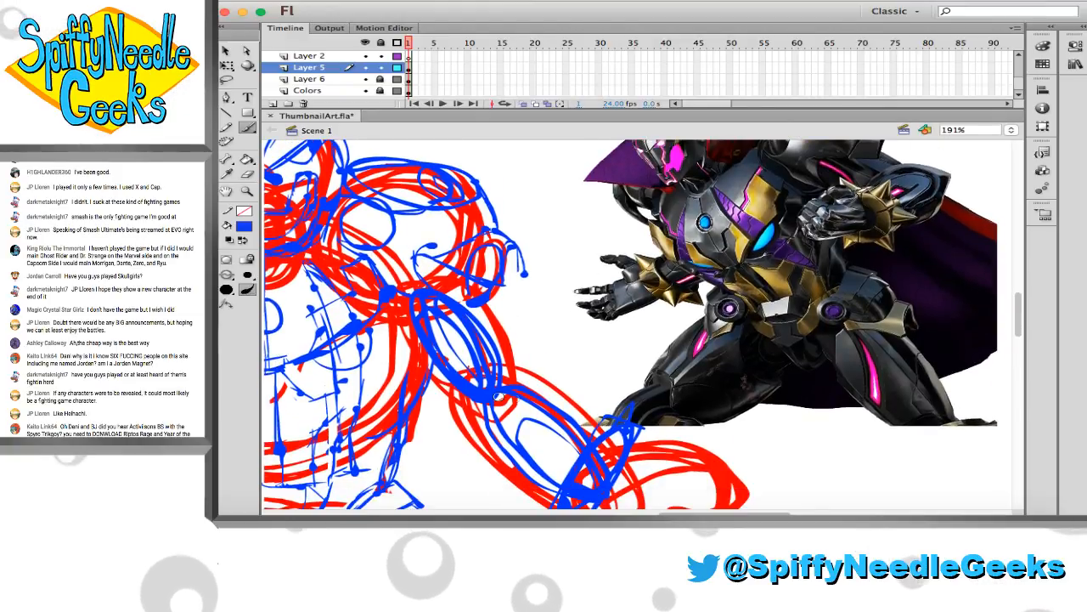
Sketch the blue contour along the forearm's outer edge between the elbow and the wrist cuff
scroll(508, 424, "down", 1)
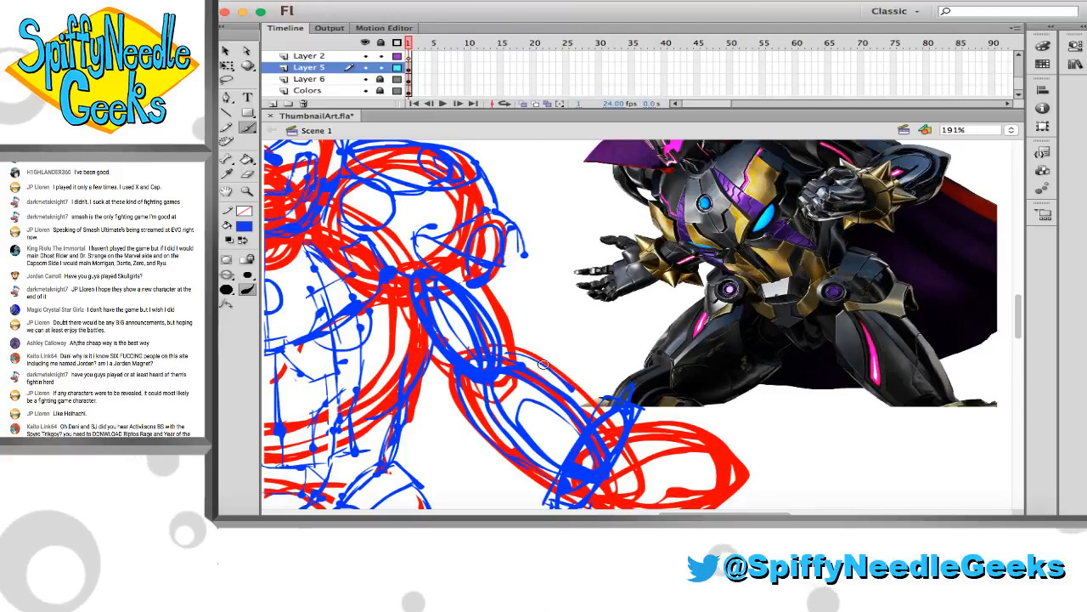
scroll(471, 374, "up", 3)
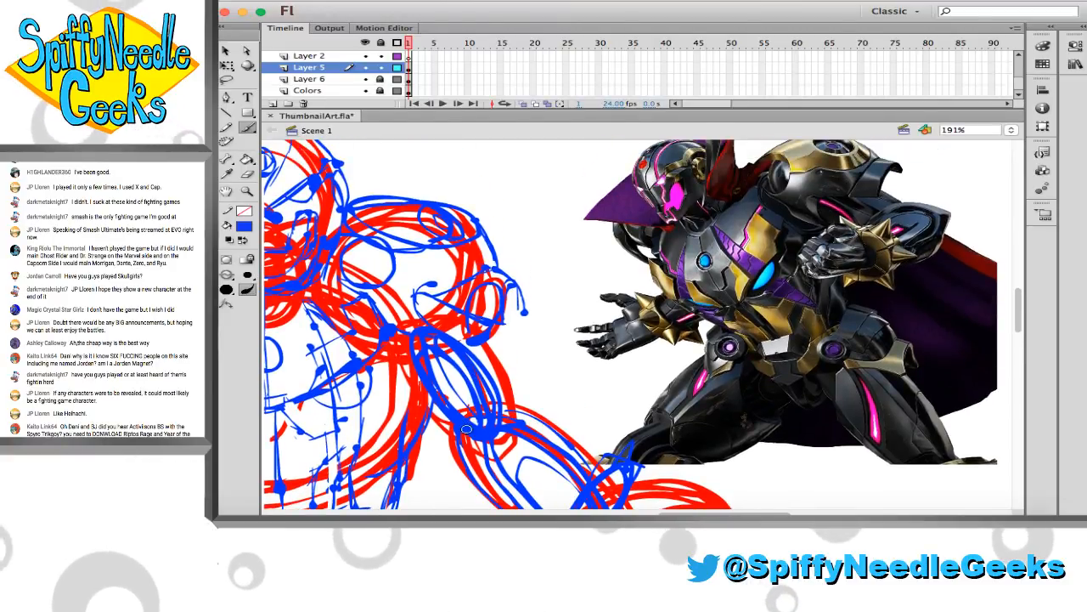
scroll(492, 364, "left", 9)
scroll(491, 363, "down", 6)
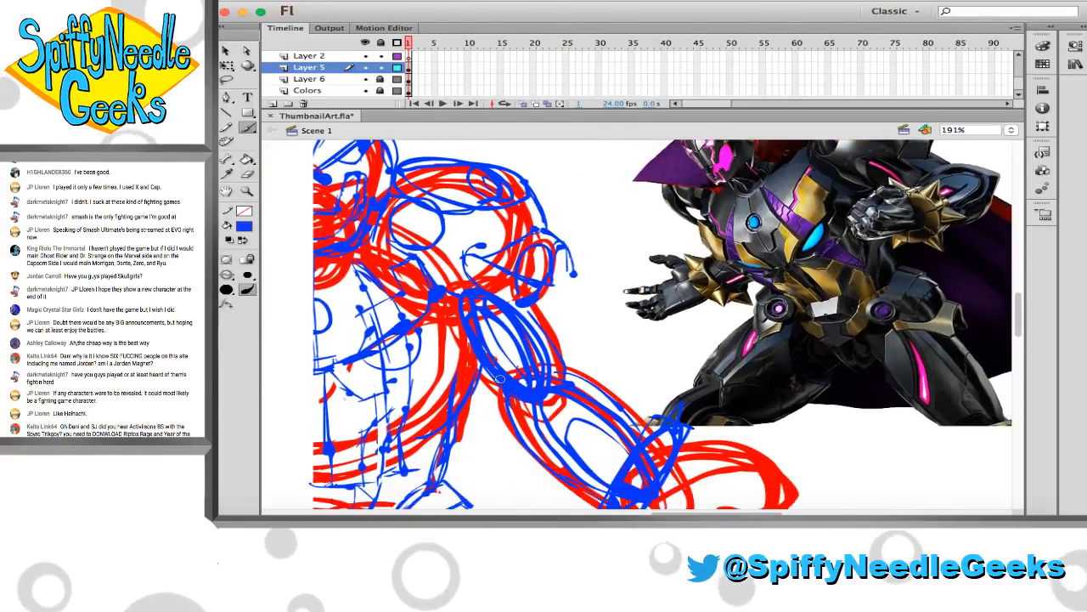
scroll(508, 376, "down", 7)
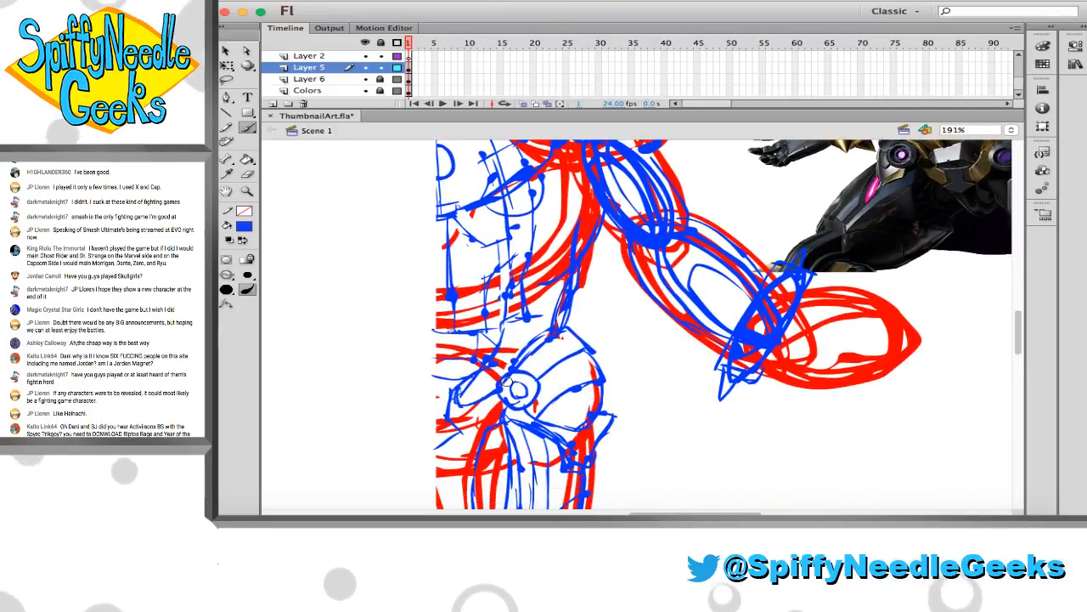
scroll(344, 221, "up", 12)
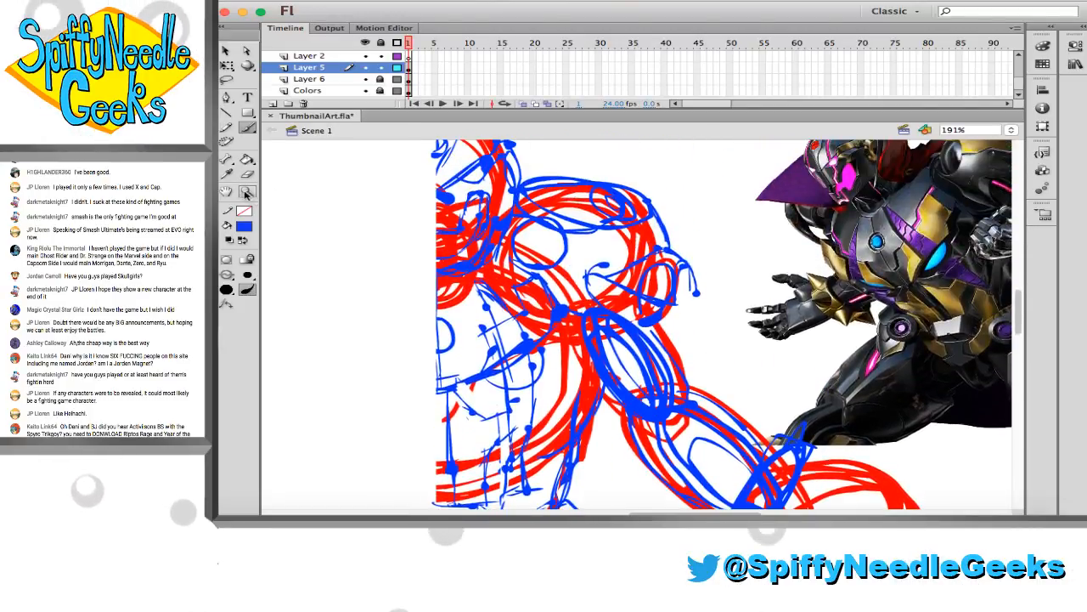
Duplicate the whole half-figure sketch on Layer 5, flip the copy horizontally and align it along the centre line as the opposite half
left_click(501, 243)
scroll(528, 259, "down", 4)
scroll(527, 259, "right", 3)
left_click(532, 259)
scroll(510, 251, "right", 5)
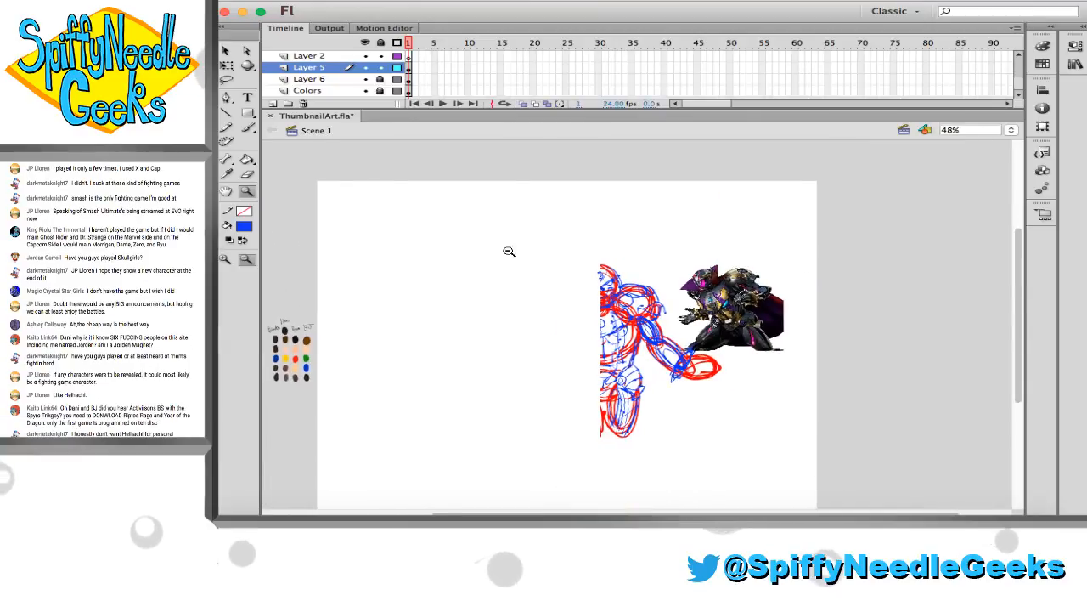
left_click_drag(487, 236, 767, 463)
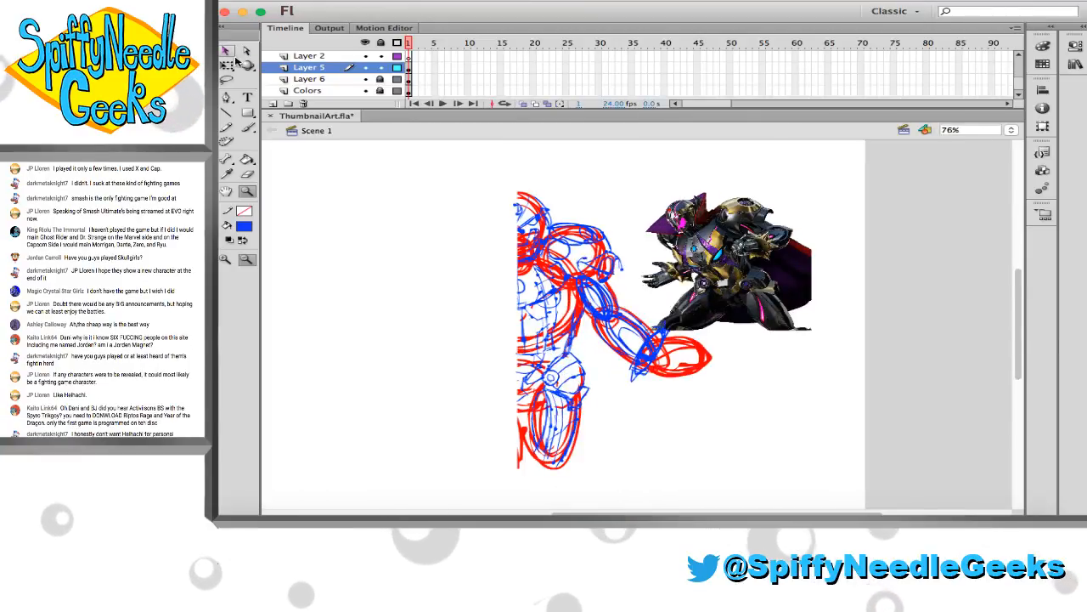
left_click(227, 53)
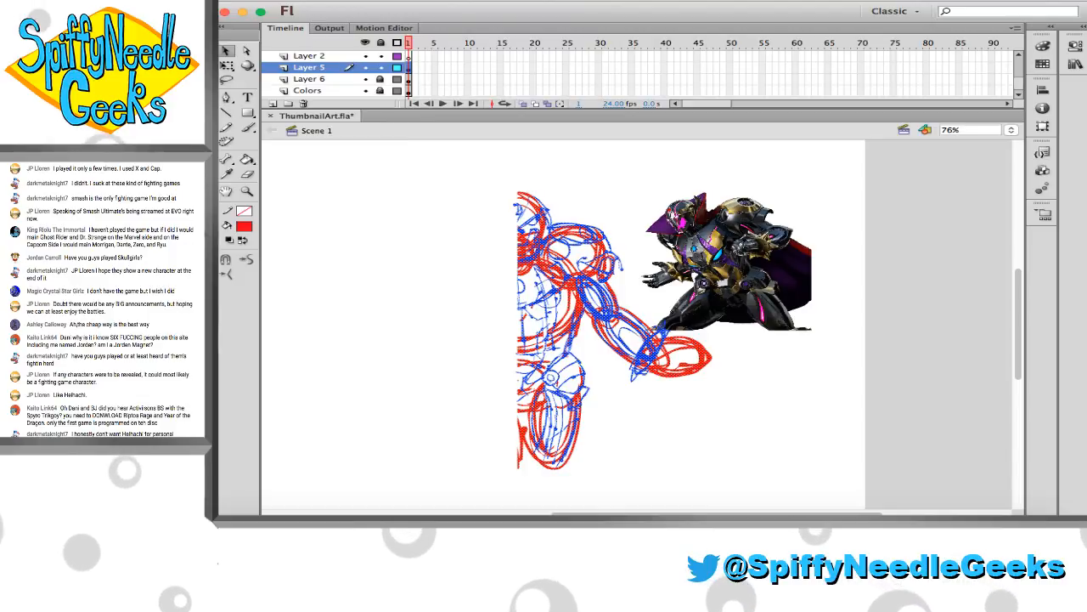
left_click(182, 0)
mouse_move(280, 149)
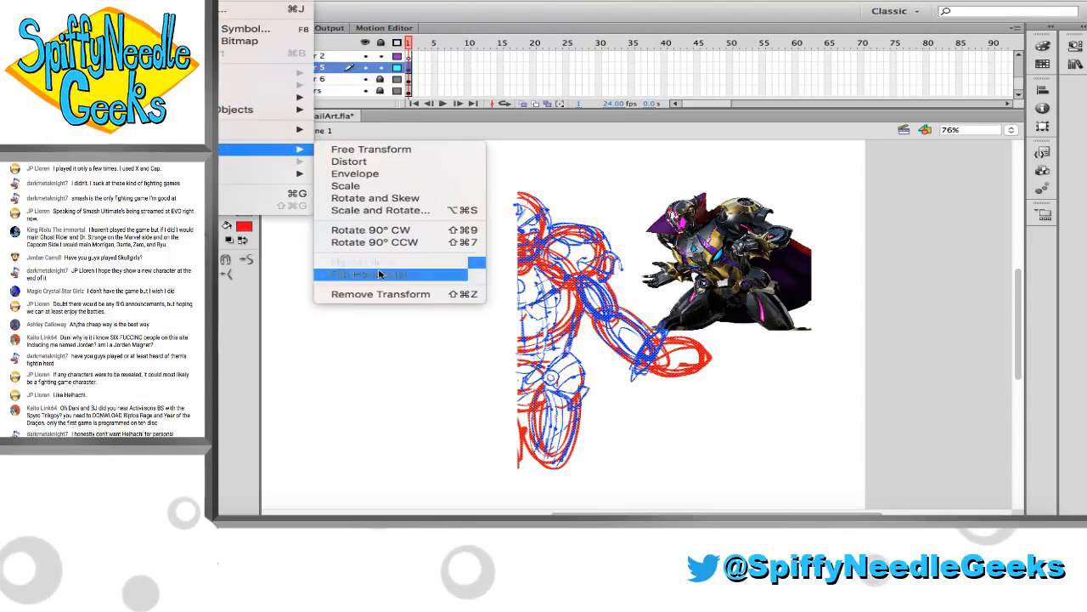
left_click(417, 343)
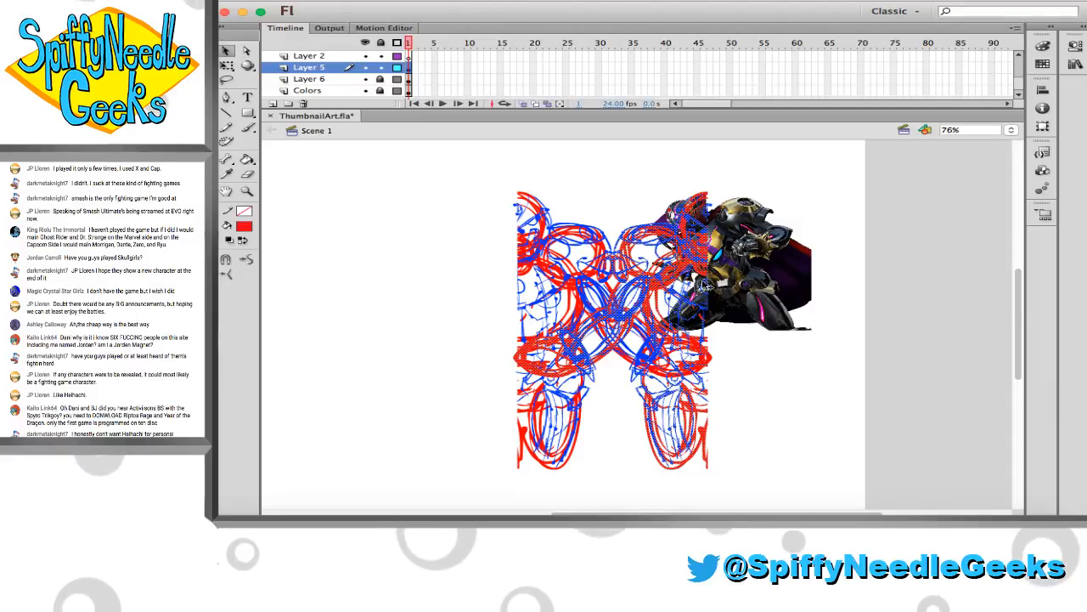
left_click_drag(705, 286, 503, 272)
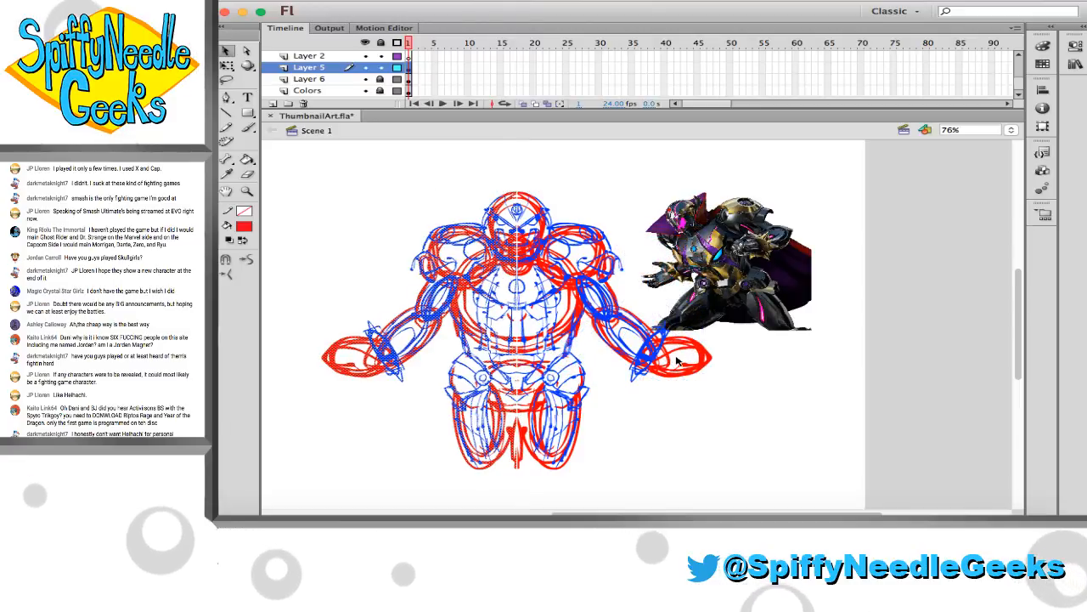
left_click(681, 385)
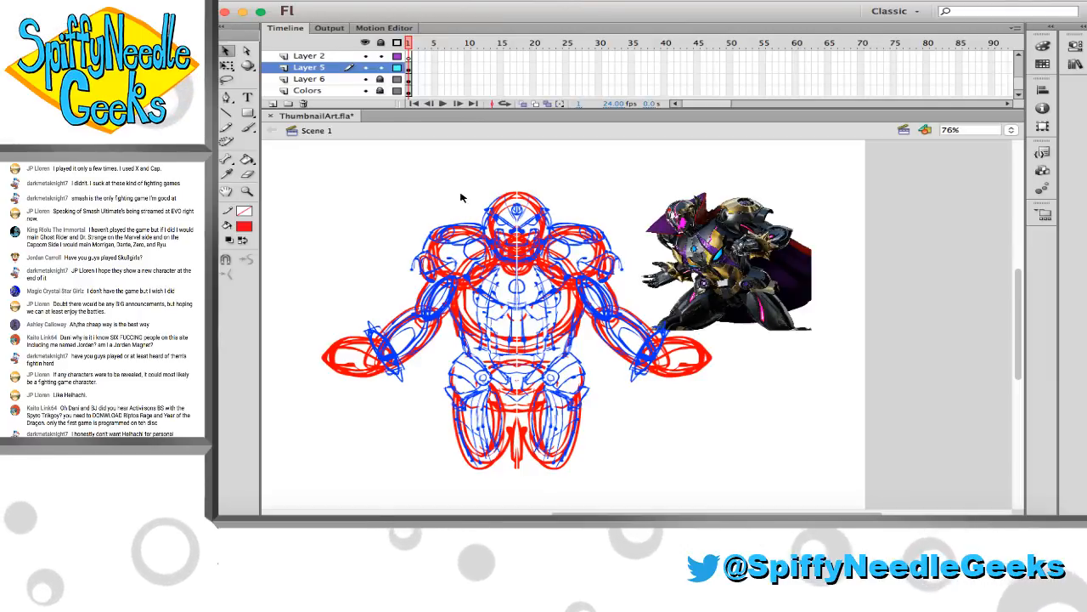
Lock Layer 5, make Layer 2 the active layer and set the fill colour to black
left_click(380, 68)
left_click(328, 57)
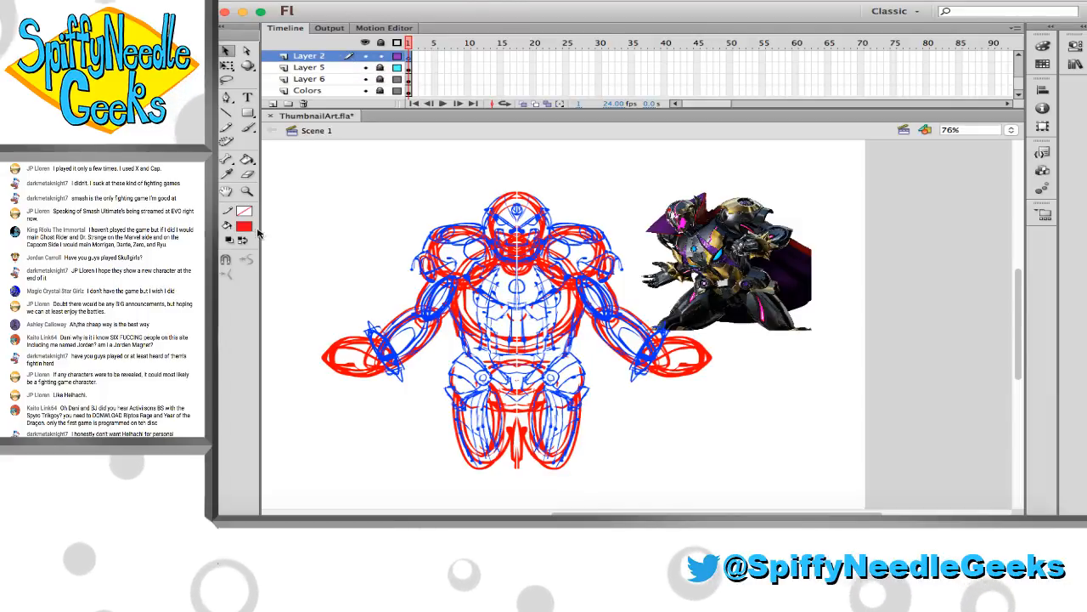
left_click(247, 228)
left_click(253, 235)
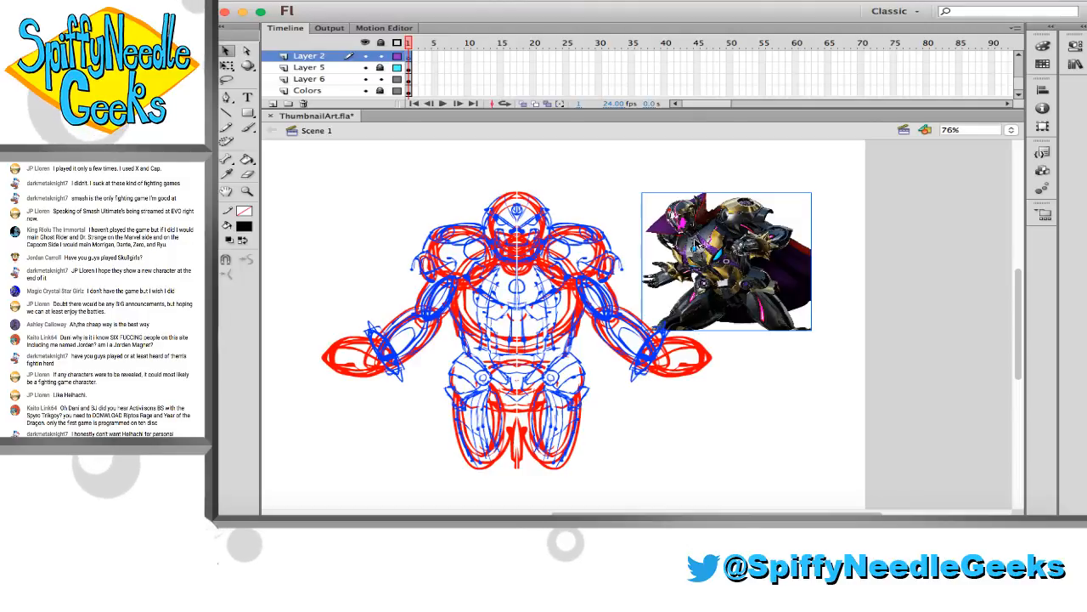
Move the reference image slightly up and closer to the figure, lock Layer 6 and return to Layer 2
left_click_drag(696, 244, 671, 231)
left_click(379, 79)
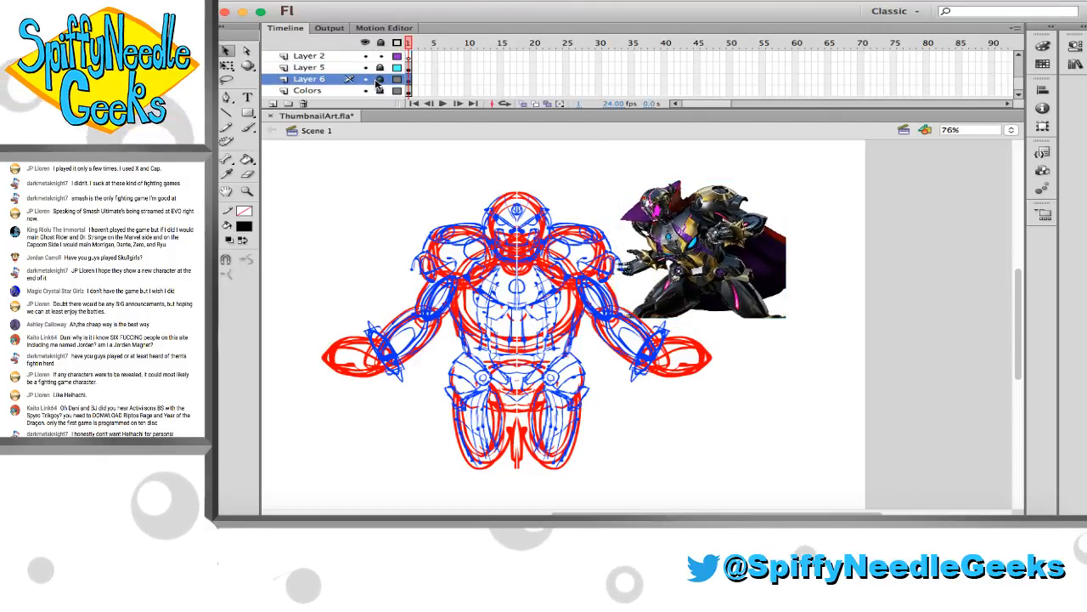
left_click(332, 57)
Ink the jaw outline in black with the Brush, from the notched chin up both sides of the face
left_click(247, 192)
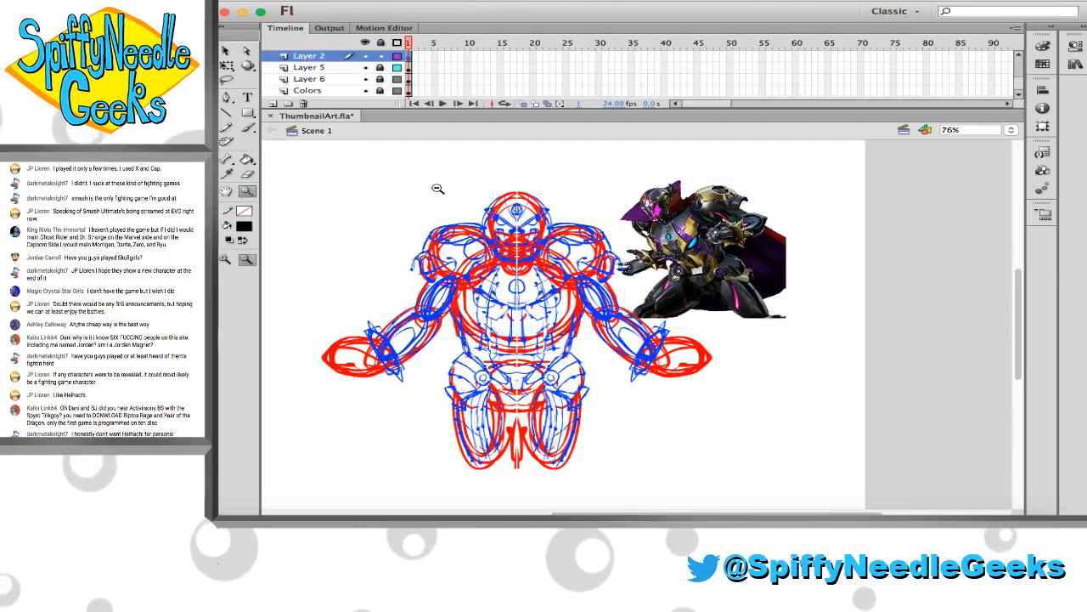
left_click_drag(430, 182, 649, 296)
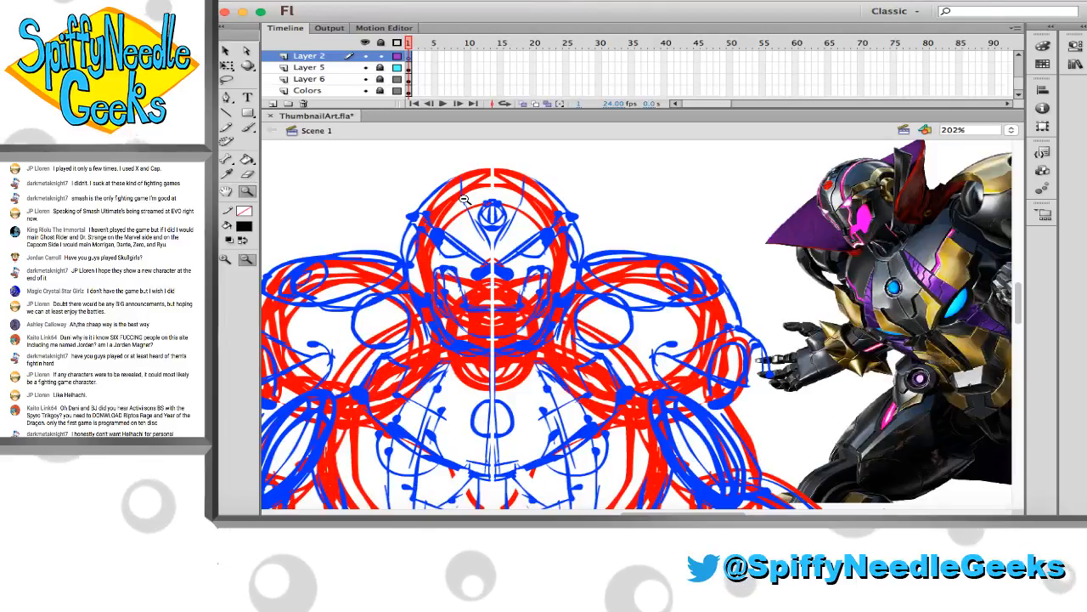
key("b")
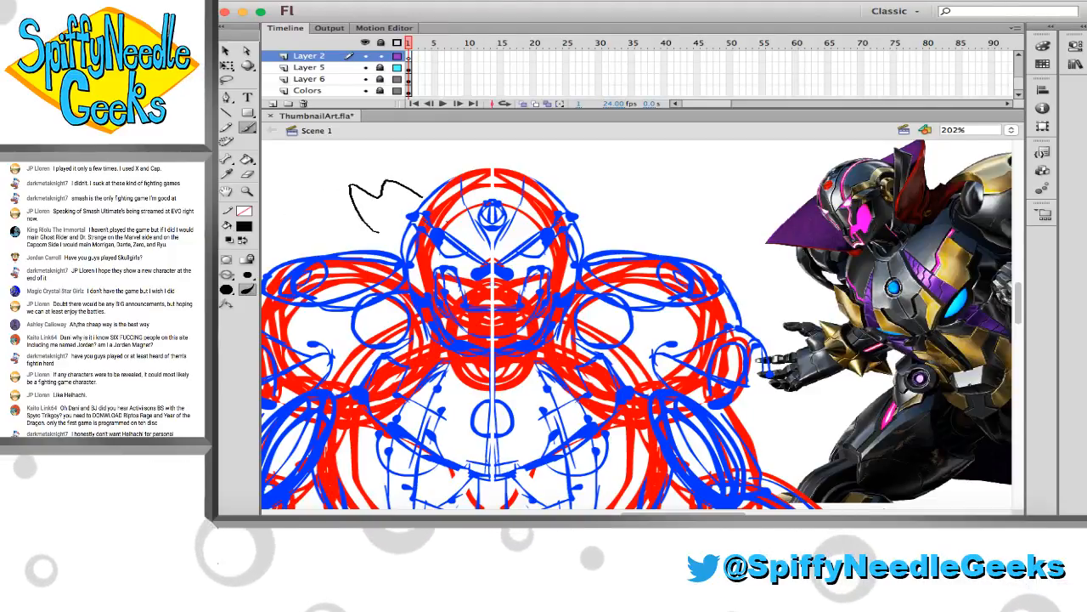
key("ctrl+z")
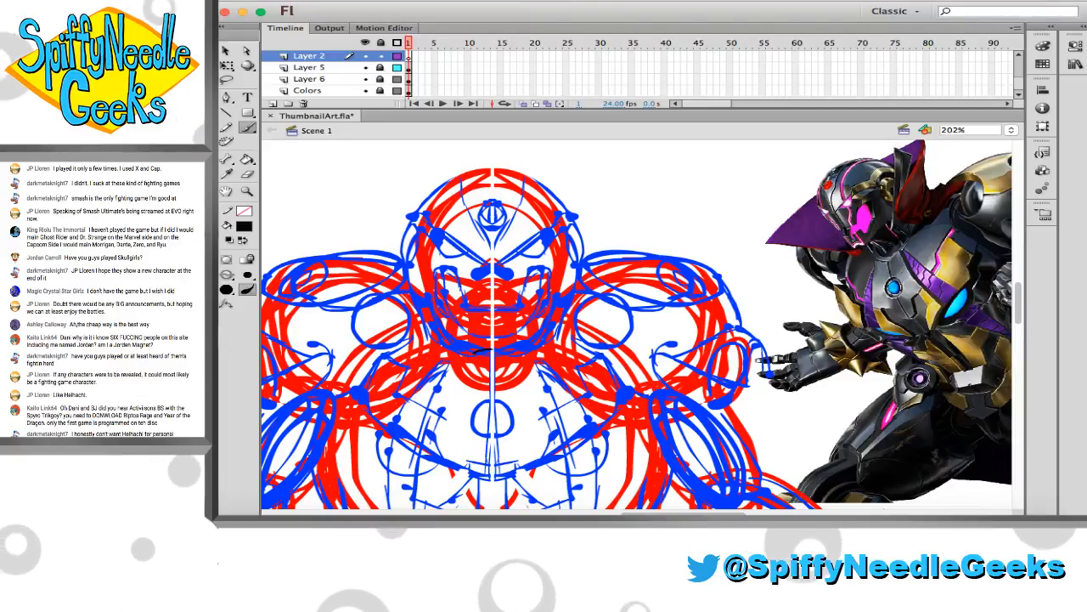
left_click_drag(473, 349, 511, 356)
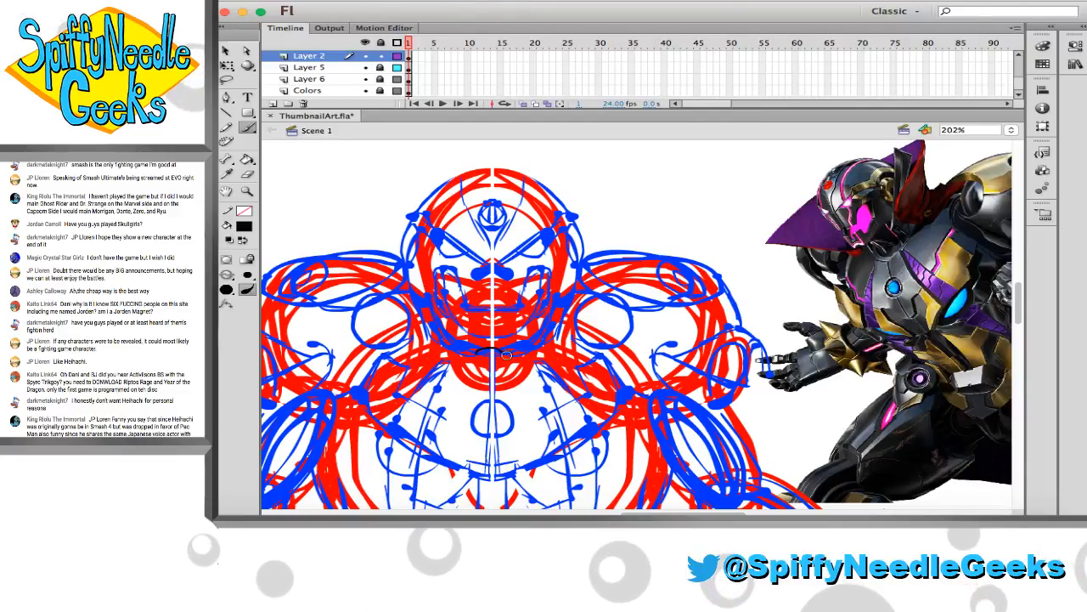
left_click_drag(476, 350, 497, 349)
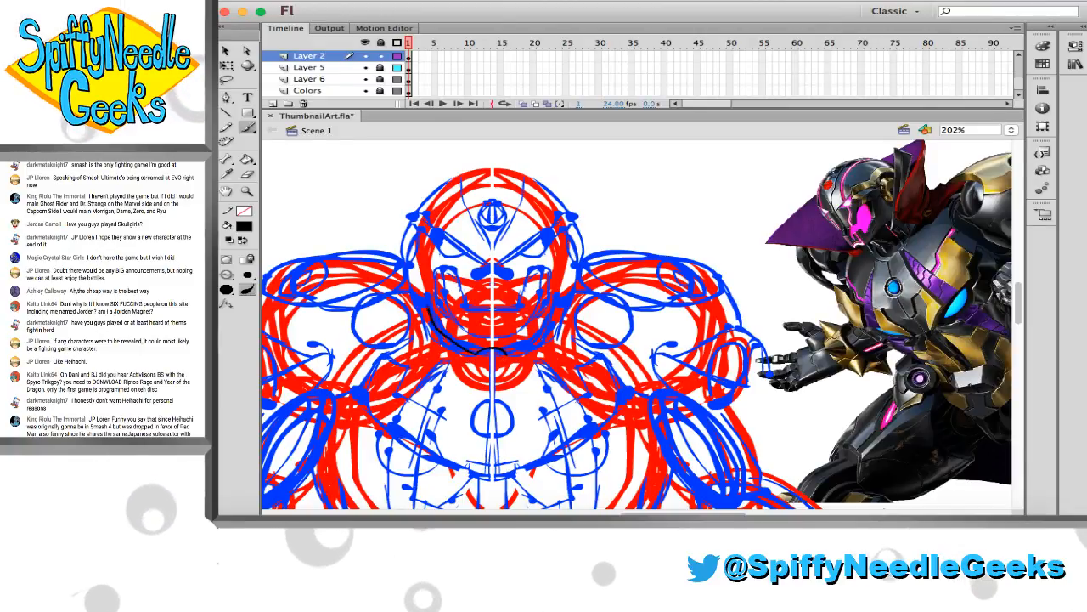
left_click_drag(416, 274, 434, 324)
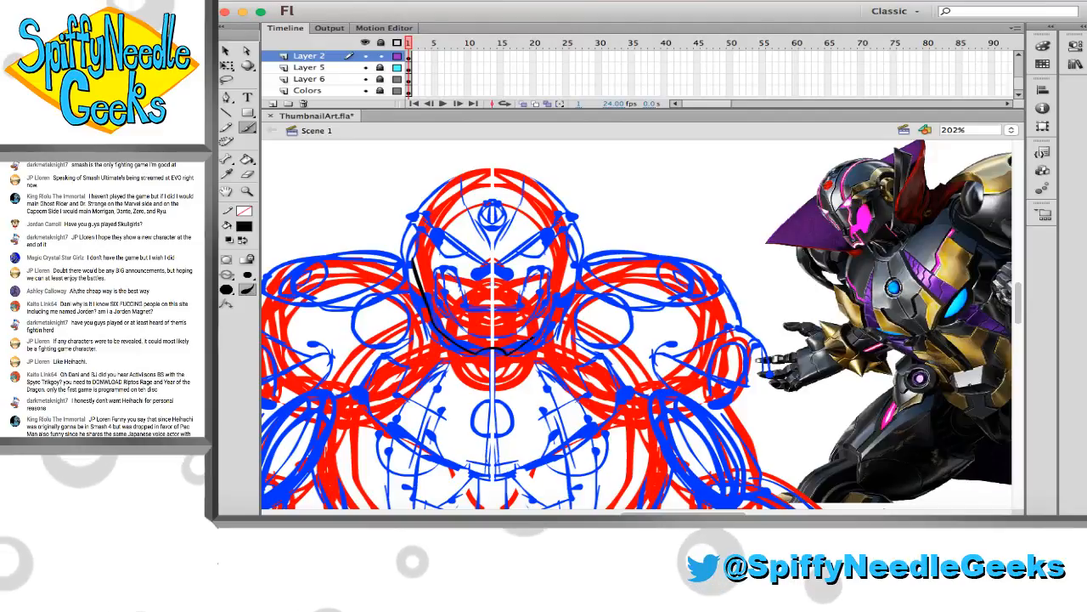
left_click_drag(544, 329, 568, 263)
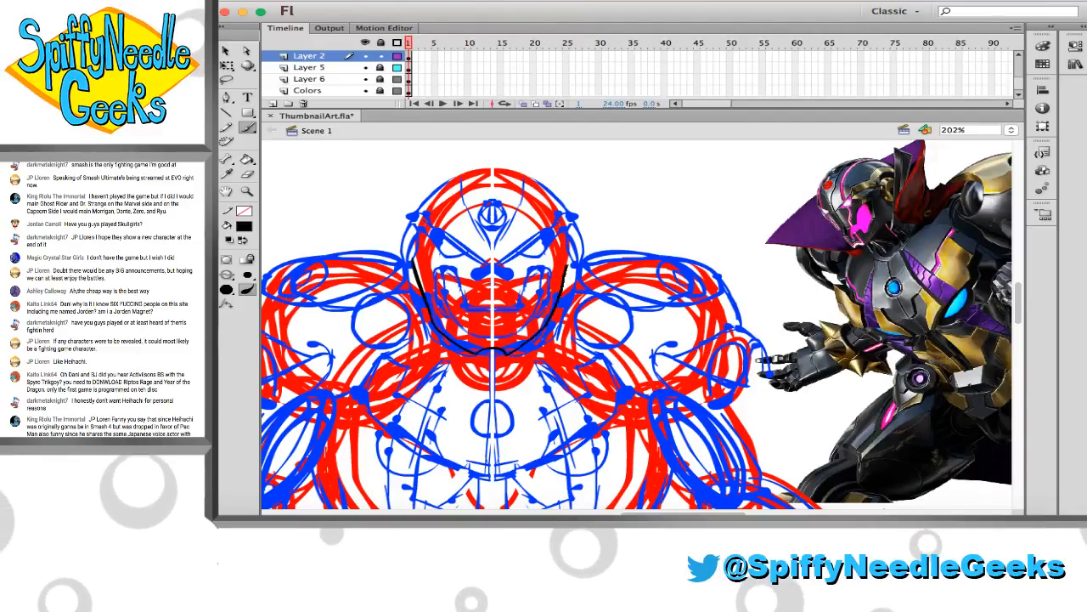
Ink thin angular black lines from both temples down toward the outer corners of the eyes
key("z")
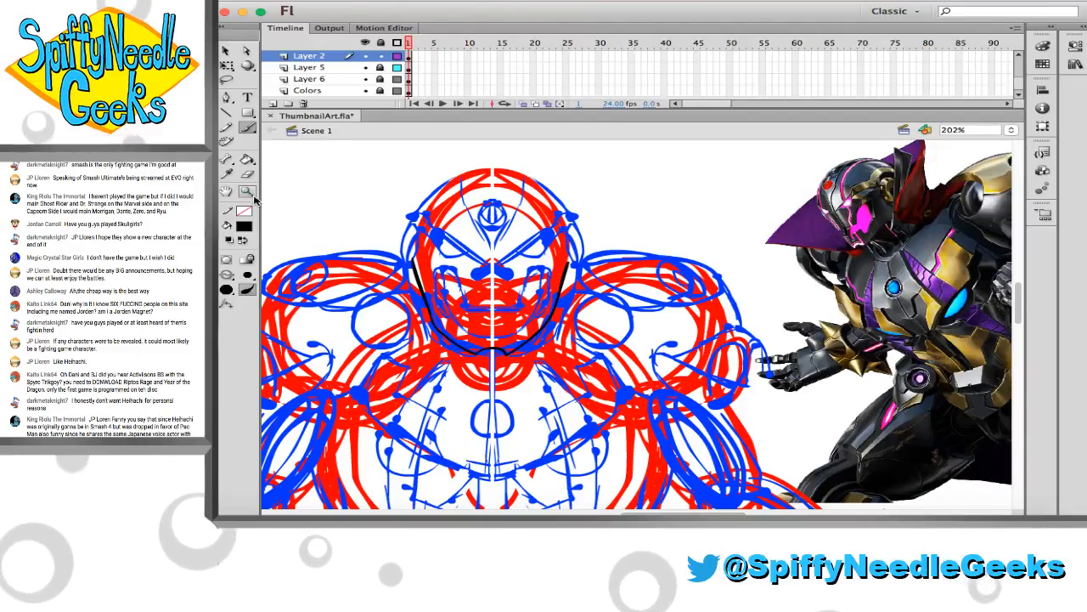
left_click_drag(388, 148, 892, 275)
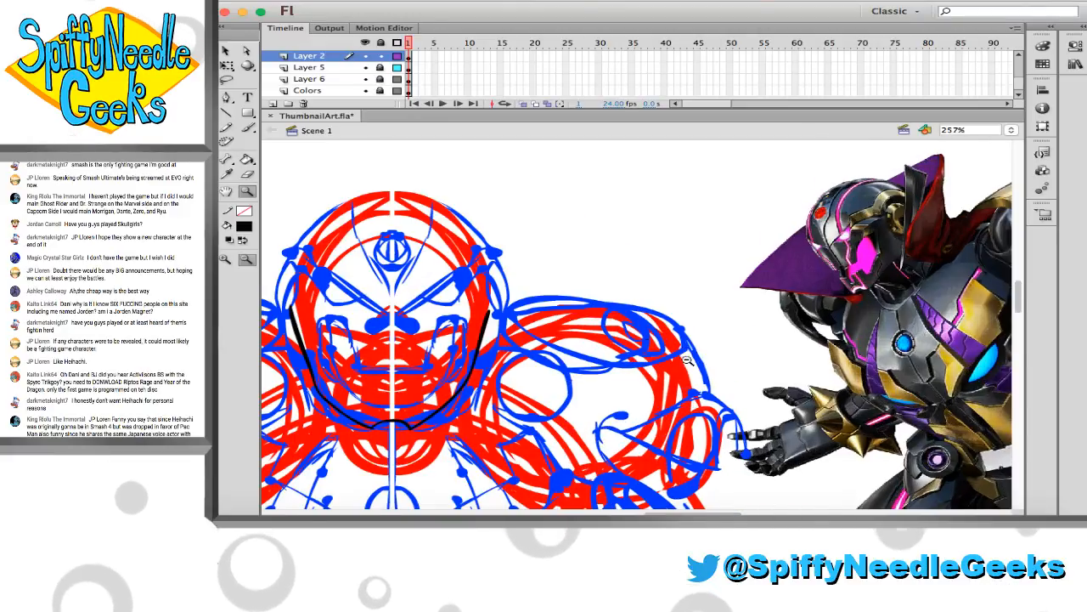
key("b")
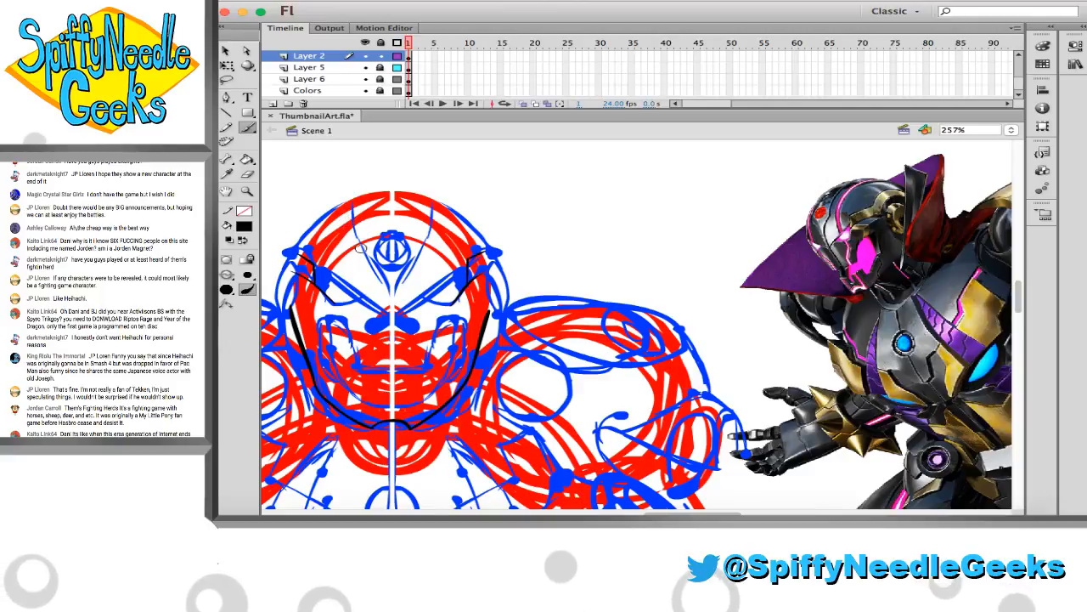
Erase the excess ends of the temple lines near the eyes and begin a black stroke along the lower edge of one eye
scroll(306, 267, "down", 1)
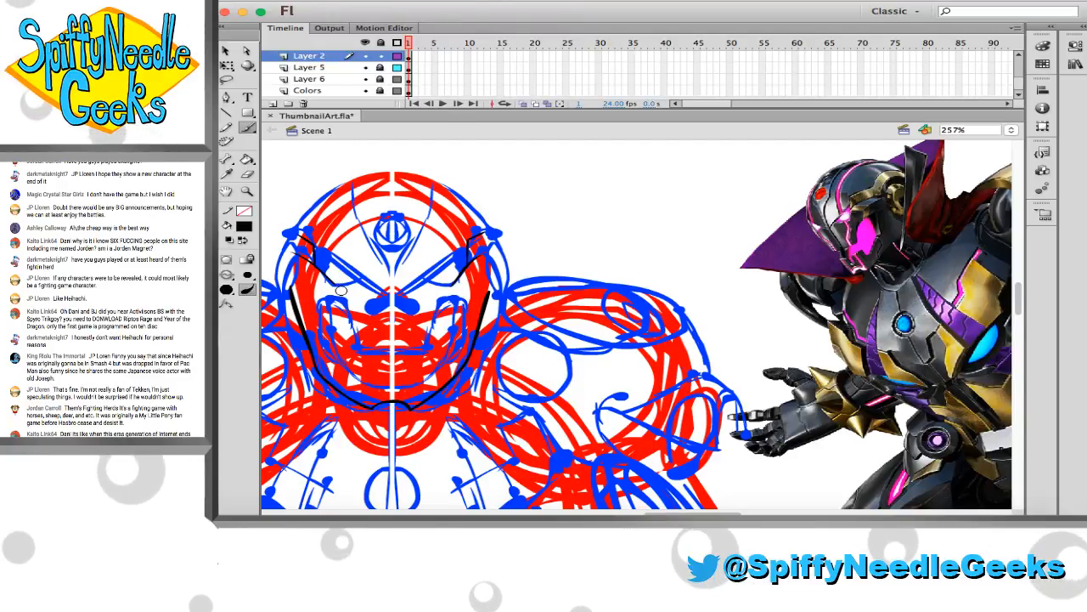
key("e")
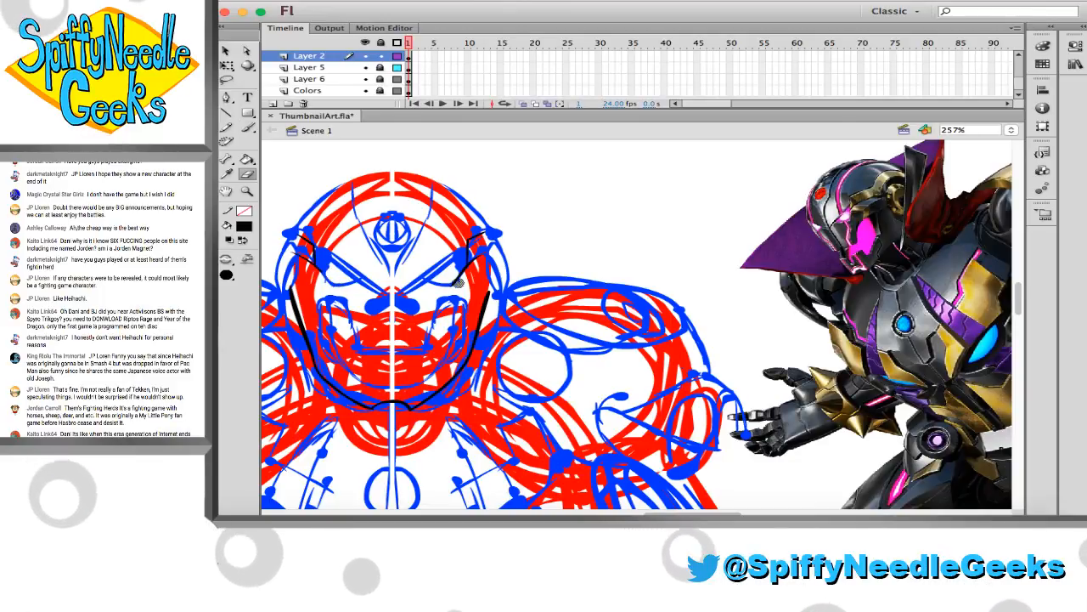
key("b")
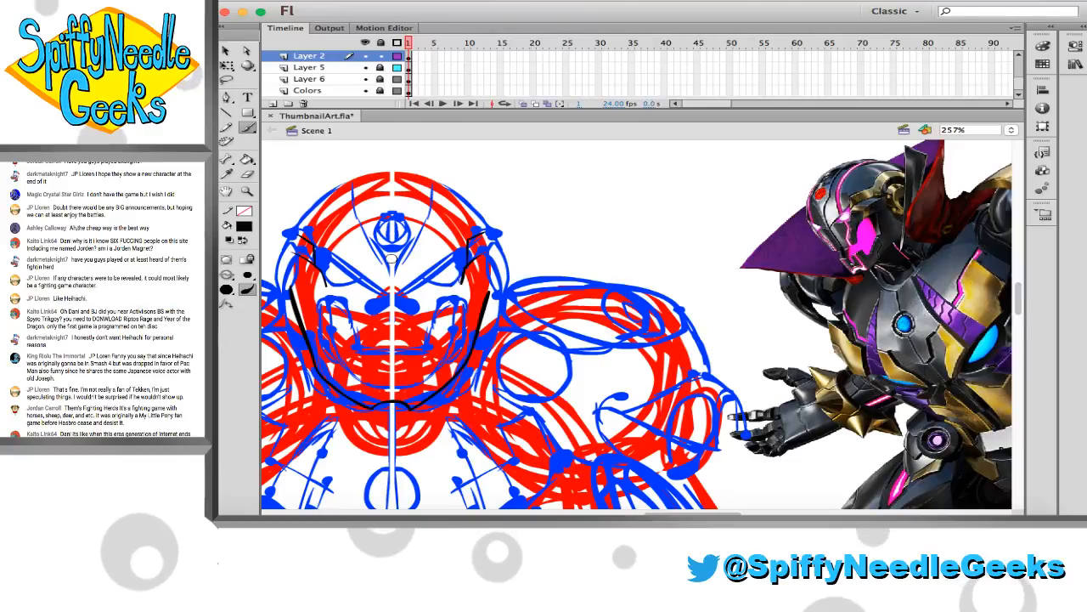
left_click_drag(326, 285, 357, 286)
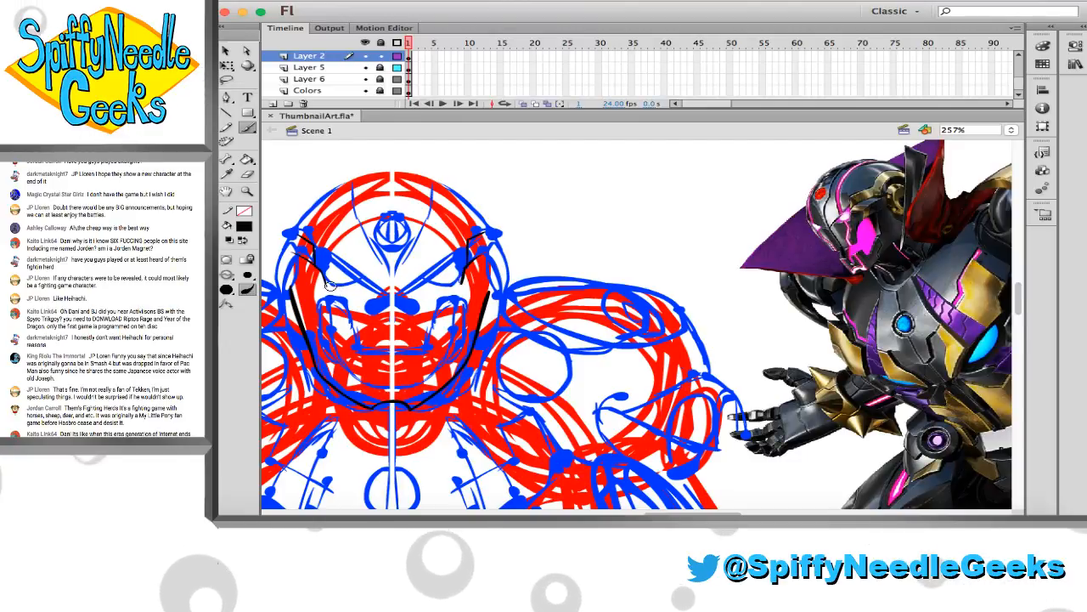
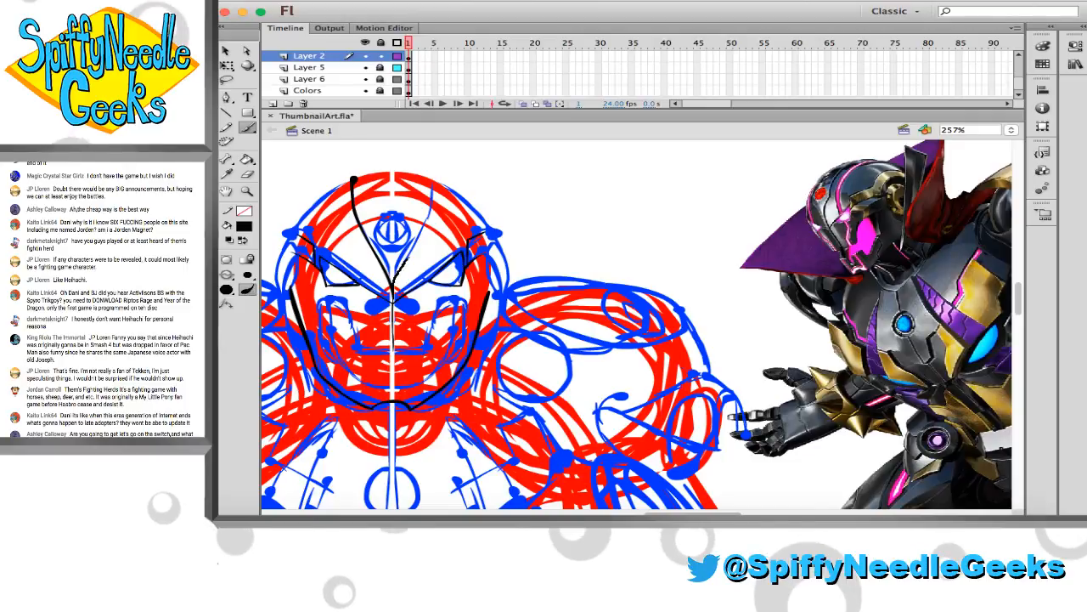
Ink the second side of the V-shaped forehead panel and close its top with a curved black line along the crown
left_click_drag(408, 257, 434, 175)
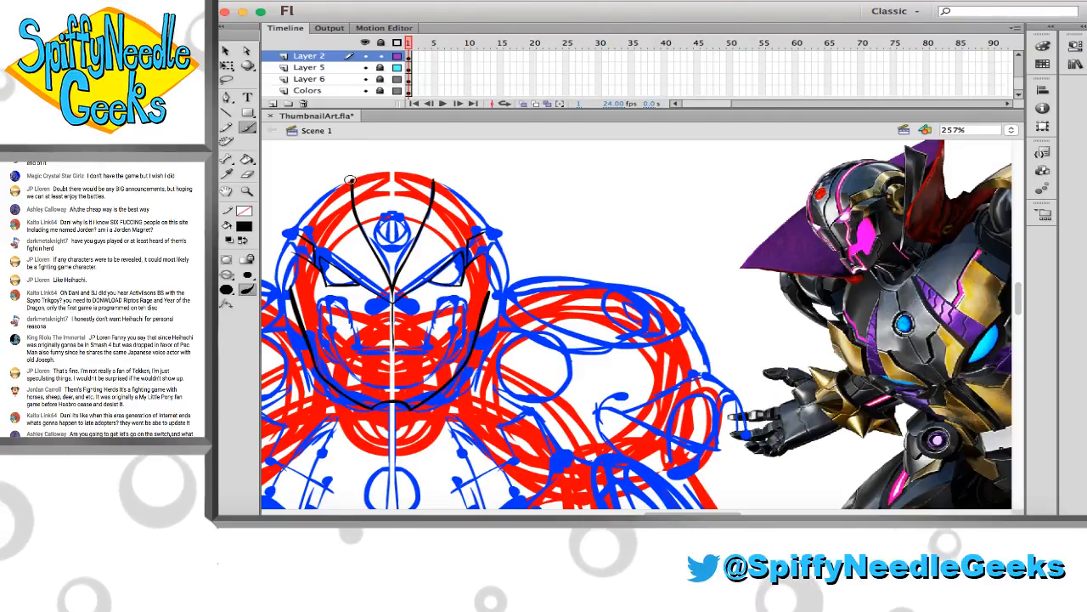
left_click_drag(351, 180, 423, 175)
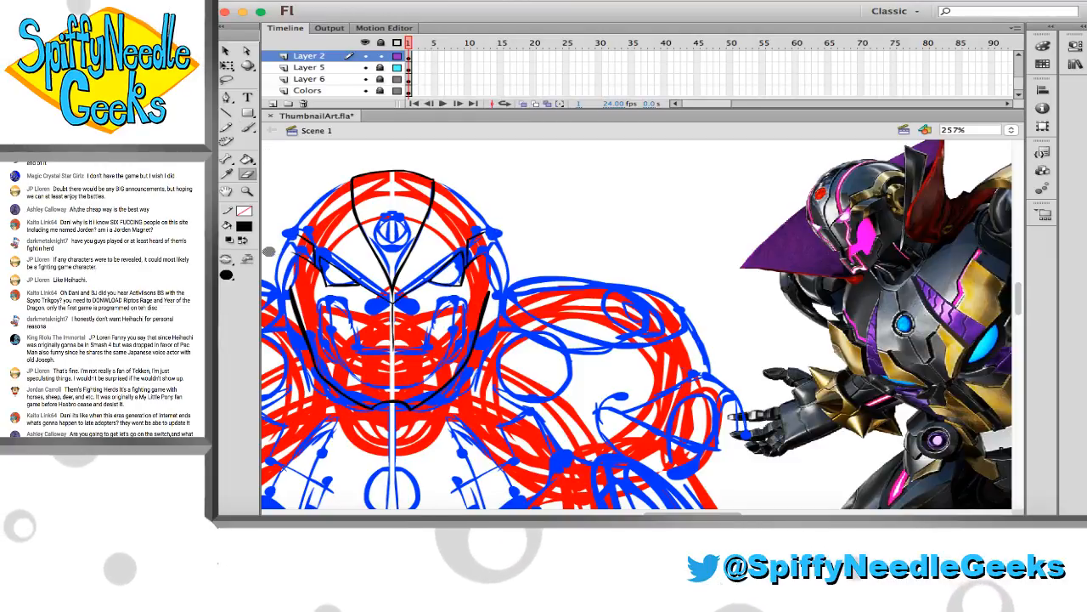
Erase the vertical black segment joining the upper temple line to the eye on the left half of the face
left_click(253, 194)
left_click_drag(284, 206, 378, 287)
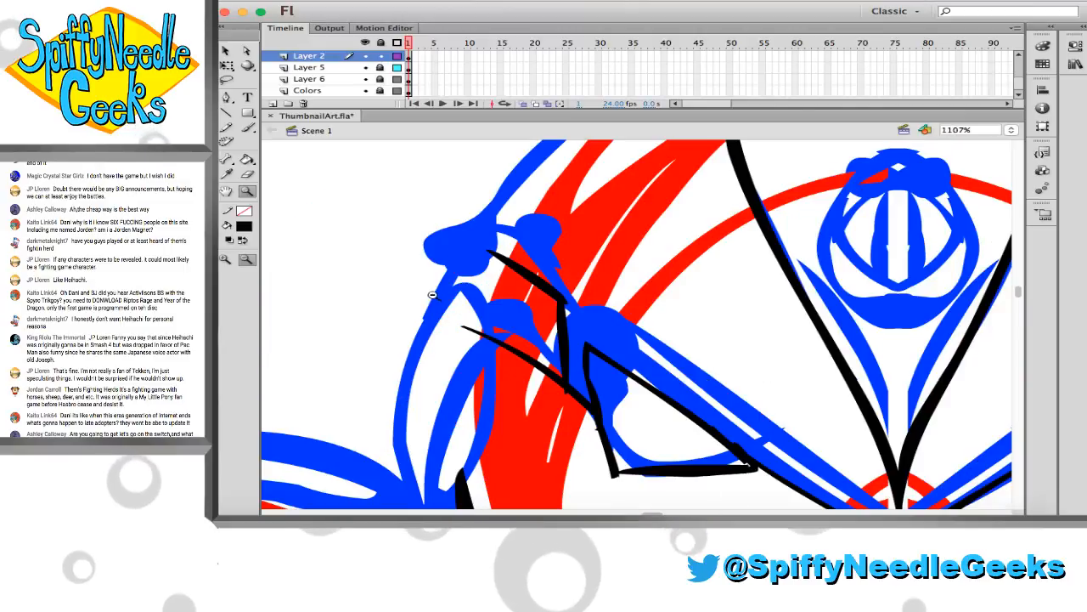
left_click(247, 175)
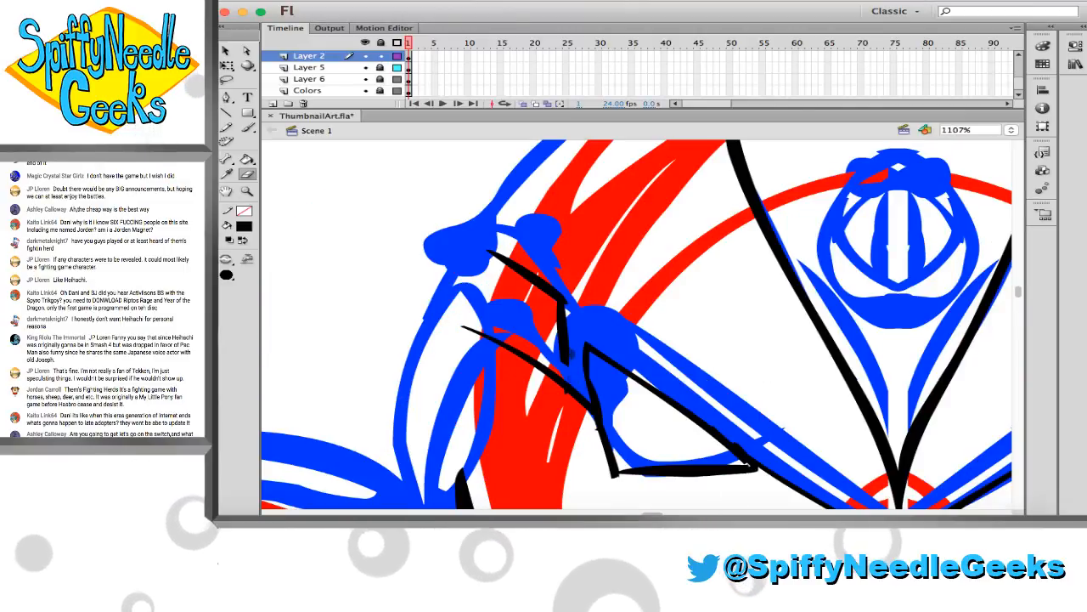
left_click_drag(565, 365, 562, 297)
key("super+z")
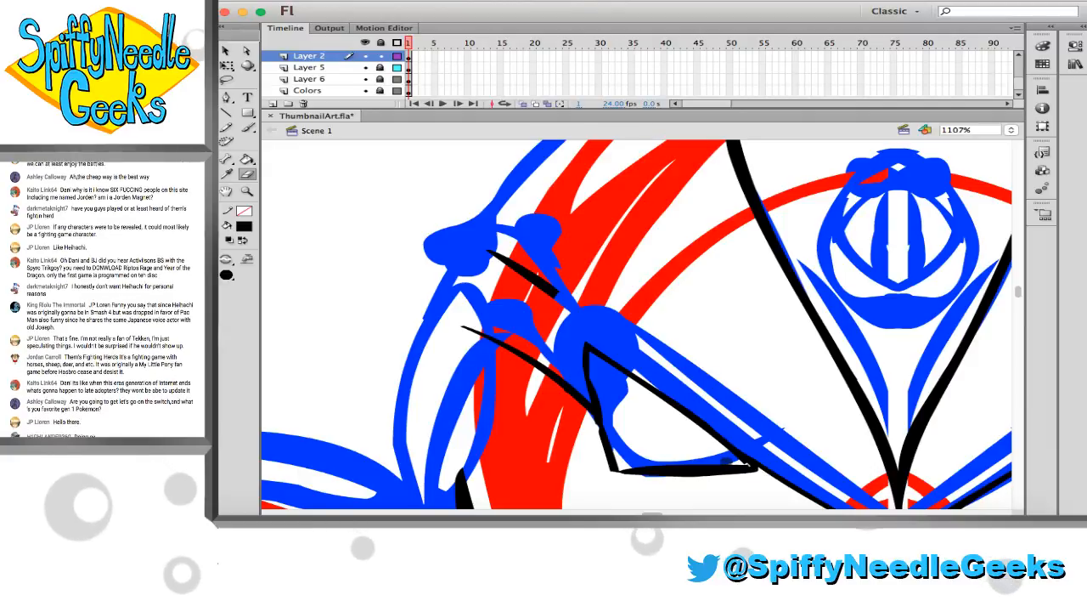
Bend the lower edge of the left-hand eye outline into a thinner line and touch up its corner and outer edge
key("v")
left_click_drag(692, 467, 695, 471)
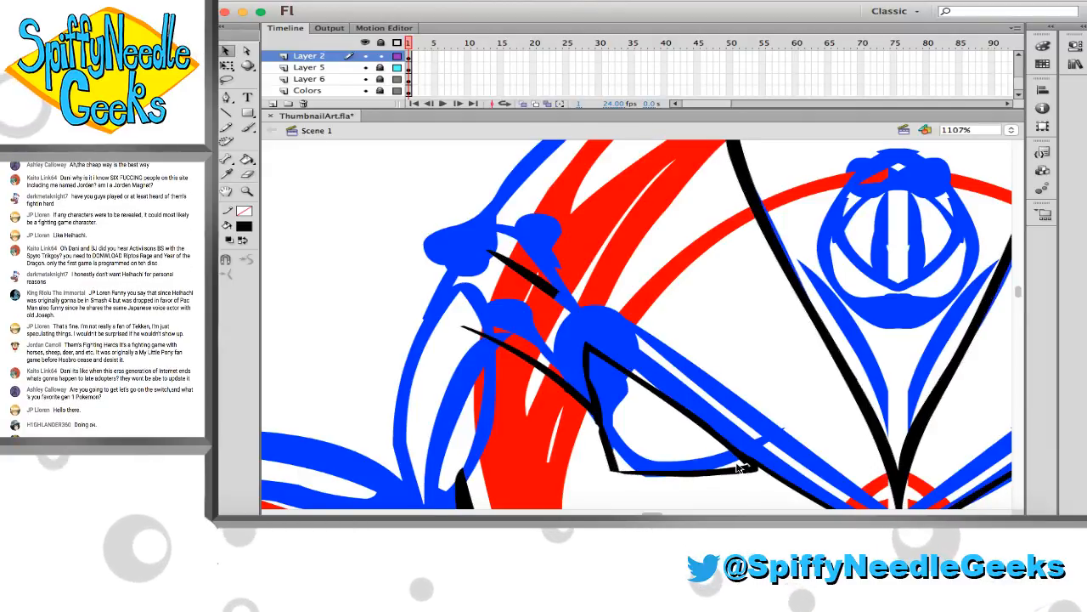
key("b")
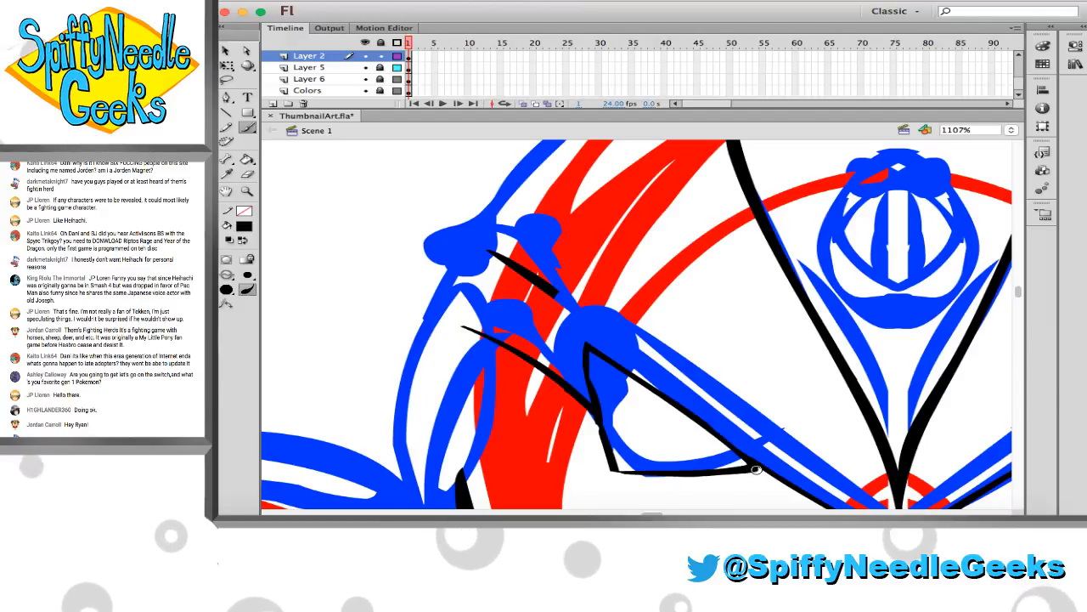
scroll(756, 469, "right", 3)
key("b")
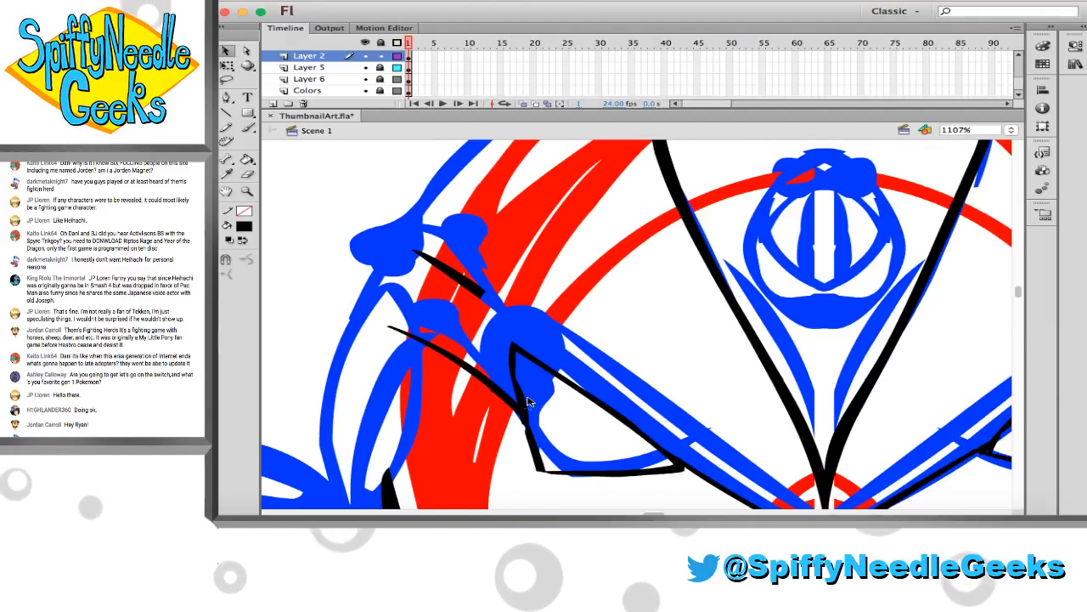
scroll(571, 431, "right", 3)
scroll(571, 431, "down", 3)
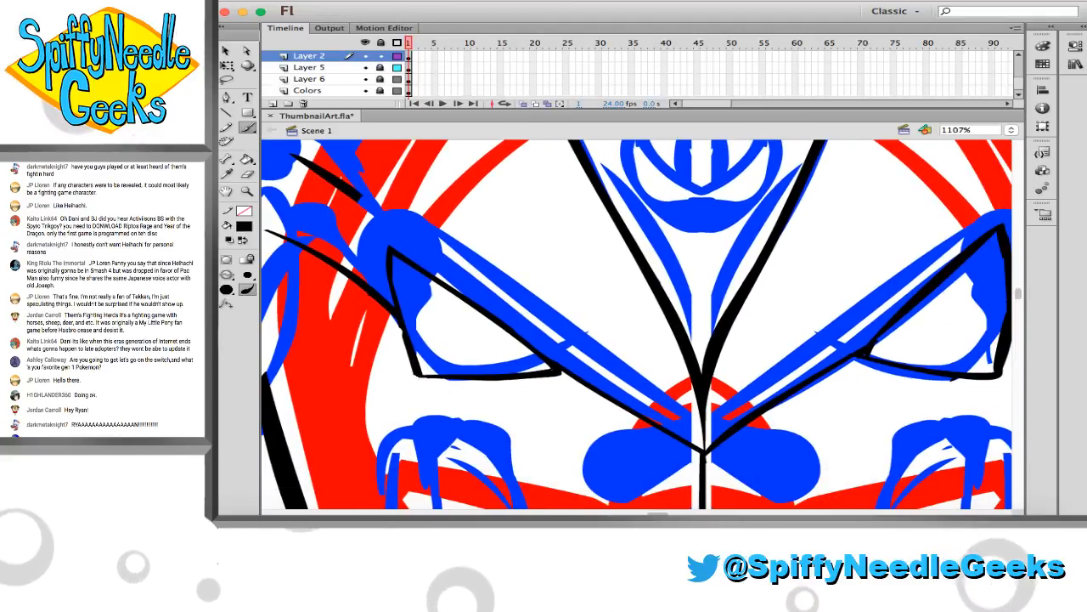
scroll(485, 394, "right", 4)
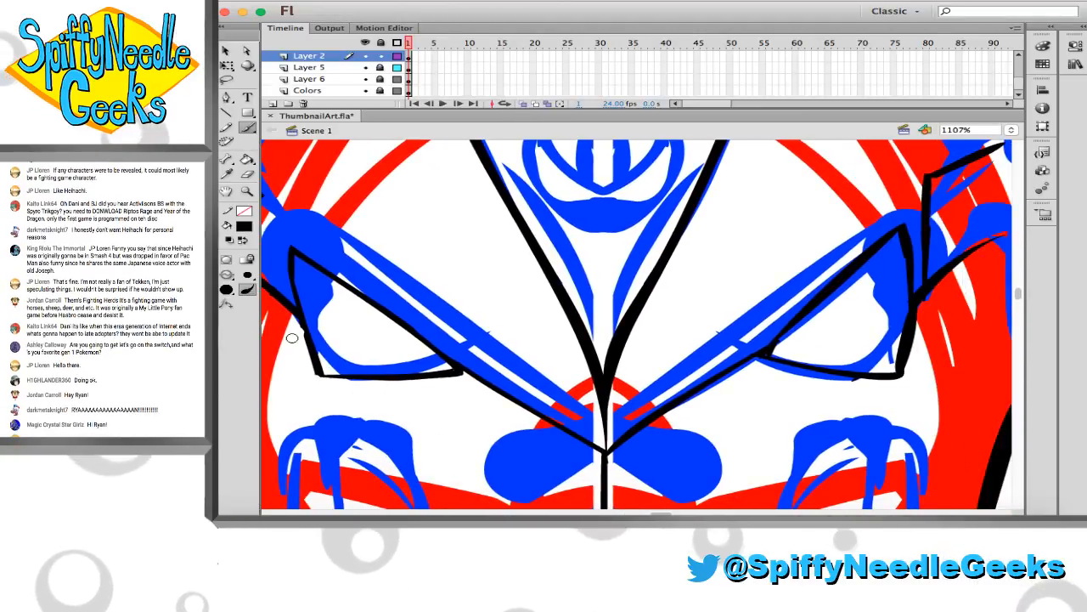
key("e")
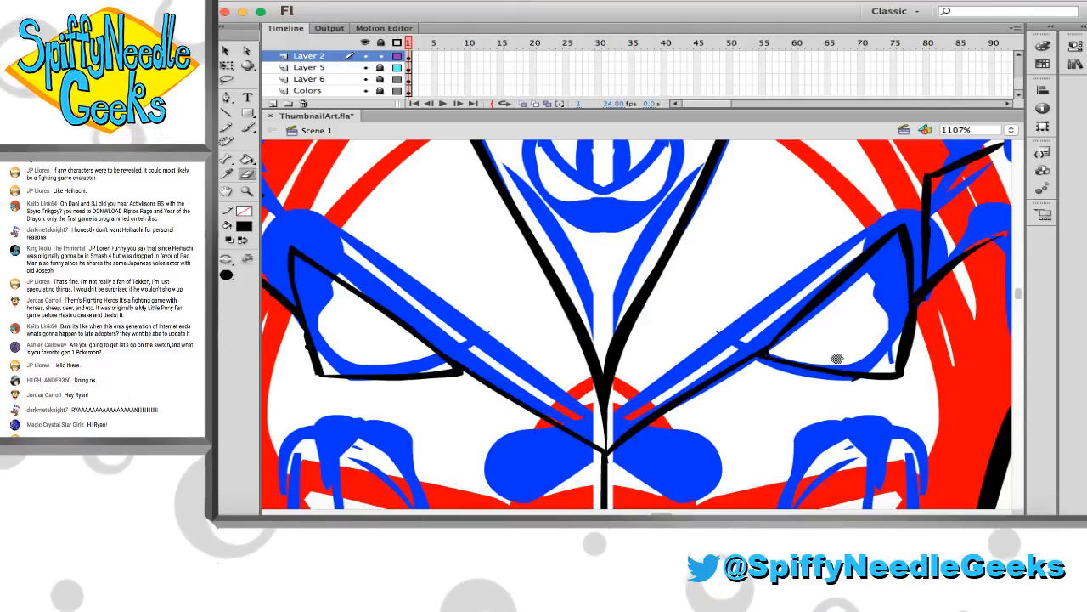
key("b")
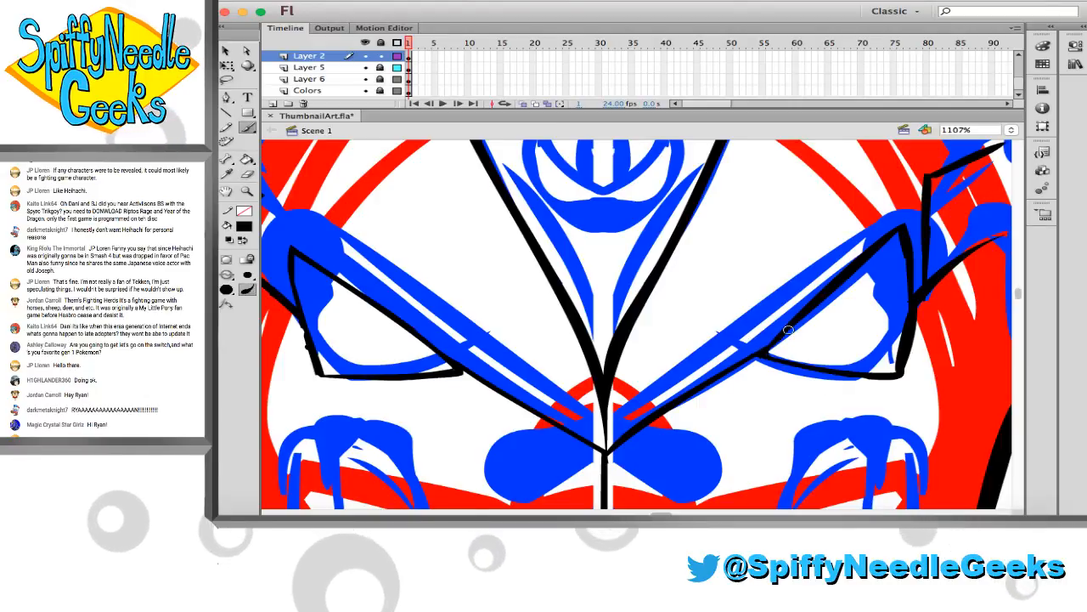
Thin the outer and lower edges of the right-hand eye outline by reshaping the stroke and erasing along its inner side
scroll(790, 350, "right", 2)
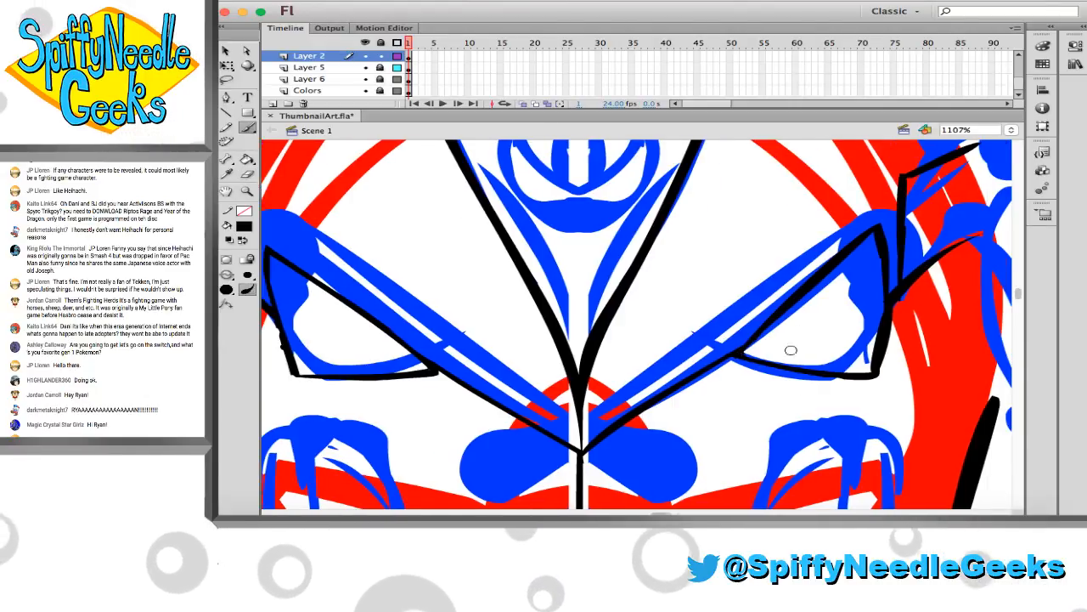
scroll(791, 350, "right", 4)
key("v")
left_click(831, 354)
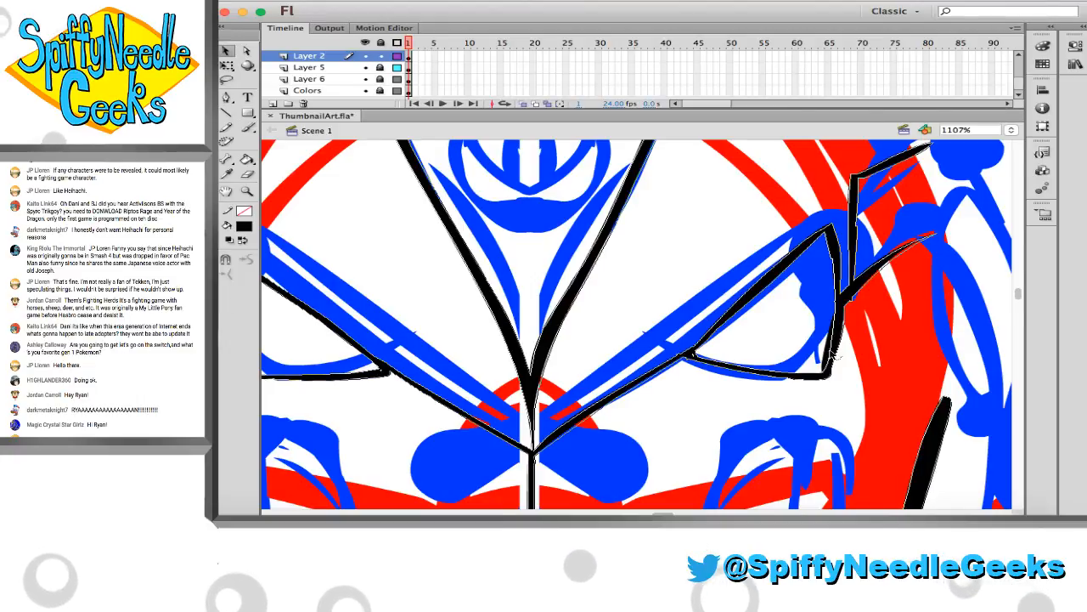
left_click(835, 366)
left_click_drag(817, 379, 821, 374)
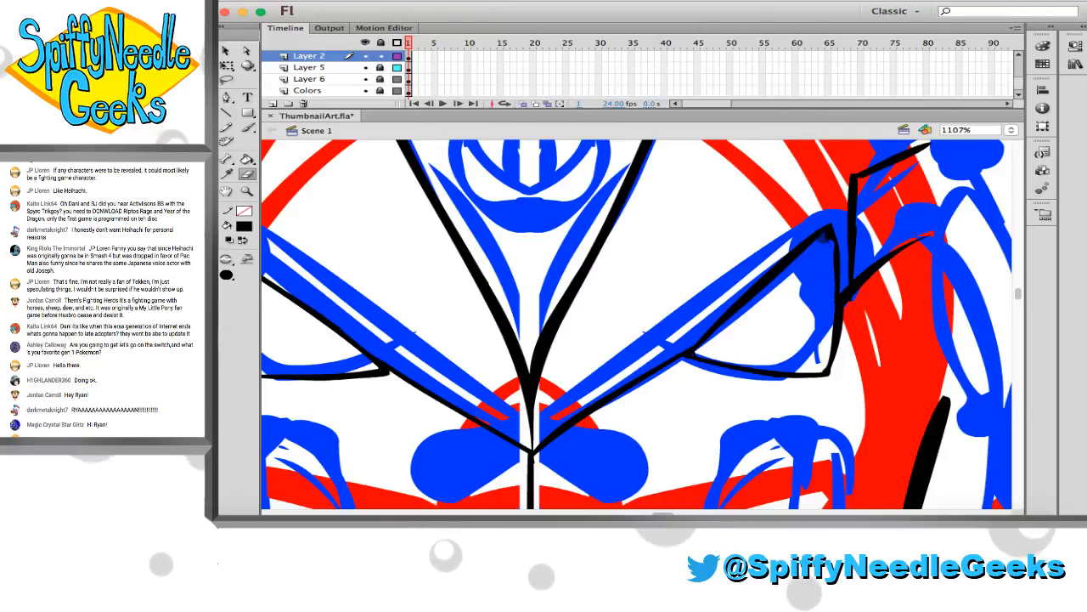
left_click_drag(826, 238, 831, 314)
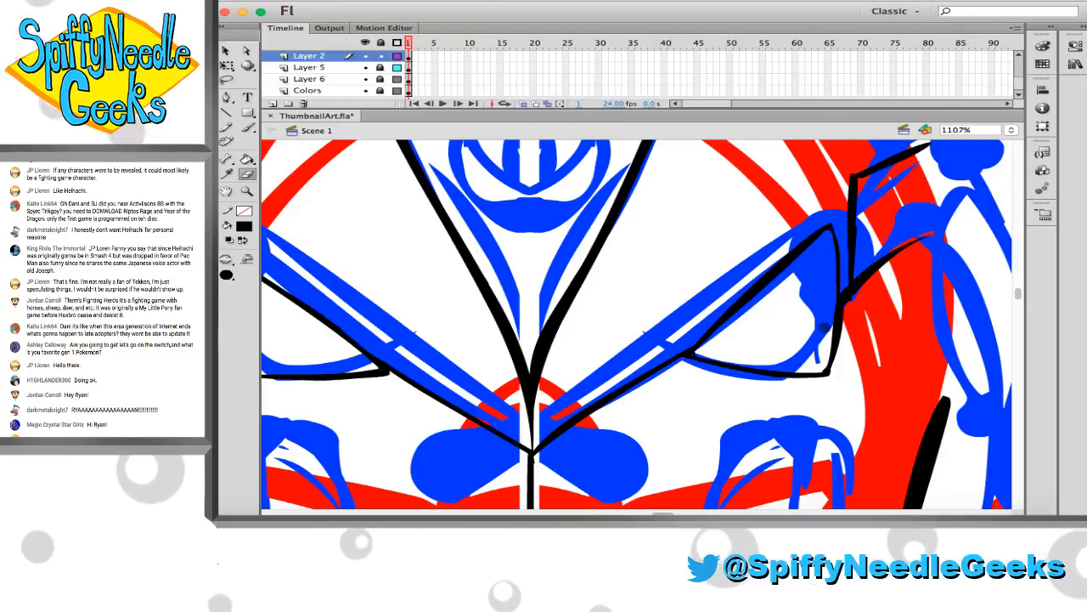
key("v")
key("b")
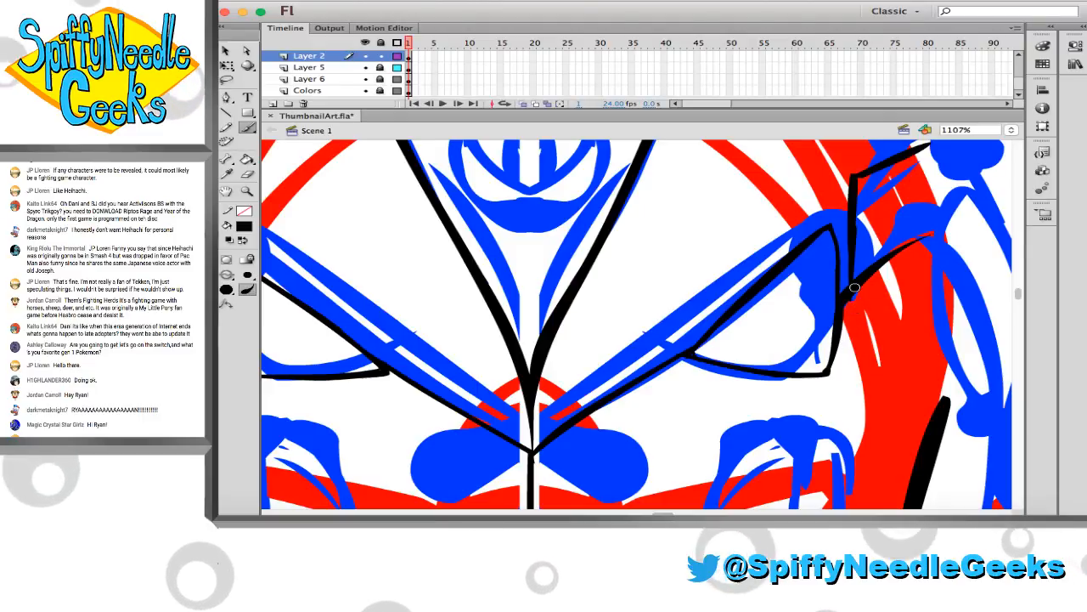
Erase the vertical black segment between the upper temple line and the eye on the right half of the face
scroll(850, 285, "left", 3)
scroll(849, 285, "up", 1)
scroll(856, 282, "down", 1)
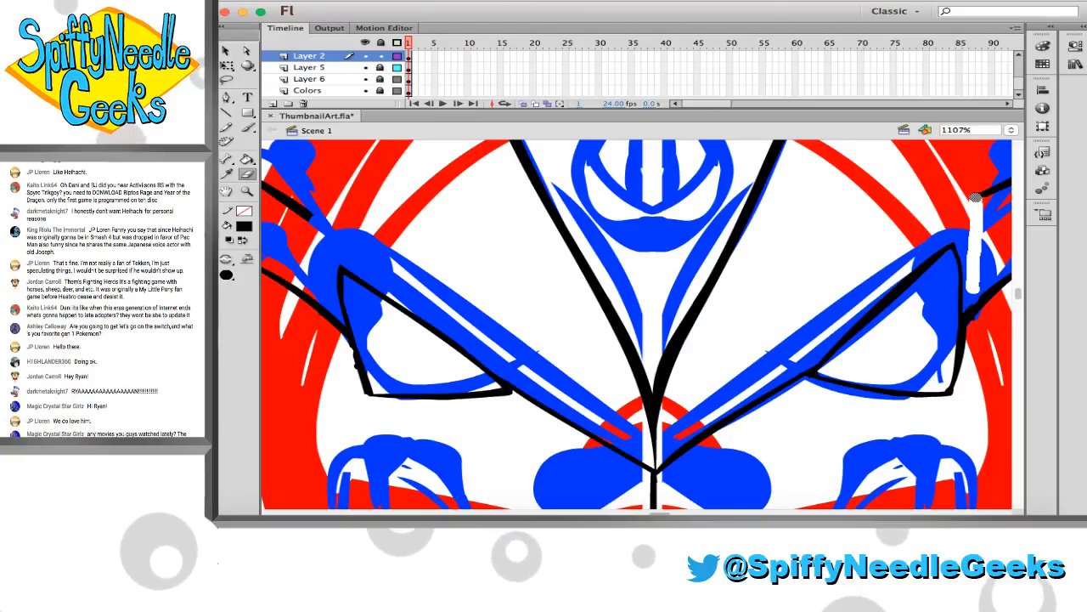
scroll(960, 263, "right", 1)
scroll(886, 283, "right", 3)
scroll(886, 283, "down", 1)
key("b")
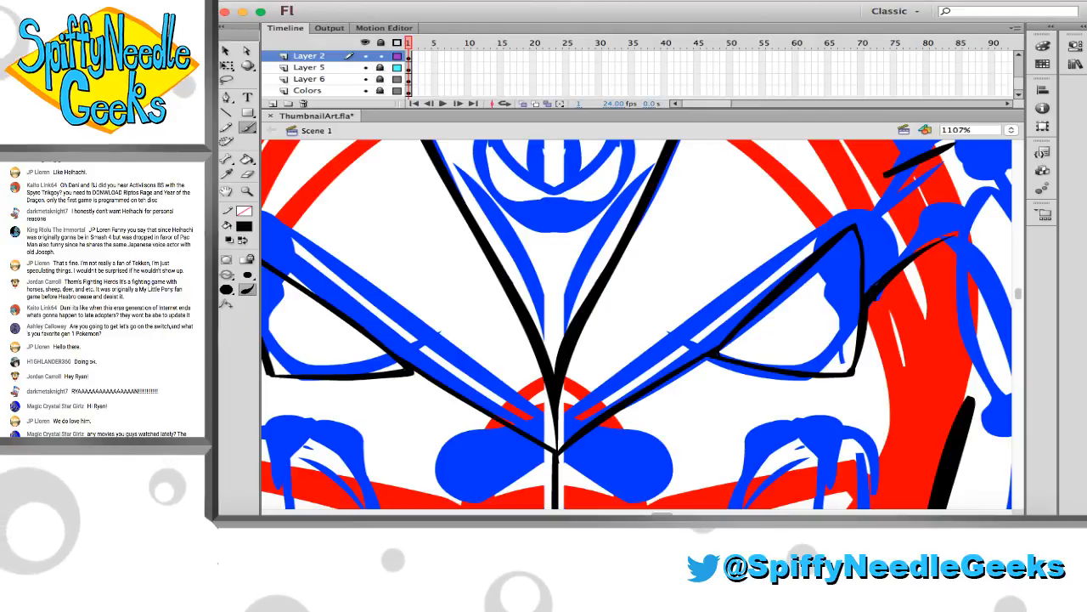
key("e")
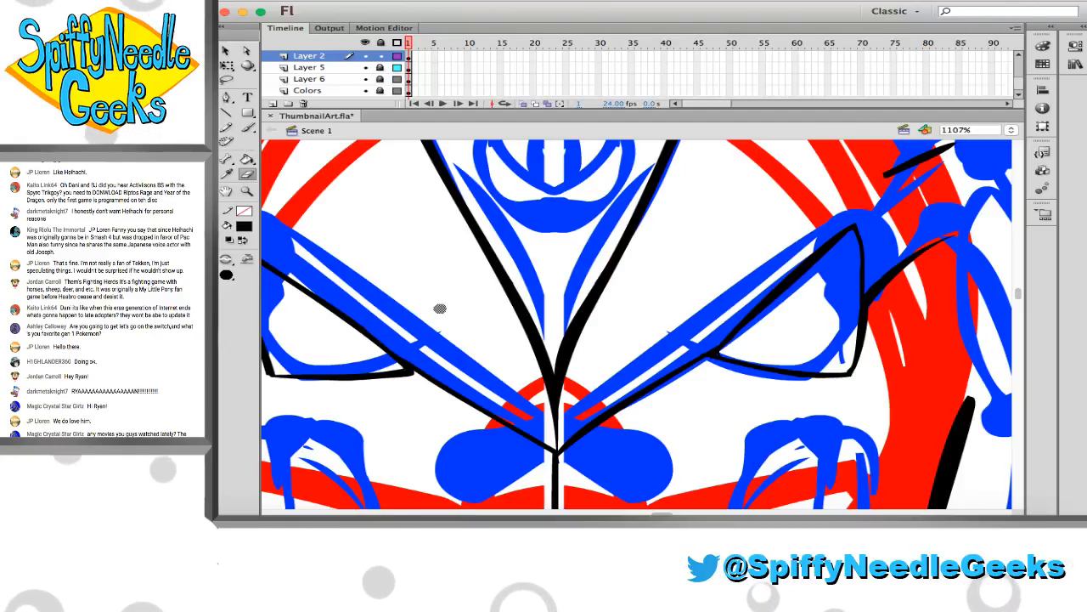
Erase the stray black bump on the outer edge of the left-hand eye
scroll(447, 310, "left", 1)
scroll(456, 315, "up", 1)
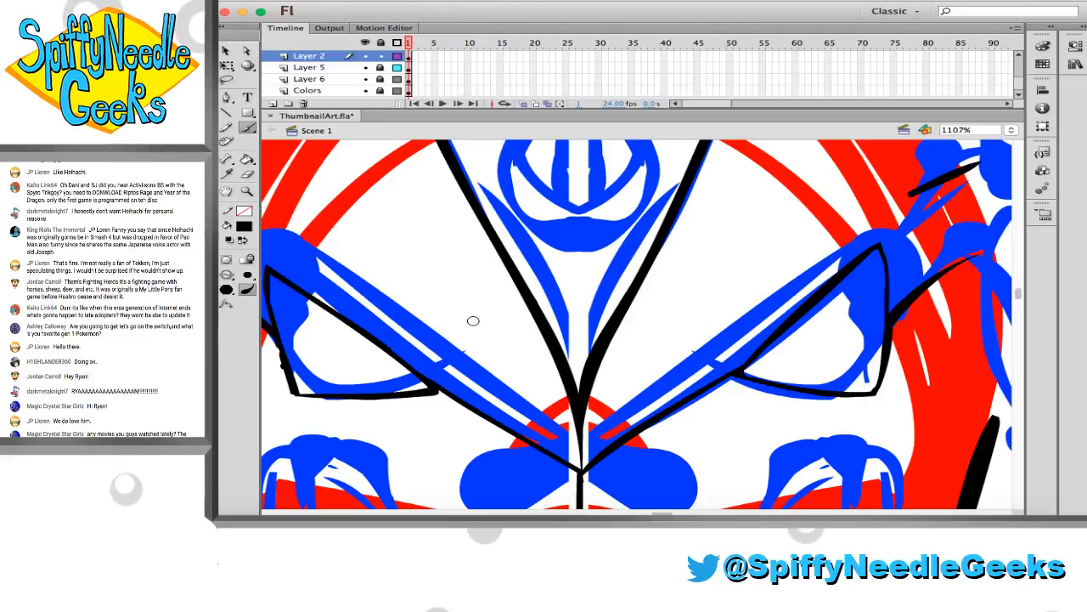
scroll(473, 320, "left", 4)
scroll(416, 280, "up", 4)
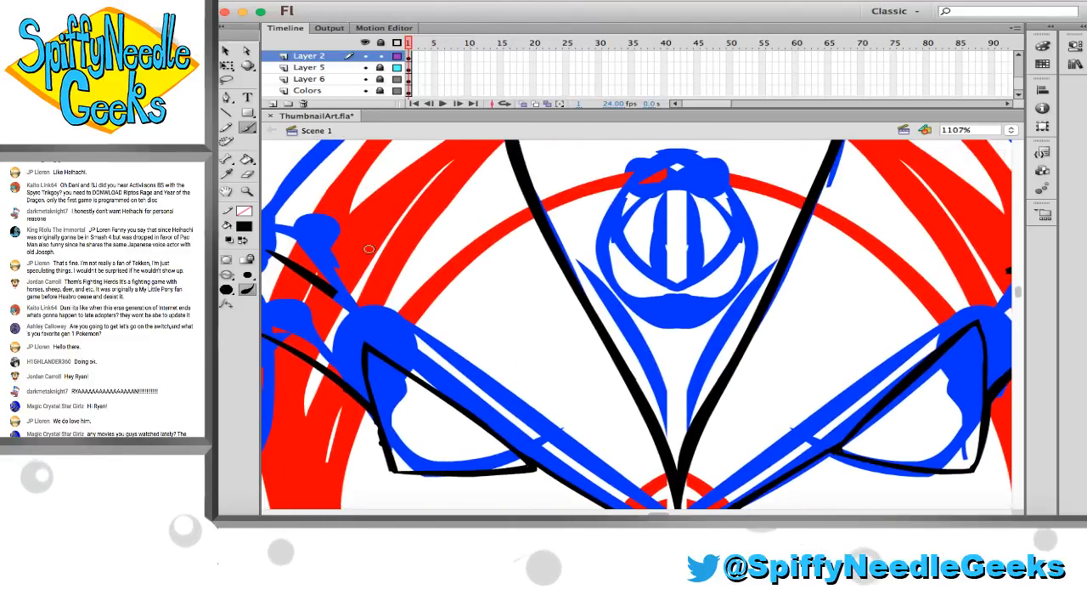
left_click(492, 275, "alt")
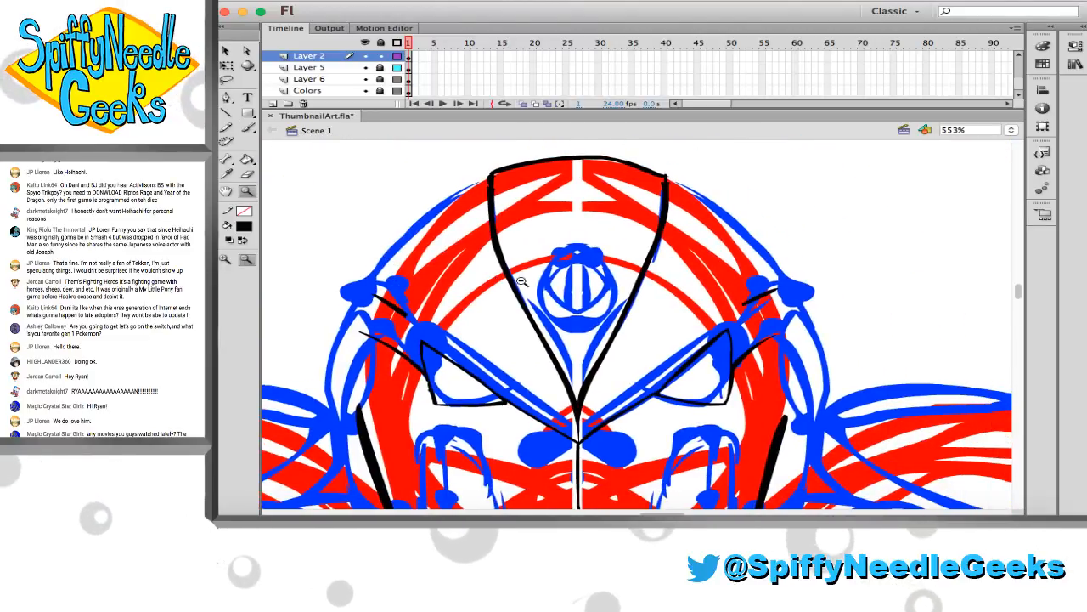
left_click(530, 292, "alt")
scroll(526, 298, "right", 2)
scroll(526, 298, "down", 1)
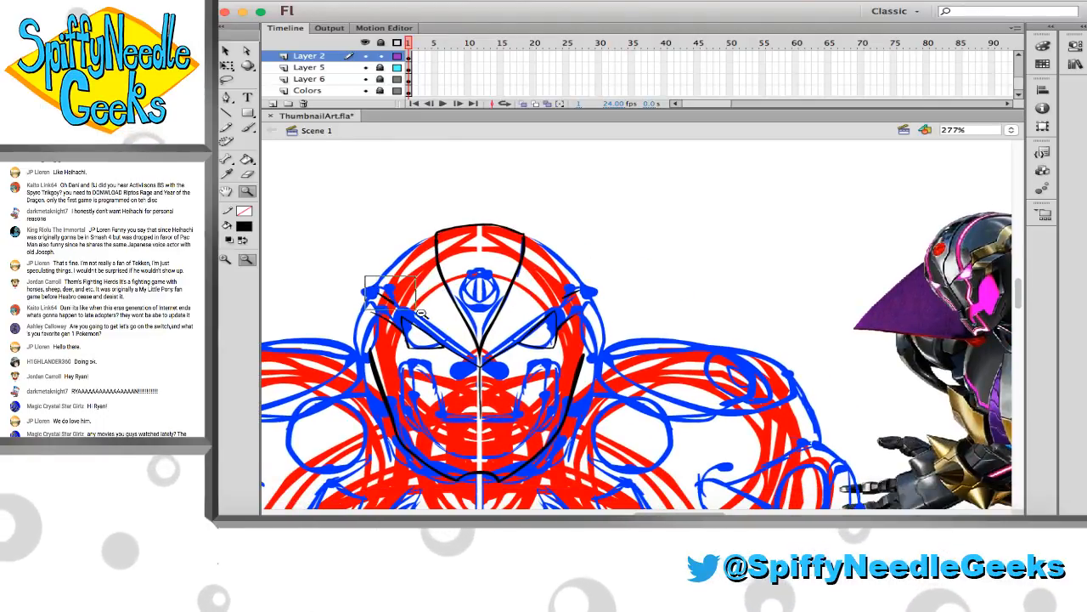
left_click_drag(365, 276, 488, 372)
key("e")
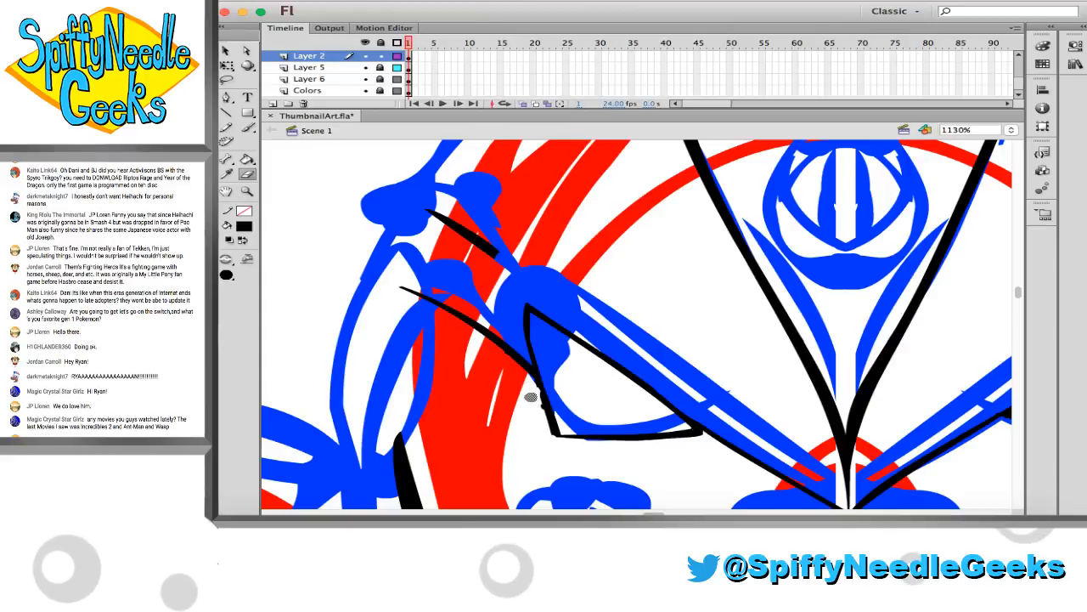
Ink a black line extending the left-hand eye's outer edge up to the end of the upper temple line, undoing unsuitable strokes
key("b")
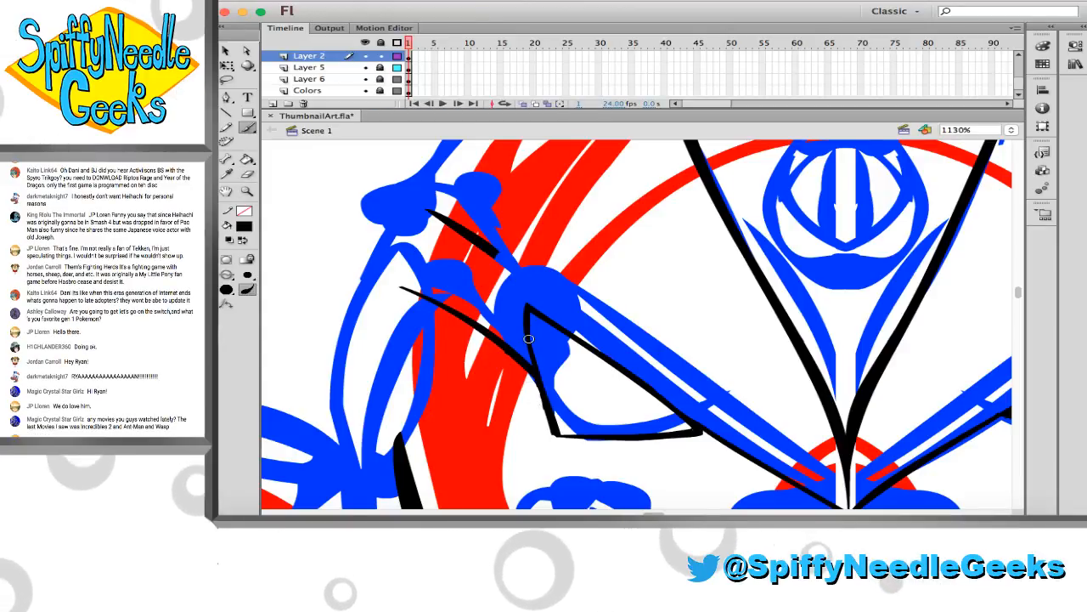
mouse_move(513, 277)
left_mouse_down()
mouse_move(527, 311)
mouse_move(495, 251)
left_mouse_up()
key("super+z")
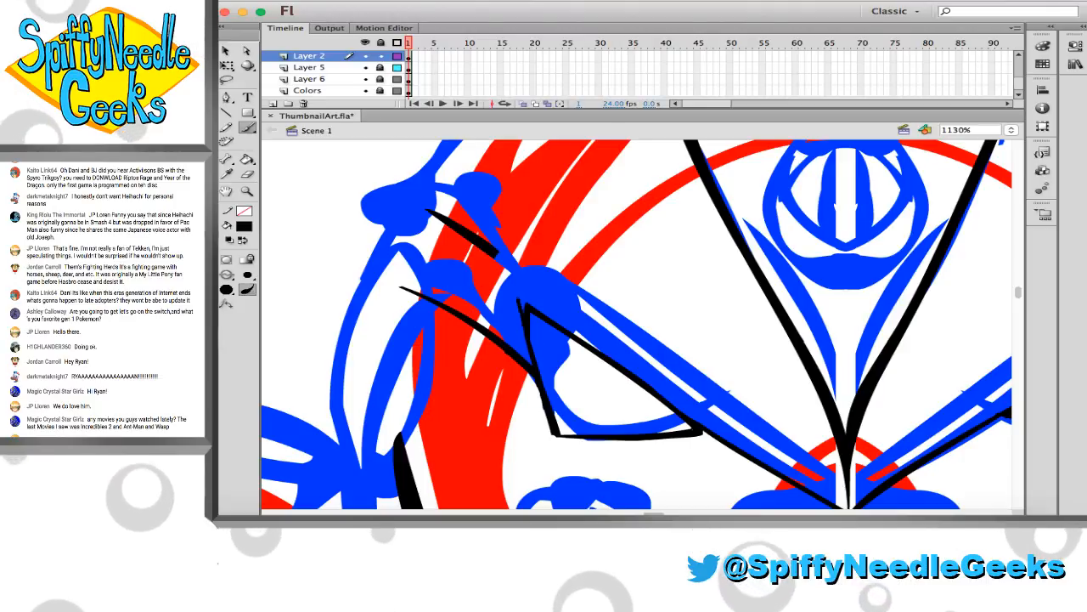
key("super+z")
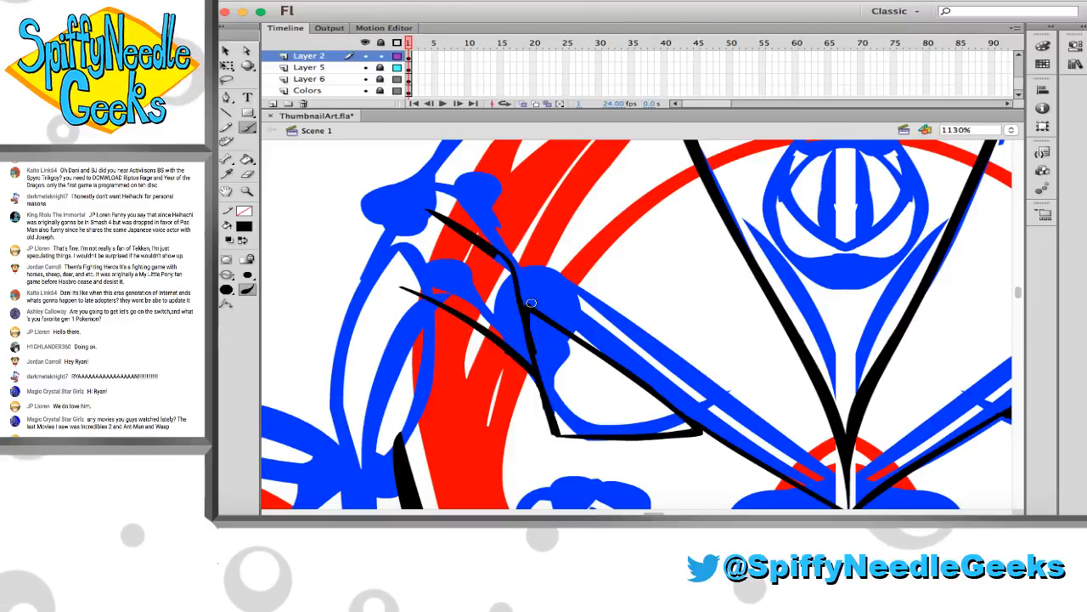
Erase the old pointed upper corner of the left-hand eye and reconnect its brow line to the new outer edge in black
key("e")
left_click_drag(526, 292, 544, 362)
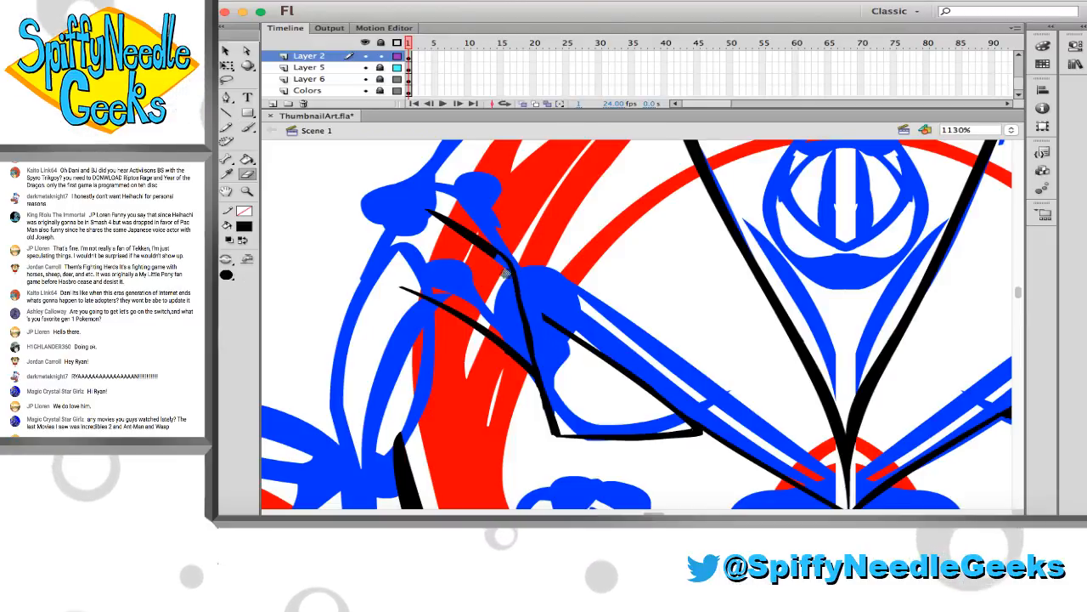
key("b")
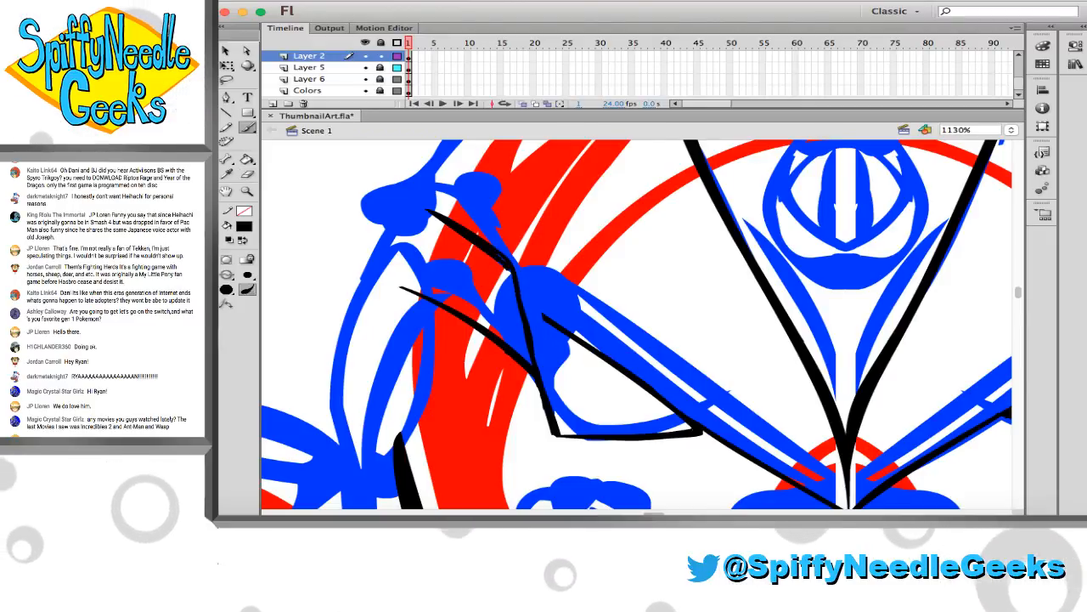
left_click_drag(512, 270, 525, 307)
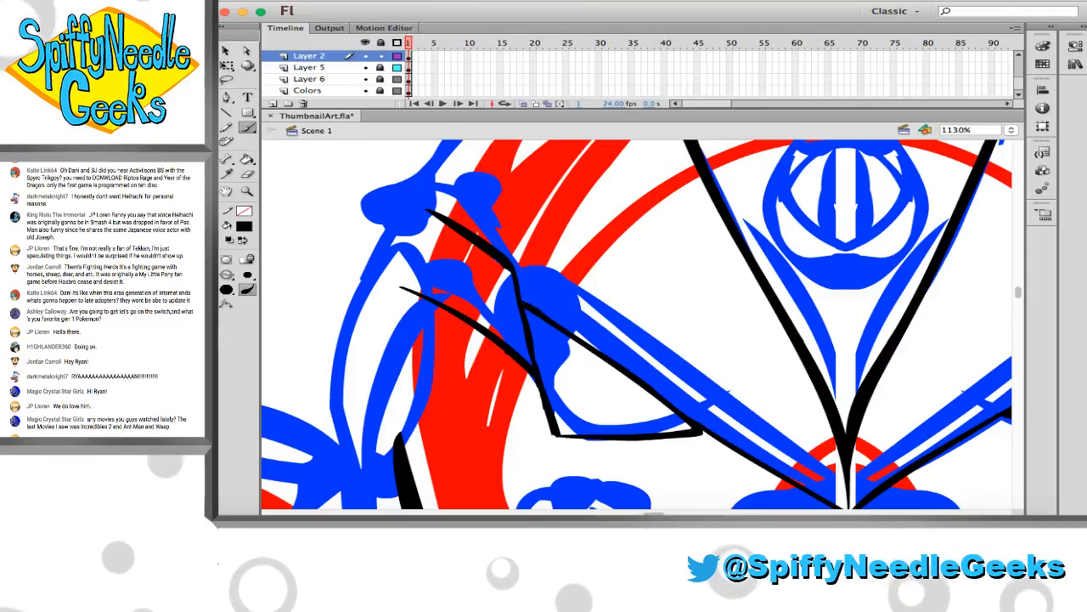
Extend the right-hand eye's outer edge upward in black and join it to the upper temple line with a short stroke
scroll(552, 342, "right", 5)
scroll(552, 341, "right", 2)
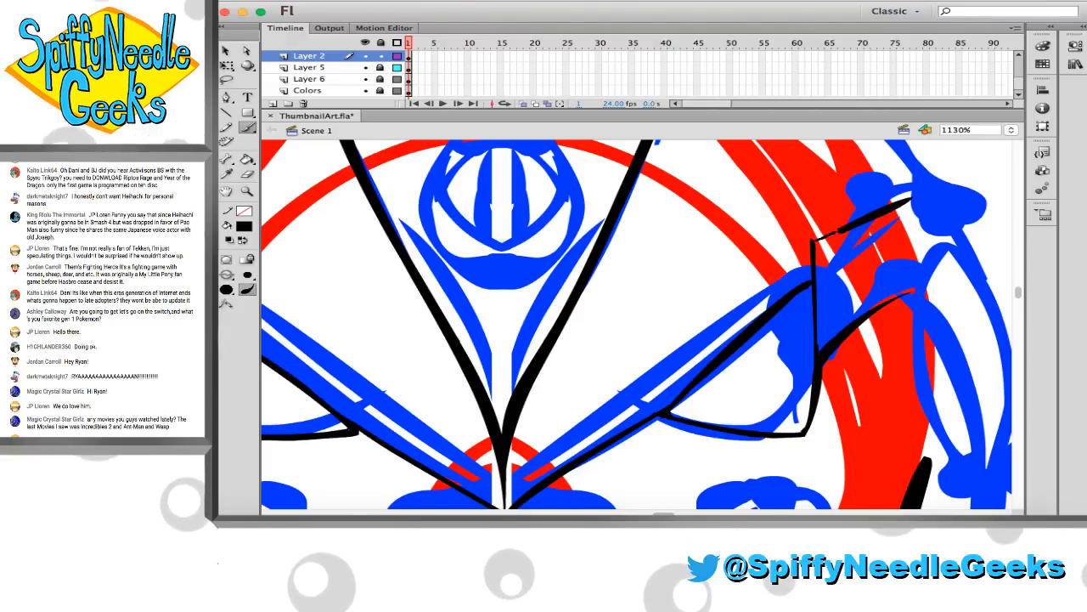
left_click_drag(814, 242, 843, 229)
key("super+z")
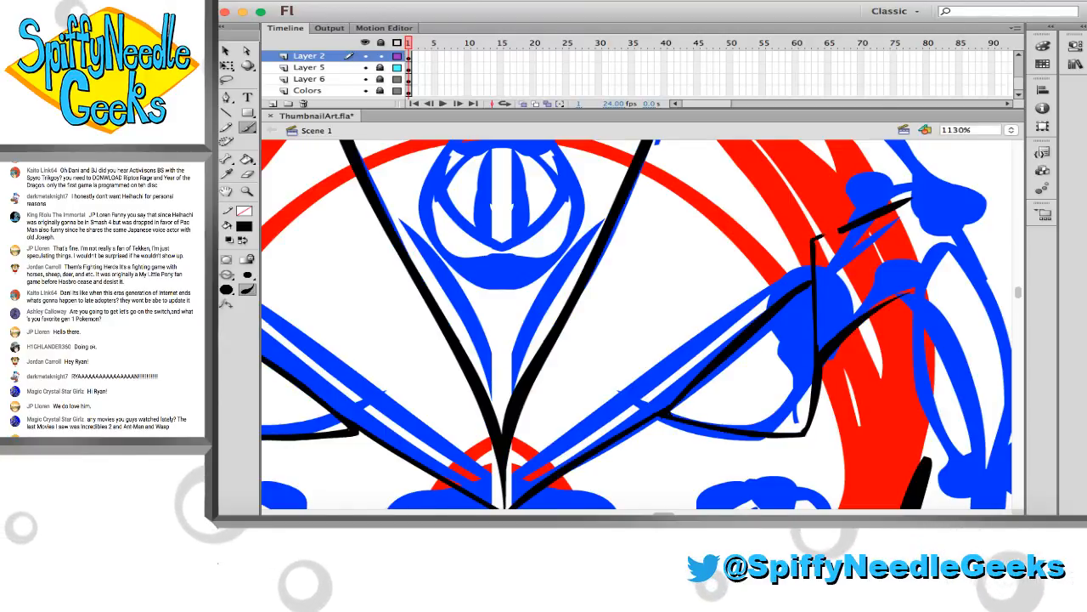
left_click_drag(814, 242, 843, 230)
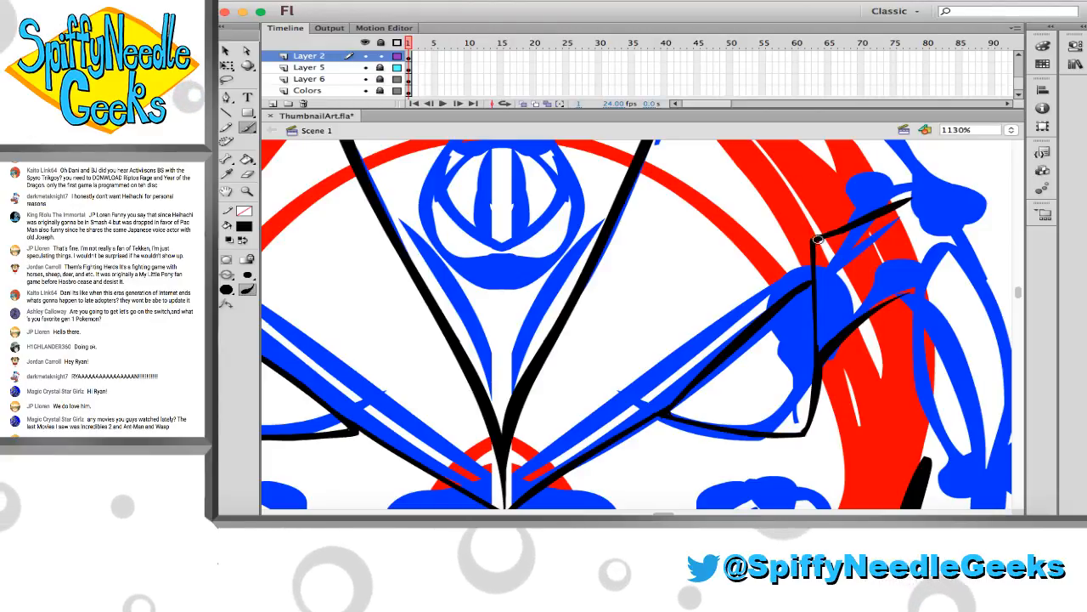
key("e")
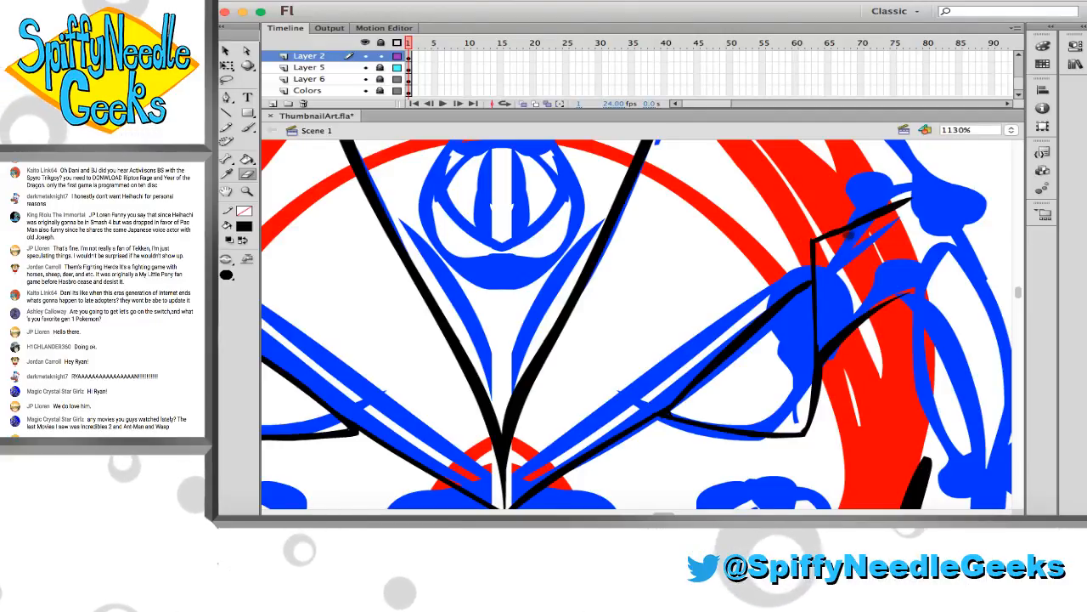
Clean up the upper corner of the forehead panel on the left-hand side, erasing the rough edges of its black lines
key("b")
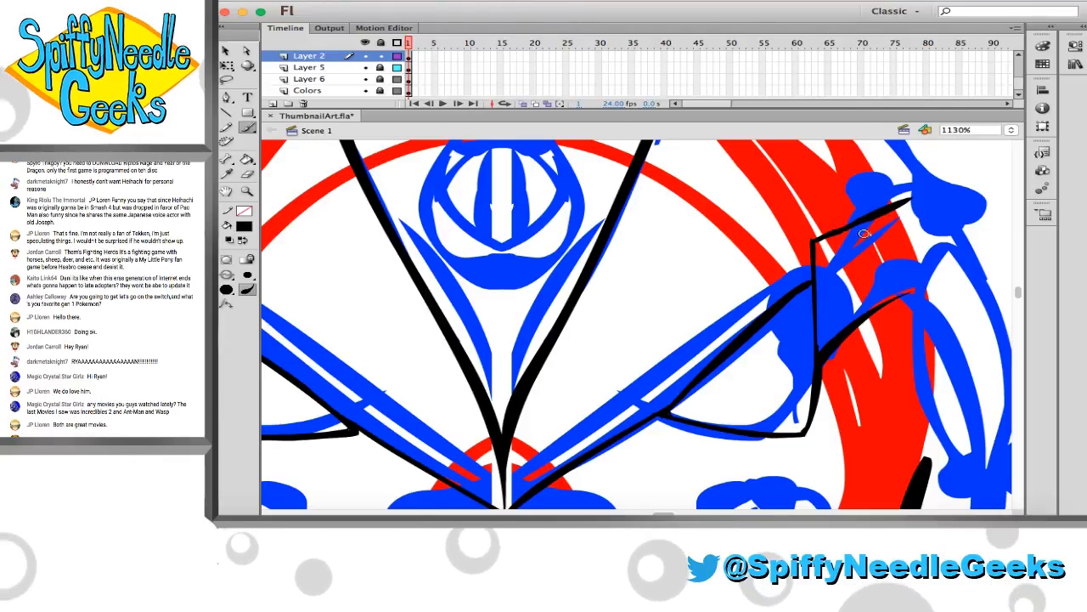
key("e")
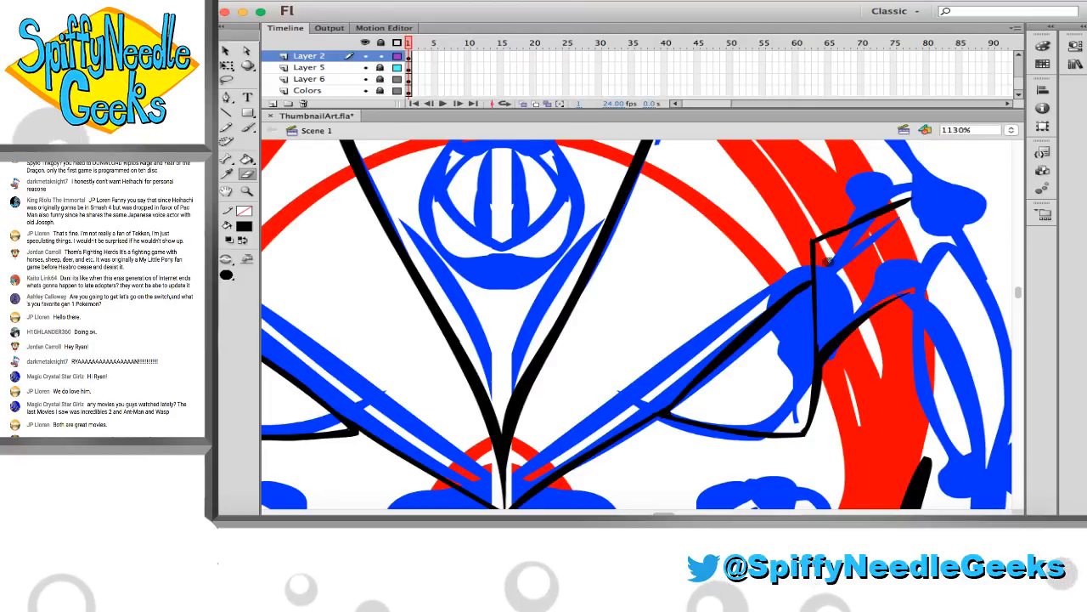
left_click_drag(504, 180, 520, 242)
left_click(436, 284)
left_click_drag(568, 212, 569, 214)
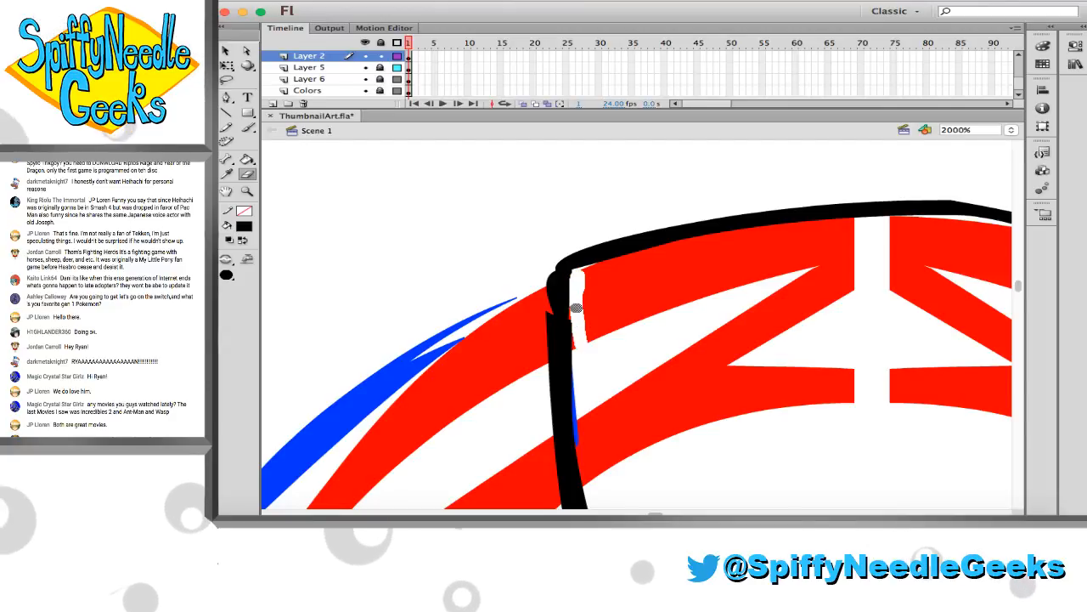
mouse_move(576, 308)
left_mouse_down()
mouse_move(575, 367)
mouse_move(545, 280)
left_mouse_up()
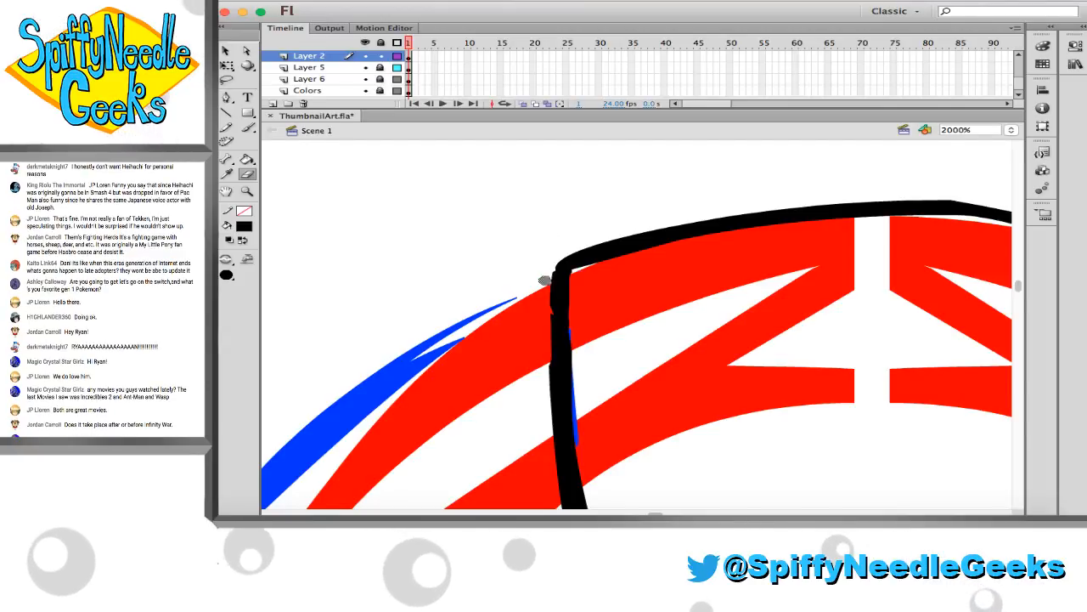
key("b")
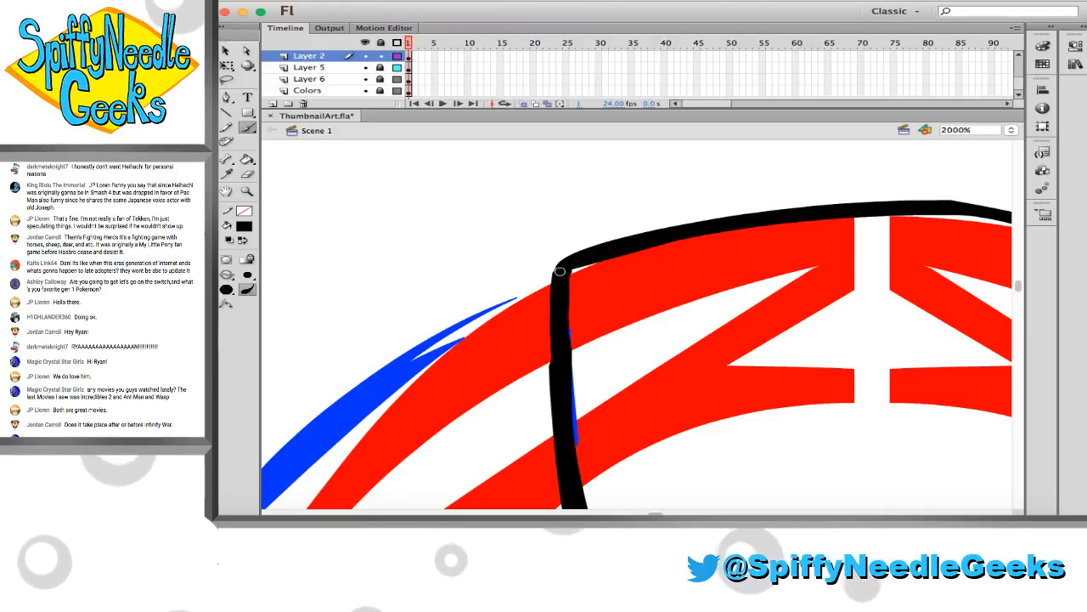
Trim the thick black side line and stray tips at the forehead panel's right-hand upper corner into a clean join
scroll(575, 312, "right", 10)
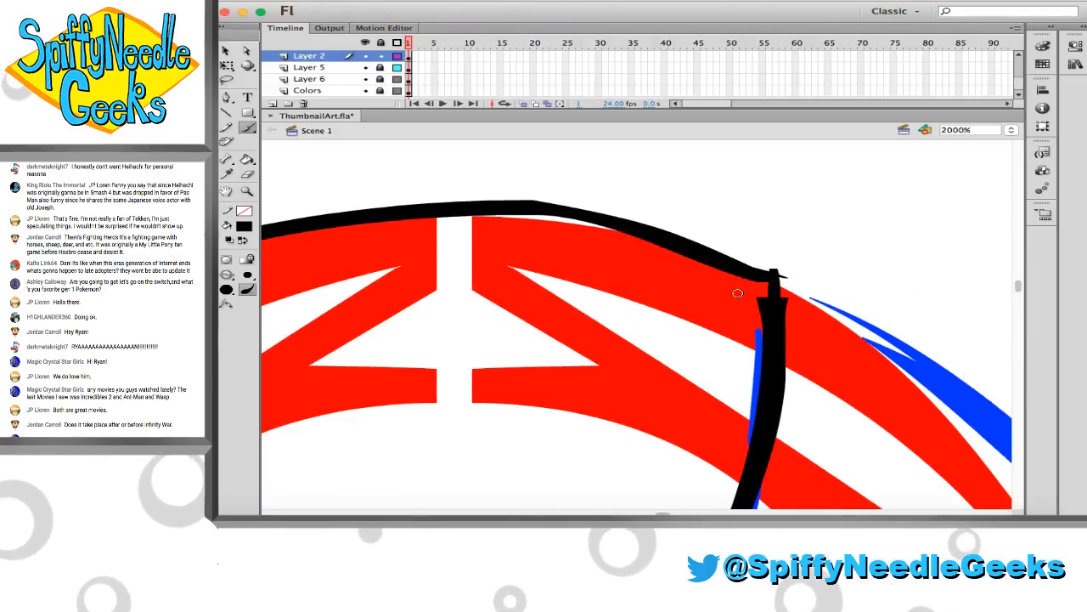
key("e")
left_click_drag(759, 292, 759, 365)
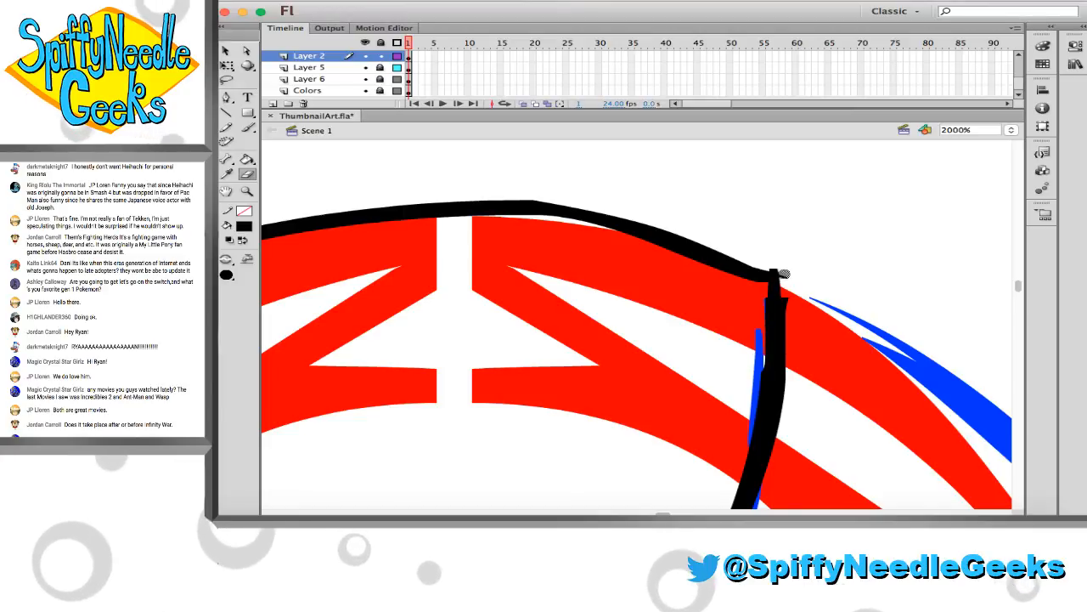
left_click_drag(783, 275, 790, 374)
left_click_drag(759, 319, 756, 397)
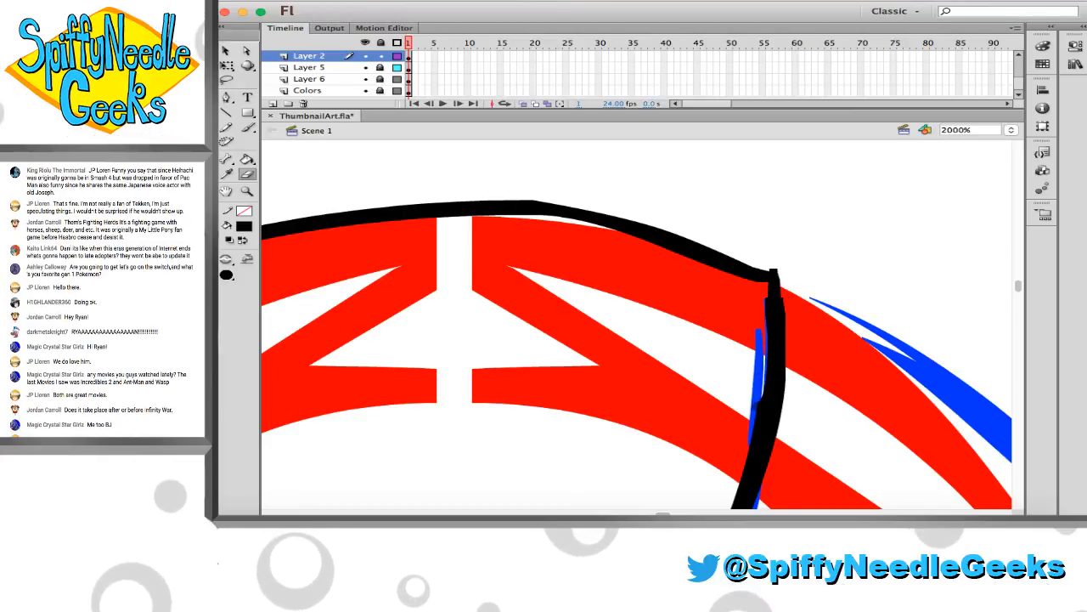
left_click_drag(746, 435, 756, 392)
left_click_drag(740, 453, 754, 388)
key("b")
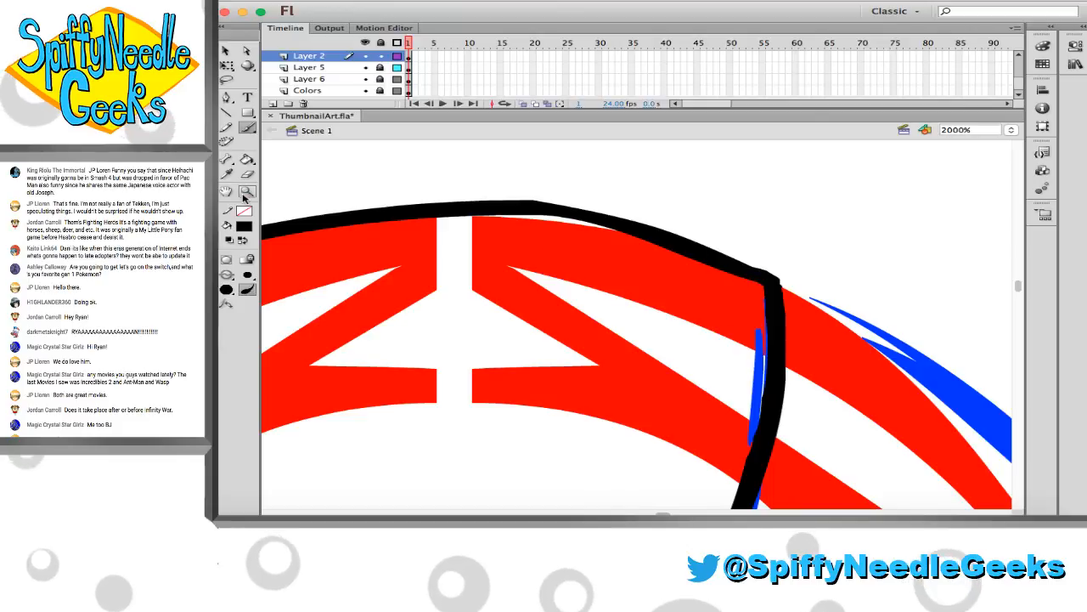
Examine the inked head at several magnifications and compare its forehead and temples with the reference image
key("z")
left_click(424, 272, "alt")
left_click(446, 301, "alt")
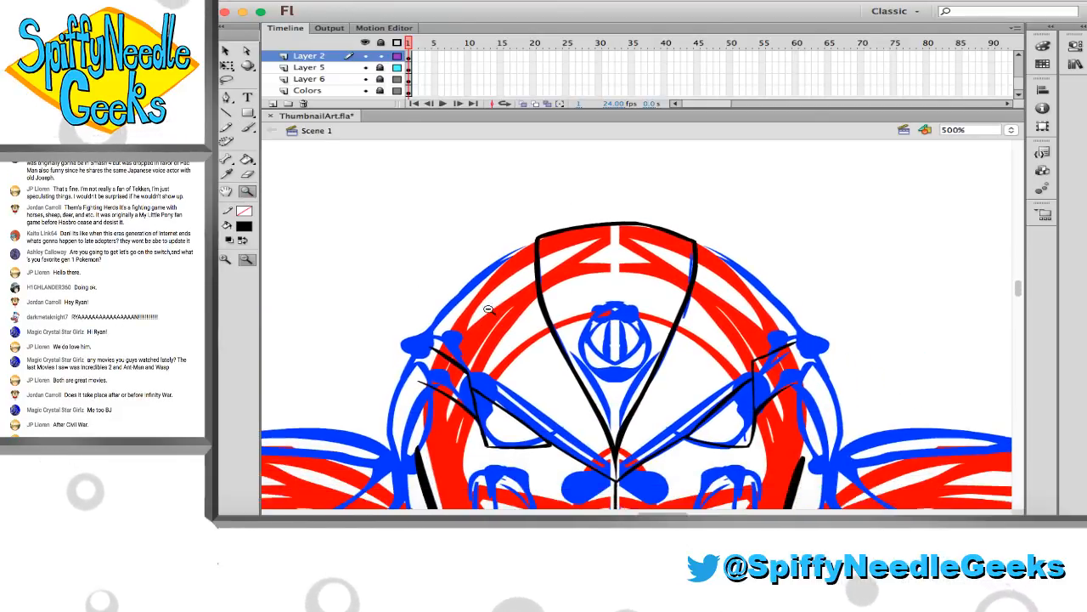
left_click_drag(769, 411, 769, 411)
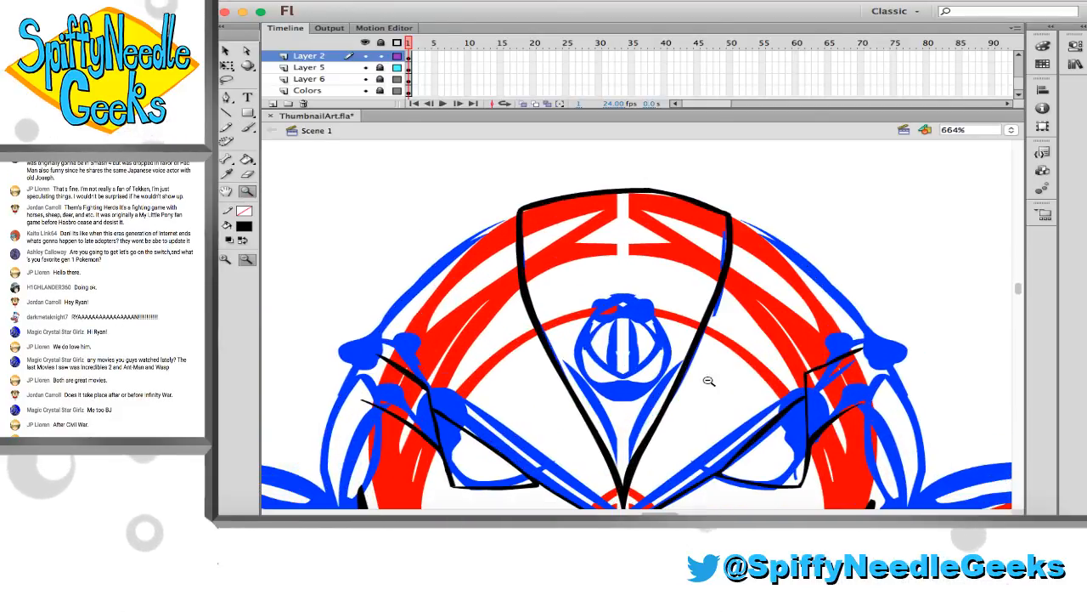
left_click(619, 311)
scroll(621, 323, "right", 5)
left_click(621, 323)
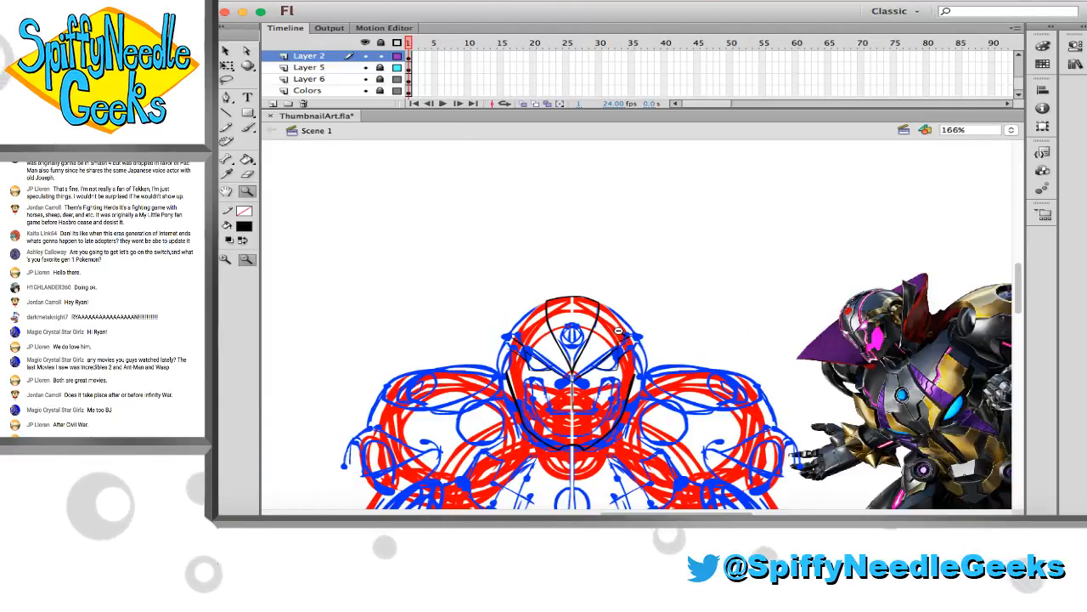
scroll(481, 224, "down", 1)
scroll(482, 224, "right", 2)
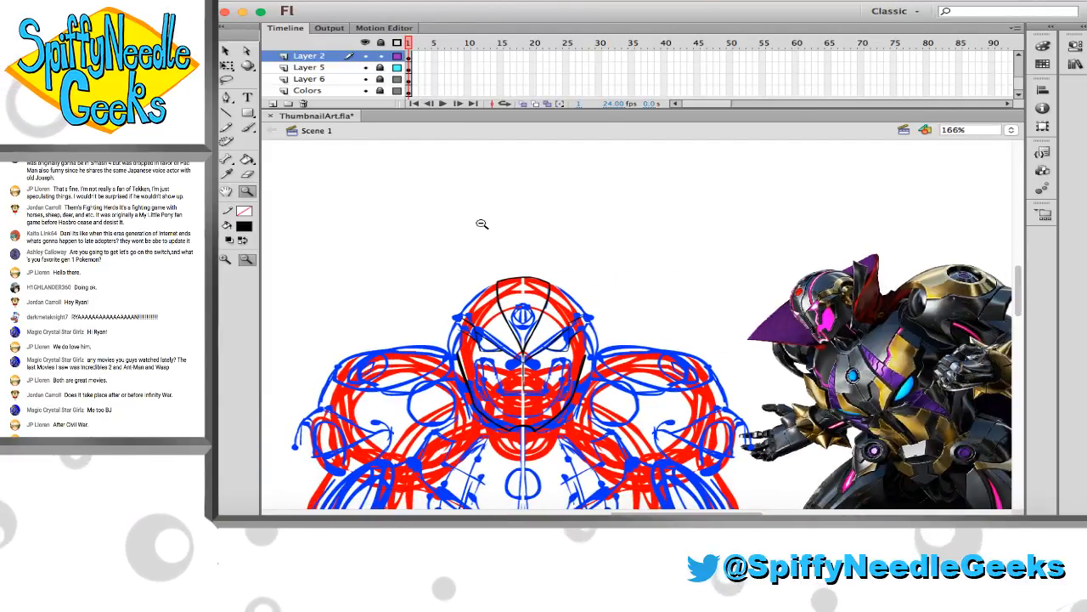
left_click_drag(434, 240, 712, 408)
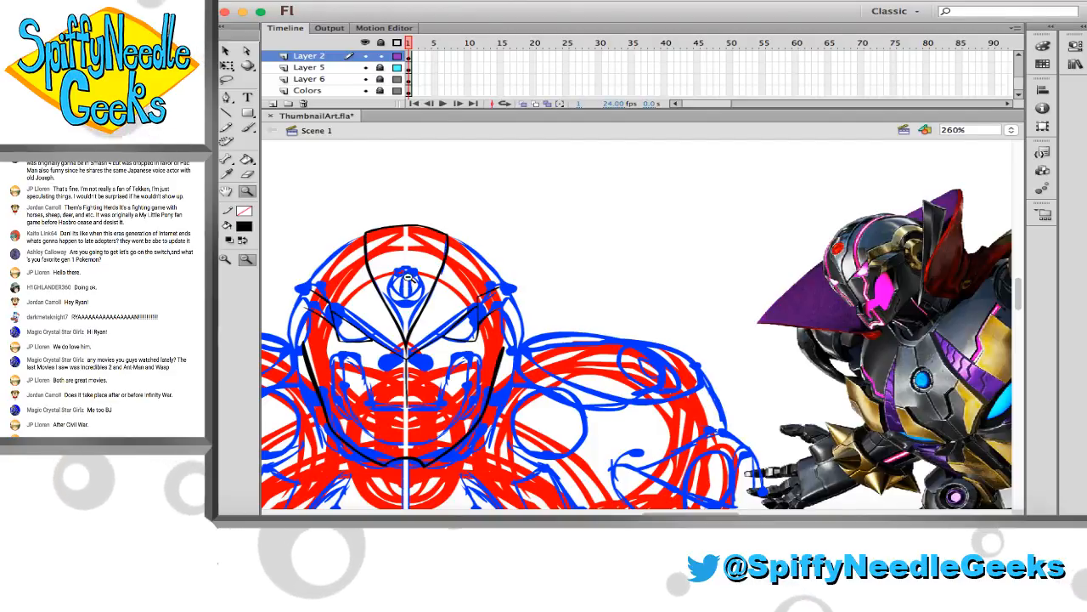
scroll(413, 258, "left", 1)
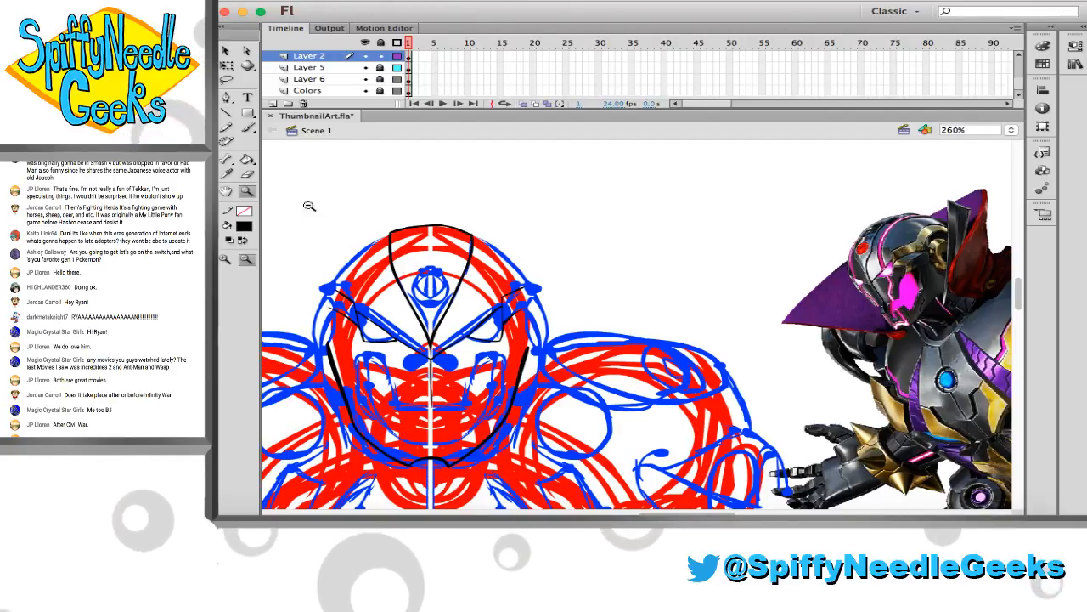
left_click_drag(289, 193, 932, 400)
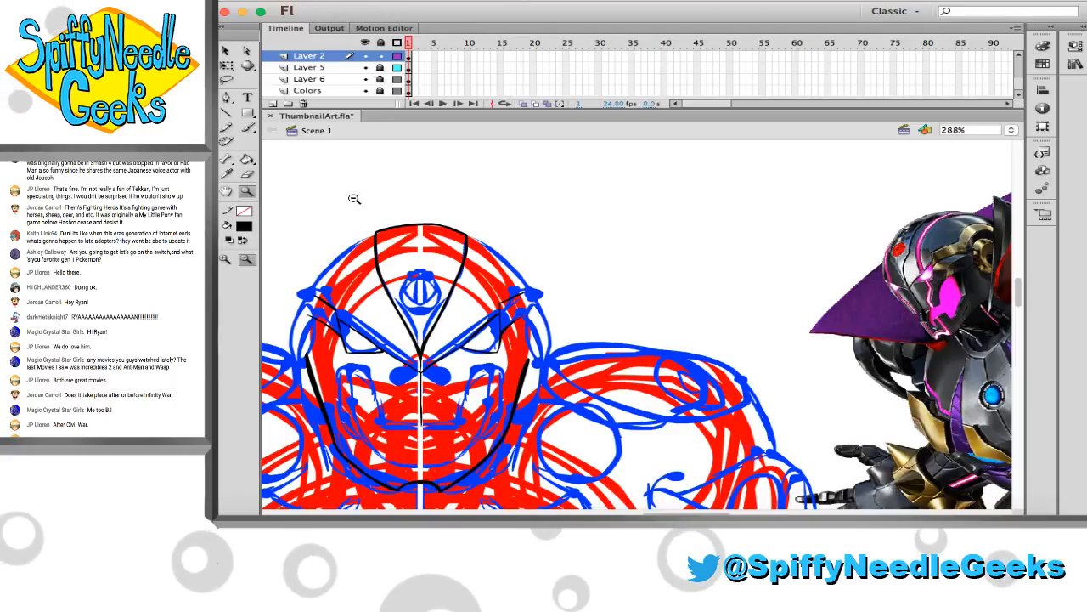
left_click_drag(396, 198, 644, 368)
scroll(581, 358, "right", 3)
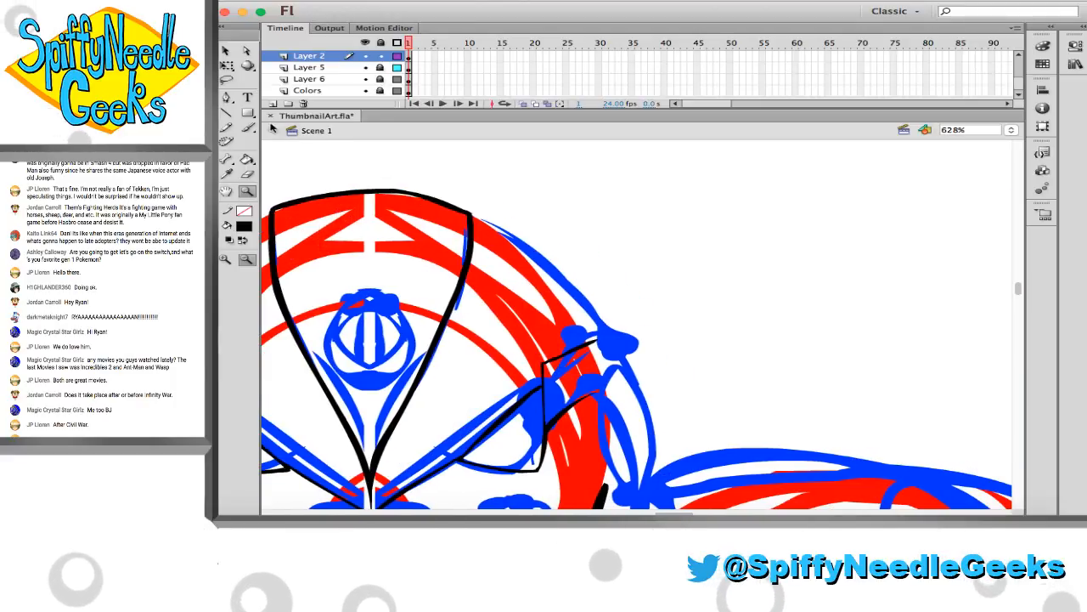
Ink the right-hand skull curve in black from the forehead panel's corner to the upper temple line's tip, undoing unsuitable strokes
key("b")
scroll(410, 219, "right", 3)
scroll(410, 219, "down", 2)
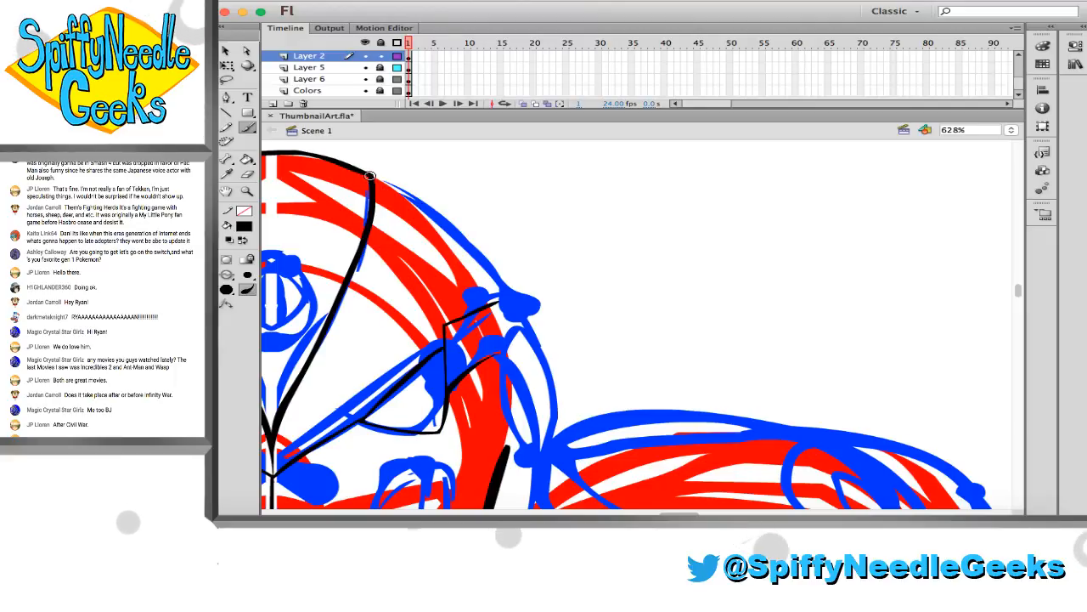
left_click(436, 233, "alt")
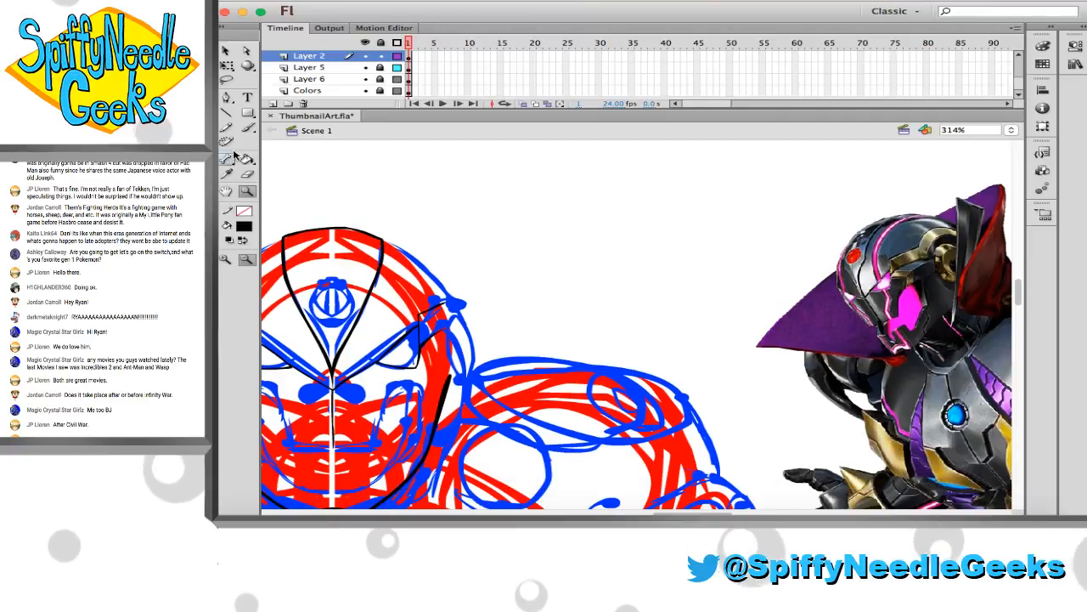
key("b")
scroll(400, 242, "down", 1)
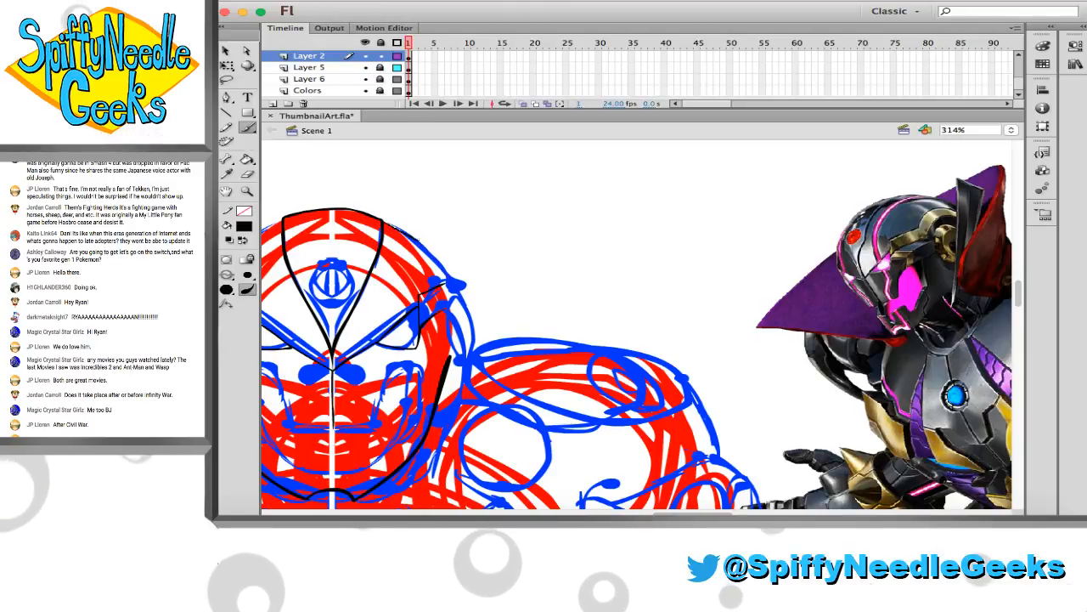
key("super+z")
left_click(247, 191)
left_click_drag(338, 179, 559, 344)
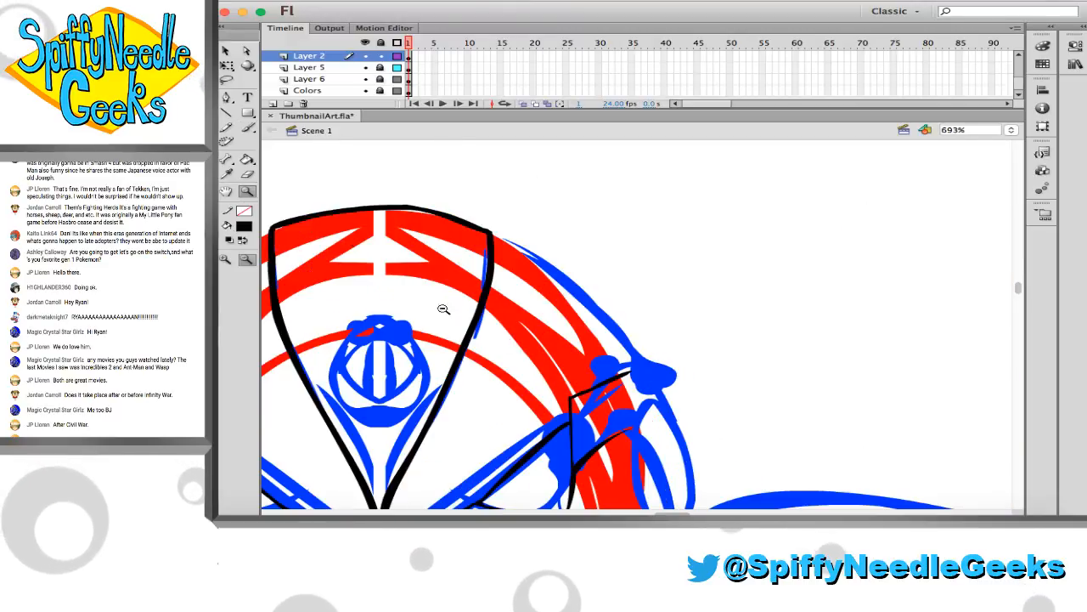
left_click(247, 129)
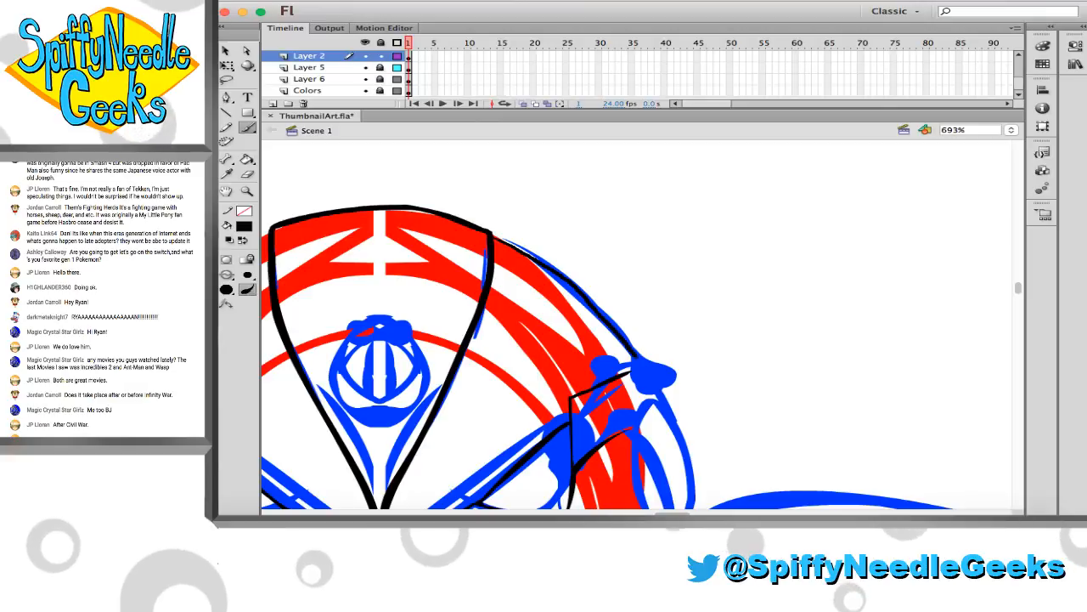
key("super+z")
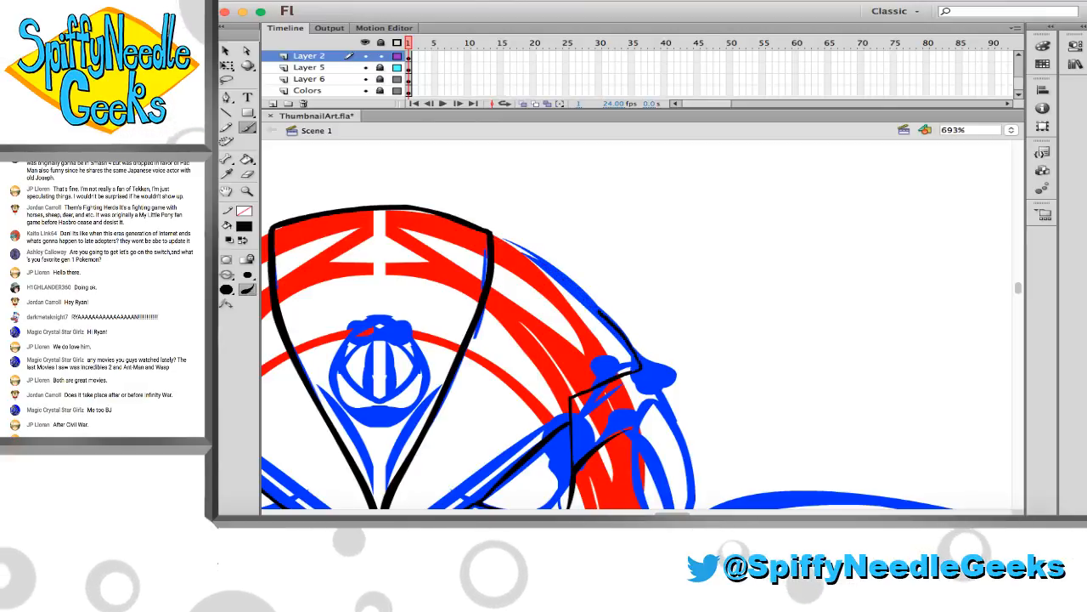
left_click_drag(632, 370, 533, 261)
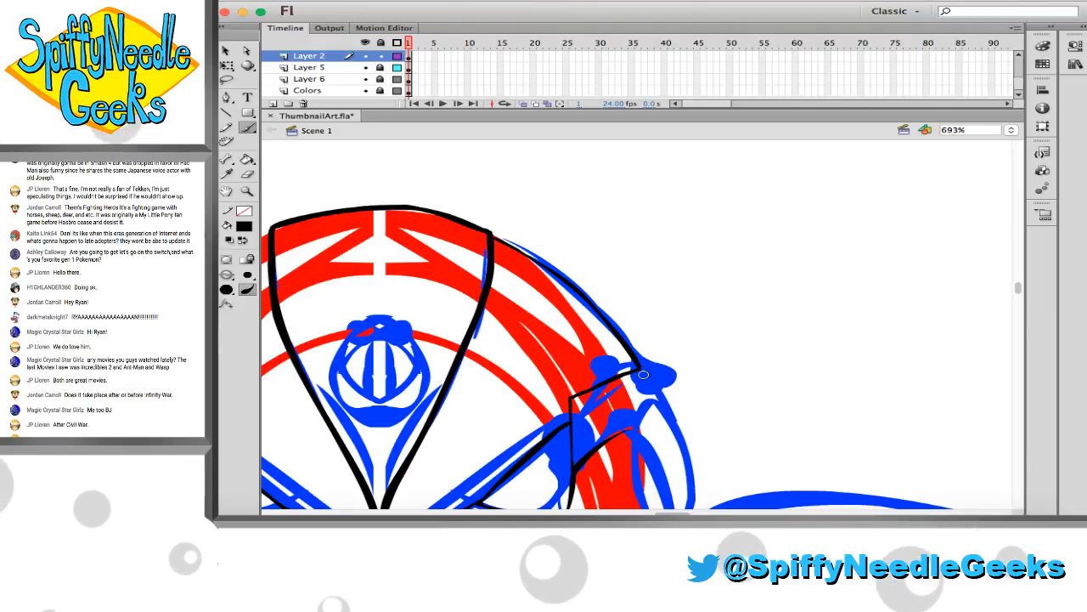
Ink the left-hand skull curve in black from the upper temple line's tip to the forehead panel's corner, undoing unsuitable strokes
scroll(639, 376, "left", 10)
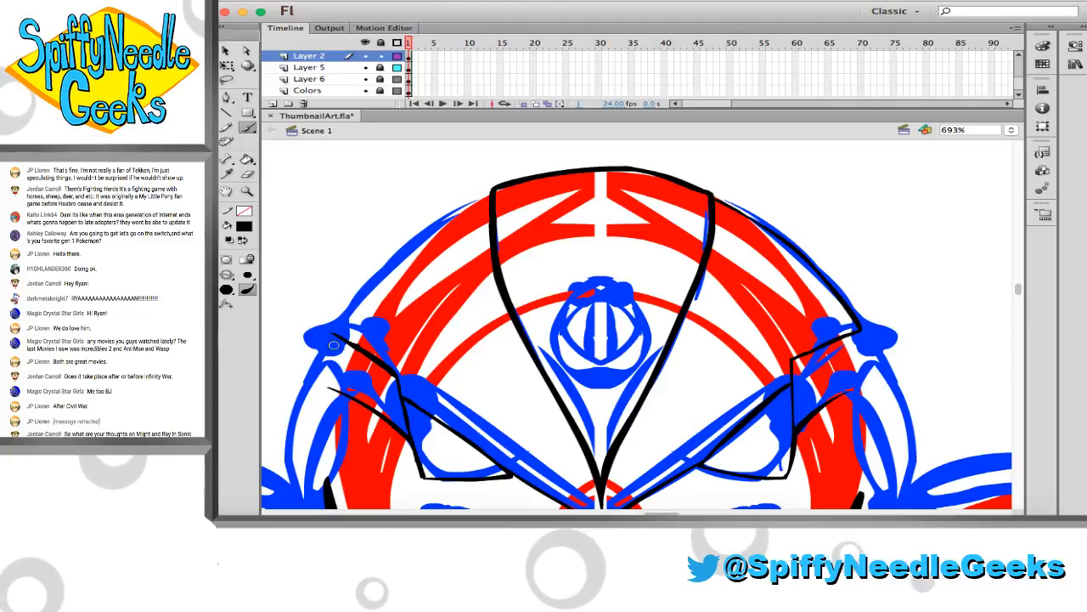
left_click_drag(334, 325, 463, 204)
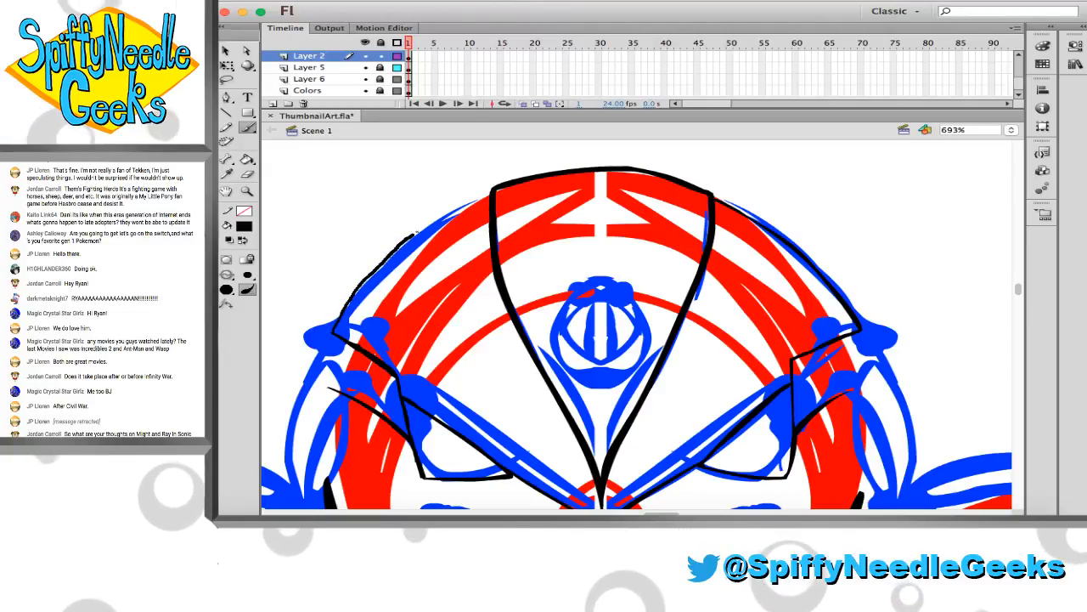
key("ctrl+z")
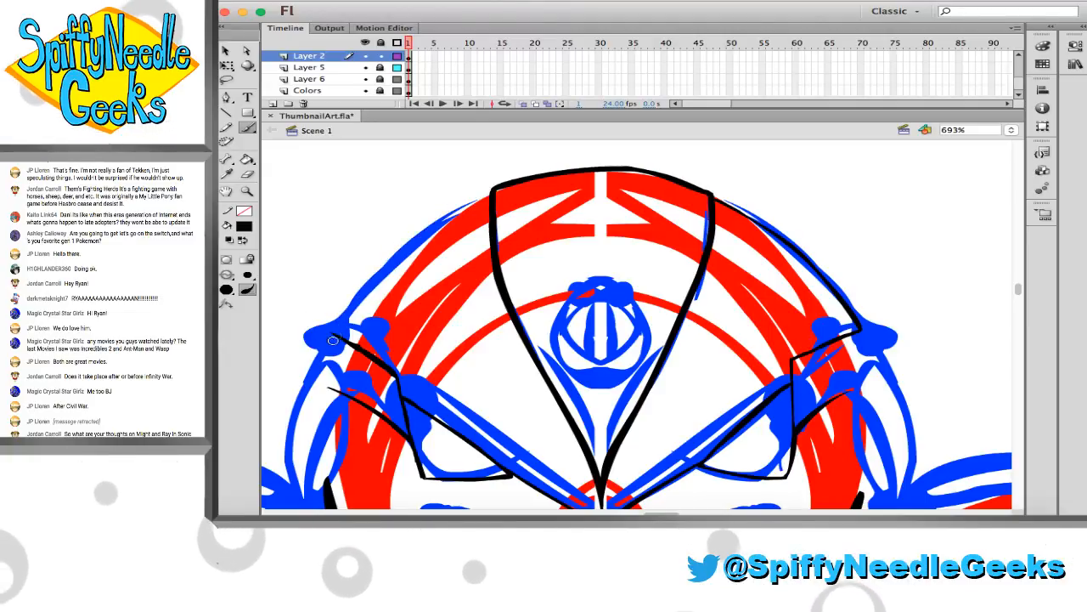
left_click_drag(418, 242, 479, 204)
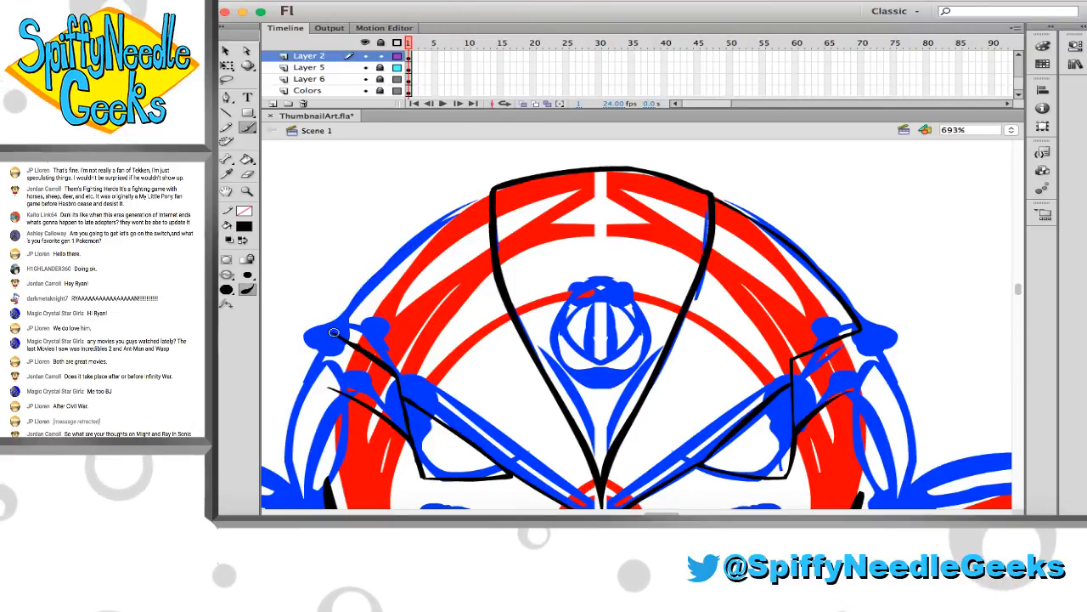
left_click_drag(334, 332, 489, 197)
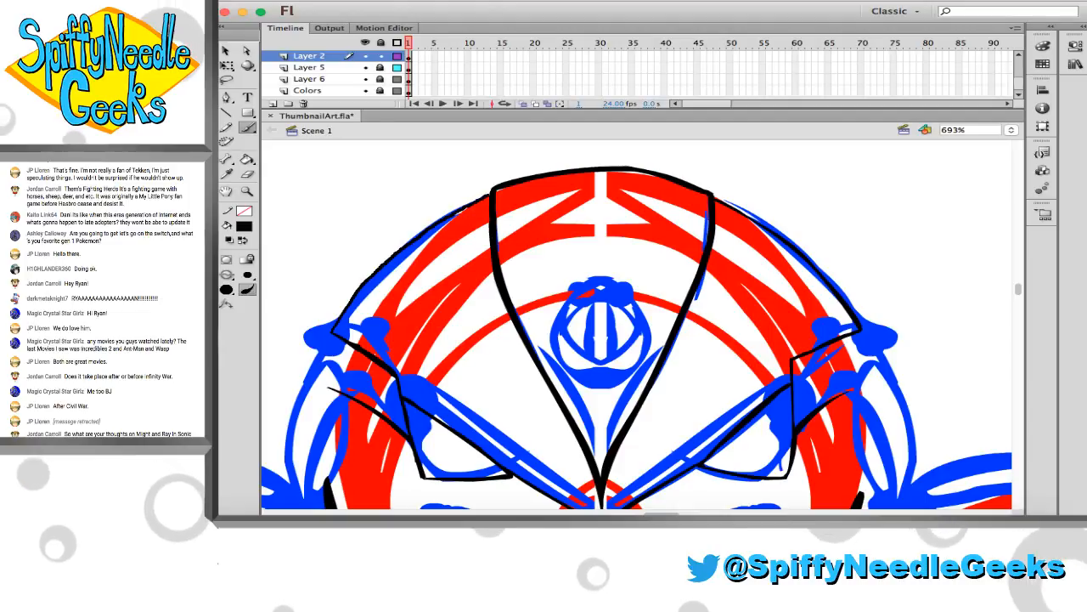
key("e")
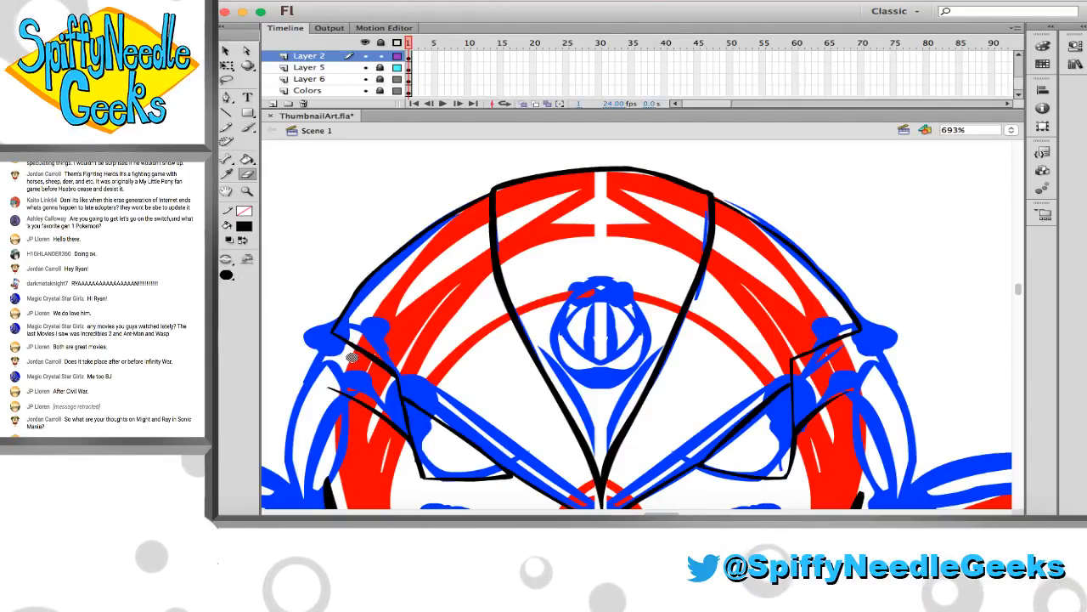
Compare the side of the sketched head below the temple with the helmet and collar in the reference image
scroll(509, 365, "down", 2)
key("b")
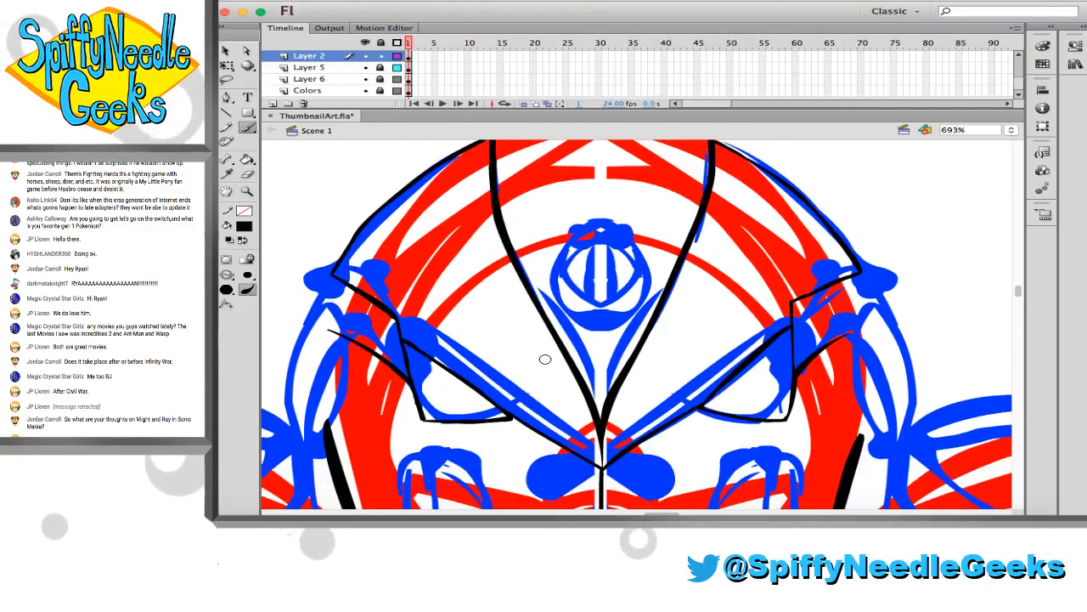
scroll(546, 359, "right", 5)
scroll(545, 361, "right", 10)
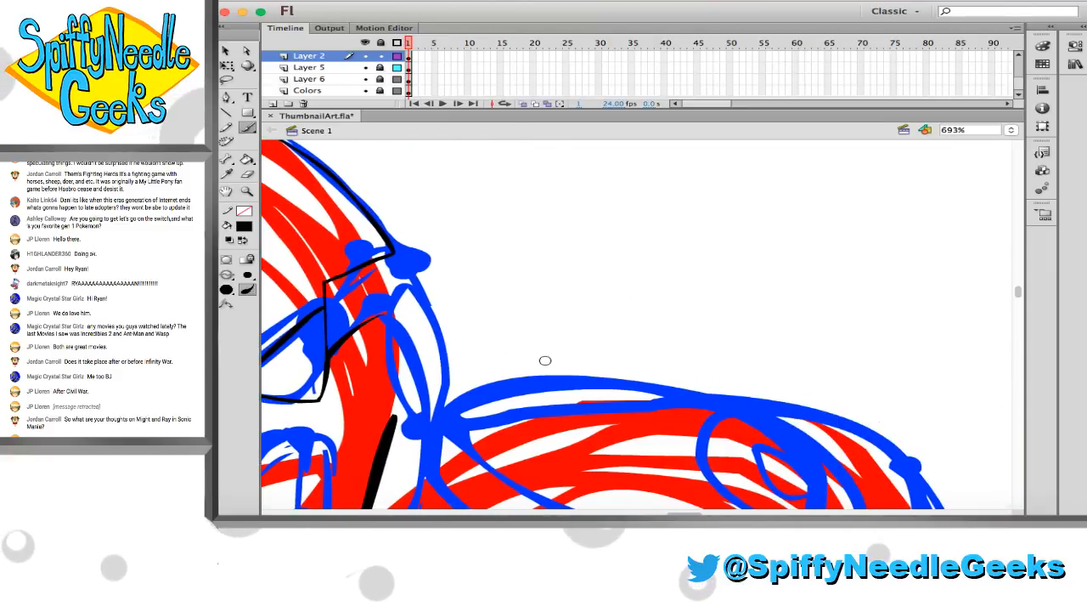
scroll(546, 361, "left", 10)
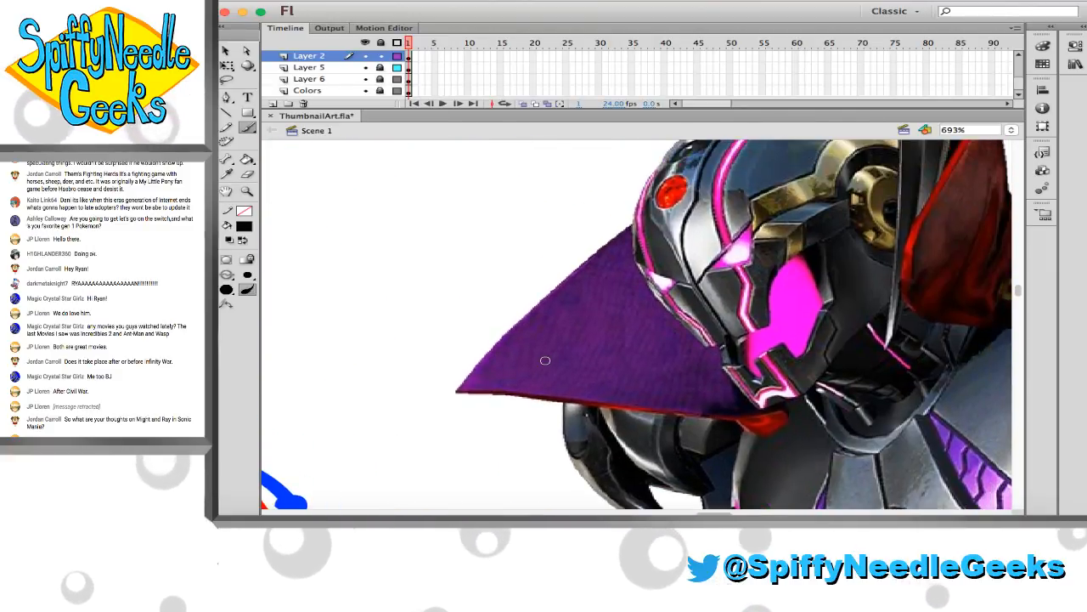
scroll(545, 362, "right", 2)
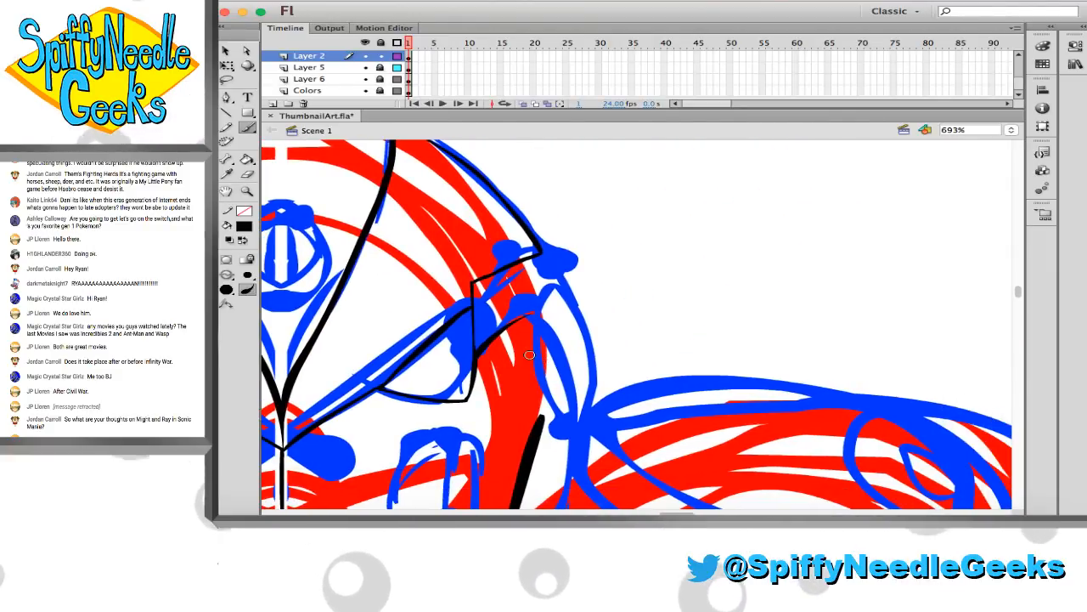
scroll(533, 357, "right", 8)
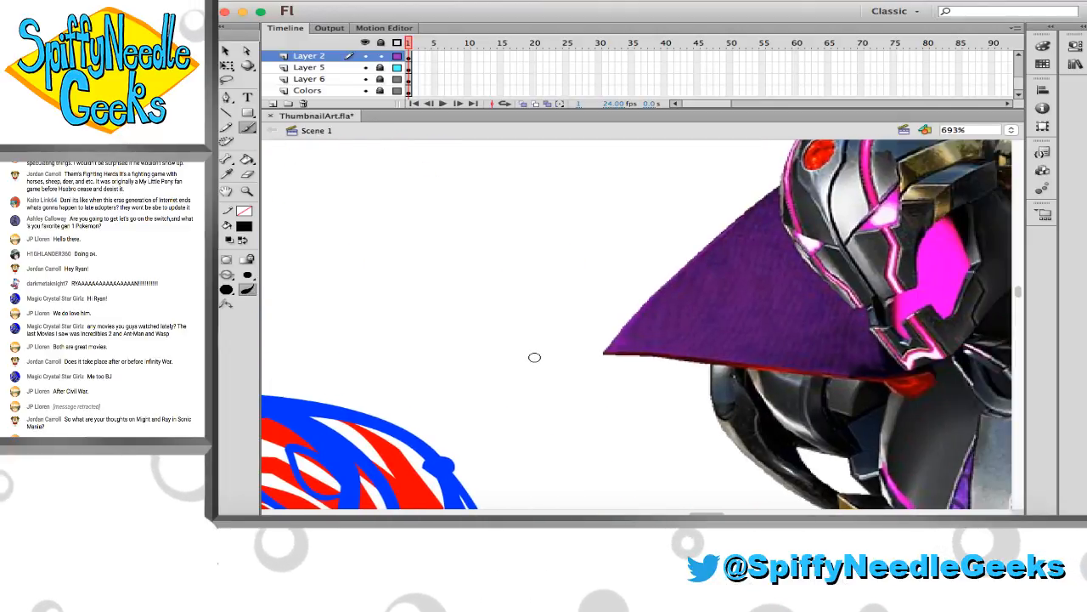
Examine the reference helmet's side and collar alongside the sketched brow, eye and temple lines
scroll(534, 356, "left", 8)
scroll(535, 358, "right", 6)
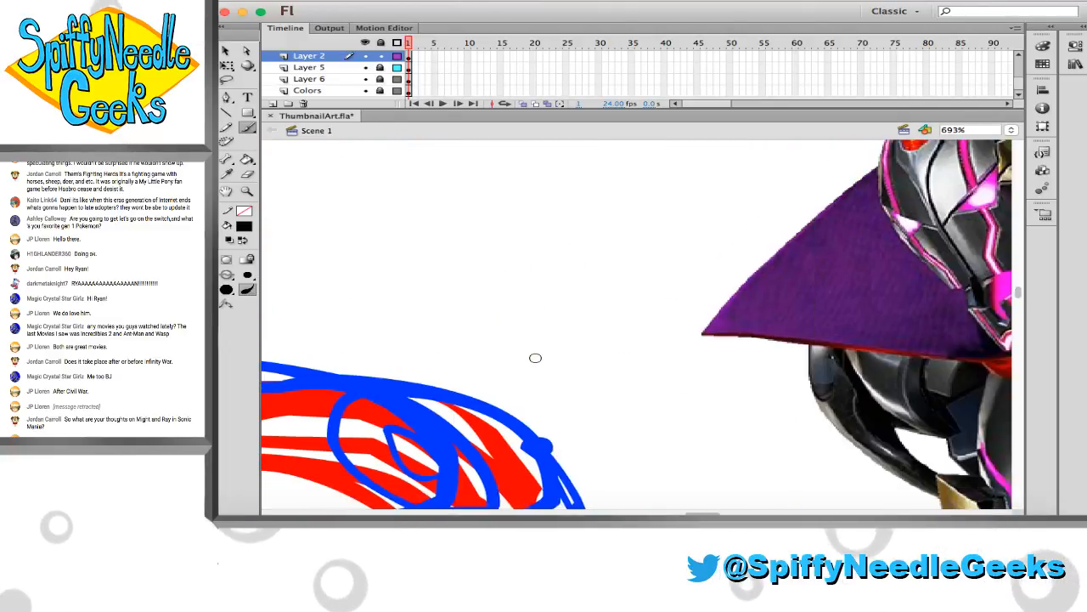
scroll(534, 357, "left", 7)
scroll(534, 358, "right", 8)
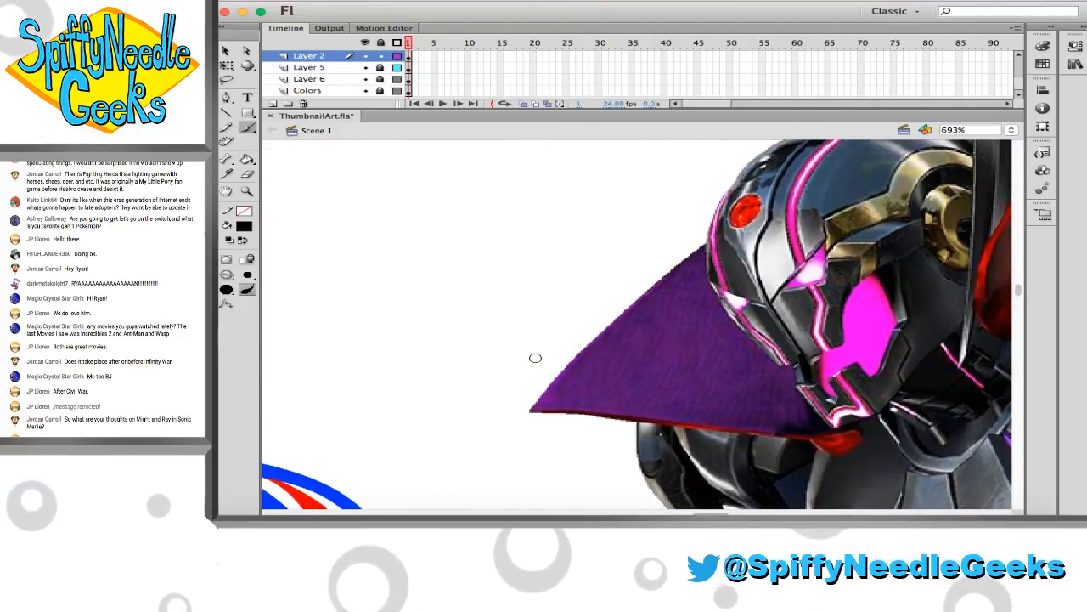
scroll(535, 358, "left", 8)
scroll(378, 337, "down", 2)
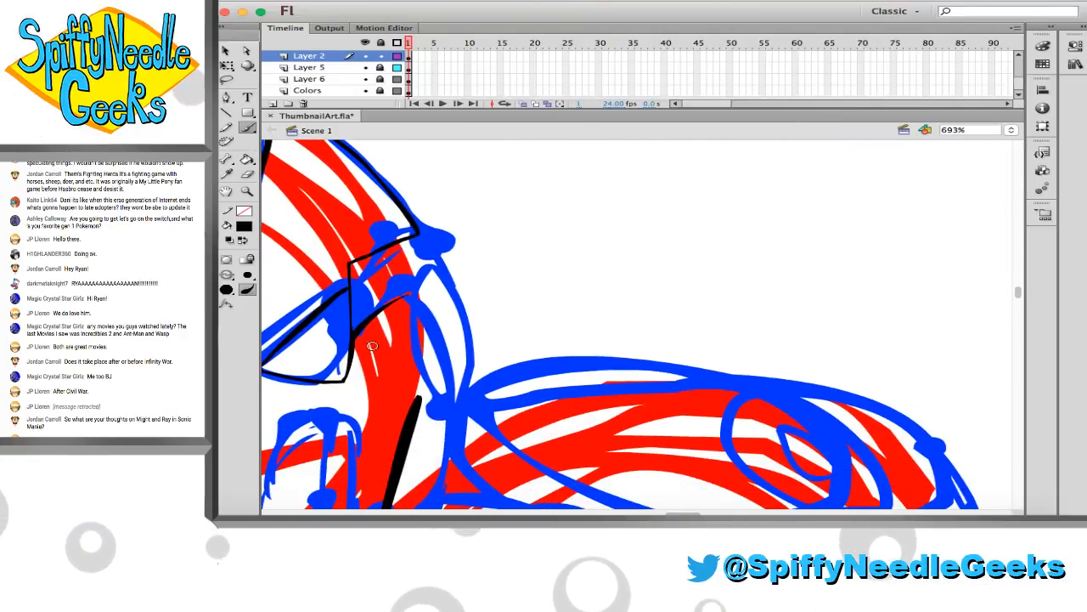
scroll(365, 352, "right", 8)
scroll(365, 352, "up", 3)
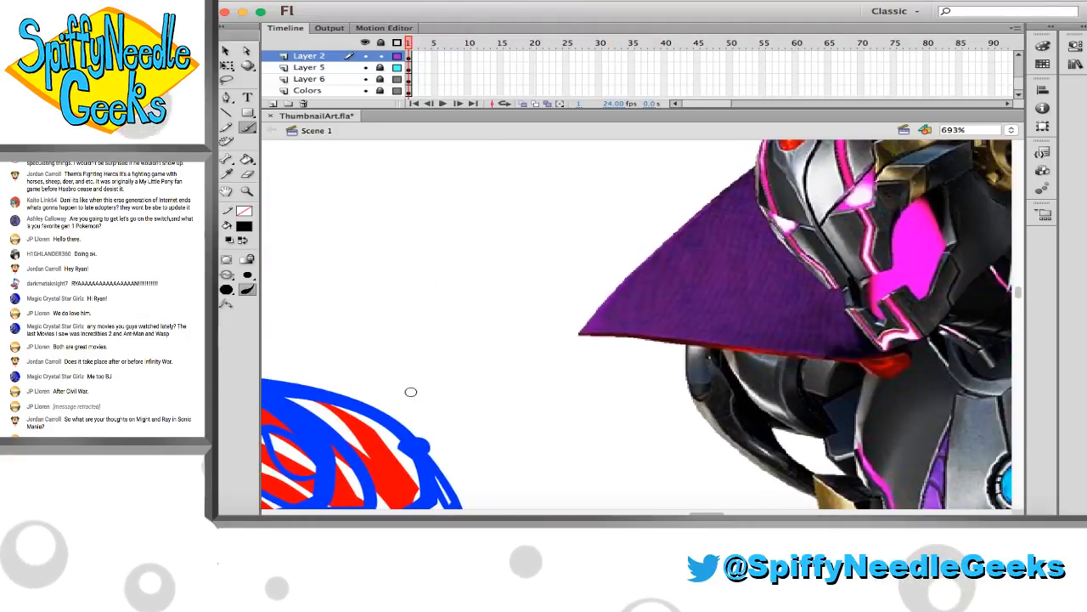
scroll(413, 393, "left", 8)
scroll(412, 391, "down", 3)
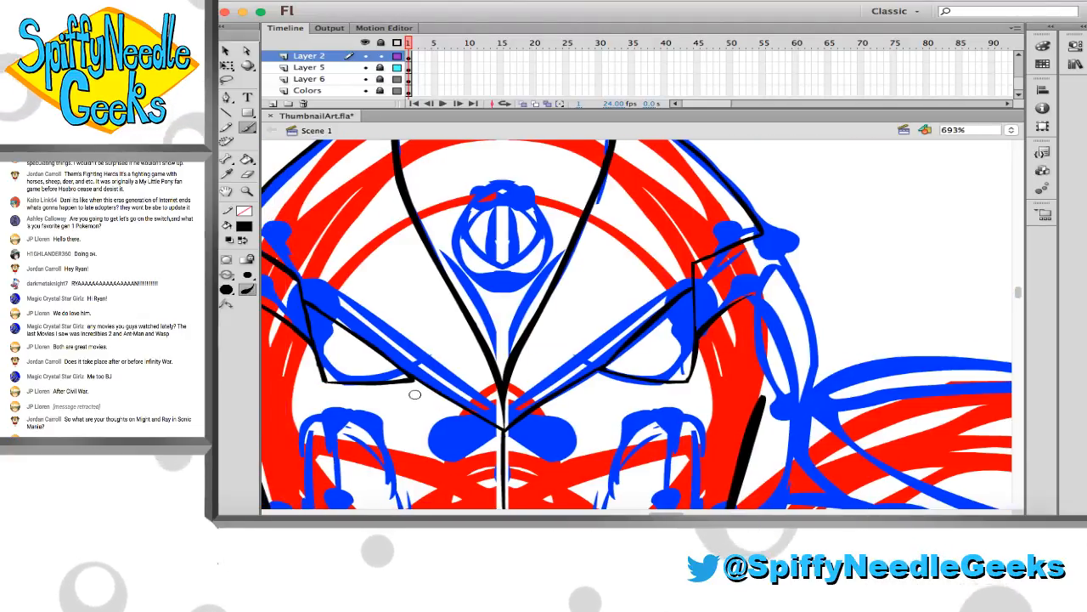
scroll(412, 388, "right", 3)
scroll(425, 370, "down", 1)
scroll(510, 330, "down", 1)
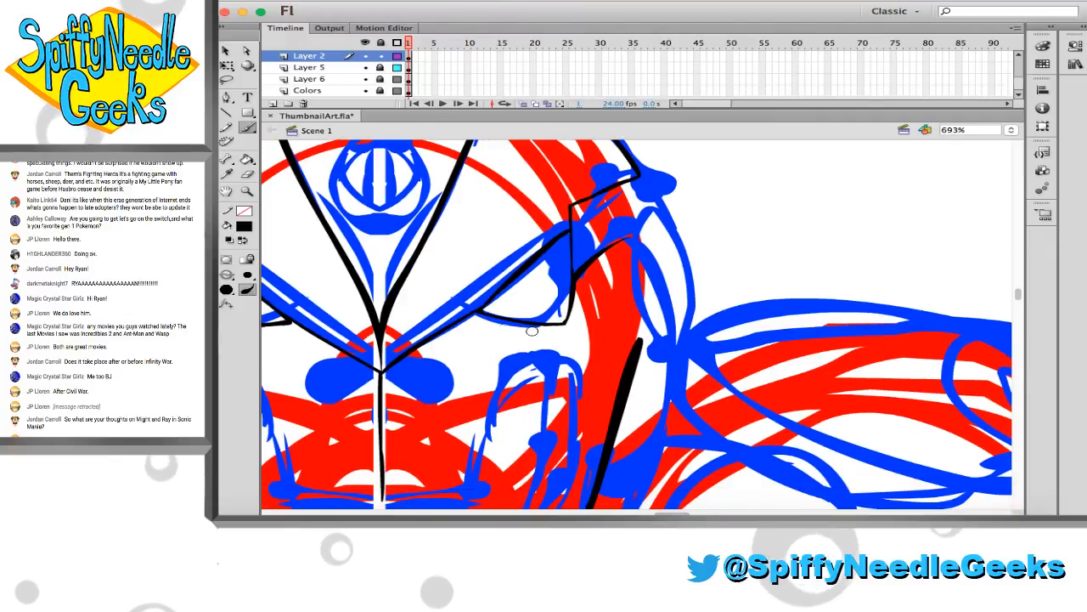
scroll(504, 278, "right", 2)
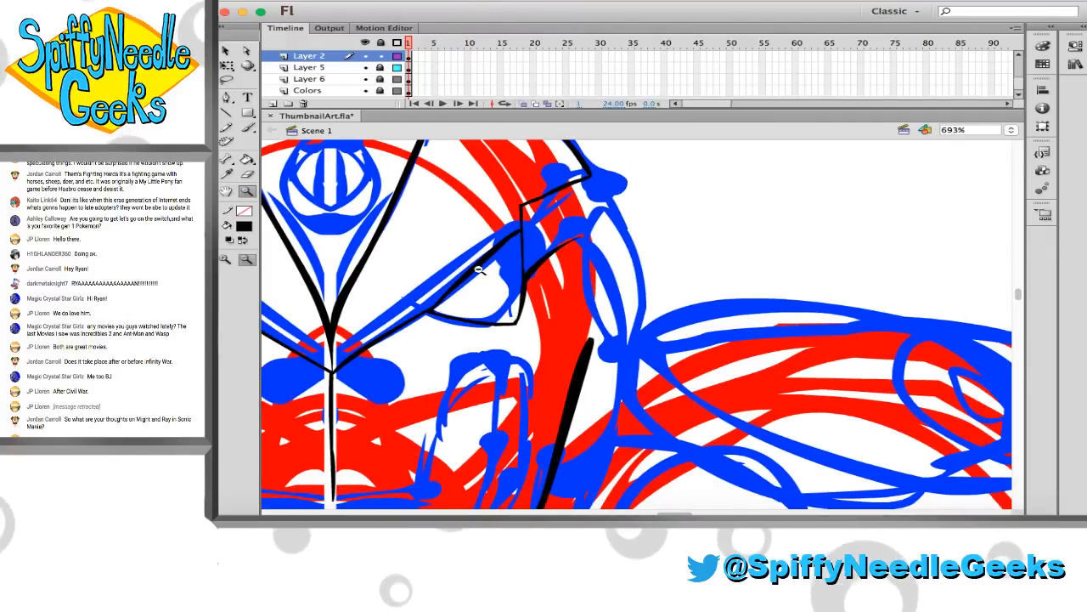
Scale the reference image on Layer 6 to about half size, move it beside the sketched head, and lock the layer
key("z")
left_click(514, 288, "alt")
scroll(520, 290, "right", 4)
scroll(522, 291, "down", 1)
left_click(521, 291, "alt")
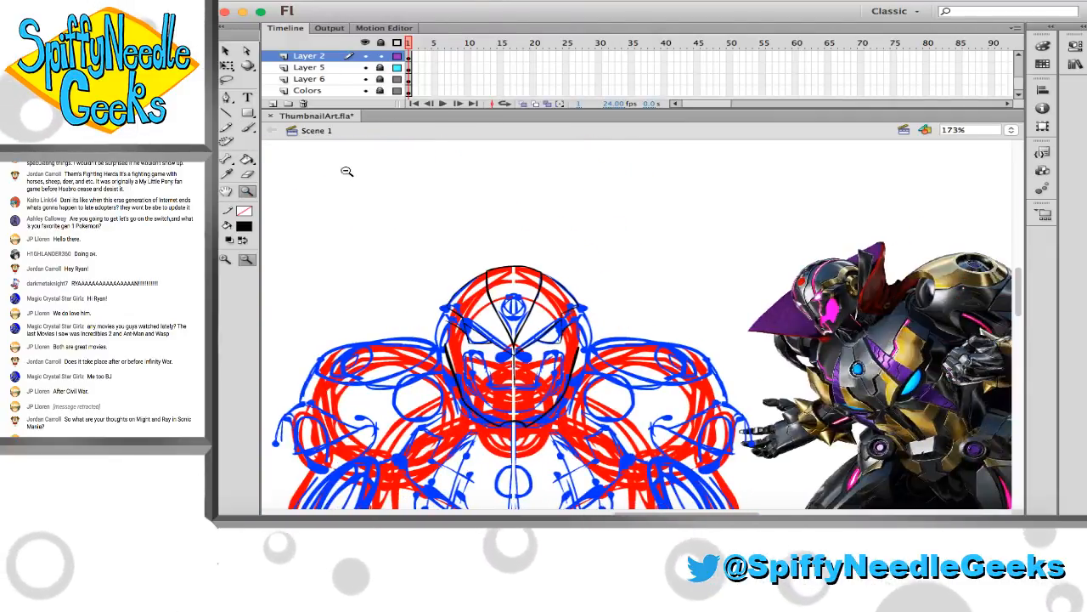
left_click(227, 52)
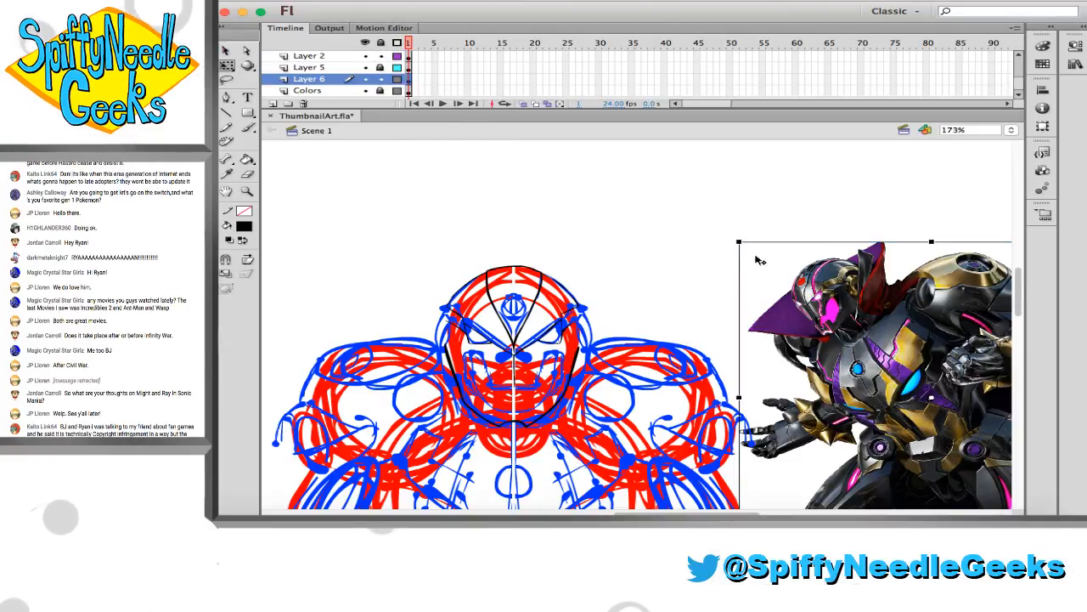
left_click_drag(740, 243, 833, 318)
left_click_drag(894, 350, 649, 310)
left_click(380, 79)
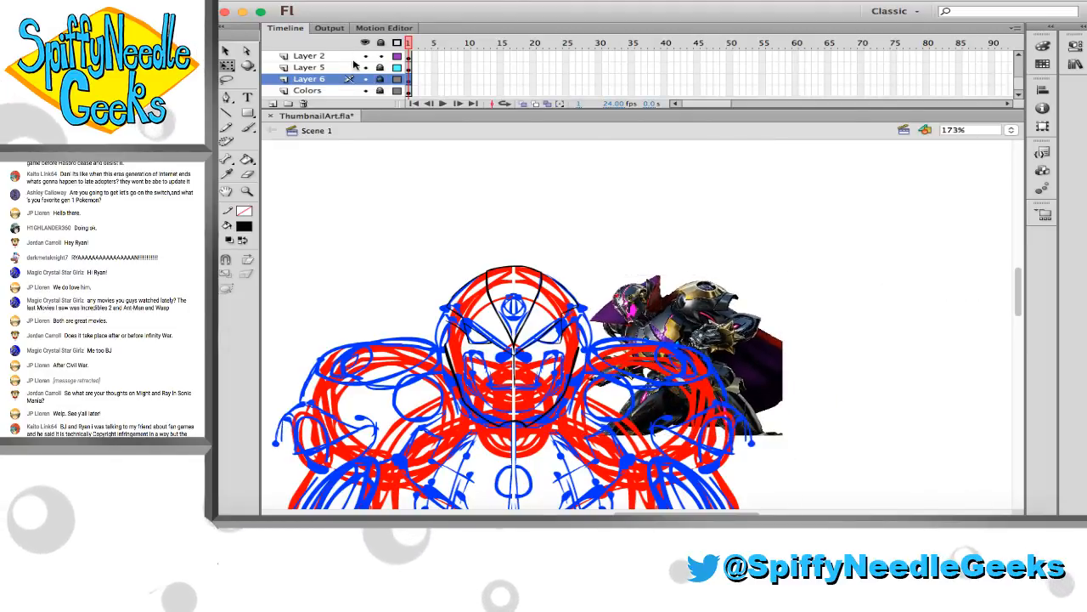
Make Layer 2 the active layer, deselect its artwork, and save ThumbnailArt.fla
left_click(308, 55)
left_click(246, 192)
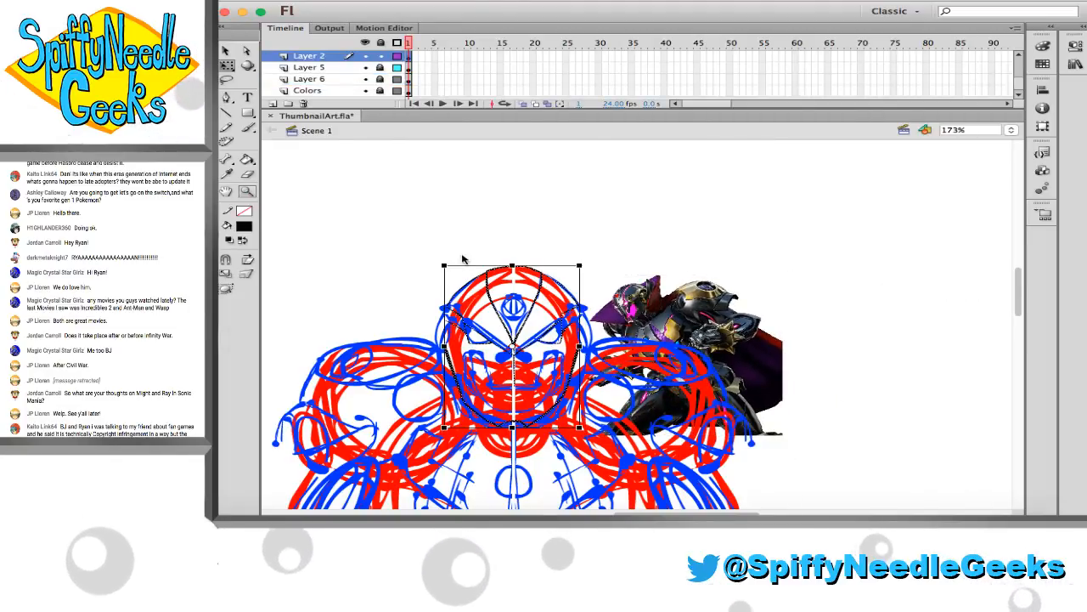
left_click_drag(497, 255, 656, 368)
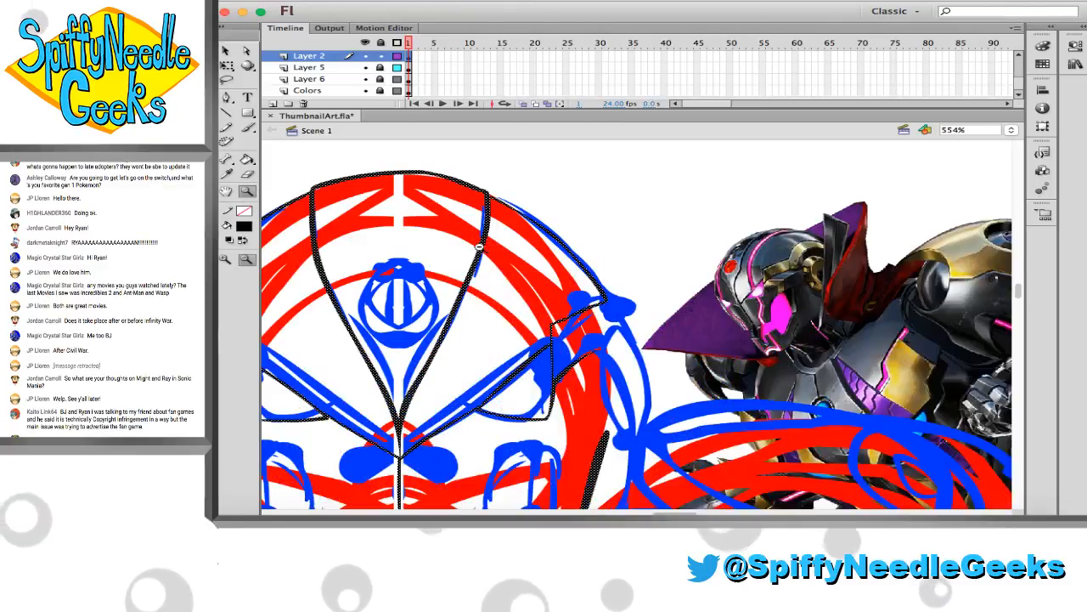
key("v")
left_click(636, 246)
key("super+s")
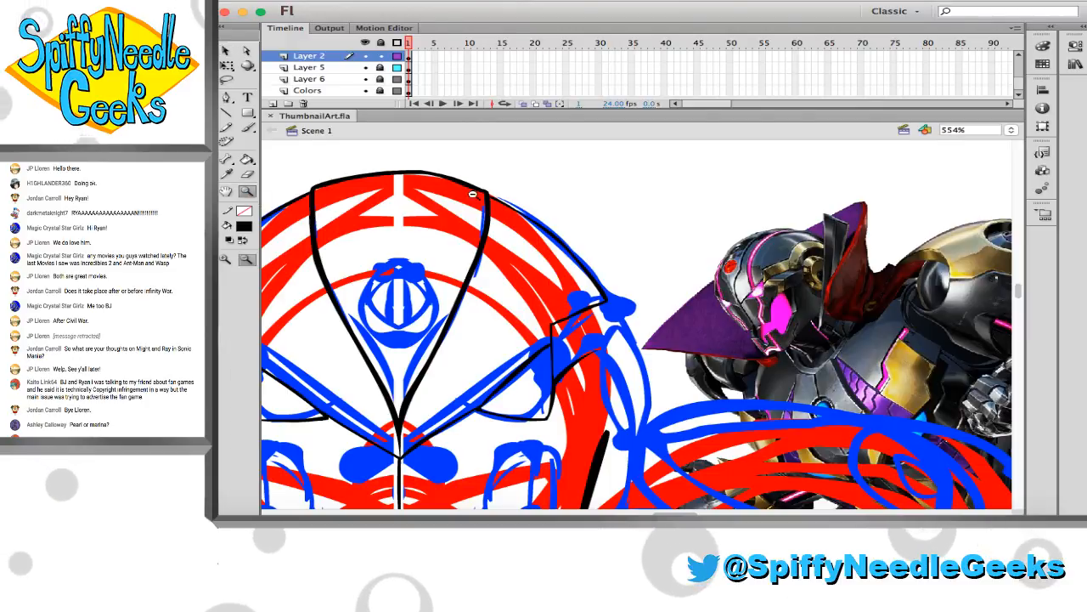
Ink the right-hand temple's notched outer edge in black between the lower temple line and the upper line's tip, undoing a stray cheek stroke
key("z")
left_click_drag(445, 159, 887, 450)
scroll(534, 320, "down", 1)
scroll(534, 320, "right", 1)
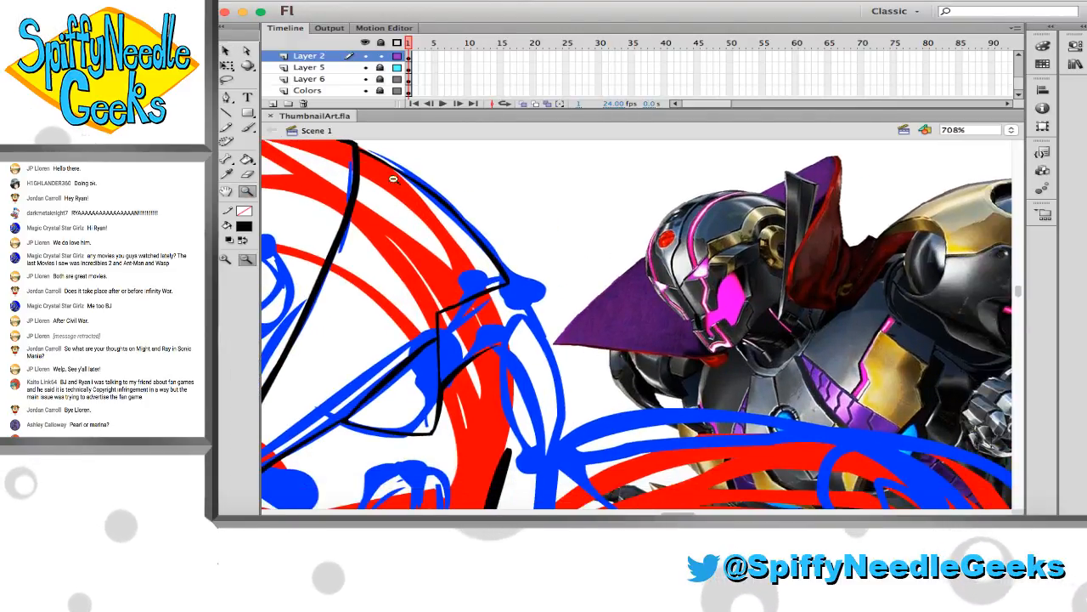
left_click_drag(393, 178, 934, 450)
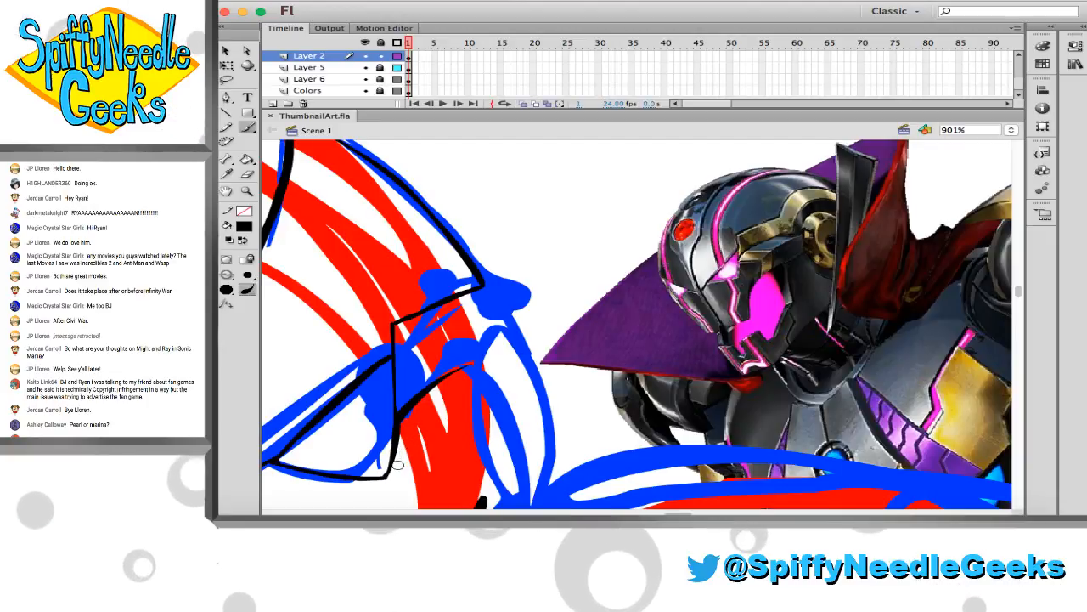
left_click_drag(432, 439, 423, 472)
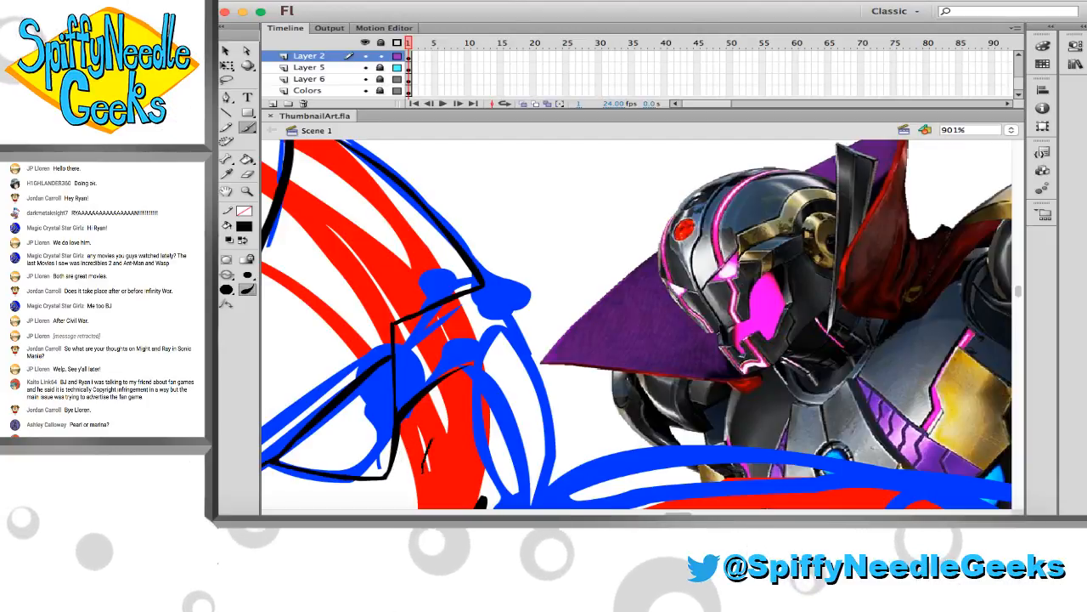
key("super+z")
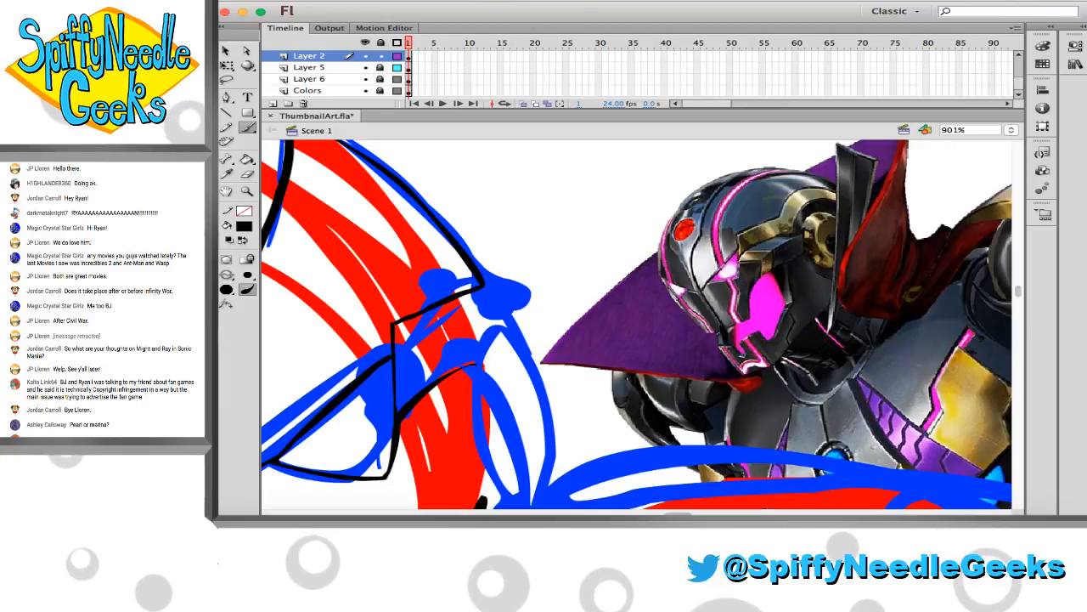
left_click_drag(483, 366, 493, 367)
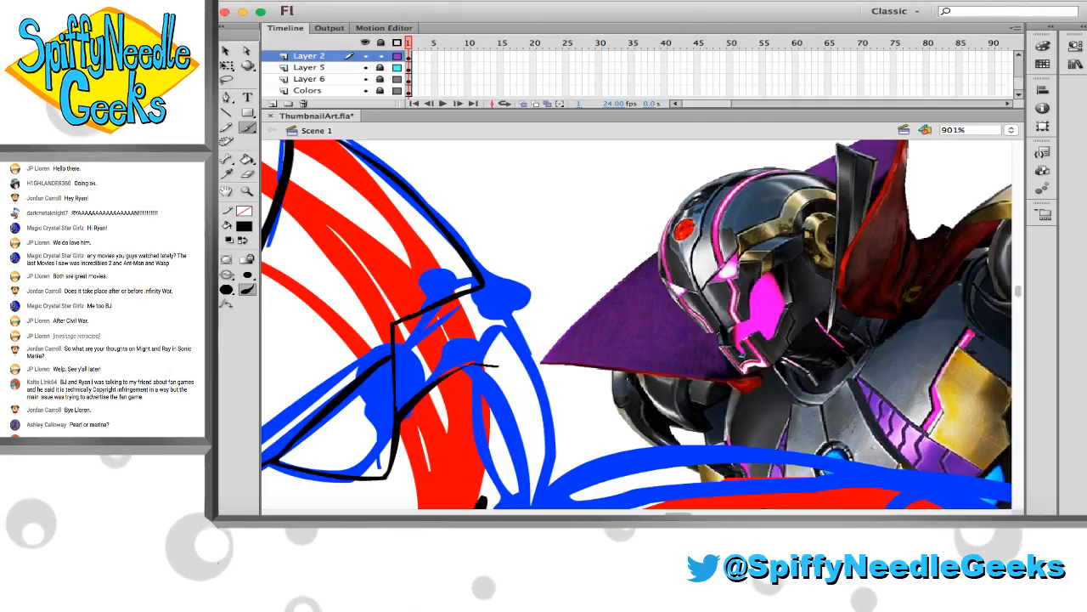
mouse_move(497, 366)
left_mouse_down()
mouse_move(491, 331)
mouse_move(510, 319)
left_mouse_up()
left_click_drag(483, 284, 513, 323)
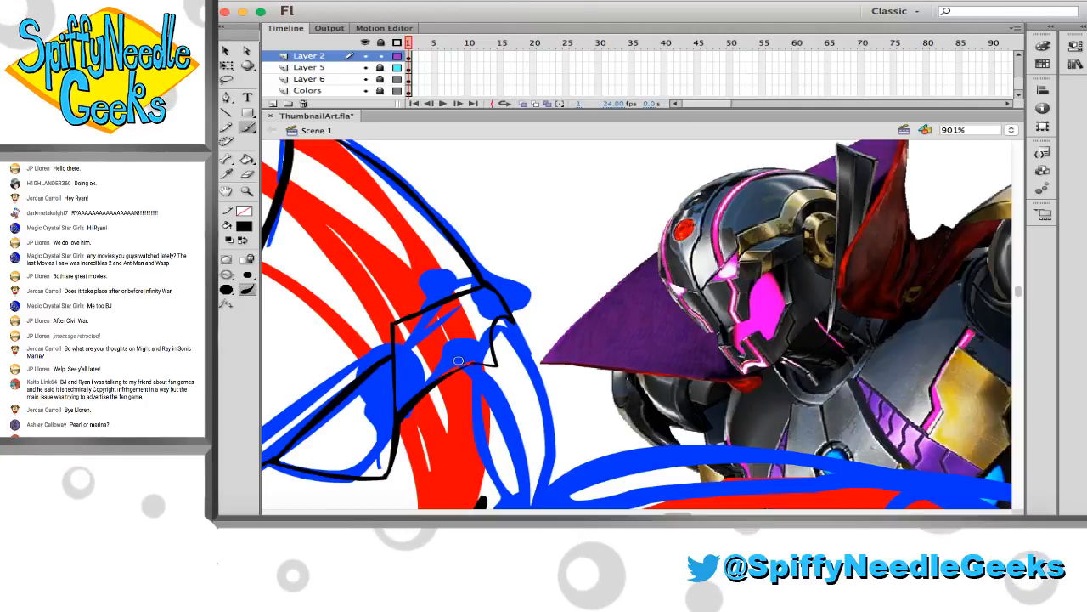
Replace the outer end of the right-hand upper temple line with a small hook to the skull outline, and link both temple lines with a thin stroke
key("e")
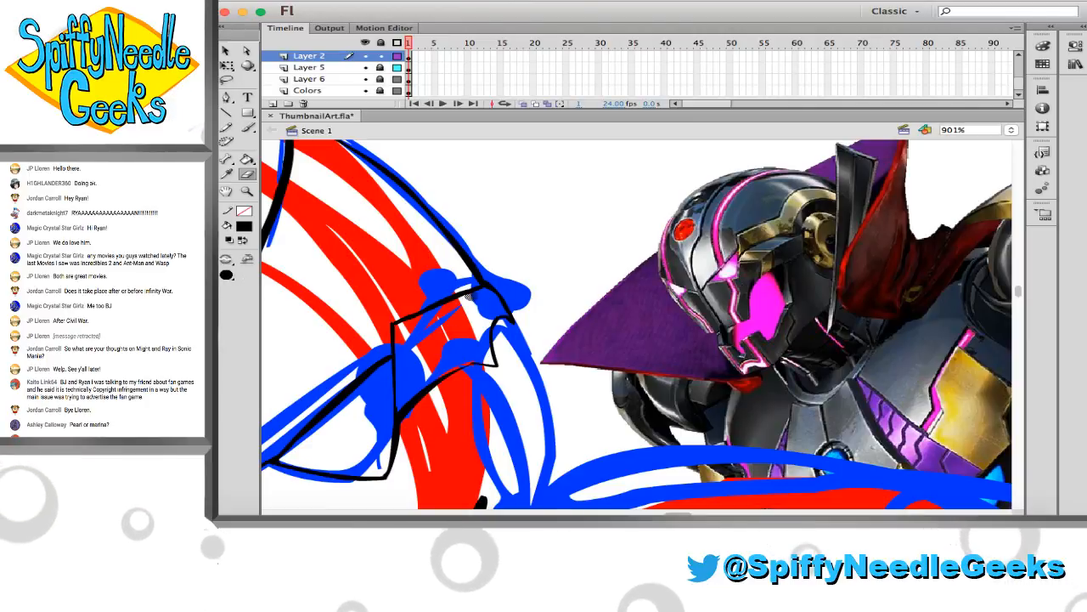
key("b")
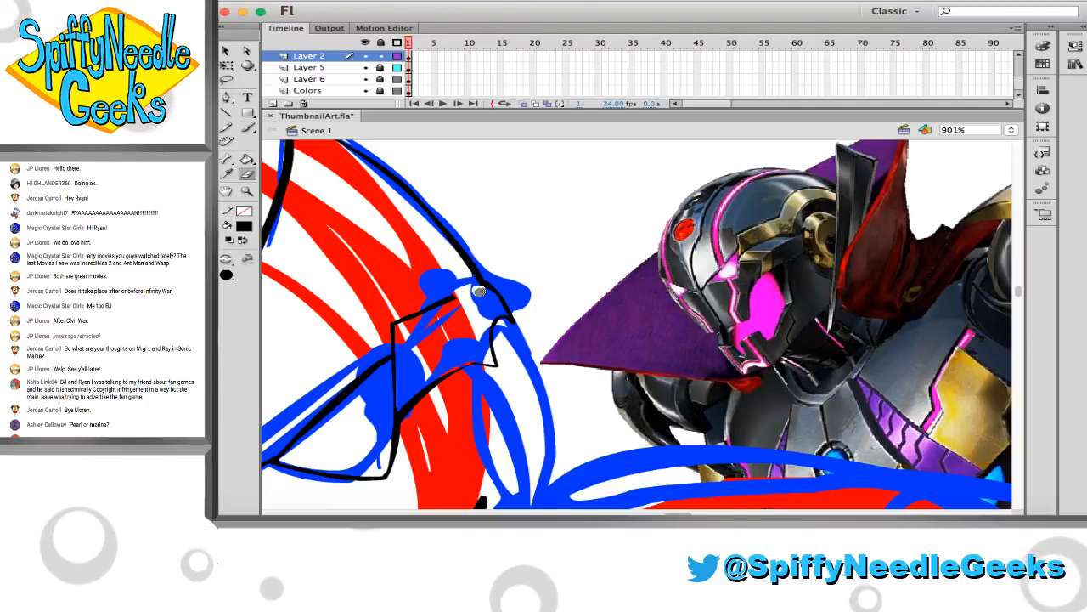
left_click_drag(456, 298, 455, 265)
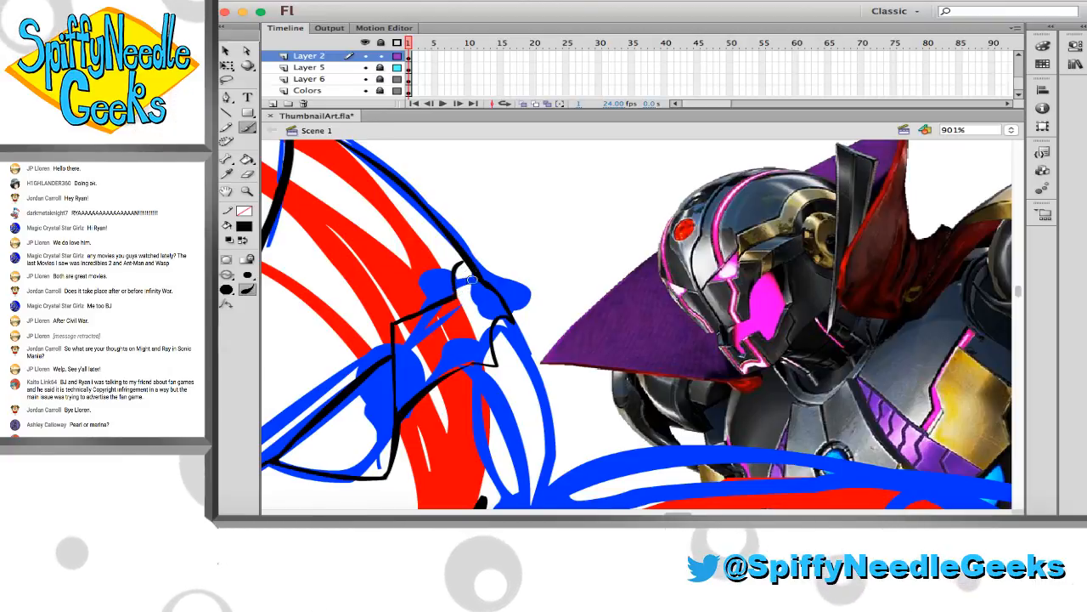
key("super+z")
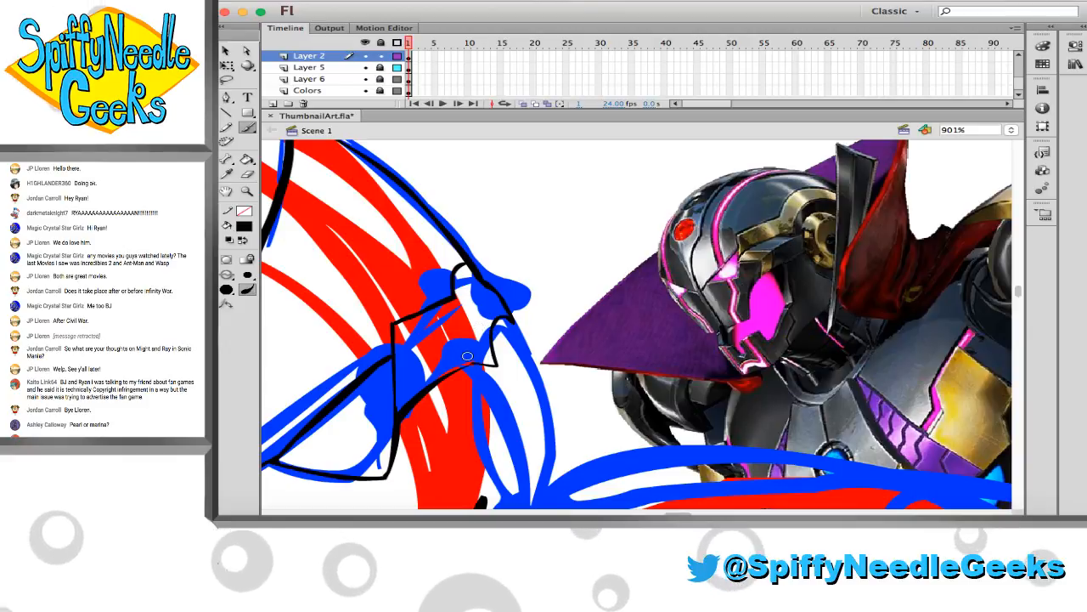
left_click_drag(468, 355, 461, 331)
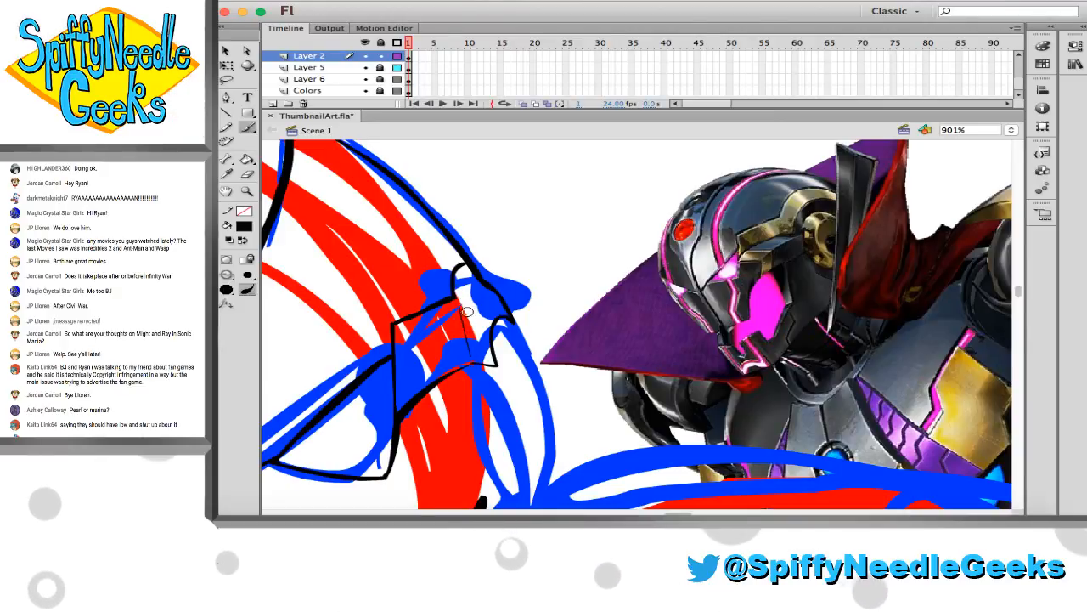
Redraw the right-hand temple's outer edge as a smoother black curve from the skull outline down to the notch
key("e")
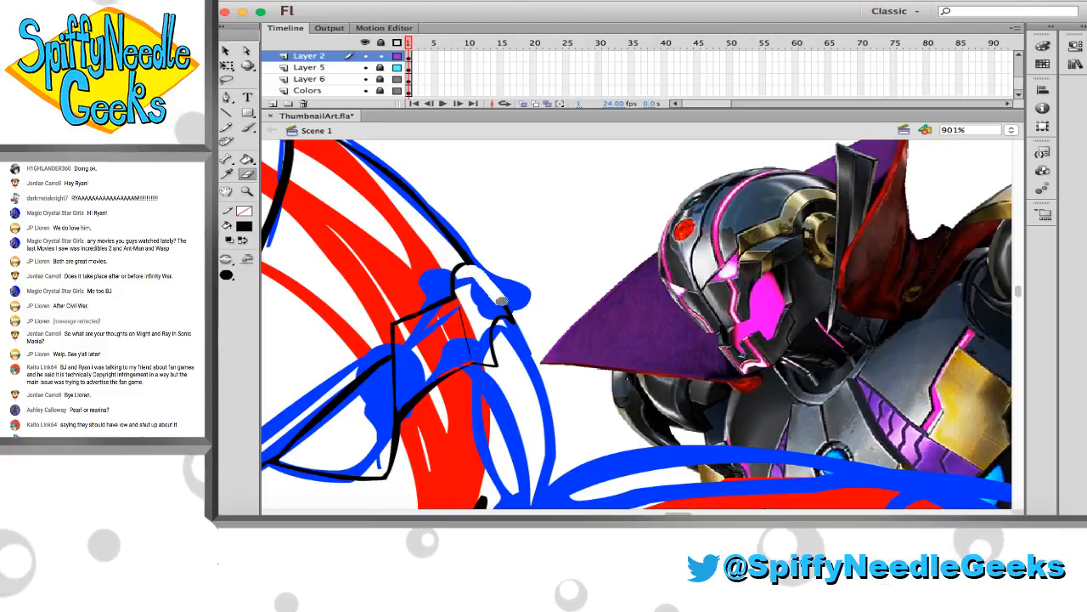
key("super+z")
key("b")
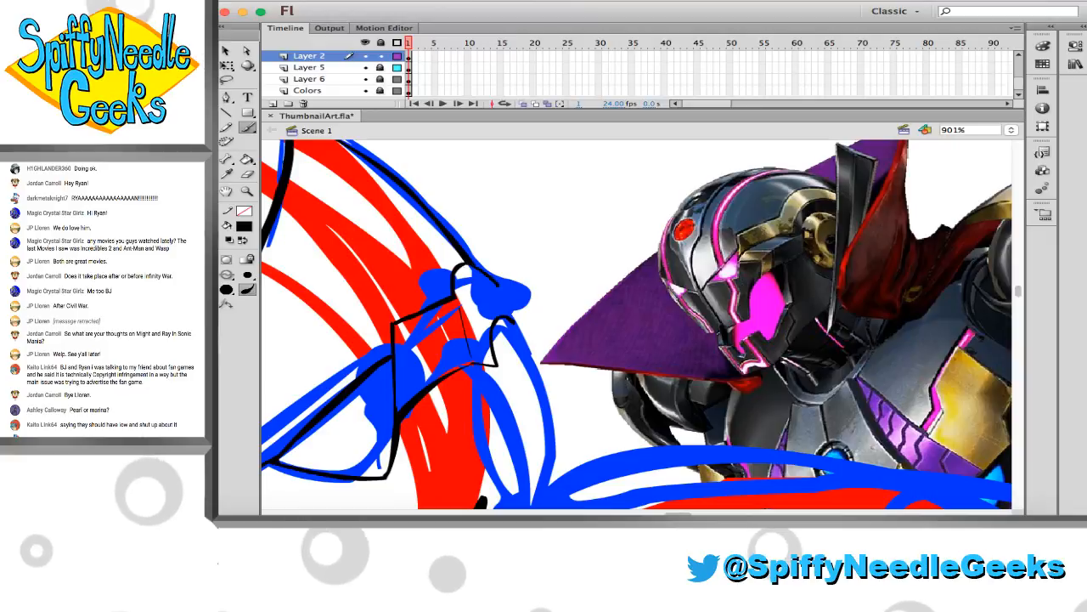
key("v")
left_click(510, 309)
left_click(522, 327)
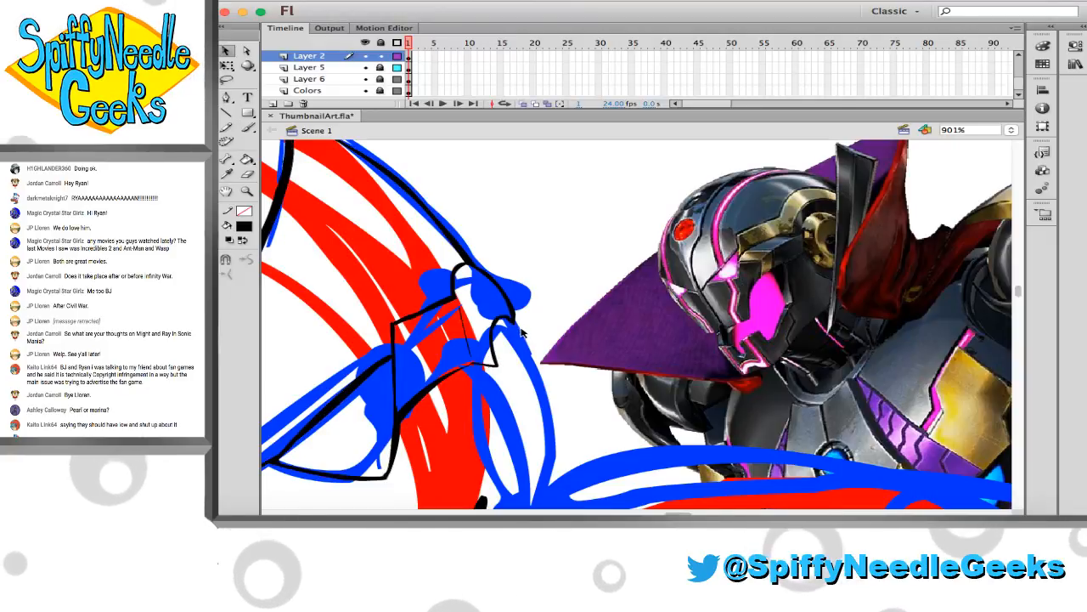
Ink a thin black curve from the right-hand cheek beside the eye up to the lower corner of the temple notch
key("b")
scroll(514, 339, "down", 2)
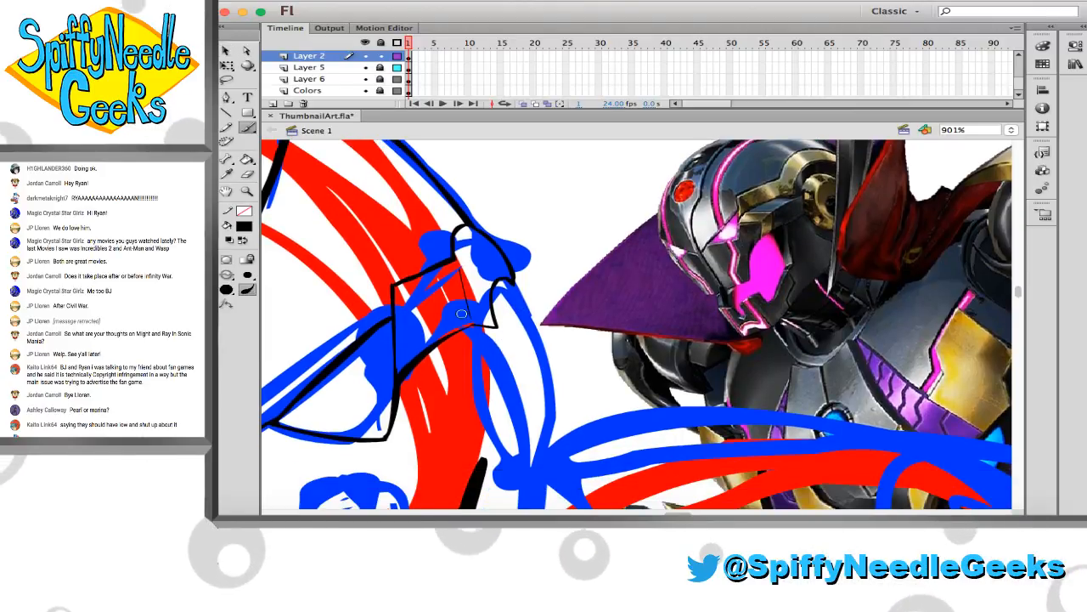
scroll(473, 353, "right", 1)
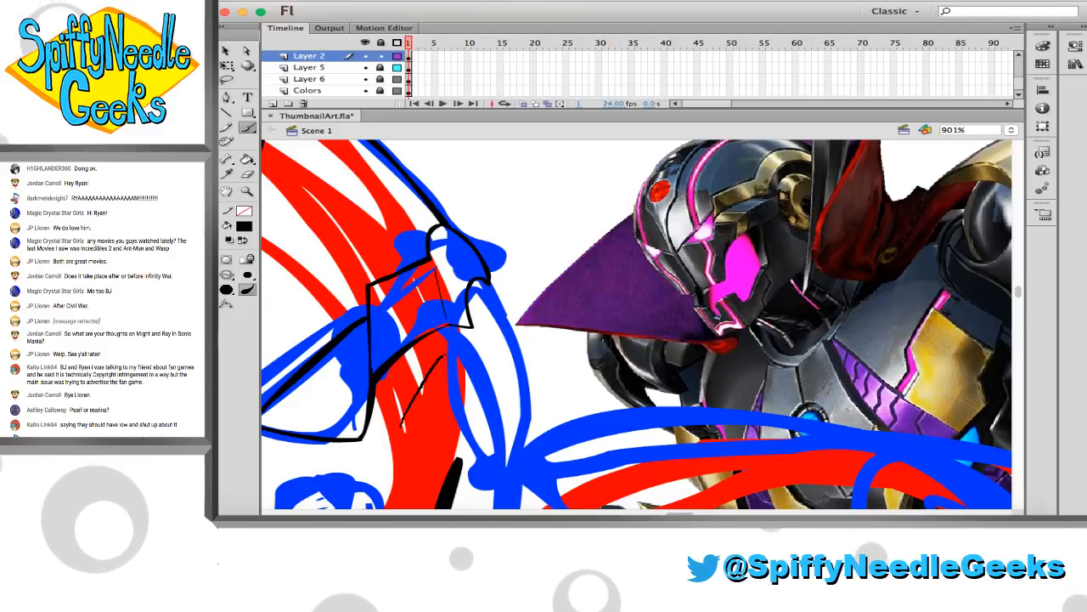
left_click_drag(398, 423, 465, 332)
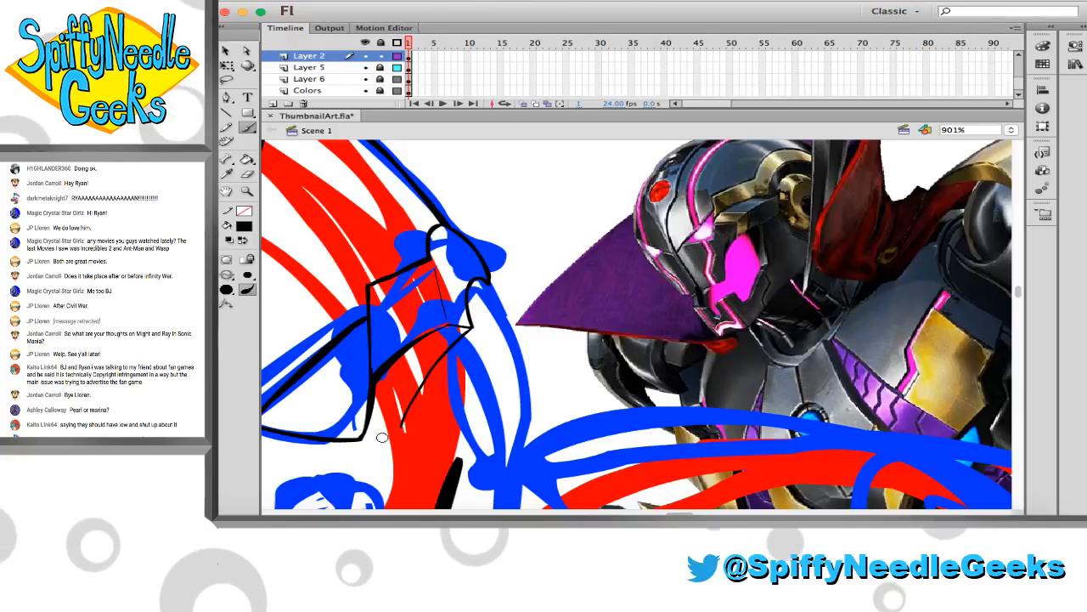
Examine the right-hand cheek and jaw of the sketch against the reference image at different magnifications
scroll(390, 429, "down", 5)
scroll(391, 429, "left", 2)
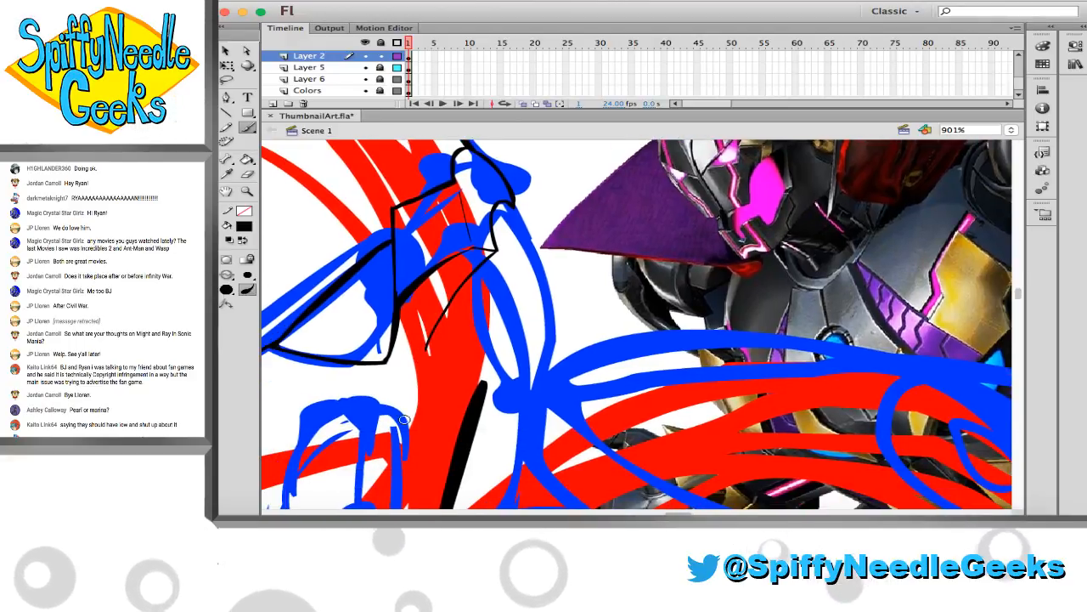
scroll(404, 419, "up", 3)
scroll(405, 420, "left", 1)
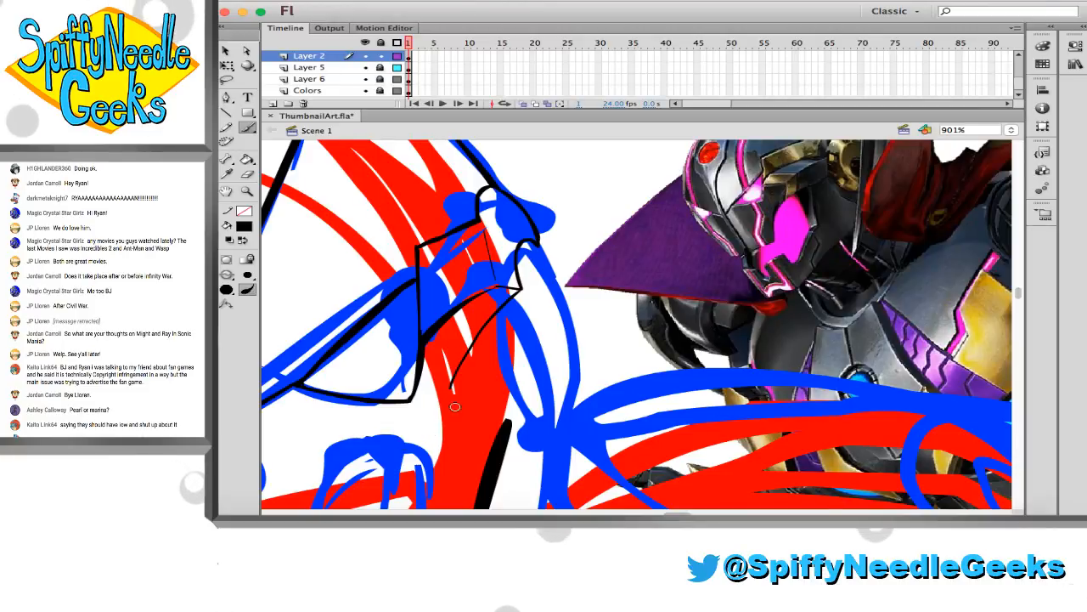
scroll(455, 406, "down", 7)
scroll(455, 407, "left", 2)
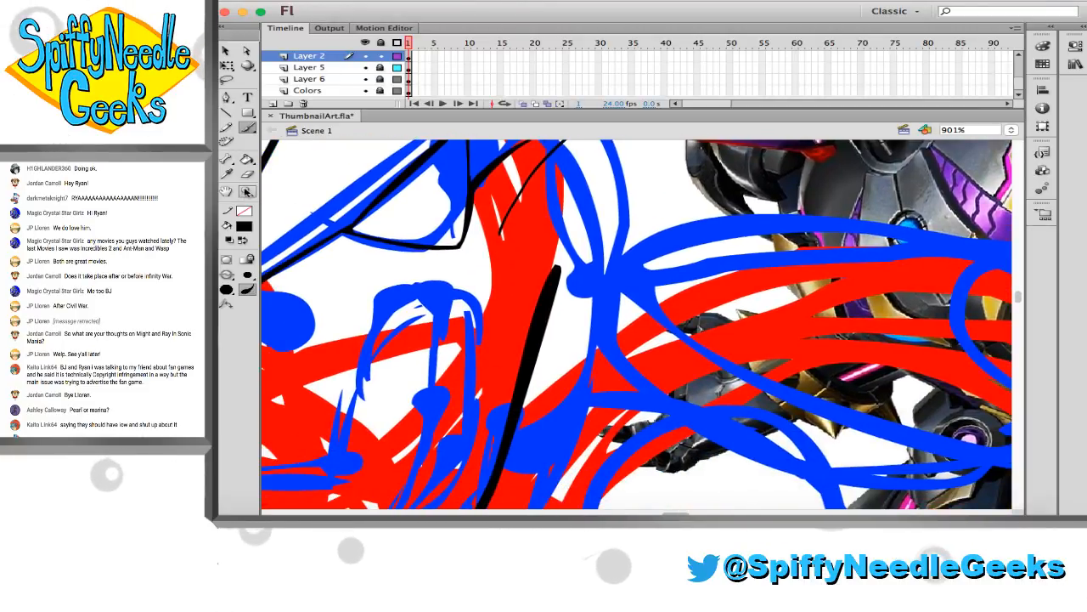
scroll(438, 297, "down", 5)
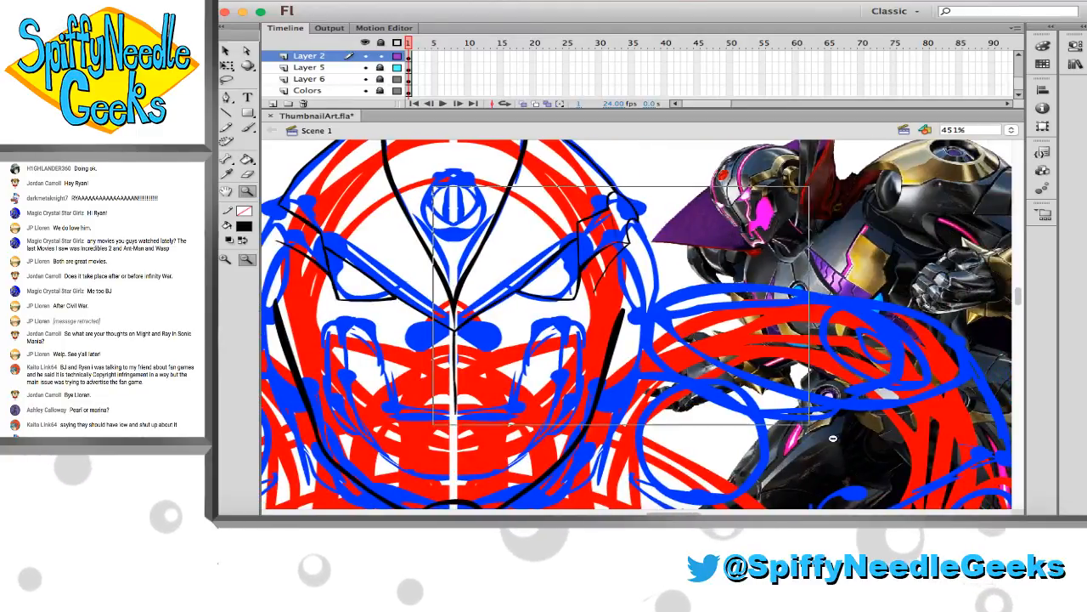
scroll(421, 295, "up", 3)
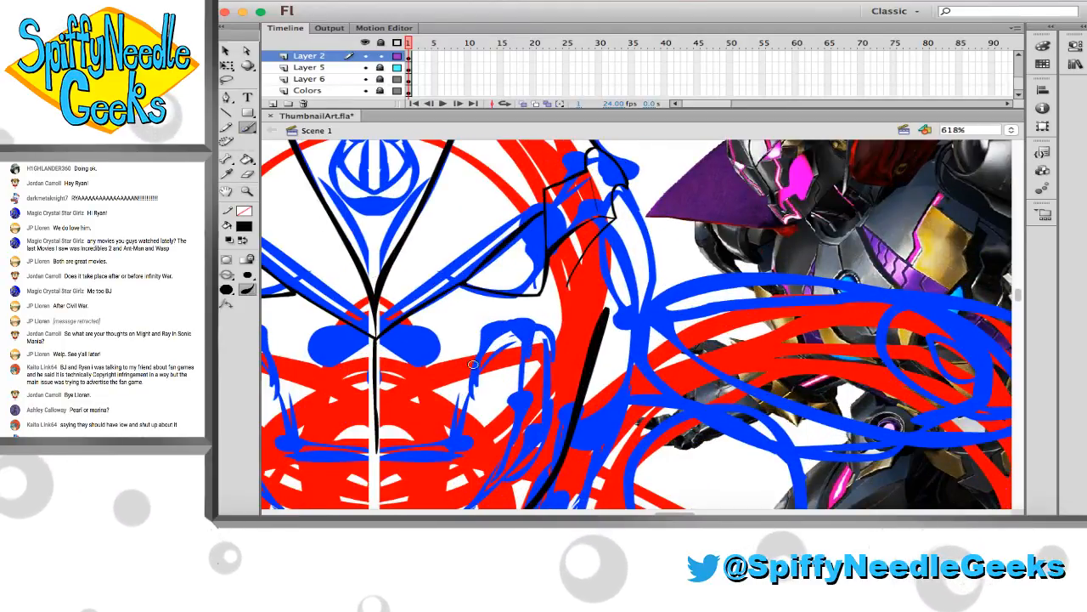
Ink the right-hand cheek line down to the mouth corner, a straight line across the mouth and a short outer cheek curve in thin black
key("b")
left_click_drag(458, 452, 499, 362)
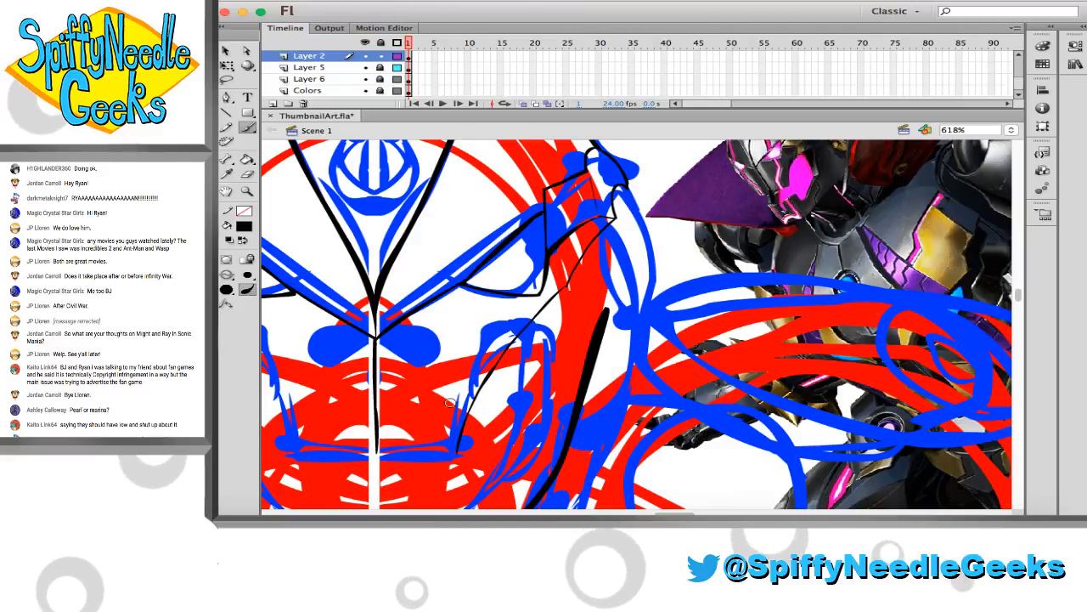
left_click_drag(294, 456, 328, 457)
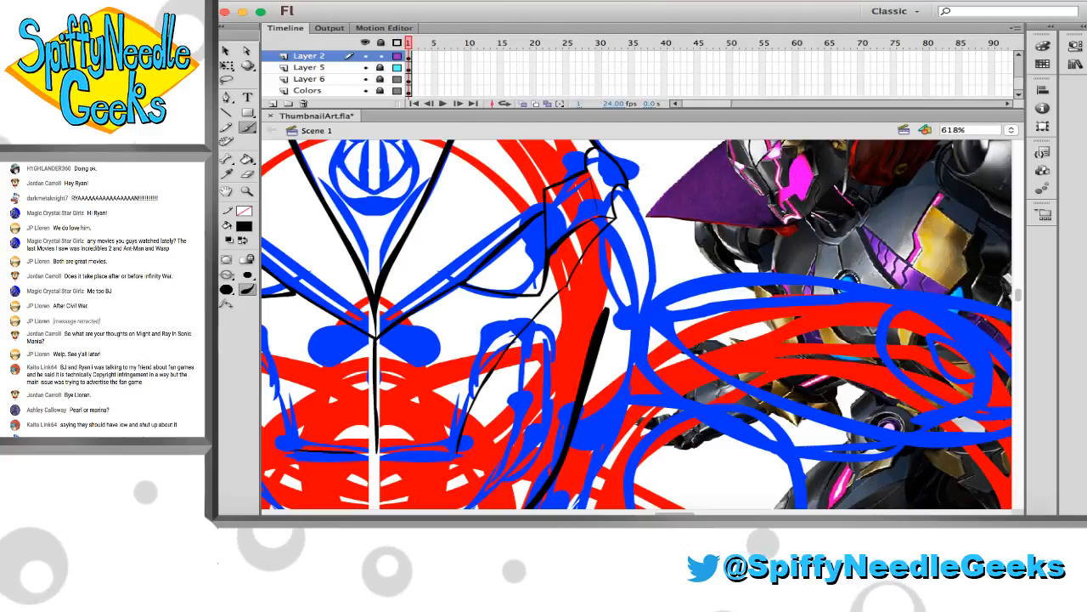
left_click_drag(353, 452, 457, 456)
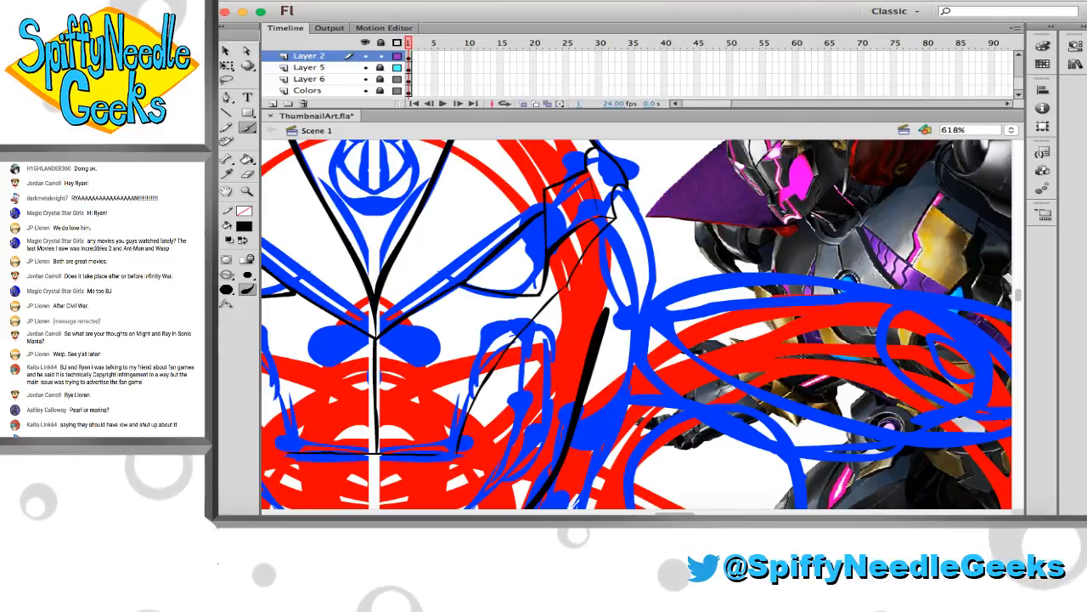
left_click_drag(349, 452, 457, 455)
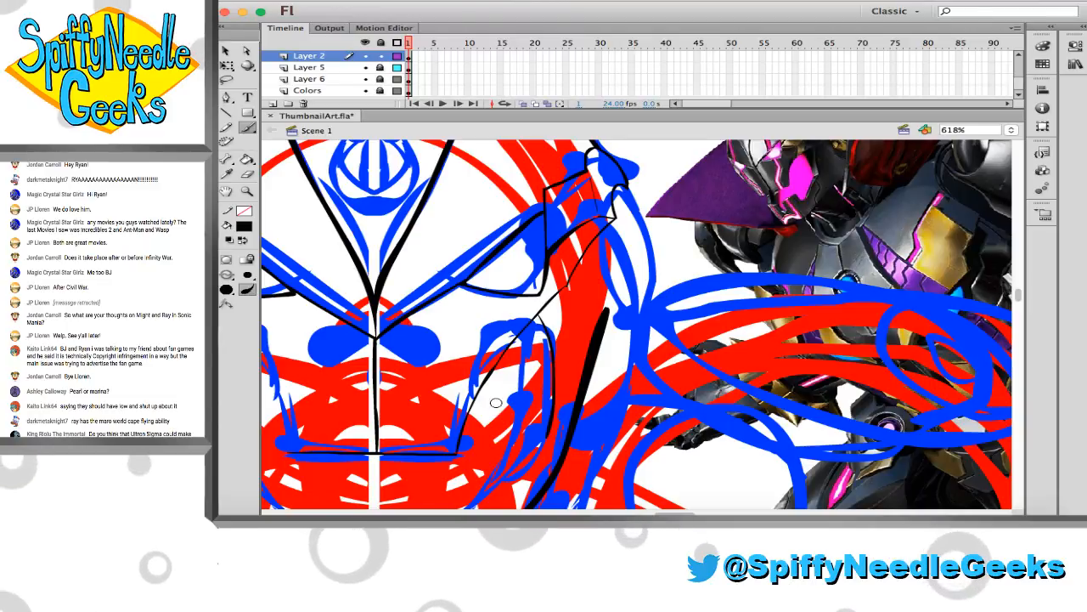
Unlock Layer 6 and cut the reference image from its first frame
scroll(502, 411, "down", 4)
scroll(502, 411, "up", 3)
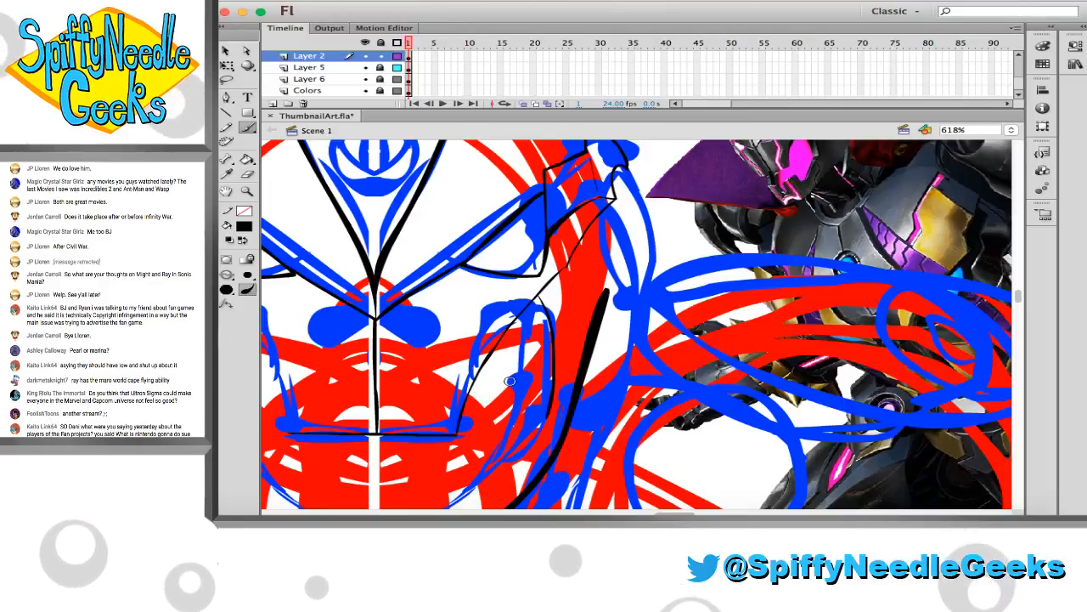
scroll(494, 301, "up", 1)
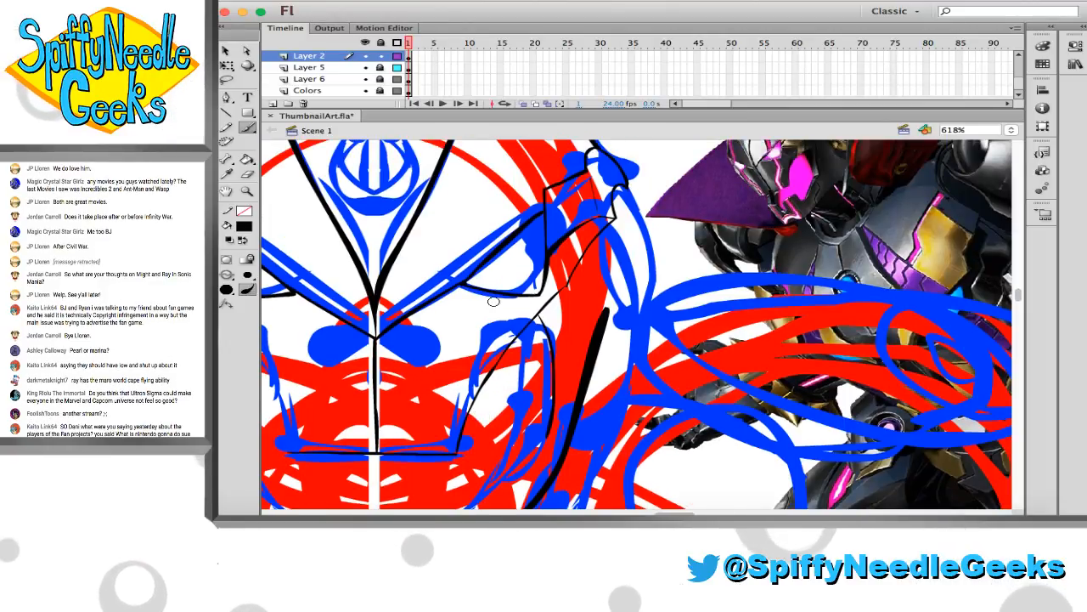
scroll(494, 302, "up", 2)
left_click(247, 193)
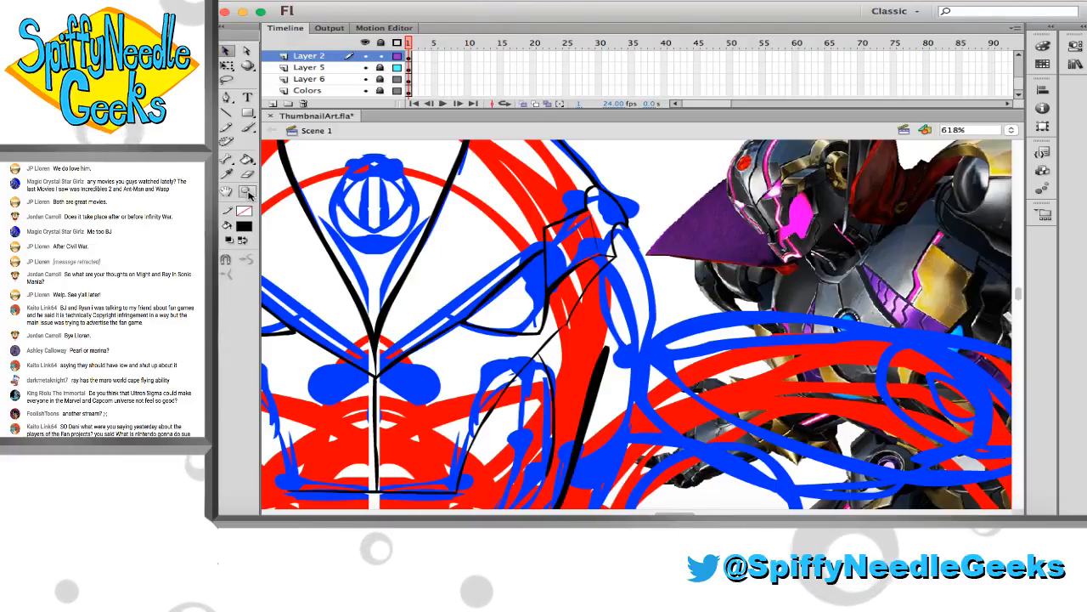
left_click(491, 241, "alt")
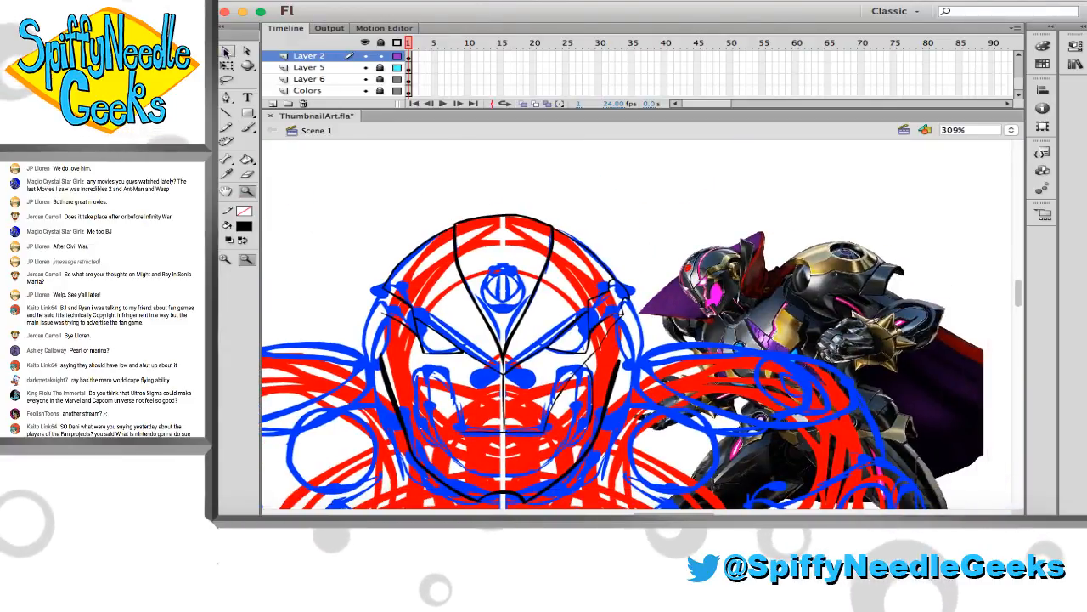
left_click(380, 68)
left_click(409, 68)
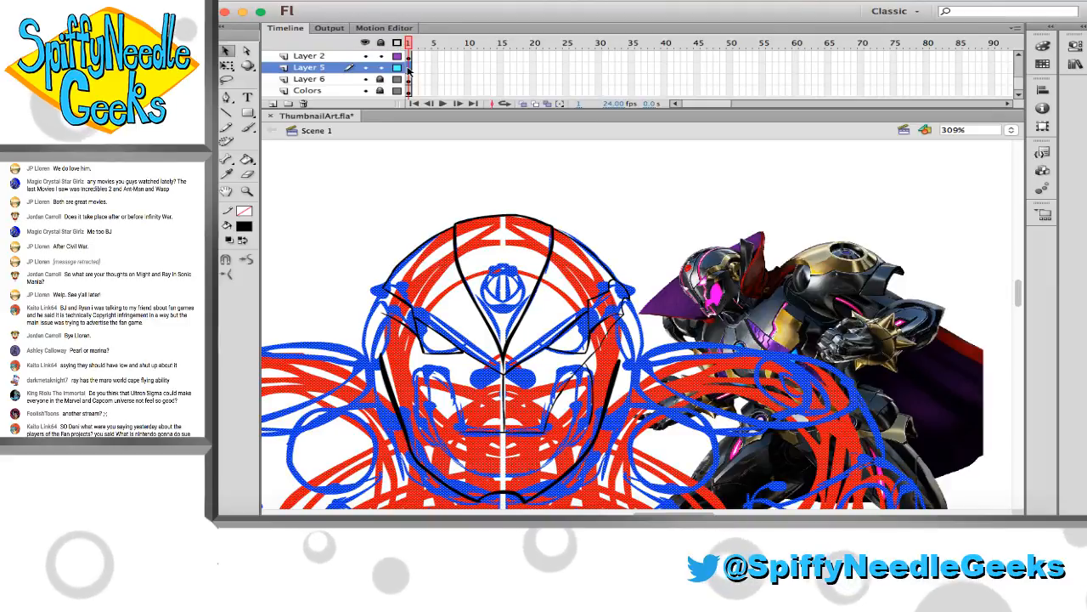
left_click(381, 79, "alt")
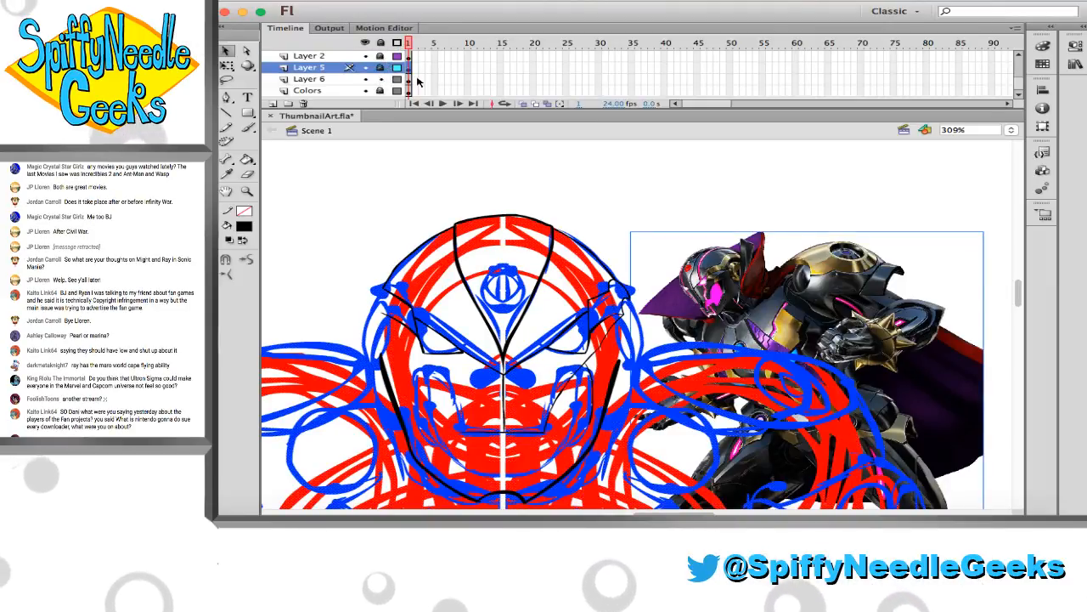
left_click(409, 80)
key("Delete")
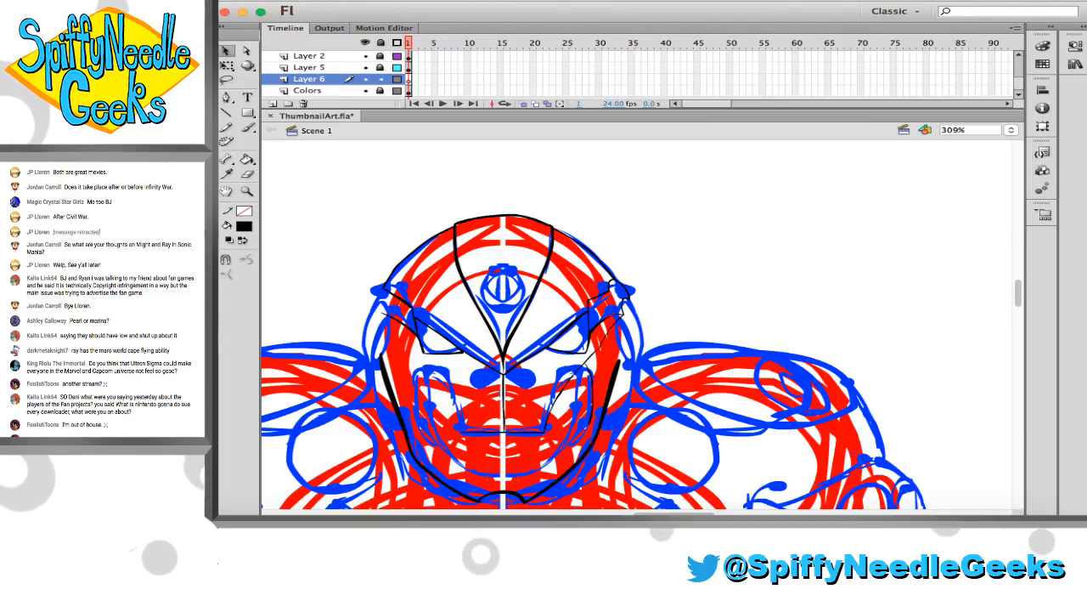
Create a new 1280 × 720 px ActionScript 3.0 document and paste the reference image into it
key("super+n")
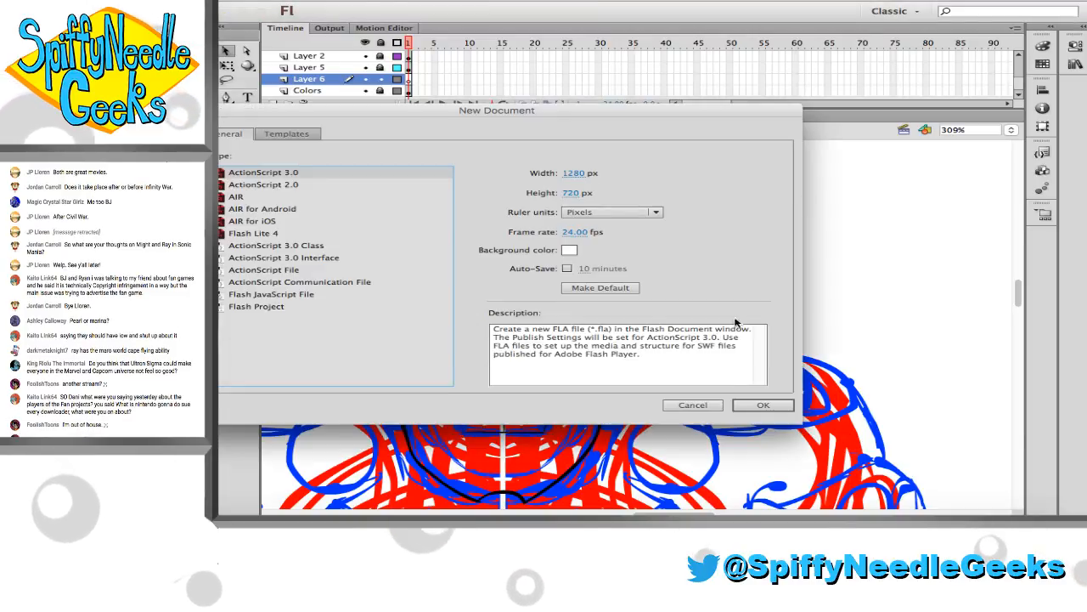
left_click(767, 401)
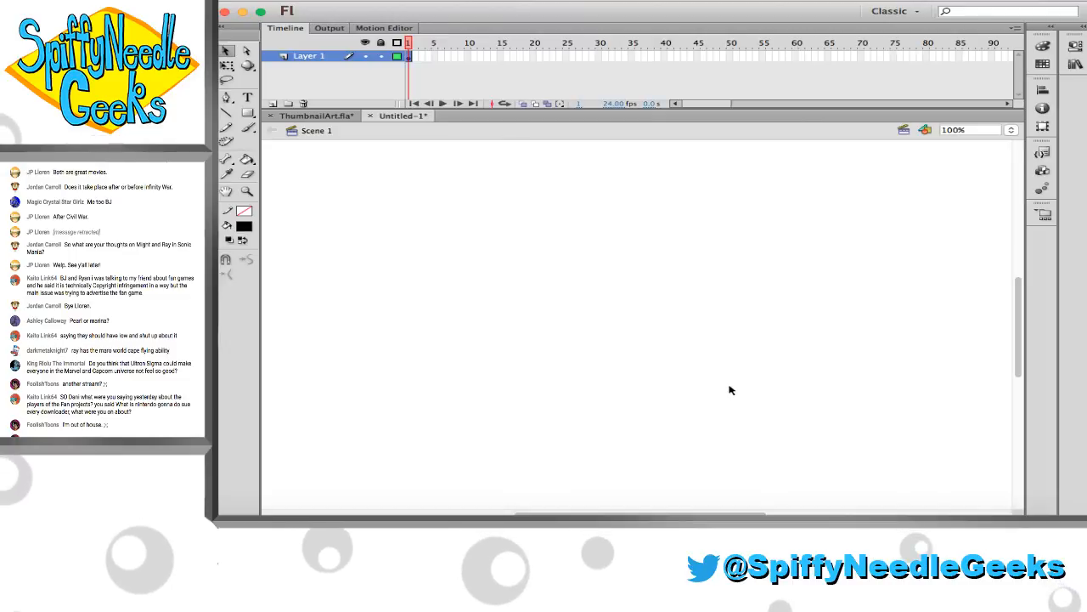
key("super+v")
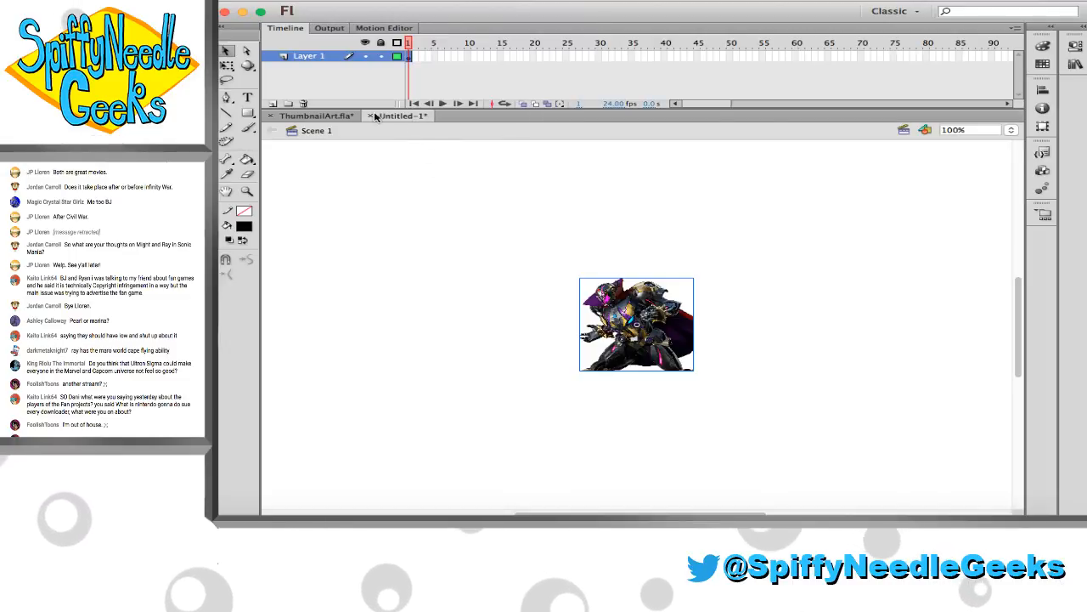
Detach Untitled-1 into a small floating window framing the reference image, move it clear of the drawing, and return to ThumbnailArt.fla
left_click_drag(376, 116, 188, 91)
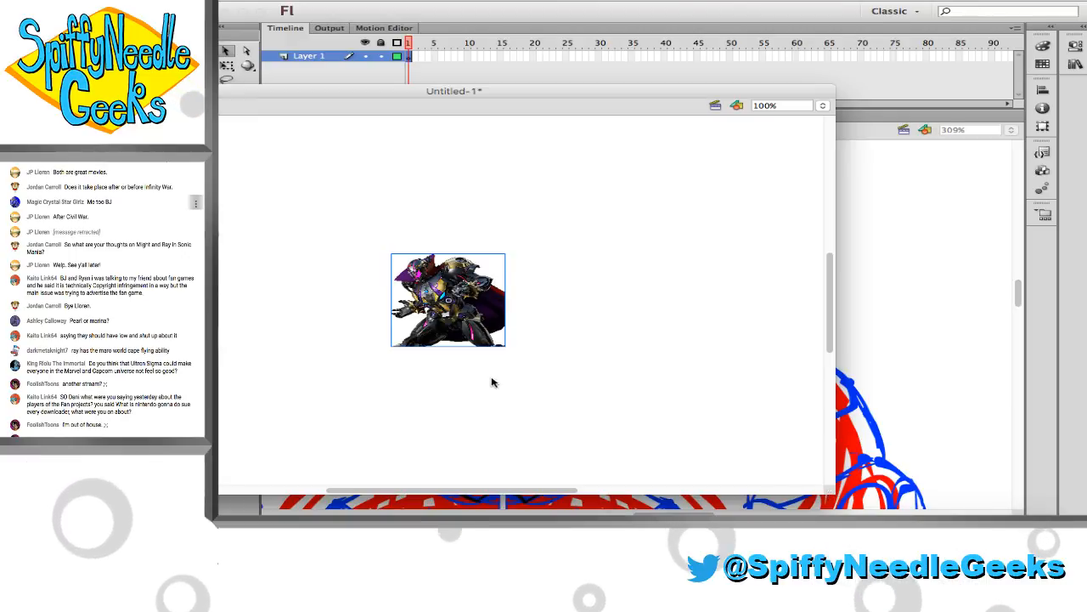
left_click_drag(588, 403, 377, 362)
scroll(309, 258, "right", 5)
scroll(310, 259, "down", 3)
scroll(312, 258, "right", 5)
scroll(312, 258, "down", 2)
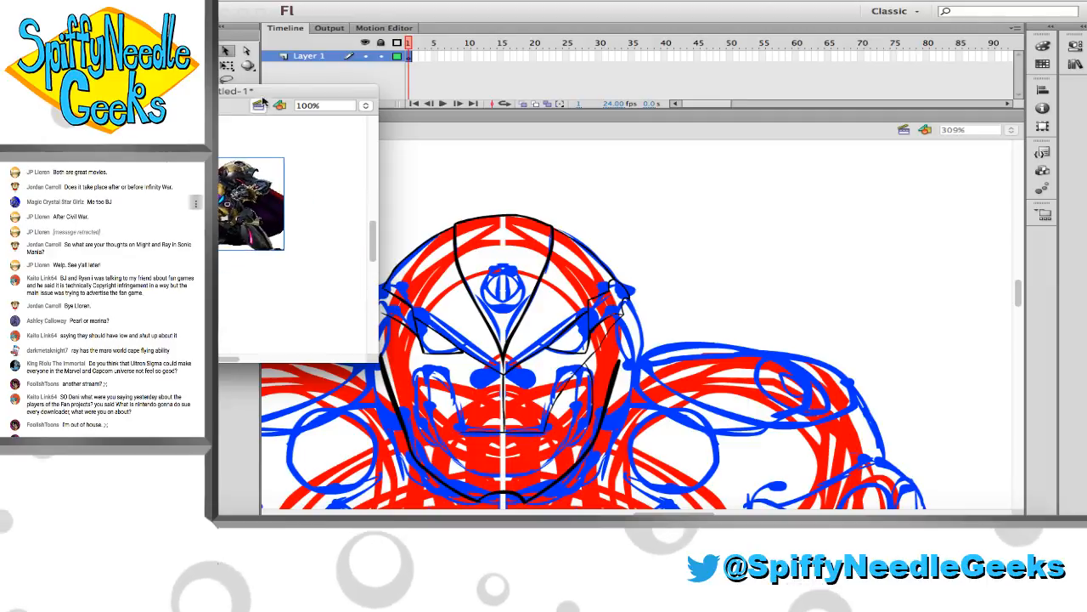
left_click_drag(263, 91, 89, 25)
key("z")
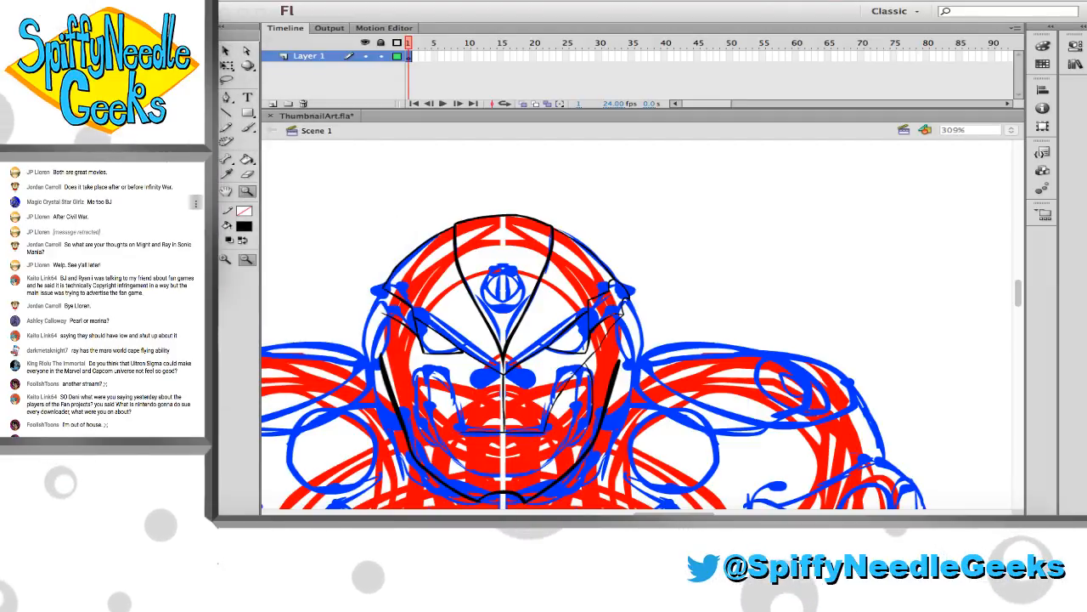
left_click(295, 207)
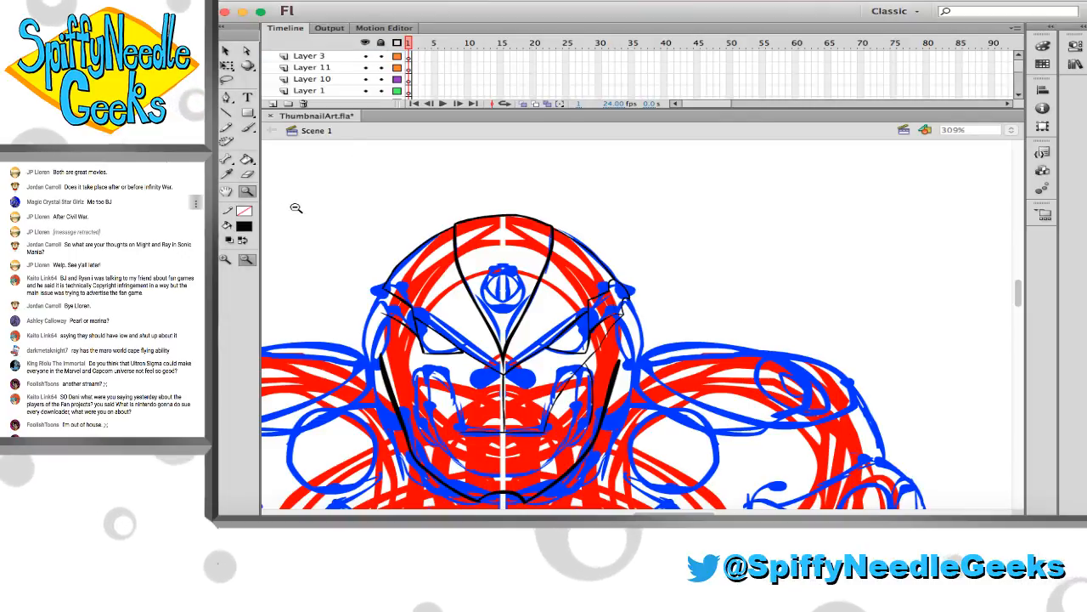
Try to ink a thin black line on the left-hand cheek up from the mouth corner
left_click_drag(407, 271, 645, 423)
scroll(646, 423, "down", 5)
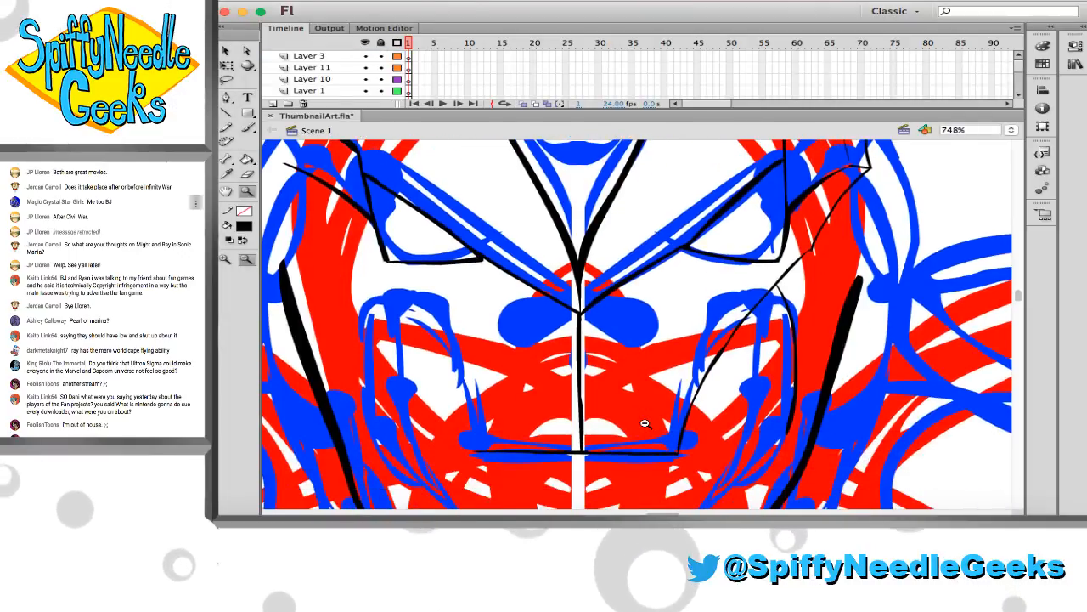
key("b")
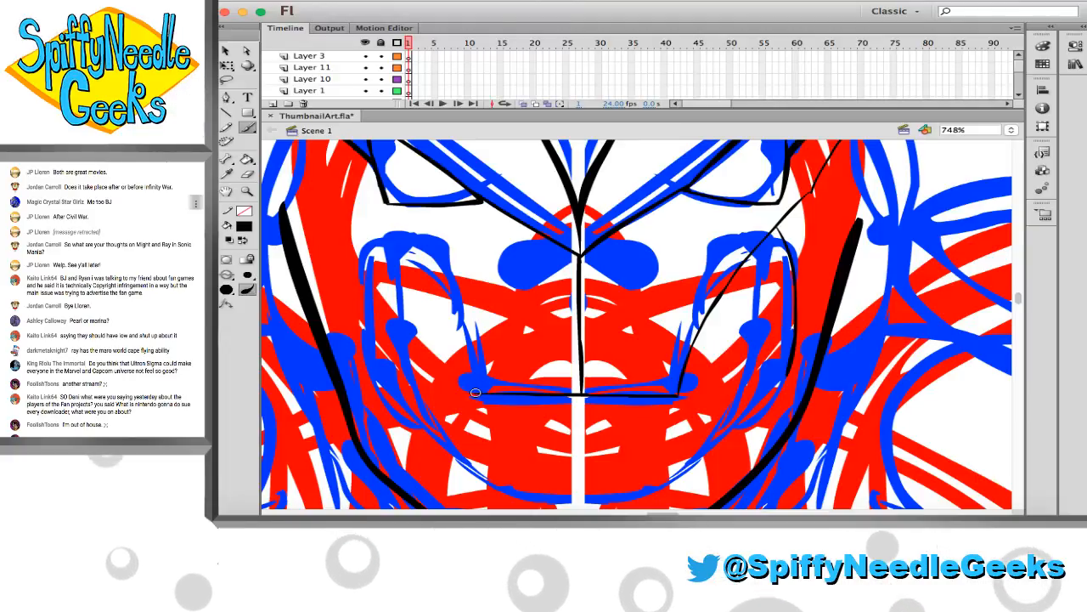
left_click_drag(453, 333, 471, 384)
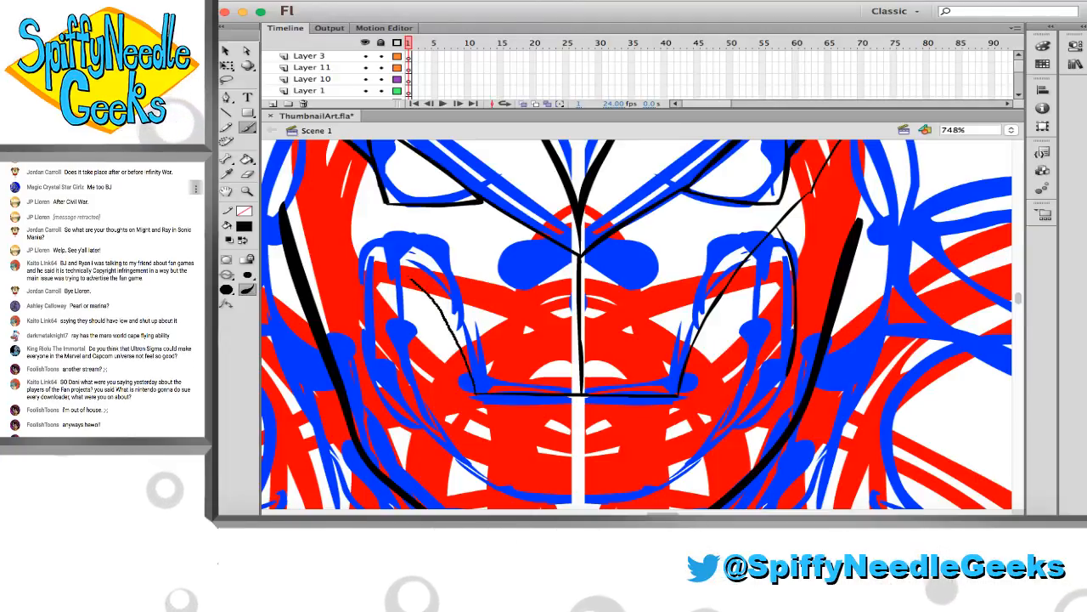
key("ctrl+z")
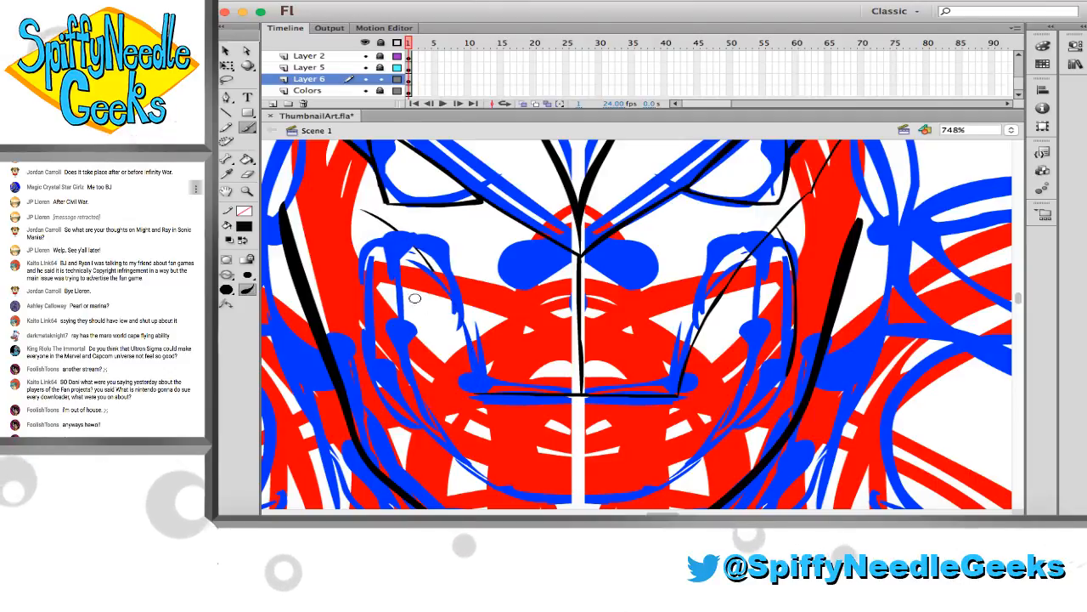
key("super+z")
Lock Layer 6, unlock Layer 2 and make Layer 2 the active drawing layer
left_click(381, 80)
left_click(381, 57)
left_click(345, 57)
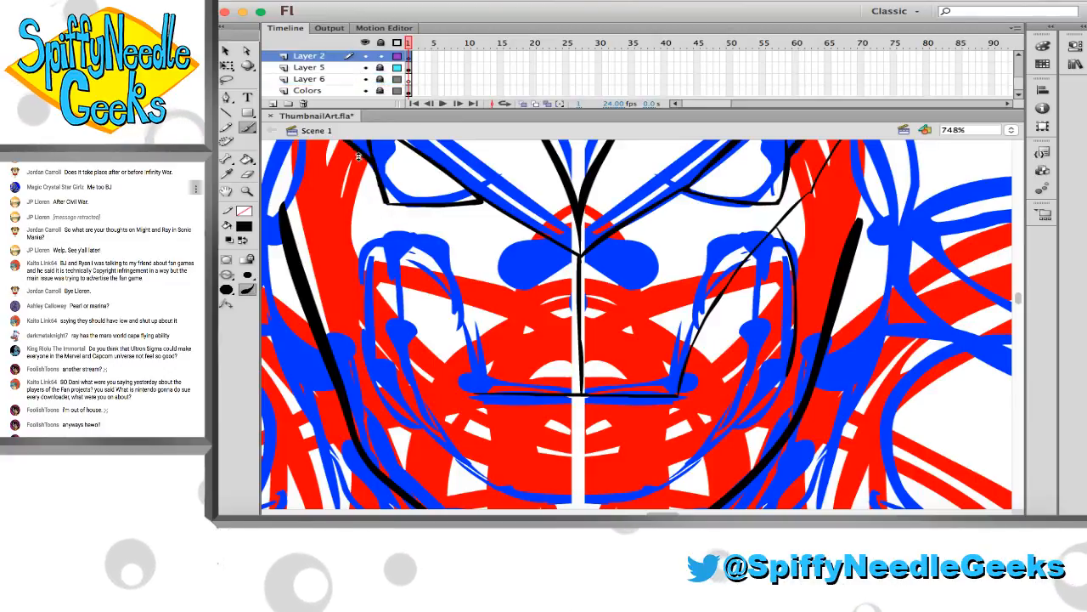
key("super+a")
key("super+shift+a")
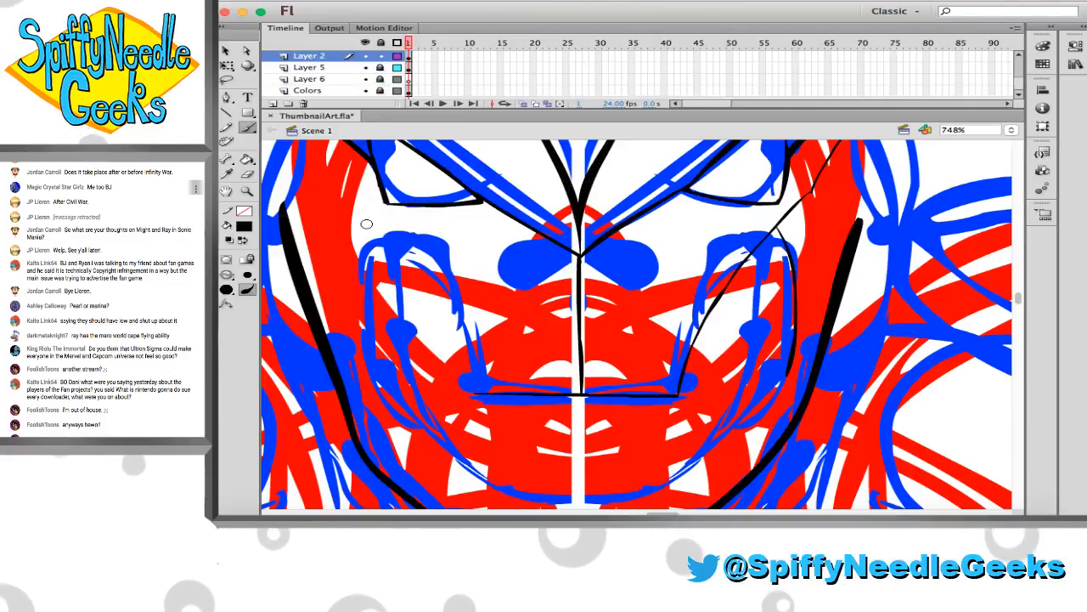
Ink a thin black curve from below the left-hand eye to the mouth corner, and trim the mouth line's overhang there
key("b")
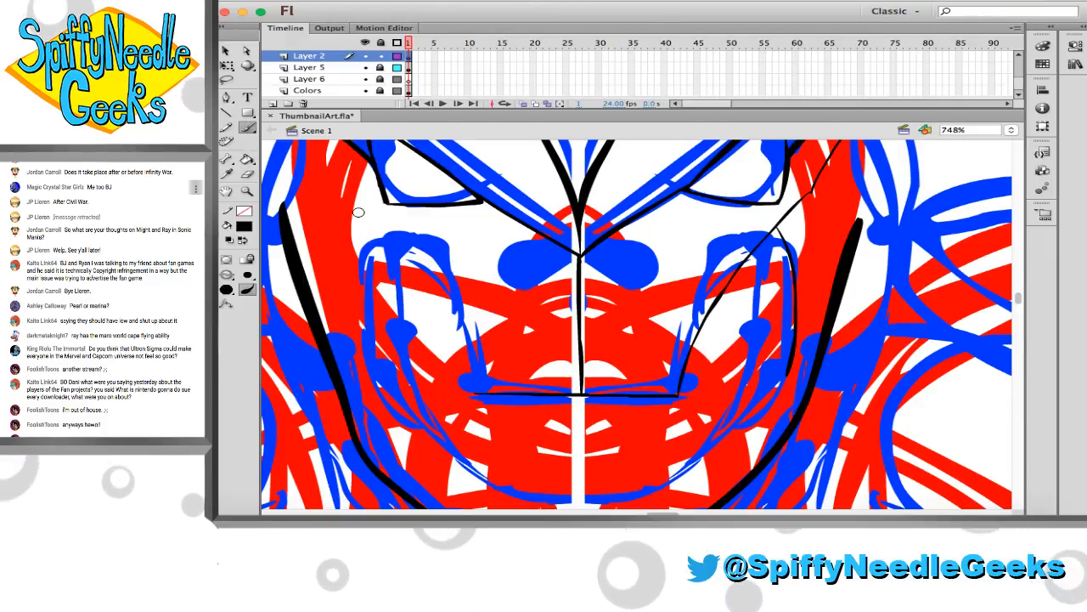
mouse_move(352, 207)
left_mouse_down()
mouse_move(390, 229)
mouse_move(452, 304)
mouse_move(480, 391)
left_mouse_up()
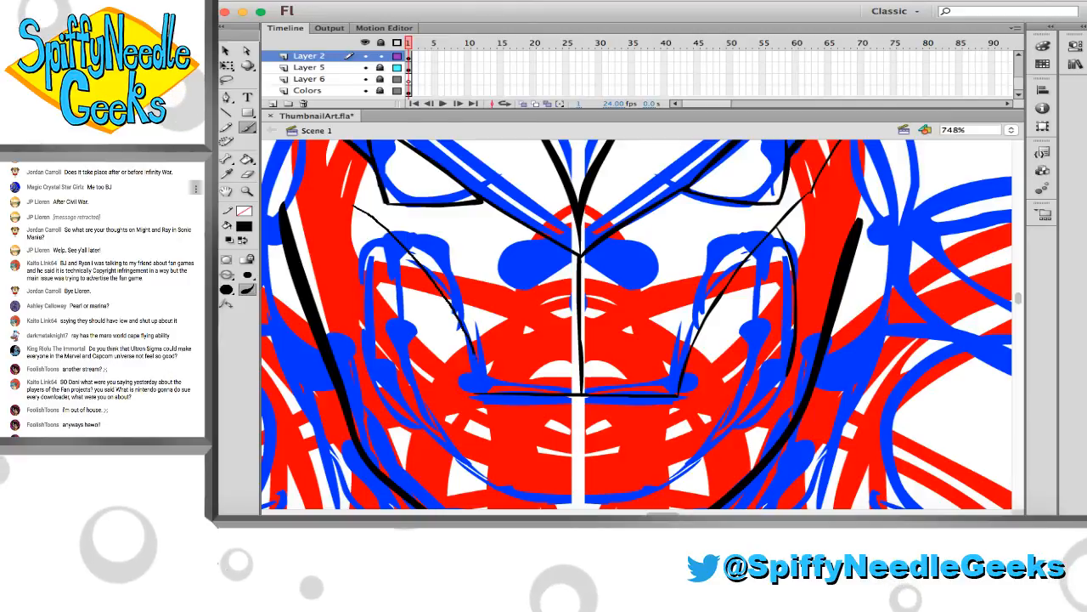
key("e")
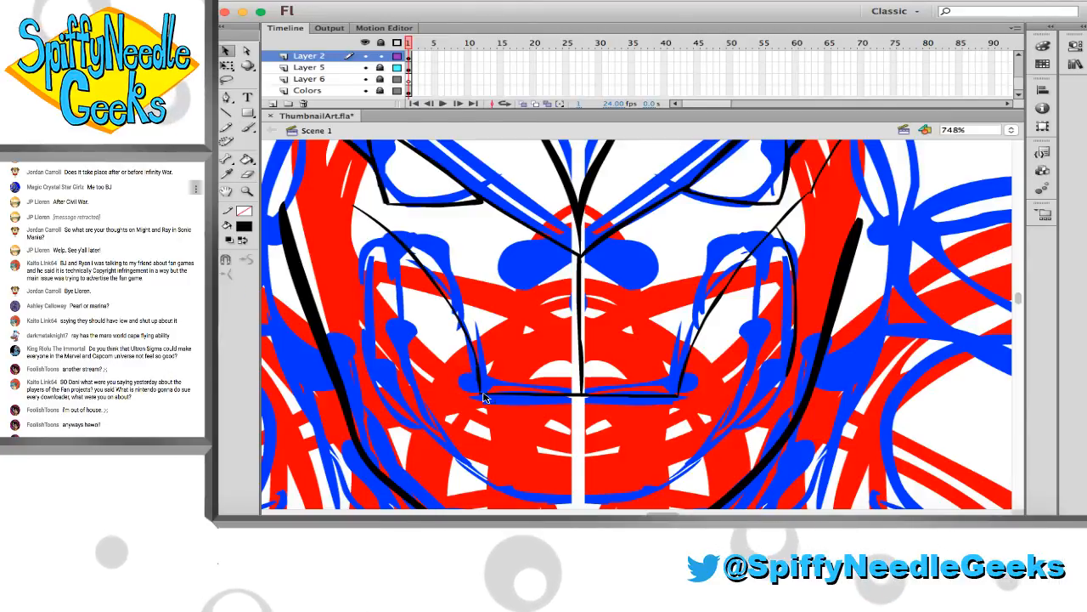
key("b")
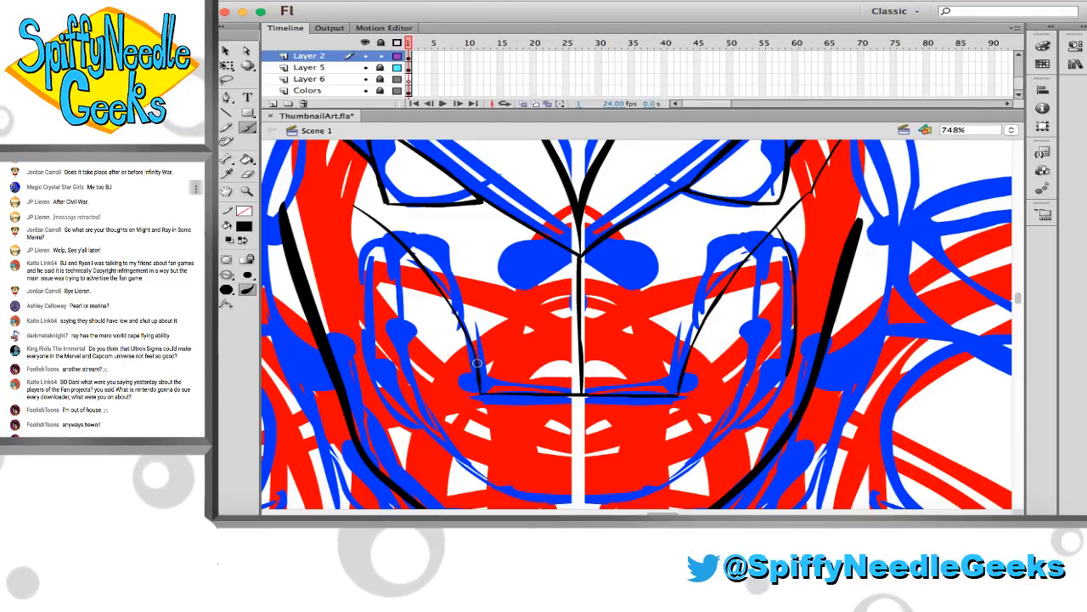
Erase the outer end of the left-hand lower temple line beside the eye
scroll(391, 308, "up", 5)
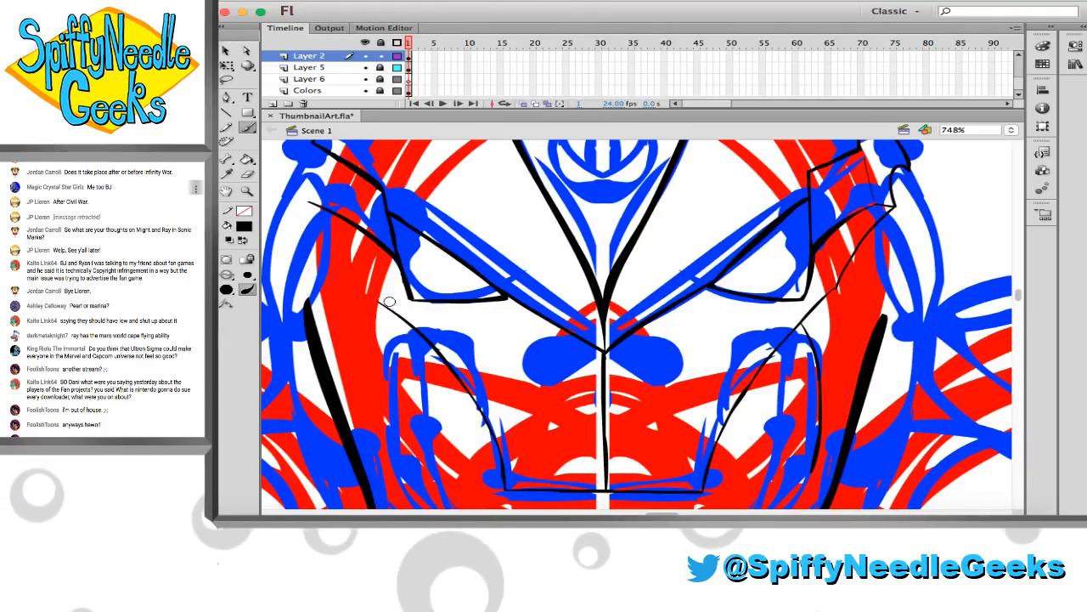
scroll(389, 302, "up", 2)
scroll(363, 266, "left", 2)
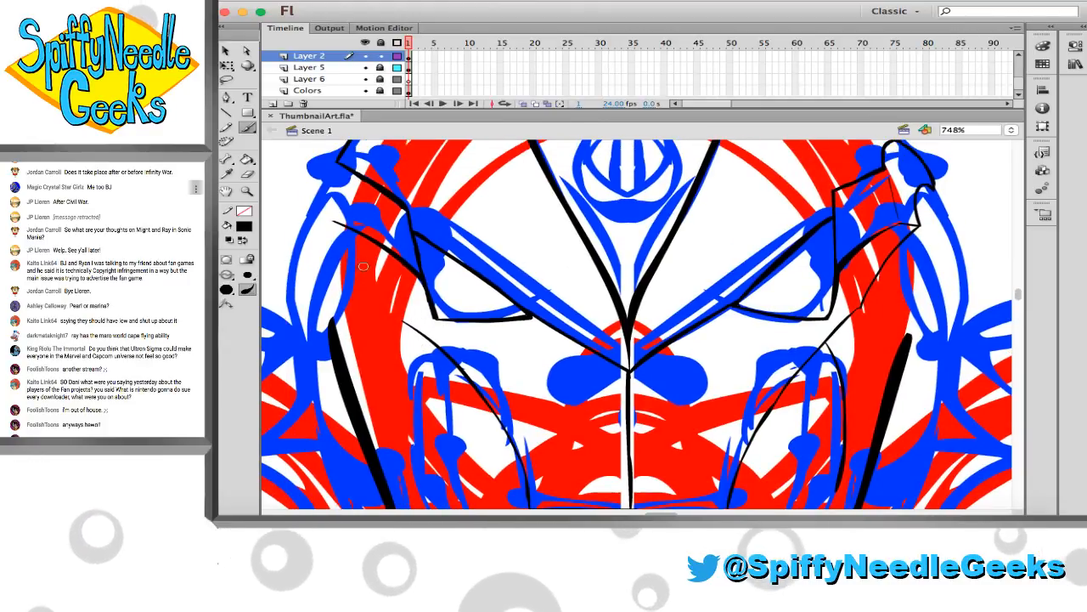
key("e")
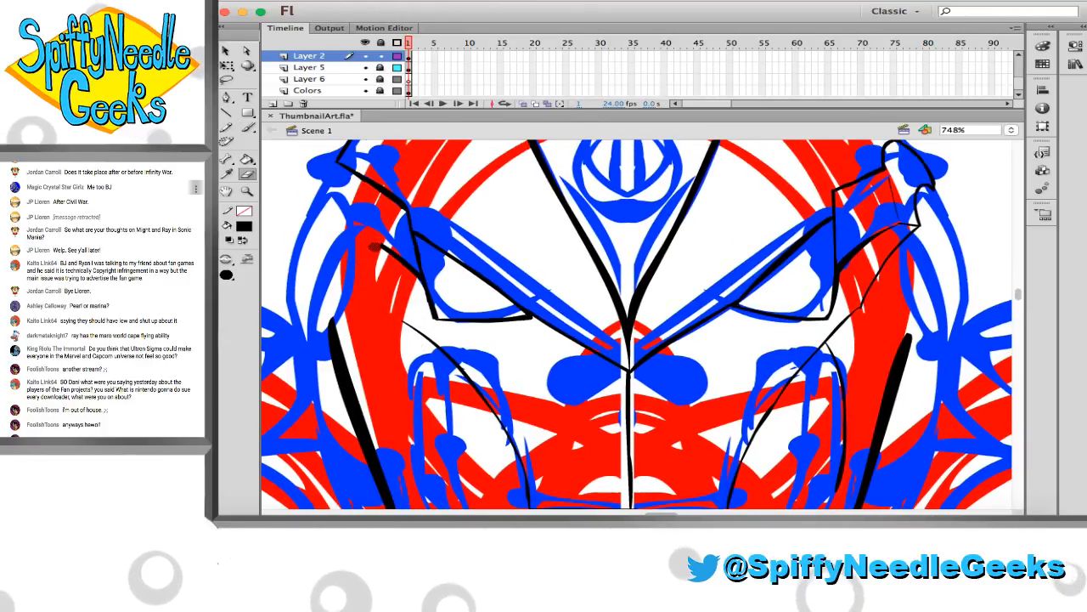
key("b")
Erase the sharp outer end of the left-hand upper temple line and ink a small rounded curve joining it to the head outline
scroll(367, 263, "up", 2)
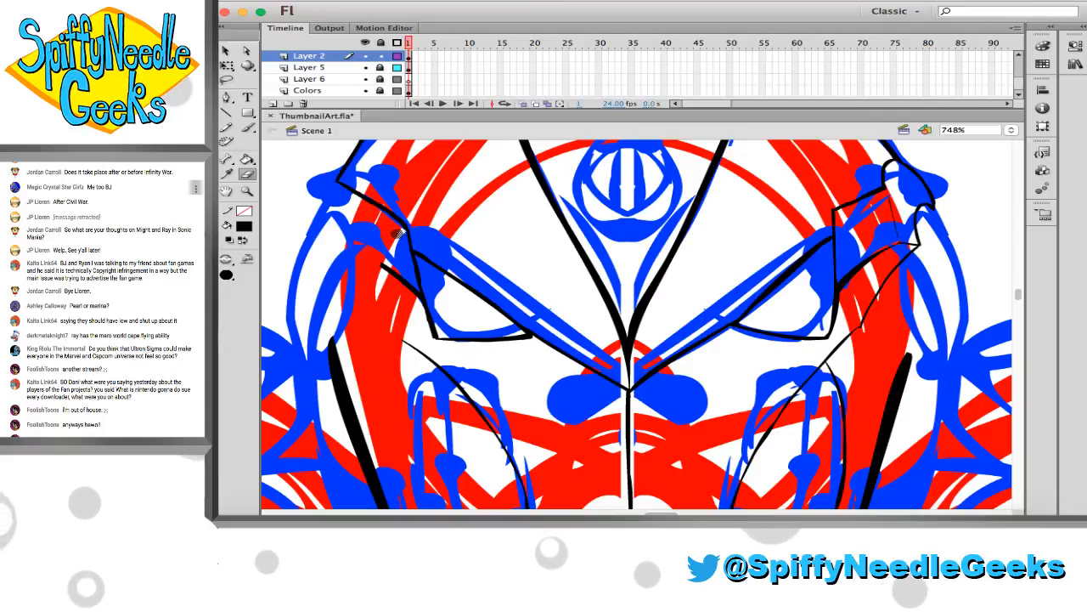
scroll(343, 200, "up", 4)
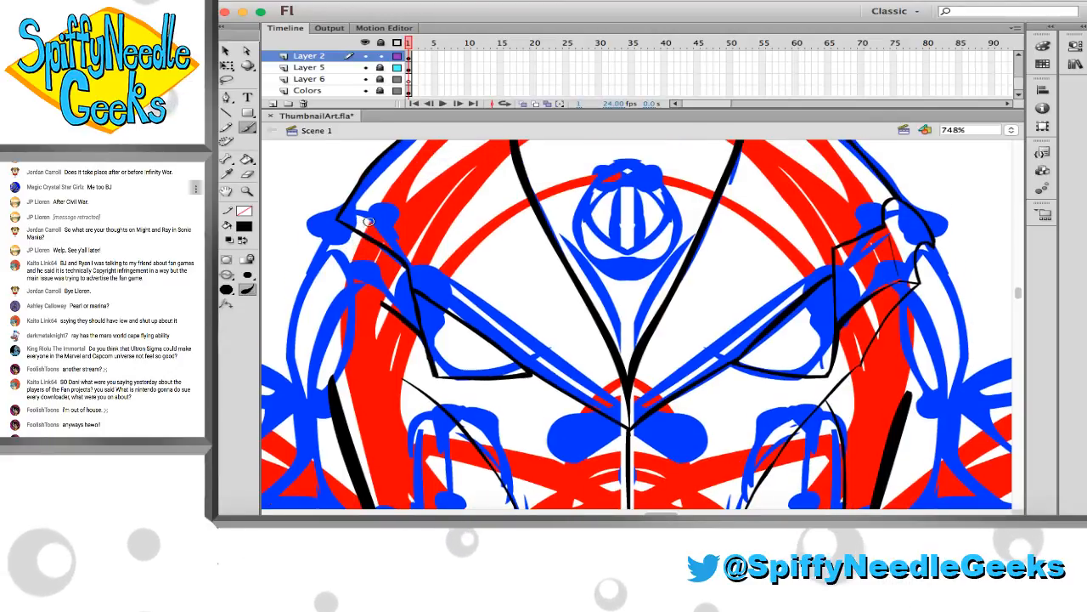
key("e")
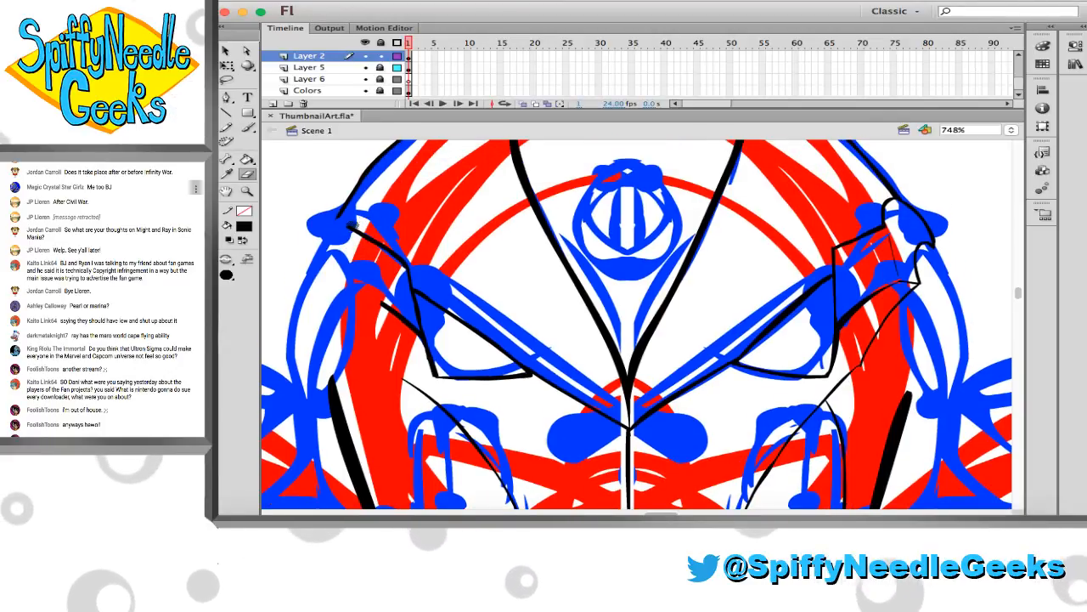
left_click_drag(341, 228, 358, 236)
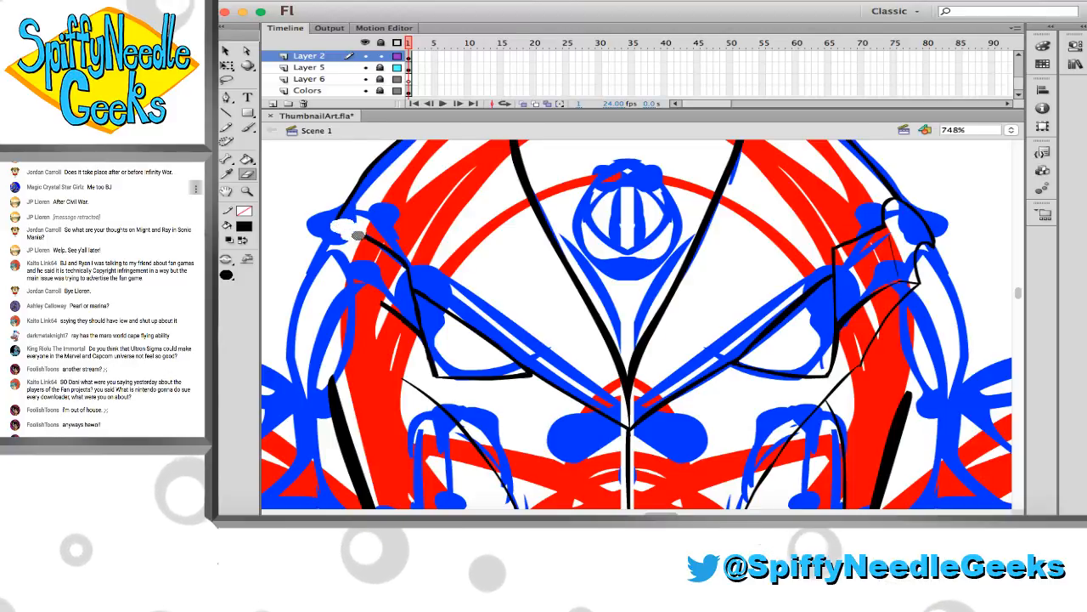
key("b")
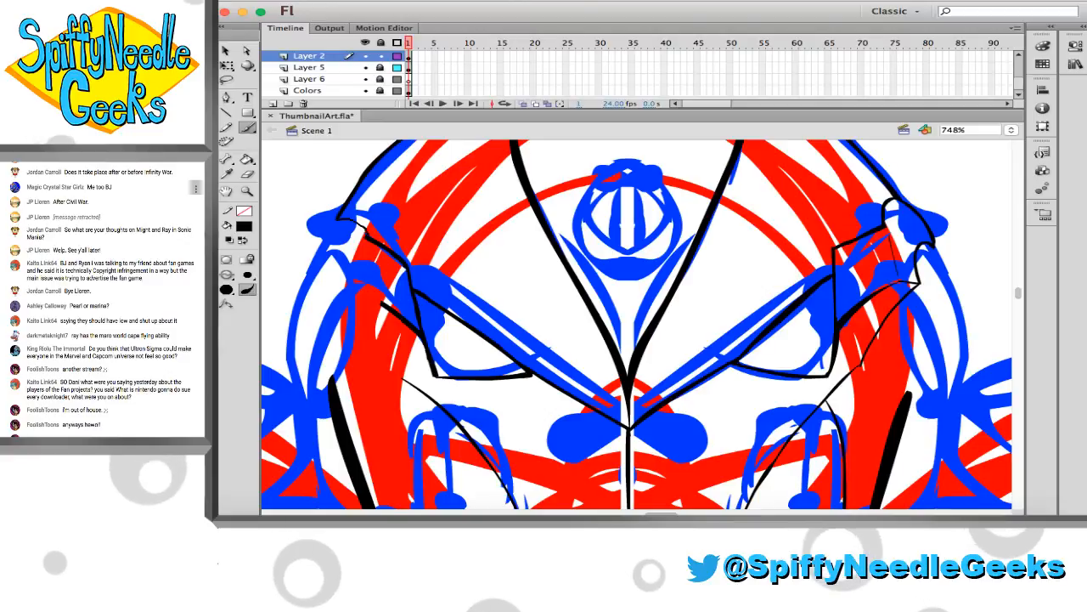
left_click_drag(340, 217, 361, 222)
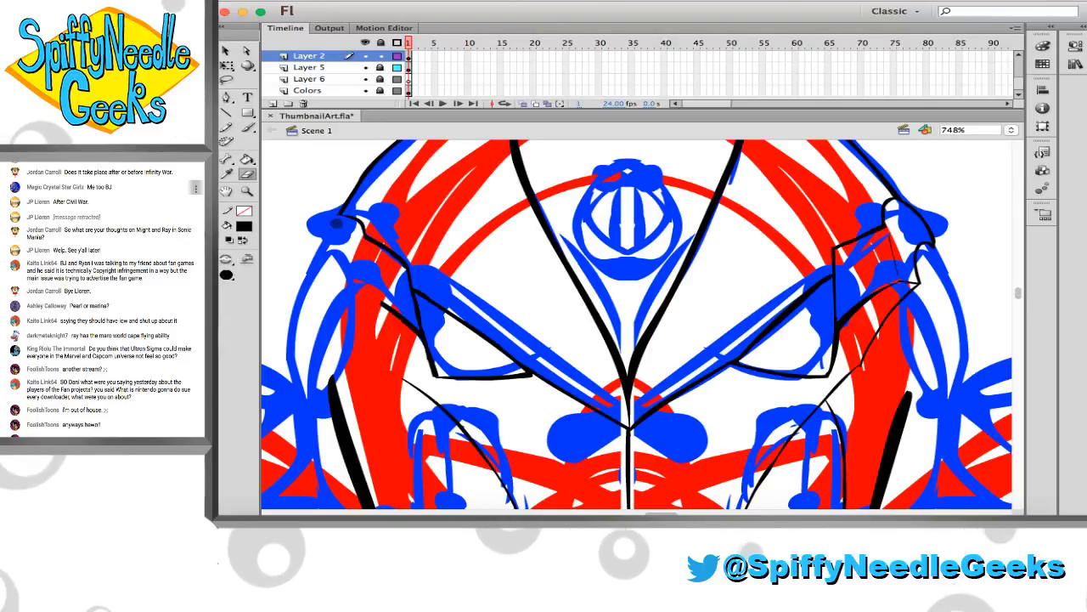
key("e")
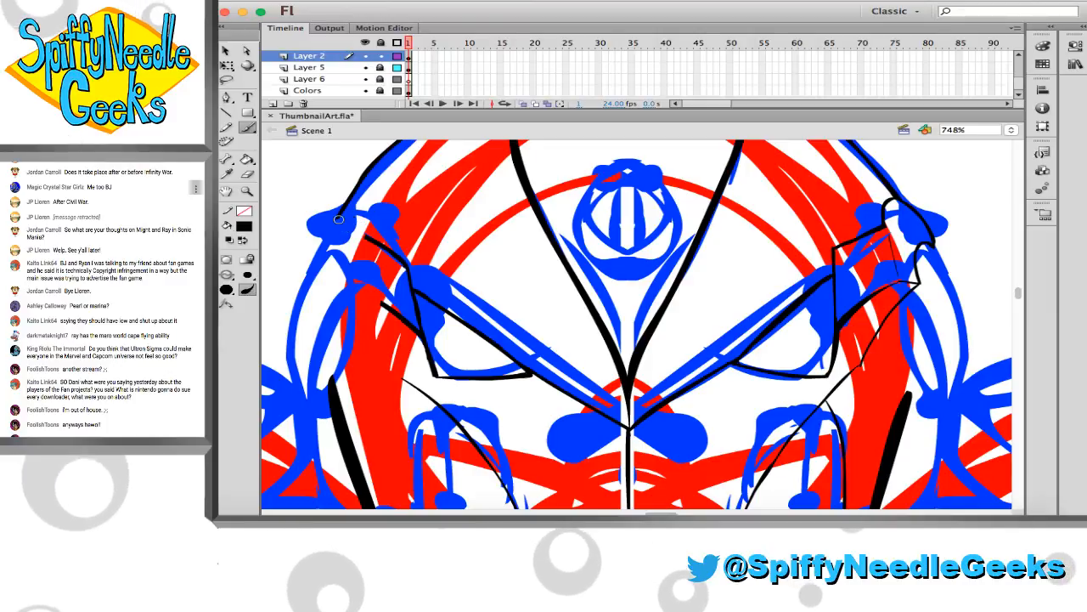
key("b")
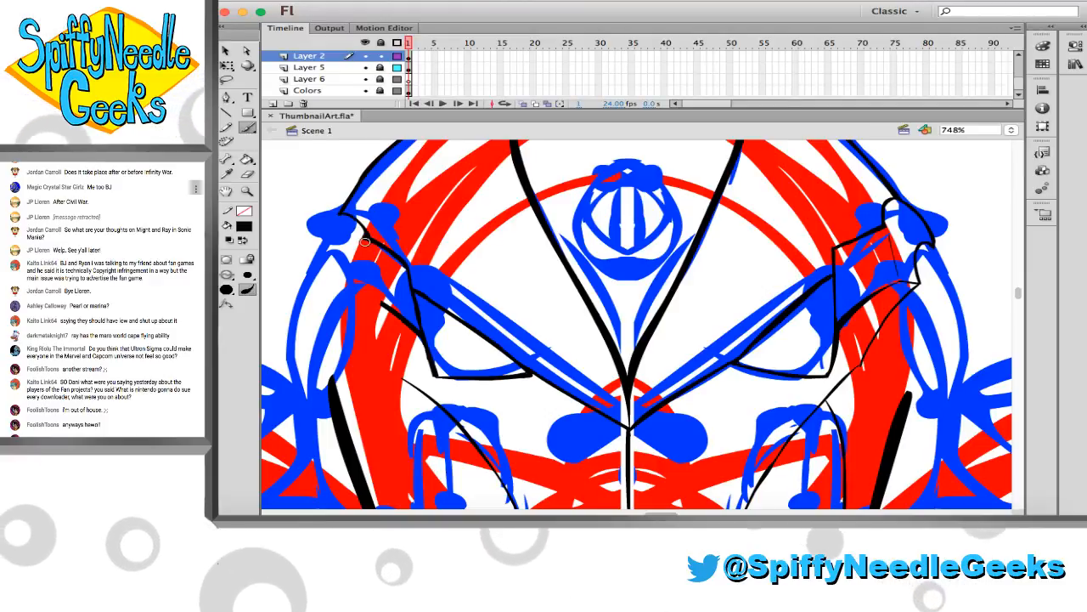
Ink the curved outer notch of the left-hand temple in black and join its lower tip to the lower temple line
key("e")
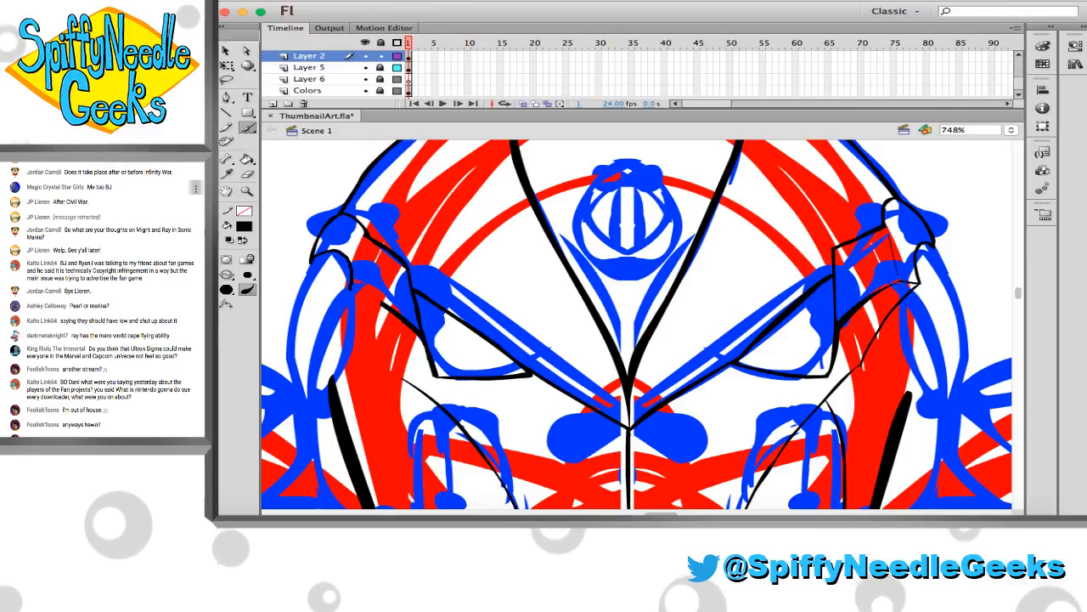
left_click_drag(351, 286, 348, 307)
key("e")
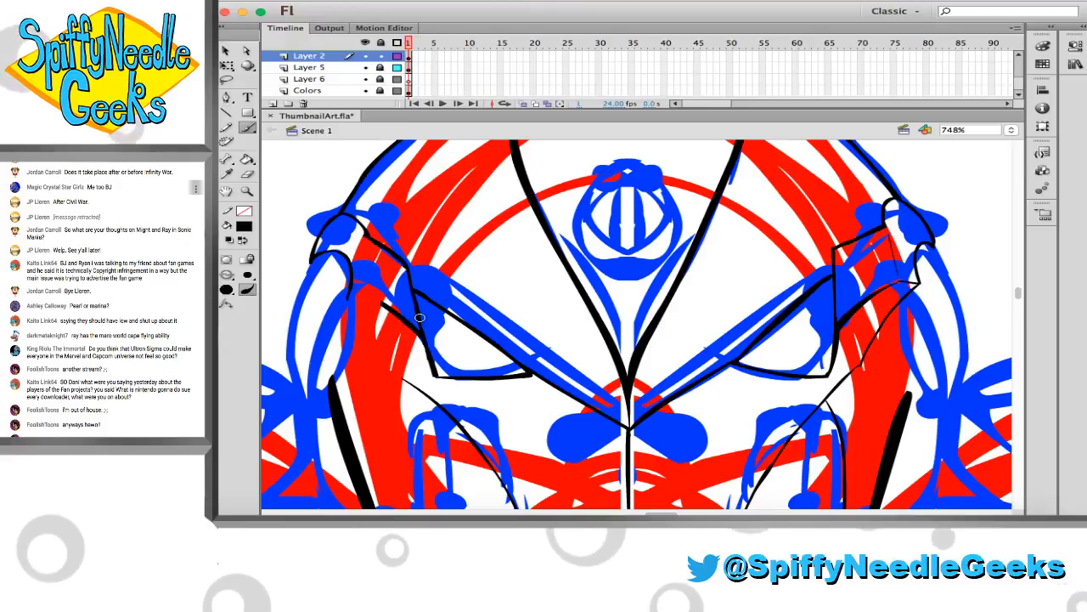
key("b")
left_click_drag(395, 308, 367, 294)
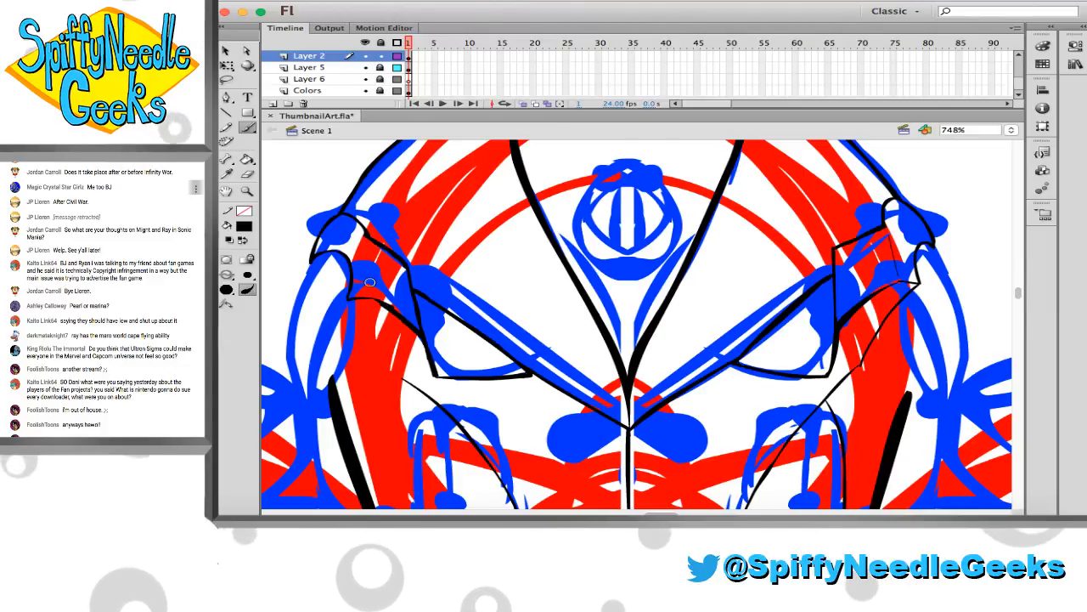
Ink a thin, nearly vertical black detail line between the left-hand upper and lower temple lines, redoing the first attempt
left_click_drag(367, 258, 371, 289)
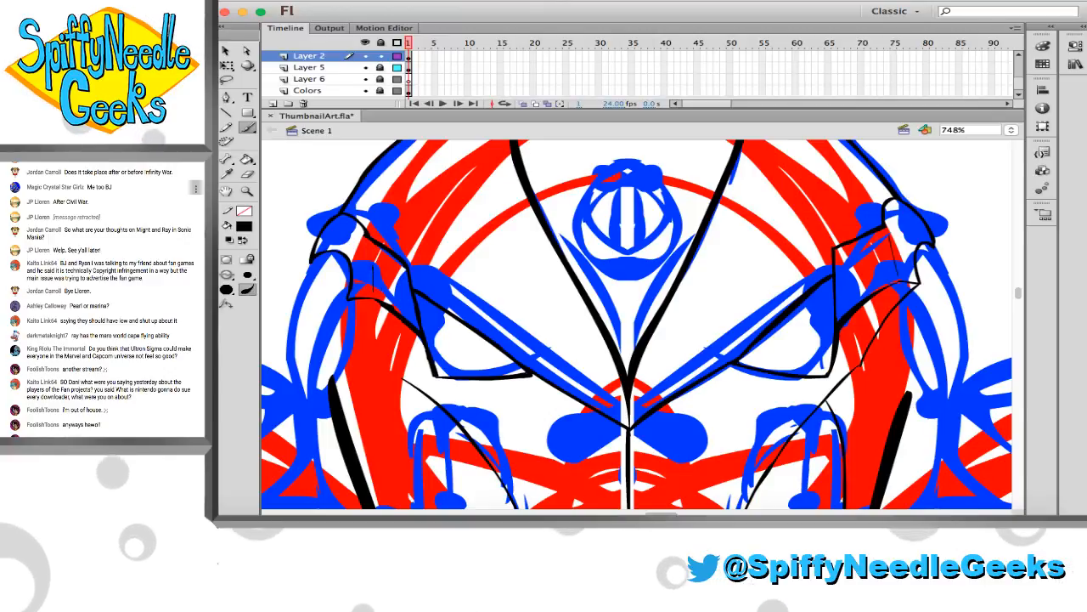
key("super+z")
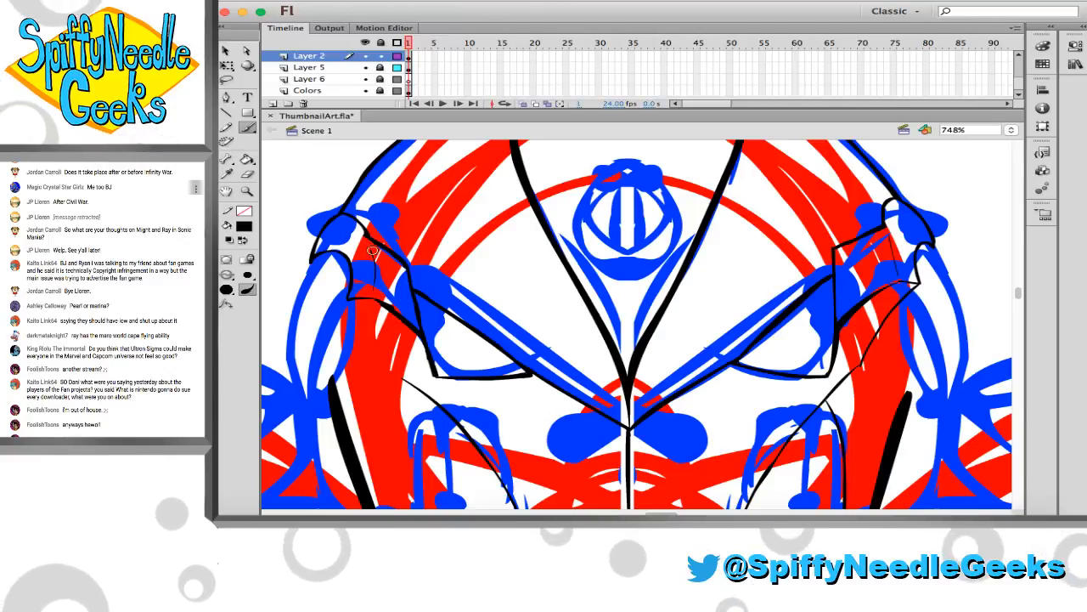
left_click_drag(374, 296, 370, 252)
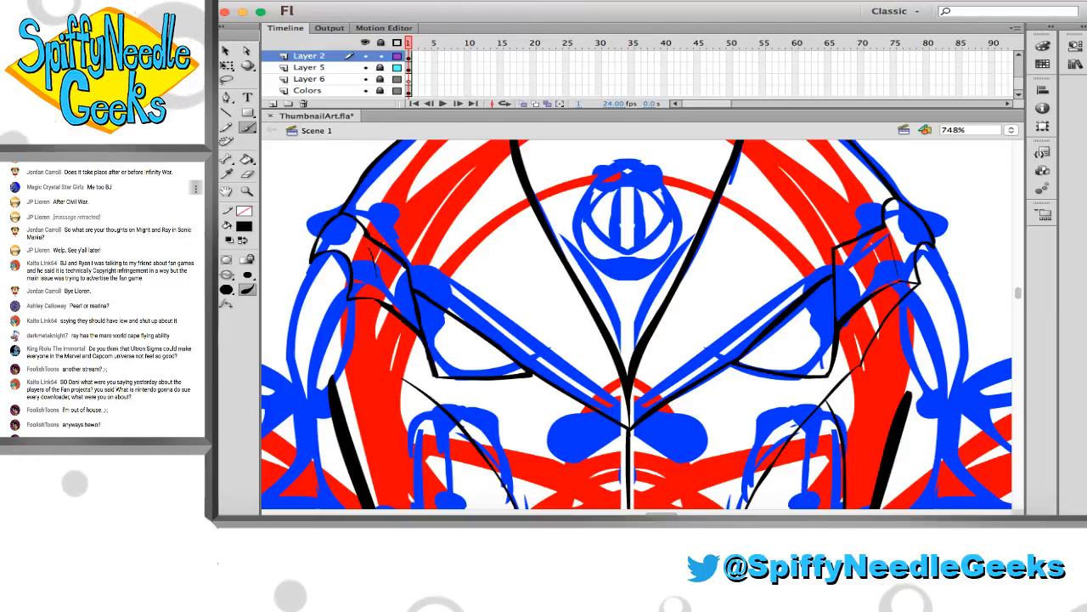
Thin and smooth the left-hand lower temple line where it bends down toward the outer corner of the eye
left_click(397, 297)
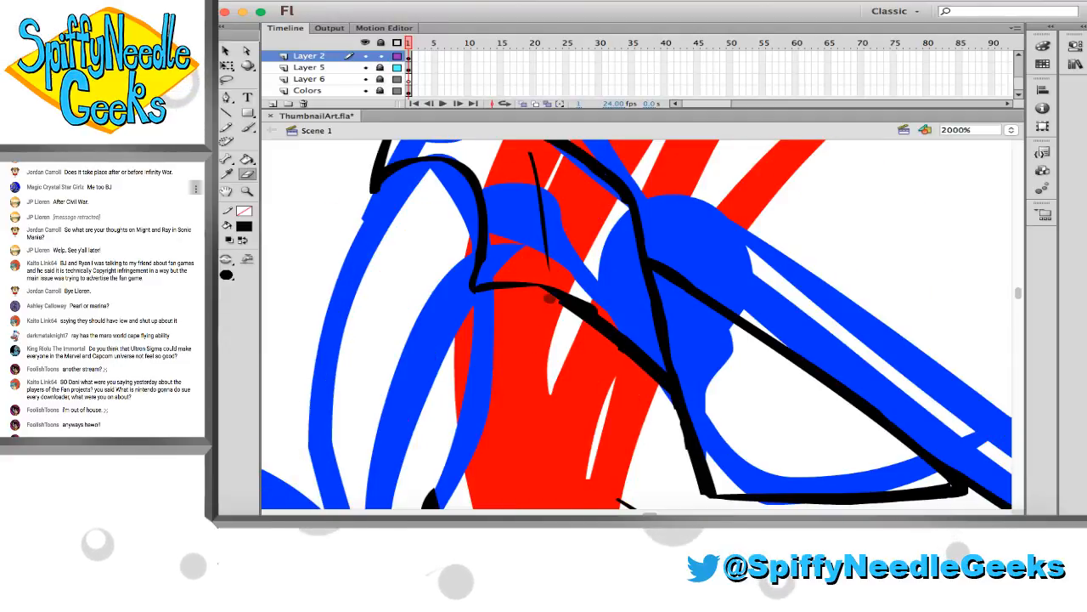
left_click_drag(545, 300, 634, 367)
key("b")
left_click_drag(558, 293, 601, 318)
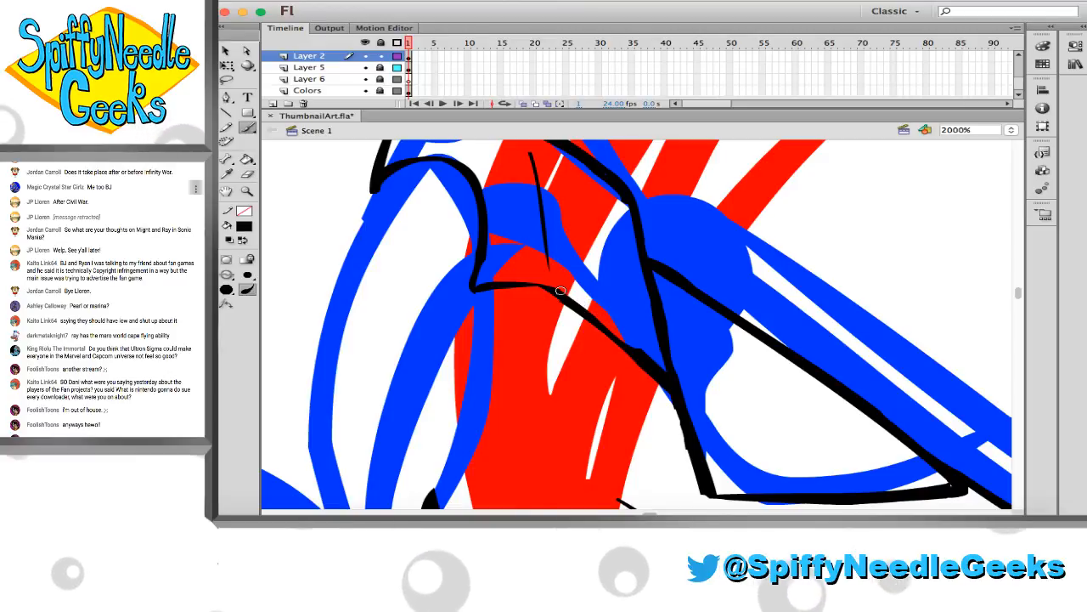
key("super+z")
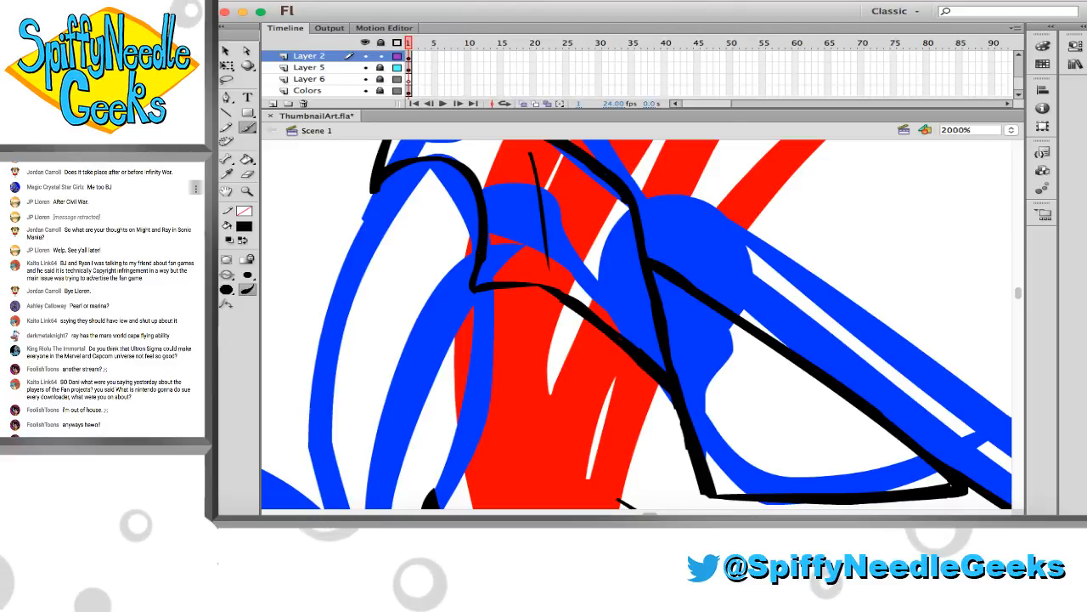
key("e")
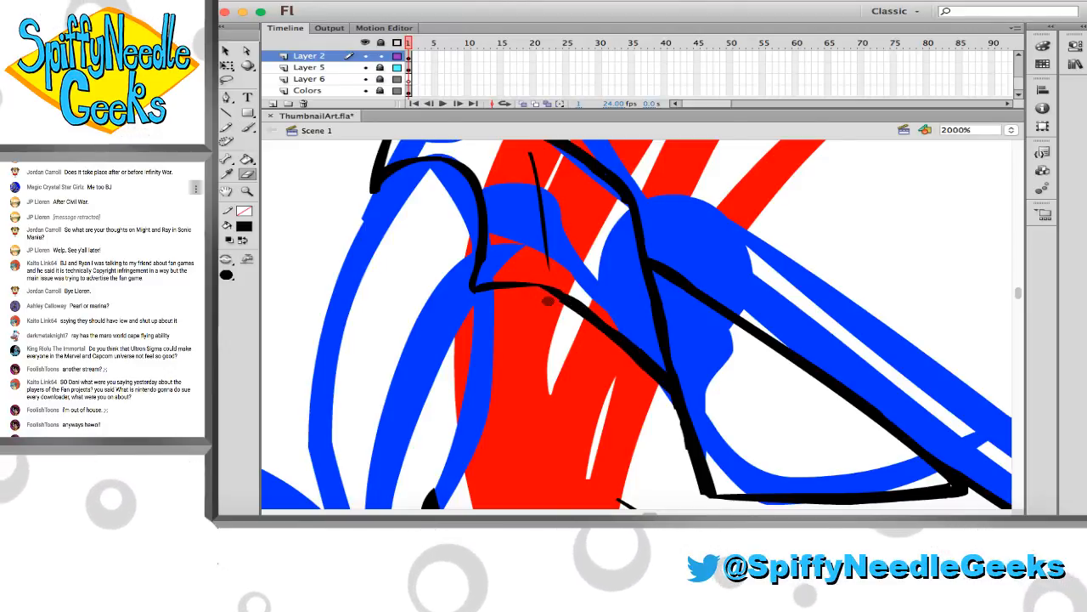
key("b")
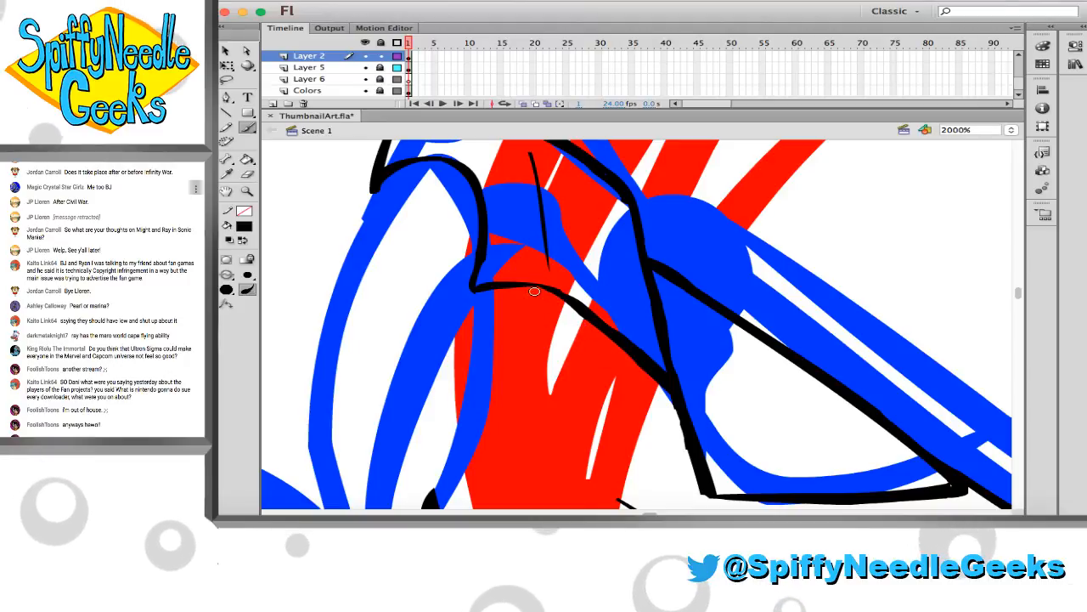
Erase along the underside of the left-hand upper temple line to thin and smooth it
scroll(440, 224, "up", 5)
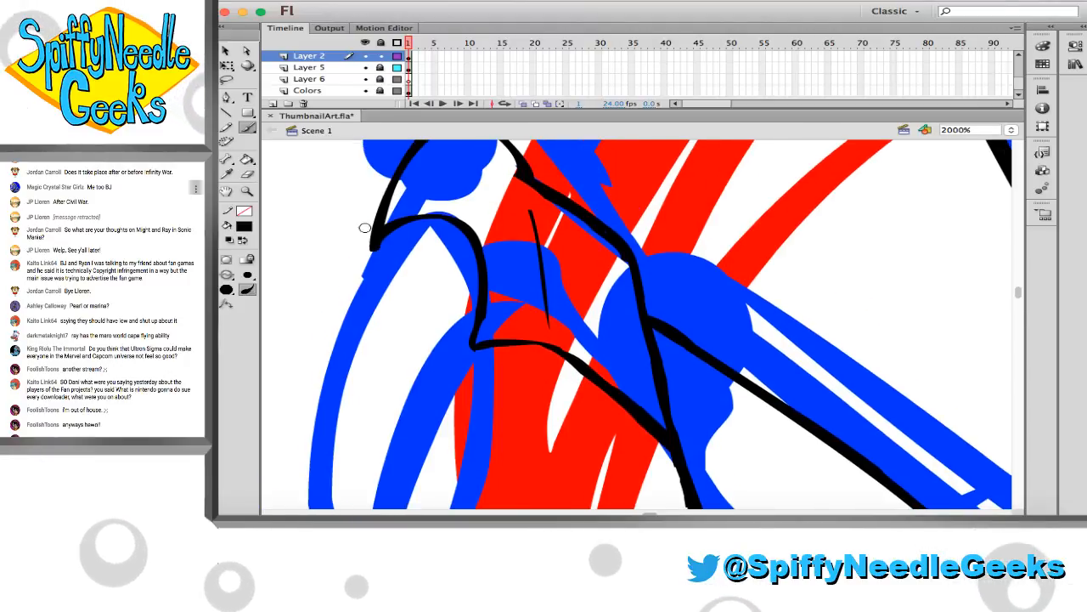
key("e")
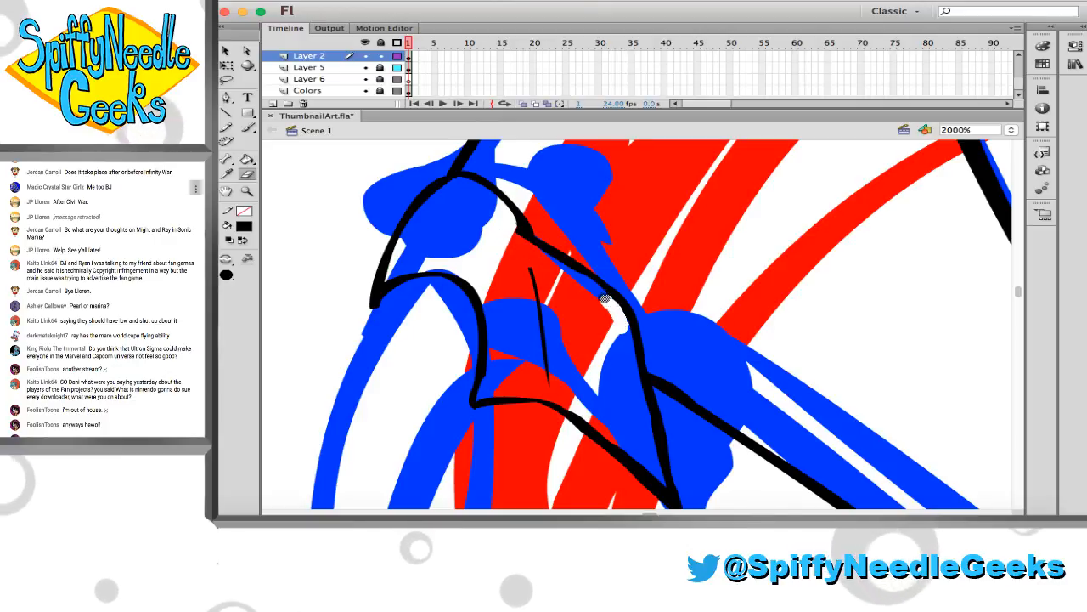
left_click_drag(605, 298, 571, 274)
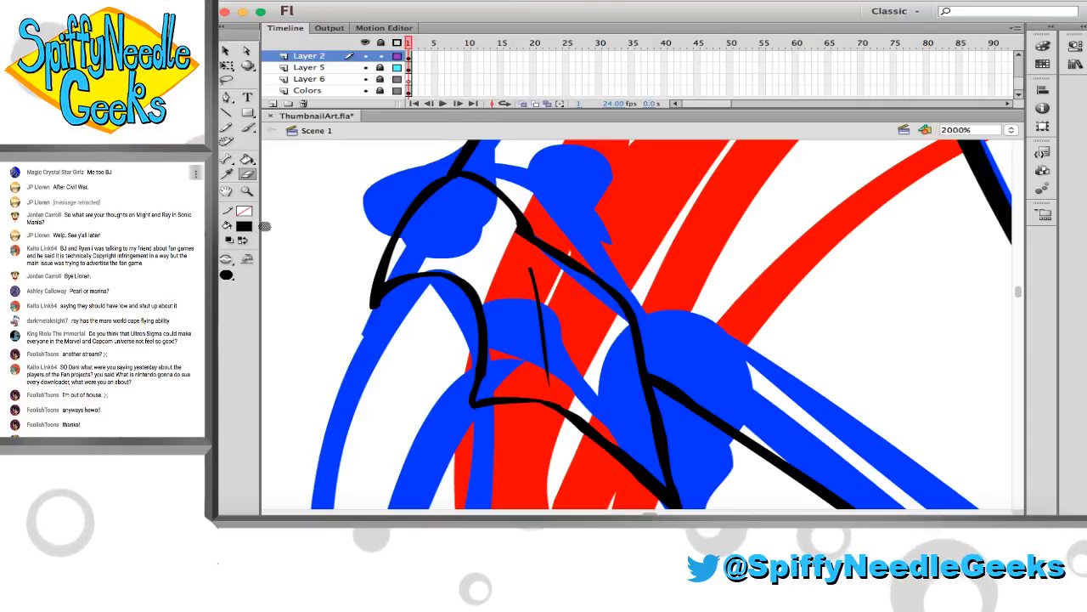
Ink a thin black line from the left-hand temple's lower outer corner down to the start of the cheek curve
key("z")
left_click(523, 295, "alt")
left_click(523, 295, "alt")
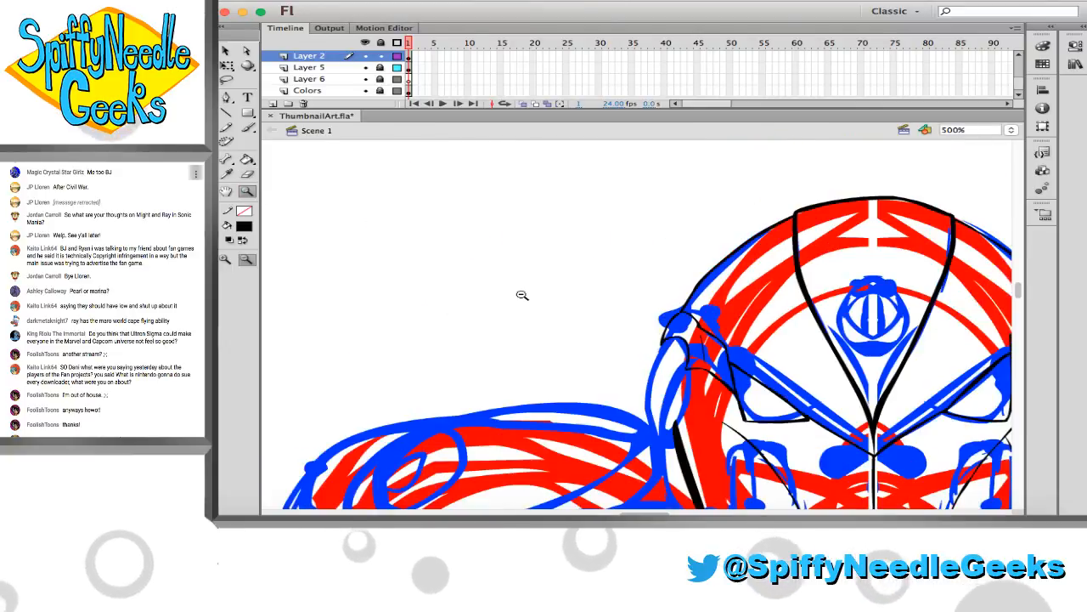
scroll(523, 295, "right", 10)
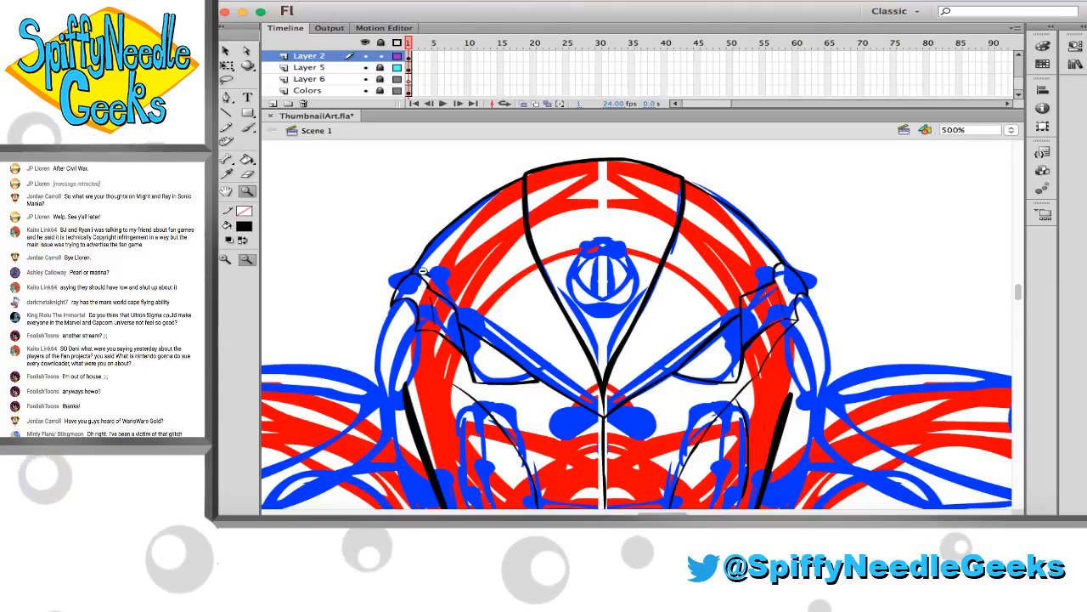
scroll(421, 270, "down", 3)
left_click_drag(379, 234, 772, 461)
left_click(246, 126)
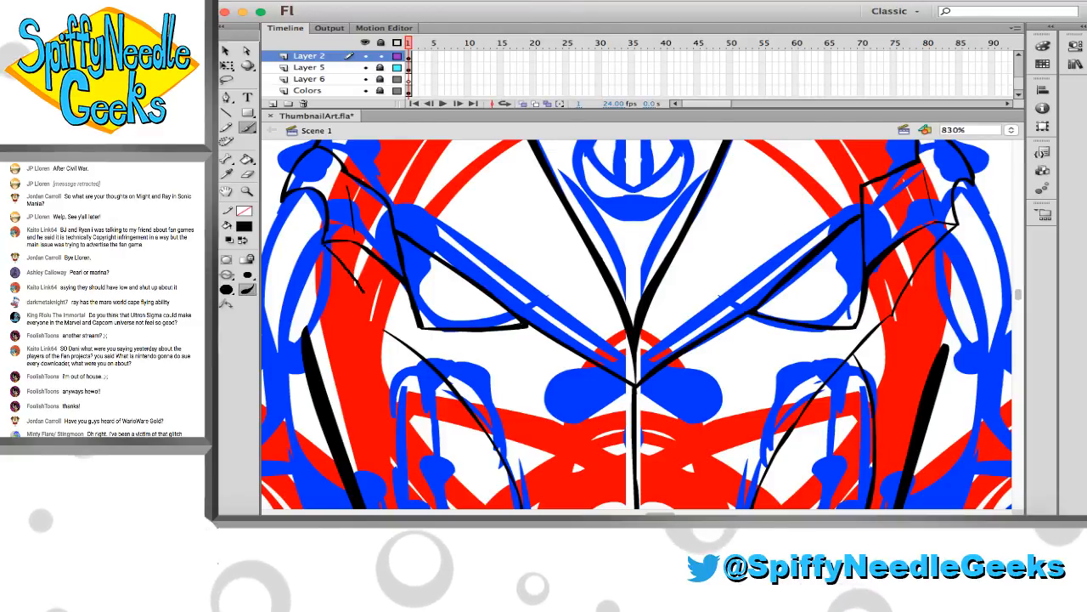
left_click_drag(325, 243, 386, 334)
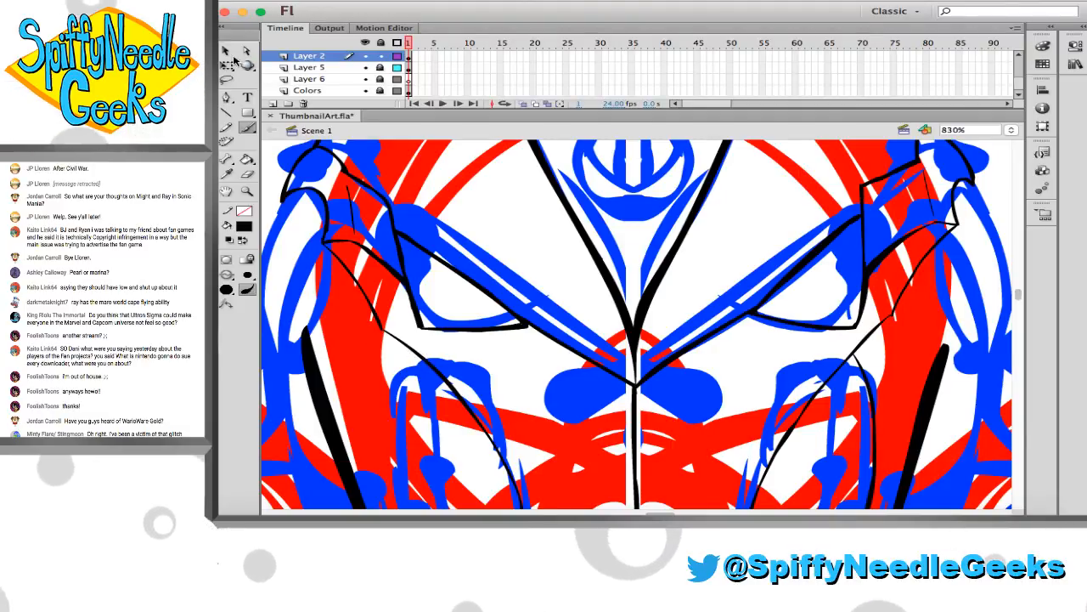
Lasso the whole left-hand cheek line, scale it up and outward past the temple corner, and erase the overshooting tip
scroll(336, 235, "down", 3)
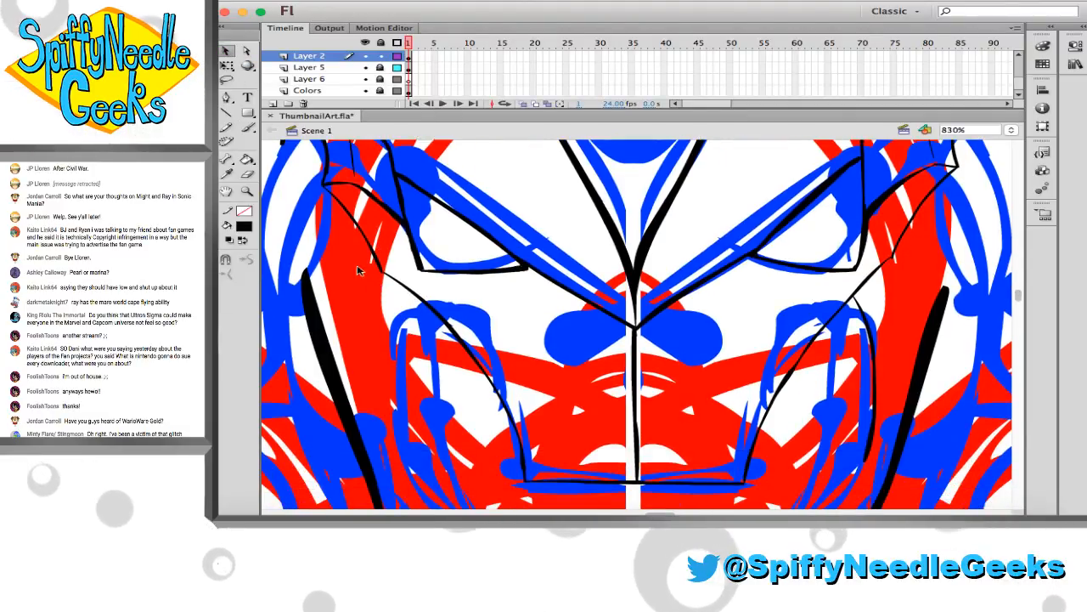
left_click(228, 80)
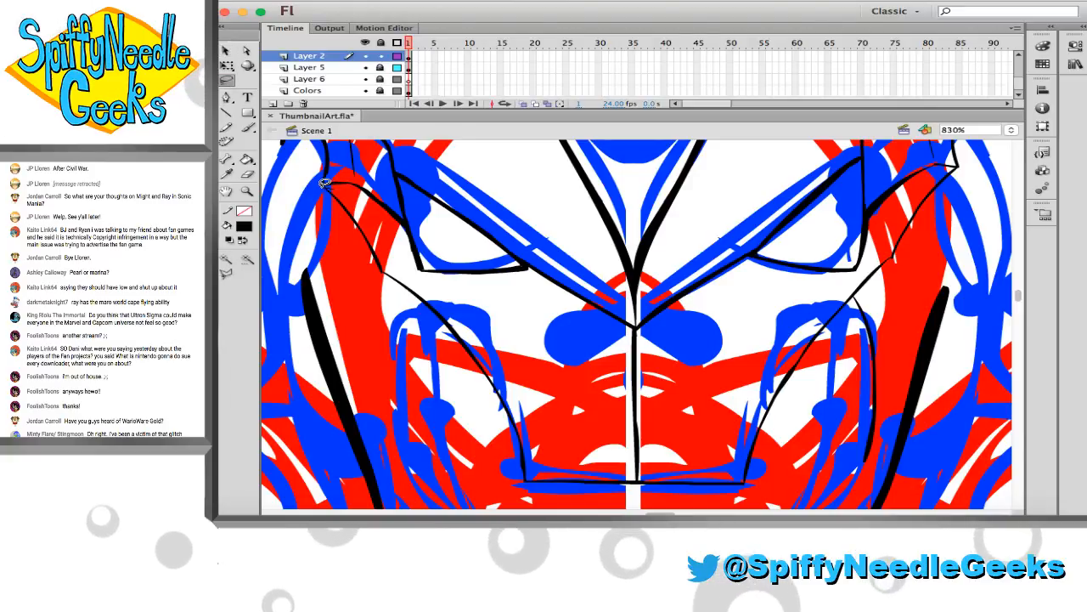
mouse_move(342, 185)
left_mouse_down()
mouse_move(388, 304)
mouse_move(478, 437)
mouse_move(517, 474)
left_mouse_up()
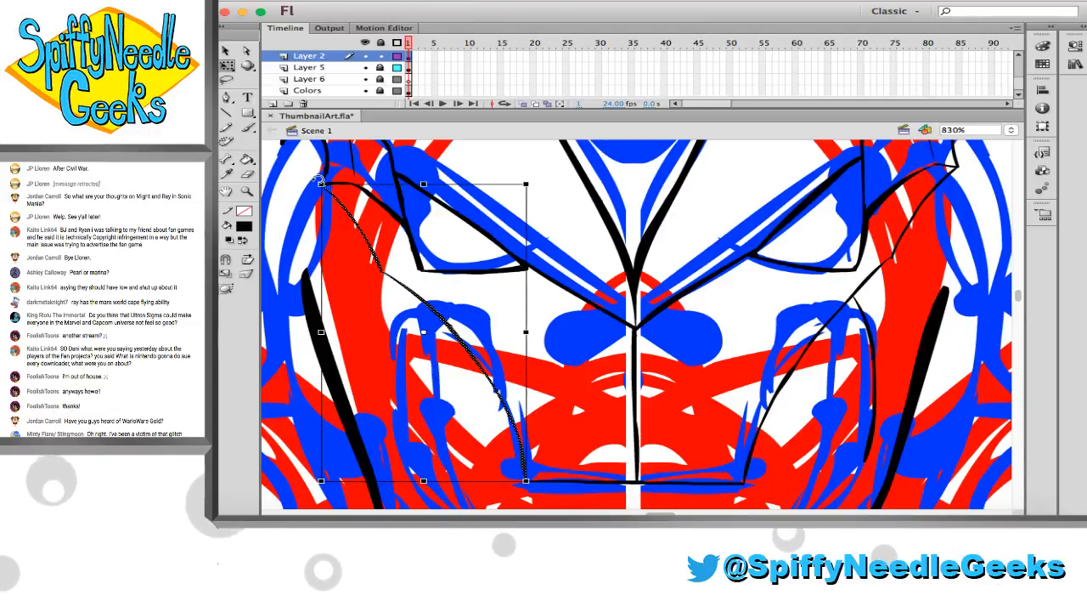
left_click_drag(319, 181, 300, 159)
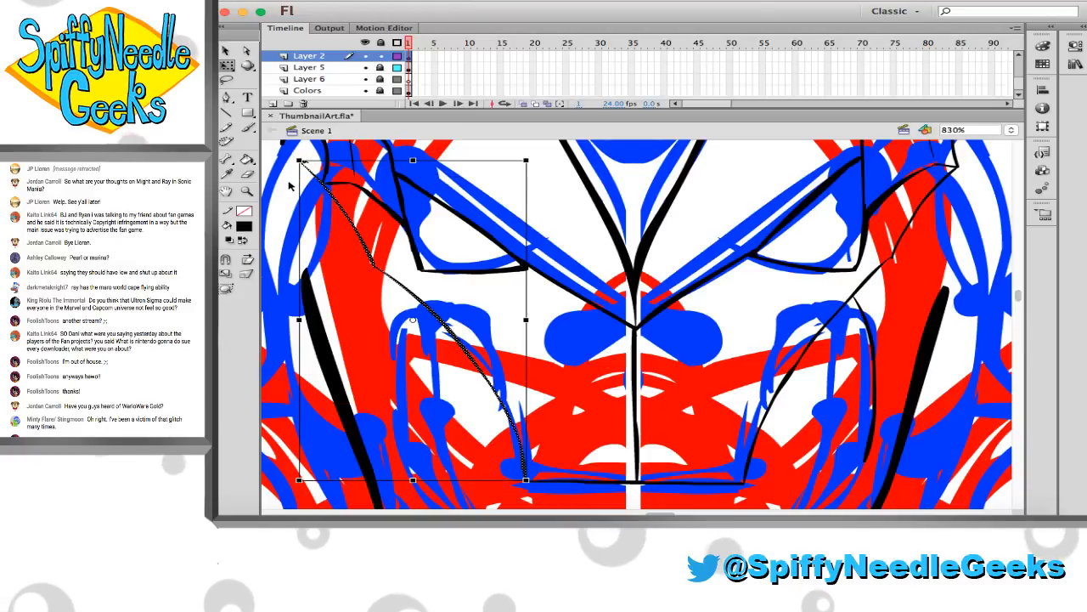
key("e")
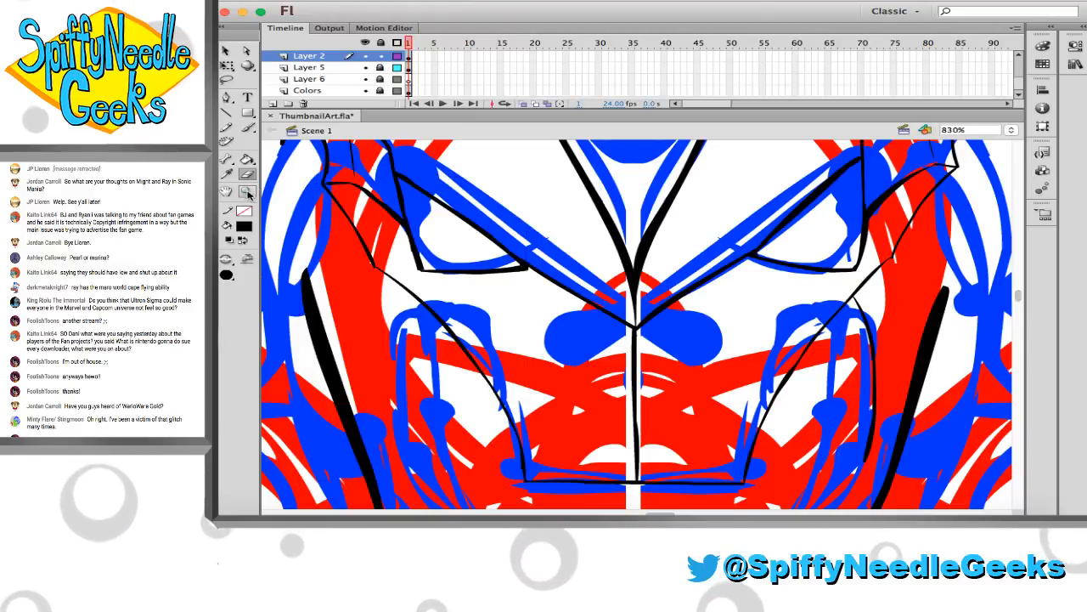
Clean up and thin the left-hand lower temple line between its outer corner and the bend below the thin detail line
left_click(248, 193)
scroll(339, 179, "up", 1)
left_click_drag(325, 175, 437, 257)
key("e")
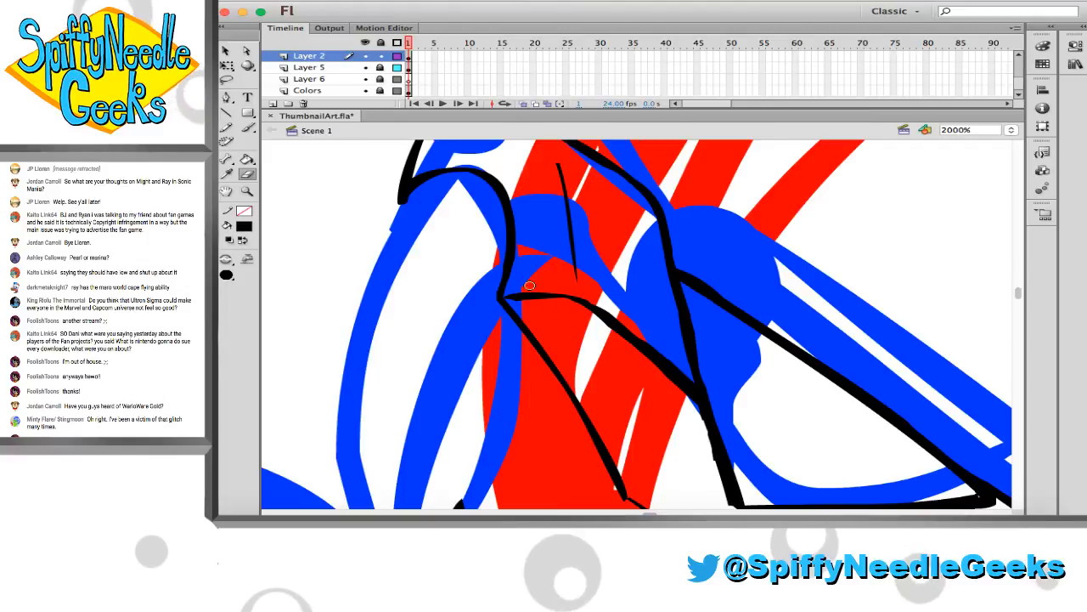
key("b")
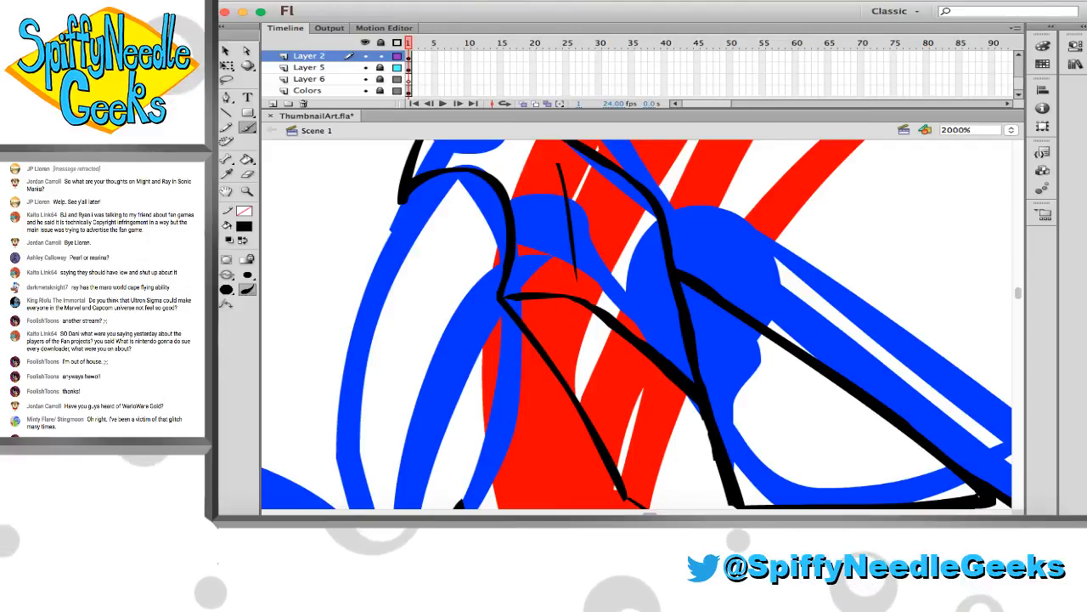
key("e")
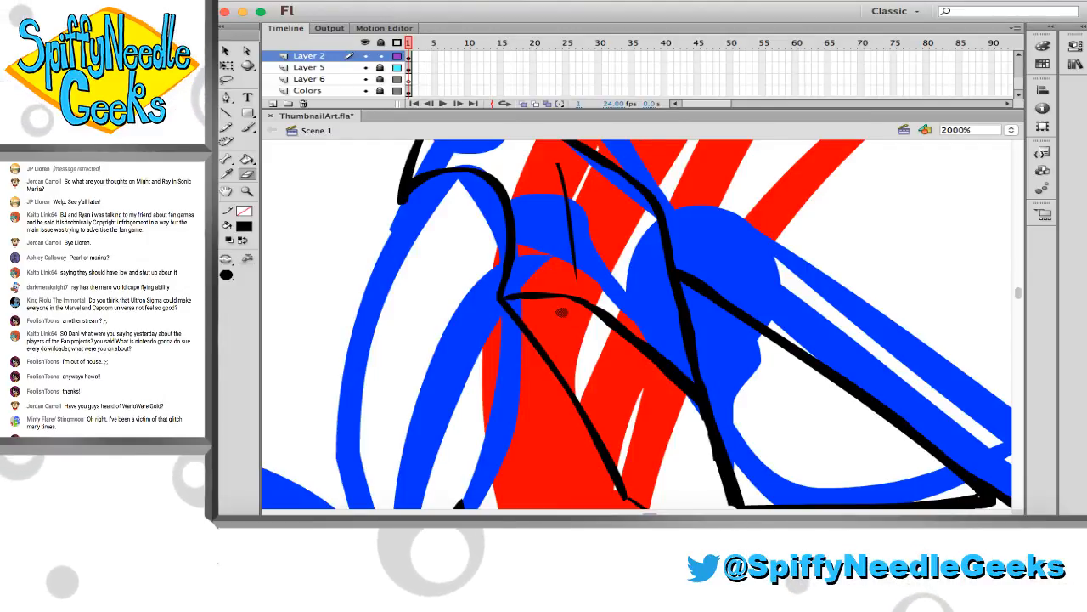
key("b")
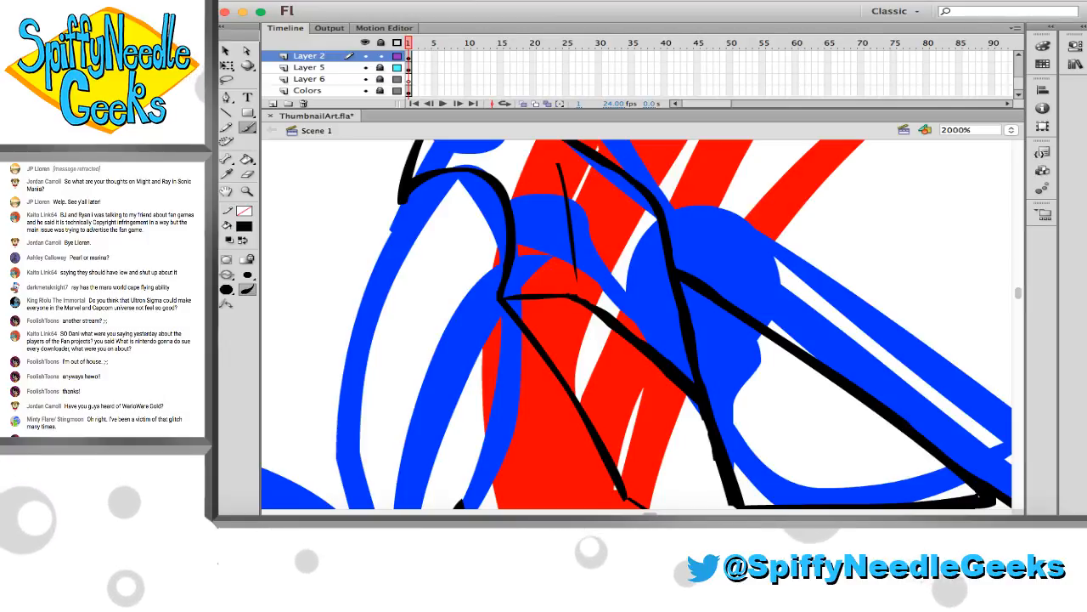
Fill the small white gap at the inner lower corner of the left-hand eye outline with black and tidy that corner
key("e")
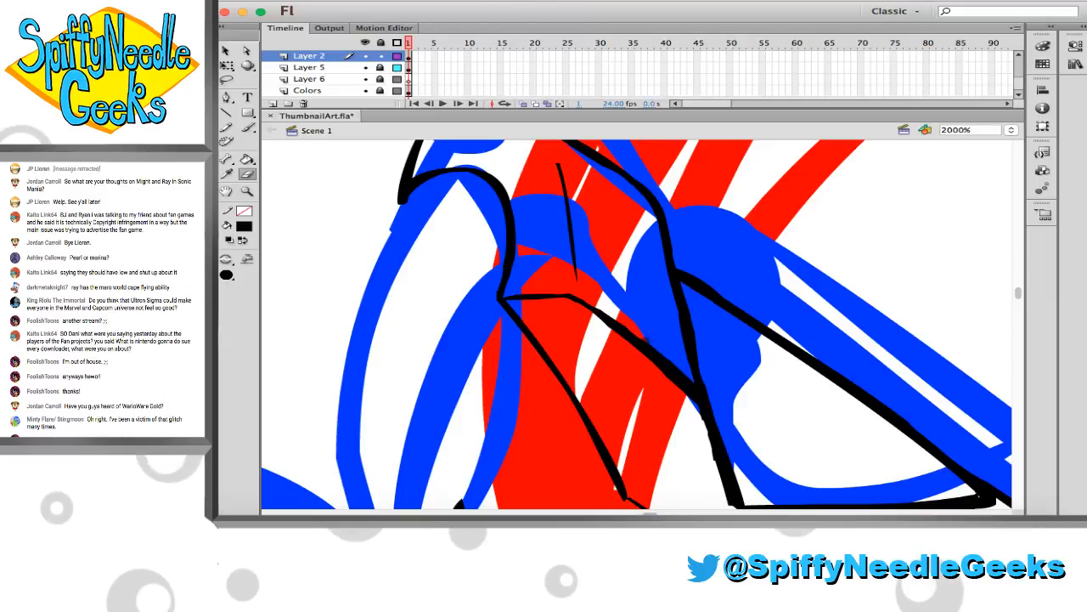
scroll(552, 306, "down", 3)
scroll(552, 306, "right", 3)
scroll(534, 295, "down", 2)
scroll(533, 295, "right", 2)
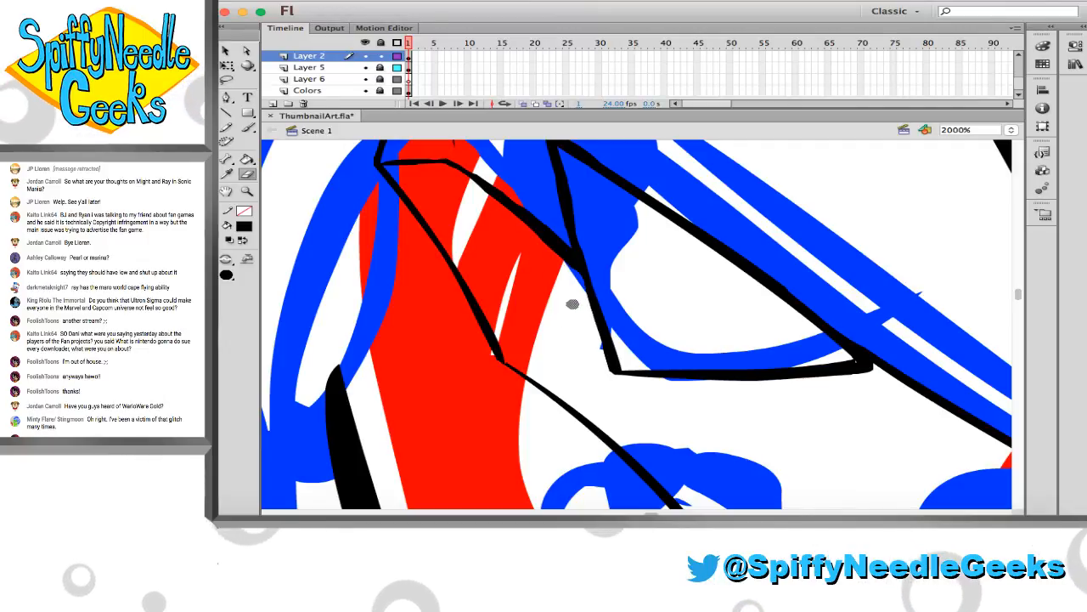
key("b")
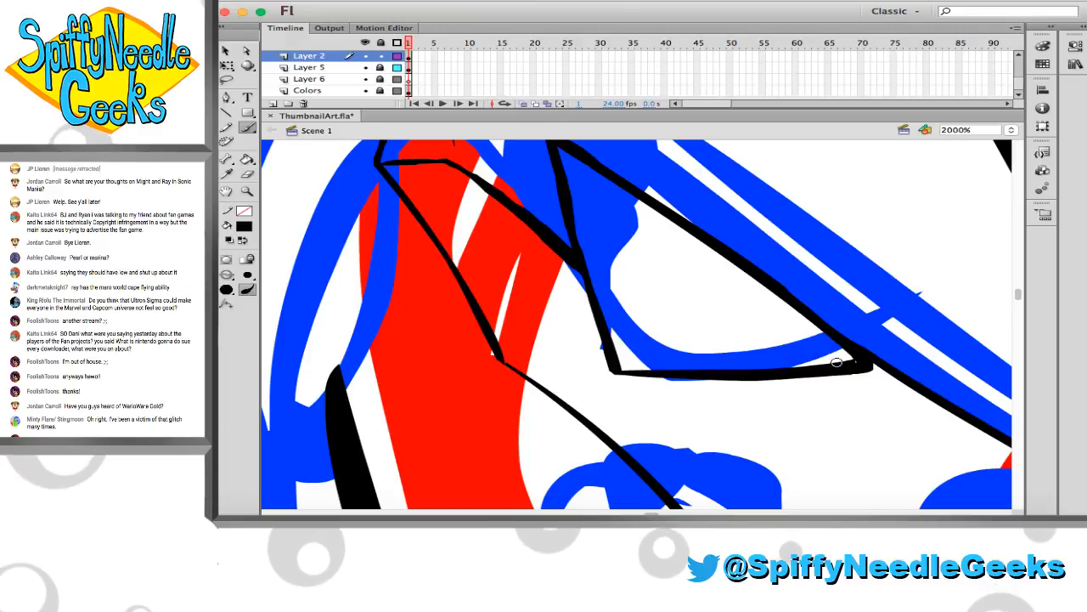
key("b")
key("b")
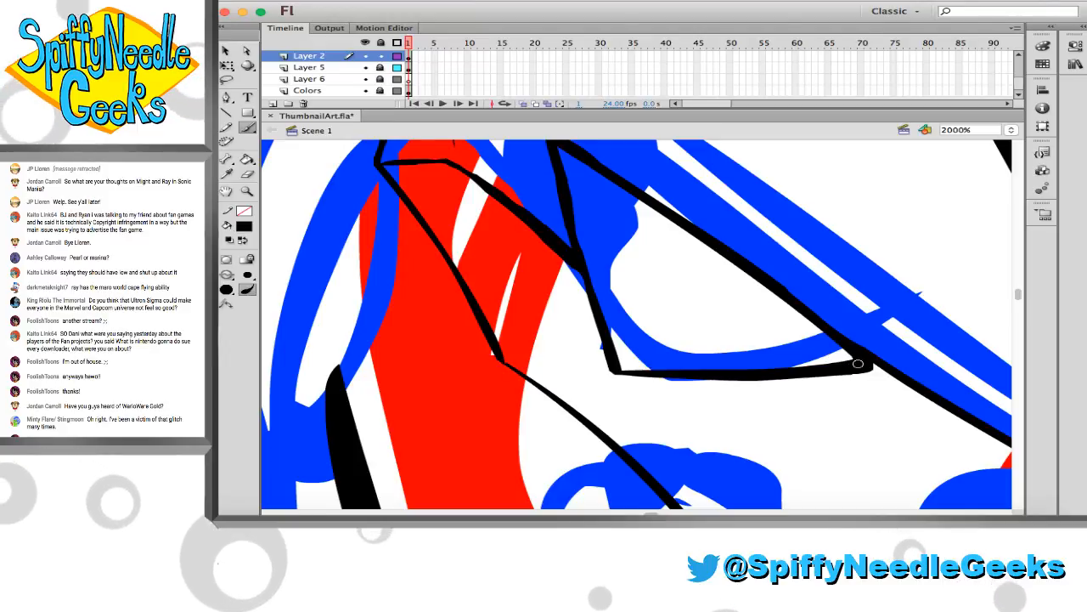
key("v")
left_click(860, 365)
left_click_drag(859, 365, 852, 369)
scroll(498, 266, "up", 3)
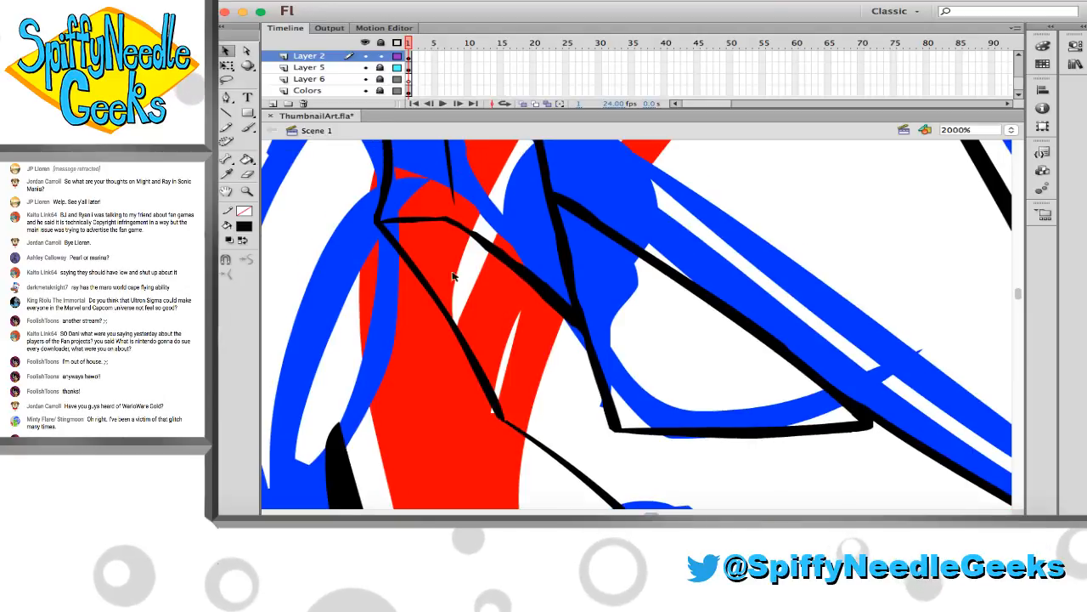
Ink a thin black curve down the outer edge of the left-hand cheek panel, starting from the diagonal cheek line
left_click(247, 192)
left_click(343, 260)
left_click(344, 264)
scroll(351, 275, "right", 10)
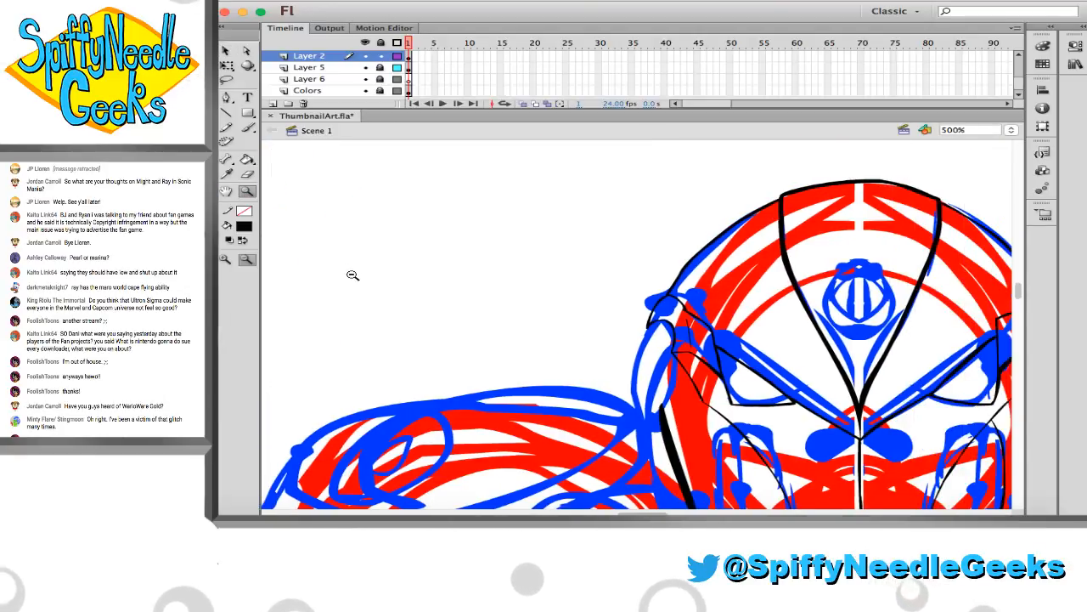
scroll(325, 279, "down", 5)
scroll(463, 310, "right", 5)
scroll(544, 321, "down", 2)
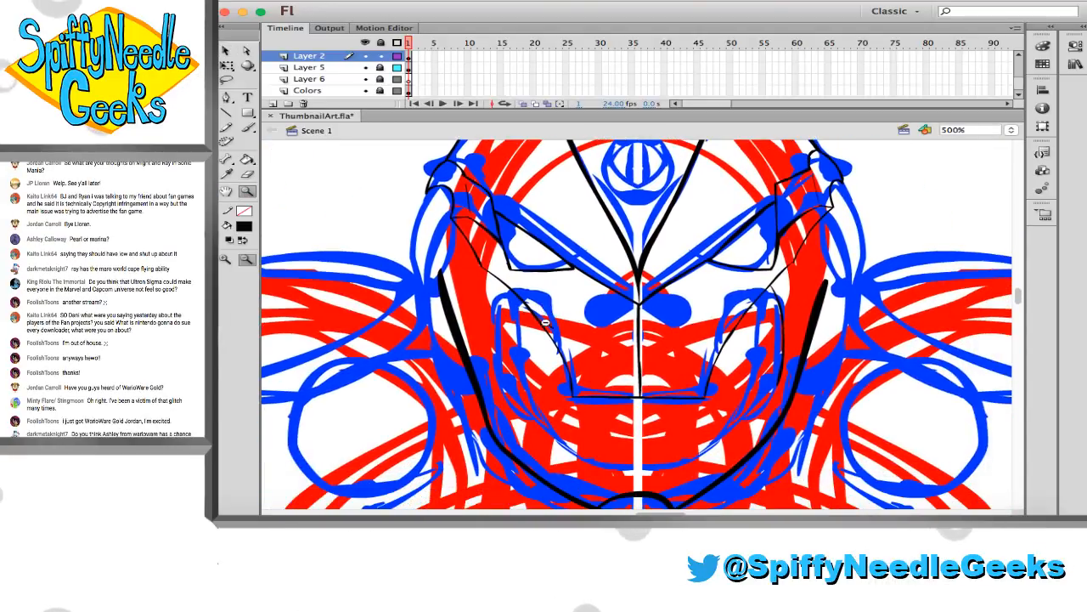
left_click_drag(874, 494, 874, 495)
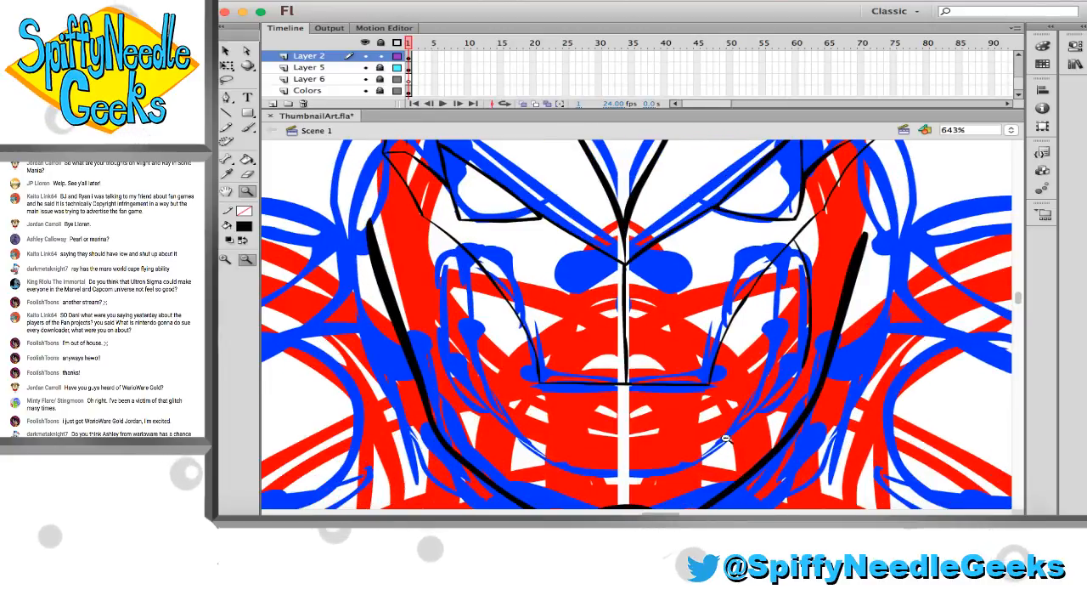
left_click_drag(774, 388, 878, 453)
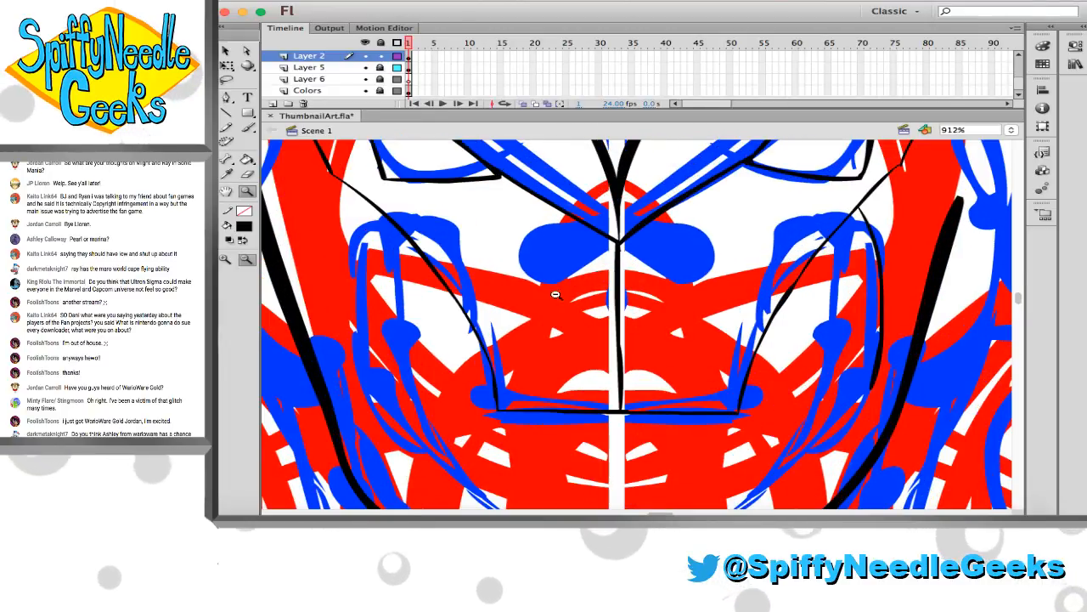
left_click(247, 127)
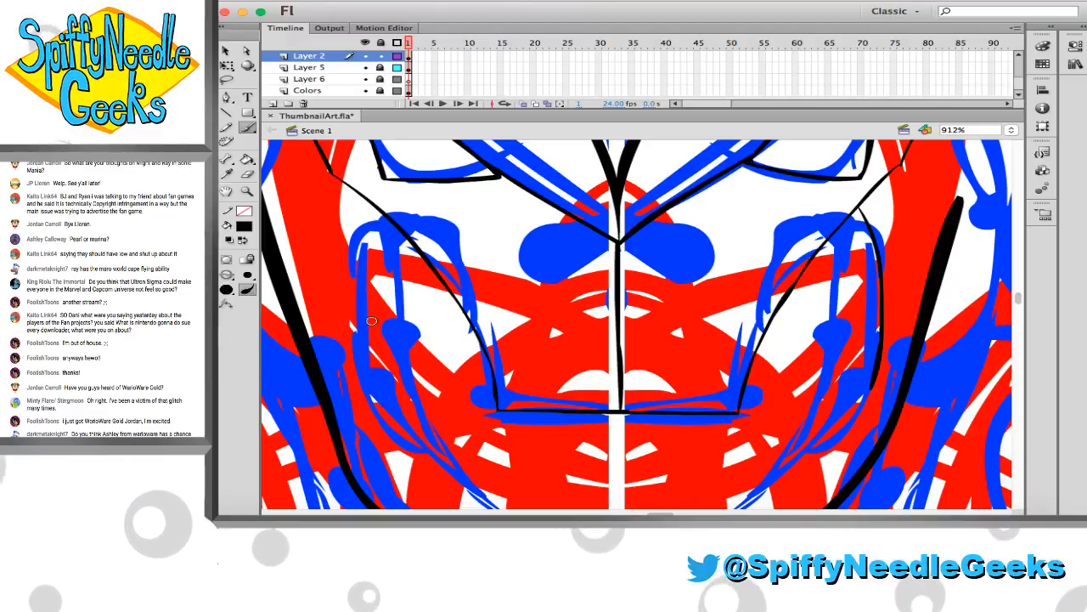
left_click_drag(379, 390, 351, 284)
key("super+z")
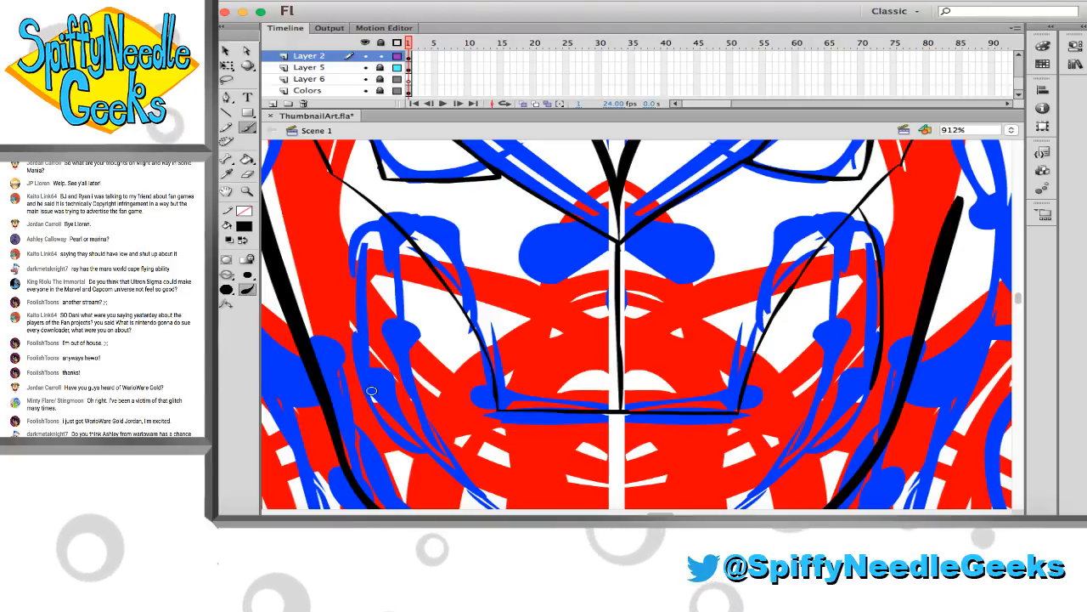
mouse_move(372, 395)
left_mouse_down()
mouse_move(348, 324)
mouse_move(350, 257)
left_mouse_up()
key("super+z")
mouse_move(380, 212)
left_mouse_down()
mouse_move(361, 306)
mouse_move(367, 377)
left_mouse_up()
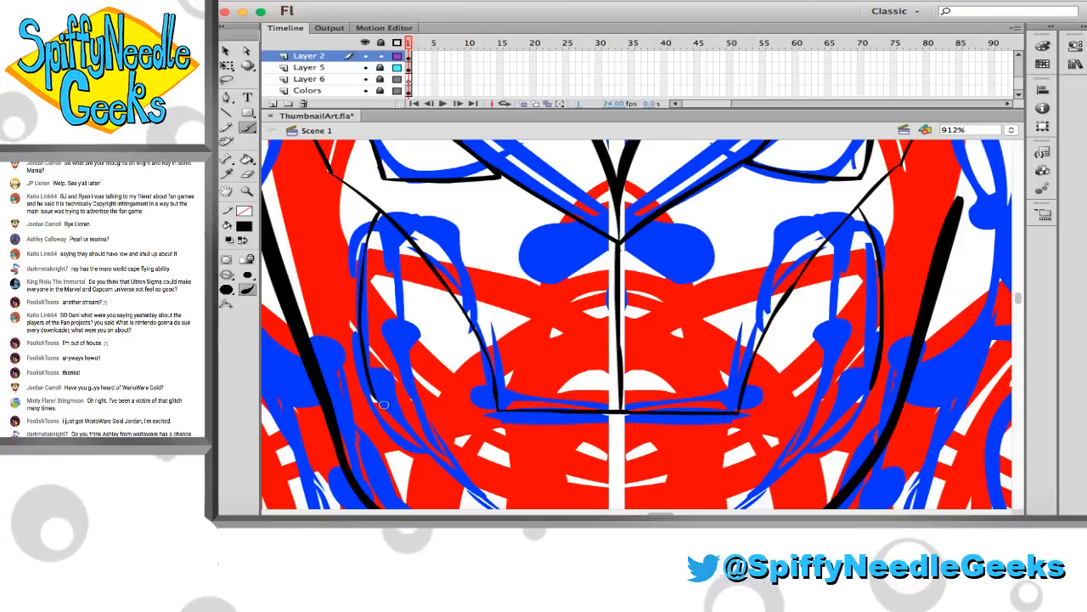
Ink a thin vertical line downward from each end of the upper mouth line to the blue chin curve
scroll(374, 398, "down", 5)
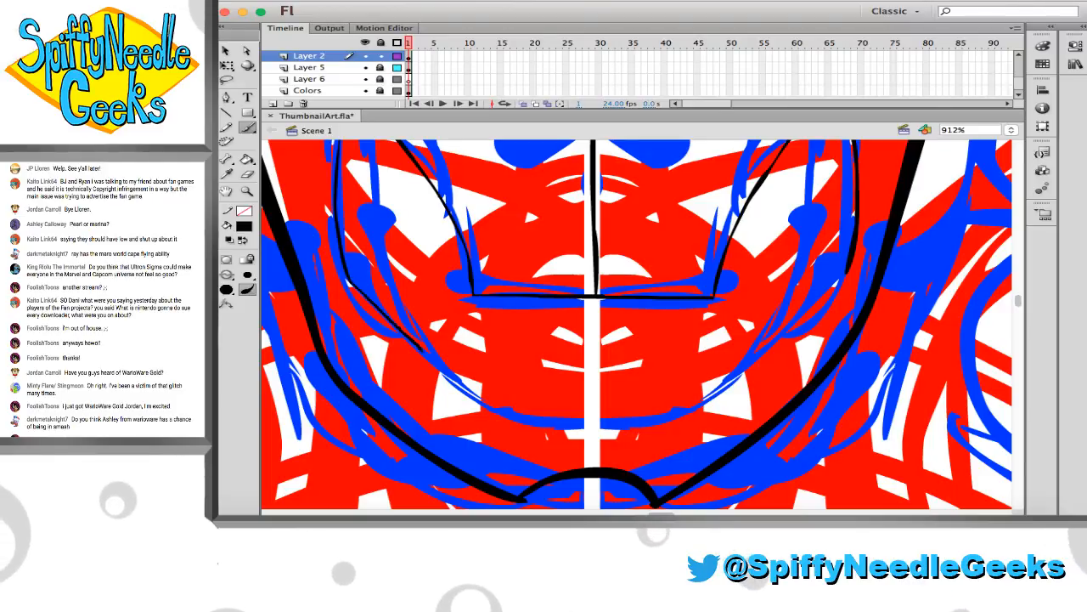
left_click_drag(471, 275, 478, 372)
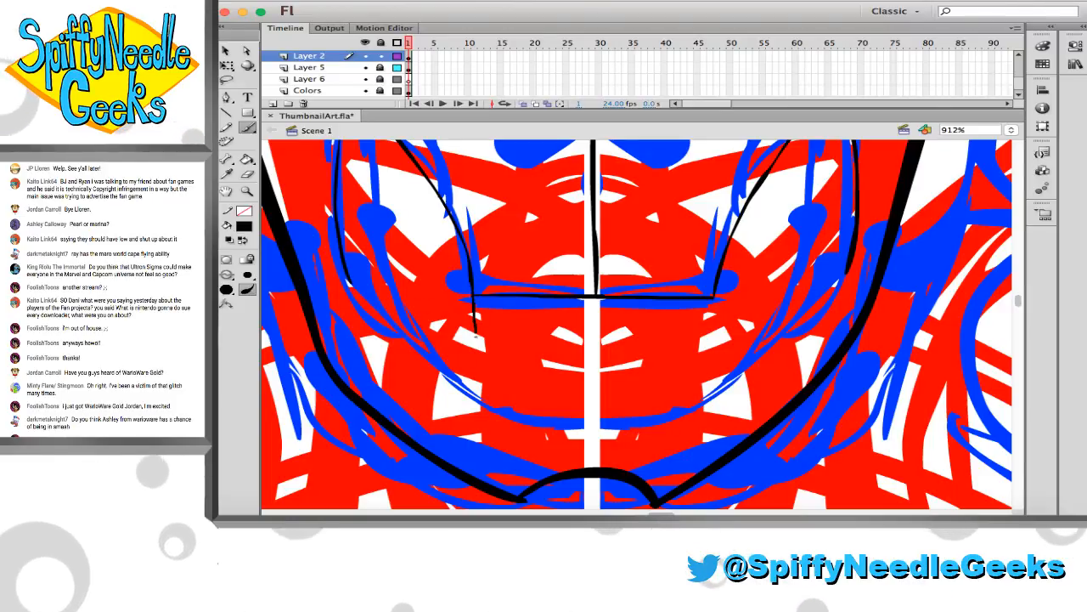
left_click_drag(717, 283, 712, 384)
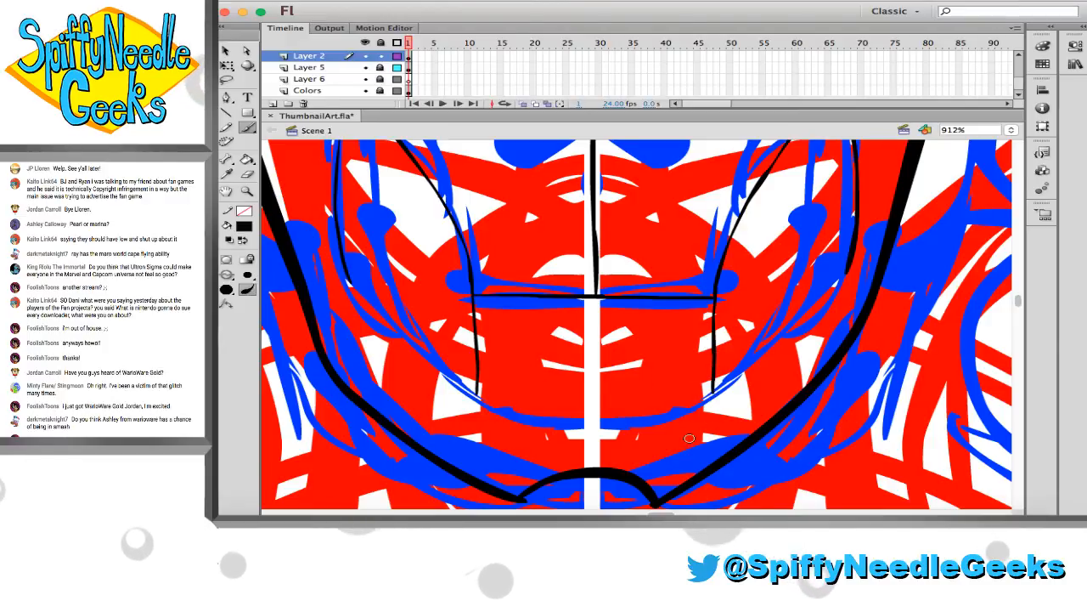
Ink a horizontal line across the two vertical mouth lines and a diagonal from the left-hand one's lower end up to the cheek curve
left_click_drag(468, 355, 592, 365)
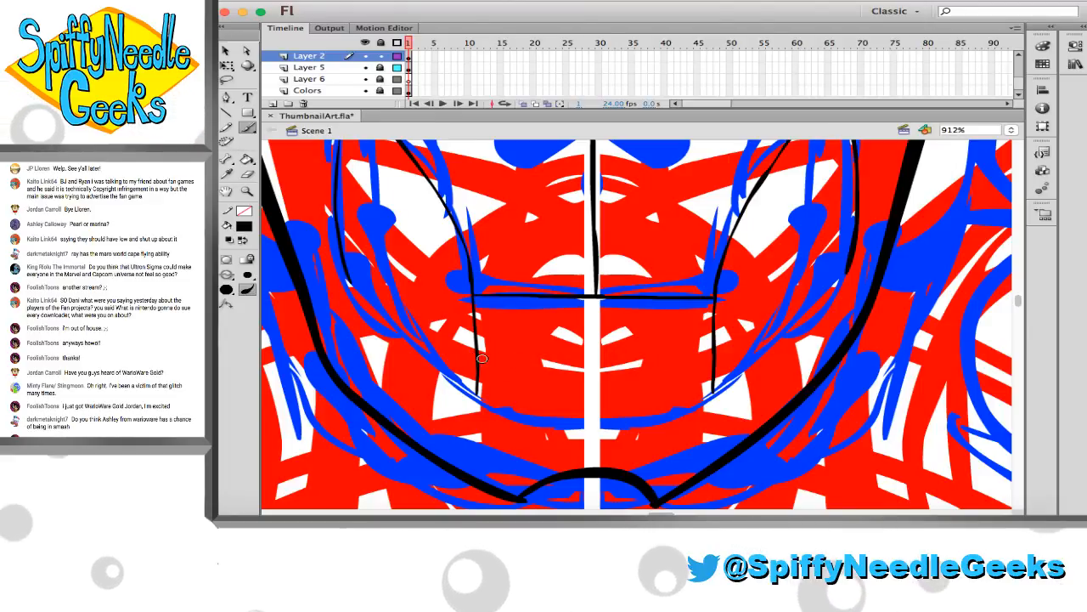
key("super+z")
left_click_drag(469, 358, 571, 361)
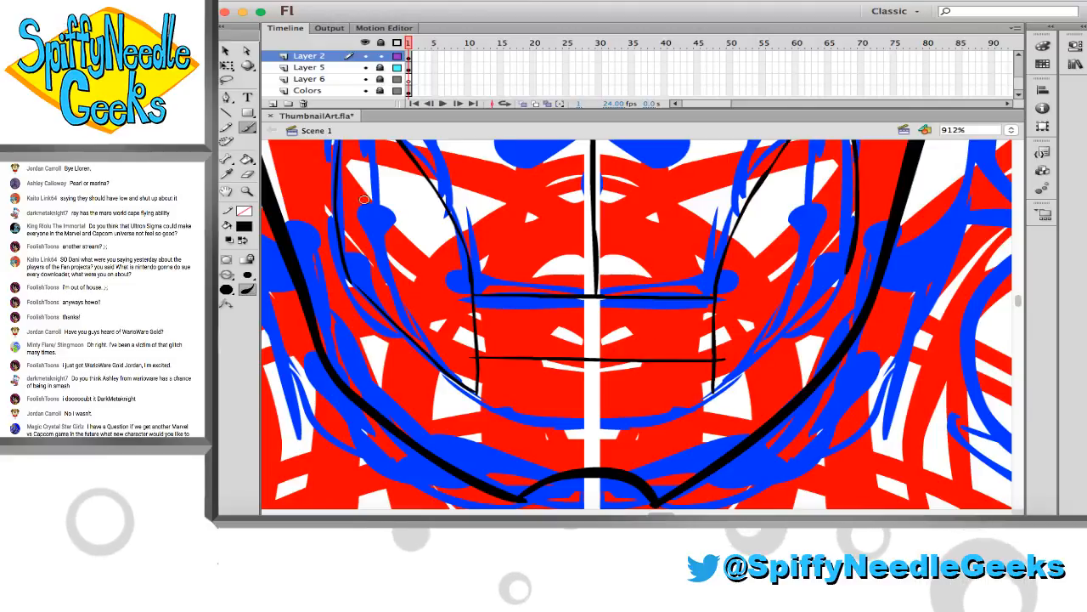
Erase both vertical mouth lines above the lower horizontal line, along with that line's overshooting ends
left_click(226, 78)
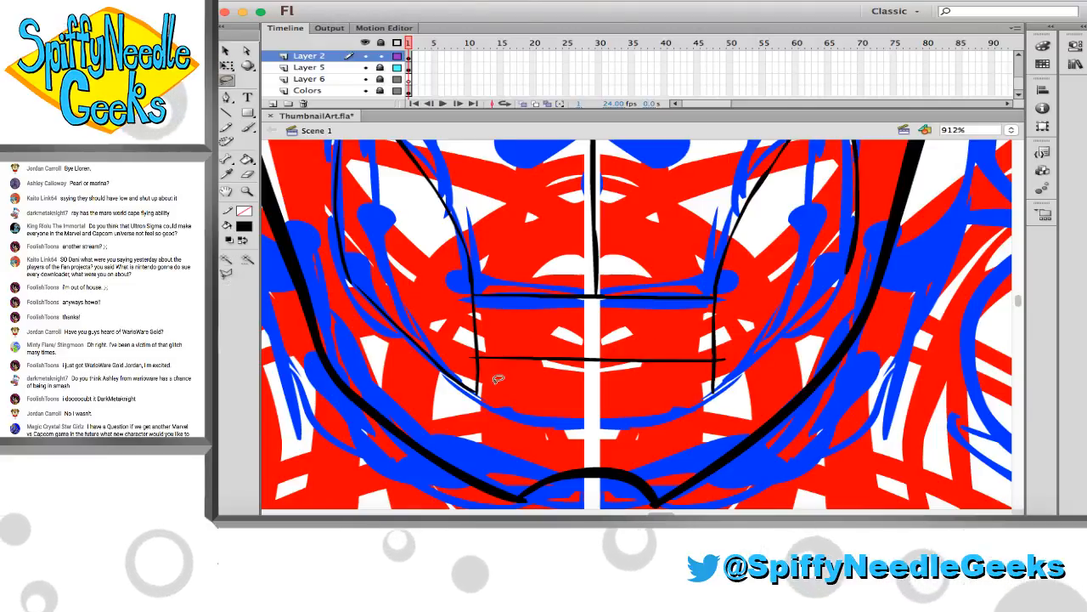
mouse_move(480, 361)
left_mouse_down()
mouse_move(561, 341)
mouse_move(695, 356)
left_mouse_up()
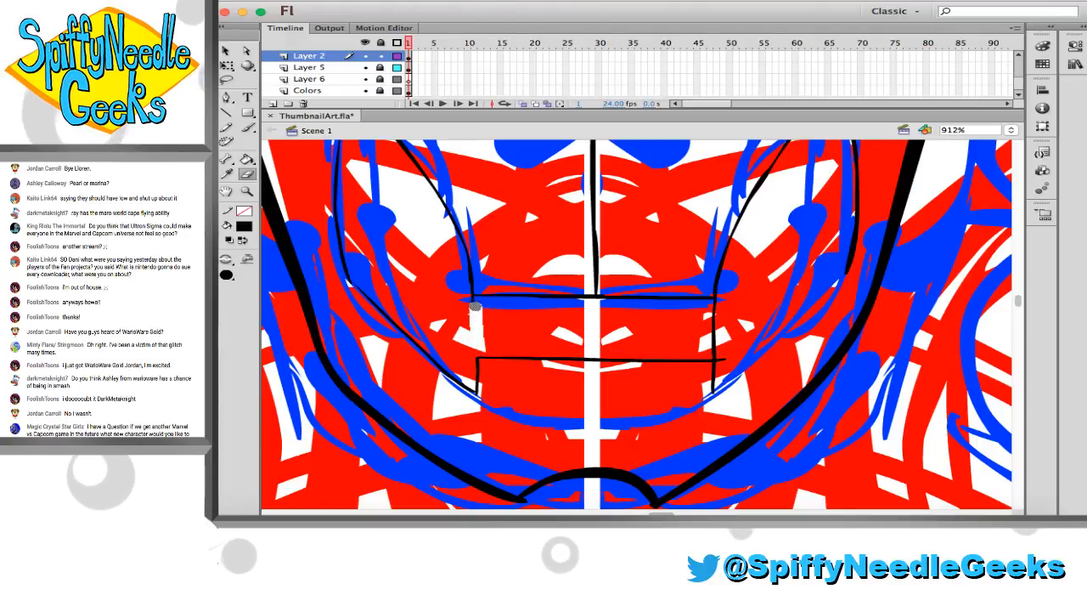
mouse_move(714, 309)
left_mouse_down()
mouse_move(722, 304)
mouse_move(709, 318)
mouse_move(718, 357)
left_mouse_up()
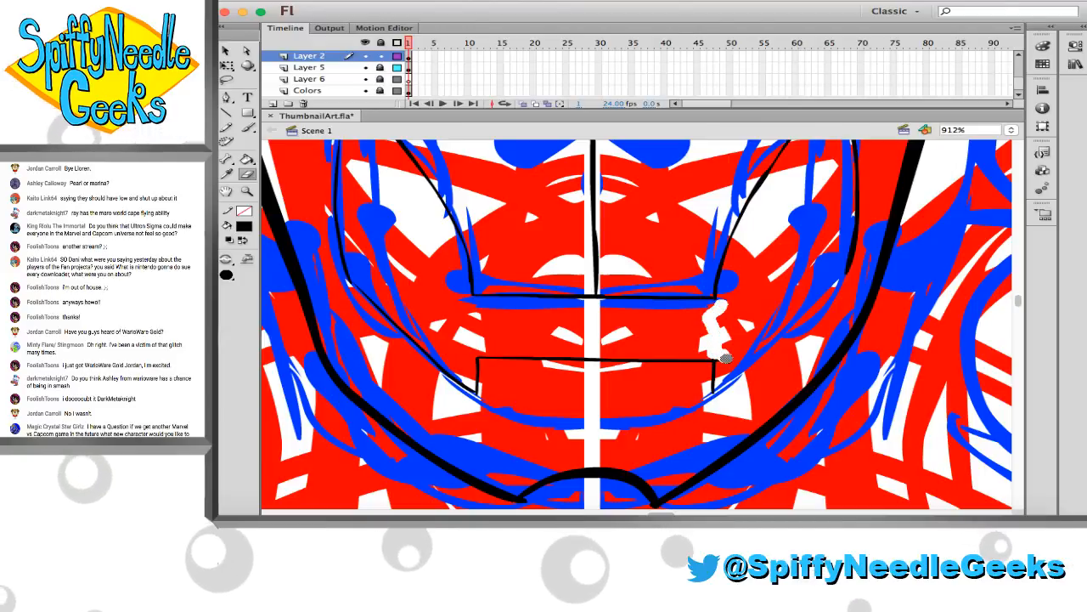
Lasso the lower mouth bracket and rotate it slightly so its horizontal line is level
key("l")
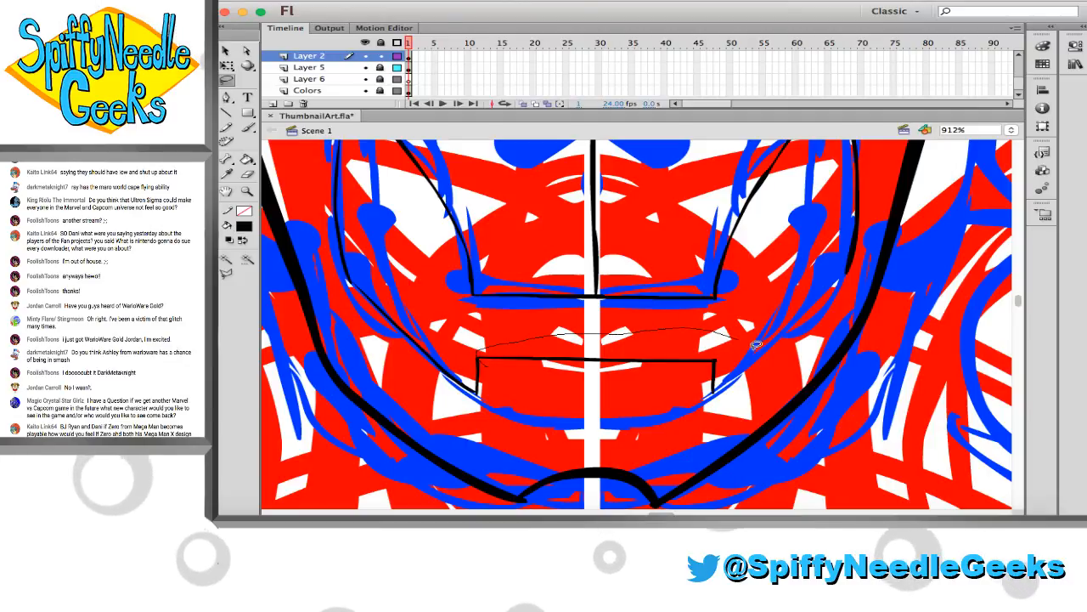
mouse_move(756, 344)
left_mouse_down()
mouse_move(725, 411)
mouse_move(656, 384)
left_mouse_up()
key("q")
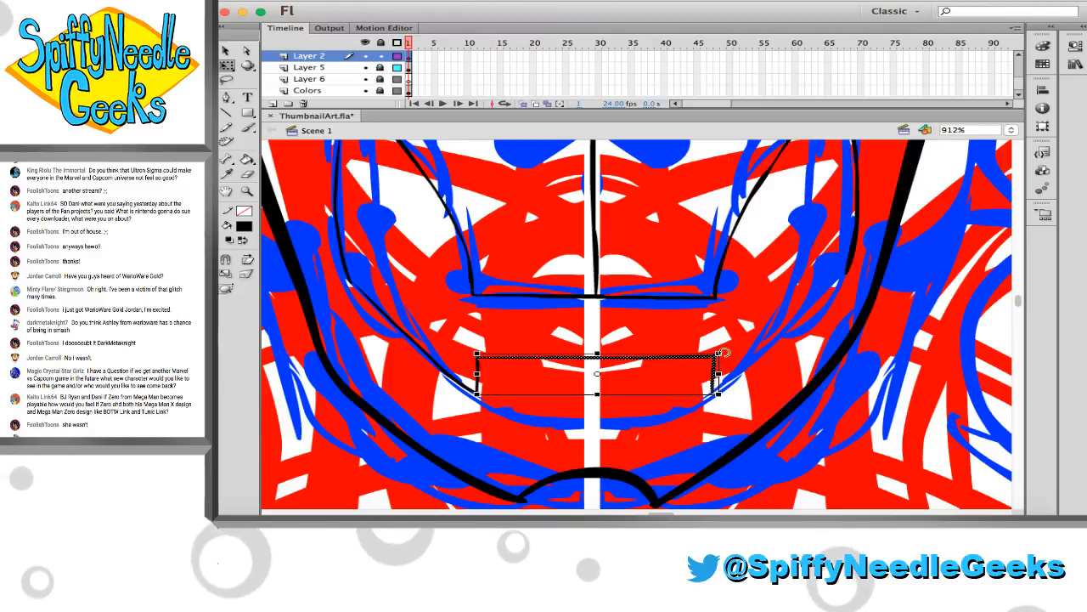
left_click(317, 194)
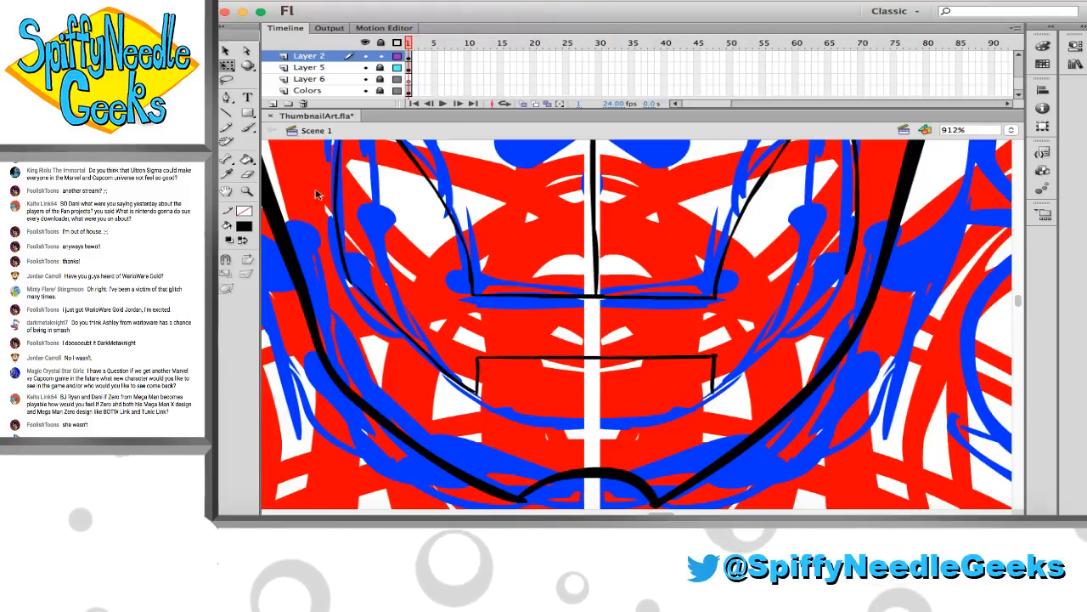
Clean up the bracket's right-hand corner and ink a diagonal from its lower end up to the right-hand cheek curve
left_click(248, 129)
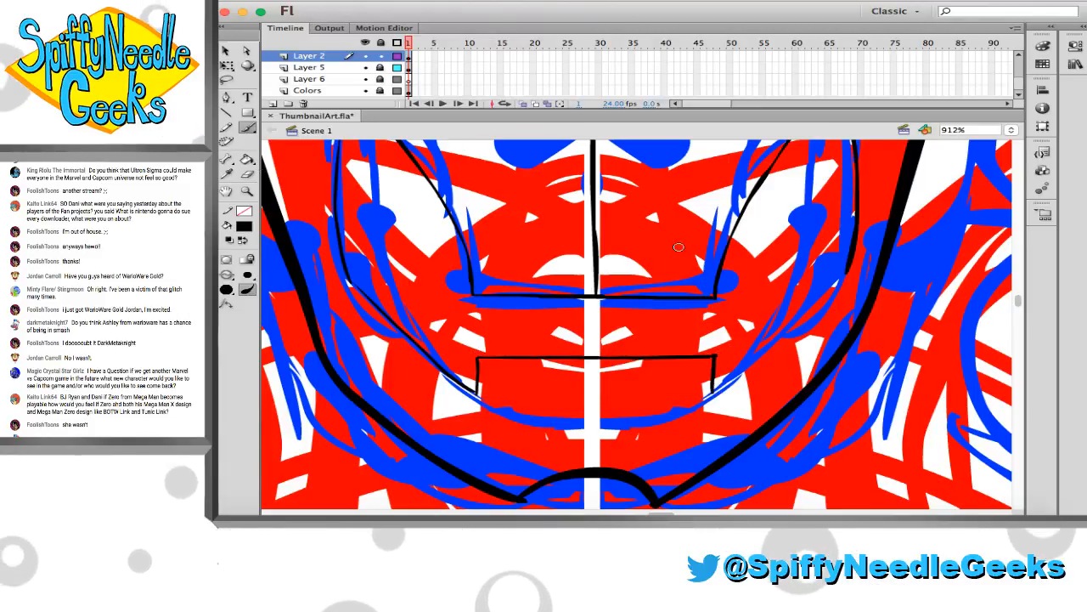
key("e")
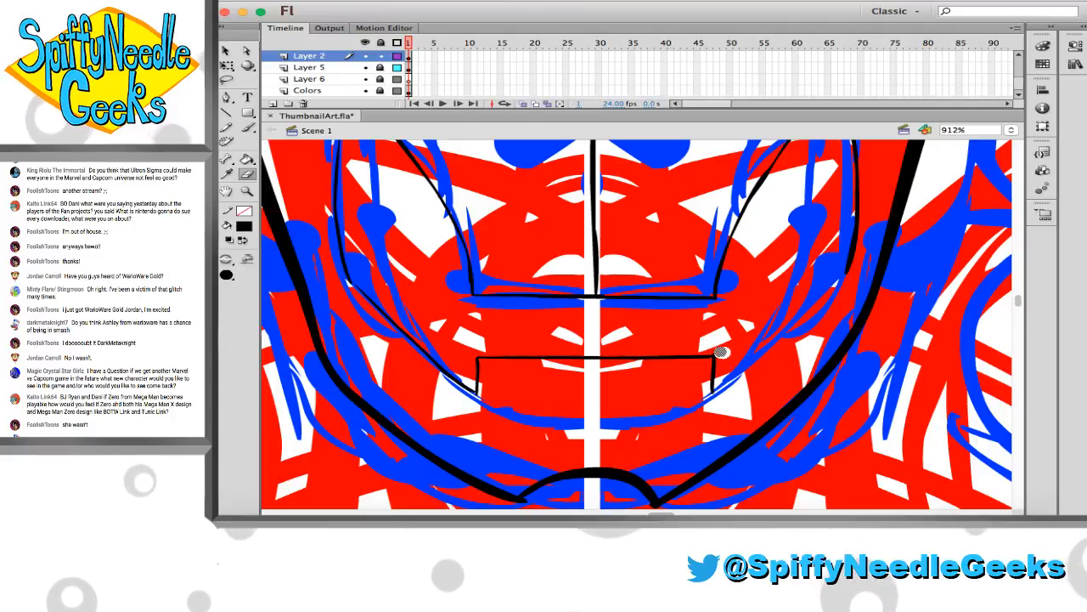
key("b")
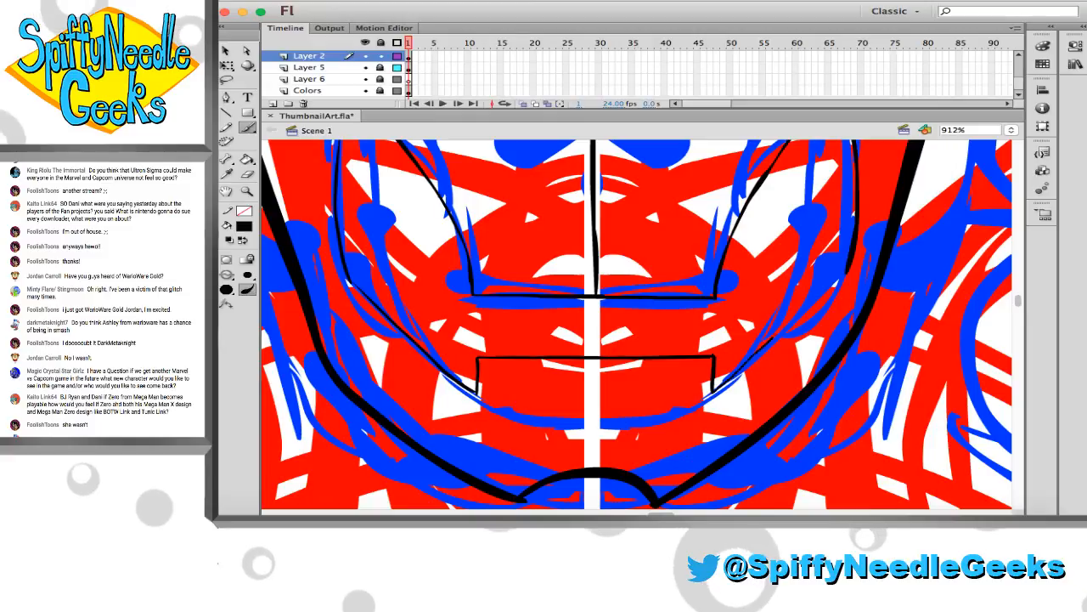
left_click_drag(710, 392, 837, 282)
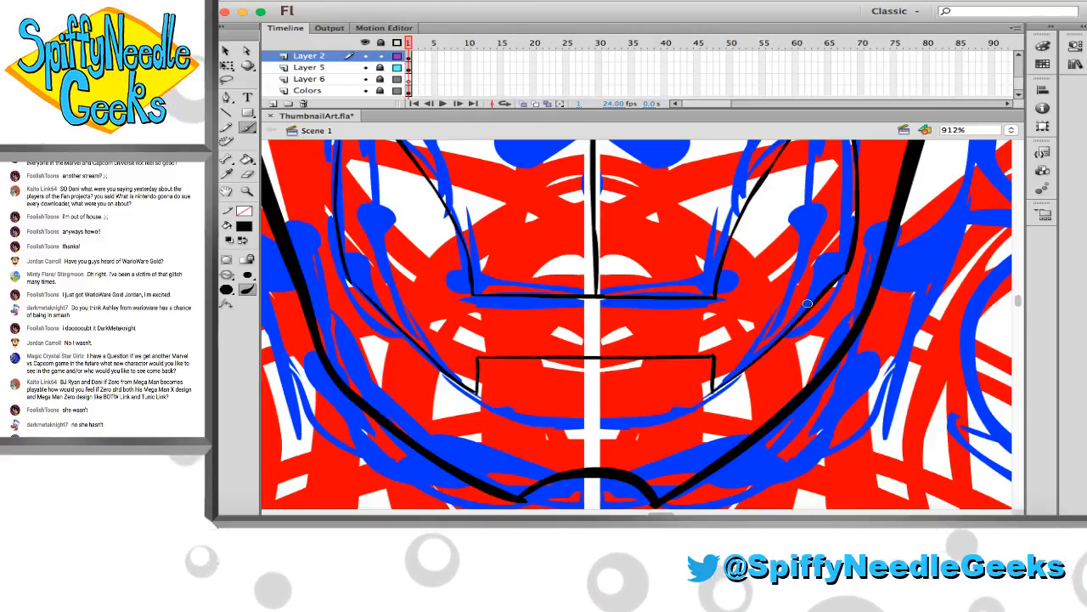
key("super+z")
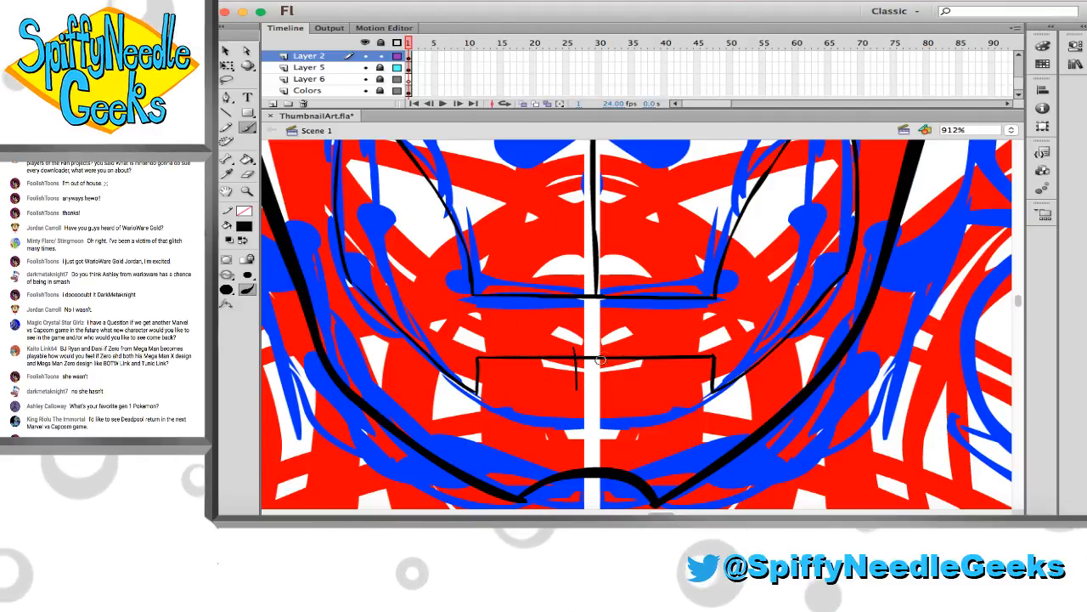
Ink a narrow pointed notch at the centre of the lower mouth line, erasing its overshooting ends and the segment across its opening
left_click_drag(575, 348, 577, 389)
mouse_move(609, 352)
left_mouse_down()
mouse_move(608, 389)
mouse_move(579, 394)
mouse_move(587, 405)
mouse_move(609, 391)
left_mouse_up()
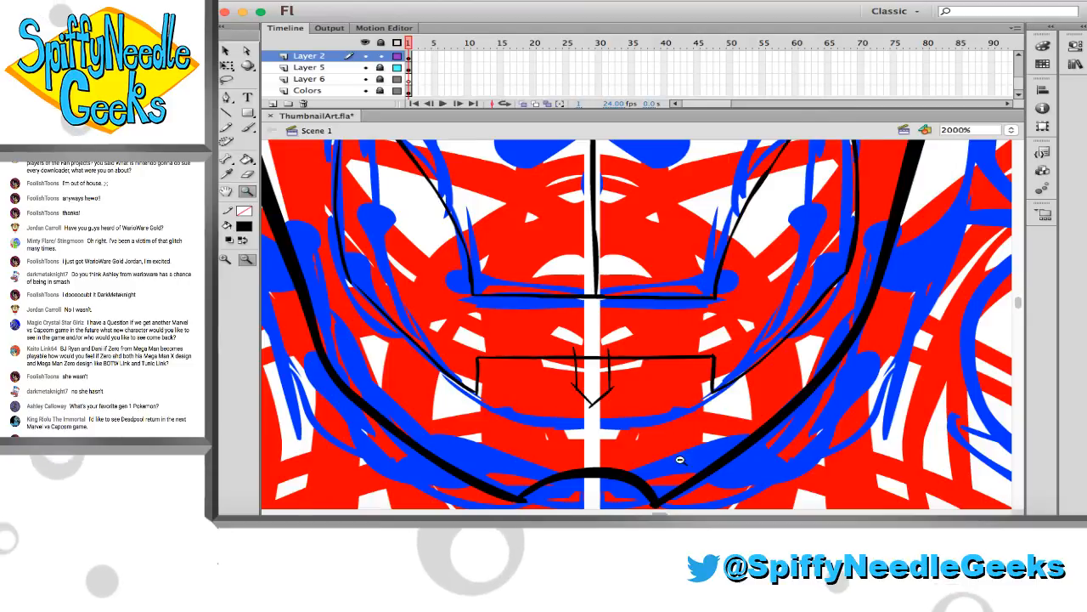
key("e")
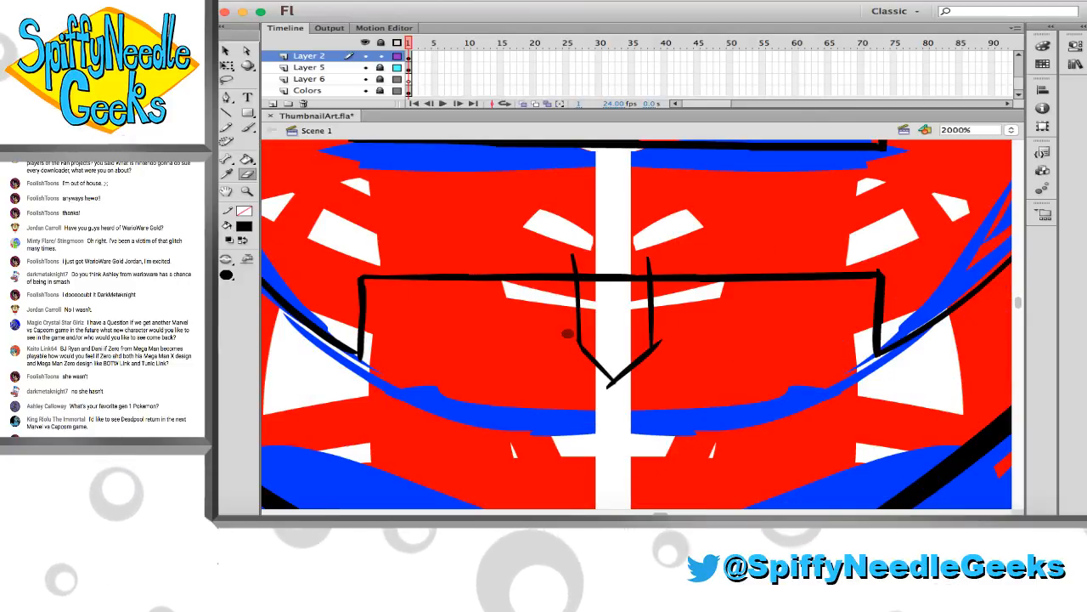
left_click_drag(604, 384, 621, 391)
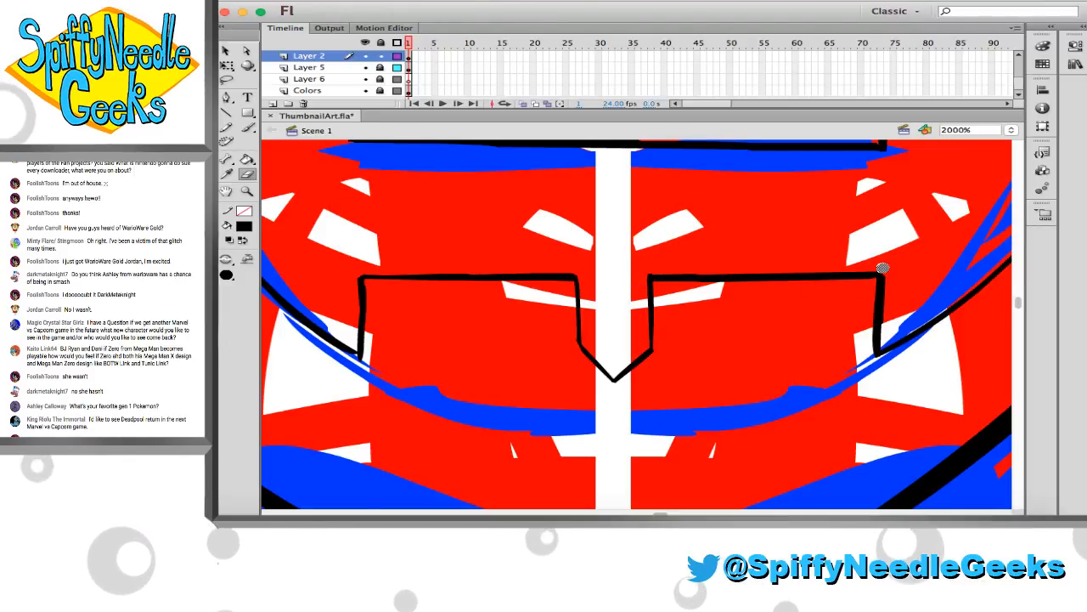
key("b")
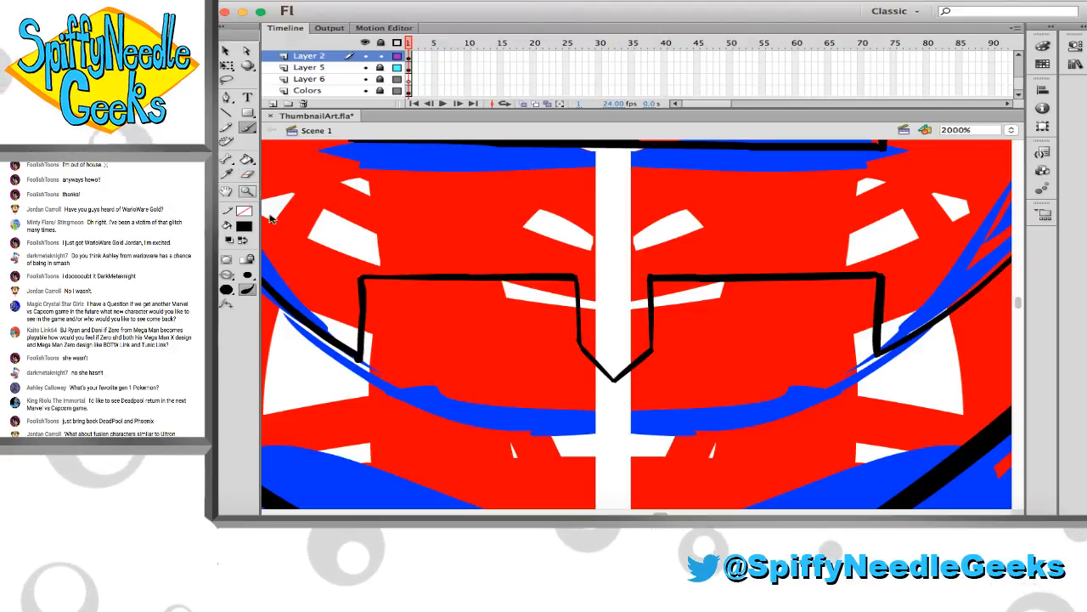
Ink a short horizontal line running inward from the lower corner of the left-hand cheek curve
left_click(247, 191)
left_click(358, 253)
scroll(502, 243, "up", 2)
scroll(475, 212, "up", 1)
scroll(450, 180, "up", 1)
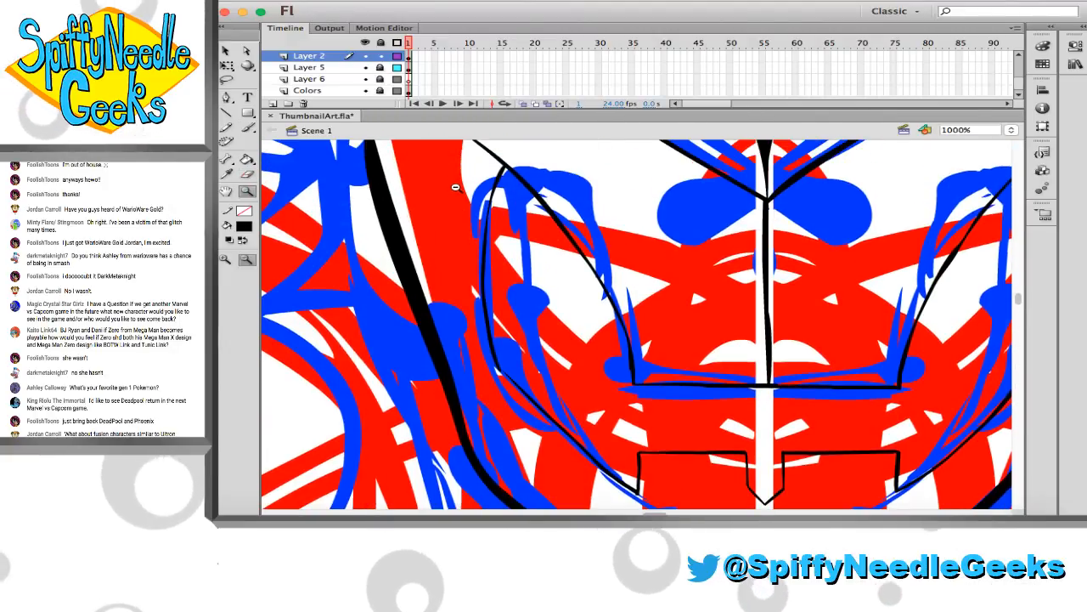
left_click_drag(437, 159, 738, 512)
scroll(352, 266, "right", 2)
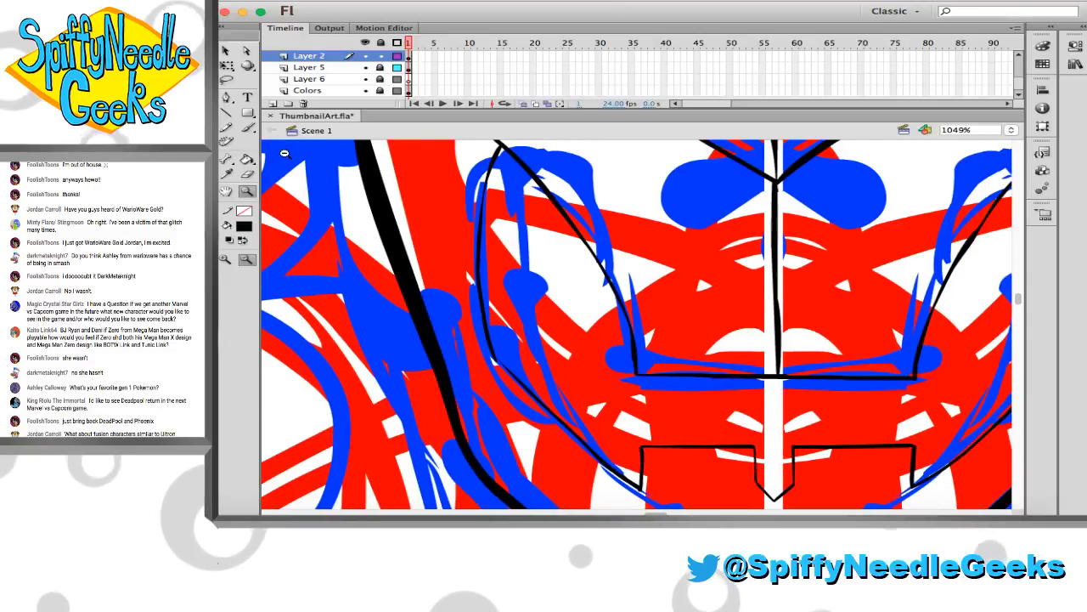
left_click(247, 127)
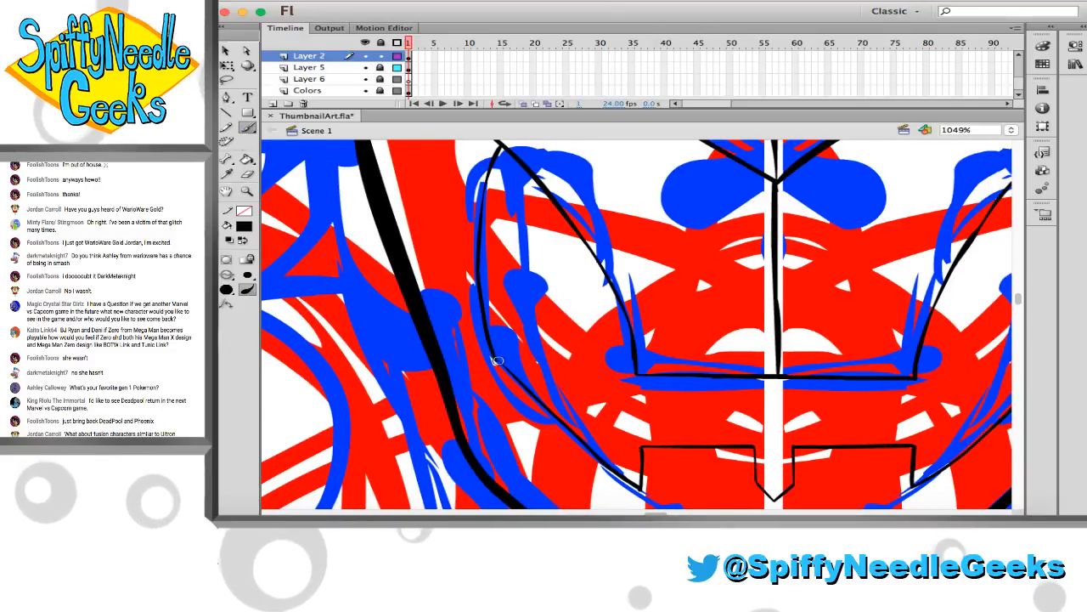
left_click_drag(499, 363, 518, 358)
key("super+z")
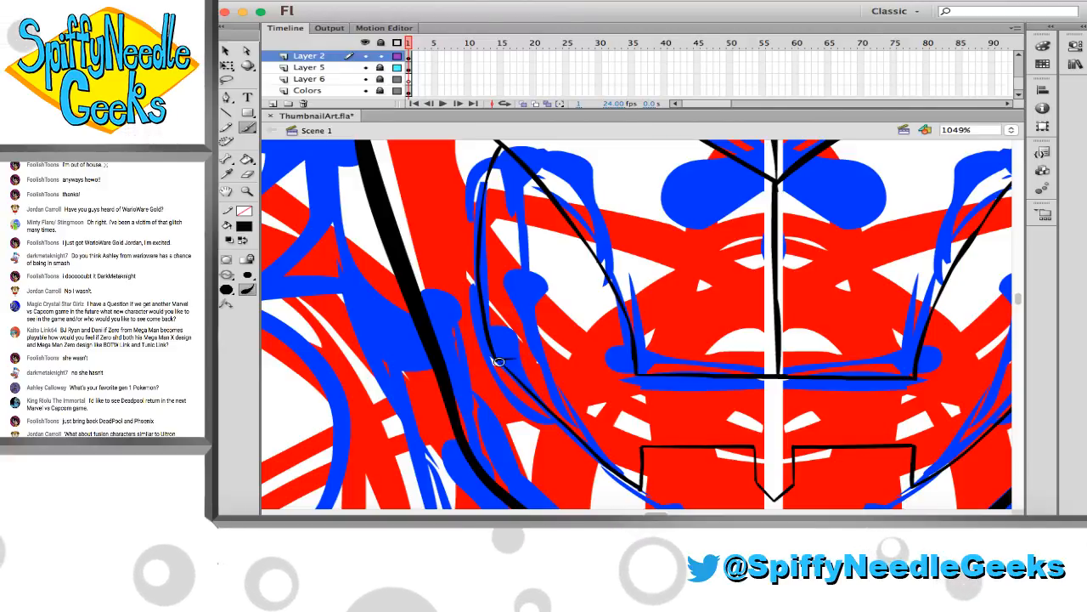
mouse_move(498, 362)
left_mouse_down()
mouse_move(515, 359)
mouse_move(517, 379)
left_mouse_up()
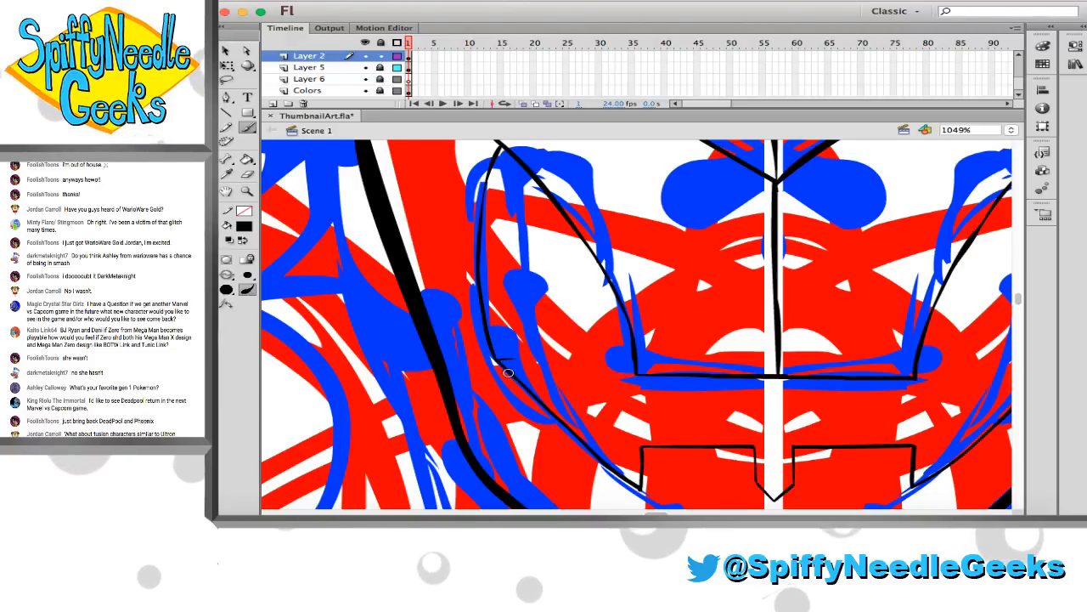
Ink a diagonal from the short line's inner end down to the mouth bracket's left-hand corner, just inside the existing cheek diagonal
key("z")
left_click_drag(478, 313, 600, 416)
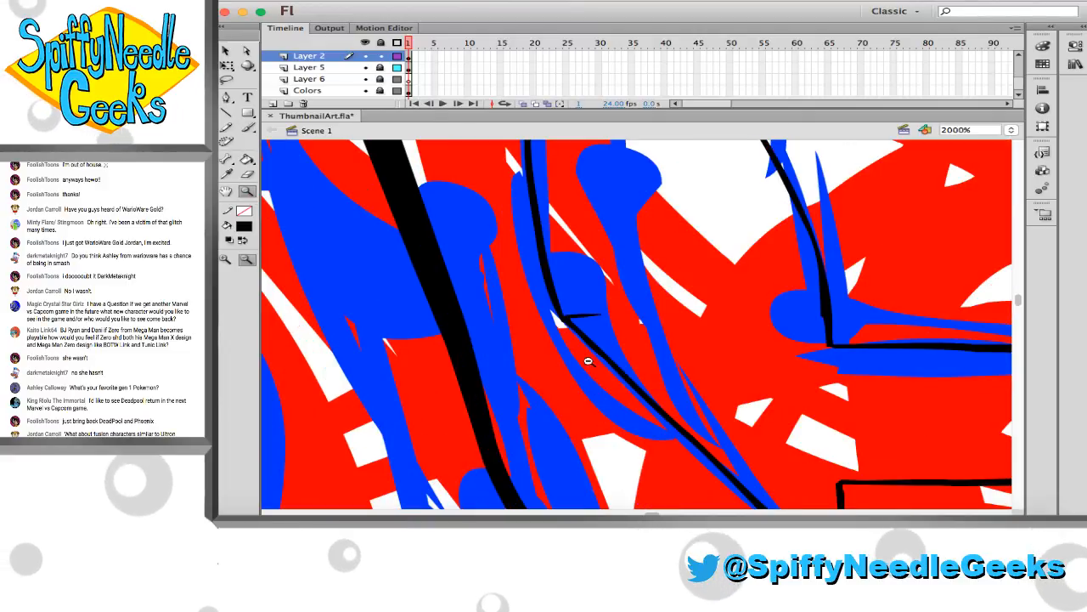
left_click_drag(592, 360, 469, 284)
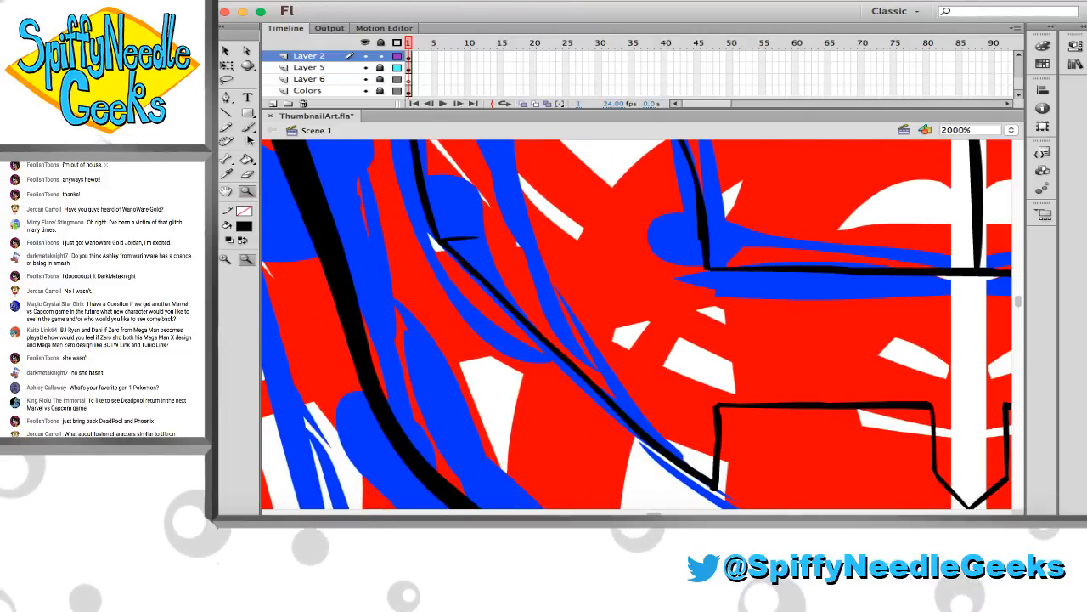
left_click(248, 128)
mouse_move(320, 239)
left_mouse_down()
mouse_move(318, 182)
mouse_move(294, 201)
left_mouse_up()
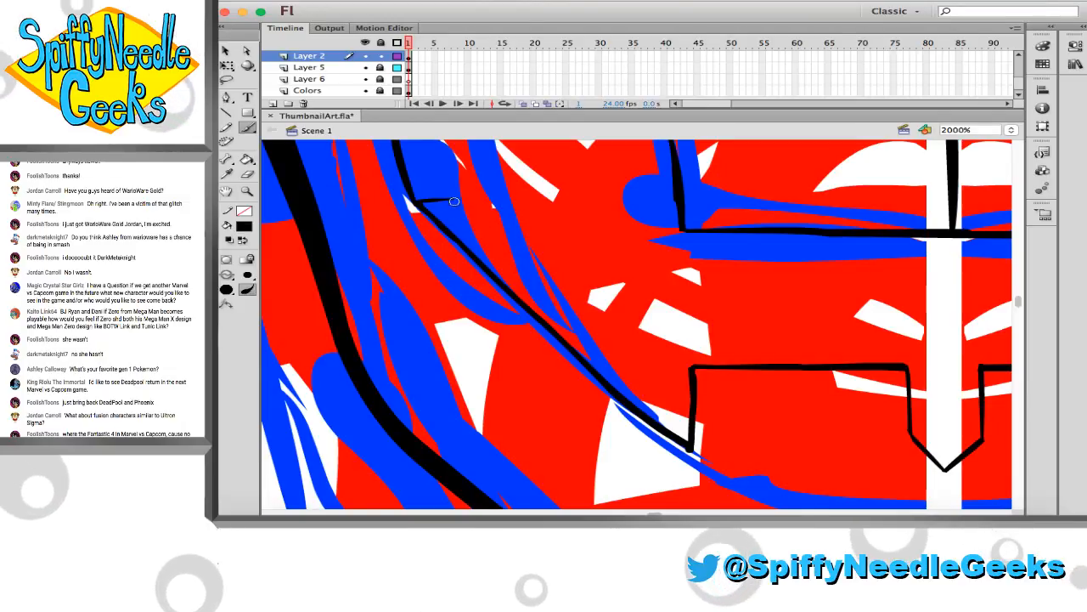
left_click_drag(454, 201, 613, 365)
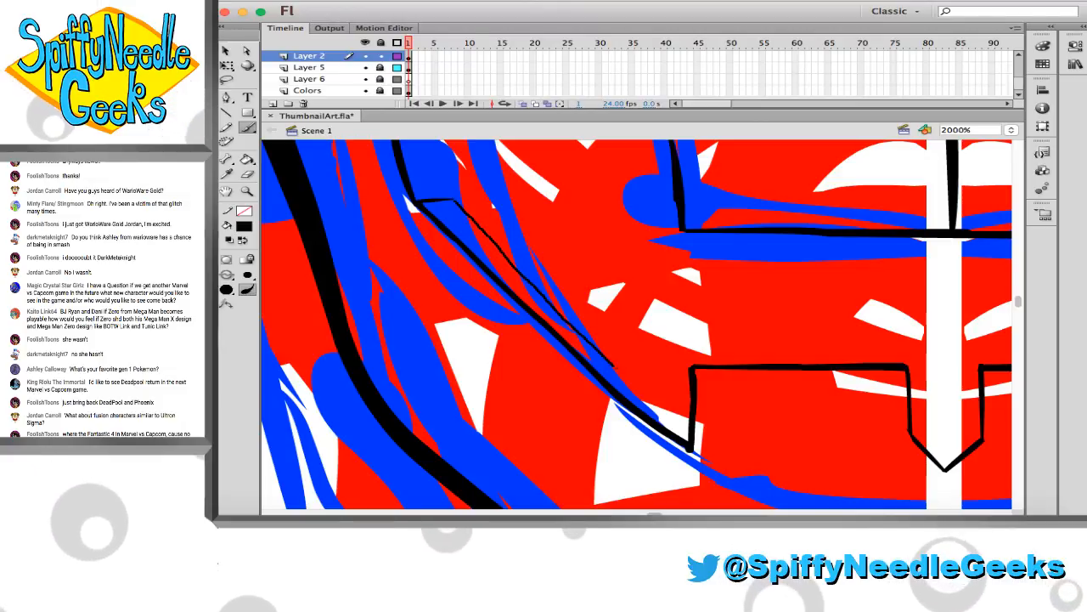
key("ctrl+z")
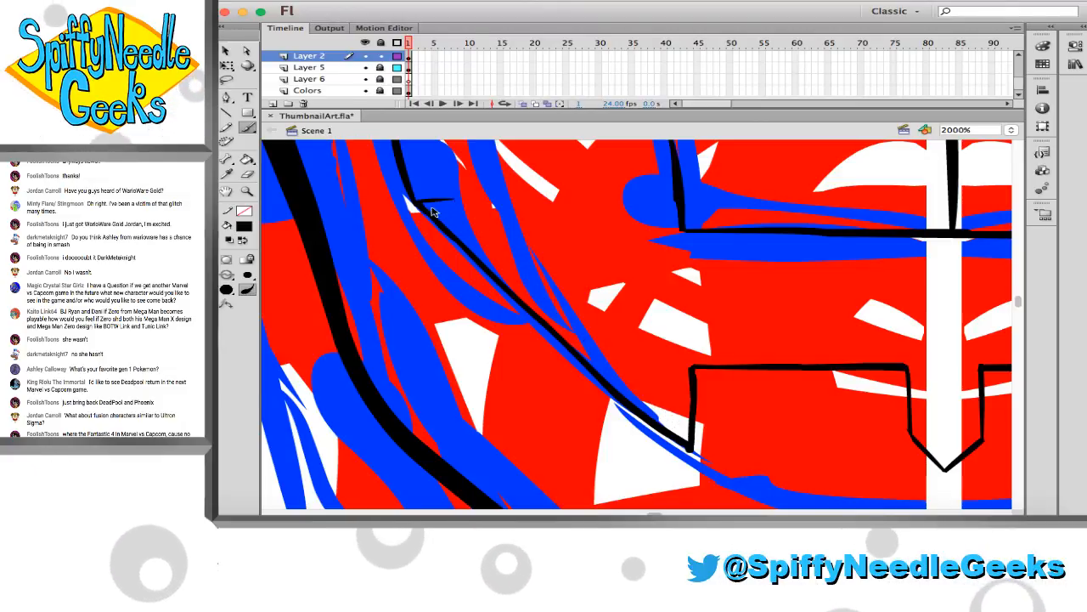
left_click_drag(454, 202, 661, 414)
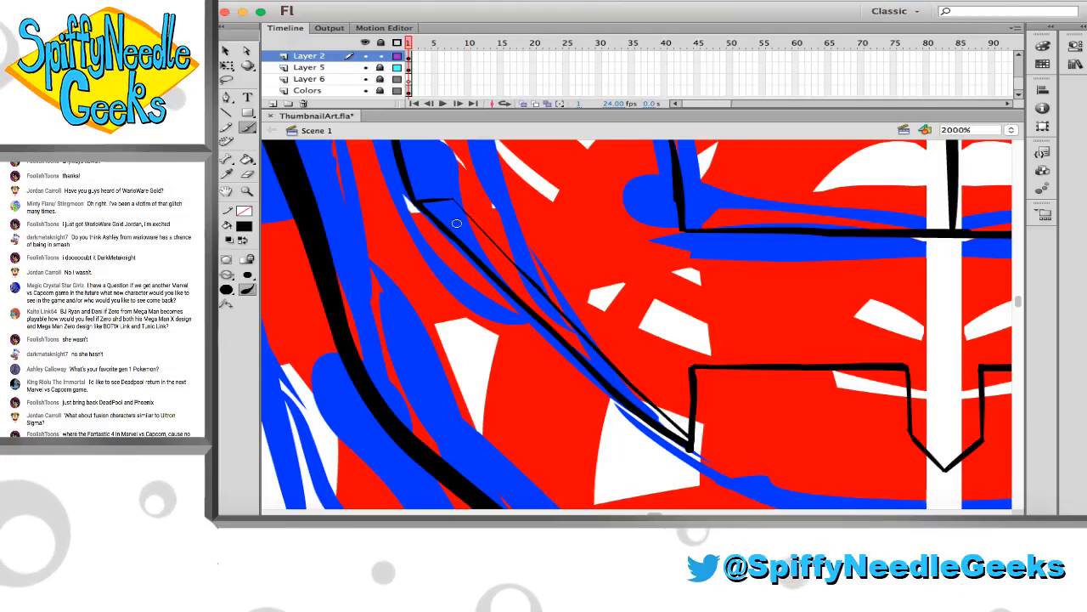
left_click_drag(453, 200, 536, 290)
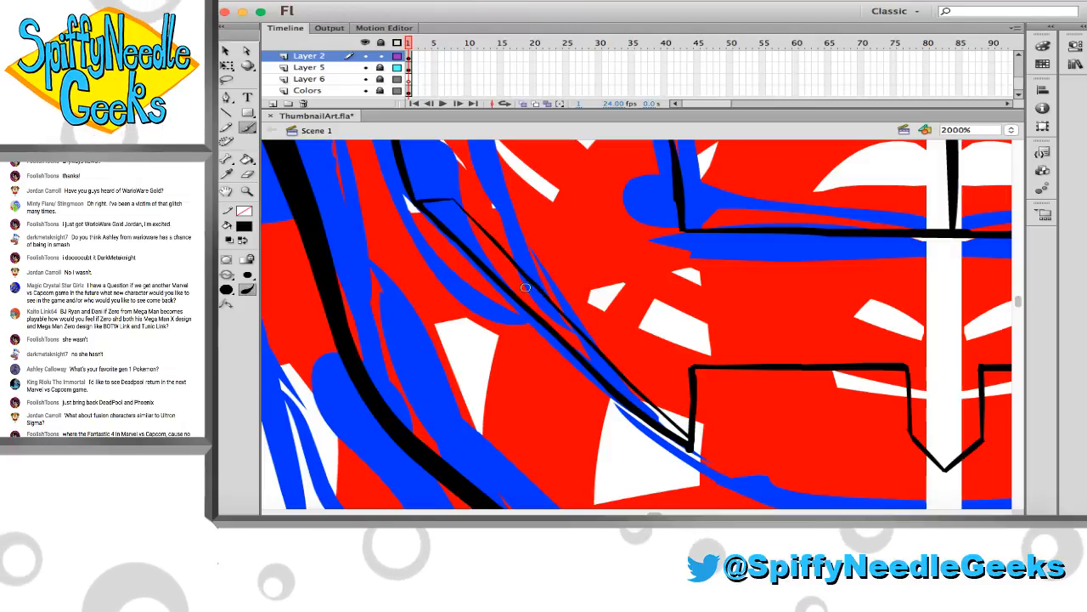
Ink an inner curve on the left-hand cheek panel from the short line's inner end up to the upper cheek line
scroll(457, 260, "up", 5)
scroll(457, 260, "up", 2)
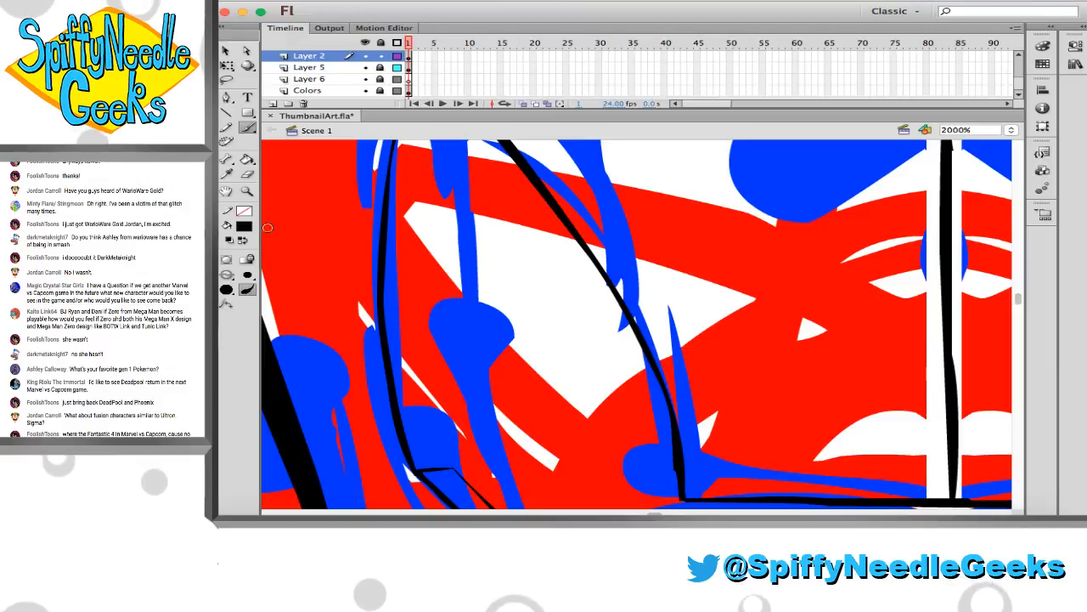
left_click(466, 281, "alt")
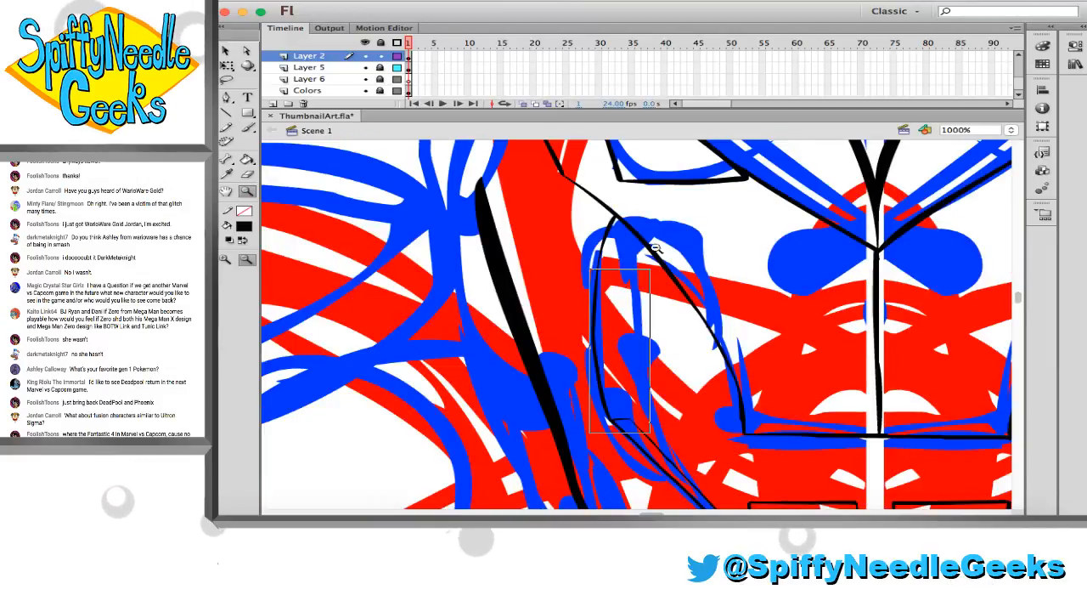
left_click_drag(655, 247, 657, 244)
scroll(656, 411, "right", 2)
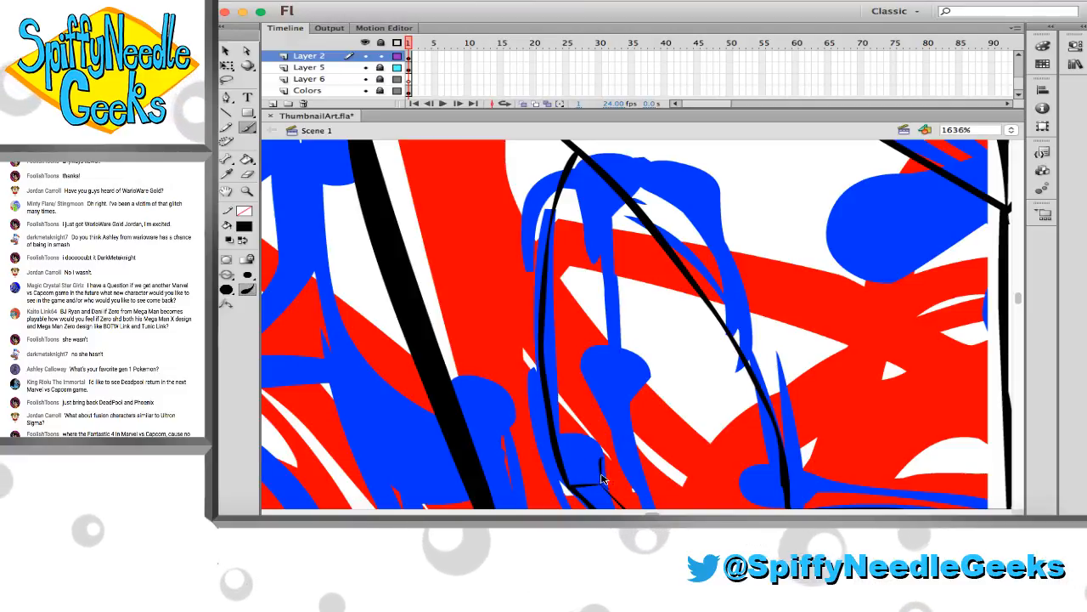
left_click_drag(600, 491, 611, 307)
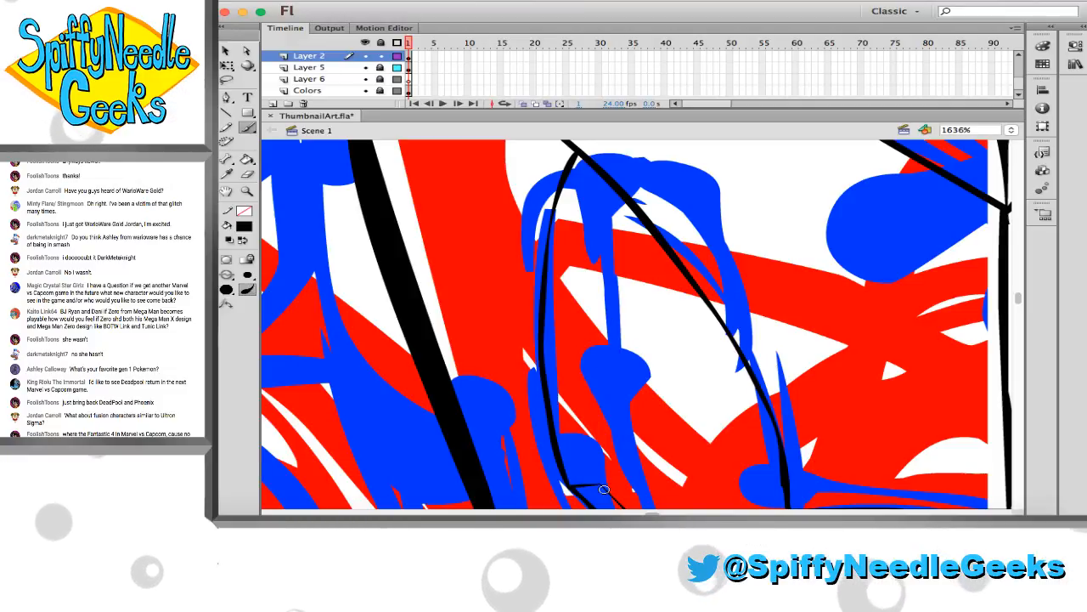
left_click_drag(600, 489, 595, 311)
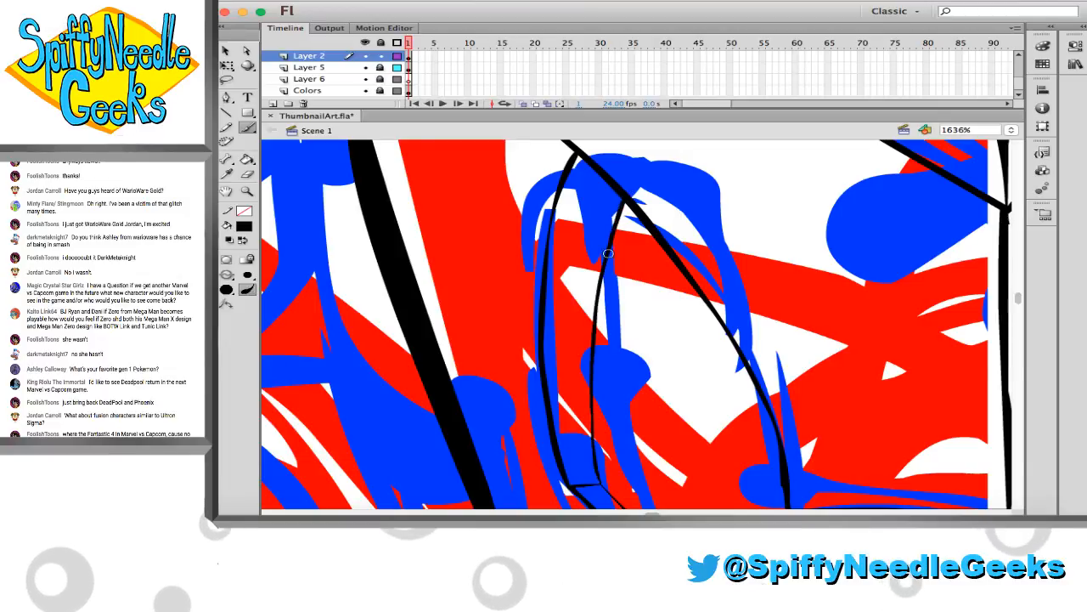
Ink a short inward line at the right-hand cheek's lower corner and an inner diagonal from it to the mouth bracket
scroll(608, 321, "right", 10)
scroll(607, 321, "down", 5)
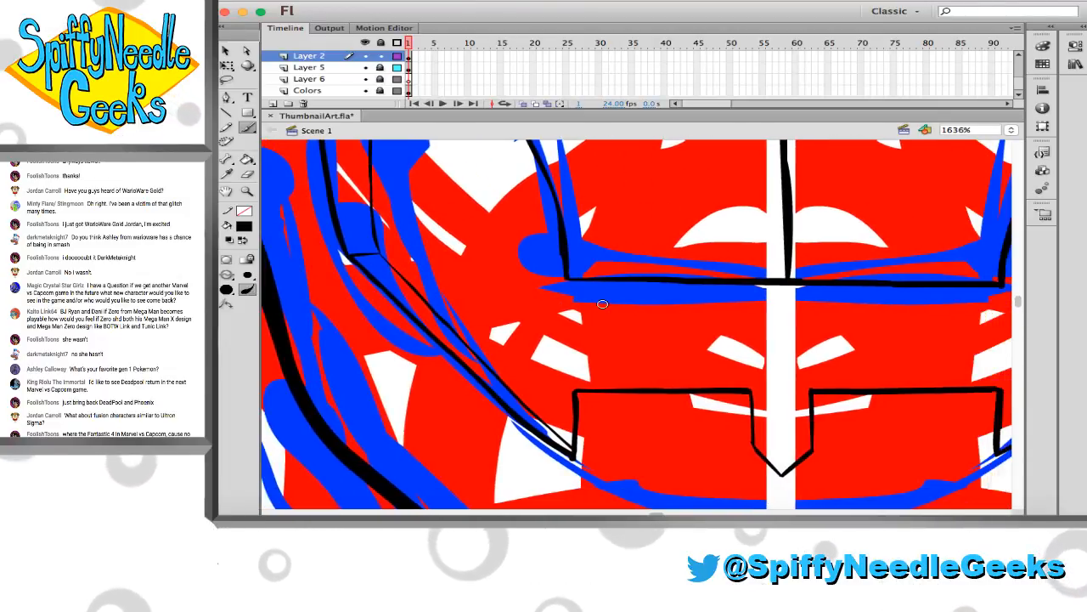
scroll(601, 309, "right", 5)
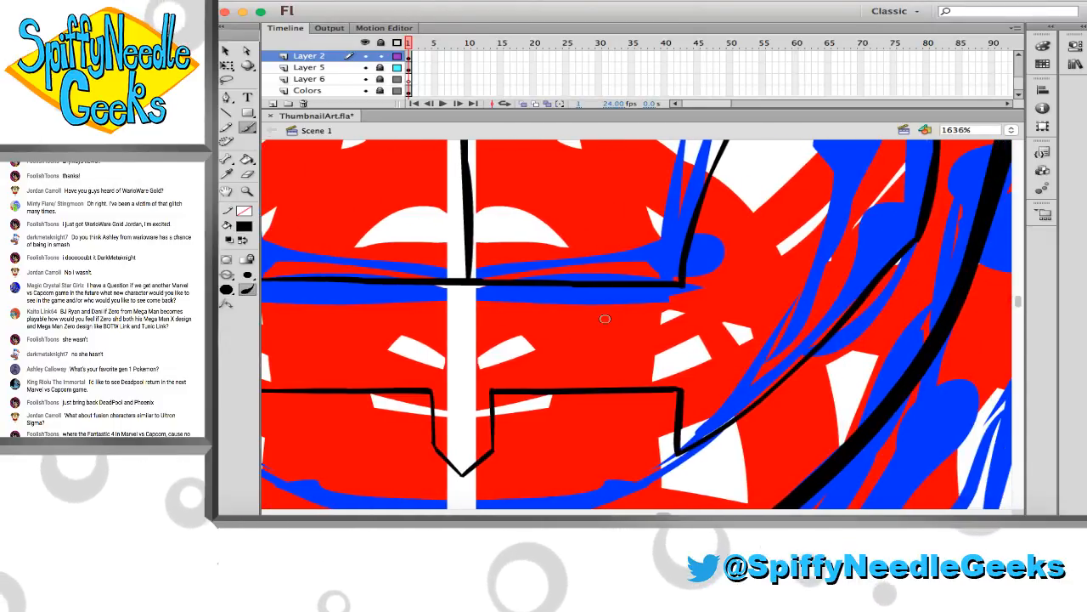
scroll(733, 301, "left", 10)
scroll(733, 301, "right", 10)
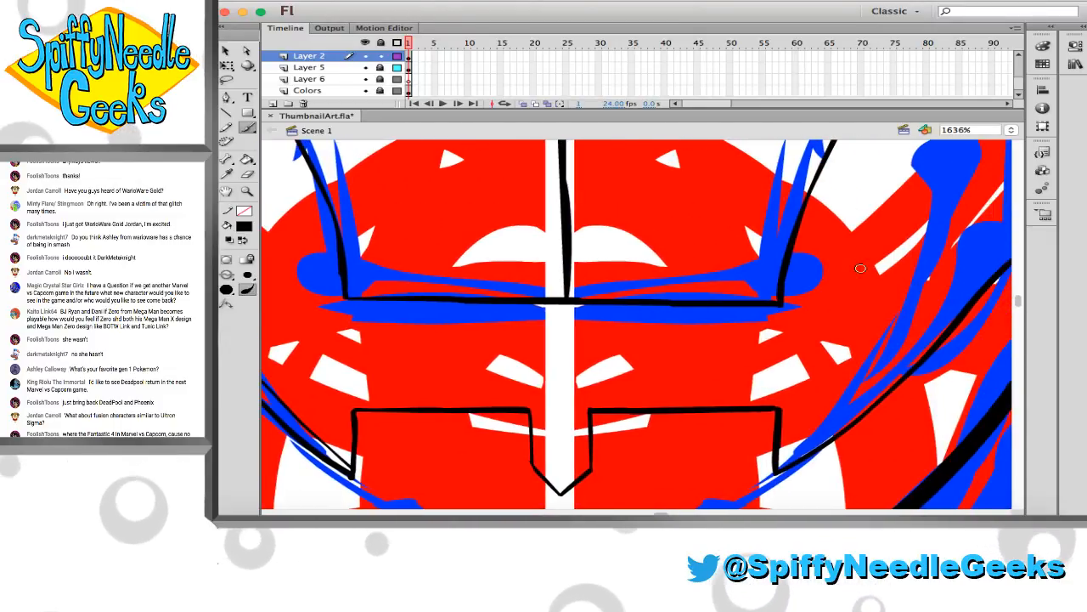
mouse_move(967, 258)
left_mouse_down()
mouse_move(926, 254)
mouse_move(967, 258)
left_mouse_up()
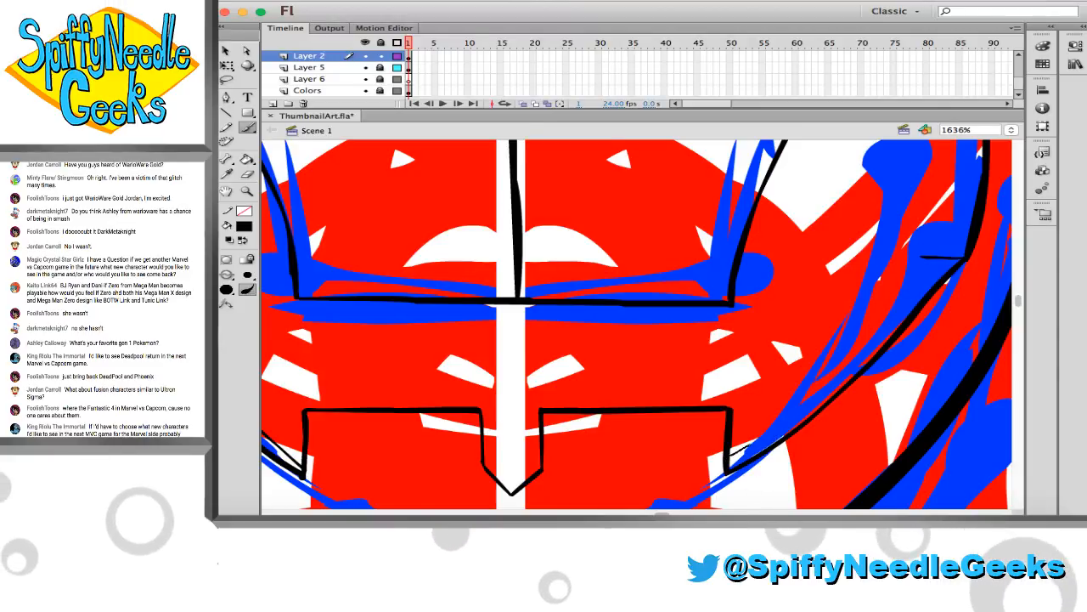
mouse_move(730, 460)
left_mouse_down()
mouse_move(816, 396)
mouse_move(921, 274)
left_mouse_up()
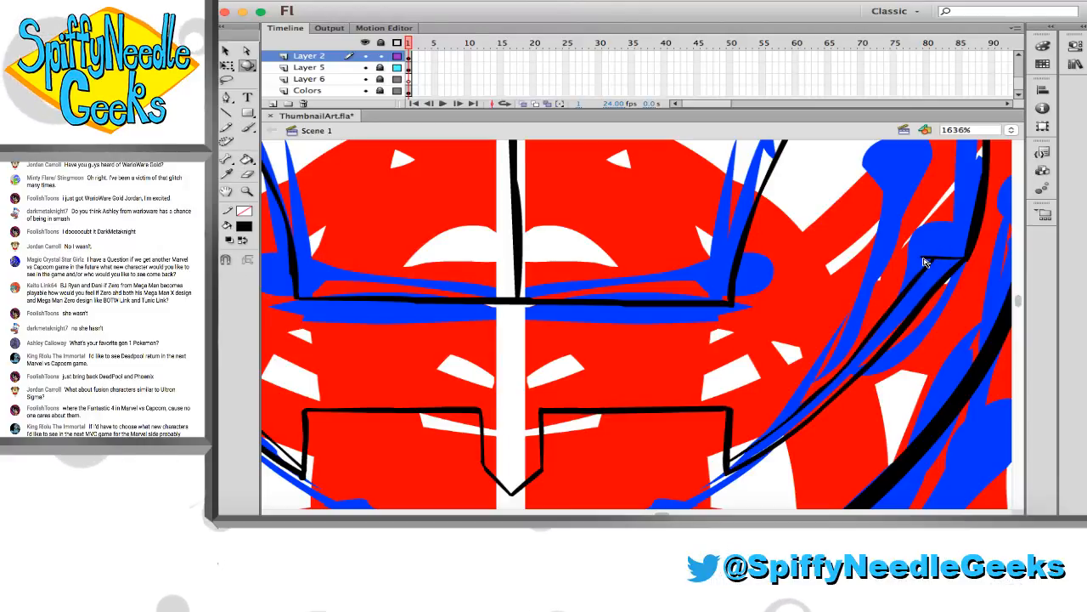
Ink an inner curve on the right-hand cheek panel from the upper cheek line down to the short line, undoing the uneven attempts
scroll(922, 248, "left", 5)
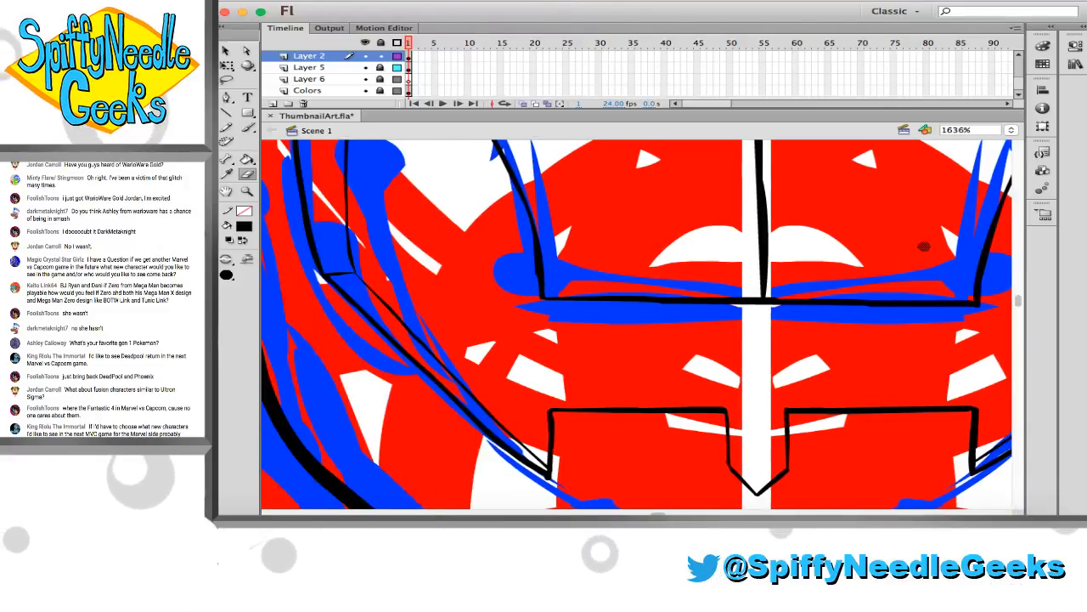
scroll(921, 248, "right", 8)
scroll(918, 259, "up", 1)
scroll(914, 263, "up", 4)
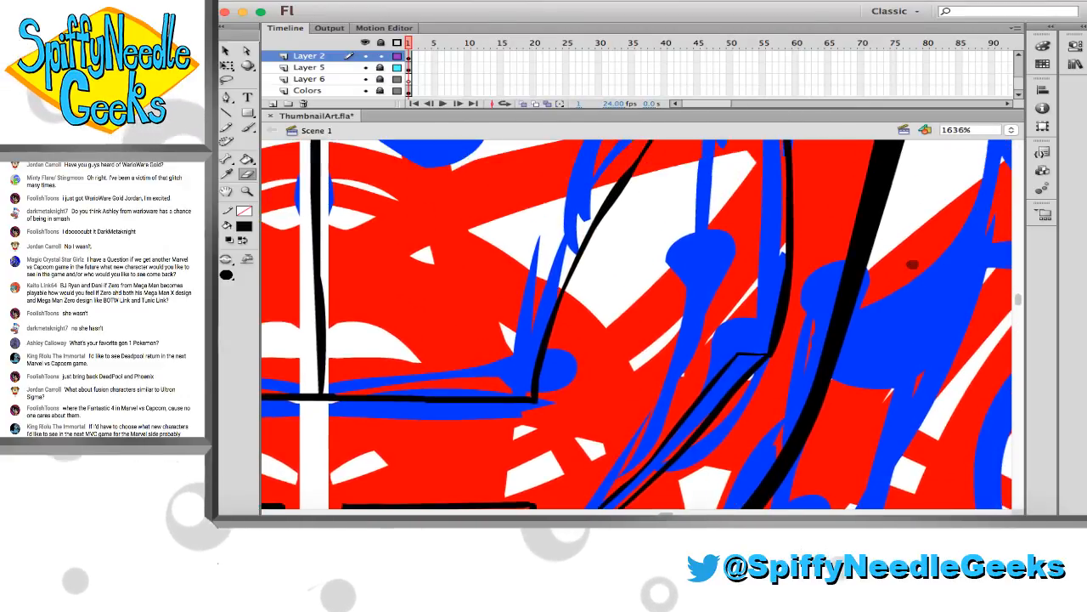
scroll(910, 265, "right", 1)
key("b")
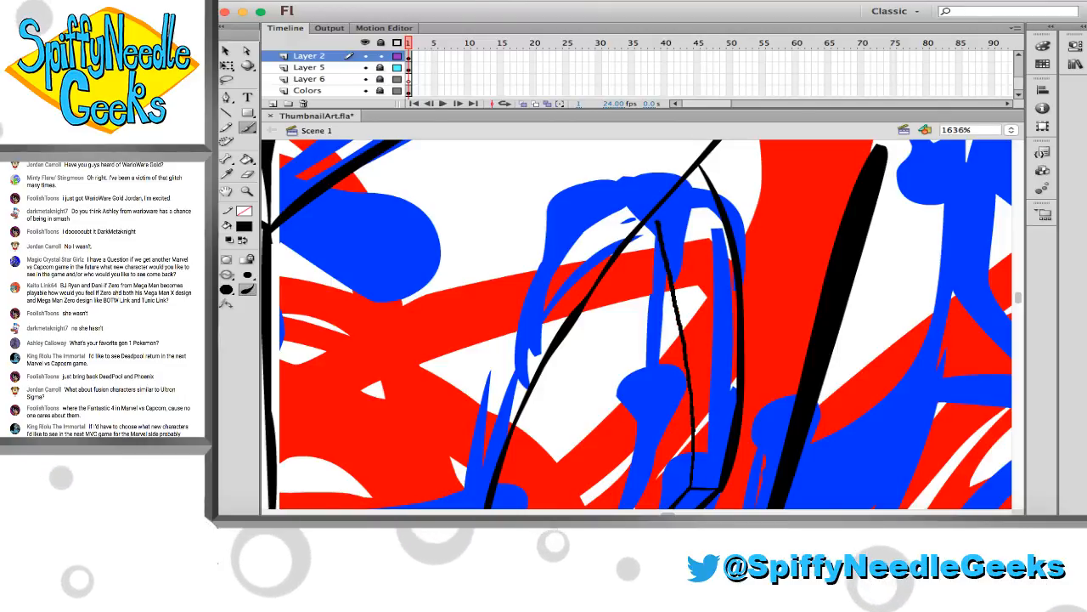
key("ctrl+z")
mouse_move(649, 223)
left_mouse_down()
mouse_move(679, 310)
mouse_move(687, 491)
left_mouse_up()
key("ctrl+z")
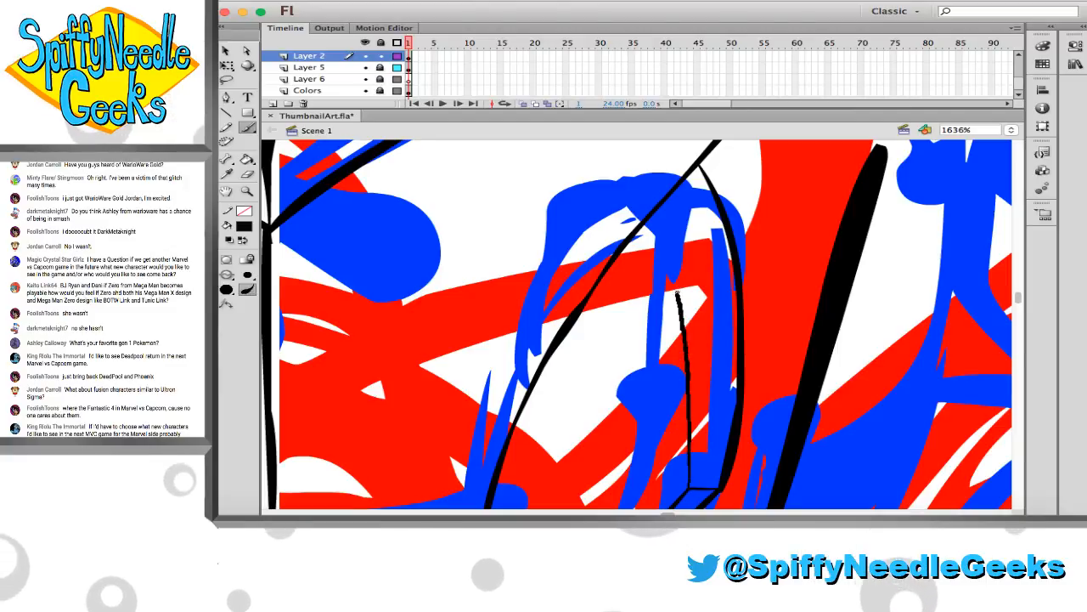
key("ctrl+z")
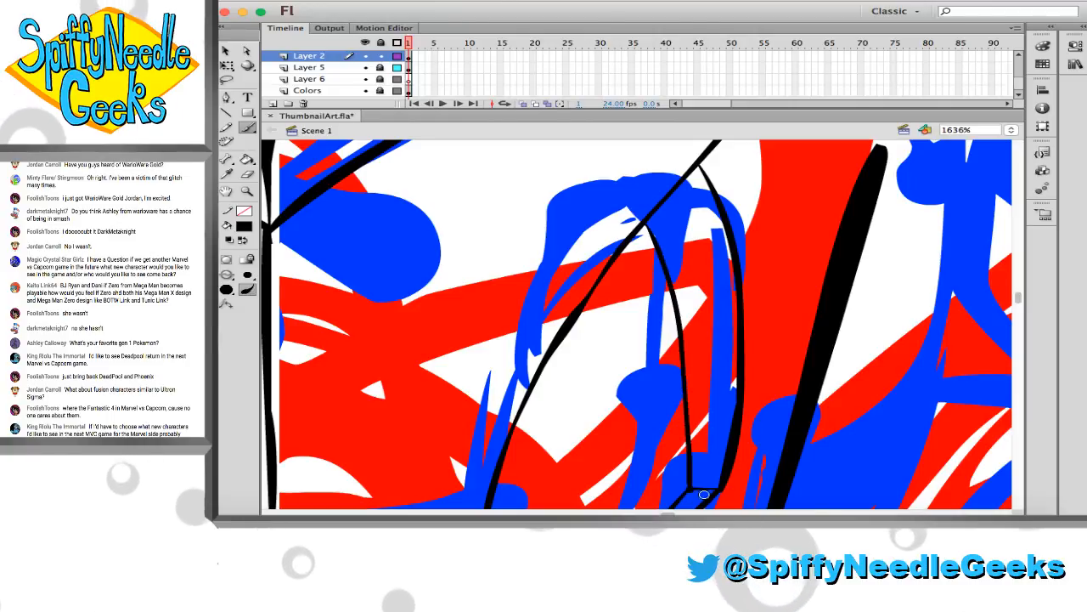
key("e")
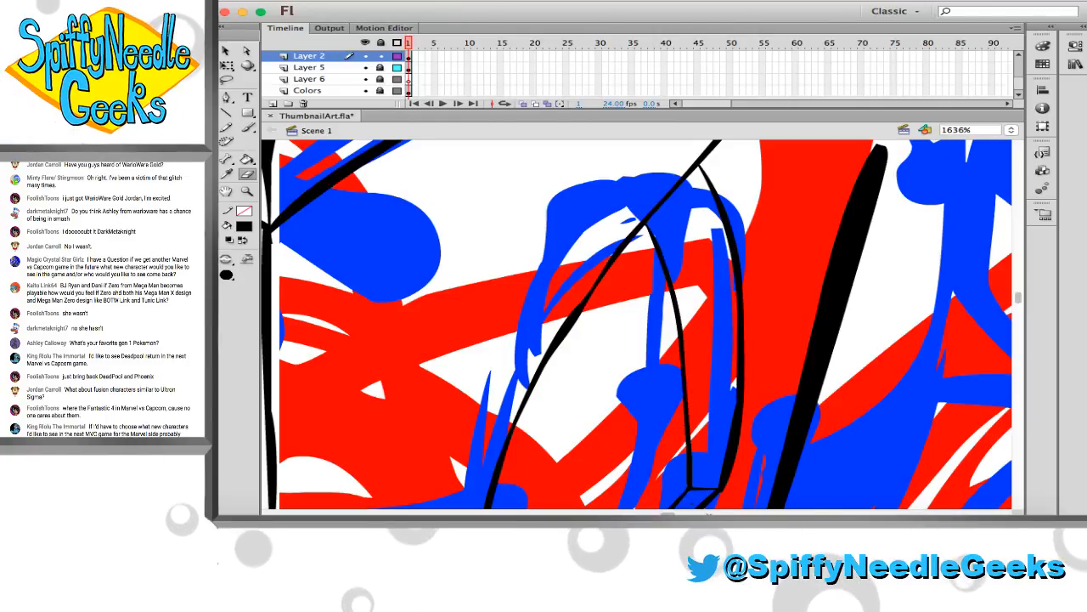
Lasso the right-hand inner cheek curve and free-transform it so its top end meets the upper cheek line slightly higher
scroll(710, 513, "left", 1)
left_click(426, 300)
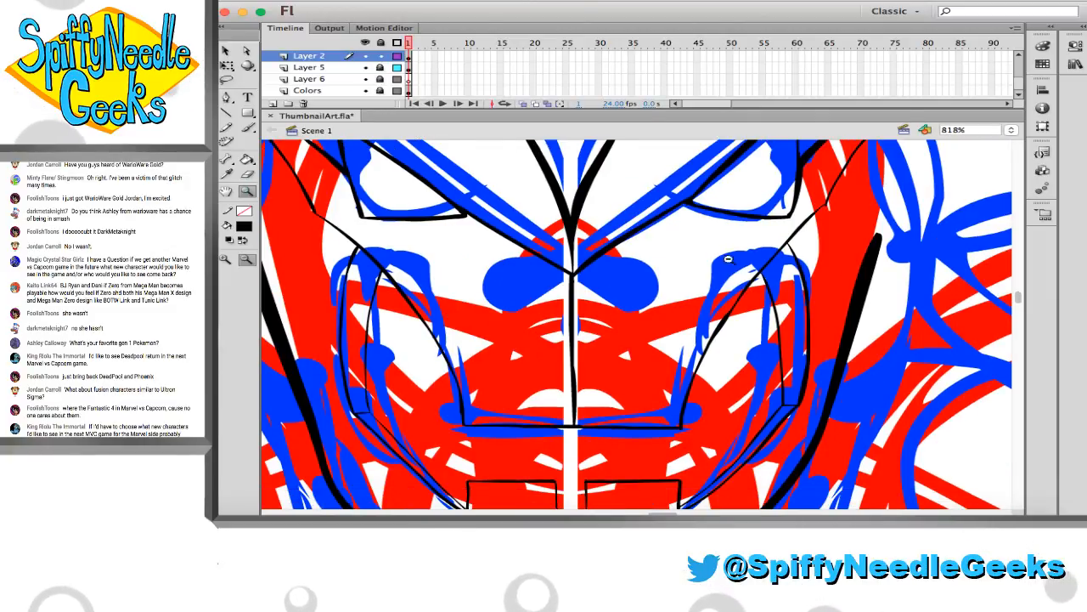
left_click_drag(837, 406, 838, 406)
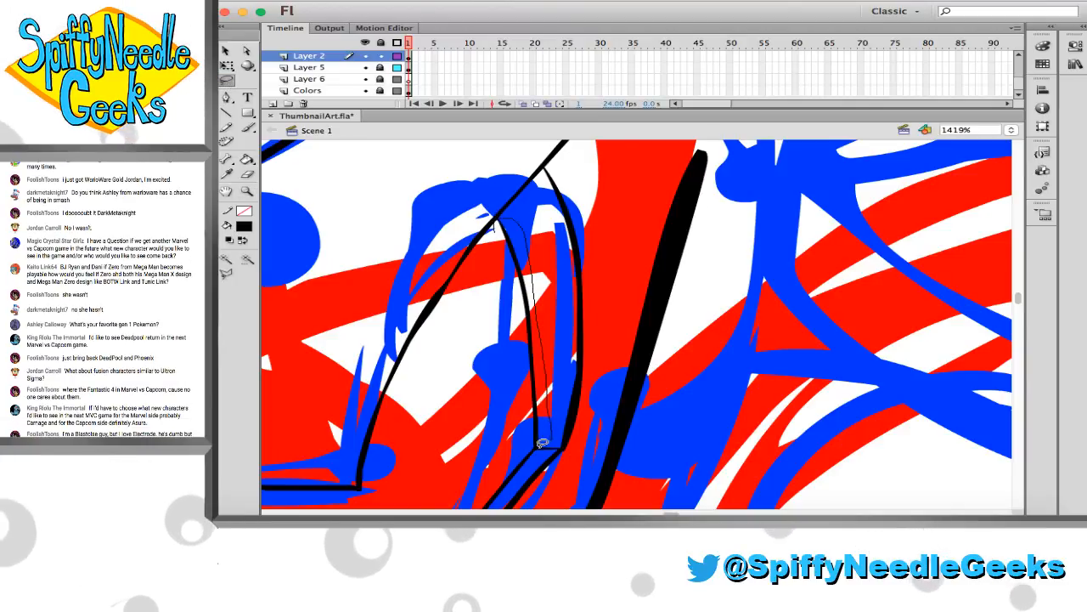
mouse_move(502, 382)
left_mouse_down()
mouse_move(491, 227)
mouse_move(504, 213)
left_mouse_up()
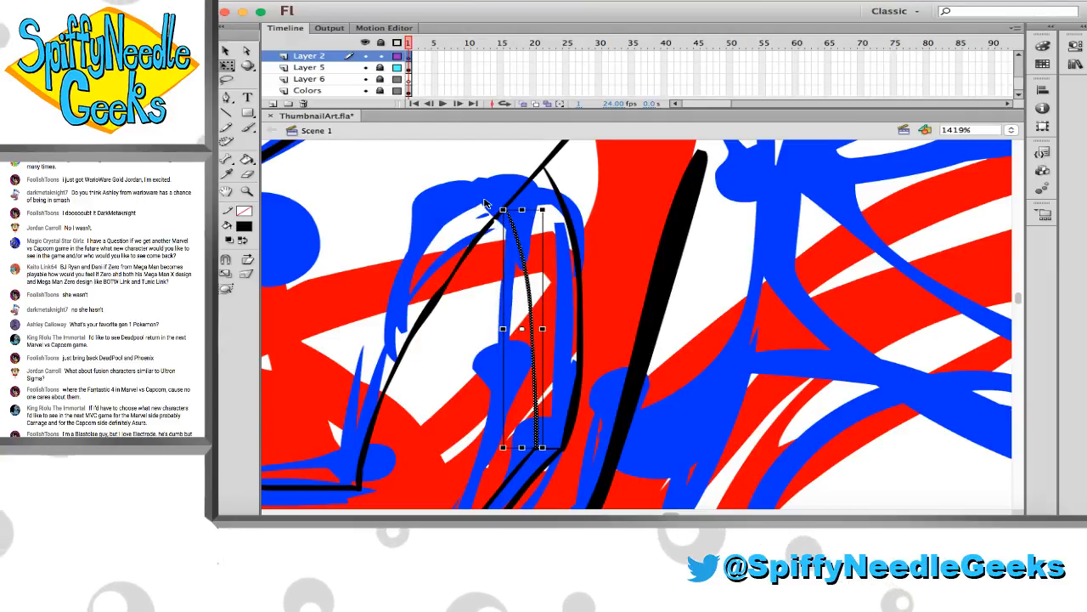
left_click(483, 228)
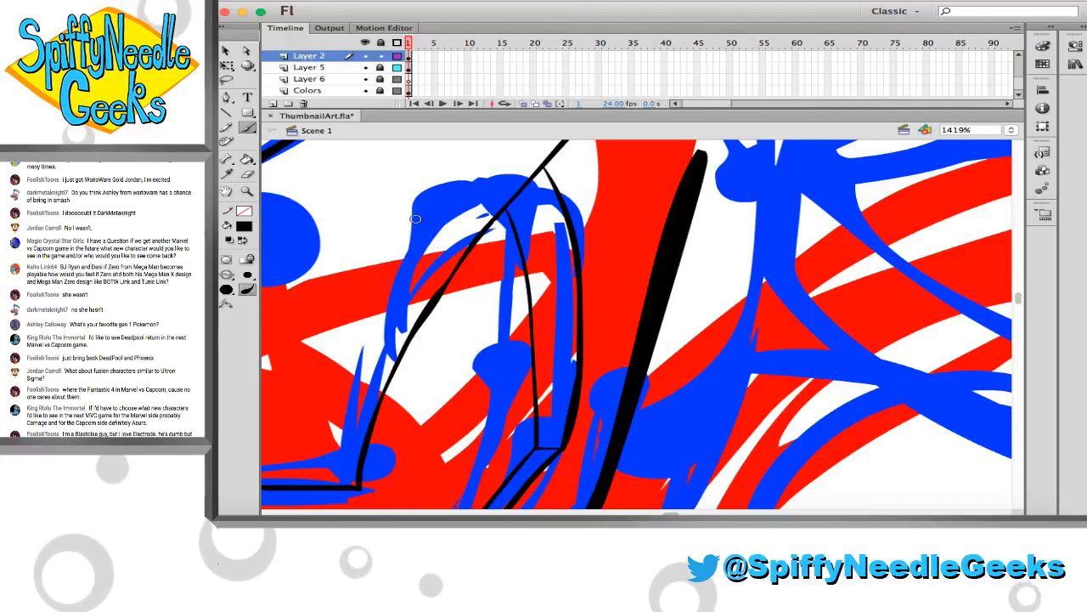
key("z")
left_click(611, 300)
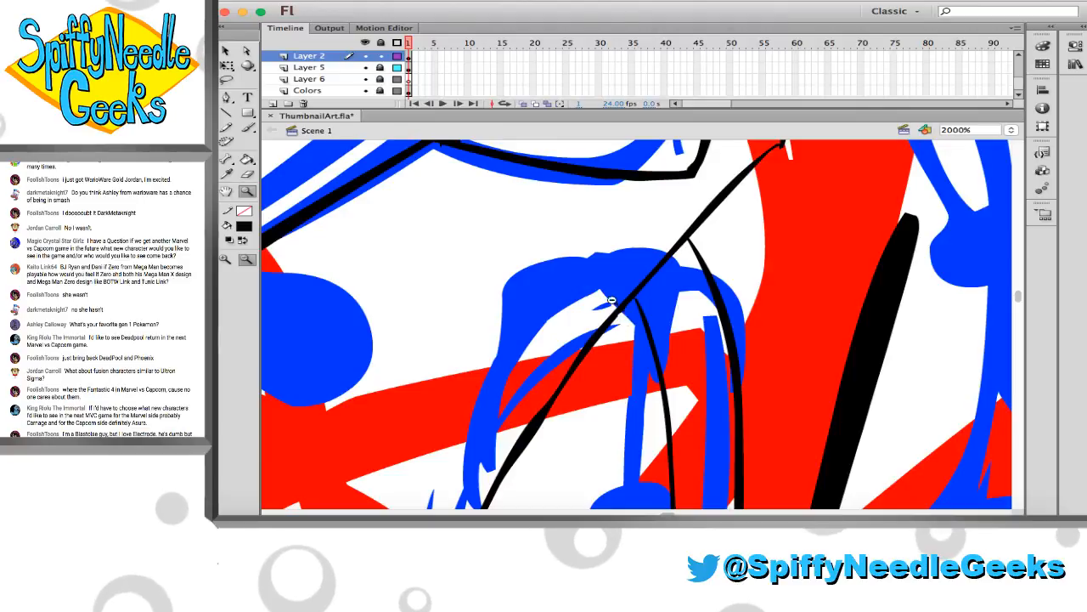
key("b")
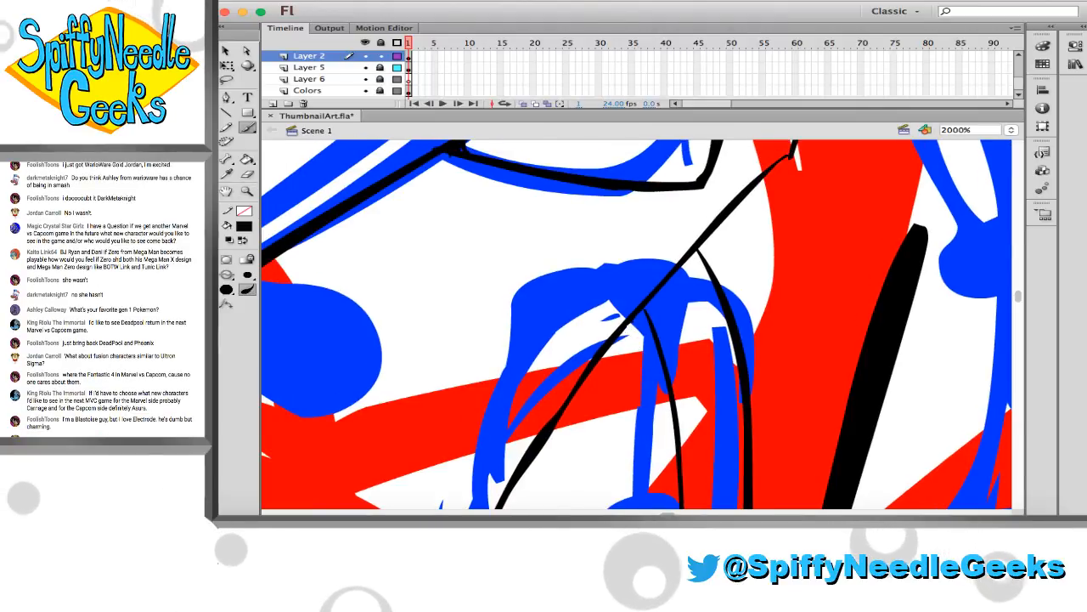
key("e")
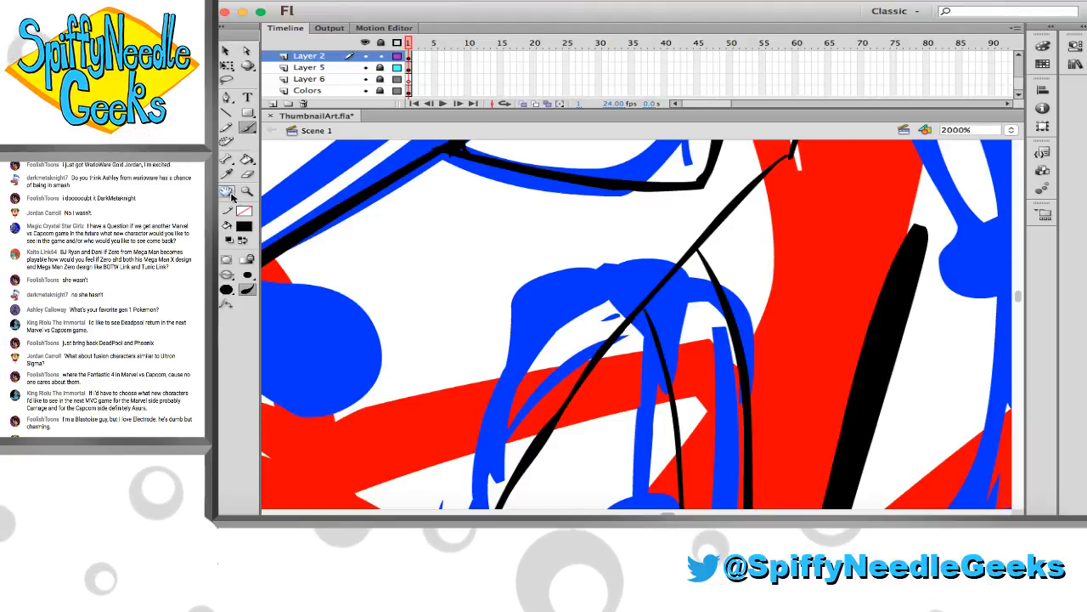
Save the changes to ThumbnailArt.fla
key("z")
left_click(321, 265)
left_click(397, 332)
left_click_drag(621, 305, 475, 251)
left_click_drag(373, 197, 795, 457)
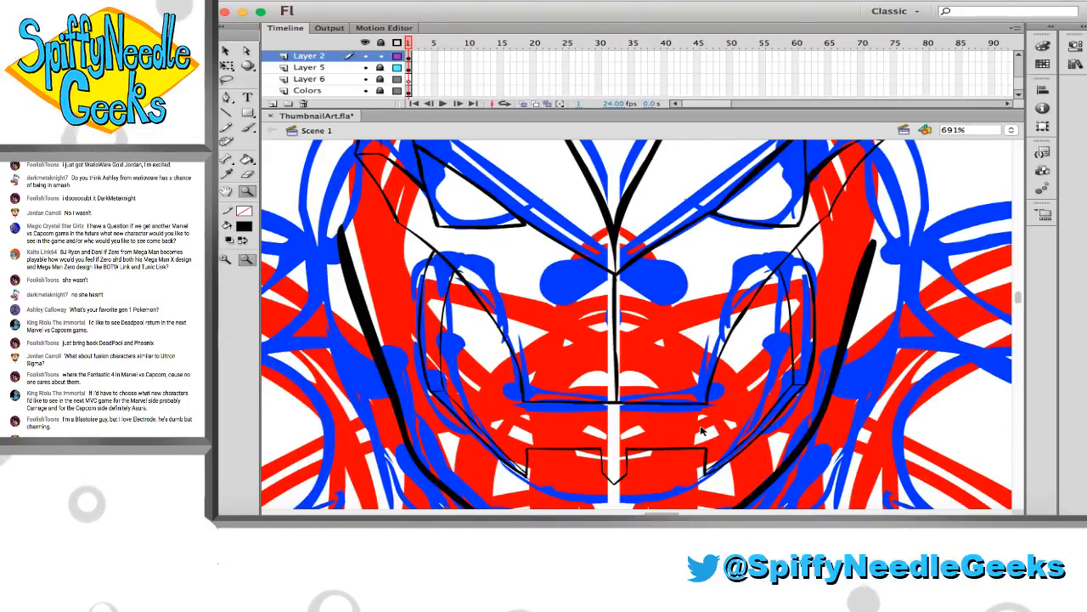
key("cmd+s")
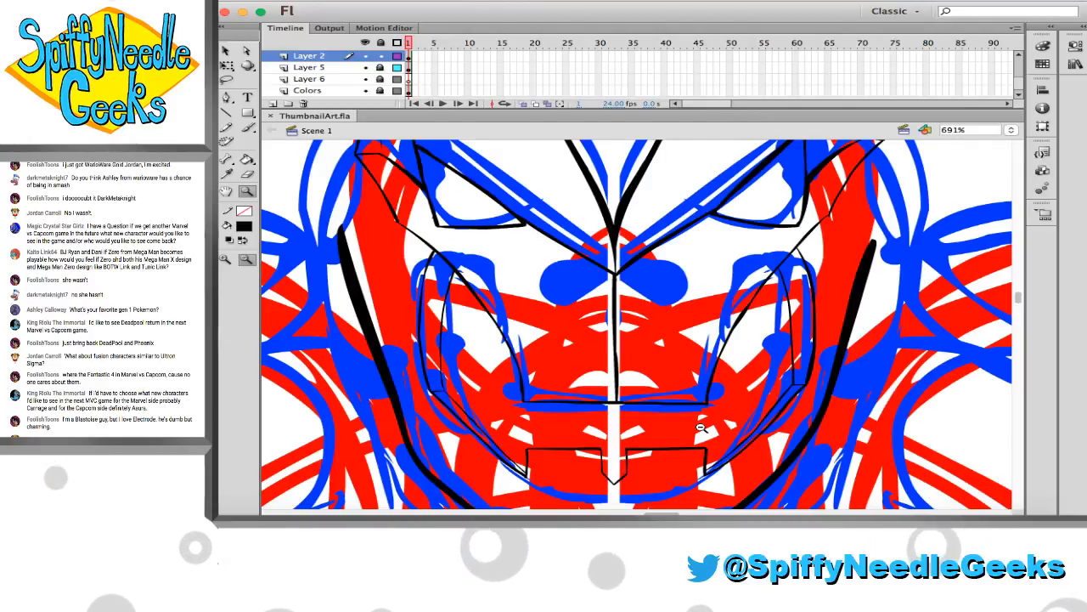
Ink a short horizontal line joining the two diagonals of the left-hand cheek panel, just below its lower corner
scroll(420, 300, "down", 3)
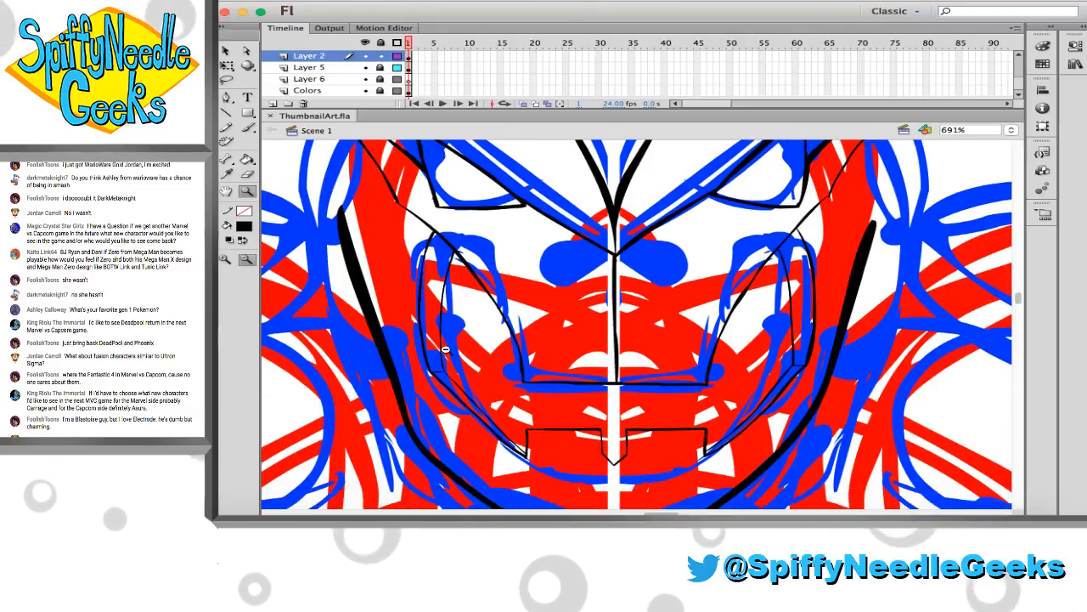
scroll(428, 306, "down", 2)
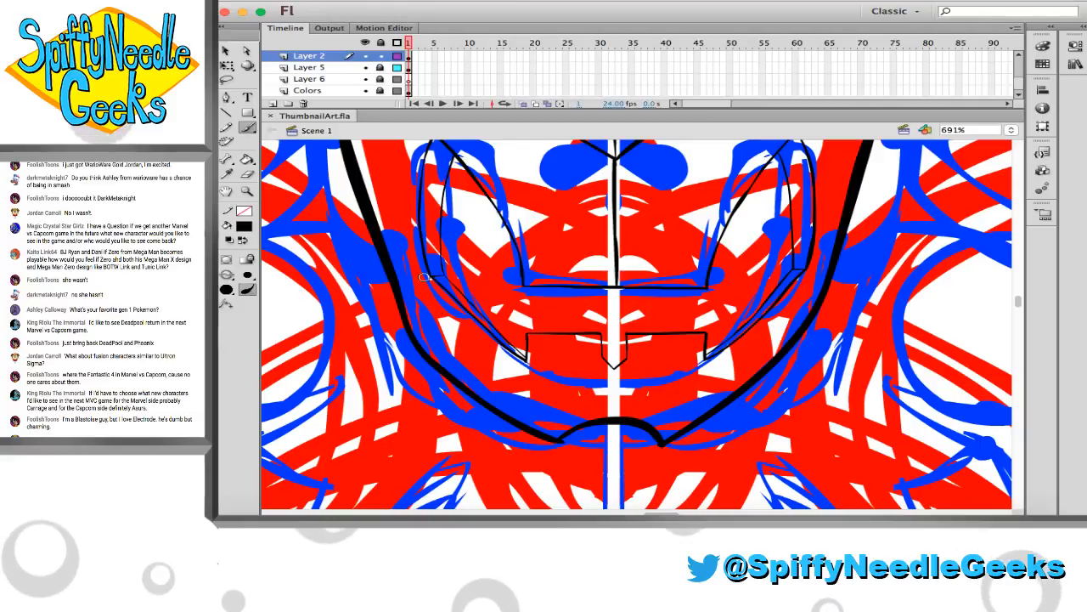
key("b")
left_click(248, 192)
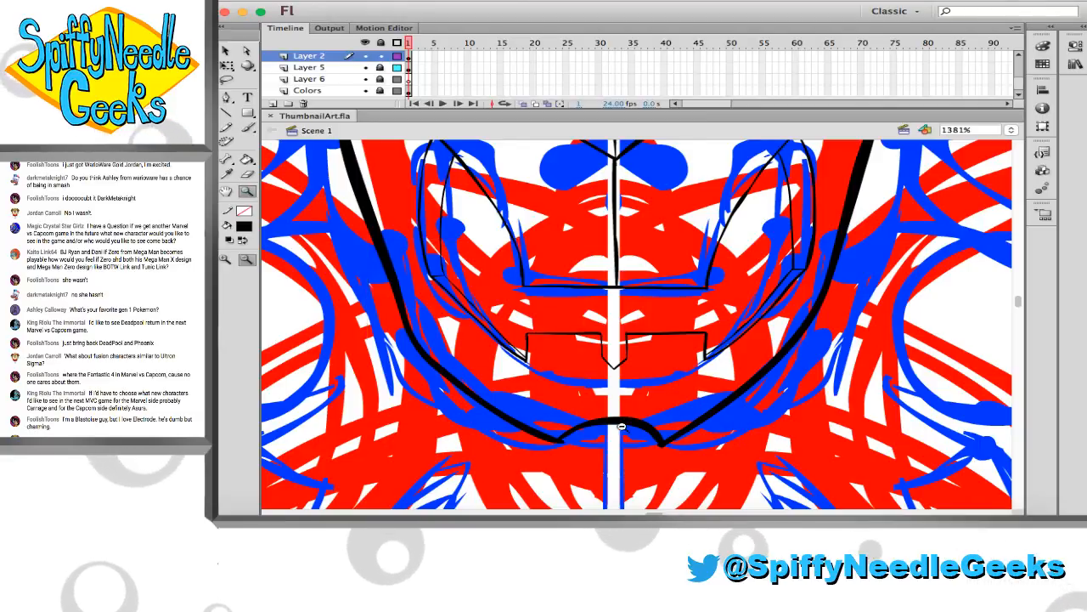
left_click(497, 331)
key("b")
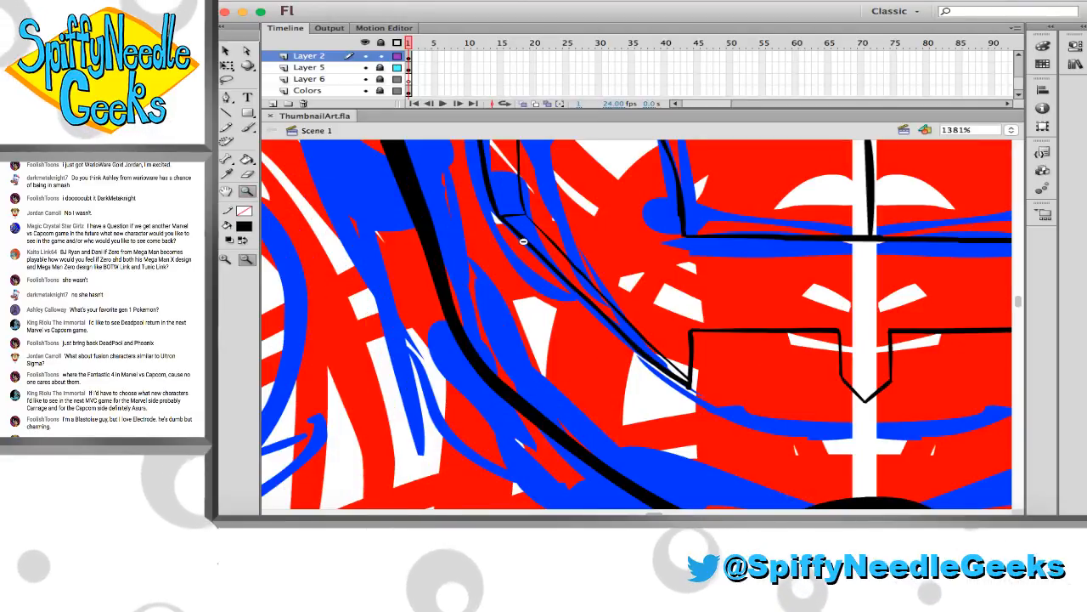
left_click_drag(523, 236, 539, 235)
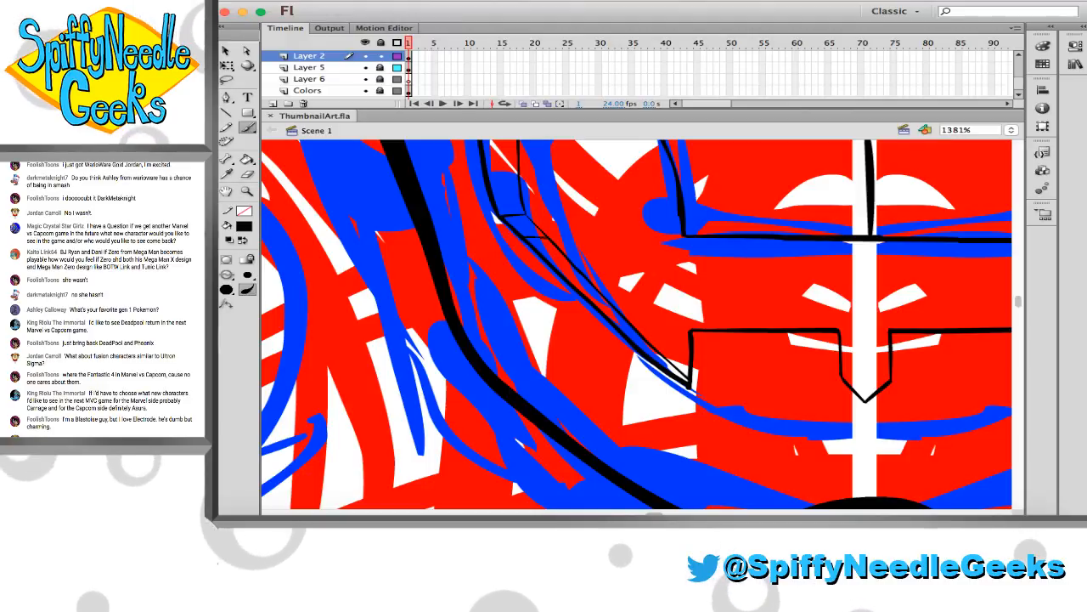
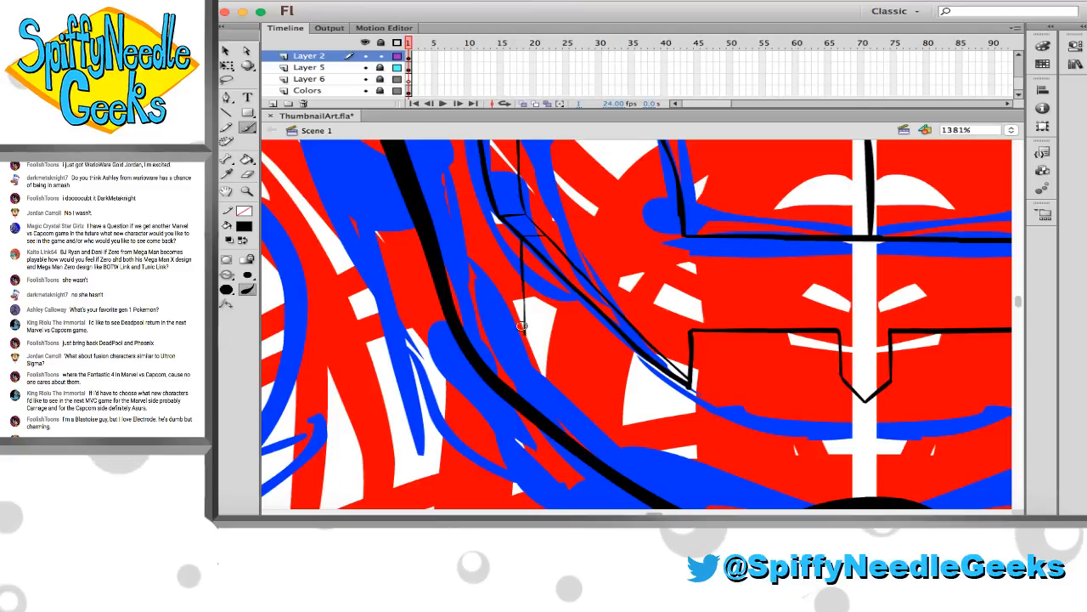
left_click_drag(520, 237, 523, 330)
key("super+z")
left_click_drag(518, 236, 521, 339)
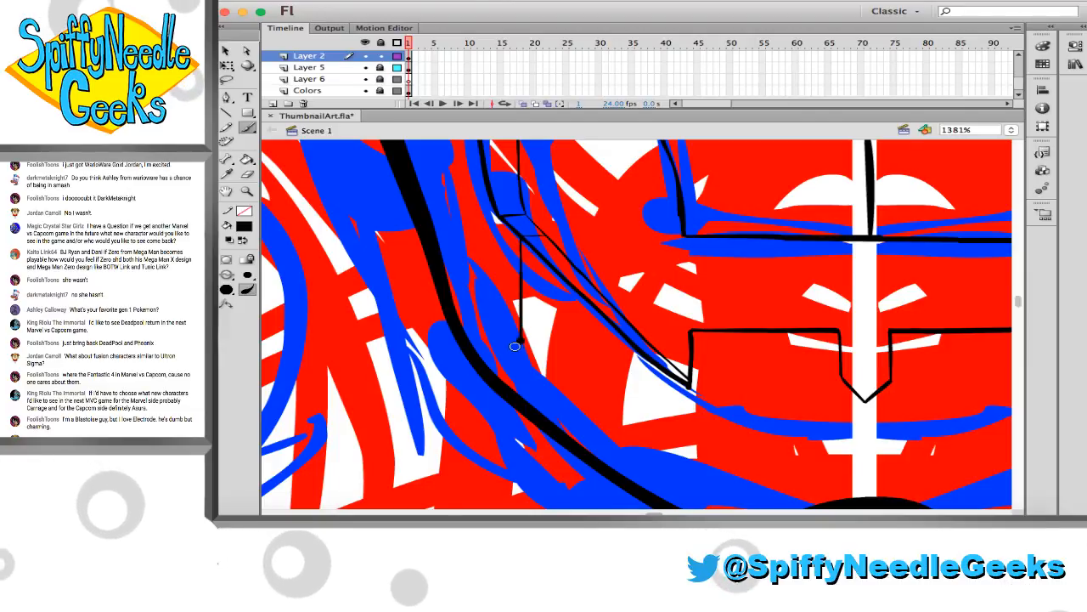
key("super+z")
left_click_drag(519, 238, 516, 329)
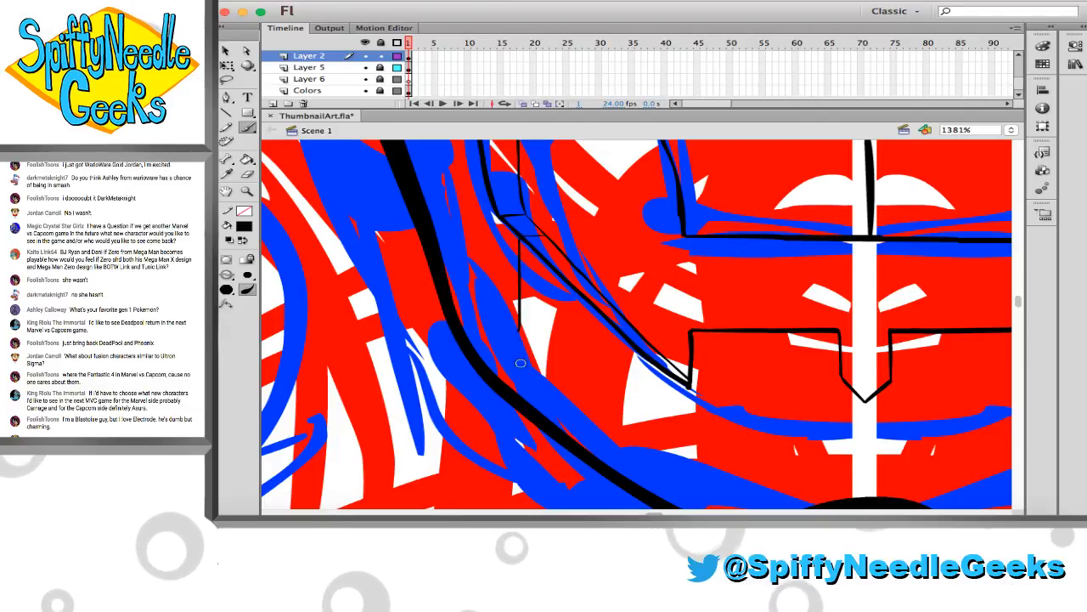
key("super+z")
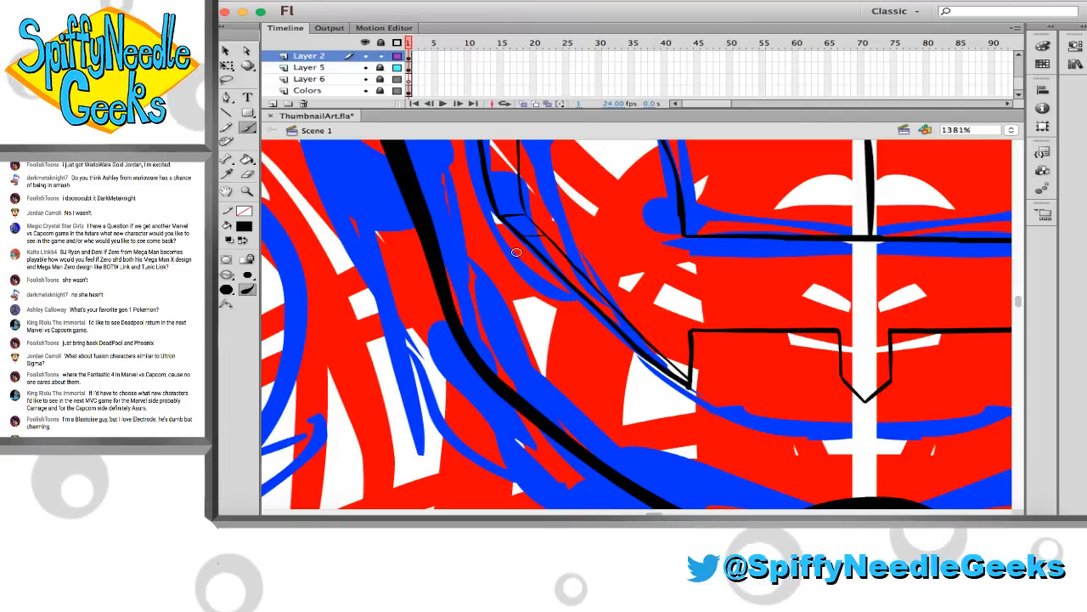
left_click_drag(519, 220, 524, 296)
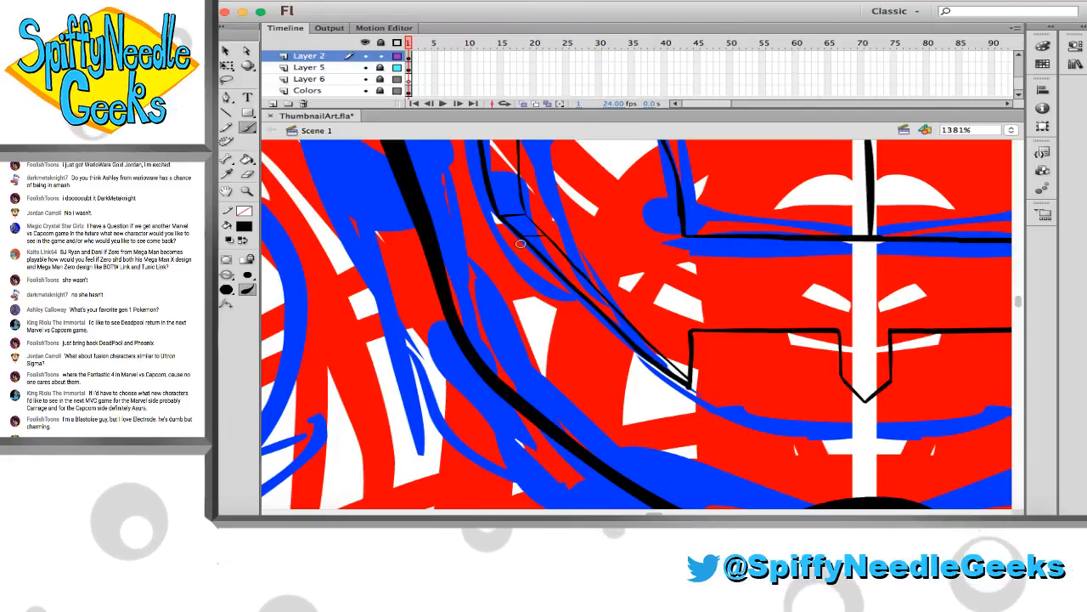
key("super+z")
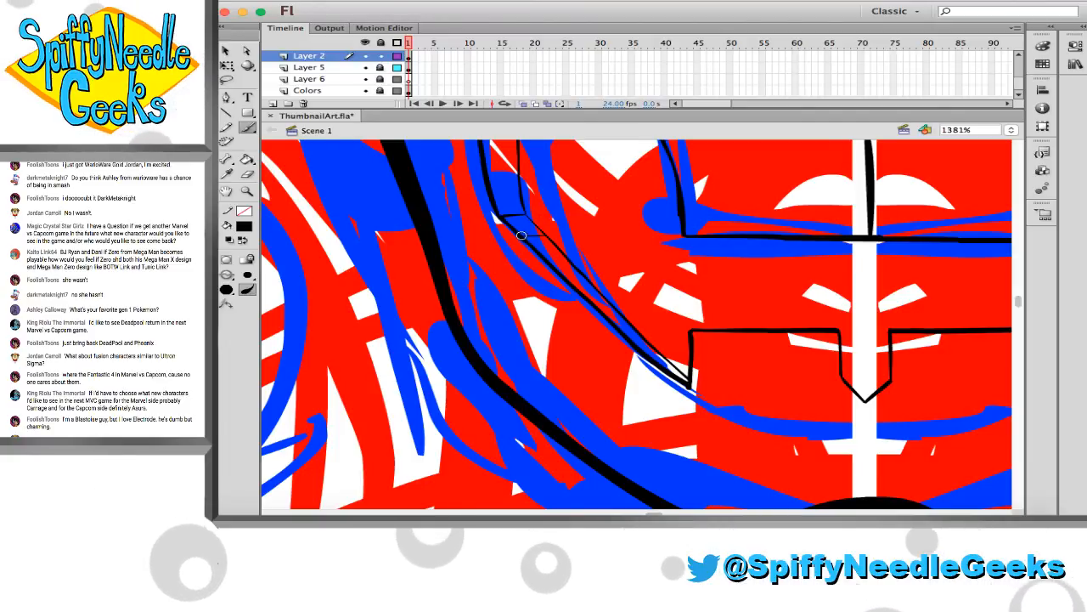
left_click_drag(520, 237, 529, 304)
key("super+z")
Ink a stepped line from the left-hand cheek panel's lower corner: short vertical, inward diagonal, and a vertical down to the jaw outline
left_click_drag(520, 237, 525, 295)
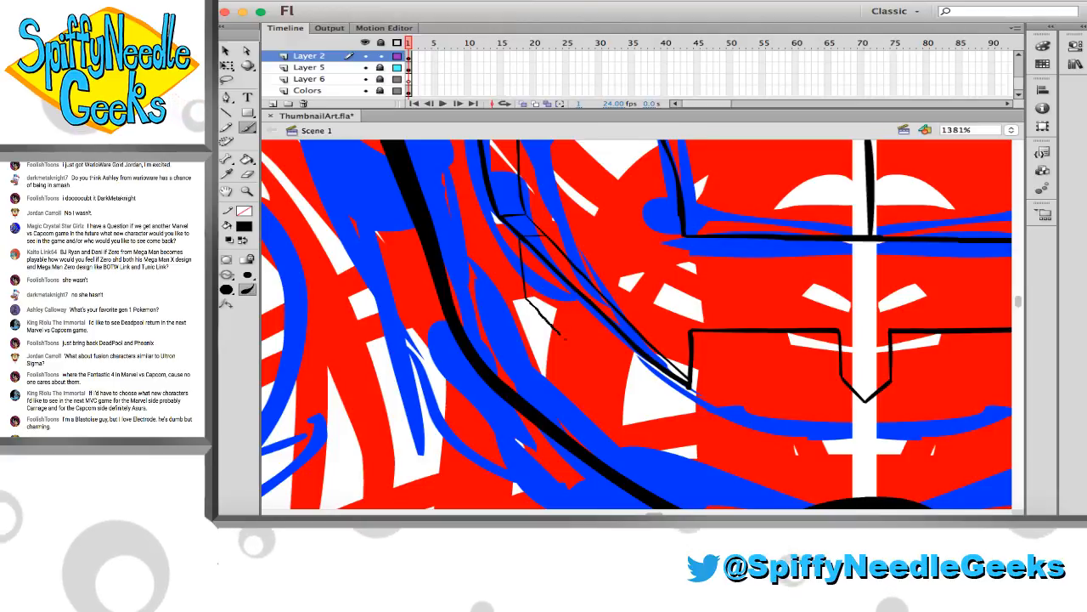
left_click_drag(560, 335, 583, 361)
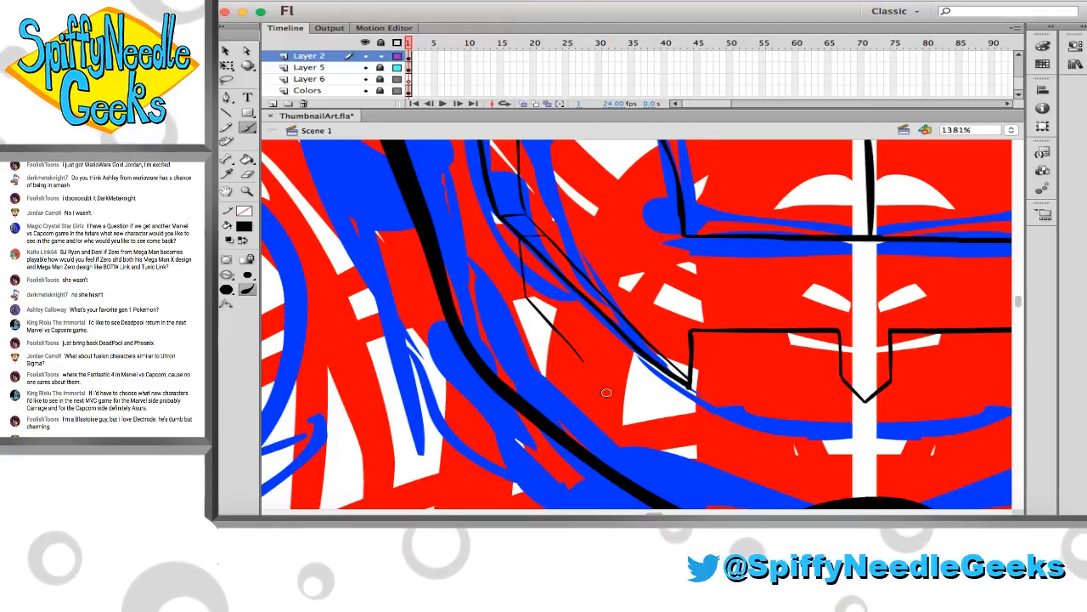
left_click_drag(582, 361, 579, 434)
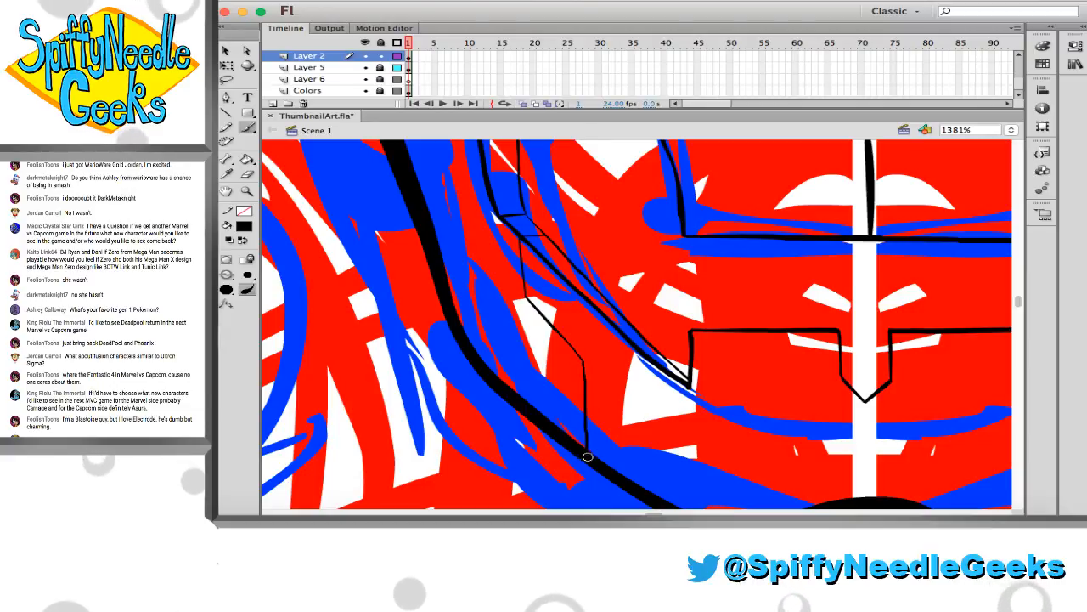
Ink the matching stepped line from the right-hand cheek panel down to the jaw outline and erase the overshoot at its lower corner
scroll(586, 443, "right", 10)
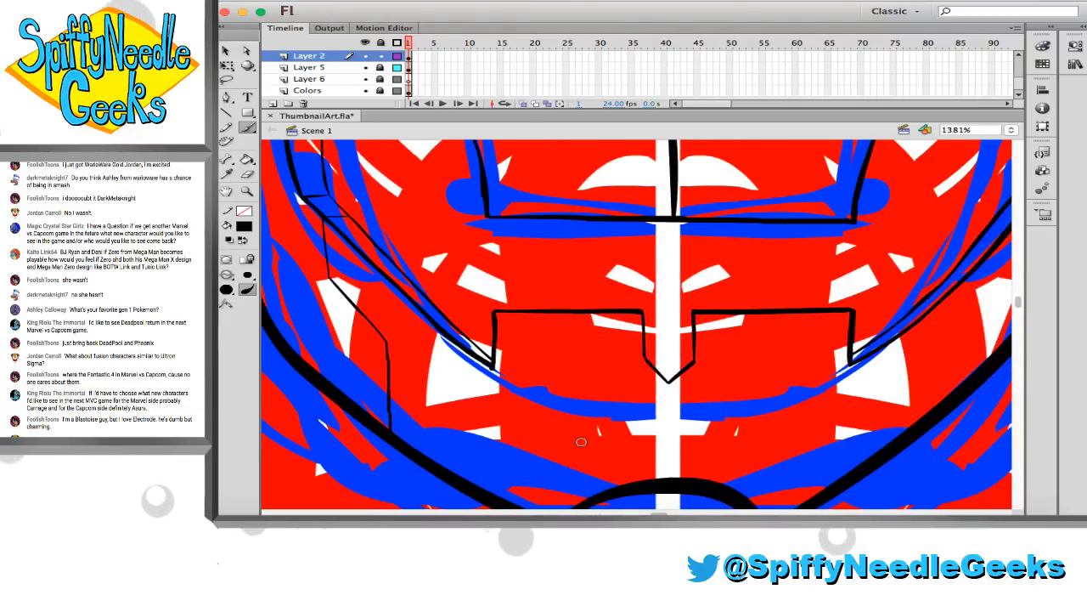
scroll(581, 441, "right", 1)
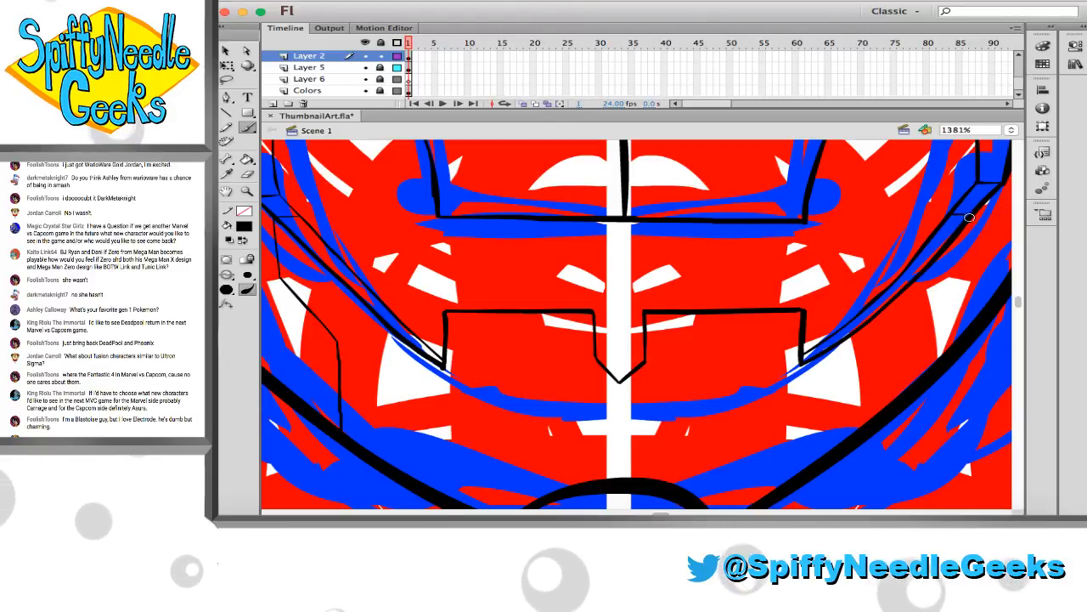
left_click_drag(971, 218, 971, 275)
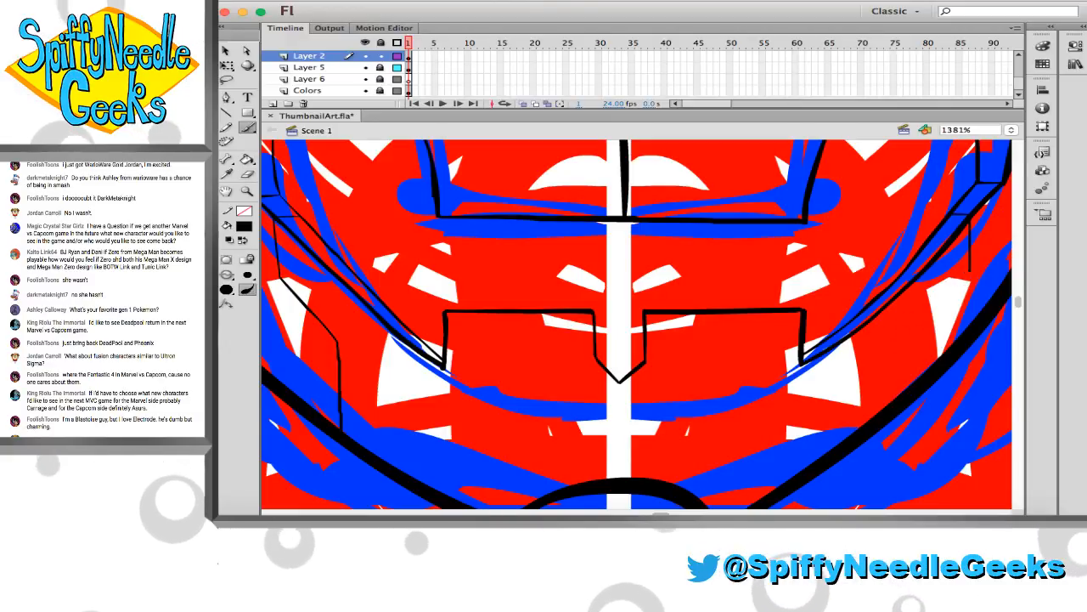
left_click_drag(970, 271, 890, 349)
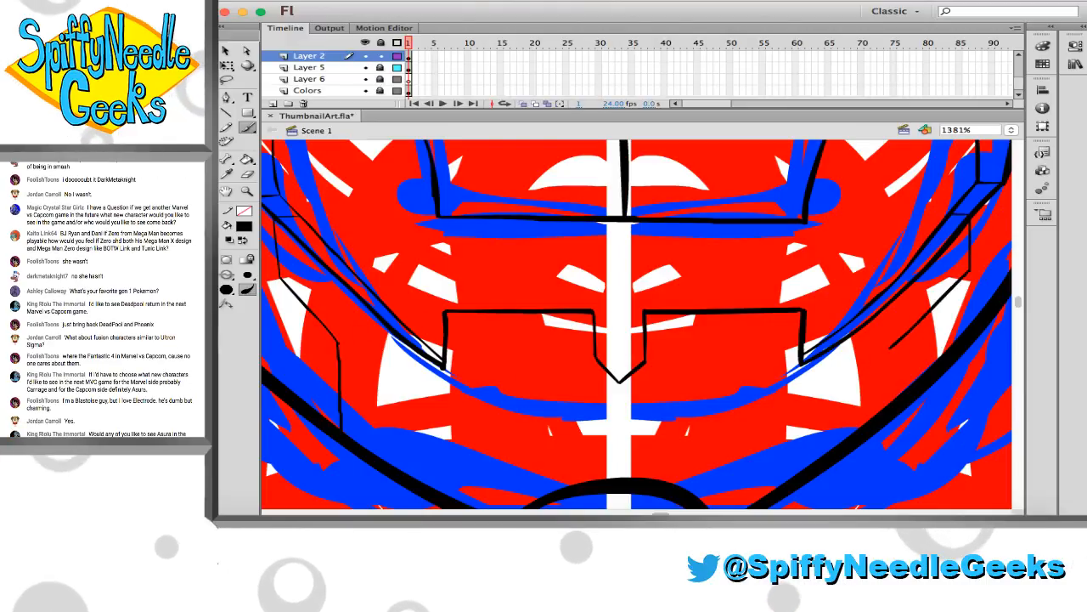
left_click_drag(338, 343, 734, 372)
key("super+z")
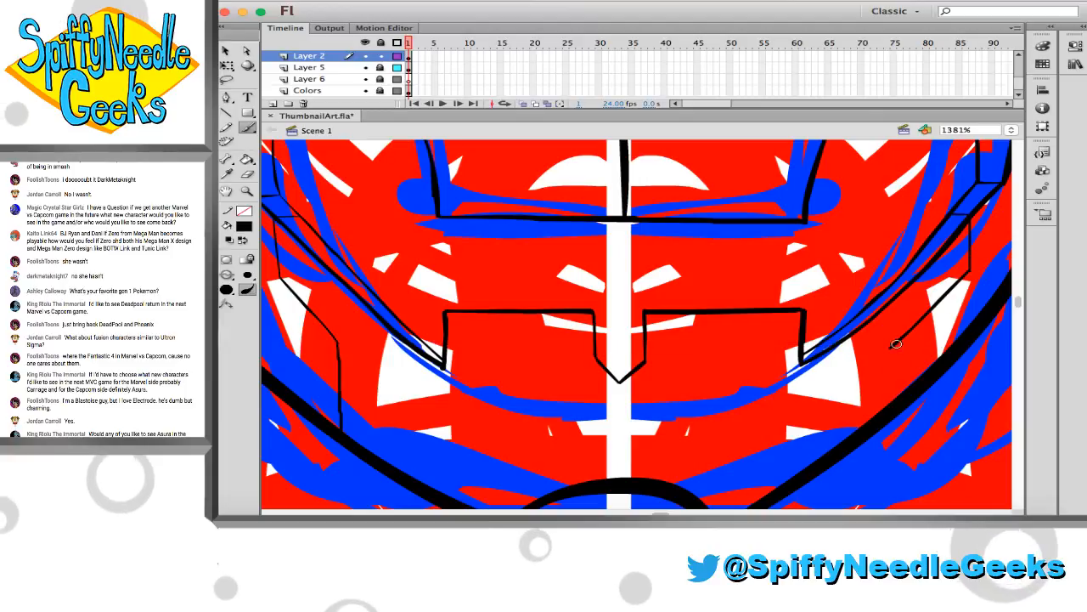
left_click_drag(896, 343, 891, 402)
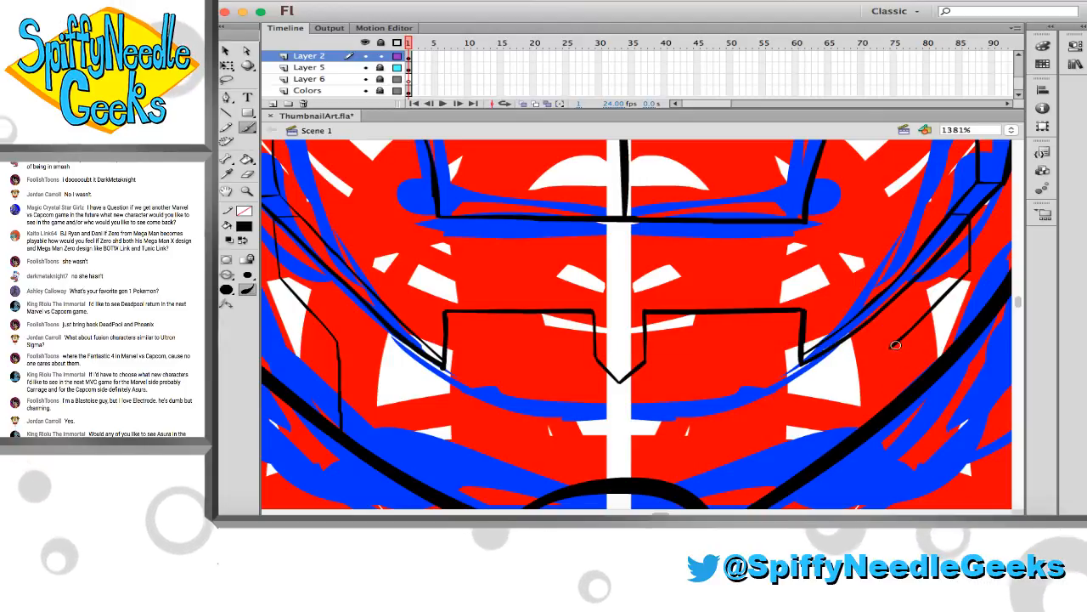
key("e")
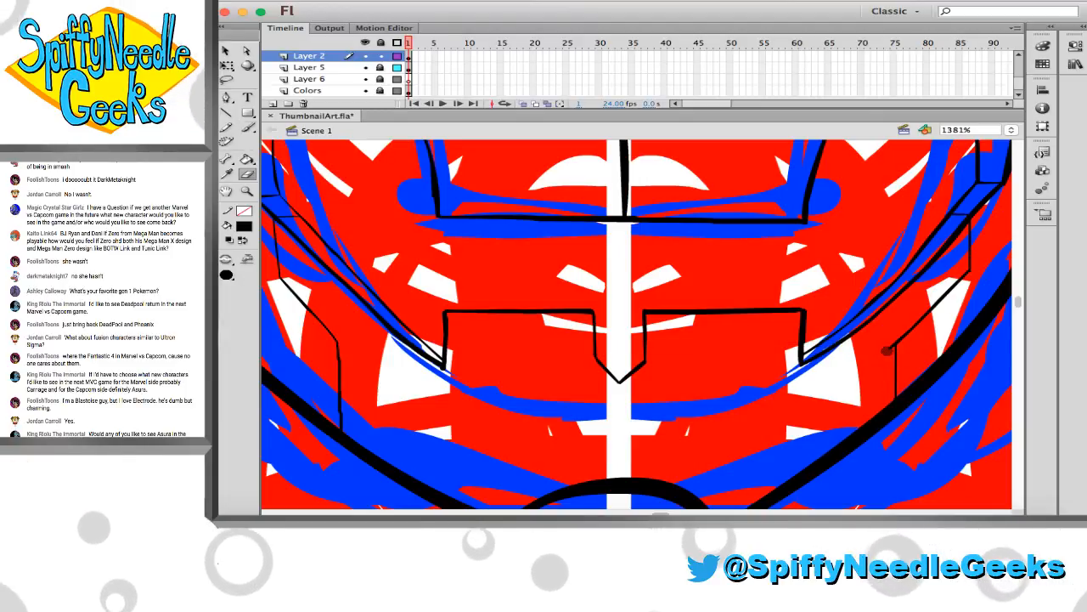
key("v")
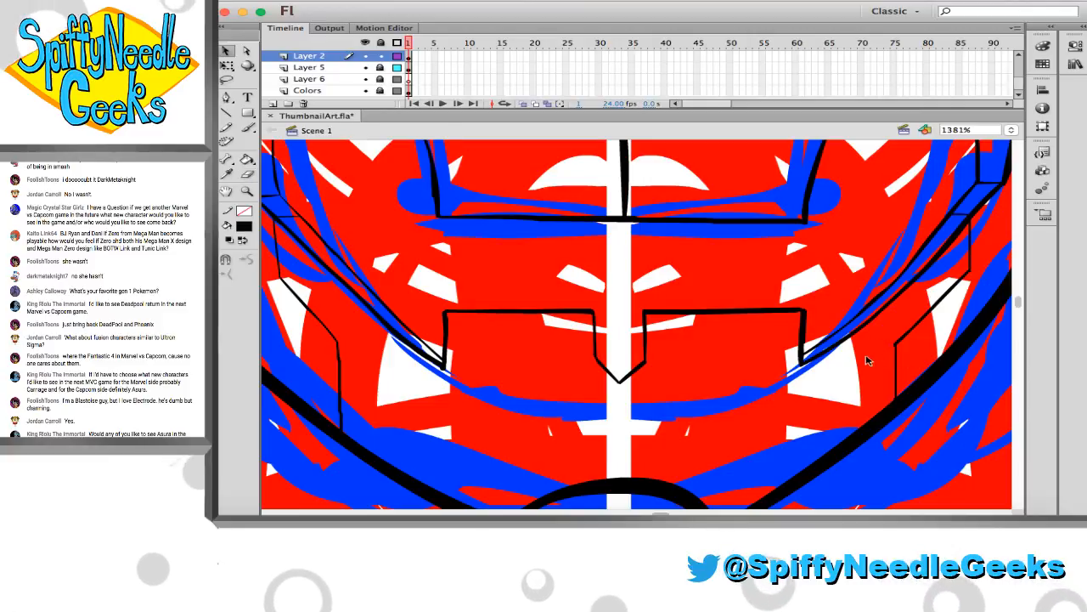
Undo the trial horizontal guide line across the jaw and erase the rough overshoots at the two chin corners
scroll(869, 375, "down", 5)
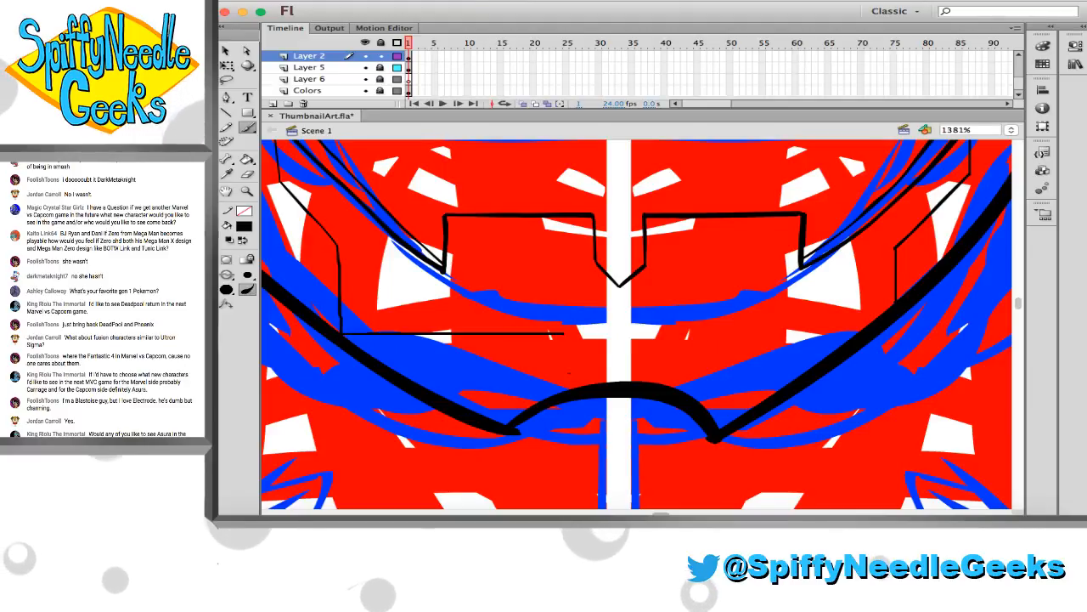
left_click_drag(849, 373, 860, 372)
key("super+z")
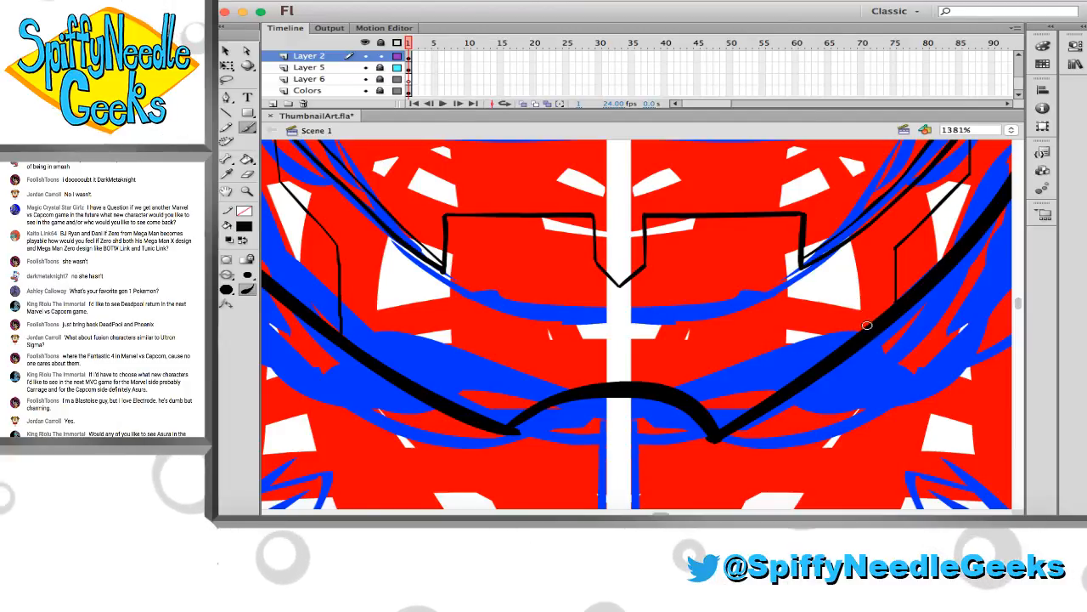
key("e")
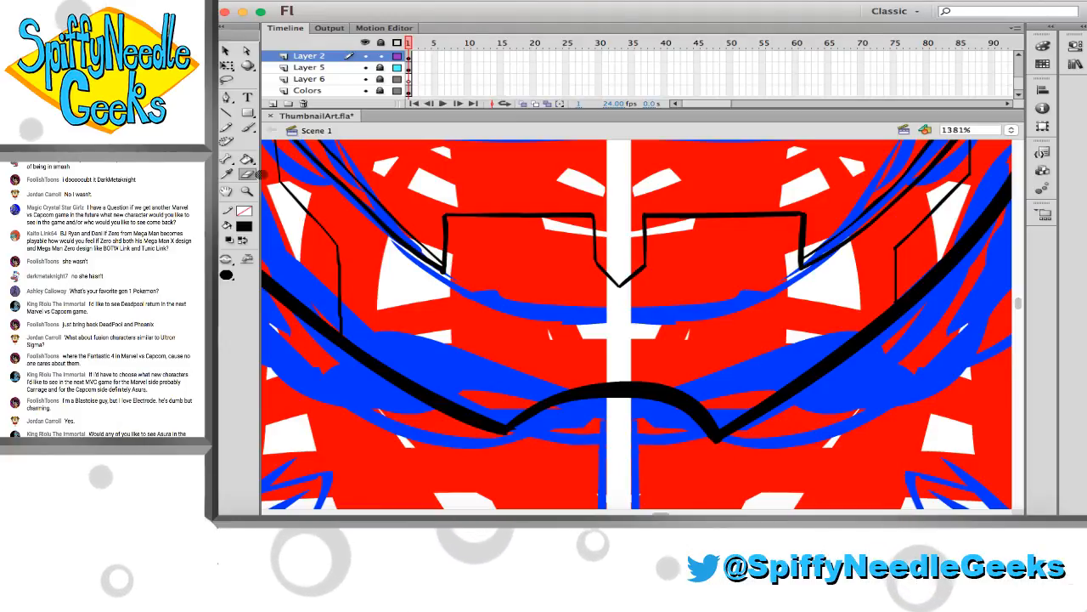
Hide the sketch on Layer 5 and examine the inked jaw and cheek lines for symmetry
key("z")
left_click(583, 295, "alt")
left_click(583, 294, "alt")
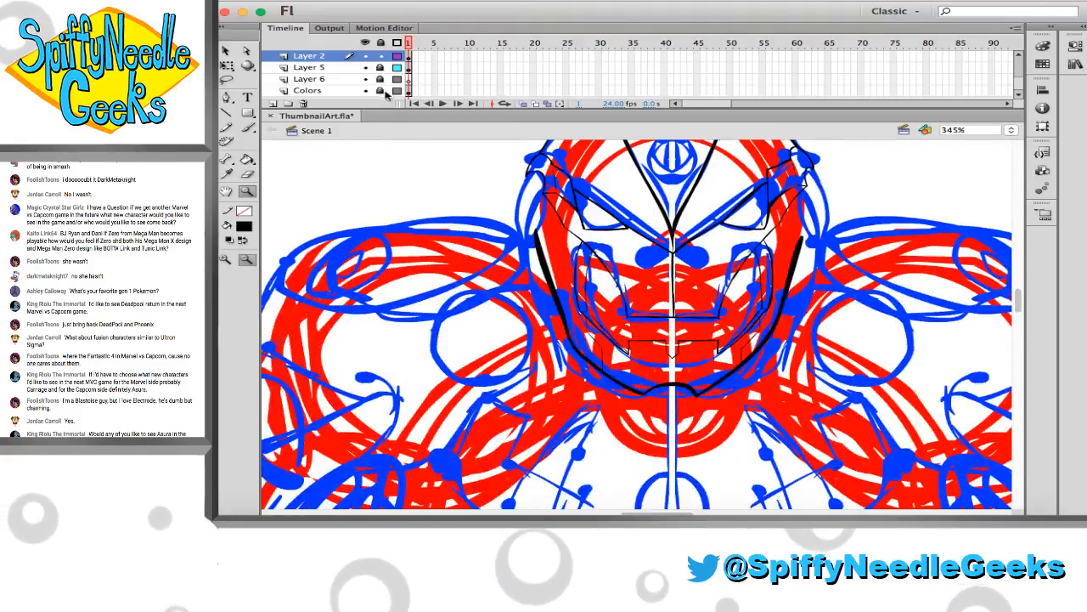
left_click(364, 68)
scroll(472, 293, "up", 3)
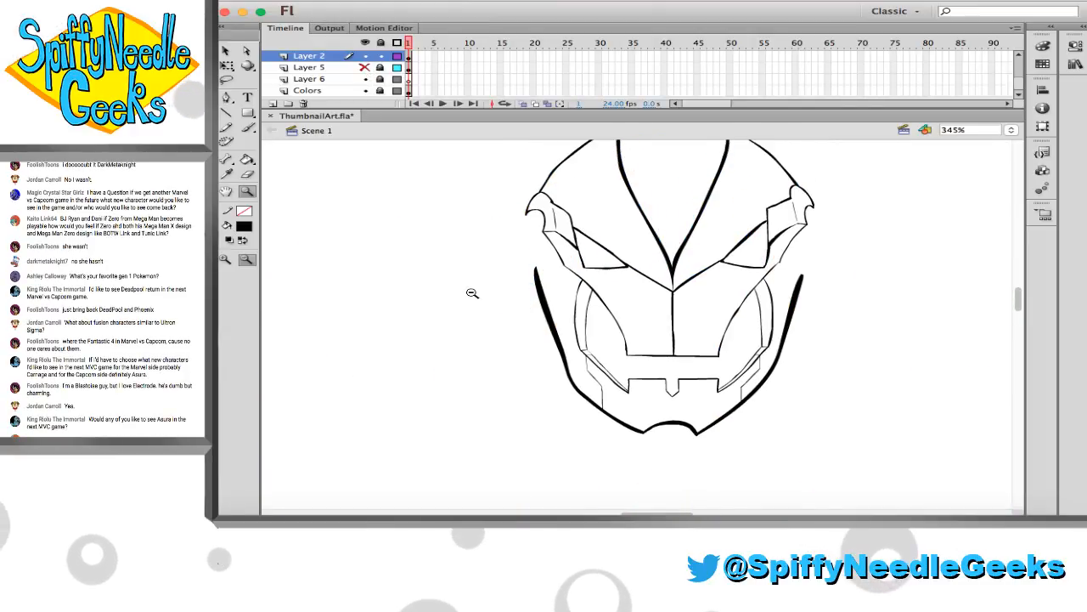
scroll(473, 292, "right", 2)
scroll(474, 292, "right", 2)
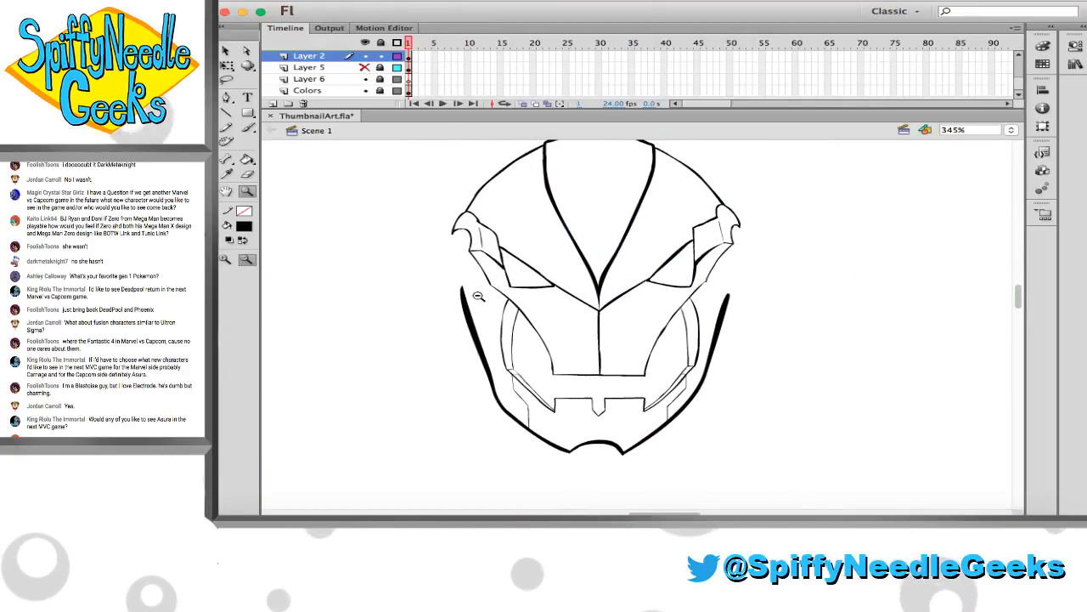
left_click_drag(491, 339, 734, 478)
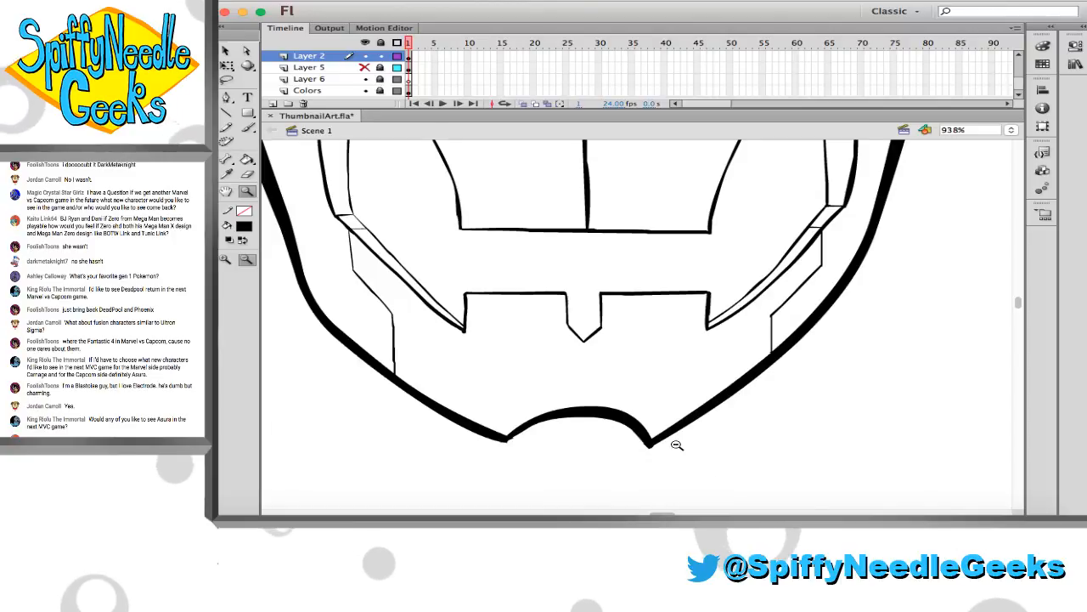
scroll(677, 444, "up", 3)
scroll(677, 444, "right", 1)
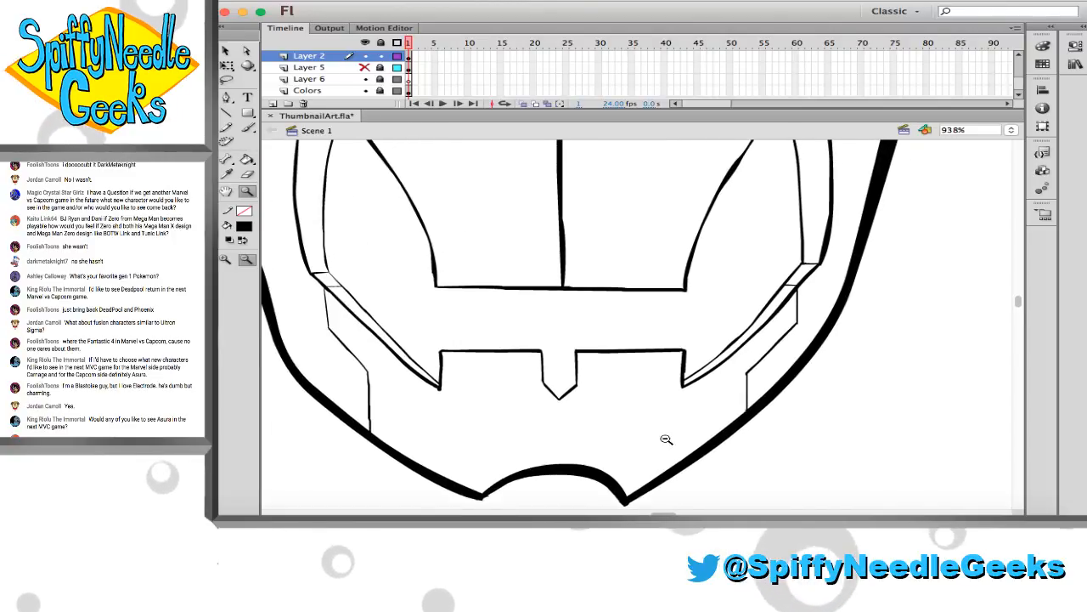
scroll(666, 438, "left", 1)
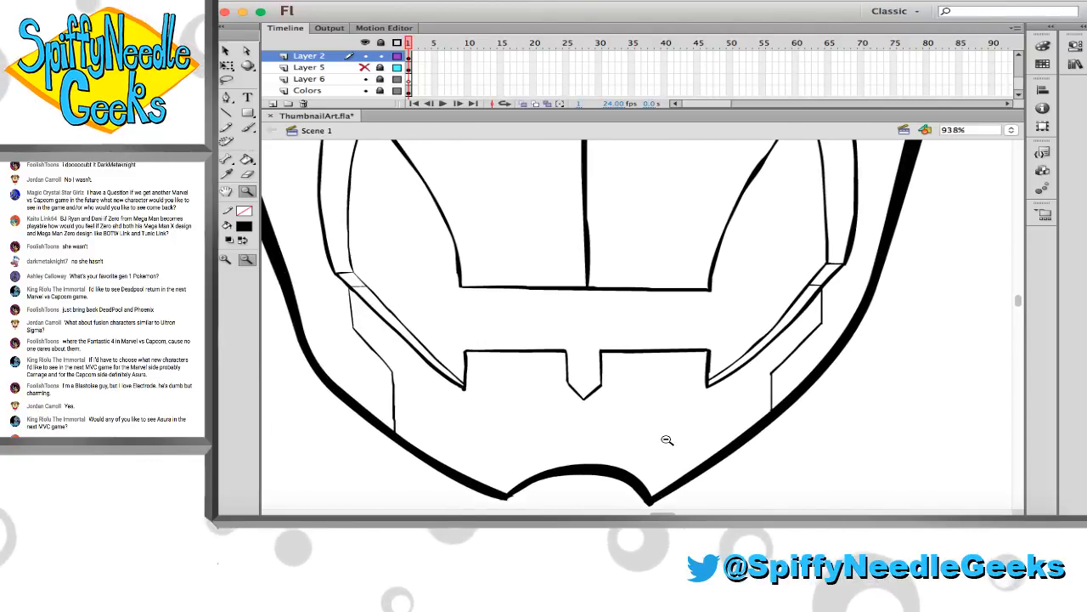
scroll(668, 439, "up", 4)
scroll(666, 439, "right", 1)
scroll(666, 439, "down", 4)
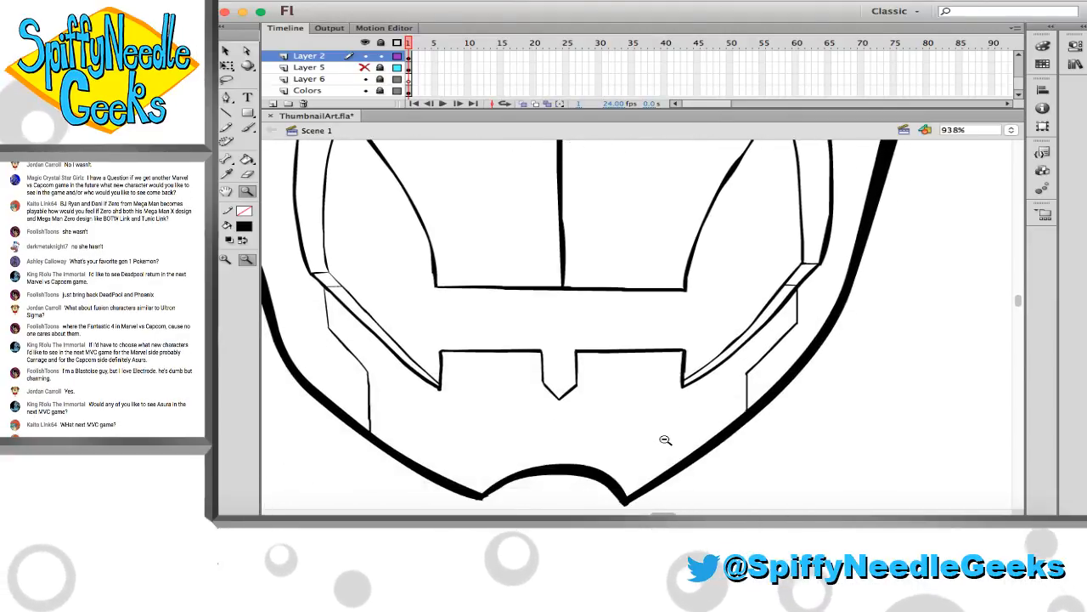
Cut the right-hand jaw outline free at the chin and the stepped line with the Eraser, and delete the whole outline
key("e")
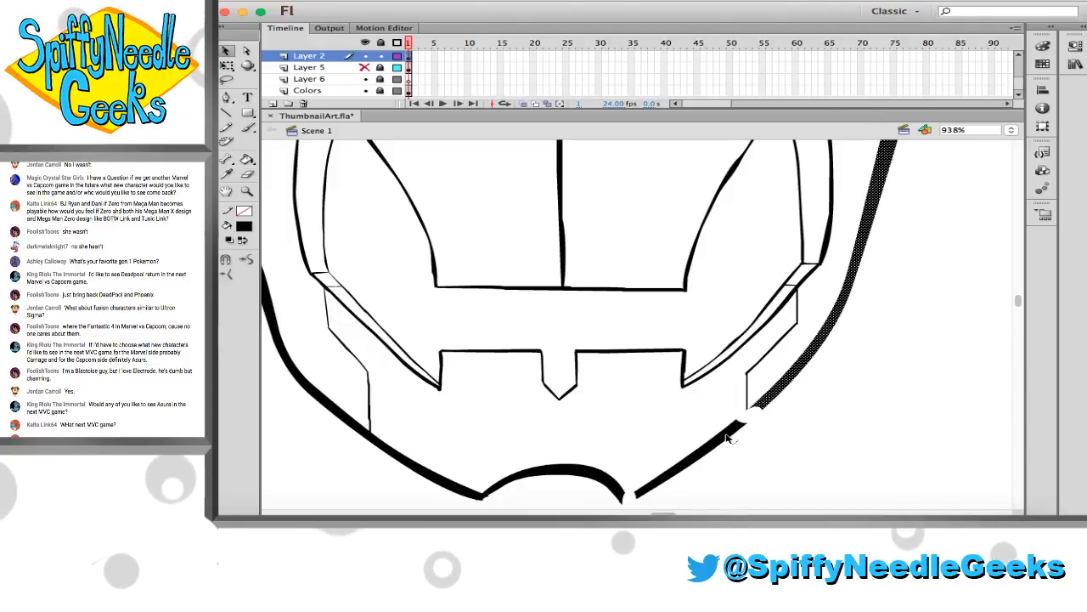
key("Delete")
Extend the right-hand stepped line's lower vertical down to the left-hand one's level, using a temporary horizontal guide line that is undone
key("b")
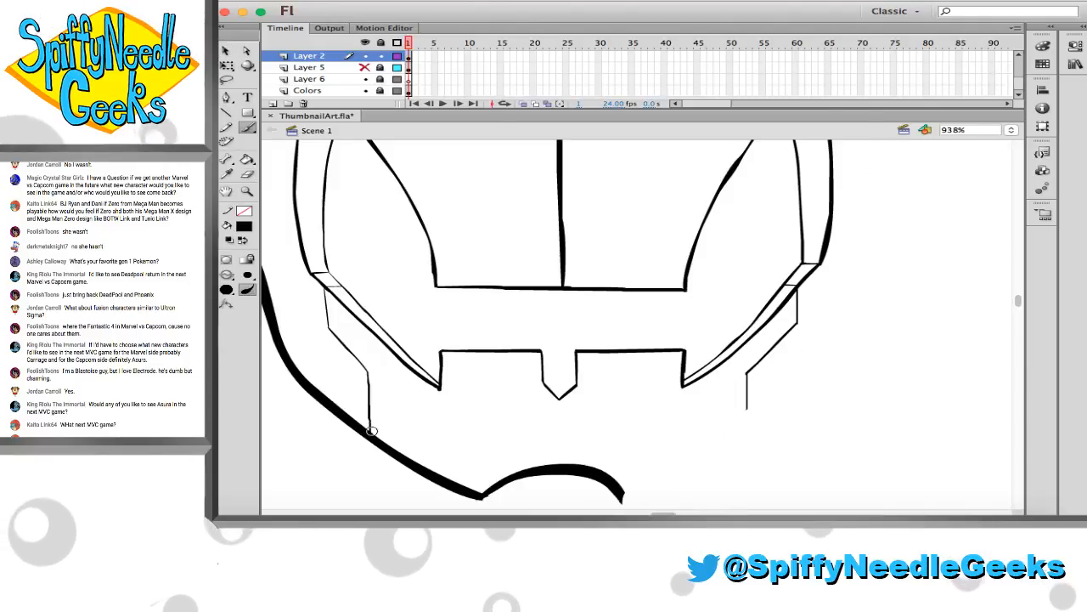
left_click_drag(370, 433, 728, 433)
key("super+z")
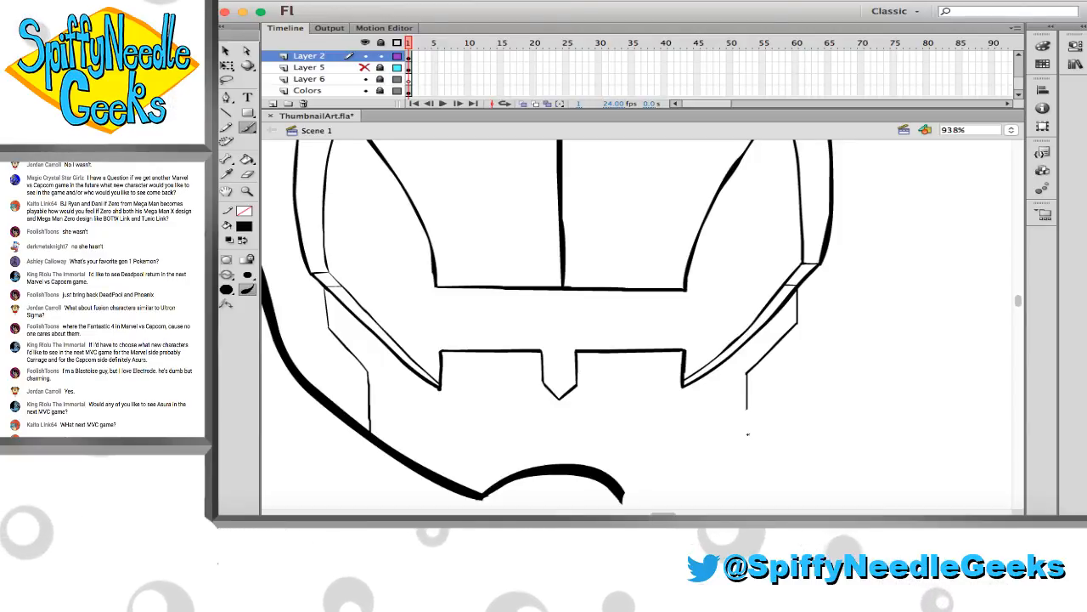
mouse_move(747, 431)
left_mouse_down()
mouse_move(746, 404)
mouse_move(707, 429)
mouse_move(372, 431)
mouse_move(758, 435)
left_mouse_up()
key("super+z")
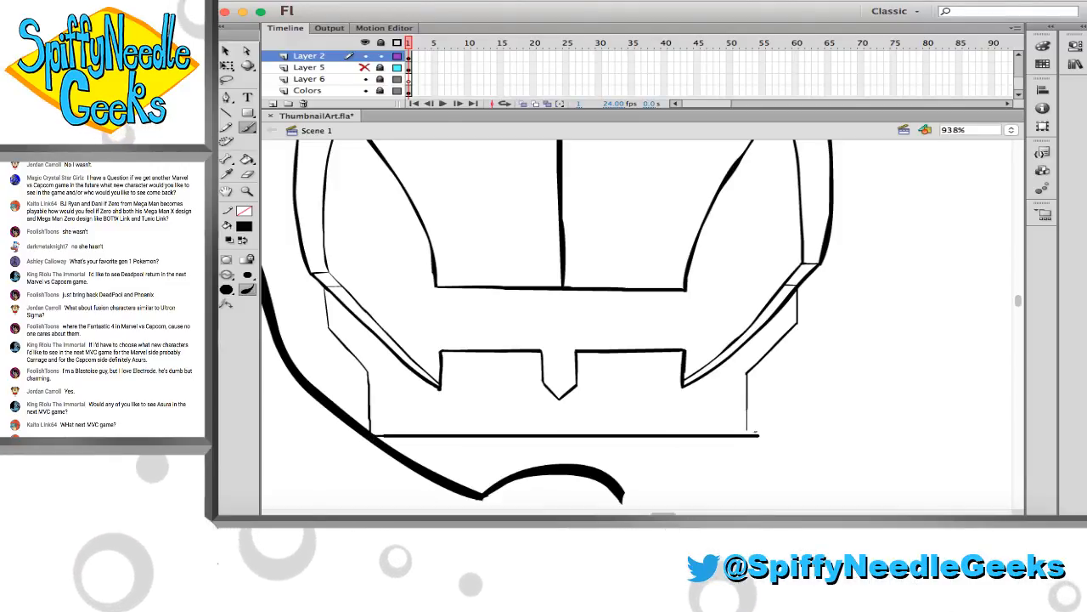
key("super+z")
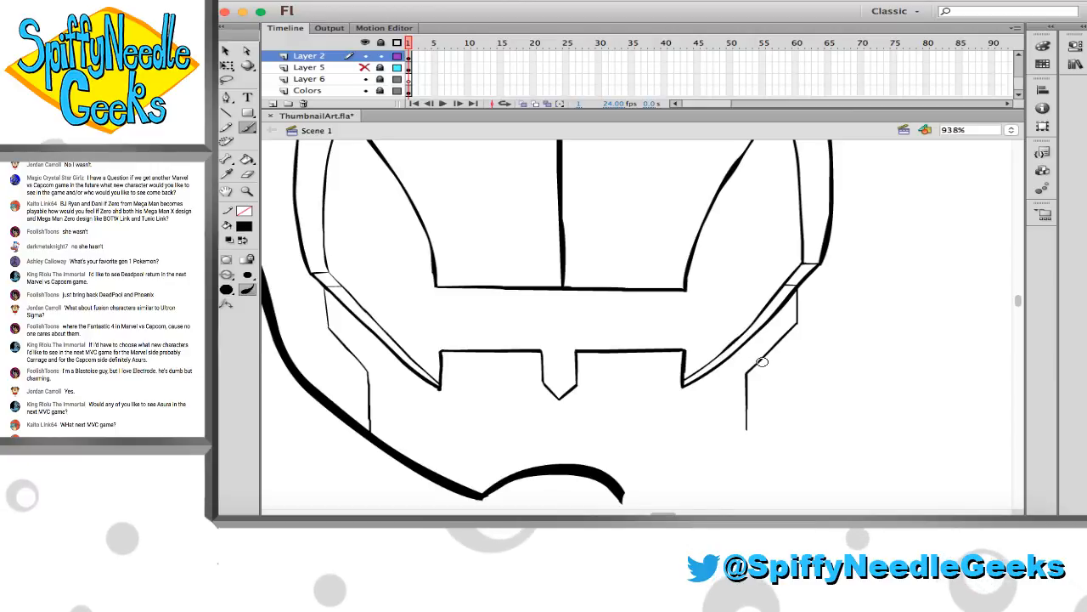
Try to widen the upper part of the right-hand stepped line with Free Transform, after checking its corner against a trial horizontal guide
left_click_drag(419, 327, 807, 326)
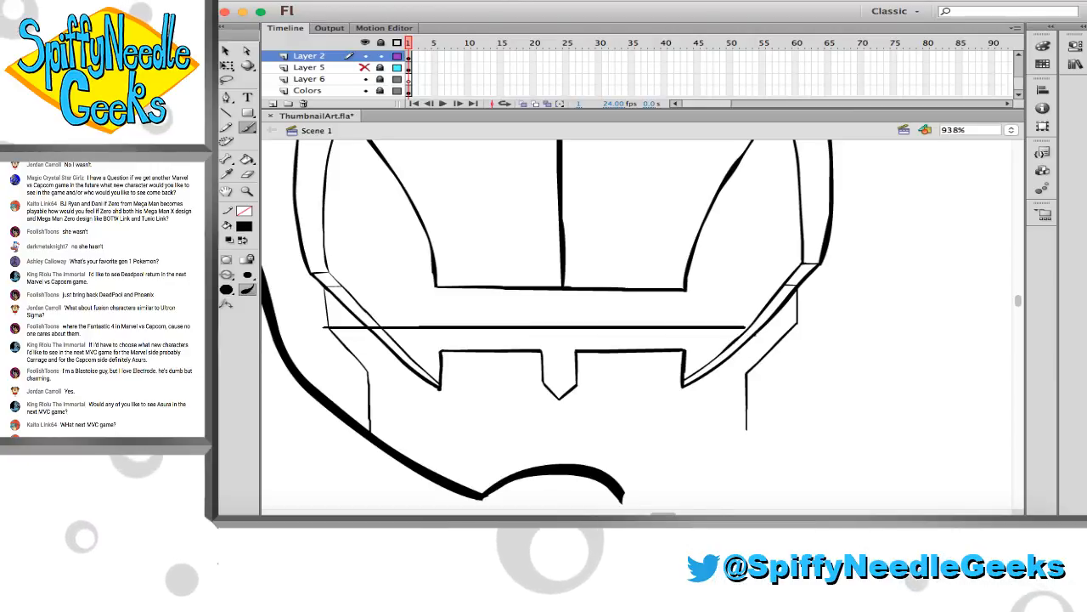
key("super+z")
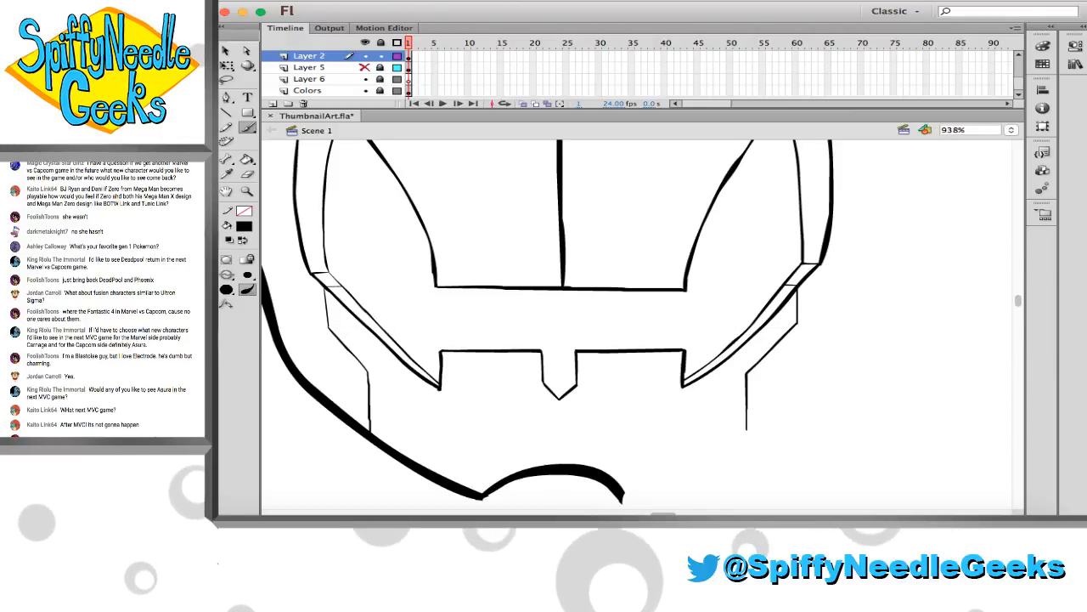
key("l")
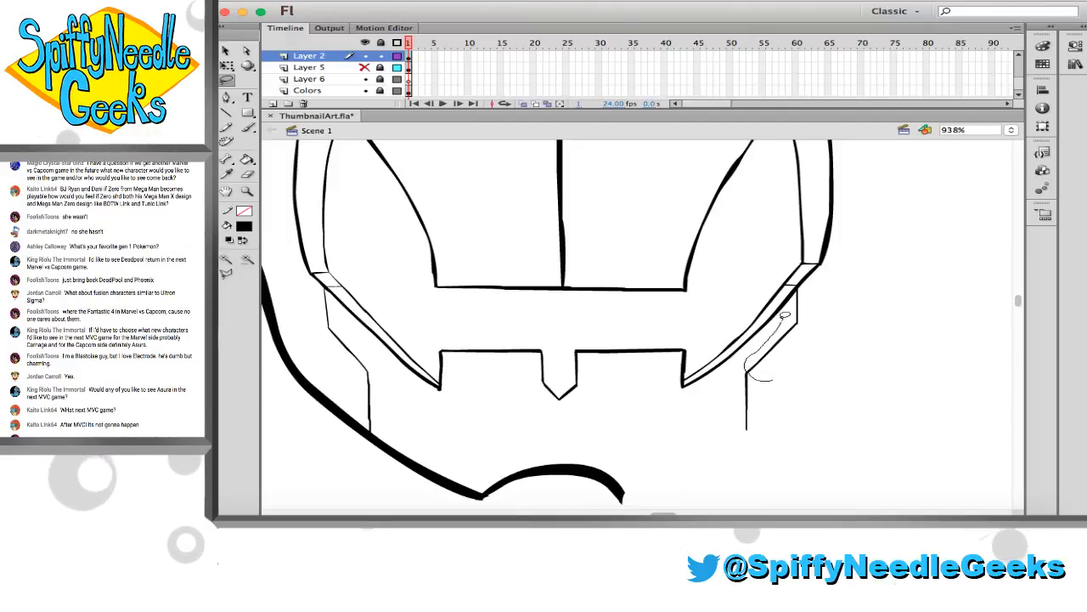
left_click_drag(803, 361, 795, 349)
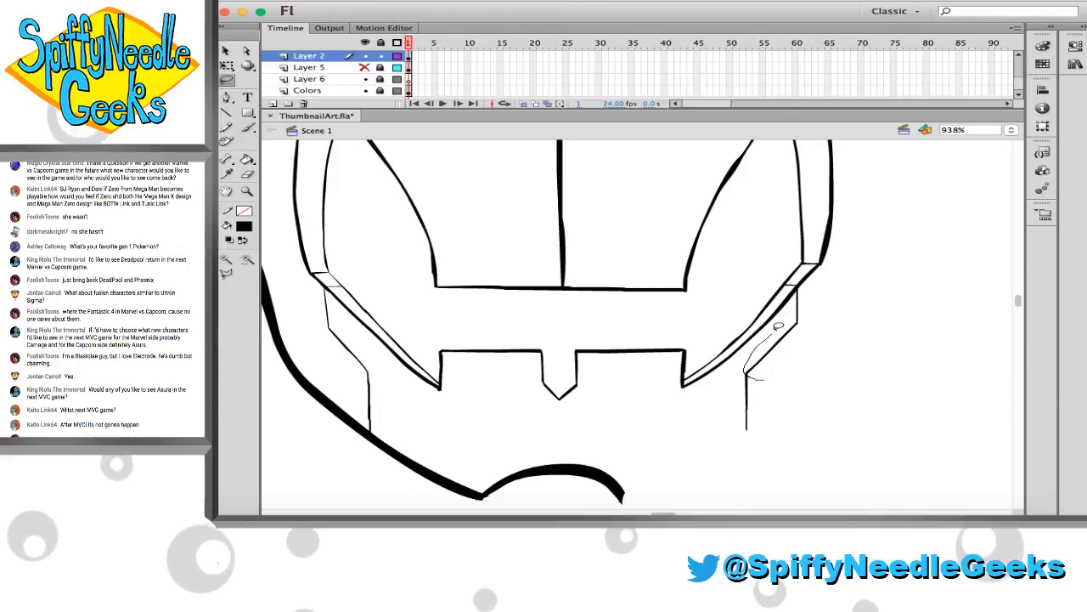
mouse_move(793, 301)
left_mouse_down()
mouse_move(802, 287)
mouse_move(820, 306)
mouse_move(783, 370)
left_mouse_up()
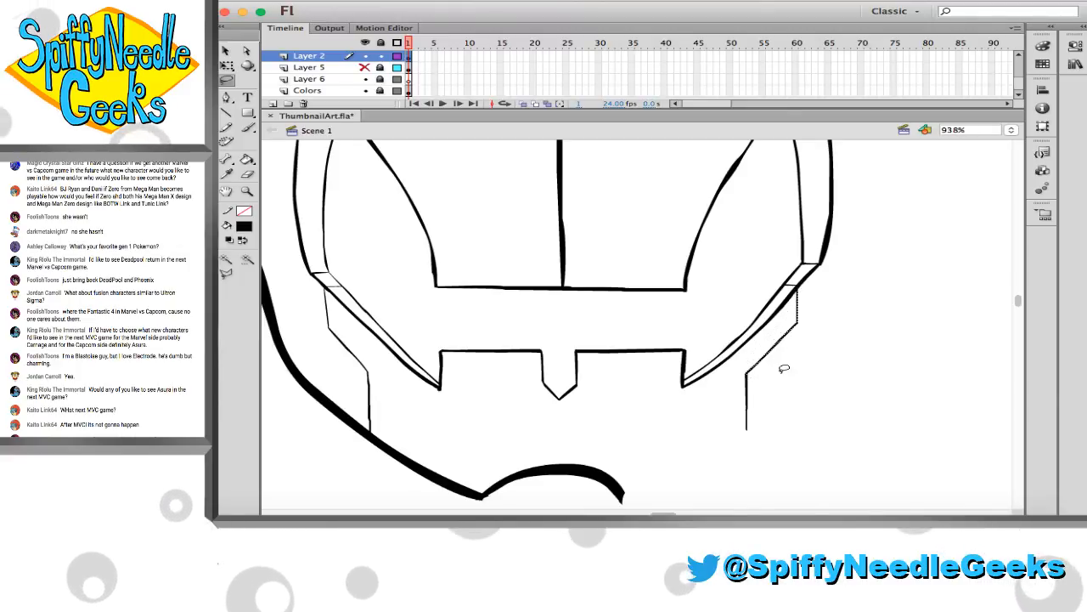
key("q")
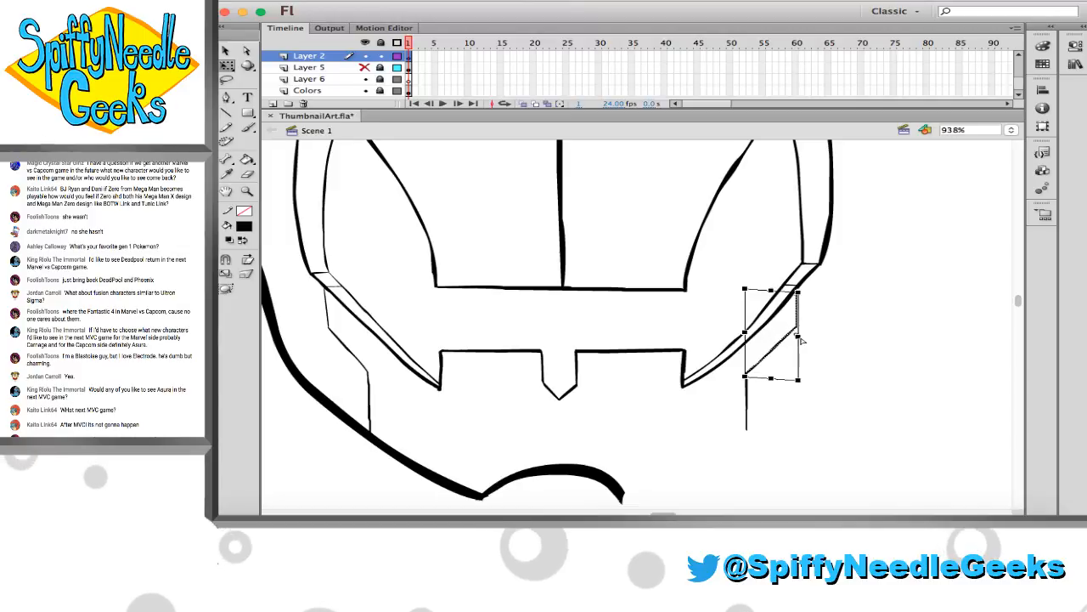
left_click_drag(797, 344, 804, 340)
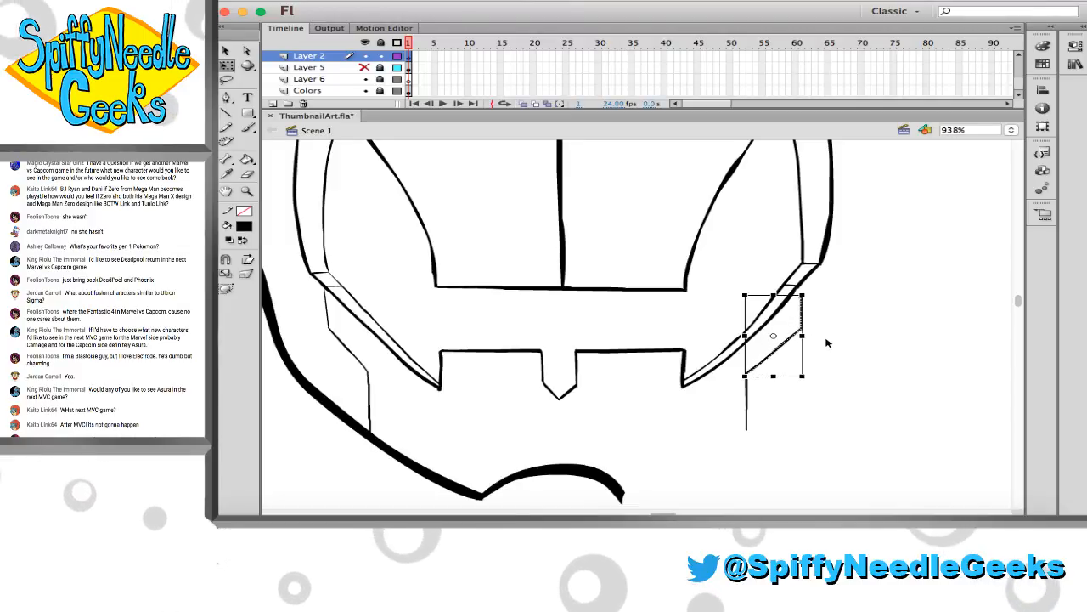
key("super+z")
left_click(646, 312)
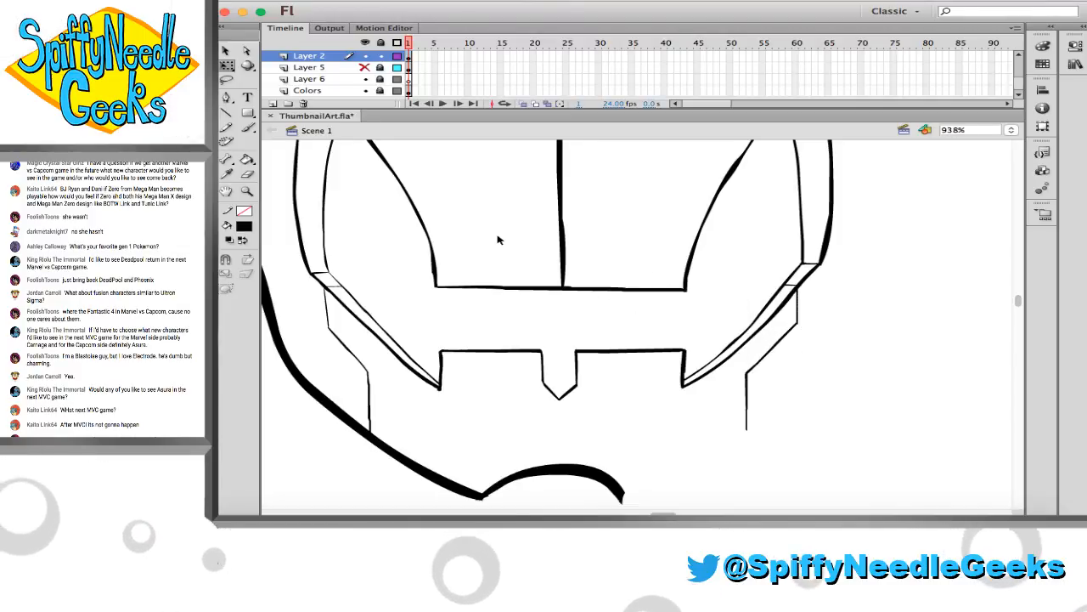
Unlock Layer 6 and brush a horizontal guide line on it, from the left-hand stepped line's upper corner across to the right-hand one
left_click(357, 80)
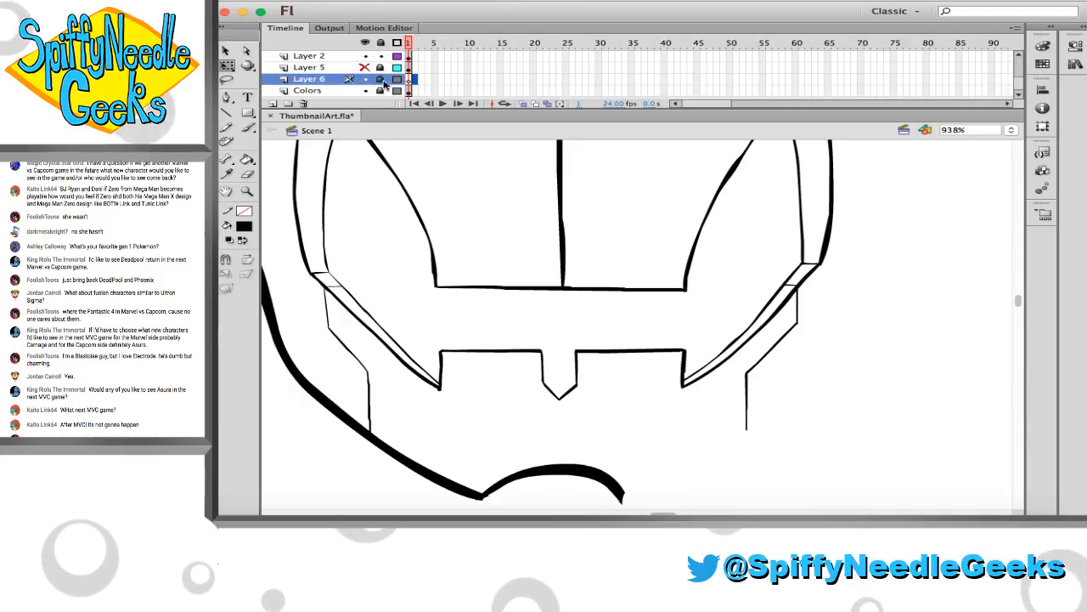
left_click(248, 127)
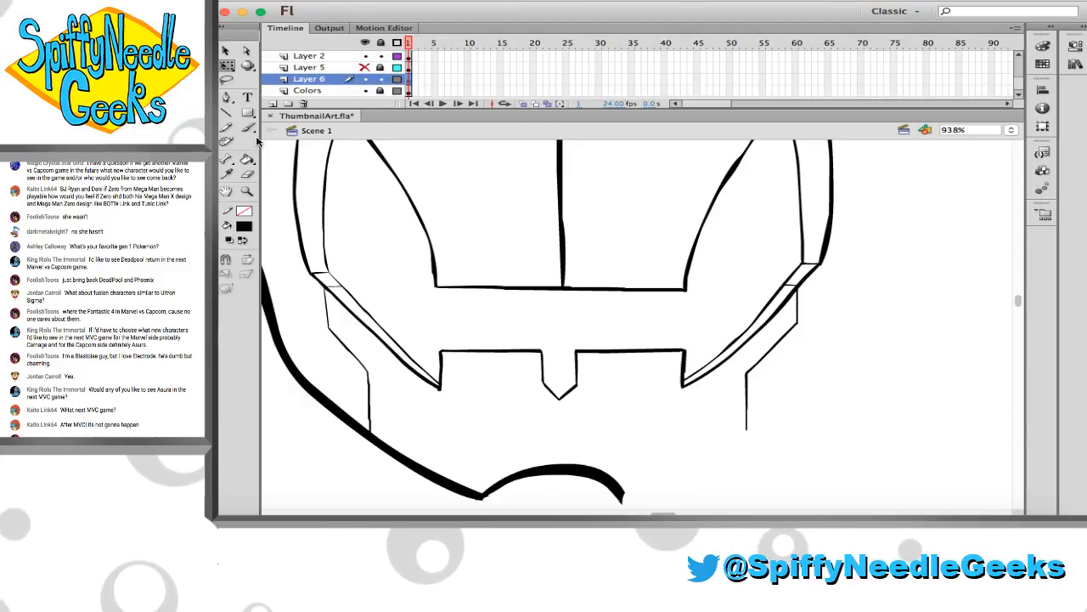
left_click_drag(318, 328, 817, 329)
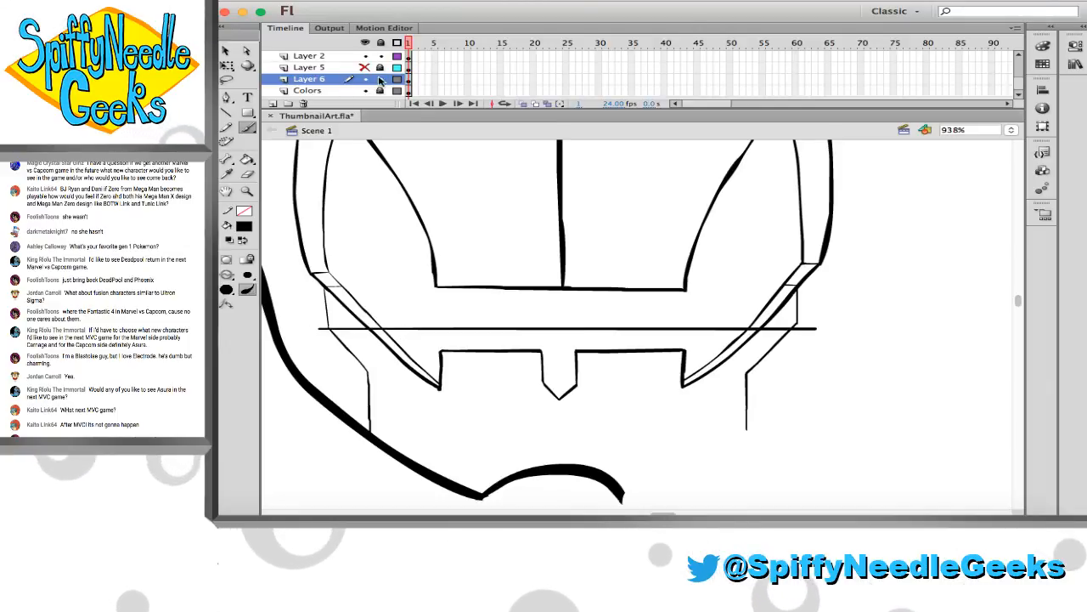
On Layer 2, lower the right-hand stepped line's upper corner to the guide and extend its short vertical to meet it
left_click(335, 56)
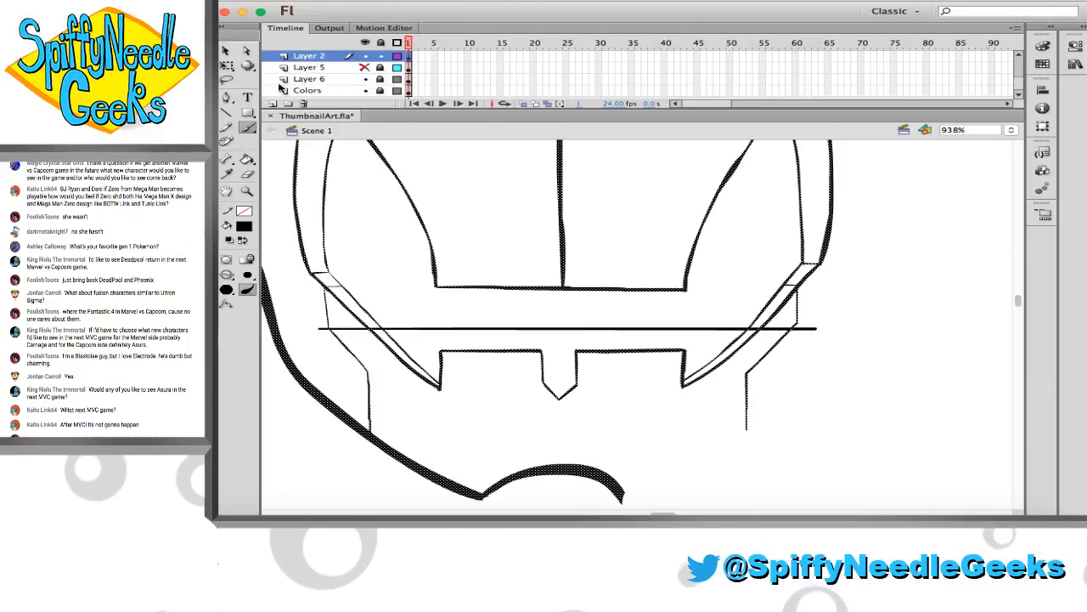
left_click(227, 81)
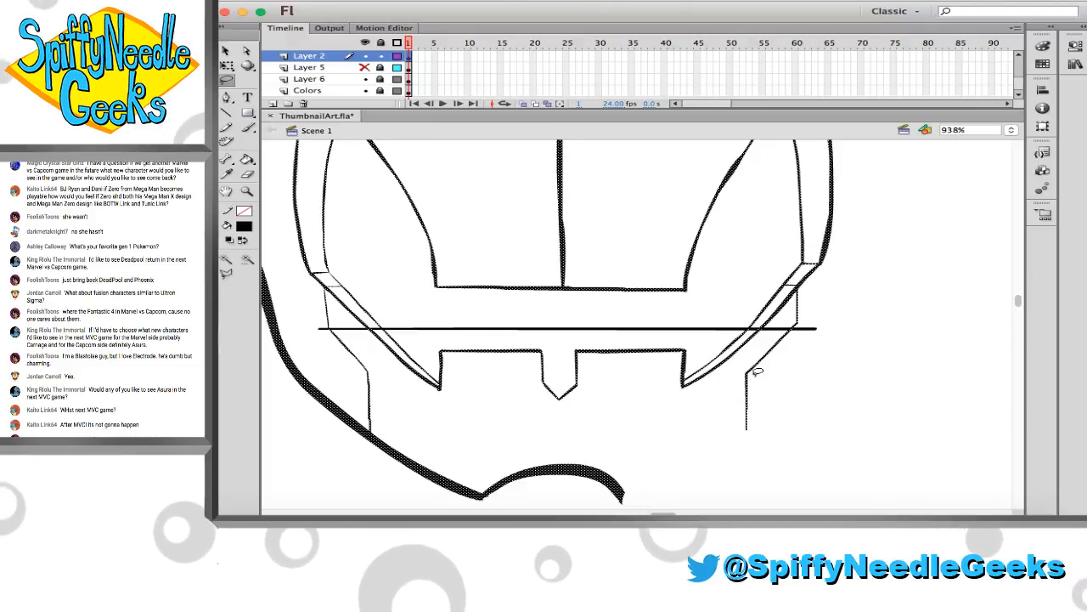
mouse_move(746, 371)
left_mouse_down()
mouse_move(802, 319)
mouse_move(735, 341)
left_mouse_up()
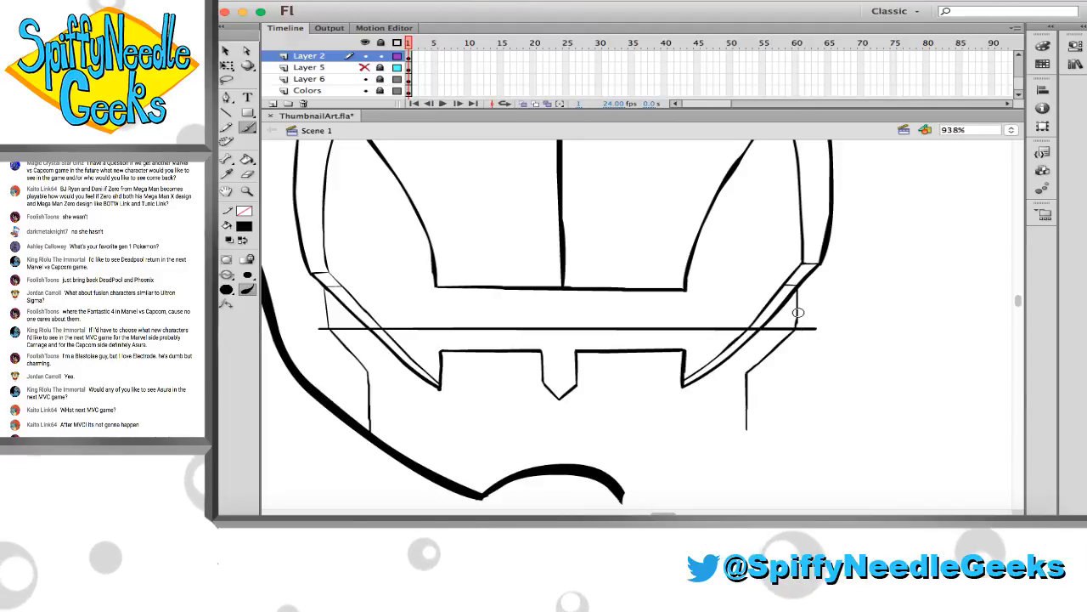
left_click_drag(810, 329, 816, 329)
Delete the horizontal guide line from Layer 6
key("v")
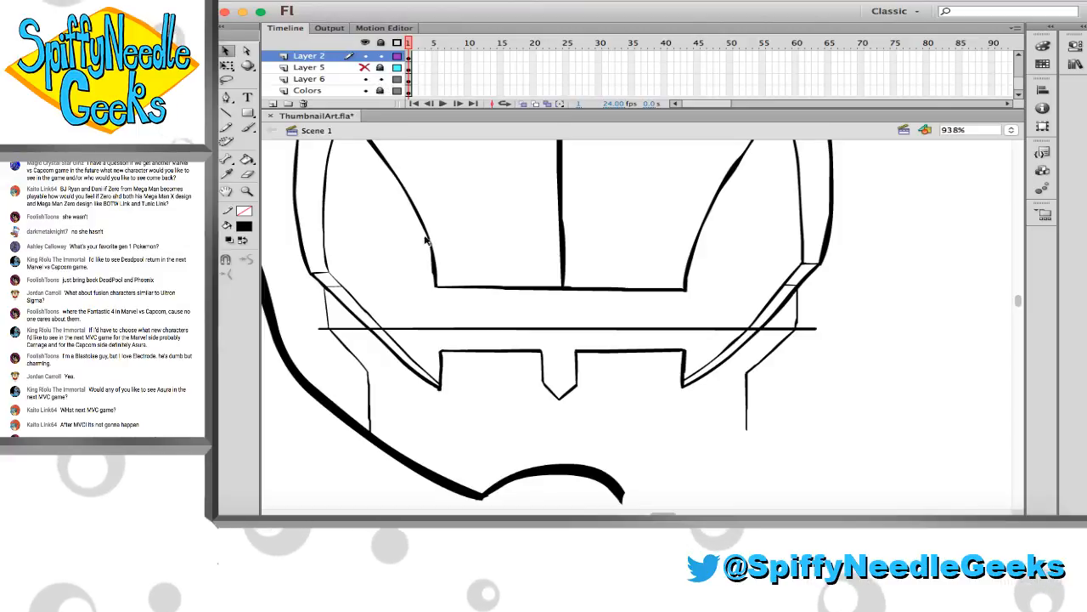
left_click(504, 330)
key("Delete")
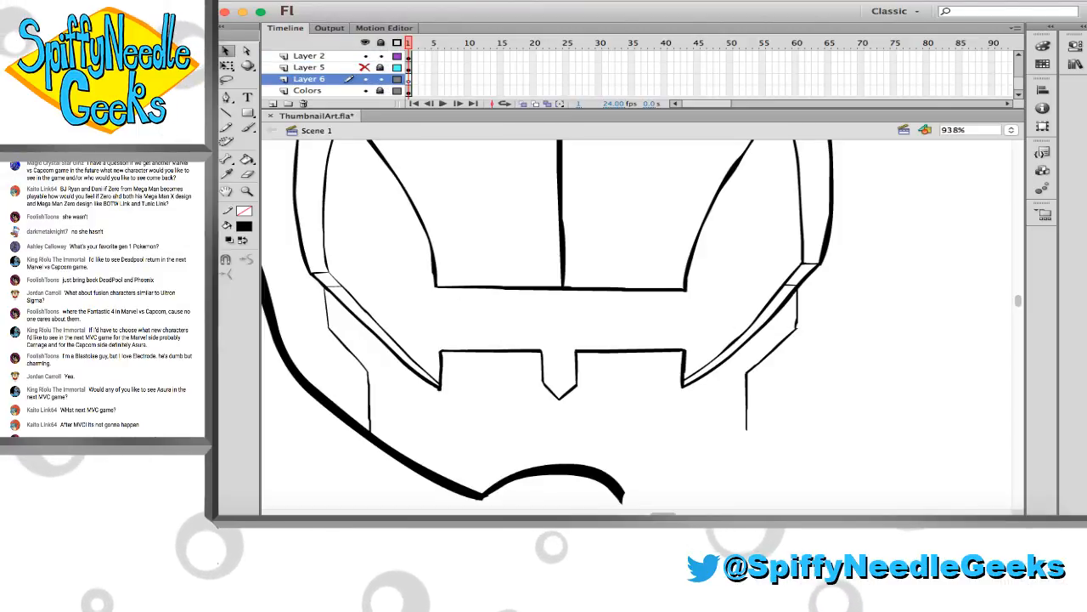
Touch up the right-hand stepped line's upper corner with the Brush and erase the excess to leave a thin, clean corner
key("z")
left_click(803, 331)
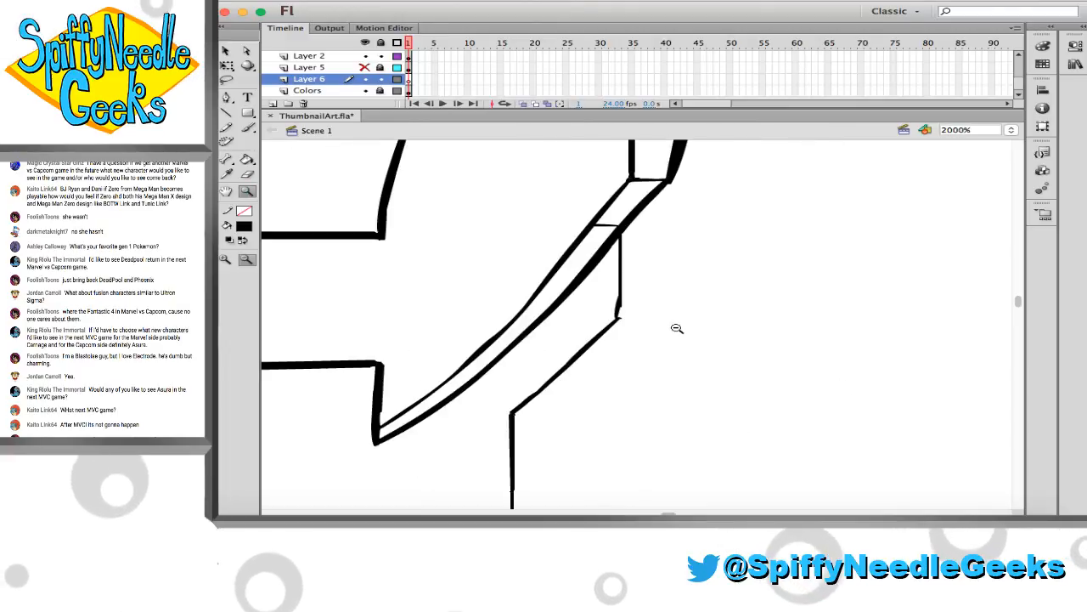
key("b")
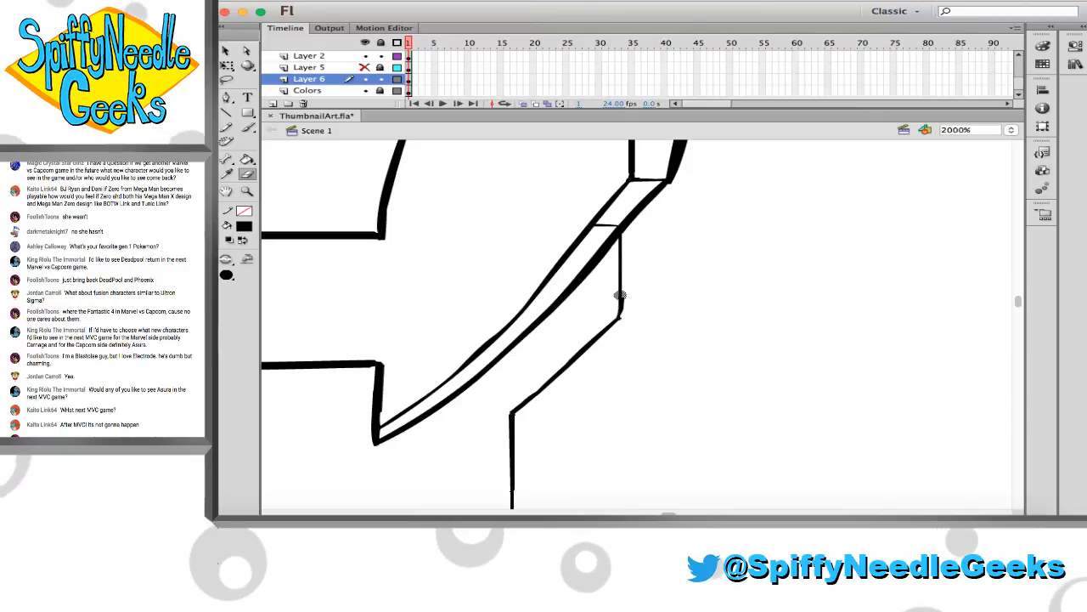
key("e")
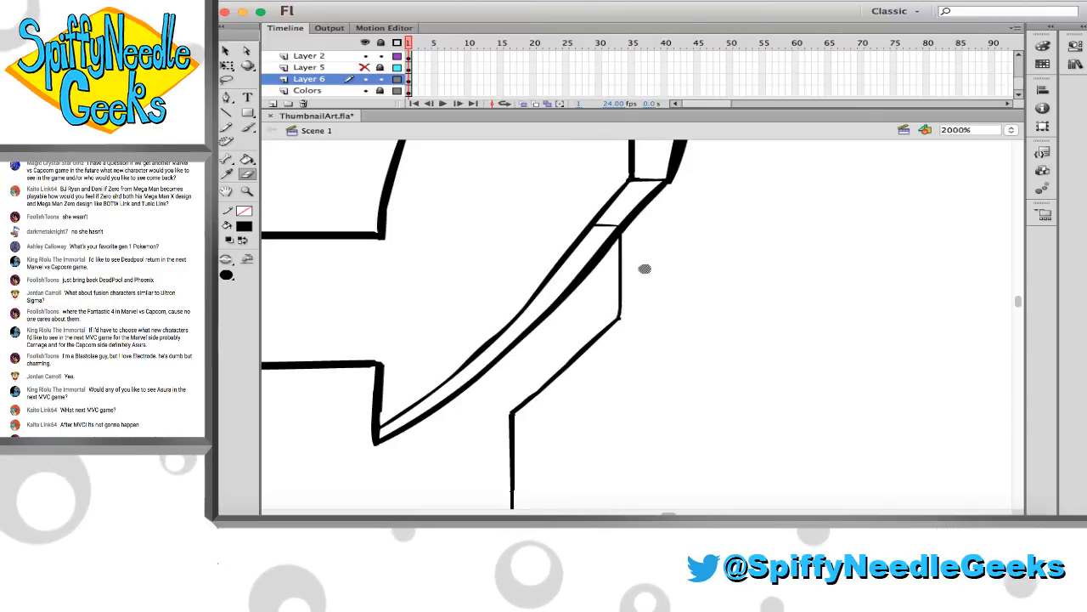
Examine the inked mouth, cheek and centre lines up close for uneven or mismatched strokes
scroll(680, 204, "right", 10)
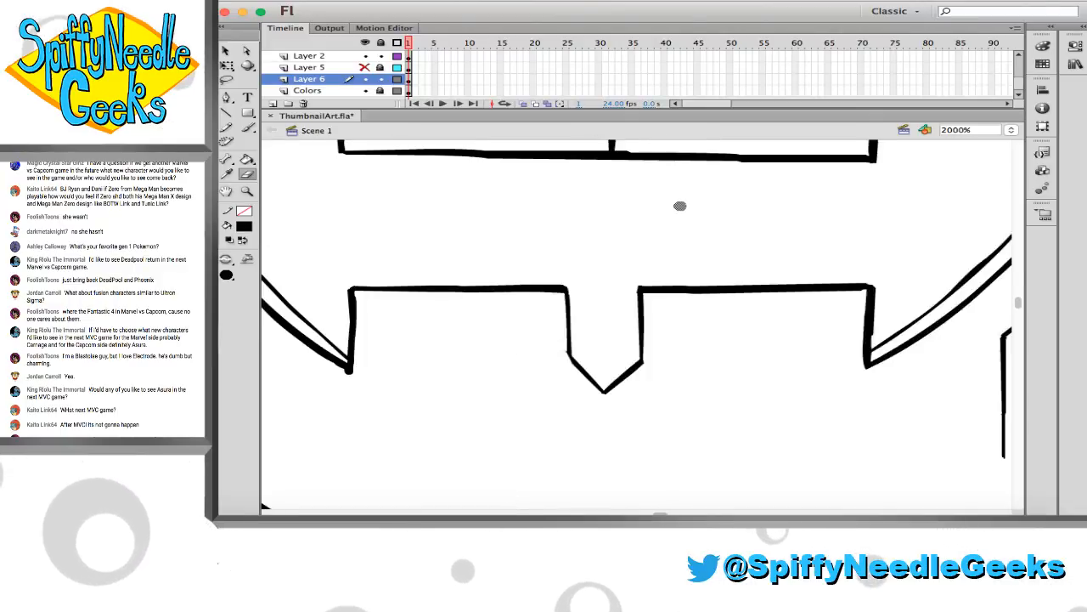
scroll(688, 223, "left", 8)
scroll(690, 227, "up", 5)
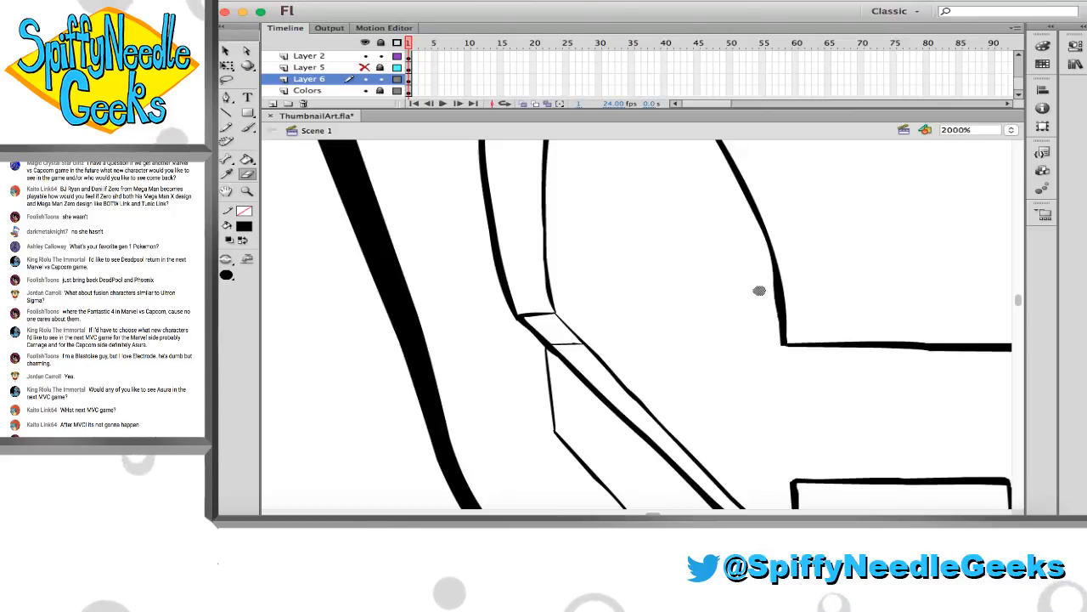
scroll(759, 290, "right", 6)
scroll(761, 298, "down", 10)
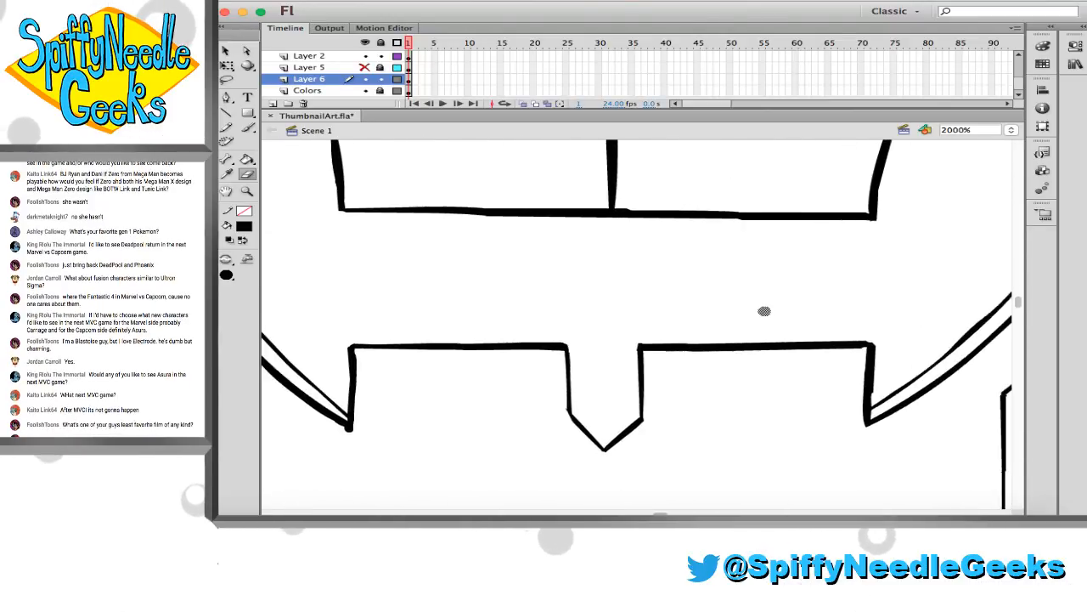
scroll(763, 311, "left", 2)
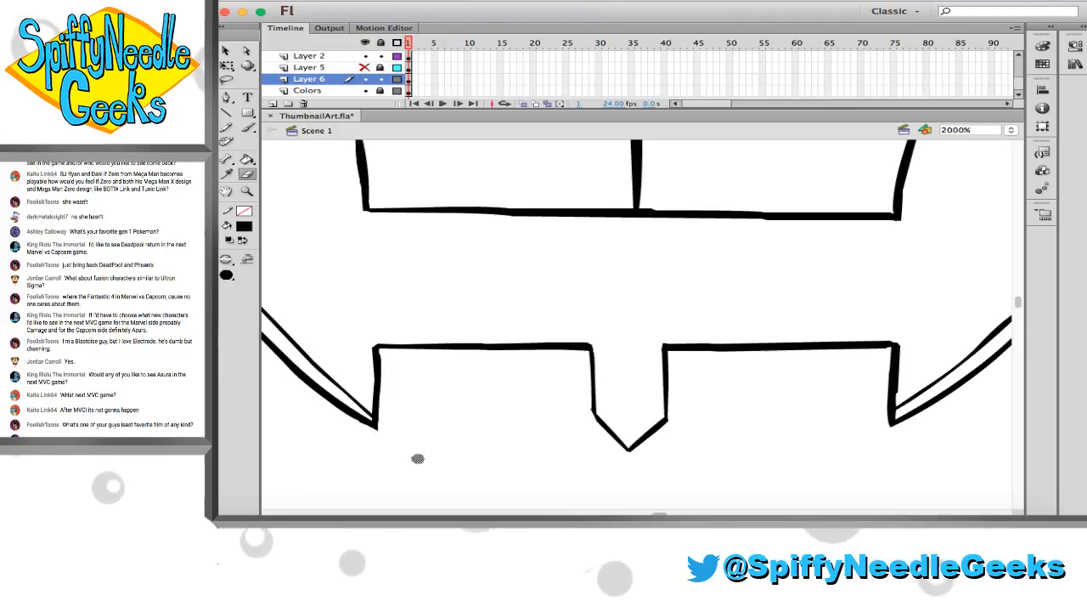
scroll(571, 436, "right", 4)
scroll(626, 372, "up", 15)
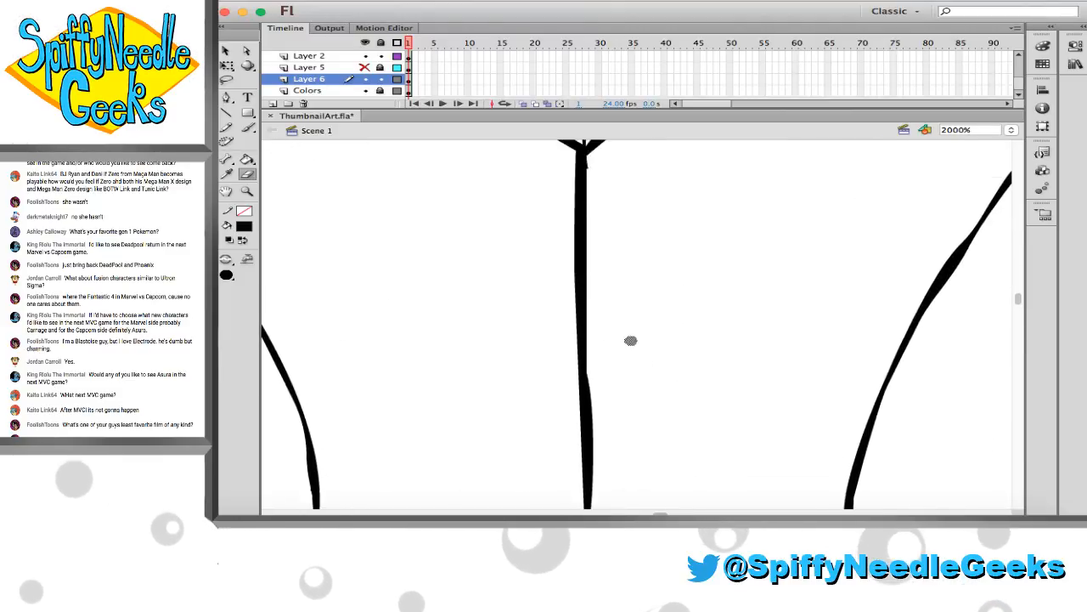
scroll(612, 441, "down", 8)
Smooth the bulge on the lower part of the face's centre line and brush over its uneven stretch below the V
key("v")
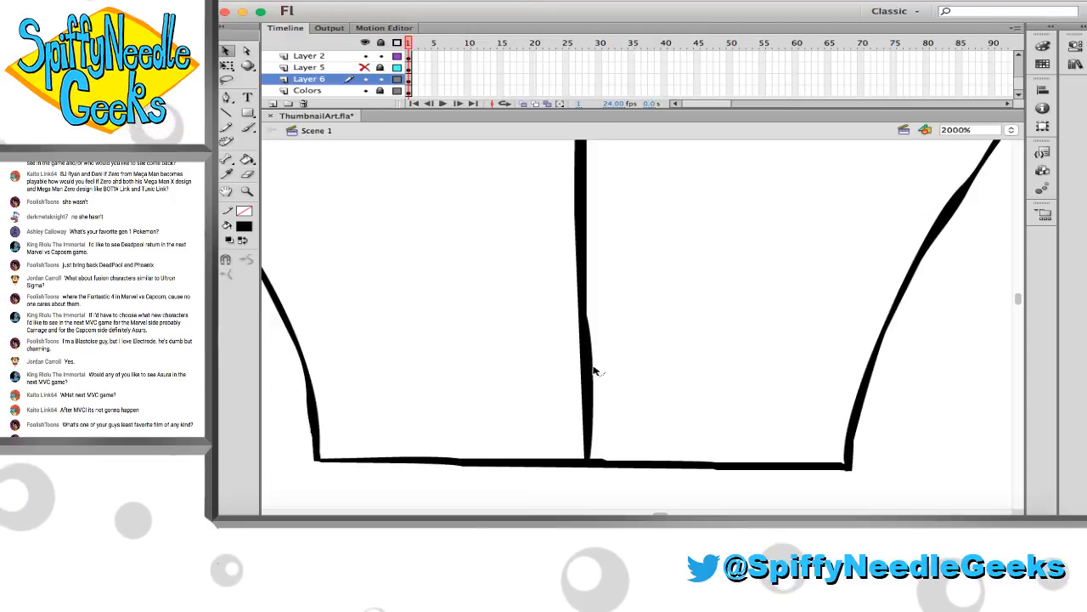
left_click_drag(593, 370, 588, 378)
scroll(603, 389, "up", 10)
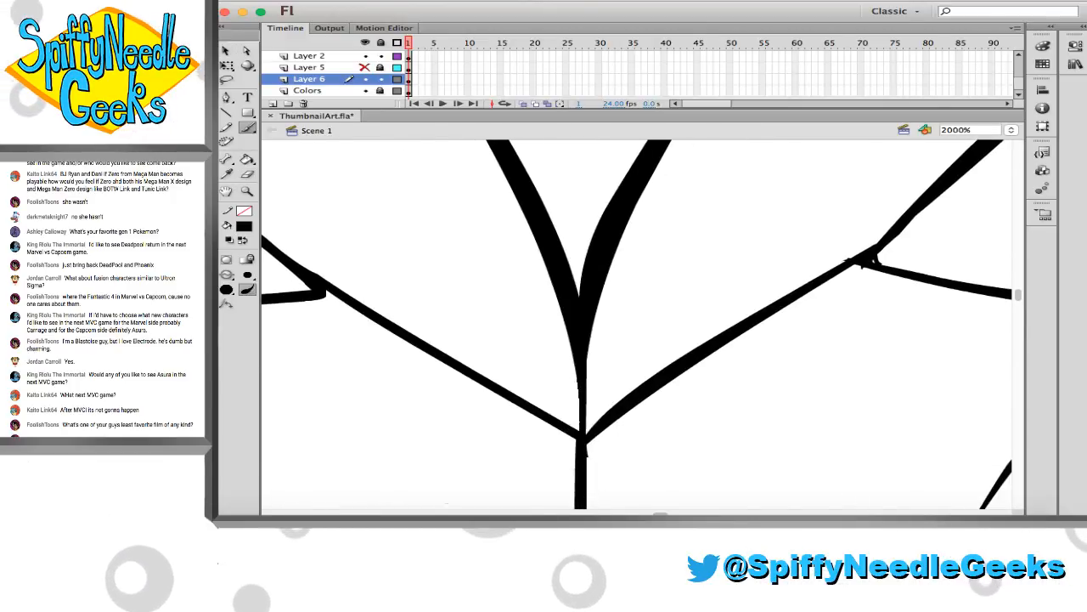
mouse_move(580, 424)
left_mouse_down()
mouse_move(575, 344)
mouse_move(583, 443)
left_mouse_up()
Clean up the right-hand junction beside the V by erasing and filling its rough corner, and smooth the matching left-hand junction
key("e")
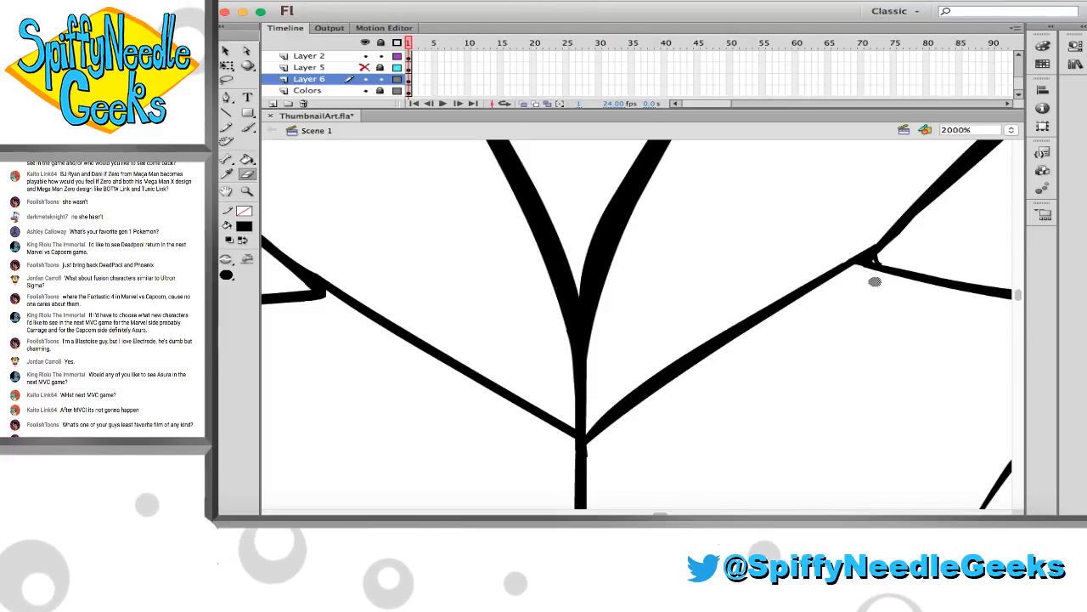
key("b")
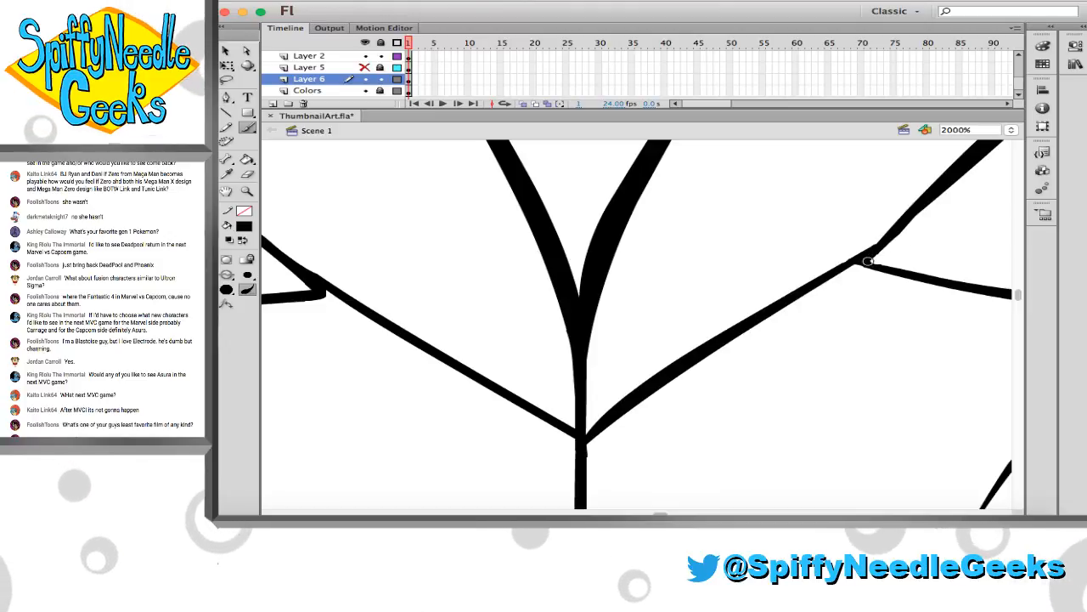
scroll(899, 272, "left", 3)
scroll(898, 272, "up", 1)
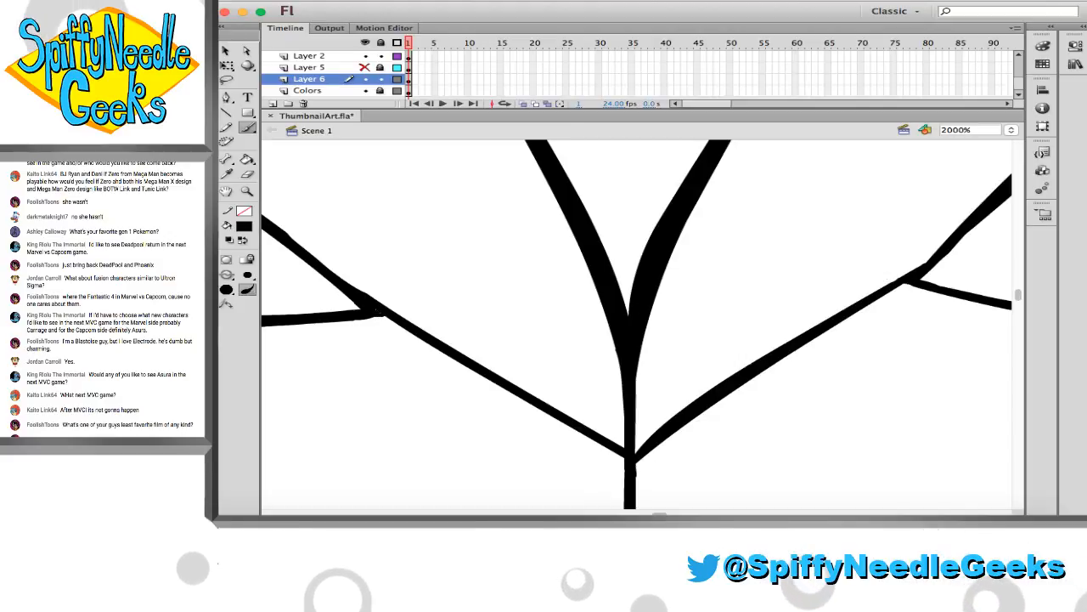
key("v")
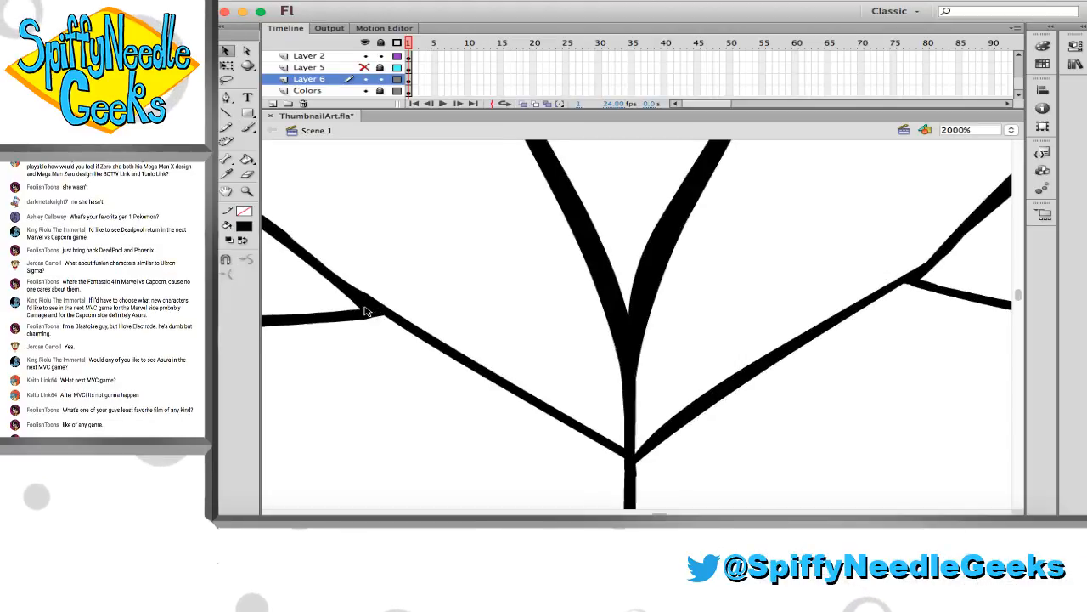
left_click_drag(357, 304, 357, 307)
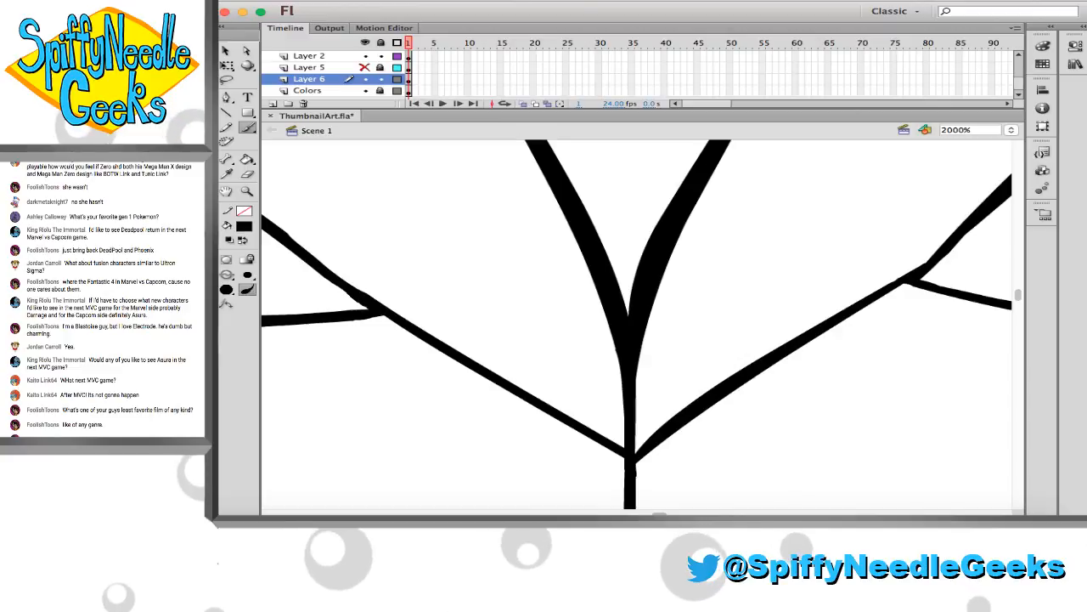
Try to bend the inner edge of the V's right-hand arm
scroll(455, 328, "up", 1)
key("v")
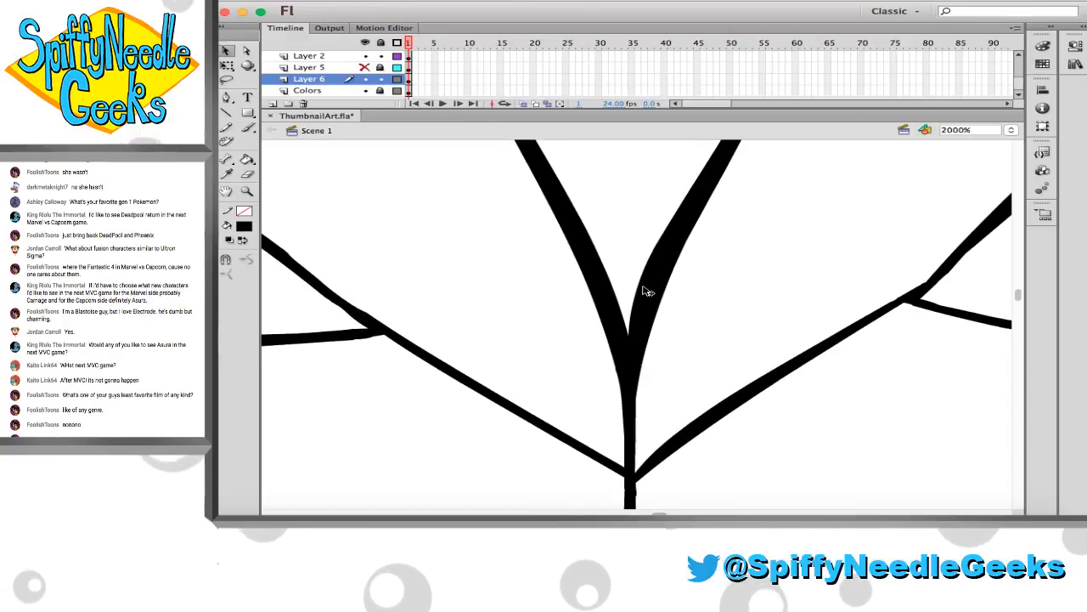
left_click_drag(646, 290, 657, 295)
key("super+z")
left_click(696, 318)
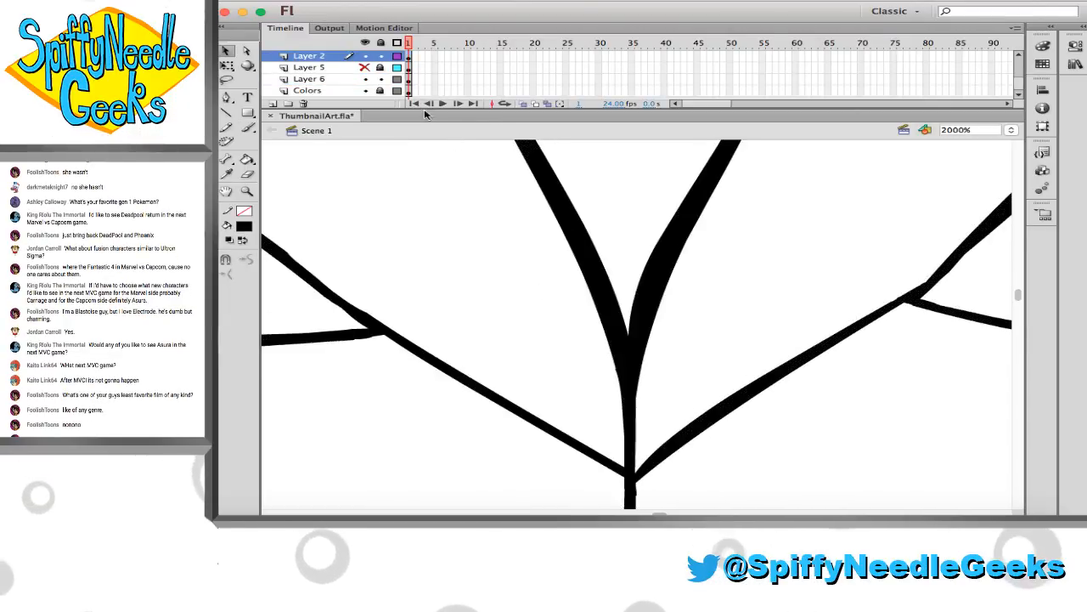
Move the touch-up strokes made on Layer 6 into frame 1 of Layer 2 and lock Layer 6
left_click(408, 80)
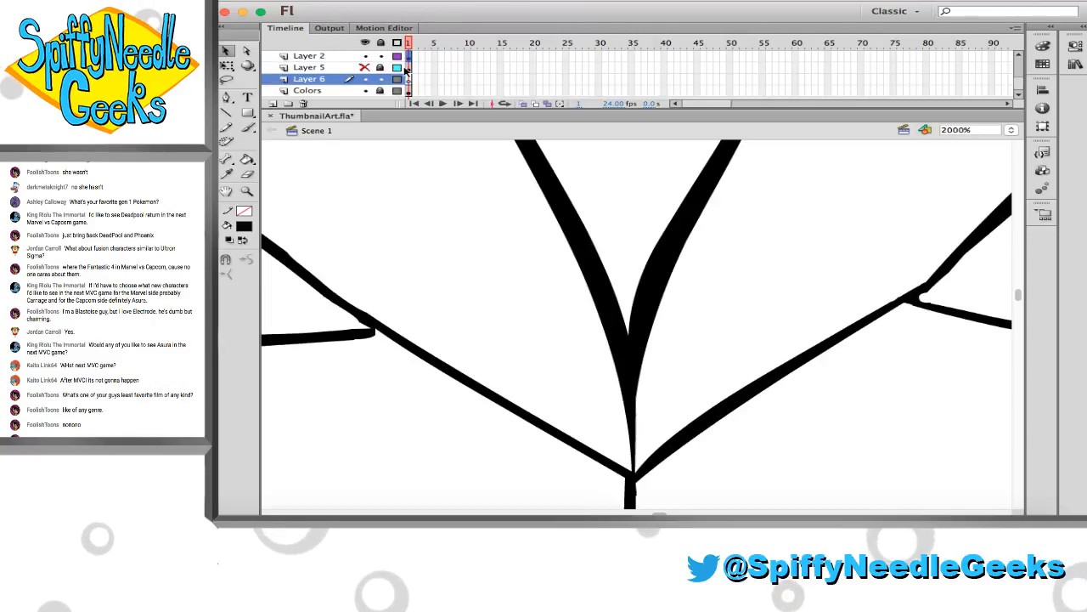
left_click(408, 56)
left_click(630, 218)
Reshape the inner edge of the V's right-hand arm on Layer 2 to thin the thick stroke
left_click_drag(645, 268, 655, 281)
scroll(606, 272, "up", 10)
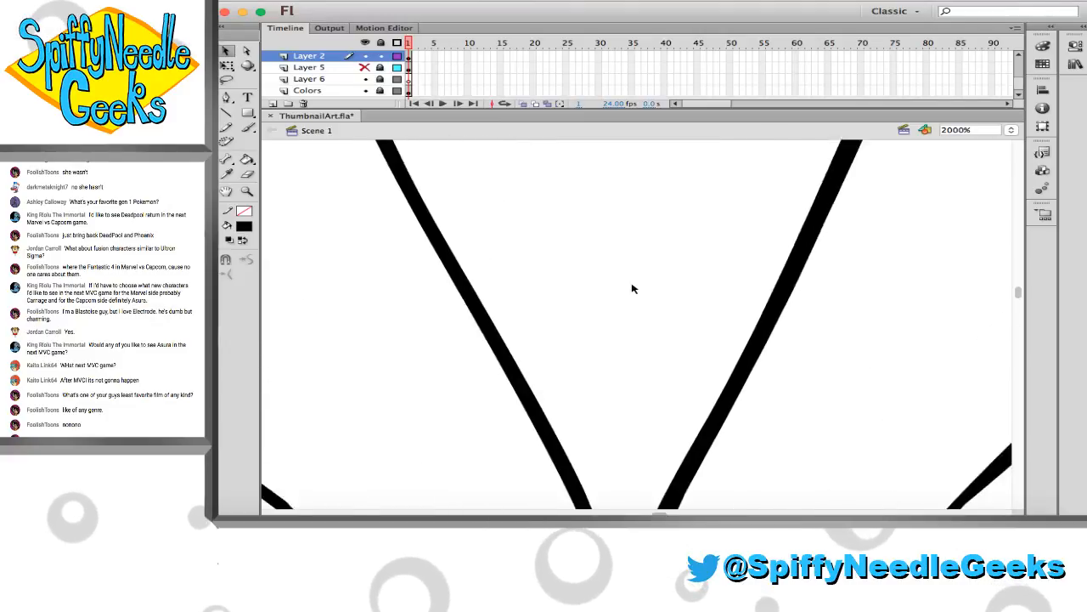
scroll(642, 300, "up", 2)
key("e")
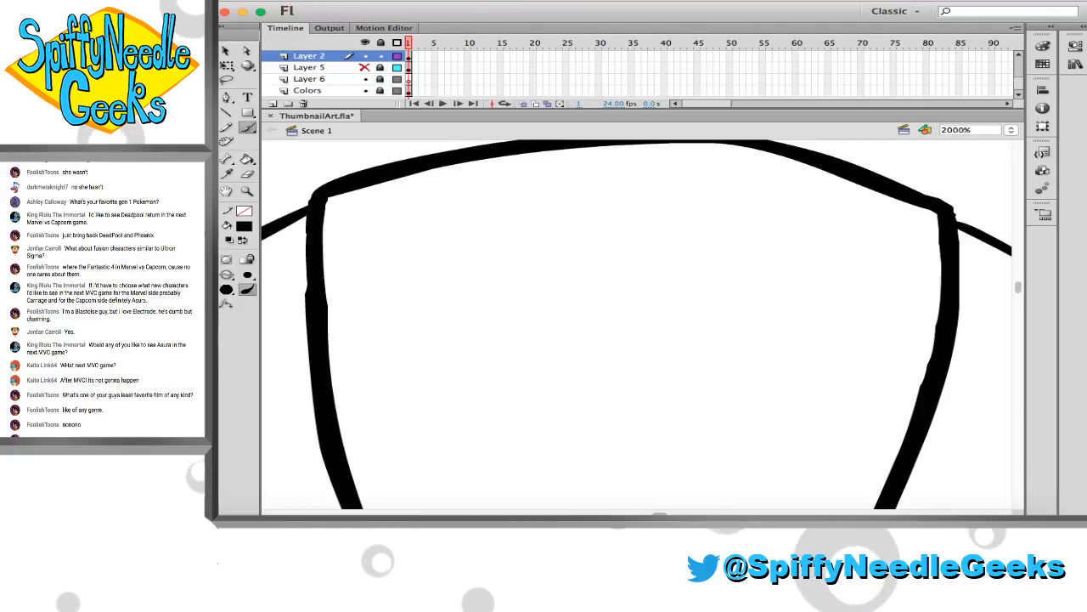
key("e")
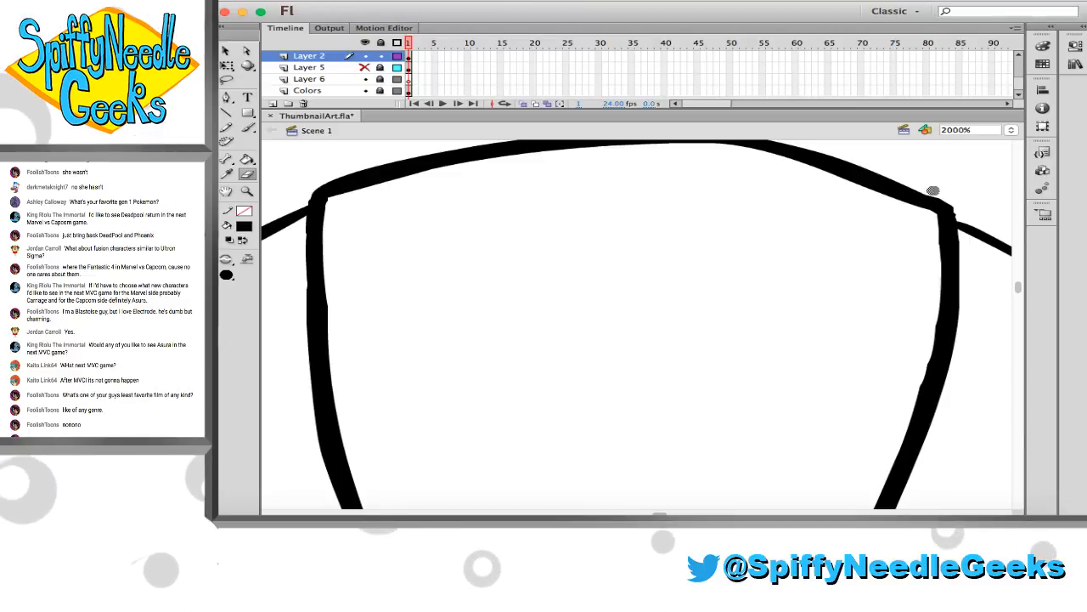
scroll(962, 210, "down", 10)
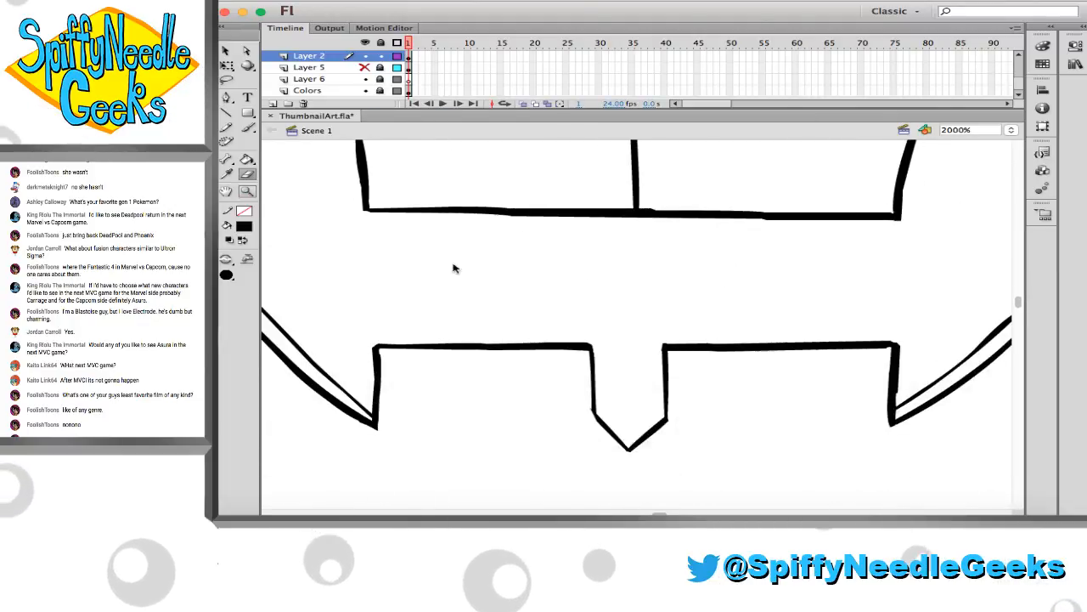
Lasso the left jaw and chin outline, flip a copy of it horizontally, and place the copy as the right side of the jaw
key("z")
left_click(550, 297, "alt")
left_click(550, 296, "alt")
left_click(561, 299, "alt")
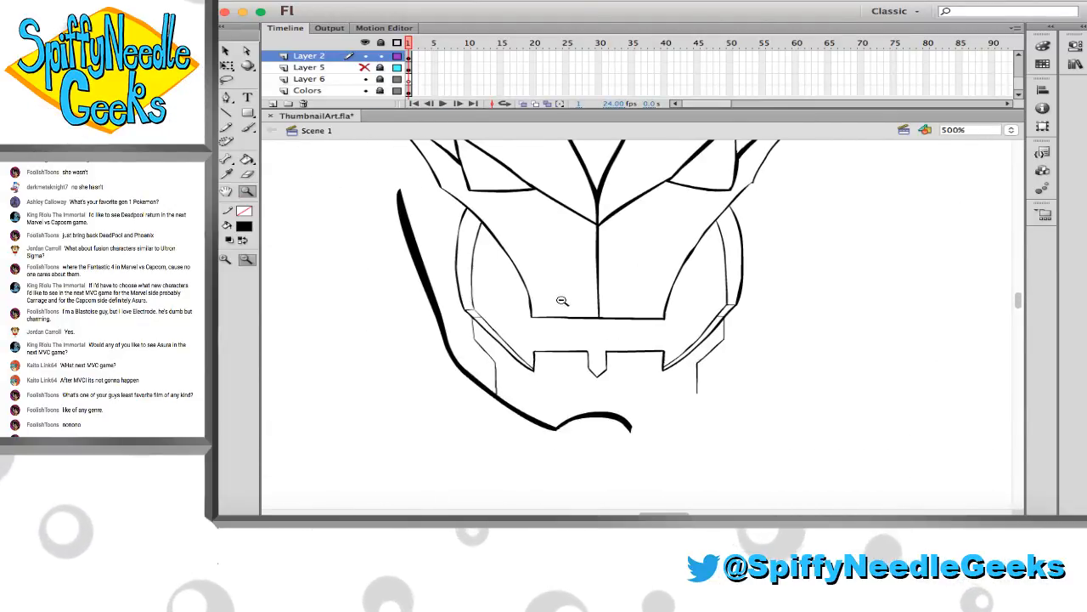
key("v")
key("ctrl+a")
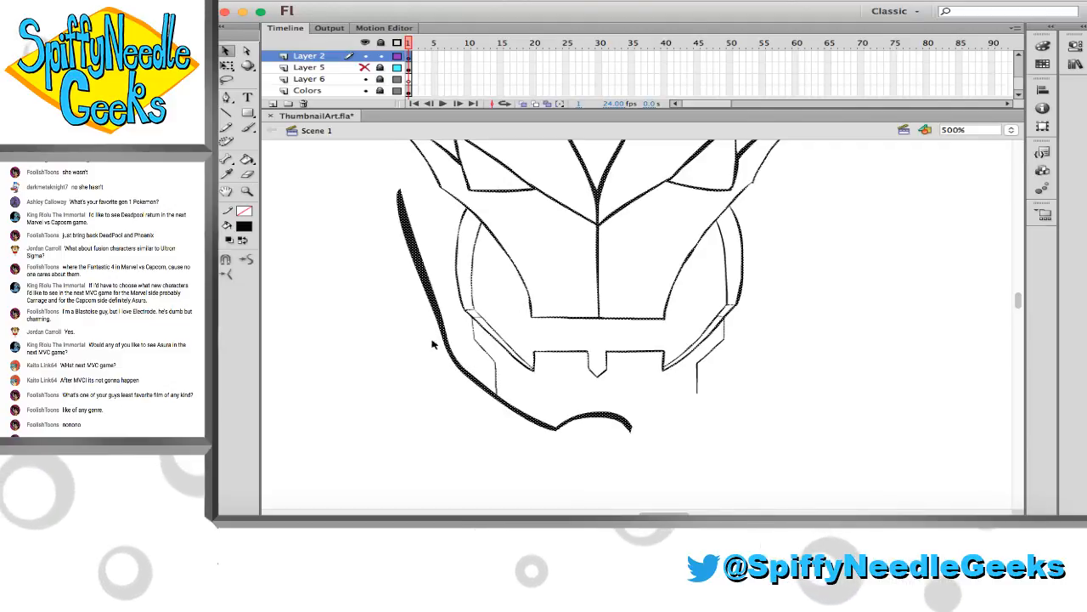
left_click(398, 322)
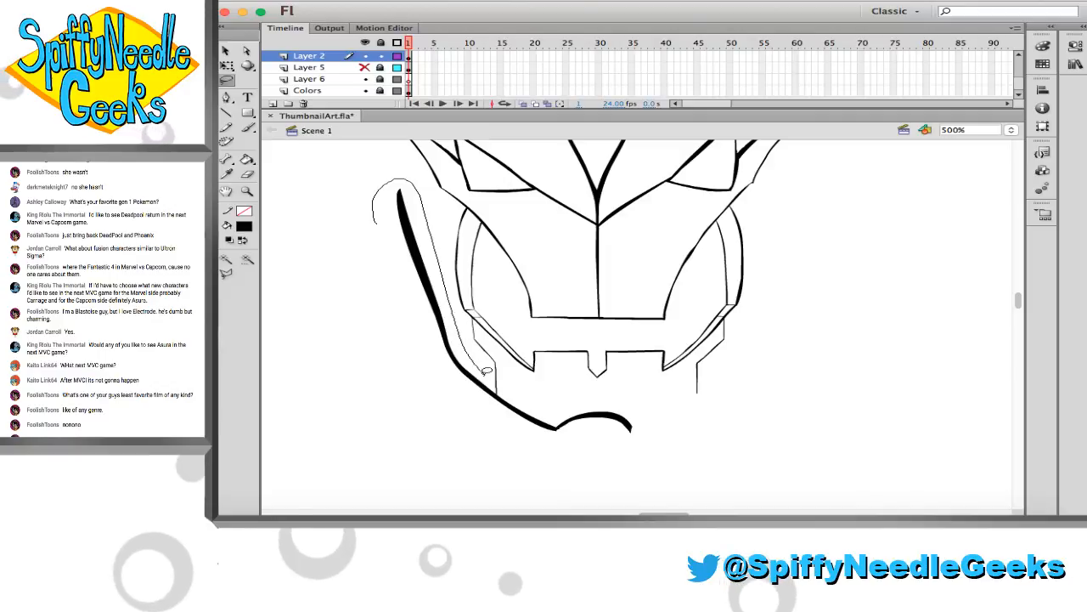
mouse_move(637, 399)
left_mouse_down()
mouse_move(454, 420)
mouse_move(417, 340)
left_mouse_up()
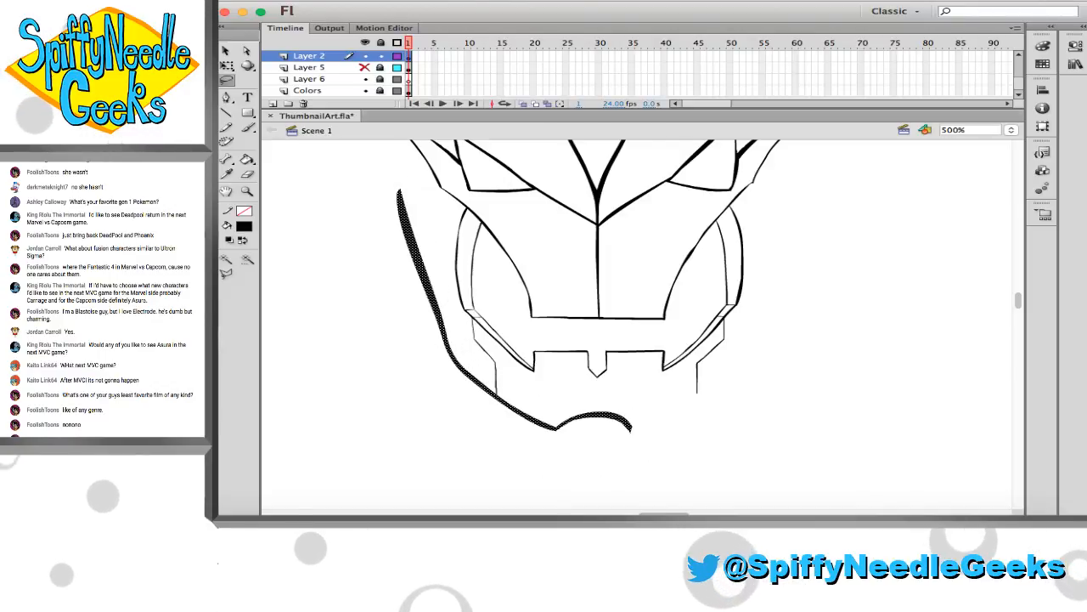
left_click(179, 1)
mouse_move(224, 150)
left_click(367, 273)
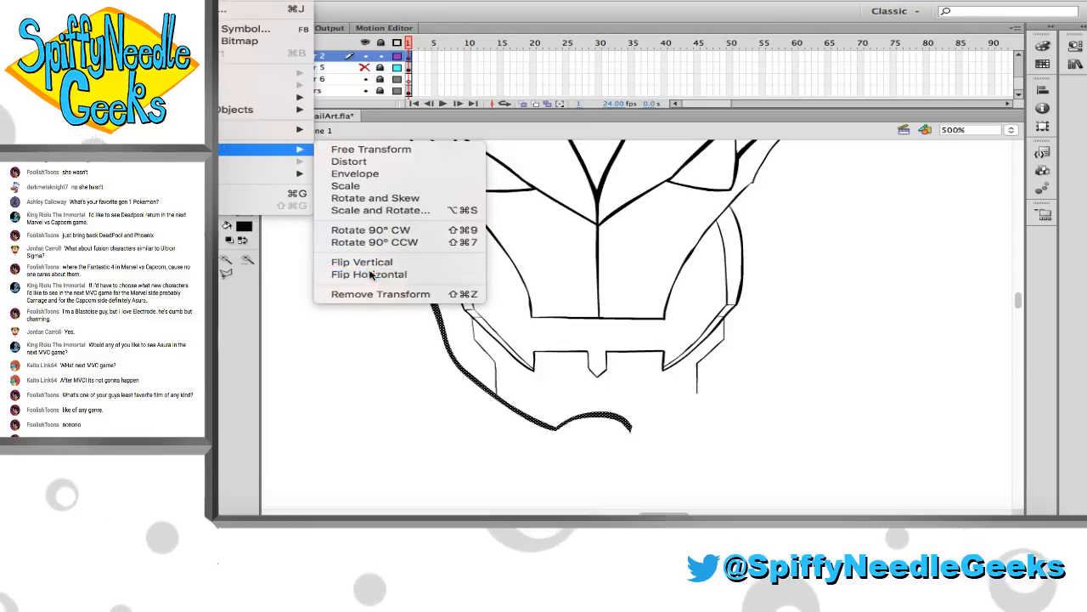
key("v")
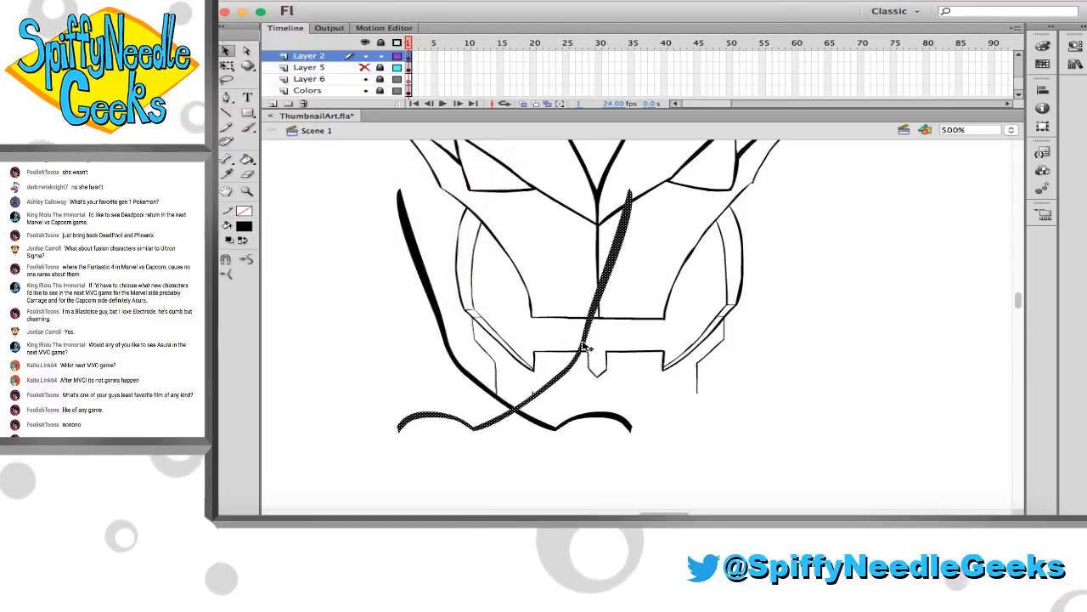
left_click_drag(582, 344, 746, 344)
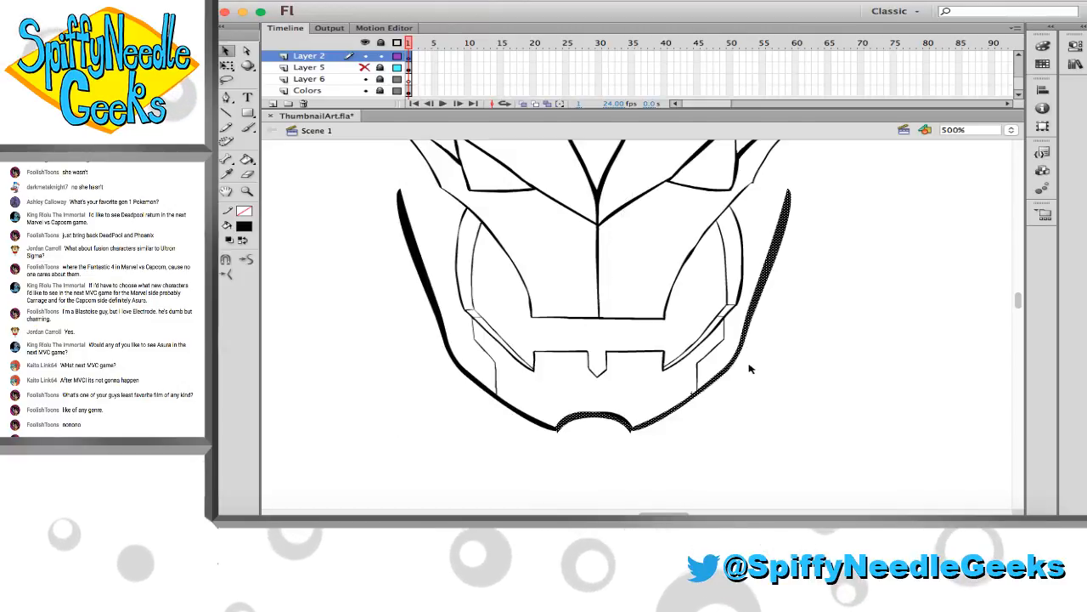
mouse_move(732, 365)
left_mouse_down()
mouse_move(751, 364)
mouse_move(733, 366)
left_mouse_up()
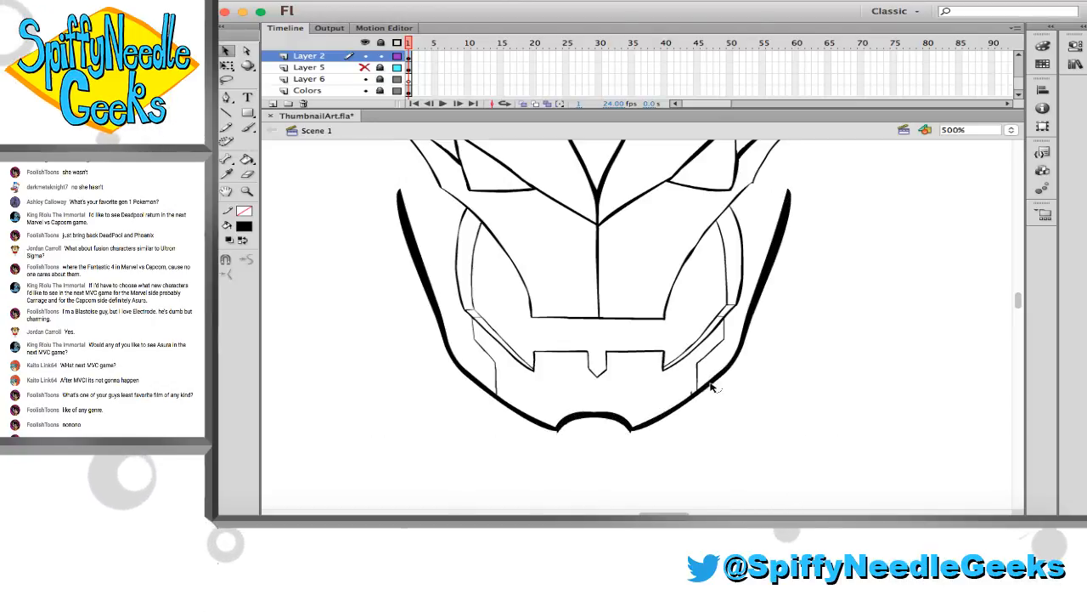
Shift the mirrored jaw outline slightly outward and erase the doubled stroke ends along the chin arch
left_click_drag(608, 330, 807, 463)
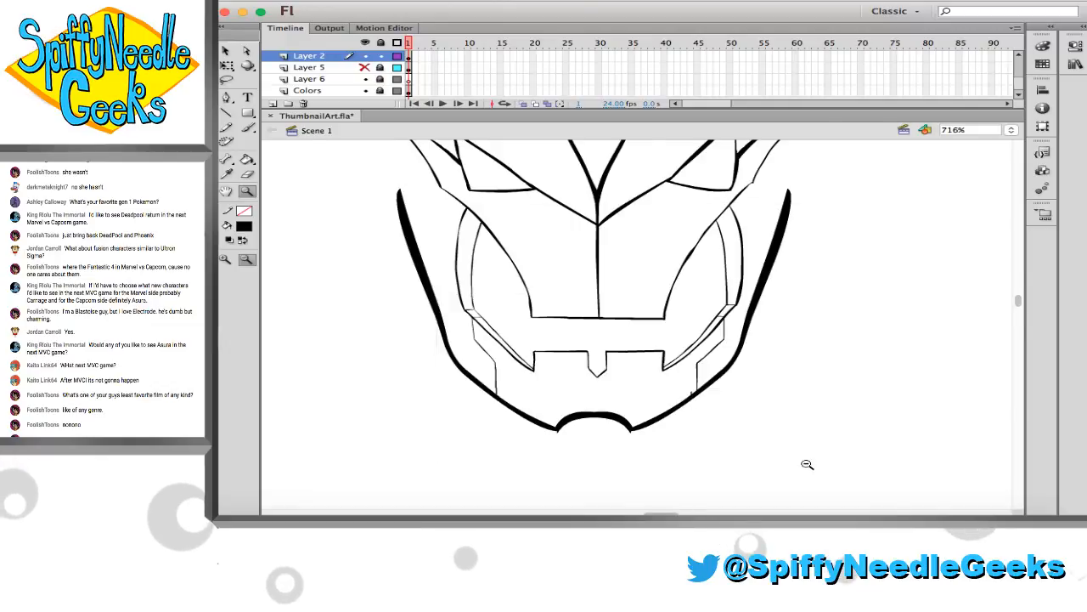
key("v")
left_click(758, 403)
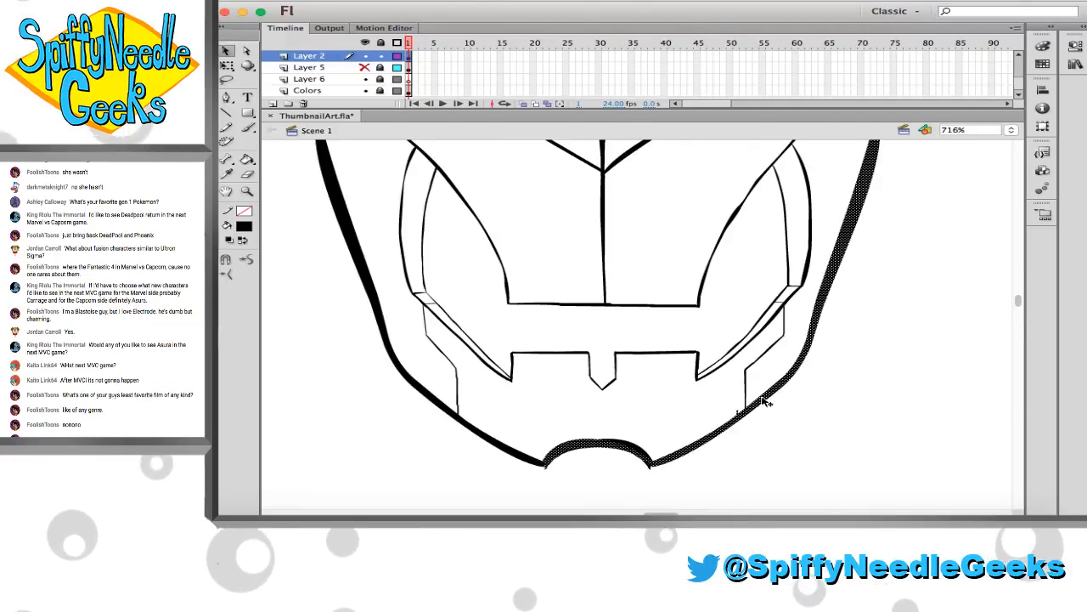
left_click_drag(769, 400, 779, 400)
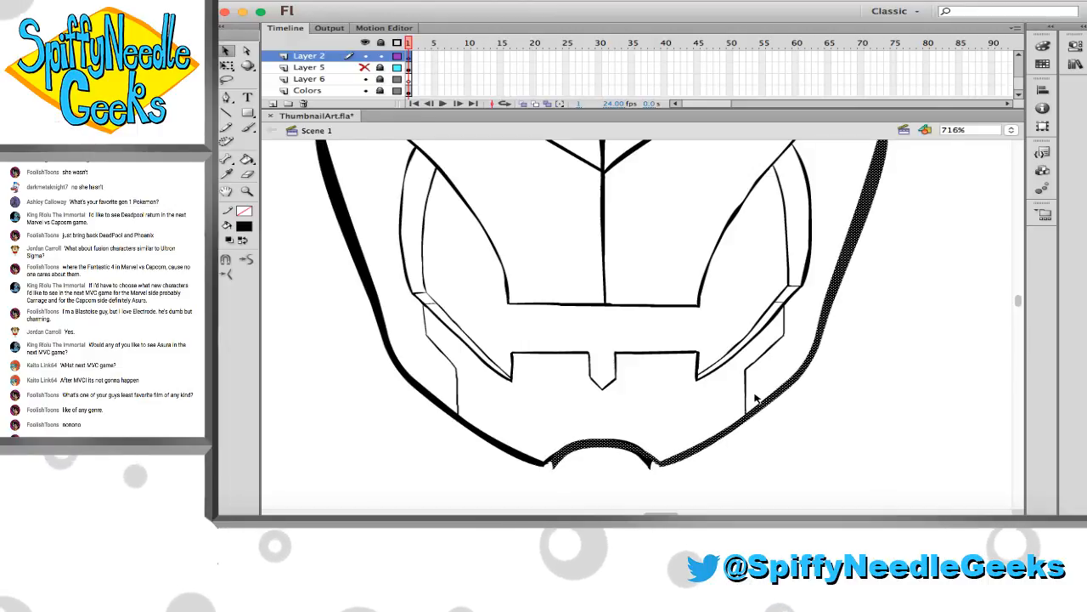
key("e")
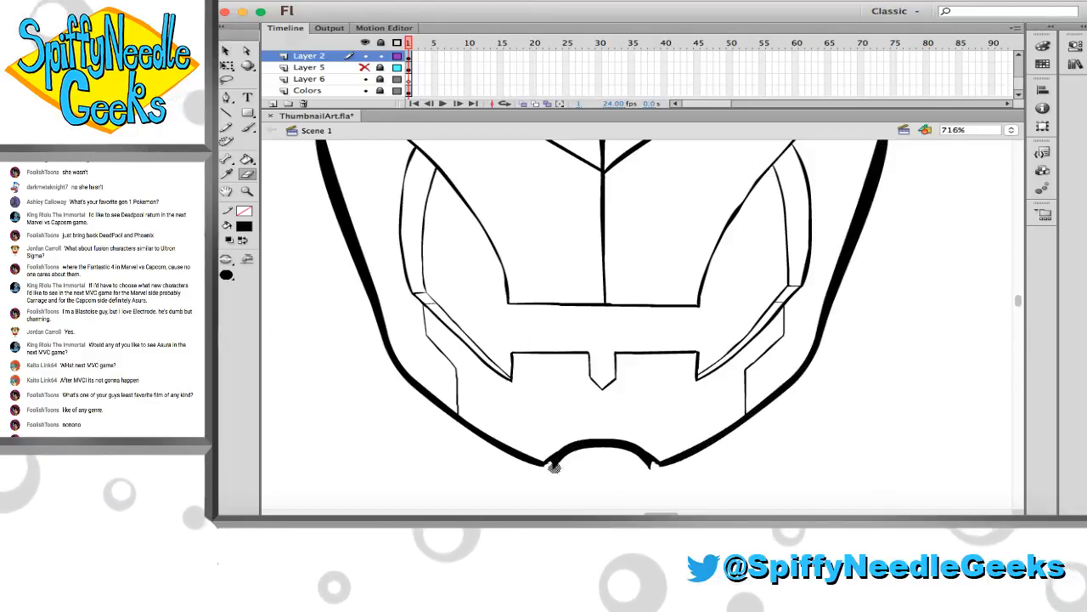
mouse_move(557, 463)
left_mouse_down()
mouse_move(616, 454)
mouse_move(653, 475)
mouse_move(619, 455)
mouse_move(567, 457)
left_mouse_up()
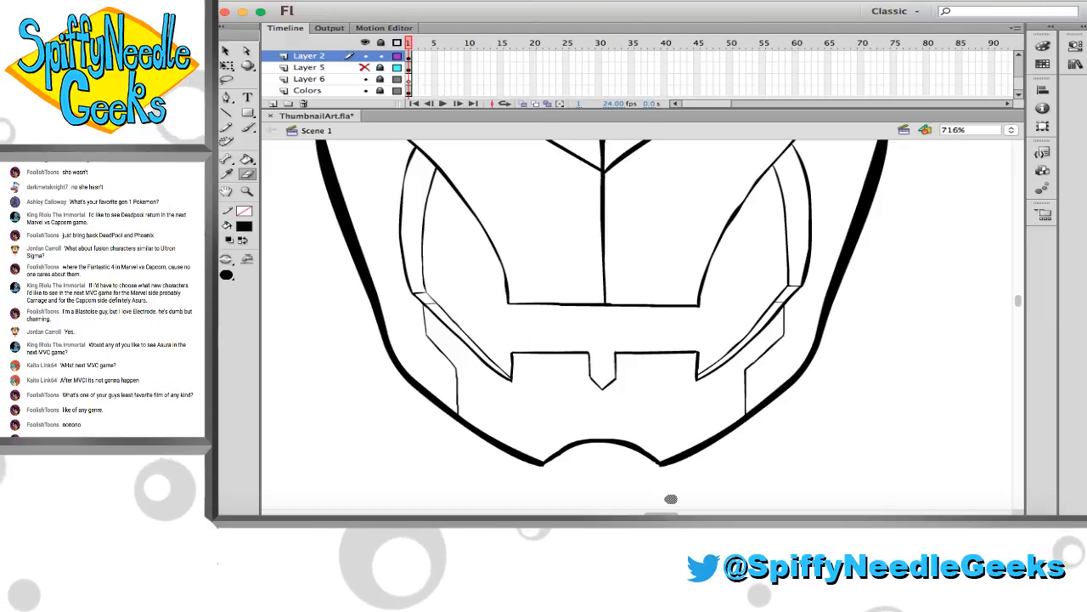
Lock Layer 2 and brush four vertical black lines on Layer 4 from the mouth's upper edge down toward the chin
key("b")
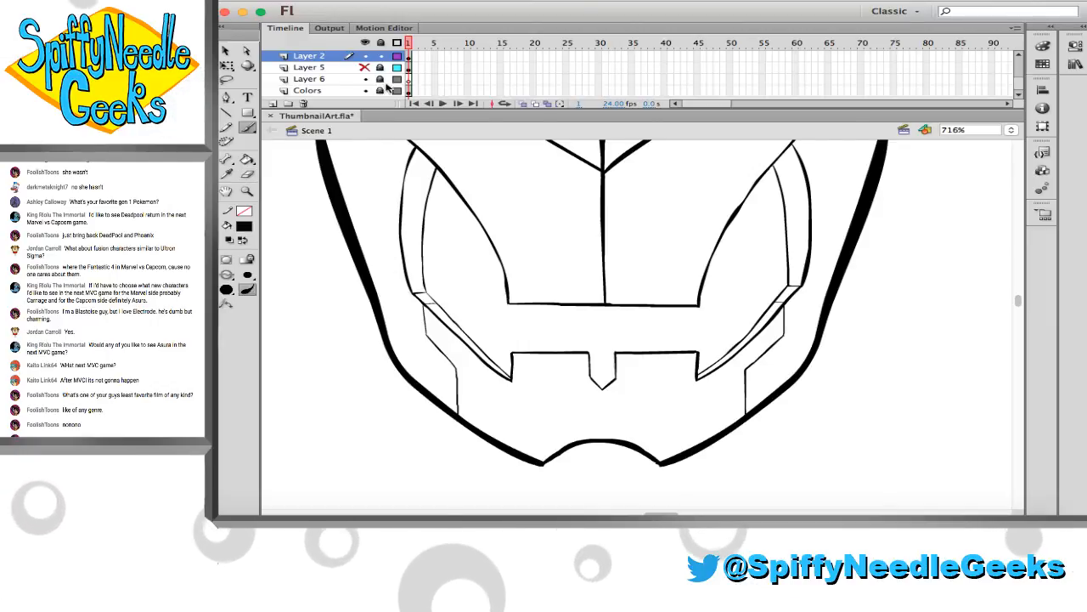
scroll(350, 67, "up", 1)
left_click(349, 57)
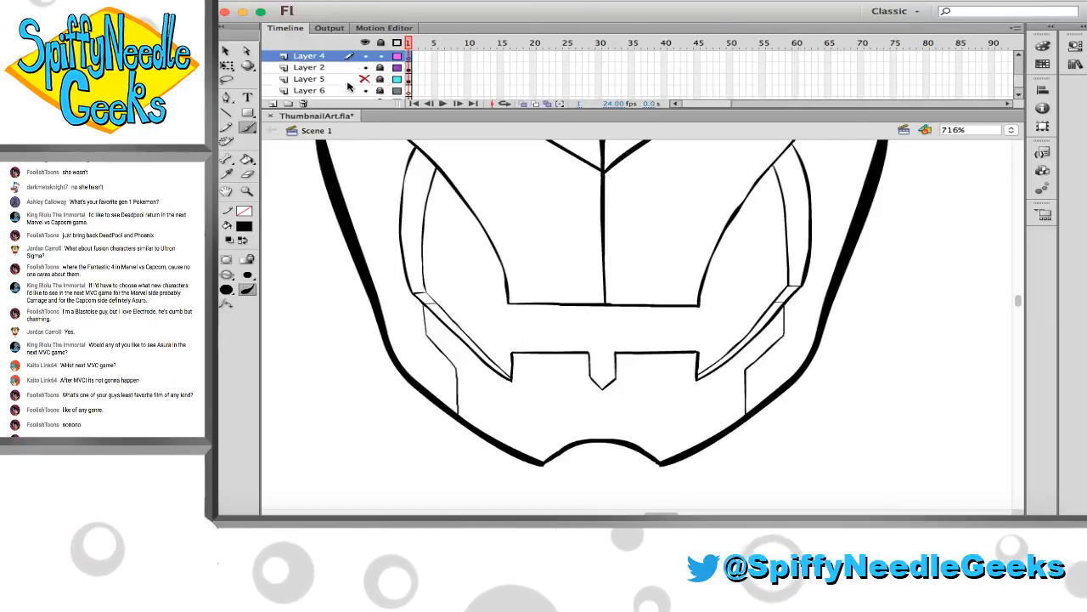
key("b")
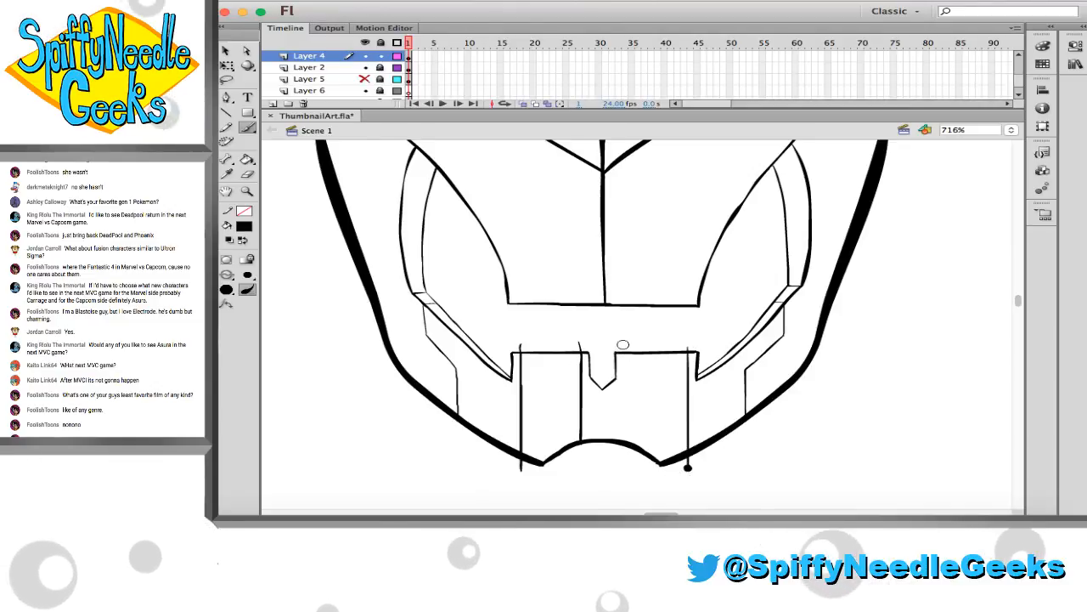
left_click_drag(622, 345, 621, 446)
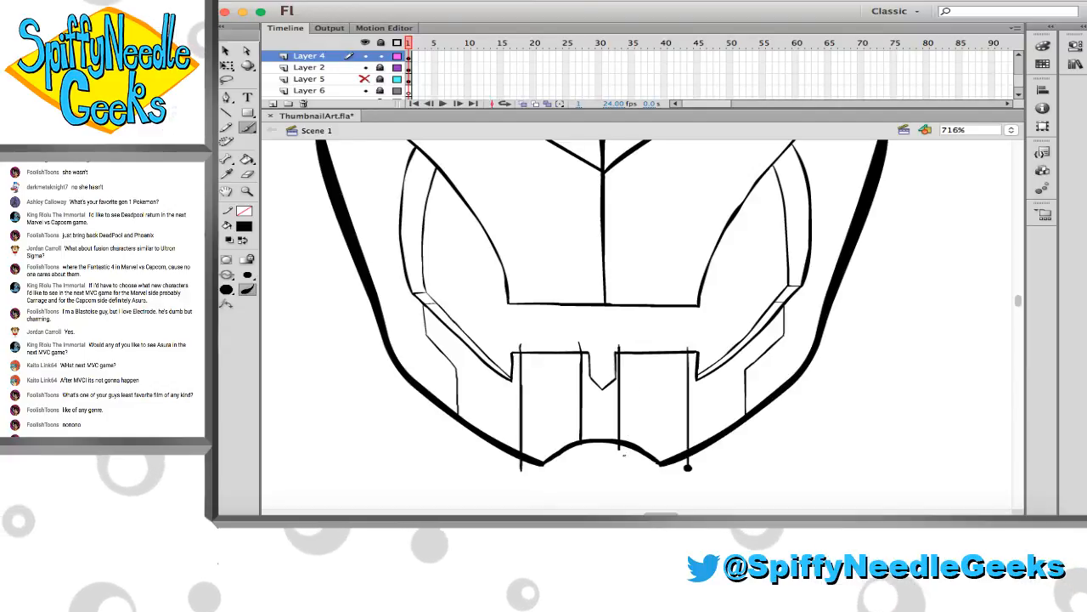
key("super+z")
left_click_drag(623, 347, 624, 455)
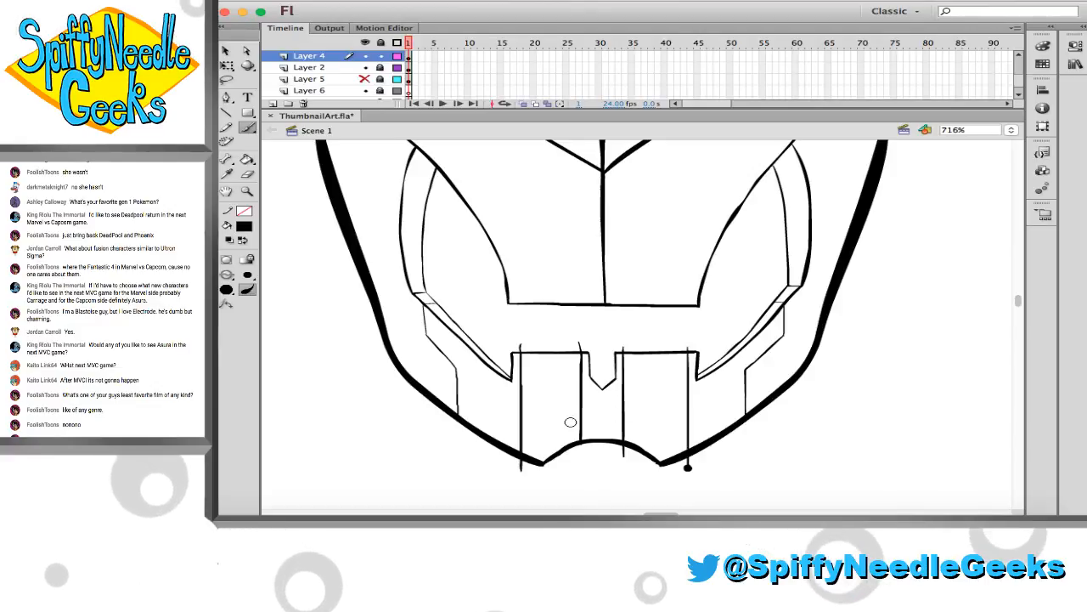
Brush a short arch above the chin notch, crossing the two inner vertical lines on Layer 4
mouse_move(569, 426)
left_mouse_down()
mouse_move(604, 414)
mouse_move(638, 438)
mouse_move(565, 428)
mouse_move(655, 432)
left_mouse_up()
key("super+z")
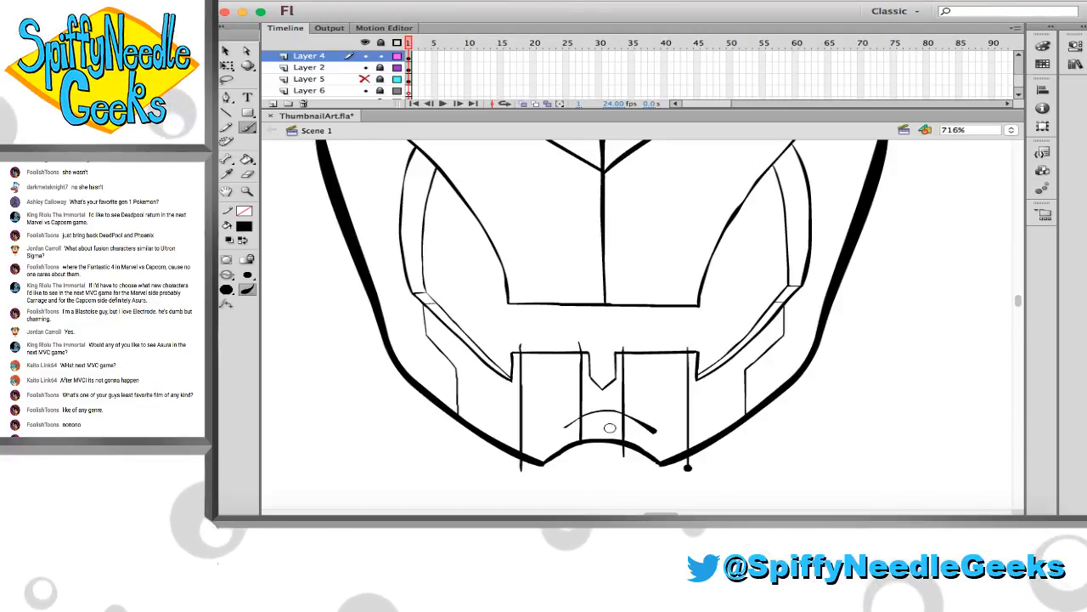
mouse_move(566, 424)
left_mouse_down()
mouse_move(606, 409)
mouse_move(643, 429)
left_mouse_up()
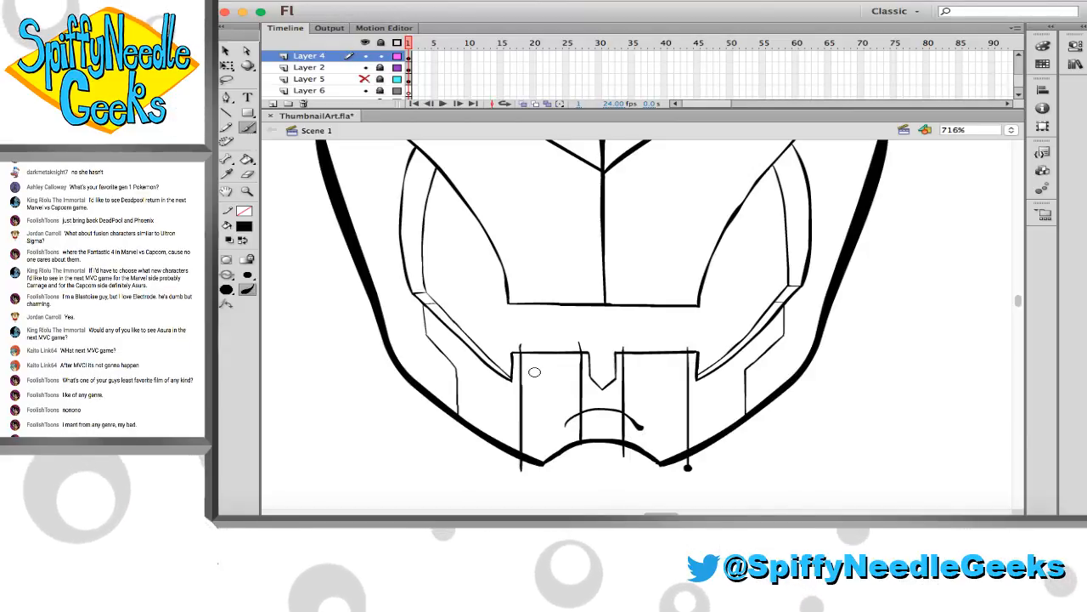
Erase the overshooting ends of the four vertical lines and the small arch so they meet cleanly
key("z")
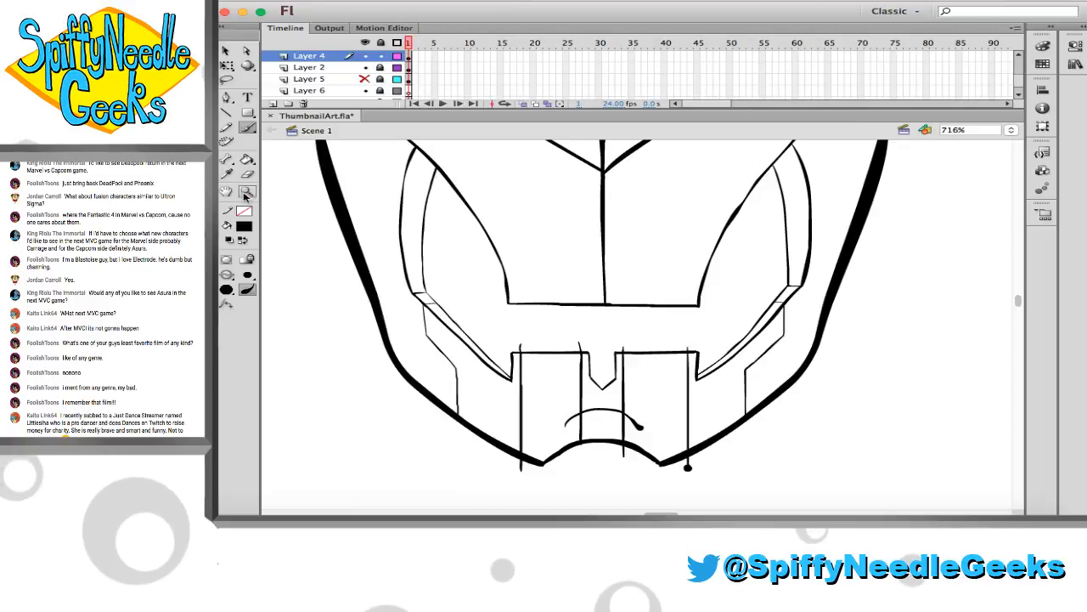
left_click_drag(474, 293, 733, 484)
key("e")
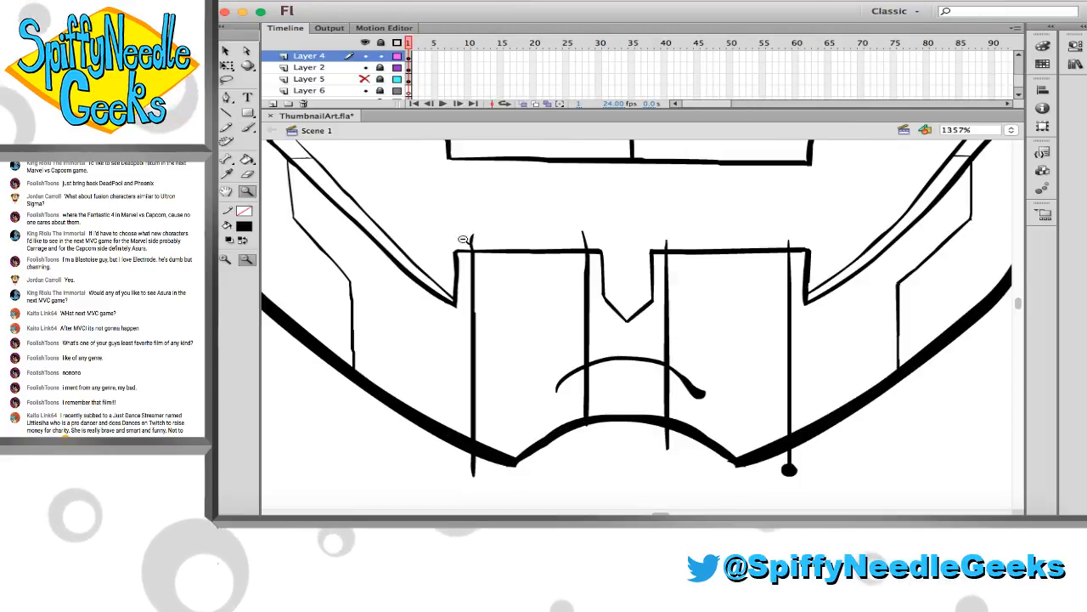
left_click_drag(558, 239, 792, 241)
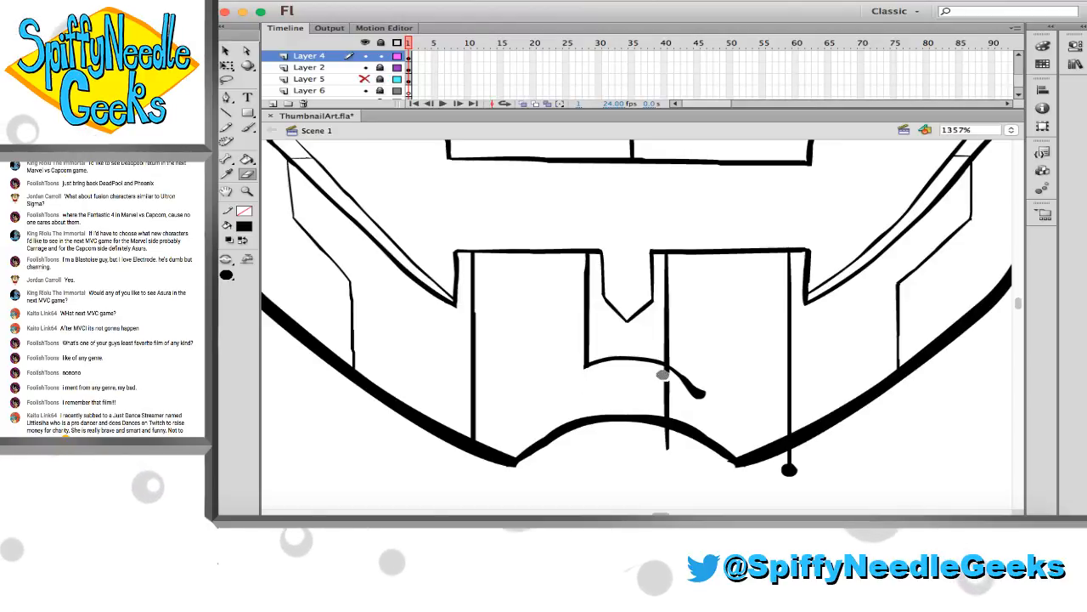
mouse_move(701, 395)
left_mouse_down()
mouse_move(660, 392)
mouse_move(671, 439)
mouse_move(667, 384)
left_mouse_up()
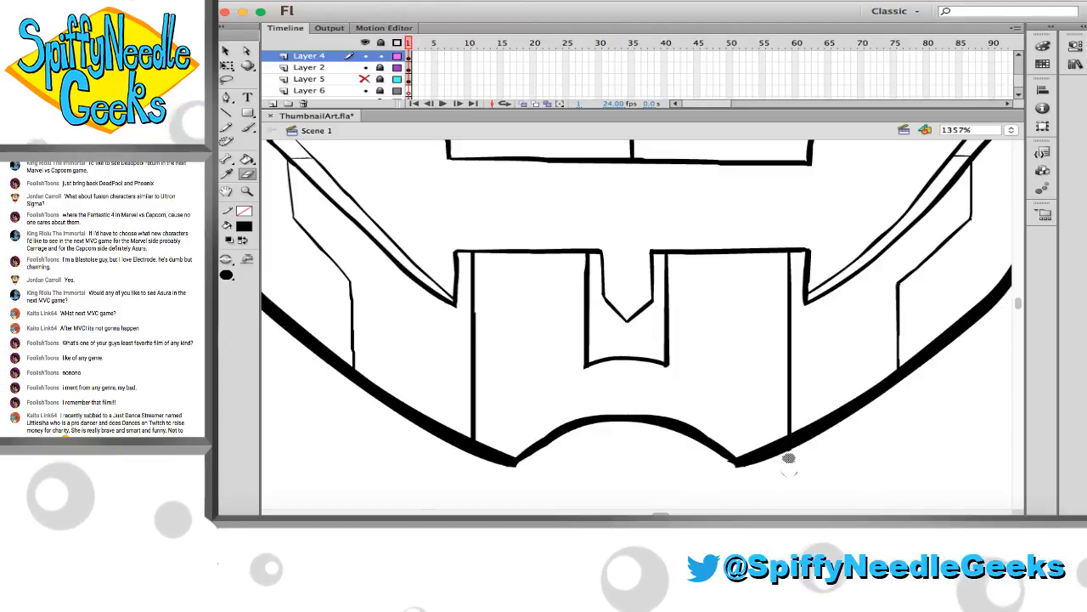
Move the Layer 4 mouth lines into frame 1 of Layer 2 and erase the rough tip at the chin's right-hand corner
left_click(380, 56)
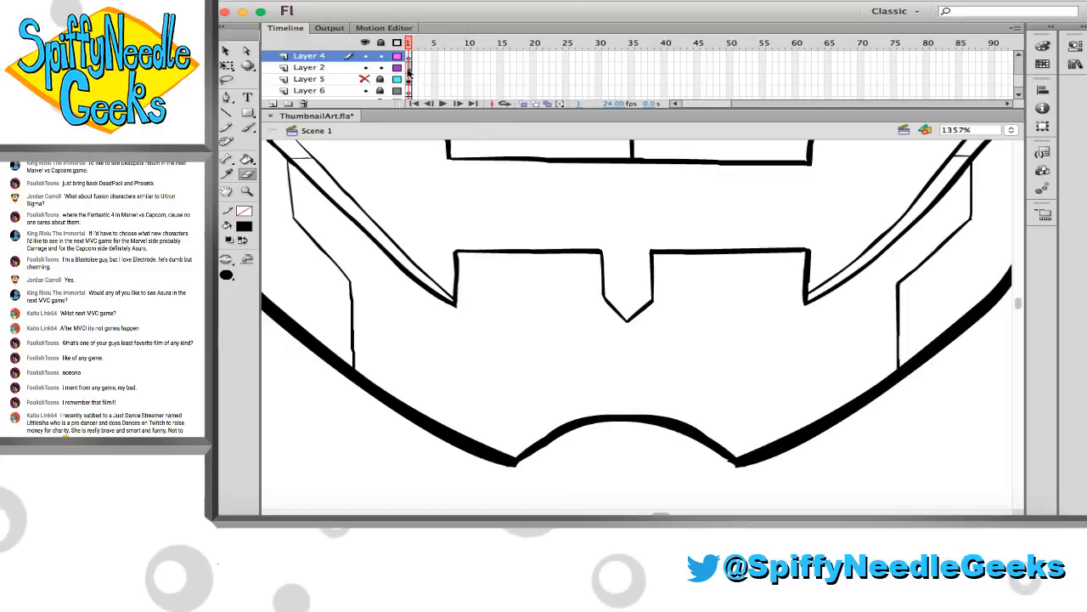
left_click(409, 68)
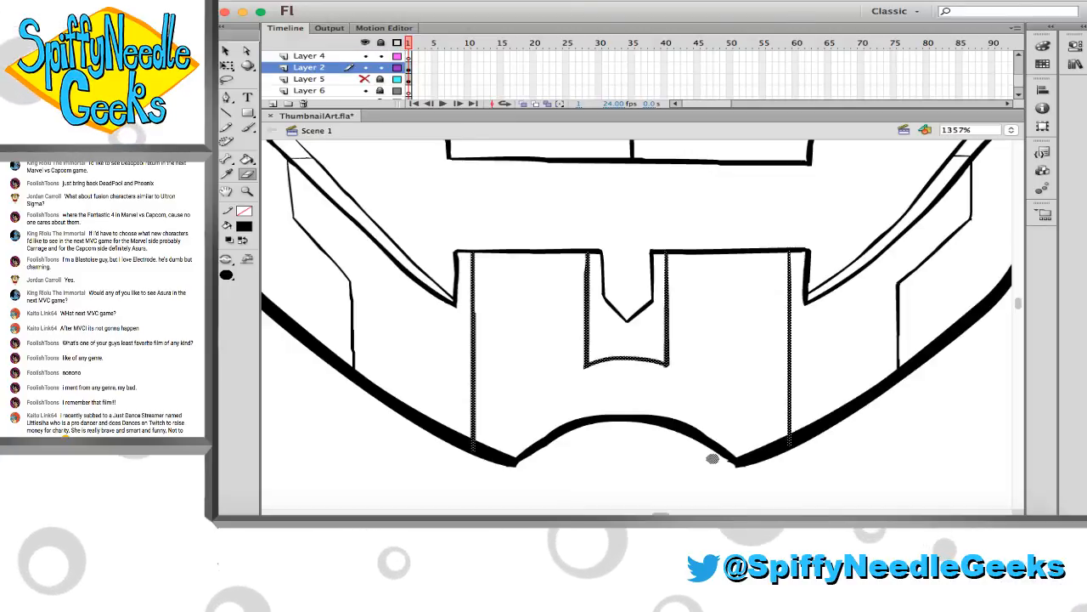
left_click_drag(712, 458, 737, 480)
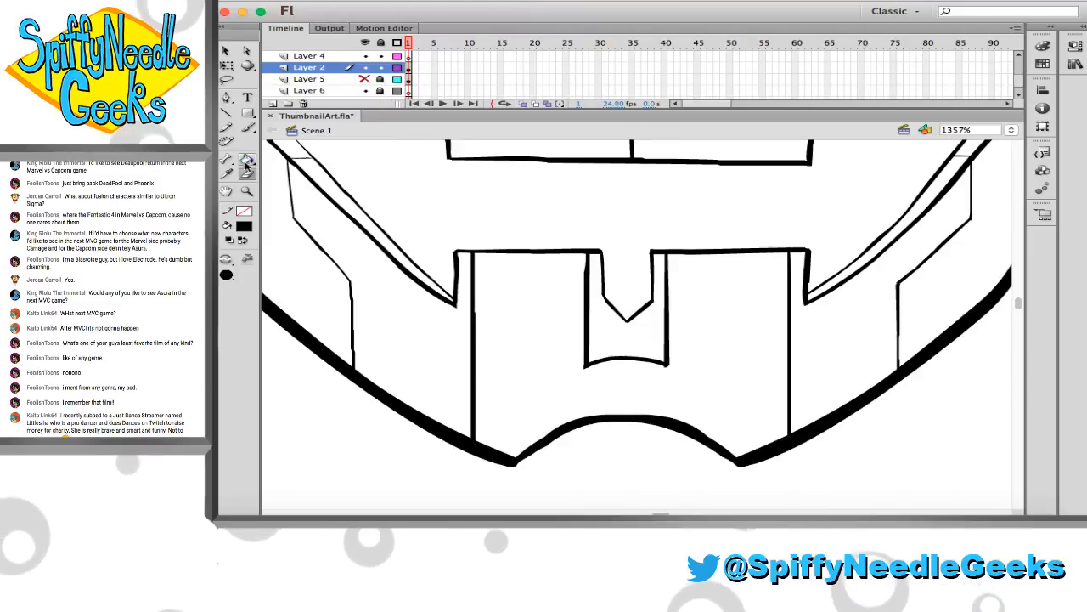
Save the artwork file
key("z")
left_click(565, 255, "alt")
scroll(564, 256, "up", 5)
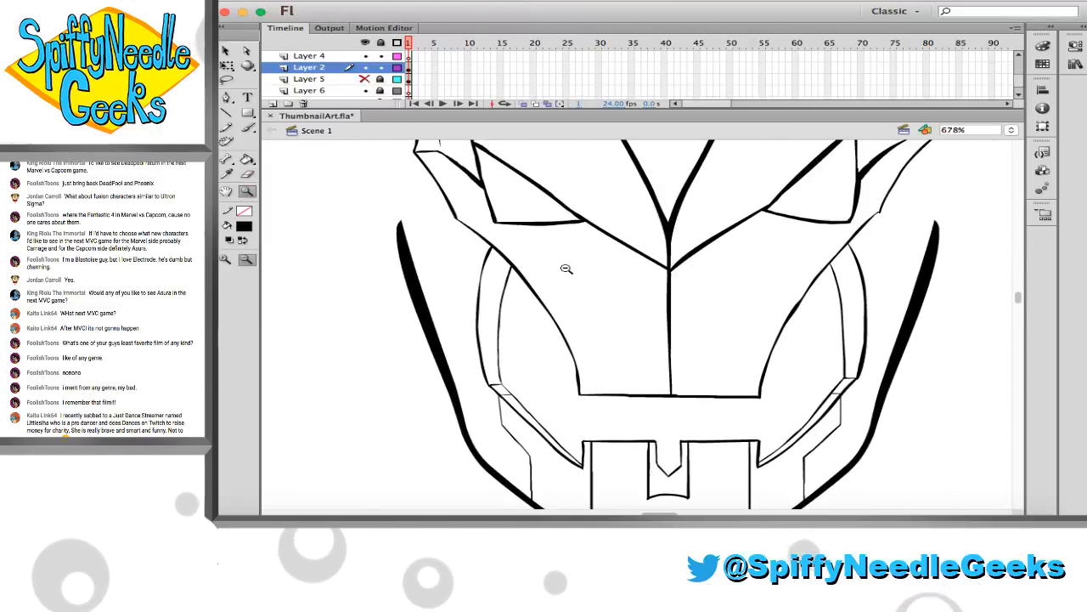
key("cmd+s")
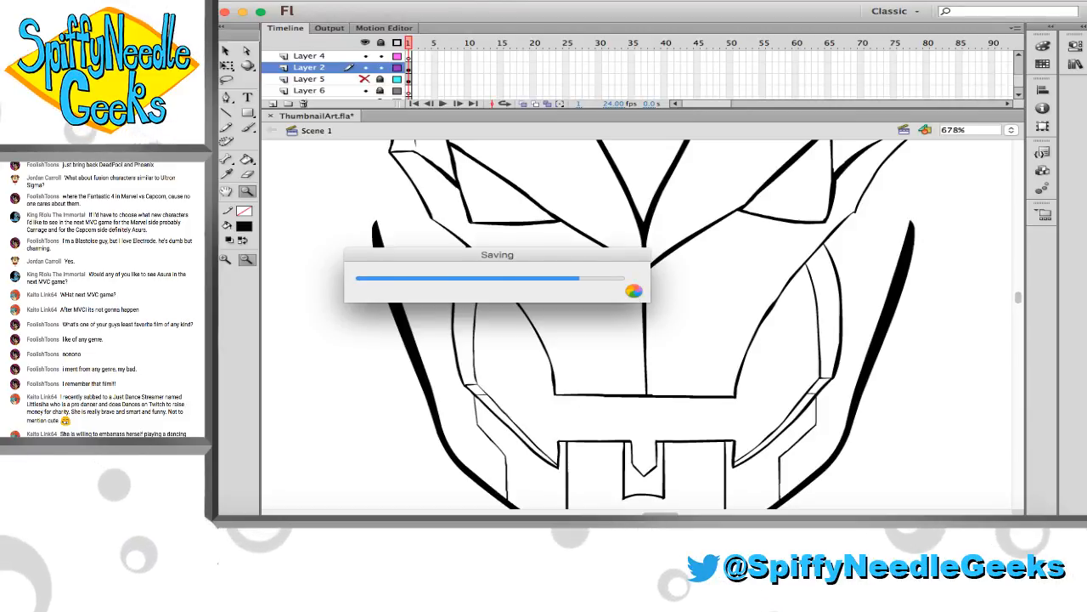
Touch up the right cheek line's corner and the junction beside the right eye on Layer 2 with black brush strokes
scroll(595, 251, "up", 2)
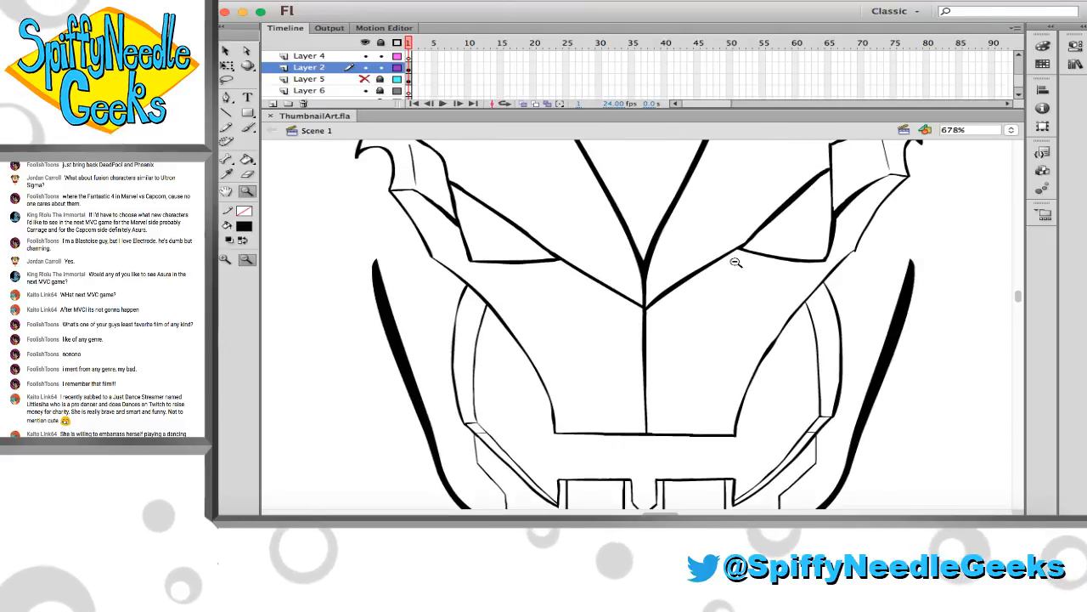
left_click(842, 230)
key("b")
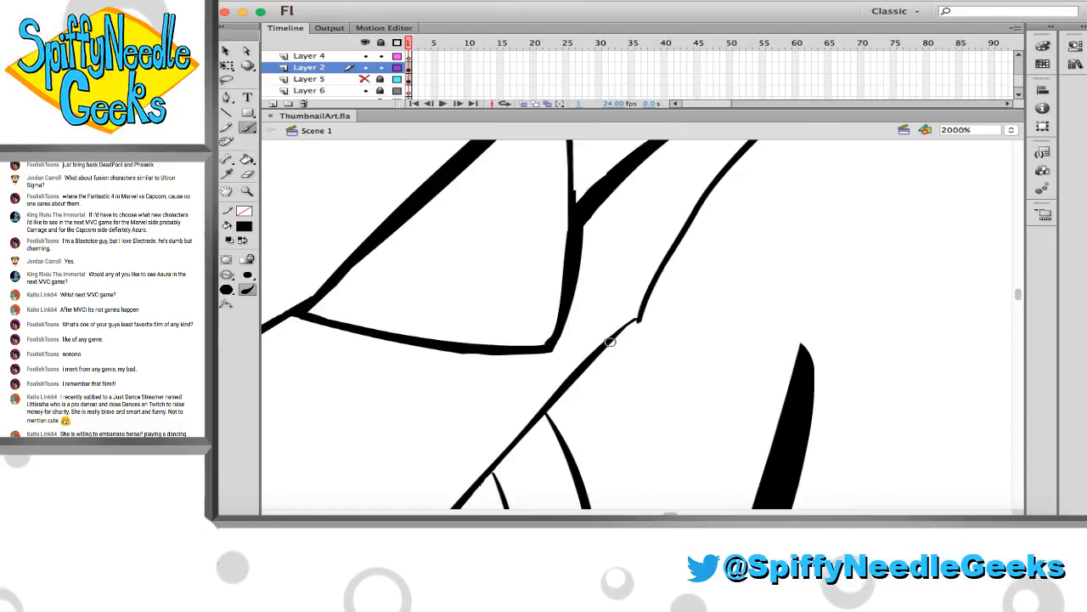
left_click_drag(633, 323, 624, 332)
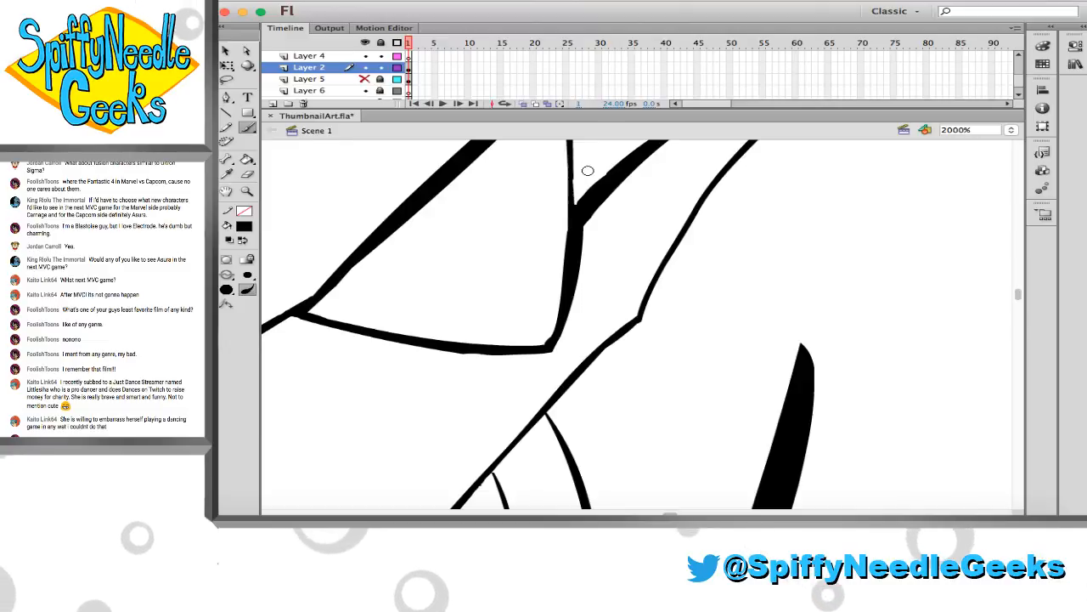
Trim the rough upper edge of the thick diagonal line beside the right eye and straighten it at the junction
scroll(583, 319, "up", 5)
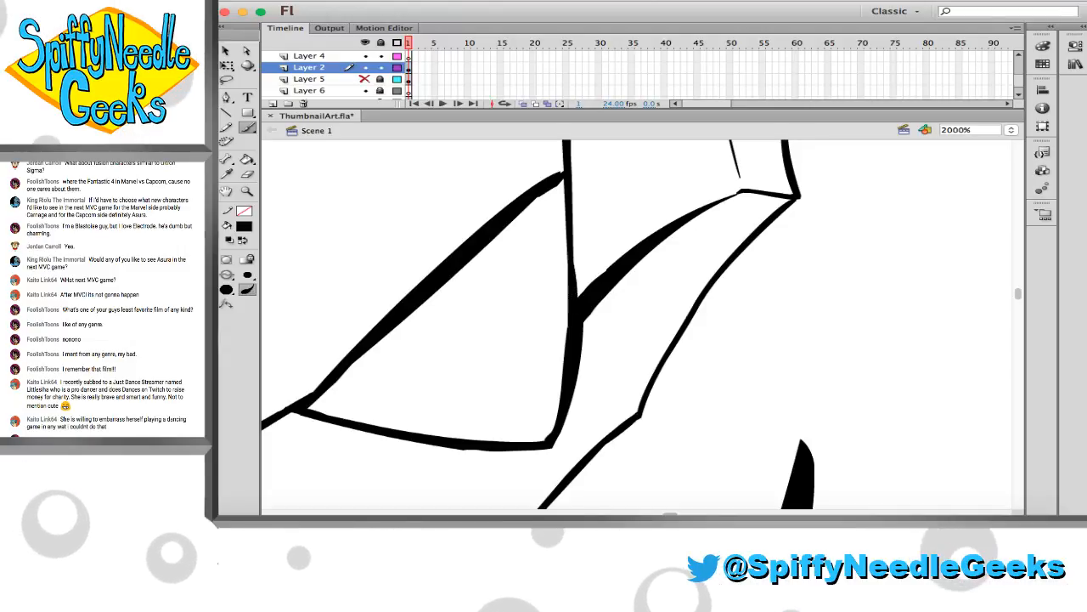
key("e")
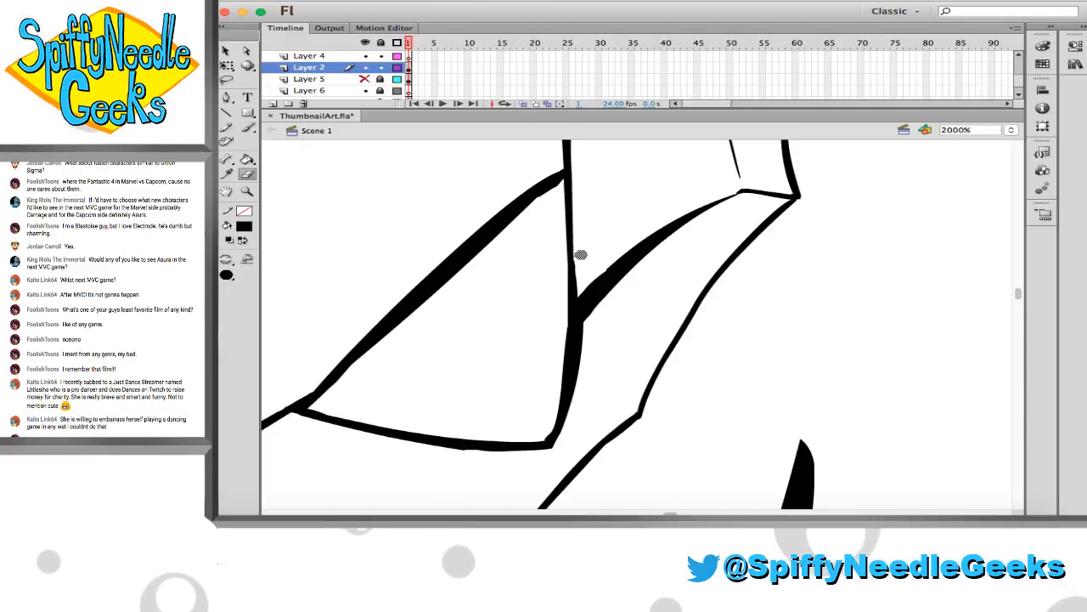
key("v")
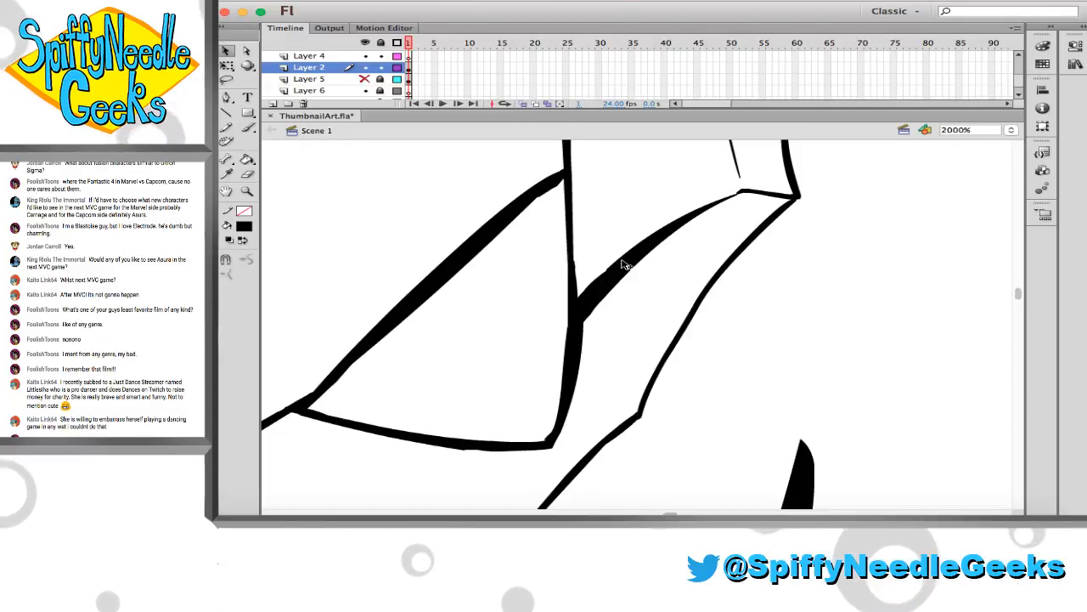
left_click(624, 262)
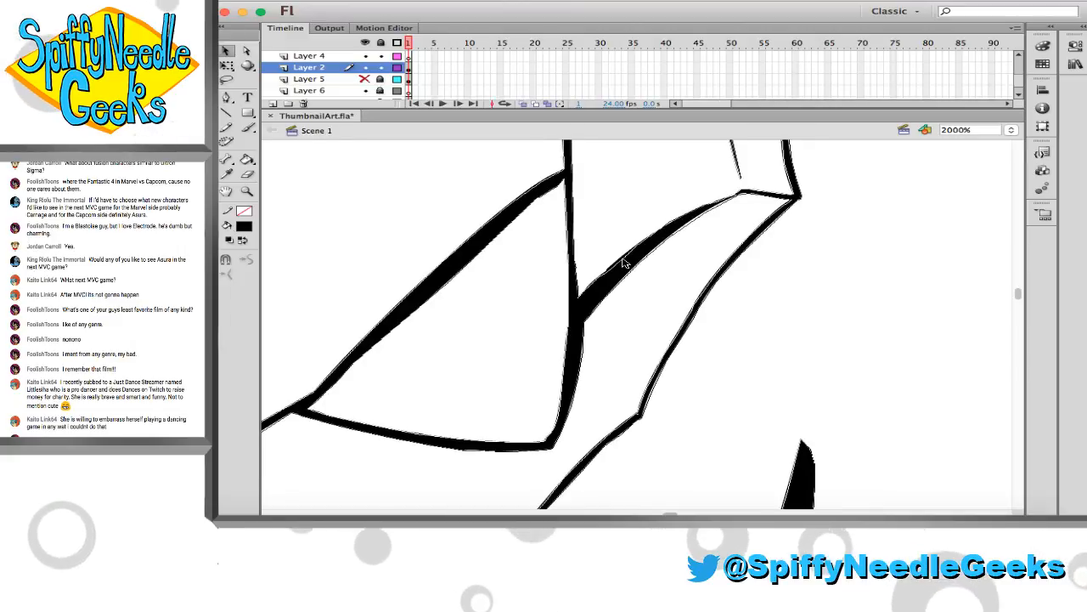
key("e")
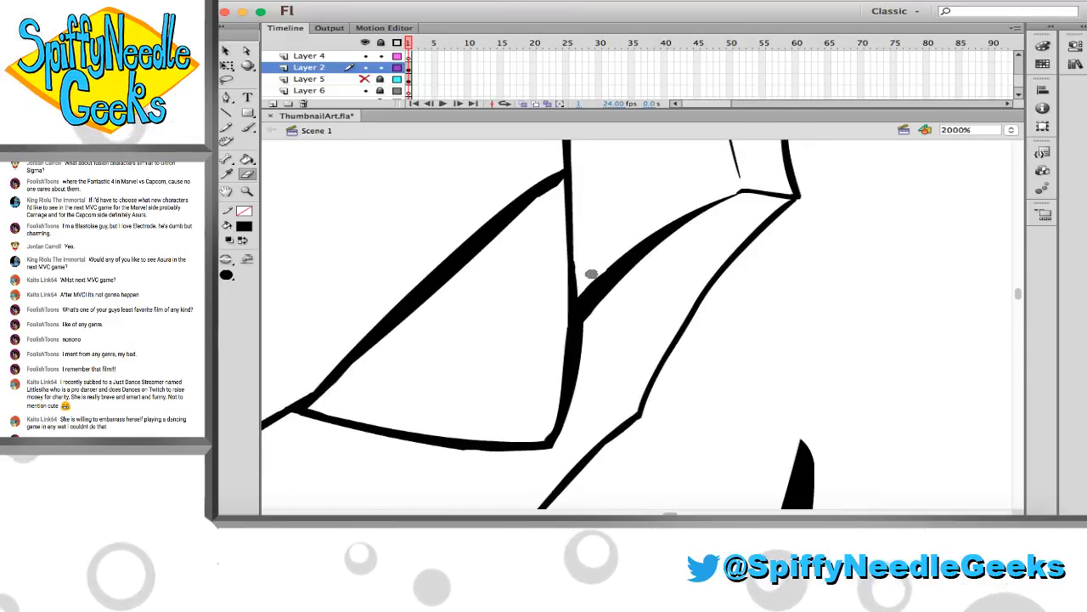
left_click_drag(591, 273, 698, 187)
scroll(674, 204, "left", 12)
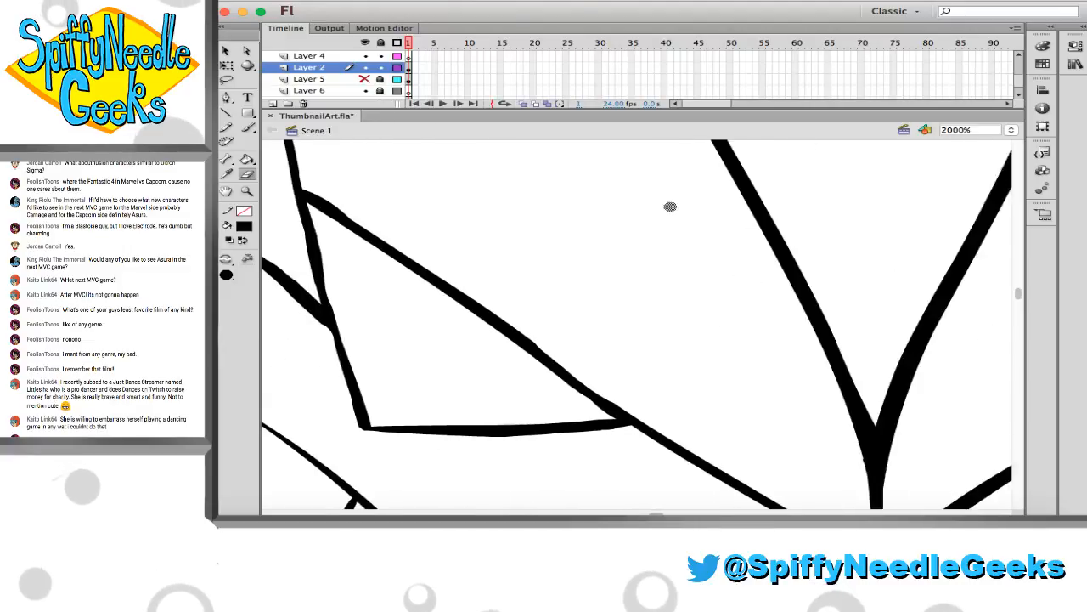
scroll(668, 210, "right", 12)
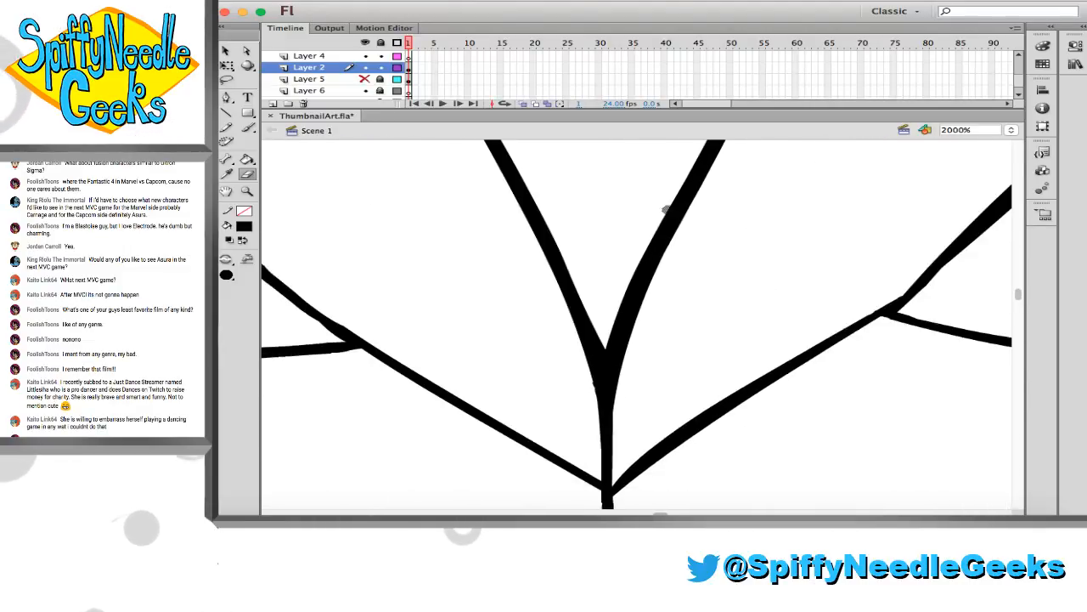
scroll(668, 211, "up", 5)
key("v")
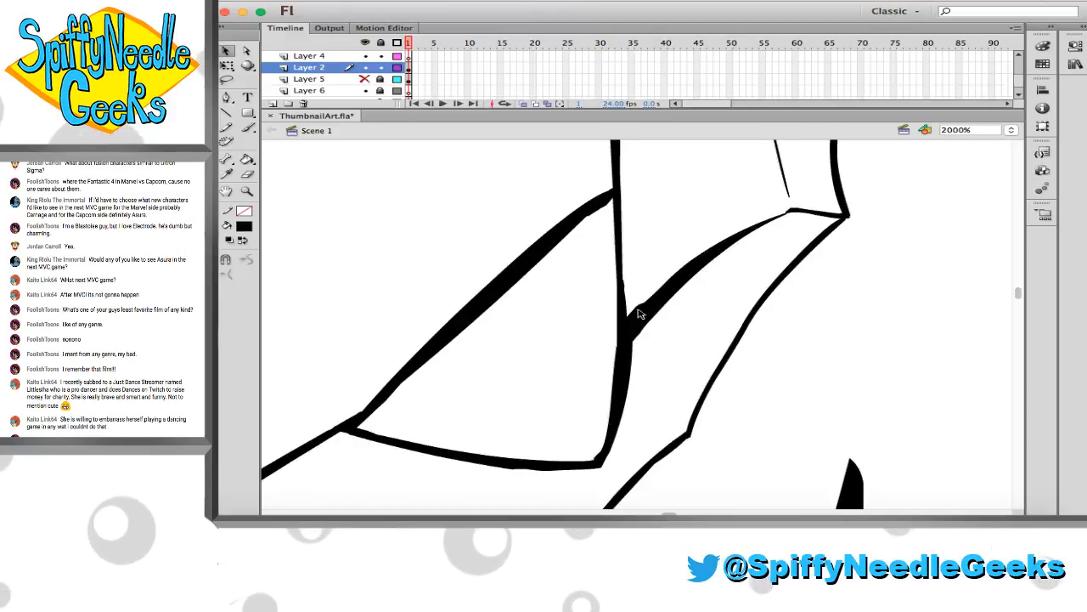
left_click_drag(638, 309, 637, 311)
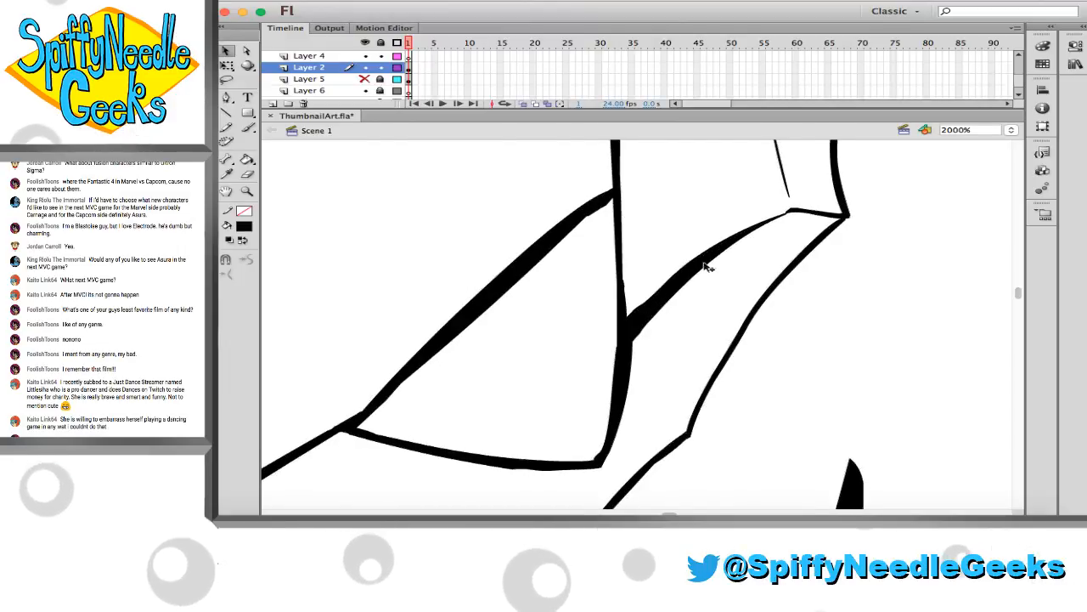
Clean up the corner and the hooked tip of the right temple guard on Layer 2
scroll(712, 270, "up", 3)
scroll(509, 190, "up", 1)
key("e")
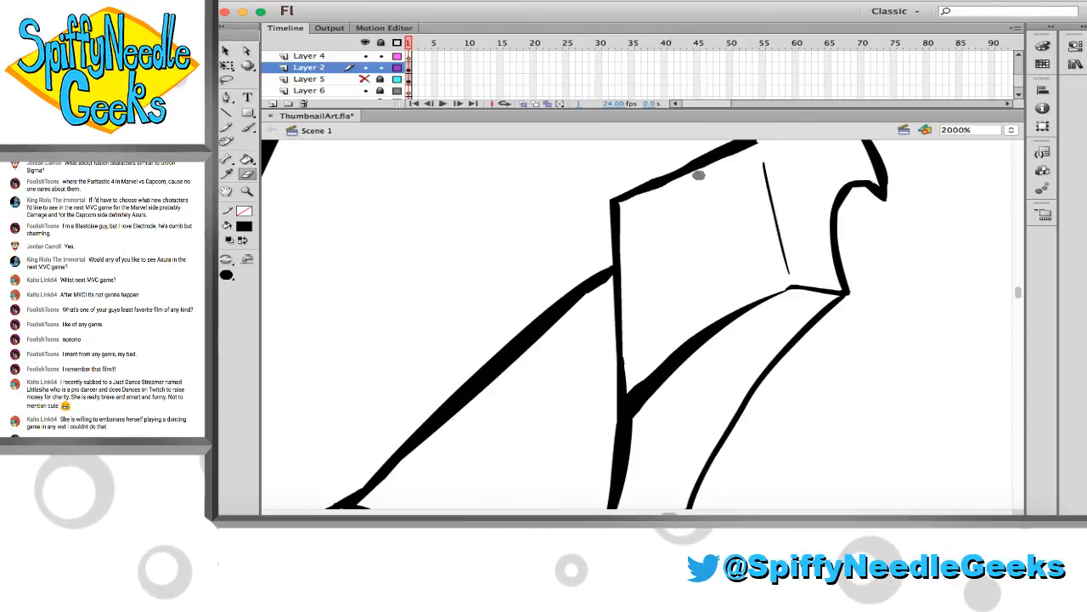
scroll(723, 185, "up", 2)
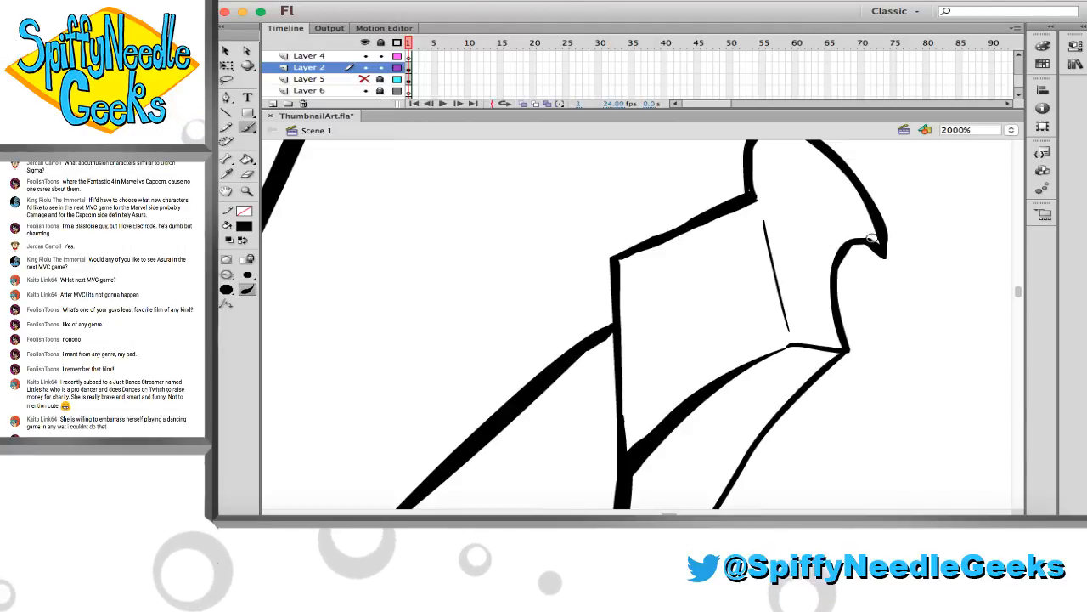
key("v")
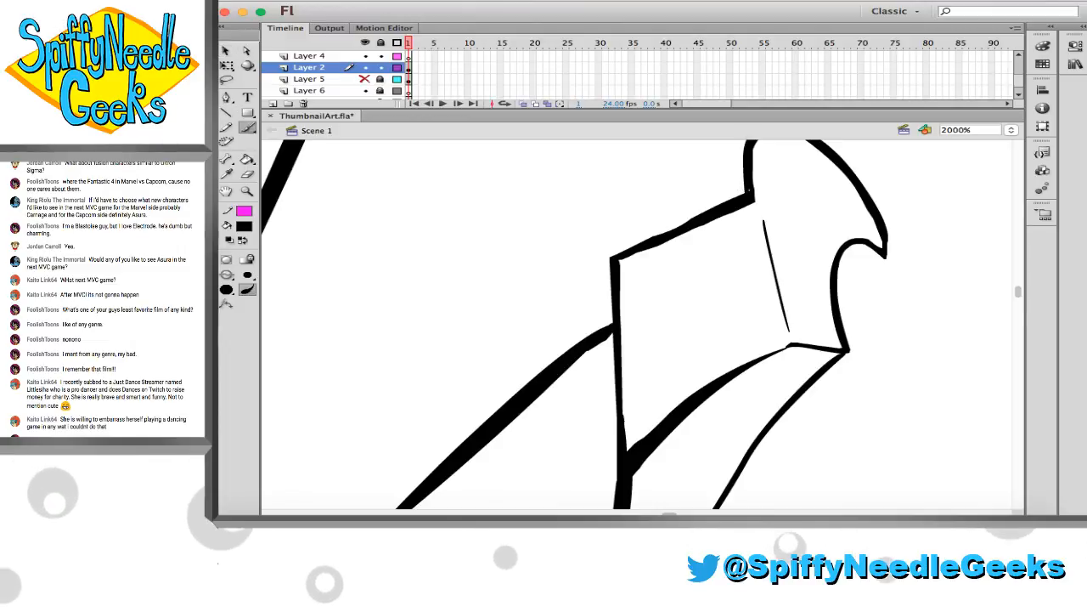
Erase the rough corner on the left temple guard and reshape the inner edge of its hooked tip
scroll(757, 209, "left", 12)
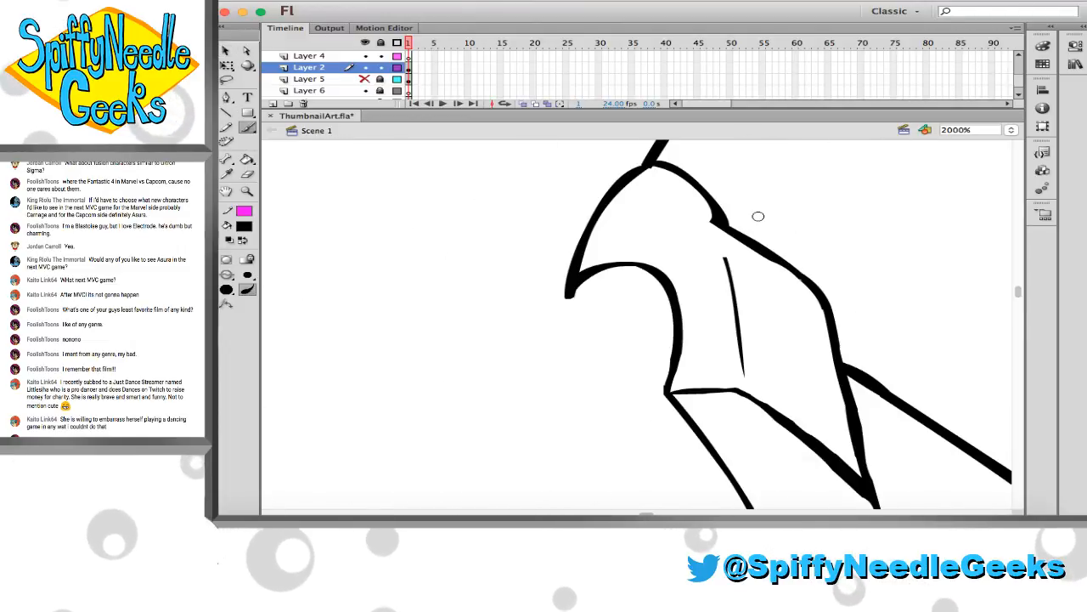
scroll(743, 225, "right", 2)
key("e")
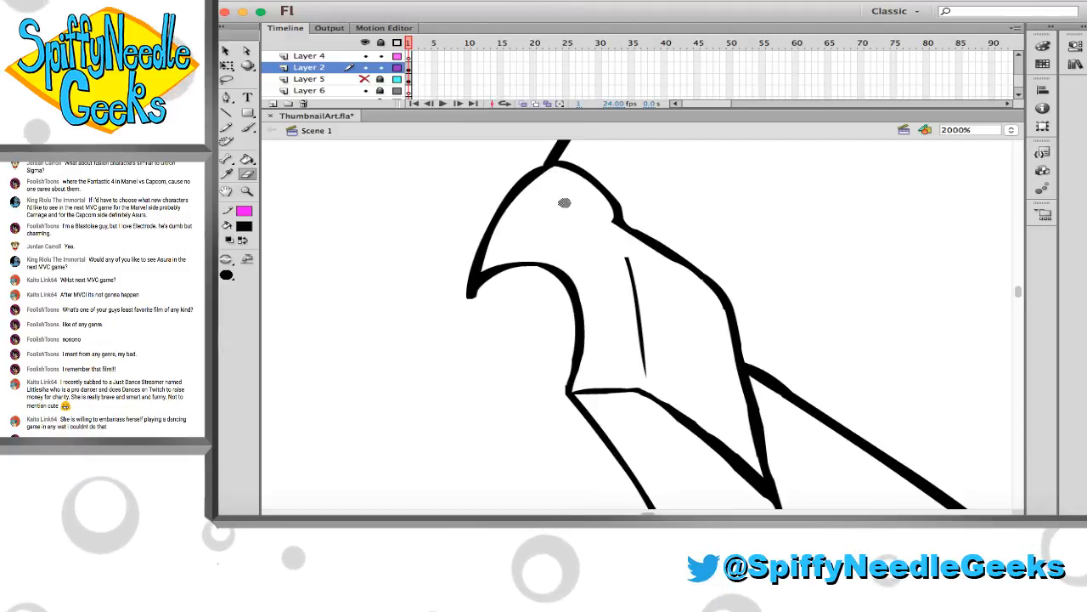
key("super+s")
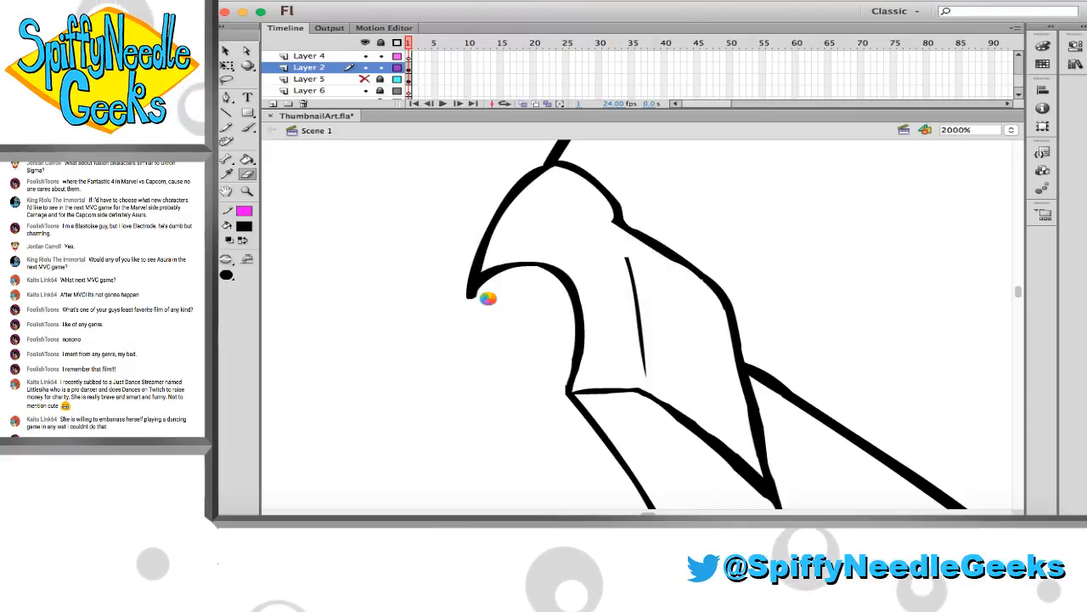
key("v")
left_click_drag(482, 273, 479, 281)
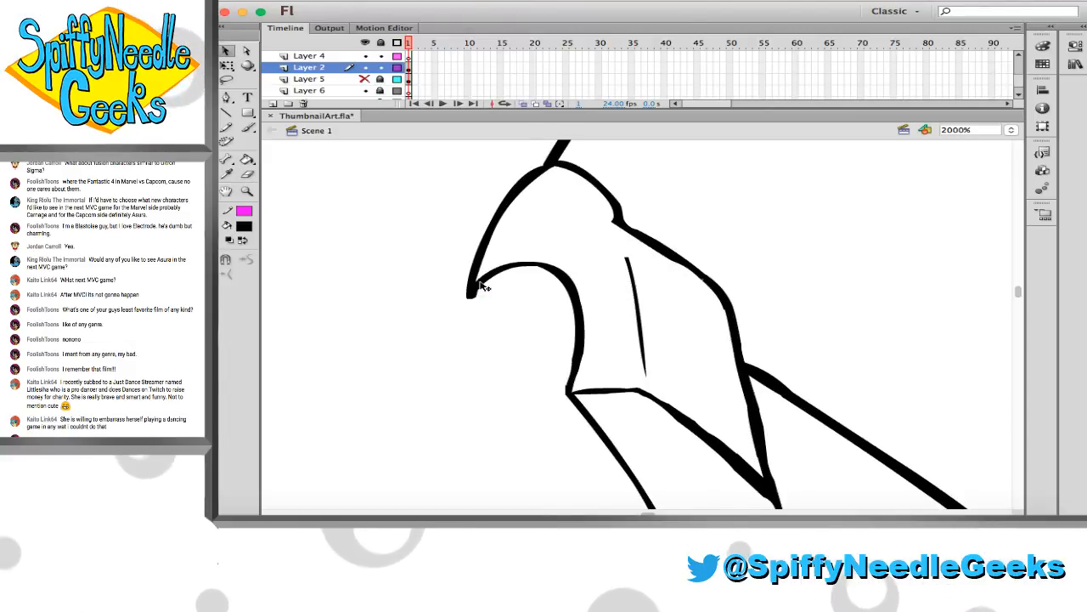
scroll(504, 314, "right", 3)
key("e")
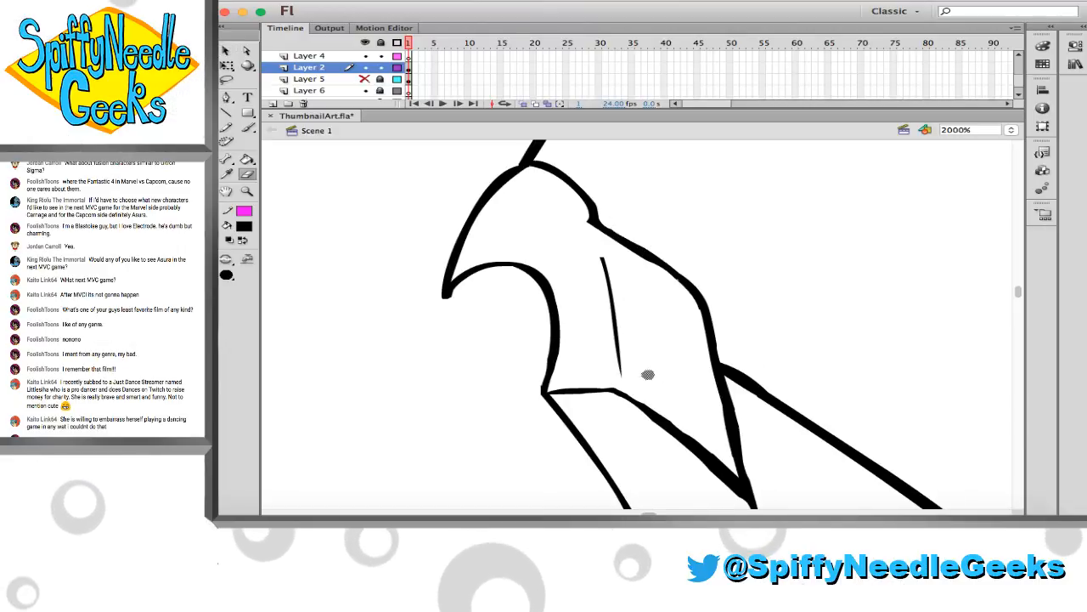
Save ThumbnailArt.fla with the cleaned-up temple guards
scroll(648, 371, "down", 5)
scroll(648, 371, "right", 4)
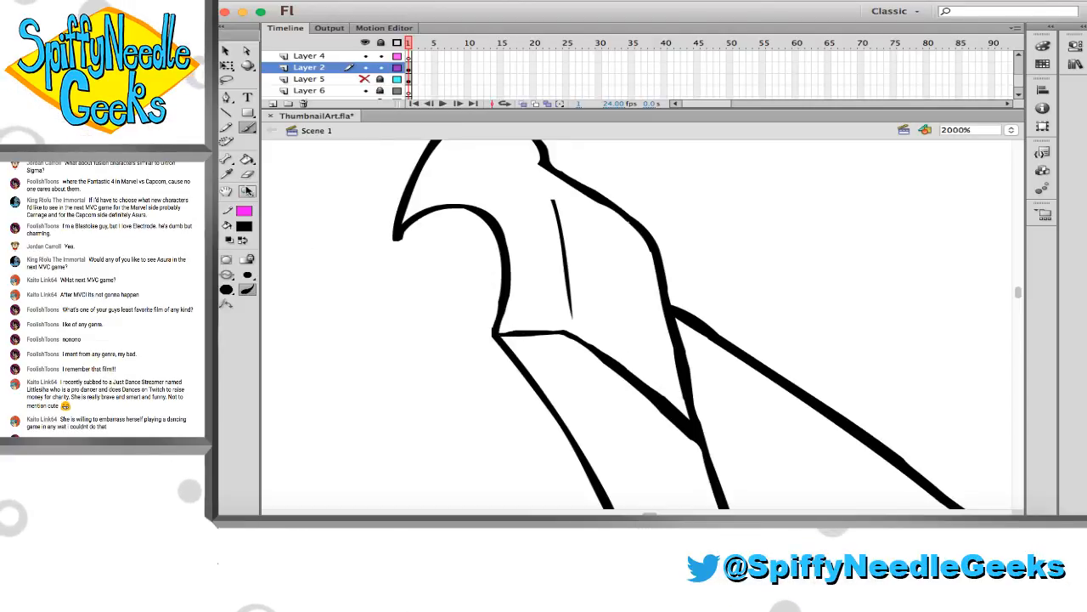
left_click(540, 277)
left_click(562, 291)
scroll(569, 295, "down", 10)
scroll(569, 295, "right", 12)
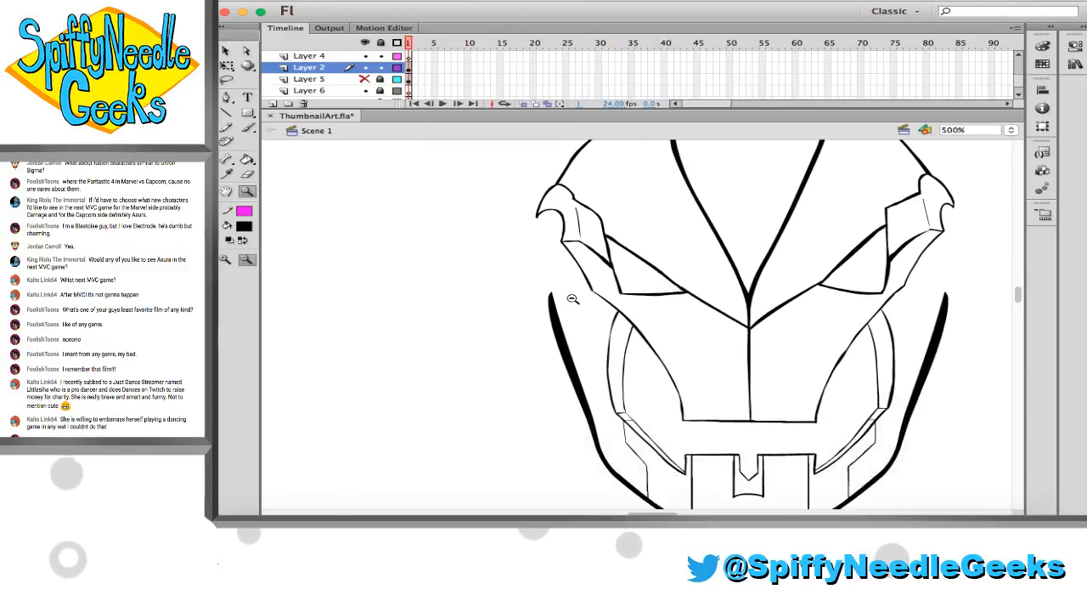
scroll(569, 295, "up", 3)
scroll(561, 292, "right", 2)
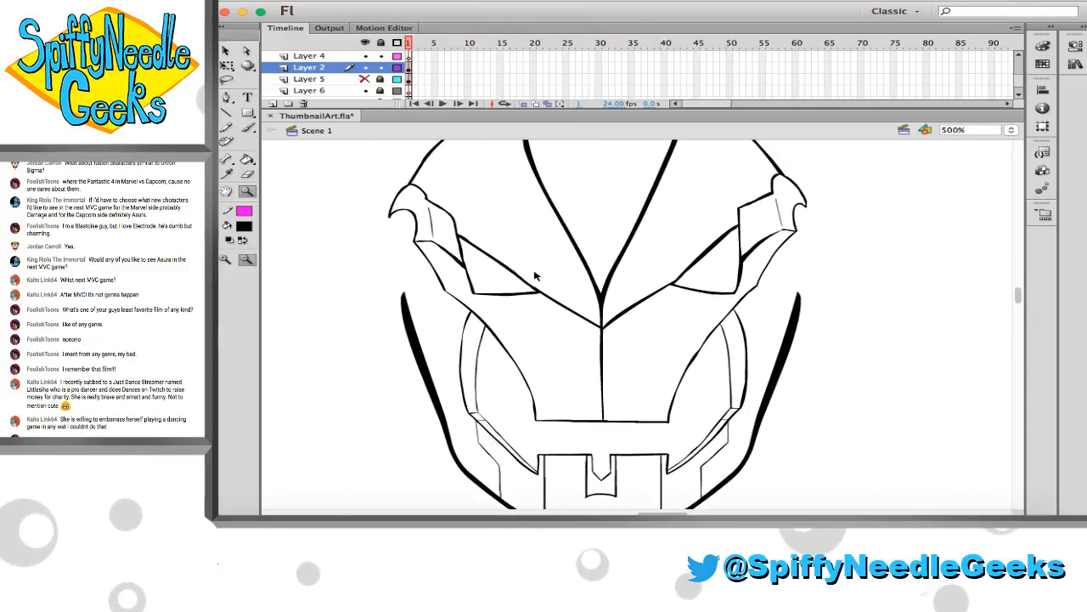
key("cmd+s")
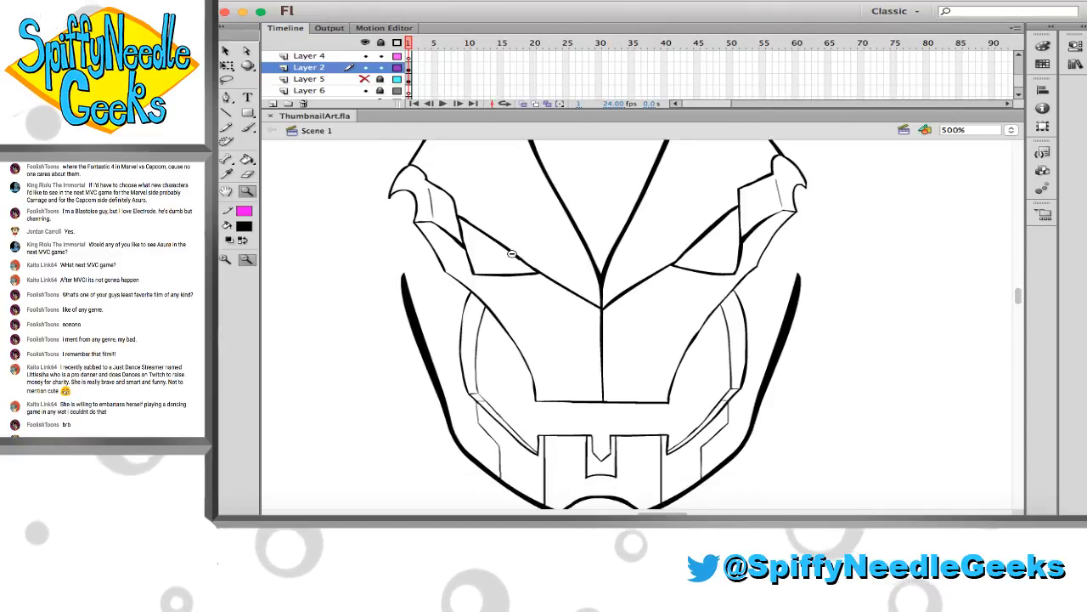
Examine the whole inked face and the open area between the left temple guard and jaw line up close
scroll(526, 272, "left", 1)
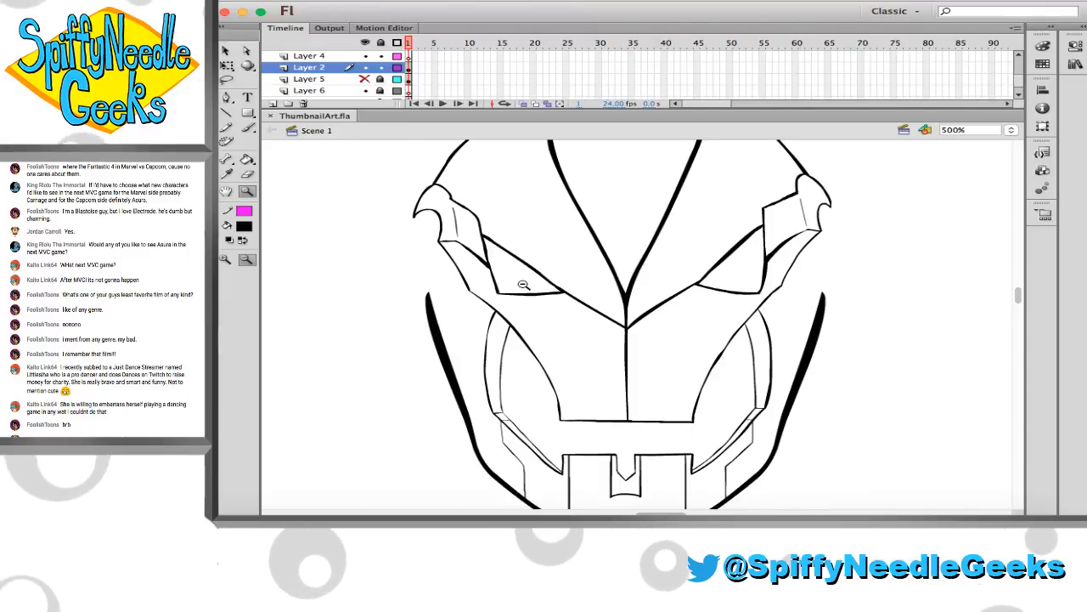
scroll(522, 283, "down", 2)
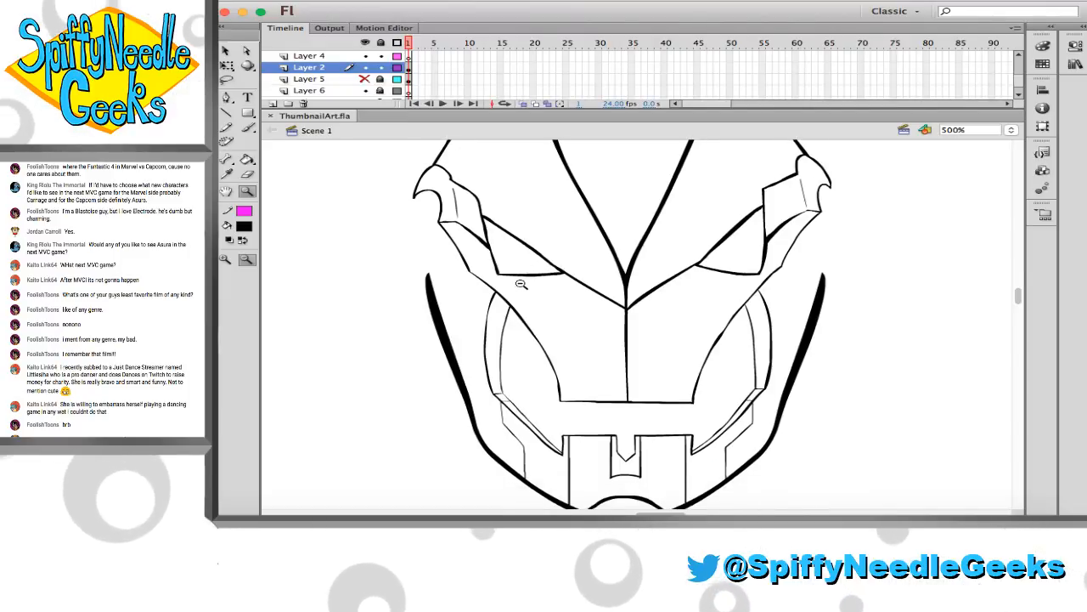
scroll(522, 282, "up", 2)
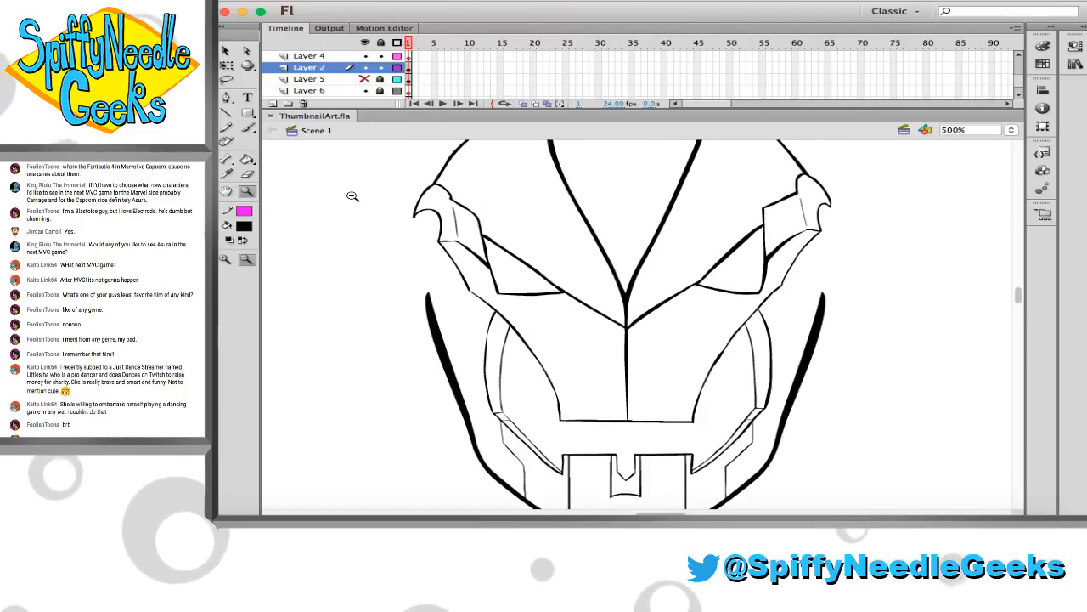
left_click_drag(446, 239, 583, 352)
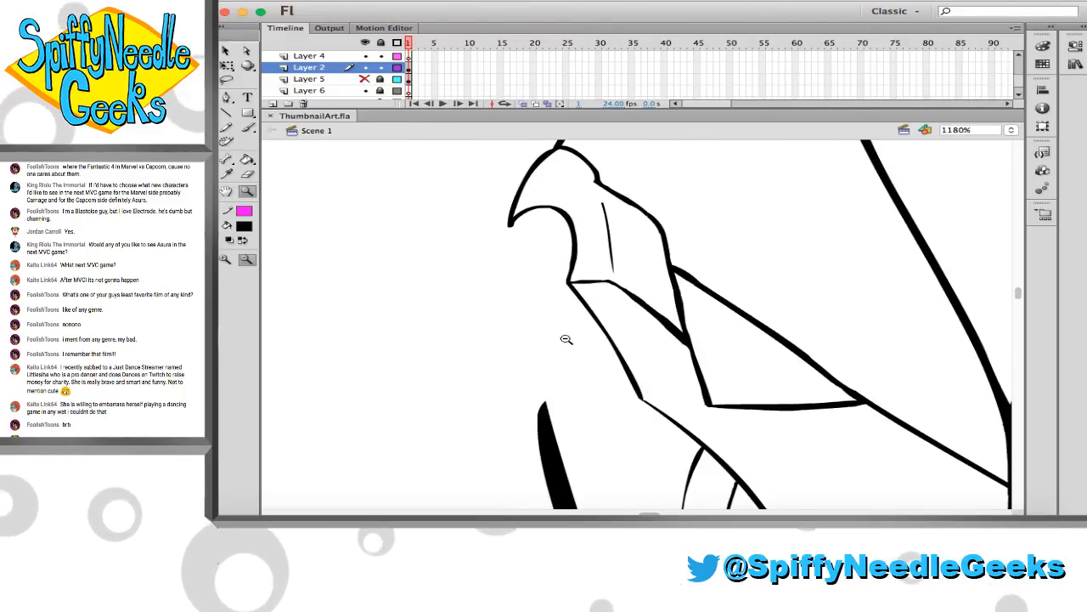
scroll(538, 334, "down", 2)
scroll(533, 331, "right", 2)
scroll(526, 331, "up", 3)
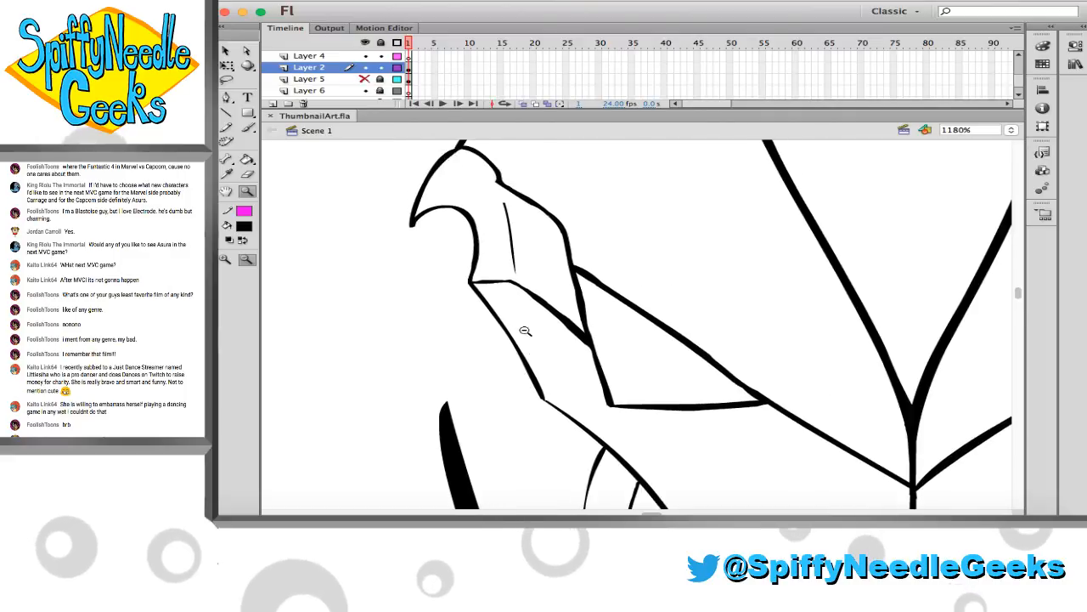
scroll(525, 331, "down", 1)
Brush a short line from the left temple guard's tip and a long rounded ear outline curving down to the jaw line
key("b")
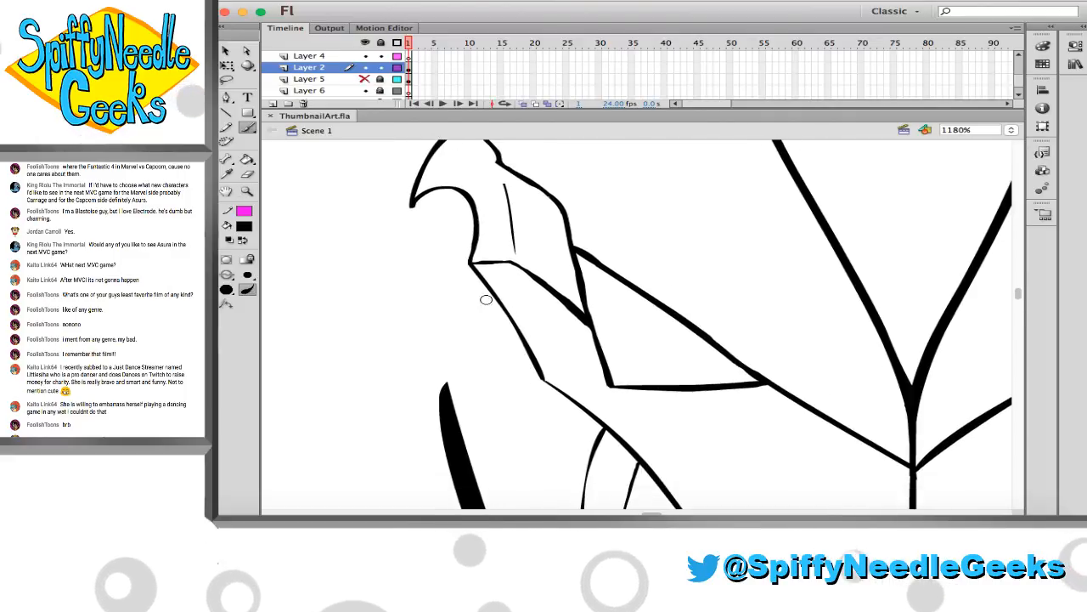
scroll(558, 306, "right", 8)
scroll(569, 319, "down", 1)
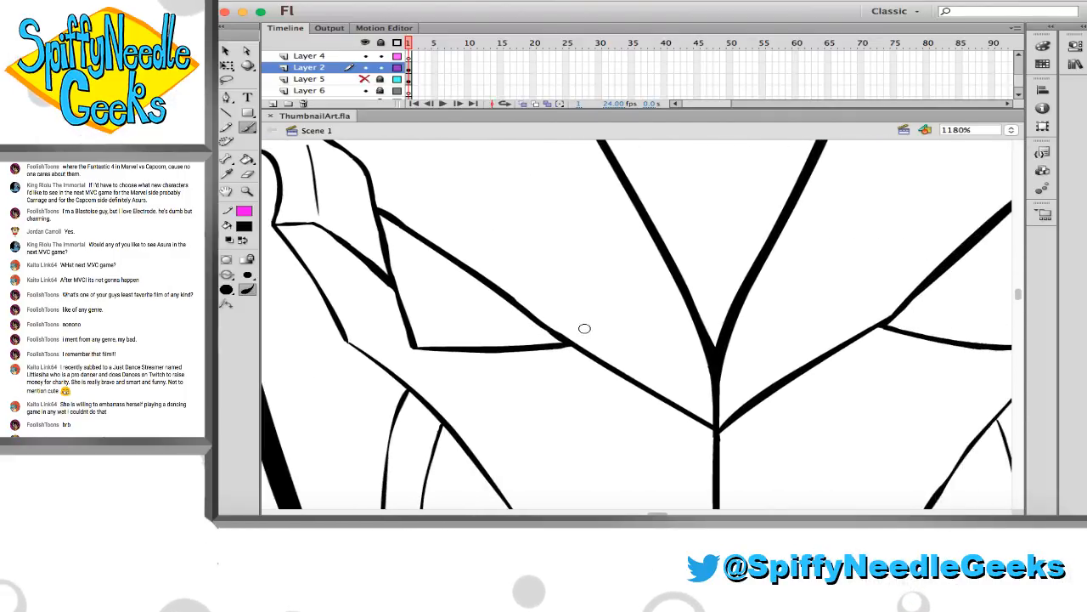
scroll(585, 328, "left", 4)
scroll(587, 325, "down", 1)
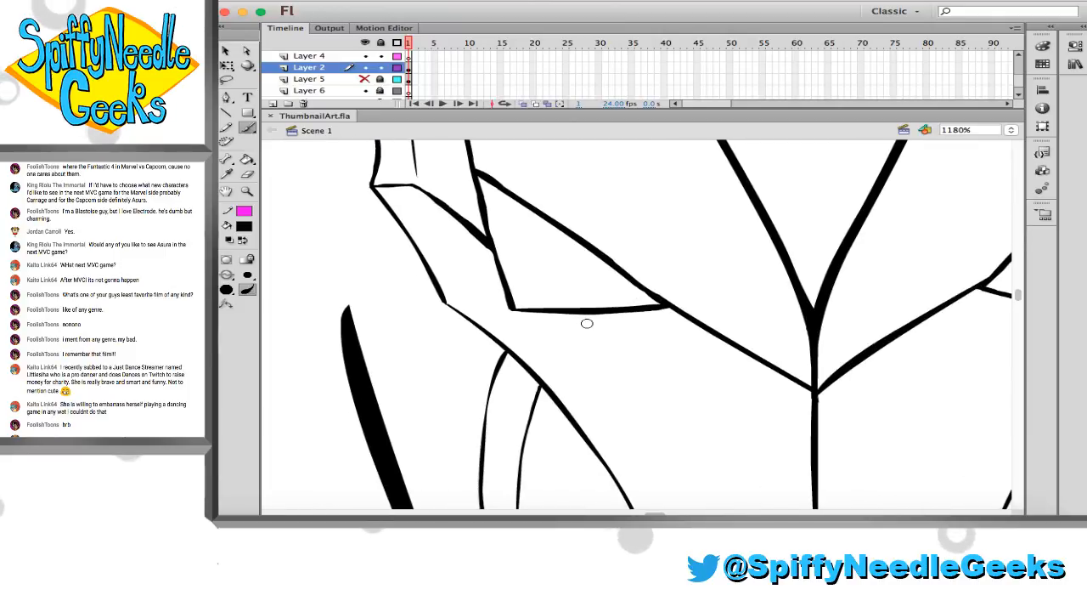
scroll(403, 292, "down", 1)
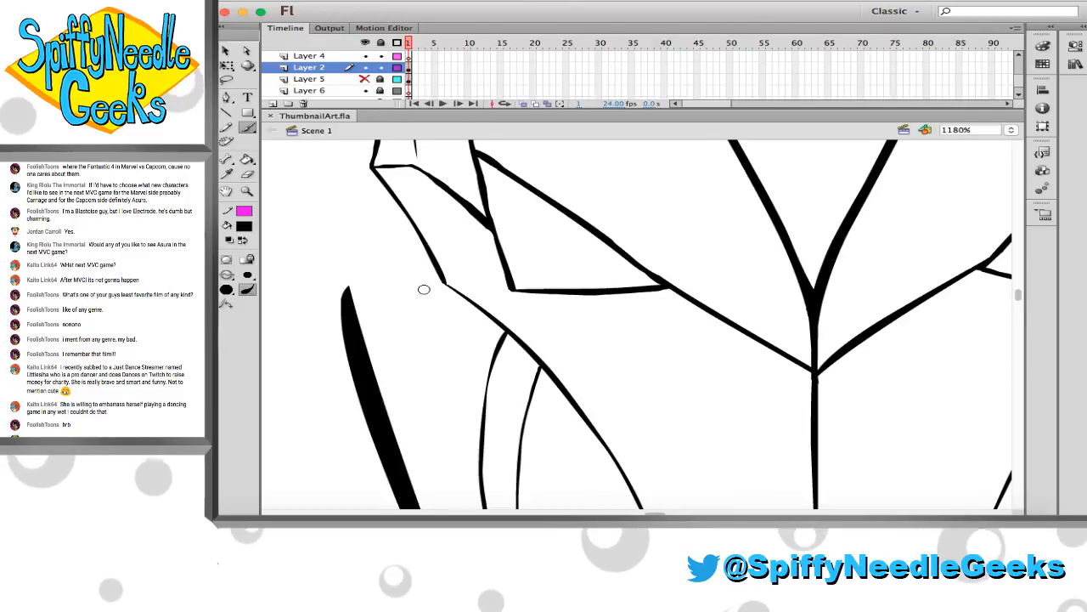
scroll(408, 293, "up", 4)
scroll(396, 303, "left", 1)
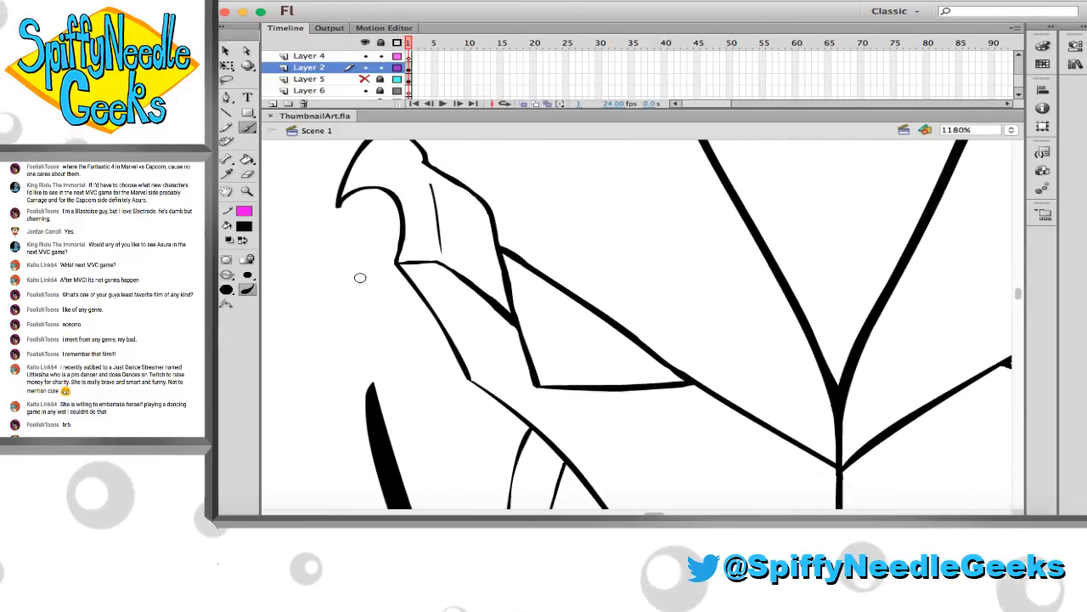
mouse_move(339, 205)
left_mouse_down()
mouse_move(365, 221)
mouse_move(349, 246)
left_mouse_up()
key("super+z")
mouse_move(399, 219)
left_mouse_down()
mouse_move(368, 222)
mouse_move(349, 286)
mouse_move(361, 357)
mouse_move(412, 395)
left_mouse_up()
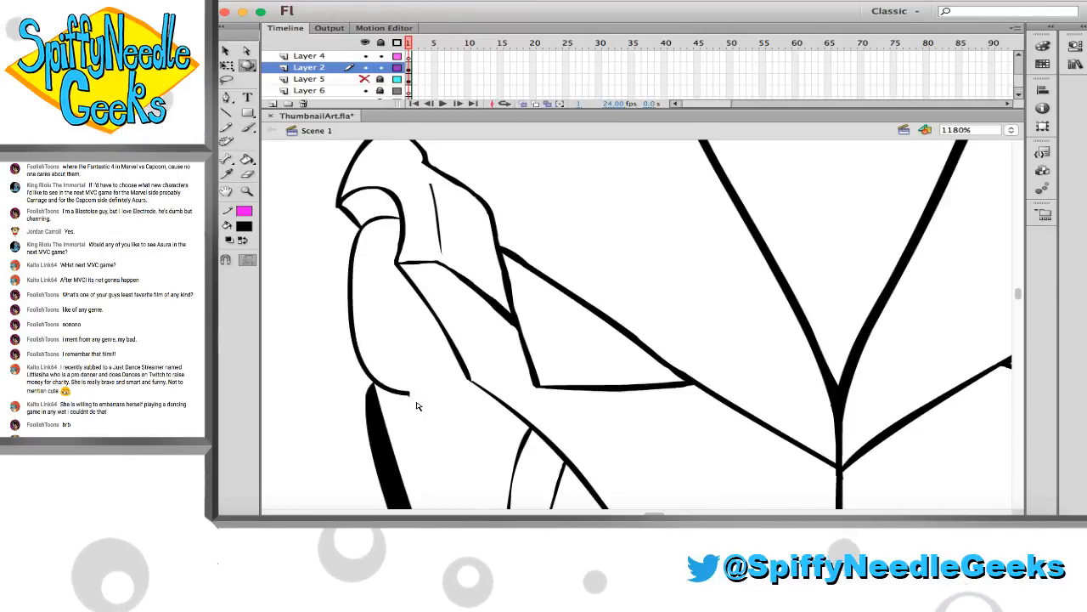
Brush the left ear piece's inner edge and a second curve beneath it, and clean where they meet the jaw line
key("e")
key("b")
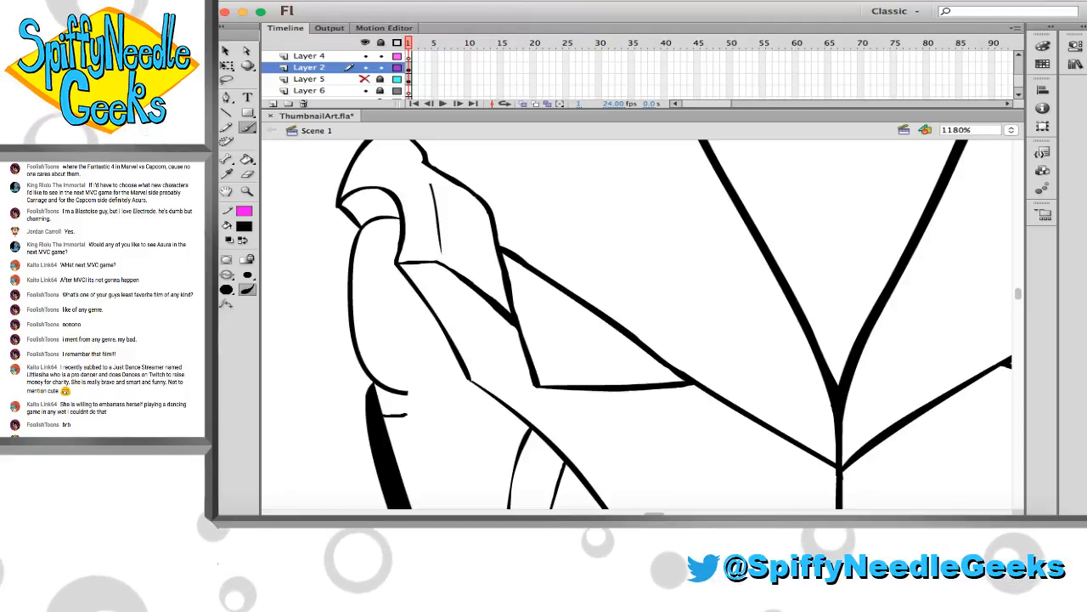
mouse_move(385, 414)
left_mouse_down()
mouse_move(428, 388)
mouse_move(420, 289)
left_mouse_up()
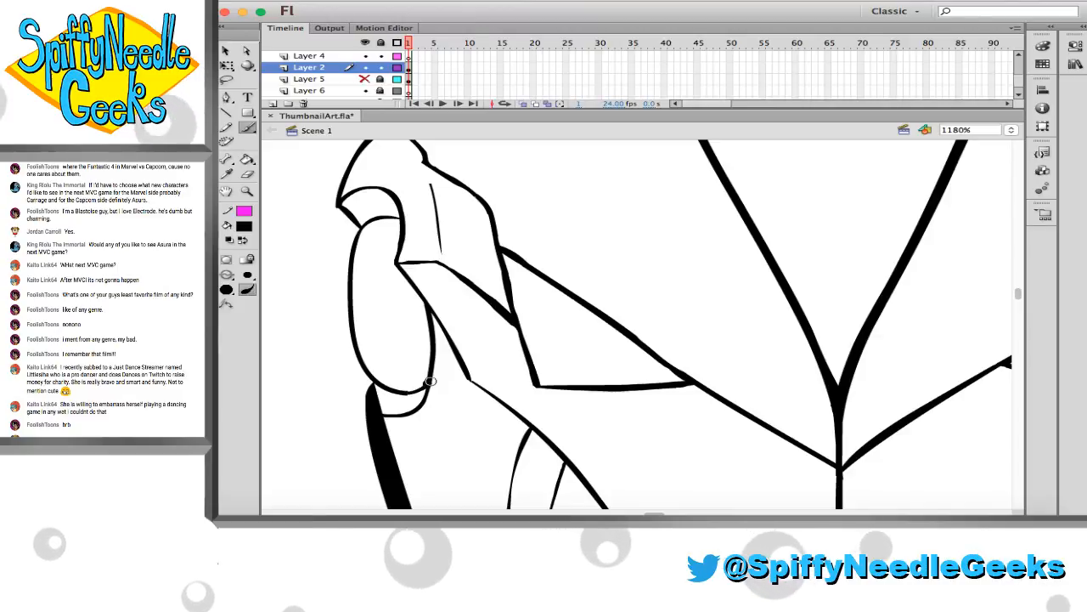
left_click_drag(428, 383, 397, 391)
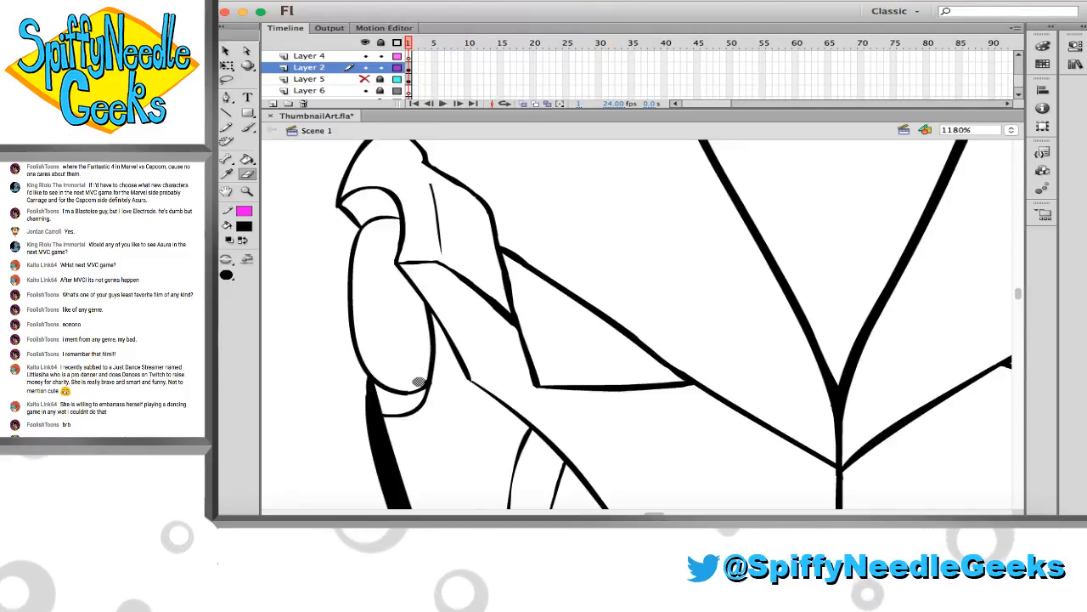
Brush a narrow inner oval inside the left ear piece, with a smaller curved line within it
key("b")
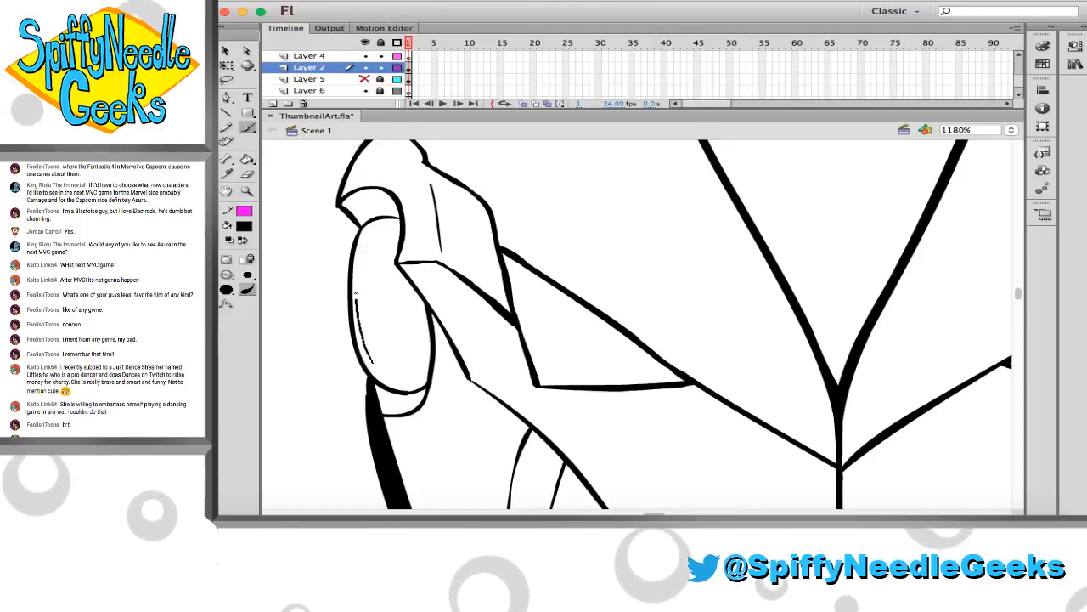
mouse_move(372, 361)
left_mouse_down()
mouse_move(356, 264)
mouse_move(383, 286)
mouse_move(387, 350)
mouse_move(363, 367)
left_mouse_up()
key("super+z")
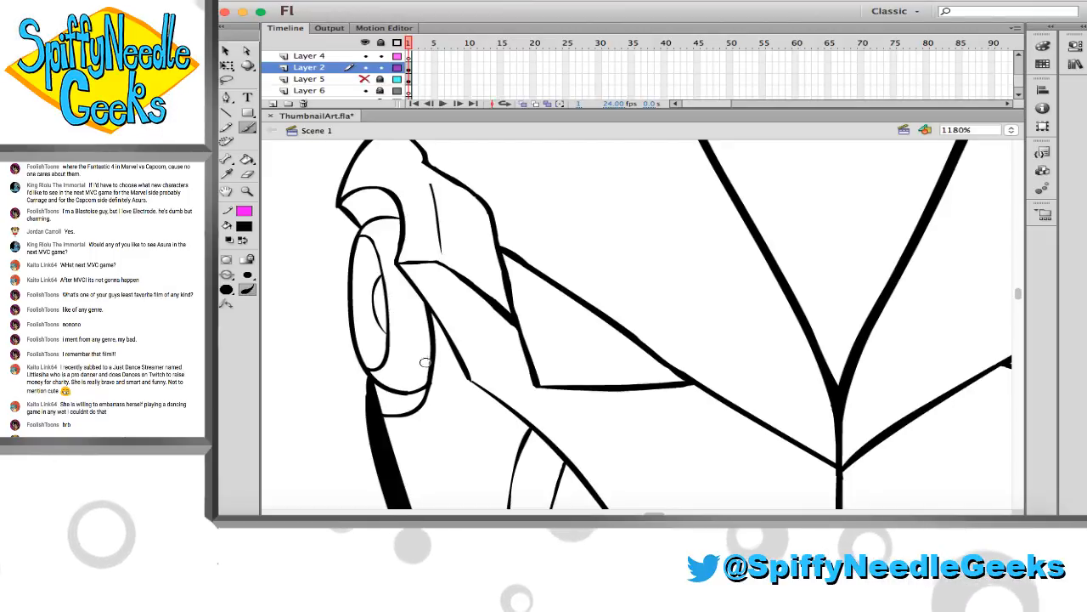
Brush a short line from the left eye's outer corner to the cheek line and two bent panel lines below the temple guard
scroll(433, 353, "down", 1)
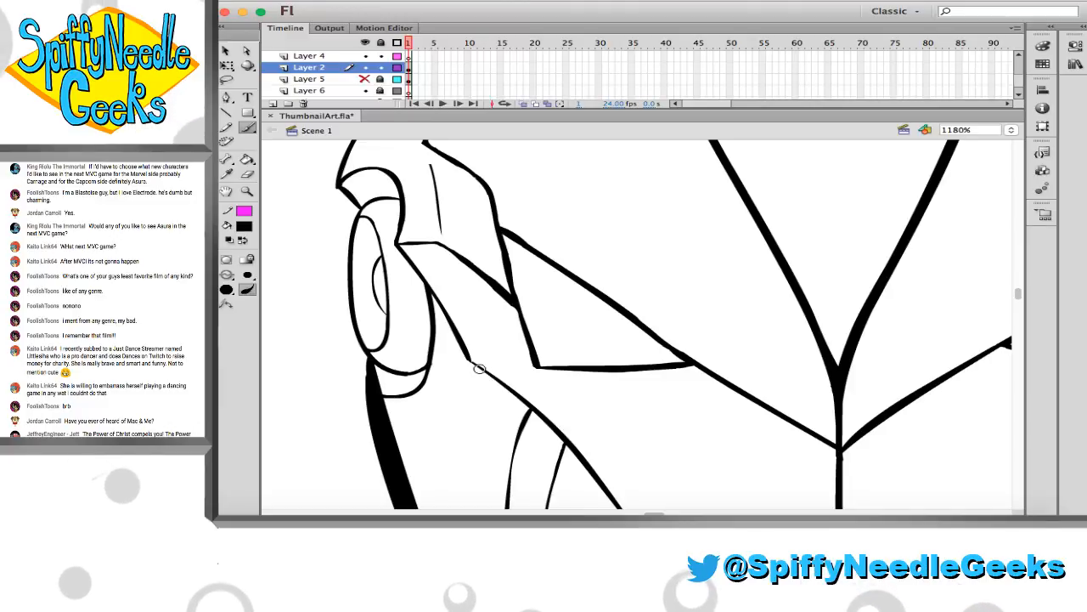
scroll(491, 380, "down", 1)
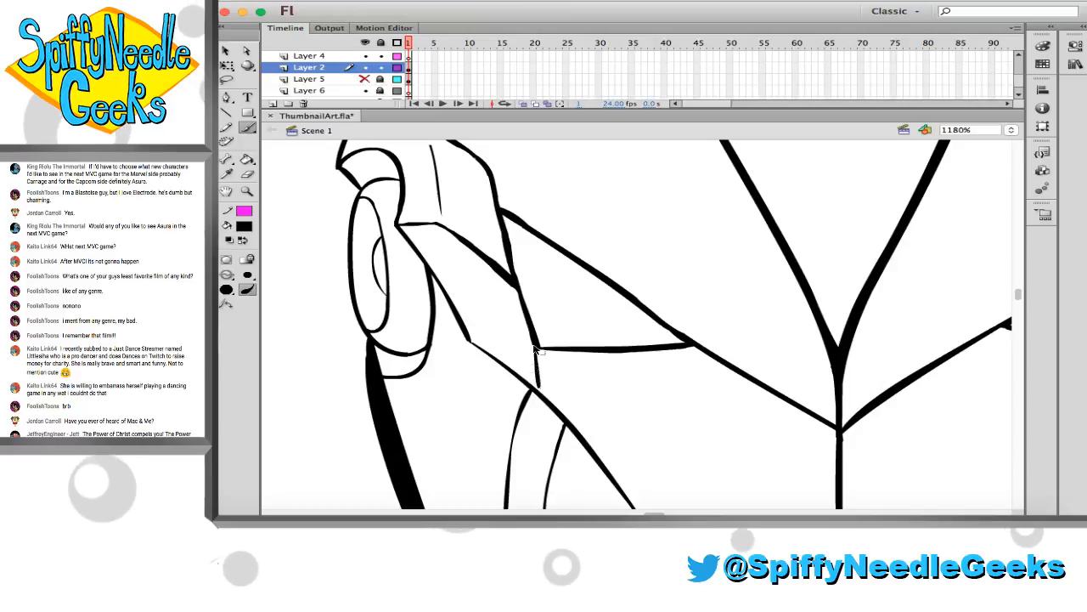
left_click_drag(537, 347, 531, 387)
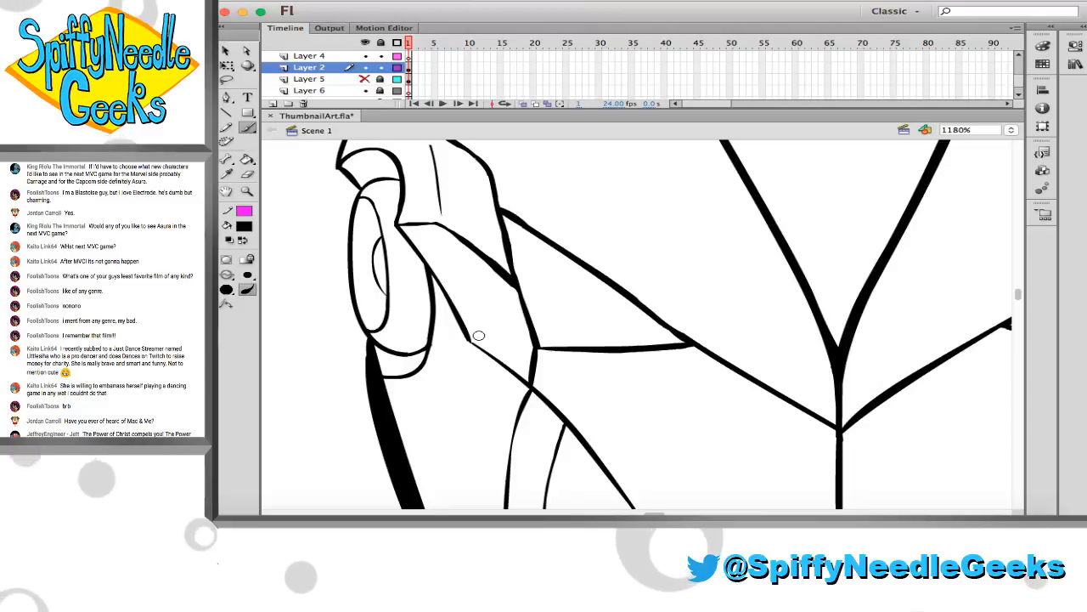
mouse_move(472, 340)
left_mouse_down()
mouse_move(484, 310)
mouse_move(519, 305)
left_mouse_up()
key("ctrl+z")
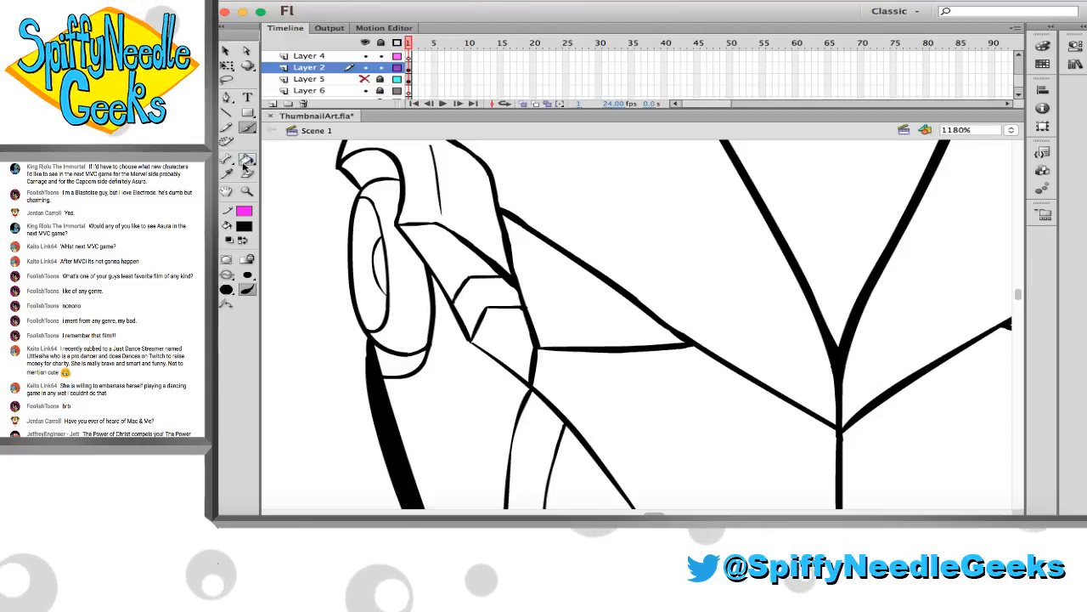
Lock Layer 2 and make Layer 4 the active layer for brushing
left_click(247, 192)
left_click(530, 280, "alt")
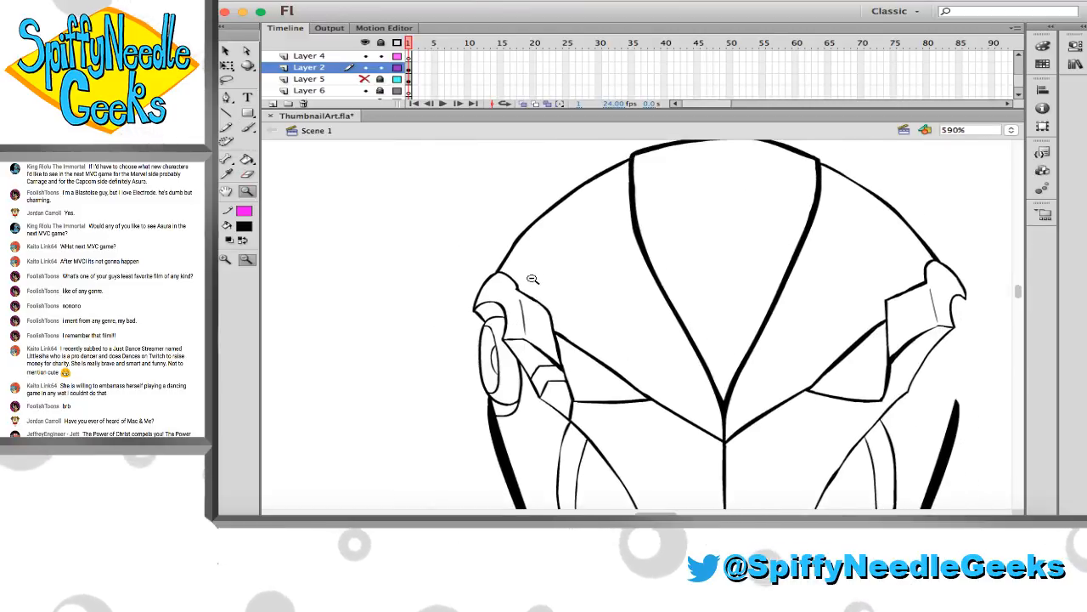
scroll(523, 279, "right", 5)
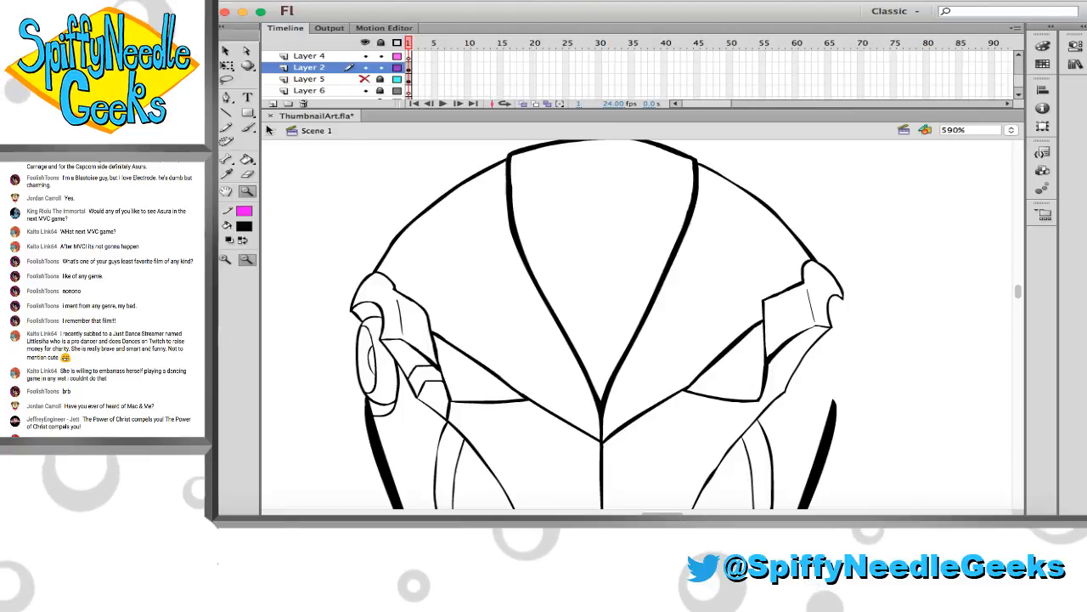
key("b")
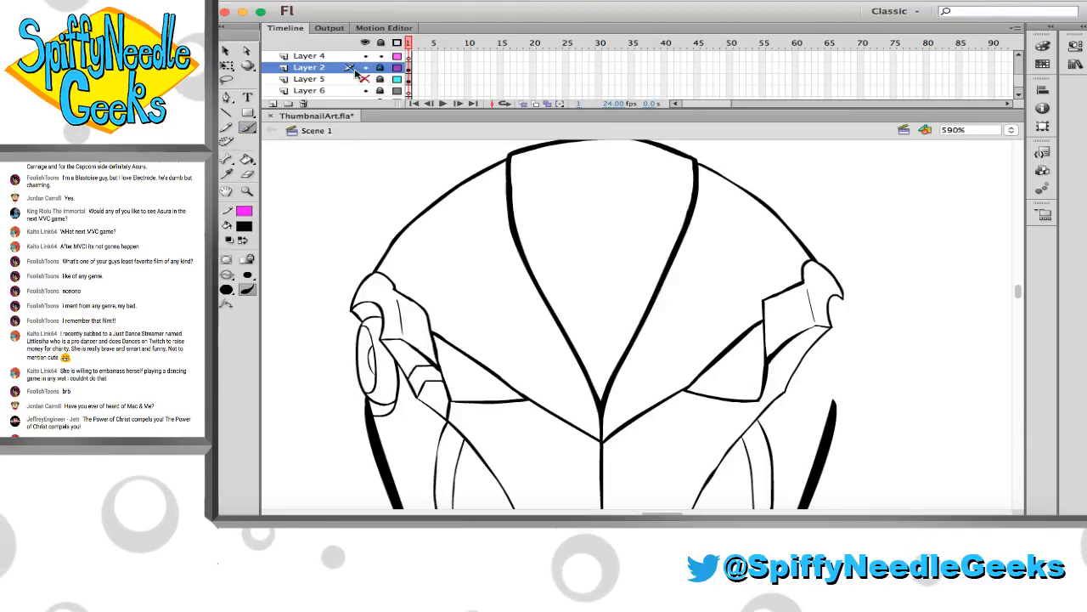
left_click(340, 55)
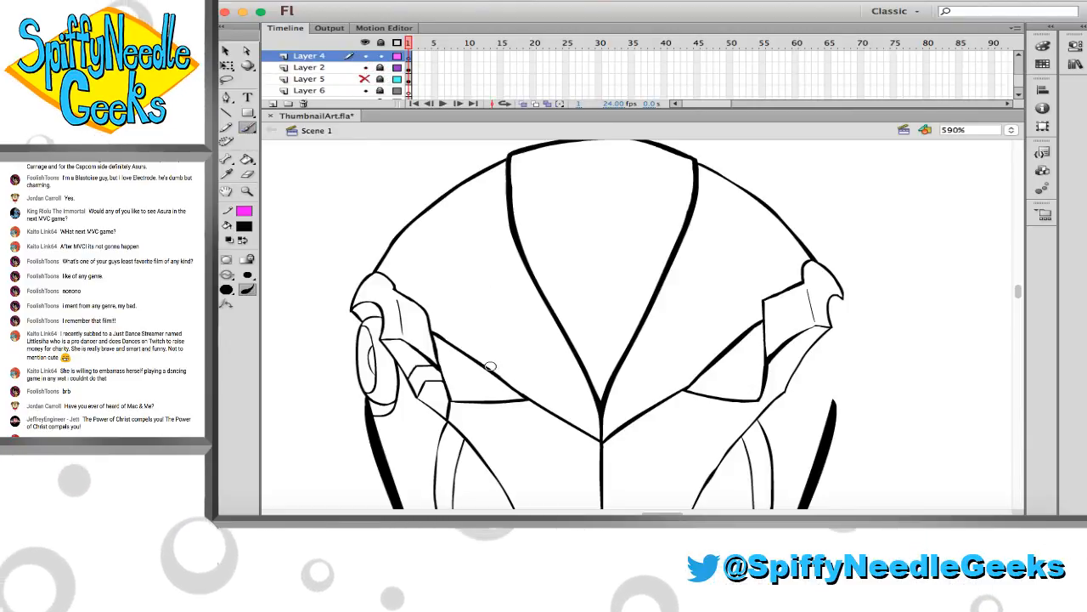
Try brushing two long parallel lines curving from the skull's upper left edge down the forehead into the left eye
mouse_move(498, 390)
left_mouse_down()
mouse_move(503, 311)
mouse_move(505, 389)
left_mouse_up()
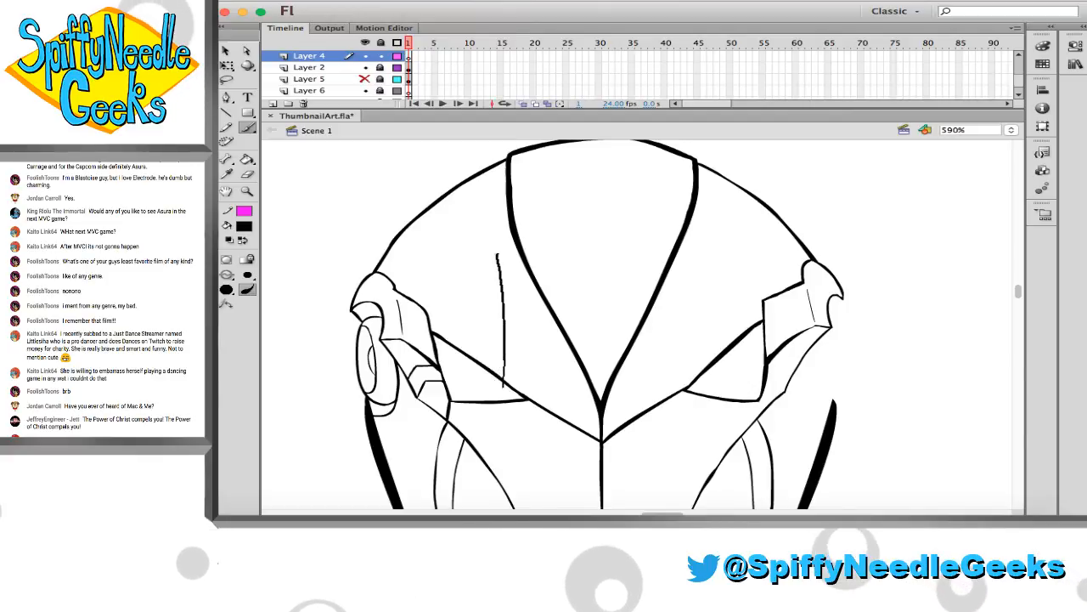
left_click_drag(476, 174, 475, 169)
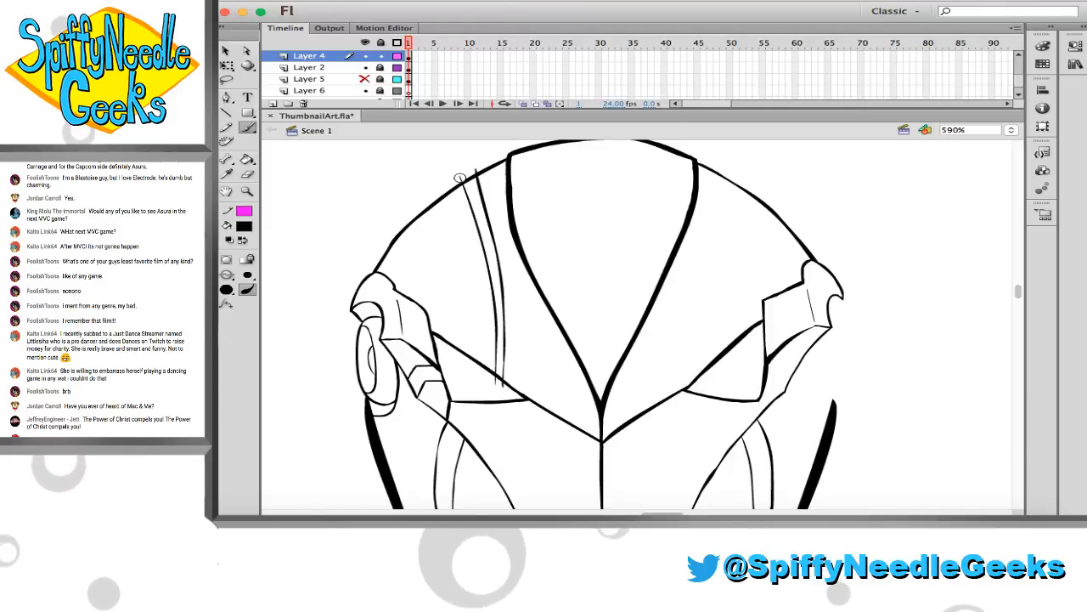
key("super+z")
mouse_move(465, 169)
left_mouse_down()
mouse_move(491, 273)
mouse_move(487, 387)
left_mouse_up()
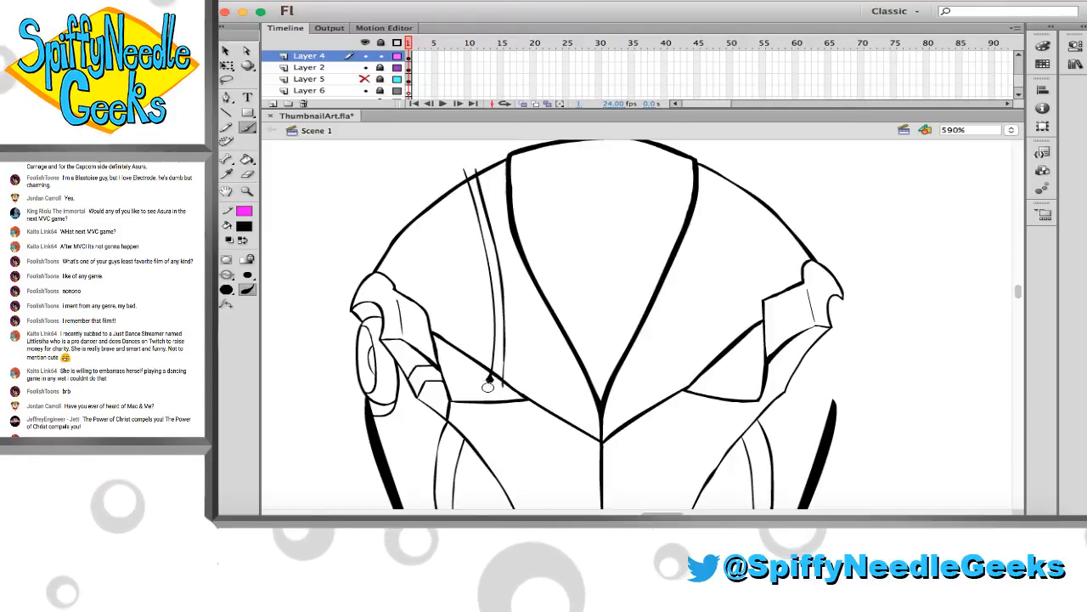
Try brushing two parallel vertical lines at the left cheek's lower edge, with diagonals angling up toward the left eye
scroll(418, 280, "down", 5)
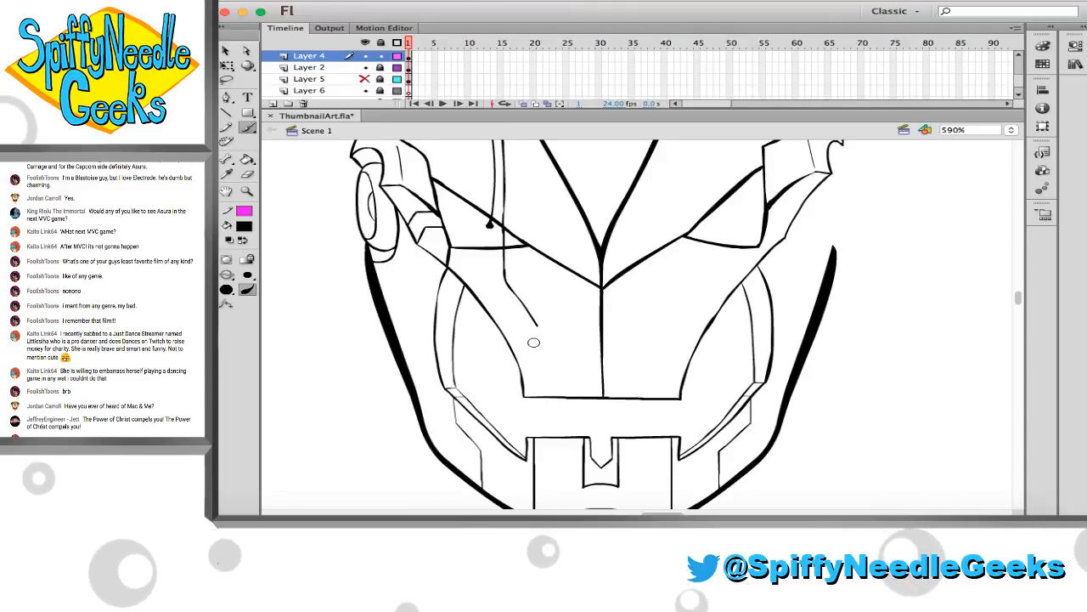
key("super+z")
left_click_drag(554, 400, 553, 350)
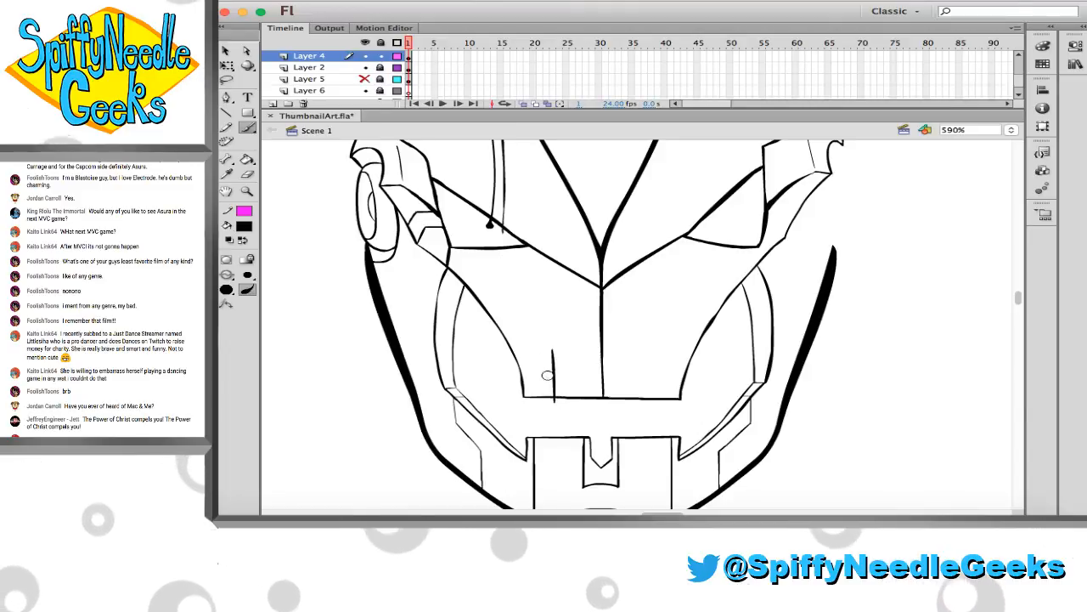
key("super+z")
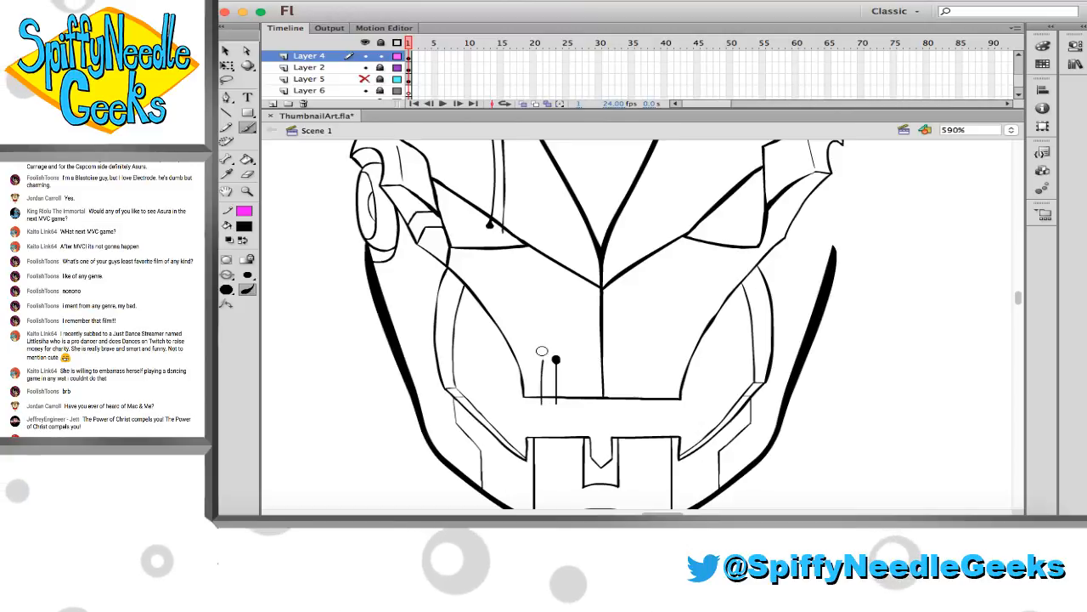
key("super+z")
mouse_move(556, 400)
left_mouse_down()
mouse_move(554, 354)
mouse_move(557, 412)
left_mouse_up()
key("super+z")
left_click_drag(545, 356, 547, 397)
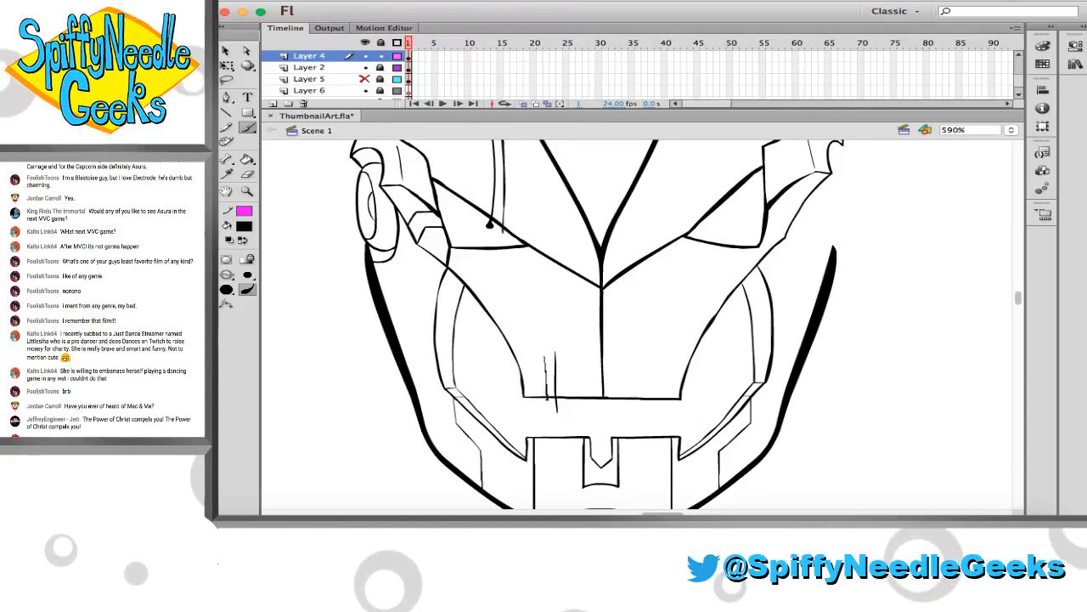
key("super+z")
mouse_move(547, 355)
left_mouse_down()
mouse_move(544, 406)
mouse_move(534, 332)
mouse_move(511, 302)
left_mouse_up()
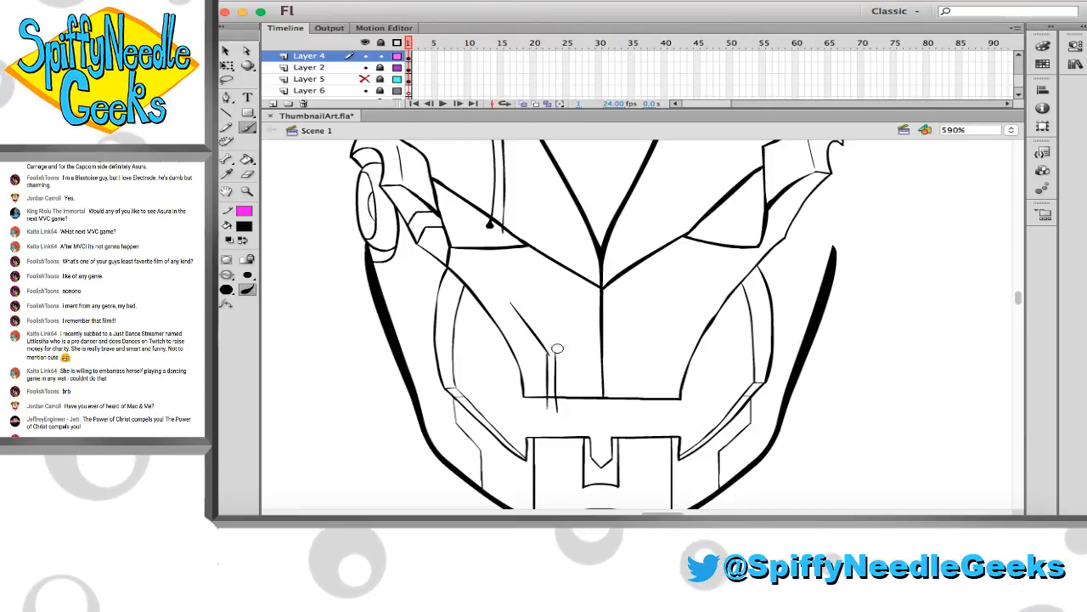
left_click_drag(560, 356, 513, 295)
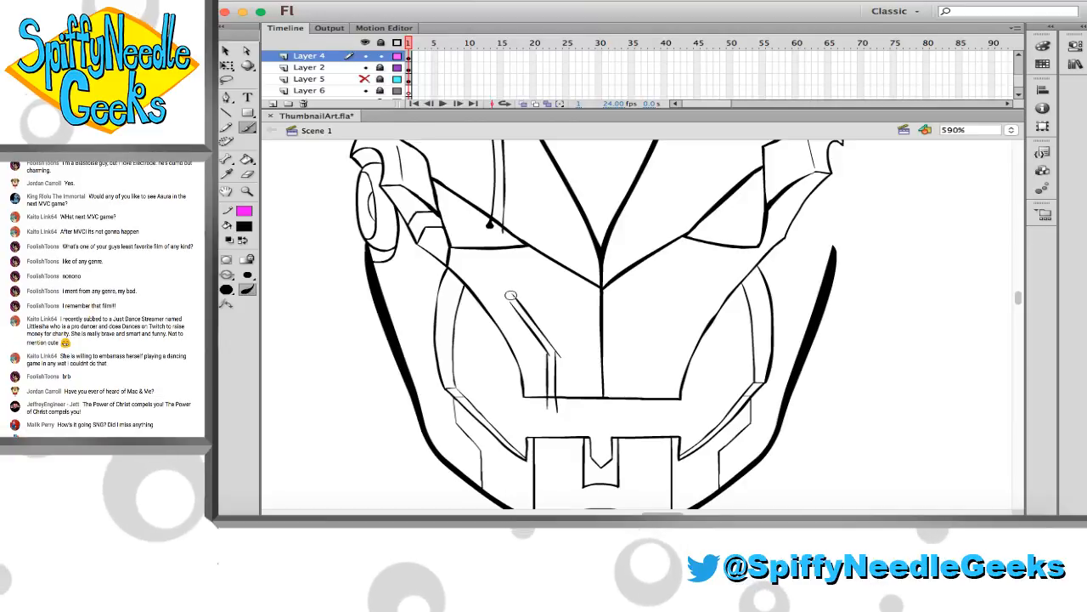
Undo the trial line pairs on the left cheek and forehead
key("super+z")
key("super+z")
key("super+z")
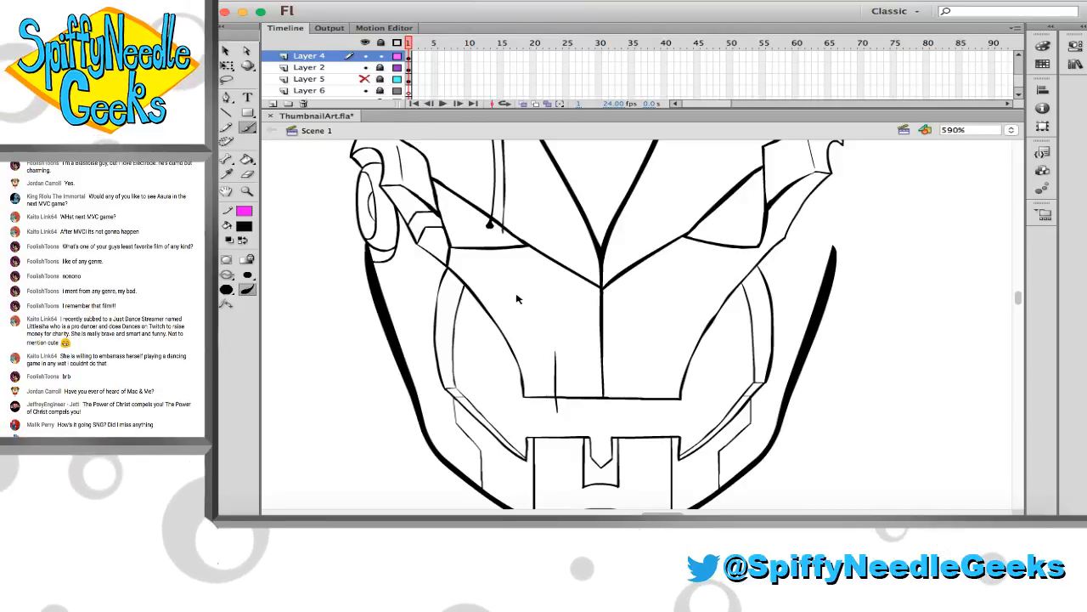
key("super+z")
key("super+z")
key("super+z")
key("super+z")
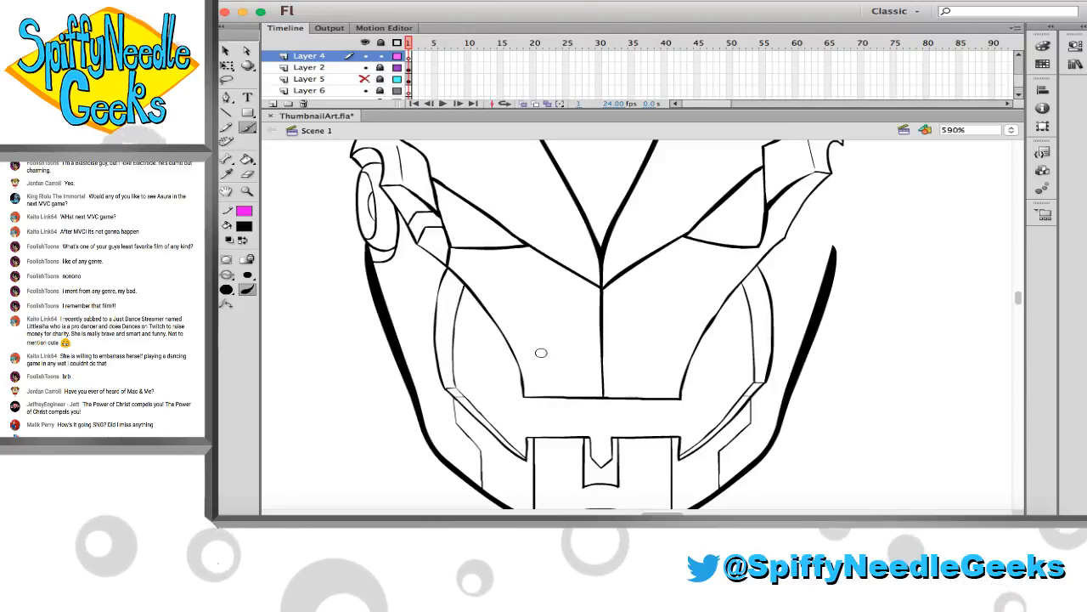
Brush two short vertical lines across the left cheek's lower edge and a pair of diagonals rising from them toward the eye
left_click_drag(543, 343, 544, 404)
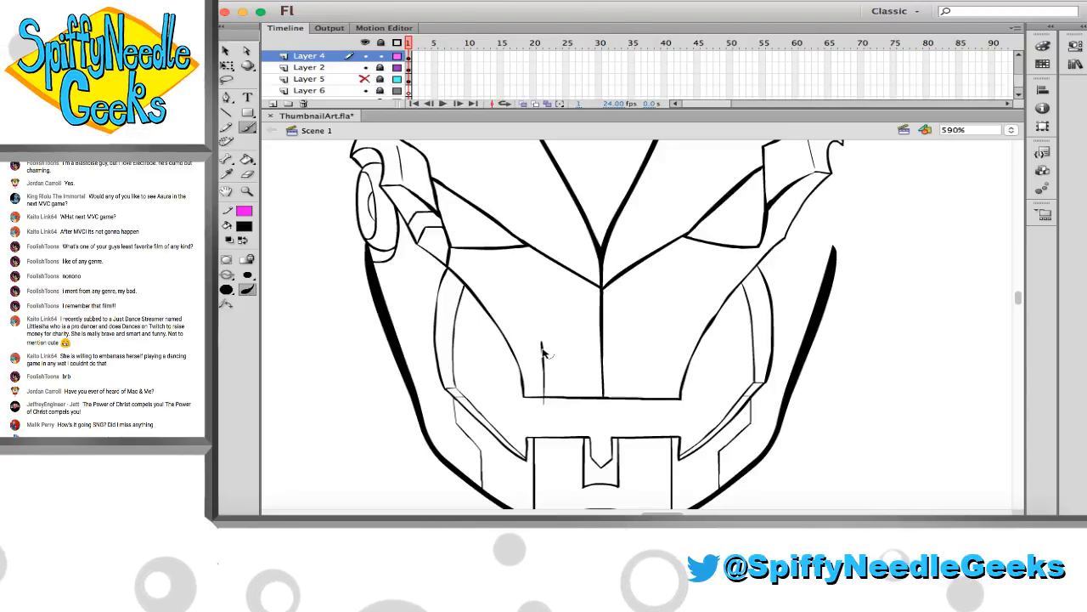
key("super+z")
left_click_drag(545, 349, 545, 396)
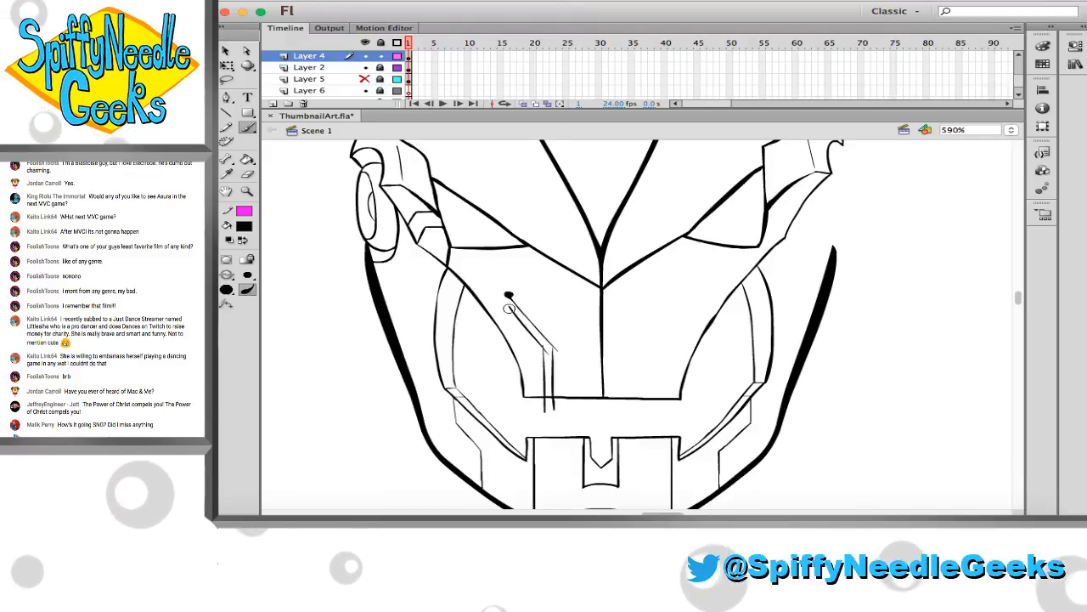
scroll(491, 286, "up", 5)
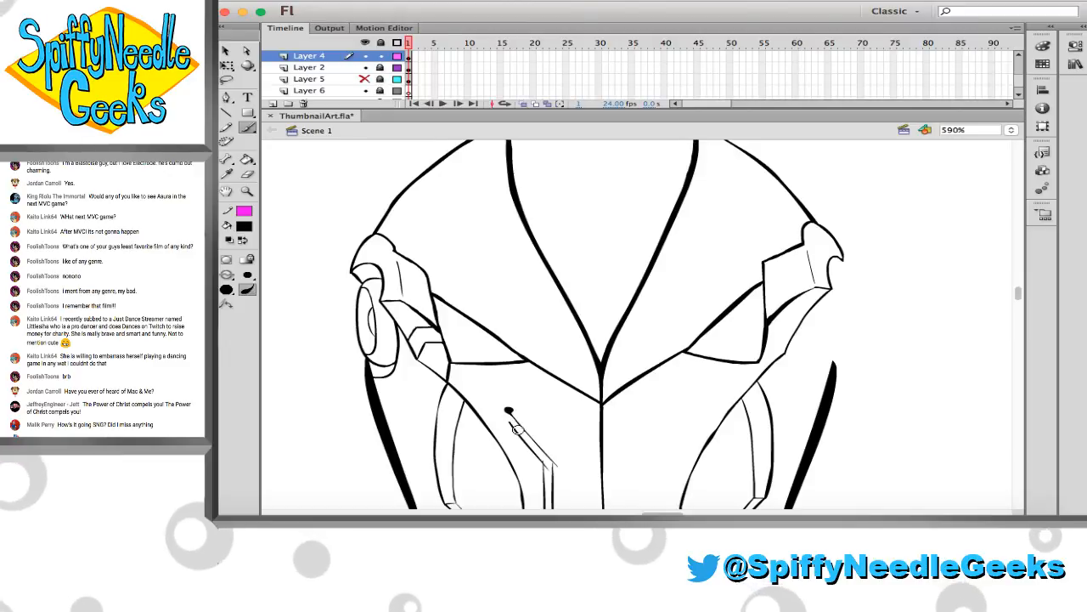
scroll(511, 425, "up", 2)
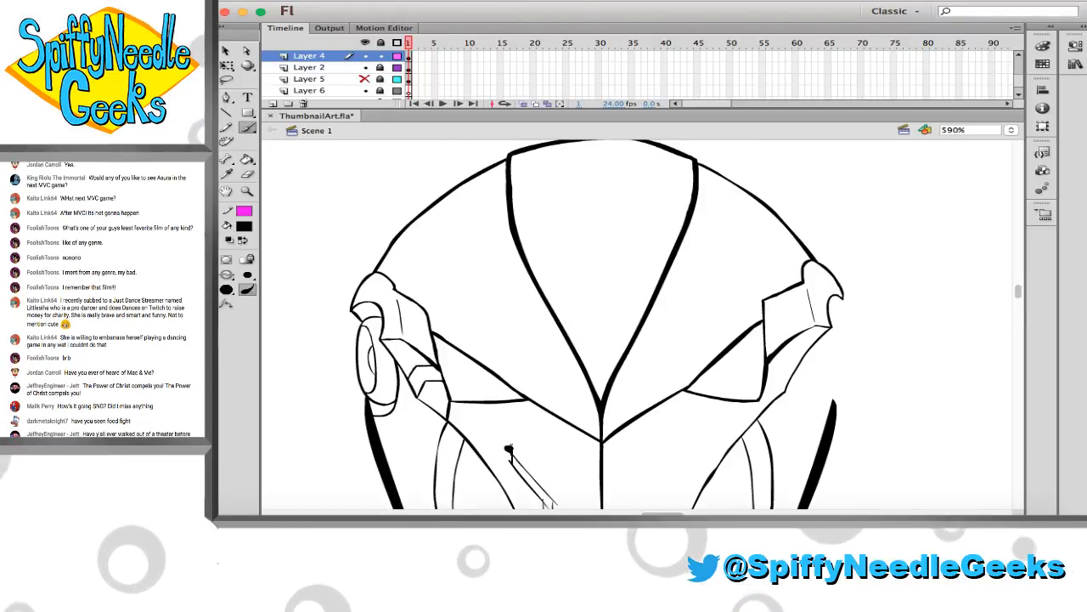
scroll(507, 438, "down", 4)
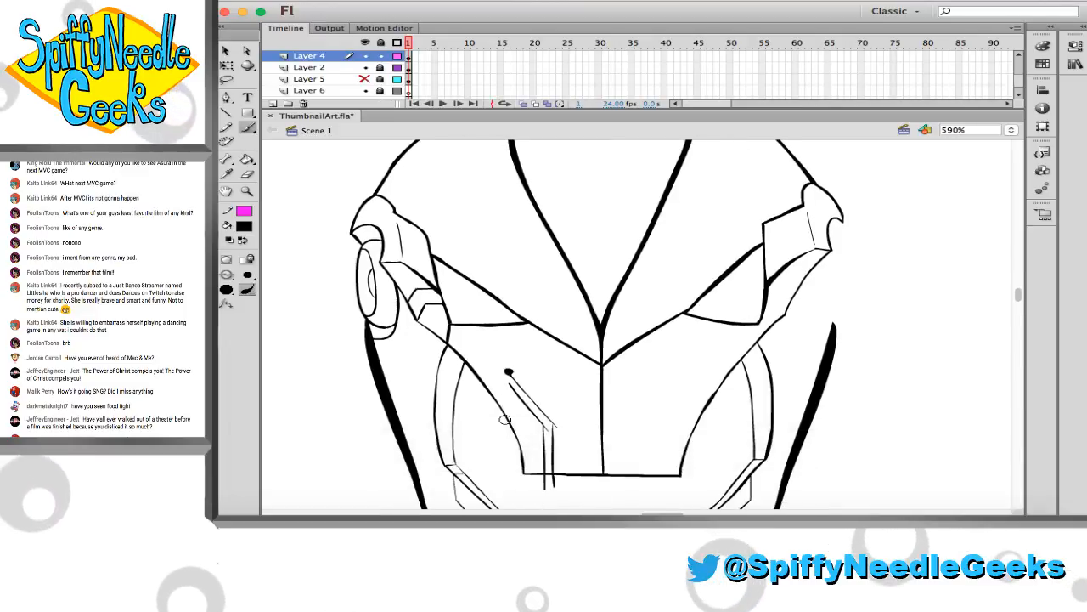
Erase the diagonal pair on the left cheek and rebrush the inner diagonal up toward the eye
key("e")
mouse_move(511, 372)
left_mouse_down()
mouse_move(550, 421)
mouse_move(504, 358)
left_mouse_up()
key("b")
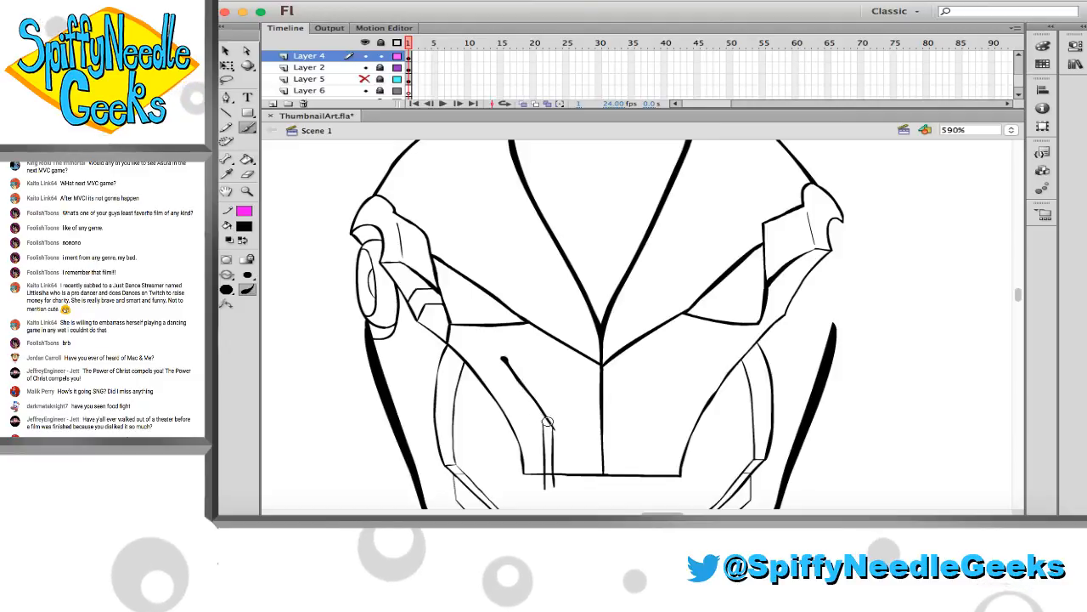
left_click_drag(548, 431, 497, 366)
key("super+z")
key("super+z")
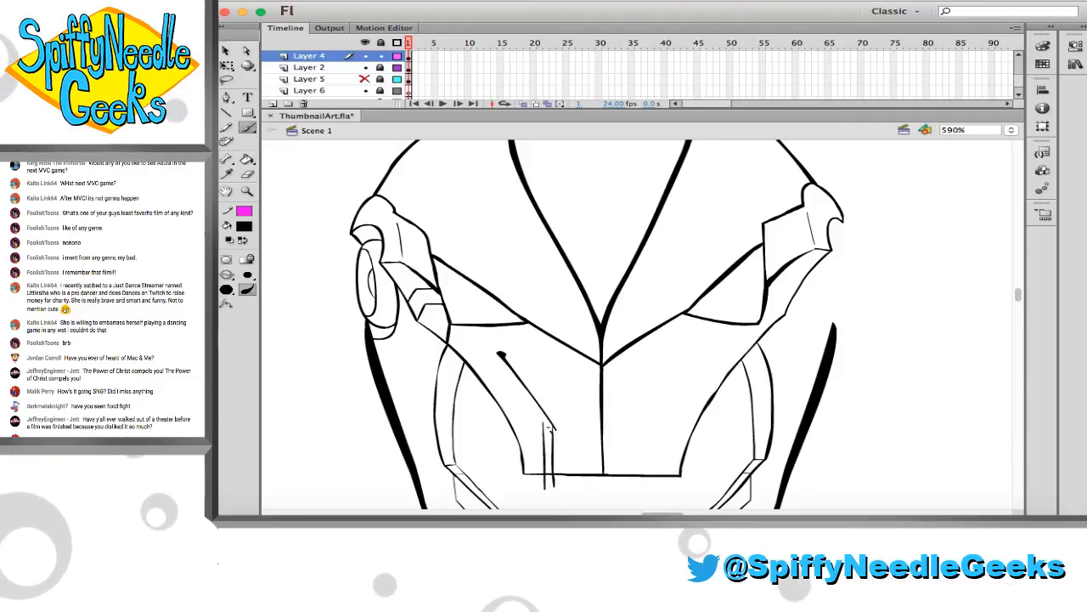
Rework the outer diagonal on the left cheek, running parallel to the inner one down to the short vertical lines
left_click_drag(550, 429, 500, 370)
key("super+z")
left_click_drag(551, 434, 496, 357)
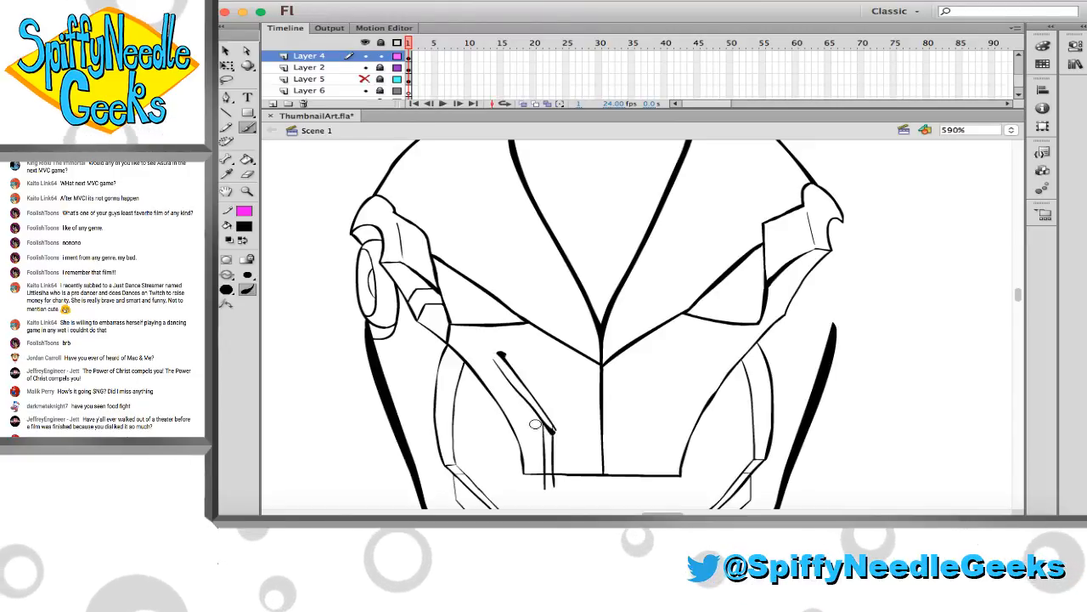
key("super+z")
left_click_drag(496, 361, 545, 426)
key("super+z")
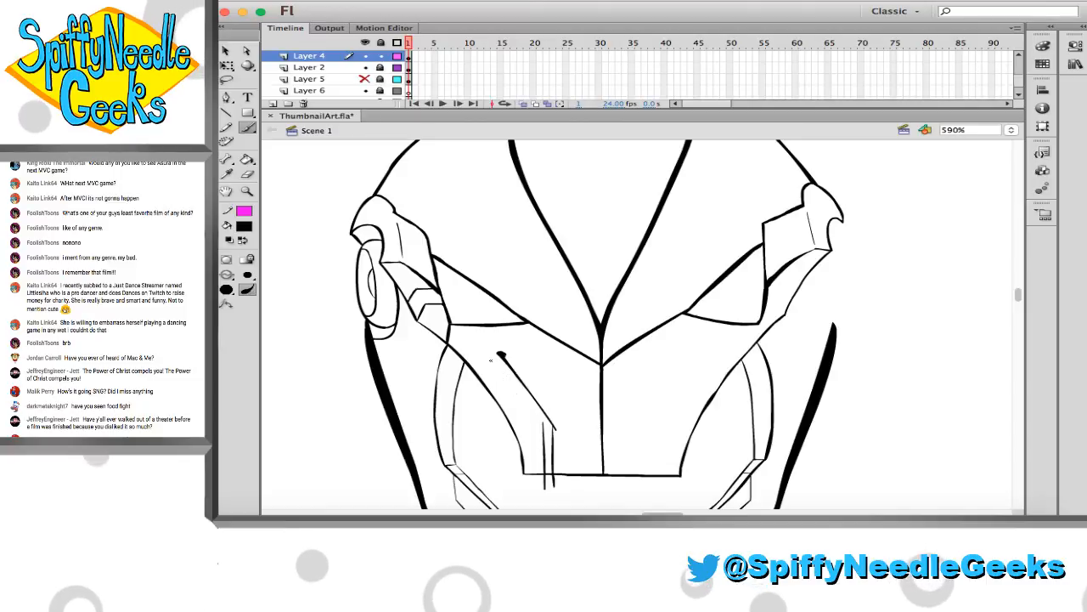
Brush two long parallel lines from the upper left forehead down across the left eye to the cheek diagonals
scroll(517, 398, "up", 3)
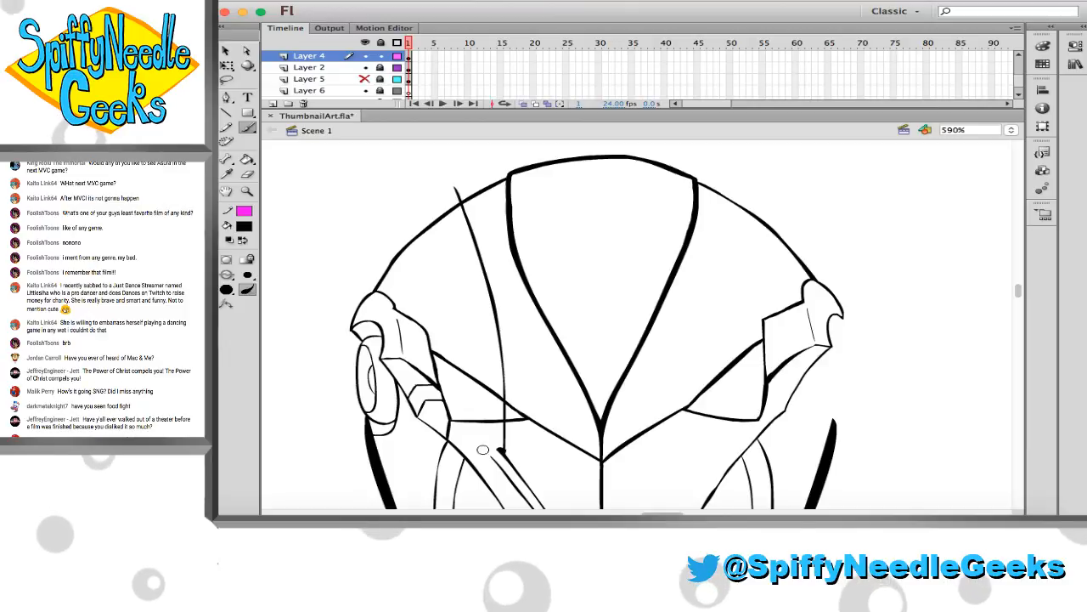
left_click_drag(483, 448, 502, 468)
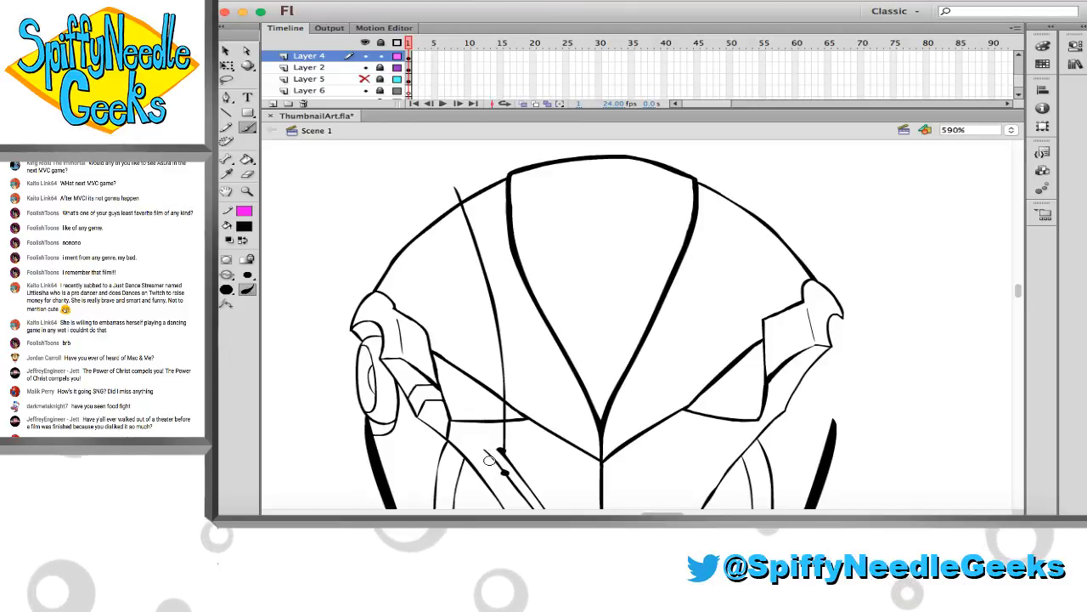
left_click_drag(492, 446, 436, 197)
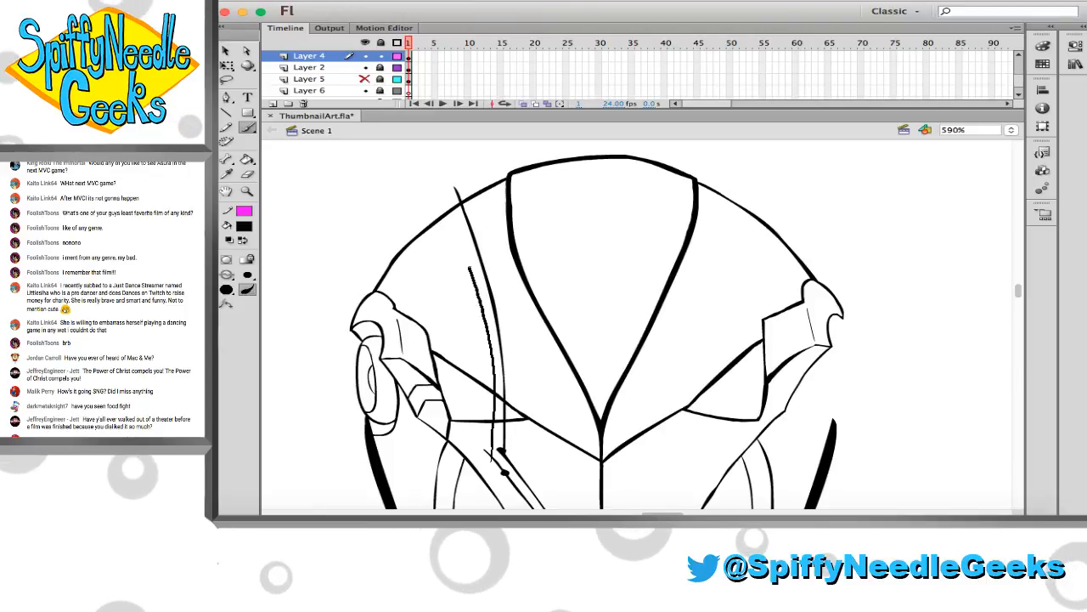
Erase the overshooting ends where the left eye lines meet the cheek diagonals, plus the line segments crossing inside the left eye
scroll(450, 246, "down", 5)
scroll(450, 246, "right", 1)
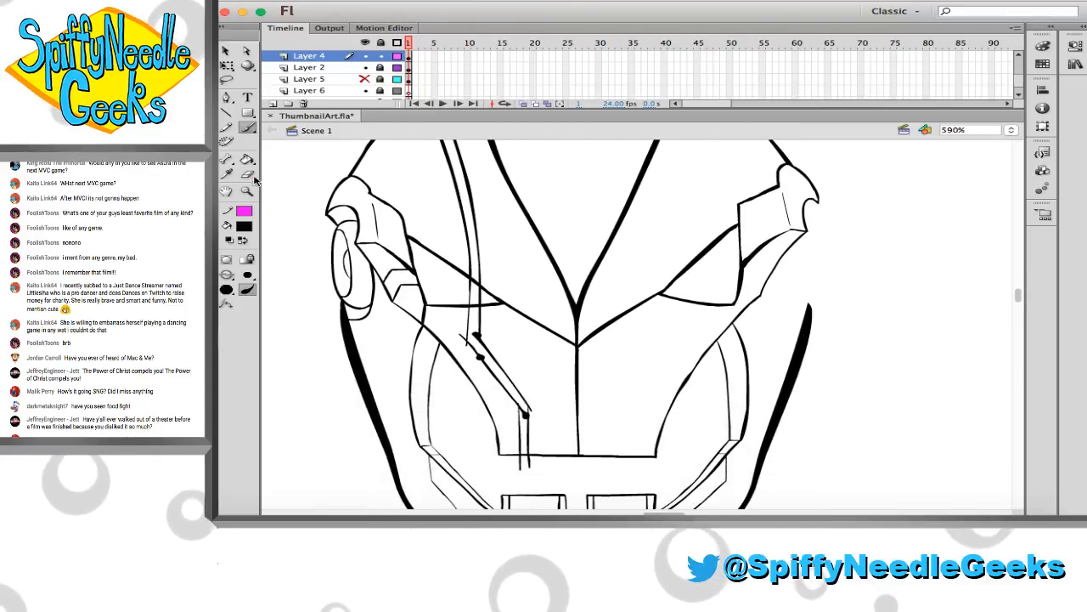
left_click(253, 195)
left_click_drag(390, 218, 605, 416)
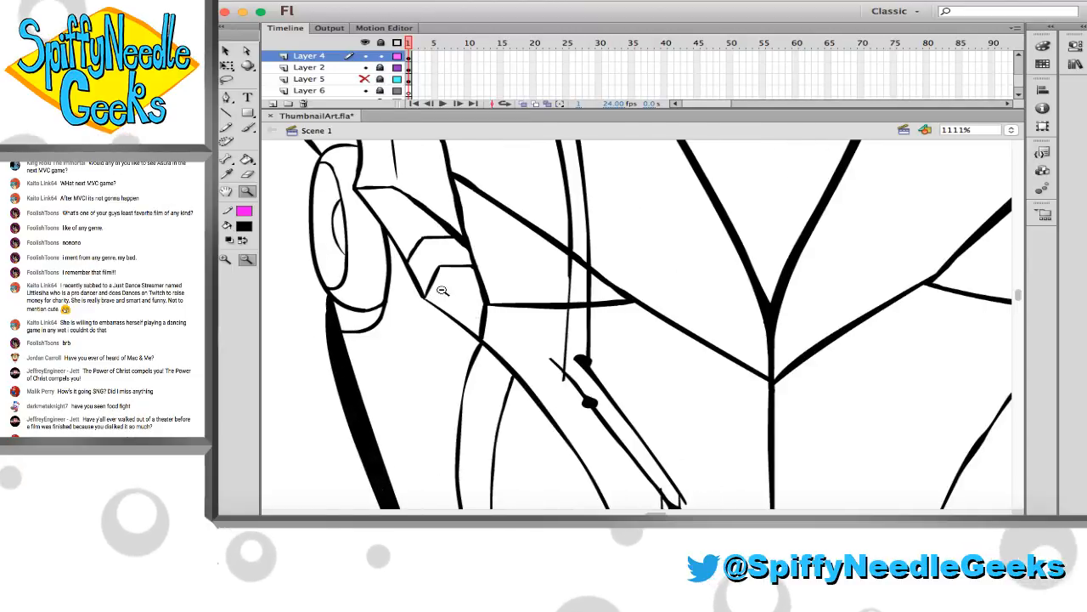
left_click(248, 175)
left_click_drag(550, 360, 561, 386)
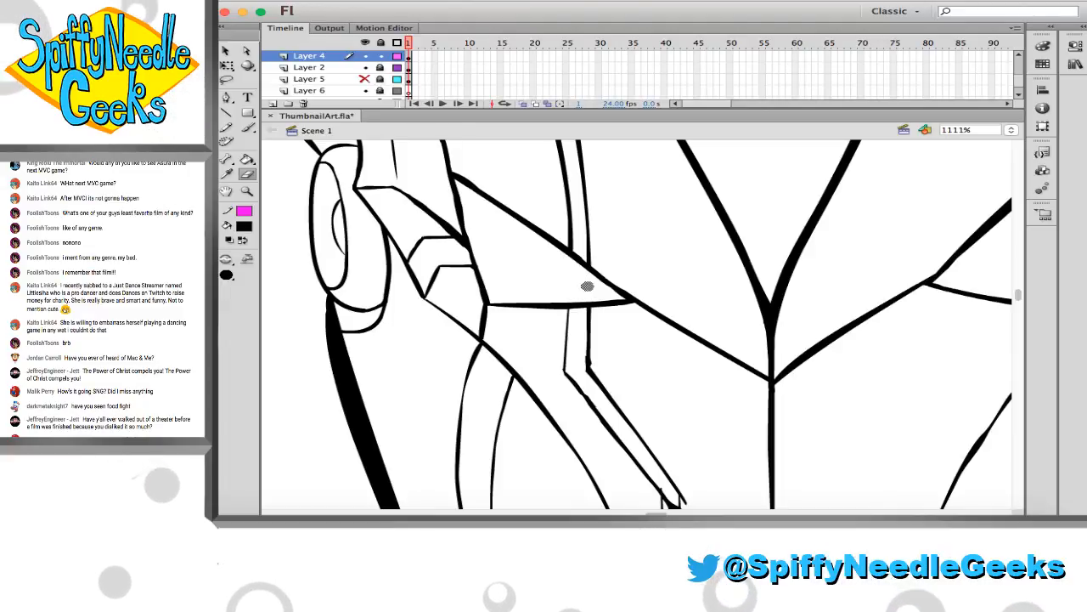
Tidy the left cheek's vertical lines down to the mouth edge and trim the parallel lines' ends protruding above the head outline
scroll(587, 287, "down", 5)
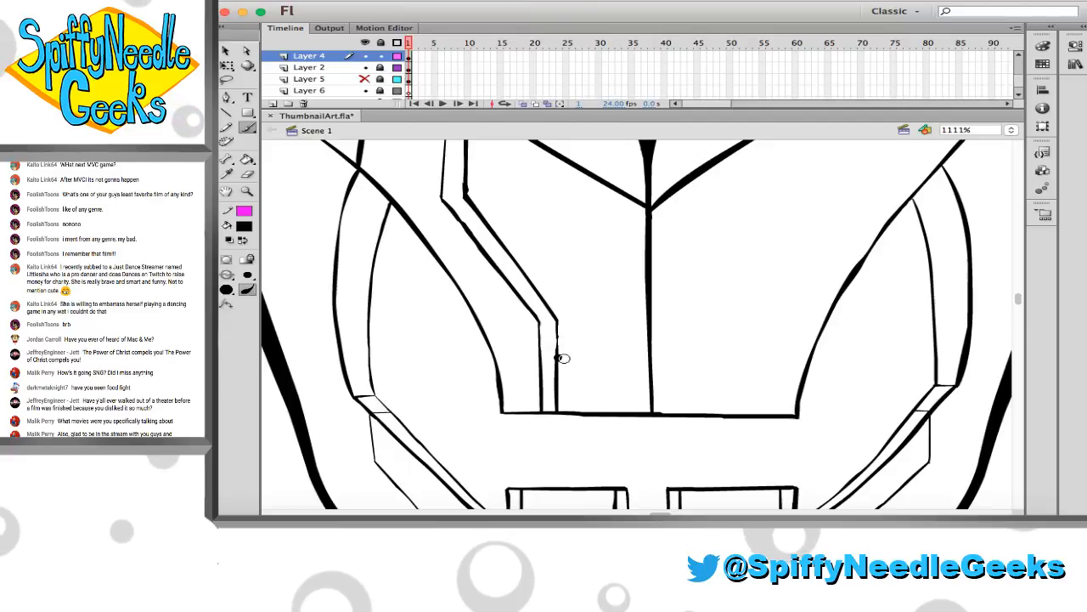
key("e")
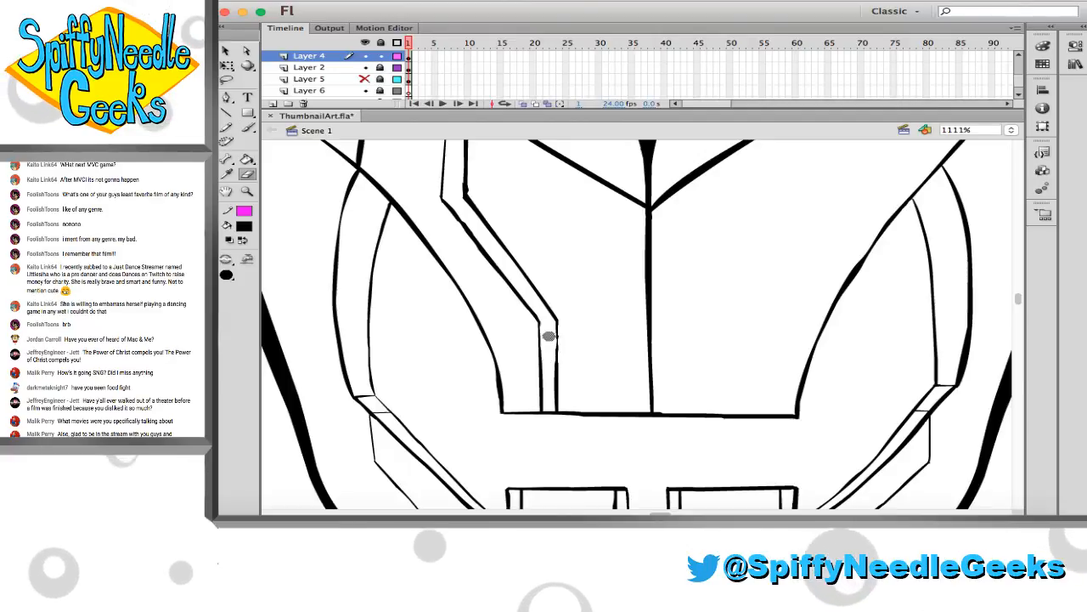
scroll(491, 280, "up", 3)
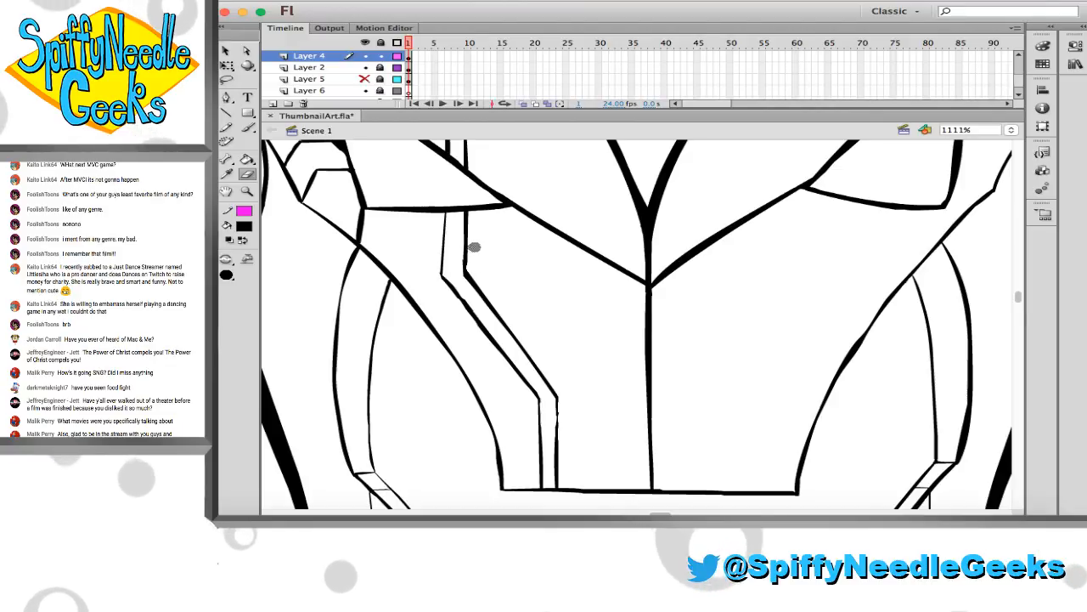
scroll(480, 250, "up", 10)
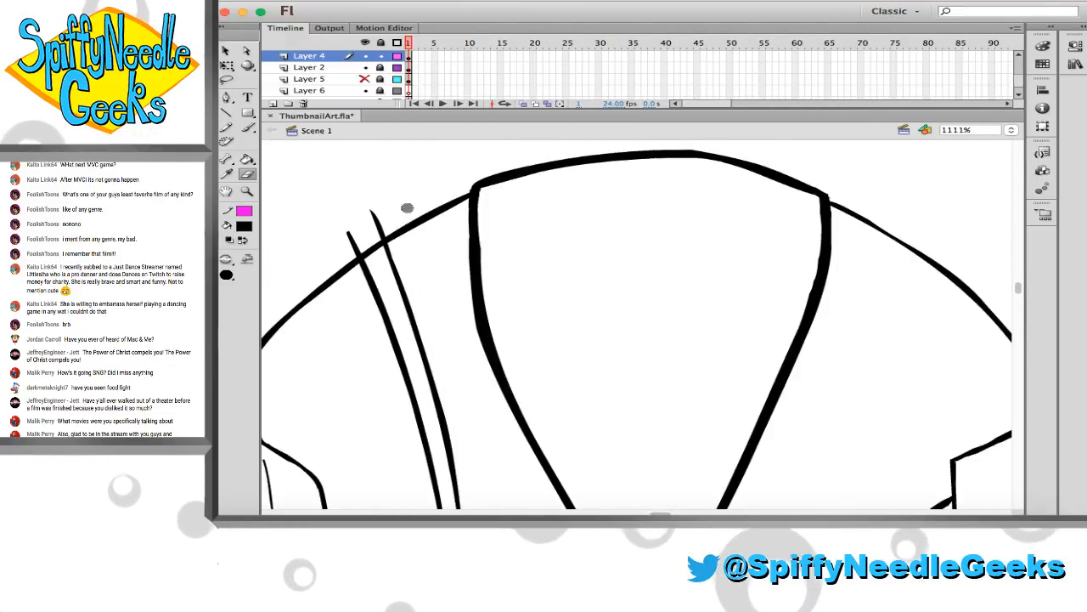
mouse_move(344, 231)
left_mouse_down()
mouse_move(359, 235)
mouse_move(377, 213)
mouse_move(376, 236)
left_mouse_up()
Move the left face lines from Layer 4 onto Layer 2, show the Layer 5 sketch, and lock Layer 2 with Layer 4 active
left_click(381, 56)
left_click(381, 67)
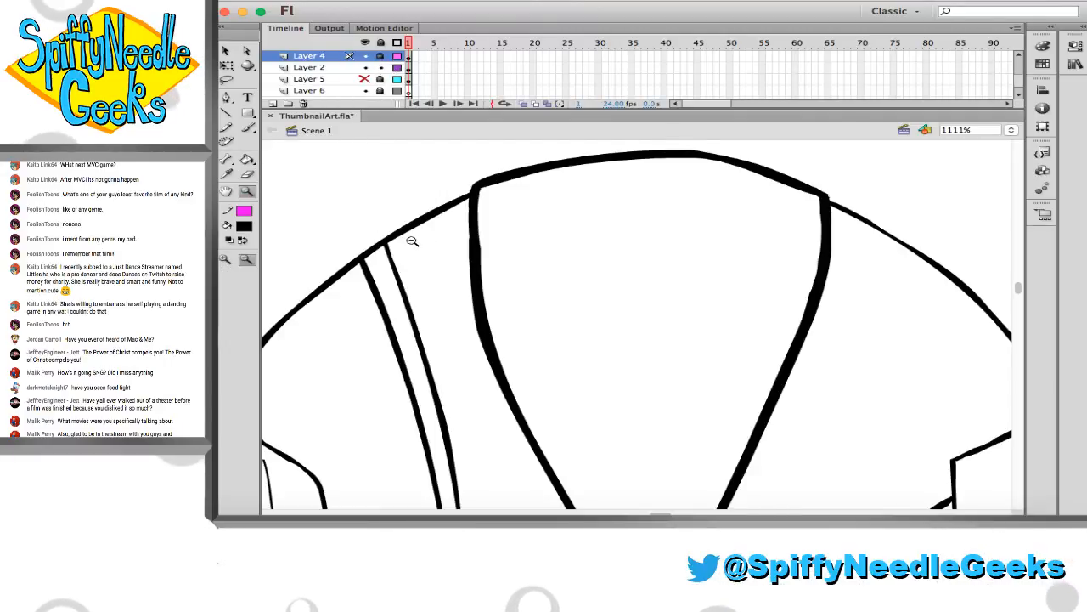
left_click(450, 252)
scroll(533, 312, "down", 5)
scroll(534, 312, "right", 5)
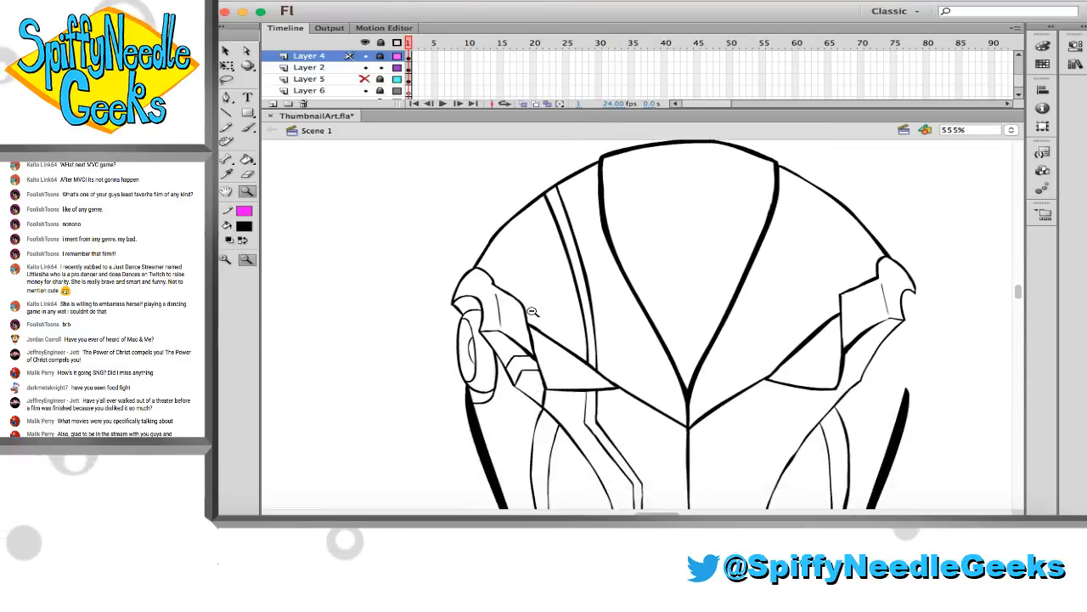
left_click(533, 311)
scroll(534, 312, "down", 2)
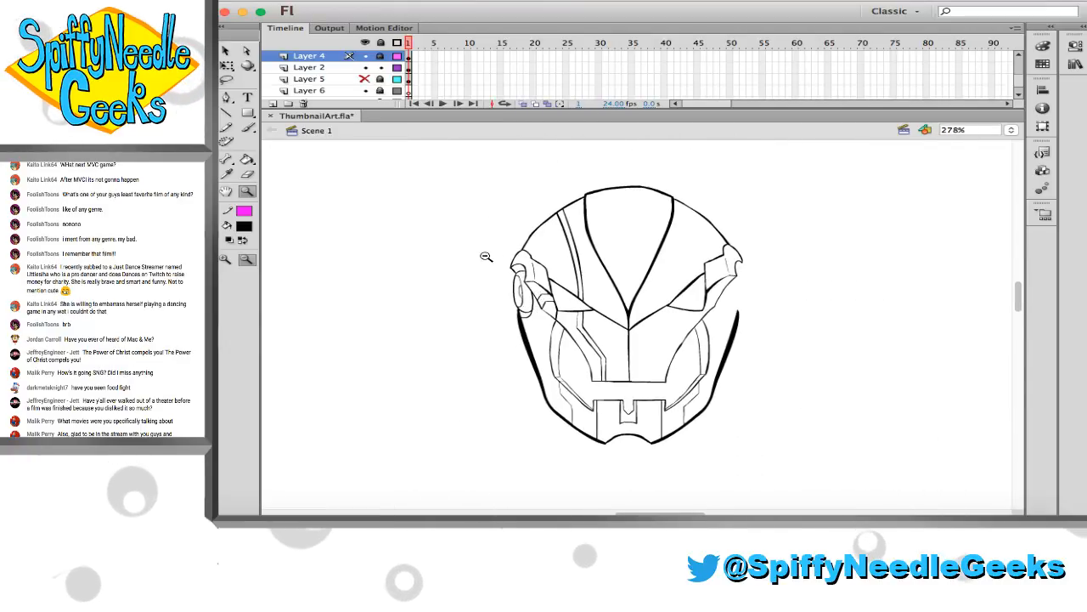
left_click_drag(625, 241, 738, 345)
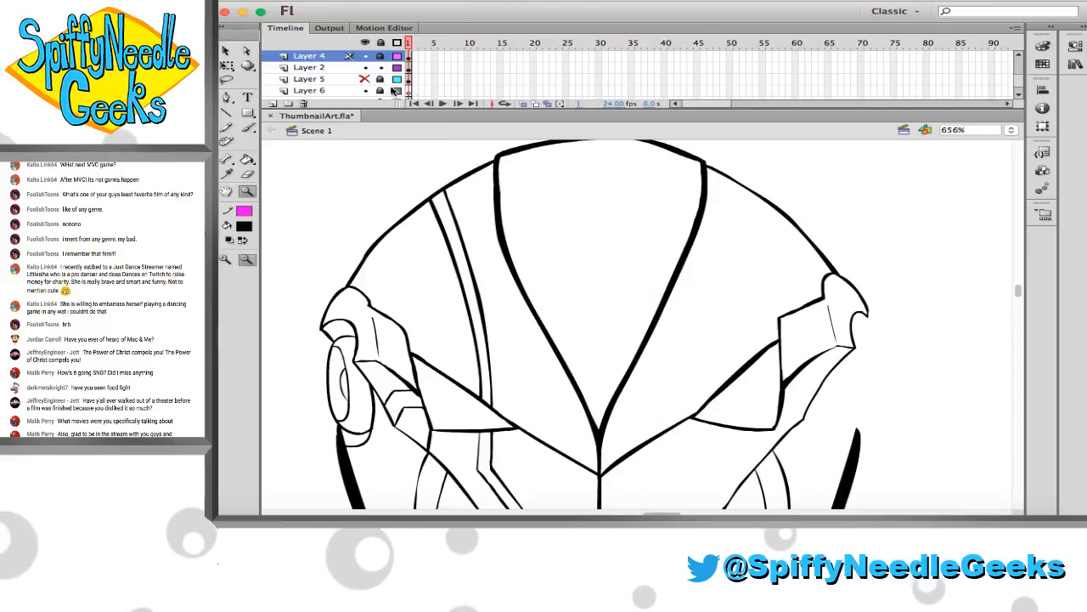
left_click(366, 79)
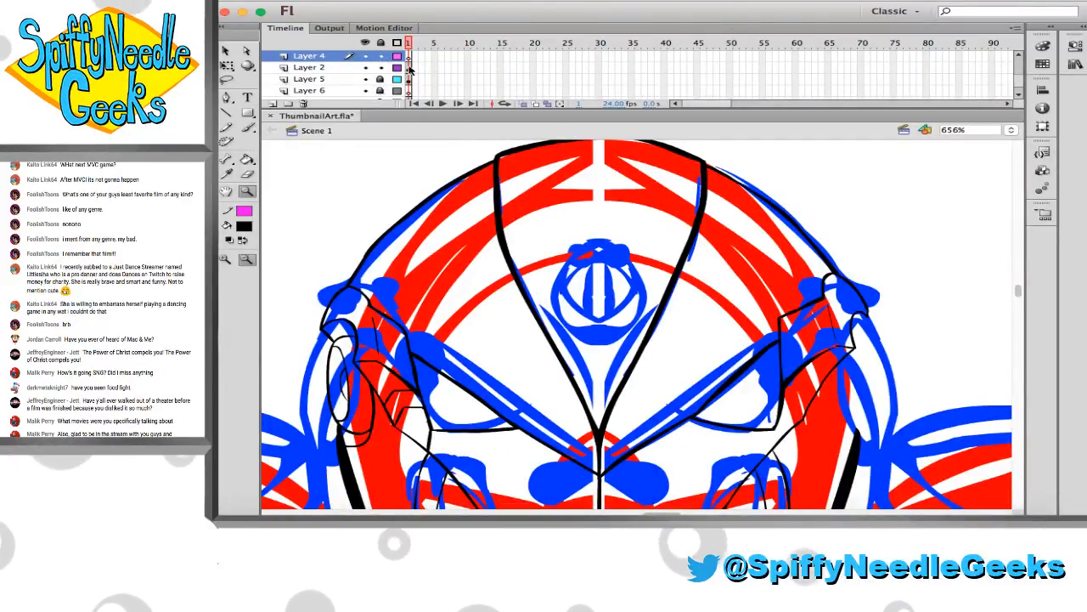
left_click(374, 68)
left_click(339, 57)
Brush a round emblem outline on Layer 4 over the blue sketched circle in the lower centre of the forehead and clean its edge
key("b")
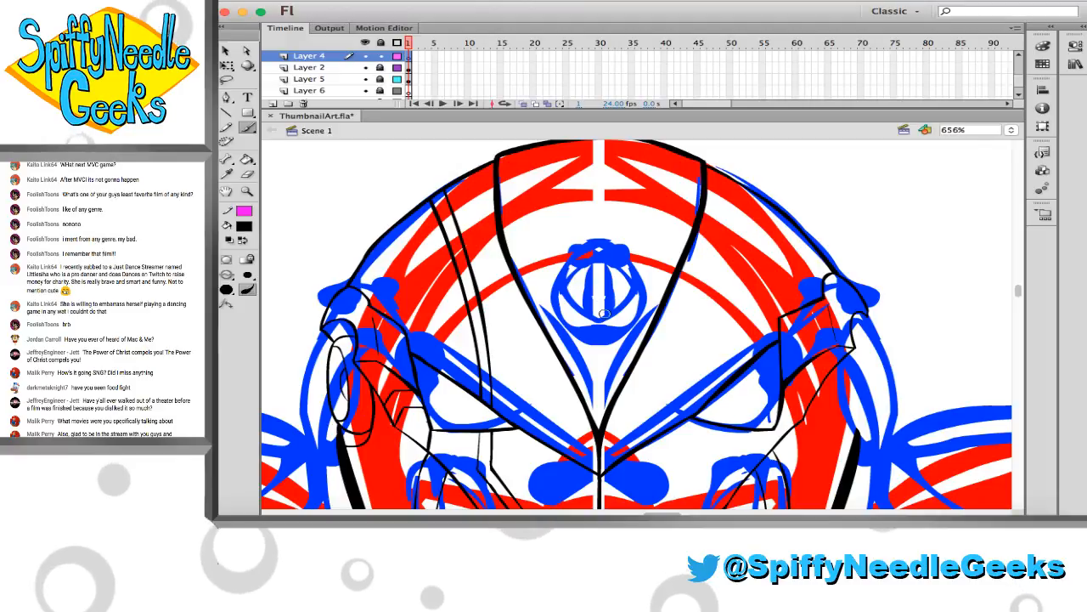
mouse_move(587, 267)
left_mouse_down()
mouse_move(610, 326)
mouse_move(633, 298)
mouse_move(605, 265)
left_mouse_up()
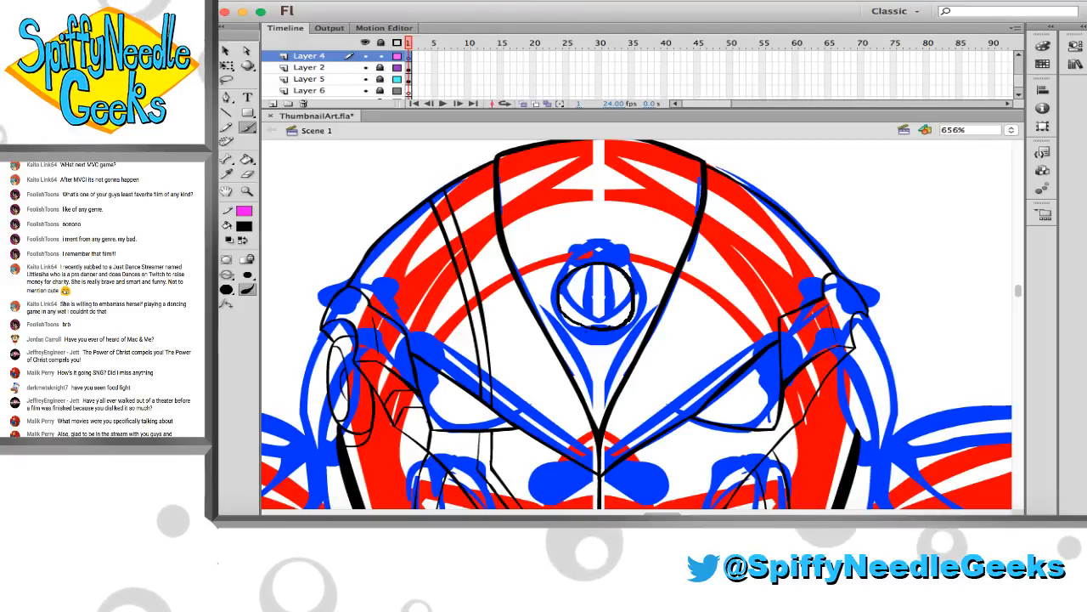
key("e")
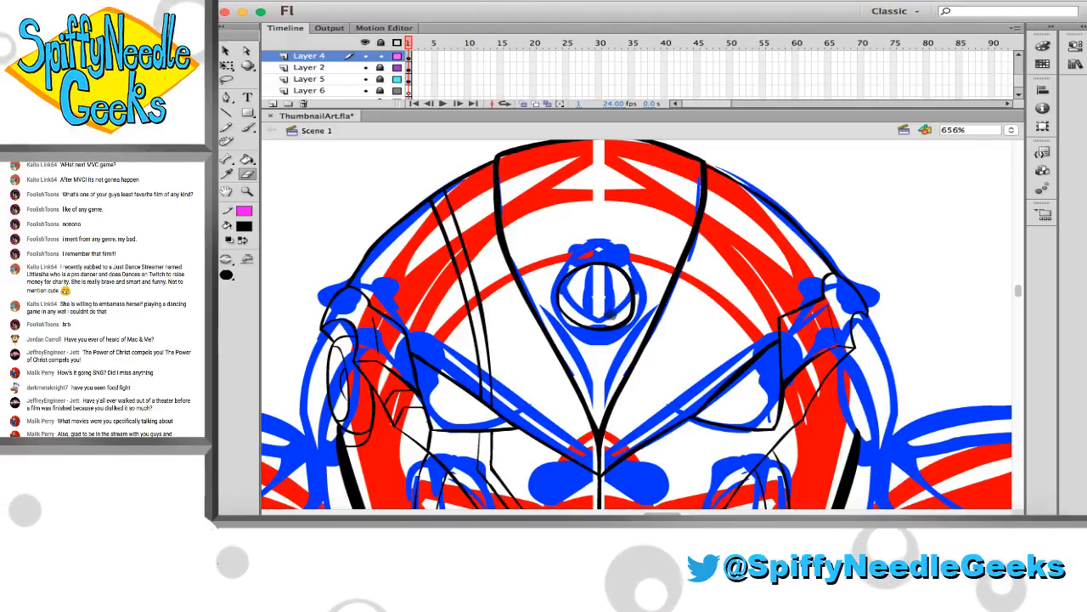
Brush a smaller oval above the forehead circle, with an inner oval outline started inside it
key("b")
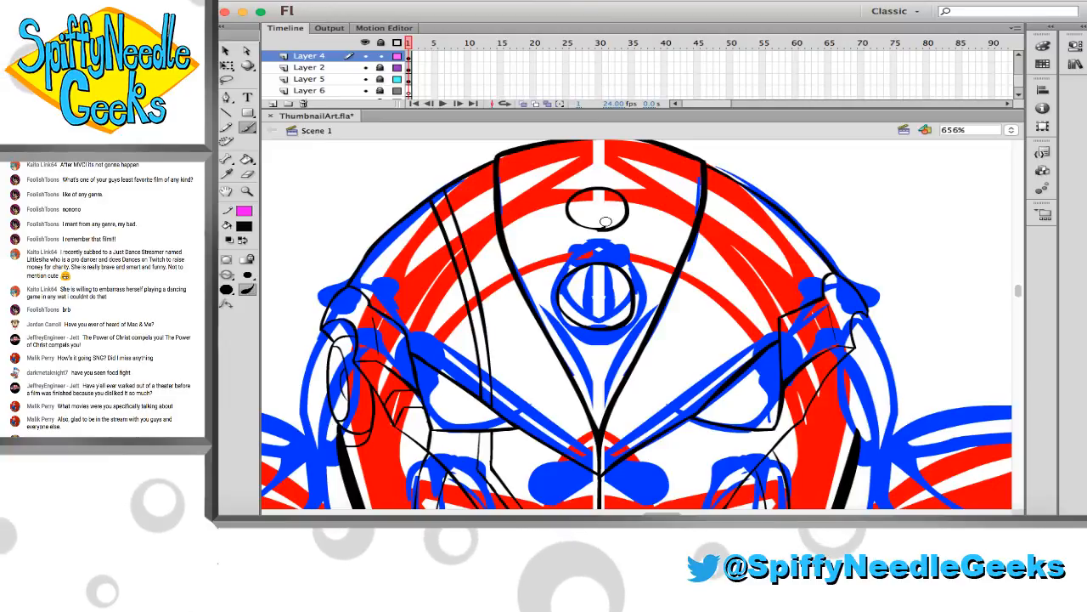
mouse_move(605, 224)
left_mouse_down()
mouse_move(575, 219)
mouse_move(608, 225)
mouse_move(594, 195)
mouse_move(619, 214)
left_mouse_up()
key("super+z")
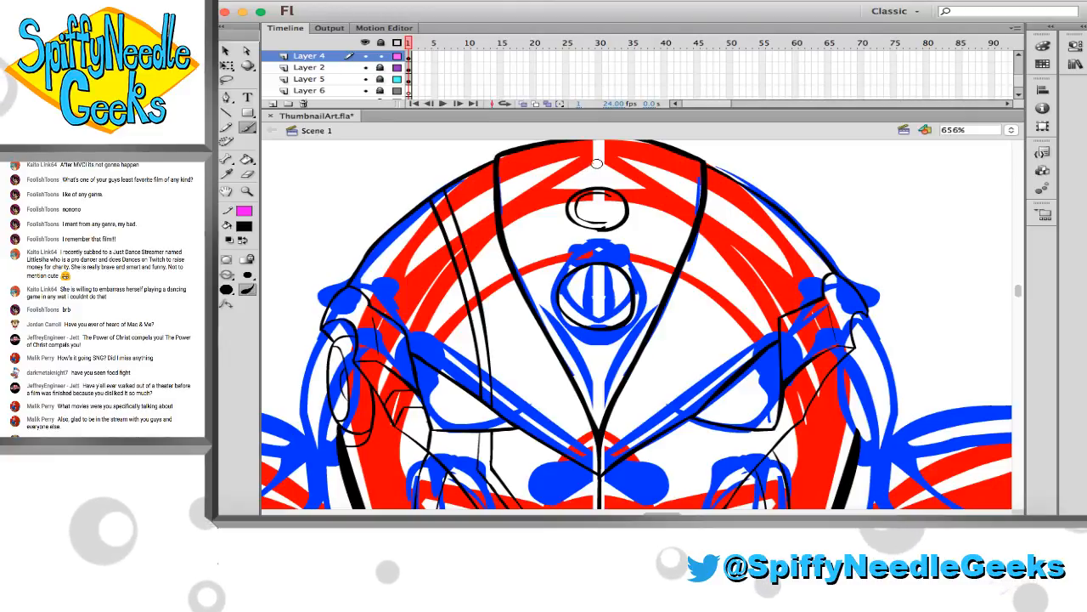
Brush a flat oval with an inner outline at the very top of the forehead's centre panel
scroll(600, 175, "up", 1)
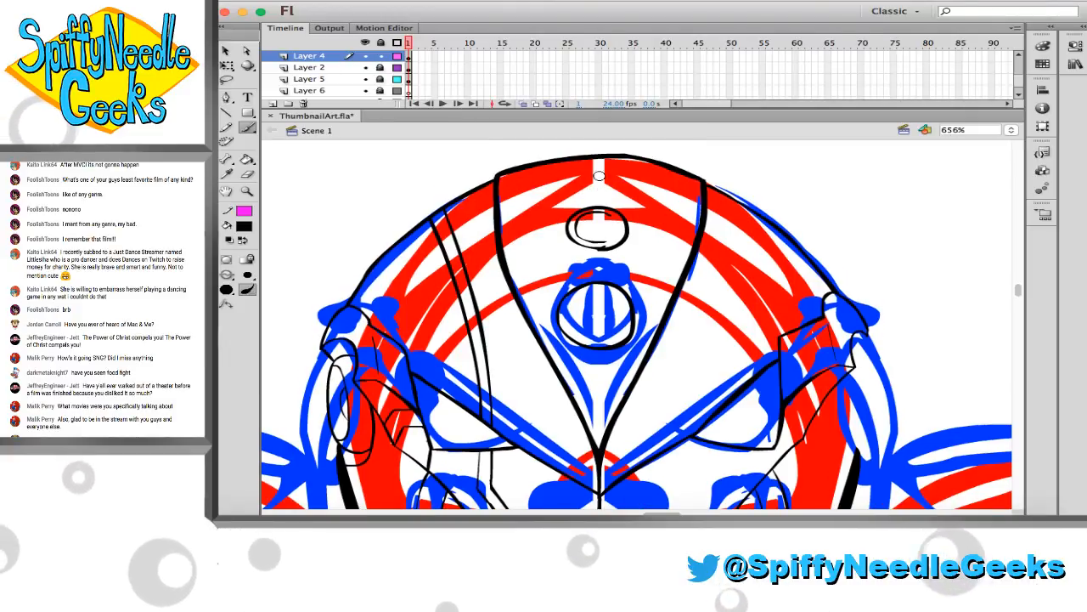
mouse_move(568, 165)
left_mouse_down()
mouse_move(613, 184)
mouse_move(621, 167)
left_mouse_up()
key("super+z")
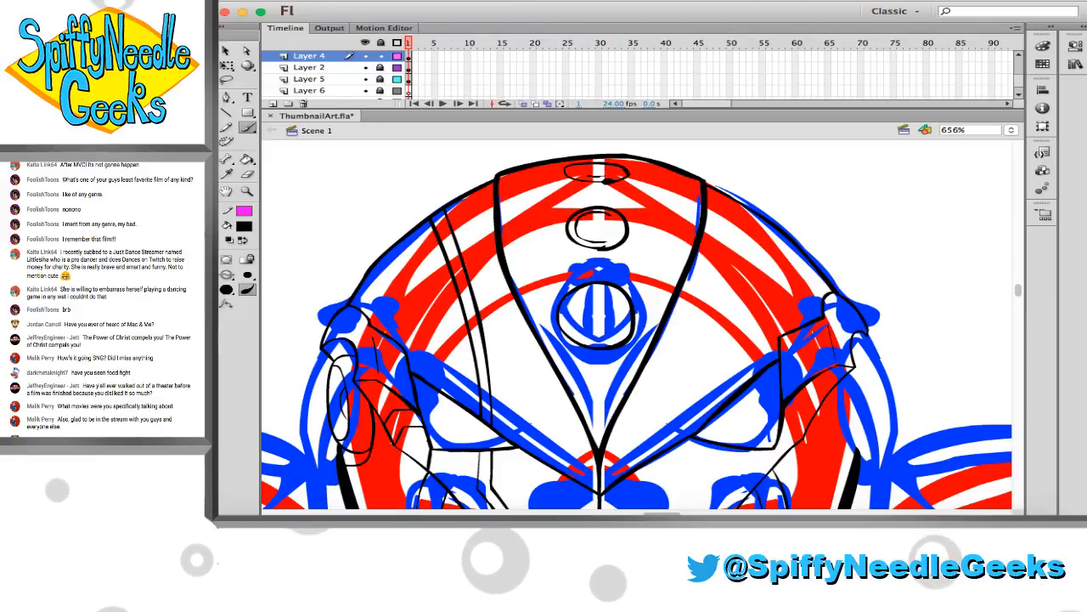
key("super+z")
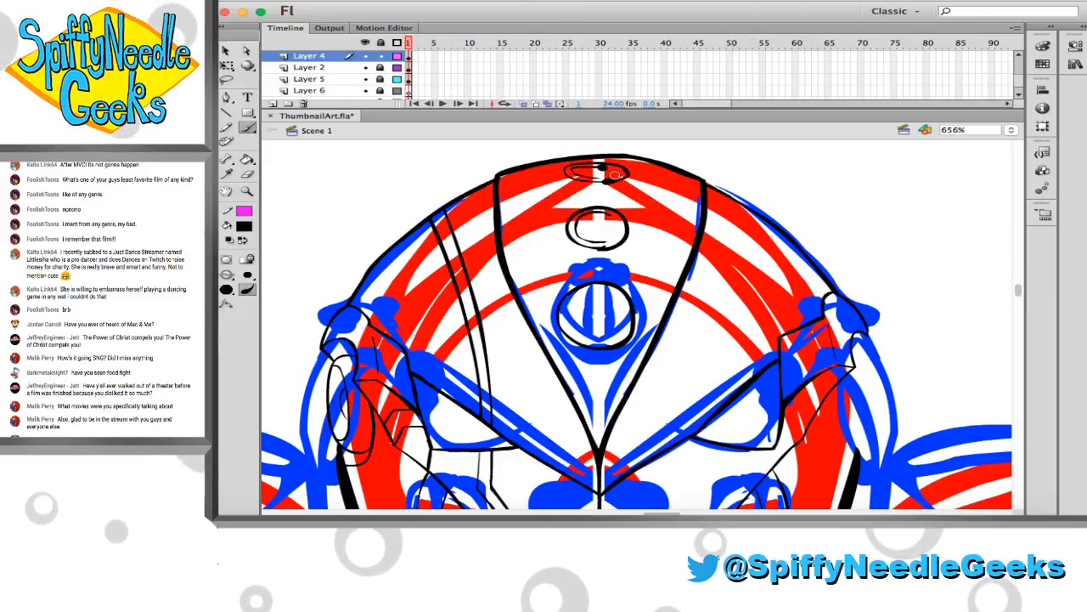
left_click_drag(576, 167, 605, 179)
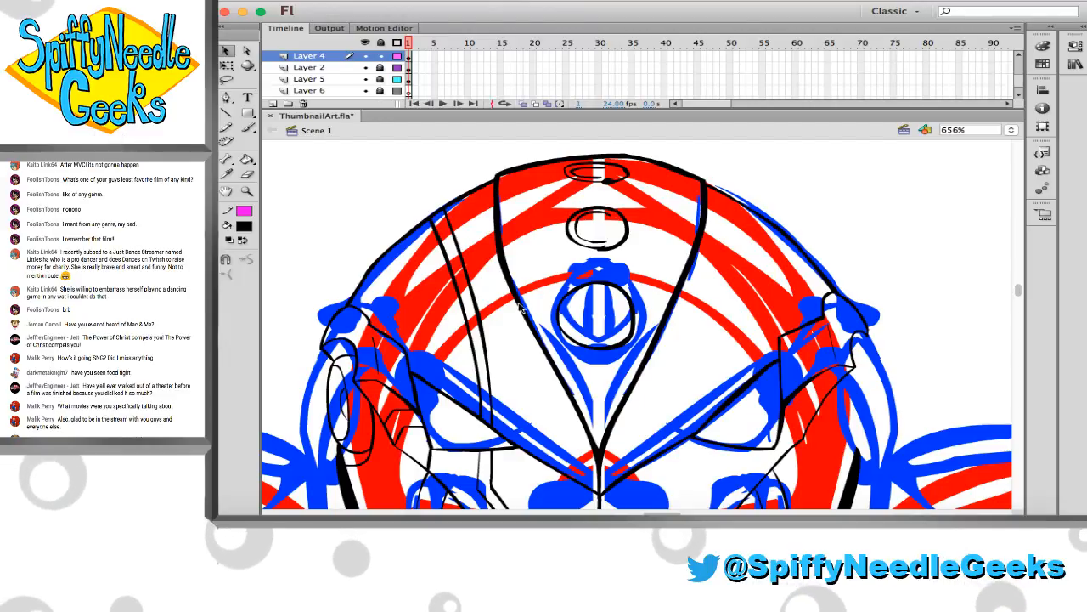
Unlock Layer 2 and move the forehead circle and ovals from Layer 4 onto it
left_click(542, 265)
scroll(553, 270, "down", 3)
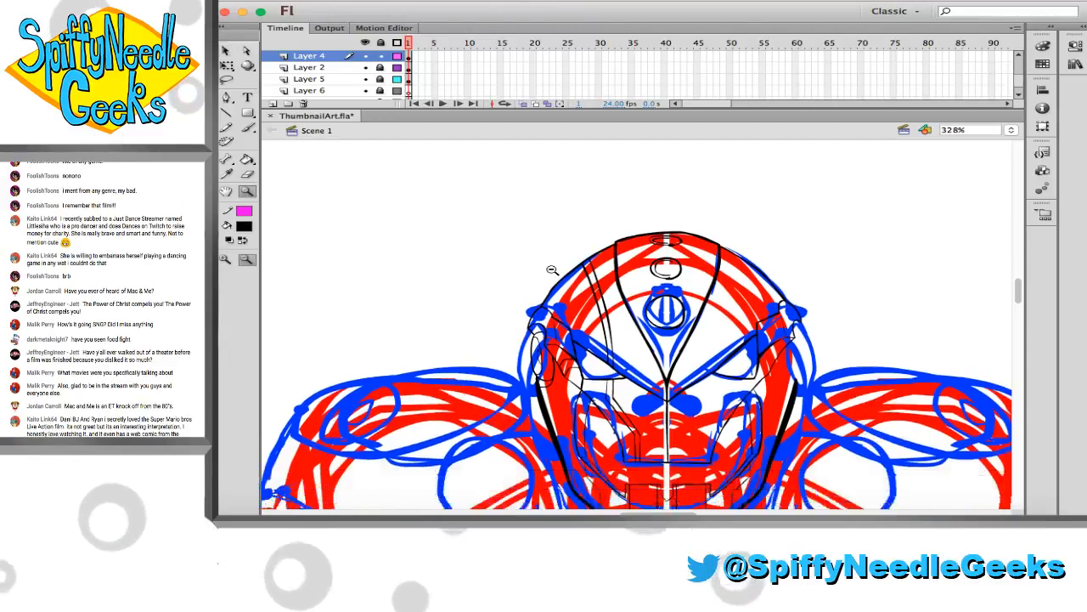
scroll(471, 256, "right", 2)
scroll(472, 255, "right", 1)
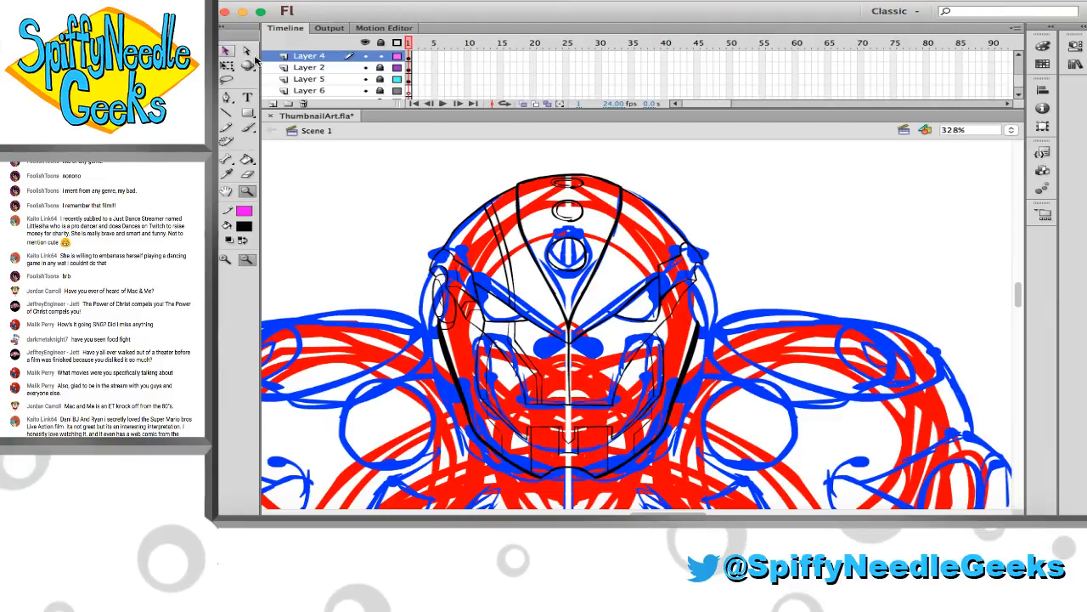
left_click(226, 51)
left_click(380, 68)
left_click(408, 58)
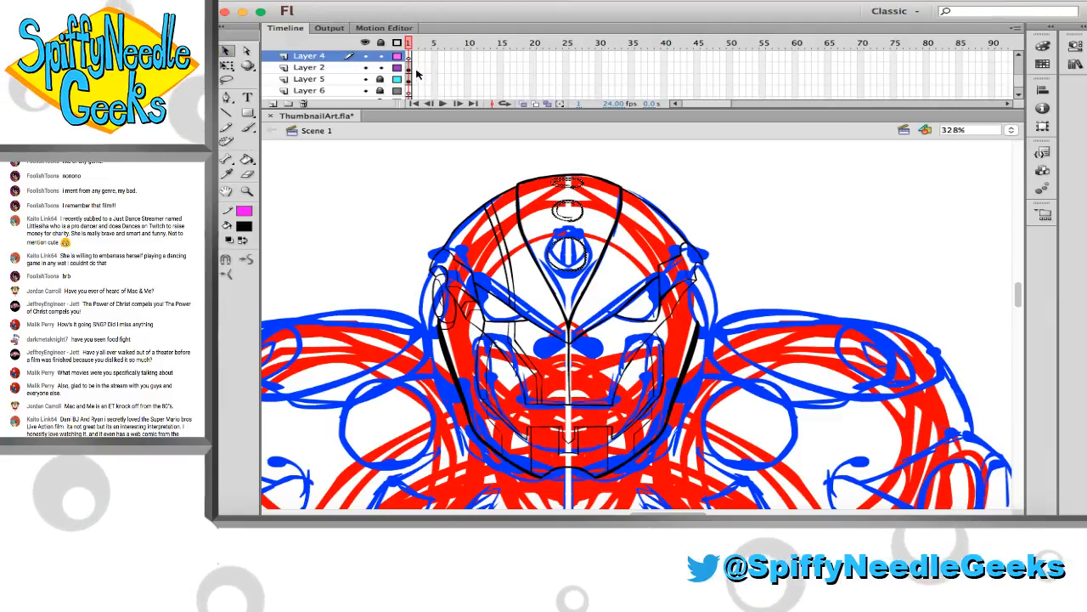
left_click(568, 181)
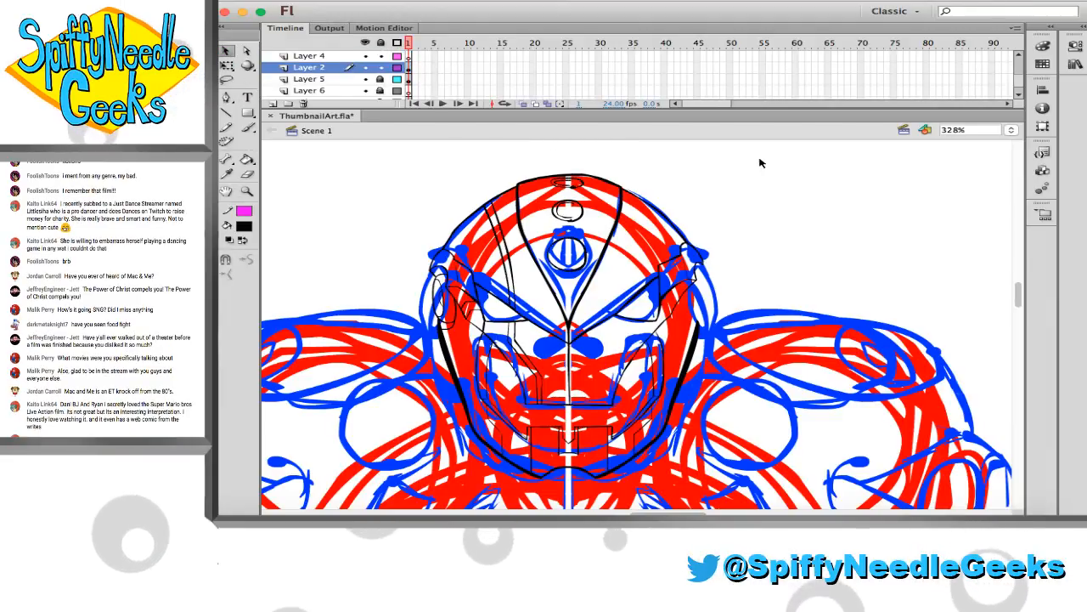
Delete the right half of the head line art on Layer 2 and flip a copy of the left half horizontally
mouse_move(807, 147)
left_mouse_down()
mouse_move(621, 459)
mouse_move(633, 508)
mouse_move(571, 506)
left_mouse_up()
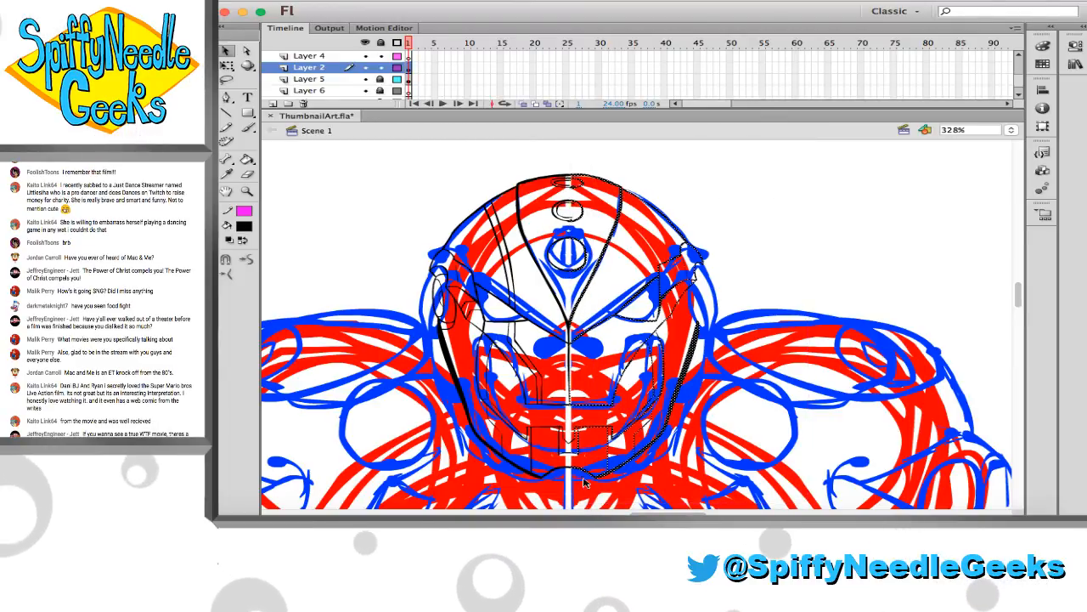
key("Delete")
mouse_move(624, 153)
left_mouse_down()
mouse_move(520, 254)
mouse_move(453, 357)
mouse_move(417, 491)
left_mouse_up()
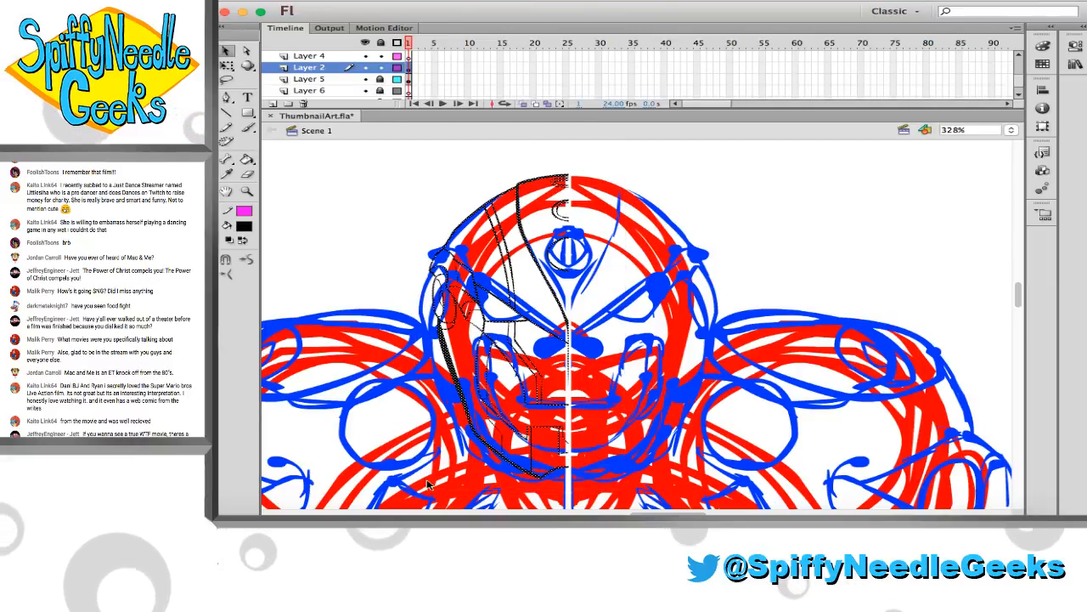
left_click(174, 1)
mouse_move(238, 155)
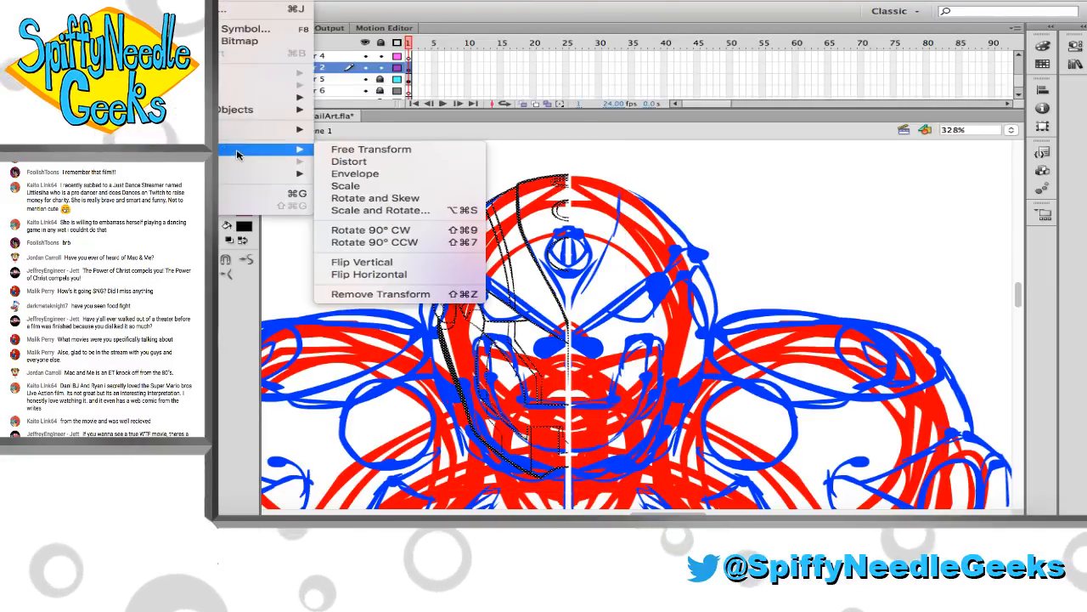
left_click(399, 274)
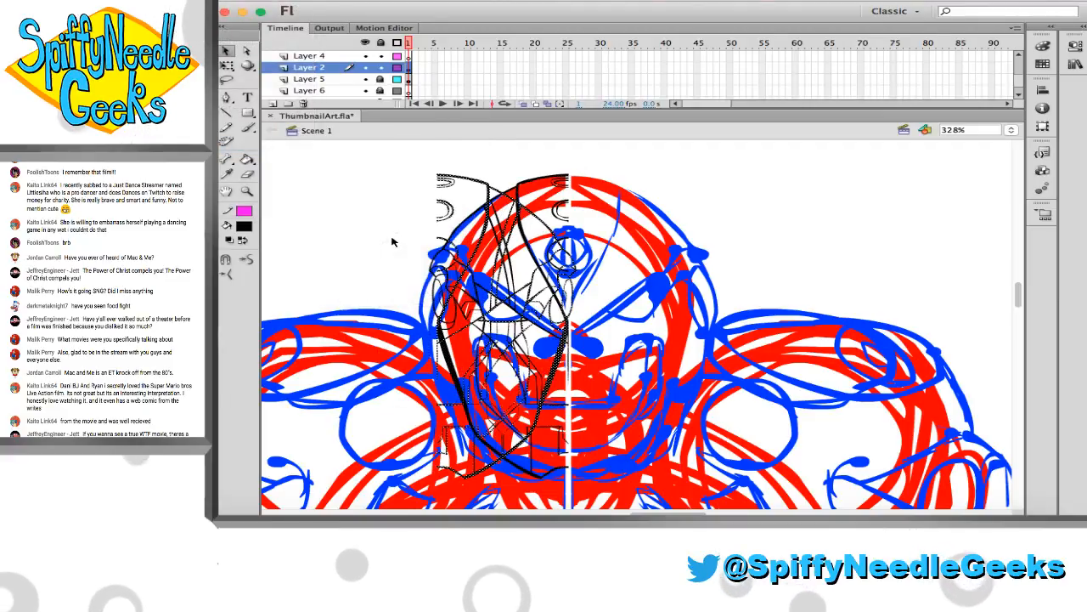
Shift the flipped half across to the right side of the head until its centre edge meets the left half
key("Right")
key("Right")
key("Right")
key("Right")
key("Right")
key("Right")
key("Right")
key("Right")
key("Right")
key("Right")
key("Right")
key("Right")
key("Right")
key("Right")
key("Right")
key("Right")
key("Right")
key("Right")
key("Right")
key("Right")
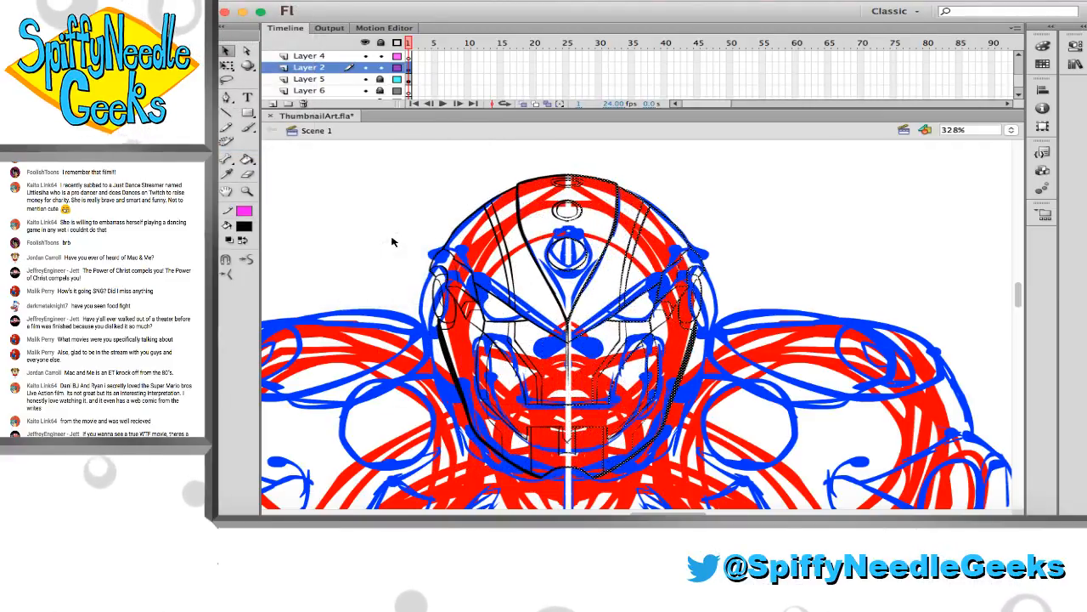
key("Right")
key("Right")
key("Right")
key("Right")
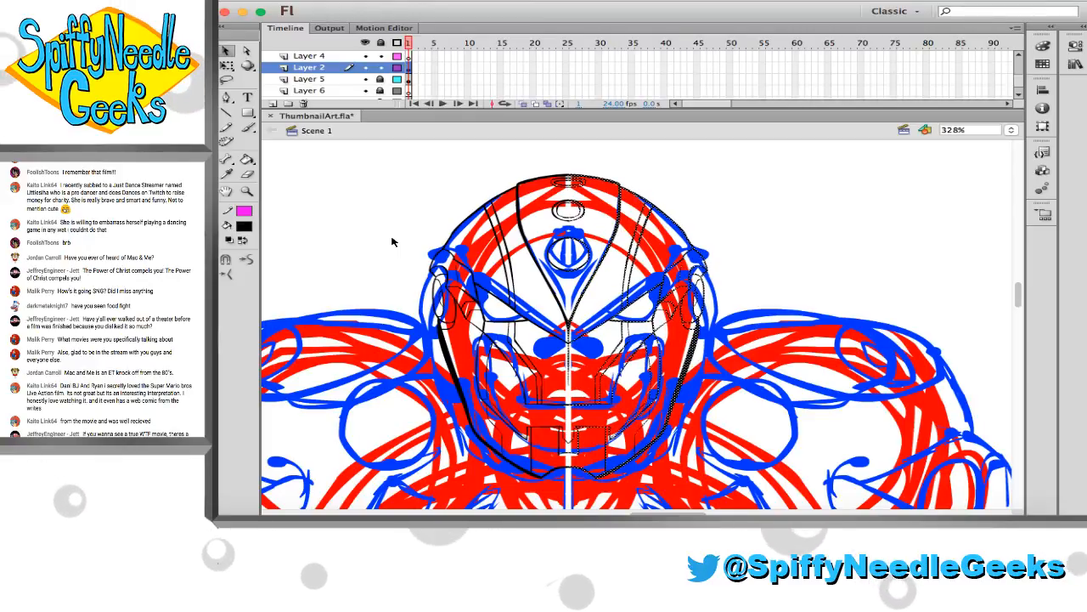
Inspect the centre seam between the two head halves from the forehead ovals down to the mouth
left_click(248, 191)
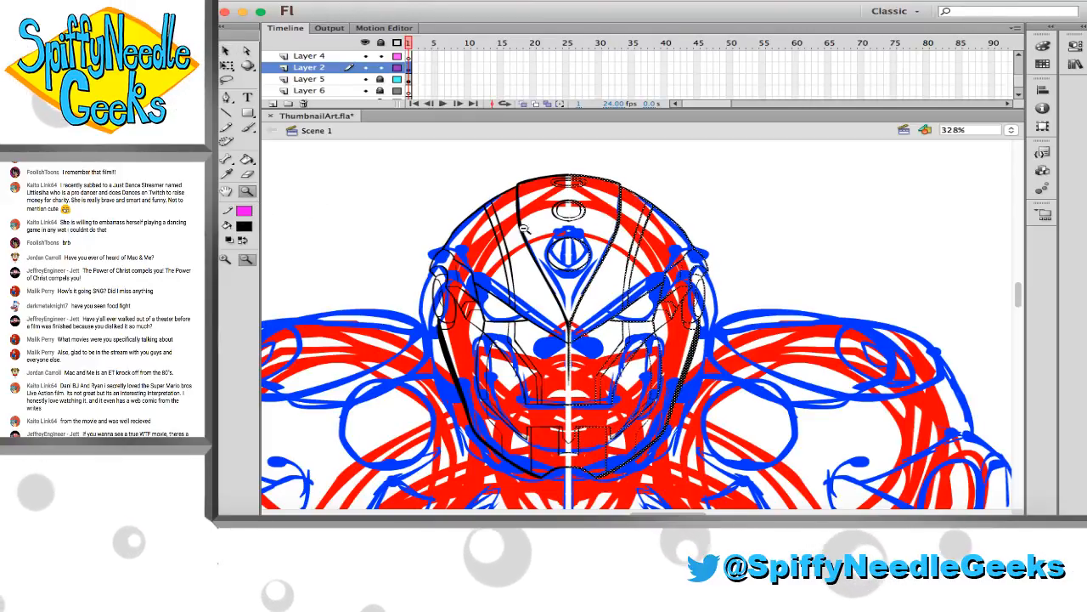
left_click_drag(526, 176, 712, 290)
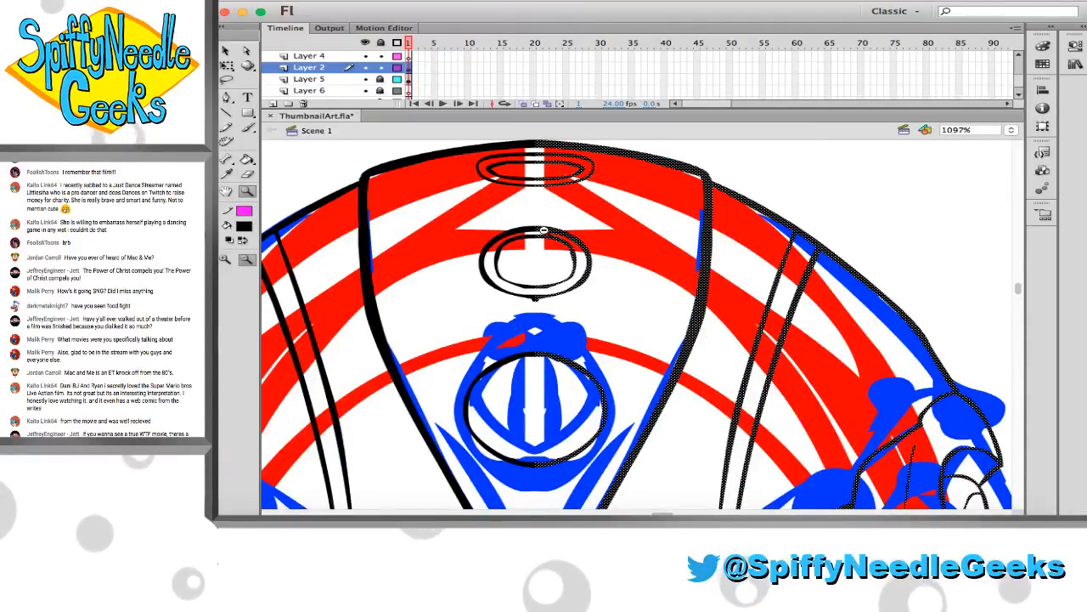
scroll(575, 367, "down", 5)
scroll(575, 367, "down", 2)
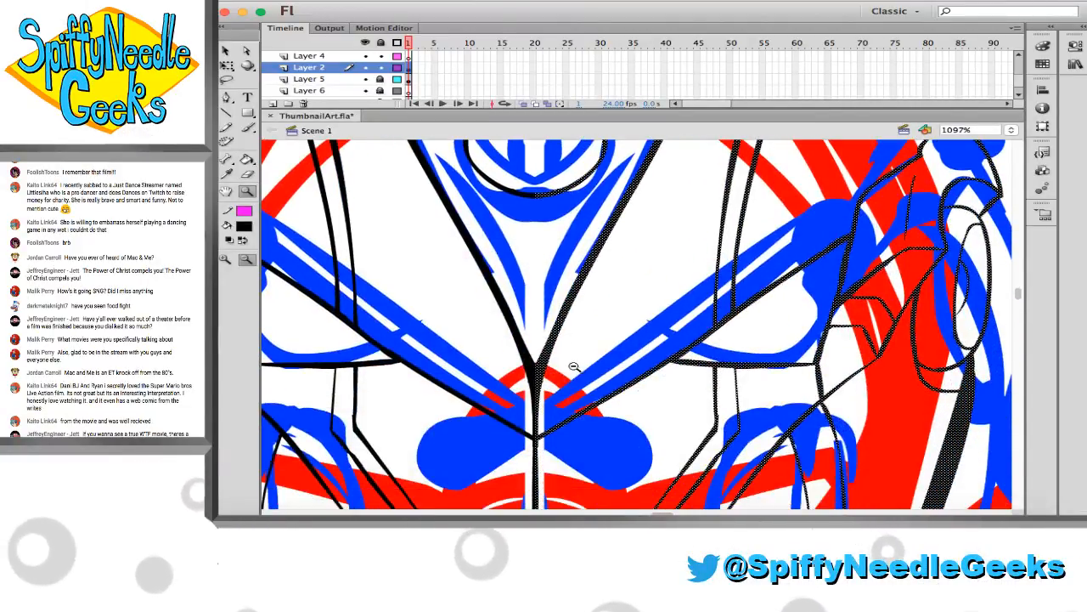
scroll(459, 357, "down", 6)
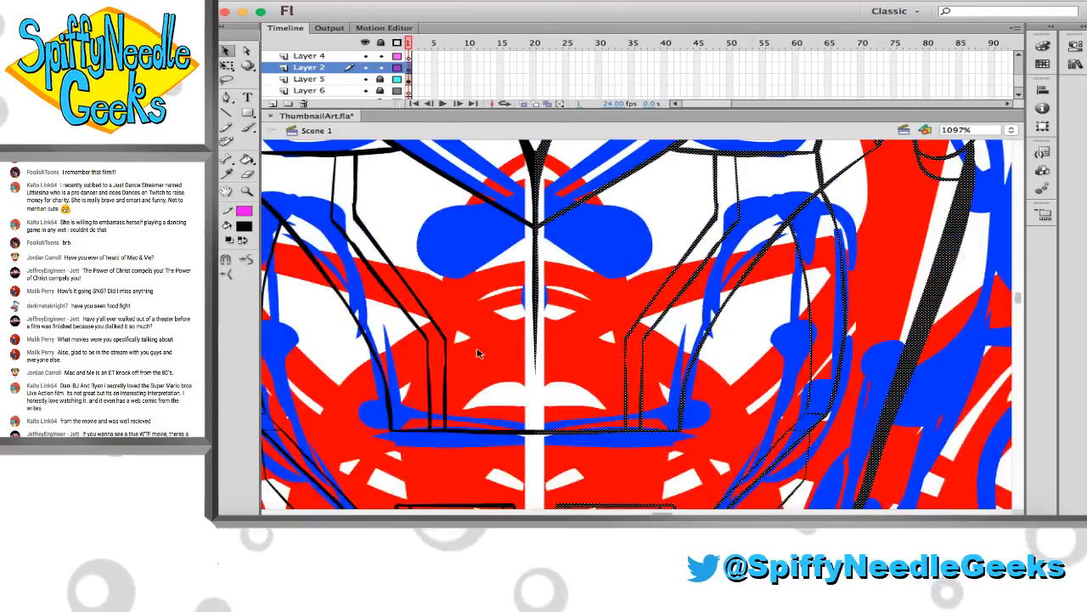
Brush the vertical nose line on Layer 2 down until it joins the horizontal line at the mouth
key("b")
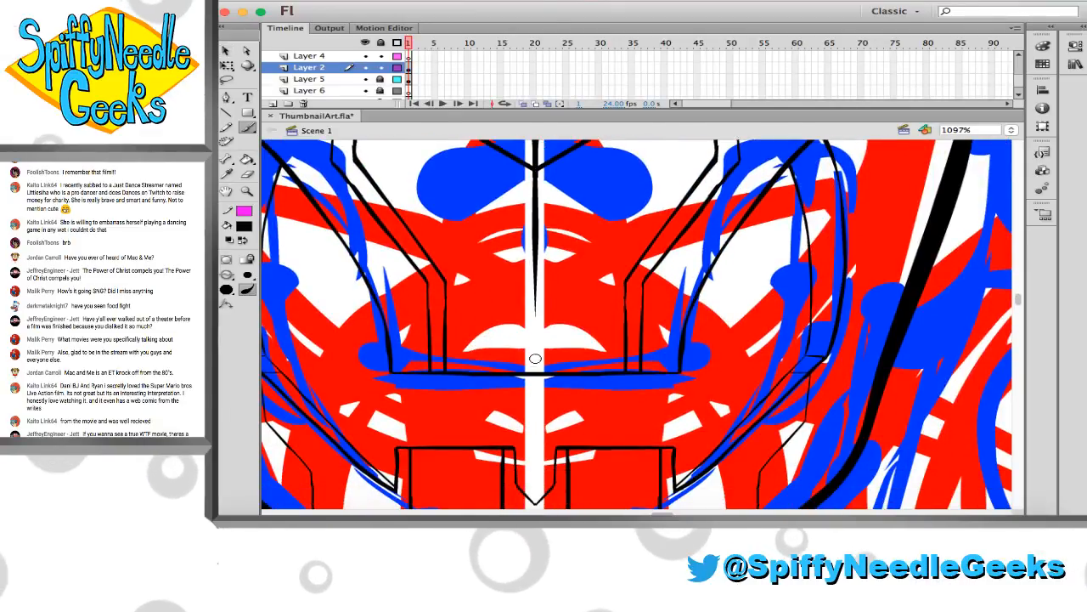
left_click_drag(534, 371, 531, 325)
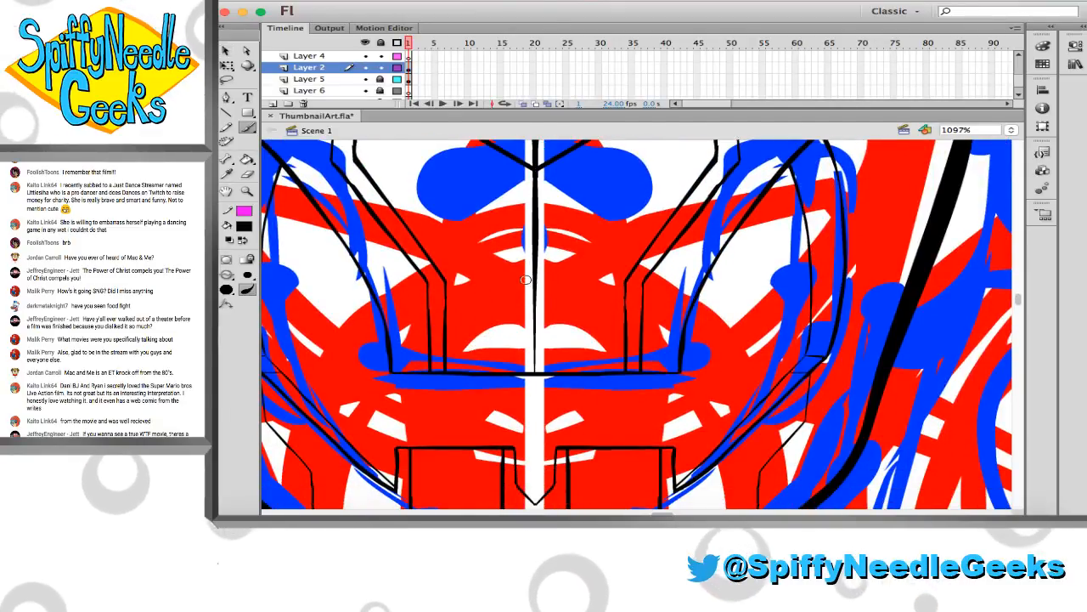
scroll(561, 350, "down", 1)
scroll(561, 349, "up", 3)
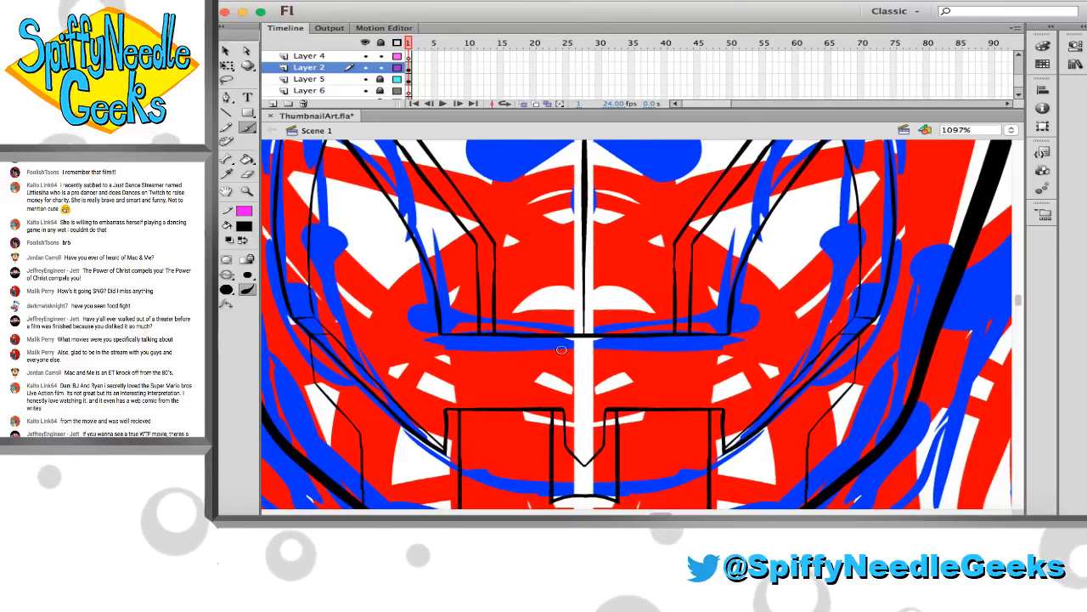
Hide sketch Layers 5 and 6 to check the clean head line art, show them again and save the file
scroll(561, 349, "left", 6)
scroll(562, 349, "up", 5)
scroll(562, 349, "right", 2)
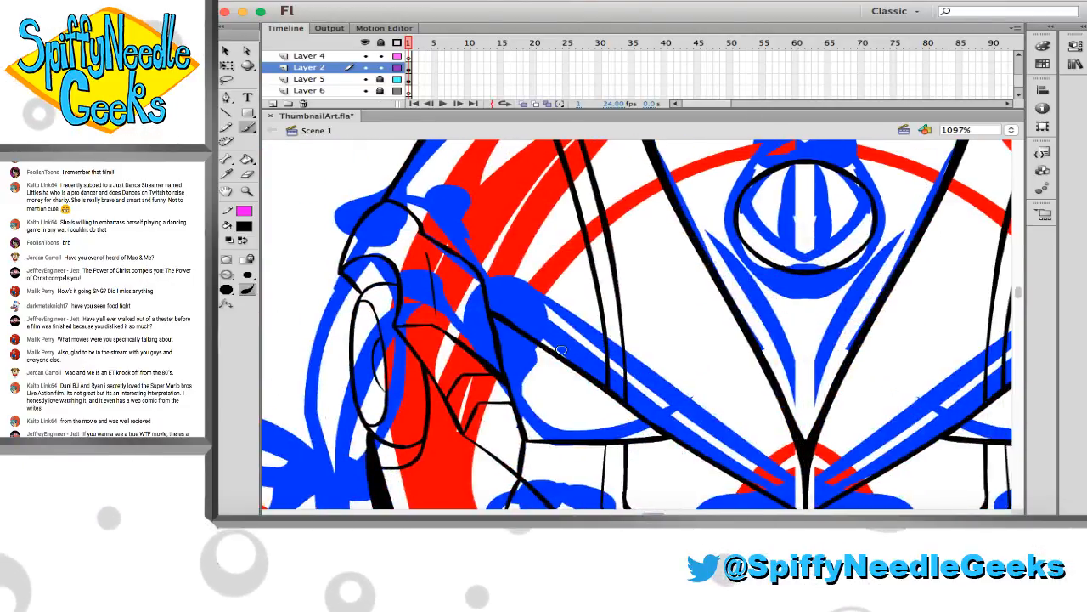
left_click(246, 191)
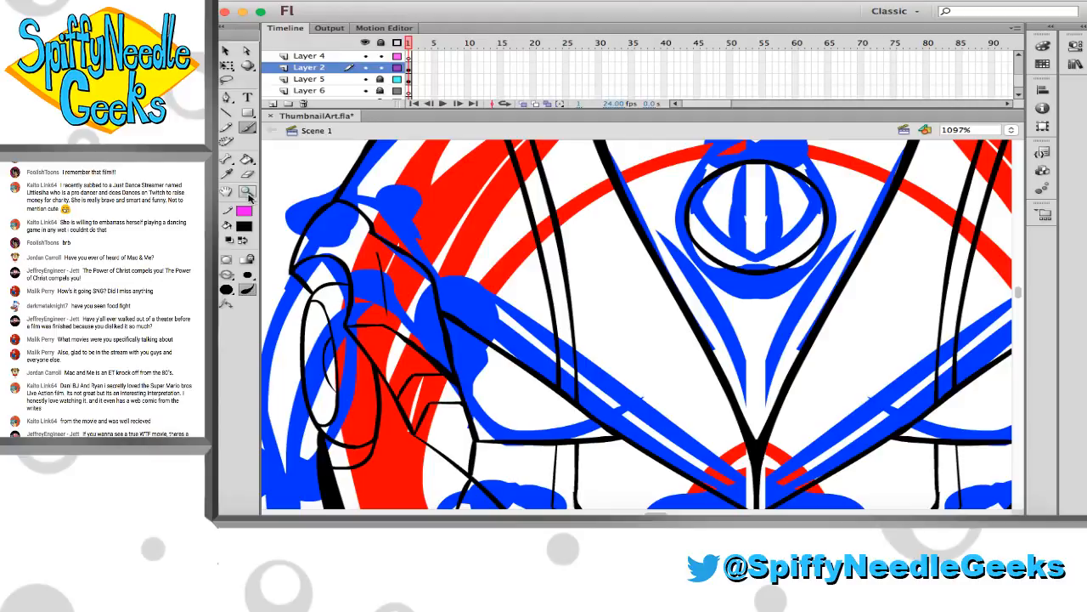
left_click(578, 311, "alt")
scroll(596, 326, "down", 3)
scroll(595, 326, "right", 3)
left_click(596, 326)
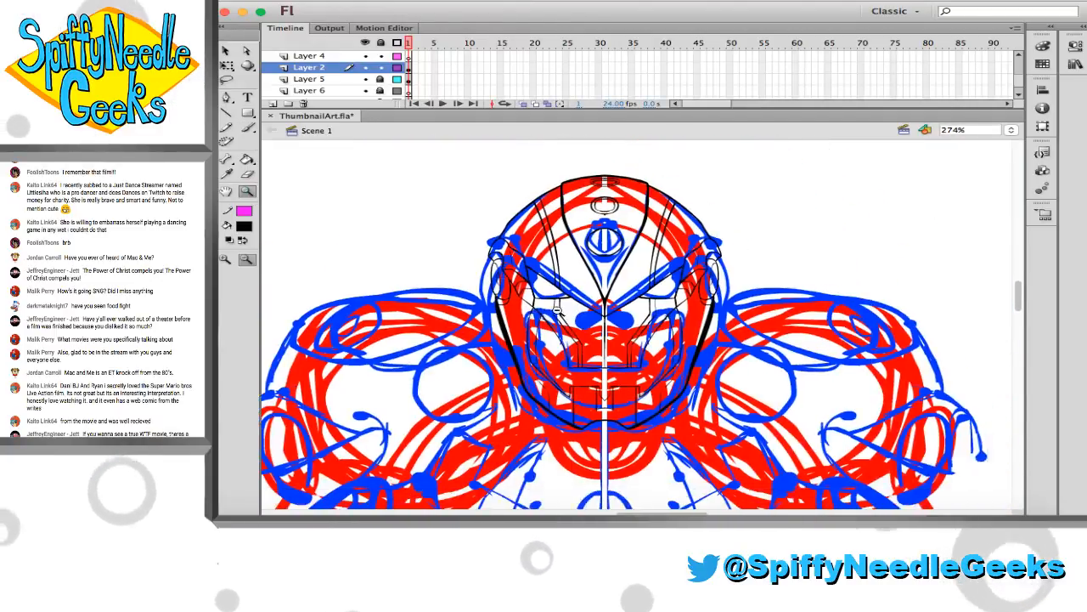
scroll(595, 325, "down", 1)
scroll(596, 326, "right", 1)
left_click_drag(365, 79, 368, 92)
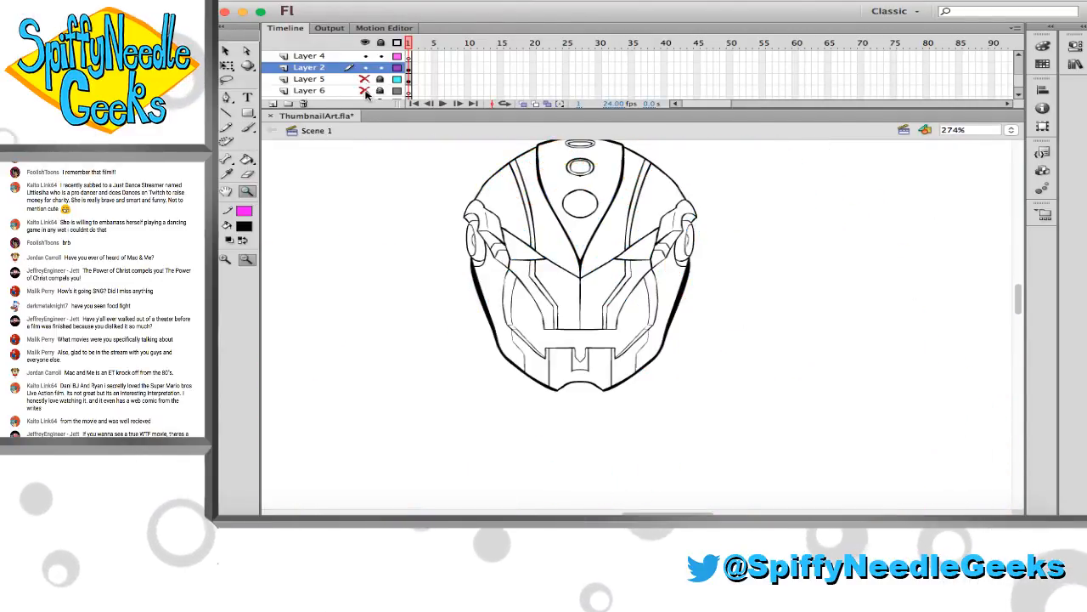
left_click(366, 91)
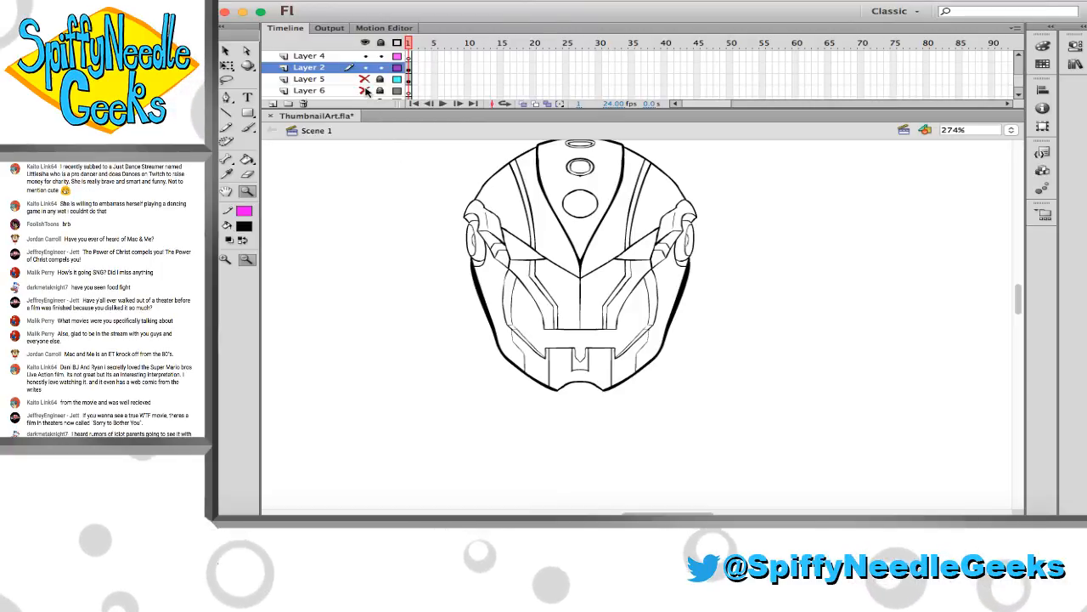
left_click(365, 79)
key("super+s")
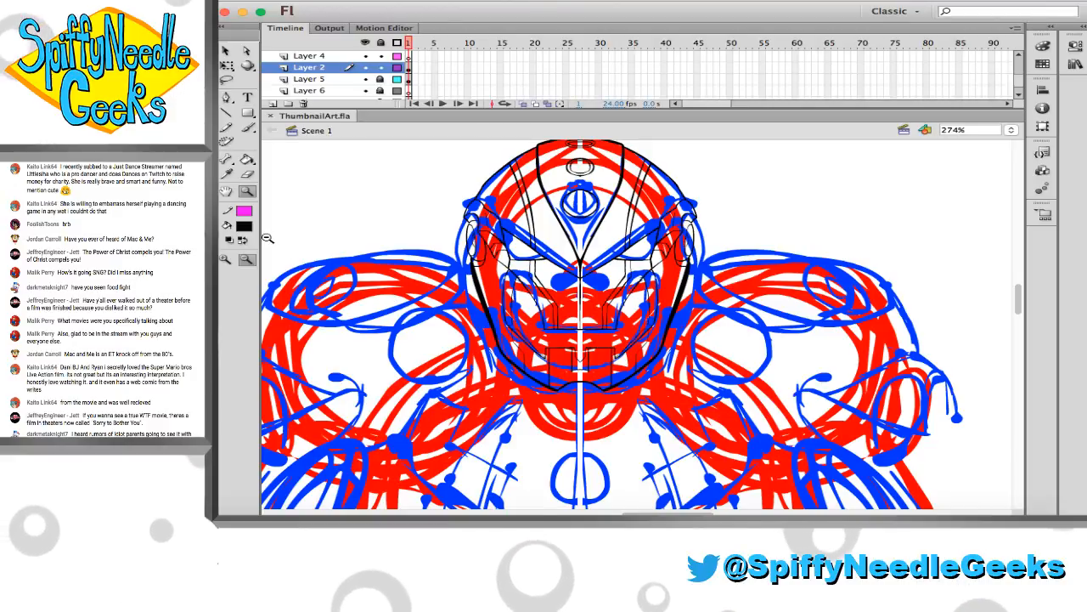
Lock Layer 2 and make Layer 4 the active layer for brush drawing
left_click_drag(400, 169, 661, 389)
scroll(436, 266, "left", 1)
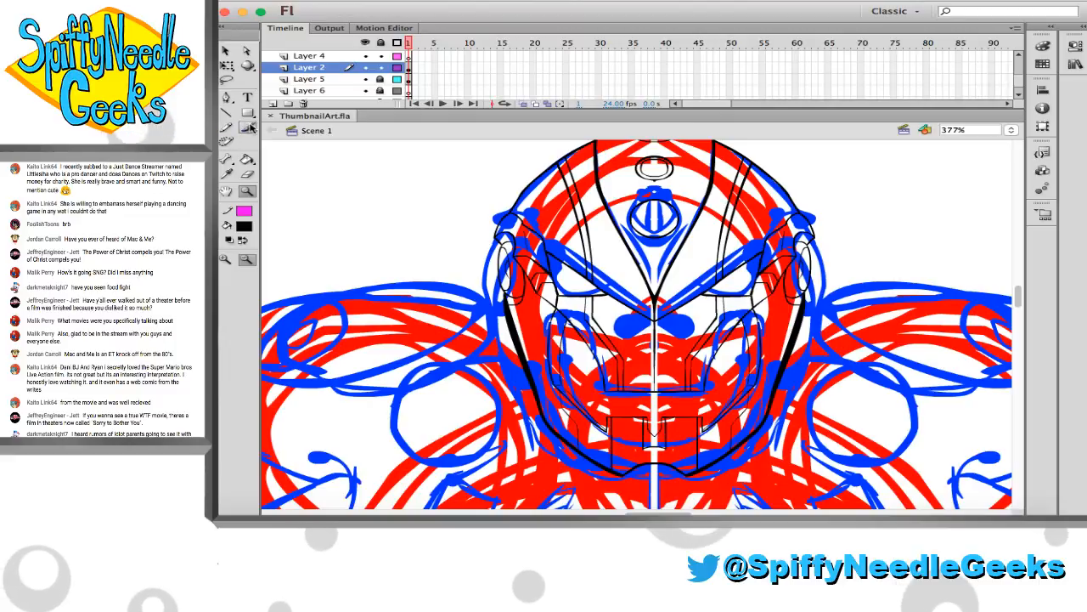
left_click(248, 127)
left_click(367, 79)
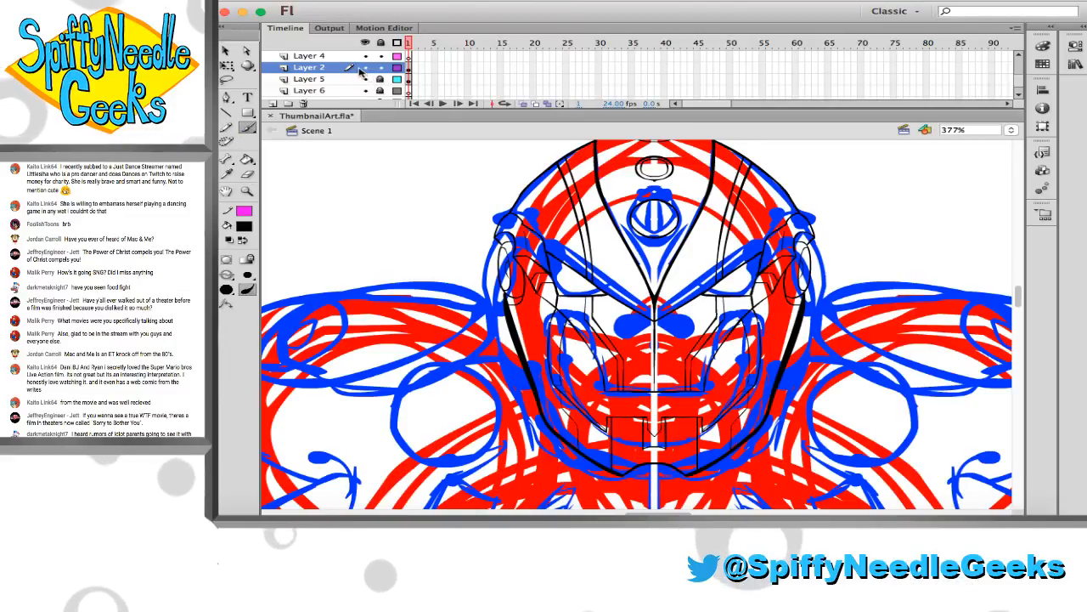
left_click(365, 67)
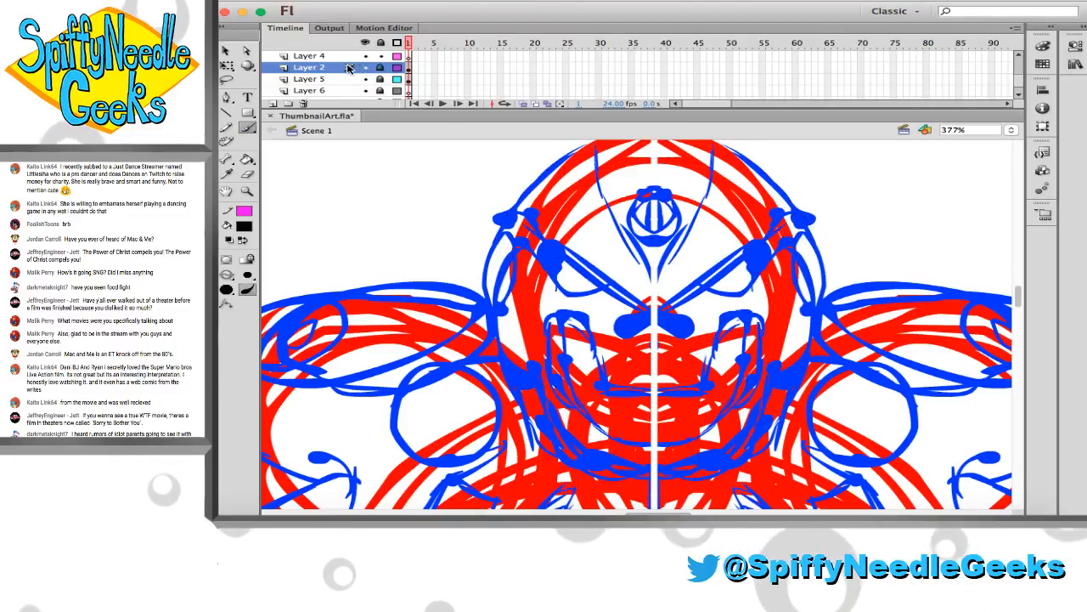
left_click(348, 59)
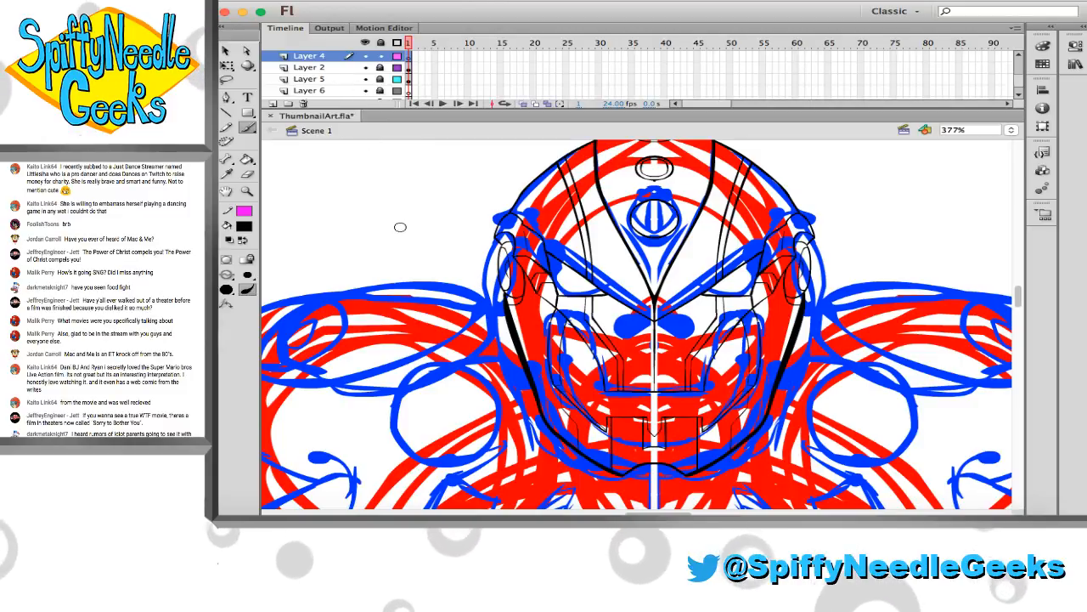
Brush an outer jaw outline on Layer 4, following the left side of the face down to the chin centre
scroll(399, 225, "left", 2)
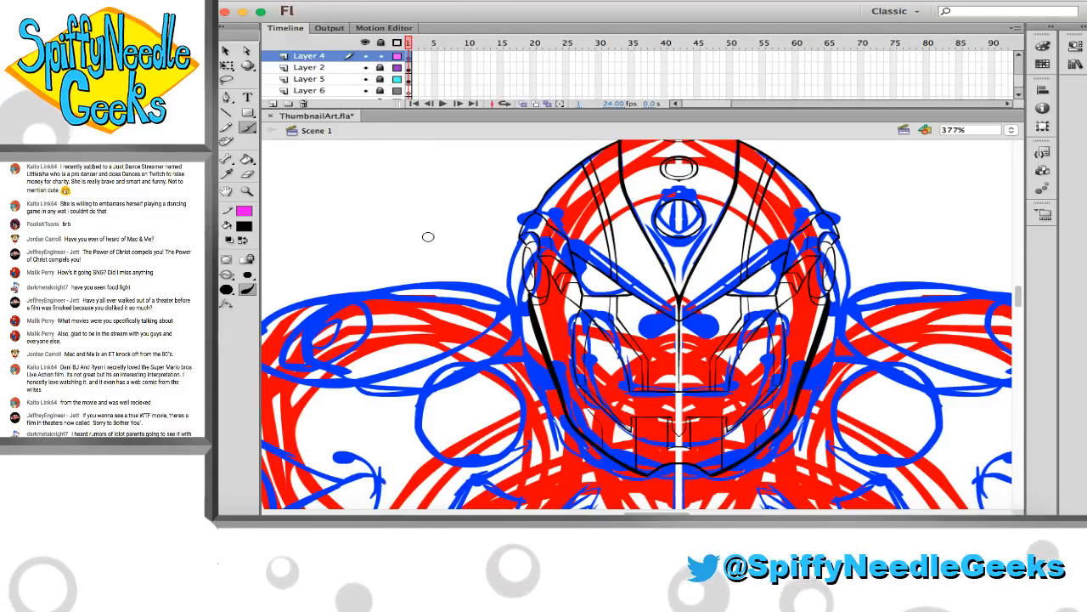
scroll(428, 236, "down", 5)
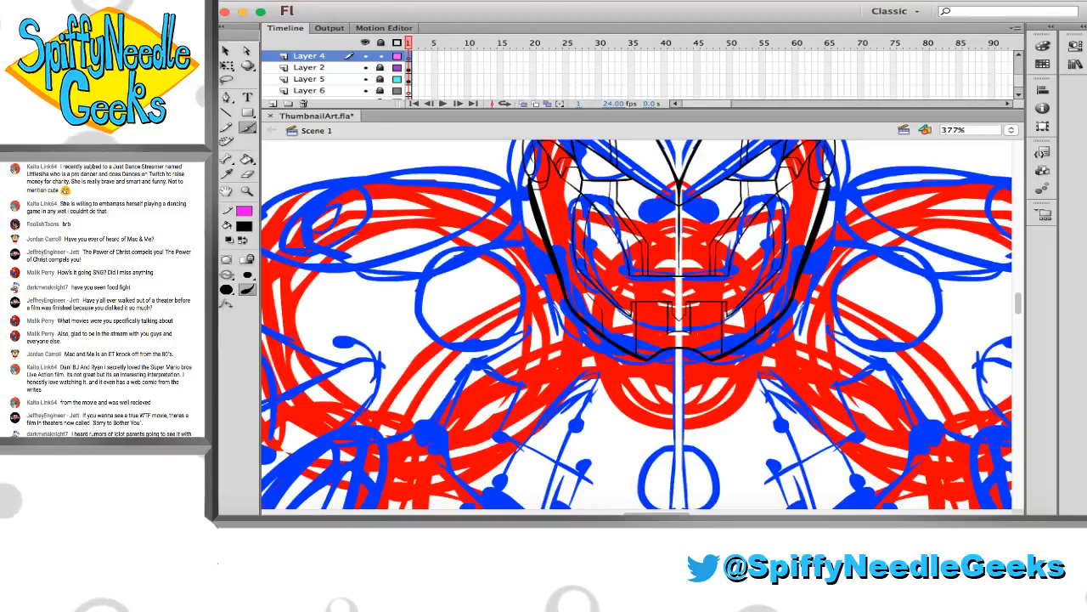
scroll(636, 323, "right", 3)
scroll(635, 323, "down", 2)
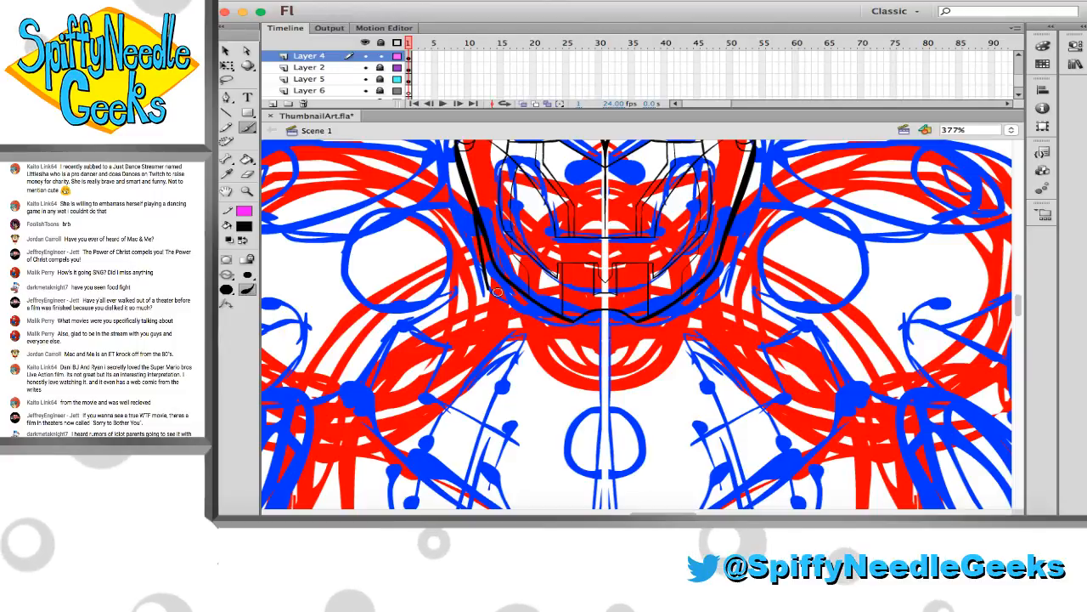
left_click_drag(588, 332, 605, 333)
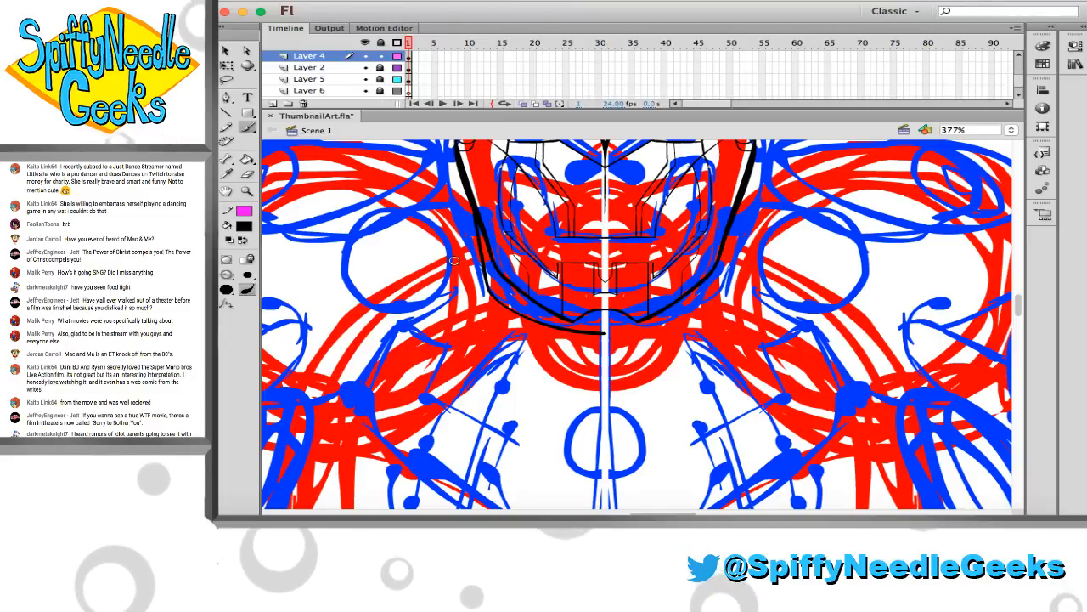
mouse_move(465, 267)
left_mouse_down()
mouse_move(465, 307)
mouse_move(514, 307)
left_mouse_up()
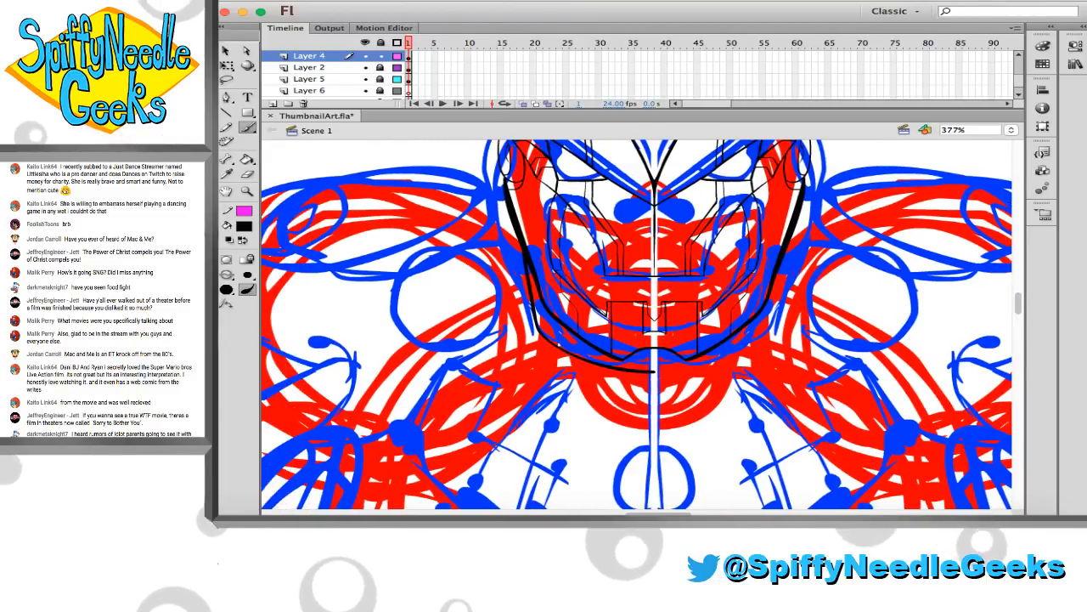
Brush a tall, narrow blade shape beside the left side of the helmet and clean up its lower tip
scroll(453, 253, "up", 3)
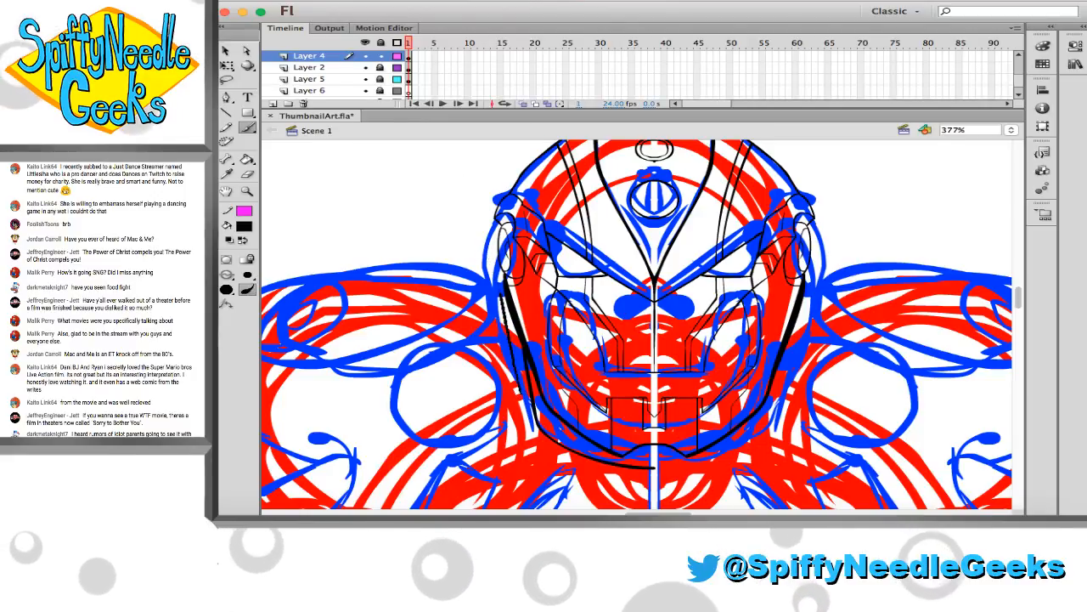
left_click_drag(500, 250, 474, 177)
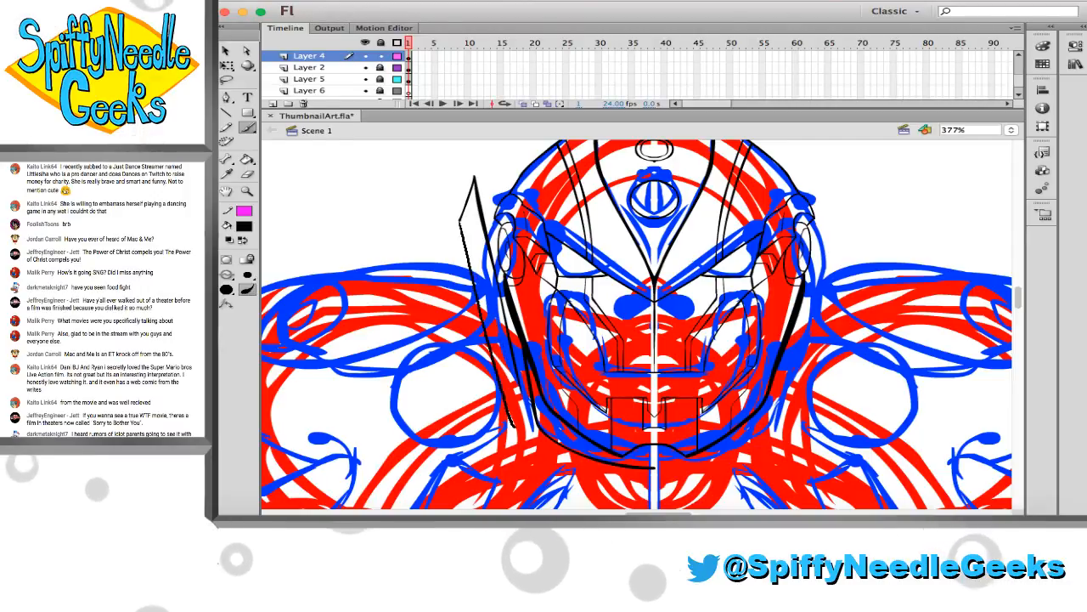
key("z")
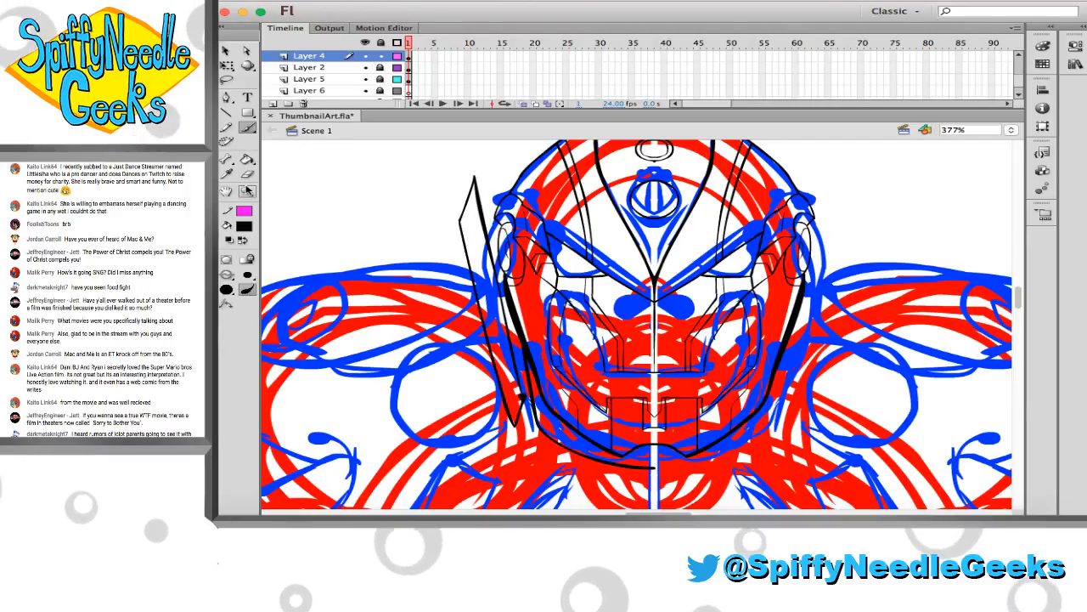
left_click_drag(463, 308, 604, 451)
key("e")
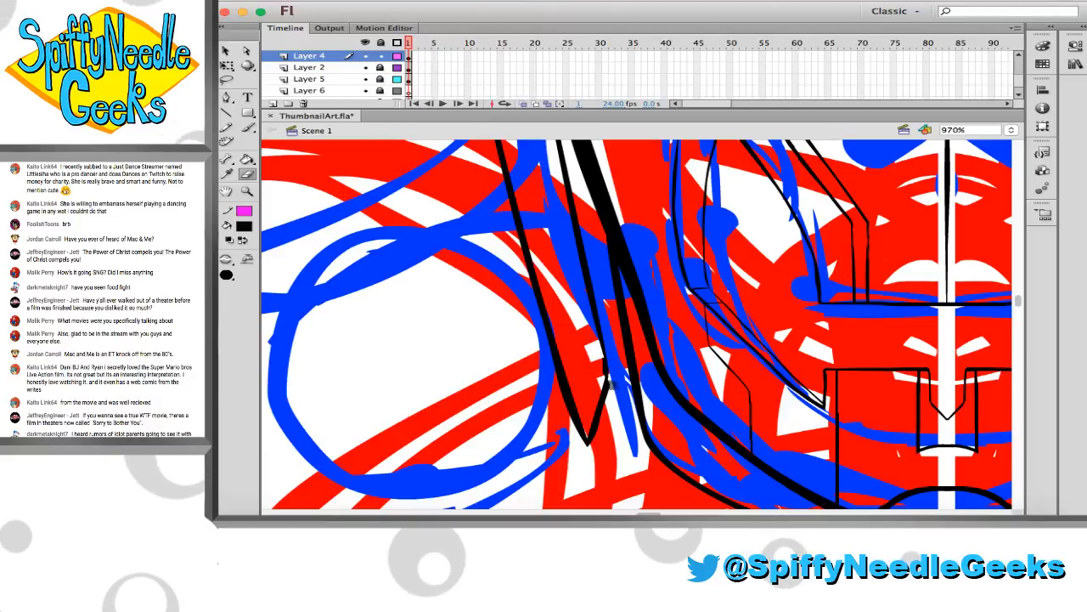
key("b")
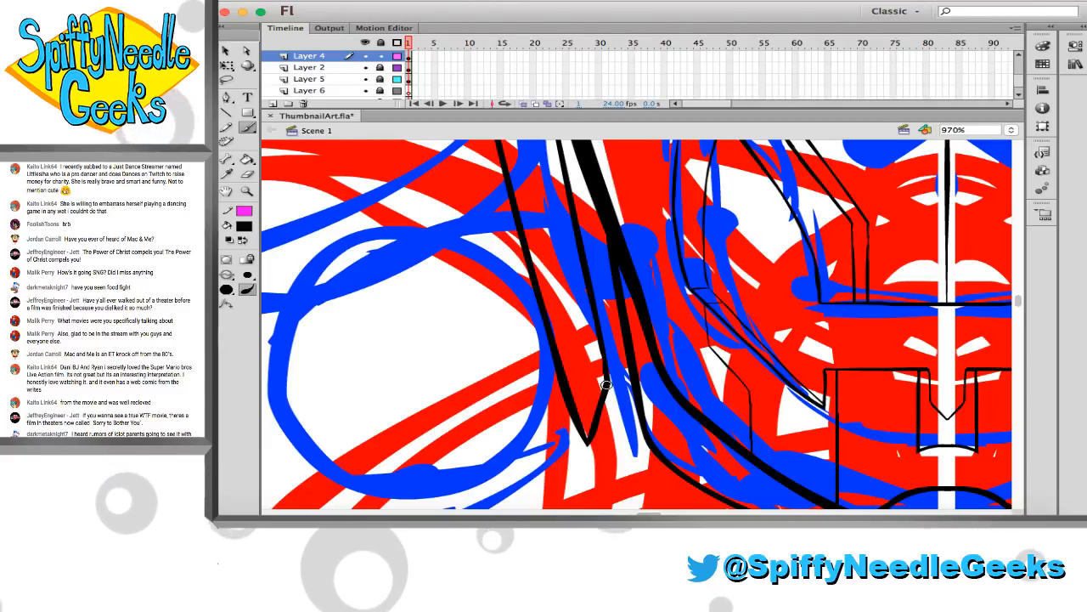
key("e")
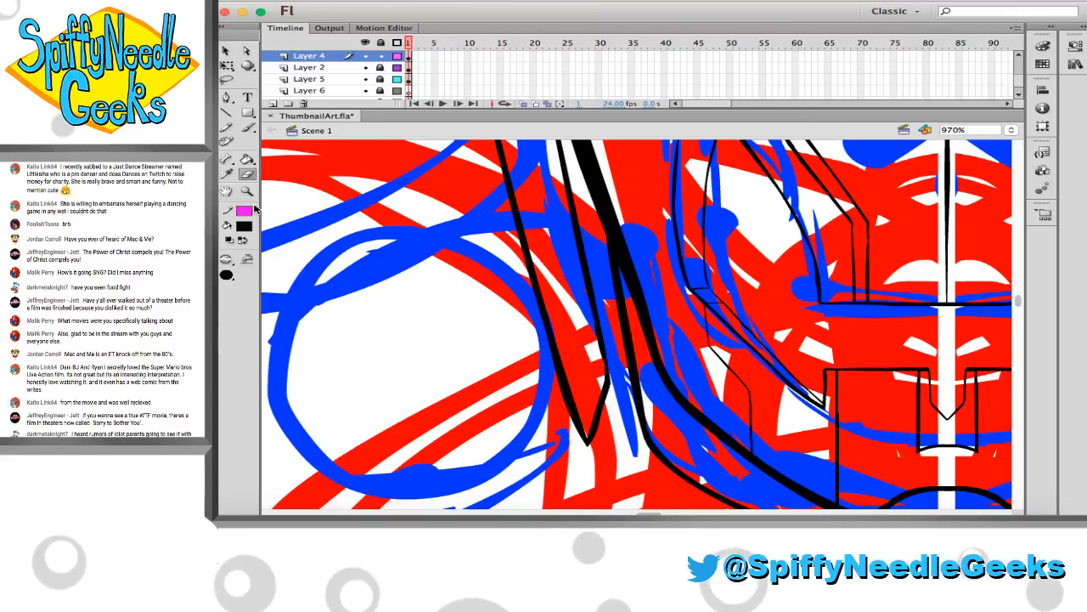
Bring the whole head back into view and save the artwork
key("z")
left_click(566, 294, "alt")
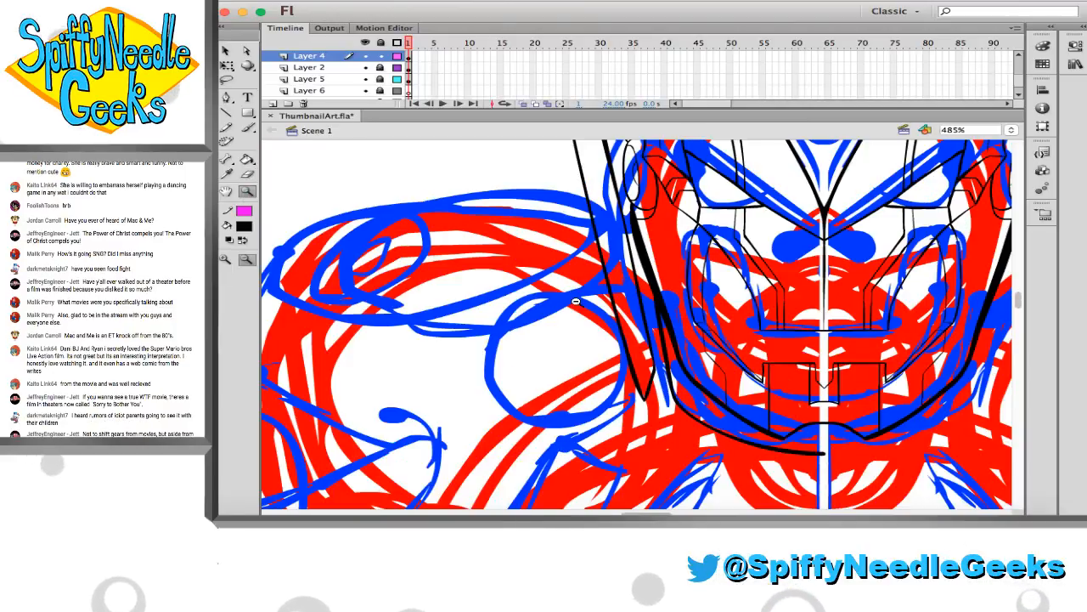
left_click(545, 223, "alt")
left_click_drag(727, 330, 798, 442)
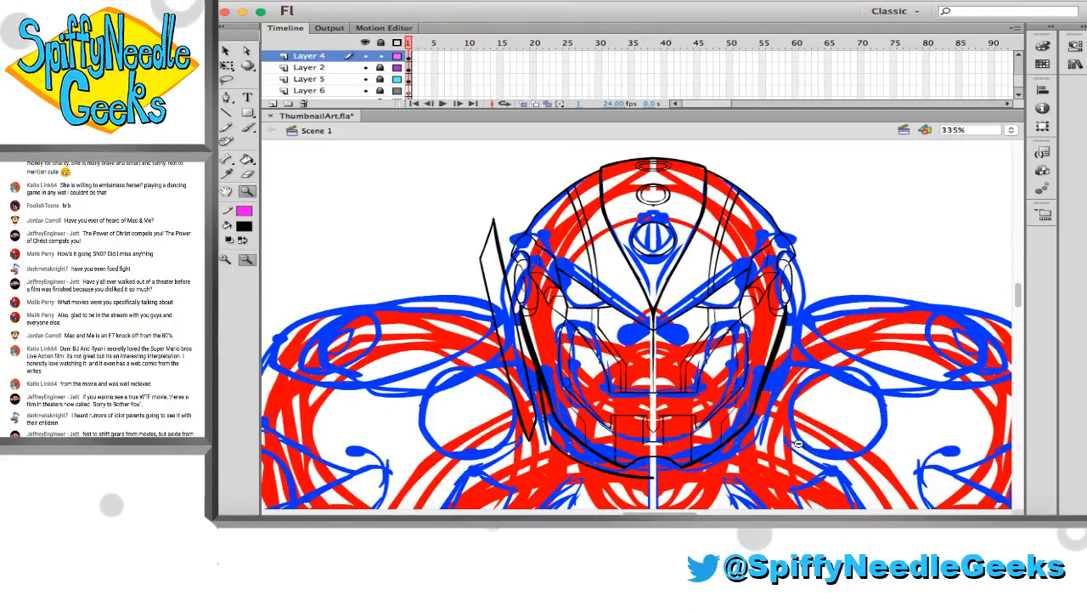
key("cmd+s")
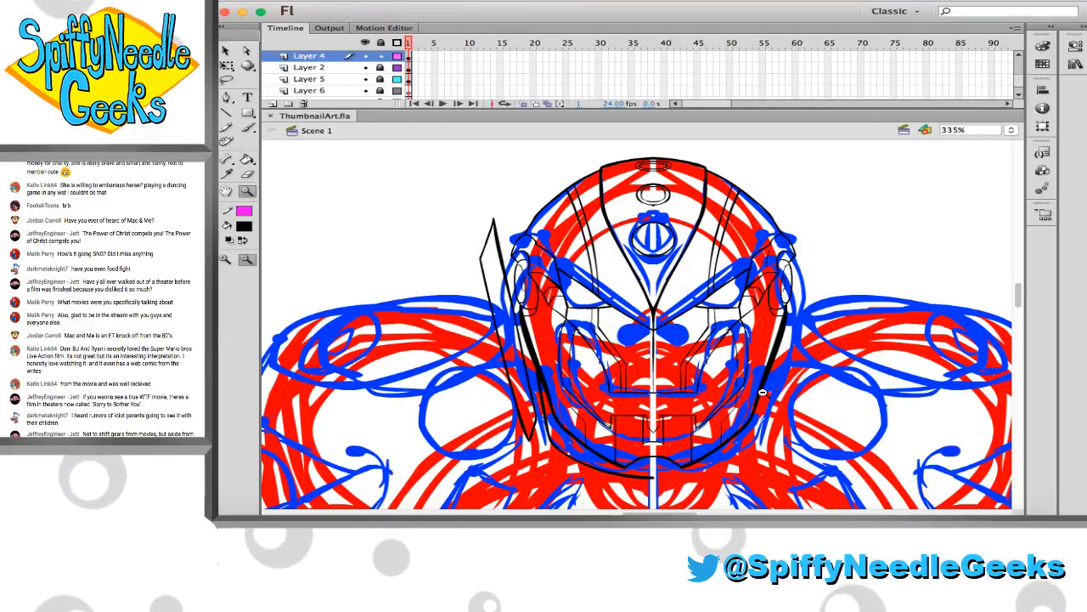
Thicken the inner edge of the left blade from its upper tip downward with the Brush
left_click_drag(427, 204, 646, 382)
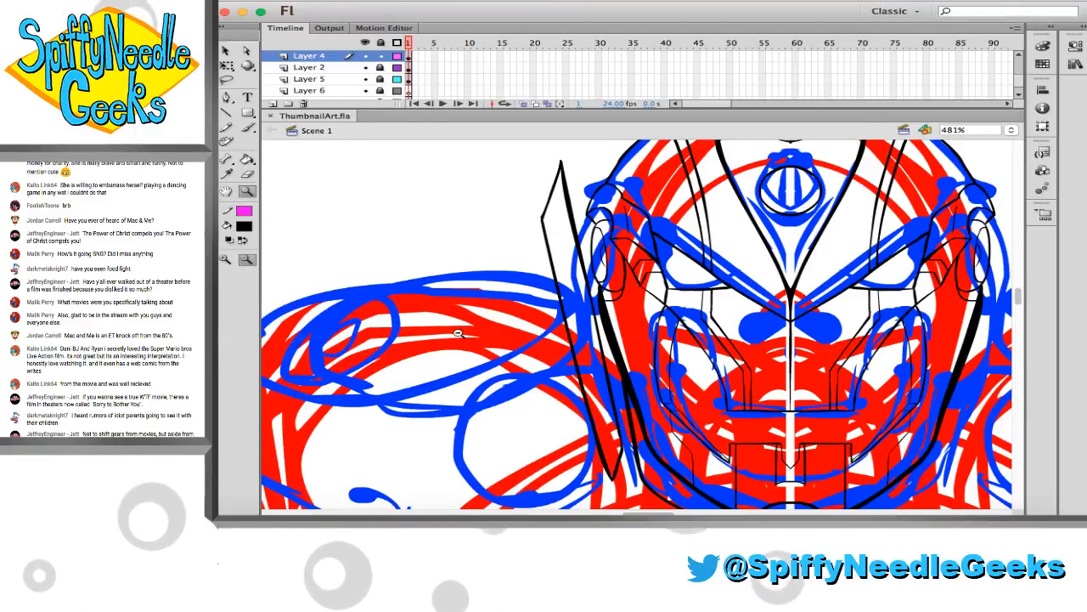
left_click(245, 125)
scroll(459, 218, "up", 1)
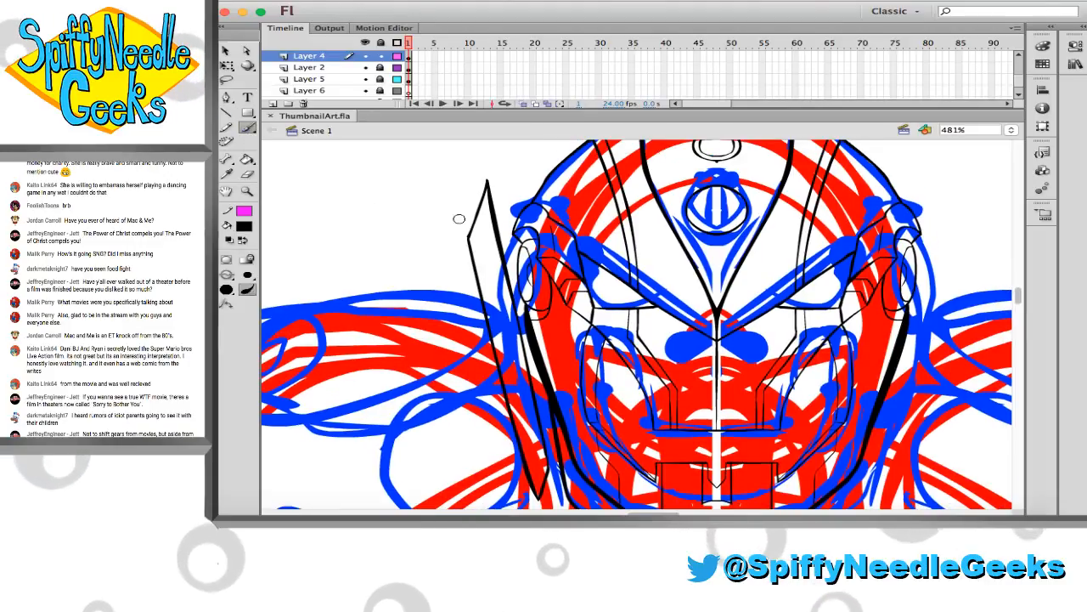
mouse_move(439, 151)
left_mouse_down()
mouse_move(539, 270)
mouse_move(670, 471)
left_mouse_up()
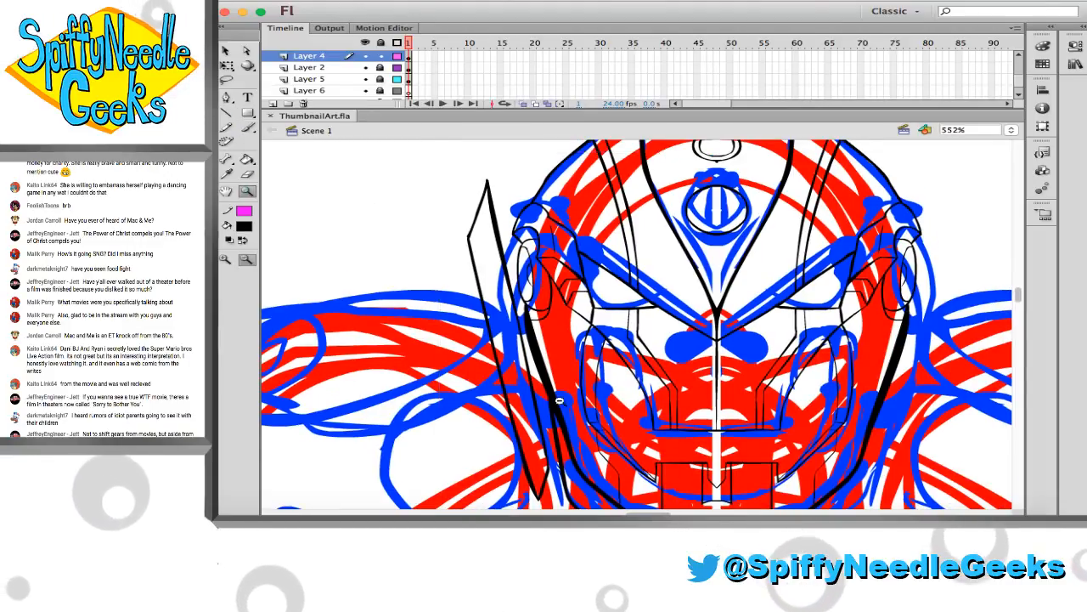
key("e")
key("b")
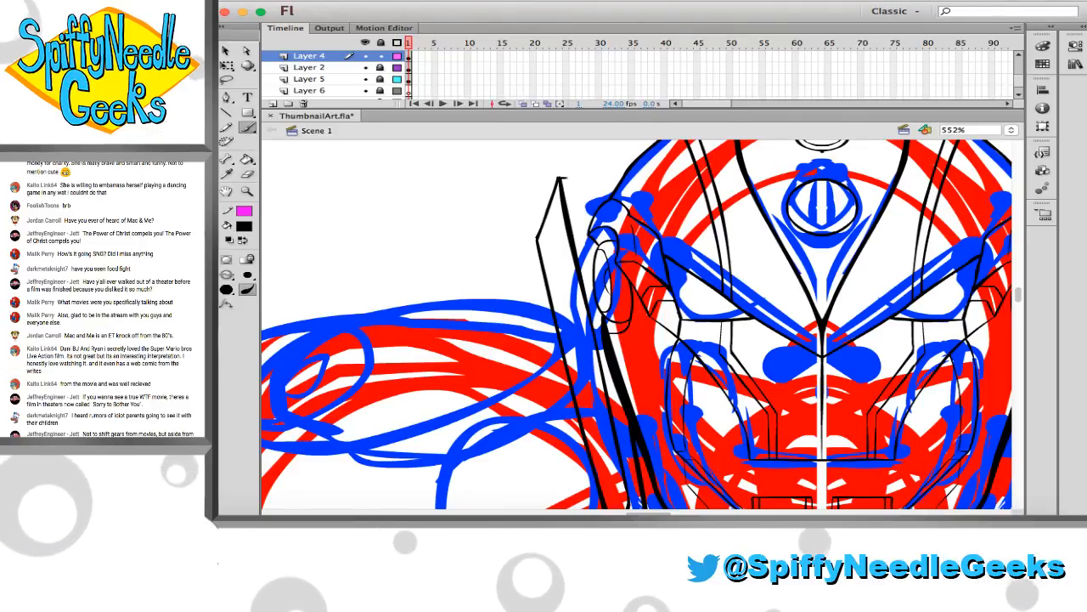
scroll(572, 182, "right", 2)
scroll(570, 183, "right", 2)
scroll(570, 184, "down", 1)
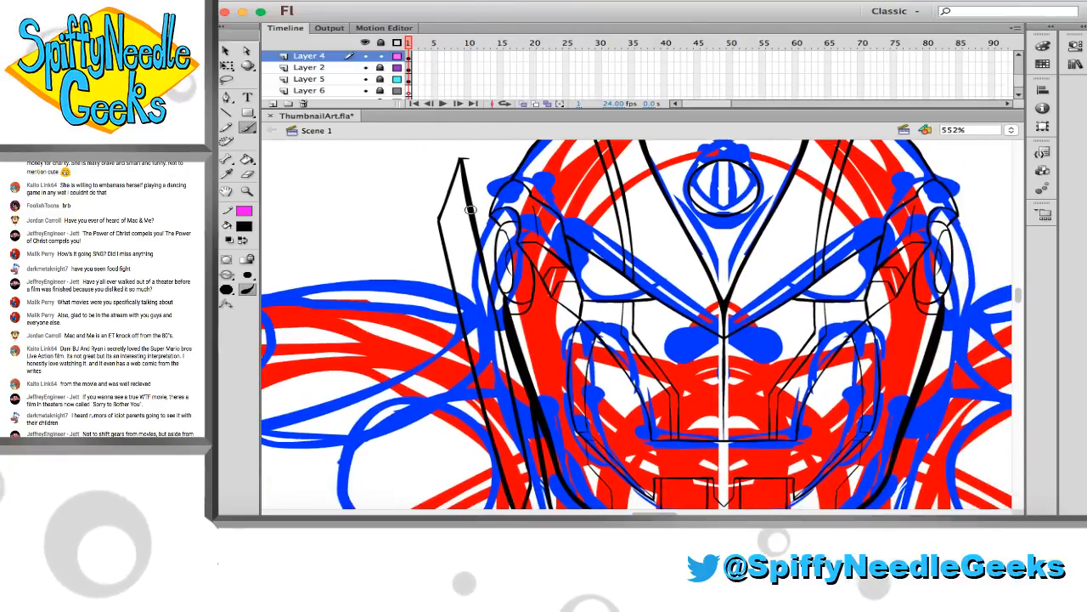
Brush a straight vertical line in the space left of the blade, undoing the first attempt and redrawing it
scroll(471, 210, "down", 1)
scroll(469, 174, "up", 1)
left_click_drag(358, 164, 360, 452)
key("super+z")
mouse_move(365, 169)
left_mouse_down()
mouse_move(366, 457)
mouse_move(383, 474)
left_mouse_up()
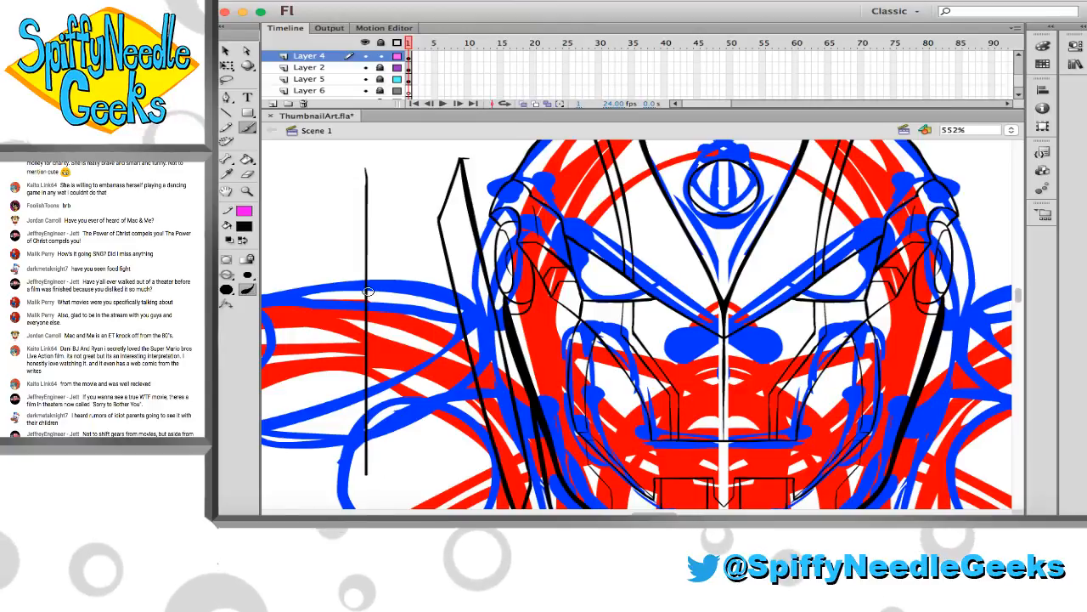
Move the straight vertical line from the empty space over to the upper tip of the left blade
key("v")
left_click(367, 292)
key("q")
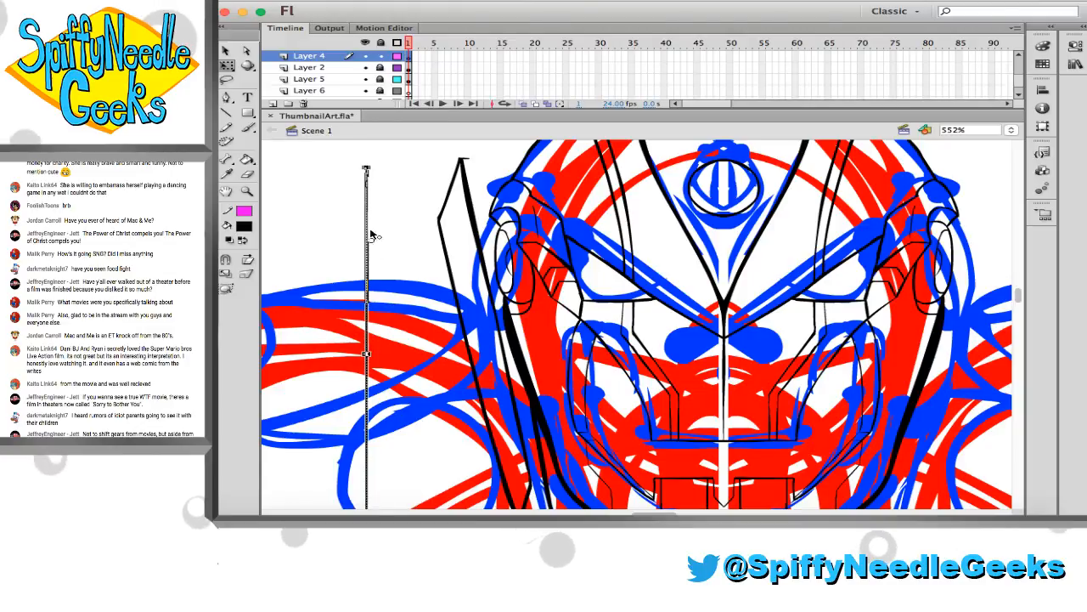
key("v")
left_click_drag(367, 214, 470, 200)
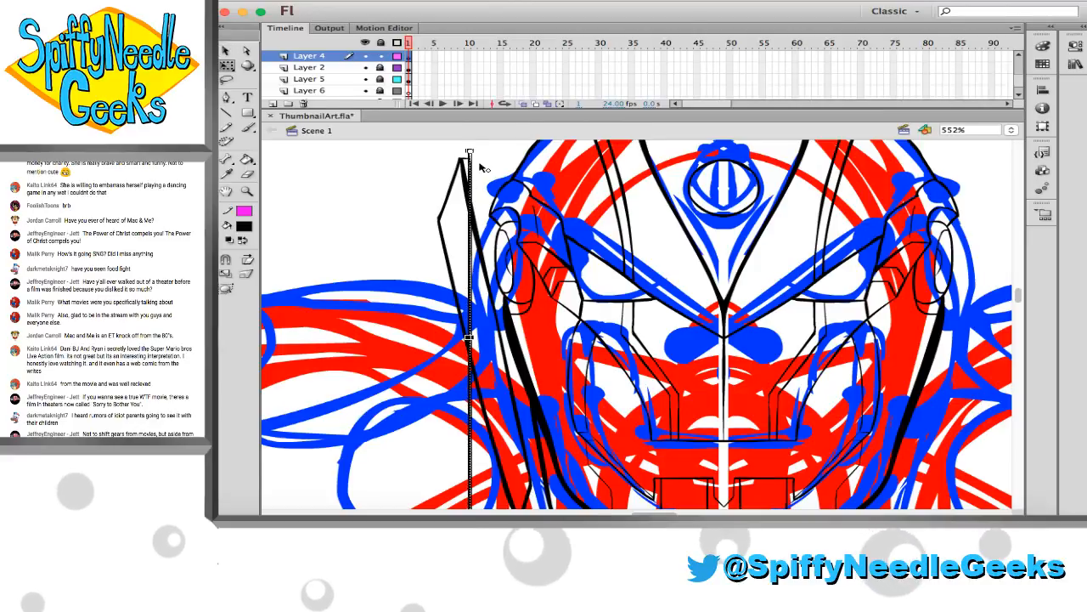
Rotate the line about its upper end so it runs parallel to the blade's inner edge, undoing the first attempt
key("q")
left_click_drag(471, 160, 447, 218)
scroll(452, 254, "down", 5)
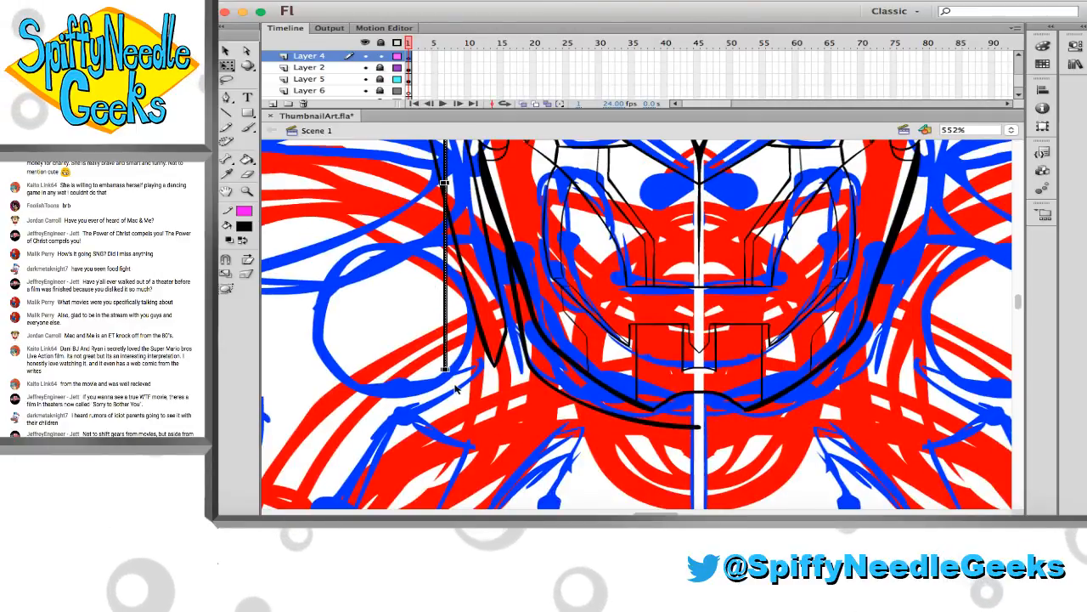
left_click_drag(453, 376, 523, 377)
key("super+z")
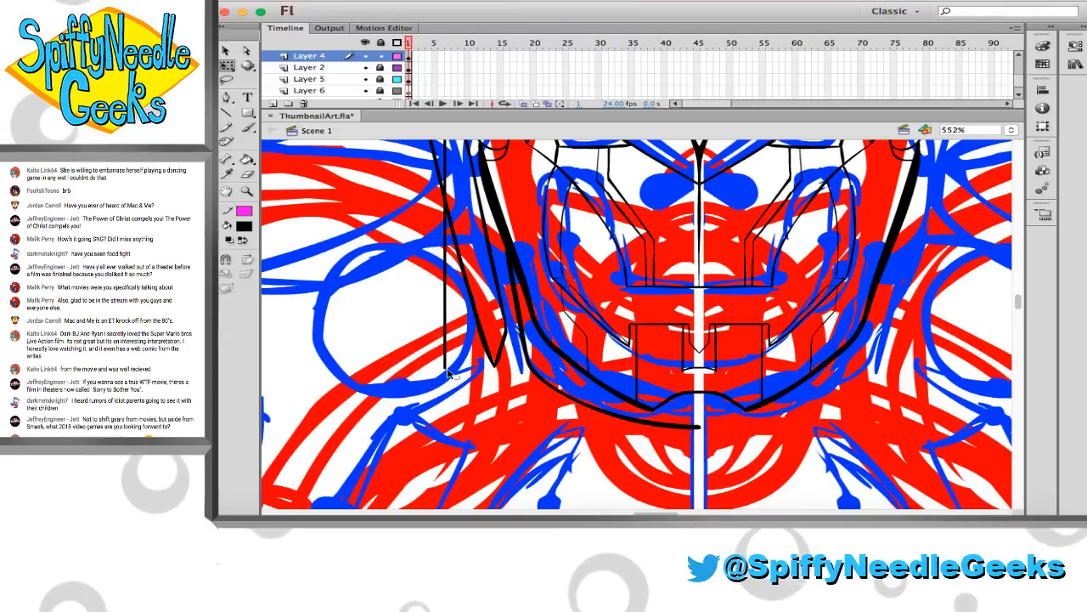
left_click(445, 371)
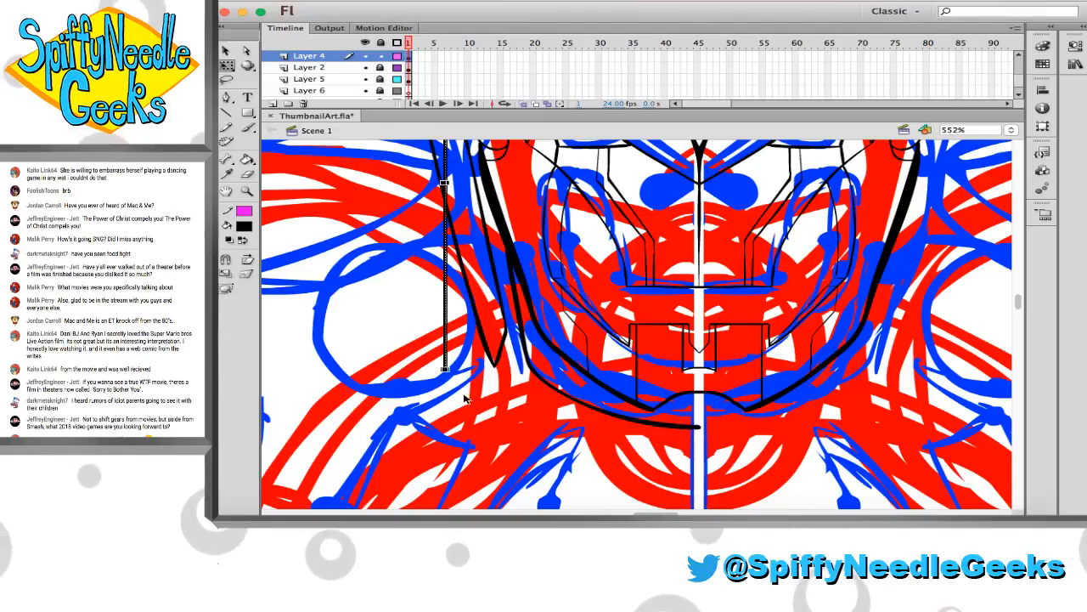
scroll(454, 382, "up", 5)
scroll(452, 381, "down", 4)
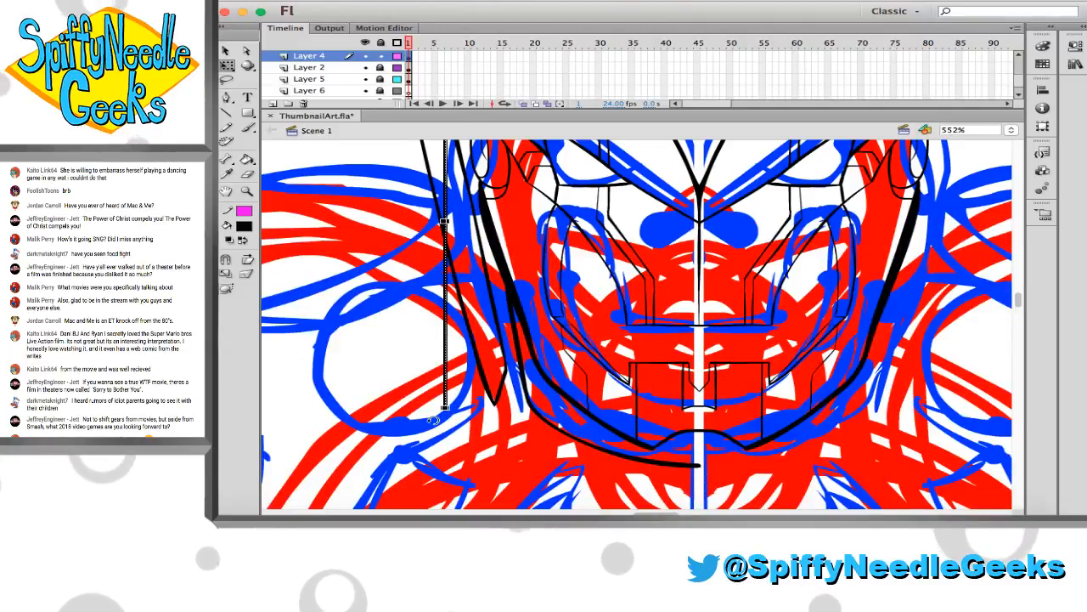
left_click_drag(433, 416, 532, 422)
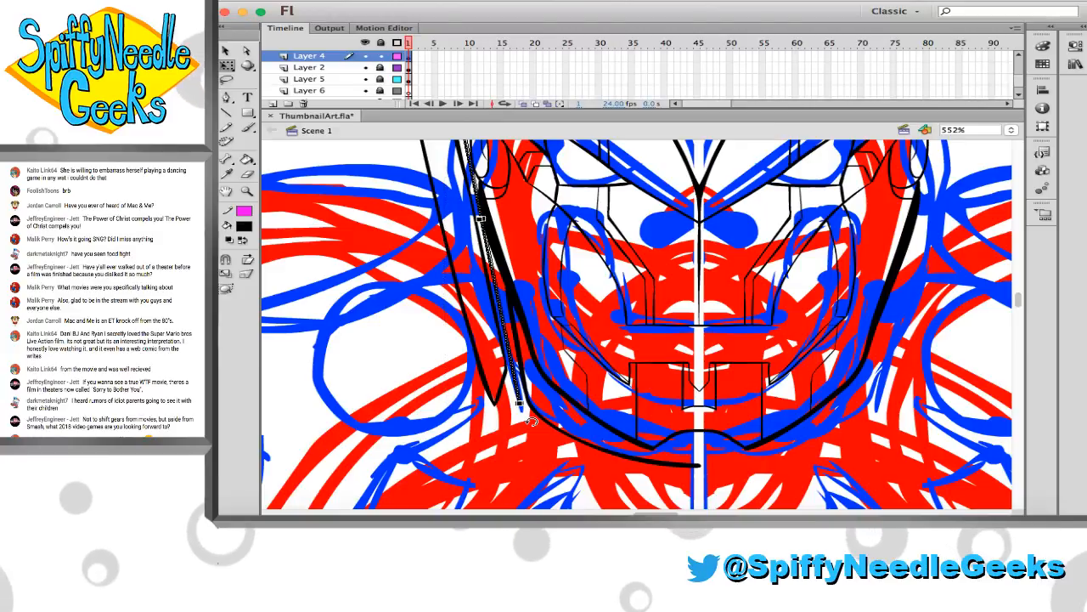
scroll(408, 417, "up", 3)
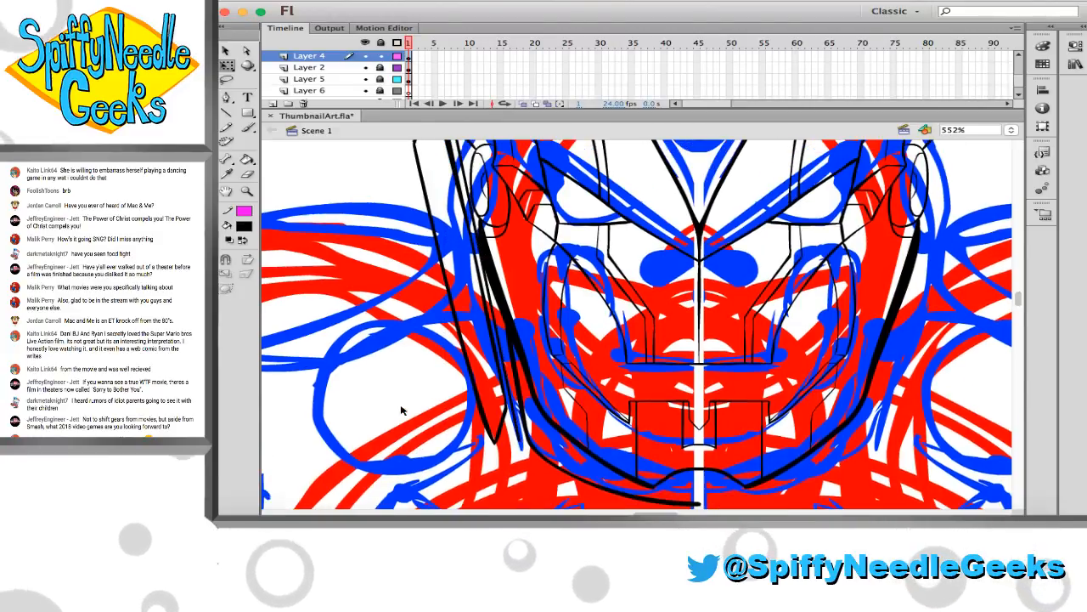
scroll(407, 415, "down", 1)
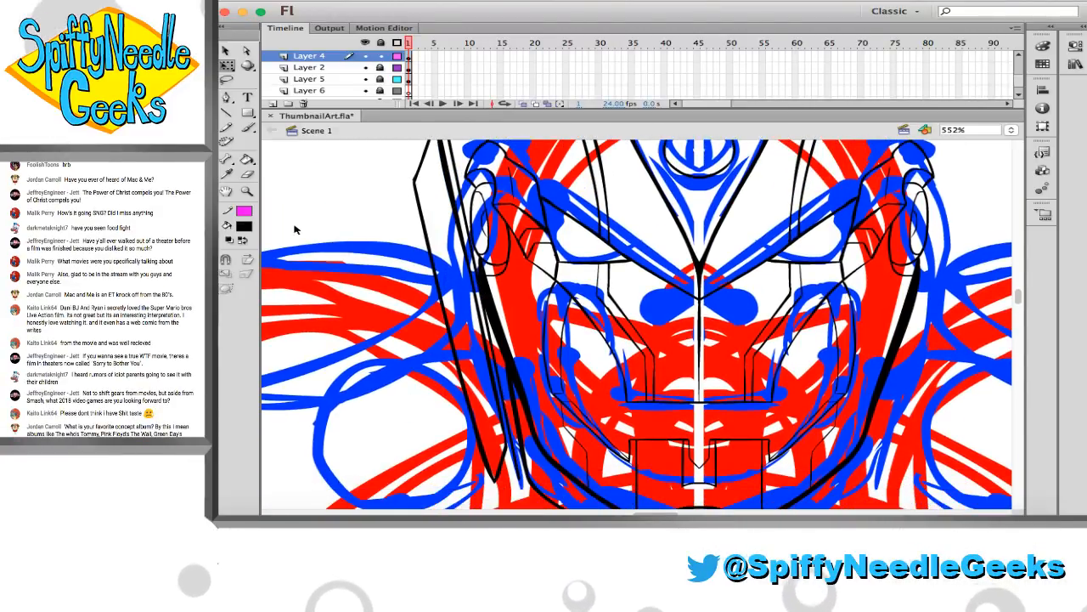
Trim the corner where the new line meets the top of the left blade with the Eraser
left_click_drag(466, 357, 544, 465)
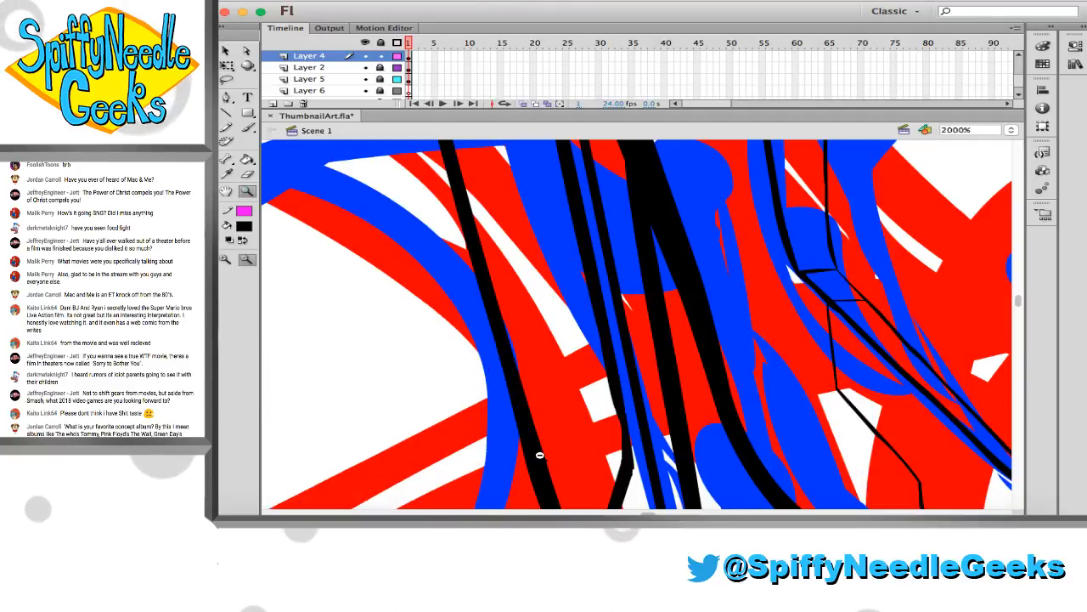
scroll(540, 455, "down", 1)
scroll(539, 456, "right", 1)
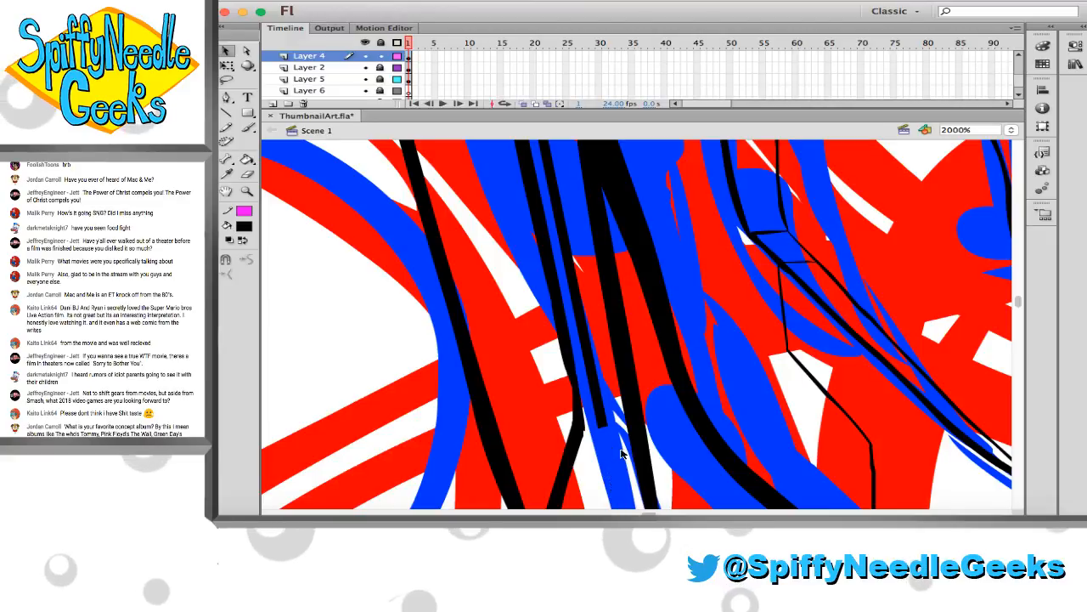
scroll(611, 423, "up", 15)
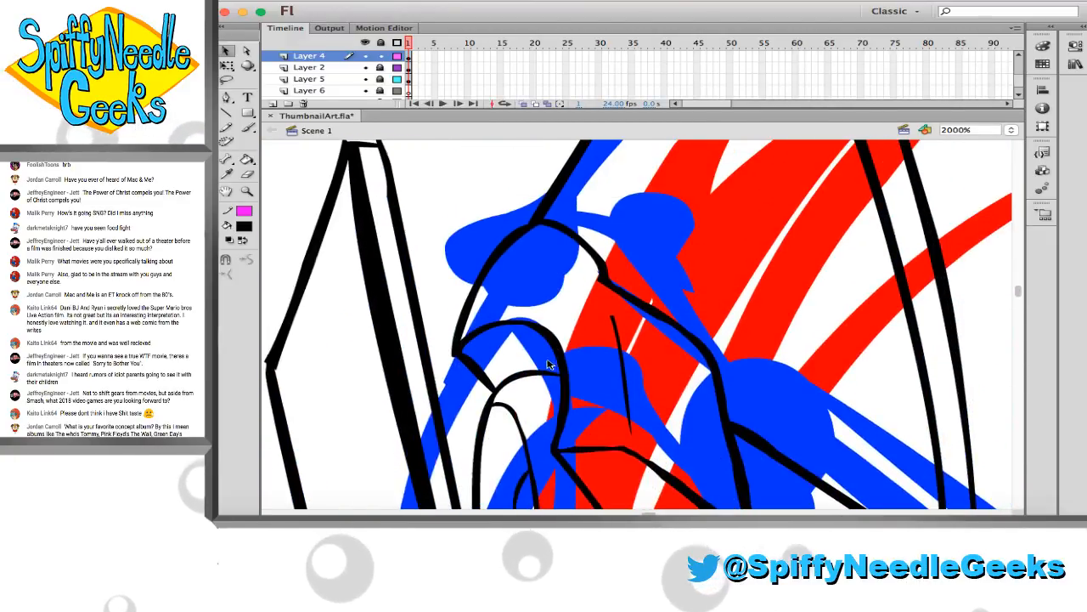
scroll(510, 353, "up", 3)
scroll(510, 352, "left", 1)
key("e")
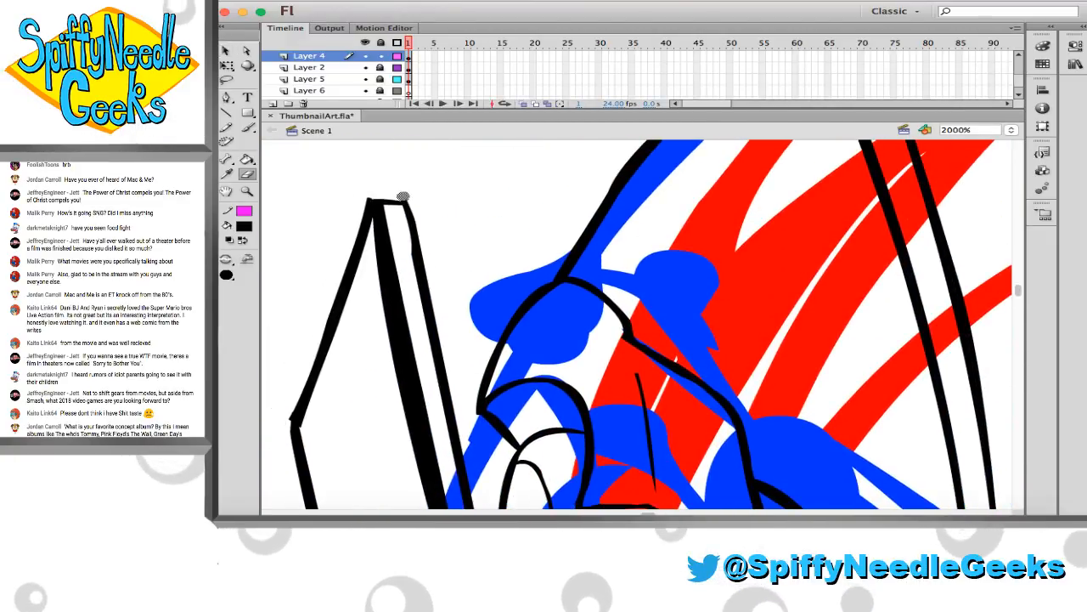
left_click_drag(403, 196, 428, 212)
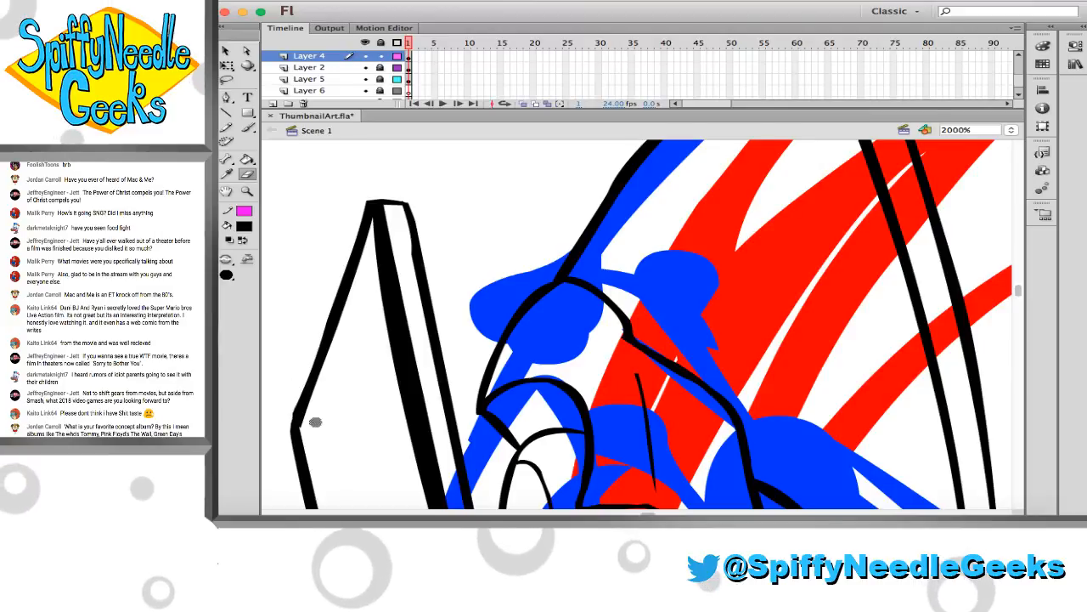
Brush a short line joining the new line's lower end to the lower inner corner of the blade
scroll(372, 415, "down", 5)
scroll(371, 416, "down", 10)
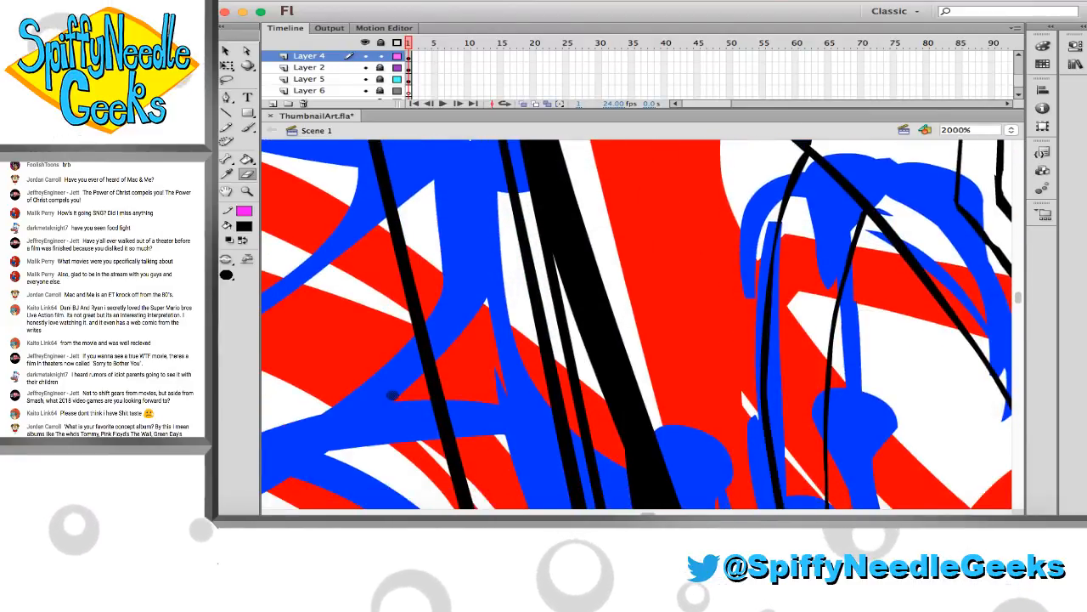
scroll(393, 392, "down", 8)
key("b")
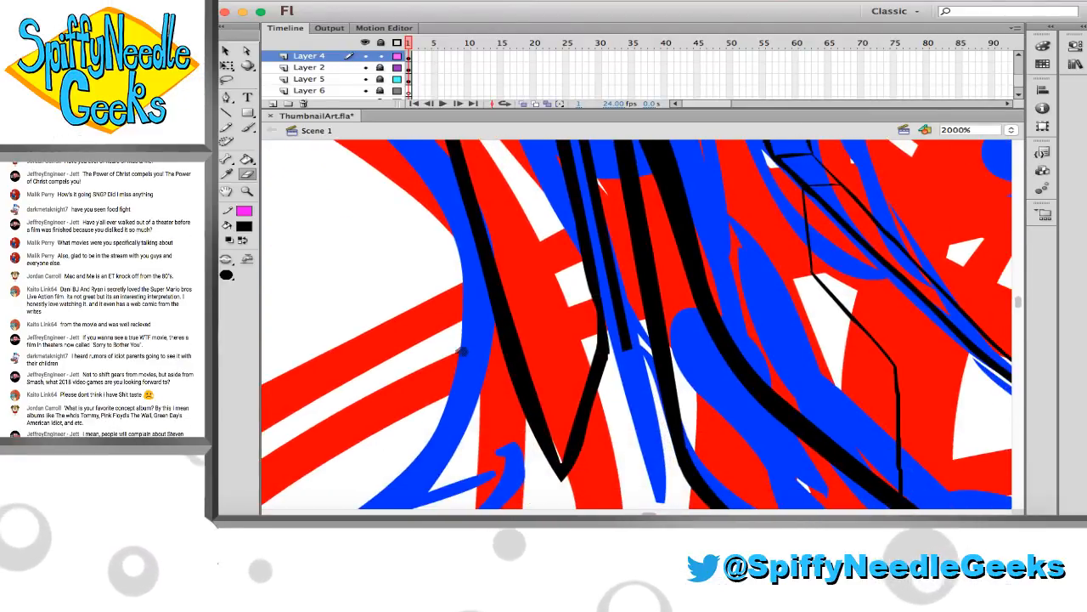
left_click_drag(608, 352, 631, 348)
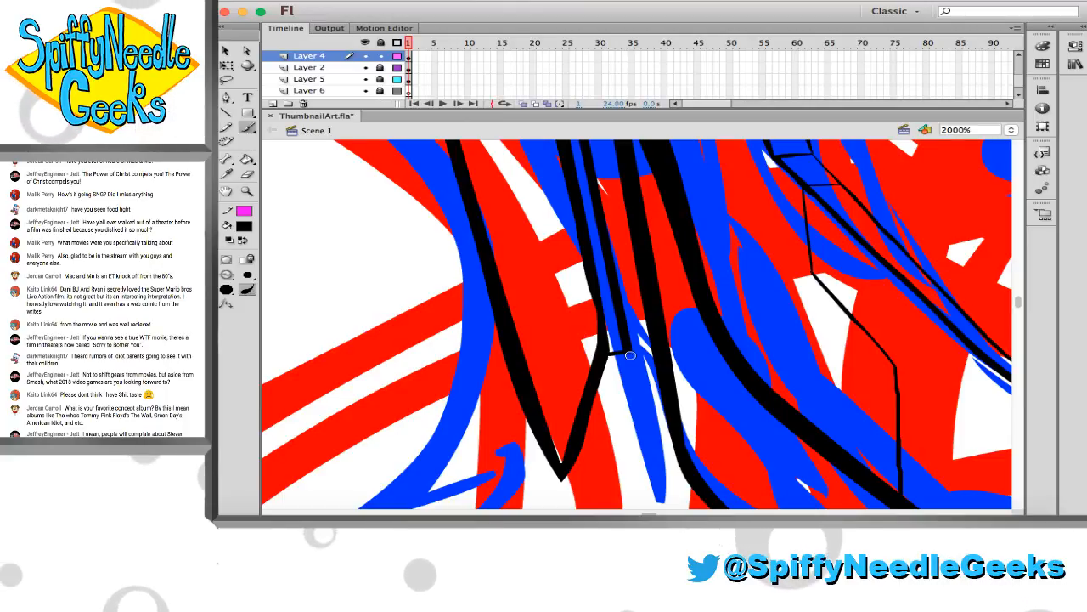
Brush a second slanted edge between the blade's lower tip and the new line's lower end, undoing a misdrawn stroke
scroll(631, 355, "down", 2)
scroll(630, 355, "right", 2)
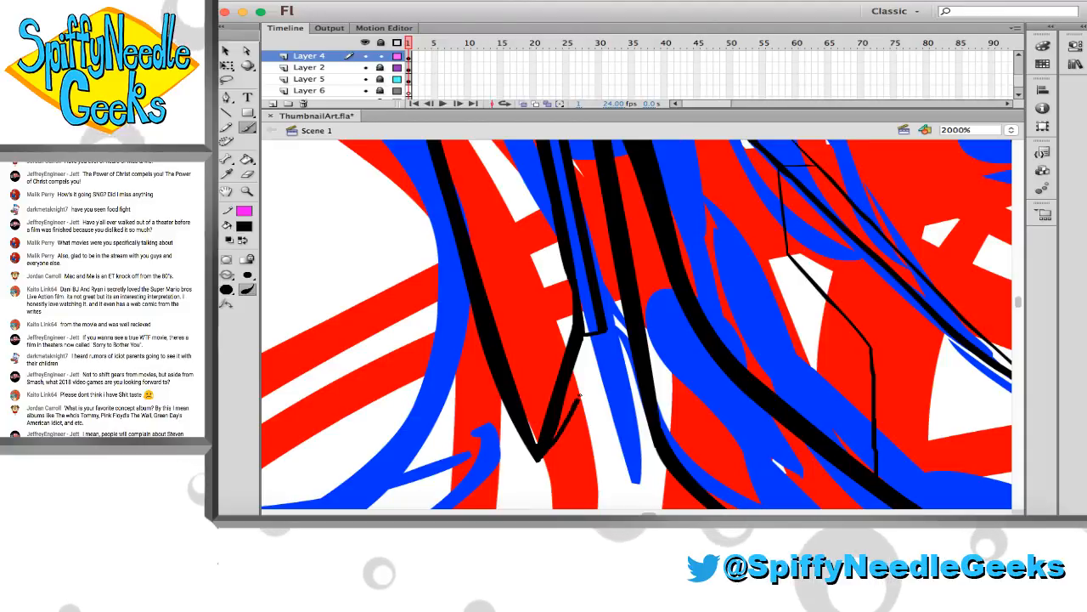
left_click_drag(597, 345, 605, 332)
key("super+z")
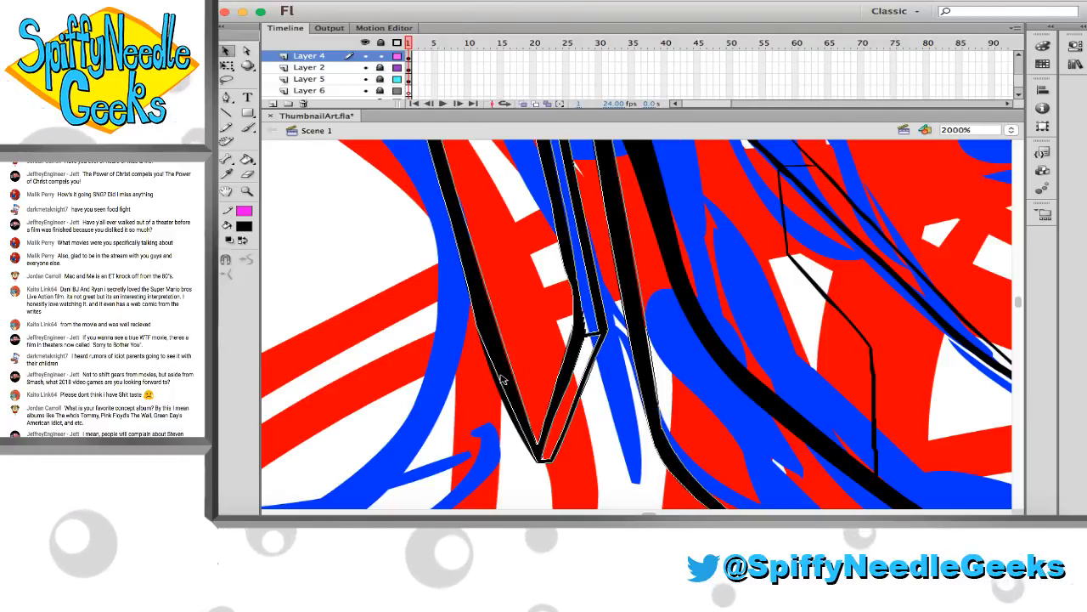
Select the upper tip of the left blade and move it upward and slightly outward to lengthen the blade
key("z")
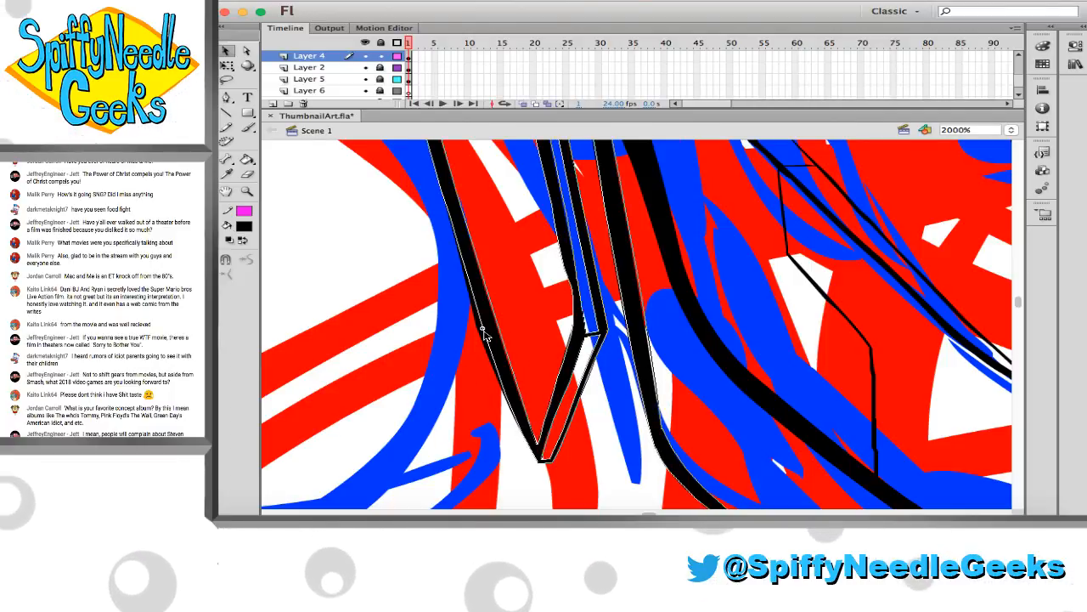
left_click(579, 303, "alt")
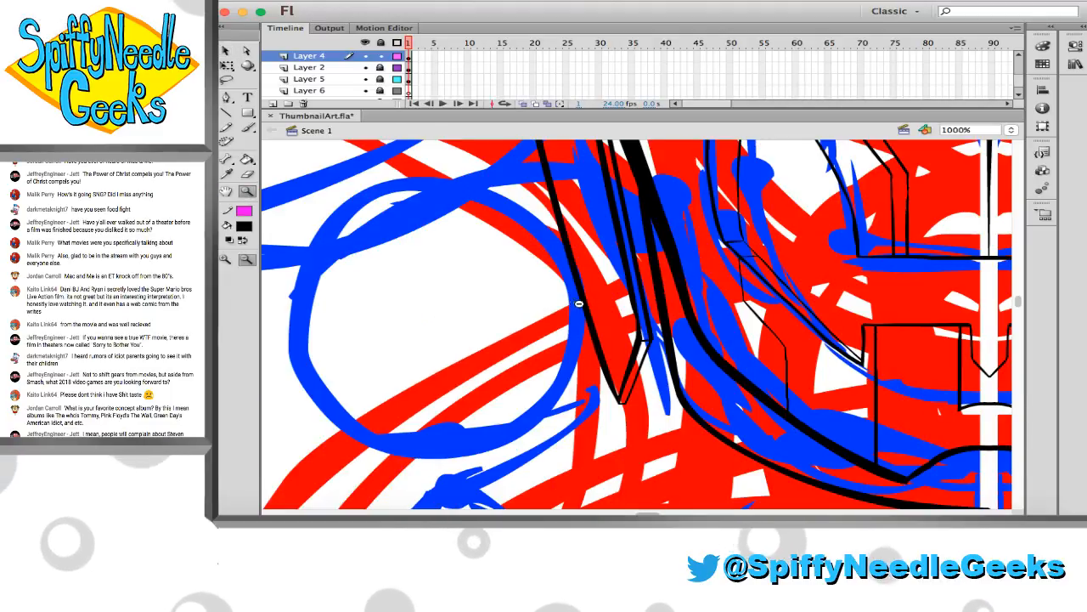
left_click(586, 306, "alt")
left_click(581, 275, "alt")
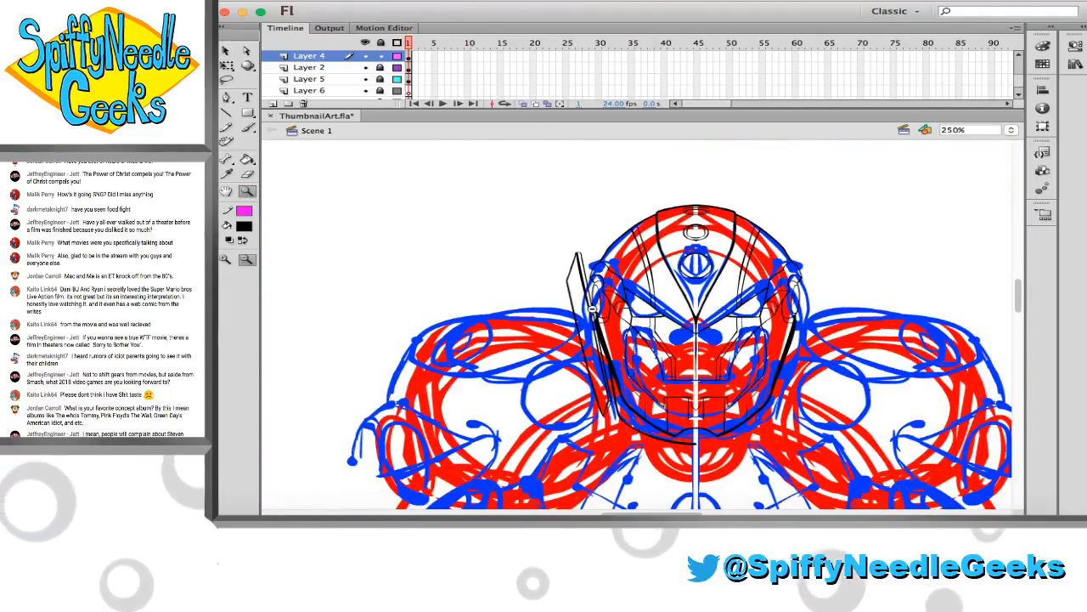
left_click_drag(542, 223, 716, 463)
scroll(594, 323, "up", 1)
left_click_drag(474, 181, 753, 402)
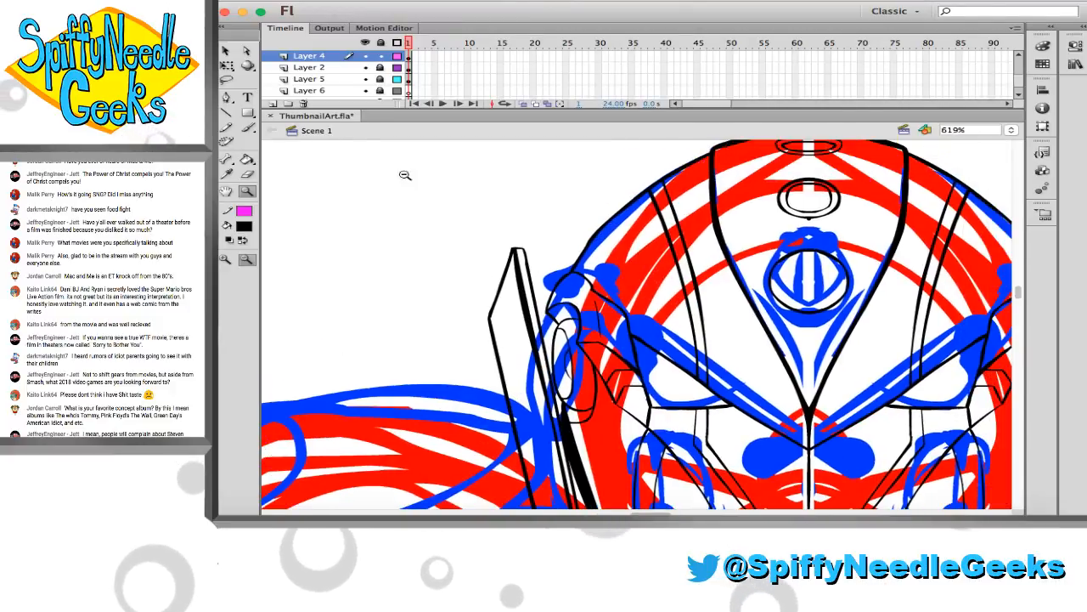
mouse_move(373, 178)
left_mouse_down()
mouse_move(544, 343)
mouse_move(545, 327)
left_mouse_up()
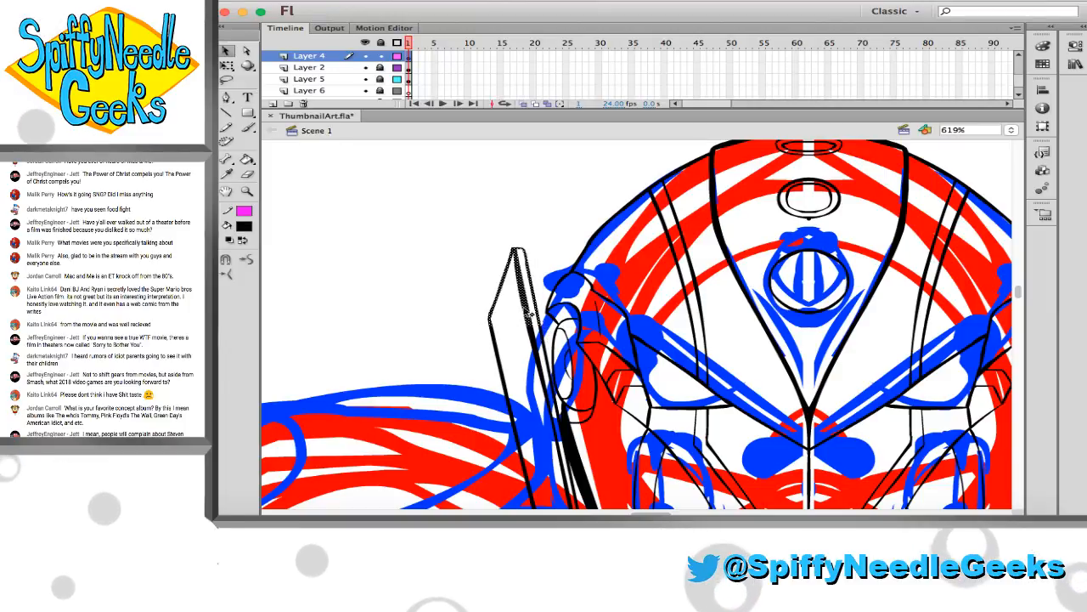
left_click_drag(515, 252, 496, 148)
left_click(438, 221)
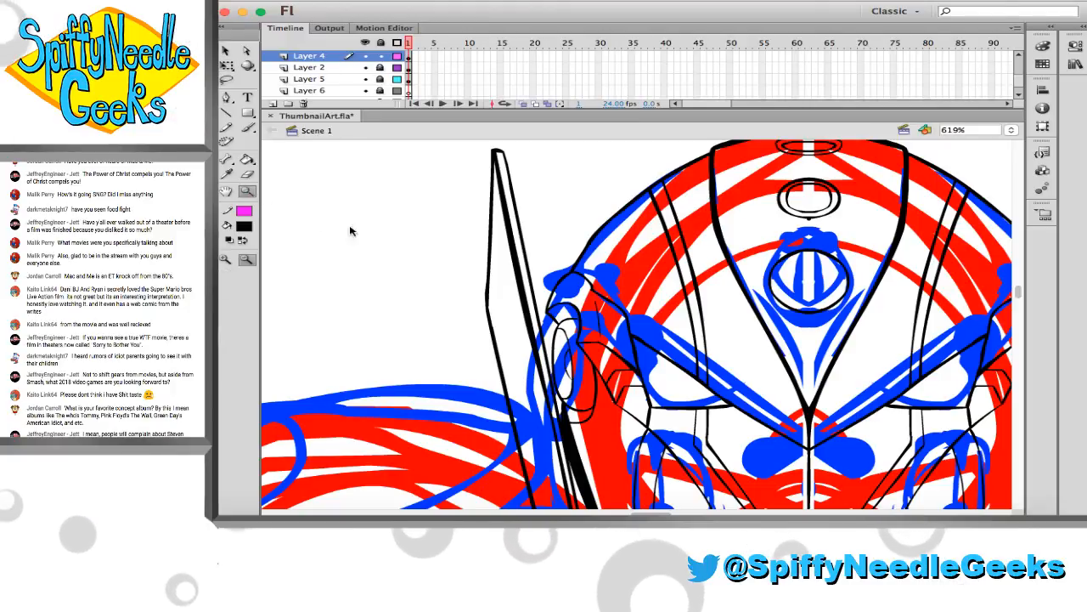
Bring the whole head and shoulders back into view and save the artwork
key("z")
left_click(548, 276, "alt")
scroll(554, 280, "down", 3)
scroll(553, 281, "right", 2)
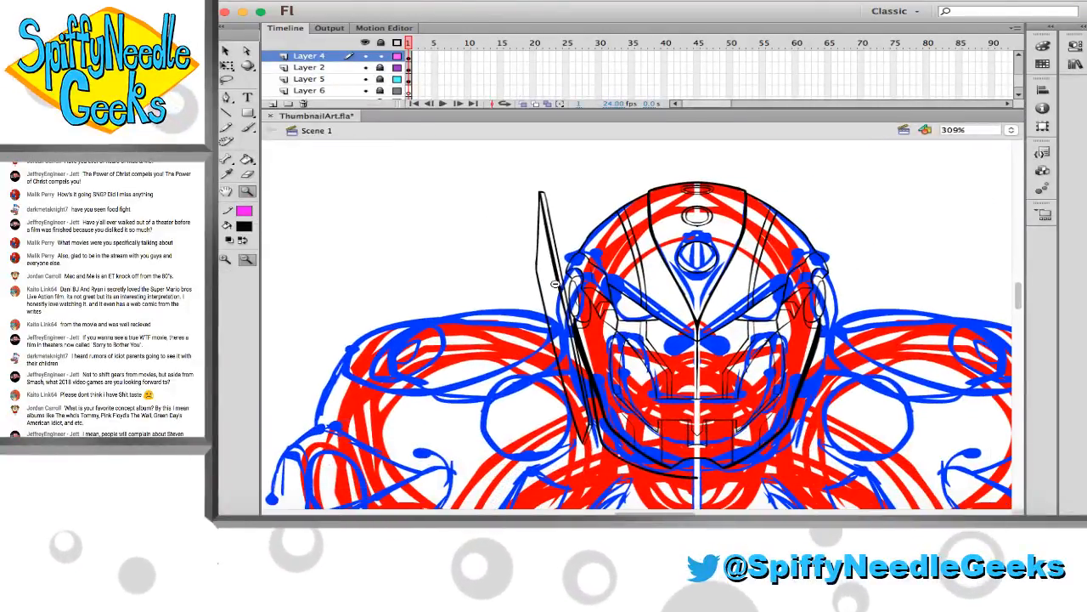
key("super+s")
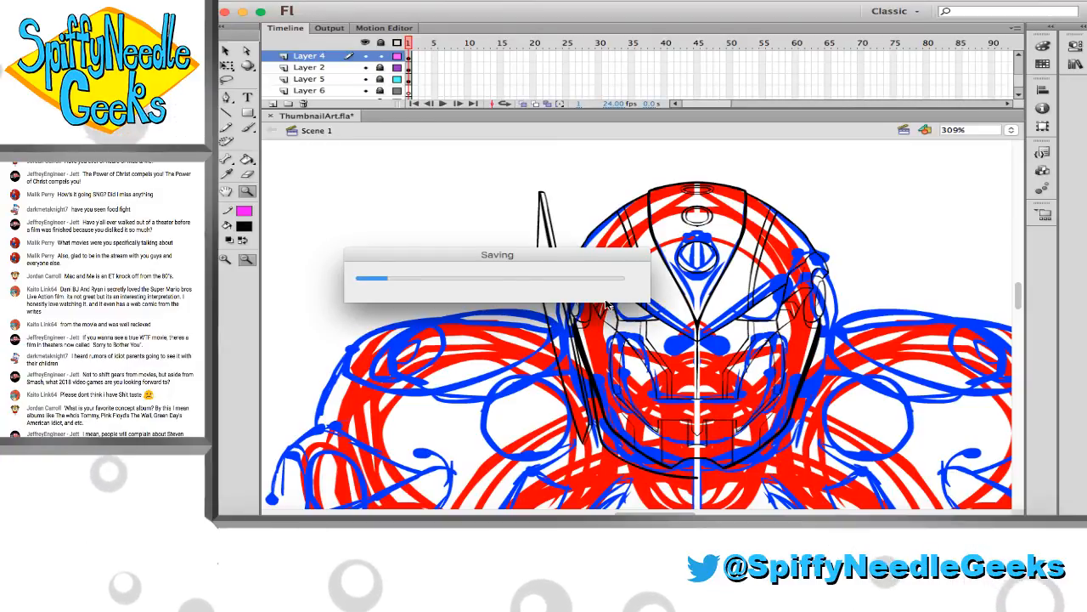
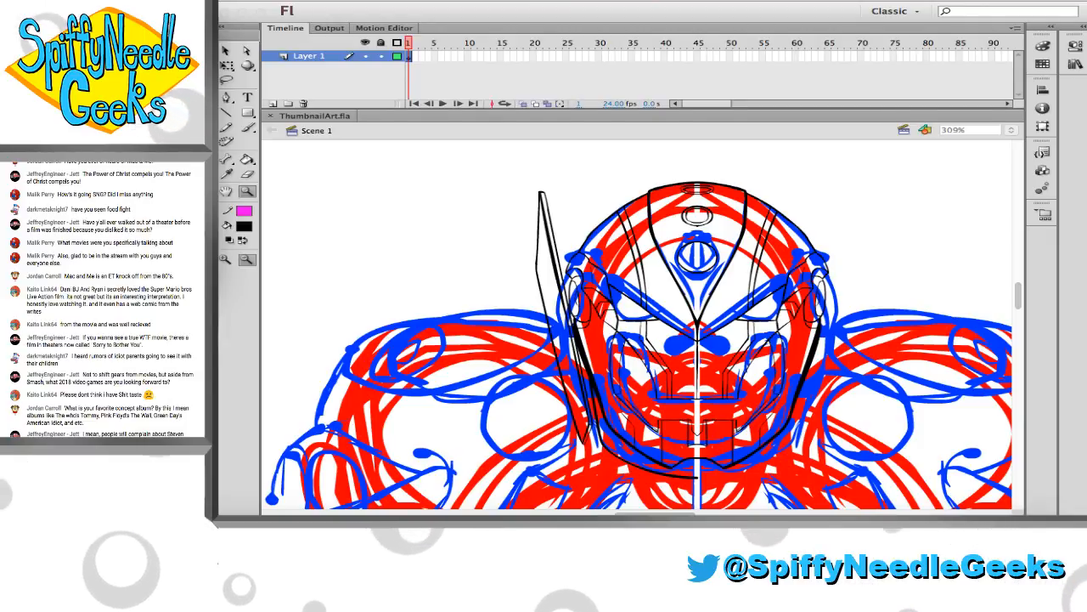
Lock Layer 2 and make Layer 4 the active layer for brushing over the shoulder sketch
scroll(371, 301, "down", 5)
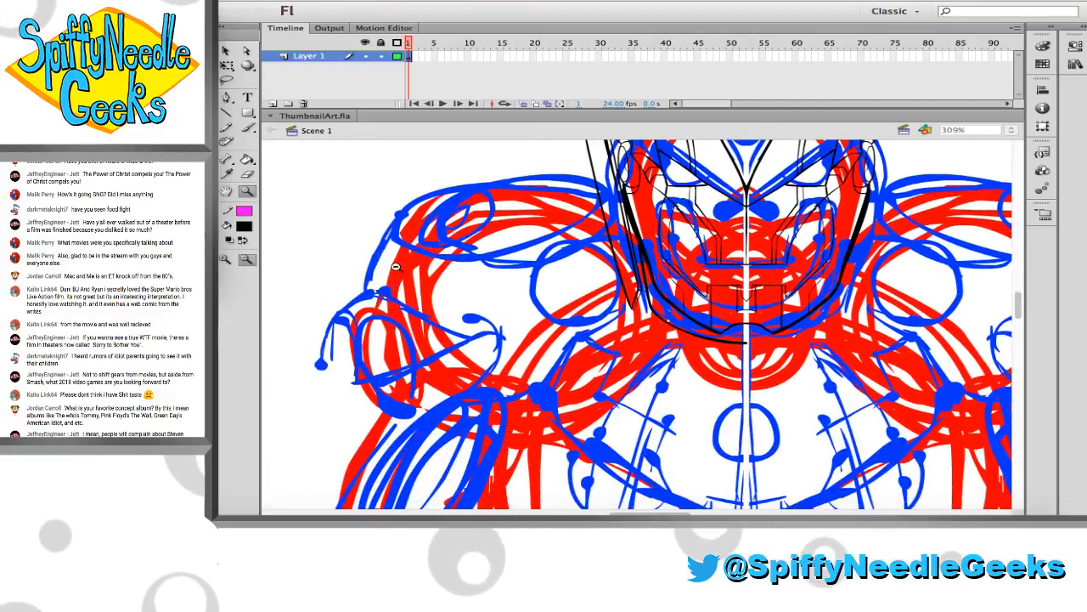
key("b")
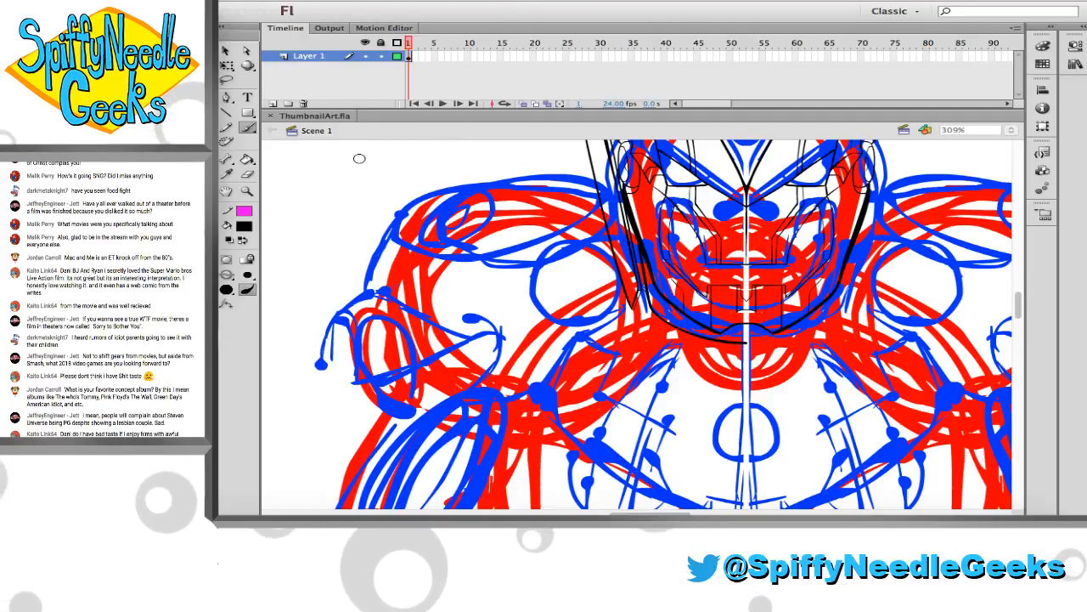
left_click(378, 80)
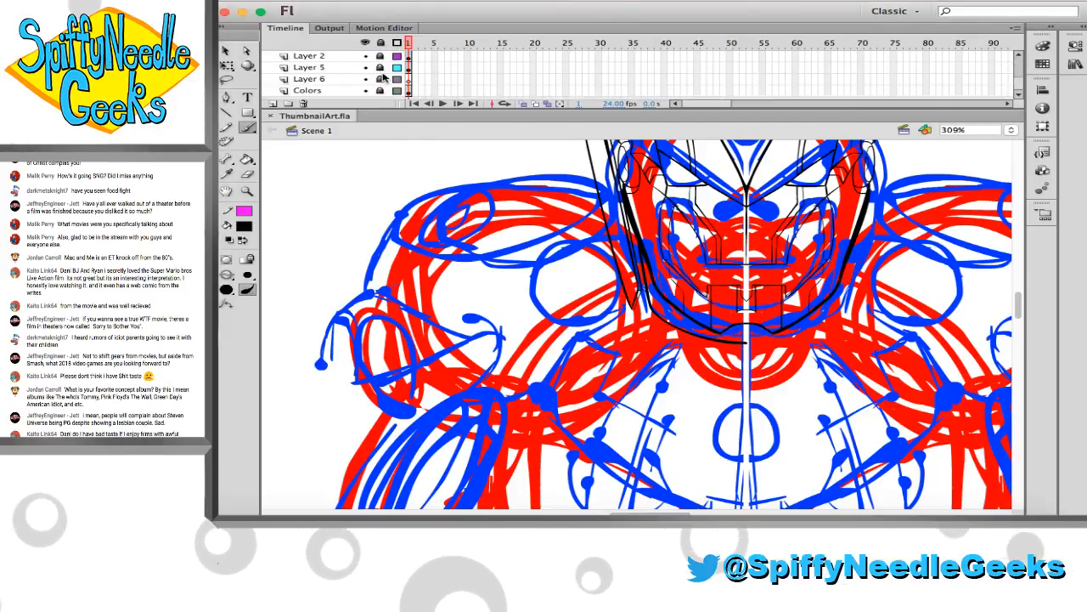
scroll(388, 81, "up", 4)
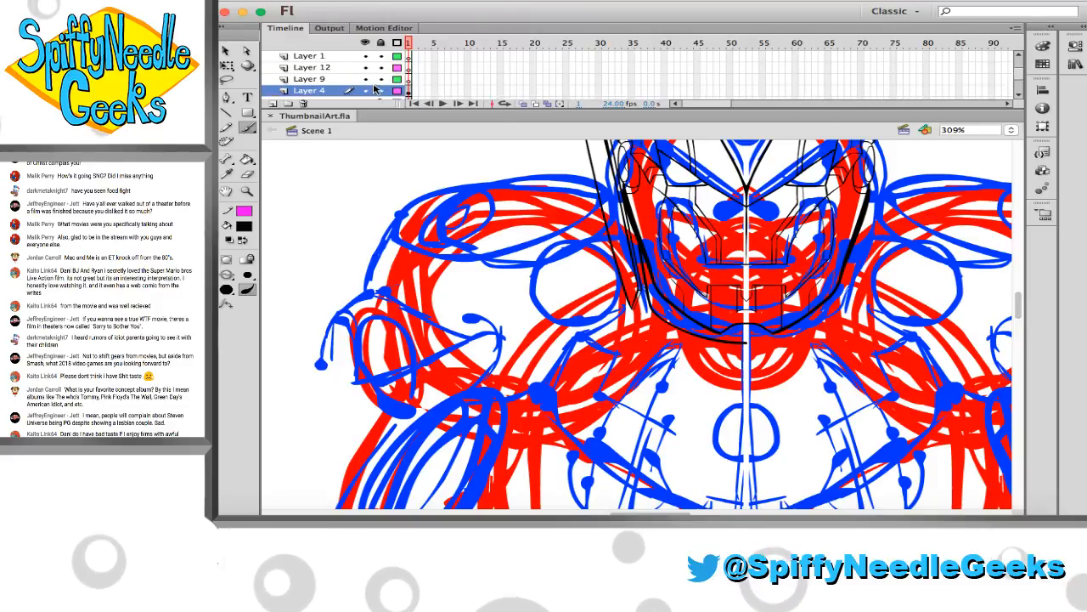
scroll(374, 68, "down", 4)
scroll(377, 71, "up", 1)
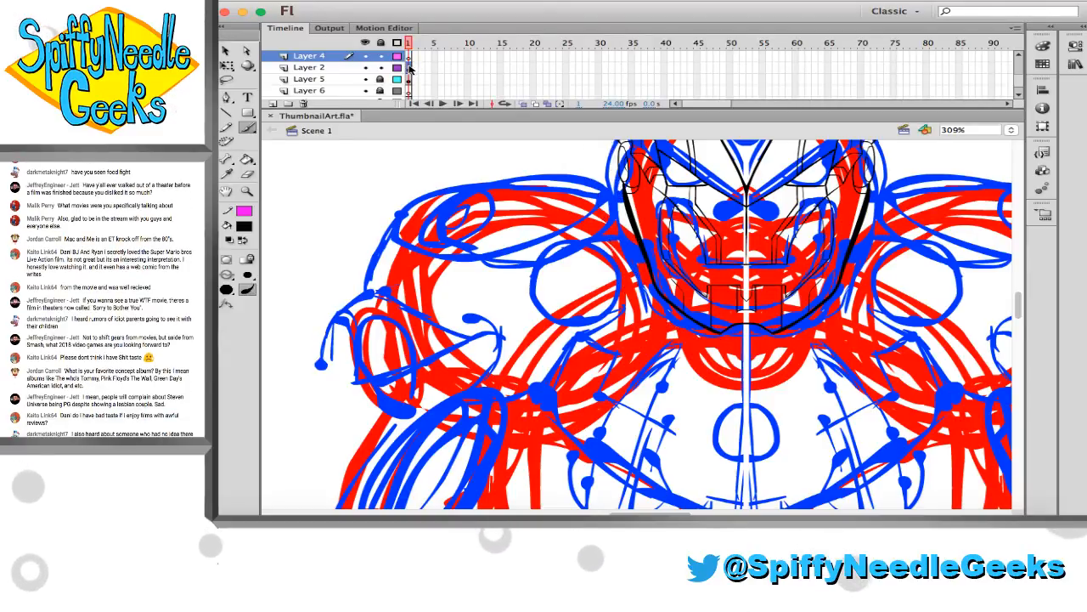
left_click(383, 72)
left_click(358, 57)
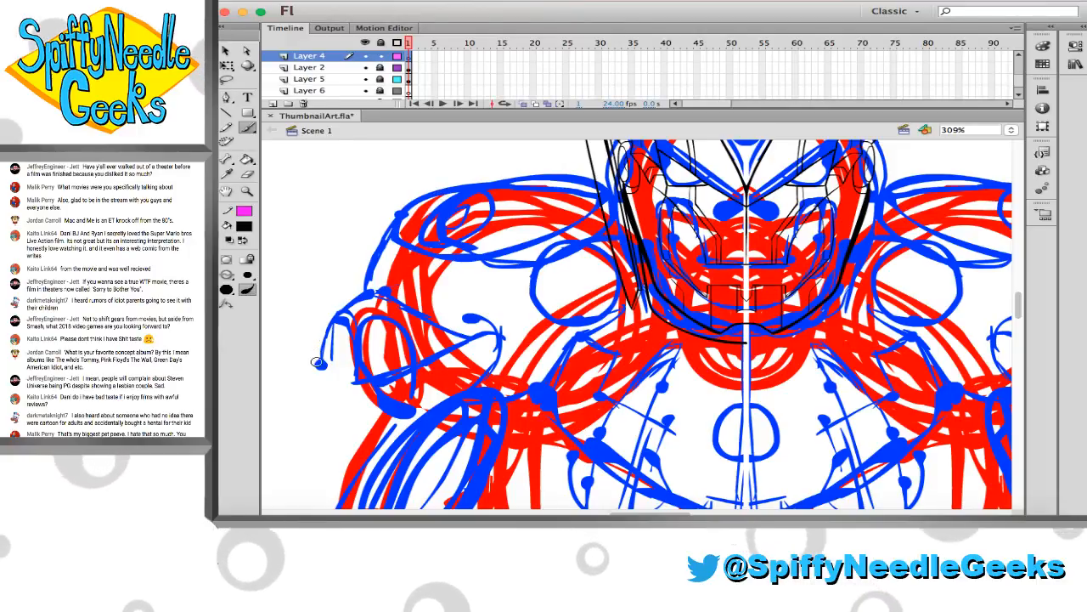
Brush the peaked upper edge of the left arm plate, redrawing its outer curve once and adding the inner slope
mouse_move(319, 362)
left_mouse_down()
mouse_move(317, 324)
mouse_move(365, 288)
left_mouse_up()
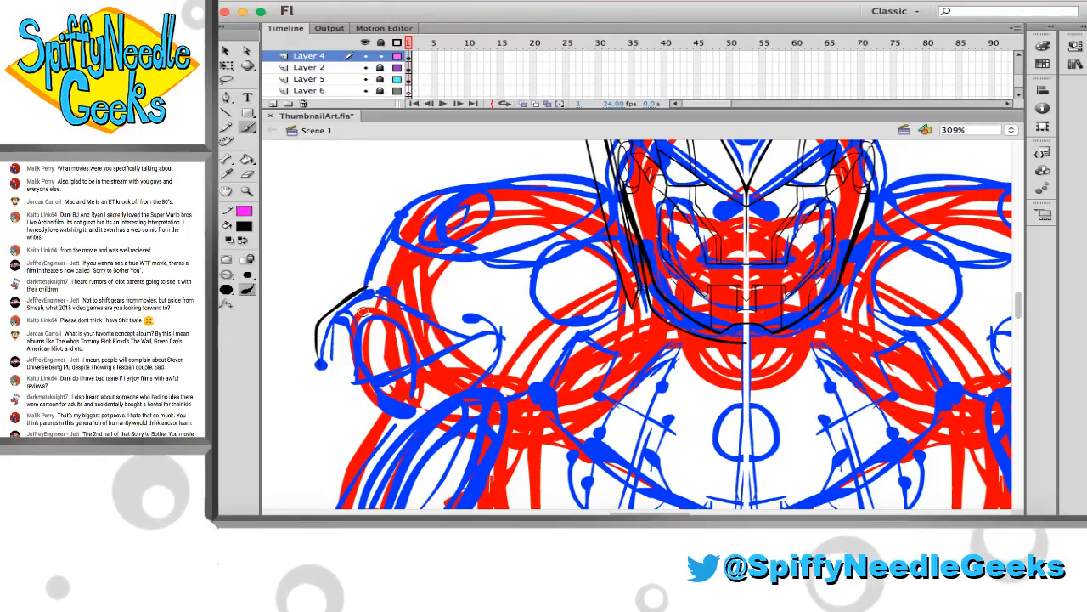
key("ctrl+z")
mouse_move(319, 365)
left_mouse_down()
mouse_move(327, 318)
mouse_move(371, 289)
left_mouse_up()
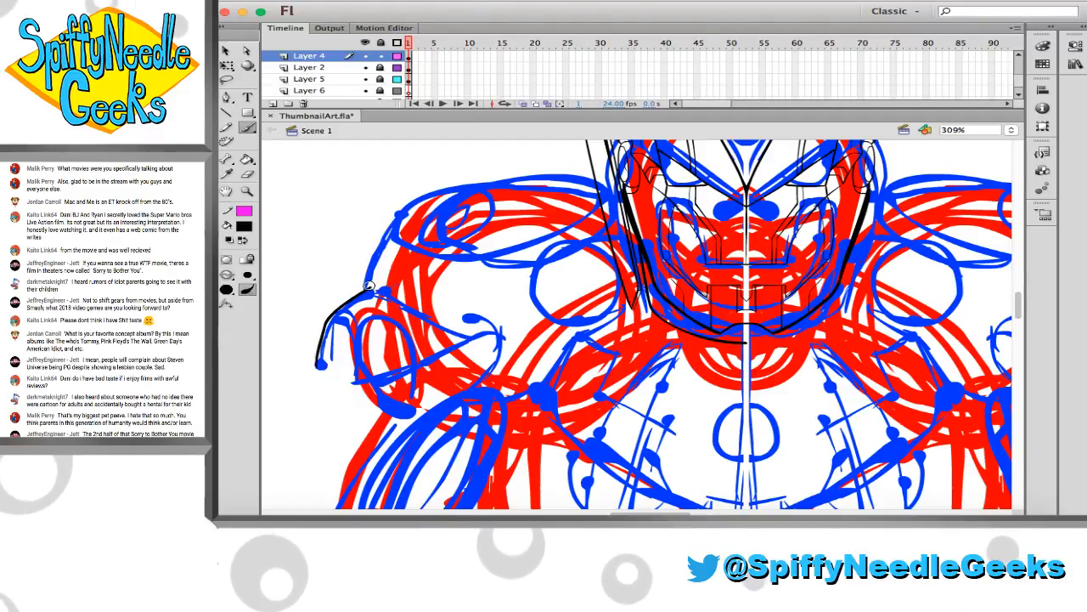
left_click_drag(370, 289, 465, 335)
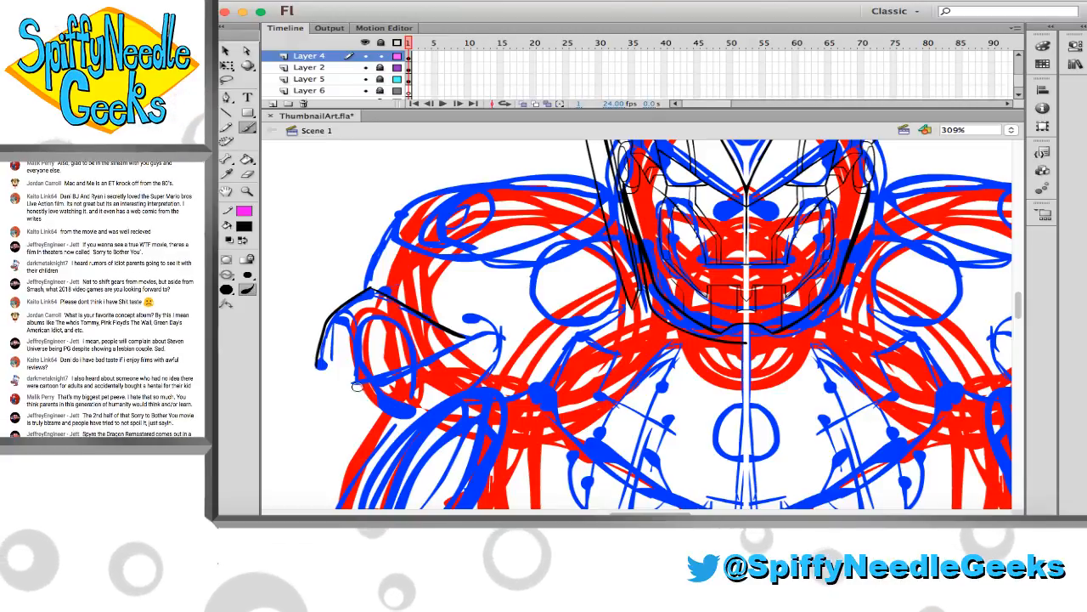
Brush the plate's slanted lower edge up to the inner slope's end and a hooked curve beyond it, undoing a misdrawn stroke
left_click_drag(362, 391, 403, 368)
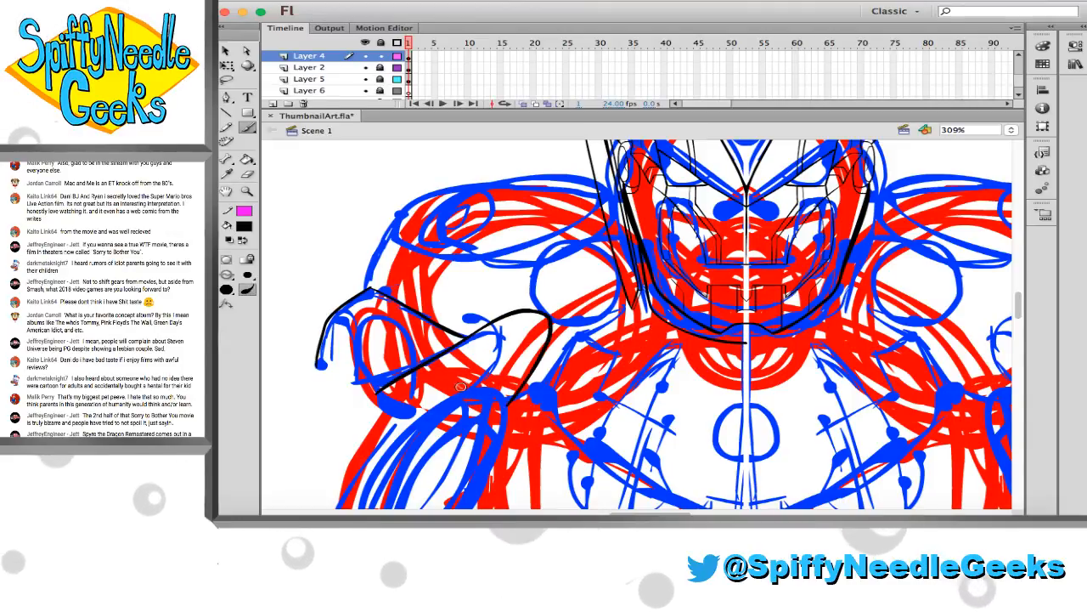
key("ctrl+z")
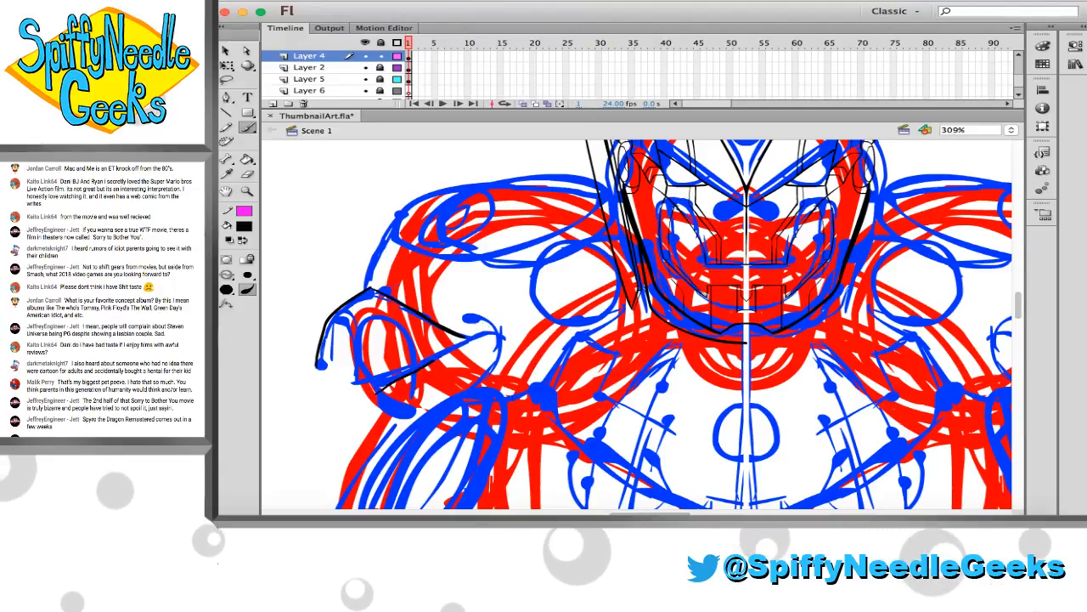
left_click_drag(431, 361, 501, 411)
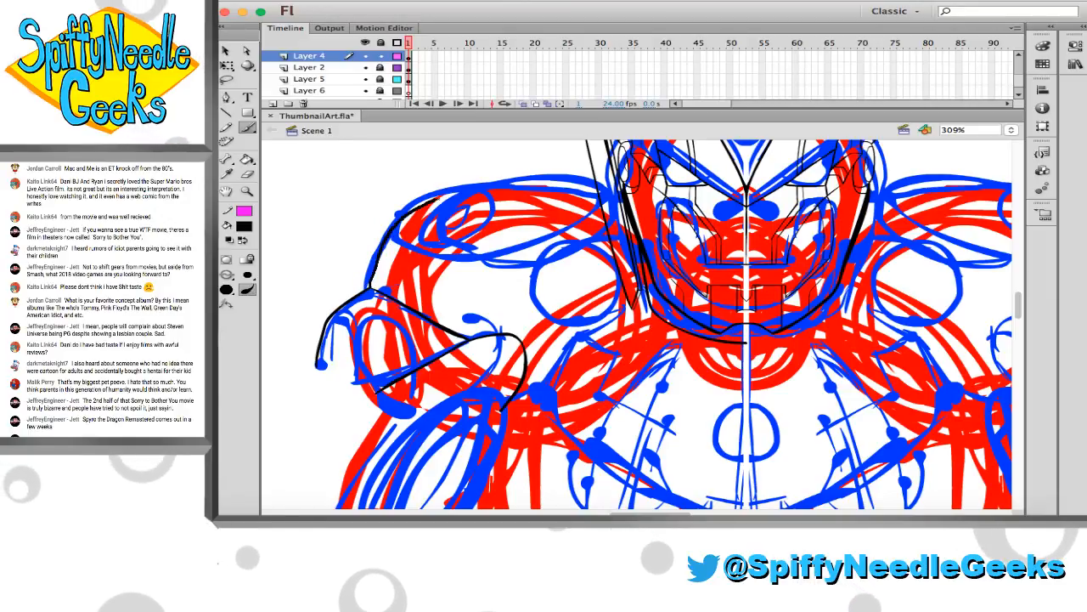
Brush the left shoulder's top arc from the arm plate's peak to the side blade, undoing the misdrawn attempts
mouse_move(370, 286)
left_mouse_down()
mouse_move(474, 186)
mouse_move(510, 179)
left_mouse_up()
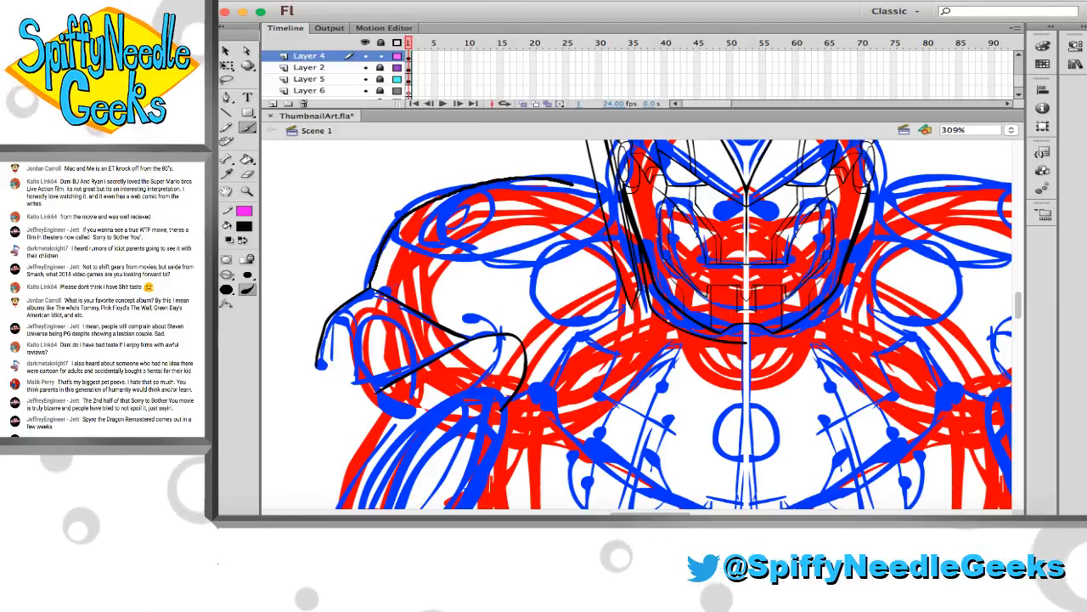
key("super+z")
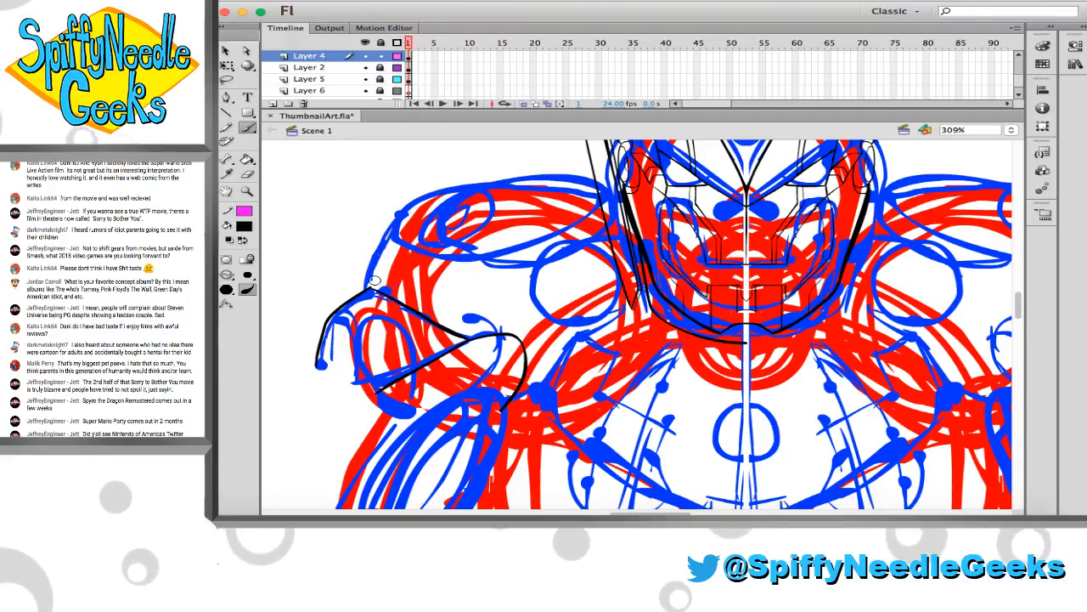
mouse_move(374, 282)
left_mouse_down()
mouse_move(384, 242)
mouse_move(416, 204)
mouse_move(476, 182)
mouse_move(513, 187)
left_mouse_up()
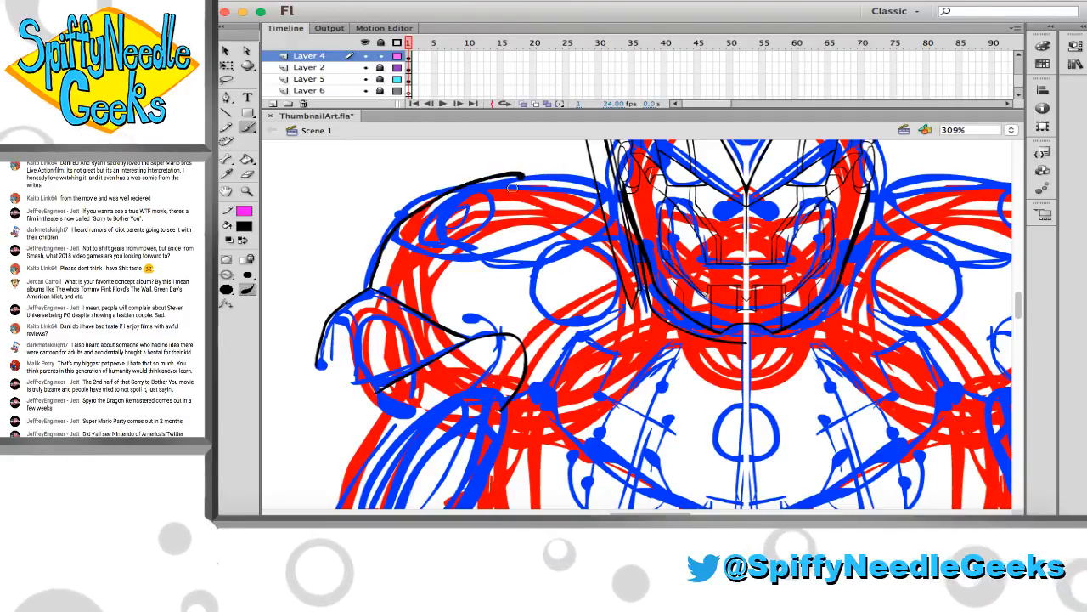
key("super+z")
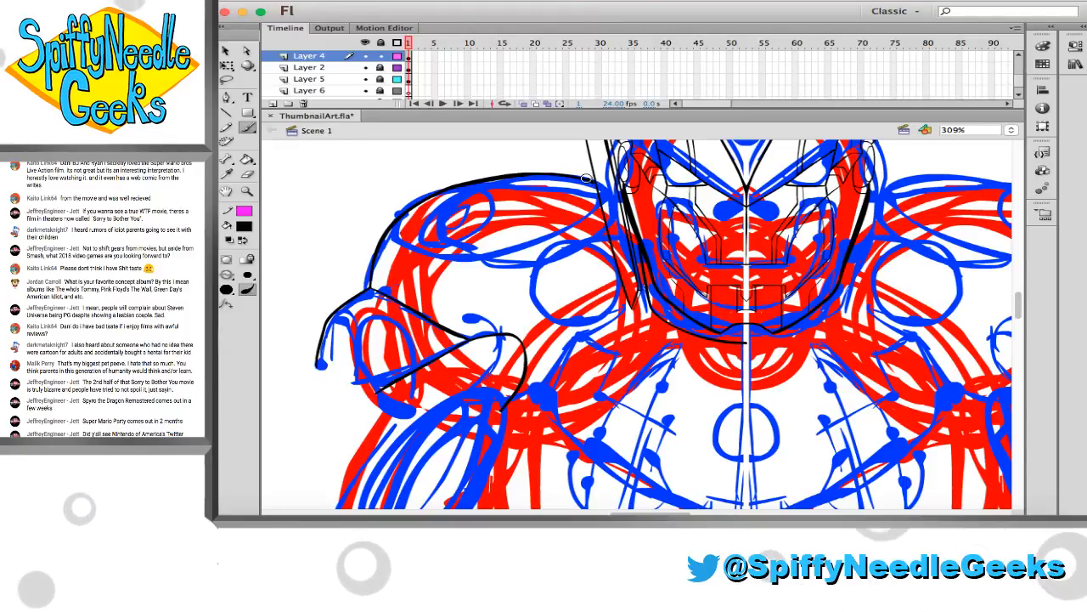
Smooth and thicken the shoulder arc's end where it meets the side blade's outer edge
left_click(253, 195)
left_click_drag(558, 158, 654, 216)
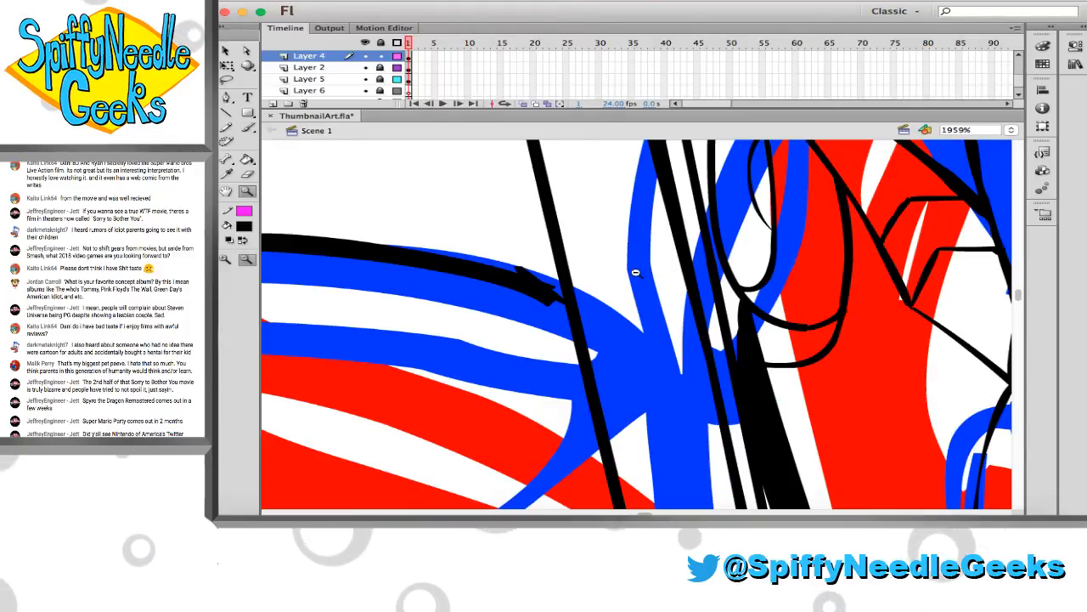
key("b")
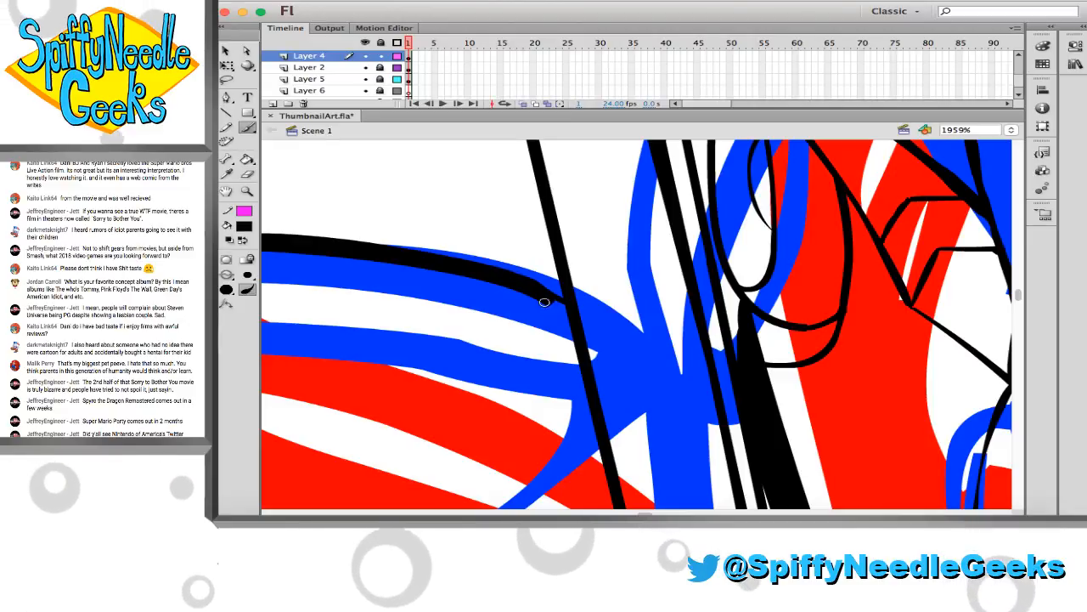
left_click_drag(538, 287, 572, 314)
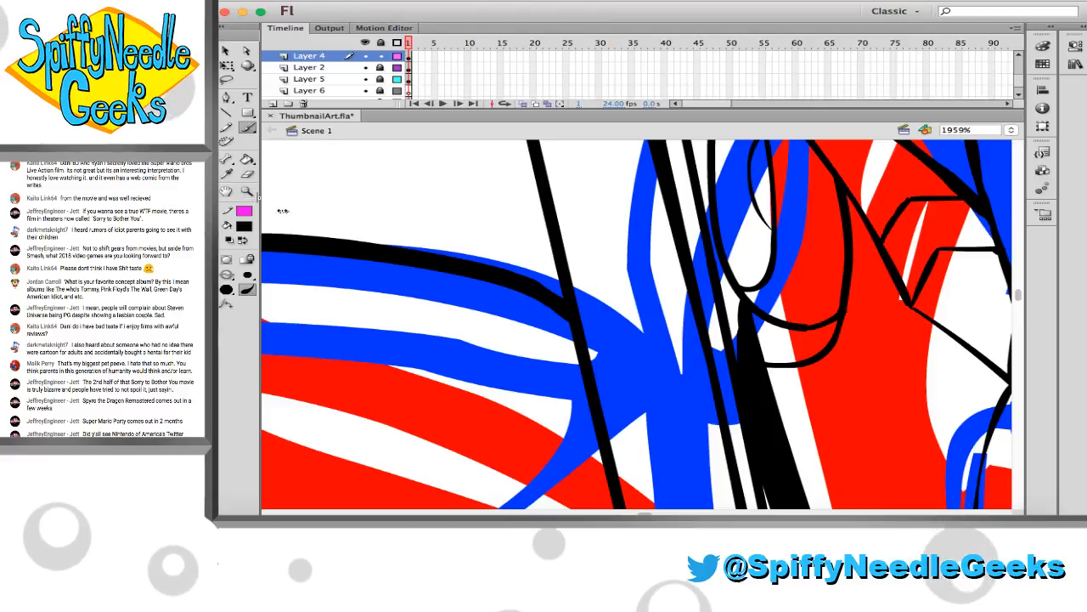
left_click_drag(270, 204, 257, 204)
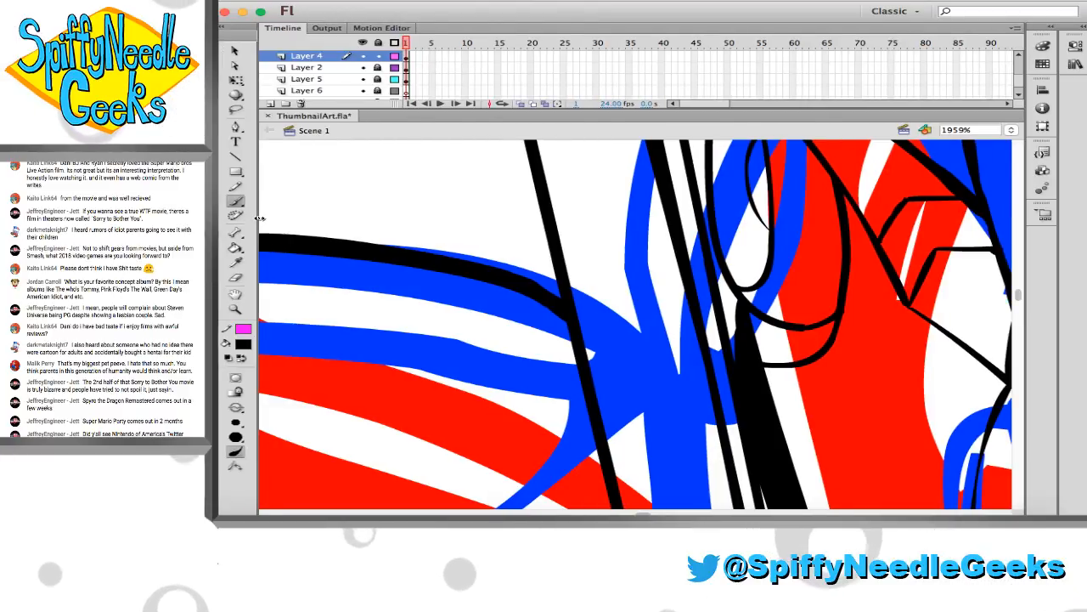
left_click_drag(260, 218, 256, 194)
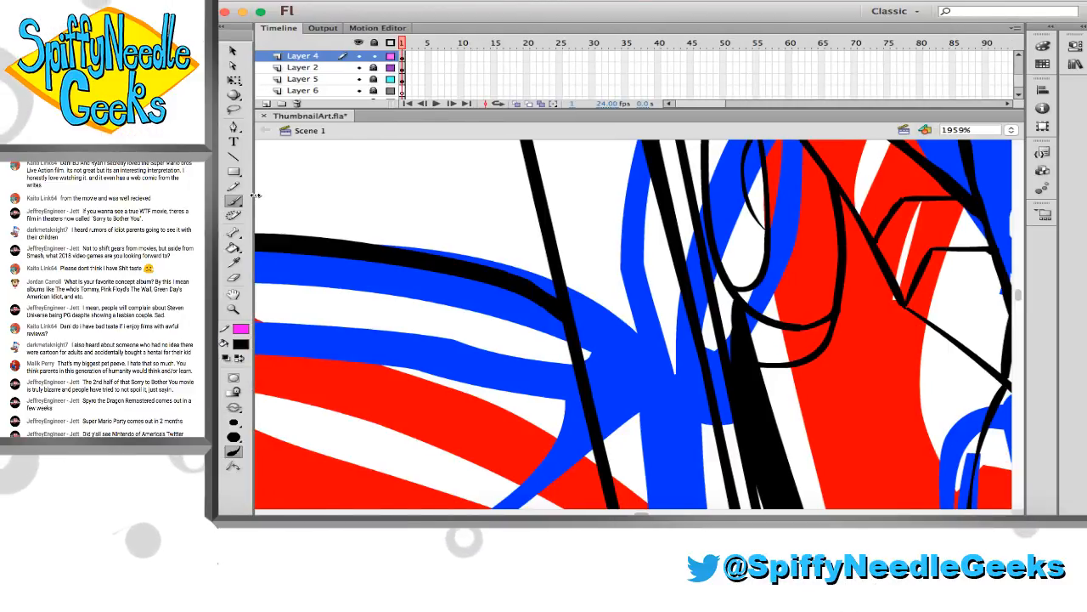
left_click_drag(257, 195, 258, 195)
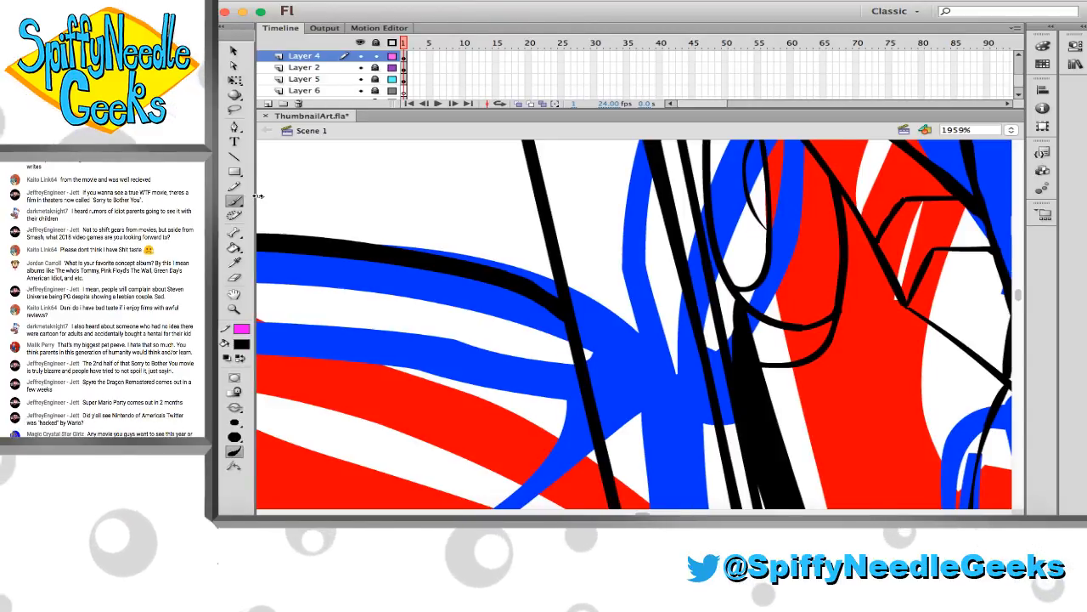
left_click_drag(258, 195, 257, 194)
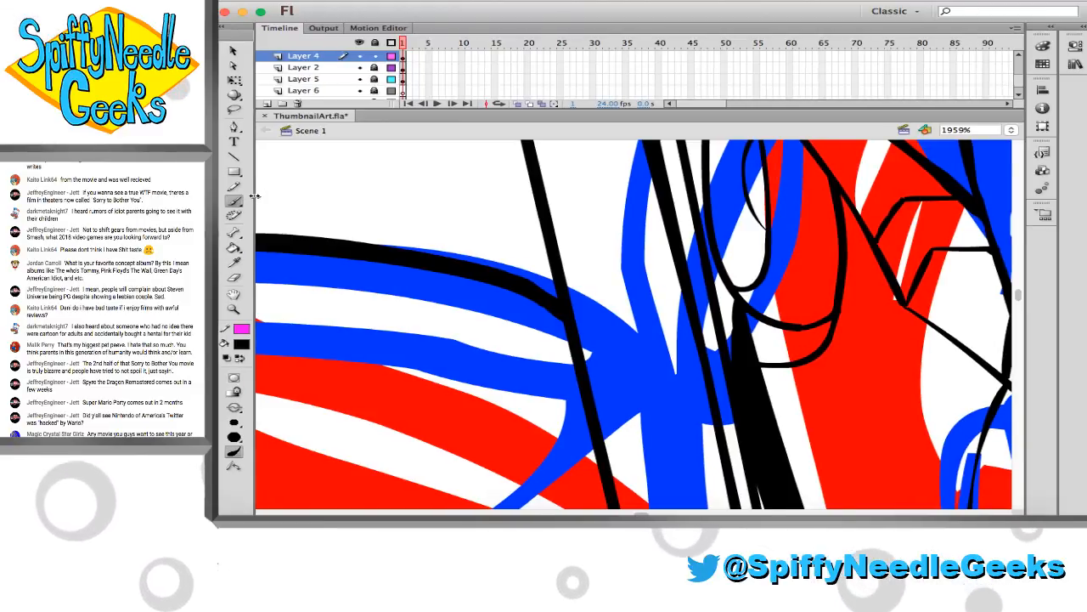
left_click_drag(255, 195, 264, 197)
Bring the whole left shoulder back into view and save the artwork
left_click(248, 192)
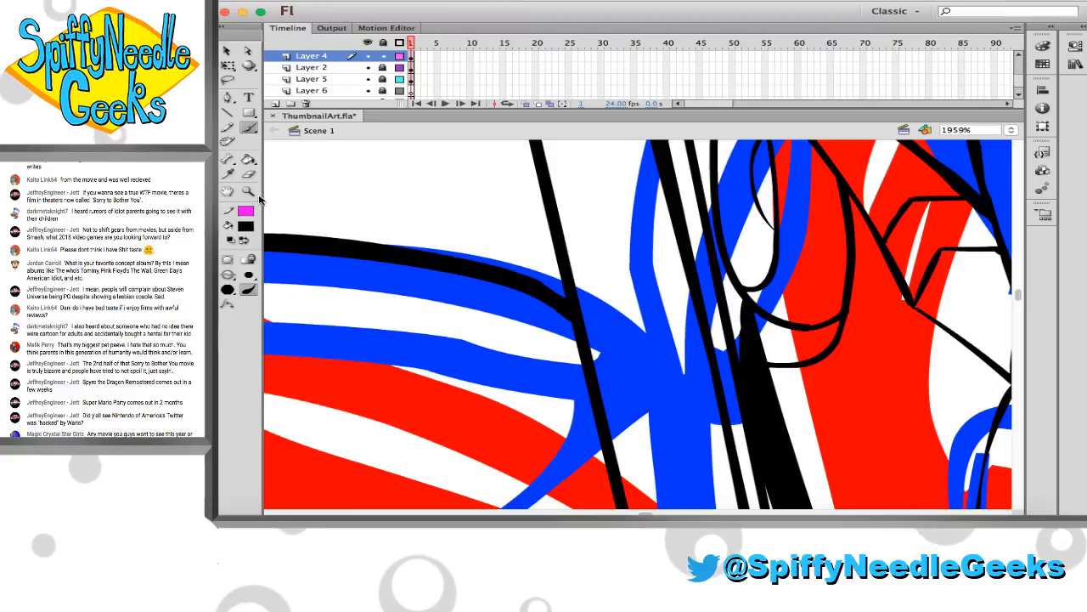
left_click(371, 267, "alt")
left_click(372, 266, "alt")
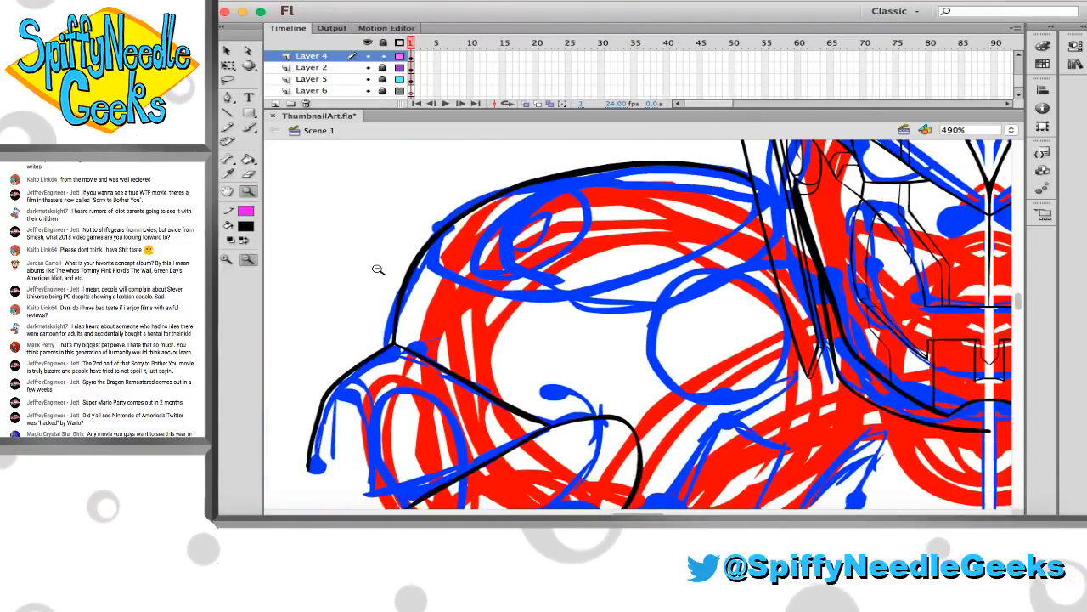
key("super+s")
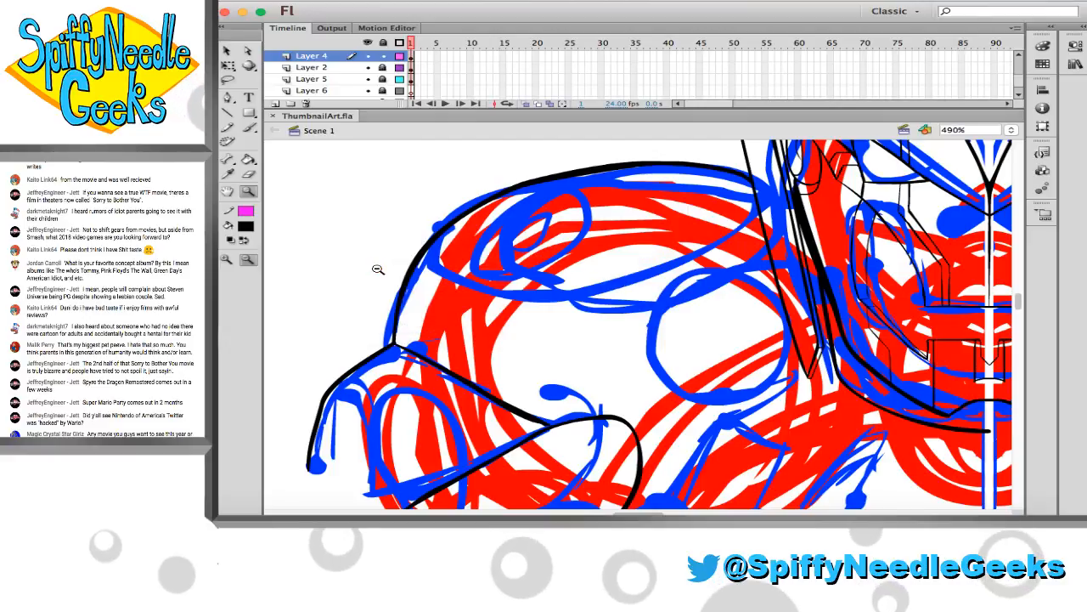
Brush a large round outline inside the left shoulder, open at the side blade, undoing the first oversized version
key("b")
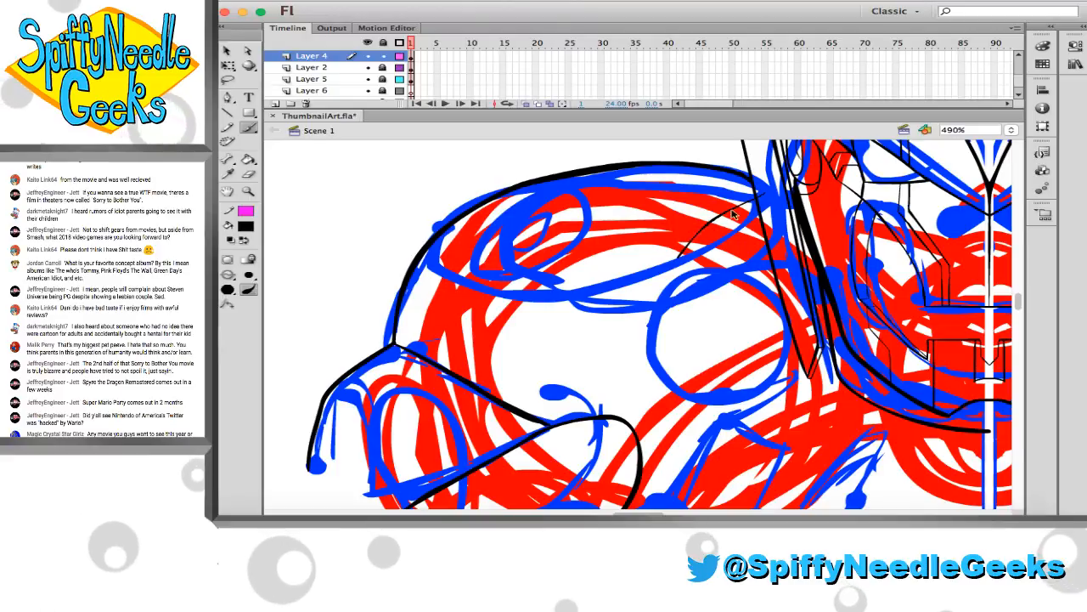
left_click(758, 196)
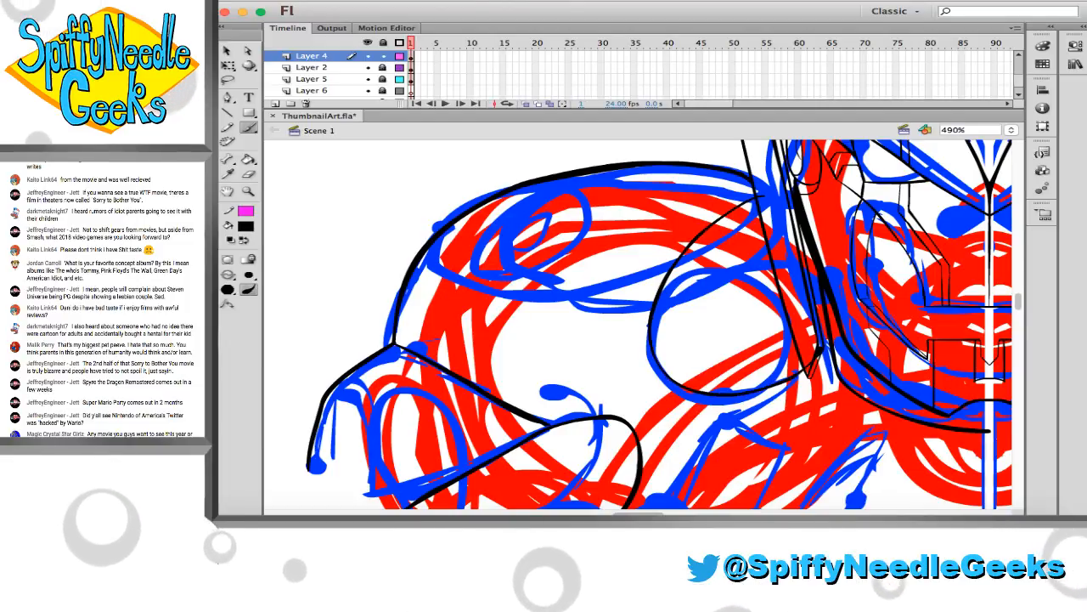
key("super+z")
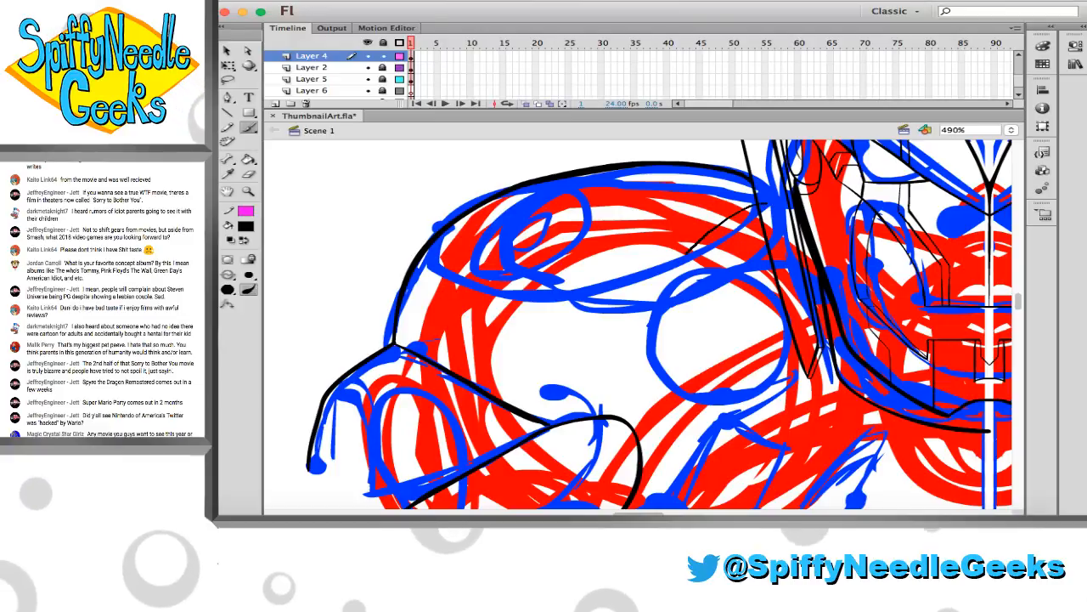
mouse_move(687, 253)
left_mouse_down()
mouse_move(663, 293)
mouse_move(661, 351)
mouse_move(685, 374)
mouse_move(769, 385)
mouse_move(803, 344)
left_mouse_up()
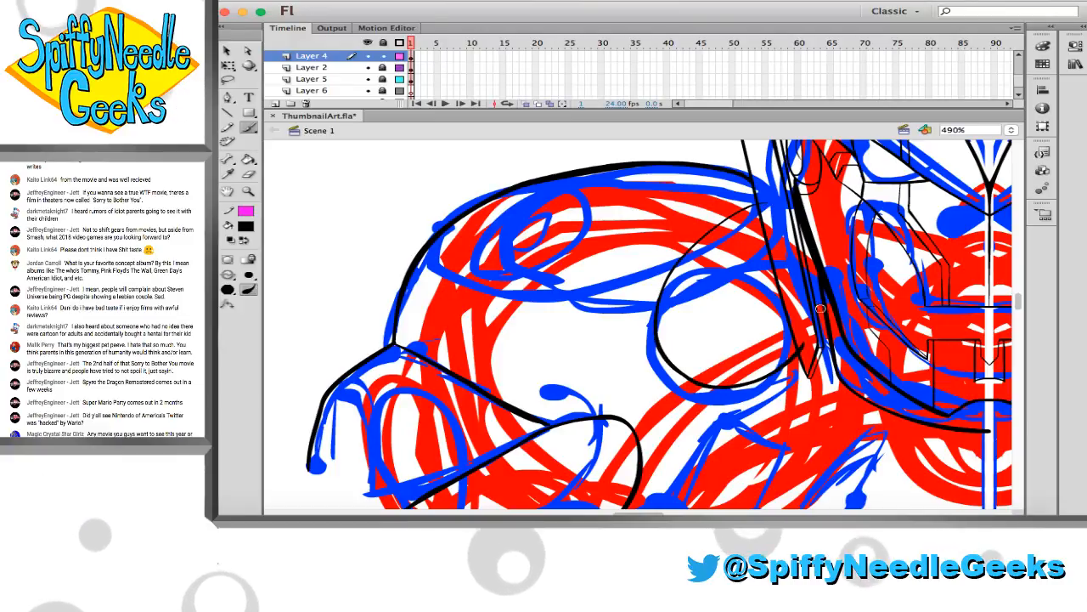
Brush a curve from the hooked line's lower end up toward the area below the round outline, redrawing it once
scroll(799, 308, "down", 3)
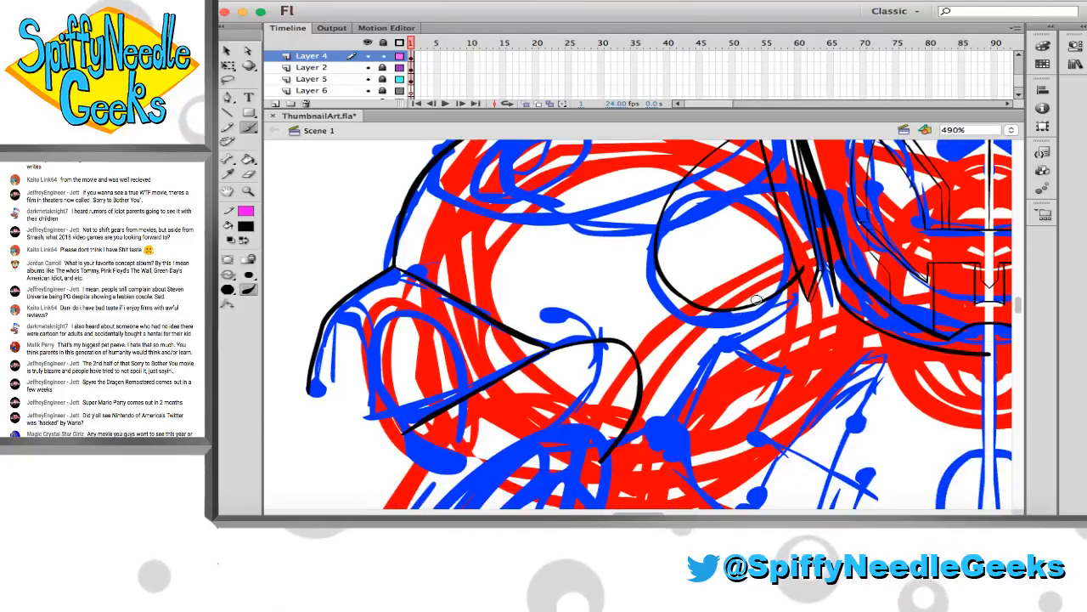
scroll(645, 396, "right", 2)
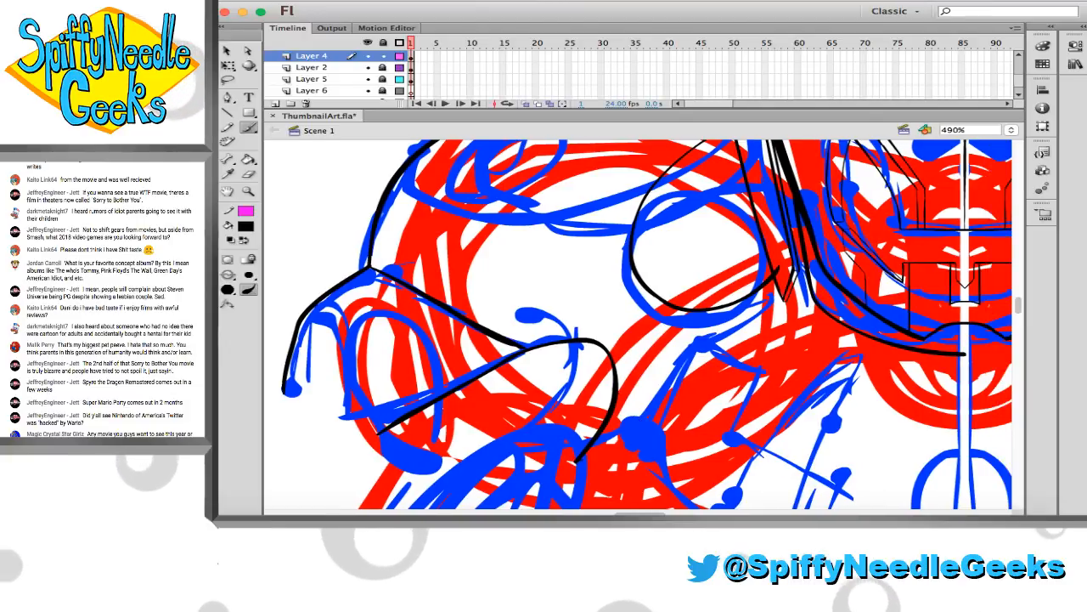
left_click_drag(578, 460, 697, 363)
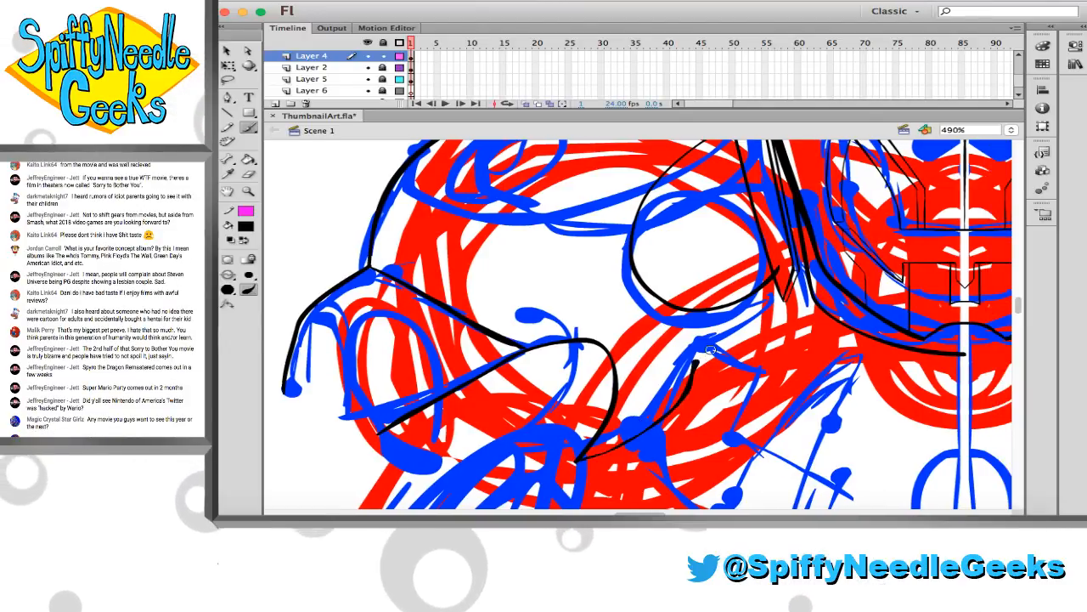
key("ctrl+z")
mouse_move(578, 461)
left_mouse_down()
mouse_move(636, 444)
mouse_move(702, 362)
left_mouse_up()
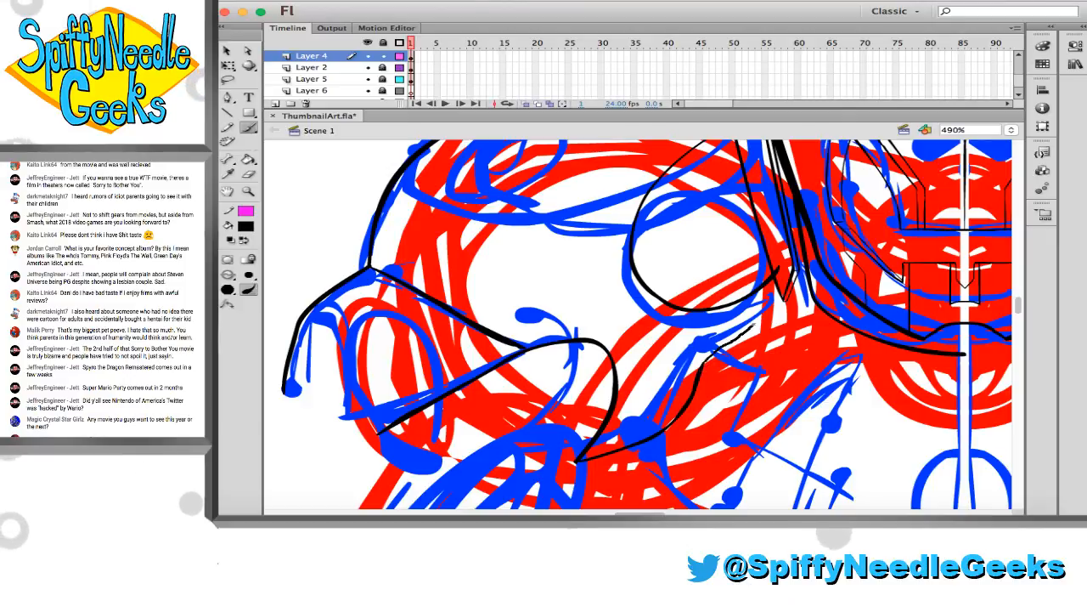
Extend the curve below the round outline up to the side blade's outer edge and tidy the join with the eraser
mouse_move(767, 267)
left_mouse_down()
mouse_move(718, 305)
mouse_move(669, 305)
mouse_move(733, 370)
left_mouse_up()
key("e")
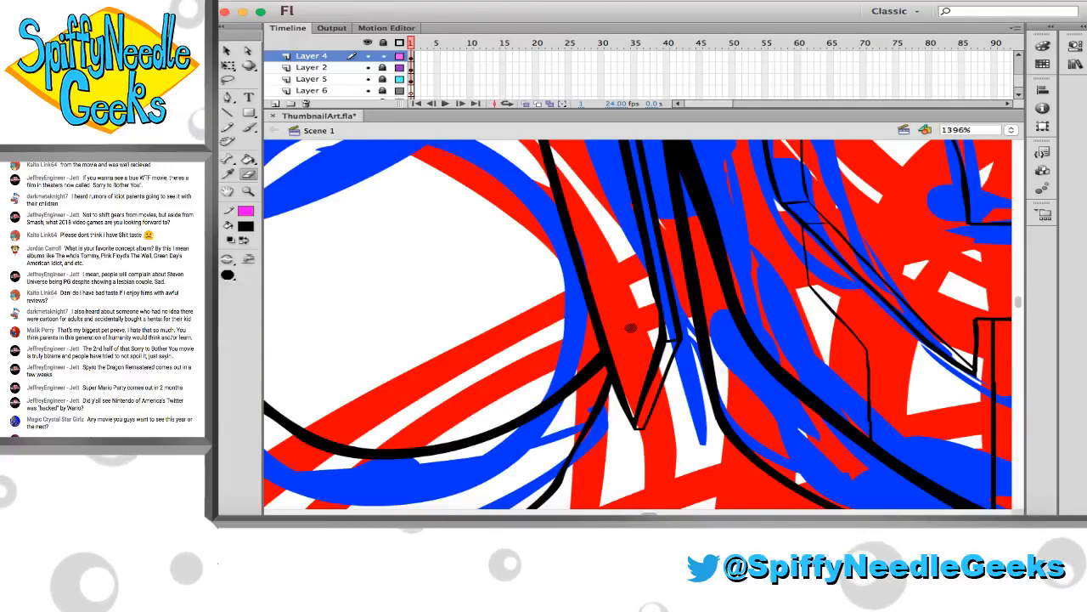
scroll(624, 331, "up", 5)
scroll(463, 208, "up", 3)
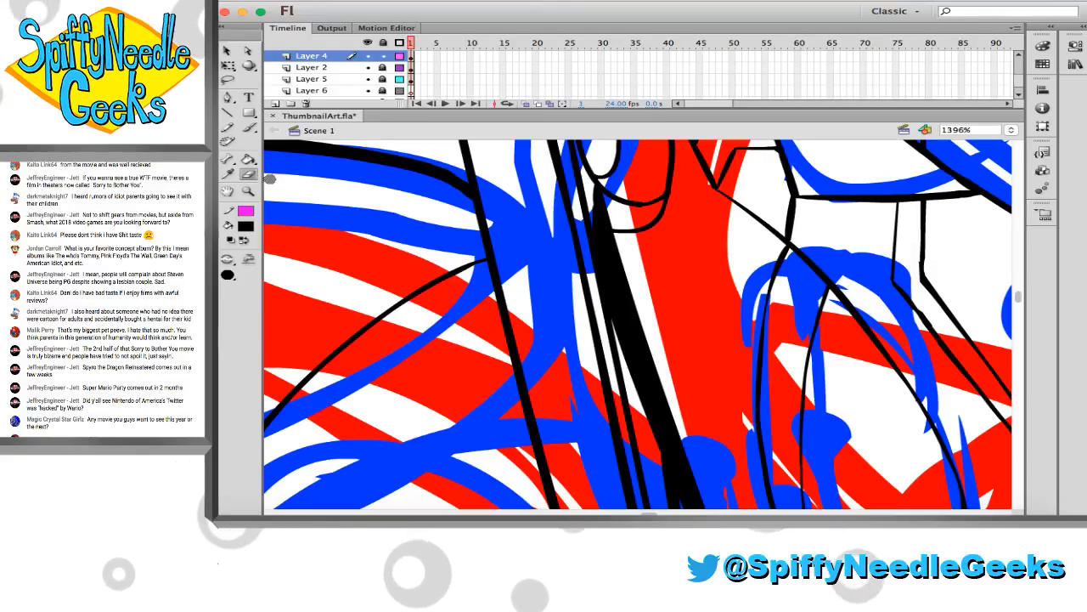
key("z")
left_click(428, 285)
left_click(452, 313)
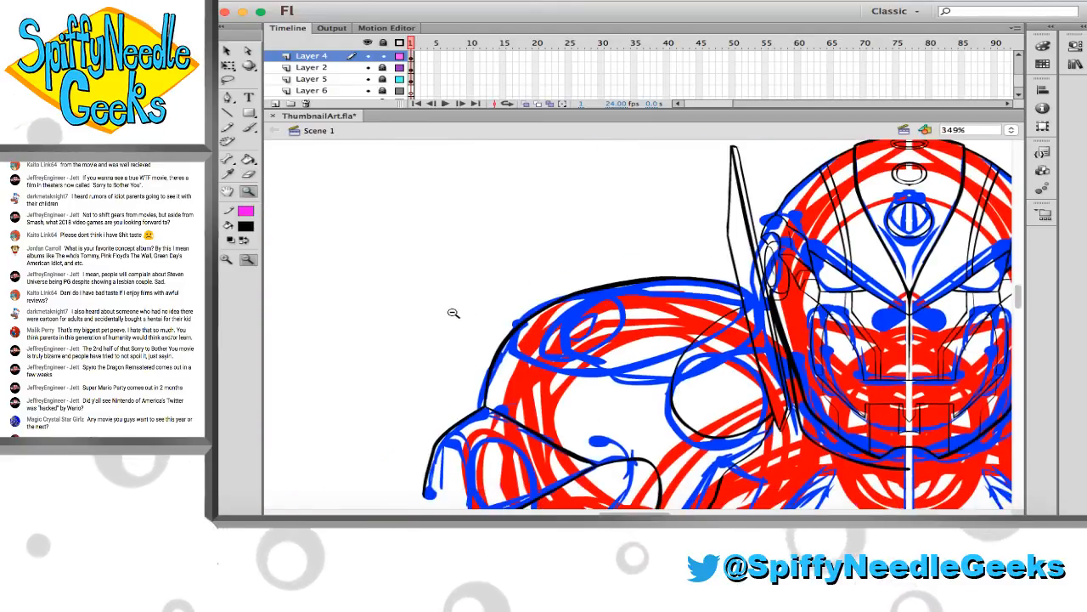
scroll(451, 309, "down", 3)
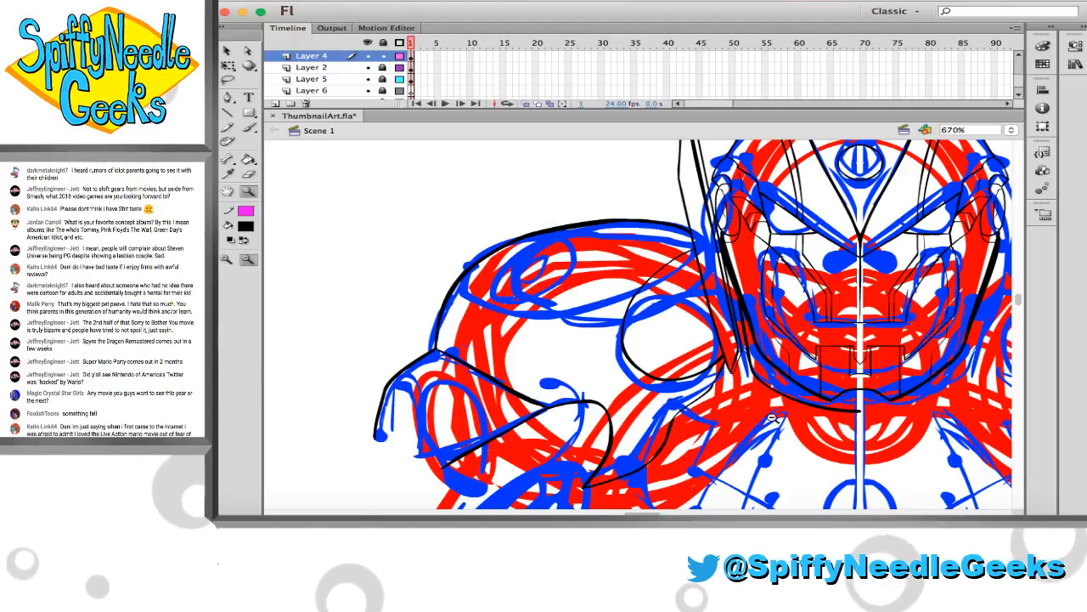
Brush thin inner contour lines across the upper part of the round shoulder outline, ending at the side blade
left_click_drag(520, 227, 901, 416)
left_click(250, 128)
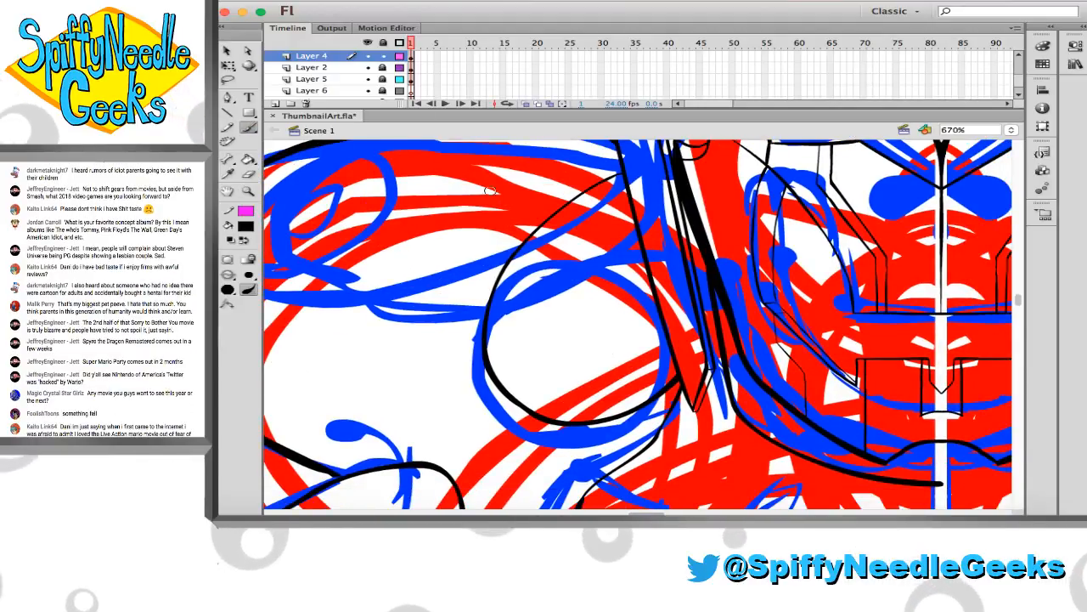
mouse_move(553, 214)
left_mouse_down()
mouse_move(604, 237)
mouse_move(646, 296)
left_mouse_up()
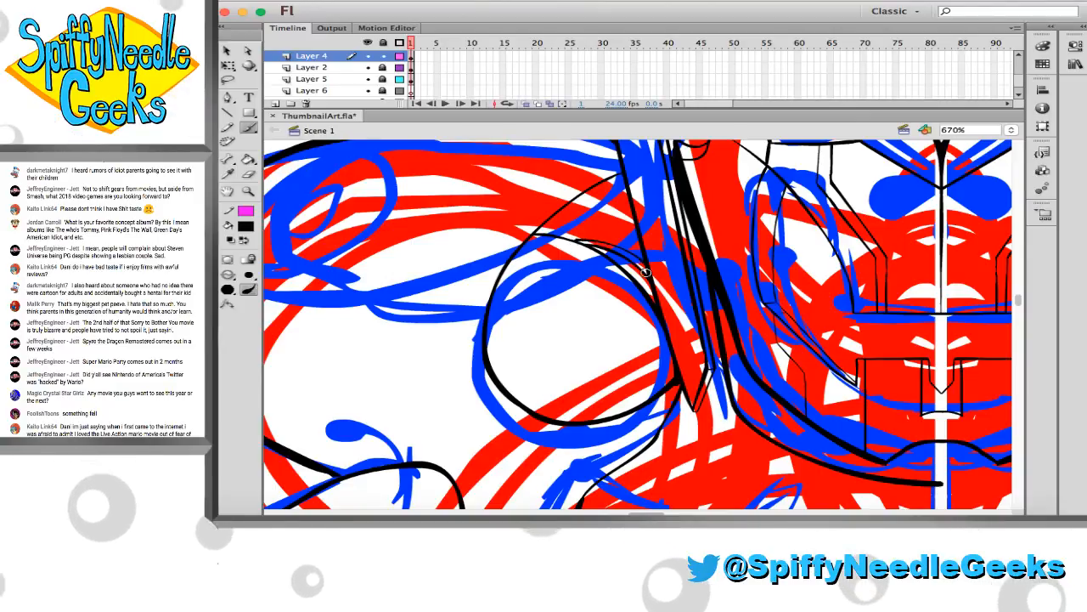
scroll(595, 251, "up", 3)
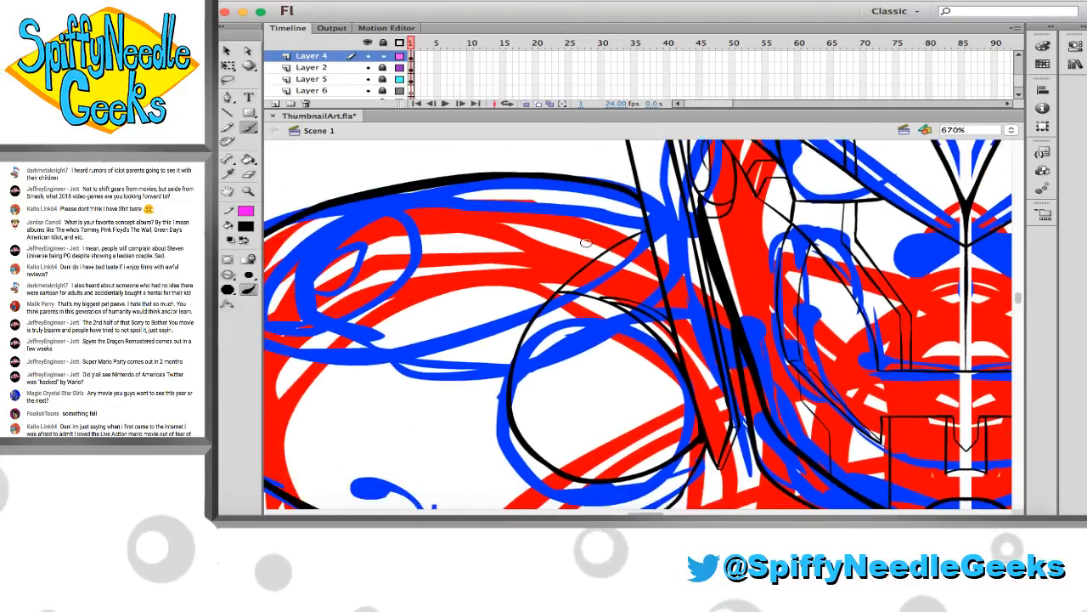
scroll(597, 202, "right", 3)
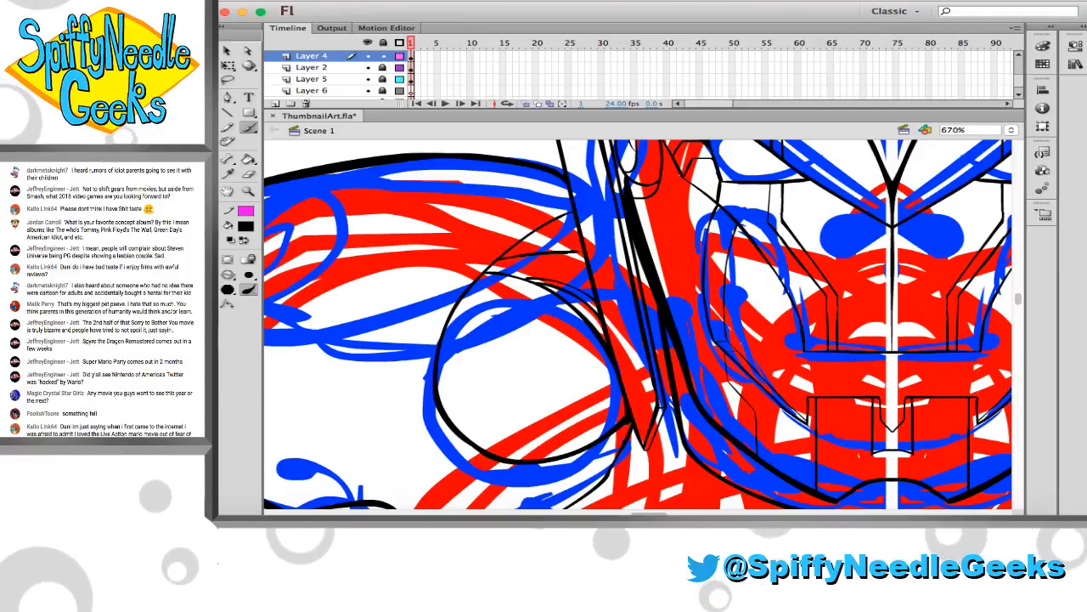
Close the lower edge of the left shoulder's outer flap and brush an arch with a slanted cross line inside it
key("z")
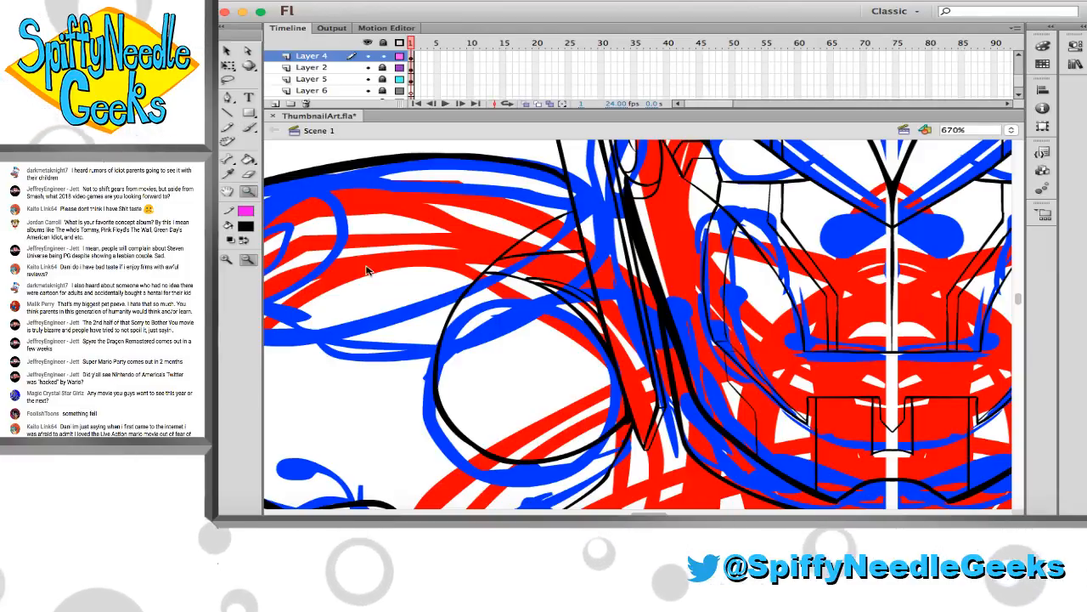
left_click(398, 287)
scroll(408, 289, "down", 3)
scroll(414, 291, "right", 3)
scroll(416, 272, "down", 1)
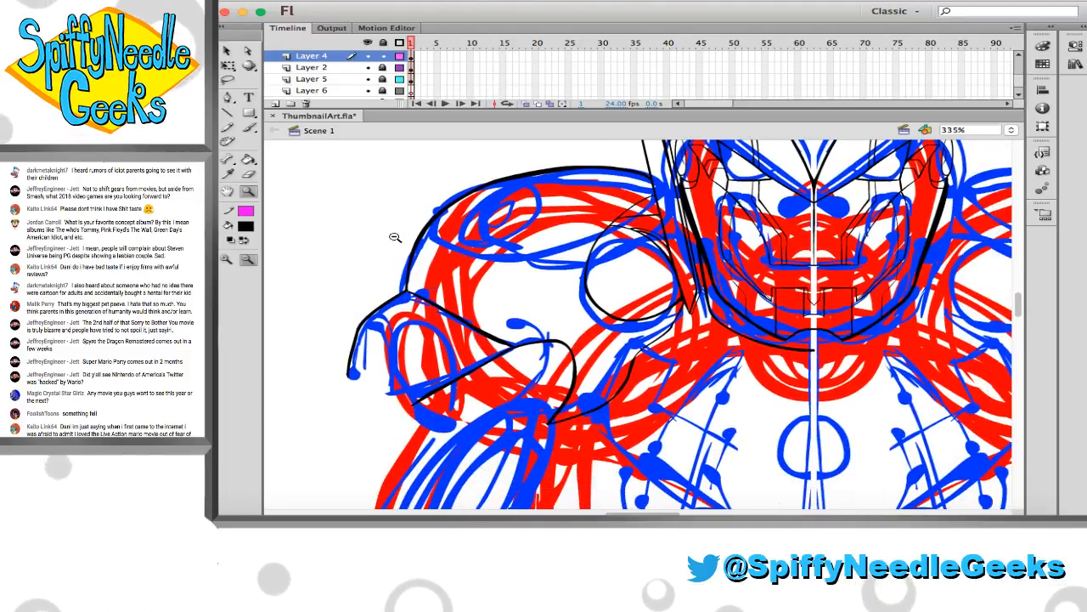
scroll(395, 235, "right", 1)
scroll(385, 222, "down", 1)
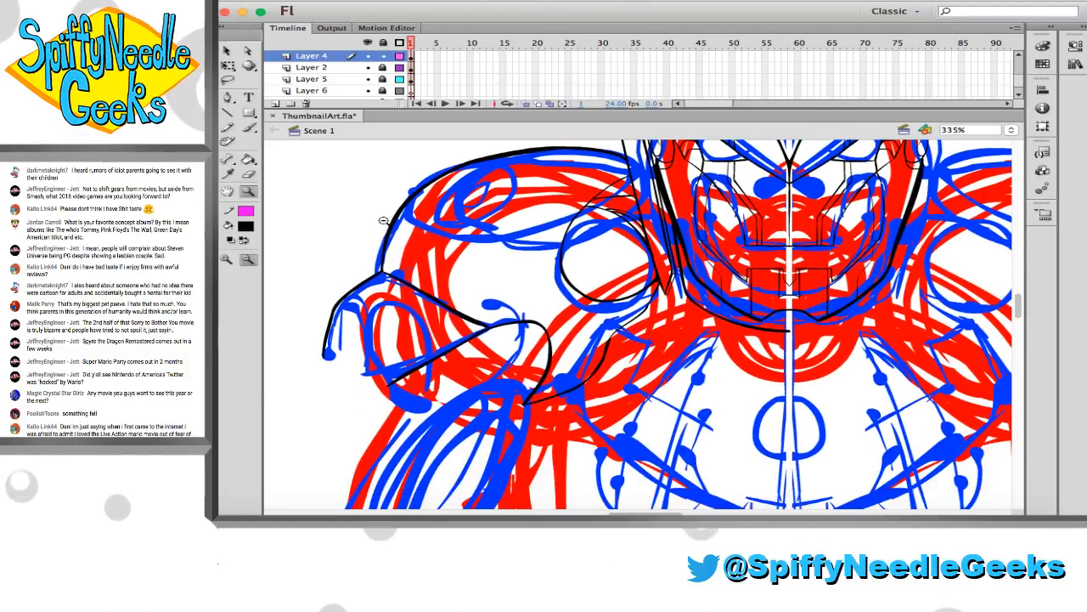
left_click_drag(647, 418, 646, 417)
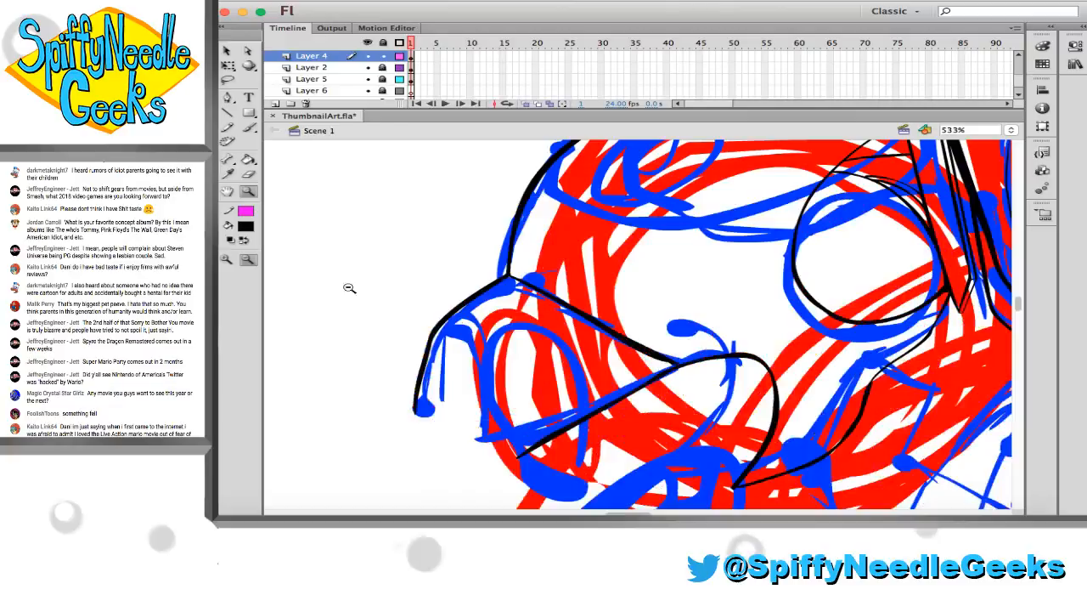
left_click(248, 126)
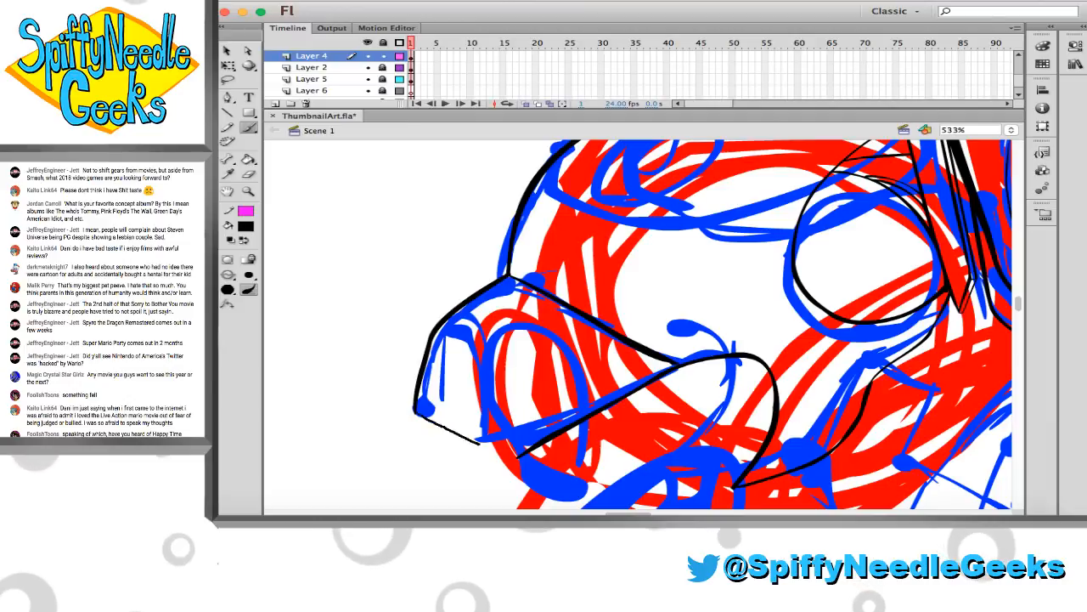
left_click_drag(480, 444, 517, 458)
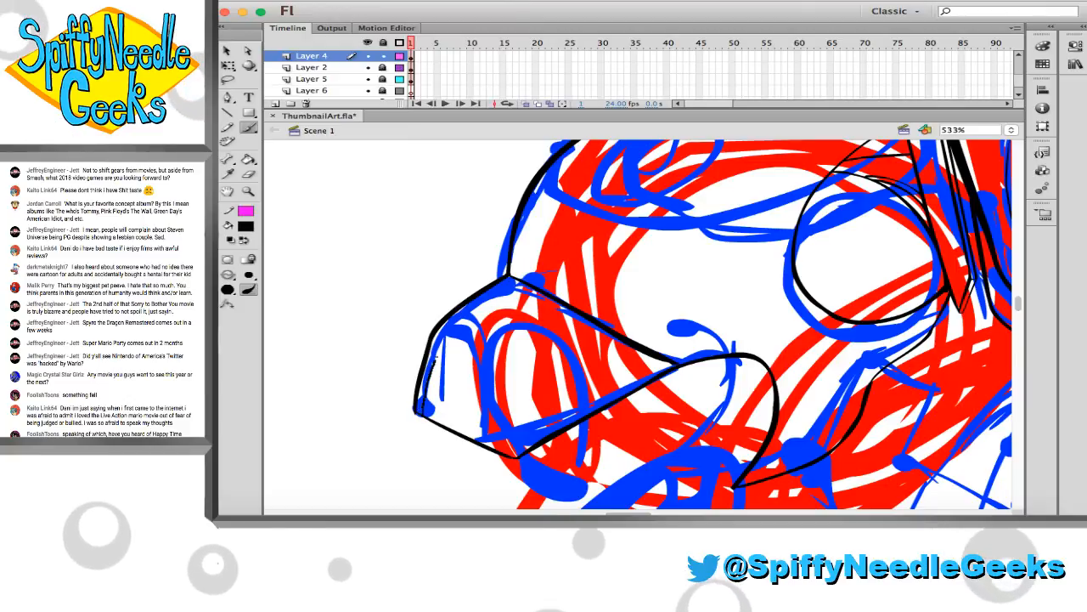
mouse_move(435, 364)
left_mouse_down()
mouse_move(449, 338)
mouse_move(493, 341)
mouse_move(515, 396)
left_mouse_up()
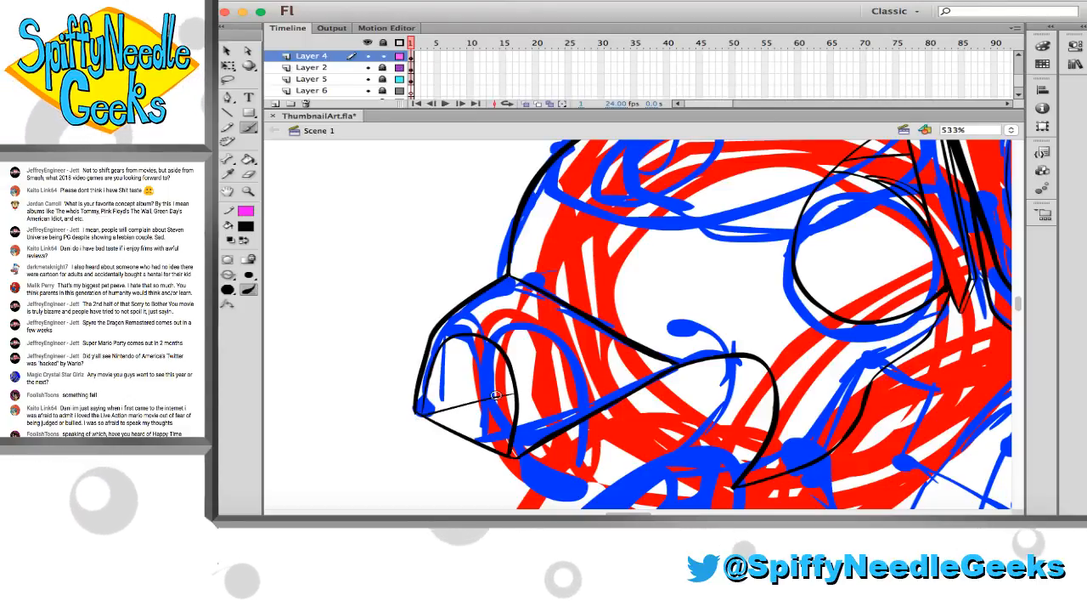
Force quit the other running application
right_click(253, 516)
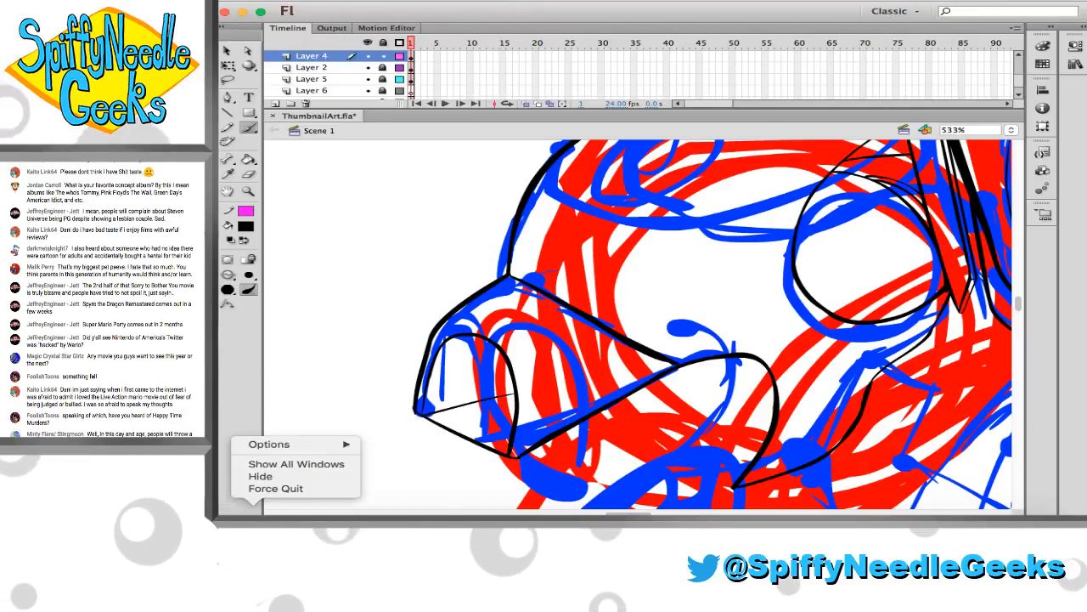
left_click(270, 488)
Erase the outer flap's straight edge below the slanted cross line and save the artwork
key("e")
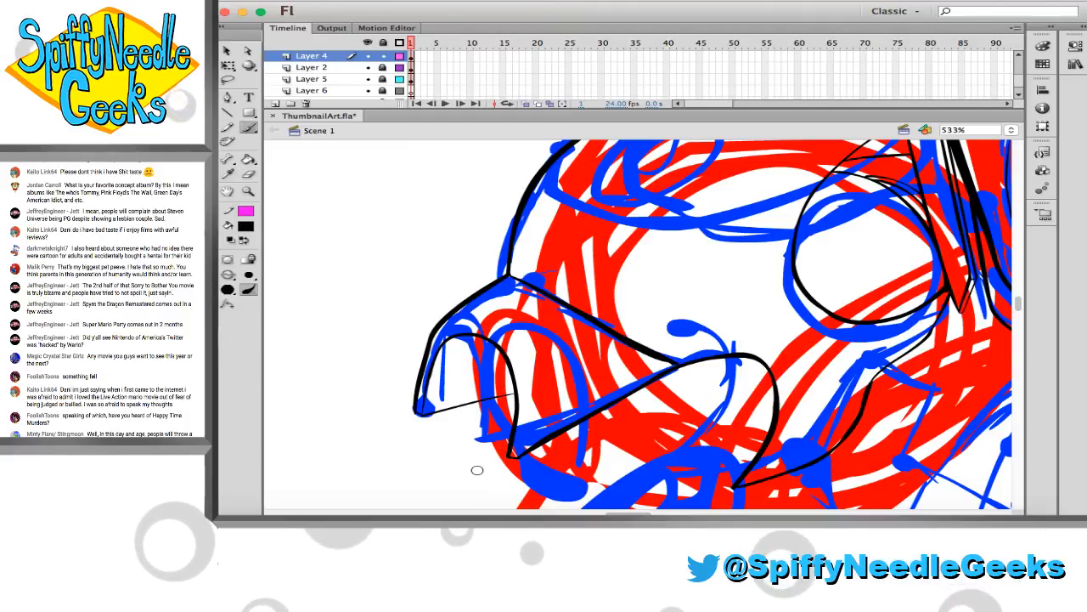
scroll(387, 365, "down", 8)
scroll(387, 366, "right", 4)
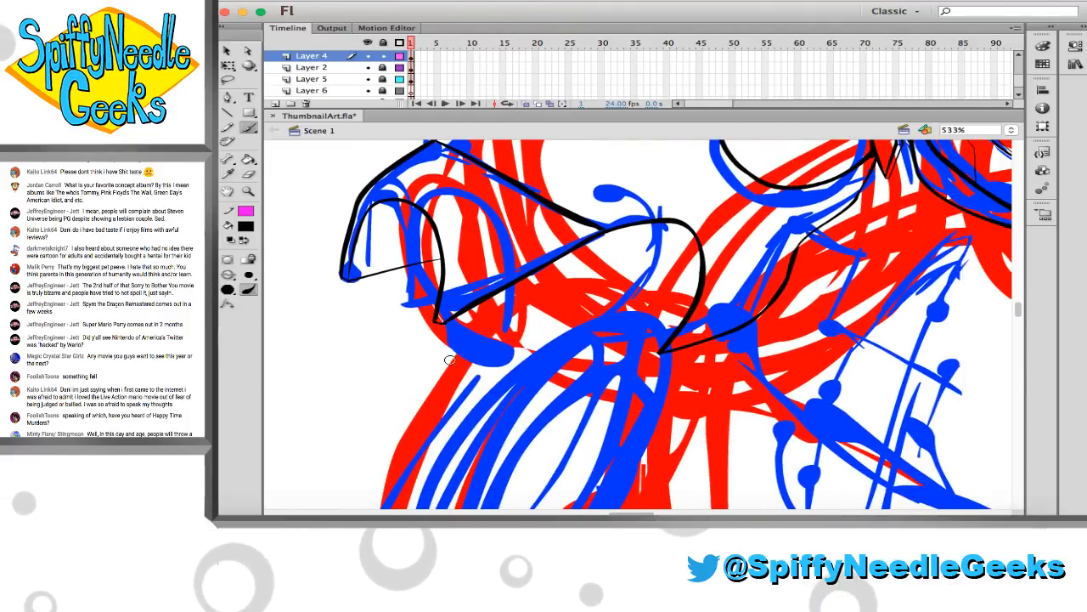
key("super+s")
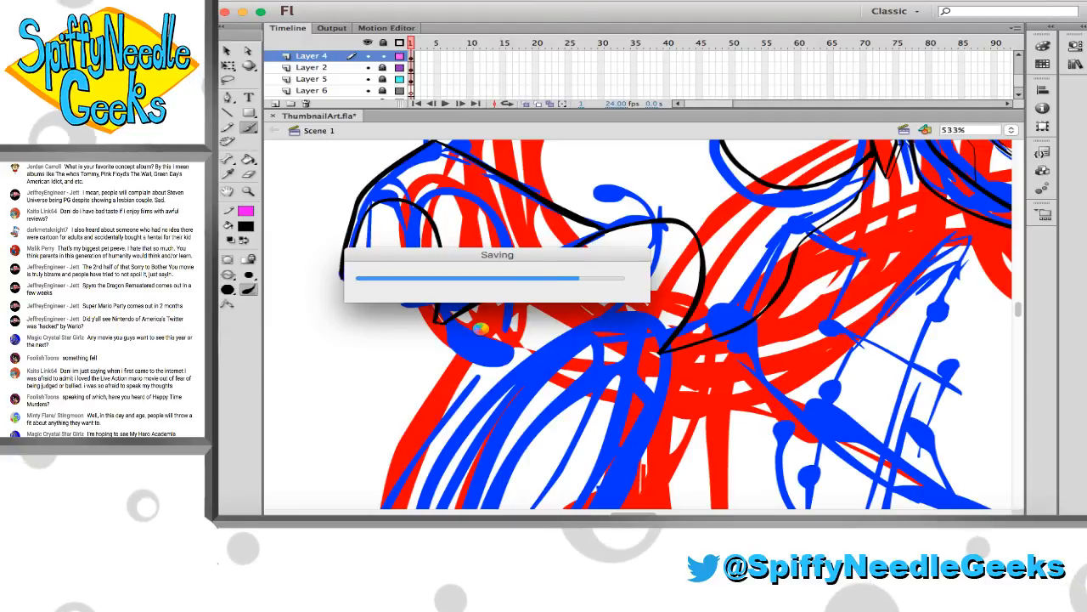
Brush a short diagonal line from the shoulder curve toward the chest, undoing the trial strokes and thickening its end
left_click(246, 191)
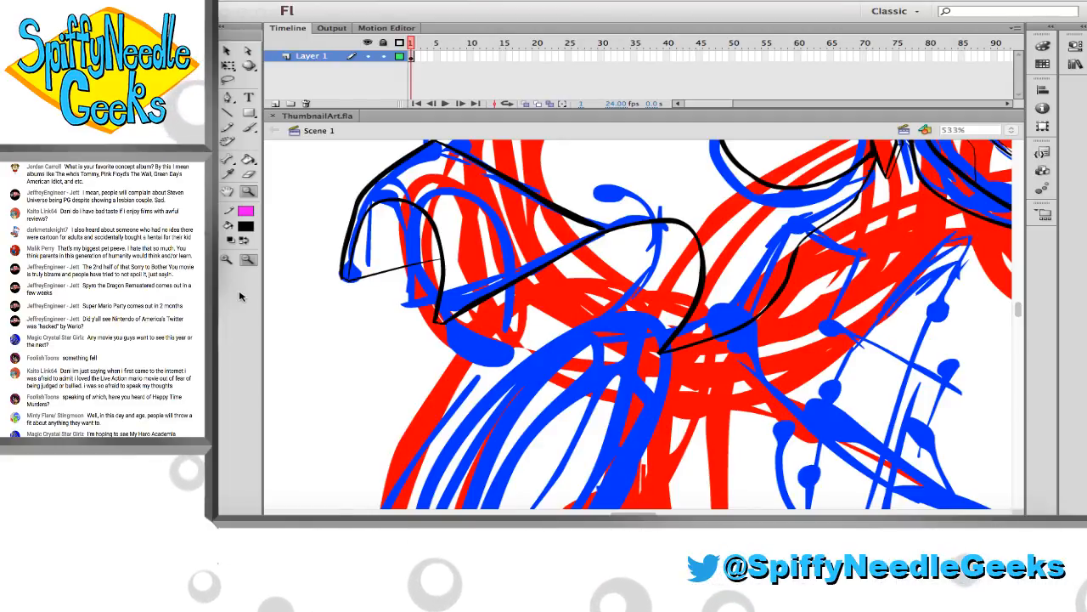
left_click(380, 75)
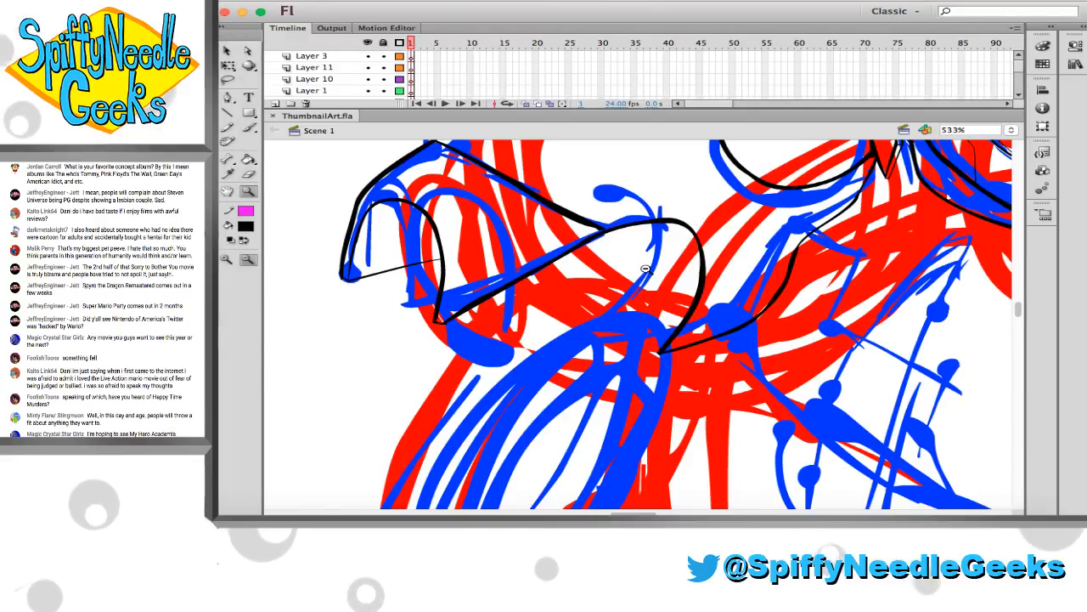
scroll(645, 268, "right", 7)
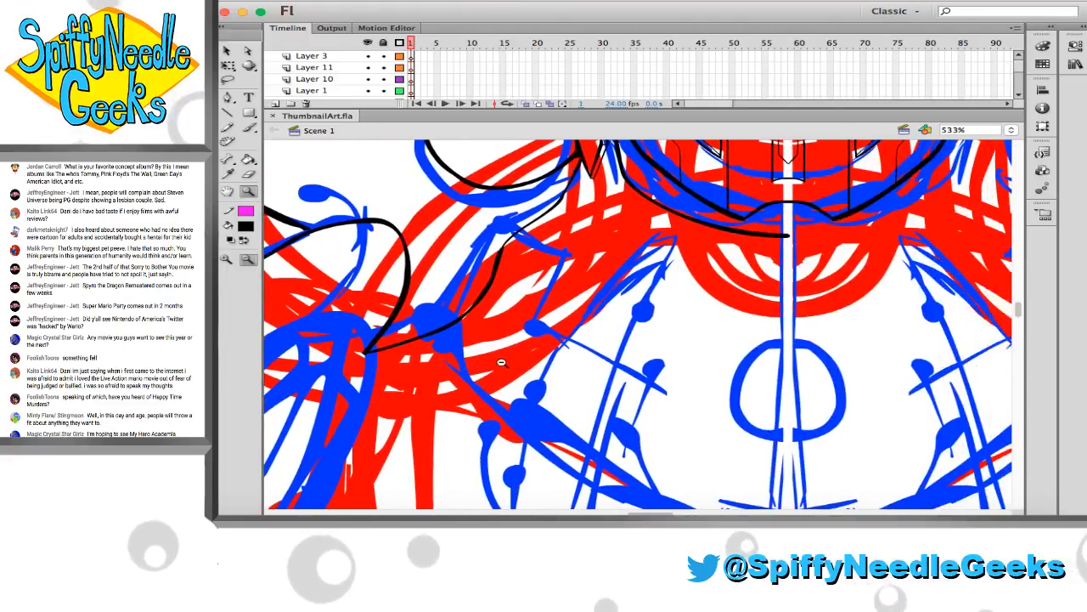
scroll(501, 363, "down", 3)
scroll(506, 349, "down", 1)
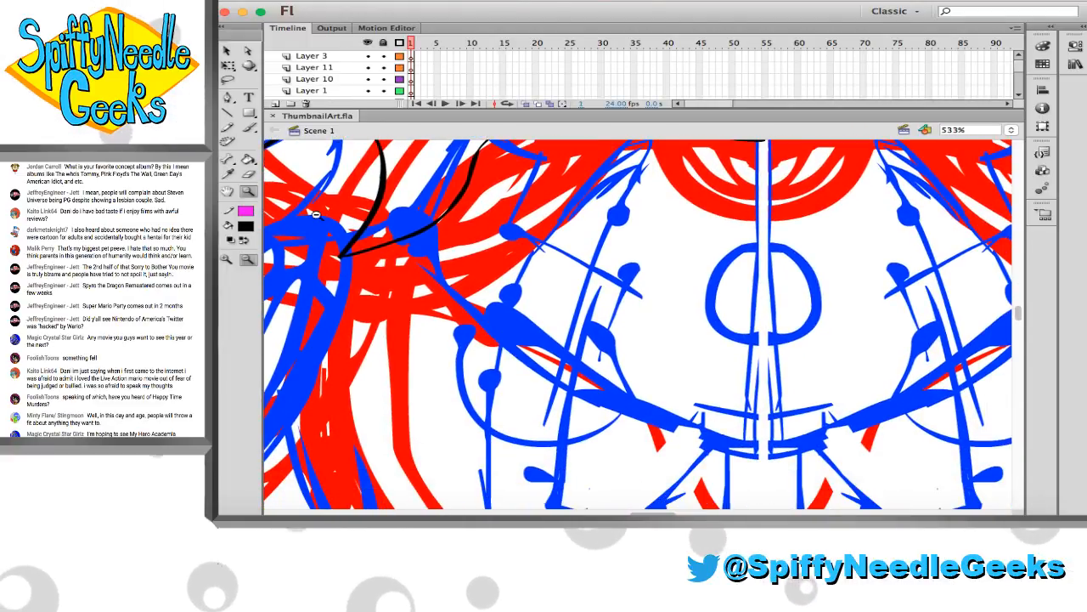
left_click(249, 127)
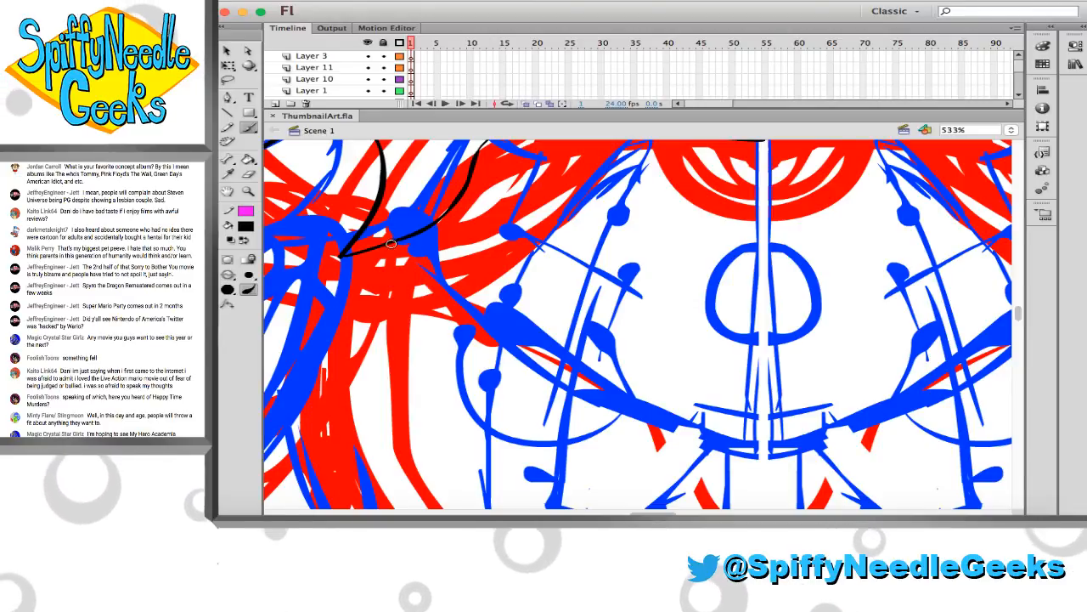
left_click_drag(390, 244, 471, 315)
key("ctrl+z")
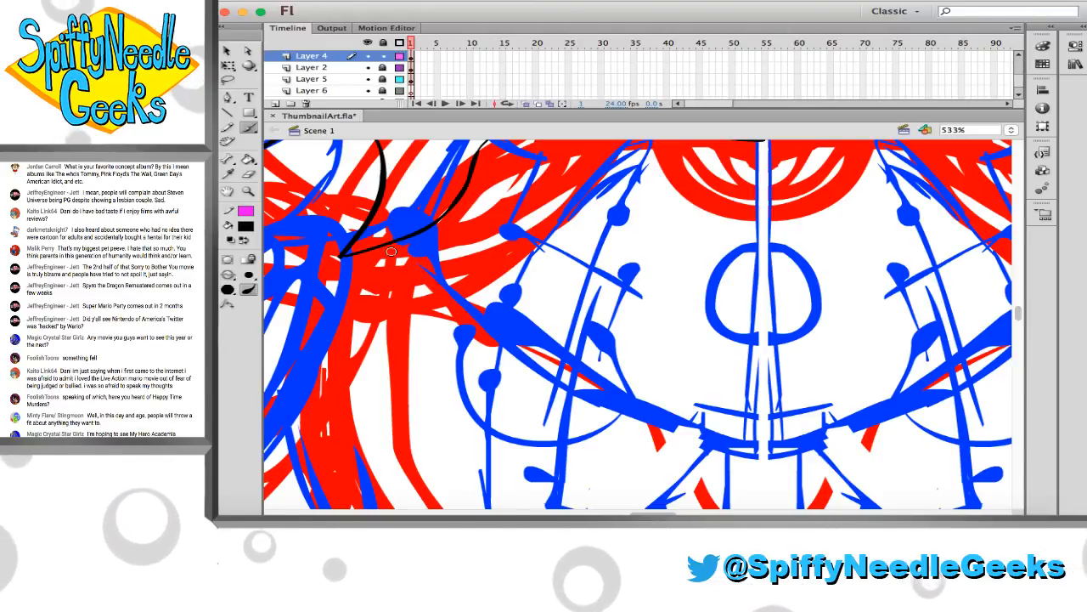
left_click_drag(385, 248, 445, 284)
scroll(459, 285, "up", 3)
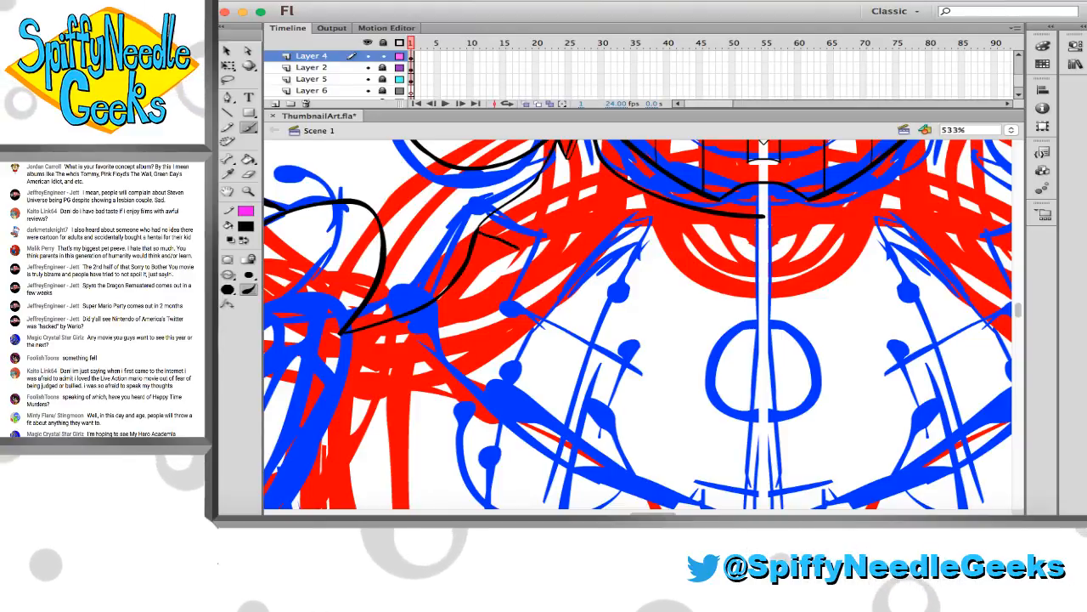
key("super+z")
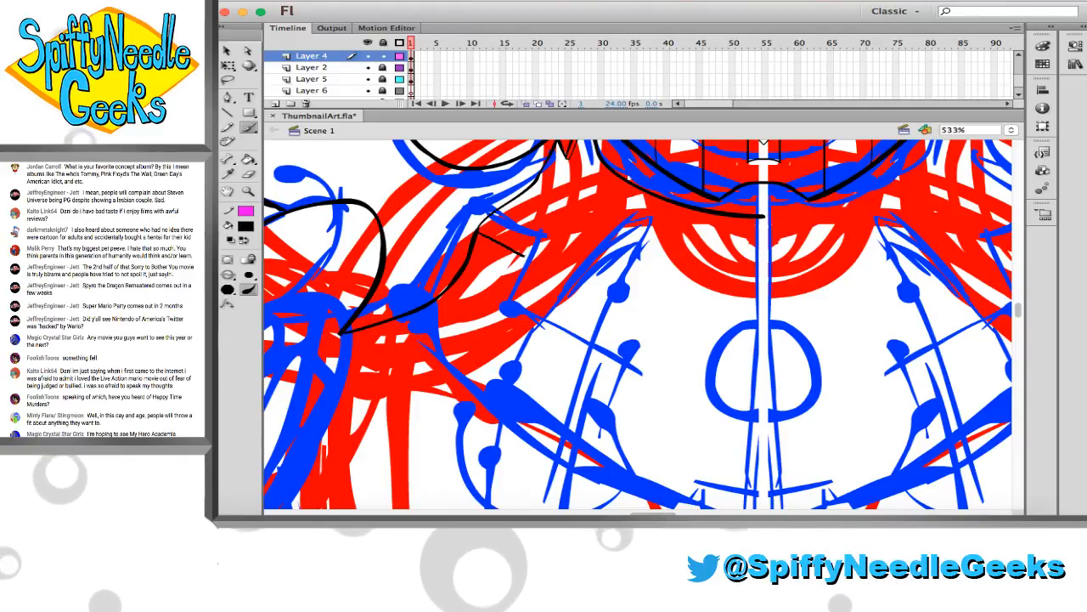
scroll(521, 349, "down", 1)
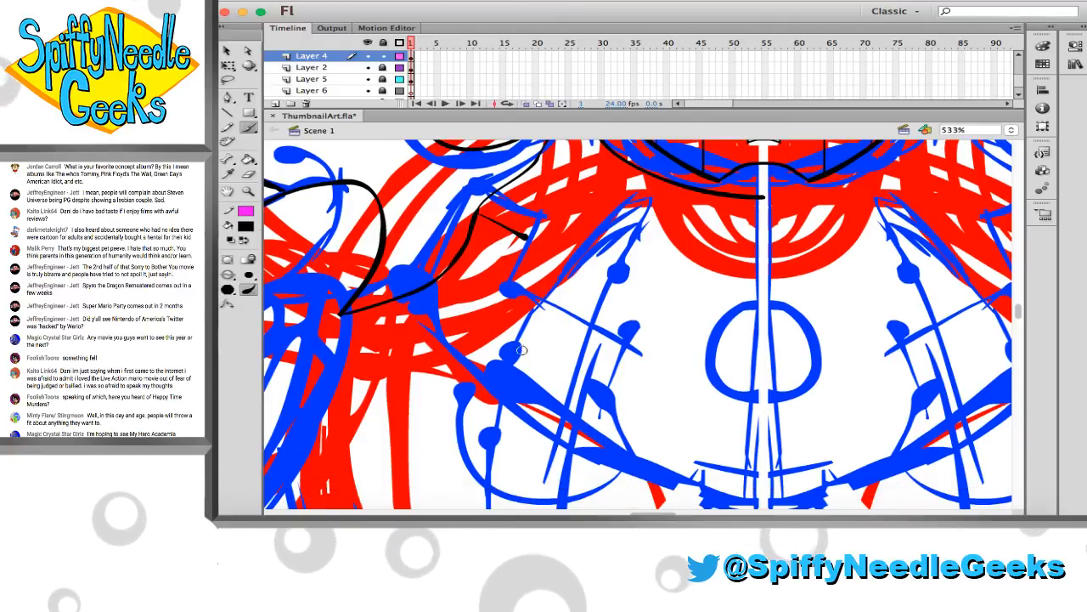
Brush a long line along the chest's lower edge from below the armpit to the torso centre, undoing the first attempt
scroll(520, 349, "down", 3)
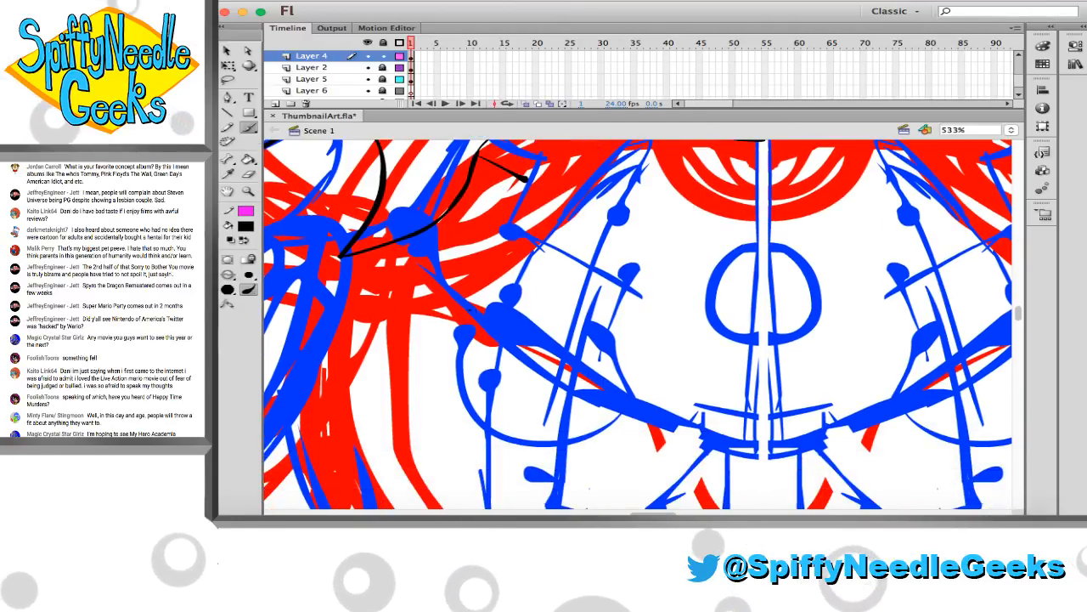
left_click_drag(467, 310, 645, 412)
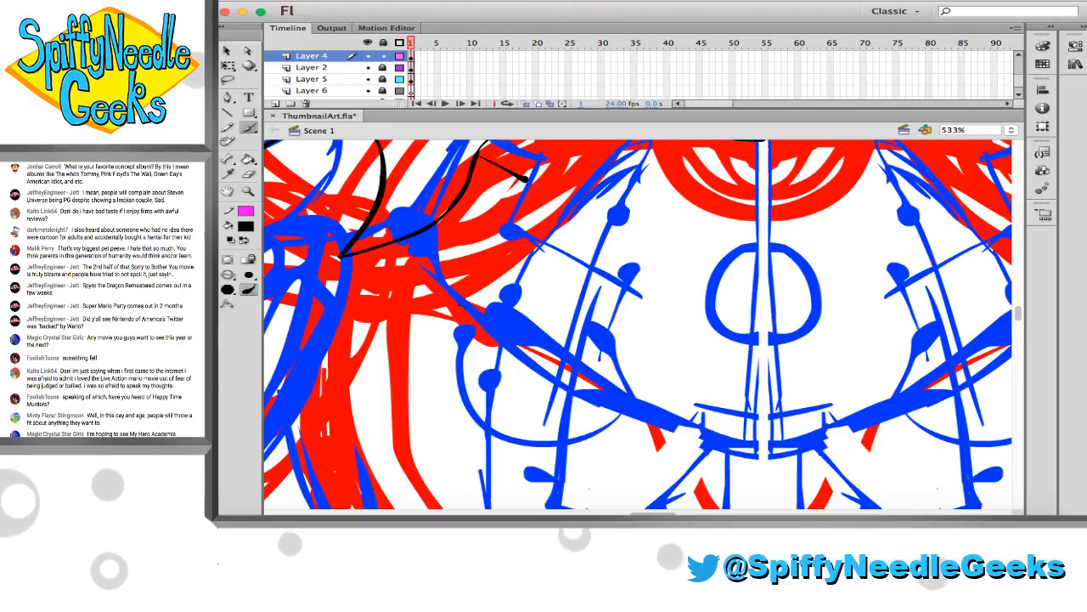
key("super+z")
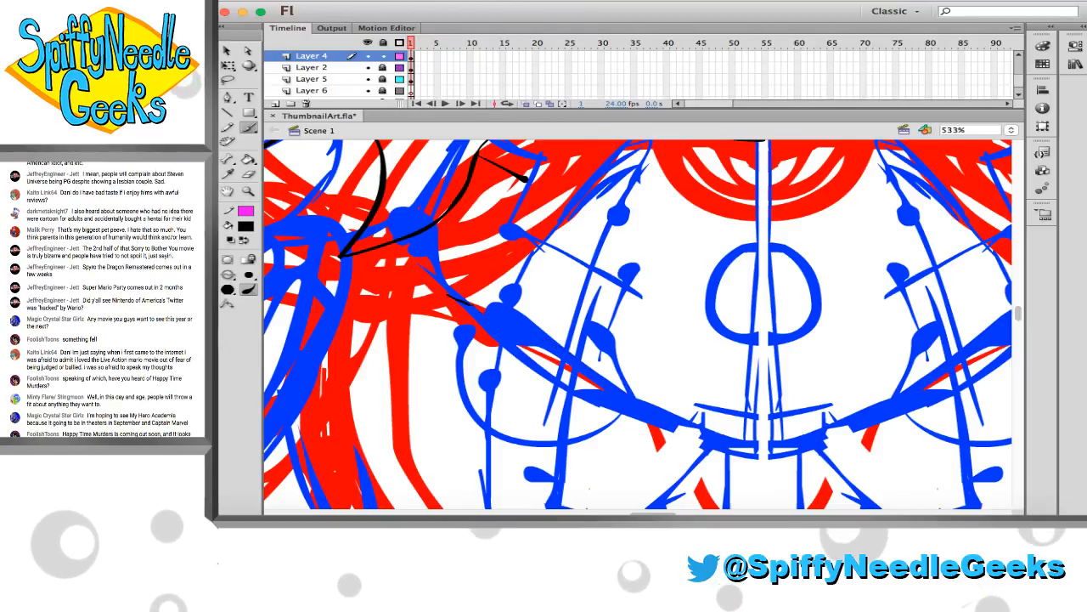
mouse_move(448, 295)
left_mouse_down()
mouse_move(631, 384)
mouse_move(719, 448)
left_mouse_up()
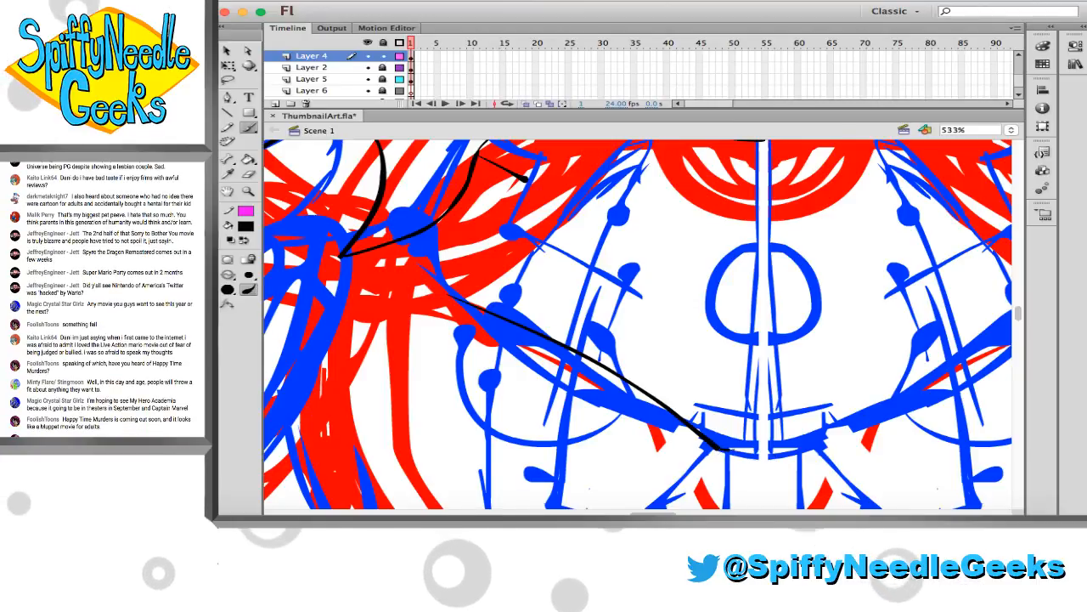
Brush a short bent edge joining the chest line's outer end to the shoulder curve, and erase the earlier diagonal line beside it
scroll(608, 389, "up", 1)
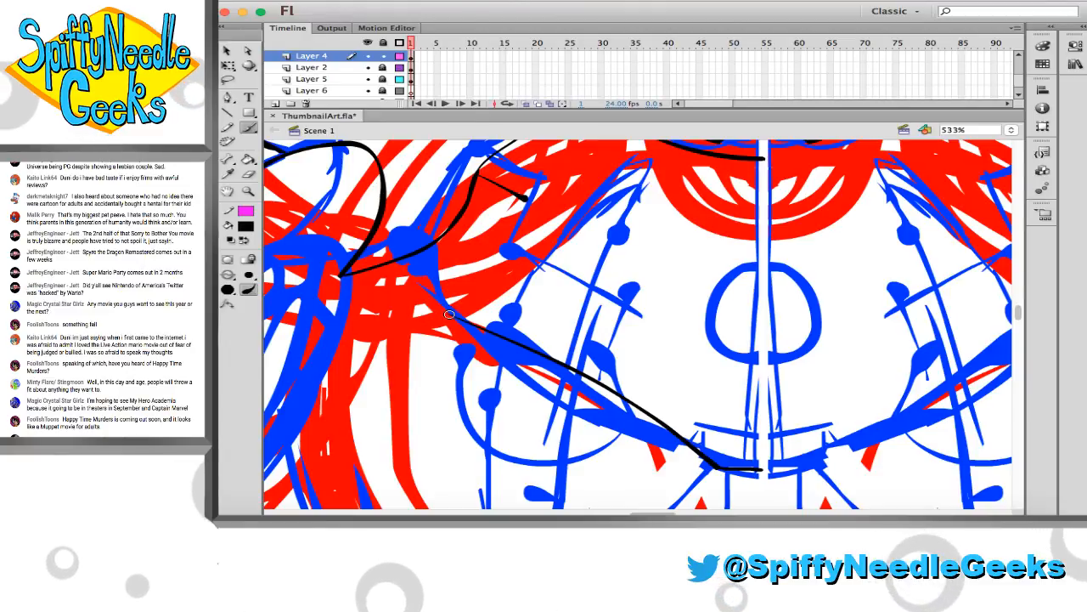
left_click_drag(449, 314, 460, 274)
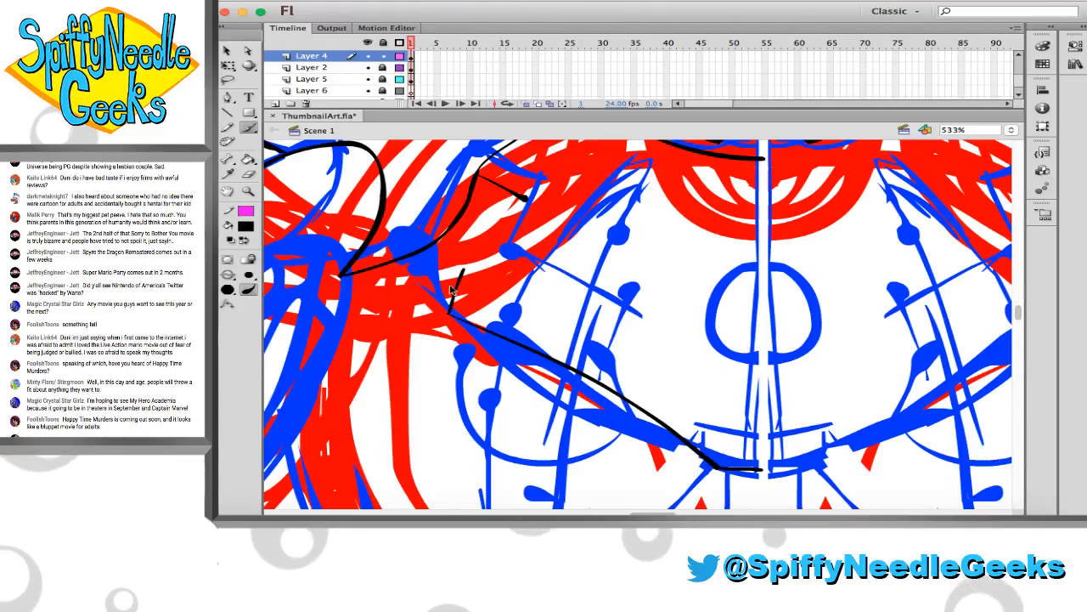
key("e")
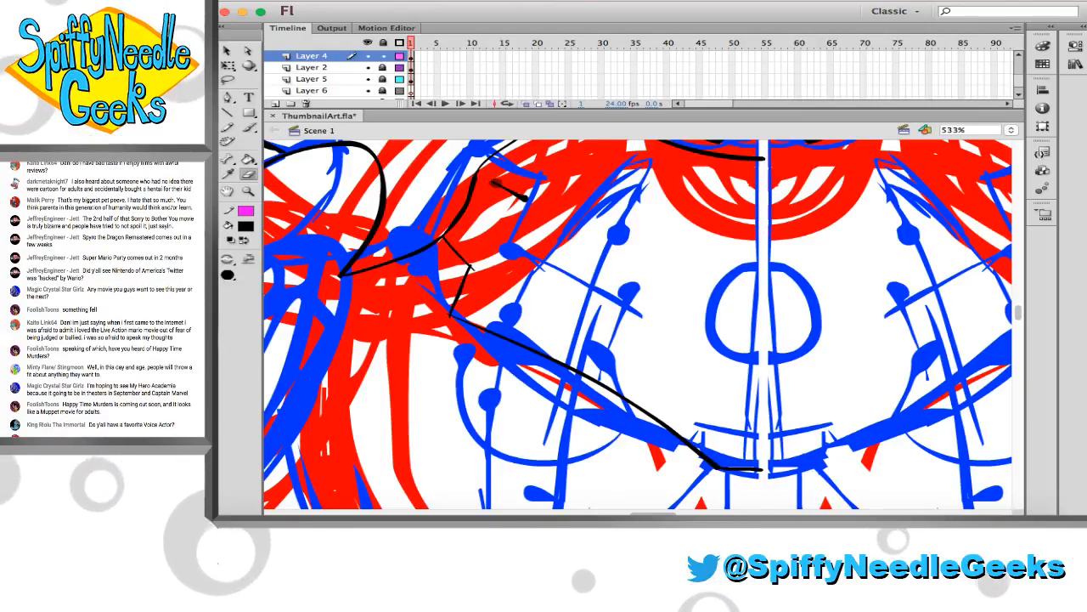
mouse_move(488, 178)
left_mouse_down()
mouse_move(526, 204)
mouse_move(515, 199)
left_mouse_up()
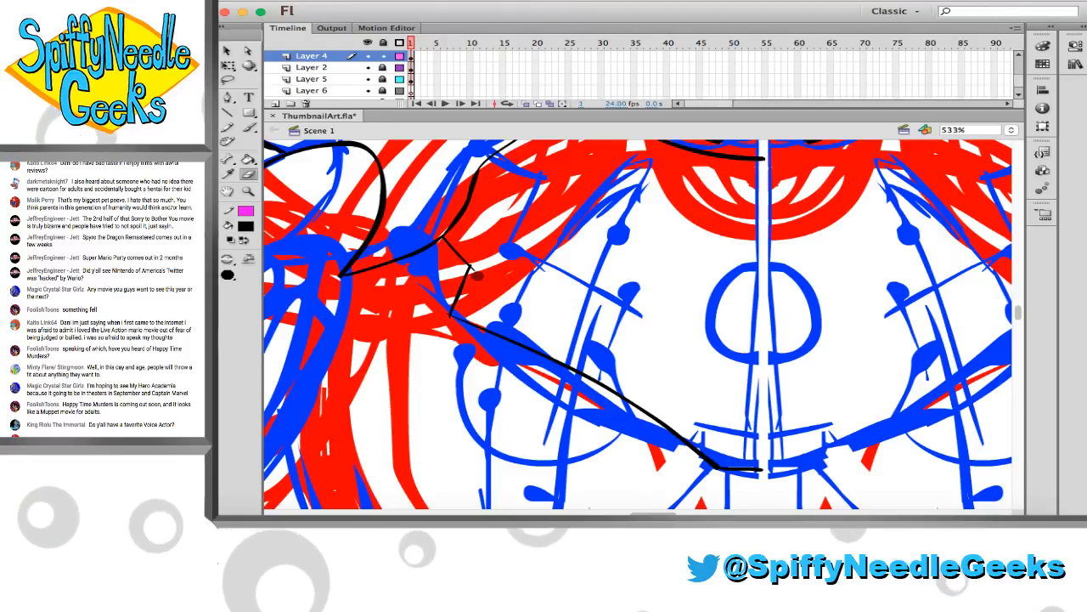
left_click_drag(477, 262, 480, 265)
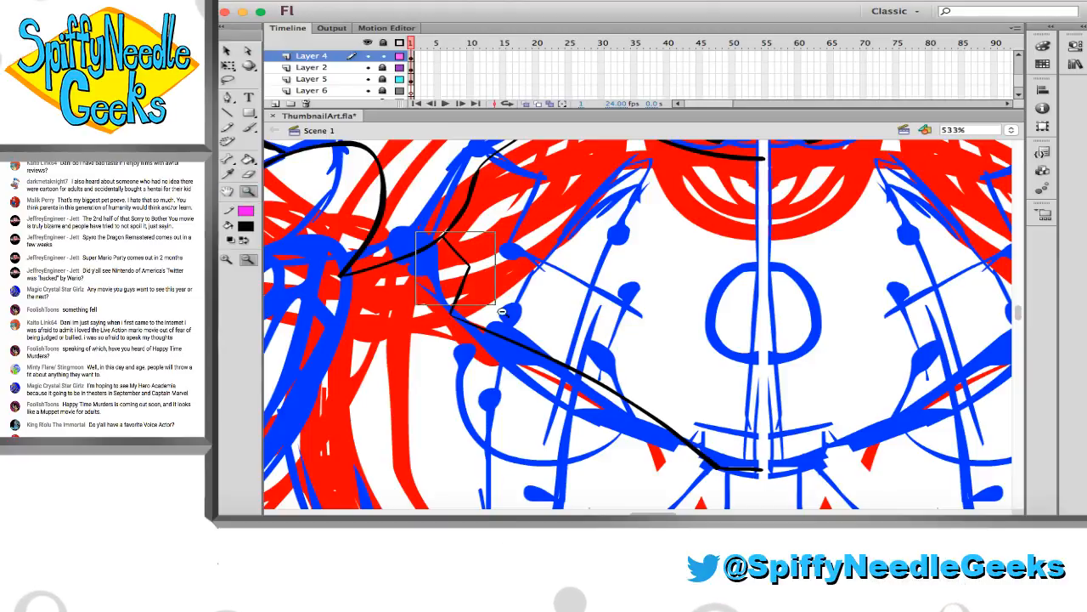
Lasso the bent edge, stretch it toward the chest, and distort its corners so both ends meet the shoulder curve and chest line
left_click_drag(502, 313, 502, 313)
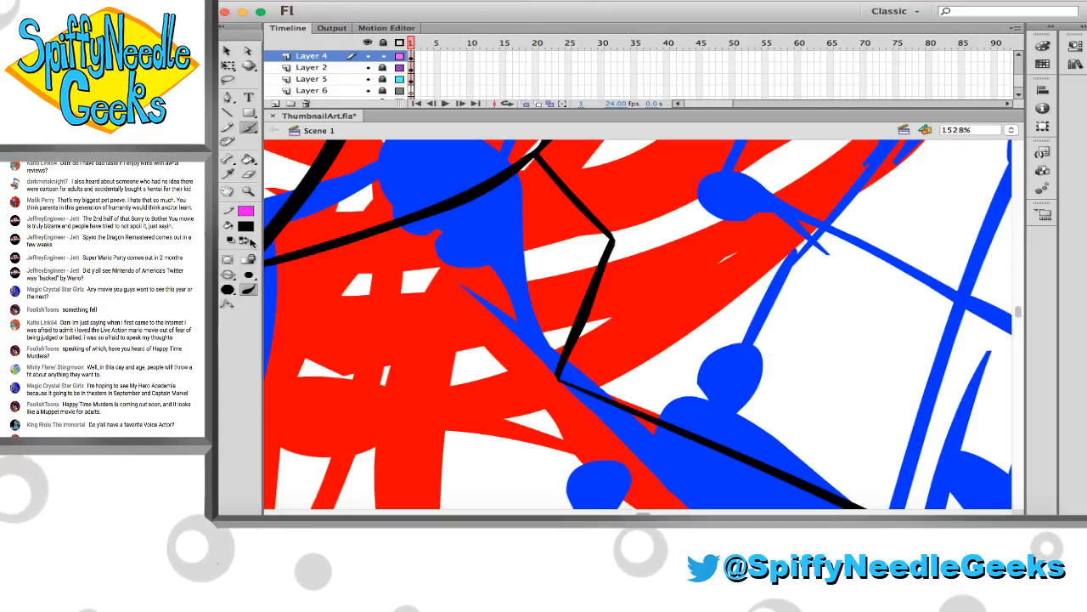
left_click(256, 192)
left_click(469, 279)
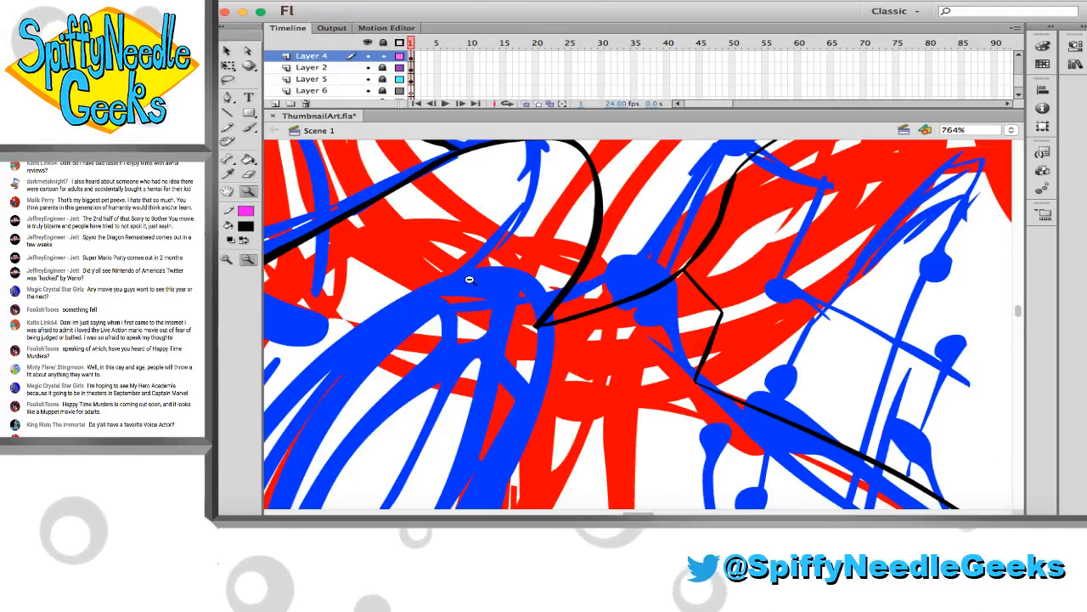
scroll(479, 284, "right", 3)
left_click(480, 284)
scroll(475, 283, "right", 8)
scroll(450, 276, "down", 3)
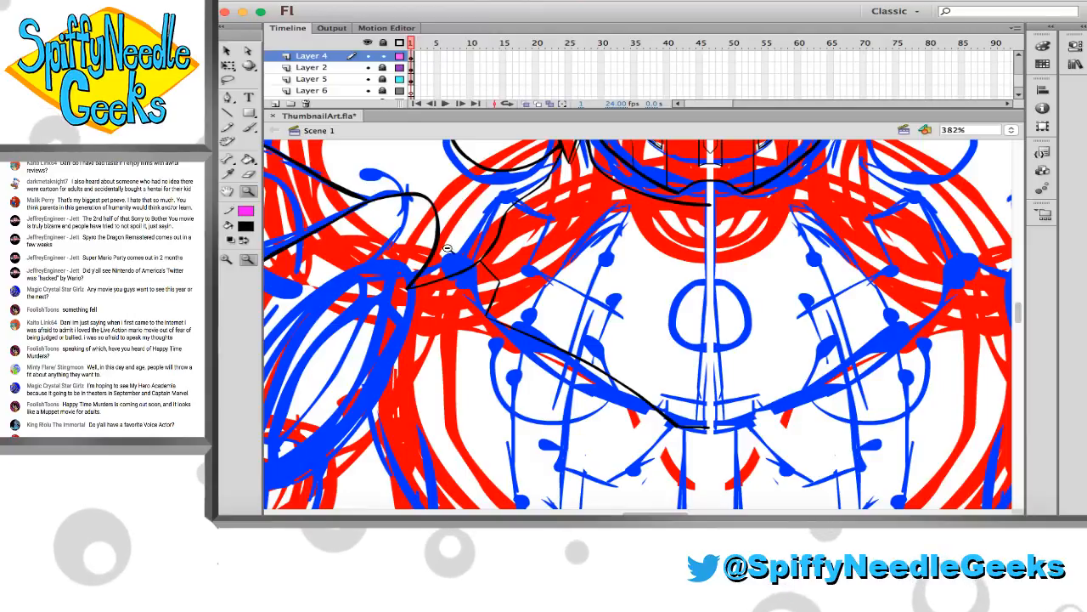
left_click_drag(448, 249, 625, 340)
left_click(504, 295, "alt")
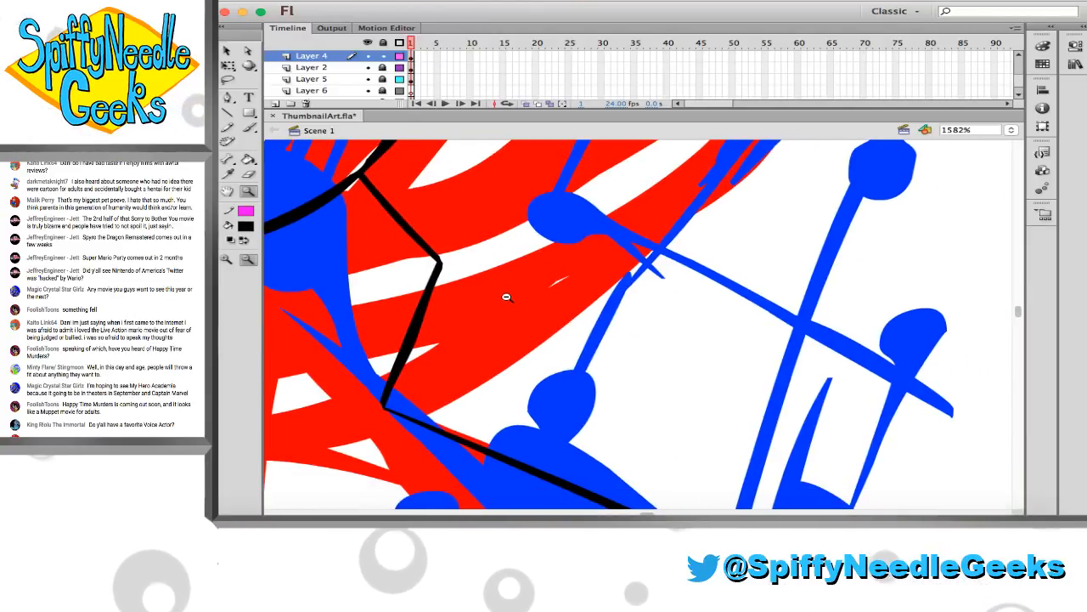
left_click(505, 297)
left_click_drag(430, 226, 807, 420)
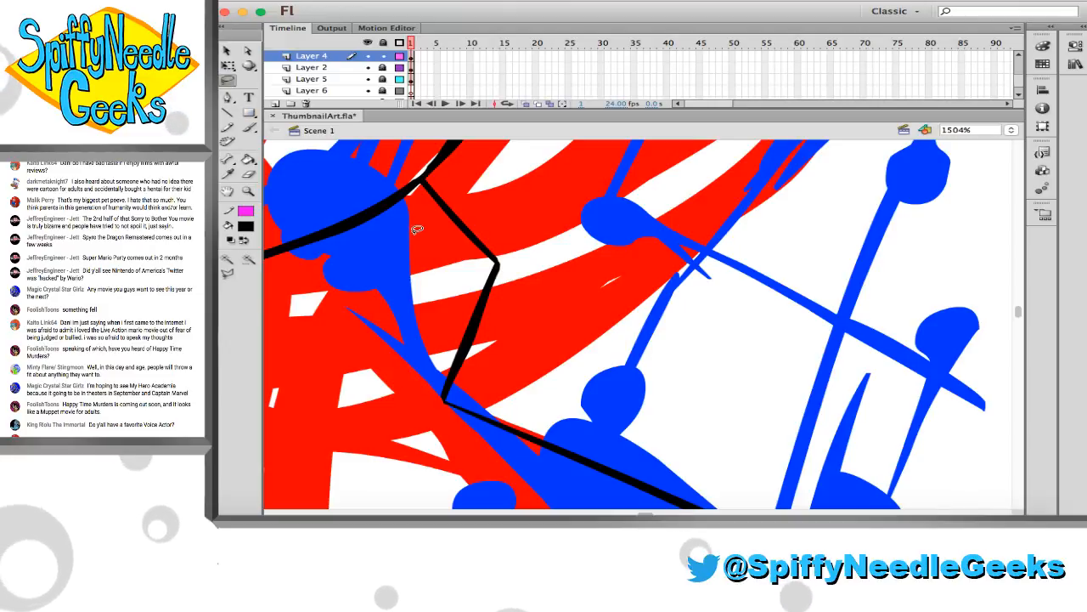
mouse_move(422, 184)
left_mouse_down()
mouse_move(453, 172)
mouse_move(549, 254)
mouse_move(542, 353)
mouse_move(501, 384)
mouse_move(448, 395)
left_mouse_up()
key("q")
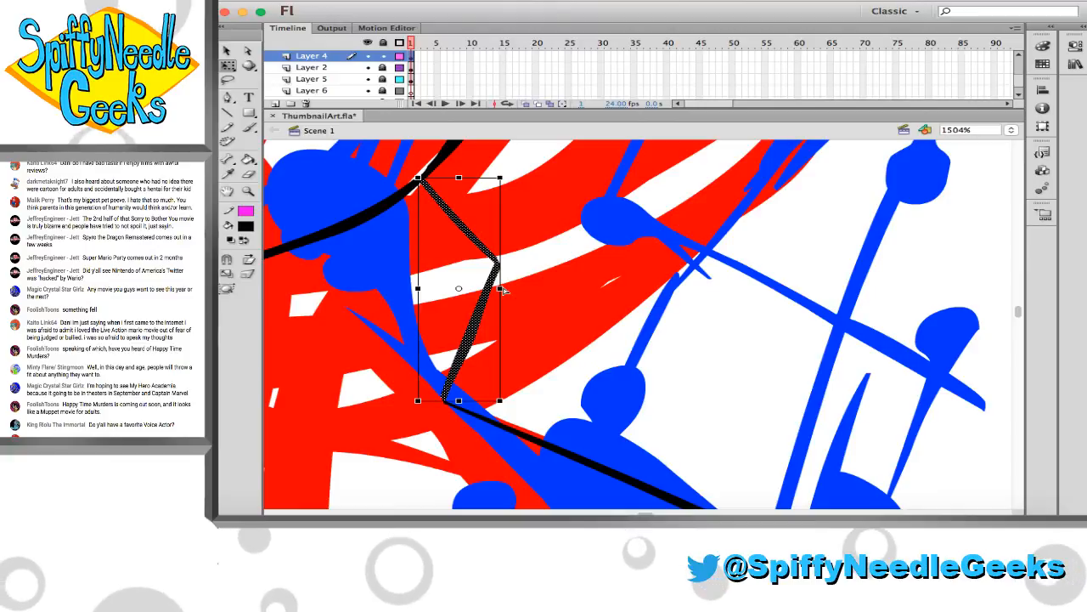
left_click_drag(500, 286, 613, 285)
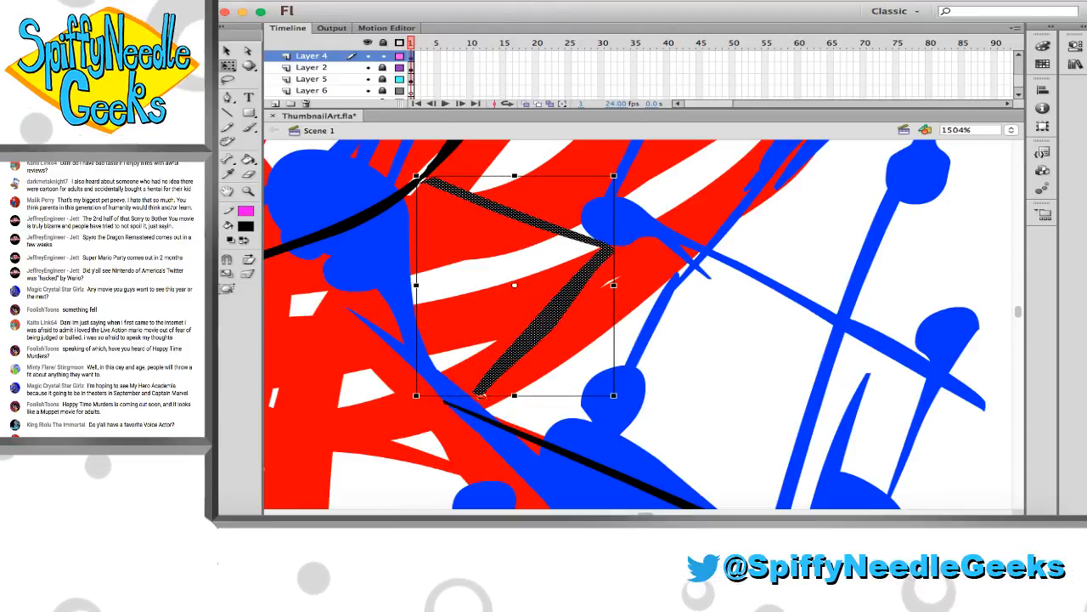
left_click_drag(416, 397, 377, 407)
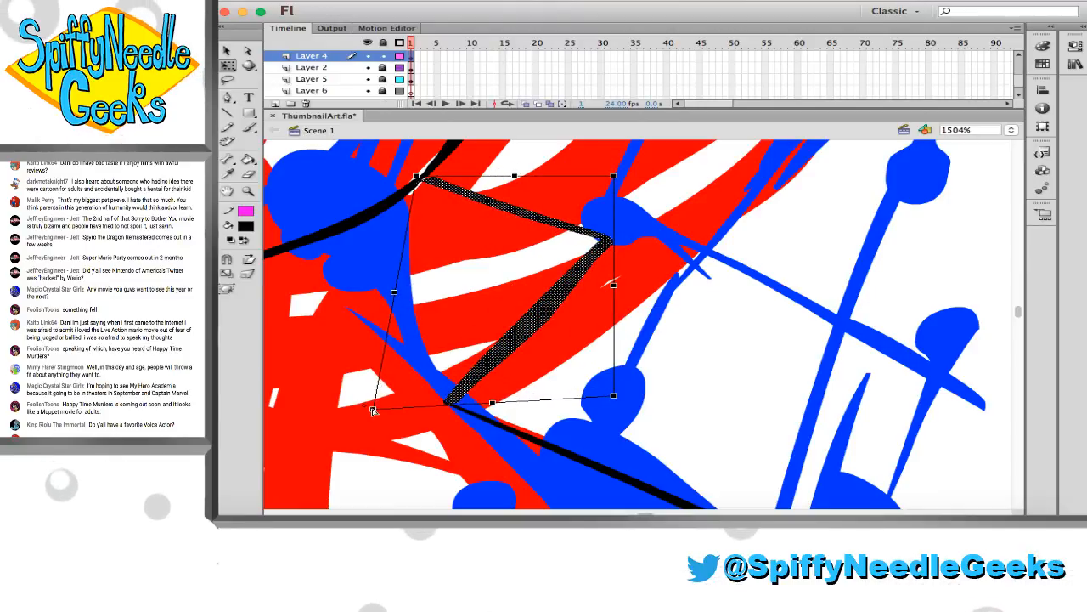
left_click_drag(613, 177, 557, 189)
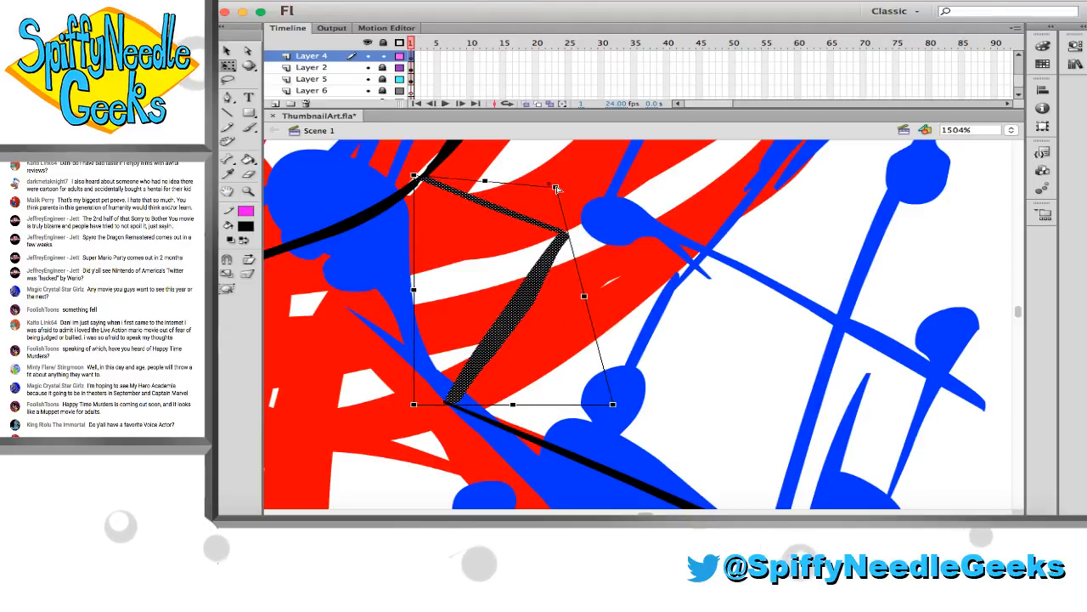
left_click(628, 226)
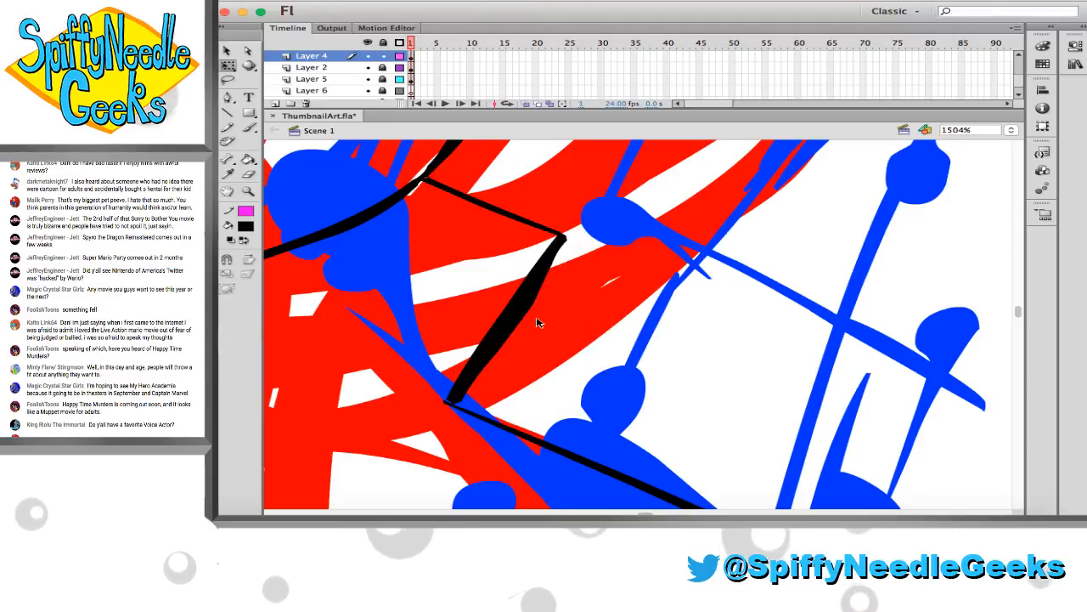
Trim the bent edge's lower segment to a thinner line and tidy its joins with the chest line and shoulder curve
mouse_move(537, 323)
left_mouse_down()
mouse_move(509, 335)
mouse_move(497, 360)
mouse_move(483, 353)
left_mouse_up()
left_click_drag(465, 400, 461, 398)
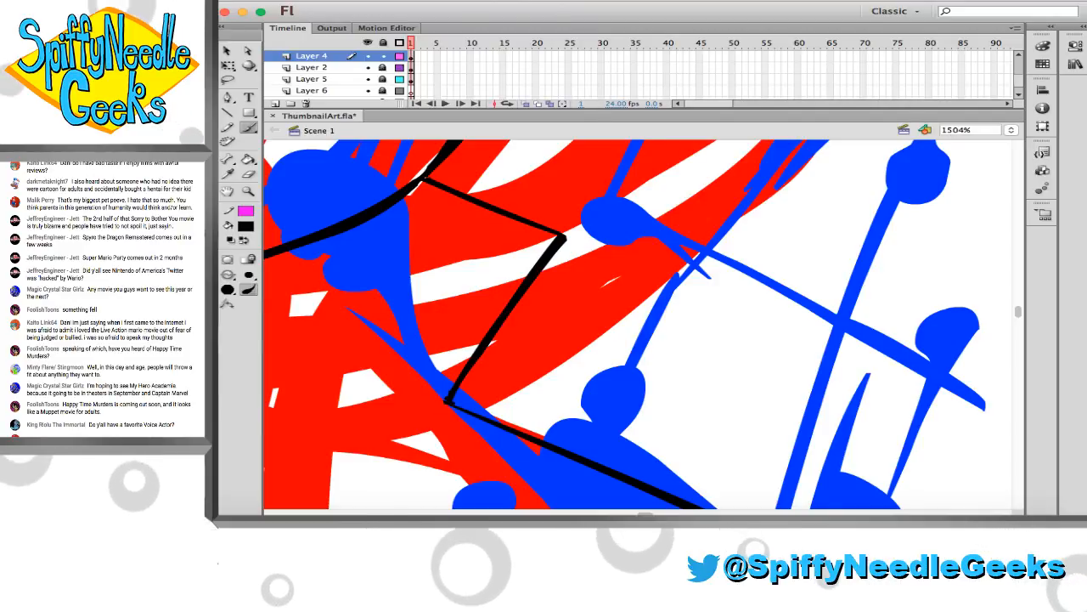
key("e")
left_click_drag(439, 401, 441, 407)
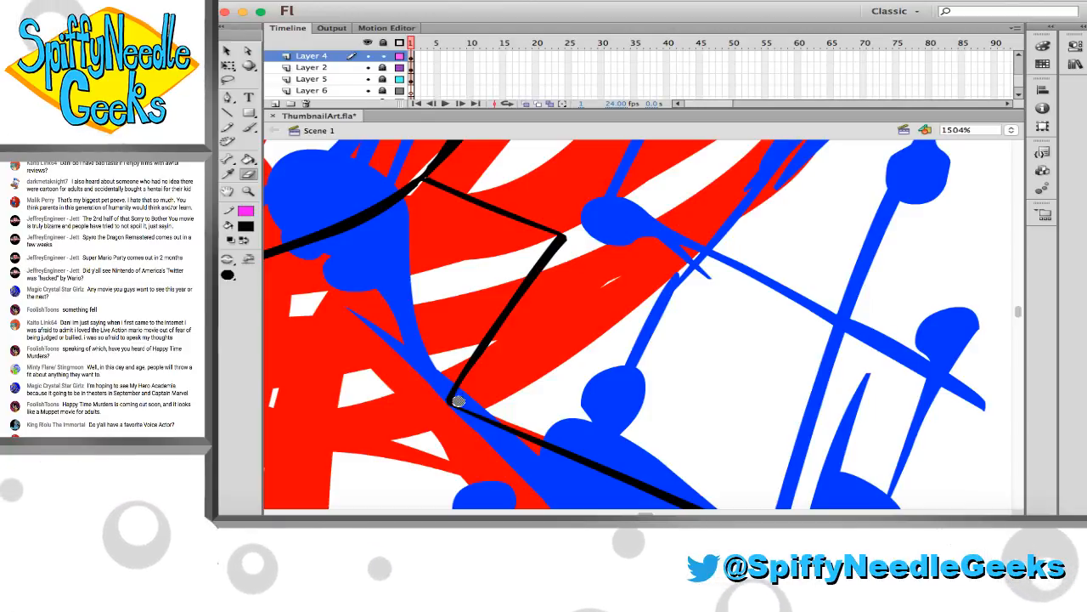
key("b")
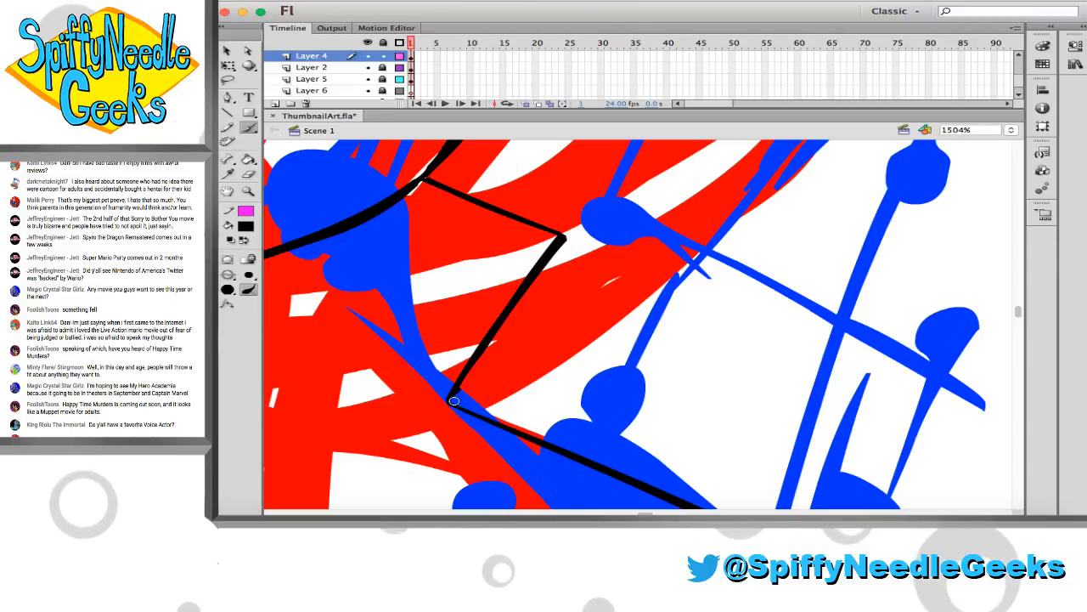
key("e")
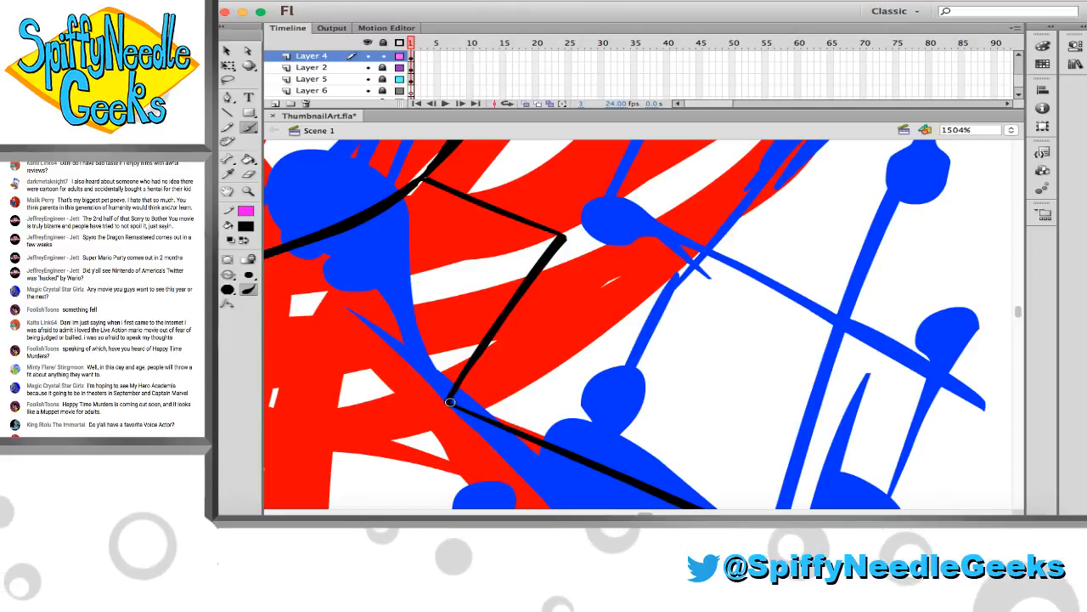
key("b")
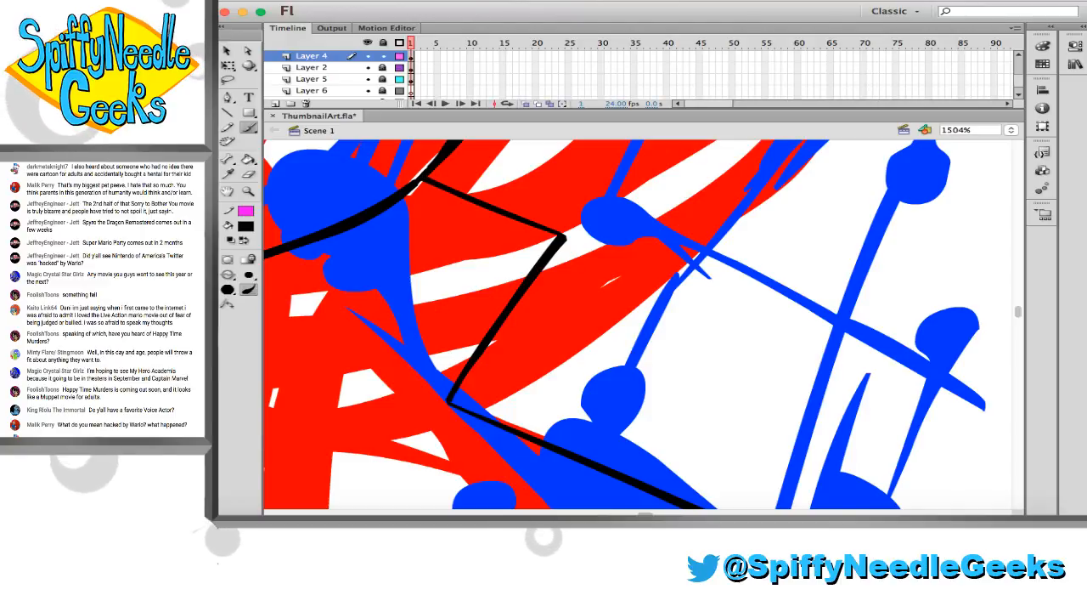
scroll(433, 171, "up", 2)
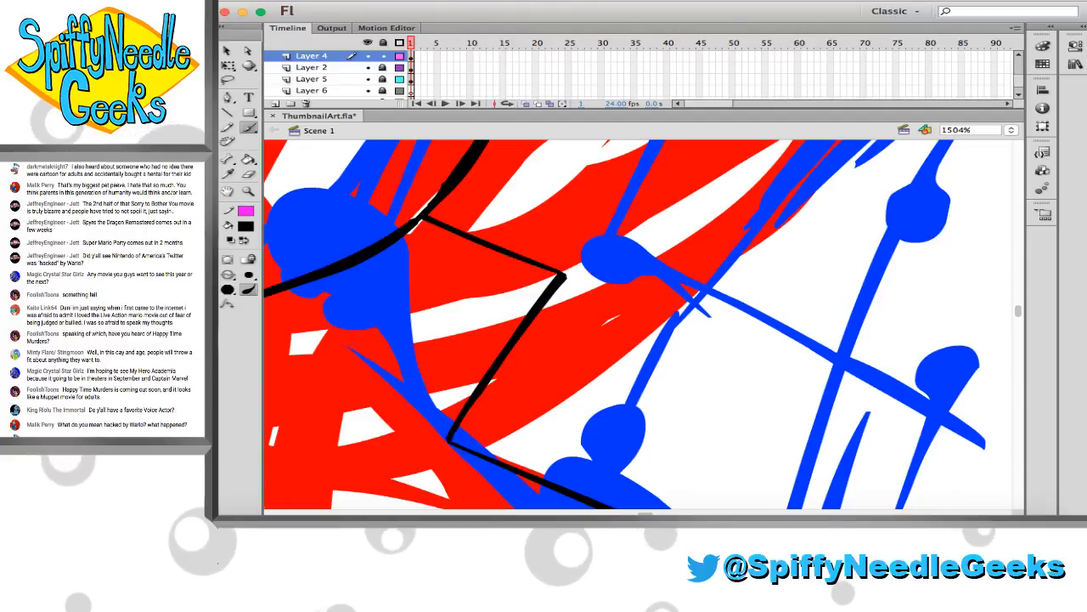
key("e")
mouse_move(442, 177)
left_mouse_down()
mouse_move(406, 215)
mouse_move(445, 169)
left_mouse_up()
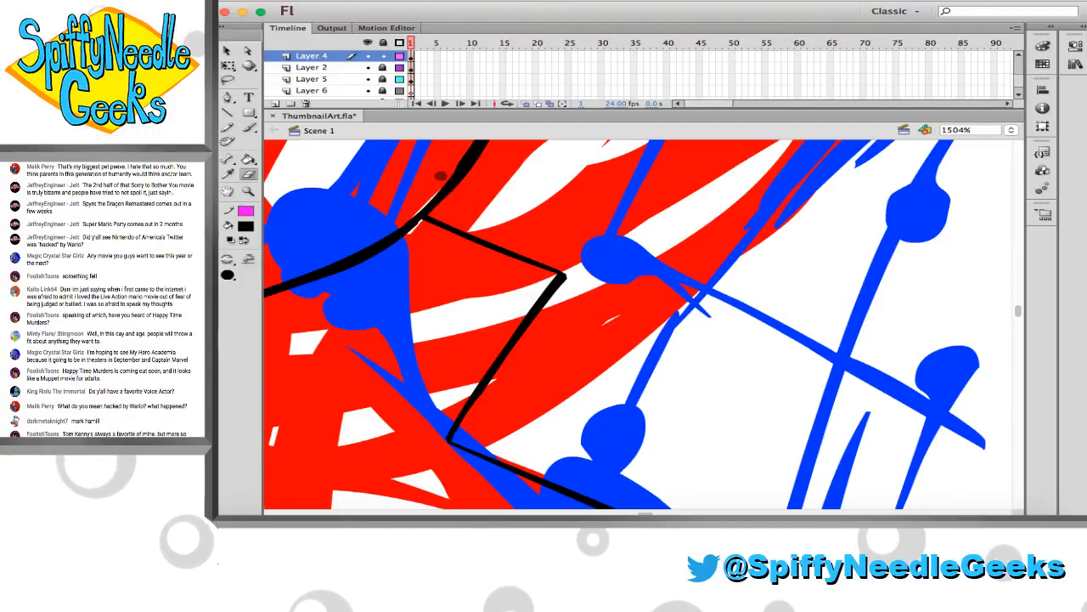
Brush a zigzag side edge from the shoulder curve's corner down to the chest outline's outer point, undoing the first straight stroke
left_click(525, 301)
scroll(536, 312, "right", 3)
scroll(536, 313, "down", 4)
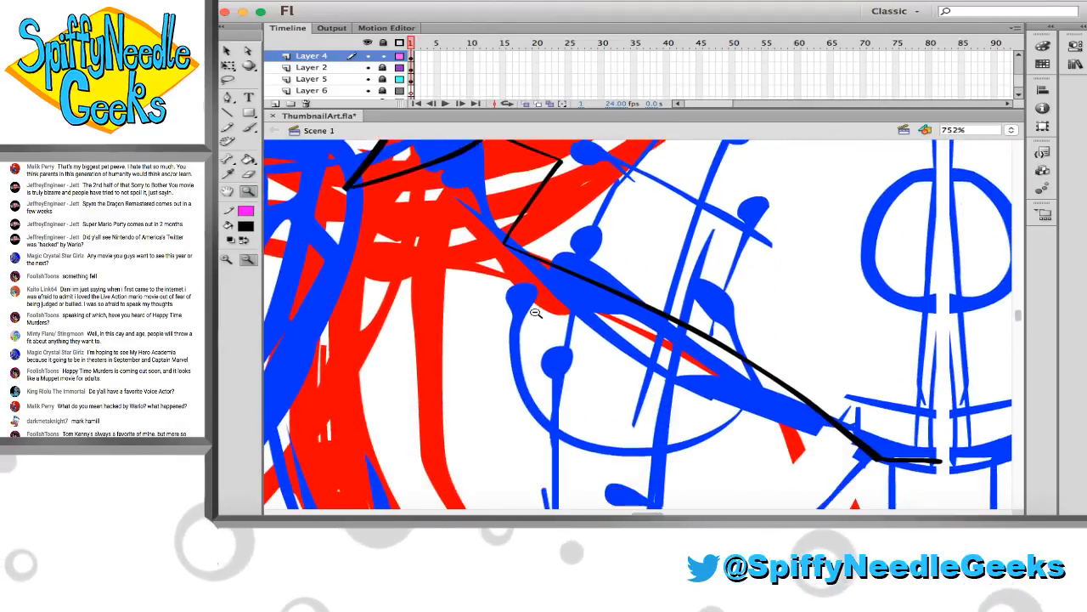
scroll(536, 312, "right", 3)
scroll(536, 312, "down", 1)
key("b")
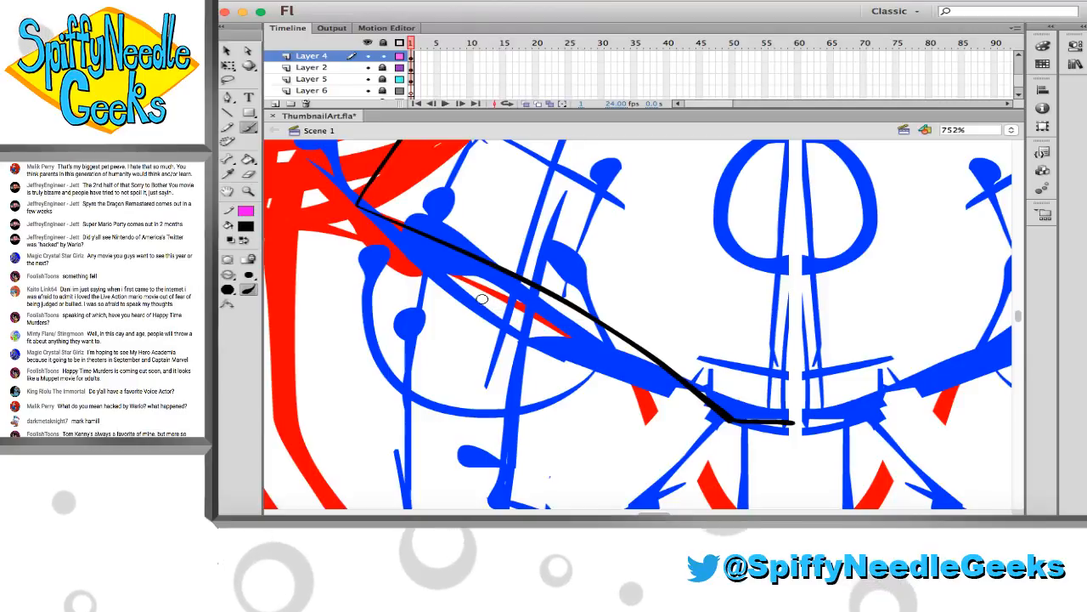
scroll(481, 299, "down", 1)
scroll(464, 290, "left", 2)
scroll(425, 255, "up", 3)
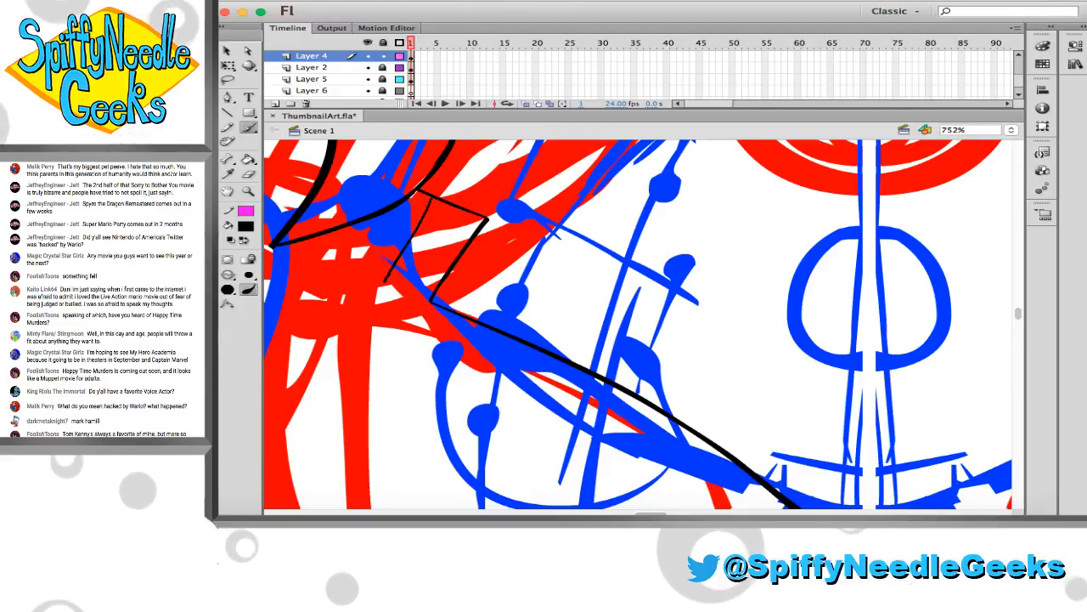
left_click_drag(433, 199, 380, 291)
key("super+z")
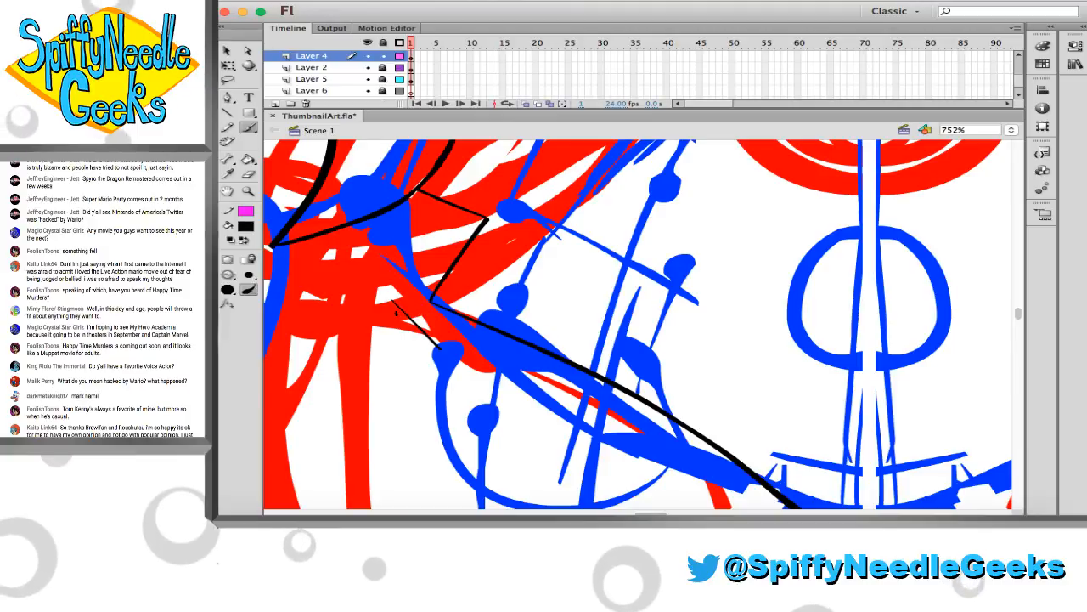
left_click_drag(396, 313, 405, 259)
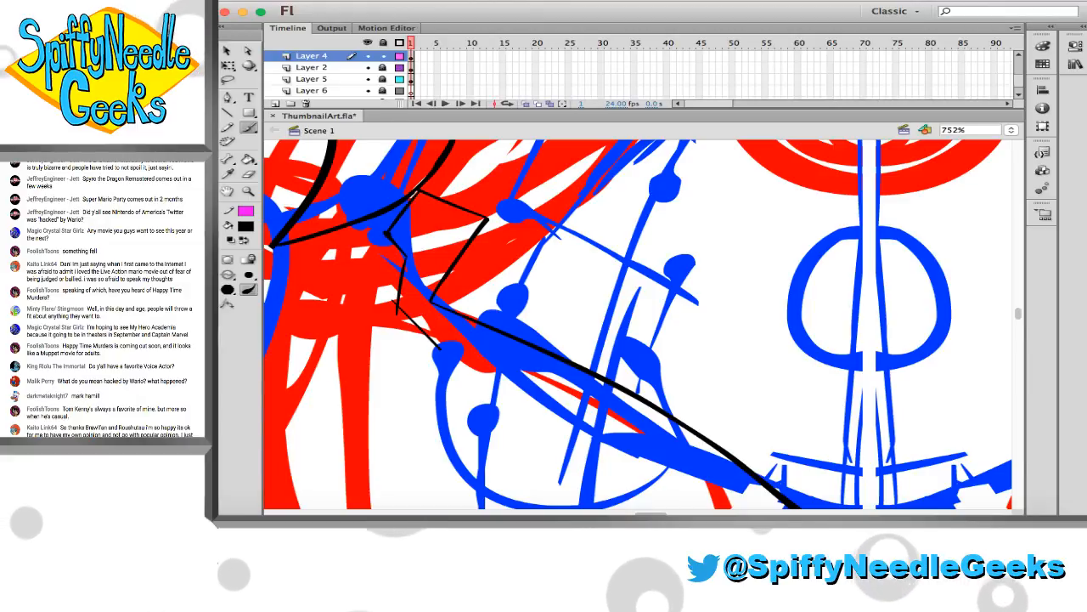
Erase the excess ink at the zigzag edge's upper bend and the overshooting ends at its lower corner
left_click_drag(377, 214, 454, 306)
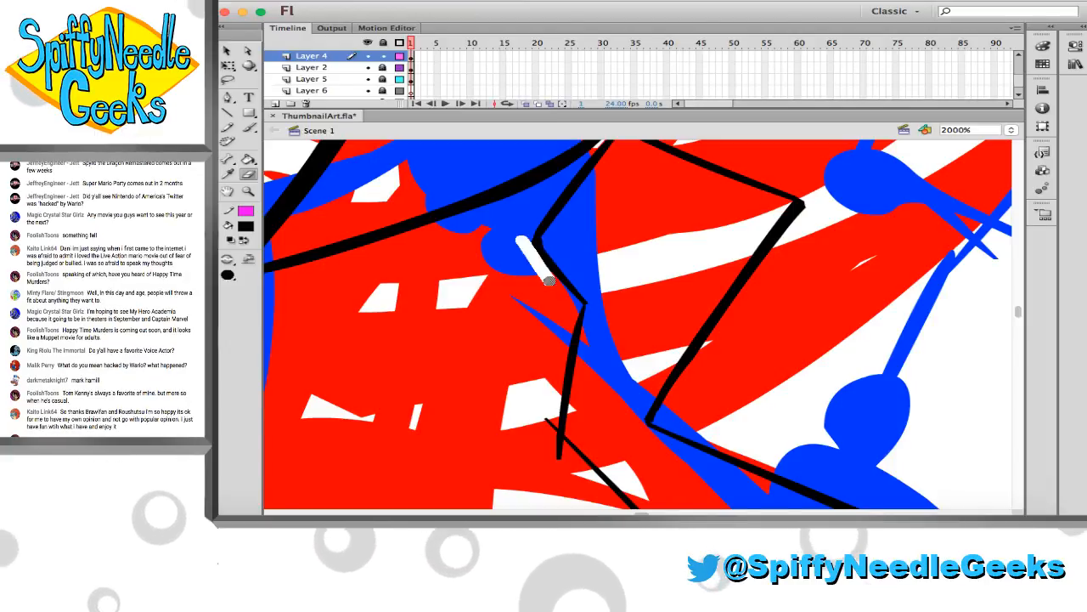
scroll(532, 352, "down", 3)
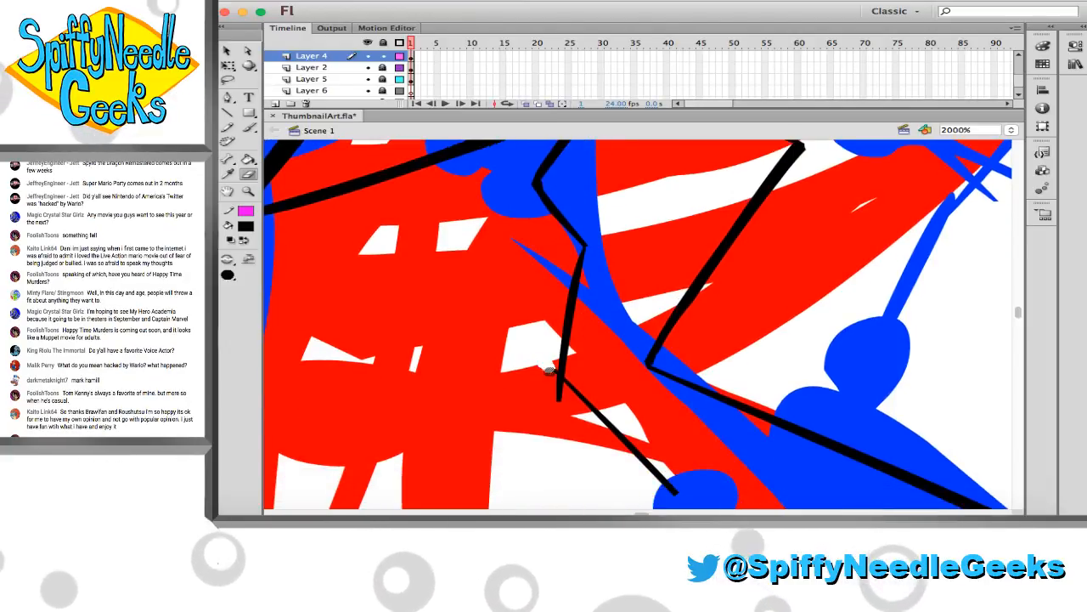
left_click_drag(547, 361, 554, 385)
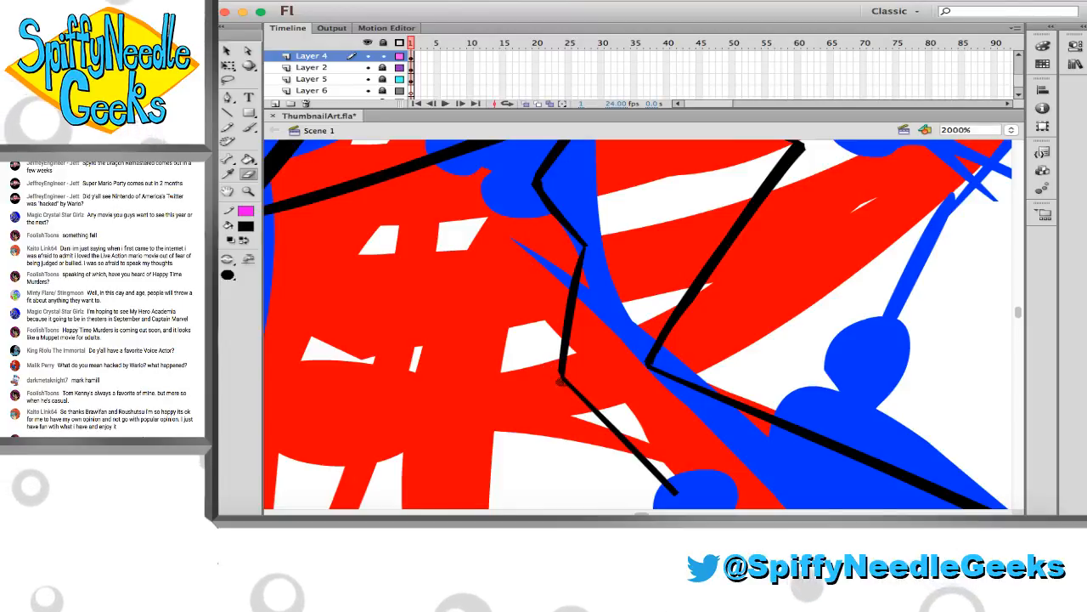
Brush a long curve from the zigzag edge's lower end under the chest to near the torso centre, undoing the earlier attempts
left_click(525, 335)
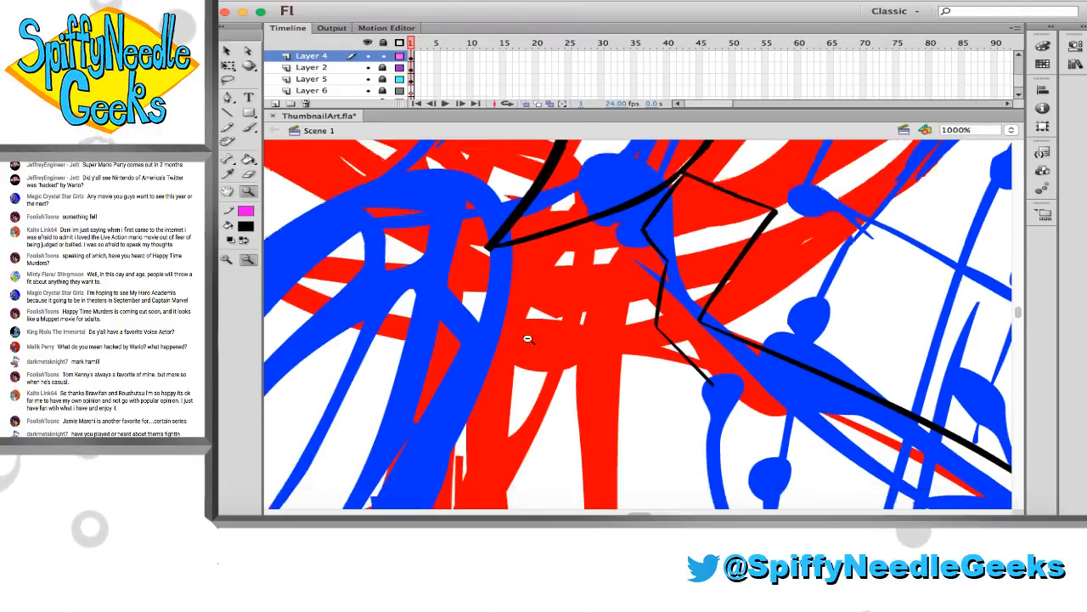
scroll(529, 337, "right", 10)
scroll(529, 337, "down", 5)
scroll(499, 324, "right", 5)
scroll(498, 324, "down", 4)
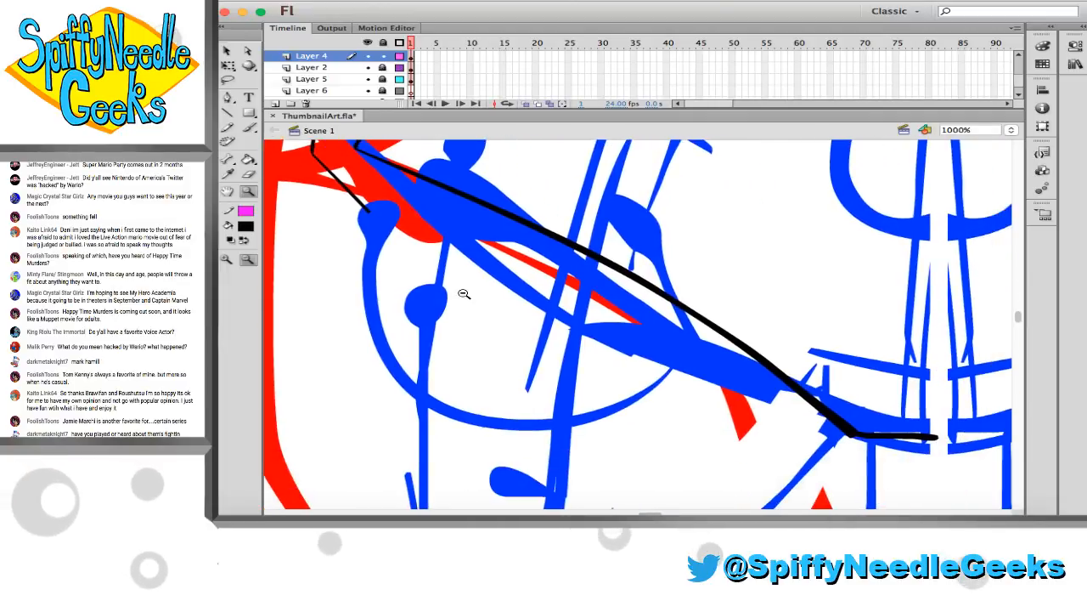
key("b")
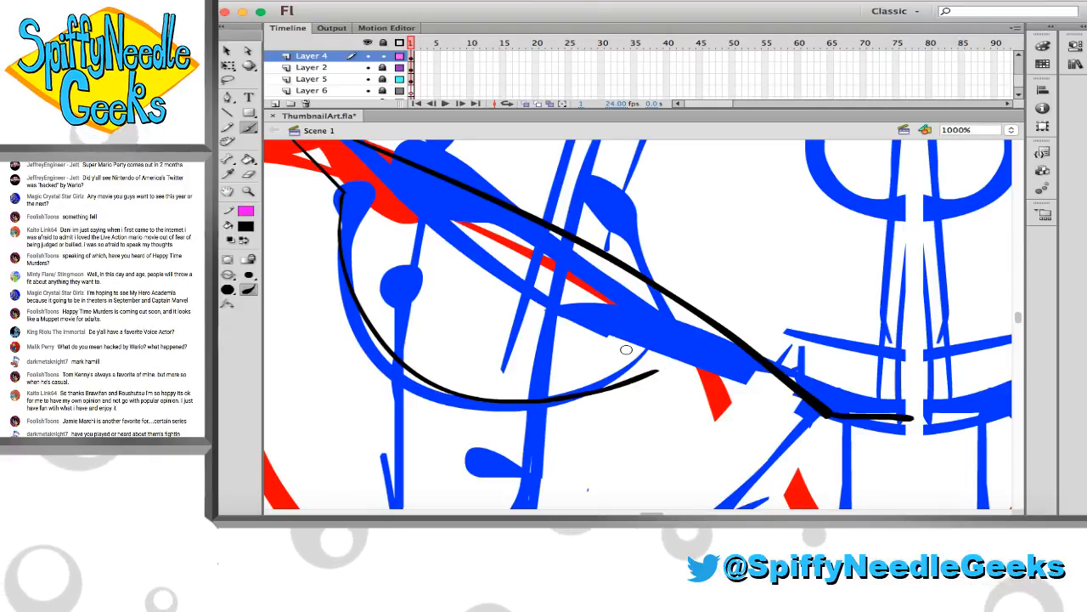
key("super+z")
left_click_drag(344, 192, 347, 257)
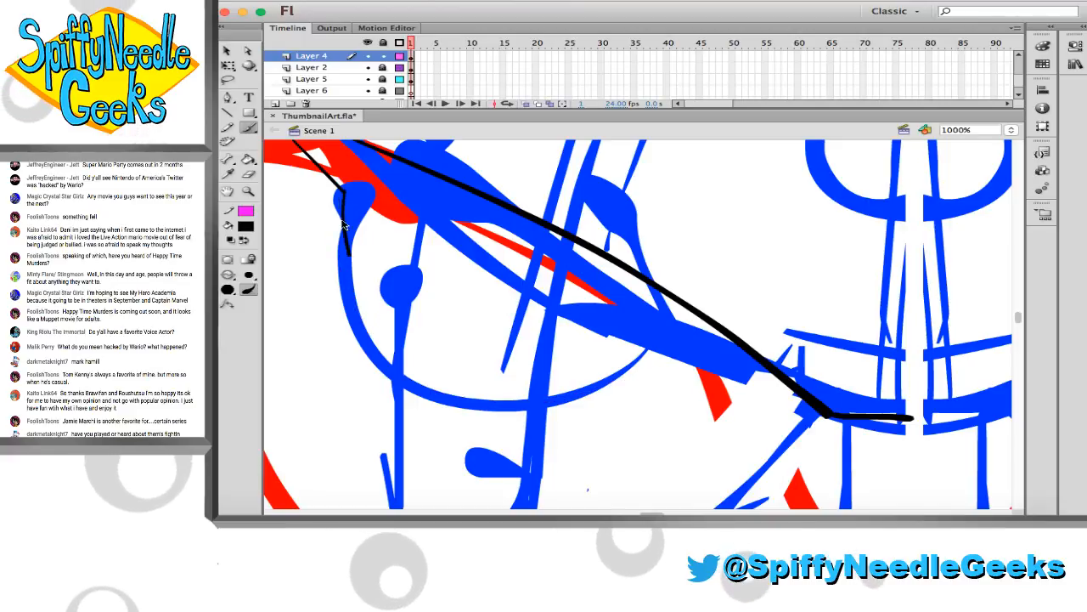
key("super+z")
mouse_move(344, 192)
left_mouse_down()
mouse_move(364, 307)
mouse_move(414, 370)
mouse_move(489, 408)
mouse_move(575, 433)
mouse_move(794, 429)
left_mouse_up()
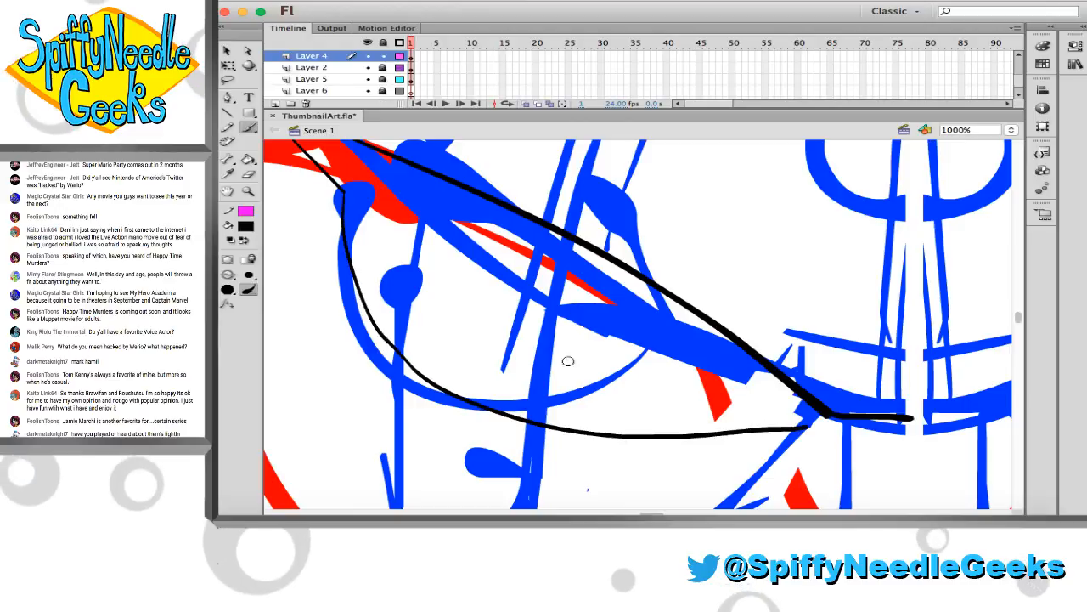
Rebrush the long curve from the zigzag edge's lower end under the chest to the chest outline's inner corner, undoing the flawed attempts
key("super+z")
mouse_move(369, 318)
left_mouse_down()
mouse_move(420, 377)
mouse_move(495, 414)
mouse_move(584, 430)
mouse_move(666, 429)
mouse_move(805, 404)
left_mouse_up()
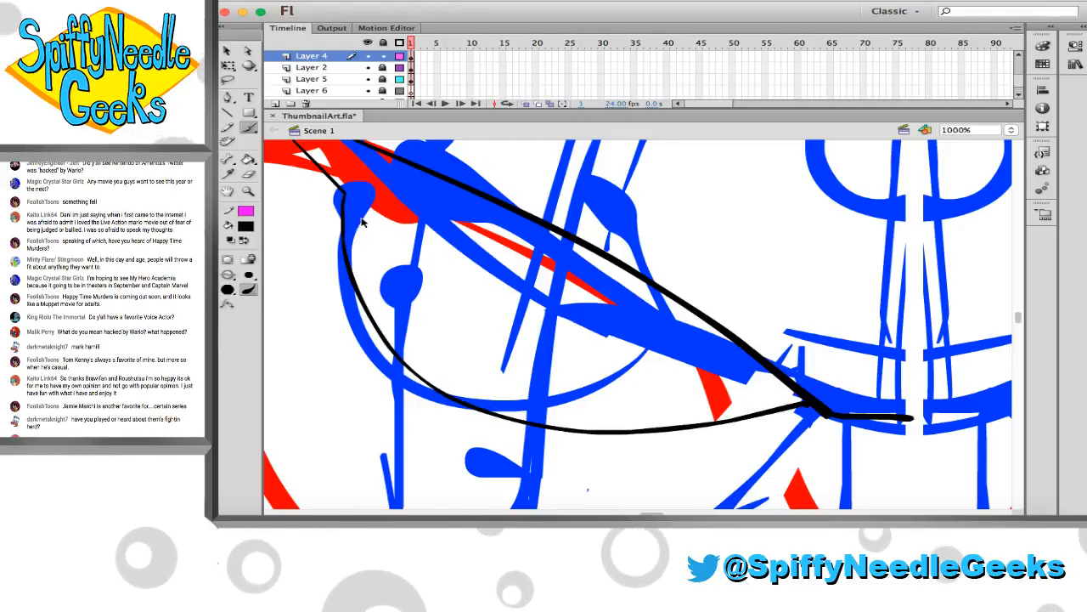
key("super+z")
left_click_drag(435, 387, 588, 434)
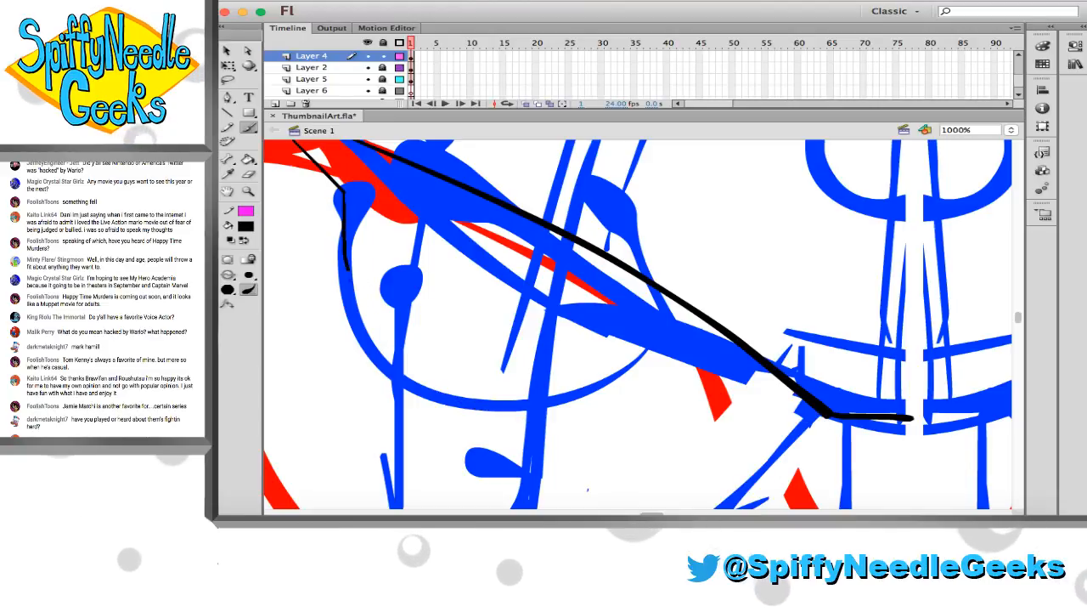
left_click_drag(603, 442, 822, 416)
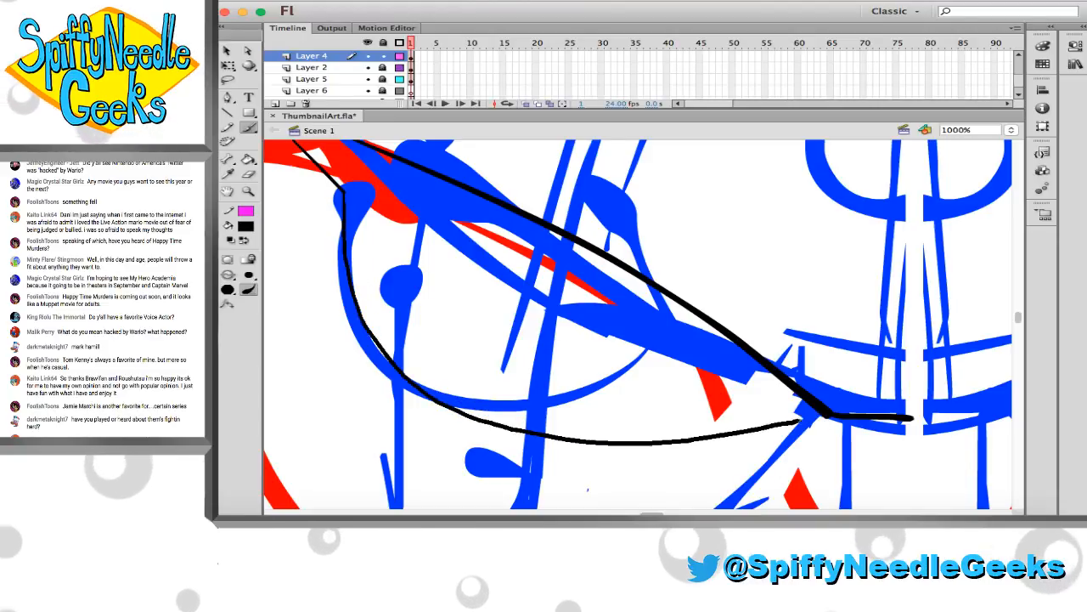
scroll(730, 421, "up", 5)
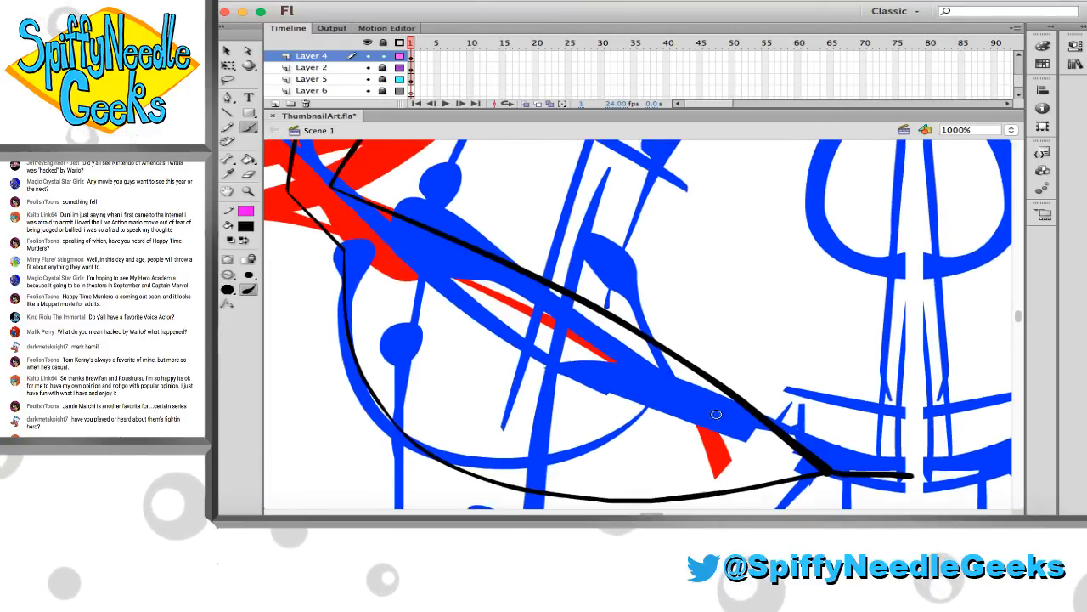
Brush a pointed inset outline inside the side panel, with a line parallel to its upper edge closed by a curve following its lower edge
scroll(716, 414, "down", 5)
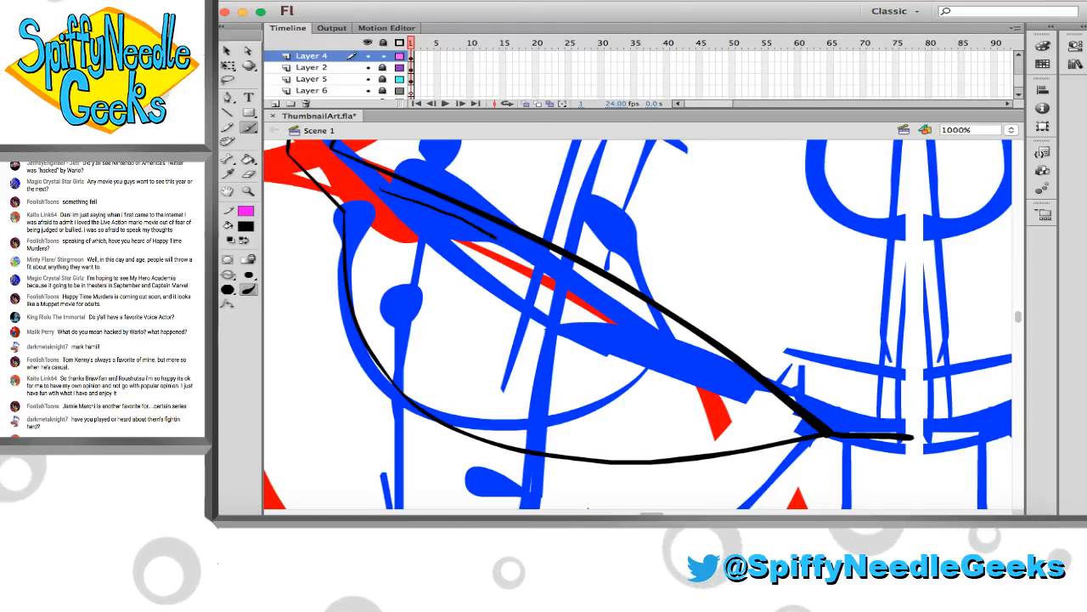
left_click_drag(381, 188, 722, 370)
key("ctrl+z")
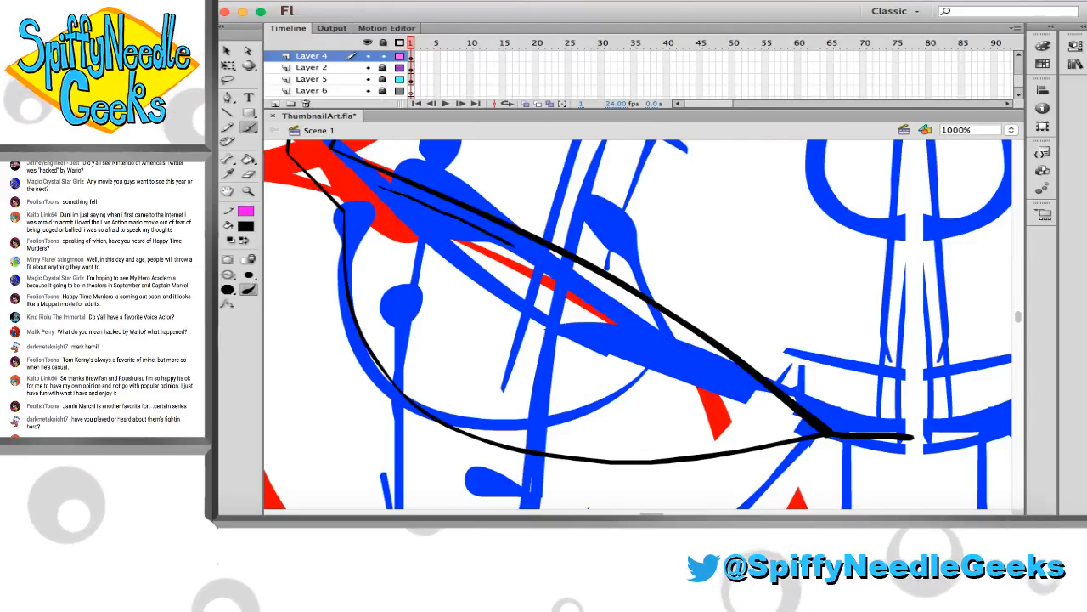
mouse_move(380, 187)
left_mouse_down()
mouse_move(578, 283)
mouse_move(768, 396)
left_mouse_up()
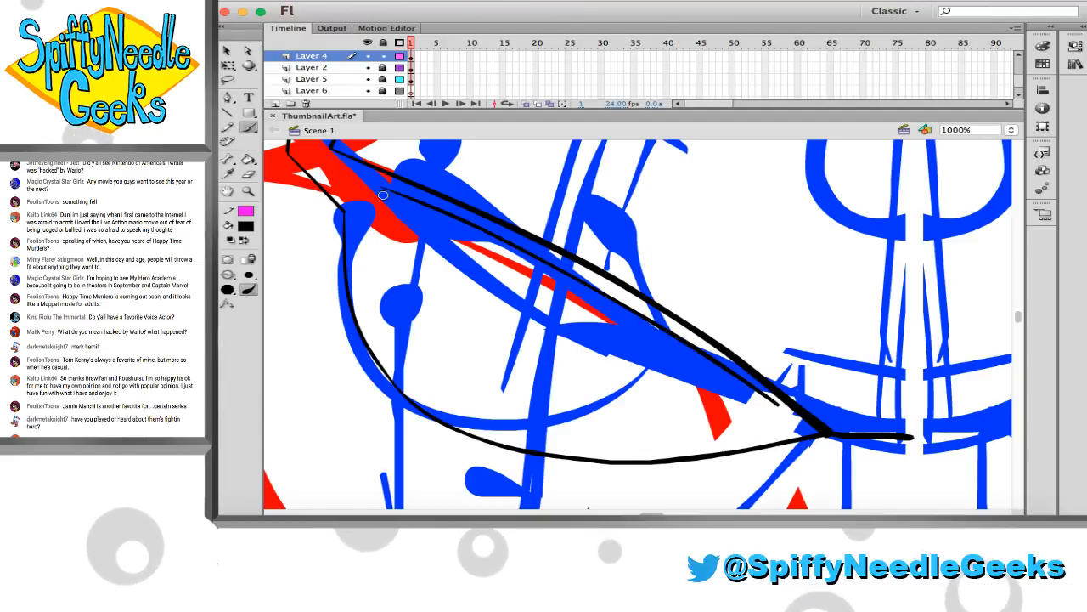
mouse_move(380, 189)
left_mouse_down()
mouse_move(400, 304)
mouse_move(435, 367)
left_mouse_up()
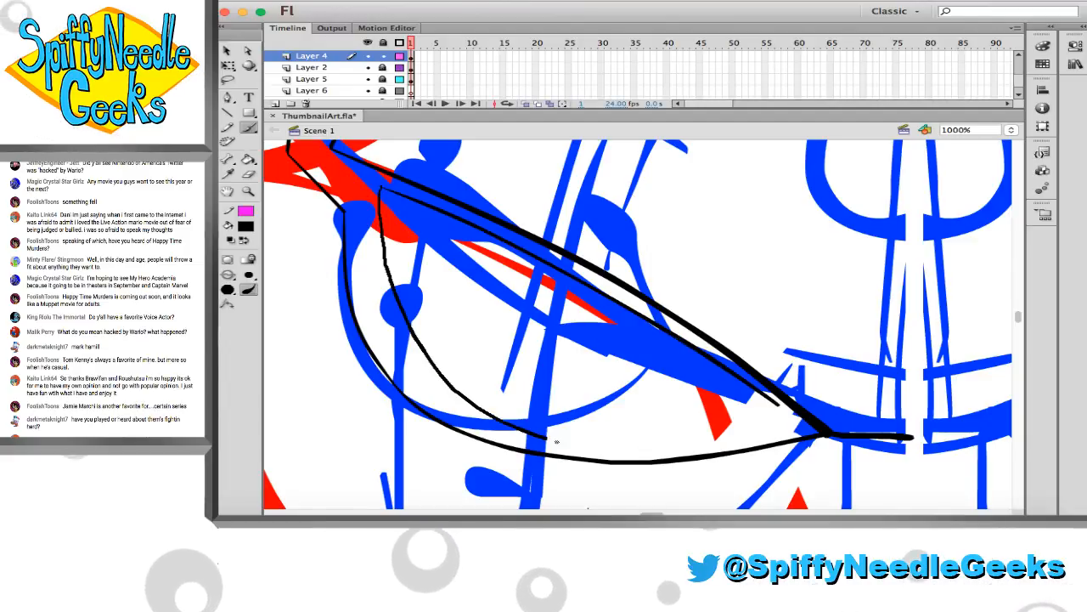
key("ctrl+z")
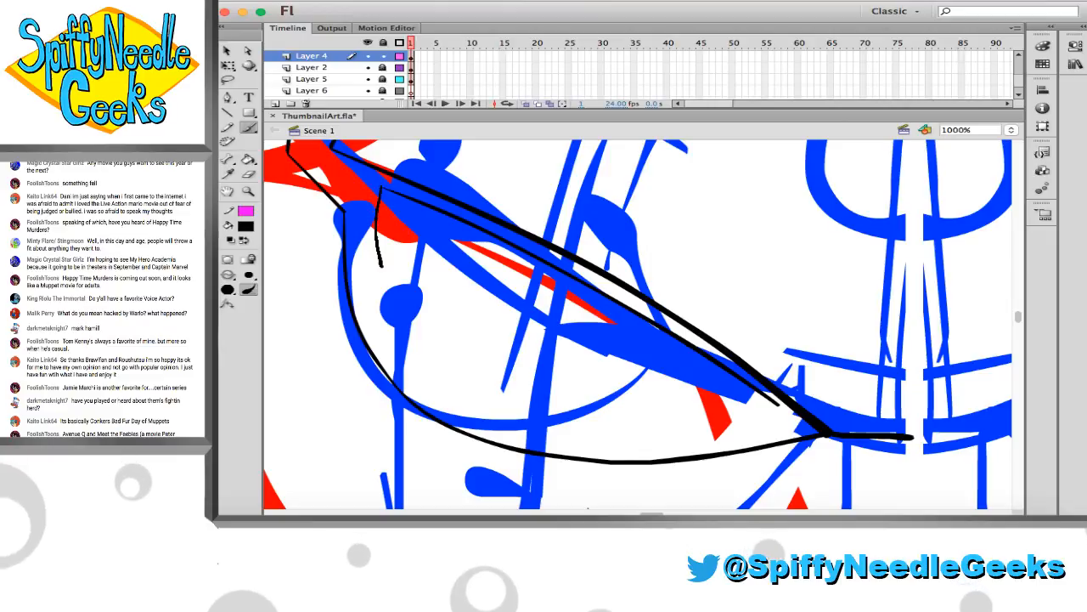
left_click_drag(582, 428, 780, 406)
Shift the pointed inset outline slightly down and outward within the side panel, and save the file
key("v")
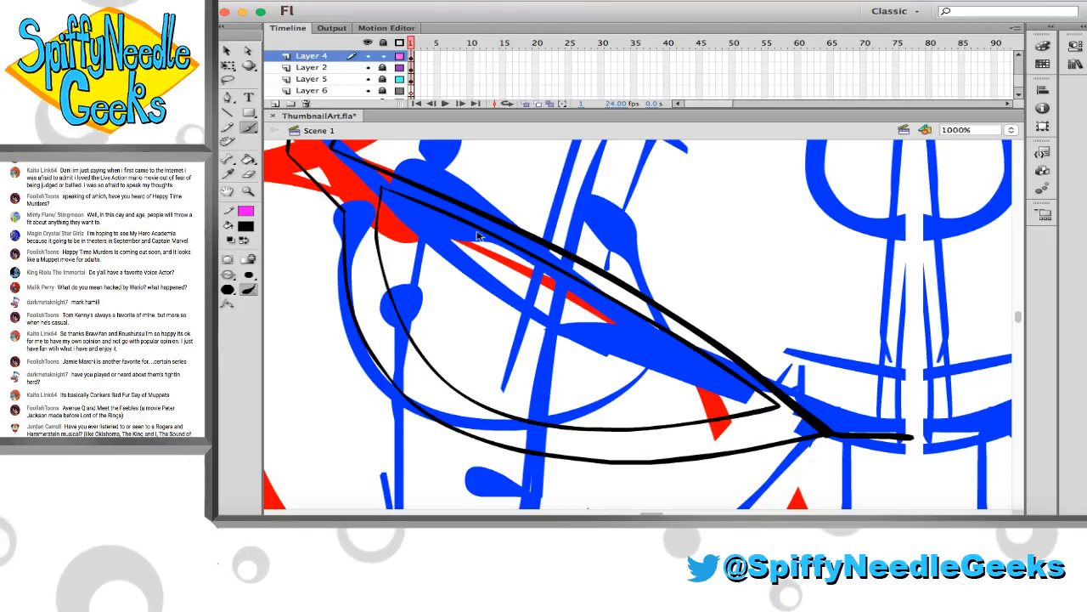
left_click(496, 239)
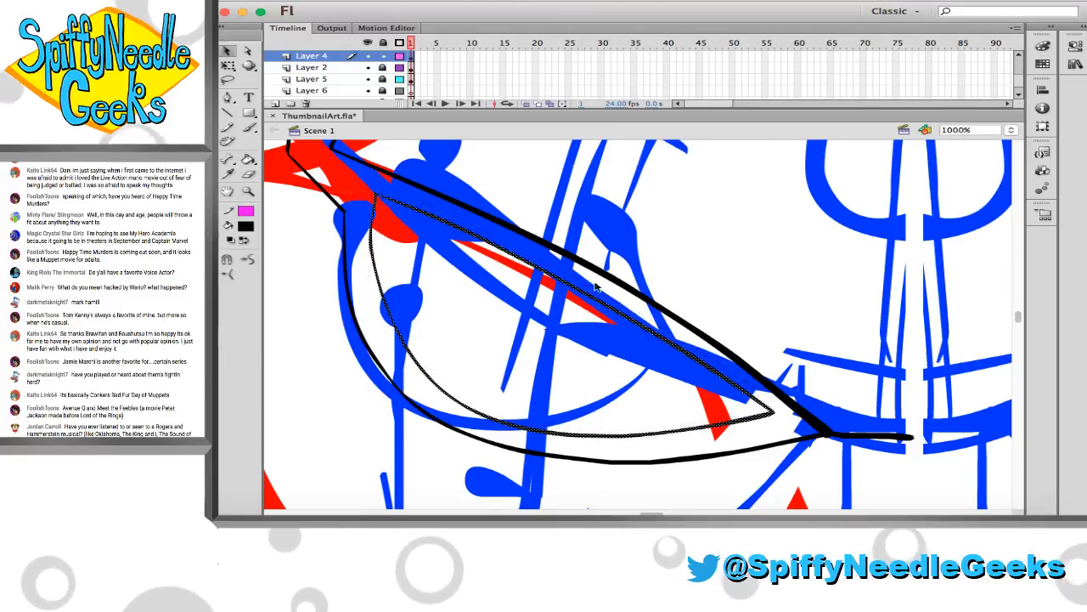
left_click(677, 297)
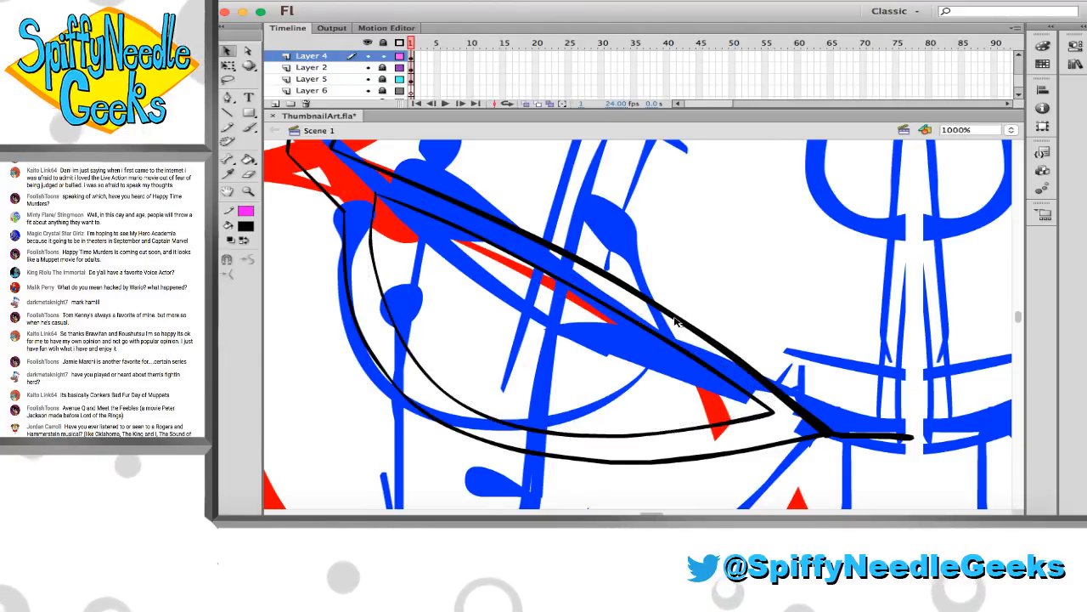
key("super+s")
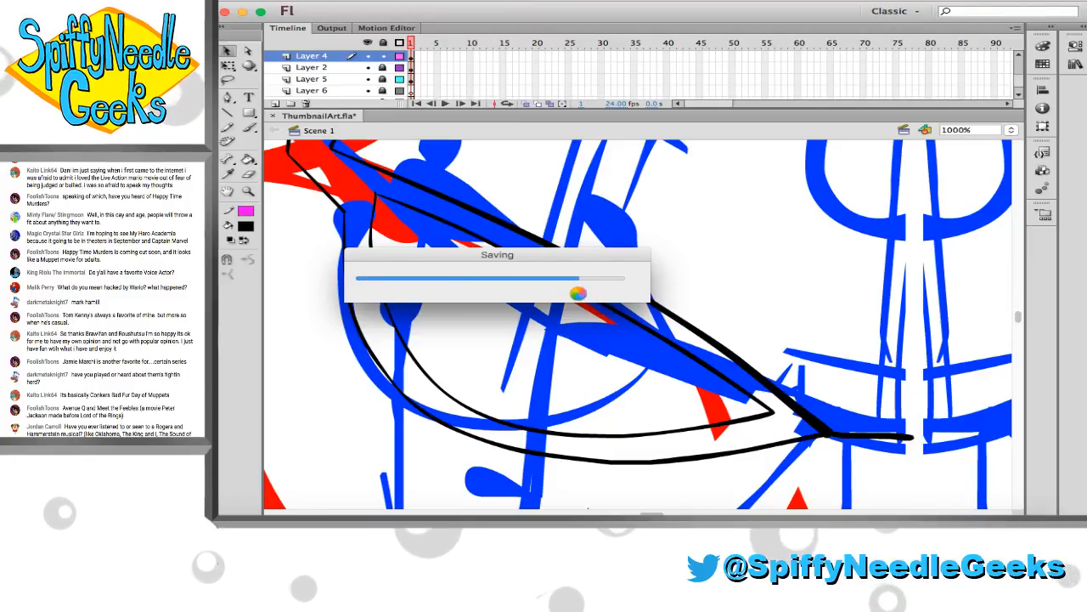
Brush the outer arc of the chest ring's left half, running between the torso centre line at its top and bottom
scroll(572, 305, "right", 10)
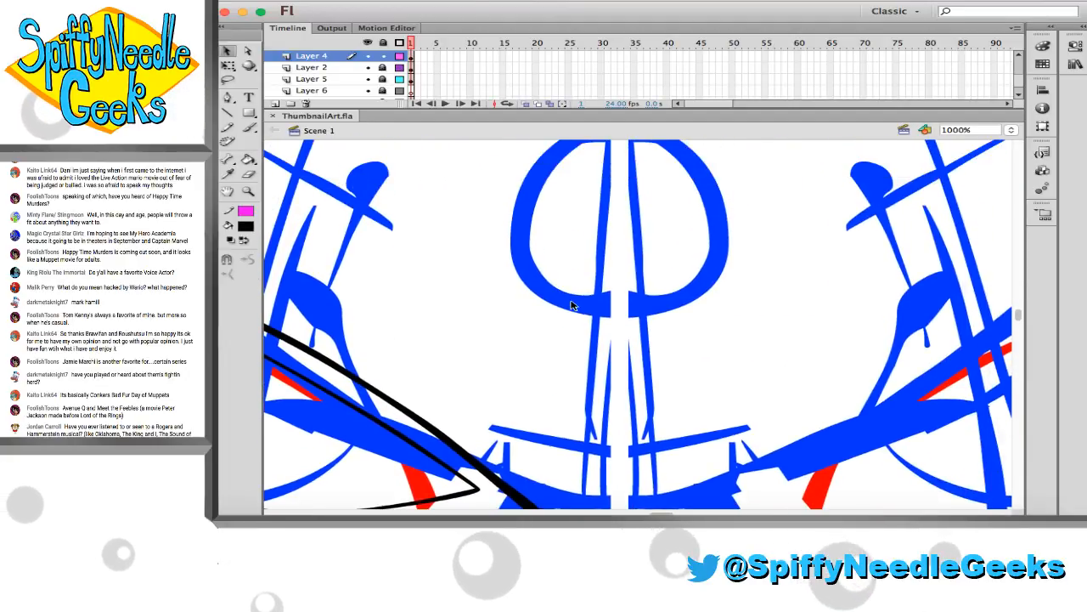
scroll(572, 305, "up", 2)
key("b")
mouse_move(651, 346)
left_mouse_down()
mouse_move(602, 357)
mouse_move(534, 330)
mouse_move(502, 242)
mouse_move(528, 200)
left_mouse_up()
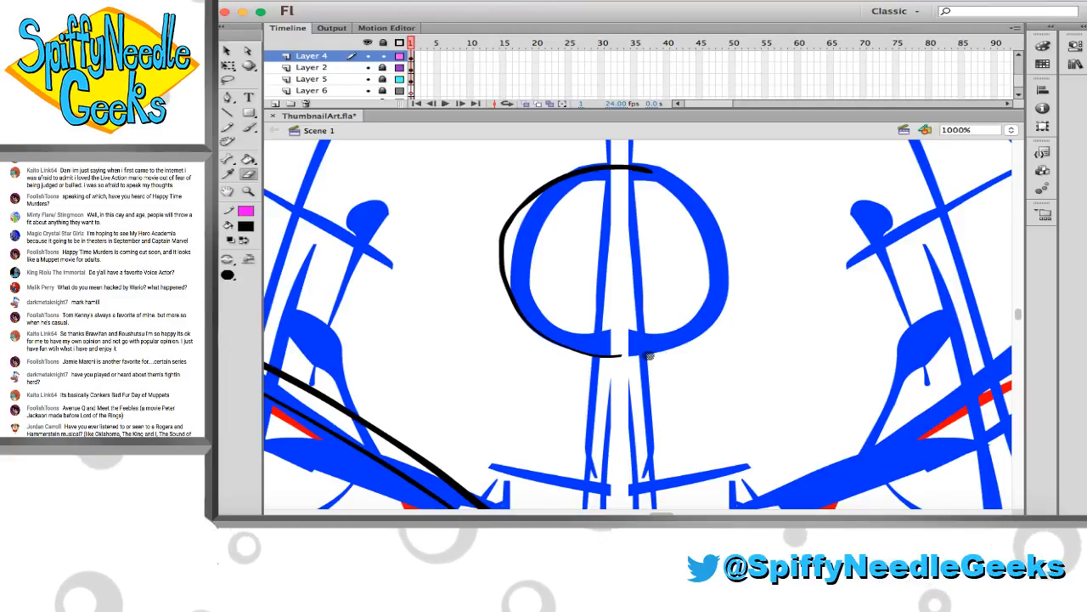
Brush a parallel inner arc for the chest ring's left half and refine the curve of its lower bend
key("b")
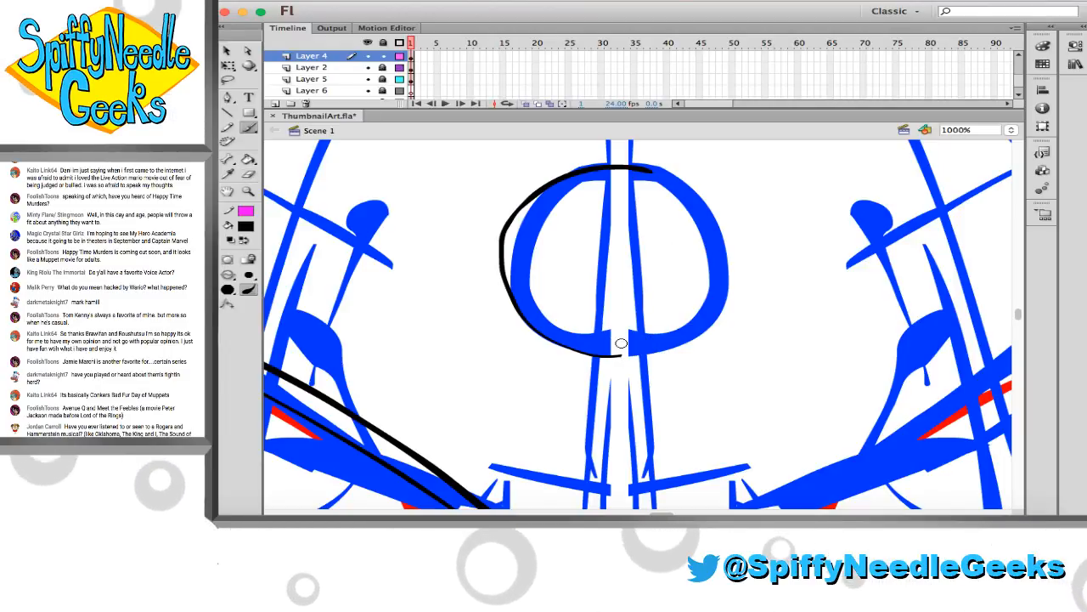
mouse_move(621, 342)
left_mouse_down()
mouse_move(541, 308)
mouse_move(523, 269)
mouse_move(532, 226)
mouse_move(556, 202)
mouse_move(650, 185)
left_mouse_up()
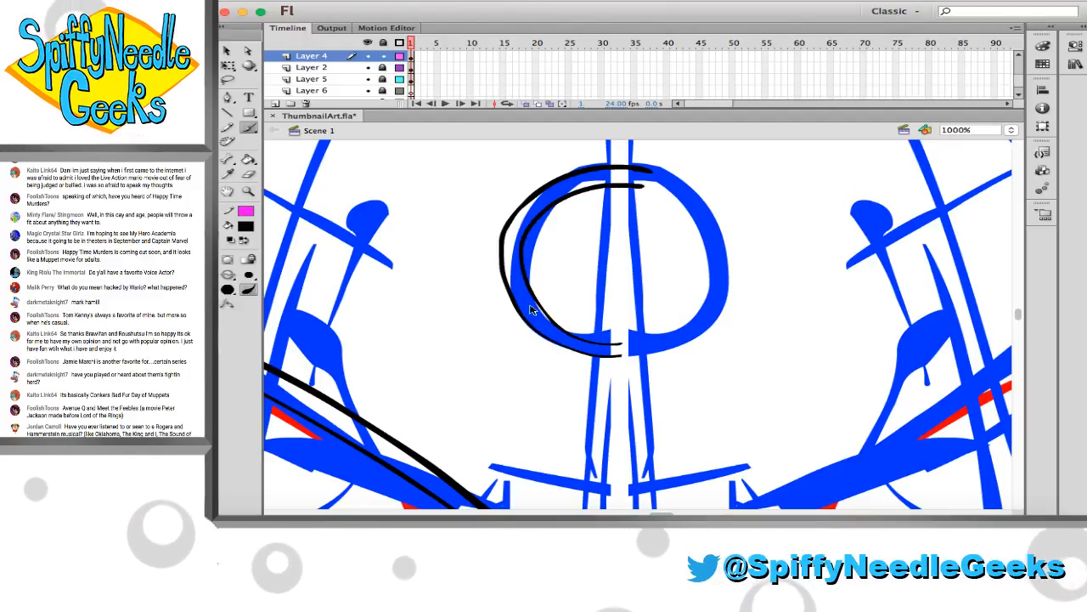
key("super+a")
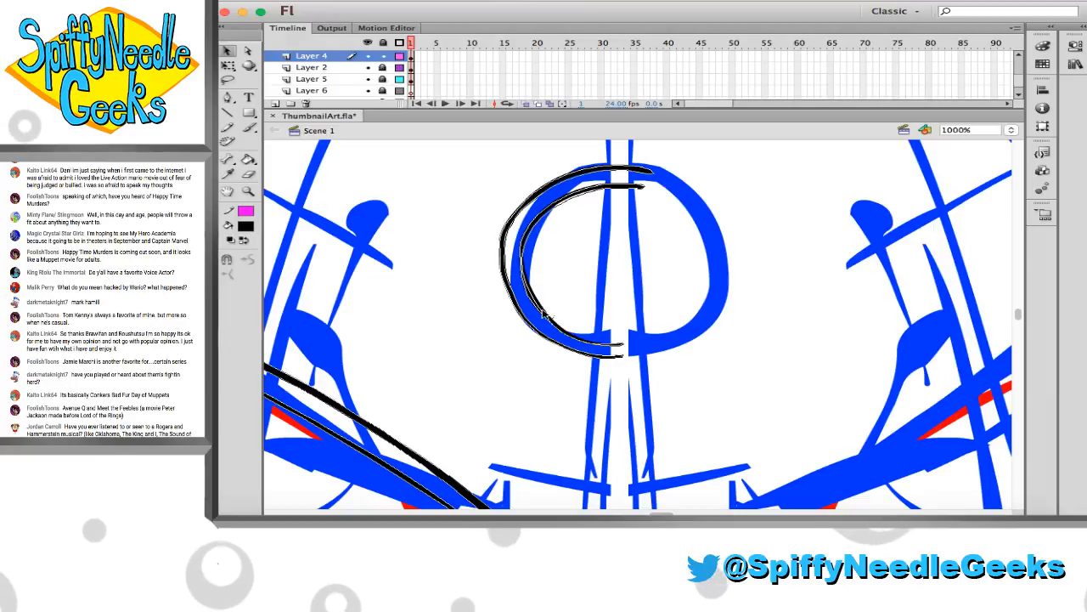
left_click_drag(543, 310, 541, 312)
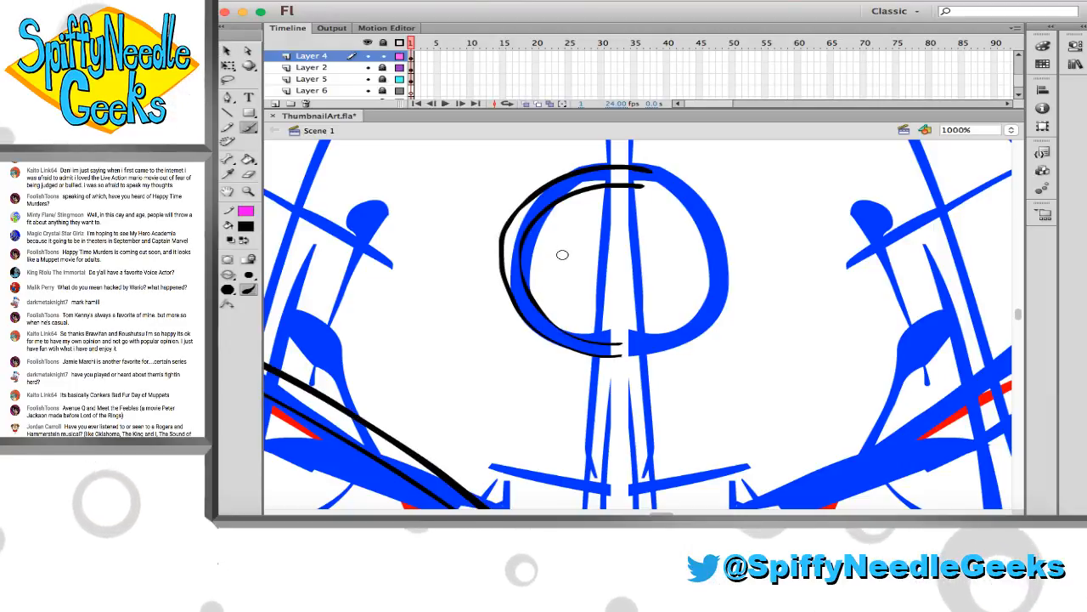
Brush a vertical centre line between the collar curve and the top of the chest ring, erasing its overshooting ends
scroll(536, 235, "up", 5)
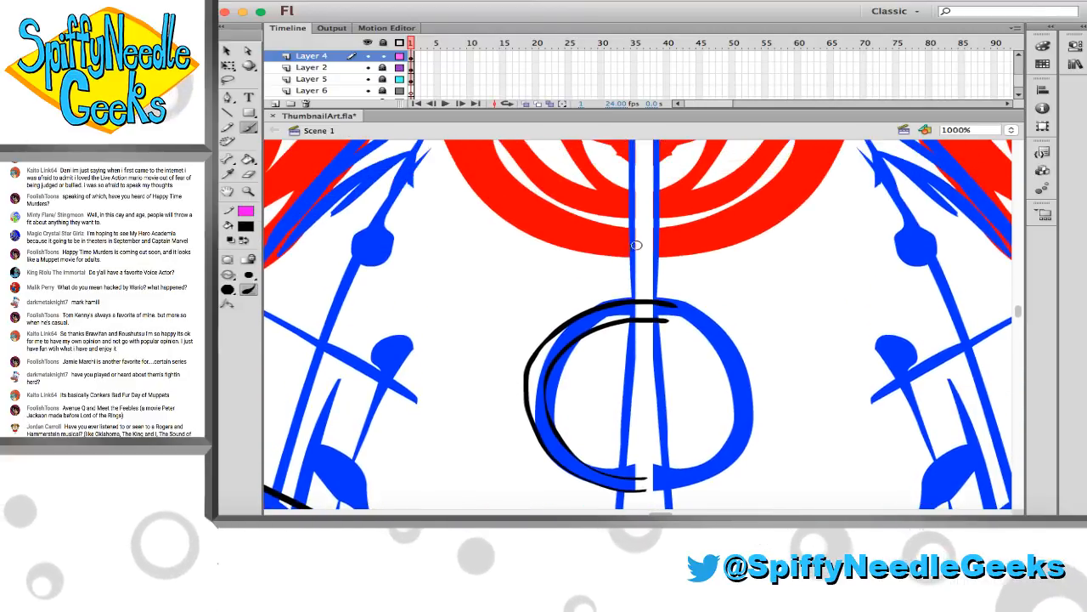
scroll(640, 259, "up", 1)
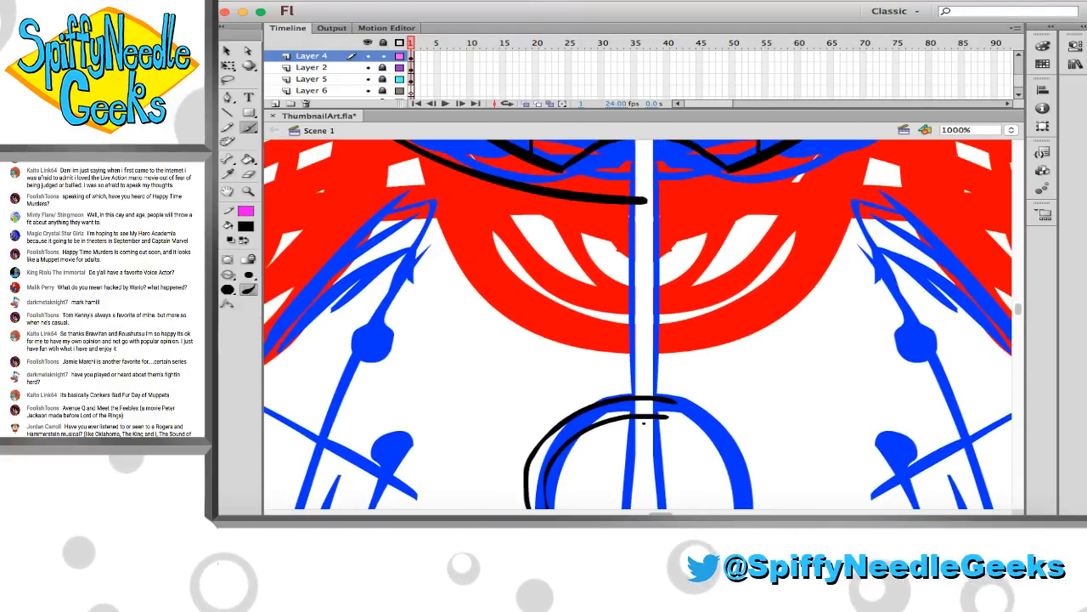
left_click_drag(643, 422, 645, 323)
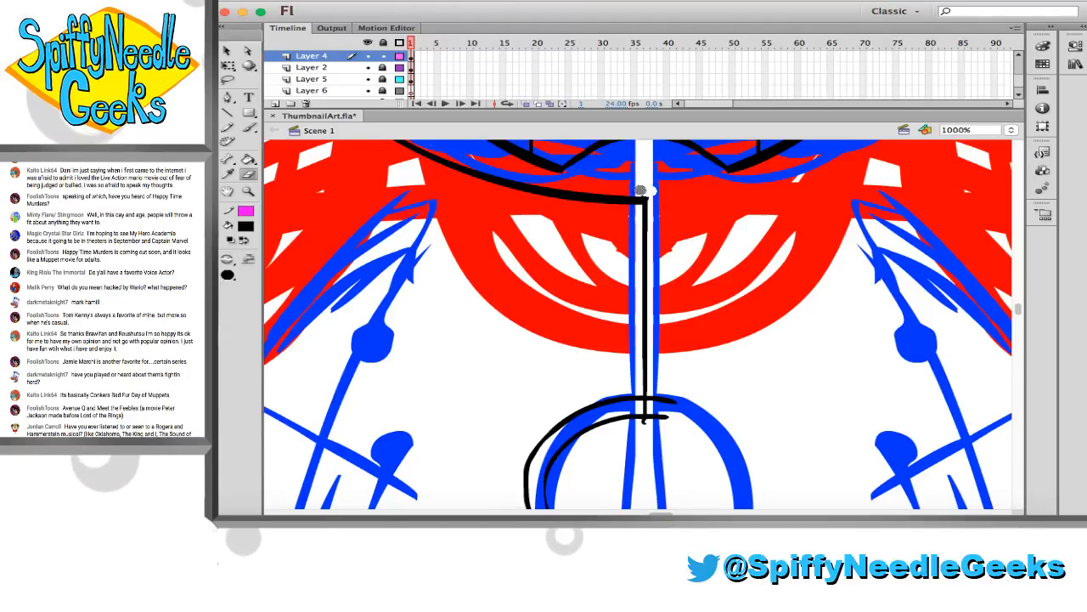
scroll(647, 212, "up", 6)
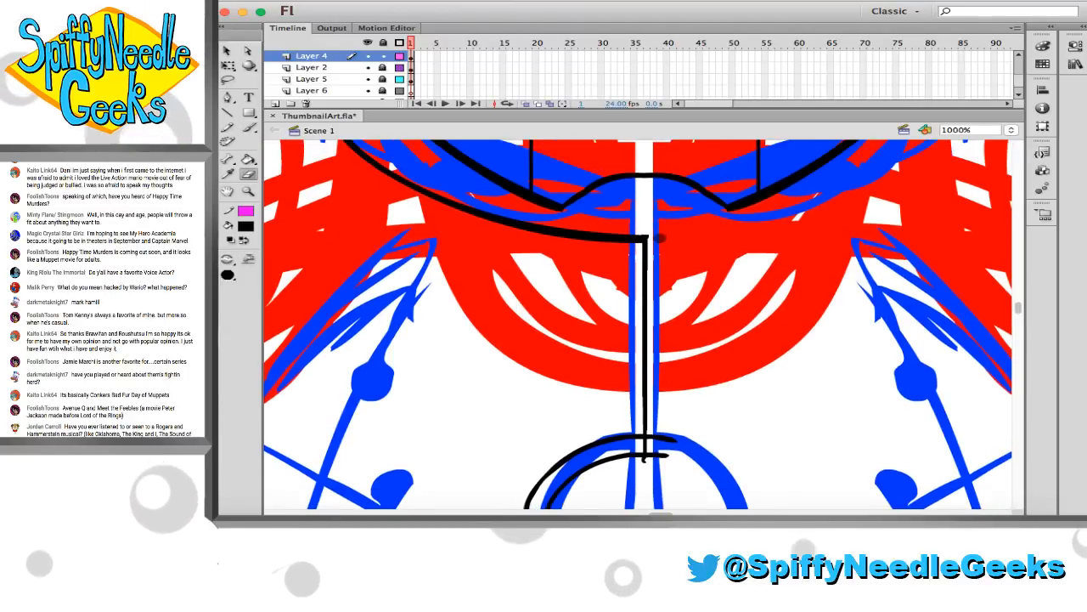
scroll(645, 202, "down", 15)
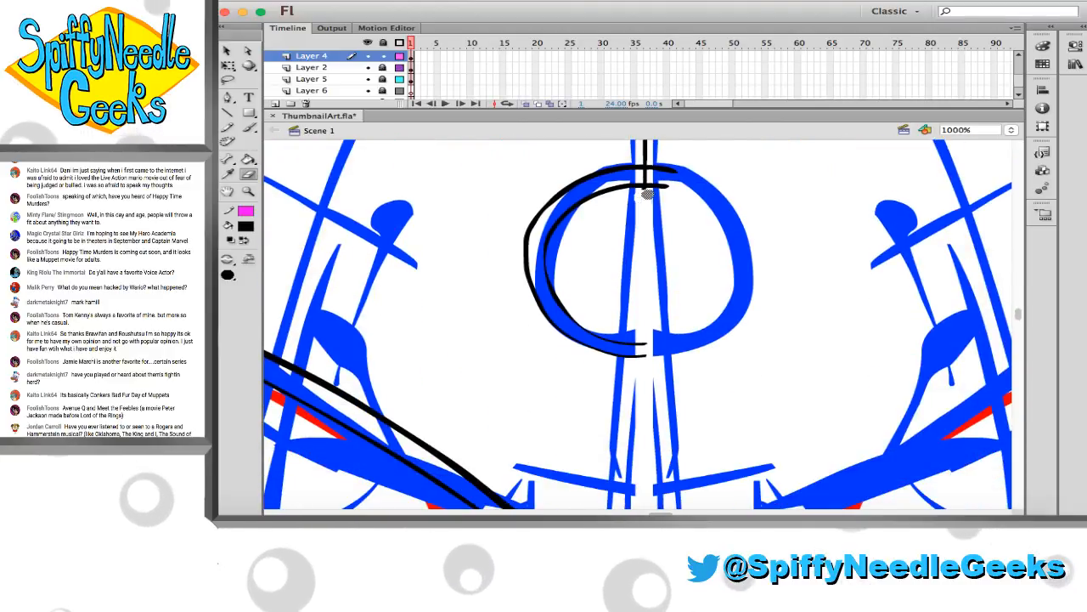
Continue the vertical centre line down past the chest ring and erase the part that crosses the ring's interior
key("b")
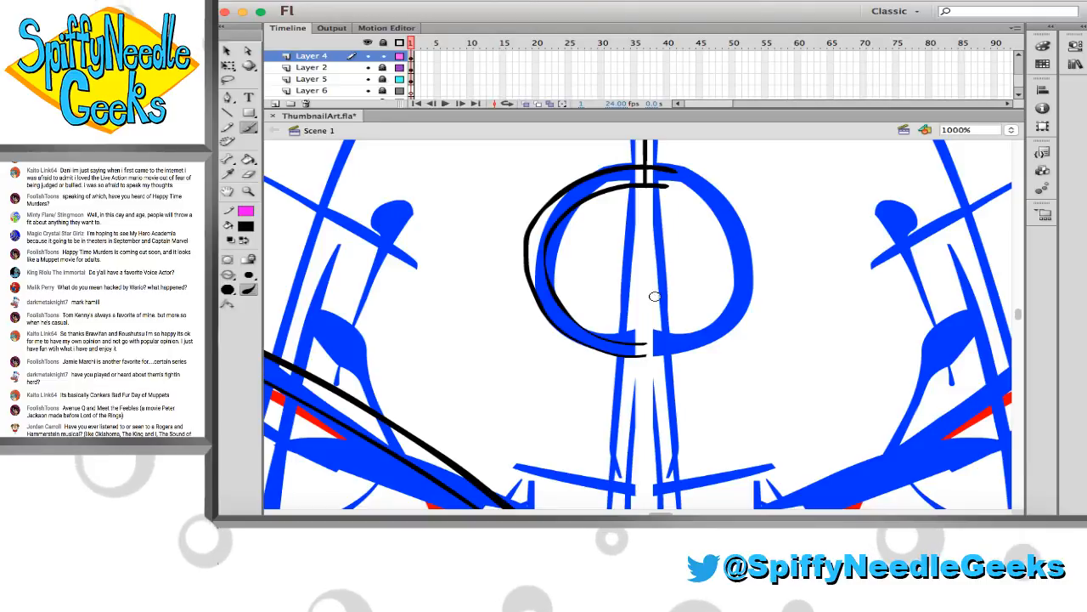
left_click_drag(646, 182, 647, 303)
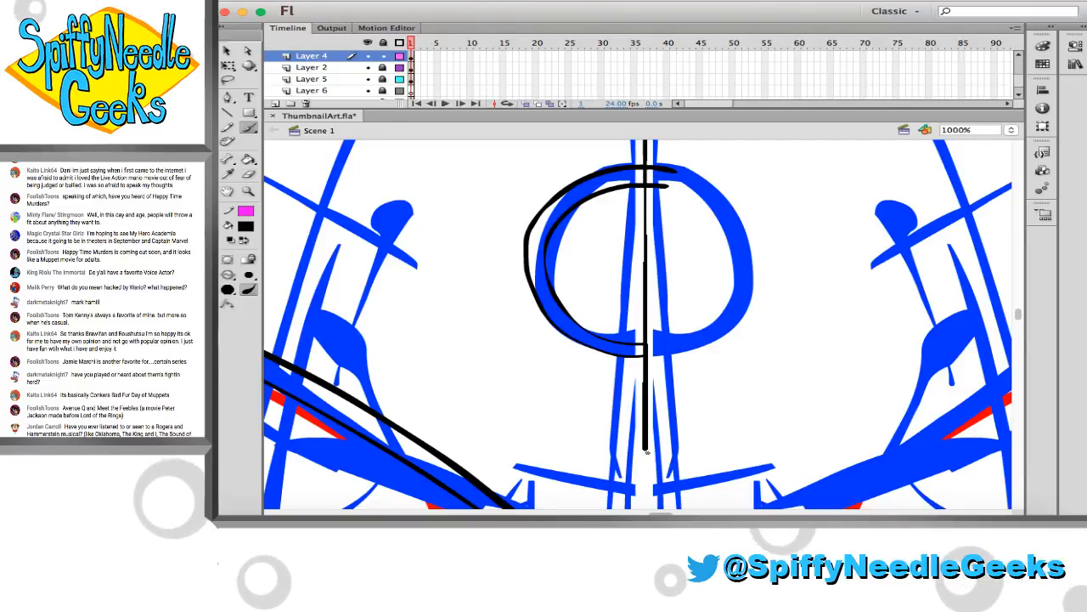
left_click_drag(647, 452, 647, 465)
key("w")
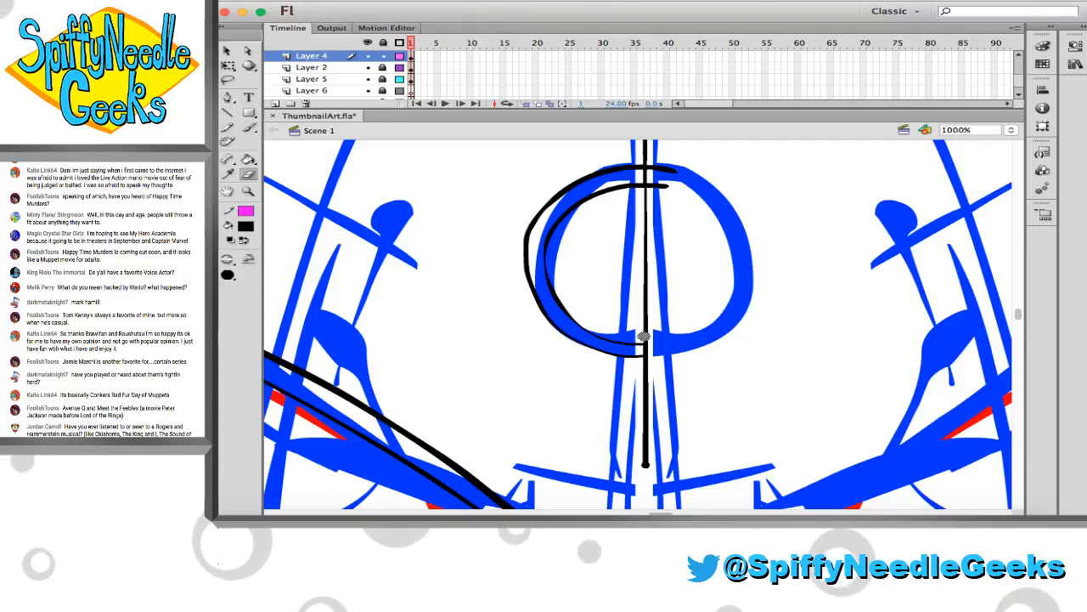
left_click_drag(646, 337, 646, 210)
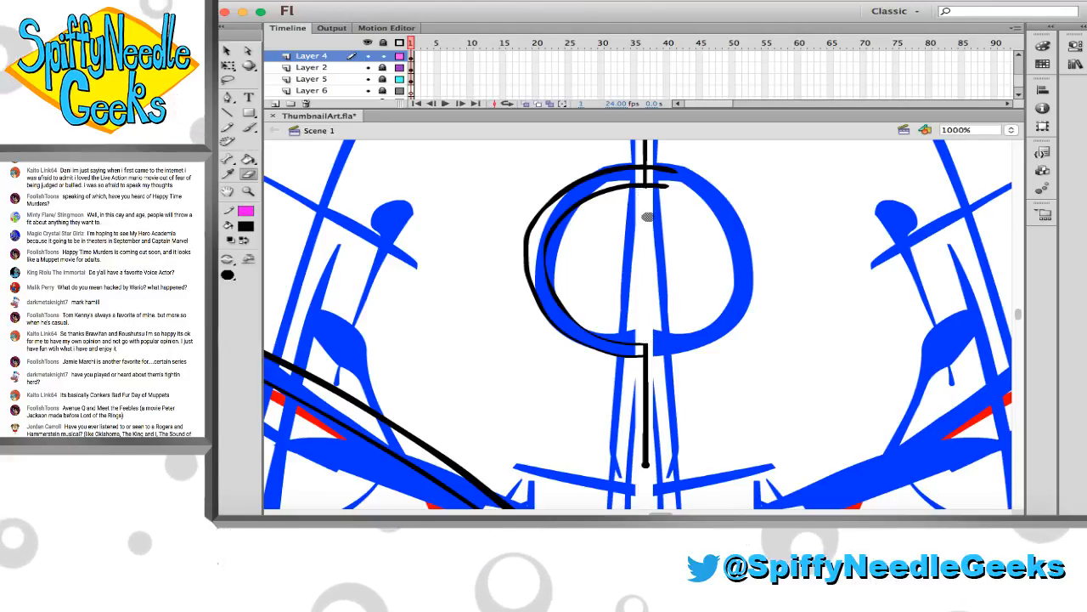
Extend the centre line down to the chest outline's bottom edge, trim the thick blob at the join, and save the file
scroll(648, 218, "down", 3)
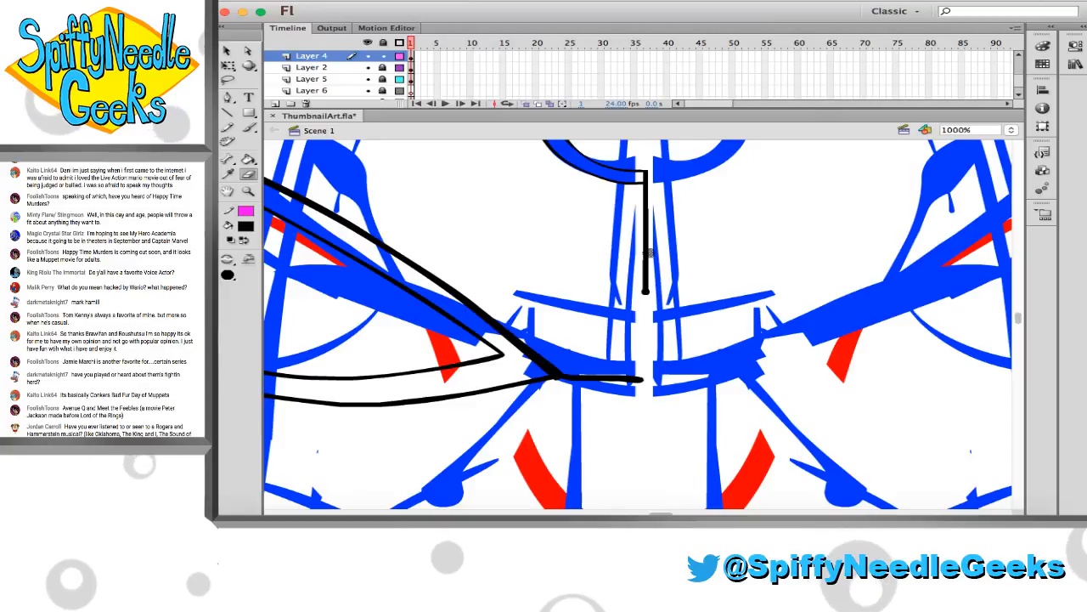
key("b")
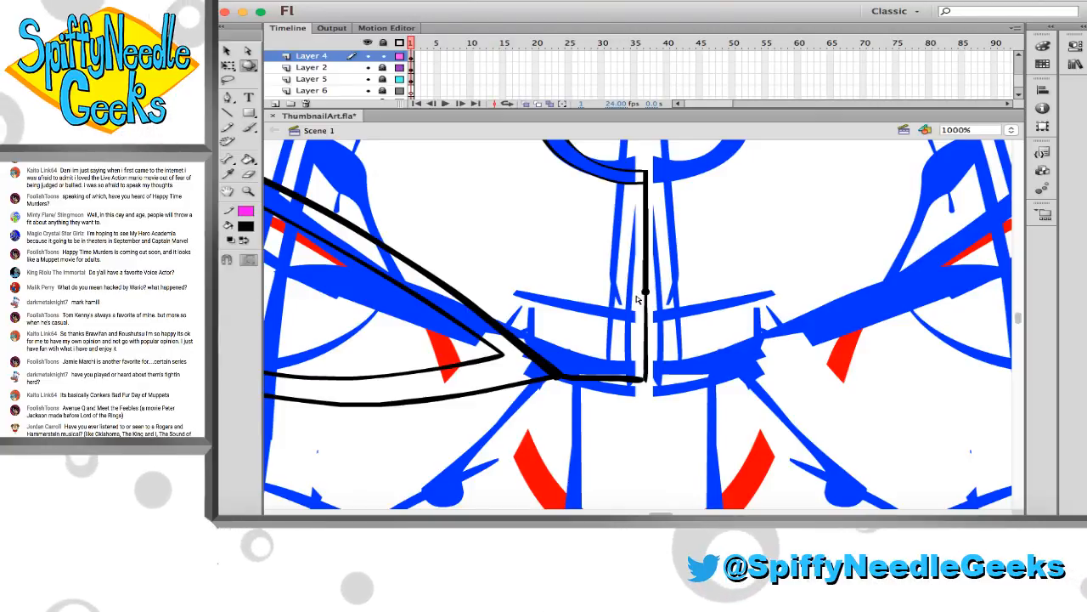
key("e")
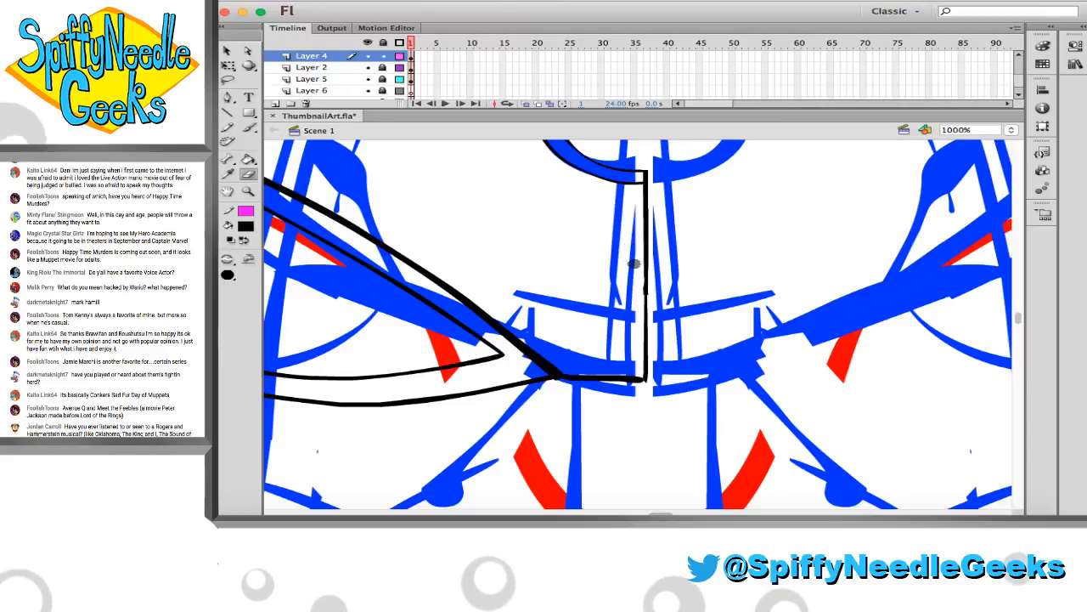
key("super+s")
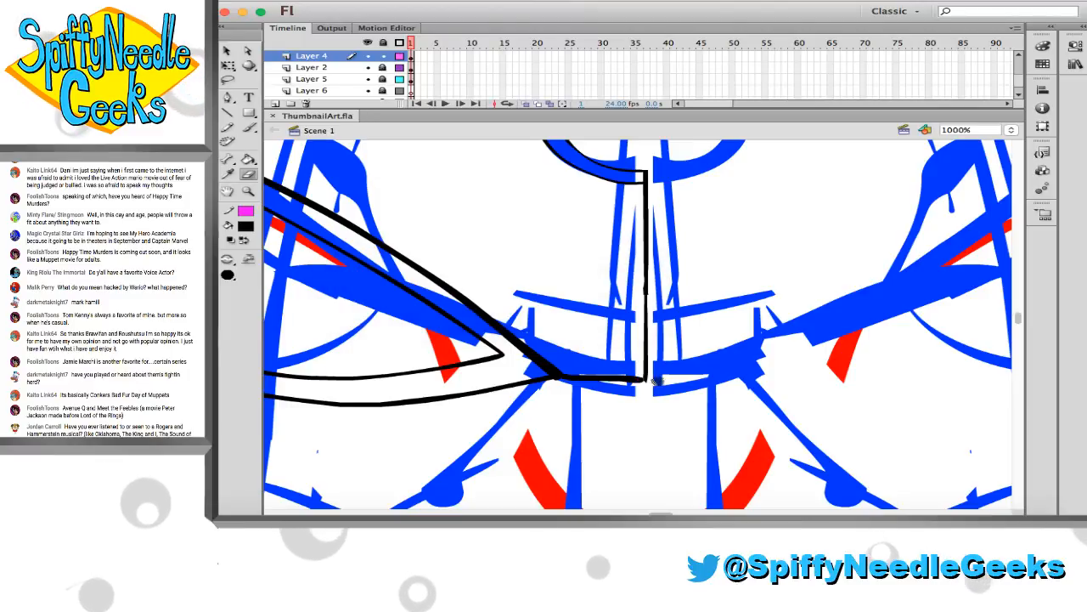
Touch up the bottom corner where the centre line meets the chest outline's lower edge, and save the file
key("b")
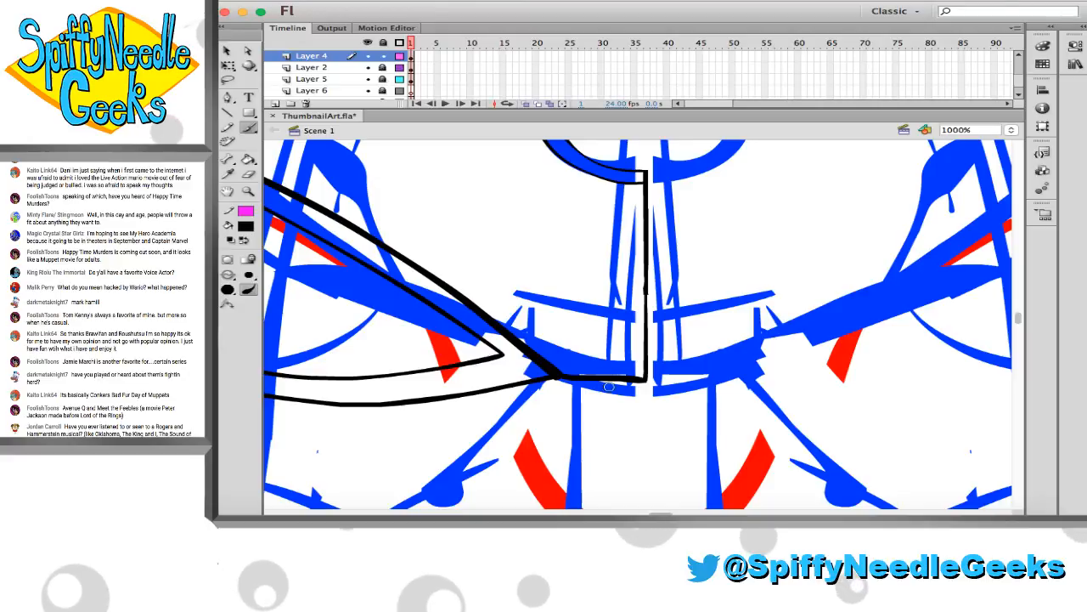
key("e")
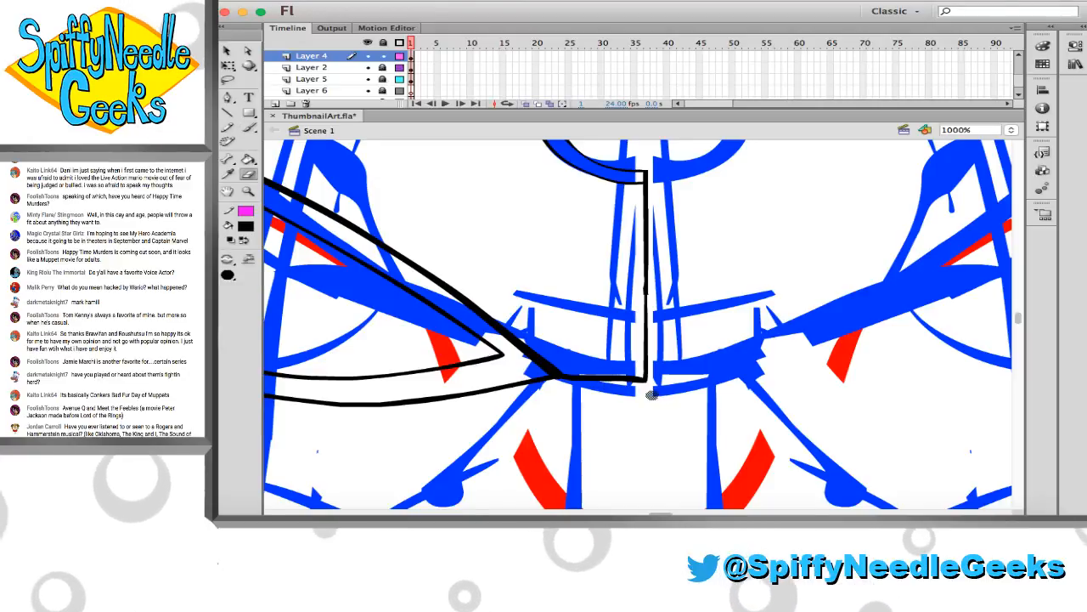
scroll(651, 388, "left", 5)
key("super+s")
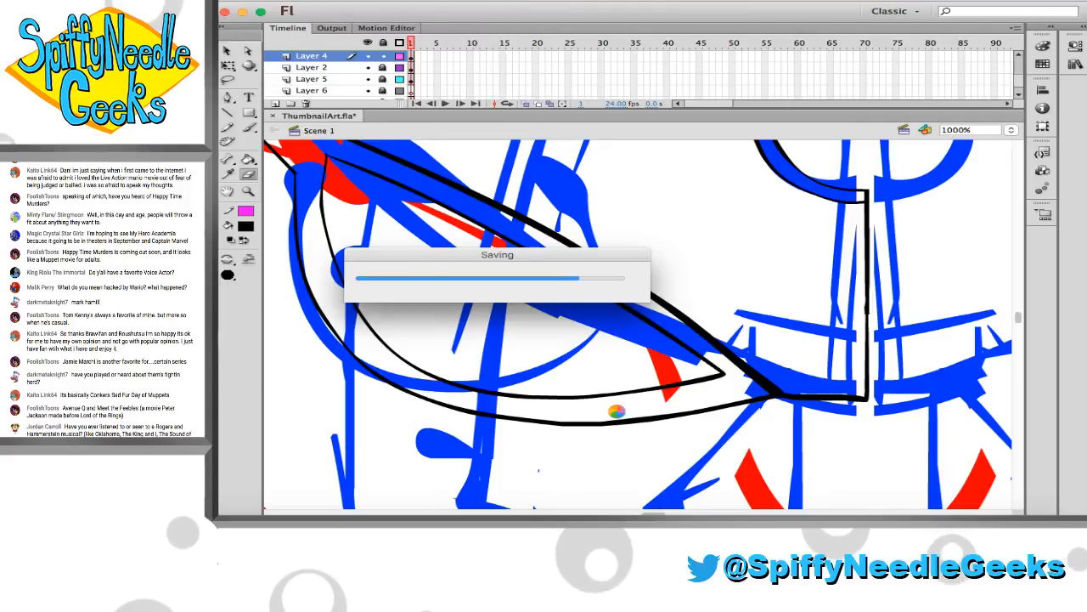
Look over the inked left half of the torso against the full body sketch at several magnifications
scroll(609, 405, "up", 10)
scroll(604, 400, "left", 1)
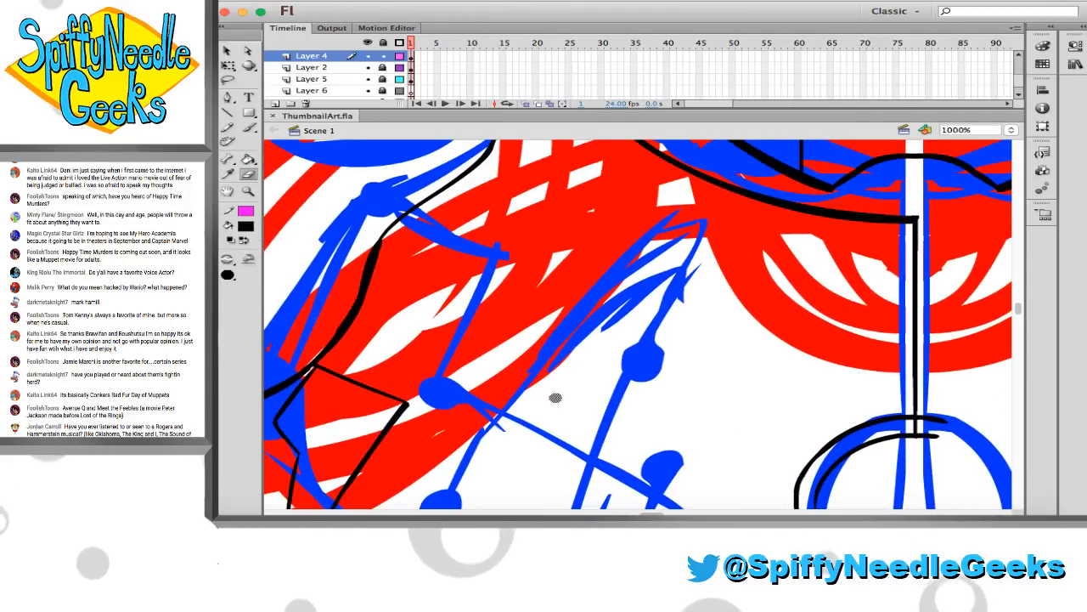
scroll(505, 275, "up", 3)
scroll(505, 276, "right", 2)
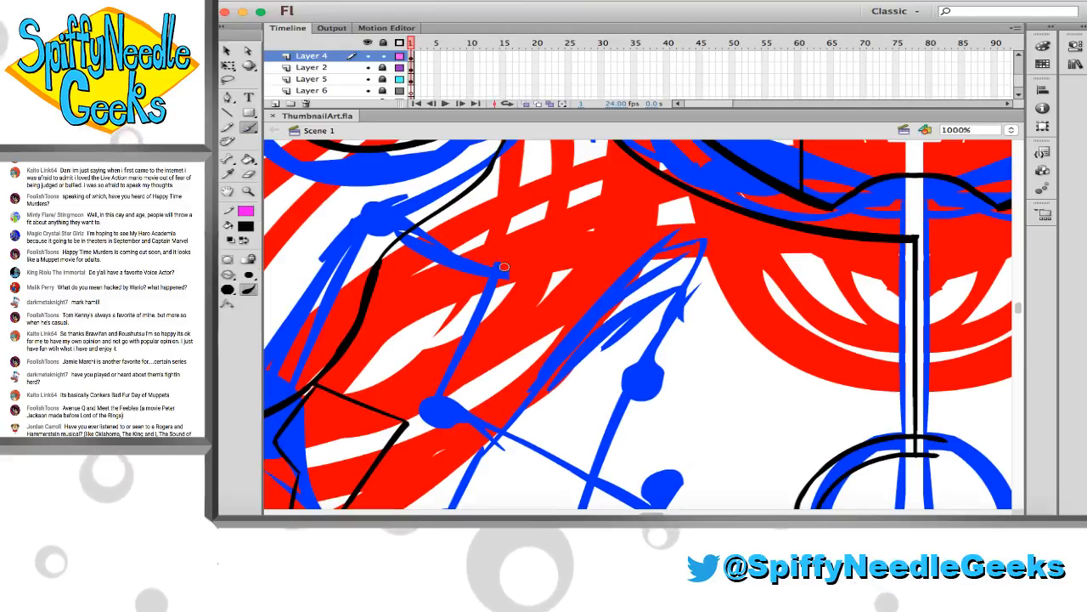
scroll(505, 275, "down", 8)
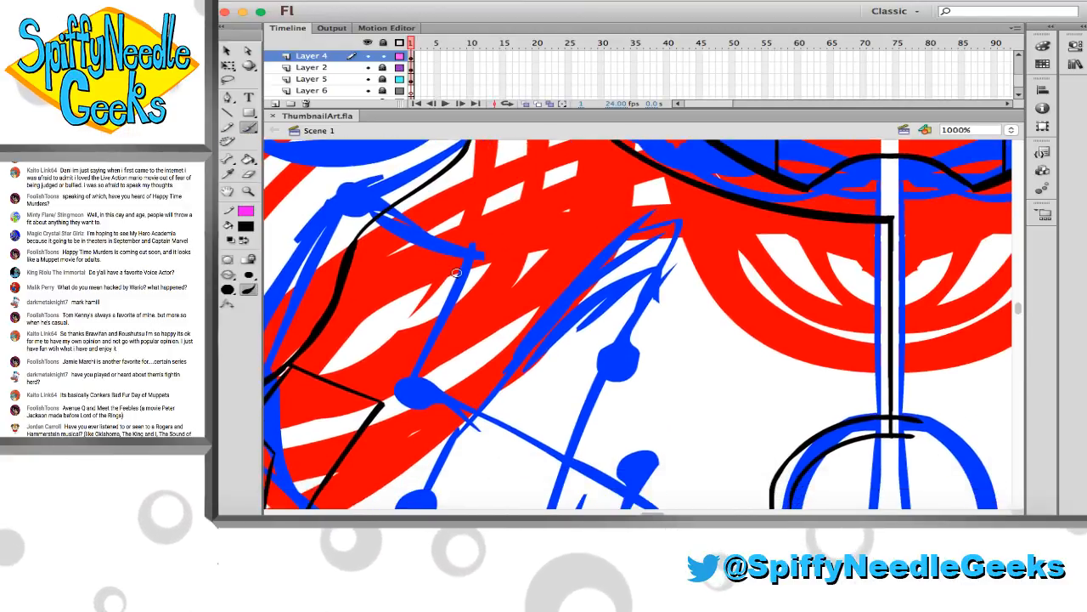
left_click(254, 193)
left_click(531, 300)
scroll(531, 300, "down", 11)
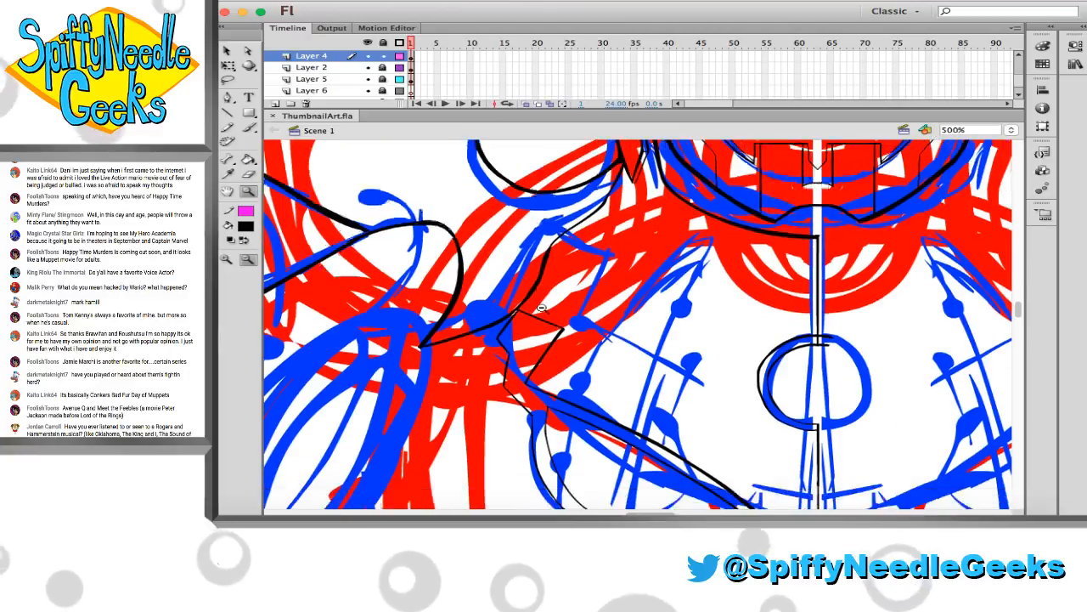
scroll(531, 300, "right", 13)
left_click(531, 300)
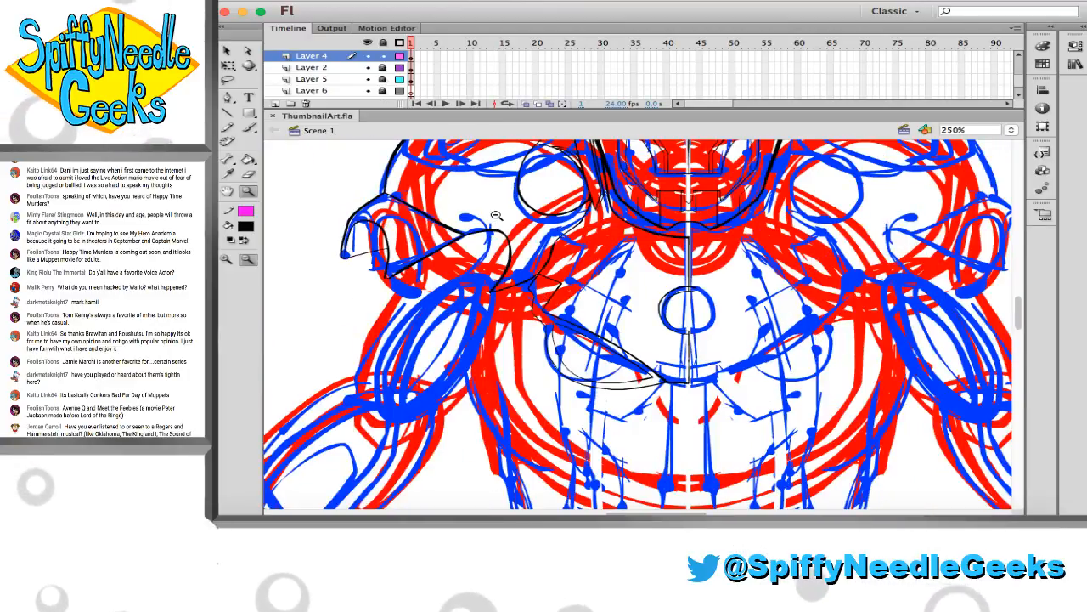
left_click_drag(750, 486, 759, 495)
scroll(354, 201, "right", 4)
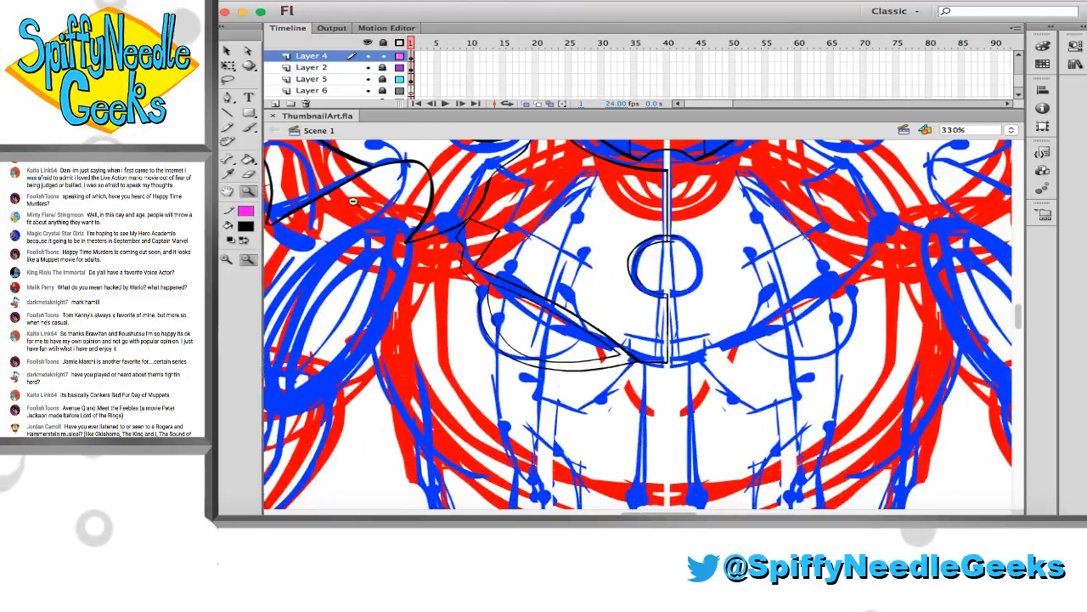
Move all inked lines from Layer 4 into Layer 2 at the same position, relock Layer 2, and return to Layer 4
left_click(412, 56)
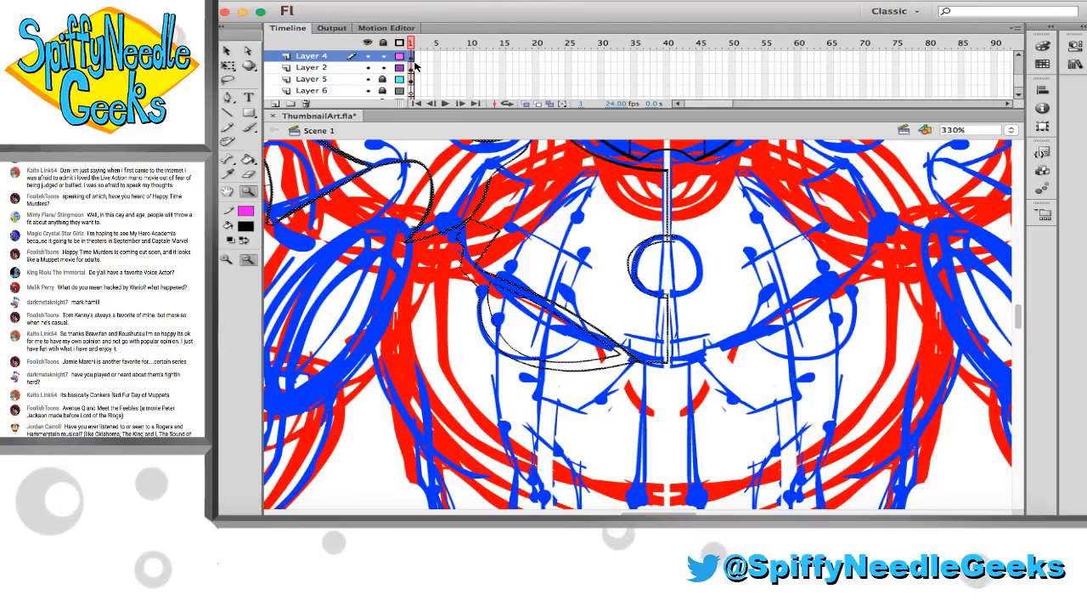
scroll(479, 240, "up", 5)
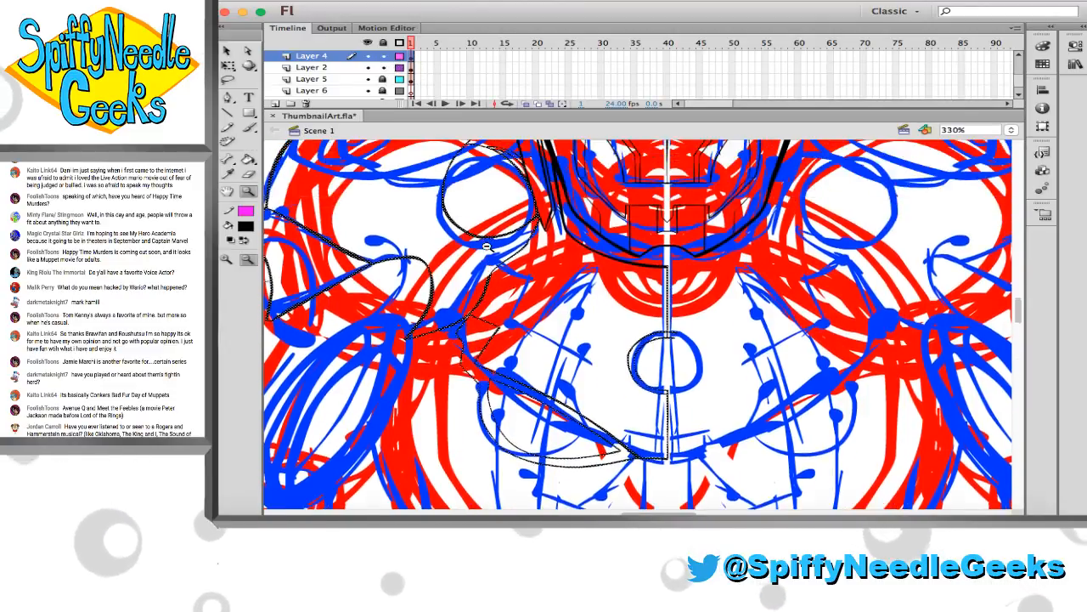
scroll(486, 246, "down", 8)
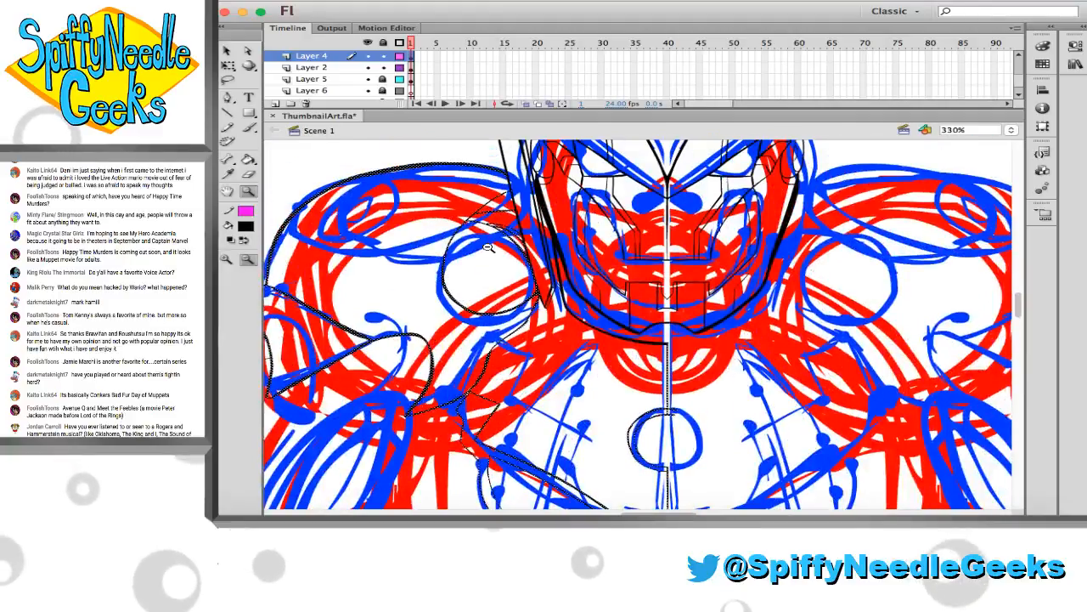
scroll(487, 251, "up", 3)
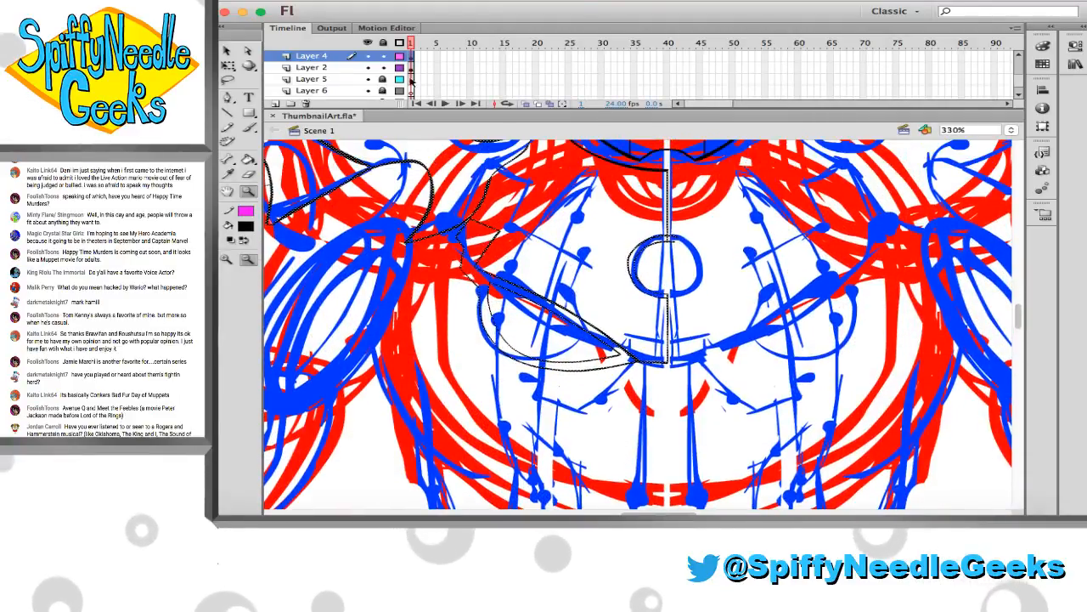
key("super+x")
key("super+shift+v")
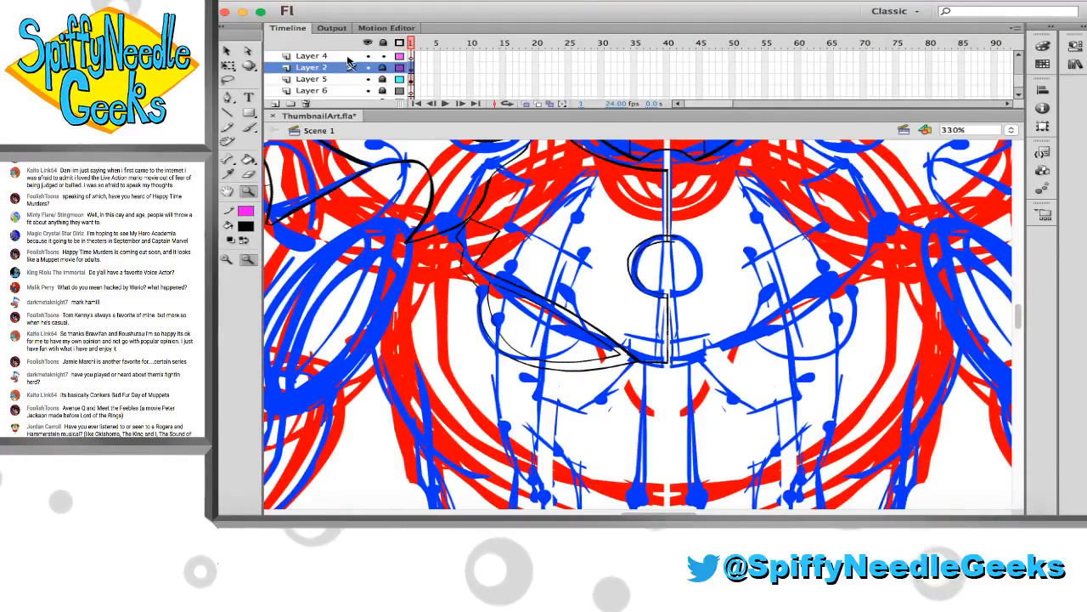
Brush a long curve from just below the collar through the left chest panel to the lower torso joint, redoing the first stroke
key("b")
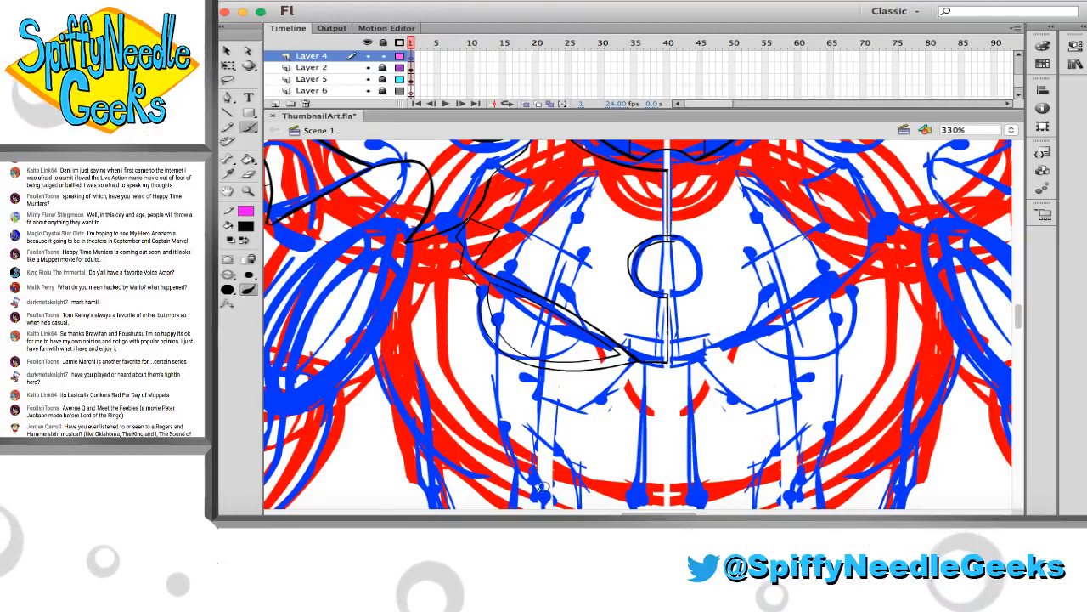
left_click_drag(538, 374, 592, 174)
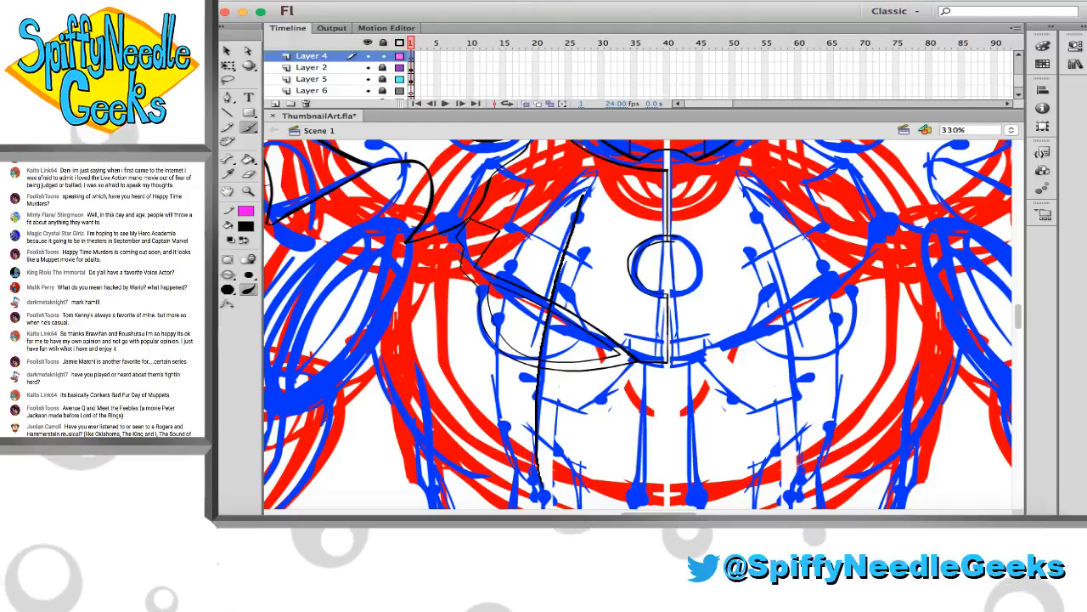
key("super+z")
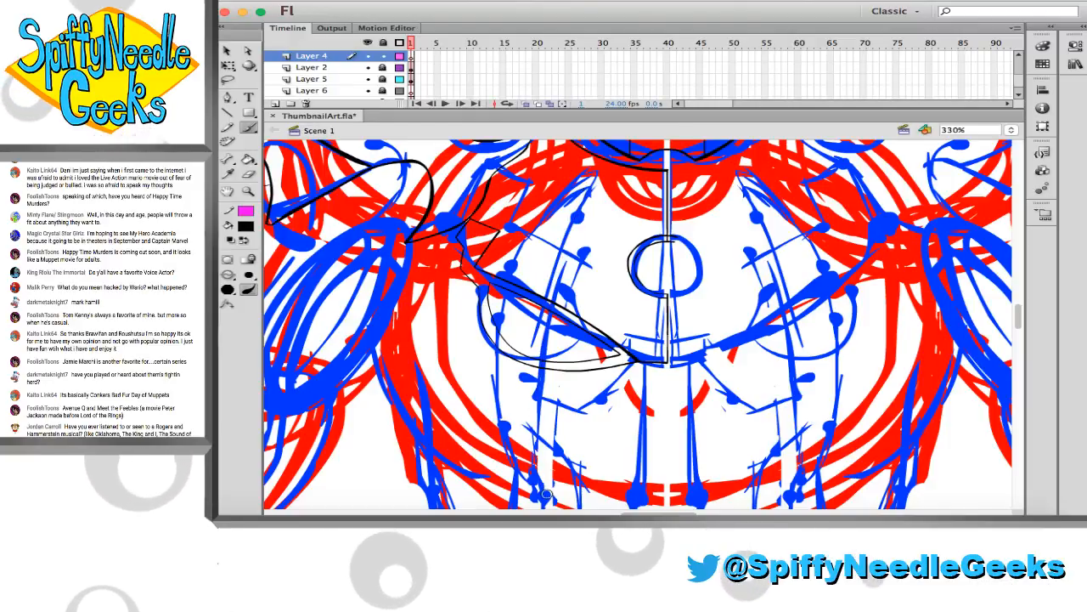
left_click_drag(547, 310, 596, 174)
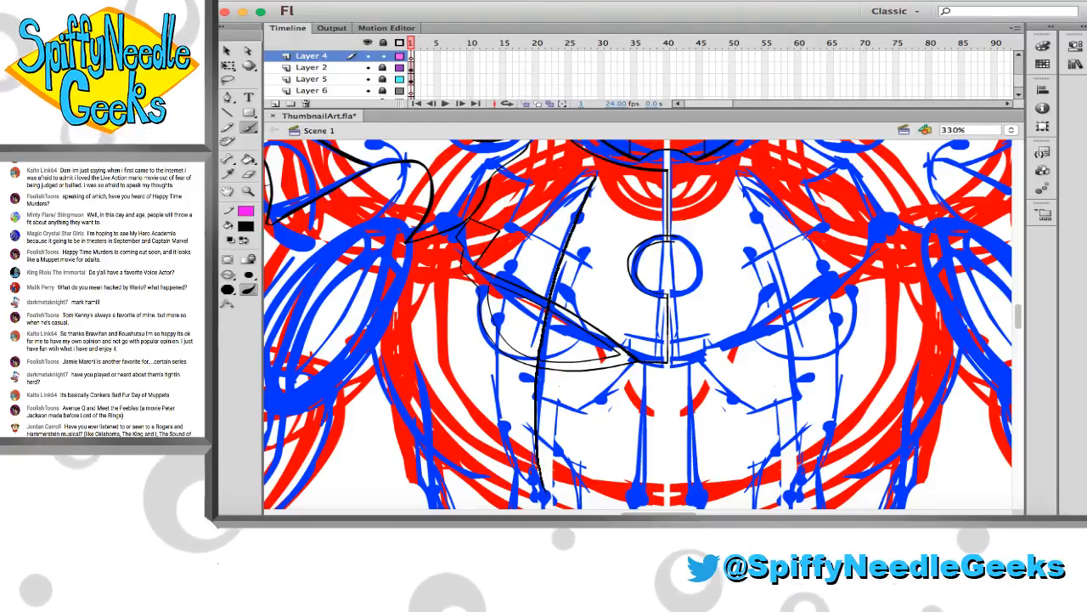
Brush a second, wider curve outside the first, joining it at both ends to form a narrow crescent on the left torso
mouse_move(551, 494)
left_mouse_down()
mouse_move(520, 460)
mouse_move(498, 382)
mouse_move(530, 218)
left_mouse_up()
key("super+z")
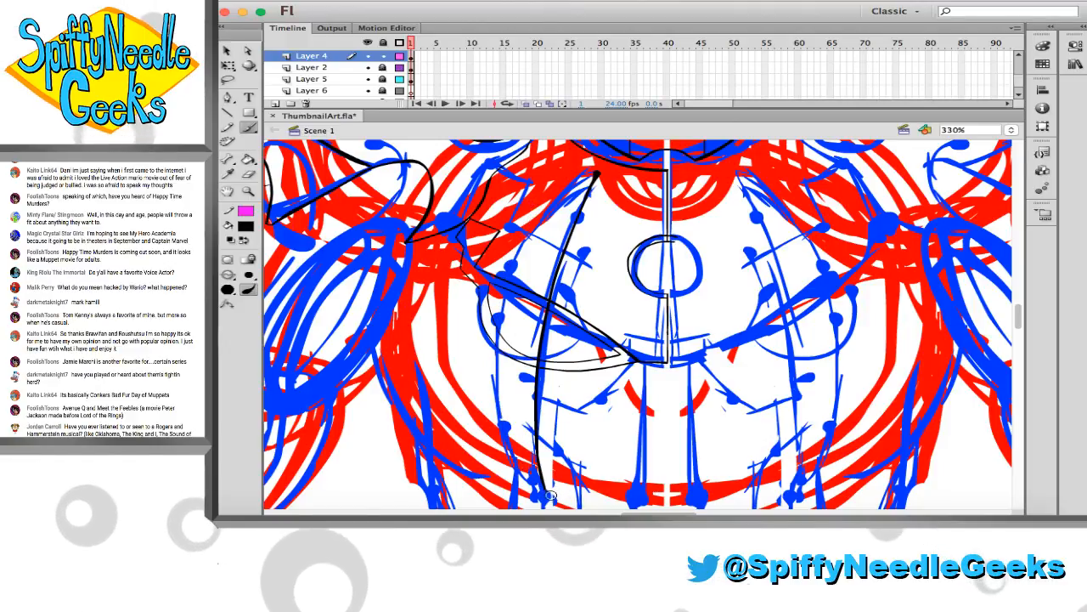
mouse_move(500, 360)
left_mouse_down()
mouse_move(513, 282)
mouse_move(546, 218)
mouse_move(601, 172)
left_mouse_up()
key("super+z")
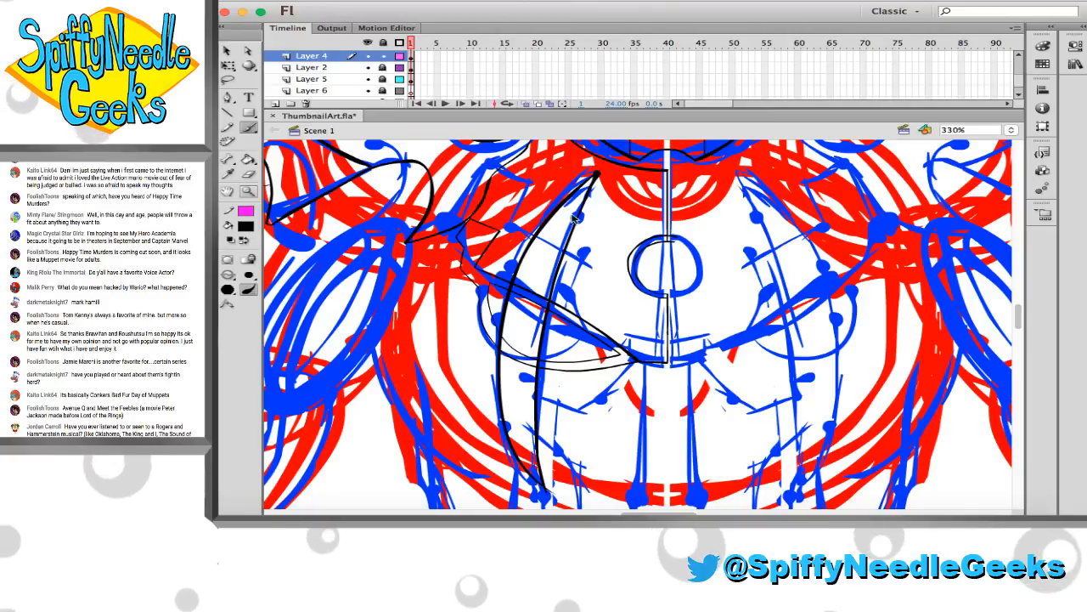
Erase the thick blob and stray spikes at the crescent's upper end to leave a sharp tip
key("z")
left_click_drag(583, 160, 635, 202)
key("e")
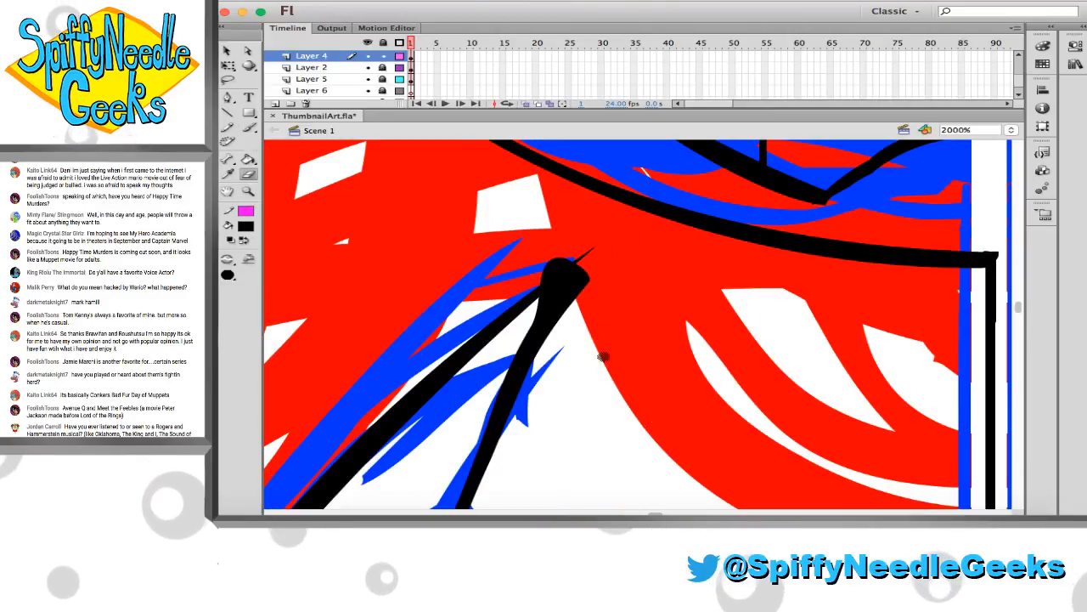
left_click_drag(544, 347, 565, 300)
left_click_drag(535, 383, 567, 293)
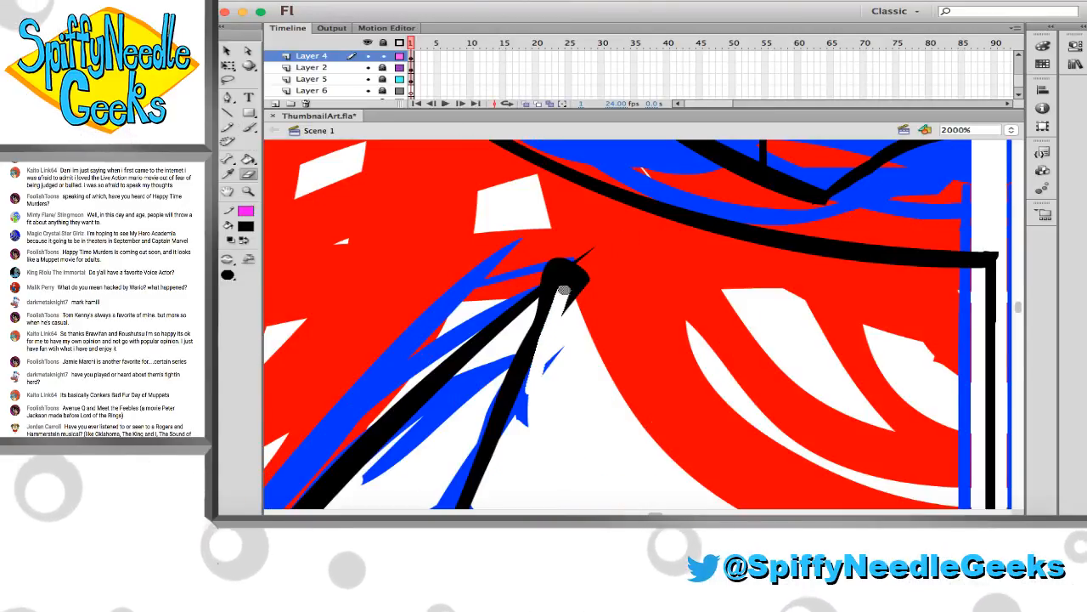
left_click_drag(586, 243, 585, 294)
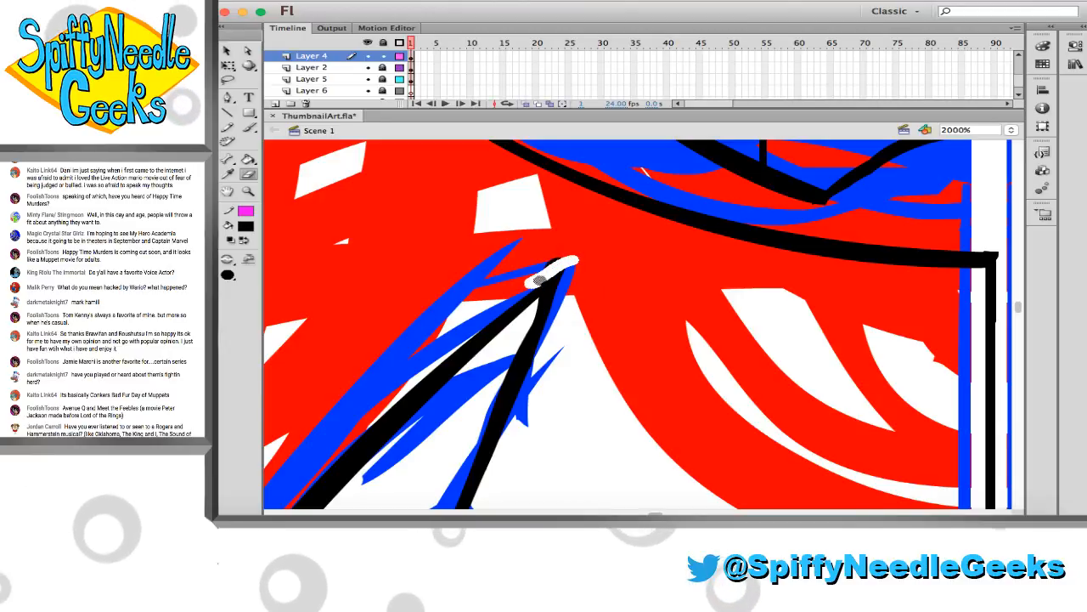
Erase the overshooting line ends at the crescent's lower end so the two curves meet in a point
scroll(546, 260, "down", 10)
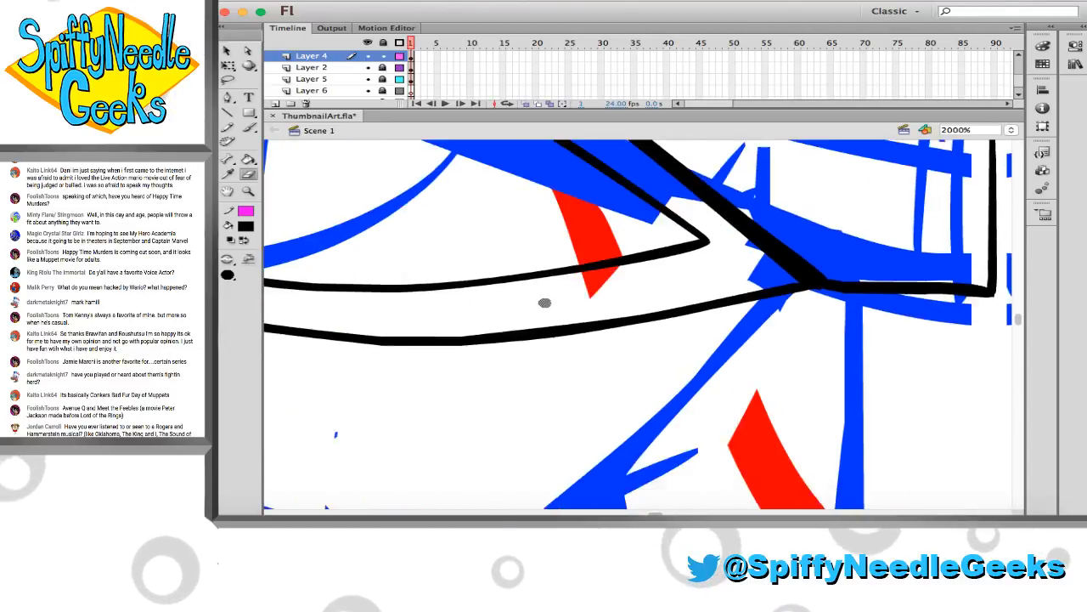
scroll(550, 299, "down", 5)
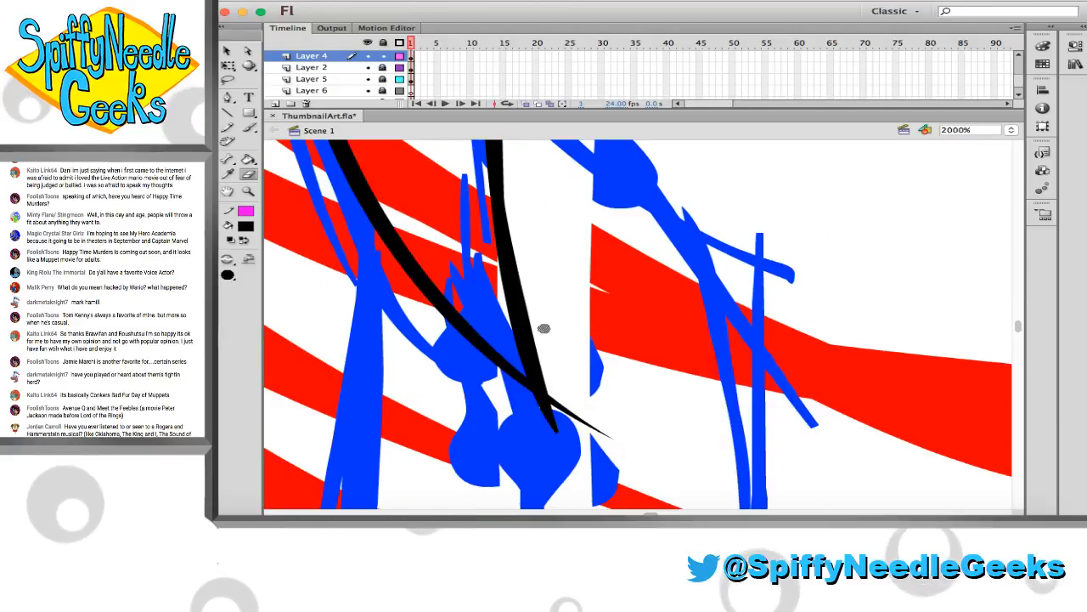
mouse_move(541, 406)
left_mouse_down()
mouse_move(563, 444)
mouse_move(552, 394)
mouse_move(608, 448)
left_mouse_up()
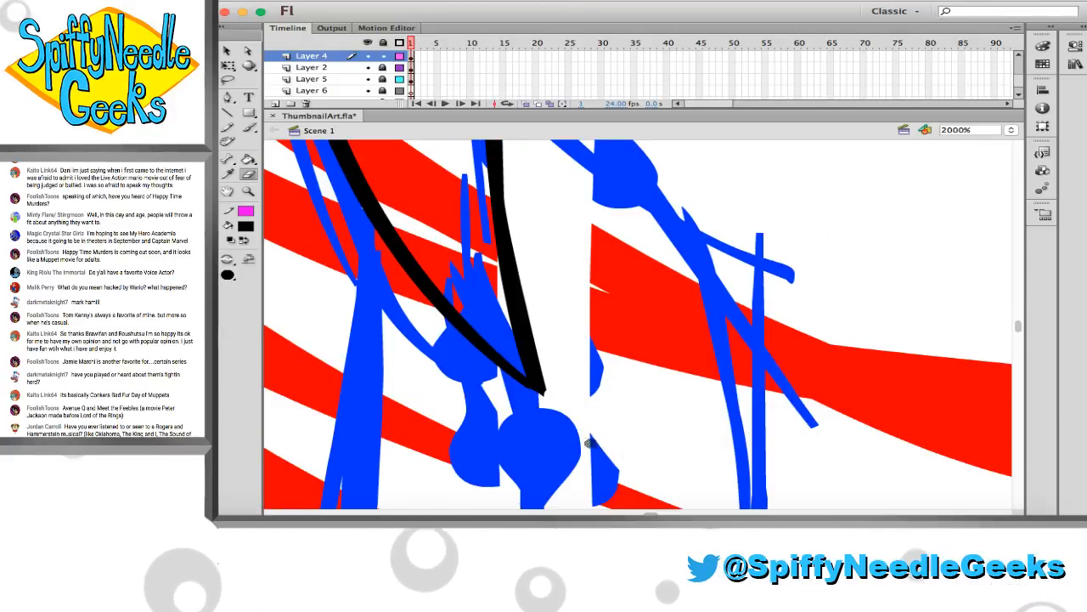
Erase the crescent curves where they cross the side panel's outlines and delete the segments left inside the panel
key("z")
left_click(490, 265, "alt")
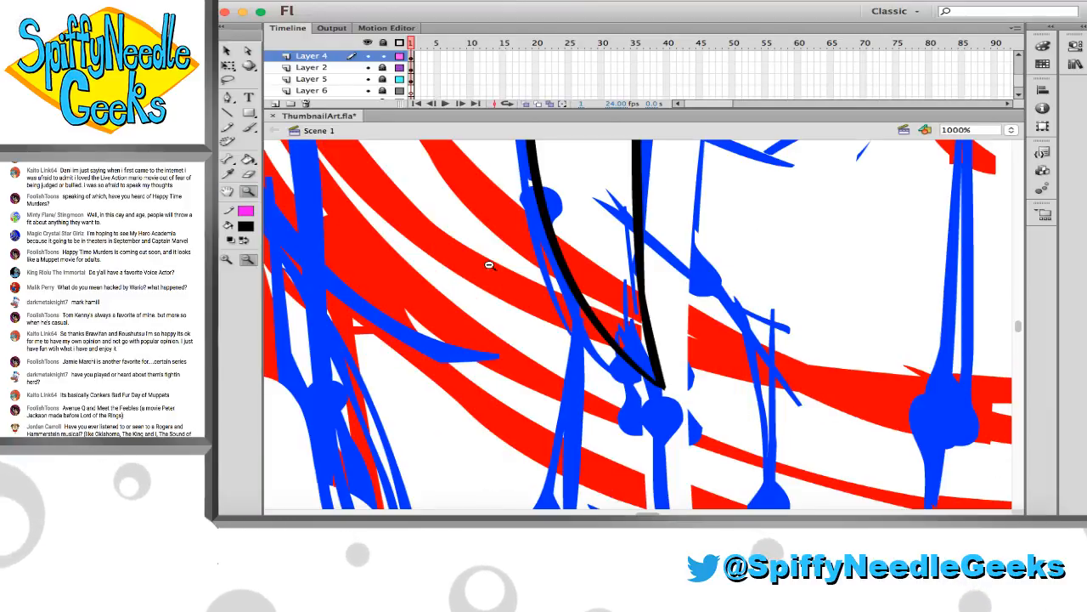
scroll(519, 284, "up", 8)
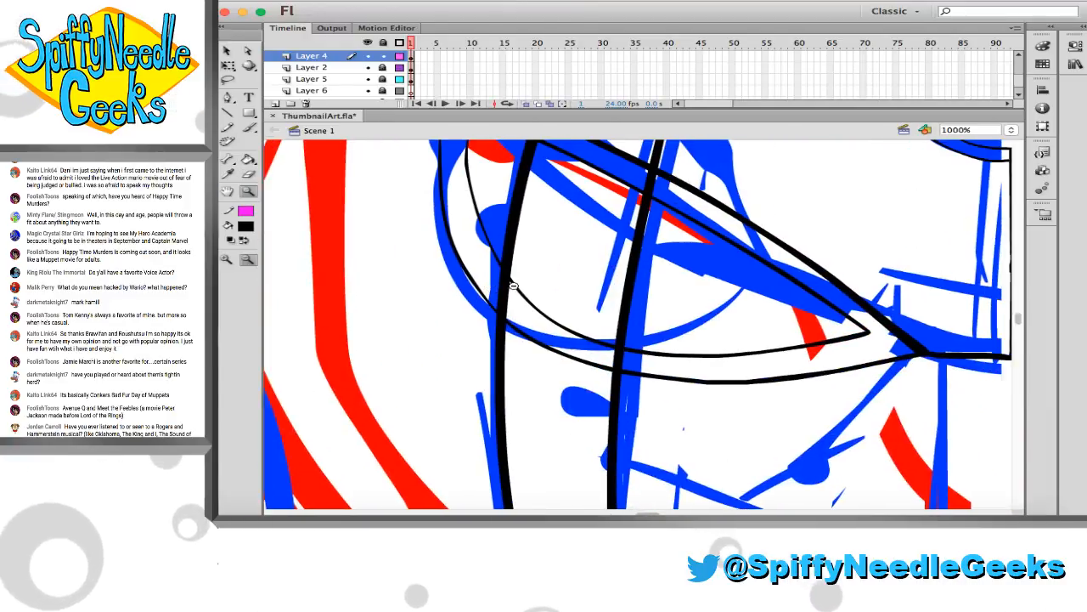
scroll(508, 286, "right", 1)
scroll(457, 229, "up", 1)
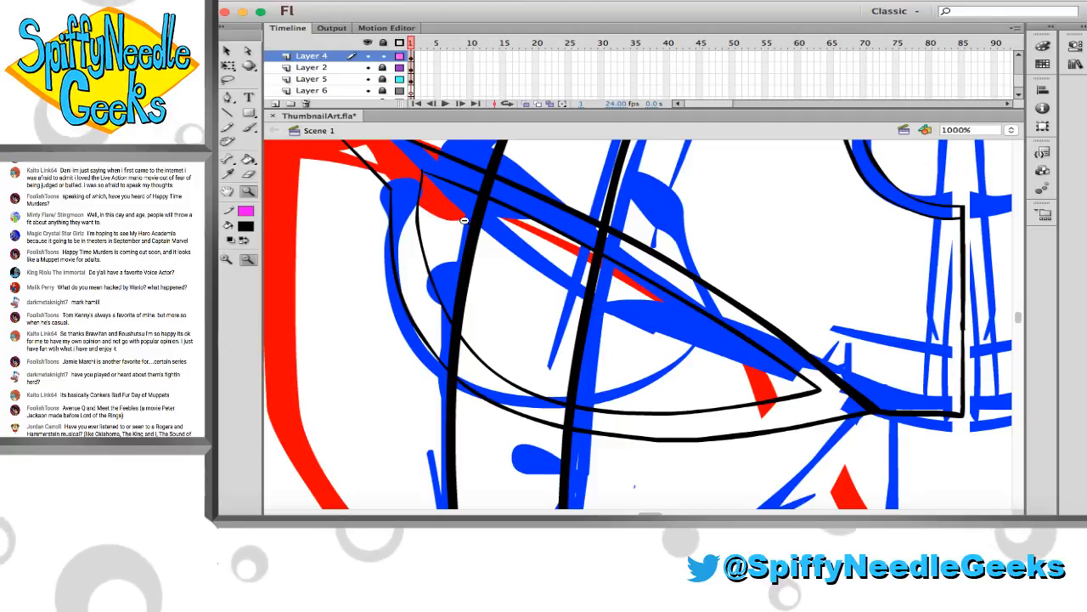
scroll(459, 201, "up", 1)
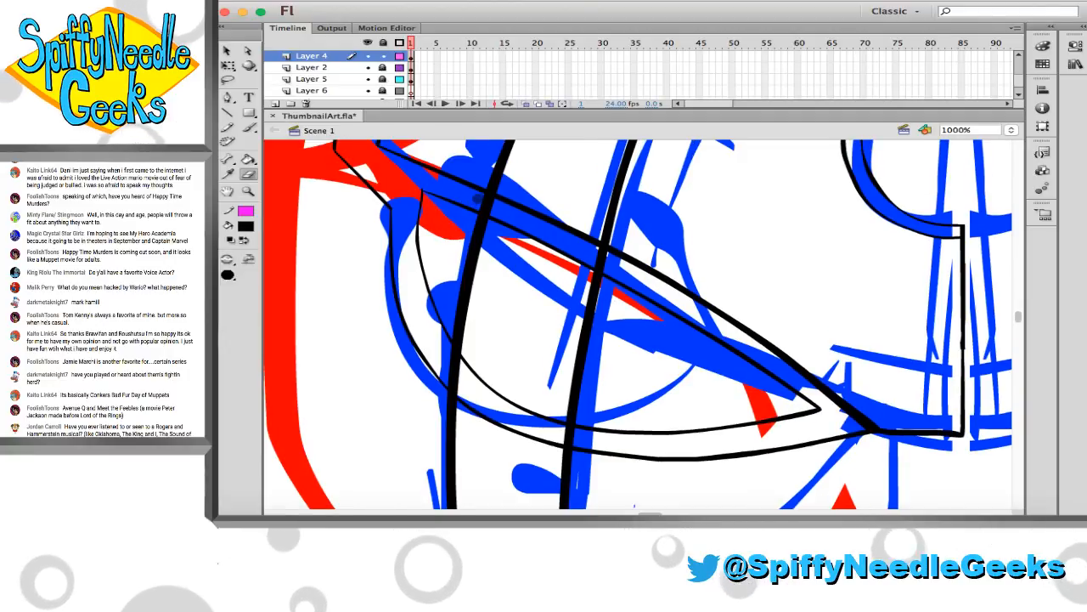
key("e")
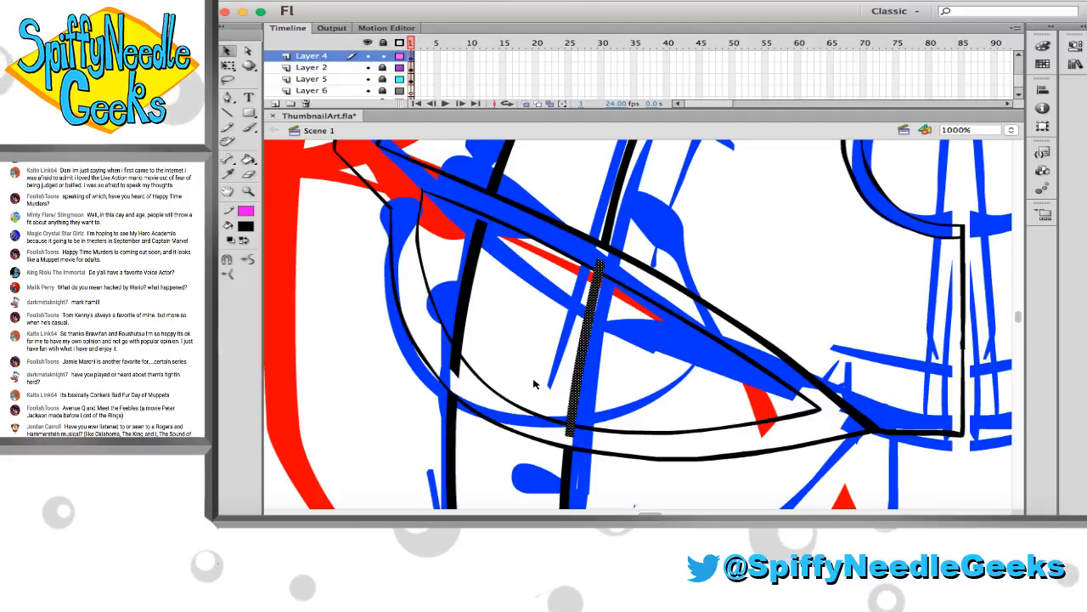
key("Delete")
left_click(466, 307)
key("Delete")
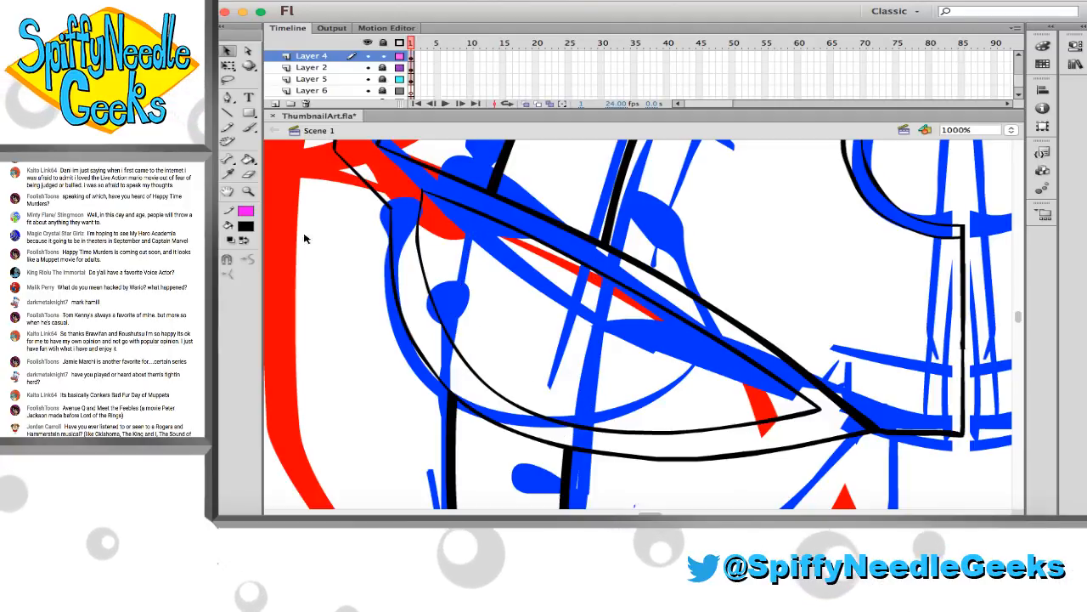
Brush two short connecting lines across the side panel's lower rim near the crescent curves, redoing the first attempts
left_click(249, 192)
left_click_drag(315, 235, 563, 455)
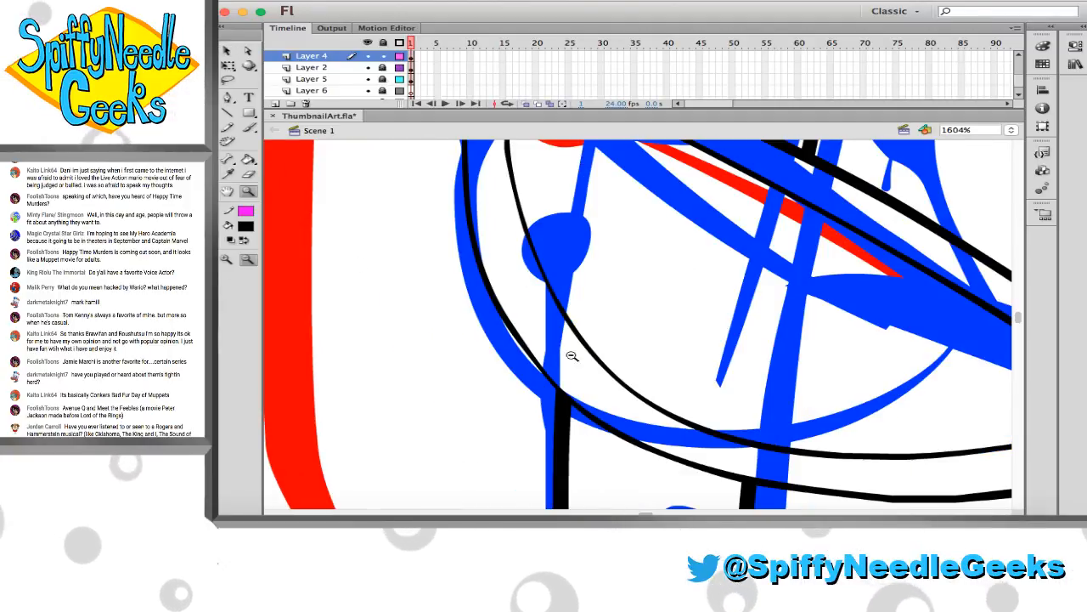
key("b")
scroll(570, 374, "right", 3)
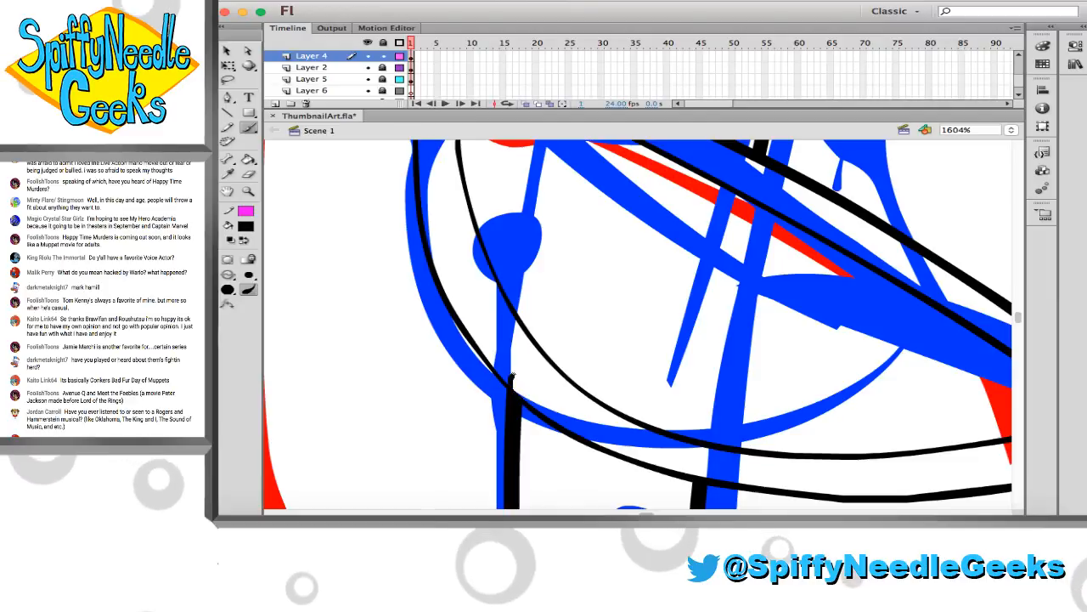
left_click_drag(512, 375, 546, 360)
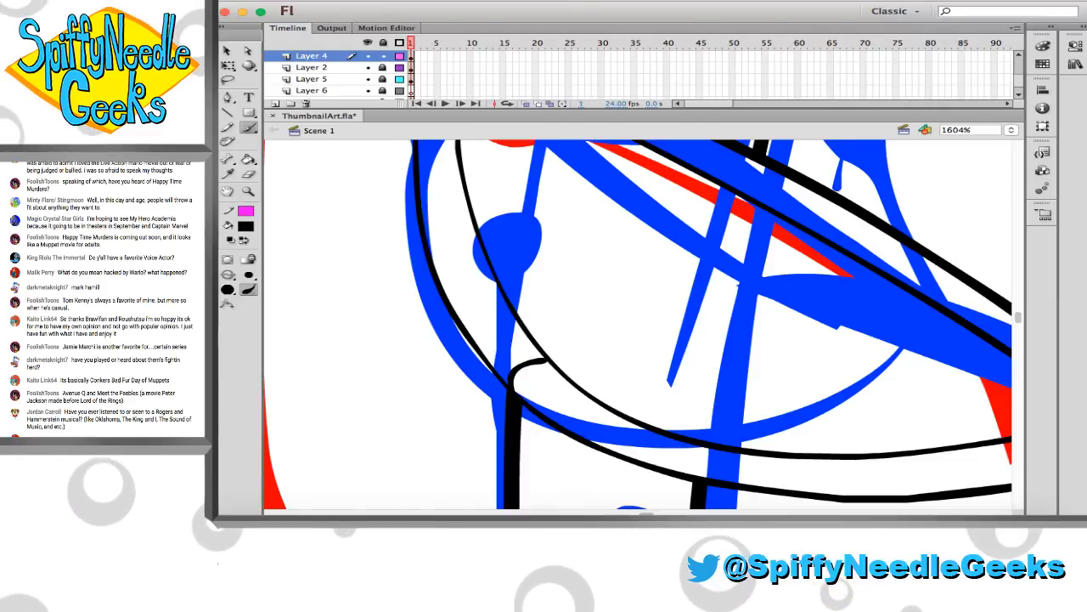
left_click_drag(716, 451, 718, 474)
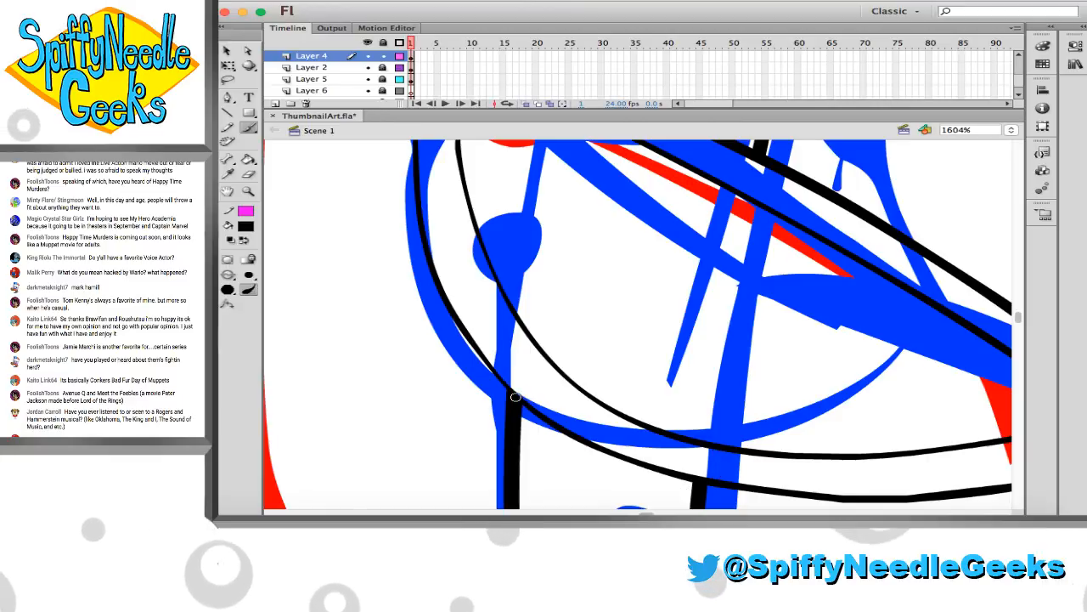
left_click_drag(497, 370, 541, 350)
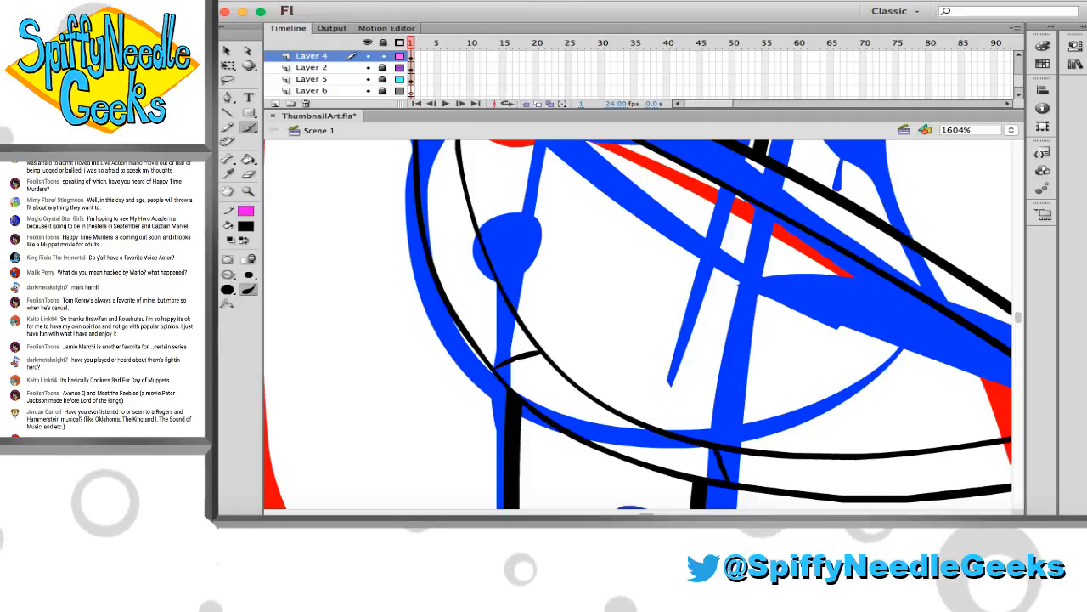
left_click_drag(723, 450, 727, 482)
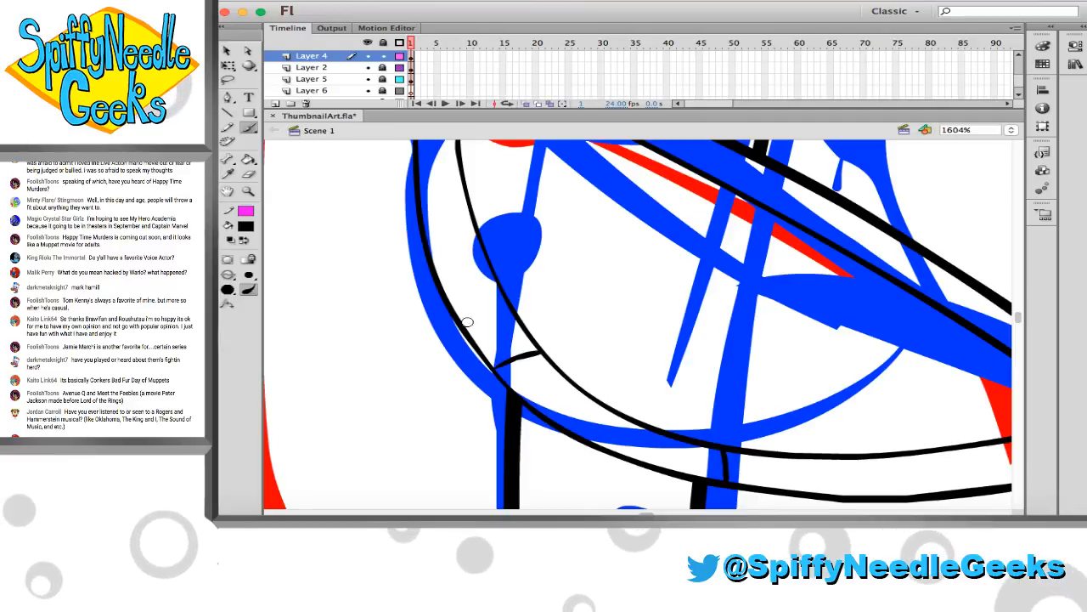
Save the artwork with the finished crescent and side panel lines
left_click(248, 192)
left_click(586, 333)
scroll(590, 331, "right", 4)
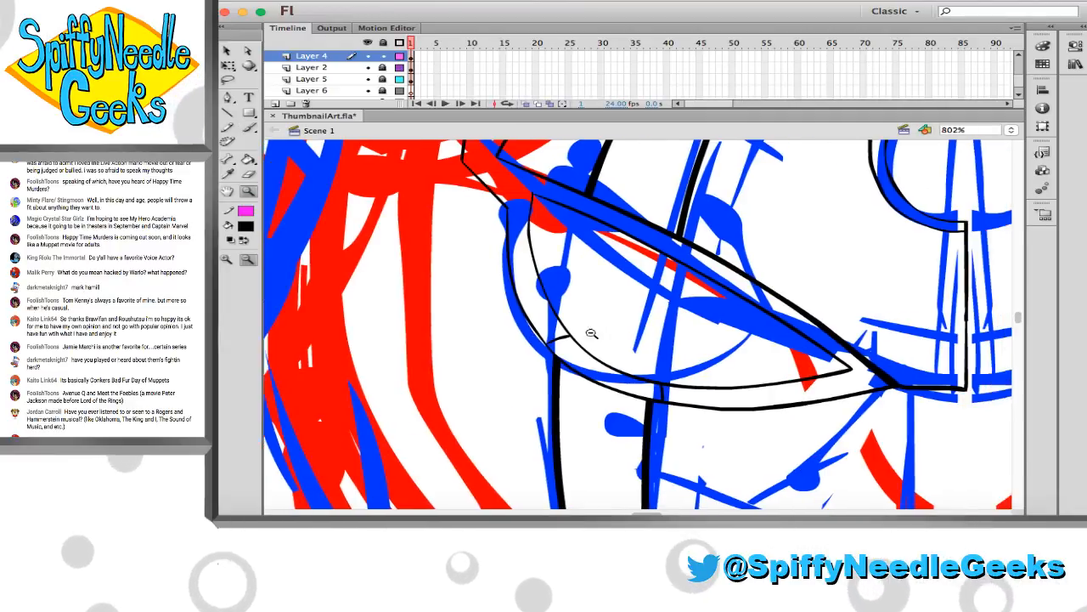
left_click(590, 332)
scroll(589, 336, "right", 3)
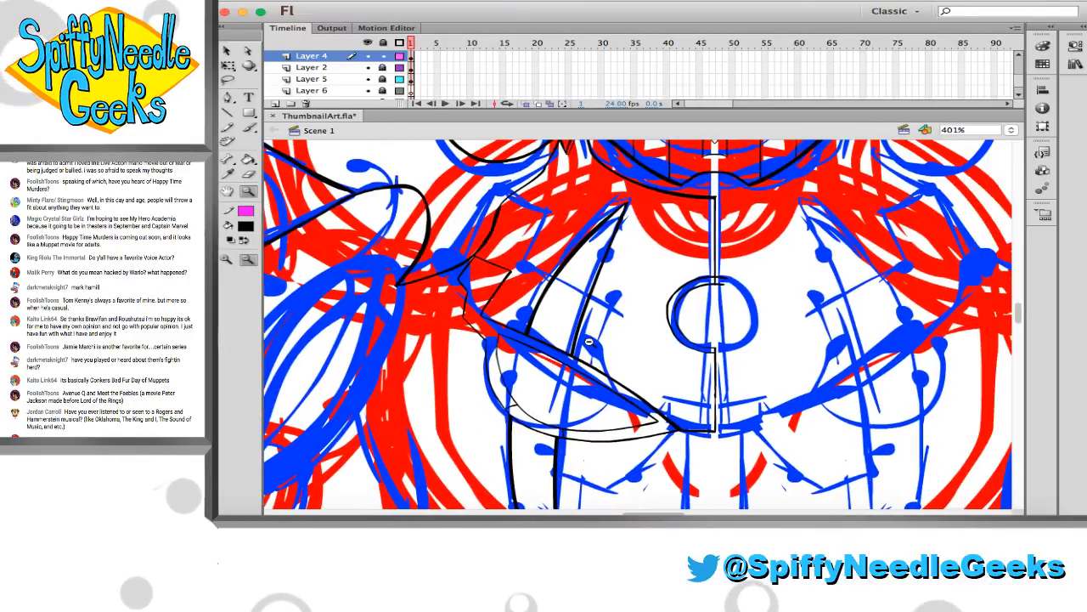
key("super+s")
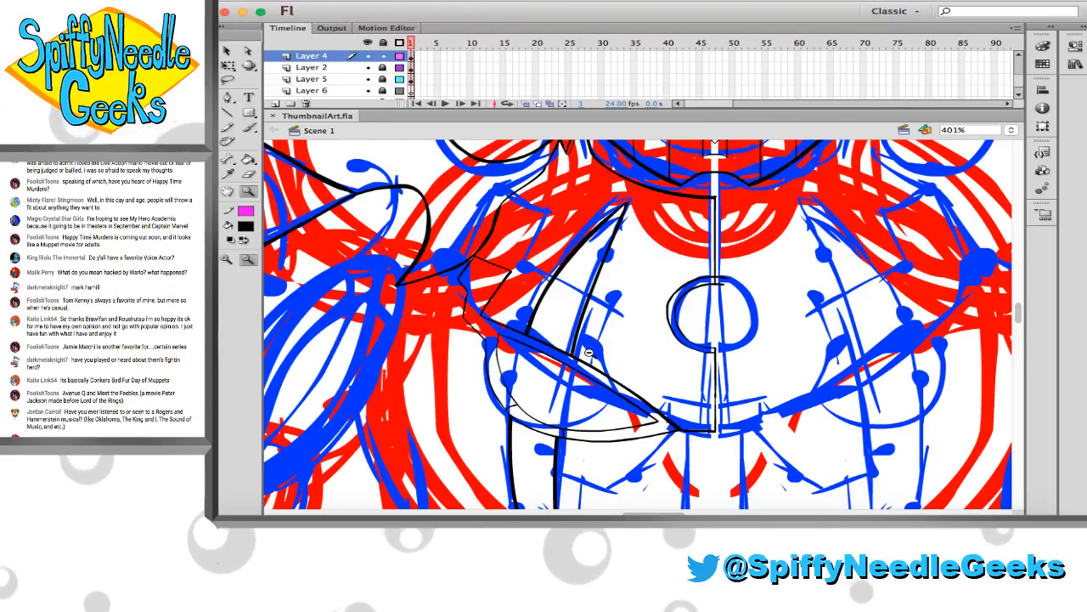
Brush a thin stepped line from the shoulder curve to the outer edge of the tapered chest panel, reinforcing its upper segment
scroll(483, 258, "up", 2)
scroll(483, 258, "right", 1)
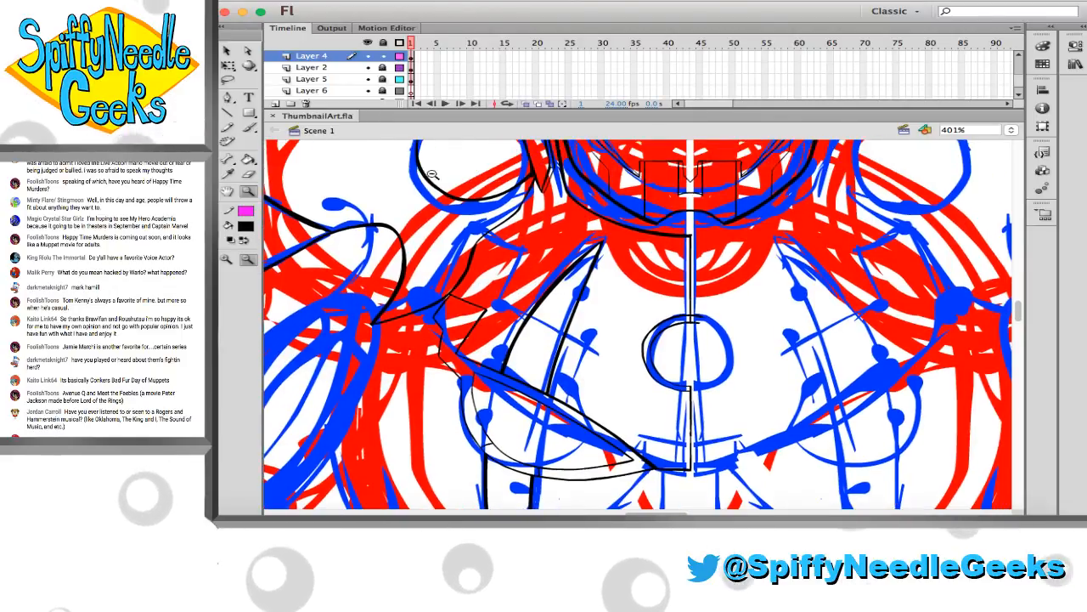
left_click_drag(425, 167, 763, 388)
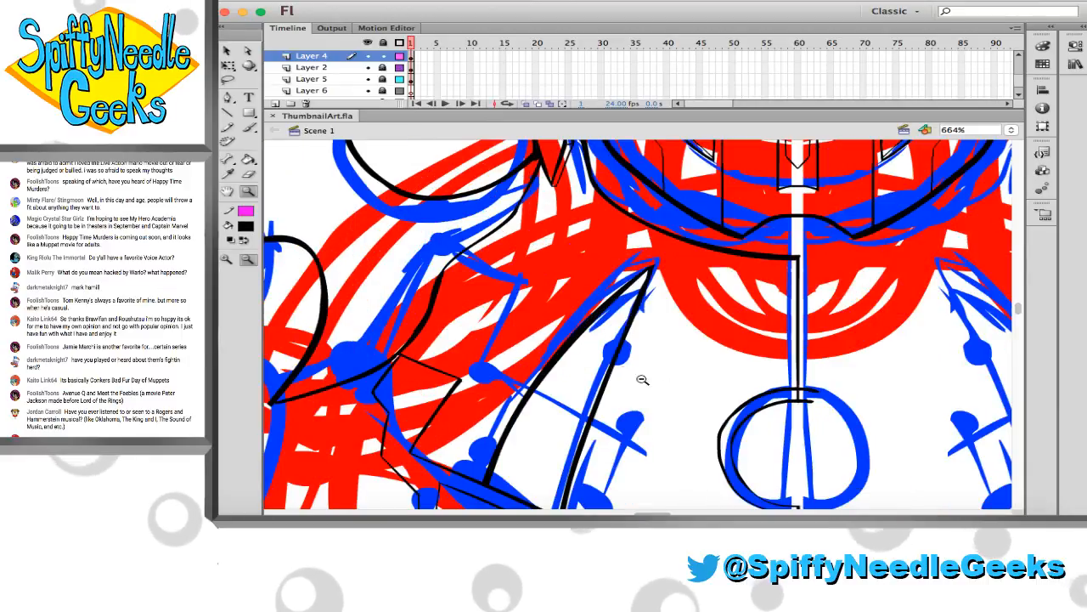
left_click(247, 129)
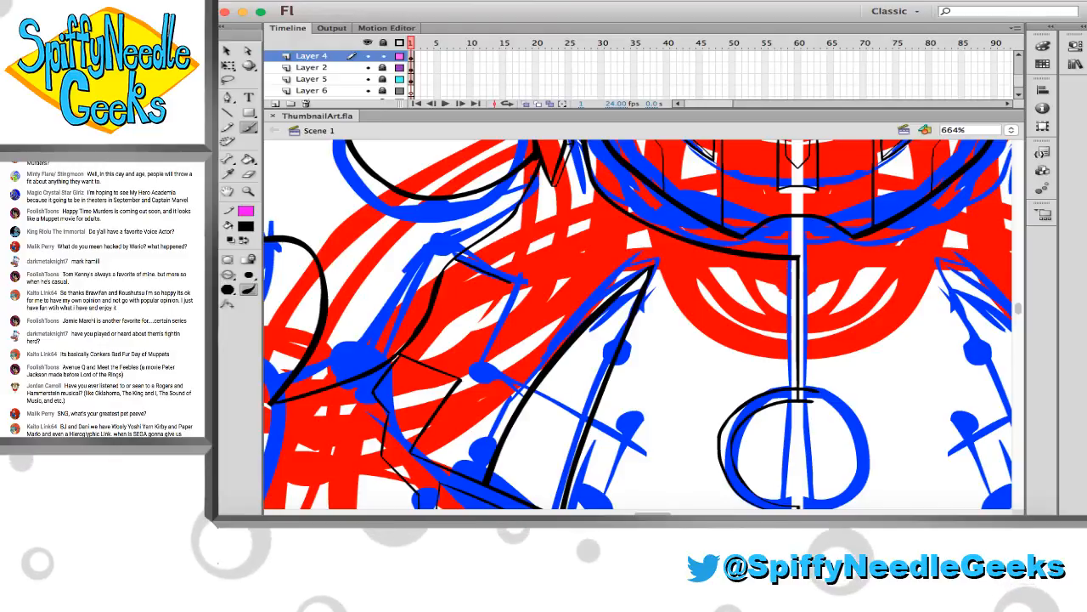
left_click_drag(456, 257, 522, 287)
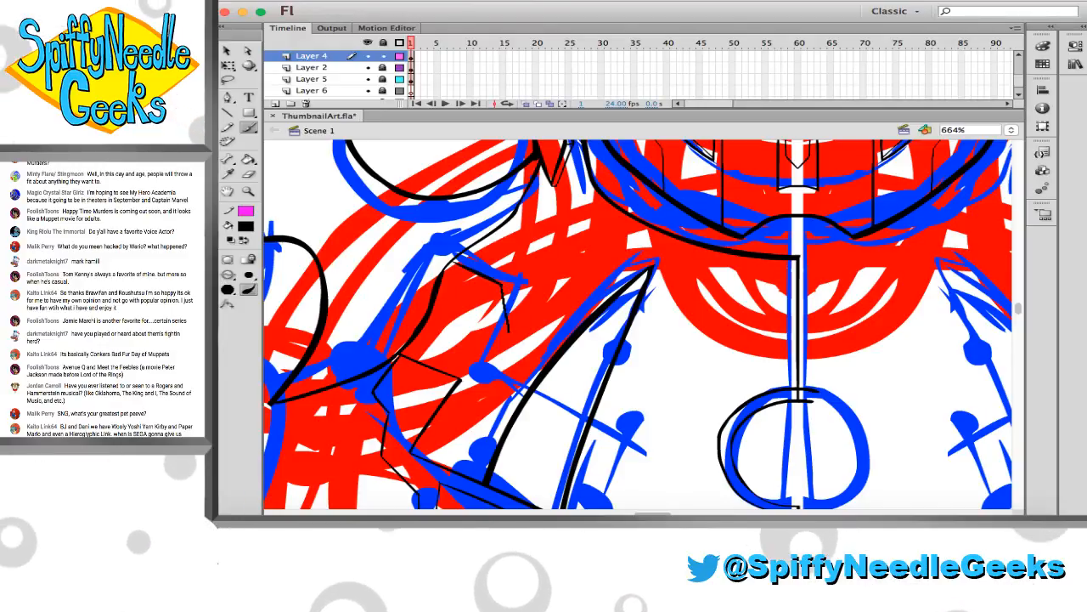
left_click_drag(502, 285, 518, 335)
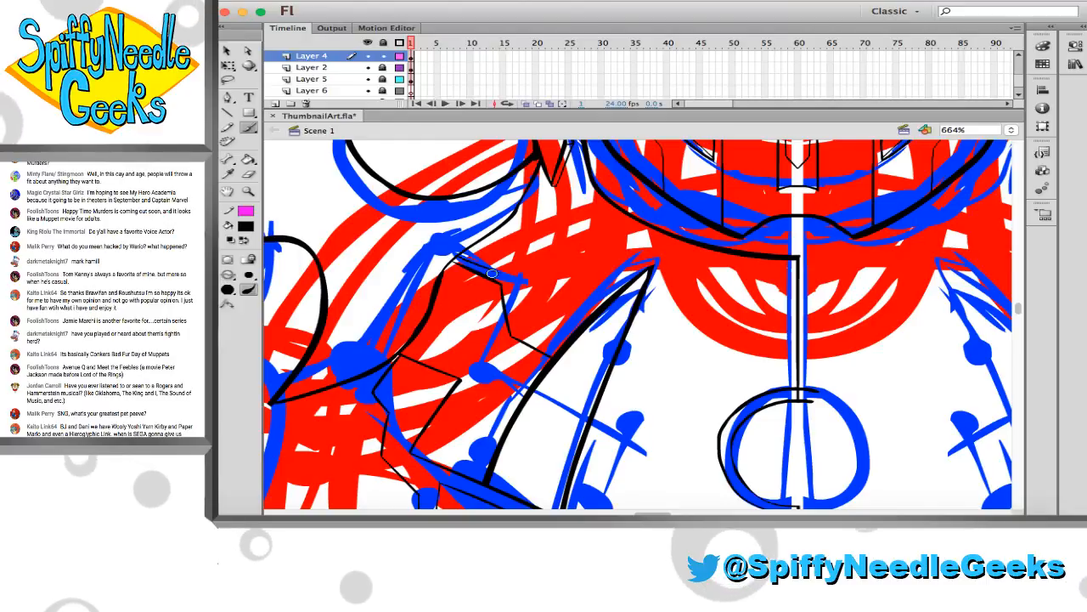
key("v")
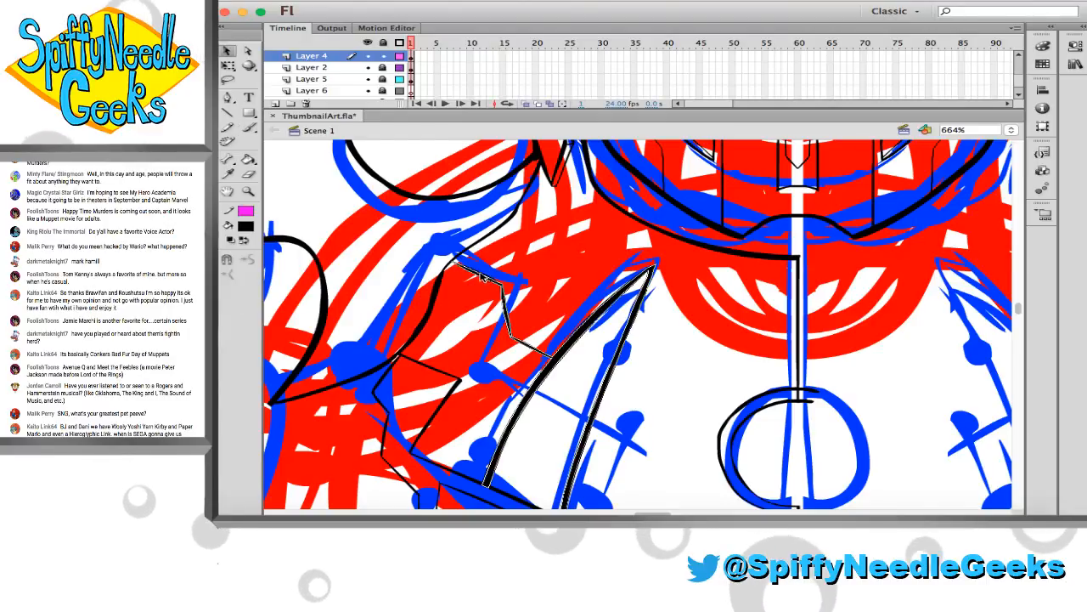
key("b")
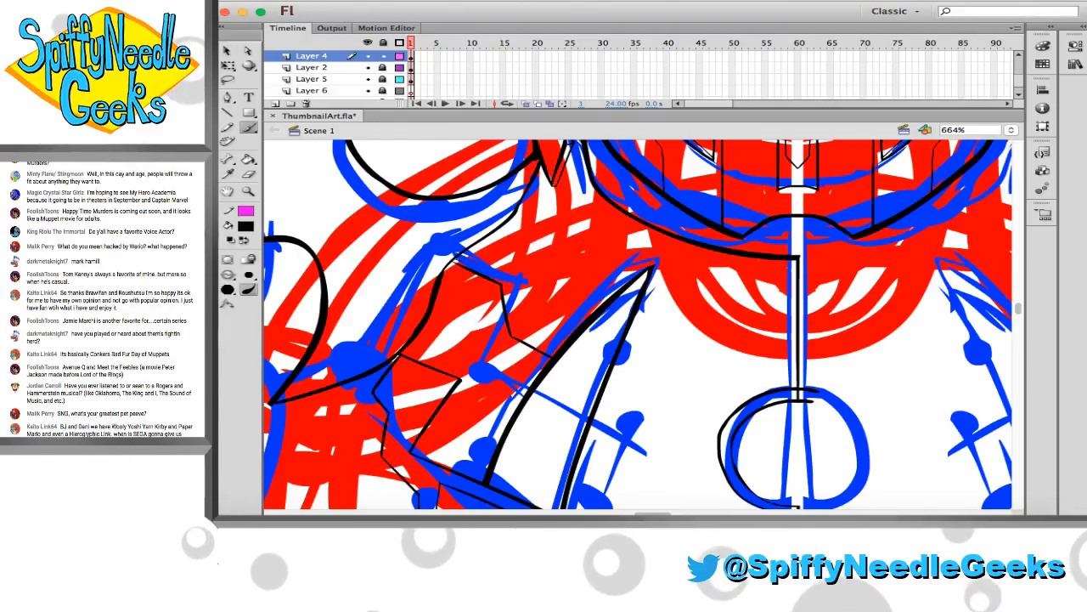
left_click_drag(456, 259, 504, 283)
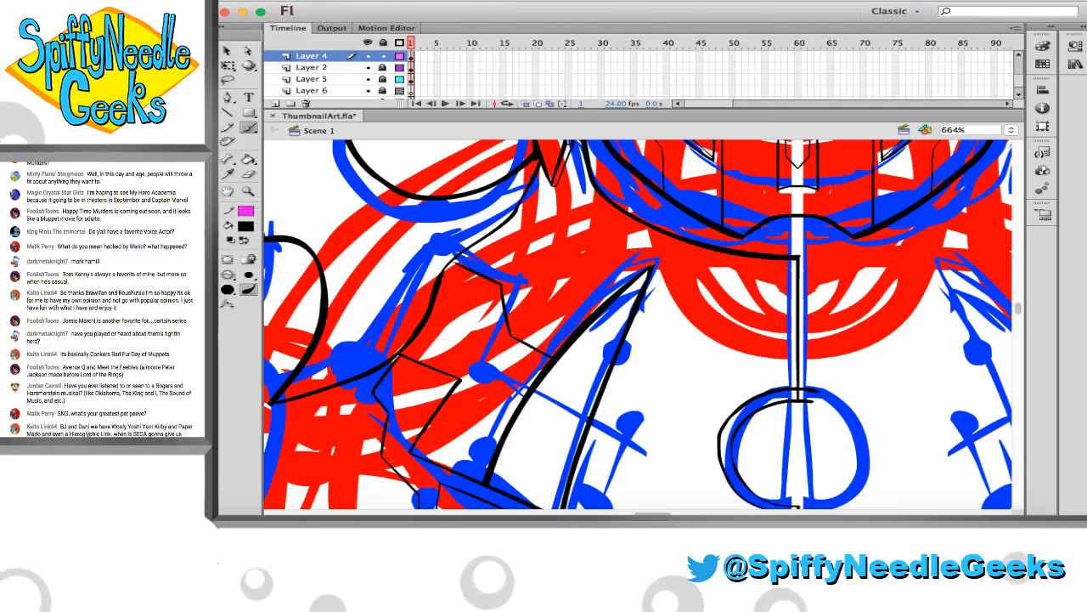
Brush a parallel second line beside the stepped shoulder line and a diagonal from its upper segment to the panel below
left_click(248, 191)
left_click_drag(637, 392, 638, 392)
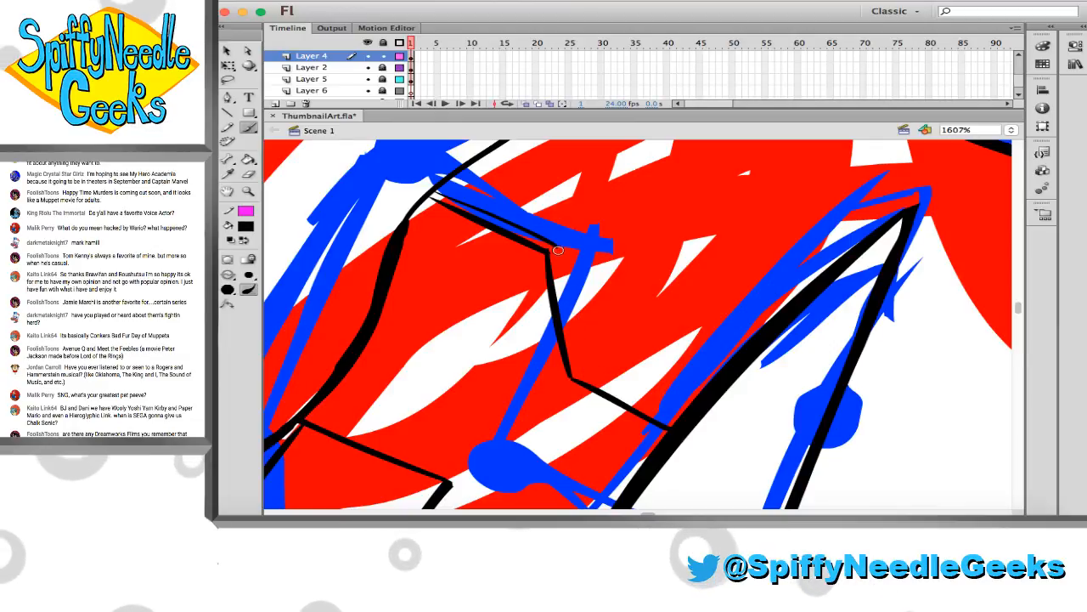
left_click_drag(591, 359, 688, 407)
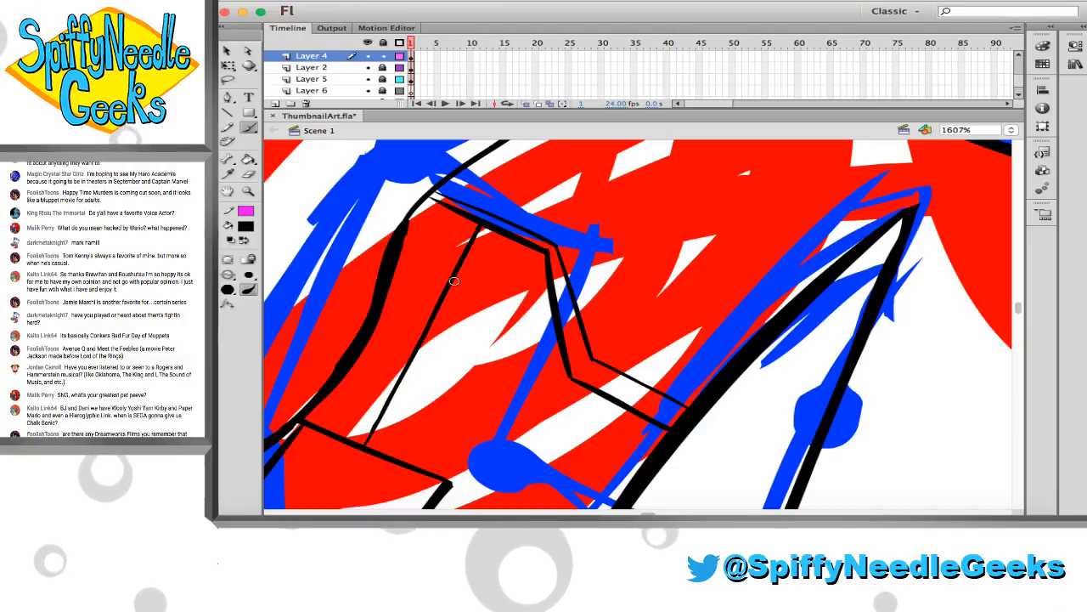
Erase the inner stepped line's end beyond the diagonal and brush a short line joining that corner to the shoulder curve
key("e")
left_click_drag(434, 201, 459, 214)
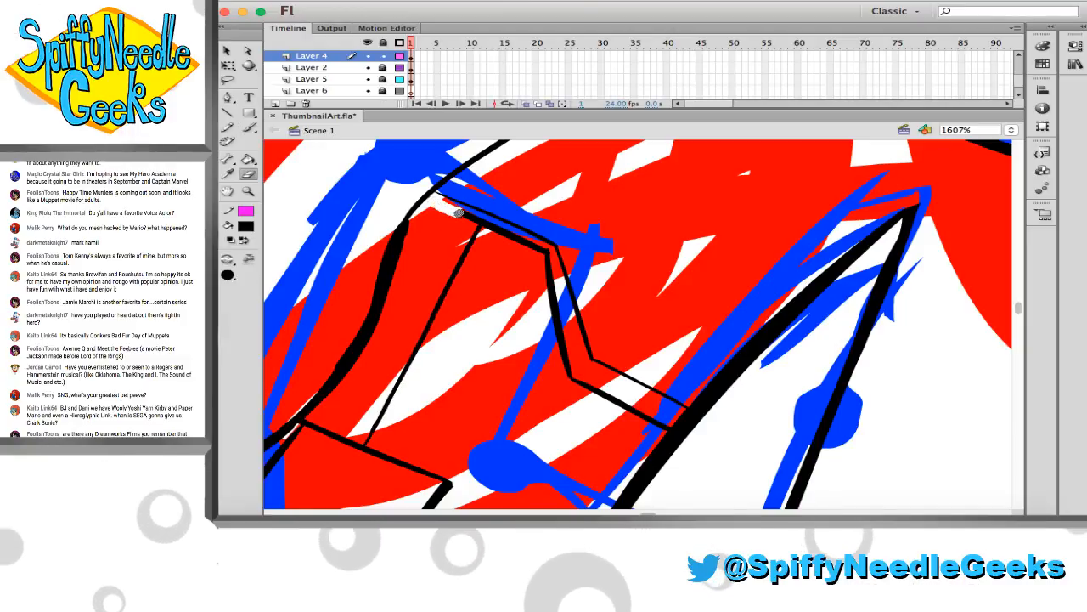
key("b")
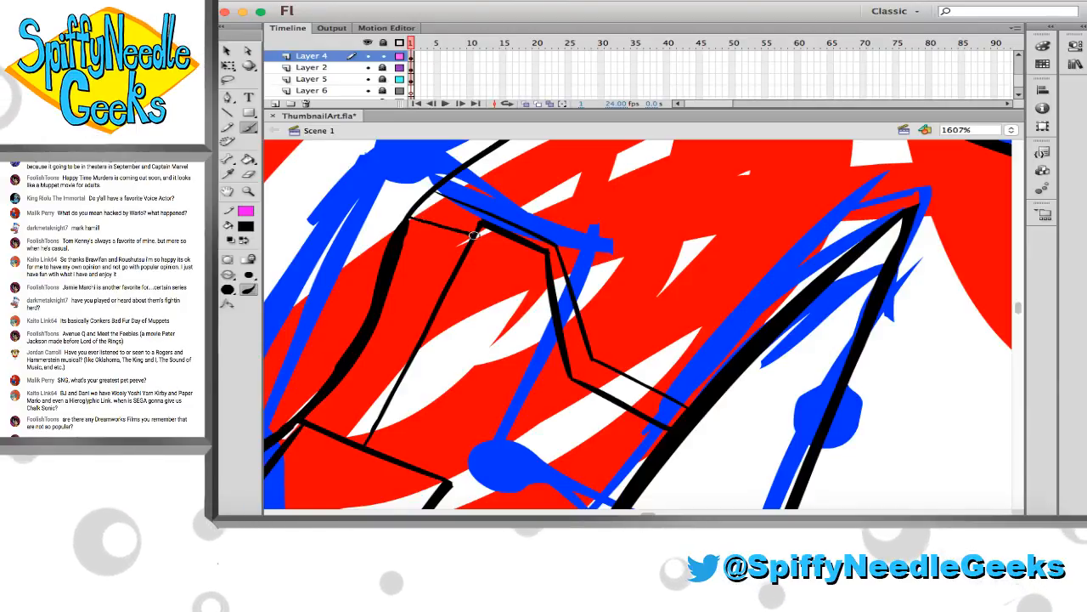
Save the artwork with the new shoulder panel lines
left_click(248, 190)
left_click(548, 319, "alt")
left_click(559, 327, "alt")
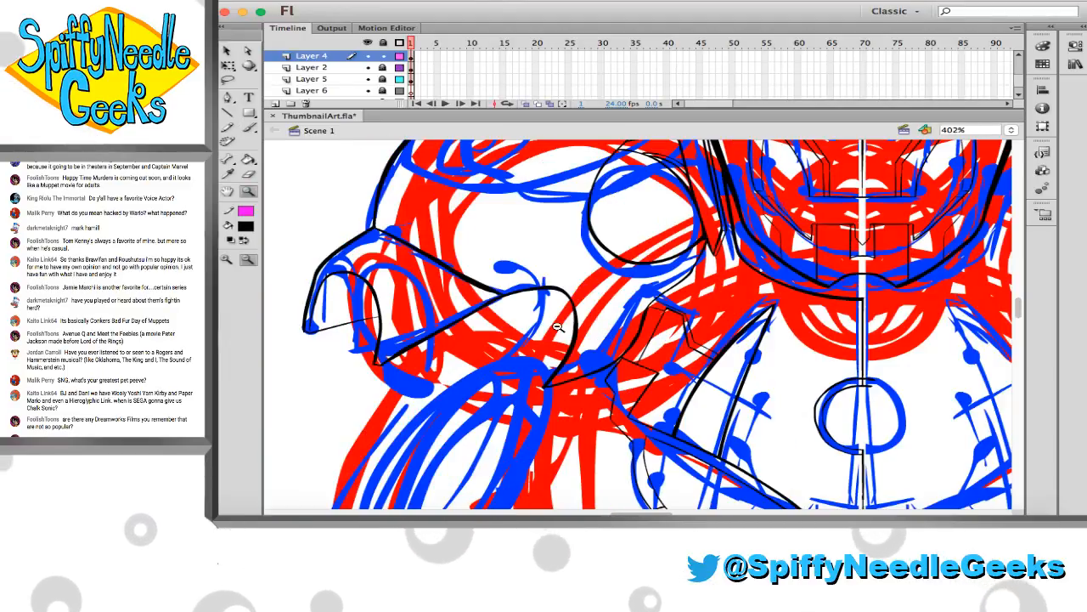
scroll(559, 327, "right", 3)
scroll(561, 326, "down", 1)
key("super+s")
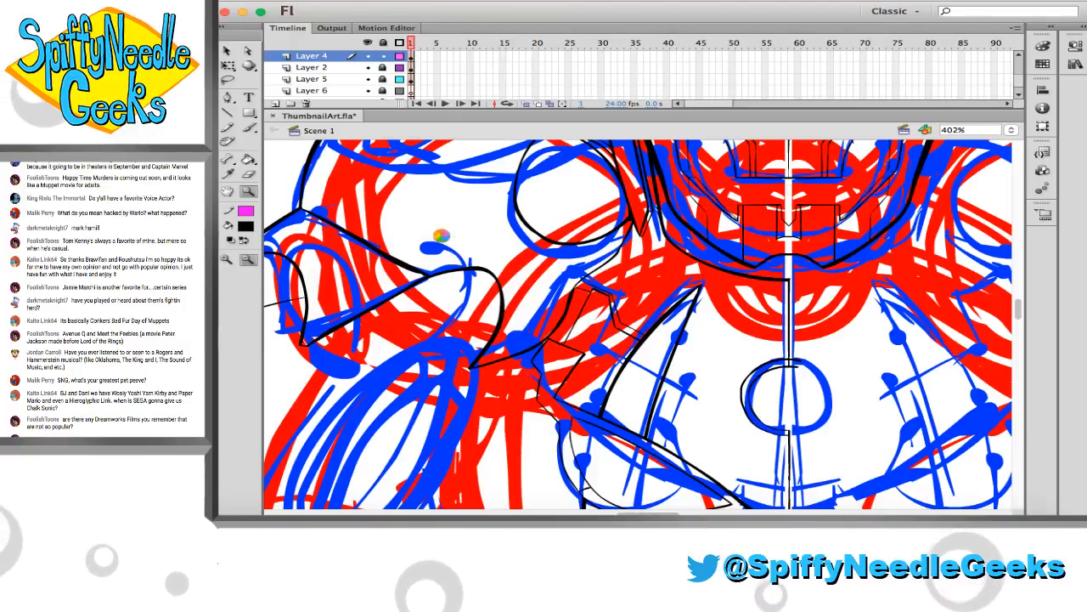
Open the List of Rant Ideas text document, bring its window fully into view, and read through the Peeves list
right_click(533, 514)
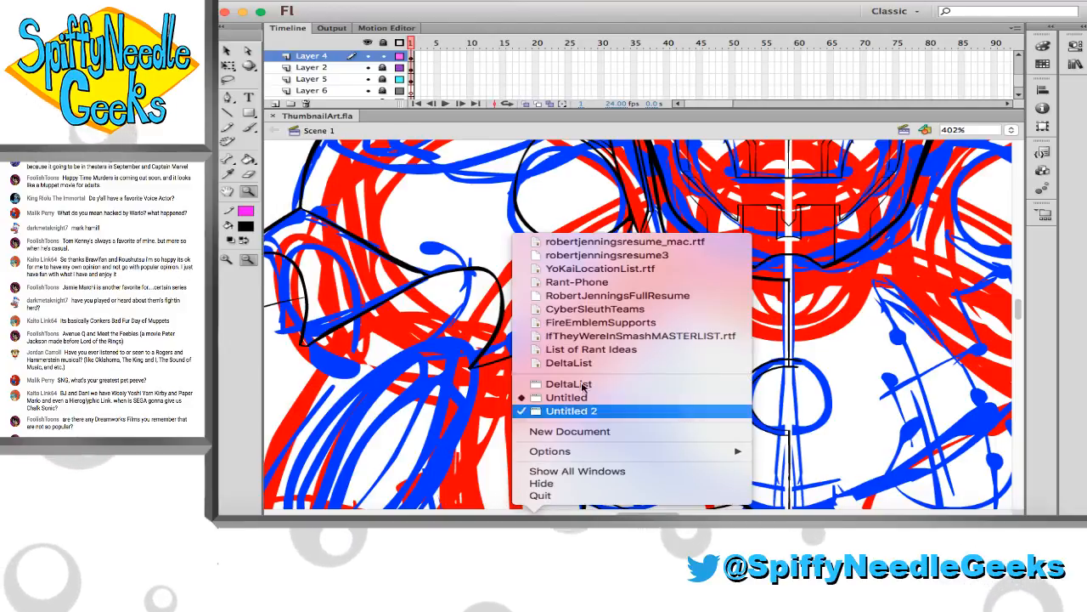
left_click(594, 351)
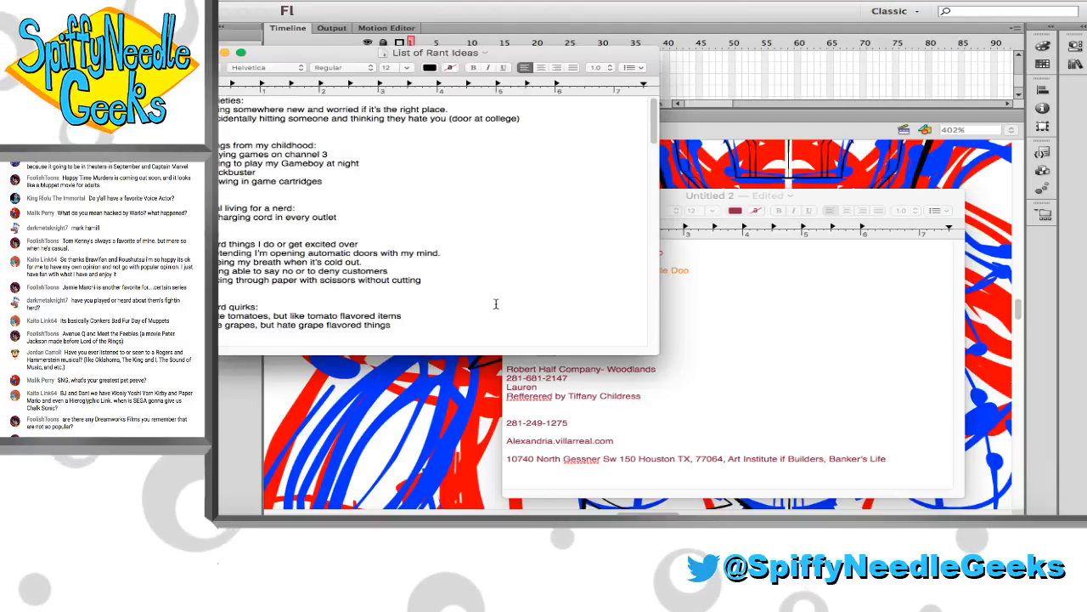
scroll(497, 303, "down", 5)
scroll(496, 303, "down", 4)
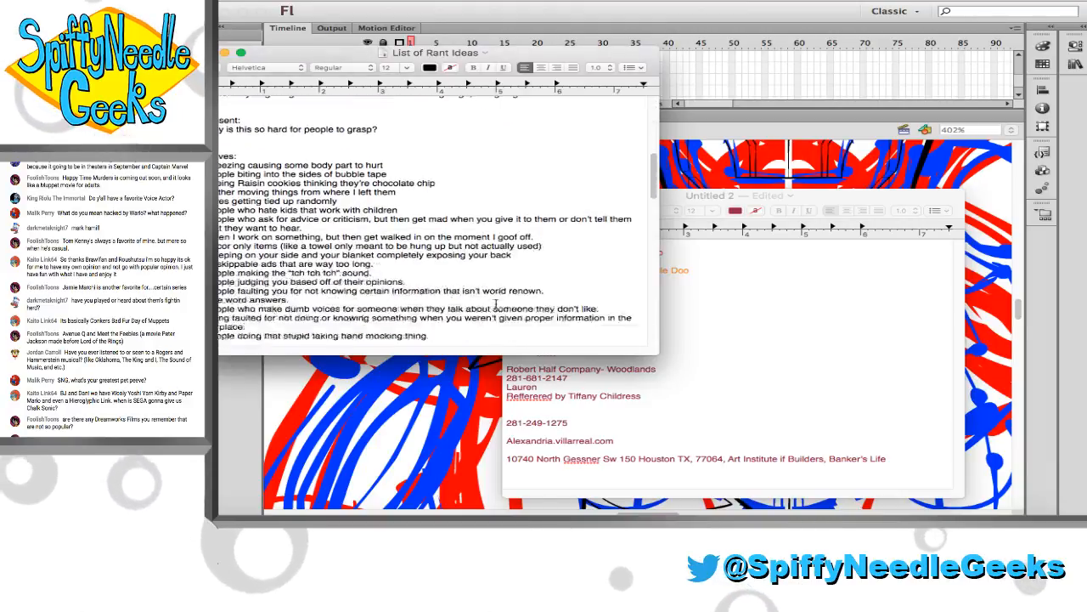
scroll(287, 159, "down", 1)
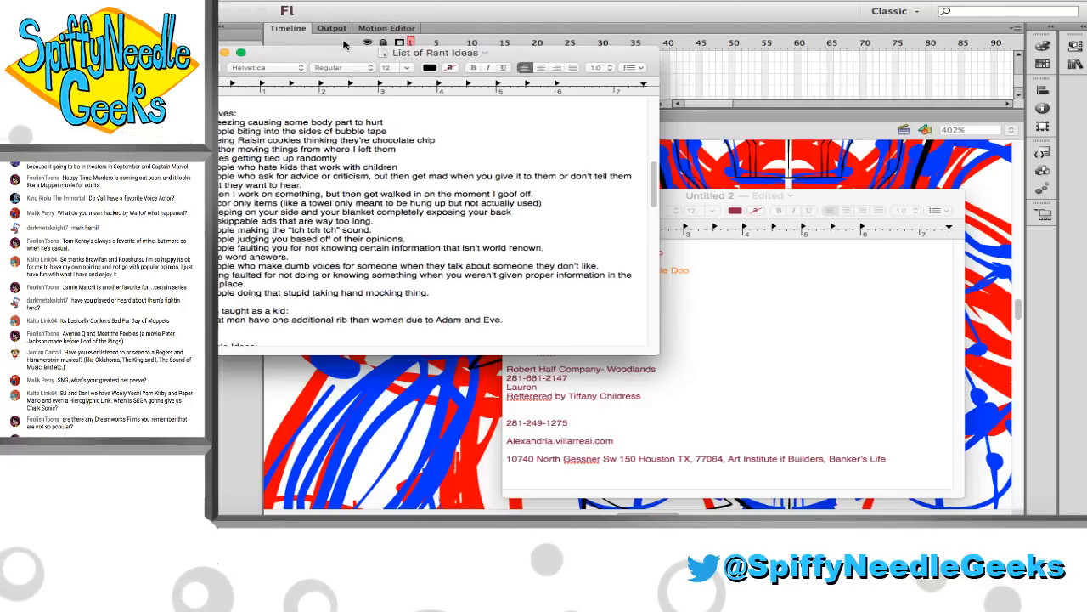
left_click_drag(335, 53, 386, 66)
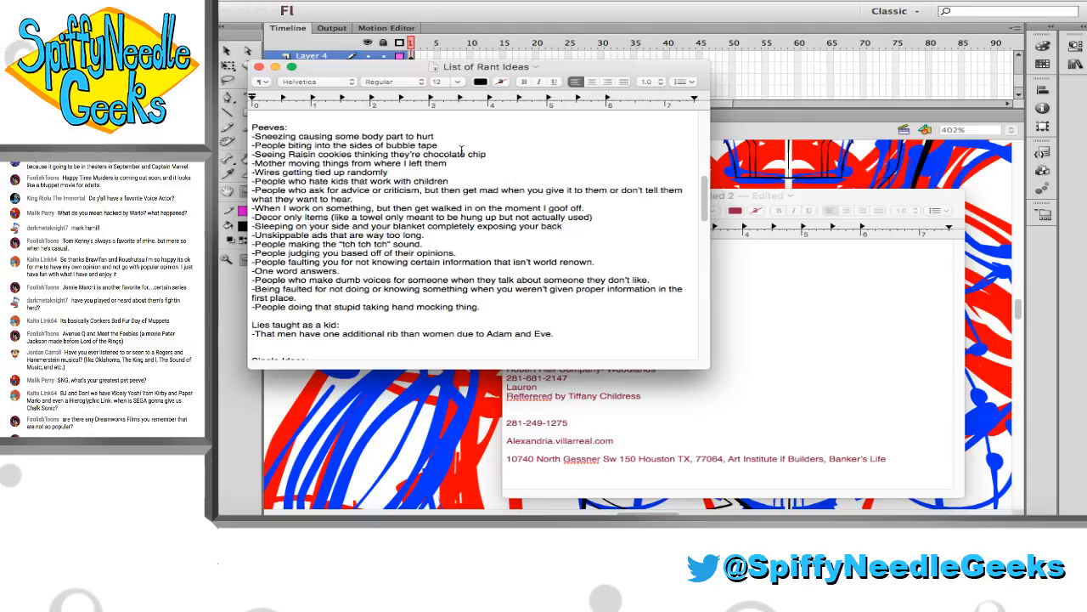
left_click(735, 313)
left_click(528, 196)
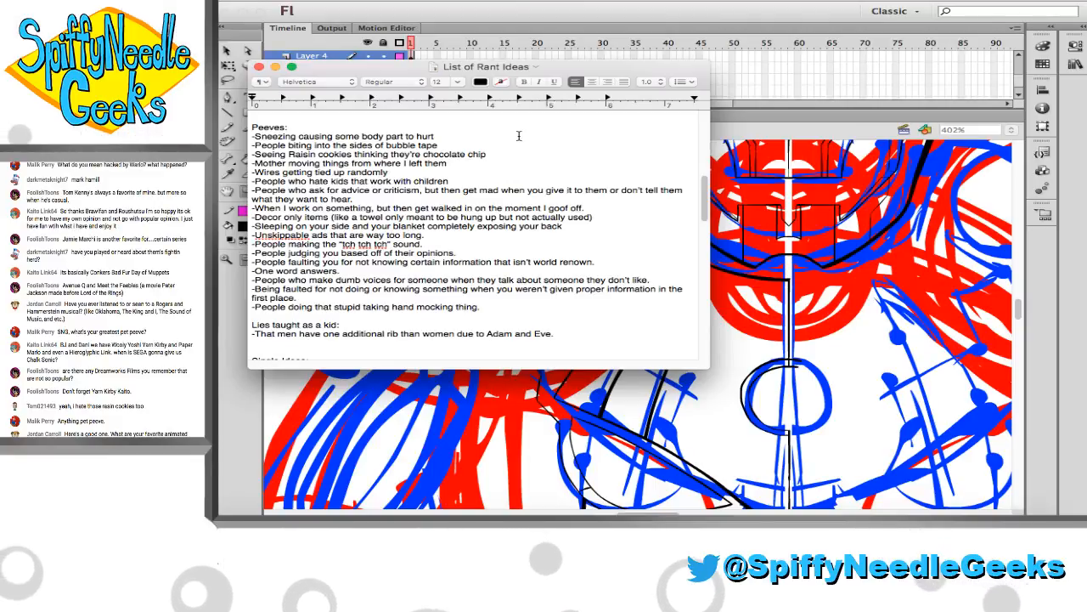
scroll(518, 136, "down", 1)
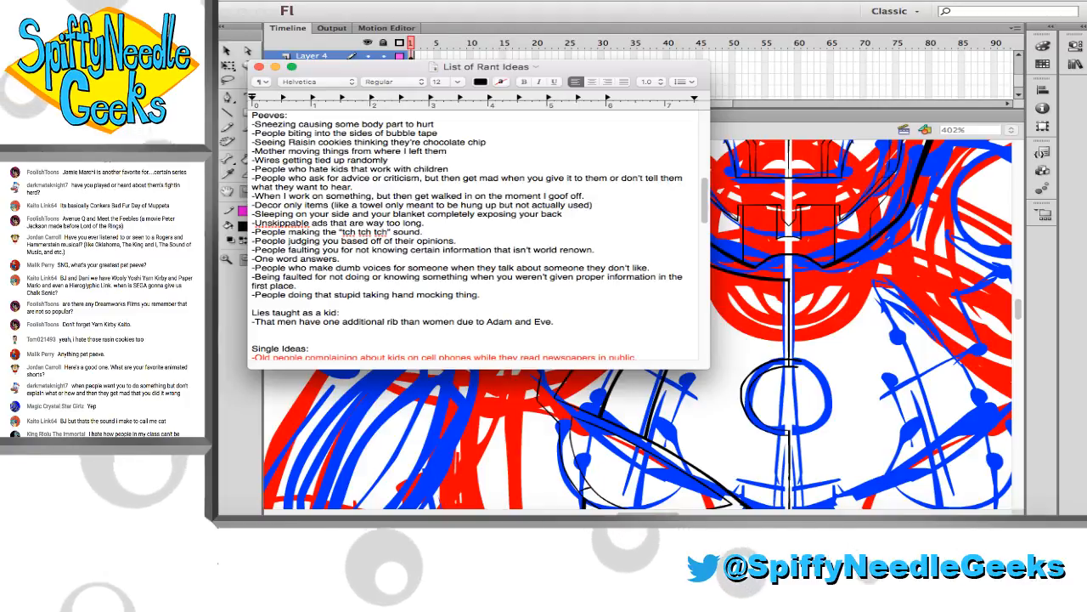
Close the List of Rant Ideas document and return to the ThumbnailArt.fla drawing in Flash
left_click(259, 68)
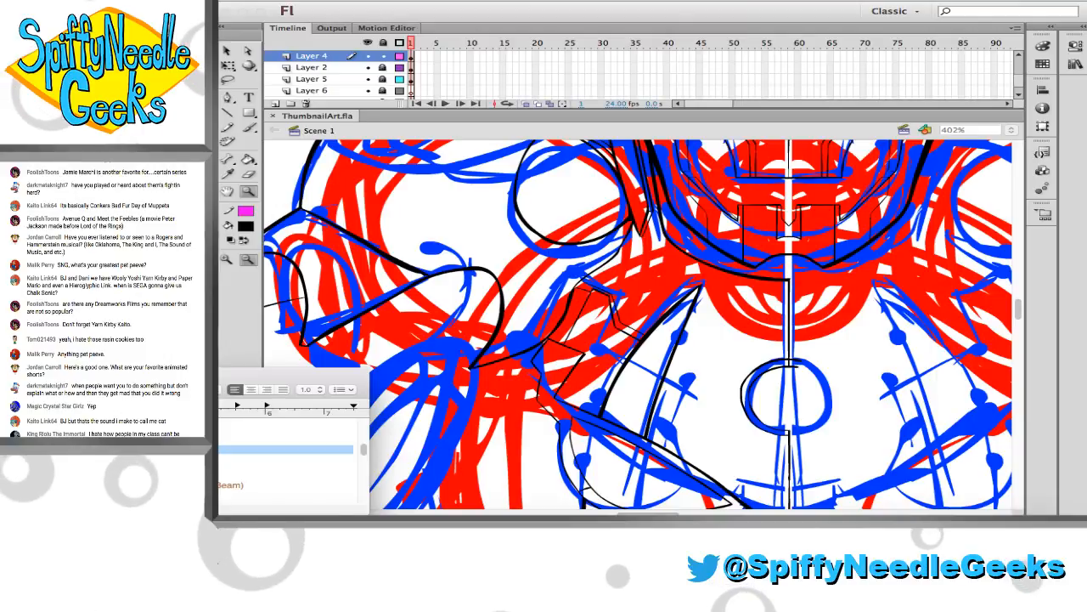
left_click(235, 344)
key("super+Tab")
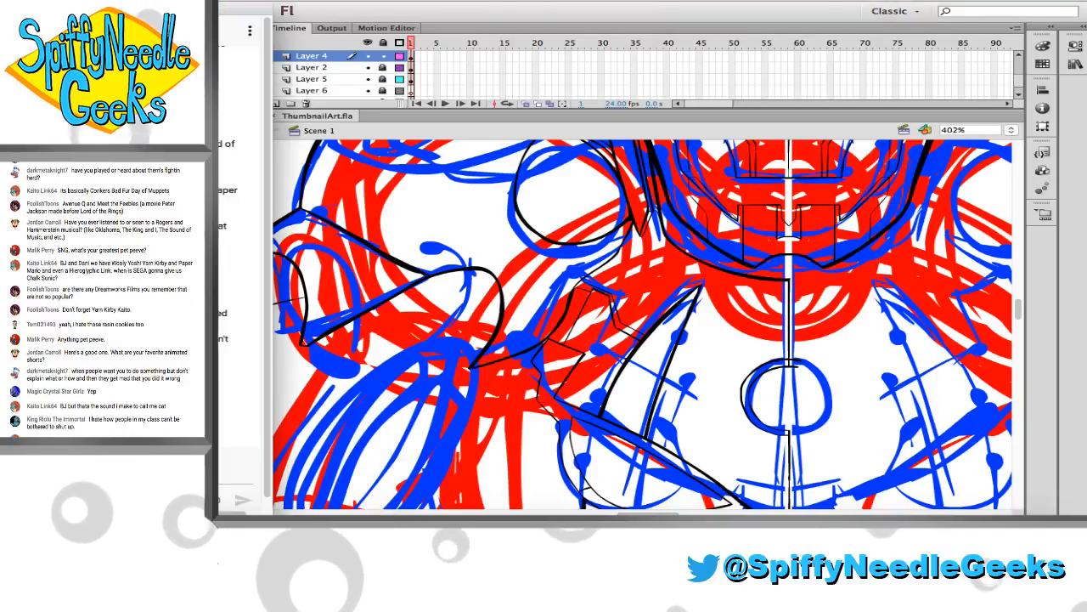
left_click(375, 532)
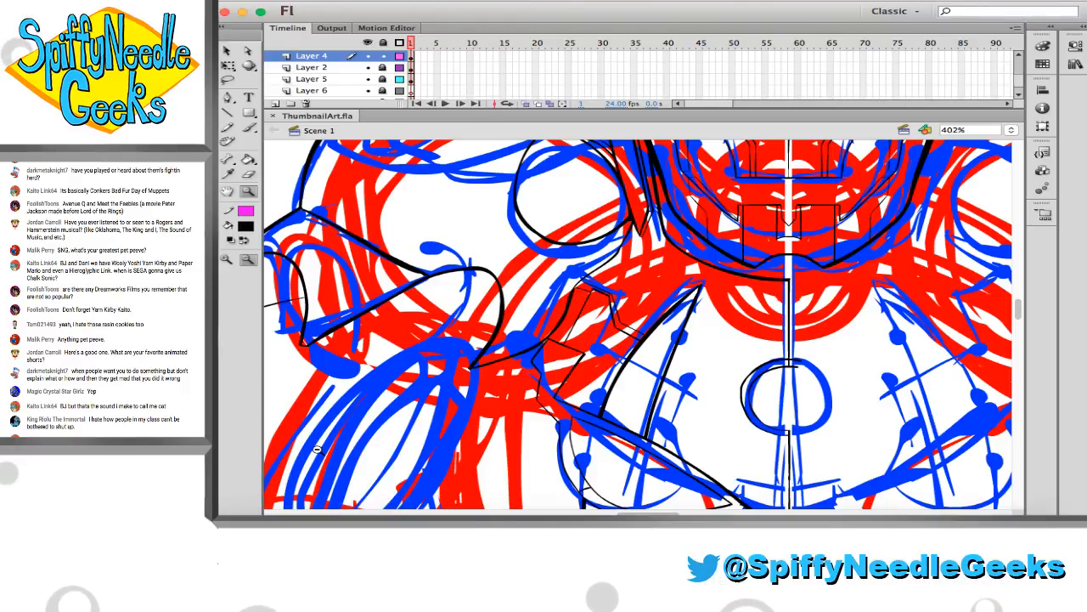
Brush a thin stepped line across the lower end of the tapered chest panel, redoing the first attempt
scroll(316, 448, "down", 5)
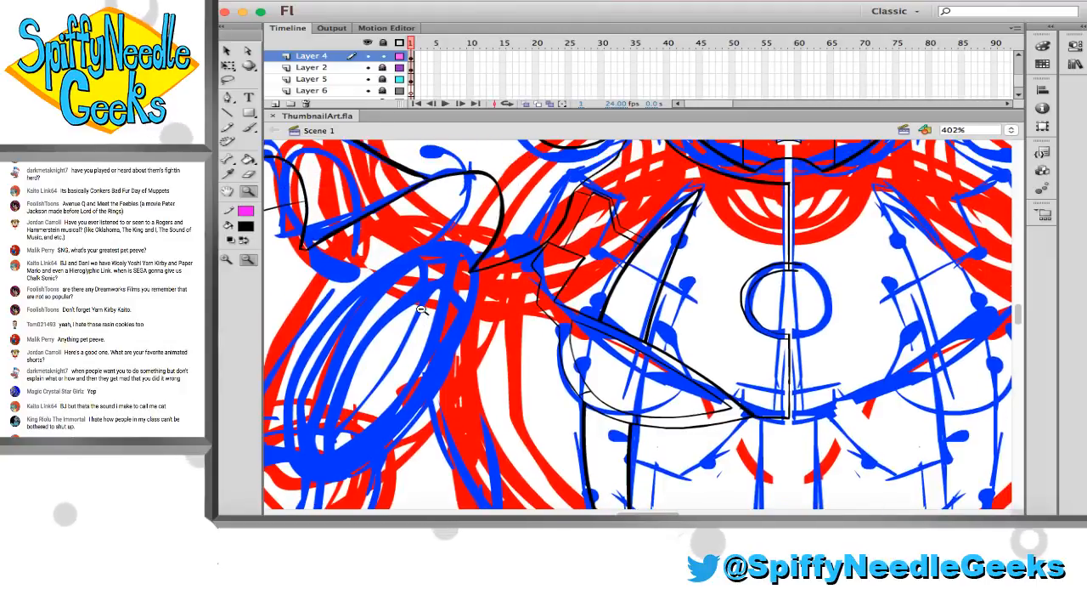
scroll(421, 310, "right", 5)
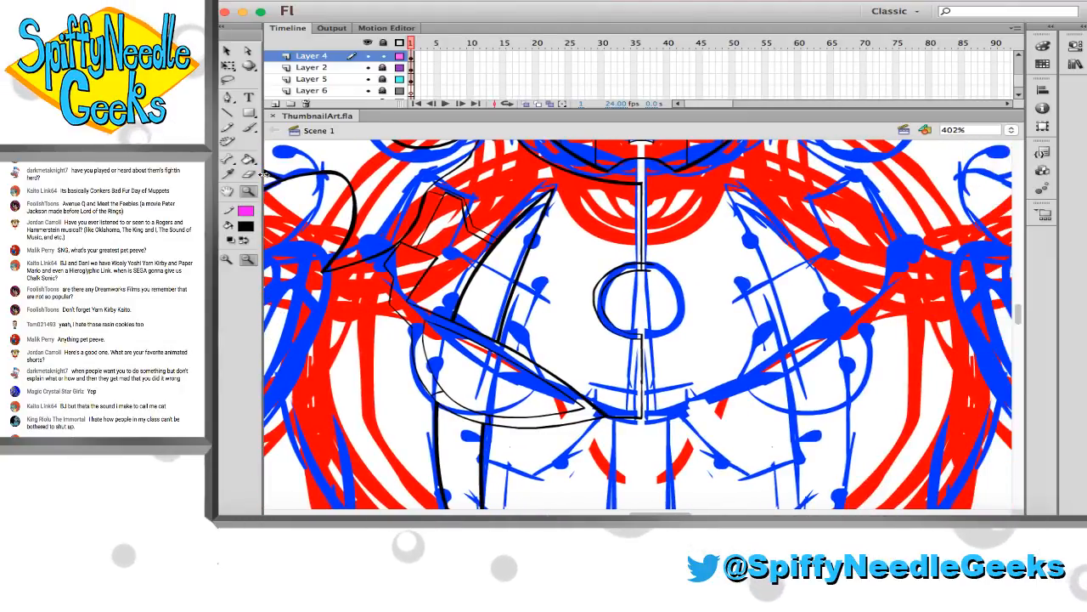
left_click_drag(449, 216, 645, 367)
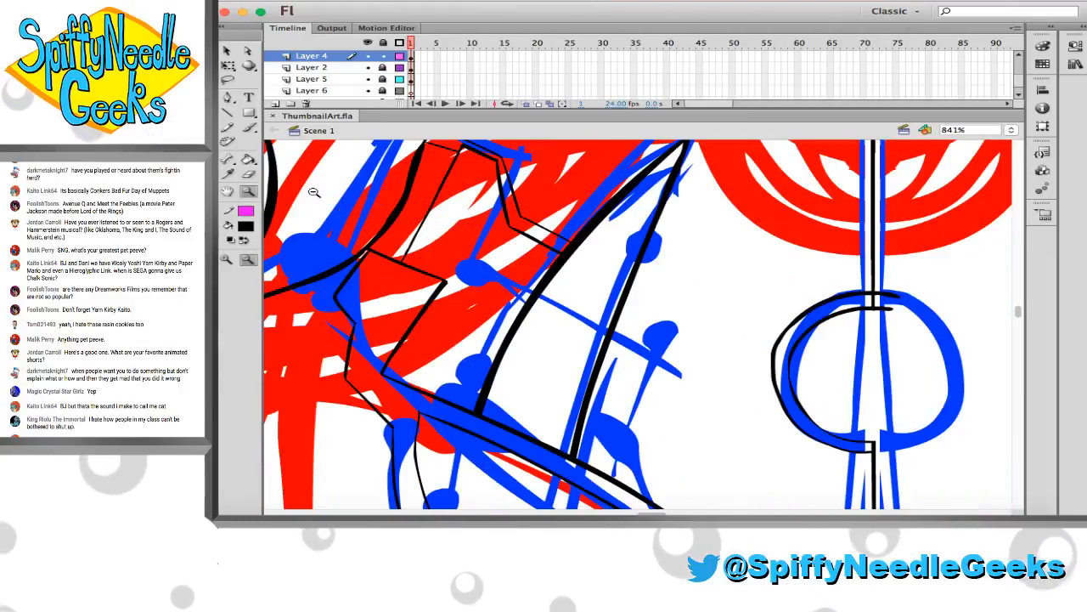
left_click(249, 127)
mouse_move(491, 387)
left_mouse_down()
mouse_move(523, 391)
mouse_move(522, 407)
mouse_move(578, 432)
left_mouse_up()
key("super+z")
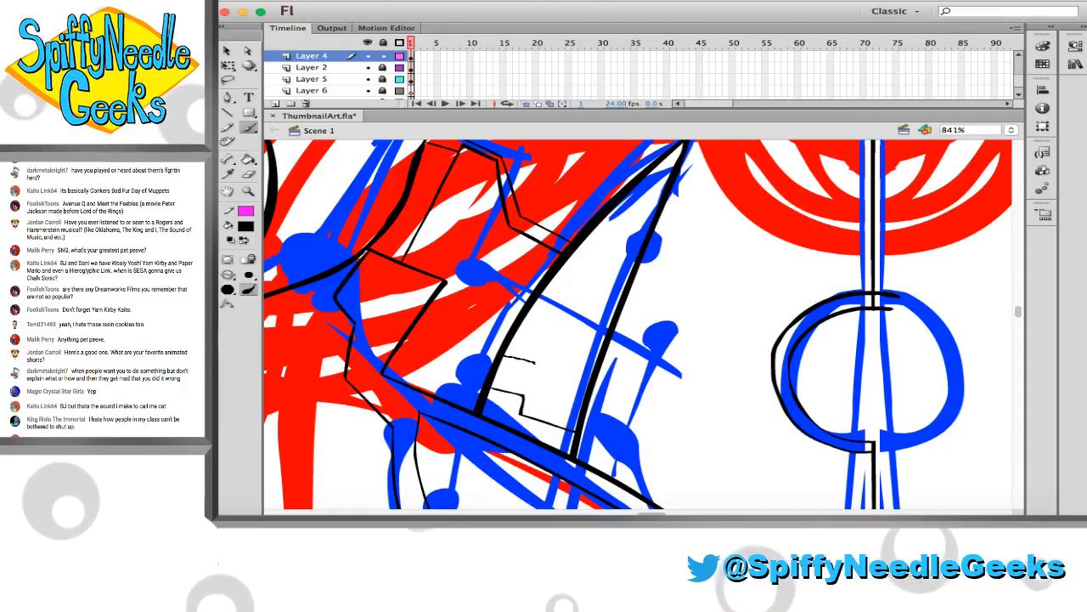
Brush more stepped lines at intervals up the tapered chest panel toward its pointed tip, redoing one stroke midway
left_click_drag(505, 356, 583, 395)
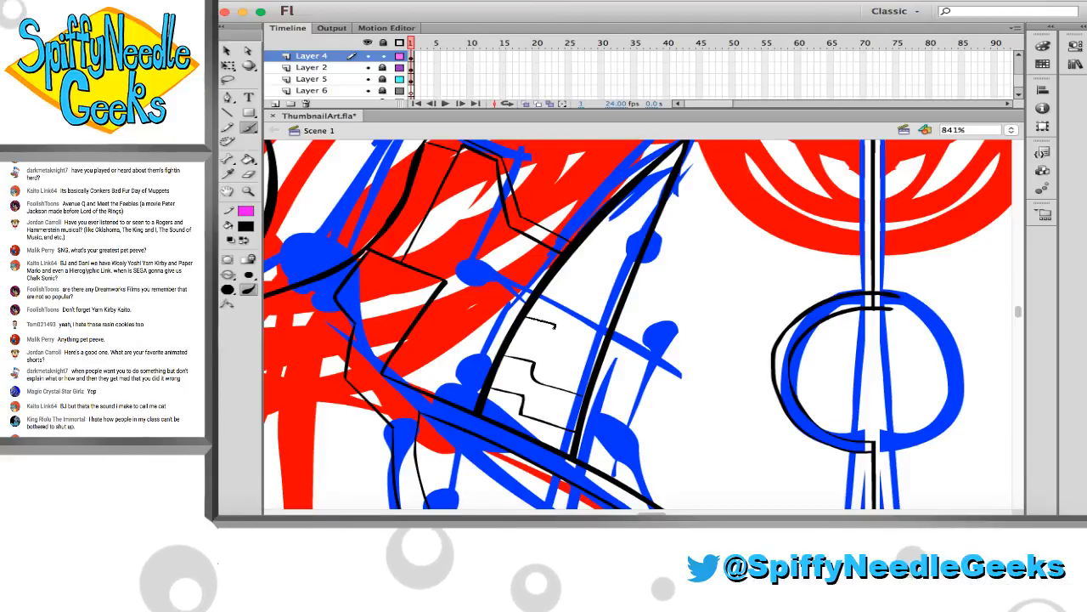
left_click_drag(556, 326, 597, 350)
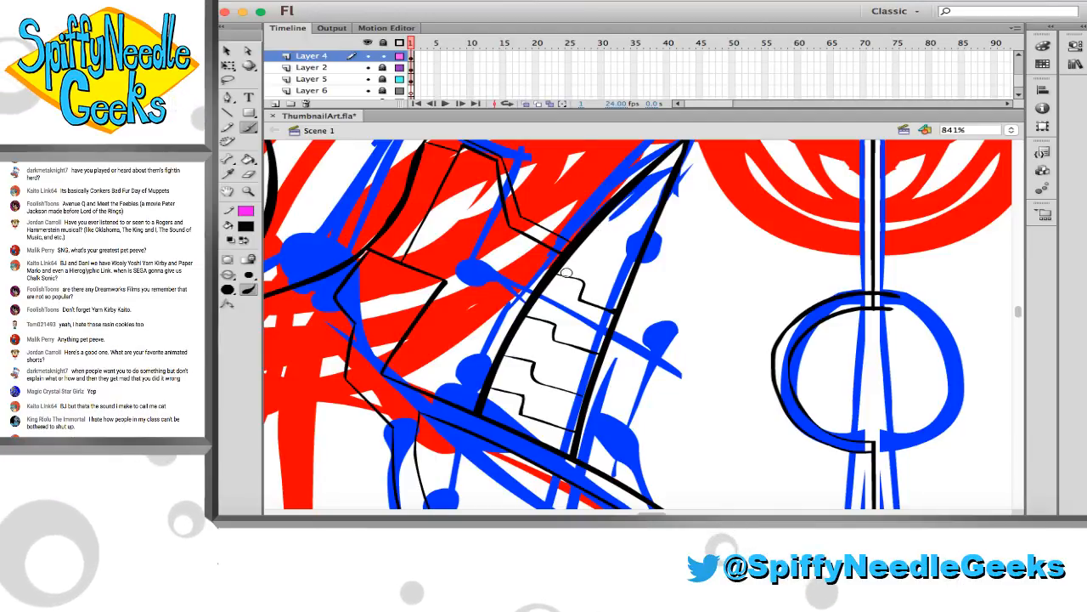
key("super+z")
mouse_move(552, 280)
left_mouse_down()
mouse_move(578, 282)
mouse_move(581, 302)
mouse_move(615, 315)
left_mouse_up()
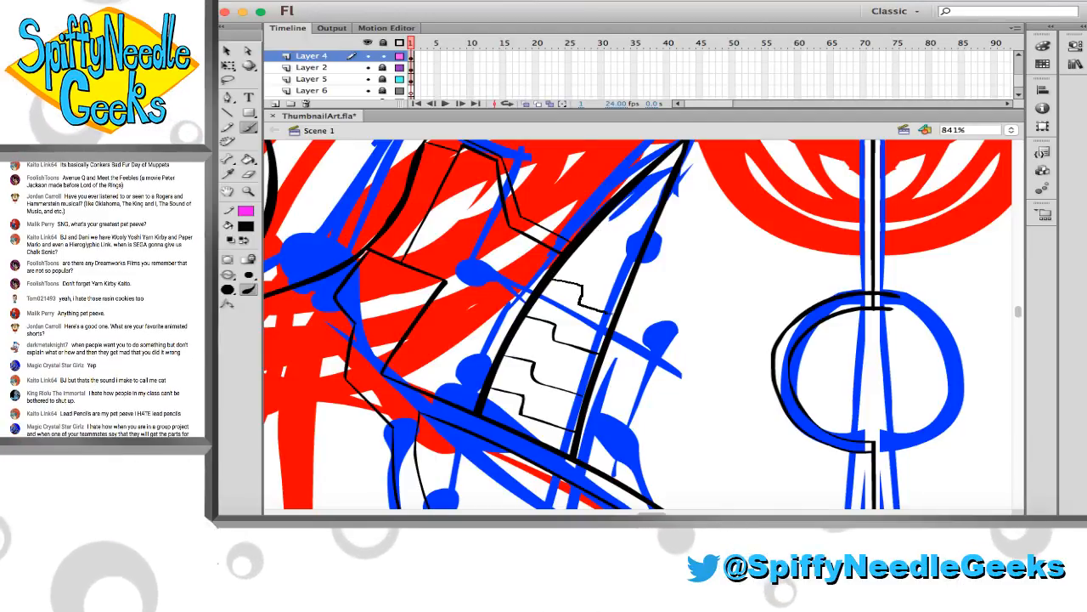
left_click_drag(583, 238, 633, 270)
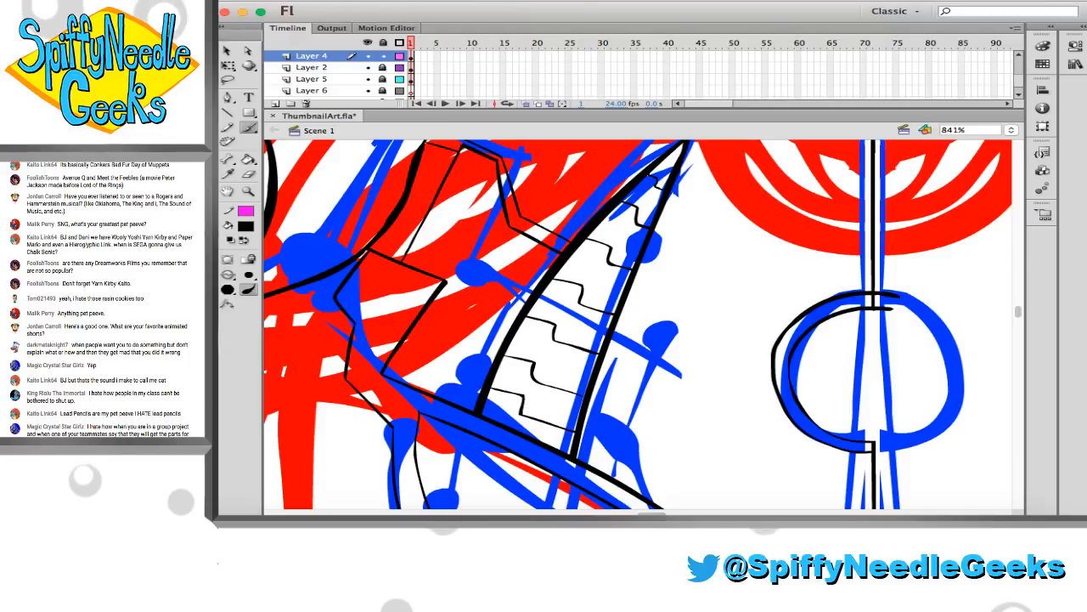
Brush thin stepped lines at intervals down the tapered panel on the left side of the lower torso toward its pointed end
scroll(661, 197, "down", 6)
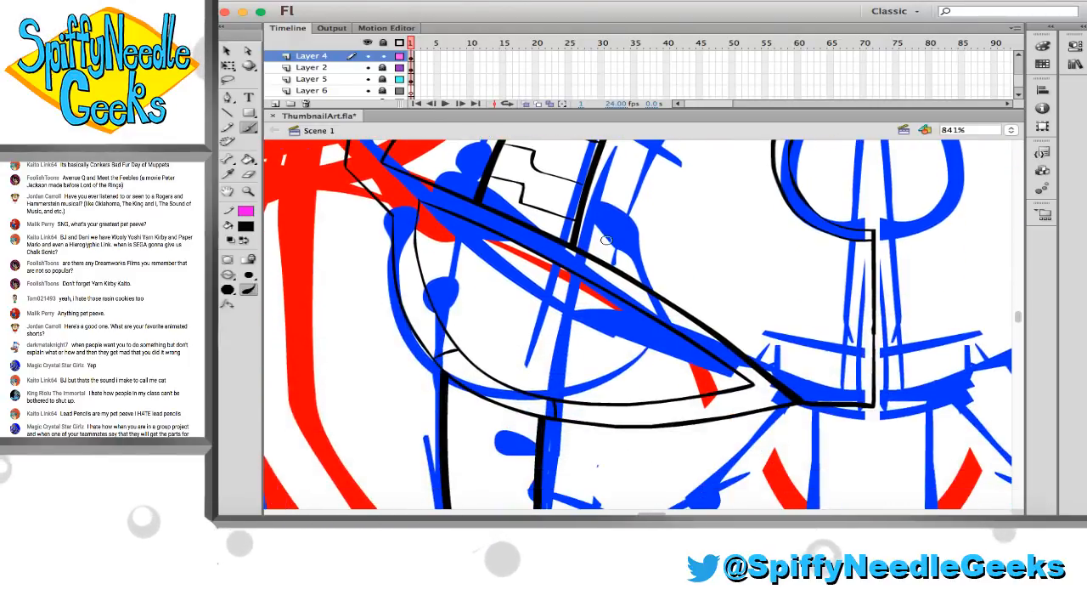
scroll(586, 254, "down", 4)
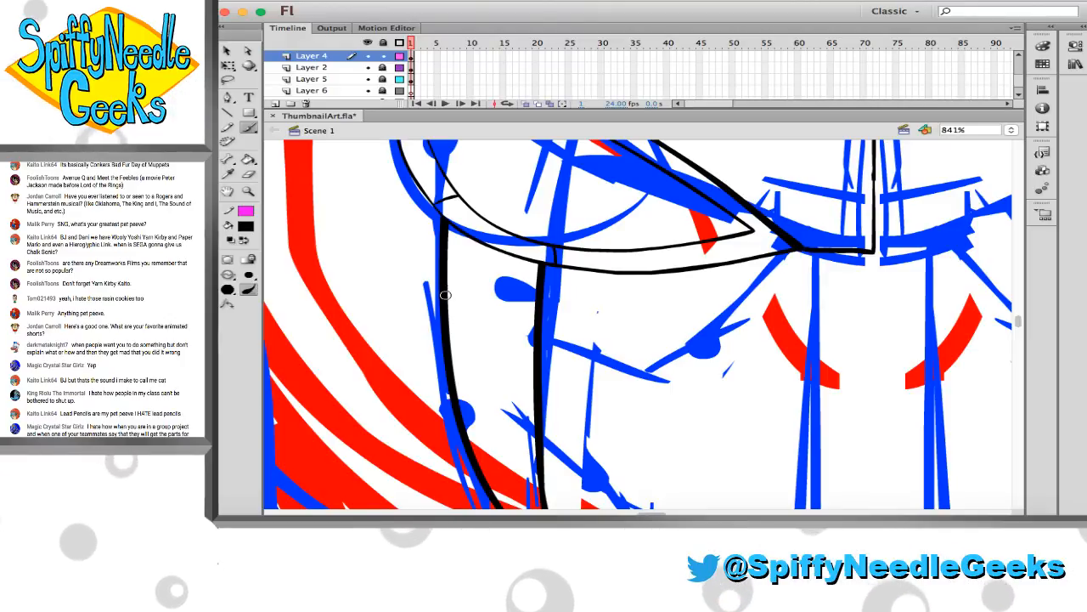
scroll(448, 293, "up", 5)
scroll(455, 298, "down", 3)
scroll(454, 298, "up", 2)
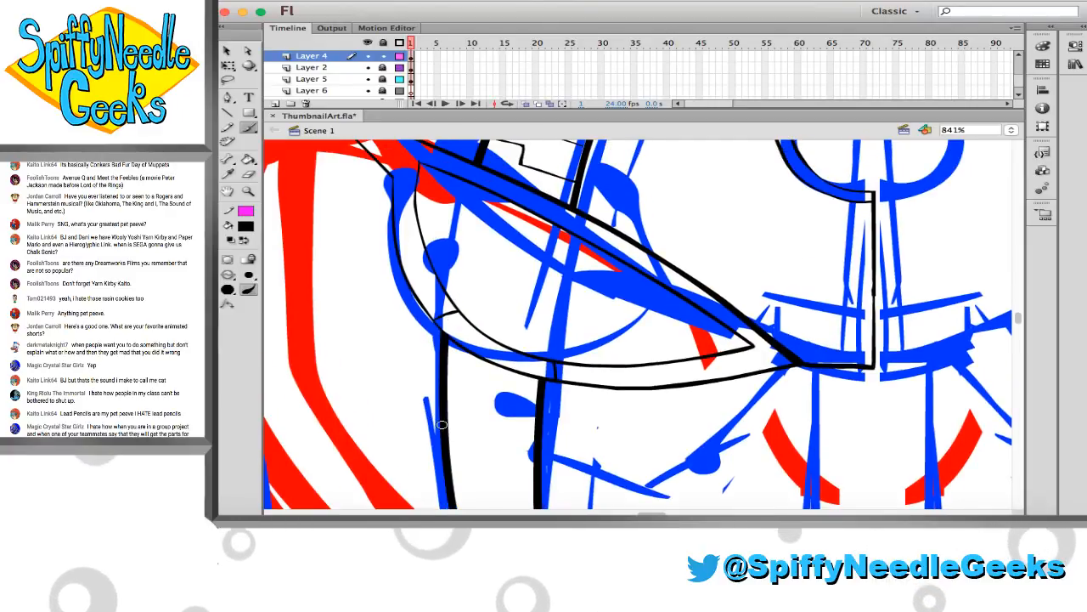
scroll(441, 424, "down", 2)
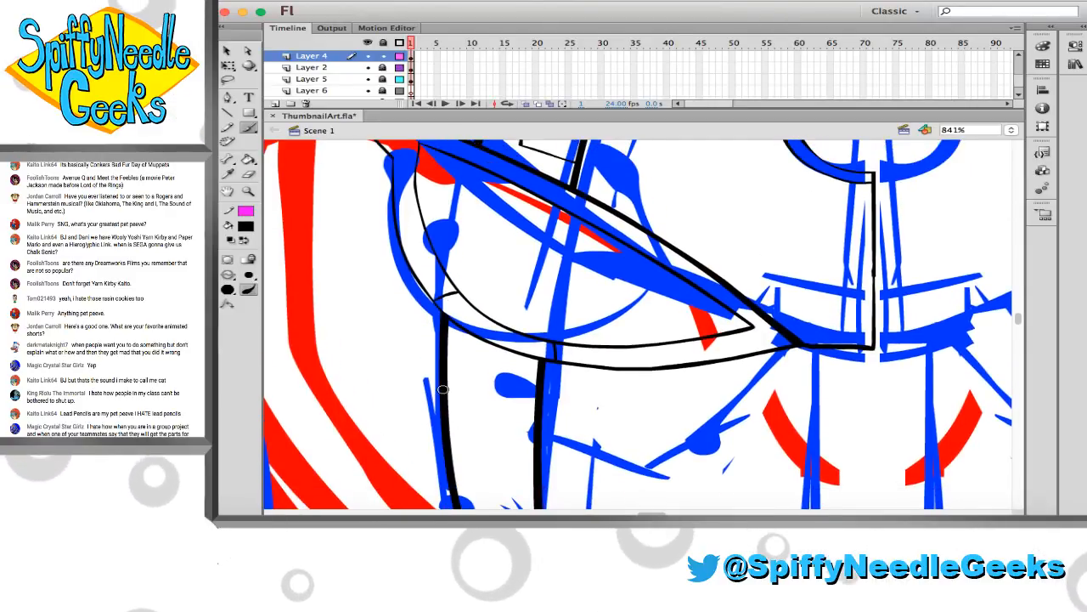
mouse_move(447, 370)
left_mouse_down()
mouse_move(474, 378)
mouse_move(497, 406)
left_mouse_up()
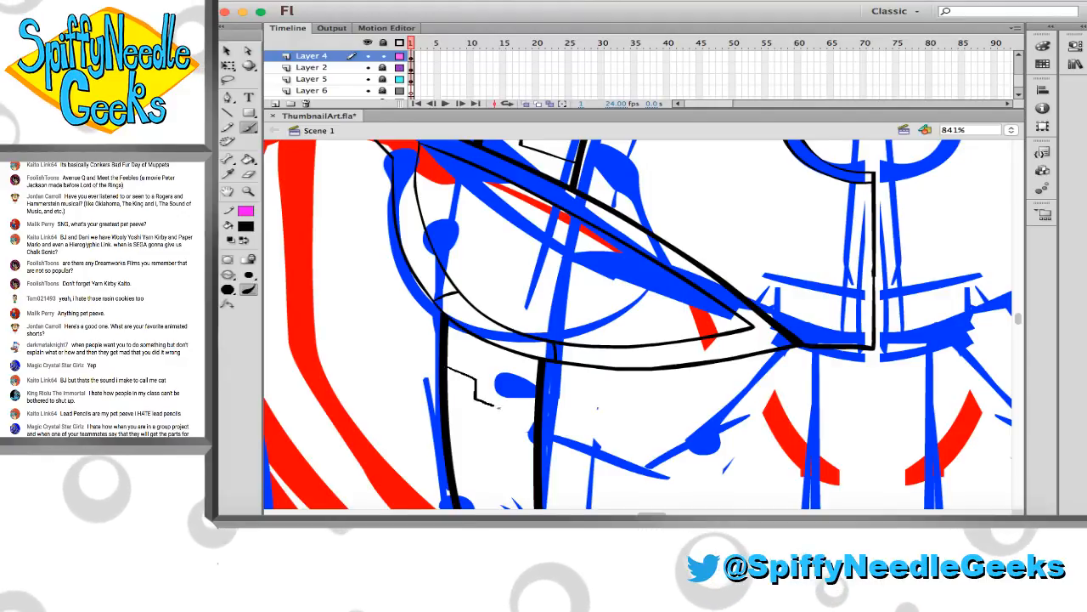
scroll(479, 348, "down", 4)
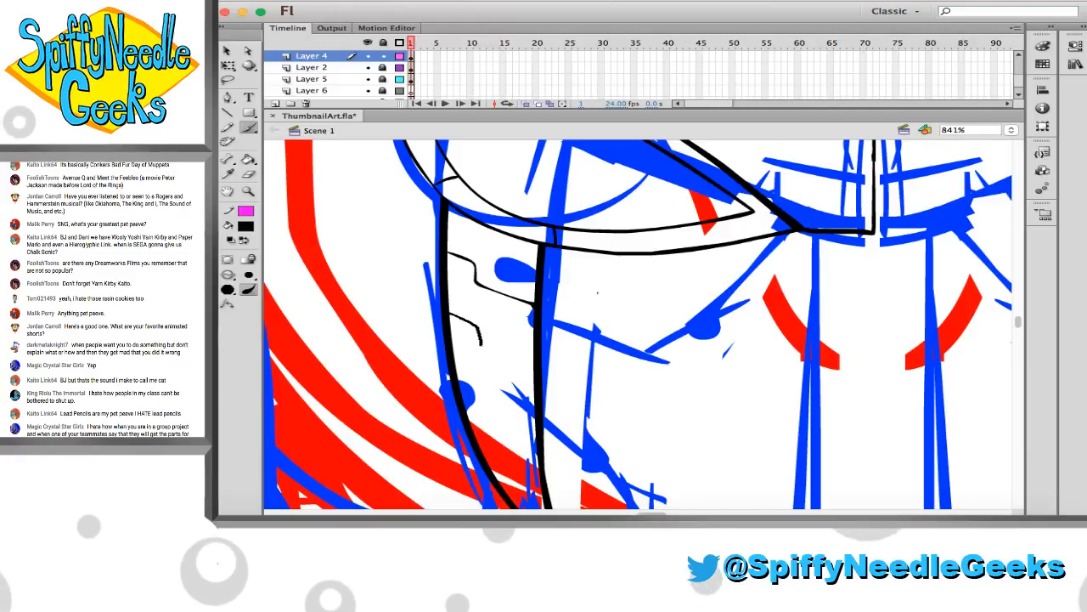
scroll(457, 281, "down", 3)
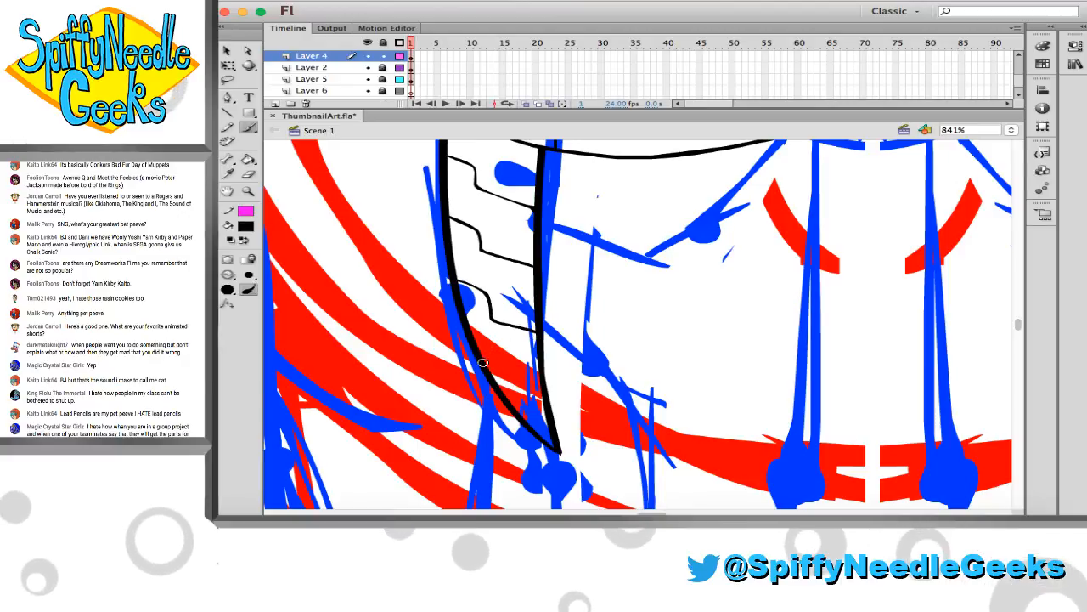
left_click_drag(486, 365, 542, 389)
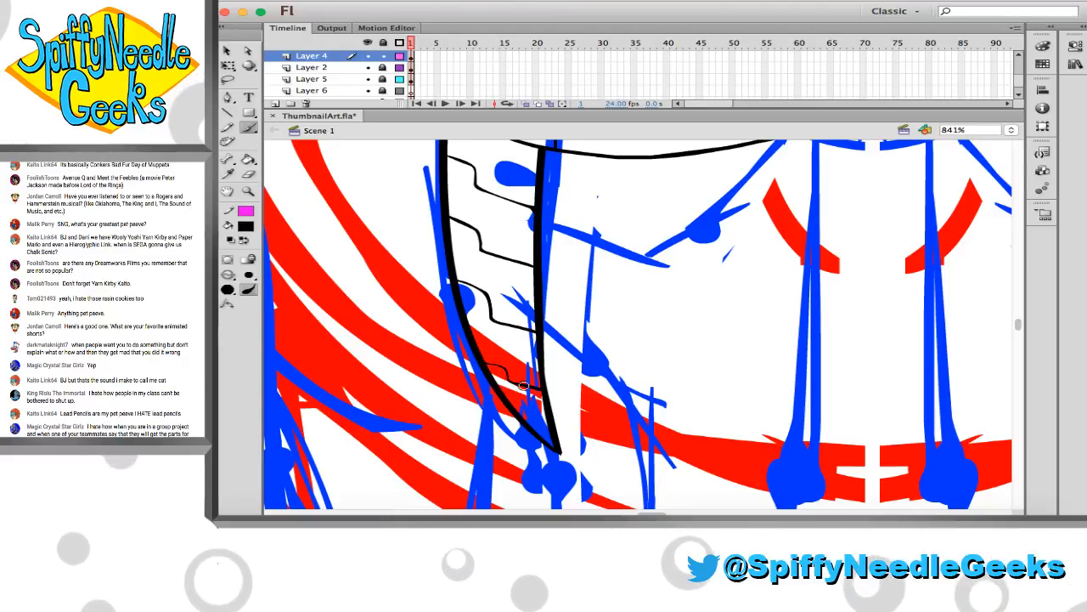
Try to brush an angled line from the open chest area down to the torso's lower centre edge, retrying the stroke
scroll(506, 371, "up", 3)
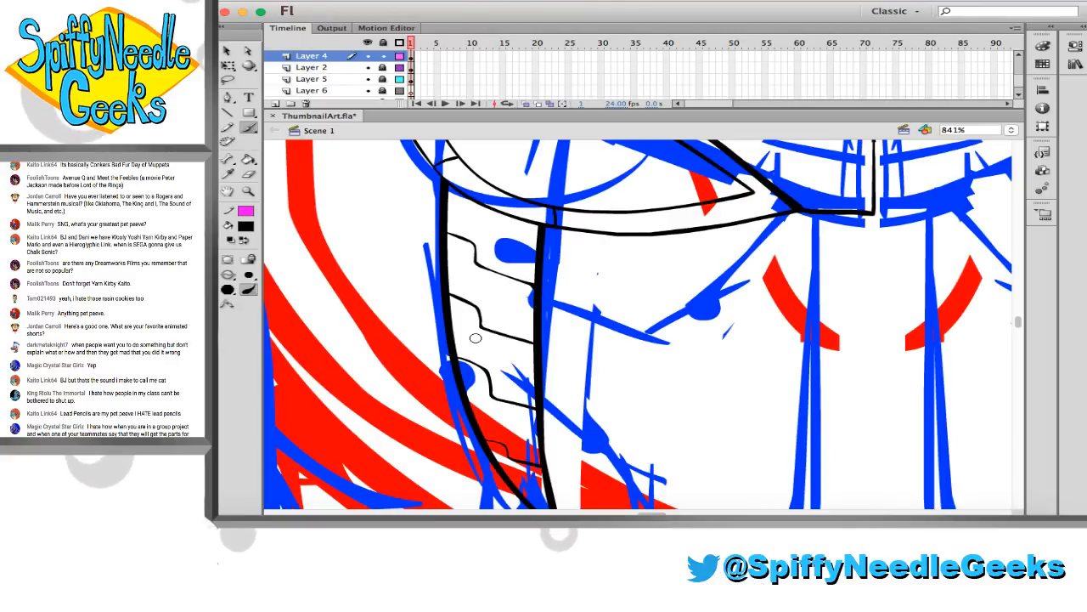
scroll(475, 338, "up", 6)
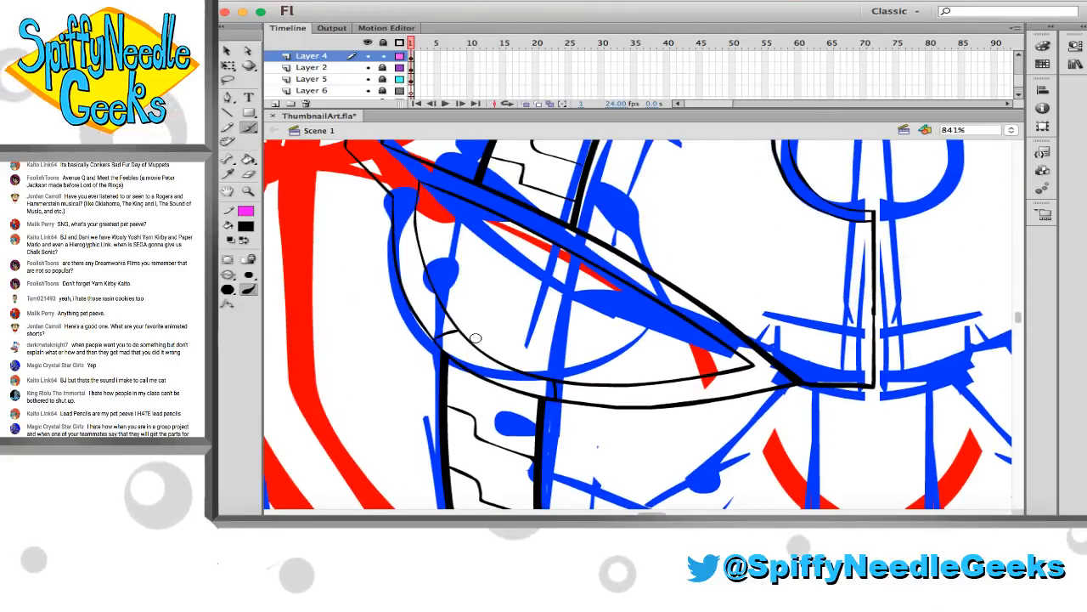
scroll(476, 338, "right", 2)
scroll(476, 338, "right", 2)
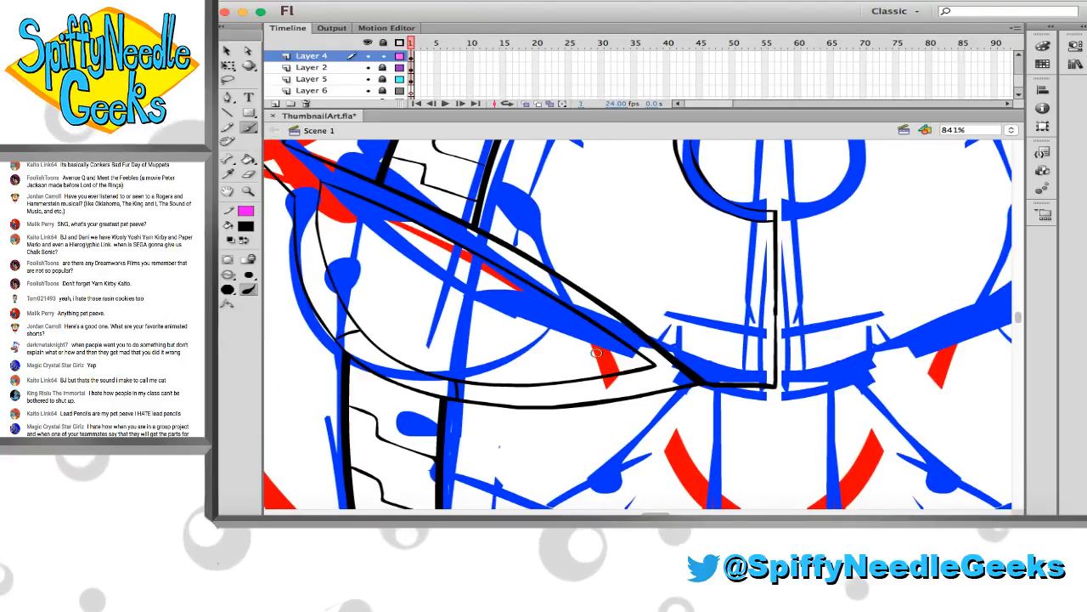
scroll(598, 360, "right", 2)
scroll(598, 360, "up", 1)
scroll(598, 360, "up", 2)
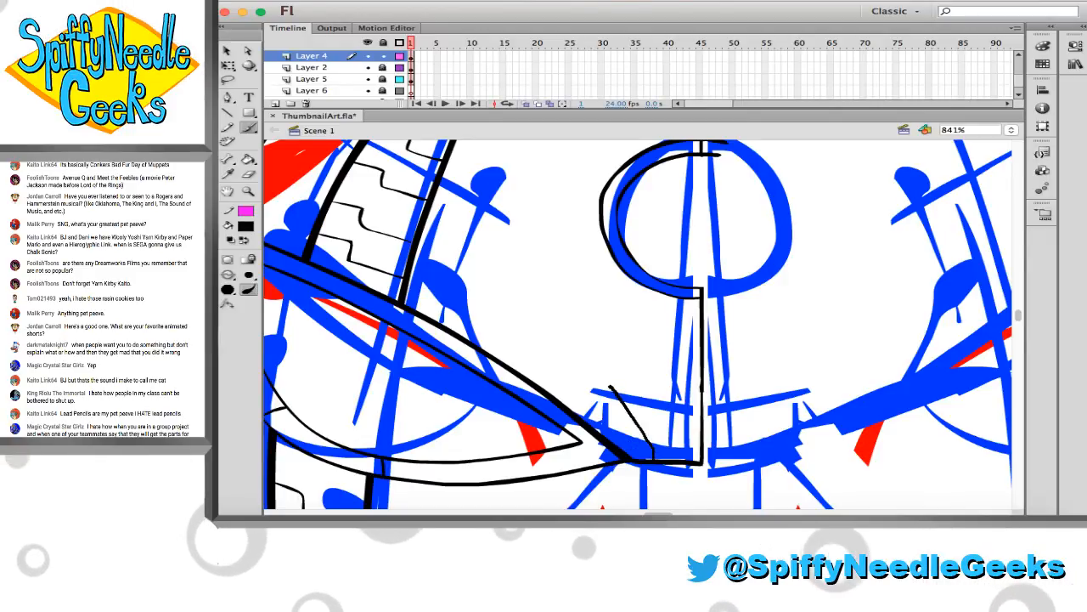
key("ctrl+z")
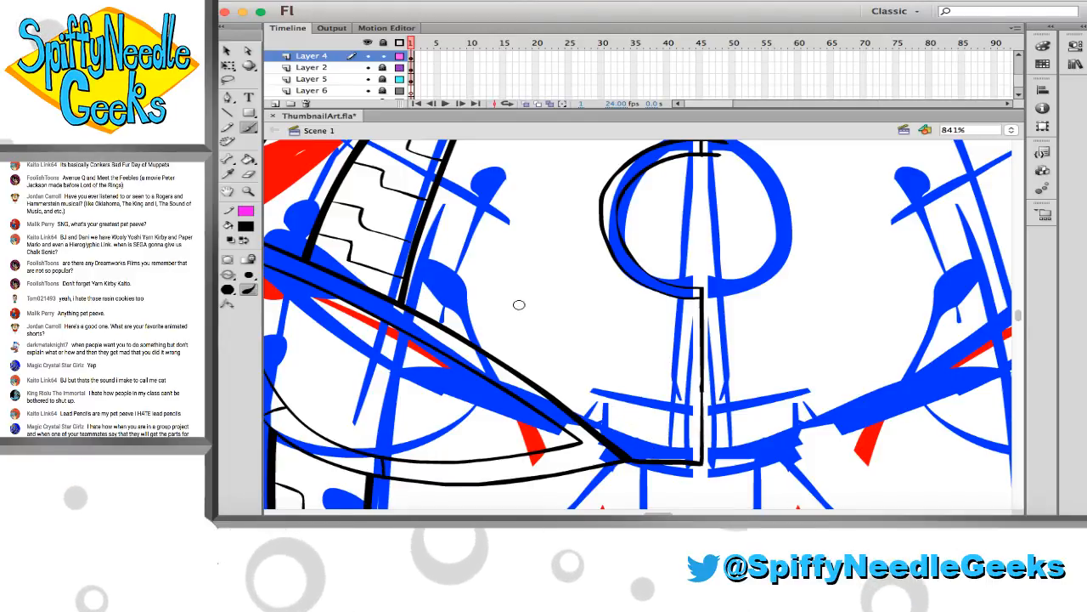
left_click_drag(509, 299, 607, 367)
key("ctrl+z")
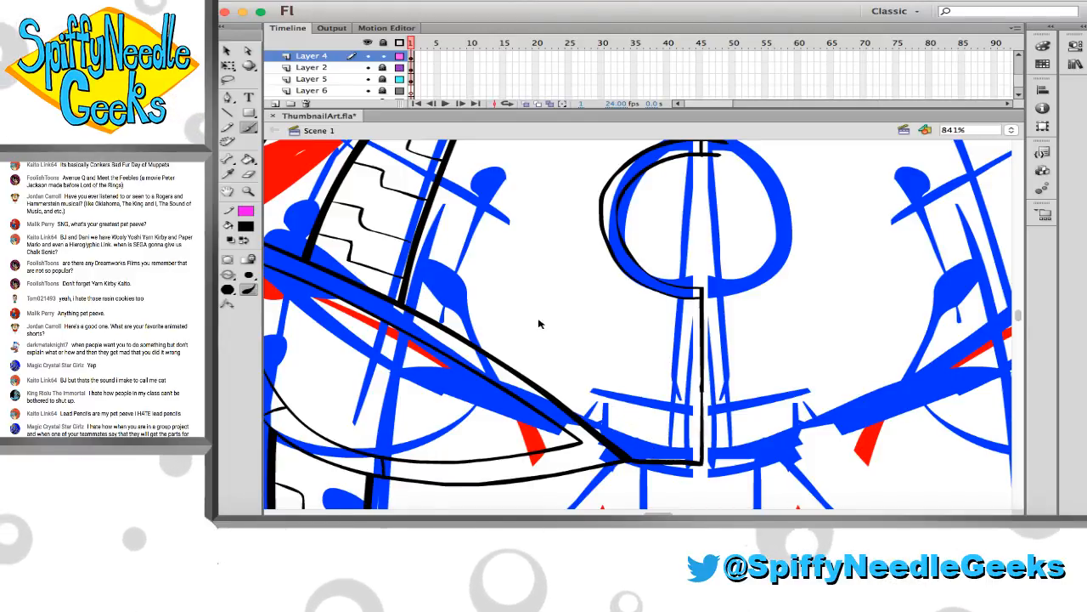
left_click_drag(517, 302, 616, 376)
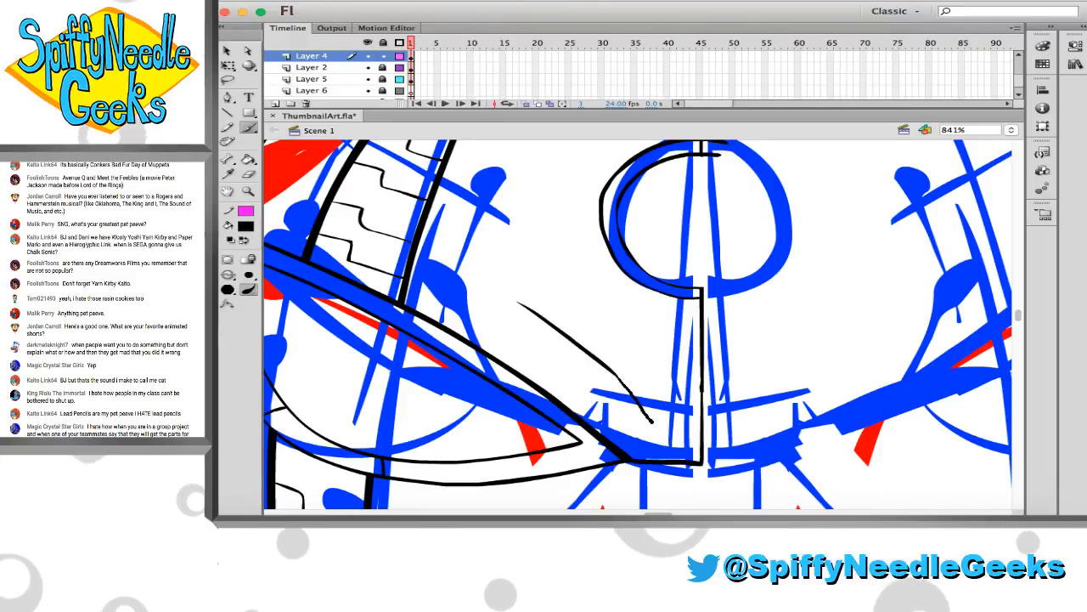
left_click_drag(617, 377, 671, 459)
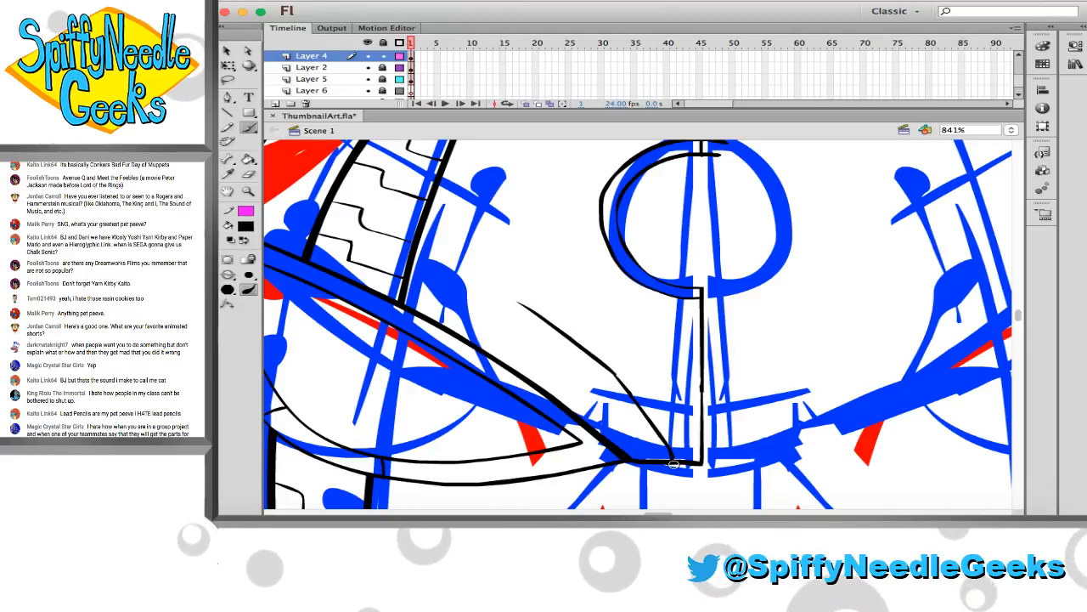
Try connecting the angled line's upper end with vertical and slanted strokes, and undo these strokes and the angled line
scroll(592, 380, "up", 2)
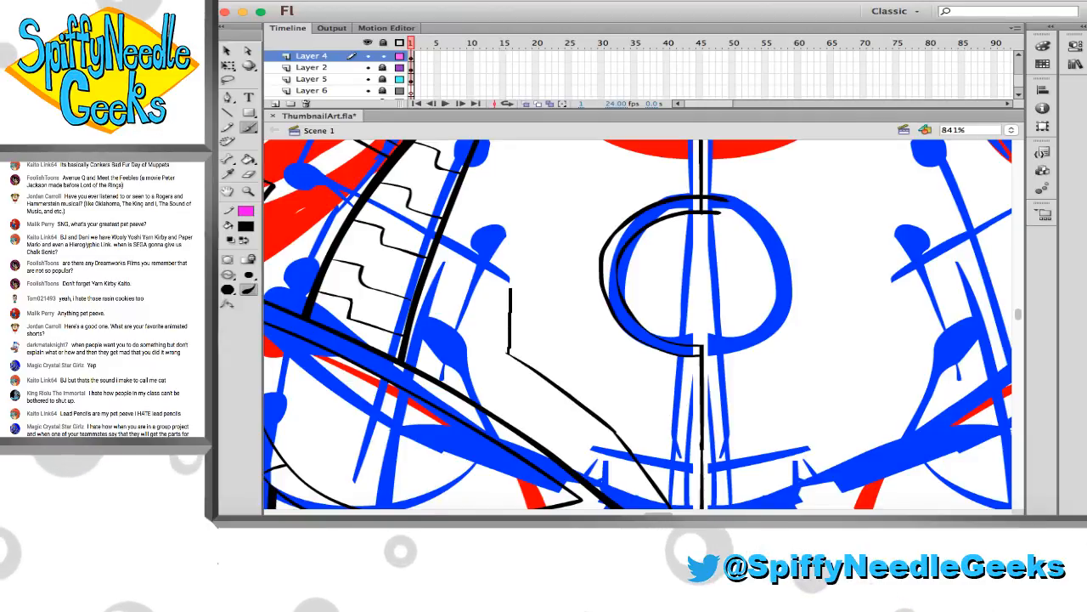
left_click(510, 290)
key("super+z")
key("super+z")
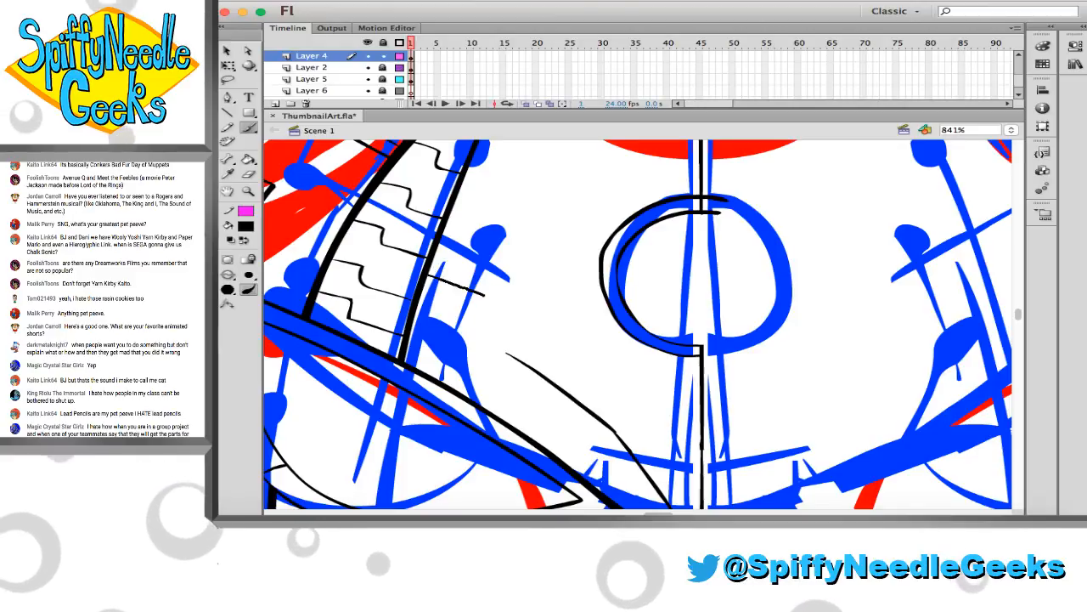
mouse_move(427, 275)
left_mouse_down()
mouse_move(484, 296)
mouse_move(482, 340)
mouse_move(506, 359)
left_mouse_up()
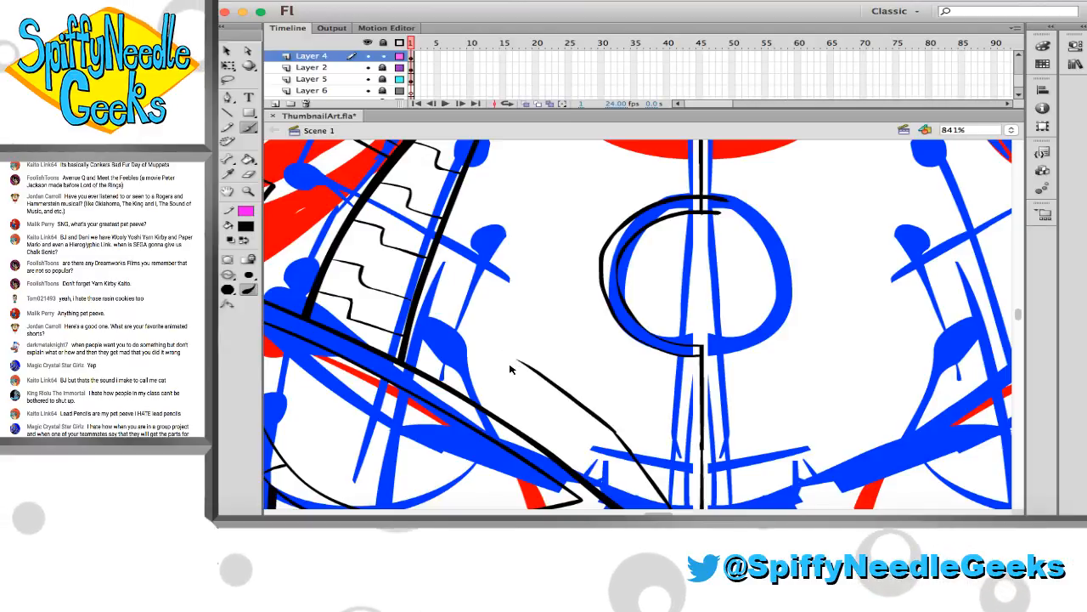
key("super+z")
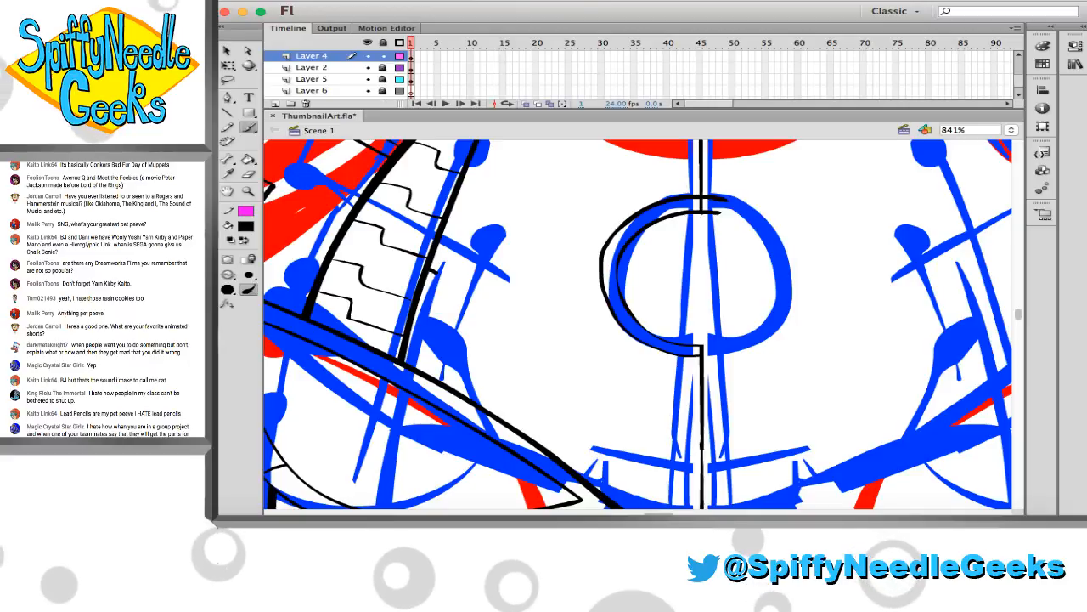
Brush a bent panel line from the tapered chest panel's inner edge down to the torso's lower centre edge
left_click_drag(430, 270, 484, 290)
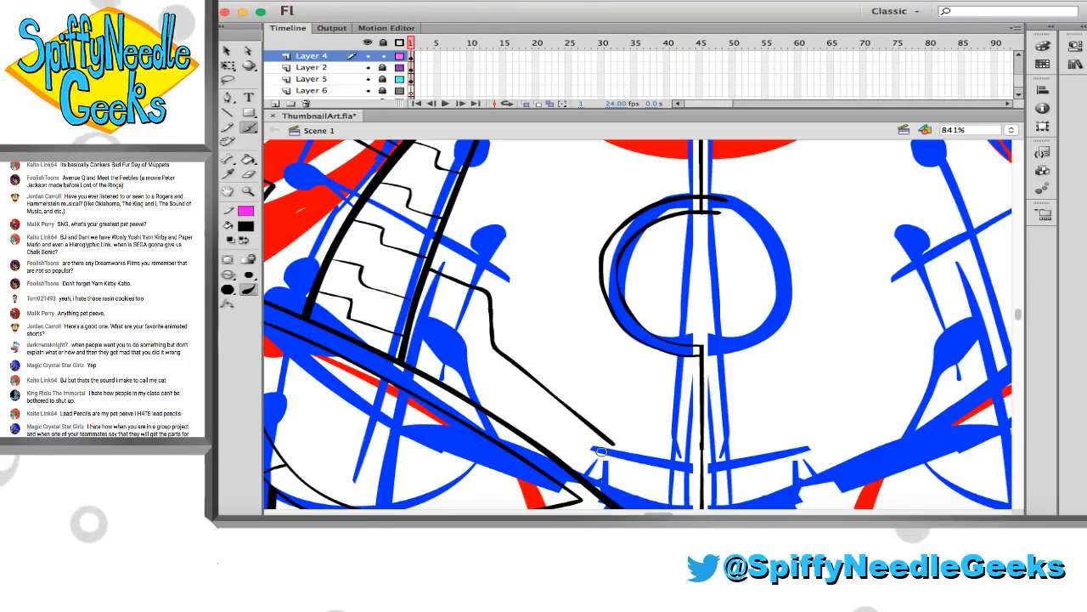
scroll(630, 409, "down", 3)
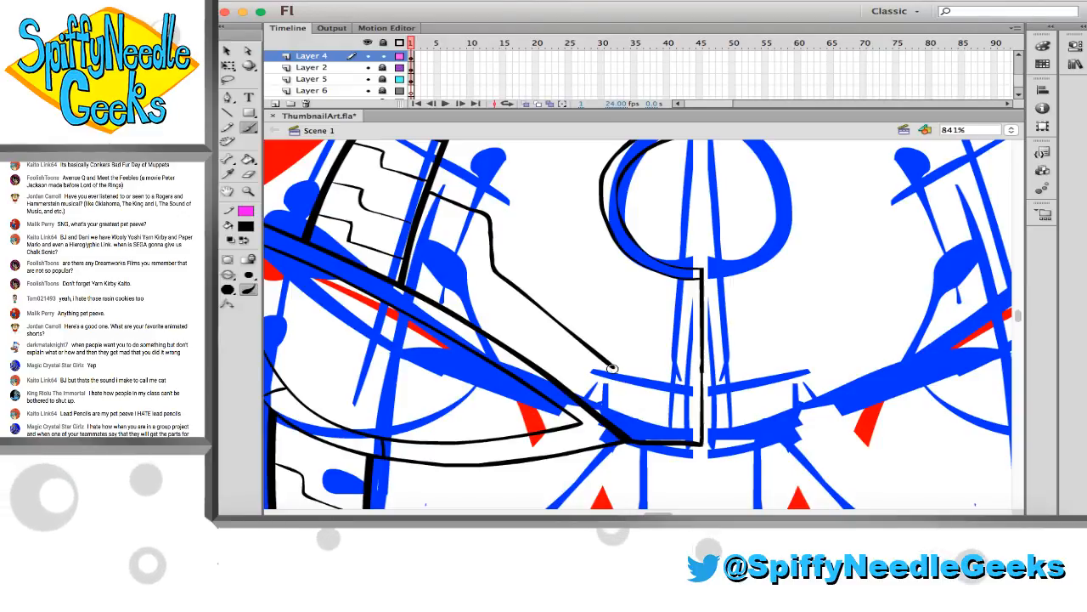
left_click_drag(614, 367, 670, 445)
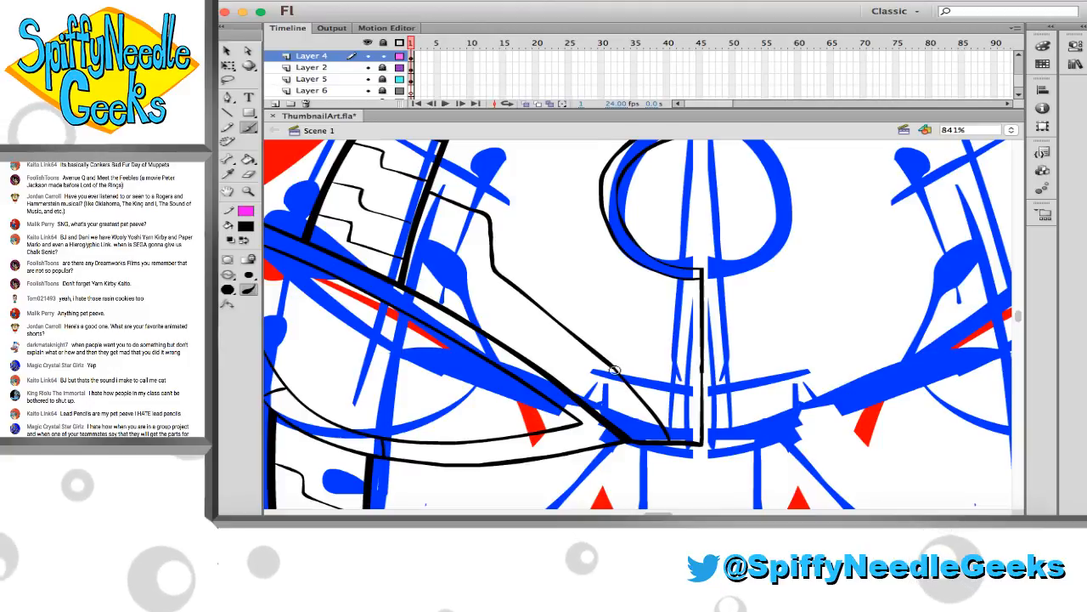
Brush an angled inner panel line from below the chest circle down to the vertical centre line, redoing the first attempts
scroll(624, 385, "up", 5)
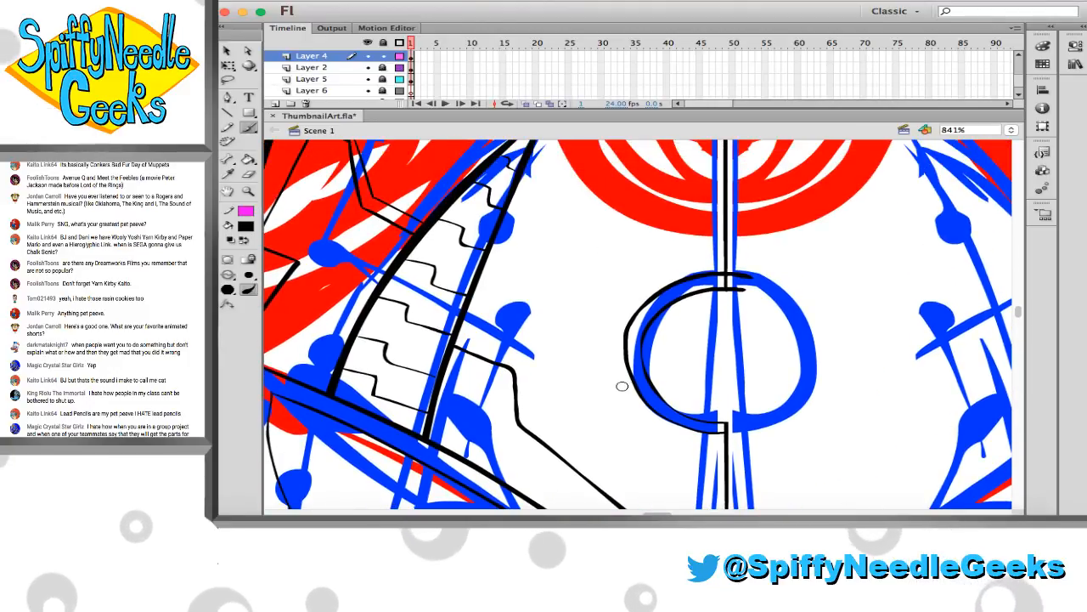
scroll(622, 388, "down", 4)
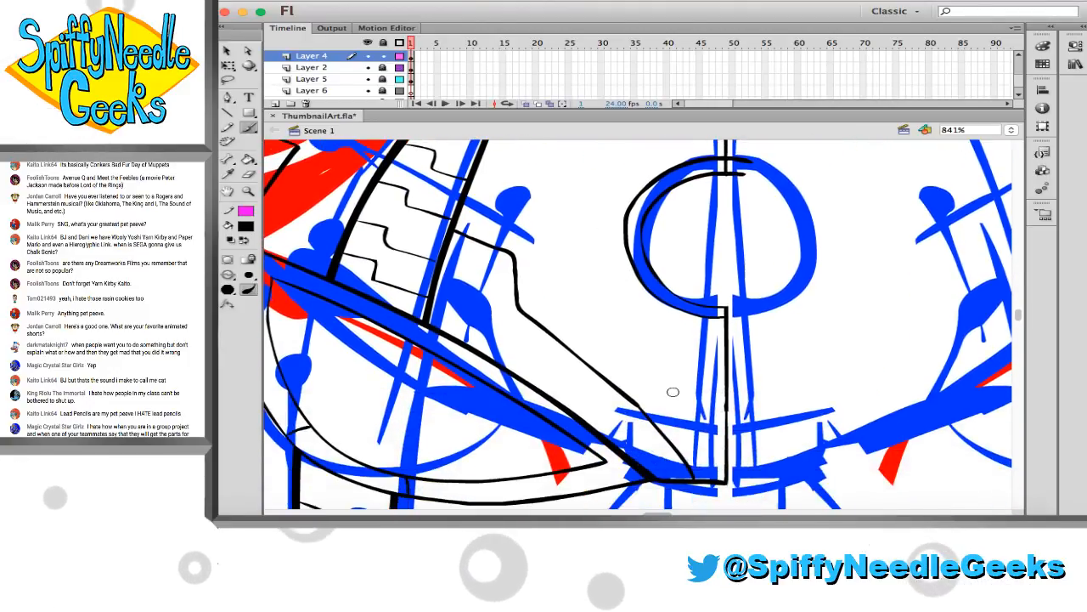
mouse_move(727, 411)
left_mouse_down()
mouse_move(677, 383)
mouse_move(645, 310)
left_mouse_up()
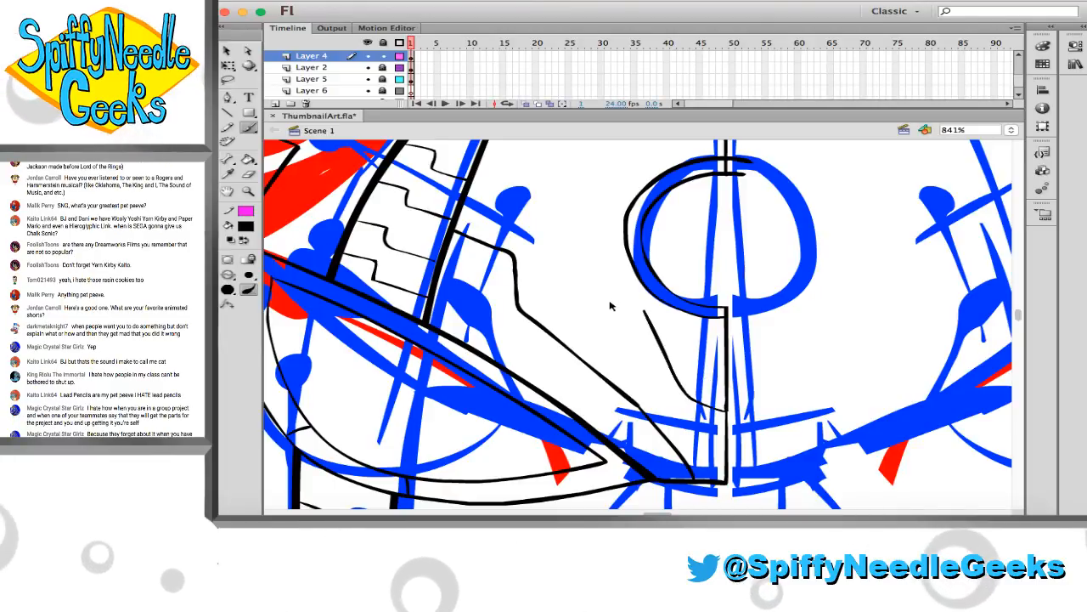
left_click_drag(654, 388, 658, 390)
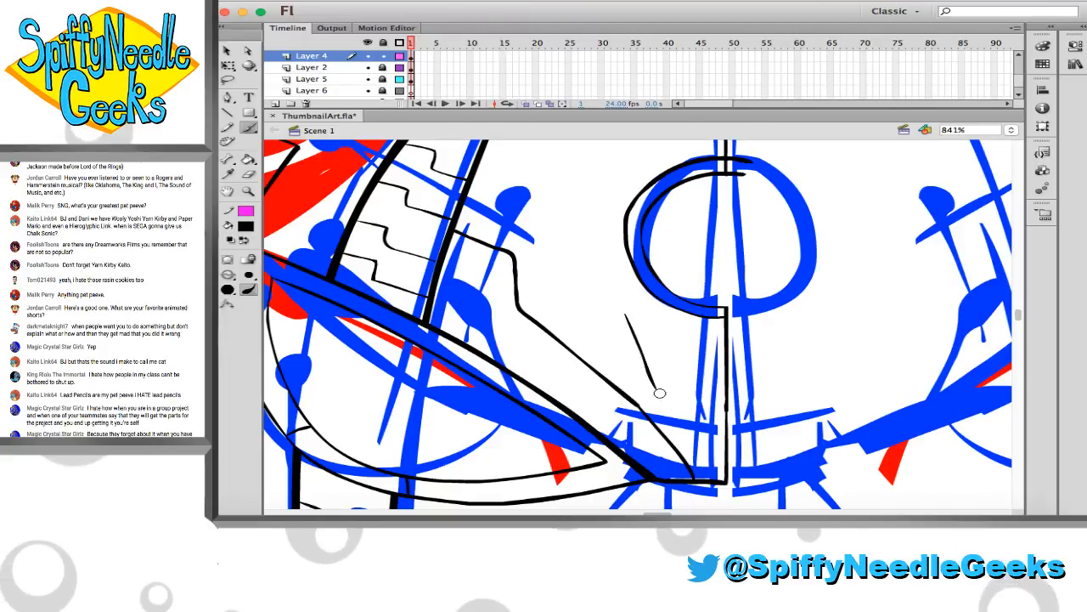
key("super+z")
left_click_drag(626, 315, 654, 388)
key("super+z")
left_click_drag(626, 315, 703, 430)
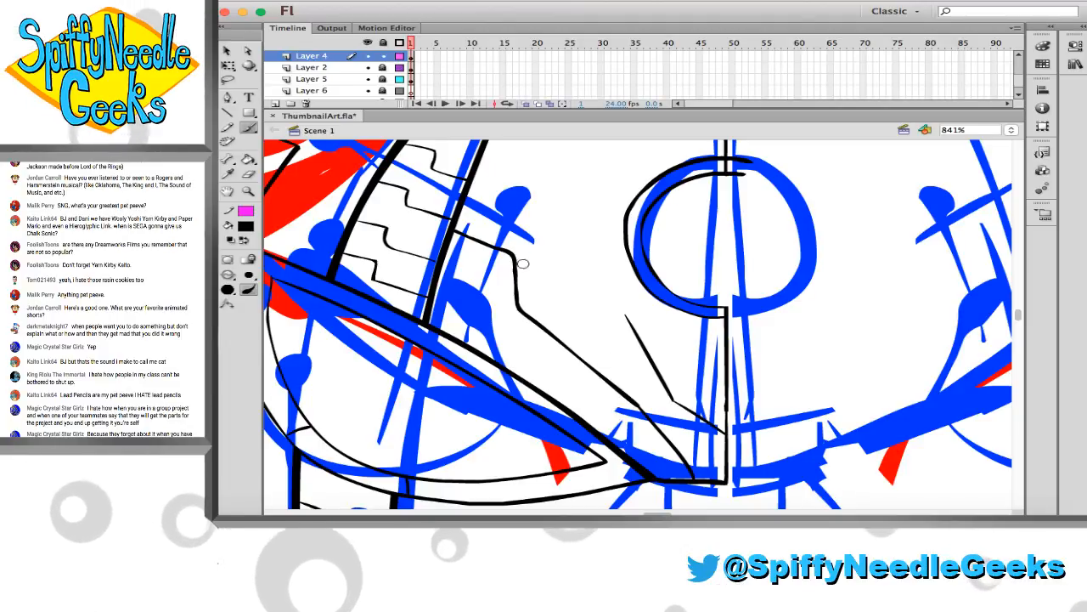
Brush the inner panel's upper edge from the bent line's corner and join it to the angled line, redoing the first stroke
left_click_drag(515, 257, 605, 301)
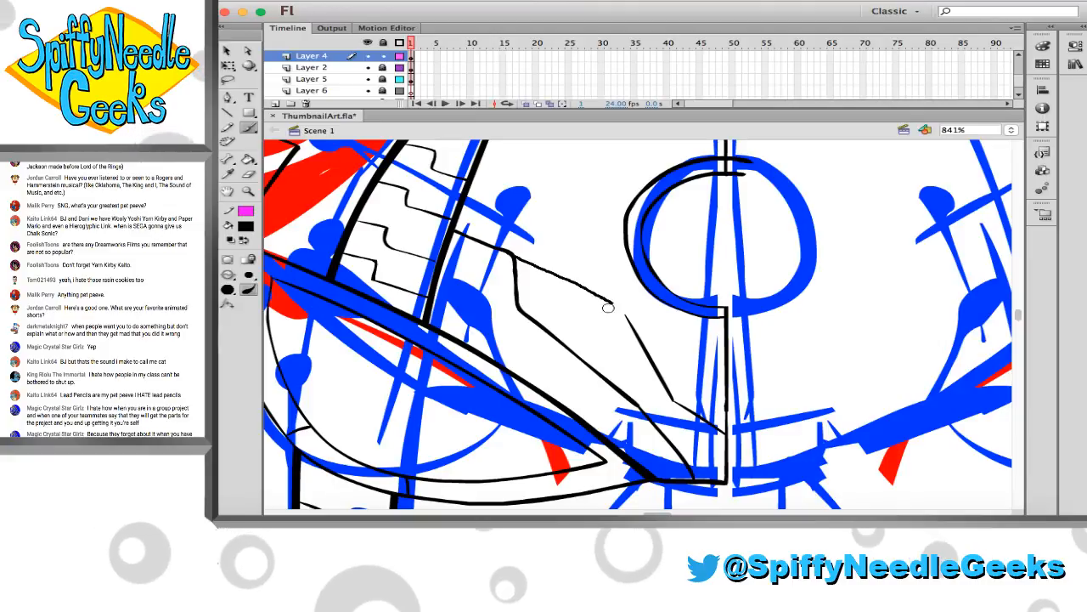
key("super+z")
left_click_drag(515, 255, 584, 277)
key("e")
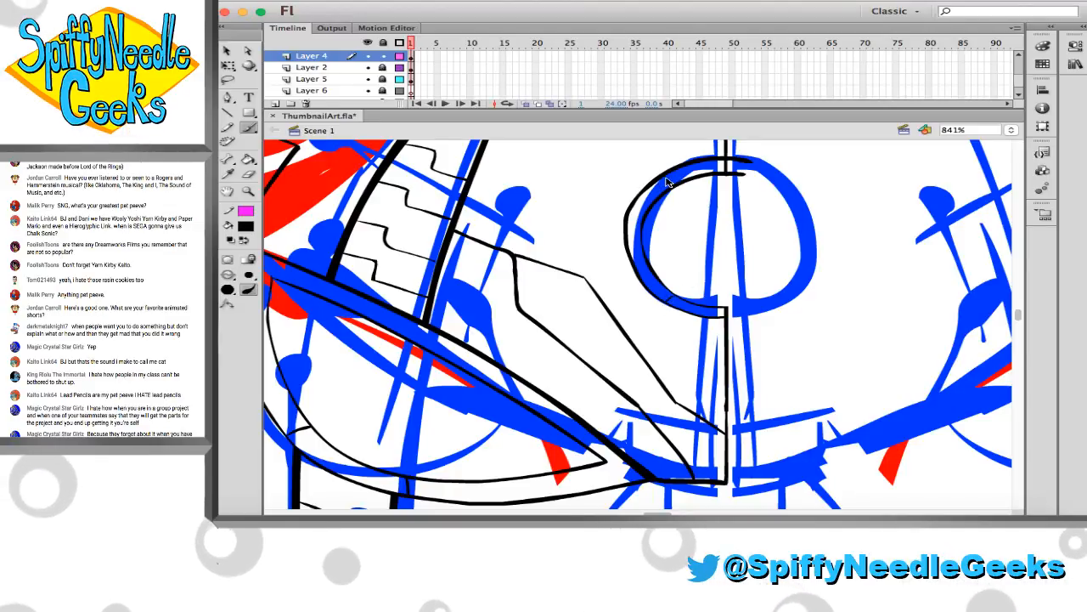
Brush short dividing lines across the left half of the chest circle's ring
left_click_drag(668, 173, 675, 183)
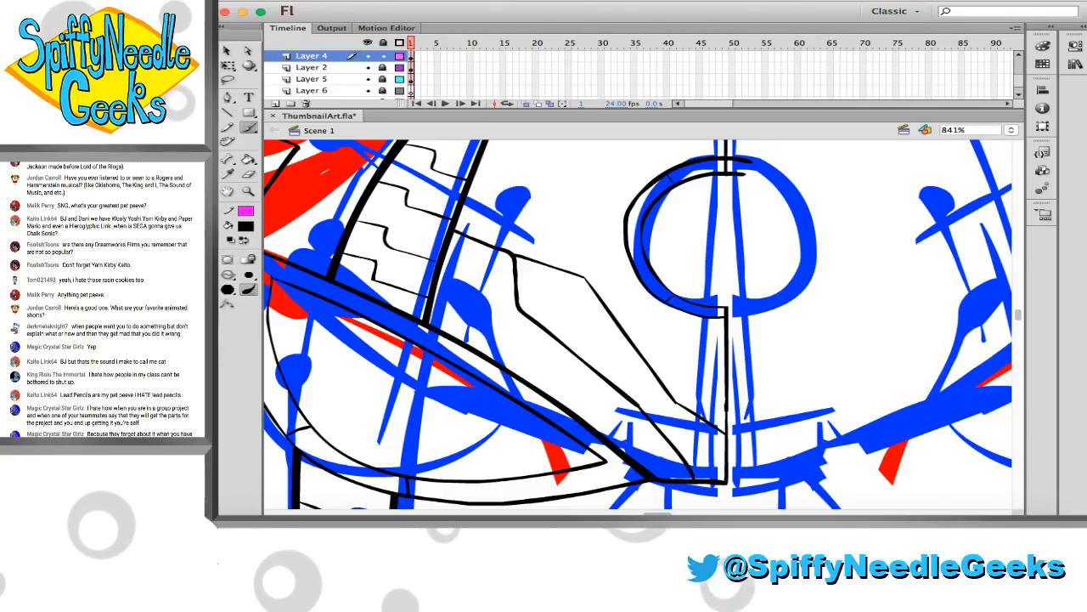
left_click_drag(627, 233, 637, 234)
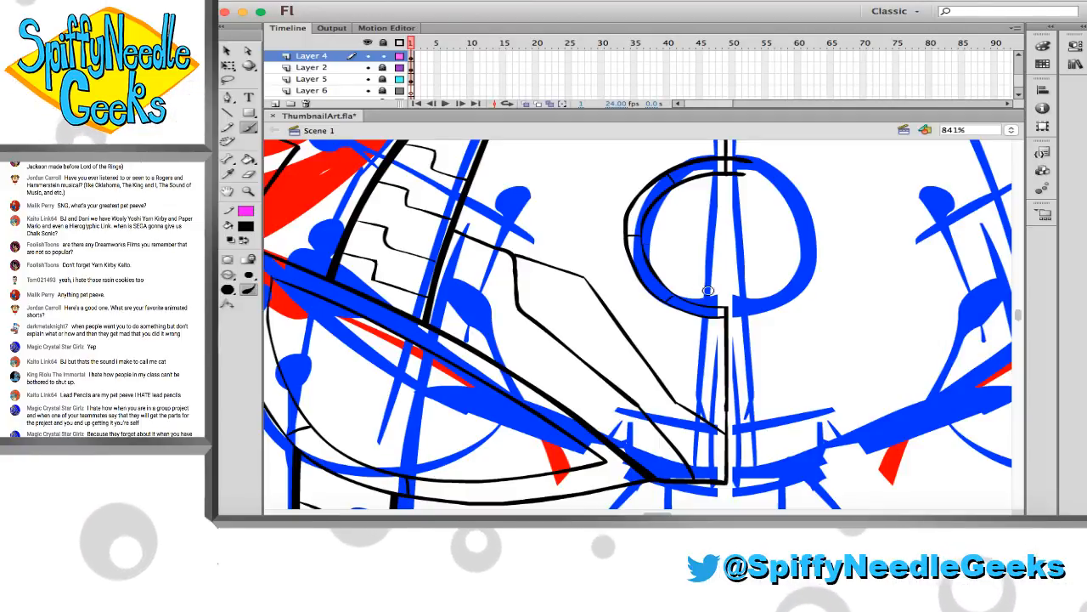
scroll(705, 295, "up", 4)
scroll(706, 299, "down", 3)
scroll(705, 299, "down", 15)
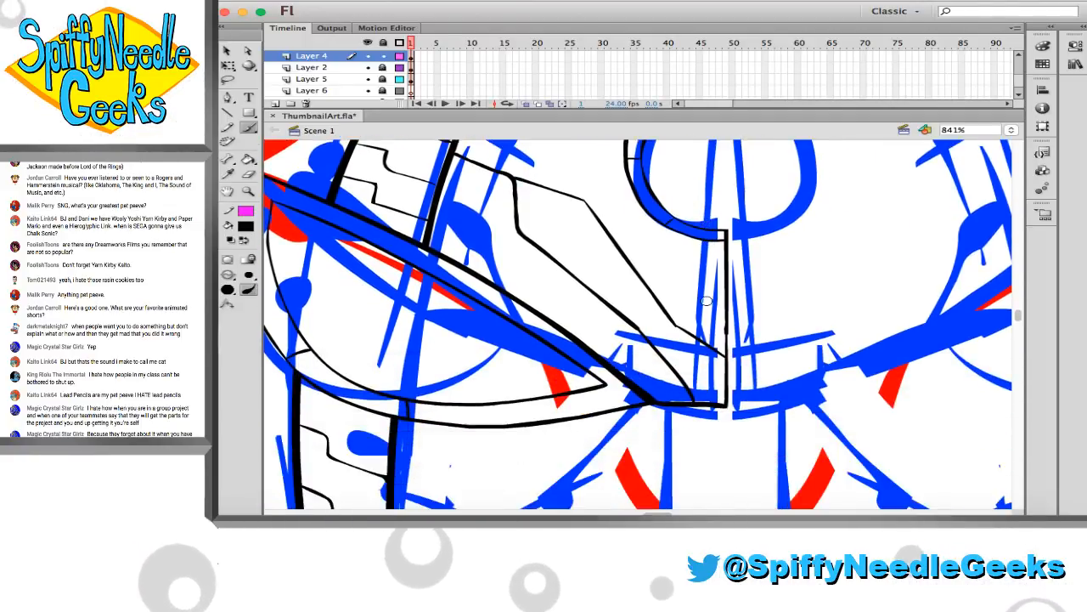
scroll(650, 296, "up", 1)
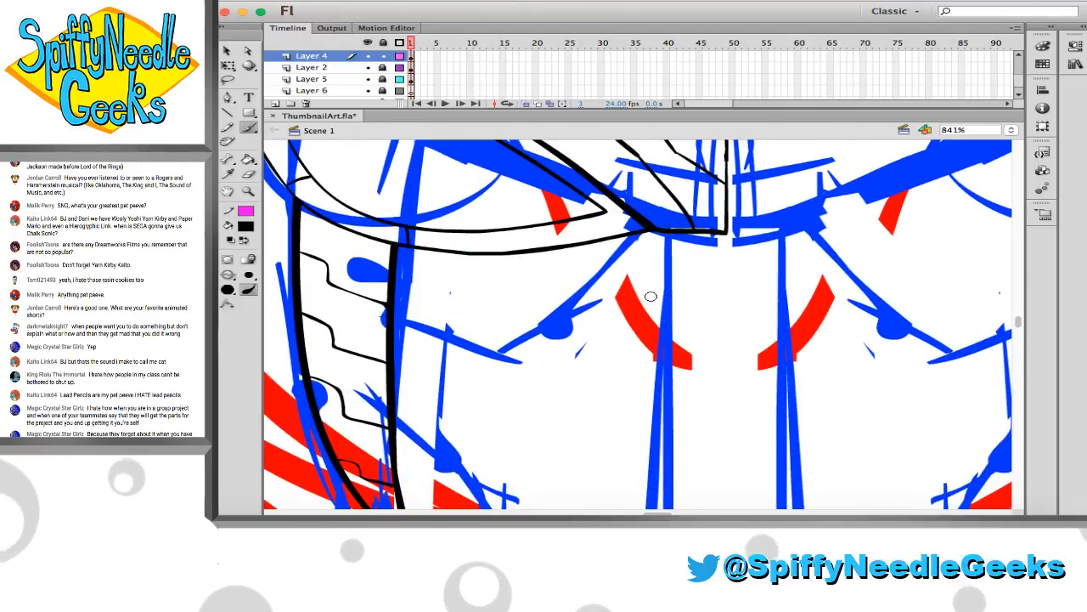
scroll(633, 281, "up", 2)
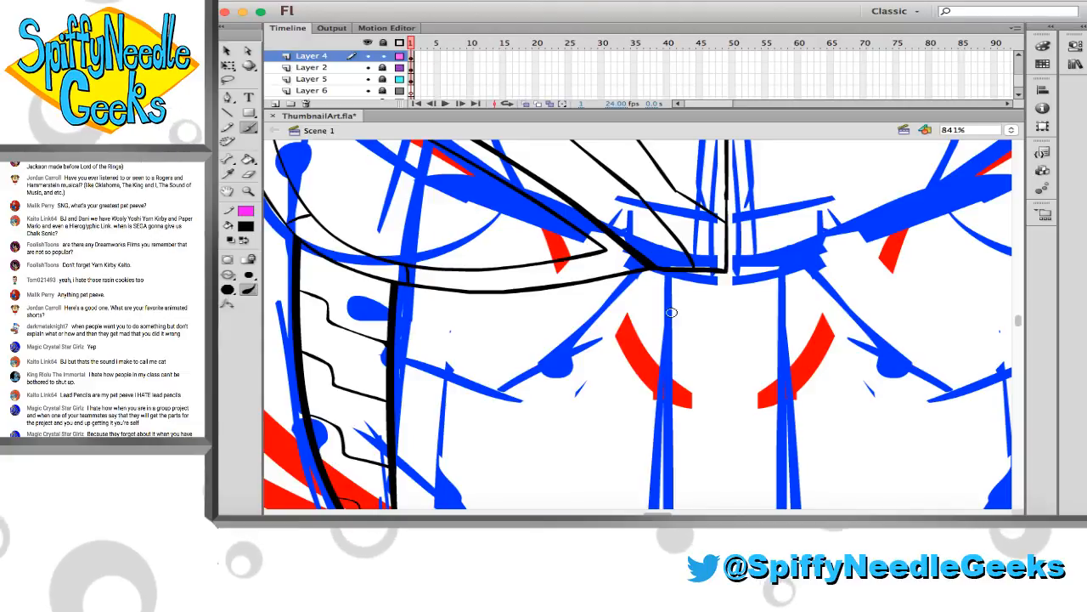
Brush the vertical centre line down the abdomen and a parallel vertical line just left of it, redoing the second line until it is straight
scroll(646, 281, "down", 1)
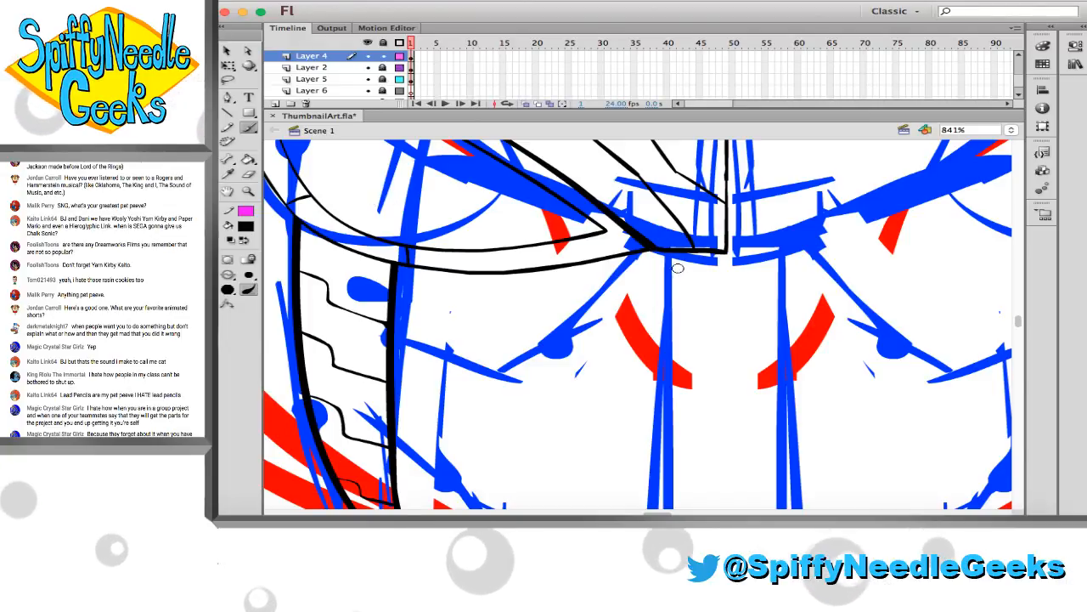
left_click_drag(726, 249, 732, 491)
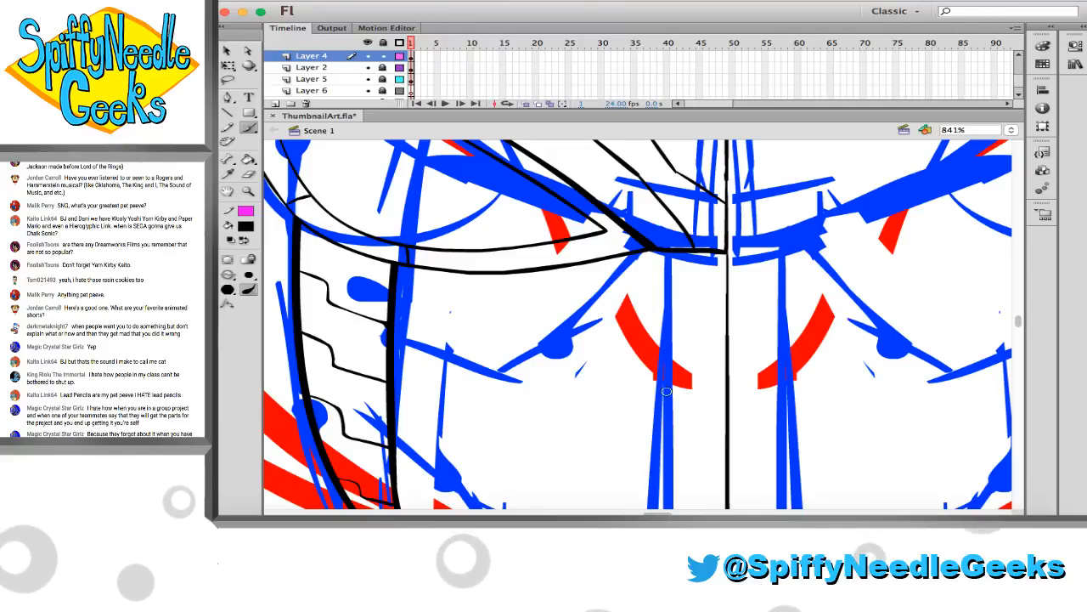
scroll(648, 284, "down", 2)
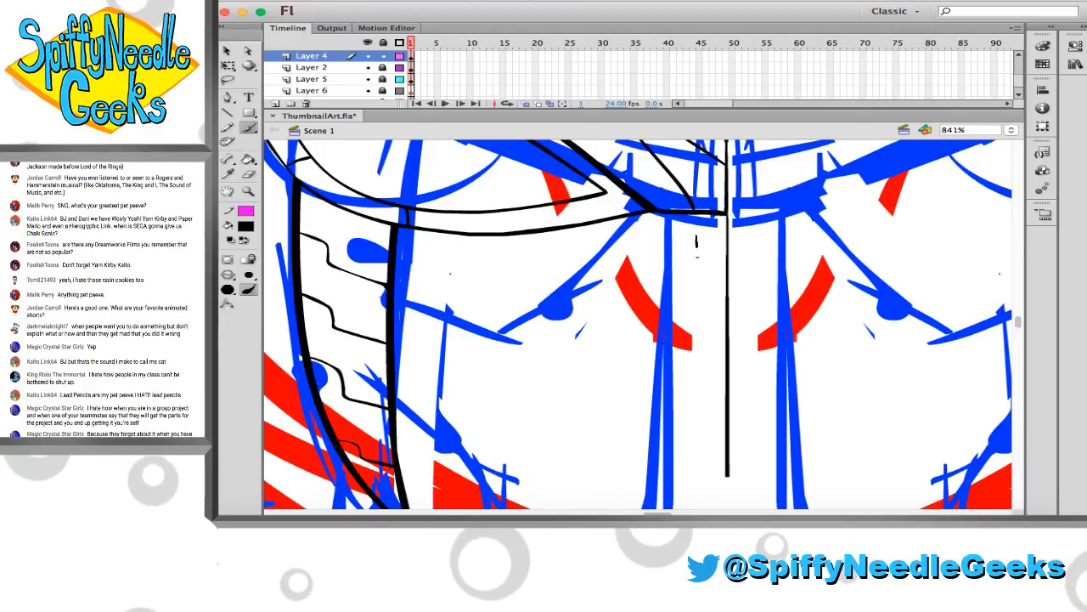
mouse_move(697, 236)
left_mouse_down()
mouse_move(678, 468)
mouse_move(703, 264)
mouse_move(698, 400)
left_mouse_up()
key("super+z")
key("super+z")
key("super+z")
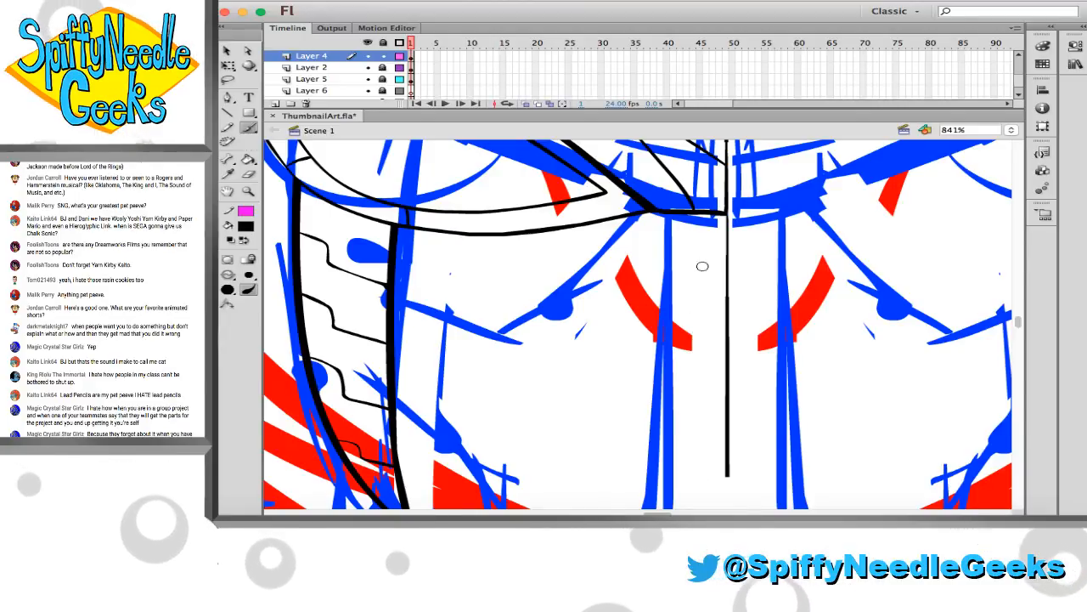
left_click_drag(712, 239, 711, 313)
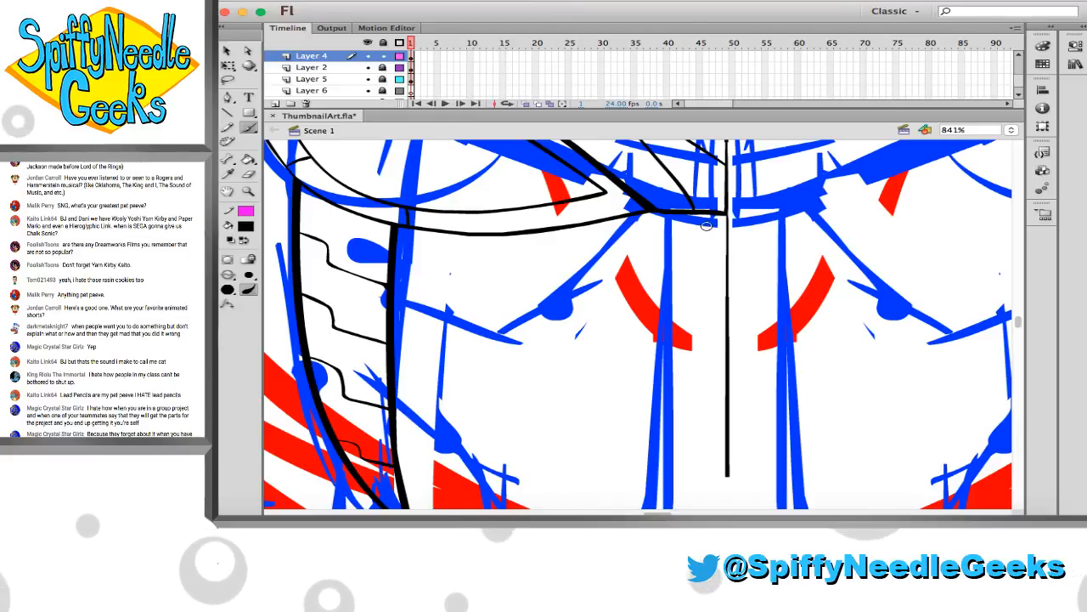
left_click_drag(699, 412, 693, 485)
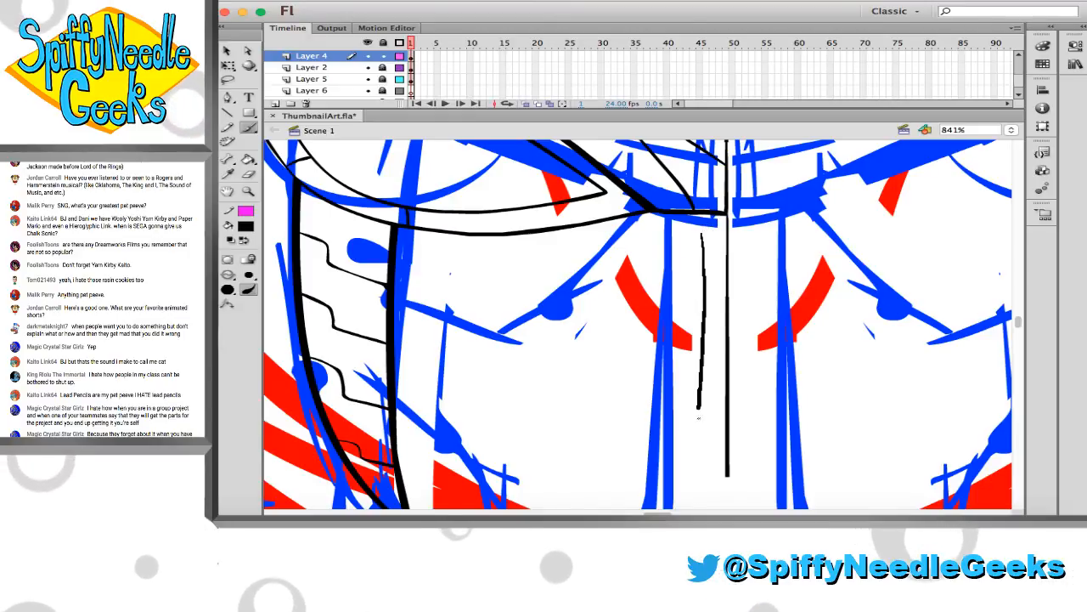
key("super+z")
left_click_drag(703, 234, 703, 478)
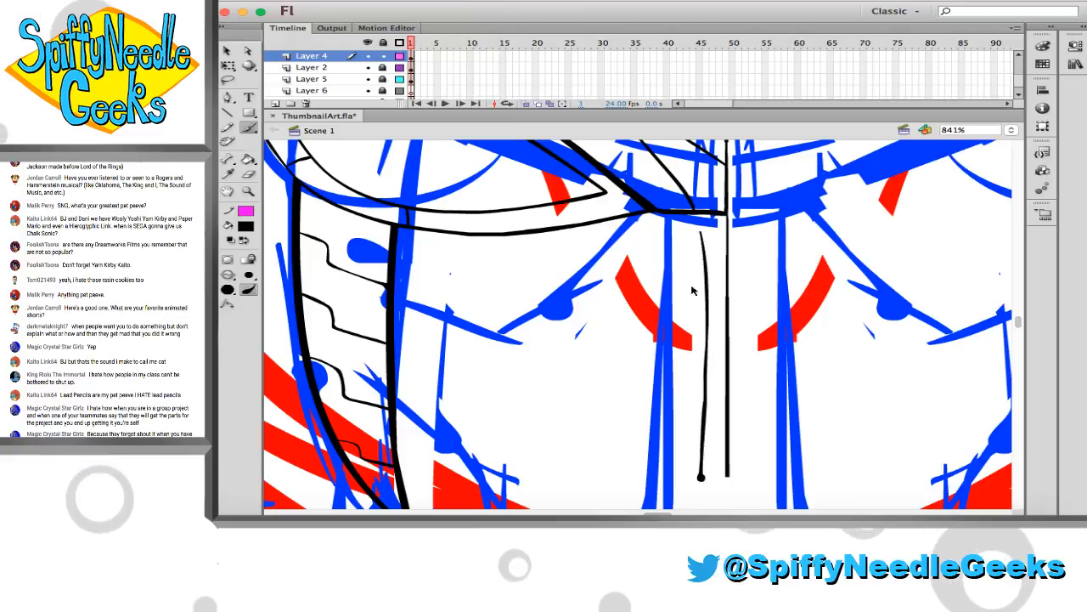
key("super+z")
left_click_drag(701, 235, 706, 479)
key("e")
key("b")
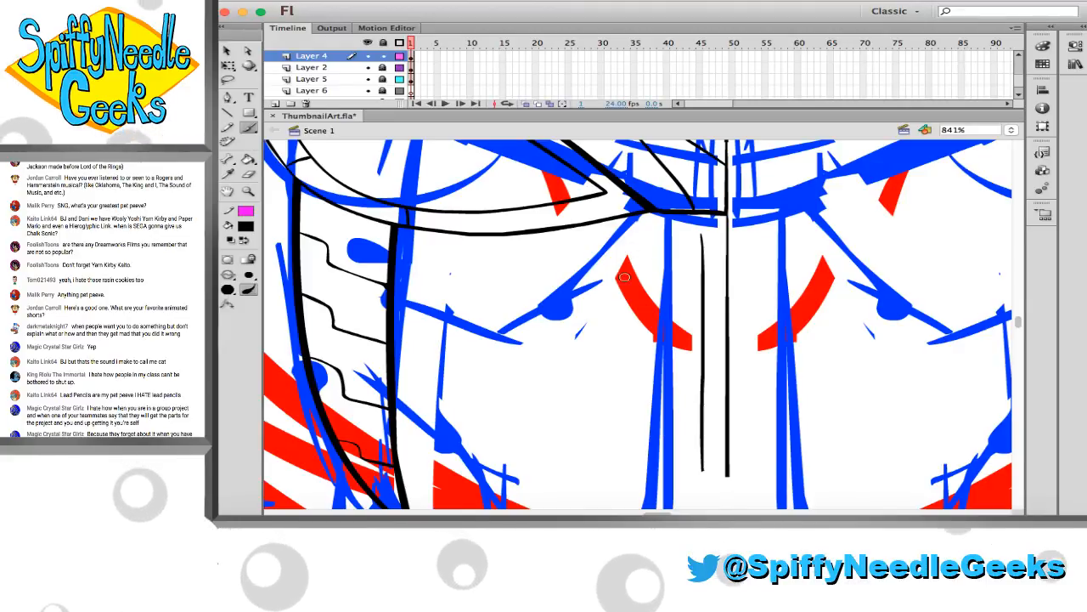
Brush the abdominal panel's bent upper edge from the side panel to the top of the inner vertical line, erasing the first diagonal
left_click_drag(701, 235, 652, 294)
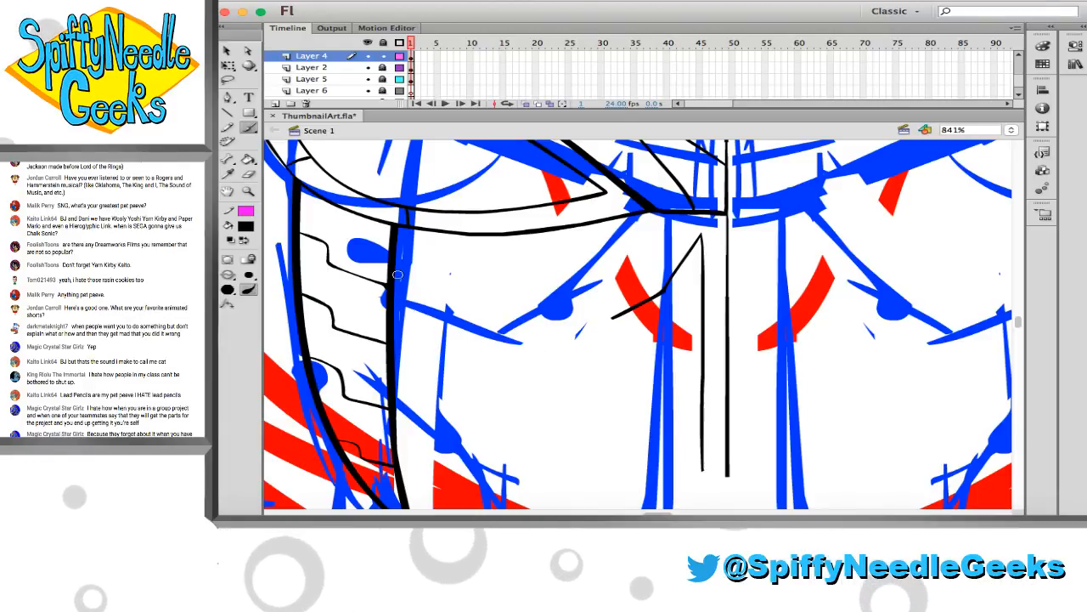
left_click_drag(397, 274, 510, 327)
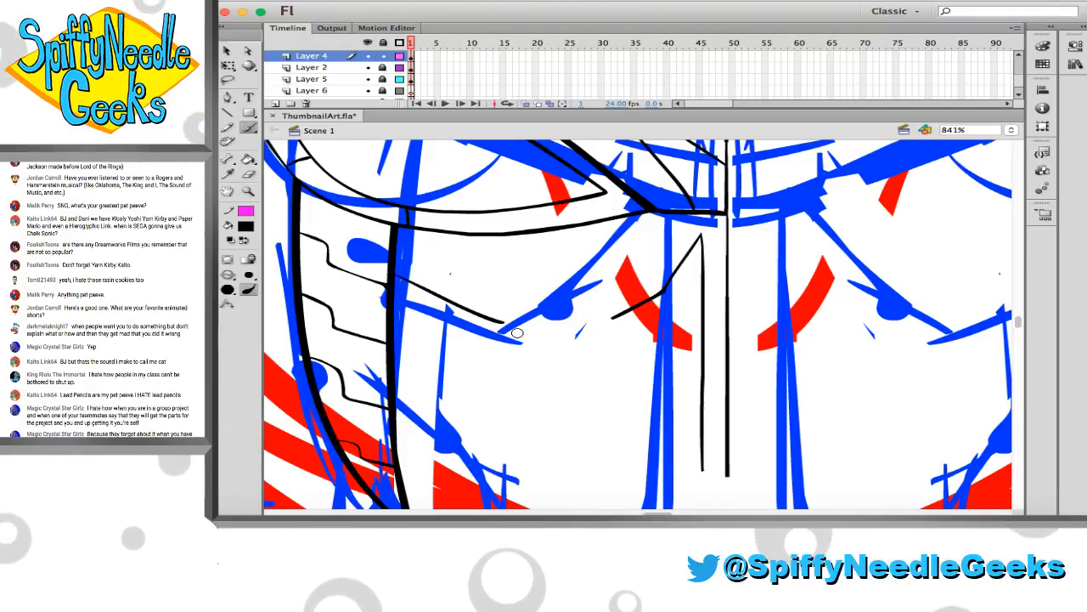
key("e")
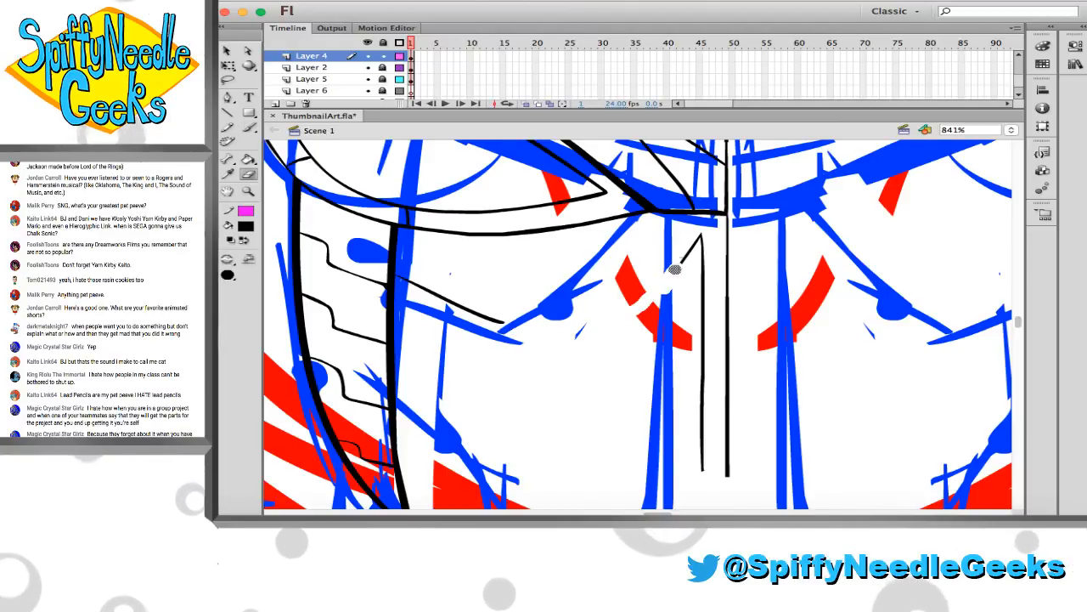
key("b")
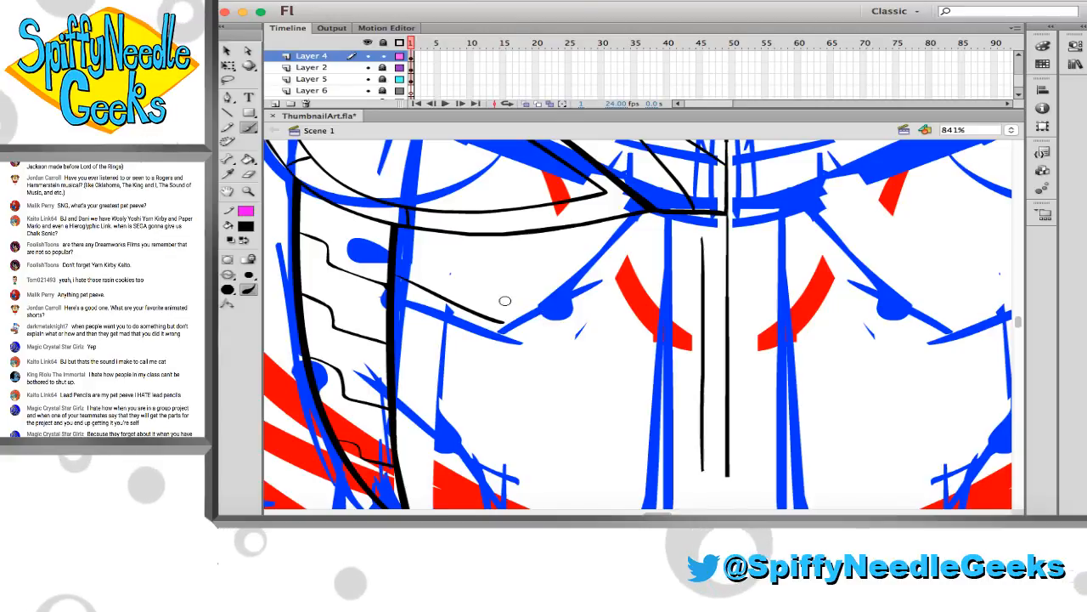
left_click_drag(505, 323, 628, 314)
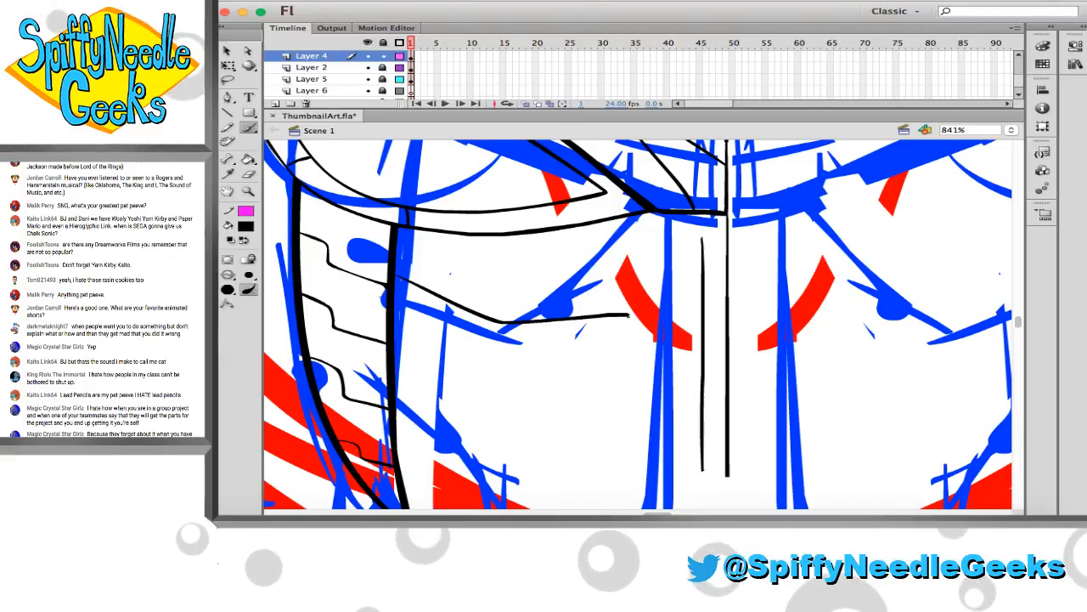
left_click_drag(628, 314, 675, 270)
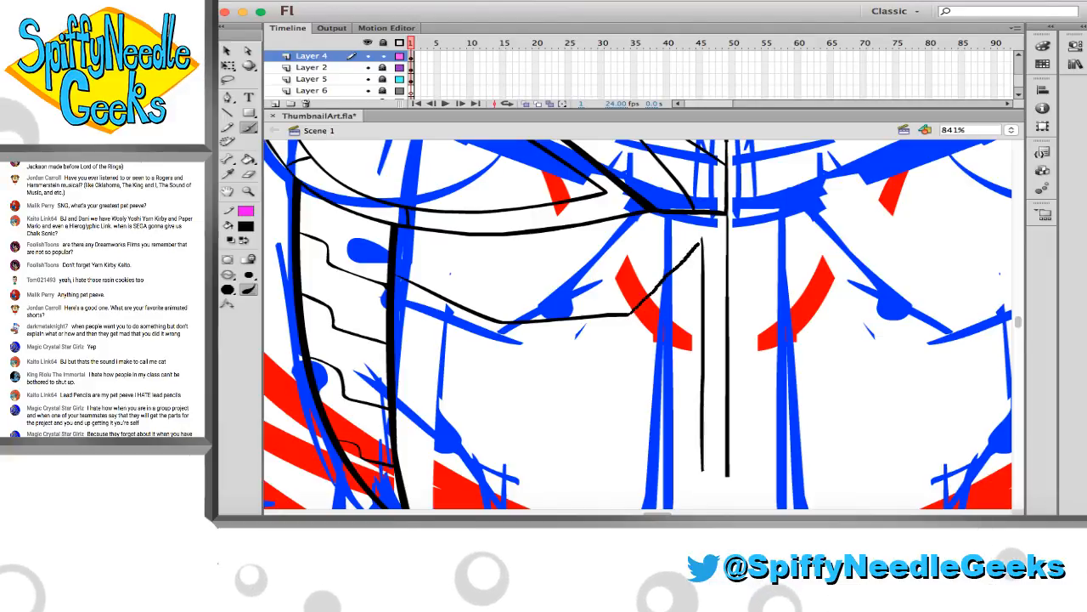
Brush the abdominal panel's outer edge from the side panel's inner edge, sloping inward and bending steeply down to the lower corner, redoing the steep stroke
scroll(667, 280, "down", 3)
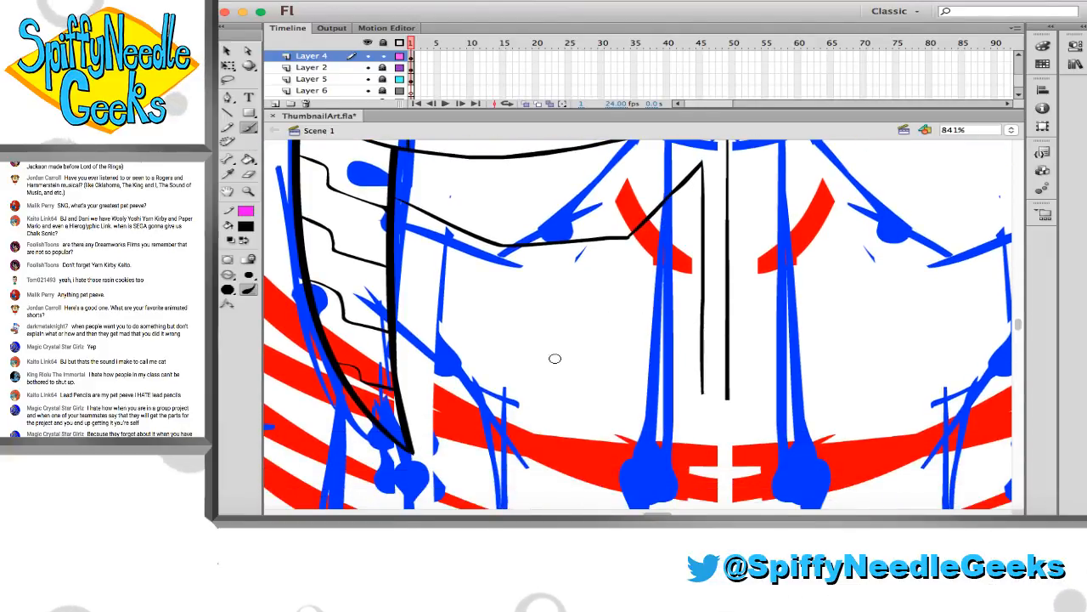
scroll(555, 359, "down", 2)
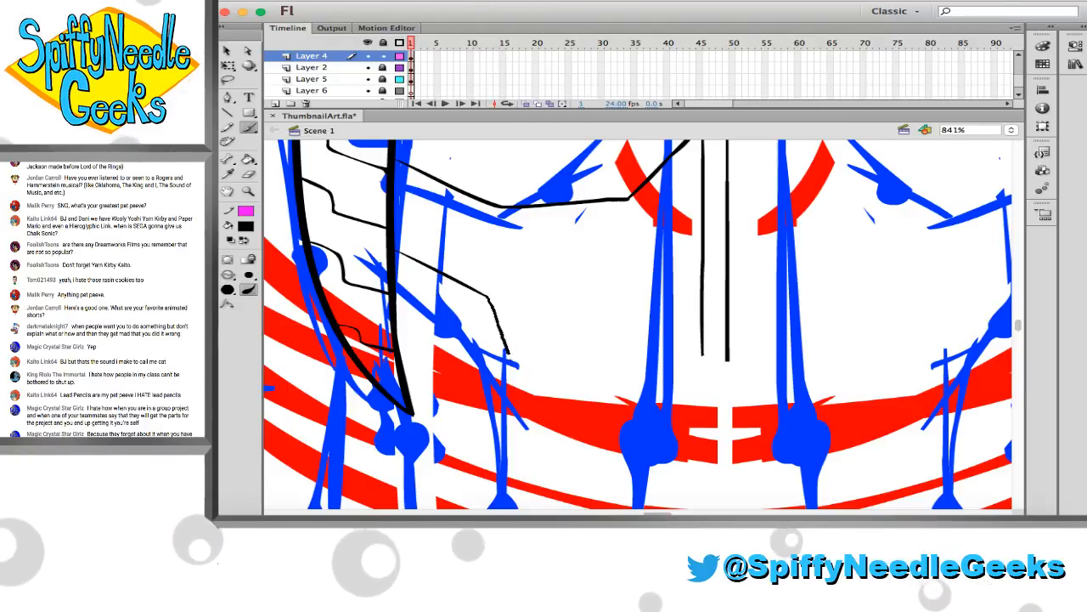
key("super+z")
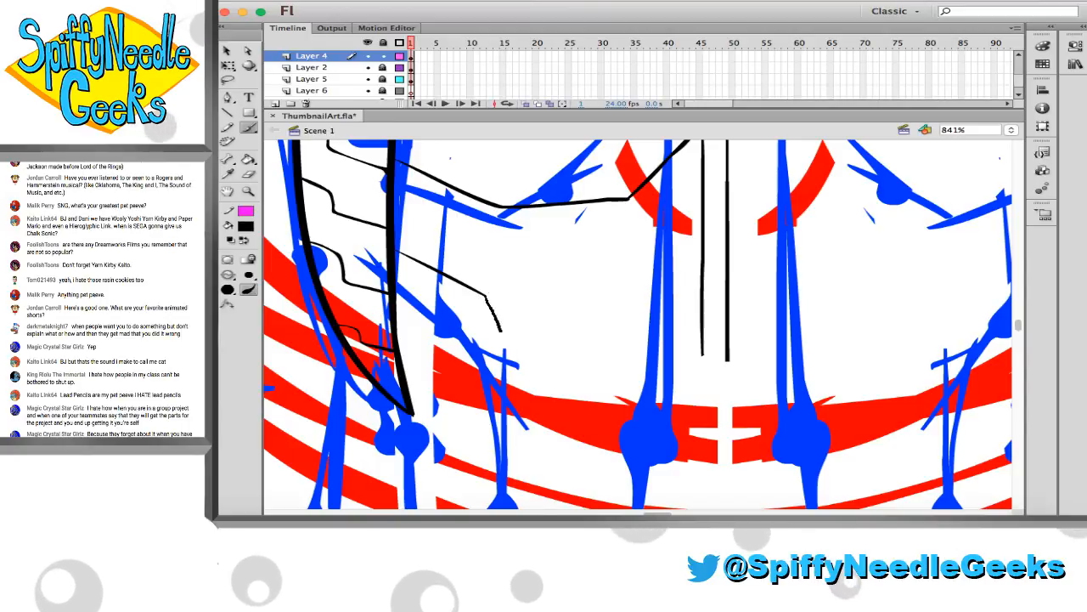
key("super+z")
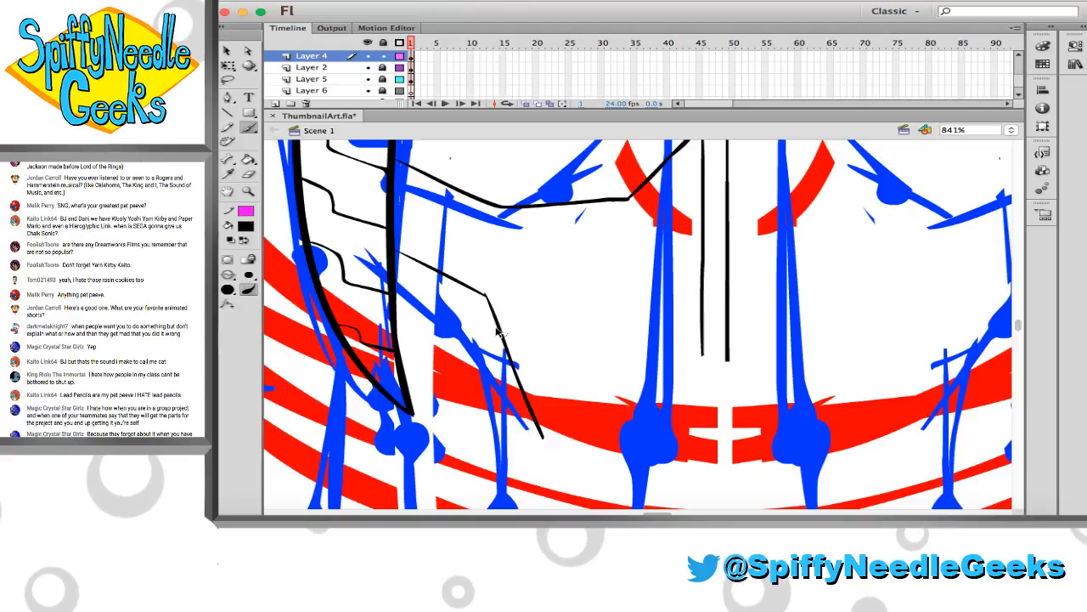
key("super+z")
scroll(496, 310, "down", 1)
scroll(496, 310, "down", 3)
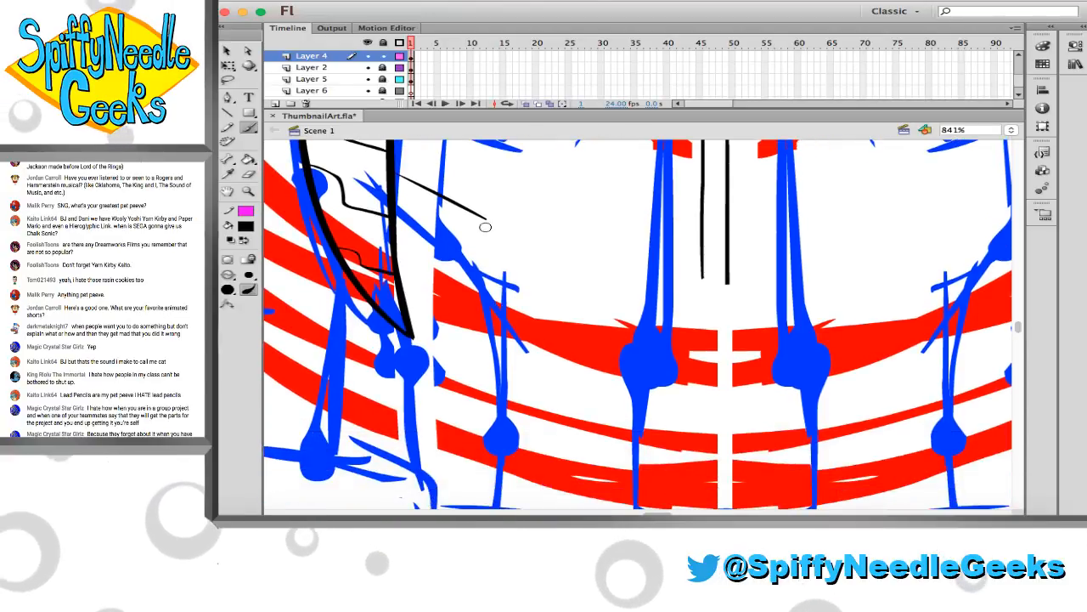
left_click_drag(486, 220, 530, 396)
key("super+z")
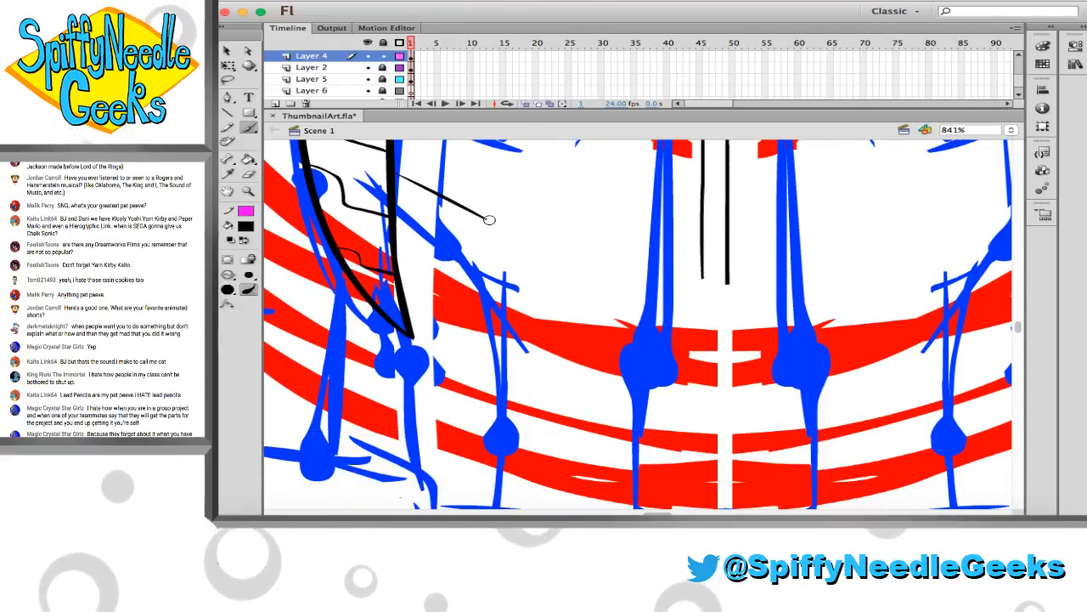
left_click_drag(487, 220, 536, 404)
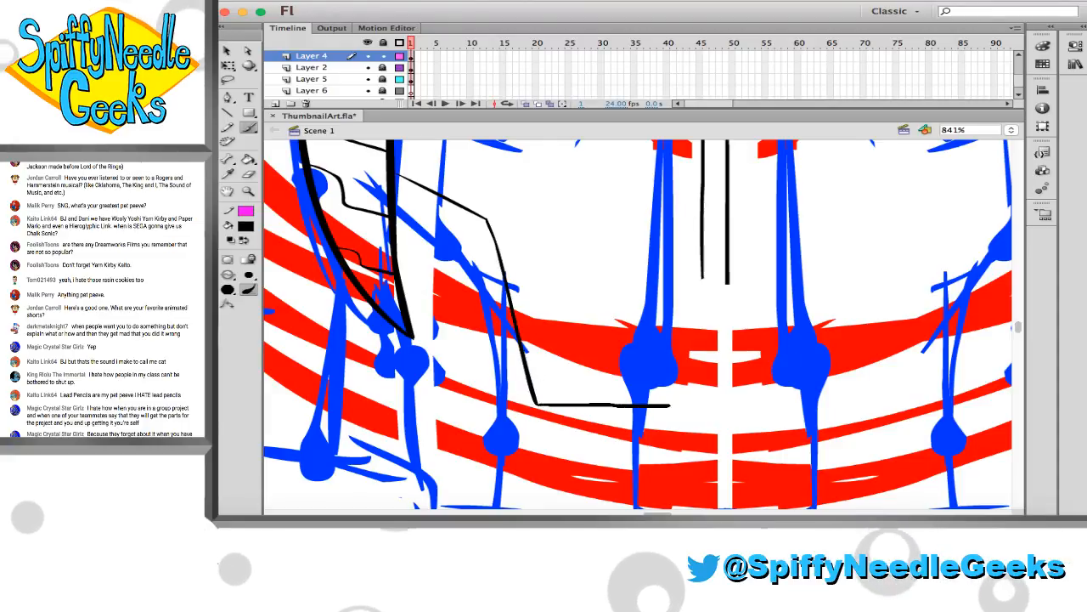
Finish the abdominal panel's horizontal bottom edge and extend the inner vertical line down to close the corner
left_click_drag(671, 405, 704, 411)
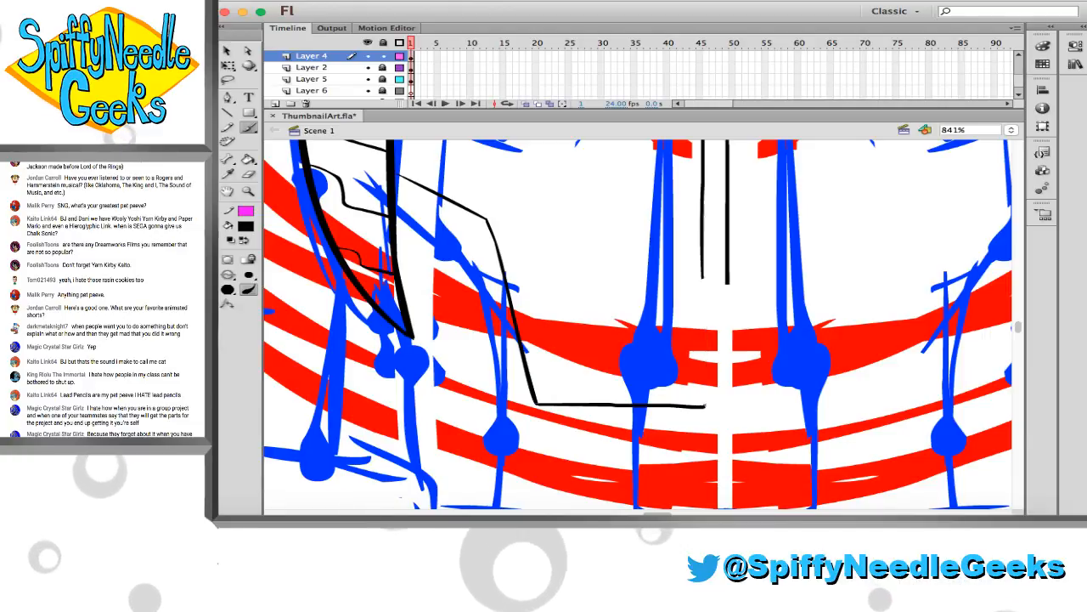
left_click_drag(705, 406, 703, 285)
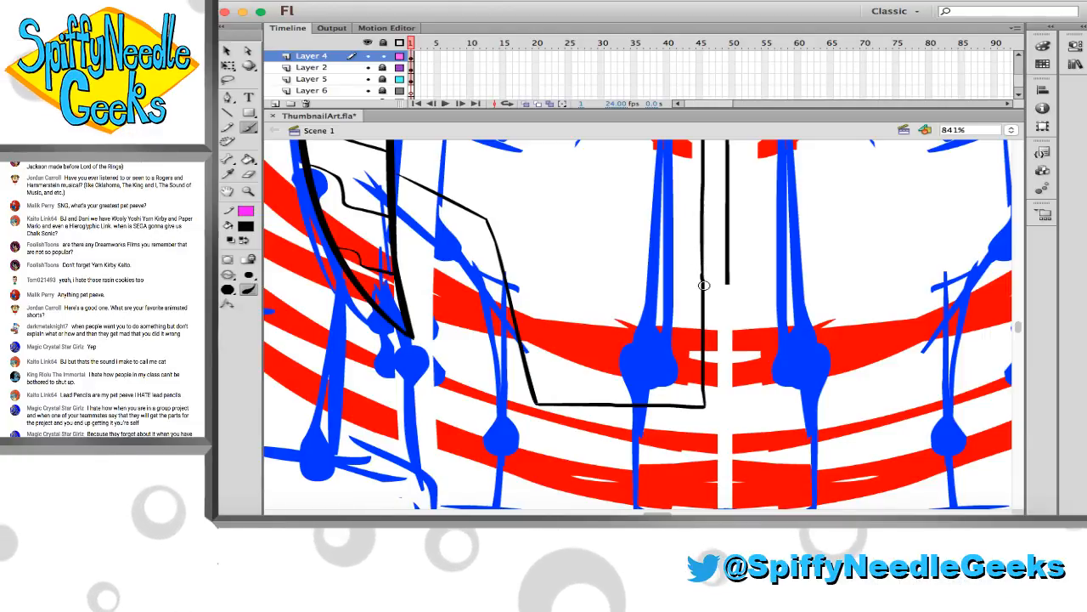
key("e")
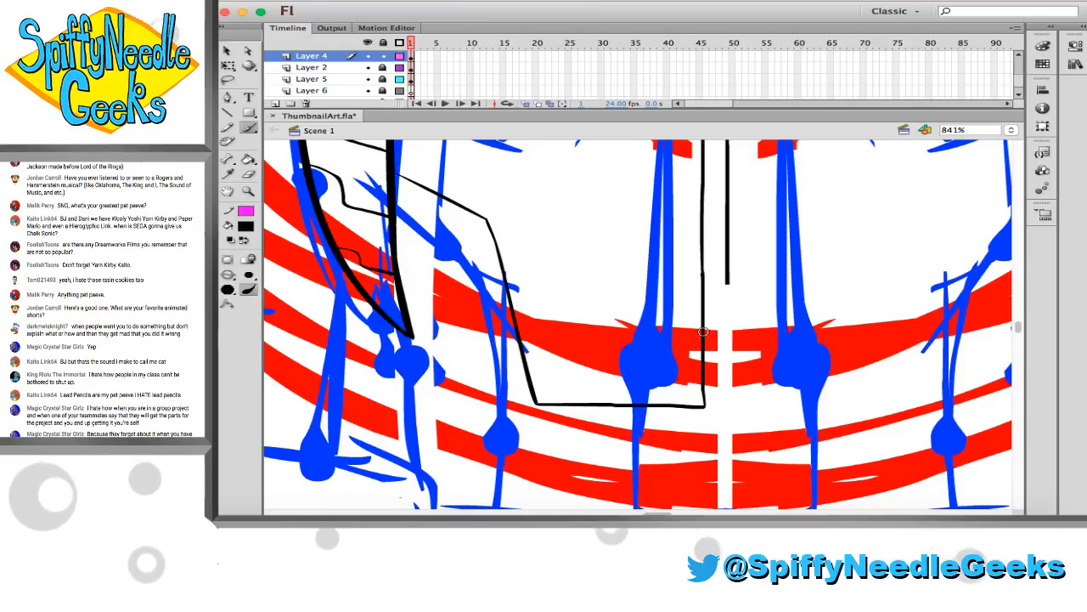
Brush a thin second line just above the abdominal panel's bent upper edge, following it to the peak beside the centre line
scroll(703, 331, "up", 5)
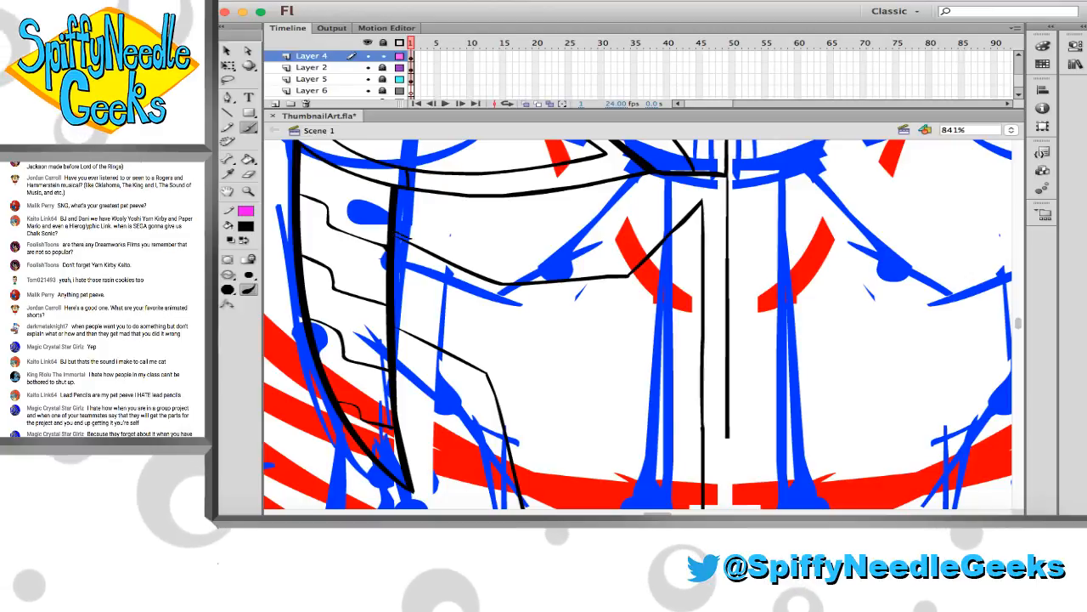
left_click_drag(410, 238, 502, 277)
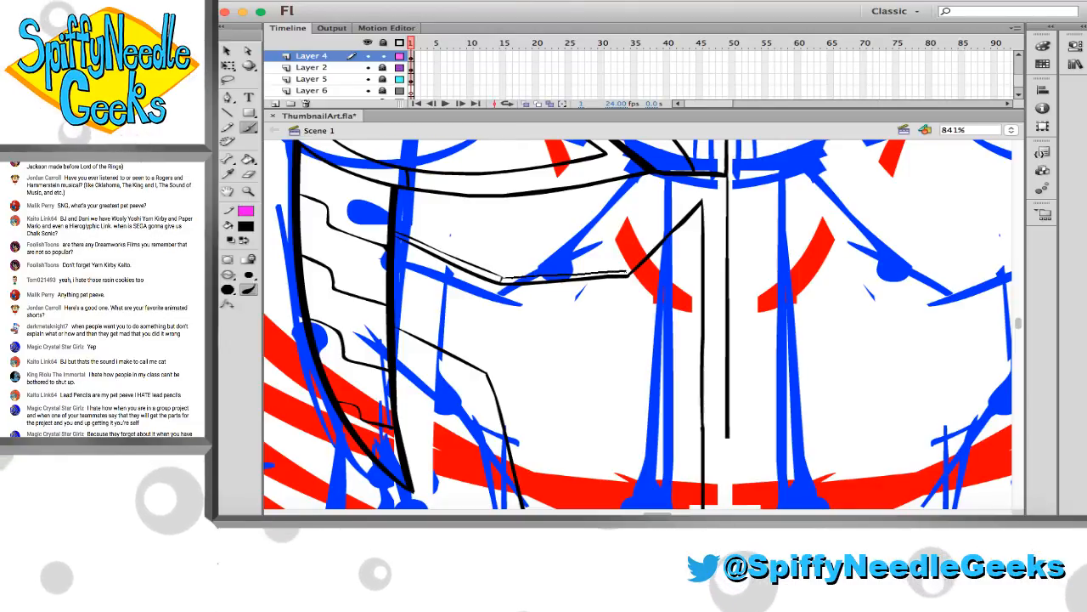
key("super+z")
left_click_drag(501, 278, 455, 255)
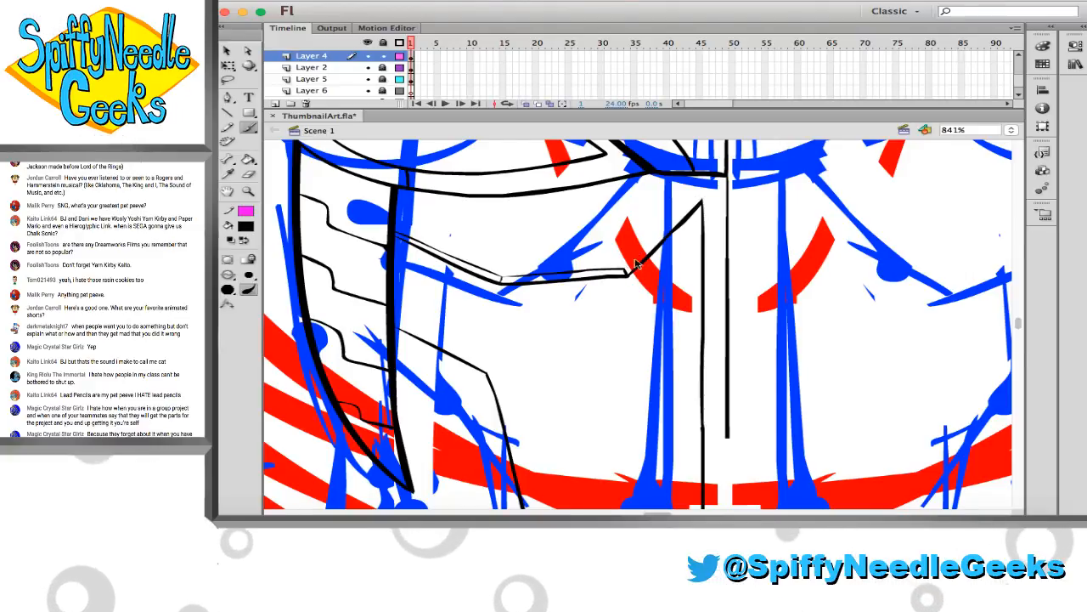
left_click_drag(675, 221, 702, 201)
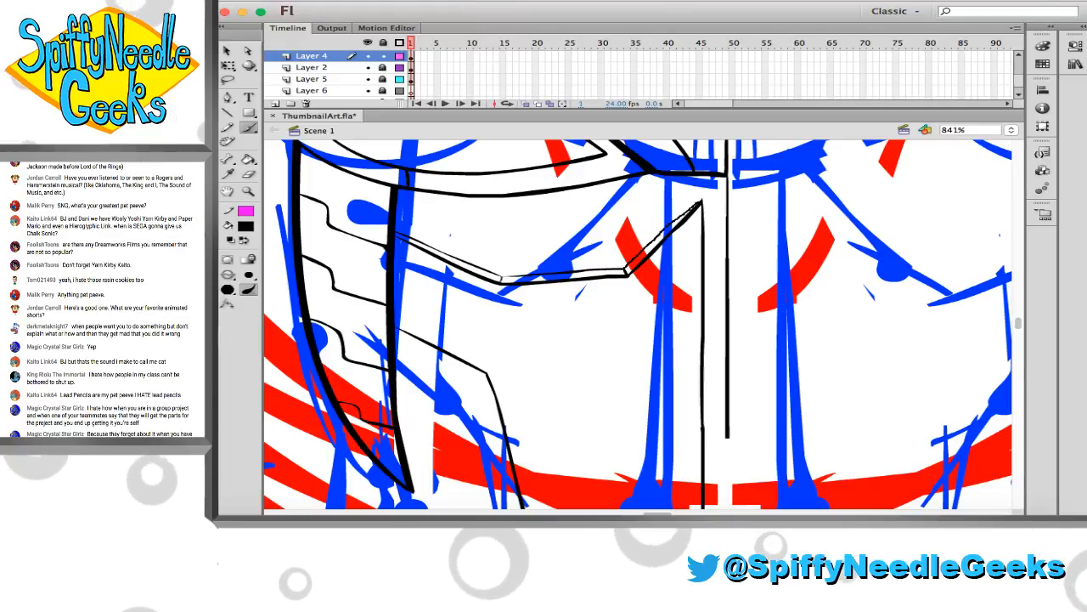
Brush a short horizontal line joining the inner vertical line to the centre line, and extend the centre line down towards the panel's bottom edge
scroll(636, 285, "down", 5)
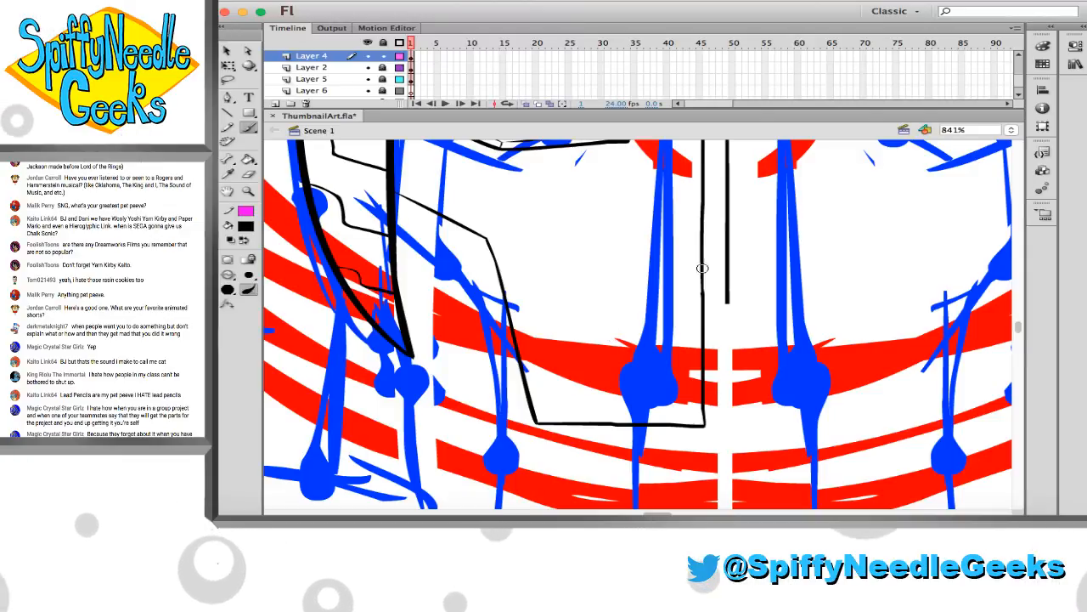
left_click_drag(705, 300, 728, 301)
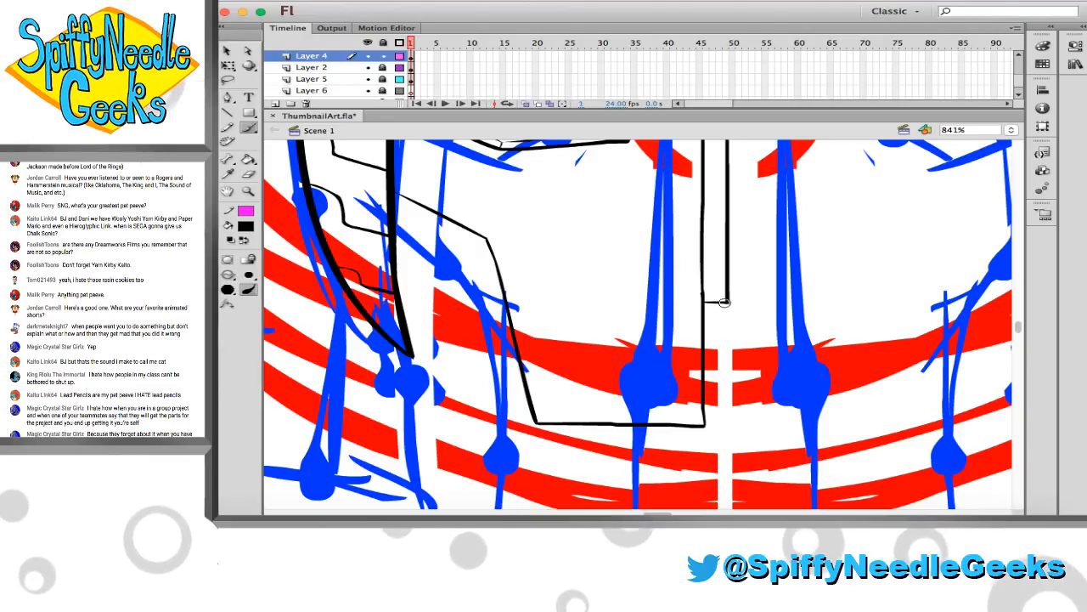
mouse_move(728, 302)
left_mouse_down()
mouse_move(719, 425)
mouse_move(735, 435)
left_mouse_up()
key("ctrl+a")
key("e")
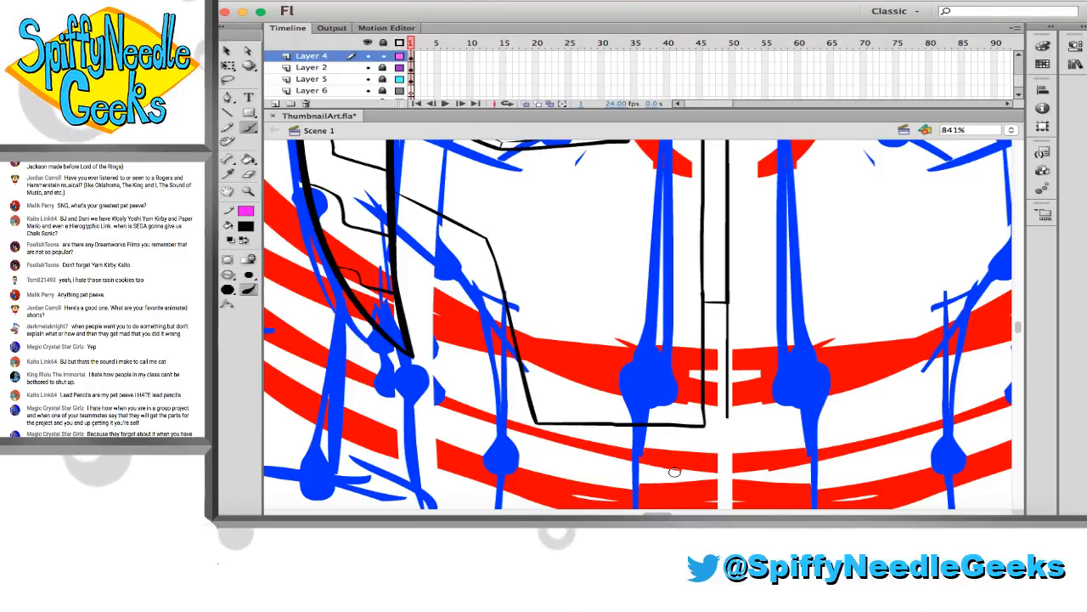
Review the inked left half of the torso as a whole and save the document
scroll(674, 471, "up", 3)
scroll(674, 471, "left", 3)
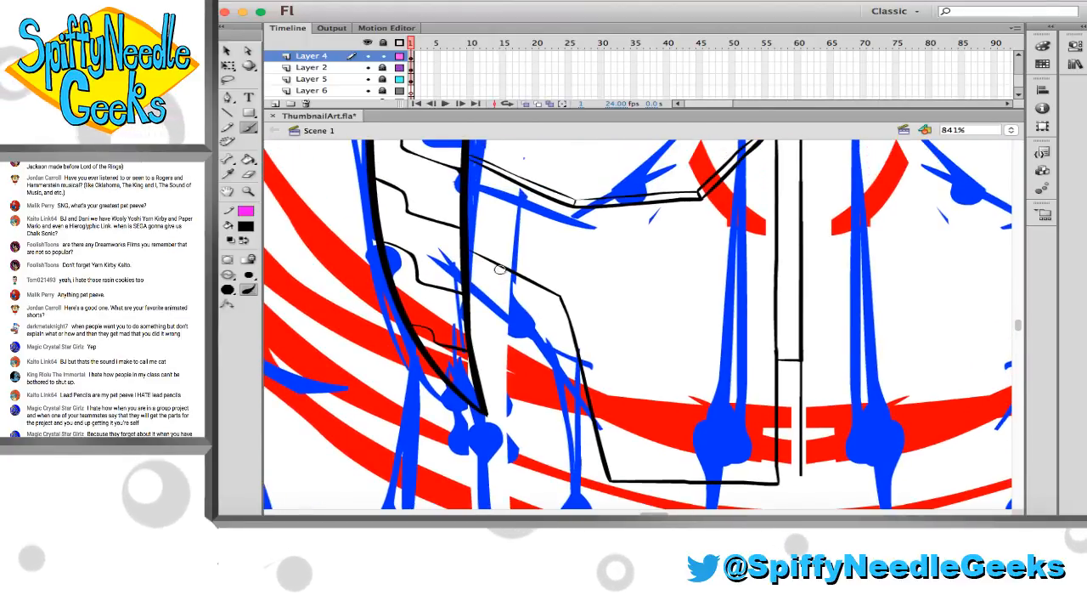
scroll(499, 270, "left", 3)
key("z")
left_click(458, 262)
scroll(475, 269, "right", 3)
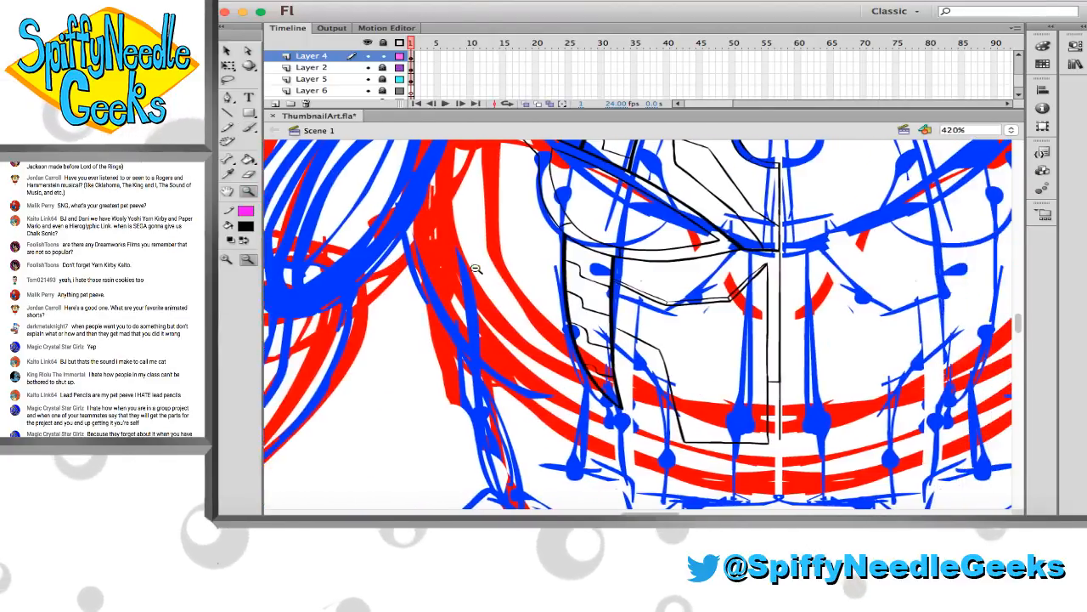
scroll(467, 263, "right", 2)
scroll(461, 260, "up", 3)
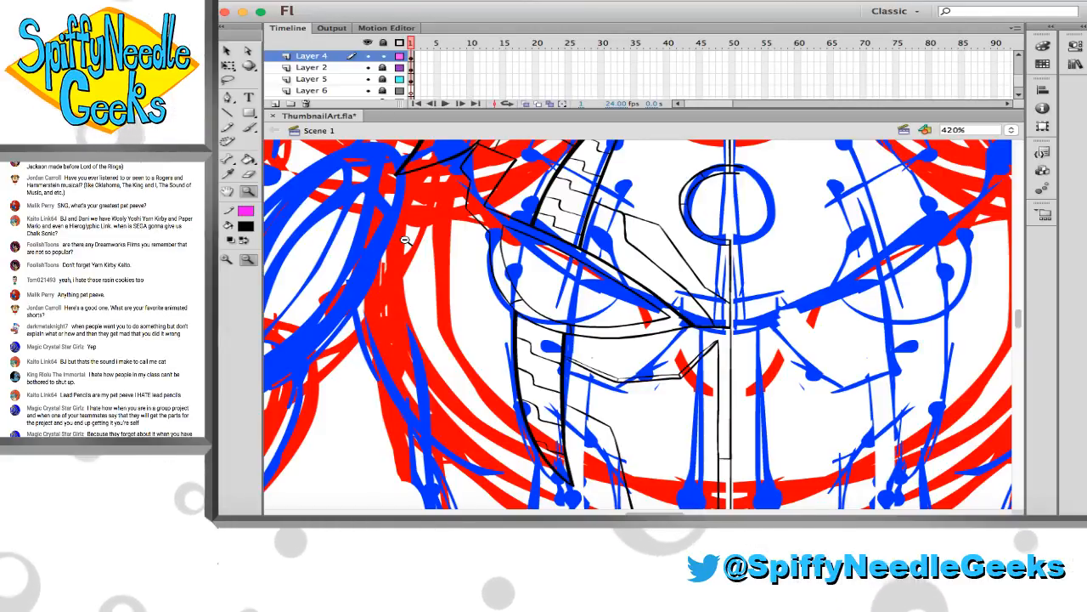
key("cmd+s")
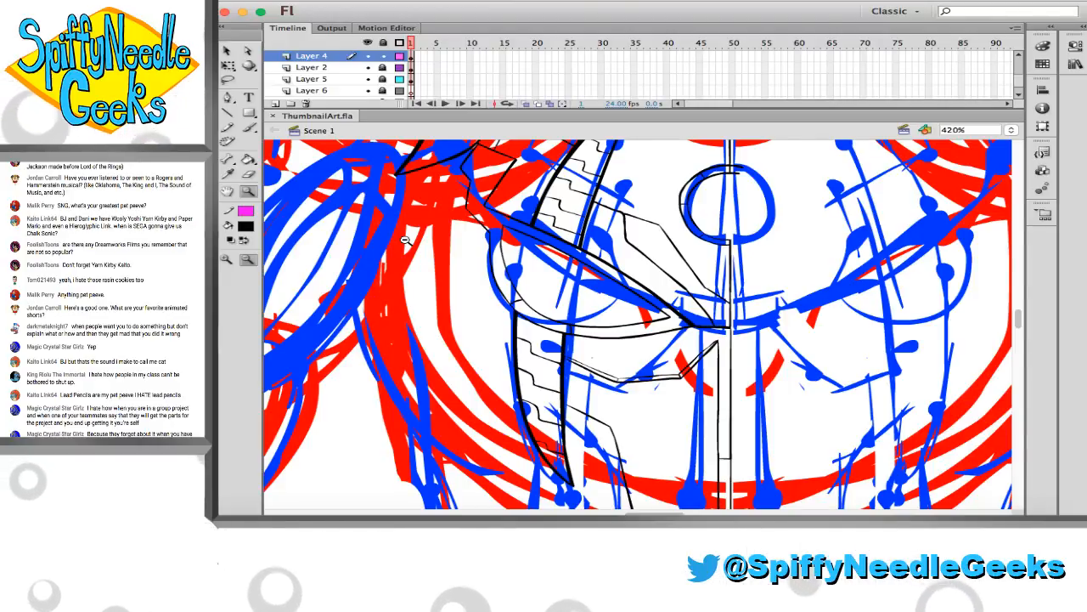
scroll(405, 241, "up", 5)
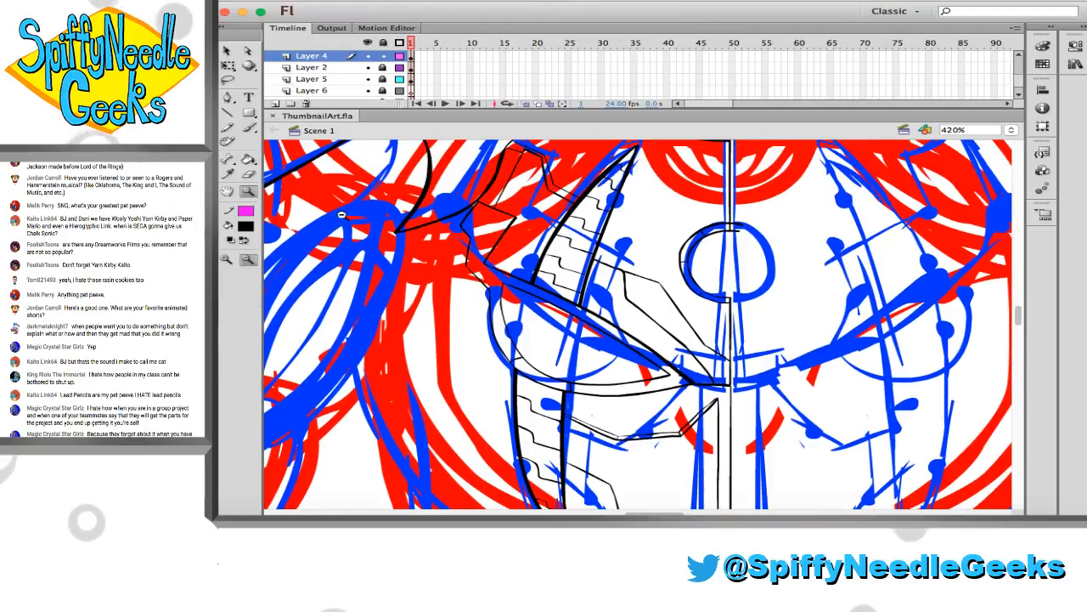
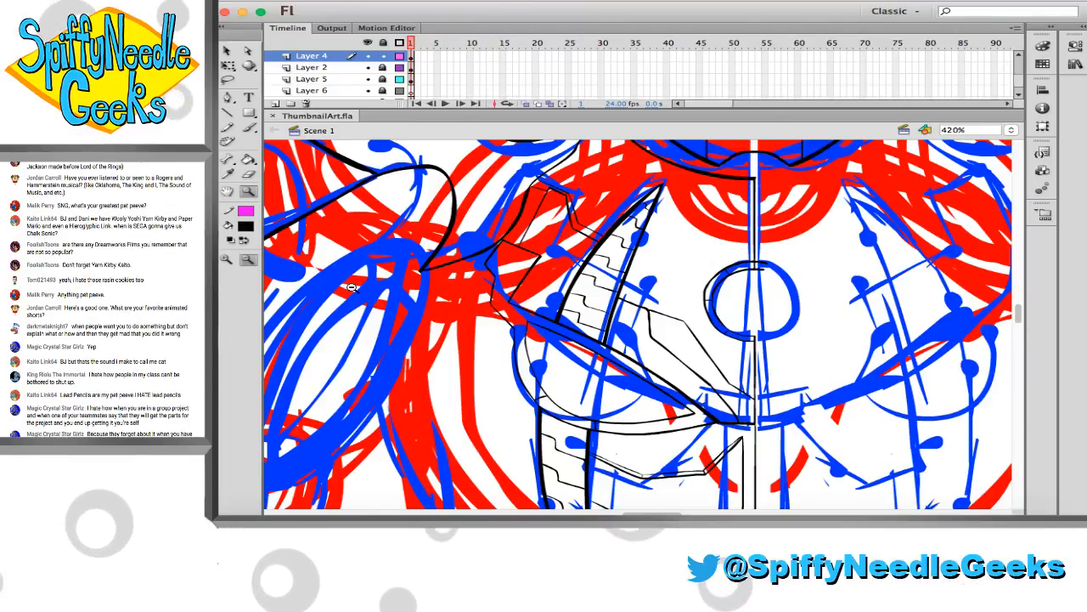
Ink a curved side line from the outer corner of the chest armour out to the upper arm with the Brush
scroll(352, 288, "down", 3)
scroll(390, 273, "down", 1)
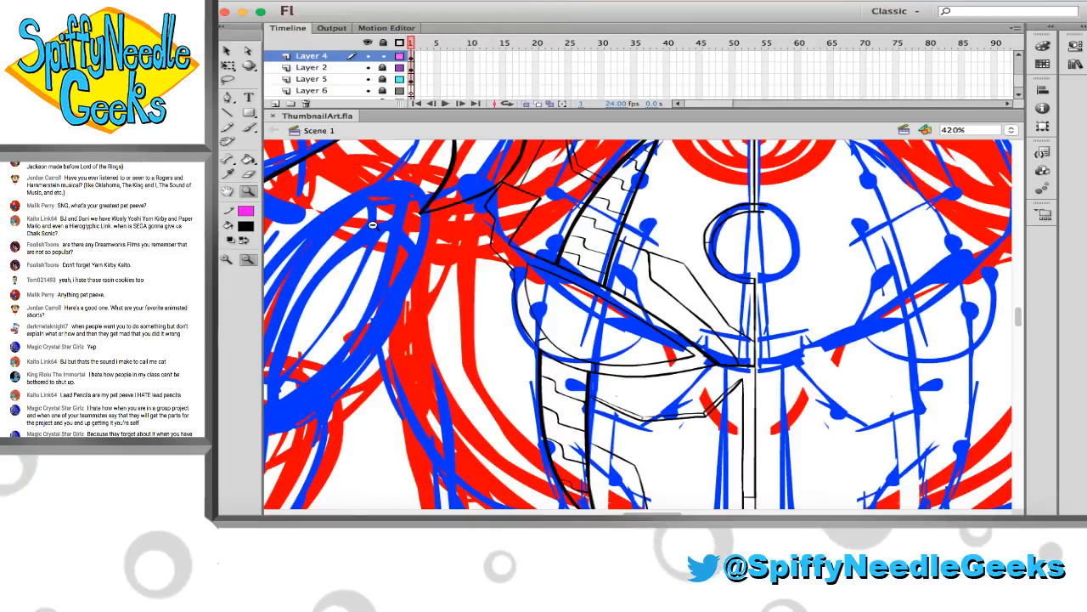
left_click_drag(354, 184, 759, 446)
left_click(247, 127)
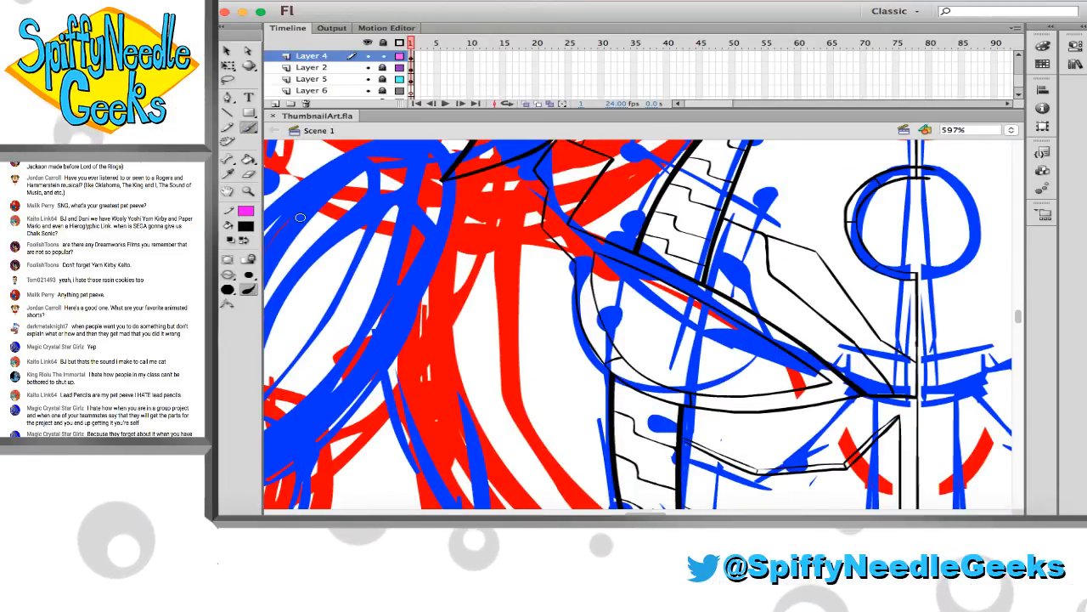
scroll(442, 308, "down", 1)
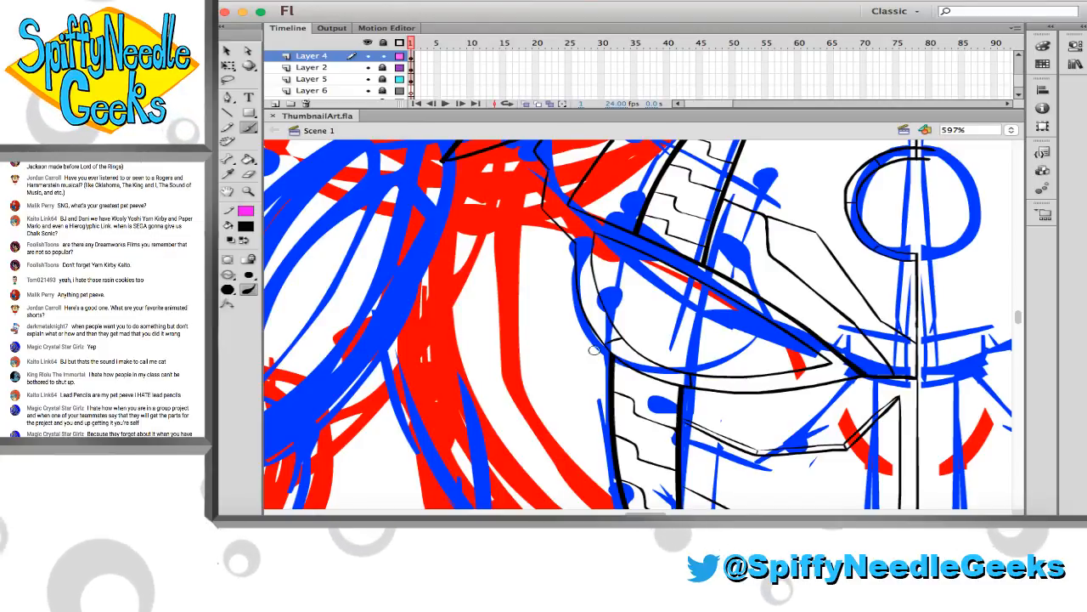
mouse_move(608, 361)
left_mouse_down()
mouse_move(485, 308)
mouse_move(425, 235)
mouse_move(520, 335)
left_mouse_up()
key("super+z")
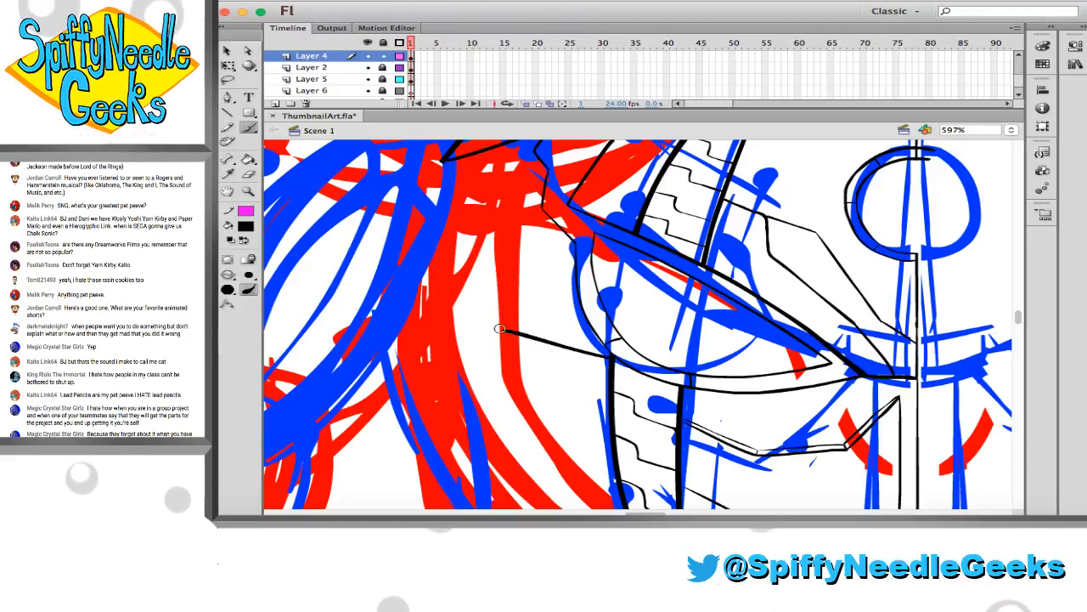
scroll(413, 270, "up", 5)
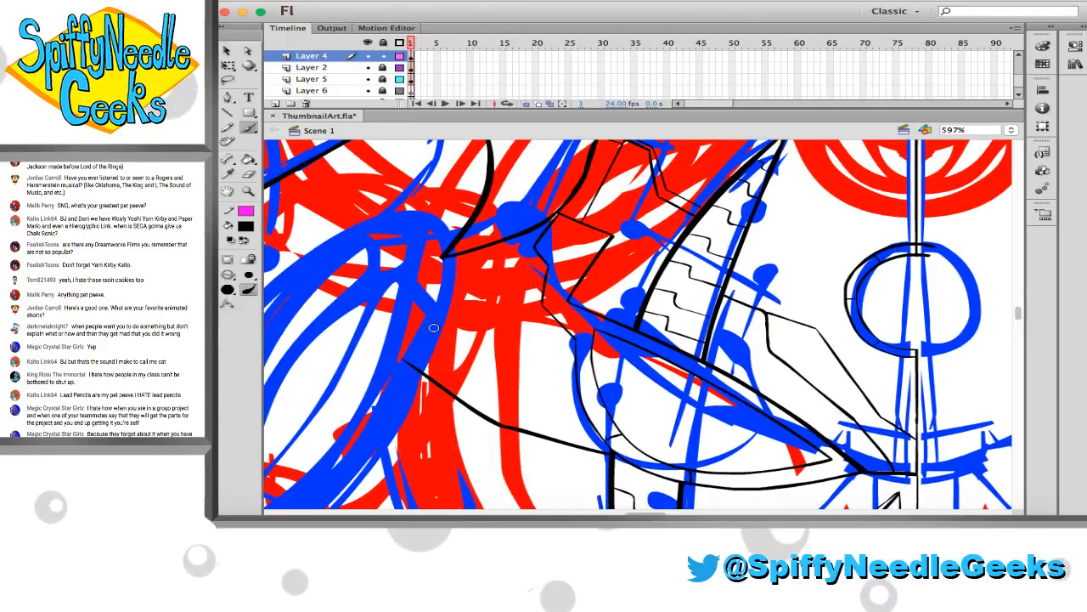
Examine the rough sketch of the lower torso and compare it with the inked chest and shoulder
scroll(433, 327, "down", 10)
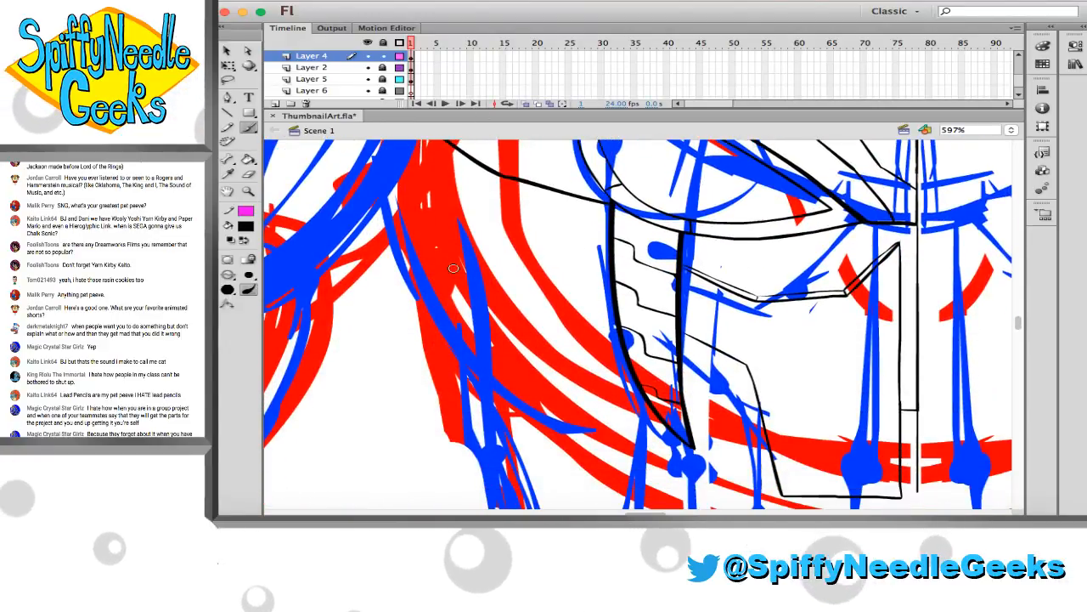
scroll(454, 268, "down", 3)
scroll(453, 268, "right", 2)
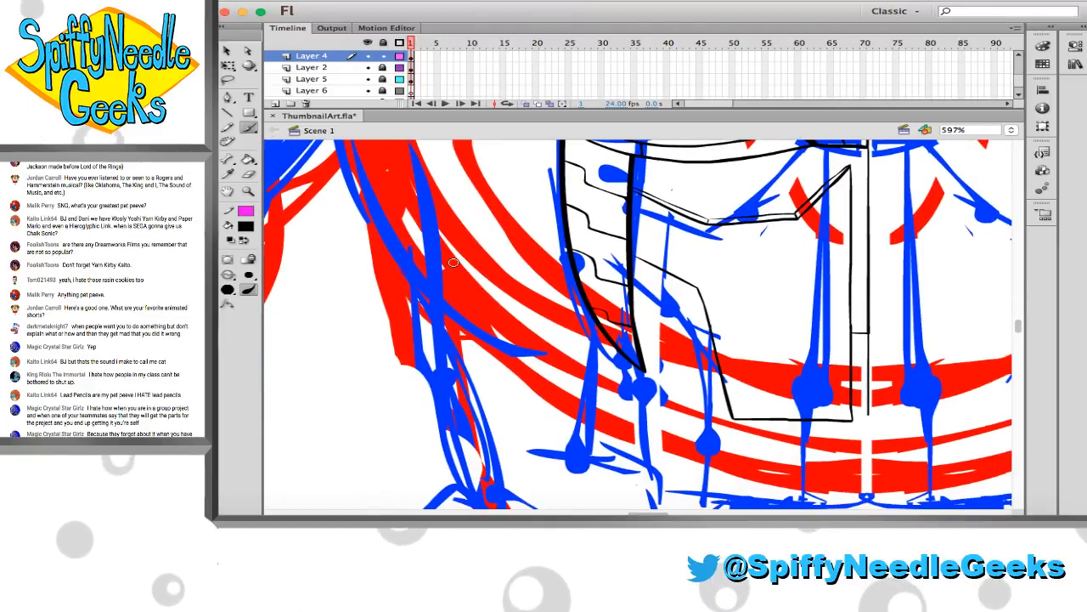
scroll(454, 264, "down", 2)
scroll(457, 266, "right", 4)
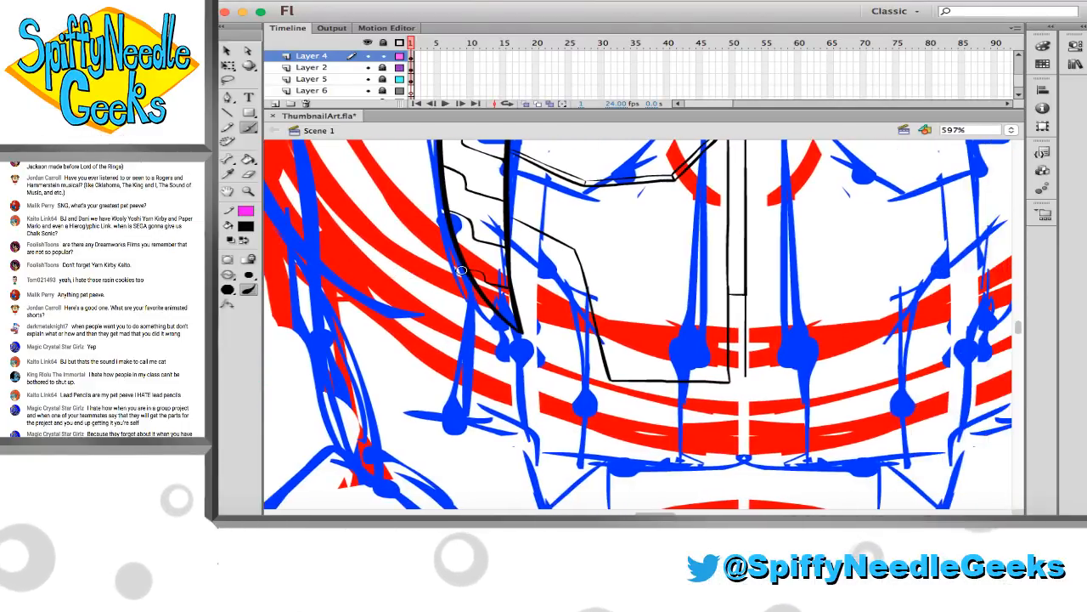
scroll(459, 270, "down", 3)
scroll(408, 246, "right", 2)
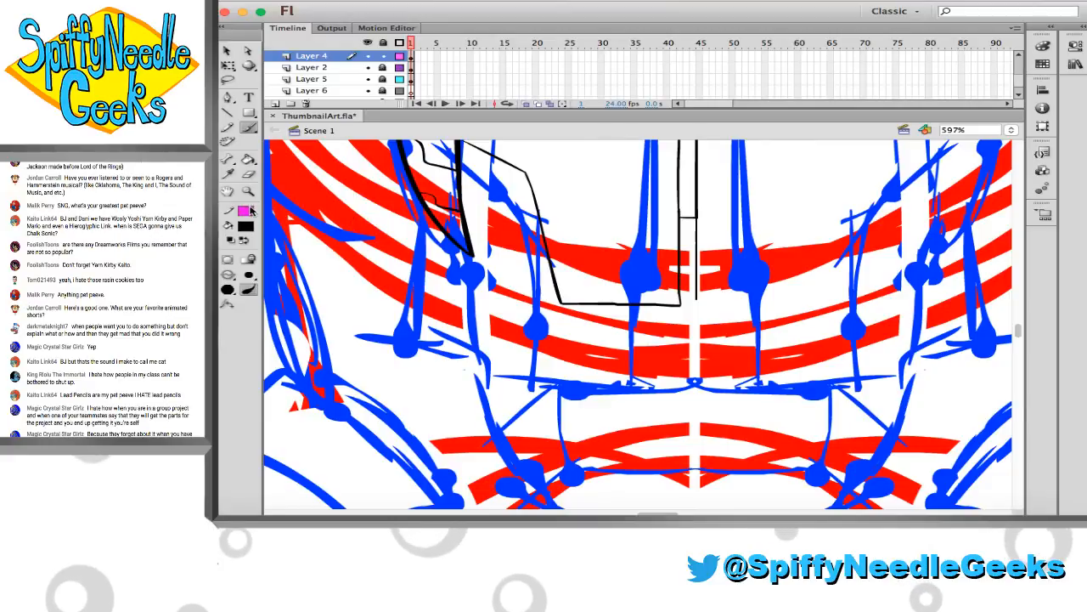
left_click(249, 192)
left_click(519, 255, "alt")
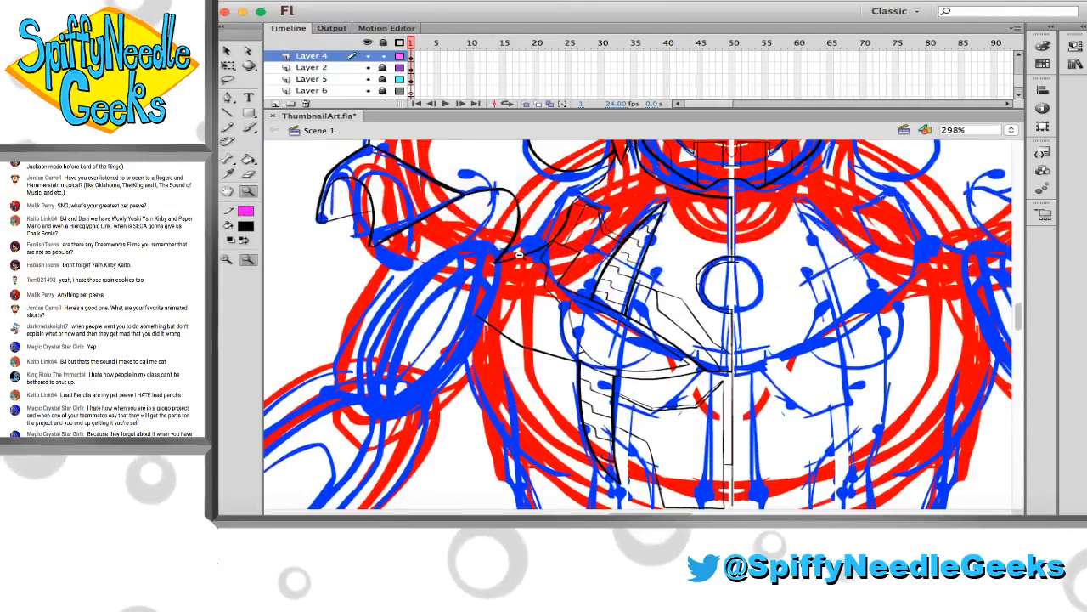
scroll(519, 255, "right", 2)
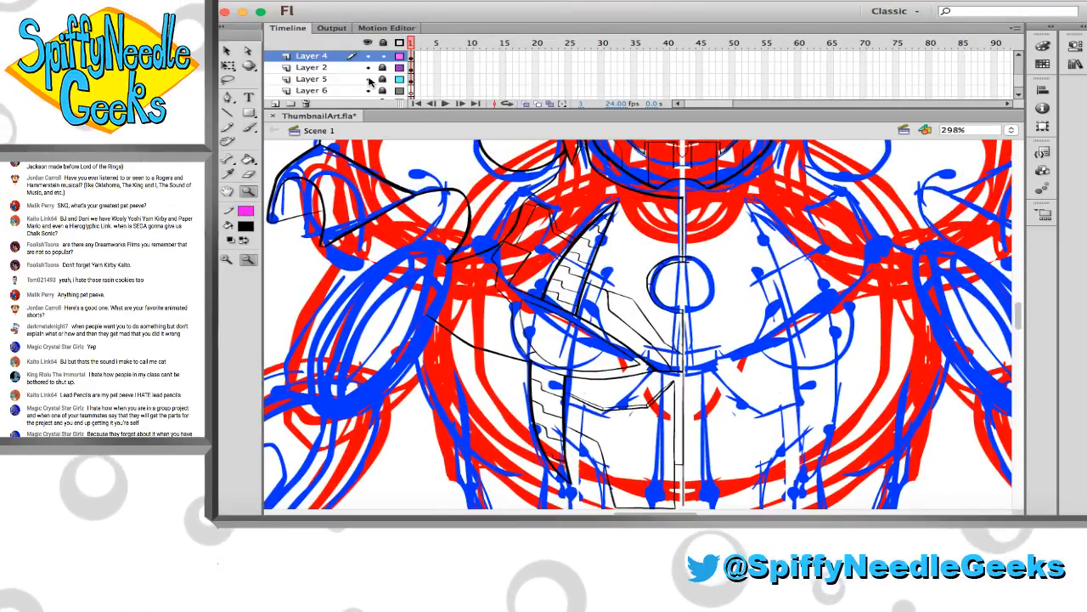
Review the line art with the Layer 5 sketch temporarily hidden, and save the file
left_click(368, 79)
left_click(503, 246, "alt")
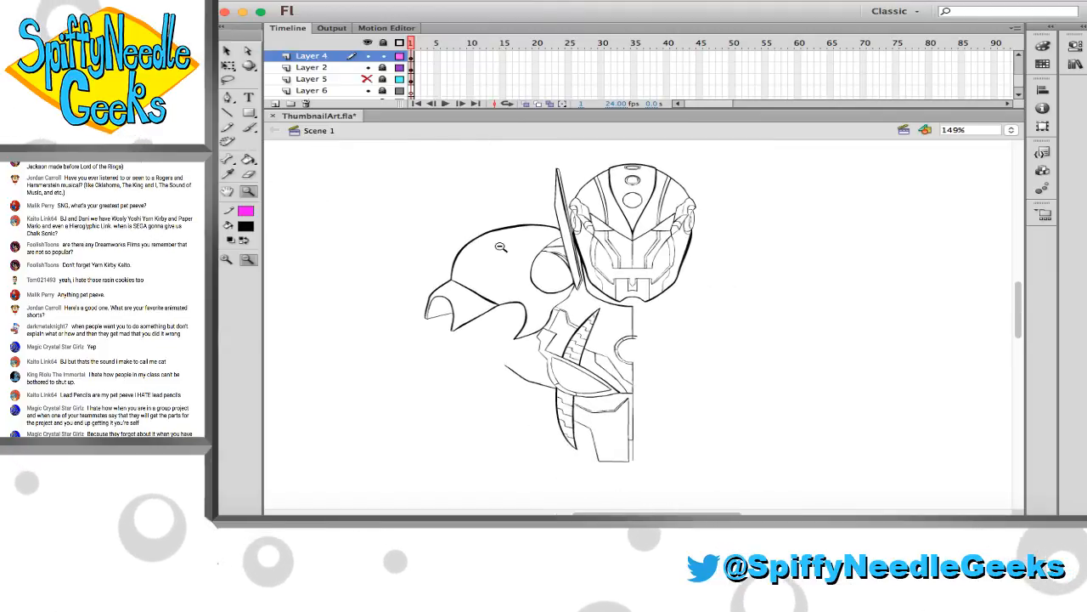
key("super+s")
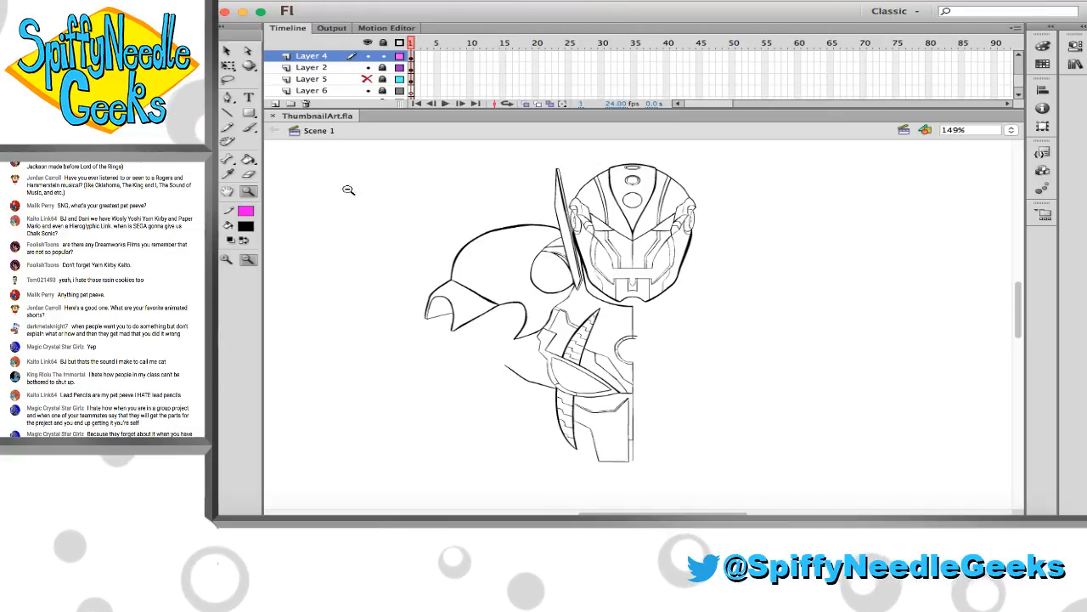
left_click(368, 79)
key("super+s")
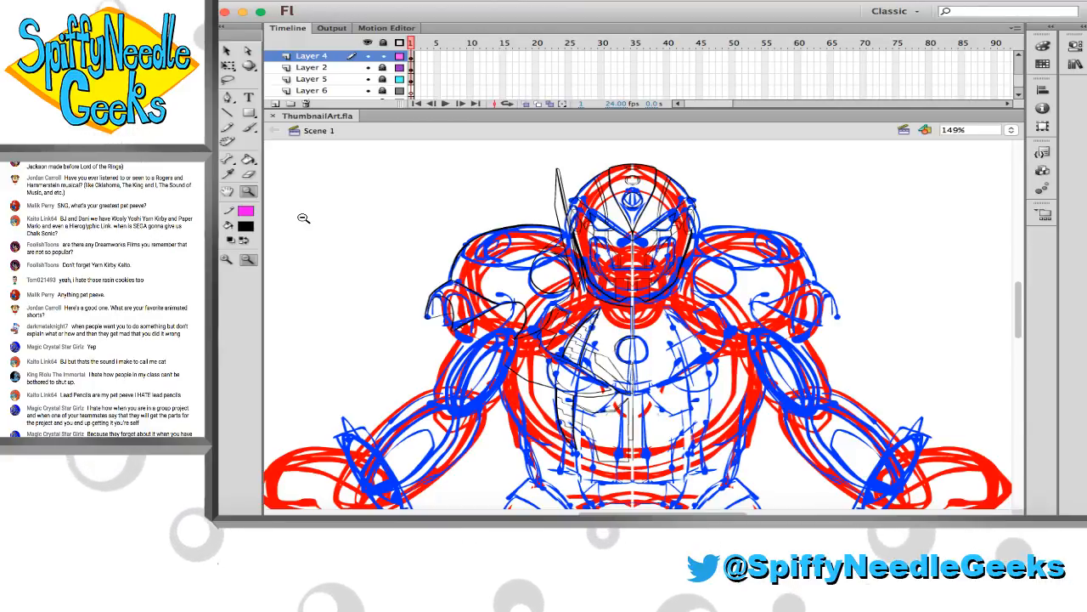
key("super+Tab")
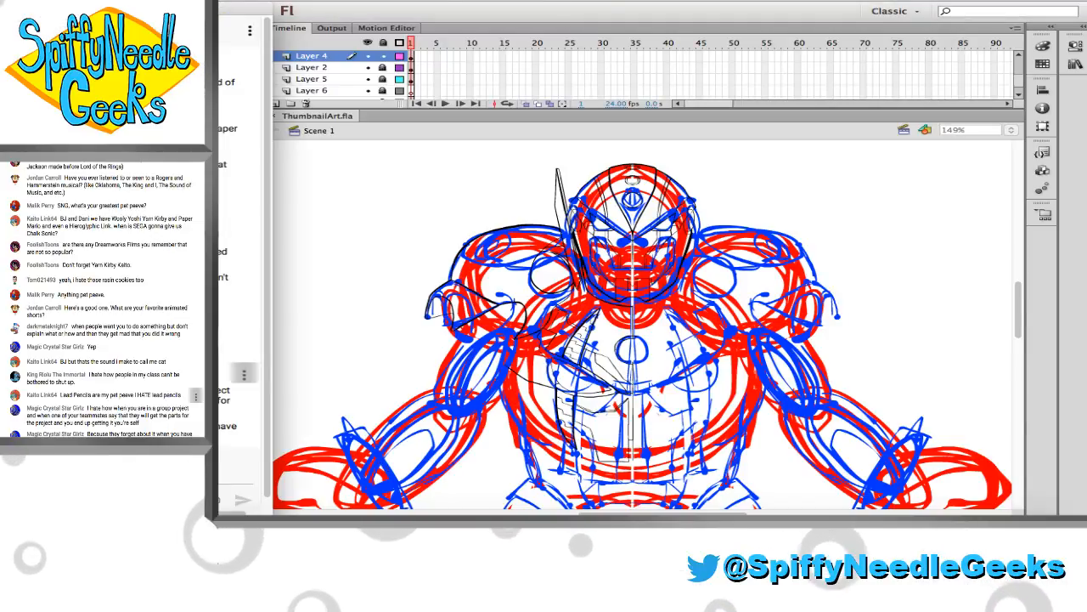
left_click(335, 287)
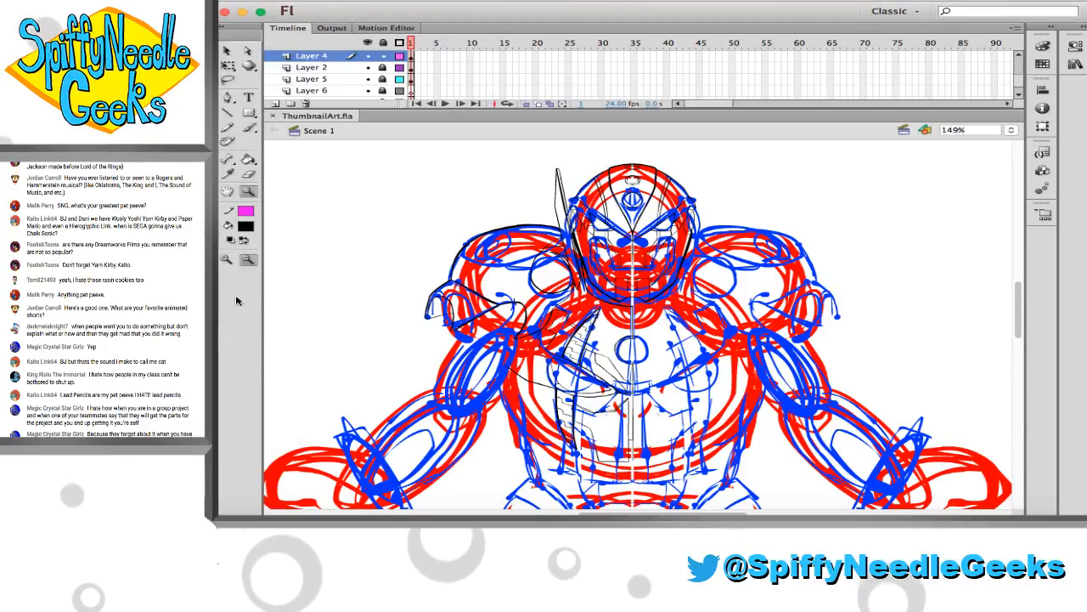
Hide Layer 5 and Layer 6 and review the inked head, shoulder and chest on their own
left_click(355, 324, "alt")
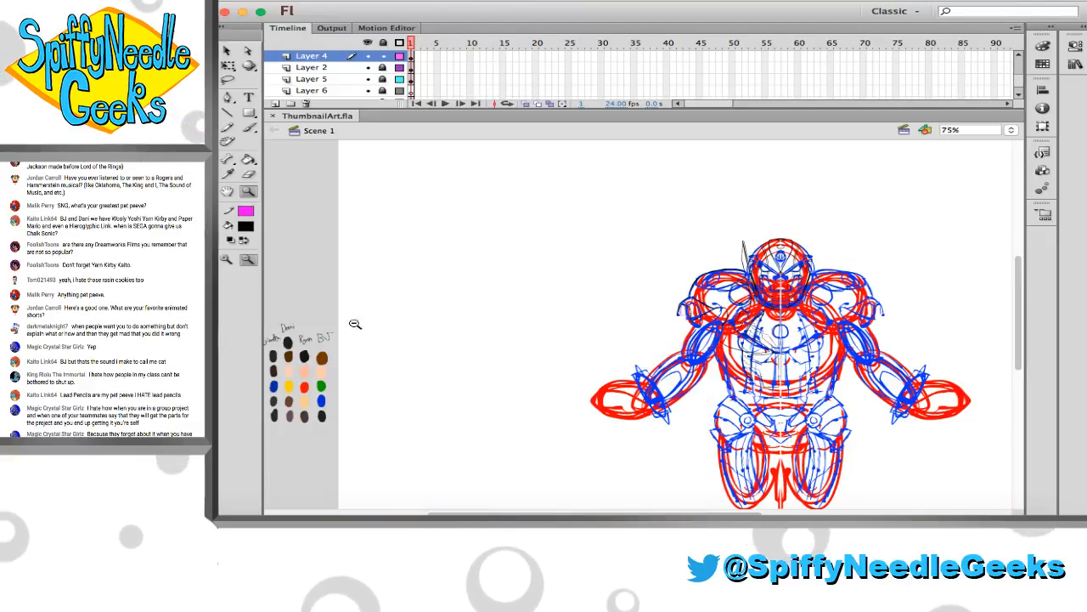
left_click_drag(368, 91, 368, 79)
scroll(460, 233, "down", 1)
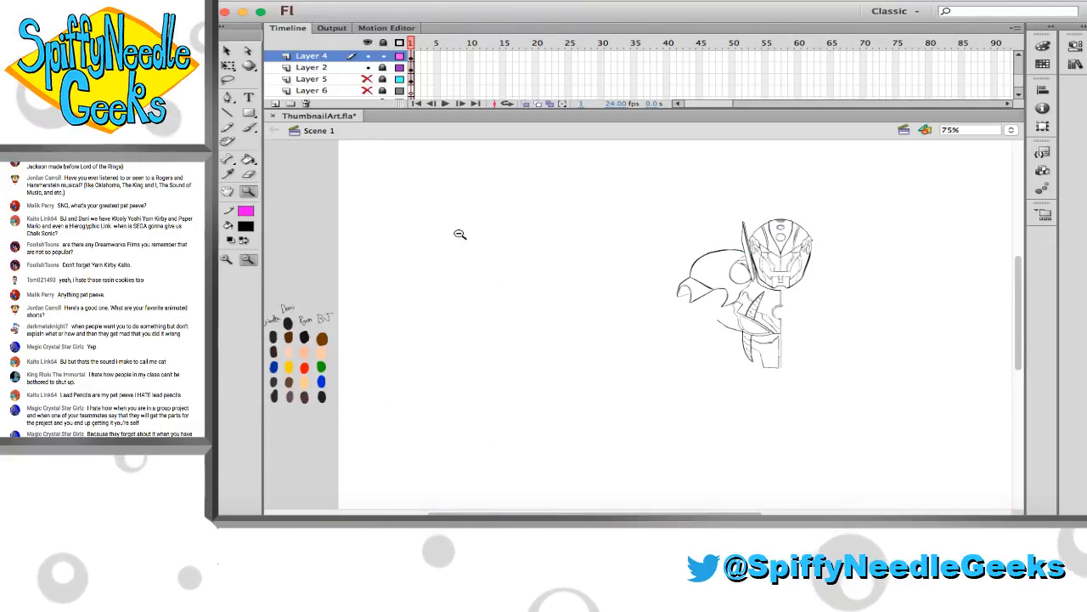
scroll(509, 221, "right", 5)
left_click_drag(485, 182, 723, 409)
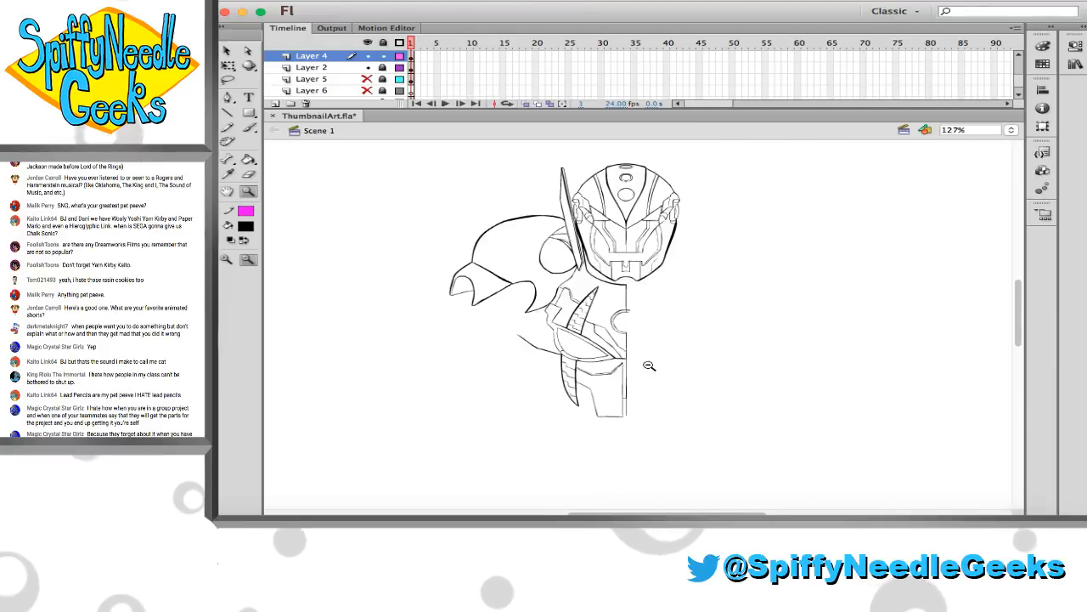
scroll(612, 340, "right", 3)
left_click_drag(351, 156, 723, 413)
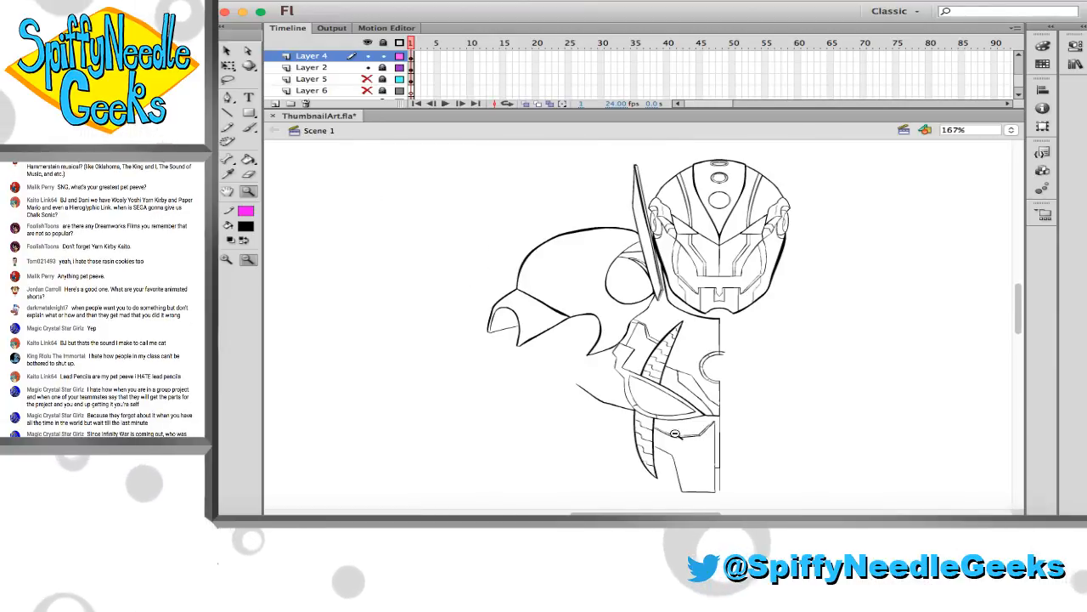
scroll(669, 425, "right", 3)
scroll(669, 426, "right", 2)
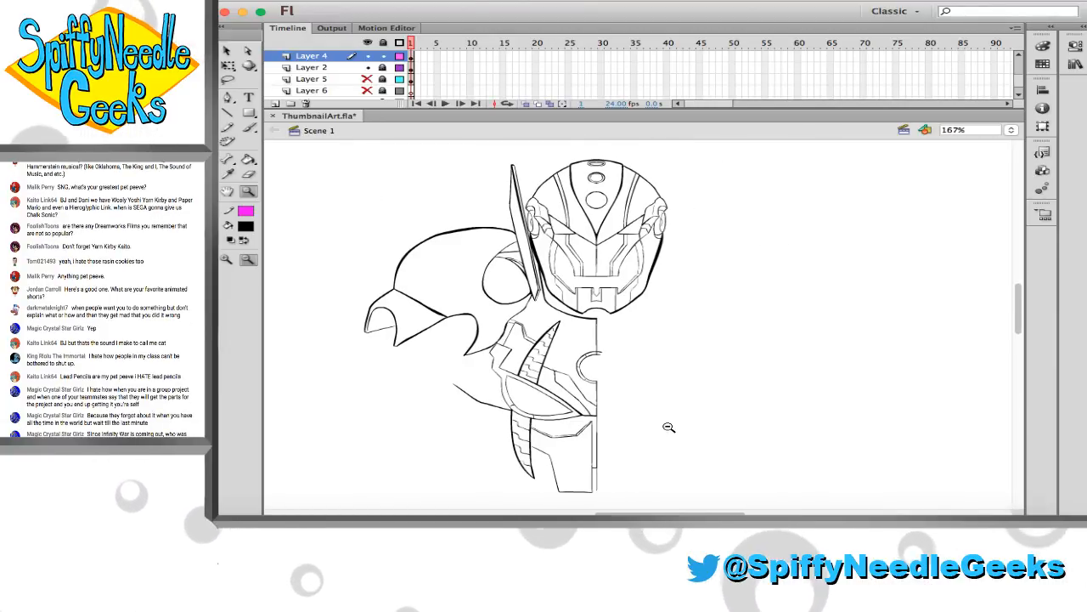
scroll(675, 427, "down", 3)
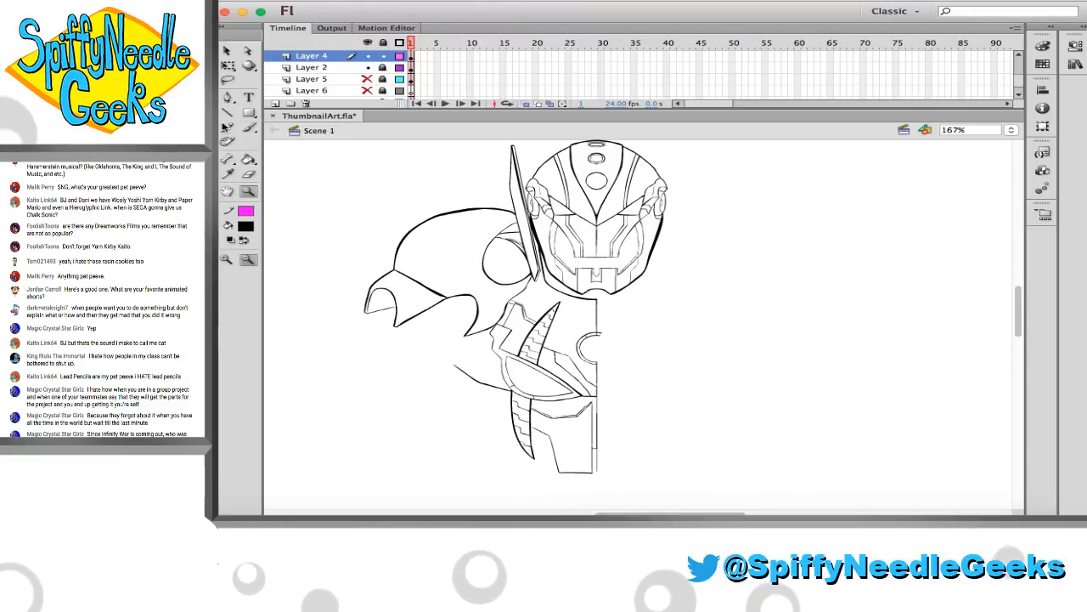
Make the Layer 5 sketch visible again beneath the line art, leaving Layer 6 hidden
left_click(215, 342)
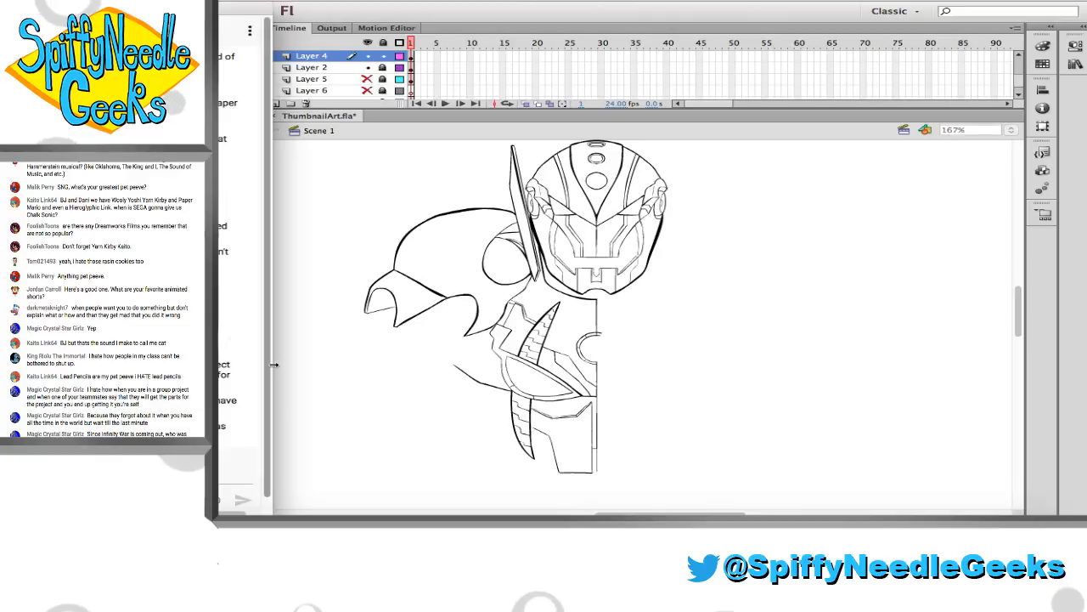
left_click(339, 300)
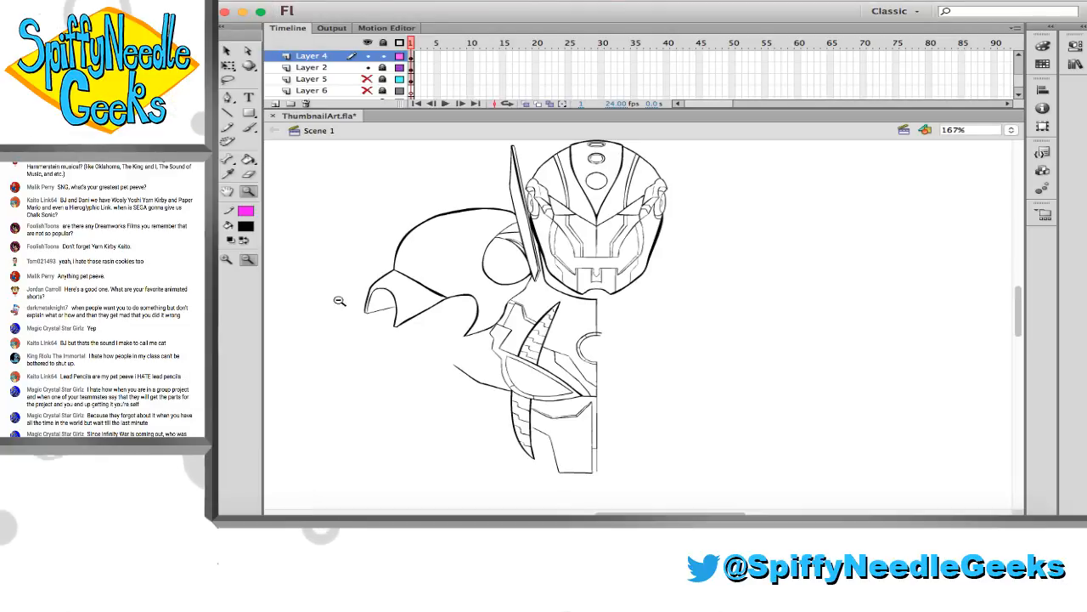
left_click(367, 90)
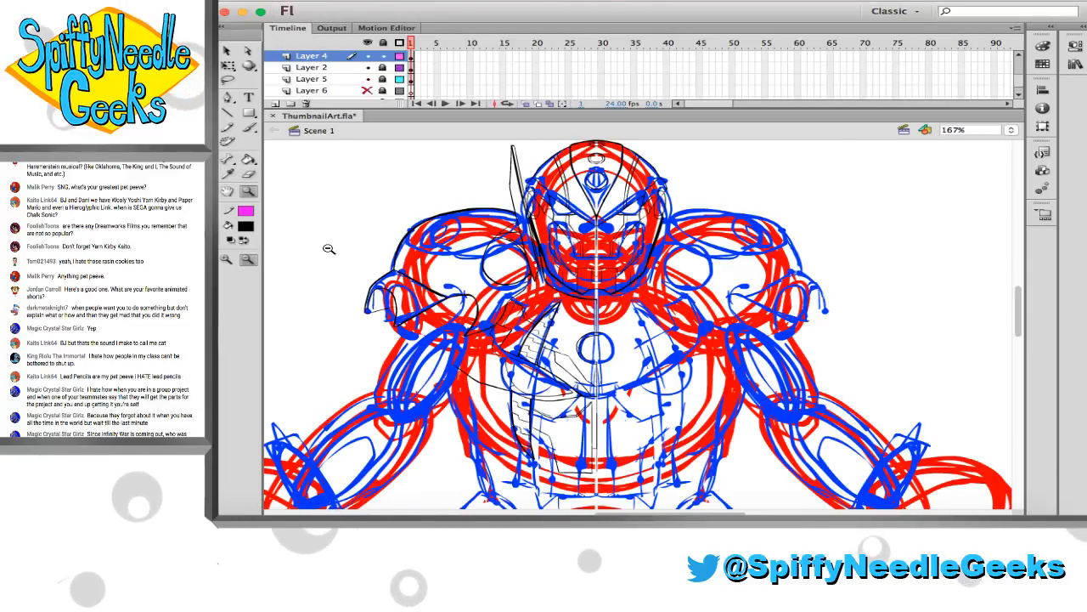
Toggle the visibility of Layer 4 to check which shoulder and chest linework it holds
left_click(379, 204, "alt")
scroll(610, 287, "right", 1)
left_click_drag(626, 300, 727, 366)
left_click(367, 55)
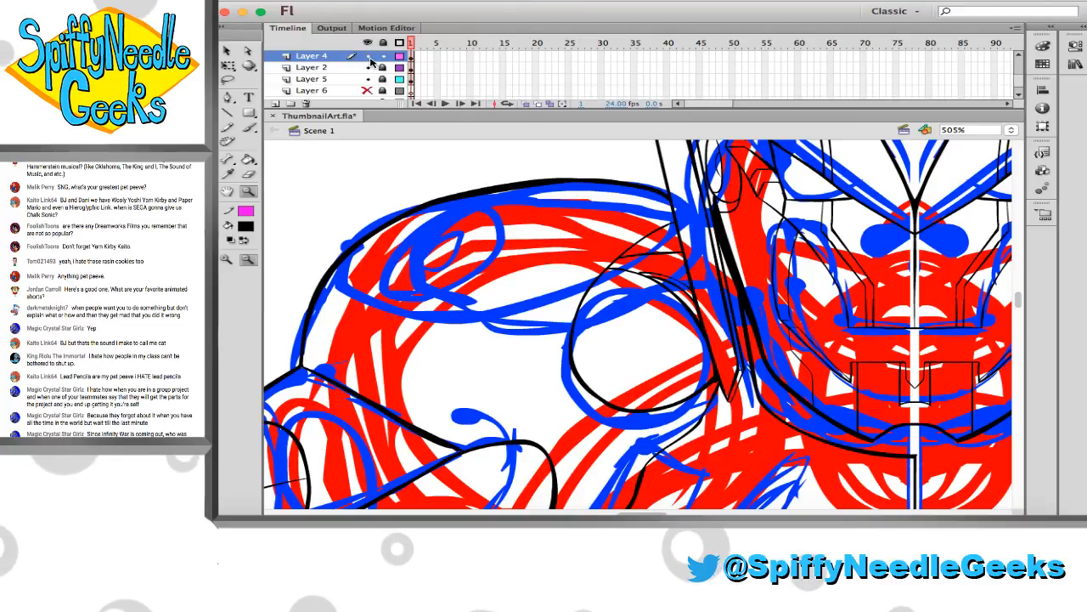
left_click(444, 241, "alt")
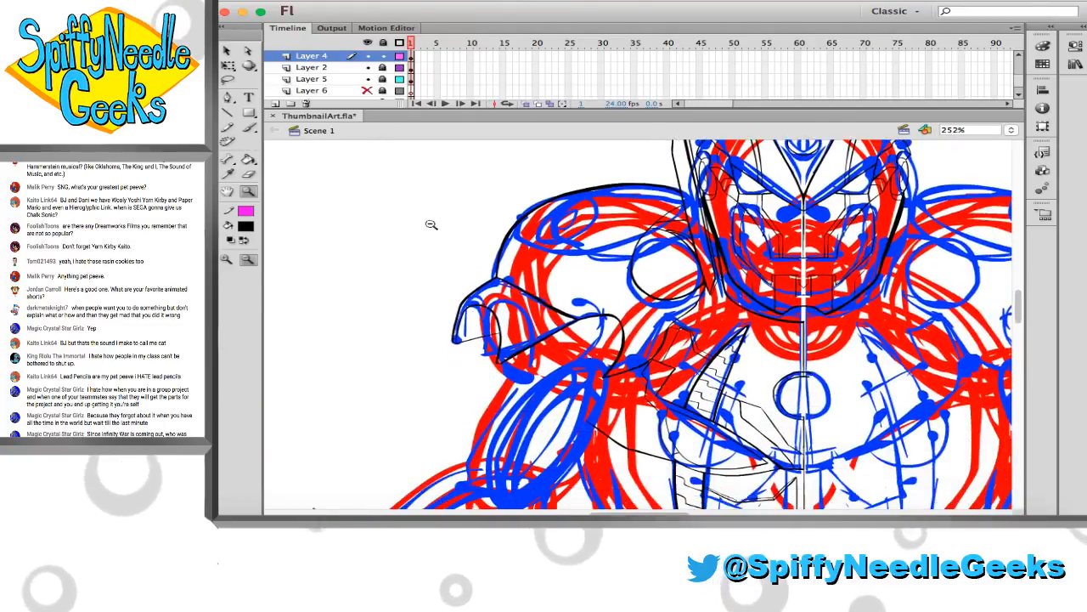
left_click_drag(431, 224, 356, 185)
left_click(367, 57)
left_click(367, 56)
left_click(368, 57)
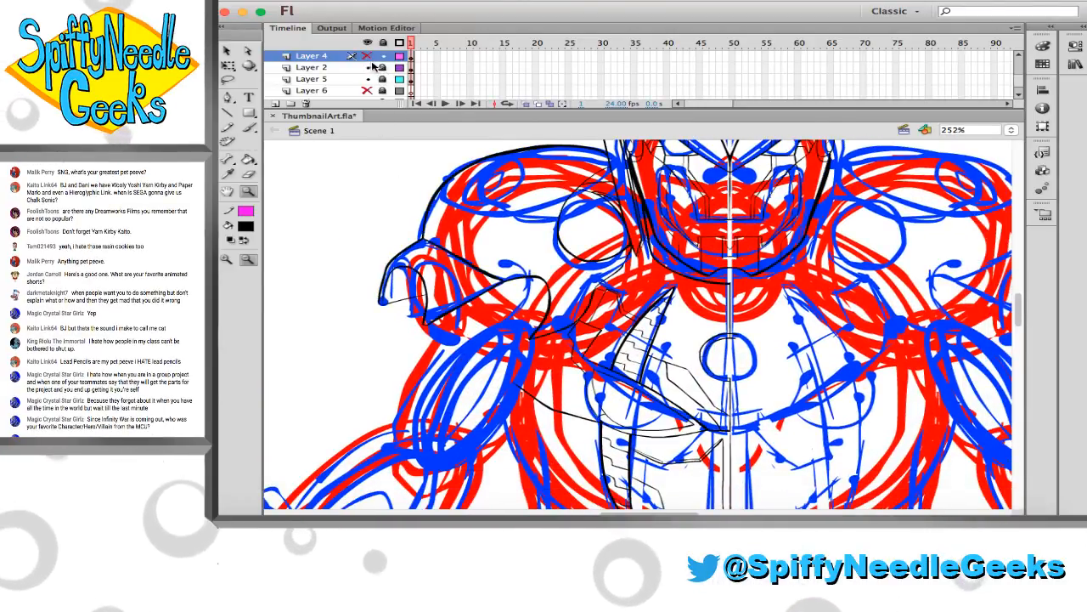
Unlock Layer 2 temporarily and check which artwork belongs to frame 1 of Layer 4 and of Layer 2
left_click(369, 67)
left_click(369, 67)
left_click(383, 68)
left_click(412, 58)
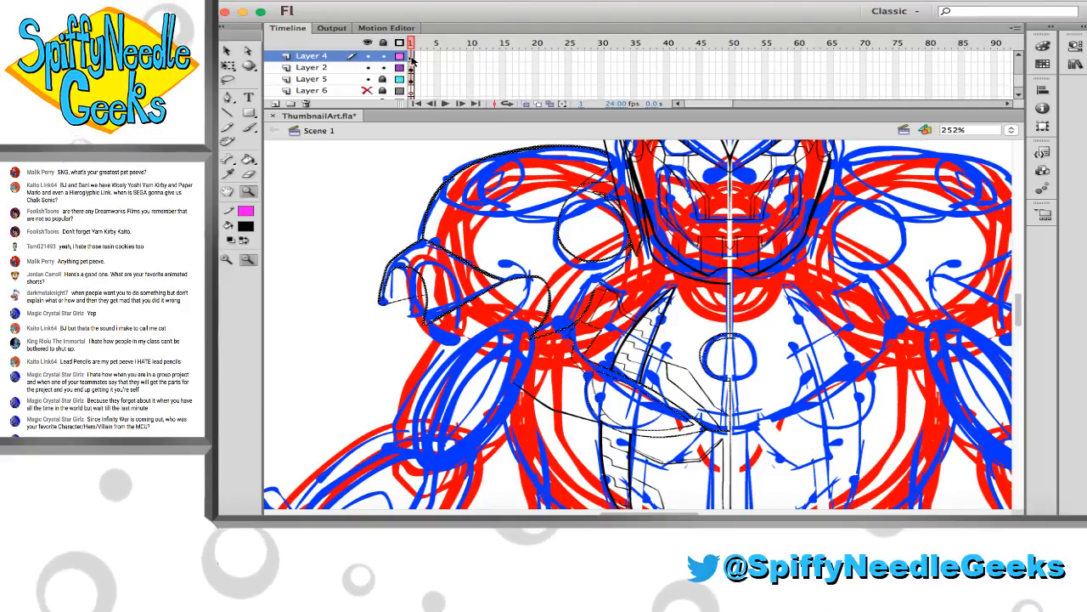
left_click_drag(412, 58, 412, 70)
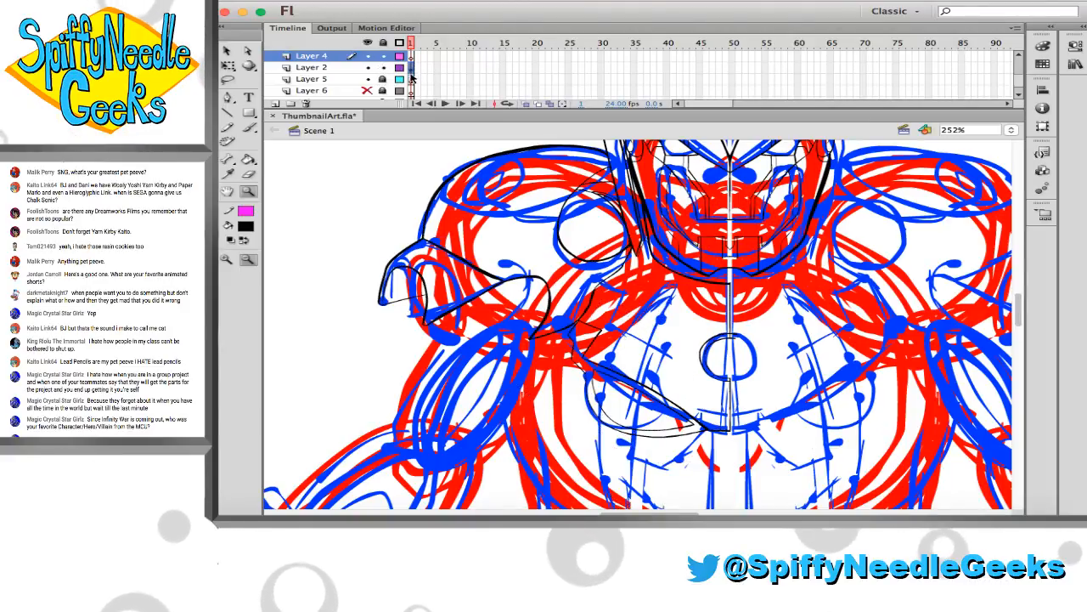
left_click(366, 66)
left_click(412, 57)
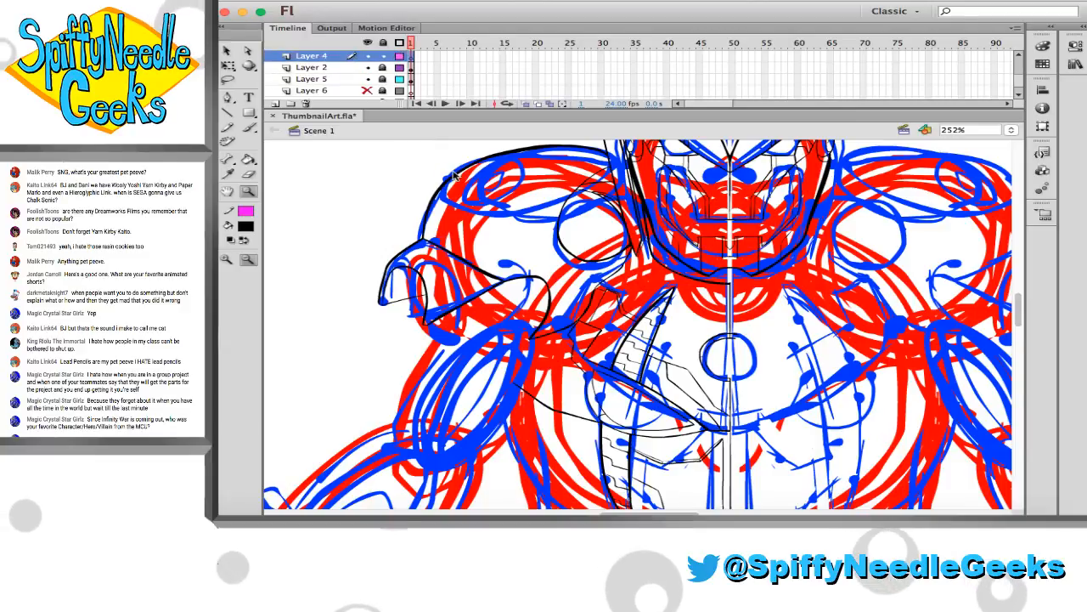
Ink an oval on the upper surface of the shoulder armour with a smaller oval inside it on Layer 4
scroll(456, 172, "up", 2)
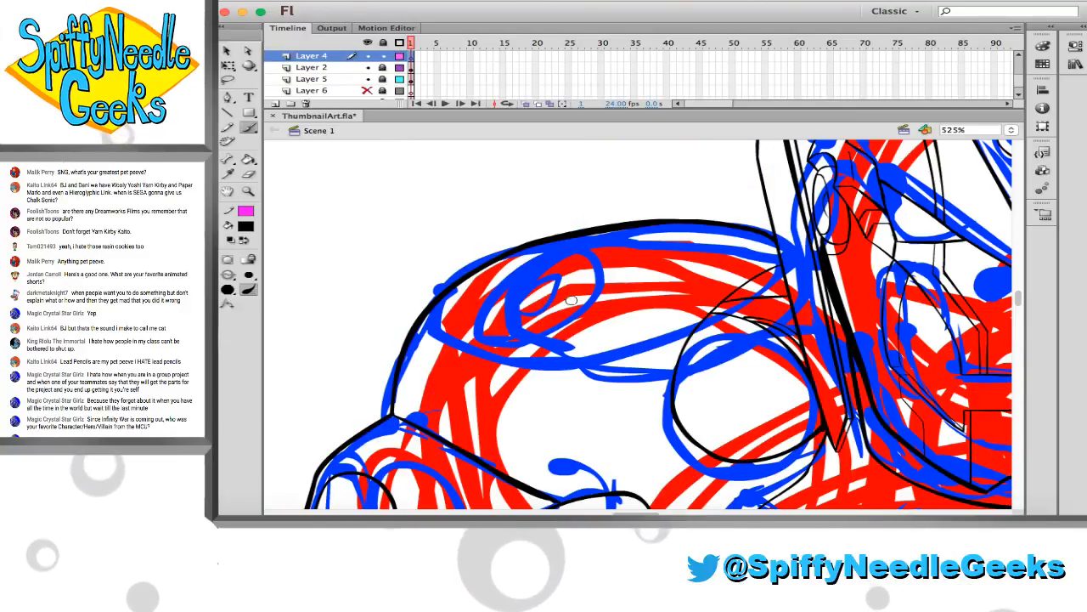
mouse_move(581, 307)
left_mouse_down()
mouse_move(491, 296)
mouse_move(510, 277)
mouse_move(591, 256)
mouse_move(622, 273)
mouse_move(582, 306)
left_mouse_up()
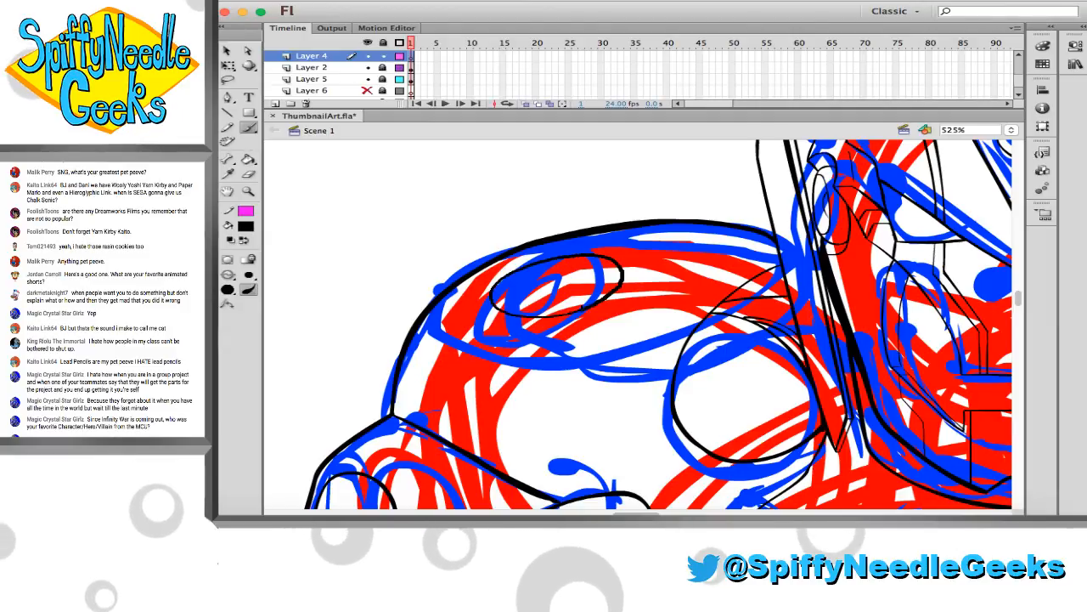
key("e")
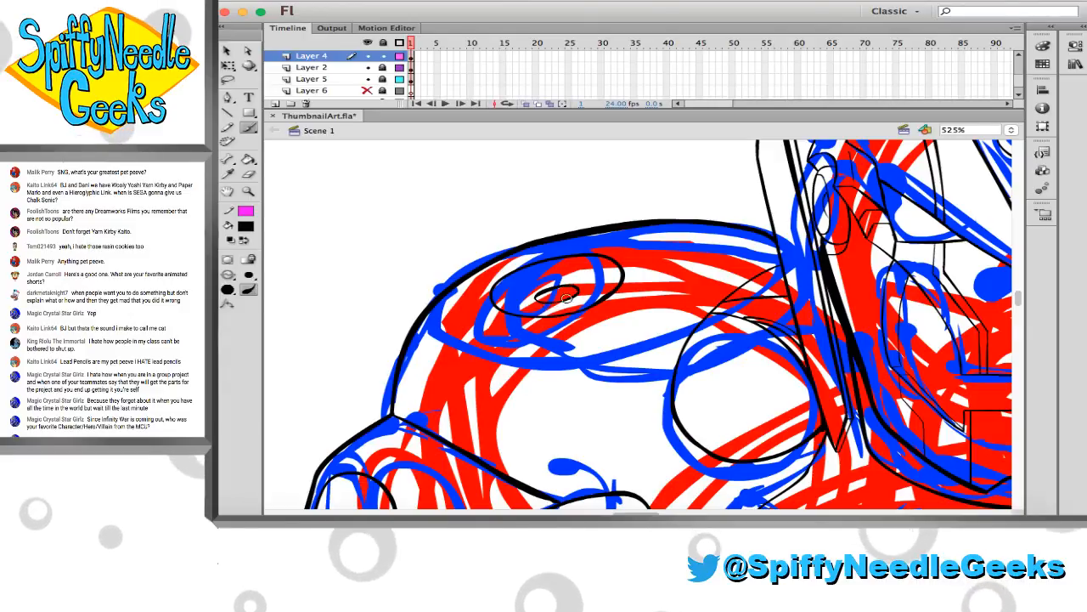
mouse_move(570, 295)
left_mouse_down()
mouse_move(532, 296)
mouse_move(574, 290)
left_mouse_up()
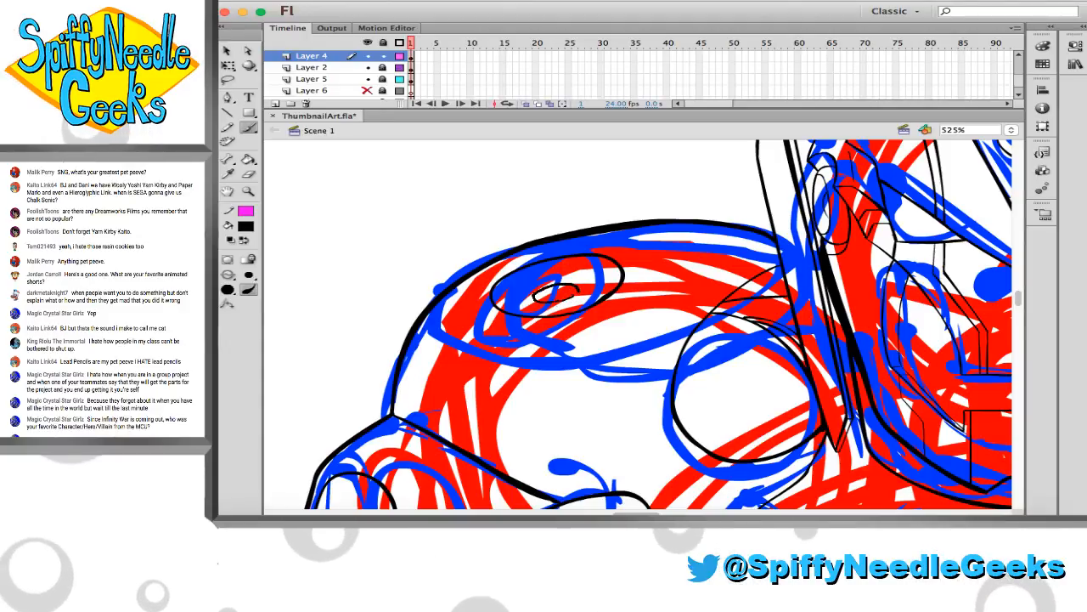
Erase the excess thickness along the inside of the small inner oval on the shoulder armour to slim its outline
key("e")
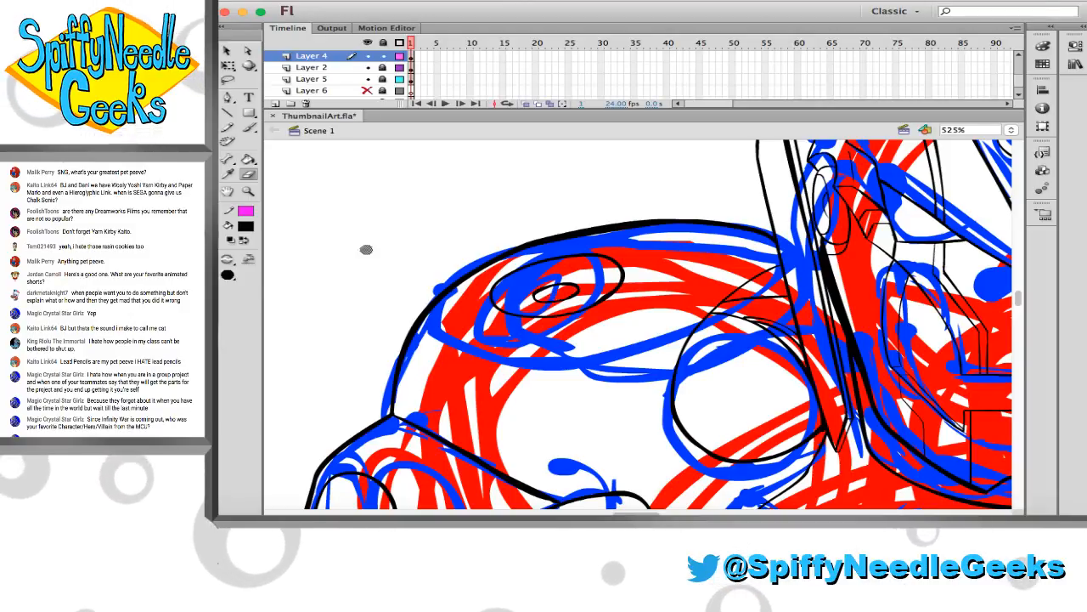
key("z")
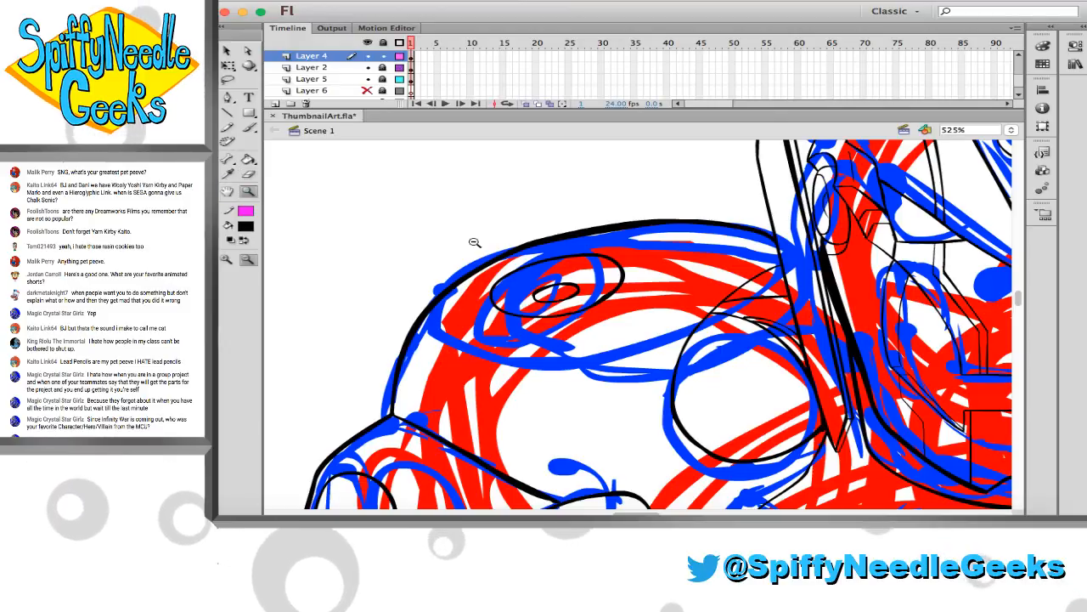
left_click_drag(474, 242, 733, 376)
key("e")
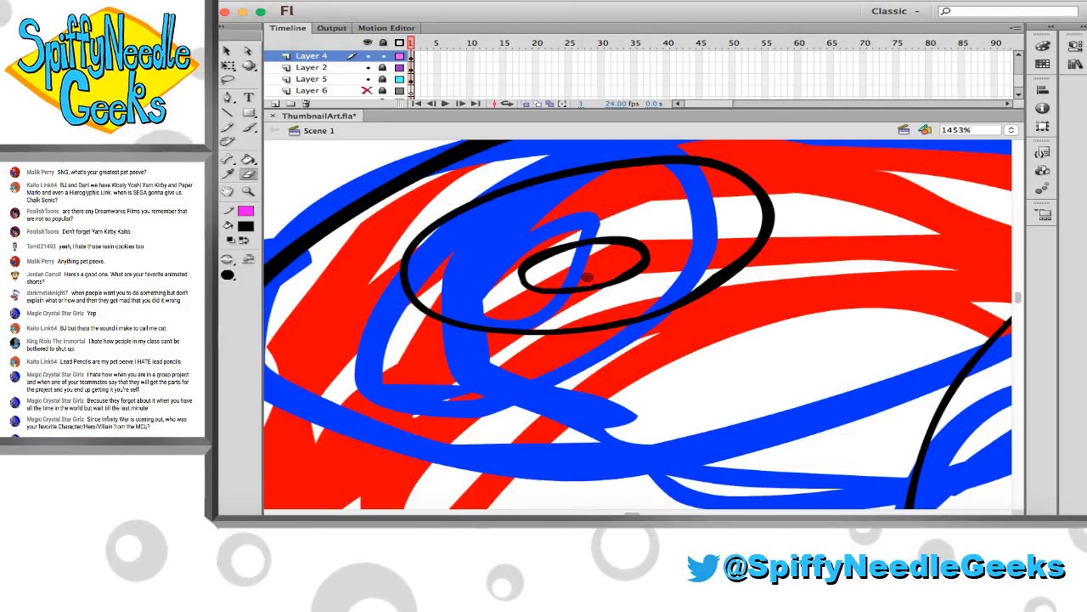
left_click_drag(592, 279, 626, 266)
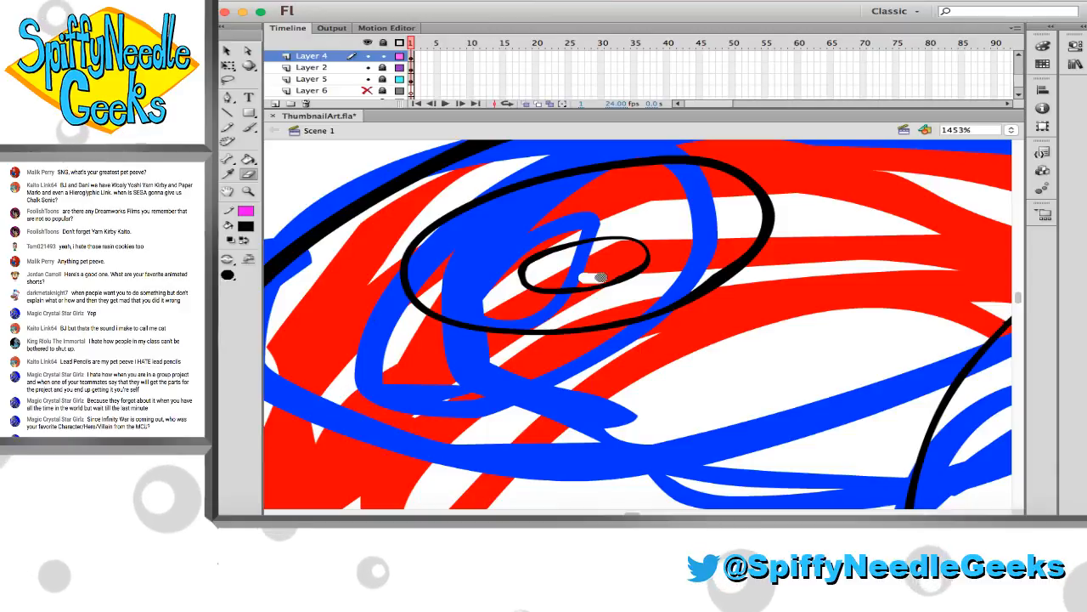
Try to ink an arc over the small inner oval, spanning the outer oval from edge to edge
key("b")
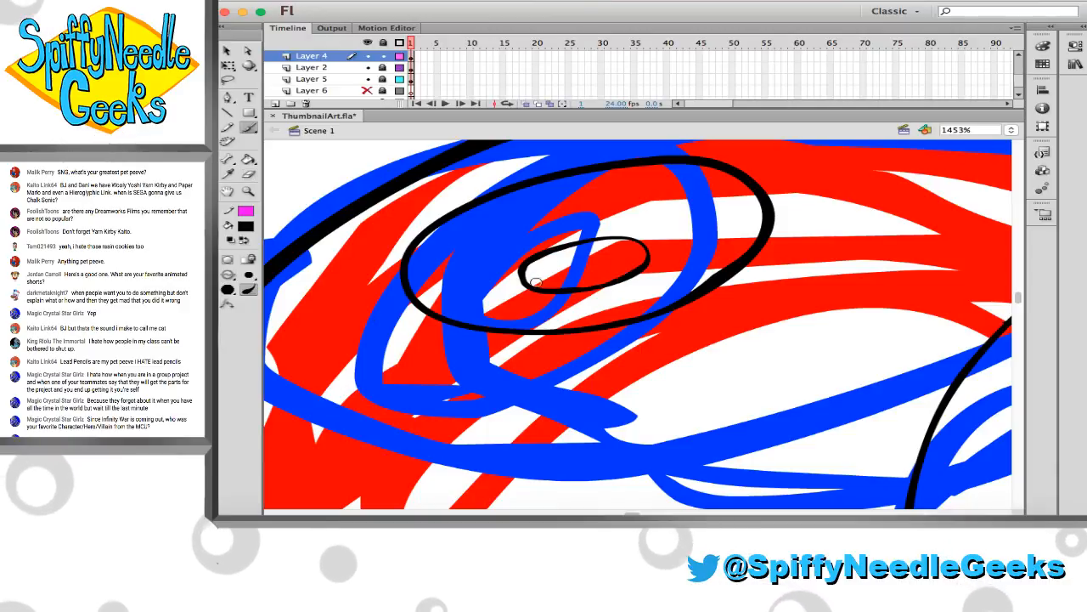
left_click_drag(463, 315, 608, 228)
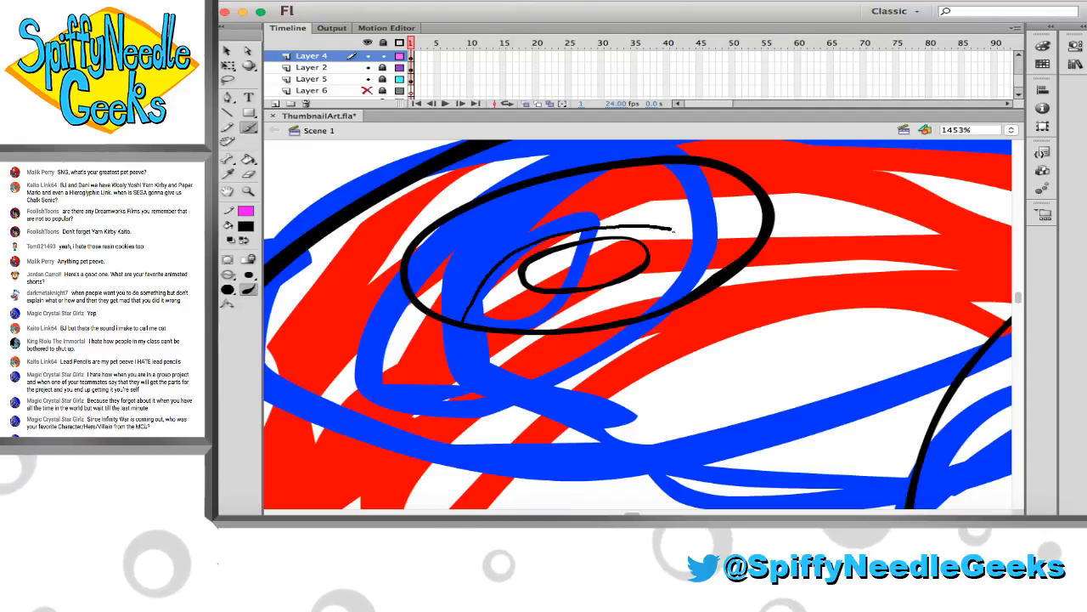
key("ctrl+z")
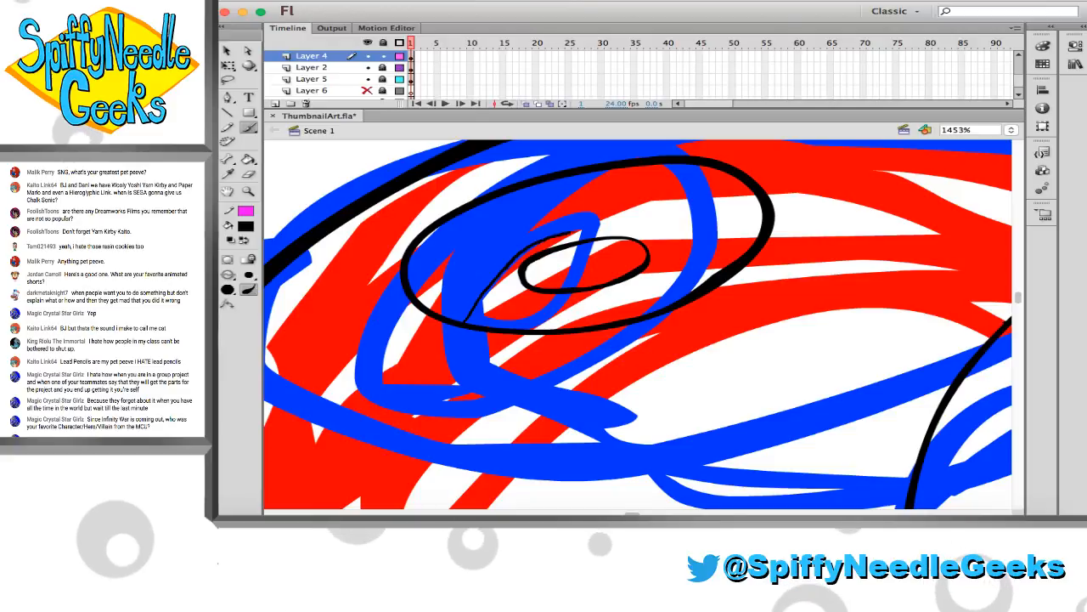
mouse_move(509, 269)
left_mouse_down()
mouse_move(578, 231)
mouse_move(646, 226)
mouse_move(718, 267)
mouse_move(657, 266)
mouse_move(667, 261)
left_mouse_up()
key("v")
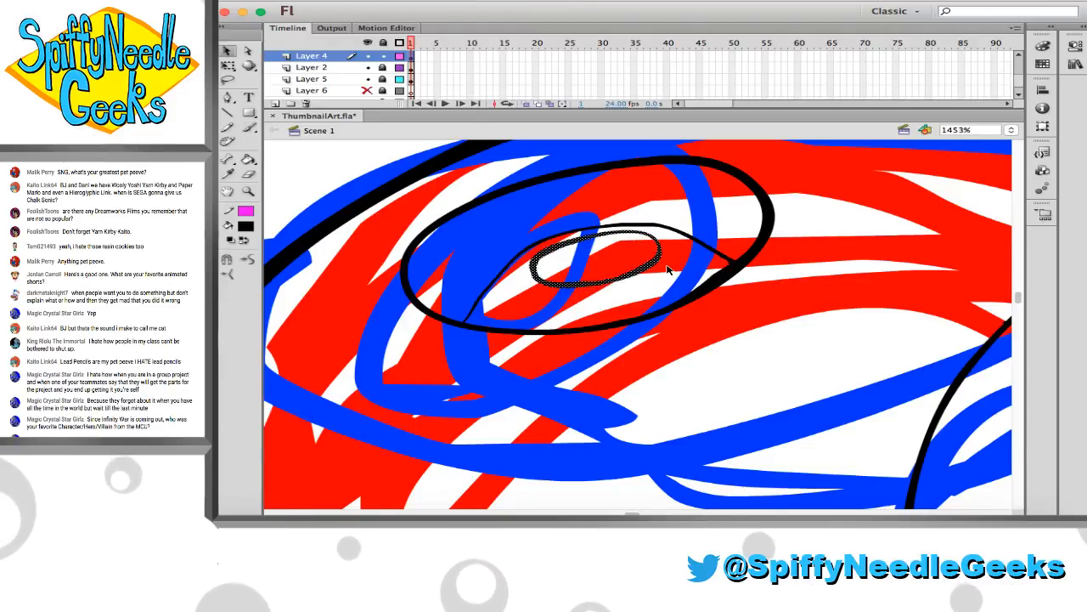
key("super+z")
key("super+z")
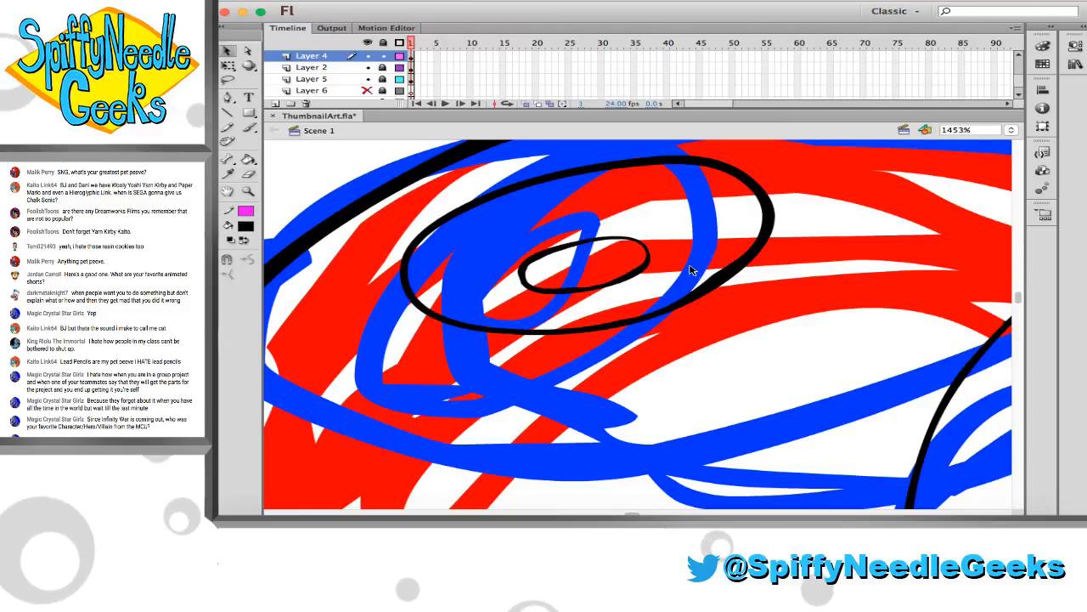
Move the small inner oval slightly higher inside the larger oval on the shoulder armour
left_click_drag(653, 275, 646, 250)
key("n")
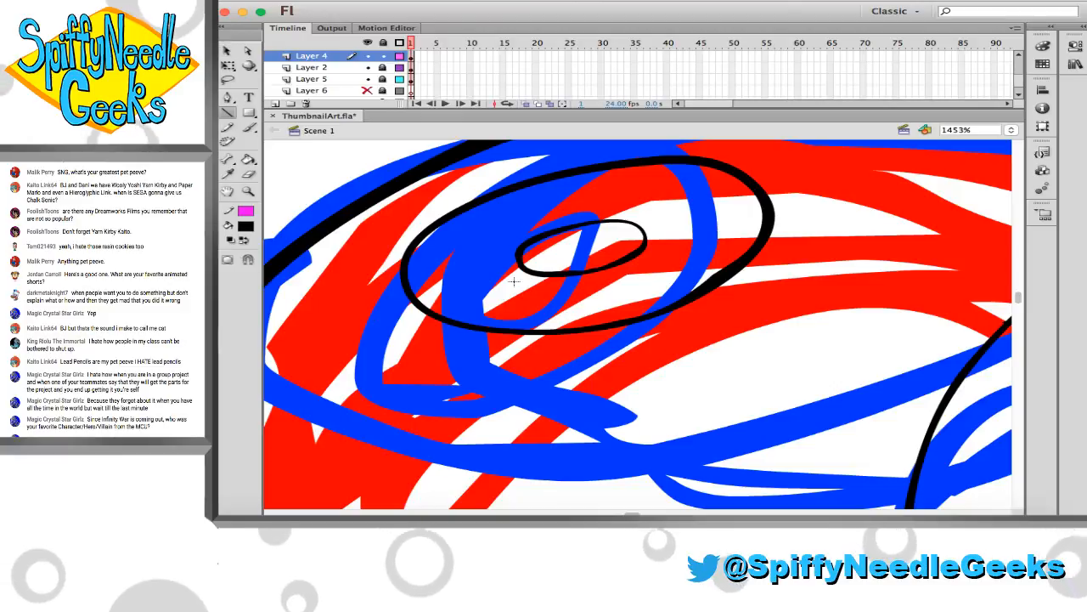
key("v")
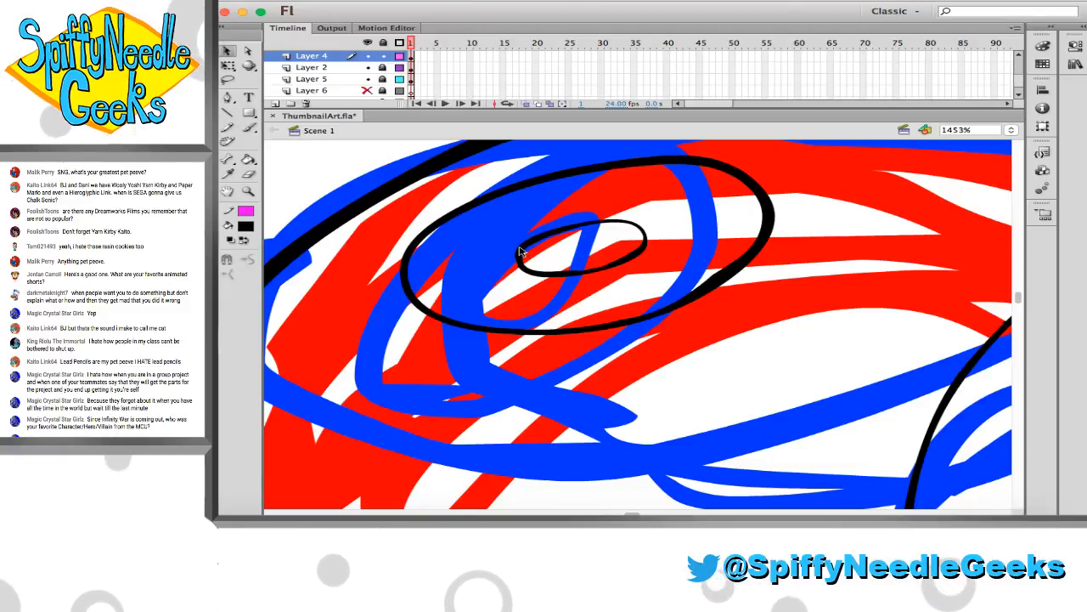
key("ctrl+a")
left_click_drag(522, 251, 523, 253)
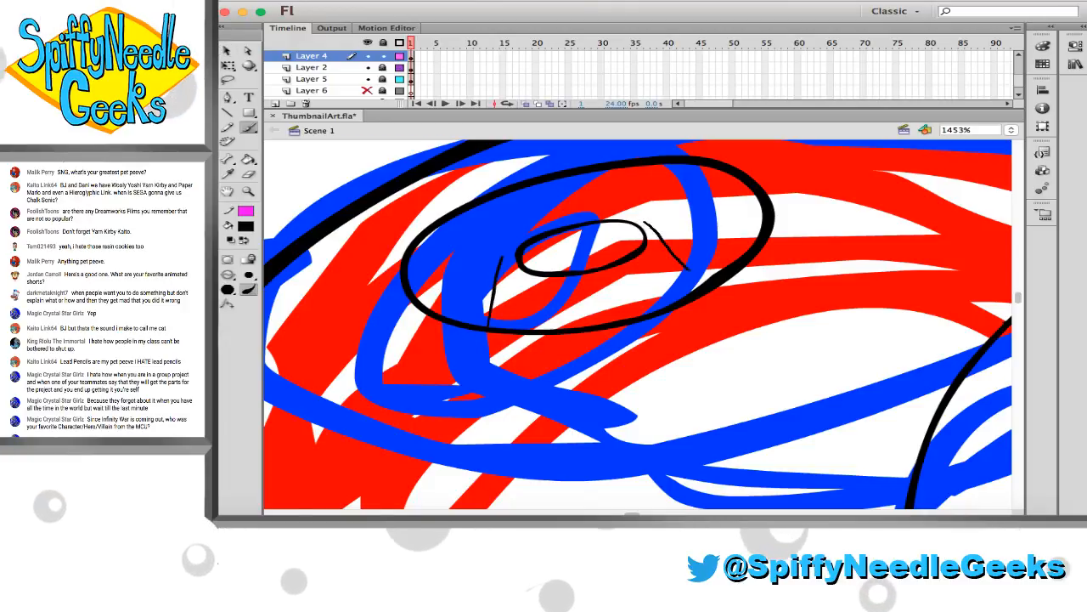
Ink a dome-shaped contour with sloping sides and a curved top around the small inner oval, and set the oval just beneath its top
key("super+z")
left_click_drag(650, 222, 721, 271)
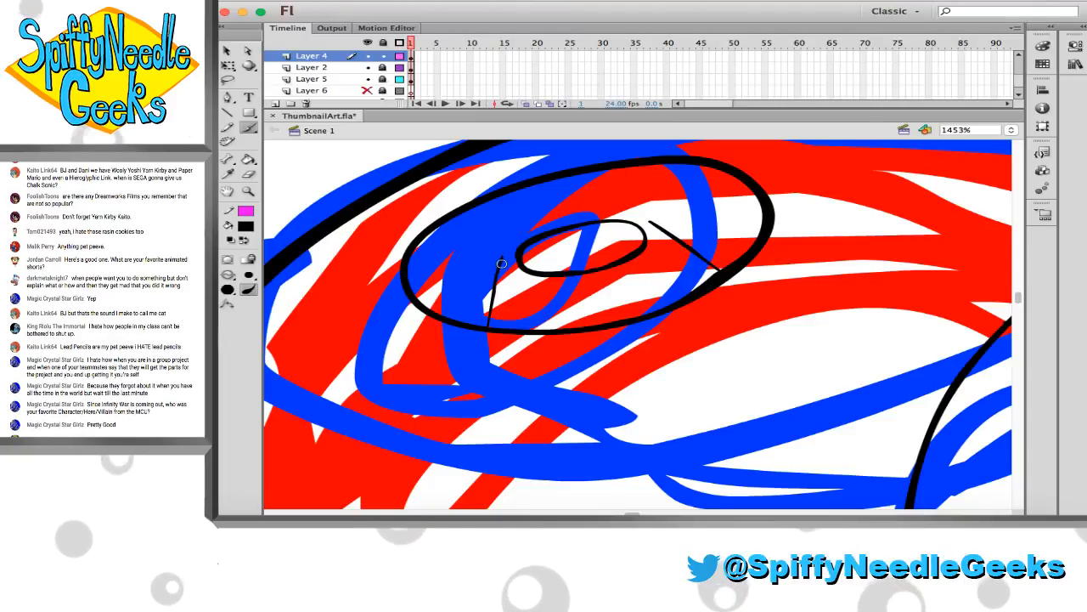
left_click_drag(507, 252, 534, 228)
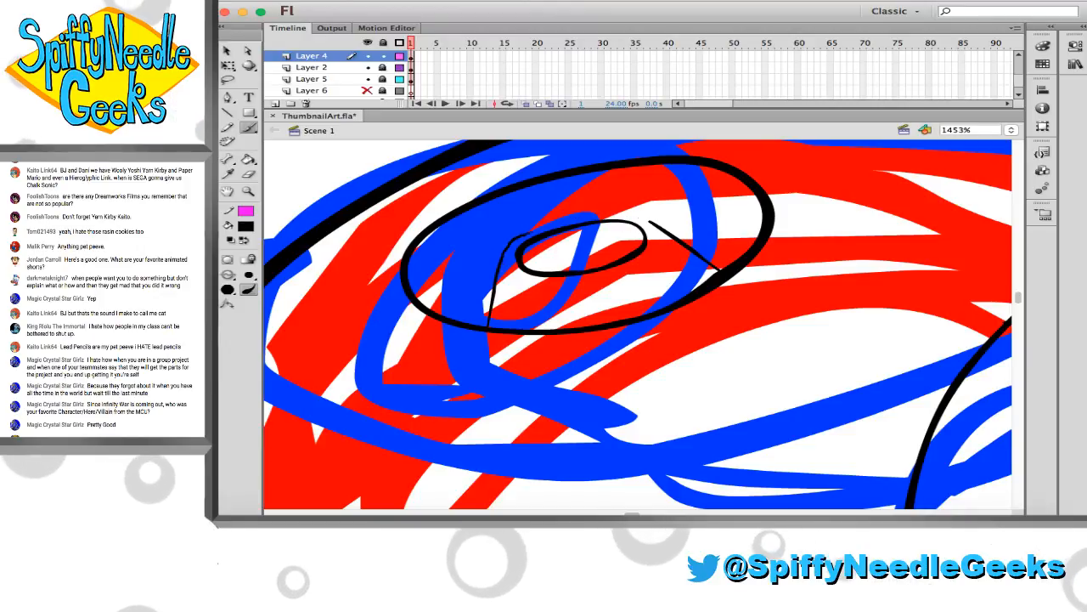
left_click_drag(502, 255, 568, 223)
key("super+z")
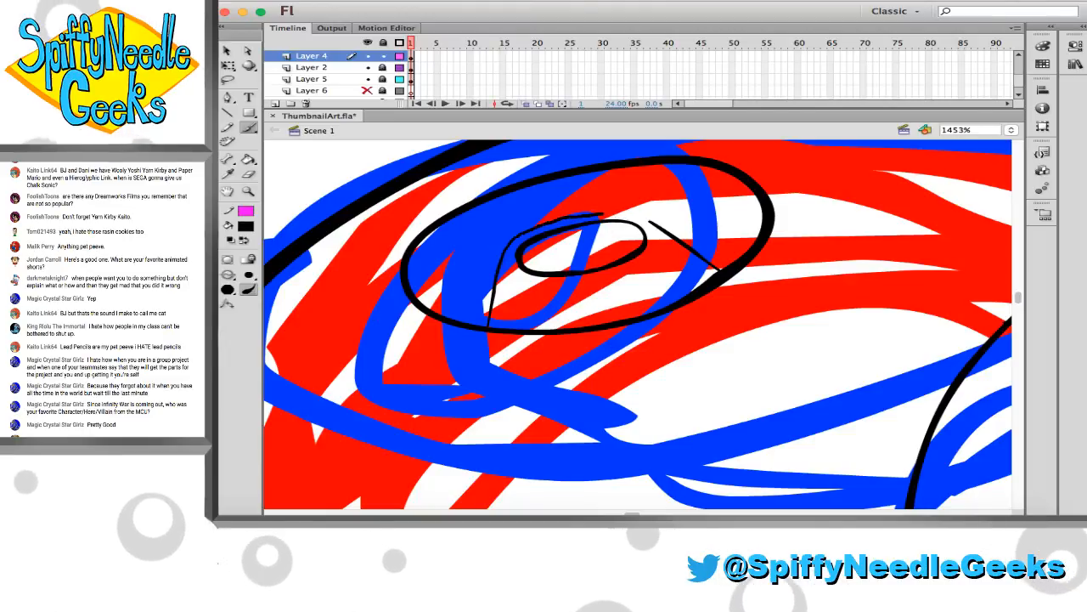
mouse_move(503, 254)
left_mouse_down()
mouse_move(632, 214)
mouse_move(652, 223)
left_mouse_up()
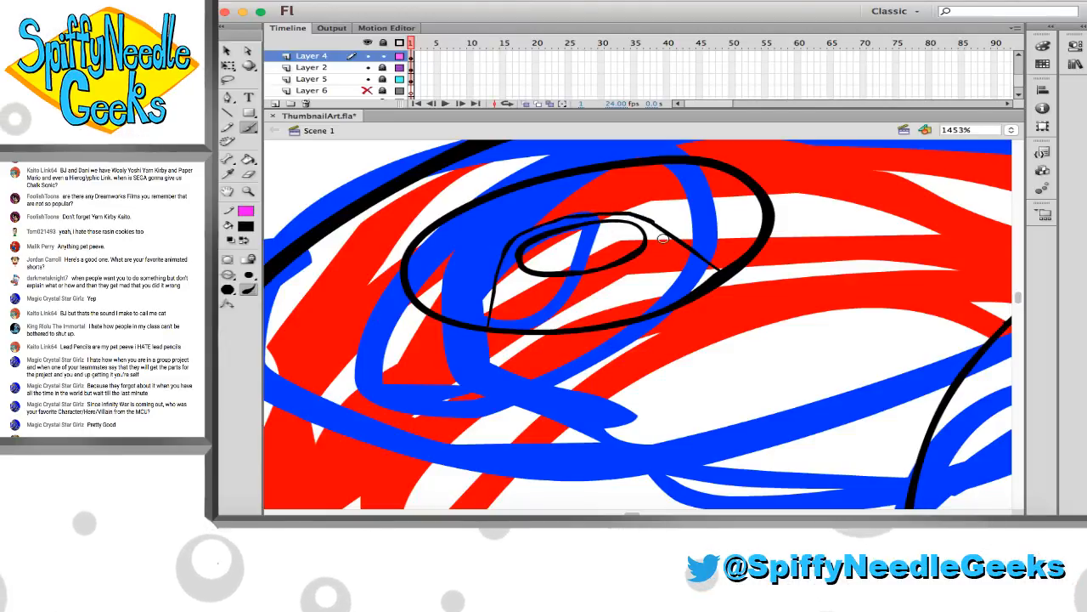
key("super+z")
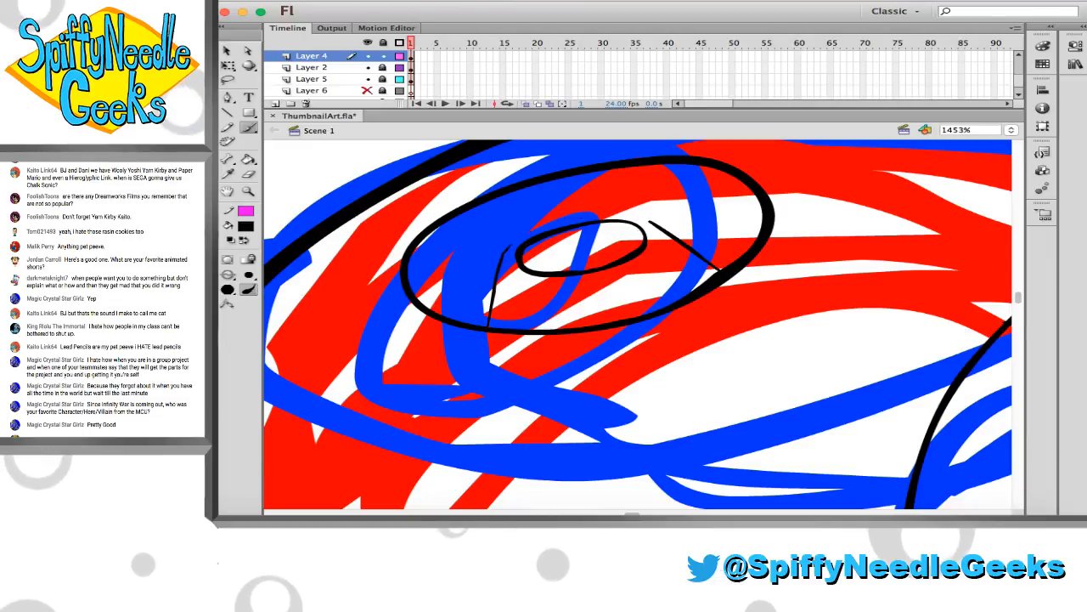
left_click_drag(502, 254, 621, 215)
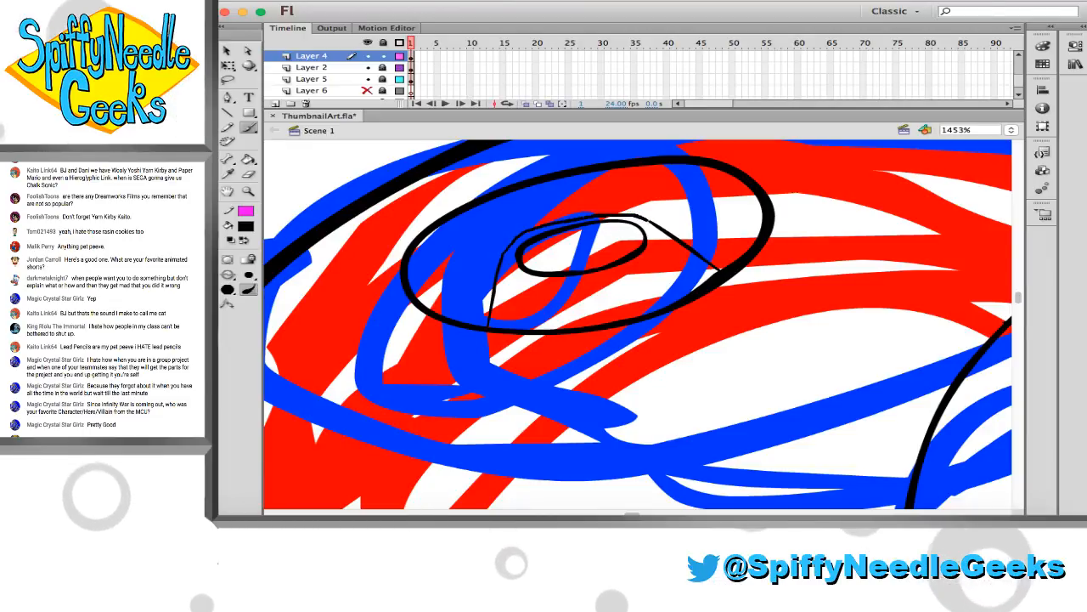
key("super+z")
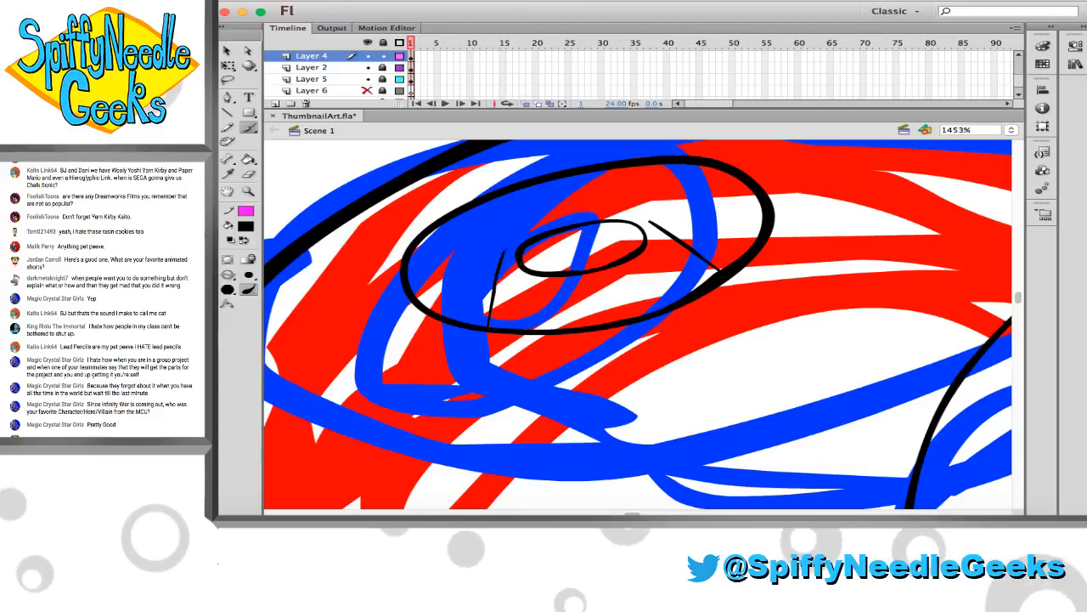
mouse_move(503, 254)
left_mouse_down()
mouse_move(594, 214)
mouse_move(650, 218)
left_mouse_up()
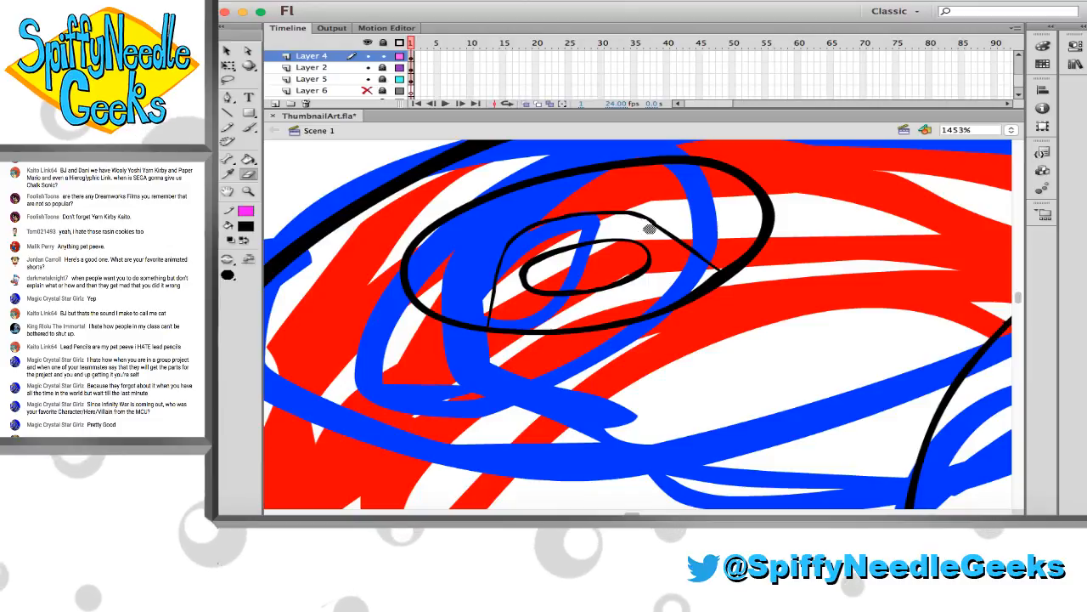
key("b")
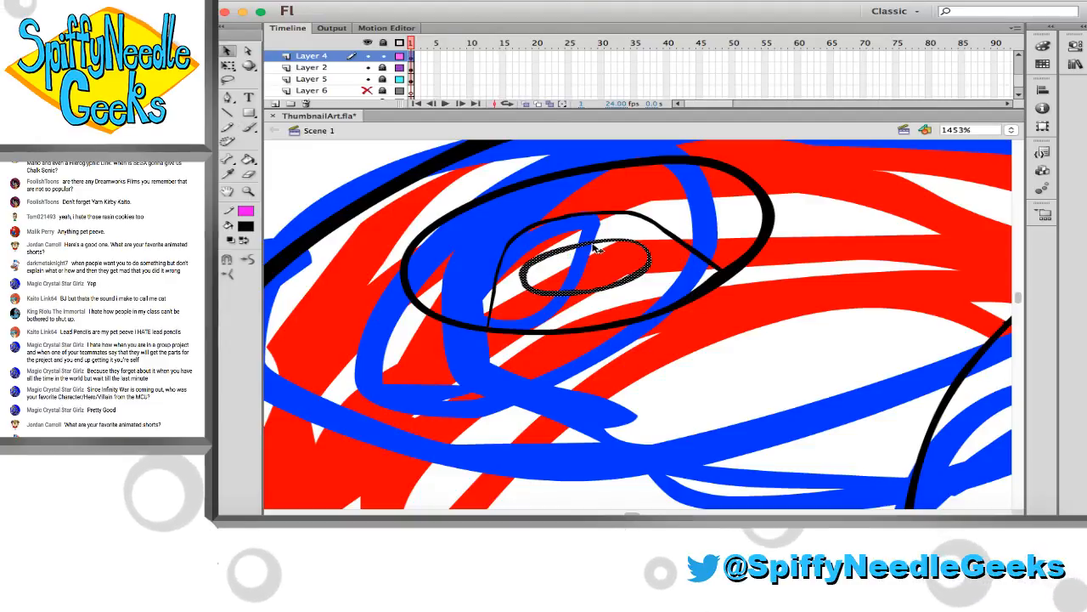
left_click_drag(594, 246, 593, 229)
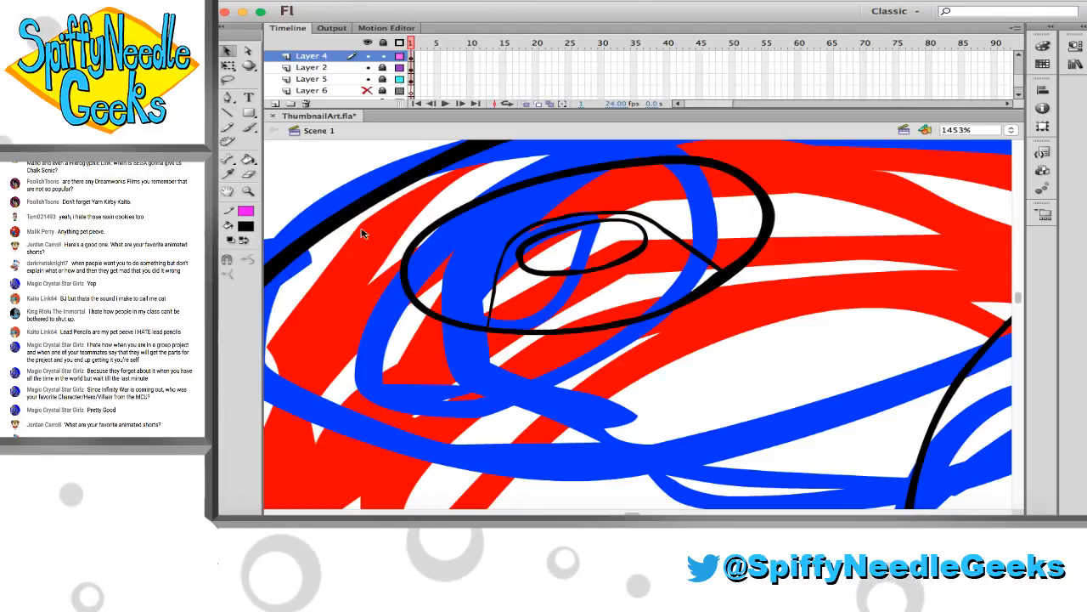
Select the whole oval detail on the shoulder armour and enlarge it with Free Transform to fill more of the upper surface
key("z")
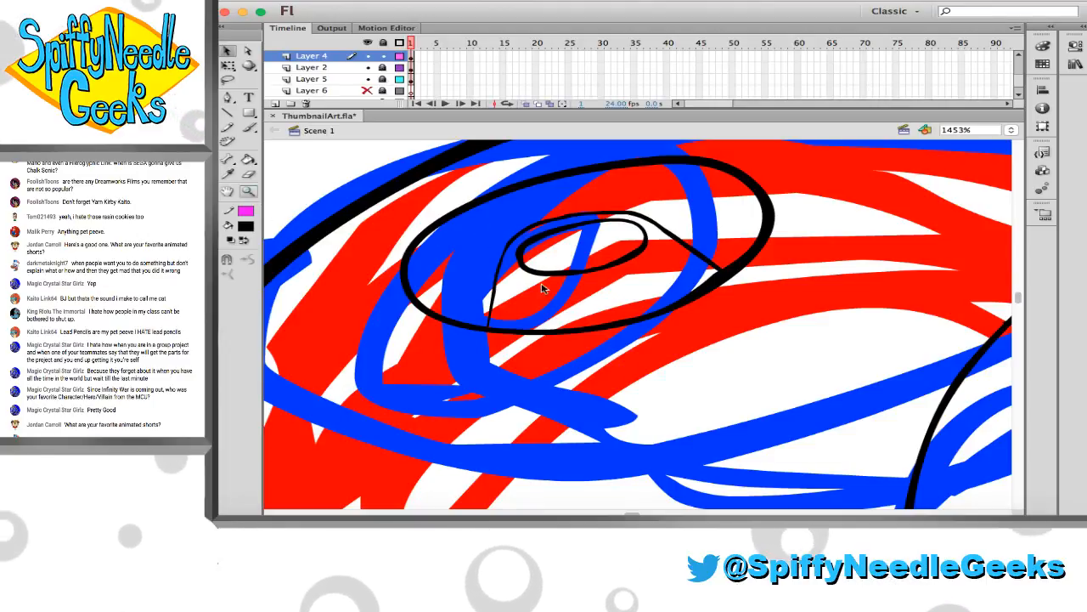
left_click(568, 296)
left_click(584, 307)
scroll(590, 311, "down", 2)
scroll(593, 313, "right", 6)
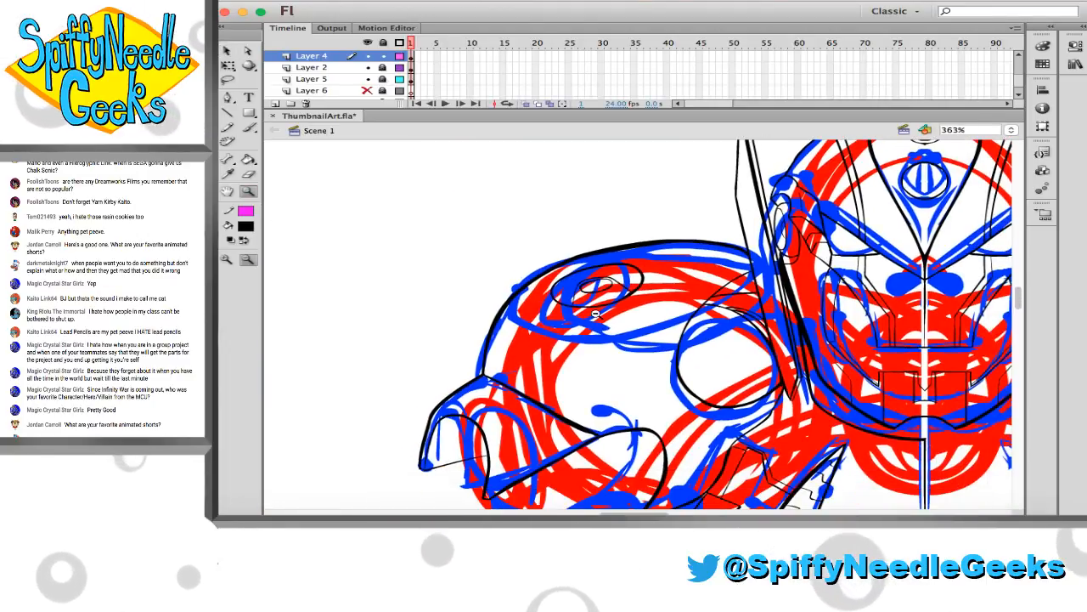
scroll(598, 315, "down", 5)
left_click(593, 311)
scroll(565, 295, "right", 5)
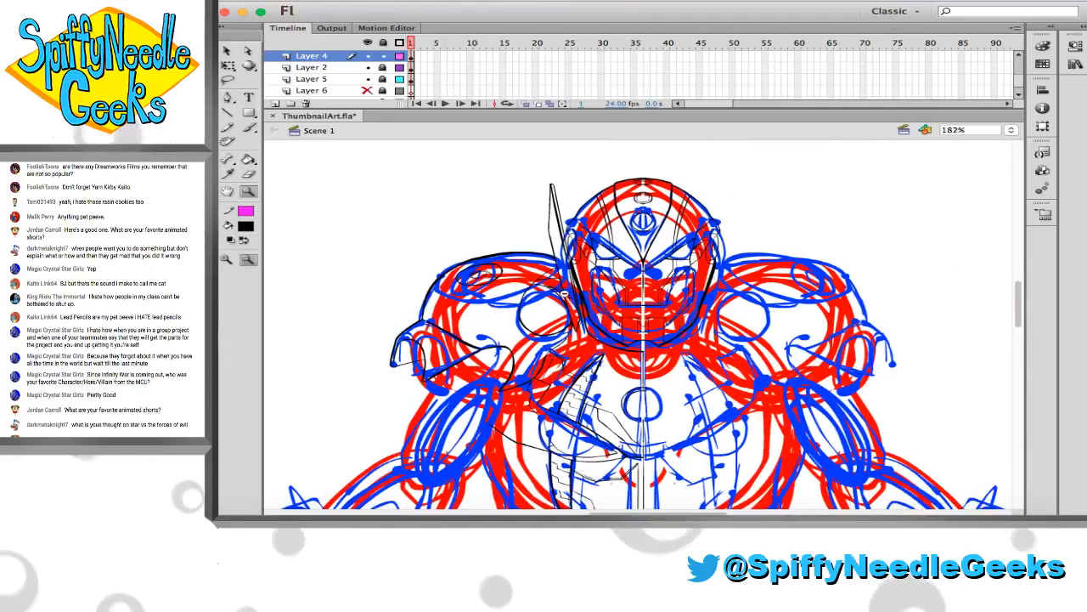
left_click_drag(525, 267, 610, 321)
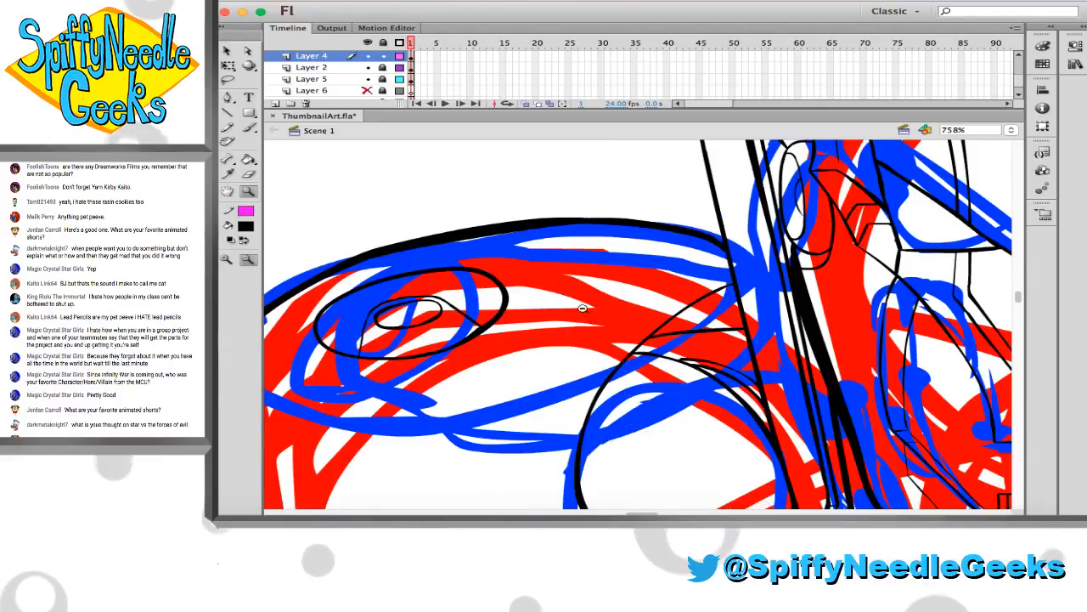
double_click(507, 297)
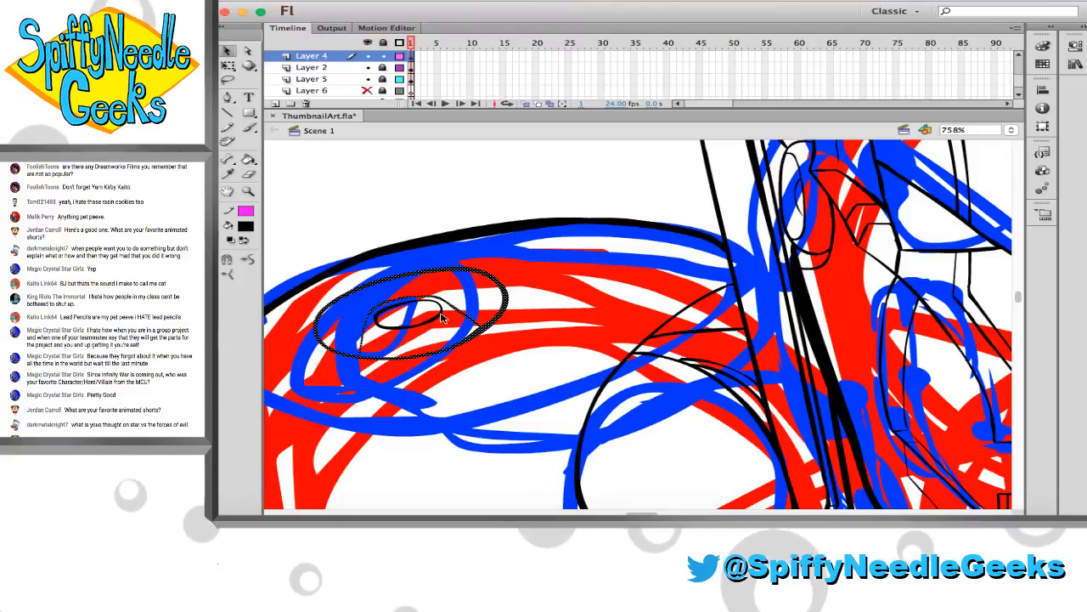
key("q")
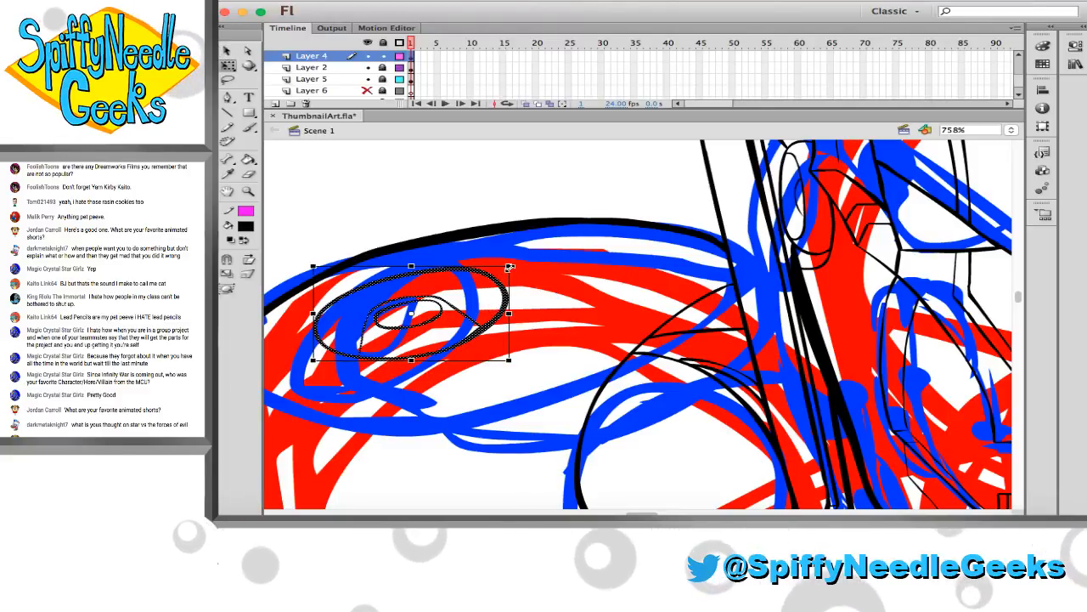
left_click_drag(508, 266, 560, 241)
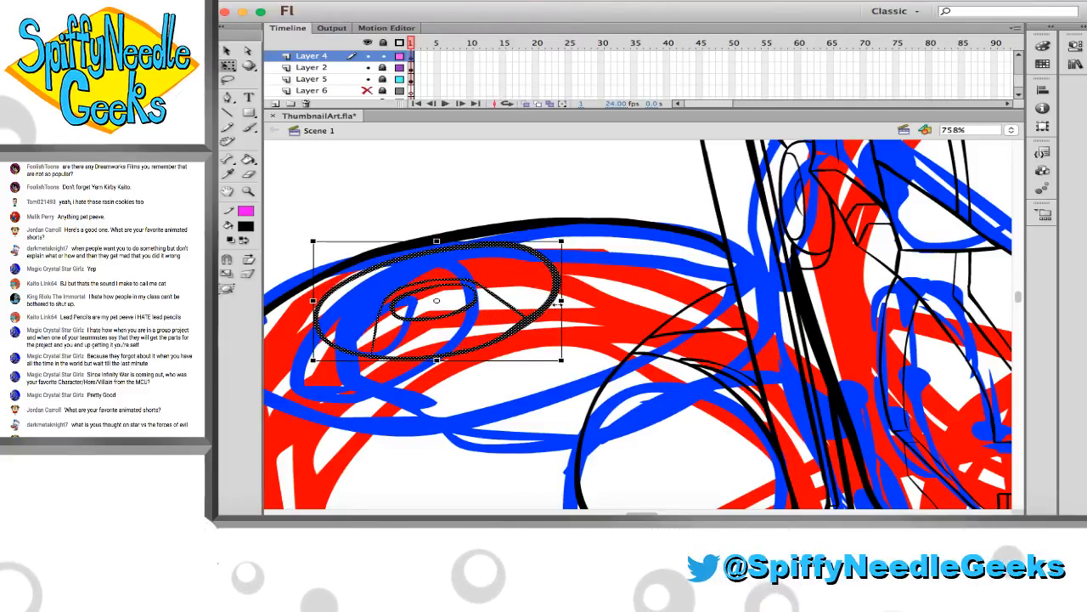
left_click_drag(564, 362, 581, 371)
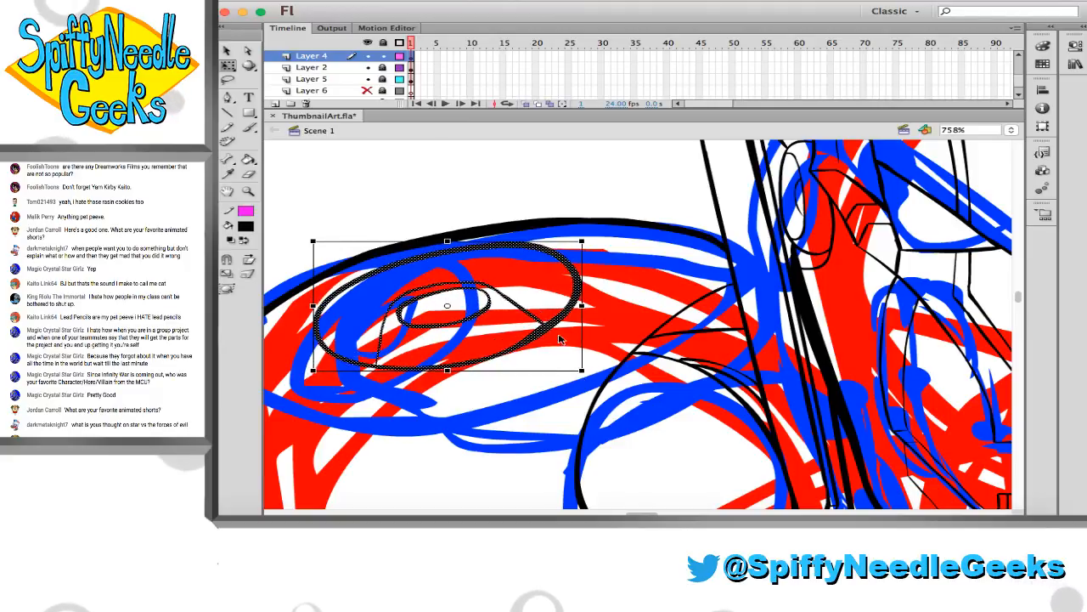
Reshape the edges of the enlarged outer oval to thin its outline along the upper and right-hand curves
left_click(558, 340)
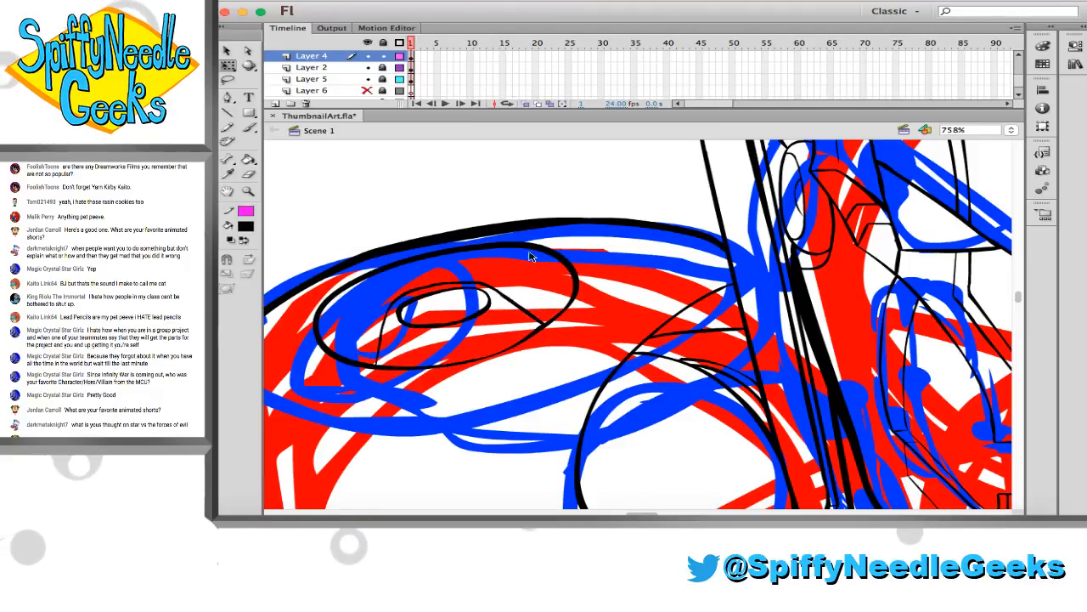
left_click_drag(439, 251, 440, 256)
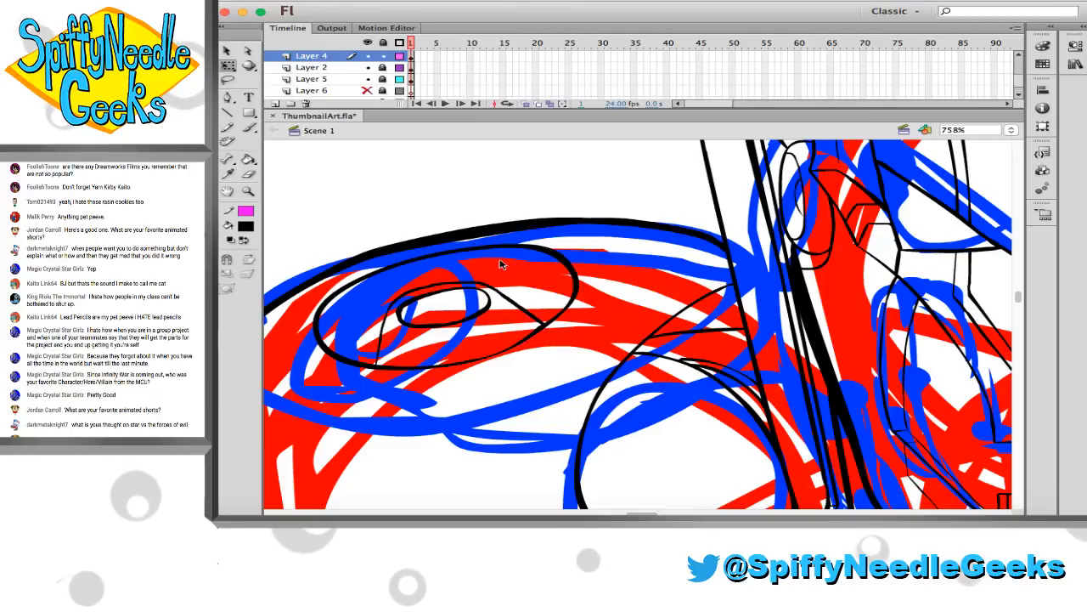
left_click_drag(557, 252, 555, 254)
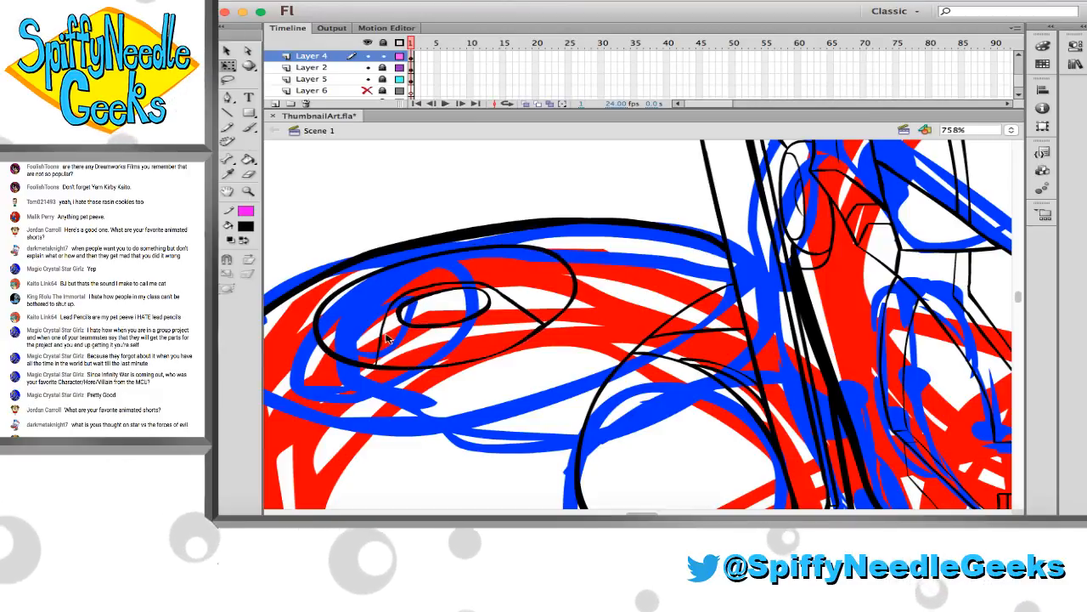
Try to ink a curved line just below the enlarged oval's lower edge
key("b")
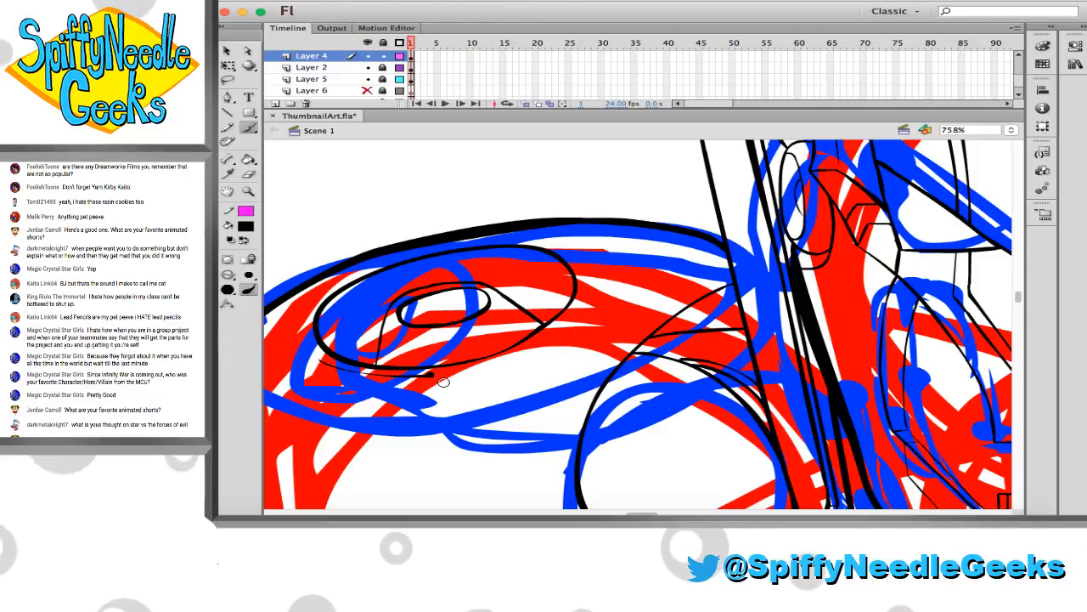
key("v")
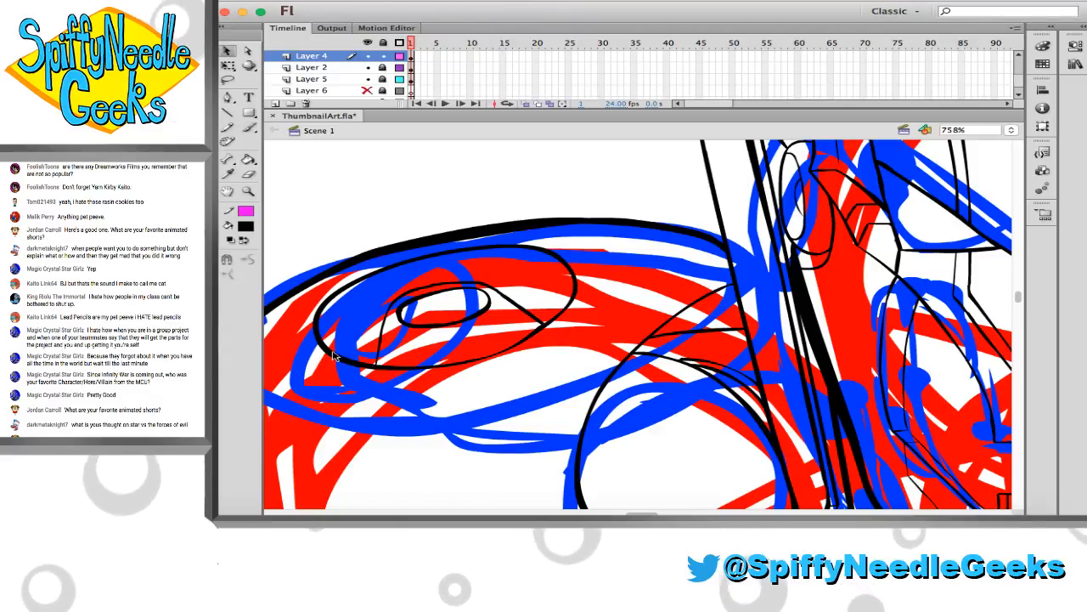
Duplicate the outer oval outline of the shoulder detail and place the copy in the empty area above the shoulder
double_click(363, 359)
scroll(370, 344, "up", 3)
scroll(369, 344, "left", 4)
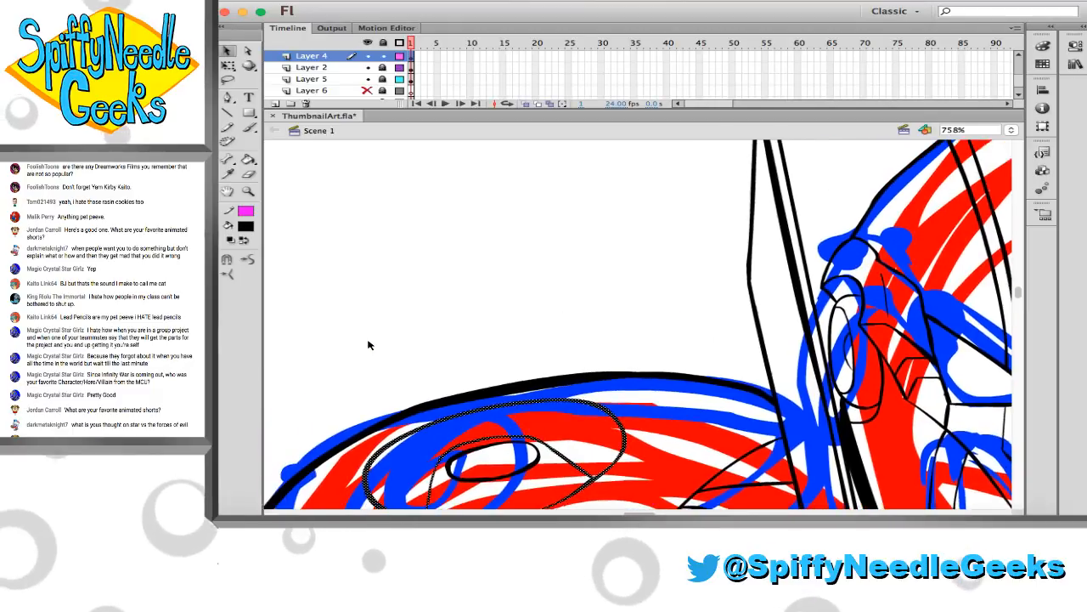
key("super+v")
left_click_drag(532, 309, 432, 251)
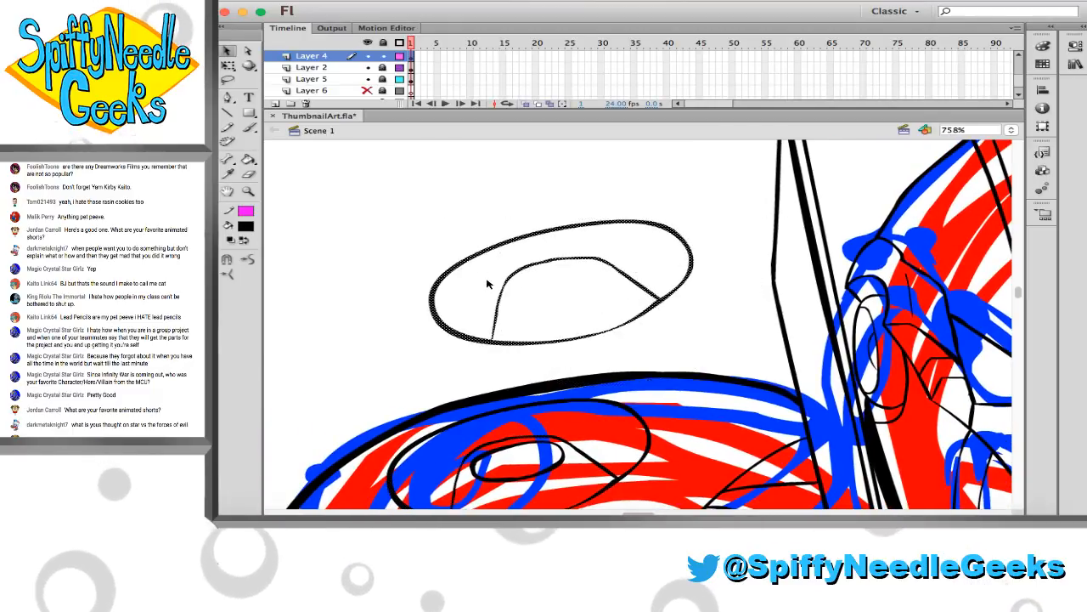
Erase the joins between the copied oval and its dome contour, and delete the dome contour from the copy
key("e")
left_click_drag(490, 330, 493, 334)
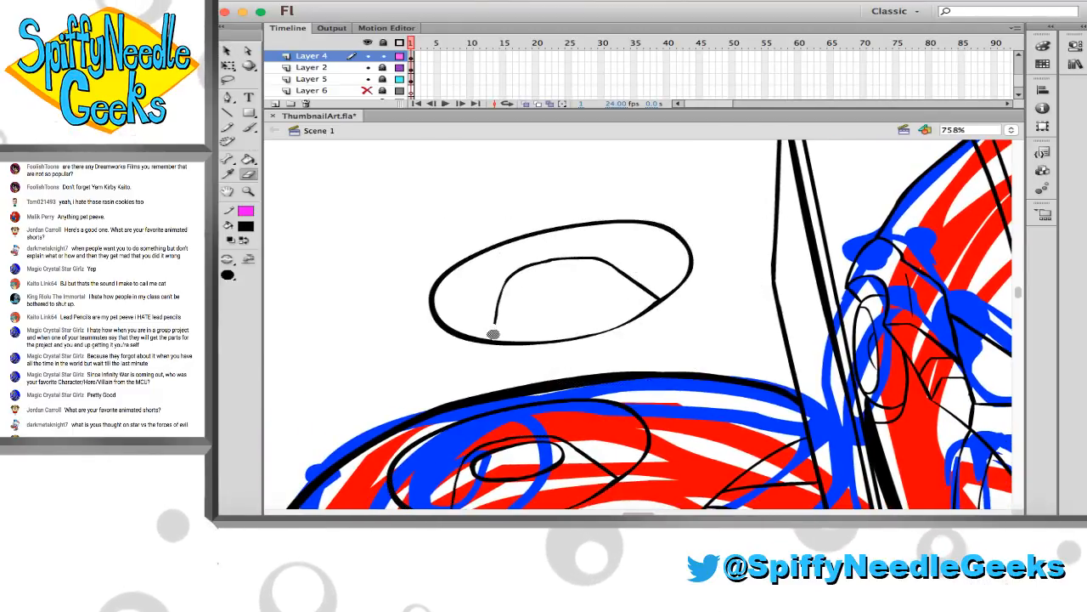
key("v")
left_click(645, 289)
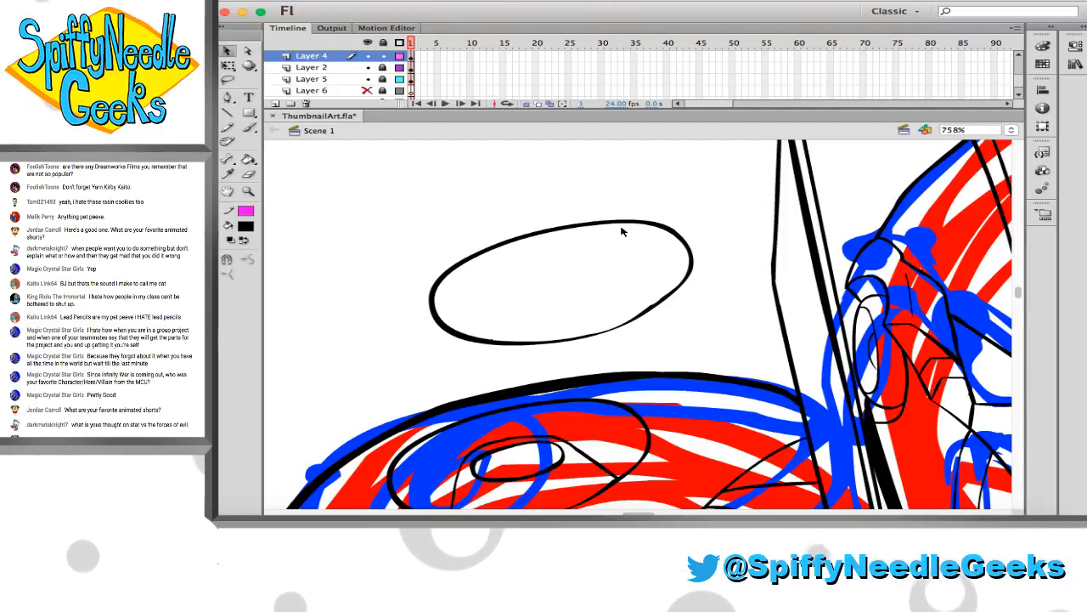
Move the copied oval over the original and enlarge it with Free Transform so it forms a slightly larger ring around it
scroll(622, 231, "down", 2)
scroll(671, 205, "down", 4)
left_click(663, 170)
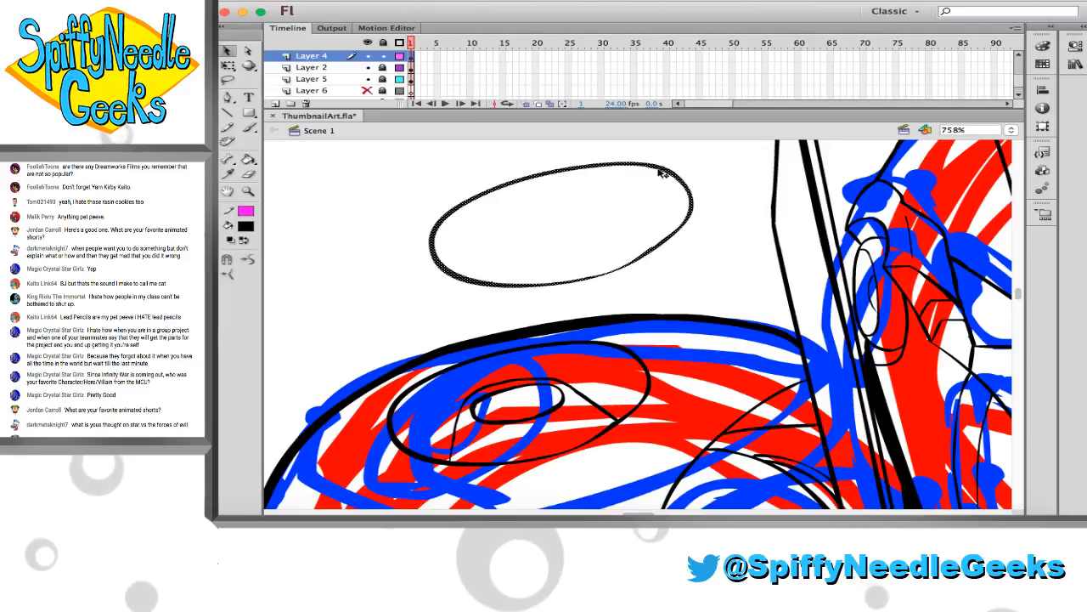
mouse_move(667, 180)
left_mouse_down()
mouse_move(617, 316)
mouse_move(633, 357)
left_mouse_up()
key("q")
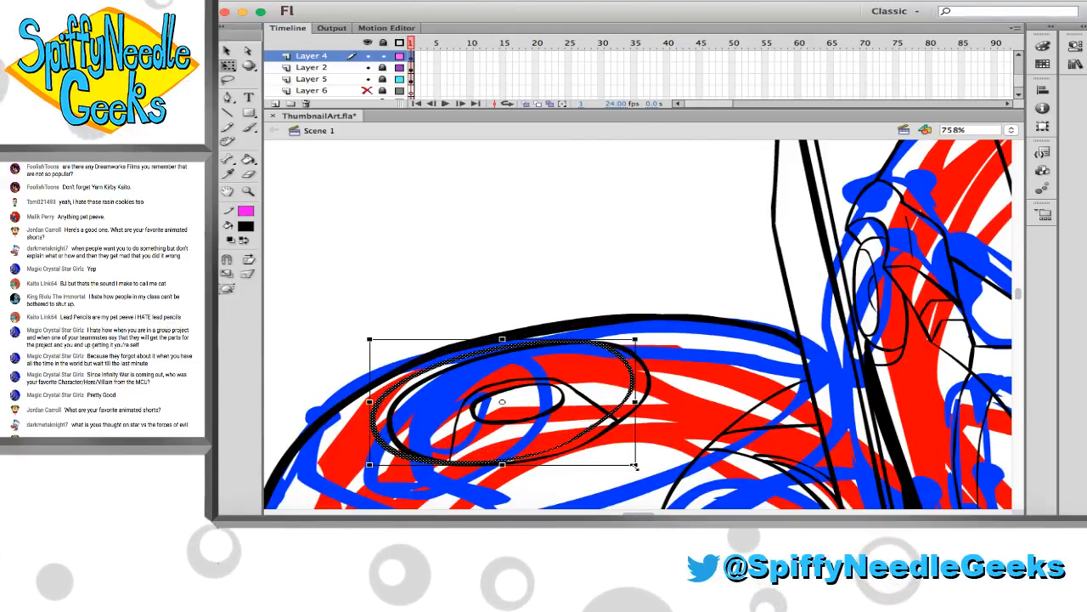
left_click_drag(645, 466, 673, 478)
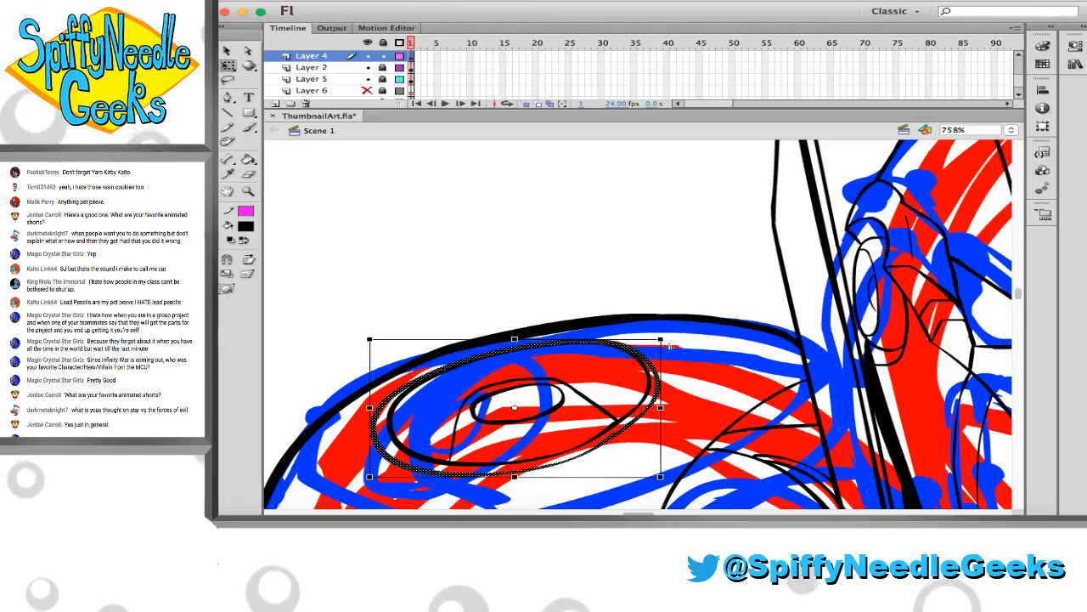
left_click_drag(664, 338, 672, 329)
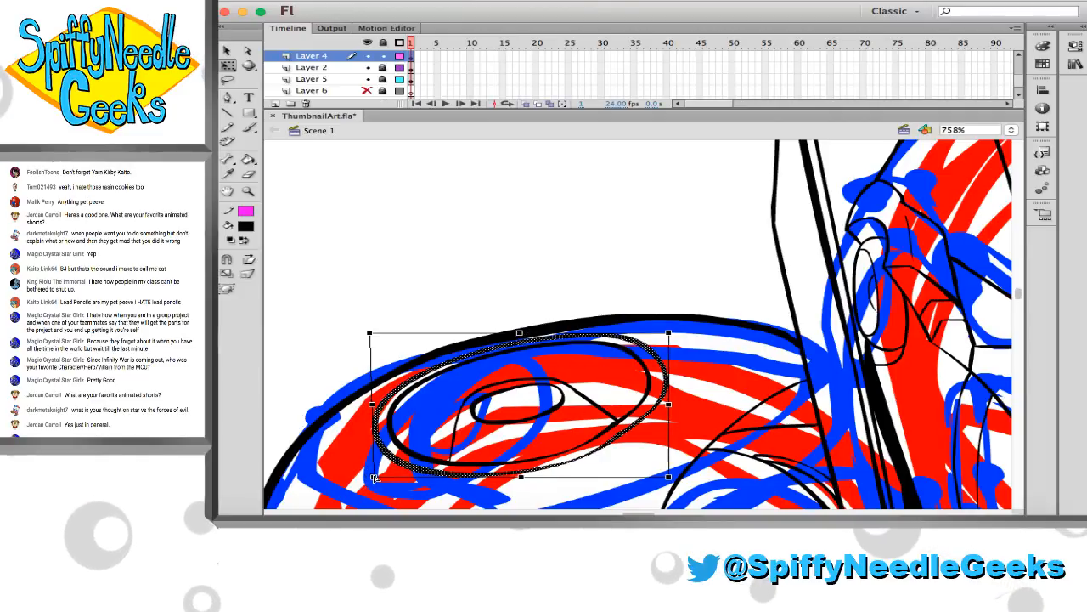
key("super+z")
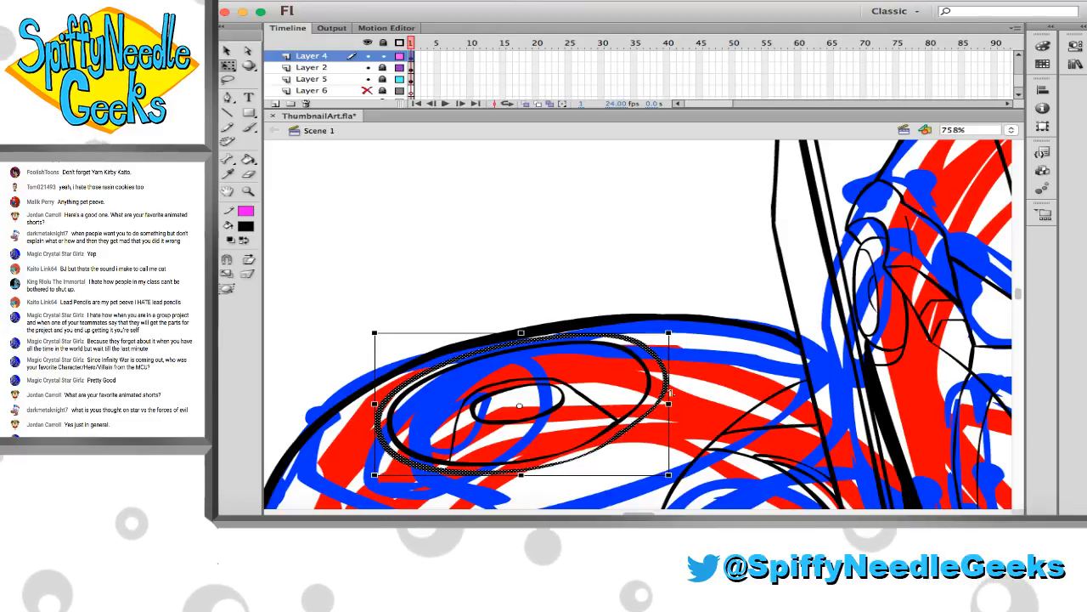
left_click_drag(675, 411, 670, 410)
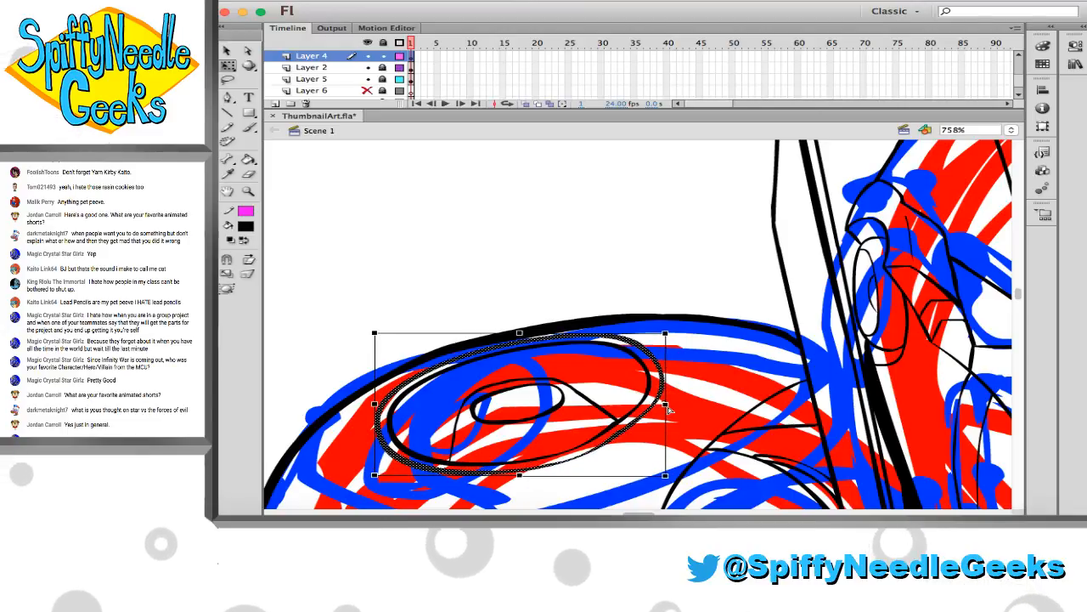
left_click(534, 298)
Reshape the edges of the new outer ring to thin its outline along the upper, left-hand and lower-right curves
left_click(249, 192)
left_click_drag(411, 279, 573, 383)
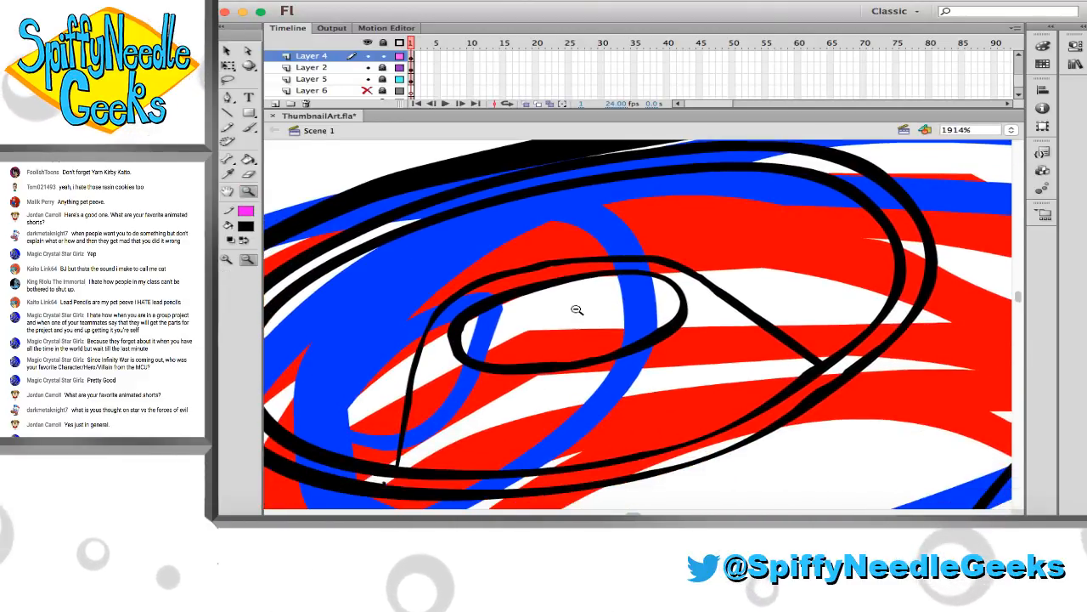
left_click(577, 309, "alt")
left_click_drag(474, 214, 803, 408)
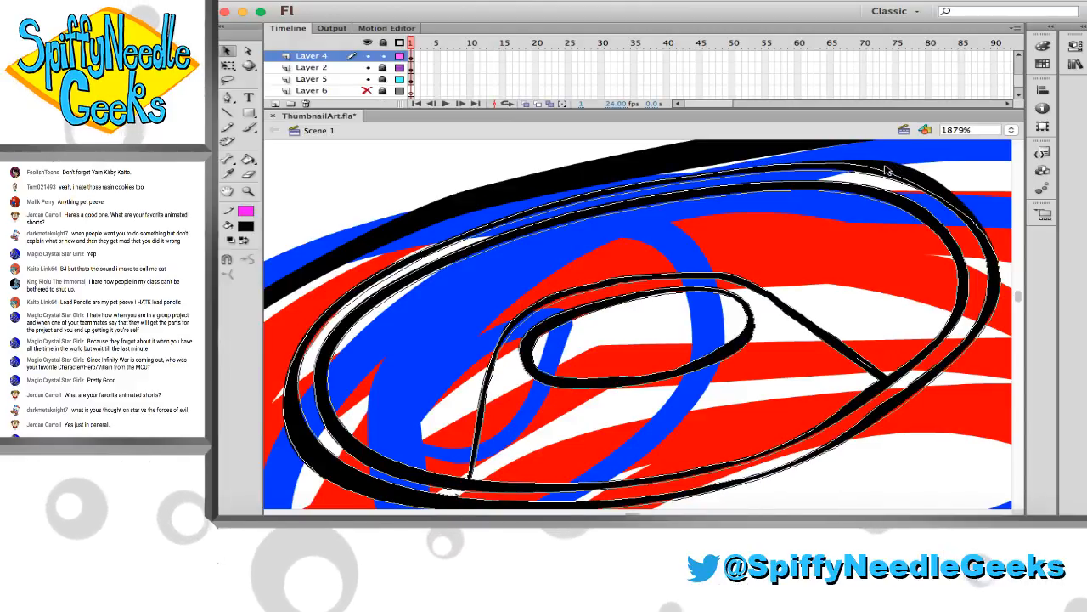
left_click(313, 459)
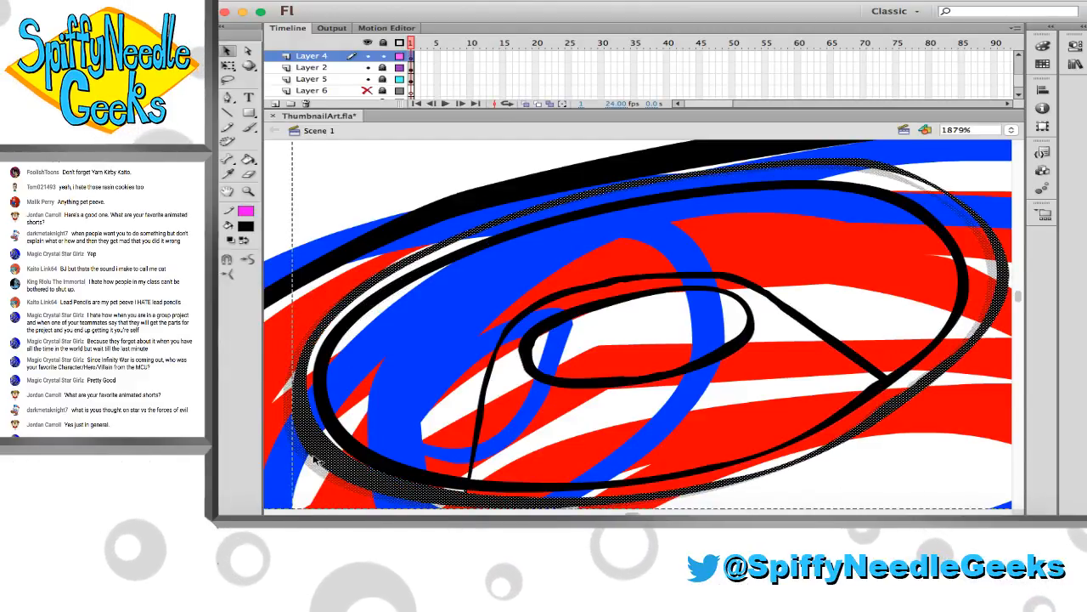
key("super+z")
left_click_drag(314, 460, 311, 459)
left_click(302, 470)
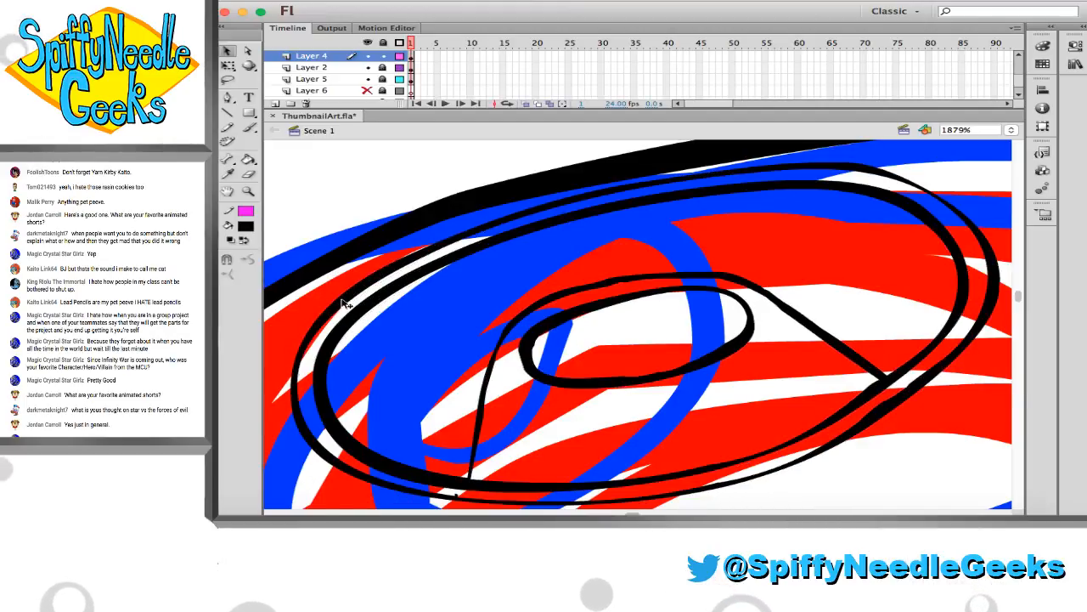
left_click_drag(346, 300, 351, 295)
mouse_move(830, 401)
left_mouse_down()
mouse_move(806, 405)
mouse_move(780, 382)
mouse_move(835, 390)
mouse_move(814, 410)
left_mouse_up()
left_click_drag(860, 369, 864, 371)
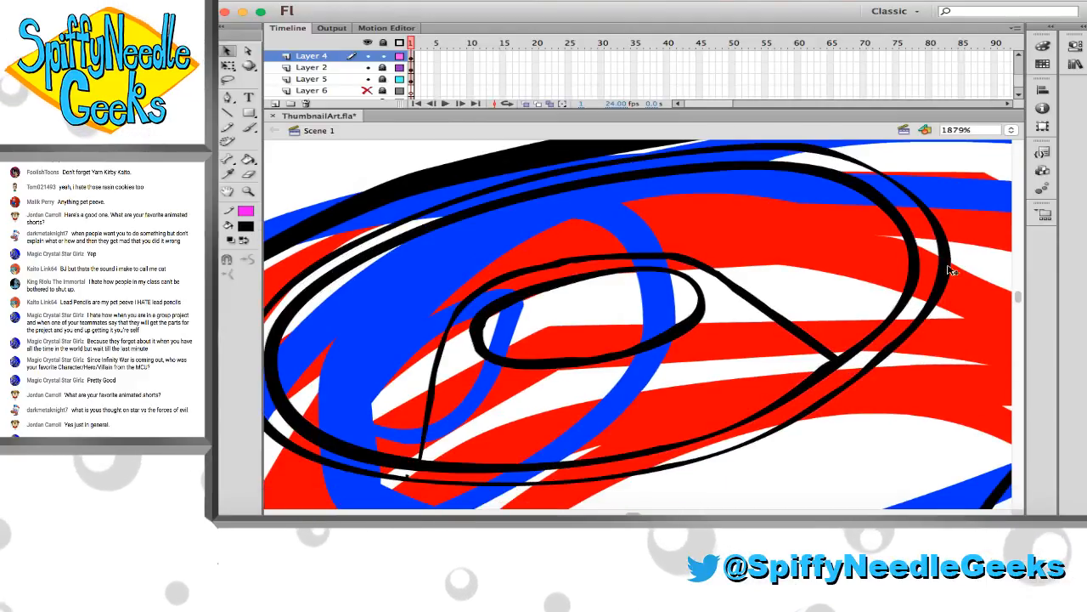
Erase along the inside edge of the small inner oval to thin its outline
key("b")
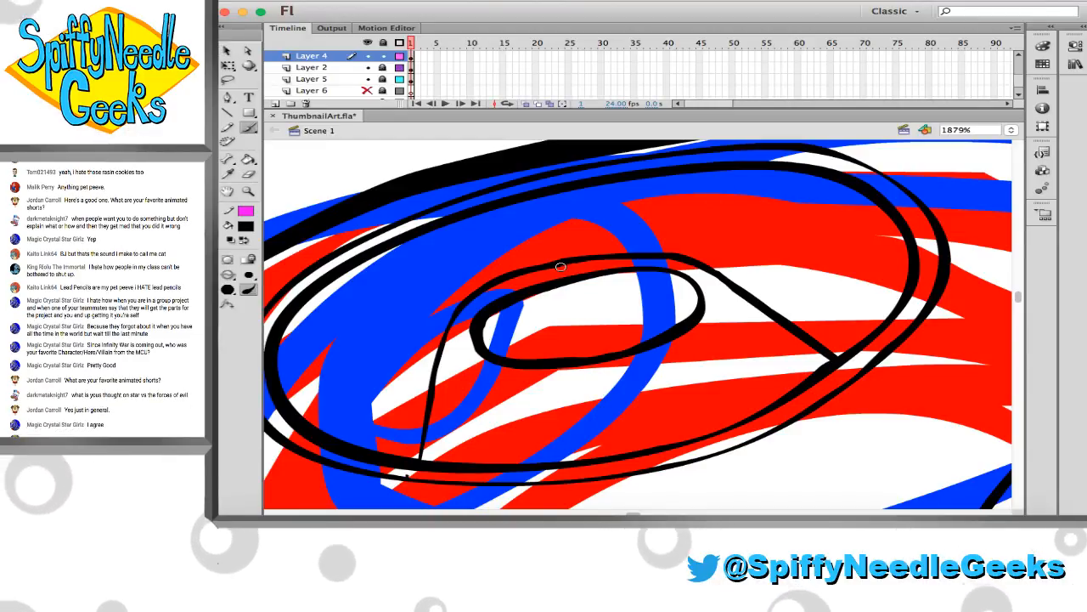
key("e")
left_click_drag(546, 259, 584, 251)
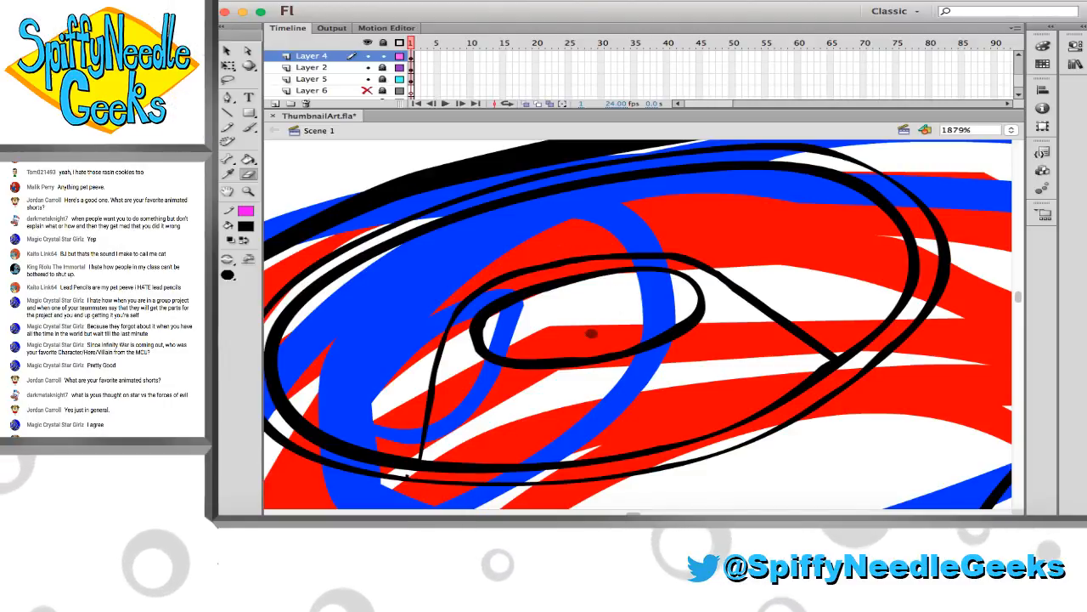
mouse_move(577, 349)
left_mouse_down()
mouse_move(512, 355)
mouse_move(497, 340)
mouse_move(538, 297)
mouse_move(573, 286)
mouse_move(602, 303)
left_mouse_up()
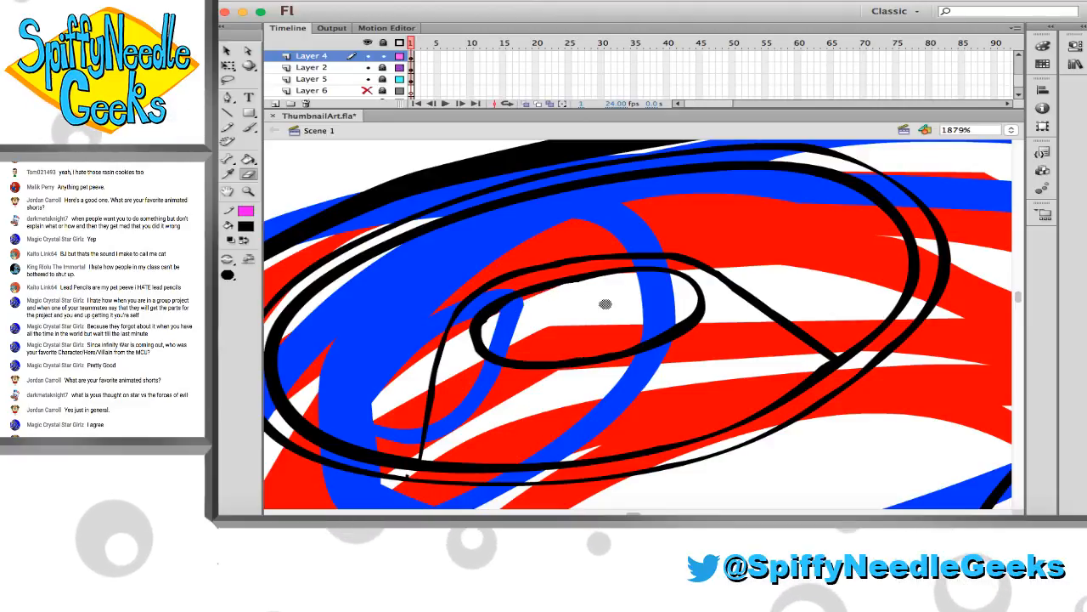
left_click_drag(586, 349, 490, 343)
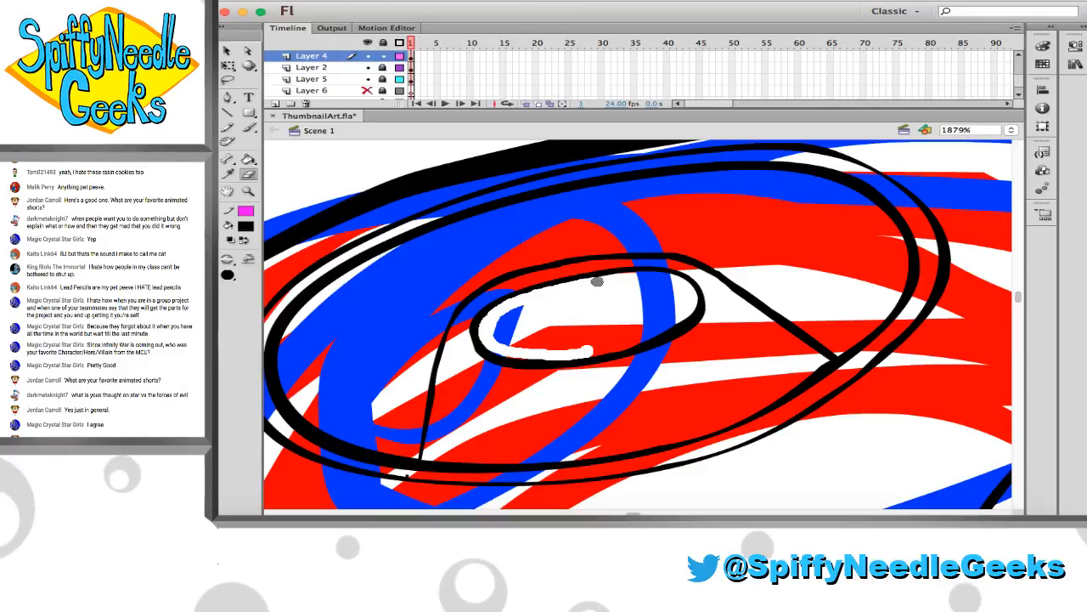
left_click_drag(597, 281, 595, 284)
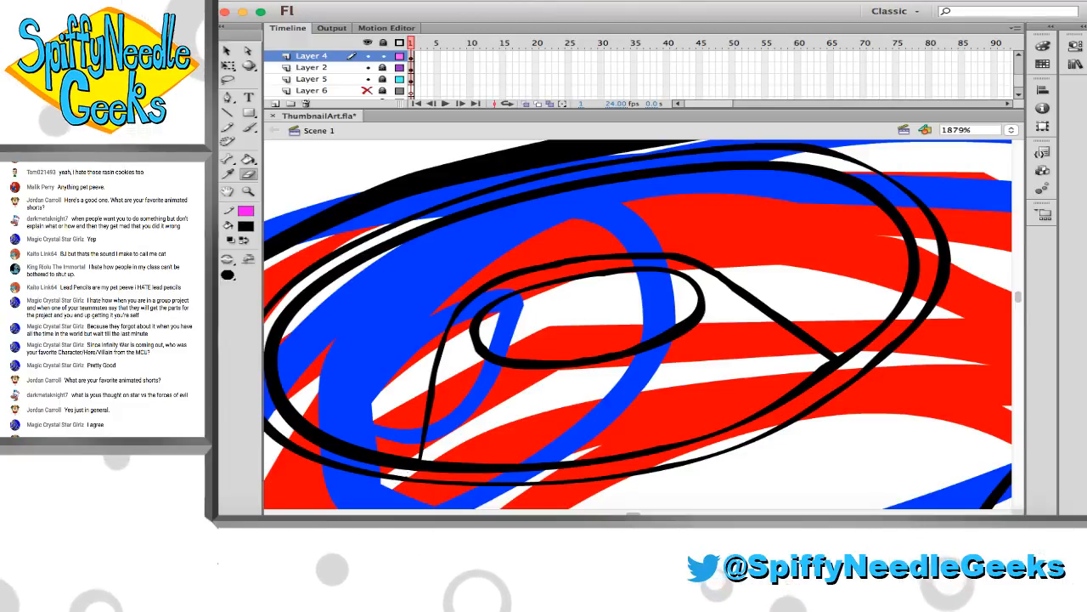
Move the finished oval artwork from Layer 4 to Layer 2, keeping it in the same place
left_click(595, 290)
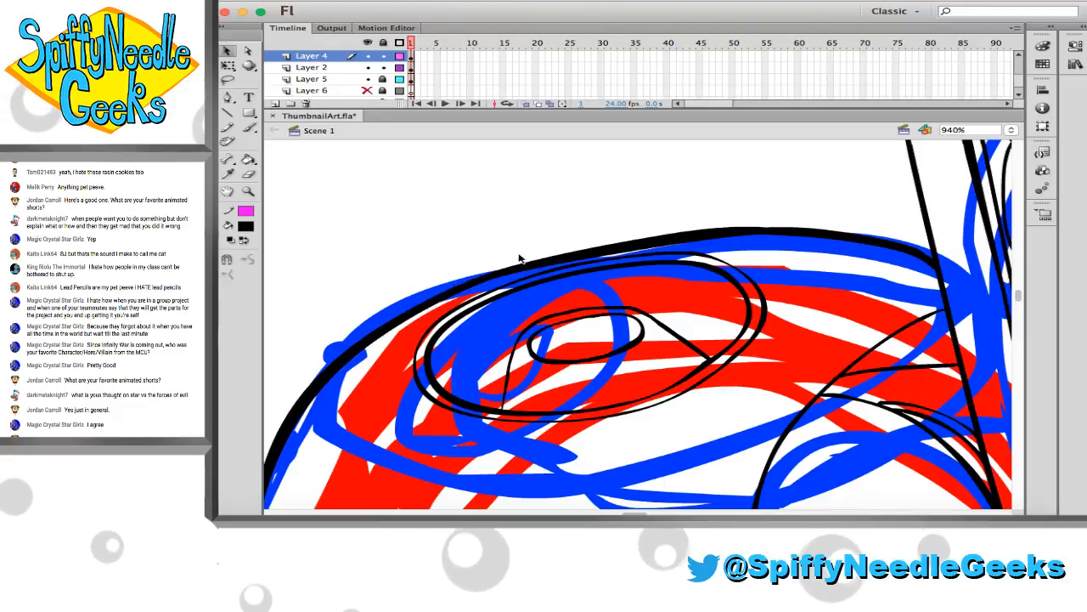
left_click(248, 191)
left_click(646, 306)
scroll(651, 307, "down", 3)
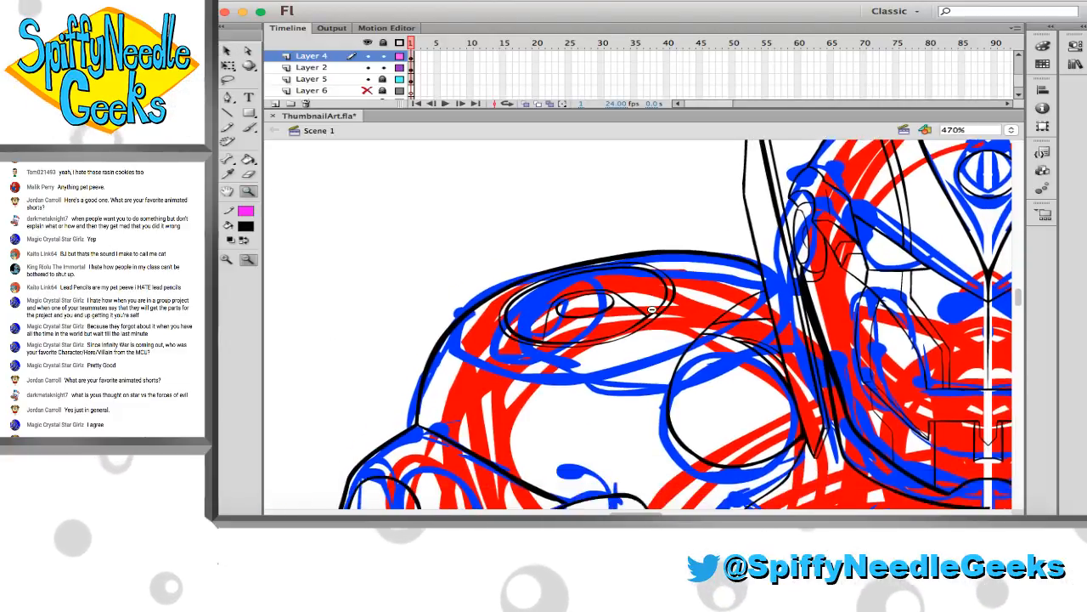
scroll(651, 307, "right", 5)
scroll(650, 307, "right", 2)
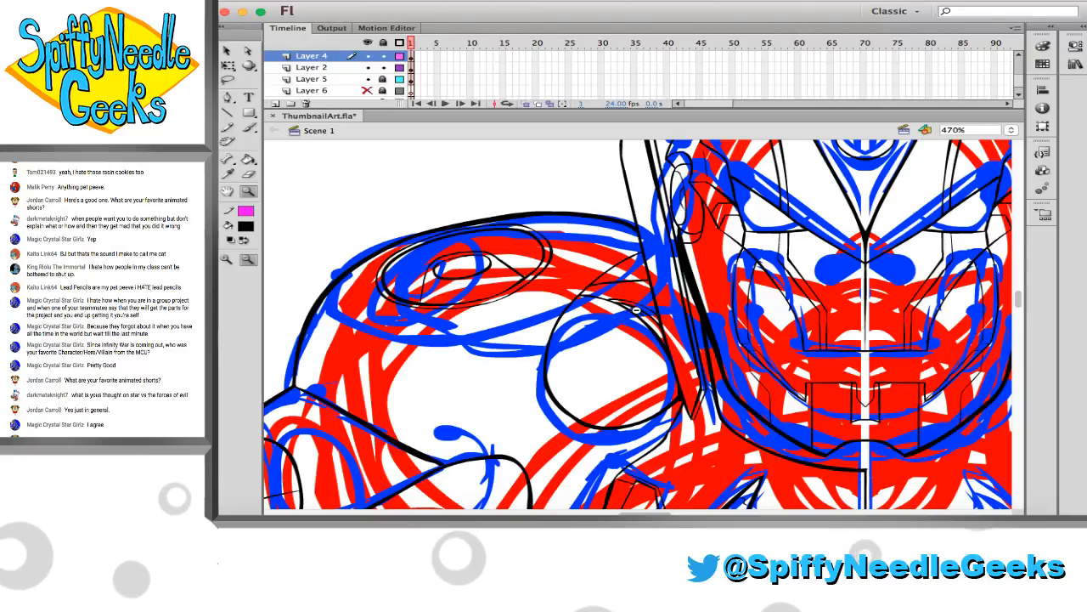
scroll(536, 317, "left", 4)
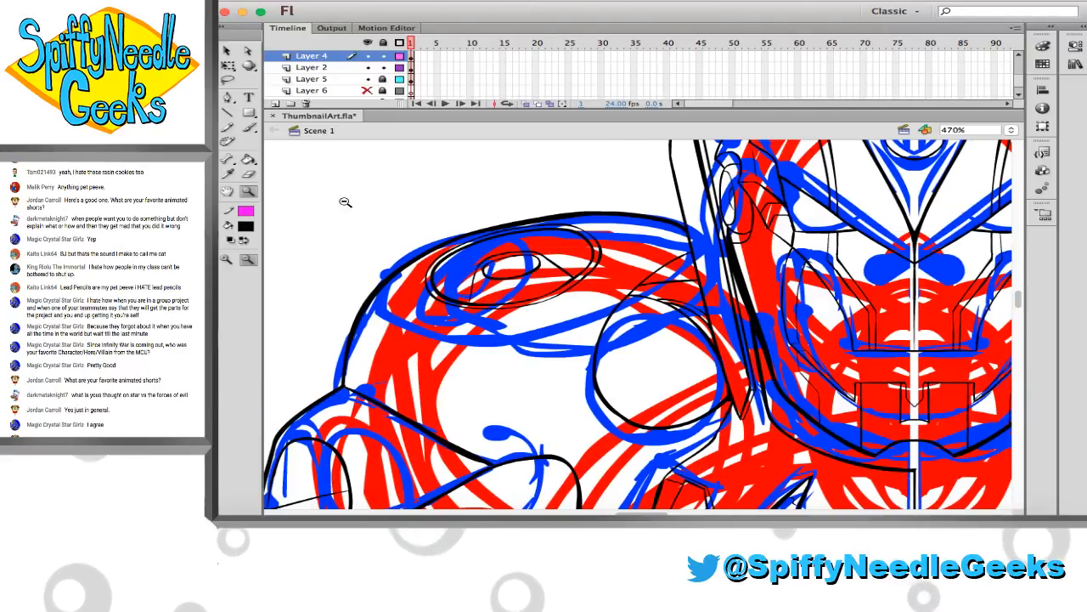
left_click_drag(375, 211, 800, 407)
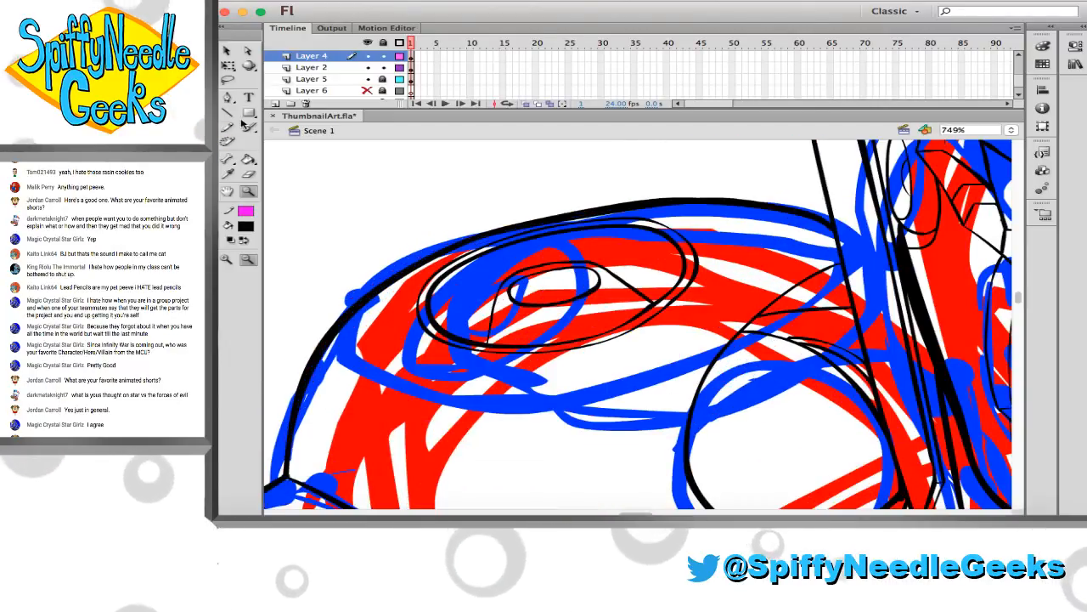
left_click(248, 127)
left_click(411, 57)
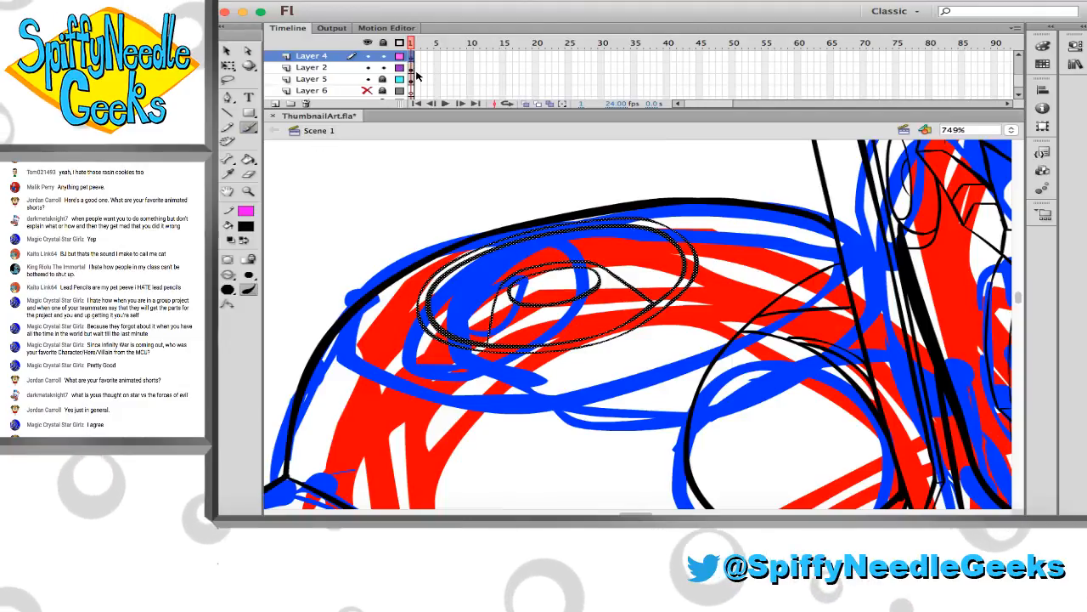
key("Delete")
left_click(411, 68)
key("super+shift+v")
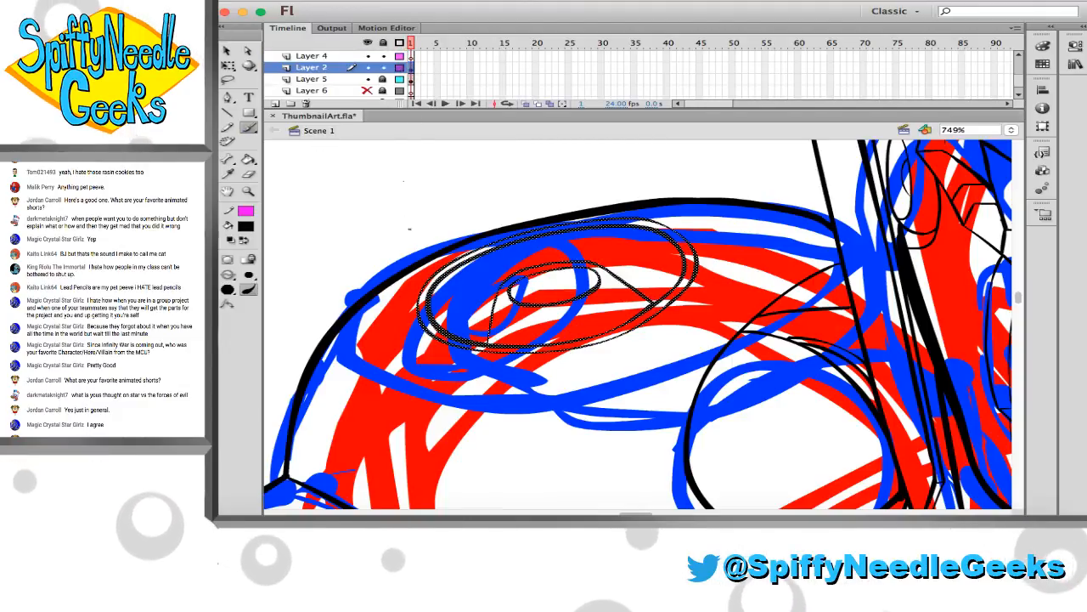
key("Escape")
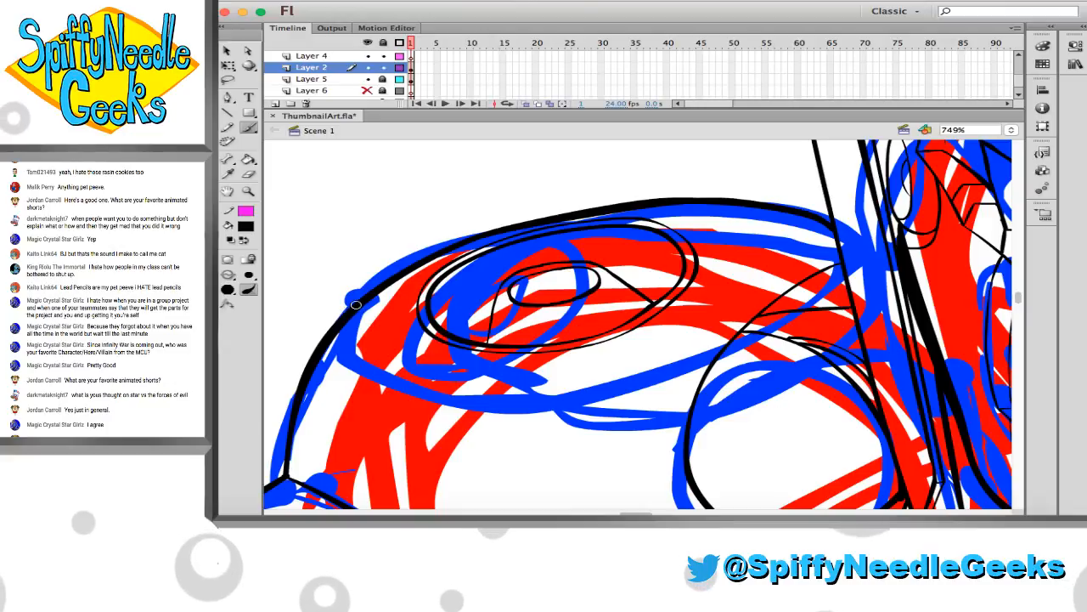
Try to ink a curve from the shoulder's left-hand outline down and around beneath the ovals on Layer 2
key("super+z")
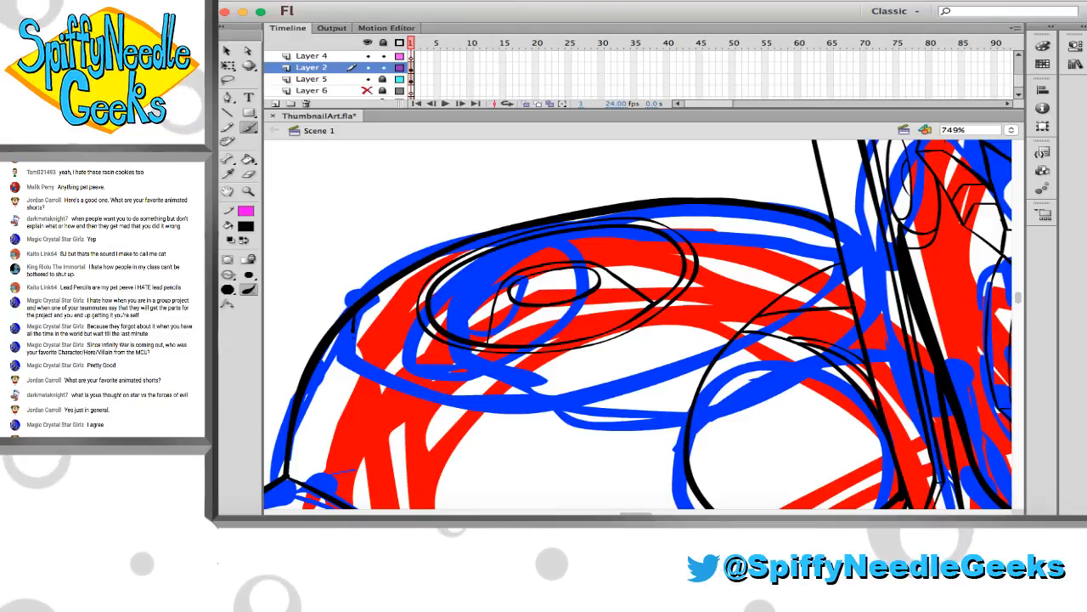
left_click_drag(355, 327, 561, 430)
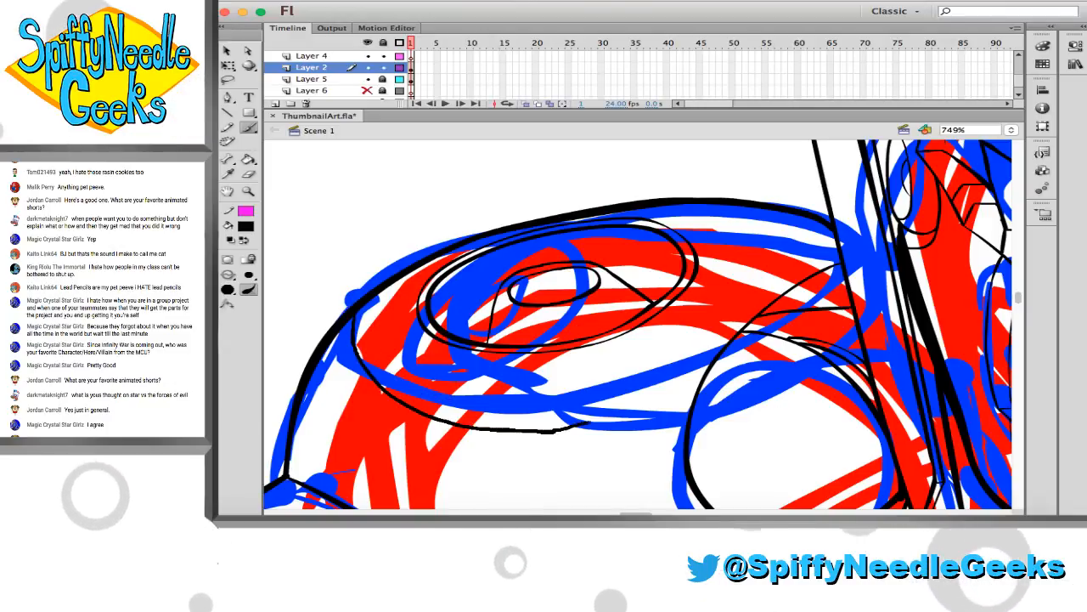
key("super+z")
left_click_drag(355, 306, 498, 425)
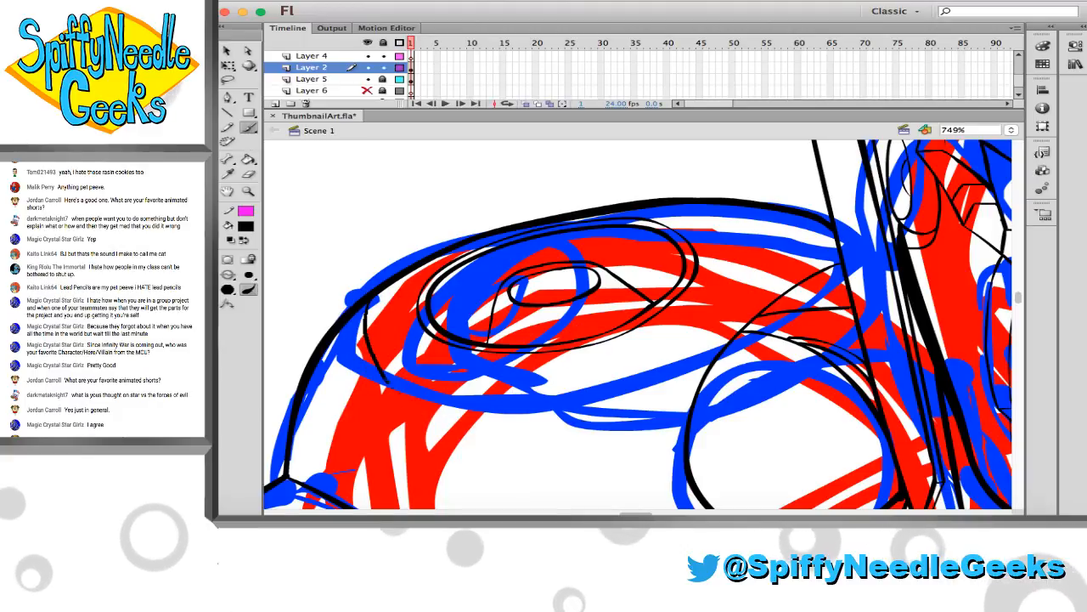
key("super+z")
Ink a curve from the shoulder's left-hand outline down and around beneath the ovals on Layer 2
left_click_drag(351, 310, 400, 402)
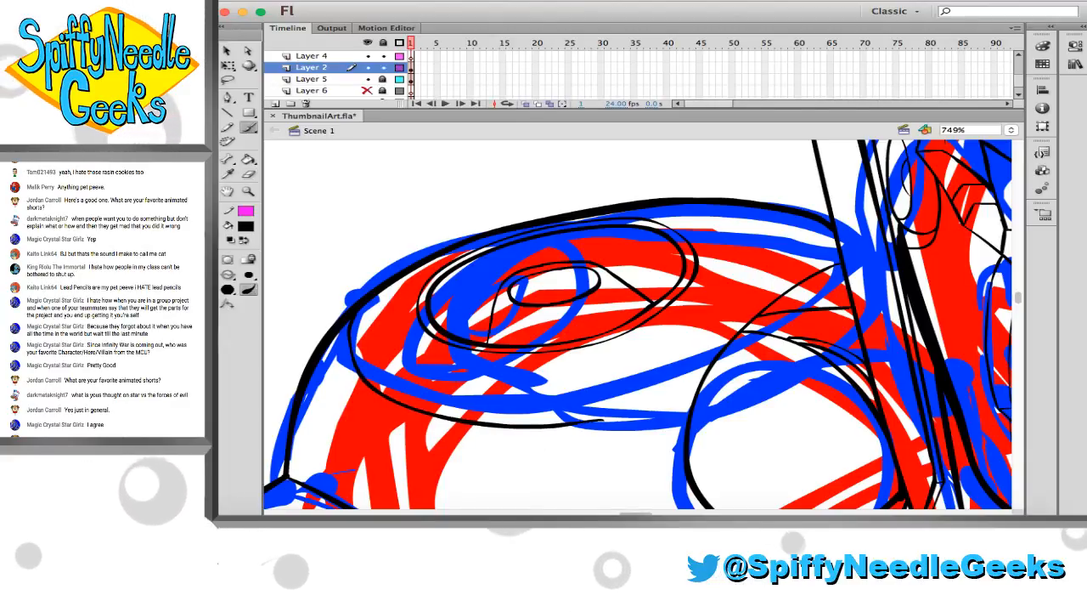
left_click_drag(605, 421, 664, 391)
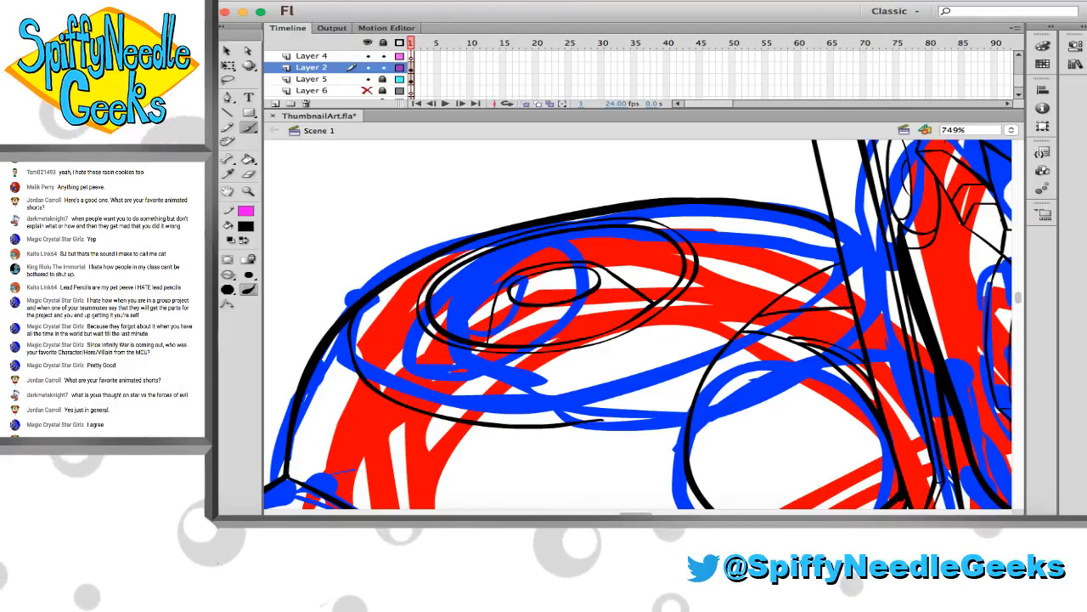
key("super+z")
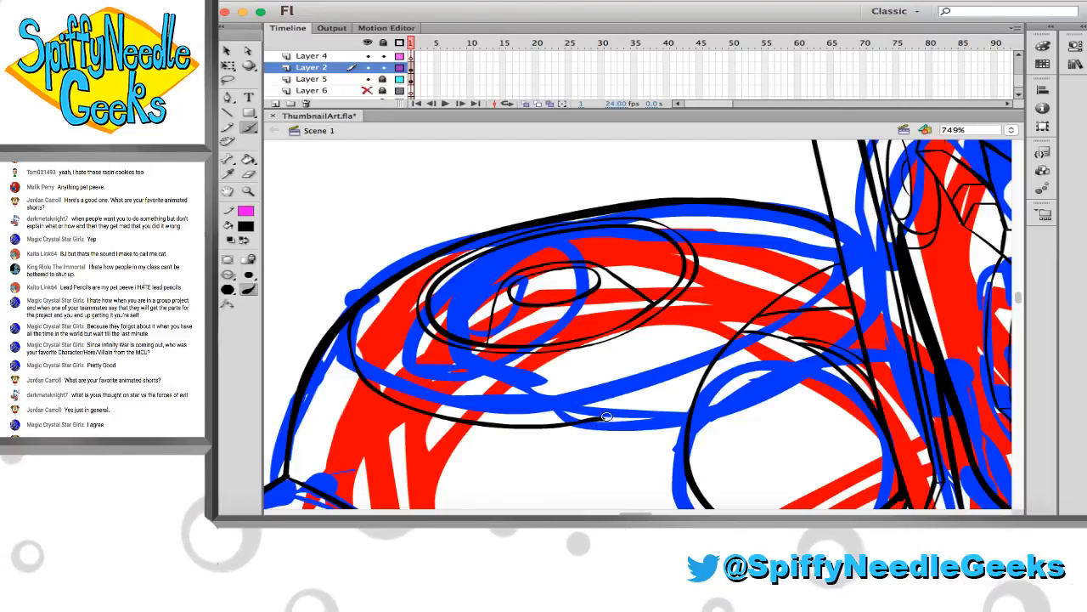
Extend the curve beneath the ovals with a short angled notch that joins it to the round joint's outline
left_click_drag(602, 418, 651, 427)
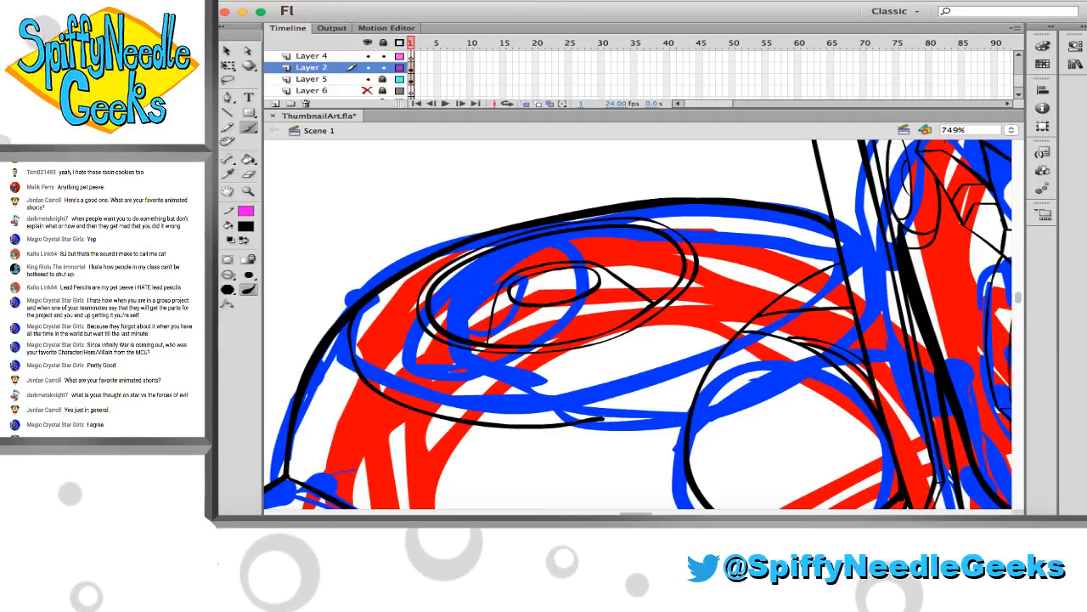
key("super+z")
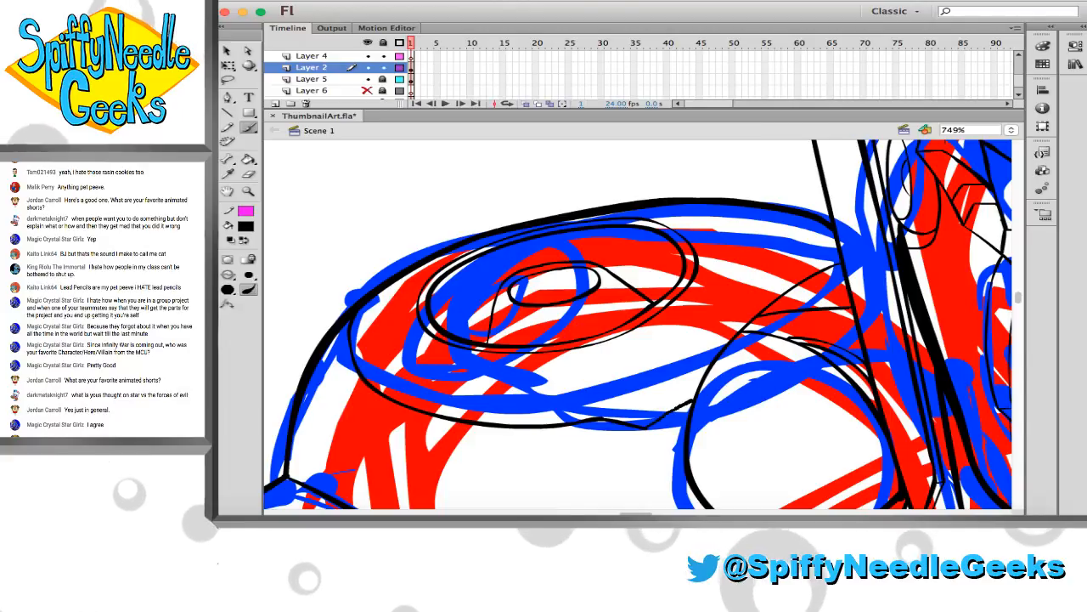
key("super+z")
left_click_drag(647, 428, 694, 401)
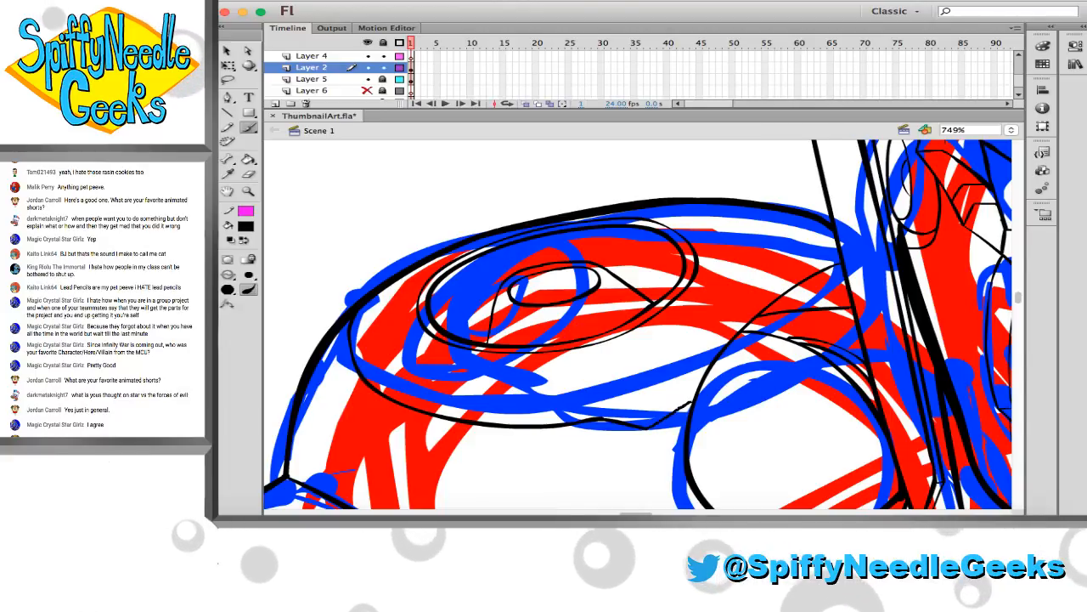
key("v")
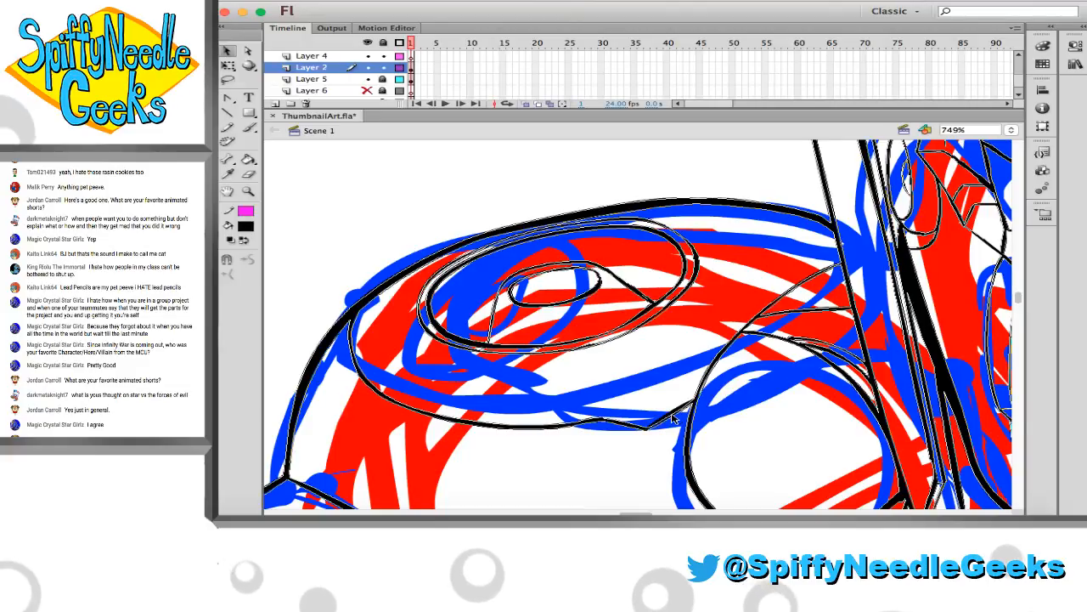
Save ThumbnailArt.fla with the new shoulder line work
scroll(332, 276, "down", 5)
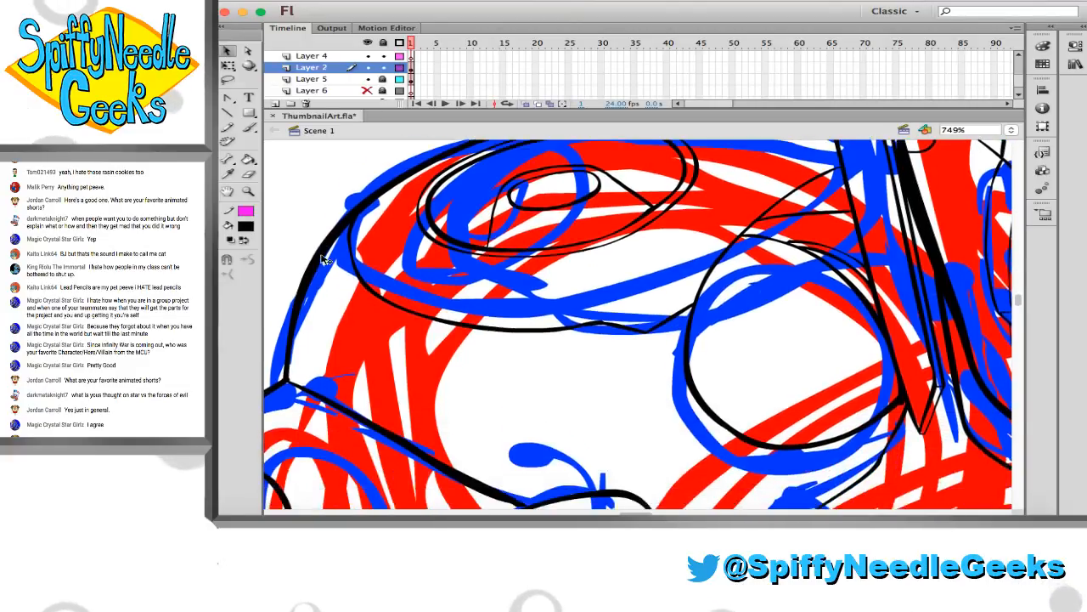
left_click(369, 264)
scroll(527, 332, "right", 6)
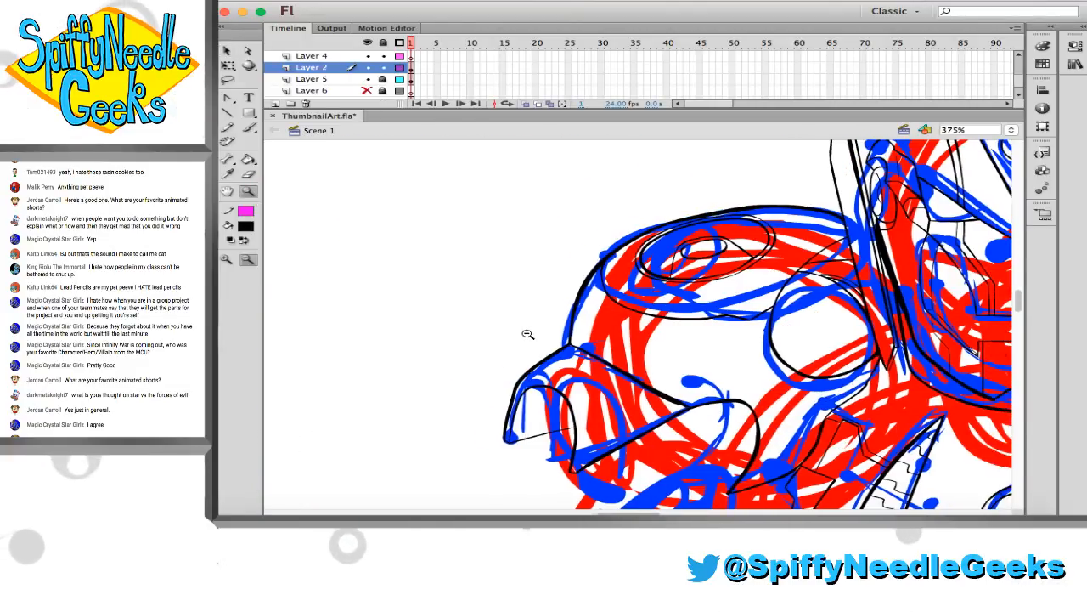
scroll(515, 329, "down", 3)
scroll(512, 328, "right", 2)
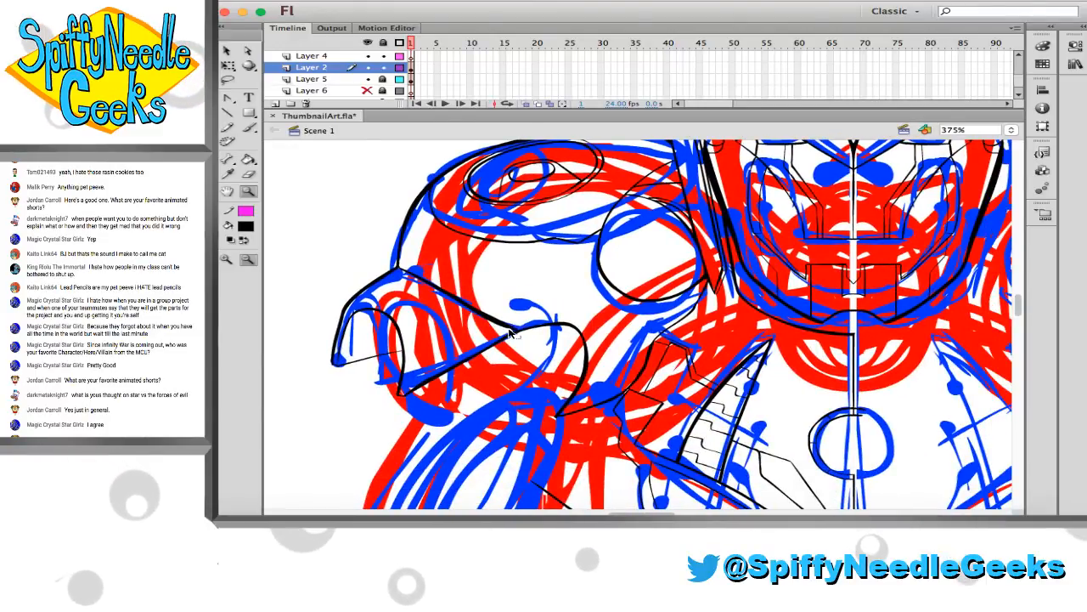
key("cmd+s")
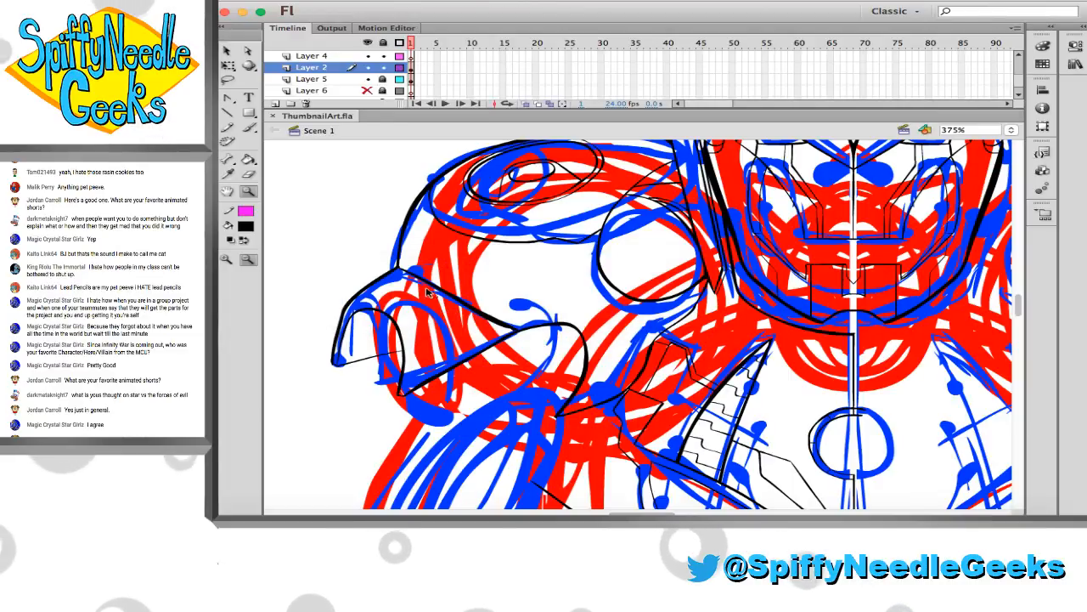
Clean up the inked corner where the arm plate's diagonal edges meet and even out the thick upper diagonal line
left_click_drag(427, 267, 670, 425)
scroll(519, 314, "down", 2)
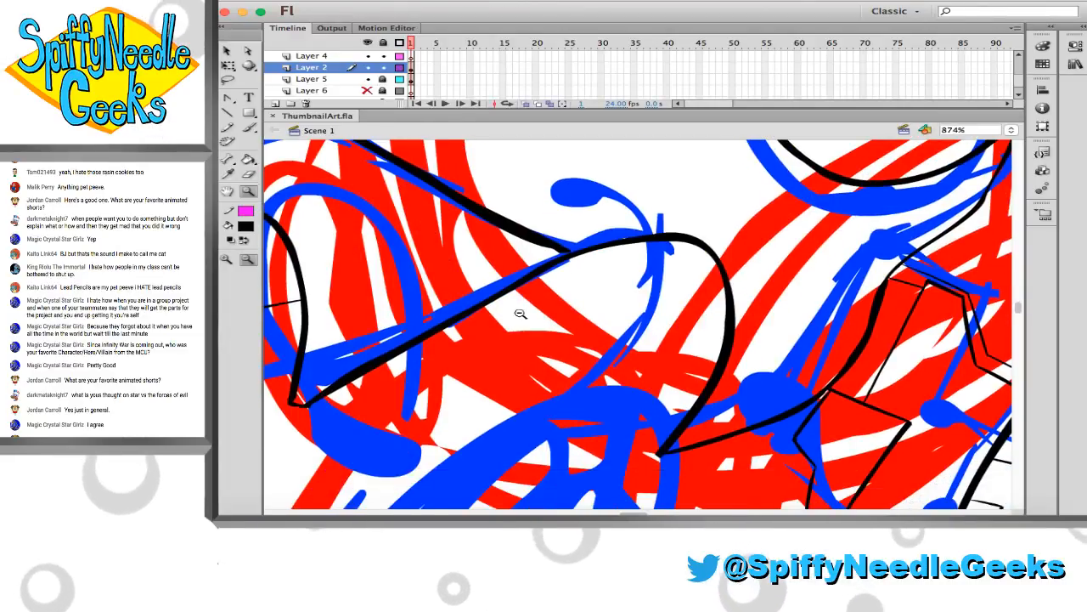
key("v")
key("b")
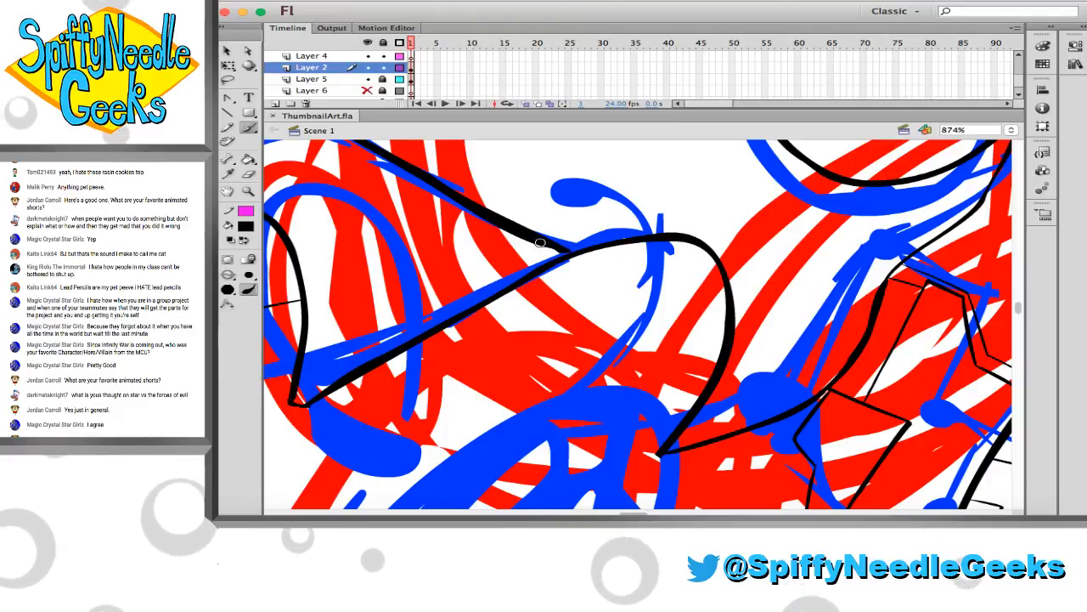
key("v")
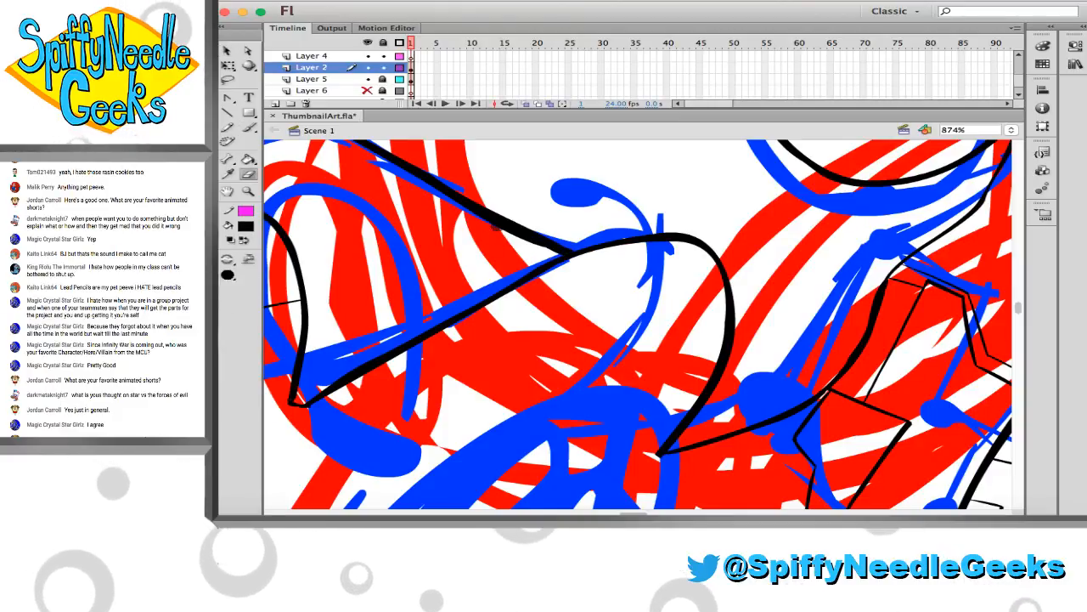
scroll(473, 253, "up", 2)
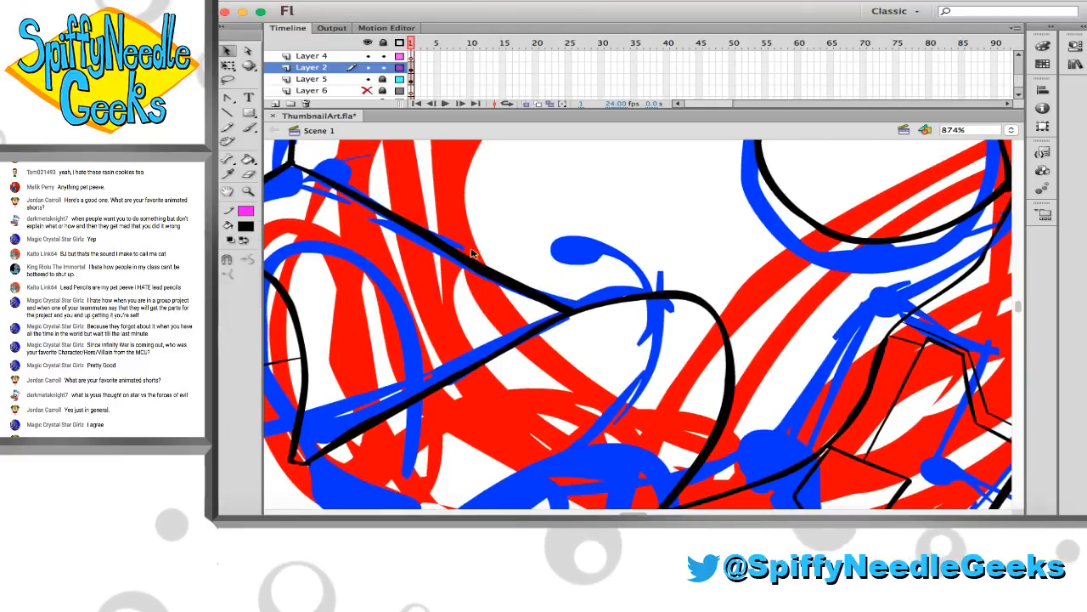
left_click(482, 269)
left_click(481, 272)
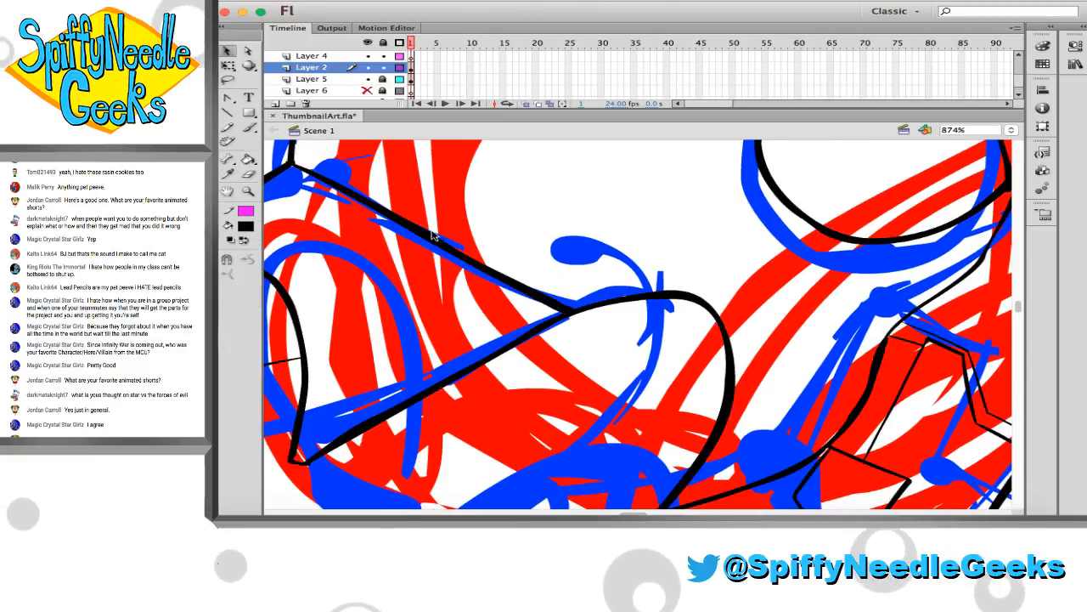
Ink a thinner inner curve inside the rounded arm plate, from its upper corner down to its pointed tip, and save the file
scroll(463, 265, "down", 3)
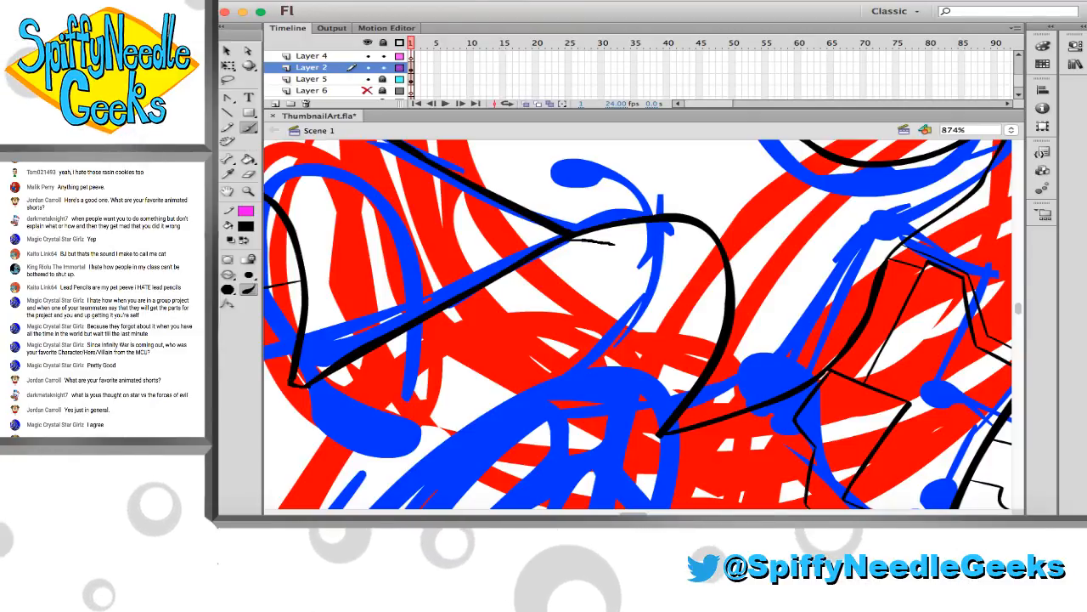
mouse_move(578, 246)
left_mouse_down()
mouse_move(627, 245)
mouse_move(674, 292)
mouse_move(684, 344)
left_mouse_up()
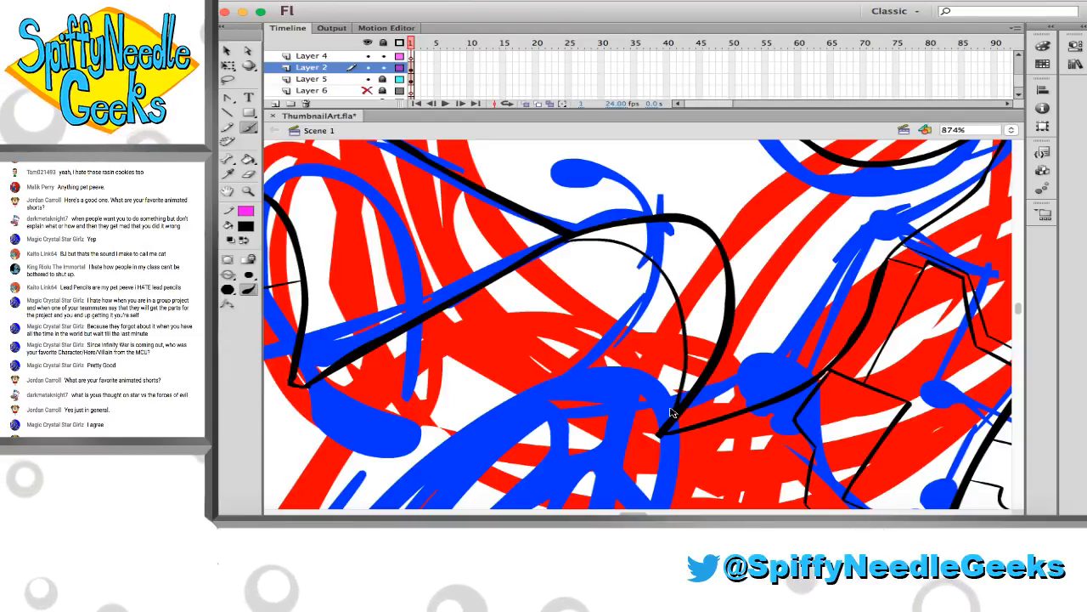
key("super+z")
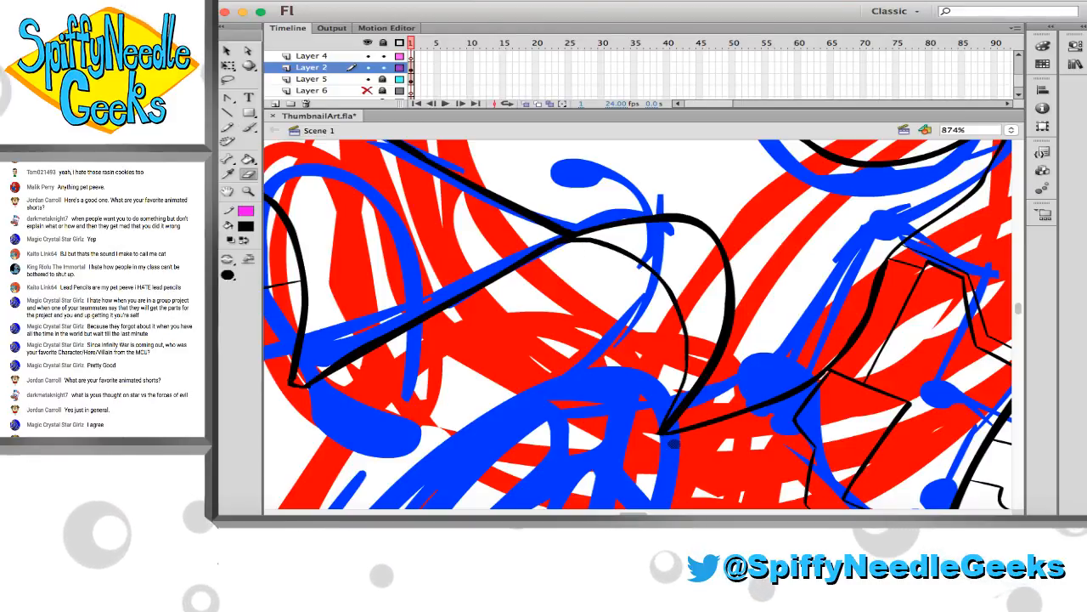
key("z")
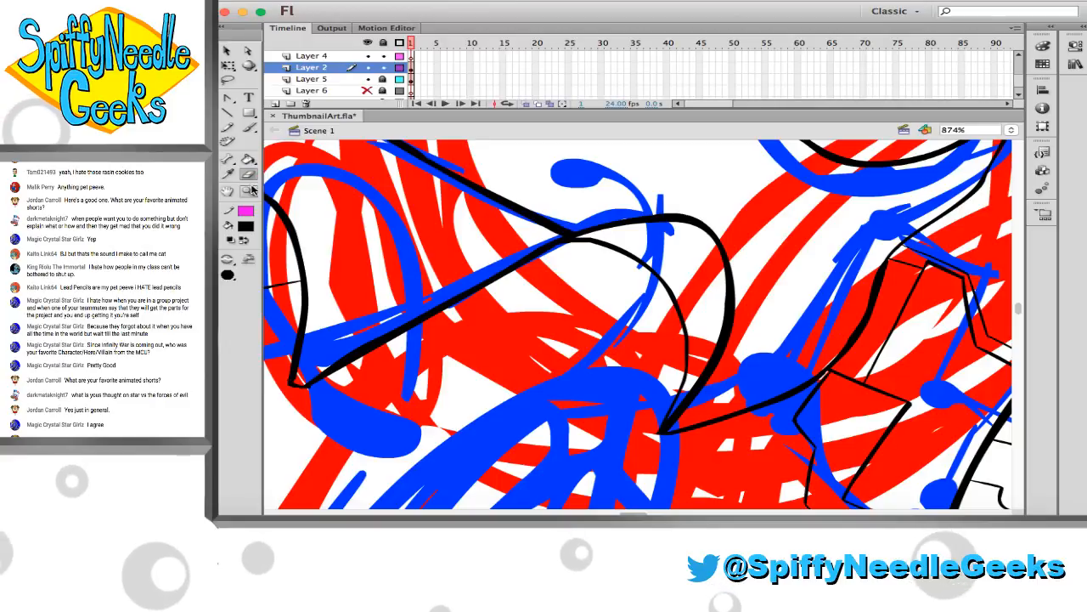
left_click(486, 296, "alt")
key("super+s")
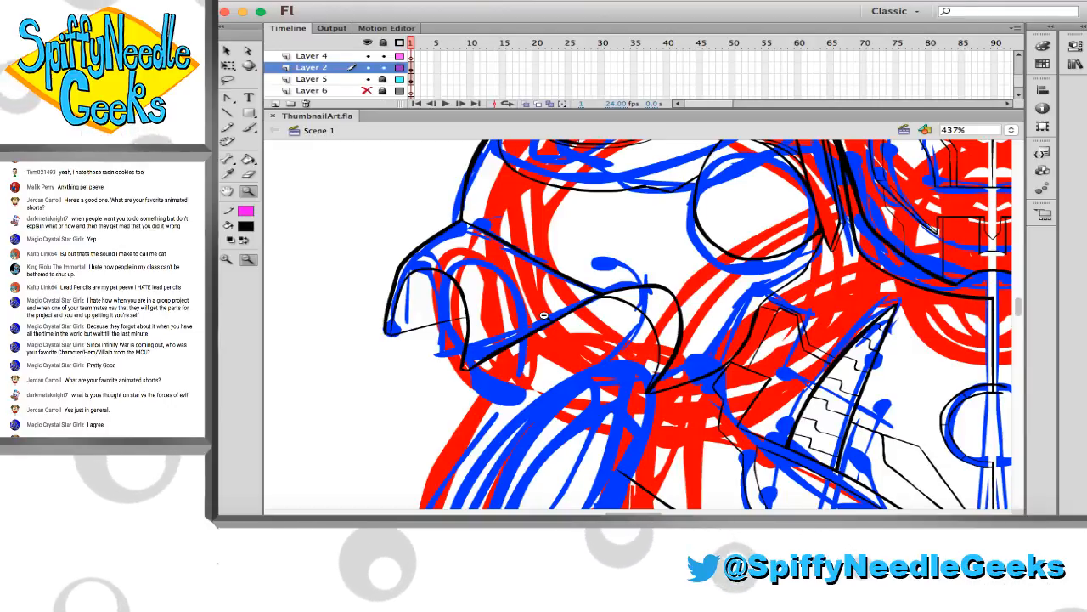
Lock Layer 2 and make Layer 4 active for brush drawing on the arm area
scroll(543, 316, "down", 5)
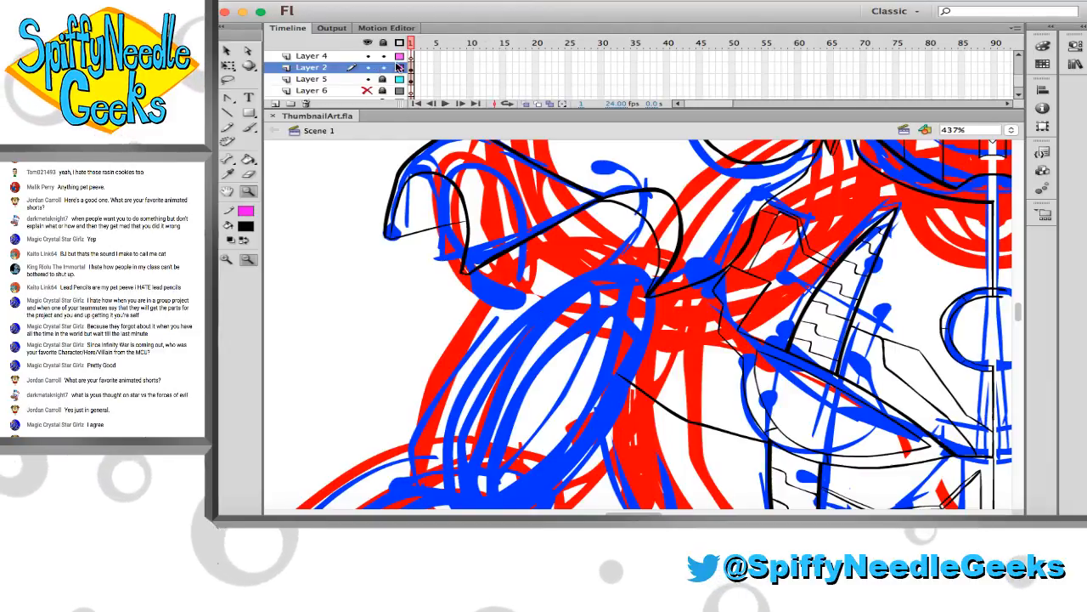
left_click(367, 67)
left_click(350, 57)
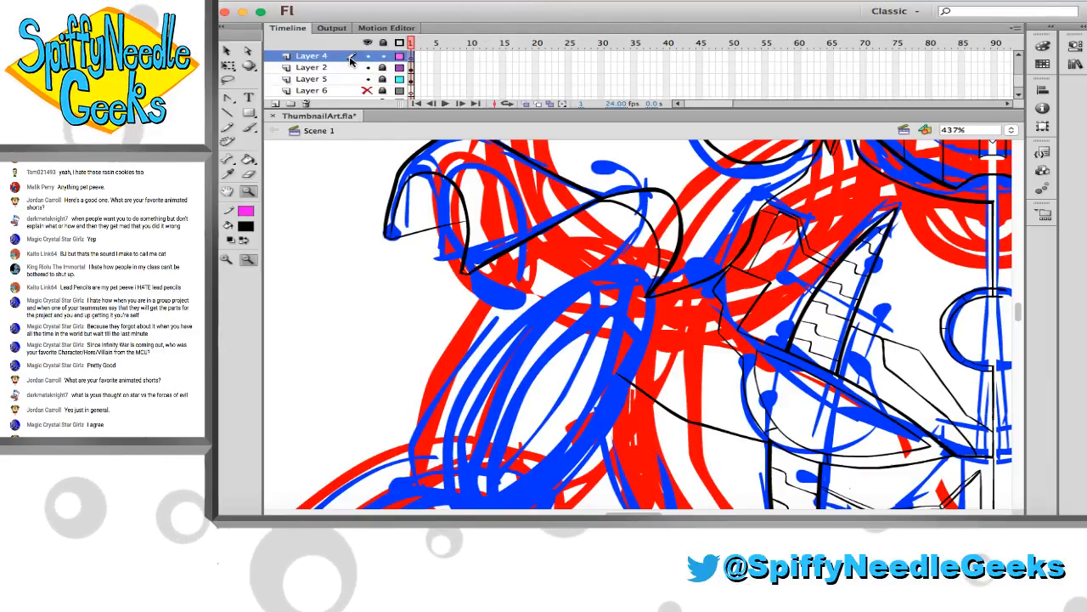
key("b")
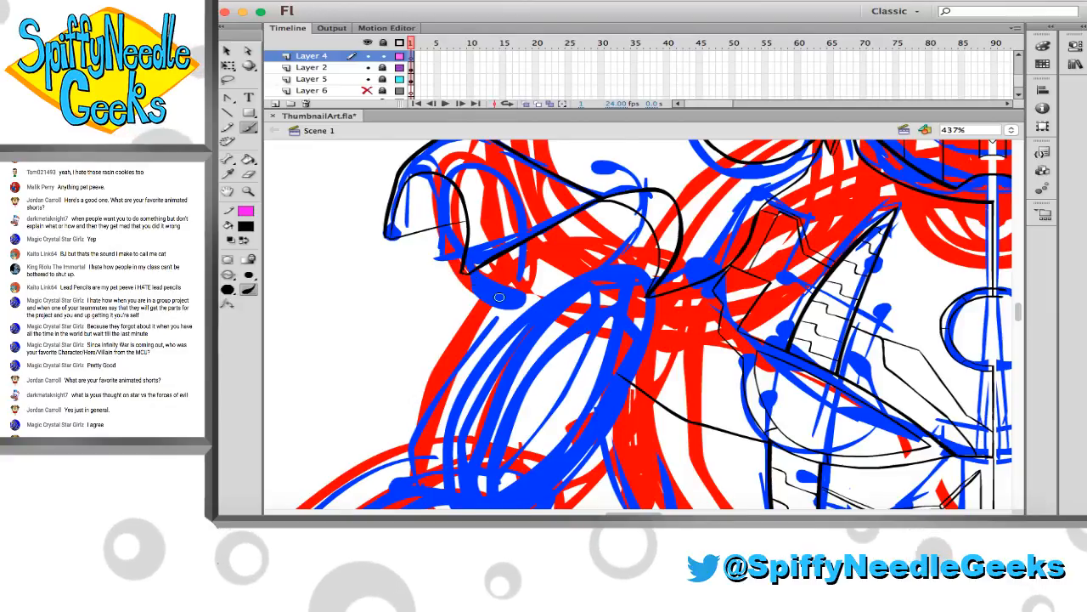
scroll(442, 283, "down", 1)
scroll(438, 316, "up", 1)
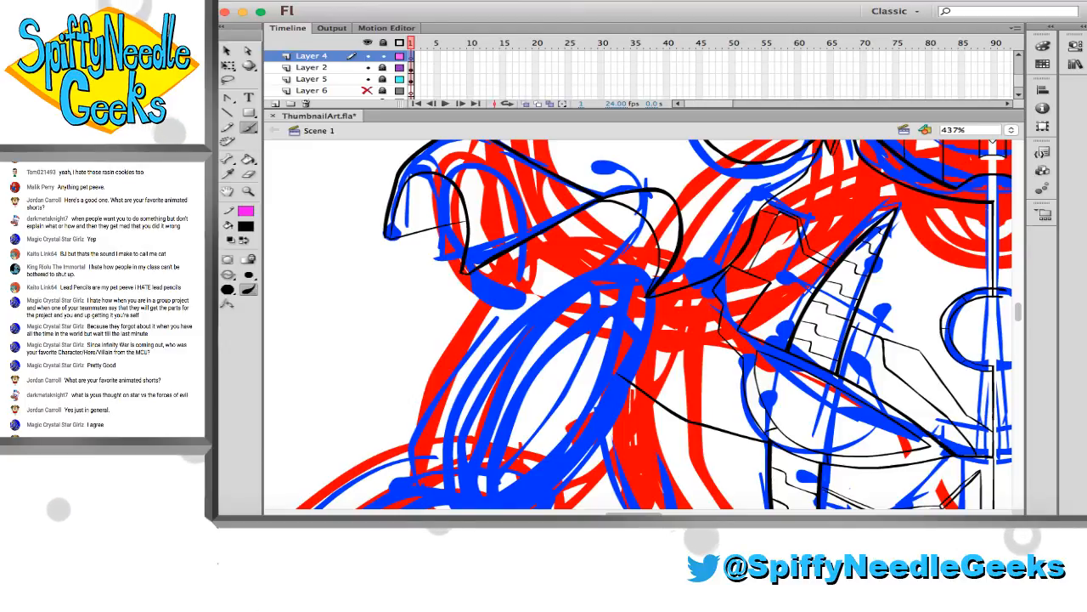
Switch to the browser and open the full-body, front-facing Ultron Sigma picture in the image results
key("super+Tab")
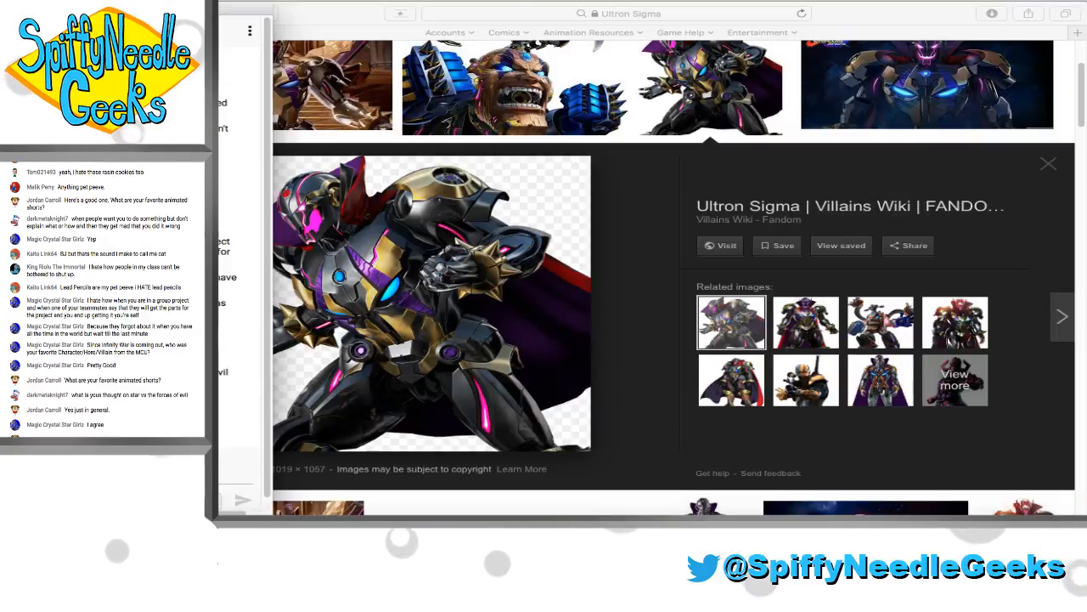
scroll(631, 260, "up", 2)
scroll(653, 223, "down", 5)
scroll(654, 285, "down", 2)
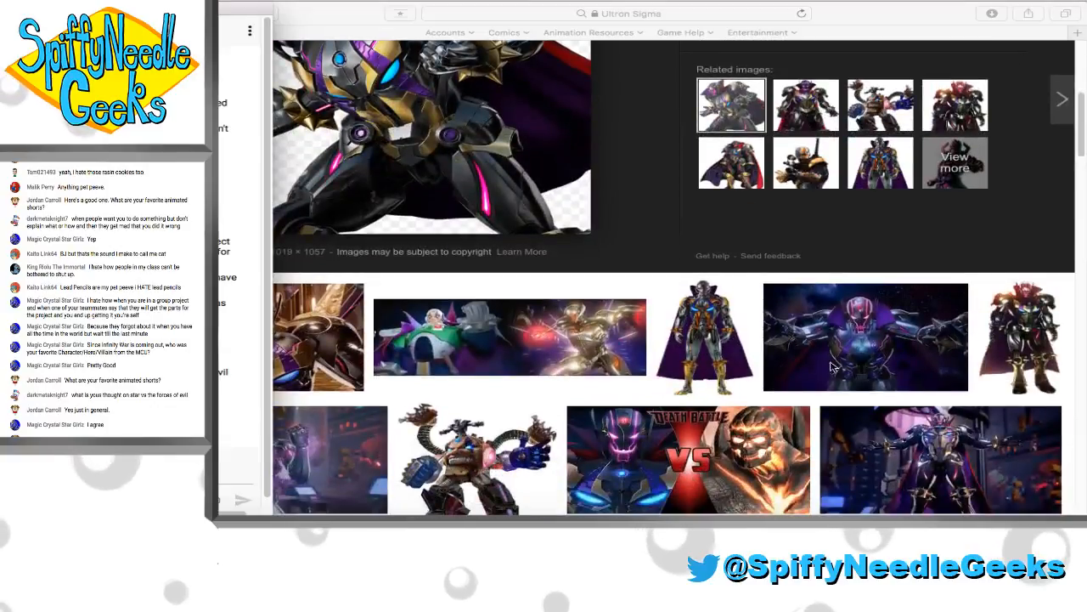
left_click(1024, 350)
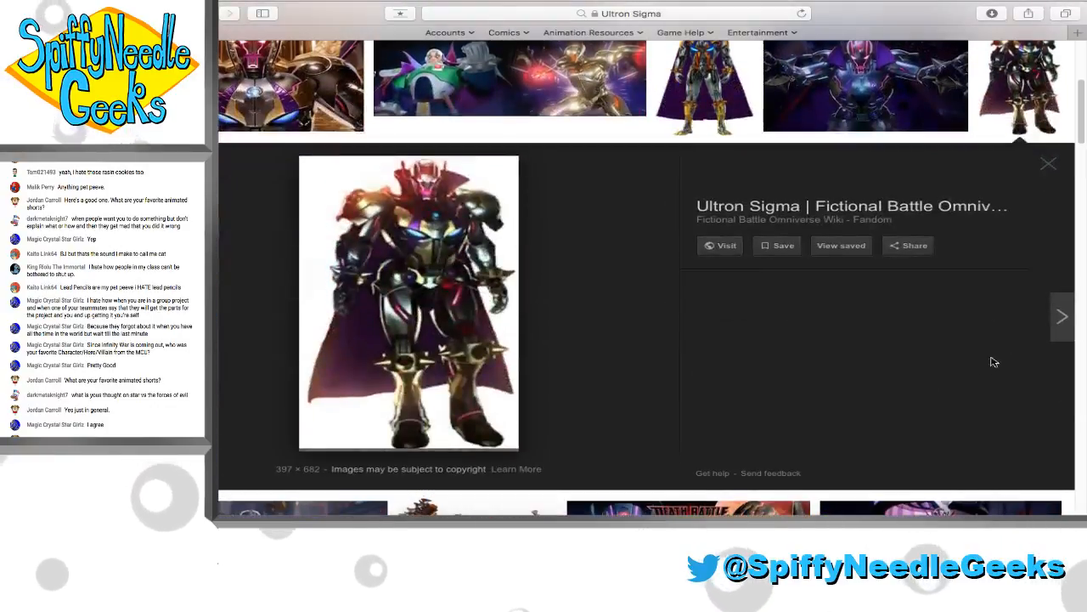
Open the picture's Fictional Battle Omniverse wiki page and copy the full-body Ultron Sigma image
left_click(448, 266)
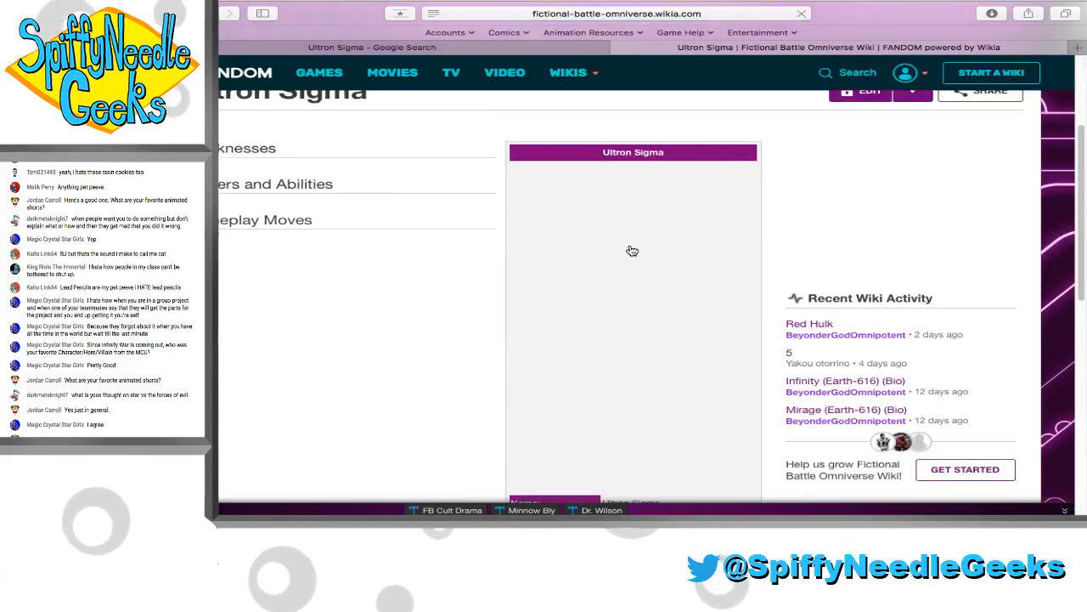
left_click(635, 247)
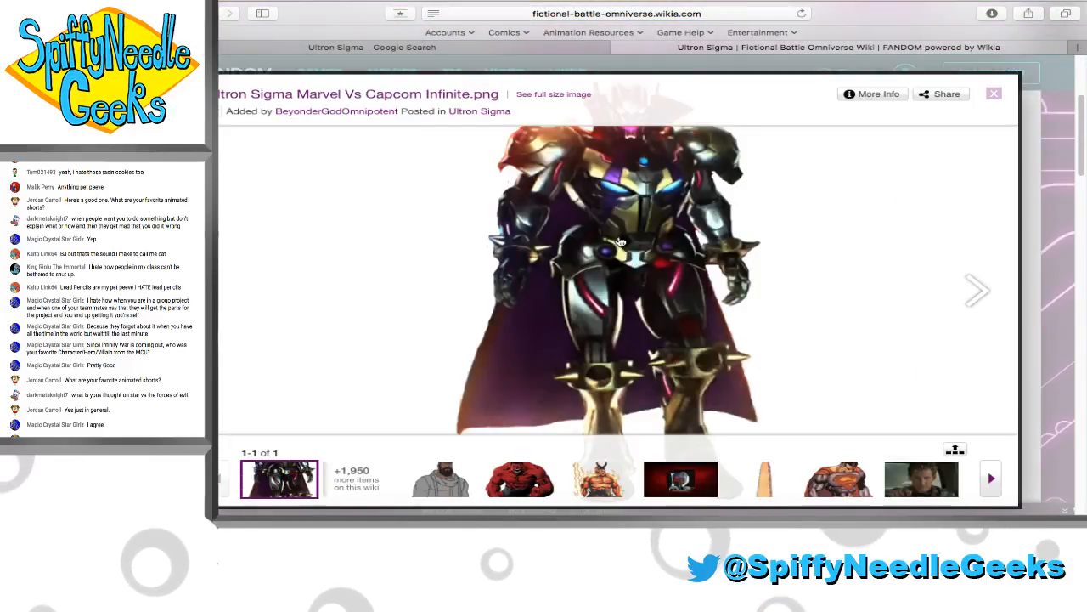
left_click(1050, 203)
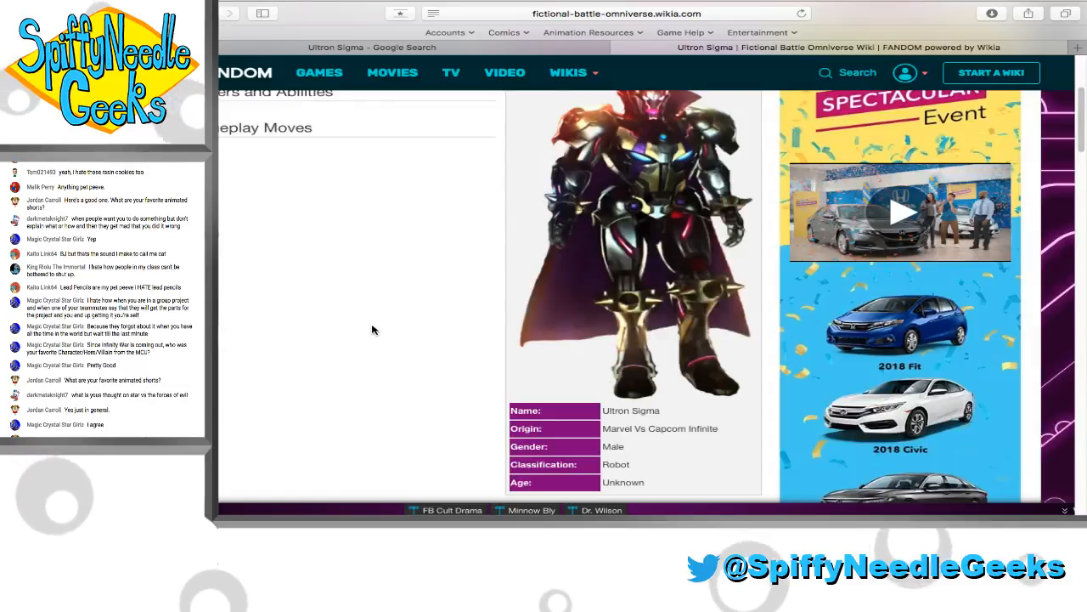
right_click(633, 223)
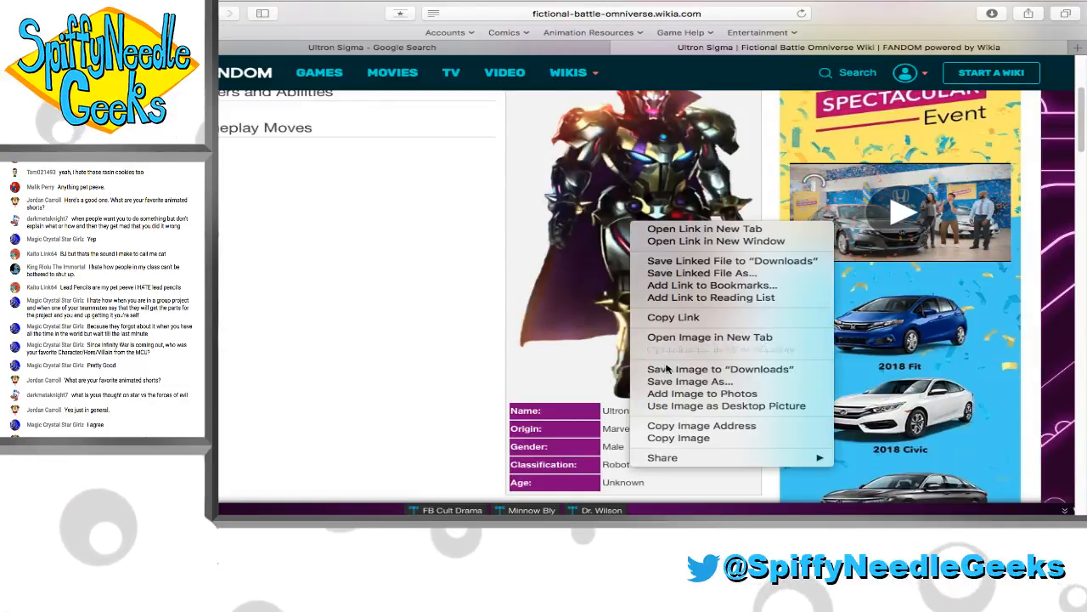
left_click(671, 438)
Switch back to ThumbnailArt.fla in Flash and toggle Layer 2's visibility to check which line art it holds
left_click(374, 513)
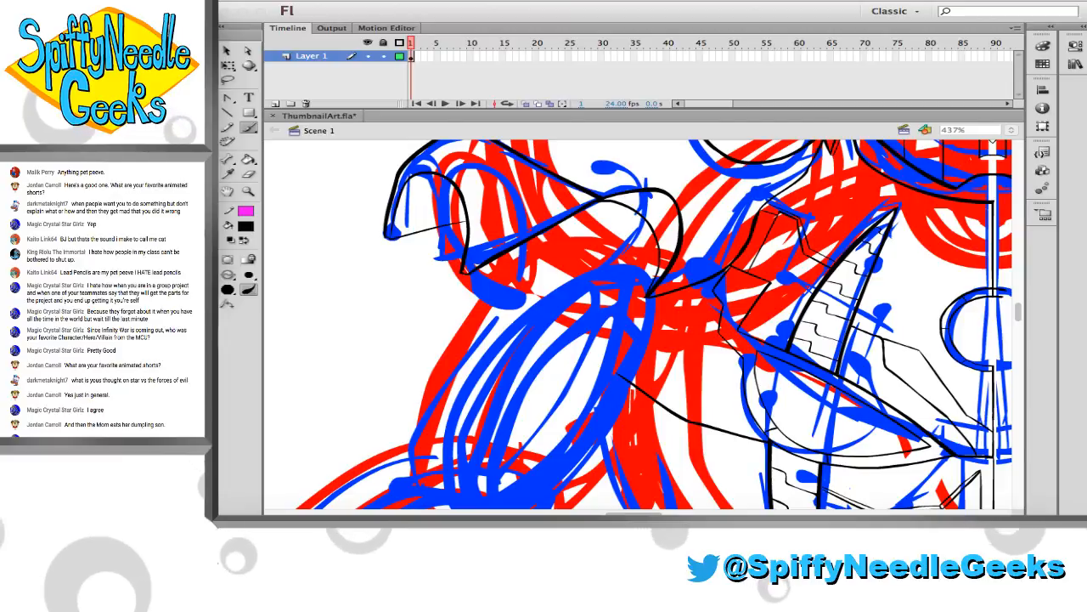
key("z")
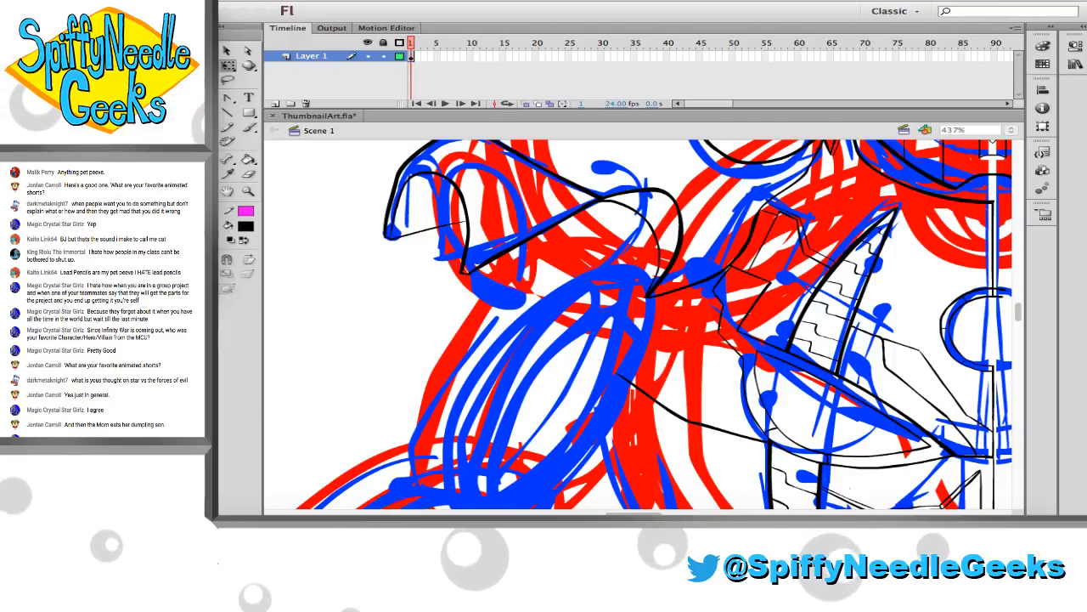
left_click(248, 191)
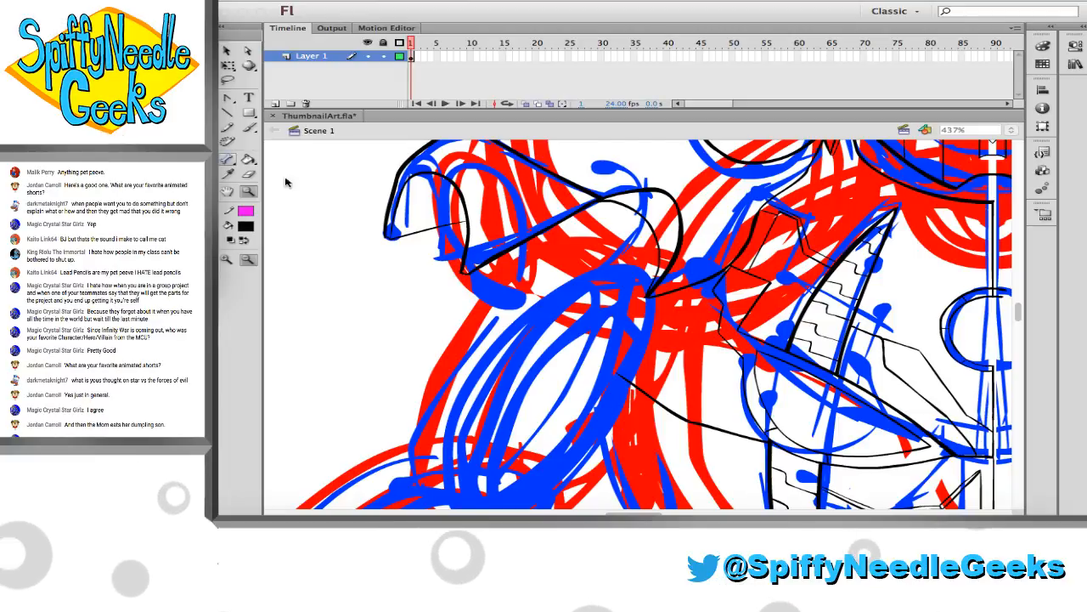
left_click(355, 177)
scroll(425, 256, "down", 1)
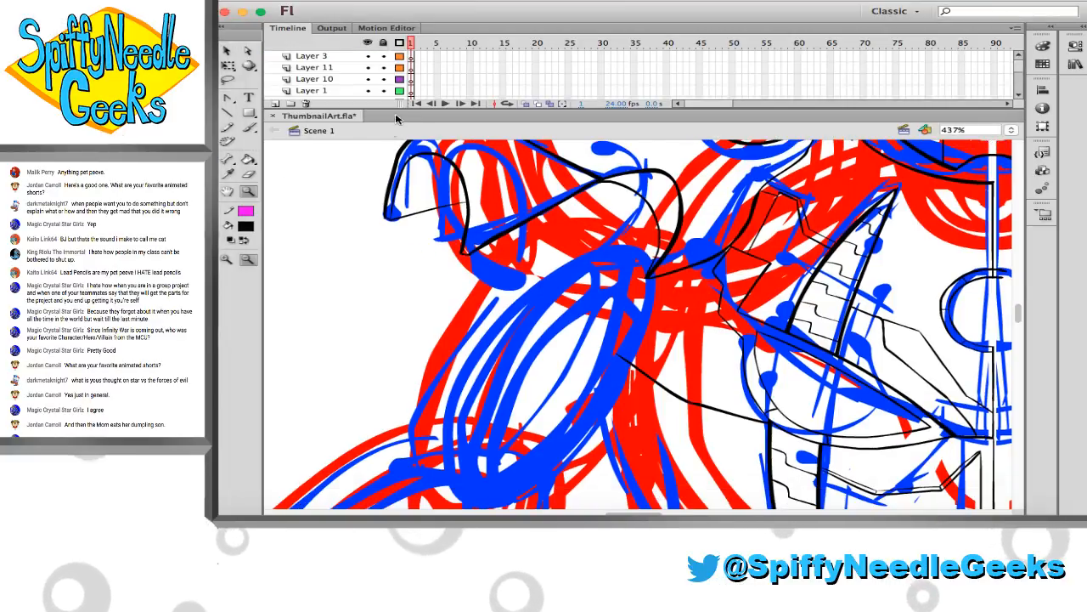
scroll(411, 84, "down", 7)
scroll(414, 83, "up", 2)
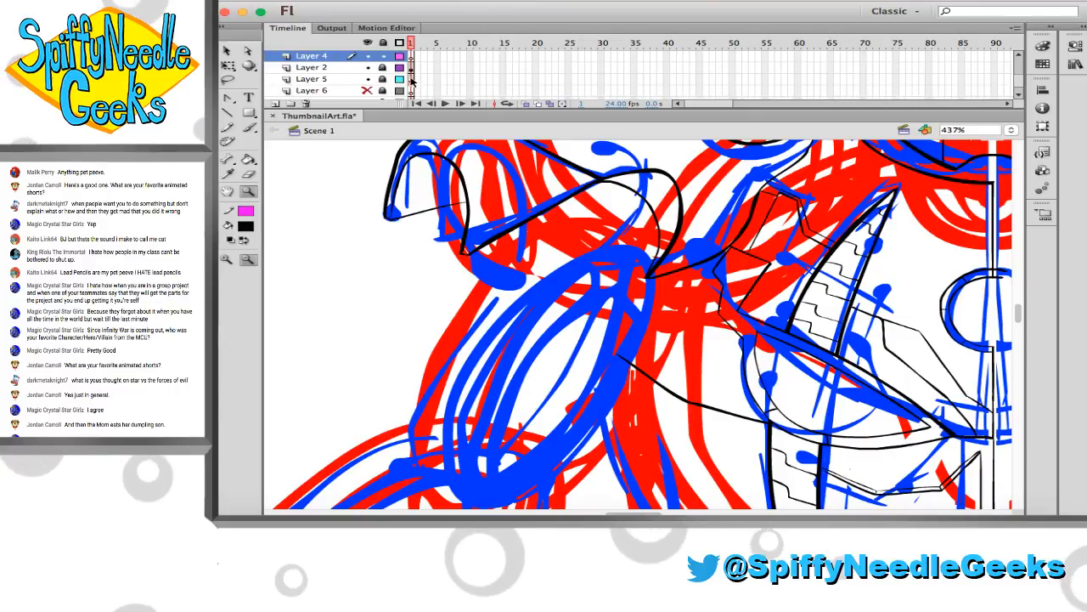
left_click(369, 68)
left_click(369, 68)
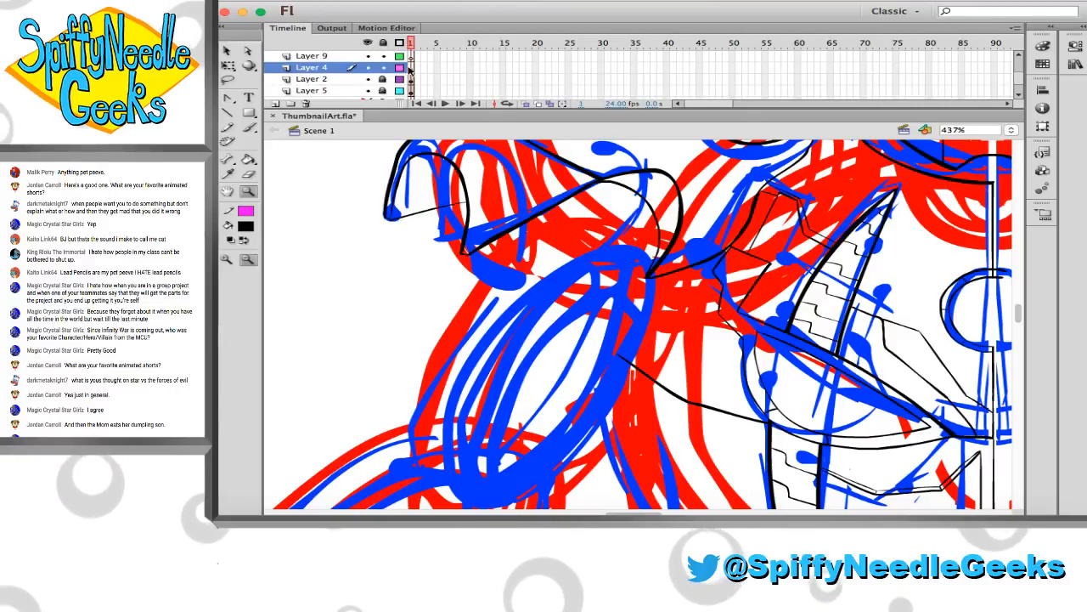
Ink the outer and inner contours of the upper arm on Layer 4 and erase the overshoot beneath the shoulder plate
key("b")
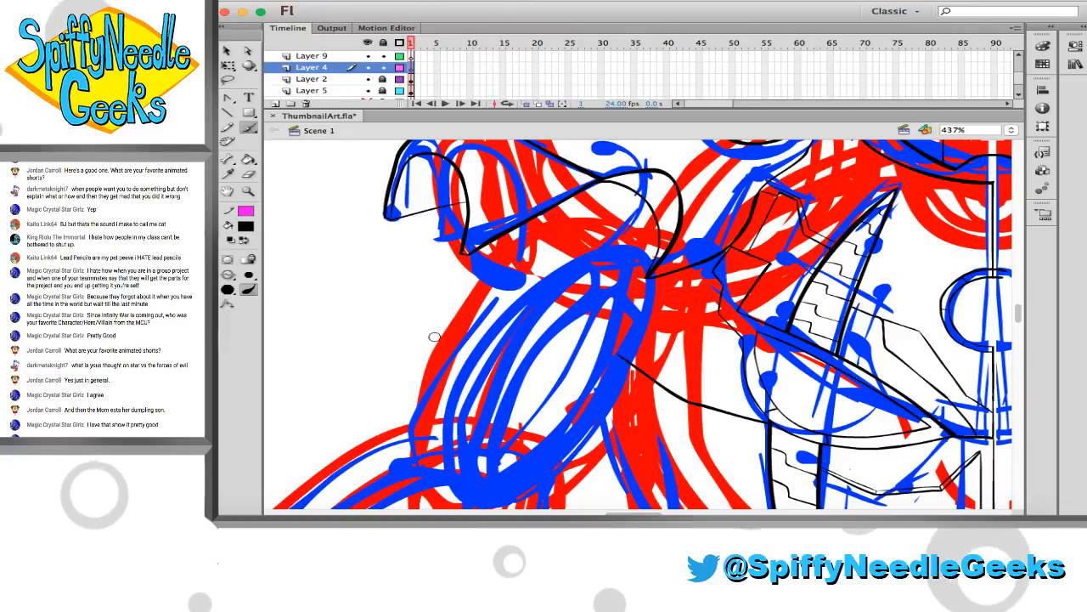
left_click_drag(411, 422, 559, 219)
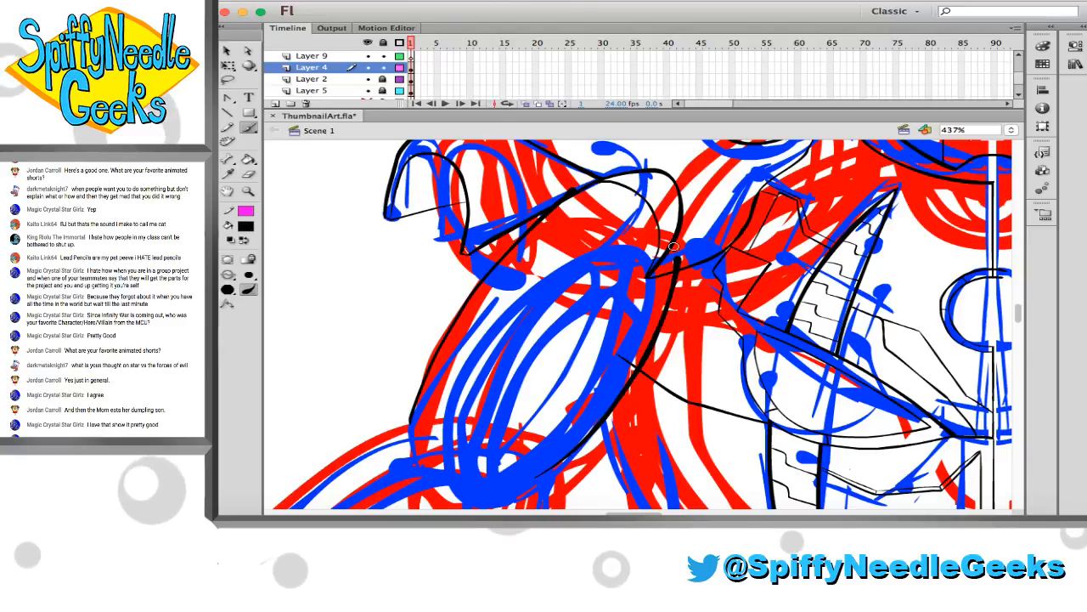
key("e")
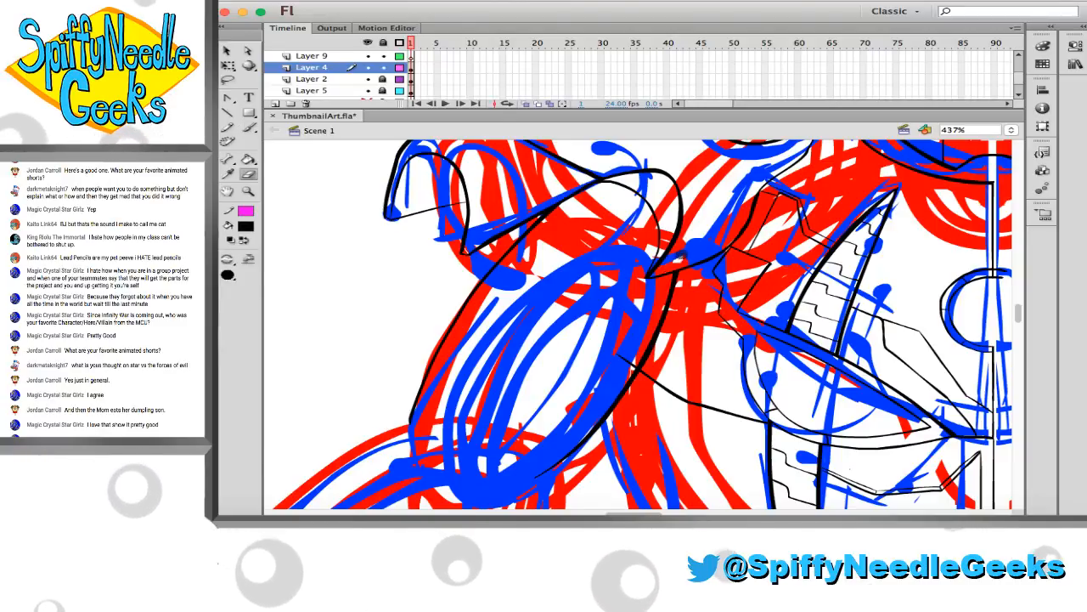
Ink the forearm's outline around the elbow and down both sides, and erase the excess at the wrist end
scroll(678, 256, "down", 5)
scroll(671, 255, "left", 5)
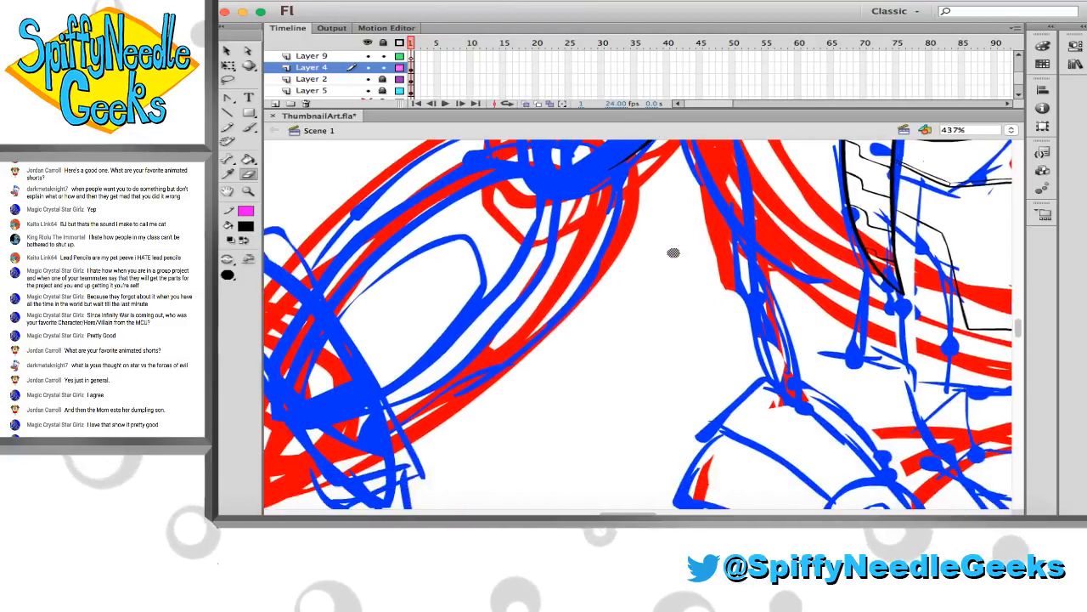
key("b")
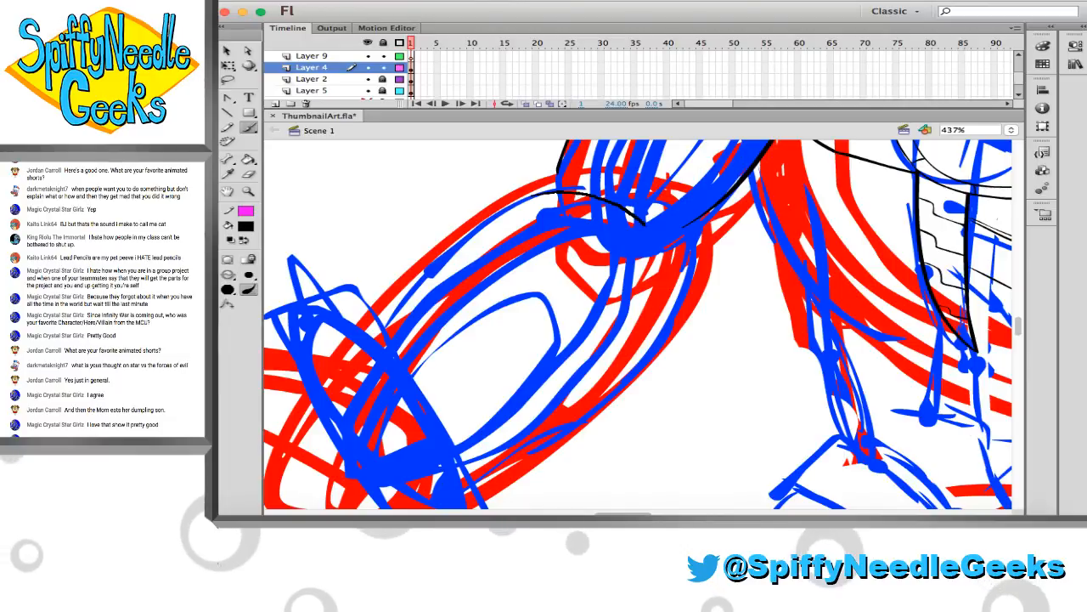
mouse_move(644, 333)
left_mouse_down()
mouse_move(616, 380)
mouse_move(440, 501)
left_mouse_up()
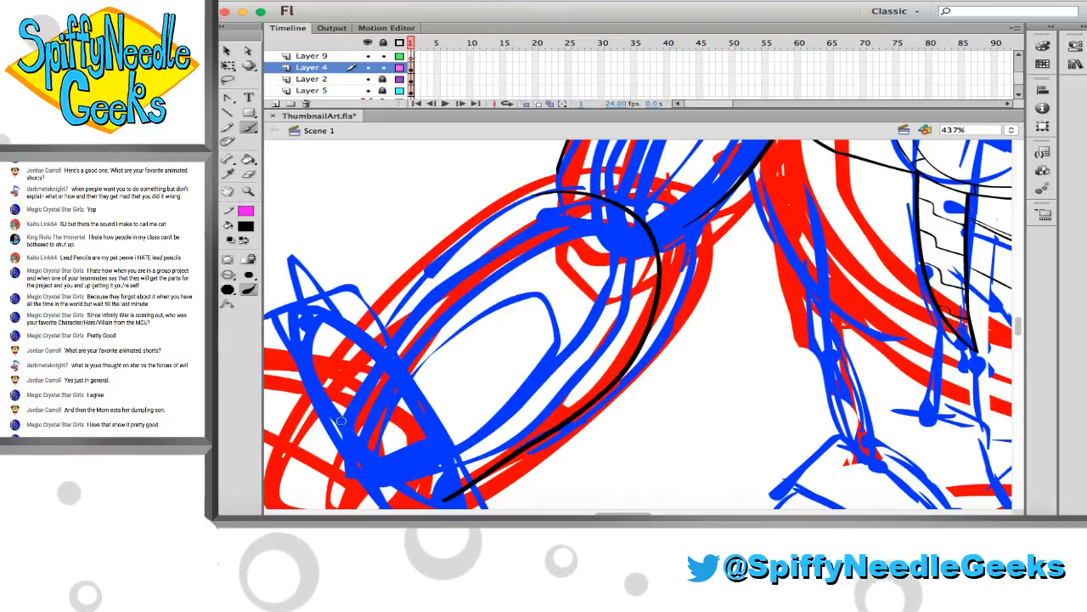
mouse_move(324, 399)
left_mouse_down()
mouse_move(439, 246)
mouse_move(486, 212)
mouse_move(575, 191)
left_mouse_up()
key("e")
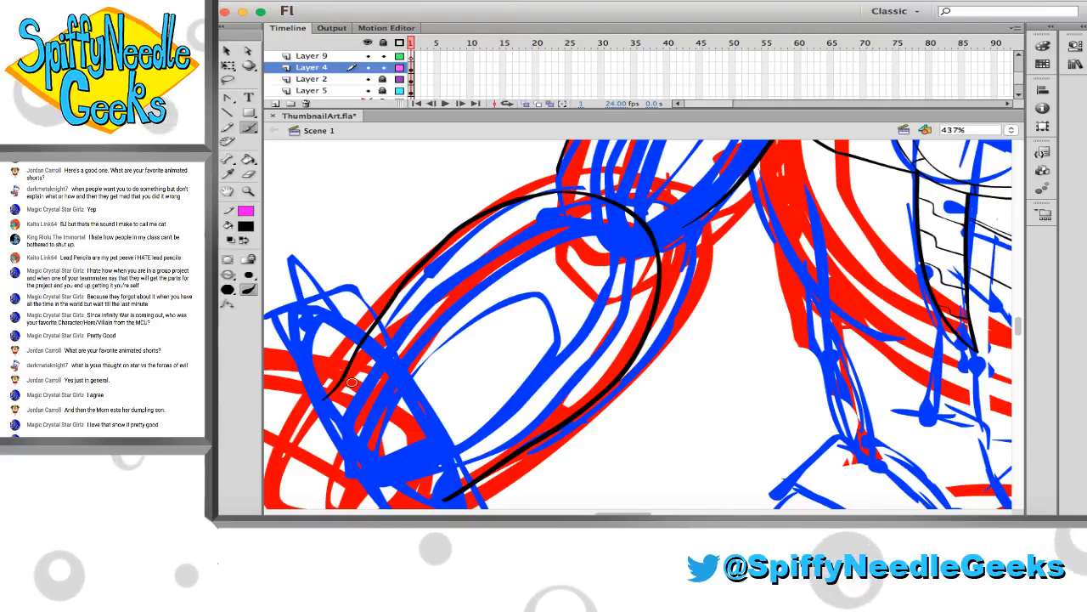
left_click_drag(322, 401, 370, 338)
key("b")
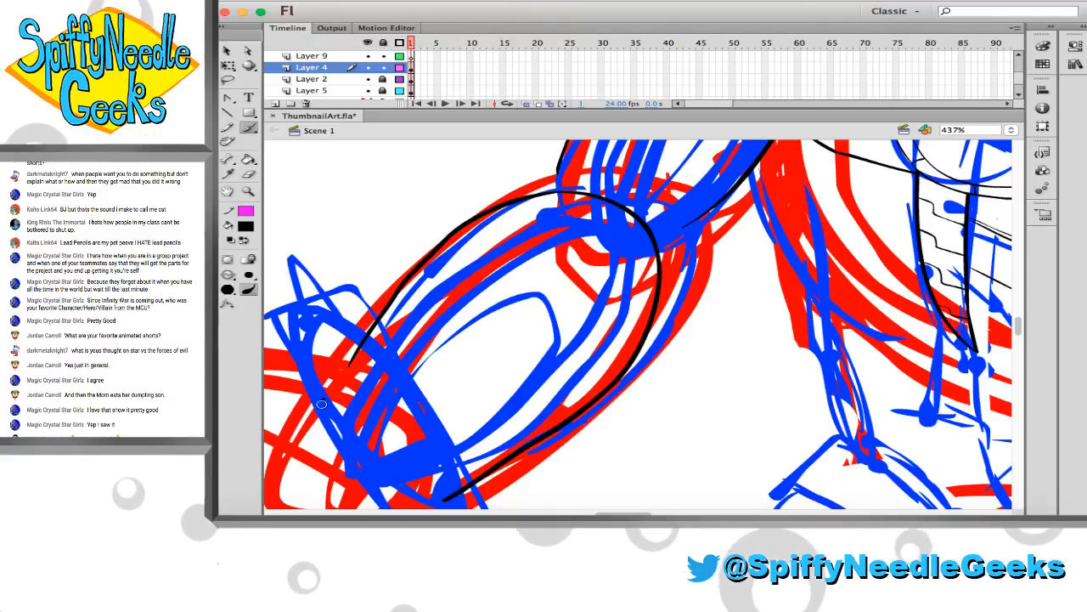
left_click(343, 249)
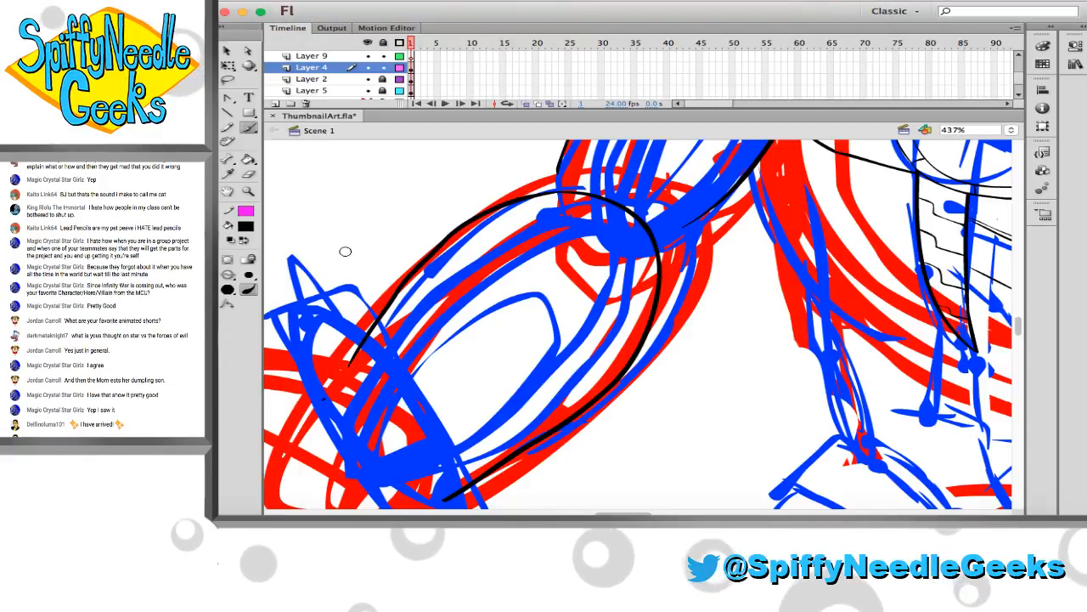
Remove the stray blob on the upper arm's outer line and join its inner line to the forearm curve at the elbow
scroll(493, 342, "up", 3)
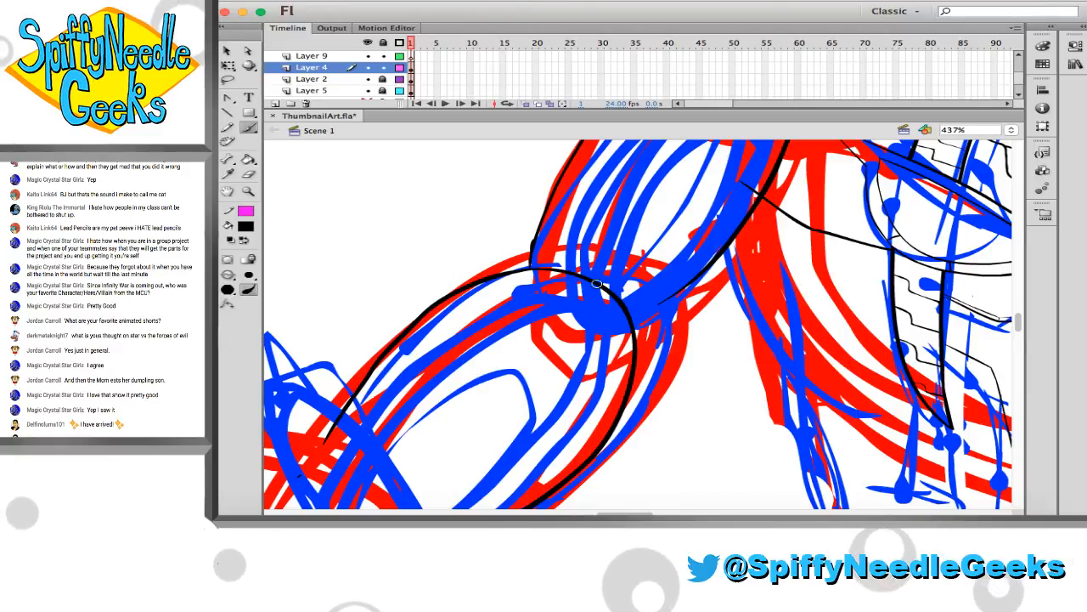
left_click_drag(523, 222, 726, 391)
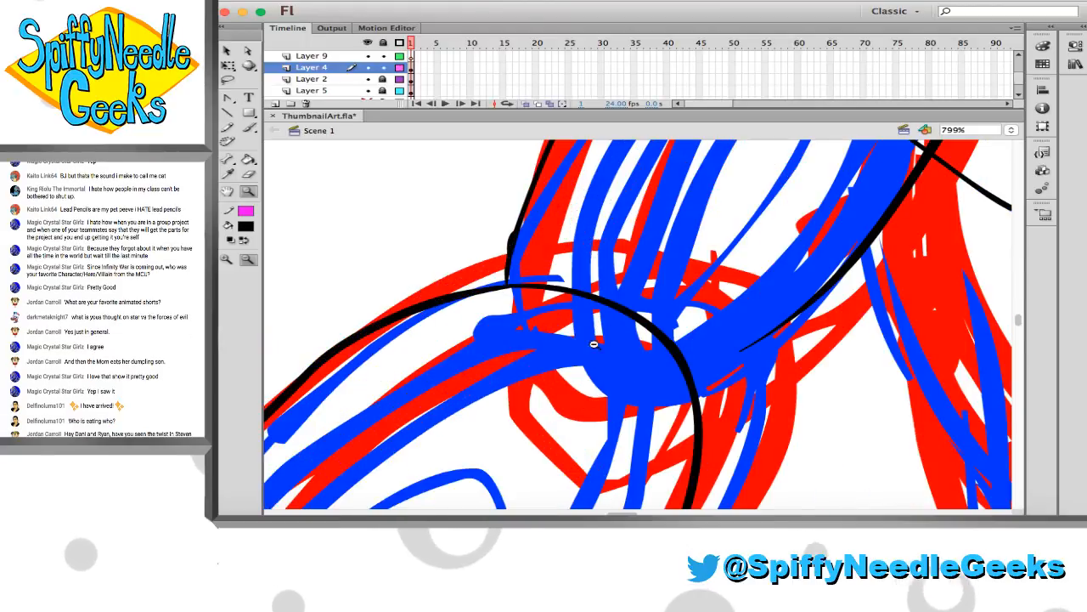
left_click(510, 245)
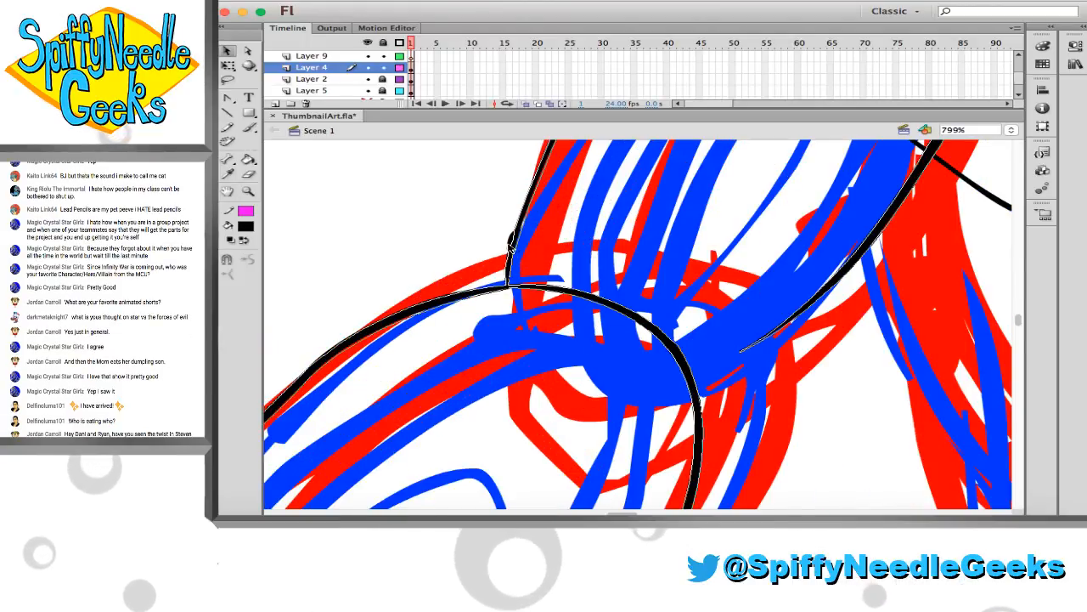
key("b")
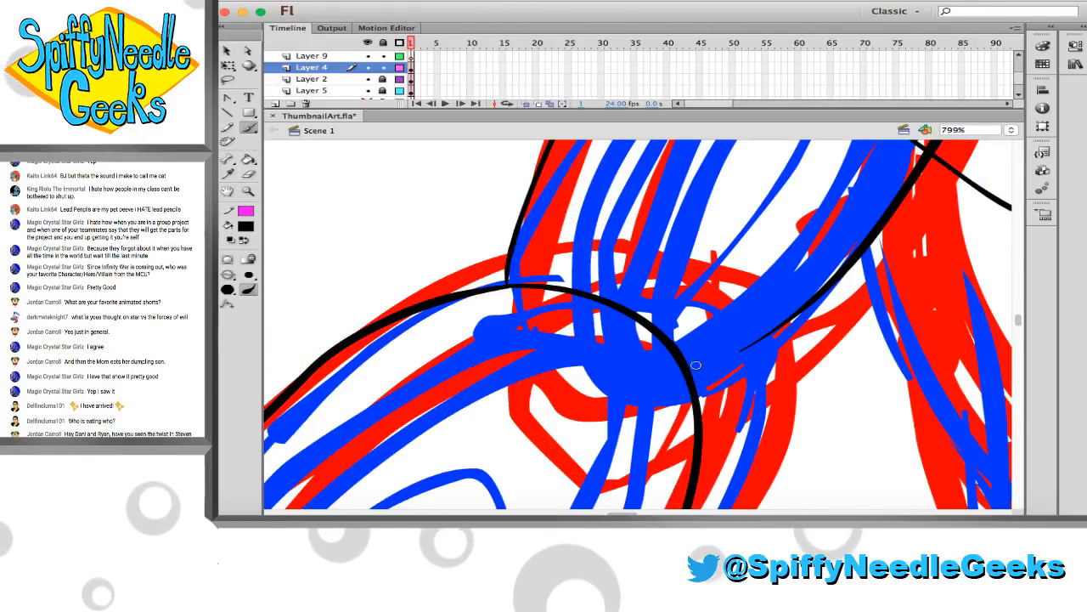
left_click_drag(695, 366, 739, 352)
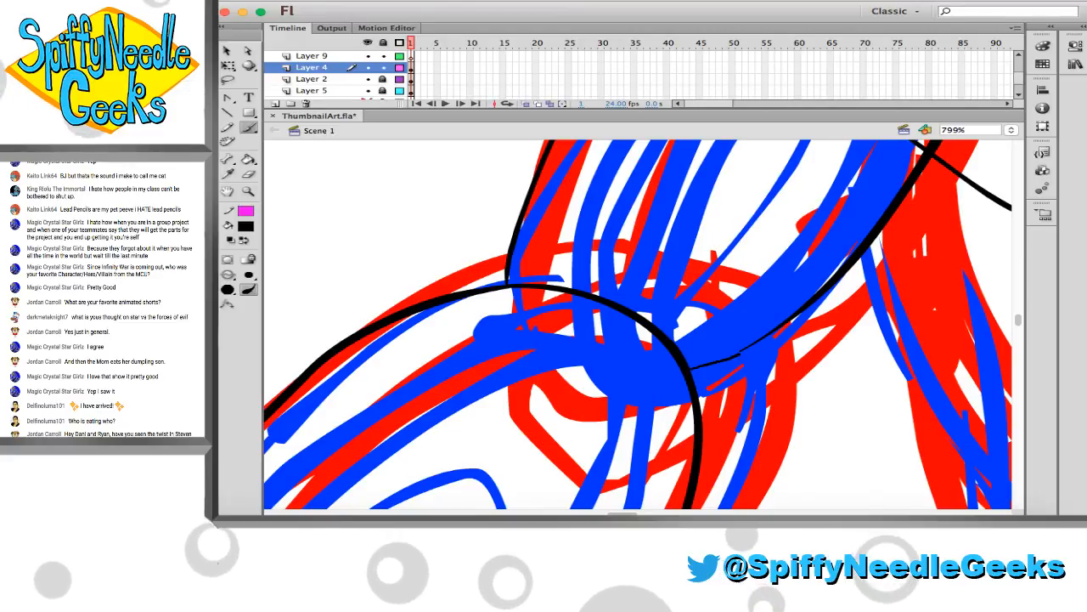
key("super+z")
left_click_drag(694, 366, 715, 361)
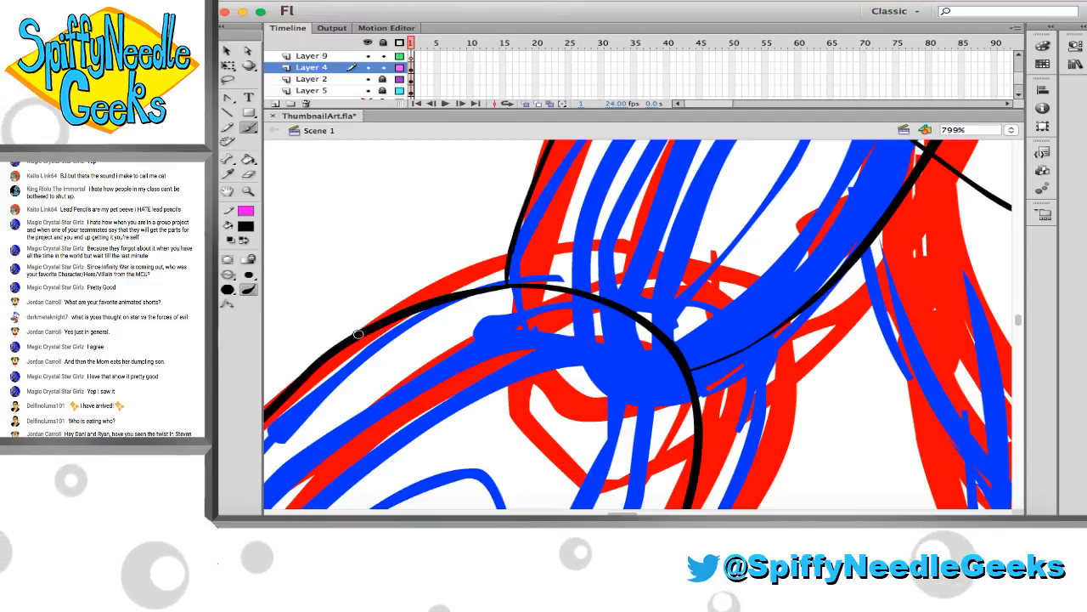
Ink thin angular elbow guard edges on both sides of the joint, connecting the upper arm to the forearm outline
mouse_move(359, 334)
left_mouse_down()
mouse_move(429, 267)
mouse_move(508, 247)
left_mouse_up()
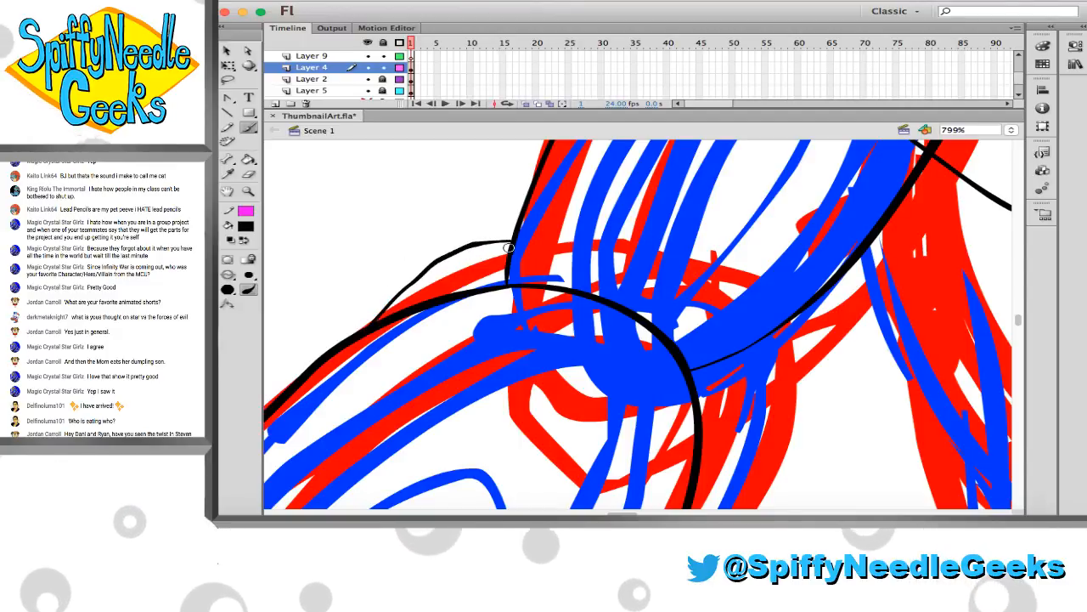
key("ctrl+z")
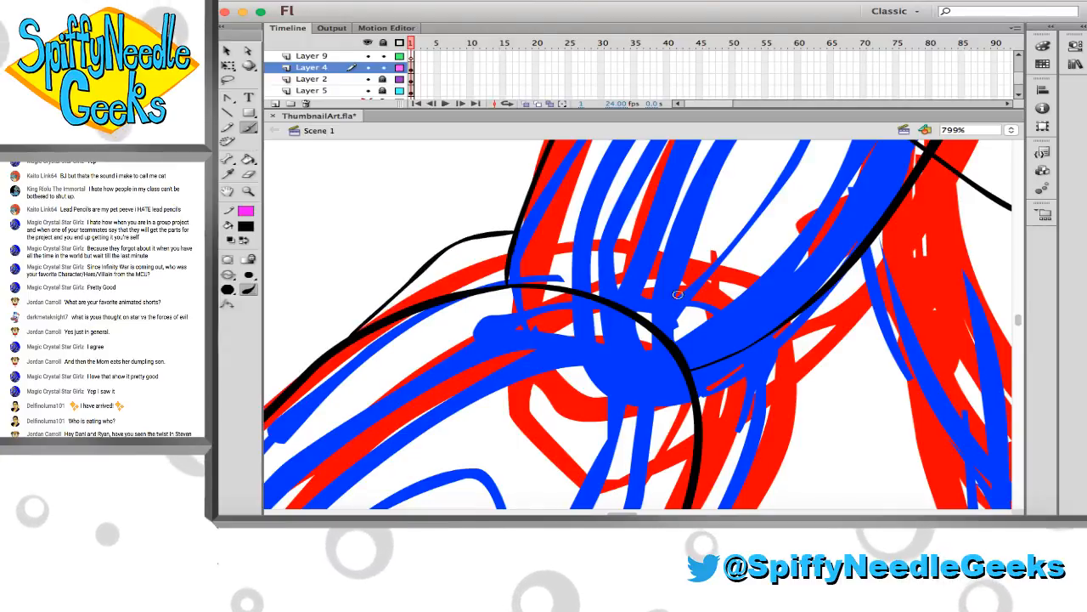
mouse_move(777, 335)
left_mouse_down()
mouse_move(781, 385)
mouse_move(746, 444)
left_mouse_up()
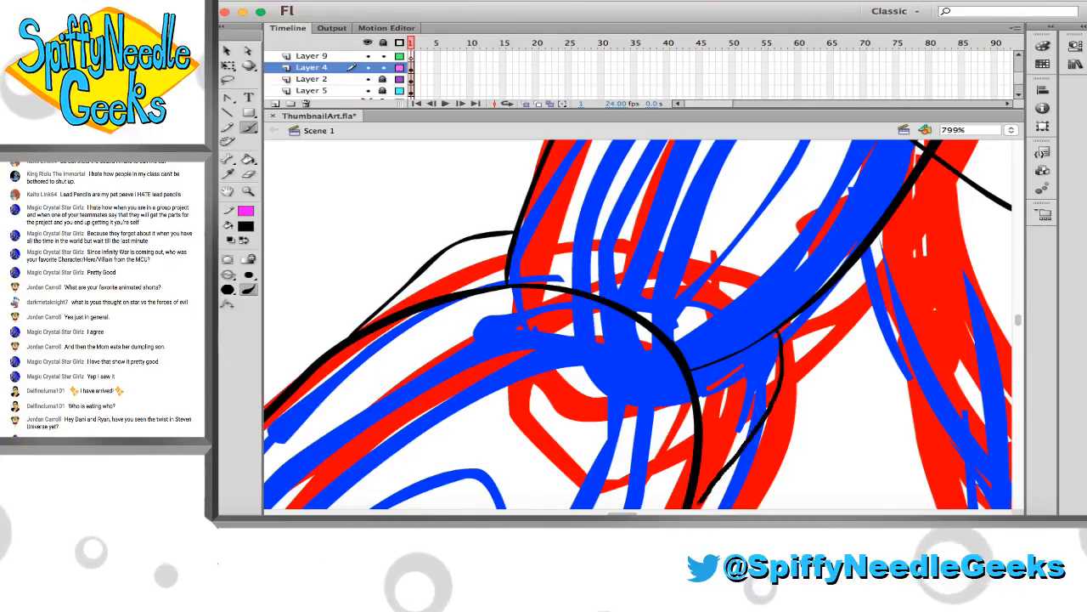
left_click_drag(701, 503, 690, 512)
Save the ThumbnailArt.fla file
scroll(690, 463, "down", 3)
scroll(684, 460, "left", 3)
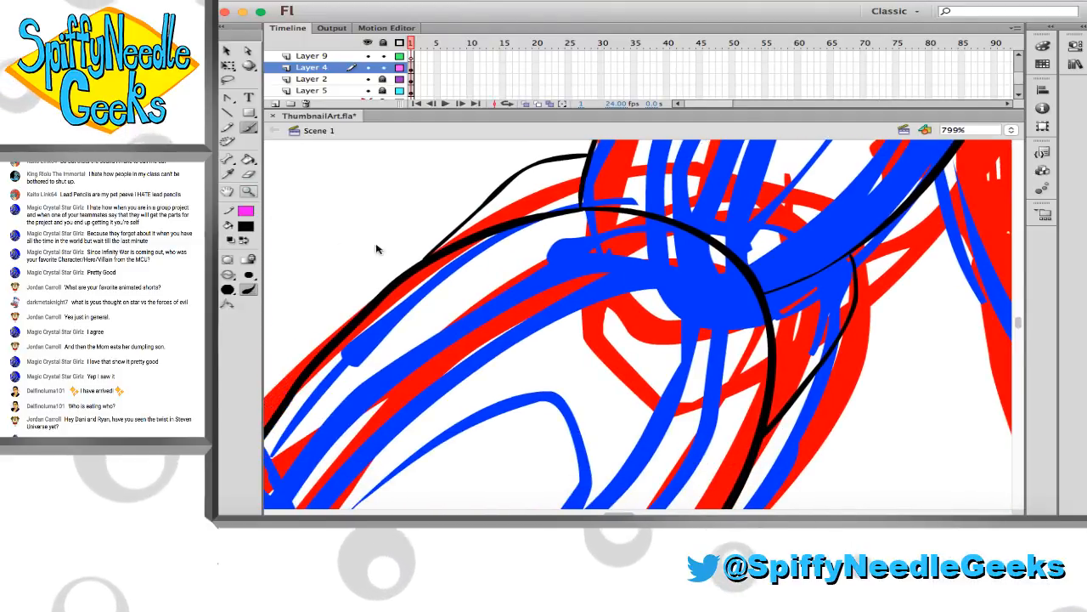
key("z")
left_click(482, 274, "alt")
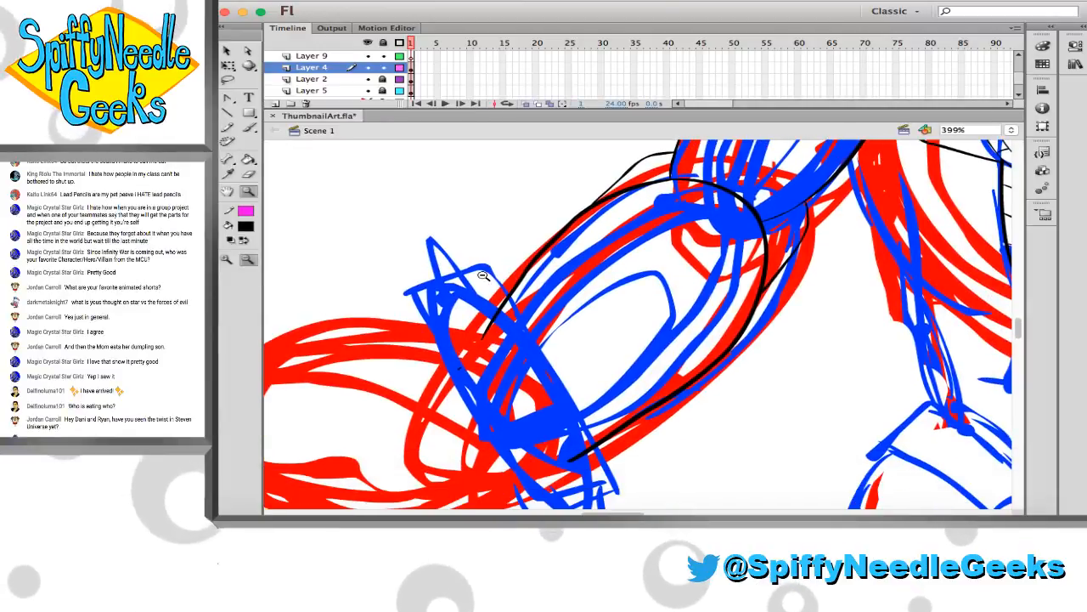
scroll(481, 275, "down", 1)
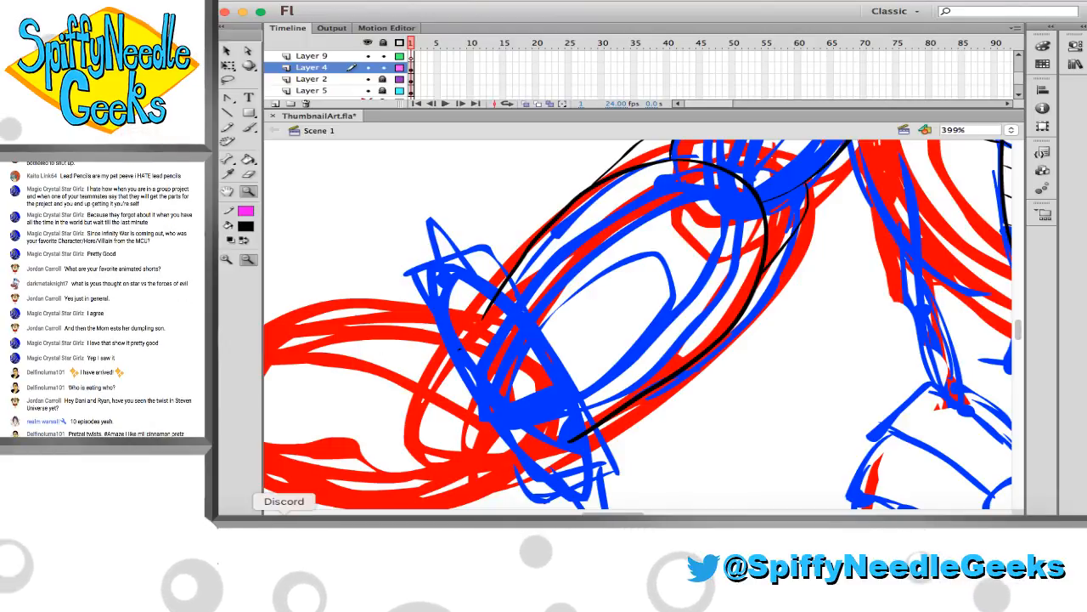
left_click(284, 525)
left_click(253, 362)
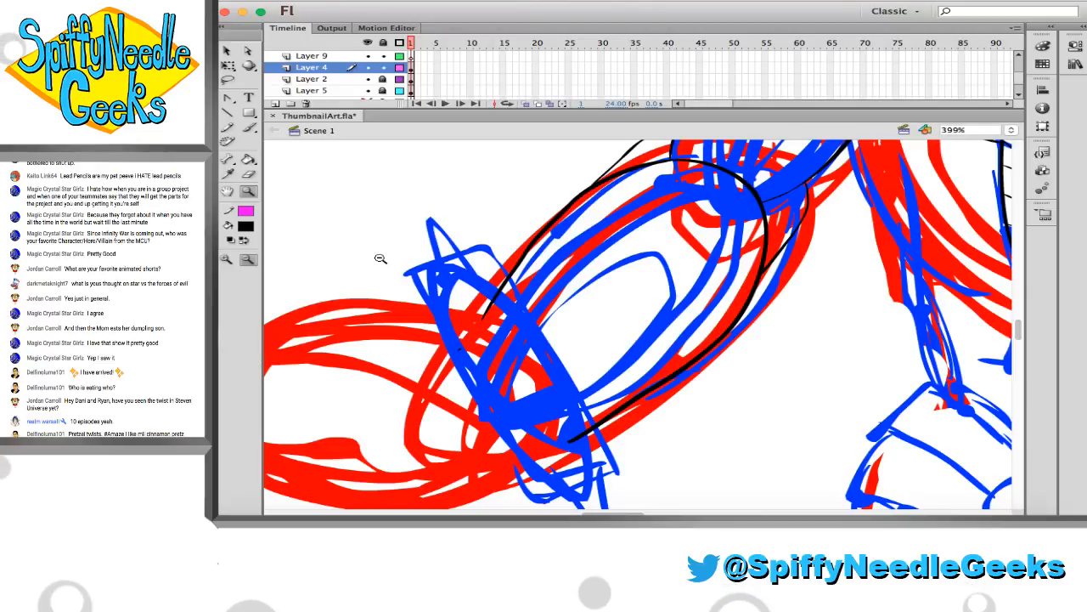
scroll(391, 261, "left", 3)
key("super+s")
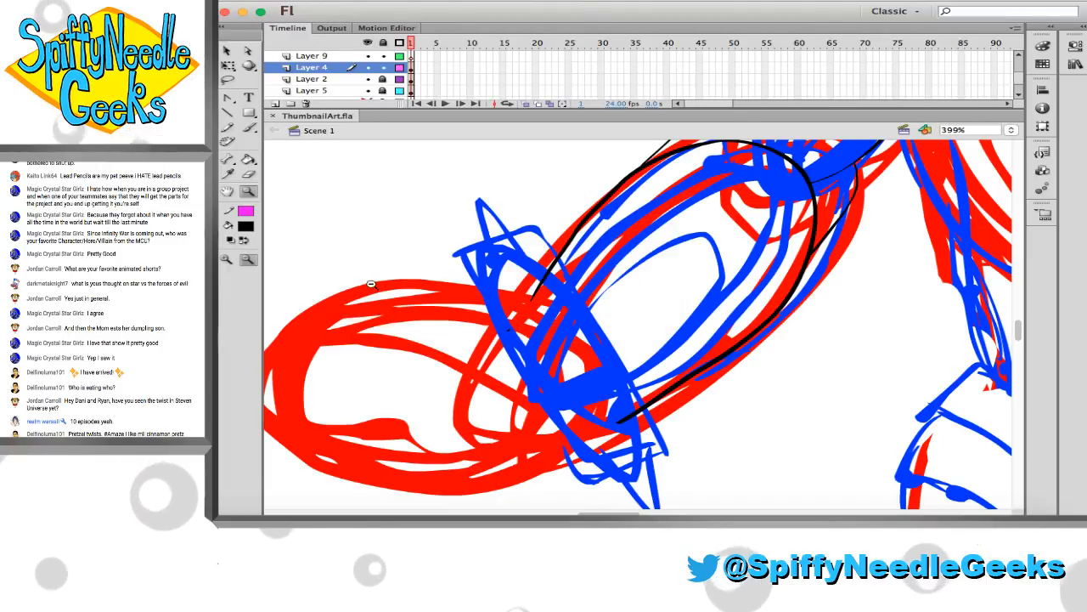
Hide Layer 2 briefly to check whether it holds the line crossing the upper arm
scroll(372, 283, "down", 2)
scroll(501, 230, "right", 1)
scroll(503, 231, "up", 1)
scroll(502, 231, "up", 1)
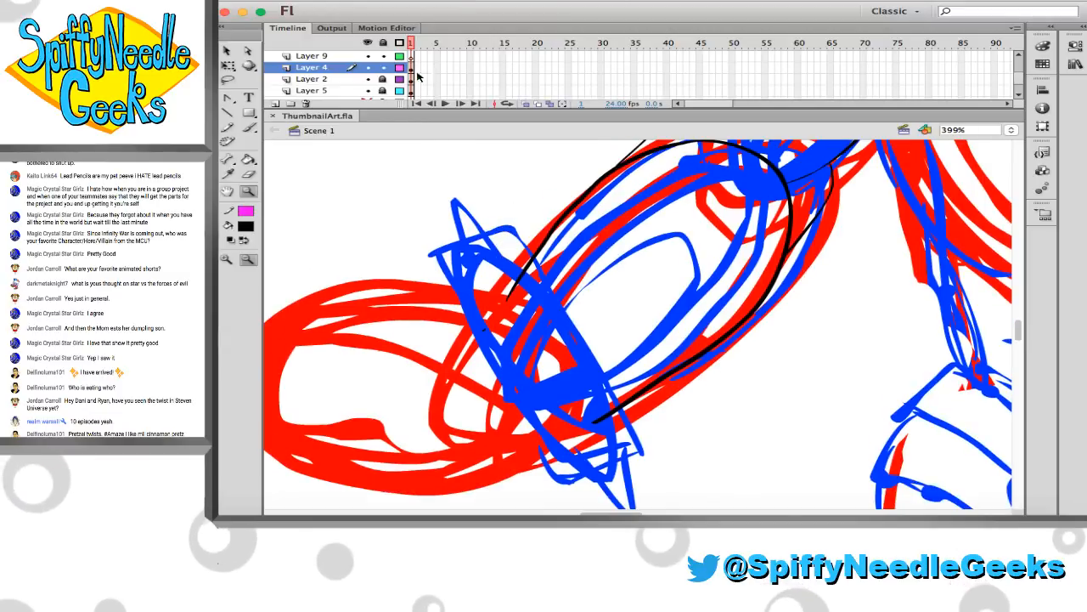
left_click(366, 79)
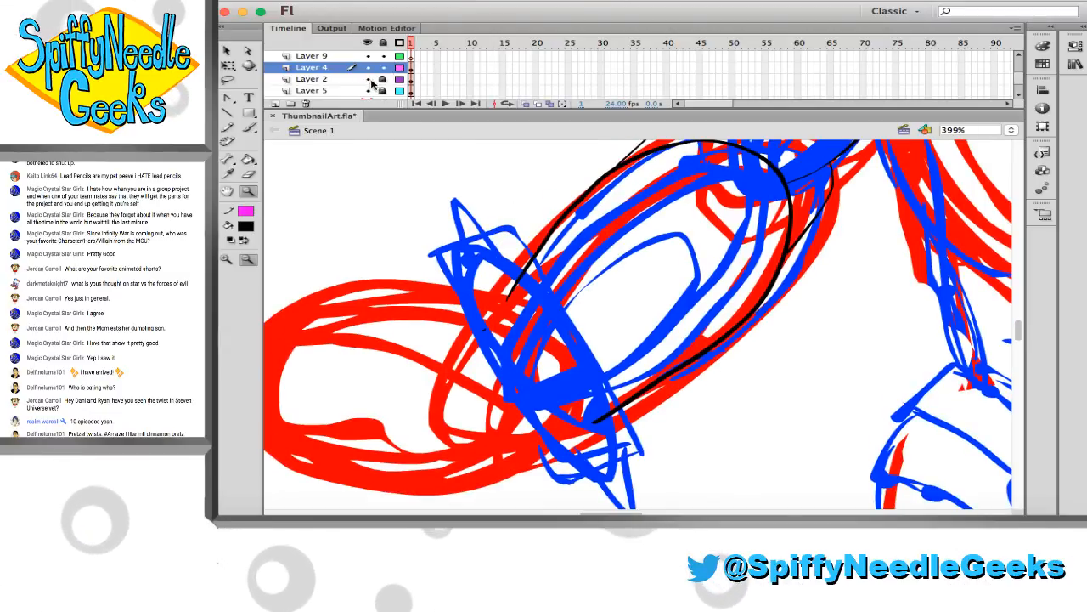
scroll(425, 213, "up", 8)
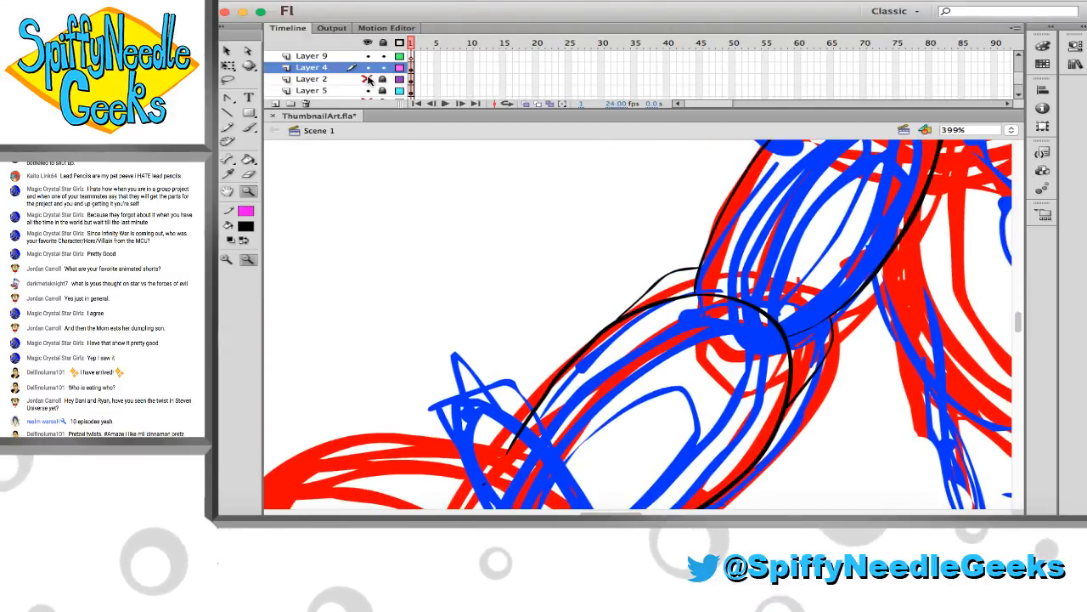
Lock Layer 4, unlock Layer 2 and erase the end of the torso line that overlaps the upper arm
scroll(475, 239, "up", 5)
scroll(481, 241, "right", 5)
scroll(487, 243, "up", 1)
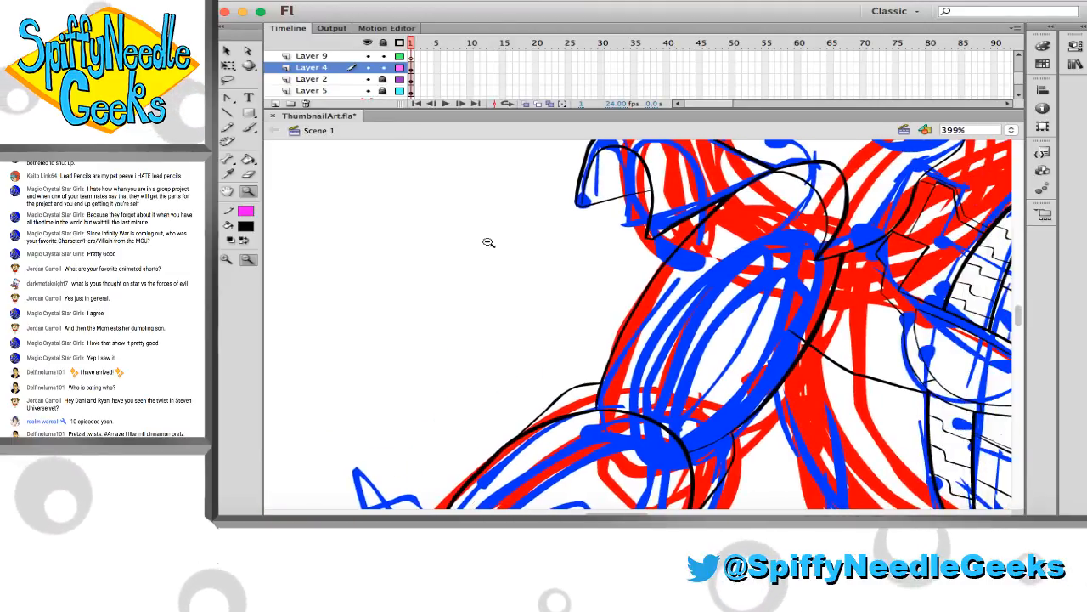
left_click_drag(685, 254, 865, 393)
key("e")
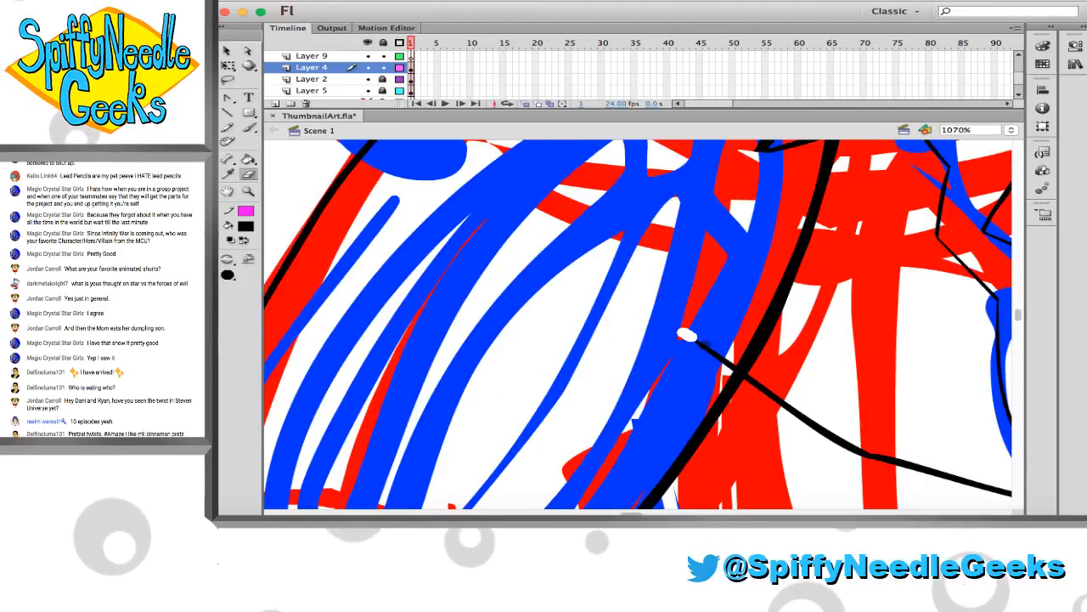
left_click(383, 68)
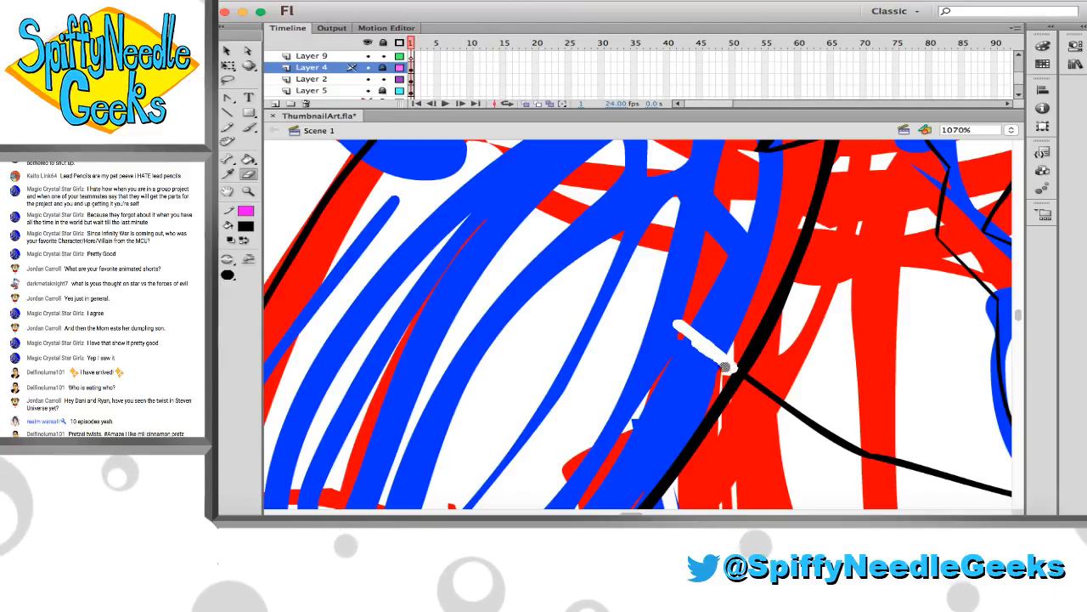
Unlock Layer 4 and lock Layer 2 so the arm line art can be edited
left_click(569, 295)
left_click(571, 297)
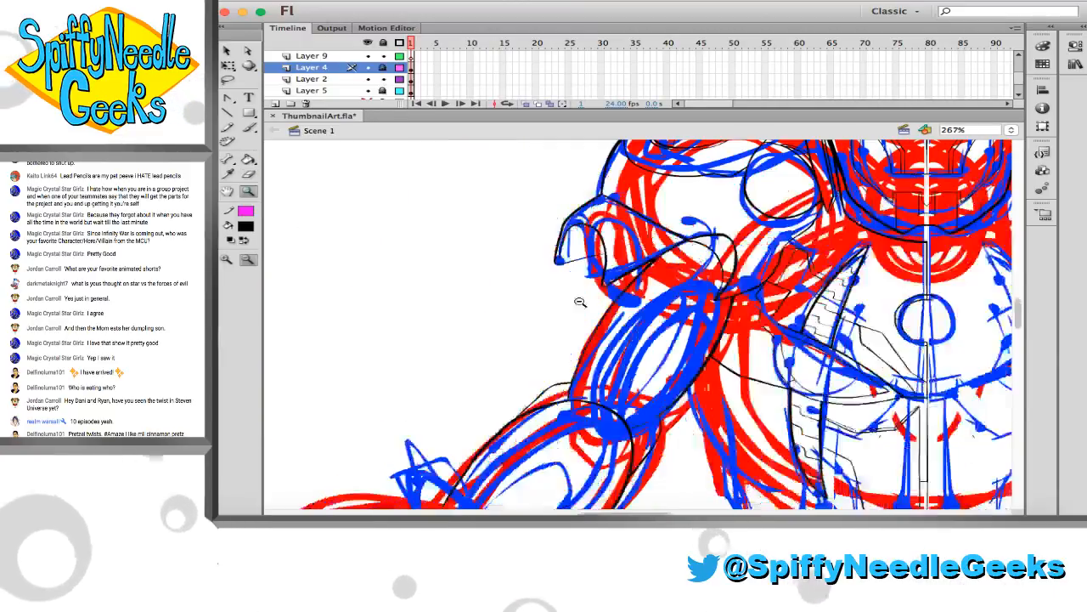
scroll(581, 308, "right", 5)
scroll(582, 310, "right", 2)
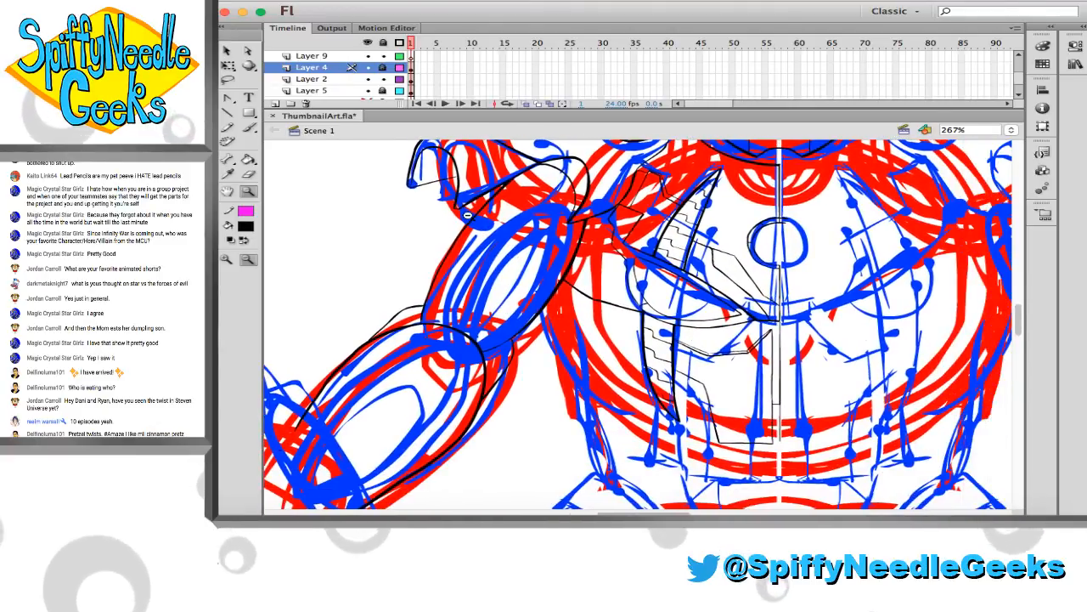
scroll(447, 298, "left", 1)
scroll(447, 298, "up", 1)
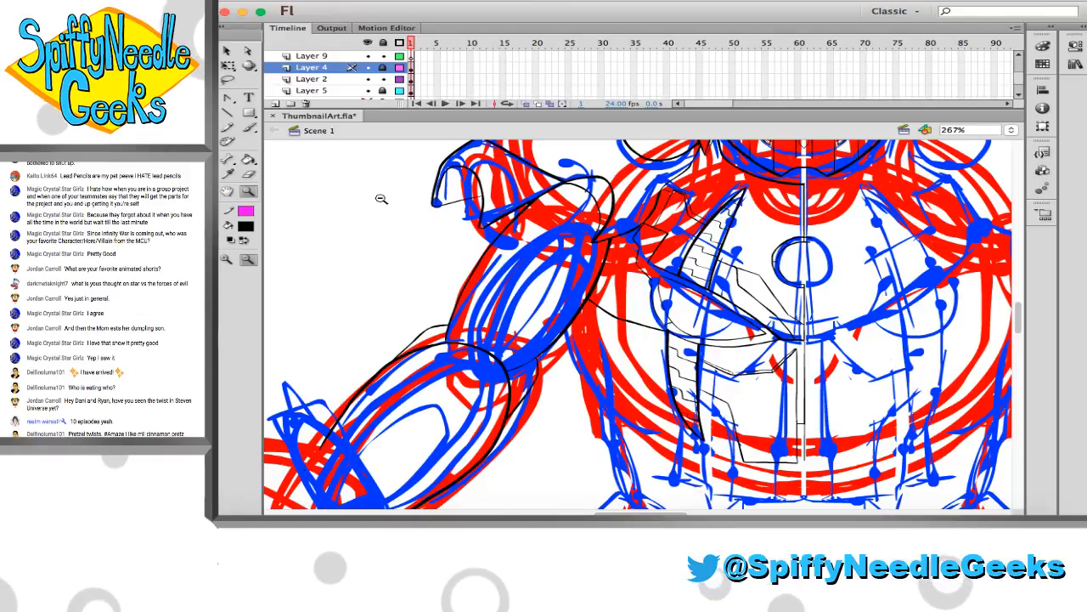
scroll(381, 198, "up", 3)
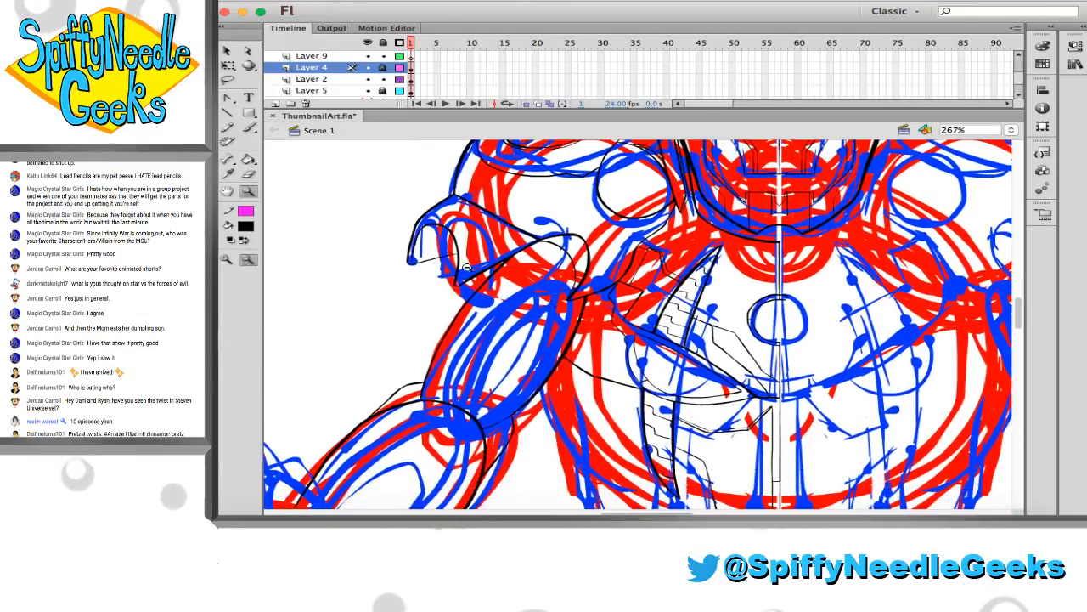
left_click_drag(643, 421, 643, 421)
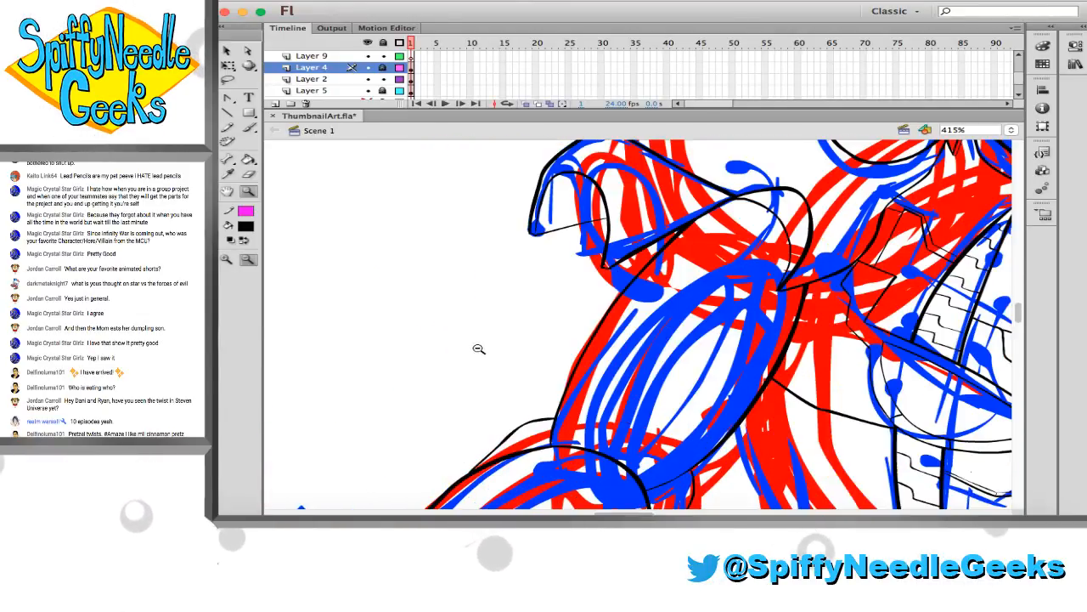
left_click(383, 68)
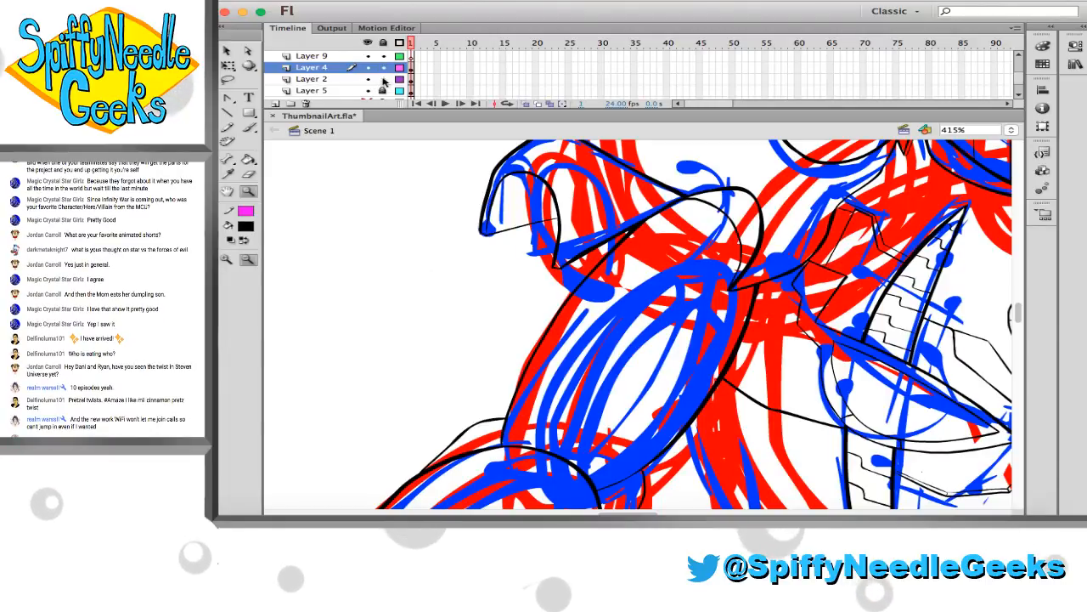
Lasso the upper arm's outer line, transform it outward to meet the shoulder guard's tip, and erase the end overlapping the guard
key("l")
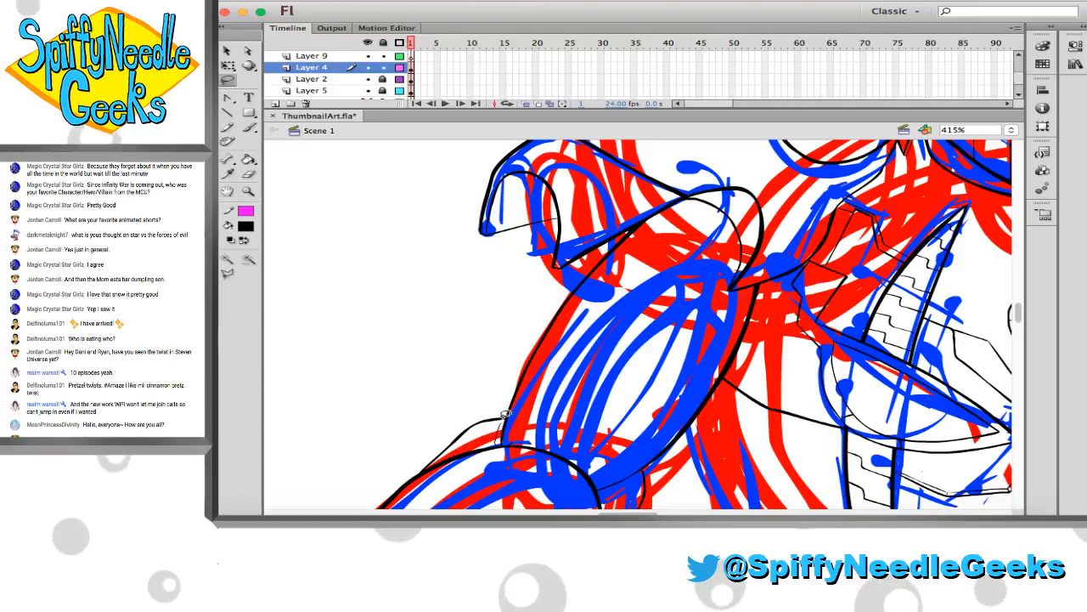
left_click_drag(506, 413, 504, 373)
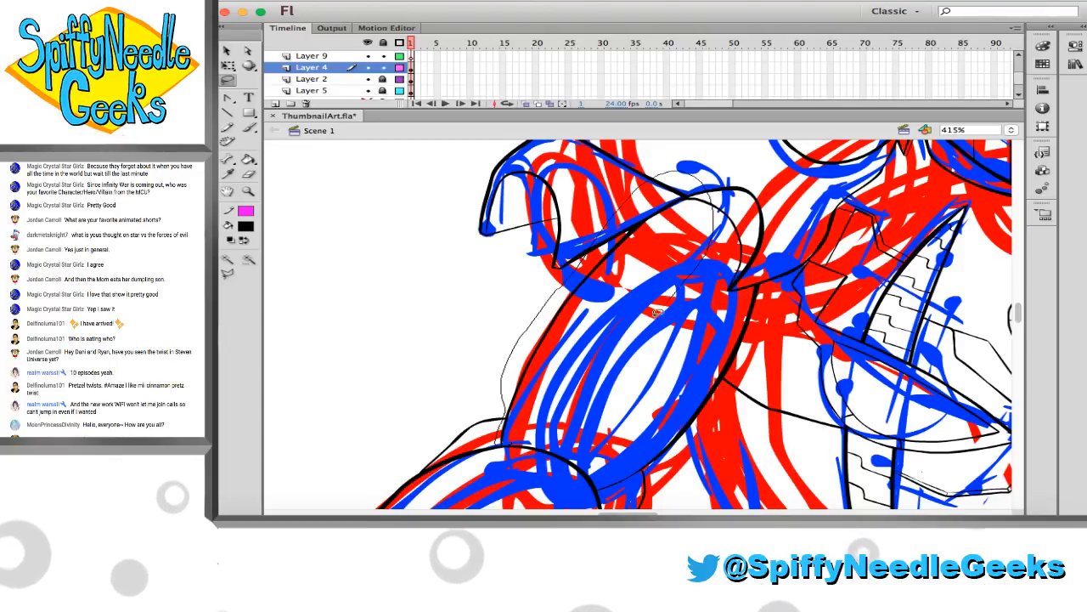
left_click_drag(656, 312, 633, 230)
key("q")
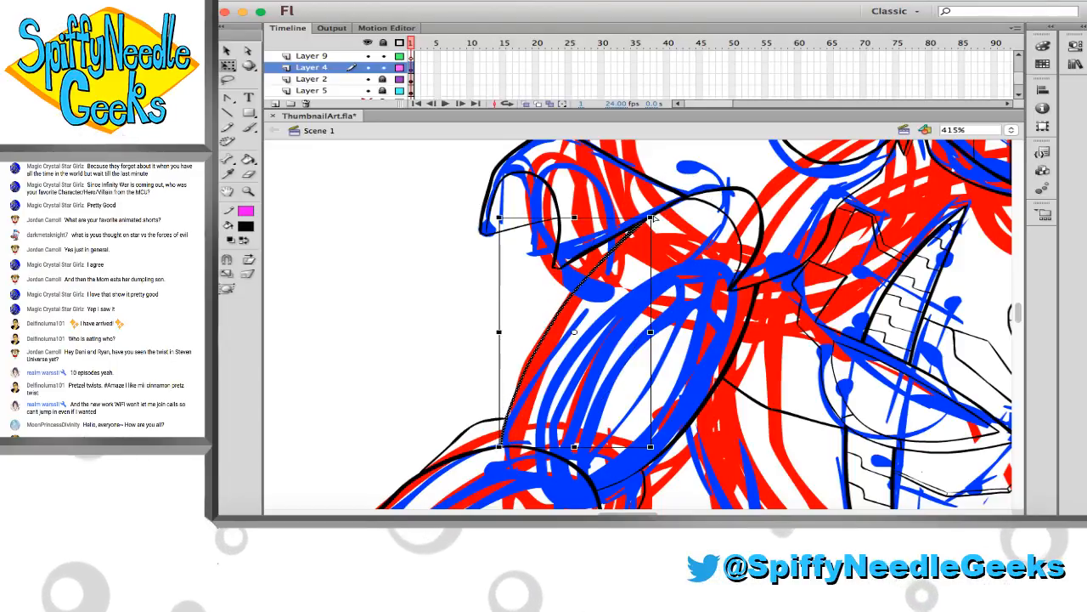
left_click_drag(499, 446, 499, 447)
mouse_move(660, 223)
left_mouse_down()
mouse_move(602, 194)
mouse_move(612, 198)
left_mouse_up()
key("e")
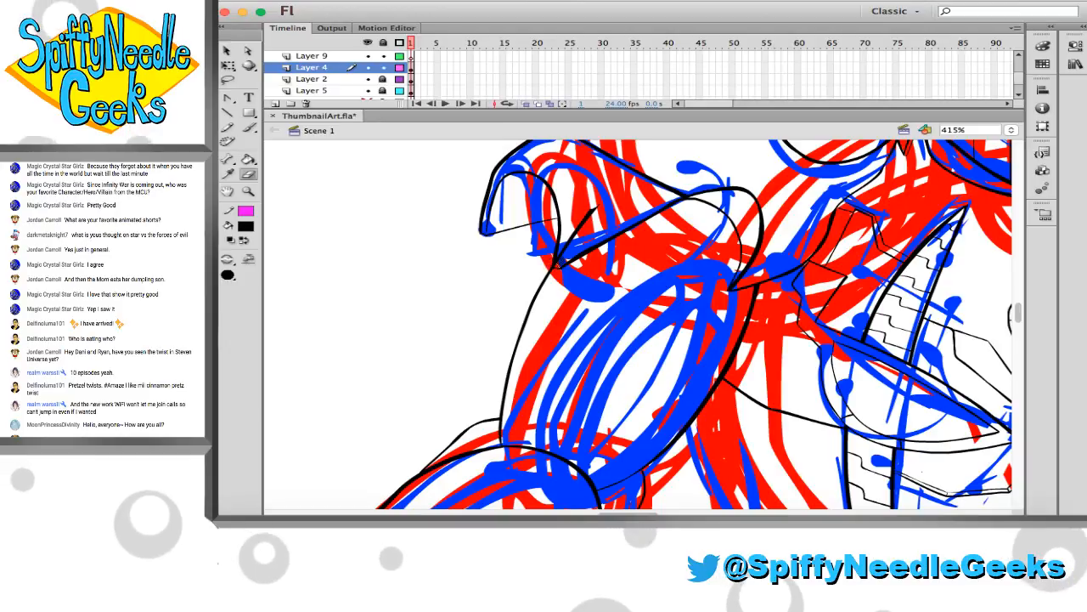
scroll(514, 358, "down", 3)
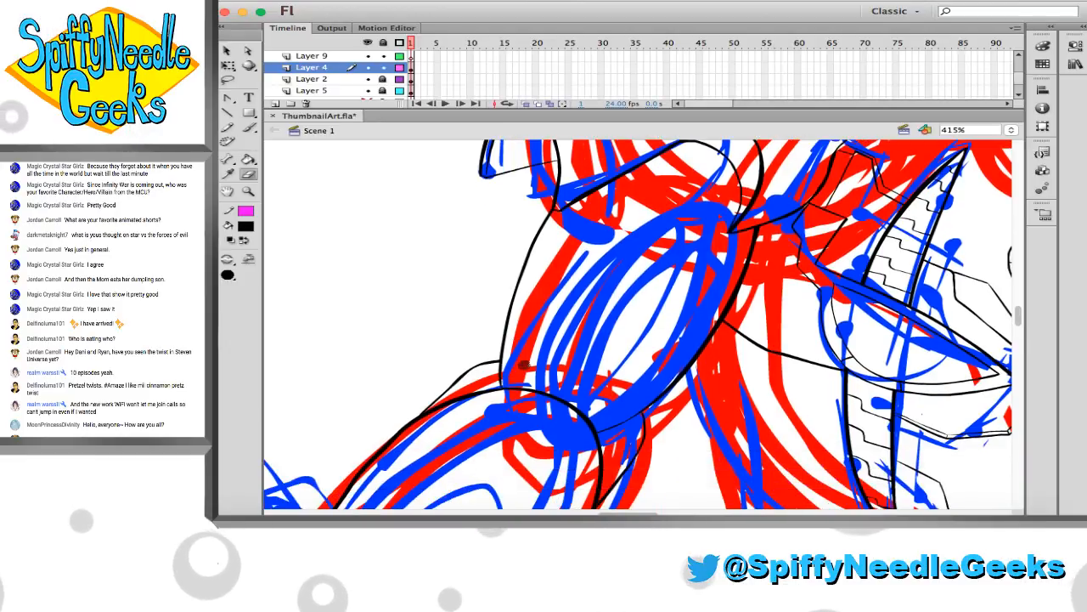
Brush over the junction where the upper arm's outer line meets the forearm outline at the elbow
left_click_drag(406, 267, 621, 372)
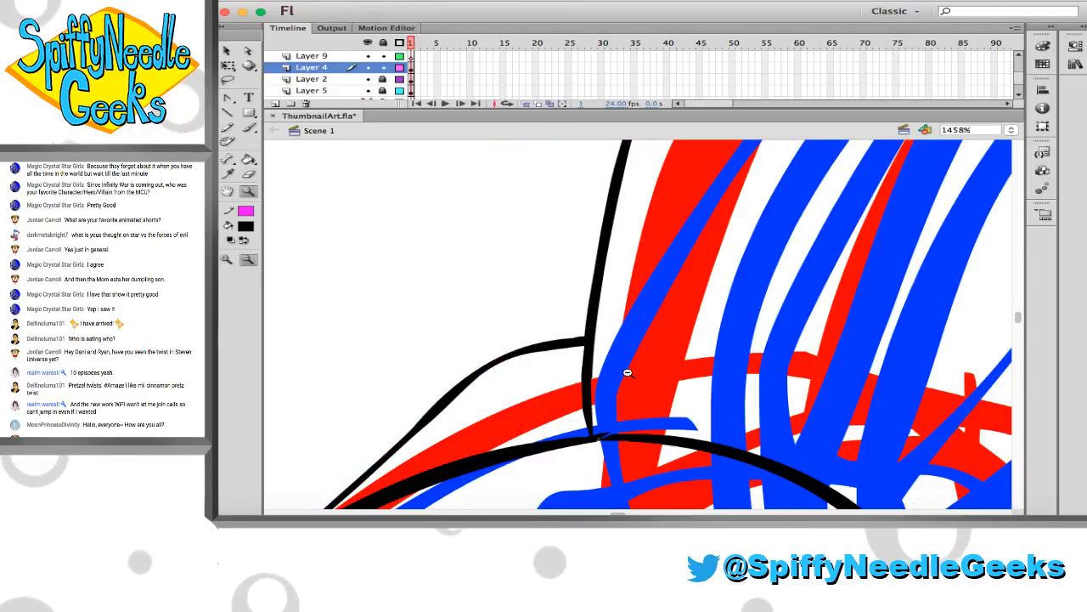
key("b")
scroll(628, 360, "down", 1)
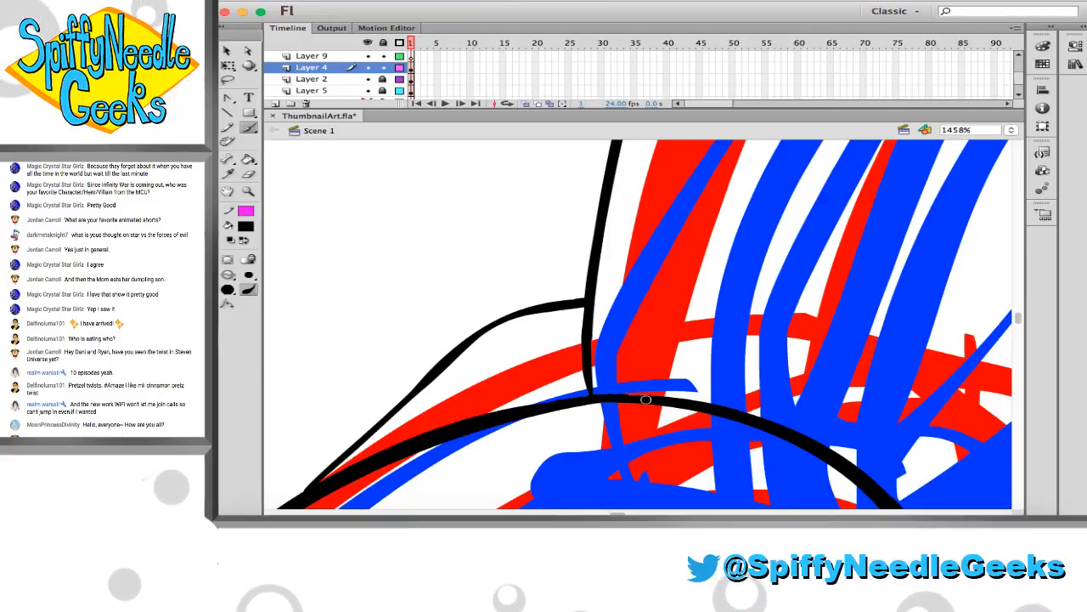
left_click_drag(605, 391, 637, 392)
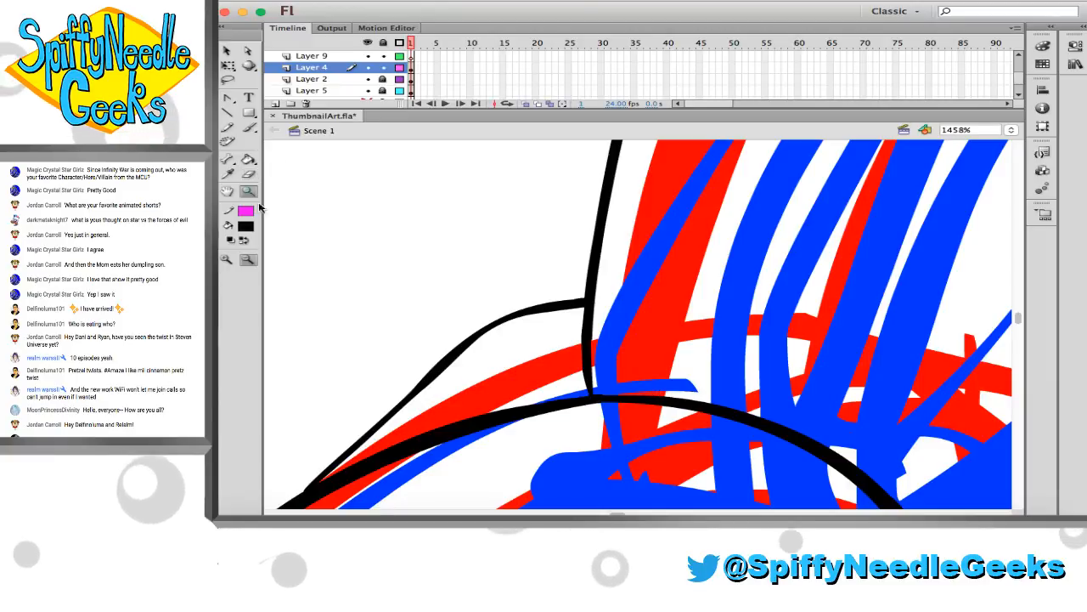
Save the ThumbnailArt.fla file
left_click(651, 370)
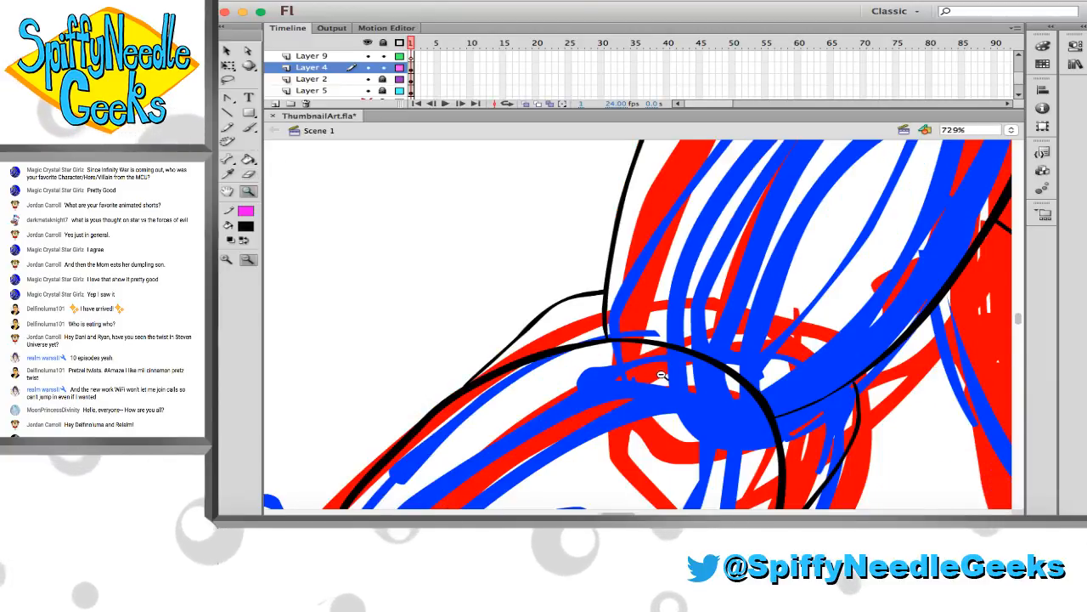
left_click(655, 408)
left_click(660, 451)
left_click_drag(427, 296, 670, 432)
key("cmd+s")
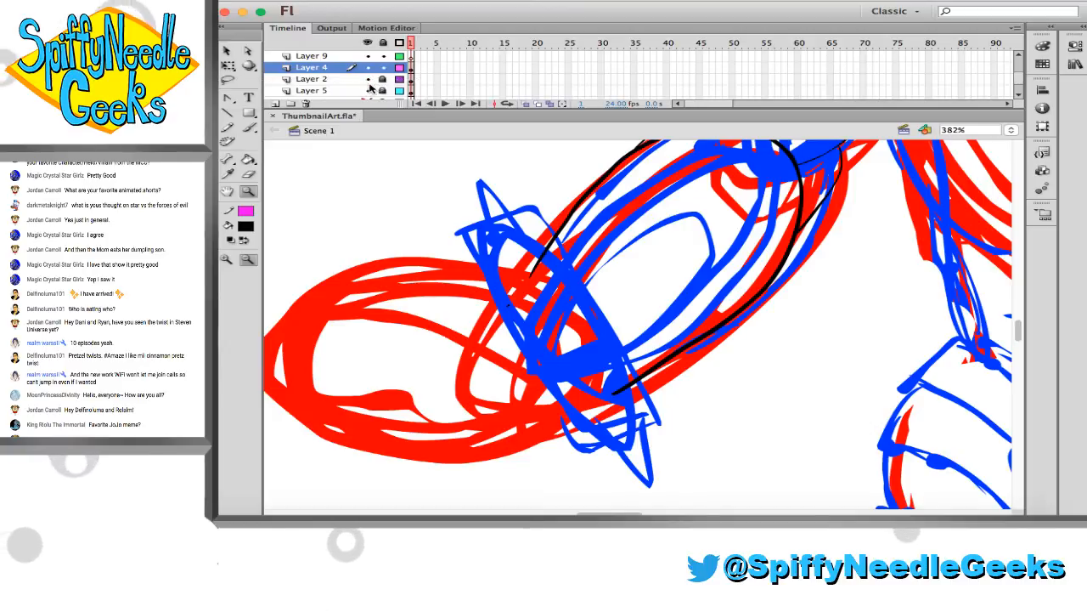
Toggle Layer 2 to check which layer holds the arm lines, then make Layer 4 active again
scroll(480, 250, "right", 3)
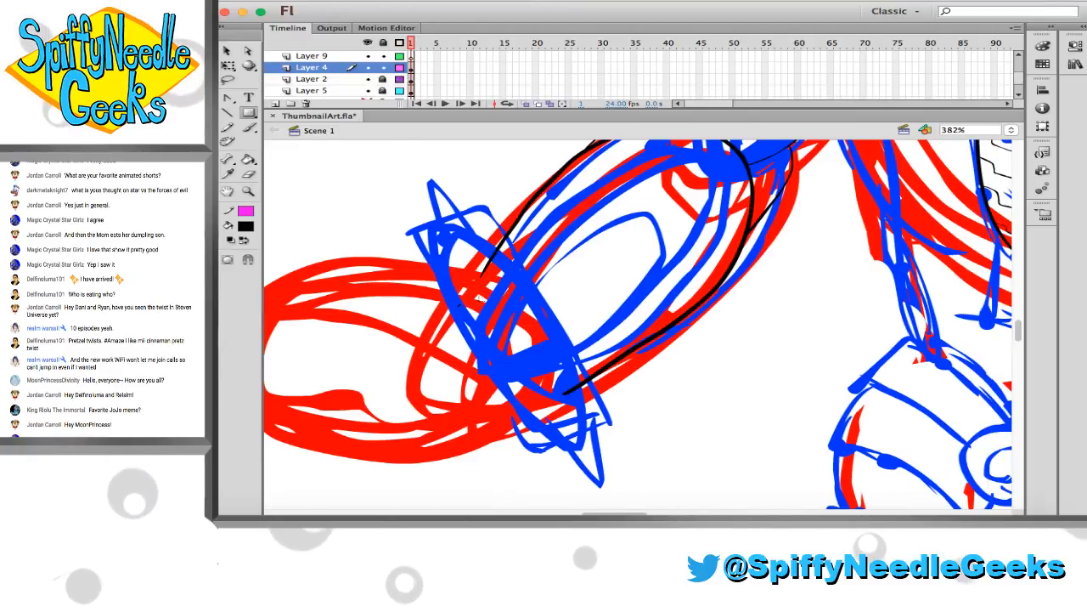
scroll(637, 323, "right", 10)
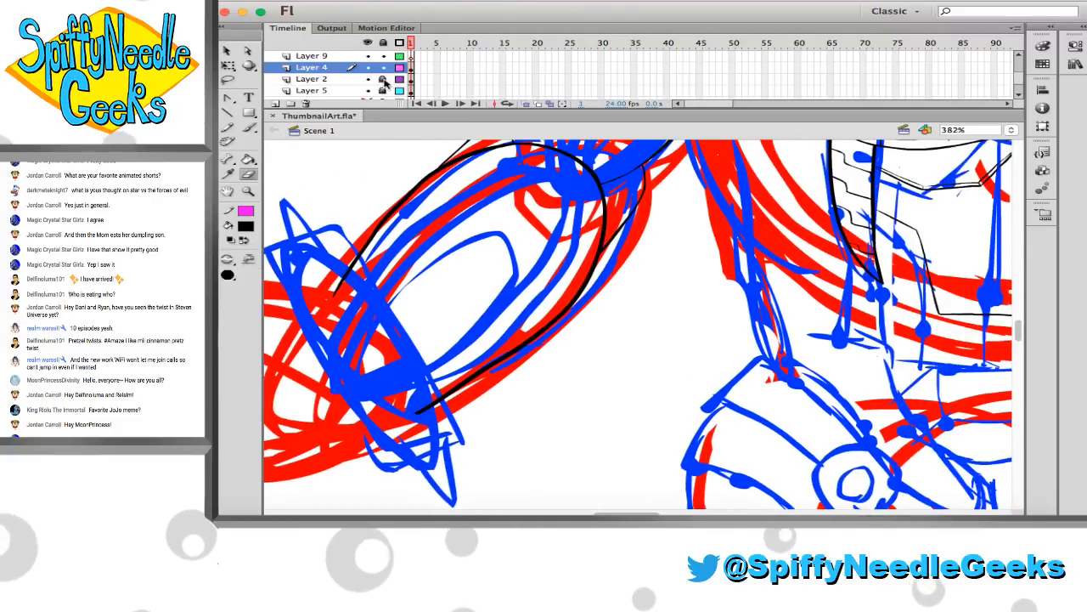
left_click(368, 78)
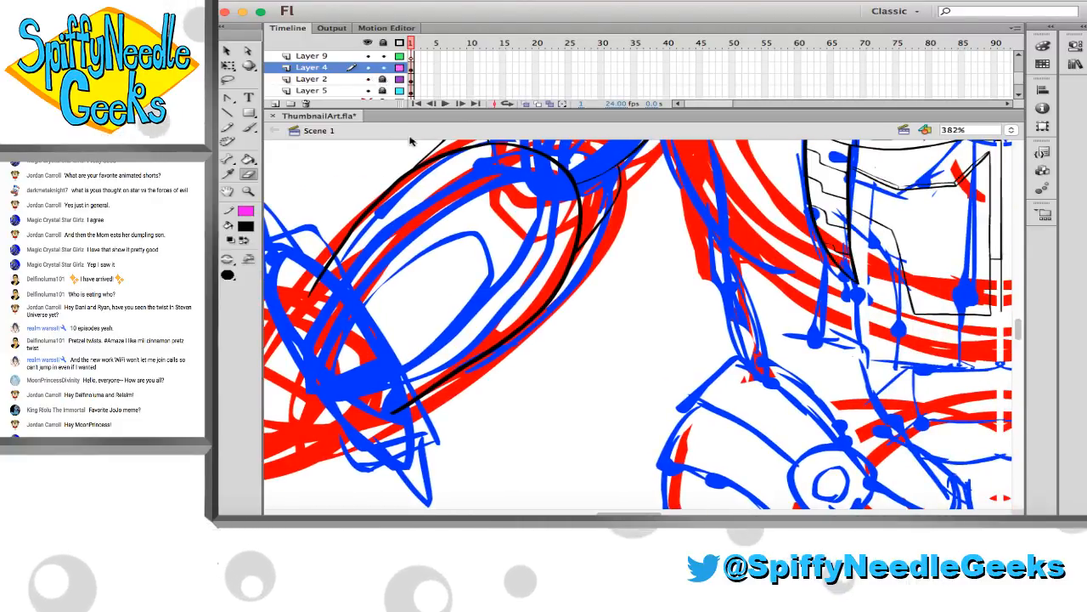
scroll(437, 195, "left", 12)
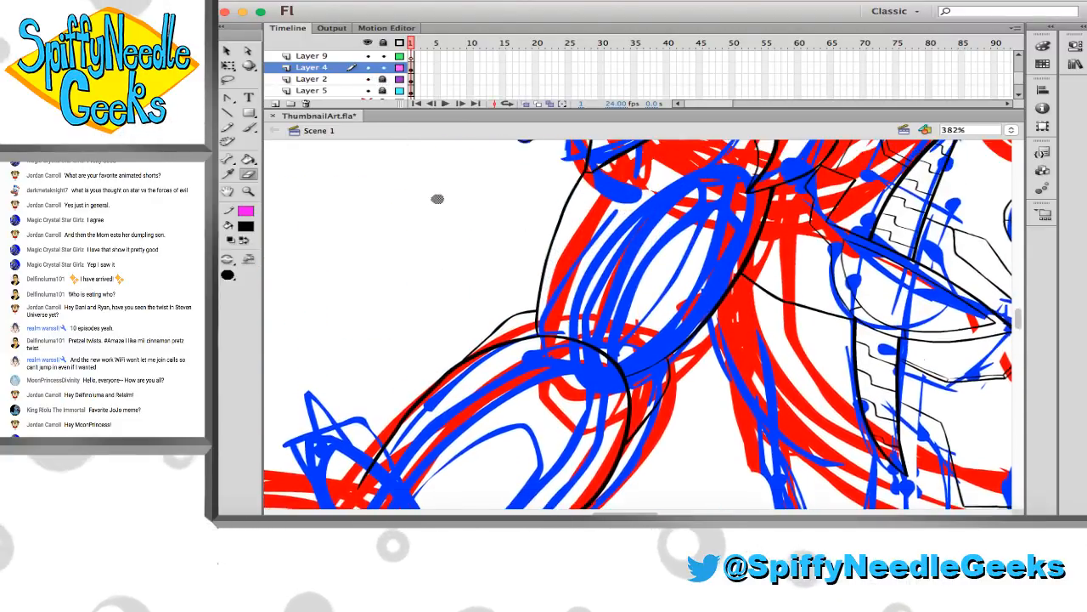
scroll(435, 195, "up", 2)
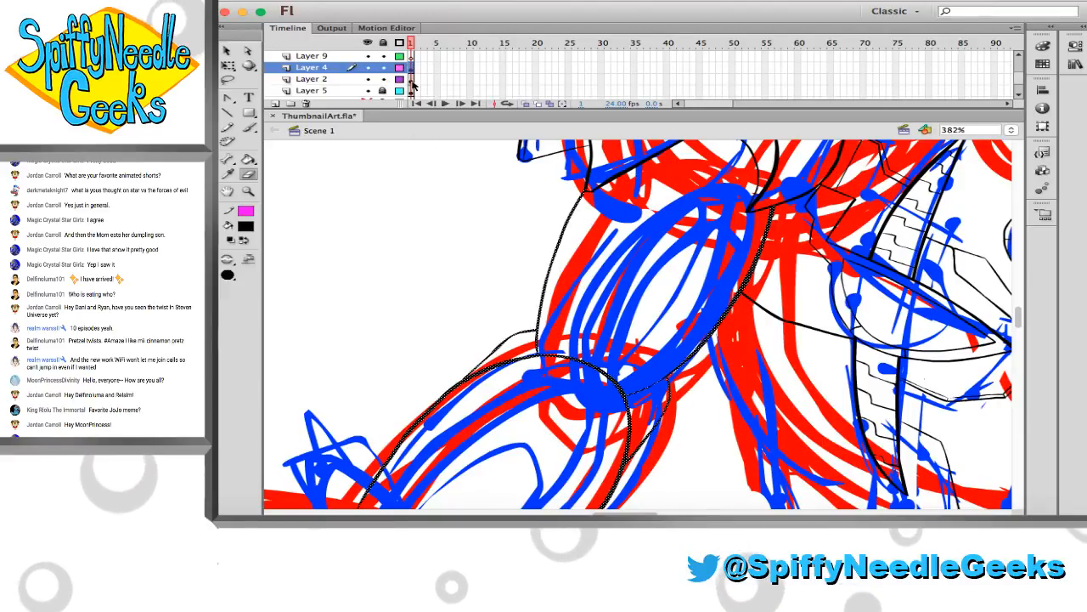
left_click(368, 78)
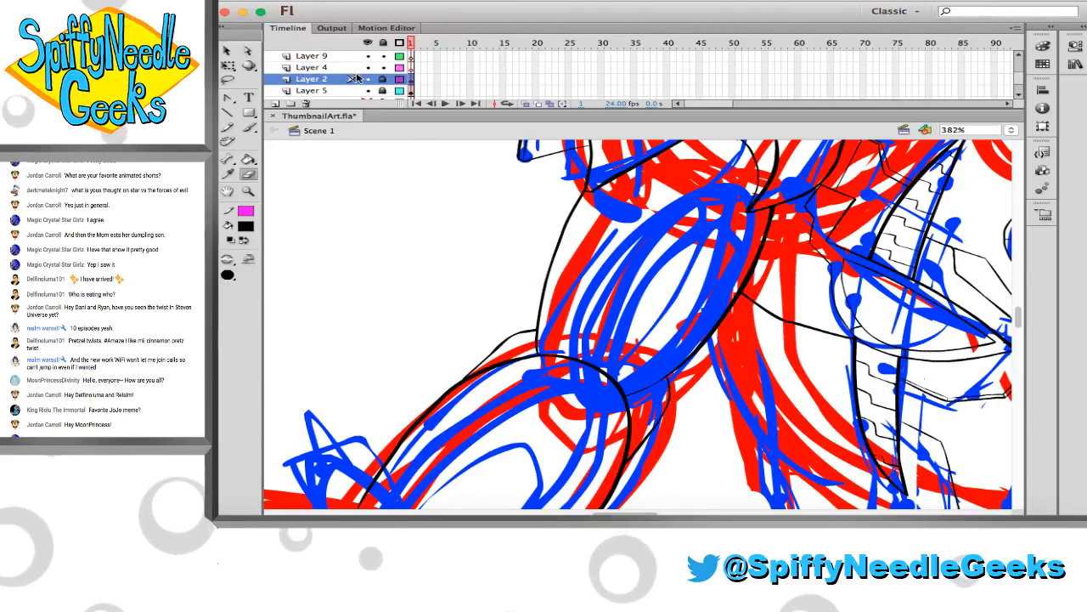
left_click(361, 69)
Ink a long straight edge diagonally across the wrist end of the forearm, extending past both forearm outlines
key("b")
scroll(364, 339, "down", 5)
scroll(364, 339, "down", 5)
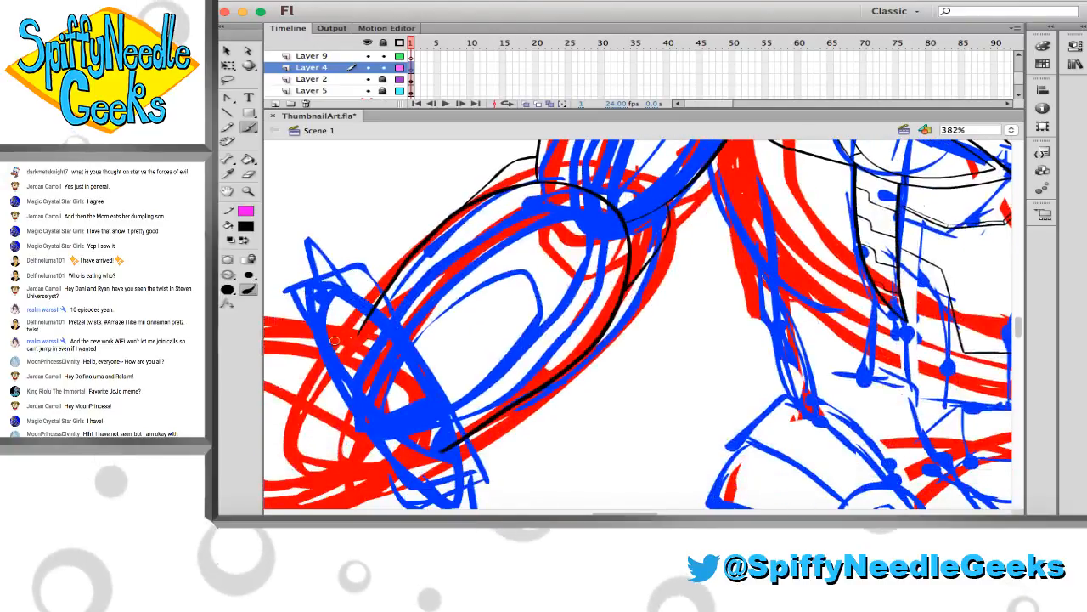
scroll(314, 347, "down", 5)
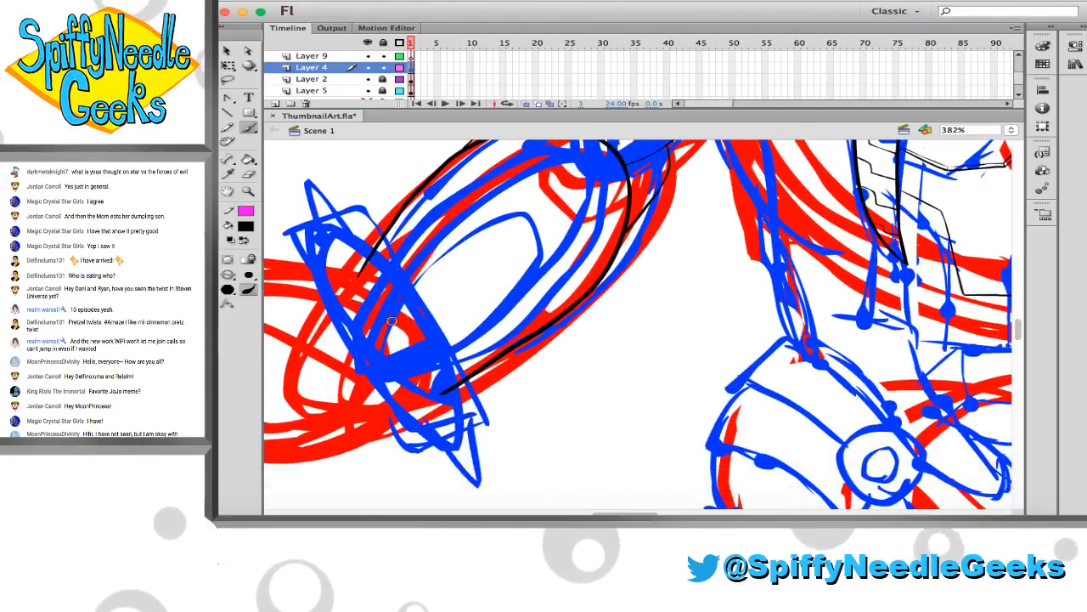
left_click_drag(349, 208, 460, 298)
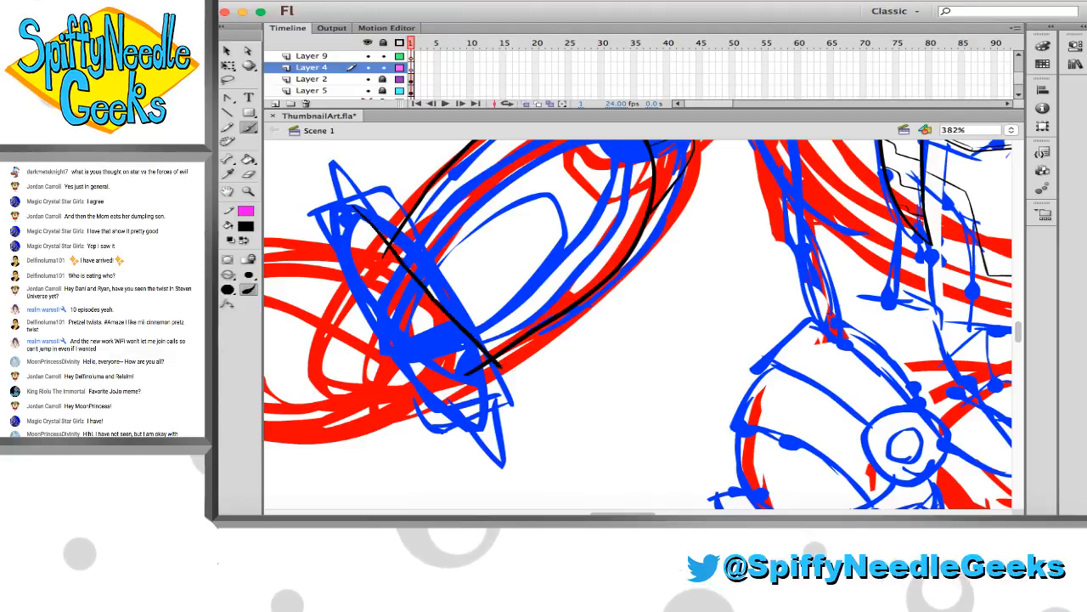
left_click_drag(386, 249, 534, 362)
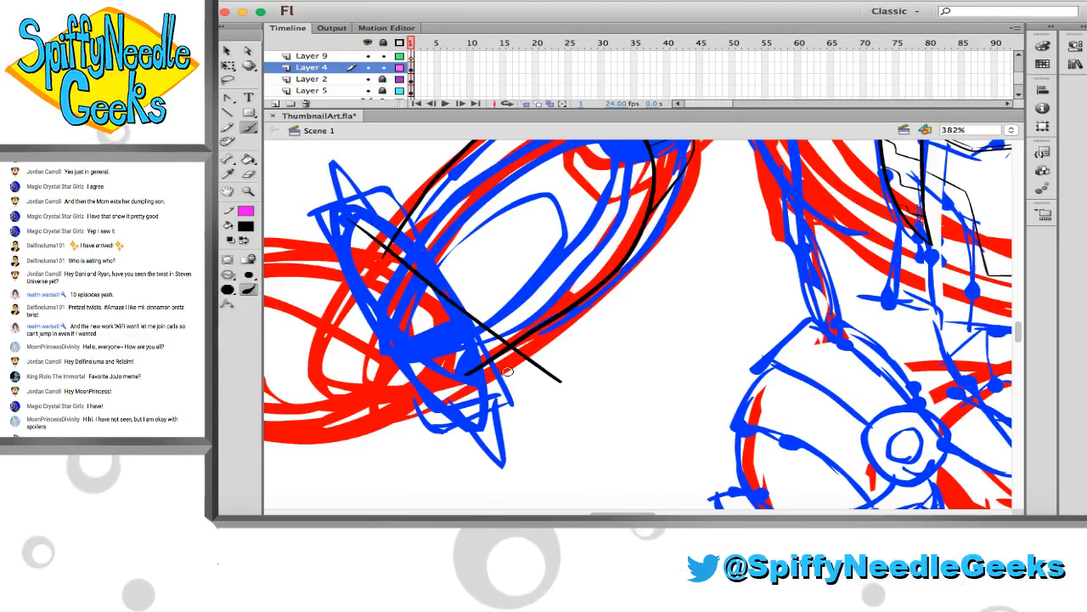
Ink the short end edges and a parallel long edge on the hand side to close the rectangular wrist cuff
left_click_drag(348, 223, 286, 292)
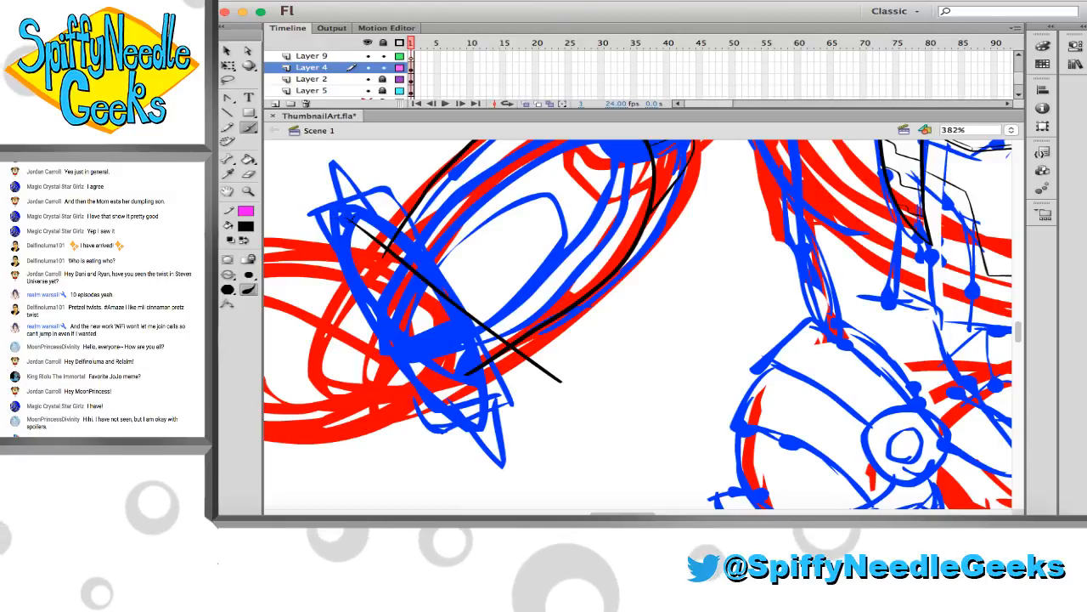
key("super+z")
left_click_drag(358, 215, 301, 275)
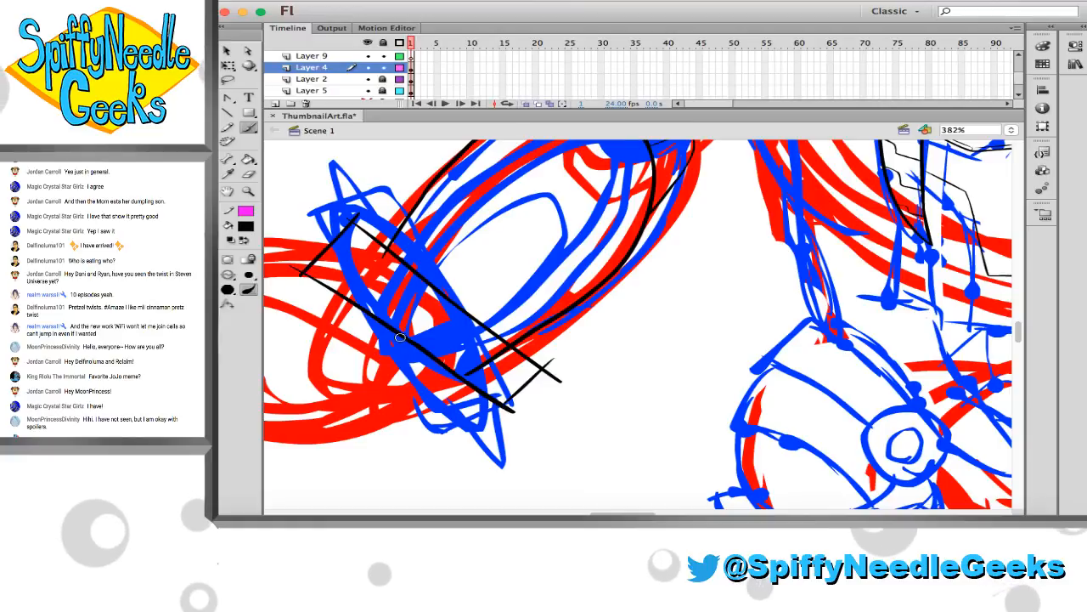
key("super+z")
left_click_drag(299, 268, 520, 408)
key("super+z")
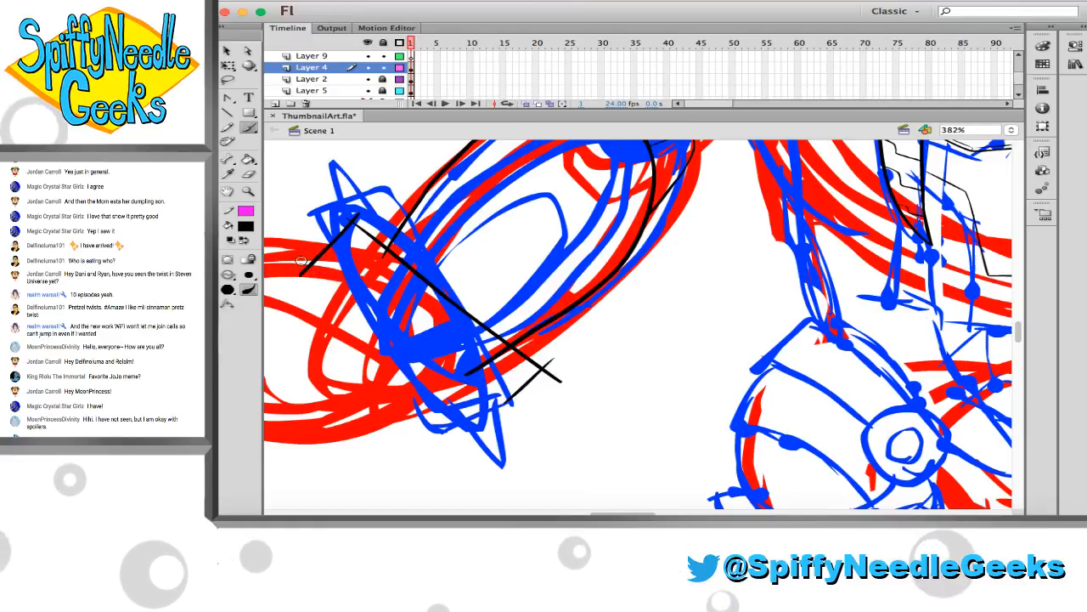
left_click_drag(299, 267, 517, 413)
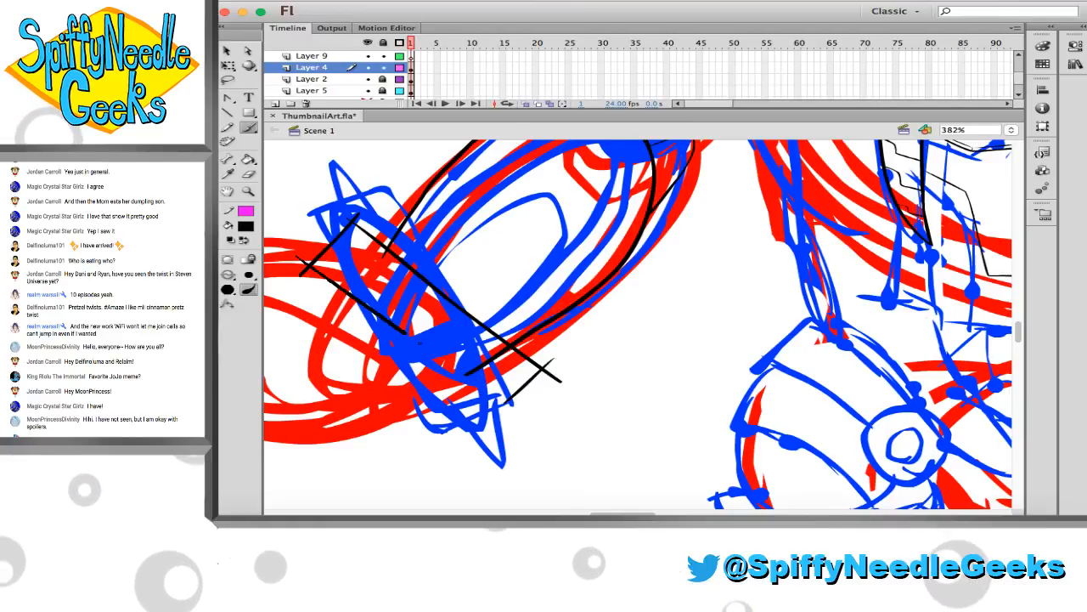
Select the wrist cuff lines and stretch and skew them to a steeper angle following the blue sketch
left_click(406, 340)
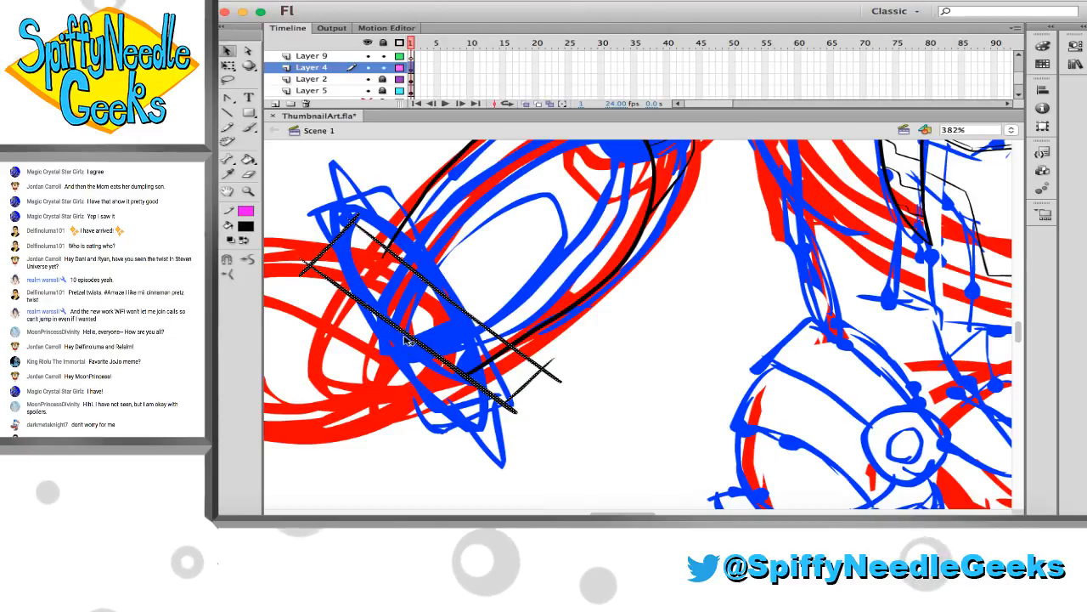
scroll(416, 349, "left", 2)
key("q")
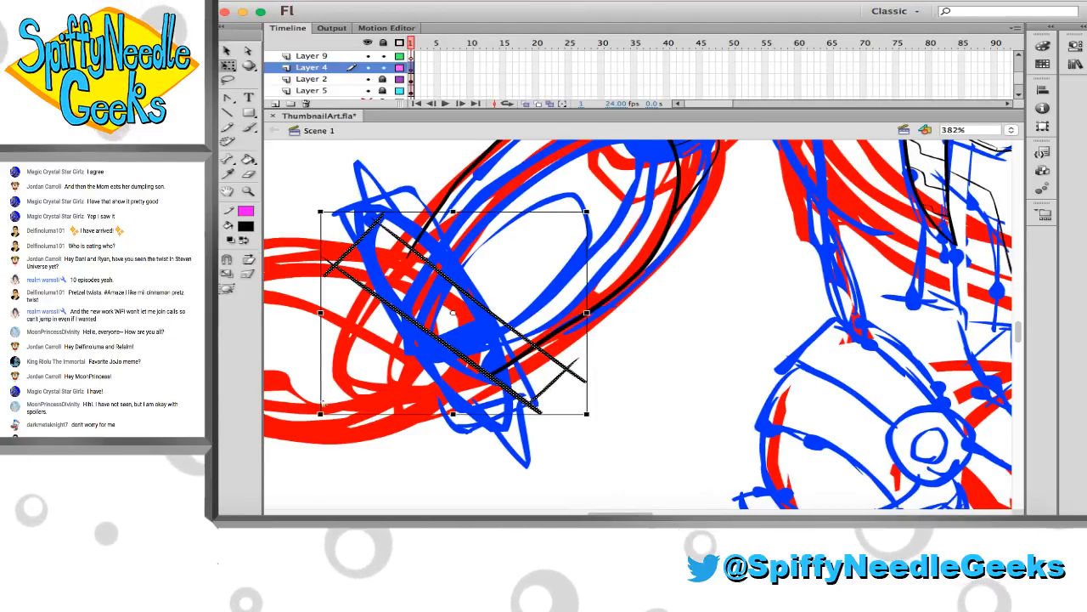
mouse_move(310, 428)
left_mouse_down()
mouse_move(277, 457)
mouse_move(257, 457)
left_mouse_up()
left_click_drag(586, 420, 583, 434)
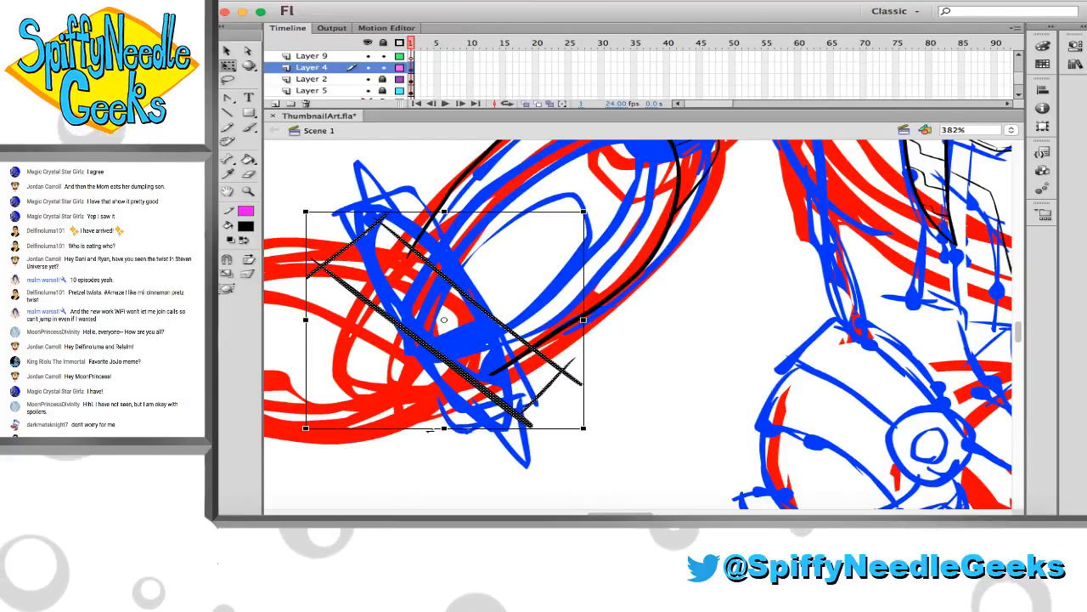
left_click_drag(445, 428, 415, 454)
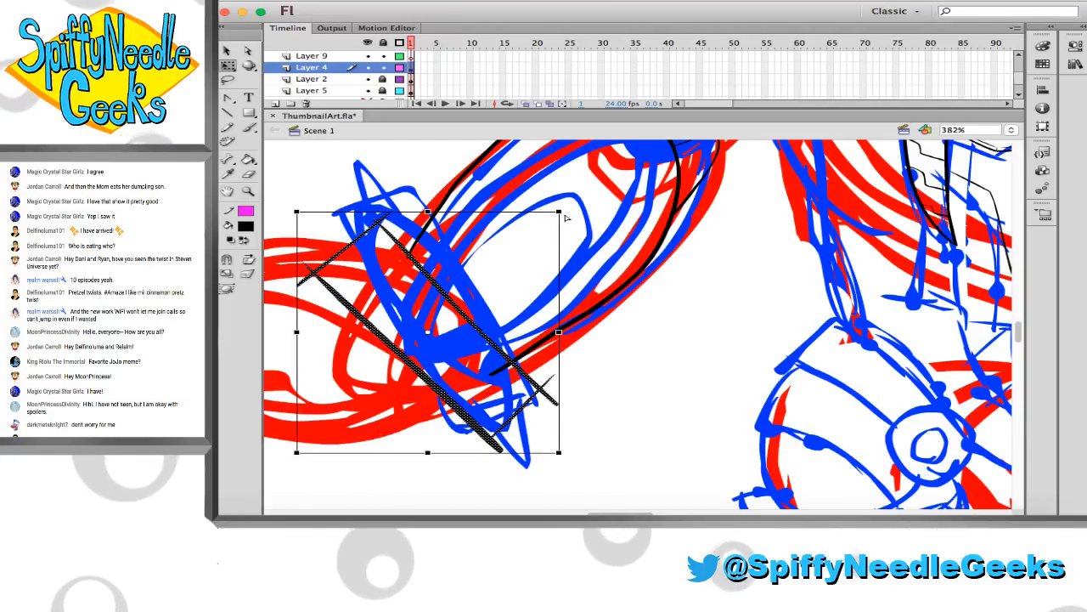
mouse_move(564, 212)
left_mouse_down()
mouse_move(541, 221)
mouse_move(553, 220)
left_mouse_up()
left_click_drag(299, 215, 300, 221)
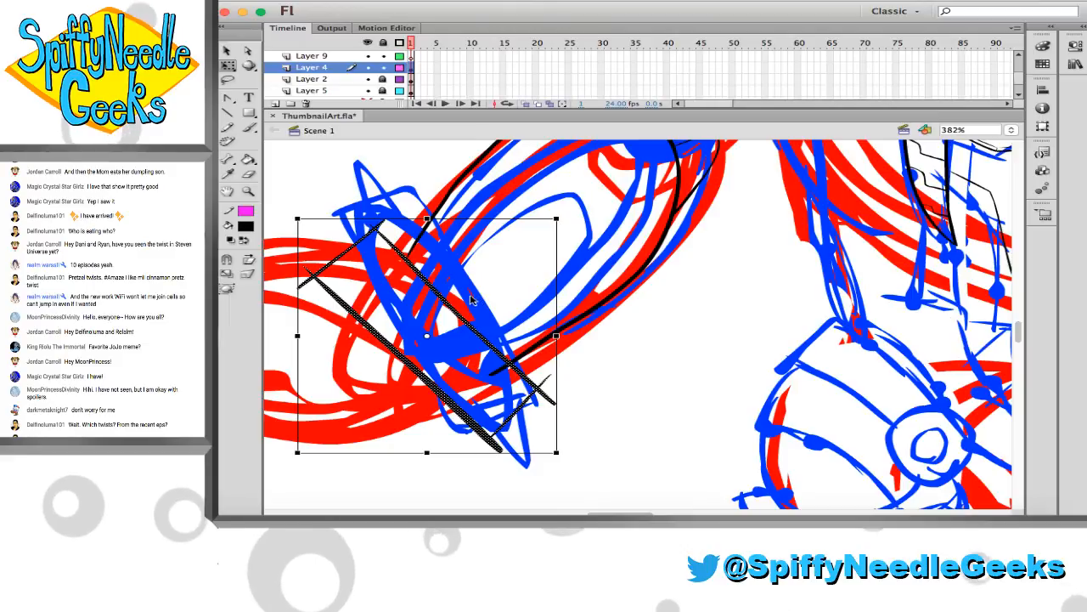
Shift the skewed wrist cuff lines slightly to line them up with the blue wrist sketch
left_click_drag(463, 295, 446, 298)
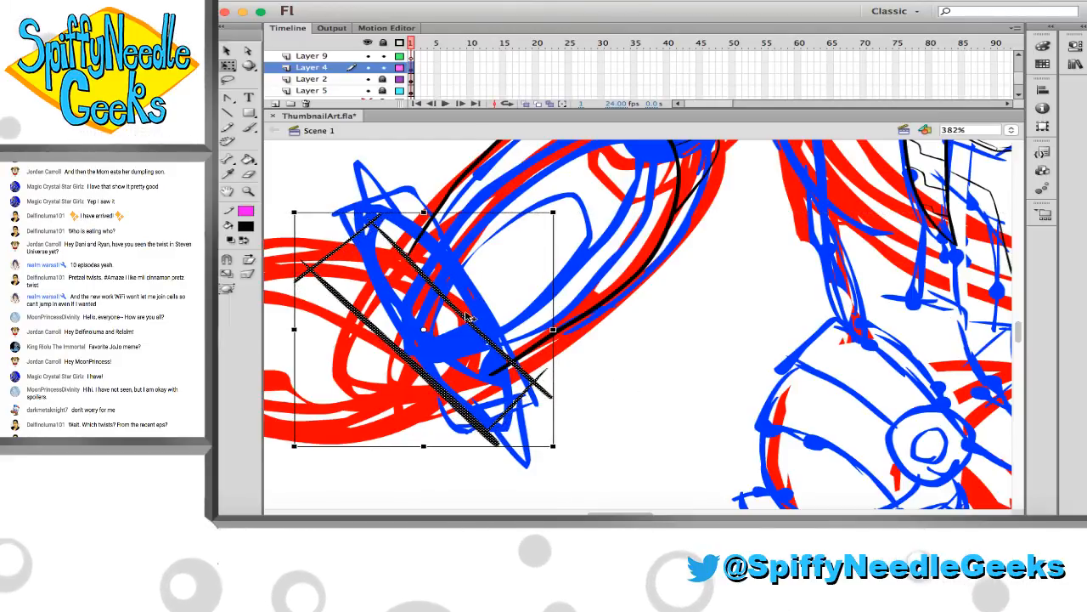
left_click_drag(465, 321, 476, 324)
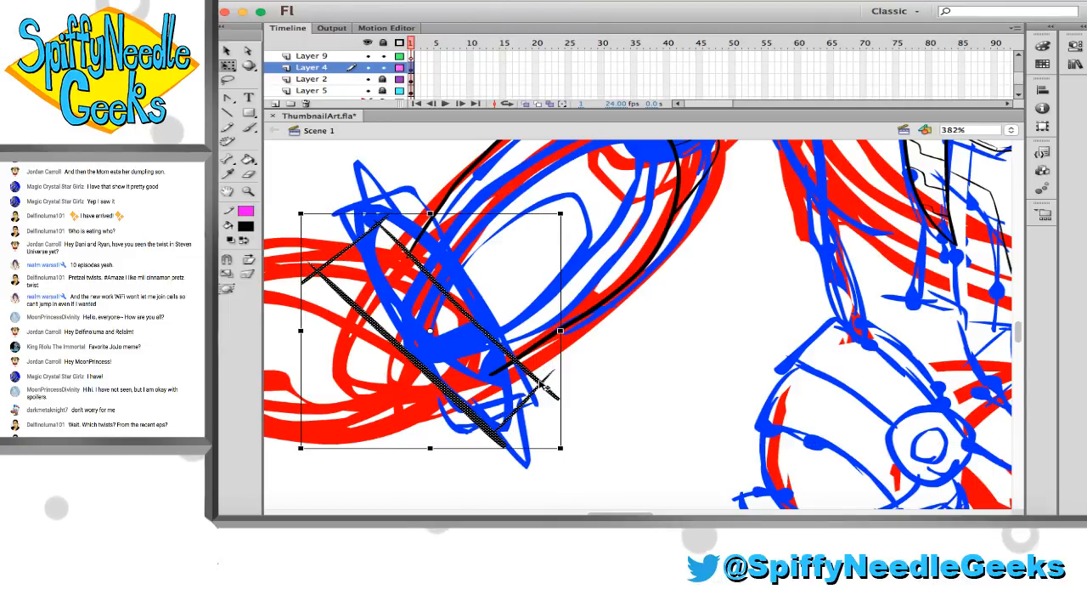
Discard the skewed cuff and ink a fresh upright rectangle from four straight black strokes over the forearm's lower outline
key("b")
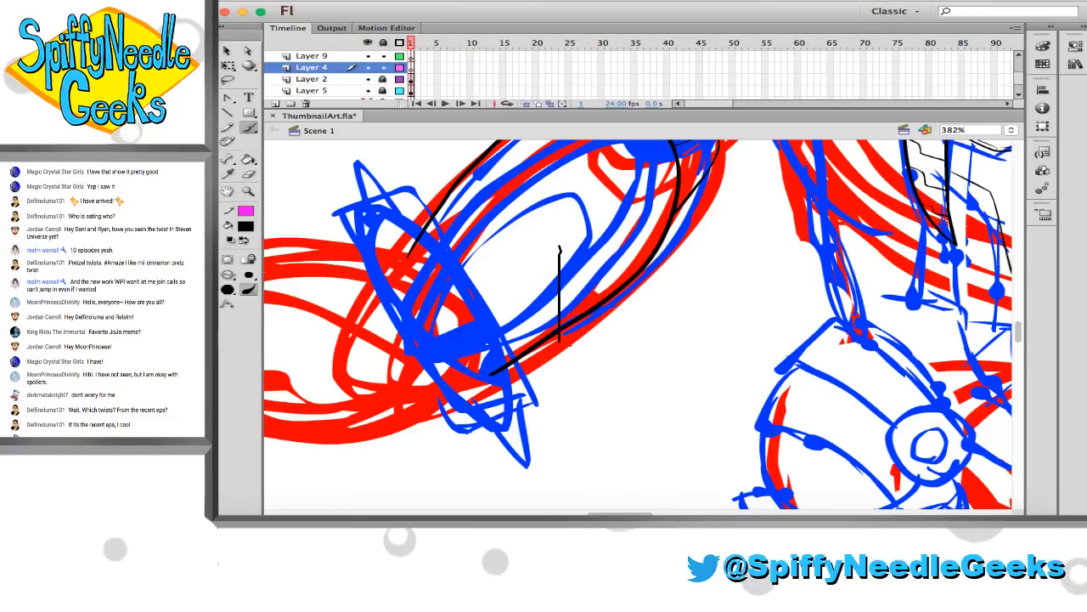
key("super+z")
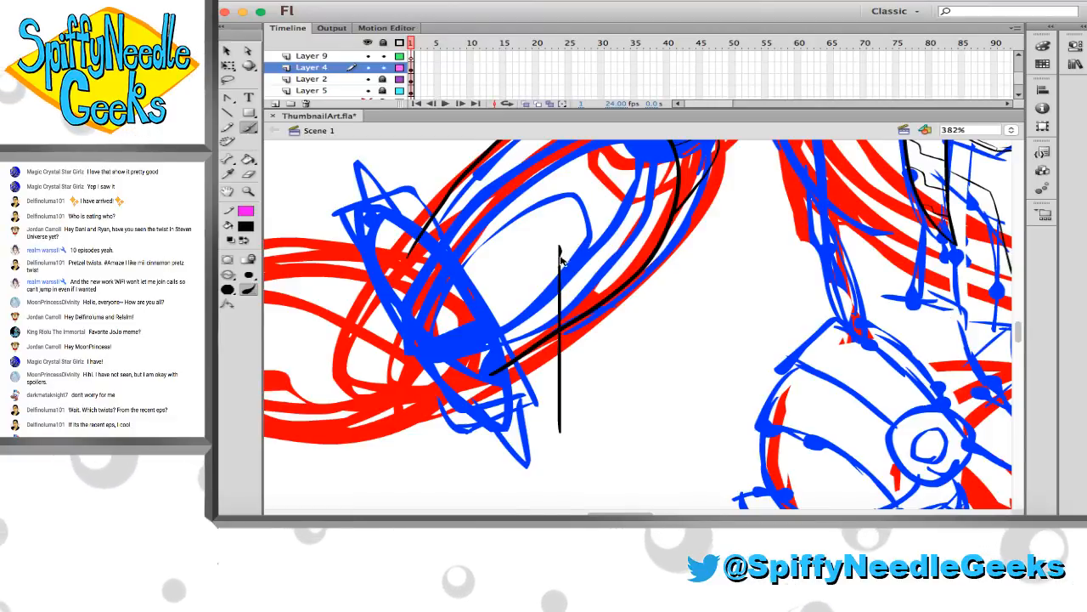
mouse_move(549, 251)
left_mouse_down()
mouse_move(628, 262)
mouse_move(641, 251)
mouse_move(636, 433)
left_mouse_up()
left_click_drag(544, 422, 666, 422)
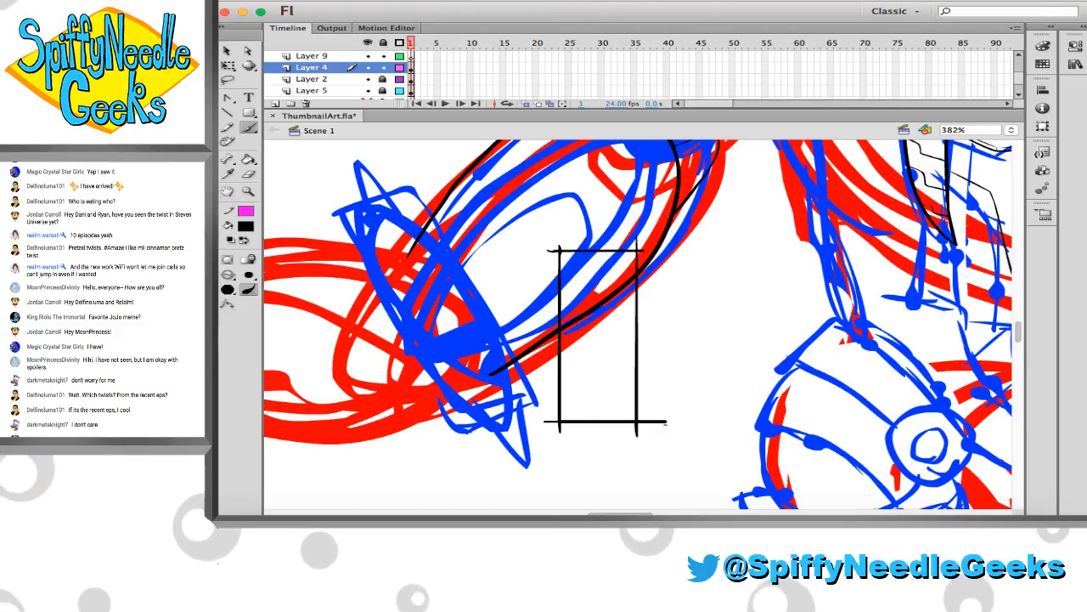
Rotate the rectangle diagonally, move it onto the wrist end of the forearm, and stretch it past both forearm outlines
key("v")
left_click(637, 362)
key("q")
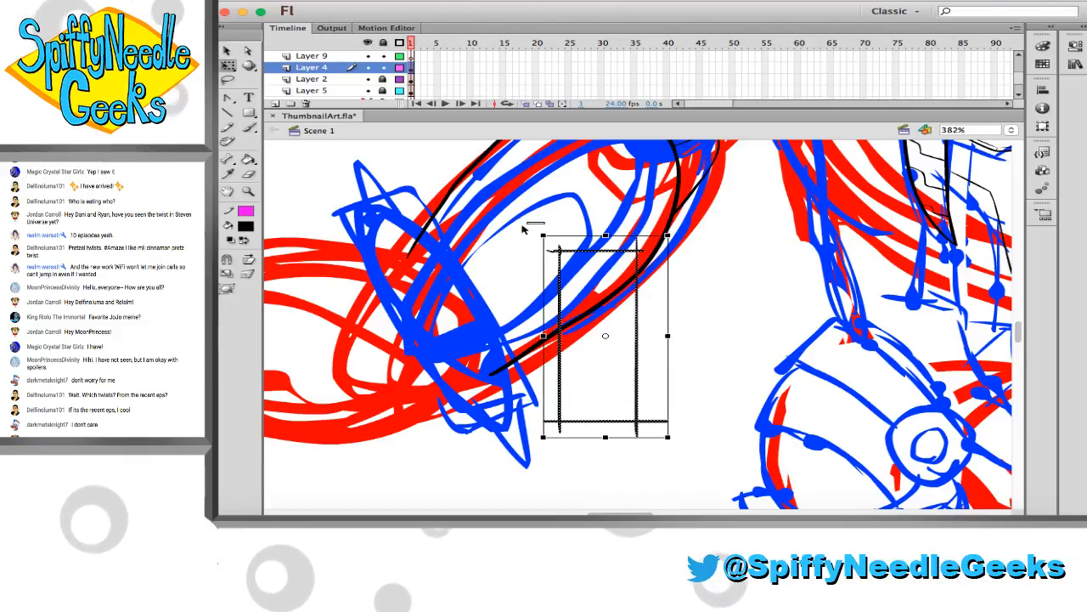
mouse_move(547, 229)
left_mouse_down()
mouse_move(508, 270)
mouse_move(513, 287)
mouse_move(533, 291)
mouse_move(399, 310)
mouse_move(351, 254)
mouse_move(410, 251)
left_mouse_up()
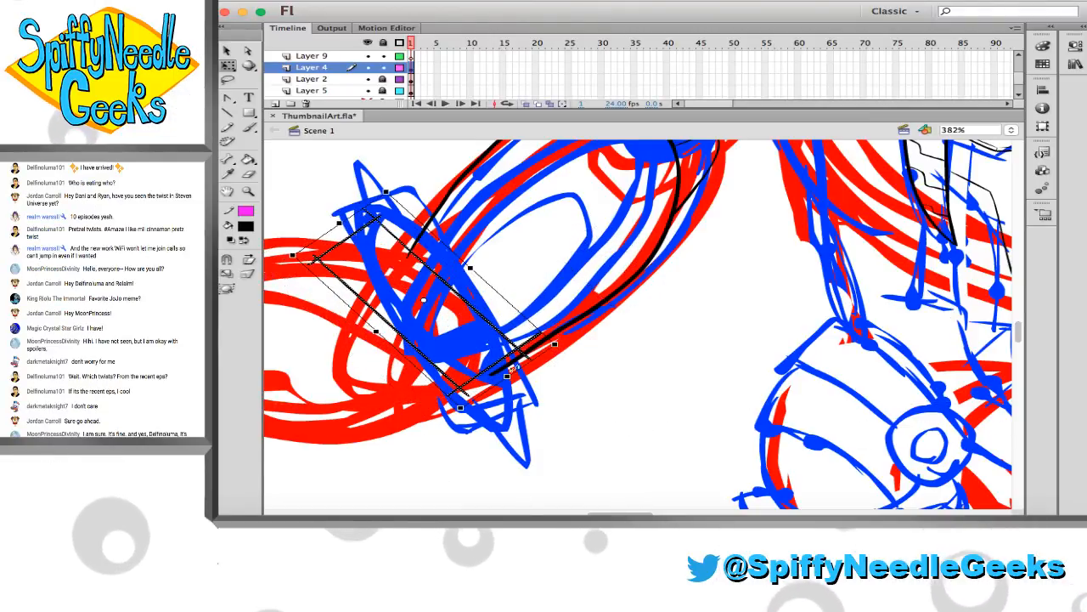
mouse_move(508, 376)
left_mouse_down()
mouse_move(580, 424)
mouse_move(567, 415)
left_mouse_up()
mouse_move(407, 351)
left_mouse_down()
mouse_move(391, 365)
mouse_move(420, 345)
mouse_move(403, 353)
left_mouse_up()
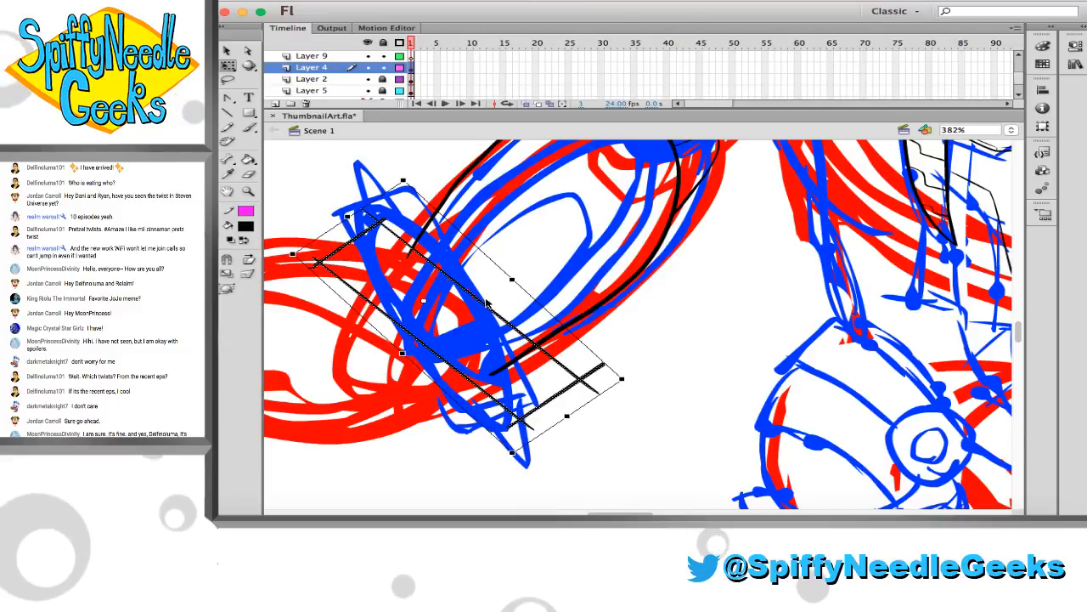
left_click_drag(473, 297, 465, 295)
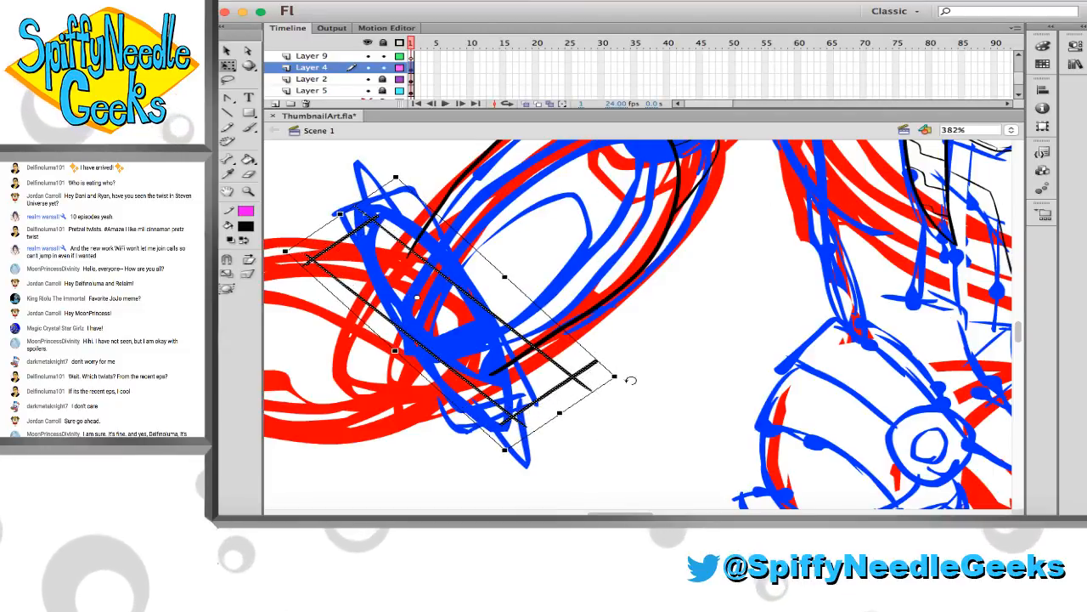
left_click(615, 382)
key("super+z")
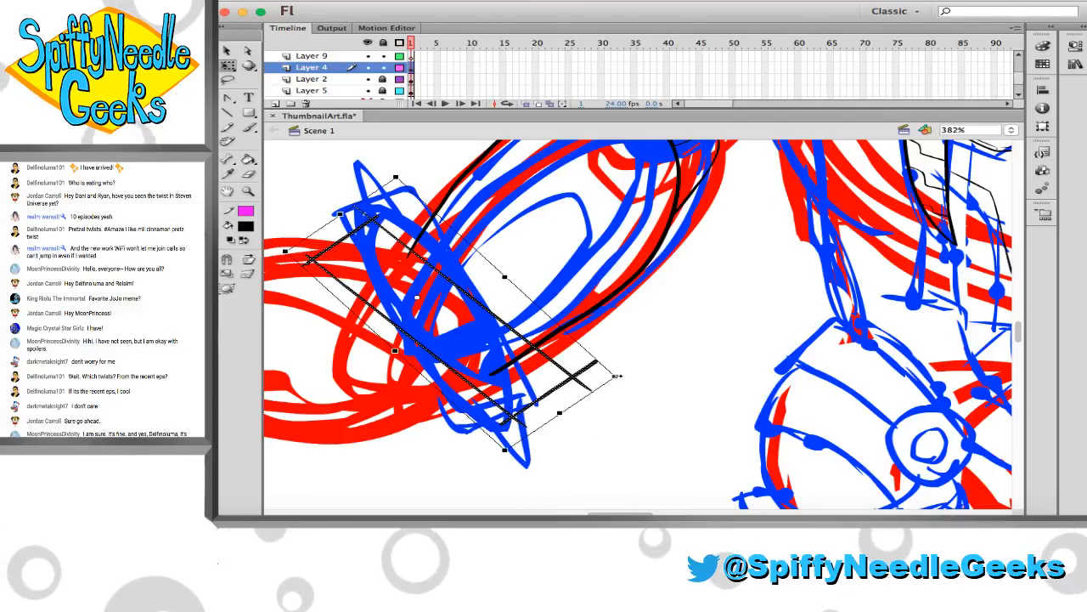
left_click_drag(623, 376, 619, 386)
Erase the cuff's overshooting corners, and with Layer 4 locked and Layer 2 unlocked, trim the forearm outlines back to the cuff edge
left_click(405, 236)
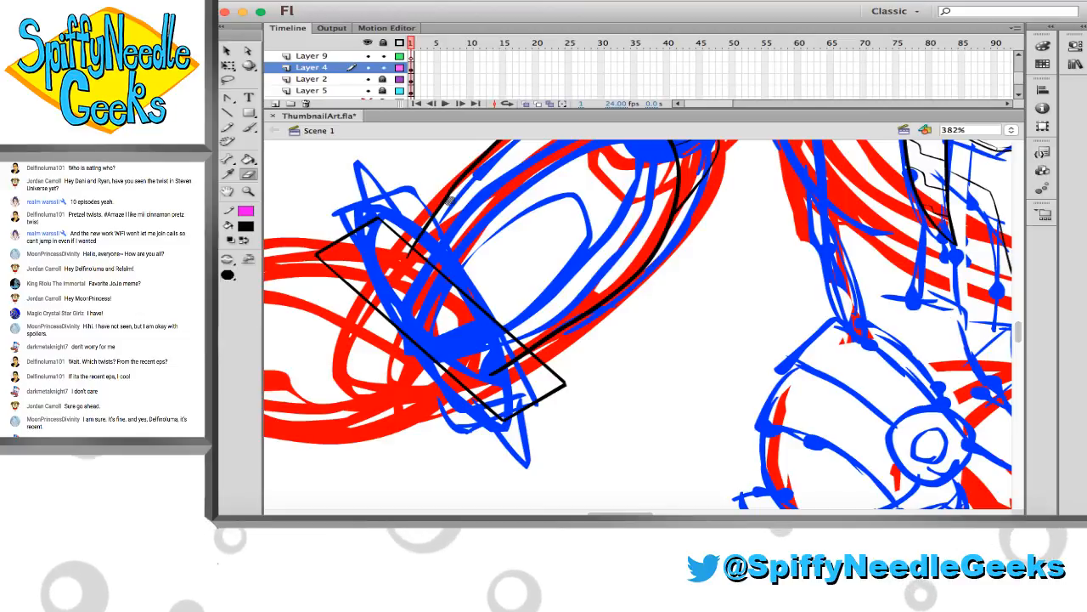
left_click(383, 68)
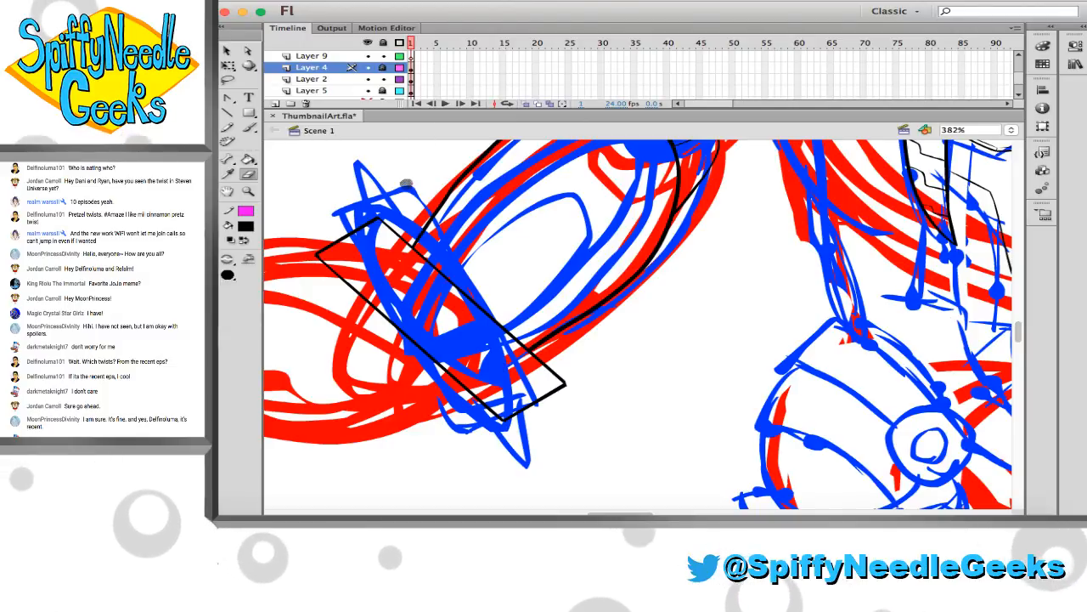
Unlock Layer 4 and delete the straight-edged rectangular wrist cuff
scroll(451, 256, "left", 2)
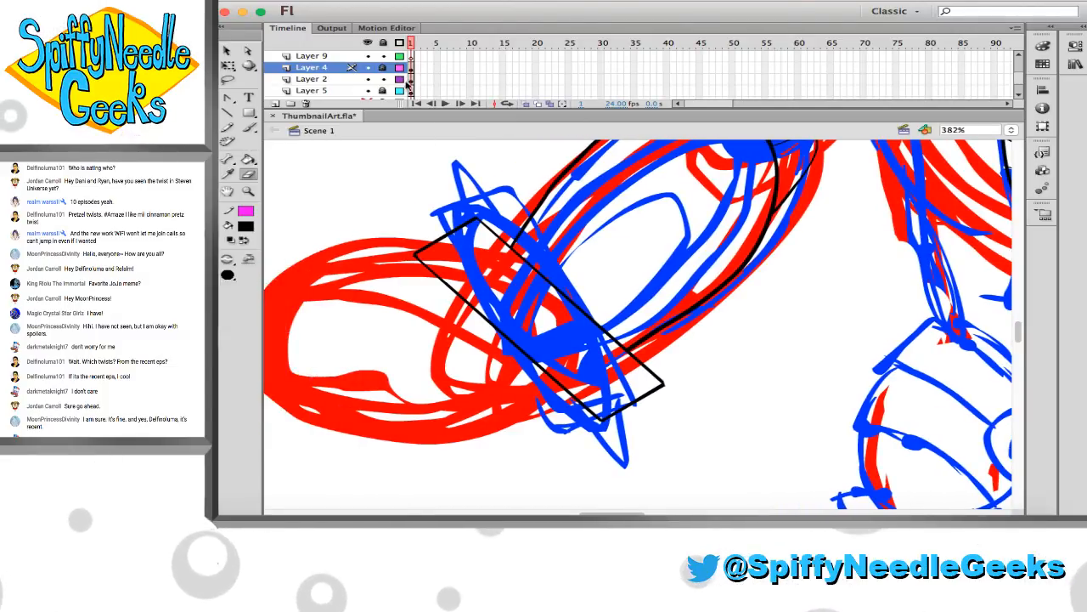
key("v")
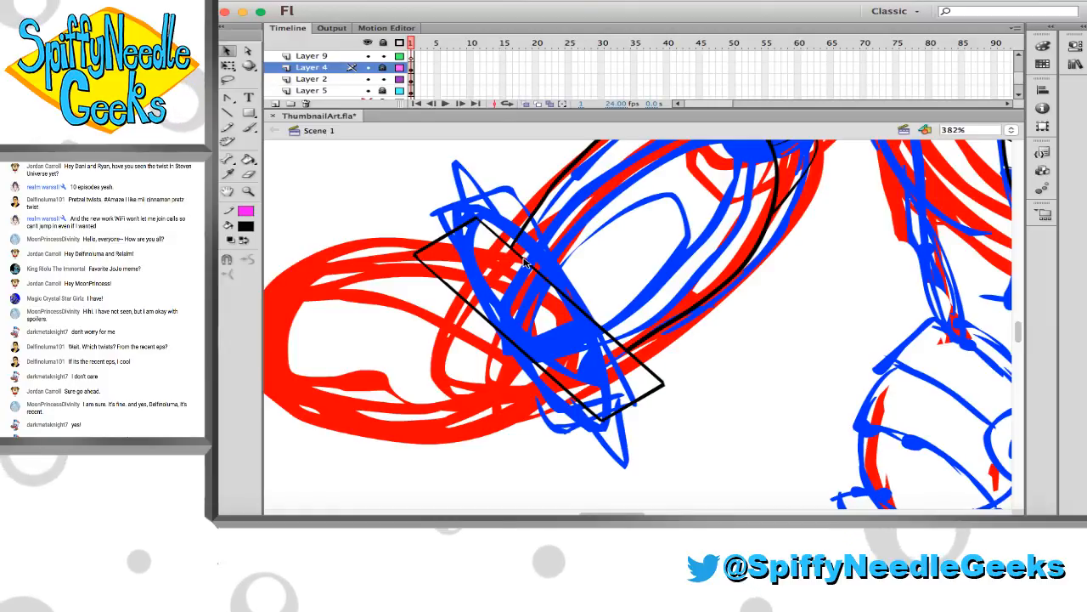
left_click(481, 219)
key("Delete")
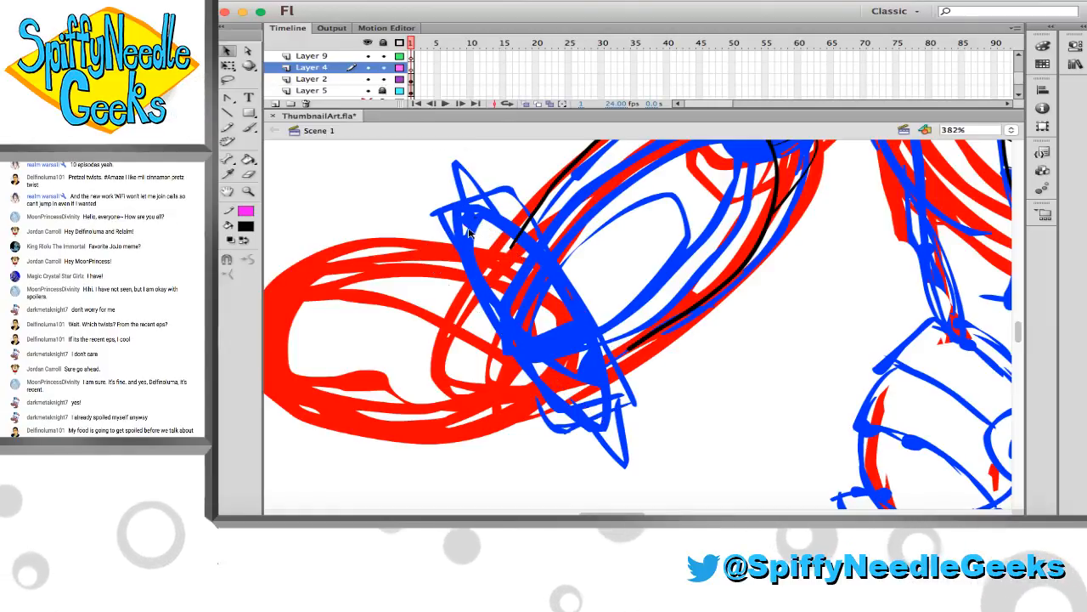
Ink a tilted black oval across the wrist on Layer 4 and place a copy of it slightly offset toward the forearm
left_click(248, 128)
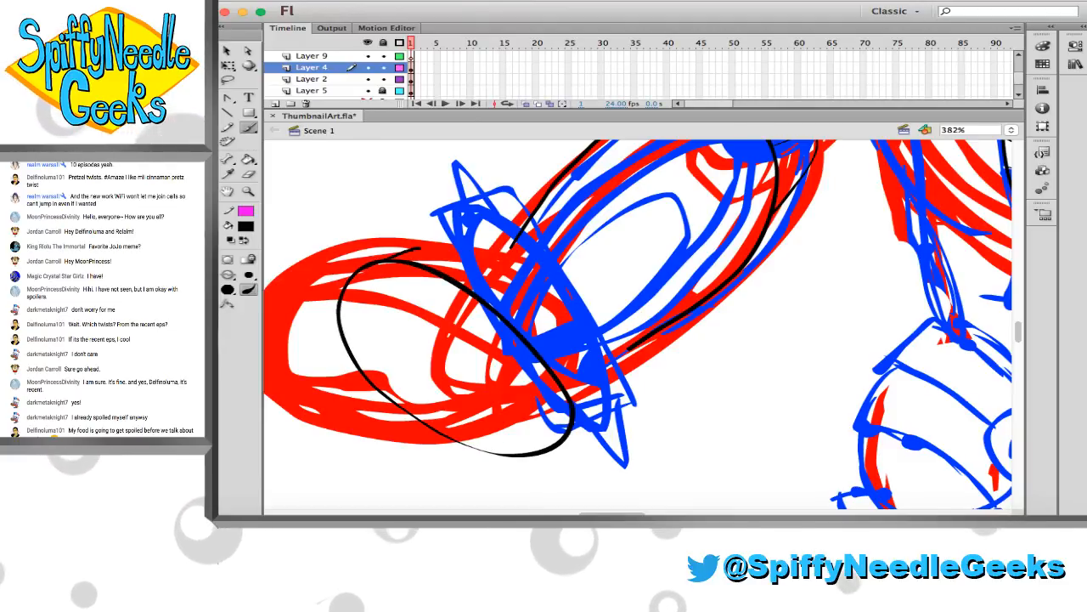
key("v")
left_click(468, 275)
key("ctrl+c")
key("ctrl+v")
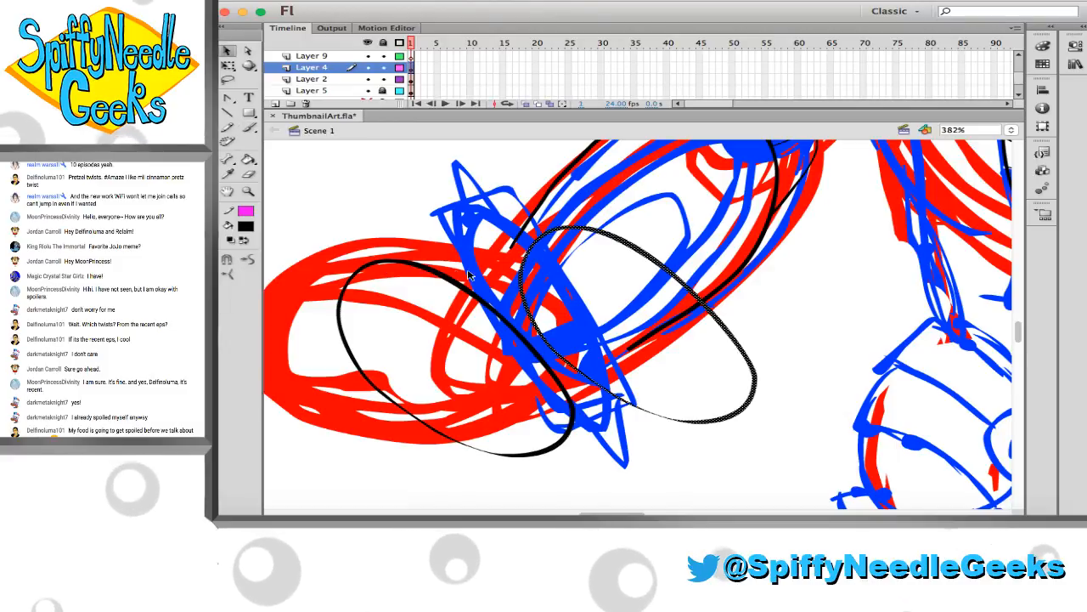
mouse_move(592, 230)
left_mouse_down()
mouse_move(452, 254)
mouse_move(468, 261)
left_mouse_up()
Erase the copied oval's hidden back edge and join both ovals with short side edges to form a rounded wrist cuff
key("e")
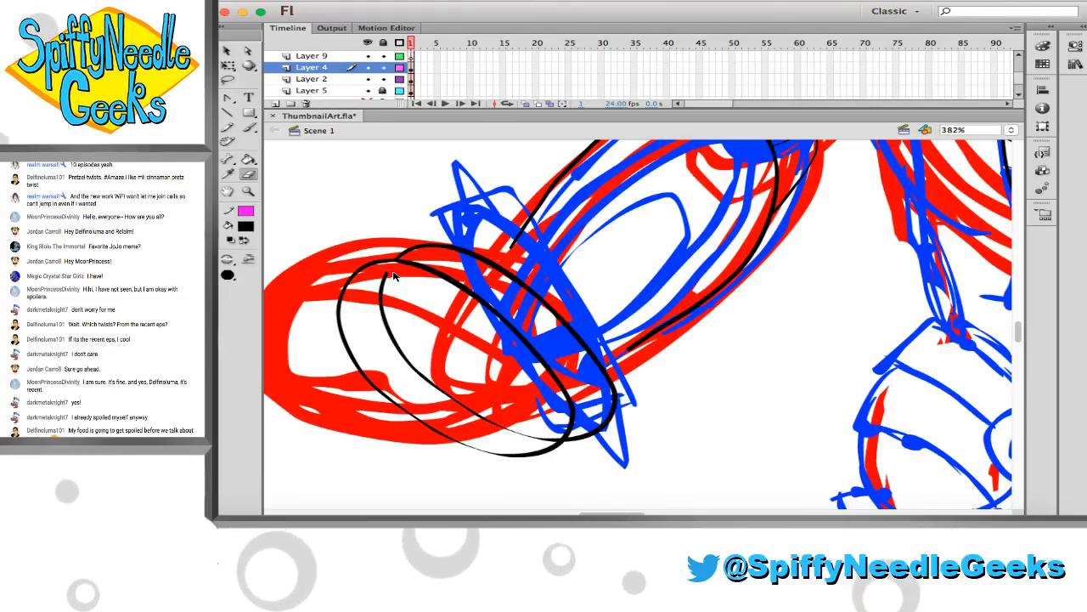
mouse_move(394, 270)
left_mouse_down()
mouse_move(382, 301)
mouse_move(395, 343)
mouse_move(441, 392)
mouse_move(514, 431)
left_mouse_up()
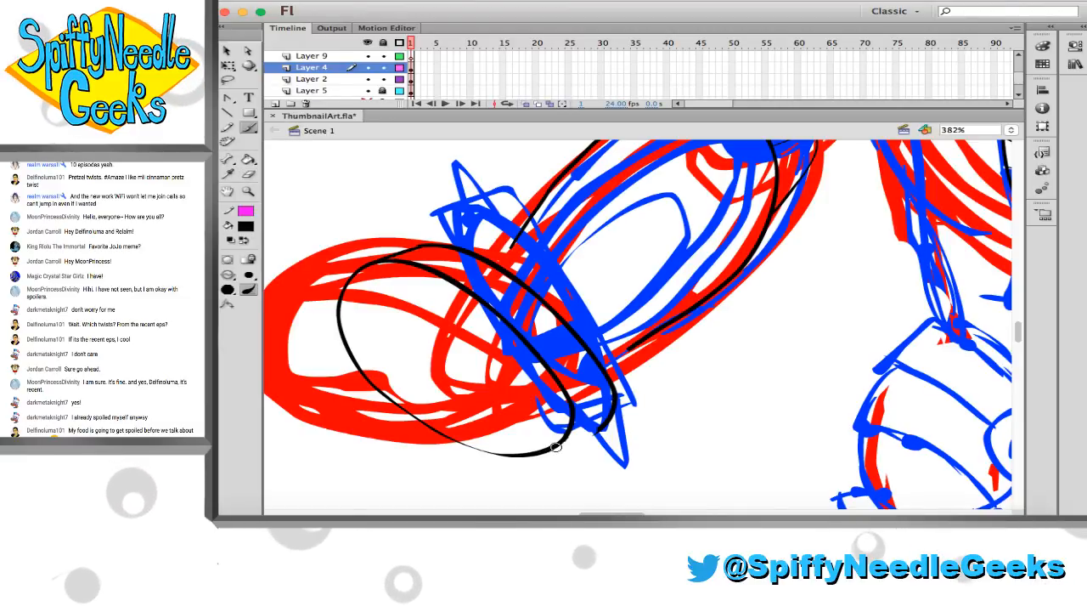
key("e")
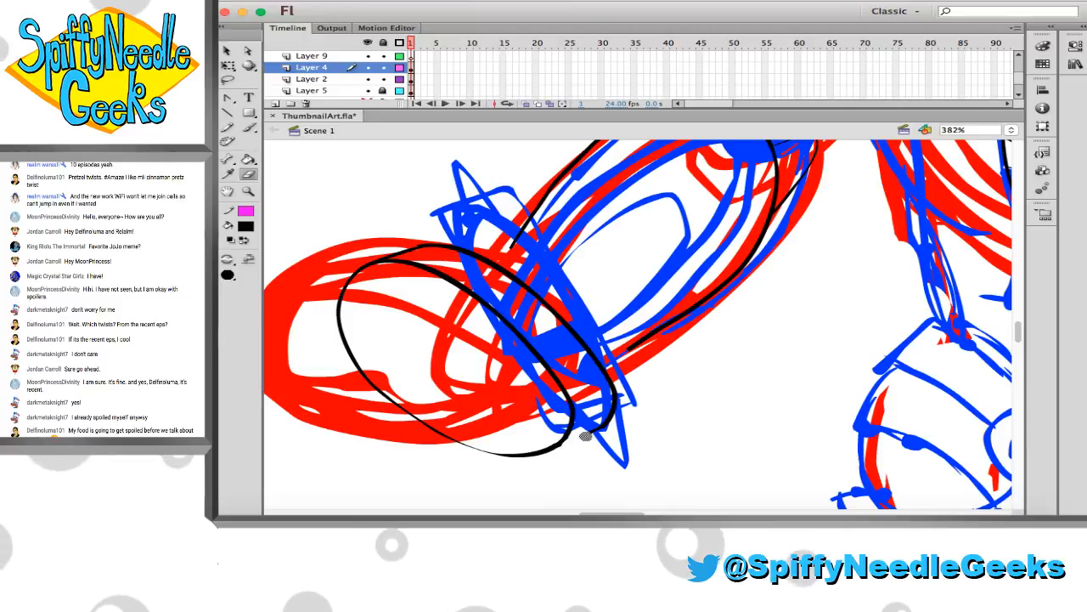
key("b")
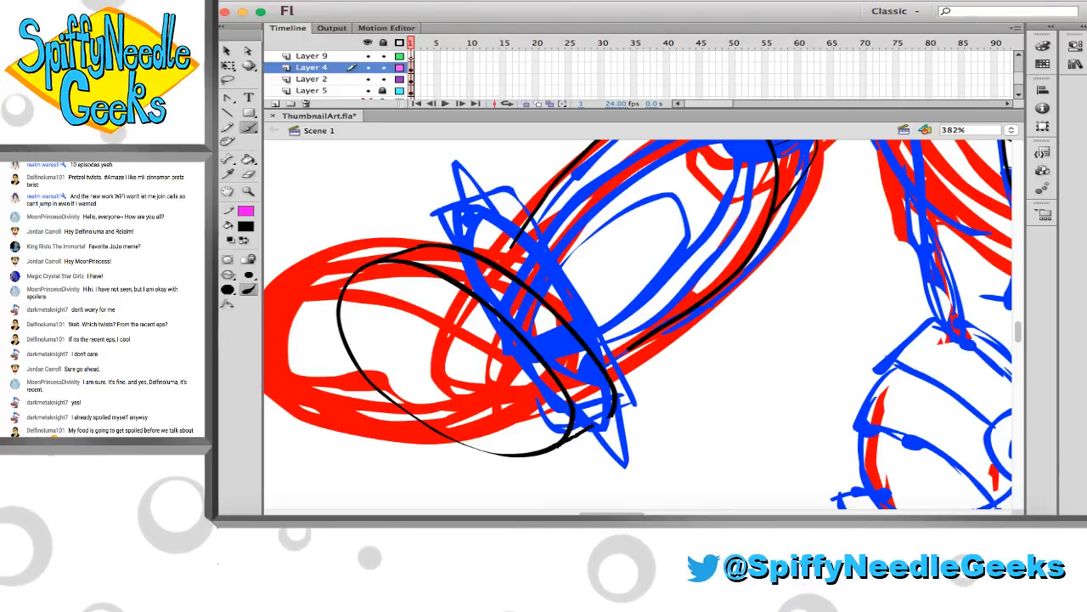
key("e")
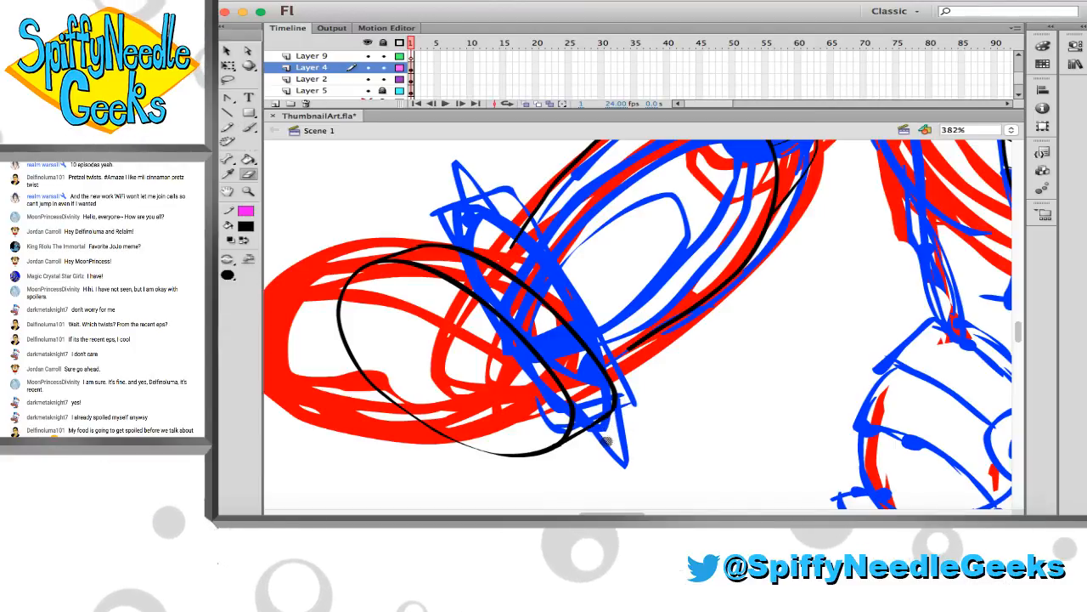
key("v")
left_click(609, 419)
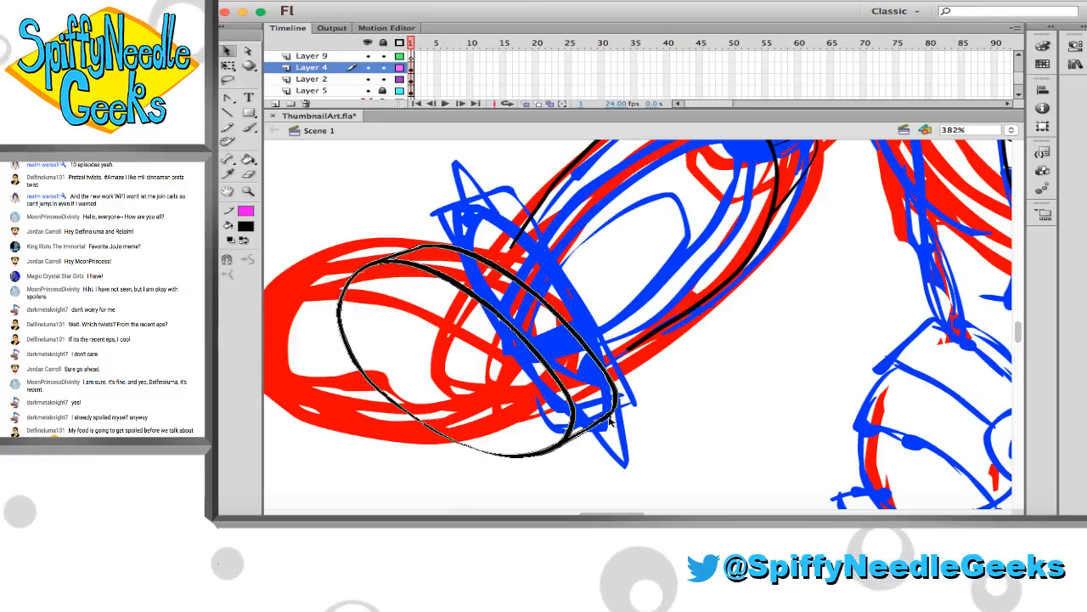
left_click(615, 426)
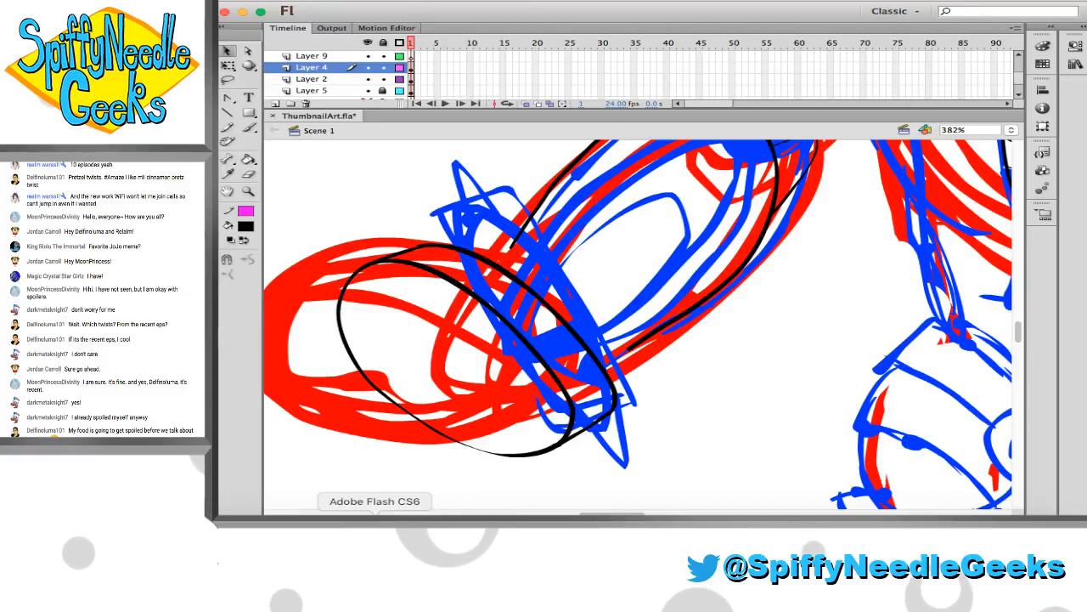
Switch to OBS and hide the Display Capture source in the DISPLAY ART scene
left_click(728, 518)
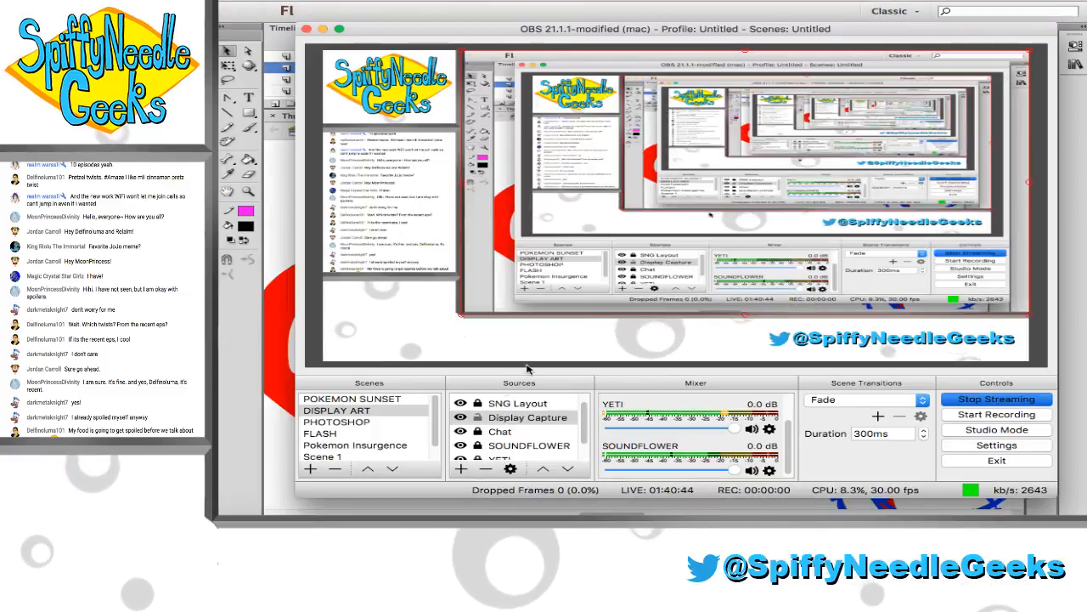
left_click(460, 417)
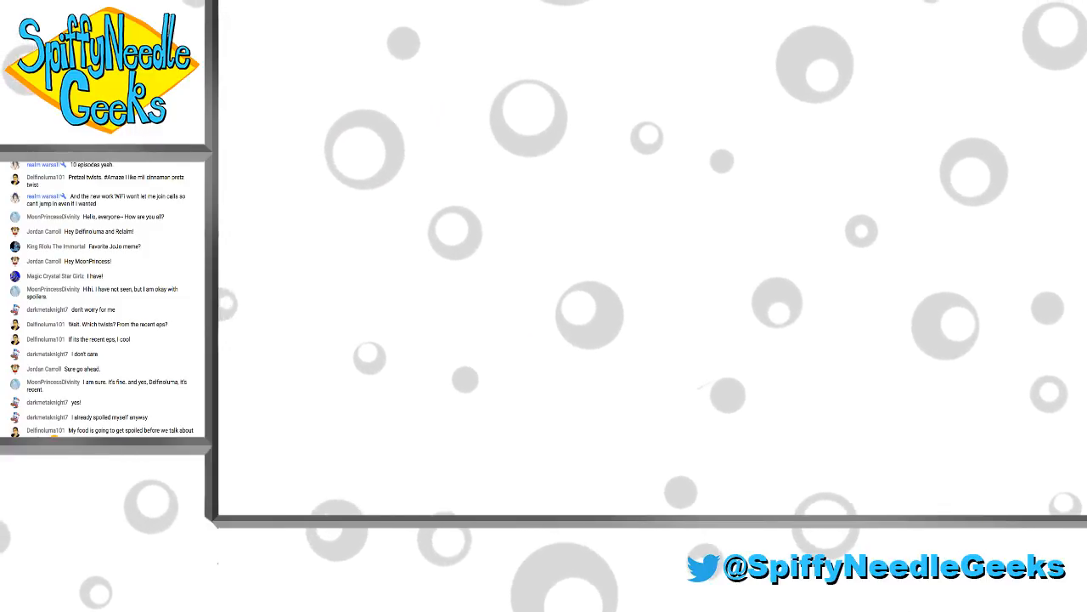
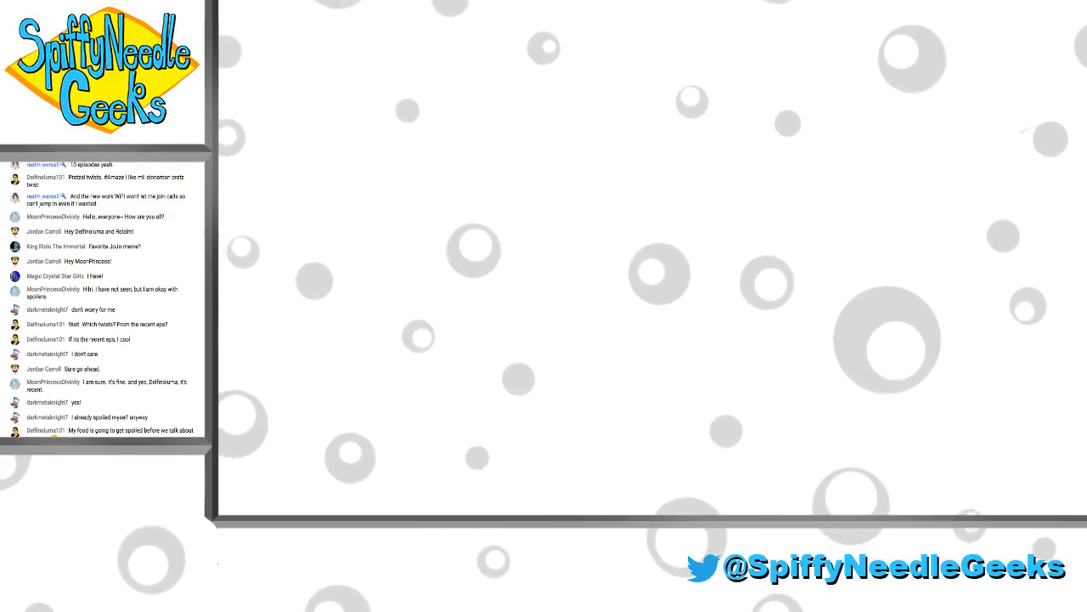
Show the Display Capture source in OBS and switch back to the ThumbnailArt.fla drawing in Flash
left_click(459, 417)
left_click(245, 334)
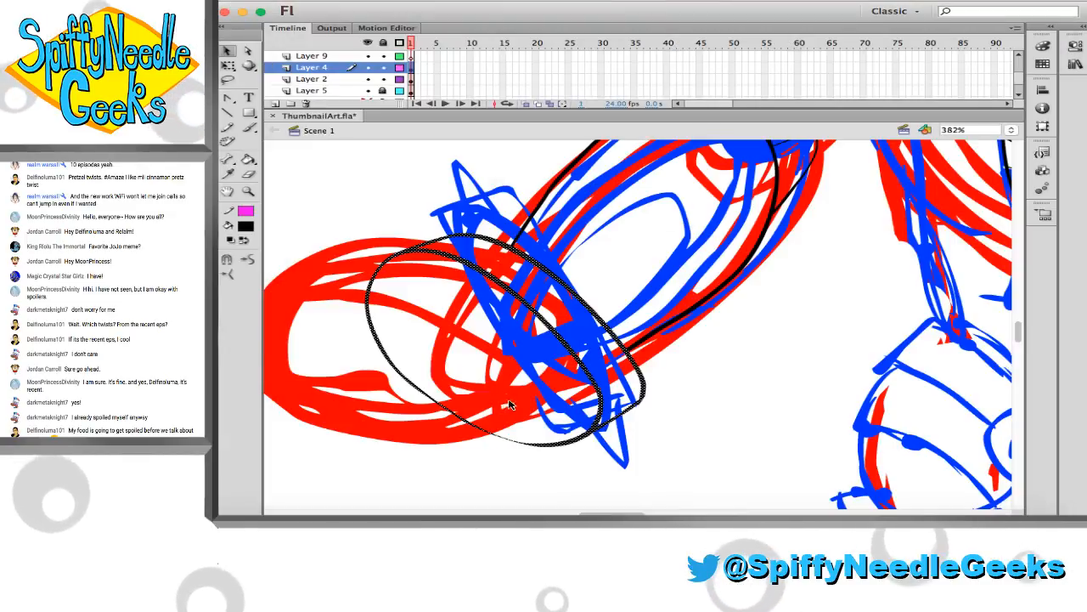
Enlarge the rounded wrist cuff on Layer 4 with Free Transform and shift it so it extends past both sides of the forearm
left_click(600, 298)
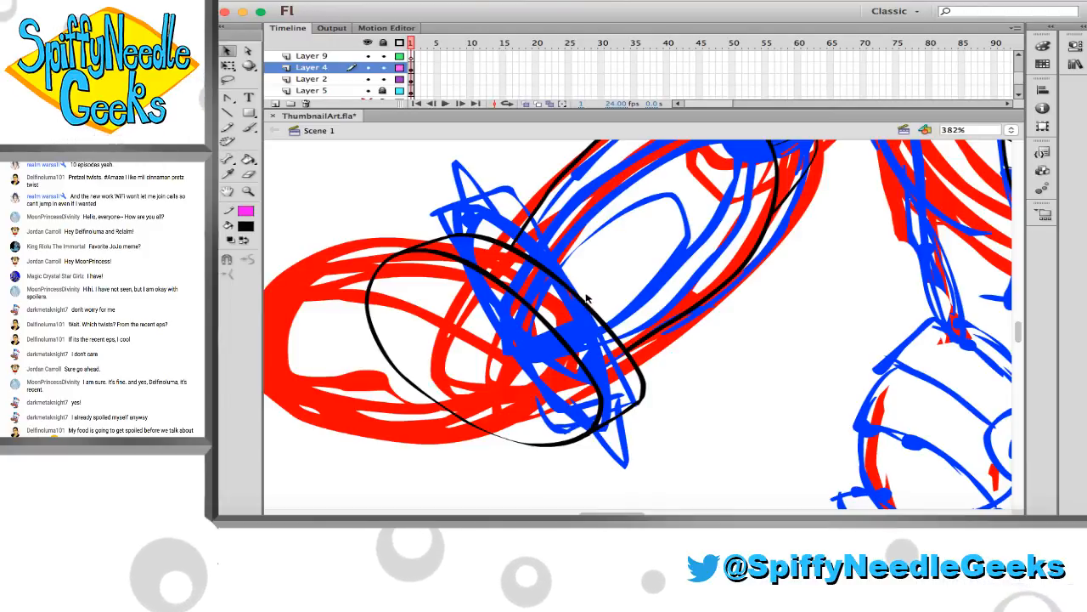
left_click(577, 308)
key("q")
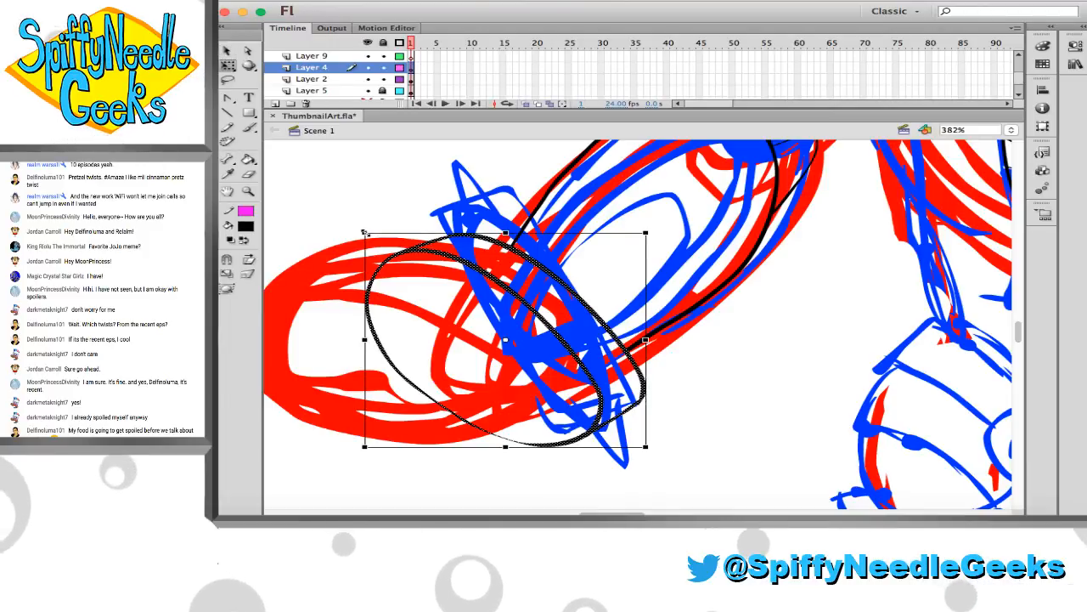
left_click_drag(365, 233, 344, 217)
left_click_drag(501, 276, 529, 283)
left_click(581, 252)
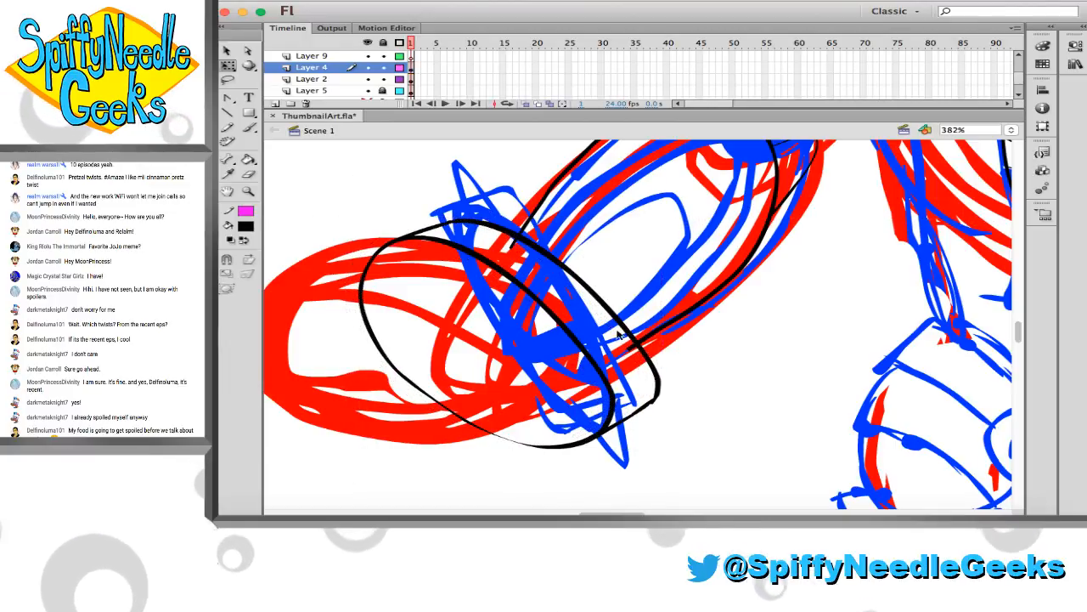
left_click(604, 308)
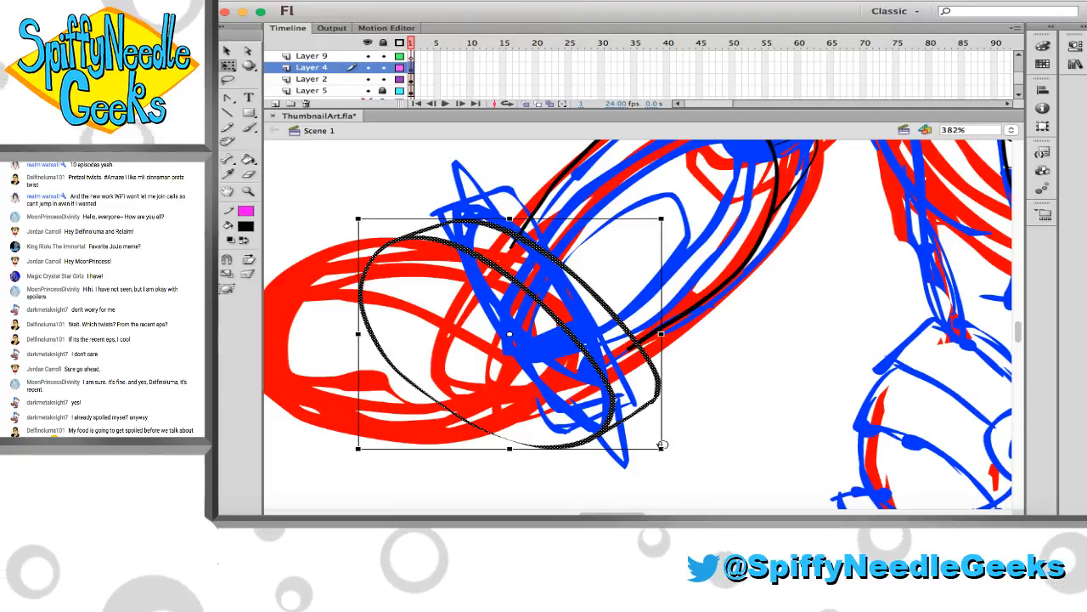
left_click_drag(662, 448, 682, 459)
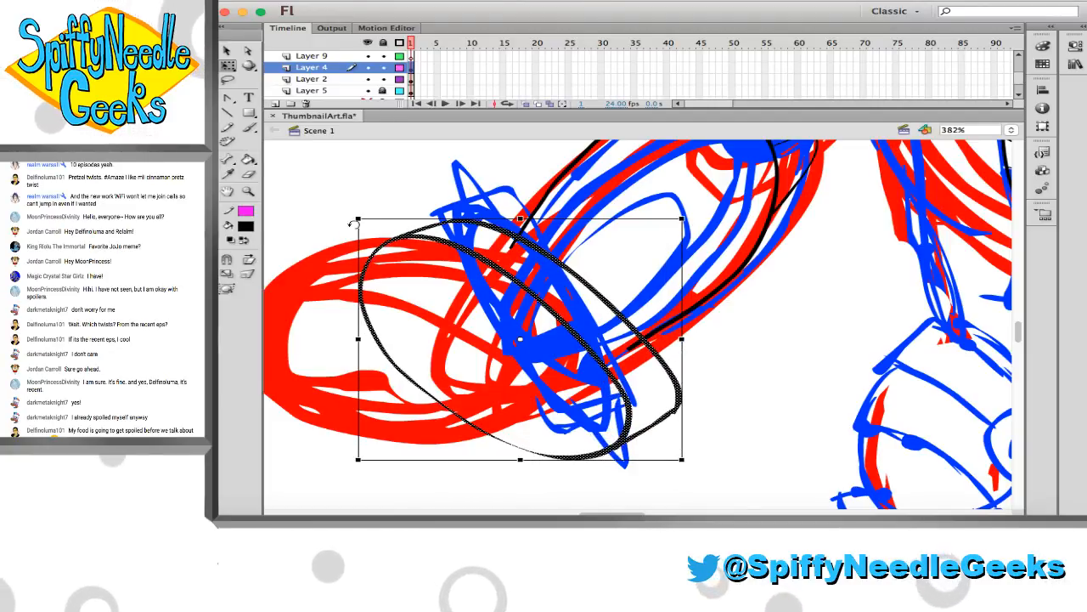
left_click_drag(360, 220, 343, 203)
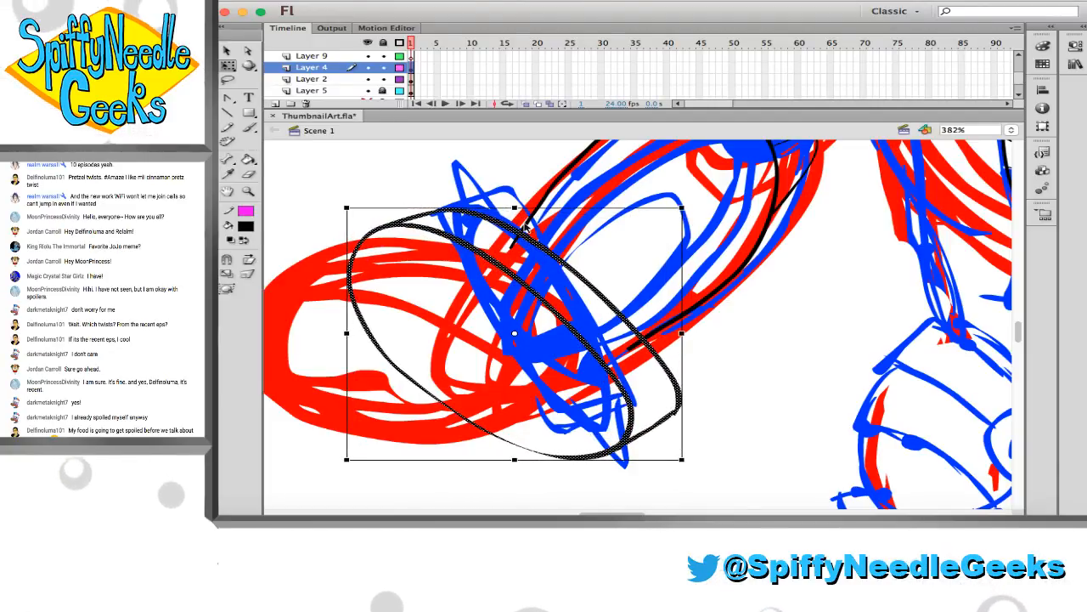
left_click(510, 197)
left_click_drag(522, 238, 526, 243)
Erase the forearm line ends inside the cuff with Layer 4 locked, and unlock Layer 4 to tidy the cuff's outer corner
left_click(383, 69)
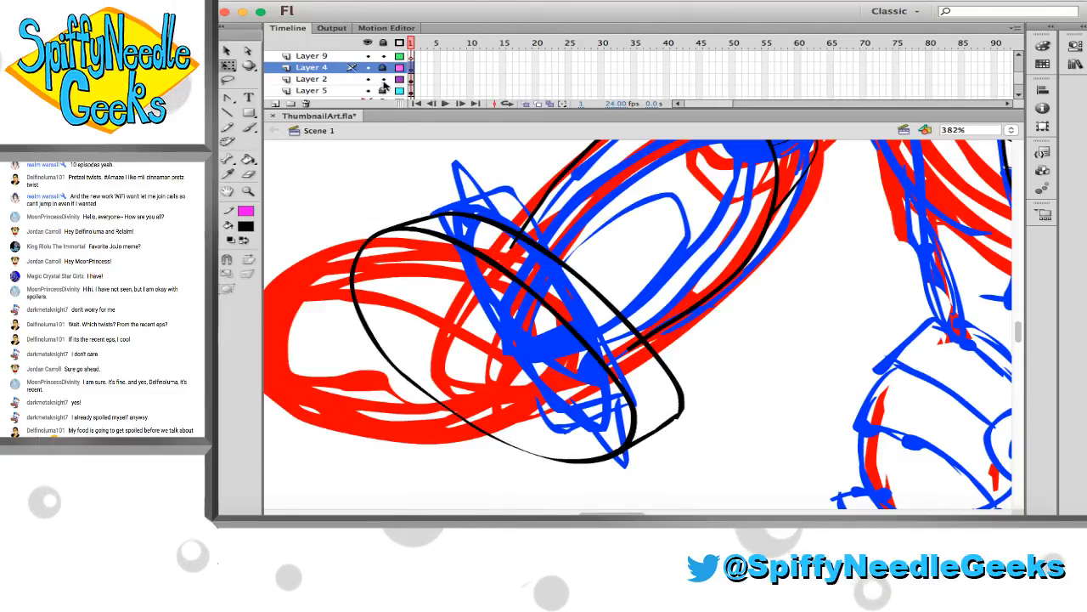
key("e")
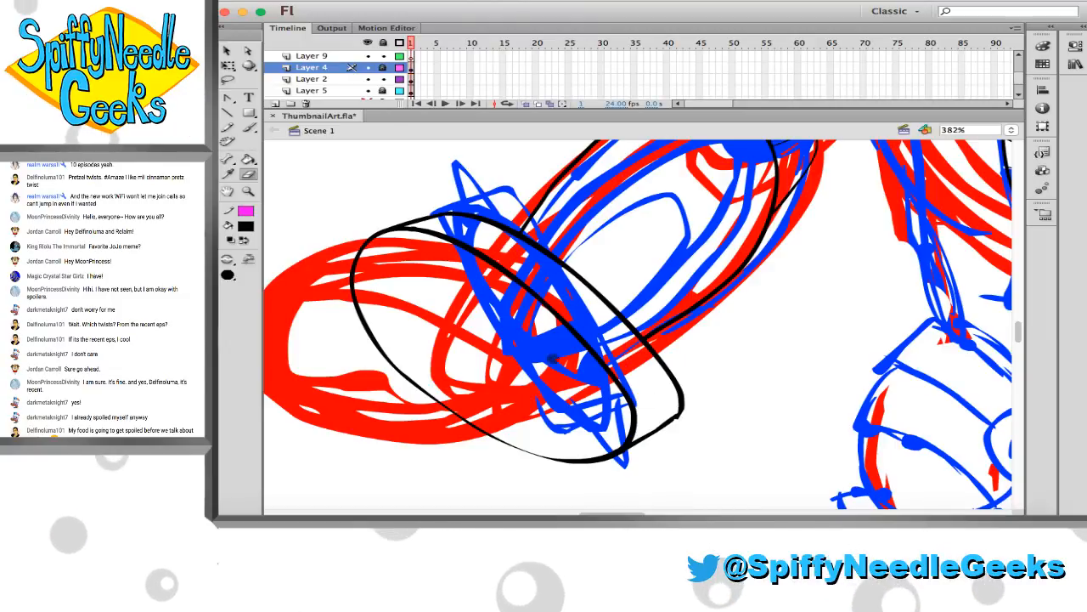
left_click(382, 68)
left_click_drag(681, 426, 697, 417)
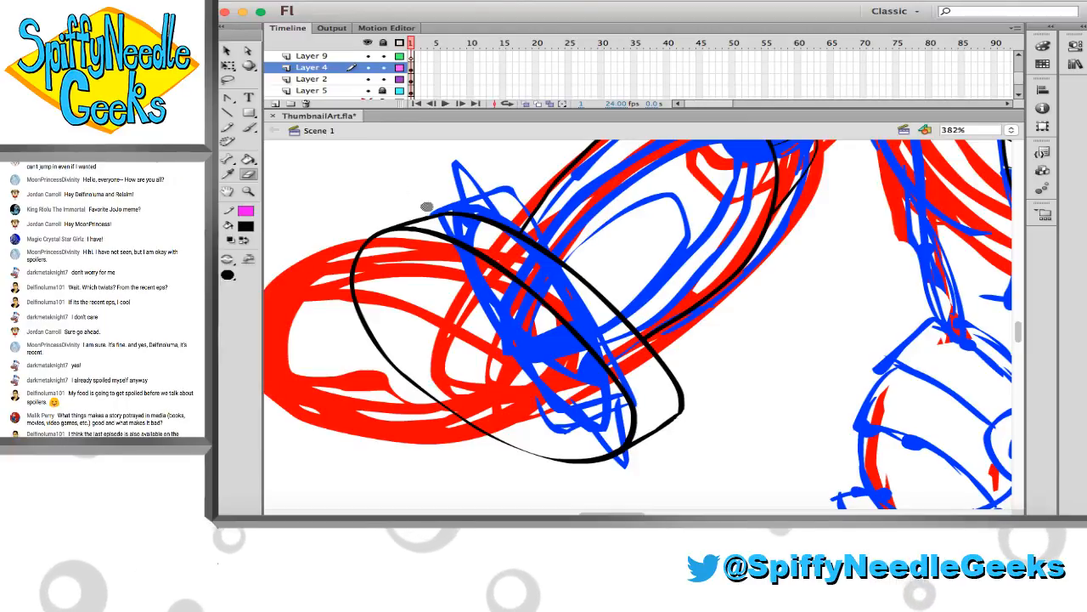
Move the cuff artwork from Layer 4 to the same place on Layer 2, lock Layer 2 and save the file
left_click(402, 68)
left_click(402, 68)
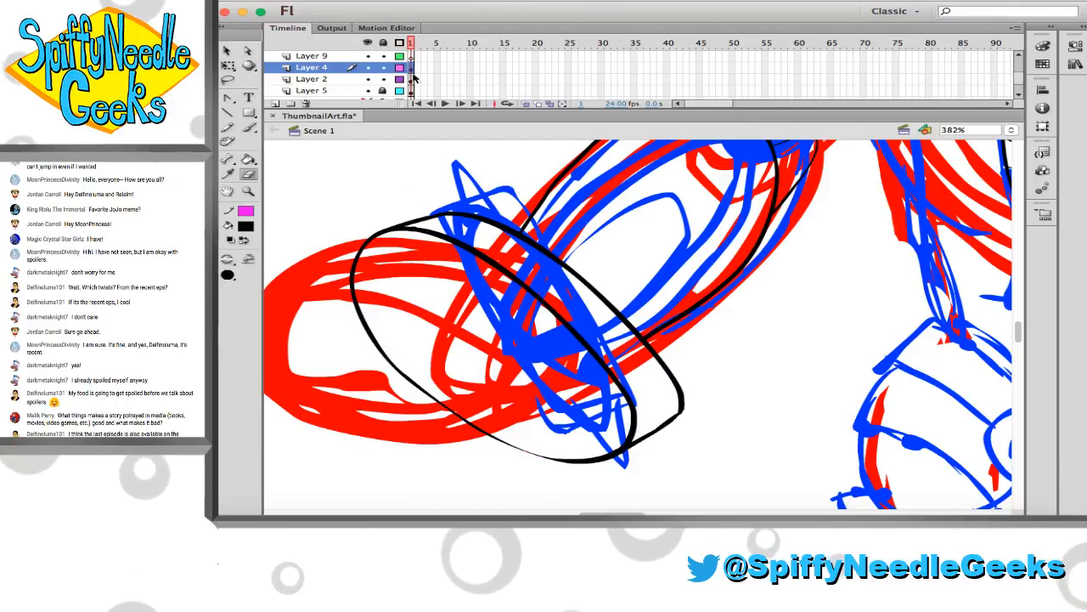
left_click(411, 70)
key("super+x")
left_click(412, 81)
key("super+shift+v")
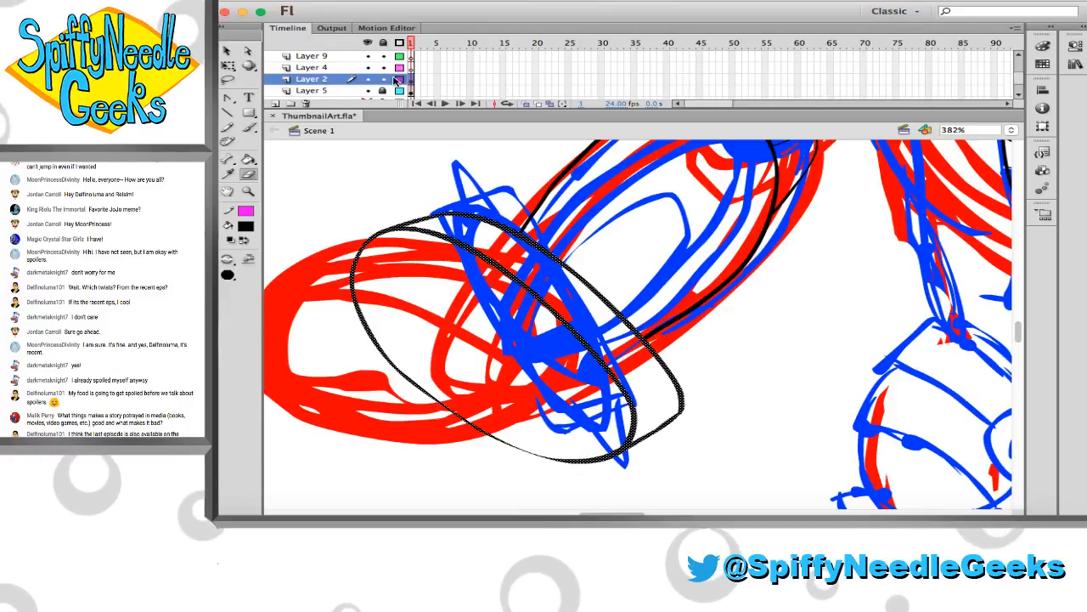
left_click(383, 79)
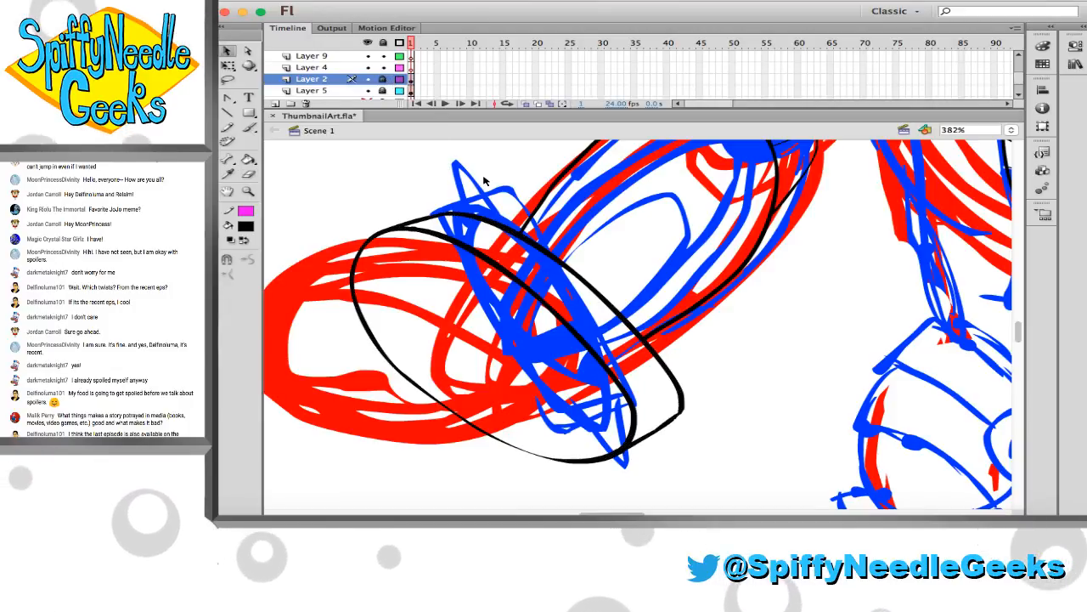
key("super+s")
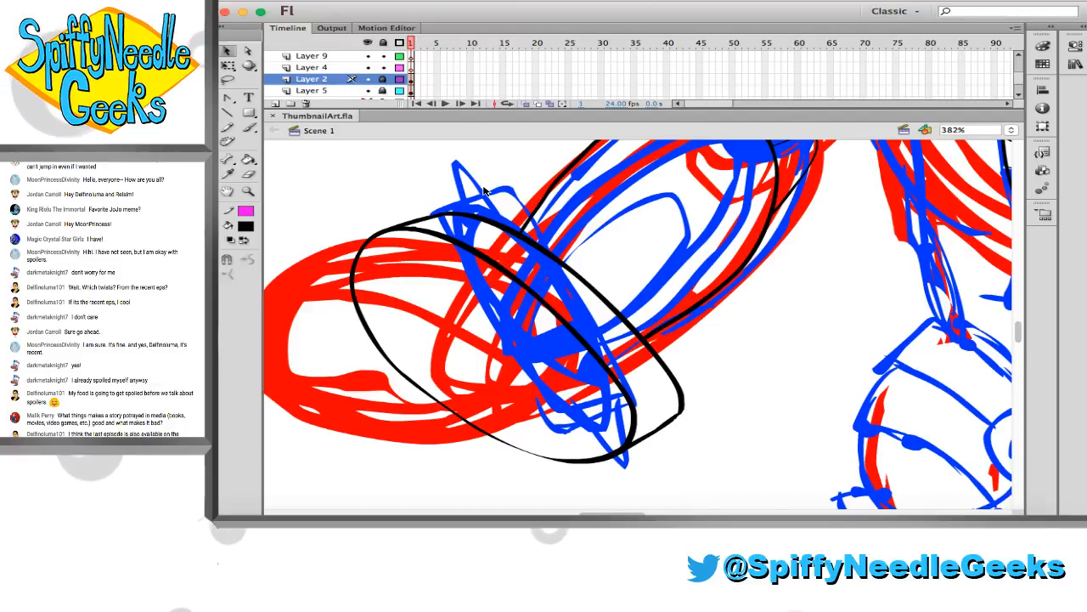
Ink two pointed black spikes on Layer 4 along the cuff's upper edge, the one nearer the forearm with a curved base
left_click(369, 91)
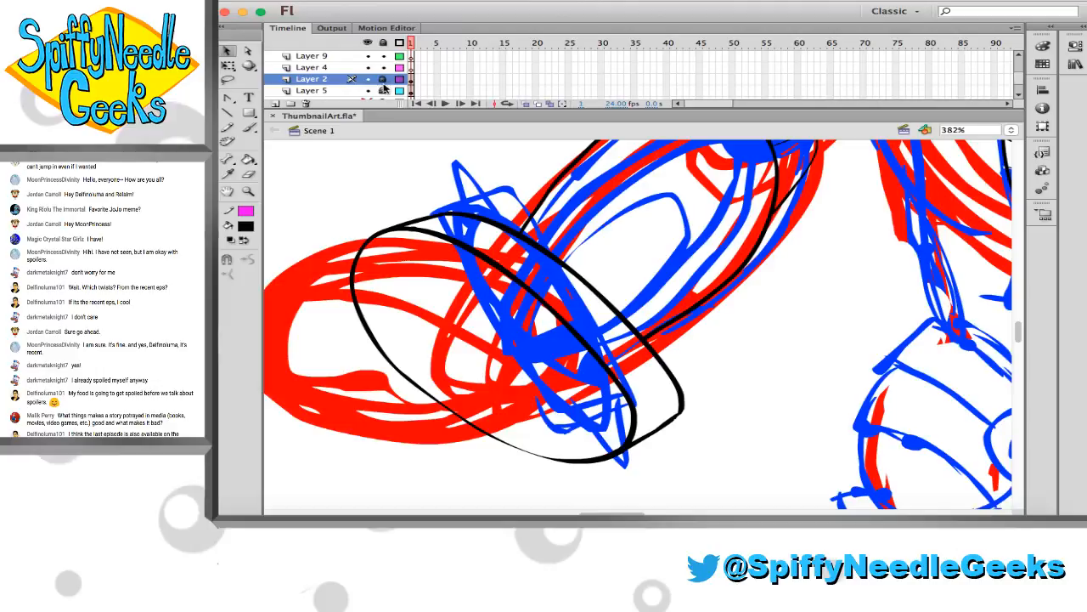
left_click(331, 67)
scroll(512, 237, "up", 5)
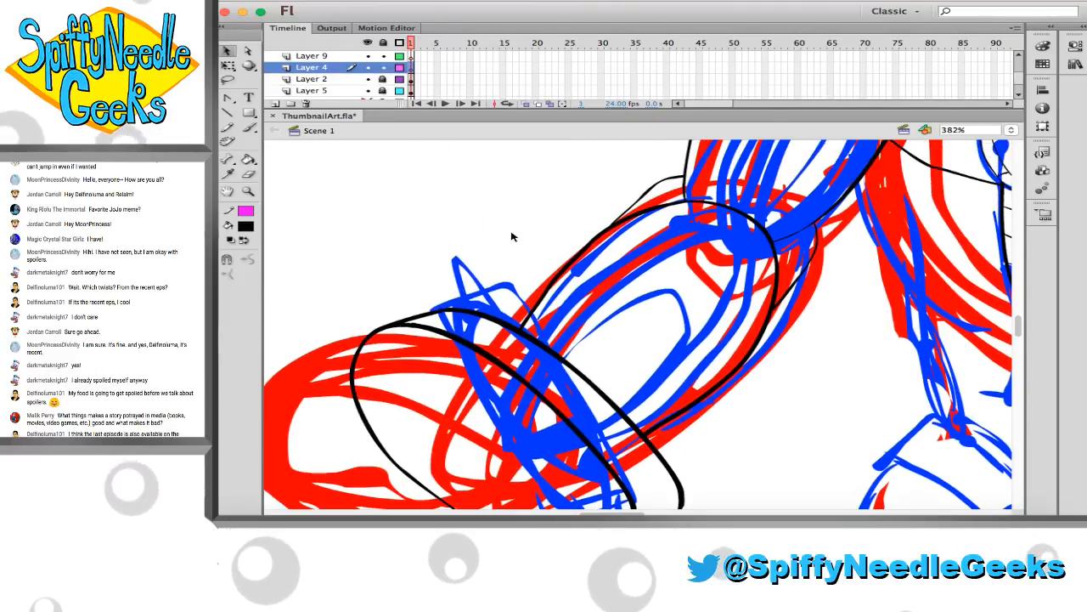
key("b")
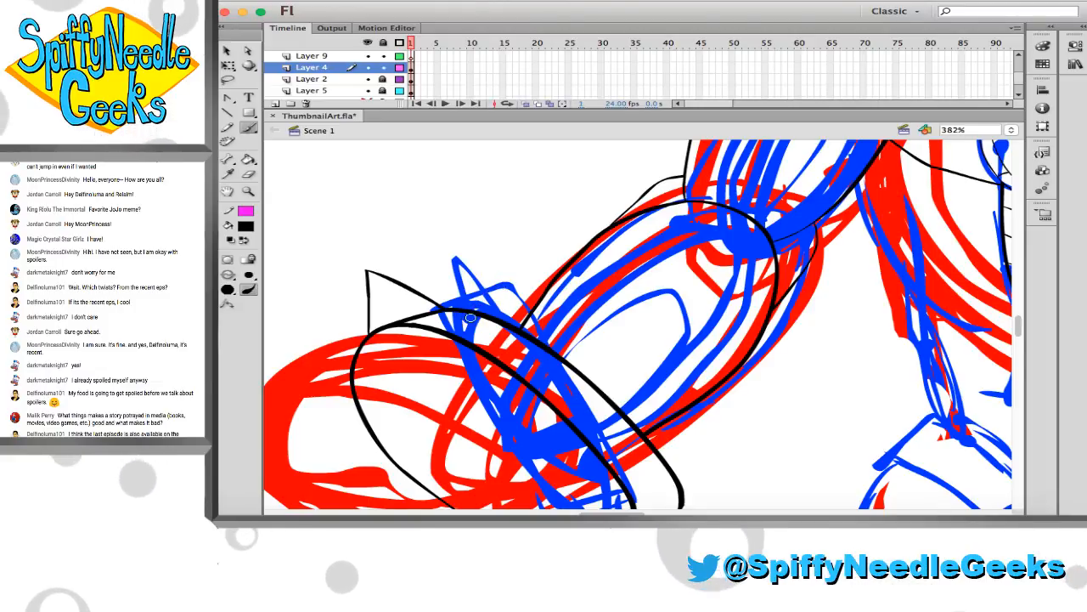
left_click_drag(546, 313, 557, 372)
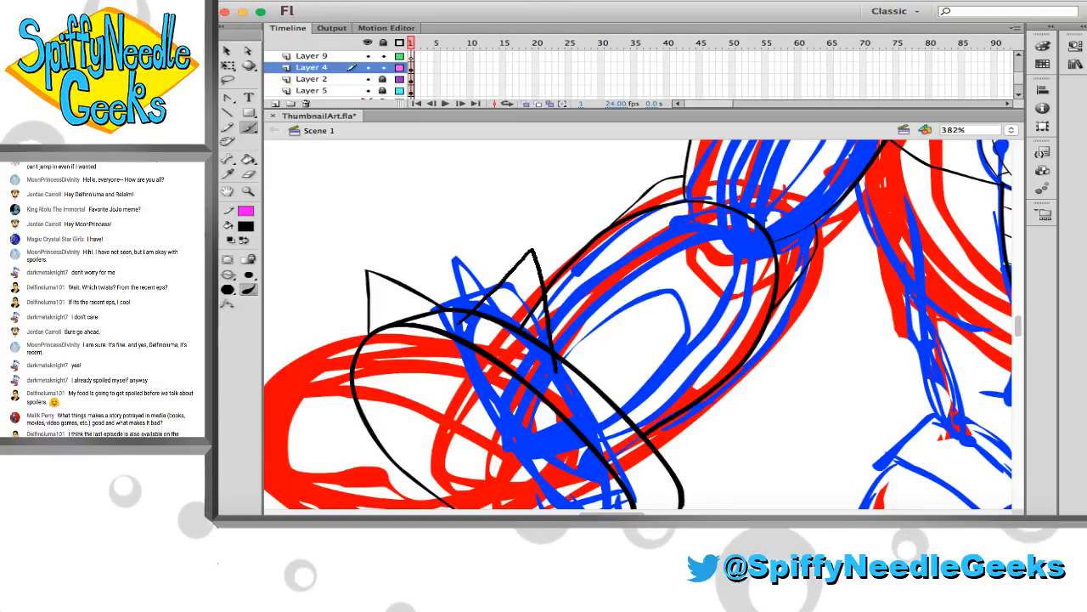
left_click_drag(464, 324, 513, 358)
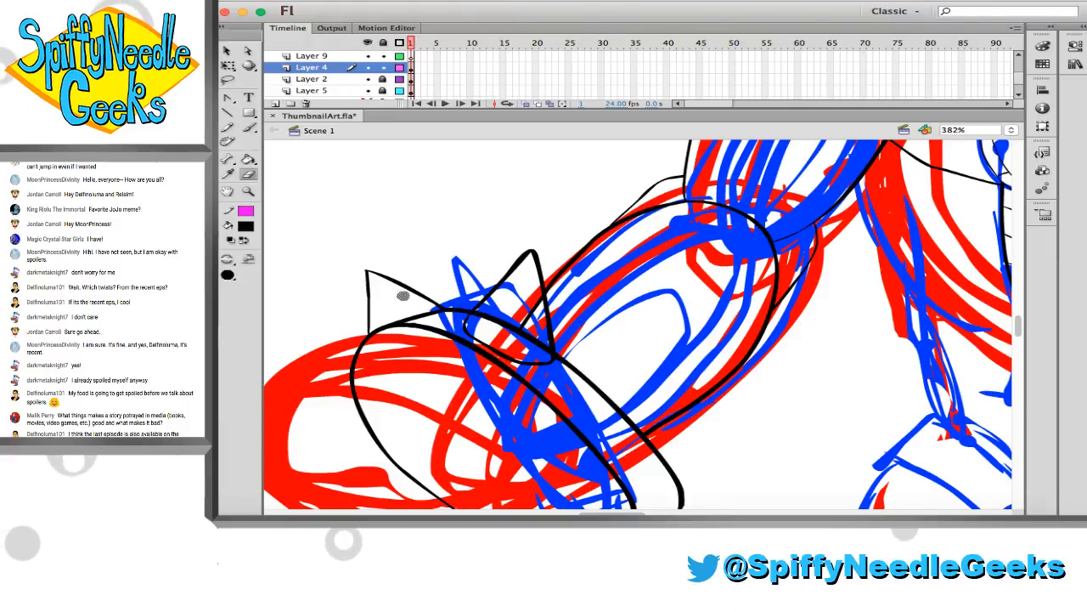
Ink two more curved-base spikes on Layer 4, at the forearm's lower edge and the cuff's lower corner, and thin the corner spike's base
scroll(486, 330, "down", 3)
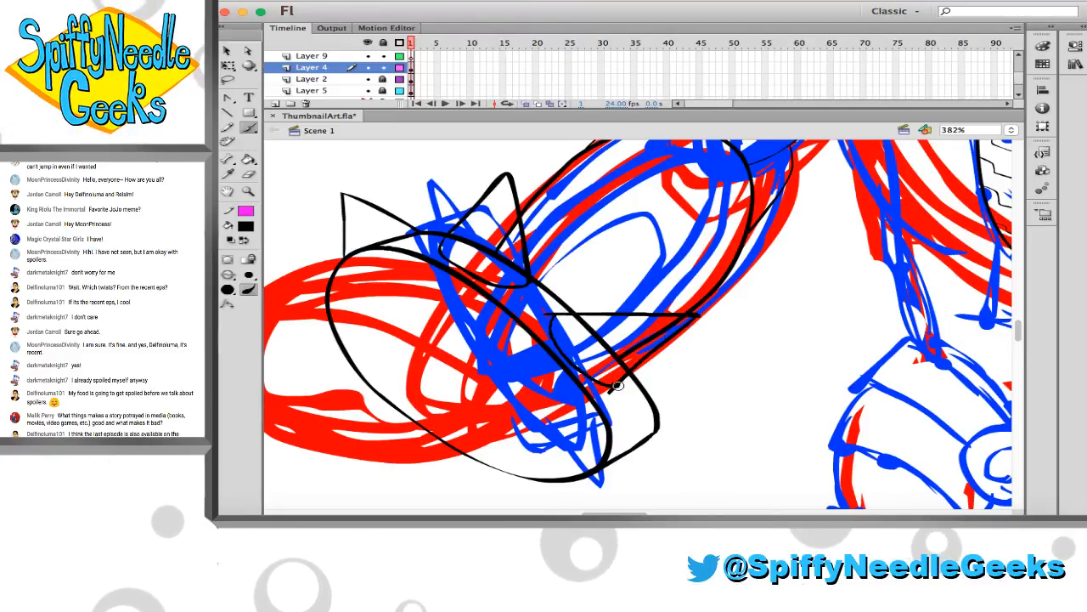
key("e")
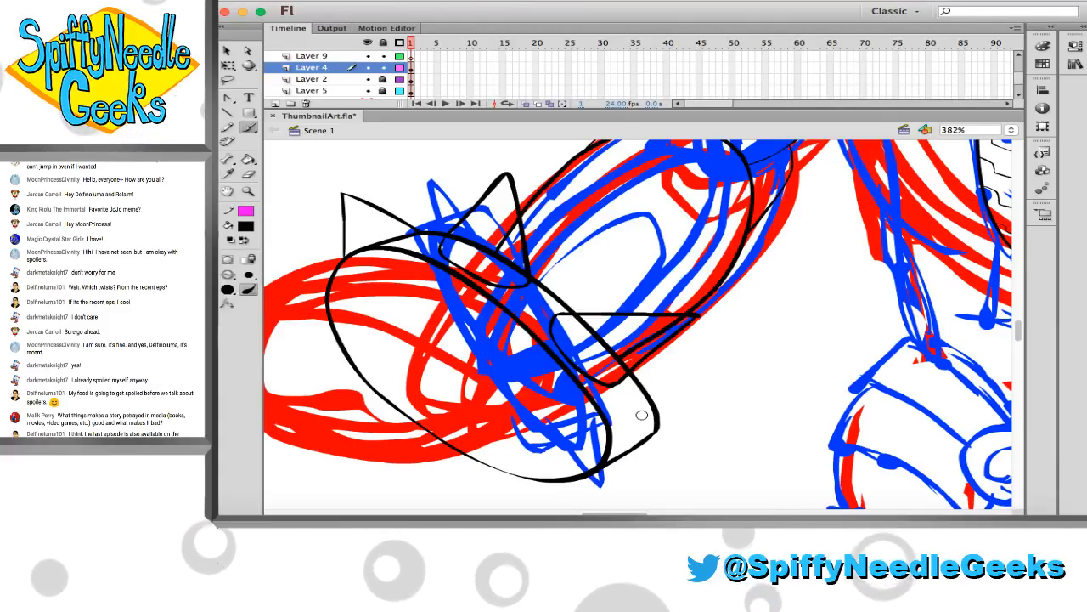
left_click_drag(637, 413, 720, 455)
key("super+z")
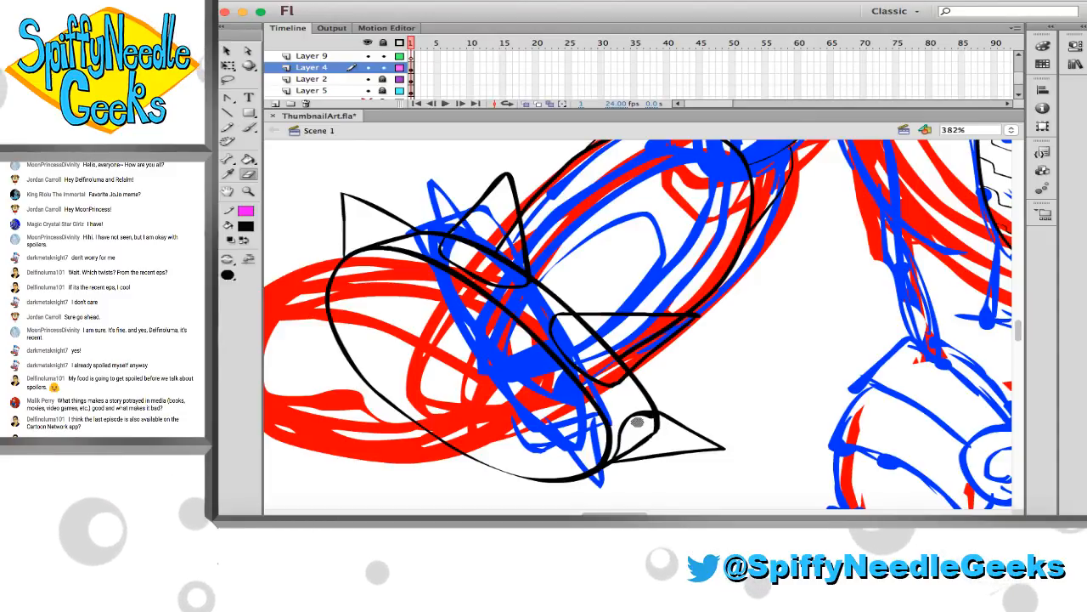
left_click_drag(622, 440, 657, 420)
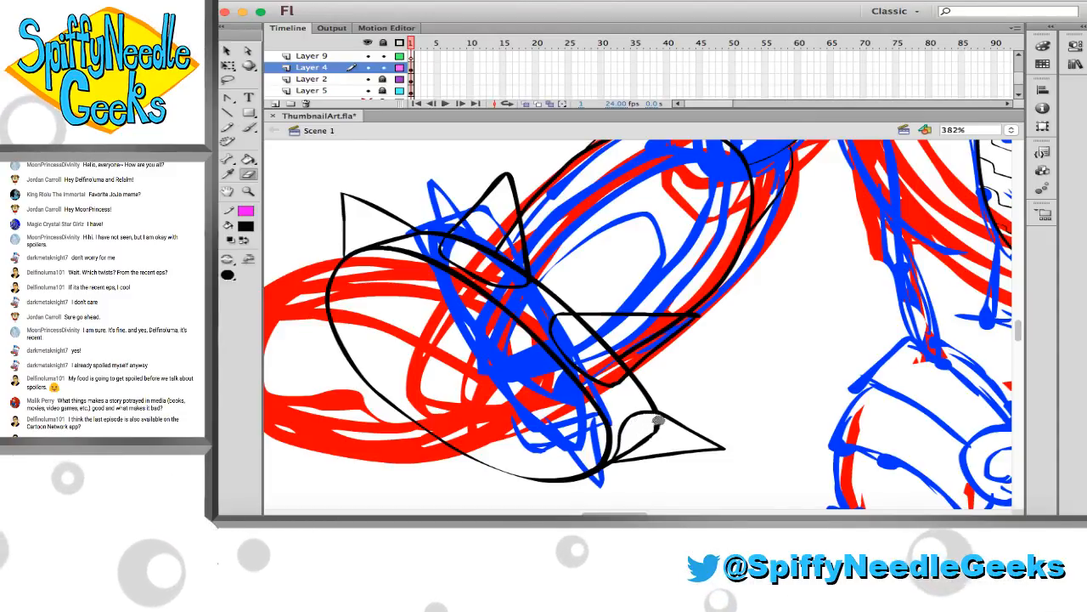
Ink two small spike tips on Layer 4 poking out behind the cuff's hand-side rim and its lowest edge
left_click(248, 128)
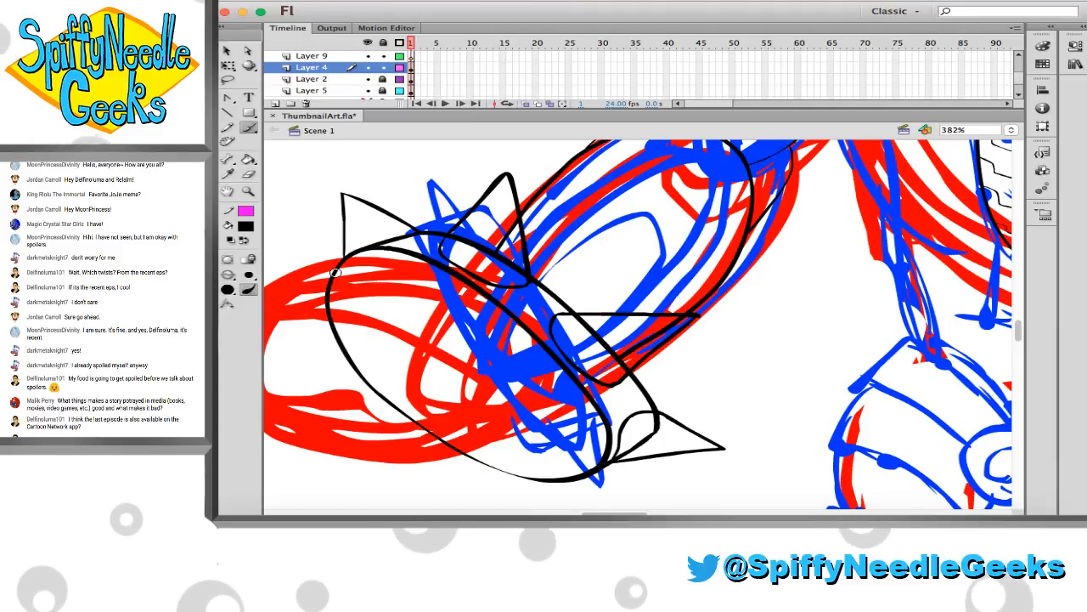
left_click_drag(335, 272, 293, 284)
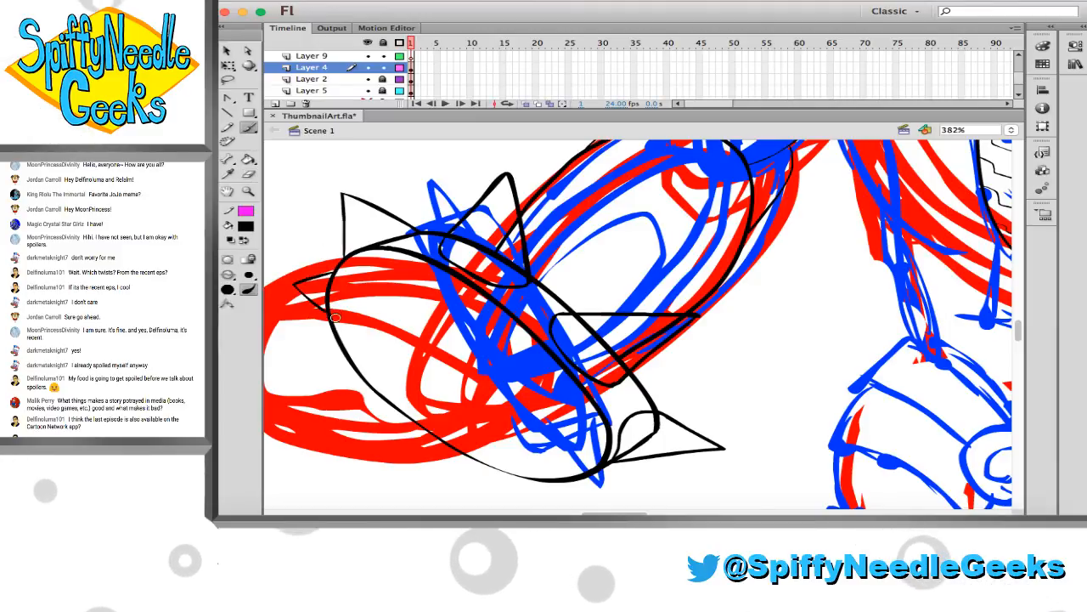
scroll(474, 417, "down", 3)
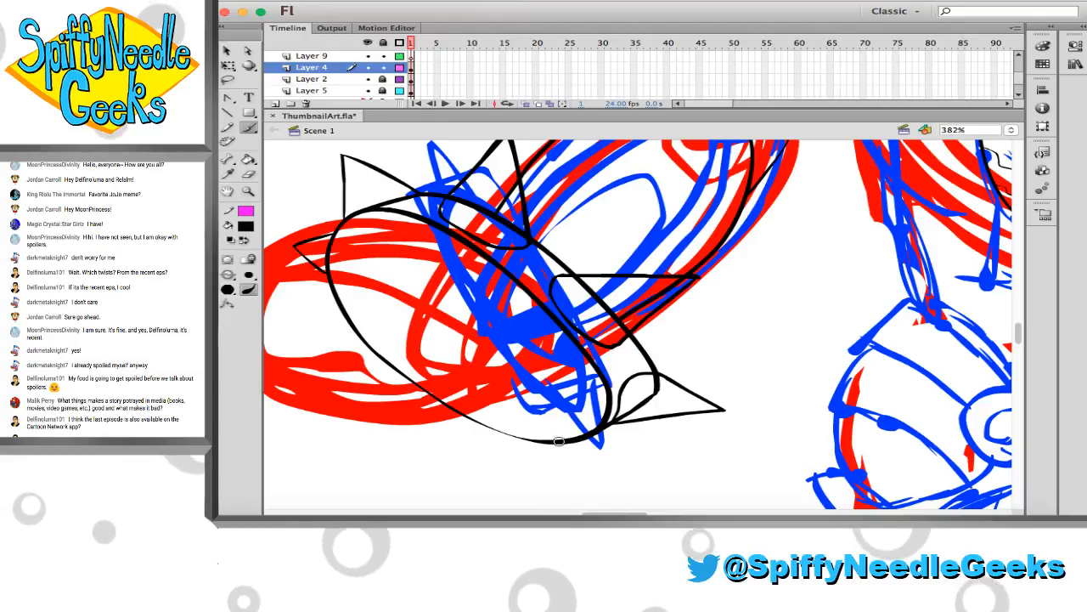
key("super+z")
left_click_drag(536, 441, 561, 463)
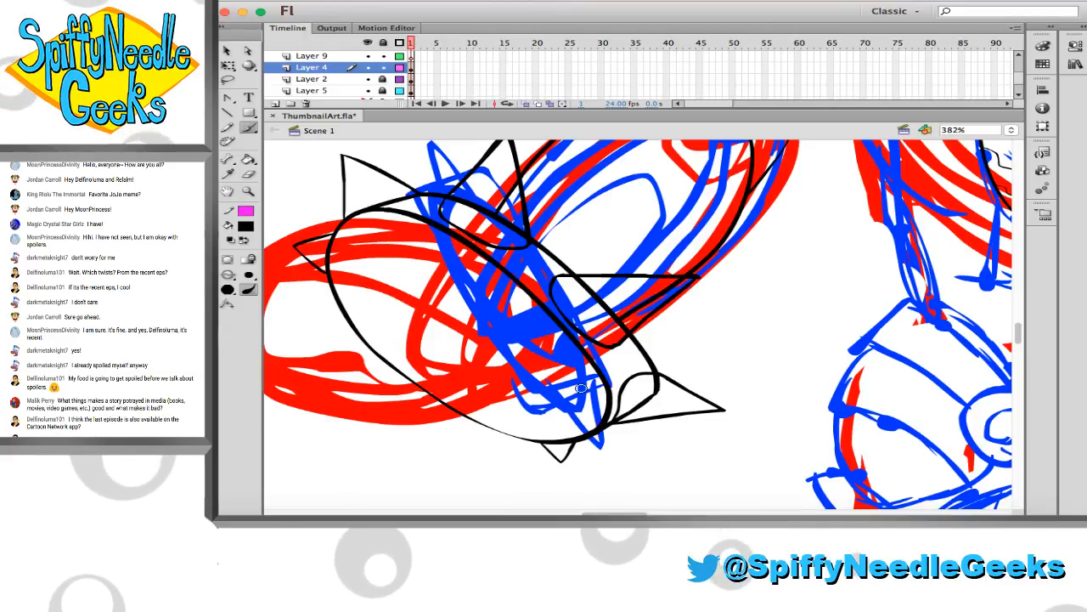
scroll(581, 388, "up", 2)
Lock Layer 4, unlock Layer 2 and erase the cuff and forearm lines that run through the spikes
left_click(383, 68)
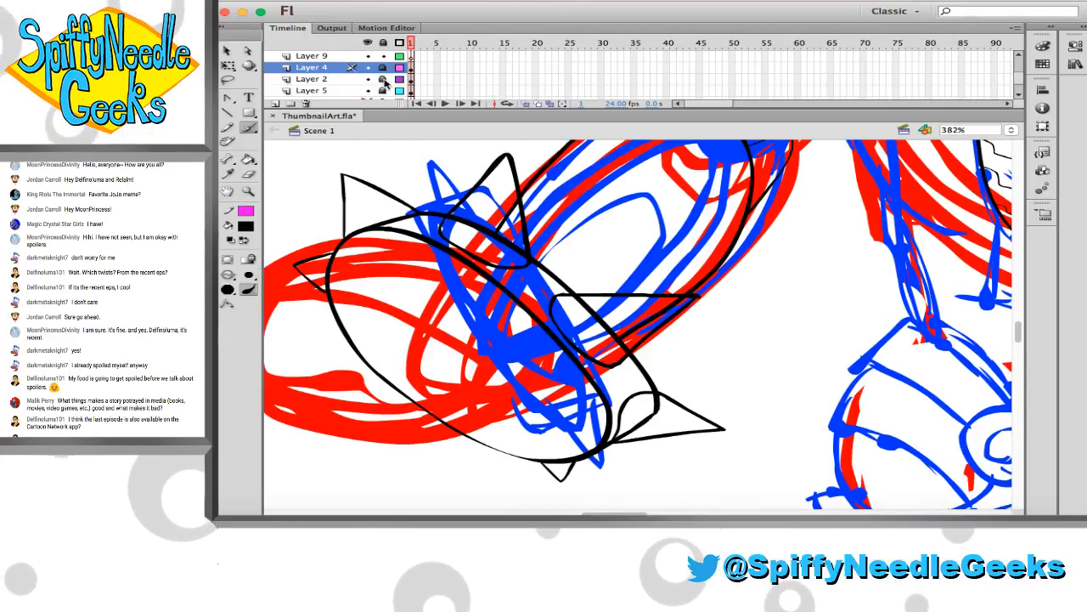
left_click(383, 80)
key("e")
left_click_drag(446, 215, 460, 222)
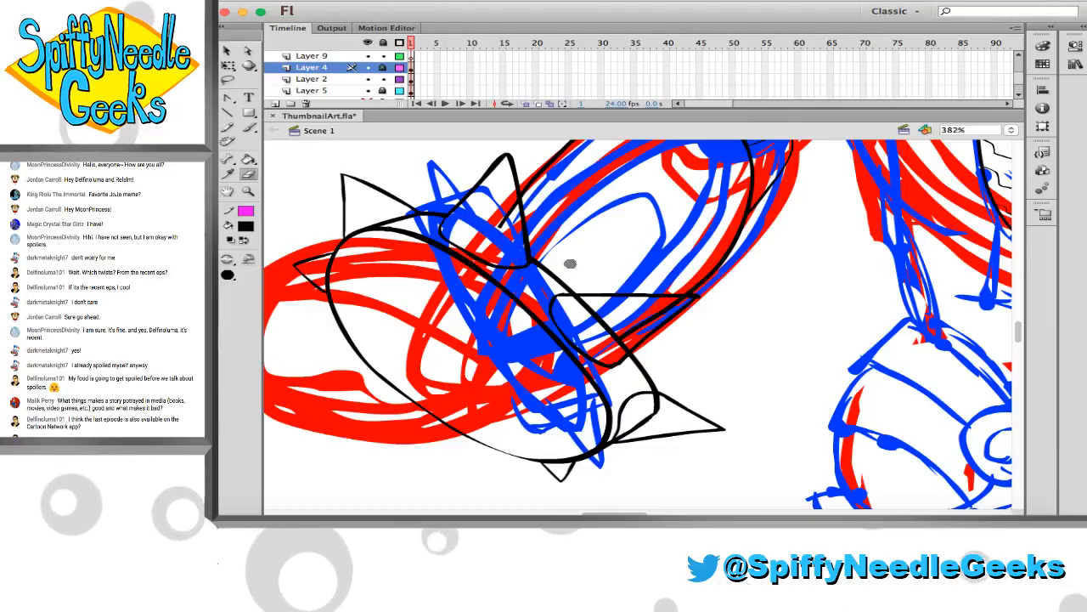
left_click_drag(582, 324, 627, 349)
left_click_drag(676, 304, 624, 340)
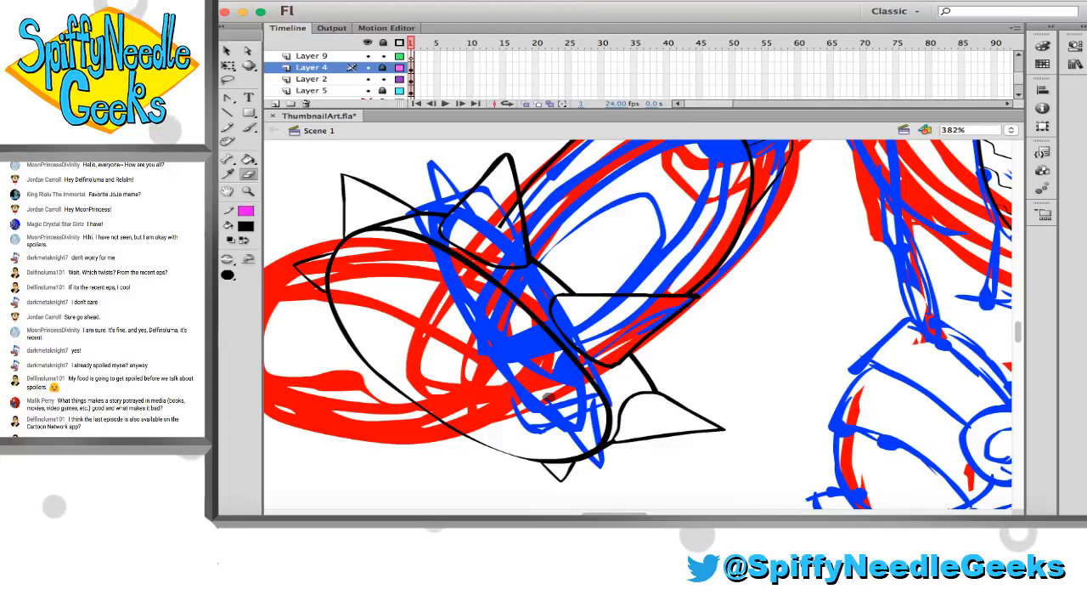
Unlock Layer 4 and move all the spikes to the same place on Layer 2
left_click(413, 70)
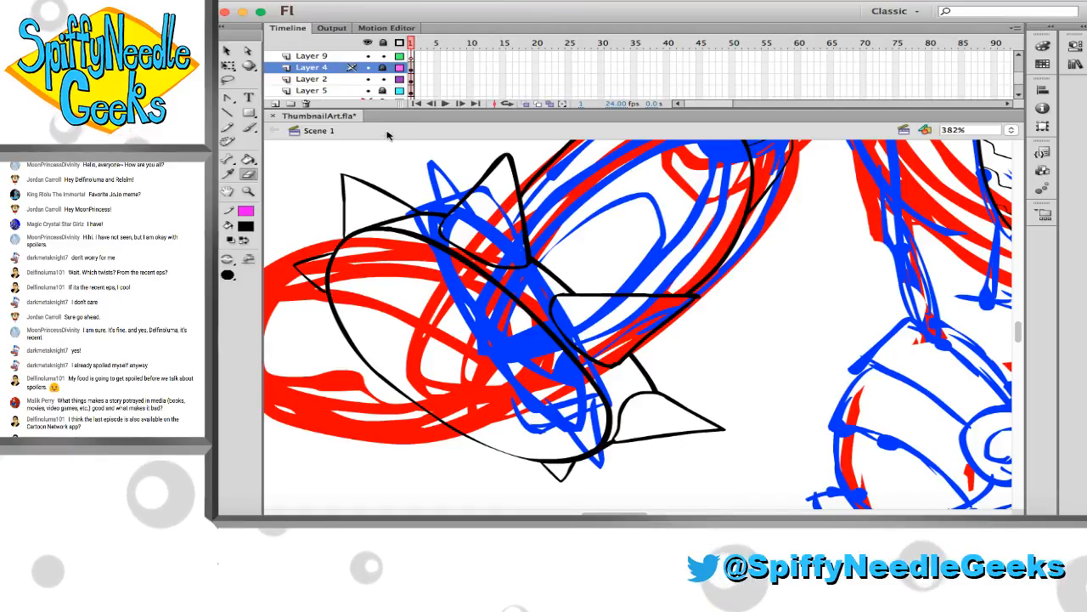
left_click(382, 67)
left_click(413, 70)
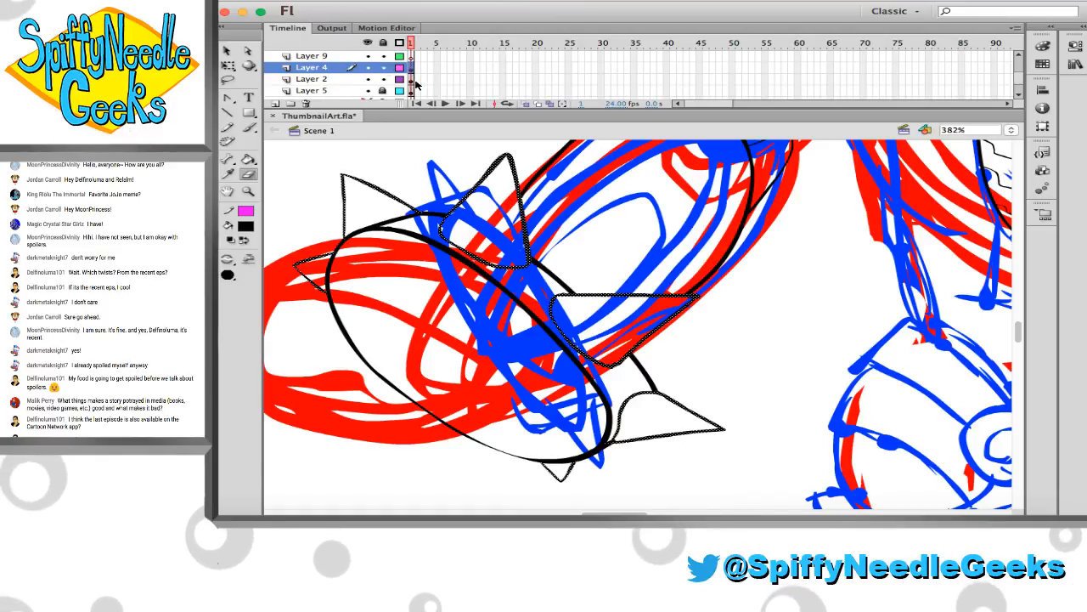
key("super+x")
left_click(412, 81)
key("super+shift+v")
key("v")
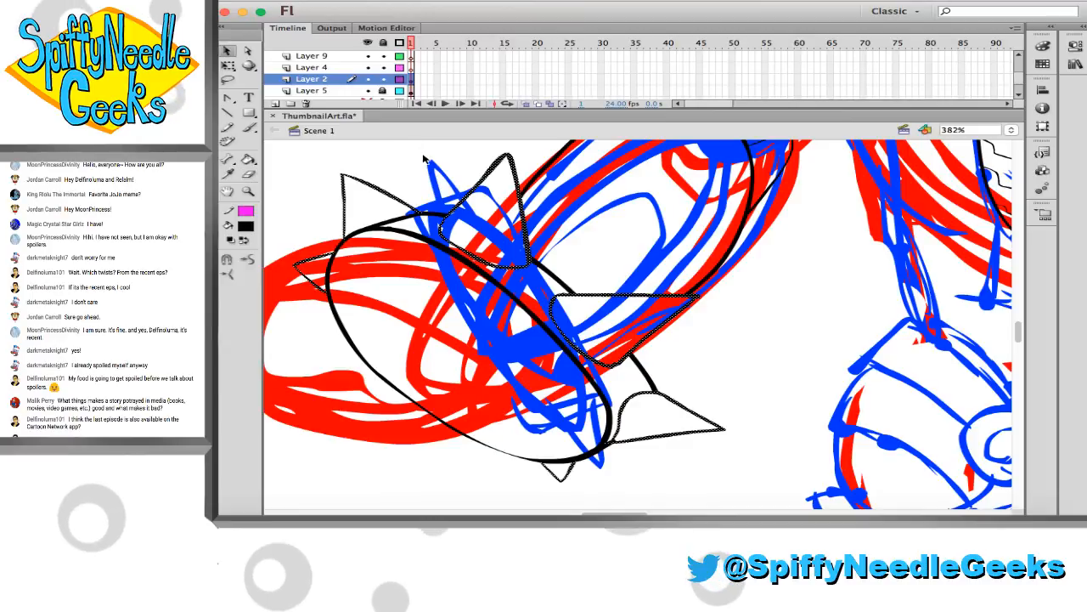
left_click(405, 170)
Ink a slim slanted oval inside the wrist cuff's opening on Layer 2 and enlarge it slightly in both directions
key("b")
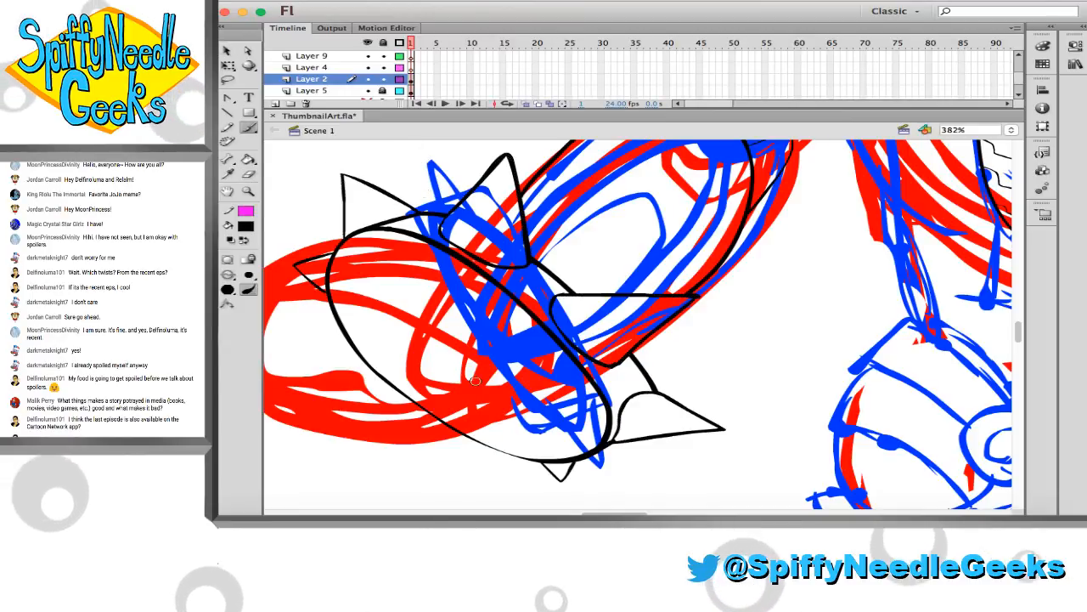
mouse_move(500, 410)
left_mouse_down()
mouse_move(404, 332)
mouse_move(463, 330)
mouse_move(499, 410)
left_mouse_up()
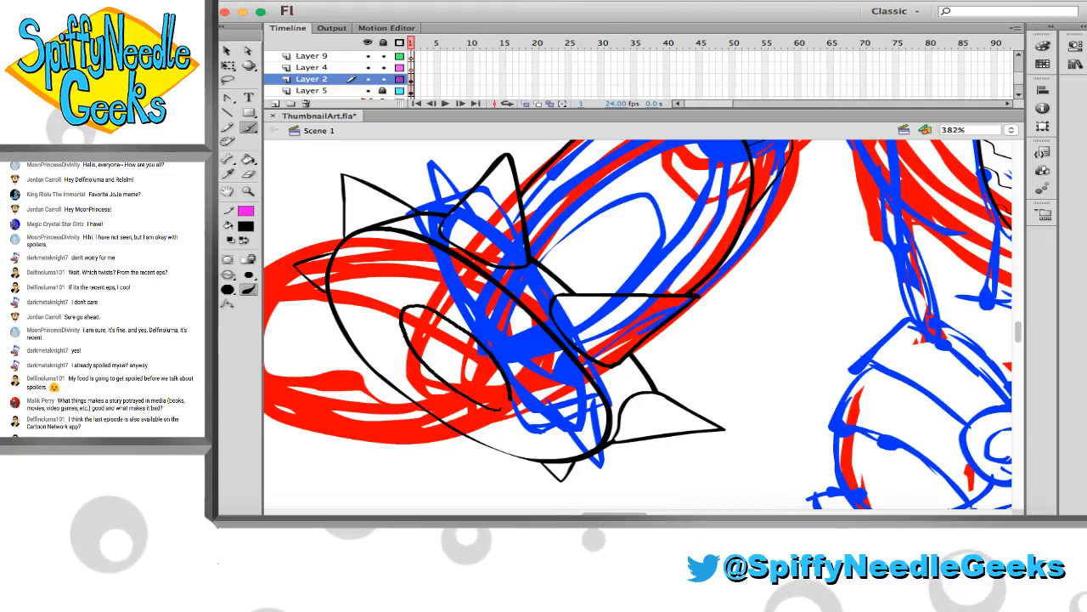
key("v")
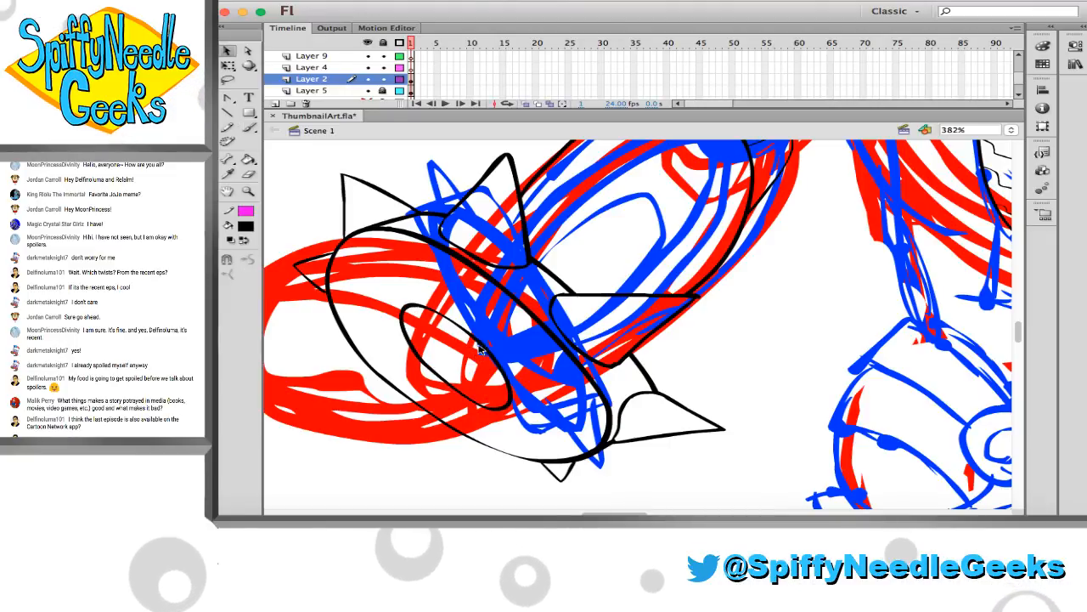
left_click(477, 338)
key("q")
left_click_drag(400, 303, 385, 293)
left_click_drag(513, 411, 535, 413)
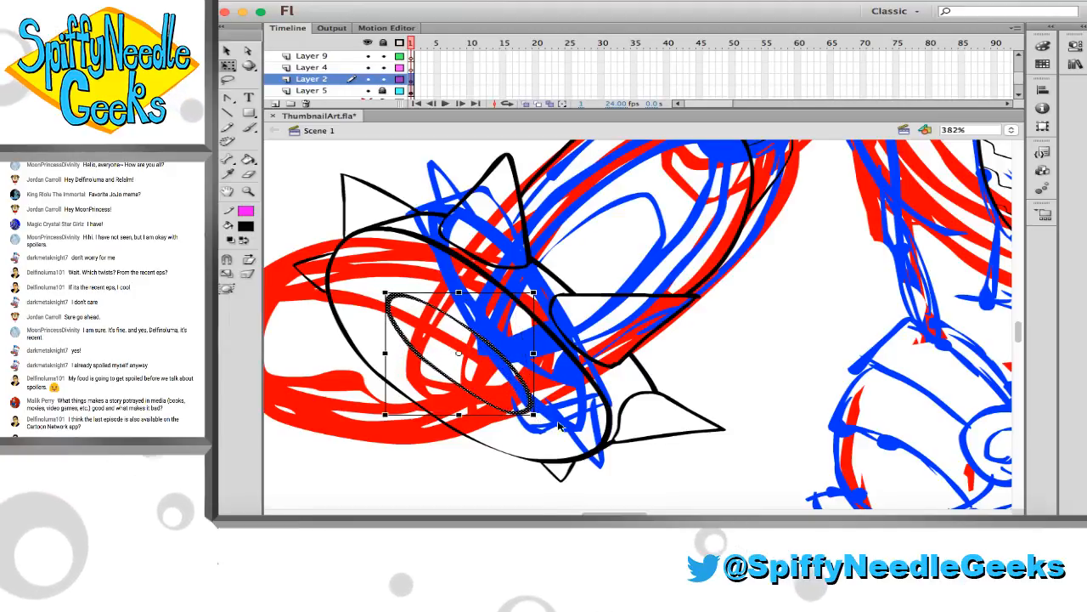
left_click(558, 424)
Ink thin panel lines radiating from the inner oval to the cuff's rim and notched lines across the rim, and save the file
key("b")
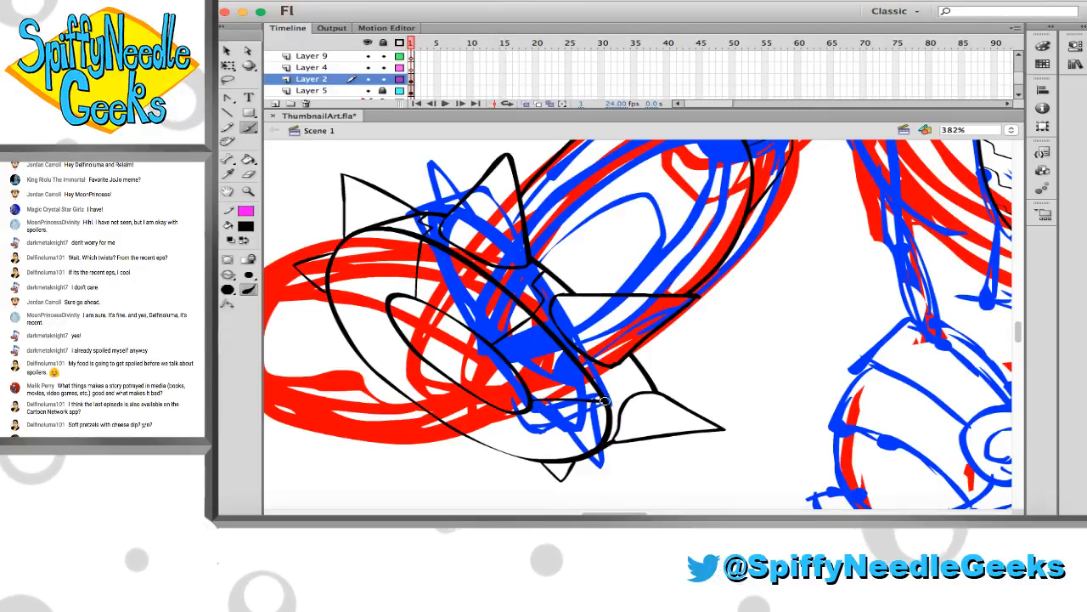
left_click_drag(605, 401, 633, 367)
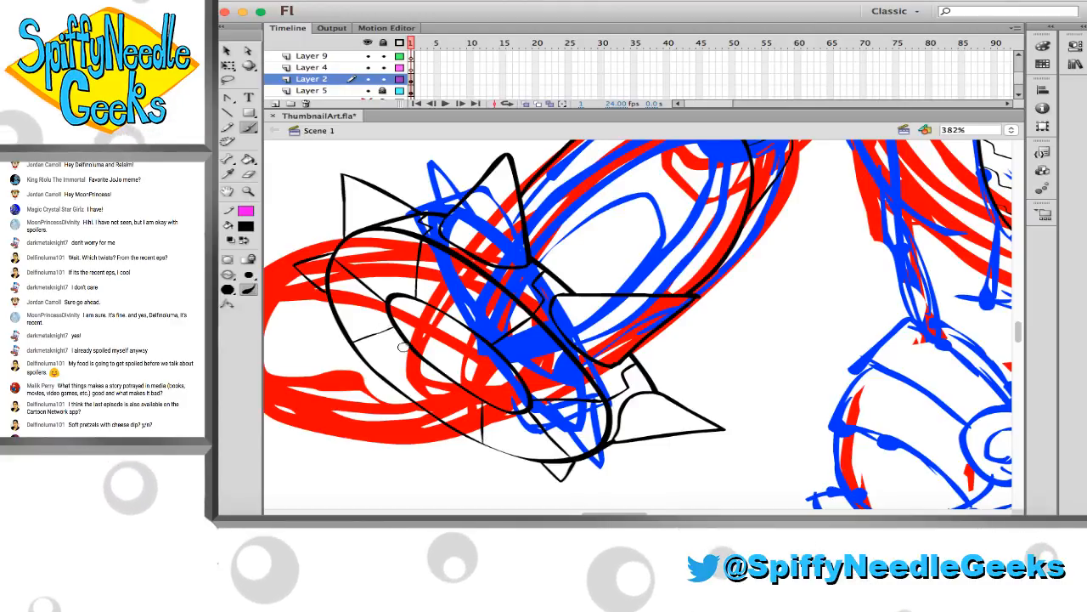
left_click_drag(404, 394, 428, 366)
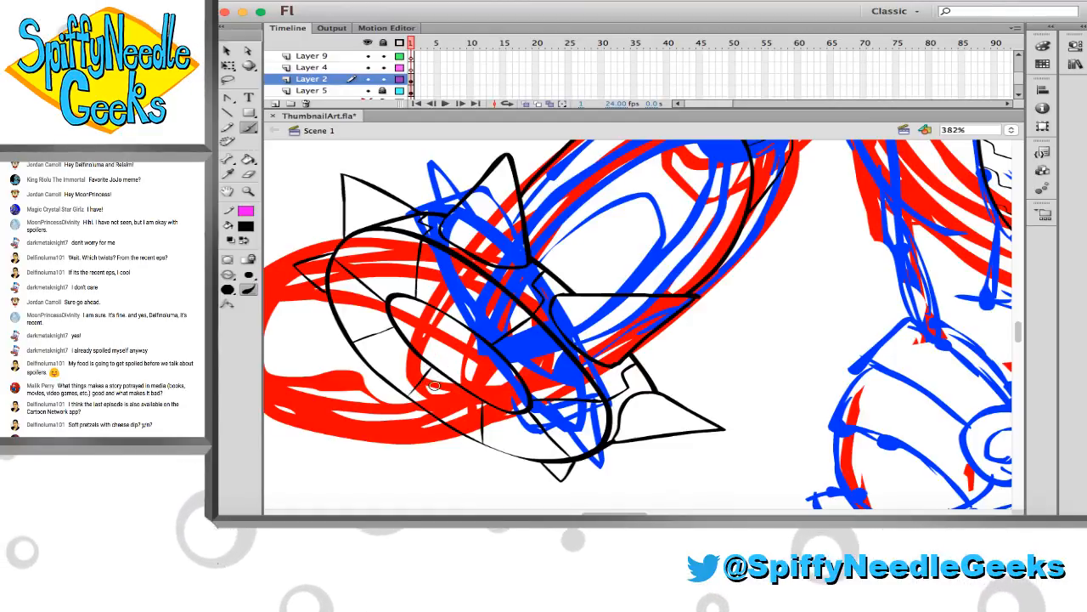
key("super+s")
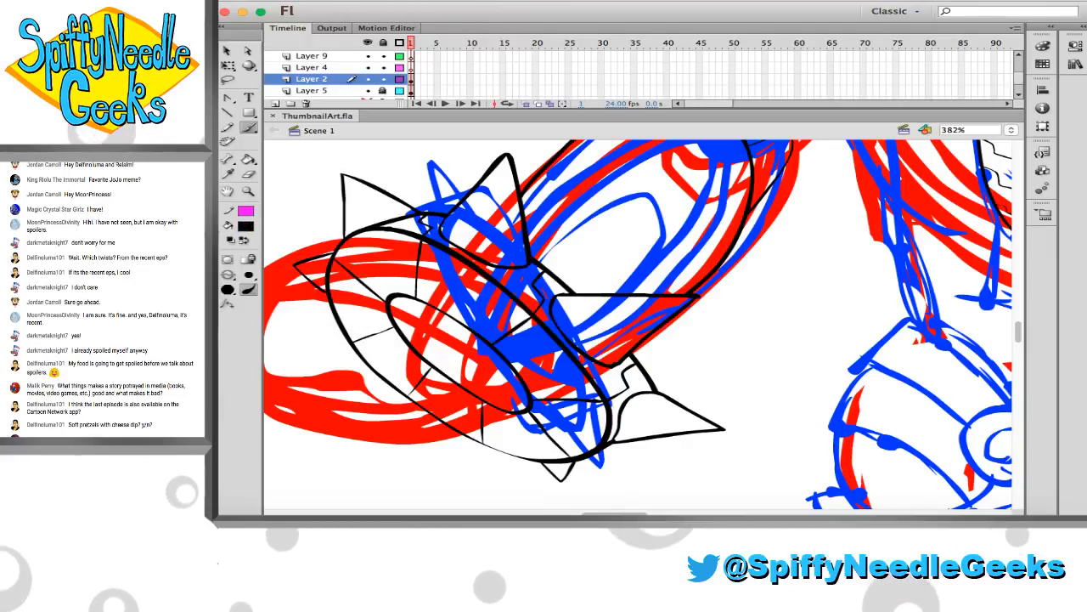
Ink the torso's left outer contour below the armpit and a second curved line running parallel inside it
mouse_move(790, 143)
left_mouse_down()
mouse_move(544, 144)
mouse_move(455, 246)
mouse_move(447, 281)
mouse_move(374, 243)
mouse_move(373, 220)
left_mouse_up()
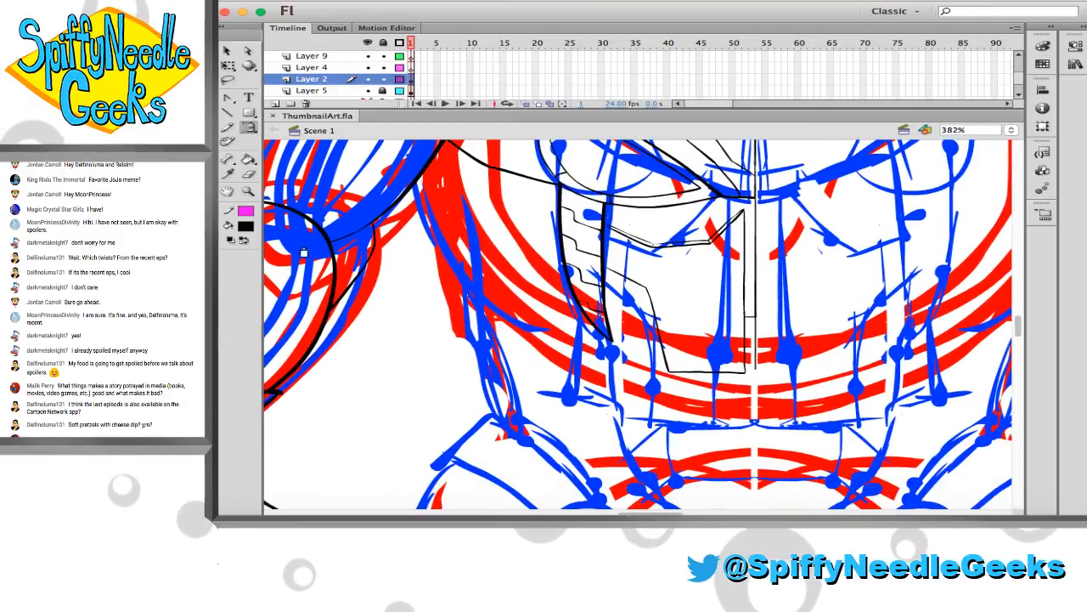
key("b")
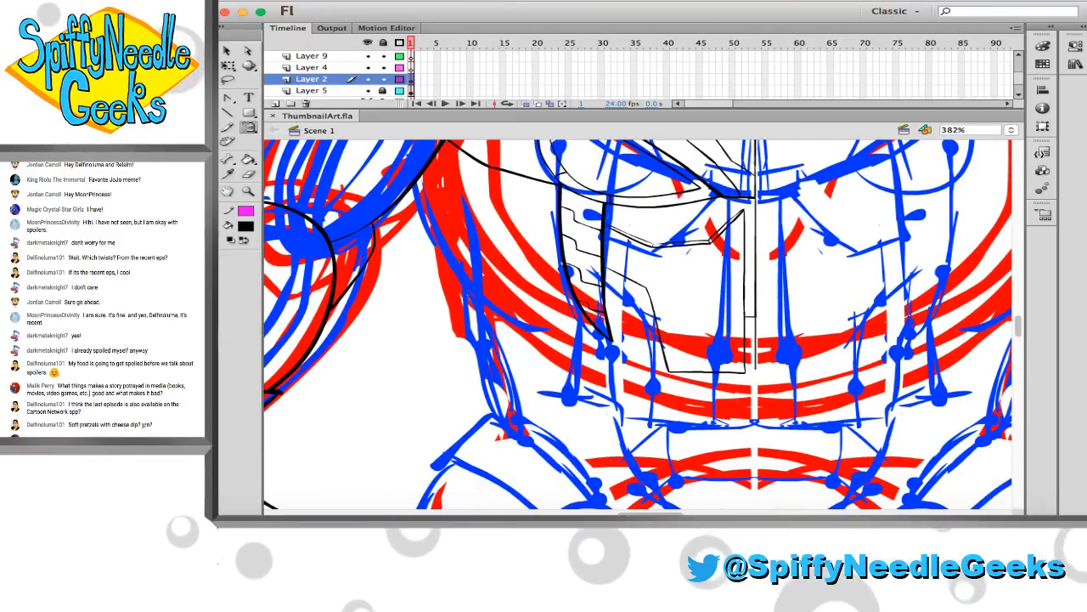
key("b")
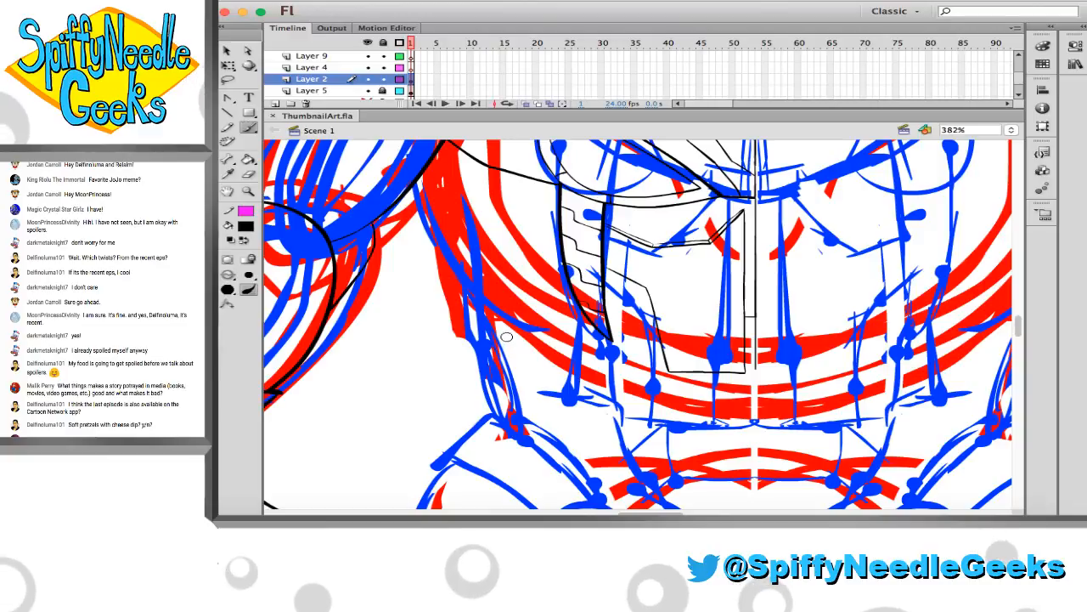
scroll(519, 356, "up", 2)
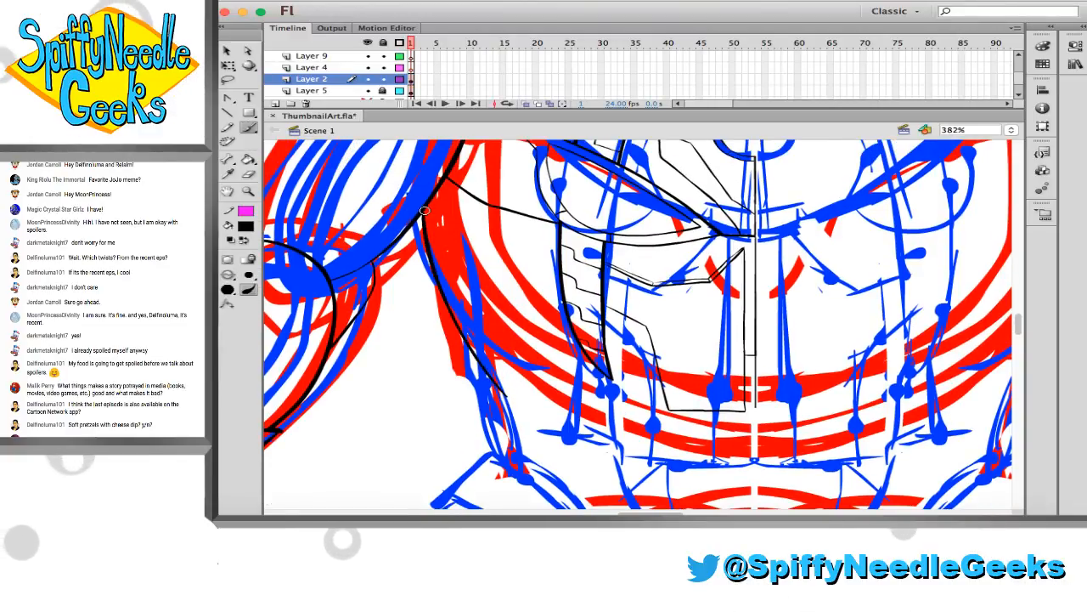
scroll(433, 246, "right", 2)
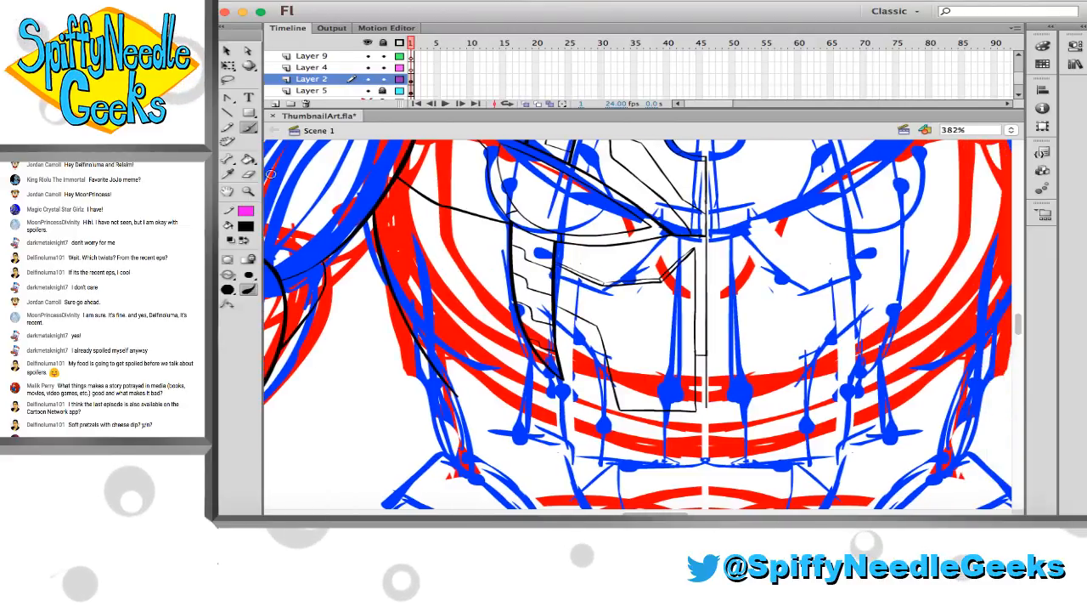
left_click_drag(348, 157, 839, 468)
key("b")
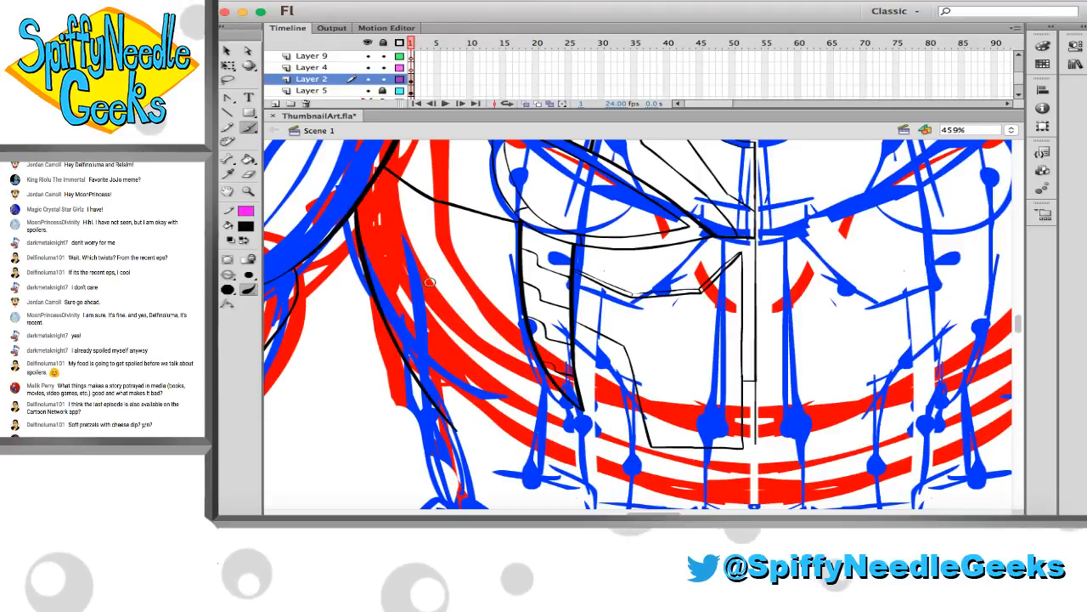
scroll(409, 250, "up", 3)
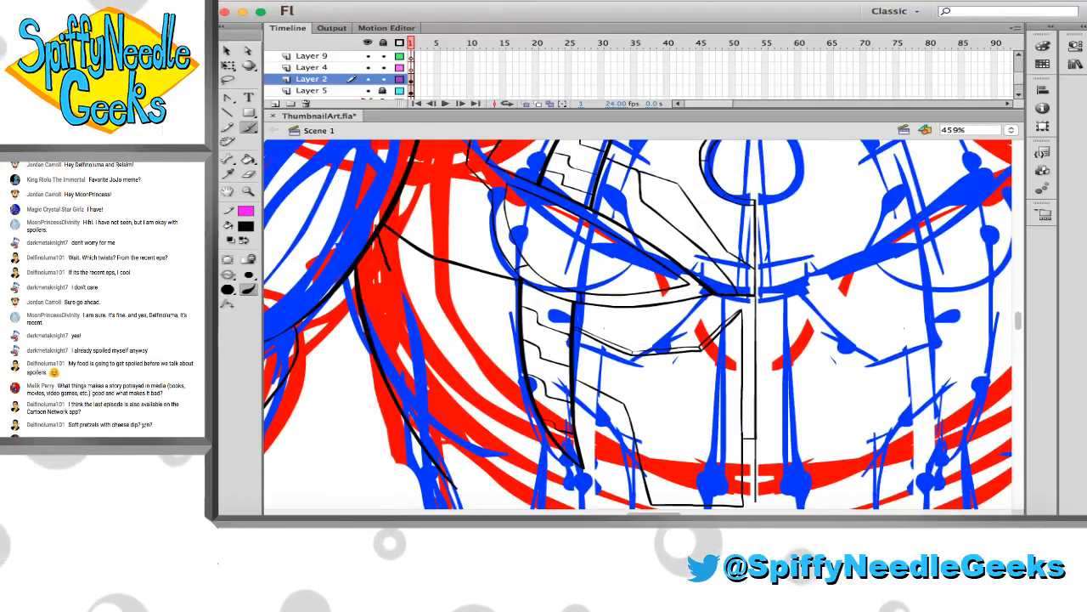
left_click_drag(452, 395, 533, 480)
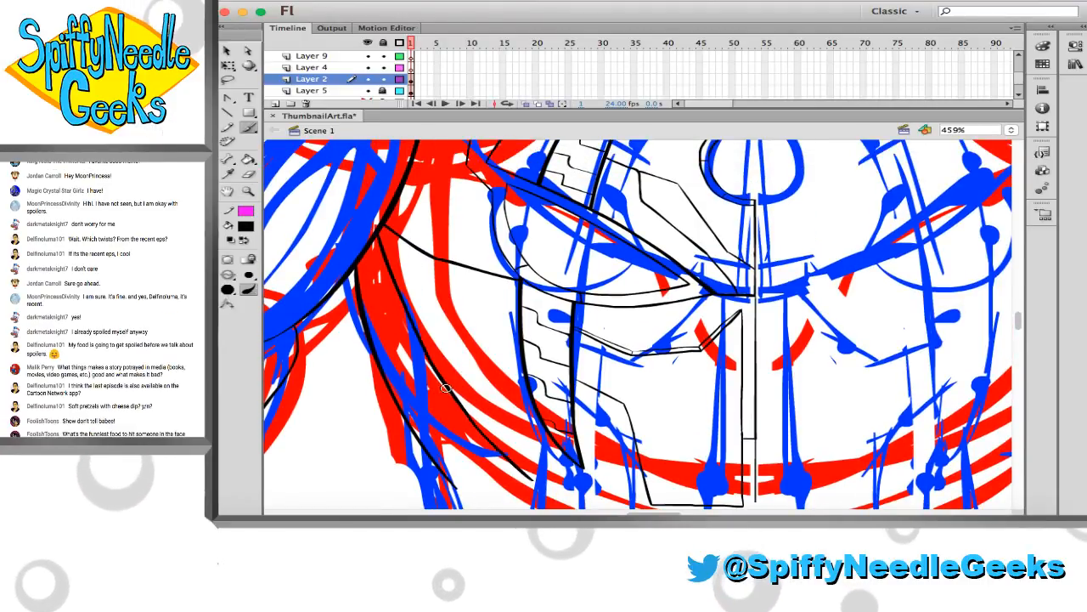
Extend the torso's inner side line down past the chest plate's tip, and try a stepped edge at its end
scroll(454, 392, "down", 5)
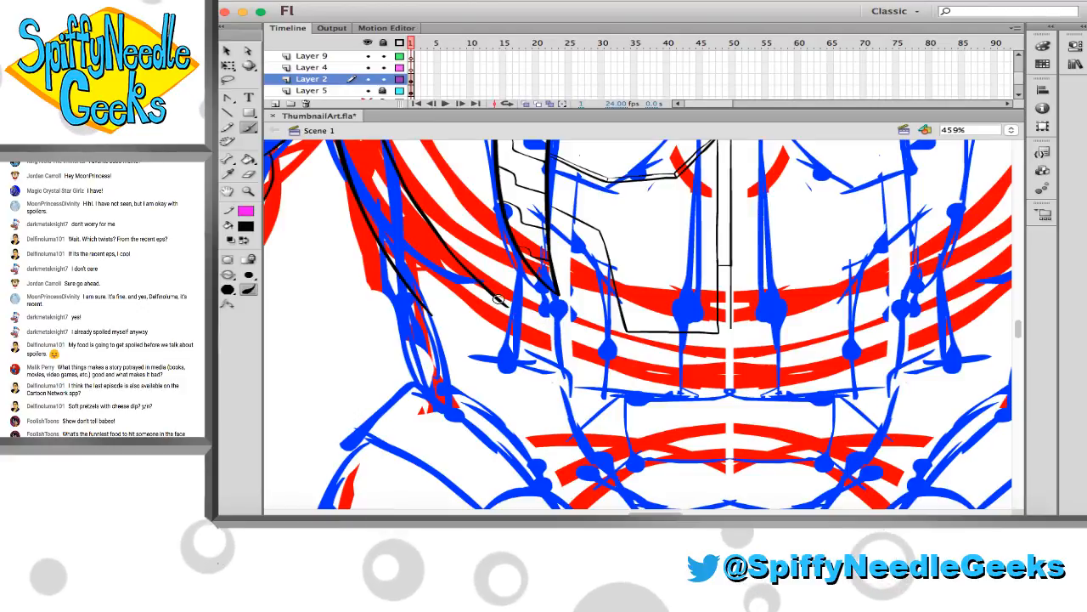
left_click_drag(499, 302, 572, 335)
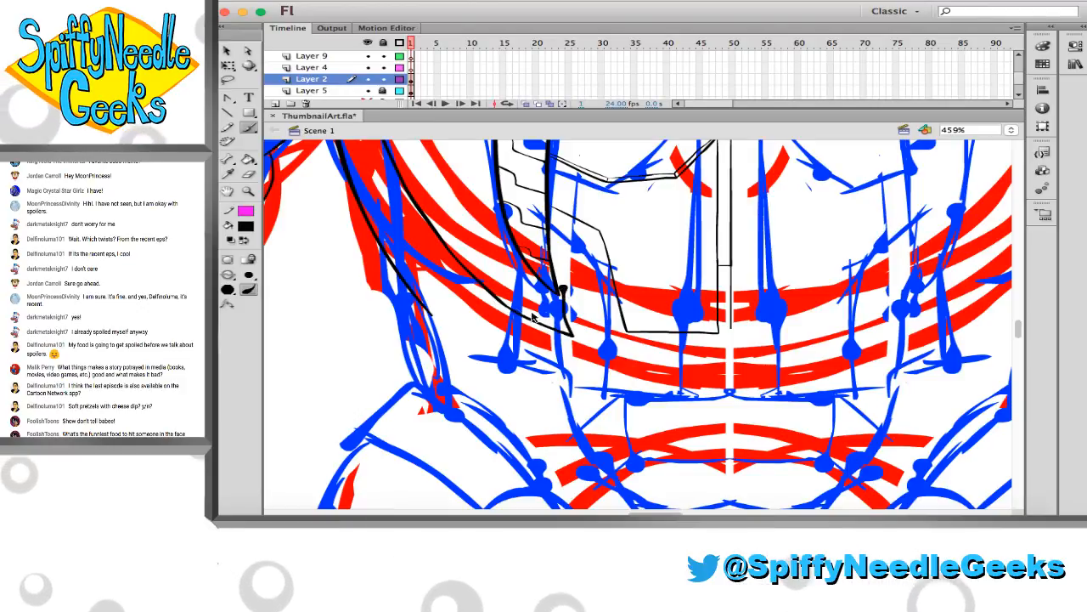
key("super+z")
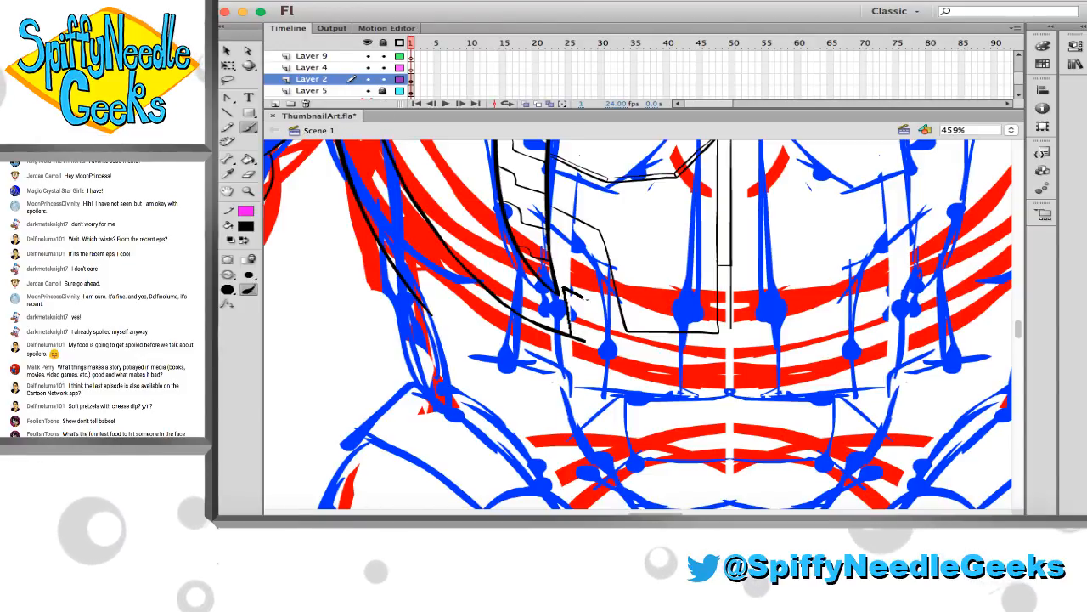
mouse_move(586, 298)
left_mouse_down()
mouse_move(602, 307)
mouse_move(615, 396)
left_mouse_up()
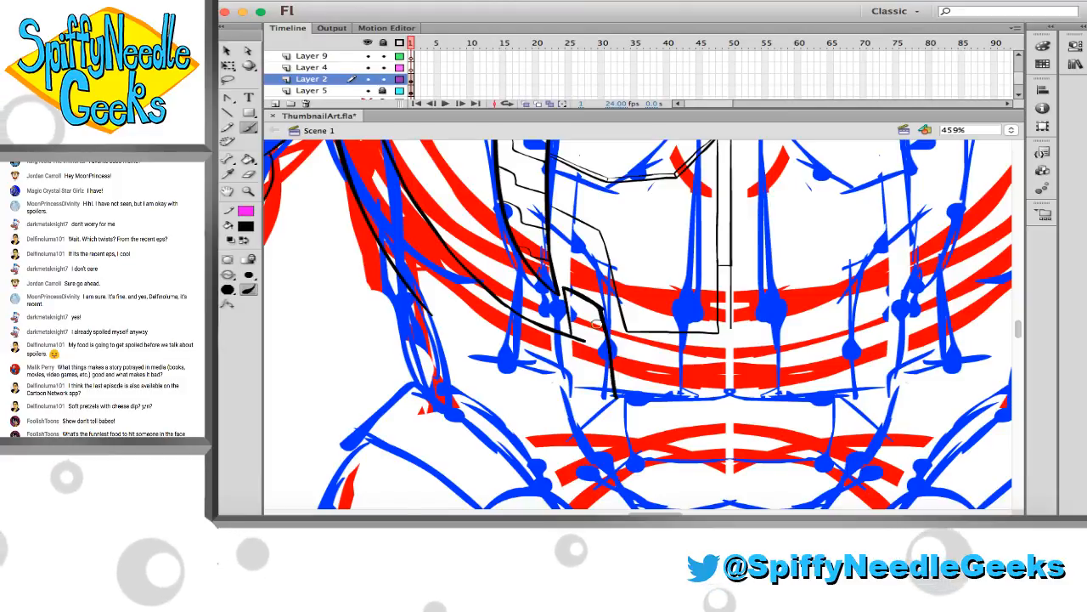
key("super+z")
key("super+z")
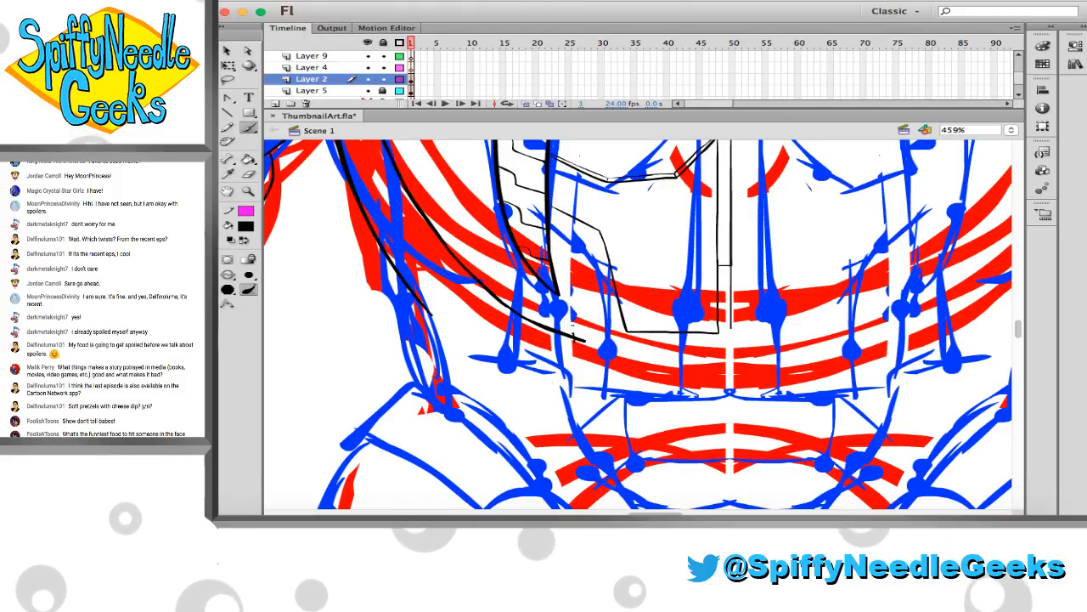
Ink a stepped edge from the inner side line's end down to the waist, and erase the overshooting line ends
left_click_drag(573, 339, 566, 285)
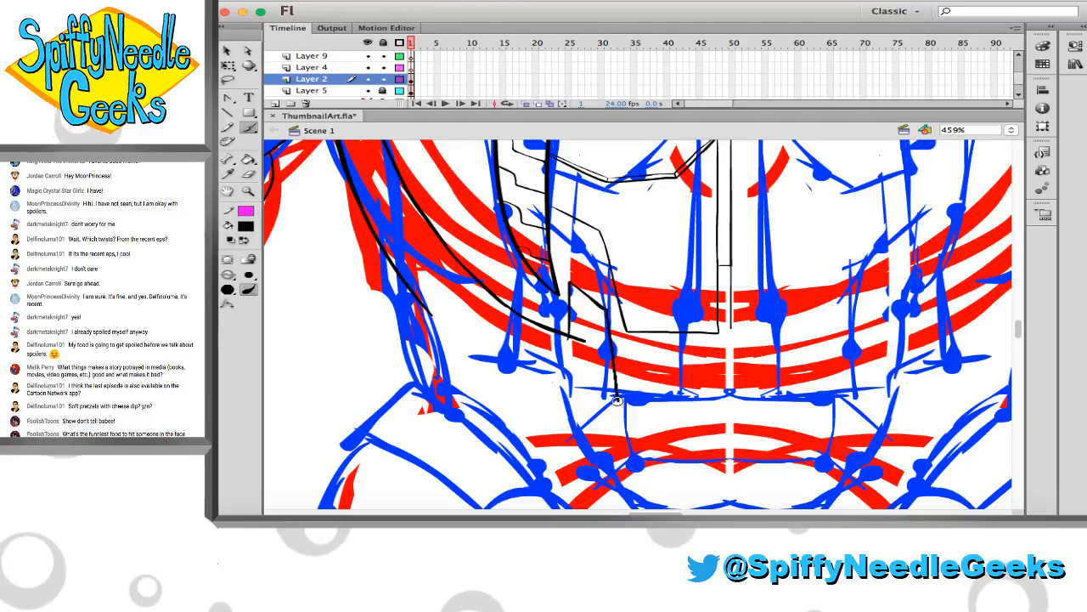
left_click_drag(606, 308, 619, 400)
key("e")
left_click_drag(570, 341, 586, 344)
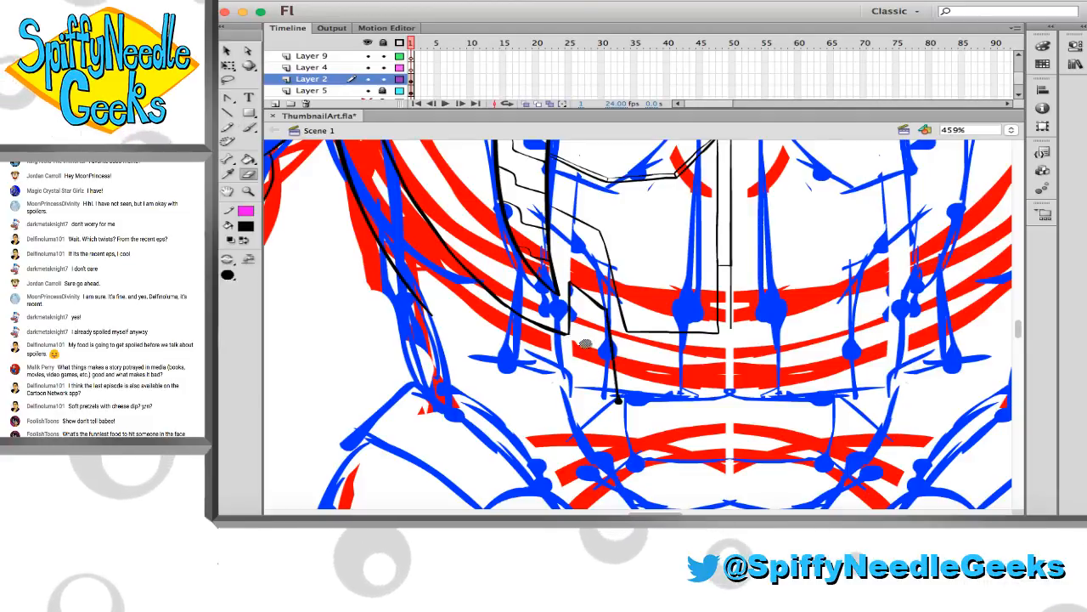
left_click_drag(618, 403, 623, 404)
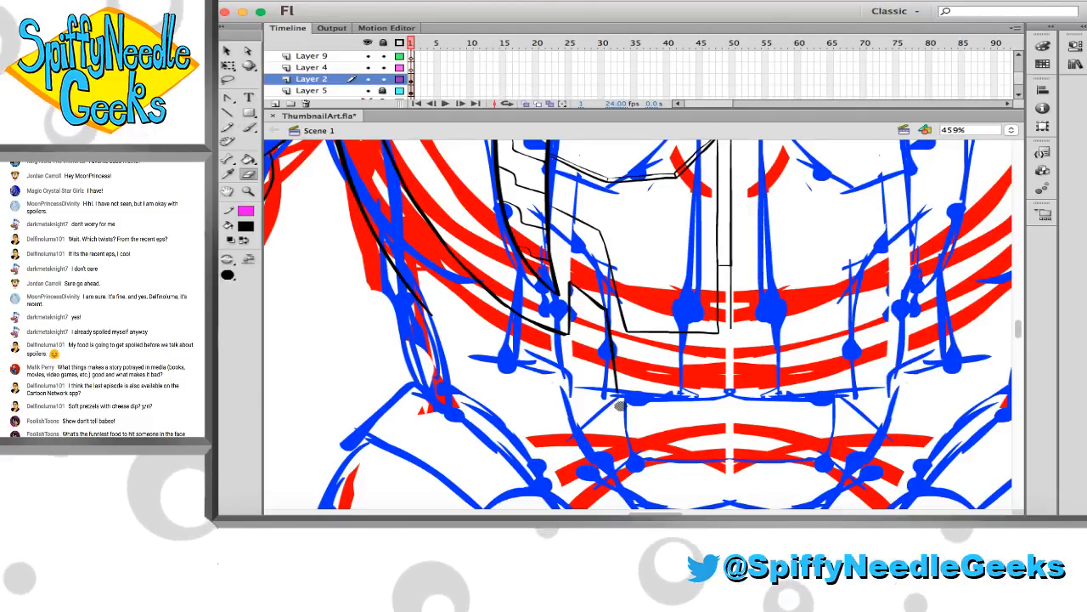
Ink two short slanted cross lines dividing the upper part of the torso's side strip into segments
scroll(624, 405, "up", 5)
key("b")
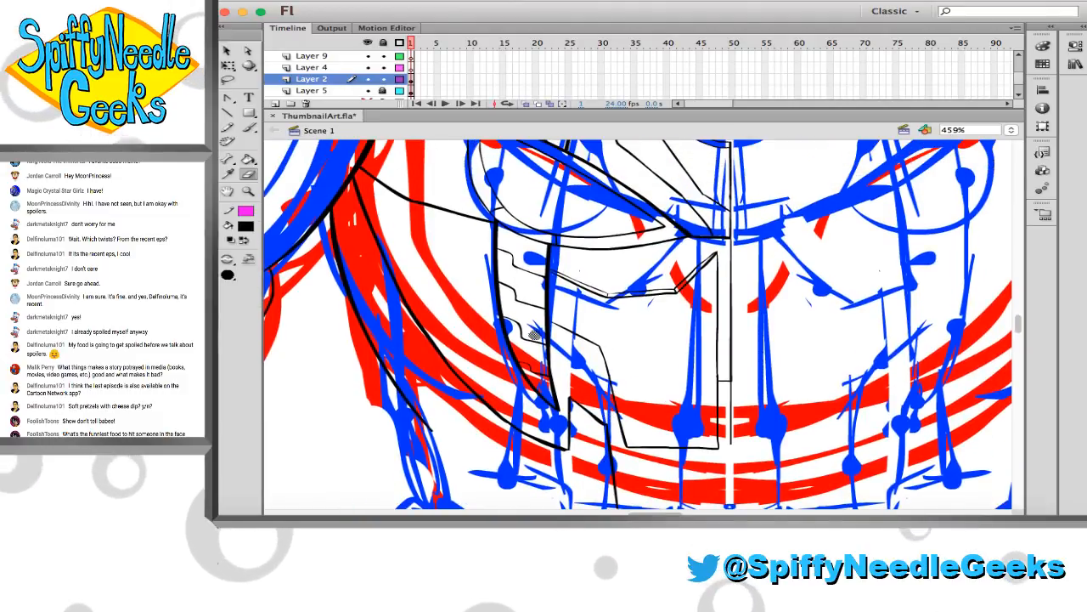
left_click_drag(350, 290, 392, 274)
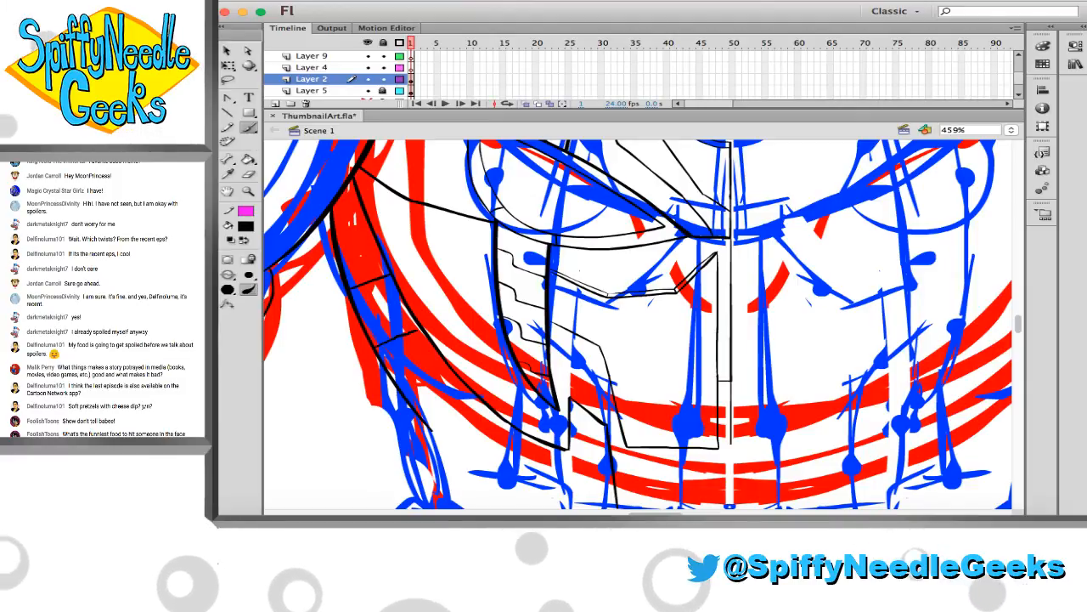
left_click_drag(374, 346, 424, 327)
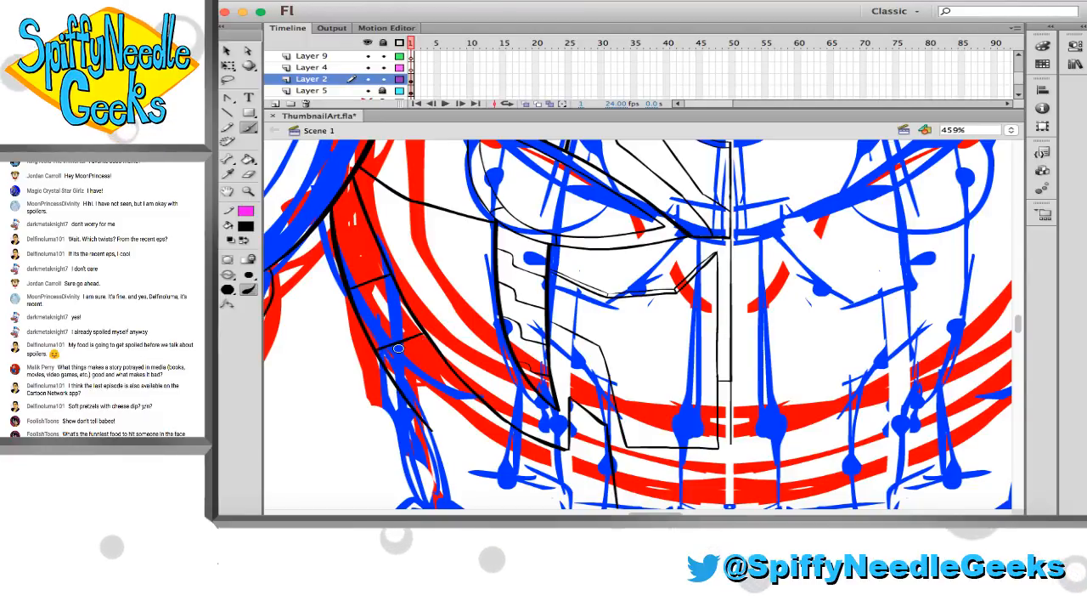
Continue the torso's outer side contour in a curve along the waist to meet the stepped edge's lower end
scroll(399, 348, "down", 1)
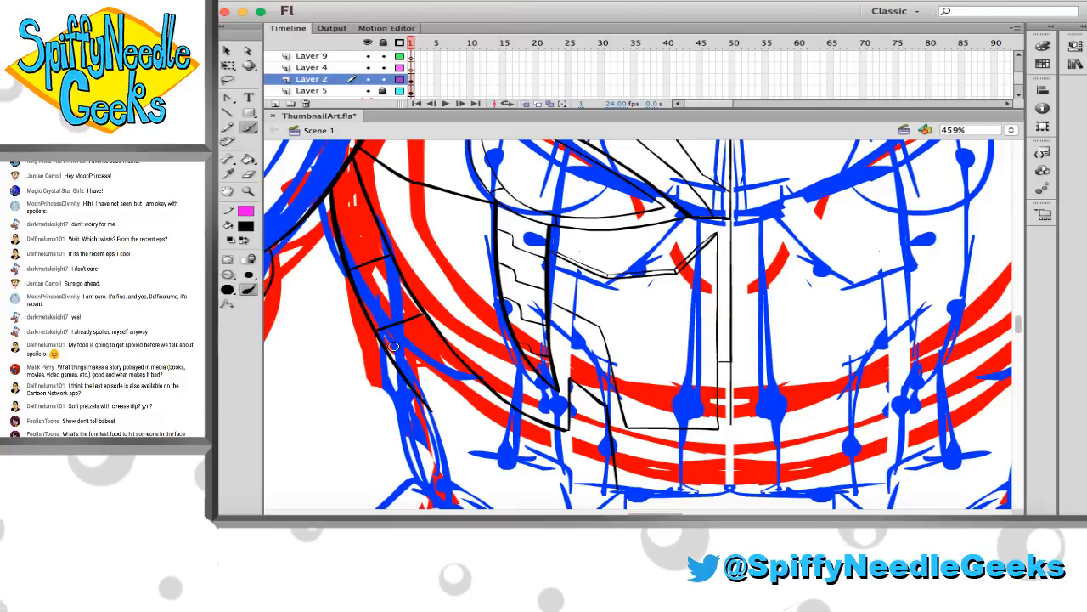
scroll(393, 346, "up", 5)
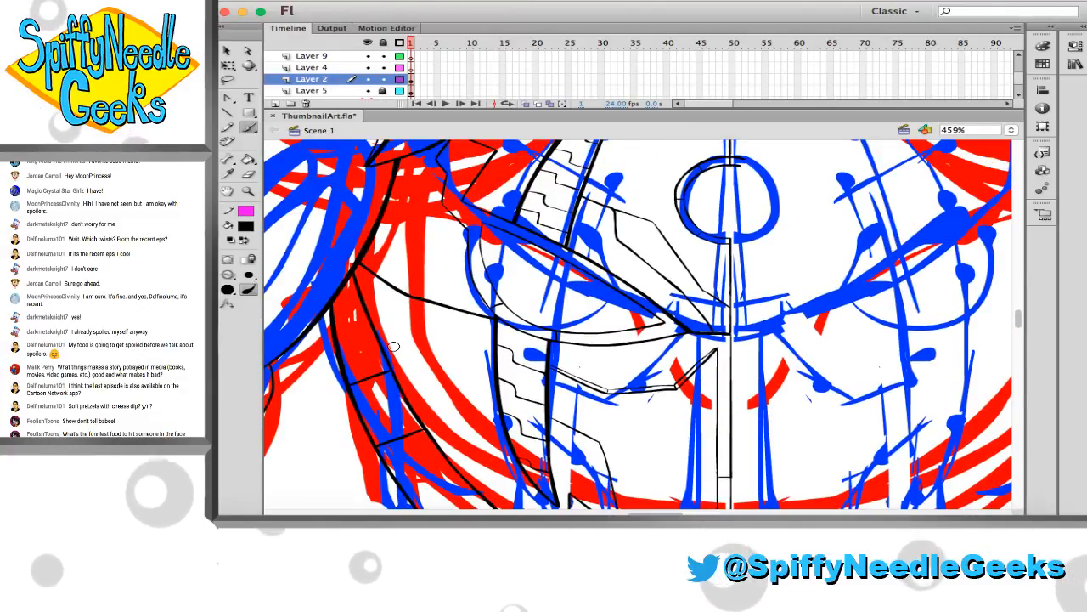
scroll(393, 347, "down", 3)
scroll(393, 347, "up", 5)
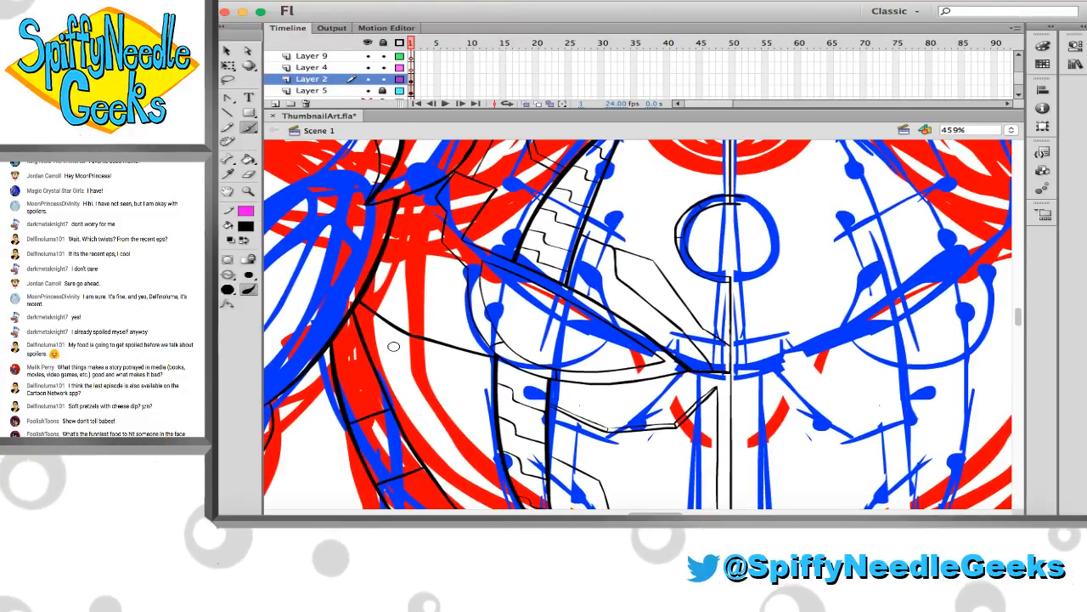
scroll(393, 346, "down", 10)
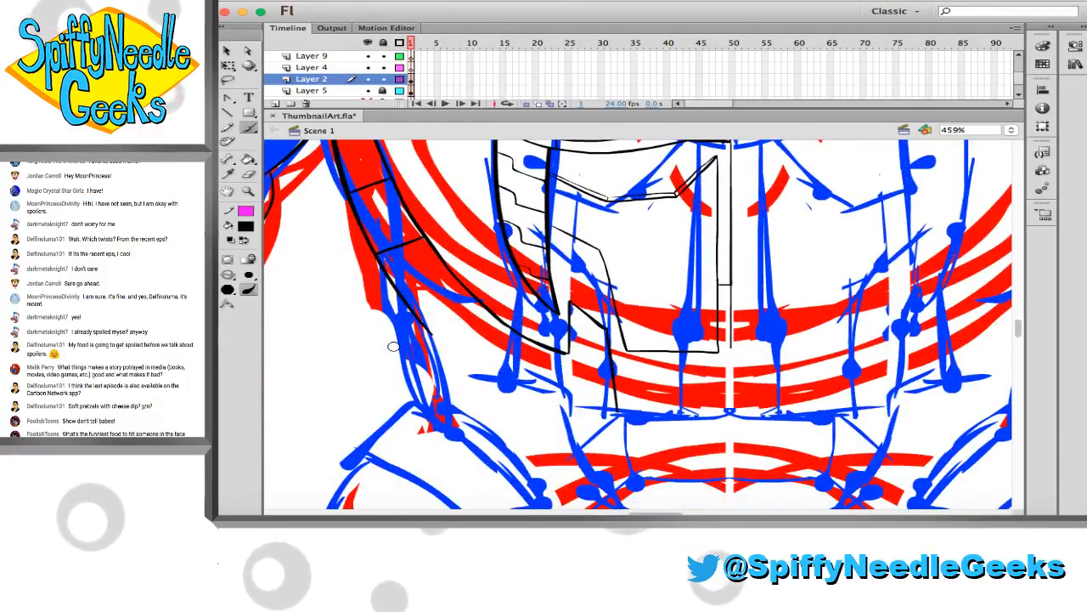
scroll(393, 346, "down", 1)
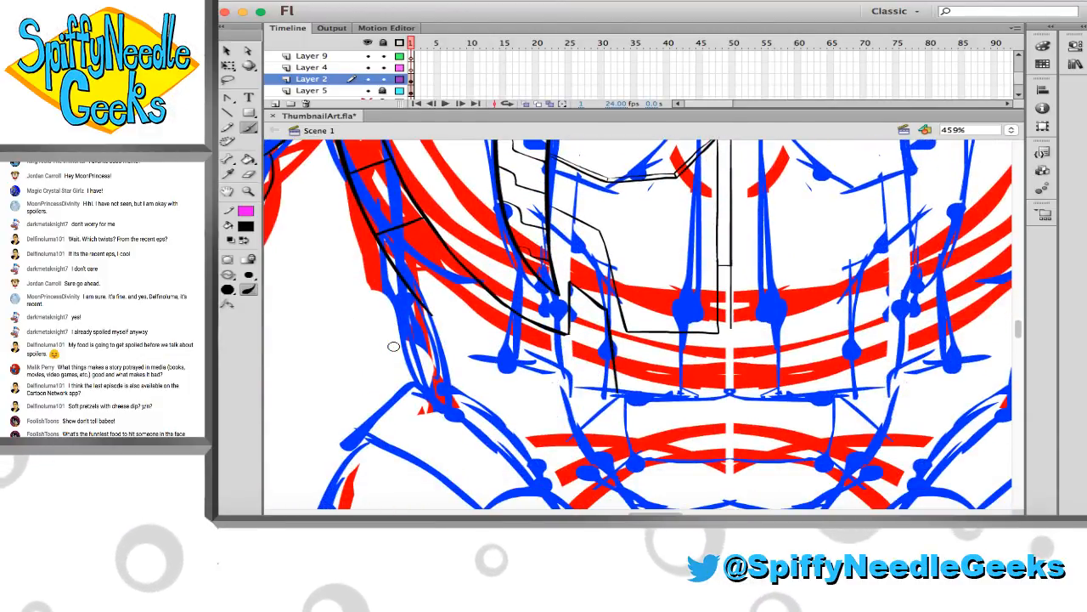
scroll(393, 346, "down", 1)
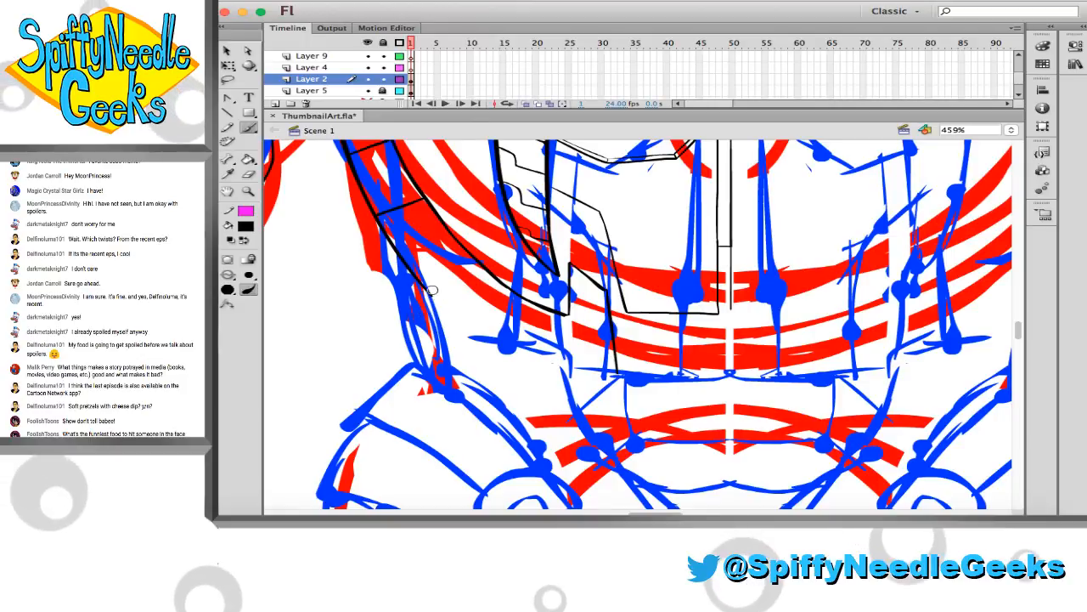
mouse_move(431, 295)
left_mouse_down()
mouse_move(491, 333)
mouse_move(619, 374)
left_mouse_up()
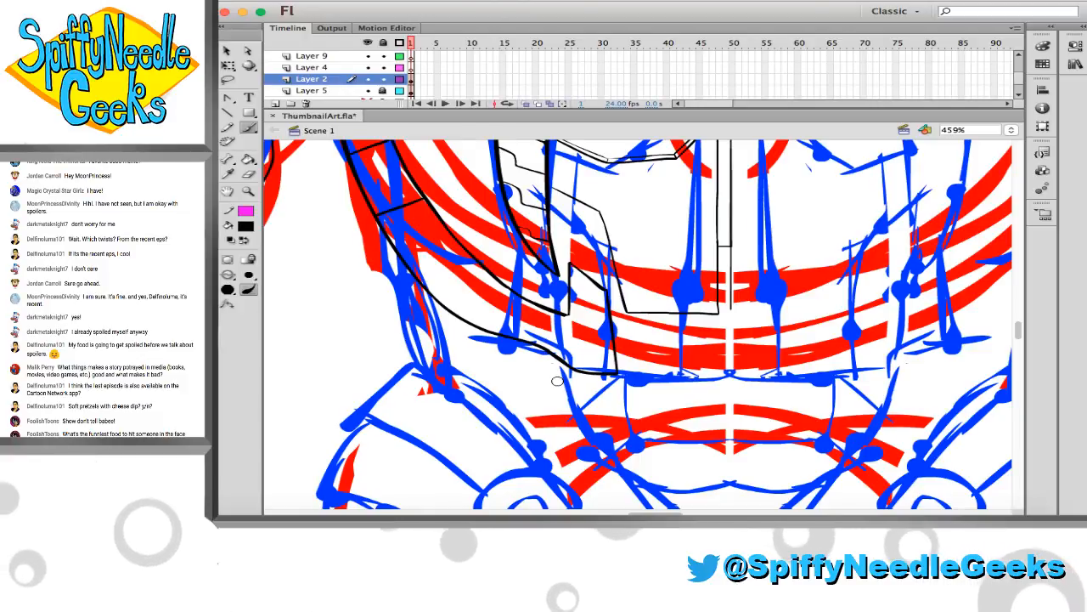
Ink the outer circle of the hip joint over the sketch, undoing the first circle and redrawing it slightly towards the body's centre
scroll(395, 340, "down", 6)
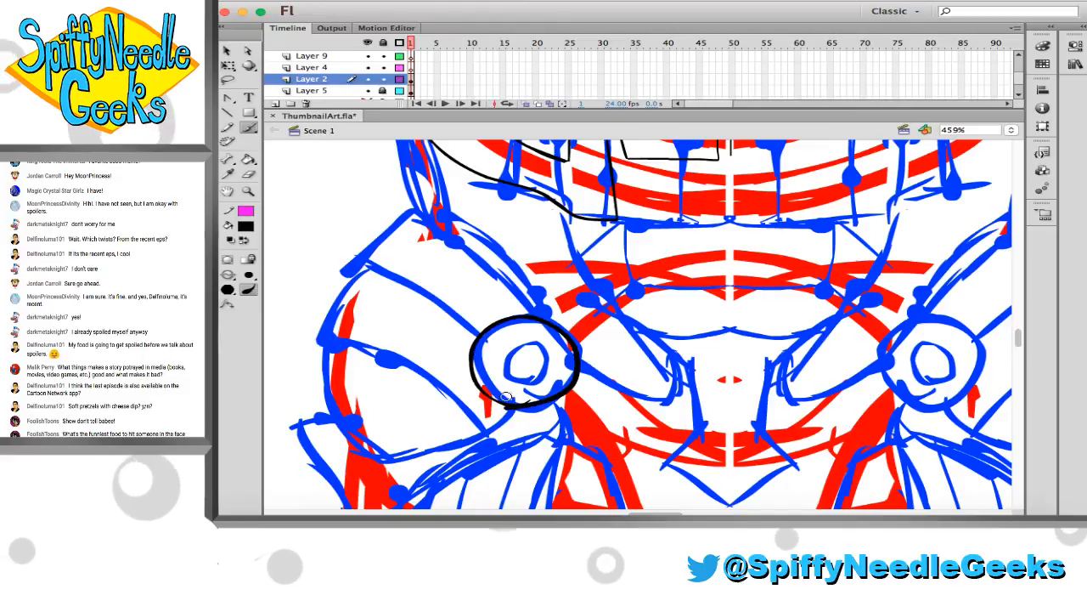
key("super+z")
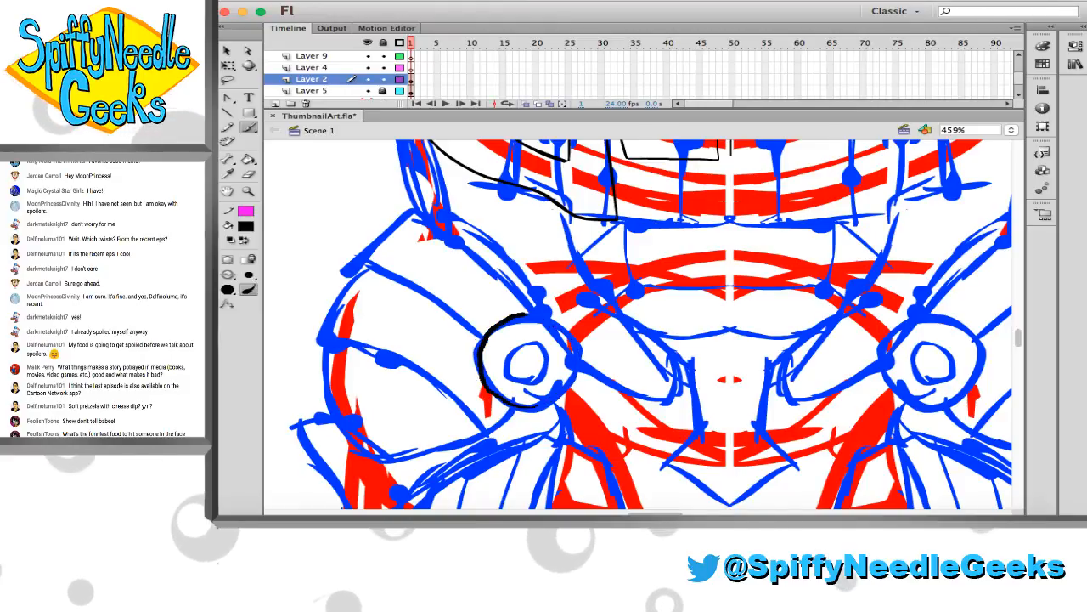
left_click_drag(538, 406, 527, 323)
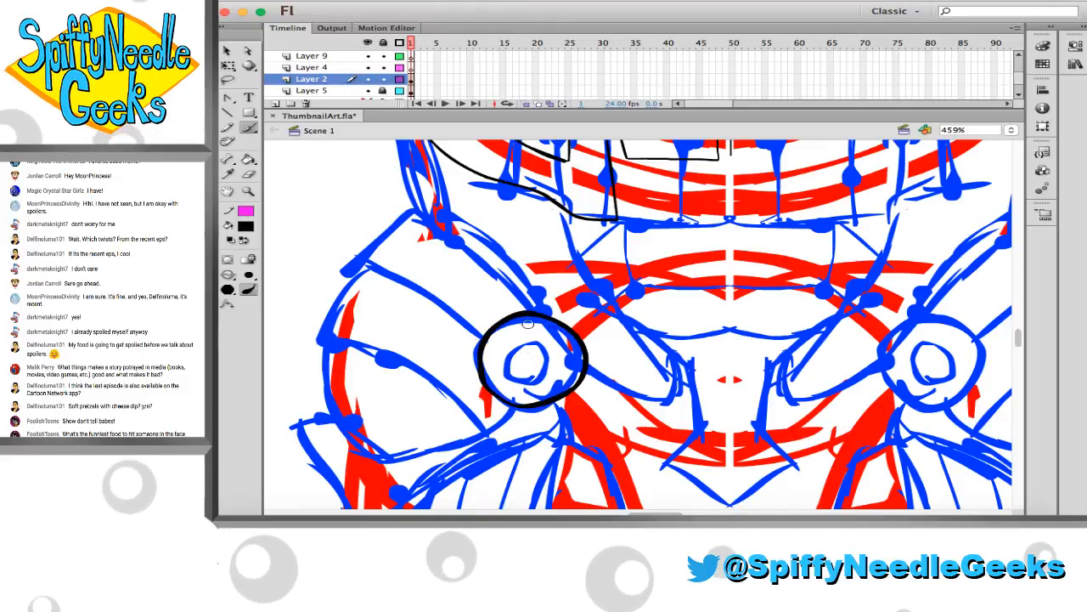
Ink a smaller, thinner ring inside the hip joint's outer circle
key("v")
scroll(539, 338, "up", 3)
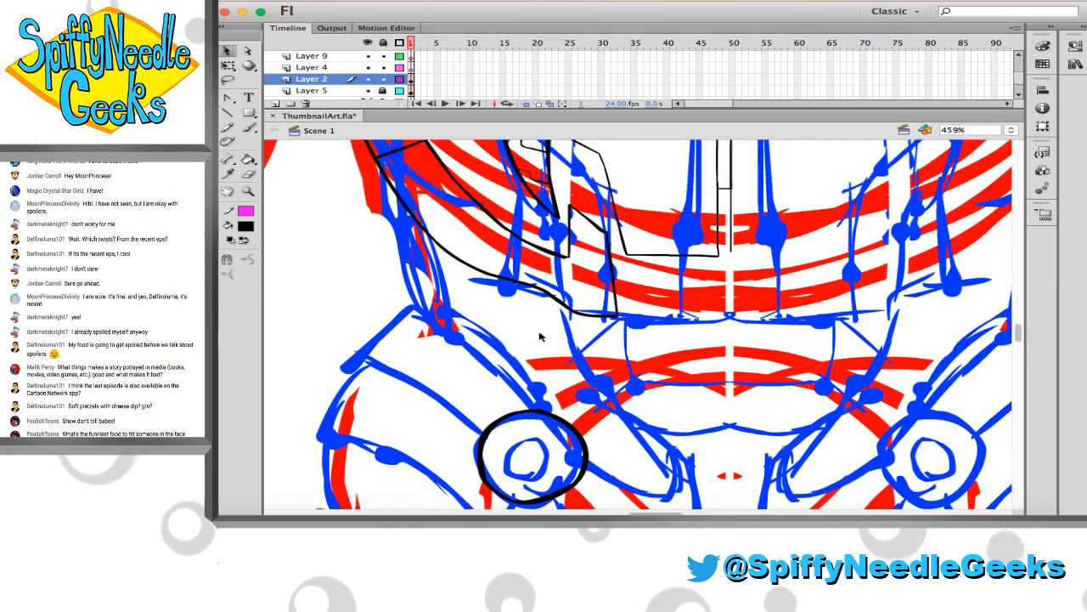
scroll(539, 337, "up", 12)
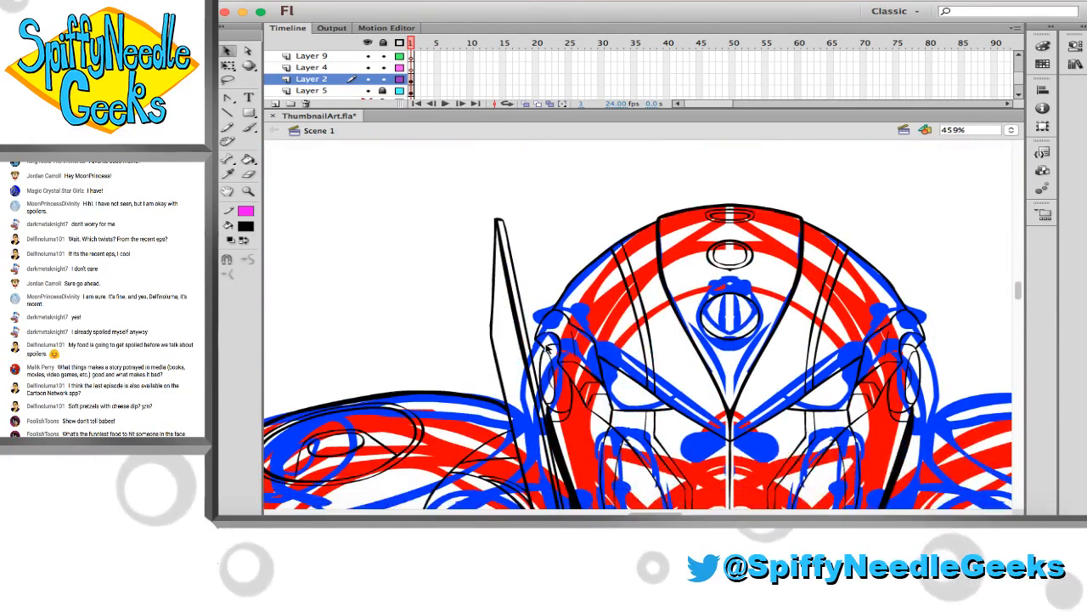
scroll(548, 349, "down", 12)
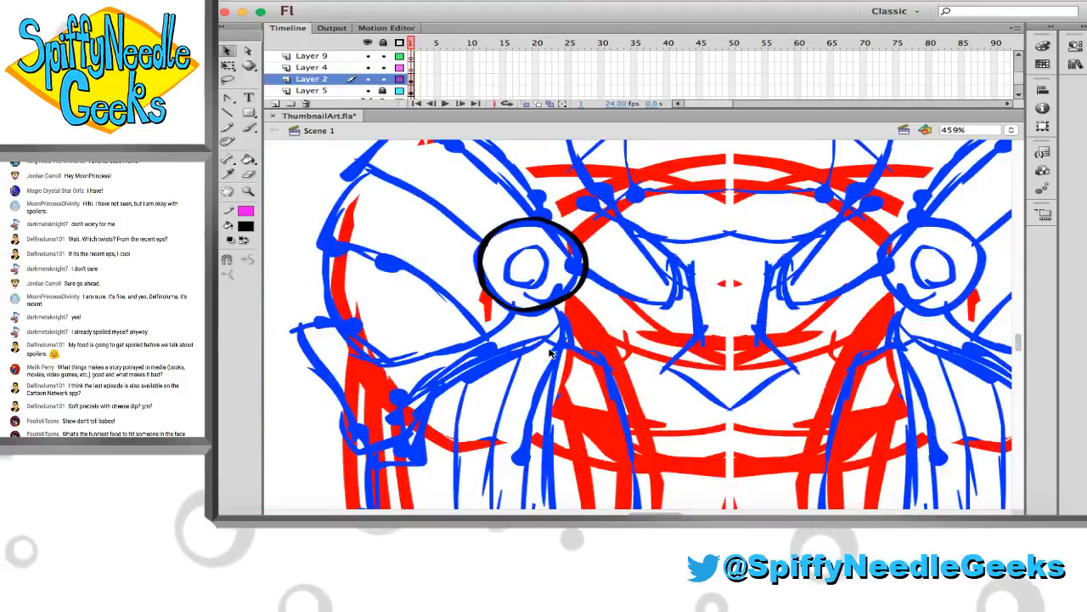
scroll(550, 352, "up", 2)
key("b")
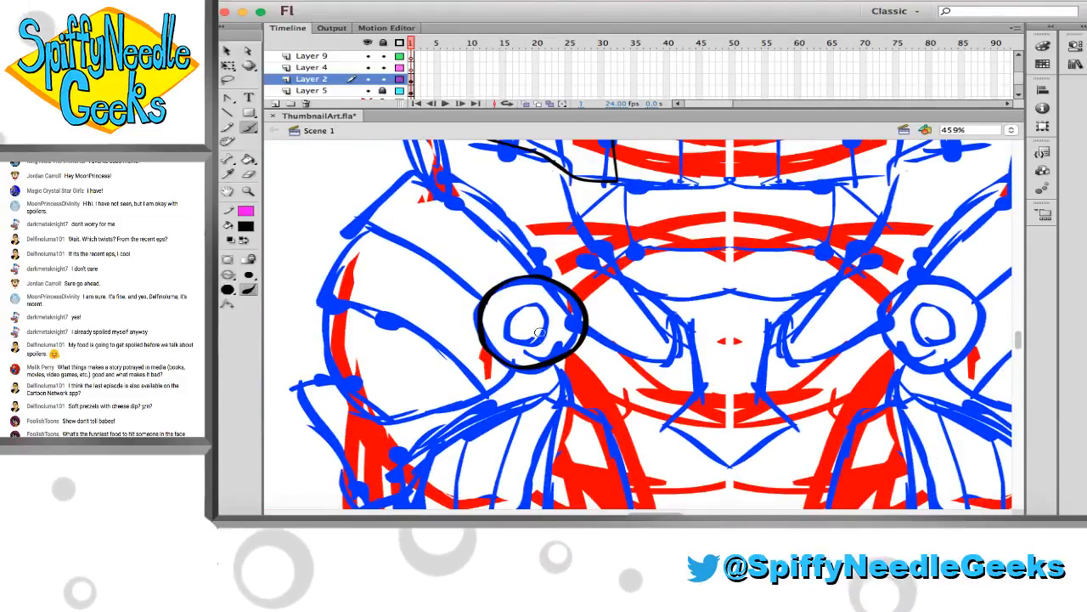
mouse_move(551, 350)
left_mouse_down()
mouse_move(498, 313)
mouse_move(553, 344)
left_mouse_up()
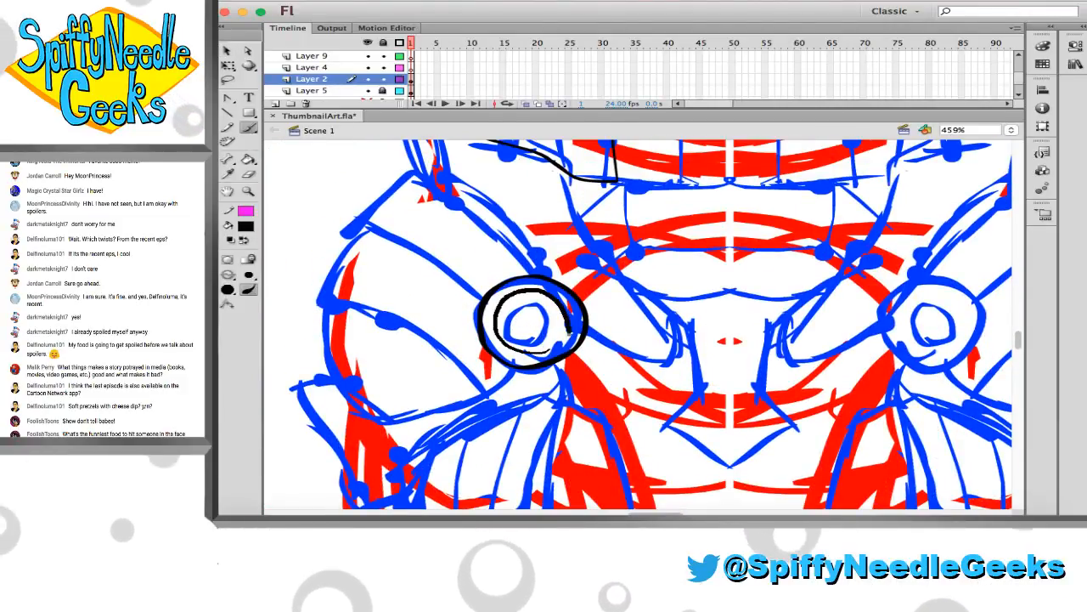
Ink the upper hip strap as two curves running outward from the joint, close its slanted outer end, and erase the overshoot
scroll(518, 336, "up", 1)
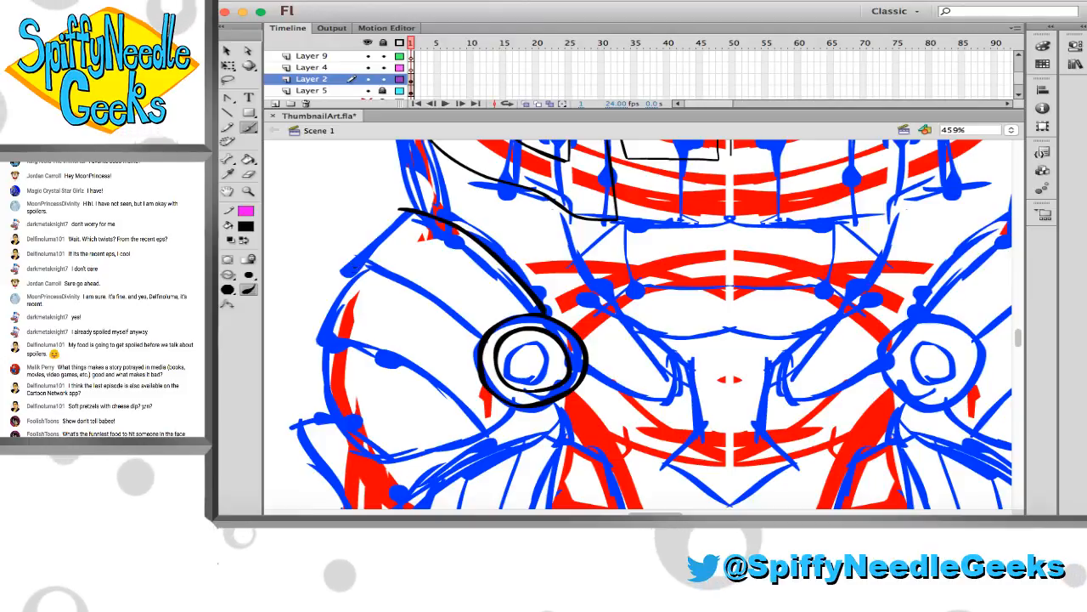
left_click_drag(353, 268, 486, 338)
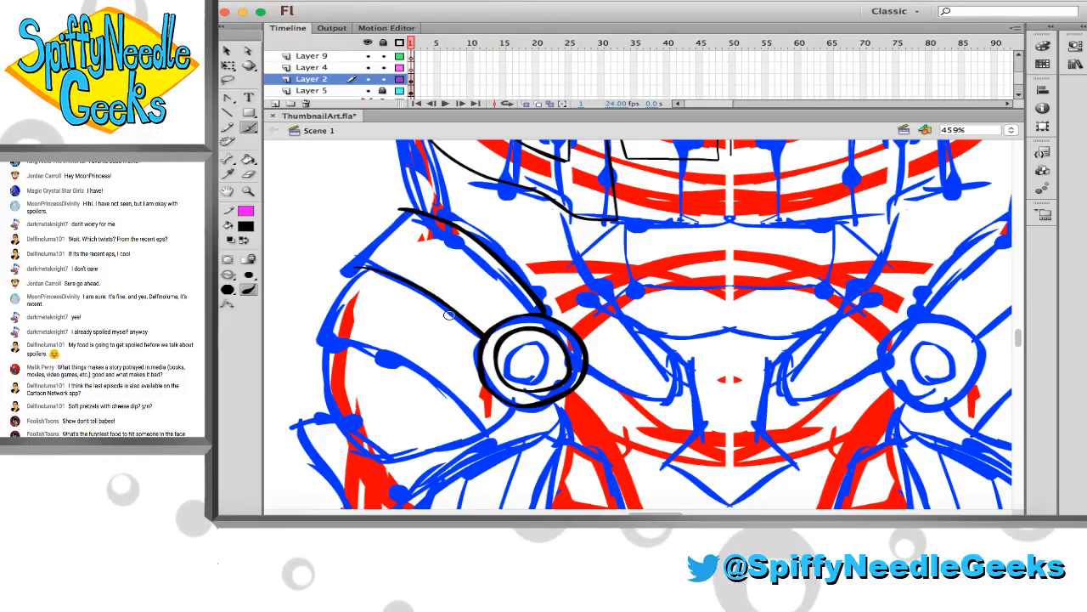
left_click_drag(355, 267, 396, 207)
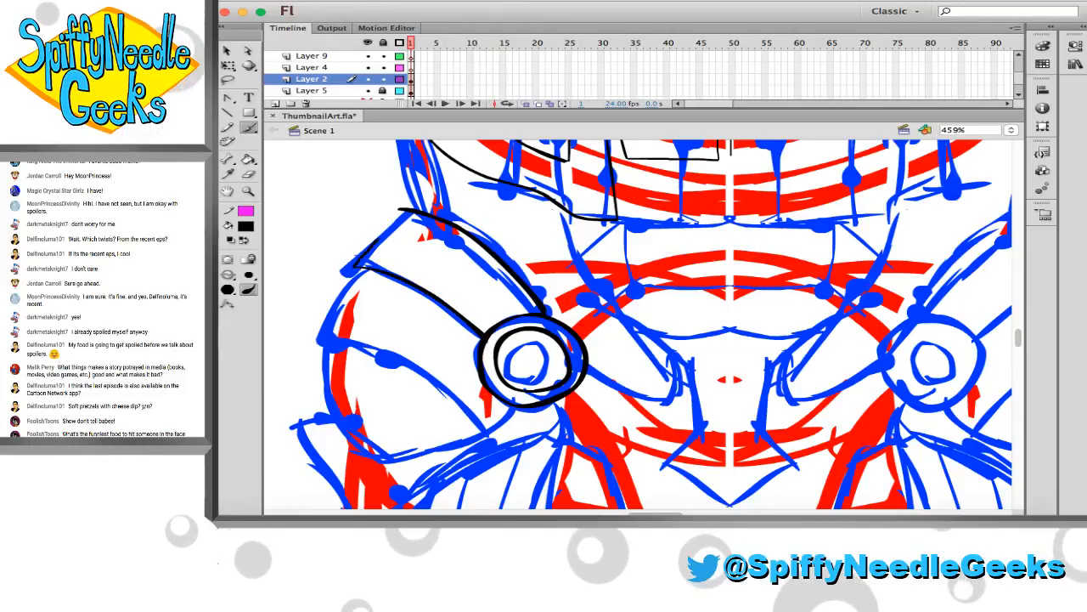
key("e")
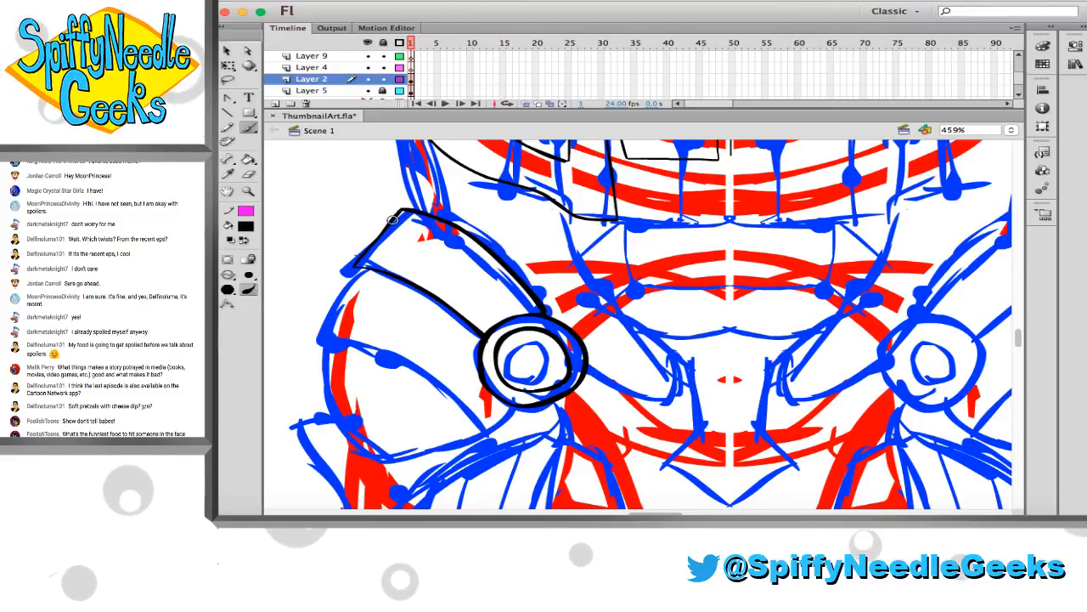
Ink the rounded hip guard below the strap, with a bulging outer edge and a pointed lower edge returning to the joint
scroll(386, 255, "down", 3)
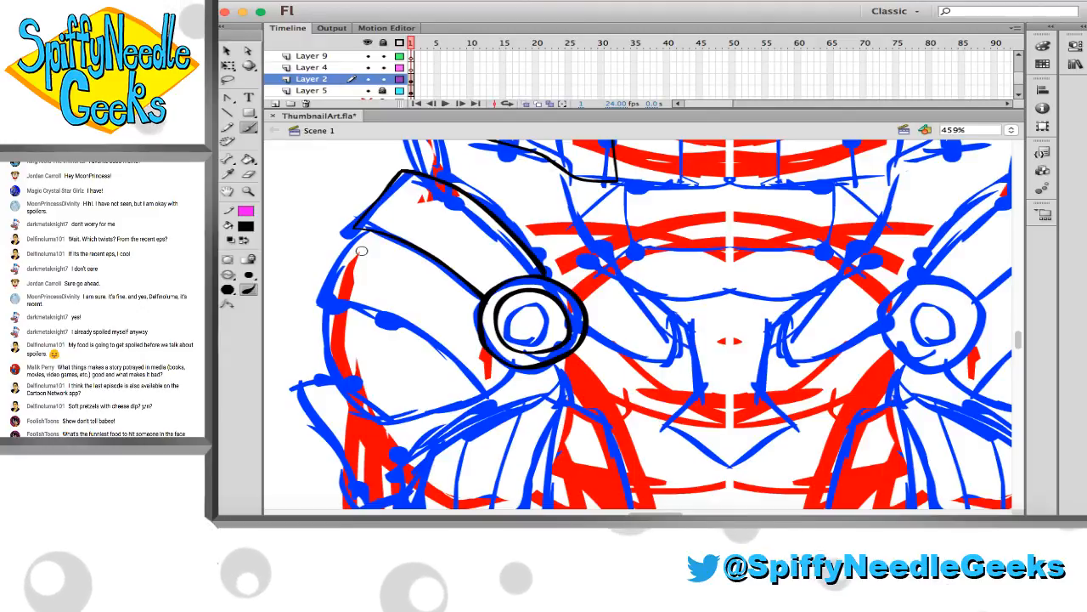
scroll(361, 250, "down", 3)
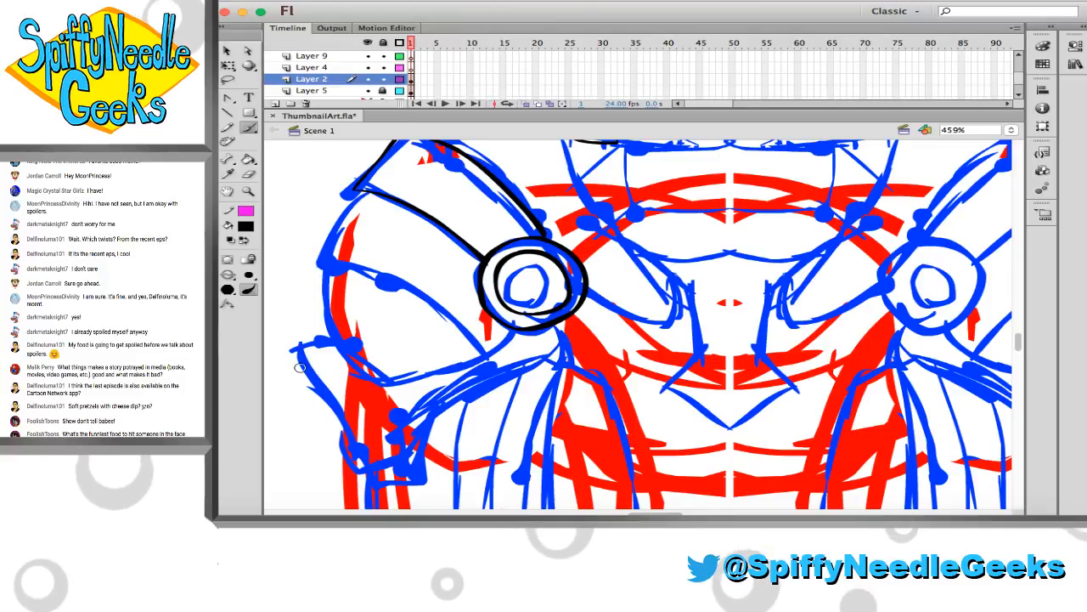
mouse_move(301, 367)
left_mouse_down()
mouse_move(333, 334)
mouse_move(321, 267)
mouse_move(370, 190)
left_mouse_up()
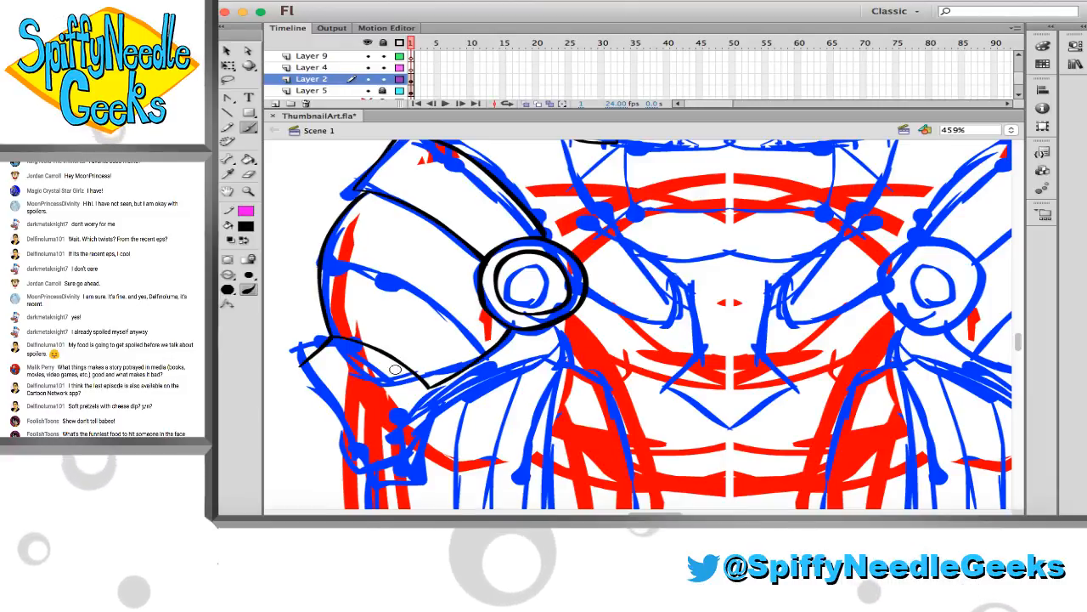
Ink the tapered flap under the hip guard with a doubled outer edge and cross line, and erase the short line joining it to the guard's lower corner
scroll(395, 369, "down", 2)
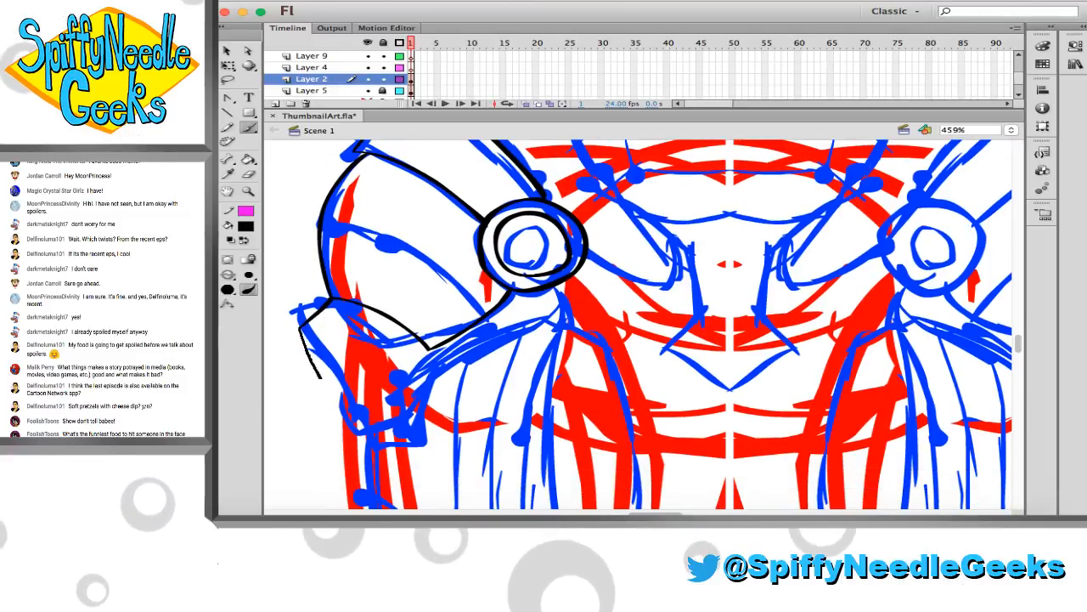
left_click_drag(320, 378, 346, 413)
mouse_move(305, 337)
left_mouse_down()
mouse_move(341, 342)
mouse_move(399, 399)
mouse_move(425, 351)
left_mouse_up()
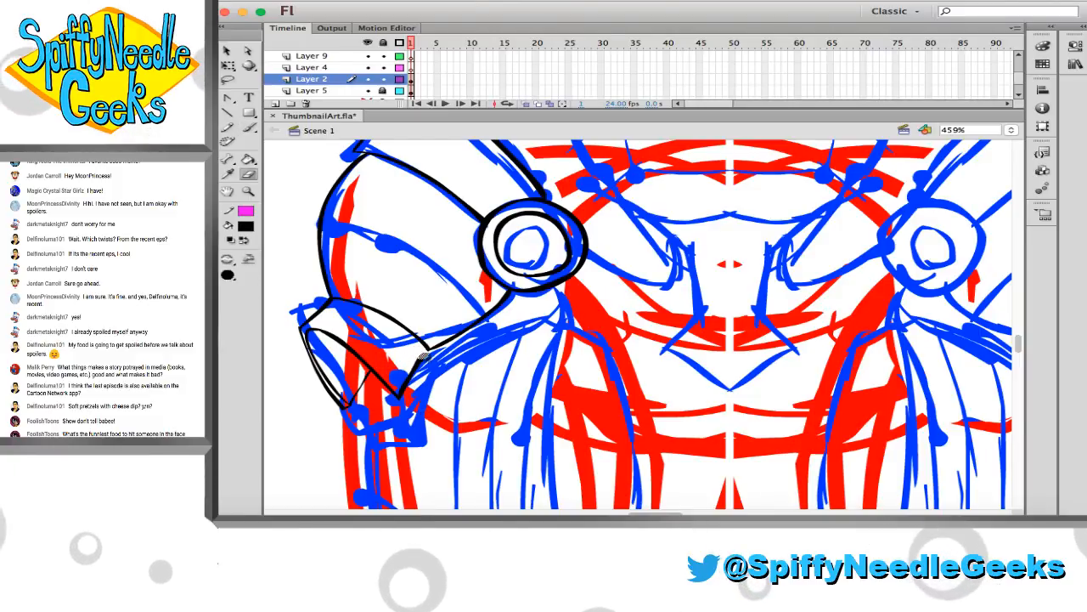
key("e")
mouse_move(414, 347)
left_mouse_down()
mouse_move(429, 365)
mouse_move(412, 358)
mouse_move(399, 400)
left_mouse_up()
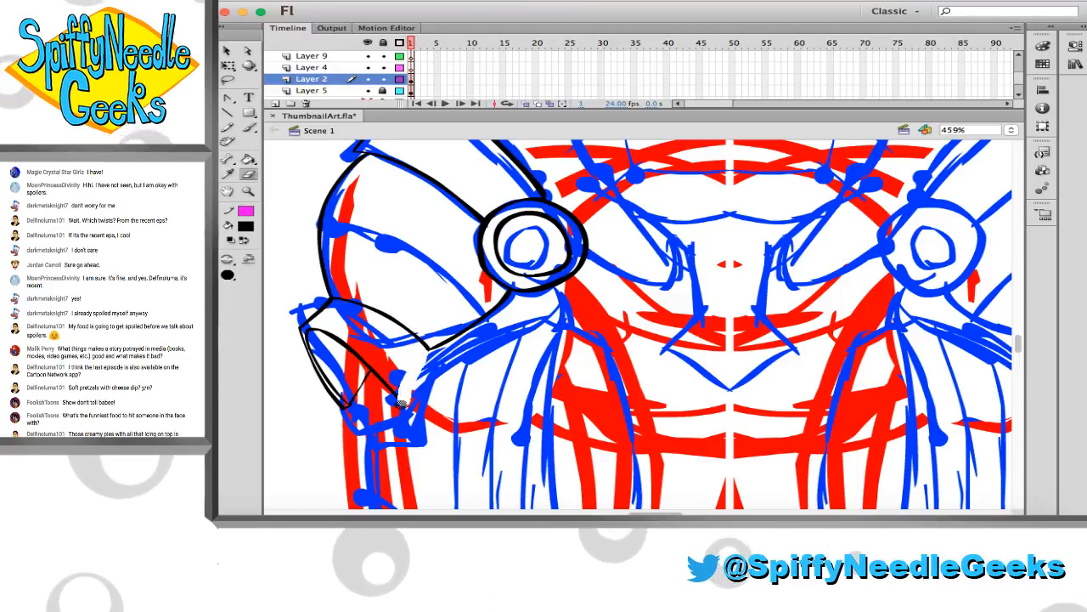
Ink a curved edge from the flap's inner corner up to below the hip joint, close it with a short line, and save the document
key("b")
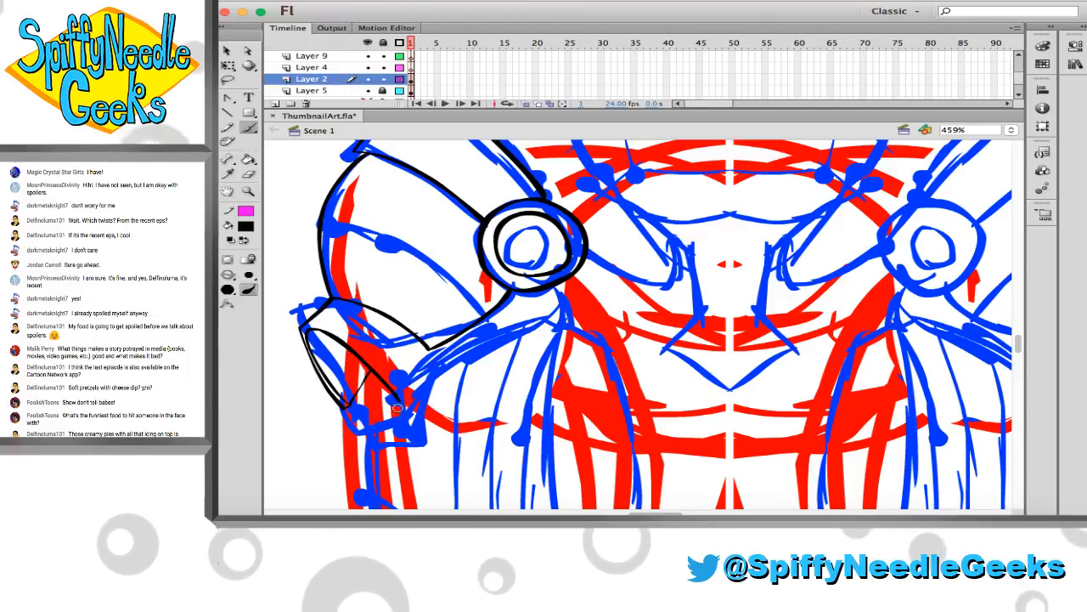
left_click_drag(400, 400, 538, 317)
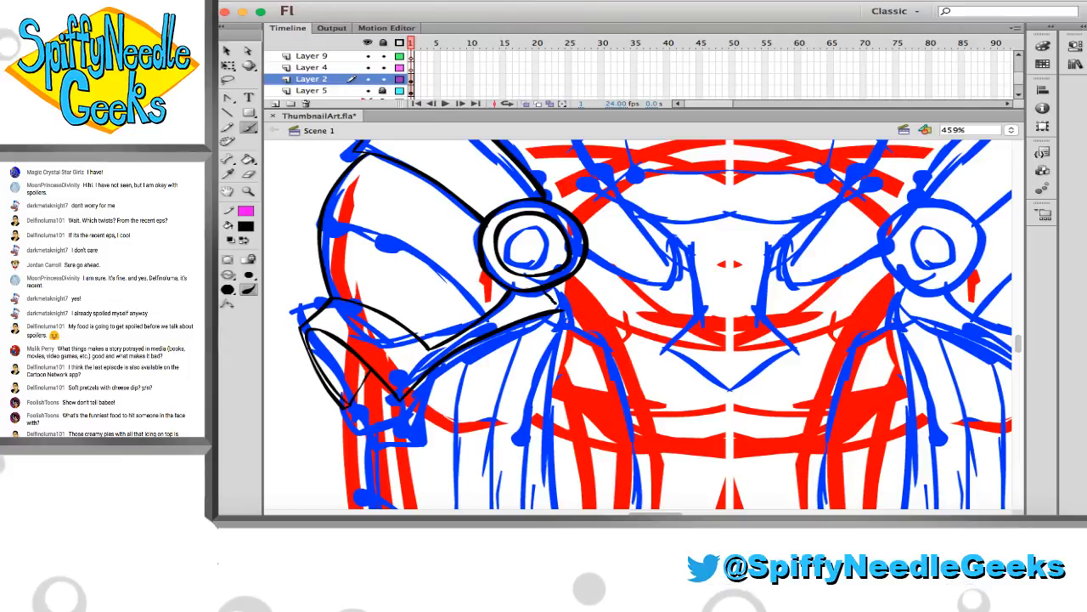
scroll(583, 333, "down", 2)
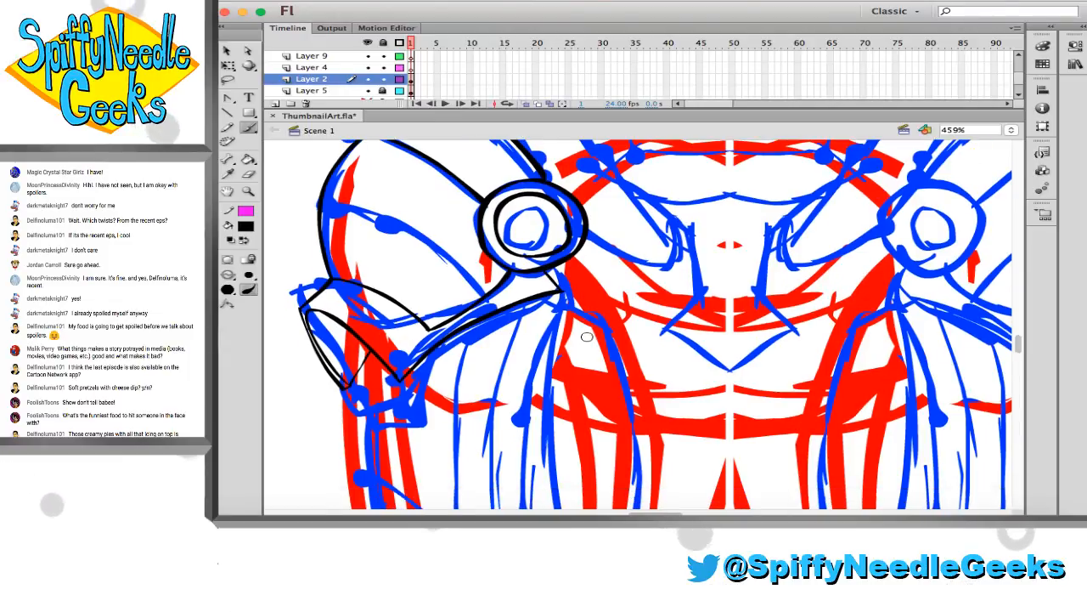
scroll(466, 324, "down", 5)
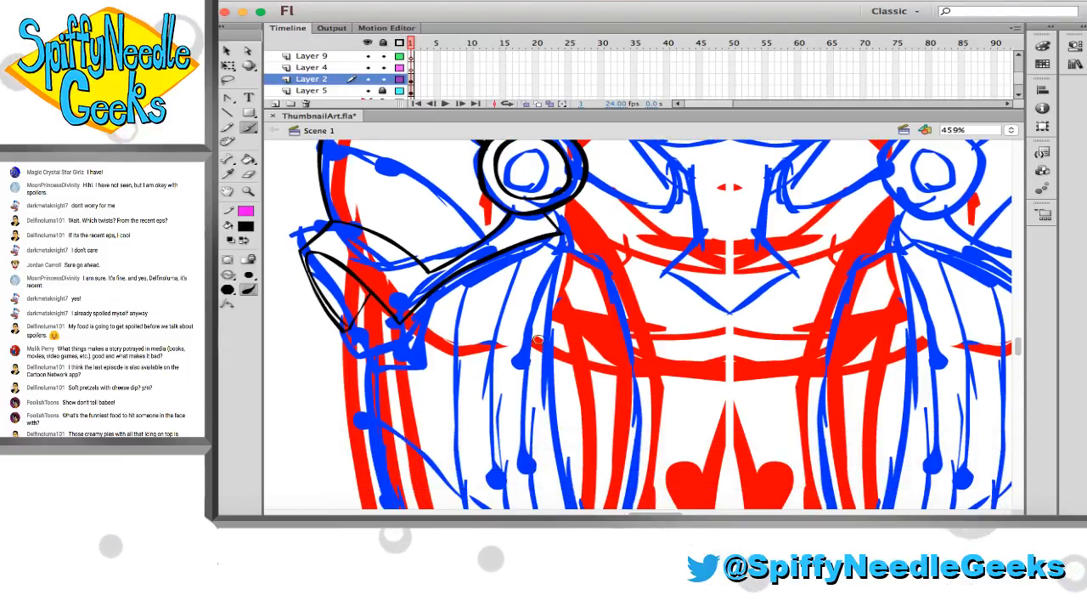
key("super+s")
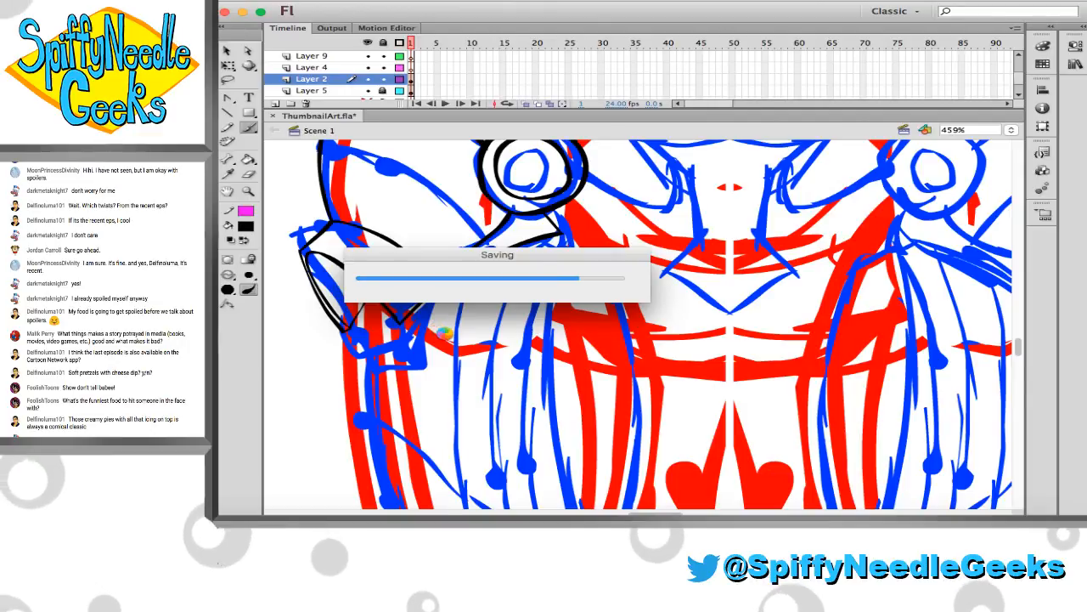
Ink the inner thigh contour as one long curve from below the hip joint down towards the knee, undoing and redrawing unsuitable strokes
scroll(431, 306, "down", 3)
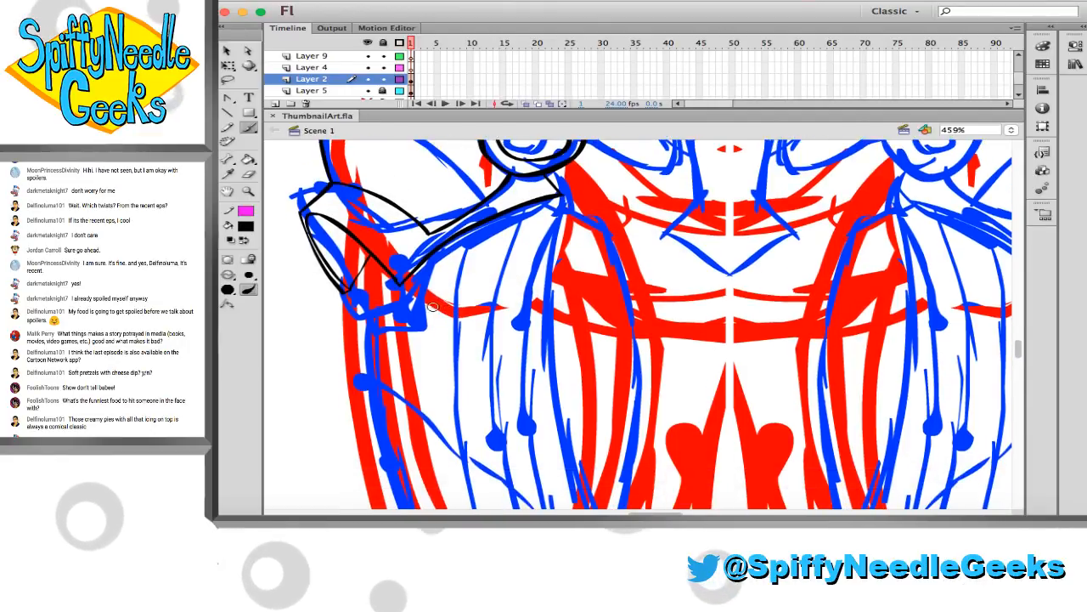
scroll(431, 306, "down", 2)
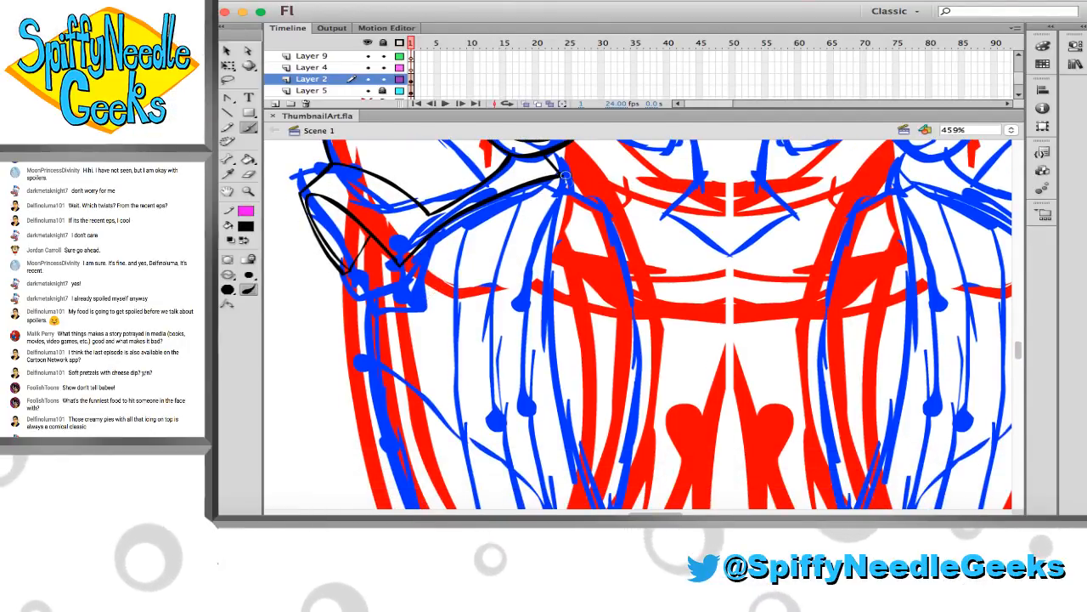
mouse_move(566, 174)
left_mouse_down()
mouse_move(648, 332)
mouse_move(641, 473)
left_mouse_up()
key("super+z")
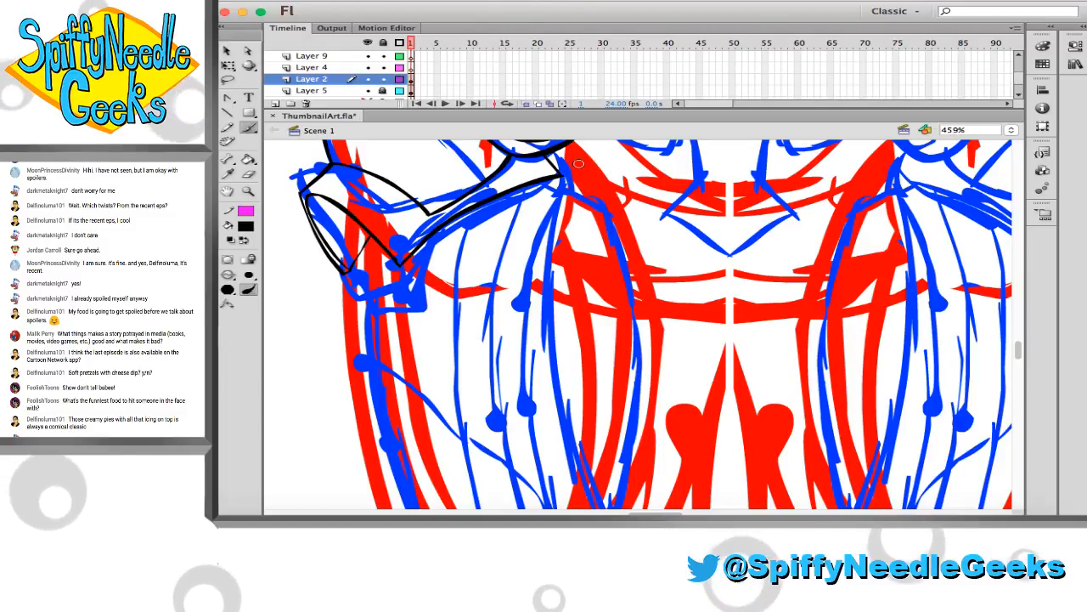
left_click_drag(578, 163, 633, 502)
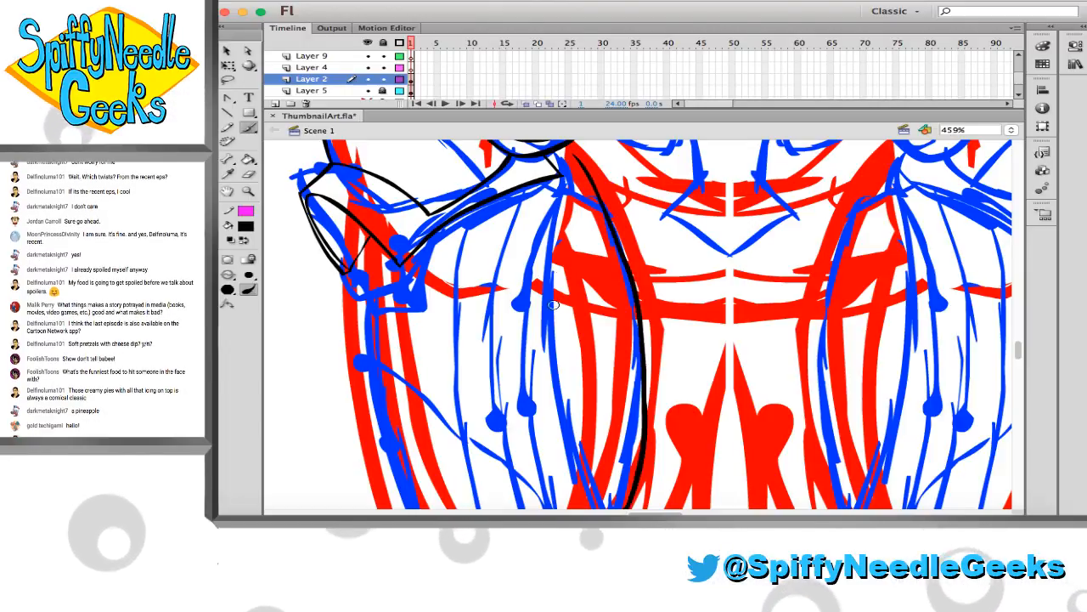
key("super+z")
mouse_move(567, 150)
left_mouse_down()
mouse_move(627, 268)
mouse_move(636, 466)
left_mouse_up()
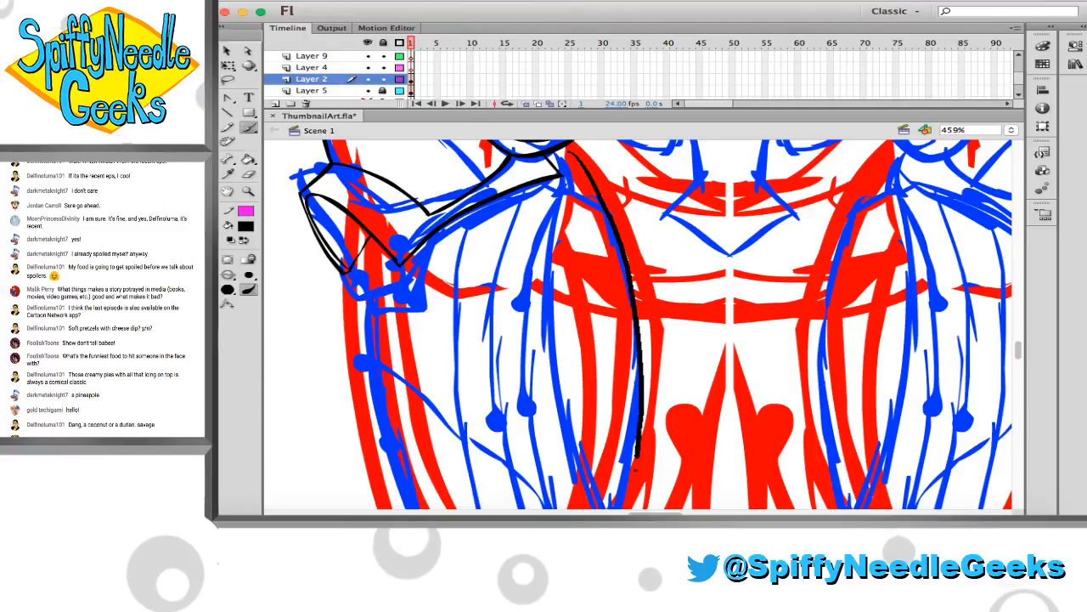
scroll(540, 266, "down", 3)
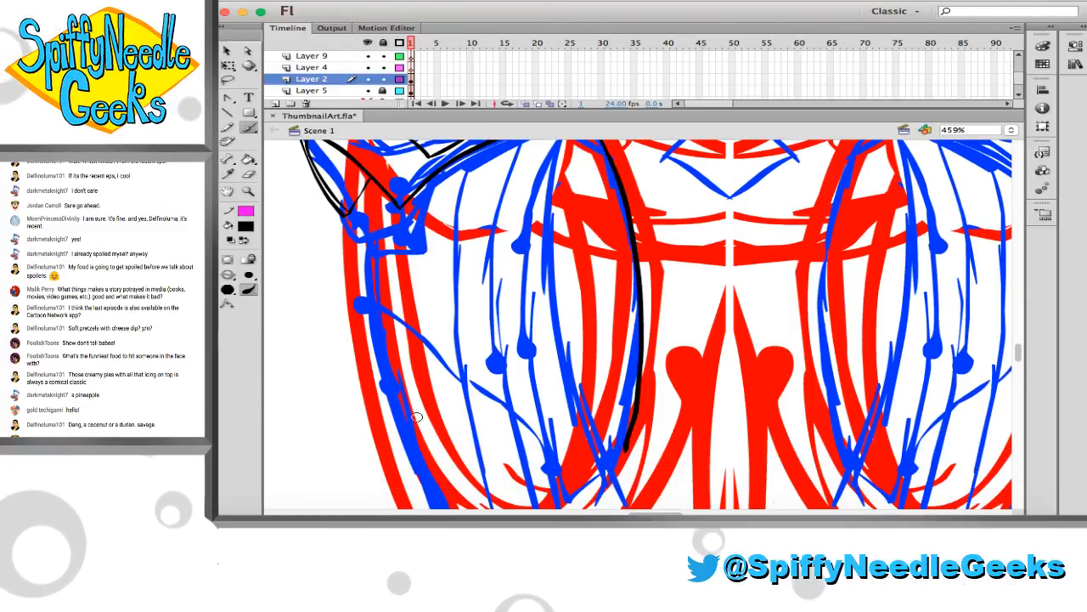
Ink the outer thigh contour from the flap's cross line down the leg, undoing the first stroke and redrawing it to meet the flap
left_click_drag(422, 472, 373, 181)
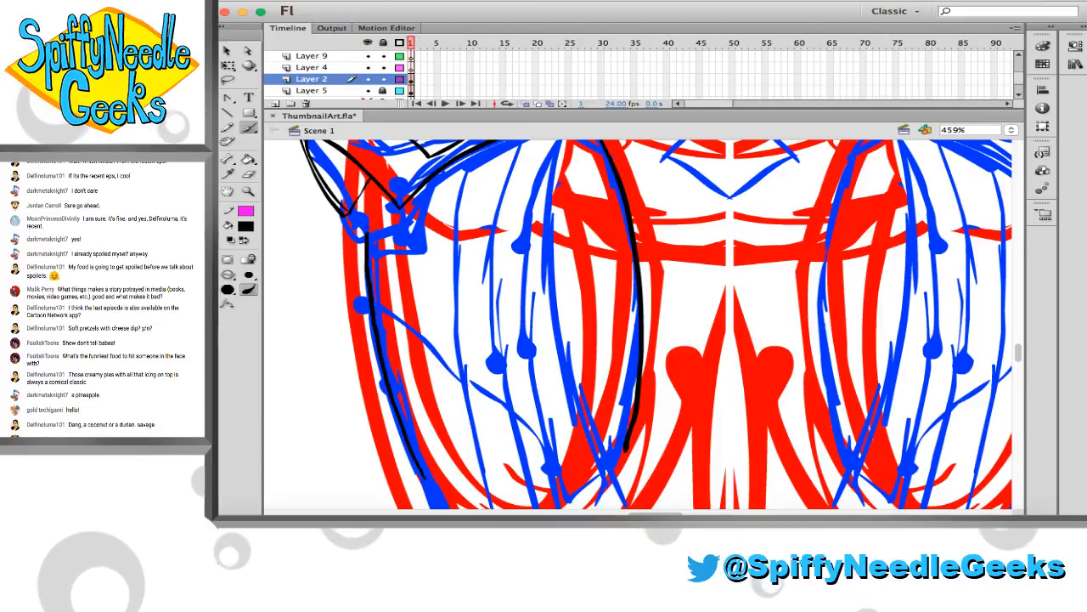
key("ctrl+z")
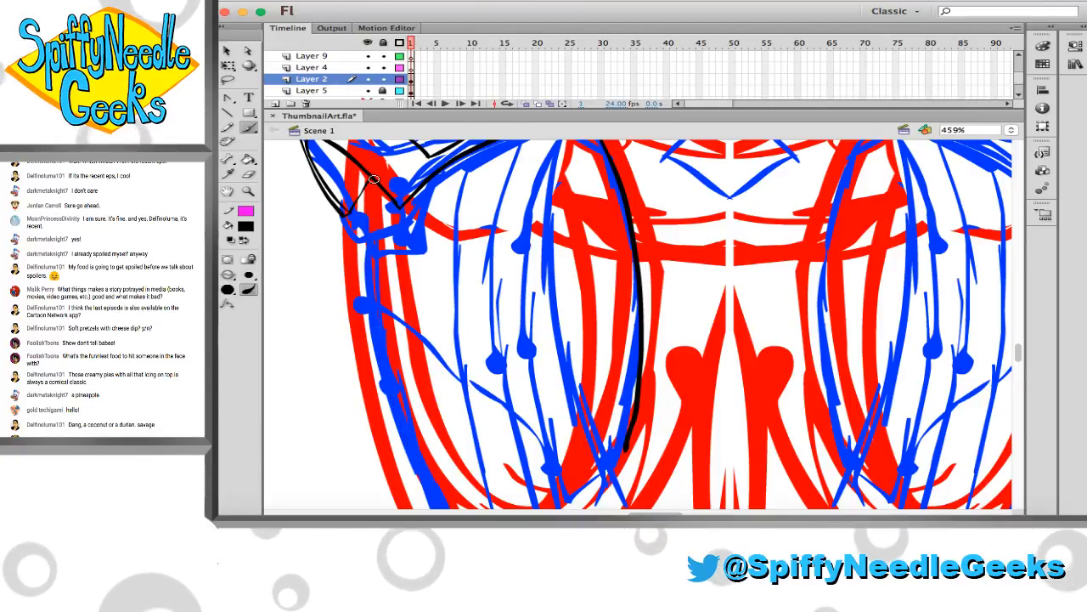
left_click_drag(408, 439, 430, 491)
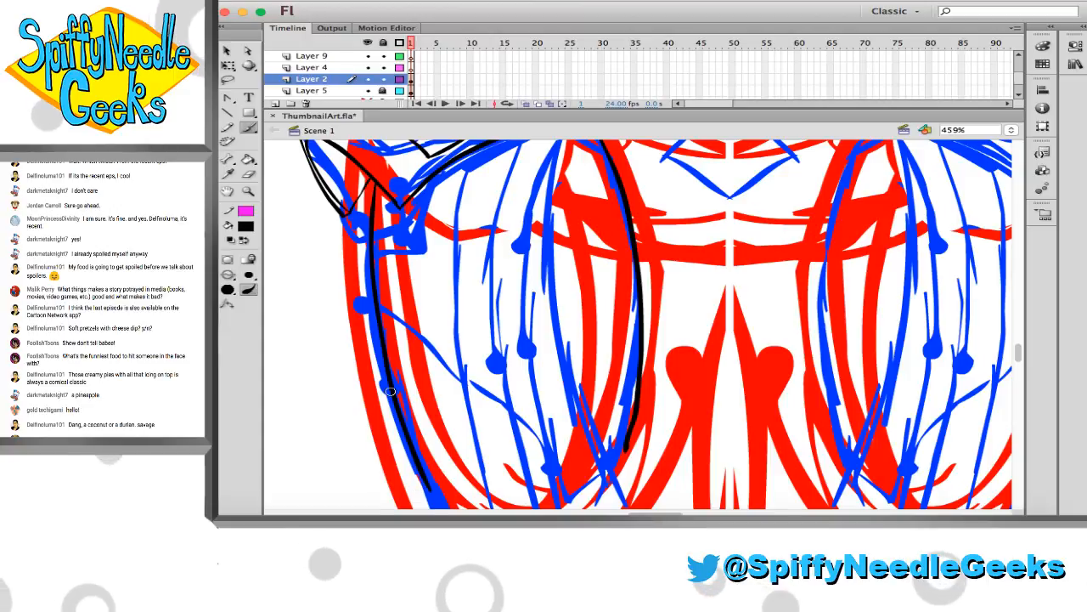
Ink a thinner second curve inside the outer thigh contour, running from the flap's inner corner down the leg
scroll(390, 391, "down", 3)
scroll(390, 391, "up", 10)
scroll(388, 383, "down", 3)
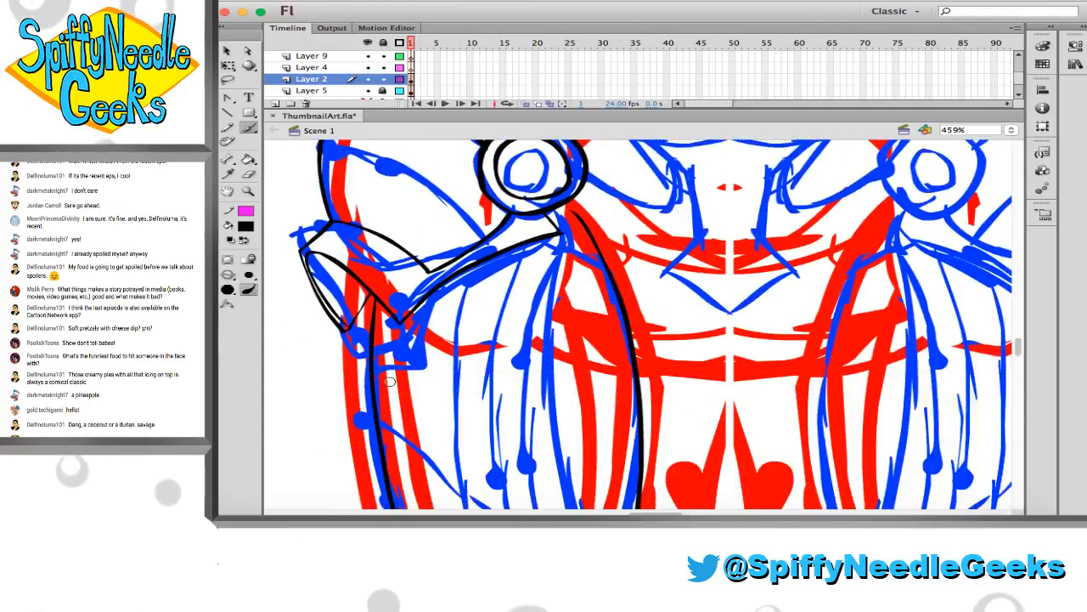
scroll(388, 382, "down", 2)
scroll(410, 396, "down", 3)
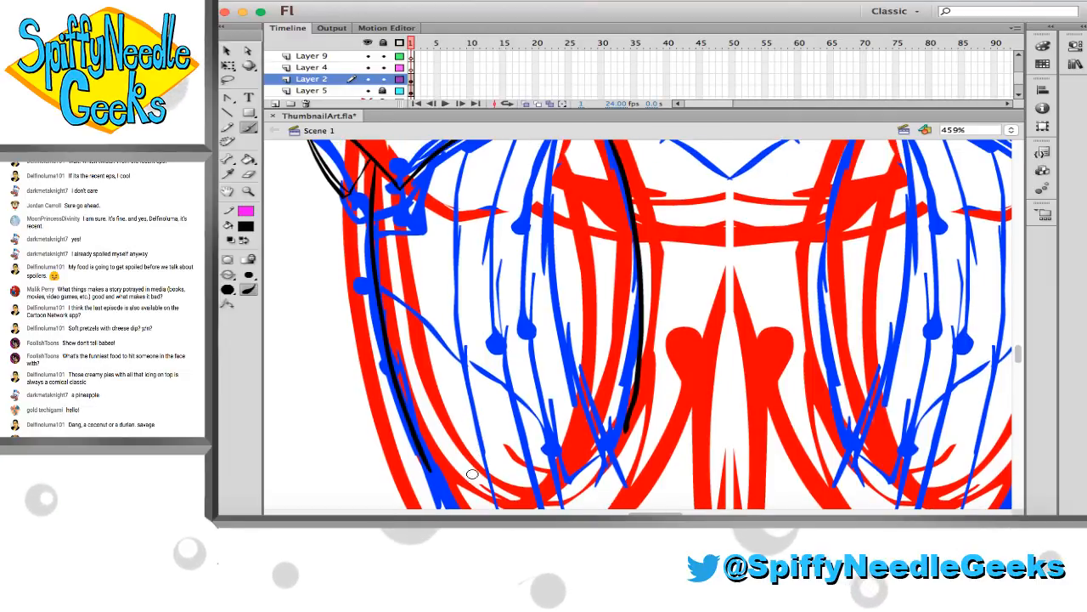
mouse_move(438, 395)
left_mouse_down()
mouse_move(418, 318)
mouse_move(415, 176)
left_mouse_up()
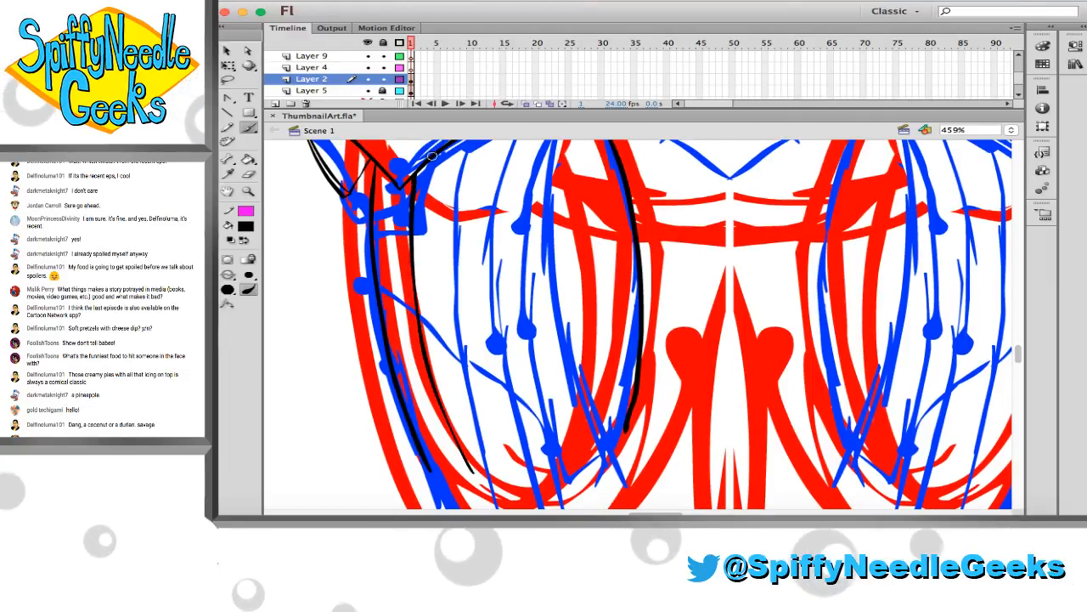
Ink a long line down the inside of the thigh and two diagonal curves crossing the thigh from the hip guard to that line
scroll(459, 250, "up", 2)
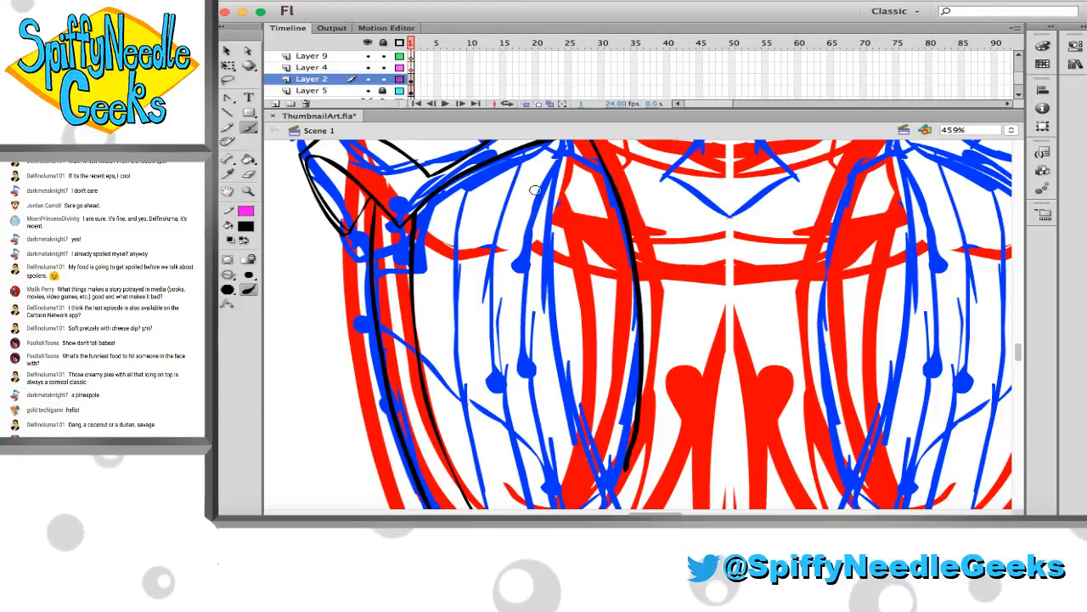
scroll(552, 167, "up", 1)
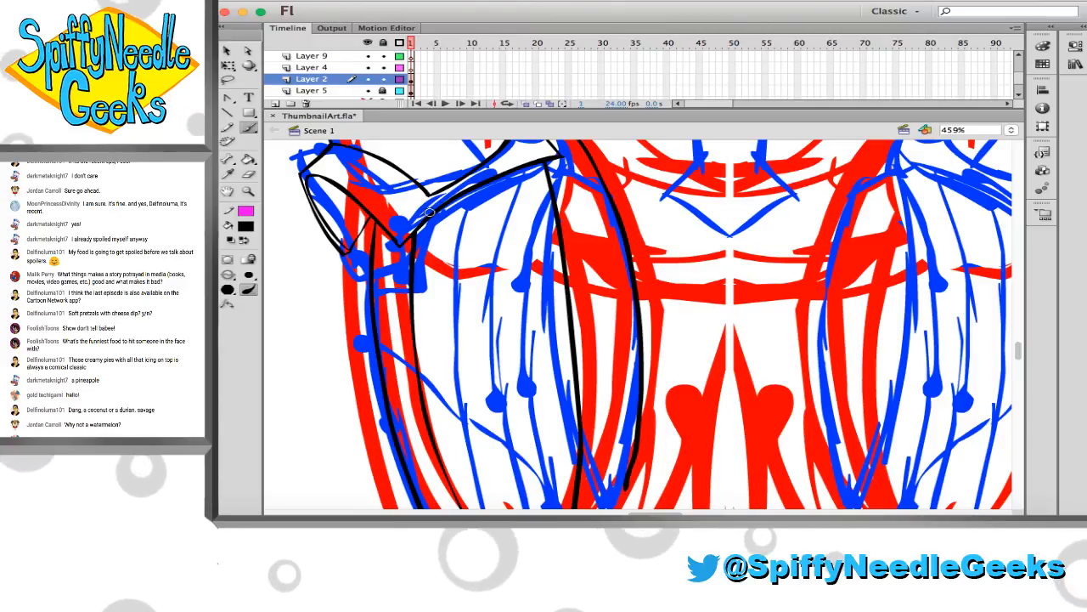
mouse_move(429, 215)
left_mouse_down()
mouse_move(503, 321)
mouse_move(448, 249)
mouse_move(569, 341)
left_mouse_up()
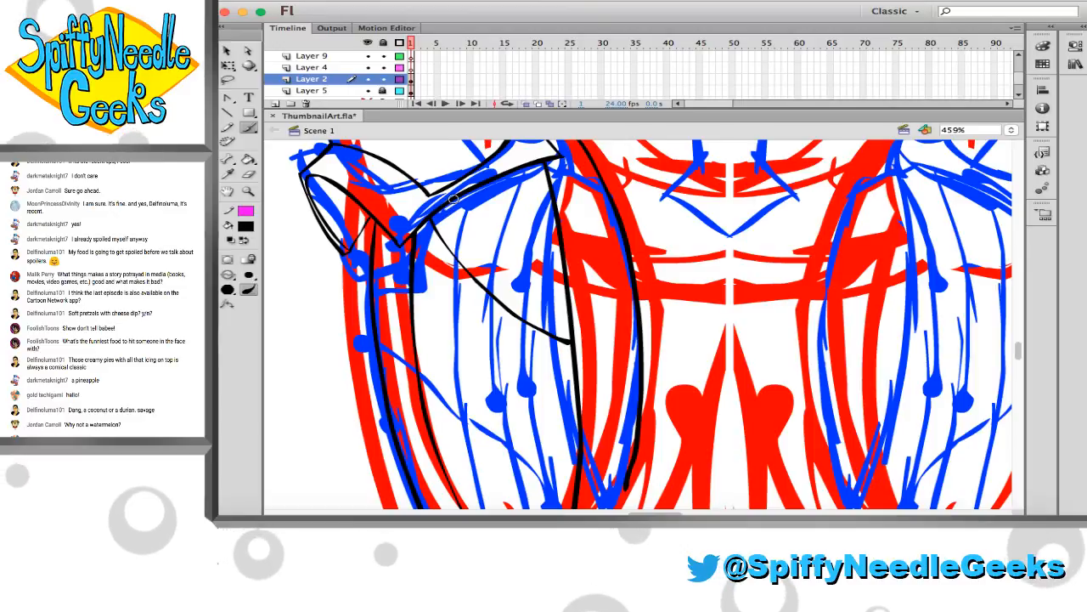
key("super+z")
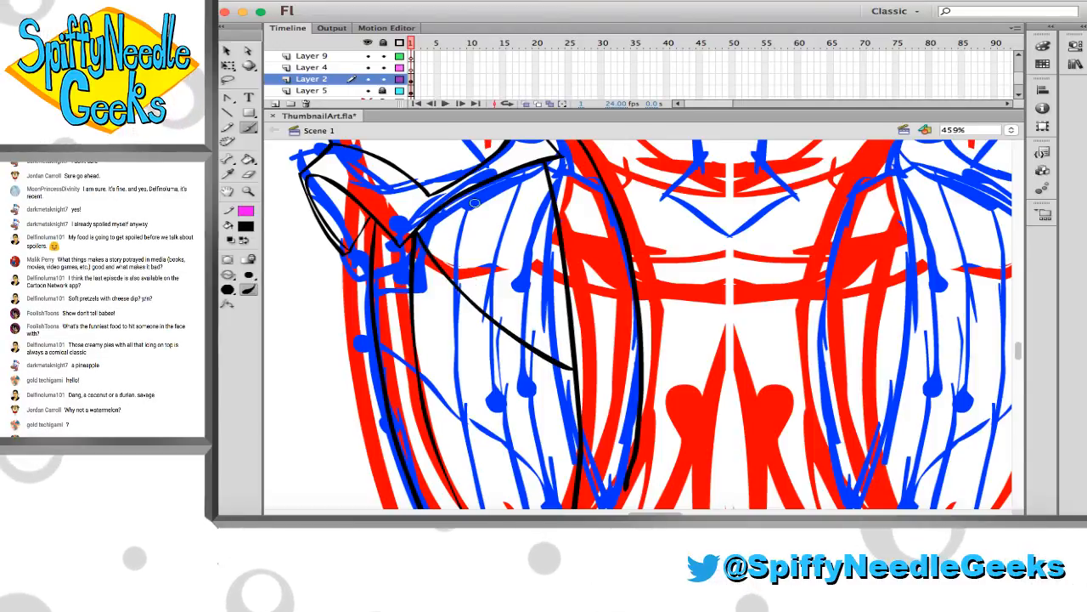
left_click_drag(440, 211, 474, 247)
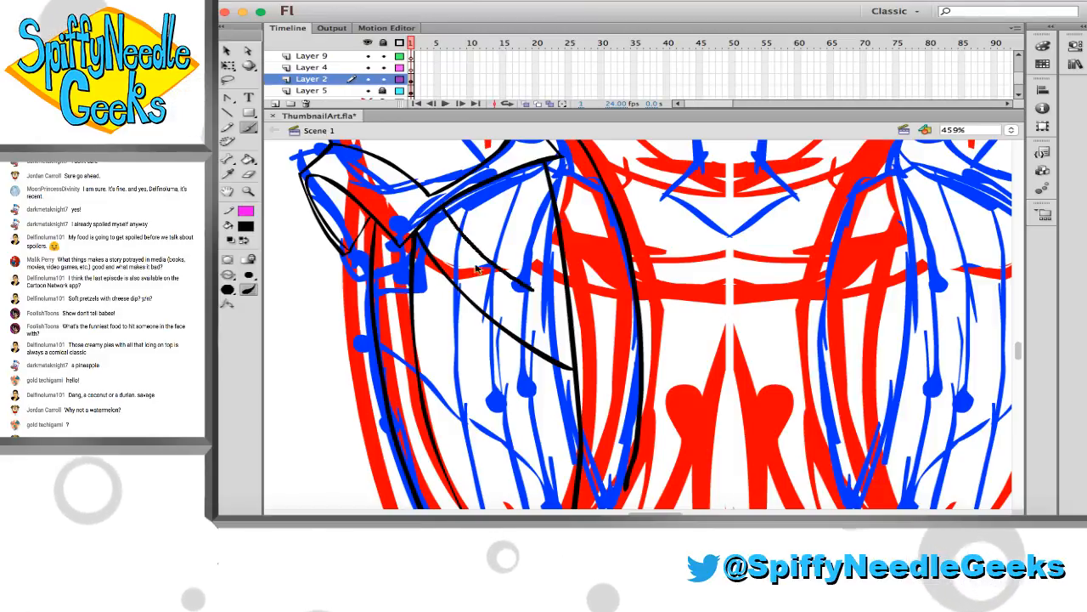
left_click_drag(431, 211, 535, 310)
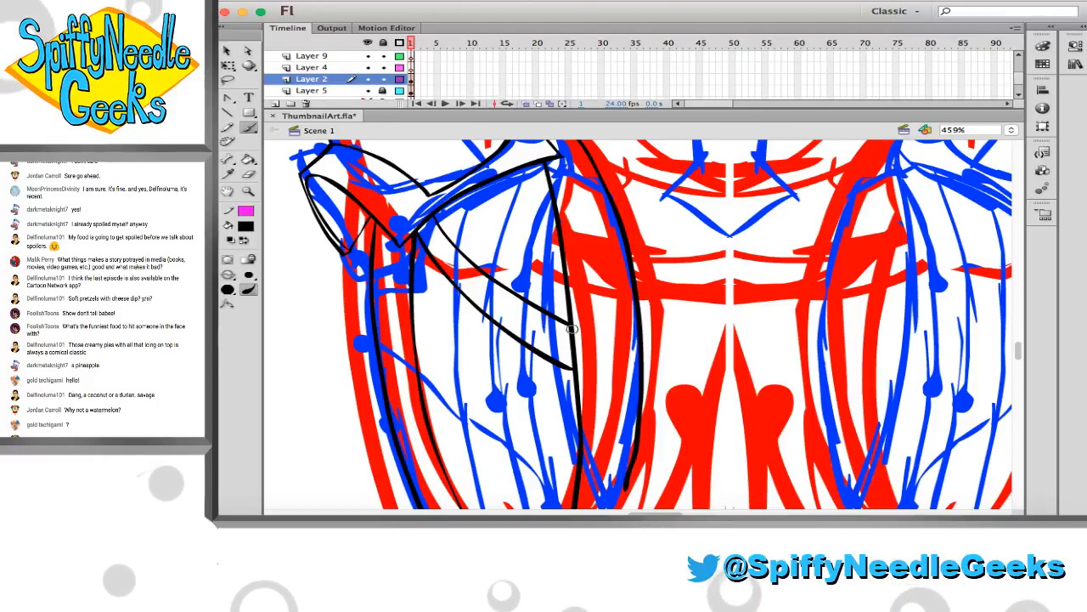
scroll(571, 330, "up", 5)
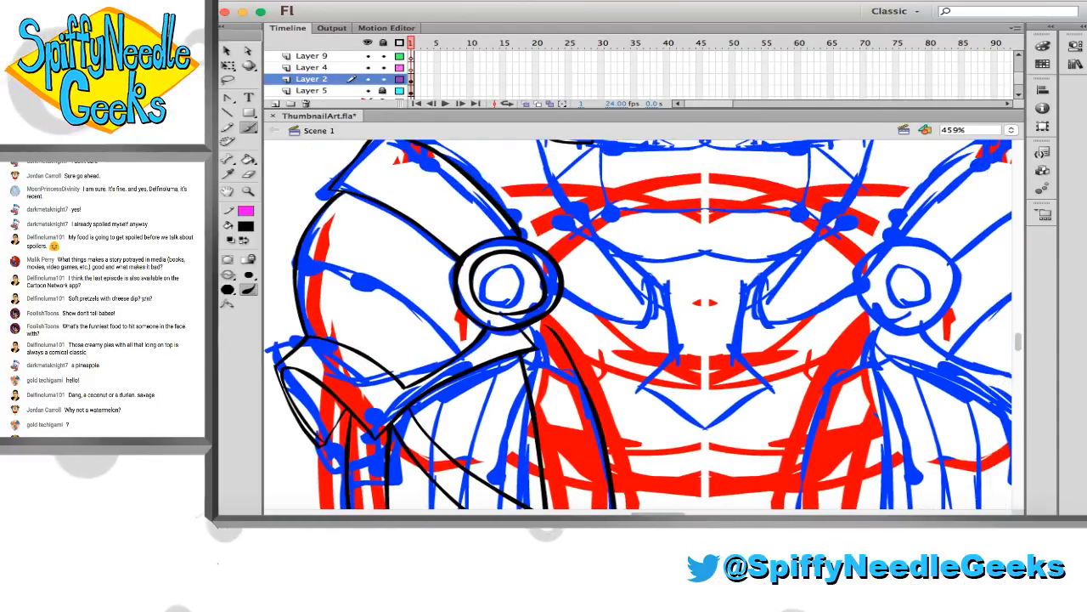
scroll(509, 302, "right", 3)
scroll(552, 310, "up", 3)
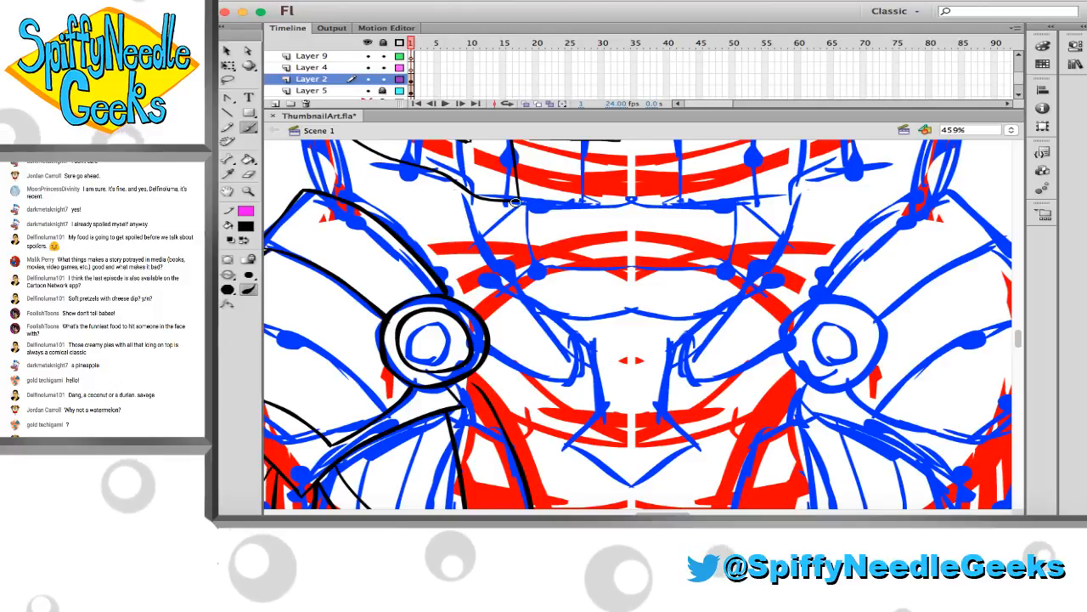
left_click_drag(514, 202, 550, 240)
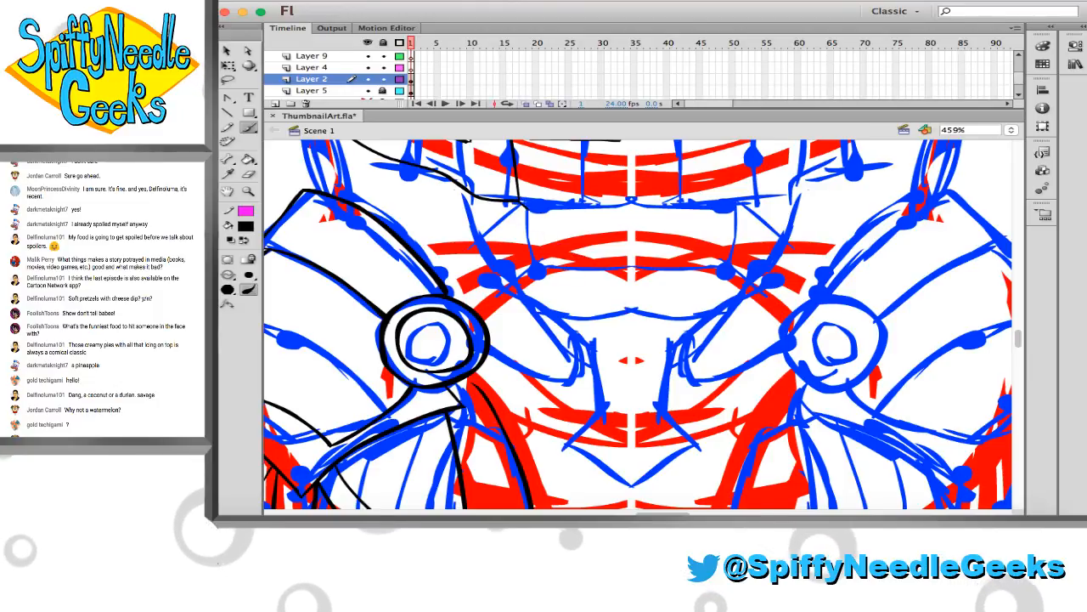
mouse_move(548, 237)
left_mouse_down()
mouse_move(598, 272)
mouse_move(610, 318)
left_mouse_up()
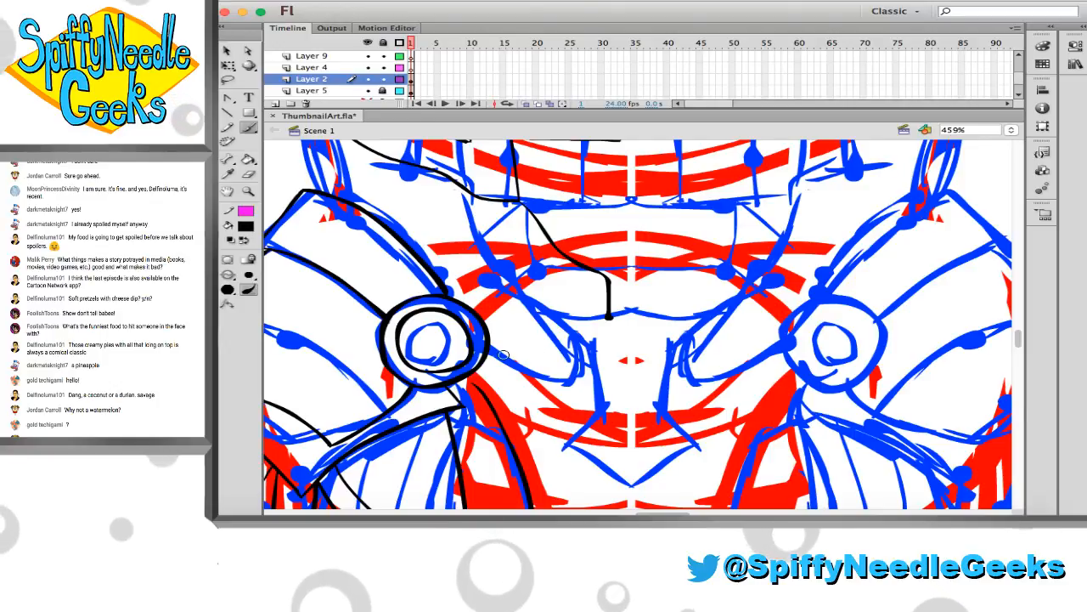
left_click_drag(481, 364, 507, 377)
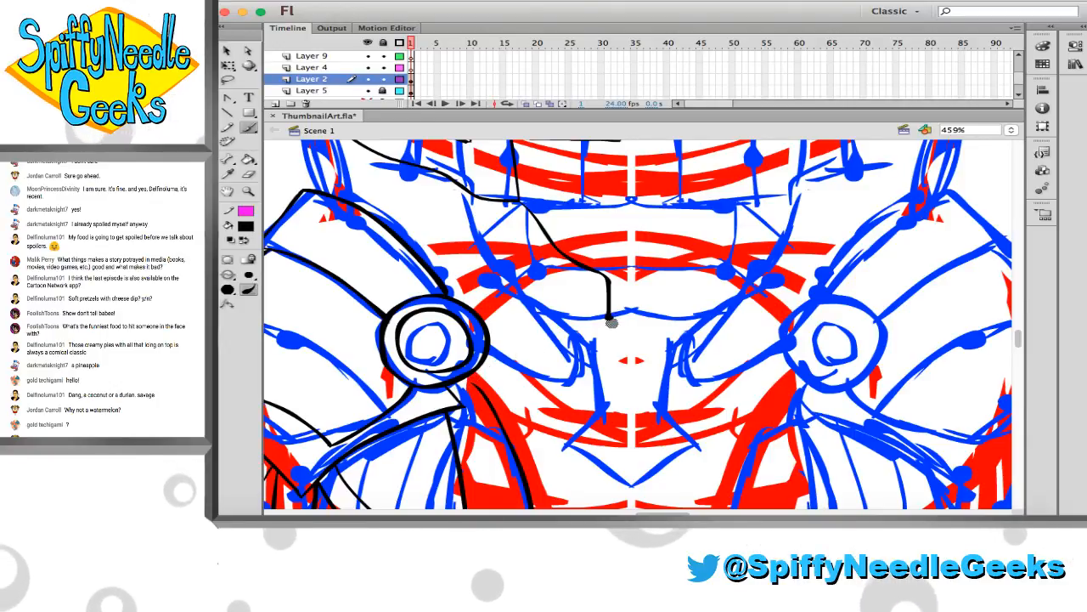
key("e")
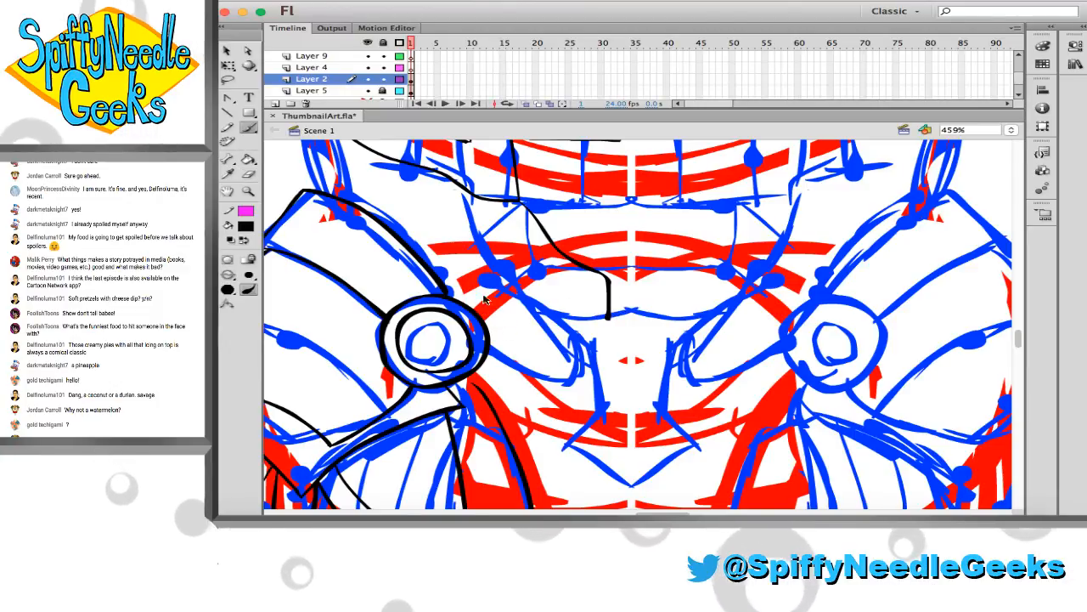
key("super+z")
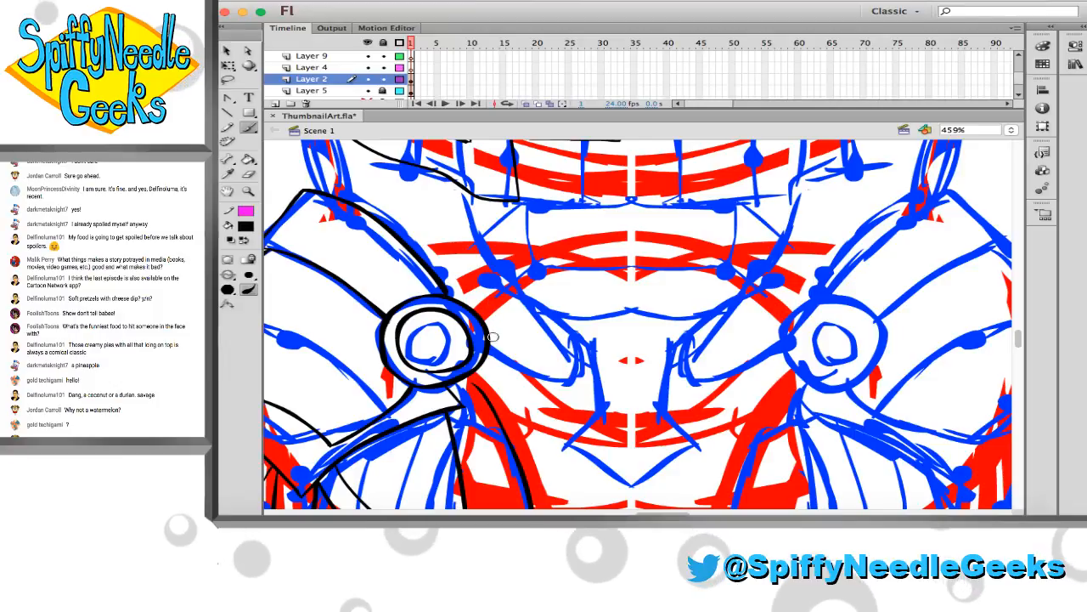
Ink an angular plate on the inner side of the hip joint, with an edge rising from it and running across to the hip guard
left_click_drag(486, 362, 521, 378)
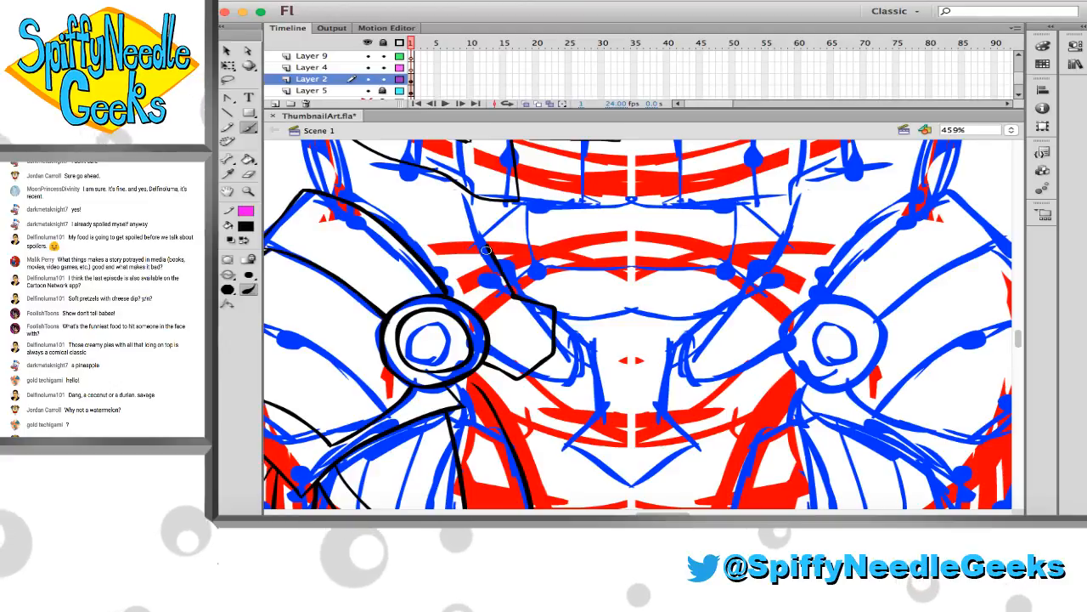
left_click_drag(513, 296, 487, 245)
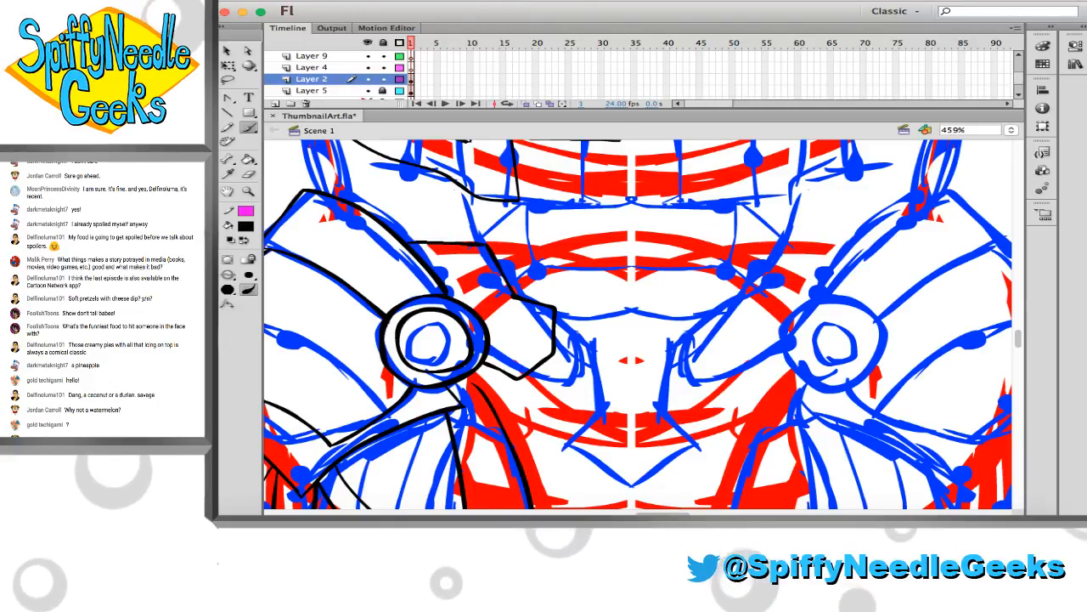
left_click_drag(406, 244, 487, 247)
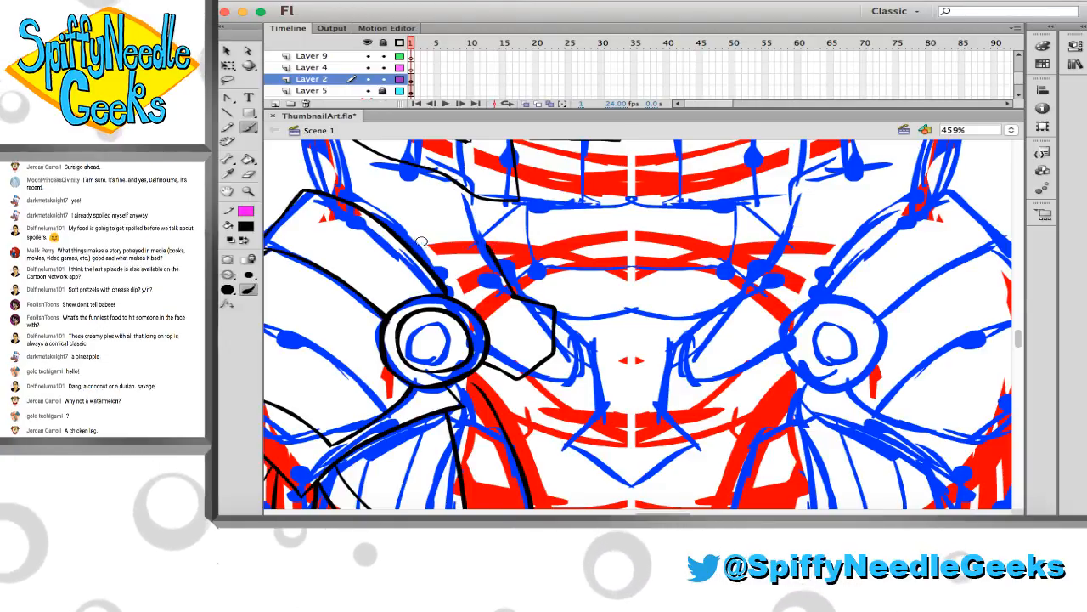
Select the connected black line art of the hip and leg and move it slightly upward, closer to the torso
scroll(502, 268, "up", 3)
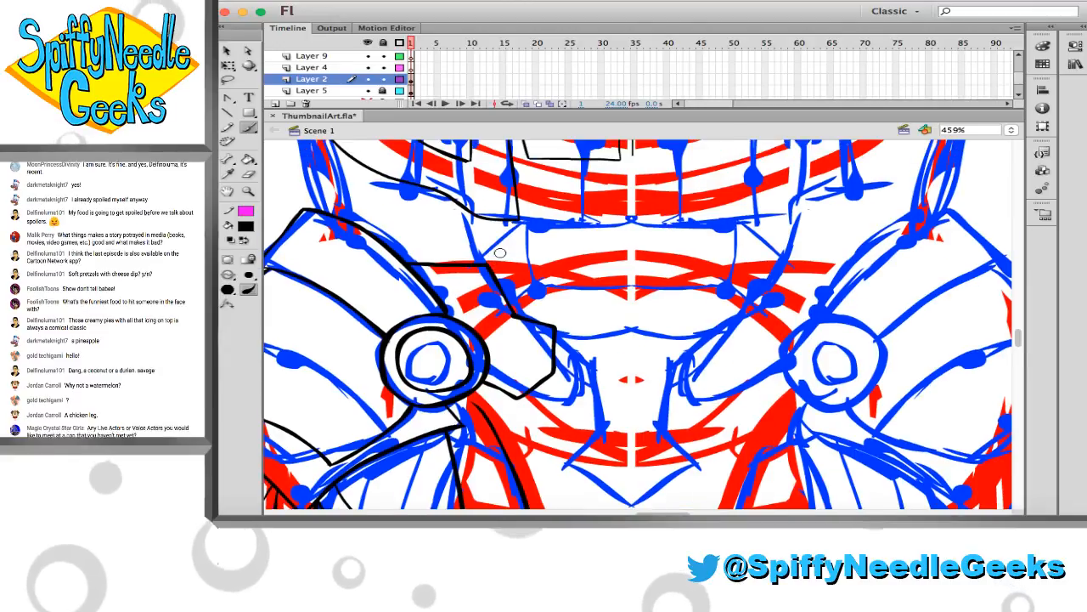
key("v")
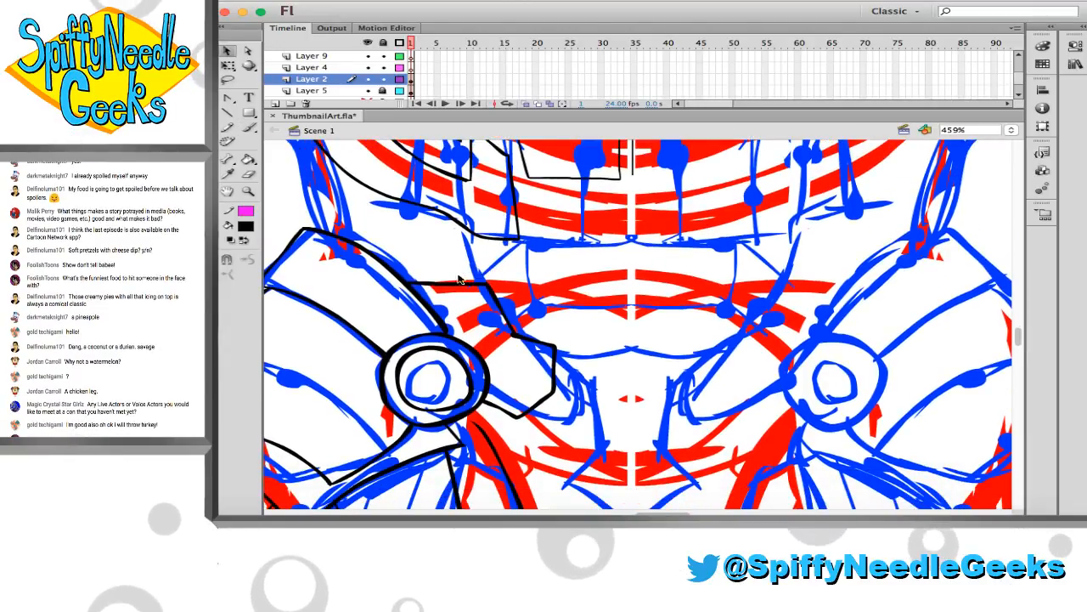
double_click(435, 294)
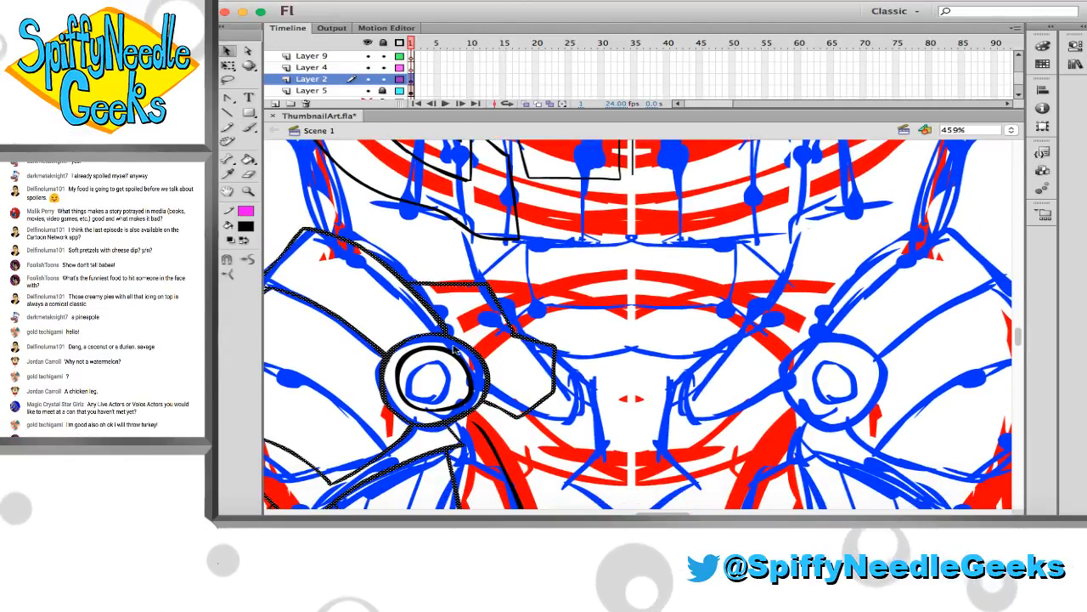
scroll(454, 350, "down", 5)
scroll(509, 339, "left", 3)
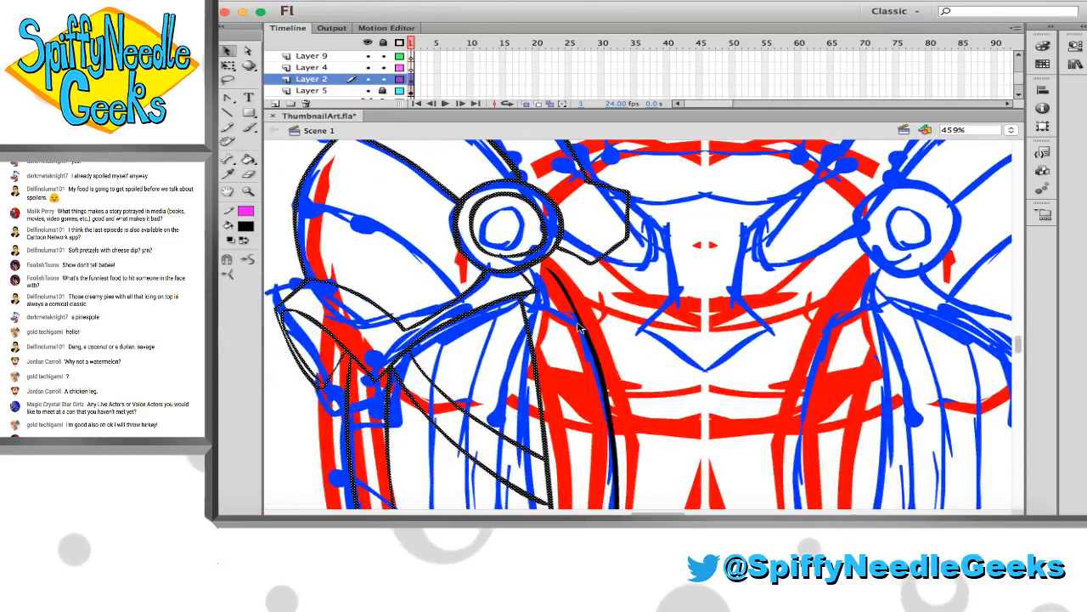
scroll(586, 325, "down", 10)
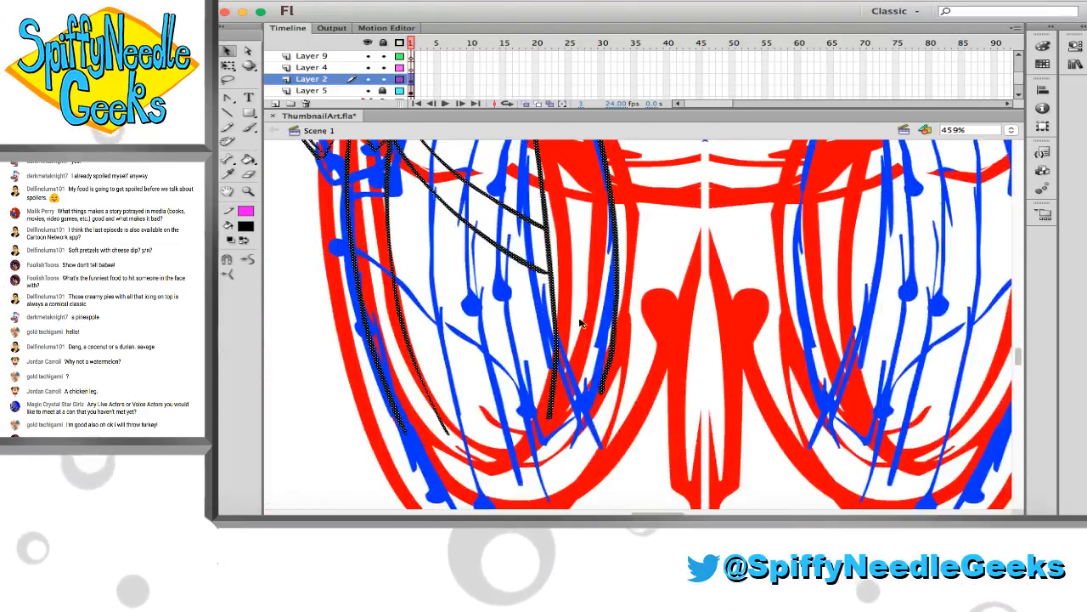
scroll(490, 315, "up", 14)
scroll(488, 314, "up", 1)
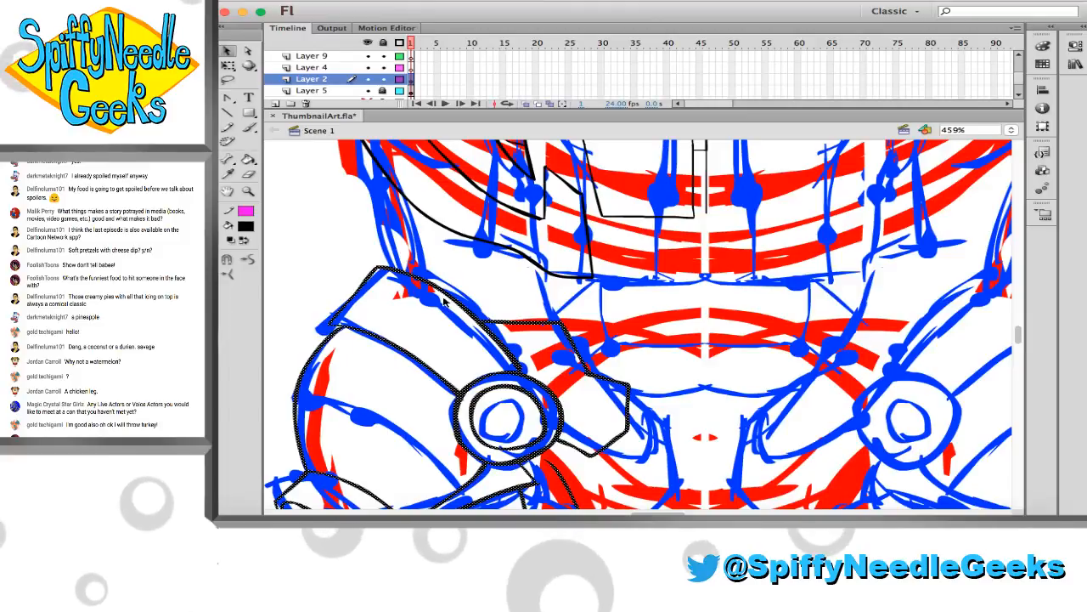
left_click_drag(446, 283, 453, 250)
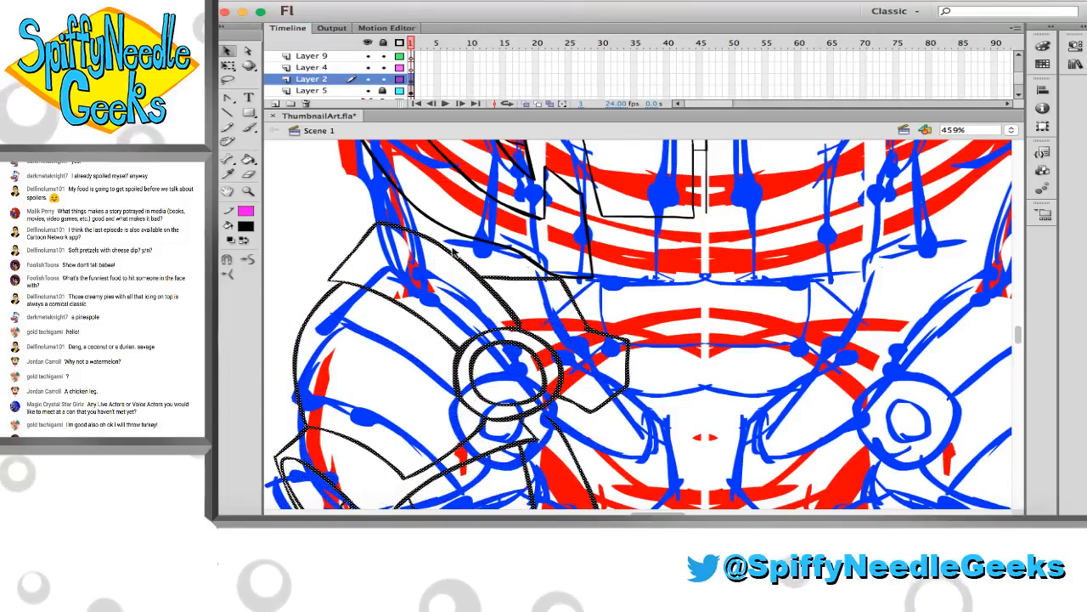
left_click_drag(503, 284, 501, 287)
left_click(319, 217)
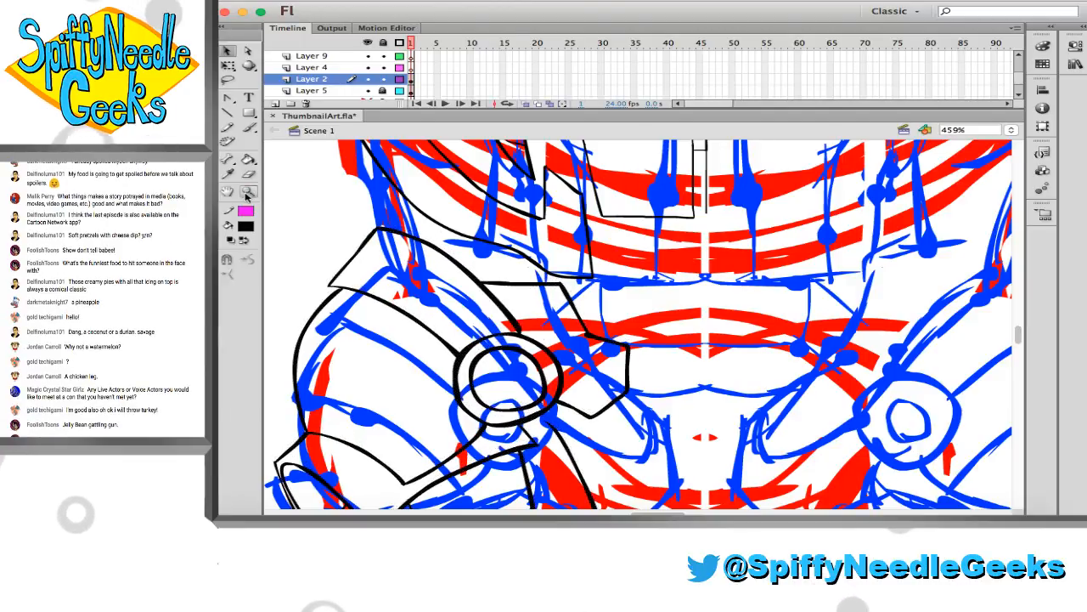
Hide the sketch on Layer 5 to examine the inked figure as a whole, and show the sketch again
left_click(527, 267)
left_click(509, 242)
left_click(492, 195)
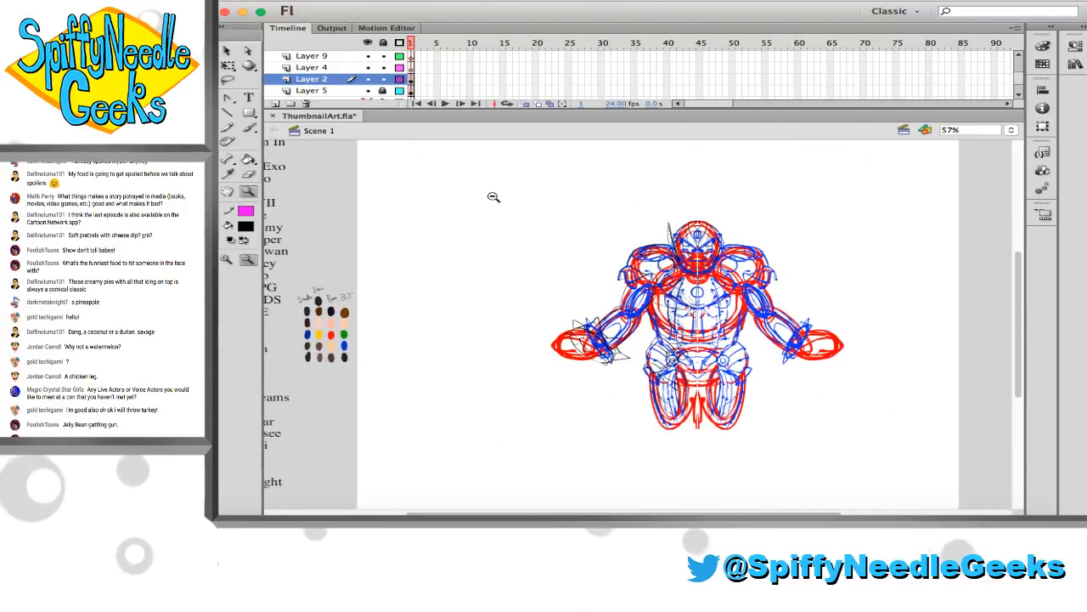
left_click(368, 90)
left_click_drag(517, 204, 955, 482)
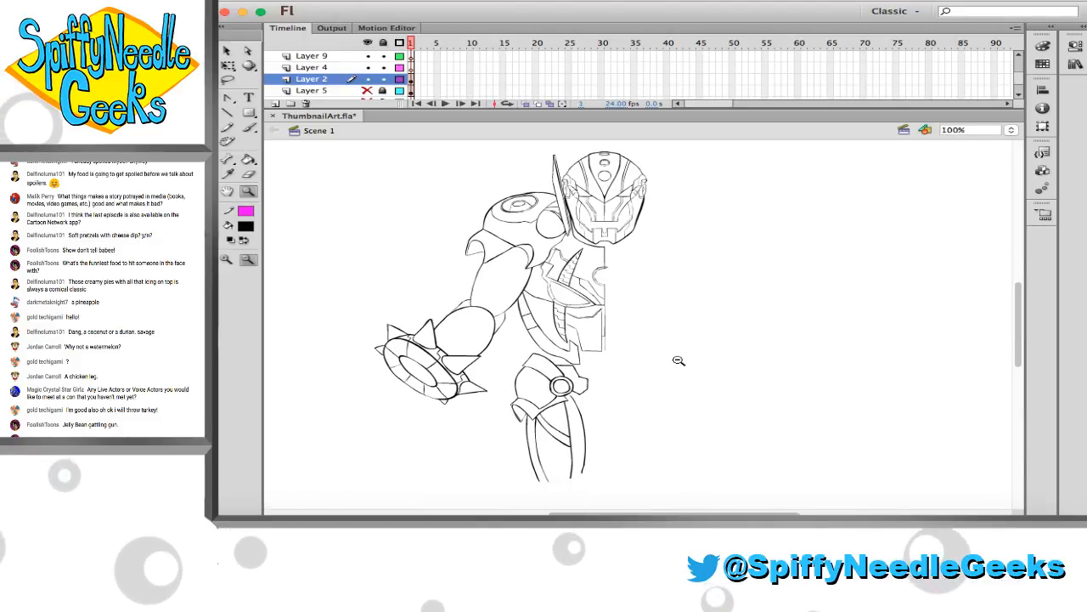
left_click_drag(657, 357, 636, 347)
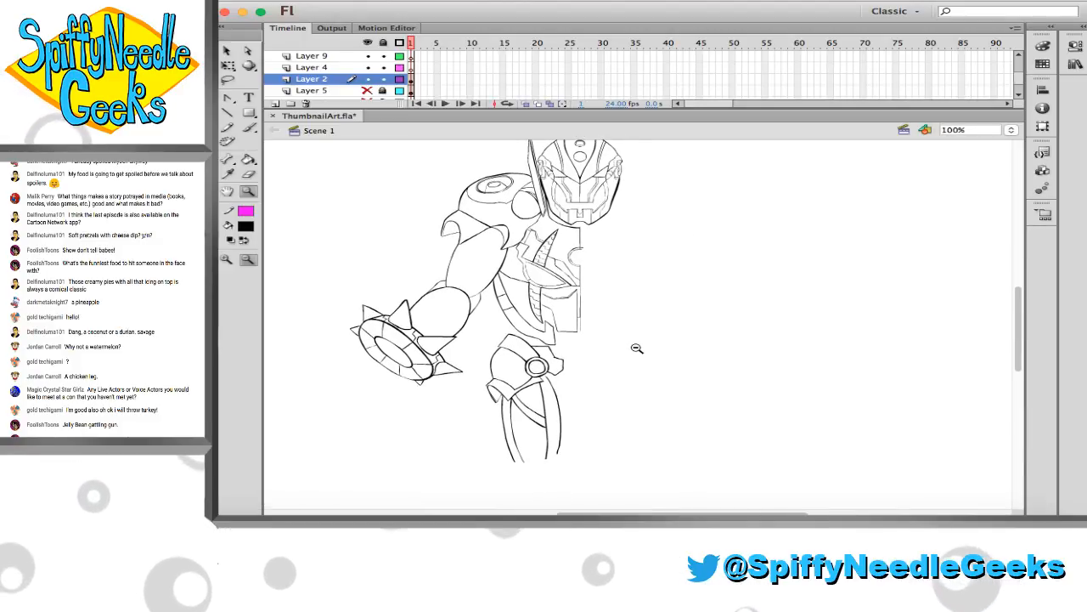
left_click(367, 91)
left_click_drag(486, 270, 700, 405)
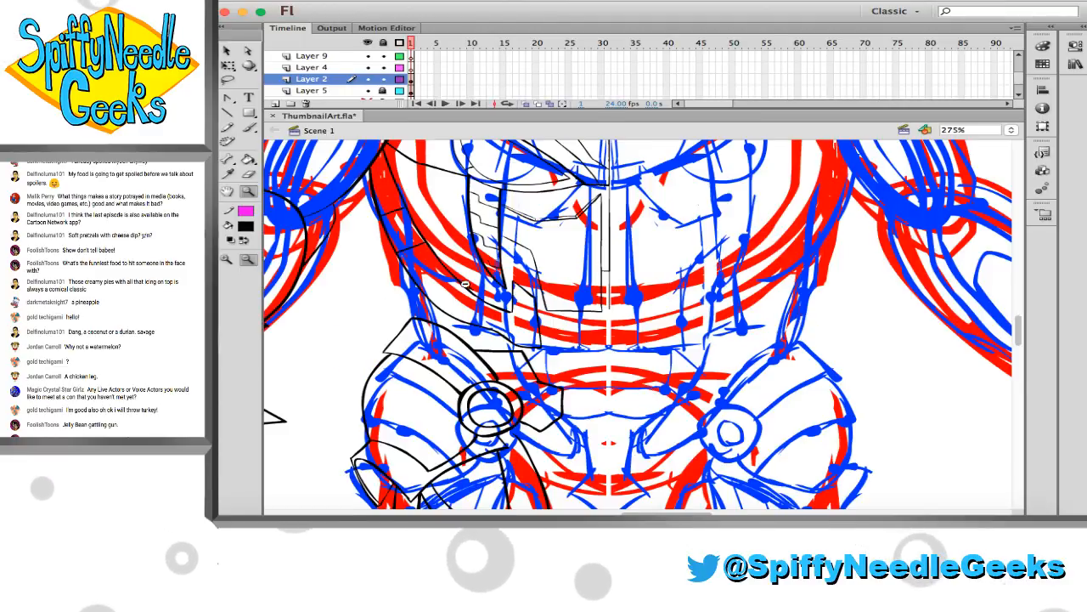
left_click_drag(391, 235, 732, 449)
left_click_drag(544, 326, 495, 287)
Ink a slanted line from the hip plate down to the pelvis centre, and outline the waist panel between torso and hips up to the centreline
key("b")
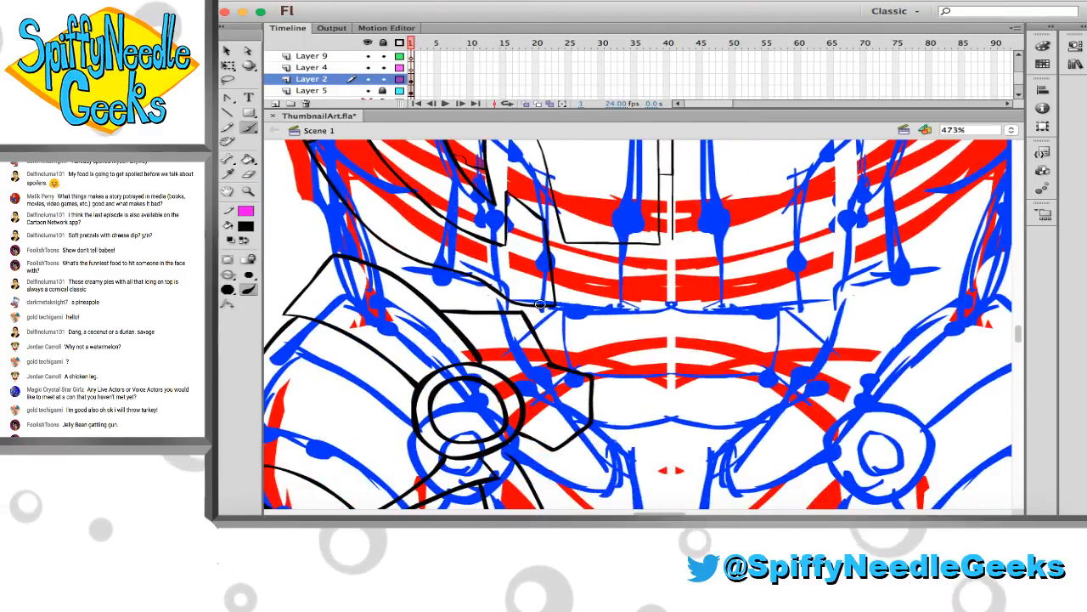
left_click_drag(555, 453, 592, 425)
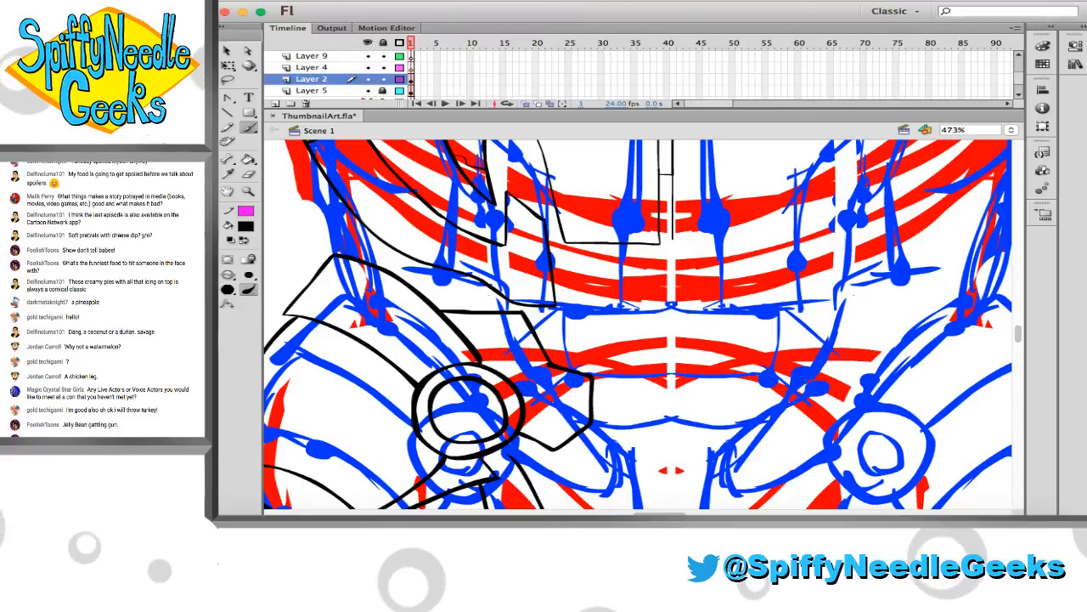
left_click_drag(660, 491, 669, 496)
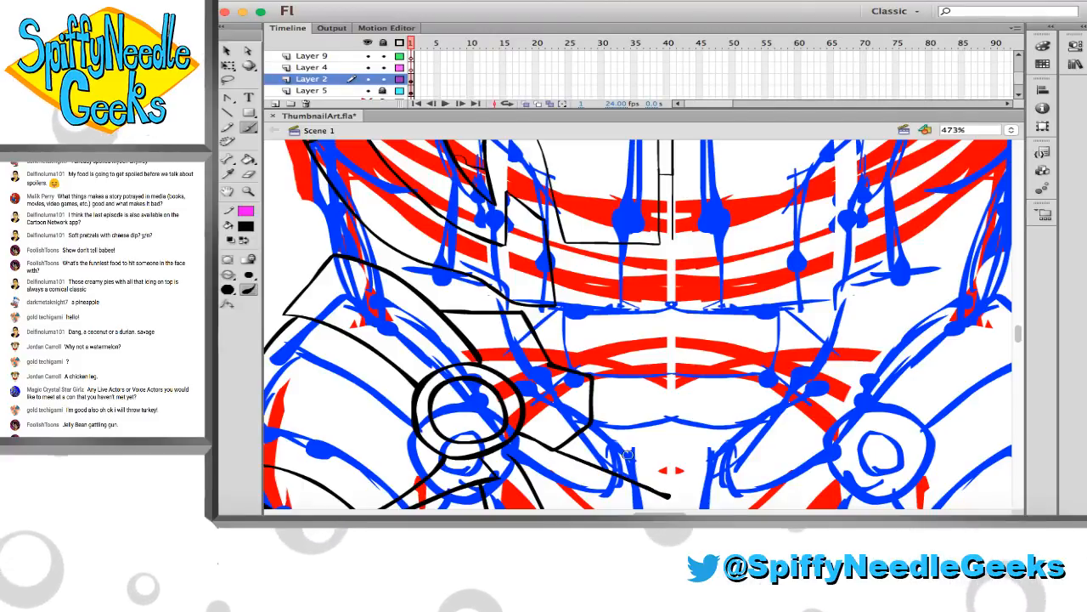
left_click_drag(544, 350, 677, 365)
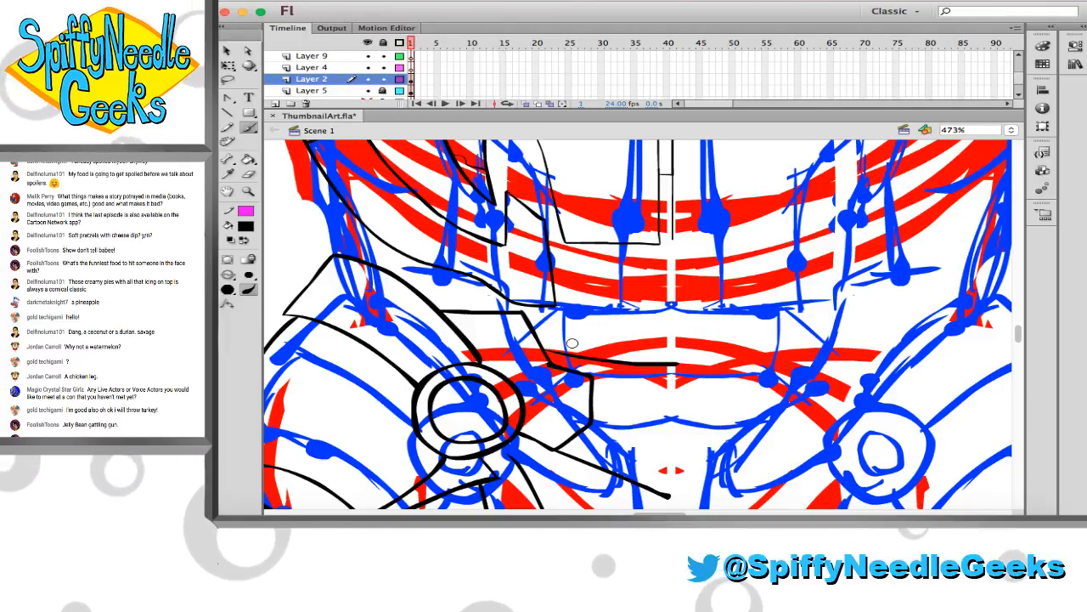
mouse_move(545, 349)
left_mouse_down()
mouse_move(590, 320)
mouse_move(570, 240)
mouse_move(600, 257)
mouse_move(585, 260)
mouse_move(598, 297)
left_mouse_up()
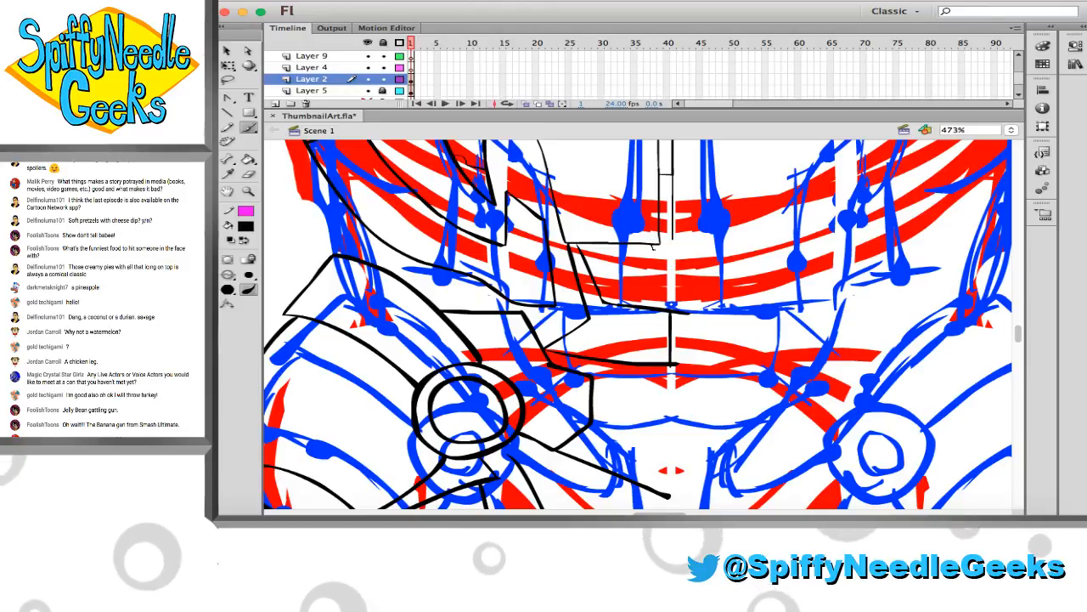
Ink a short horizontal line at the lower end of the abdomen's centre strip, reaching to the centreline
left_click_drag(653, 248, 683, 250)
key("w")
left_click(684, 249)
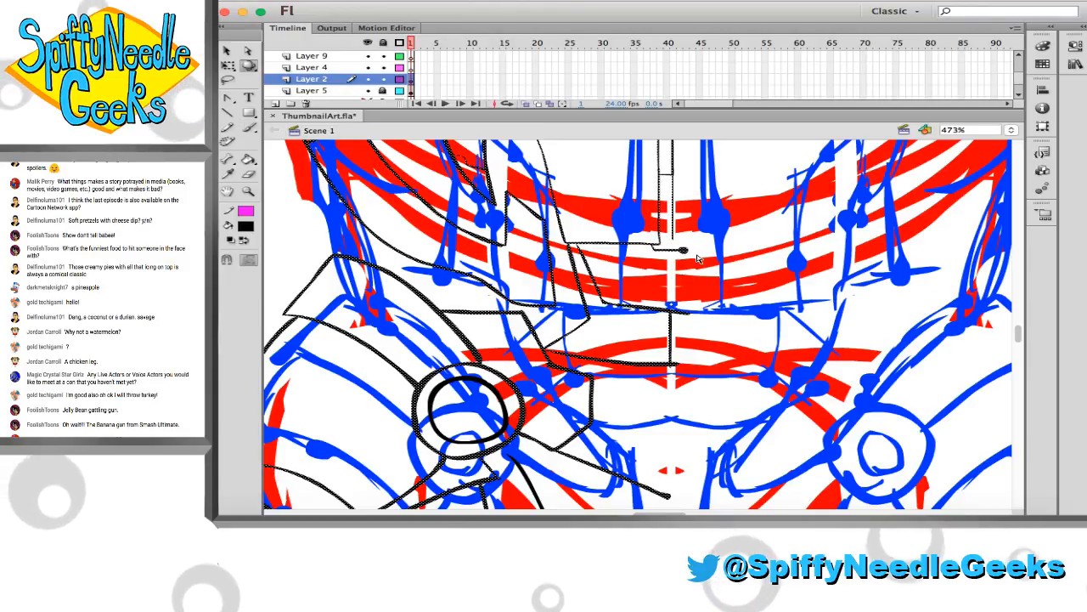
key("b")
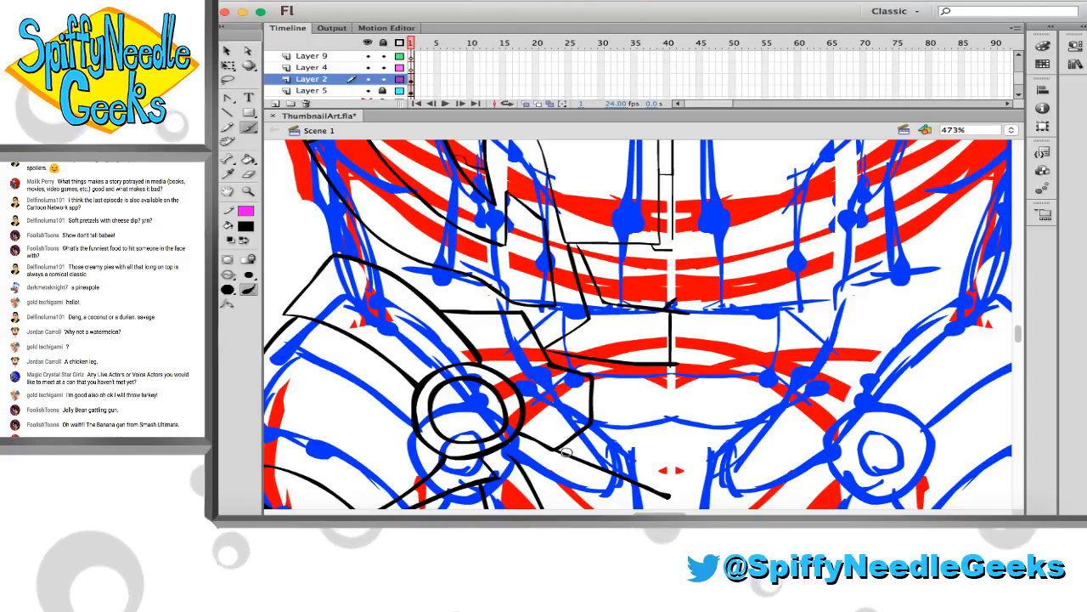
Ink a thin second contour alongside the angular hip plate's inner edge, and clean up its upper corner with the Eraser
mouse_move(579, 447)
left_mouse_down()
mouse_move(601, 426)
mouse_move(602, 375)
left_mouse_up()
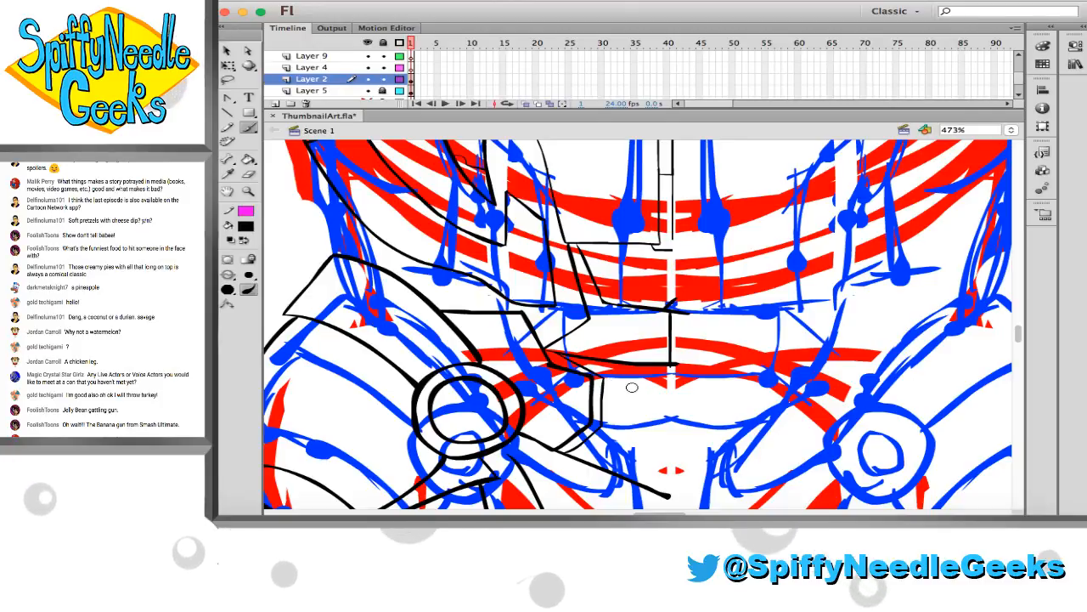
scroll(588, 364, "left", 3)
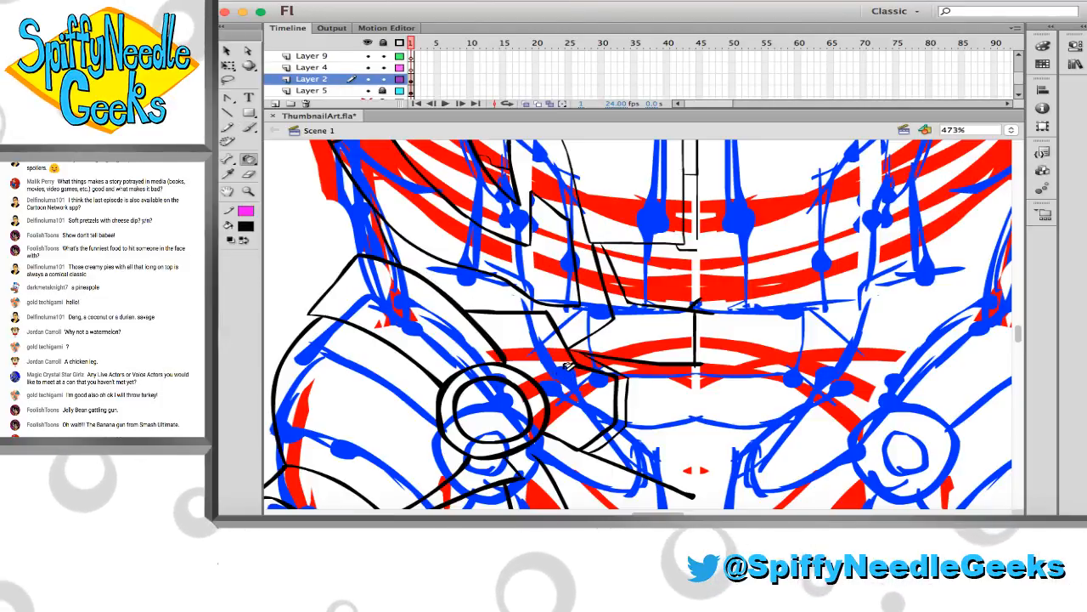
key("e")
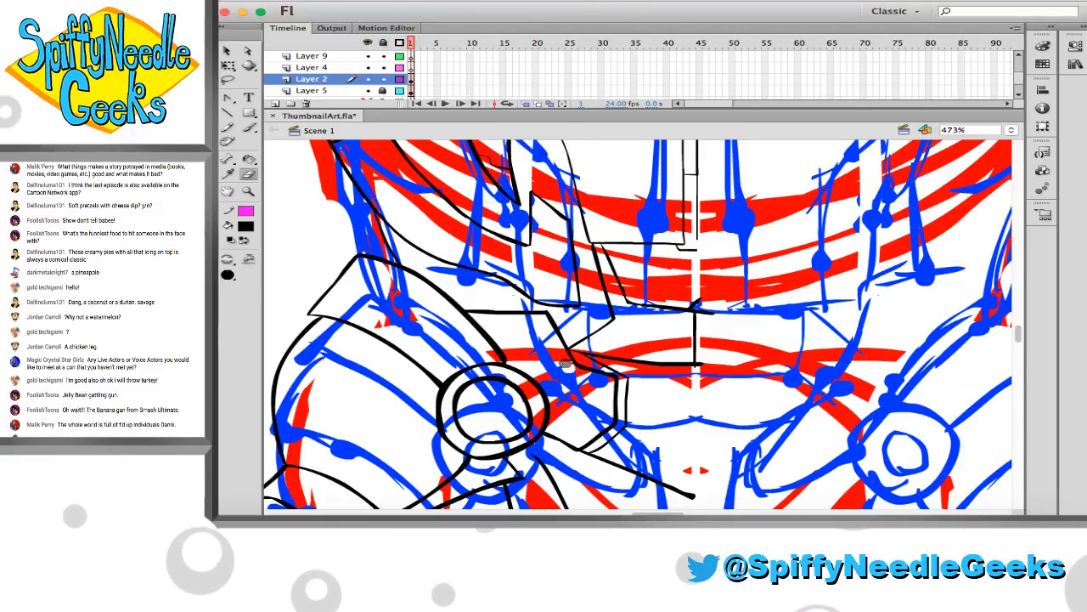
key("b")
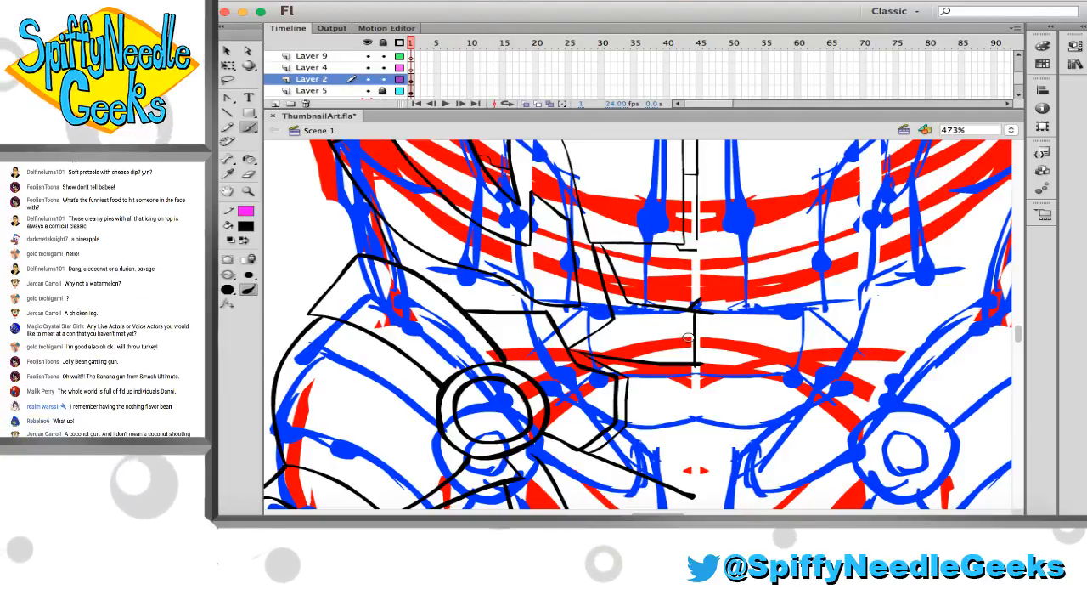
Erase the vertical centreline inside the waist panel, and ink a short line at the panel's upper outer corner
key("e")
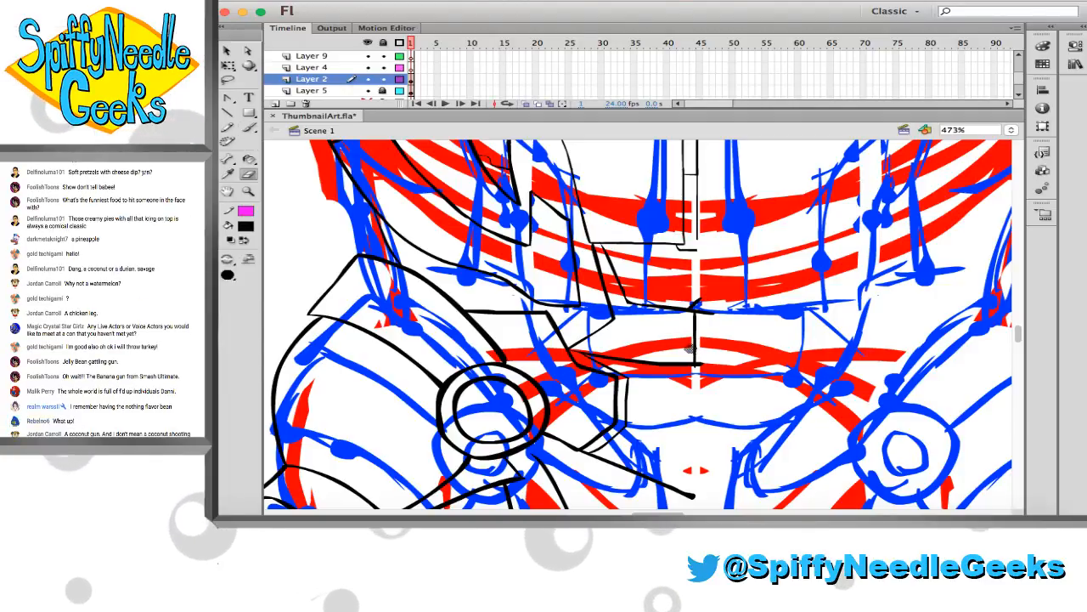
left_click_drag(694, 355, 692, 320)
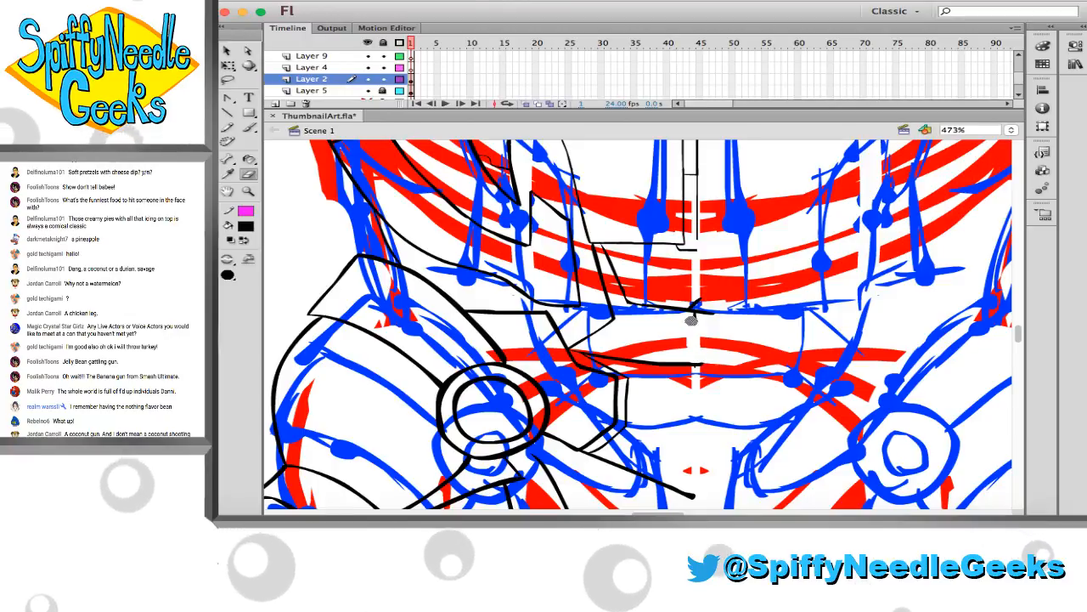
key("b")
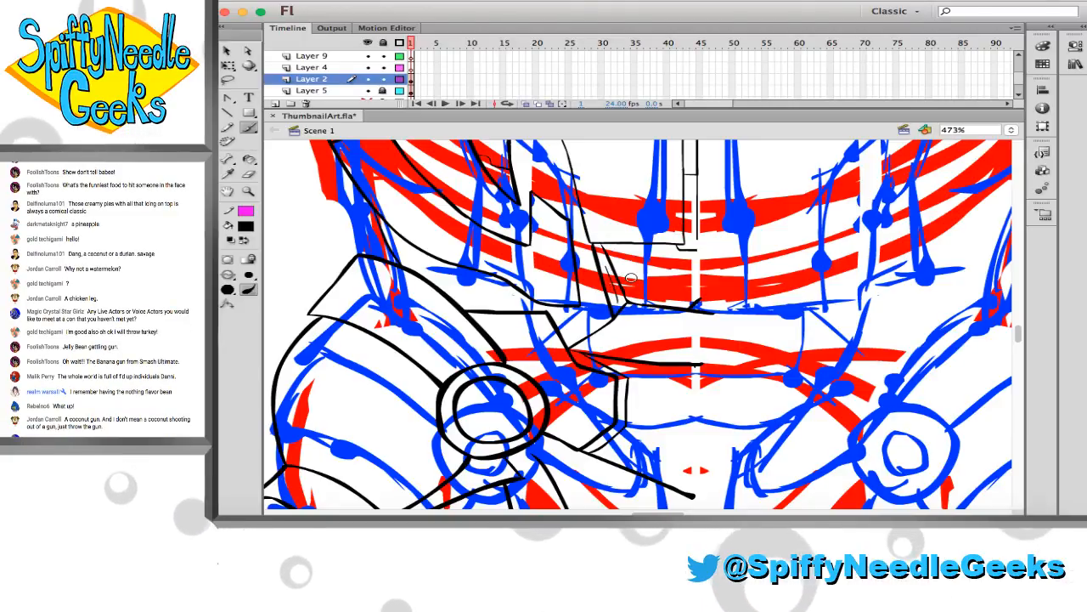
Save the updated robot line art in ThumbnailArt.fla
left_click(250, 191)
left_click(553, 294)
left_click(564, 311)
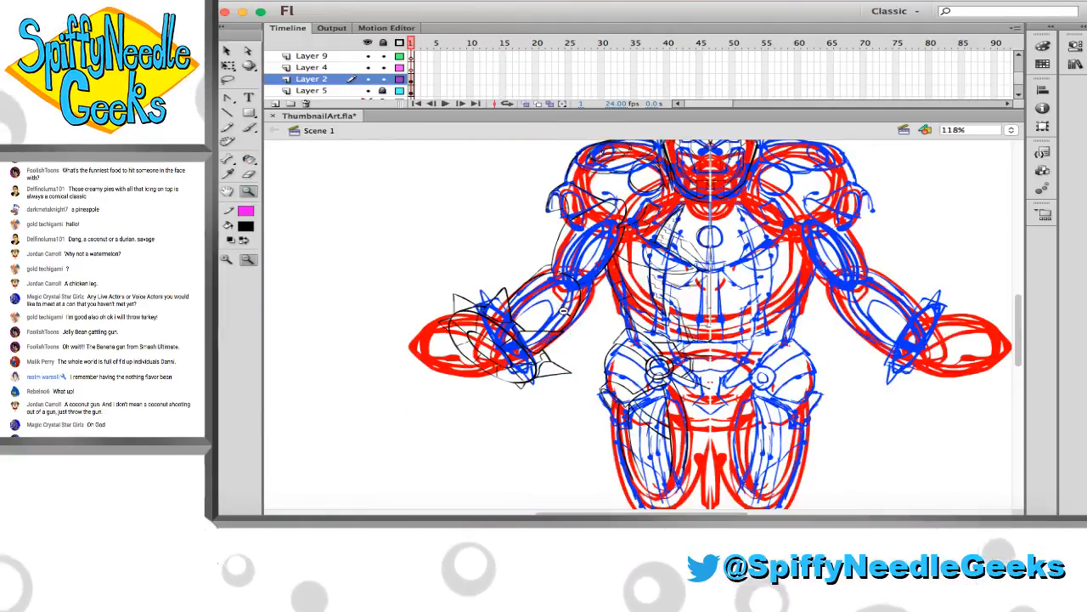
left_click(564, 311)
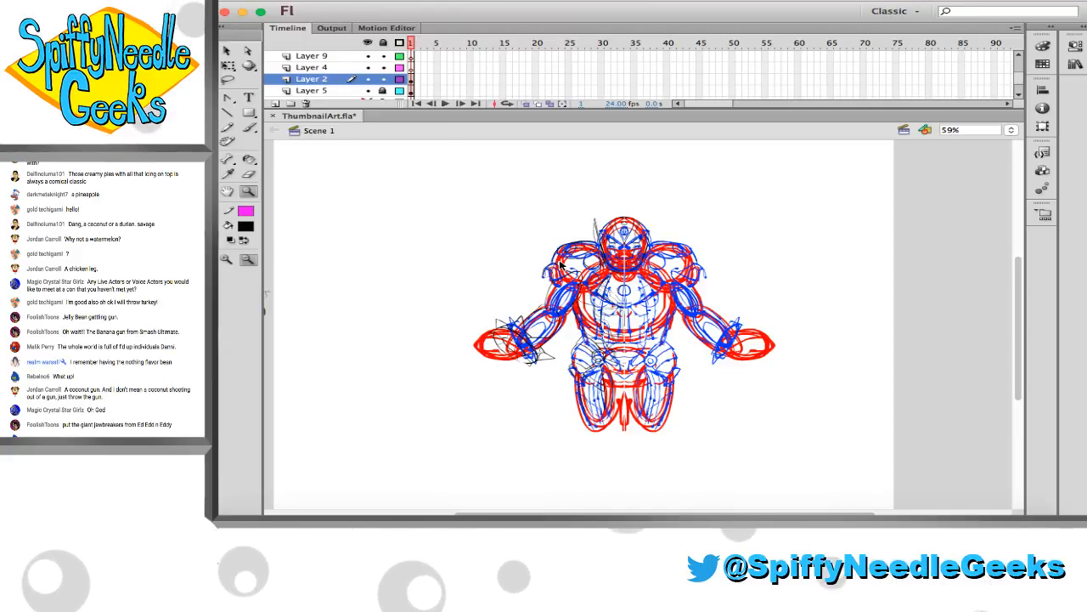
key("super+s")
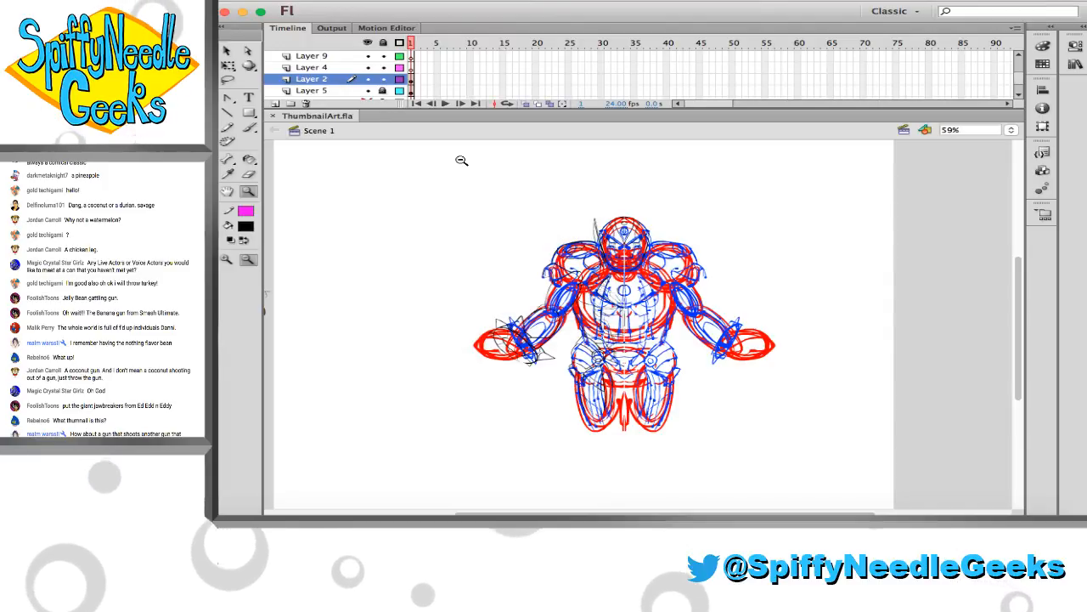
Hide the rough sketch on Layer 5 so only the inked line art is shown
left_click_drag(558, 272, 655, 321)
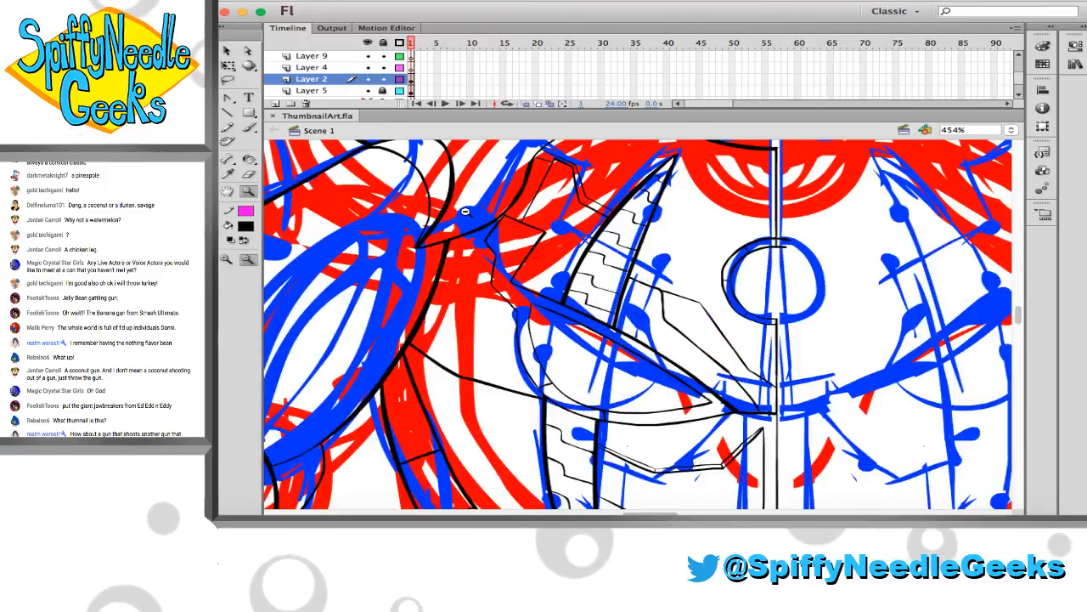
left_click(495, 243)
left_click(495, 245)
mouse_move(624, 260)
left_mouse_down()
mouse_move(532, 240)
mouse_move(423, 146)
mouse_move(397, 93)
left_mouse_up()
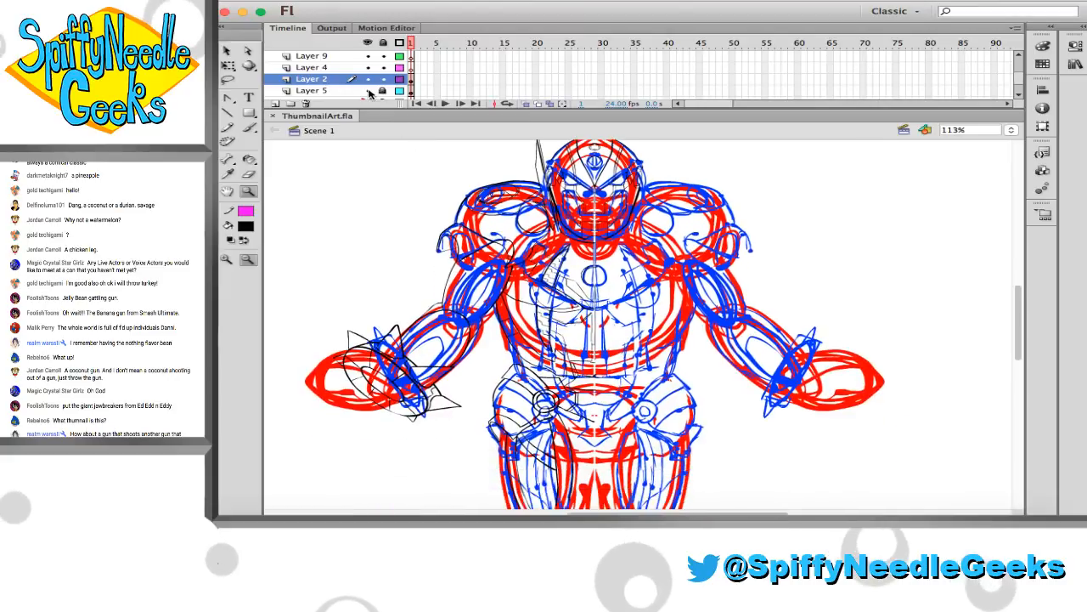
left_click(367, 90)
left_click(503, 262, "alt")
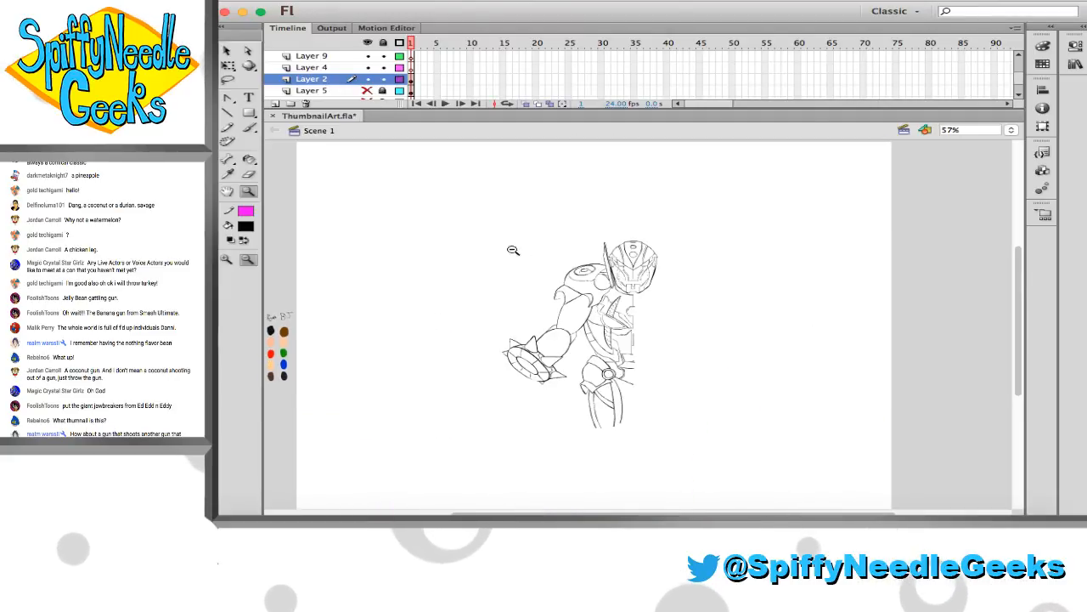
Connect the thigh's inner line to the hip ring, and ink a stepped line from the pelvis continuing into a long inner-thigh curve
left_click_drag(697, 392, 696, 476)
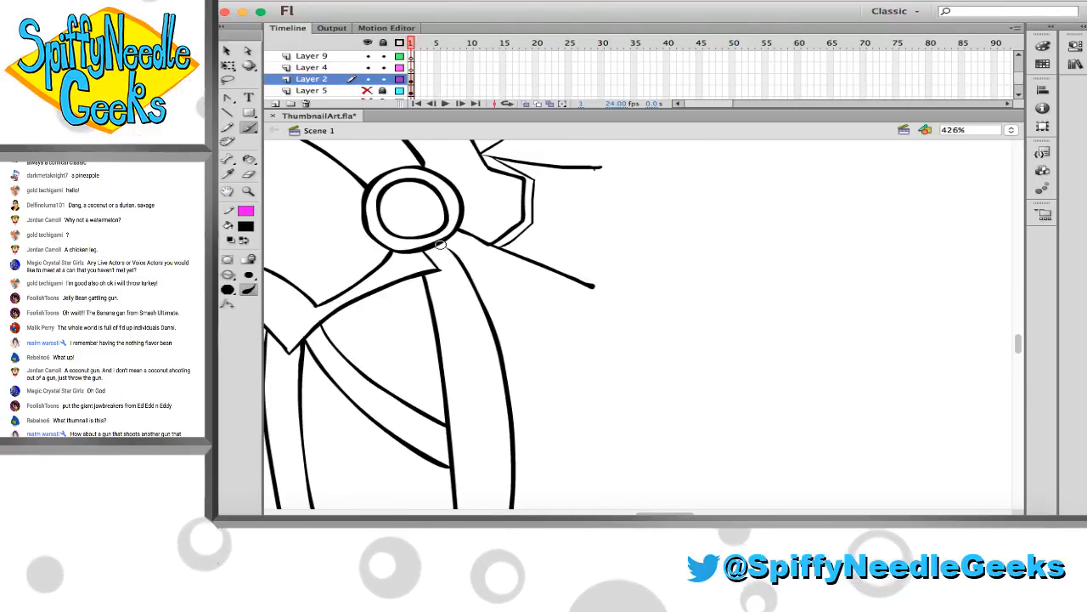
key("b")
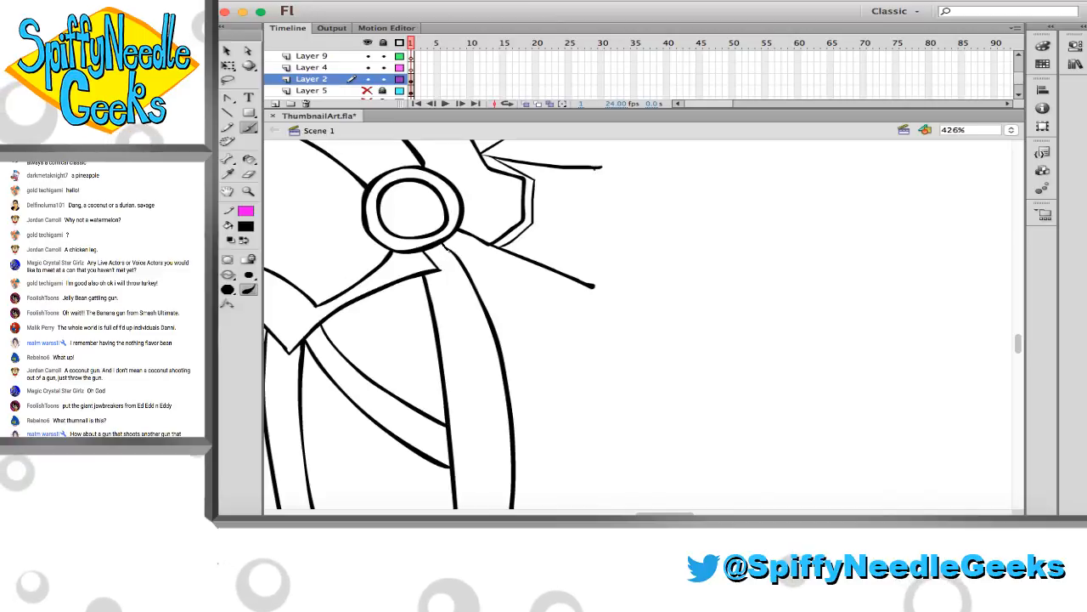
left_click(248, 191)
left_click(510, 315, "alt")
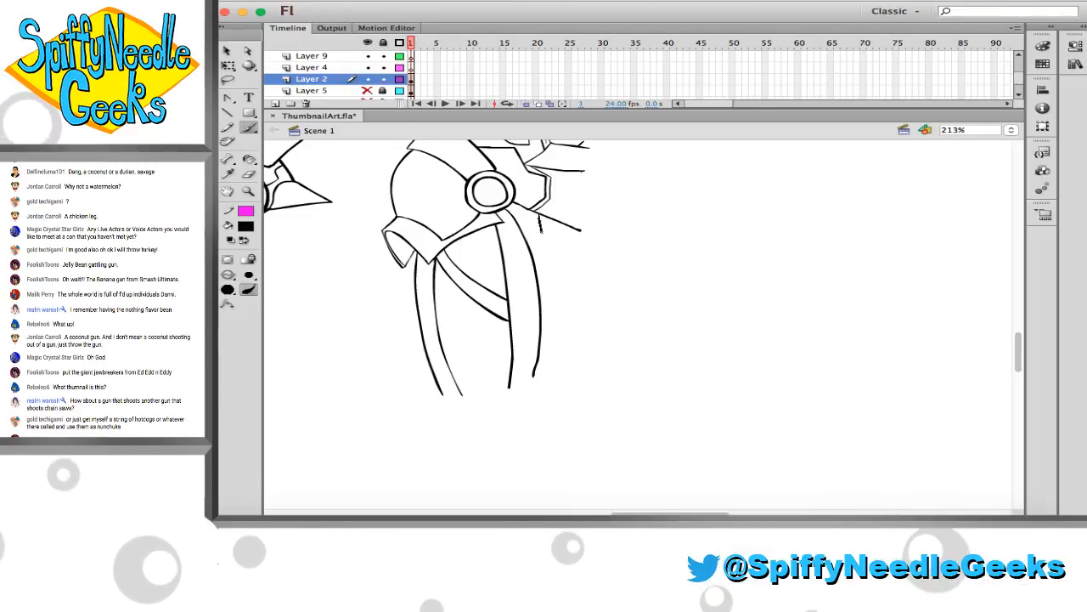
mouse_move(540, 214)
left_mouse_down()
mouse_move(545, 243)
mouse_move(532, 244)
mouse_move(550, 244)
left_mouse_up()
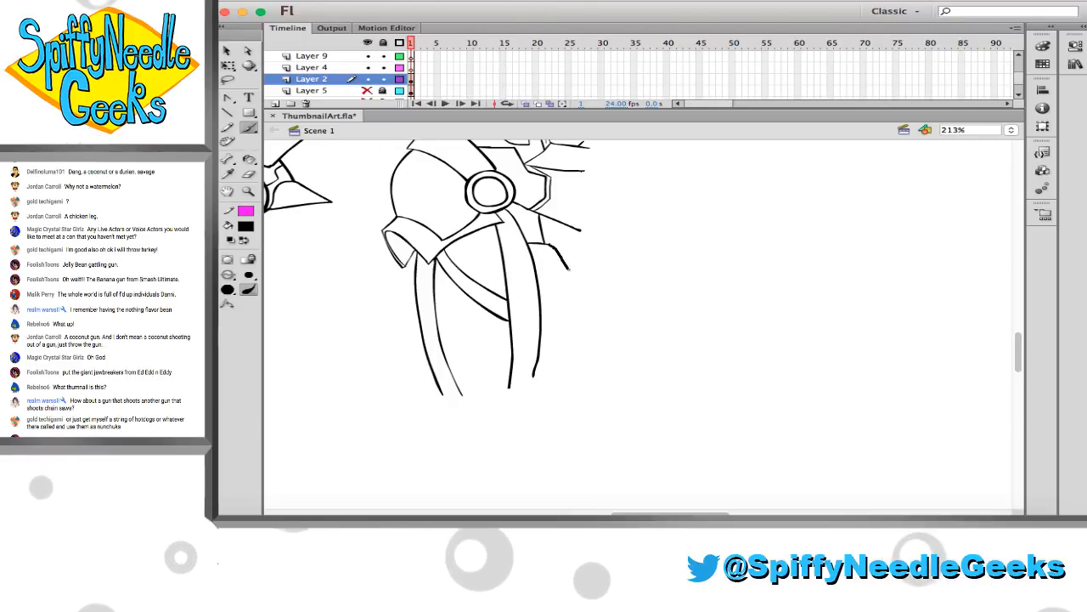
key("super+z")
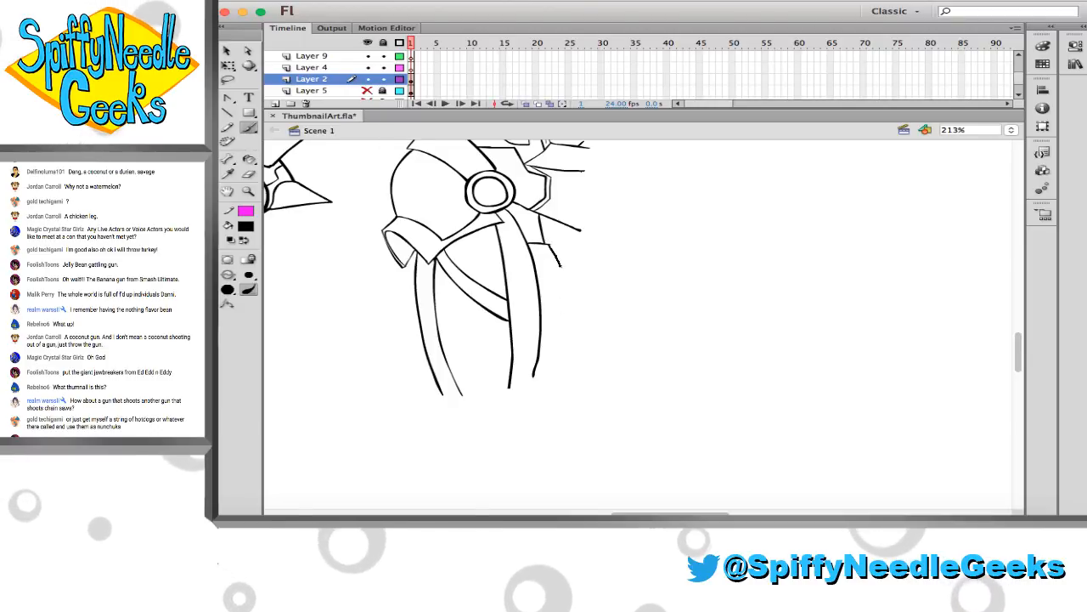
left_click_drag(551, 245, 562, 299)
key("super+z")
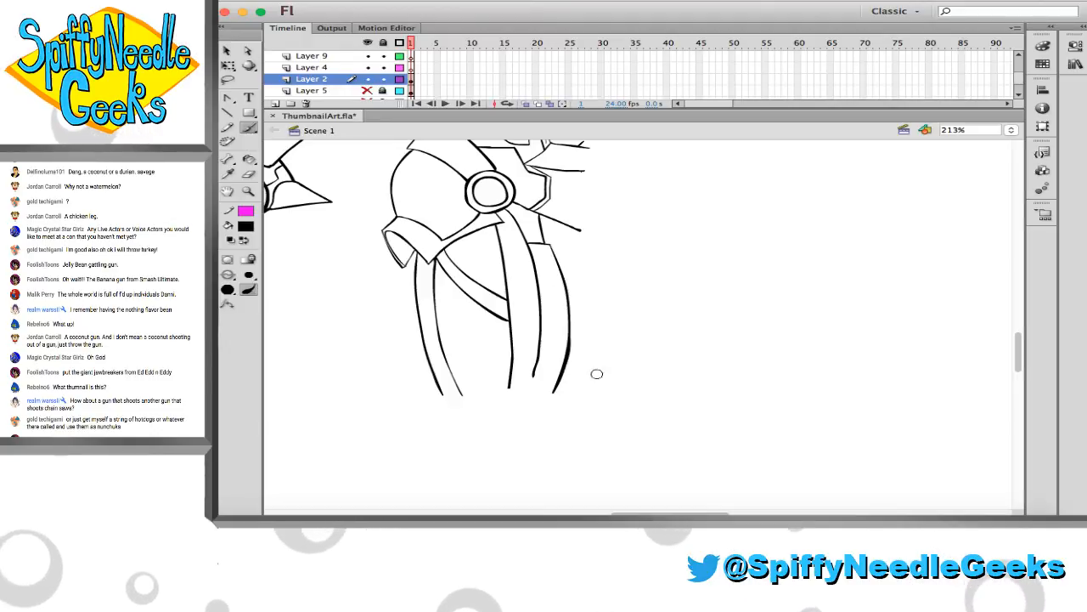
Save the file, and erase the stray nub beneath the middle oval ring on the helmet's forehead
scroll(597, 373, "up", 10)
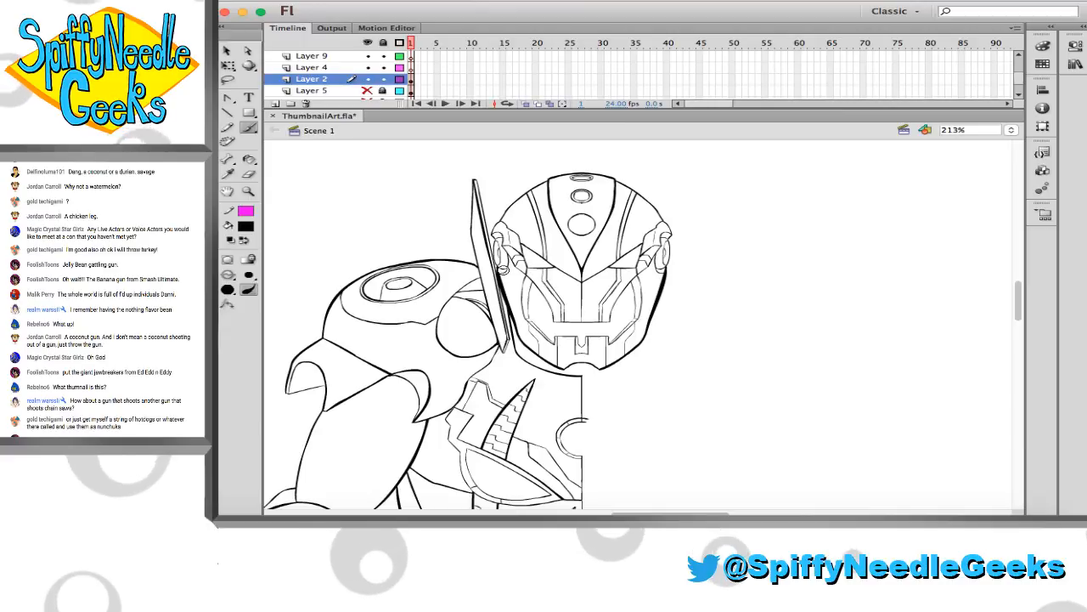
key("super+s")
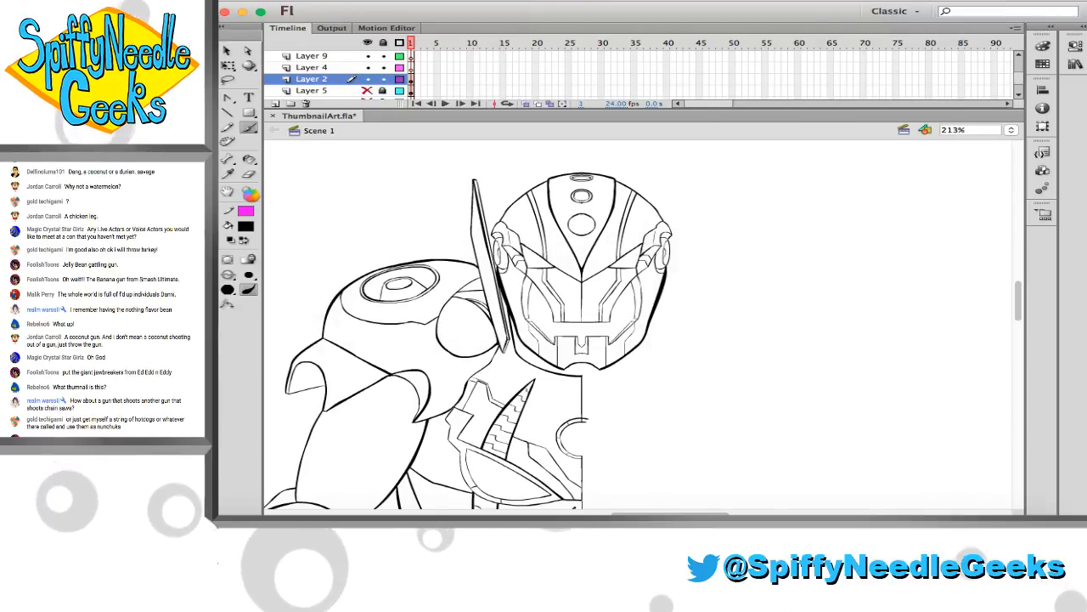
key("z")
left_click_drag(560, 187, 610, 218)
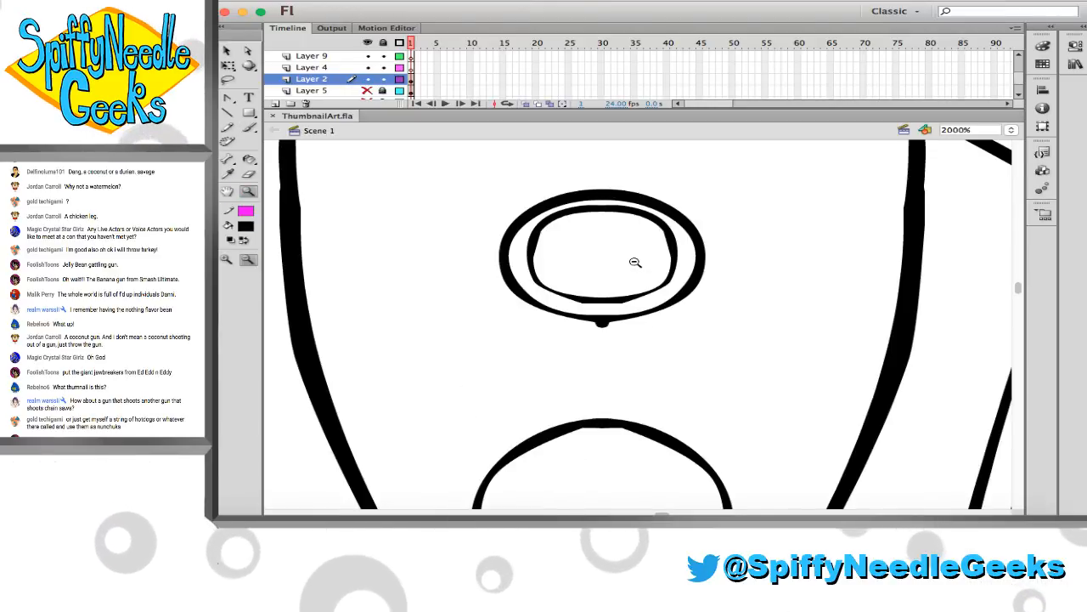
key("e")
left_click_drag(600, 327, 614, 332)
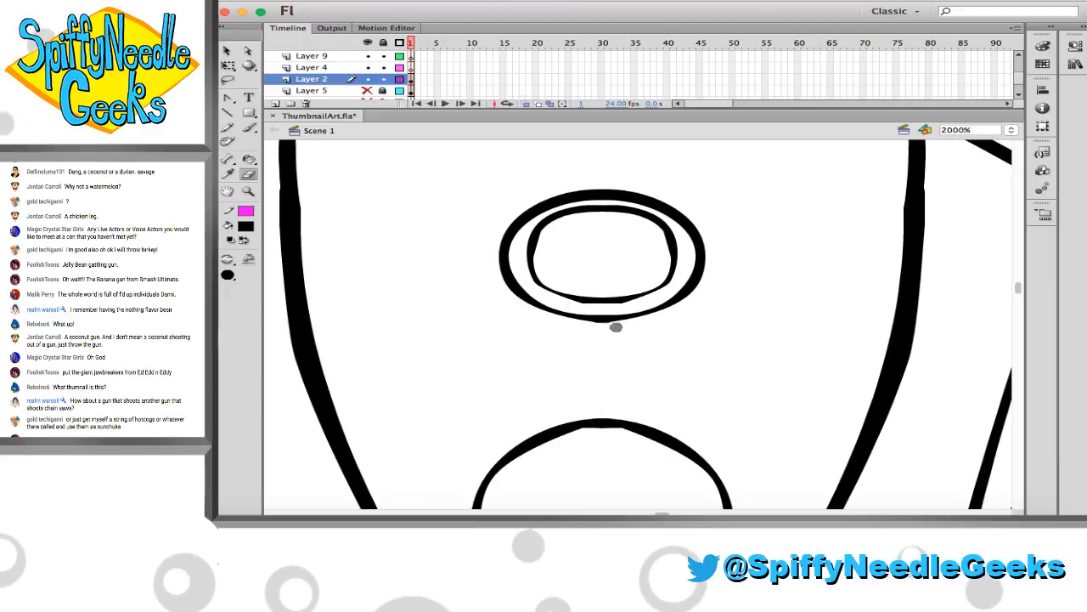
Save the document with the cleaned-up helmet detail
left_click(529, 295, "alt")
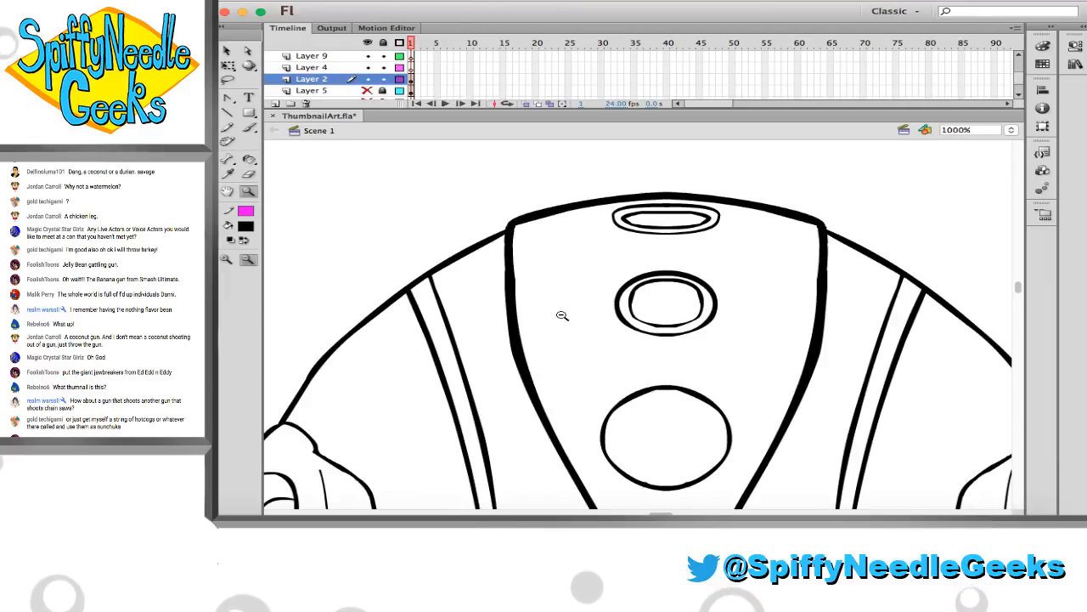
left_click(495, 315, "alt")
left_click(552, 331, "alt")
left_click(609, 350, "alt")
scroll(609, 351, "down", 5)
scroll(609, 350, "right", 3)
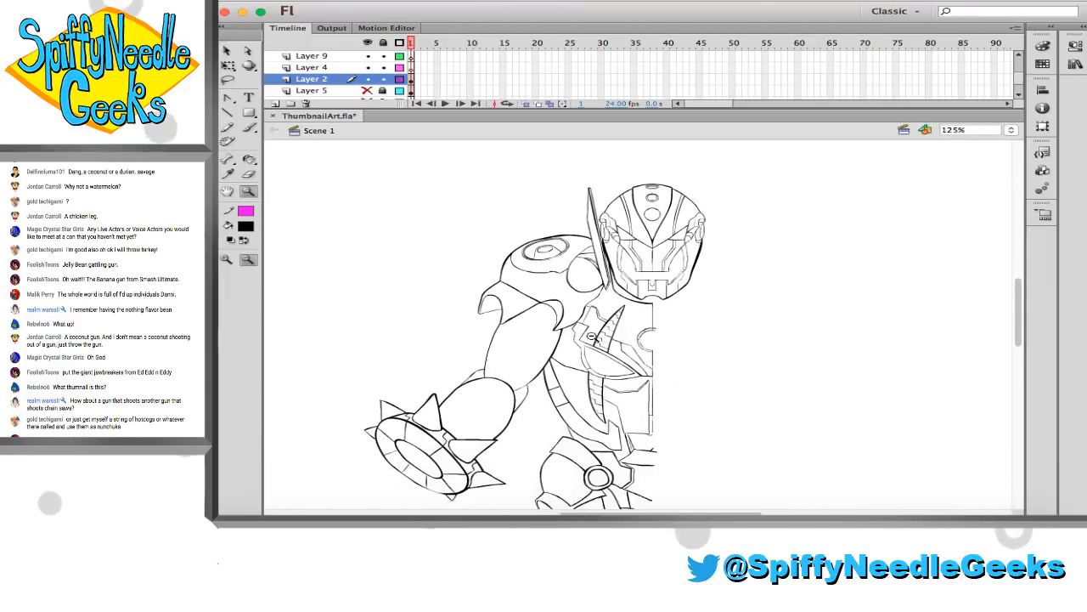
key("super+s")
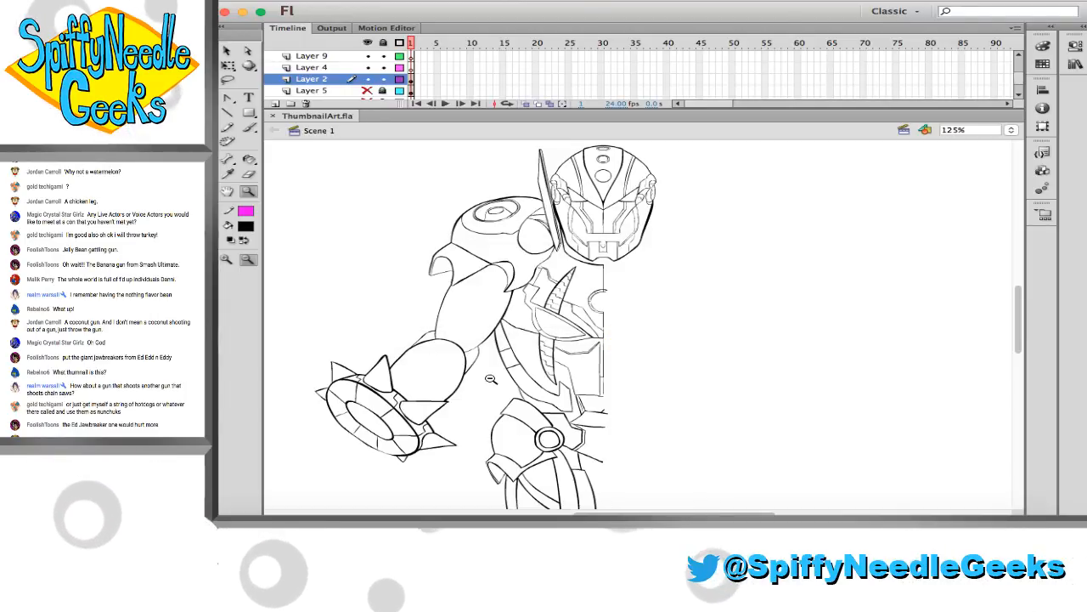
Ink a thin third circle inside the two rings of the hip joint, replacing the first stroke
scroll(491, 379, "down", 5)
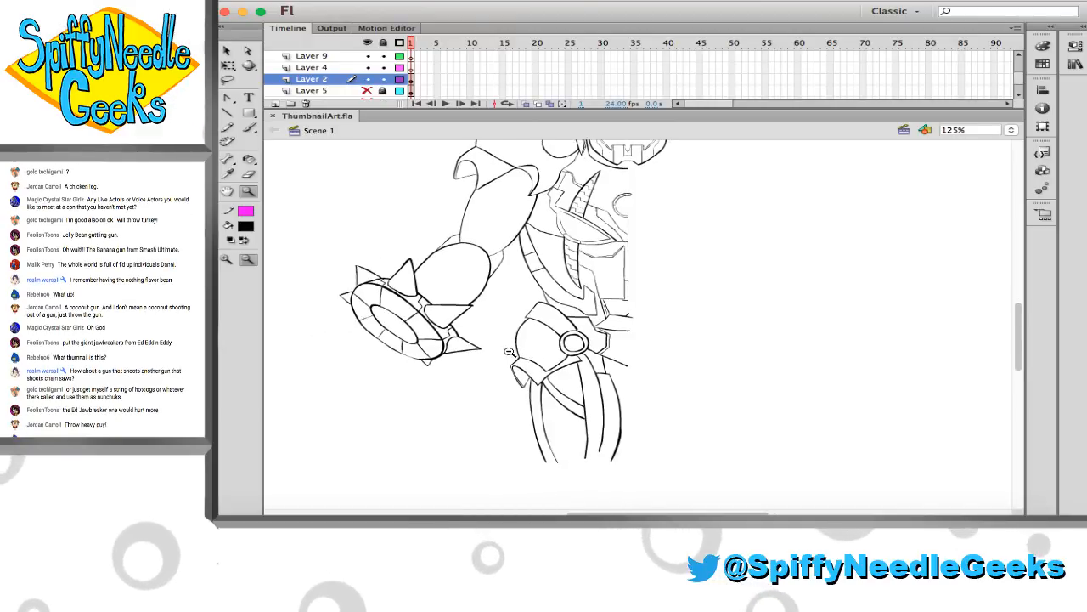
scroll(509, 351, "up", 2)
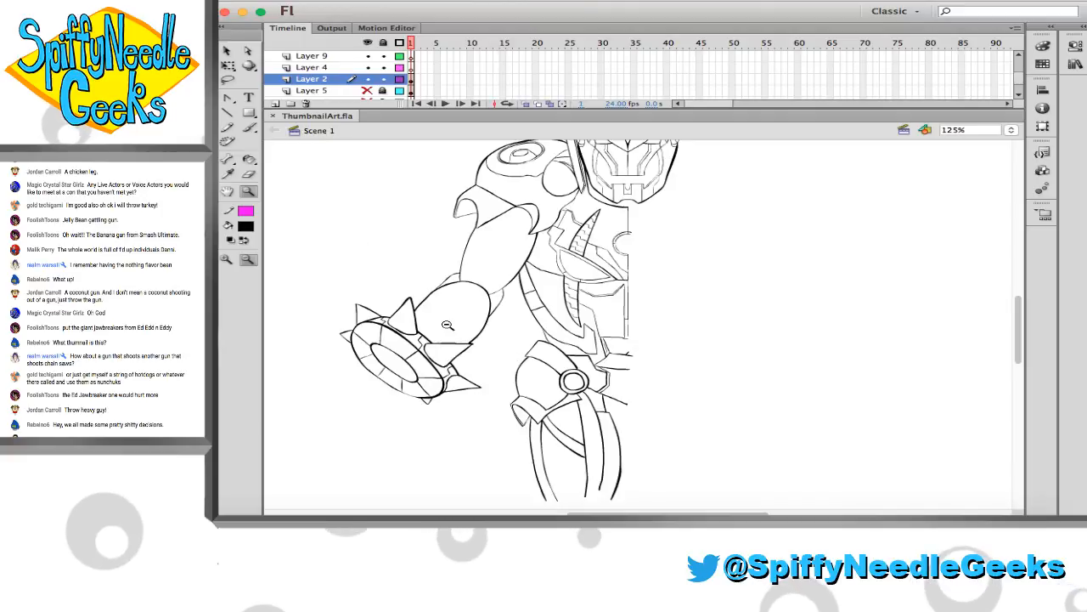
mouse_move(556, 370)
left_mouse_down()
mouse_move(602, 398)
mouse_move(476, 337)
left_mouse_up()
key("v")
key("b")
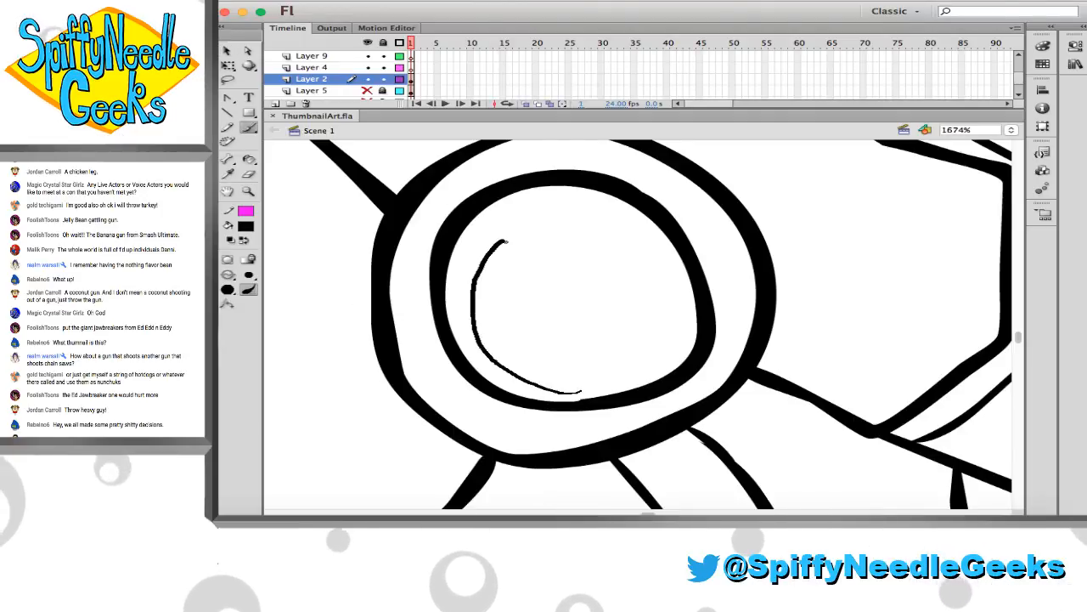
key("super+z")
mouse_move(514, 214)
left_mouse_down()
mouse_move(582, 210)
mouse_move(652, 270)
mouse_move(657, 333)
mouse_move(584, 380)
left_mouse_up()
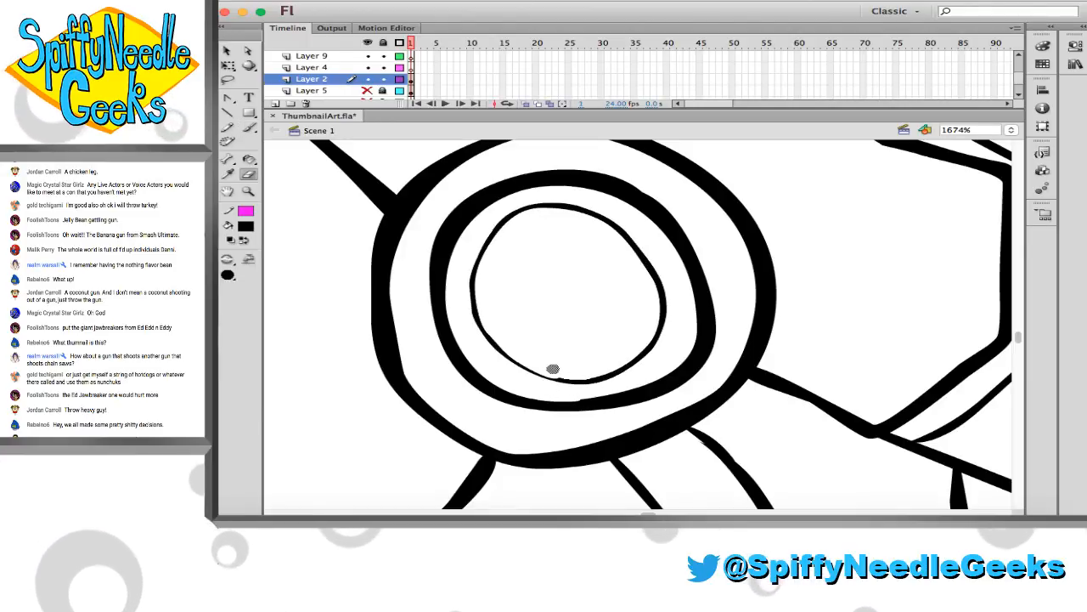
Select the innermost hip-joint circle and stretch its upper corners outward with Free Transform to fit the surrounding ring more evenly
key("v")
left_click(581, 385)
key("q")
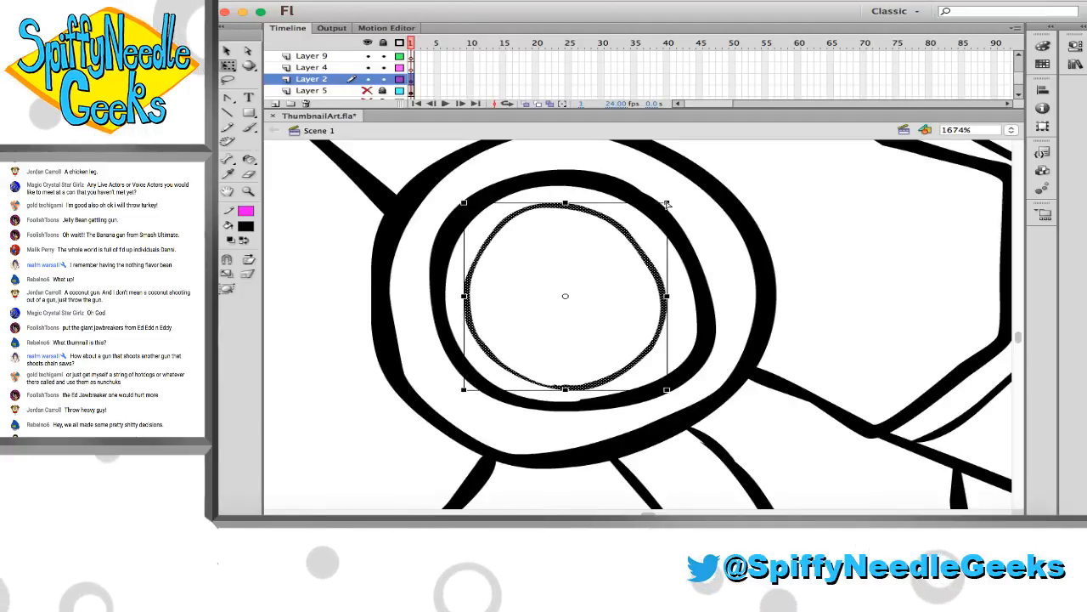
left_click_drag(666, 204, 678, 199)
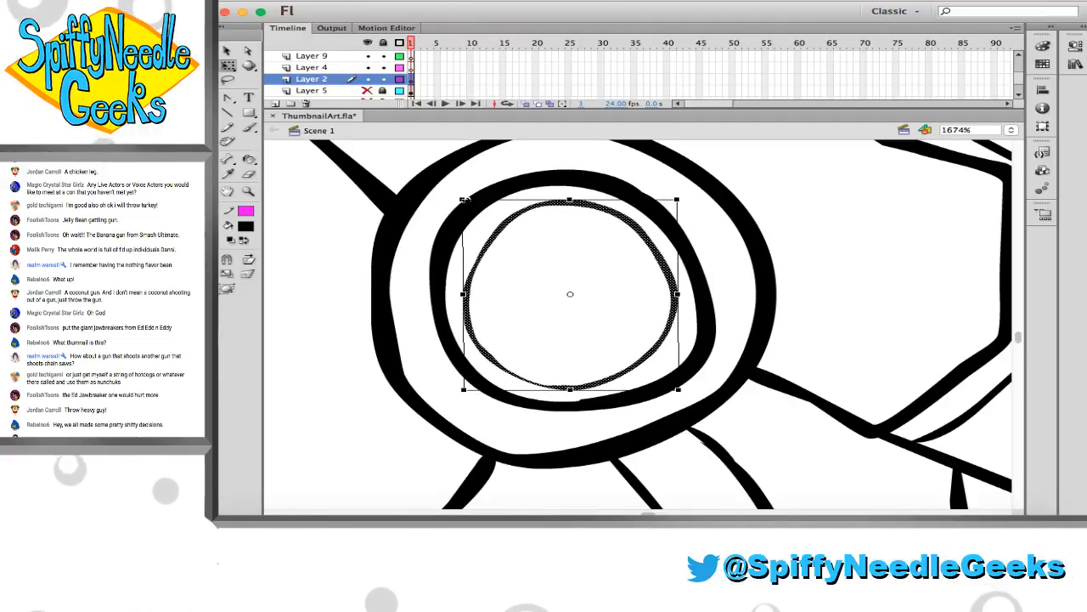
left_click_drag(463, 199, 457, 197)
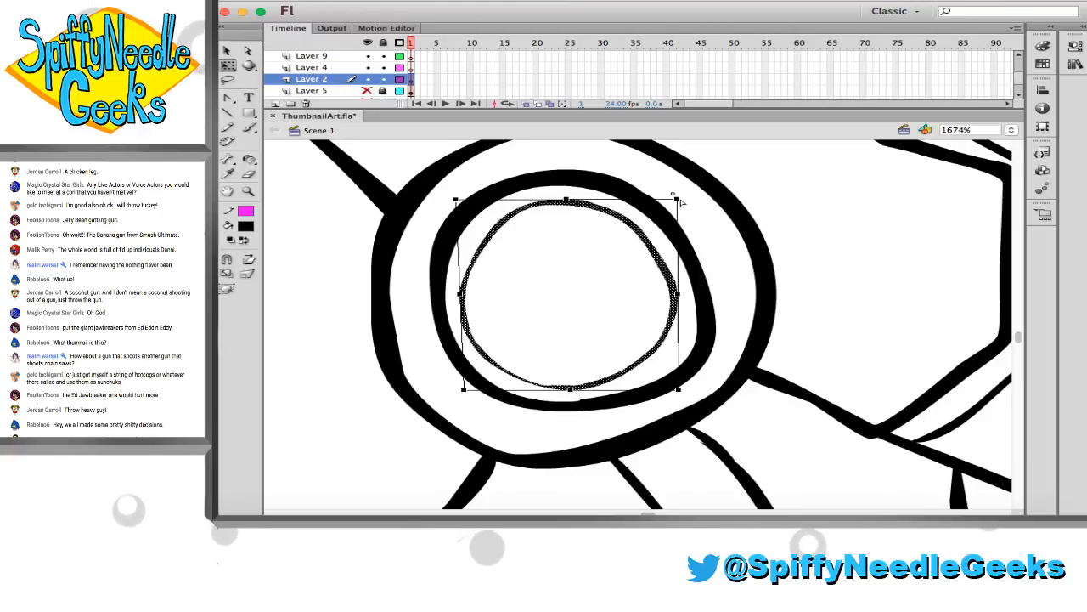
left_click(689, 238)
key("super+a")
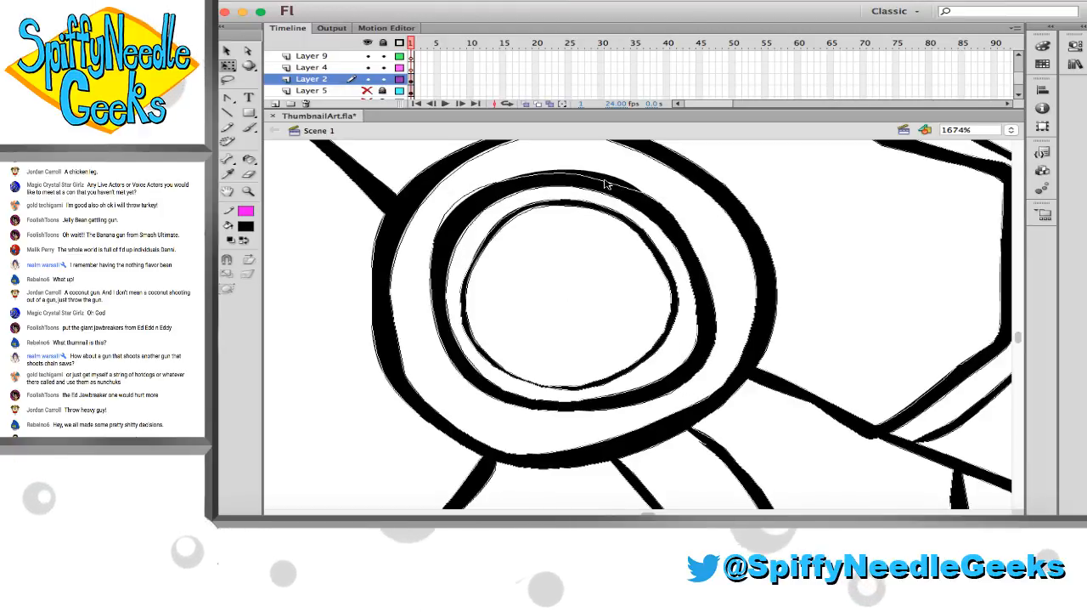
left_click_drag(613, 179, 614, 178)
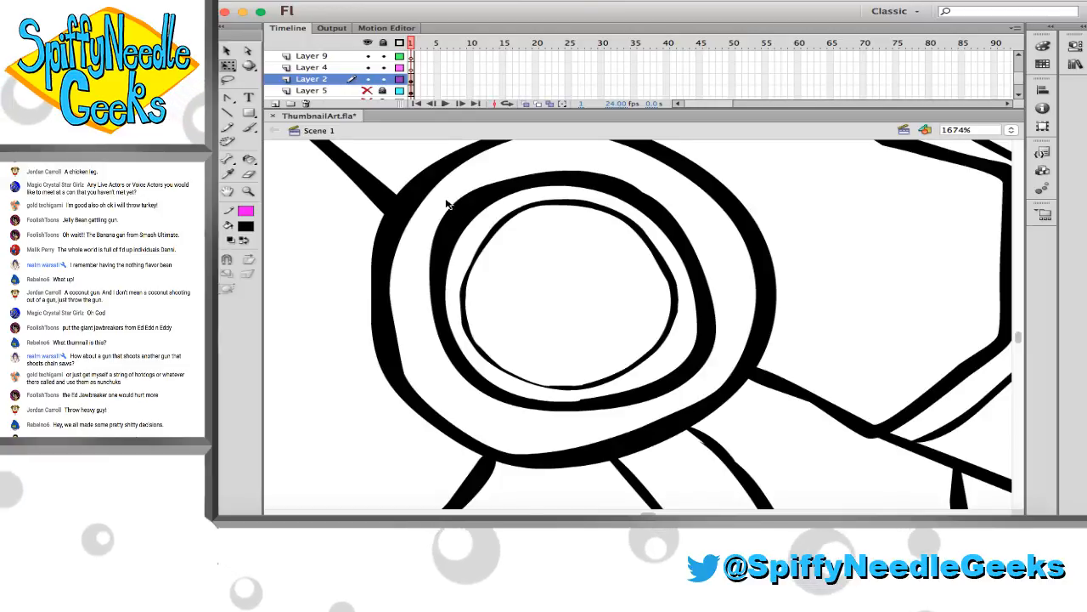
Try to thin the outline of the hip joint's middle ring by reshaping its inner and outer edges
left_click_drag(457, 204, 464, 212)
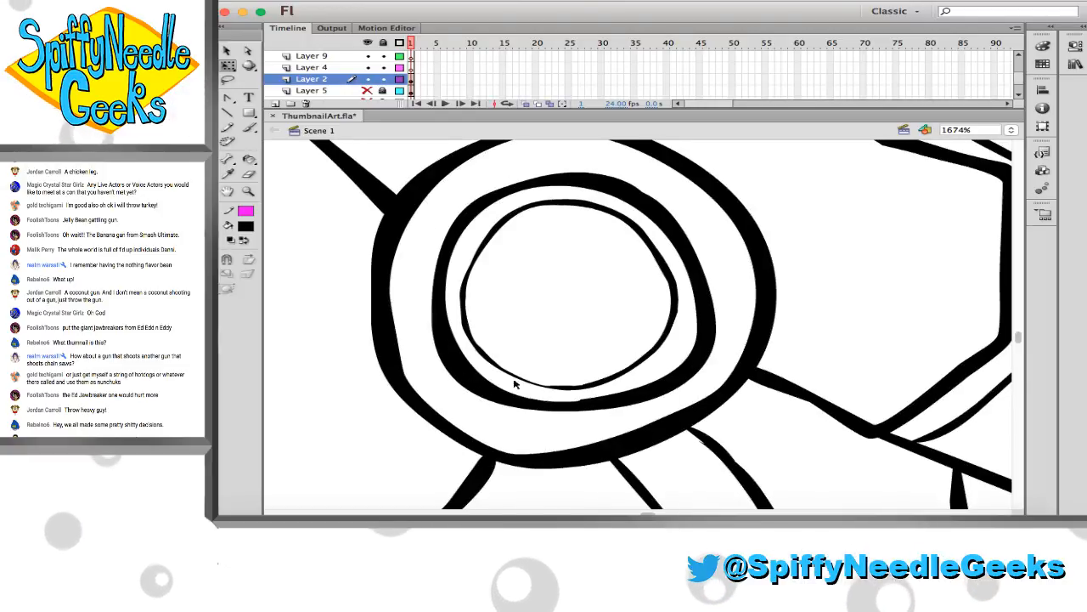
left_click_drag(460, 381, 473, 384)
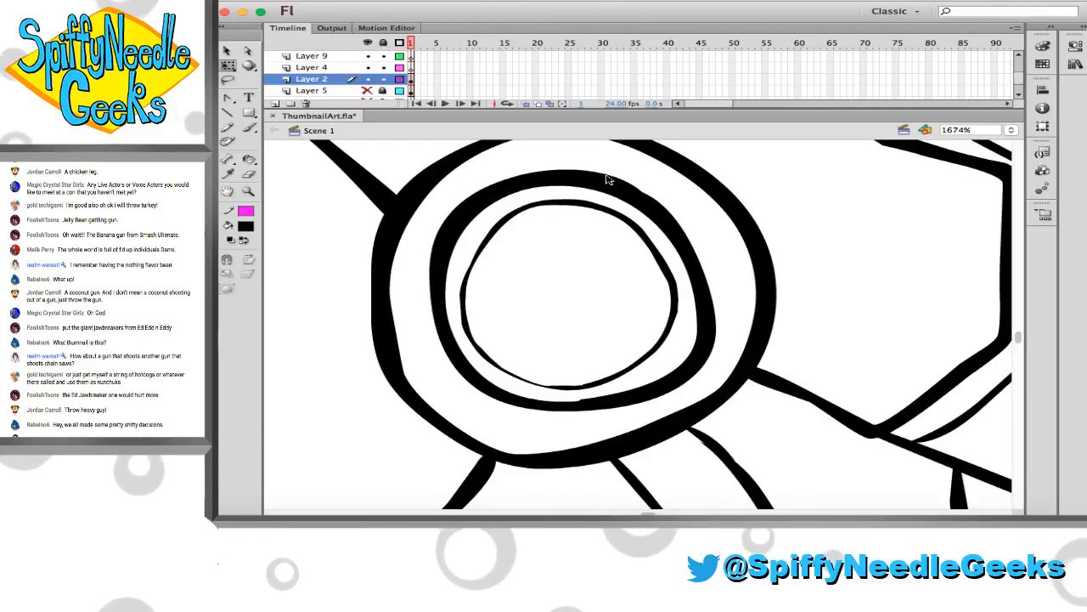
left_click_drag(607, 175, 603, 179)
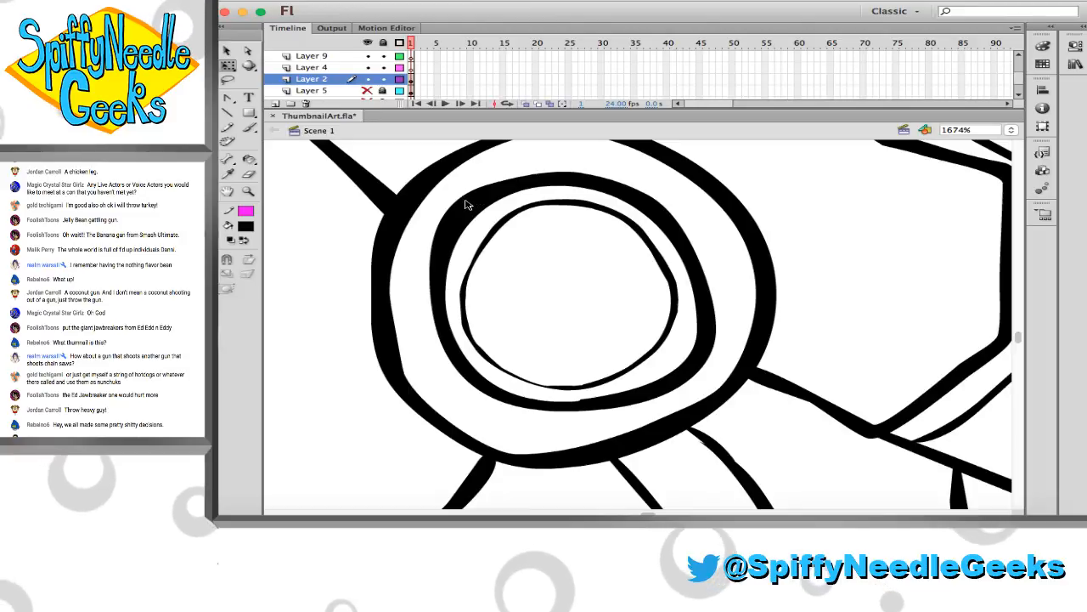
left_click_drag(466, 207, 471, 207)
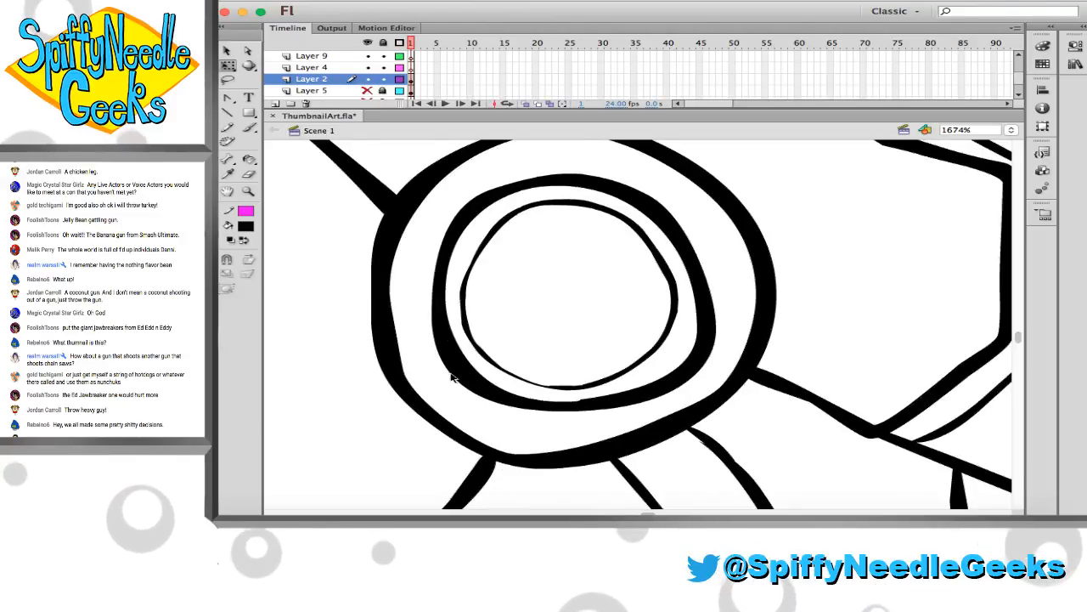
left_click_drag(468, 365, 474, 367)
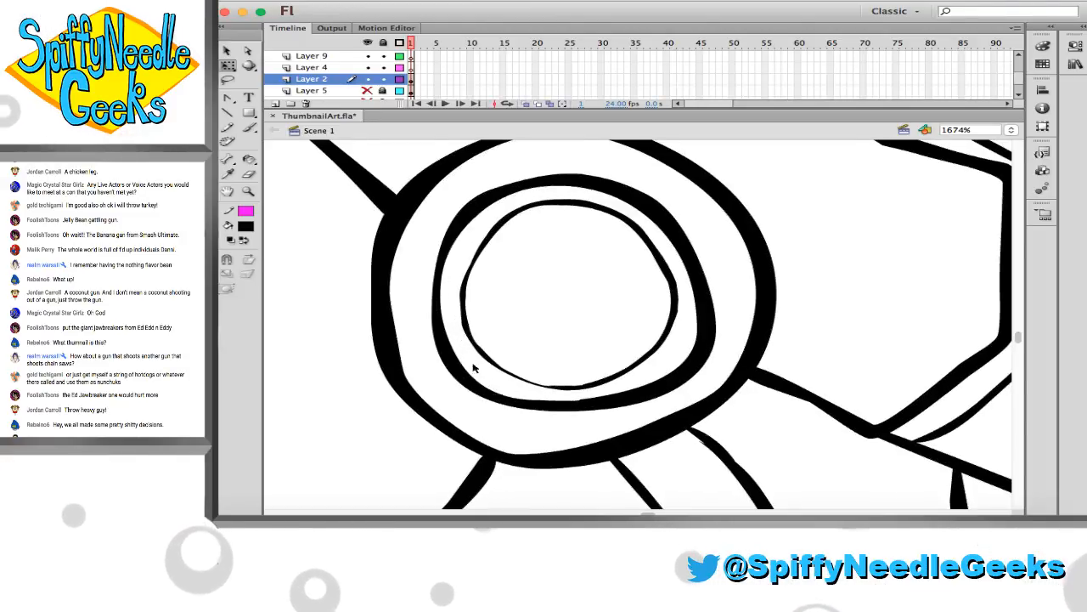
left_click_drag(627, 394, 632, 397)
left_click_drag(695, 352, 699, 356)
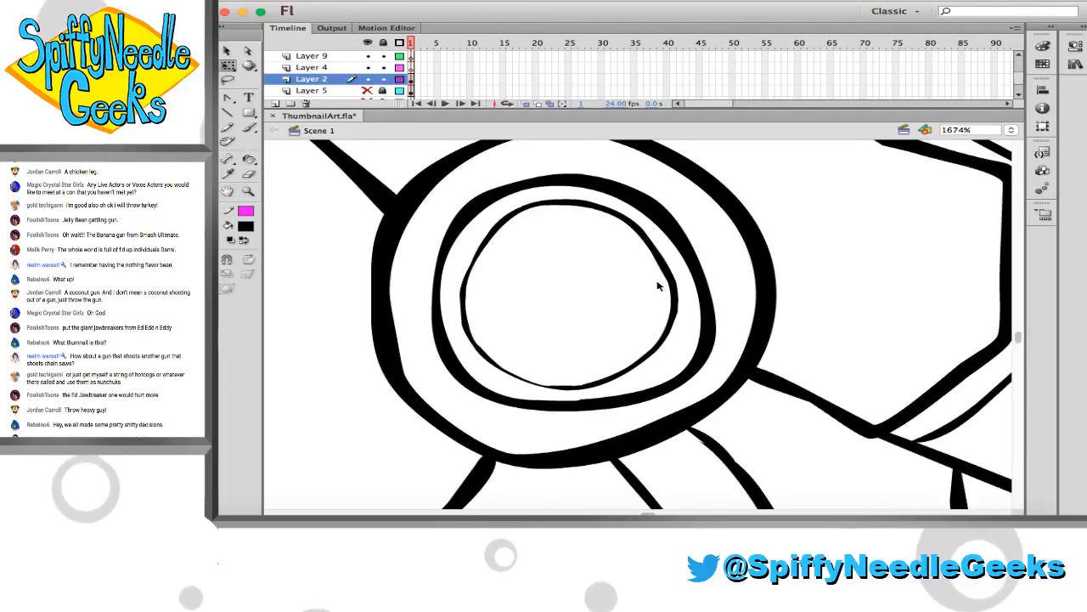
left_click_drag(641, 210, 647, 208)
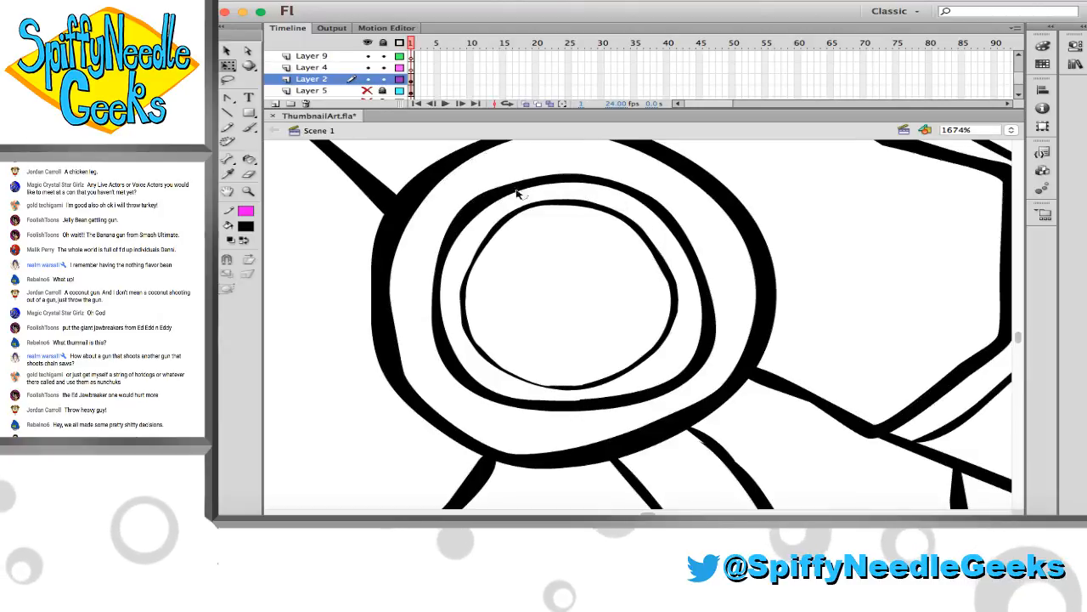
left_click_drag(481, 208, 480, 206)
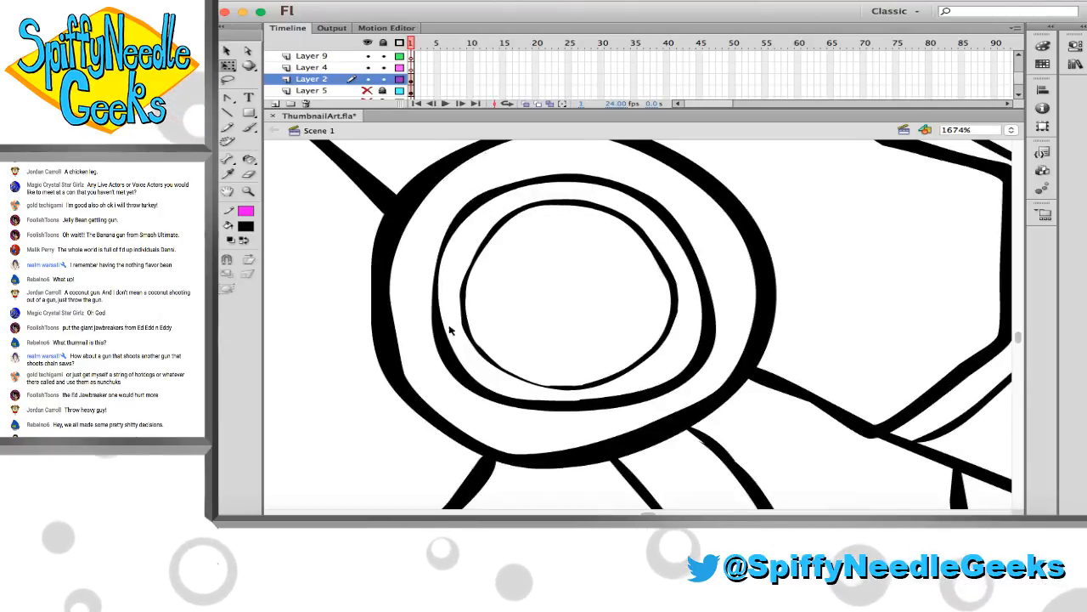
left_click_drag(451, 362, 448, 358)
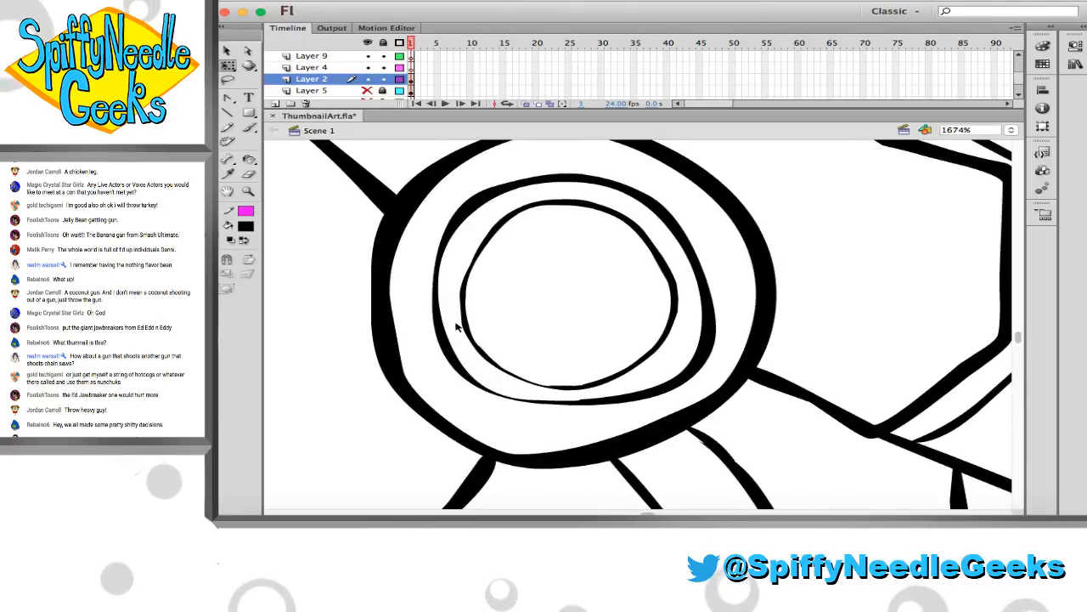
left_click(509, 285)
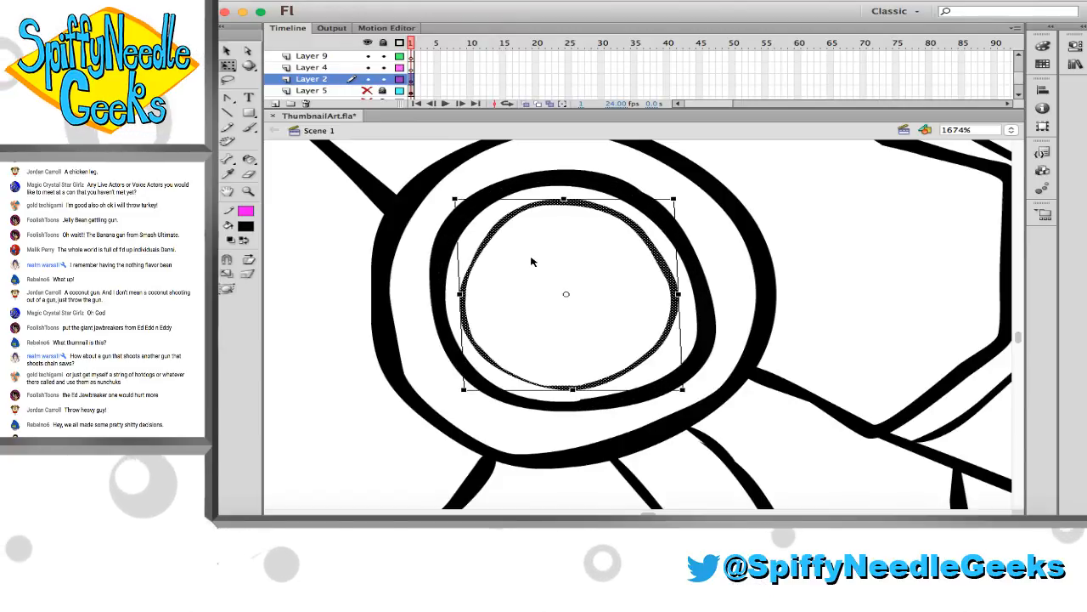
left_click(531, 261)
Save the document with the hip-joint rings in place
left_click(578, 312, "alt")
left_click(577, 311, "alt")
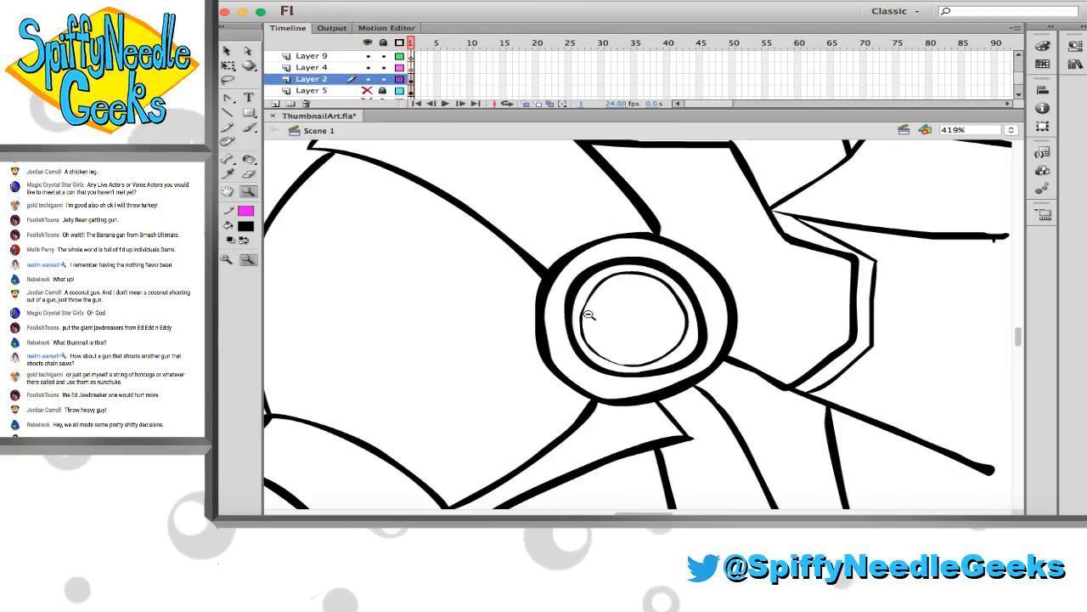
left_click(584, 319, "alt")
left_click(587, 321, "alt")
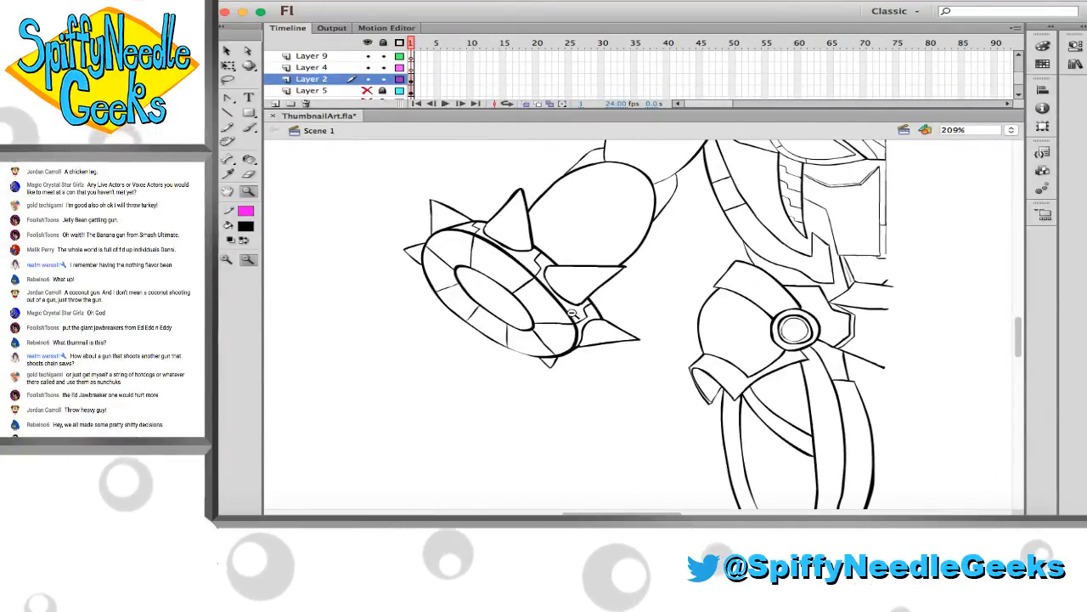
key("super+s")
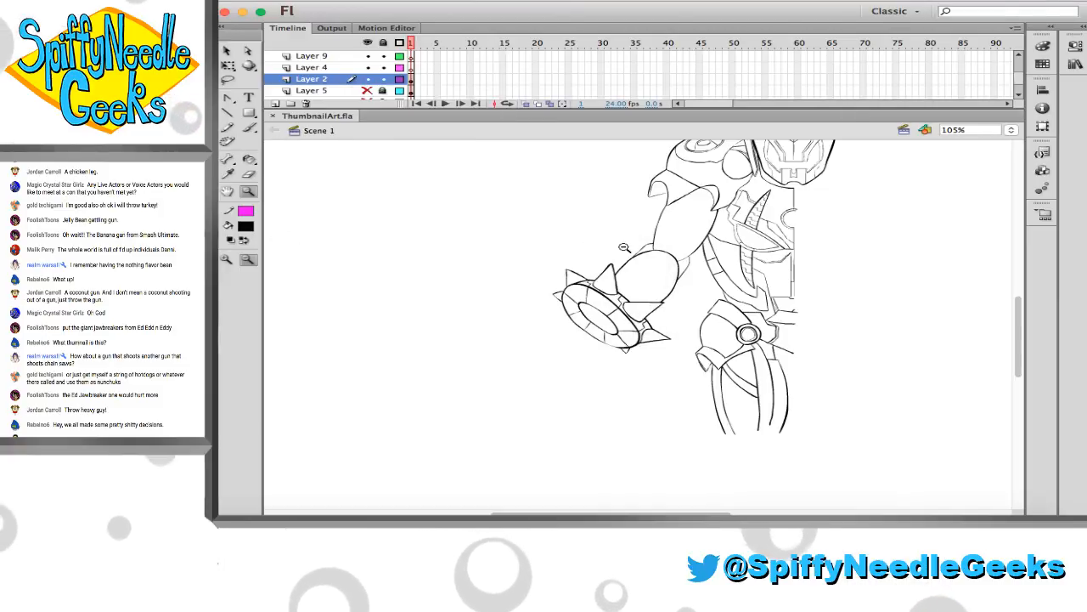
Ink a curved contour line across the rounded forearm and a small narrow loop beside the upper spike of the wrist ring
left_click_drag(605, 189, 746, 399)
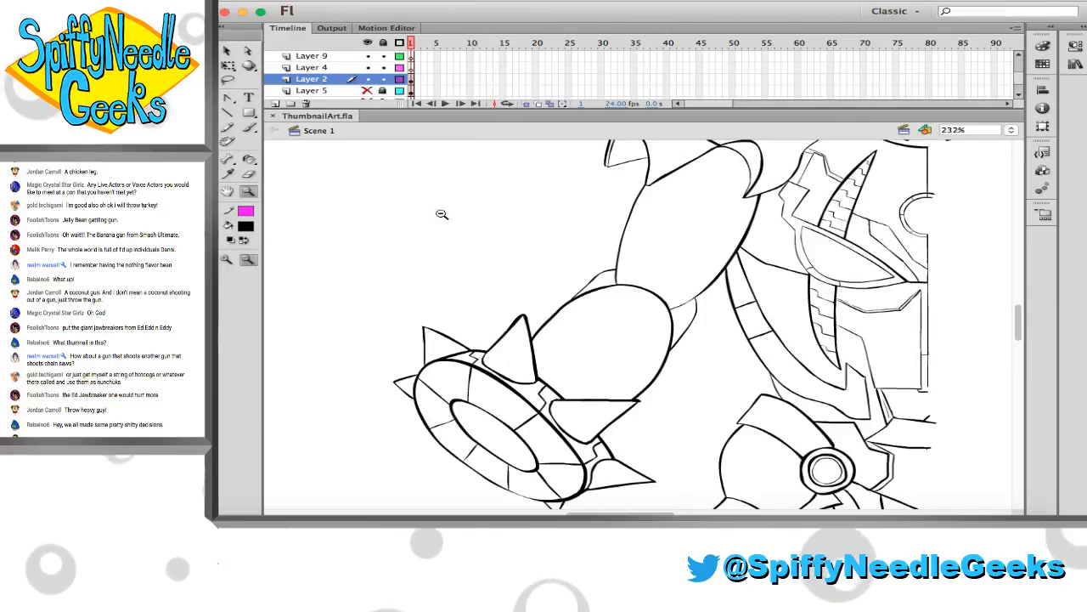
mouse_move(452, 195)
left_mouse_down()
mouse_move(665, 340)
mouse_move(761, 439)
left_mouse_up()
key("b")
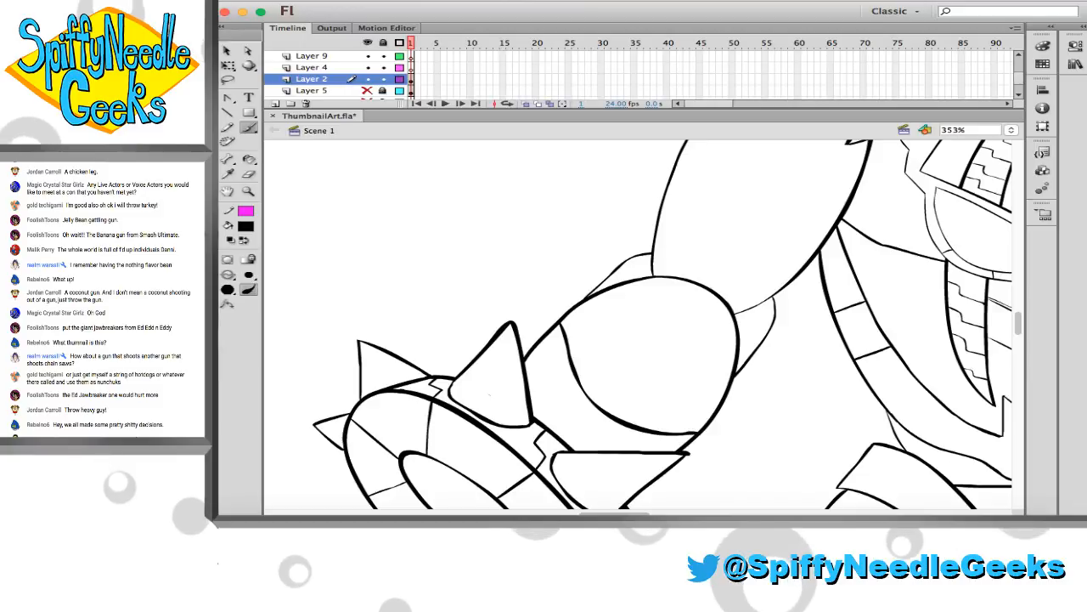
scroll(474, 414, "down", 5)
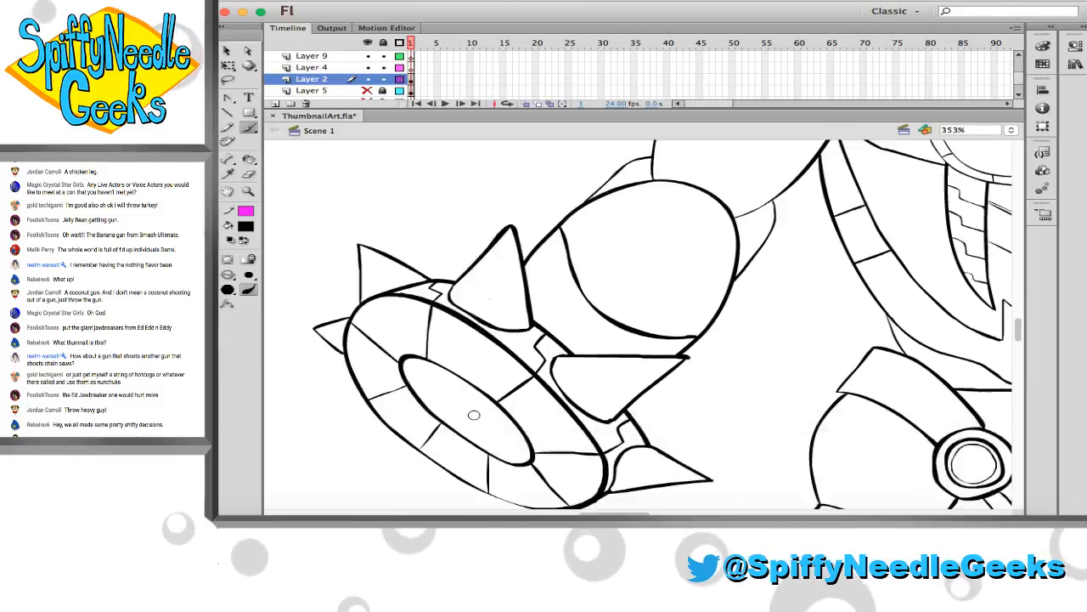
scroll(479, 430, "up", 3)
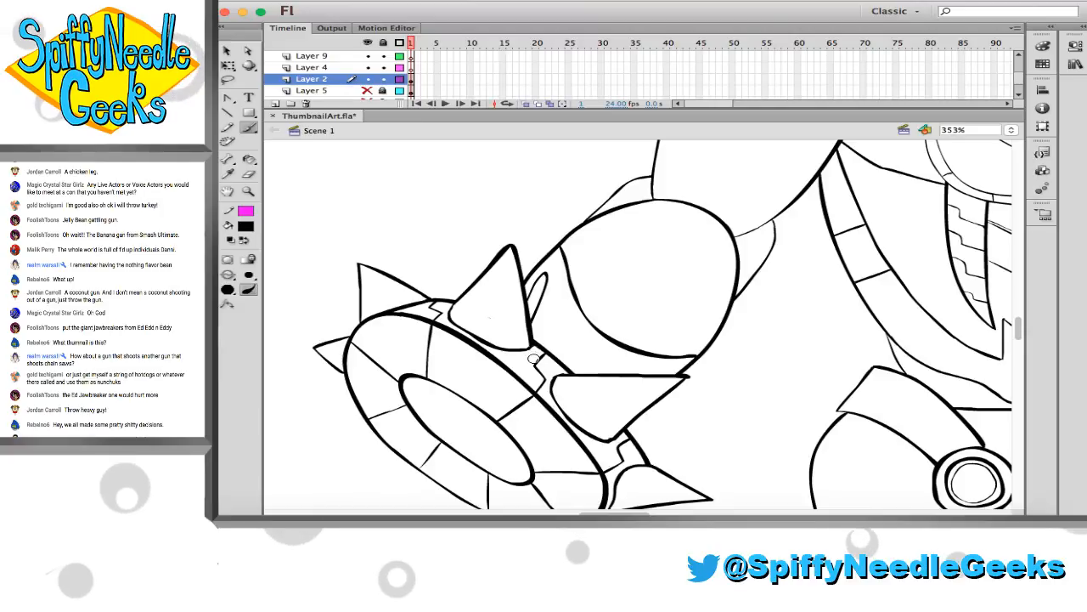
Ink a long curved line down the upper arm from the shoulder armour to the forearm, and thin its upper part
scroll(534, 359, "up", 5)
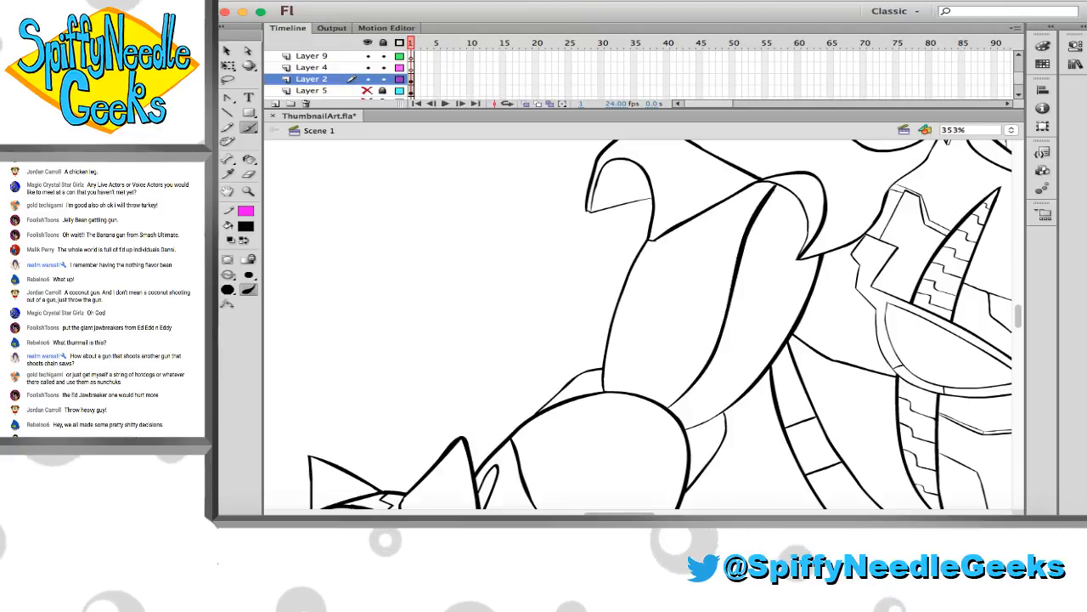
key("e")
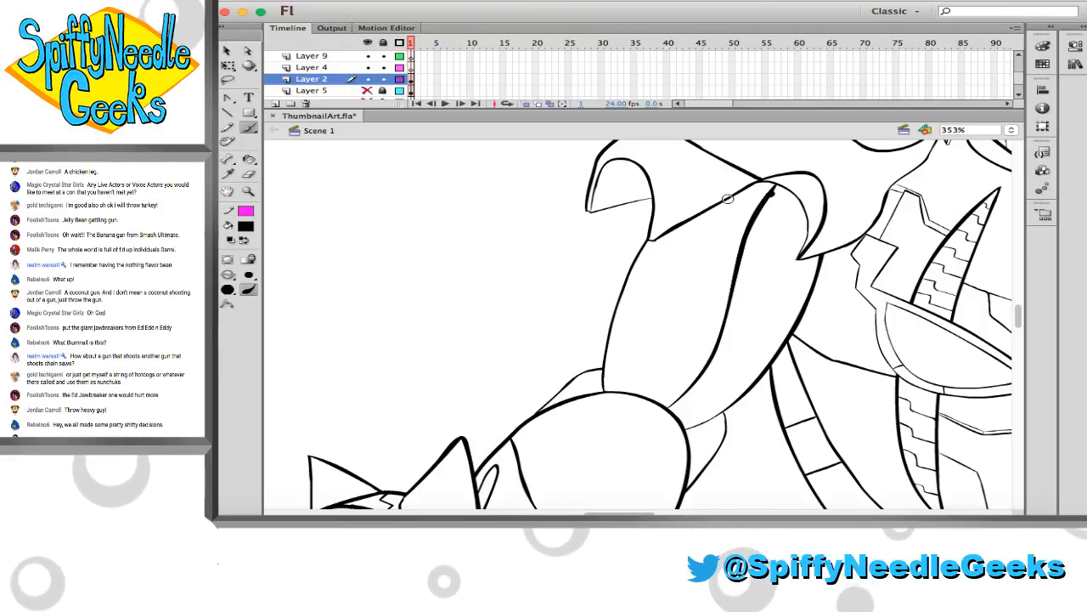
key("b")
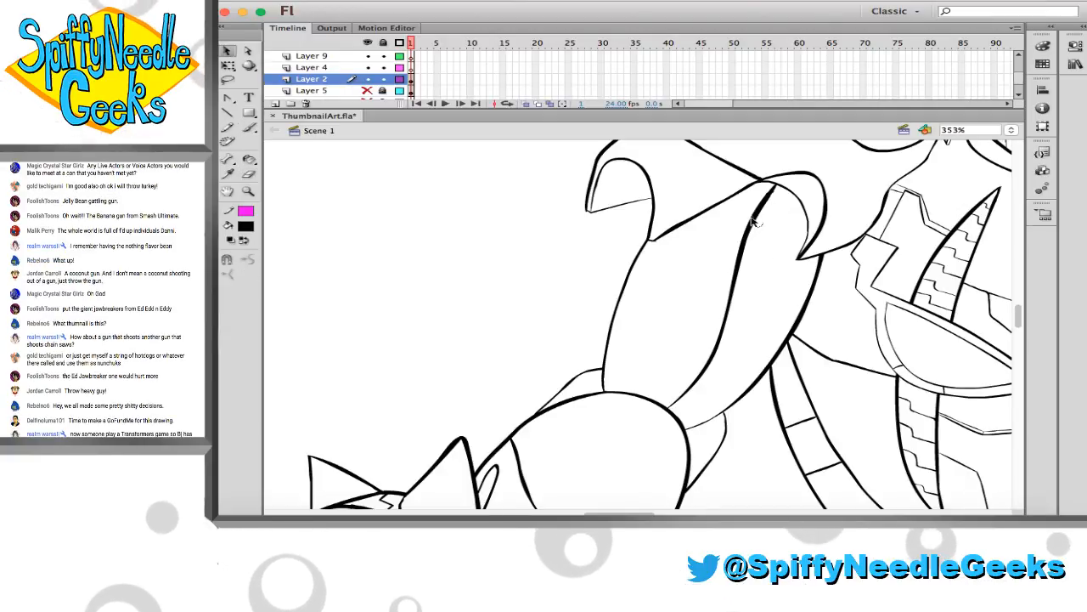
key("v")
key("ctrl+a")
left_click(758, 237)
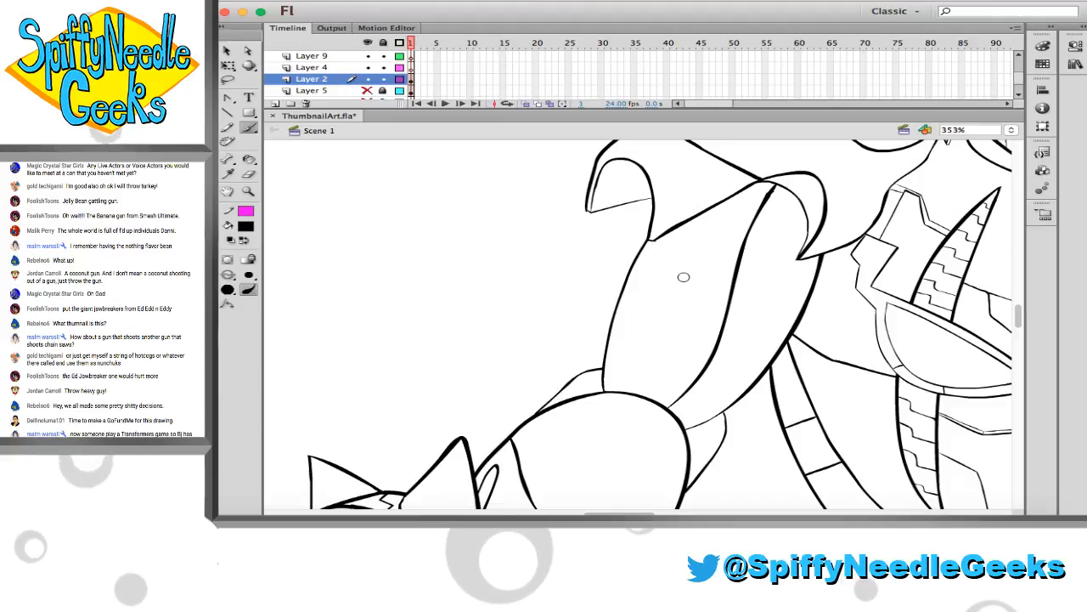
Ink a short bulging curve on the outer side of the upper-arm line, just below the shoulder armour, replacing the first stroke
left_click_drag(727, 237, 734, 268)
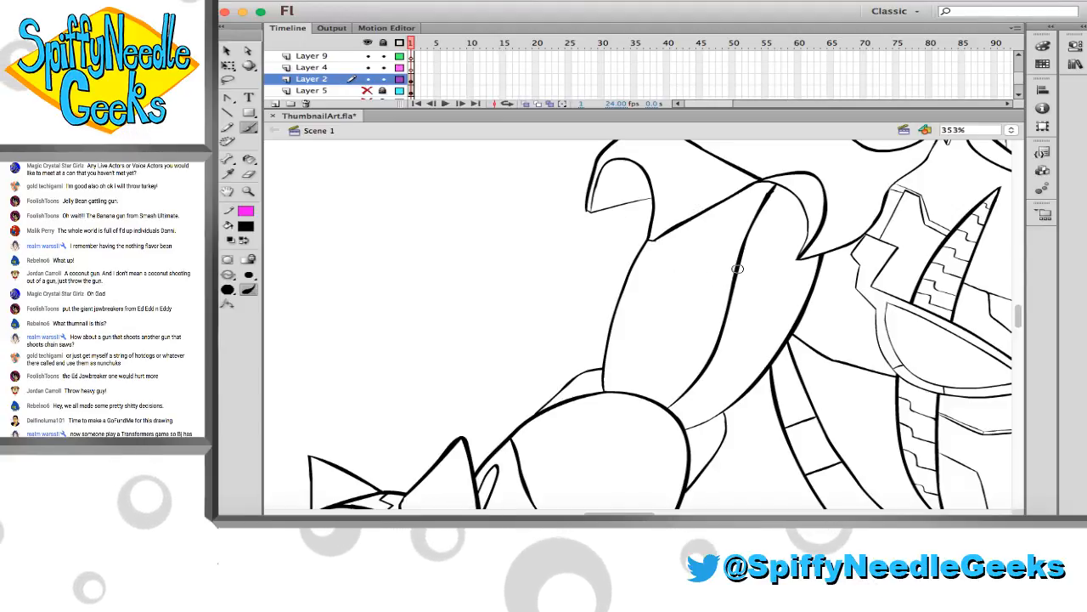
key("super+z")
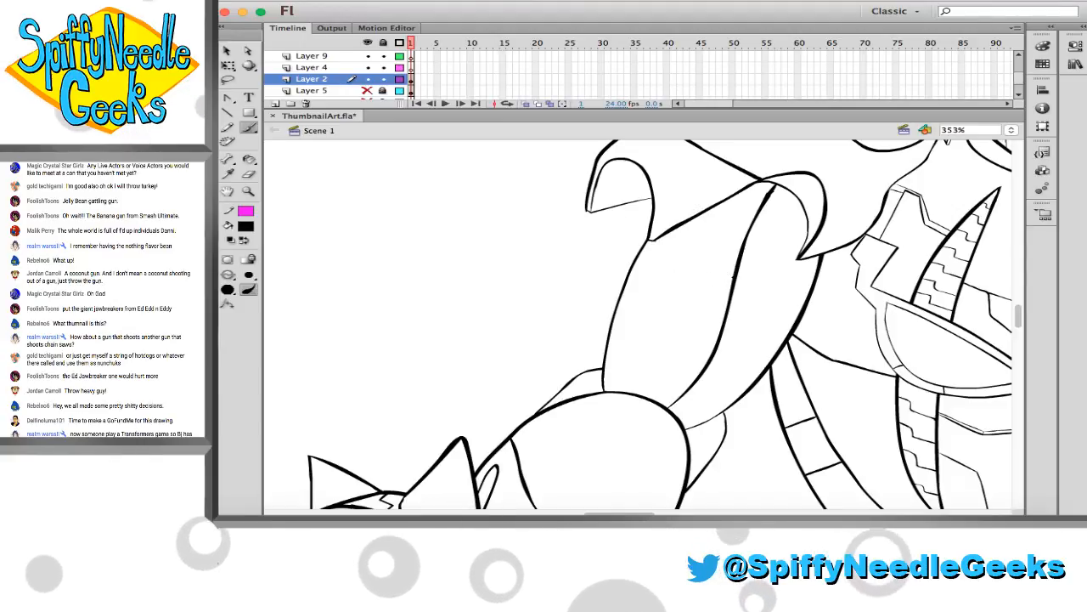
mouse_move(737, 230)
left_mouse_down()
mouse_move(734, 277)
mouse_move(759, 181)
left_mouse_up()
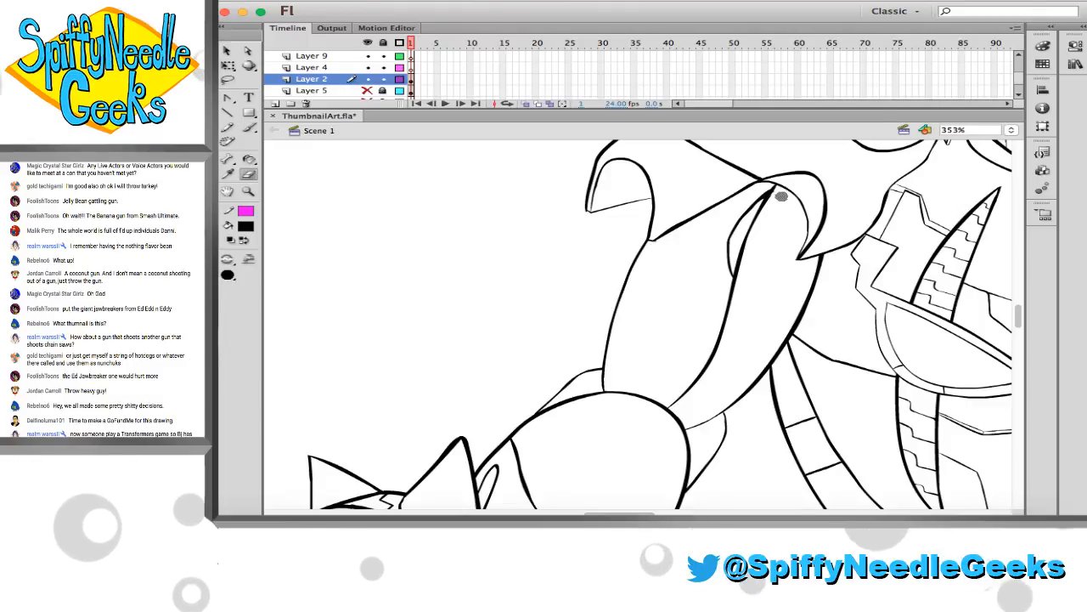
key("b")
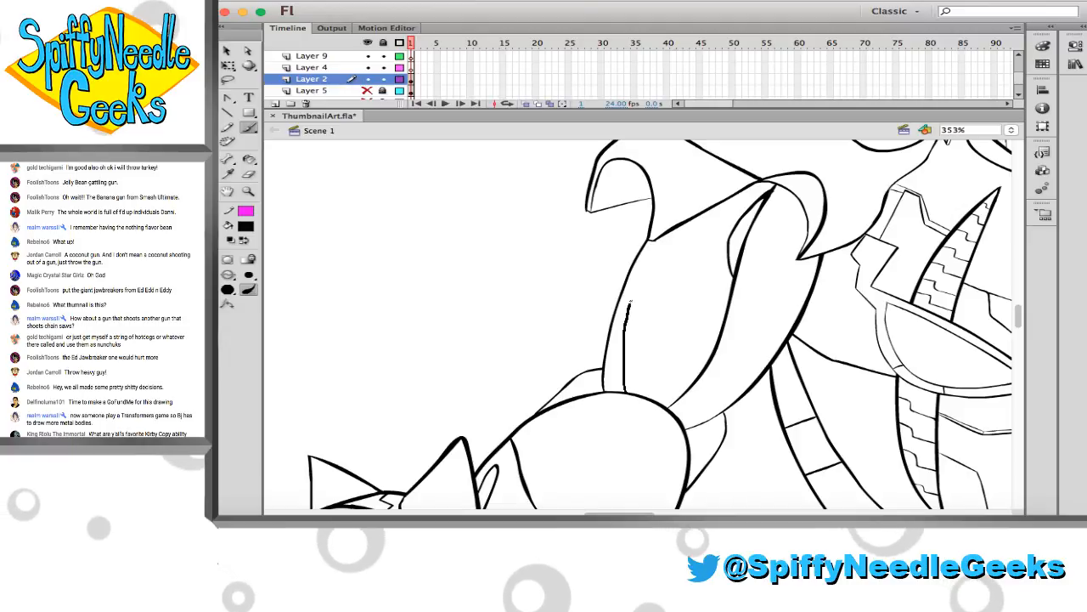
Ink a narrow panel line along the upper arm's outer edge and a second long curve from the forearm up to the shoulder armour
left_click_drag(621, 387, 622, 333)
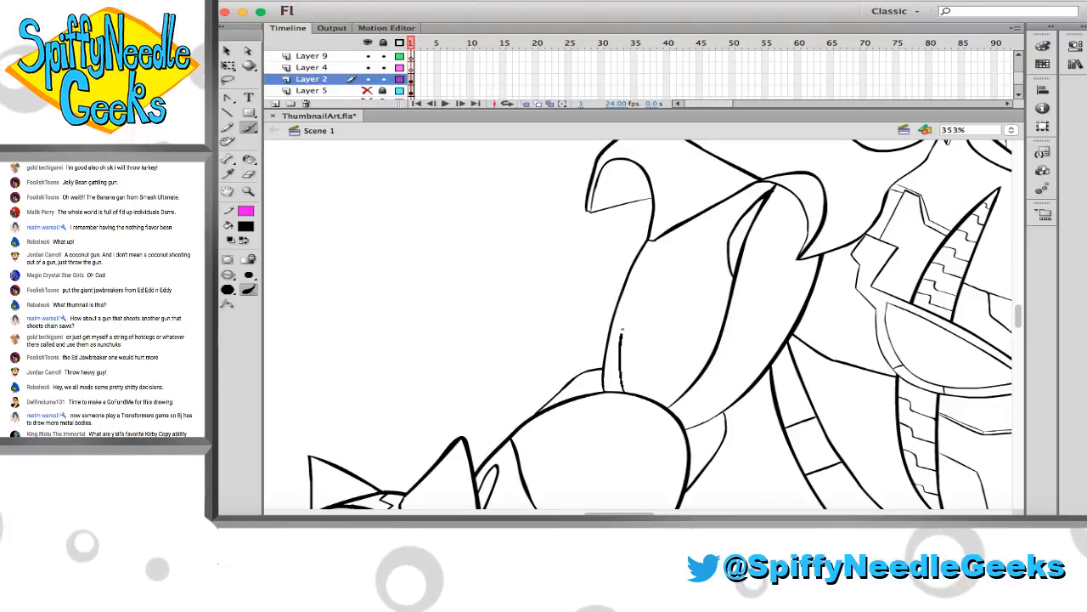
left_click_drag(629, 285, 632, 261)
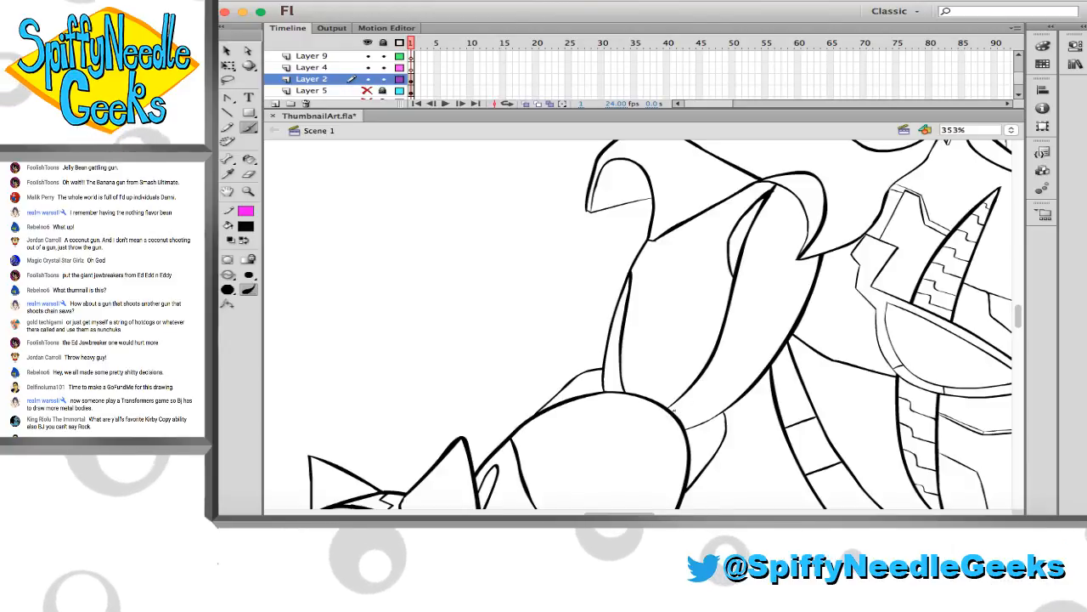
left_click_drag(674, 410, 805, 226)
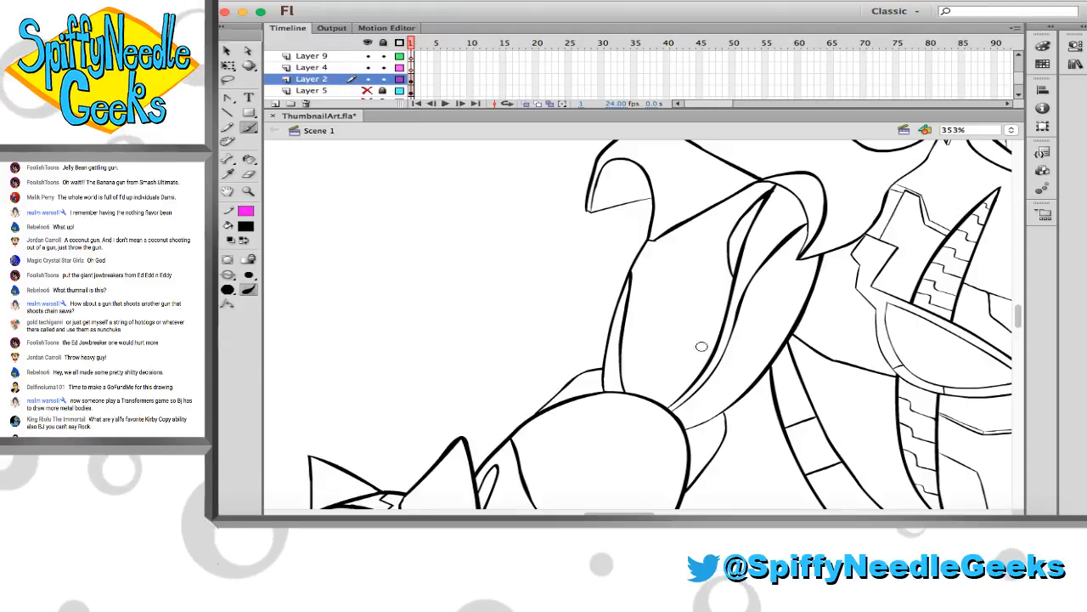
Save the document with the new arm details
scroll(696, 346, "down", 3)
left_click(247, 192)
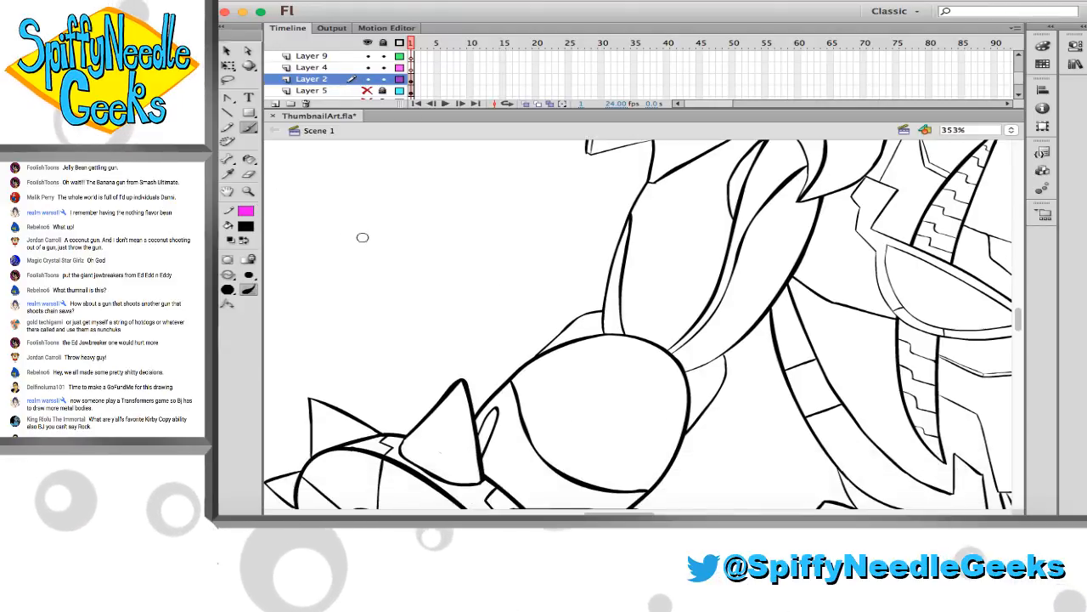
left_click(442, 296, "alt")
scroll(467, 308, "down", 5)
scroll(467, 307, "right", 4)
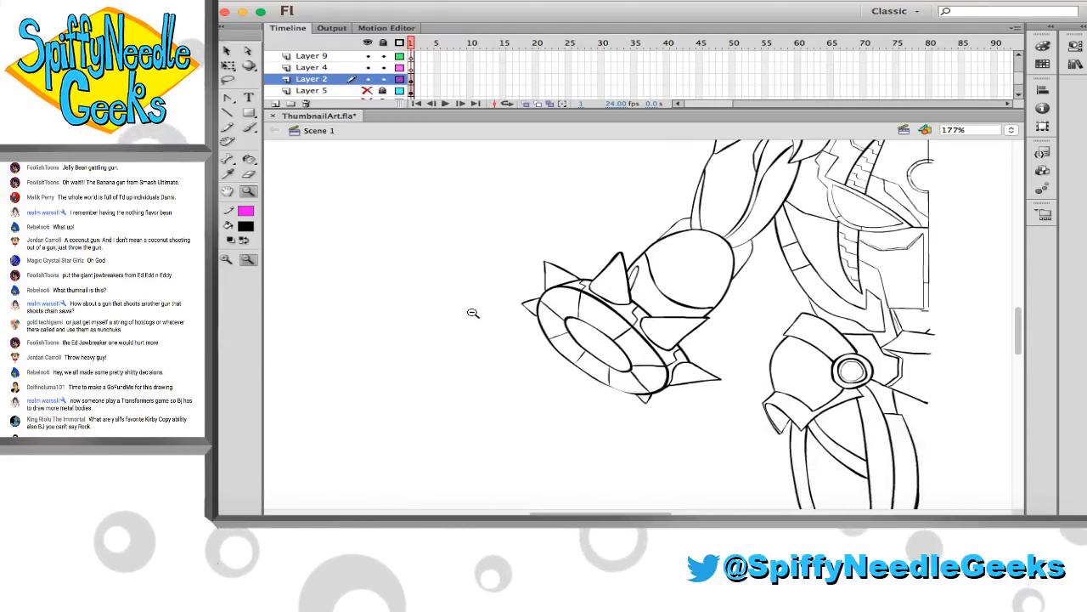
key("super+s")
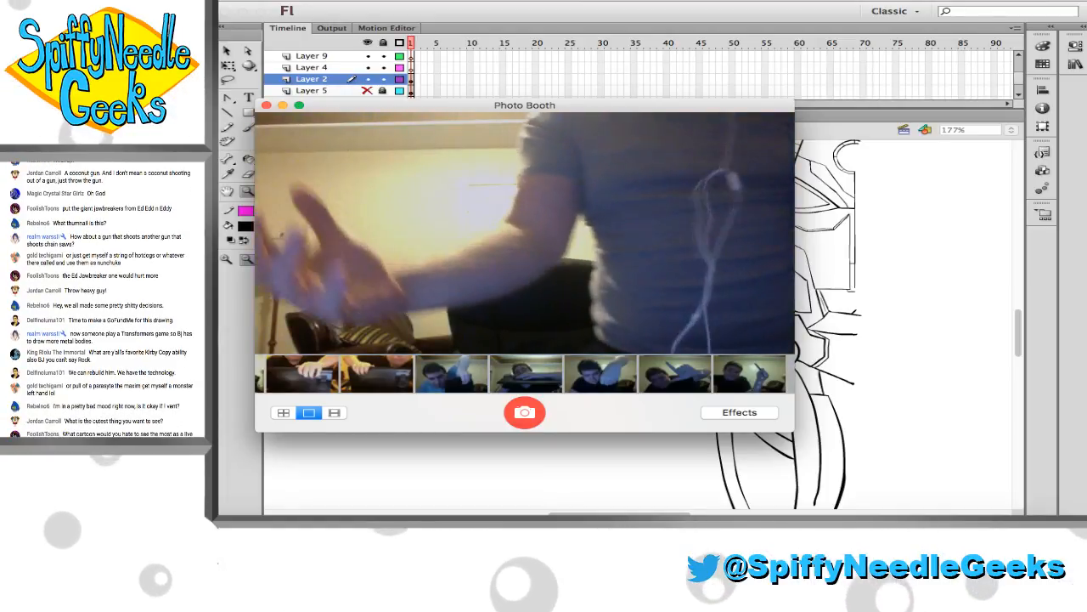
Switch to Photo Booth, capture a reference photo of an open outstretched hand, and close its window
left_click(705, 12)
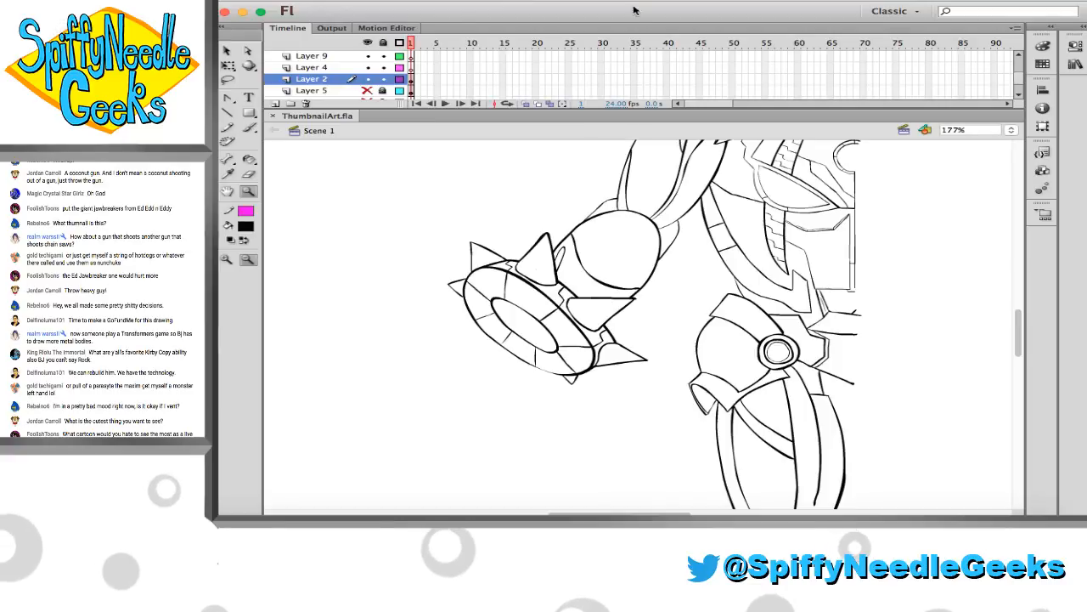
left_click(555, 512)
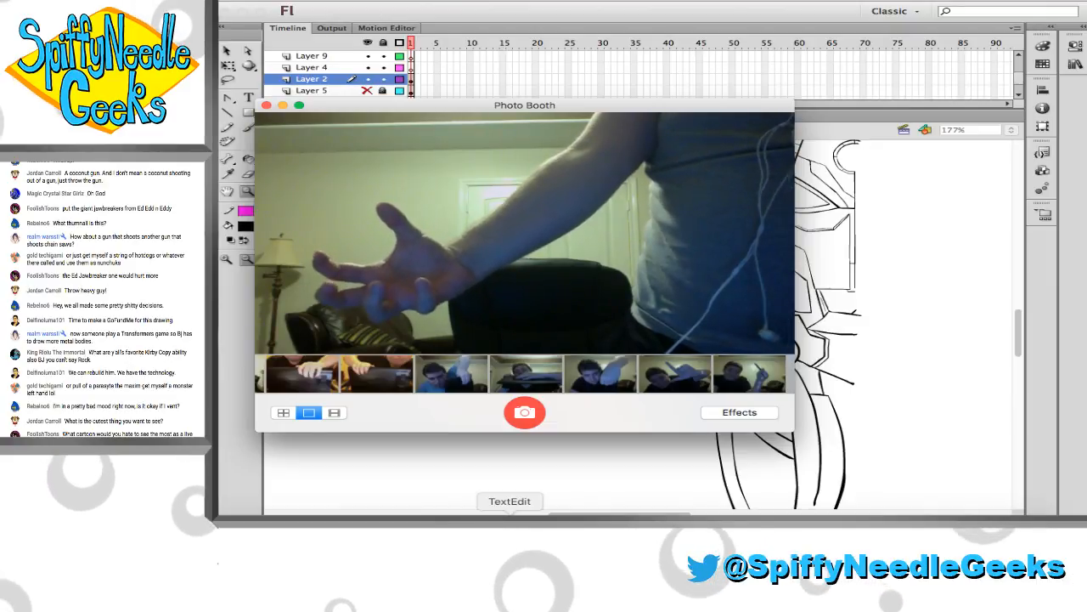
left_click(522, 413)
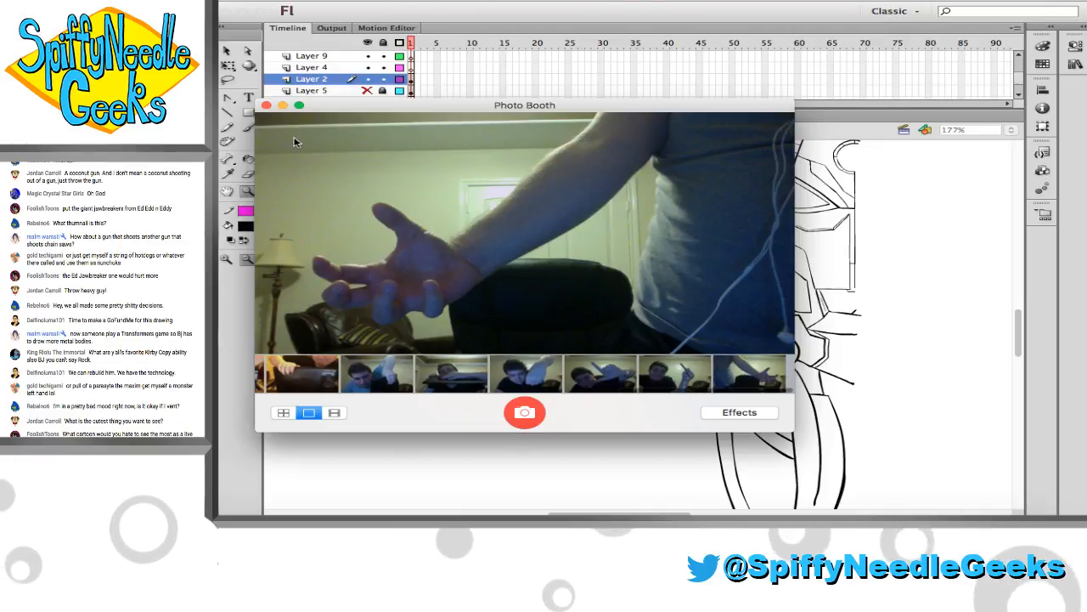
left_click(267, 105)
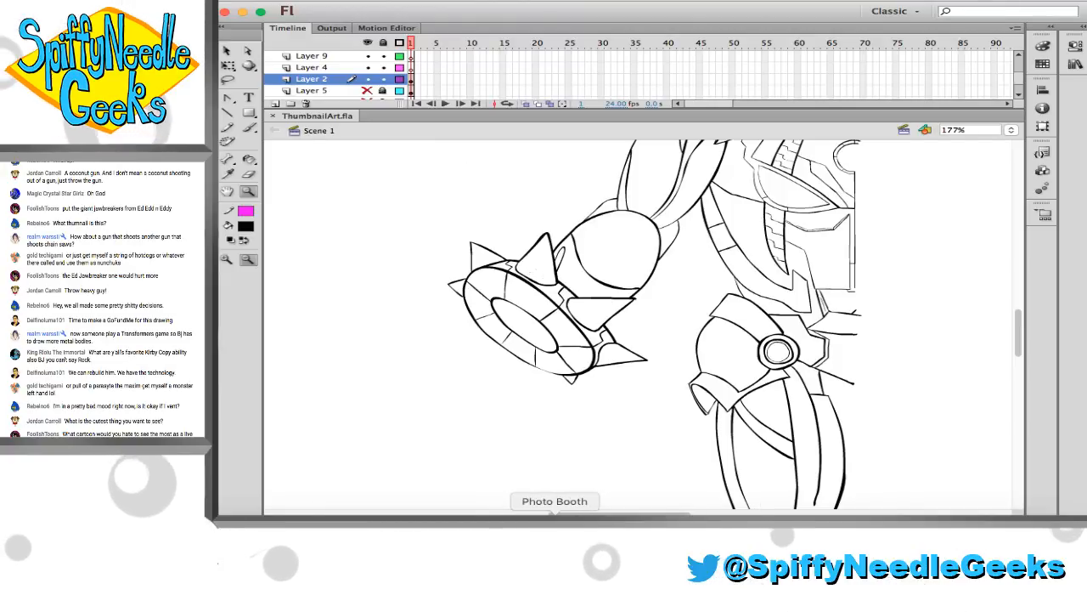
Make Layer 4 the active layer for the hand reference photo
left_click(555, 522)
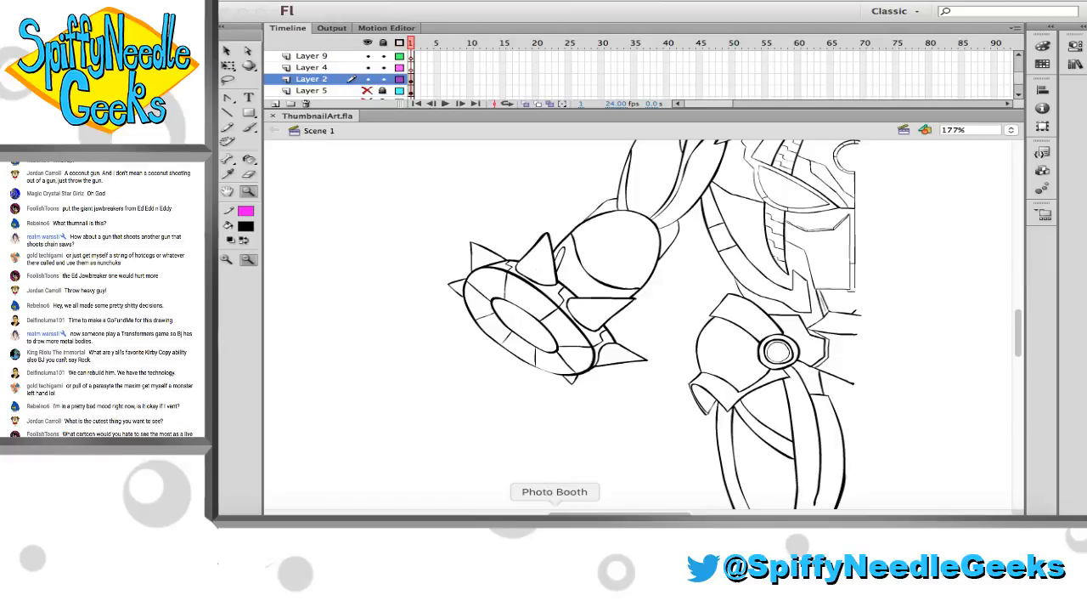
left_click(342, 68)
left_click(342, 68)
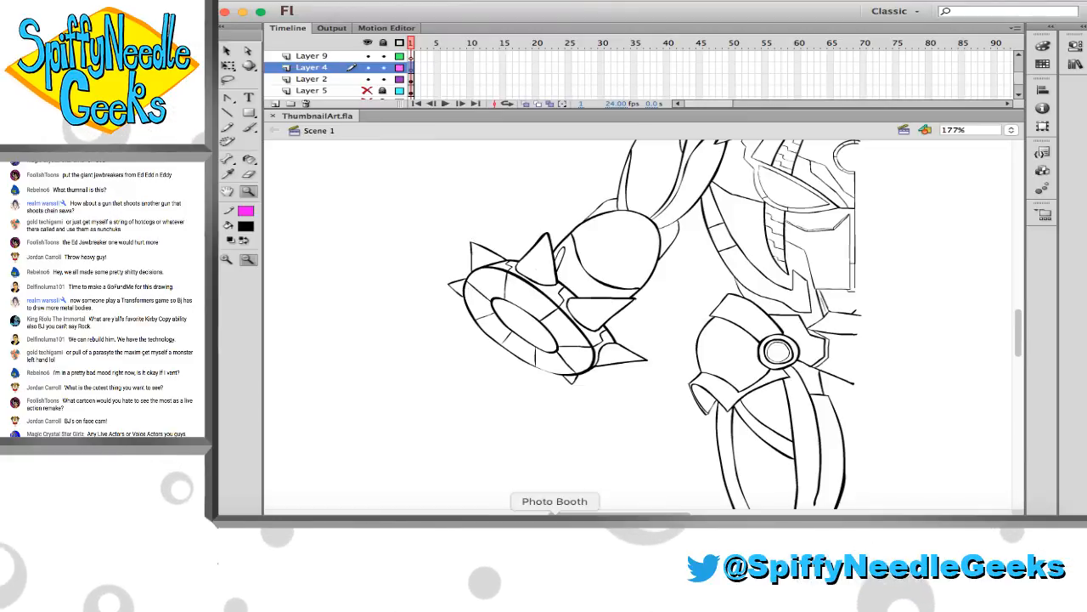
Try to bring the open-hand photo from Photo Booth onto Layer 4 of the drawing
left_click(555, 536)
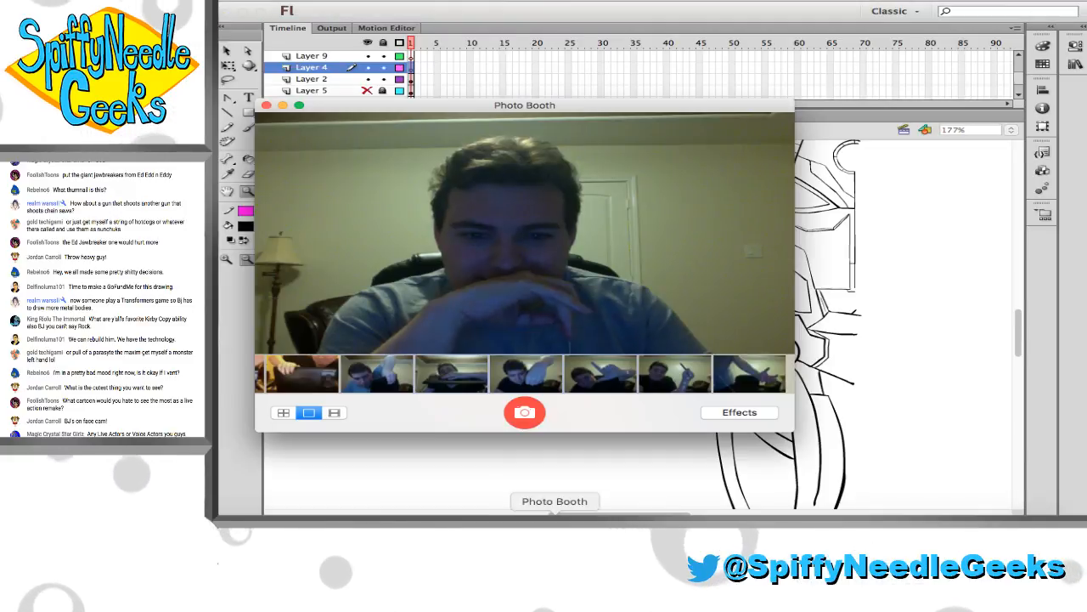
left_click_drag(583, 111, 308, 98)
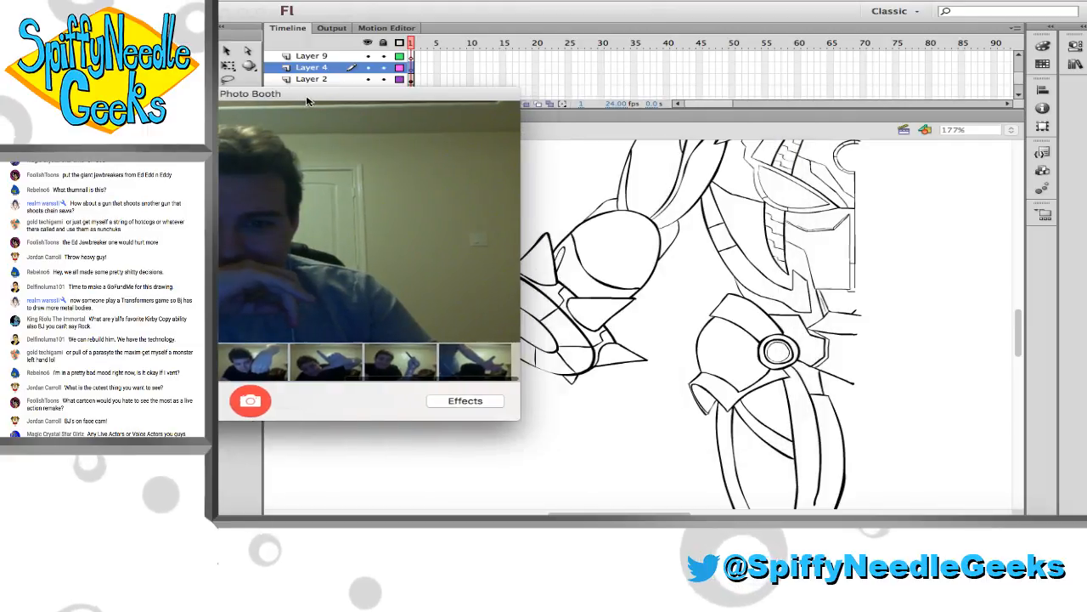
left_click(474, 361)
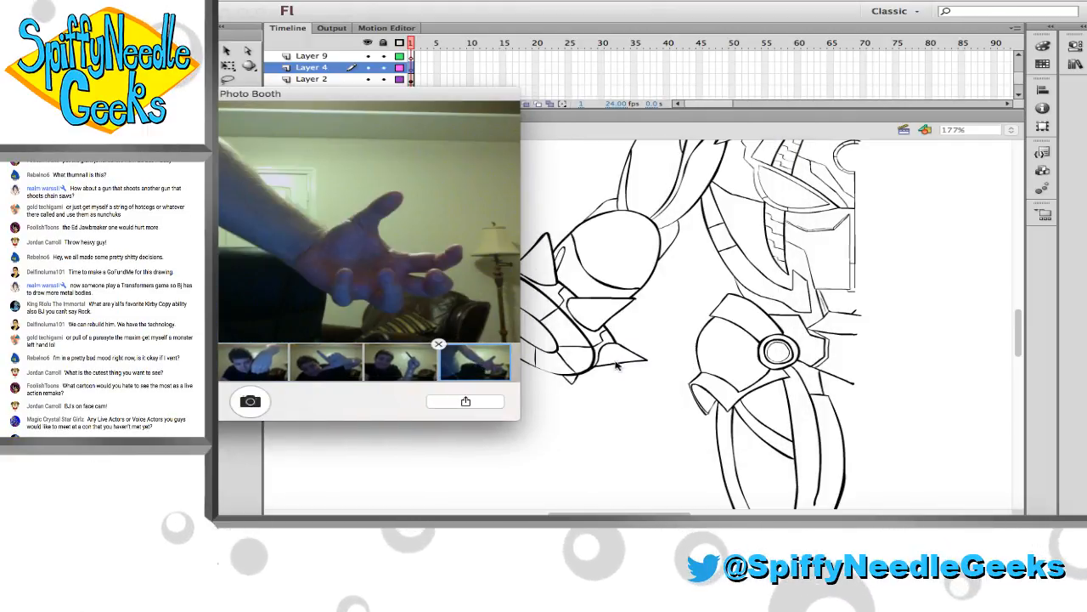
left_click(655, 367)
key("super+v")
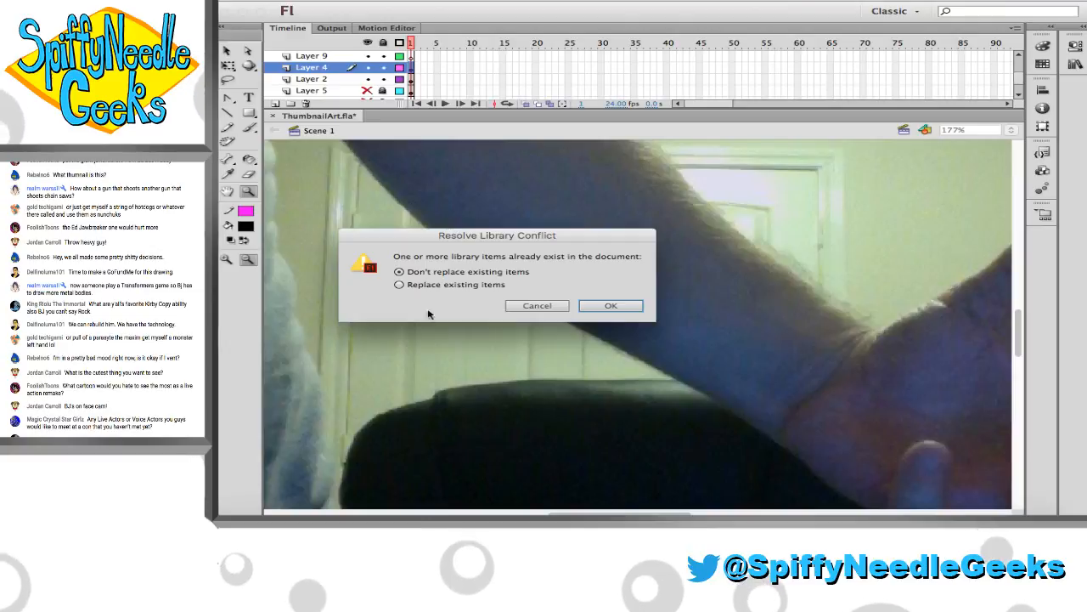
left_click(535, 309)
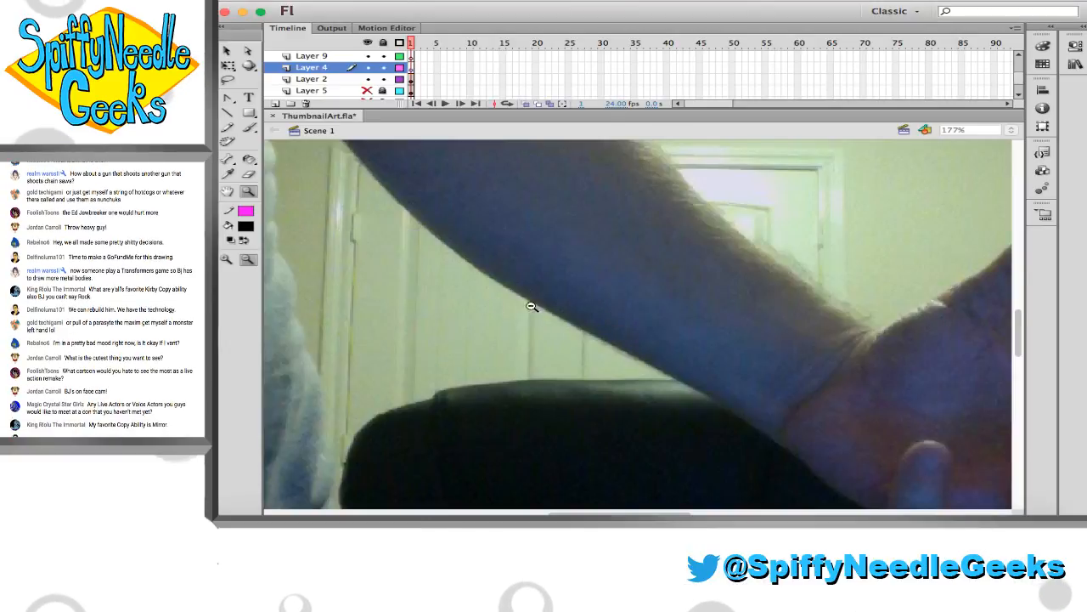
key("super+z")
key("super+Tab")
key("super+Tab")
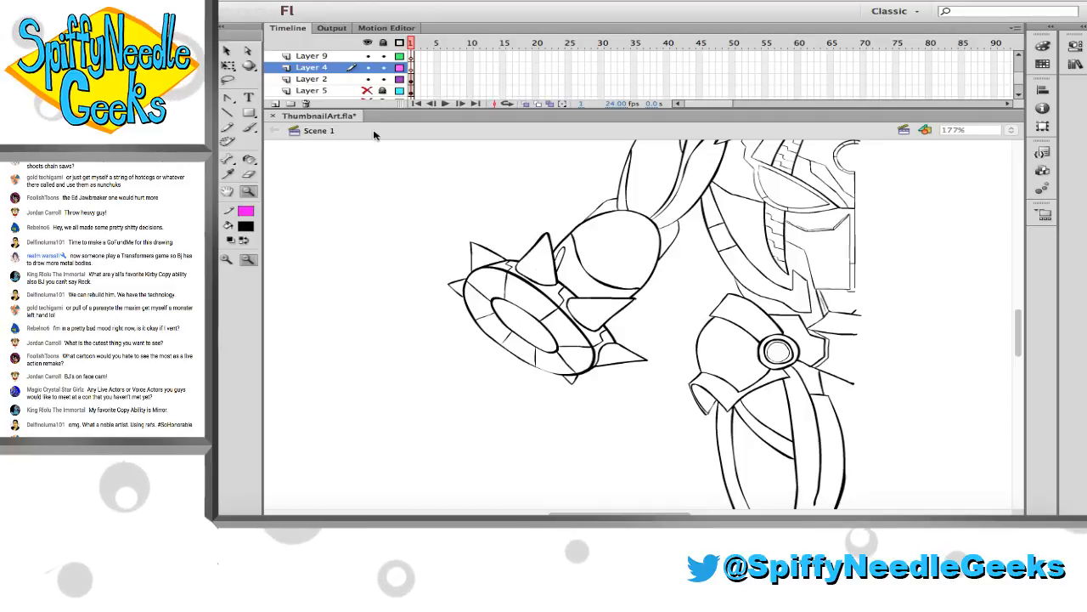
Delete Bitmap 3, Bitmap 4, Bitmap 5 and Bitmap 6 from the document's library
left_click(417, 236)
left_click(604, 250)
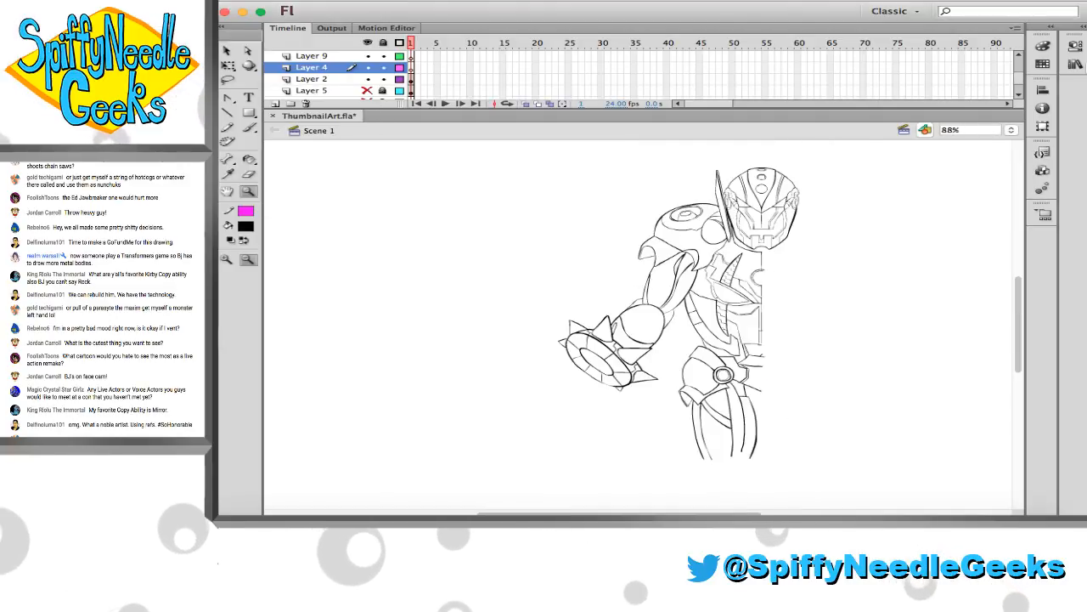
left_click(1083, 28)
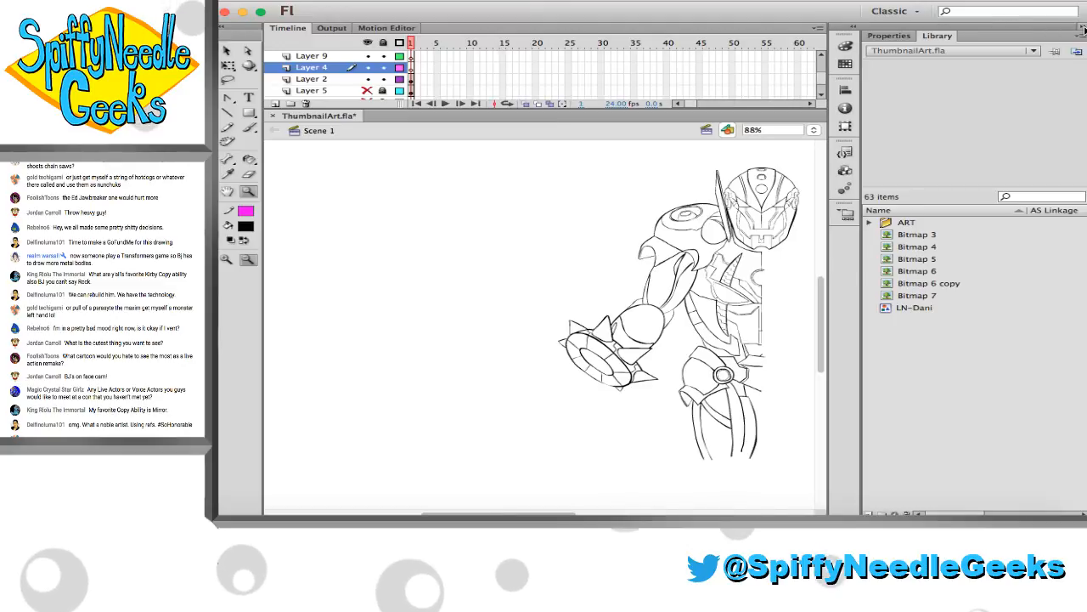
left_click(924, 237)
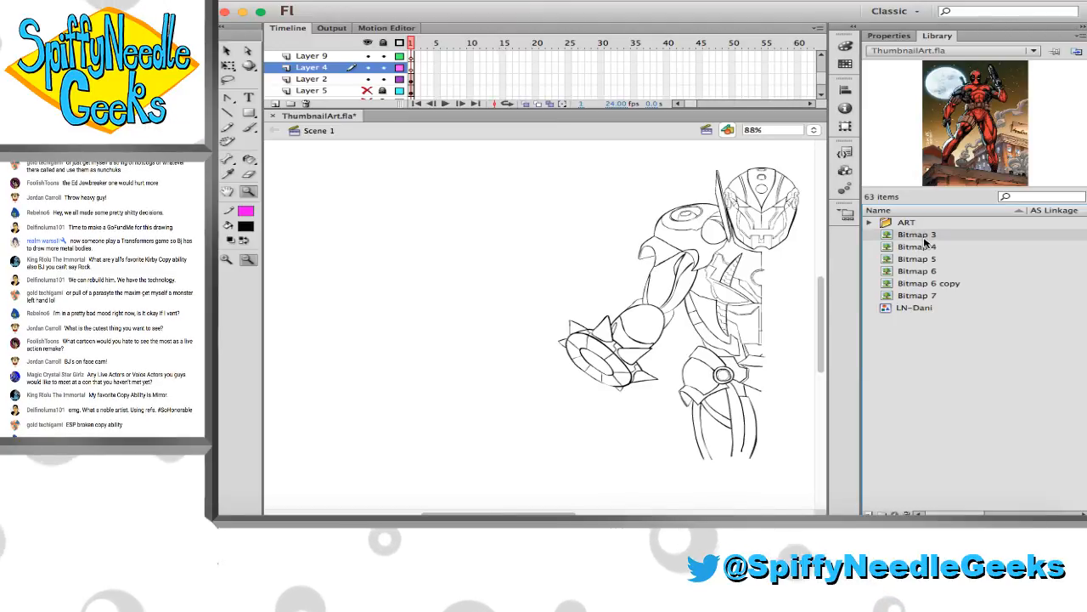
key("Delete")
left_click(924, 239)
key("Delete")
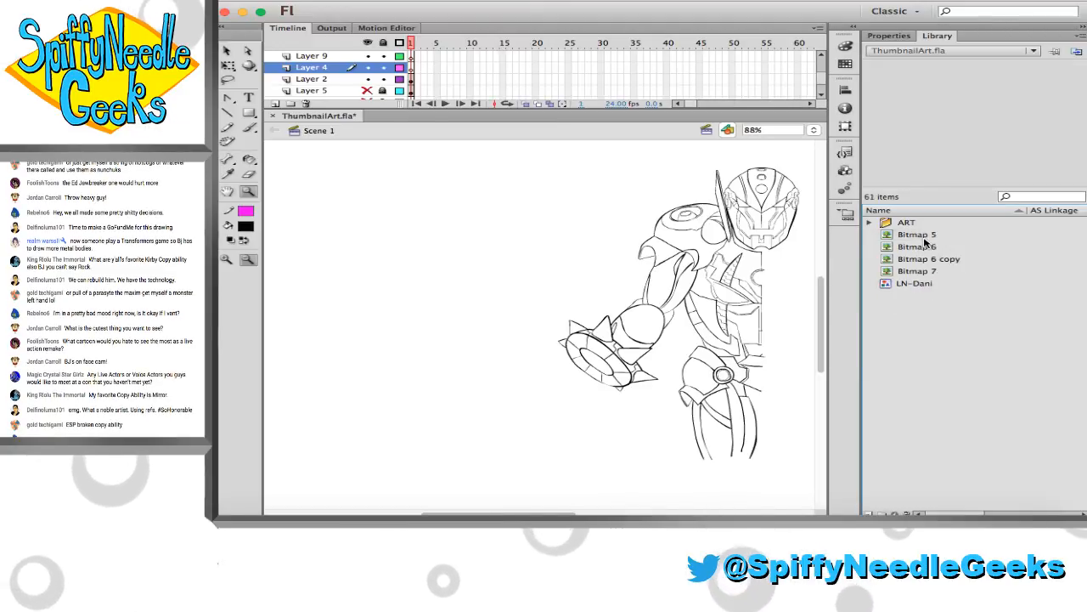
left_click(924, 239)
key("Delete")
left_click(924, 241)
key("Delete")
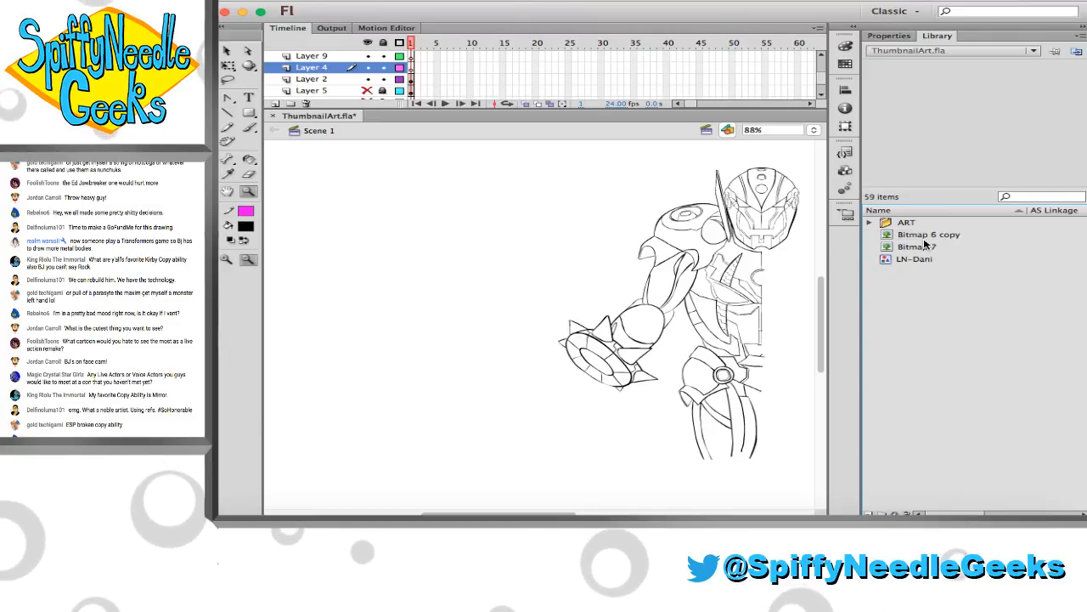
Delete Bitmap 7 and Bitmap 6 copy from the library, and collapse the library view
left_click(925, 241)
left_click(926, 244)
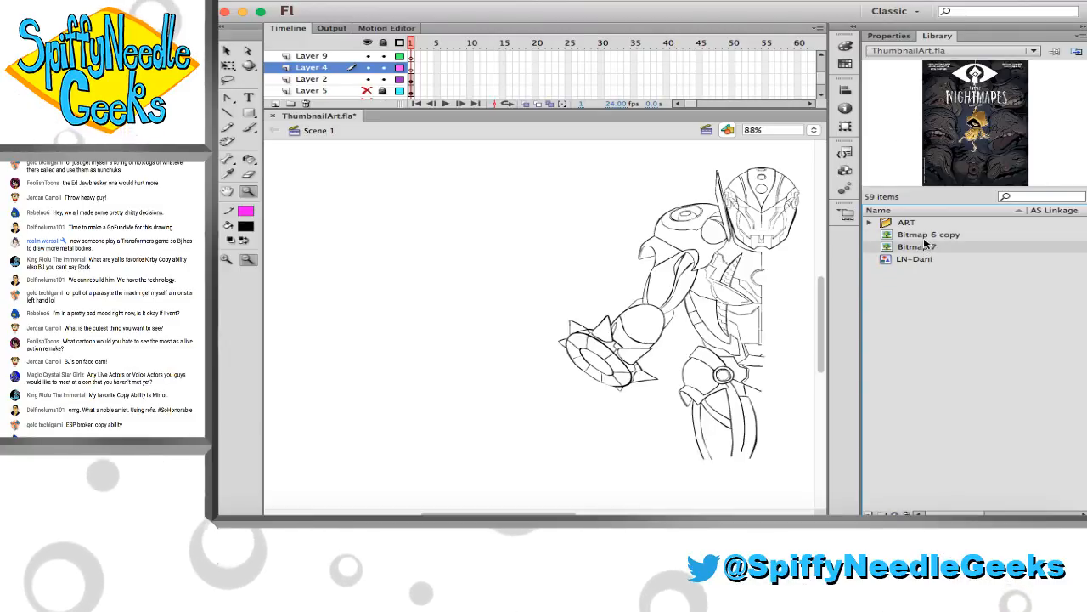
key("Delete")
left_click(925, 236)
key("Delete")
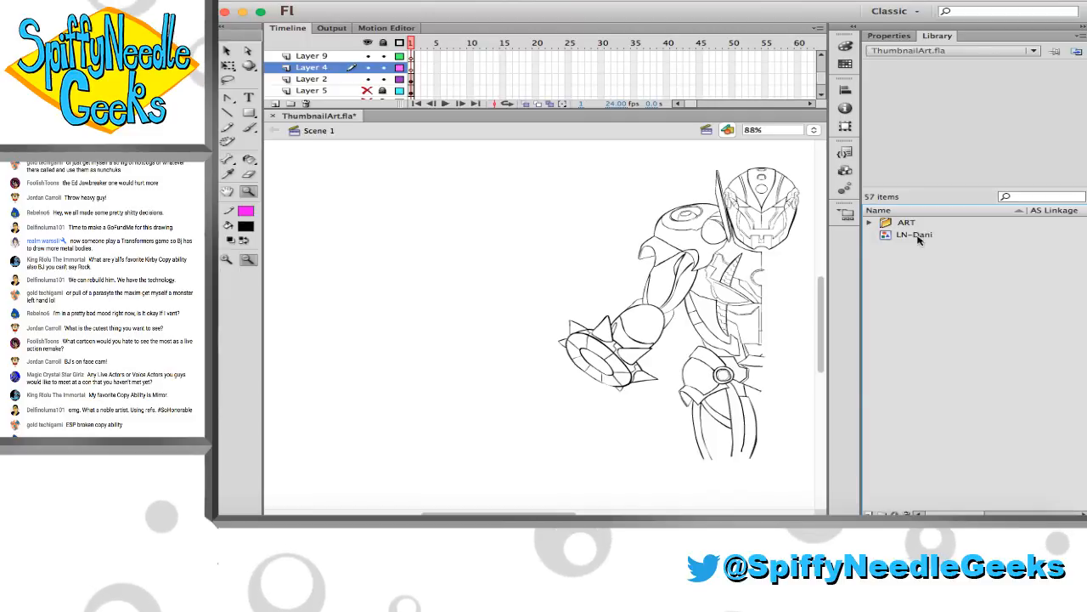
left_click(505, 168)
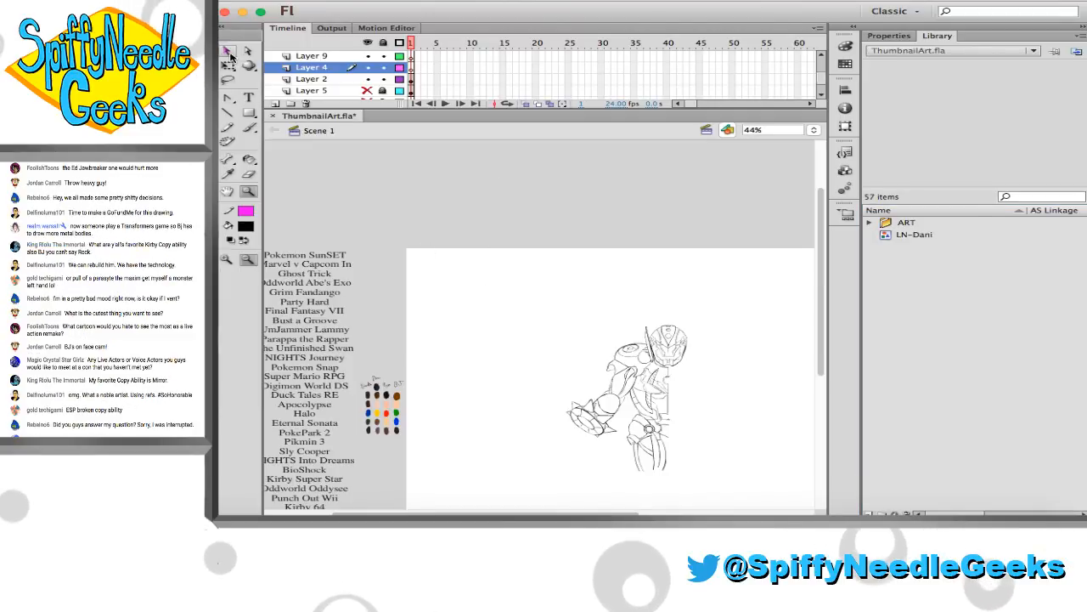
left_click(1082, 30)
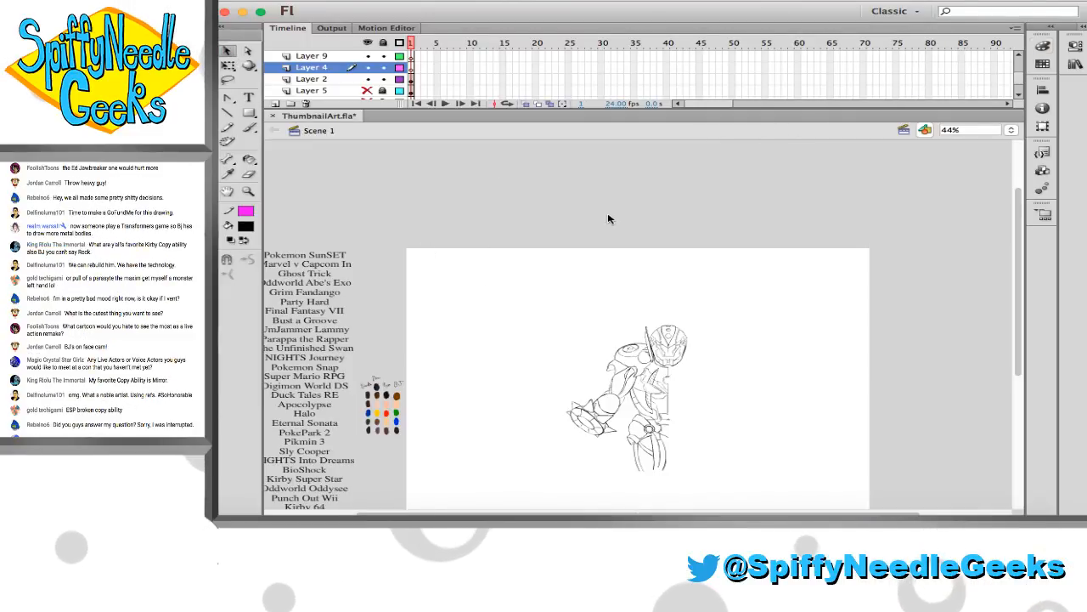
Switch to Photo Booth, select the open-hand photo and place it on Layer 4 of ThumbnailArt.fla
scroll(604, 226, "down", 2)
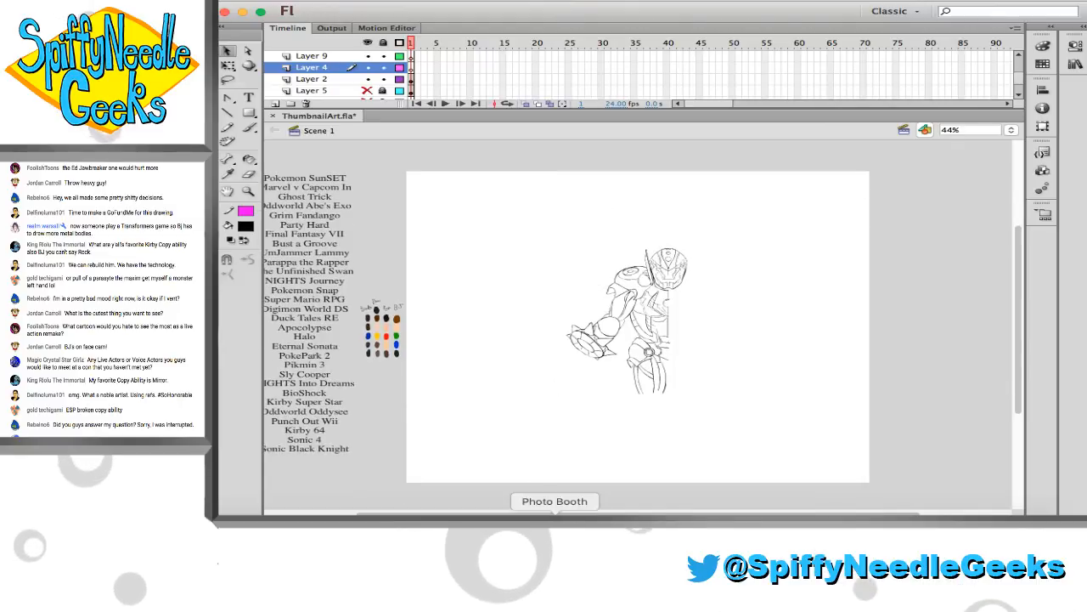
left_click(555, 524)
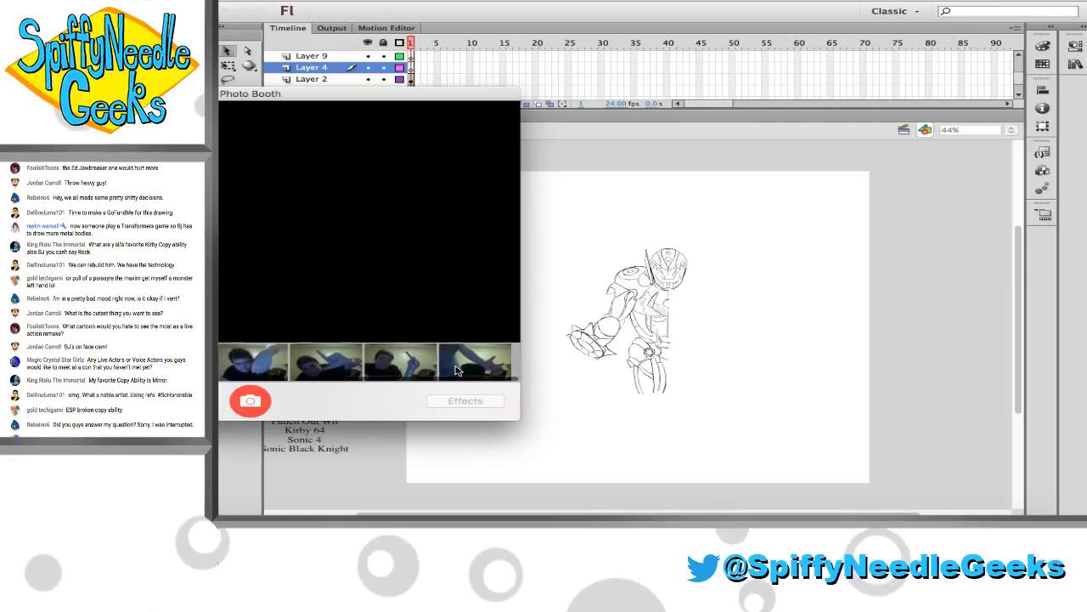
left_click(459, 361)
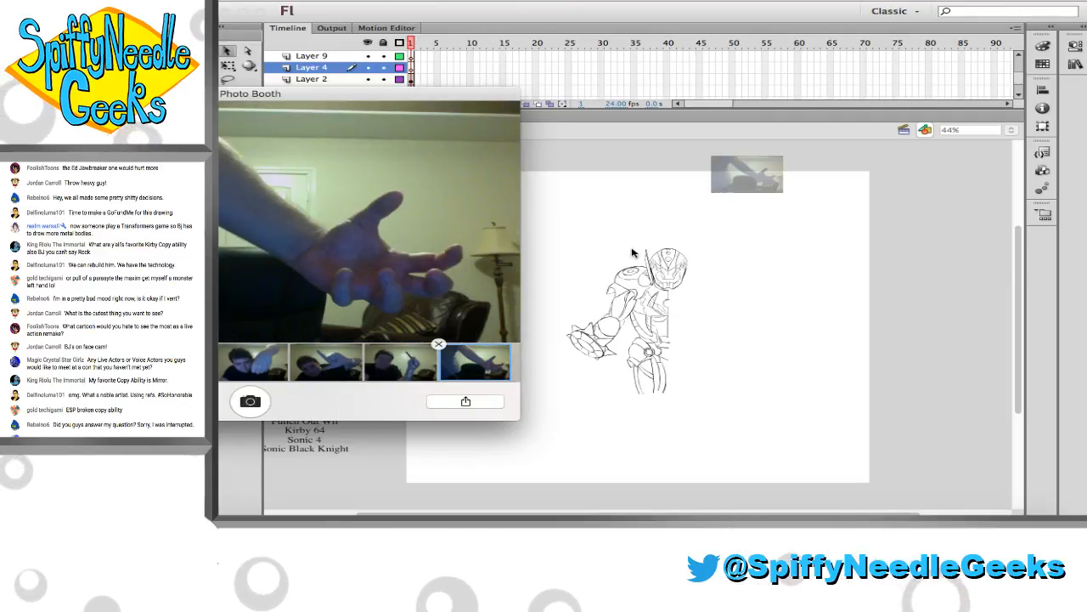
left_click(633, 253)
key("super+v")
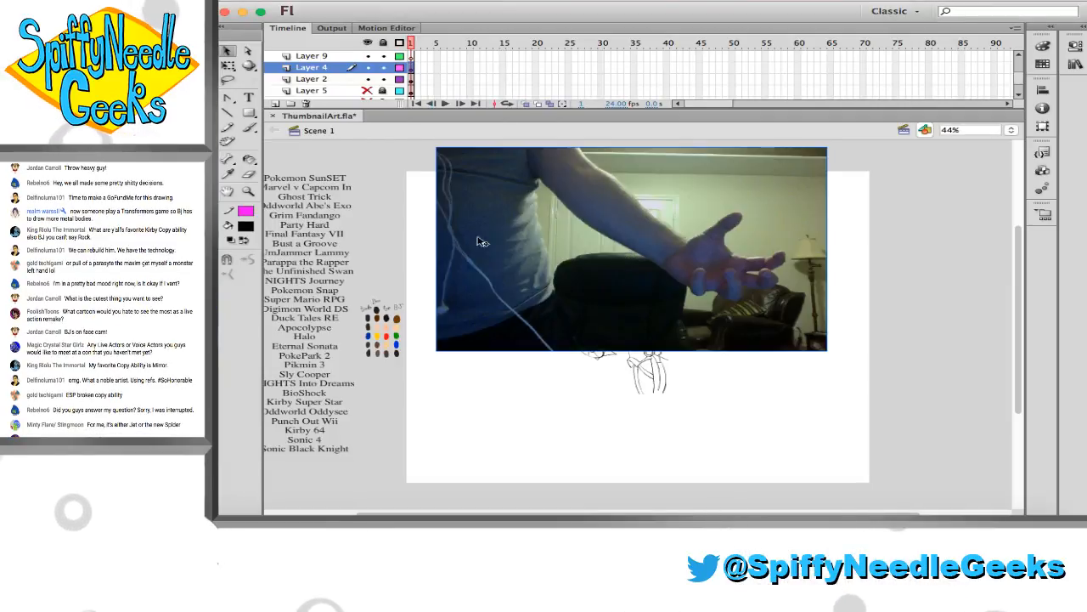
Shrink the hand photo proportionally to under a third of its pasted width, placing it over the robot's torso
key("super+Tab")
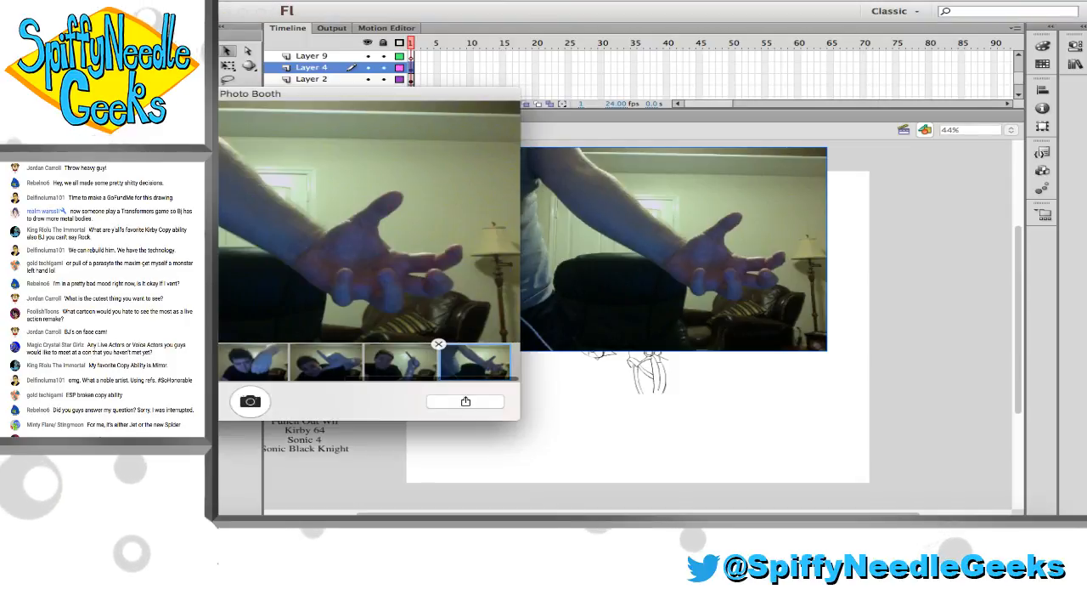
key("super+Tab")
left_click_drag(555, 207, 556, 250)
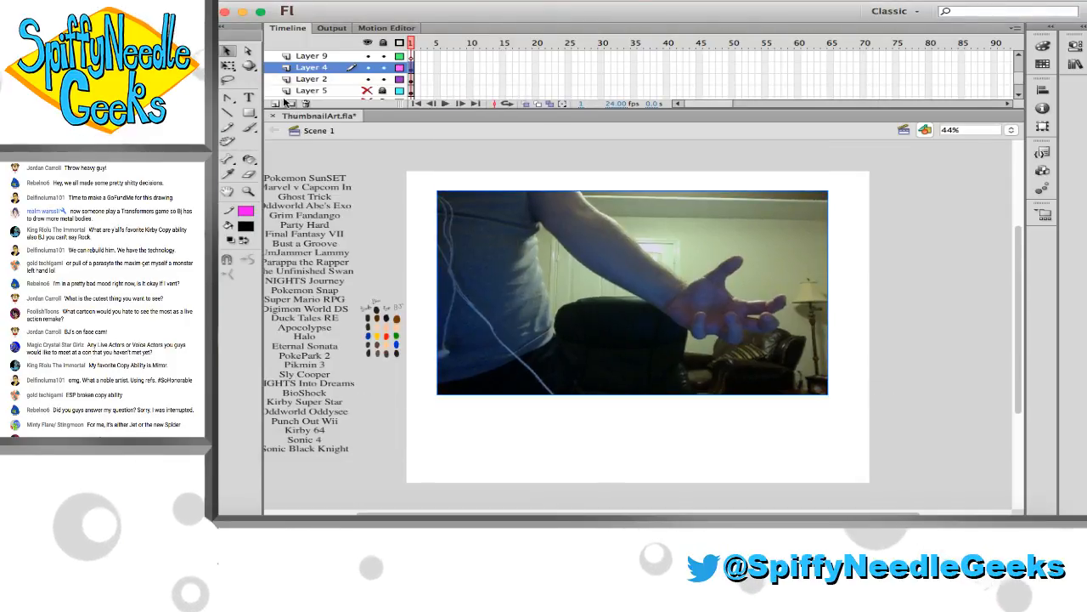
left_click(227, 66)
left_click_drag(438, 191, 574, 262)
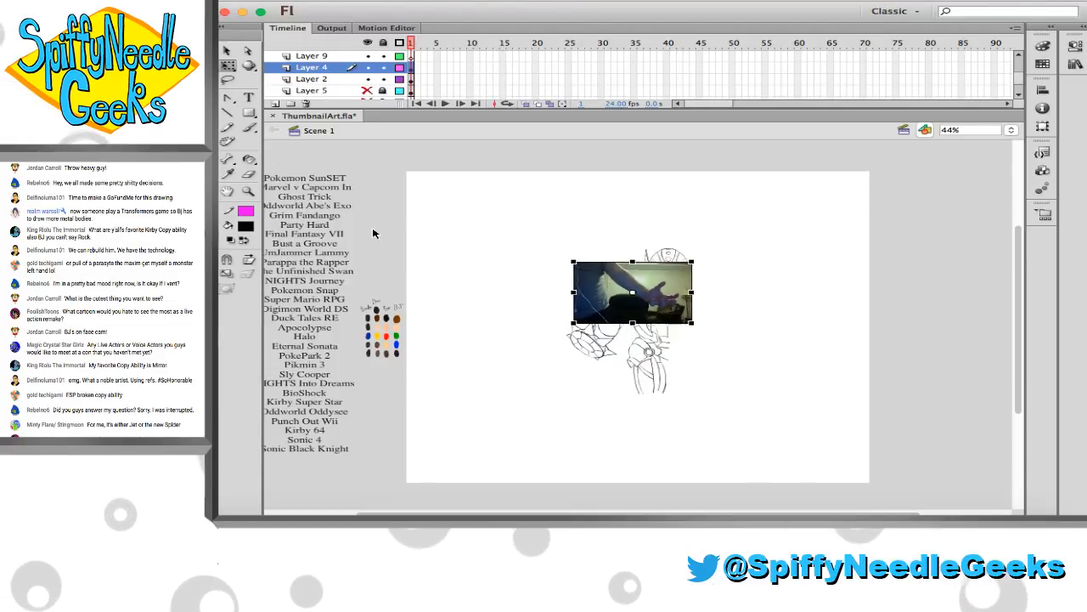
left_click(250, 192)
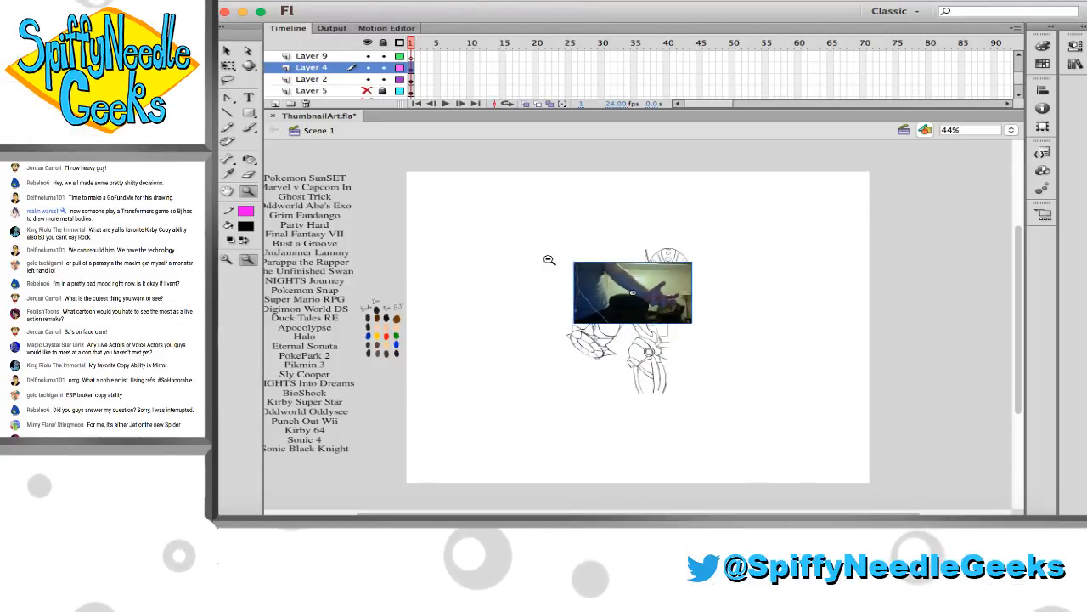
left_click_drag(733, 382, 733, 382)
Flip the hand photo horizontally and move it over the robot's spiked forearm
left_click(226, 66)
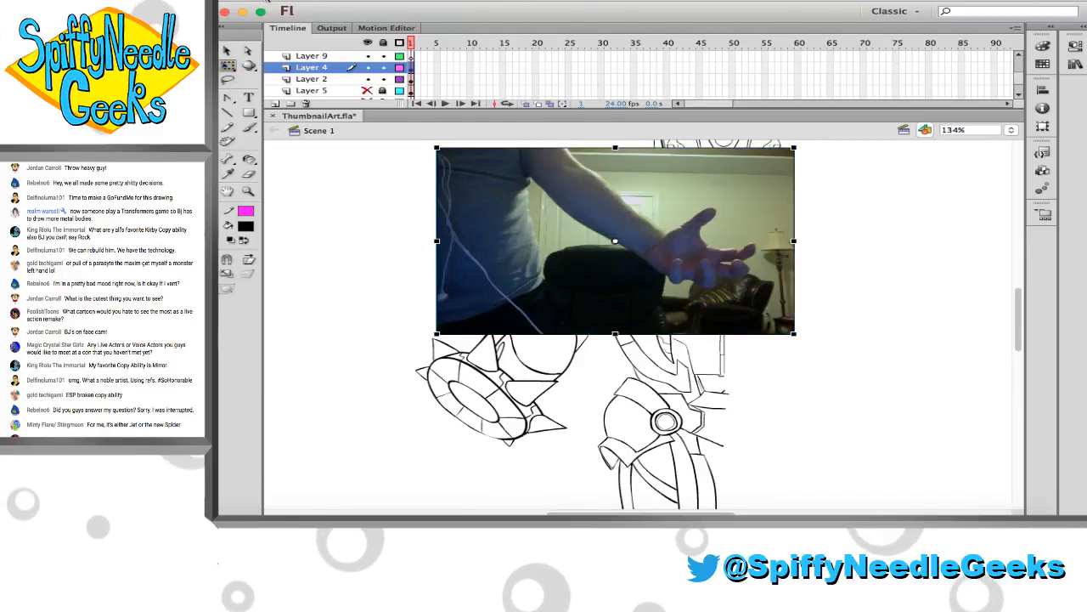
left_click(340, 2)
mouse_move(259, 3)
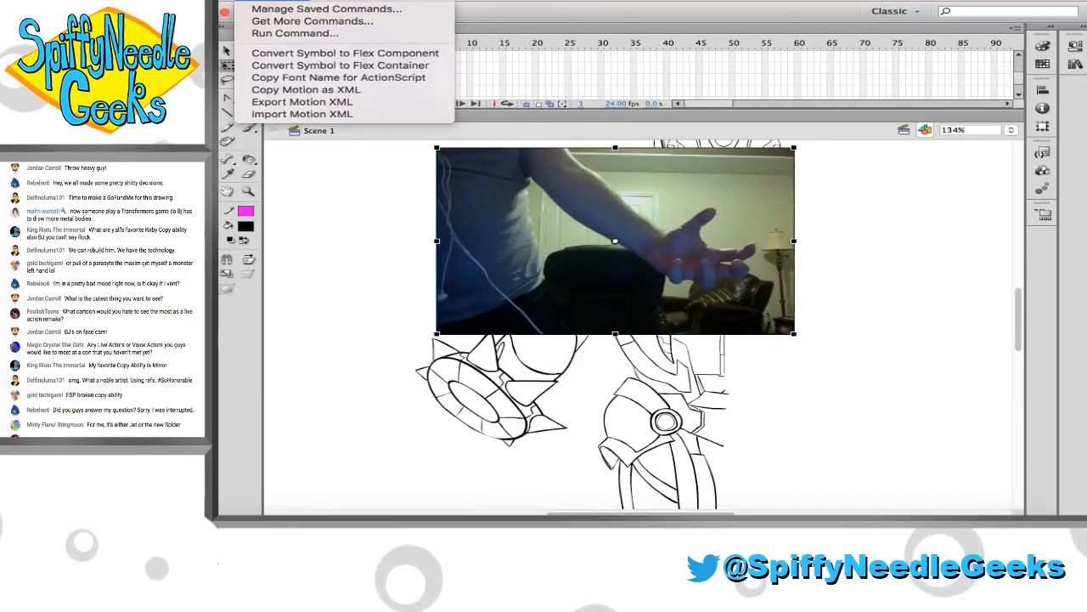
mouse_move(178, 2)
mouse_move(263, 148)
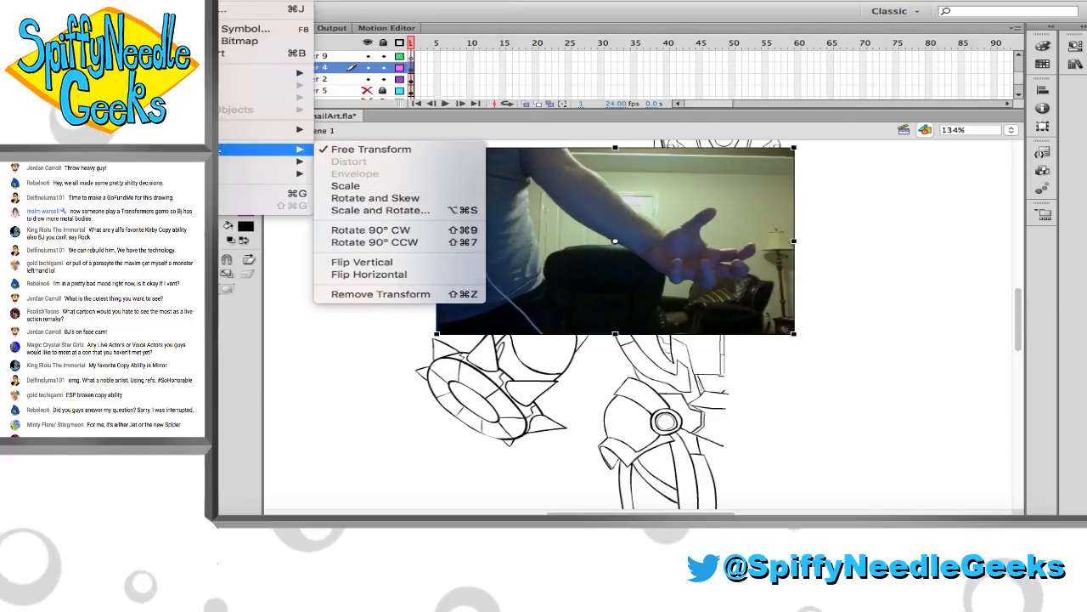
left_click(359, 276)
left_click_drag(617, 234, 535, 367)
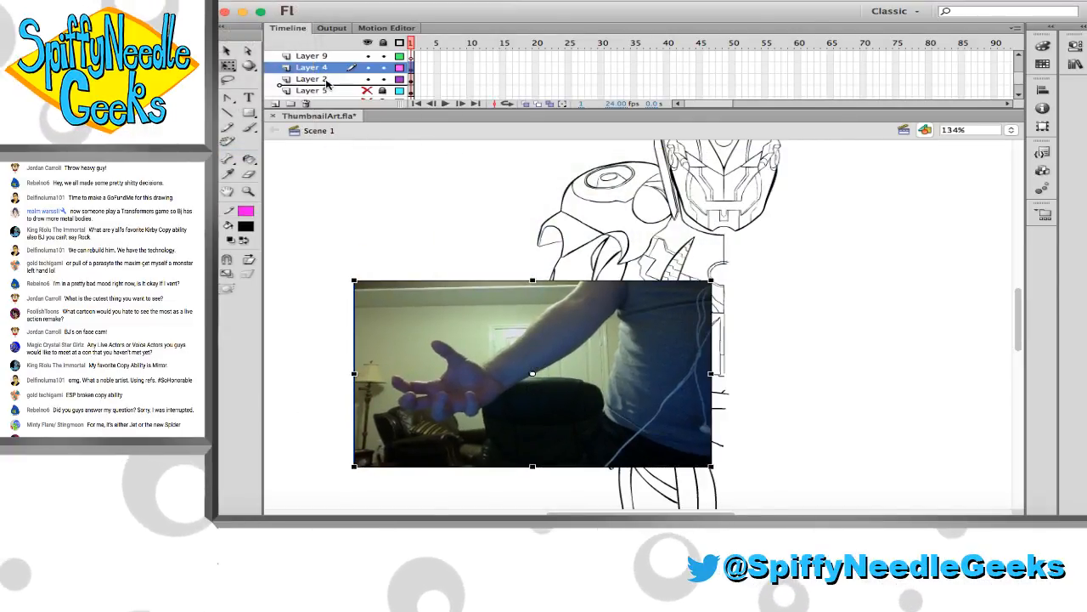
Put Layer 4 beneath Layer 2, and slightly enlarge and shift the photo so its arm lines up with the inked forearm
left_click_drag(328, 74, 328, 85)
left_click_drag(418, 327, 394, 353)
mouse_move(688, 306)
left_mouse_down()
mouse_move(709, 296)
mouse_move(694, 302)
left_mouse_up()
left_click_drag(605, 370, 618, 367)
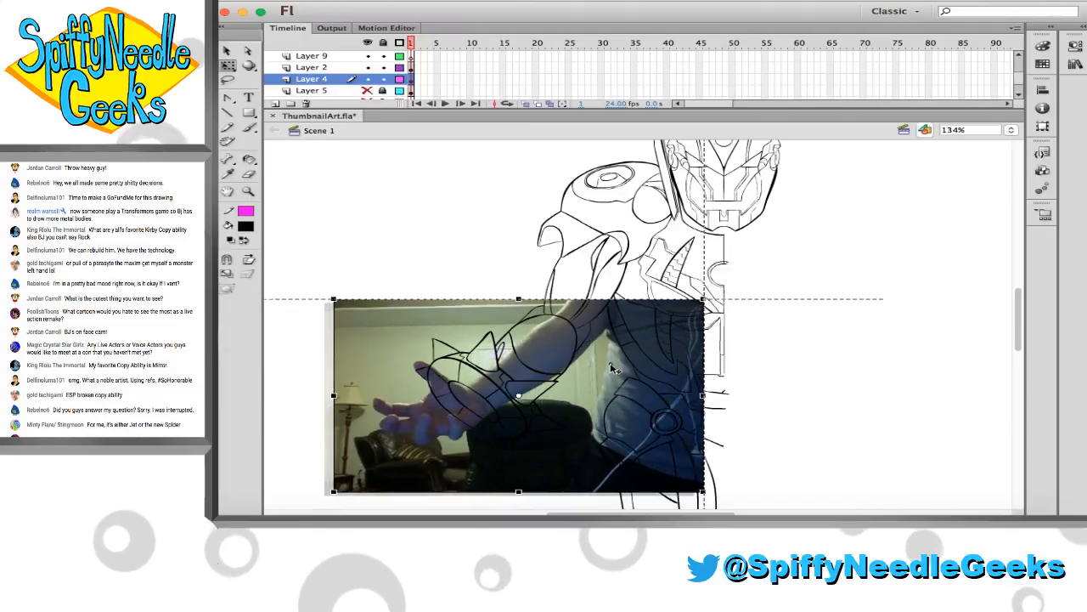
left_click_drag(709, 302, 718, 296)
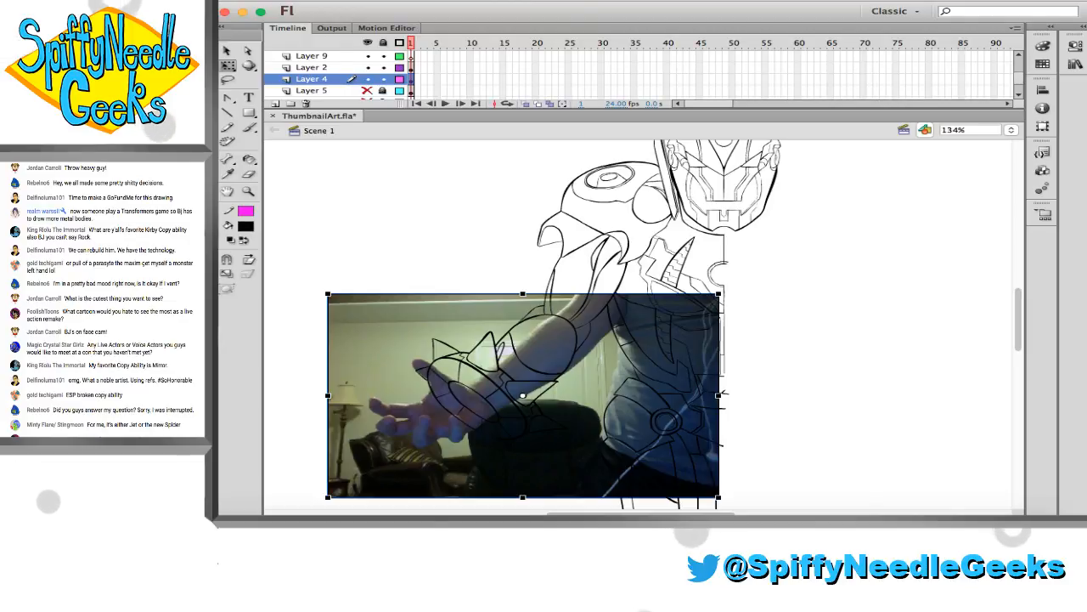
left_click_drag(580, 375, 584, 377)
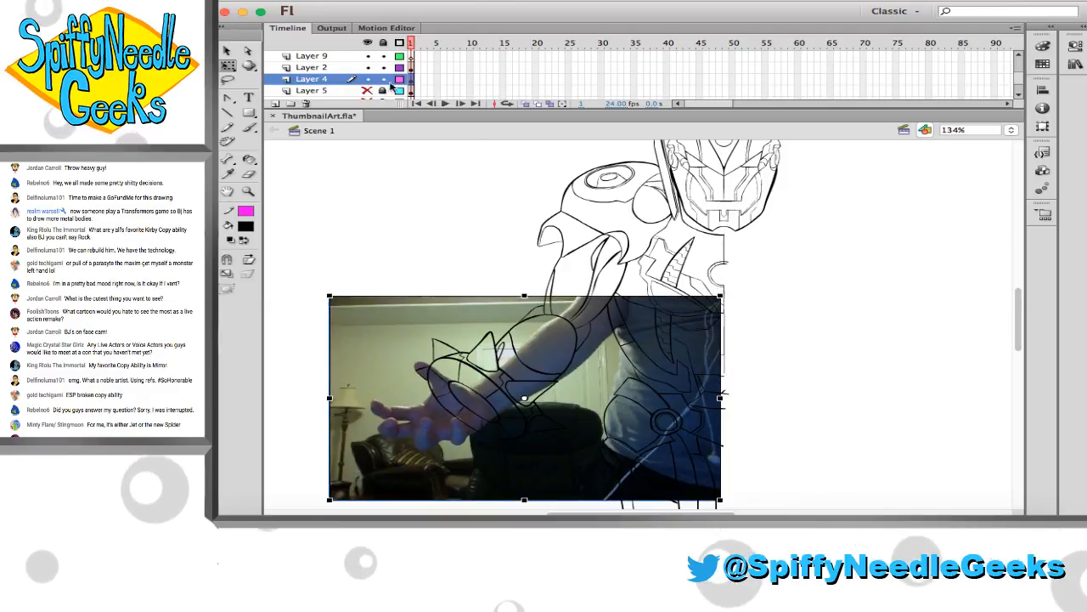
Move Layer 4 back above Layer 2 with both layers locked, and make Layer 9 active for drawing over the hand
left_click_drag(346, 80, 383, 71)
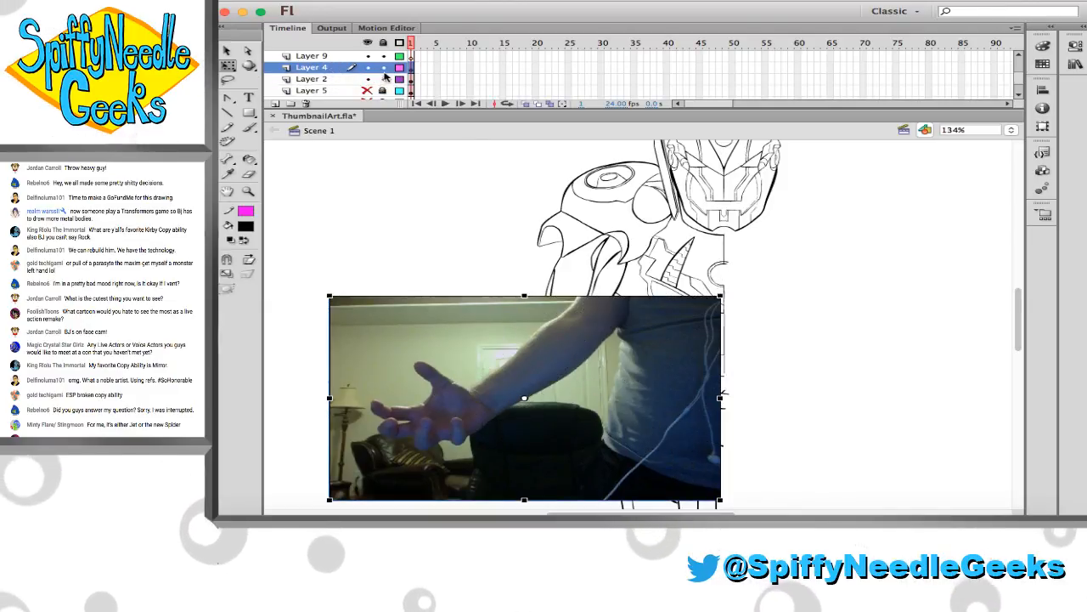
left_click(336, 57)
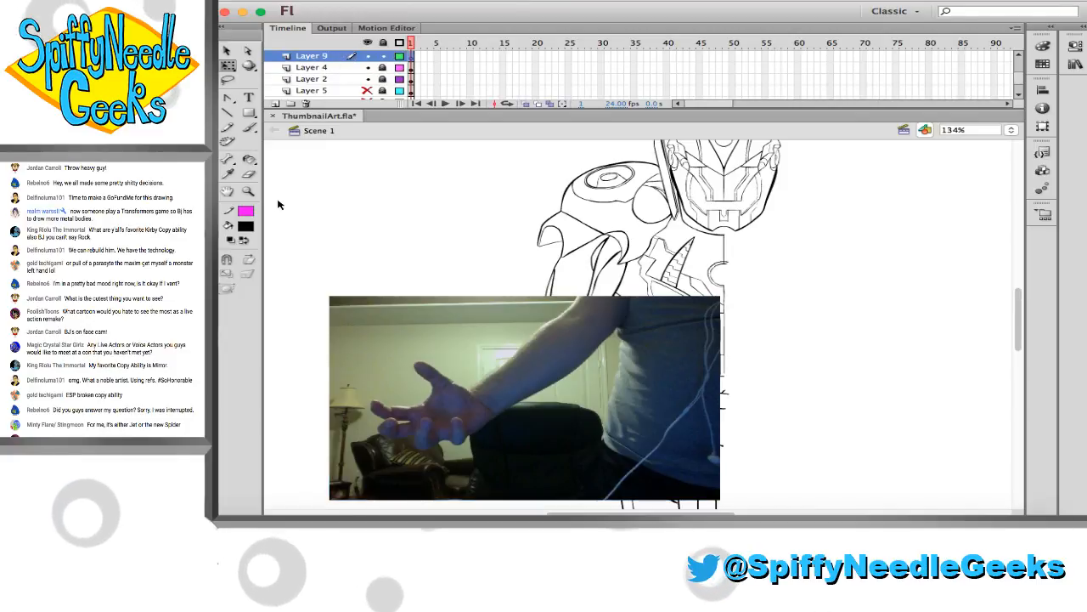
key("z")
left_click_drag(377, 360, 508, 436)
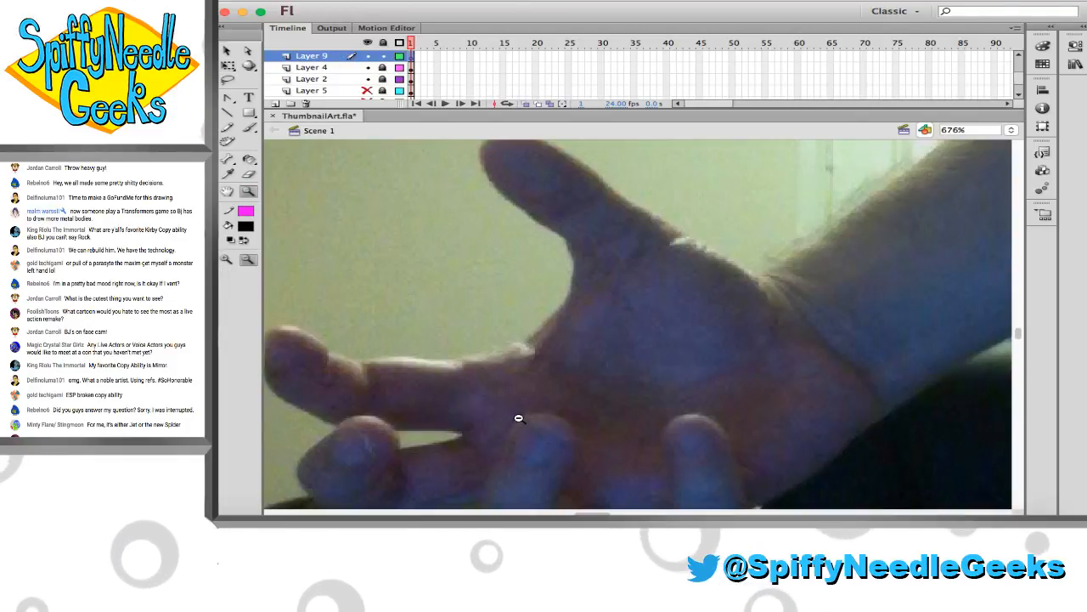
Set the brush fill to blue and trace a closed outline around the thumb's tip segment on the hand photo
left_click(520, 416)
left_click_drag(475, 173, 879, 423)
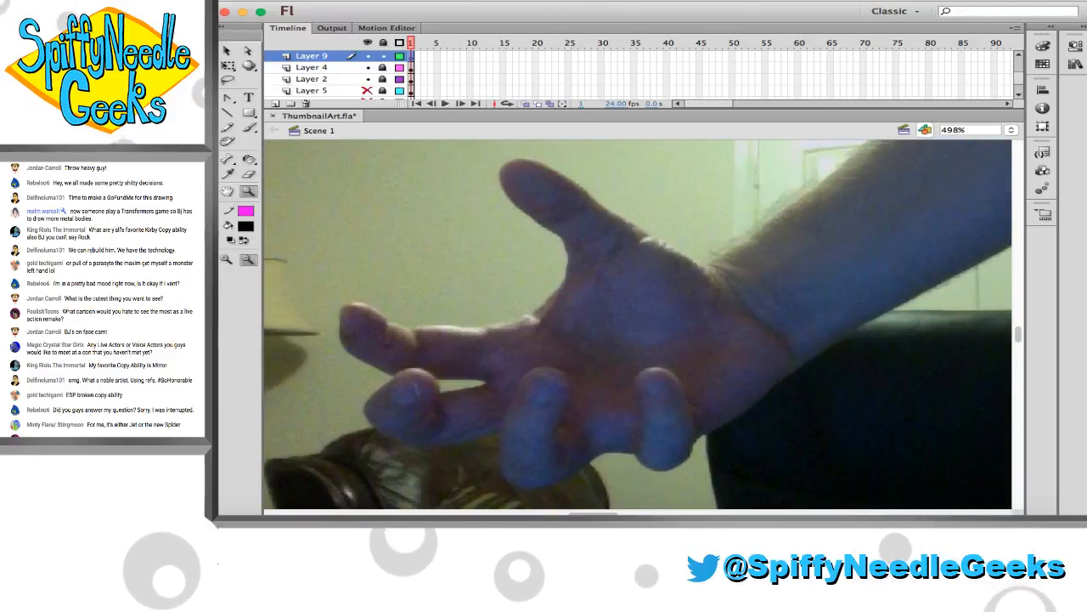
left_click(249, 227)
left_click(302, 299)
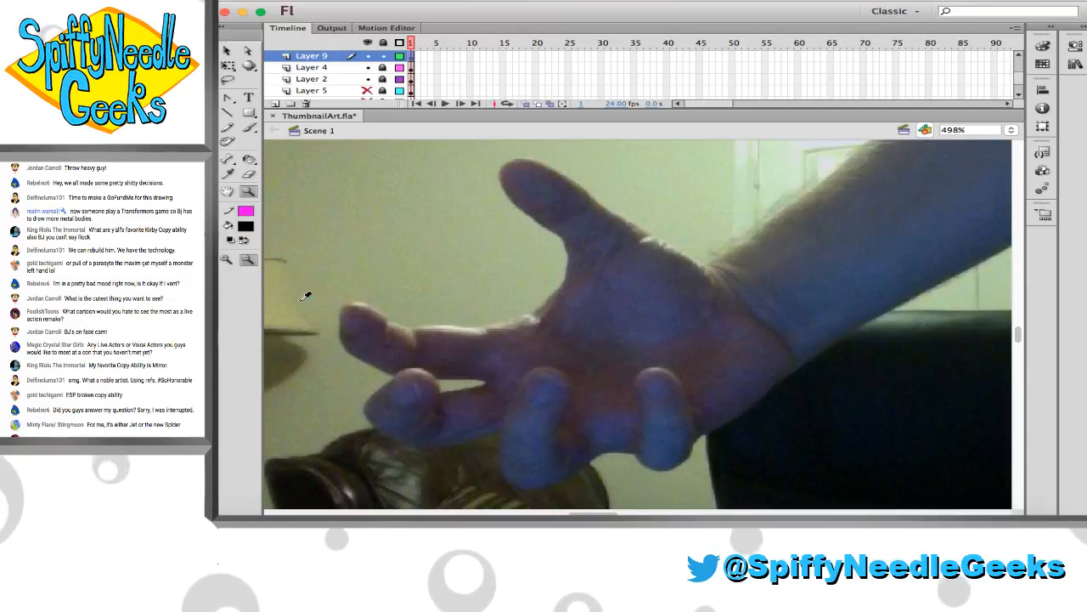
left_click(253, 131)
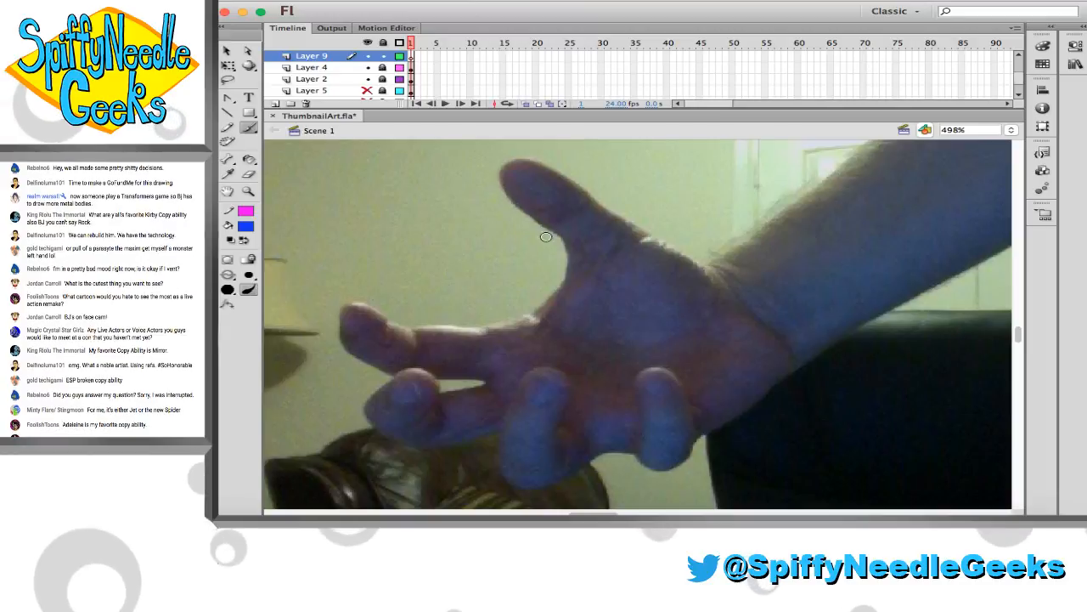
mouse_move(543, 227)
left_mouse_down()
mouse_move(511, 192)
mouse_move(507, 160)
mouse_move(579, 181)
mouse_move(588, 199)
mouse_move(556, 226)
left_mouse_up()
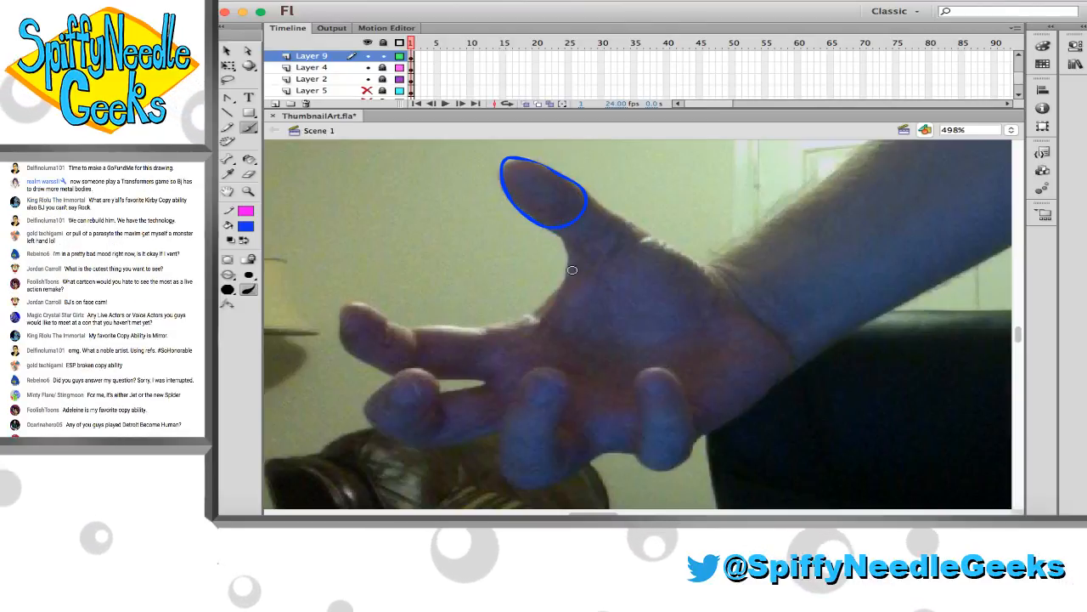
Outline the rounded thumb base on the palm in blue, and draw the joint segments linking it to the thumb tip
left_click_drag(539, 312, 559, 281)
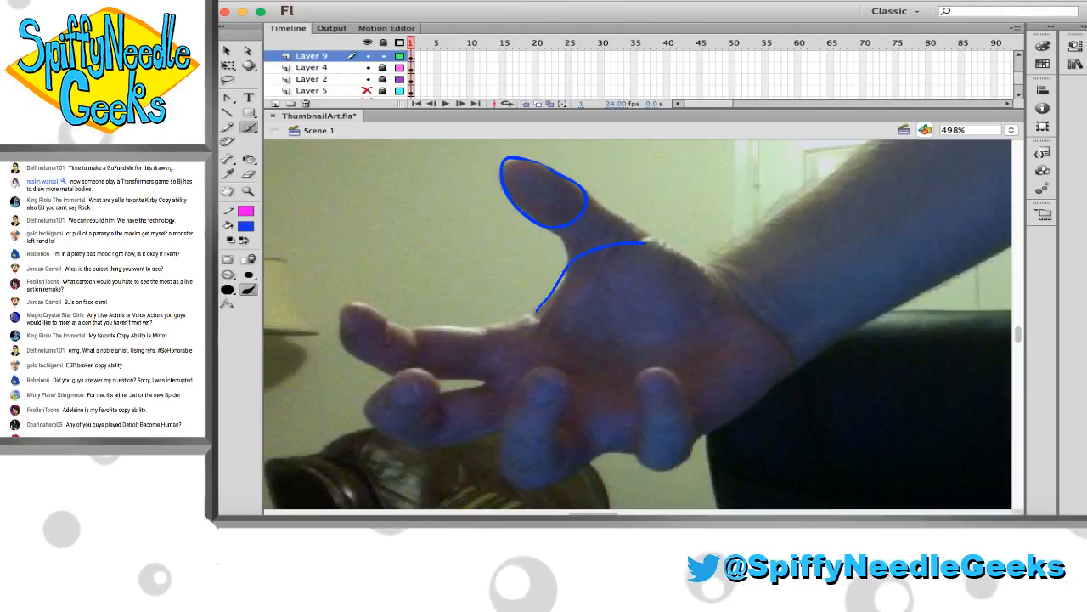
mouse_move(645, 244)
left_mouse_down()
mouse_move(710, 284)
mouse_move(710, 320)
left_mouse_up()
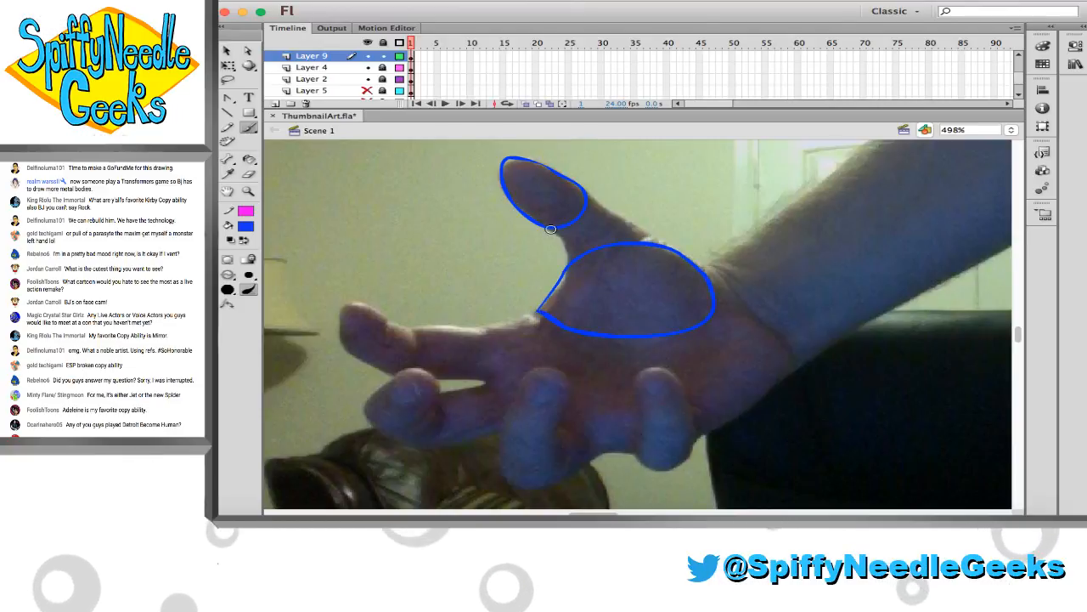
left_click_drag(586, 196, 649, 244)
key("super+z")
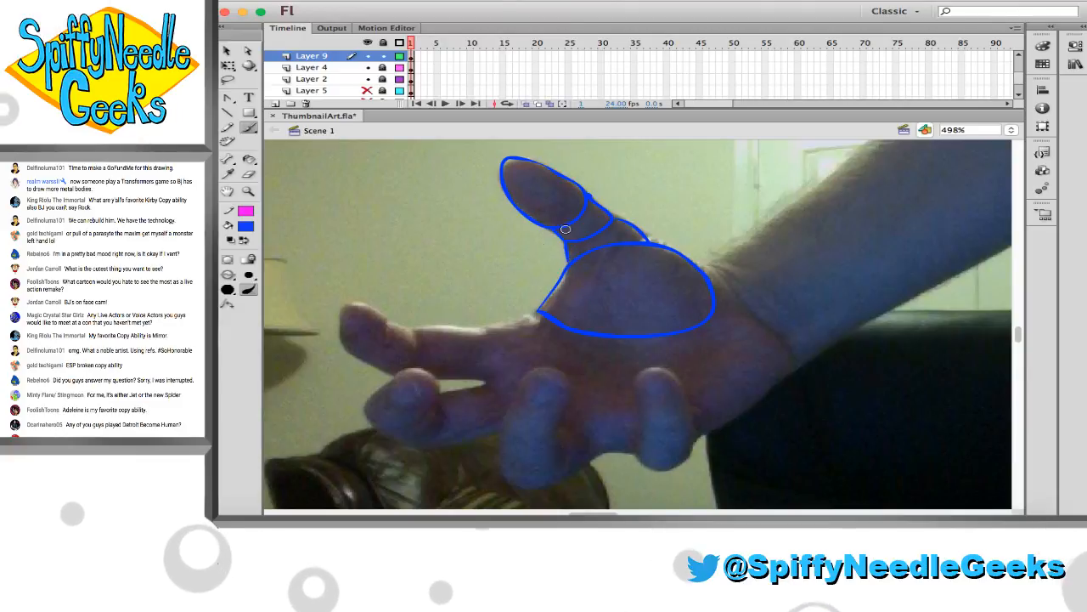
Trace blue outlines around the tip segments of the four fingers on the hand photo
scroll(595, 340, "down", 2)
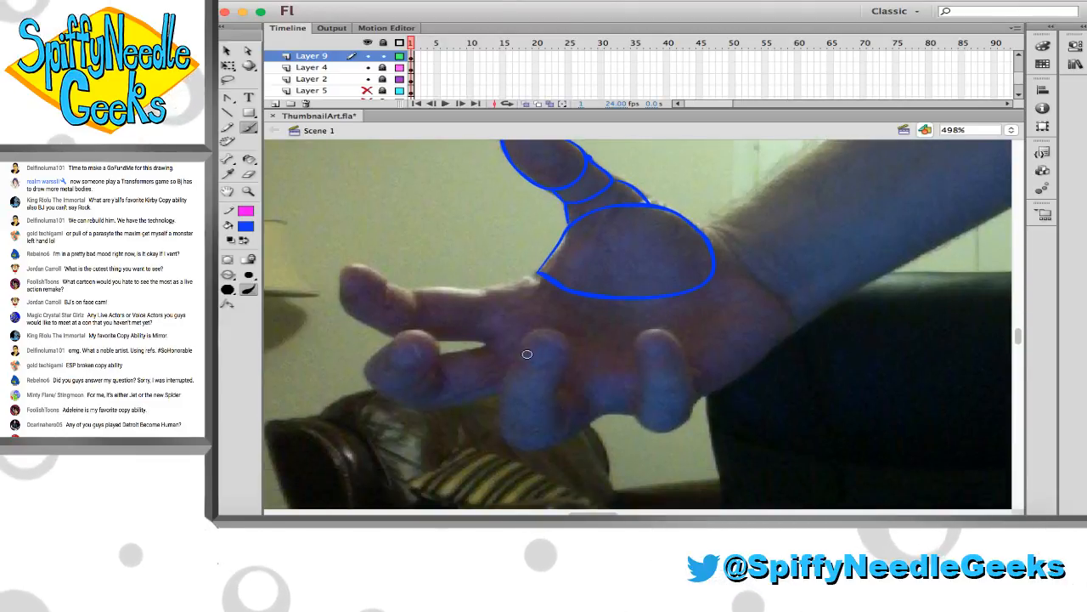
mouse_move(505, 391)
left_mouse_down()
mouse_move(514, 342)
mouse_move(529, 329)
mouse_move(547, 320)
mouse_move(573, 336)
mouse_move(563, 386)
mouse_move(516, 347)
mouse_move(524, 336)
mouse_move(559, 330)
mouse_move(563, 385)
mouse_move(498, 396)
left_mouse_up()
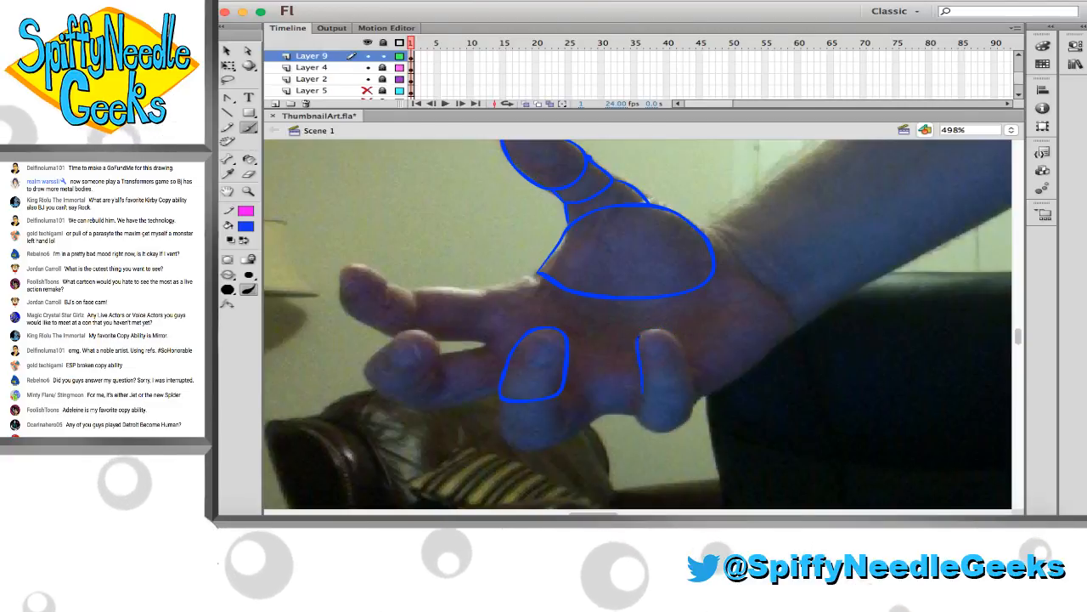
mouse_move(638, 337)
left_mouse_down()
mouse_move(668, 333)
mouse_move(690, 358)
mouse_move(696, 391)
mouse_move(650, 397)
left_mouse_up()
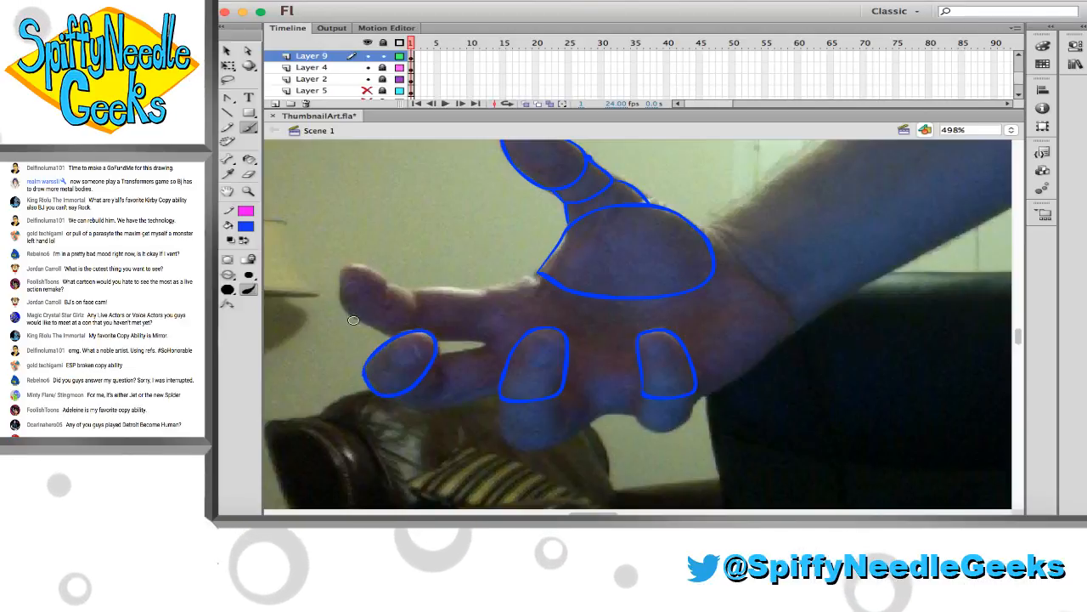
mouse_move(344, 312)
left_mouse_down()
mouse_move(350, 270)
mouse_move(387, 294)
mouse_move(344, 315)
left_mouse_up()
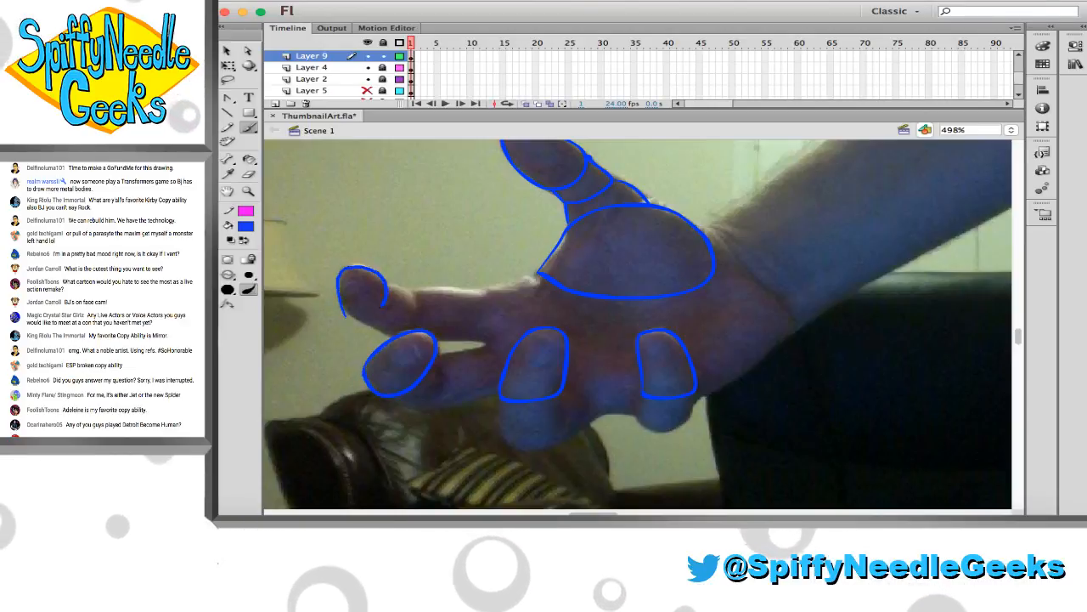
Draw the second segments behind the fingertips in blue, following the bent fingers in the photo
mouse_move(387, 282)
left_mouse_down()
mouse_move(411, 291)
mouse_move(414, 328)
left_mouse_up()
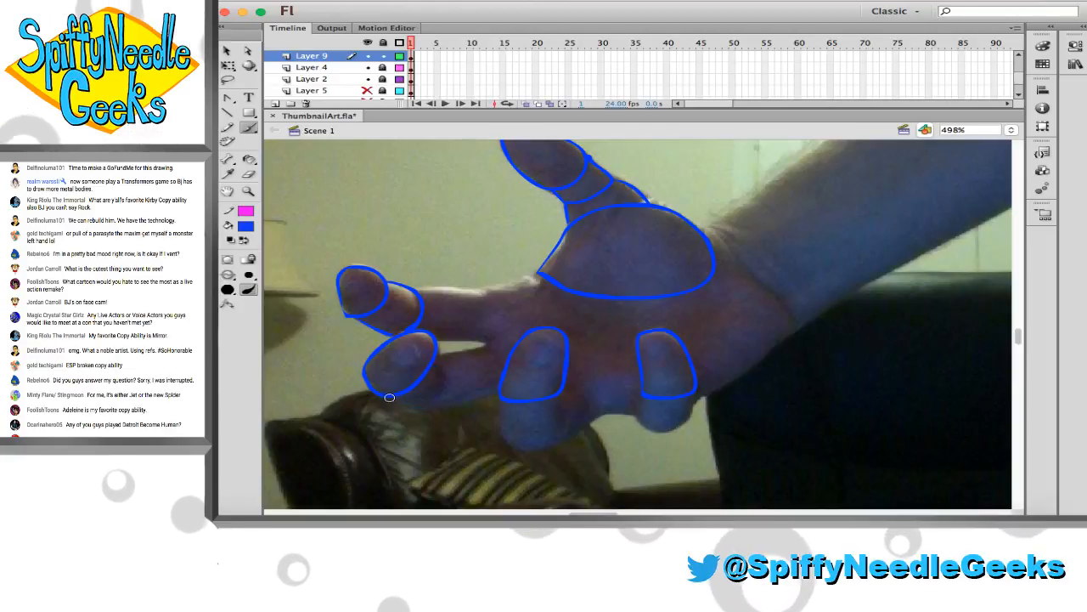
left_click_drag(389, 397, 445, 371)
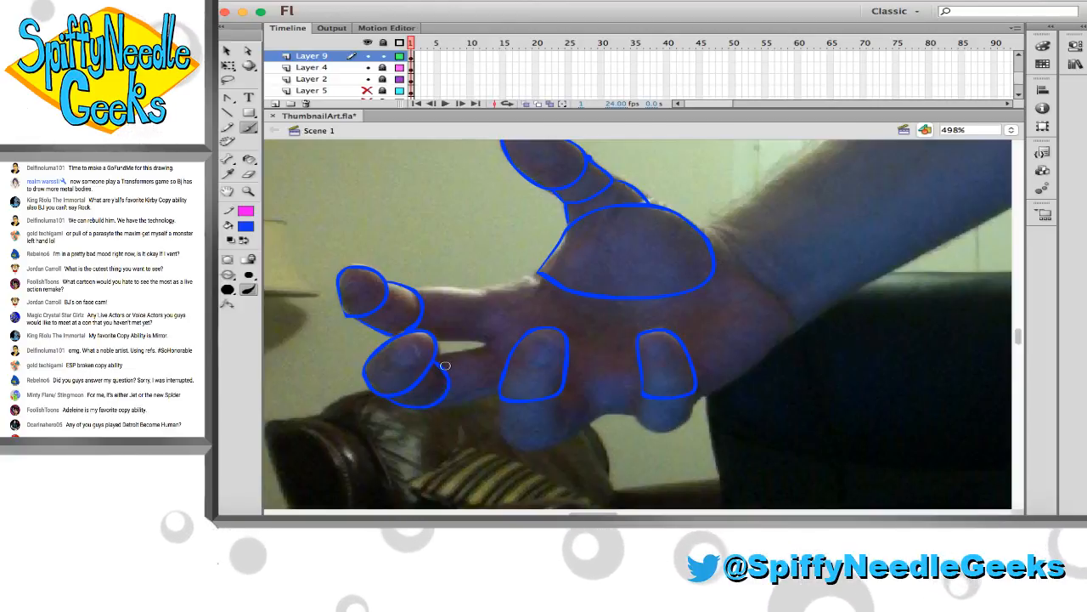
left_click_drag(501, 398, 502, 417)
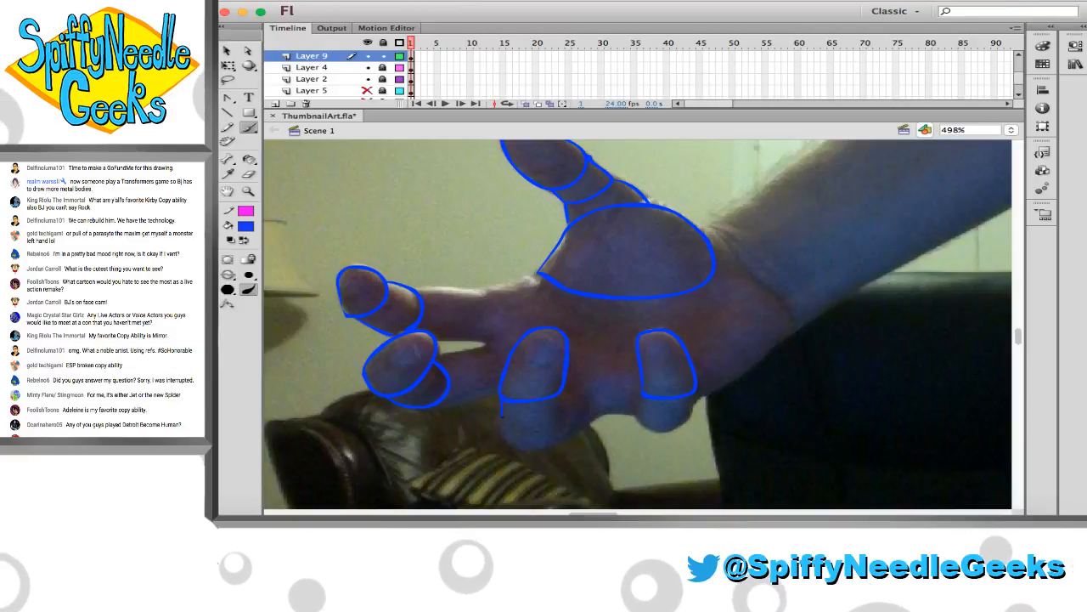
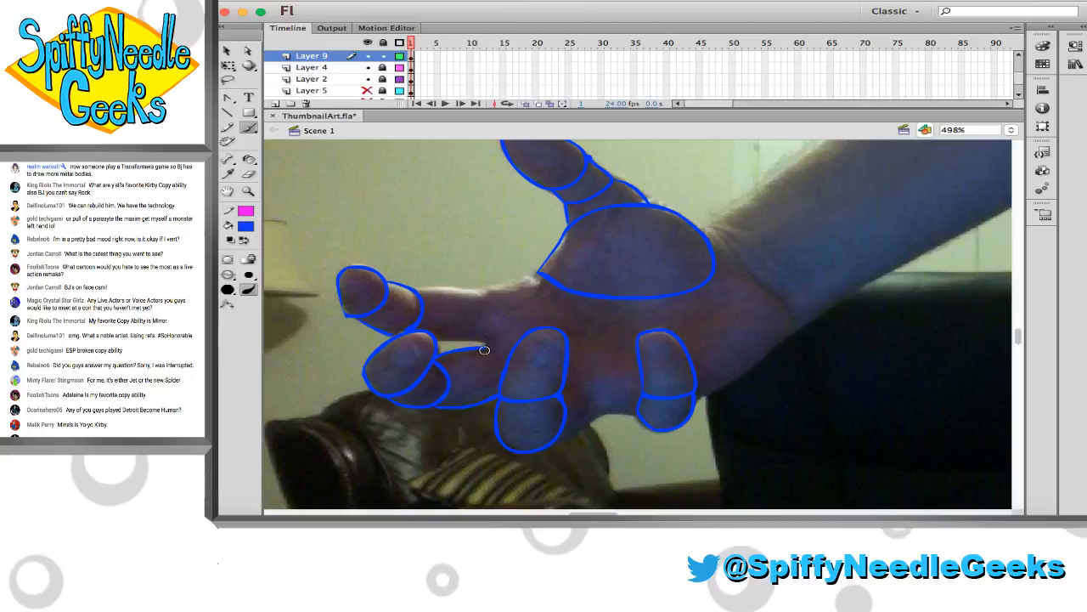
Trace the third segments of the index and middle fingers in blue, and add the short segment behind the ring finger's tip
left_click_drag(485, 347, 506, 366)
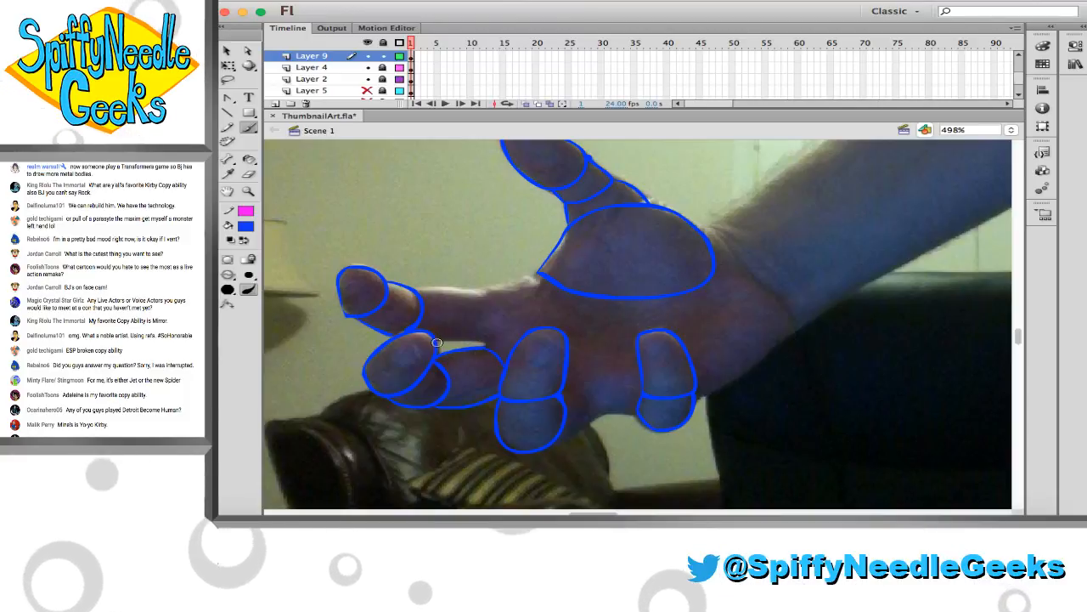
left_click_drag(437, 344, 486, 341)
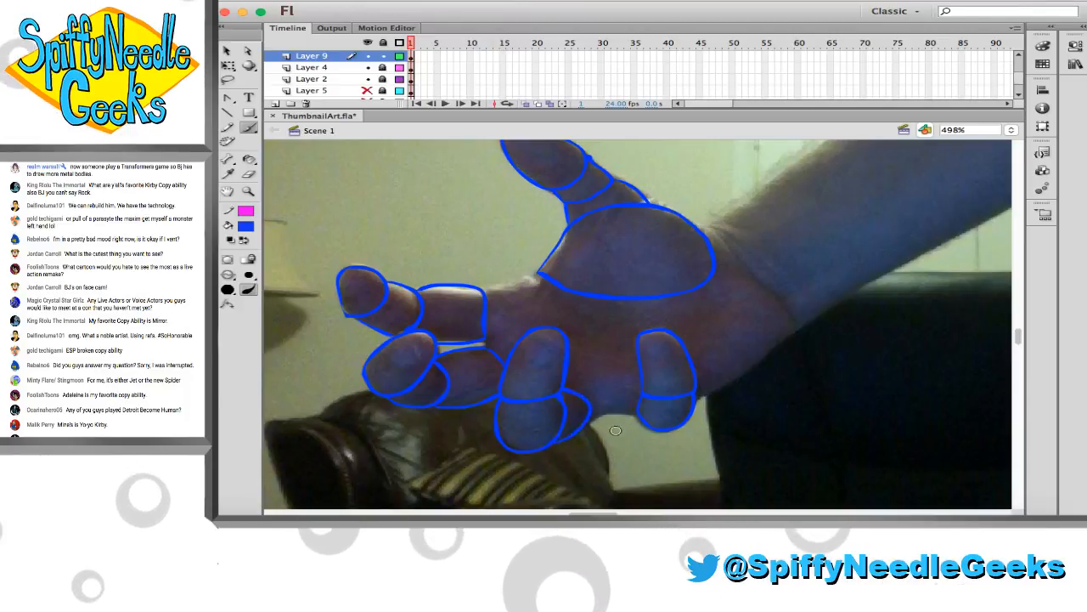
key("v")
key("super+a")
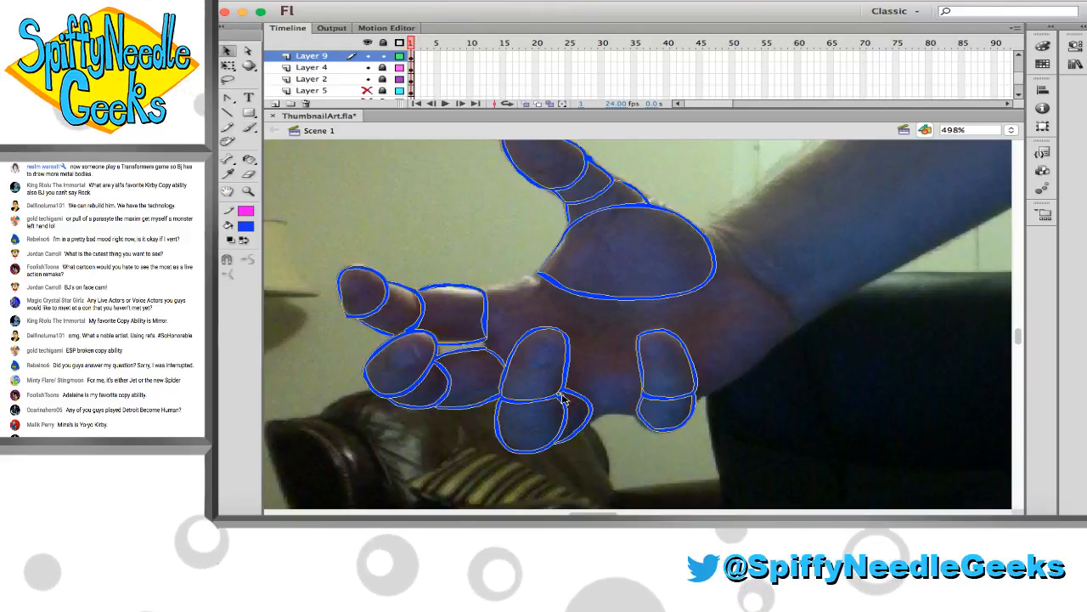
left_click(572, 403)
Erase the excess blue paint where the ring finger's segments meet
left_click(248, 190)
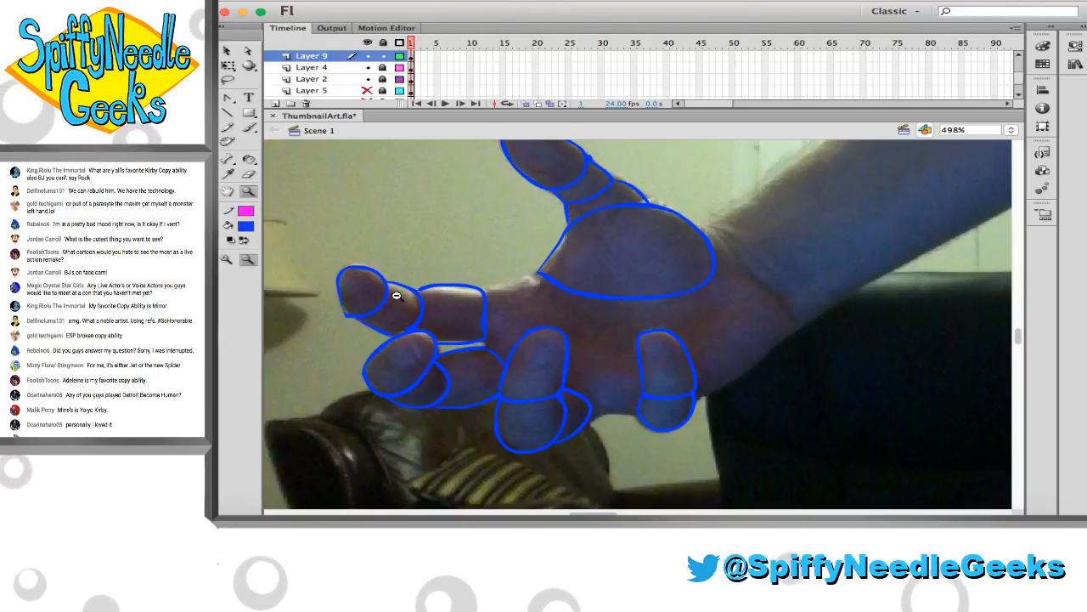
left_click_drag(553, 379, 611, 402)
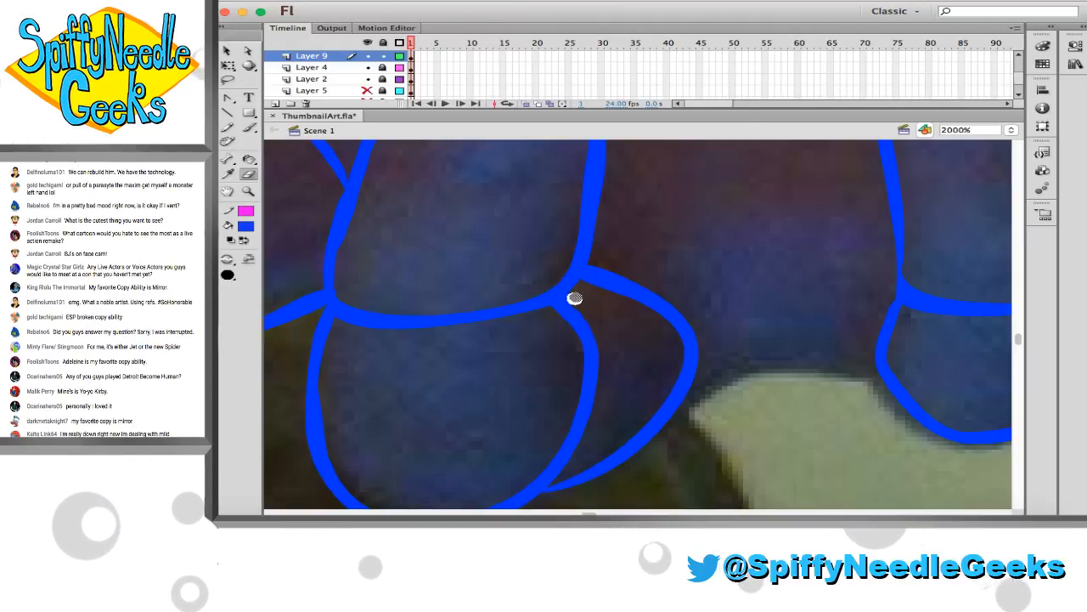
left_click_drag(575, 298, 603, 342)
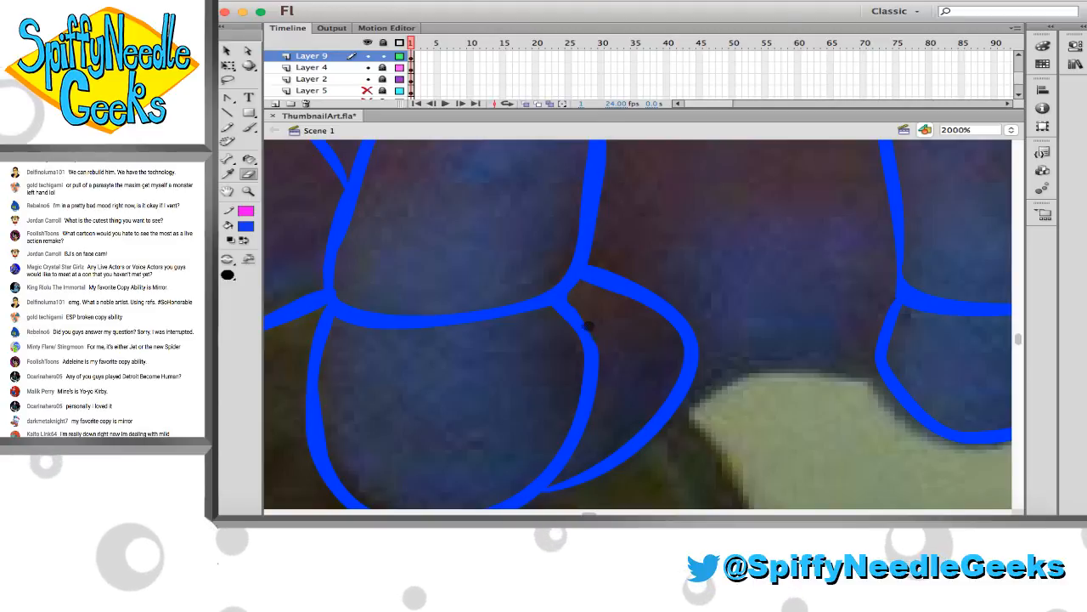
Thin the lower edge of the index finger's third segment with the Eraser
left_click(248, 191)
left_click(594, 294, "alt")
left_click(569, 280, "alt")
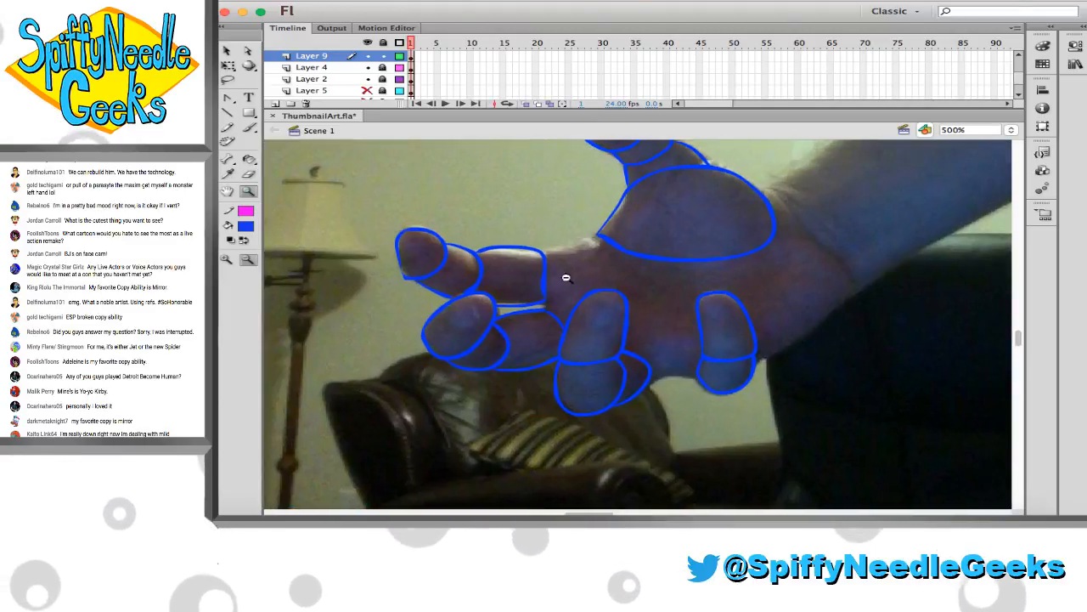
left_click_drag(467, 211, 742, 398)
key("v")
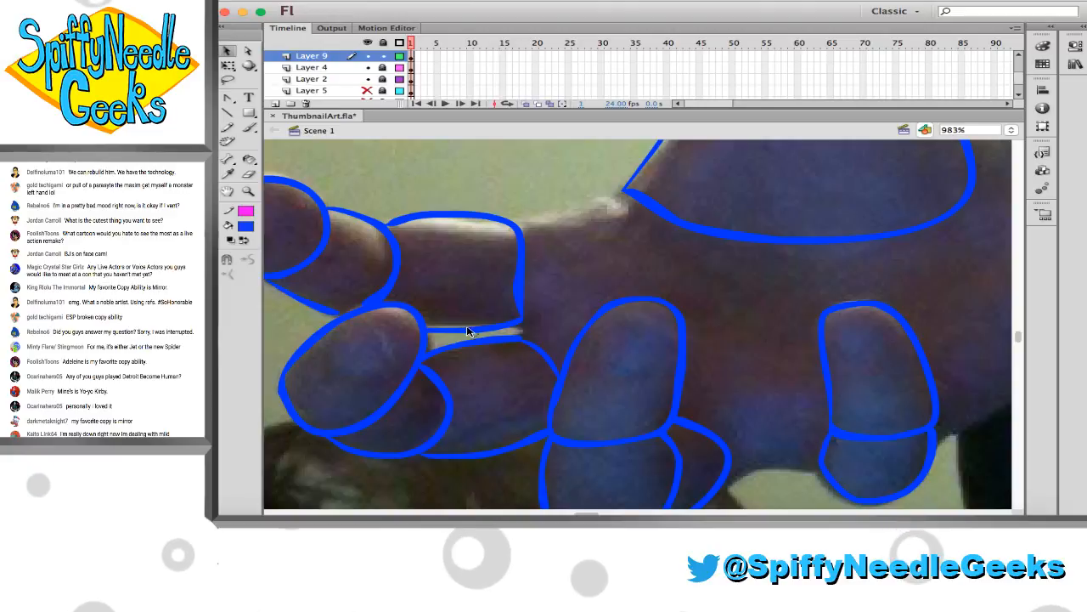
key("e")
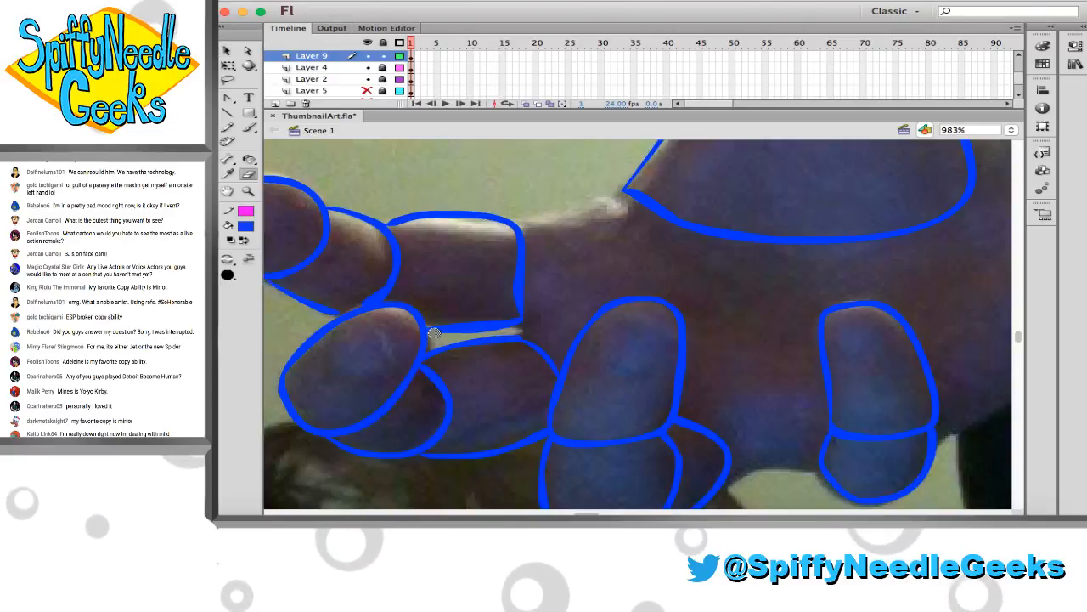
mouse_move(433, 332)
left_mouse_down()
mouse_move(517, 323)
mouse_move(452, 328)
mouse_move(522, 321)
left_mouse_up()
Draw the upper palm edge from the index finger to the thumb base, and close the gap between the index and middle fingers
key("b")
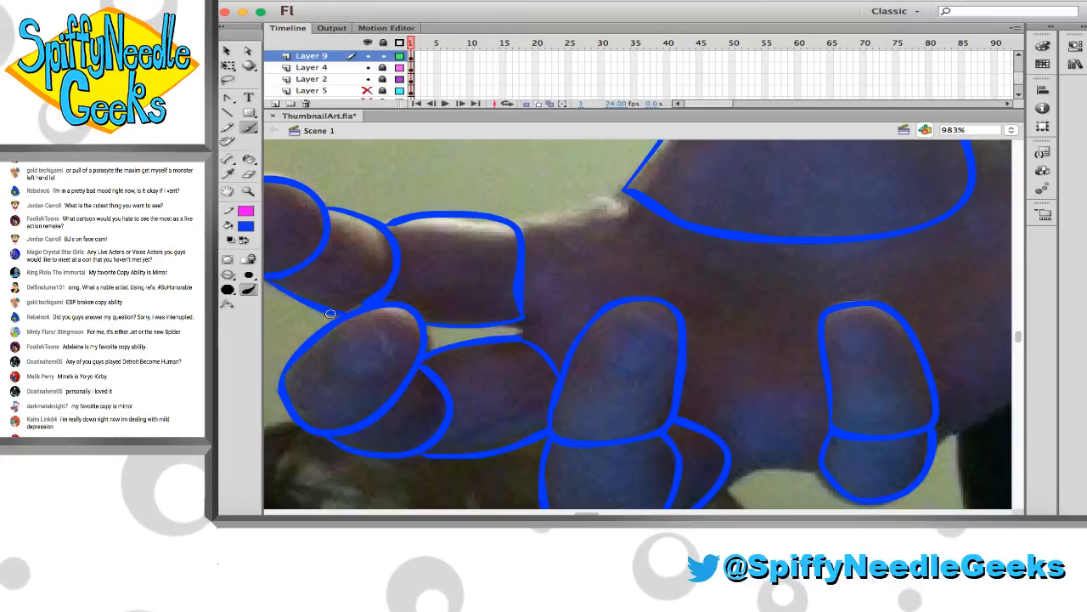
left_click_drag(513, 222, 622, 189)
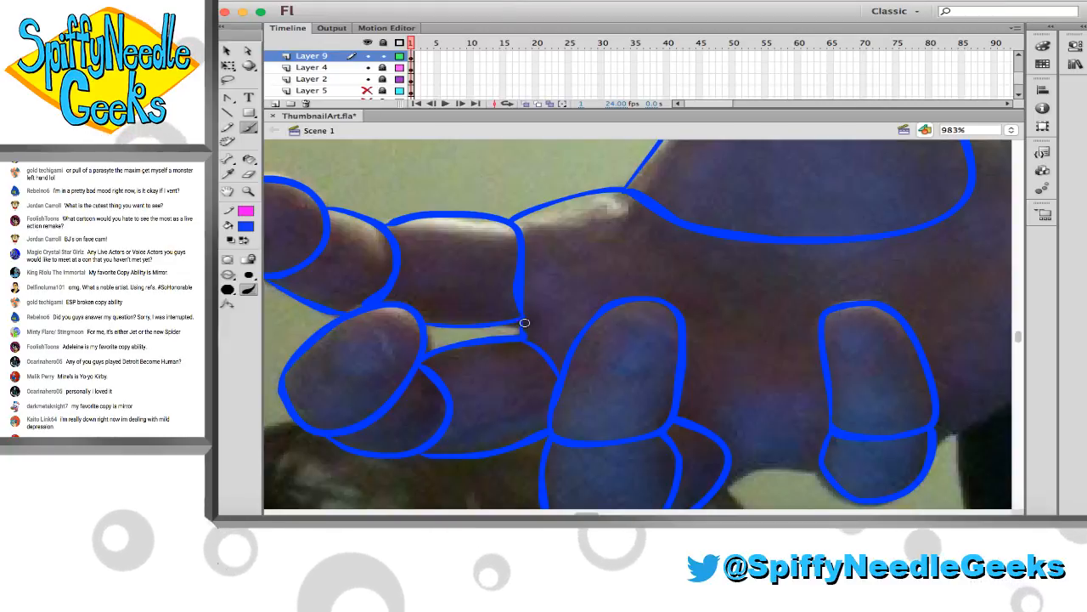
left_click_drag(524, 323, 524, 336)
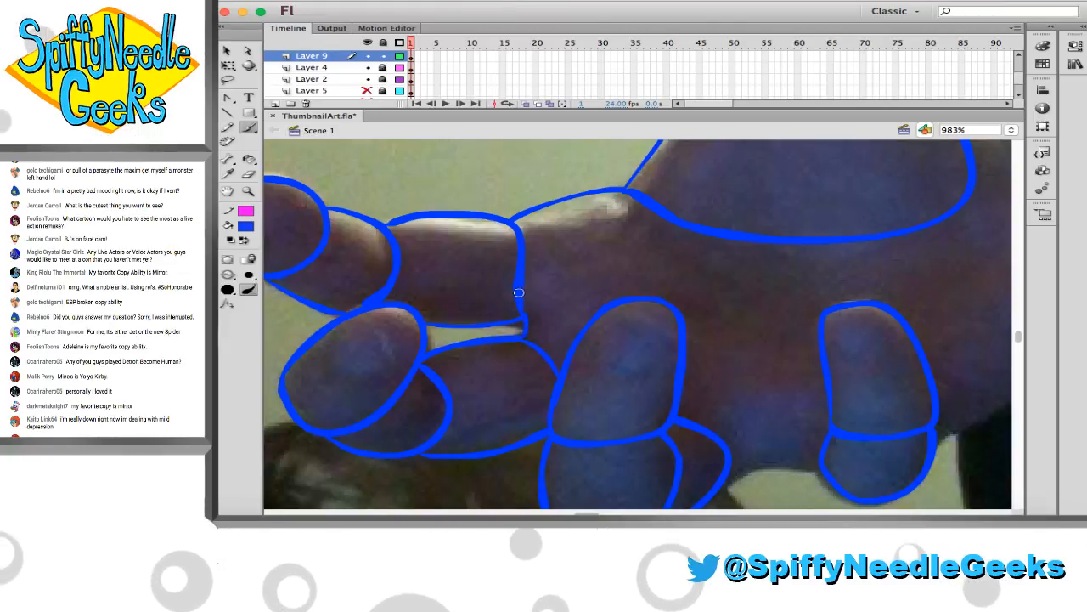
Straighten the rear edge of the index finger's third segment
key("v")
key("super+a")
key("Escape")
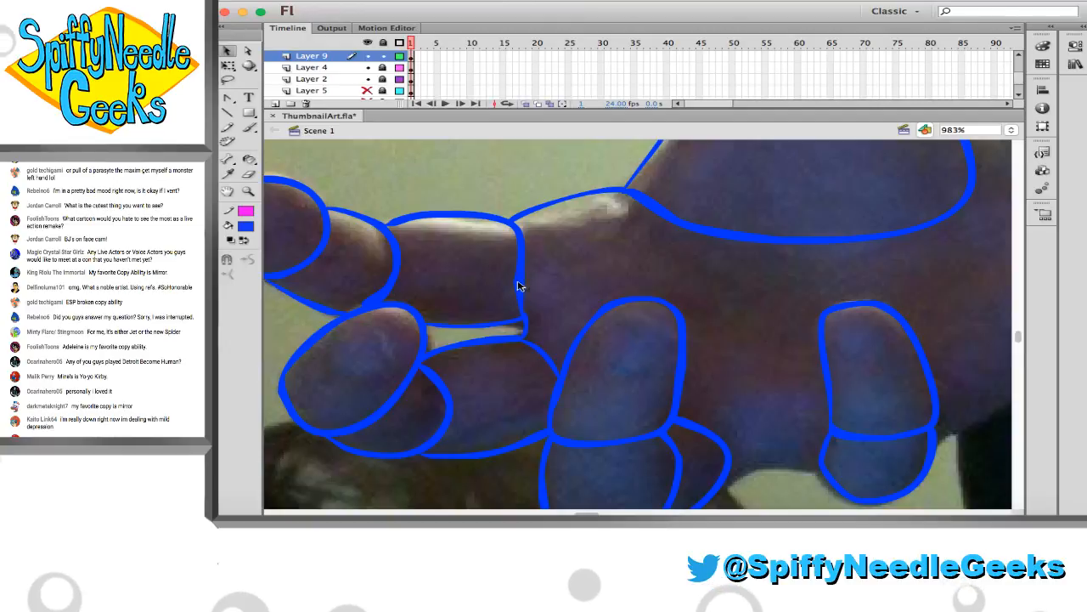
left_click_drag(519, 287, 524, 313)
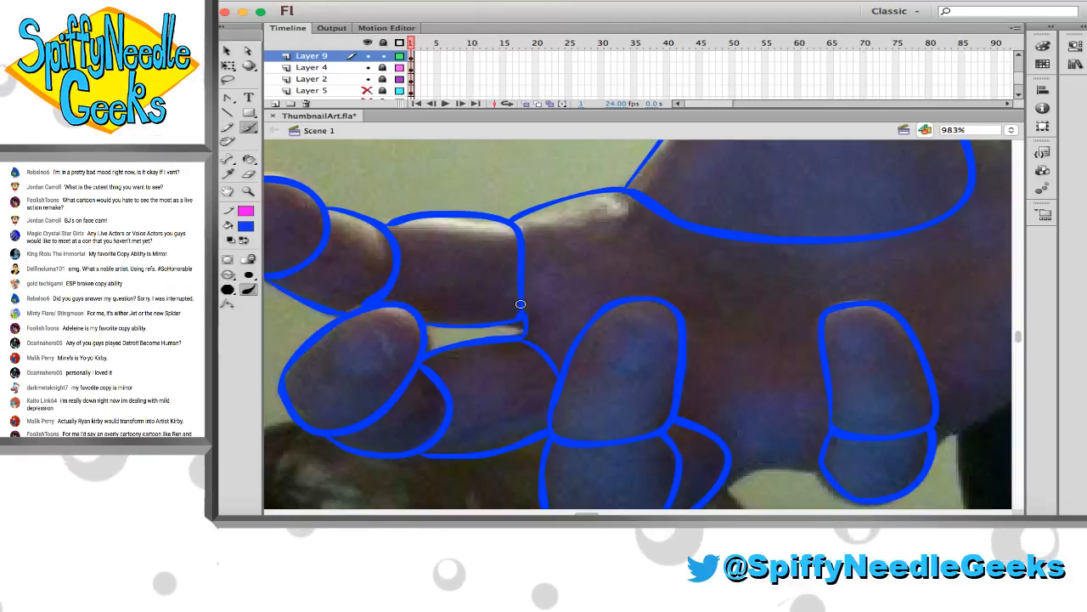
key("e")
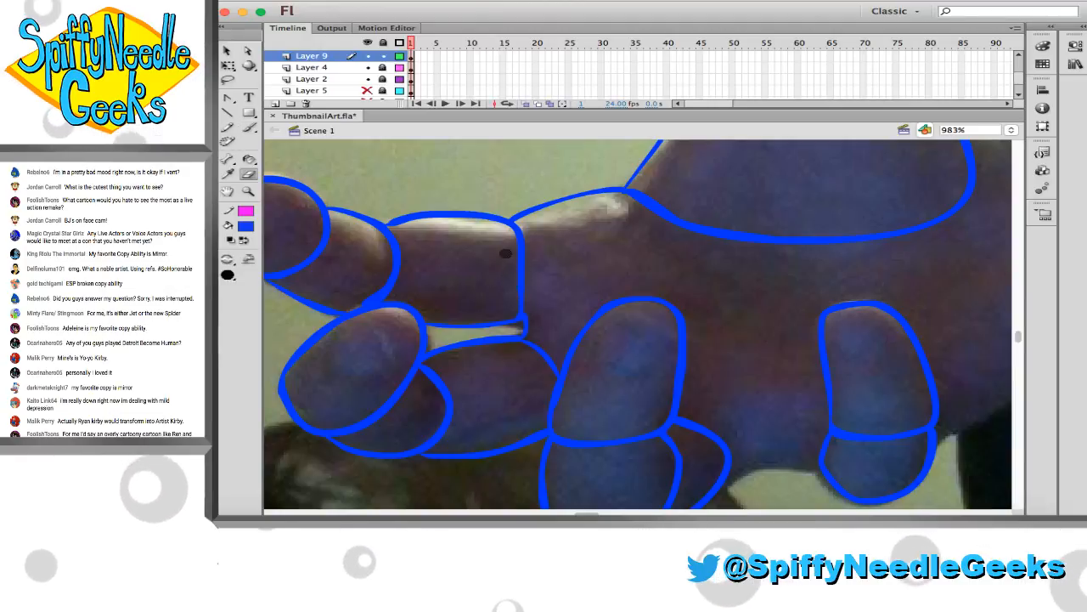
Draw the ring finger's rounded base segment, and arc a line over its fingertip from the gap between the index and middle fingers
left_click_drag(649, 453, 575, 393)
key("b")
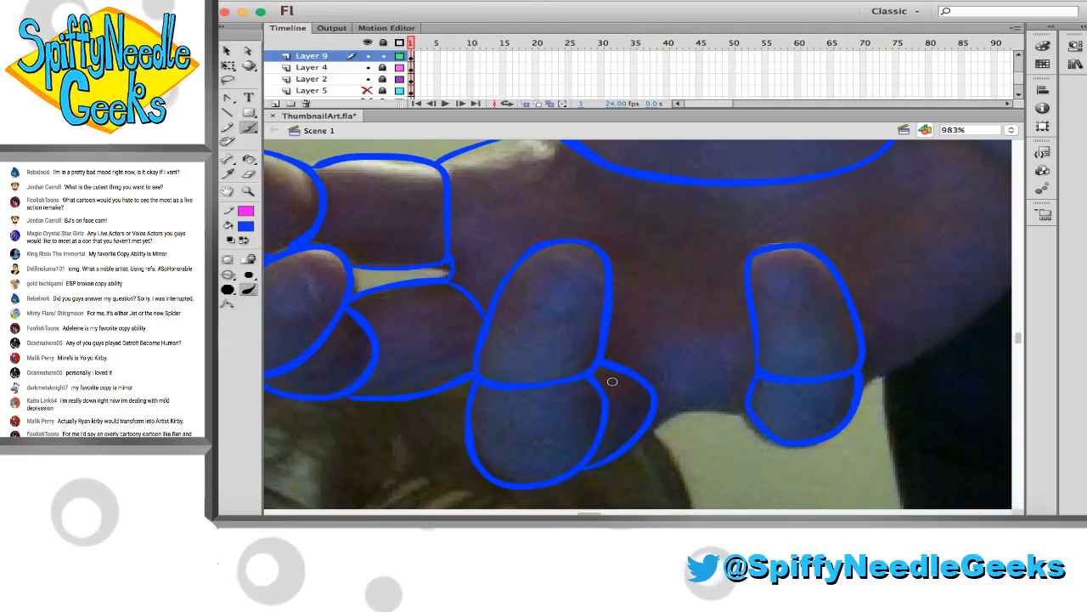
left_click_drag(656, 415, 691, 318)
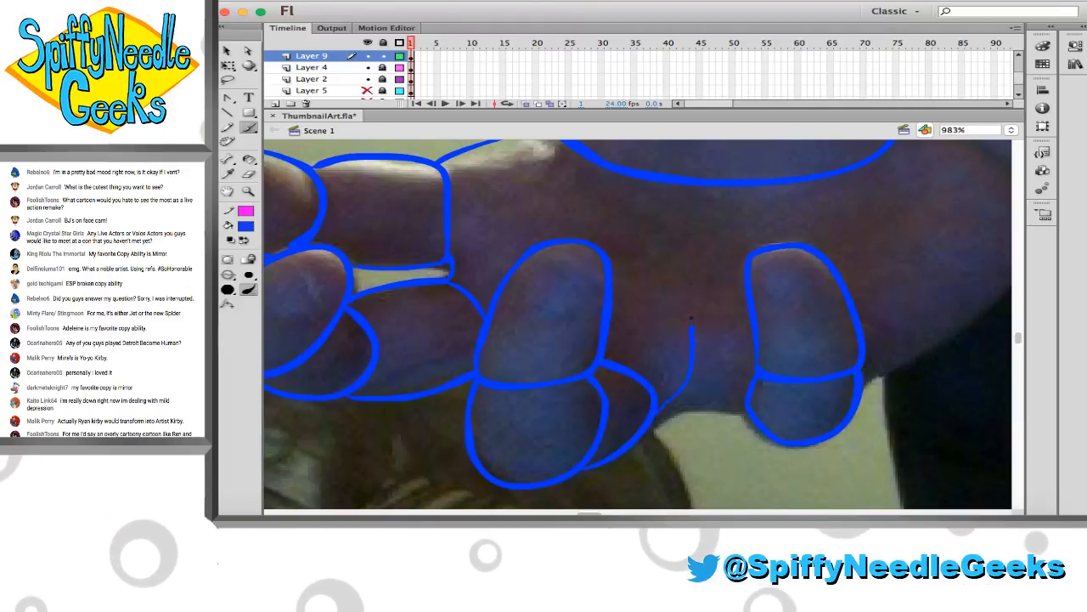
key("super+z")
mouse_move(656, 418)
left_mouse_down()
mouse_move(687, 402)
mouse_move(702, 334)
mouse_move(684, 291)
mouse_move(621, 273)
mouse_move(704, 291)
mouse_move(731, 342)
mouse_move(712, 391)
mouse_move(655, 418)
left_mouse_up()
key("super+z")
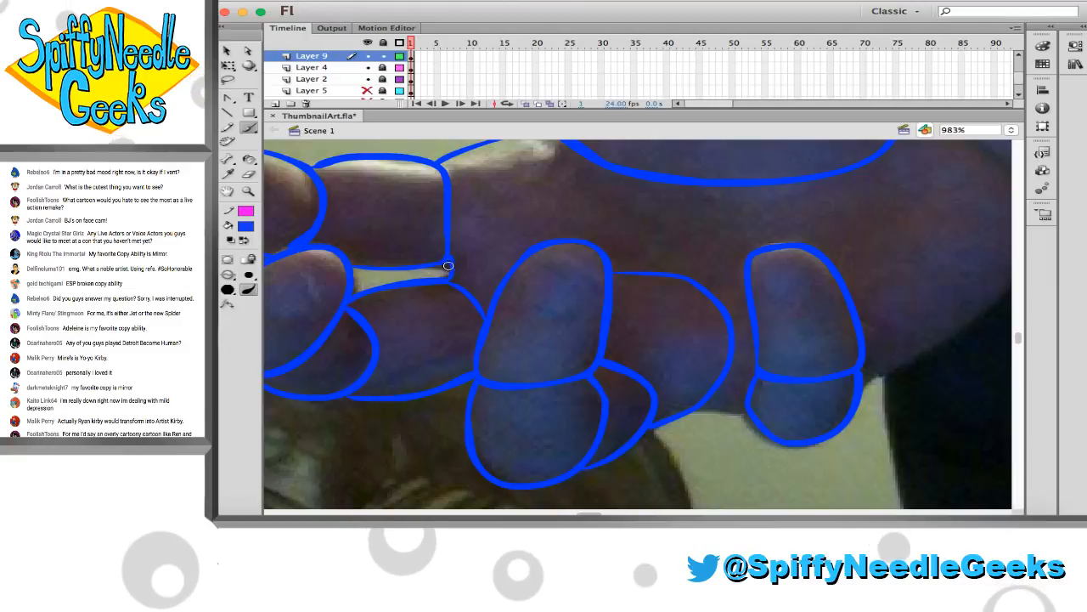
left_click_drag(503, 232, 592, 231)
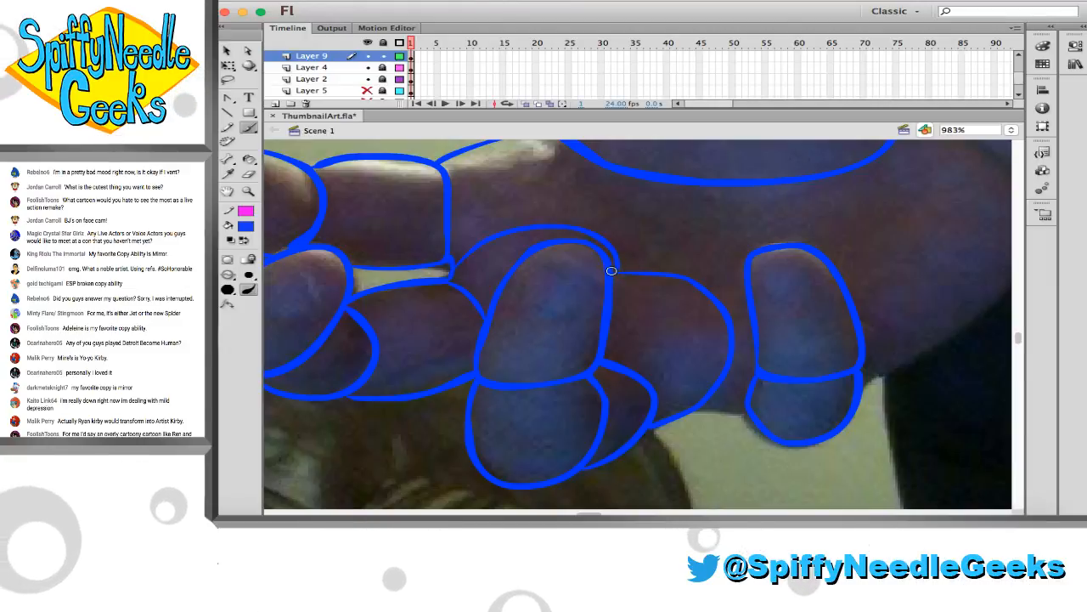
Draw curves across the palm to close off the pads at the base of the index and middle fingers
scroll(570, 263, "up", 2)
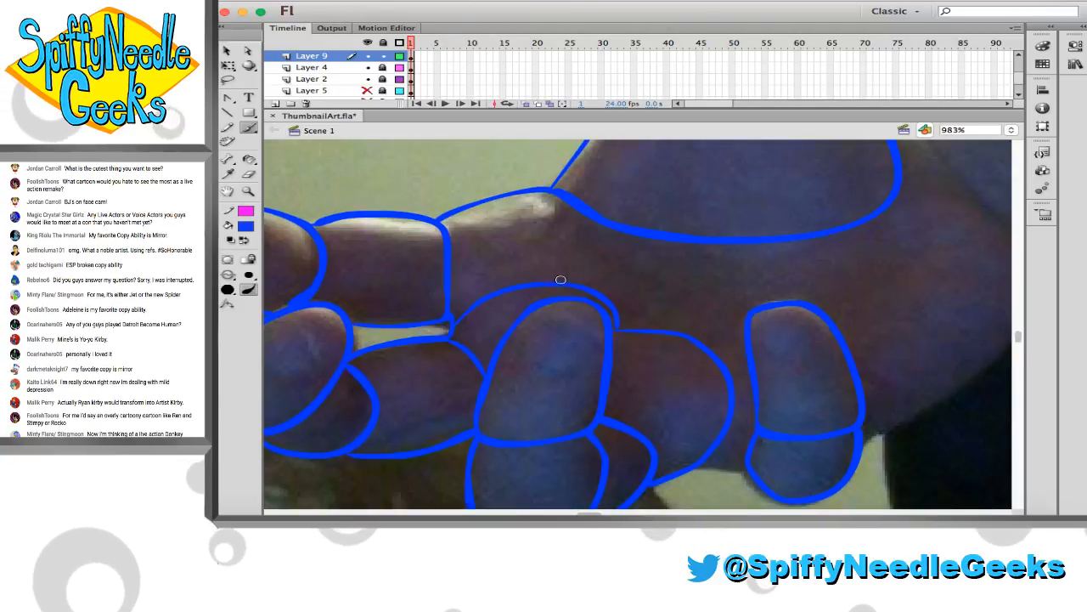
mouse_move(561, 280)
left_mouse_down()
mouse_move(585, 254)
mouse_move(576, 202)
left_mouse_up()
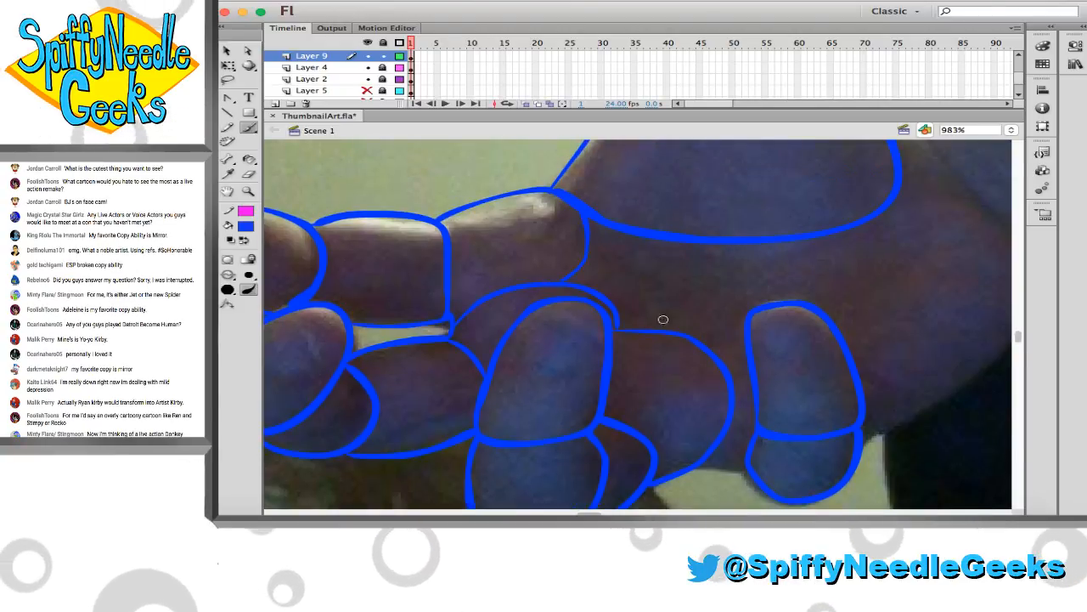
mouse_move(683, 336)
left_mouse_down()
mouse_move(730, 319)
mouse_move(744, 290)
mouse_move(719, 243)
left_mouse_up()
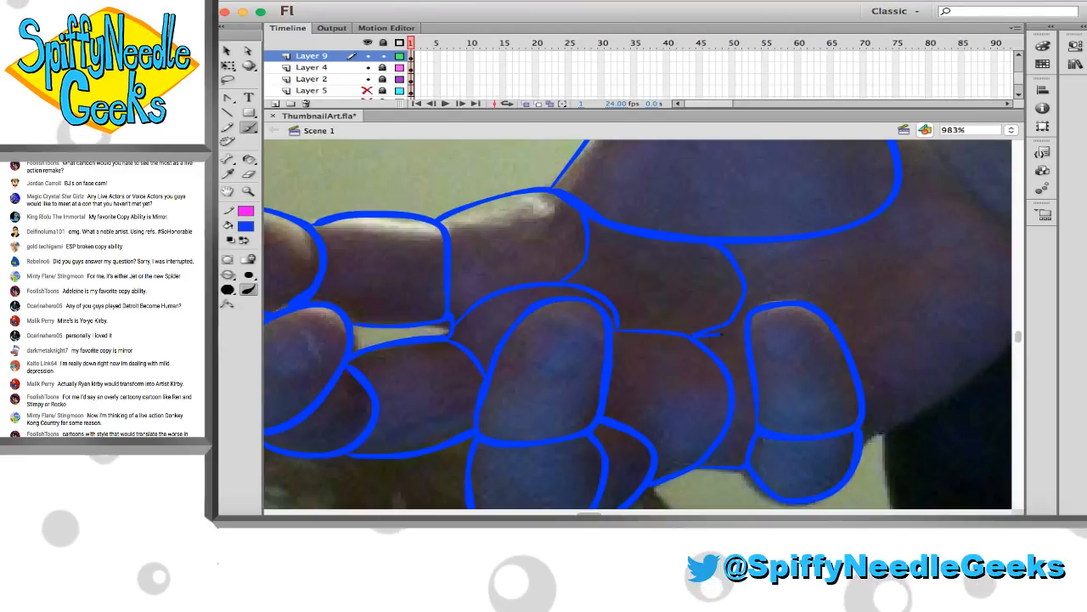
Outline the little finger's rounded segment behind its tip, and add the next dividing curve from the thumb base across the palm
scroll(720, 335, "right", 3)
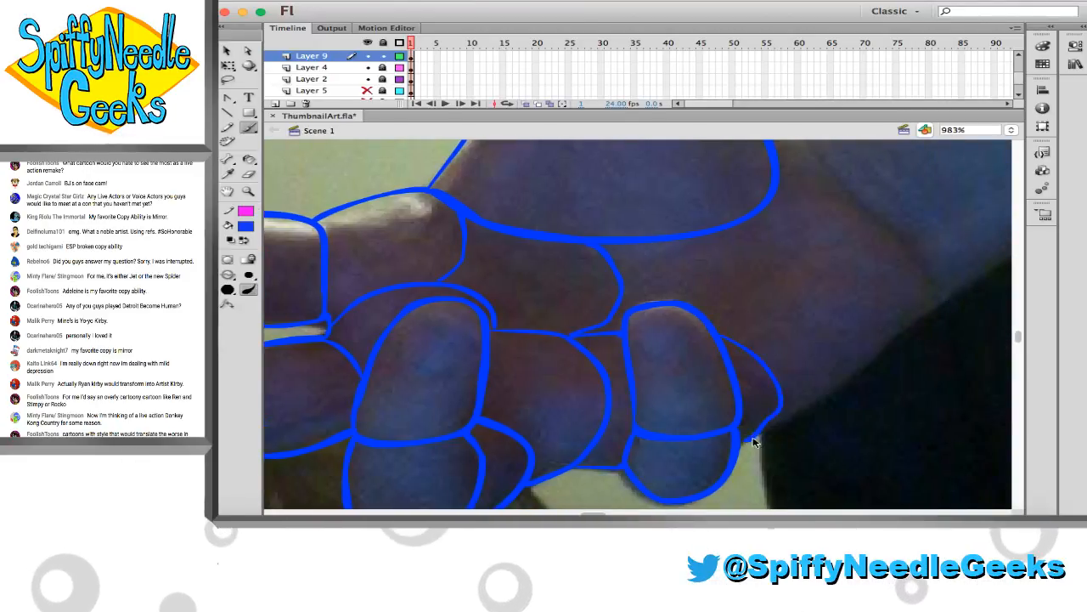
mouse_move(744, 441)
left_mouse_down()
mouse_move(789, 413)
mouse_move(790, 386)
mouse_move(778, 361)
mouse_move(721, 338)
left_mouse_up()
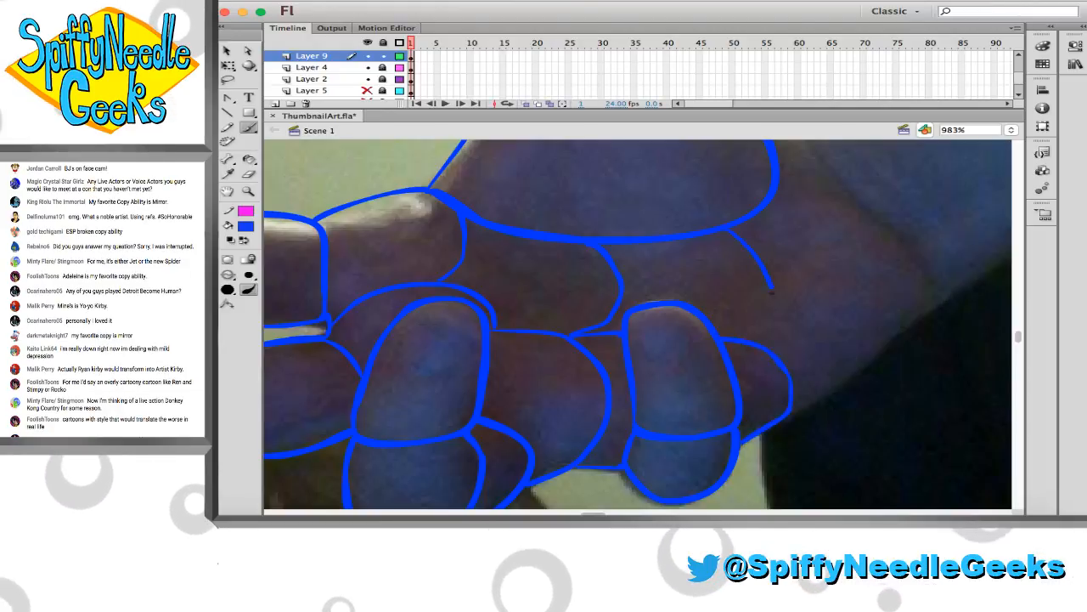
left_click_drag(726, 230, 759, 337)
Outline the rounded heel of the palm in blue, and draw the wrist edge joining it to the thumb base
scroll(790, 315, "right", 3)
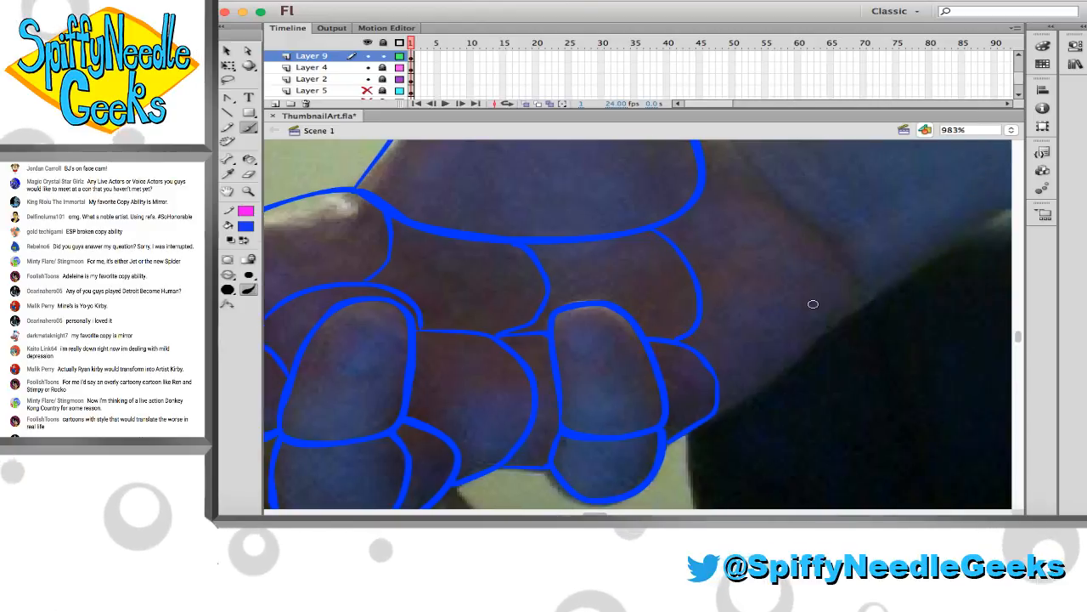
mouse_move(681, 218)
left_mouse_down()
mouse_move(710, 212)
mouse_move(761, 229)
mouse_move(813, 272)
left_mouse_up()
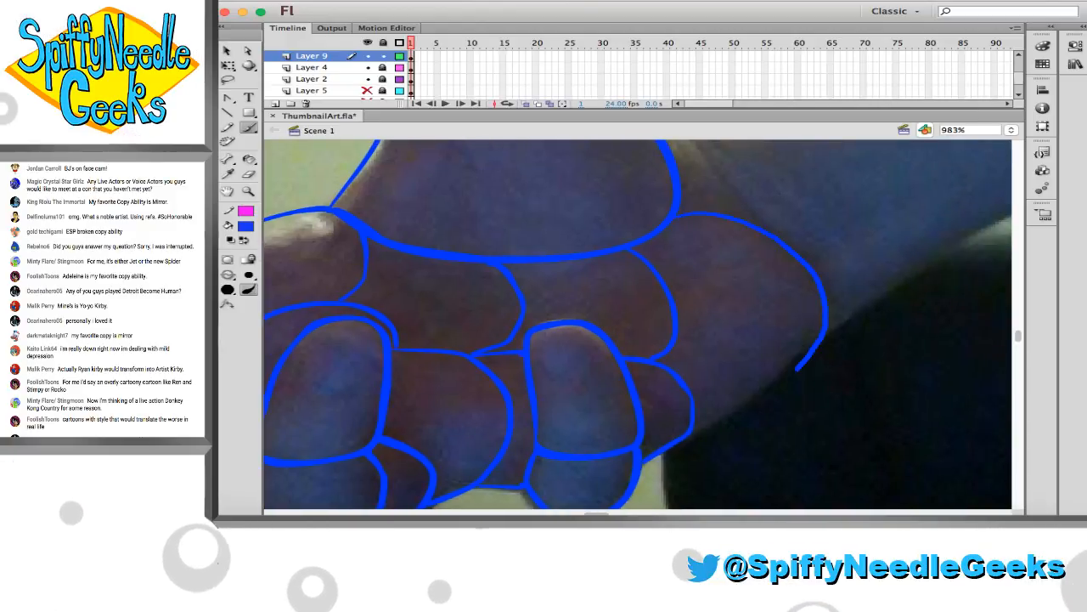
scroll(691, 412, "up", 3)
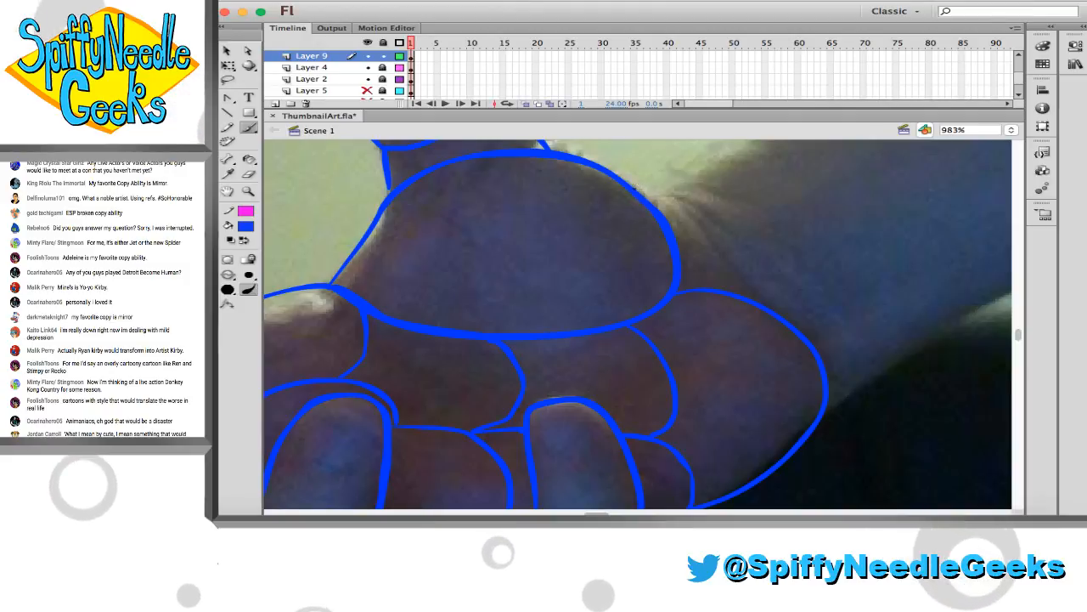
mouse_move(636, 189)
left_mouse_down()
mouse_move(671, 192)
mouse_move(731, 257)
left_mouse_up()
key("super+z")
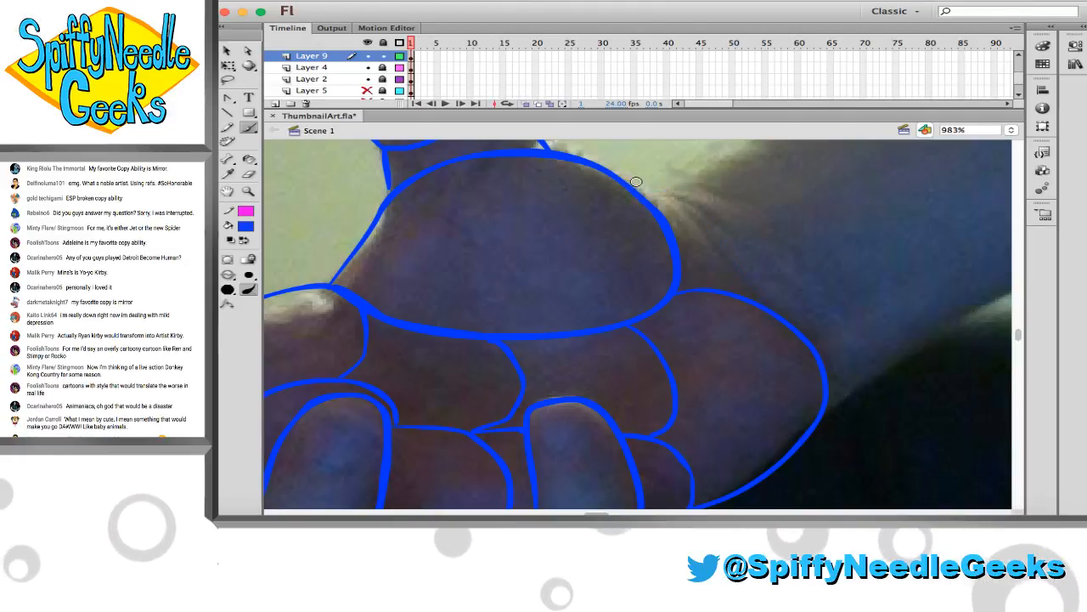
mouse_move(633, 187)
left_mouse_down()
mouse_move(694, 203)
mouse_move(785, 306)
left_mouse_up()
key("super+z")
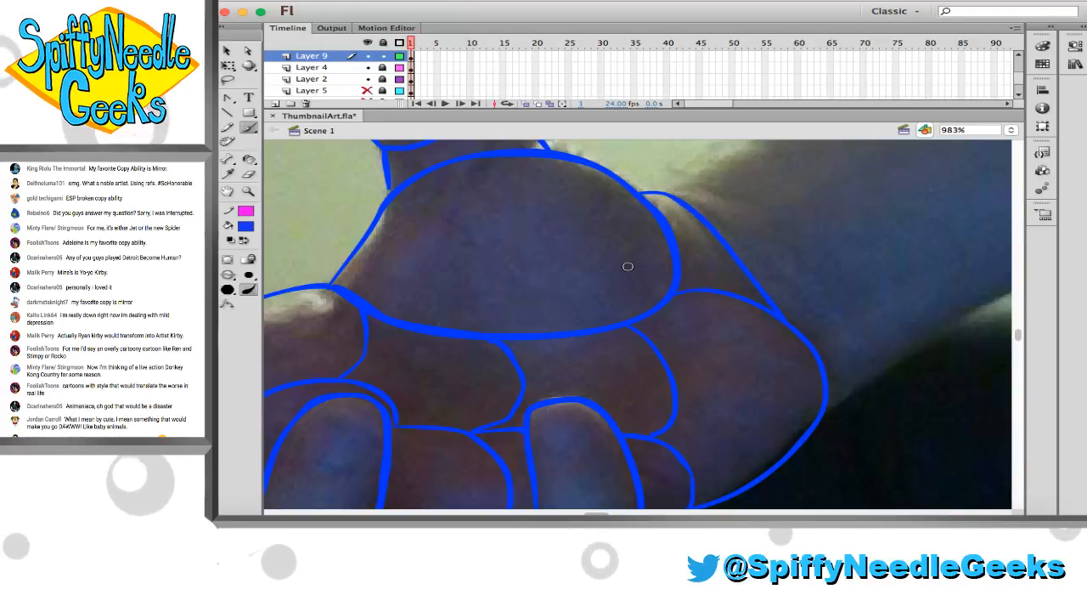
Hide Layer 4 so the hand photo no longer sits behind the blue construction
left_click(250, 192)
left_click(437, 279)
left_click_drag(492, 306, 443, 287)
left_click(366, 91)
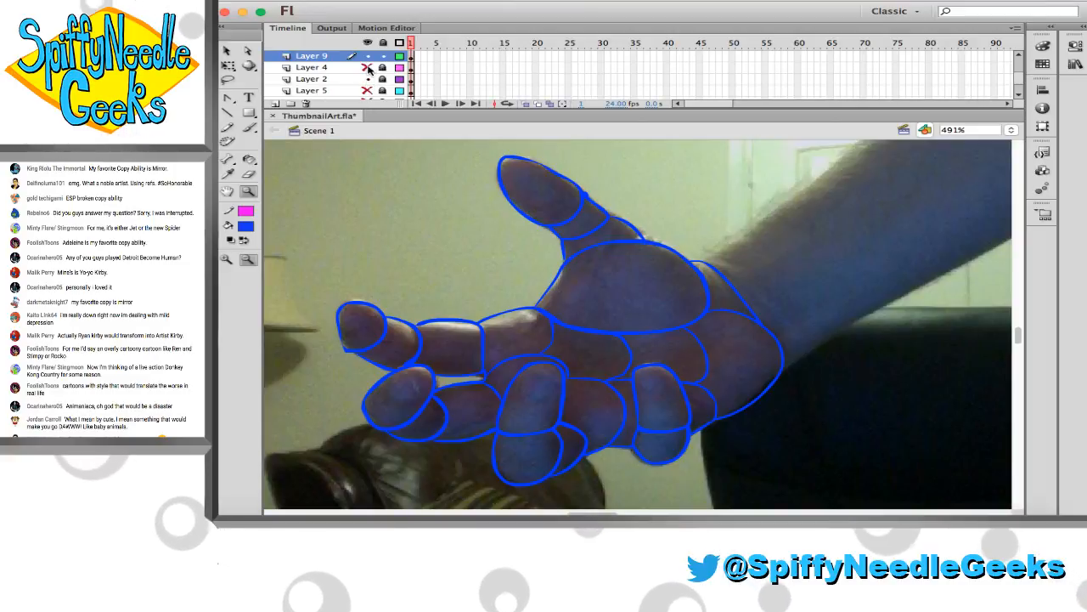
left_click(367, 67)
left_click(435, 256)
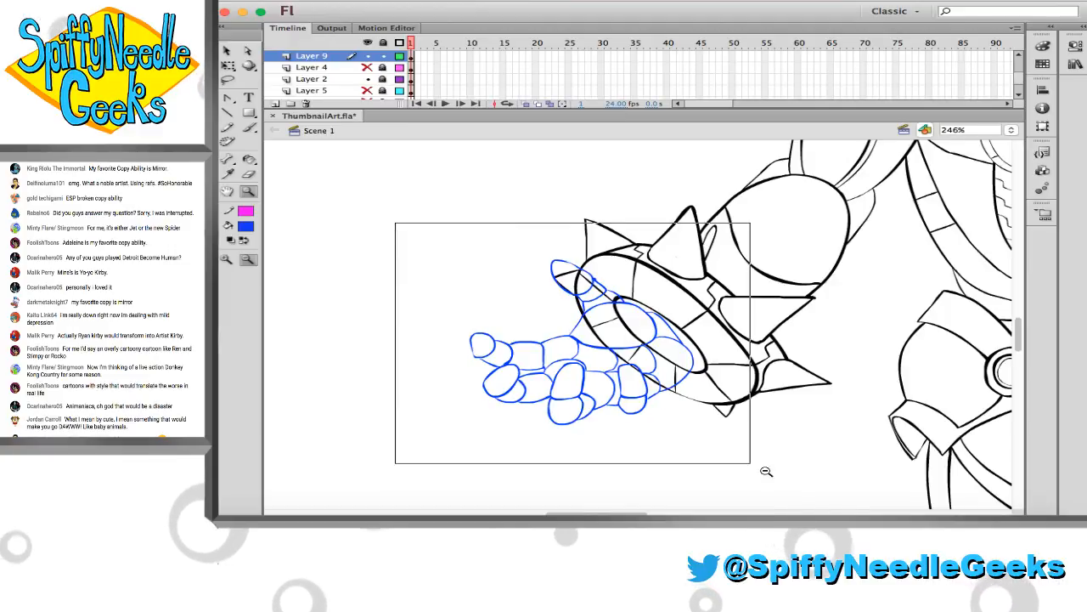
left_click_drag(765, 471, 765, 470)
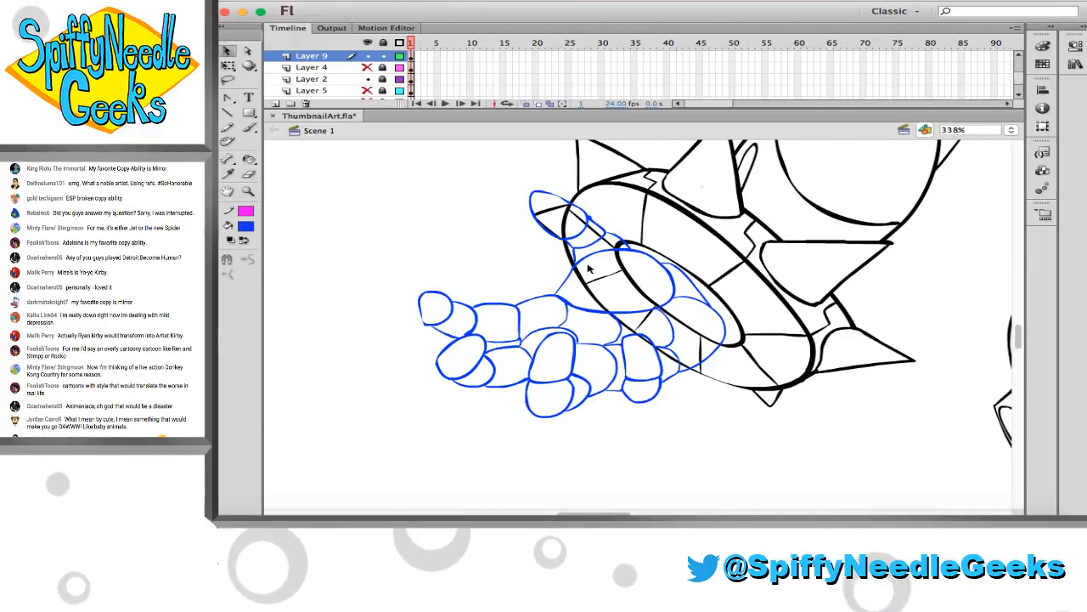
Enlarge the whole blue hand with Free Transform and position its palm over the robot's spiked wrist cuff
key("ctrl+a")
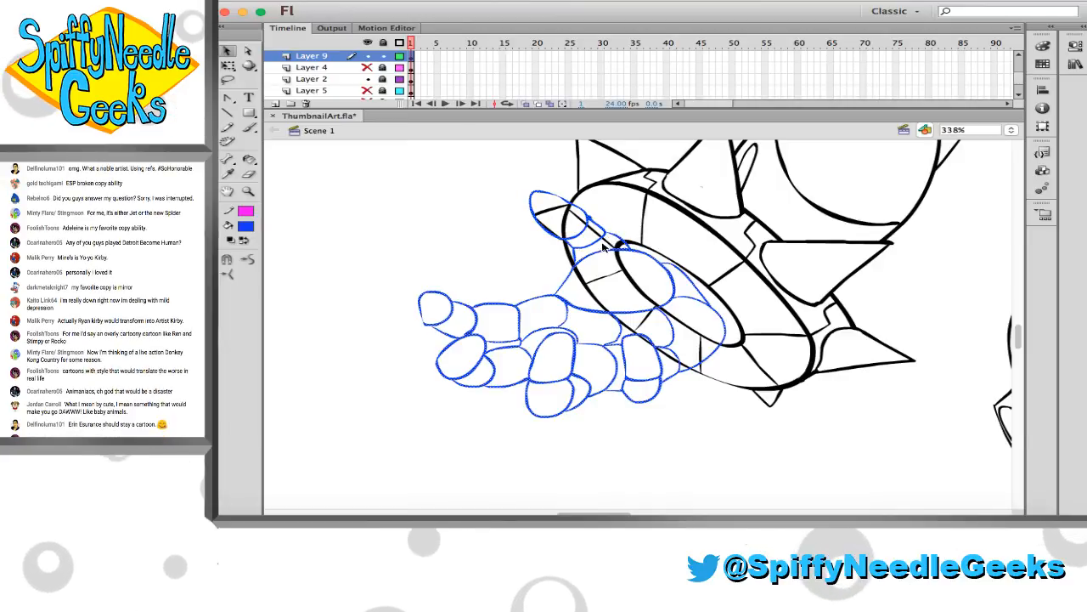
key("q")
left_click_drag(420, 194, 349, 140)
mouse_move(619, 222)
left_mouse_down()
mouse_move(611, 252)
mouse_move(630, 248)
left_mouse_up()
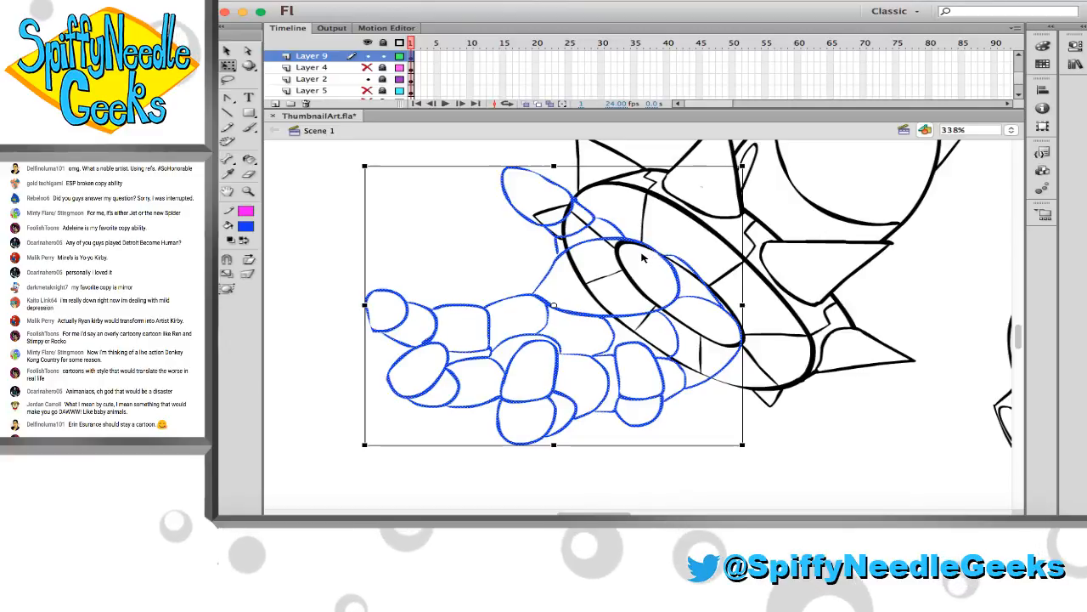
left_click_drag(364, 444, 343, 460)
left_click_drag(638, 250, 644, 247)
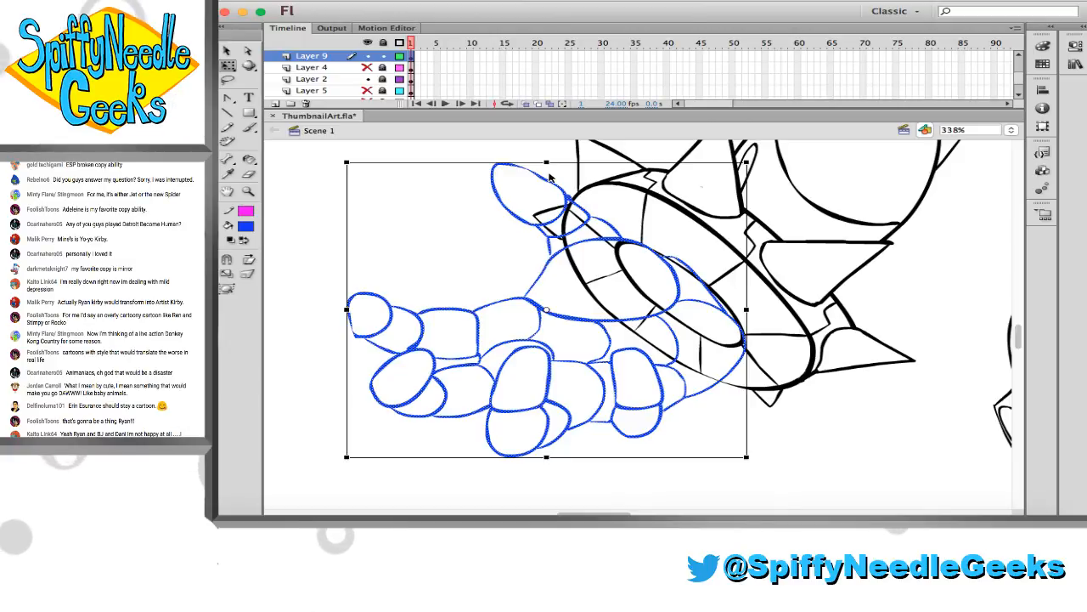
Nudge the blue hand slightly up and sideways to fine-tune its fit over the spiked wrist cuff, and deselect it
key("Up")
key("Up")
key("Left")
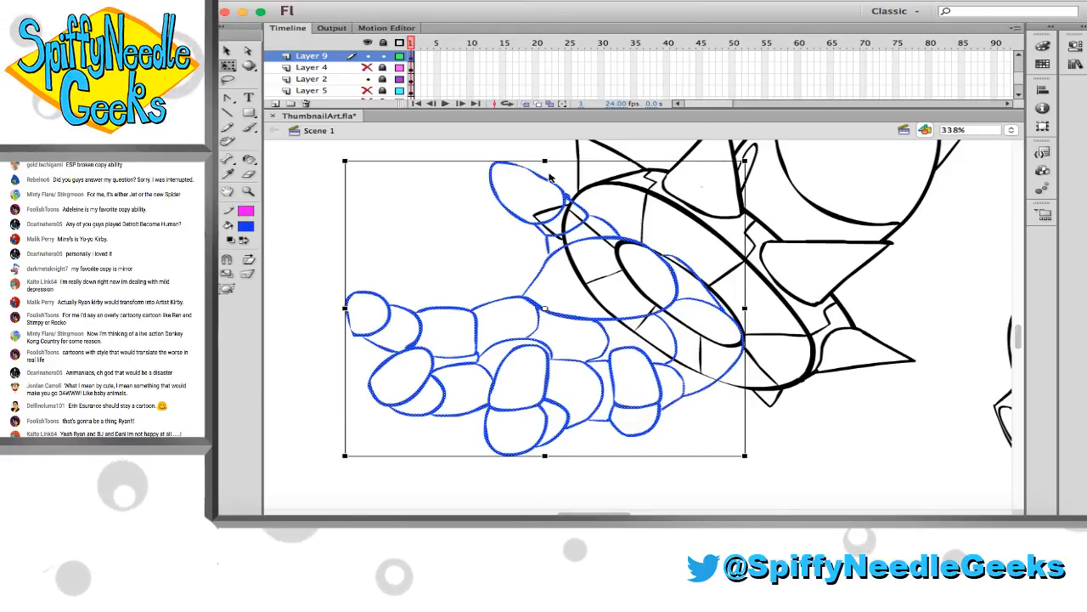
key("super+Tab")
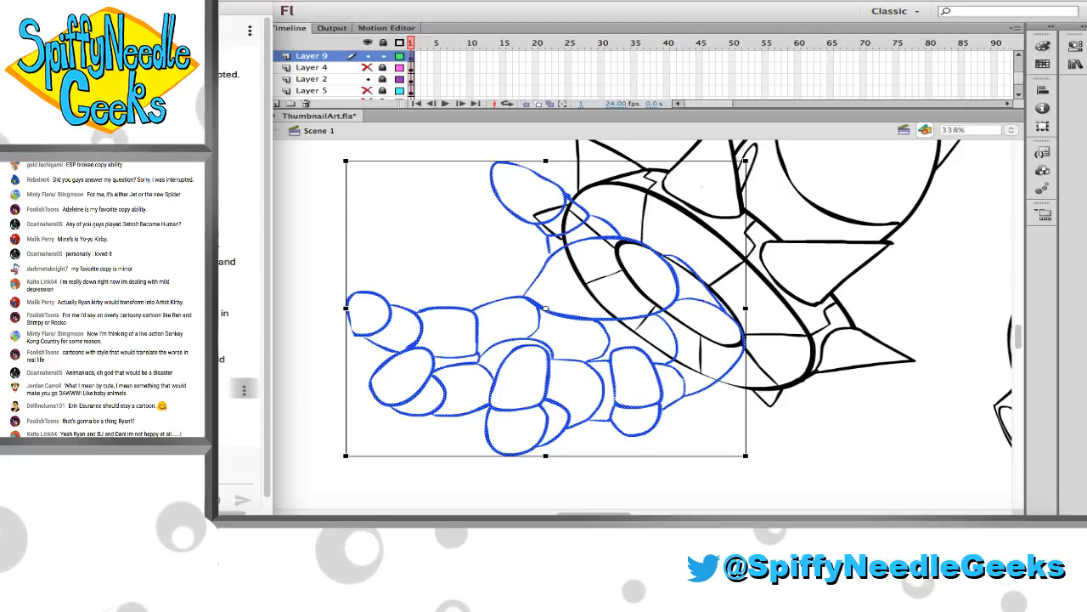
left_click(291, 344)
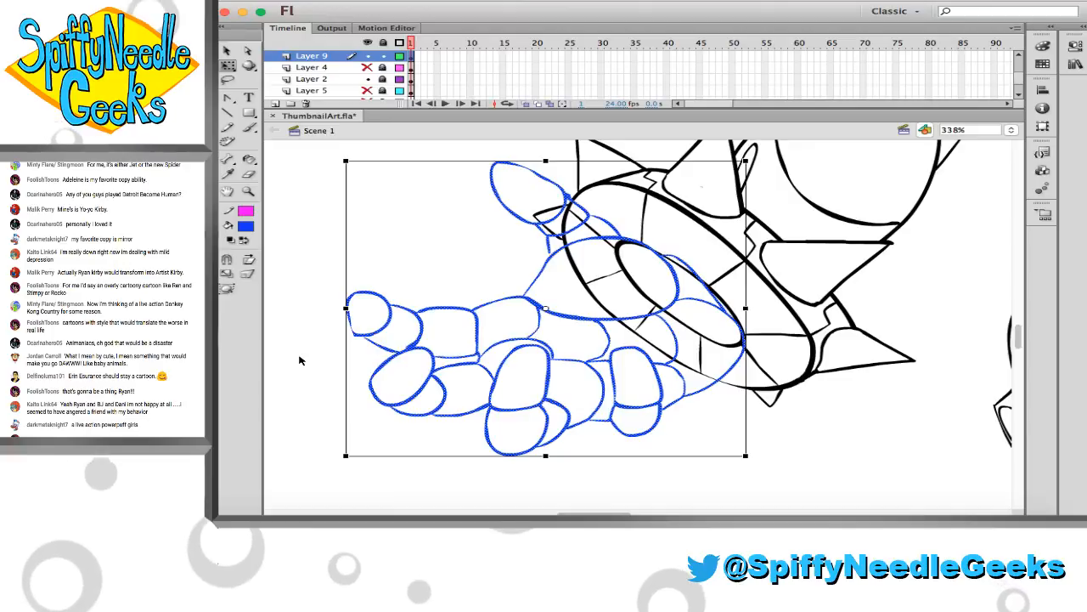
key("Right")
key("Right")
key("Right")
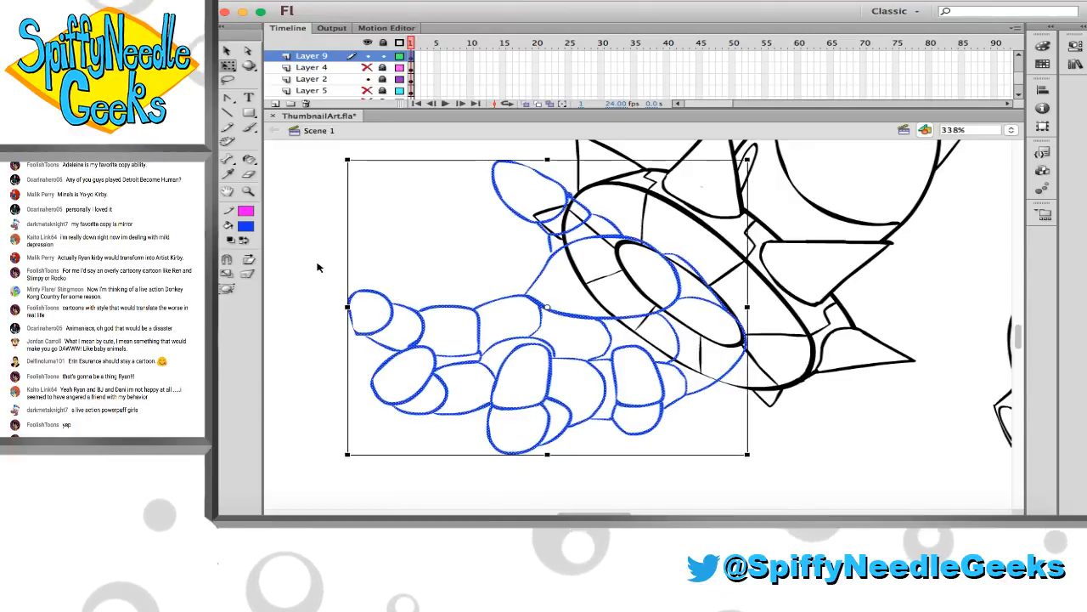
key("Up")
key("Up")
key("Up")
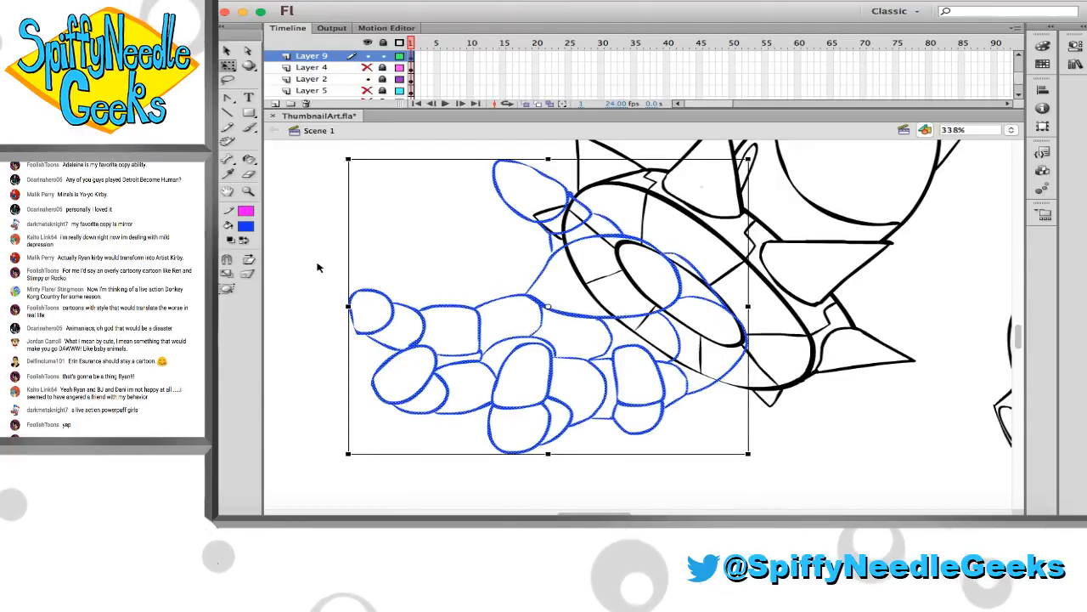
left_click(321, 242)
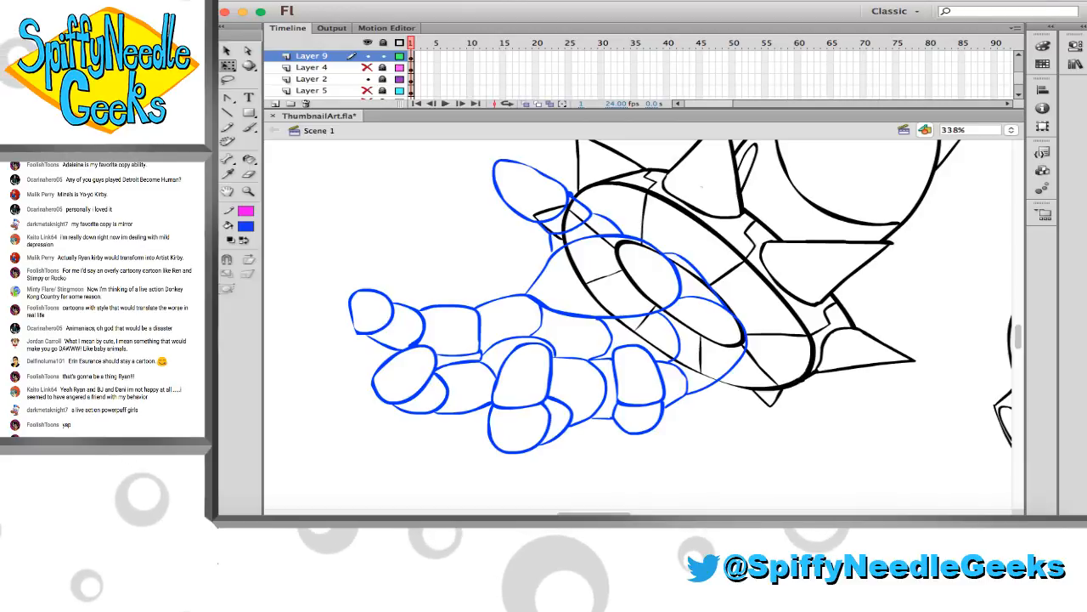
Smooth the lower outer edge of the blue index fingertip by redrawing its curve and erasing the stray outline
scroll(433, 313, "right", 2)
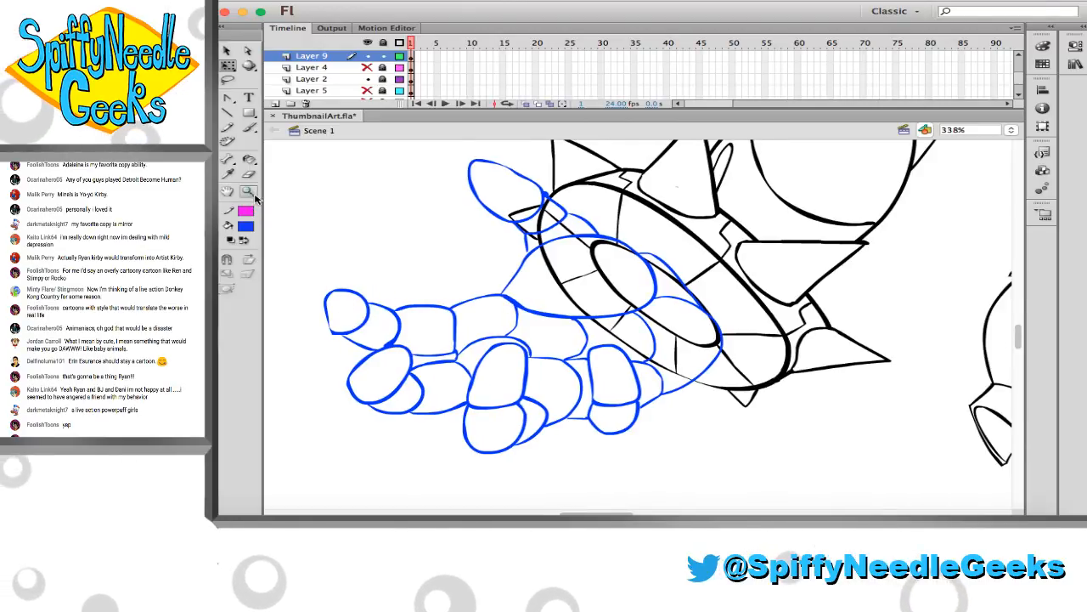
key("z")
left_click_drag(445, 383, 445, 382)
key("e")
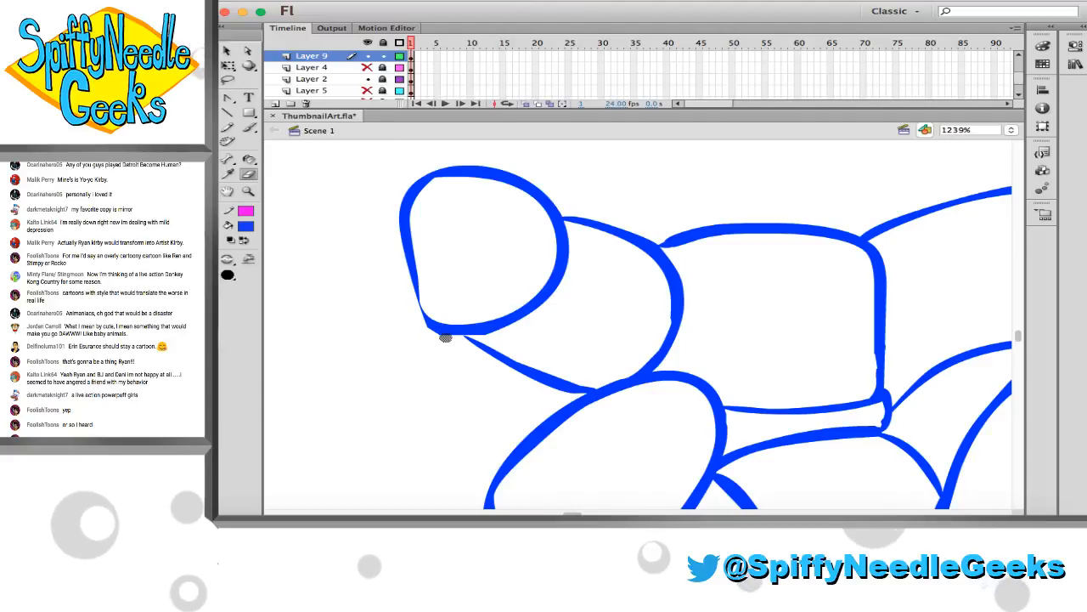
key("b")
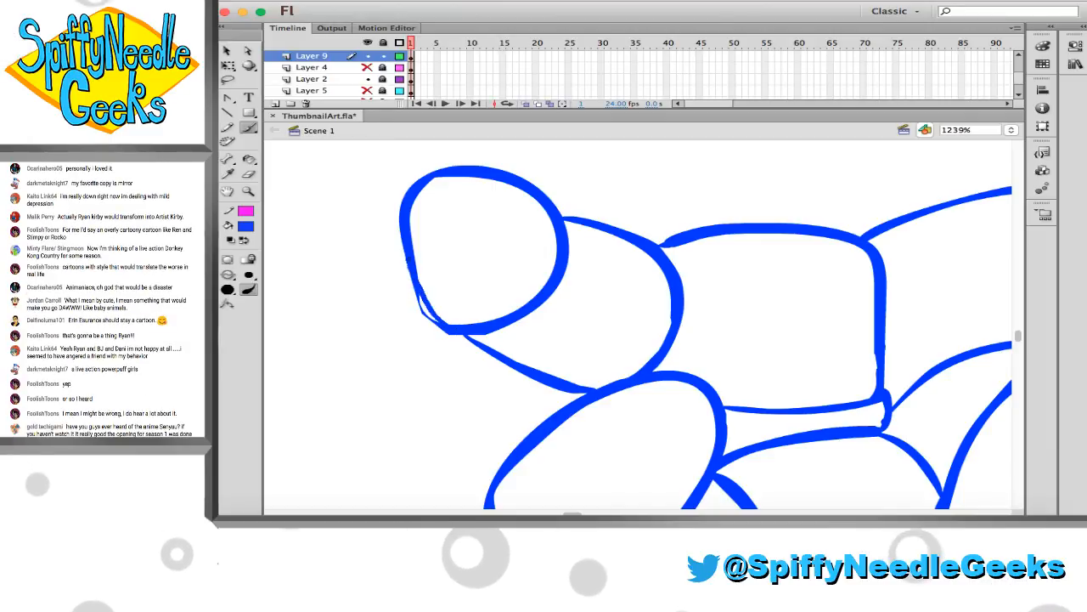
left_click_drag(406, 292, 445, 342)
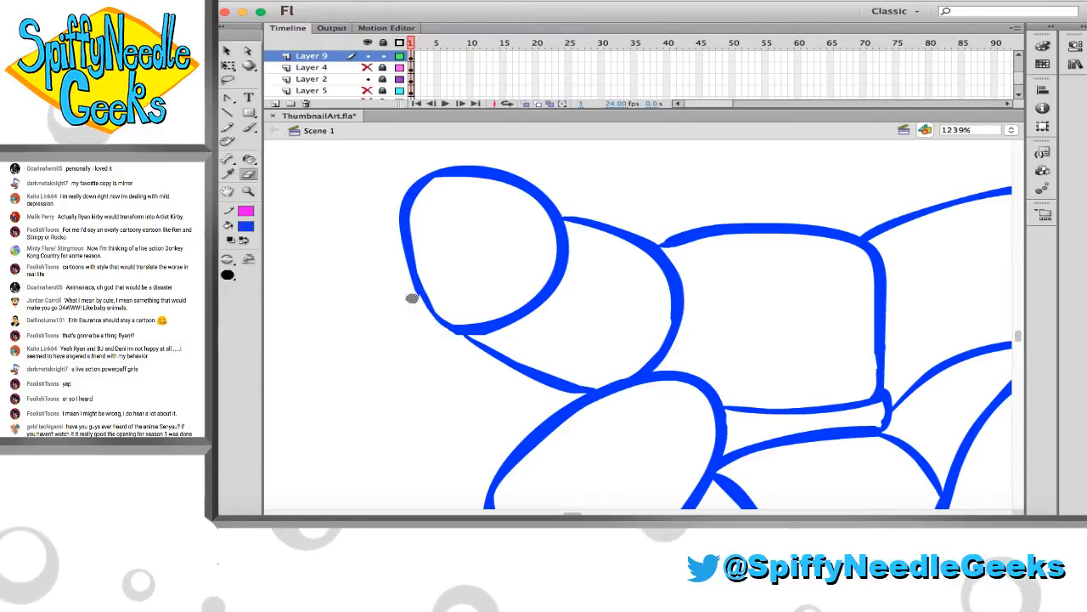
Tidy the blue line joins where the palm's dividing curves meet the thumb base and the knuckle of the middle finger
left_click(248, 190)
left_click(622, 290, "alt")
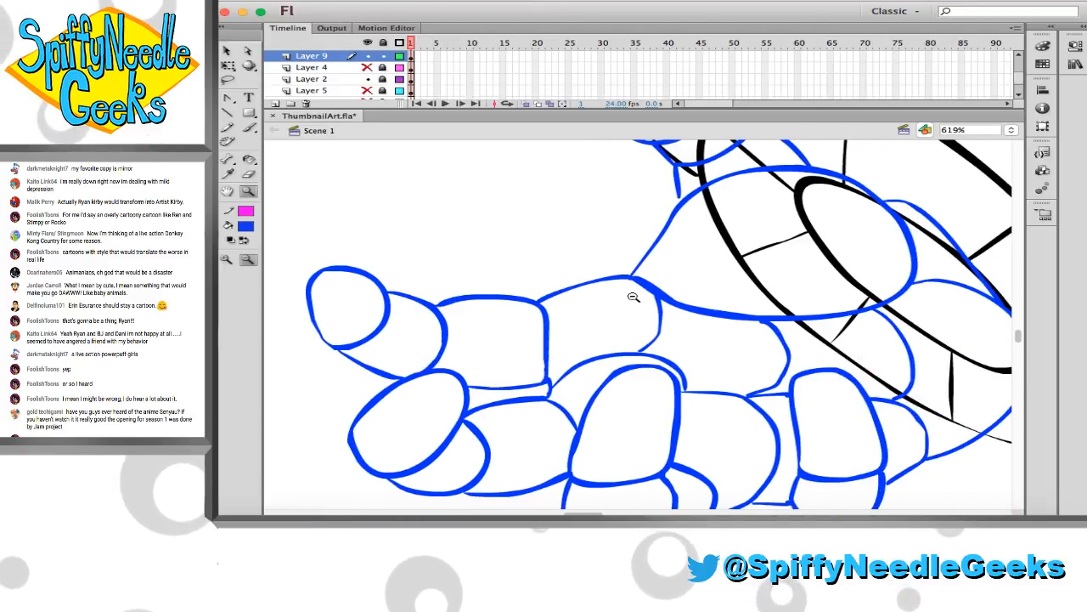
mouse_move(600, 289)
left_mouse_down()
mouse_move(575, 287)
mouse_move(737, 419)
left_mouse_up()
key("b")
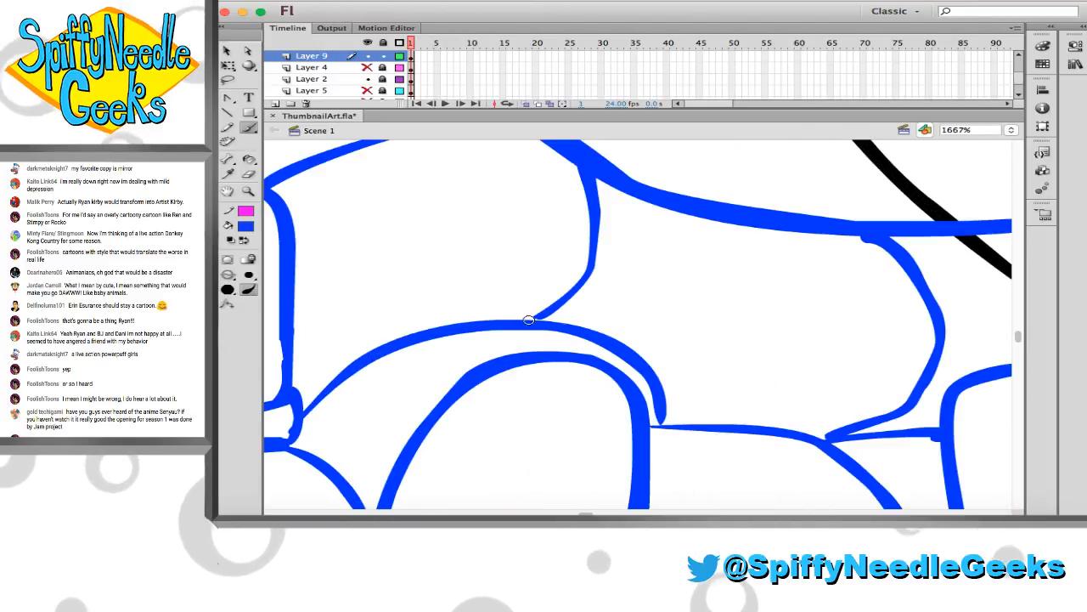
scroll(612, 331, "down", 3)
scroll(611, 331, "right", 2)
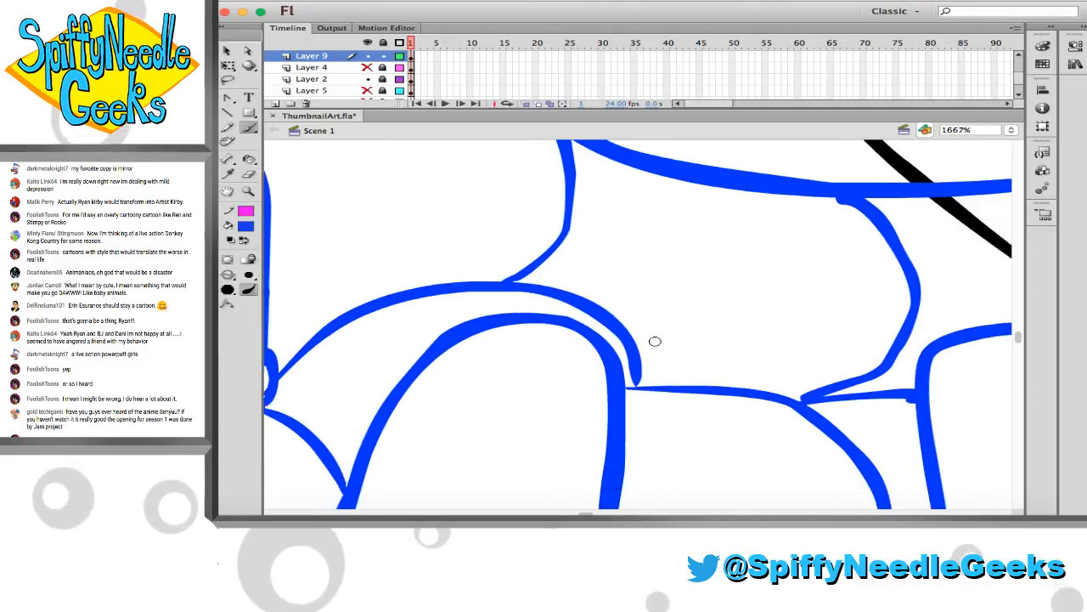
scroll(655, 340, "right", 3)
key("e")
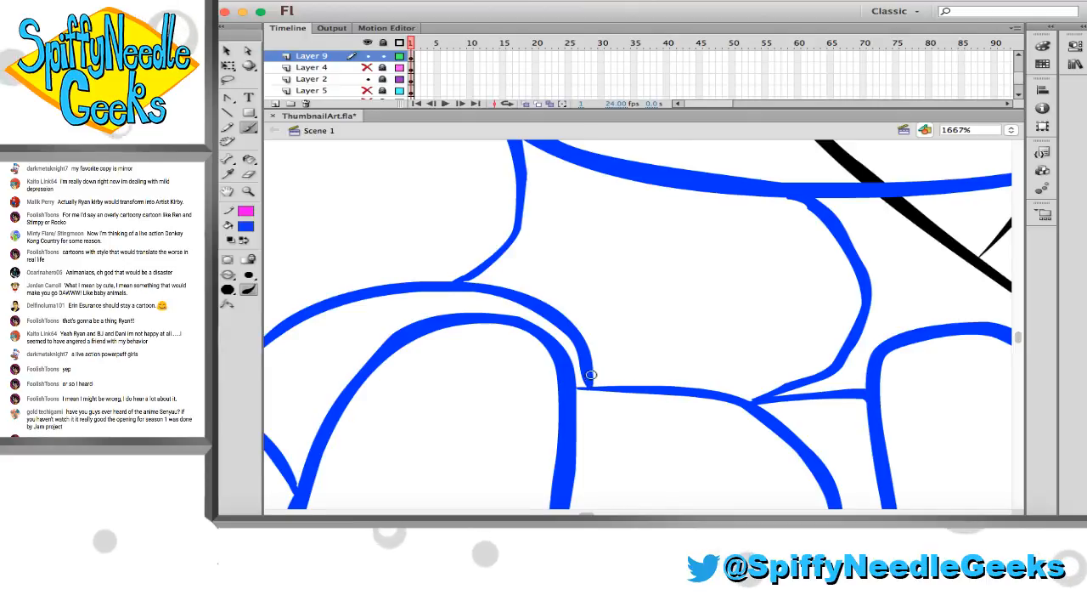
scroll(608, 383, "down", 10)
scroll(546, 383, "left", 3)
key("e")
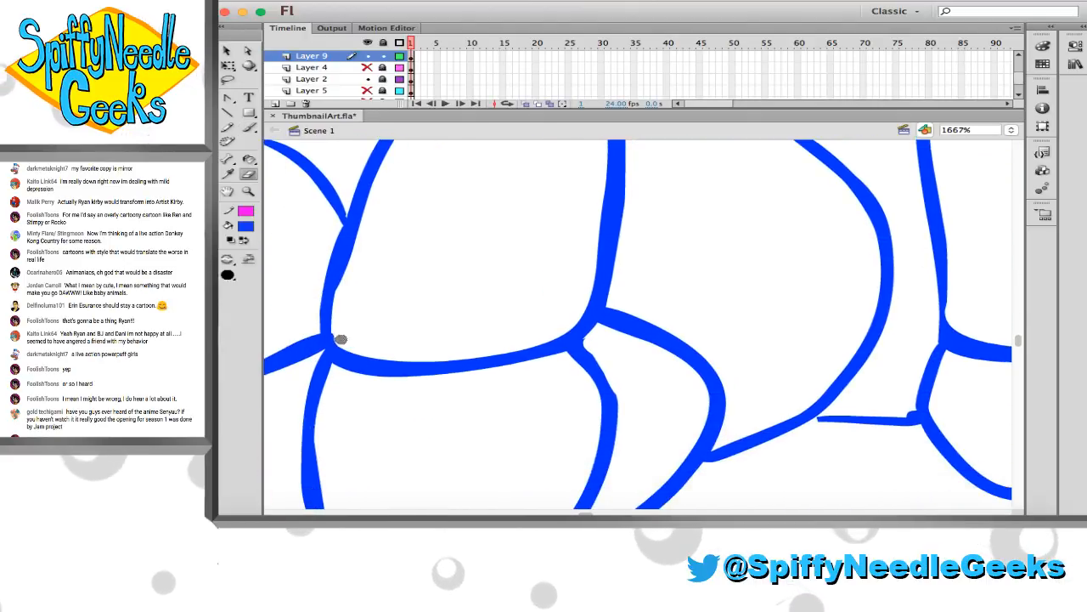
Trim the nub and close the gap on the short blue line between the two lower front fingers
key("z")
left_click(552, 306, "alt")
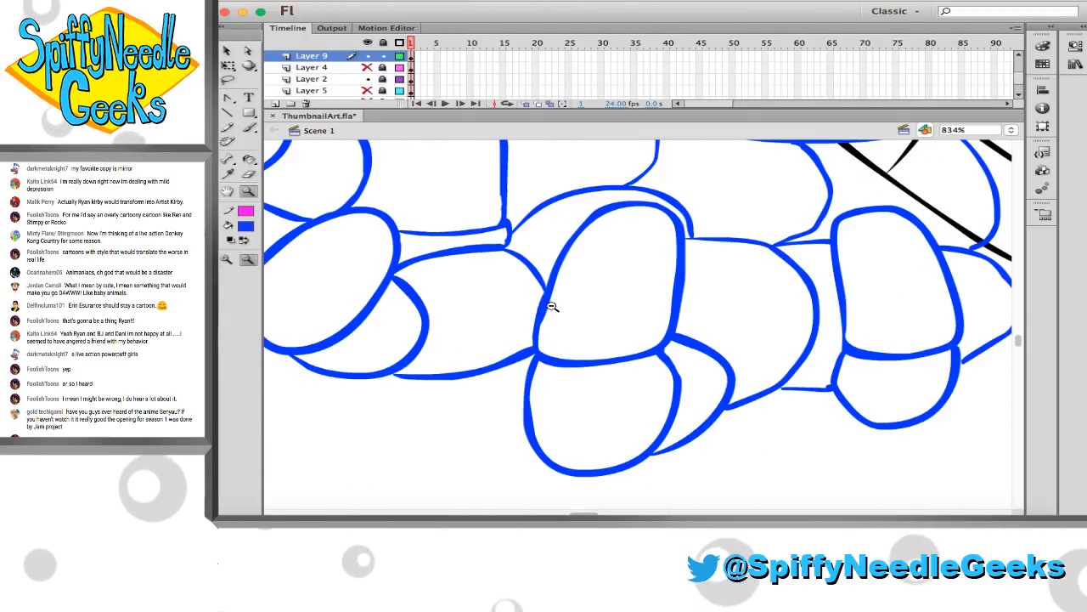
scroll(566, 308, "right", 6)
left_click_drag(615, 333, 759, 406)
key("e")
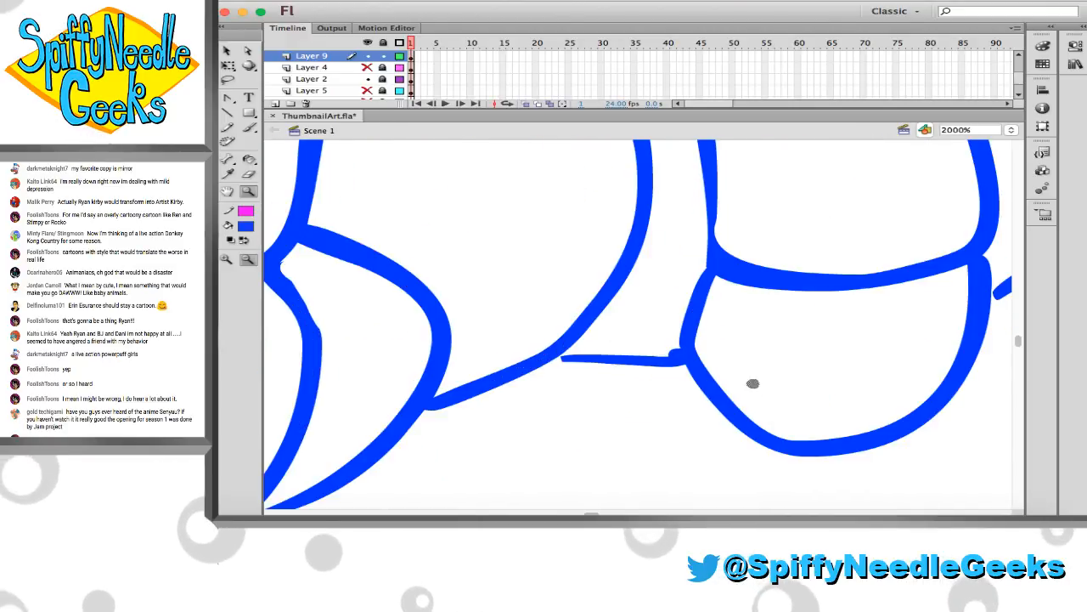
key("b")
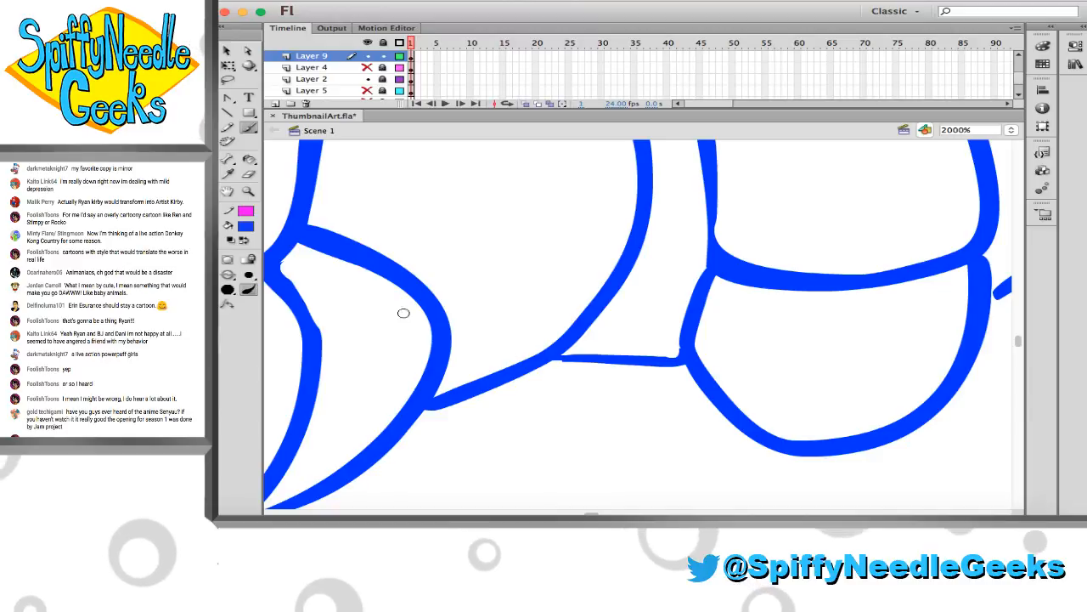
Erase the extra blue curve behind the thumb base, from the palm oval down to the heel of the palm
key("z")
left_click(510, 255, "alt")
left_click(547, 276, "alt")
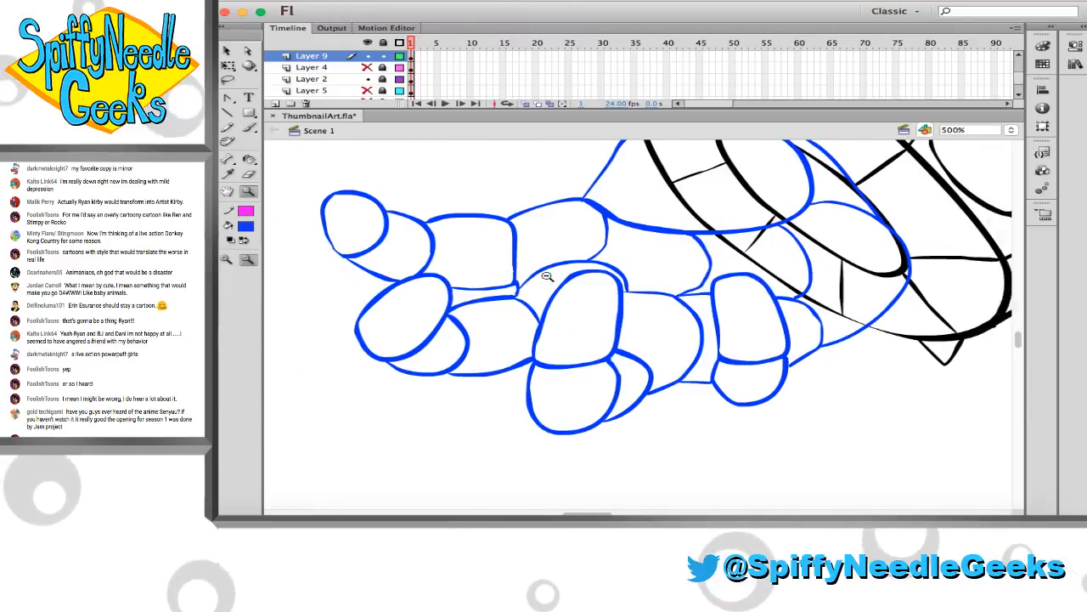
left_click_drag(643, 158, 569, 265)
left_click_drag(639, 197, 871, 355)
key("e")
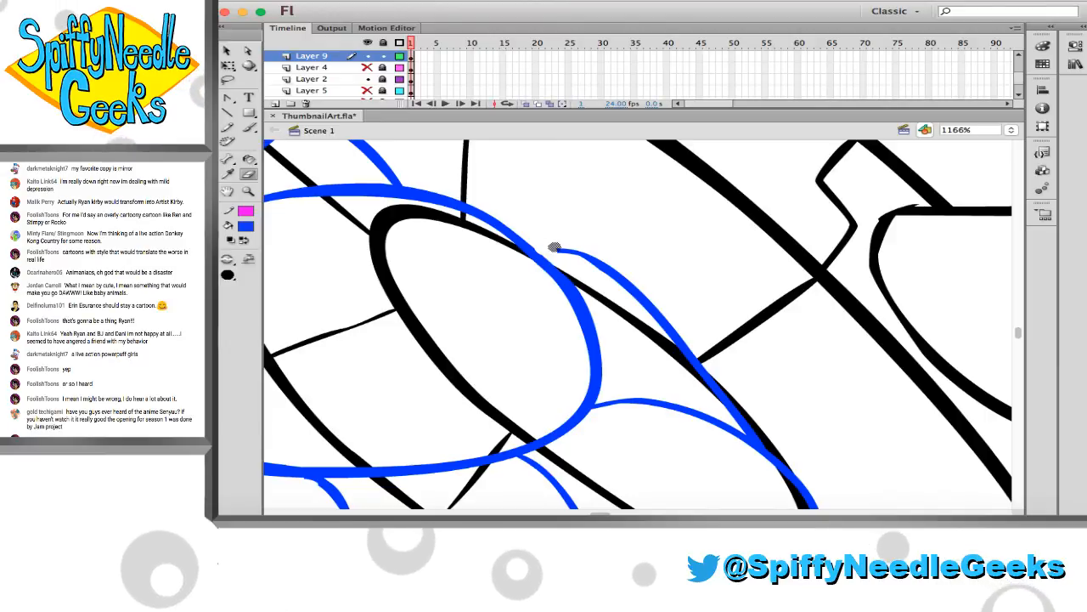
left_click_drag(552, 253, 620, 278)
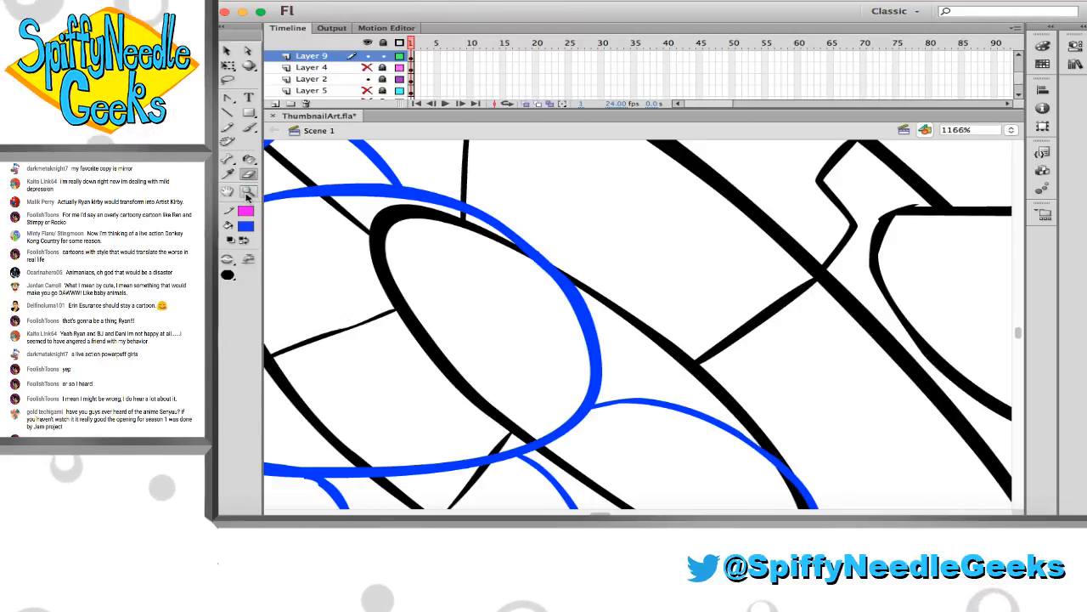
Recolour the entire blue hand drawing on Layer 9 black
left_click(524, 299, "alt")
left_click(606, 376, "alt")
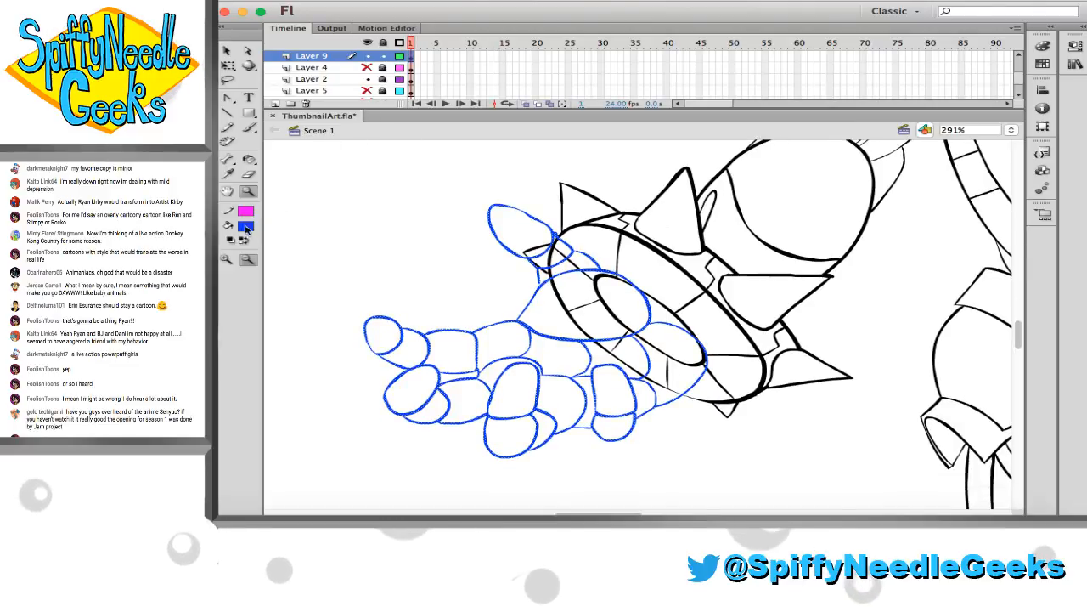
left_click(246, 227)
left_click(277, 246)
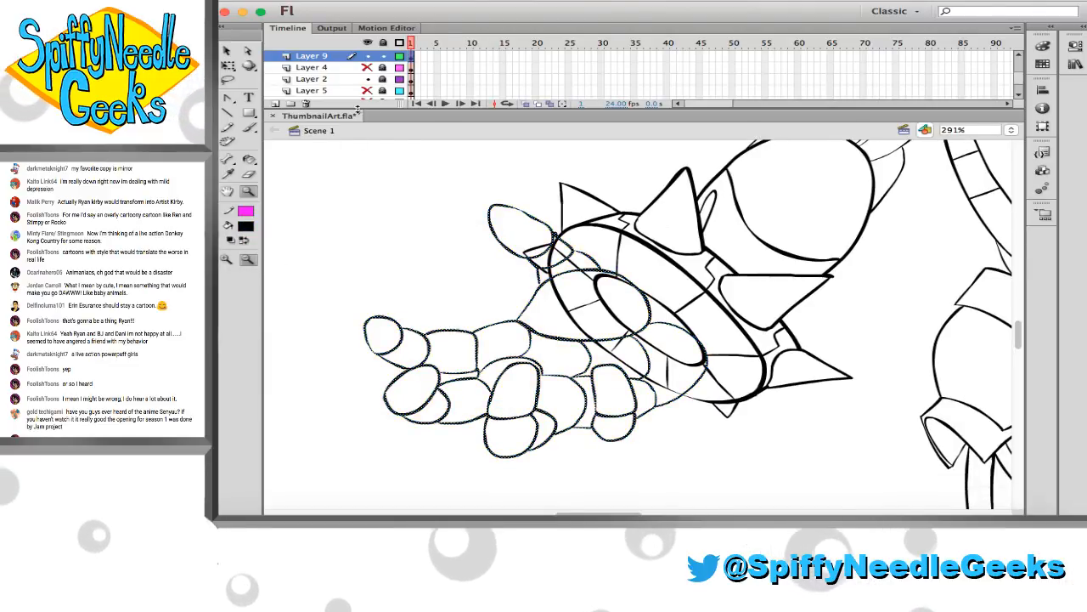
Lock Layer 9, then unlock Layer 4, delete the hand photo from it and show the emptied layer
left_click(366, 68)
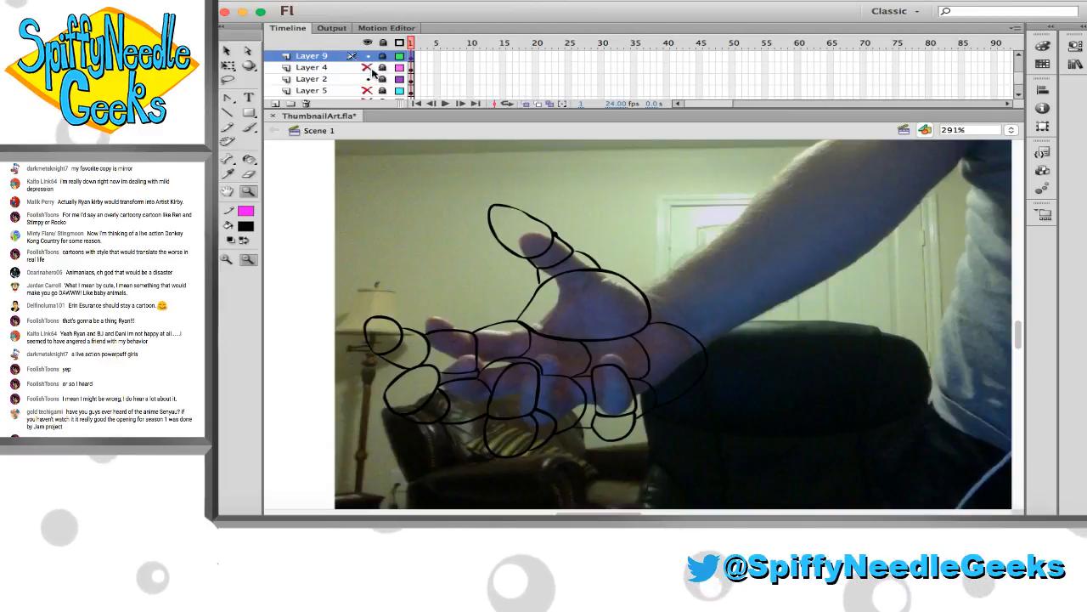
left_click(366, 68)
left_click(384, 68)
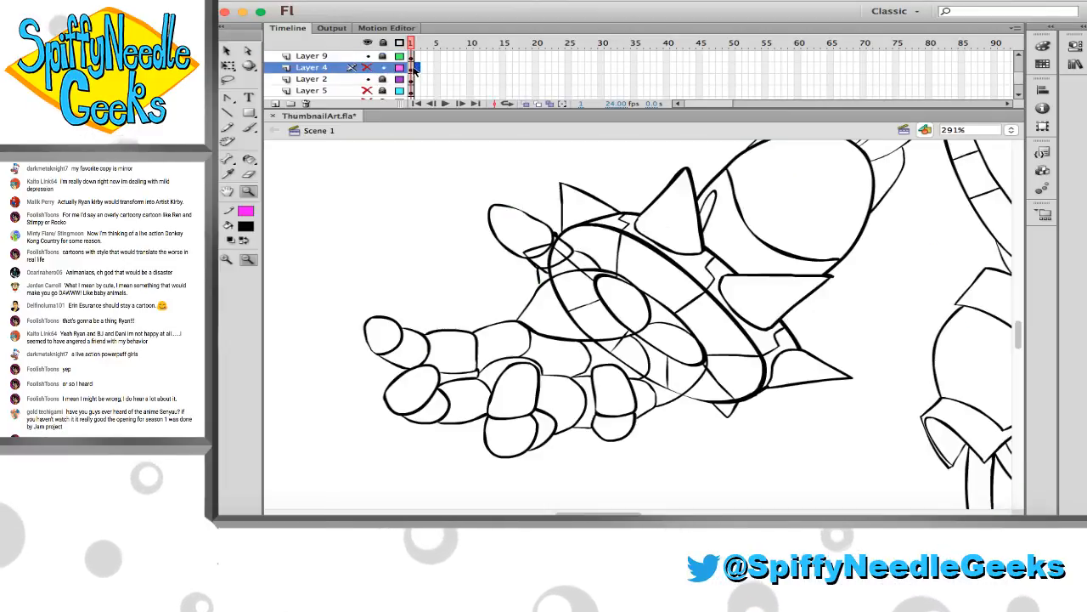
left_click(366, 68)
left_click(400, 78)
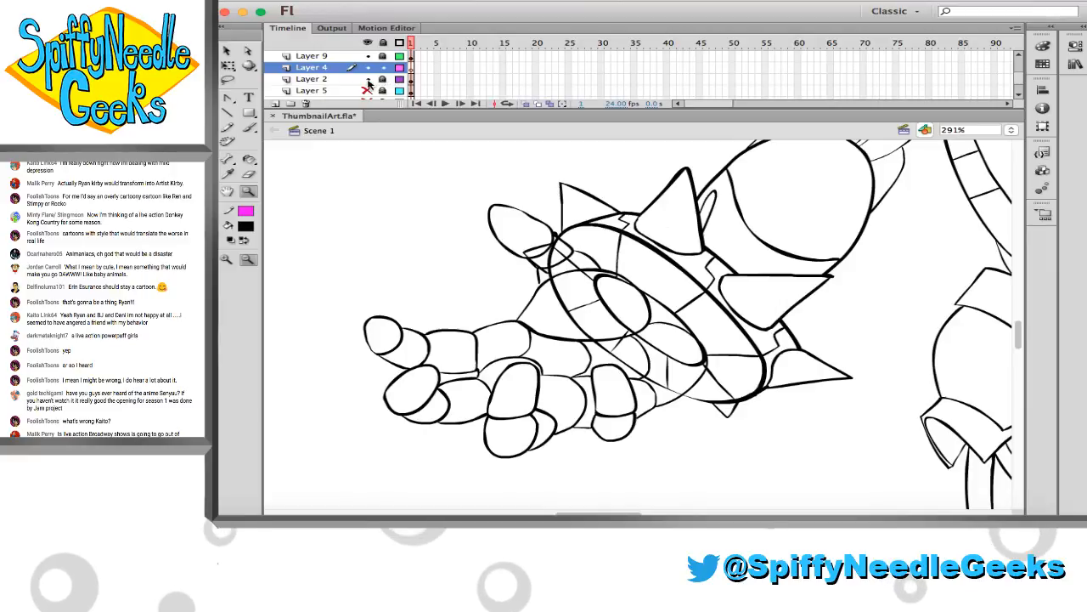
Unlock Layer 2 with the robot line art, and move Layer 9 below Layer 4 in the layer order
left_click(368, 79)
left_click(368, 79)
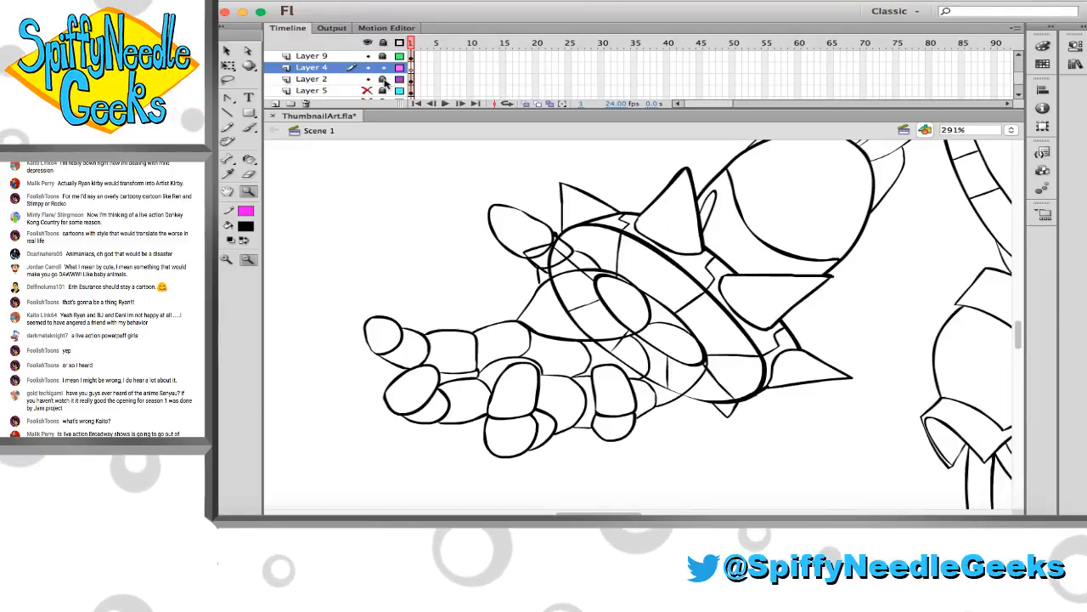
left_click(384, 79)
left_click_drag(341, 56, 347, 74)
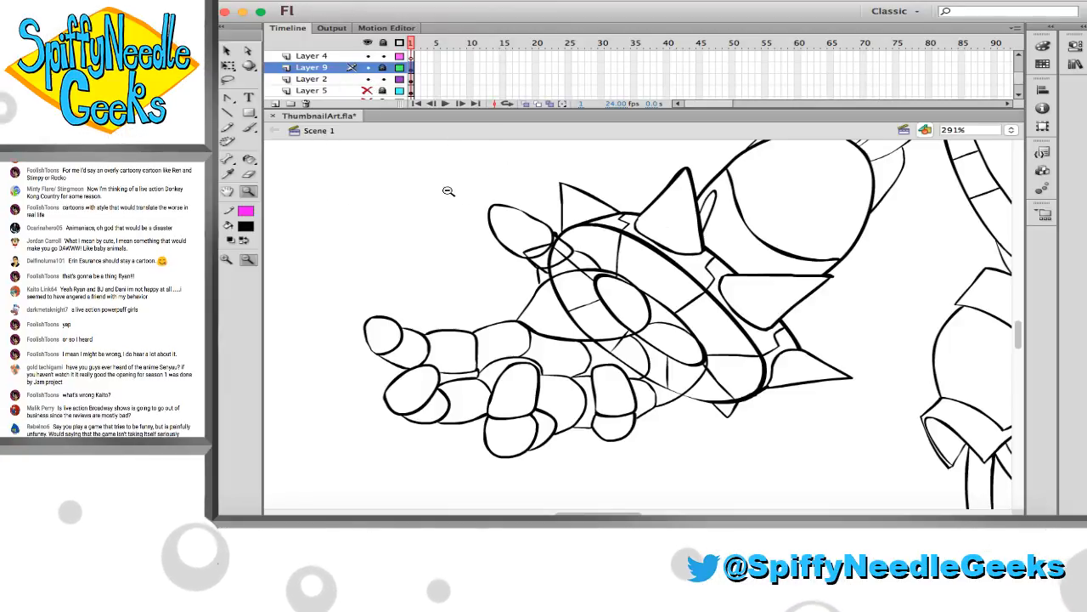
Unlock Layer 9, join the thumb's lower edge line to the palm outline, and lock the layer again
scroll(573, 266, "up", 3)
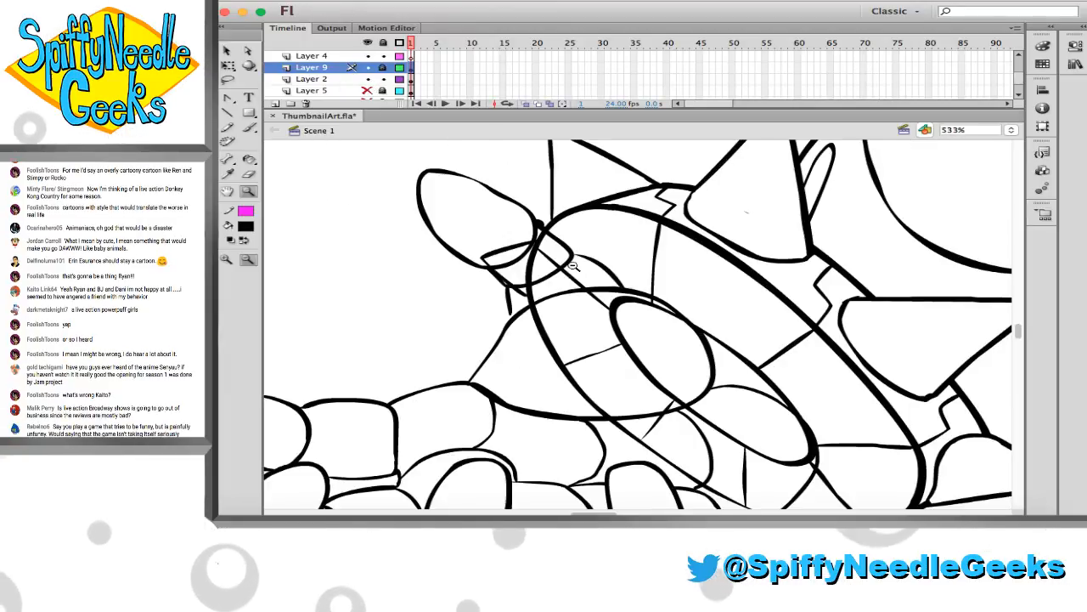
left_click(383, 68)
key("b")
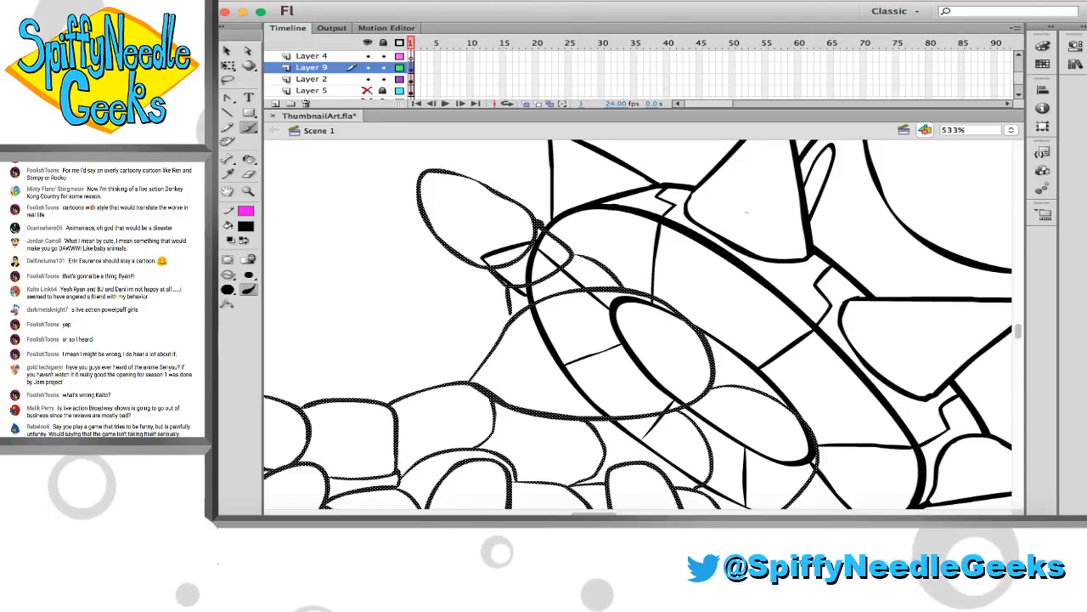
mouse_move(488, 267)
left_mouse_down()
mouse_move(511, 289)
mouse_move(502, 274)
left_mouse_up()
key("super+z")
left_click(383, 68)
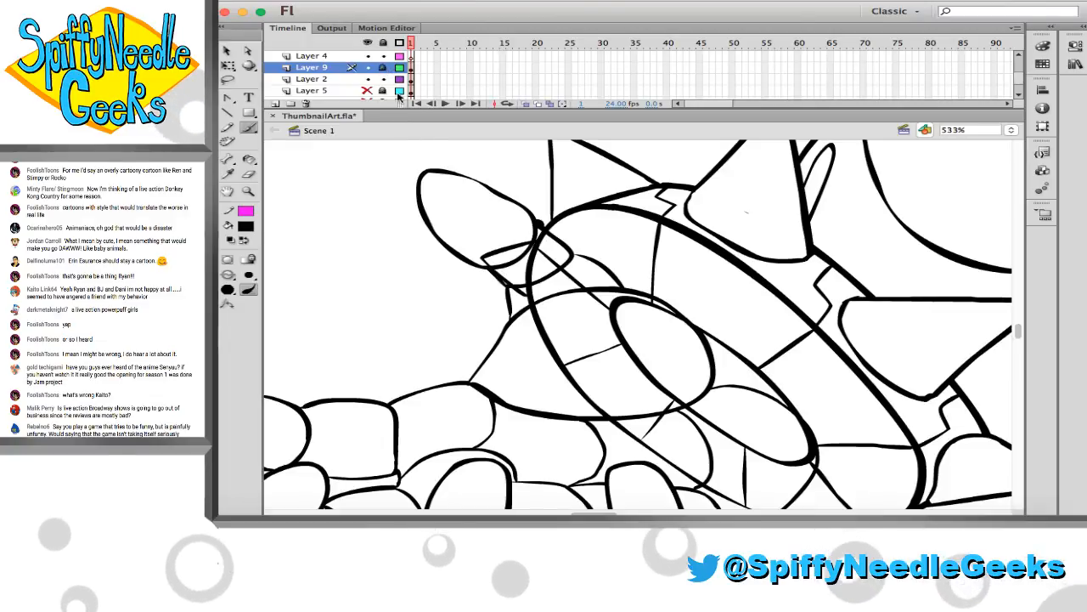
Show Layer 9 as outlines and erase the wrist cuff lines on Layer 2 that overlap the thumb base and upper palm
key("e")
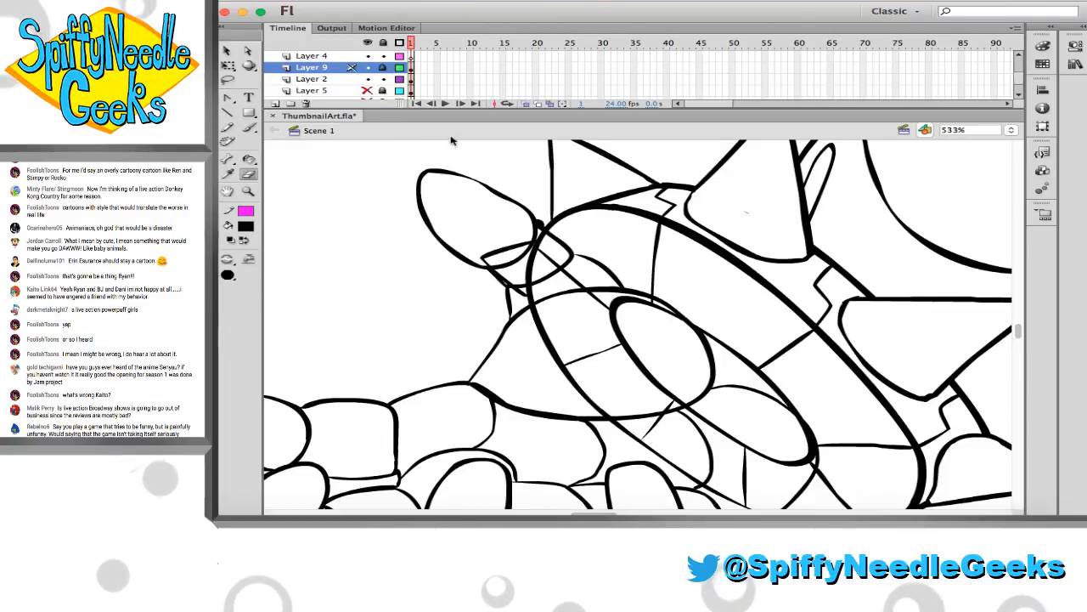
left_click(398, 68)
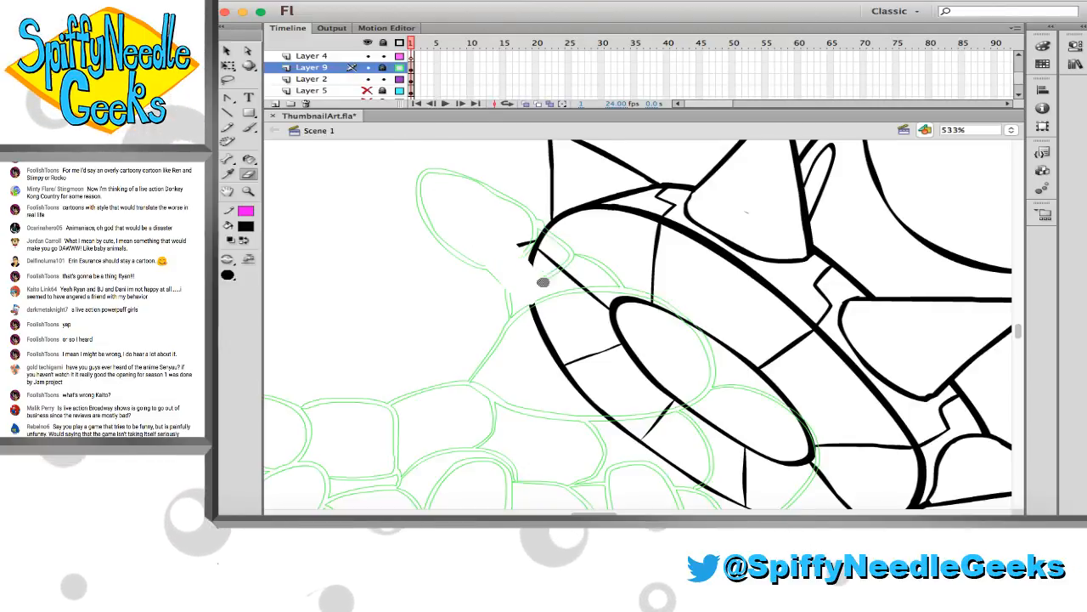
mouse_move(543, 282)
left_mouse_down()
mouse_move(536, 234)
mouse_move(549, 272)
mouse_move(556, 262)
mouse_move(612, 313)
left_mouse_up()
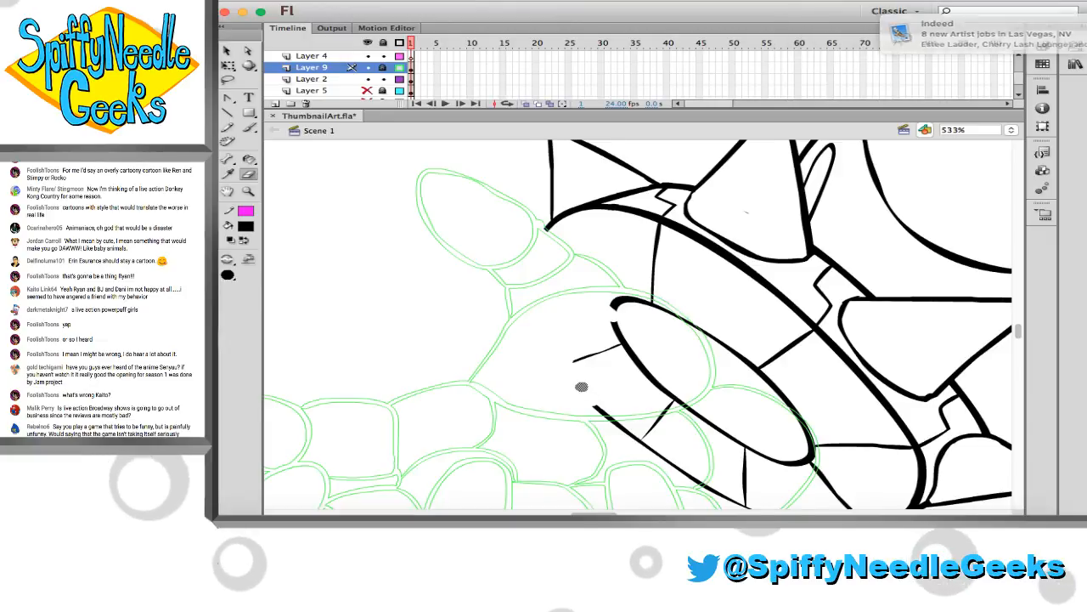
scroll(573, 369, "down", 5)
scroll(572, 369, "right", 5)
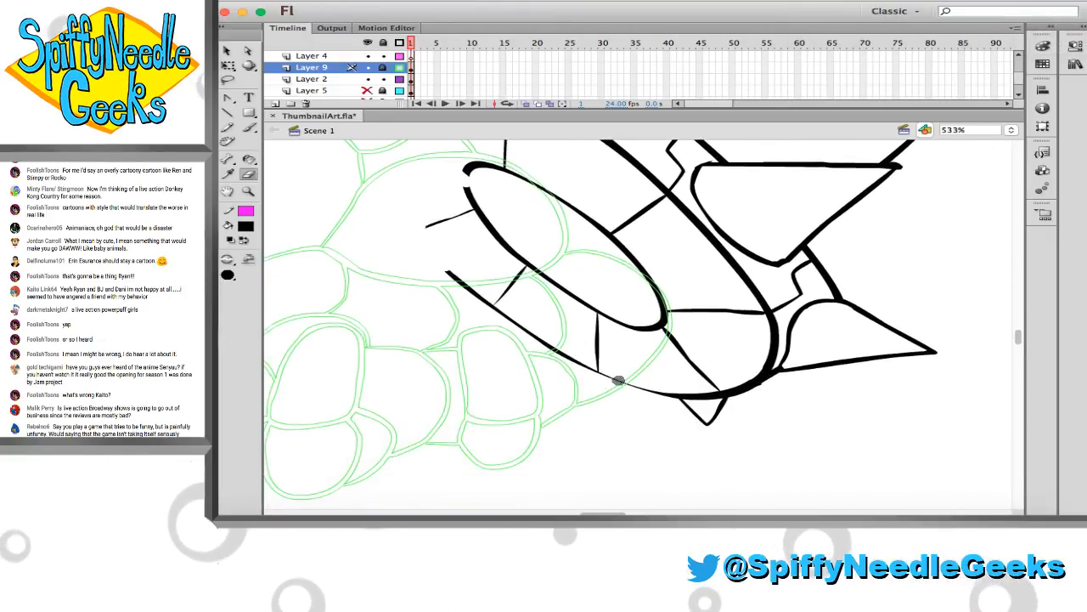
Erase through the cuff lines along the palm's edge and delete the severed cuff segments left inside the hand
left_click(618, 380)
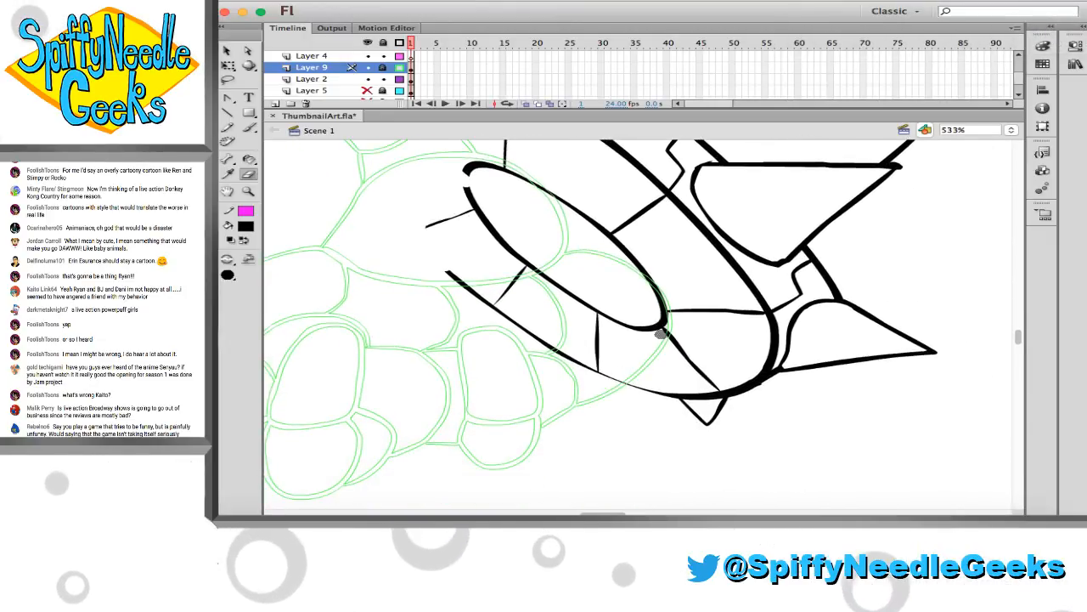
left_click_drag(661, 330, 660, 304)
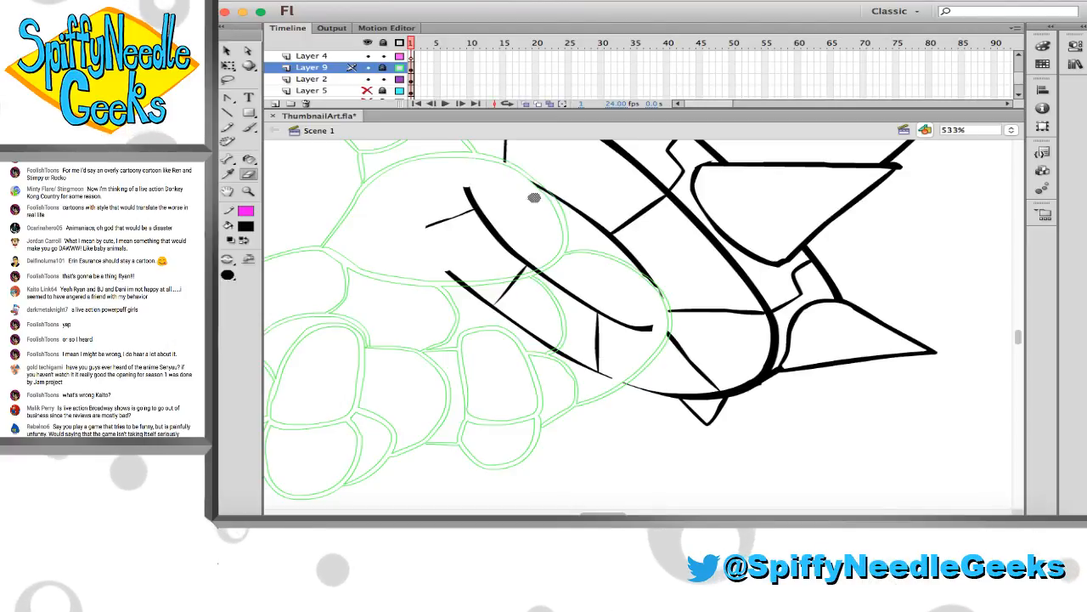
key("v")
left_click(475, 205)
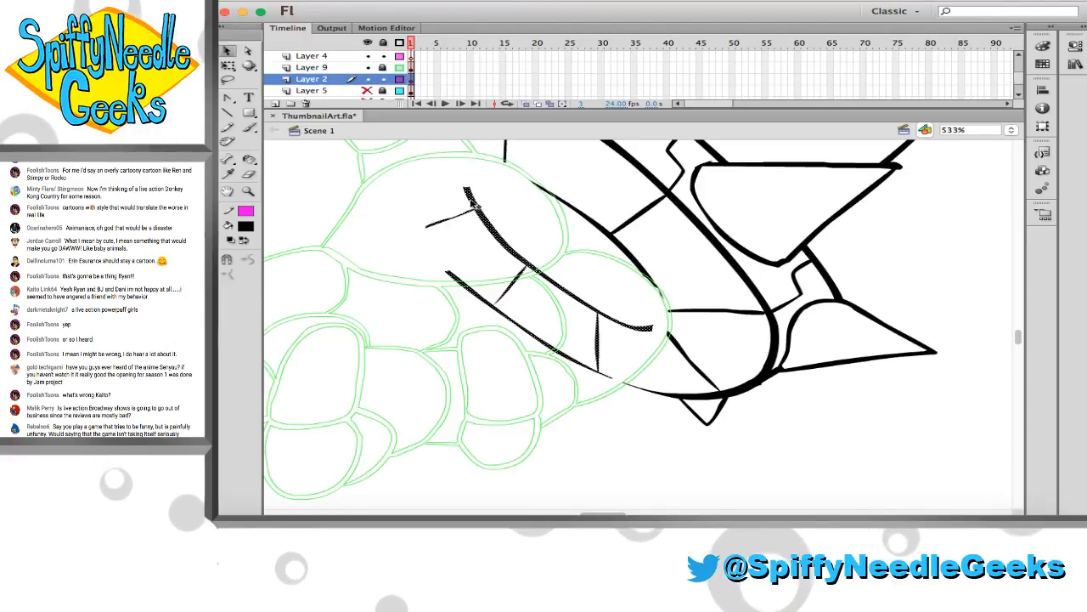
key("Delete")
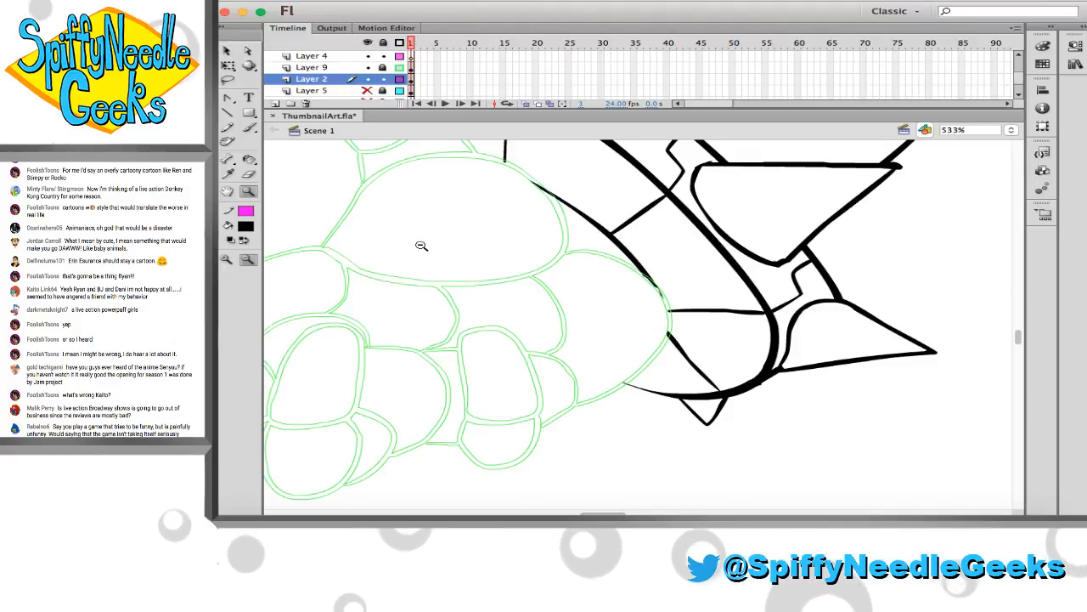
Turn off the outline display of Layer 9 and check the whole robot drawing with the cleaned wrist
key("z")
left_click(537, 225, "alt")
left_click(538, 225, "alt")
scroll(538, 225, "right", 2)
left_click(399, 68)
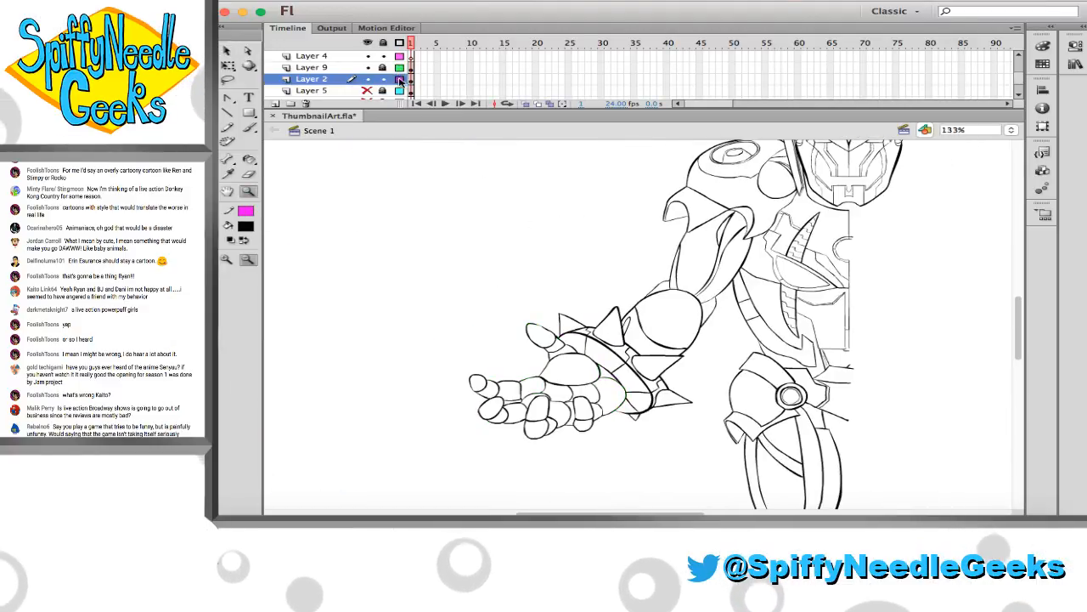
scroll(546, 275, "right", 2)
left_click(552, 276)
scroll(552, 276, "right", 2)
scroll(552, 277, "down", 1)
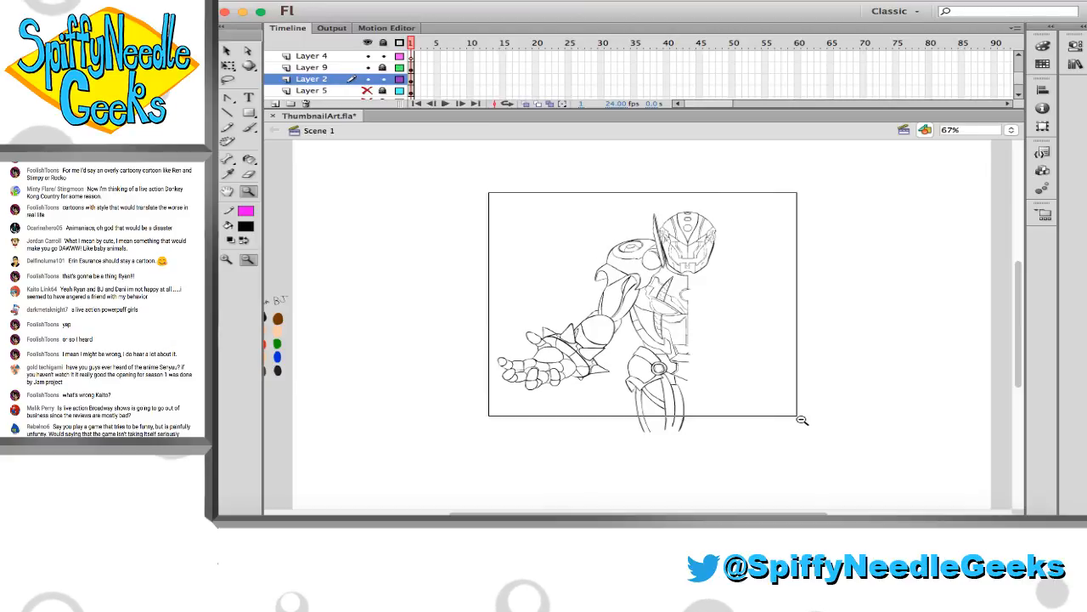
left_click_drag(797, 416, 831, 453)
scroll(731, 423, "right", 3)
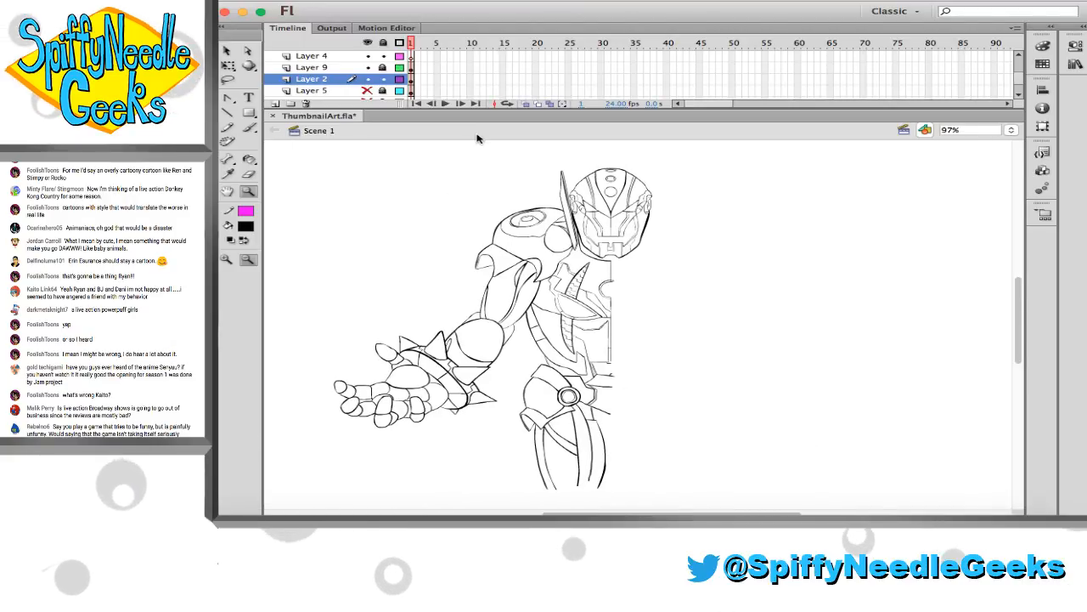
Unlock Layer 9, move its hand artwork in place onto Layer 2 with the robot line art, and save the file
left_click(411, 68)
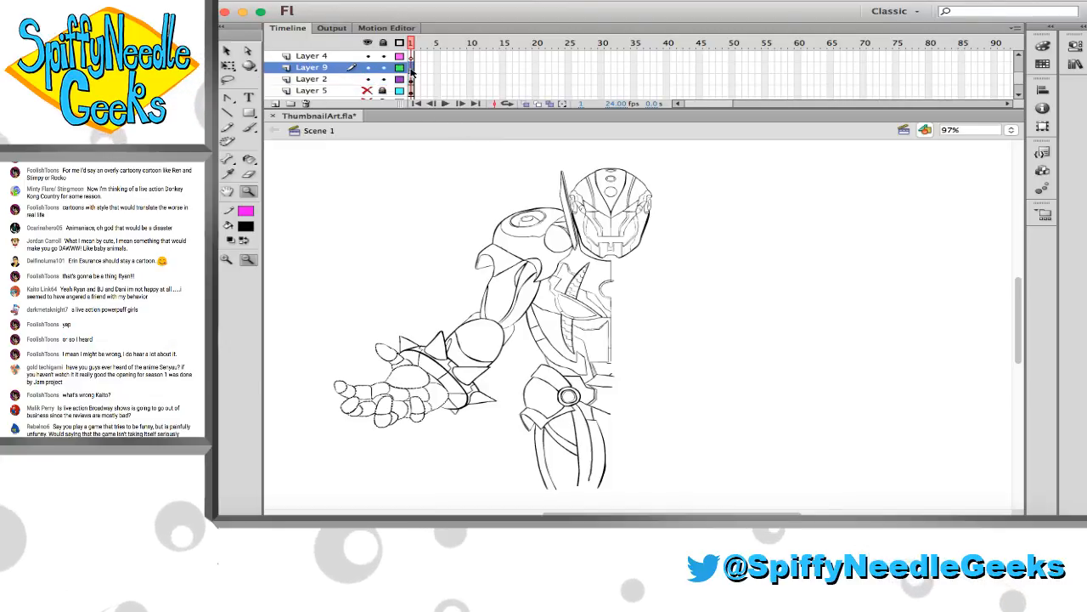
left_click(411, 79)
key("v")
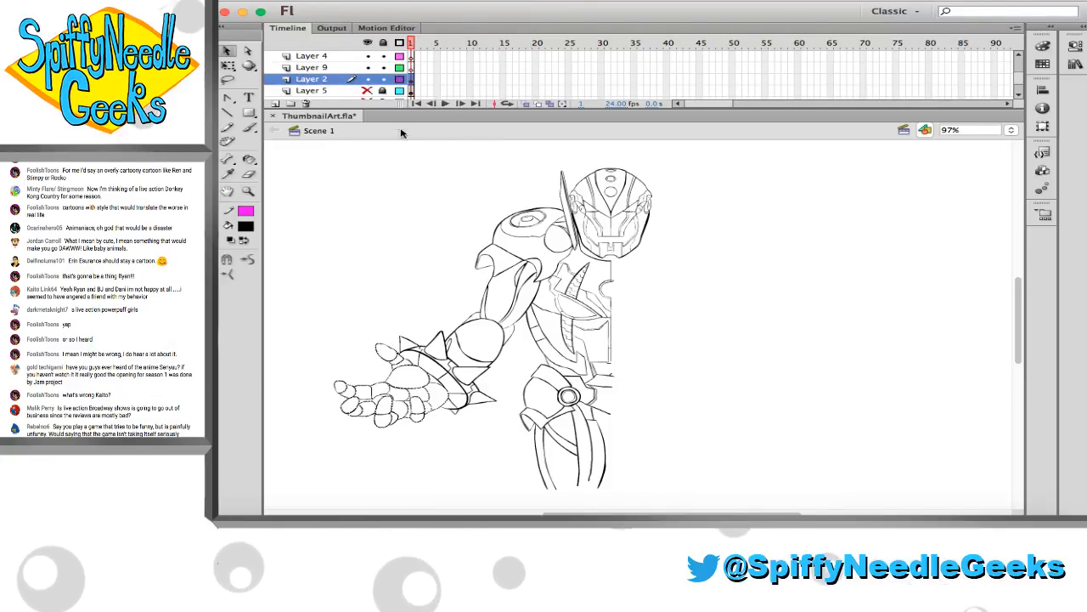
key("cmd+s")
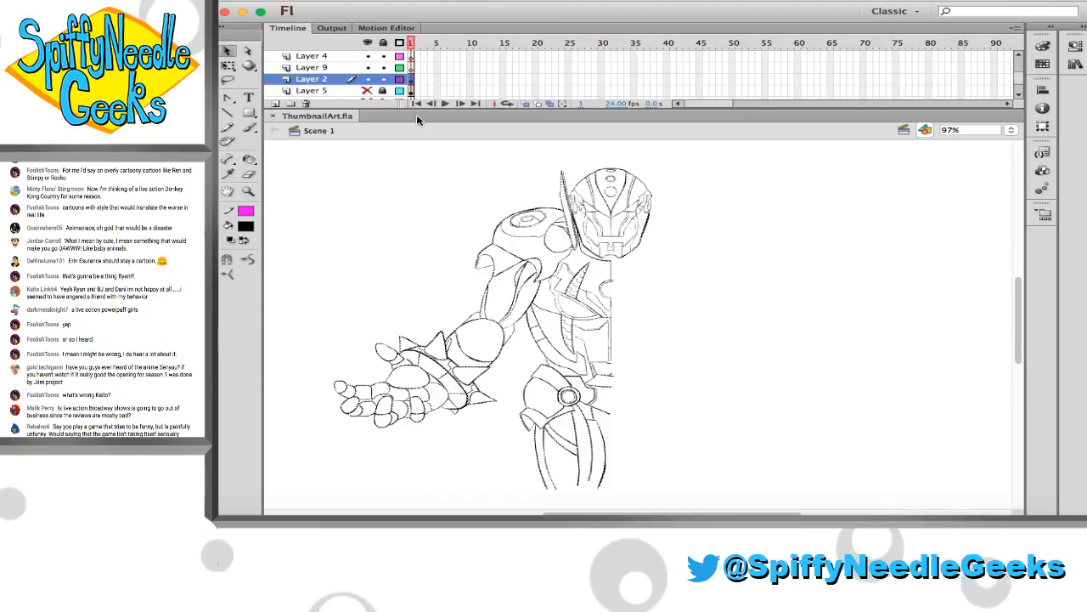
Try to flip the entire robot line art on Layer 2 horizontally
left_click(230, 1)
mouse_move(253, 156)
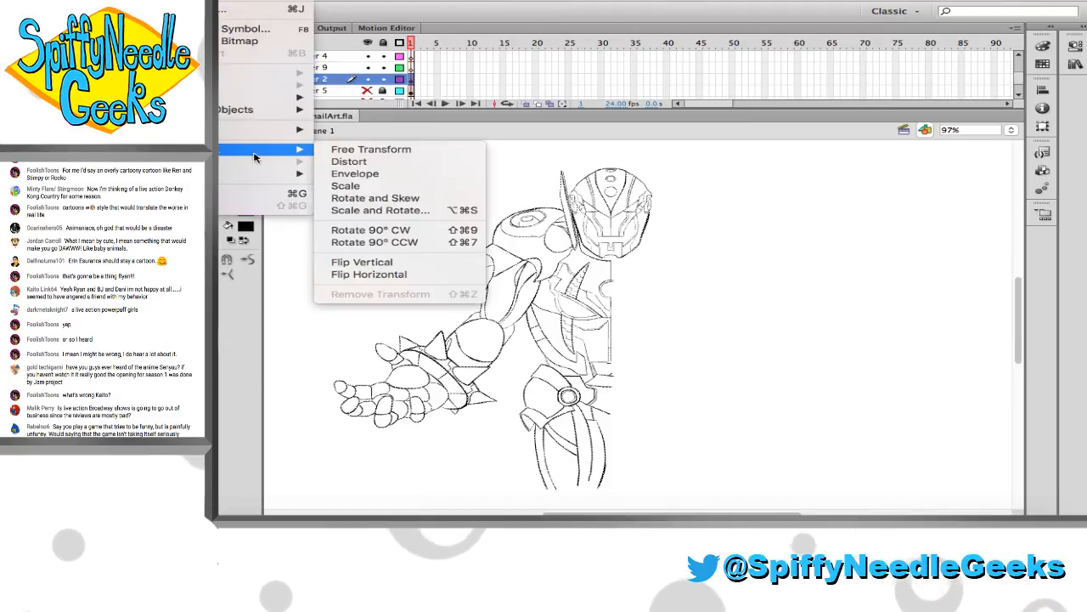
left_click(369, 274)
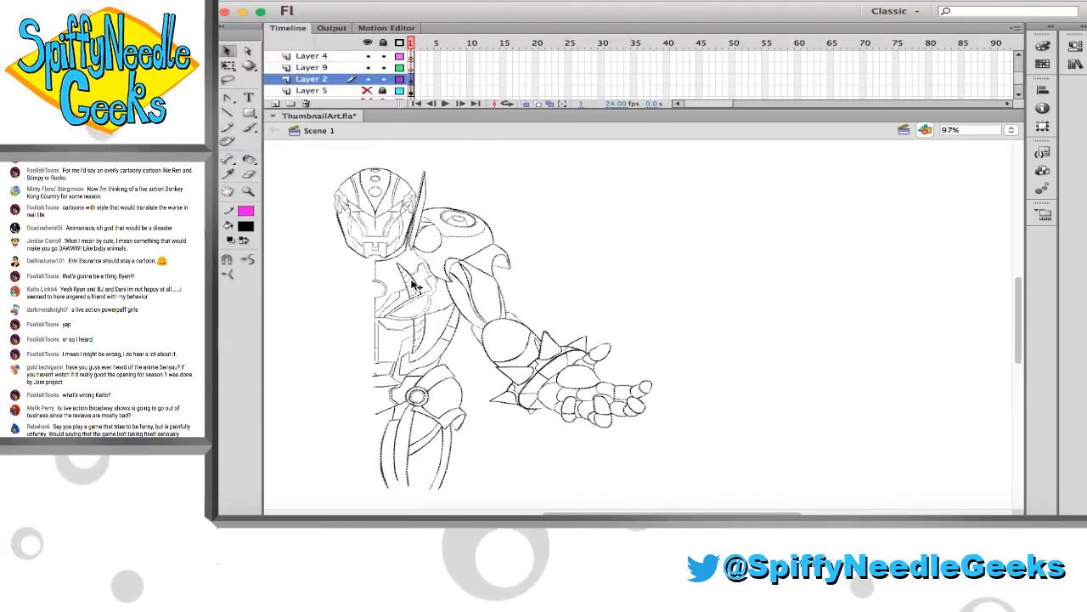
key("super+z")
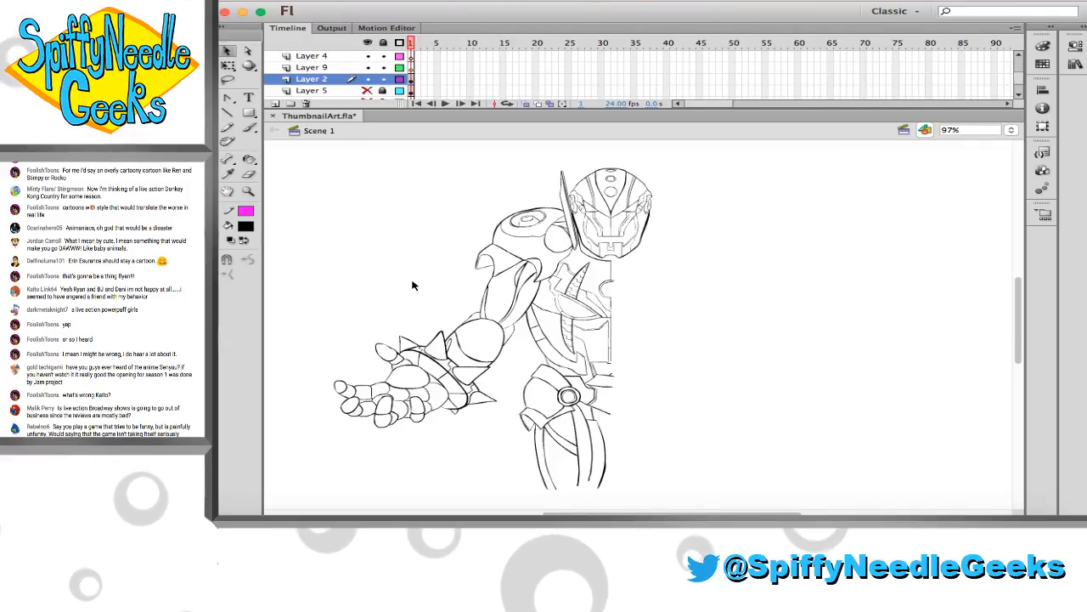
Duplicate the robot line art on Layer 2 in place and flip the copy horizontally
left_click(413, 81)
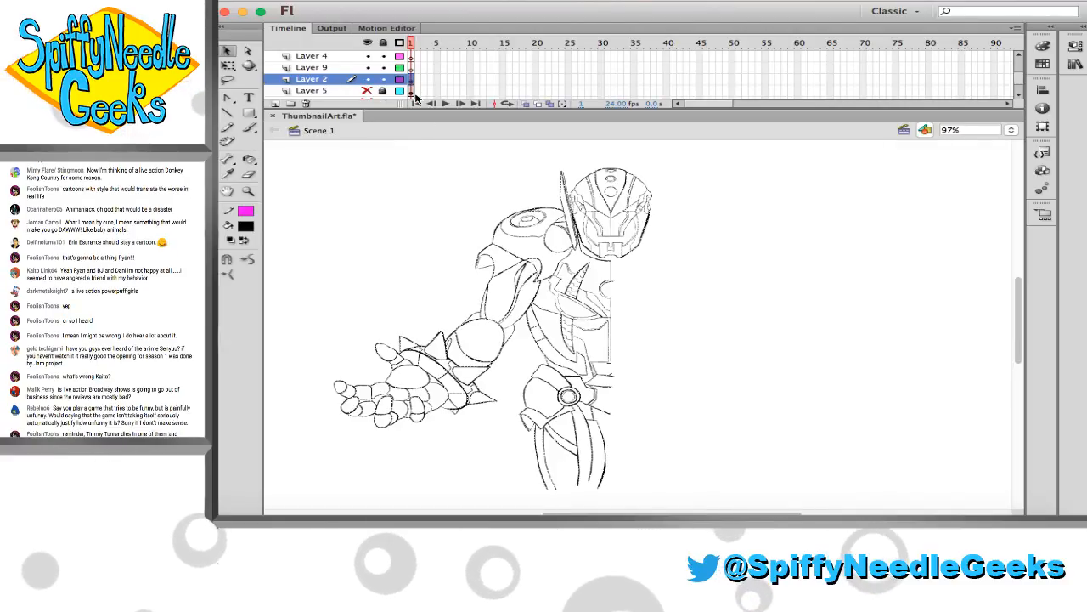
left_click(246, 2)
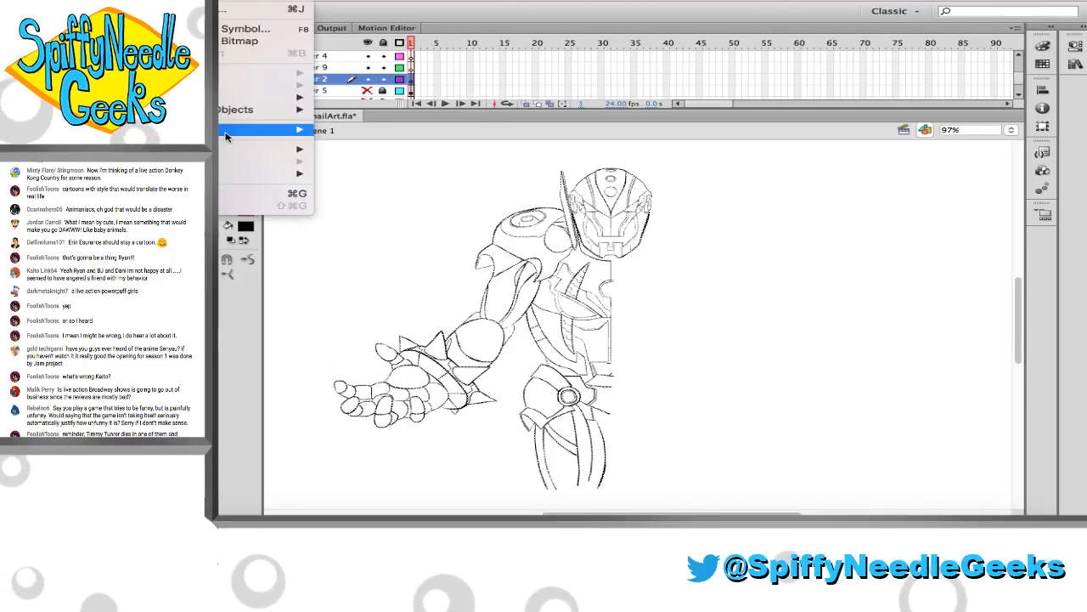
mouse_move(263, 149)
left_click(395, 276)
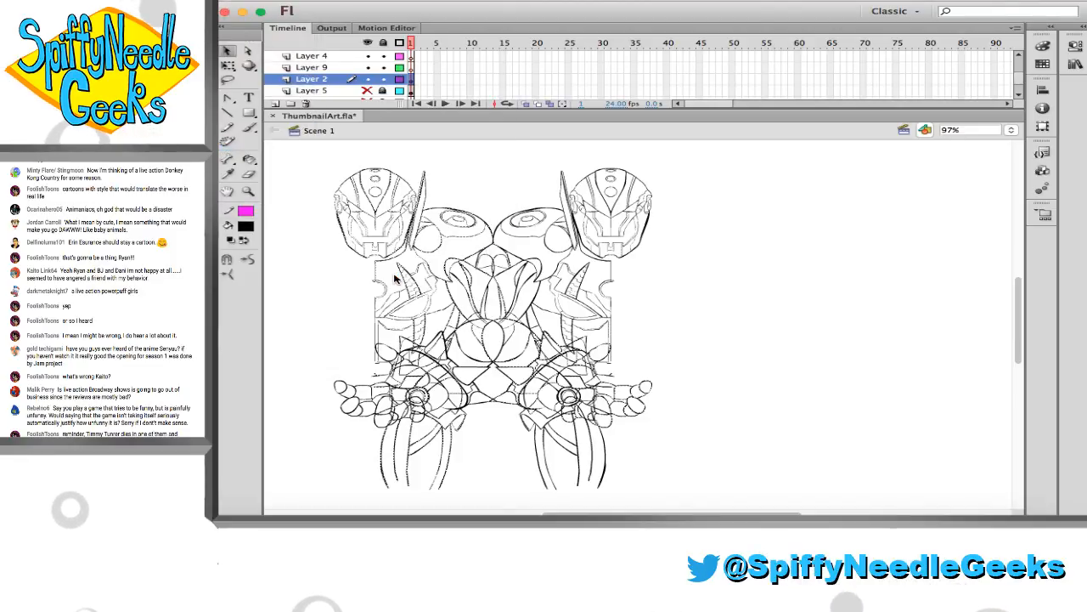
Shift the mirrored copy to the right and transfer it from Layer 2 to Layer 9 in place
key("shift+Right")
key("shift+Right")
key("shift+Right")
key("shift+Right")
key("shift+Right")
key("shift+Right")
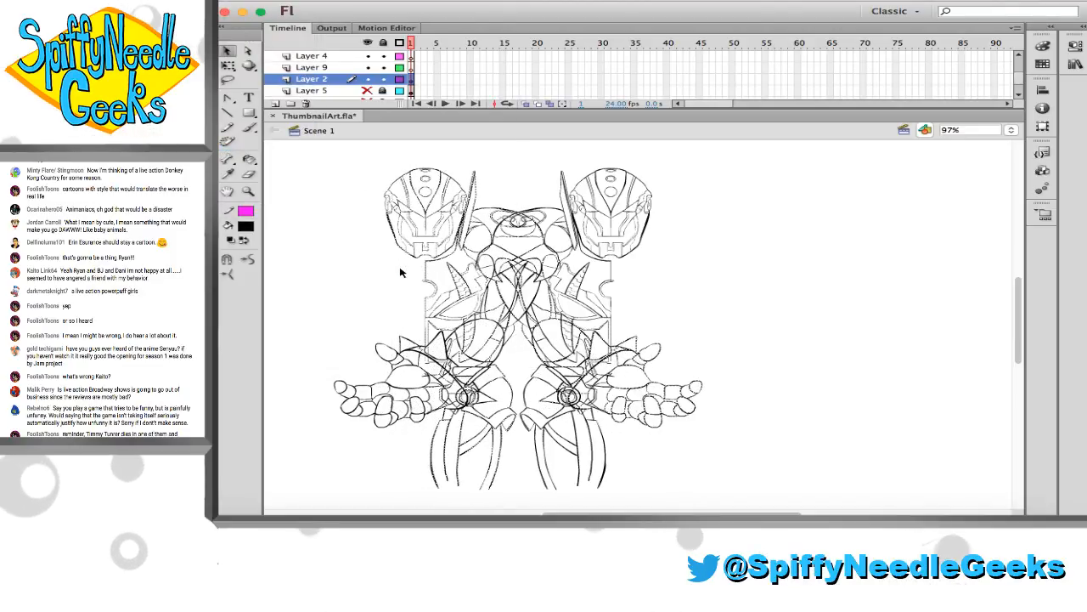
key("Delete")
left_click(348, 71)
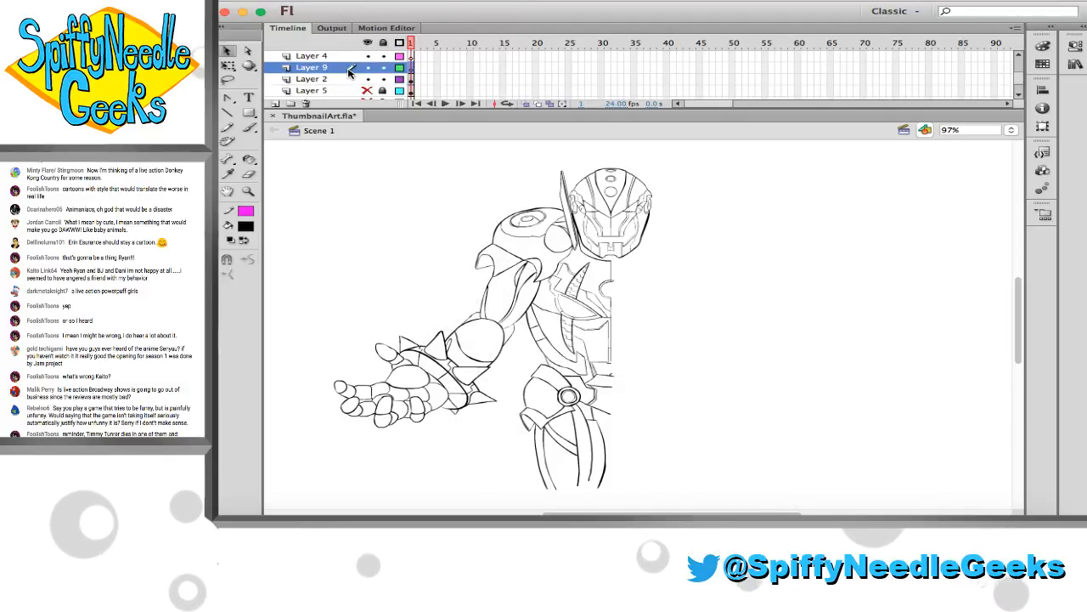
key("super+shift+v")
Move the mirrored copy on Layer 9 right until its head nearly overlaps the original and the torso halves meet
key("shift+Right")
key("shift+Right")
key("shift+Right")
key("shift+Right")
key("shift+Right")
key("shift+Right")
key("shift+Right")
key("shift+Right")
key("shift+Right")
key("shift+Right")
key("shift+Right")
key("shift+Right")
key("shift+Right")
key("shift+Right")
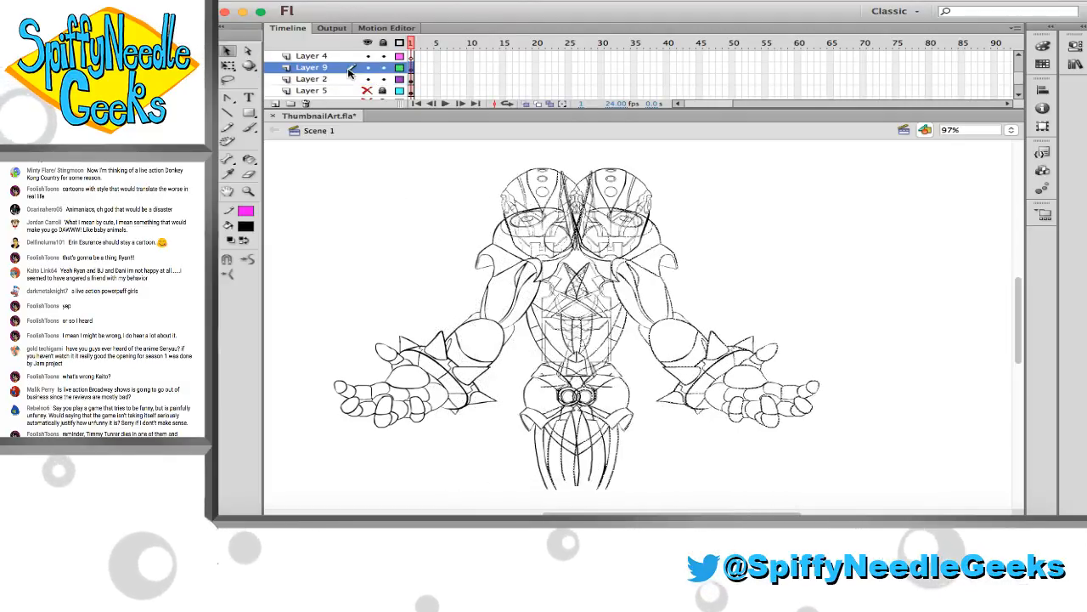
key("shift+Right")
key("shift+Right")
key("shift+Right")
key("shift+Right")
key("shift+Right")
key("shift+Right")
key("shift+Right")
key("shift+Right")
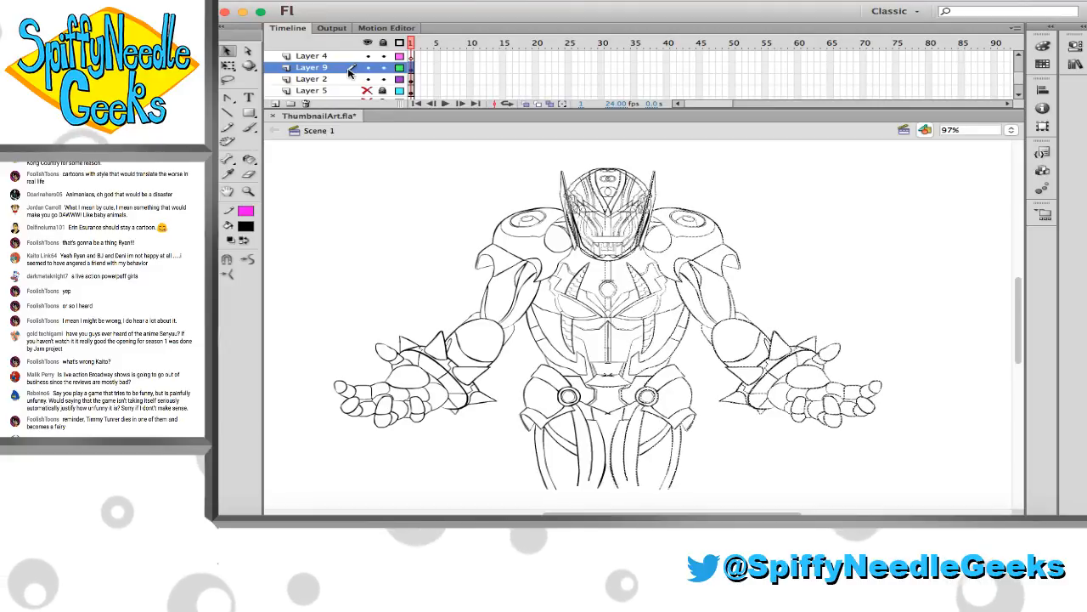
Nudge the mirrored copy right so both helmets coincide along the face's centre line, and deselect it
key("z")
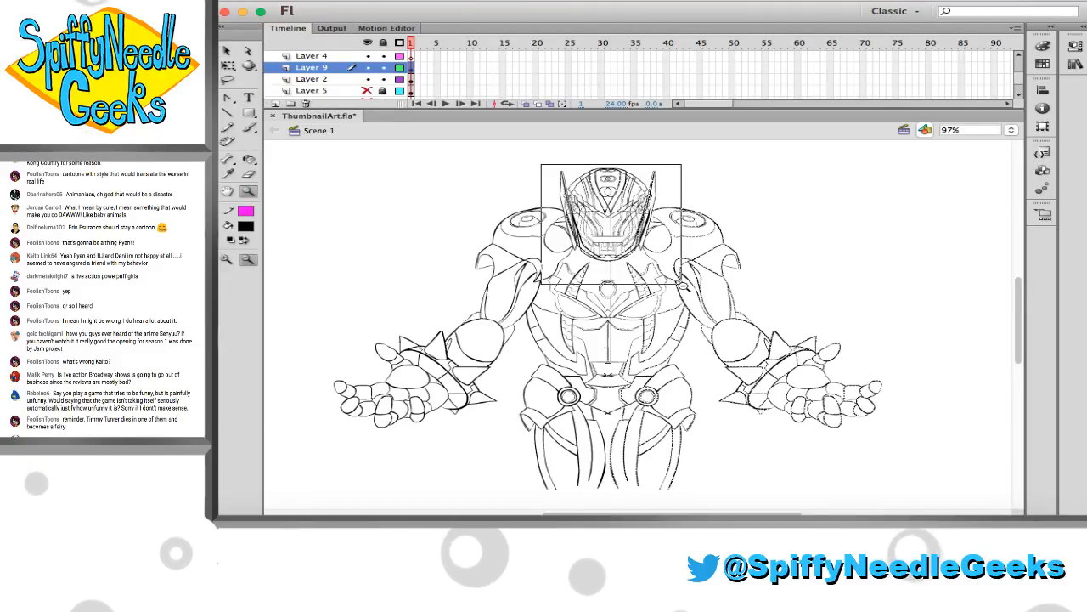
left_click_drag(683, 286, 683, 287)
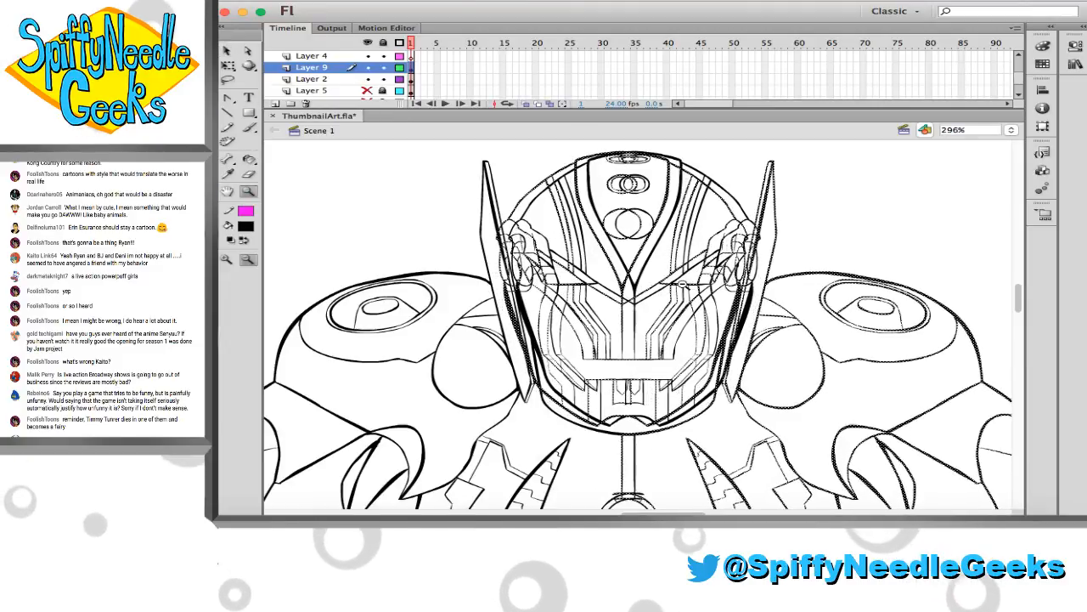
key("Right")
key("Right")
key("Right")
key("Right")
key("Right")
key("Right")
key("Right")
key("Right")
key("Right")
key("Right")
key("Right")
key("Right")
key("Right")
key("Right")
key("Right")
key("Right")
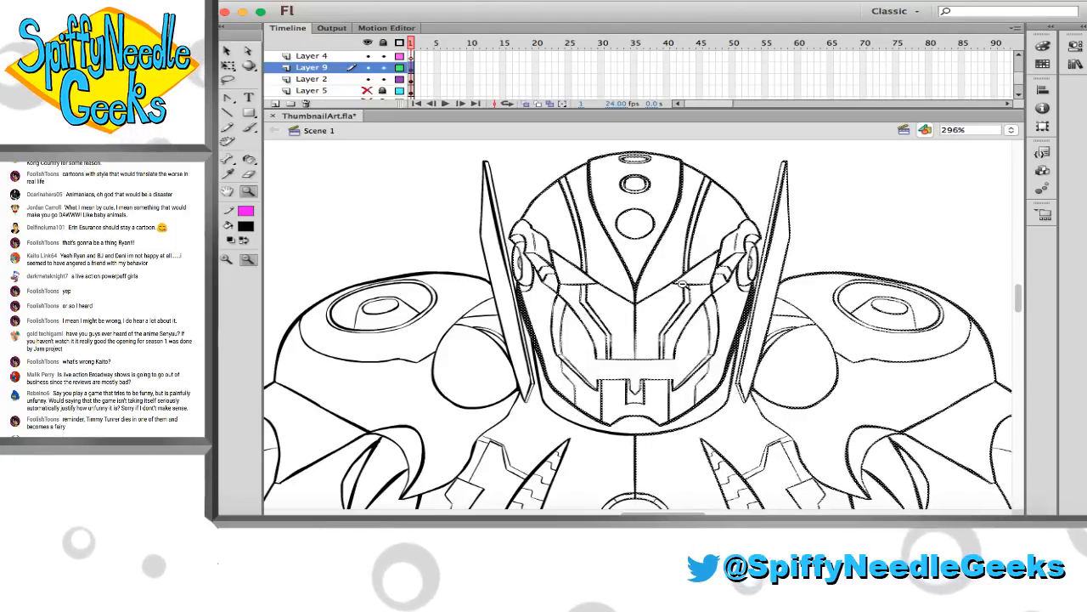
key("Left")
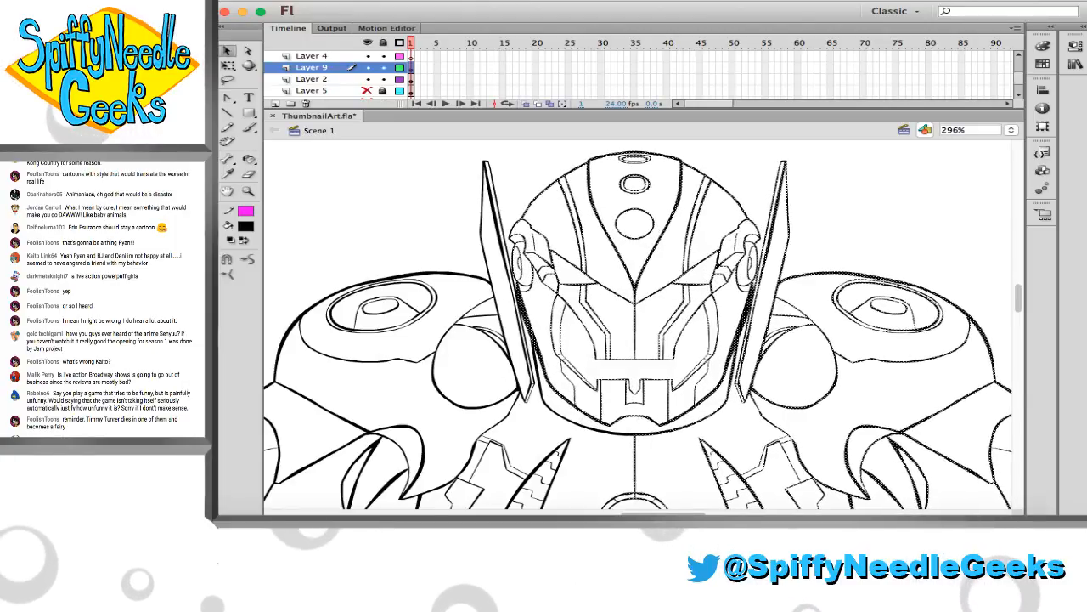
left_click(386, 226)
scroll(386, 227, "right", 4)
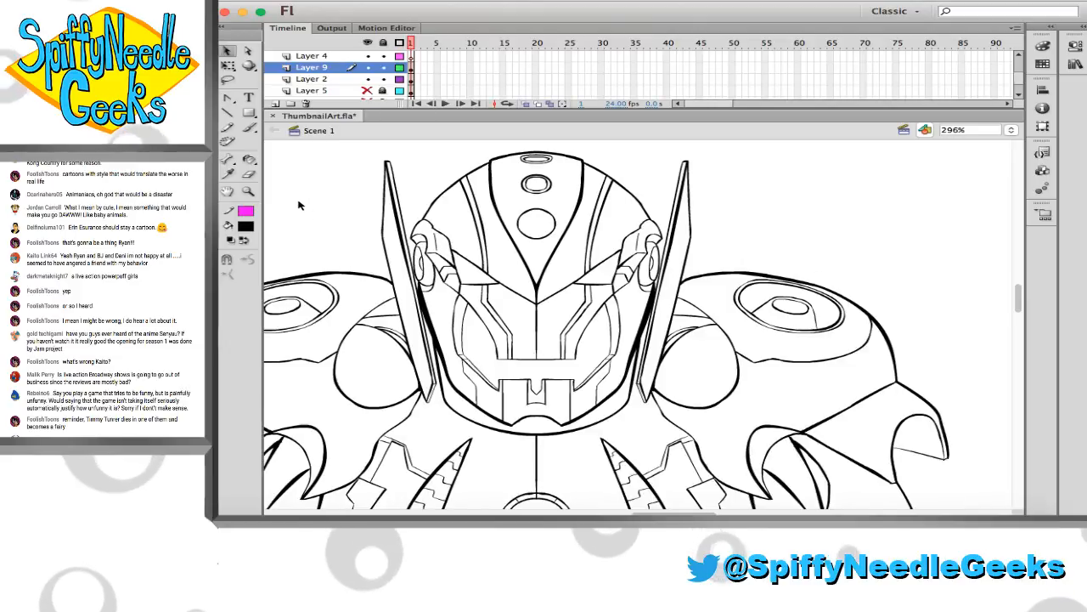
Fine-tune the mirrored Layer 9 artwork against the original at the face plates, deselect it, and check the seam down the torso
left_click(249, 192)
left_click_drag(394, 216, 683, 428)
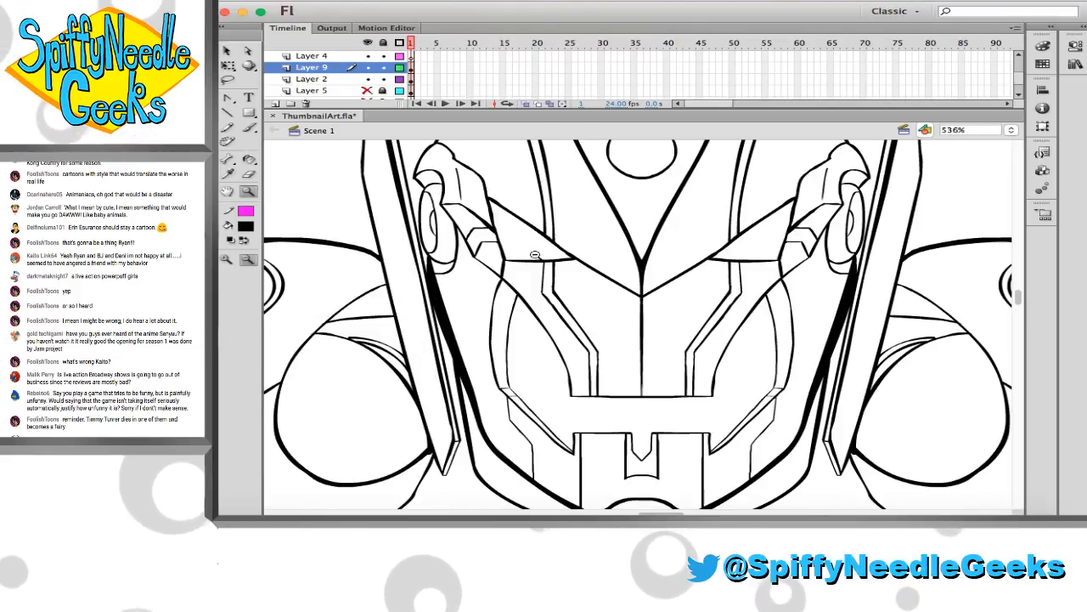
left_click_drag(535, 292, 809, 466)
scroll(619, 320, "right", 2)
scroll(617, 321, "down", 2)
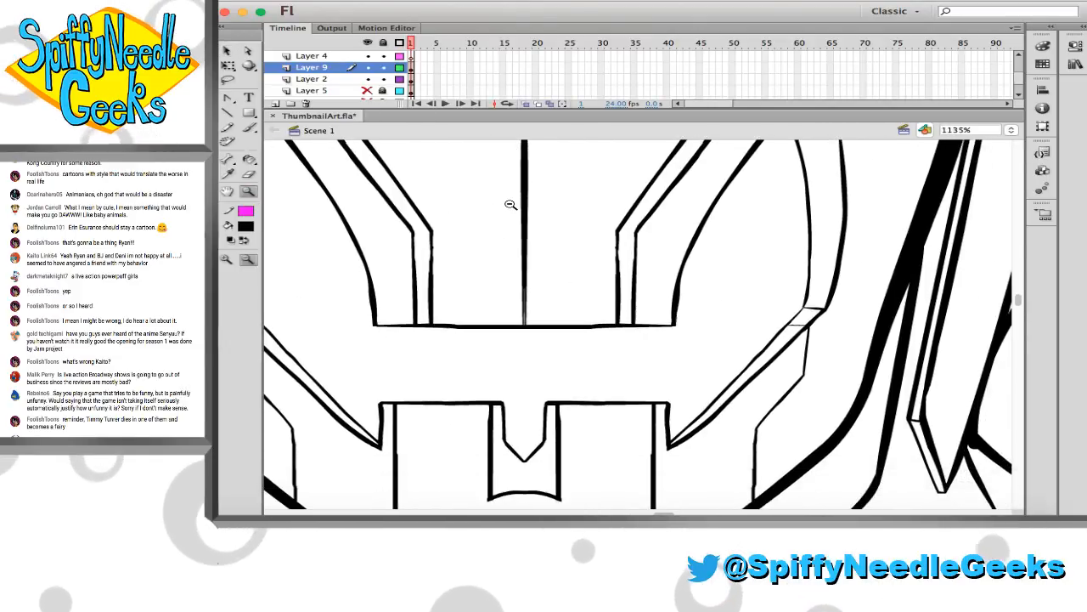
left_click(412, 68)
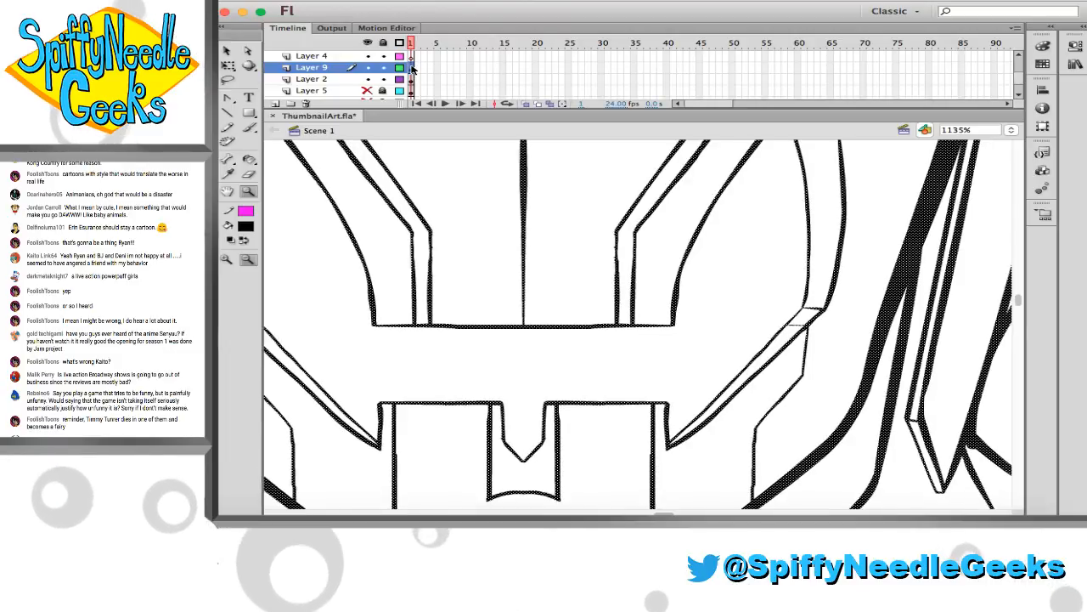
left_click(507, 207, "alt")
left_click(506, 206, "alt")
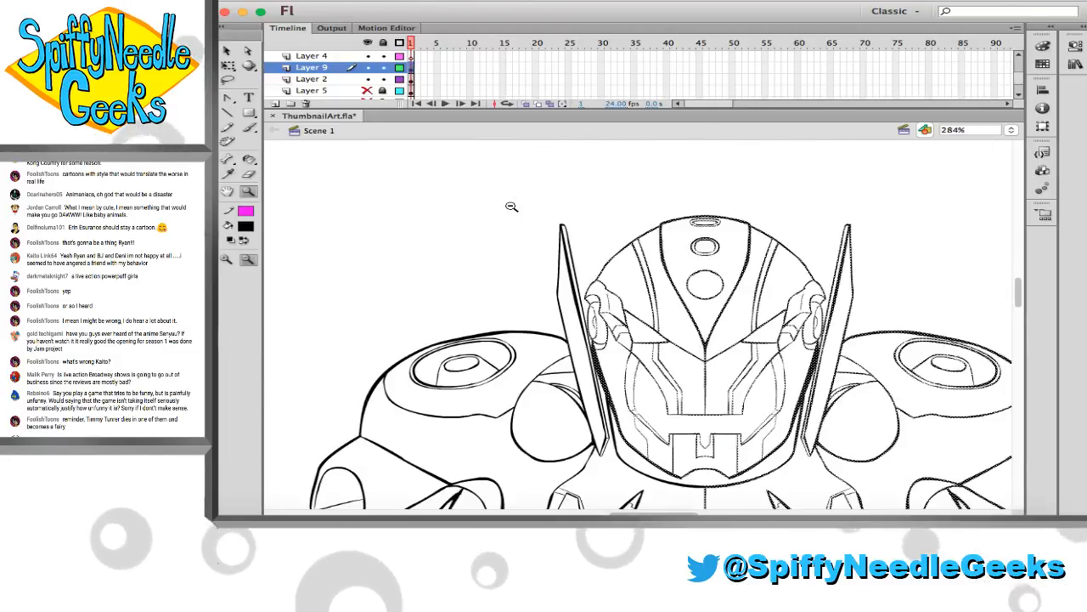
scroll(504, 206, "down", 1)
key("v")
left_click(485, 217)
scroll(485, 217, "down", 8)
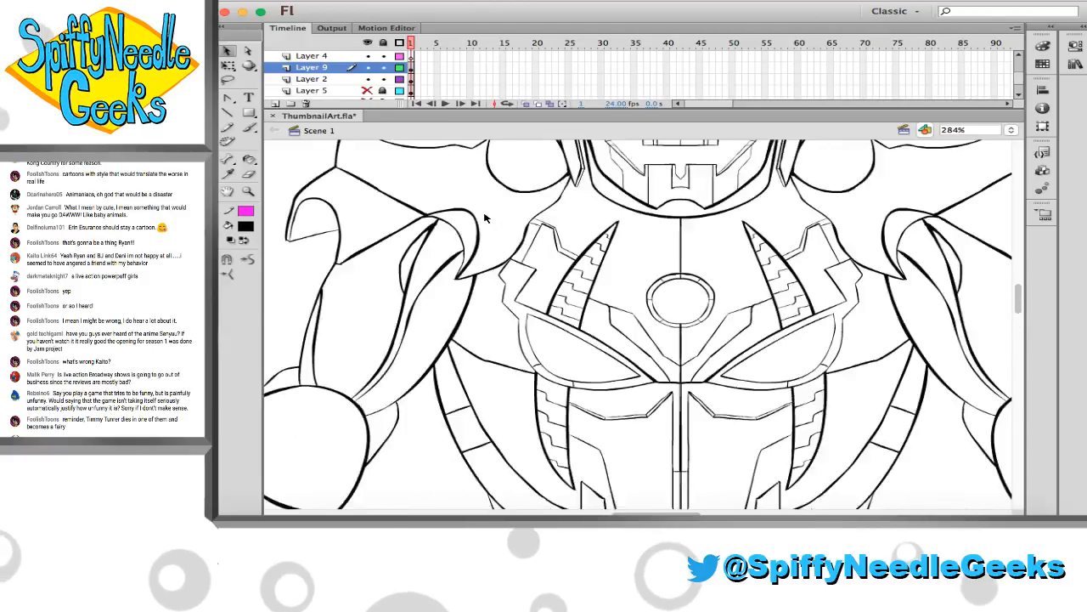
scroll(643, 323, "down", 3)
scroll(643, 323, "right", 3)
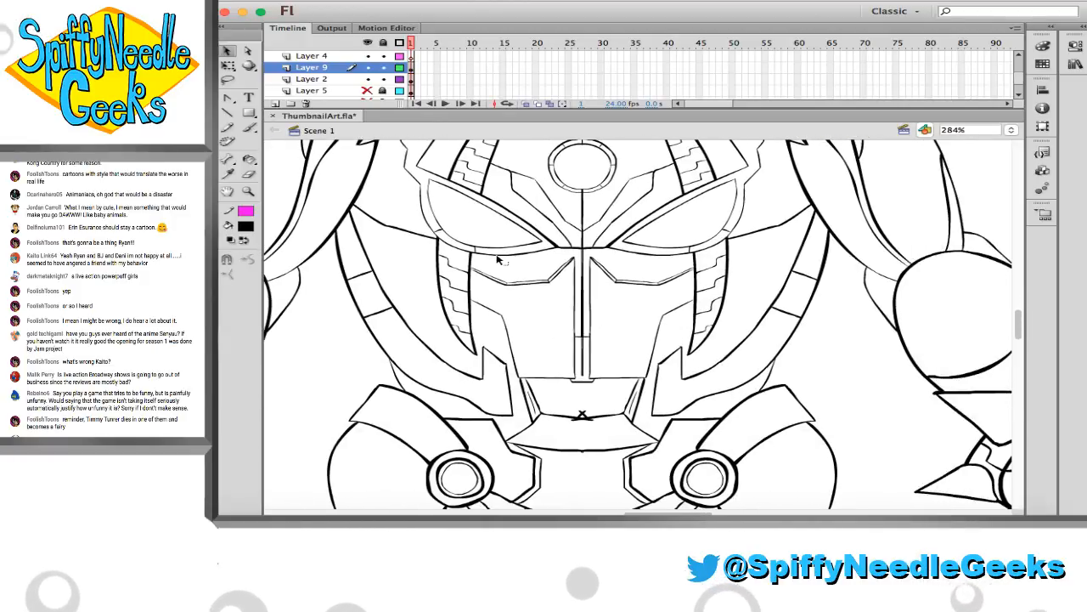
Erase the stray overlapping stroke ends beneath the abdomen line at the centre seam and even out the line's underside
scroll(506, 262, "down", 2)
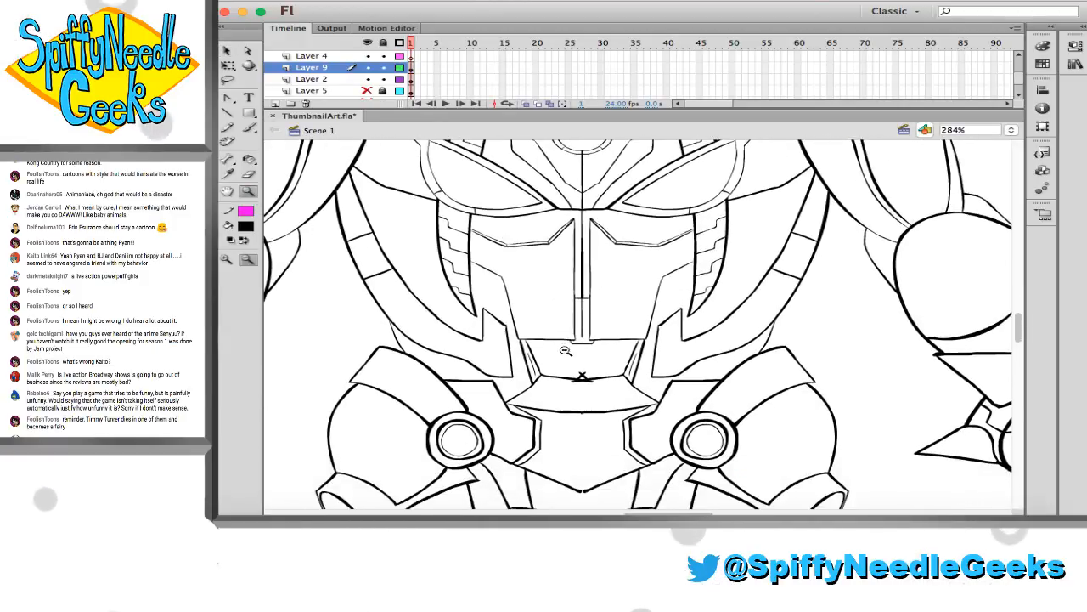
left_click_drag(565, 350, 598, 404)
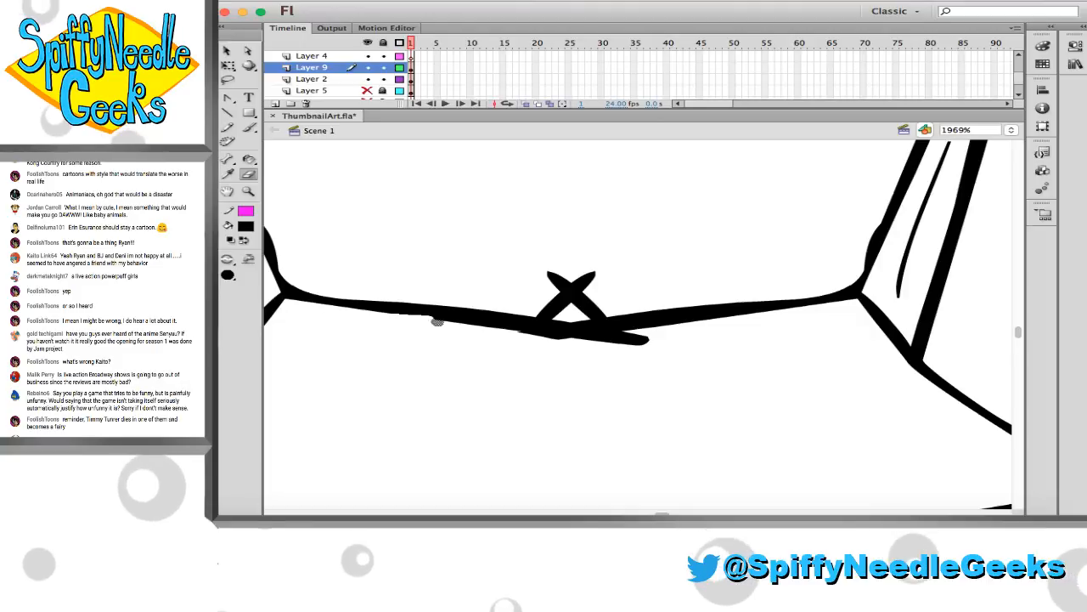
mouse_move(438, 321)
left_mouse_down()
mouse_move(563, 334)
mouse_move(626, 354)
left_mouse_up()
left_click_drag(540, 346, 669, 331)
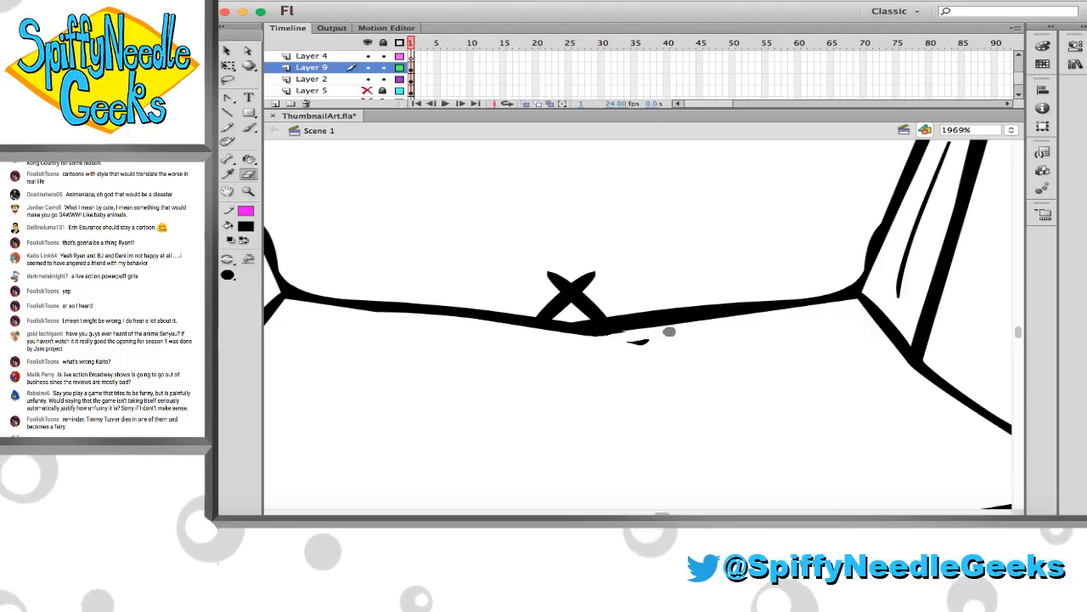
left_click_drag(586, 342, 670, 335)
left_click_drag(566, 339, 745, 328)
mouse_move(624, 343)
left_mouse_down()
mouse_move(689, 342)
mouse_move(666, 315)
left_mouse_up()
Erase the upper ends of the crossed strokes at the abdomen seam and thin the remainder into a small peak
key("v")
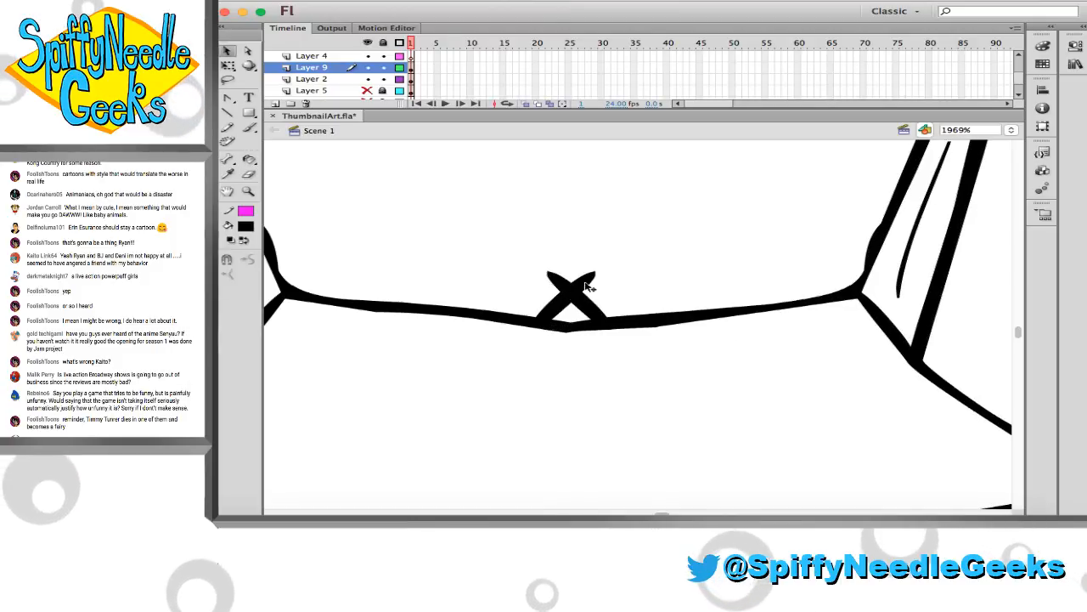
key("e")
mouse_move(595, 292)
left_mouse_down()
mouse_move(550, 265)
mouse_move(549, 287)
mouse_move(579, 279)
left_mouse_up()
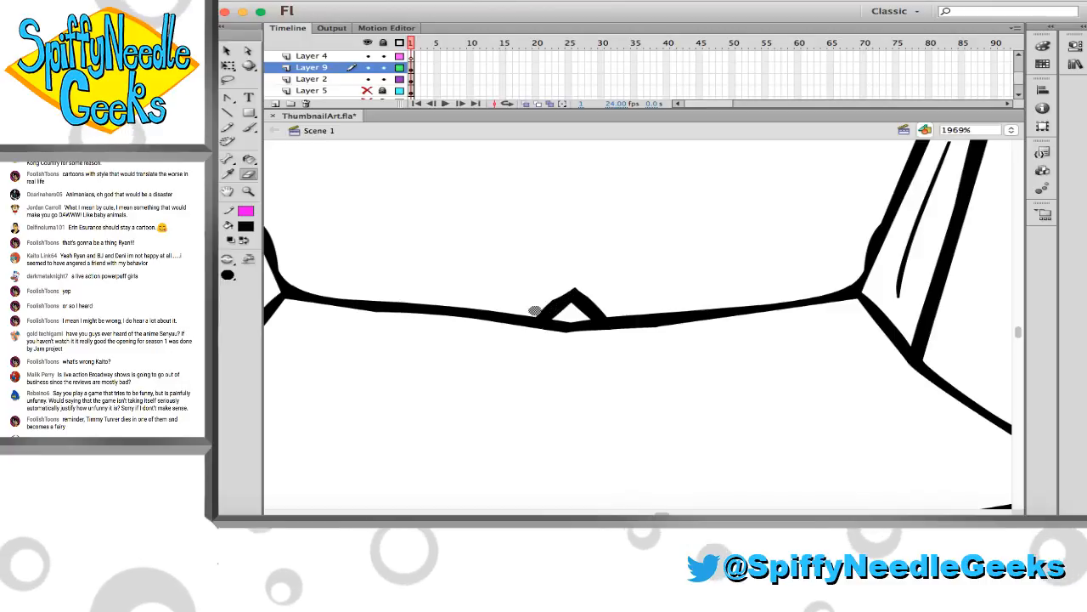
mouse_move(537, 312)
left_mouse_down()
mouse_move(586, 286)
mouse_move(591, 301)
left_mouse_up()
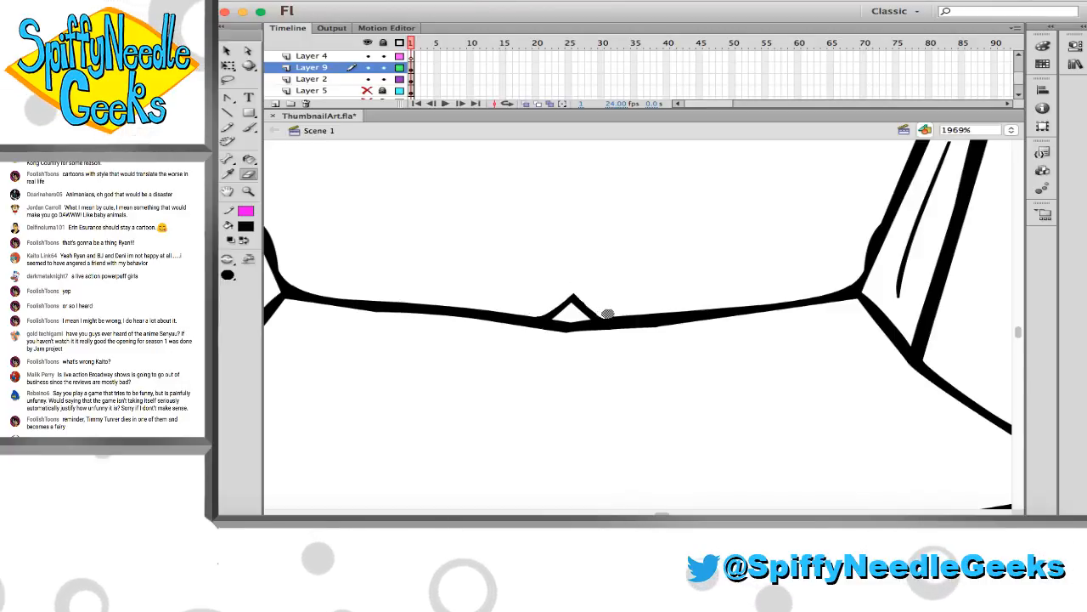
Smooth the bumps in the slanted strokes just above both corners of the abdomen line
left_click(876, 244)
left_click_drag(874, 244, 877, 247)
scroll(404, 243, "left", 3)
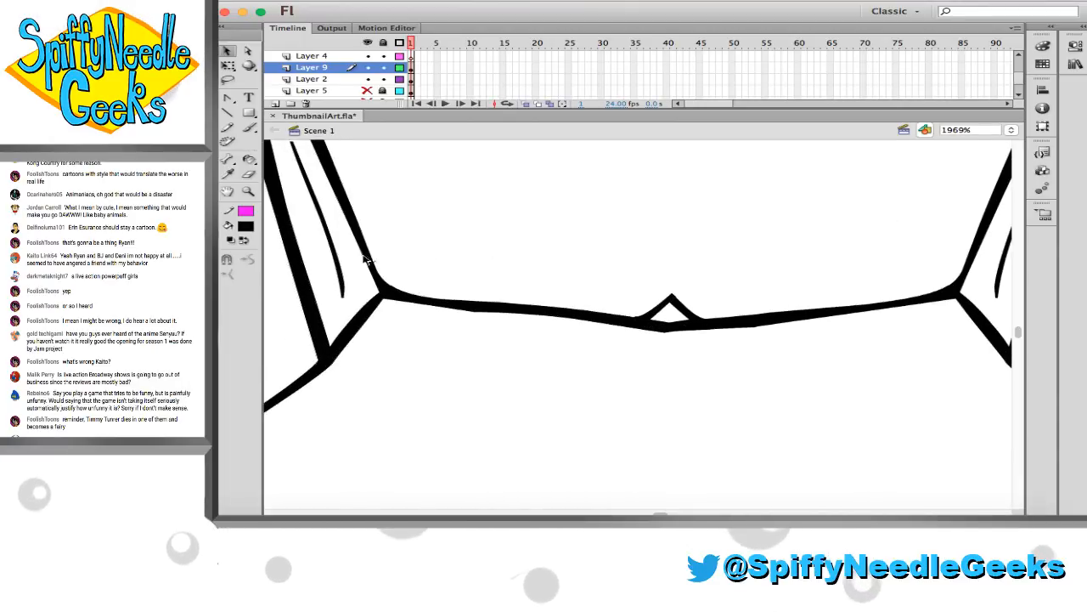
Clean the centre of the lower abdomen line by erasing its stray spikes and shaving its upper edge into a smooth curve
left_click(248, 191)
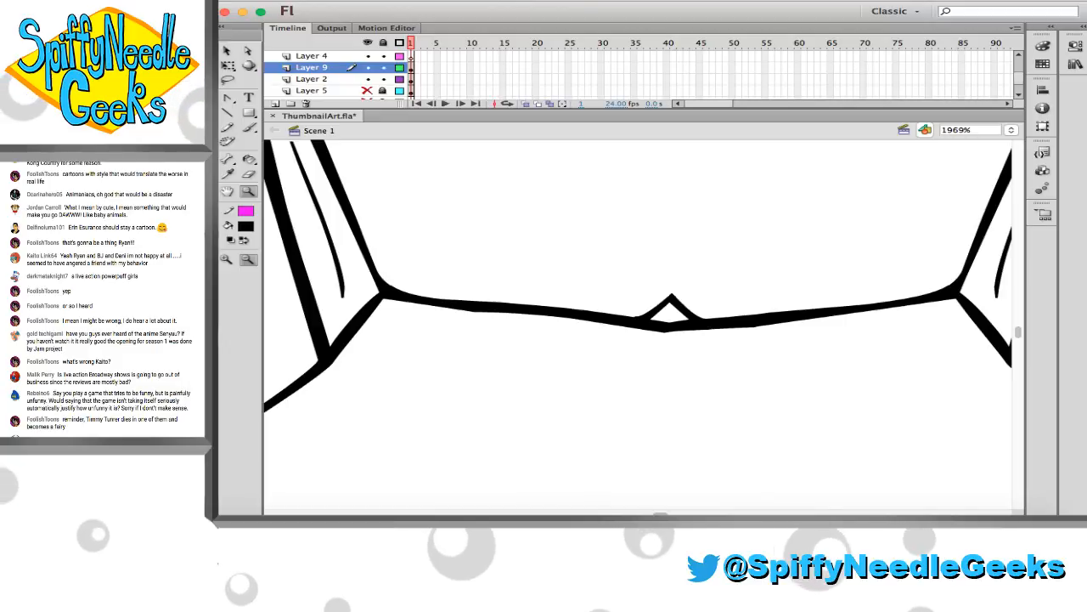
left_click(647, 275)
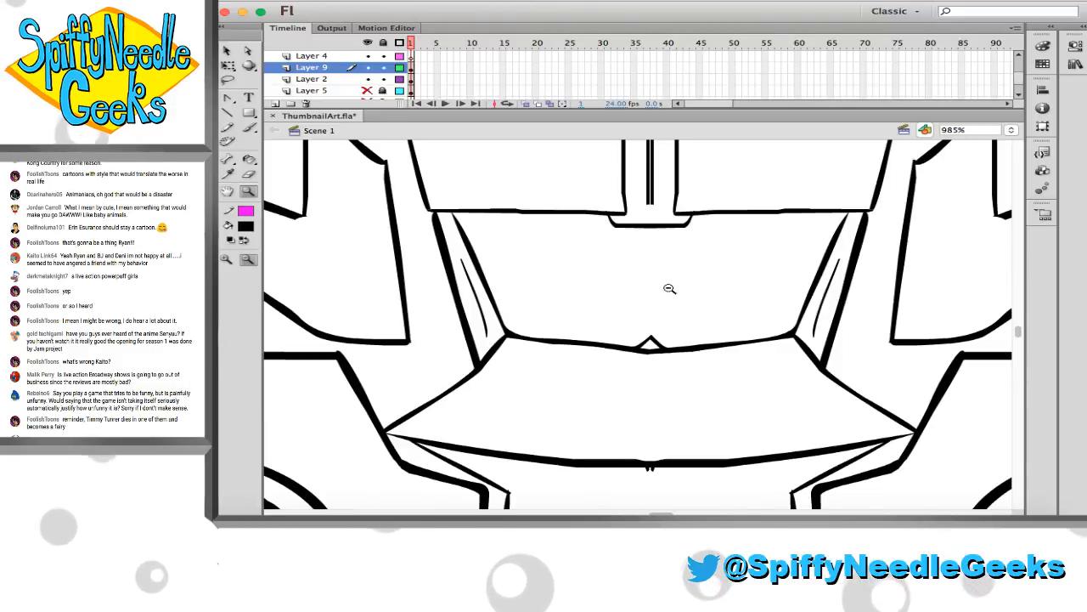
mouse_move(698, 348)
left_mouse_down()
mouse_move(675, 328)
mouse_move(675, 289)
left_mouse_up()
left_click_drag(568, 379, 702, 434)
key("e")
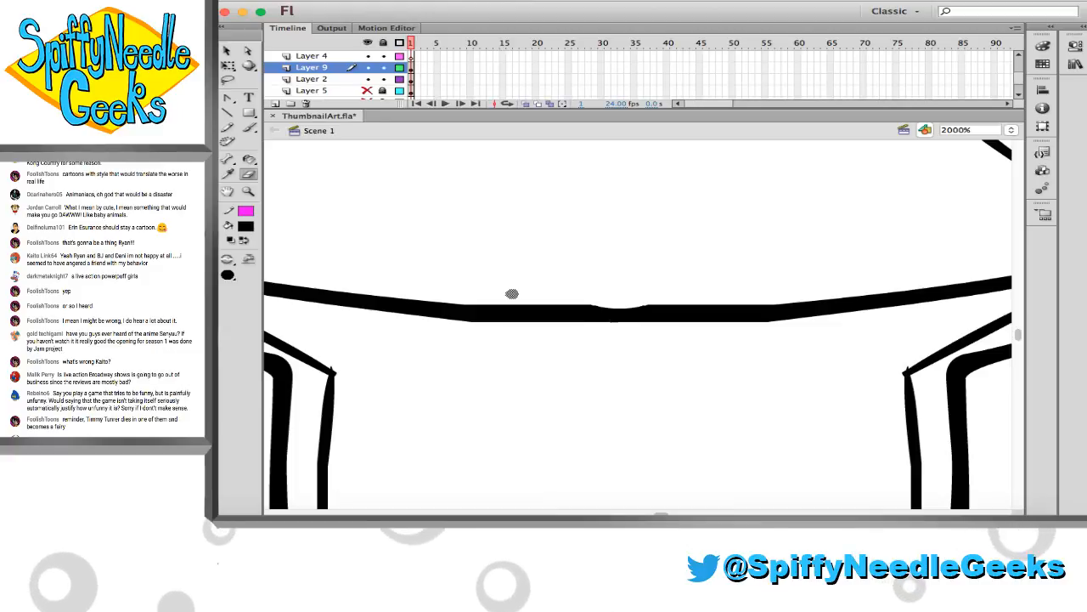
mouse_move(565, 305)
left_mouse_down()
mouse_move(497, 300)
mouse_move(770, 301)
left_mouse_up()
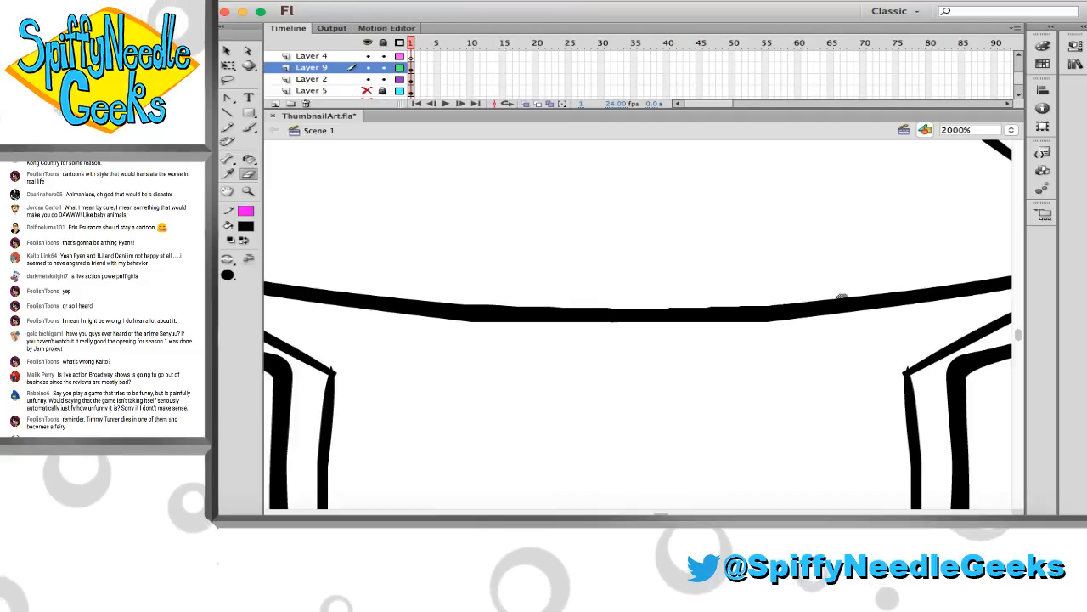
Trim the seam at the tip of the V-shaped pelvis line and even out the thickness of its right arm
left_click(248, 193)
left_click(593, 266)
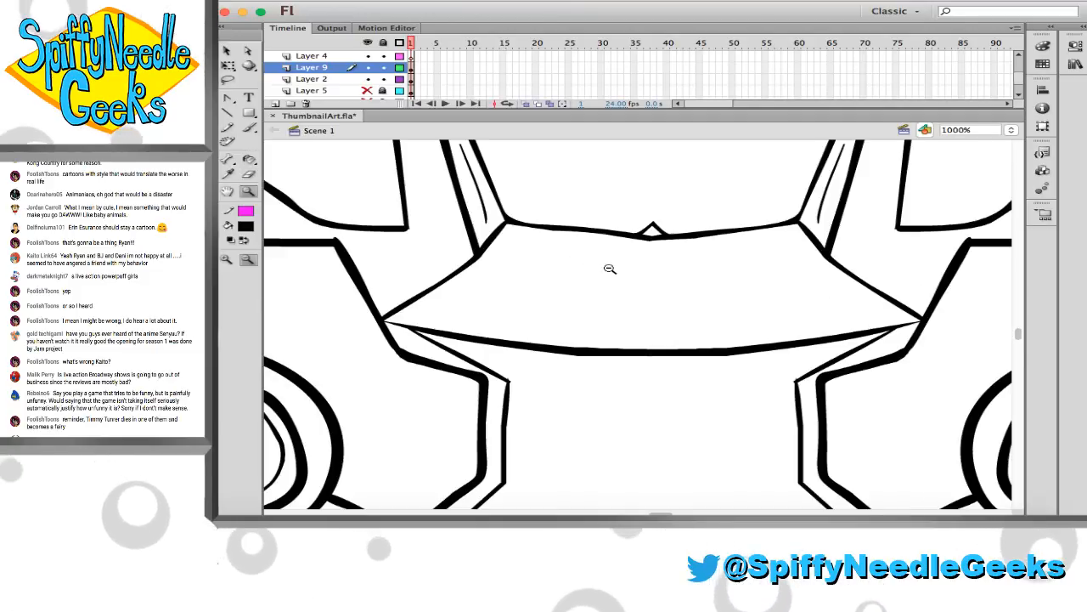
left_click(610, 280)
scroll(586, 326, "down", 2)
scroll(586, 326, "right", 1)
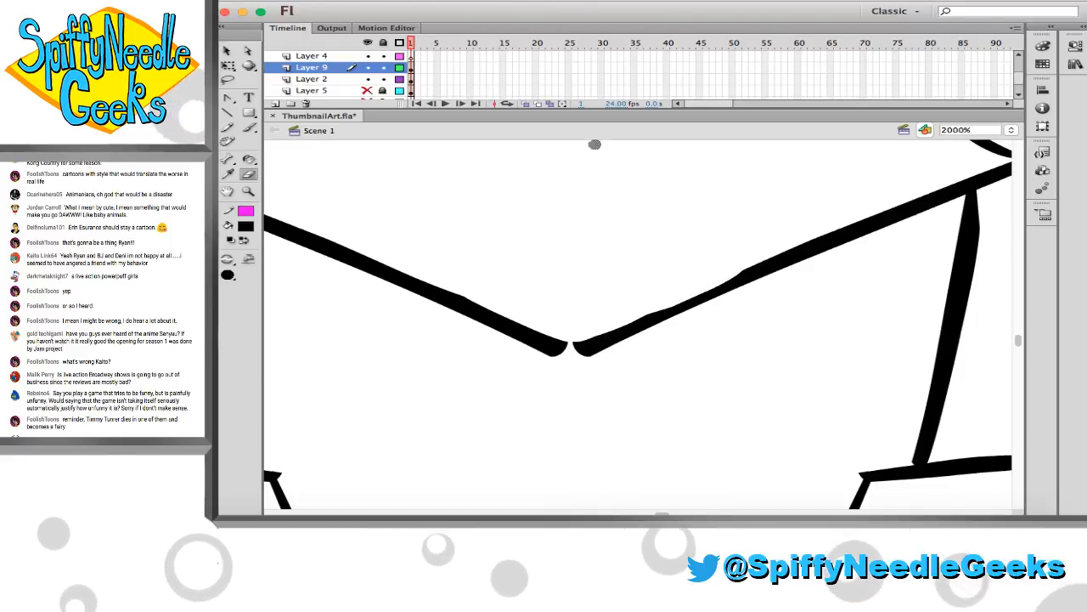
left_click_drag(609, 342, 577, 338)
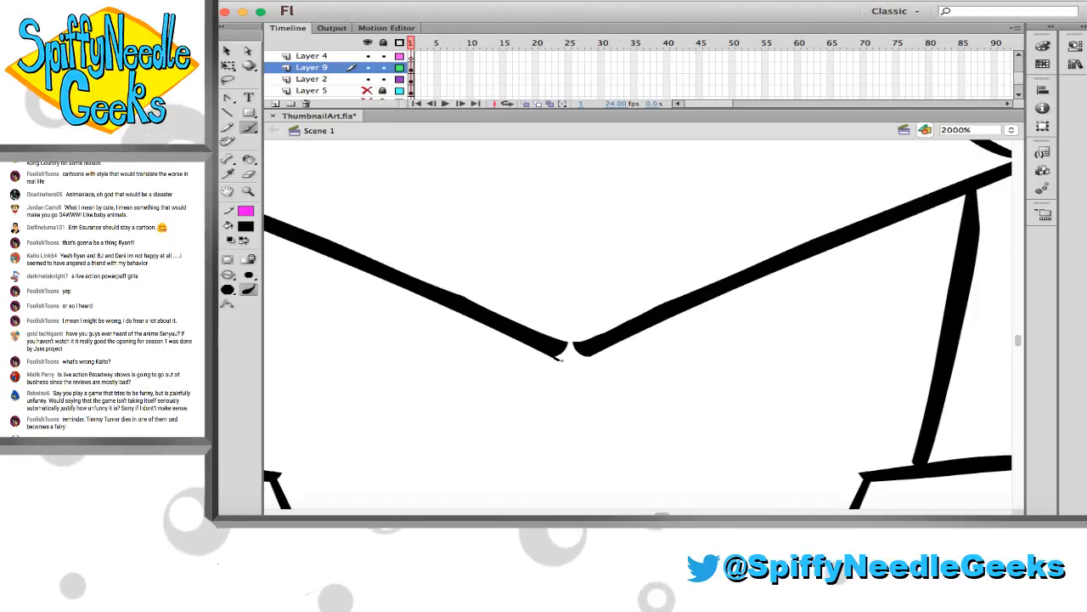
Join the two arms of the V-shaped pelvis line by brushing in the gap at the tip, and tidy the point
mouse_move(556, 357)
left_mouse_down()
mouse_move(586, 357)
mouse_move(580, 344)
left_mouse_up()
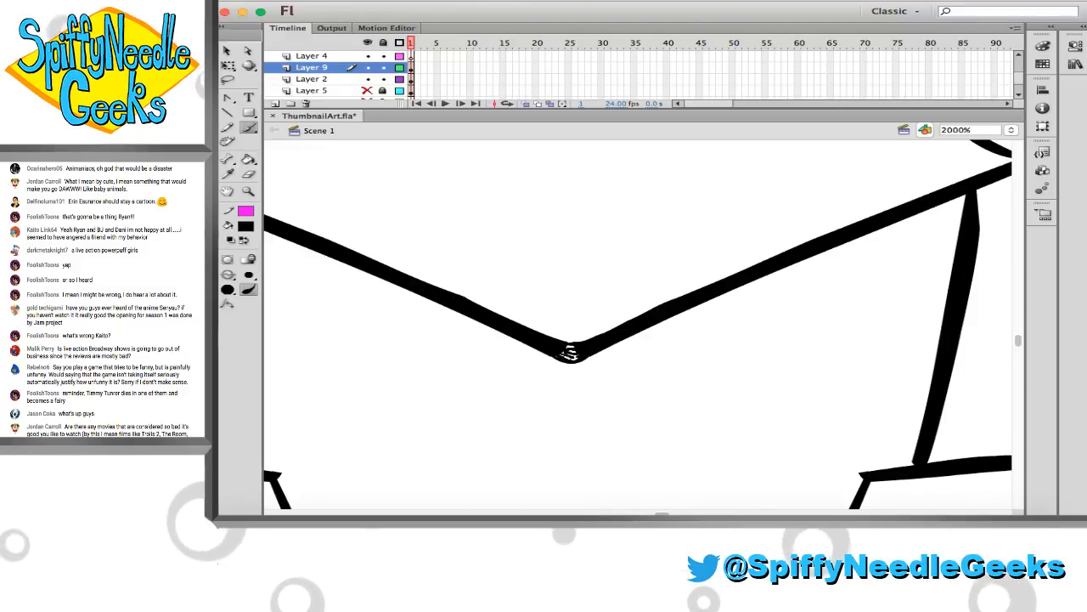
left_click_drag(570, 351, 574, 351)
key("ctrl+z")
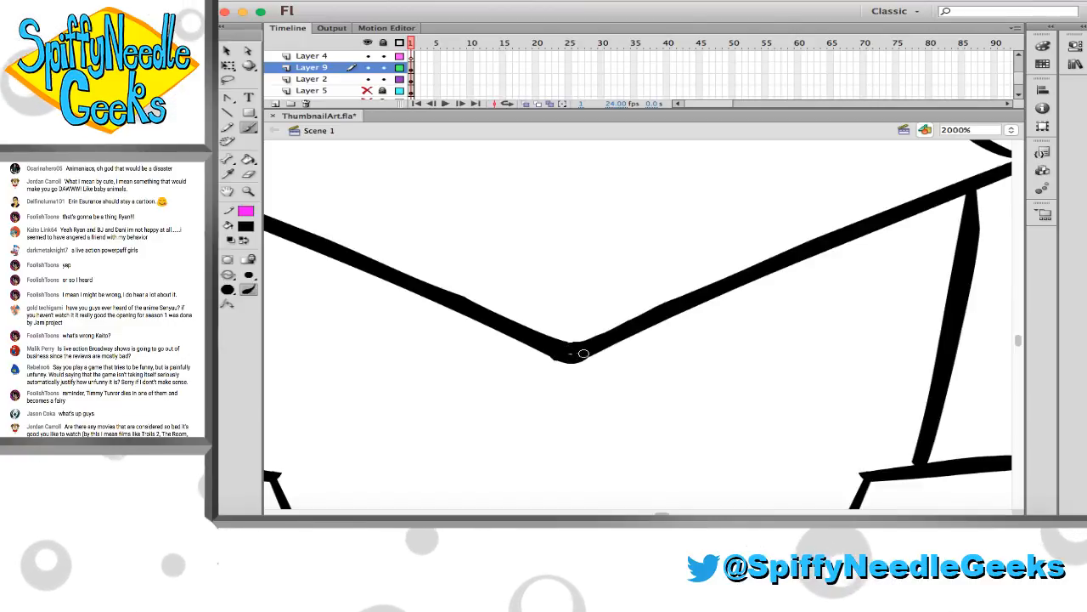
key("e")
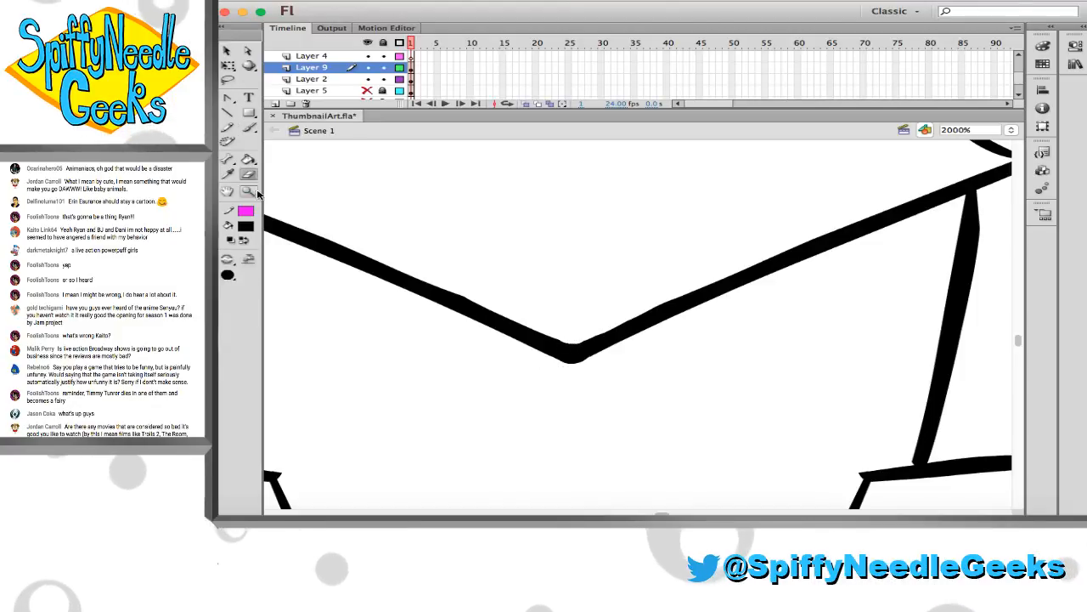
Examine the mirrored legs and the whole figure for remaining seam problems
left_click(526, 300, "alt+super")
scroll(537, 334, "down", 5)
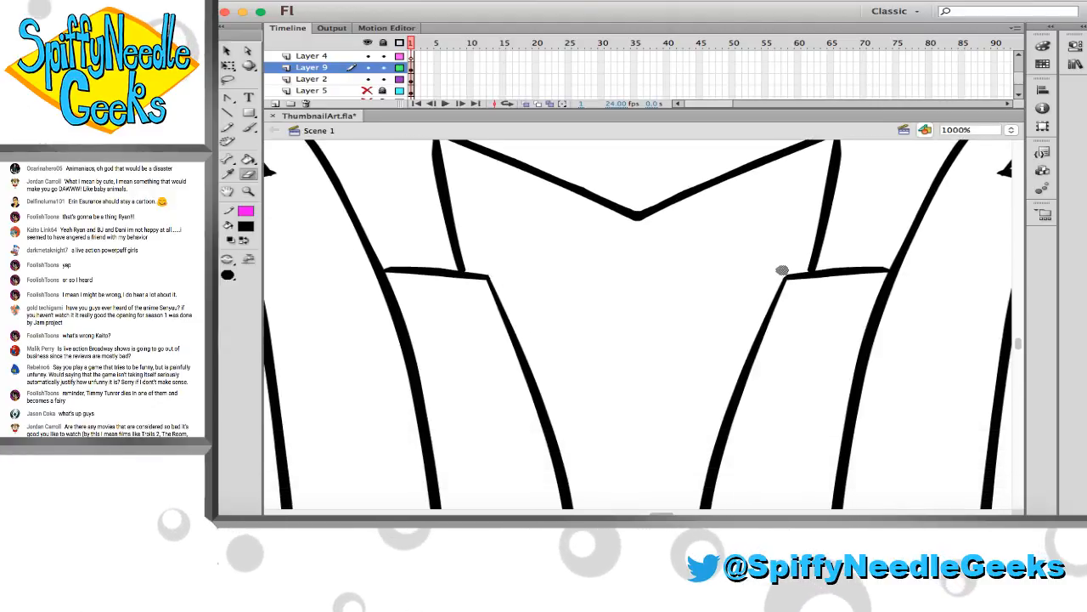
scroll(655, 195, "down", 10)
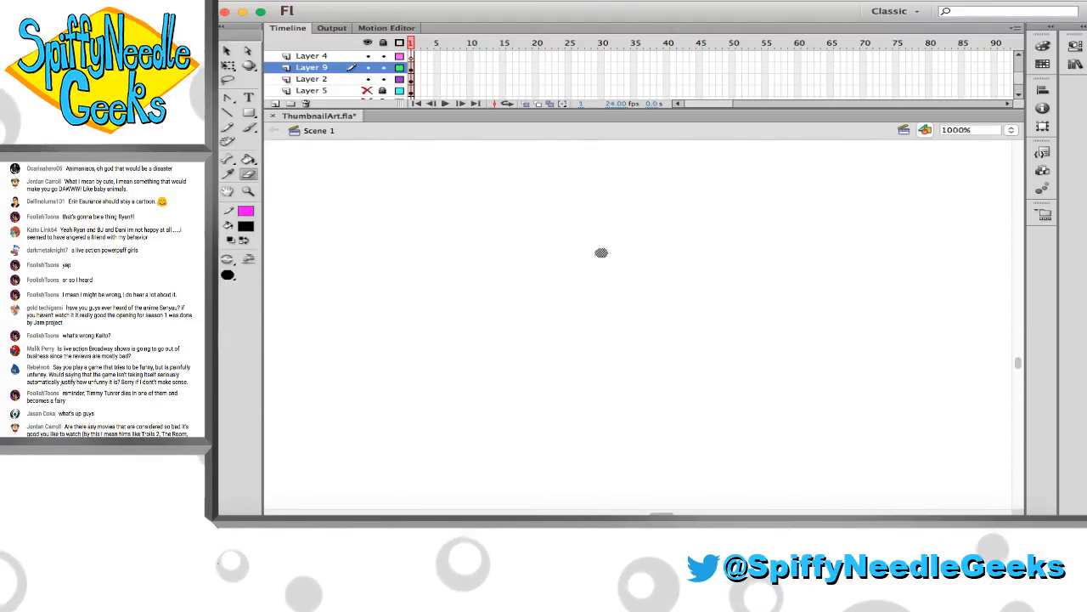
scroll(510, 238, "up", 4)
scroll(368, 225, "up", 2)
left_click(542, 249, "alt")
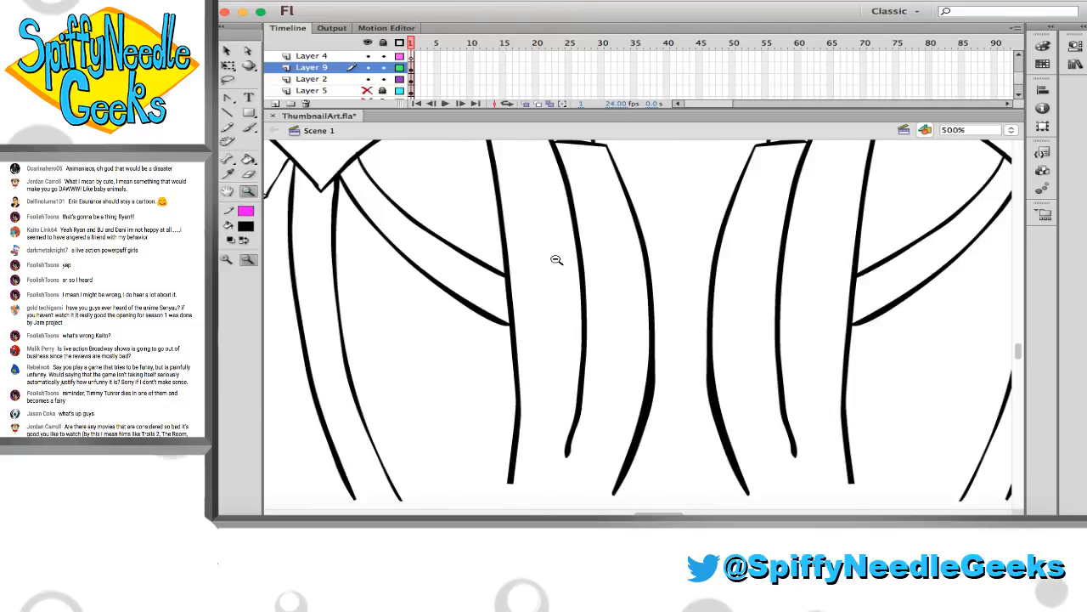
left_click(559, 260, "alt")
left_click(560, 265, "alt")
left_click(561, 273, "alt")
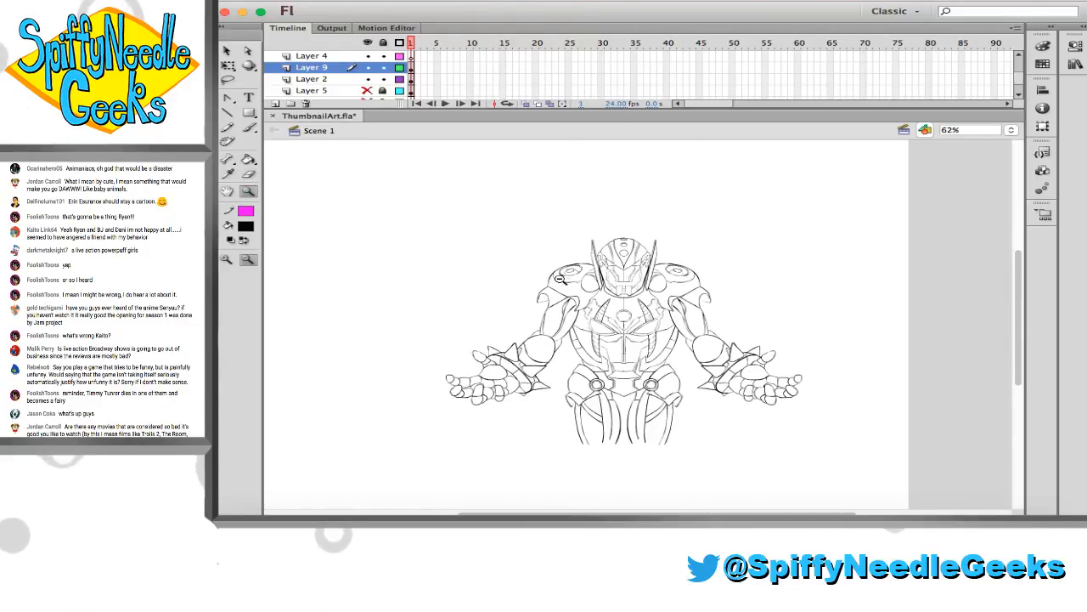
left_click_drag(791, 451, 791, 452)
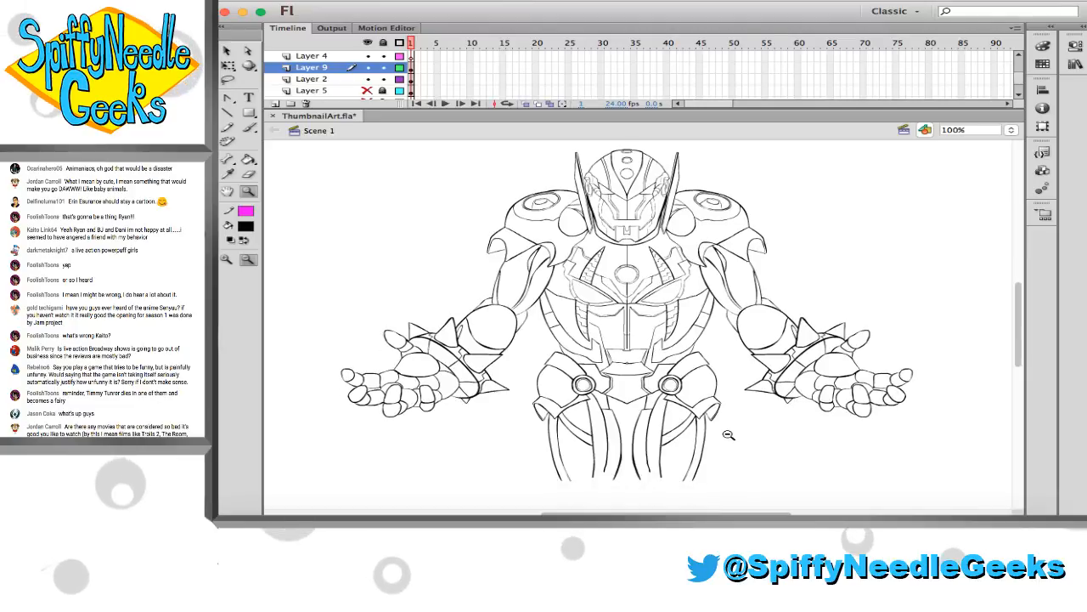
scroll(728, 434, "right", 1)
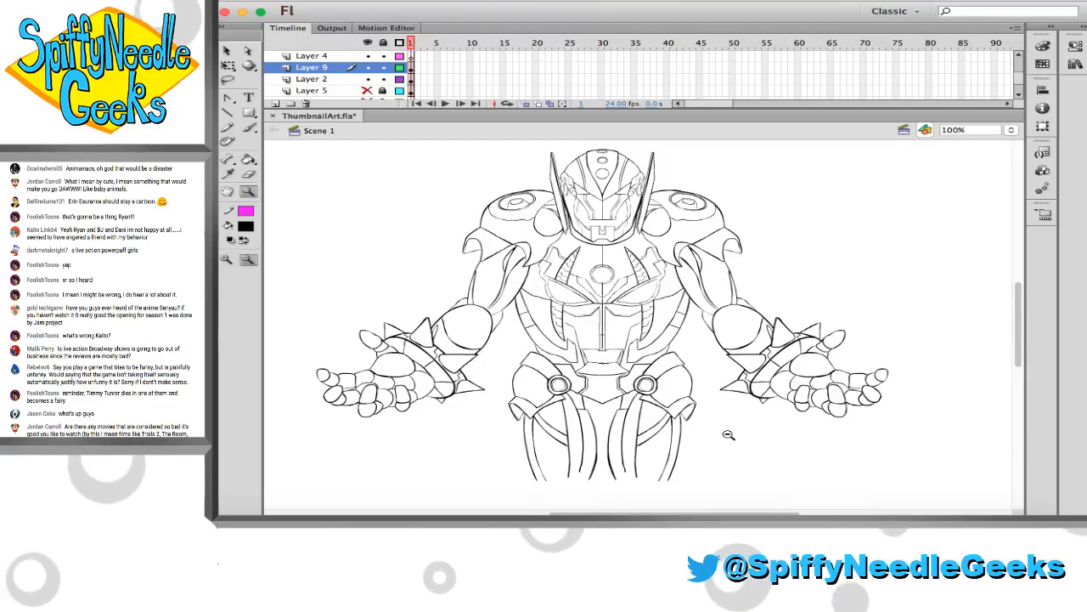
Try to merge the mirrored Layer 9 artwork into Layer 2 in place, and undo the merge
left_click(412, 69)
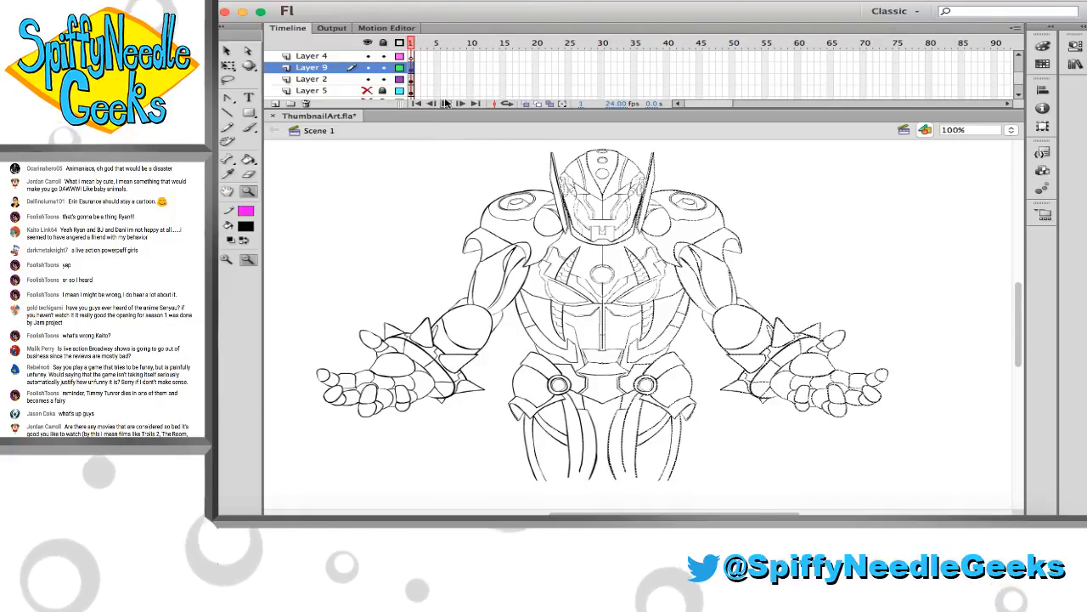
key("Delete")
left_click(414, 79)
key("ctrl+z")
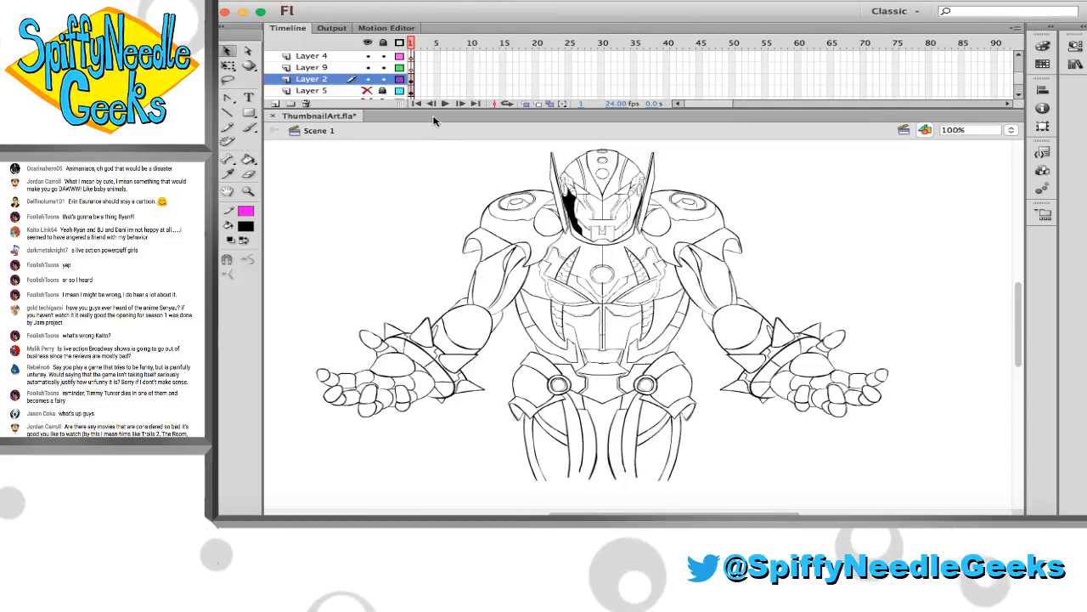
key("super+z")
key("super+z")
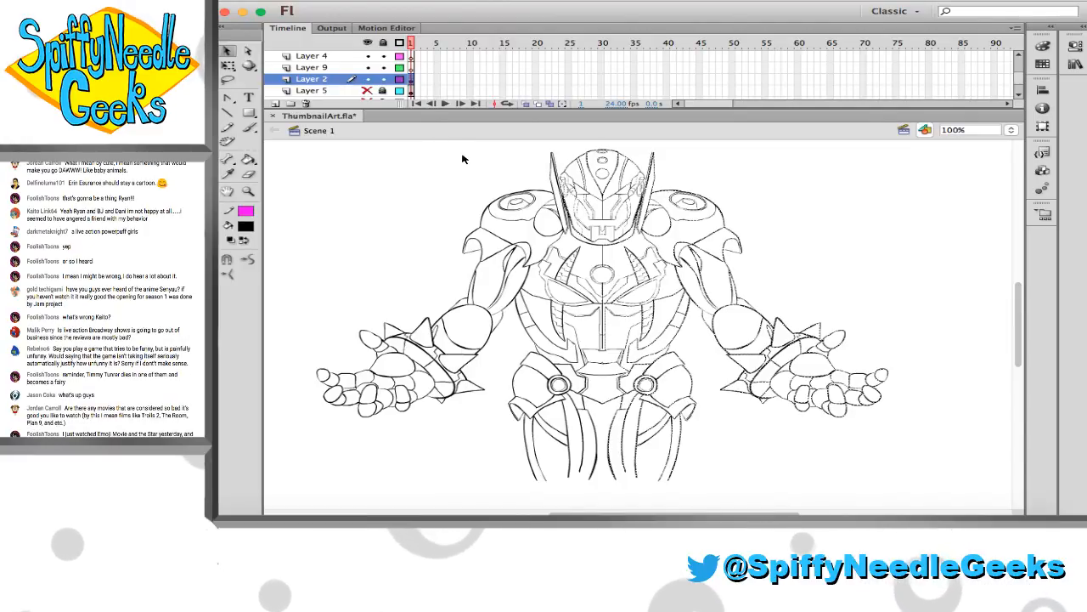
key("super+z")
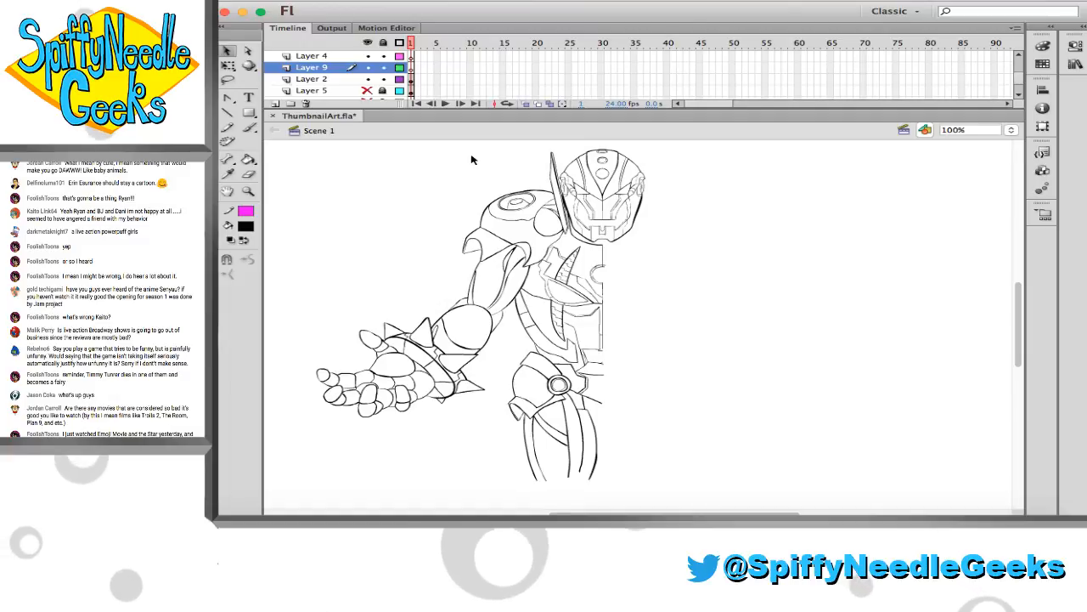
key("super+y")
Try to transfer the Layer 2 artwork onto Layer 9 in place, and undo the transfer
left_click(411, 77)
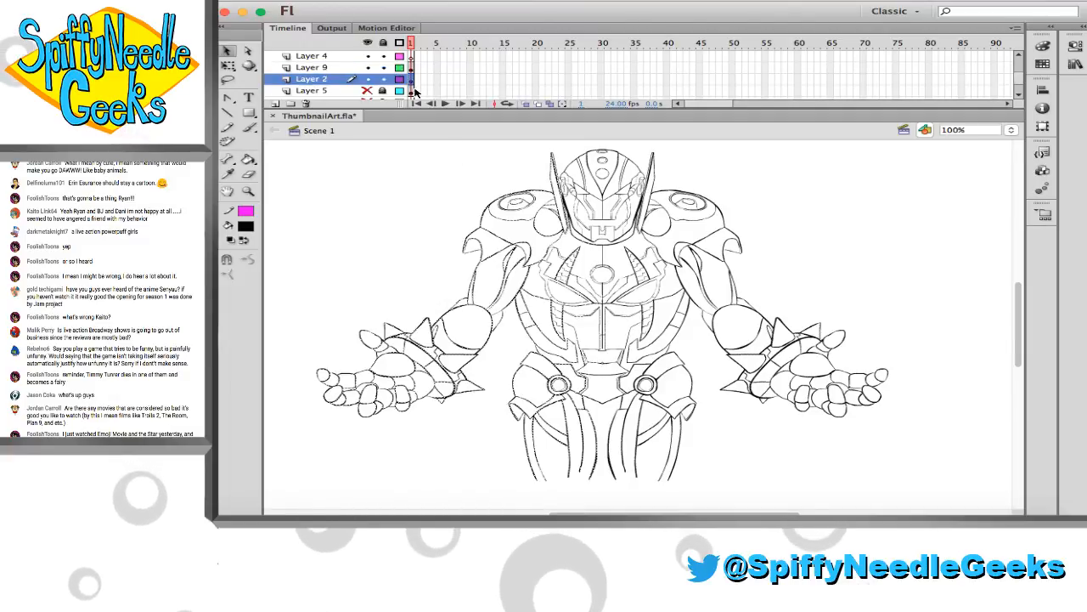
key("super+z")
key("super+y")
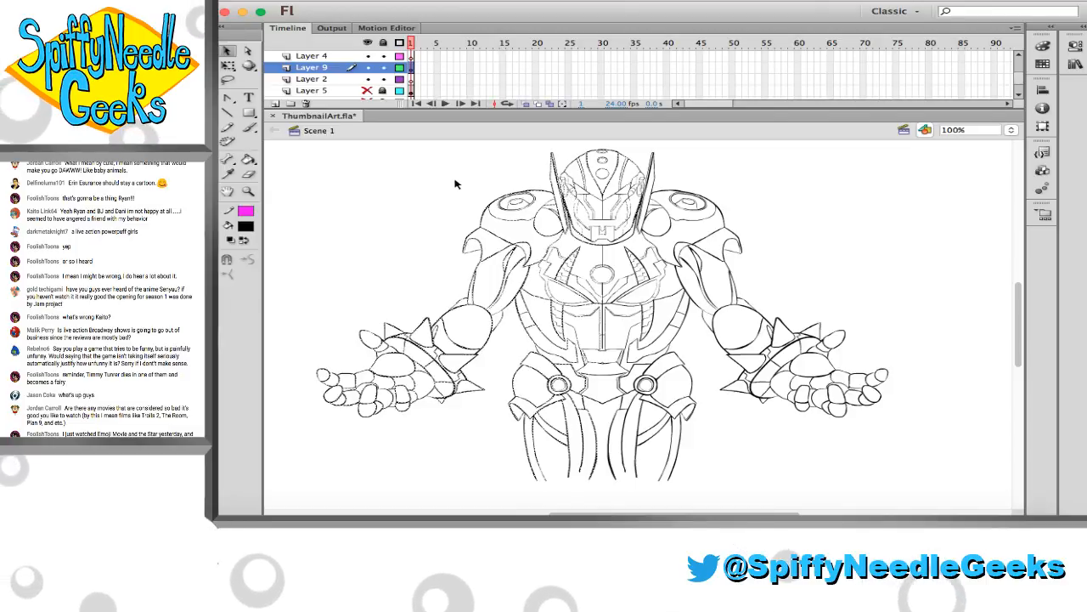
key("super+z")
key("super+y")
key("super+y")
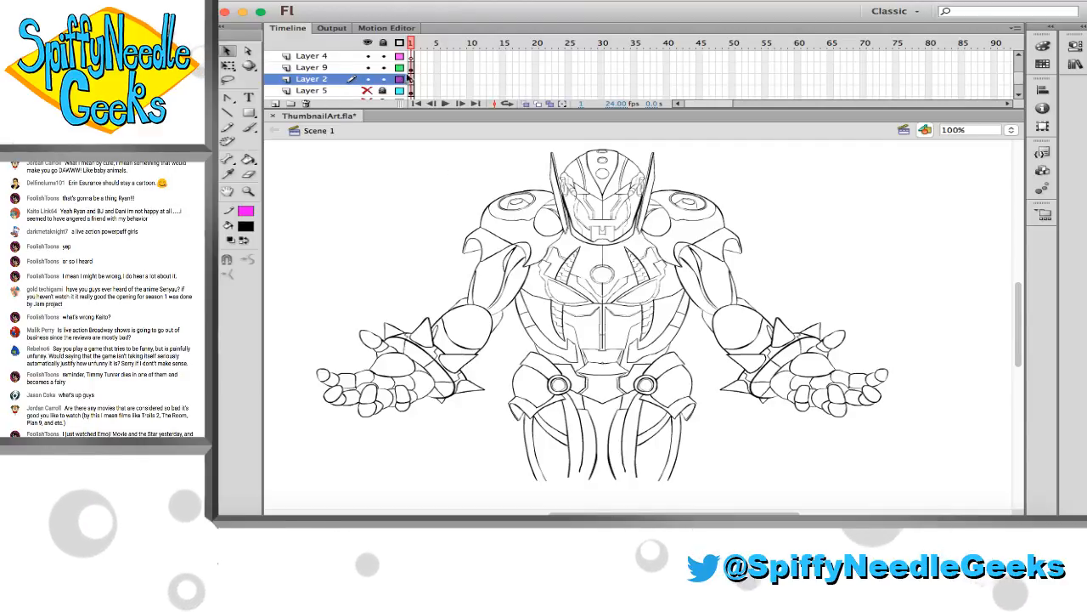
Display Layer 2 as coloured outlines and lock it to distinguish its artwork from Layer 9 around the helmet
scroll(461, 175, "right", 2)
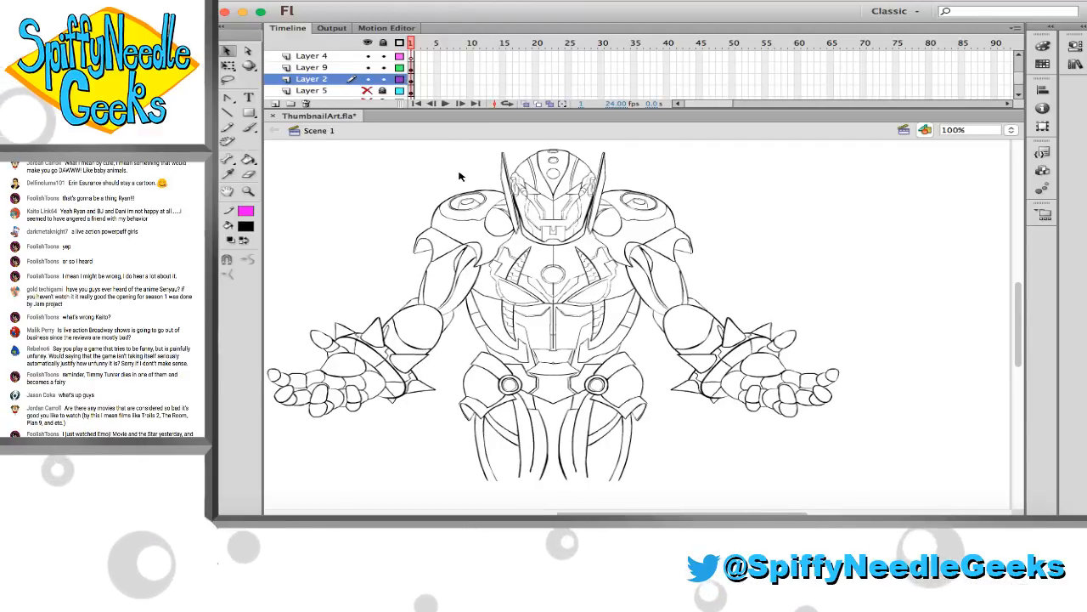
scroll(382, 169, "up", 2)
left_click(399, 79)
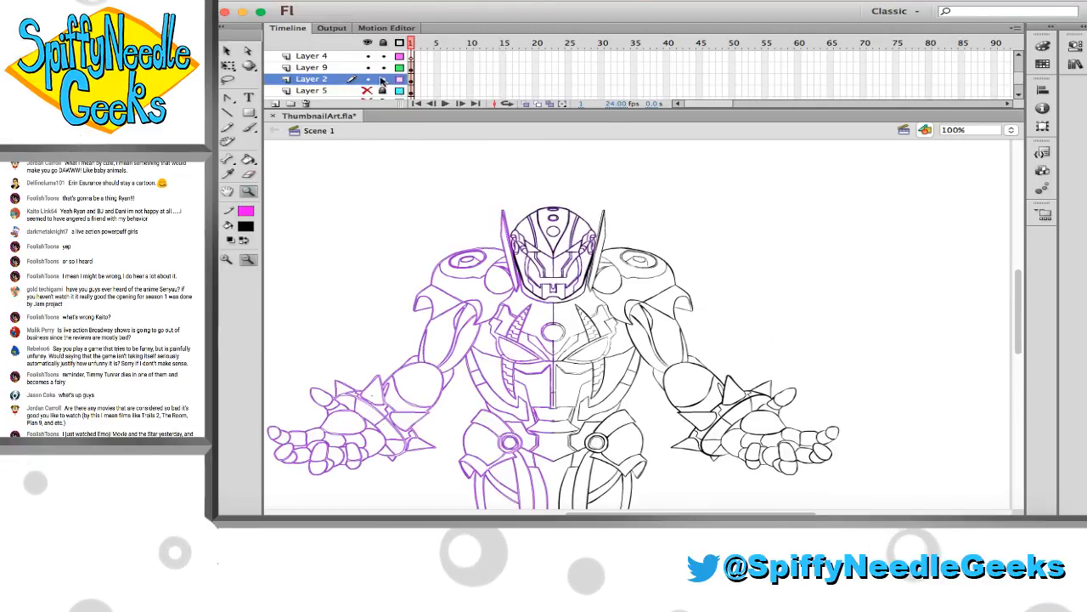
left_click_drag(436, 160, 692, 350)
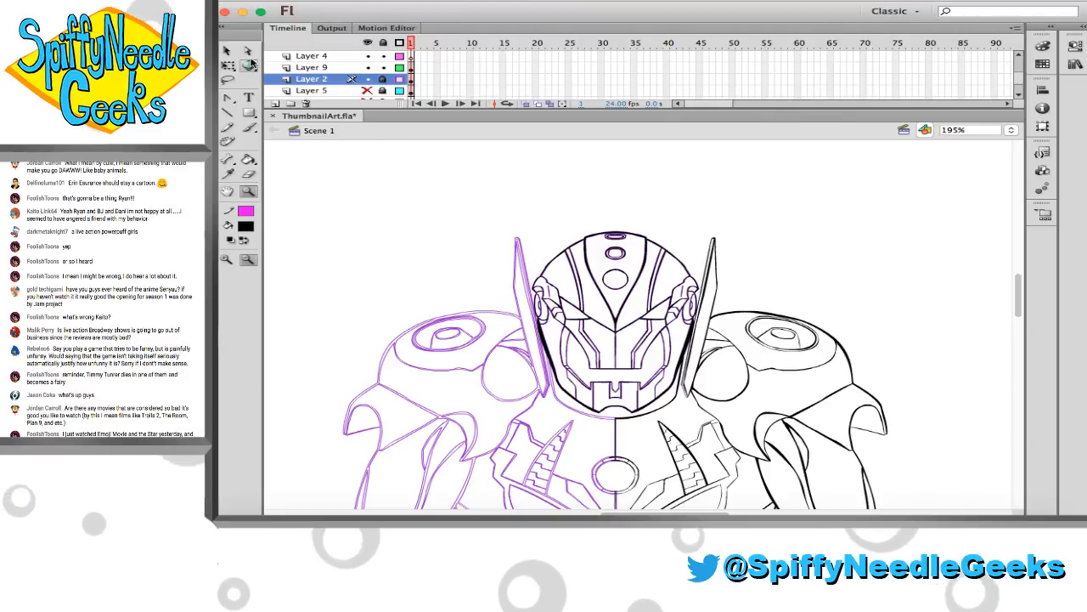
Delete the part of Layer 9's helmet left of the centre line where it duplicates the Layer 2 artwork
left_click(227, 51)
scroll(480, 207, "down", 2)
scroll(480, 207, "right", 2)
scroll(480, 207, "down", 1)
scroll(480, 206, "right", 1)
left_click_drag(420, 154, 544, 358)
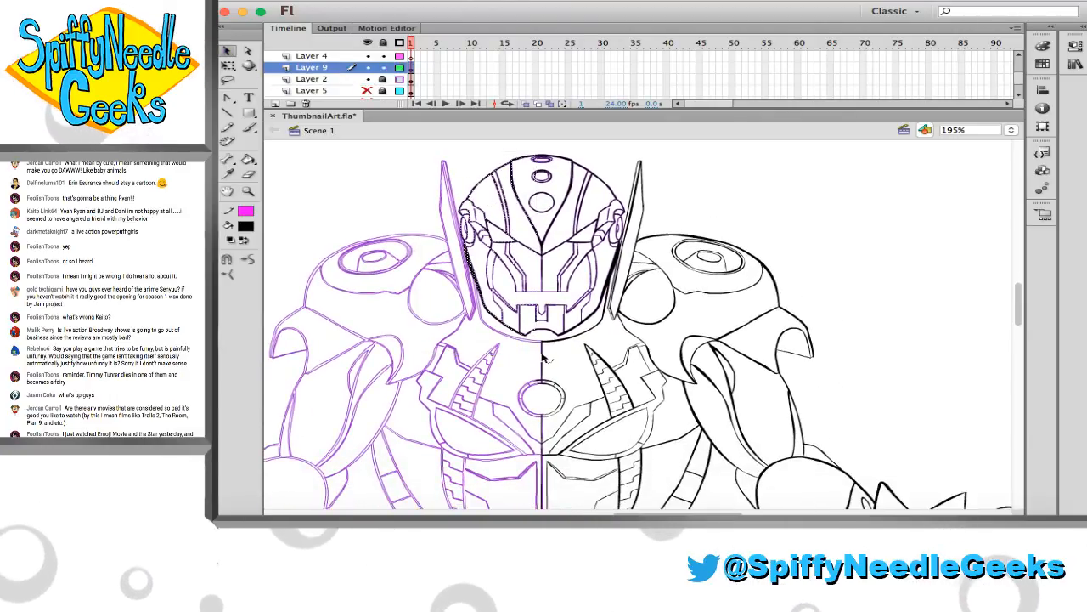
left_click(314, 195)
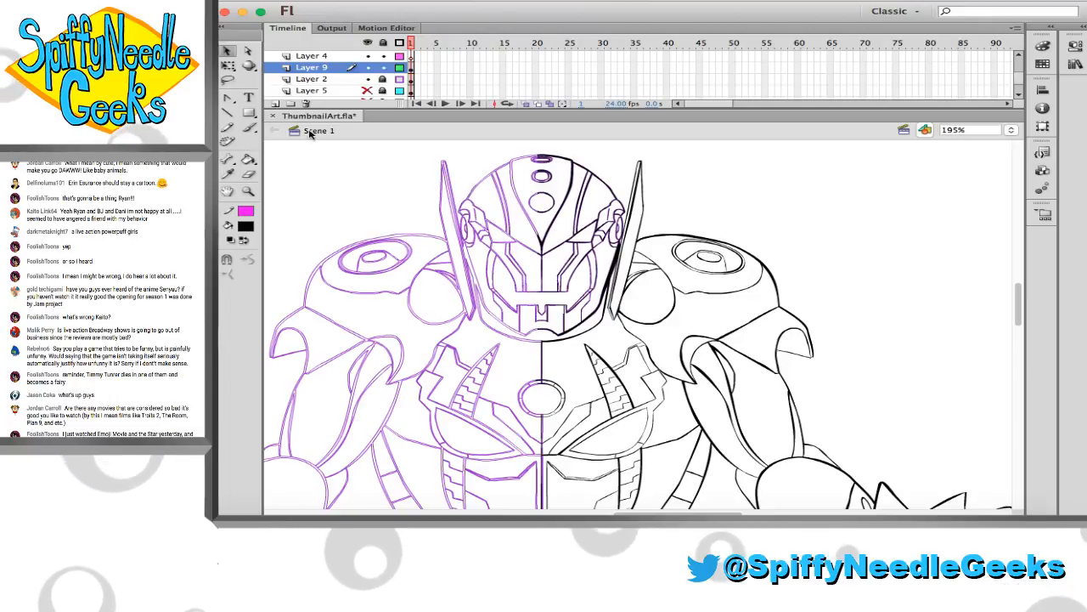
Return Layer 2 from coloured outlines to normal display and save ThumbnailArt.fla
left_click(399, 78)
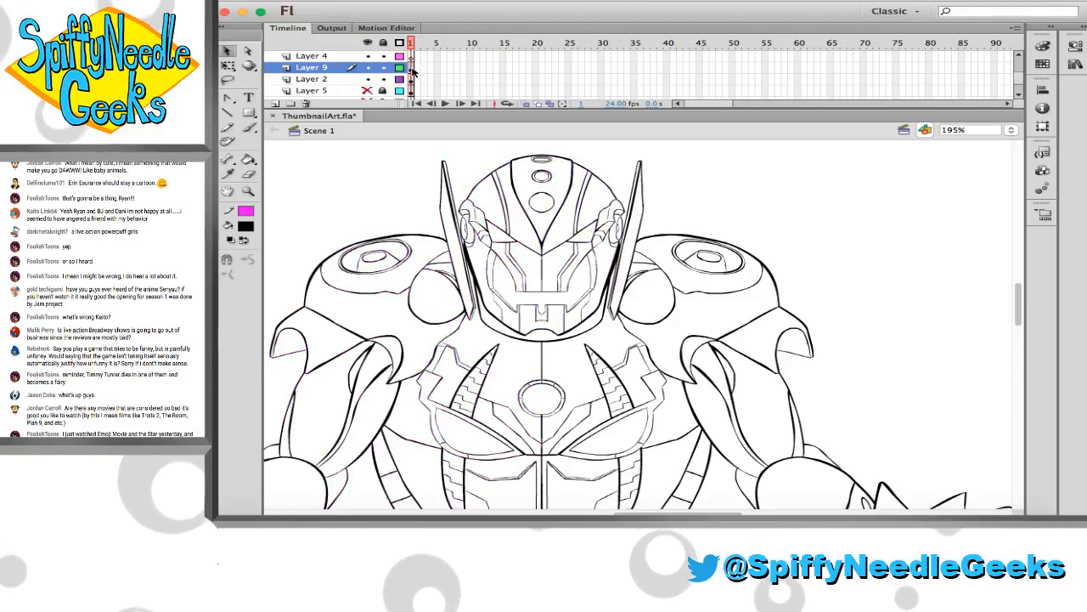
key("super+s")
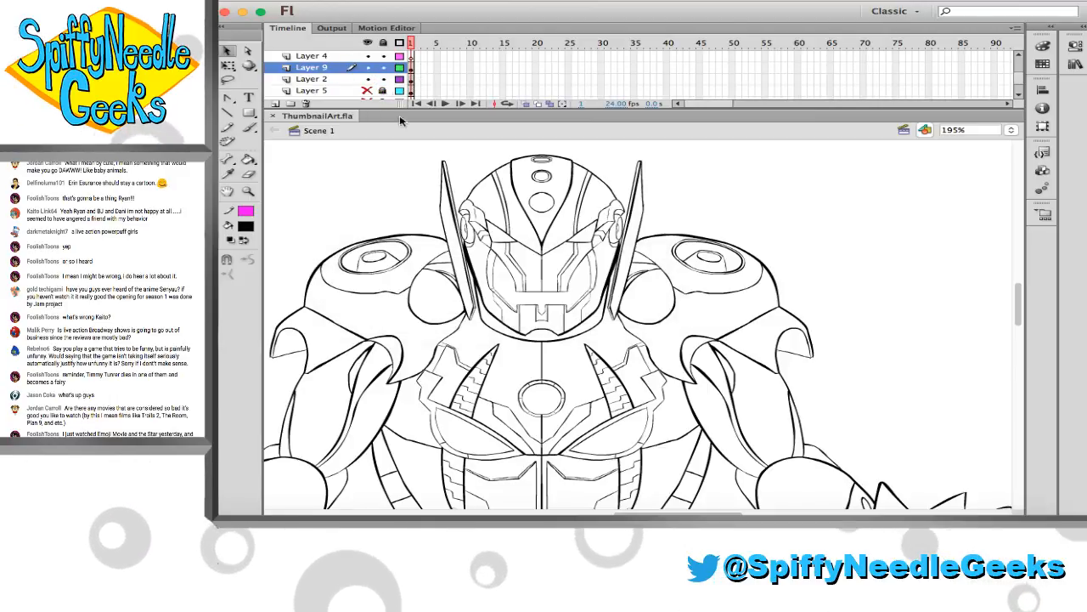
Move all of Layer 9's artwork in place onto Layer 2 to unite both robot halves, and save the file
left_click(413, 68)
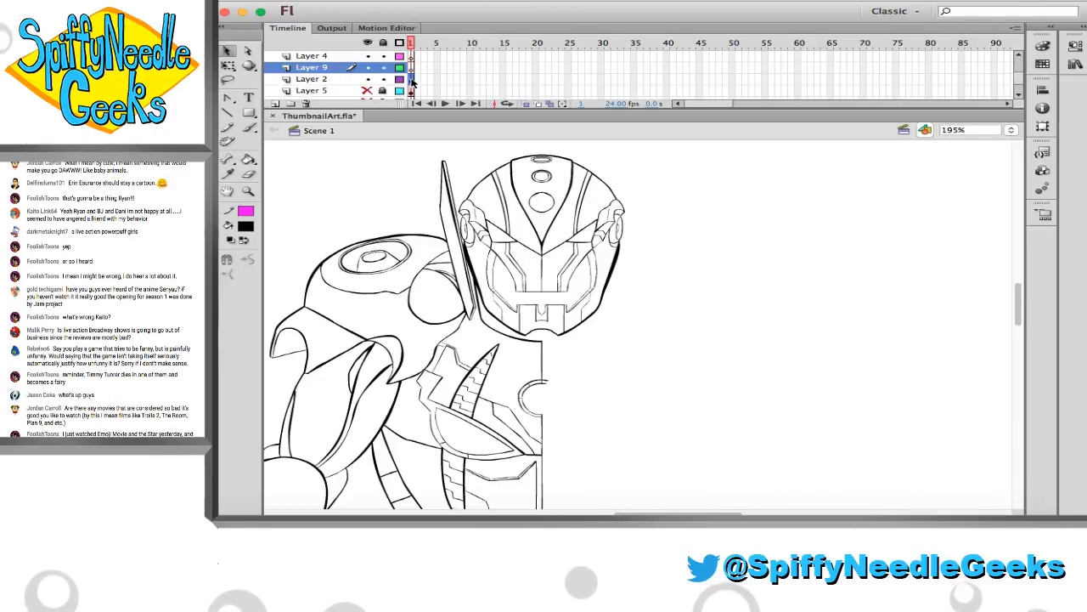
left_click(411, 79)
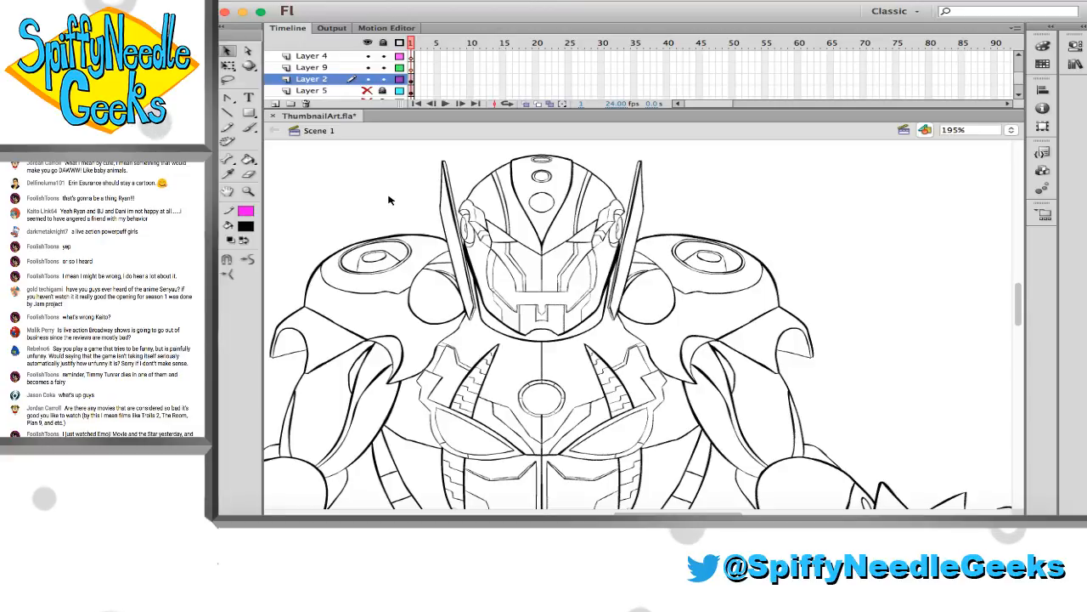
scroll(388, 201, "down", 10)
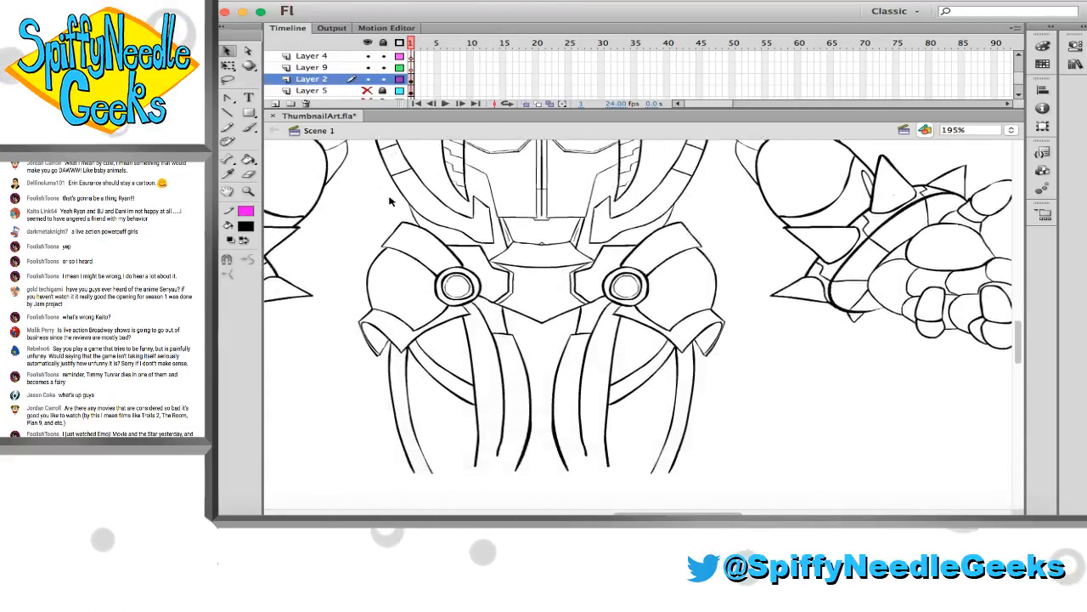
scroll(393, 201, "left", 5)
scroll(393, 202, "right", 7)
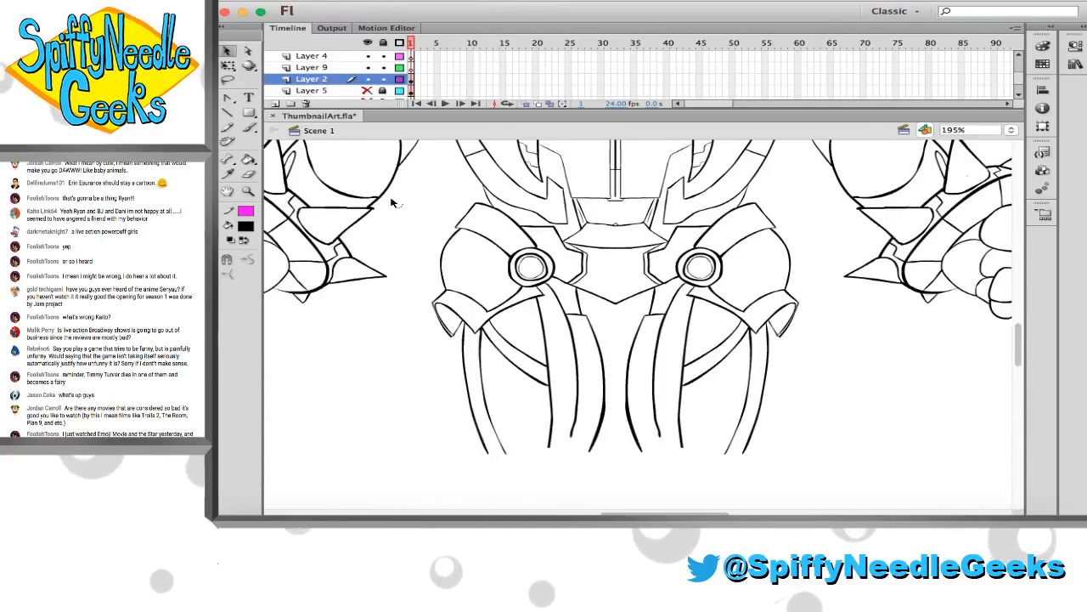
scroll(392, 202, "up", 10)
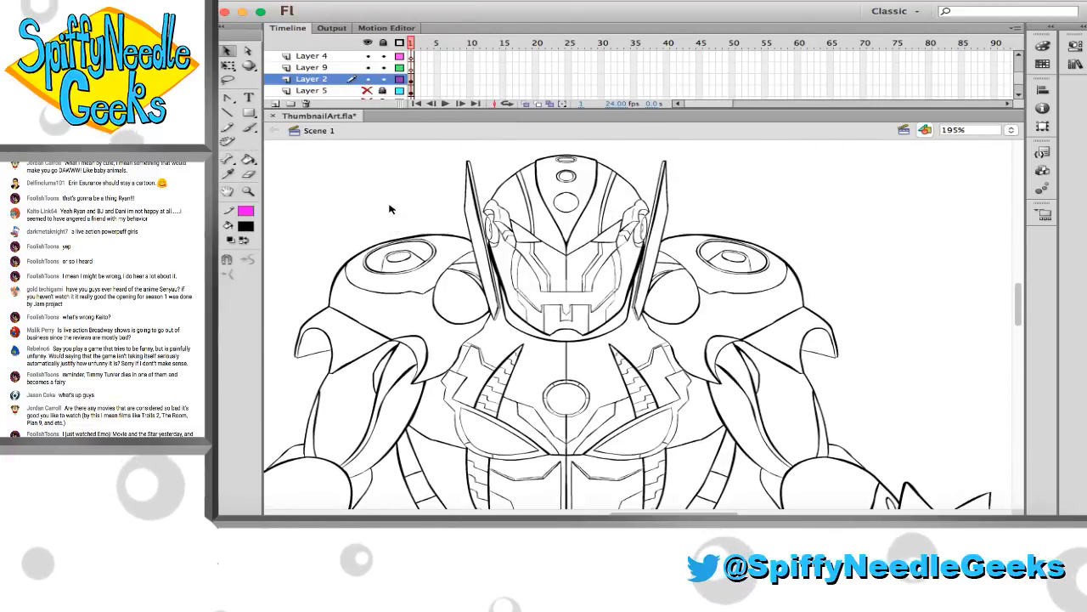
left_click(249, 194)
left_click(497, 290)
scroll(499, 297, "down", 4)
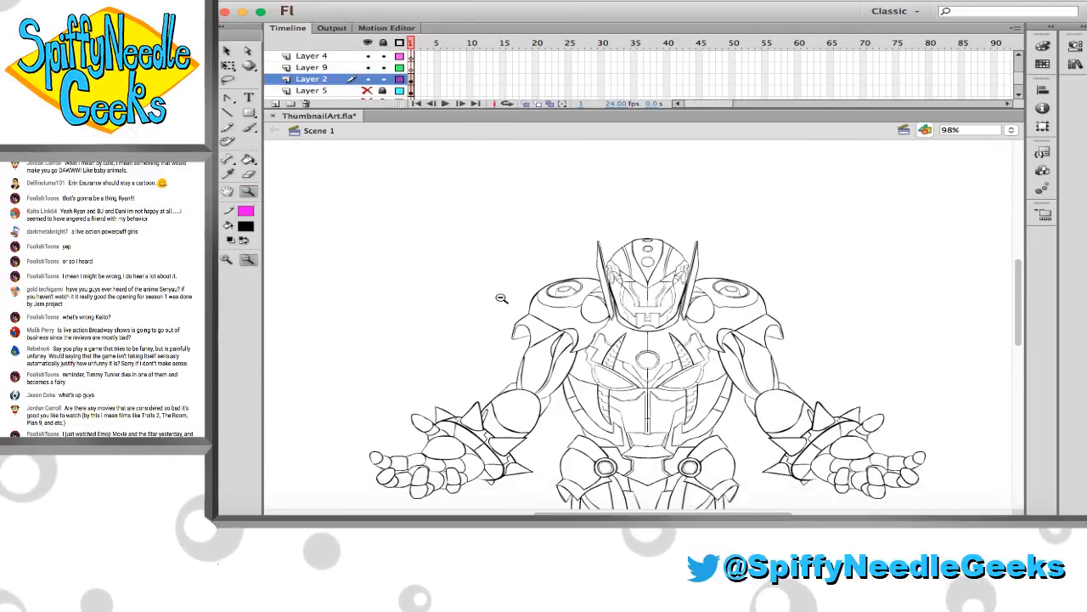
scroll(497, 296, "right", 4)
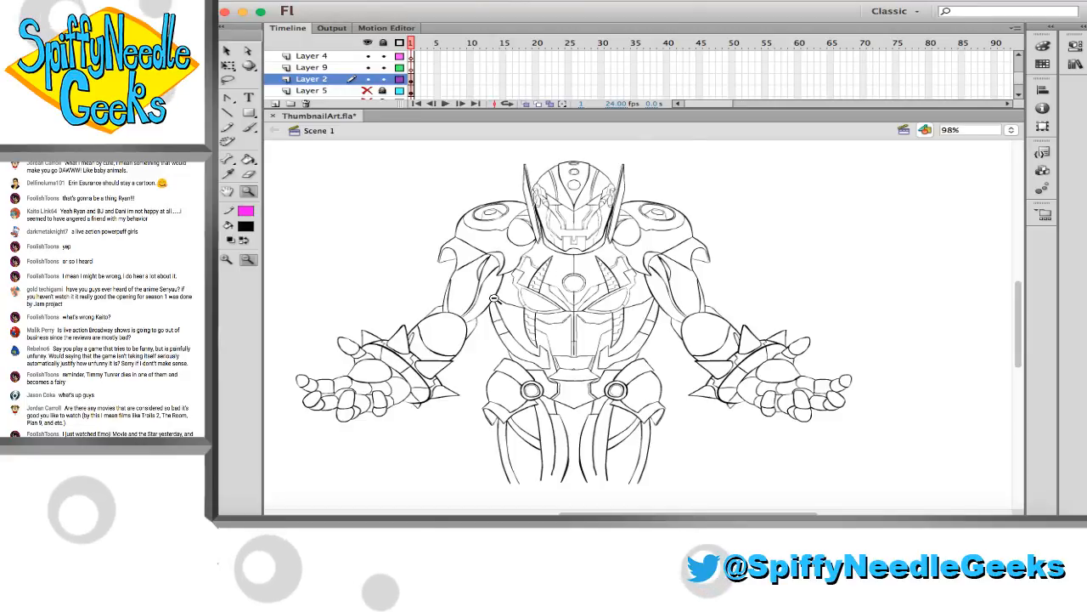
key("super+s")
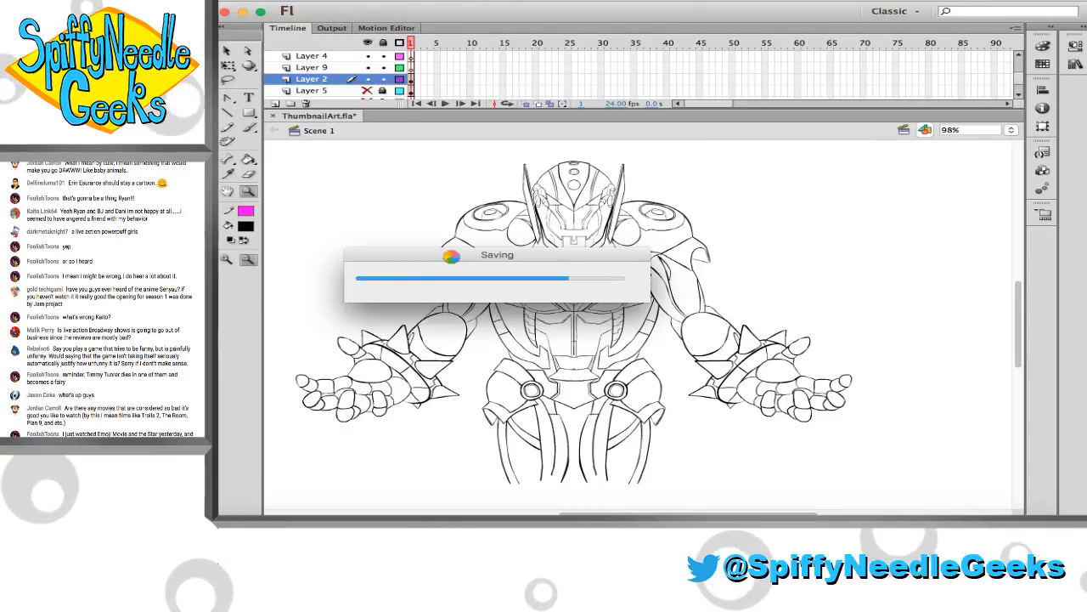
Stretch the whole robot drawing on Layer 2 slightly taller with Free Transform
left_click(411, 81)
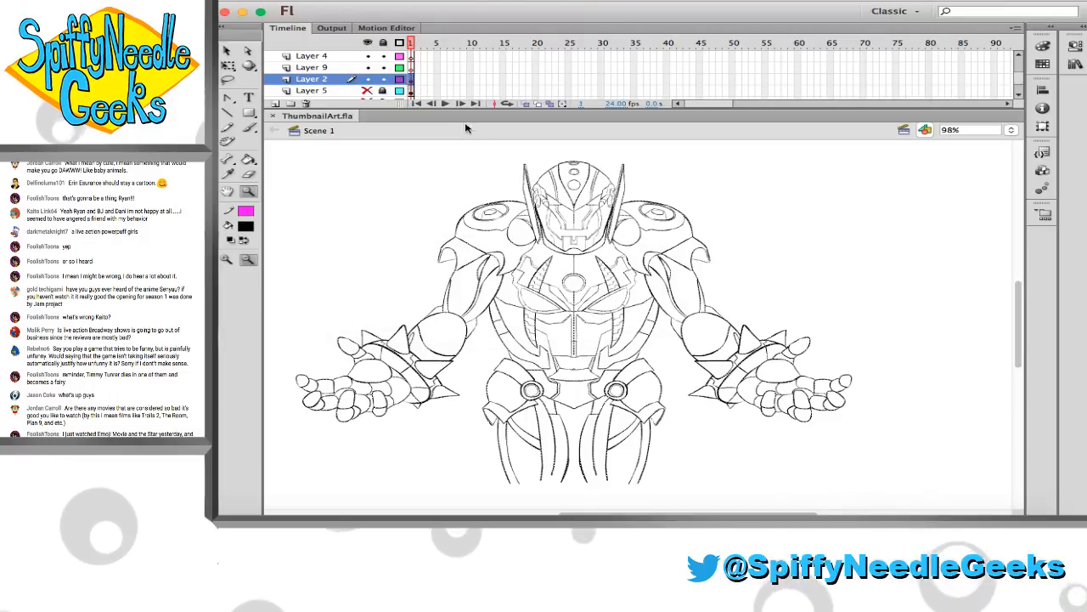
key("q")
left_click_drag(575, 162, 575, 140)
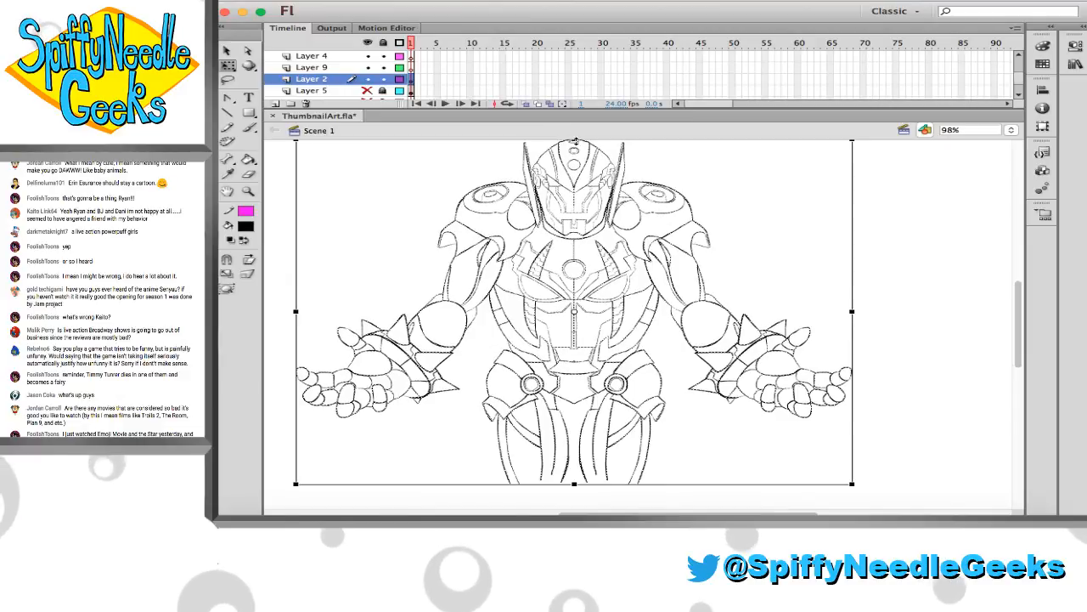
left_click(910, 247)
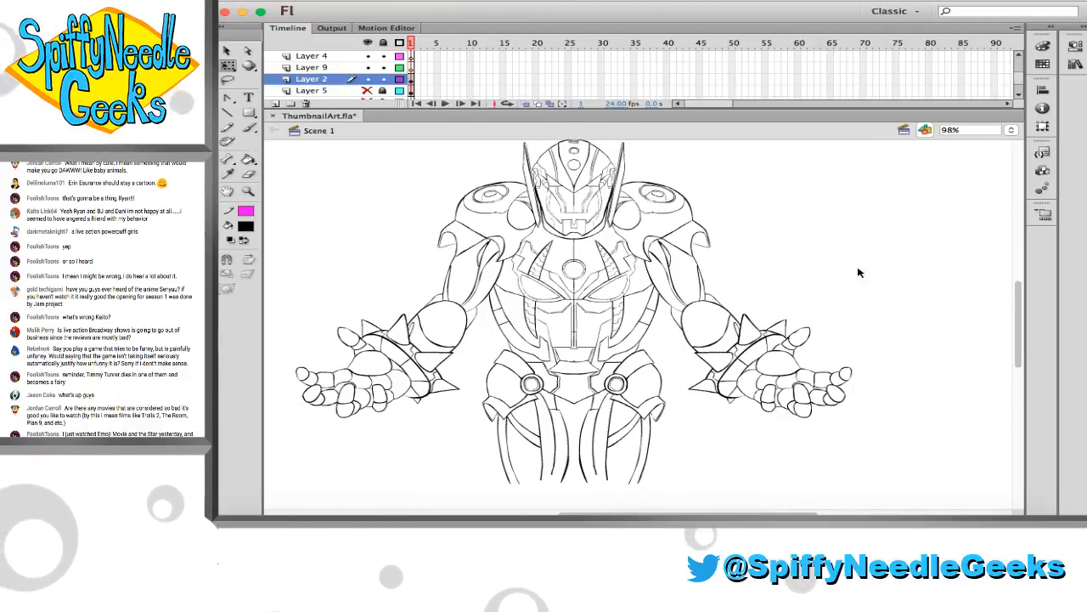
scroll(858, 272, "up", 2)
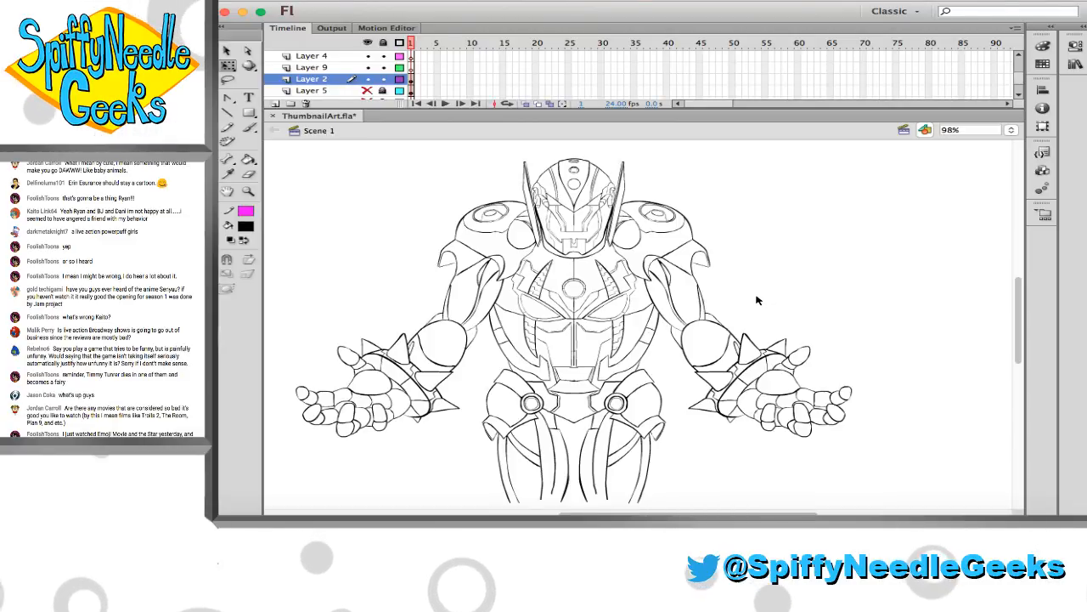
Stretch the whole robot drawing on Layer 2 slightly wider with Free Transform
left_click(411, 82)
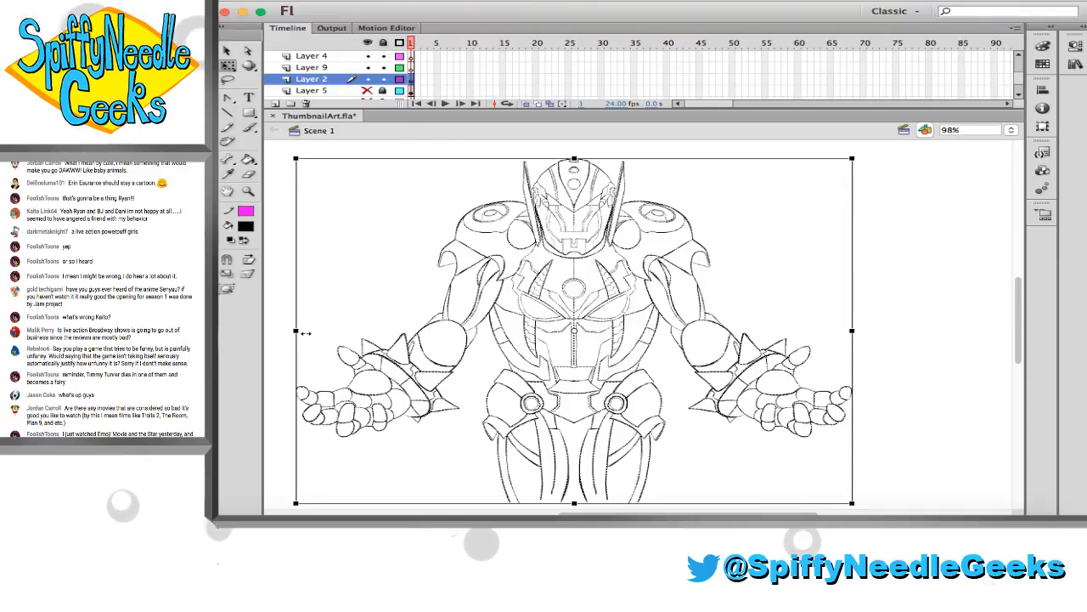
mouse_move(305, 333)
left_mouse_down()
mouse_move(315, 331)
mouse_move(286, 333)
left_mouse_up()
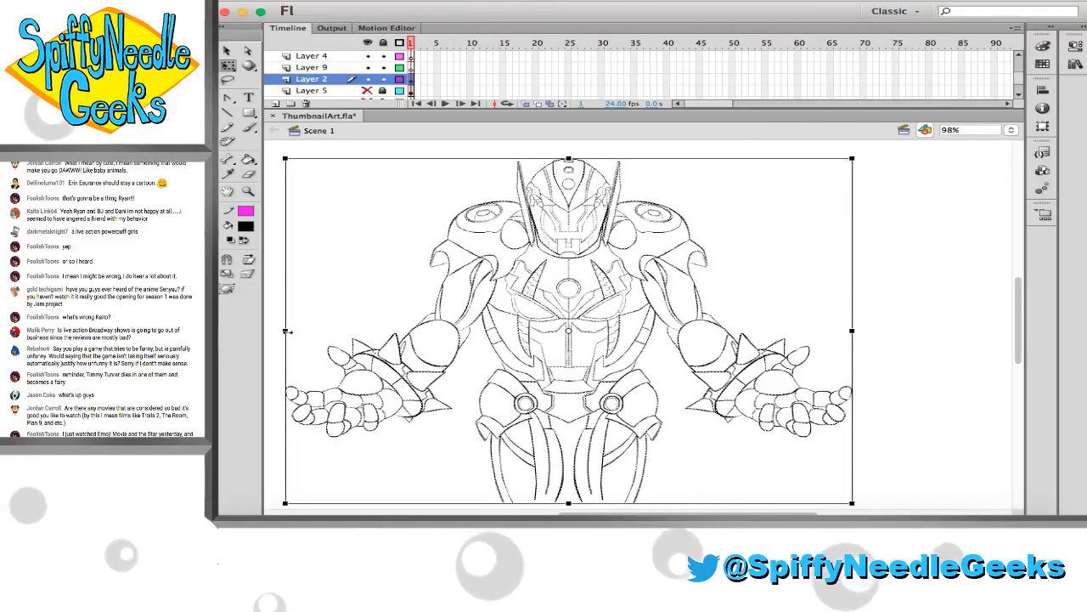
left_click(905, 304)
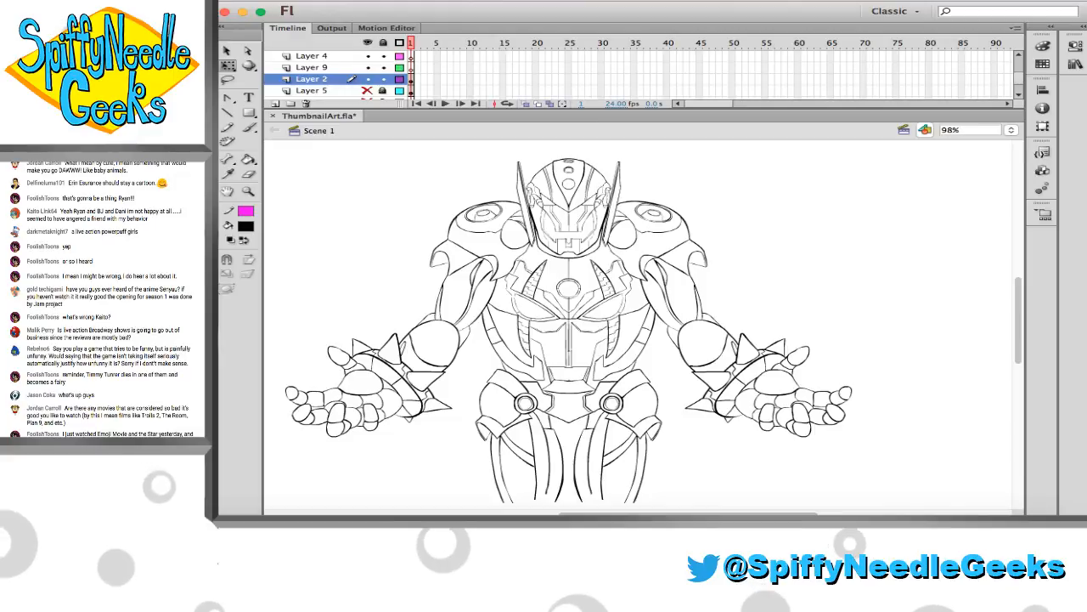
scroll(374, 297, "down", 1)
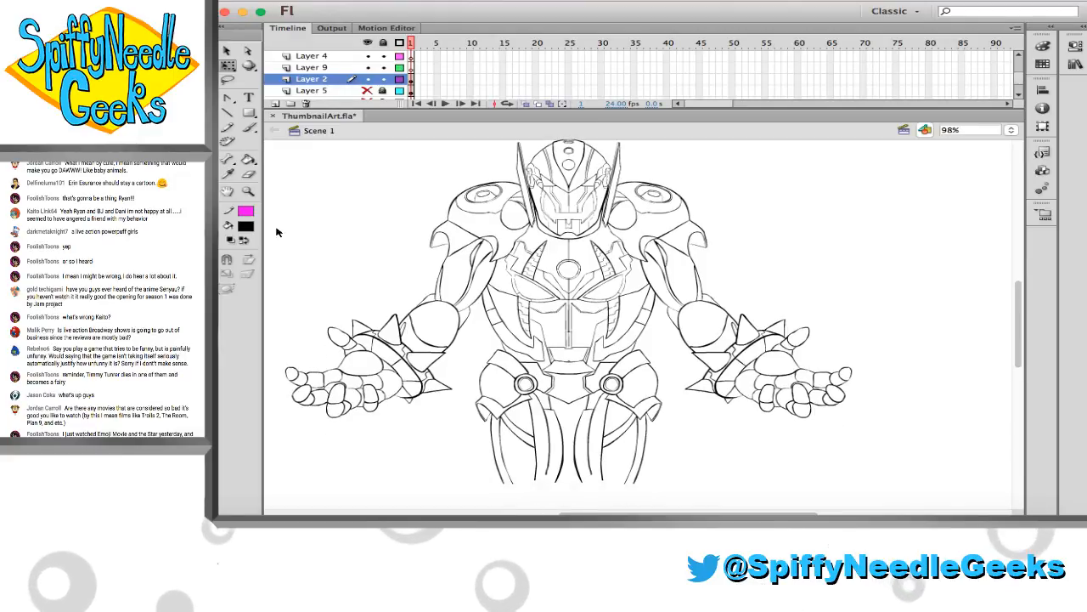
Sample a dark grey fill colour from the other open artwork window
left_click(248, 192)
left_click_drag(469, 212, 625, 326)
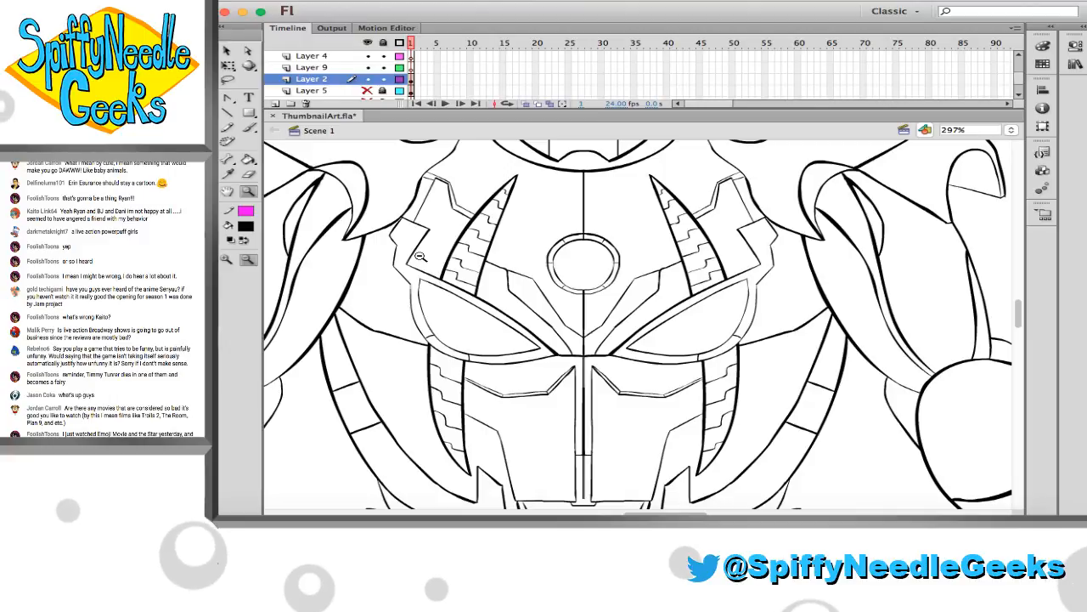
left_click(484, 289)
left_click(510, 301)
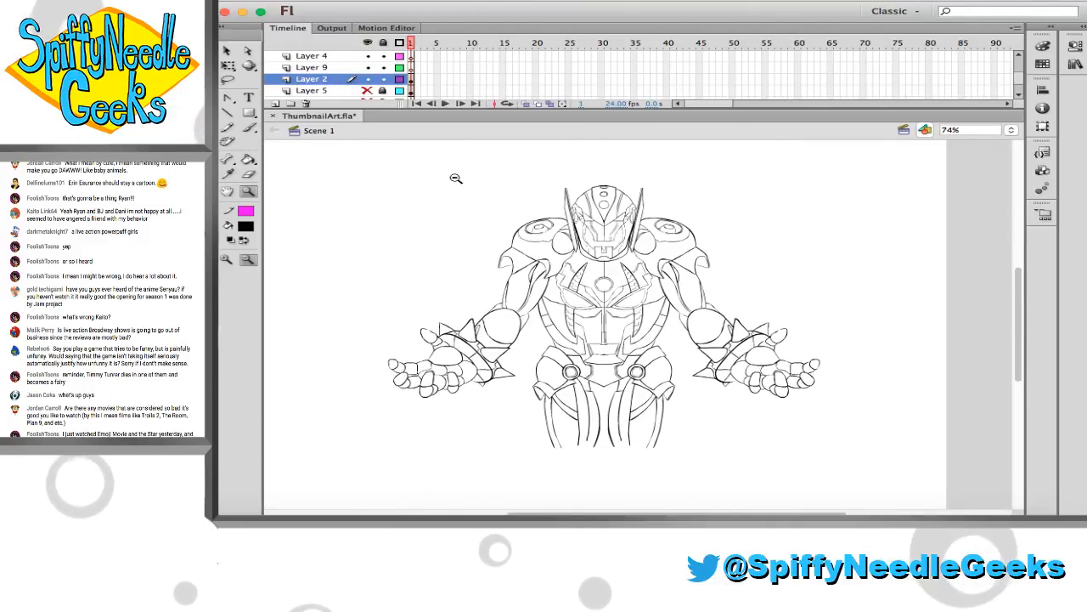
left_click_drag(445, 176, 781, 433)
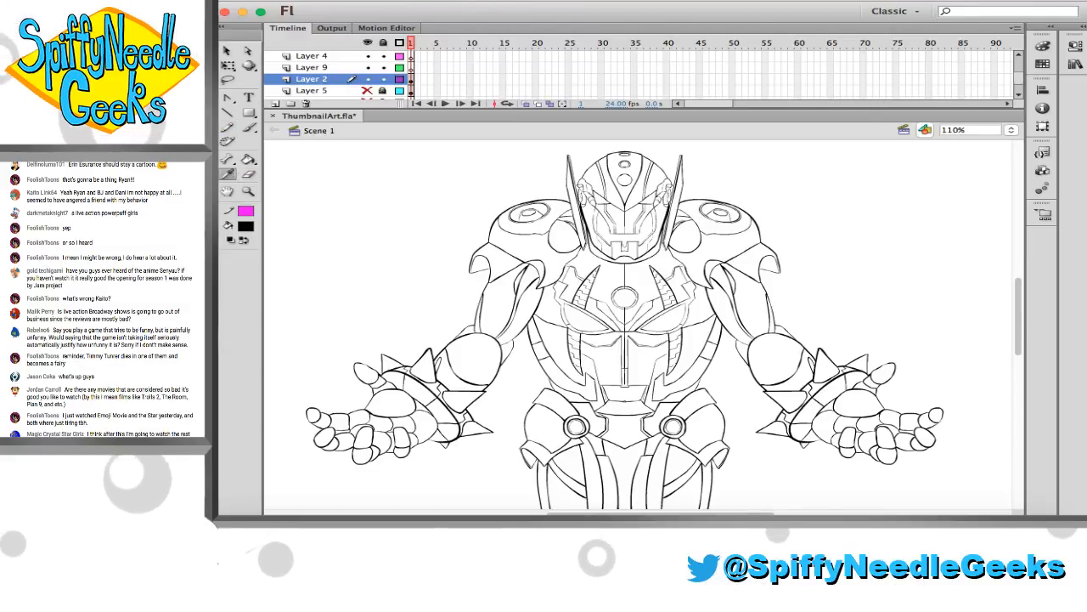
key("super+grave")
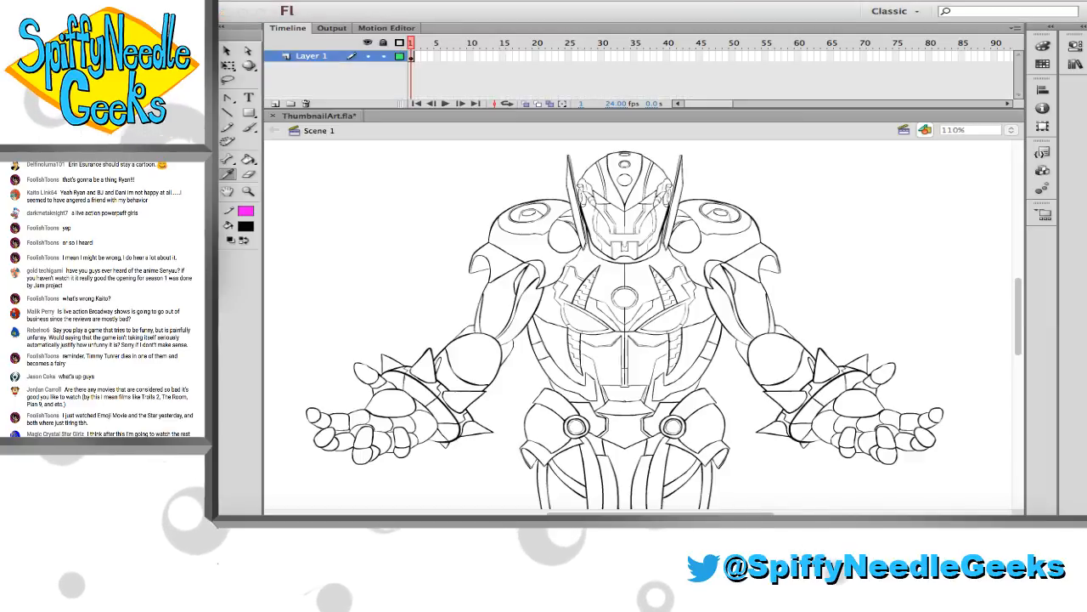
left_click(284, 165)
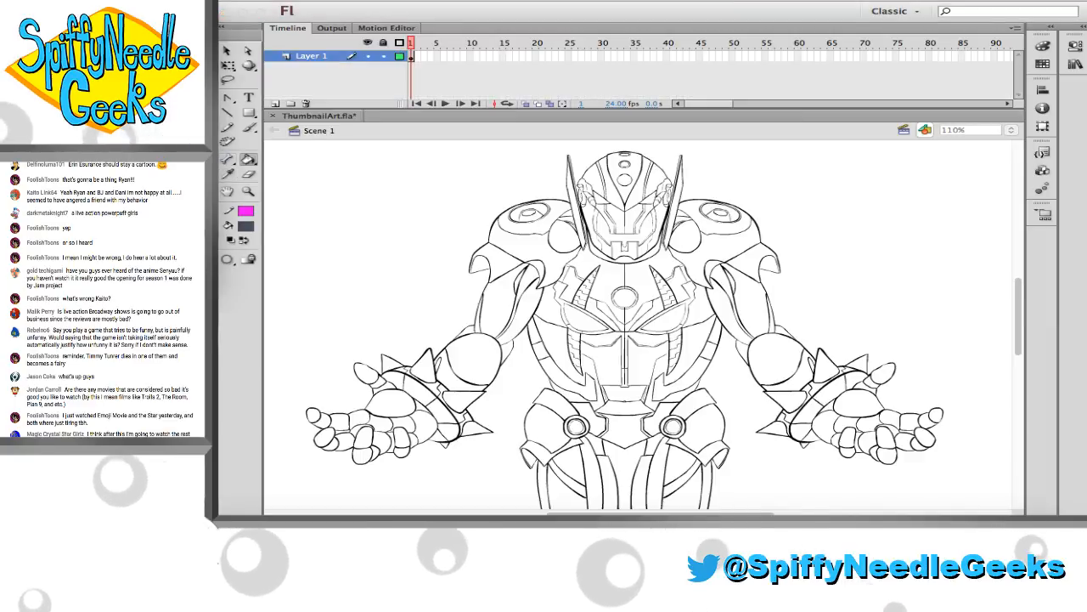
Sample a lighter slate grey from the other open artwork window as the fill colour for the helmet
left_click(248, 192)
left_click(776, 274)
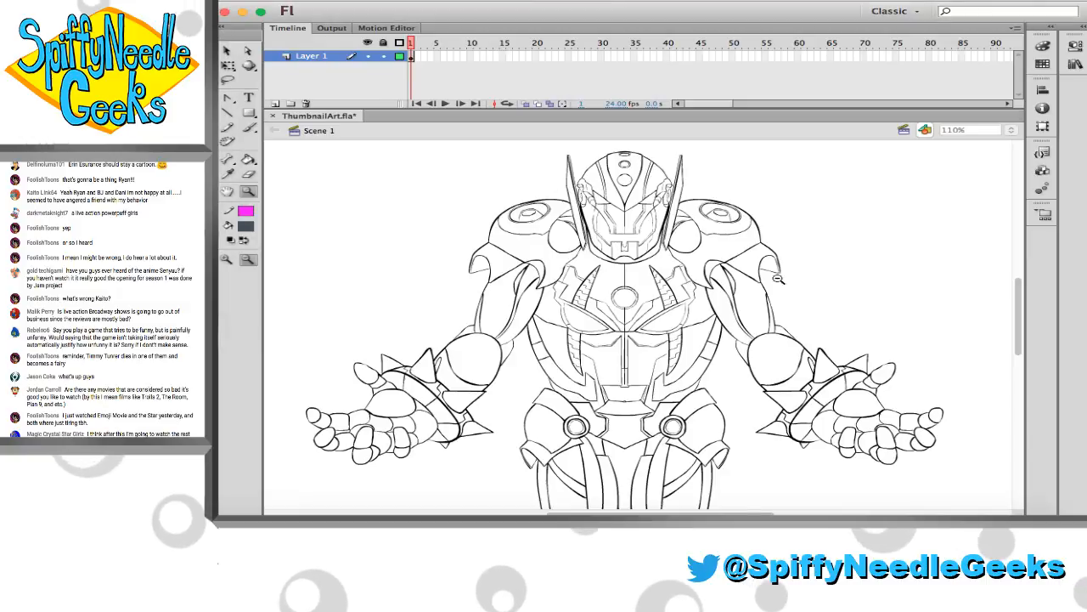
left_click_drag(478, 158, 819, 322)
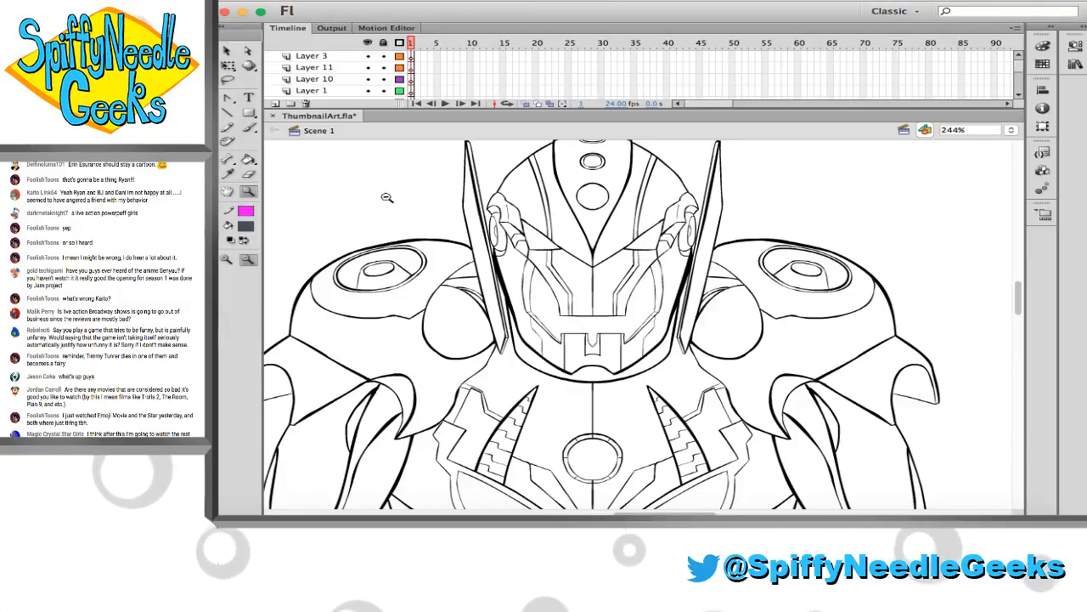
left_click(229, 174)
key("super+grave")
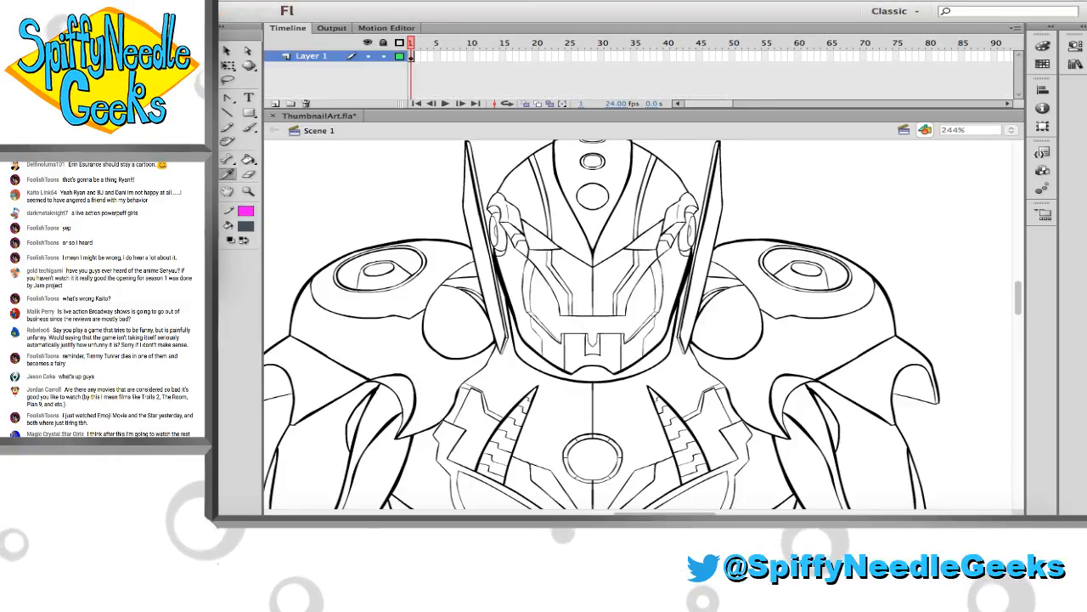
left_click(512, 185)
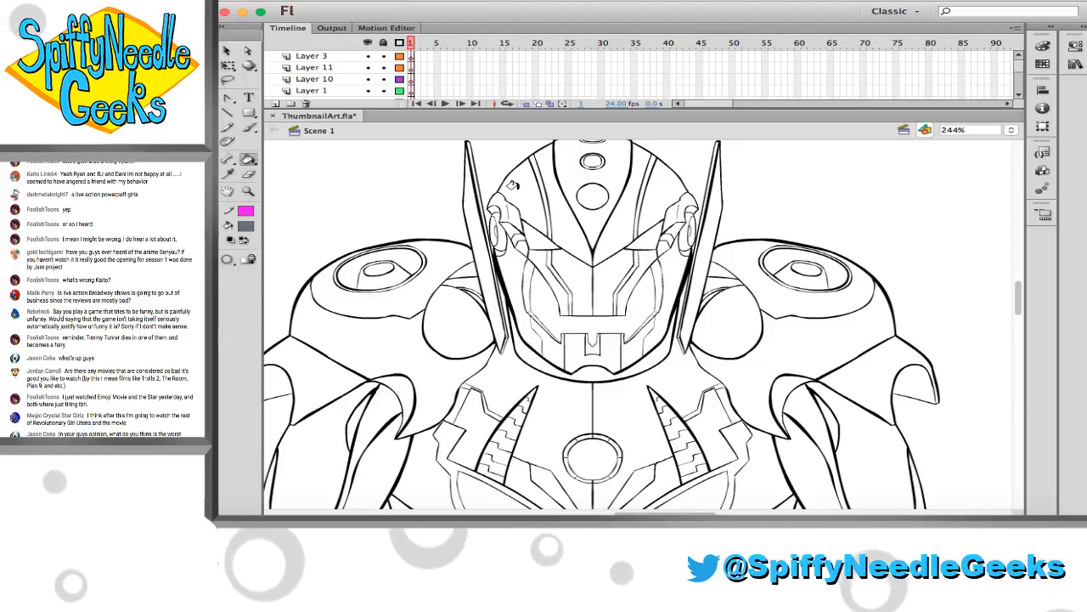
Fill the helmet's dome panels with slate grey, leaving the two narrow stripes and the large forehead circle unfilled
left_click(513, 183)
left_click(548, 182)
left_click(580, 163)
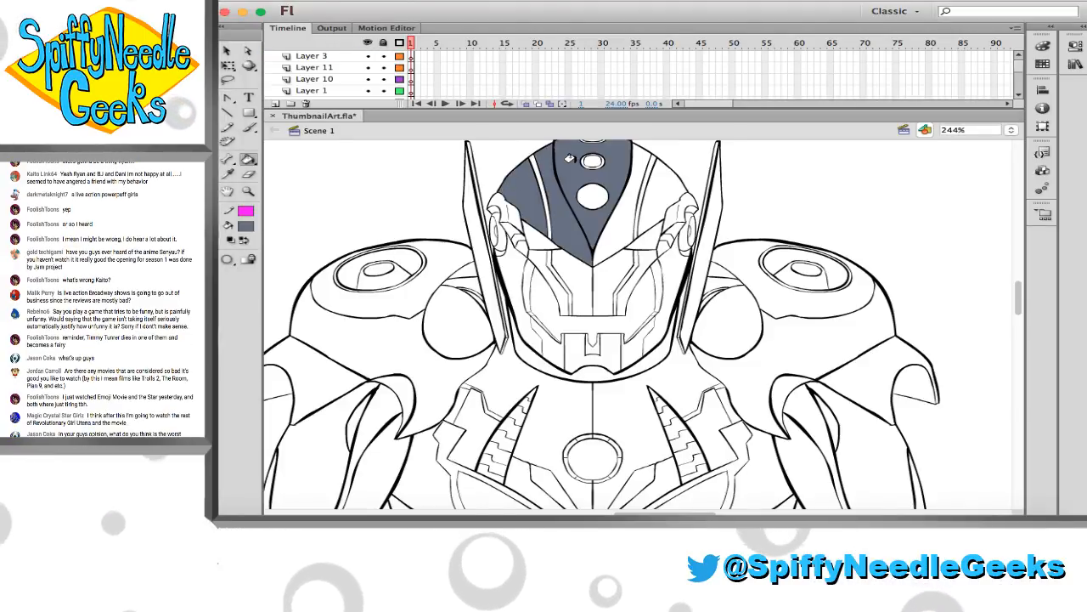
scroll(580, 161, "up", 1)
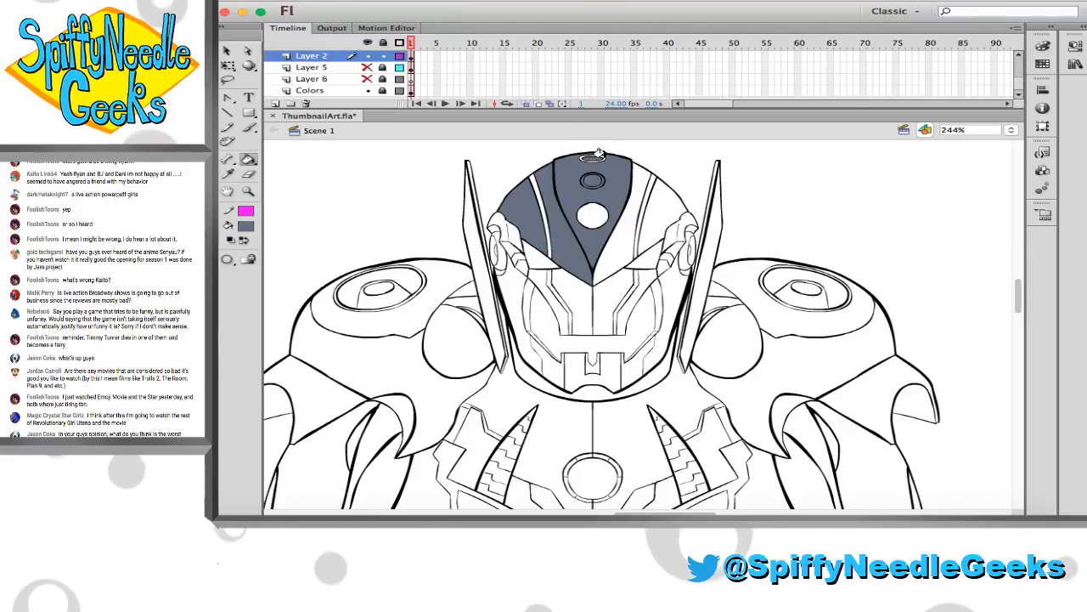
left_click(632, 176)
left_click(667, 203)
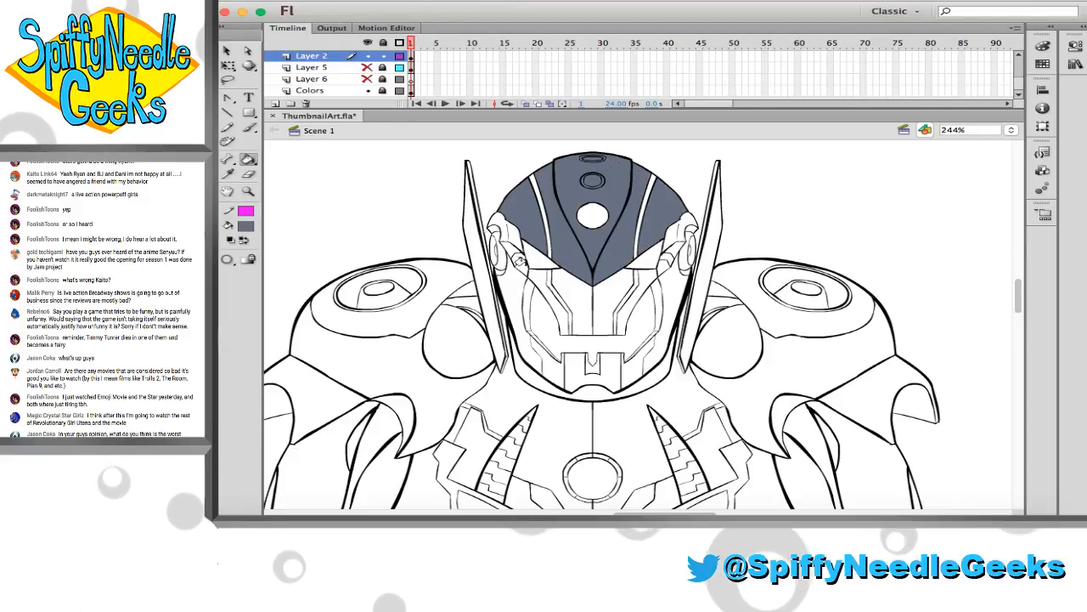
Fill both tall side fins and the helmet's lower jaw rim with slate grey
left_click(470, 209)
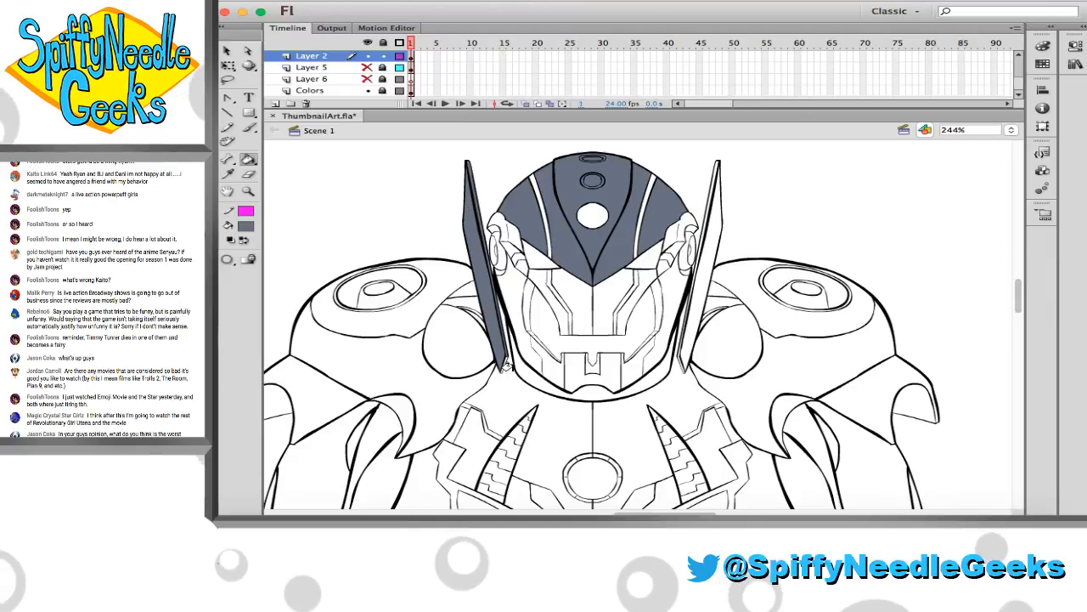
left_click(682, 338)
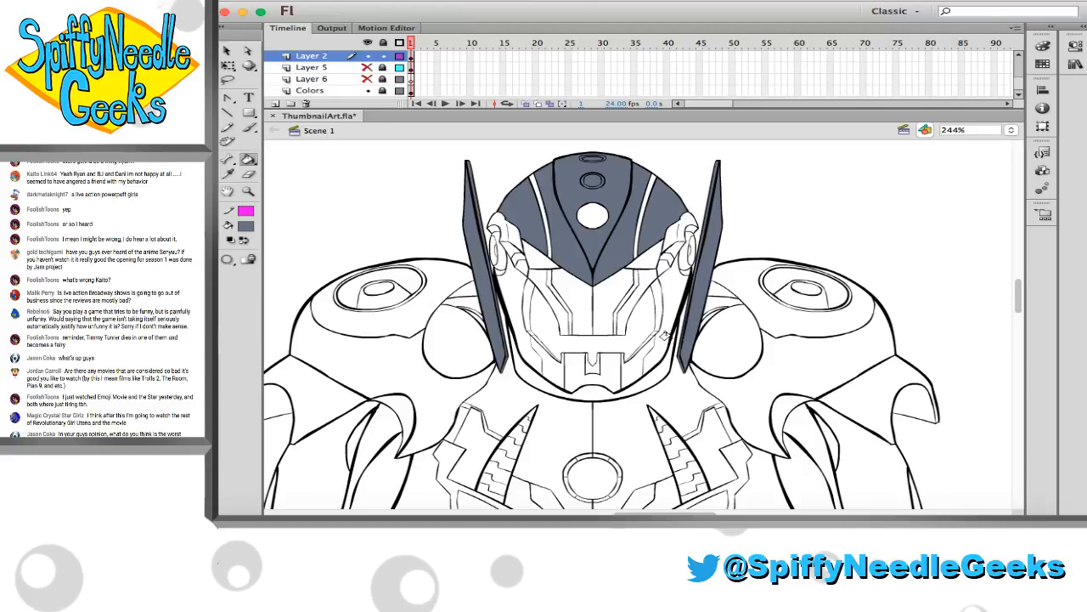
left_click(523, 372)
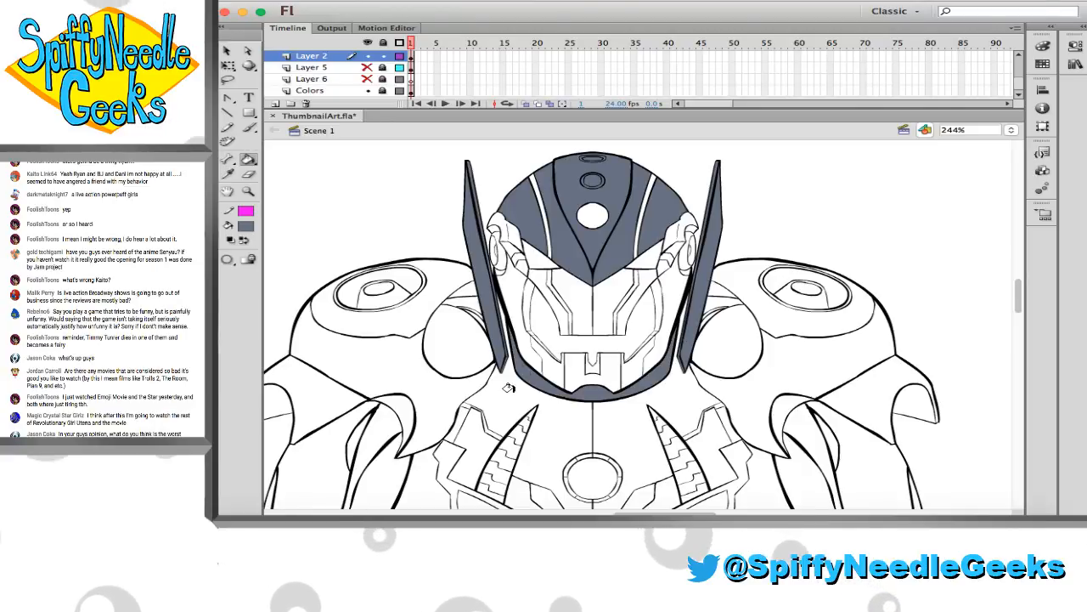
Fill the neck and central chest panels and the ring around the chest circle with slate grey
left_click(508, 388)
scroll(560, 356, "down", 3)
left_click(617, 332)
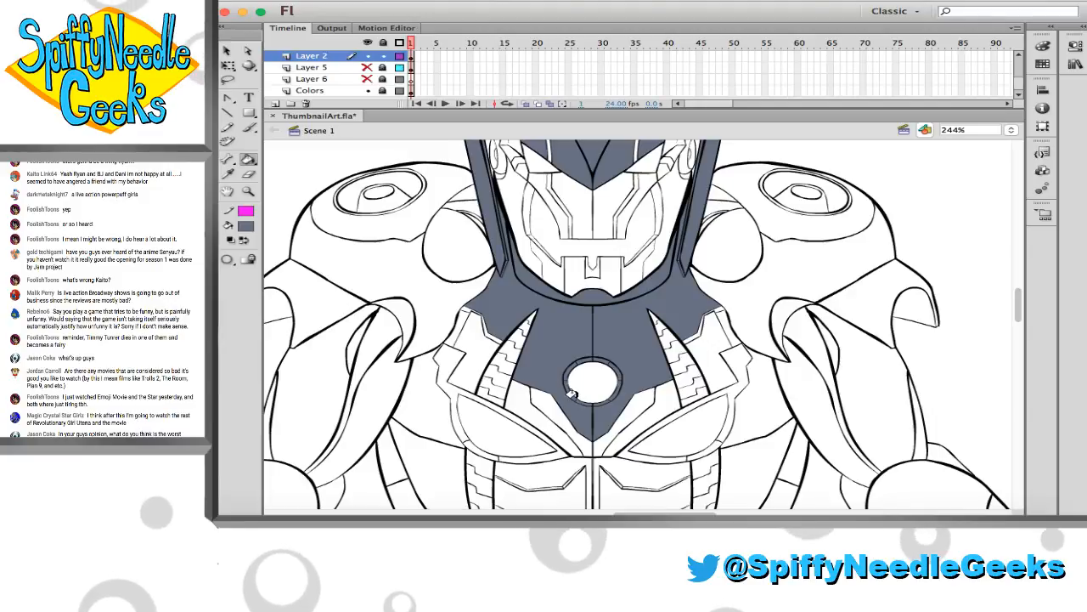
scroll(572, 399, "down", 2)
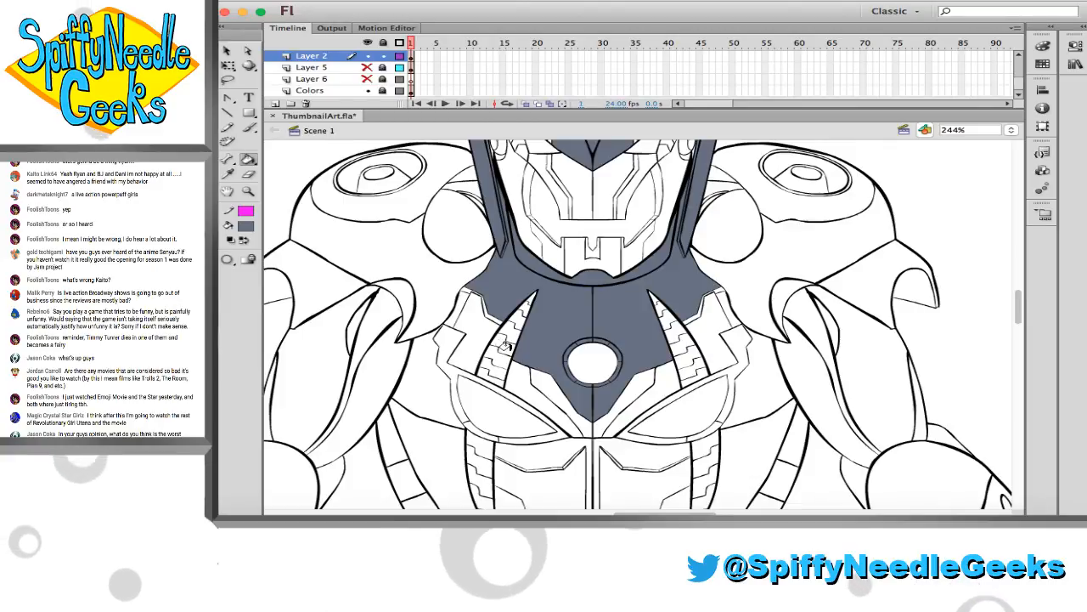
Fill the small collar corners on both sides and the angular panels flanking the lower tip of the chest with slate grey
left_click(461, 310)
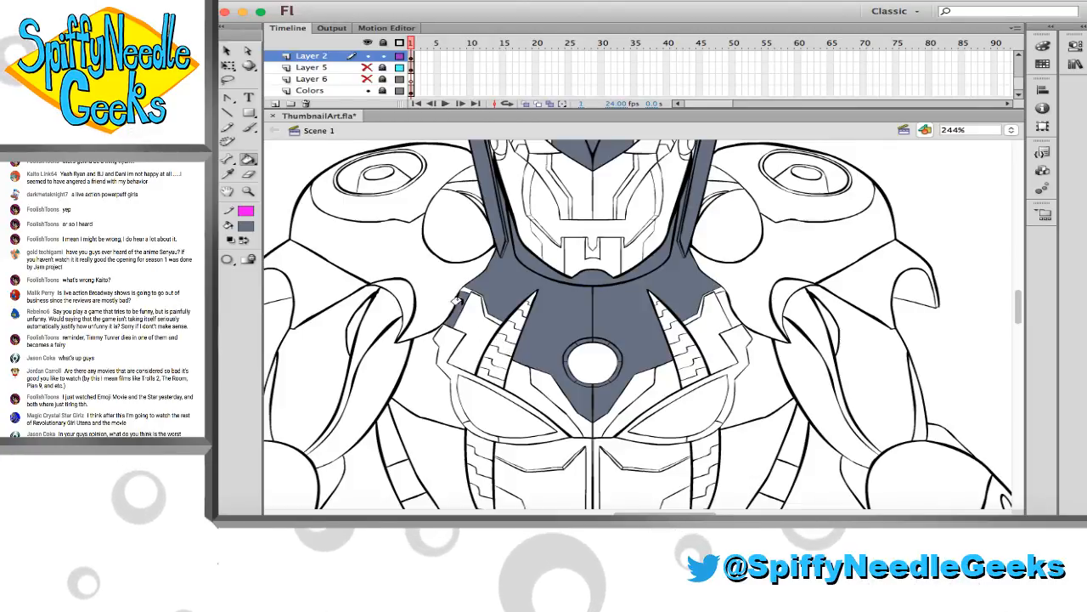
left_click(716, 297)
scroll(645, 332, "down", 3)
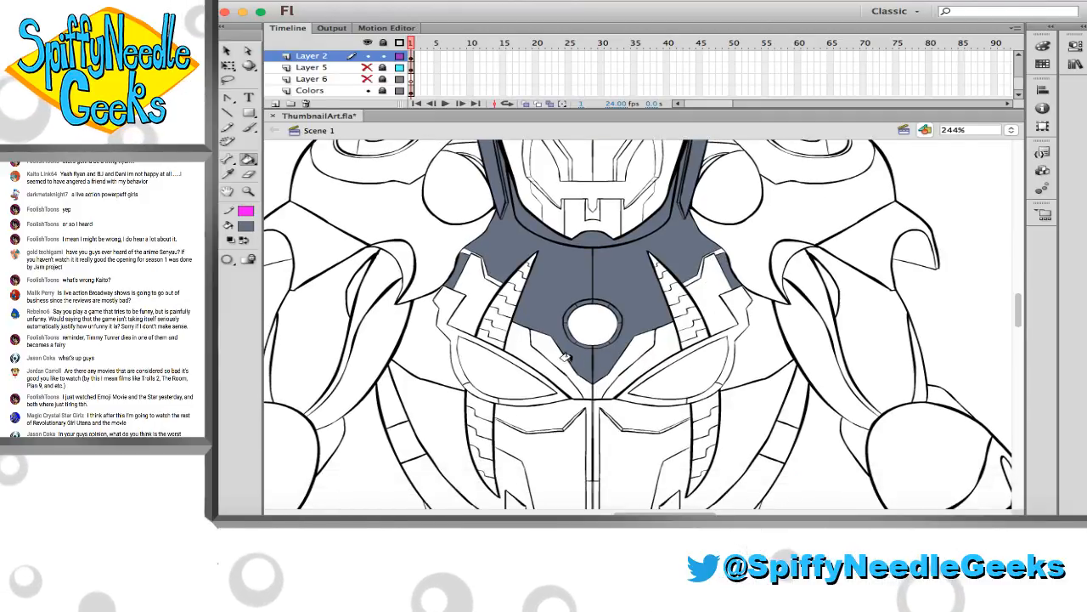
left_click(550, 351)
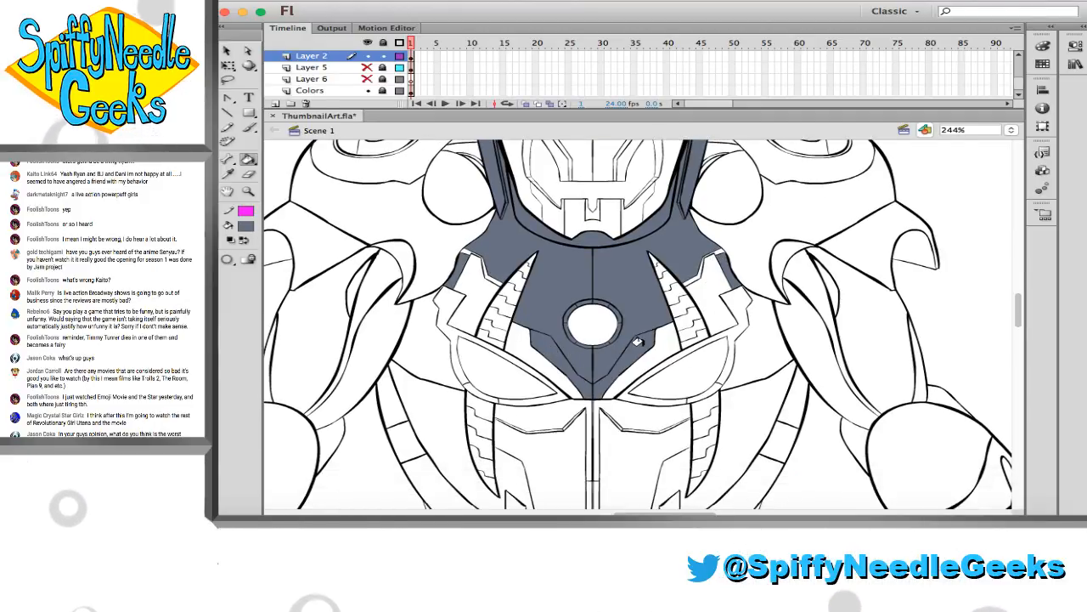
Undo the slate grey fills of the abdomen panel and narrow central strip just below the chest
scroll(625, 353, "down", 5)
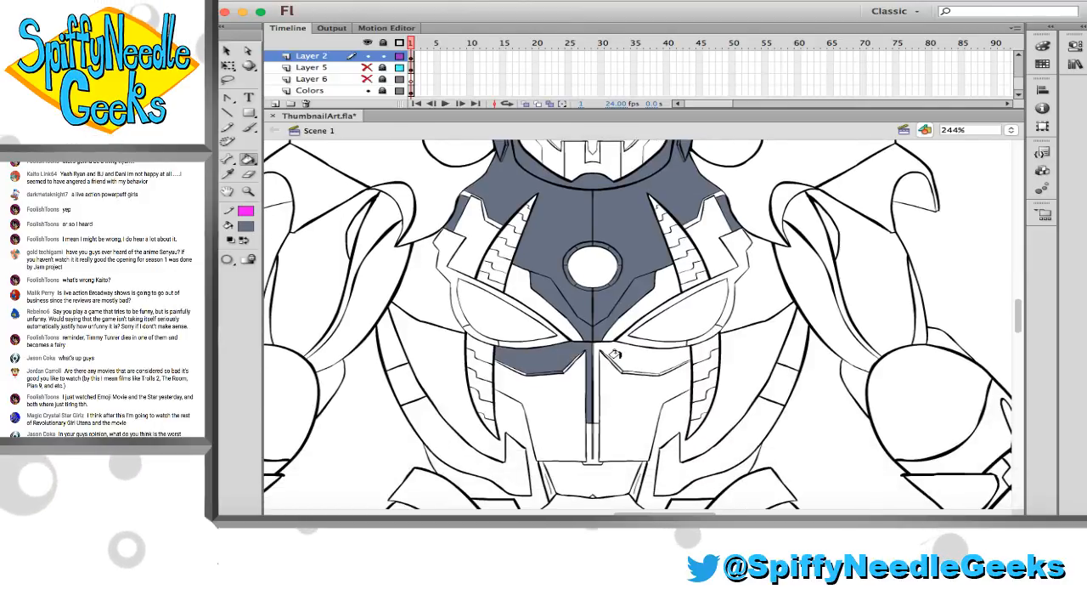
key("super+z")
key("super+z")
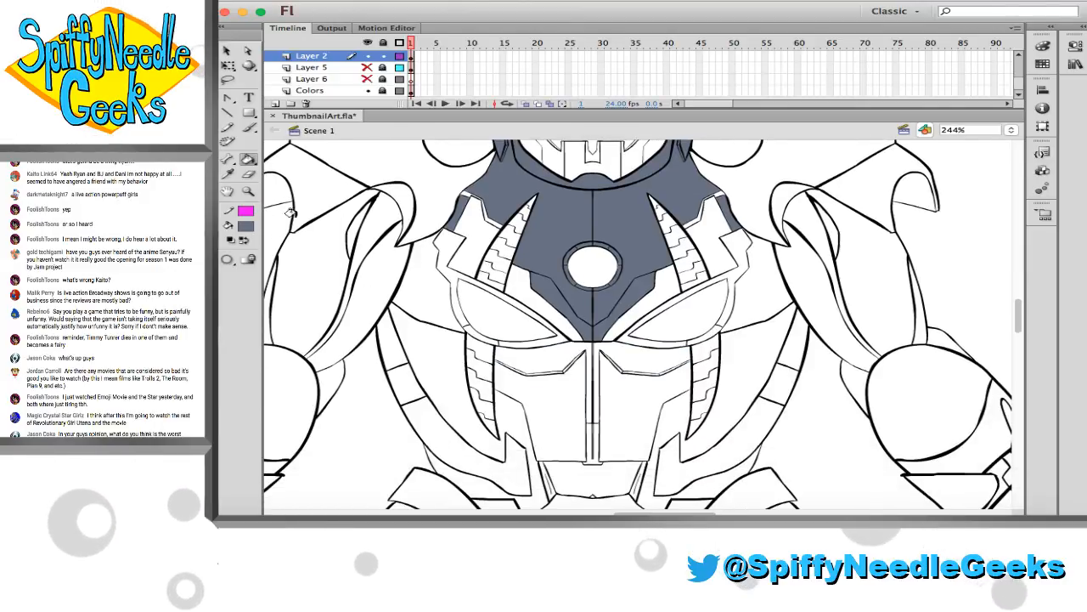
Sample black from the abdomen's line art and fill the narrow gap in the centre line just below the chest
left_click(251, 192)
left_click_drag(522, 359, 633, 413)
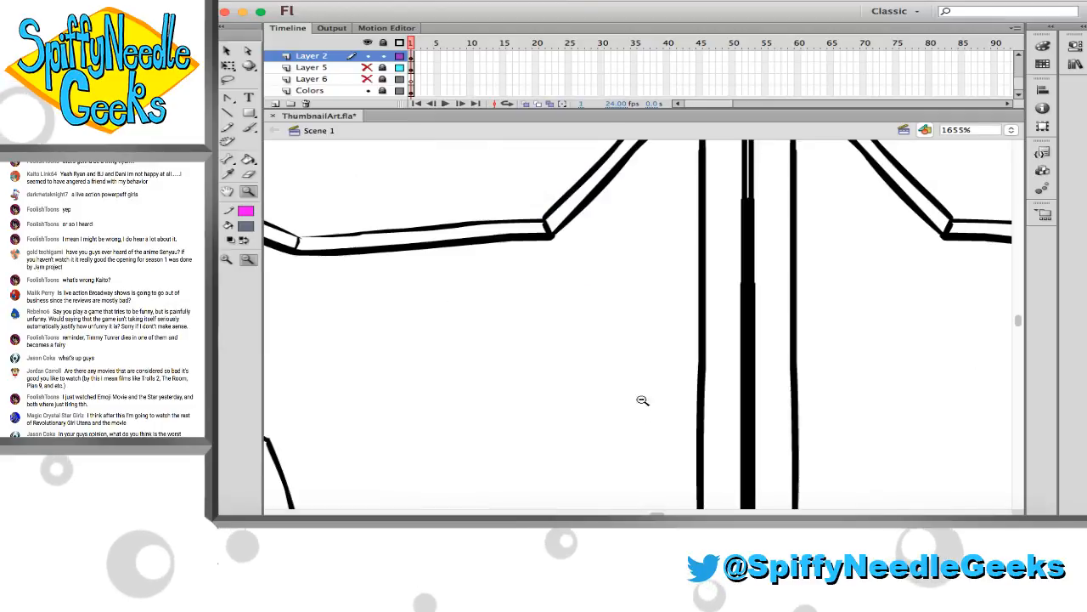
scroll(643, 395, "left", 1)
key("i")
left_click(431, 241)
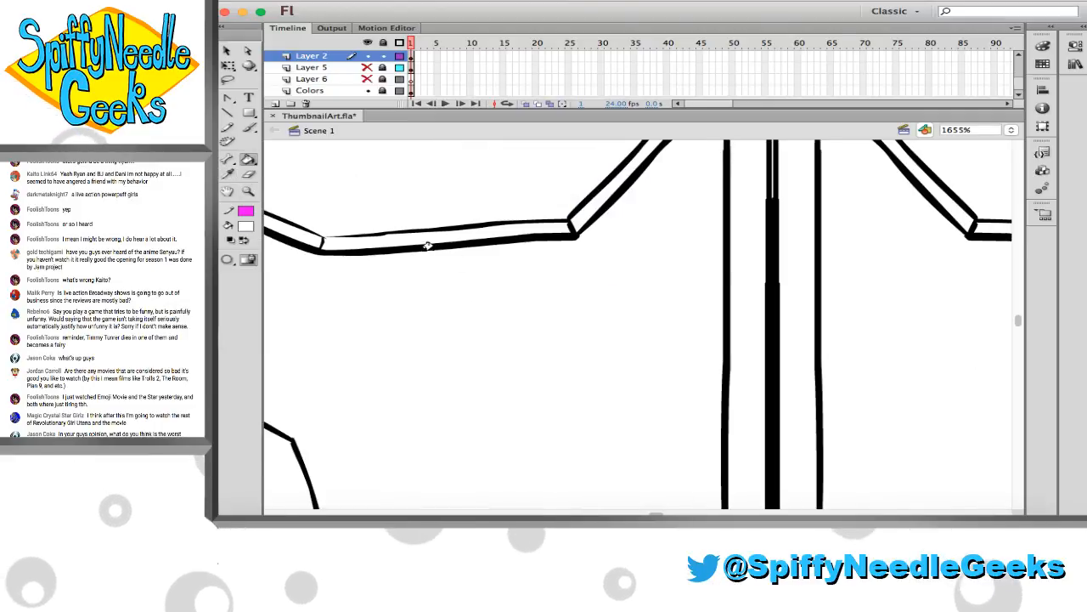
key("i")
left_click(484, 236)
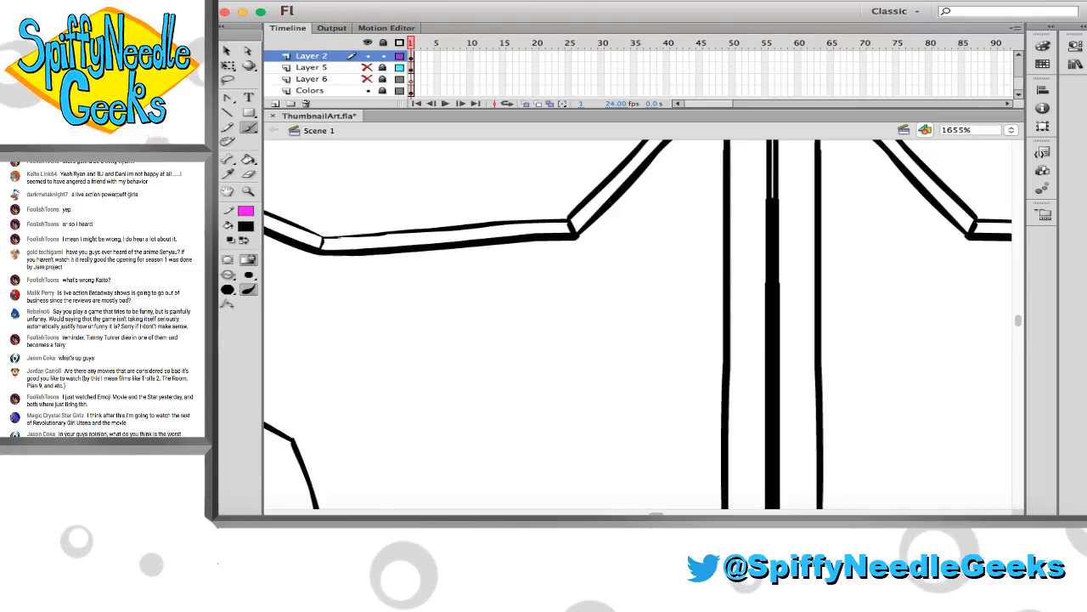
scroll(368, 241, "right", 8)
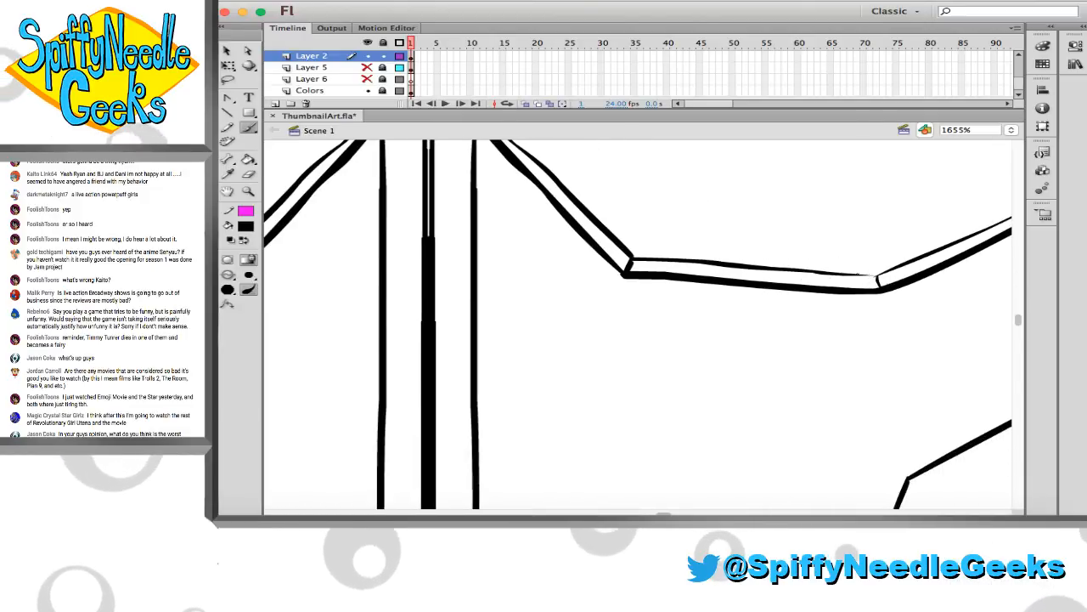
scroll(690, 278, "up", 2)
scroll(400, 249, "up", 5)
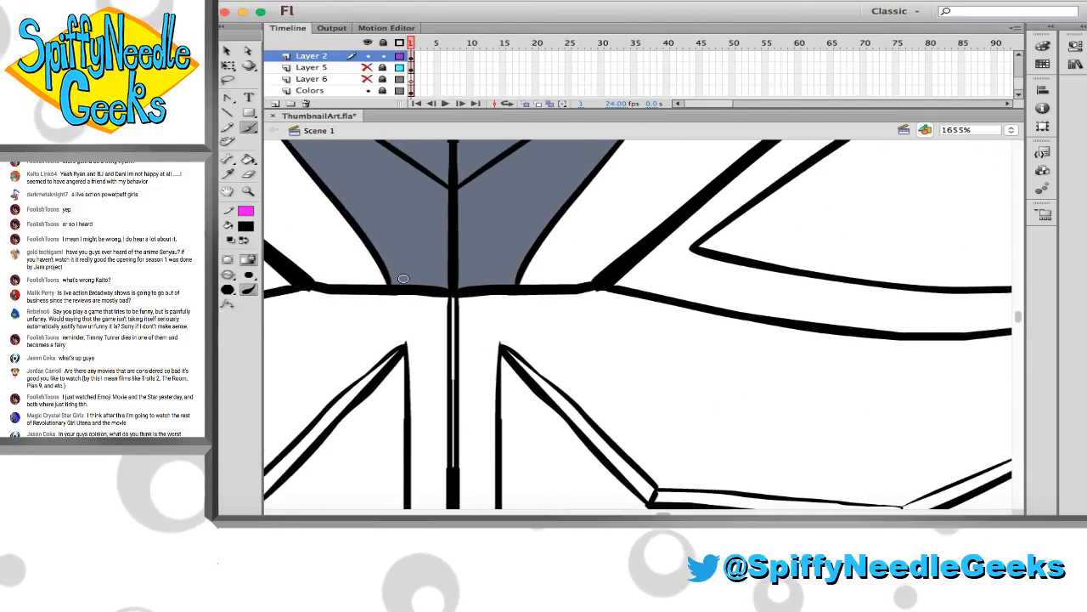
key("k")
left_click(477, 316)
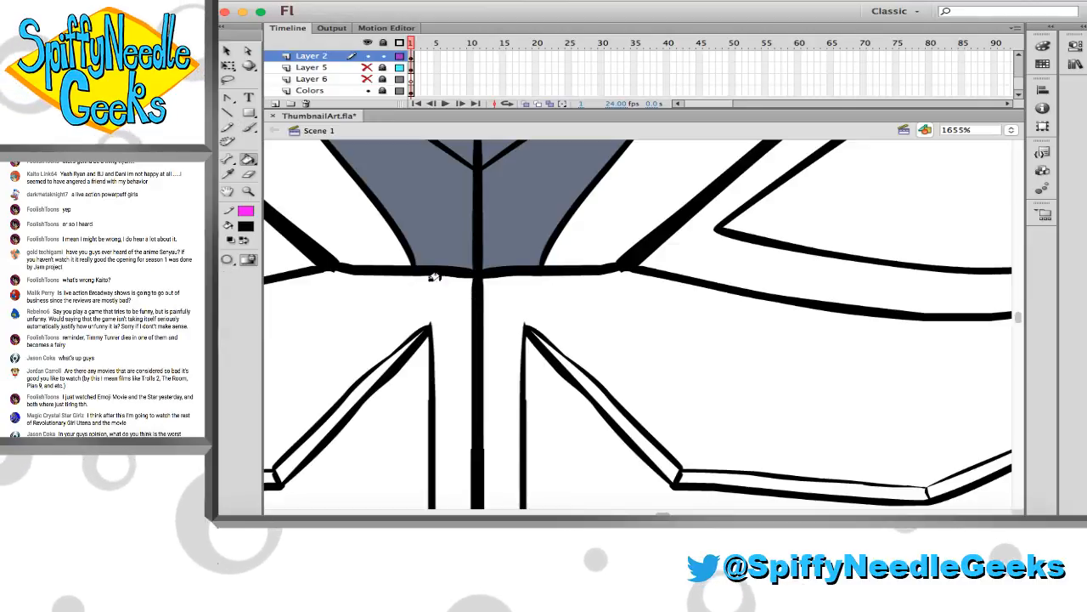
Resample slate grey from the chest and fill the two panels directly below it and the narrow central abdomen strip
left_click(248, 191)
left_click(368, 272)
scroll(405, 294, "right", 1)
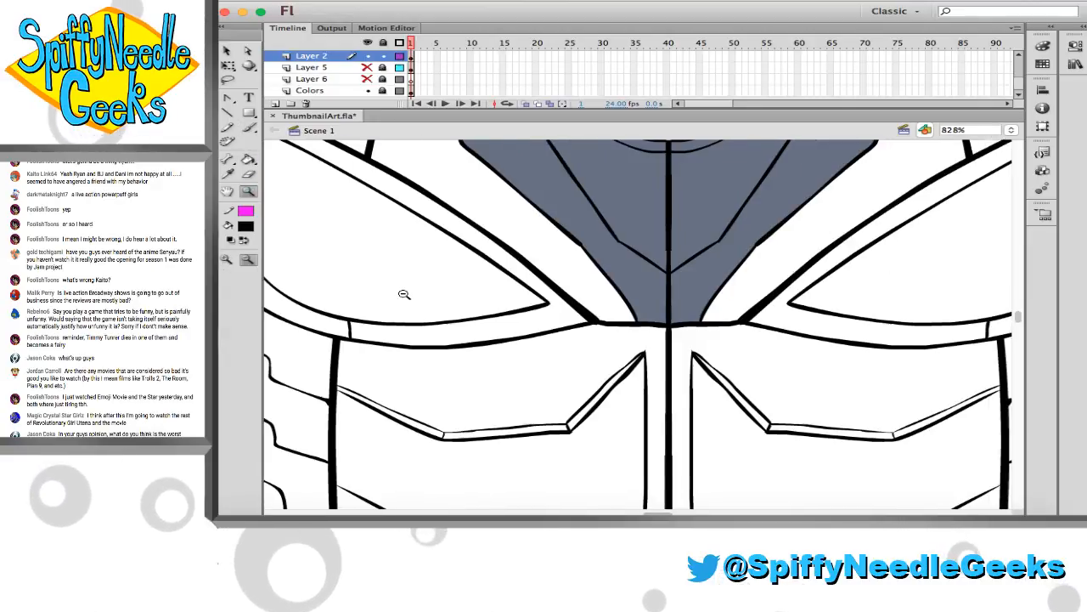
left_click(403, 294)
scroll(398, 294, "right", 4)
scroll(397, 281, "down", 2)
scroll(395, 275, "up", 2)
scroll(395, 275, "right", 3)
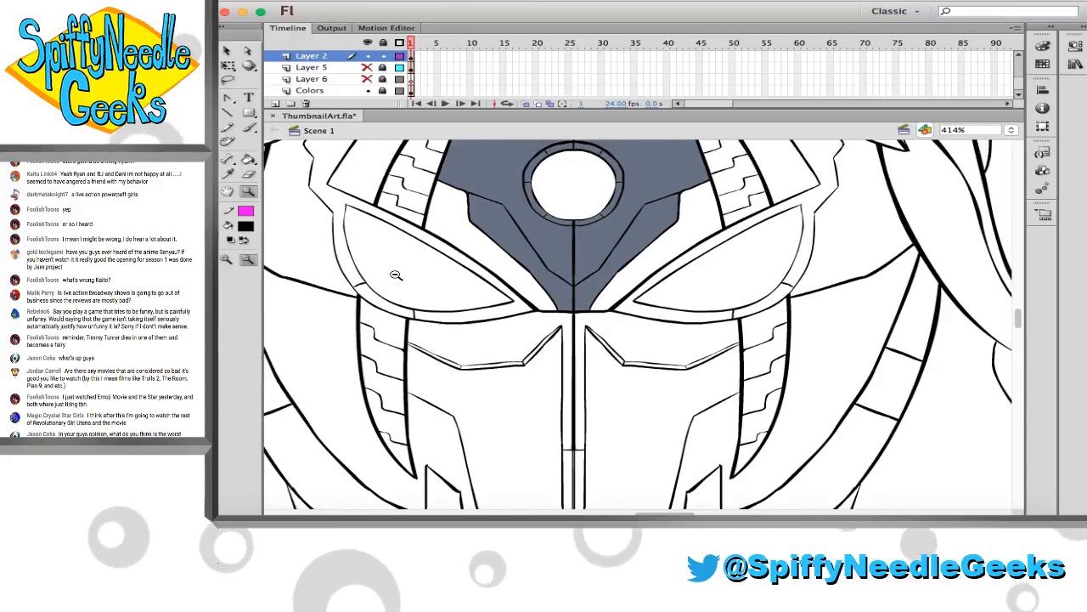
left_click(477, 231)
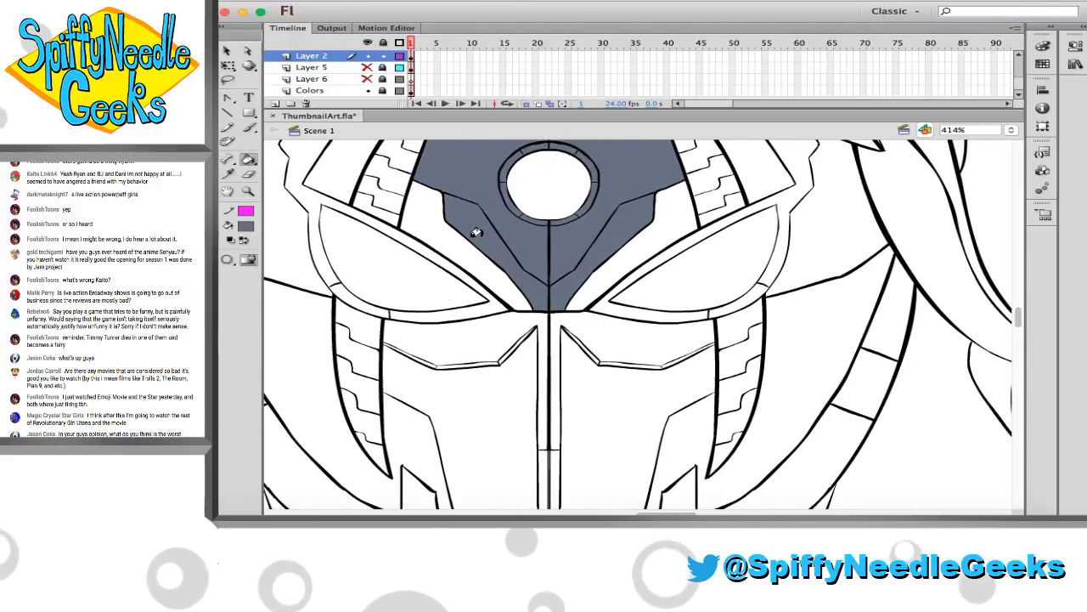
left_click(504, 316)
left_click(583, 316)
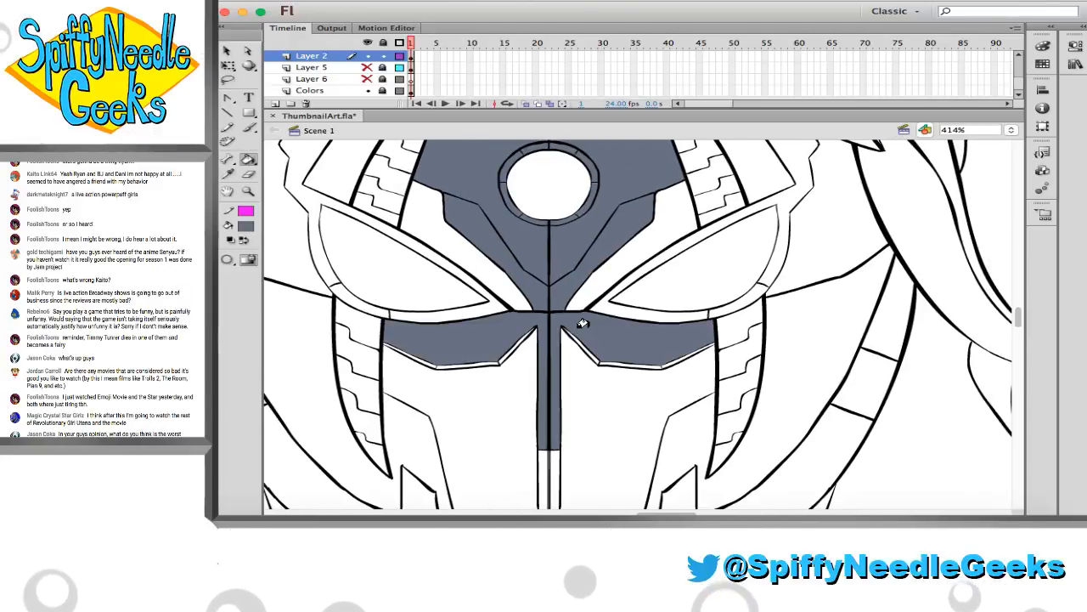
scroll(567, 327, "down", 4)
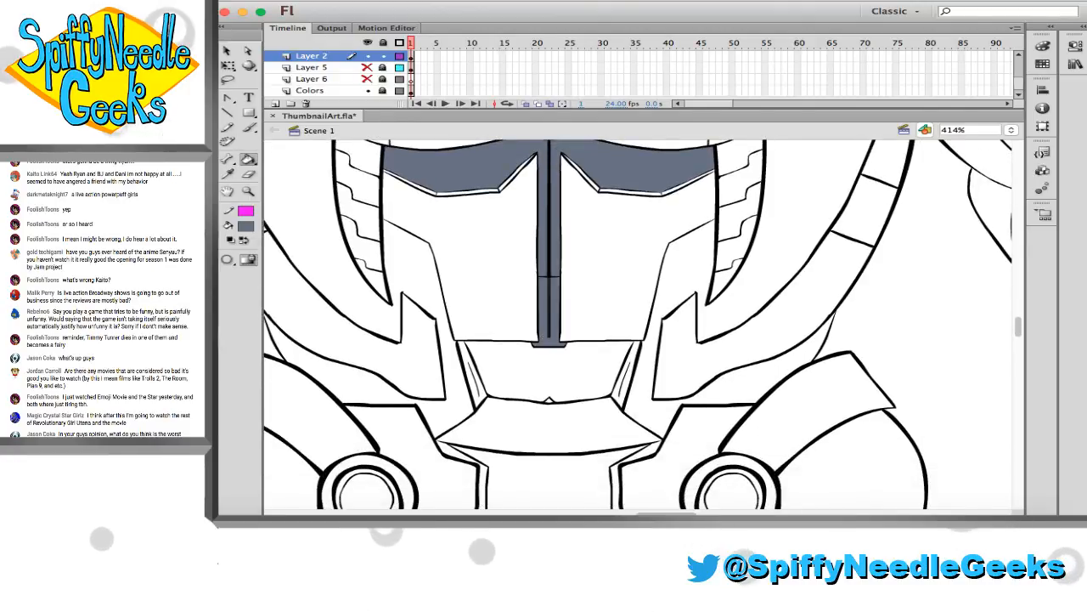
Fill the waist panel with its side slivers and small notch, the belt plate and the pointed pelvis plate with slate grey
left_click(581, 364)
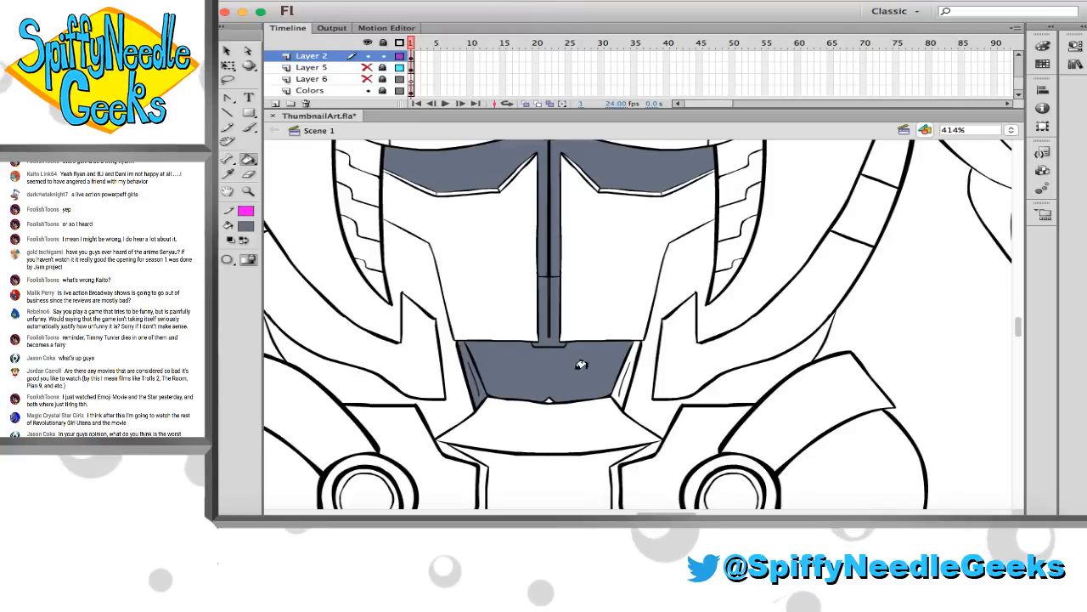
left_click(625, 384)
left_click(549, 399)
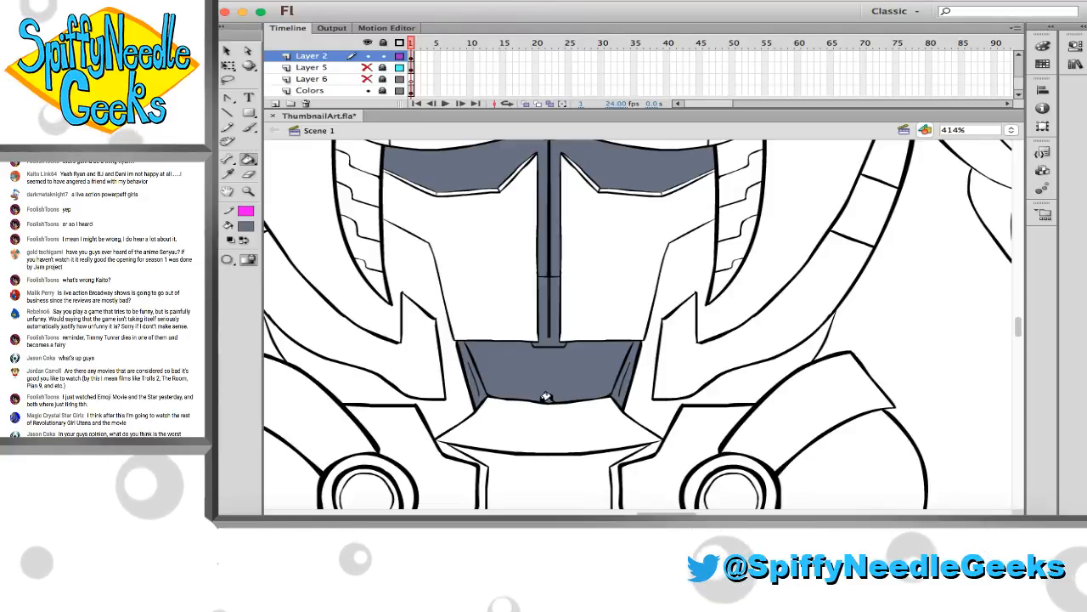
scroll(395, 357, "down", 3)
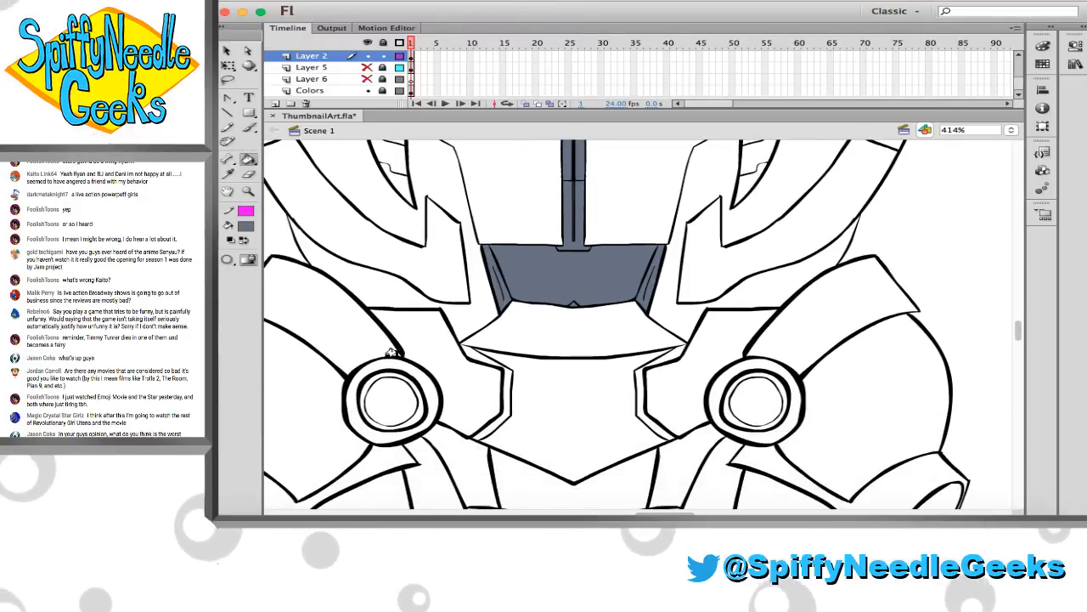
left_click(532, 341)
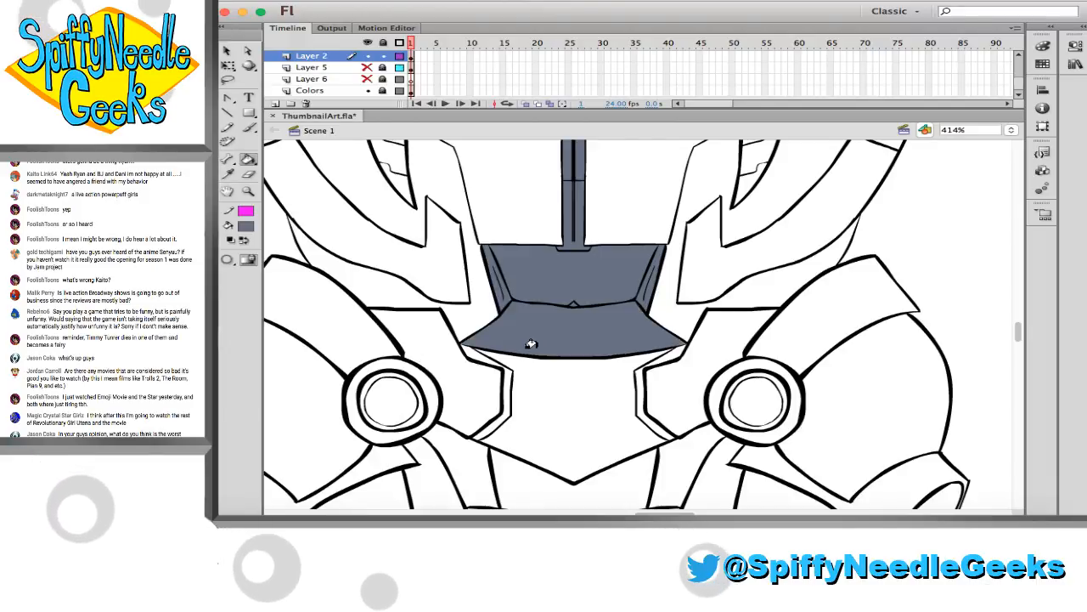
left_click(611, 373)
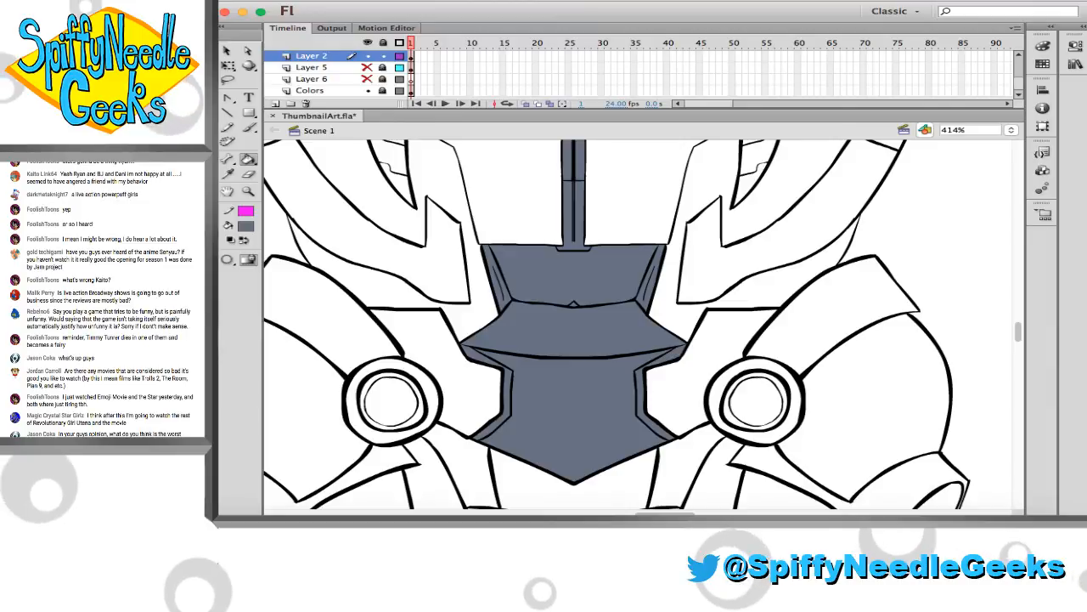
Fill the joint ring, upper hip plate and rounded thigh plate on the robot's left-hand side of the drawing with slate grey
scroll(403, 315, "down", 3)
scroll(403, 315, "left", 3)
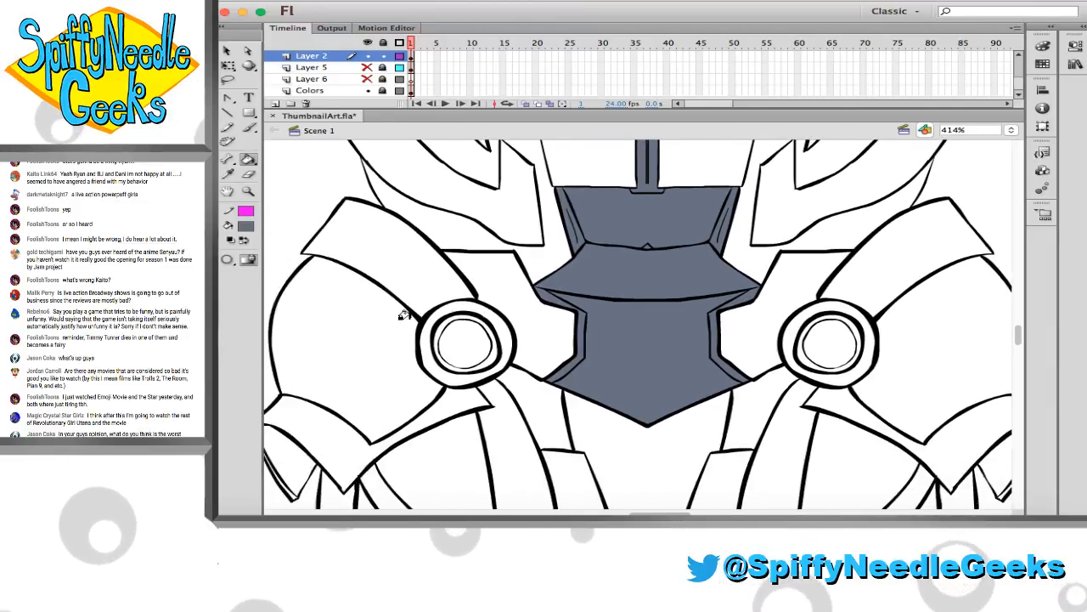
scroll(403, 315, "left", 2)
left_click(480, 323)
left_click(461, 274)
left_click(398, 331)
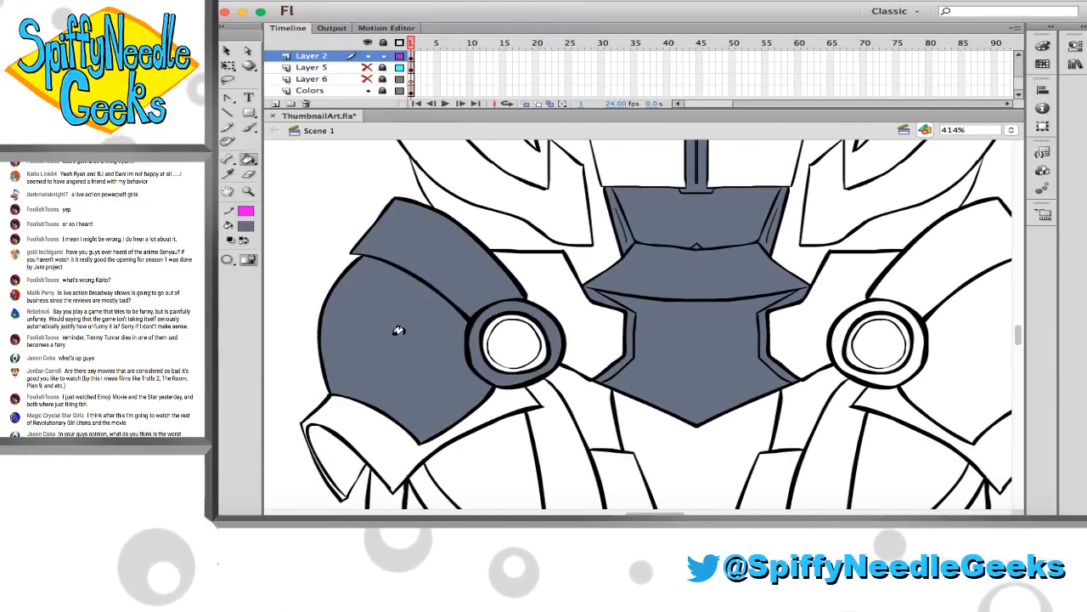
Draw a straight horizontal magenta pencil line across the lower ends of both legs to close their open outlines
scroll(399, 331, "down", 5)
scroll(385, 345, "down", 3)
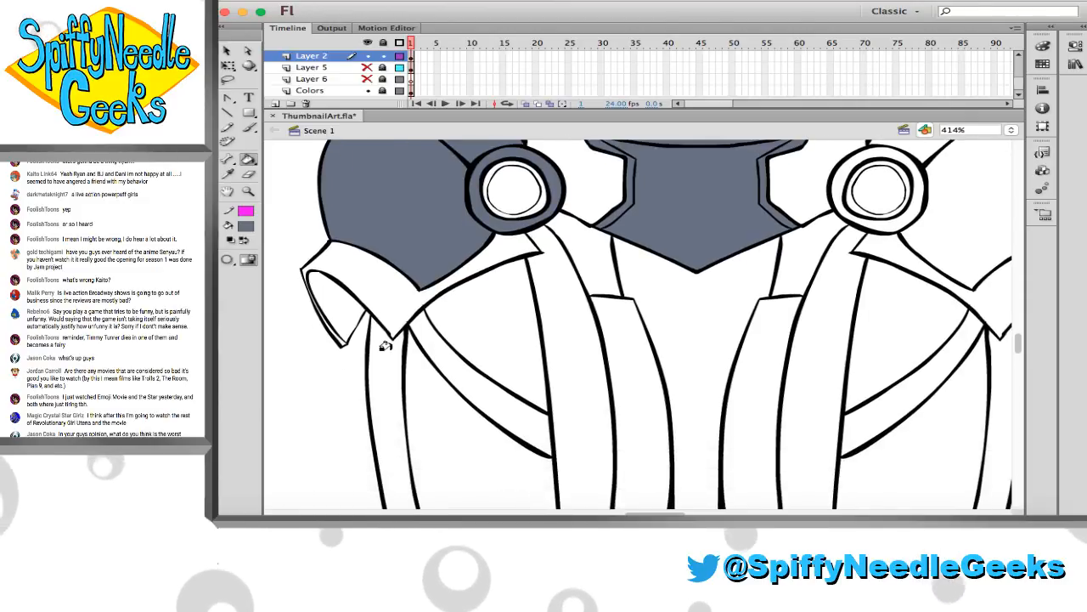
scroll(382, 346, "down", 14)
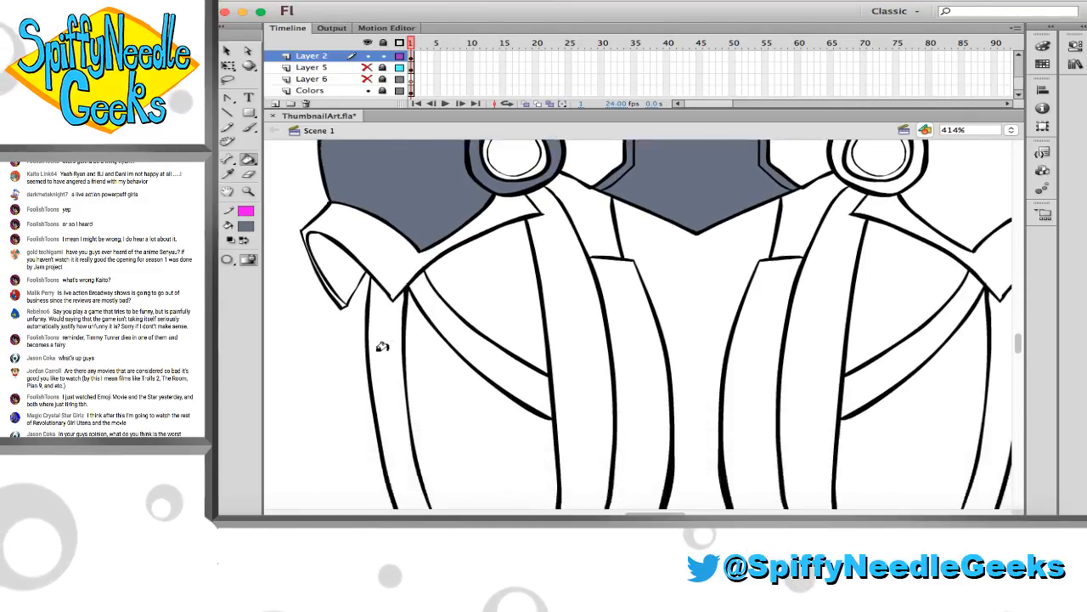
left_click(228, 126)
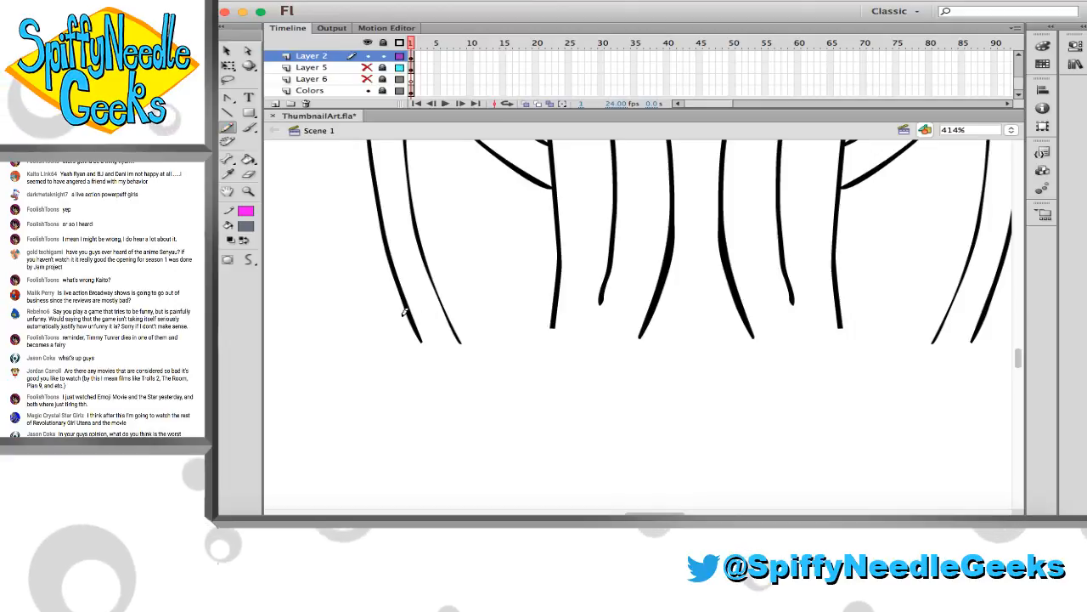
left_click_drag(387, 297, 992, 339)
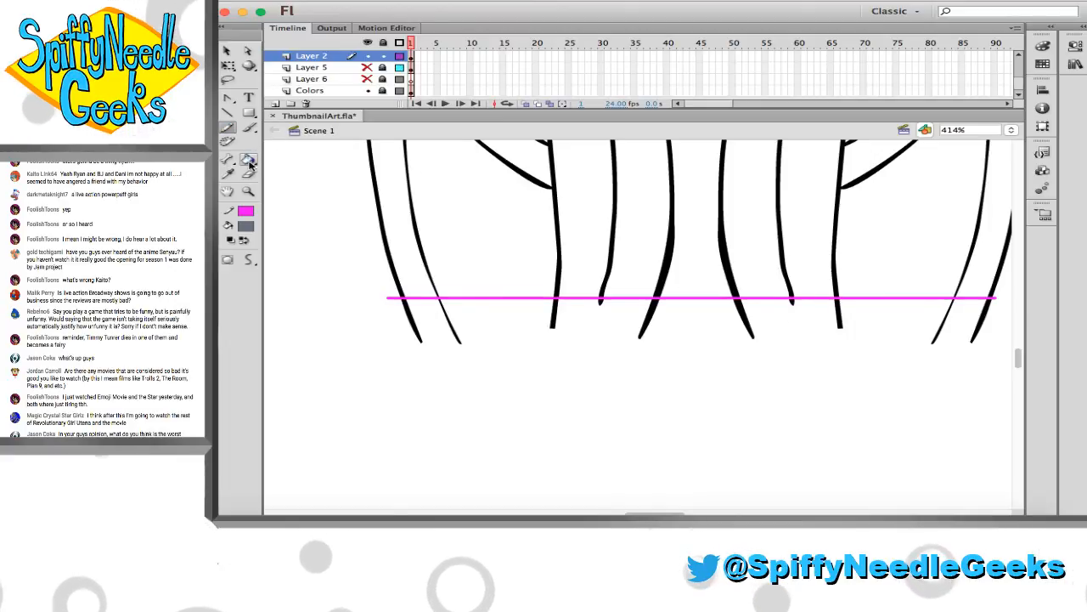
Fill the left-hand leg's panels above the magenta line with slate grey, leaving the diagonal band unfilled
left_click(377, 175)
scroll(402, 248, "up", 3)
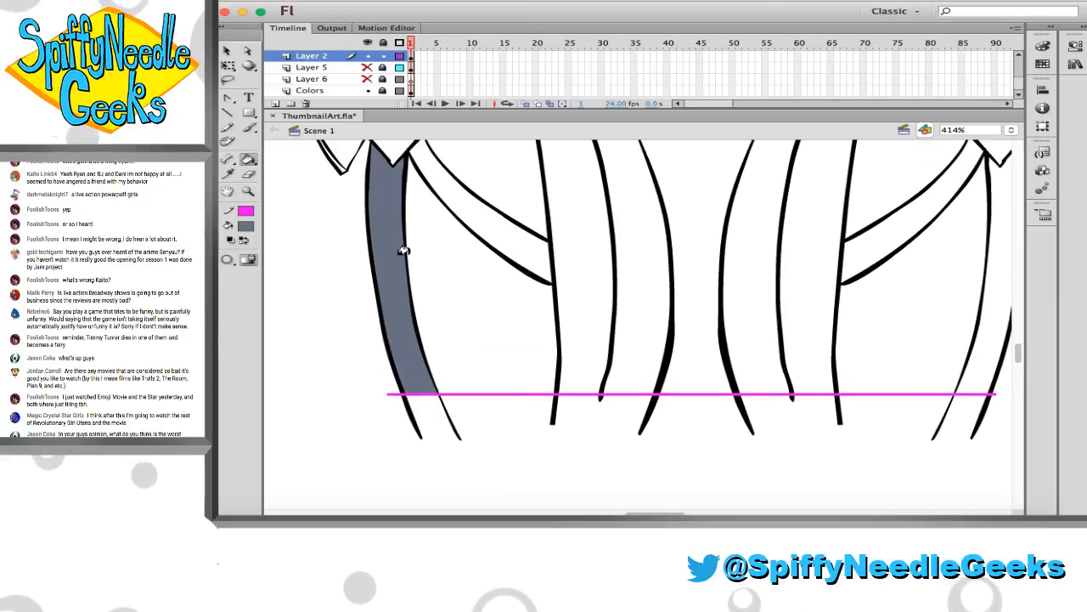
left_click(436, 301)
scroll(436, 301, "up", 2)
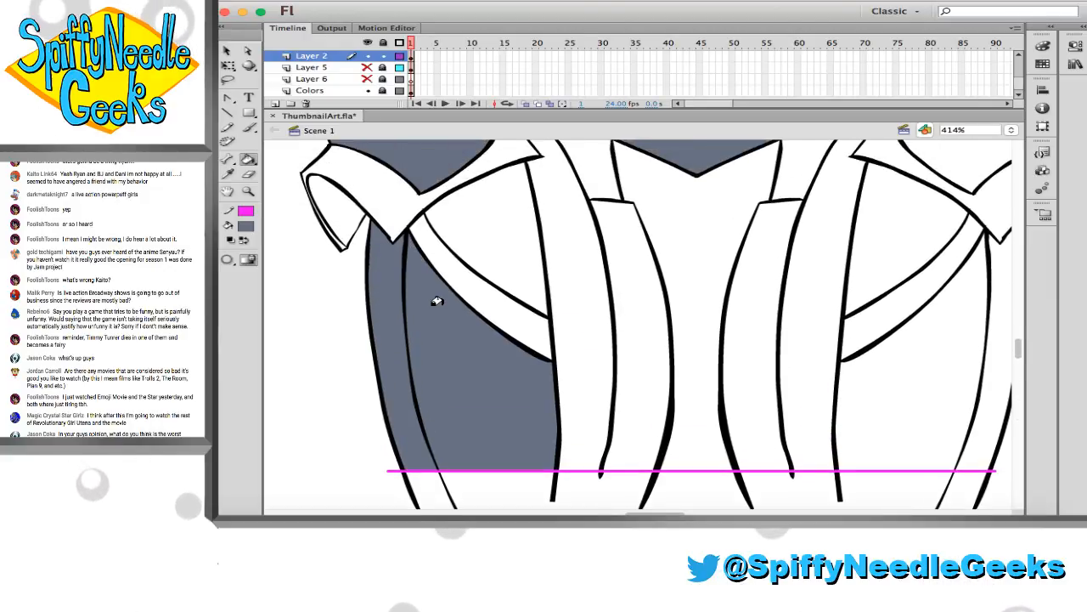
left_click(496, 246)
left_click(564, 246)
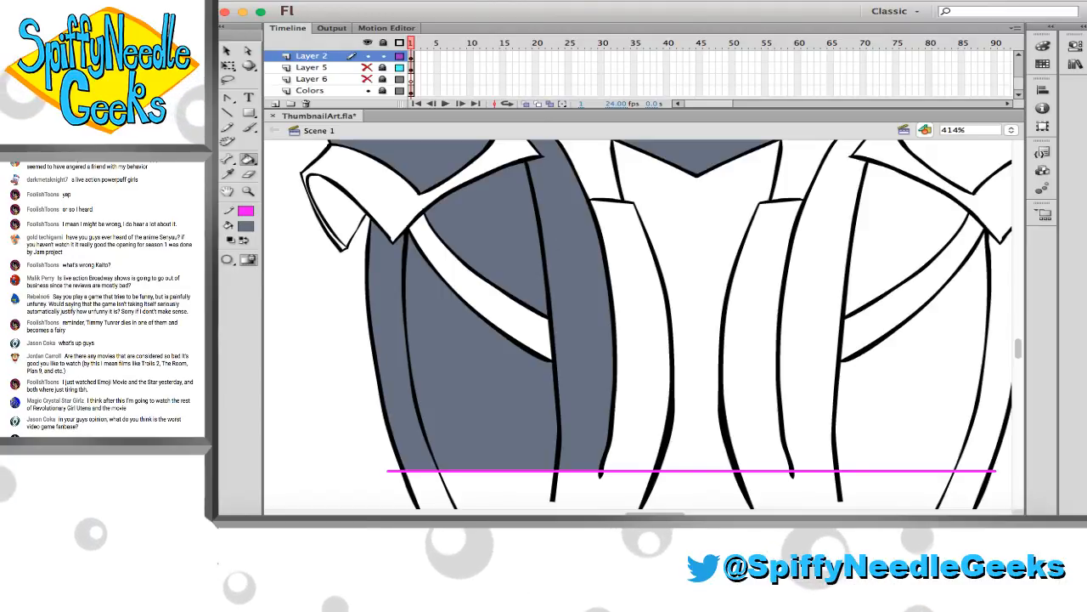
left_click(610, 222)
left_click(605, 180)
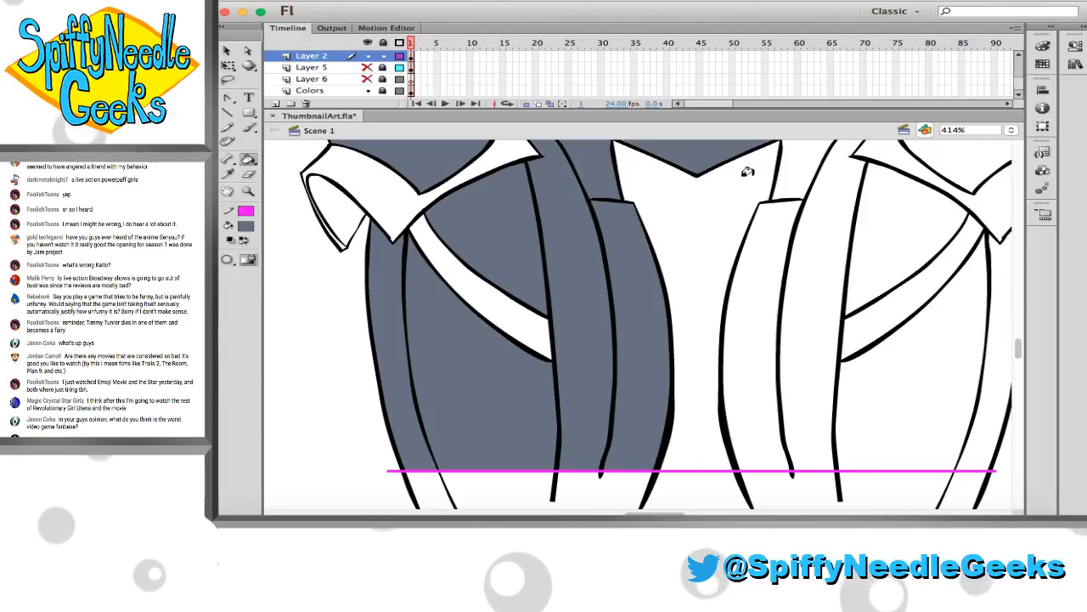
Fill the right-hand leg's inner and main panels with slate grey, leaving the diagonal band unfilled
left_click(785, 173)
left_click(772, 228)
left_click(822, 223)
left_click(883, 221)
left_click(919, 331)
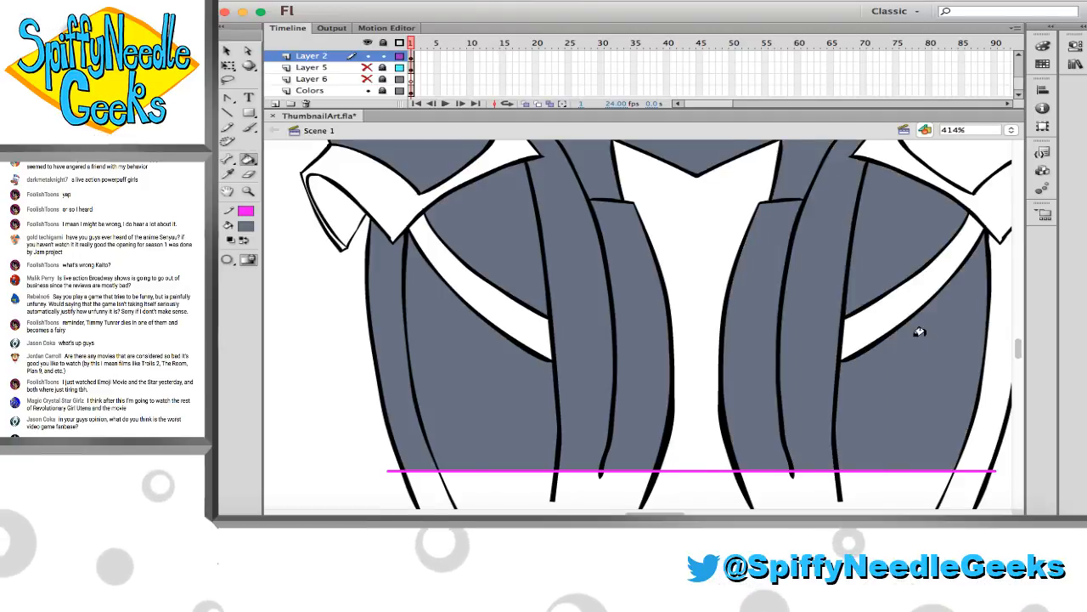
Fill the right-hand leg's outer strip and the matching thigh plate, upper hip plate and hip joint ring with slate grey
scroll(914, 328, "right", 3)
scroll(911, 327, "up", 2)
left_click(932, 316)
left_click(902, 196)
scroll(888, 211, "up", 5)
scroll(849, 199, "right", 1)
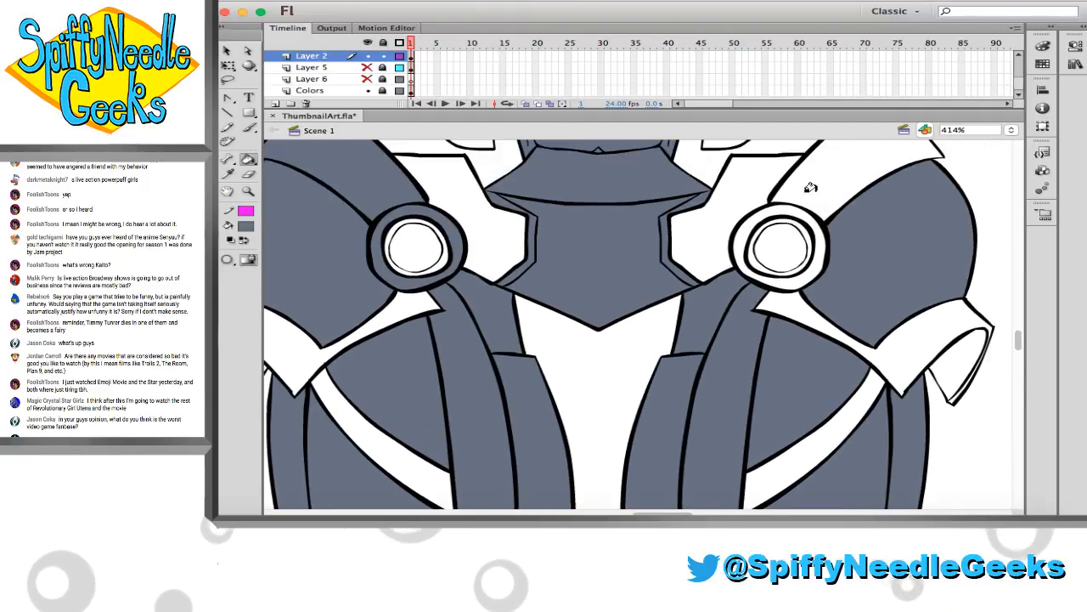
scroll(778, 199, "up", 5)
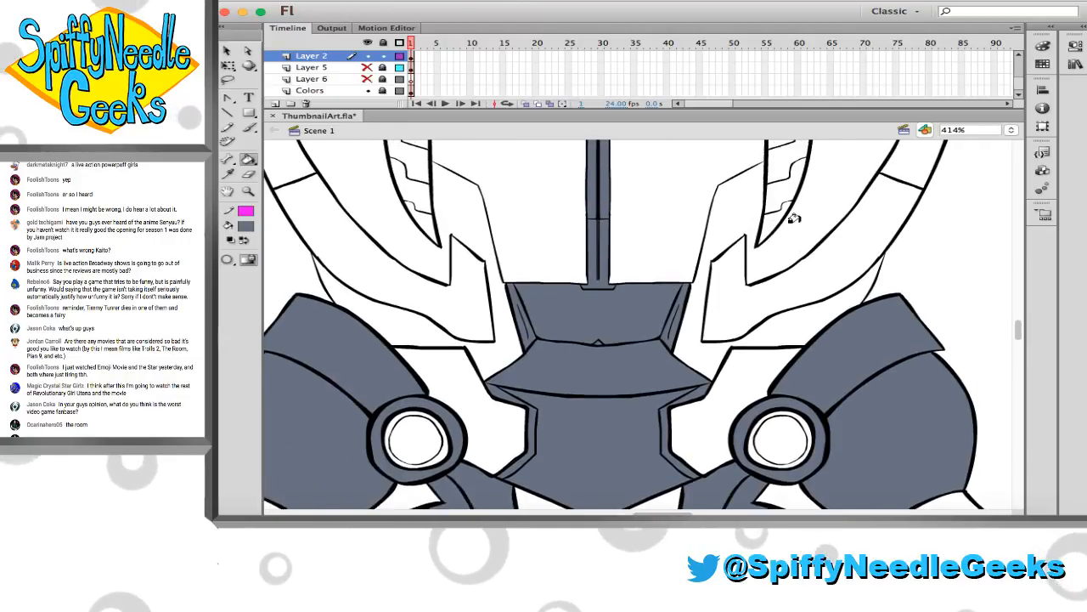
scroll(413, 245, "left", 3)
scroll(413, 245, "up", 1)
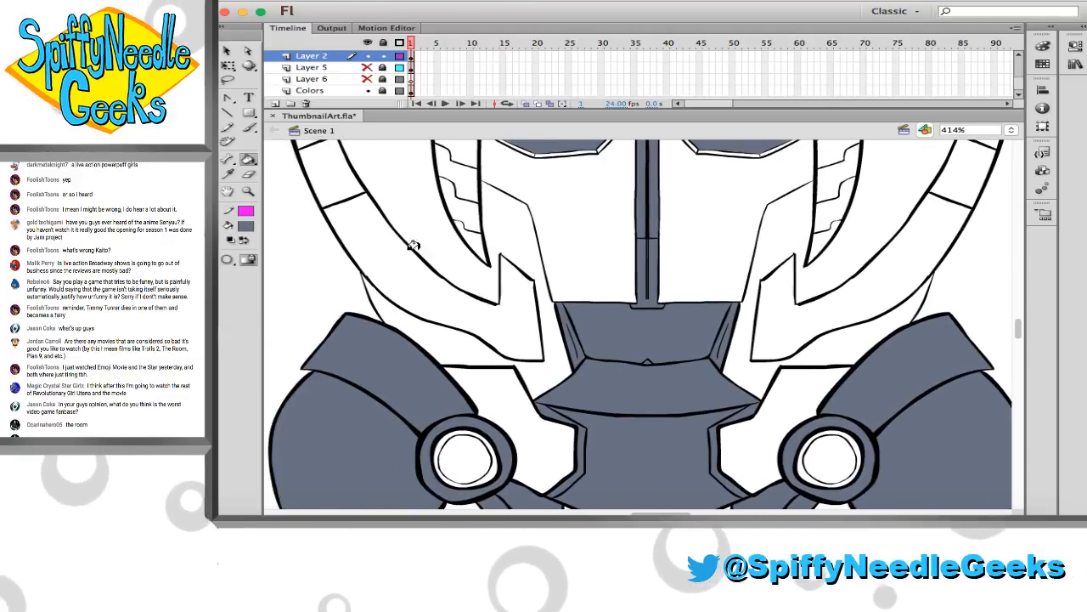
Fill the lower torso's side panels and the upper segments of the curved waist bands on both sides with slate grey
scroll(412, 245, "up", 1)
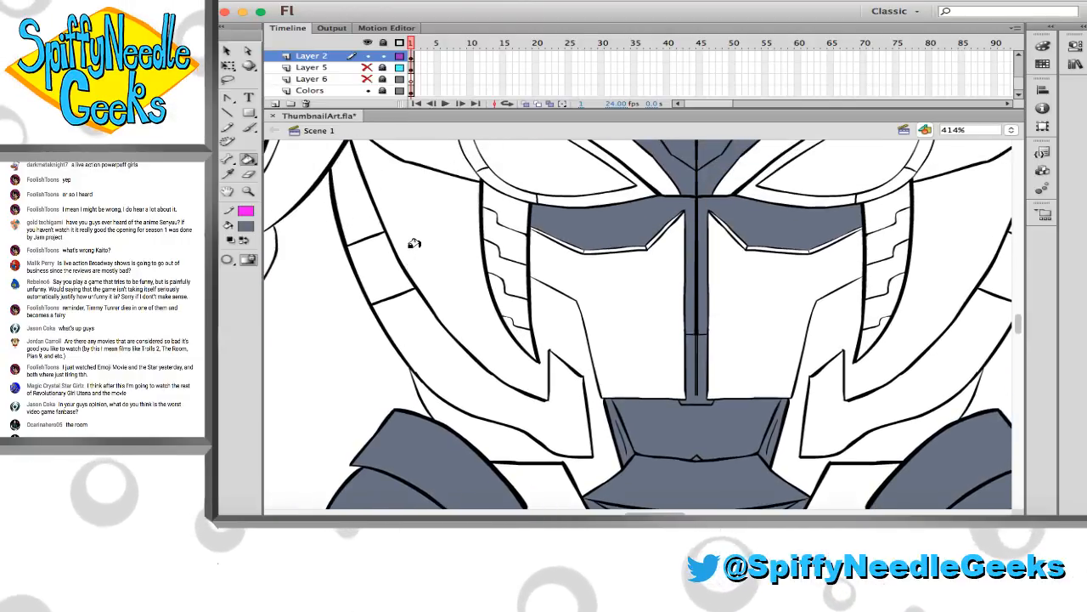
left_click(443, 290)
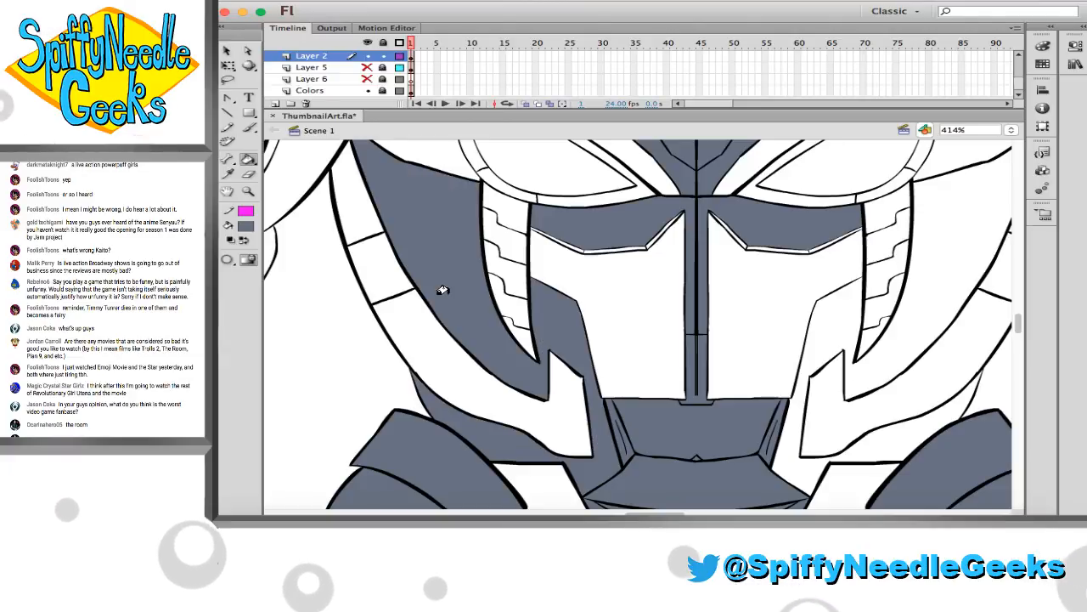
left_click(923, 337)
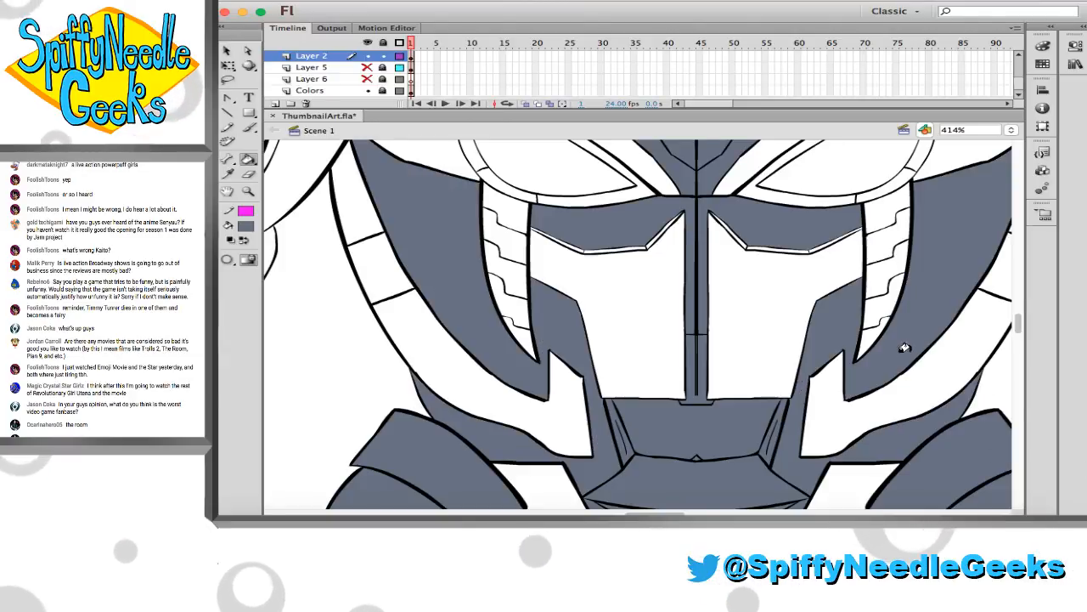
scroll(427, 298, "right", 5)
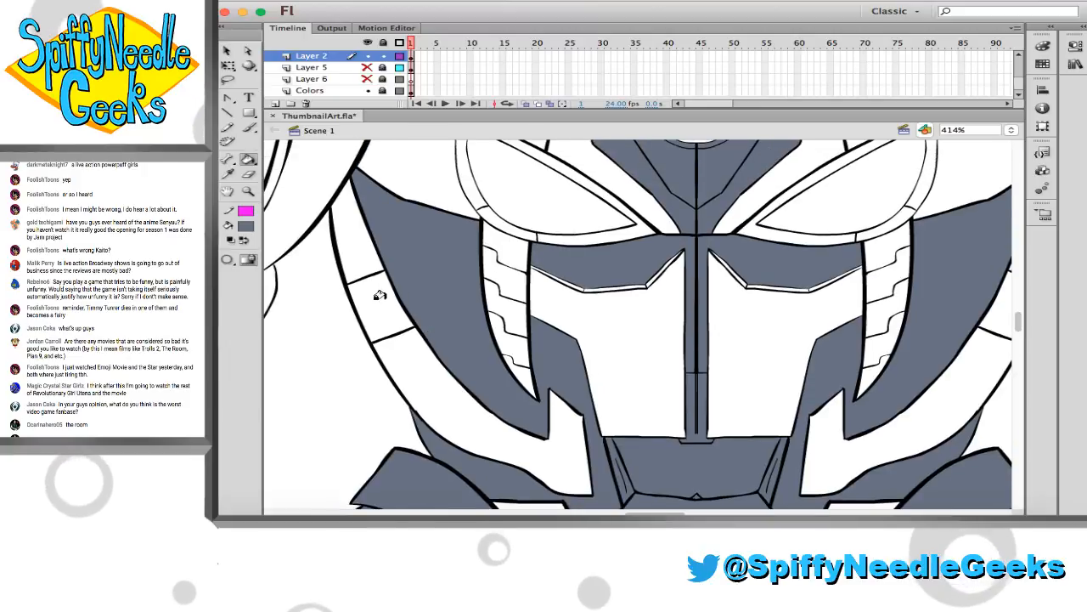
scroll(848, 308, "up", 5)
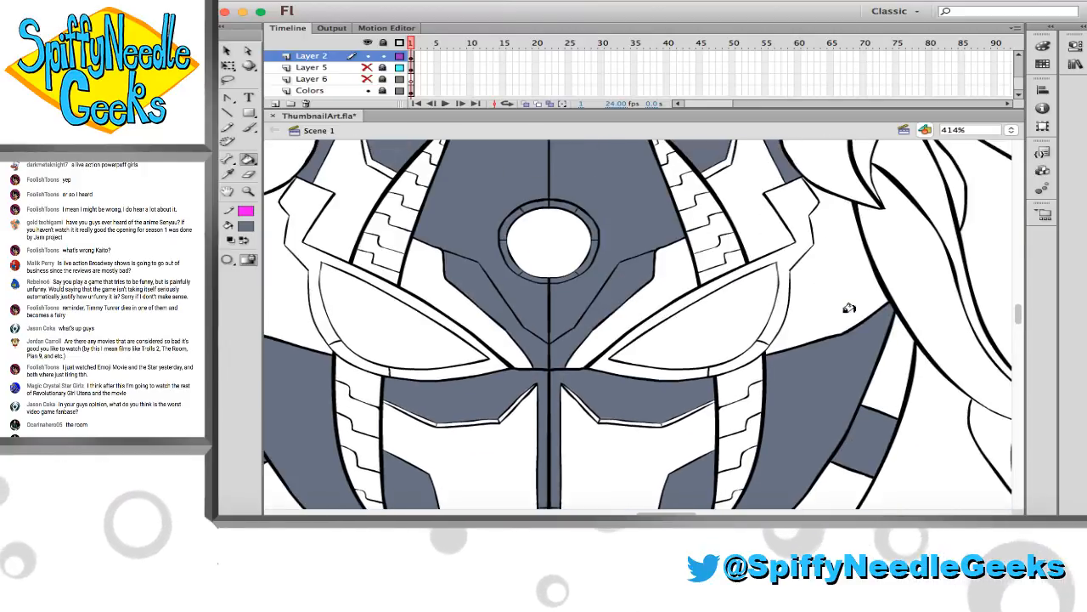
scroll(805, 314, "left", 5)
scroll(985, 379, "right", 5)
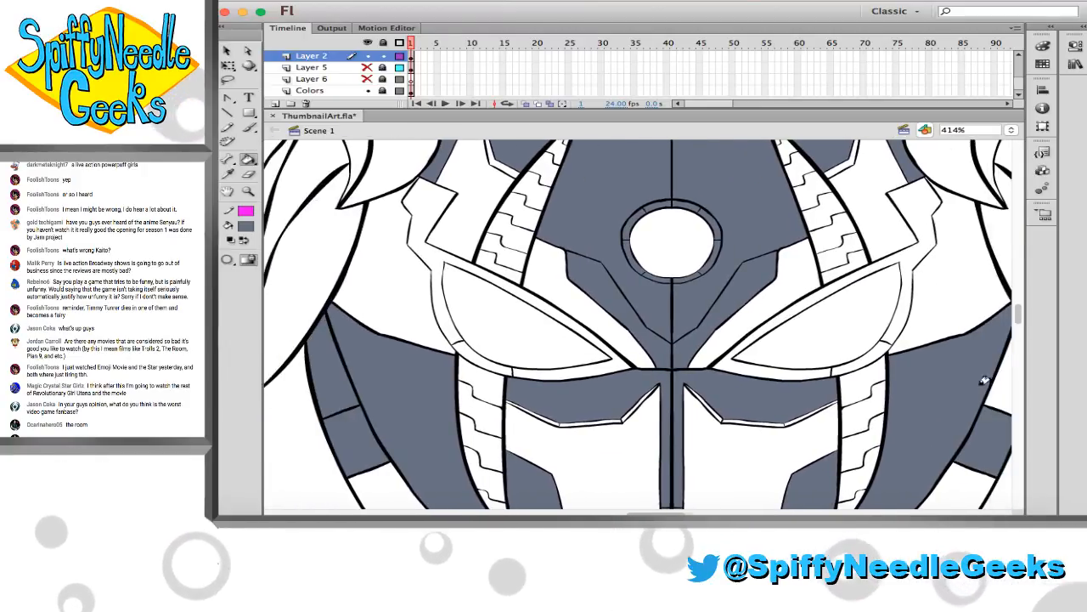
scroll(953, 374, "right", 4)
left_click(818, 383)
scroll(818, 384, "right", 2)
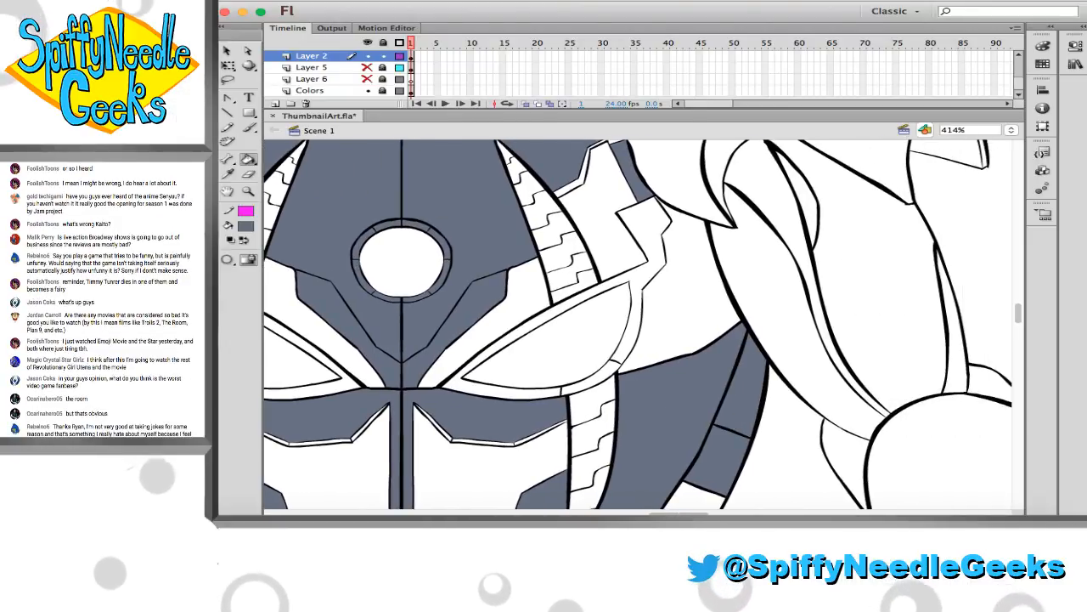
Fill the left-hand shoulder's main armour plate, flared lower plate and the inside of its outer tip with slate grey
scroll(481, 249, "up", 4)
scroll(481, 249, "left", 6)
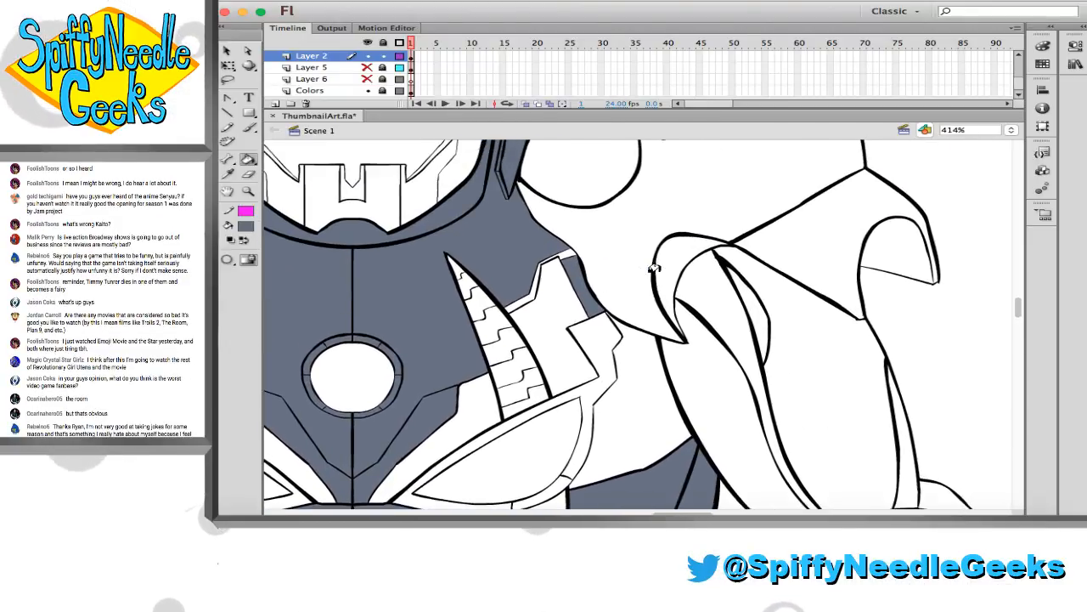
scroll(654, 267, "left", 7)
scroll(627, 274, "up", 1)
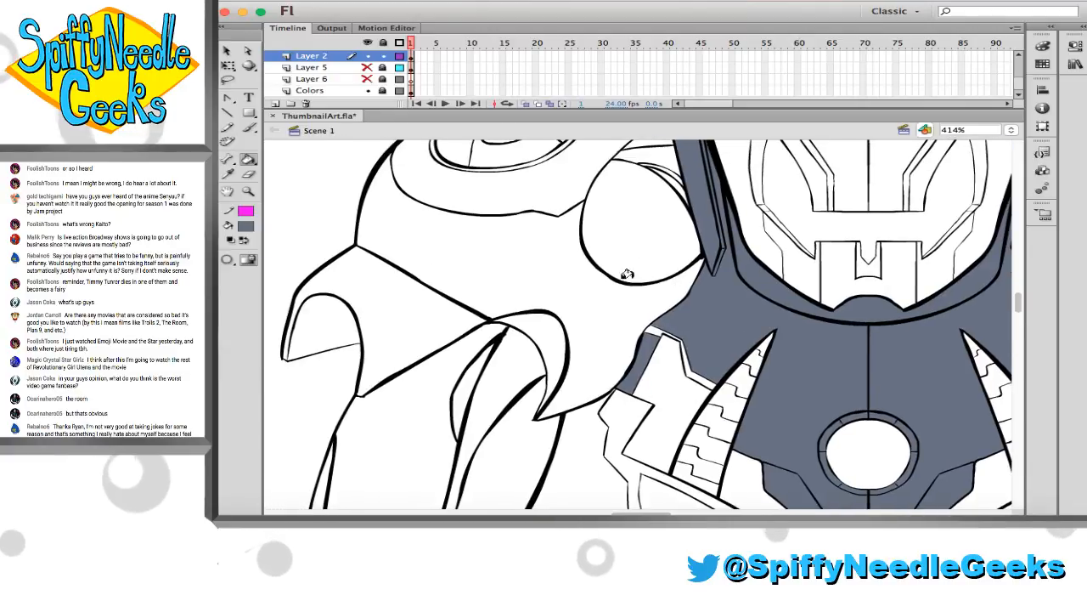
left_click(399, 301)
left_click(510, 280)
left_click(327, 335)
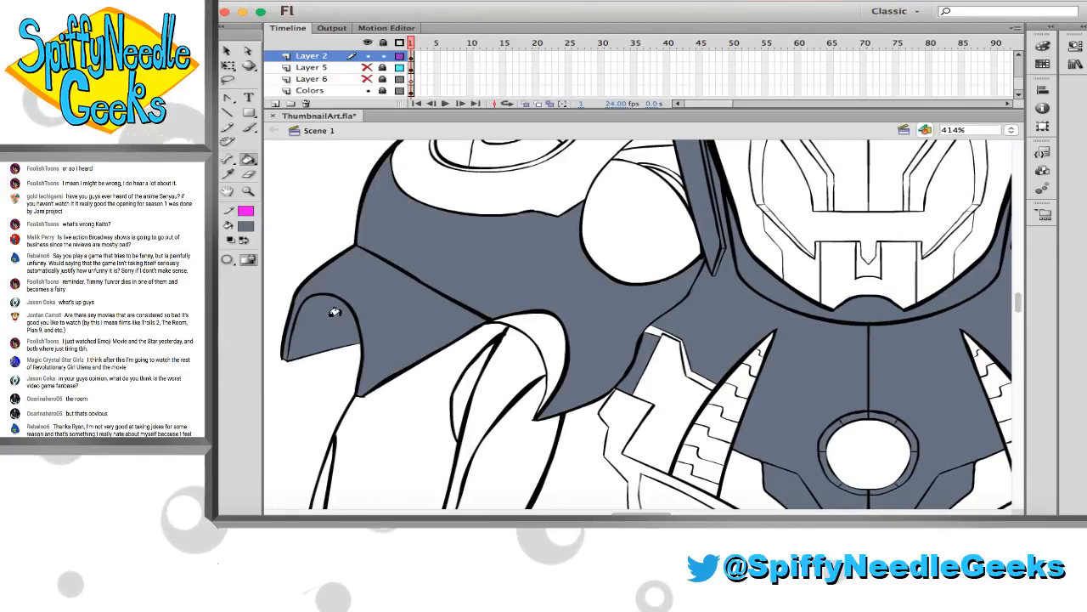
Fill the left-hand round shoulder joint and the oval shoulder recess with slate grey, leaving its small central ellipse and outer ring unfilled
scroll(536, 295, "up", 1)
left_click(658, 270)
scroll(663, 281, "up", 1)
left_click(520, 217)
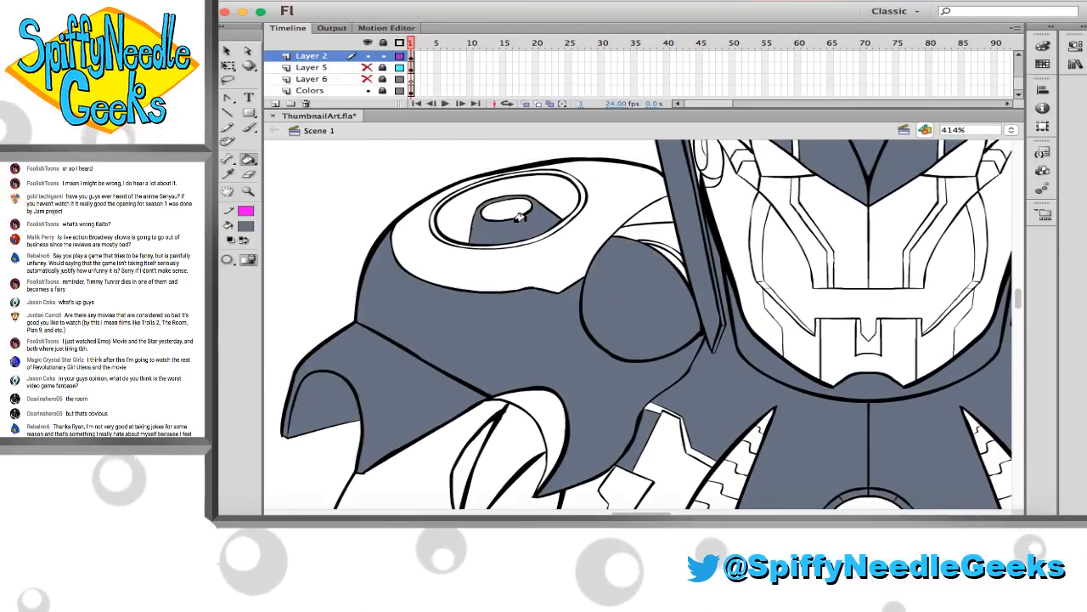
left_click(548, 195)
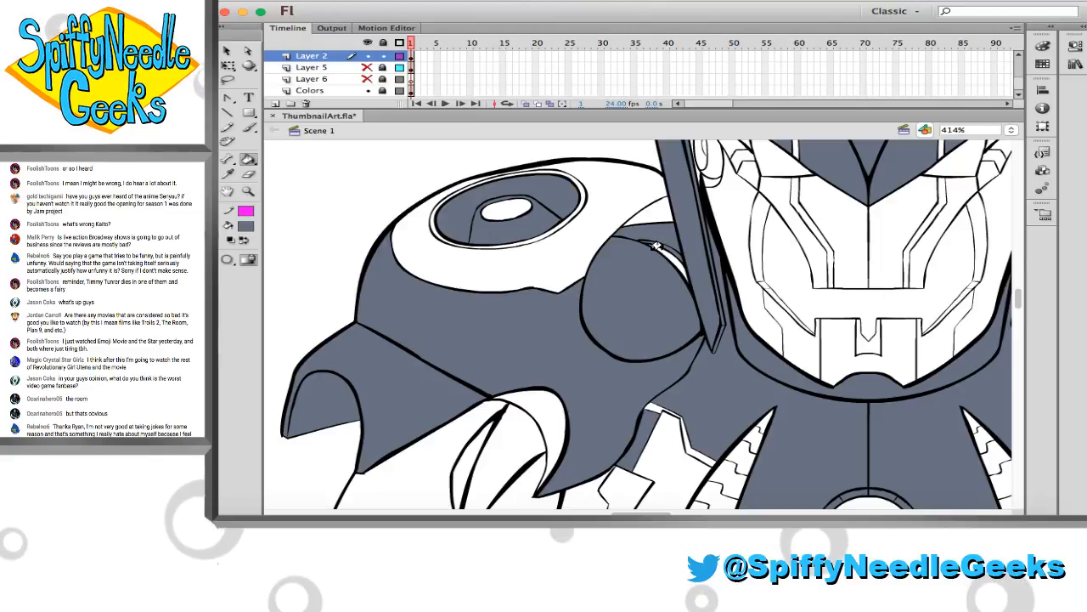
Fill the curved underside of the left-hand shoulder's pointed inner tip and the chest side panel below it with slate grey
scroll(646, 259, "down", 5)
scroll(646, 259, "left", 2)
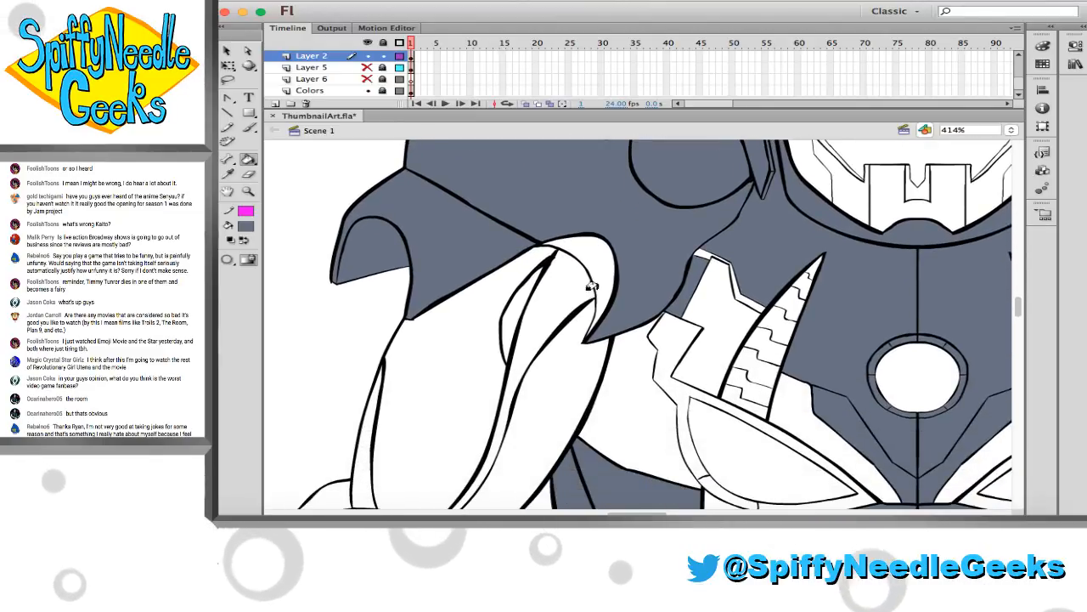
left_click(597, 270)
scroll(597, 270, "down", 3)
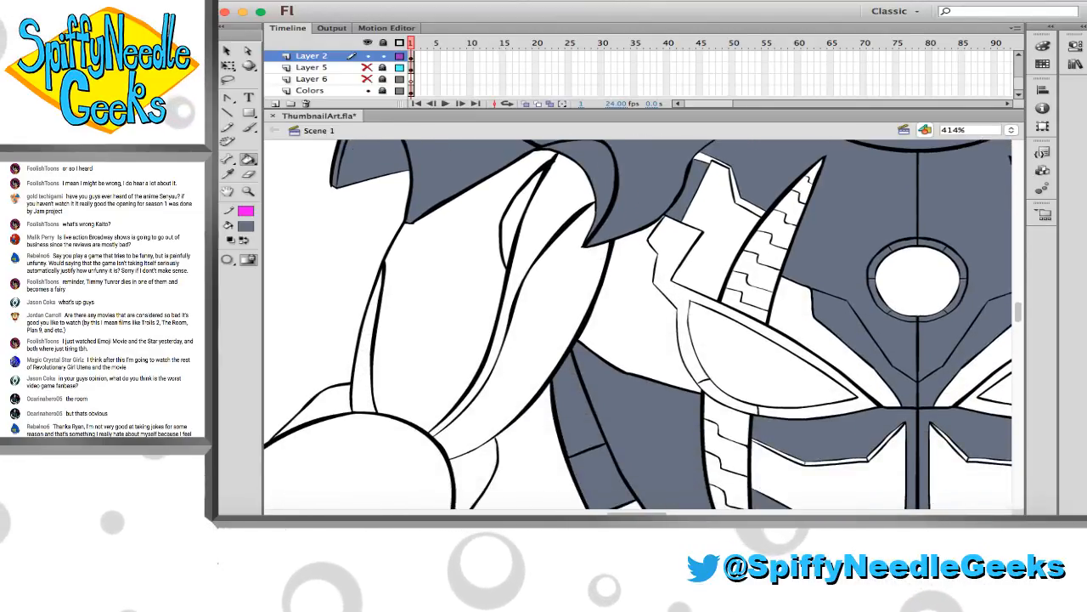
left_click(623, 297)
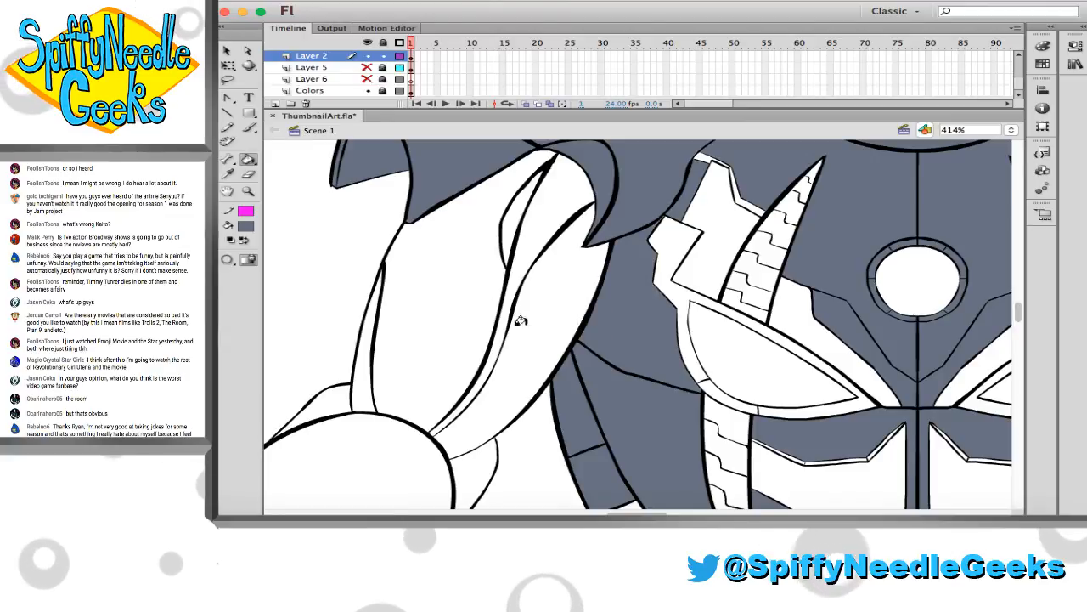
Fill the left-hand upper arm's main panel, side strips, rounded elbow cap and small adjoining panel with slate grey
left_click(465, 286)
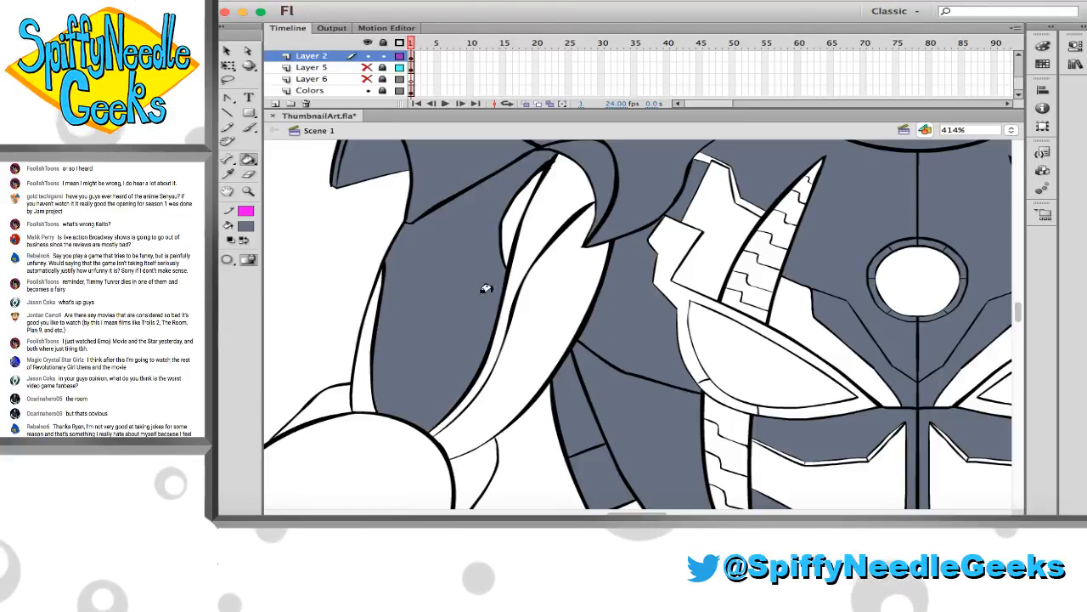
left_click(488, 356)
left_click(523, 280)
left_click(362, 370)
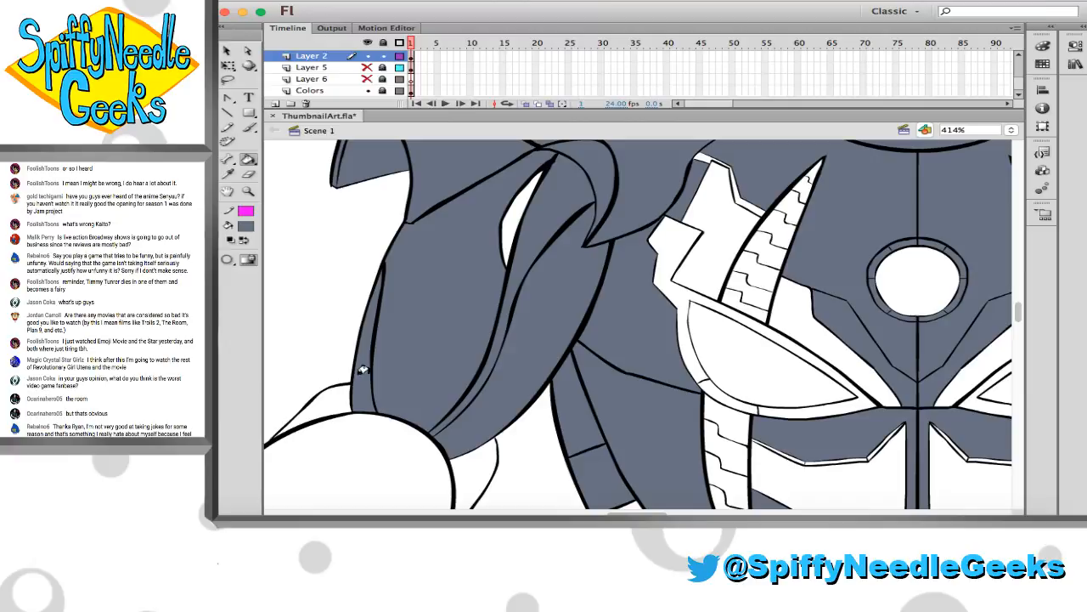
left_click(372, 434)
left_click(466, 456)
Fill the segments of the two outermost fingers on the left-hand hand with slate grey
scroll(459, 445, "down", 10)
scroll(460, 444, "left", 8)
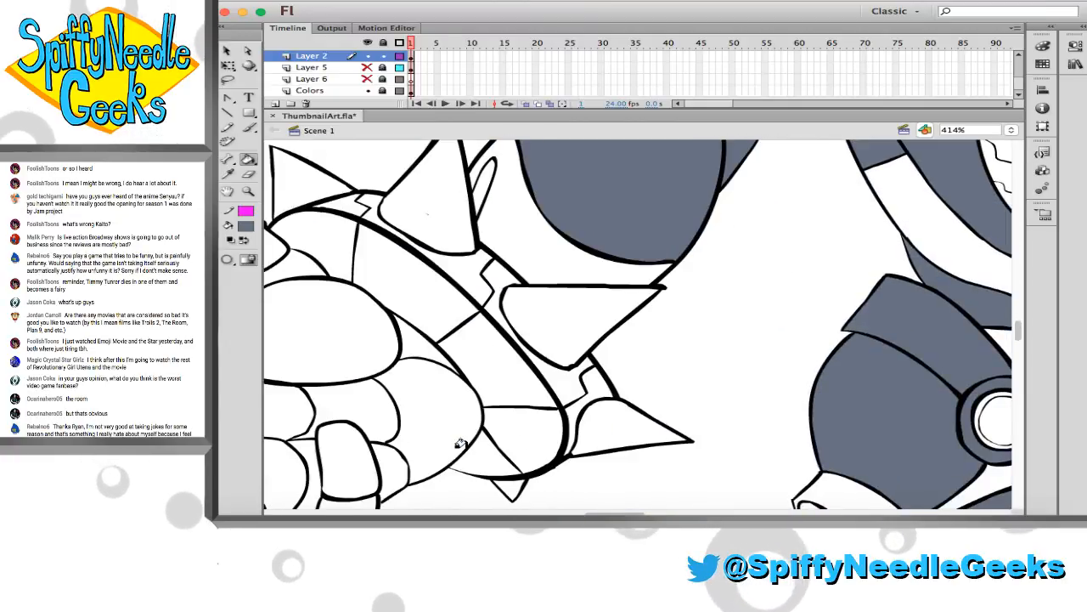
scroll(459, 445, "down", 3)
scroll(460, 445, "left", 5)
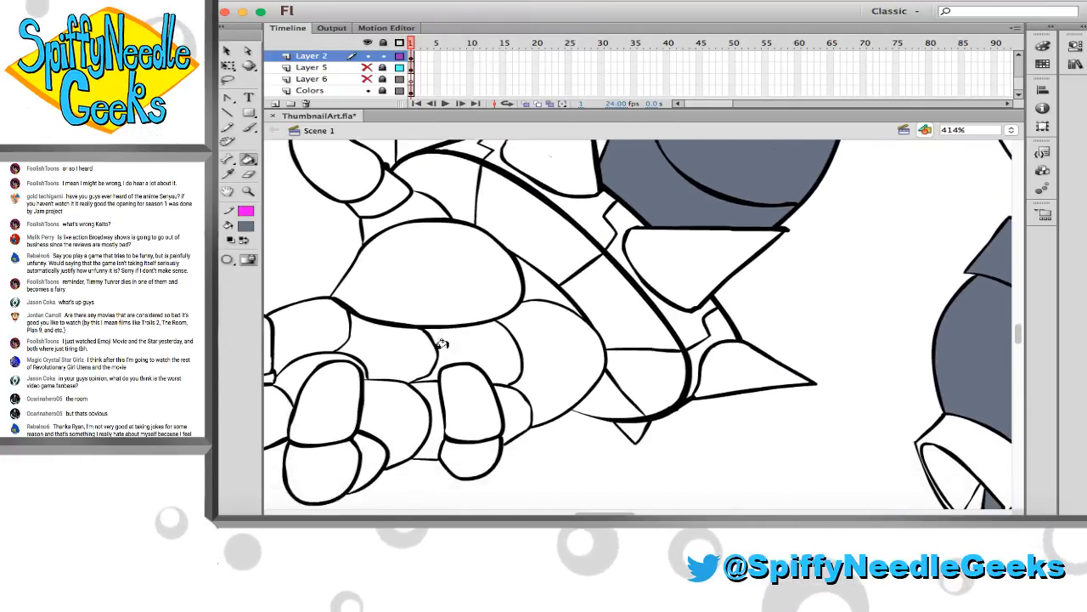
scroll(441, 343, "down", 3)
scroll(442, 344, "left", 8)
left_click(336, 270)
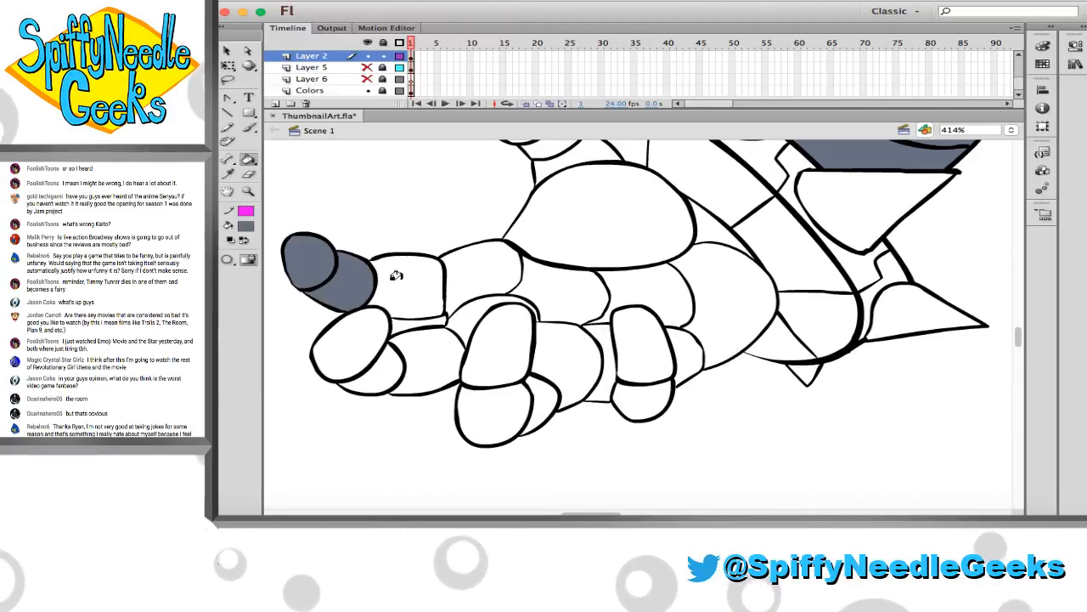
left_click(396, 276)
left_click(360, 329)
left_click(420, 352)
left_click(462, 311)
left_click(497, 273)
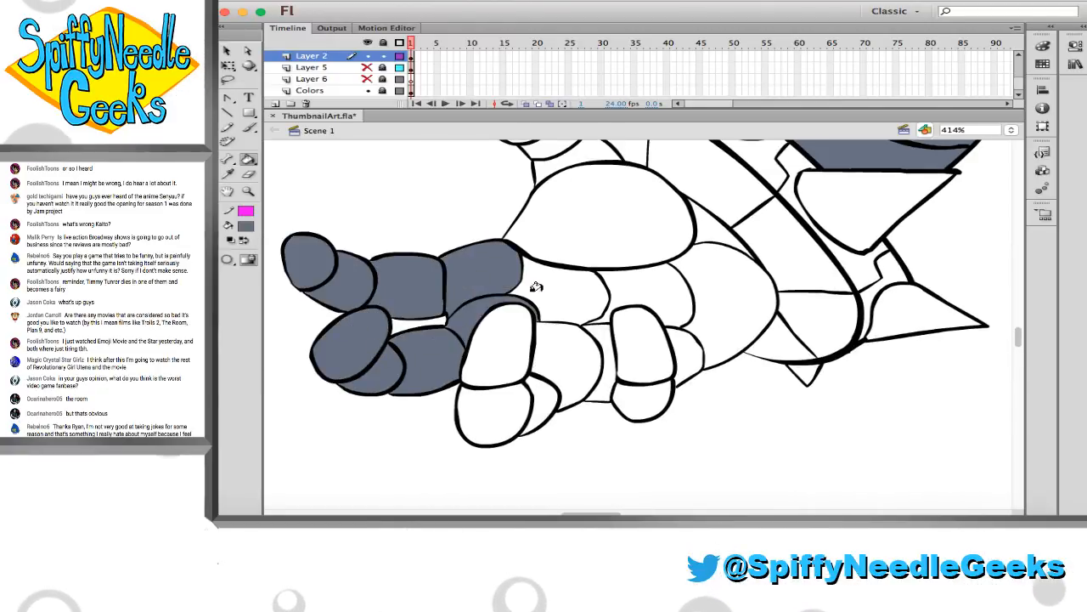
Fill the remaining finger segments, the palm sections and the large thumb mound of the left-hand hand with slate grey
left_click(537, 285)
left_click(498, 358)
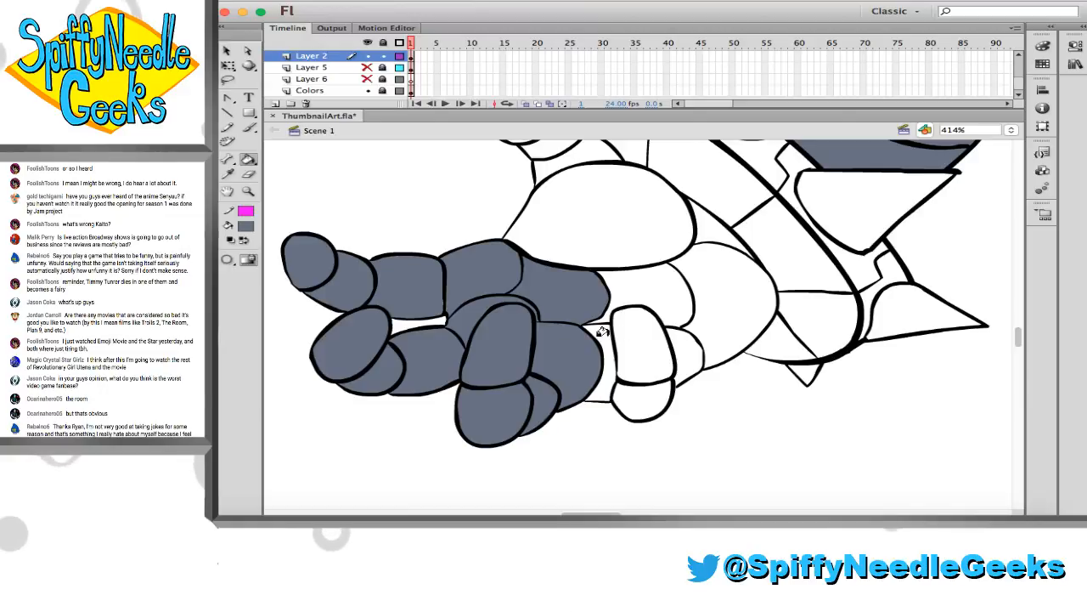
left_click(628, 381)
key("super+z")
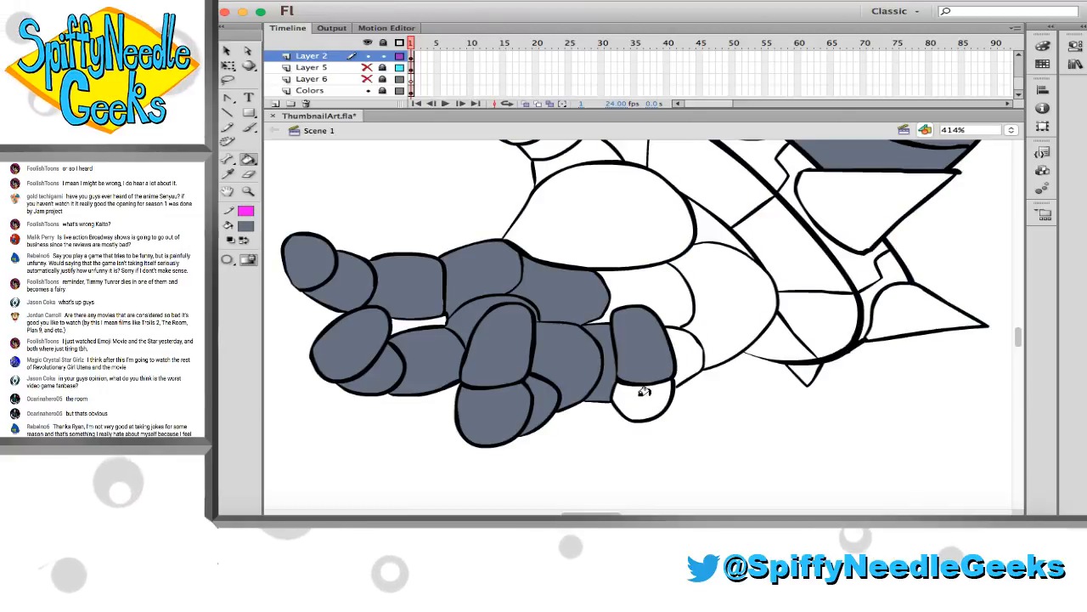
left_click(643, 399)
left_click(641, 293)
left_click(696, 283)
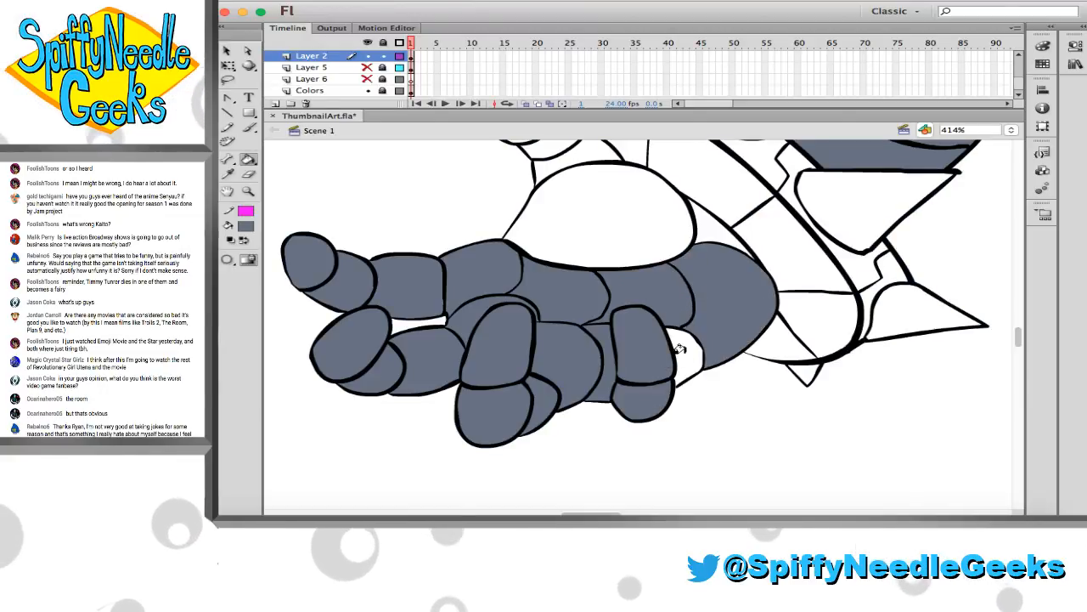
left_click(709, 237)
left_click(643, 237)
Fill the thumb's tip and middle segment with slate grey, and undo the stray fill beside the thumb's base
scroll(637, 237, "up", 3)
left_click(515, 204)
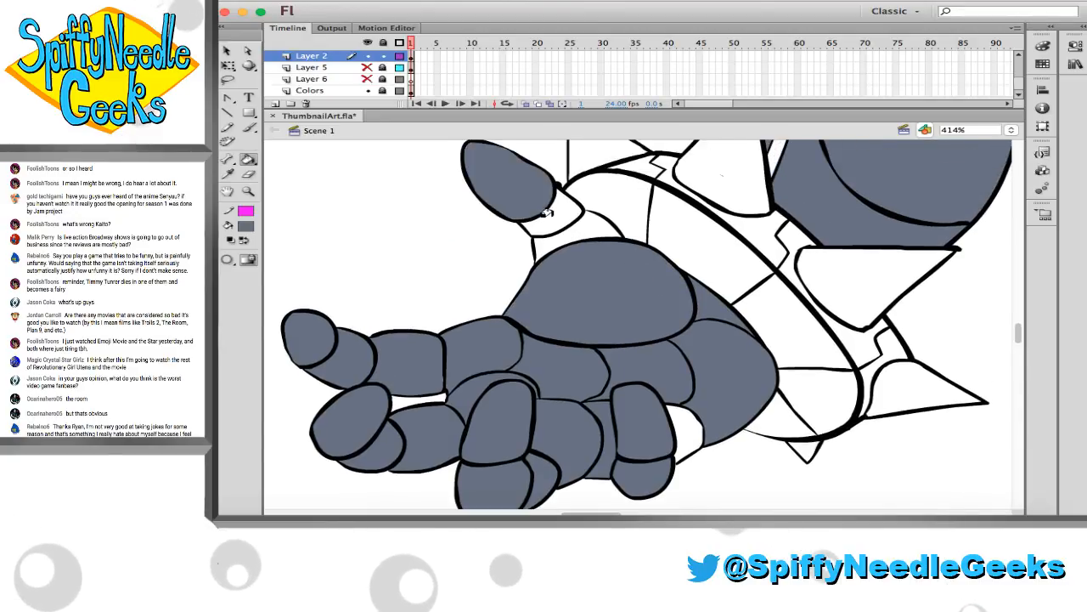
left_click(548, 217)
left_click(573, 229)
key("super+z")
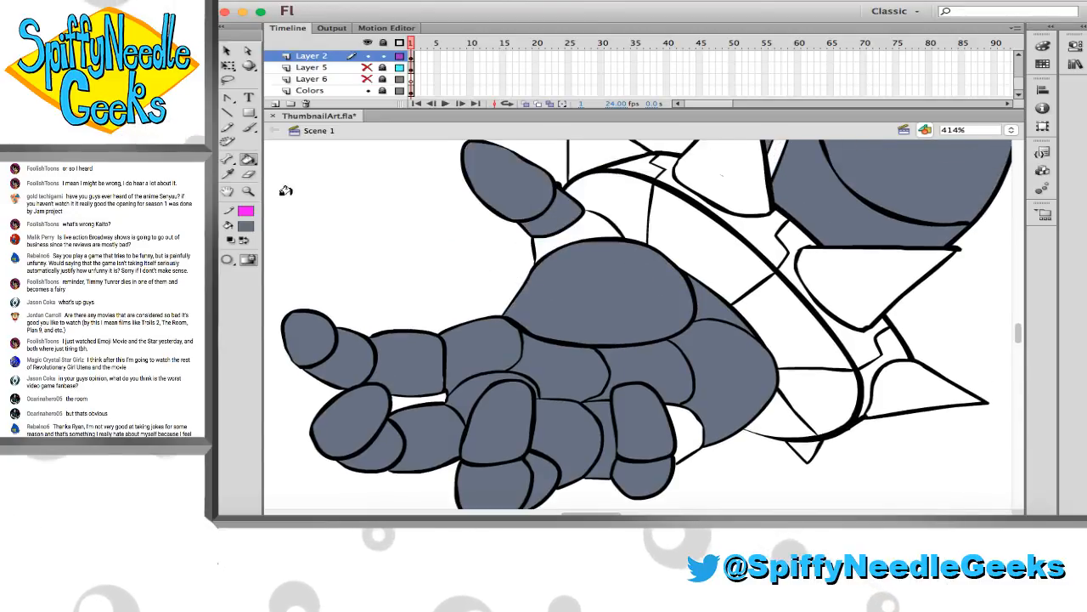
Sample the outline's black and brush over the gap where the thin curved line meets the thumb's middle segment
left_click(228, 141)
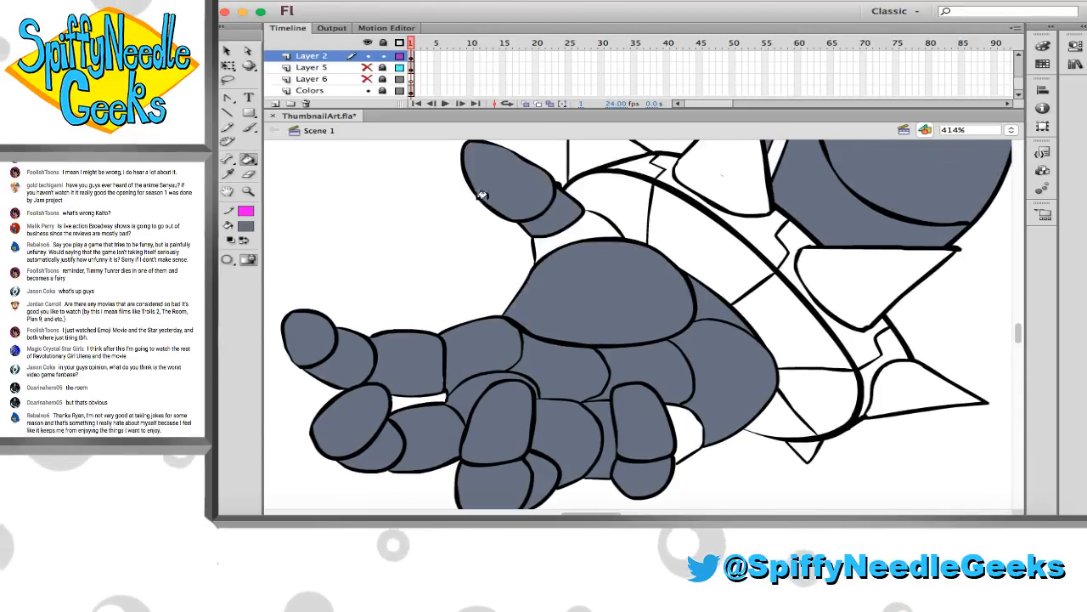
left_click(605, 168)
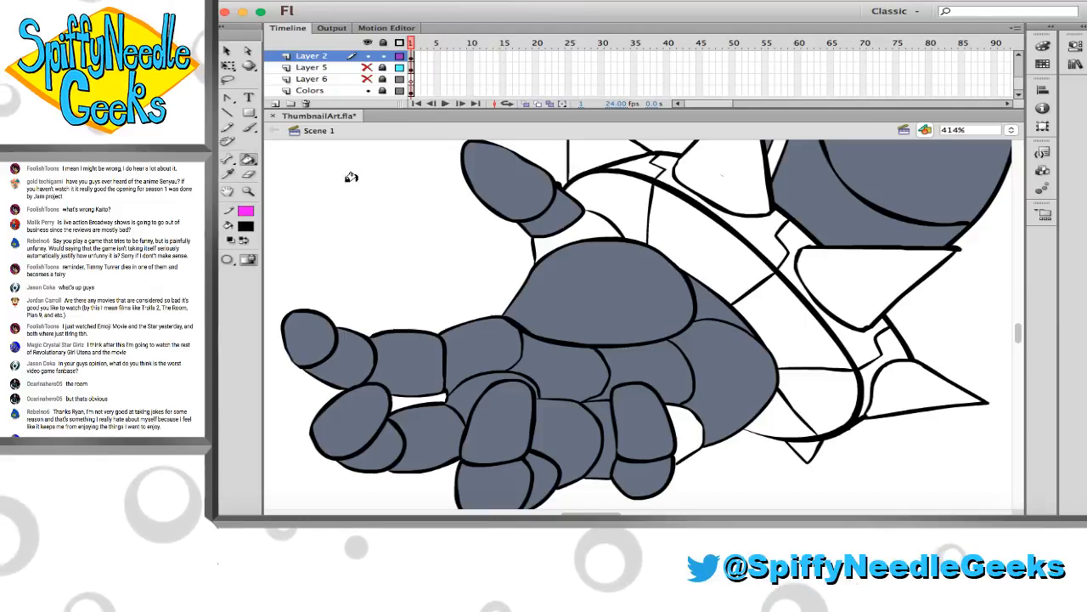
left_click(248, 191)
left_click_drag(587, 214, 620, 242)
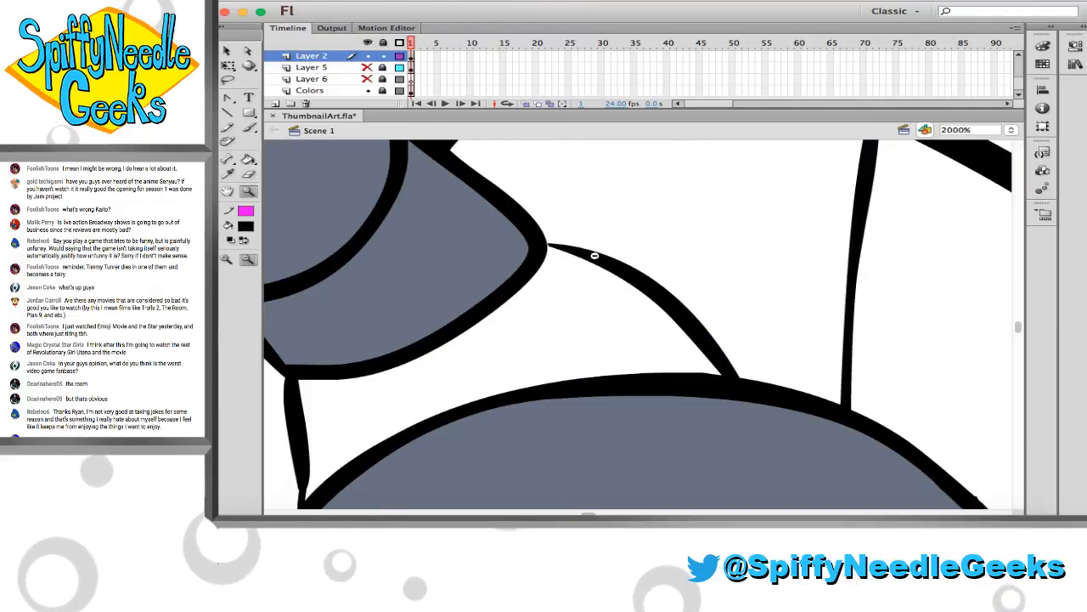
key("b")
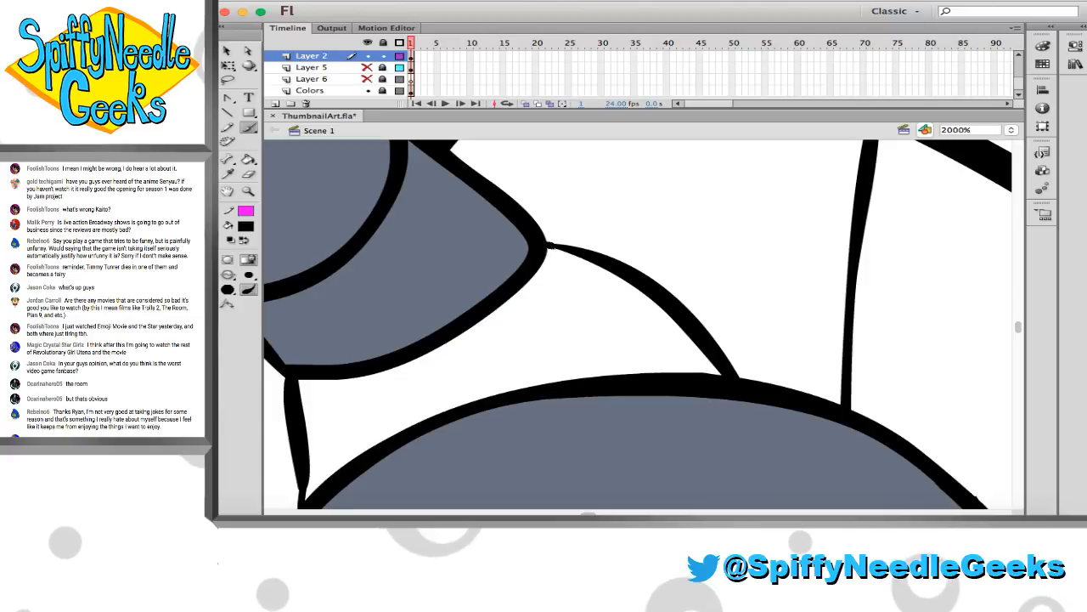
scroll(661, 305, "down", 15)
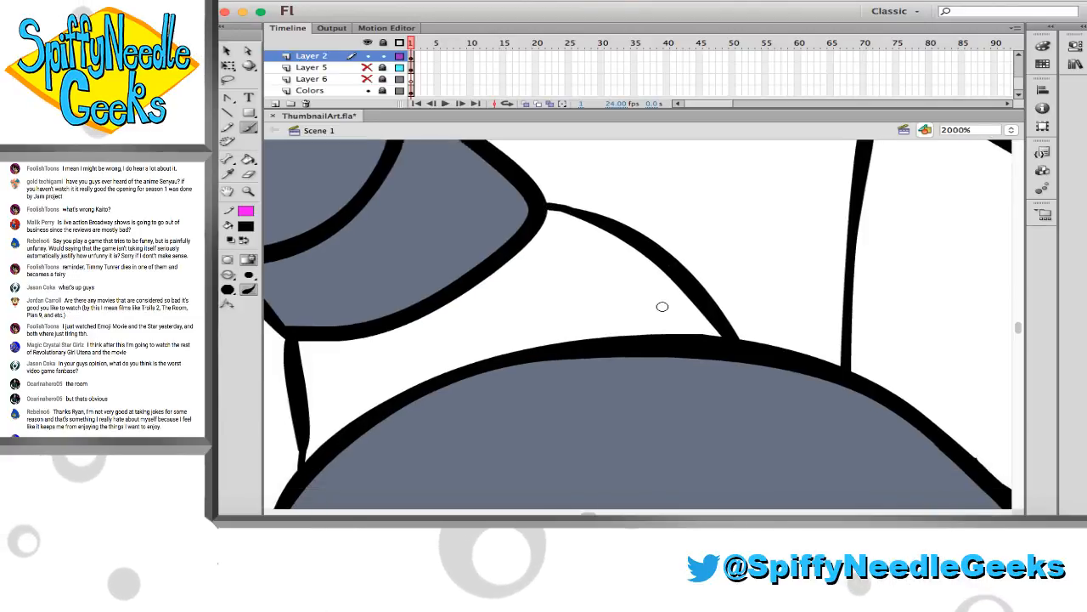
scroll(661, 303, "right", 5)
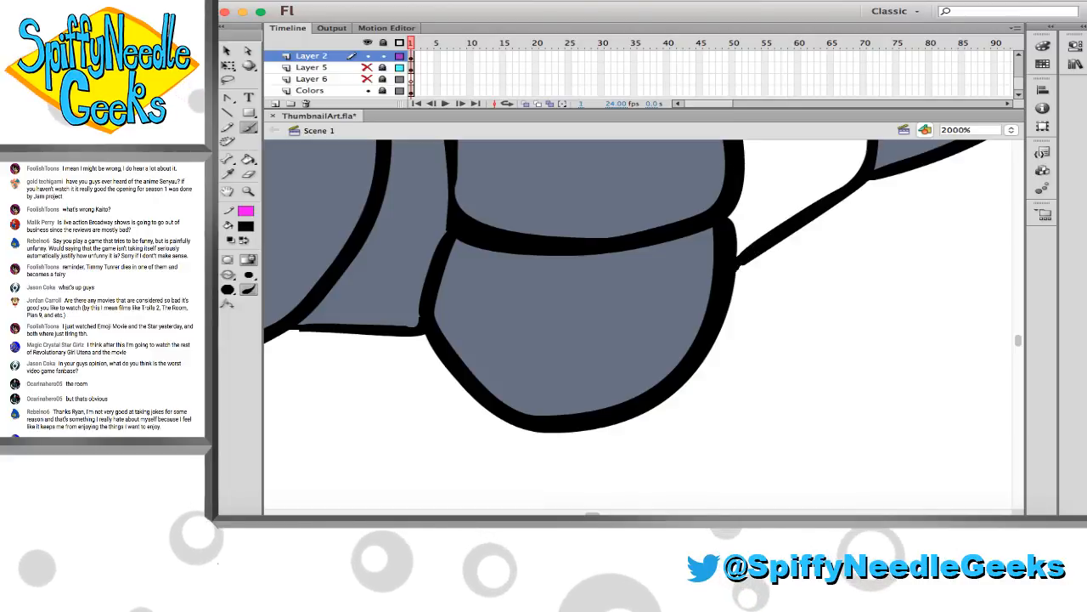
Fill the sections between the thumb's middle segment and the palm mound with slate grey
key("z")
left_click(535, 237)
left_click(535, 237)
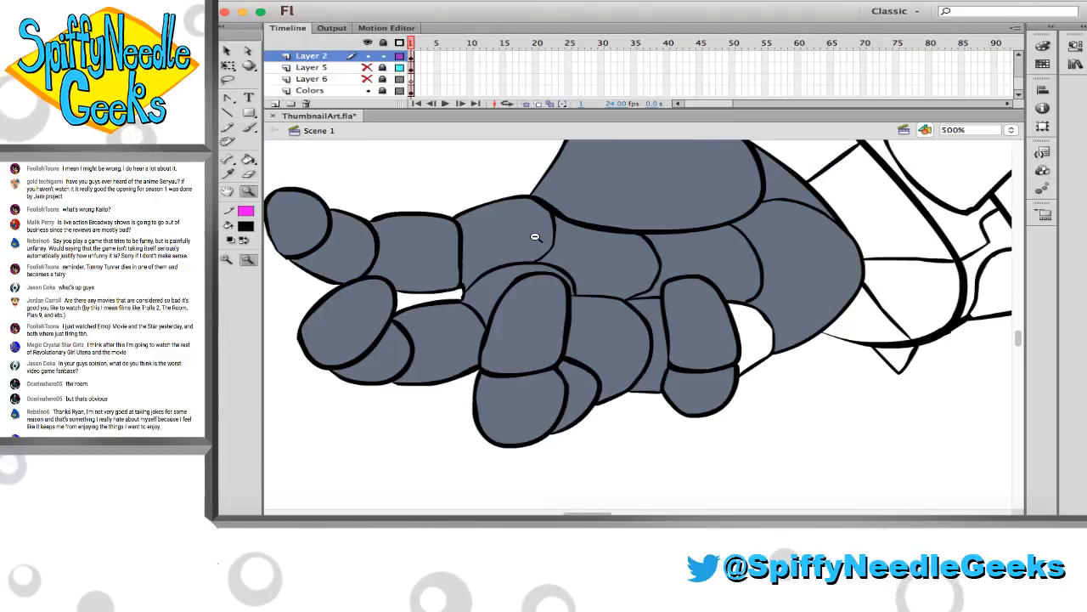
scroll(537, 238, "up", 5)
left_click(539, 240)
scroll(516, 229, "right", 4)
scroll(516, 230, "right", 1)
left_click_drag(458, 213, 710, 364)
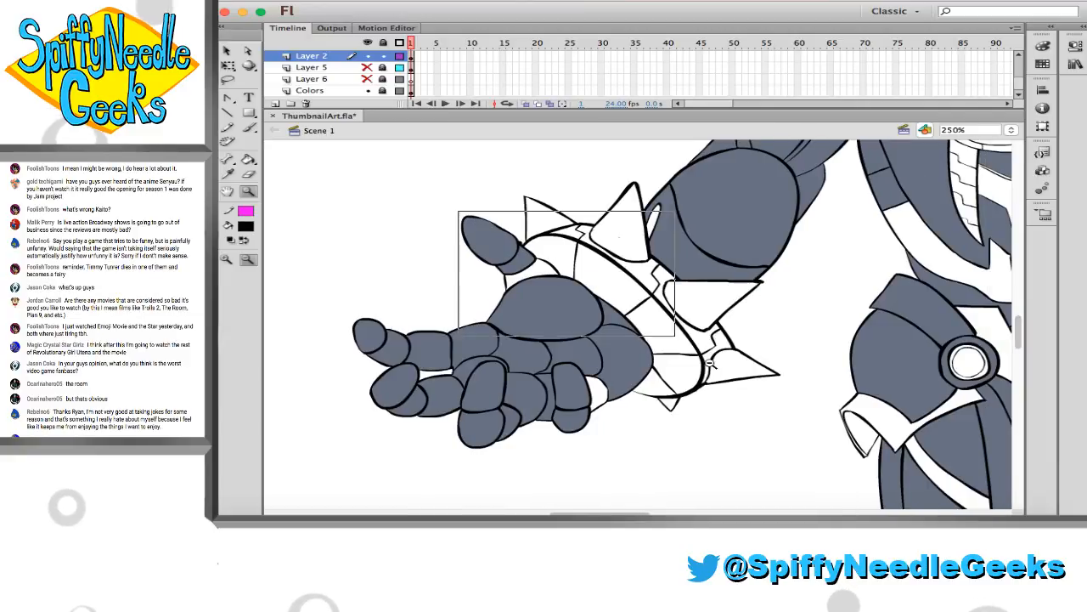
left_click_drag(788, 440, 788, 441)
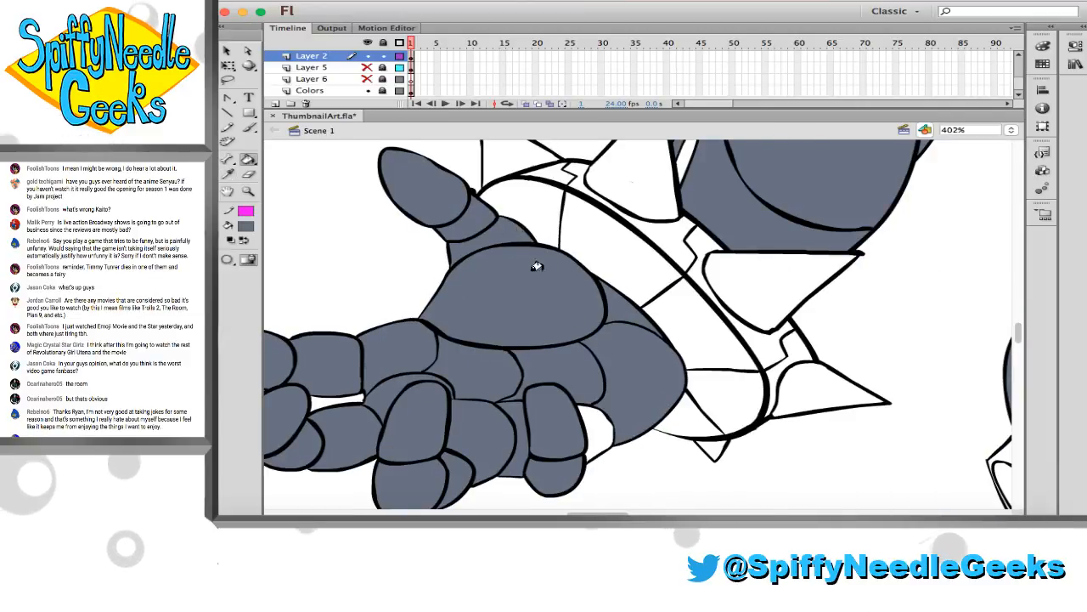
Fill the curled little finger's two segments, the large thumb mound and the adjoining palm sections of the right-hand hand with slate grey
scroll(601, 425, "right", 10)
scroll(602, 424, "down", 2)
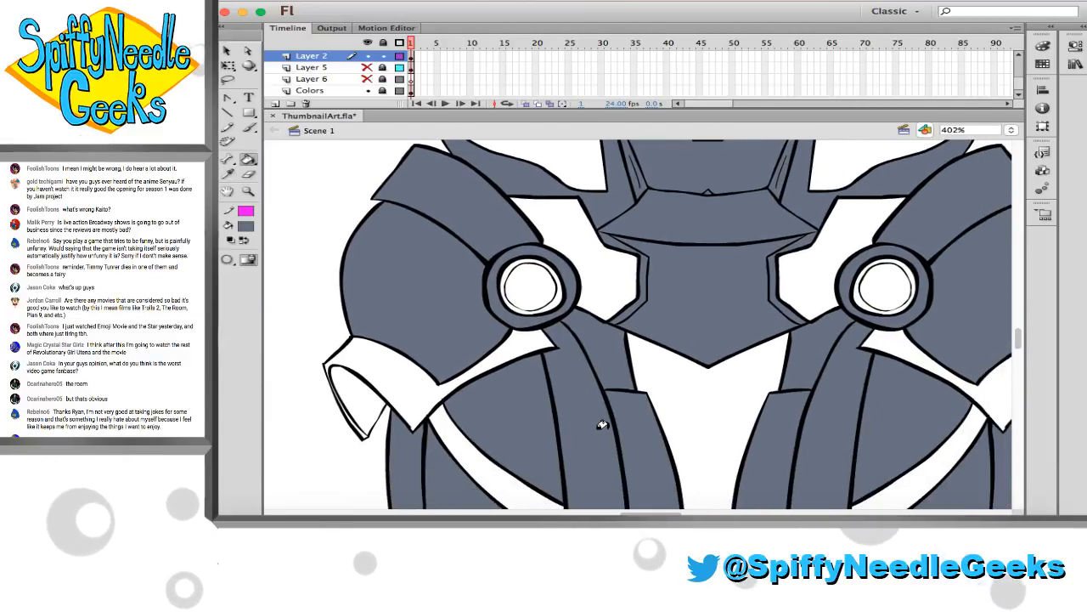
scroll(601, 425, "left", 10)
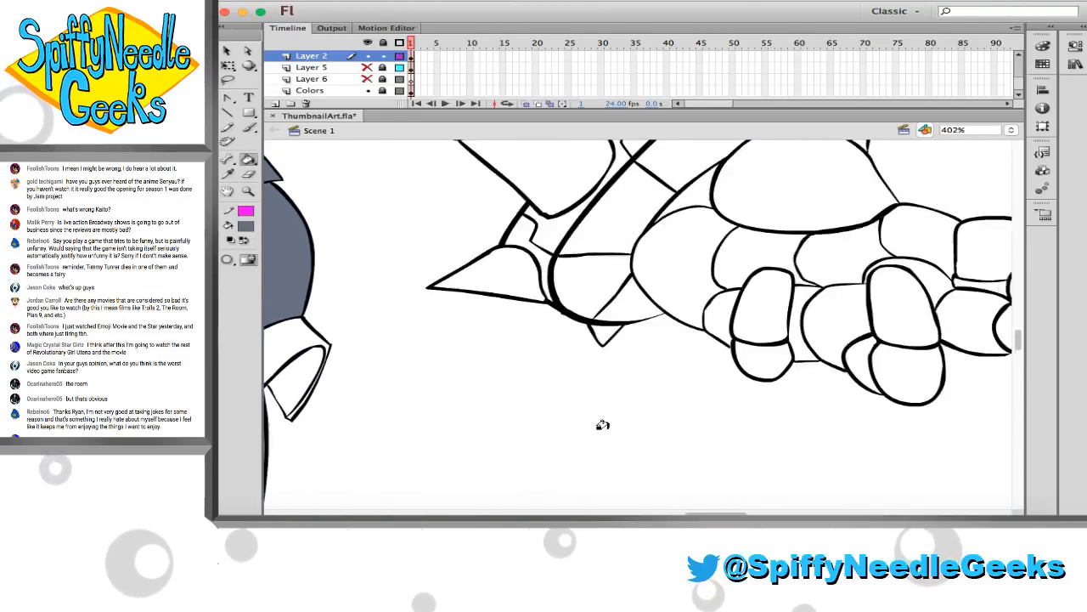
scroll(602, 425, "right", 2)
scroll(602, 425, "up", 1)
left_click(564, 382)
left_click(570, 435)
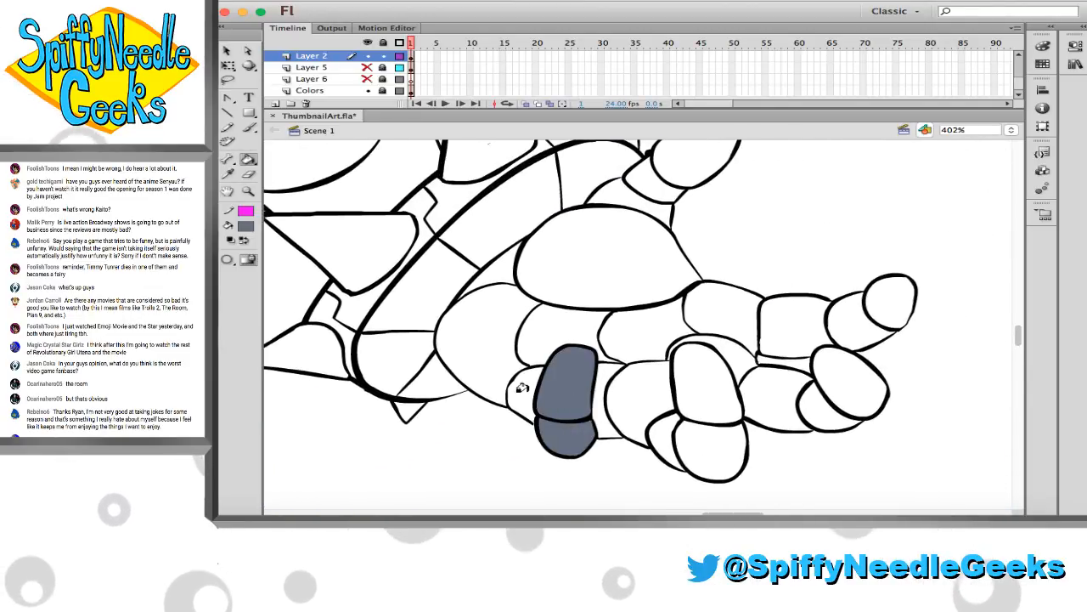
left_click(489, 288)
left_click(491, 280)
left_click(561, 272)
left_click(562, 336)
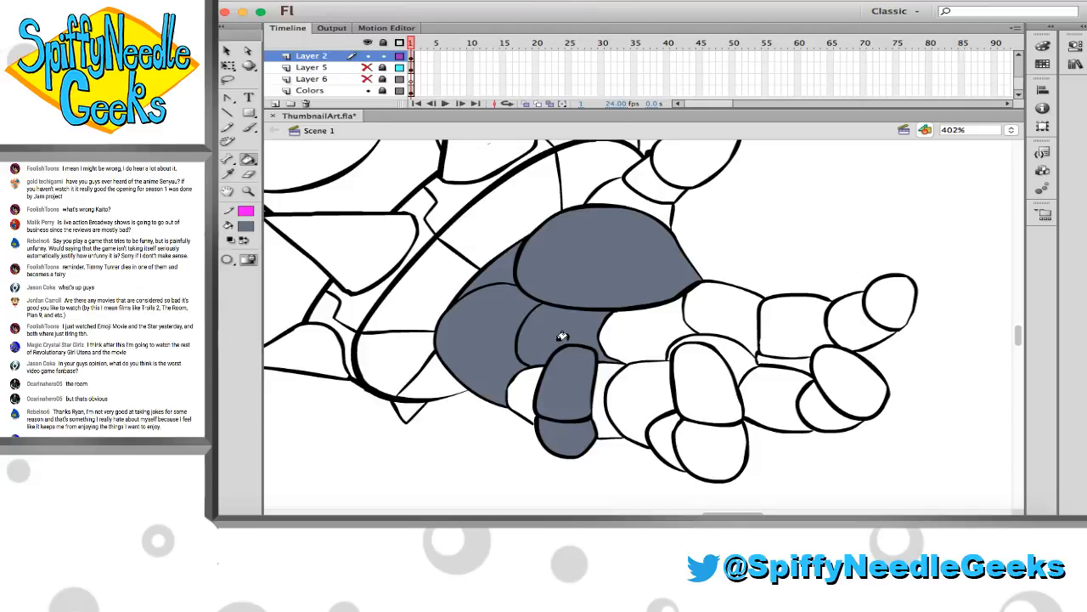
Fill the remaining palm sections and the lower segments of the other three fingers on the right-hand hand with slate grey
left_click(608, 373)
left_click(641, 340)
left_click(722, 319)
left_click(726, 361)
left_click(777, 332)
left_click(773, 400)
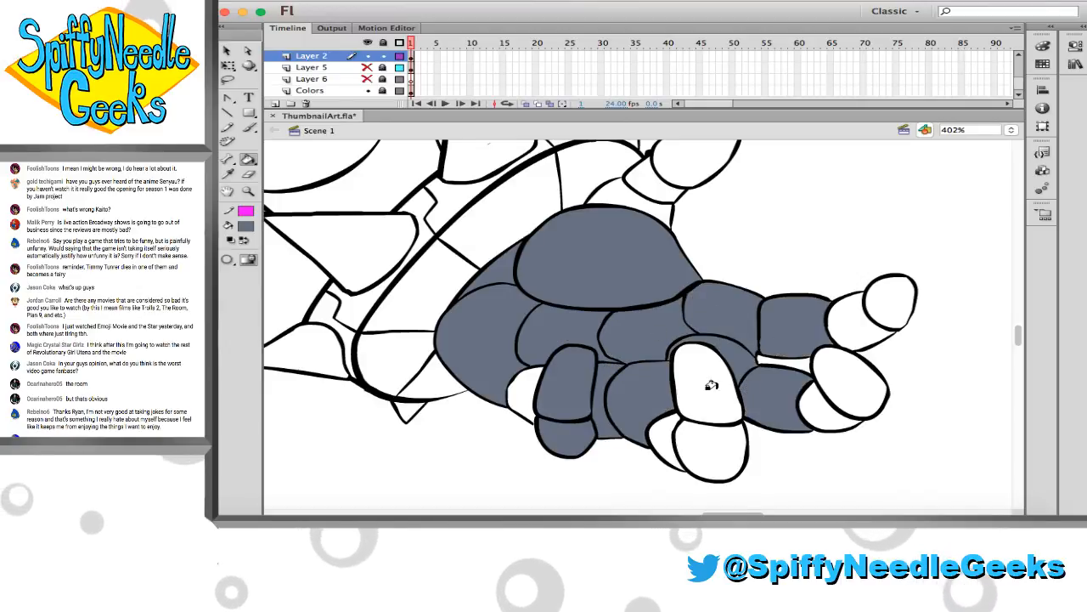
Fill the curled ring finger's segments and the outer segments and tips of the middle and index fingers with slate grey
left_click(711, 385)
left_click(705, 451)
left_click(665, 437)
left_click(850, 387)
left_click(854, 321)
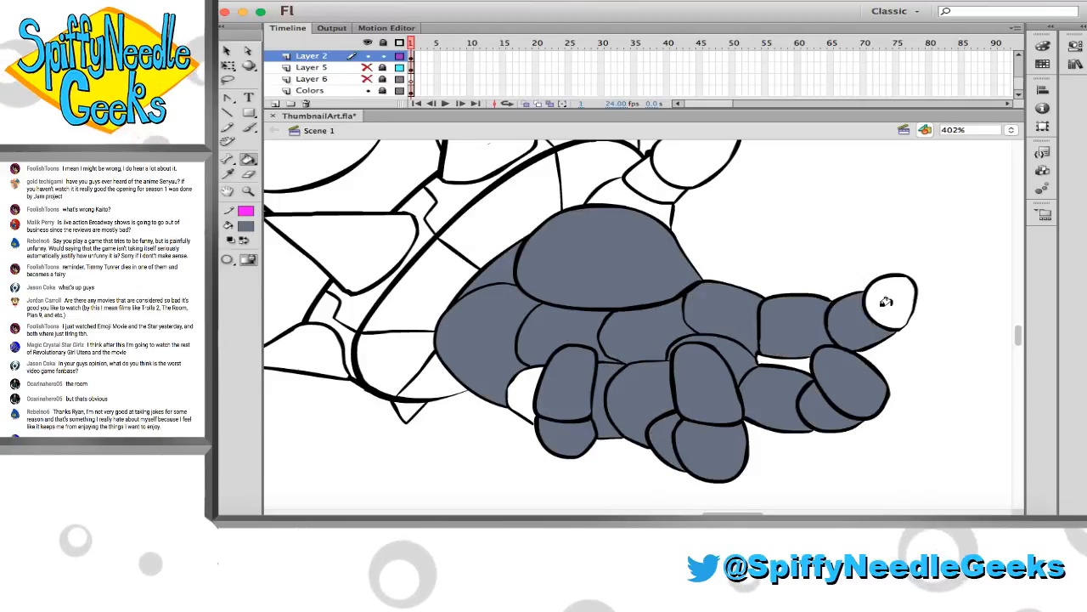
left_click(886, 302)
Fill the right-hand thumb's tip and middle segment with slate grey, and undo the stray fill at the thumb's base
left_click(693, 163)
left_click(654, 182)
left_click(624, 201)
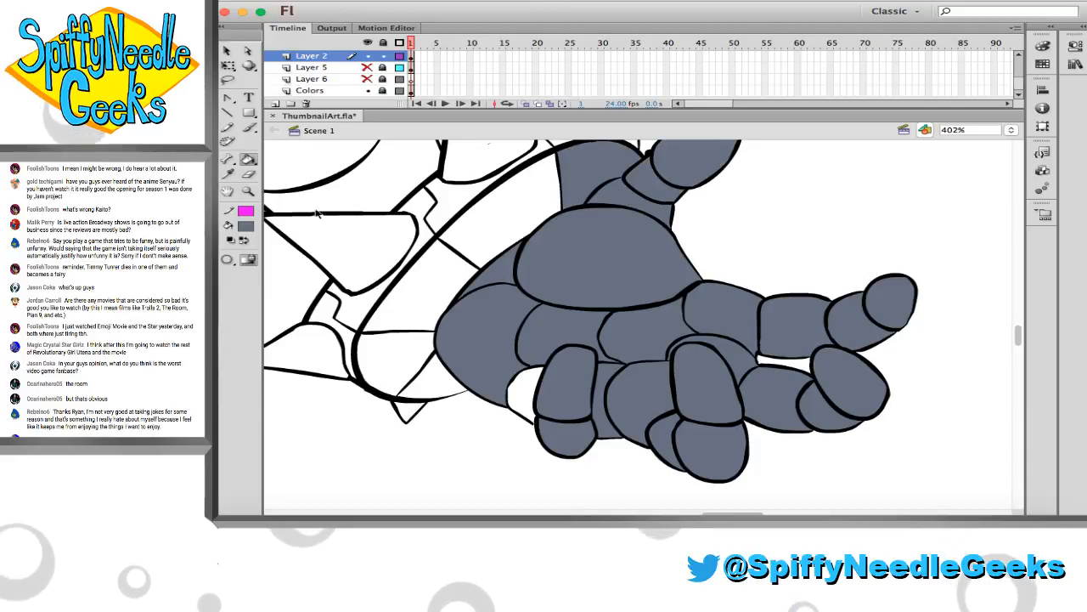
key("super+z")
Sample the outline's black and brush over the line gaps beside the little finger and at the base of the right-hand thumb
left_click(228, 174)
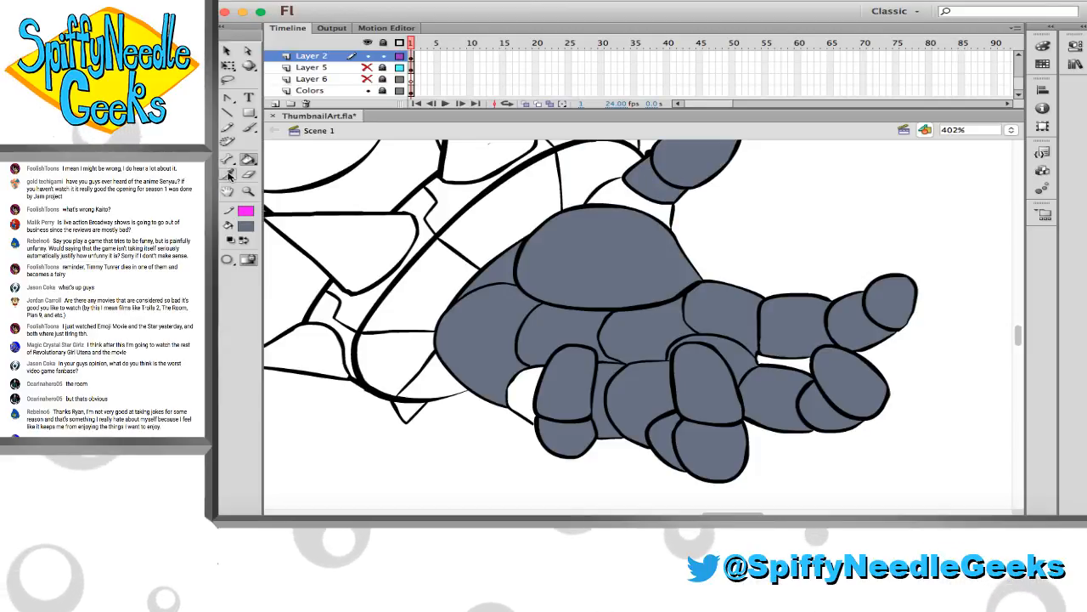
left_click(412, 195)
key("z")
left_click_drag(508, 383, 581, 450)
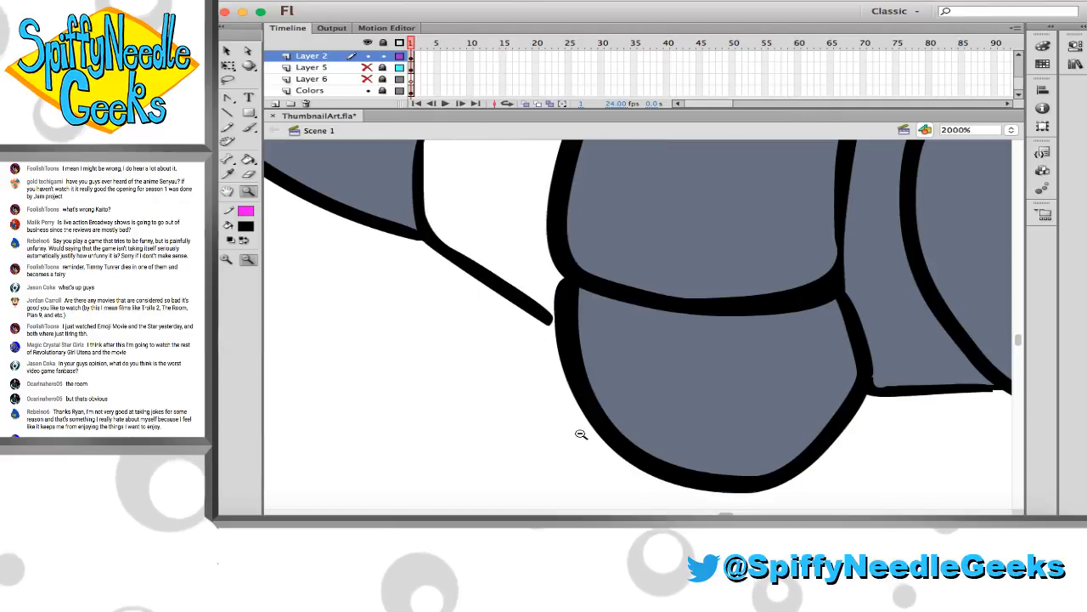
key("b")
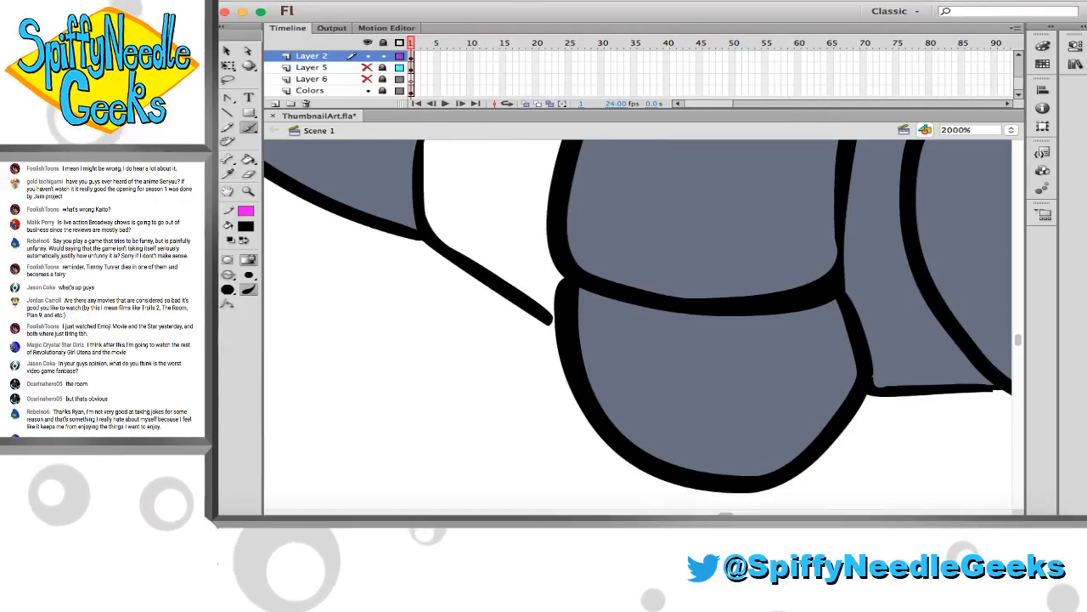
scroll(610, 349, "up", 10)
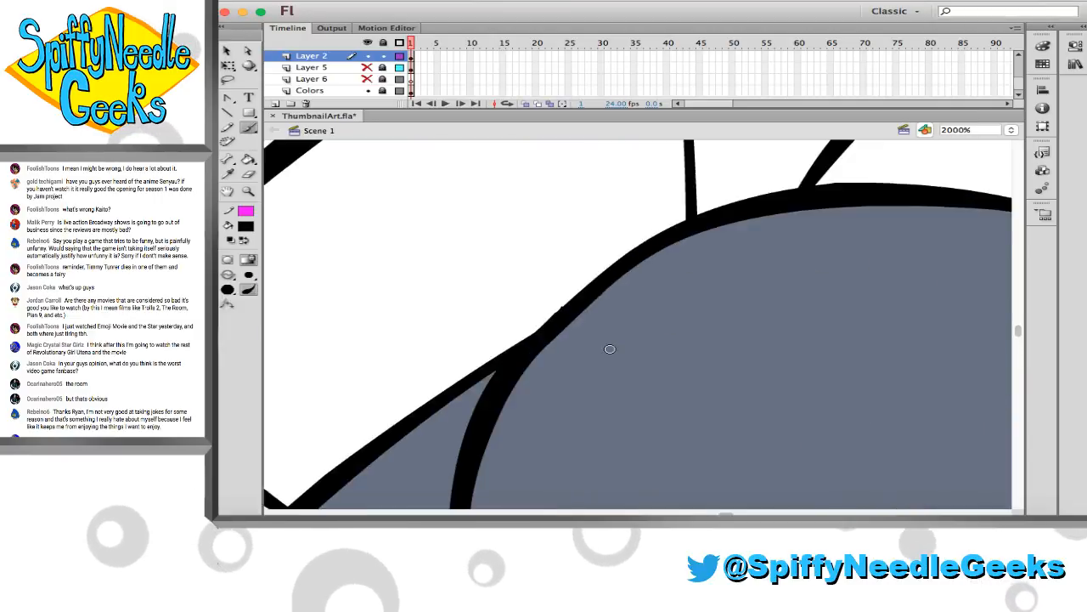
scroll(610, 349, "up", 10)
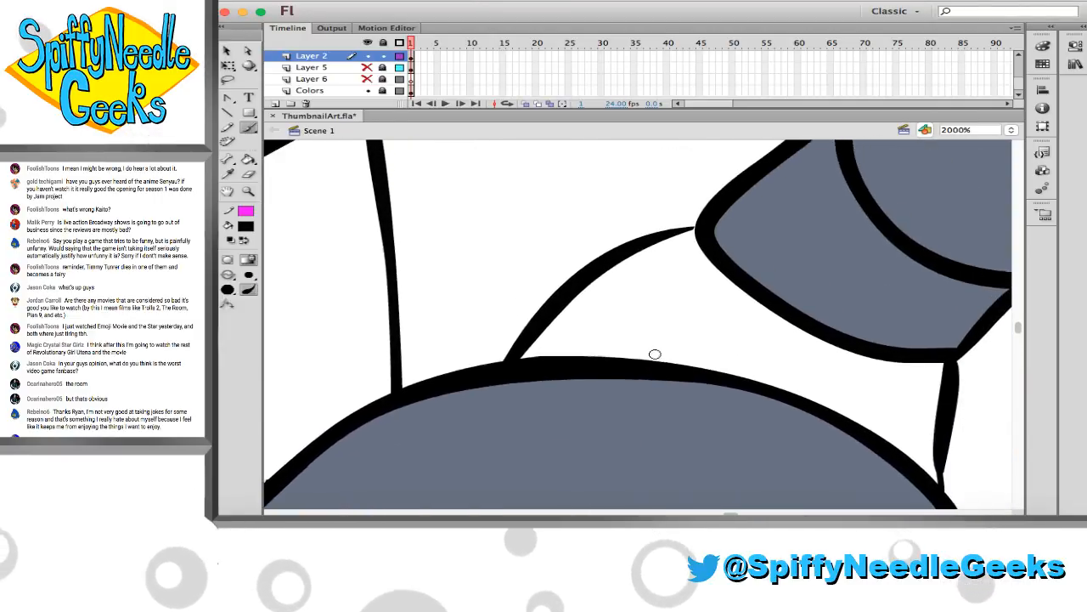
scroll(655, 353, "up", 3)
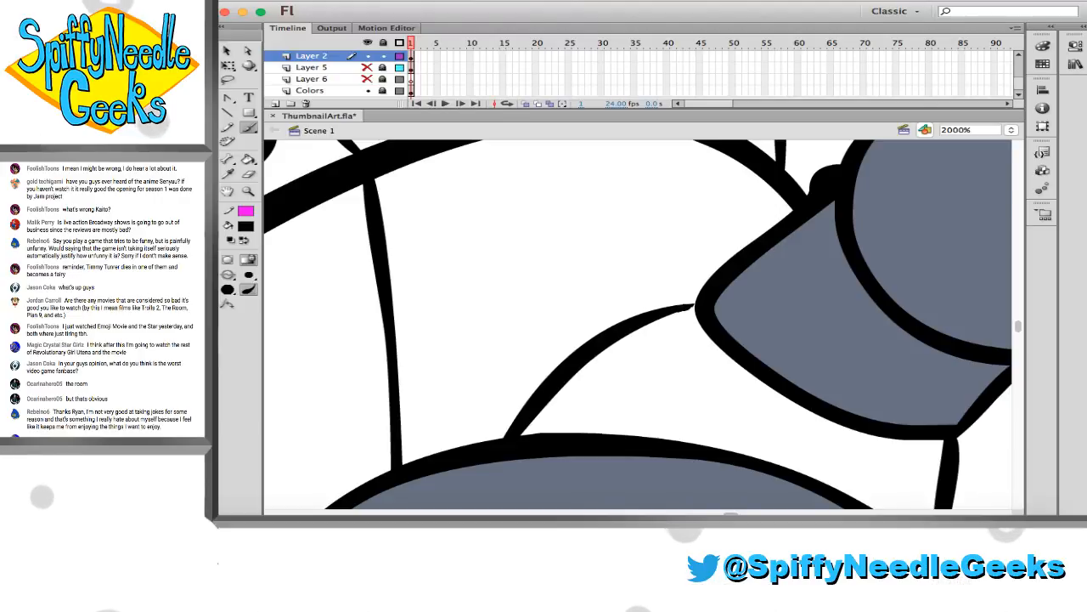
Fill the sections at the thumb's base and the small section beside the little finger with slate grey
left_click(255, 194)
left_click(807, 391)
left_click(807, 391)
left_click(807, 390)
scroll(796, 391, "down", 1)
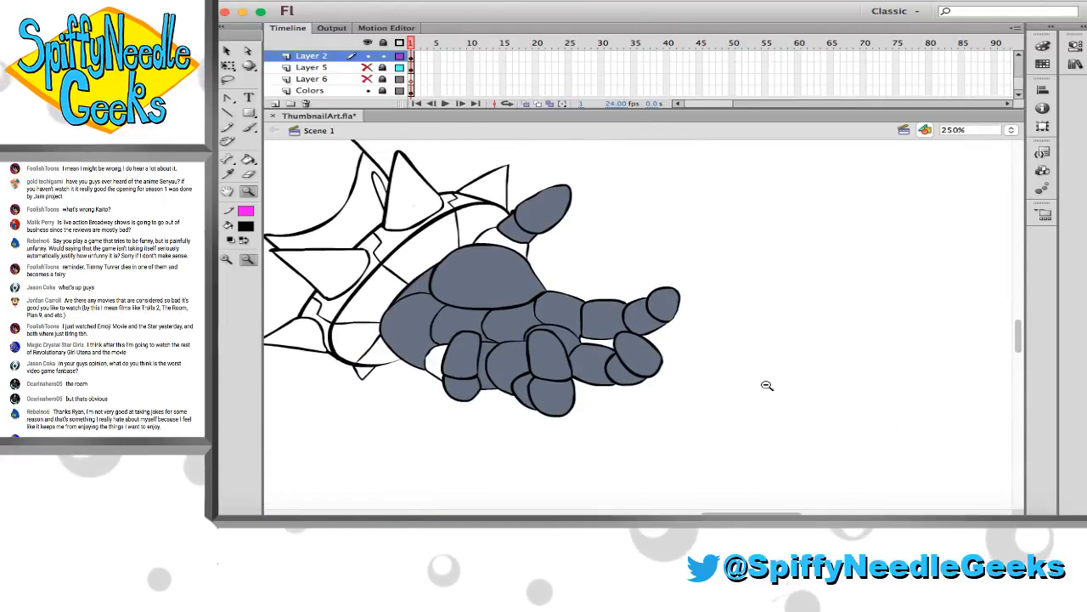
left_click(503, 265)
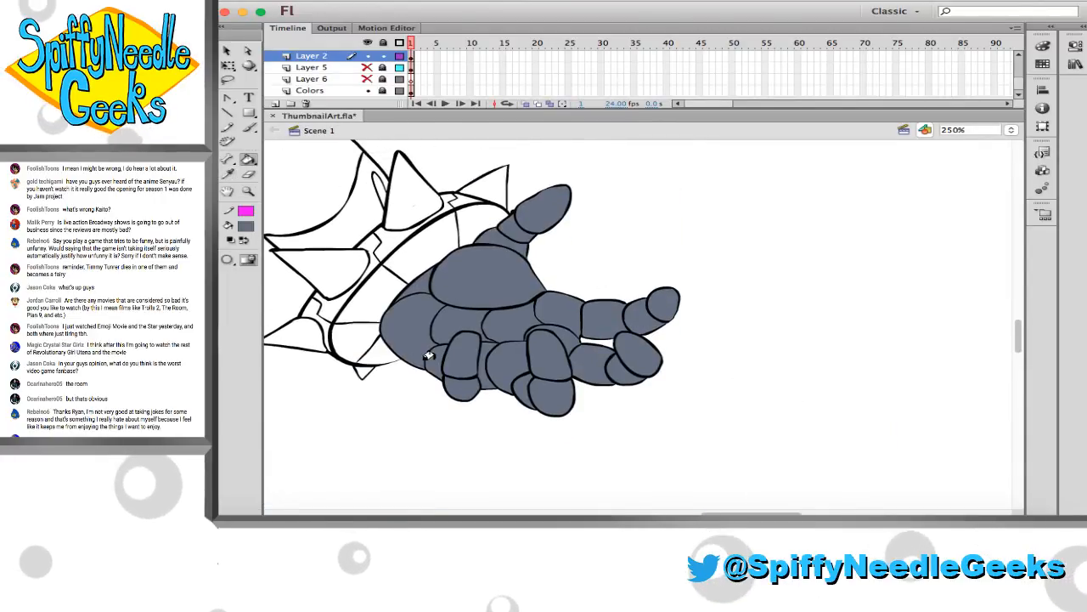
Fill the right-hand forearm's rounded panel, the section next to the spiked cuff and the elbow pieces with slate grey
scroll(519, 355, "up", 5)
scroll(519, 355, "left", 5)
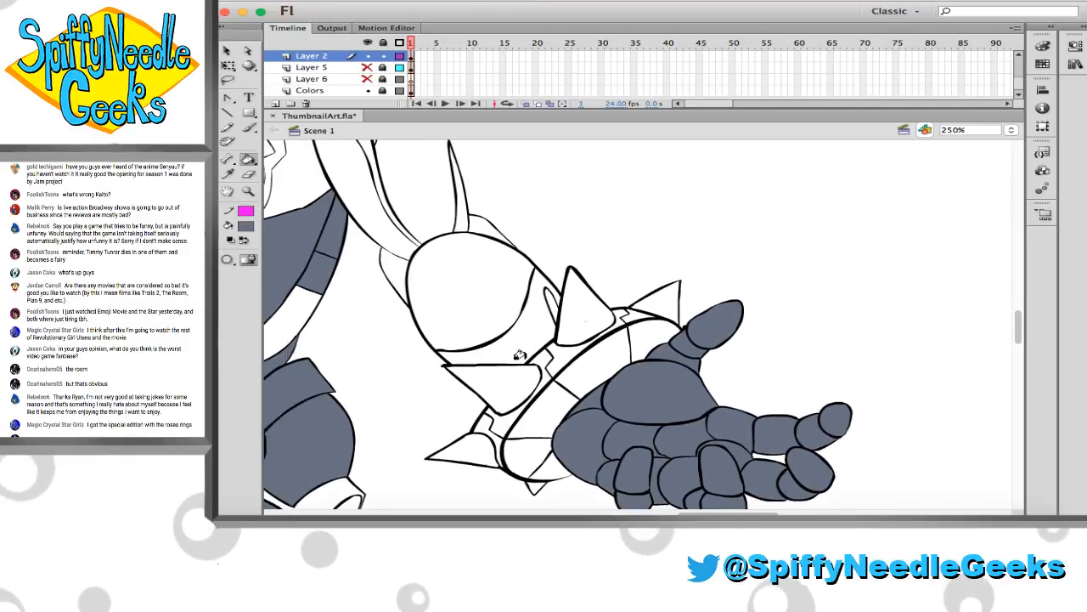
left_click(393, 270)
left_click(467, 288)
left_click(542, 323)
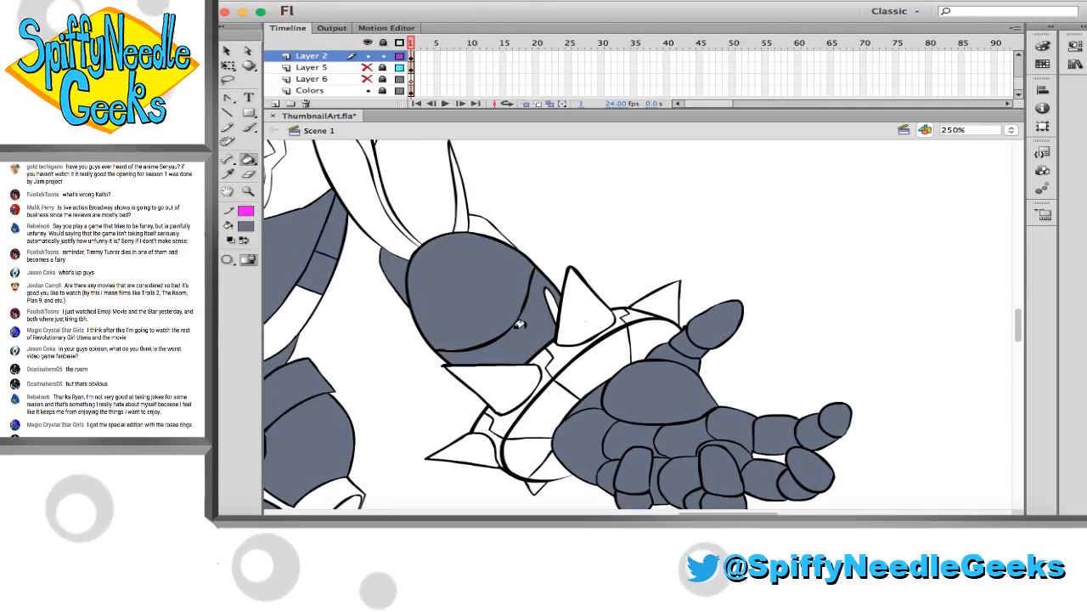
Fill the right-hand upper arm's panels with slate grey, and undo the last two fills on its long curved strip
left_click(429, 208)
scroll(376, 270, "up", 3)
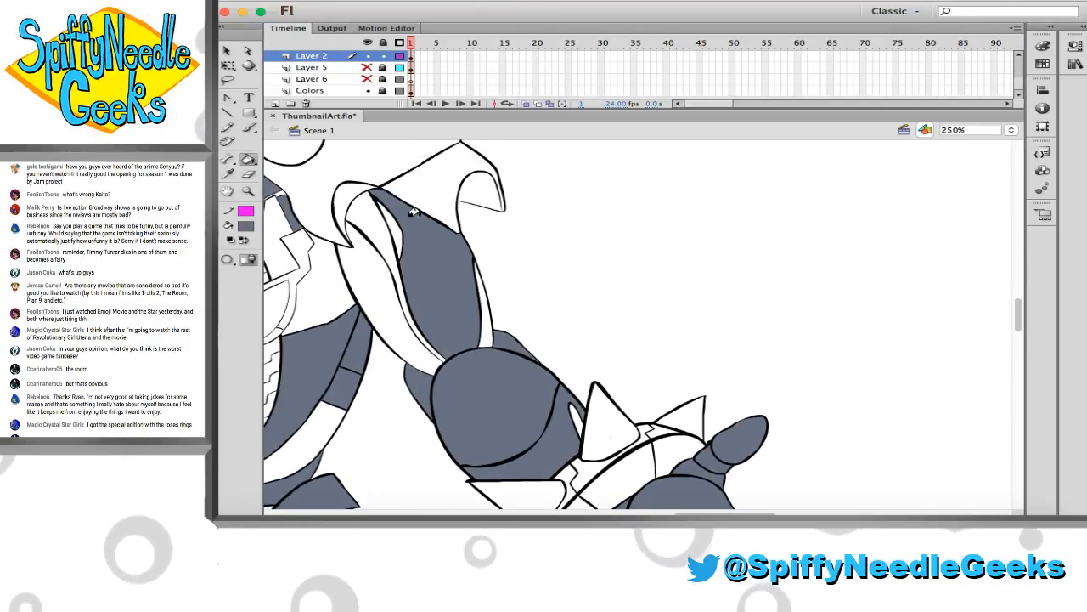
scroll(376, 270, "left", 10)
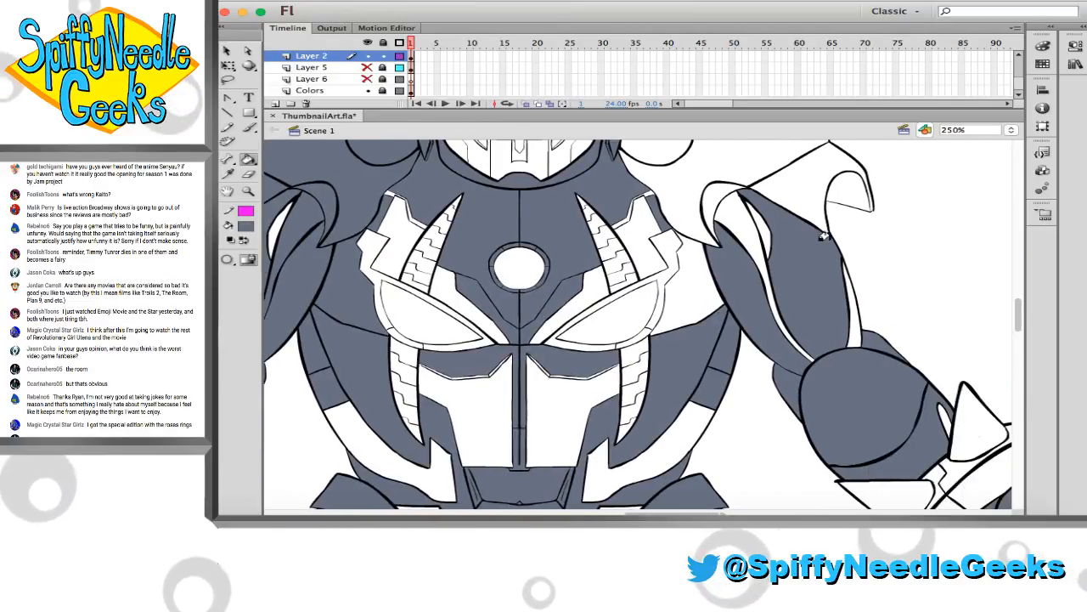
left_click(734, 225)
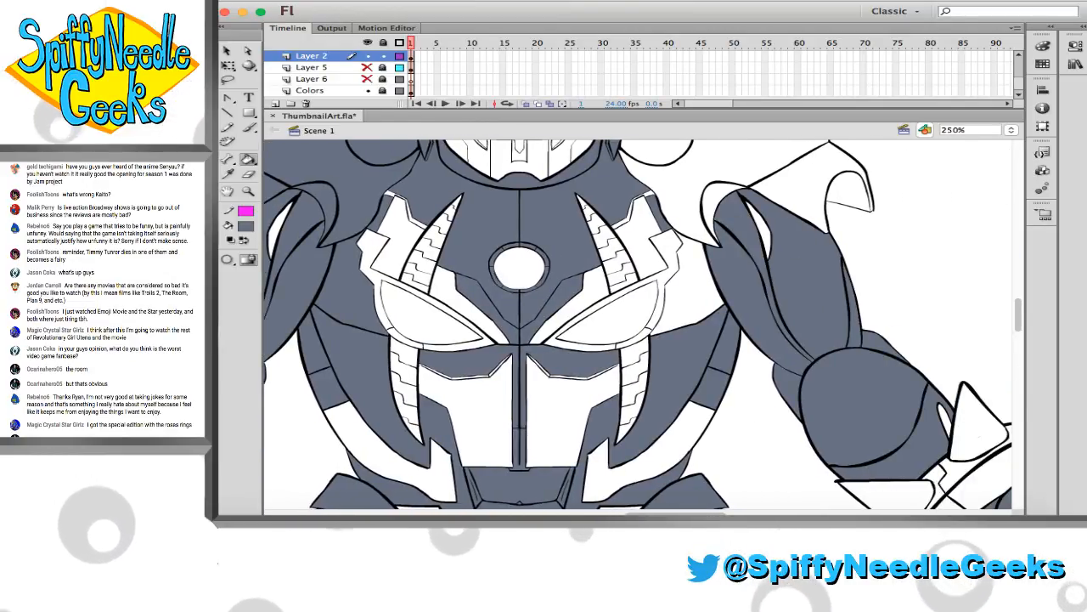
scroll(326, 219, "left", 2)
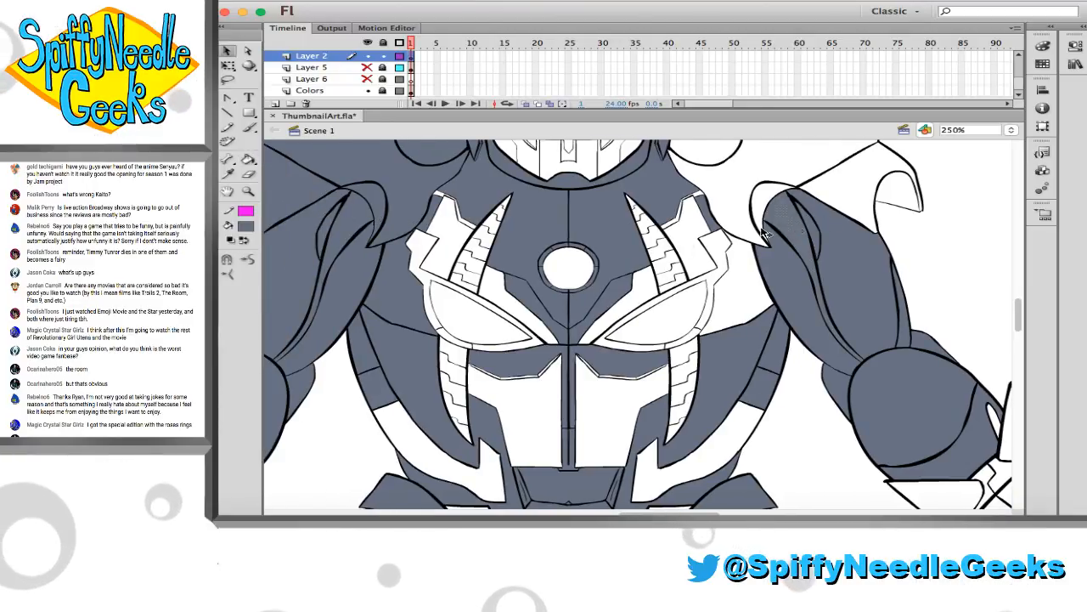
key("super+z")
key("super+z")
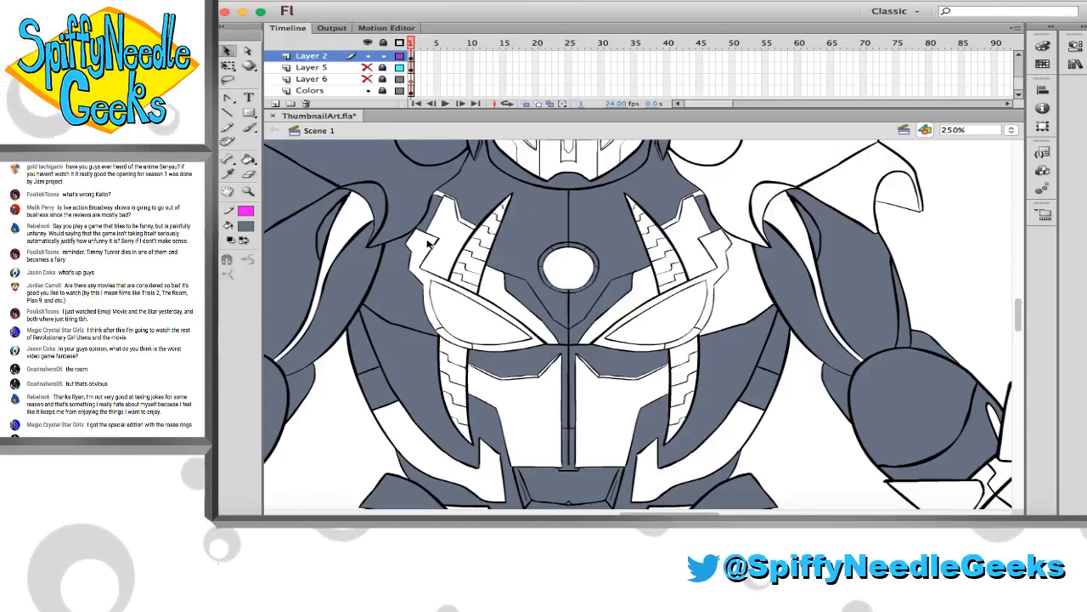
scroll(429, 244, "left", 3)
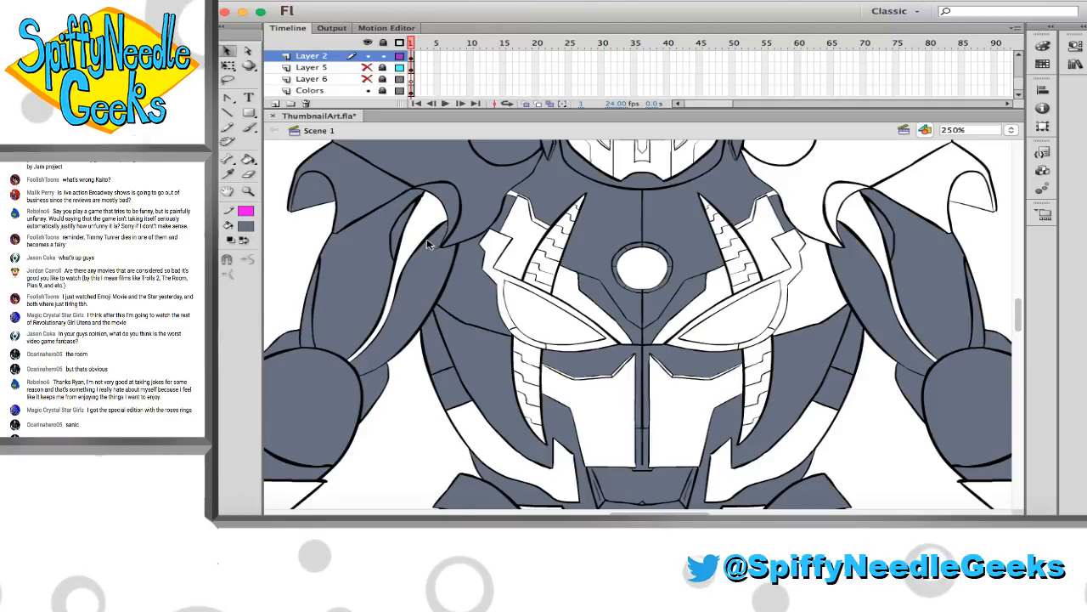
Fill the right-hand shoulder armour, its lower flap and the area between the chest plate and the arm with slate grey
scroll(429, 244, "up", 3)
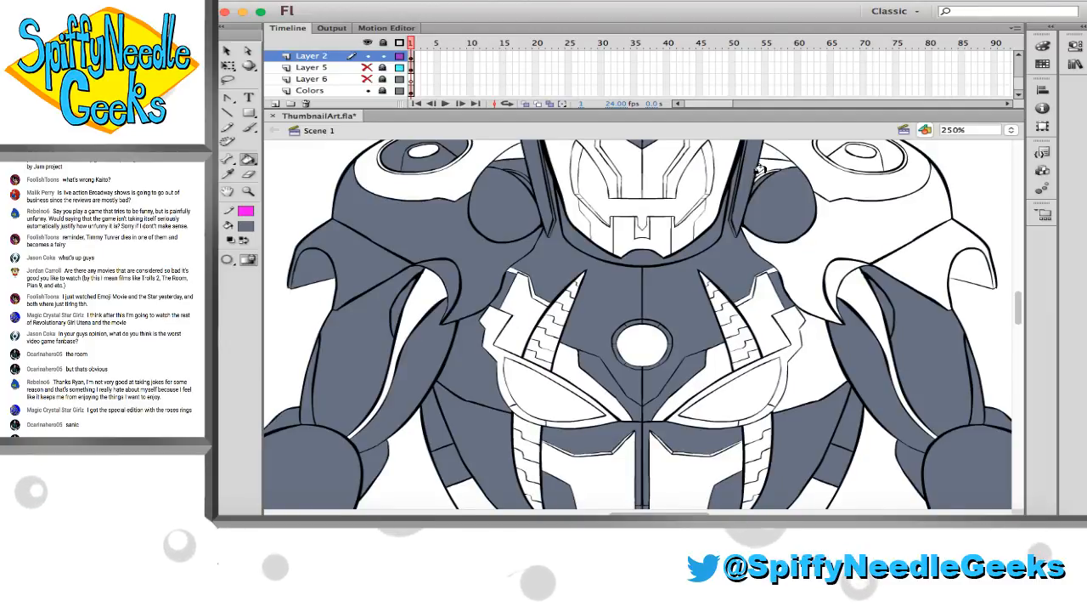
left_click(826, 232)
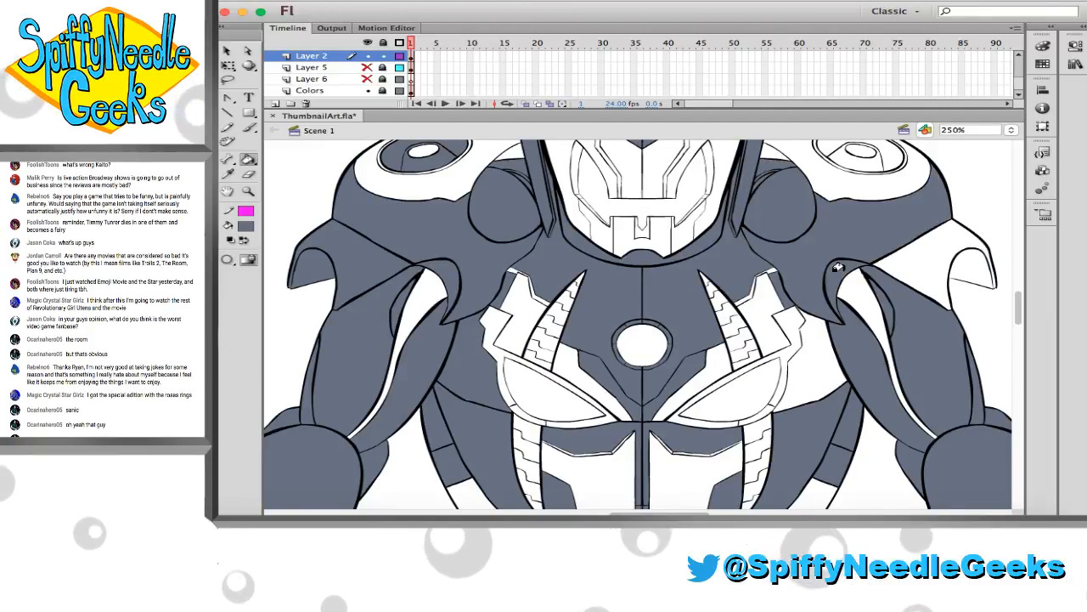
left_click(954, 267)
left_click(949, 266)
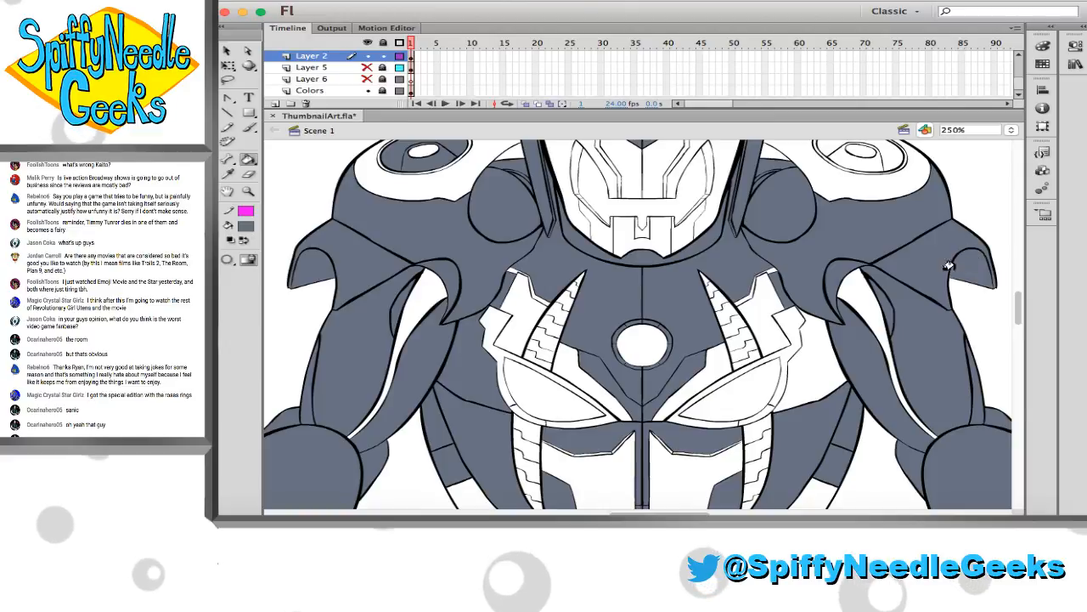
left_click(814, 351)
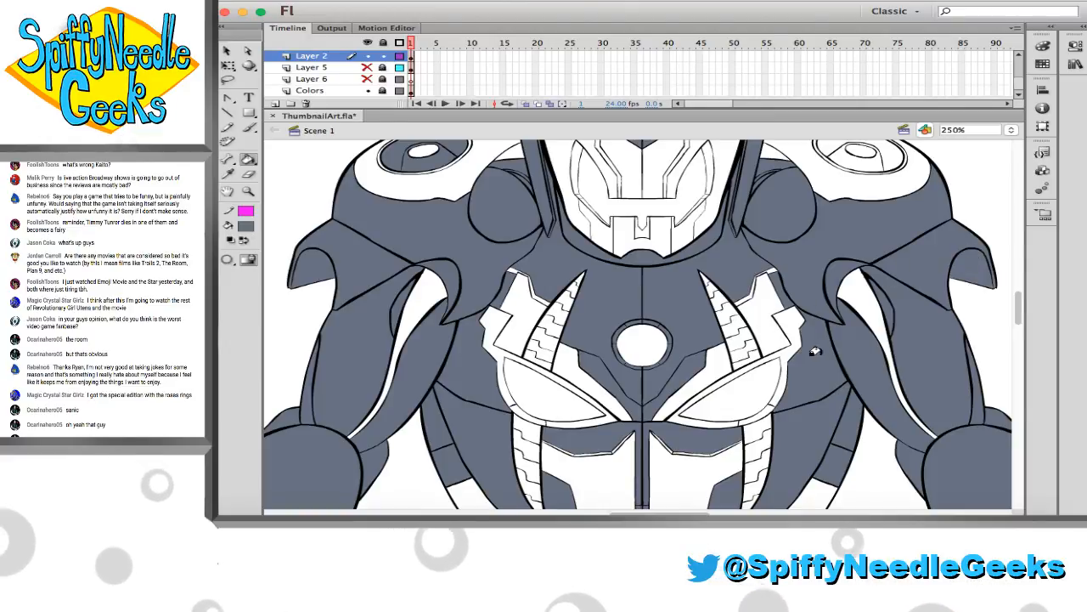
Fill the central faceplate panels and the outer panels beneath both eyes with slate grey
scroll(791, 348, "up", 15)
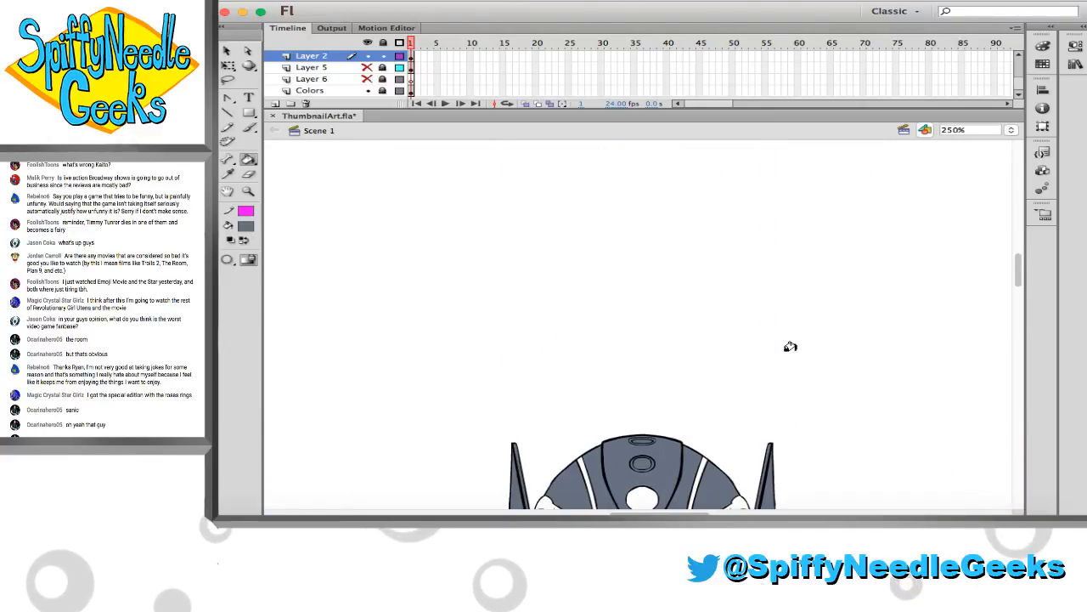
scroll(523, 328, "down", 10)
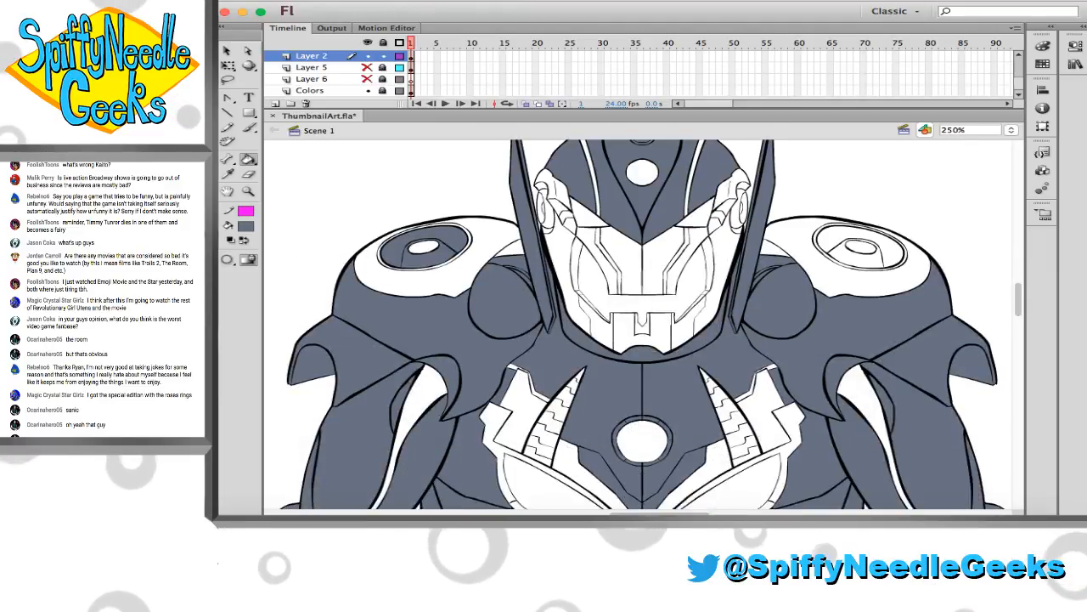
left_click(605, 253)
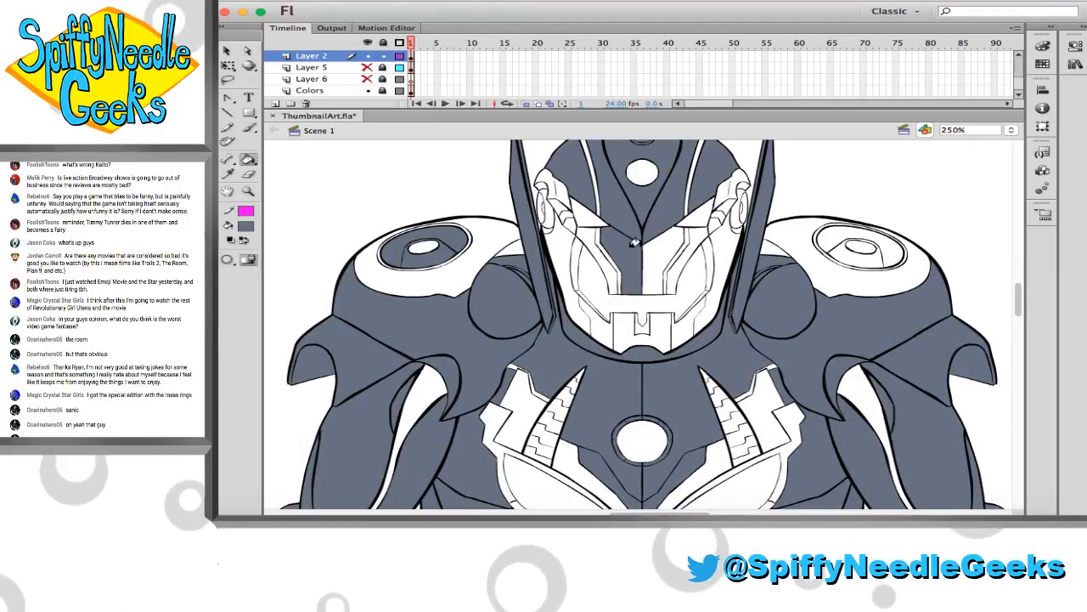
left_click(669, 254)
Fill the small angular panels between the eyes and the ear pieces on both sides of the face with slate grey
key("z")
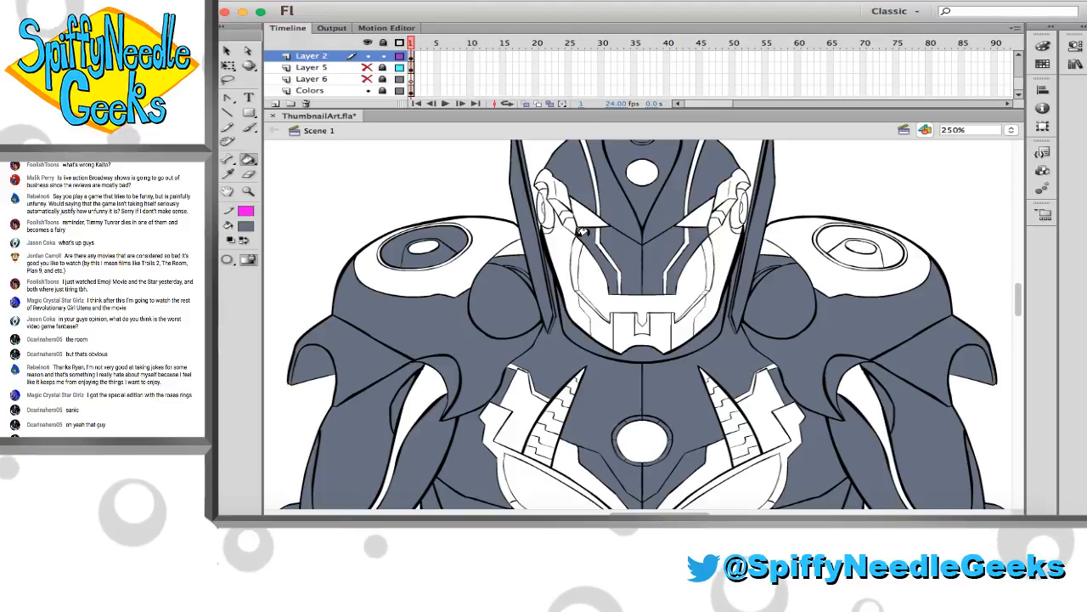
left_click_drag(490, 176, 760, 325)
left_click(248, 161)
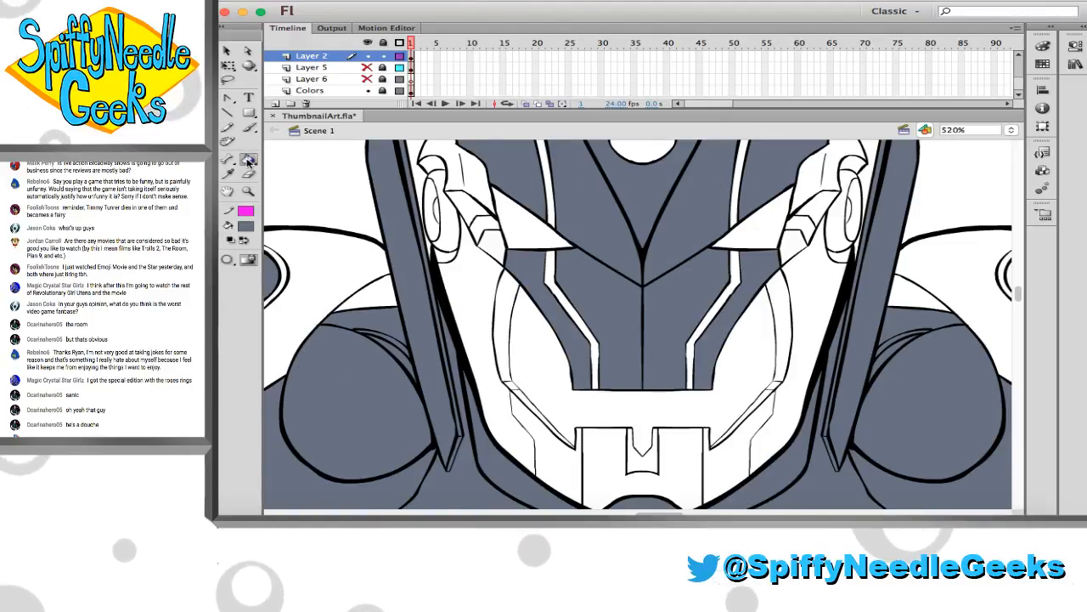
left_click(474, 217)
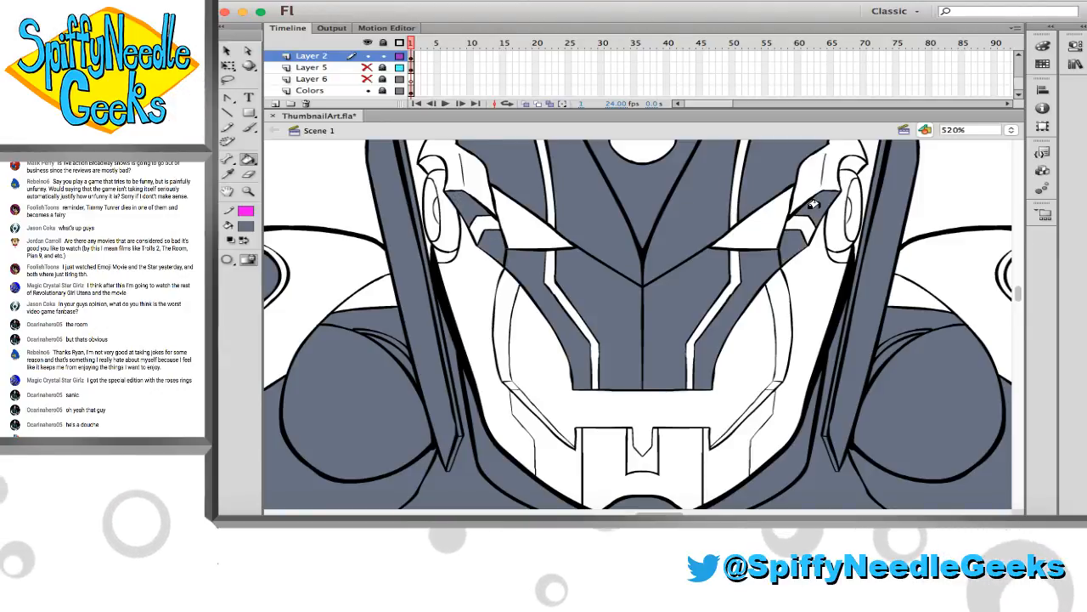
left_click(794, 248)
left_click(812, 206)
Fill the upper and lower crescents around the left-hand ear piece with slate grey
scroll(371, 147, "right", 1)
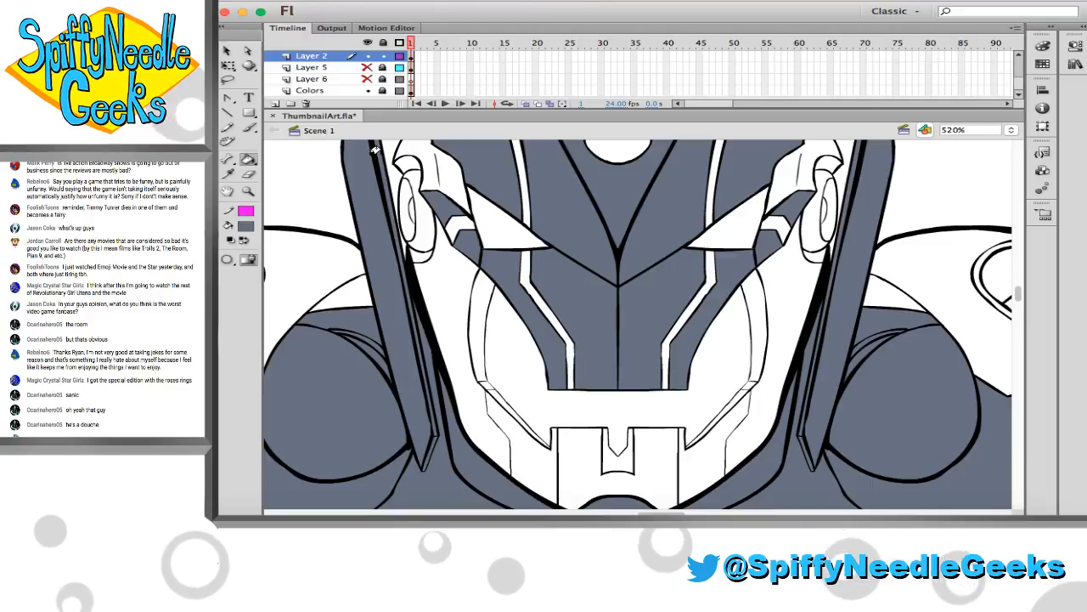
left_click(409, 163)
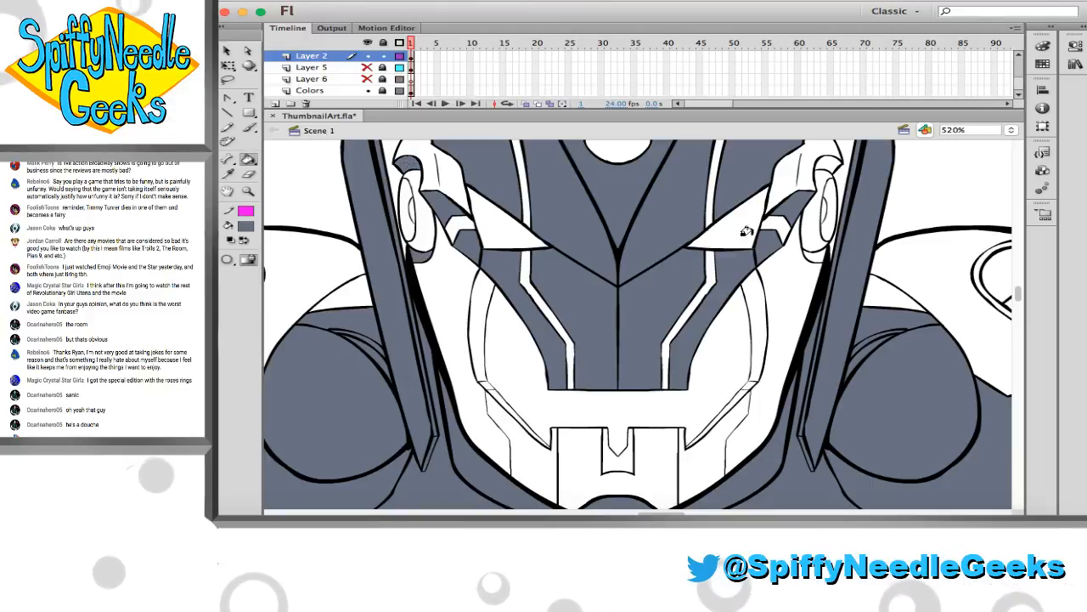
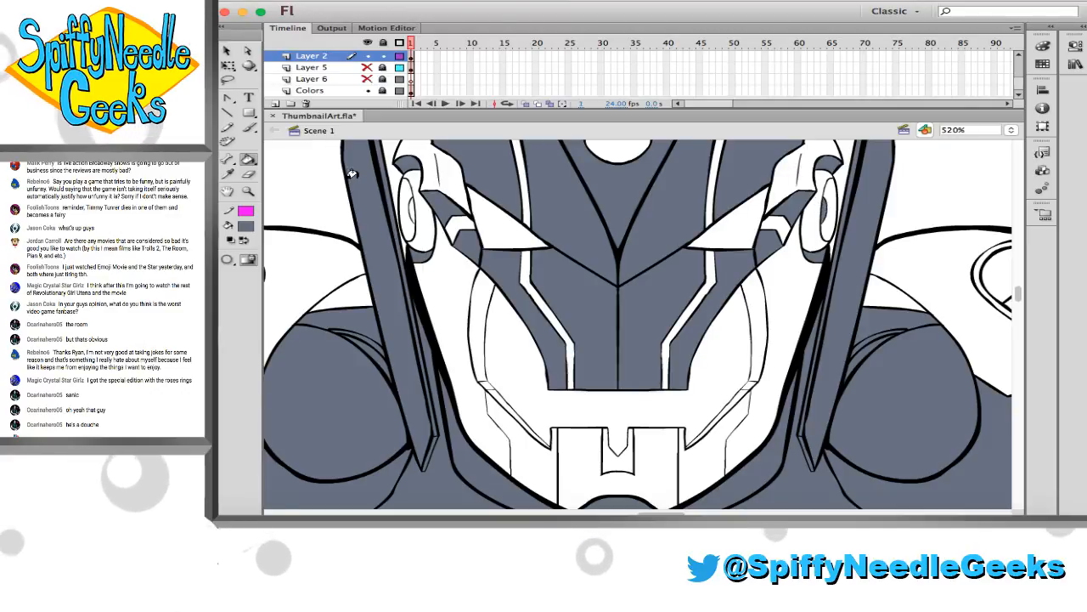
Fill the jaw, outer cheek panels and the notched chin recess on both sides of the face with slate grey
left_click(433, 265)
left_click(528, 449)
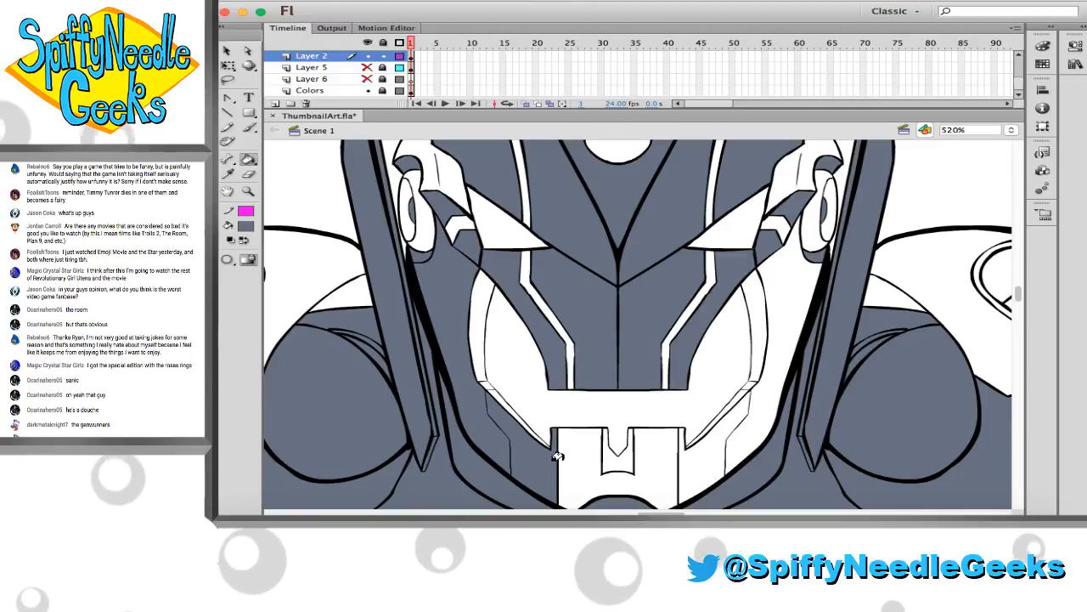
scroll(557, 455, "down", 1)
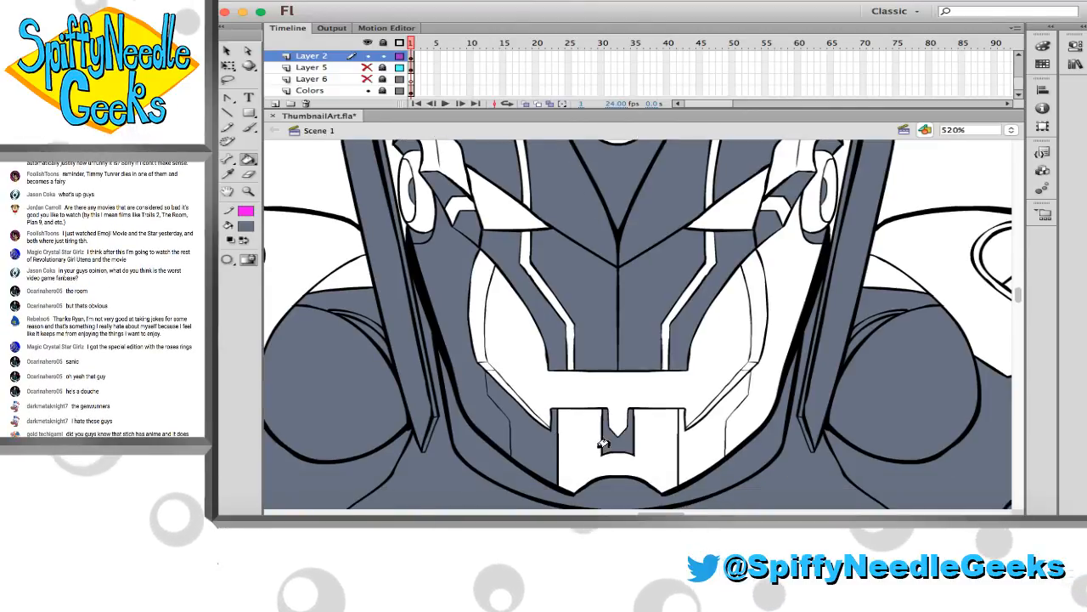
left_click(737, 414)
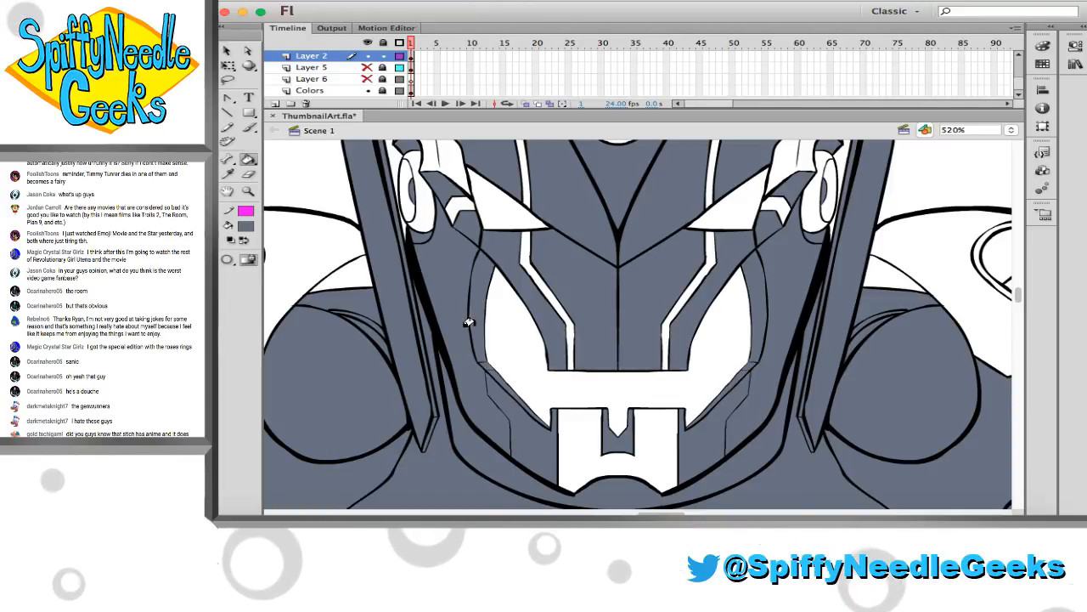
scroll(485, 343, "up", 1)
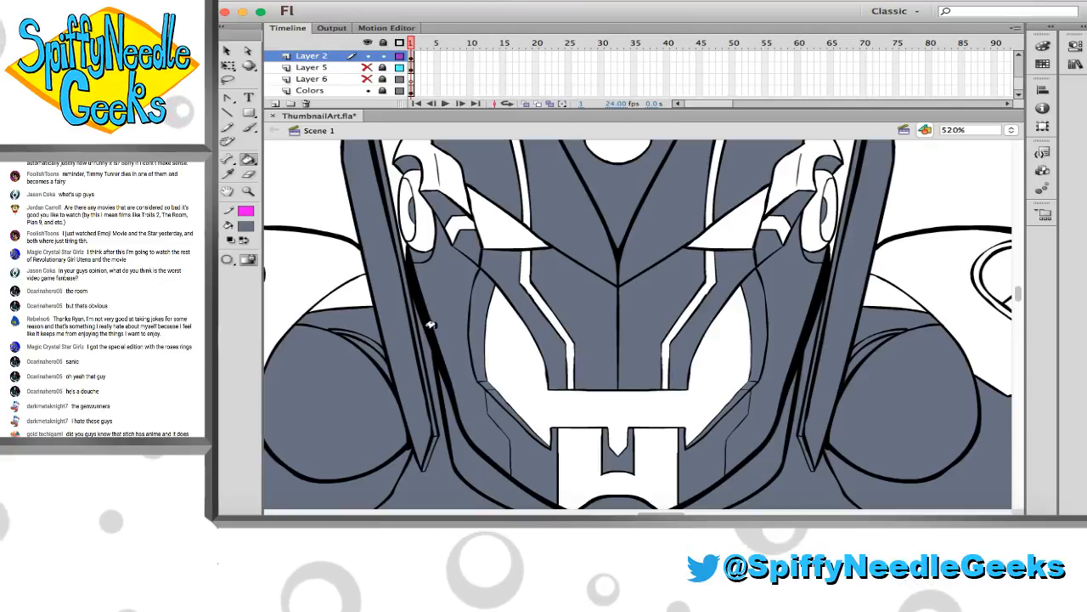
Zoom out to 260% to show the head and shoulders, and save the file
left_click(248, 191)
left_click(617, 291)
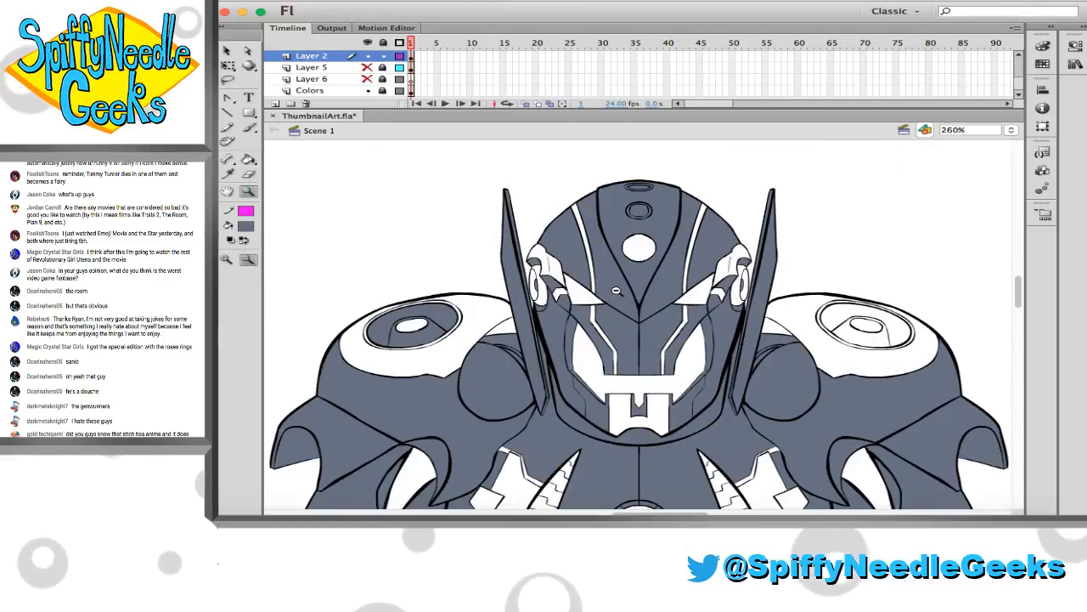
key("super+s")
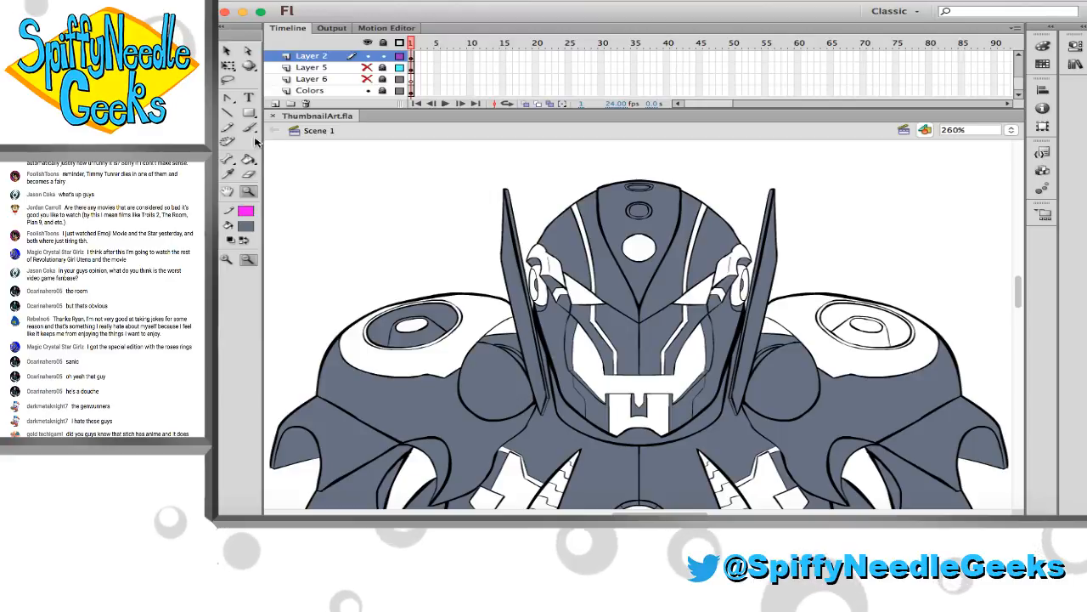
Fill both shoulder caps with gold and the oval inset on the right-hand shoulder with slate grey
left_click(230, 175)
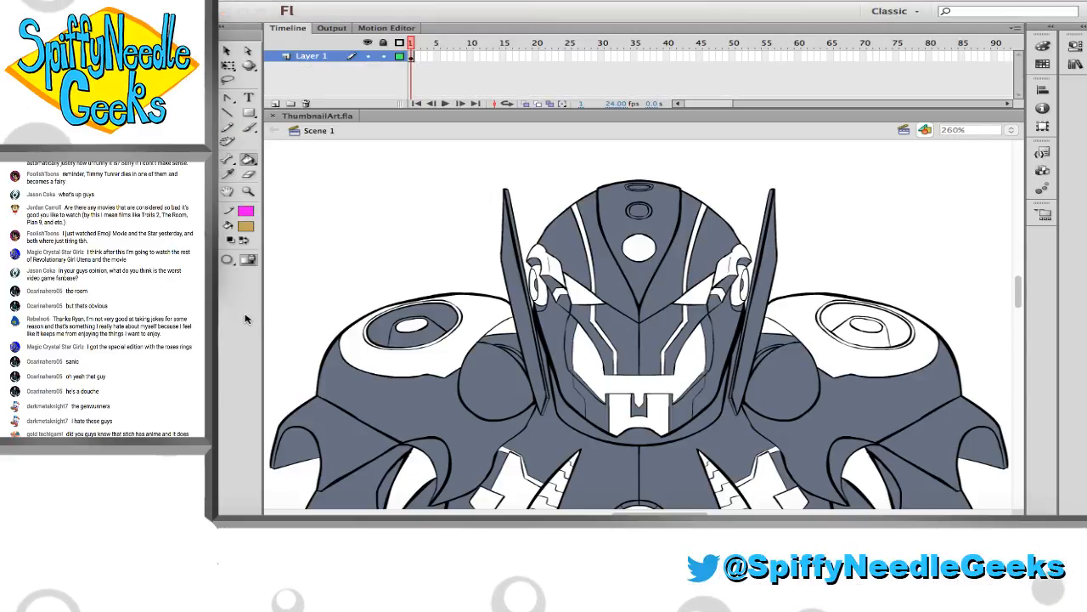
scroll(322, 317, "down", 3)
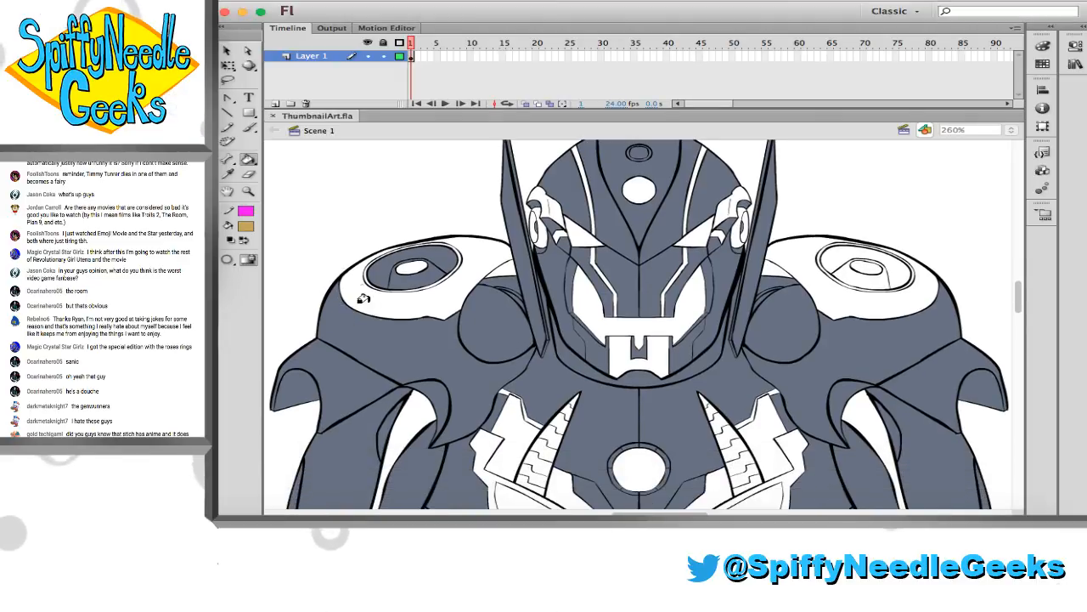
left_click(357, 273)
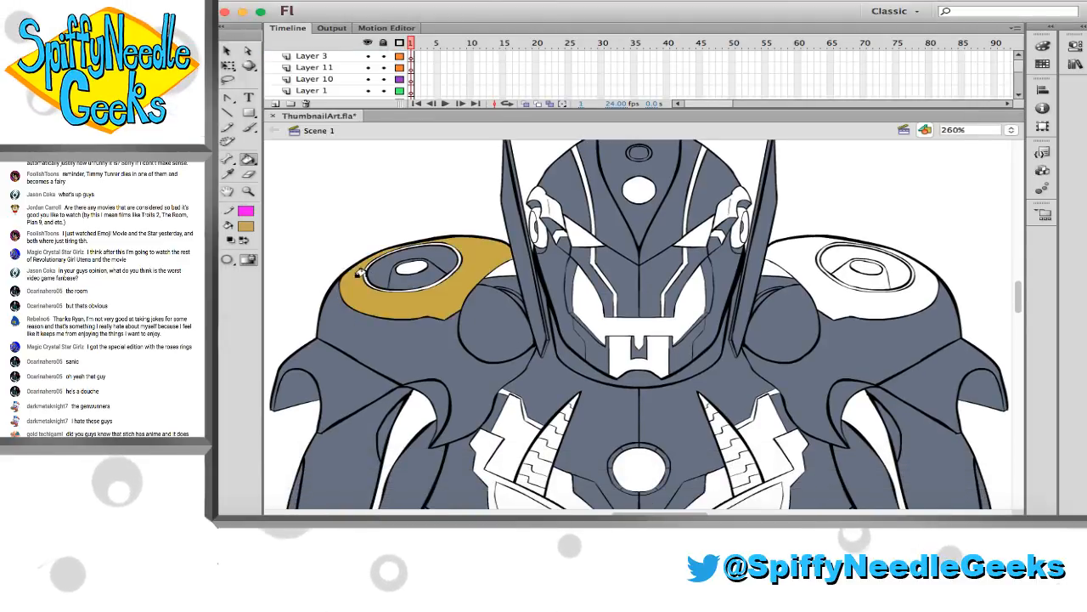
left_click(799, 247)
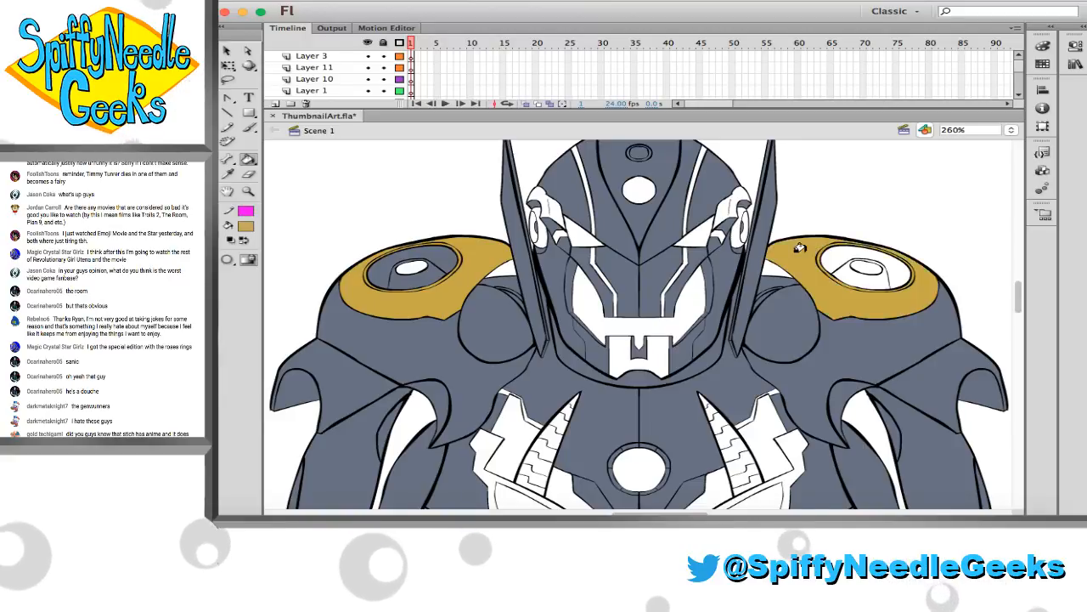
left_click(845, 270)
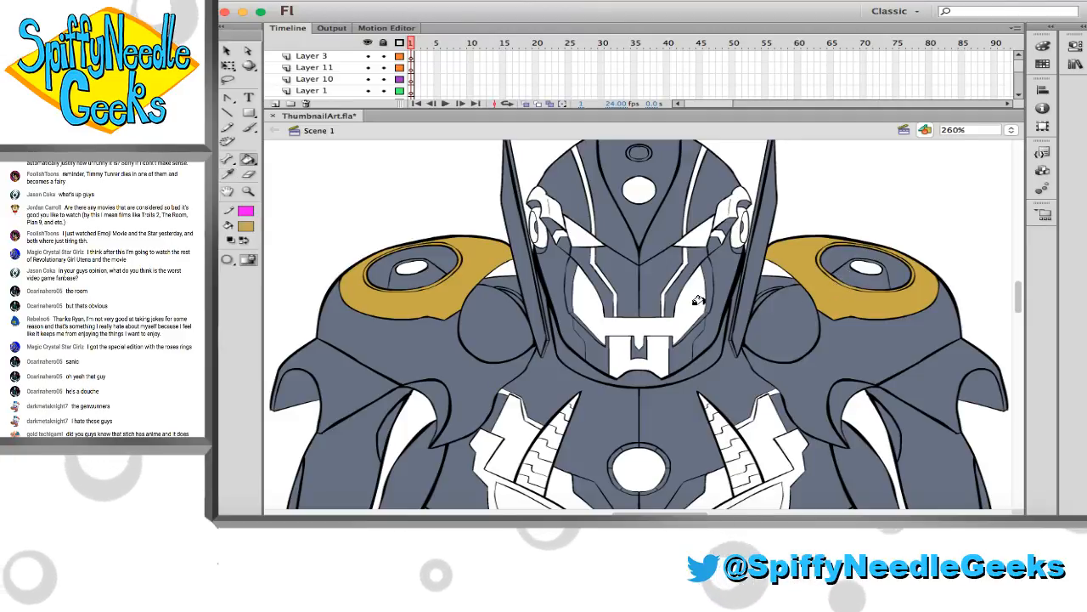
Fill the ear pieces and the small chevrons beside the eyes with gold on both sides of the head
left_click(530, 215)
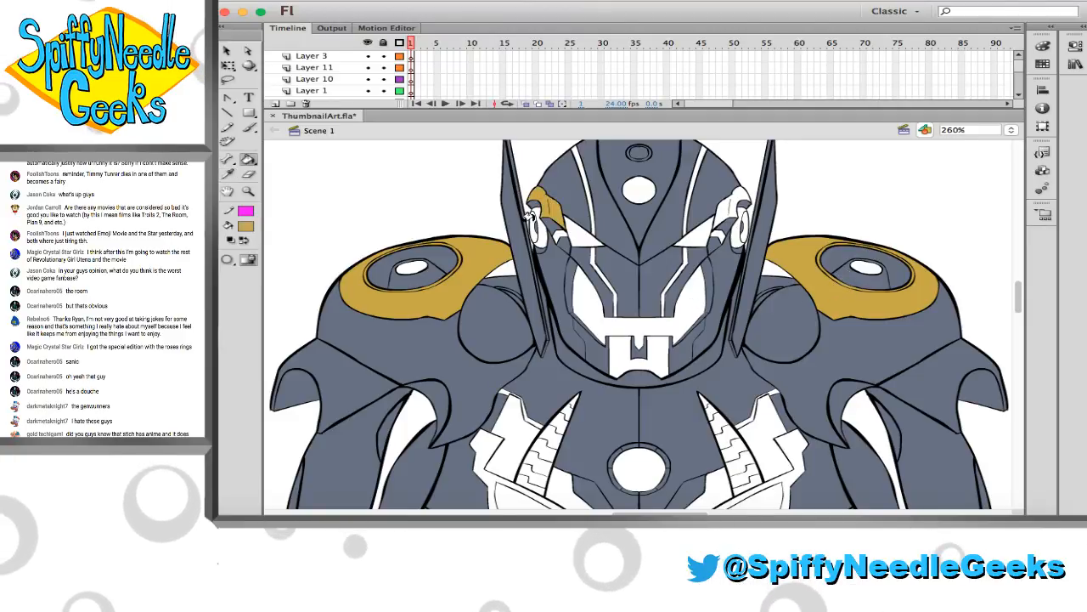
left_click(535, 226)
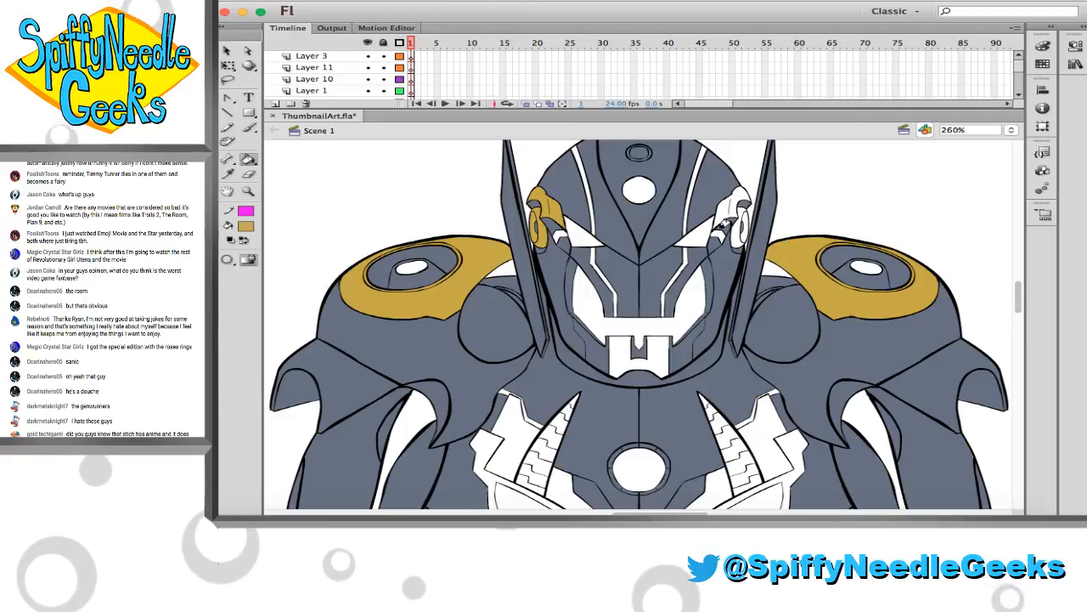
left_click(724, 224)
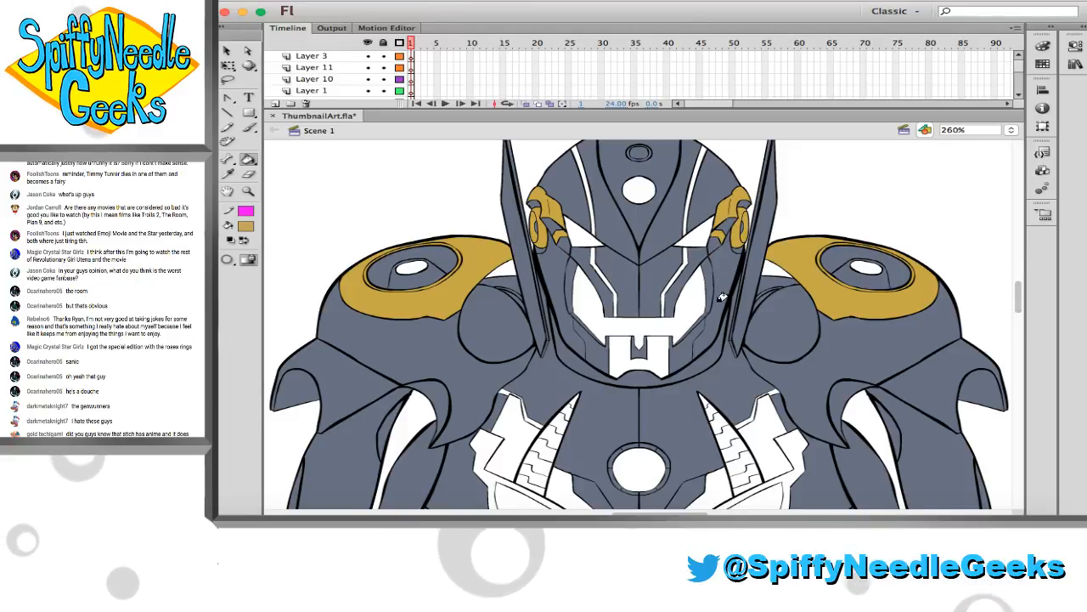
Fill the stepped upper chest panels and the angled strips below the central chest circle with gold on both sides
scroll(722, 296, "down", 5)
scroll(721, 297, "down", 1)
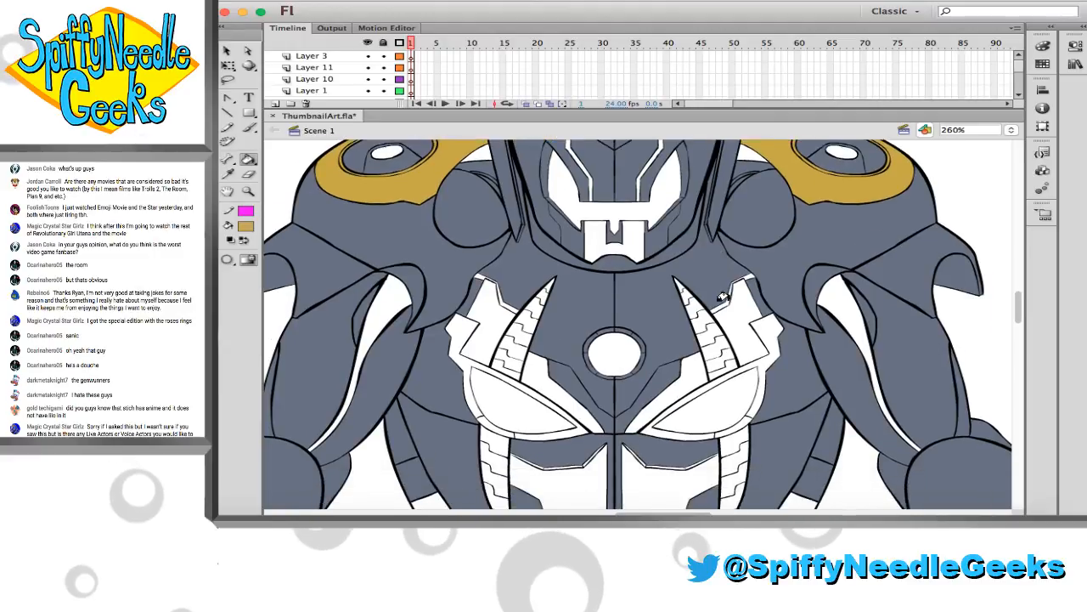
scroll(723, 295, "down", 1)
left_click(491, 293)
left_click(731, 288)
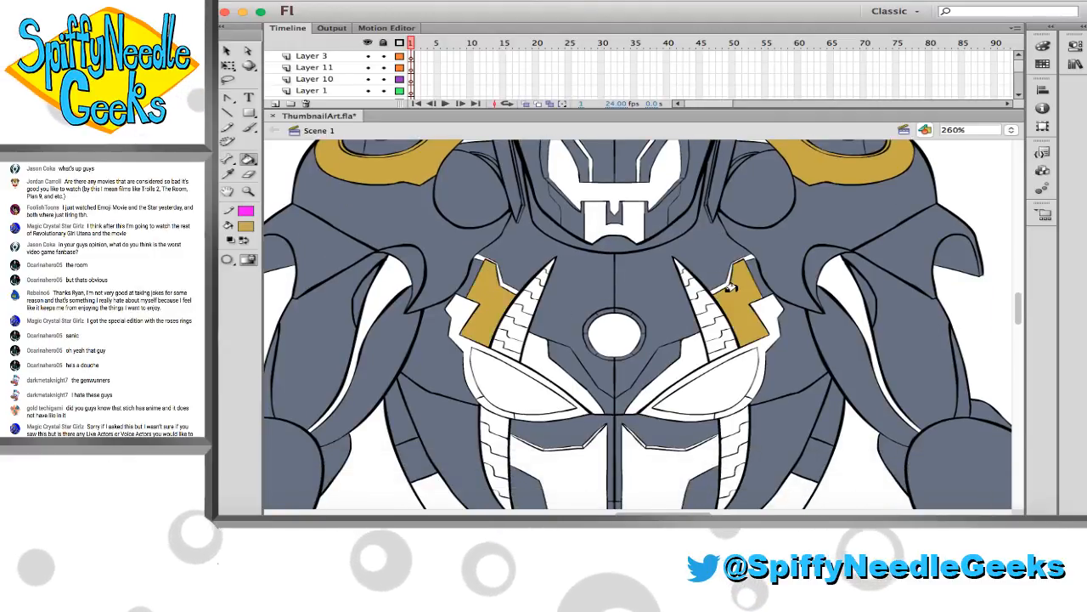
scroll(731, 287, "down", 1)
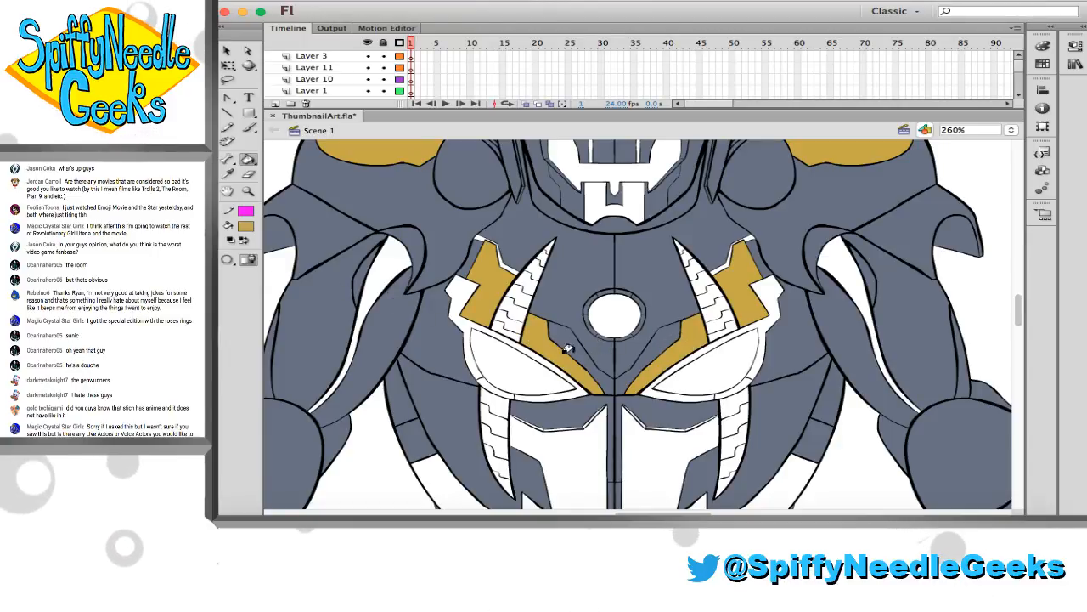
Fill the two large abdominal panels and the thin trims along their upper edges with gold
scroll(454, 293, "down", 3)
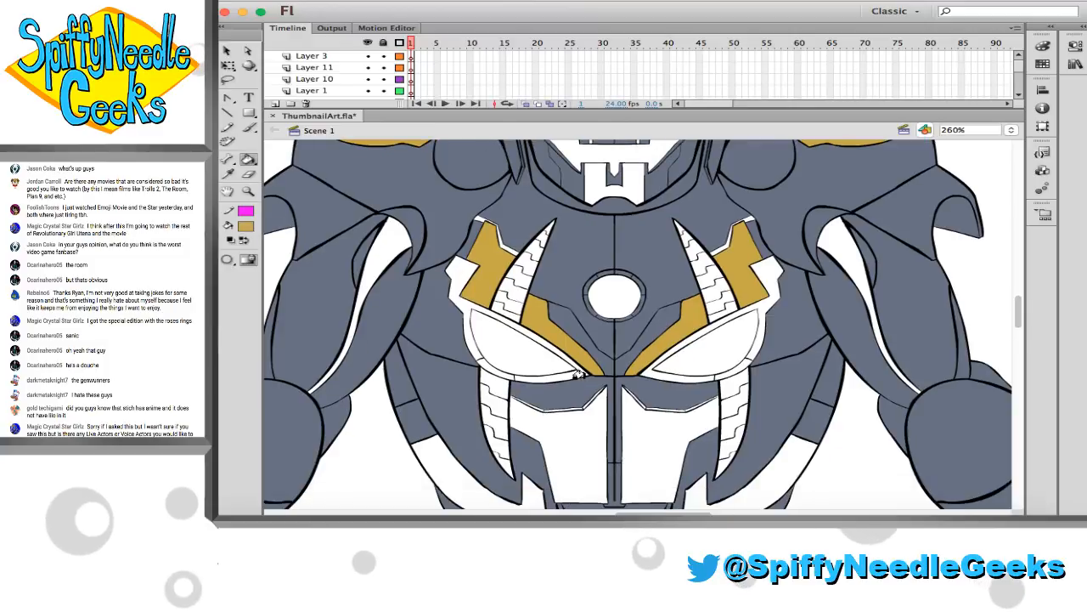
left_click(530, 391)
left_click(644, 386)
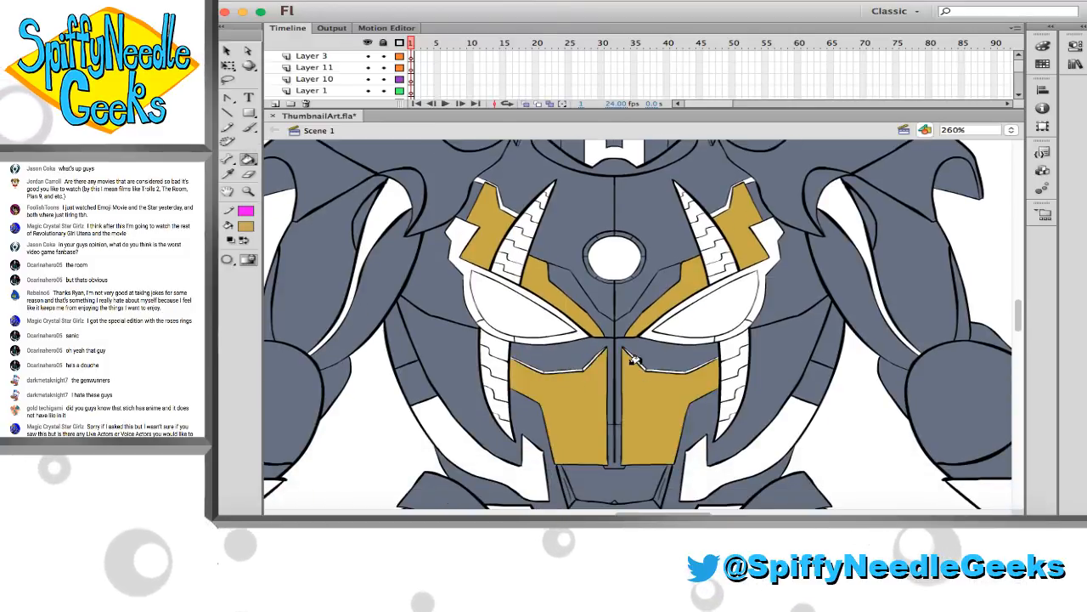
key("super+z")
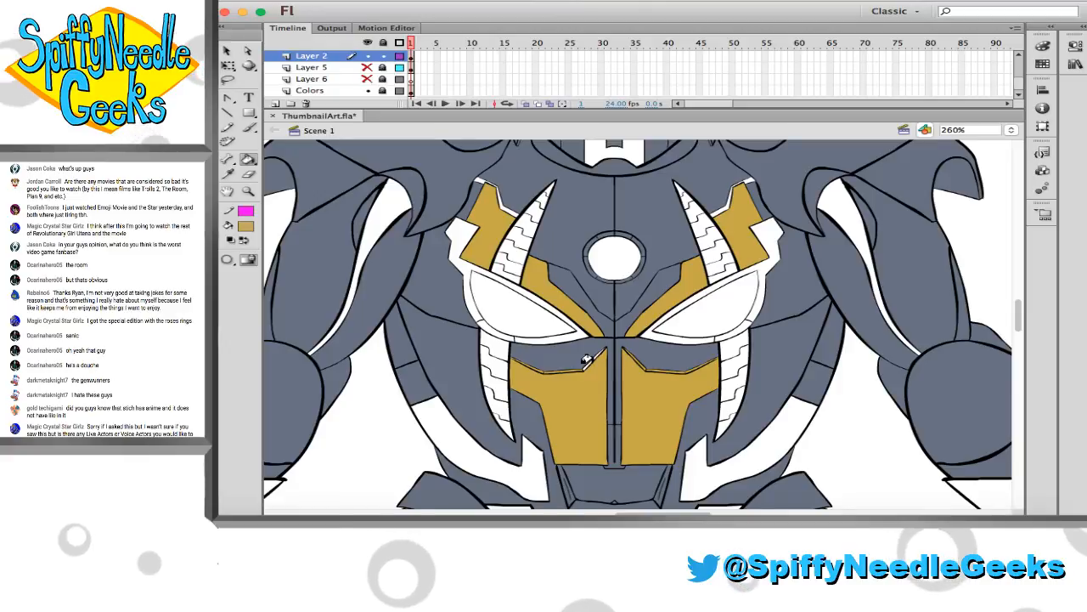
Fill the curved, hooked waist bands on both sides of the abdomen with gold
scroll(586, 360, "down", 3)
scroll(586, 359, "down", 3)
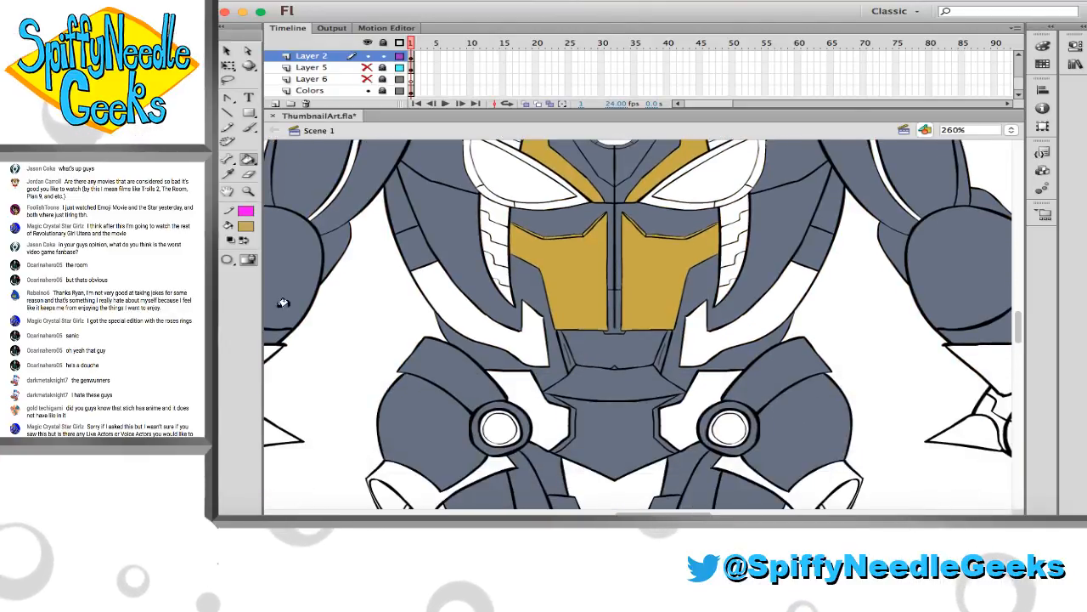
scroll(535, 312, "down", 2)
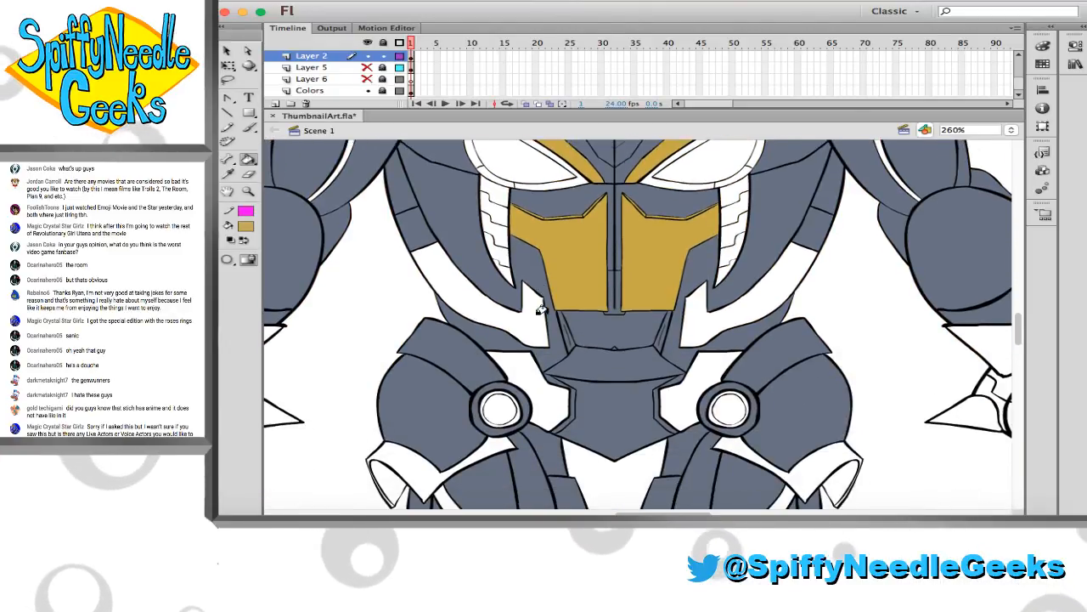
left_click(527, 293)
left_click(686, 293)
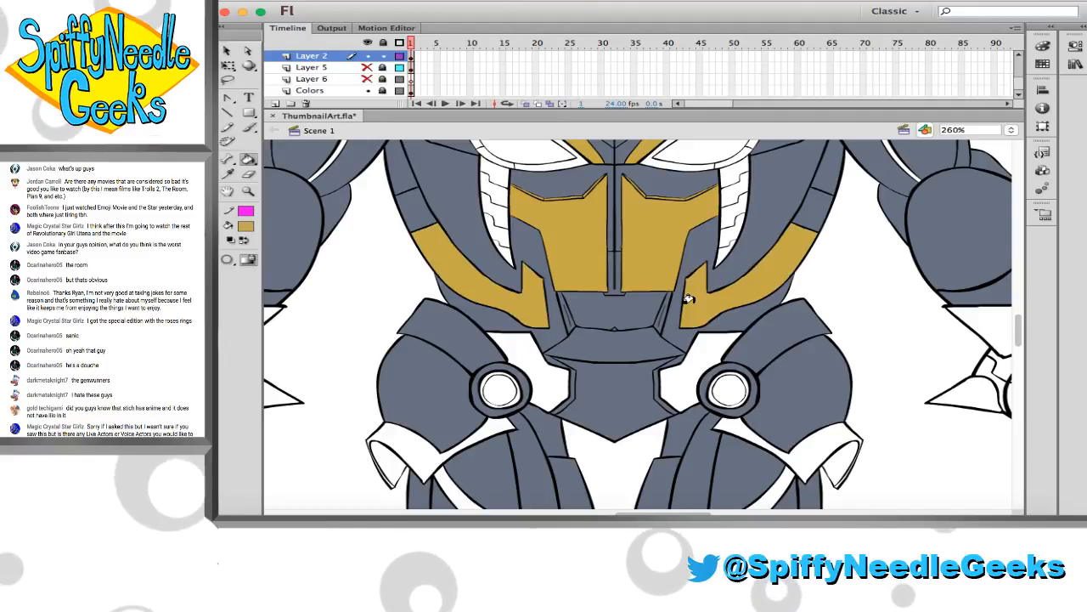
Fill the flared guards and their inner faces below both hip joints with gold
scroll(688, 299, "down", 3)
scroll(688, 299, "down", 5)
left_click(408, 294)
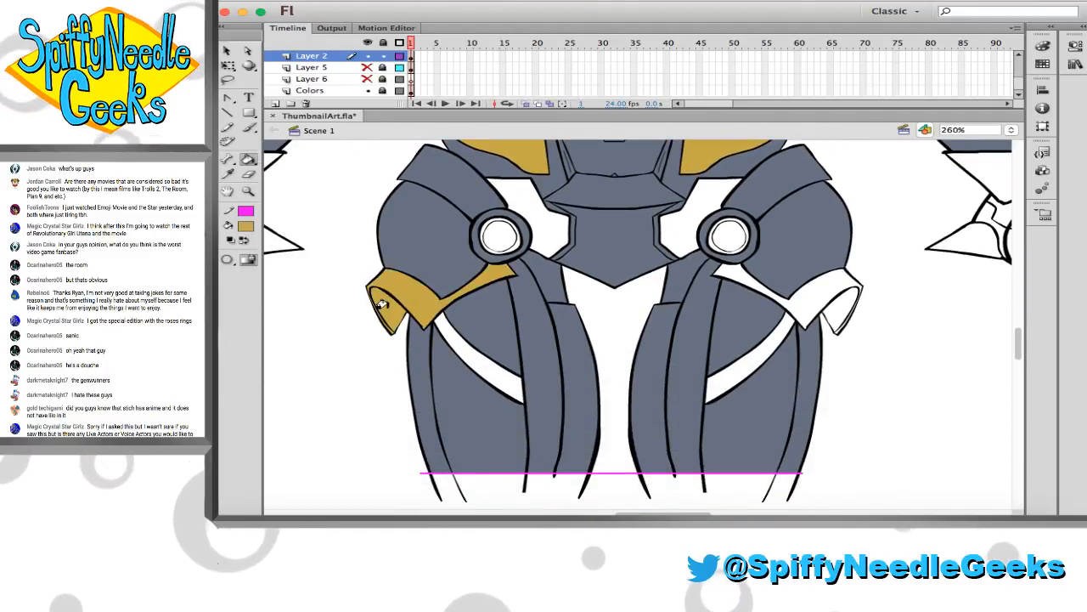
left_click(777, 296)
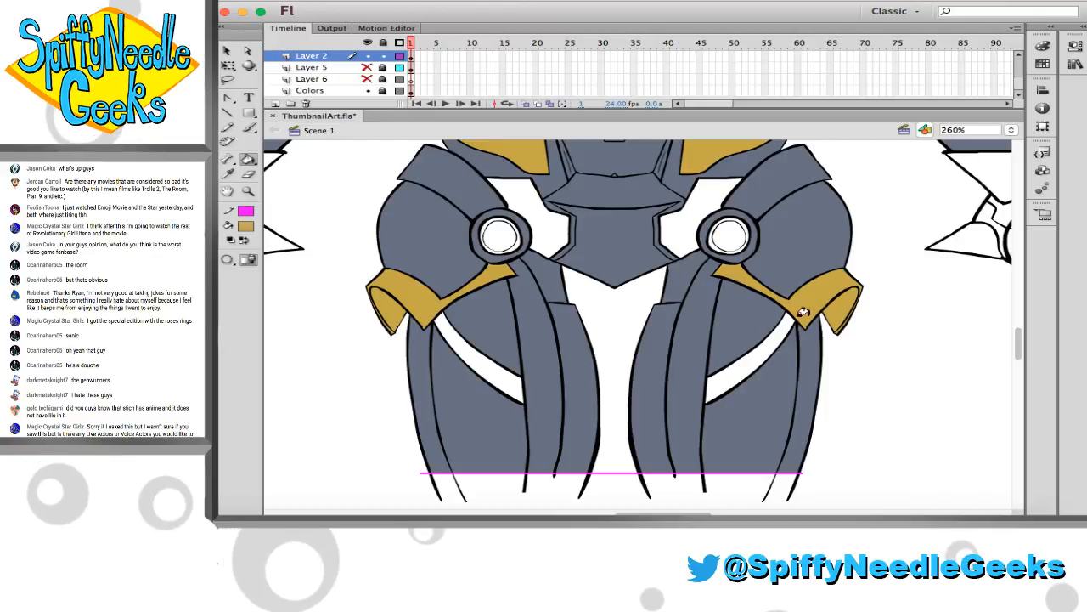
Fill the panels between the pelvis plate and the round hip joints with gold on both sides
scroll(740, 330, "up", 2)
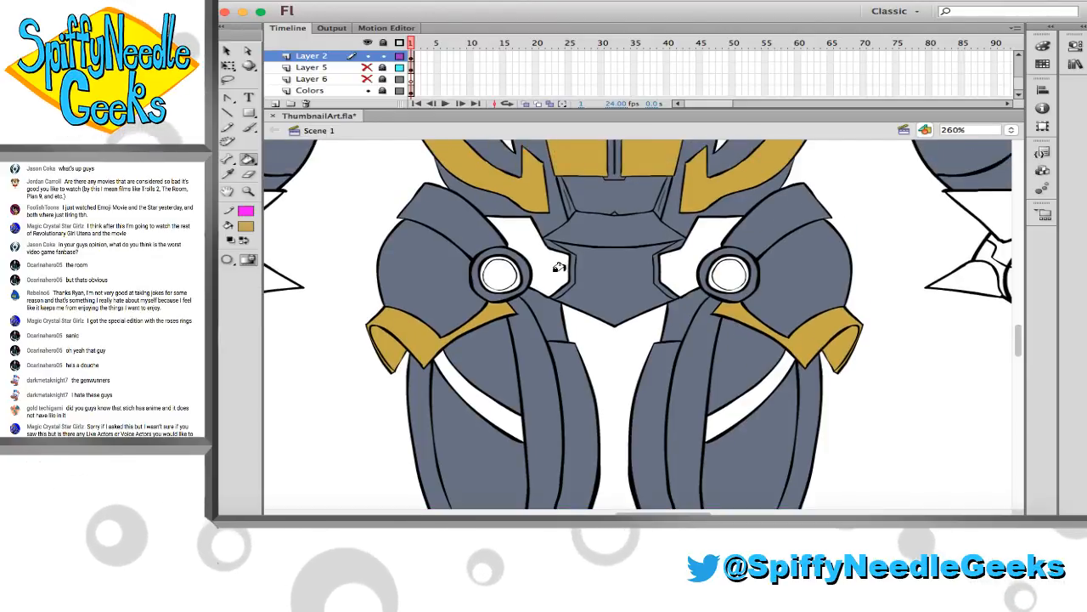
left_click(514, 255)
left_click(660, 248)
Fill the spiked wrist cuff on the left-hand arm with gold
scroll(671, 251, "left", 5)
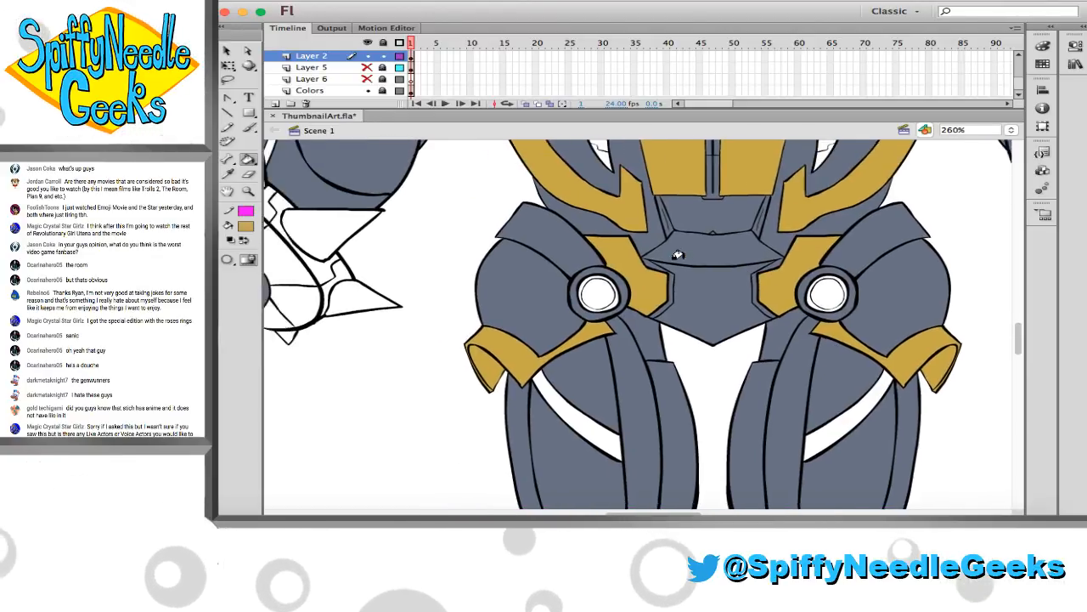
scroll(677, 255, "left", 2)
scroll(672, 269, "up", 2)
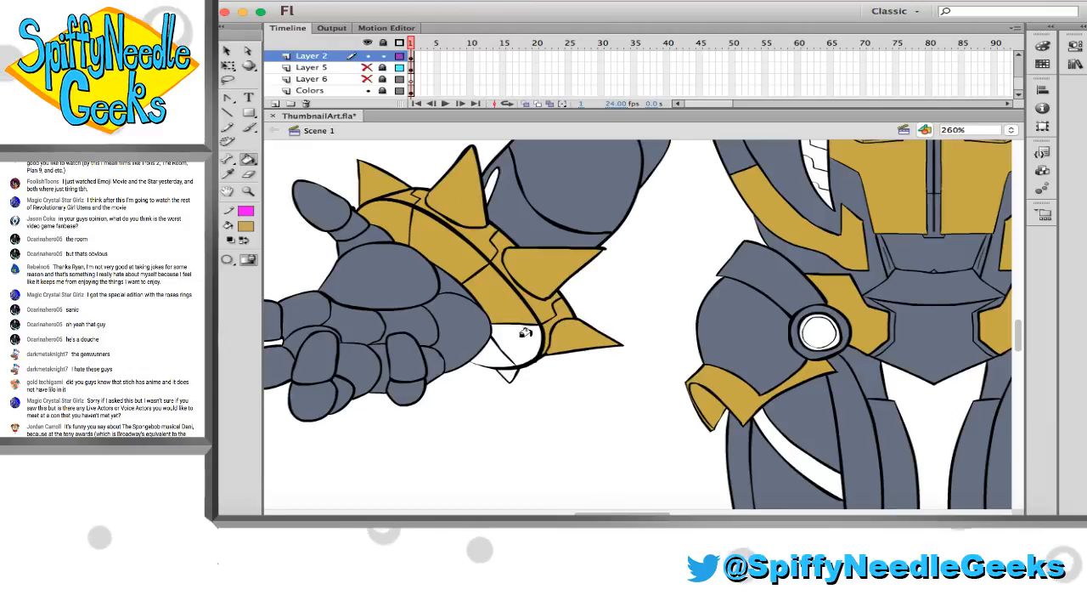
Fill the lowest spikes and the lower cuff segments of the right-hand wrist with gold
scroll(505, 372, "right", 20)
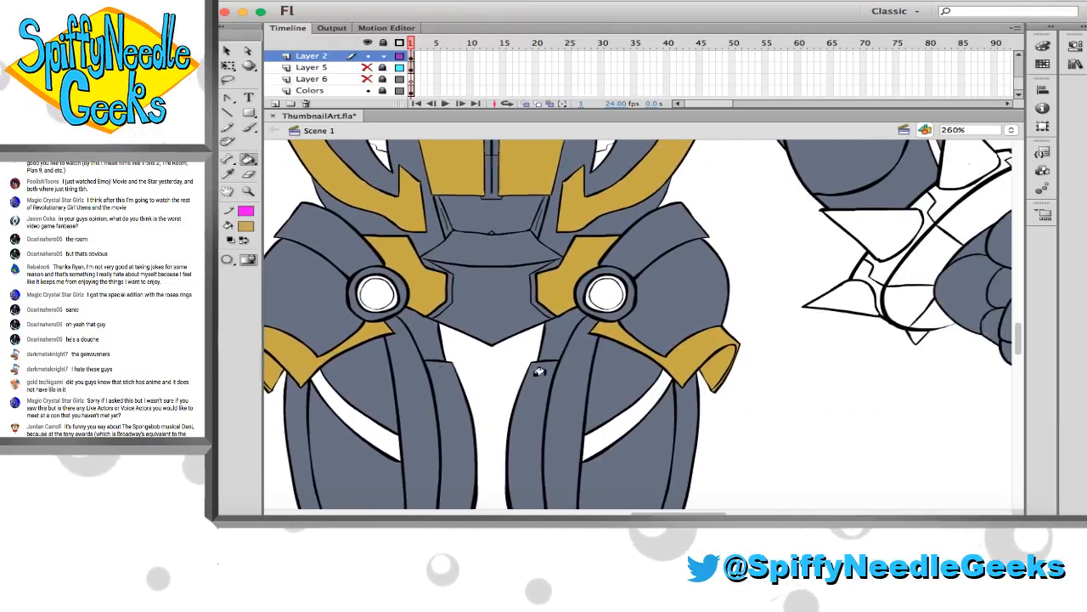
scroll(636, 357, "right", 2)
scroll(636, 358, "up", 2)
left_click(454, 338)
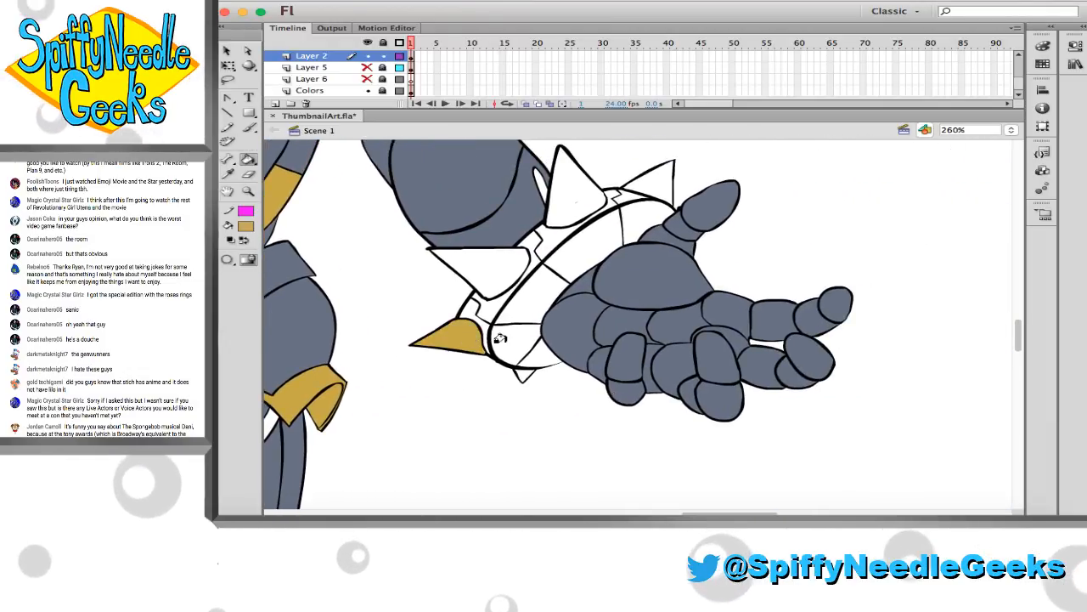
left_click(516, 344)
left_click(508, 316)
left_click(471, 312)
left_click(496, 306)
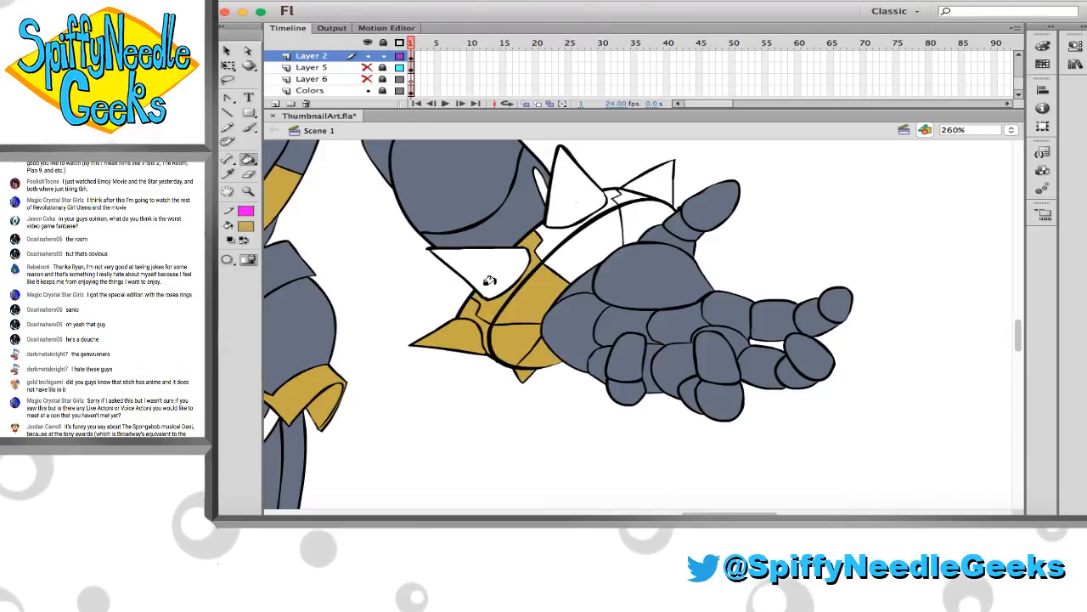
Fill the remaining upper spikes and upper cuff segments of the right-hand wrist with gold
left_click(489, 280)
left_click(558, 216)
left_click(546, 230)
left_click(600, 227)
left_click(634, 218)
left_click(631, 194)
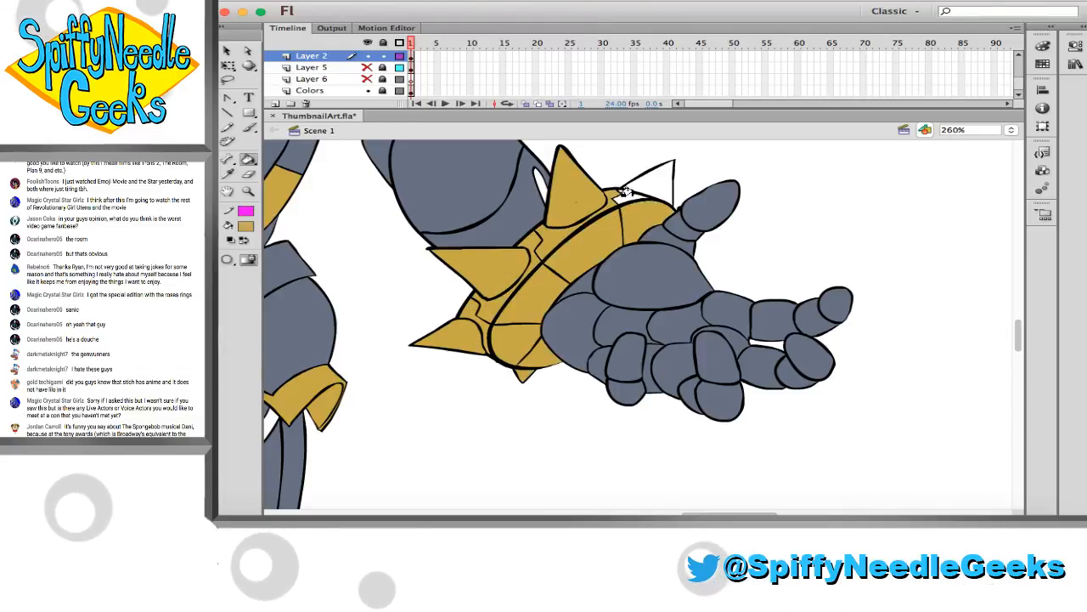
left_click(650, 181)
Inspect the robot's torso, hips and thighs for panels that still lack a fill
scroll(646, 187, "up", 3)
scroll(646, 187, "left", 3)
scroll(637, 199, "left", 5)
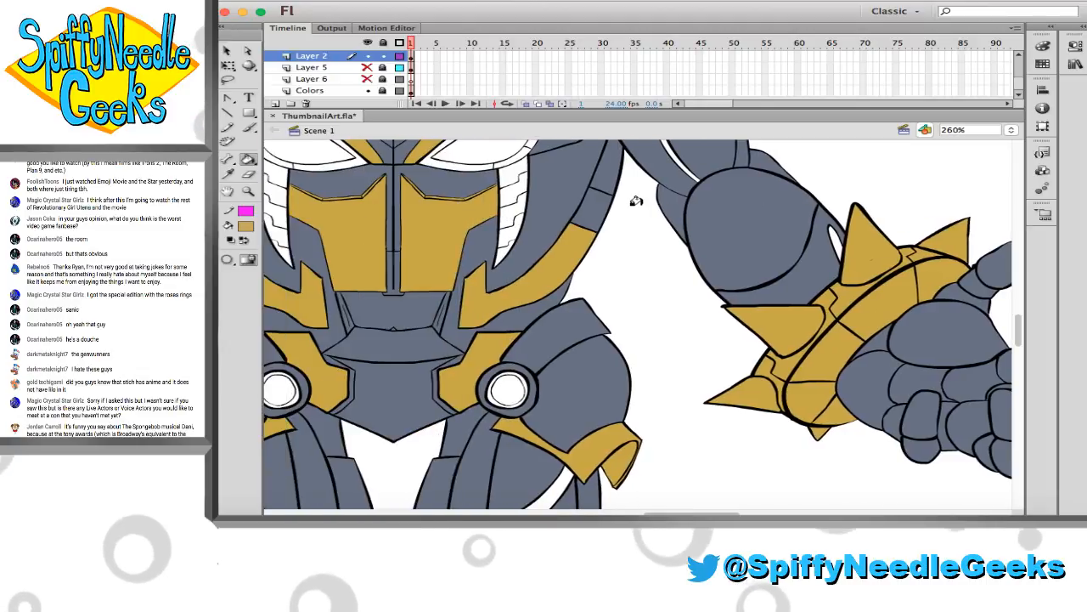
scroll(630, 212, "down", 3)
scroll(629, 216, "left", 5)
scroll(629, 216, "up", 2)
scroll(628, 214, "down", 2)
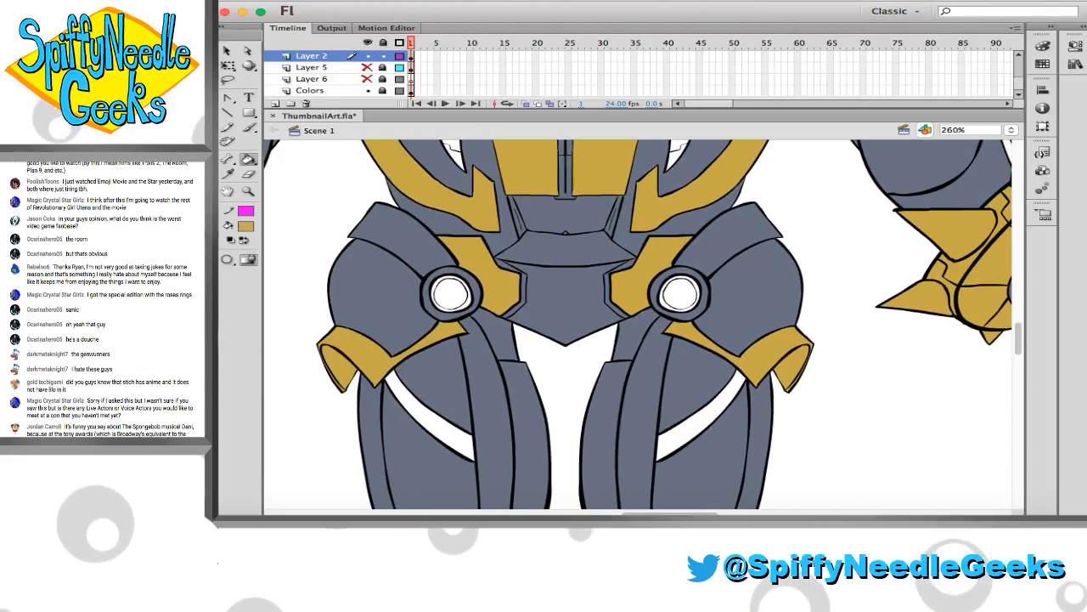
scroll(556, 194, "up", 10)
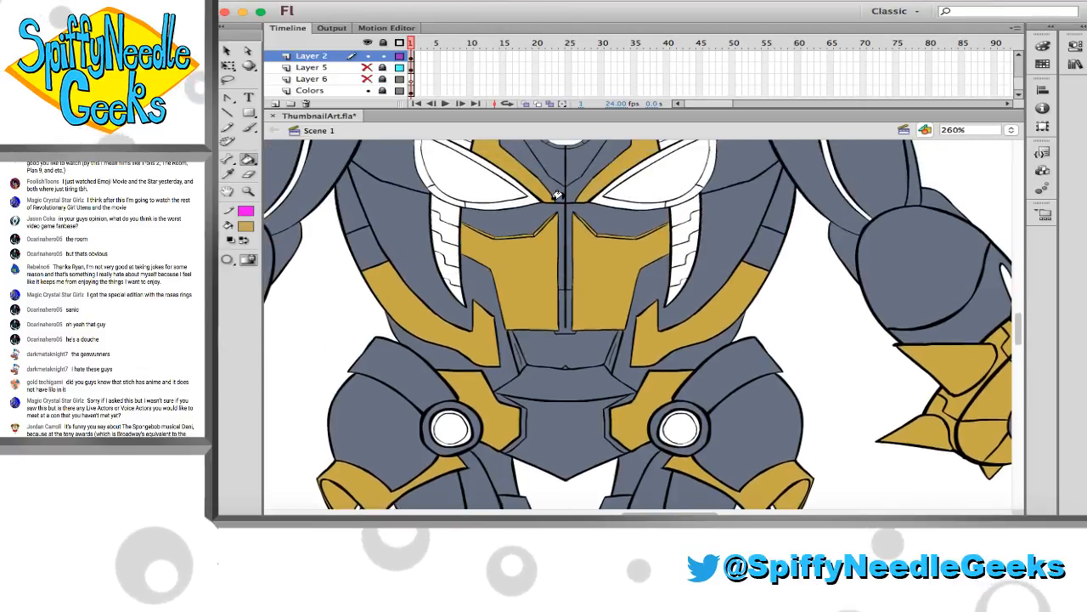
Fill the round chest emblem and the two eye-shaped chest panels with bright cyan
scroll(531, 205, "down", 3)
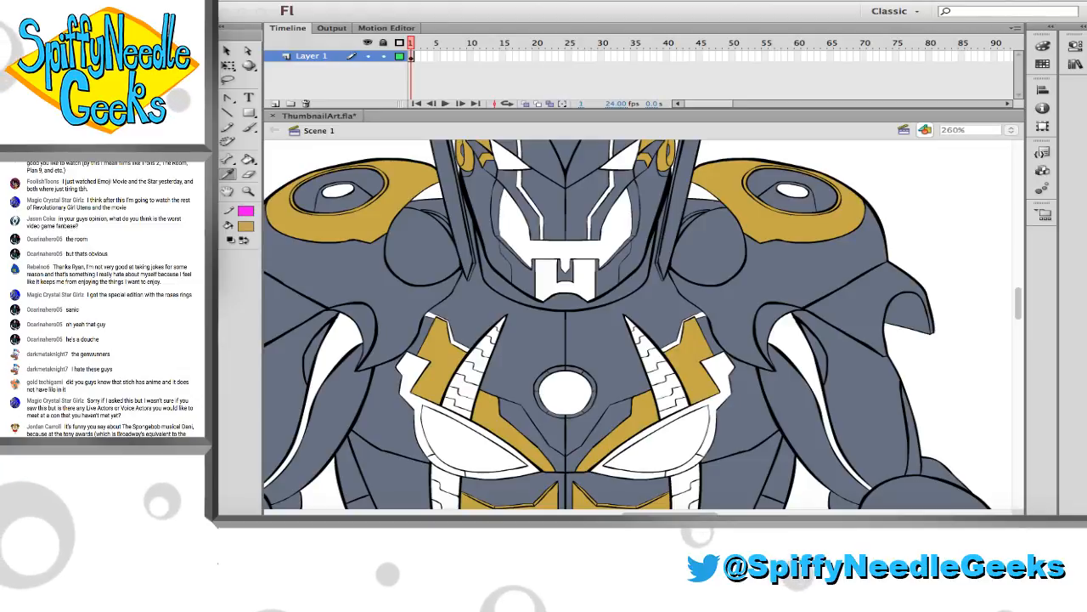
left_click(450, 439)
left_click(565, 390)
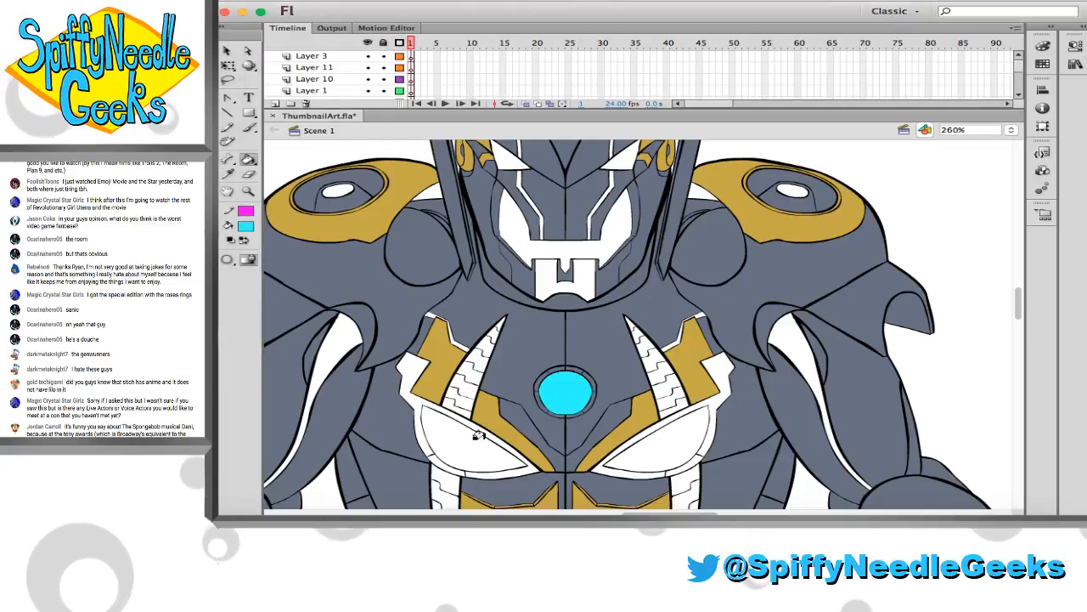
left_click(471, 438)
left_click(654, 437)
Fill the borders around both cyan eye-shaped chest panels, including their notched upper ends, with black
scroll(444, 376, "down", 2)
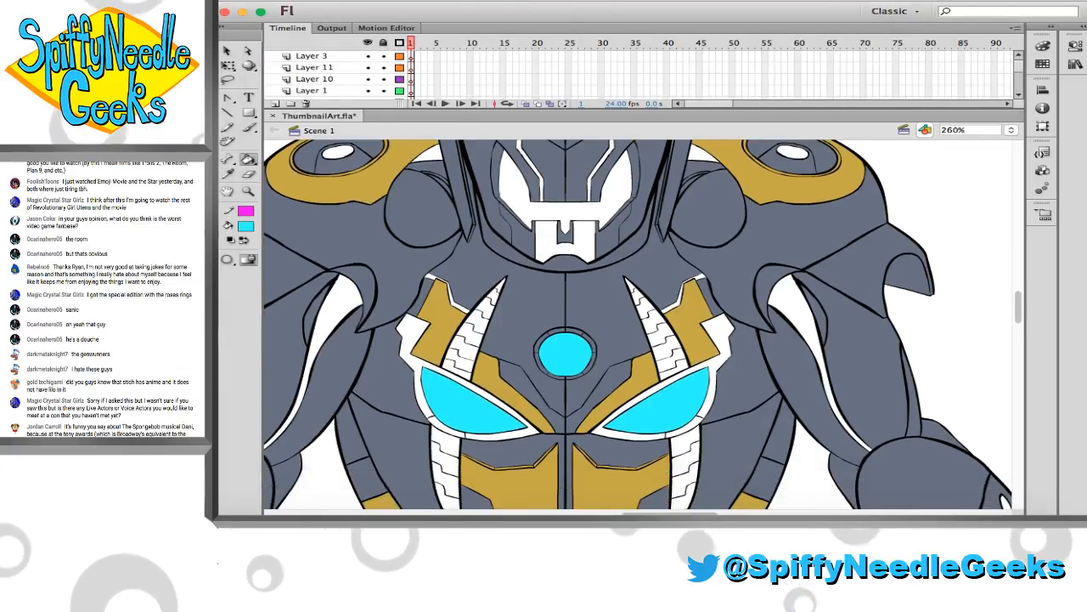
left_click(228, 174)
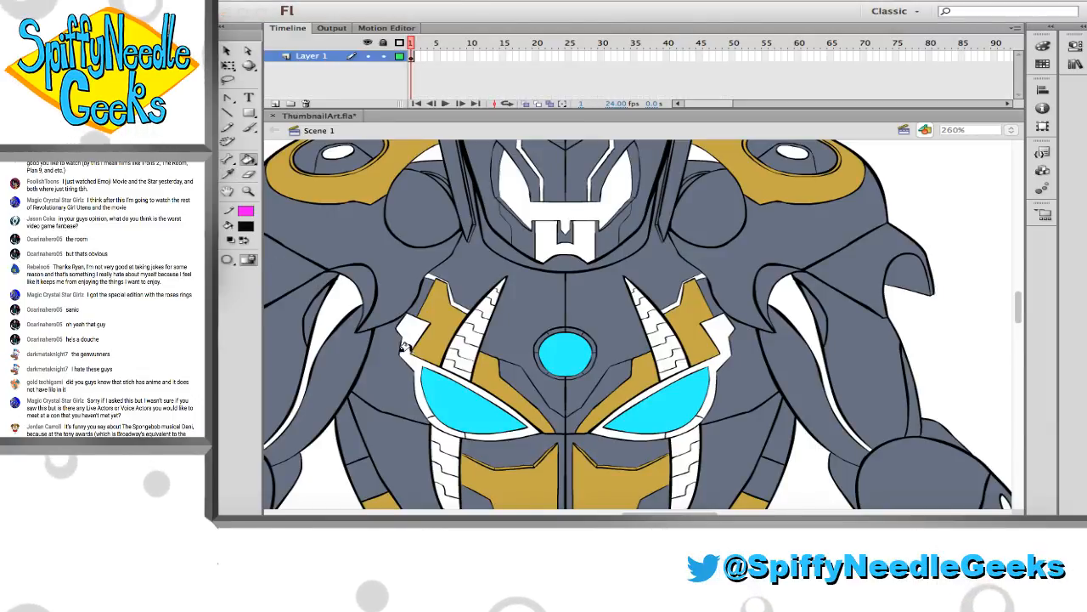
left_click(534, 354)
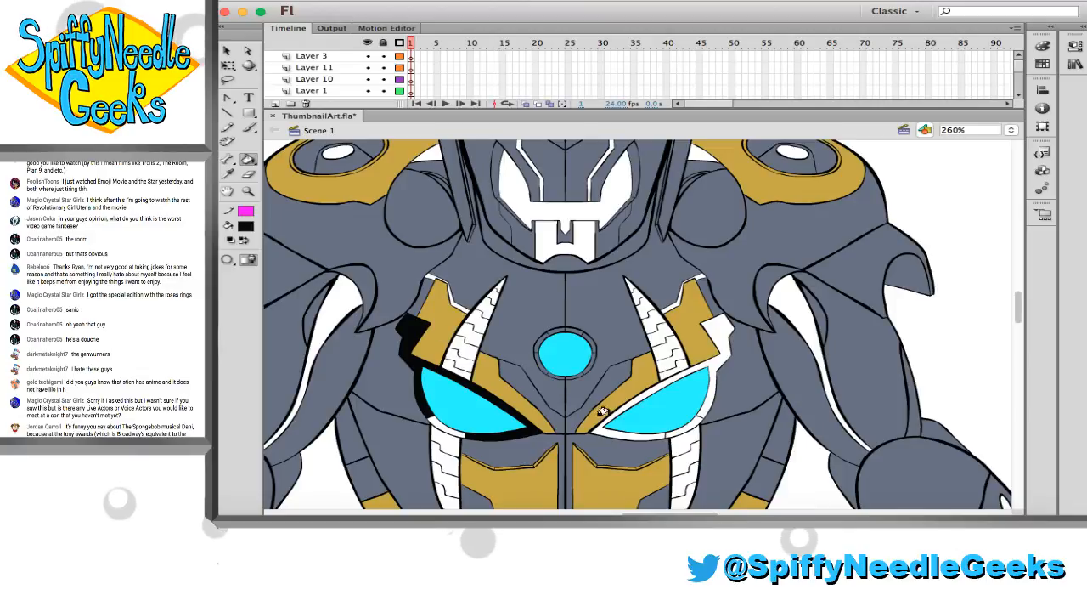
scroll(646, 386, "down", 2)
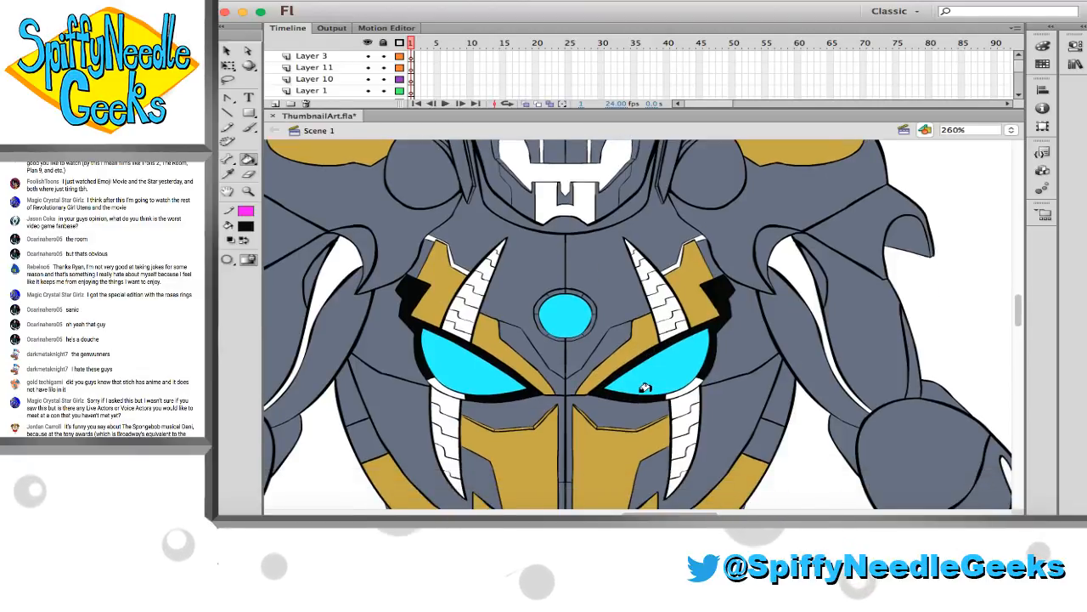
scroll(646, 386, "up", 6)
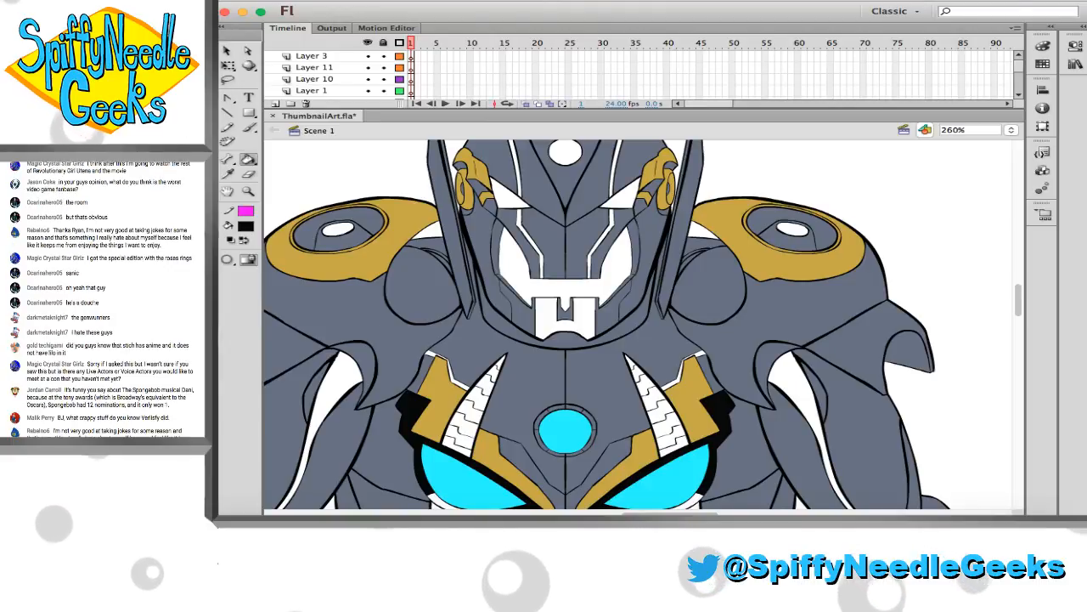
Look over the robot's waist, hips, thighs and wrist cuffs for panels that still lack a colour
scroll(466, 357, "down", 5)
scroll(466, 357, "right", 5)
scroll(465, 357, "down", 4)
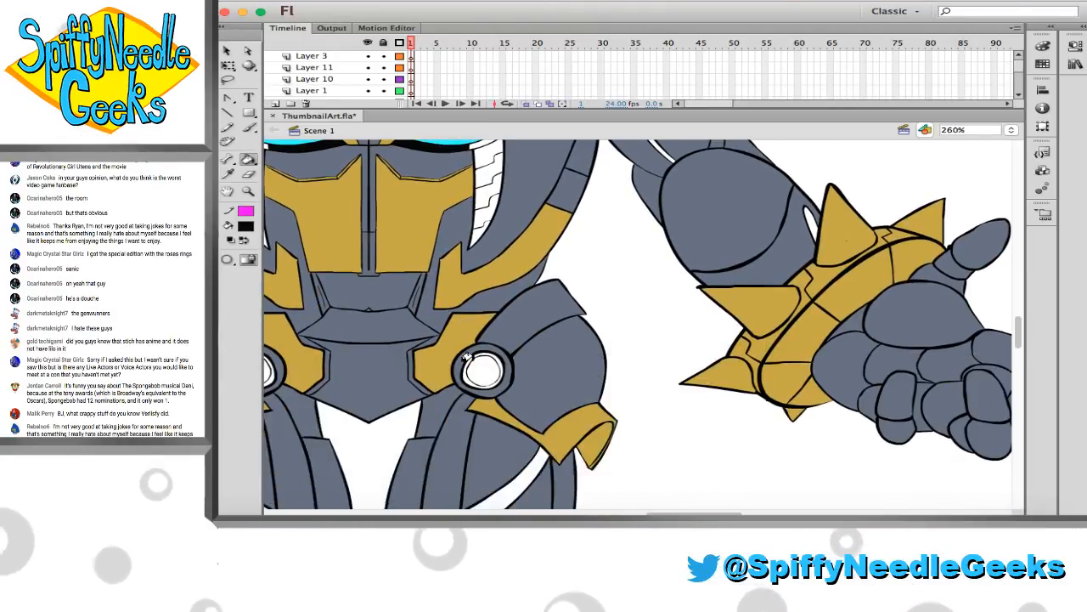
scroll(465, 357, "left", 5)
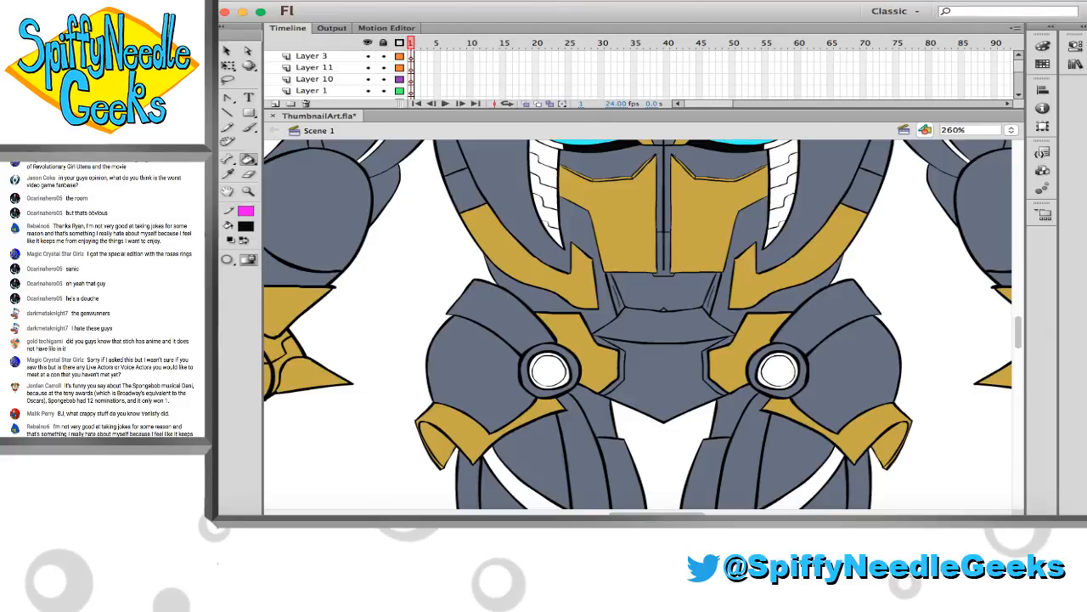
scroll(453, 305, "right", 2)
scroll(454, 305, "left", 2)
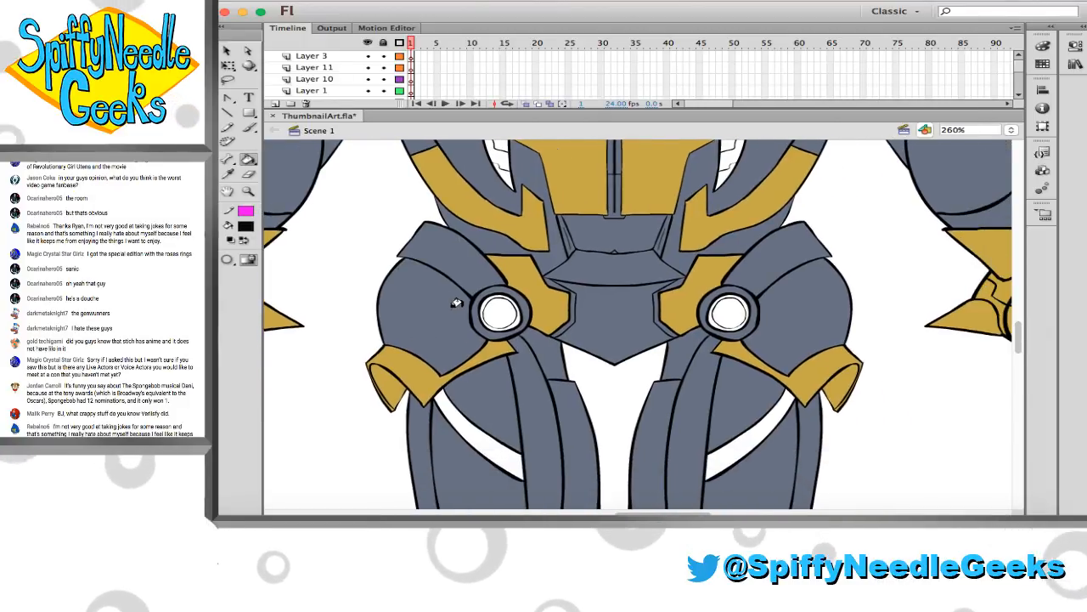
scroll(453, 306, "up", 5)
scroll(457, 304, "up", 2)
Sample the purple and fill every segment of the upper and lower curved horns on the chest's left-hand side
left_click(228, 174)
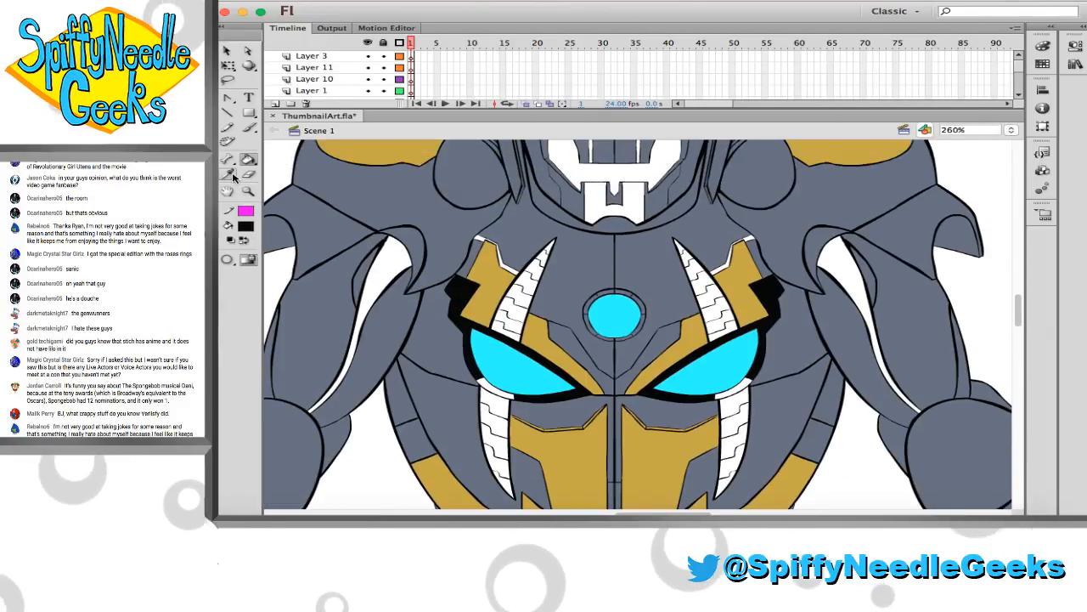
left_click(222, 306)
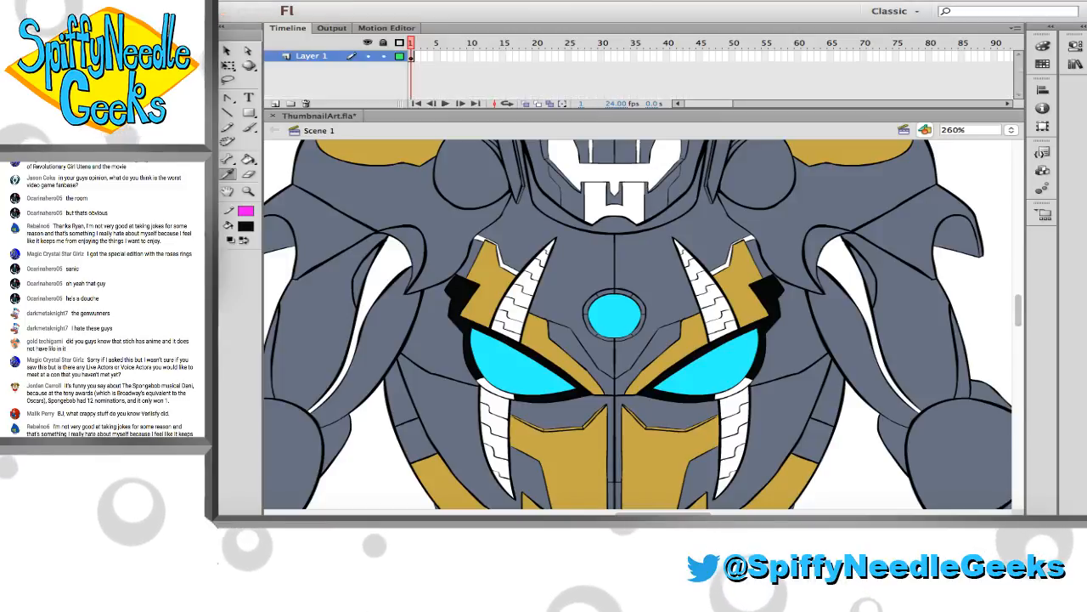
left_click(494, 455)
left_click(498, 474)
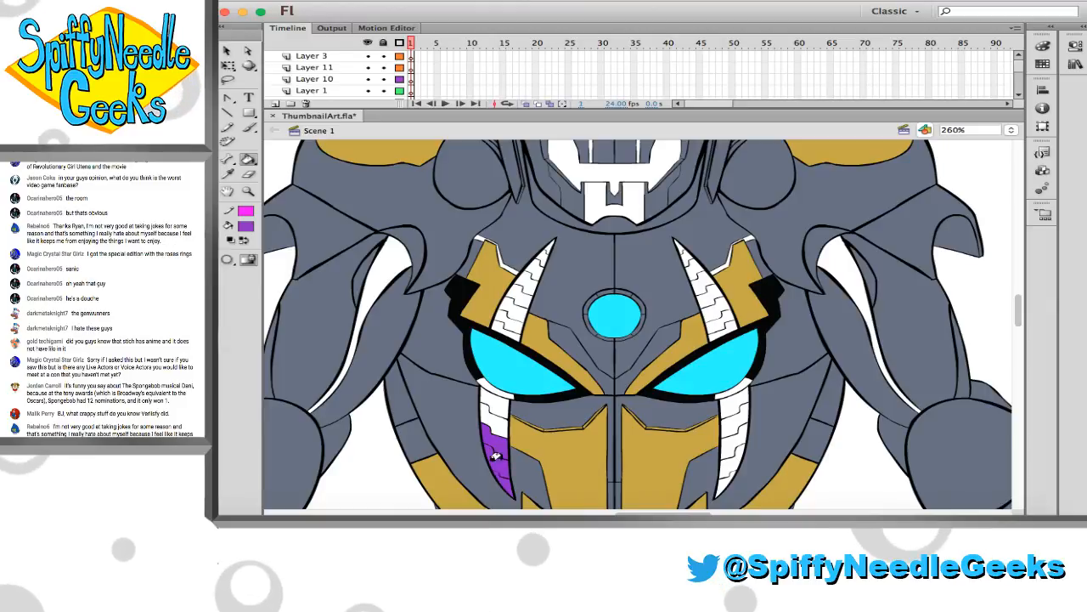
left_click(490, 409)
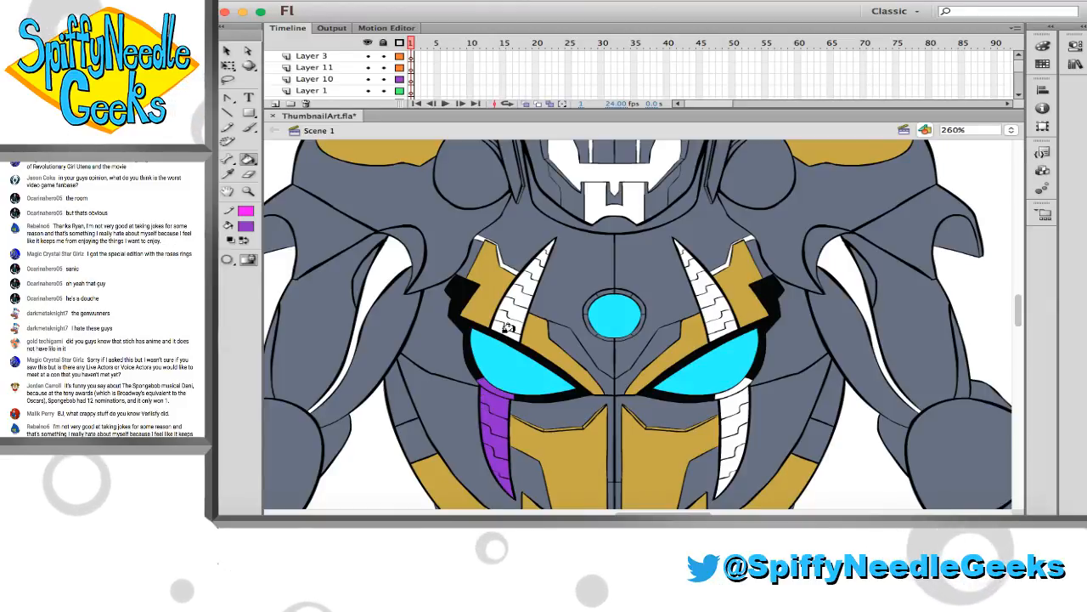
left_click(524, 283)
left_click(535, 269)
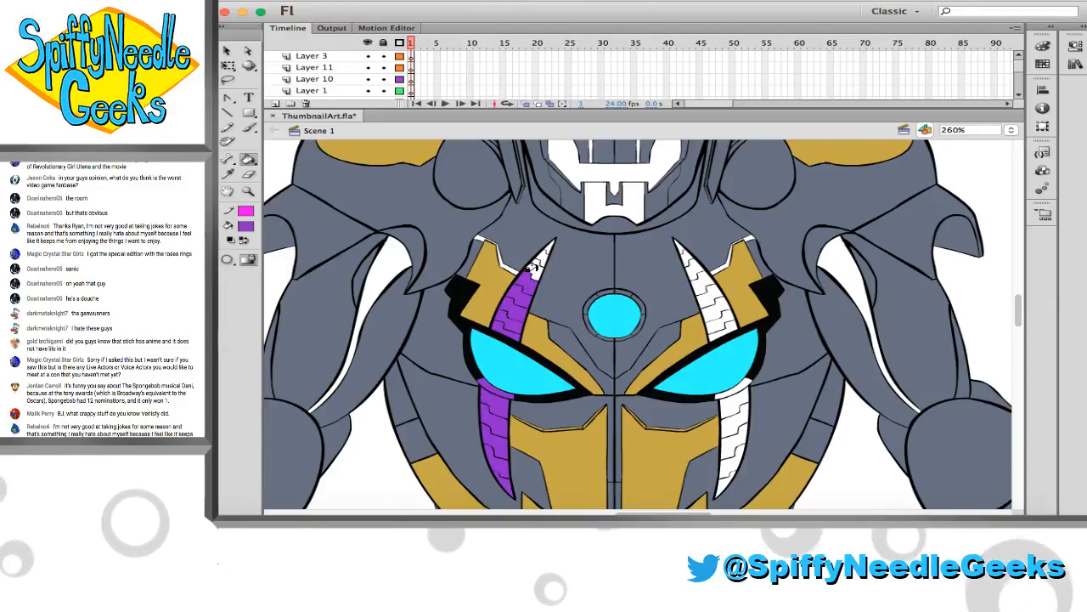
left_click(542, 254)
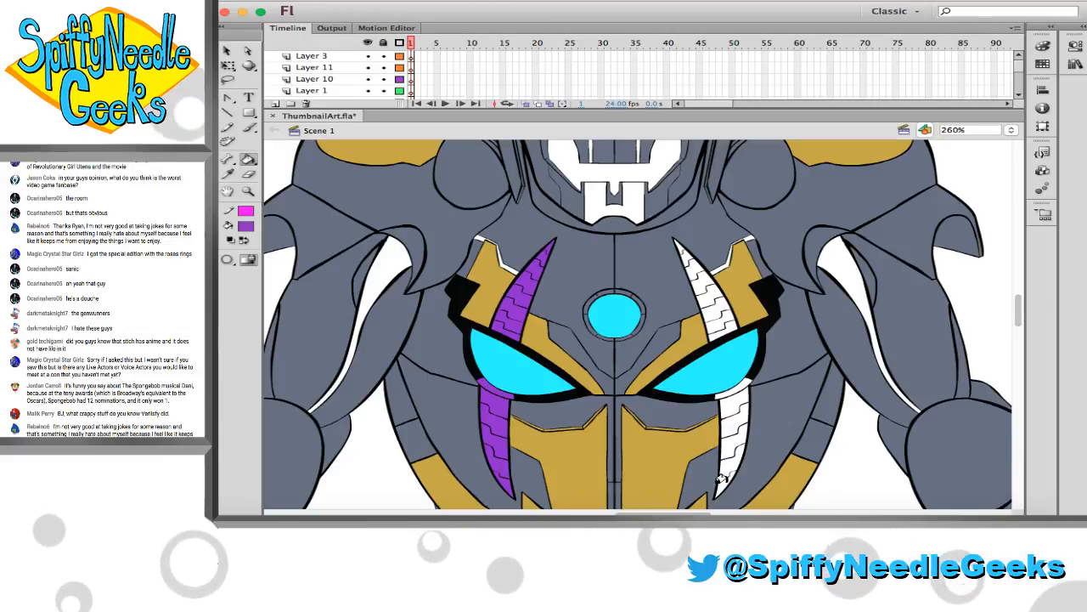
Fill the segments of the upper and lower curved horns on the chest's right-hand side with the same purple
left_click(724, 481)
left_click(730, 462)
left_click(734, 441)
left_click(737, 423)
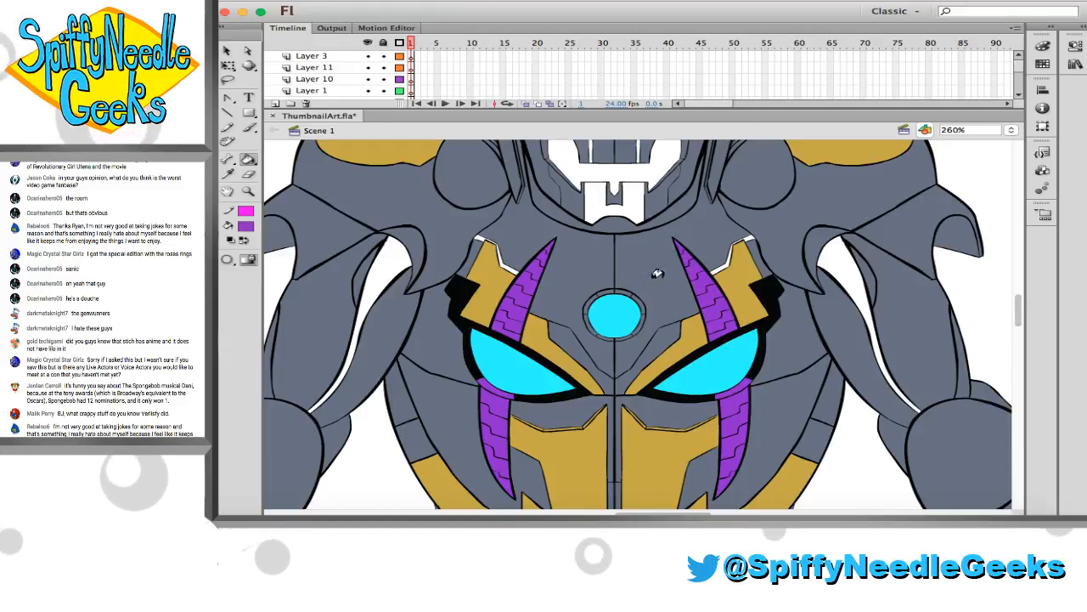
Fill the small oval in the centre of each shoulder pad with purple
scroll(633, 359, "up", 5)
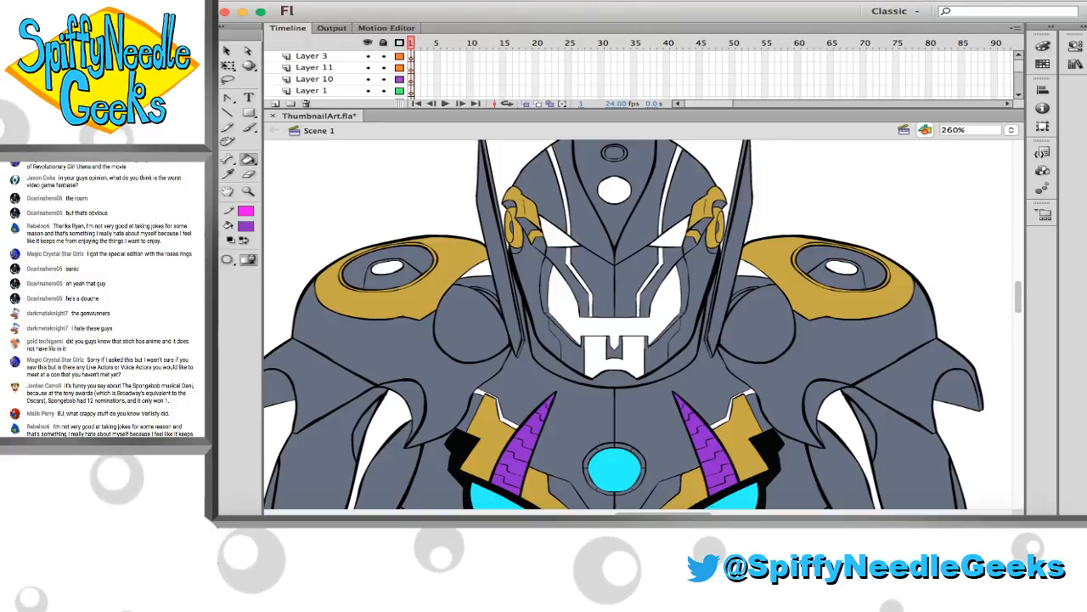
left_click(387, 269)
left_click(841, 269)
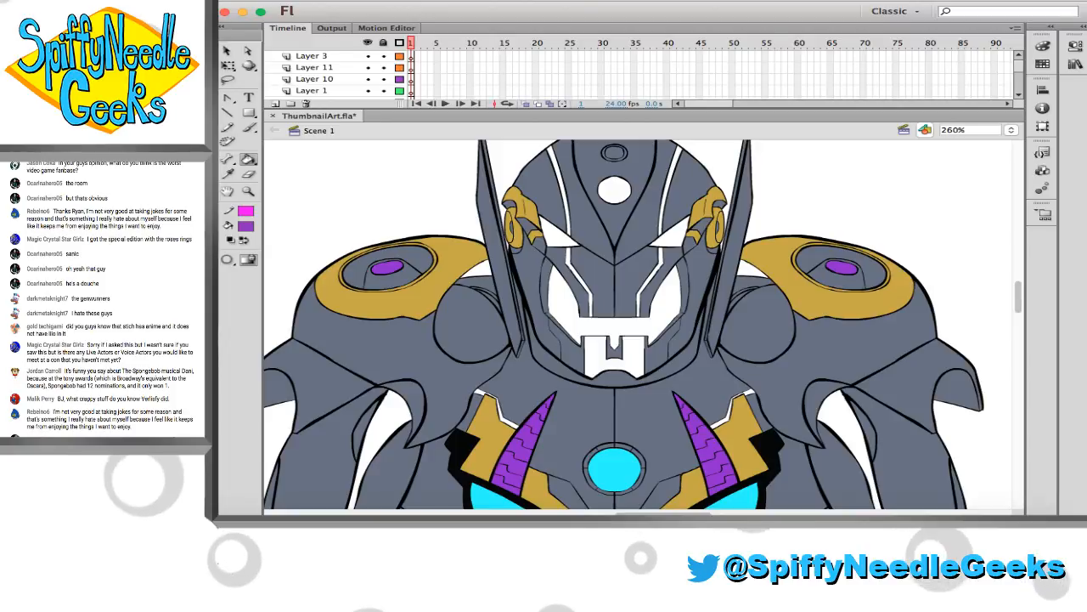
Sample the magenta and fill the robot's cheeks, mouth, eyes, facial lines and the two helmet stripes with it
key("i")
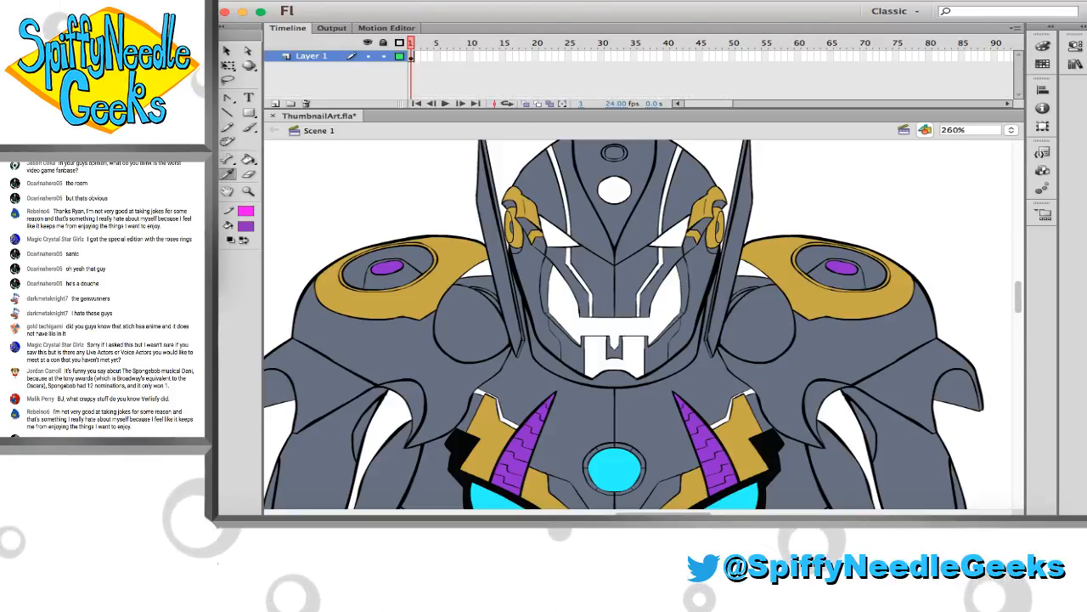
left_click(546, 303)
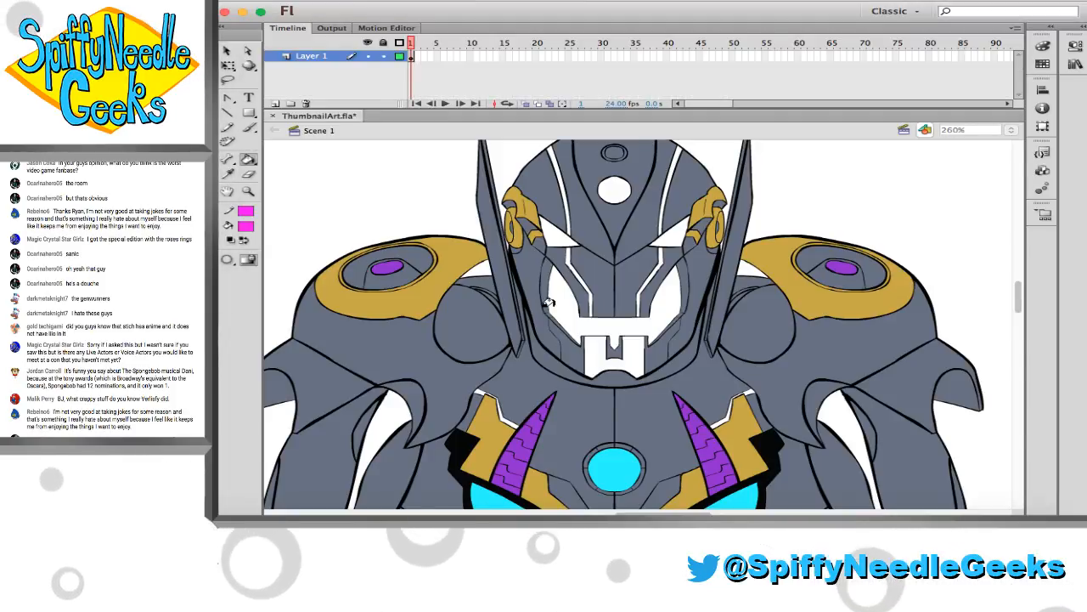
left_click(575, 321)
left_click(589, 350)
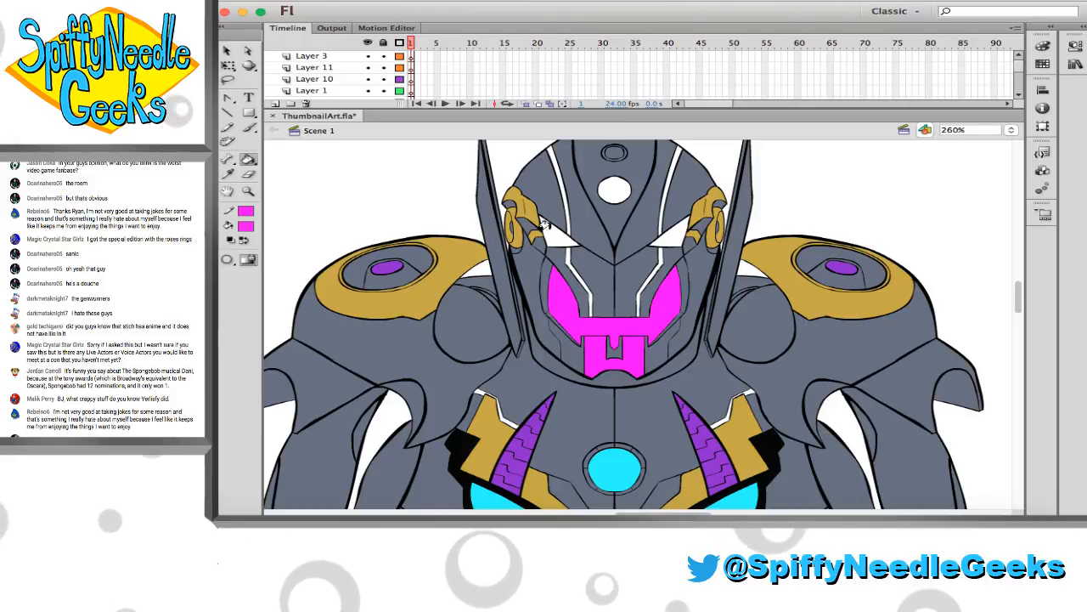
left_click(562, 231)
left_click(657, 230)
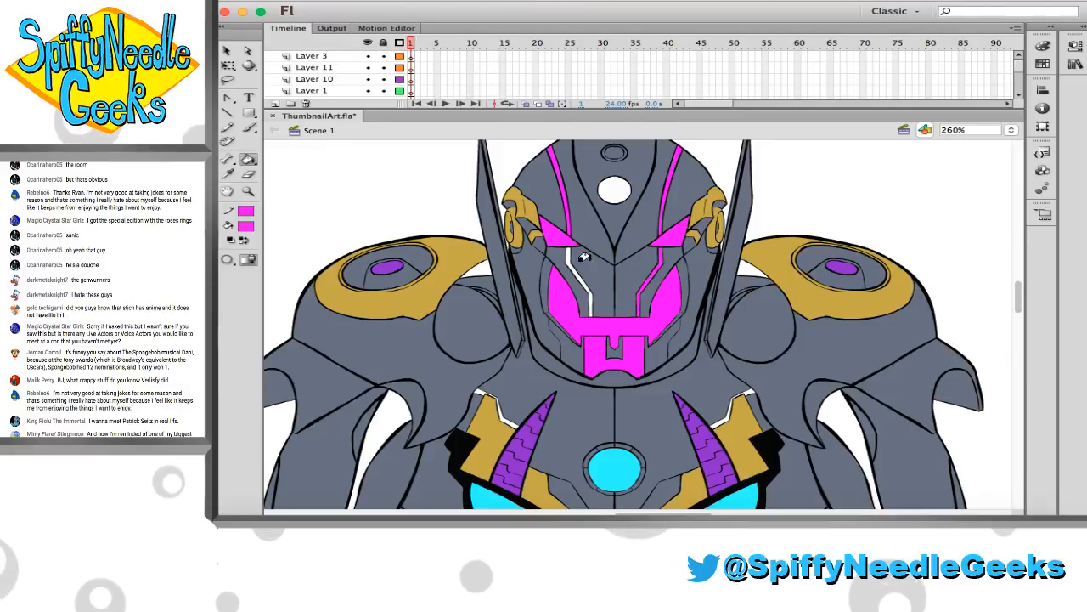
Fill the long curved strip on each upper arm with magenta
scroll(512, 283, "down", 5)
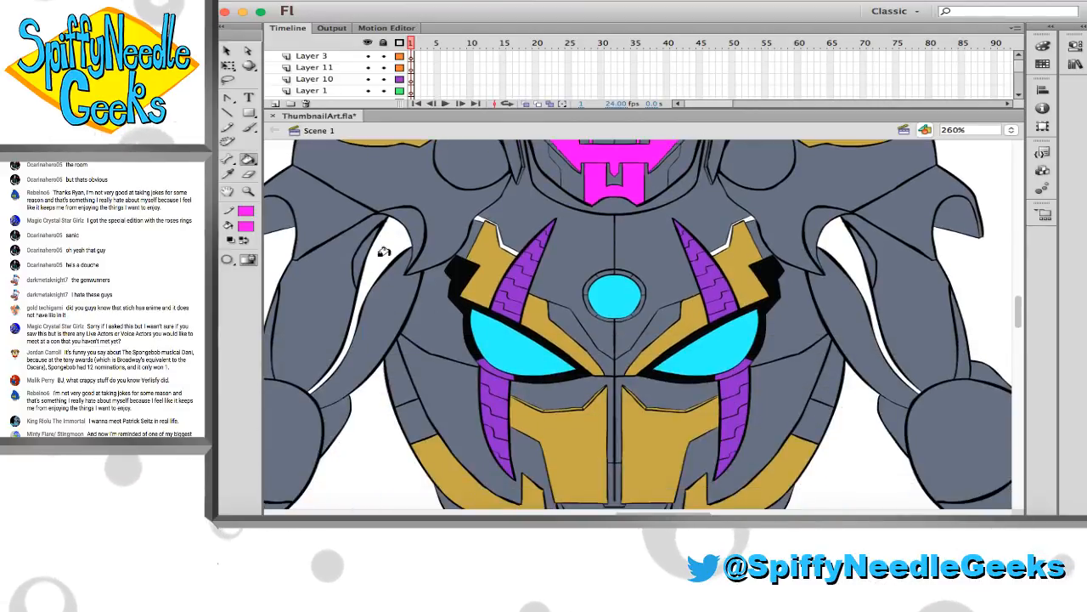
left_click(382, 249)
left_click(845, 242)
scroll(786, 263, "down", 10)
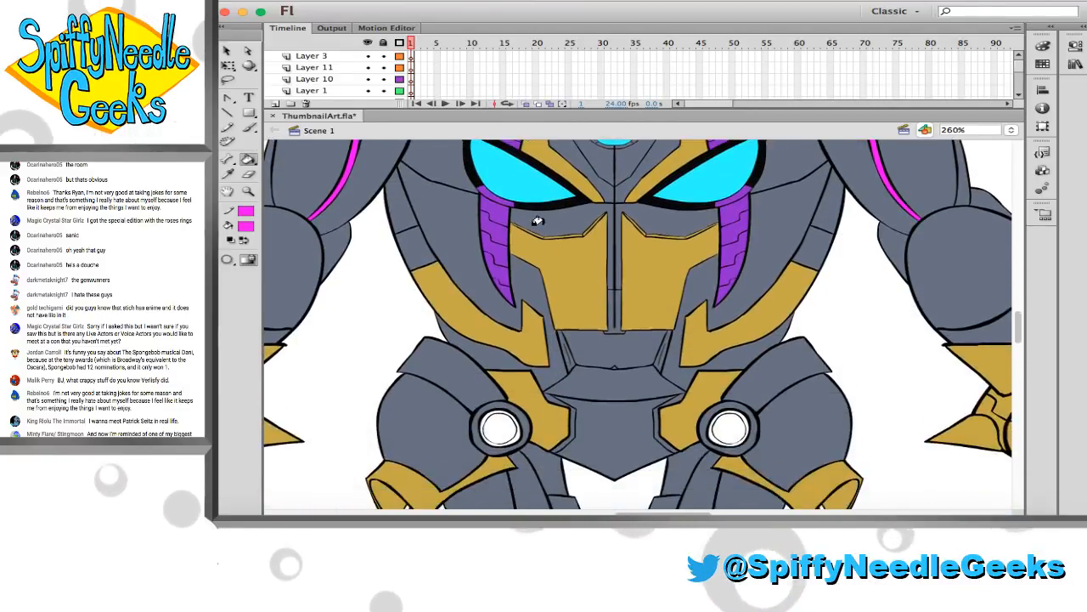
Fill the thin trim above the gold panel on each side of the upper chest with magenta
scroll(483, 191, "up", 9)
left_click(484, 191)
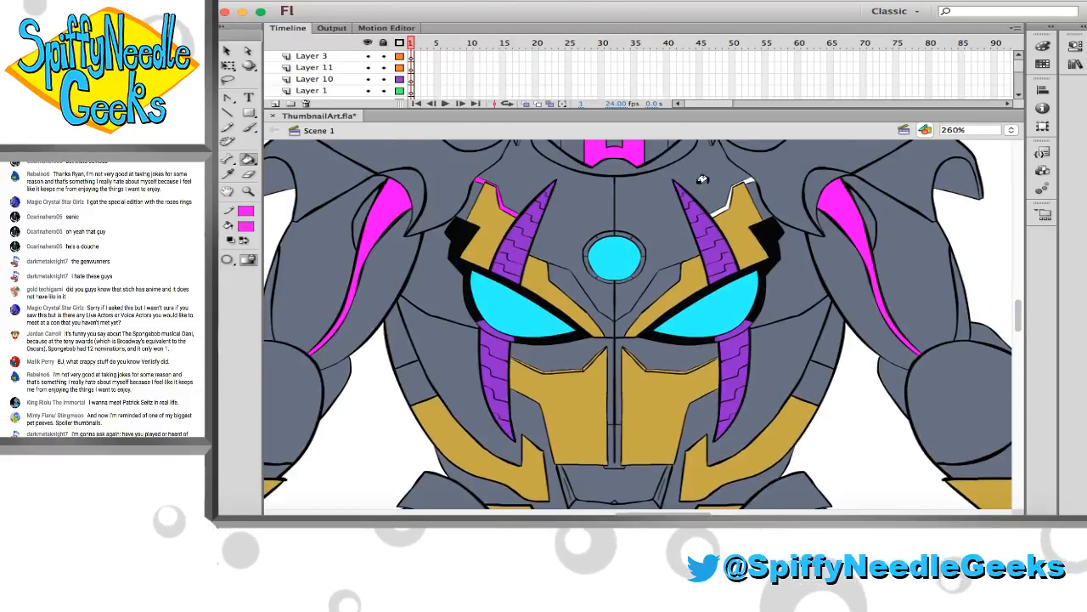
left_click(738, 183)
Fill the small sliver beside the upper wrist spike on both forearms with magenta
scroll(593, 270, "down", 10)
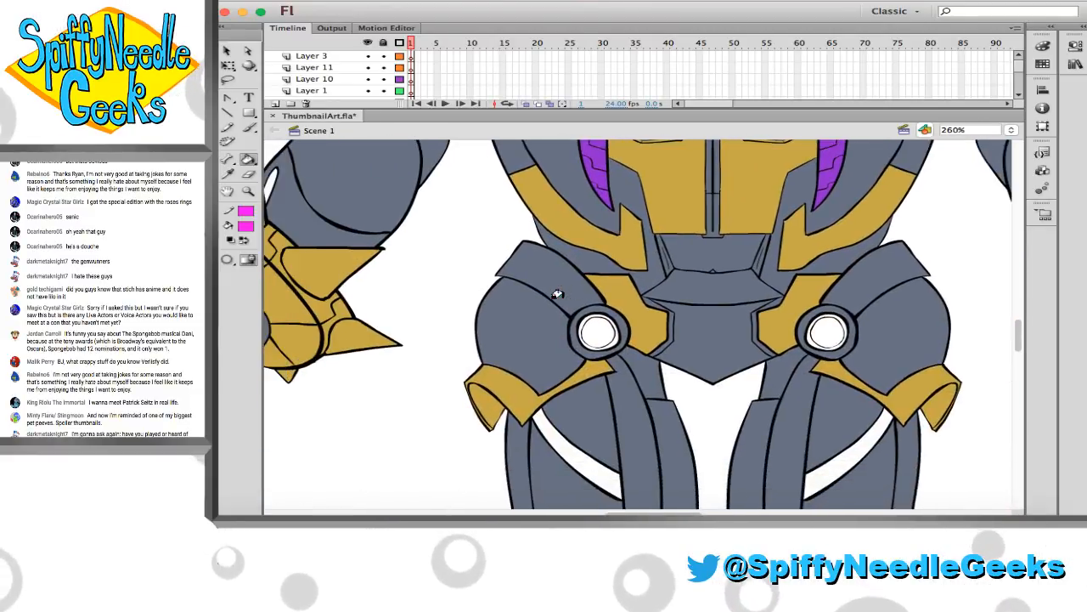
scroll(540, 292, "left", 4)
left_click(338, 195)
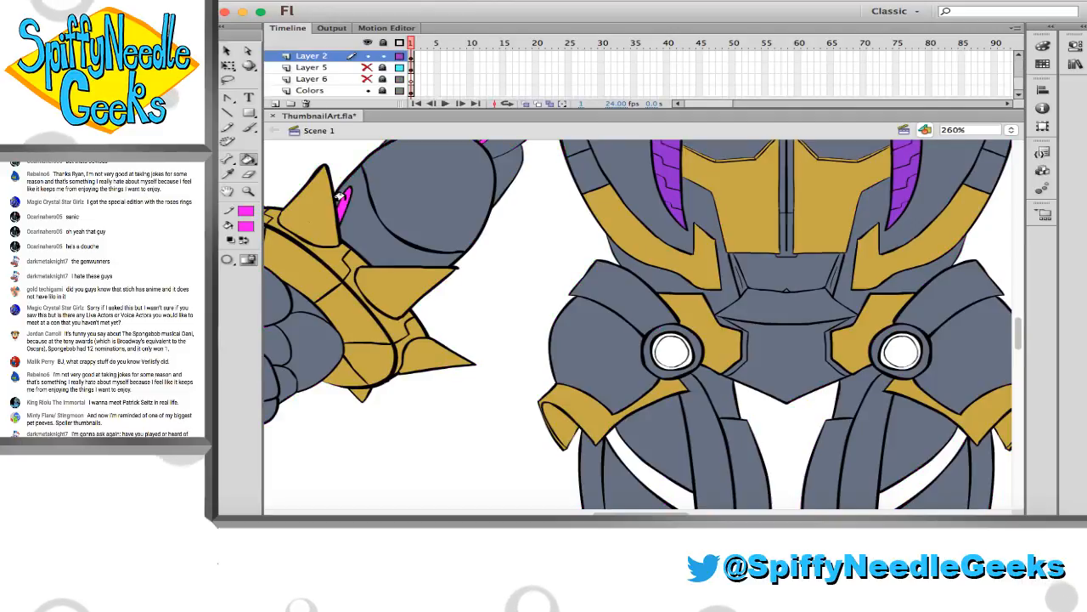
scroll(904, 181, "right", 10)
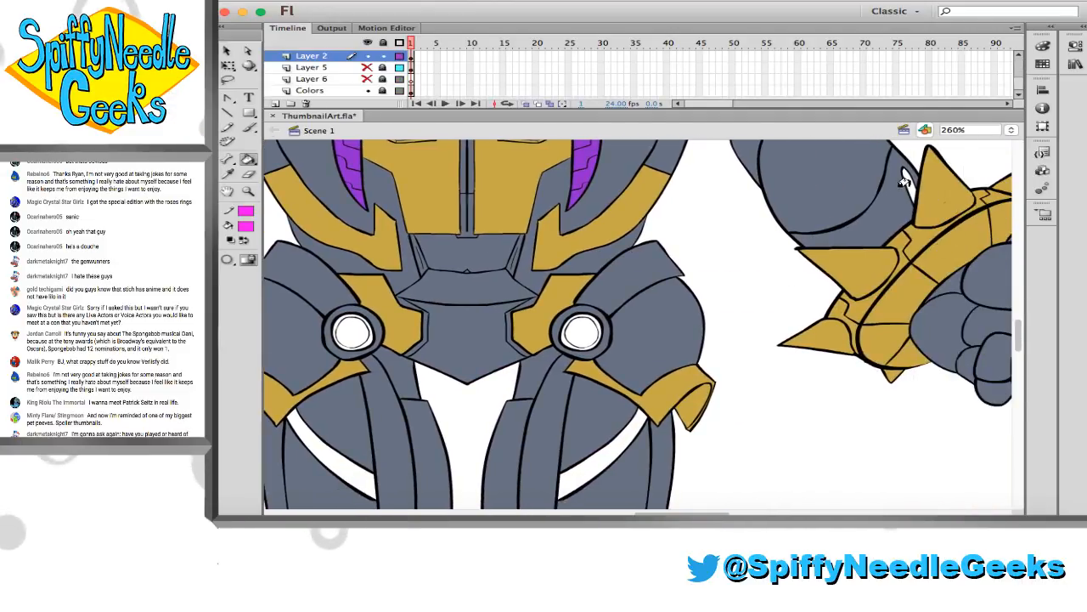
Fill the curved band on both thighs with magenta and delete the line ends overhanging below the legs
scroll(597, 353, "down", 5)
scroll(466, 379, "left", 2)
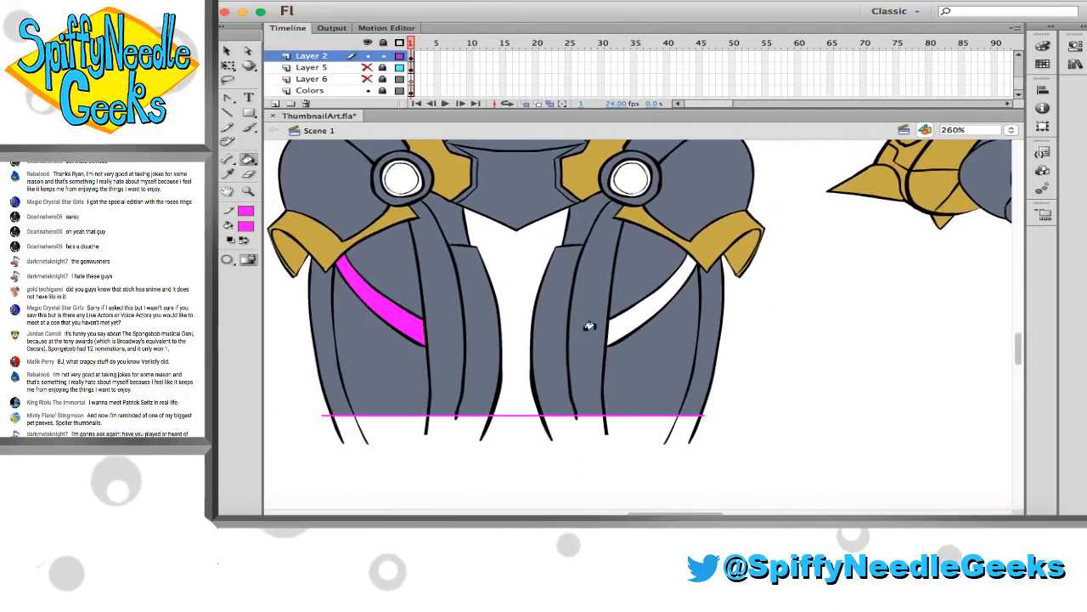
left_click(637, 323)
key("super+z")
left_click(622, 324)
key("v")
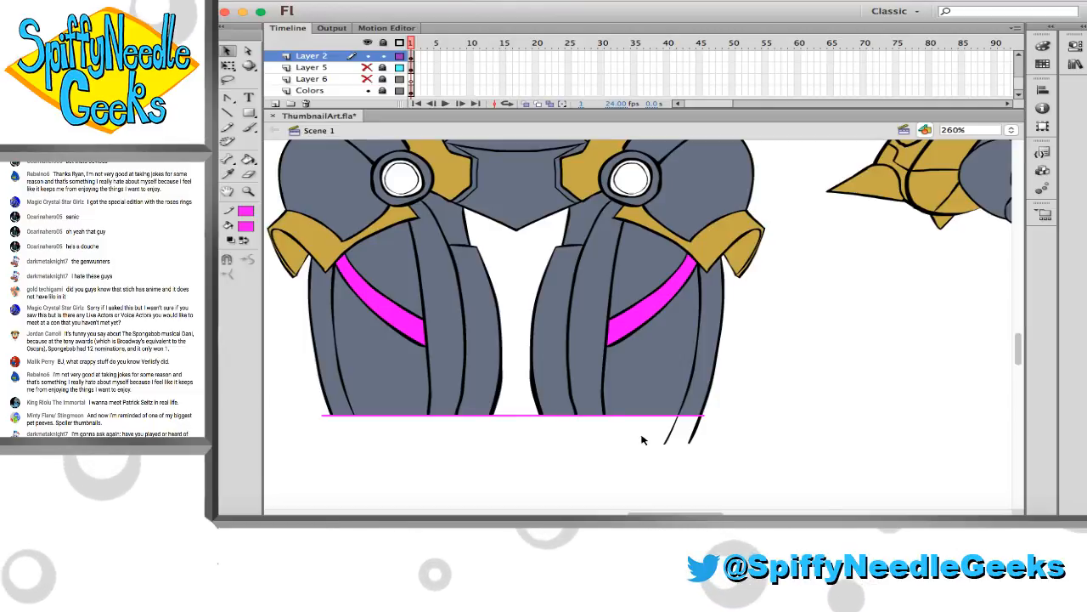
Sample the purple from the chest horns and fill the round hip joints on both sides with it
scroll(649, 480, "up", 4)
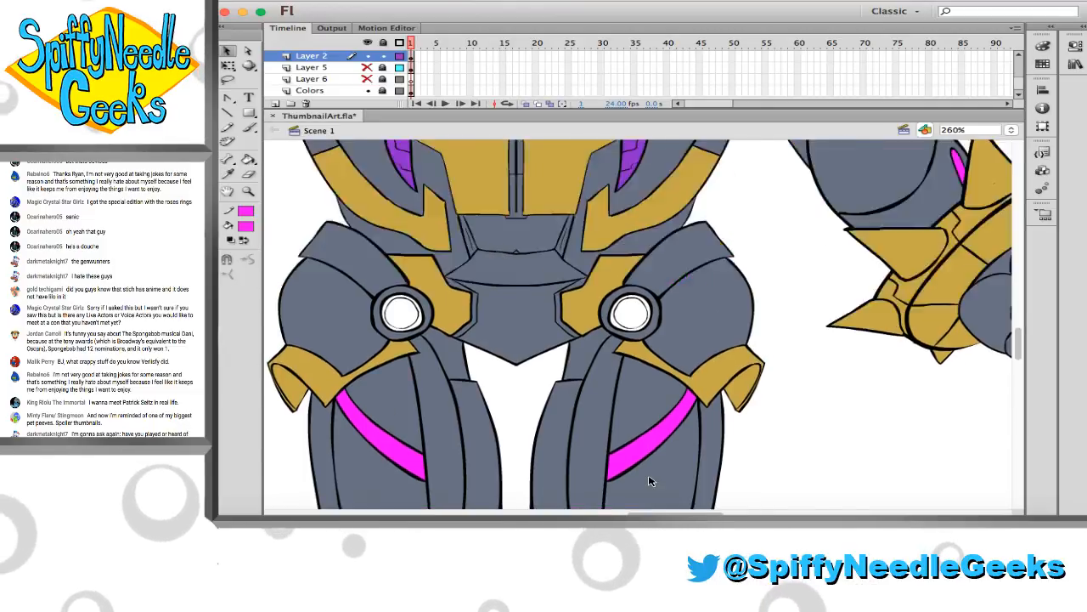
scroll(649, 481, "up", 4)
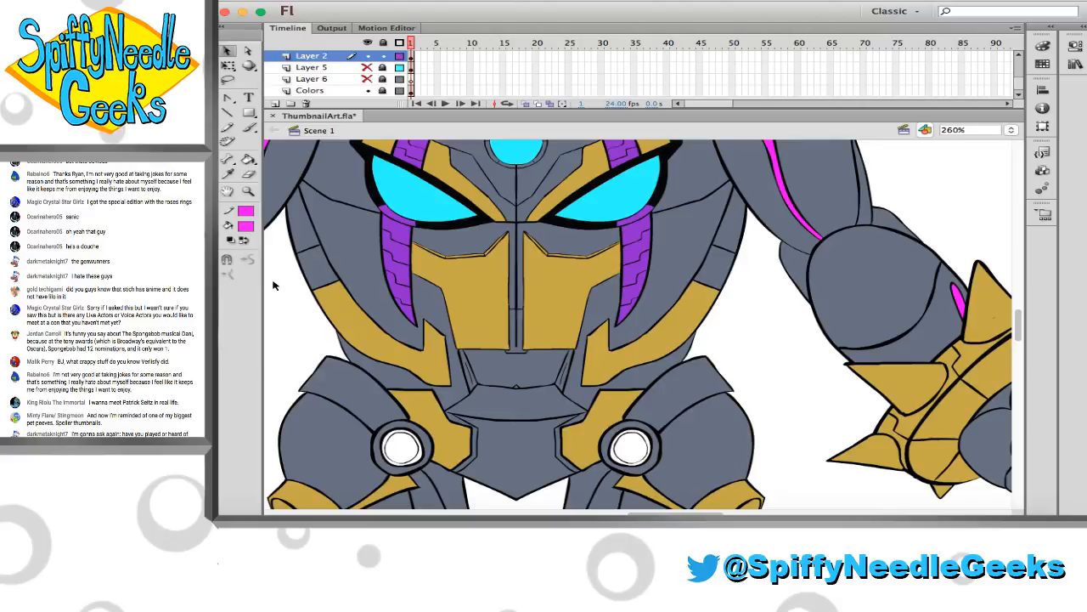
left_click(395, 219)
scroll(396, 219, "down", 2)
left_click(401, 390)
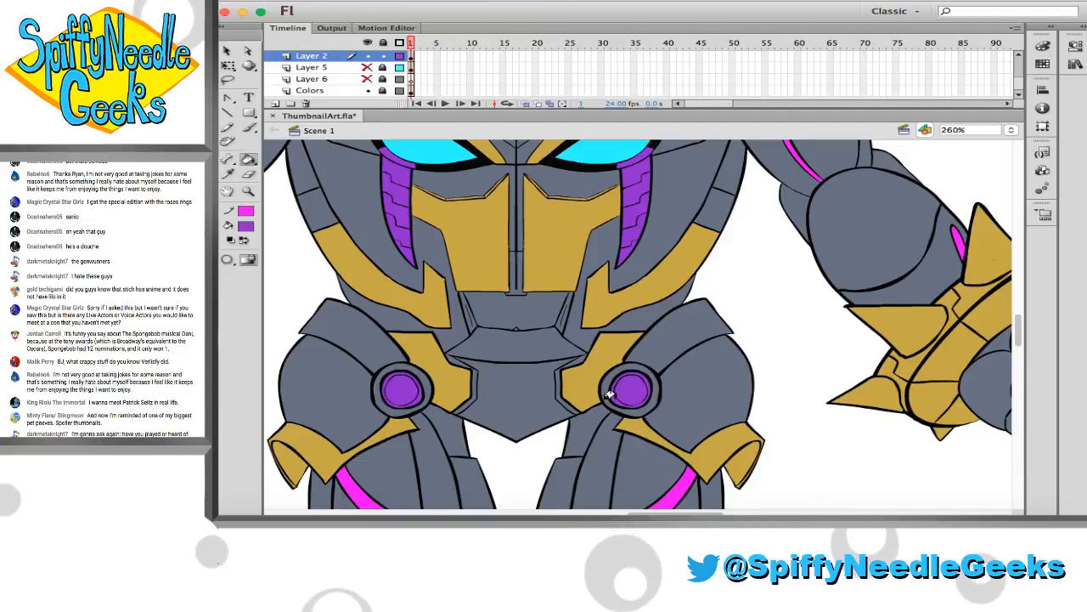
scroll(609, 395, "up", 8)
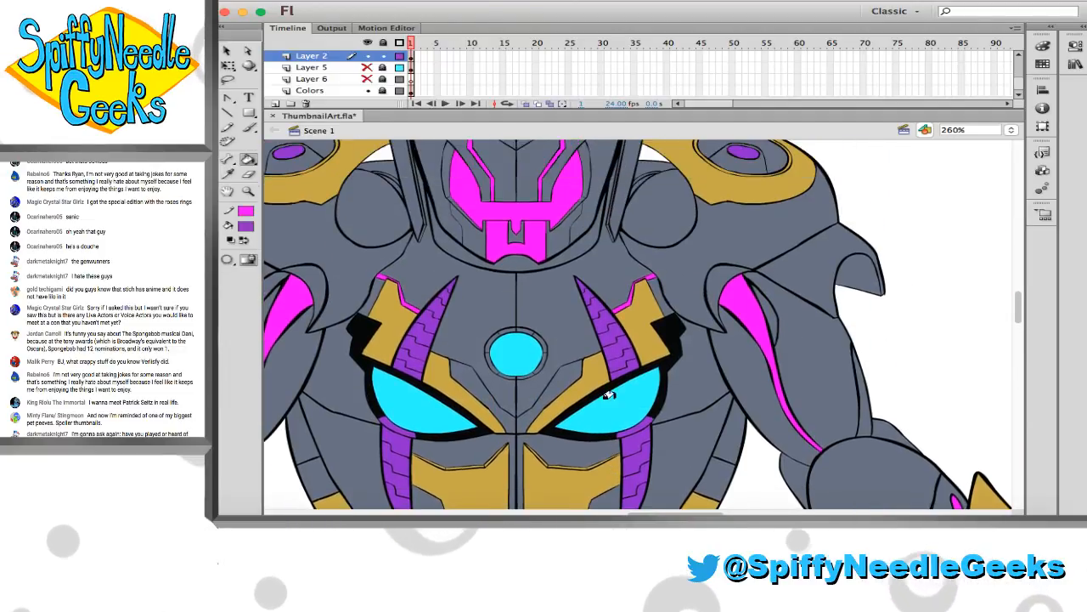
Sample red for the fill colour and fill the empty white circle on the robot's forehead with it
scroll(609, 395, "up", 5)
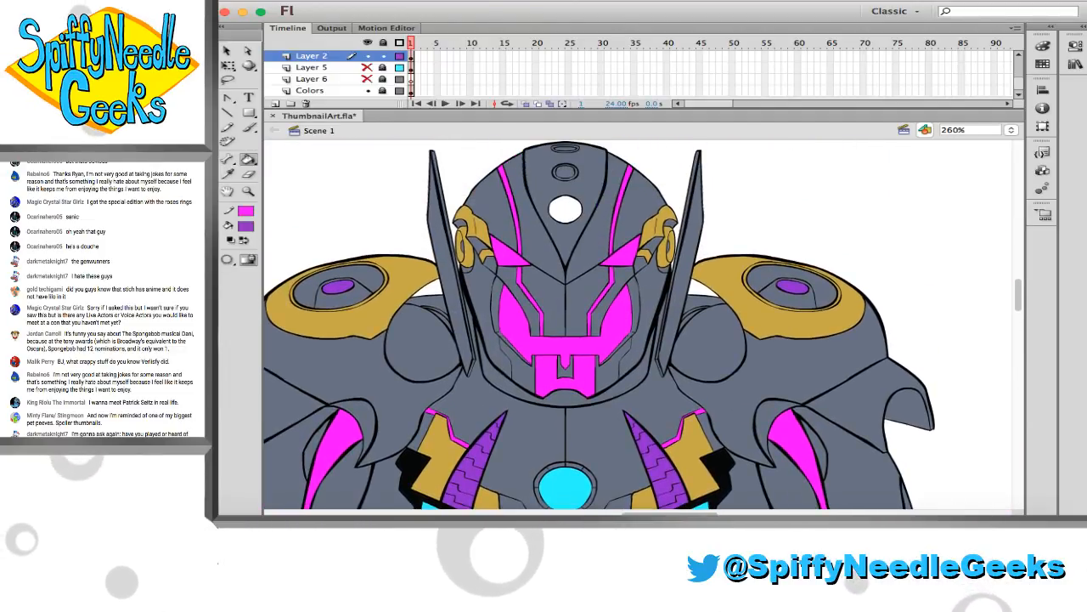
left_click(219, 170)
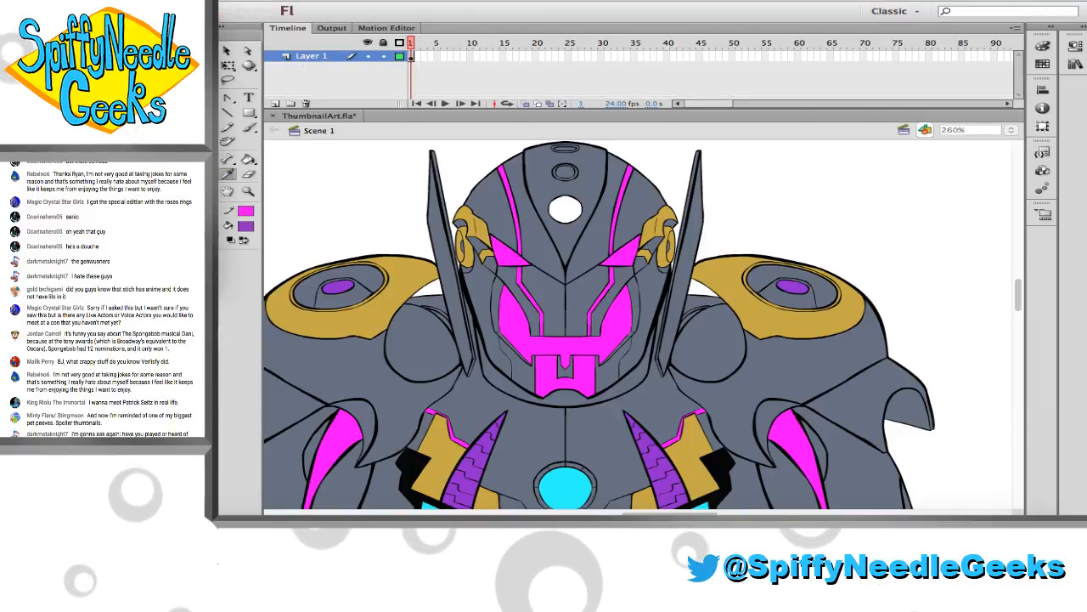
left_click(219, 170)
left_click(556, 212)
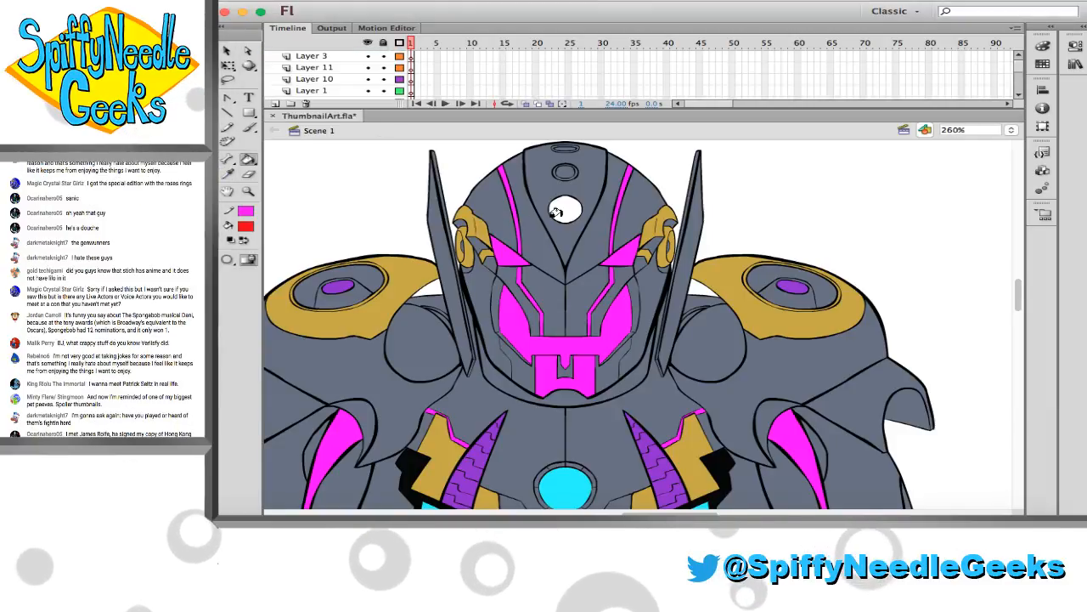
left_click(556, 212)
Check the whole robot from head to legs and save ThumbnailArt.fla
scroll(423, 238, "down", 1)
left_click(248, 191)
left_click(453, 286, "alt")
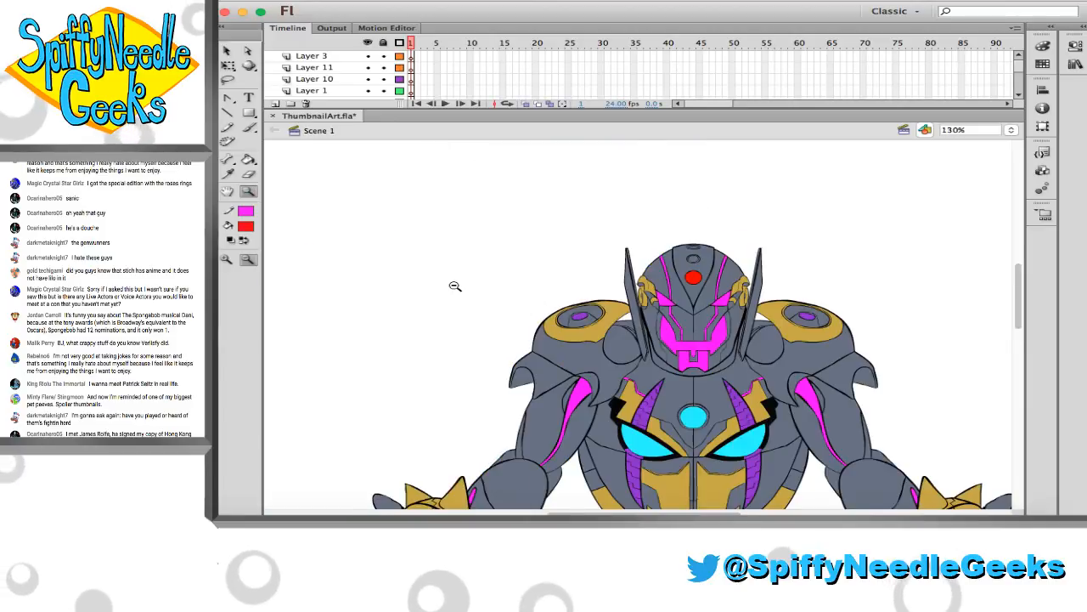
scroll(454, 286, "down", 3)
scroll(454, 286, "down", 2)
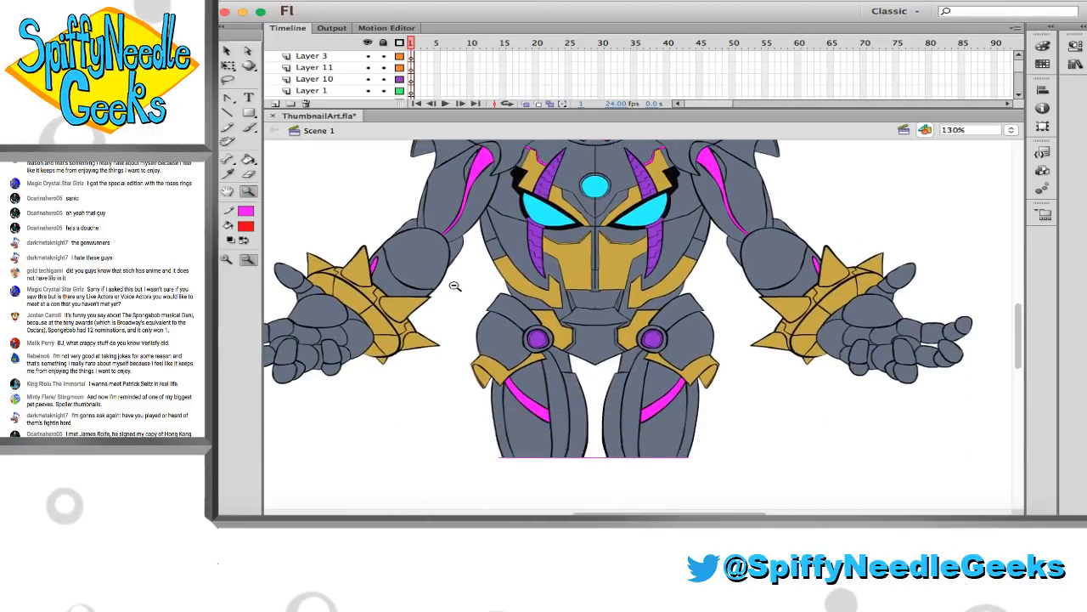
scroll(454, 286, "up", 3)
key("cmd+s")
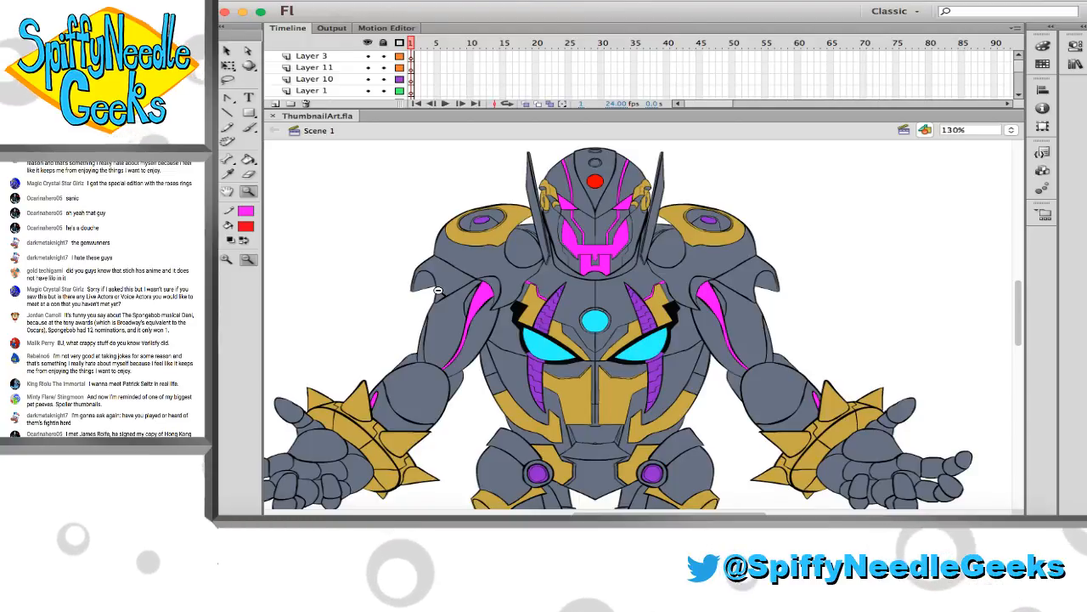
Set the stroke colour to green and draw a freehand Pencil circle over the robot's eye on the image's left side
scroll(437, 290, "down", 5)
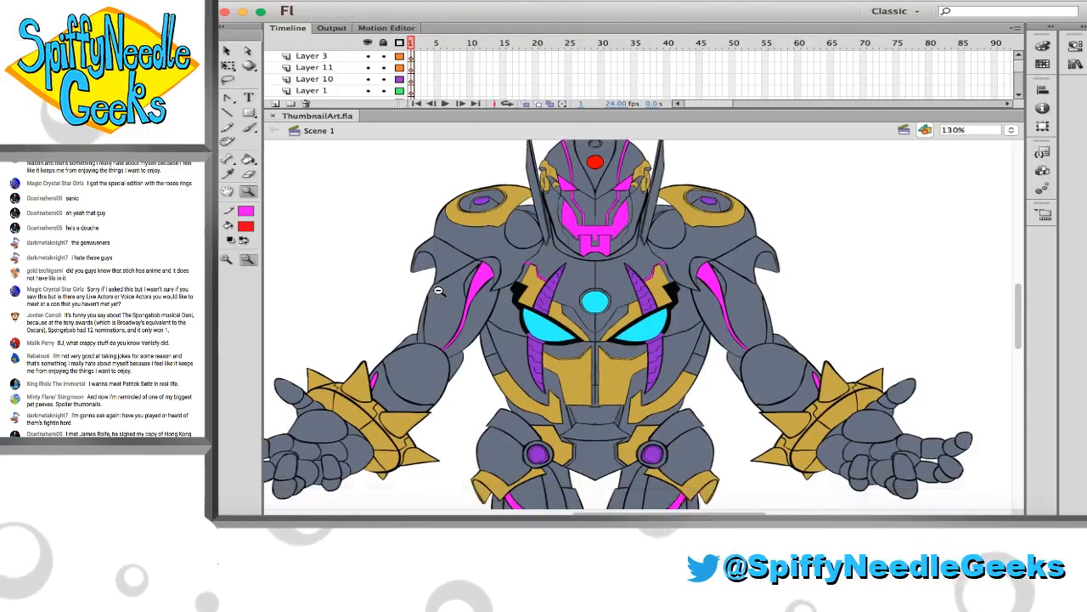
scroll(438, 290, "up", 3)
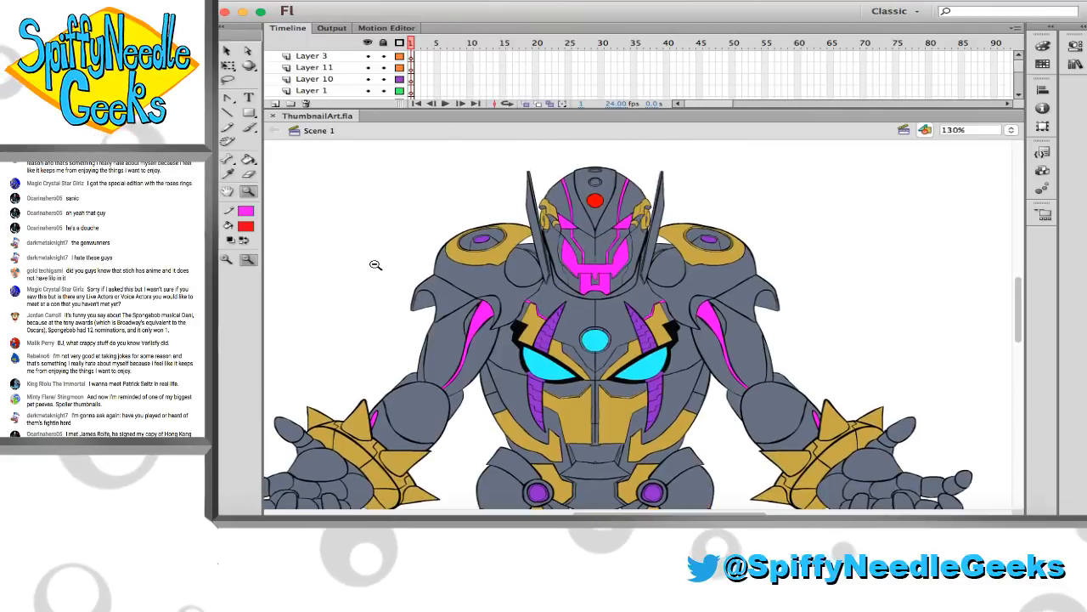
left_click_drag(529, 197, 678, 268)
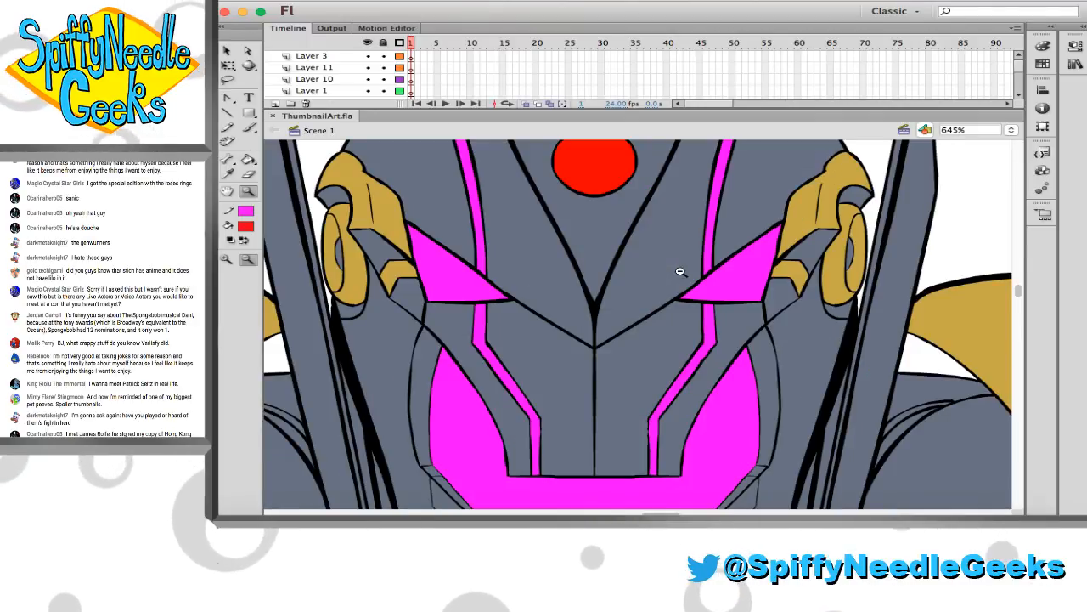
key("b")
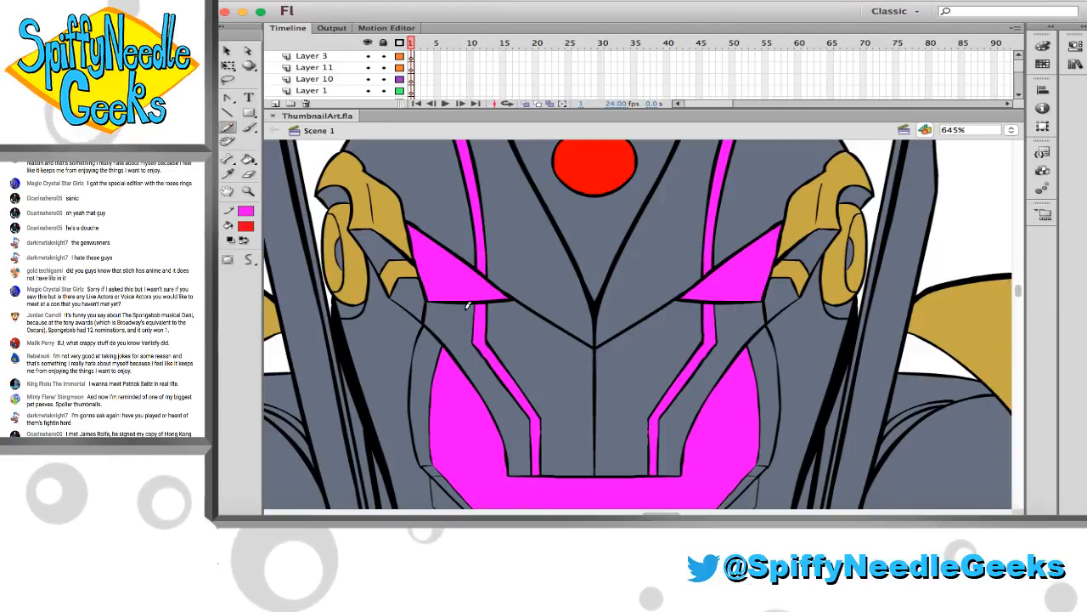
mouse_move(461, 314)
left_mouse_down()
mouse_move(445, 223)
mouse_move(463, 309)
left_mouse_up()
key("super+z")
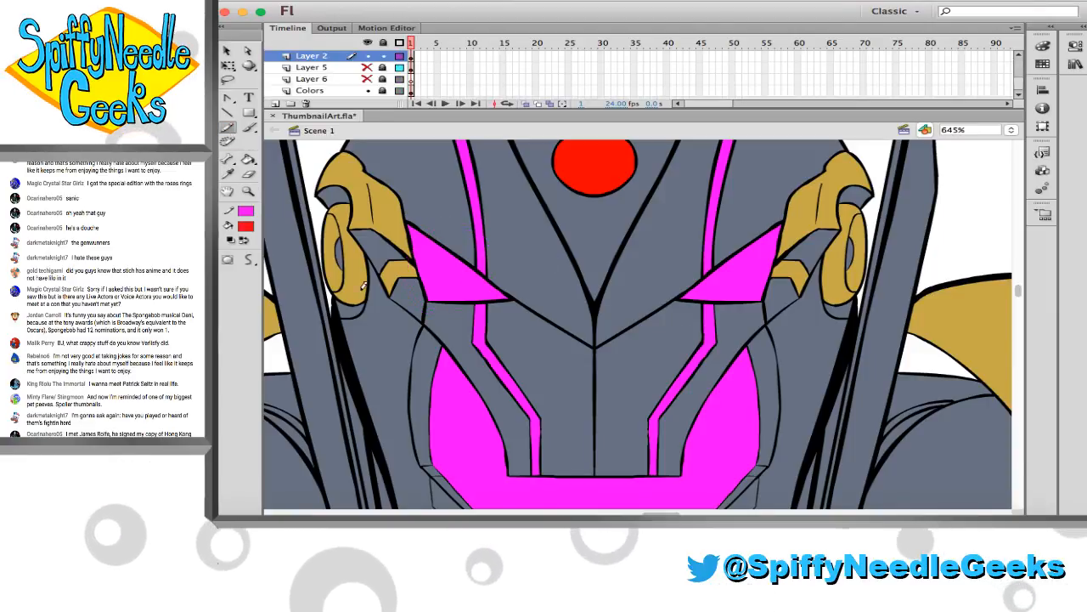
left_click(245, 225)
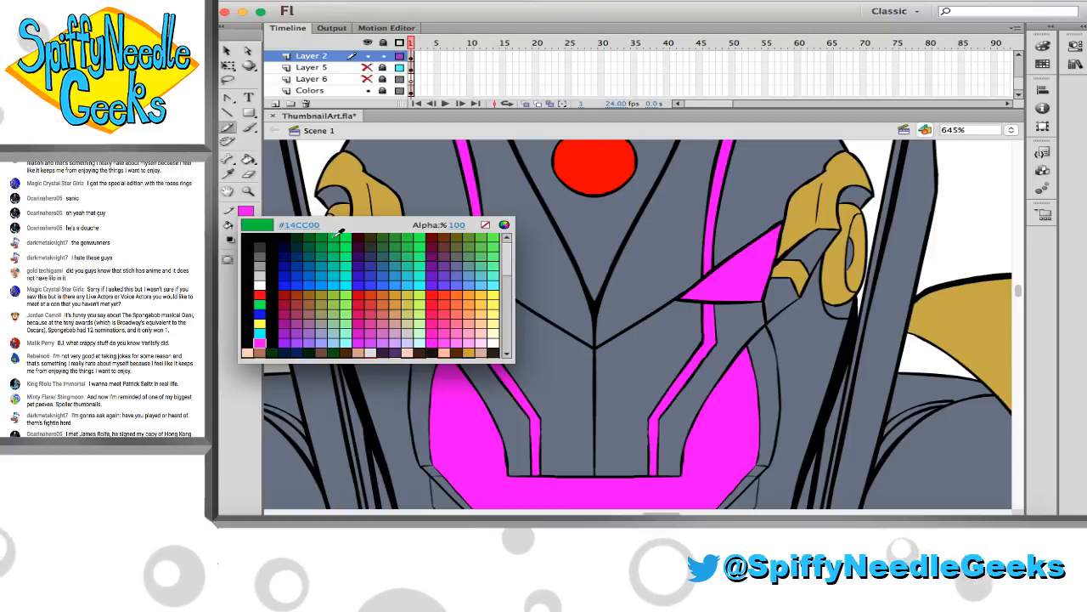
left_click(334, 243)
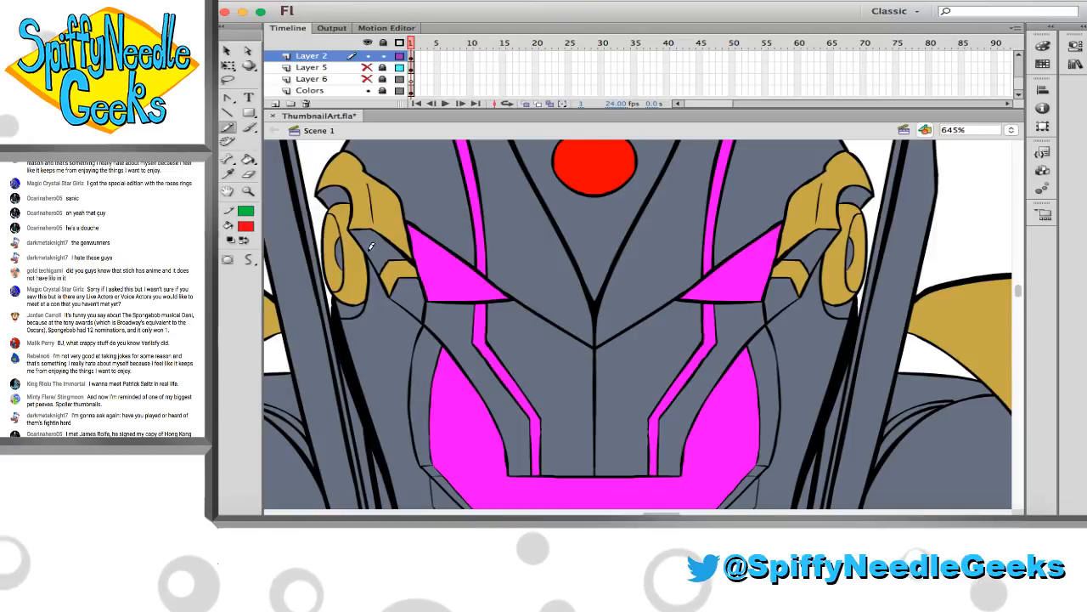
left_click(1083, 28)
left_click(888, 36)
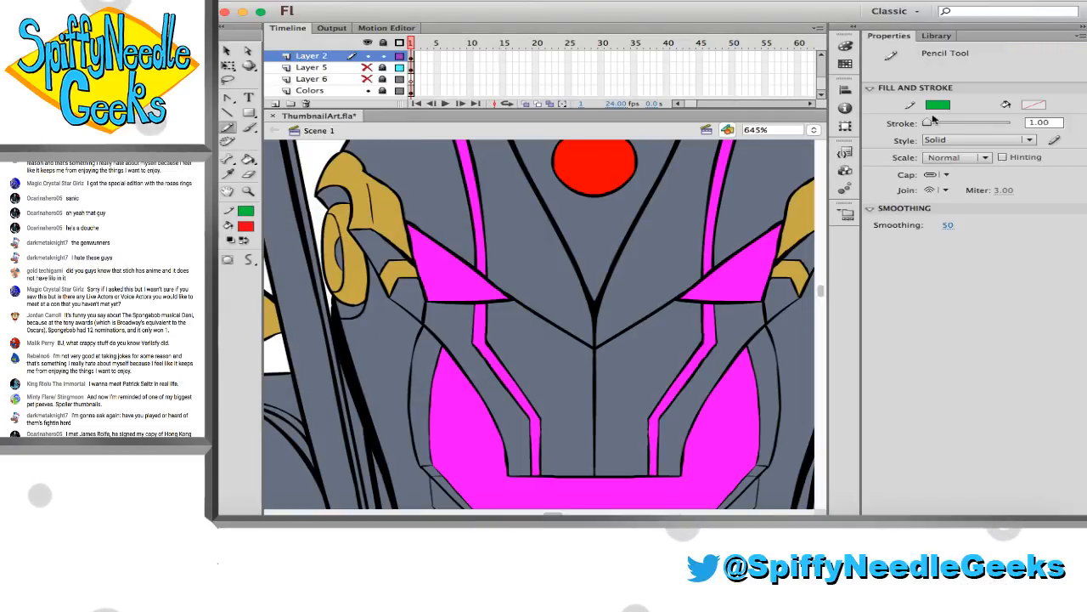
left_click(1083, 28)
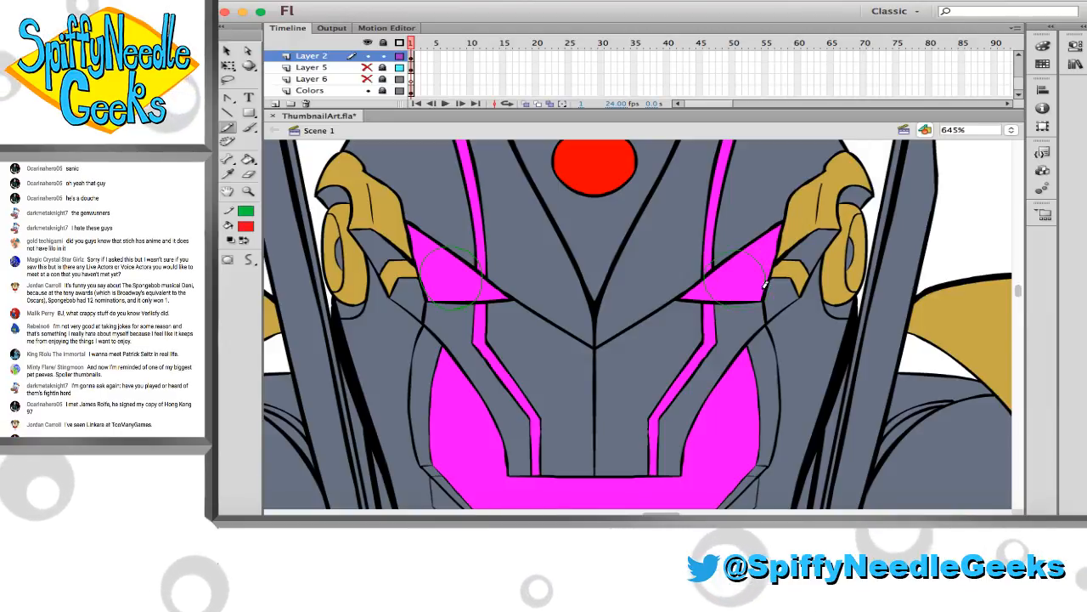
Duplicate the green eye circle, flip the copy horizontally and place it over the opposite eye
key("v")
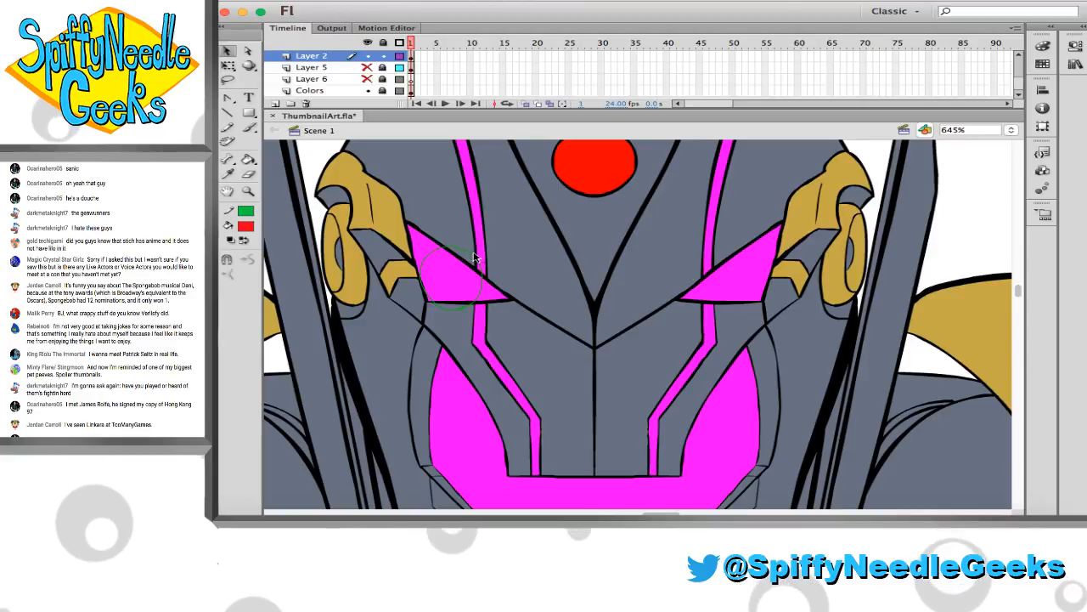
double_click(481, 273)
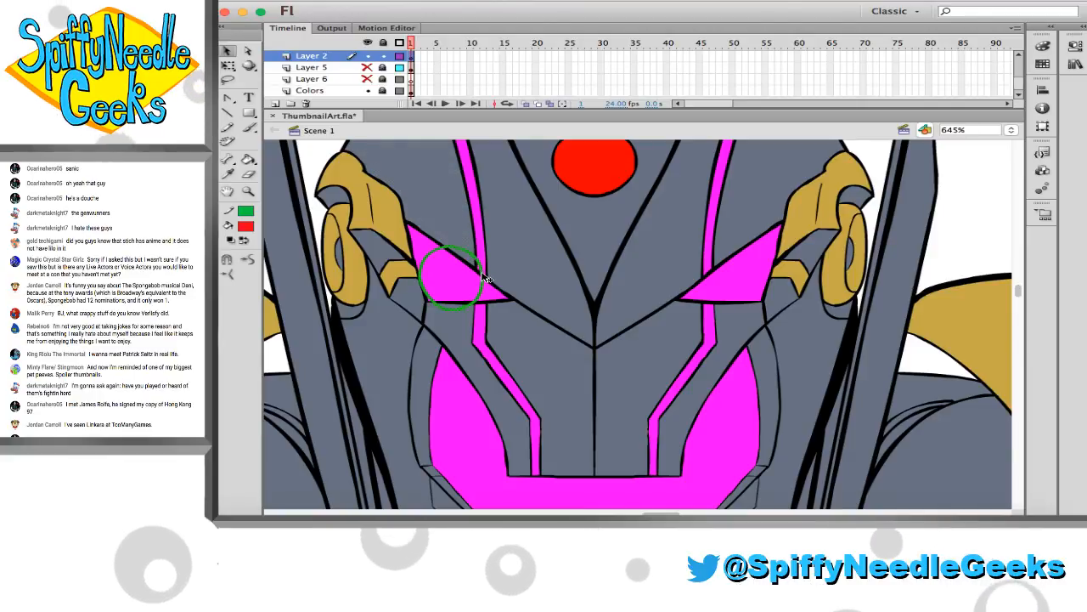
key("ctrl+c")
key("ctrl+v")
left_click(182, 0)
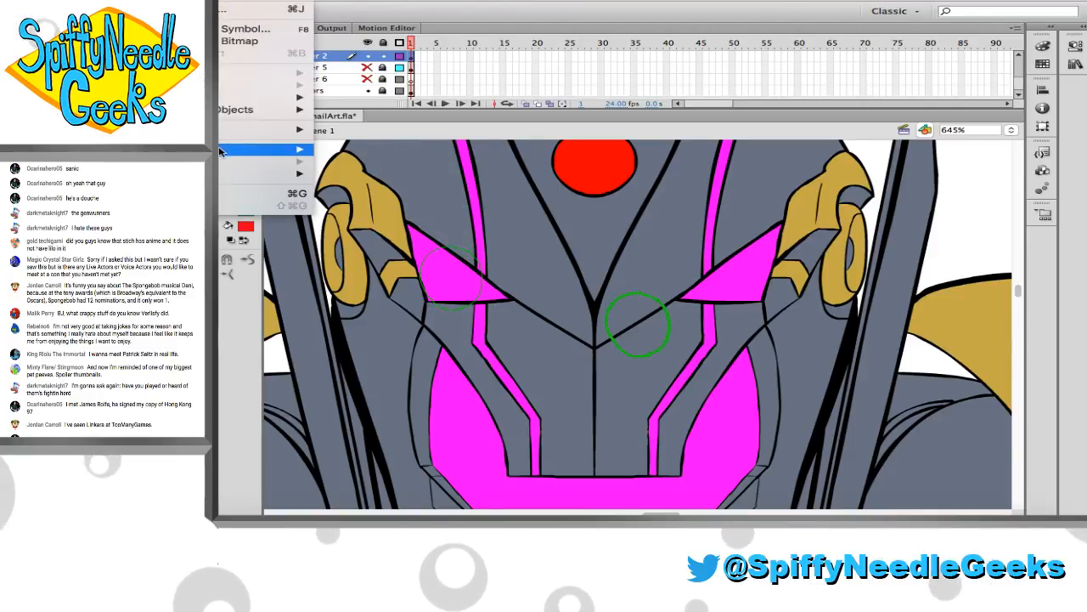
mouse_move(222, 150)
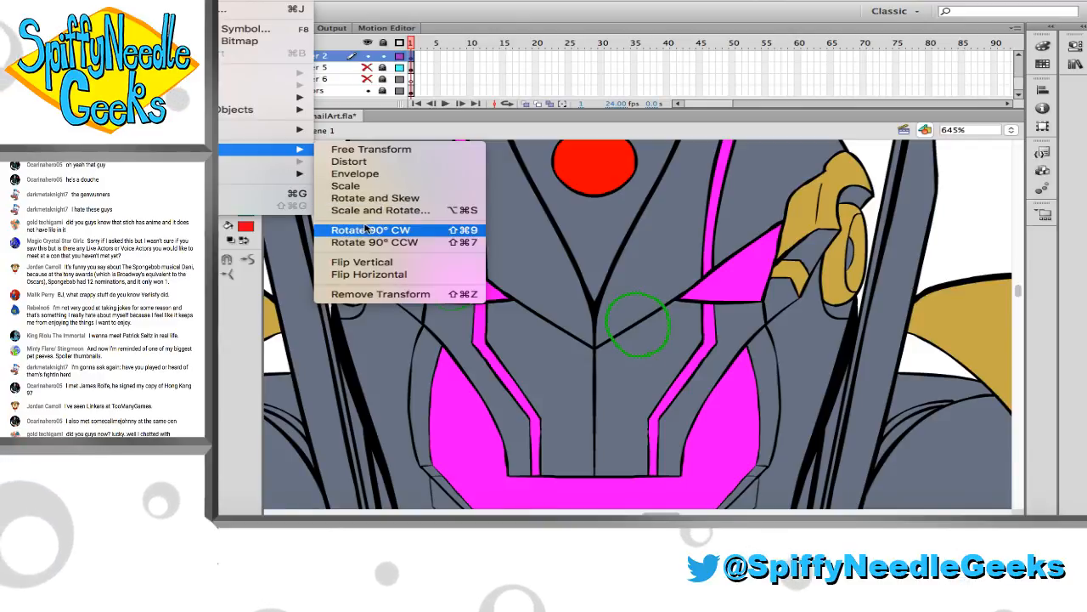
left_click(369, 273)
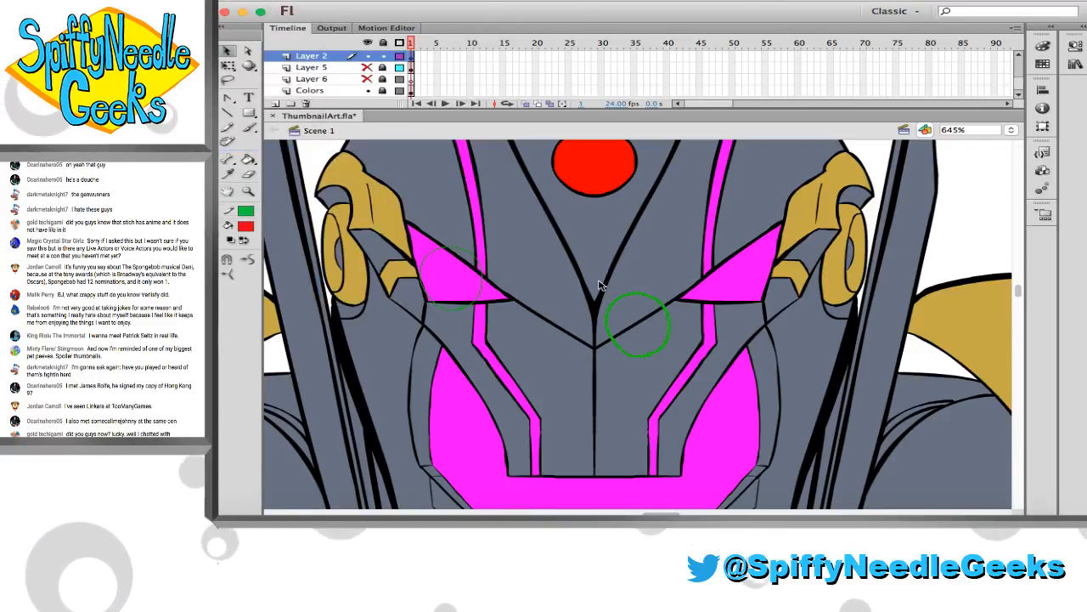
left_click_drag(633, 302, 739, 248)
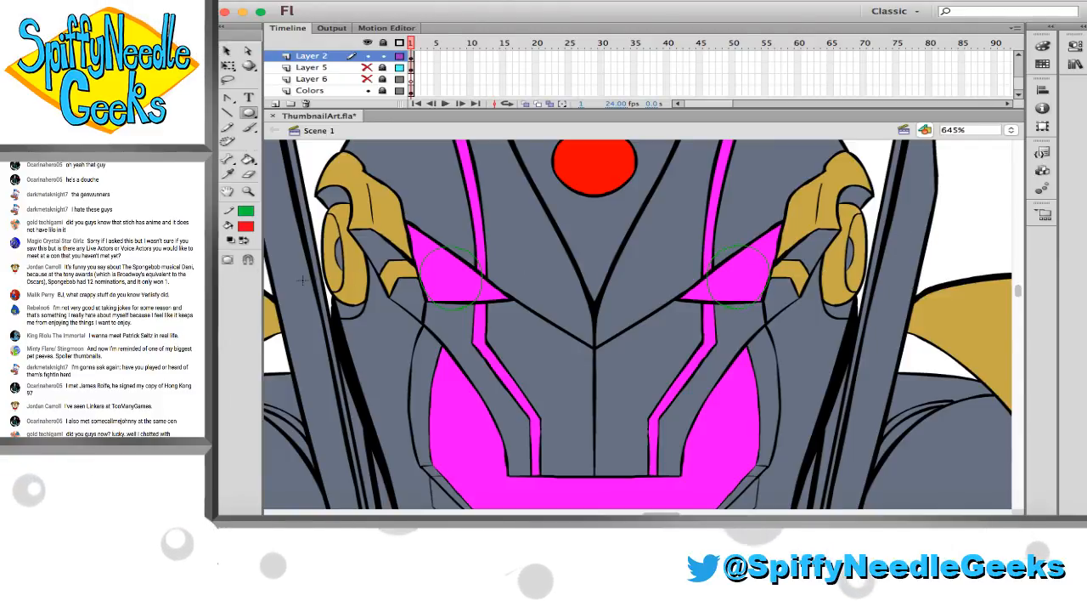
Sample a pale white and fill the part of both magenta eyes inside the green circles with it
key("i")
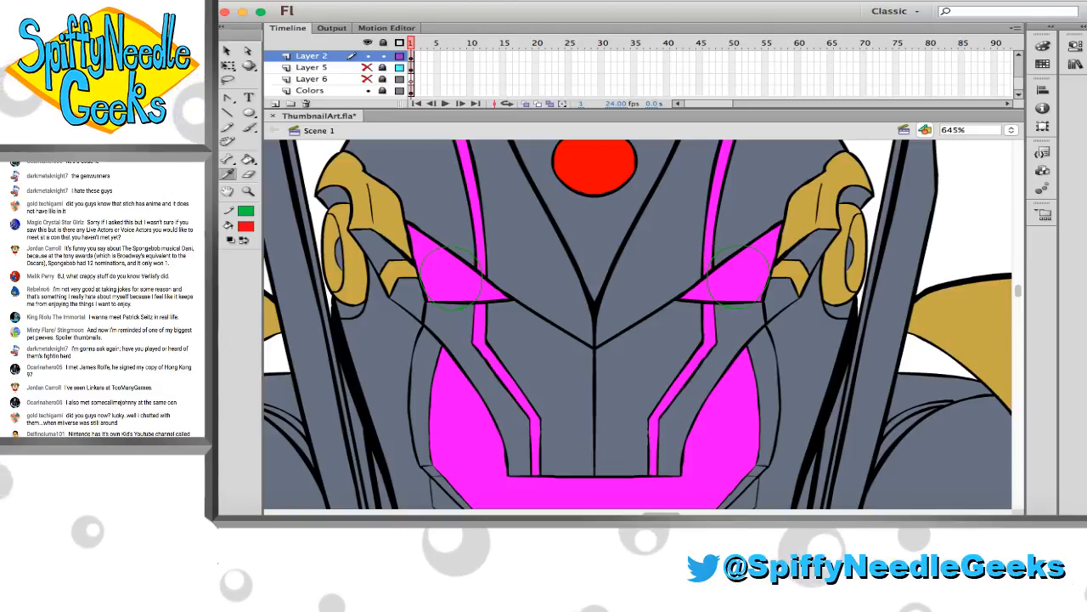
left_click(968, 212)
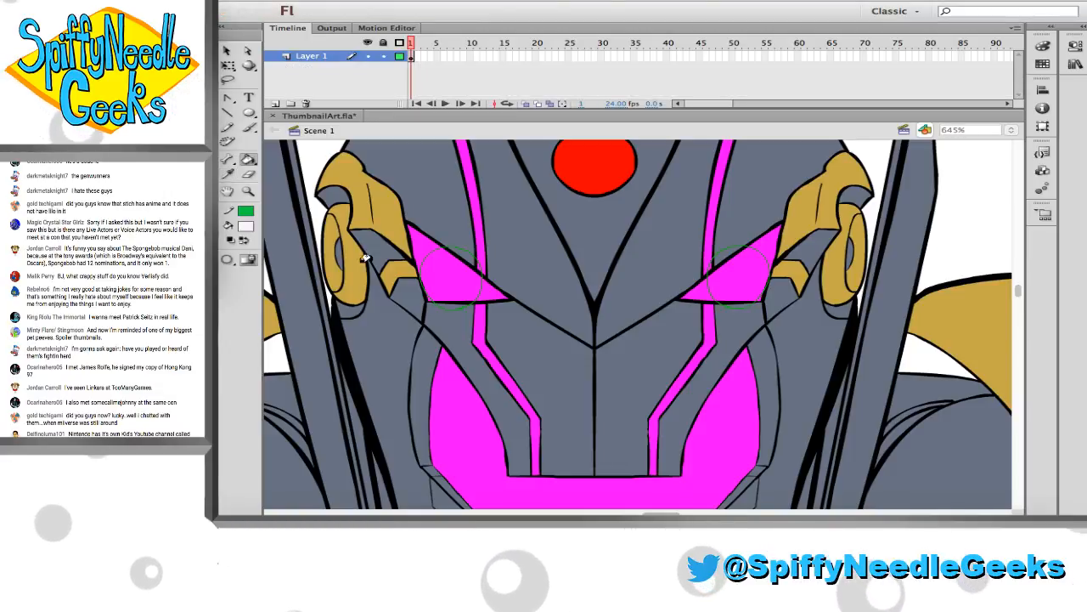
left_click(430, 275)
left_click(451, 274)
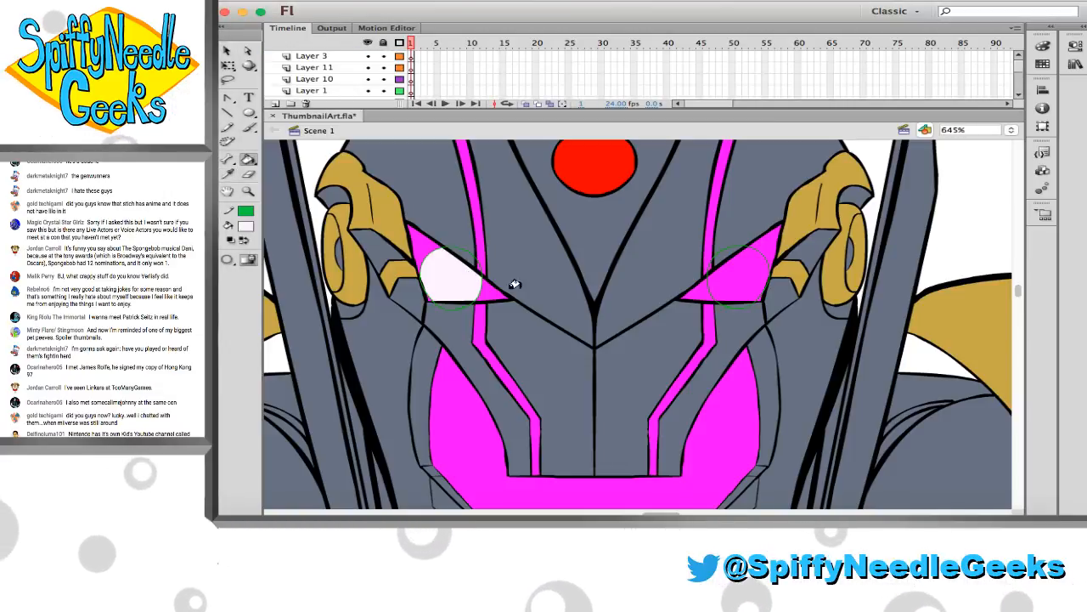
left_click(736, 267)
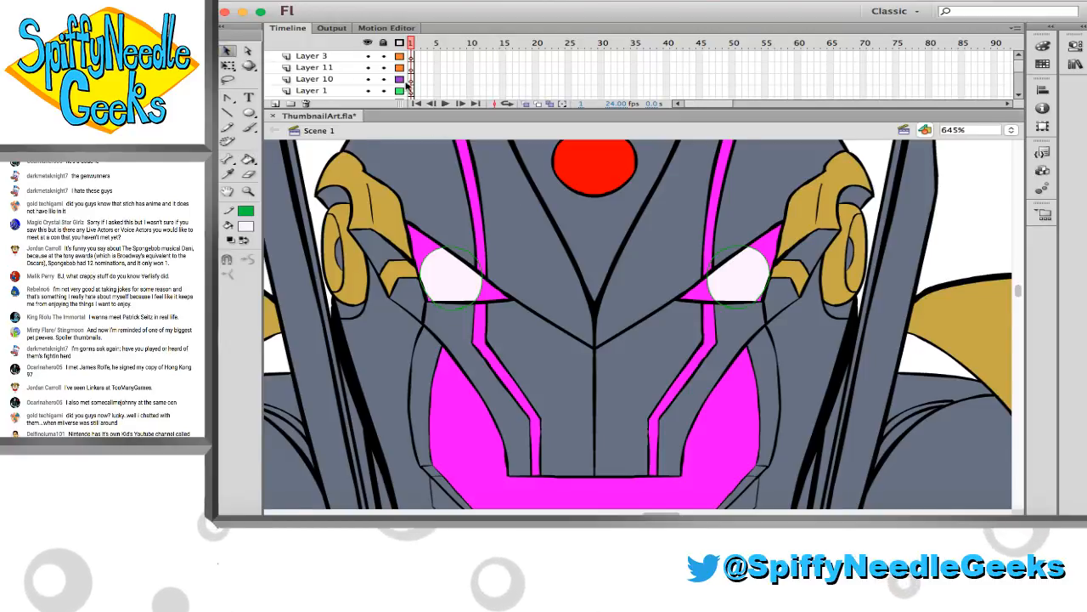
Select the Layer 2 artwork and set its stroke to none to remove the green circle outlines
scroll(409, 93, "down", 5)
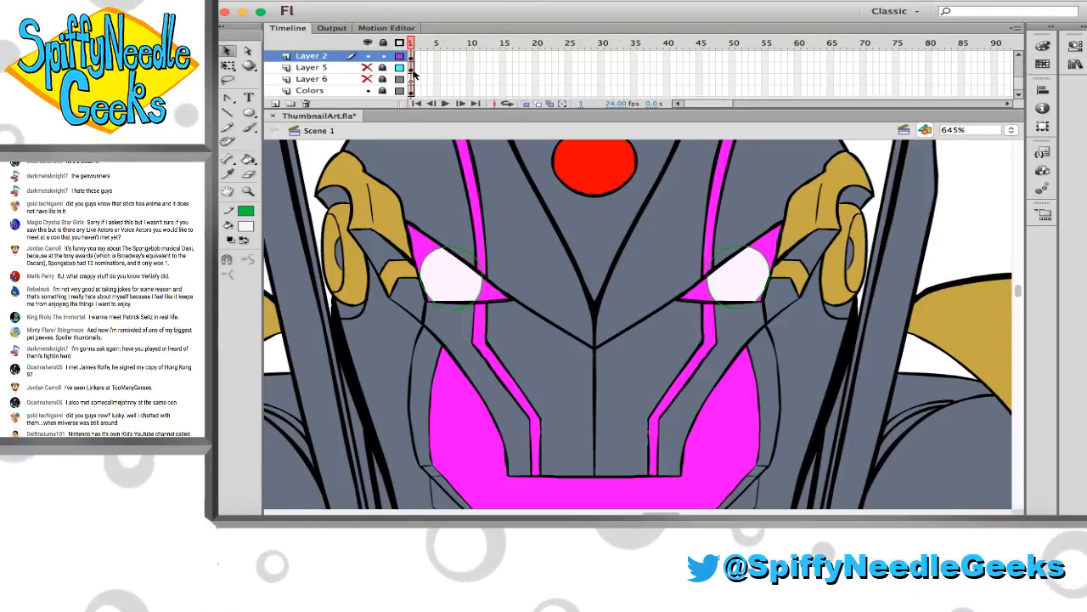
left_click(411, 57)
left_click(246, 210)
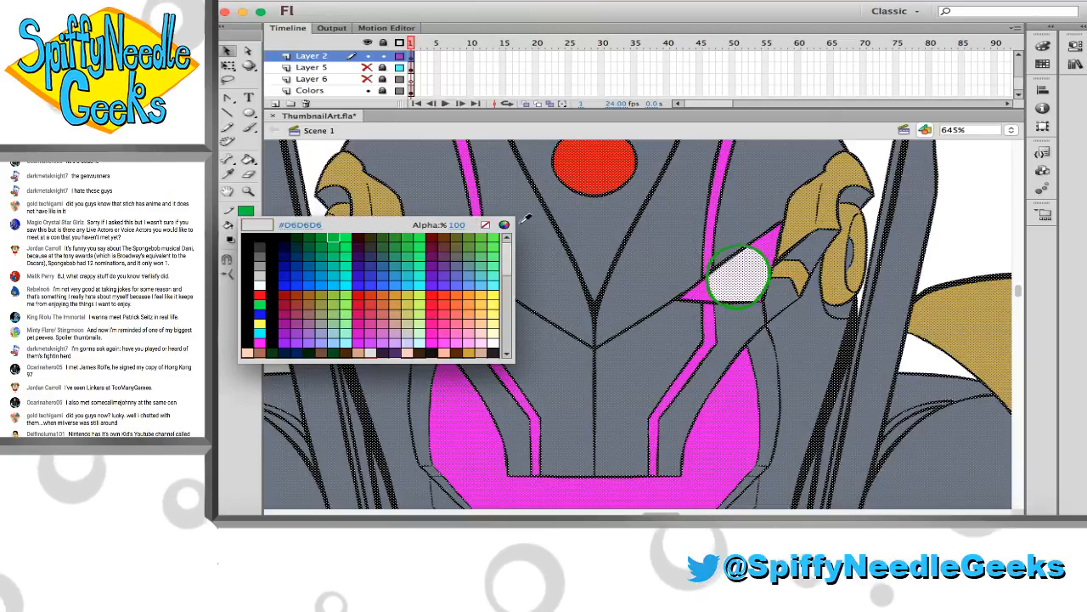
left_click(483, 221)
left_click(311, 180)
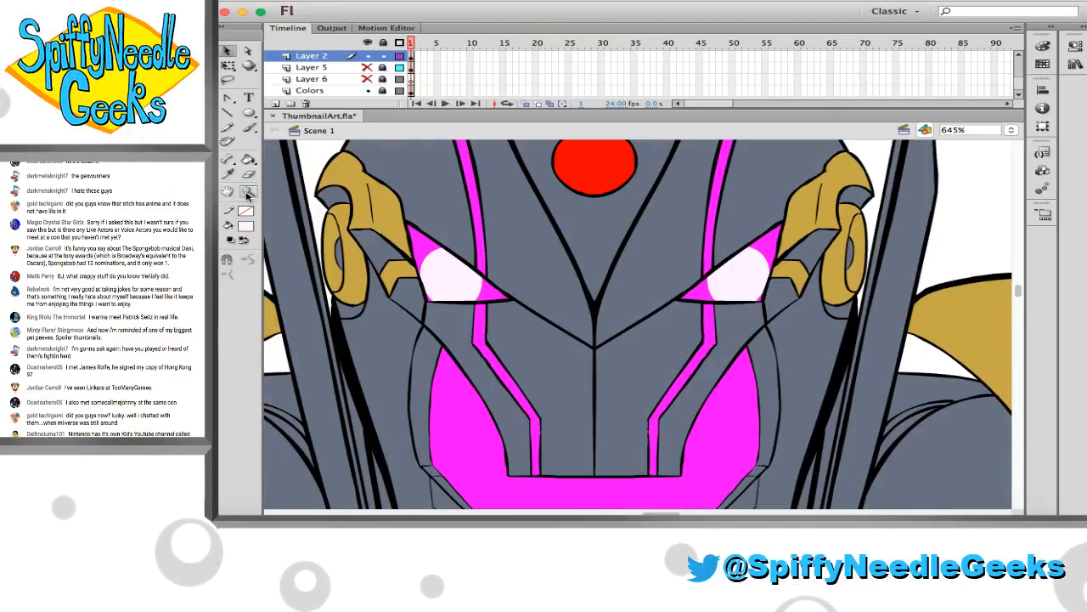
Undo the removal of the green outlines and the pale white fills in both eyes
left_click(247, 194)
left_click(455, 268)
left_click_drag(592, 263, 728, 332)
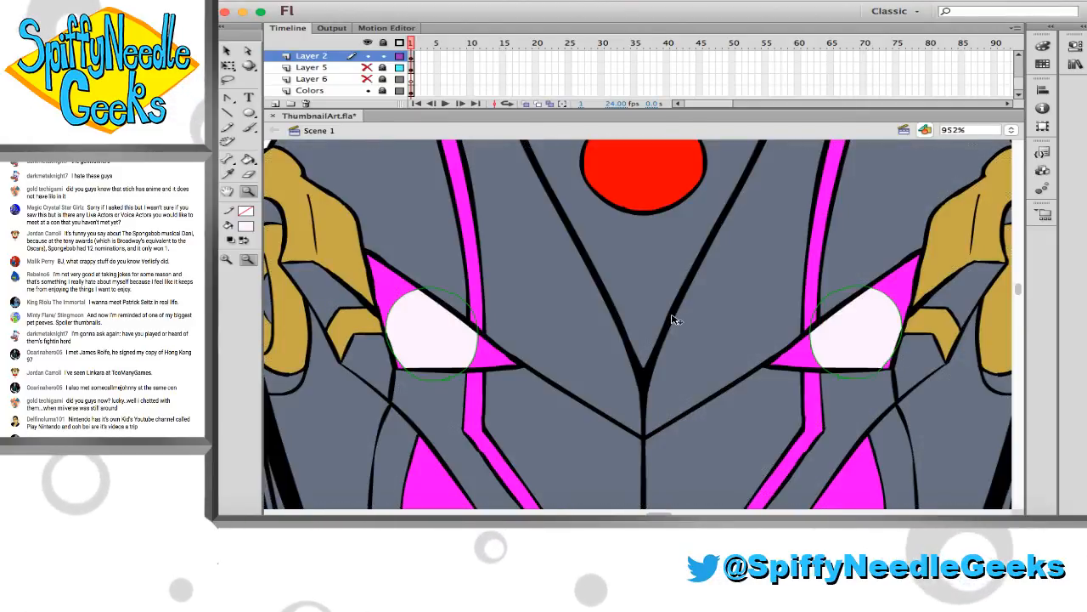
key("v")
key("super+z")
key("super+z")
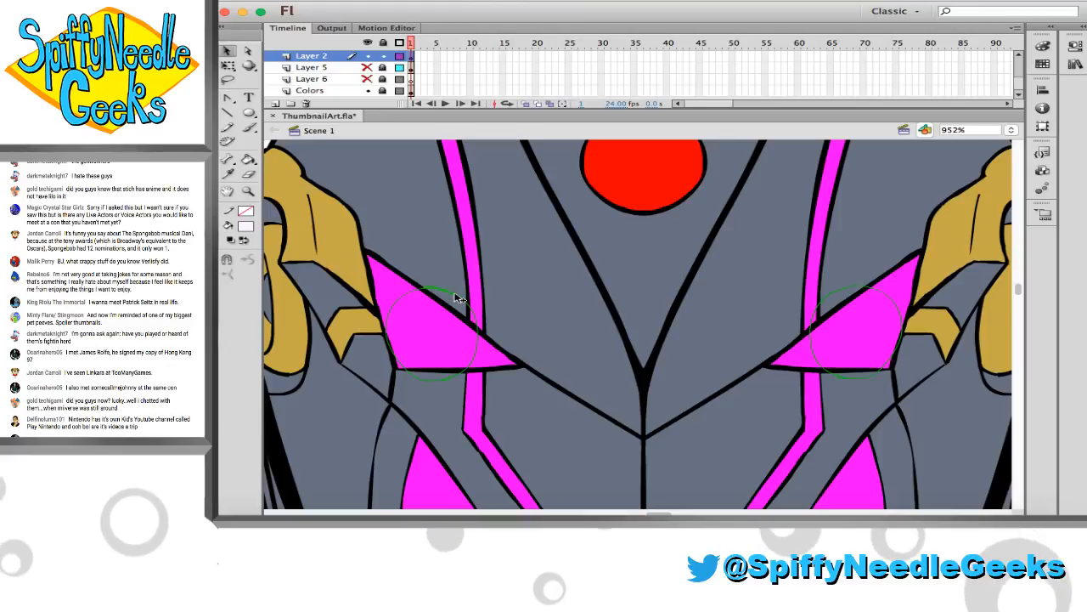
Move both green eye circles slightly inward and up, towards the centre of the face
left_click(456, 295)
left_click_drag(457, 295, 485, 287)
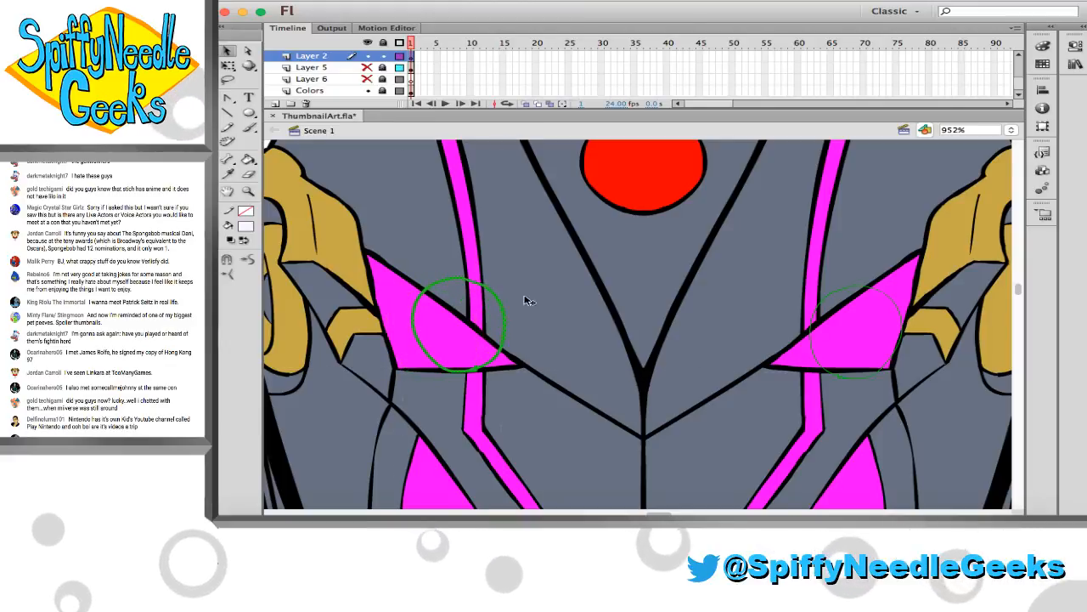
left_click(837, 295)
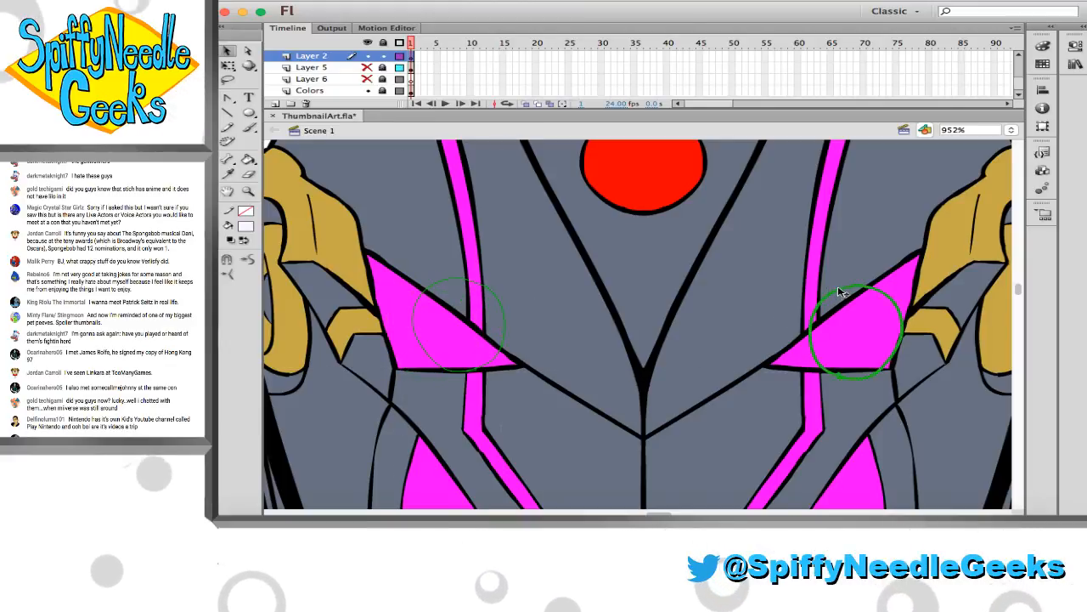
left_click_drag(839, 292, 823, 280)
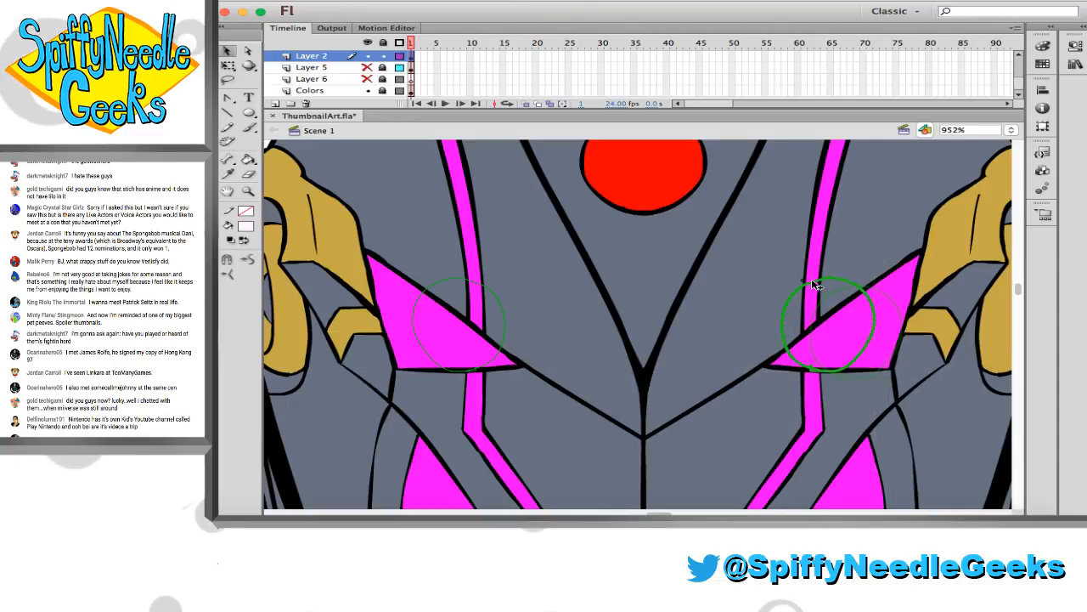
Sample the pale white and fill the part of both magenta eyes inside the green circles with it
scroll(814, 292, "right", 3)
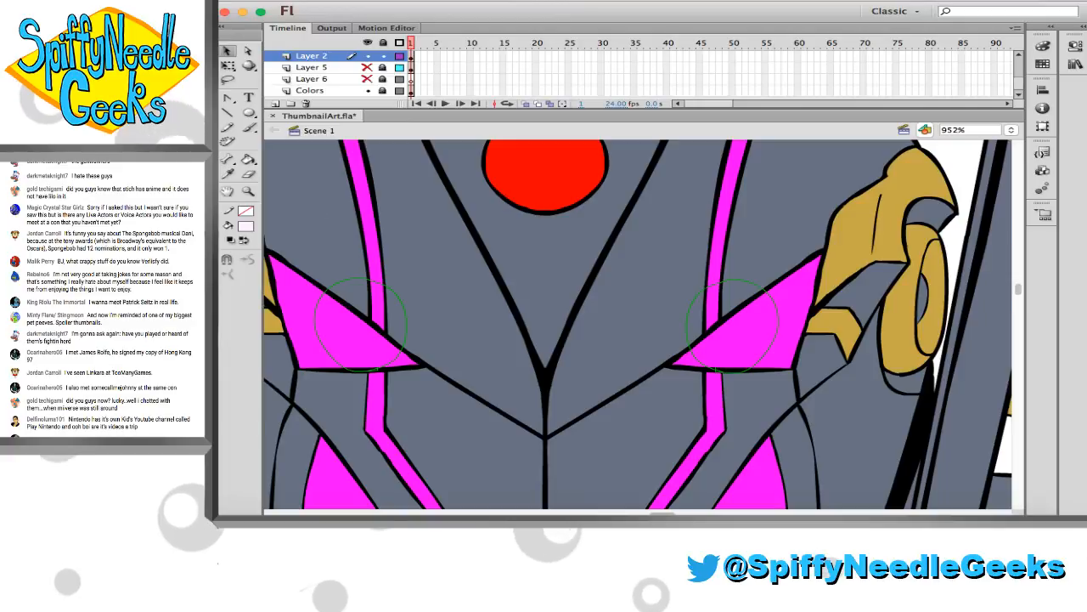
left_click(228, 175)
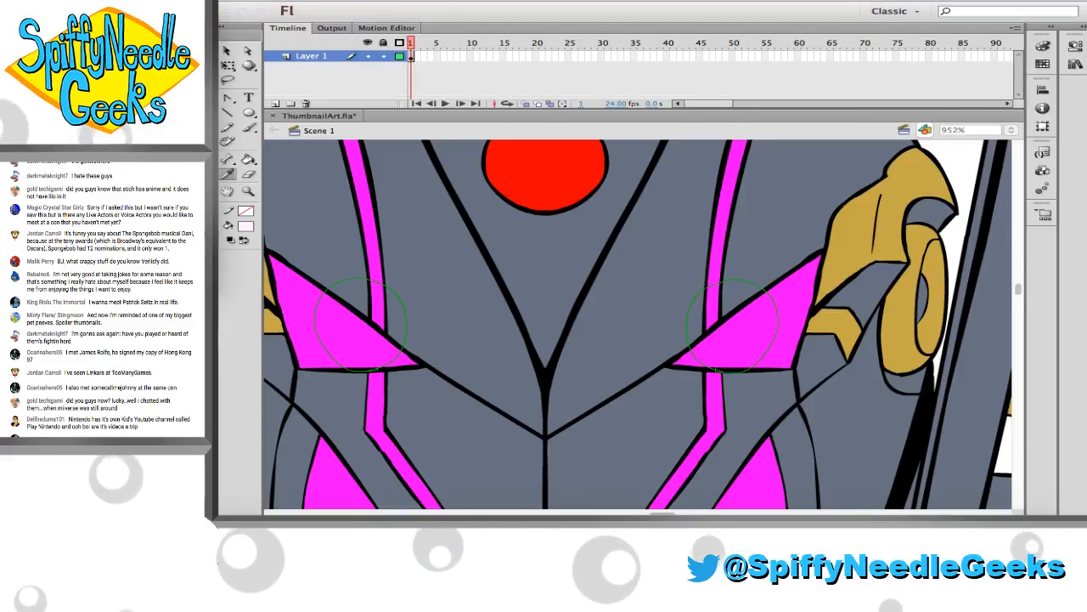
left_click(347, 337)
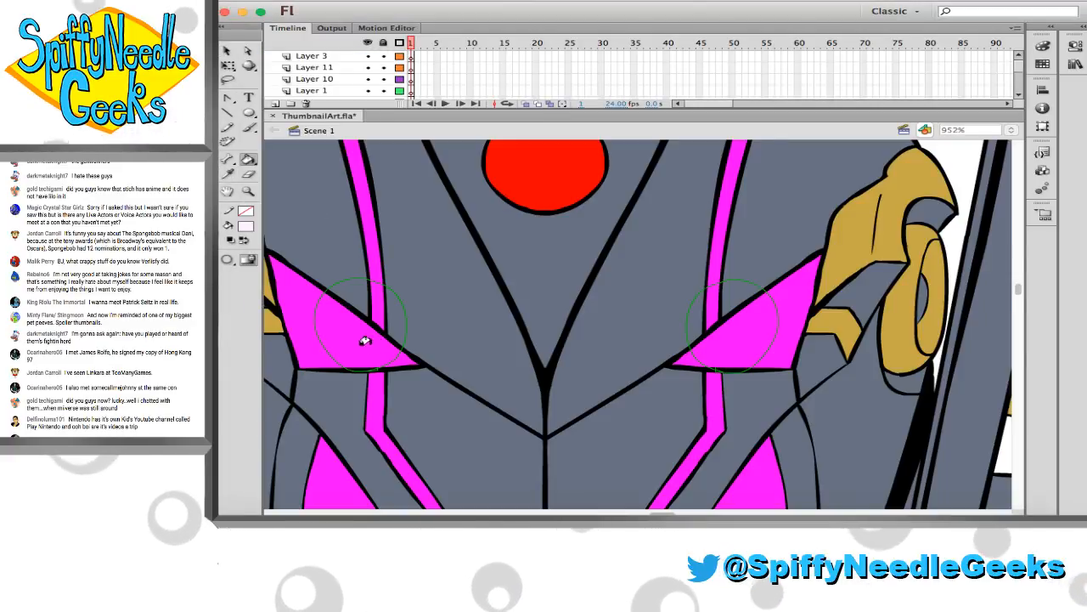
left_click(359, 340)
left_click(746, 329)
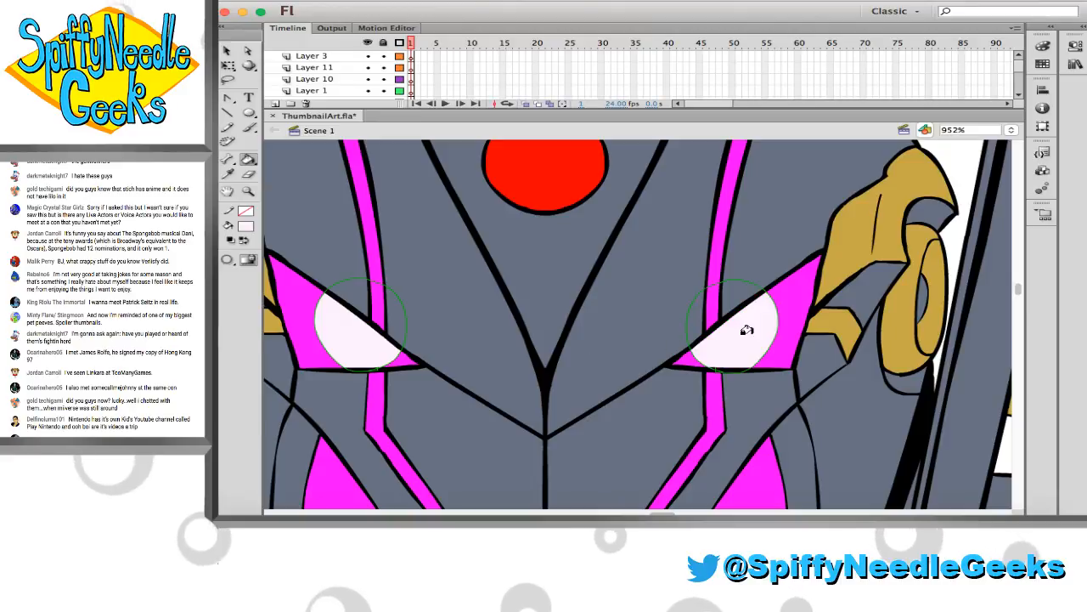
Delete the green circle outlines around both eyes and save the file
left_click(389, 293)
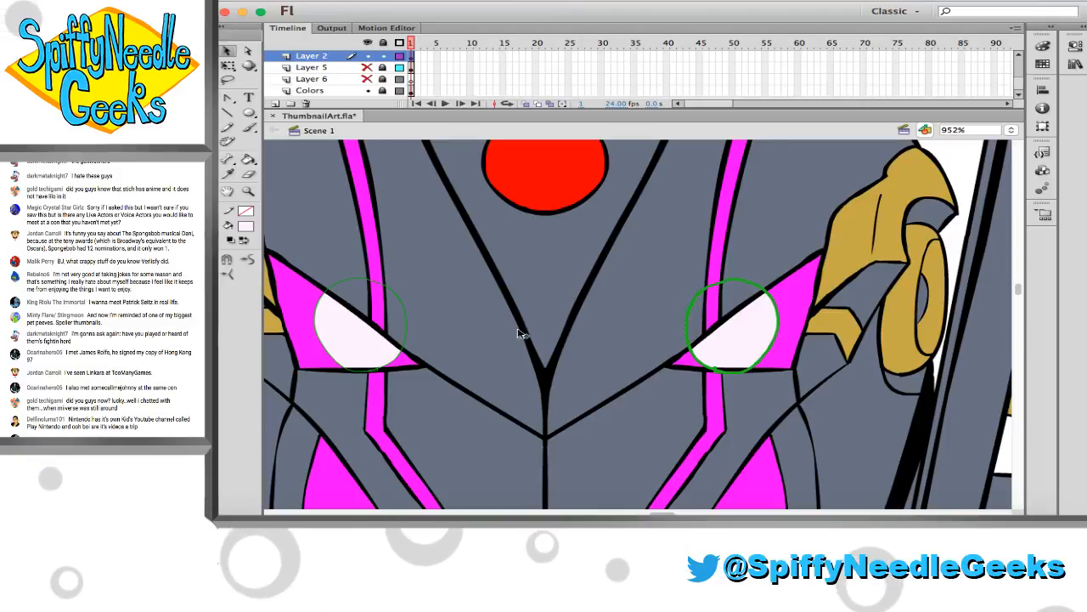
key("Delete")
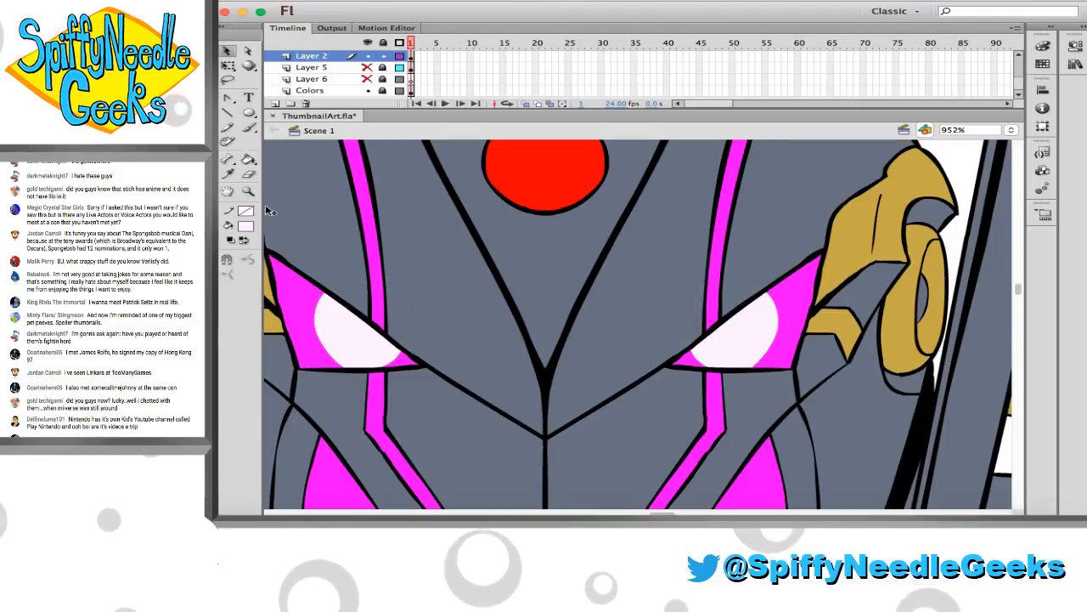
key("z")
left_click(561, 306, "alt")
left_click(561, 306, "alt")
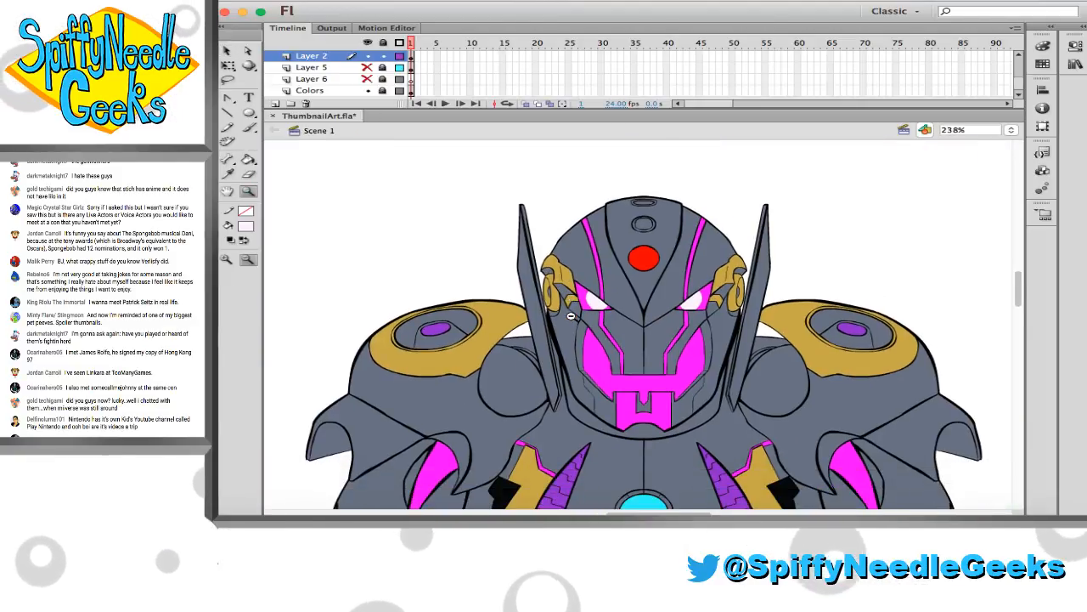
key("super+s")
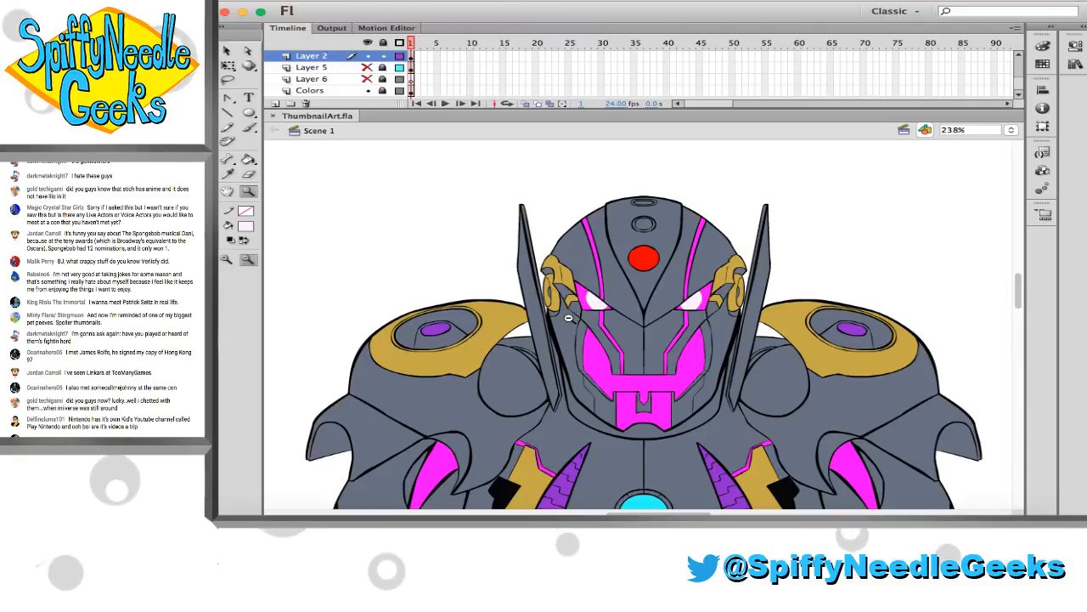
Draw green pencil guide lines for highlights on the magenta mouth piece: an arc along the chin and upright lines on both sides
scroll(510, 328, "right", 3)
scroll(509, 329, "down", 2)
scroll(507, 319, "up", 5)
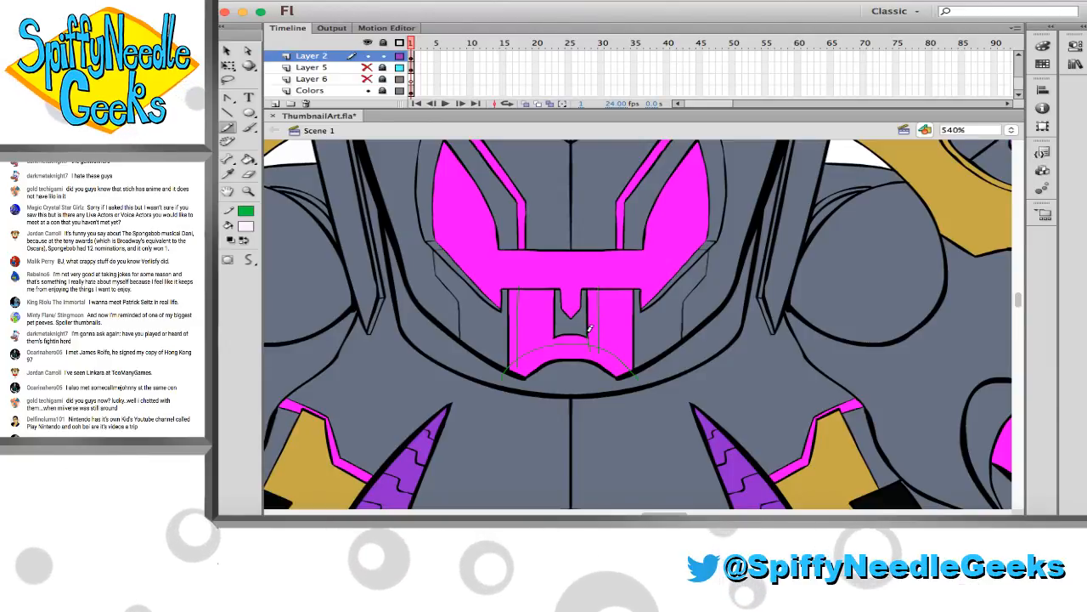
Draw green guide lines along the middle of the thin magenta strips below and above both eyes
scroll(592, 336, "up", 3)
scroll(590, 335, "up", 4)
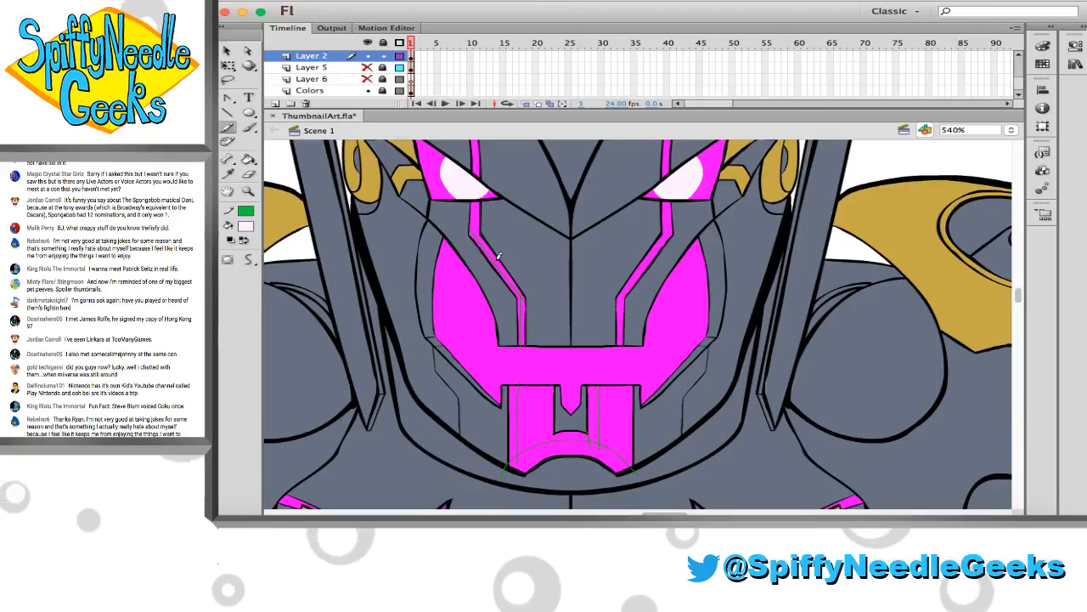
left_click_drag(476, 236, 476, 204)
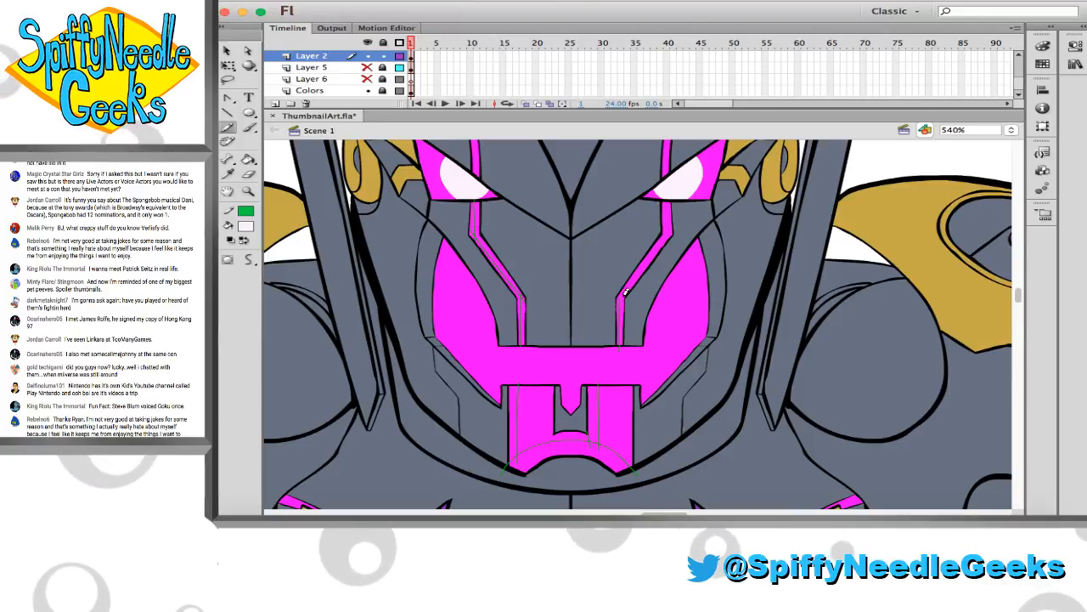
left_click_drag(621, 296, 667, 233)
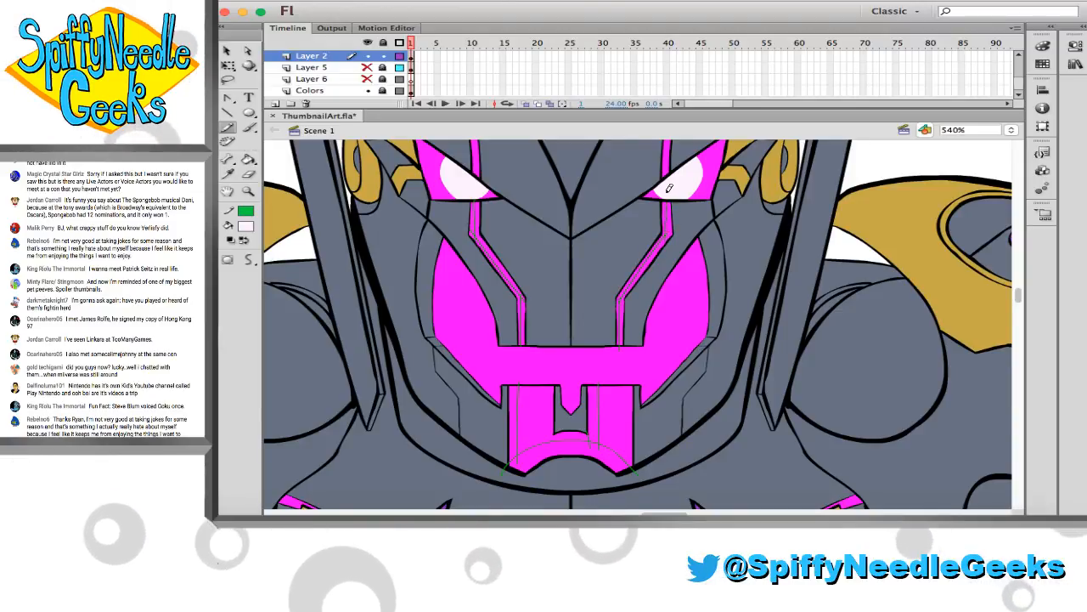
scroll(661, 223, "up", 5)
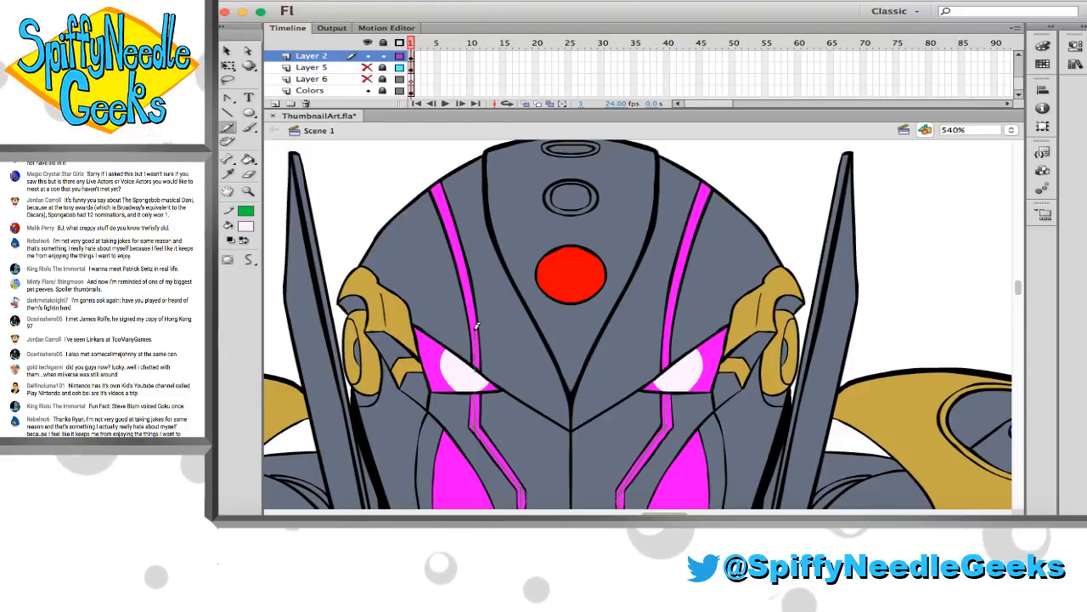
left_click_drag(472, 290, 439, 186)
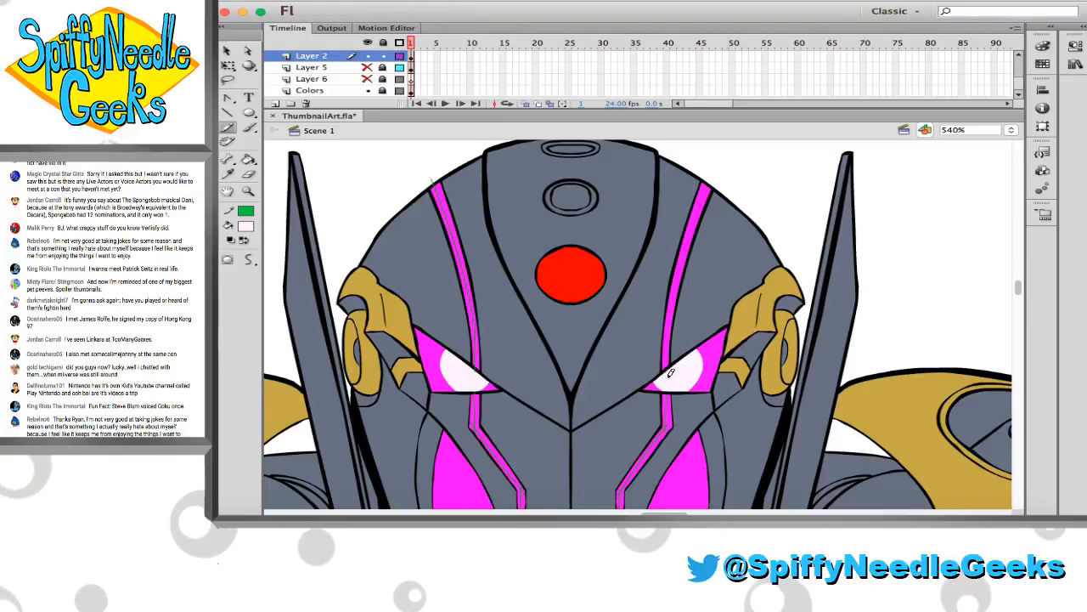
left_click_drag(668, 357, 710, 179)
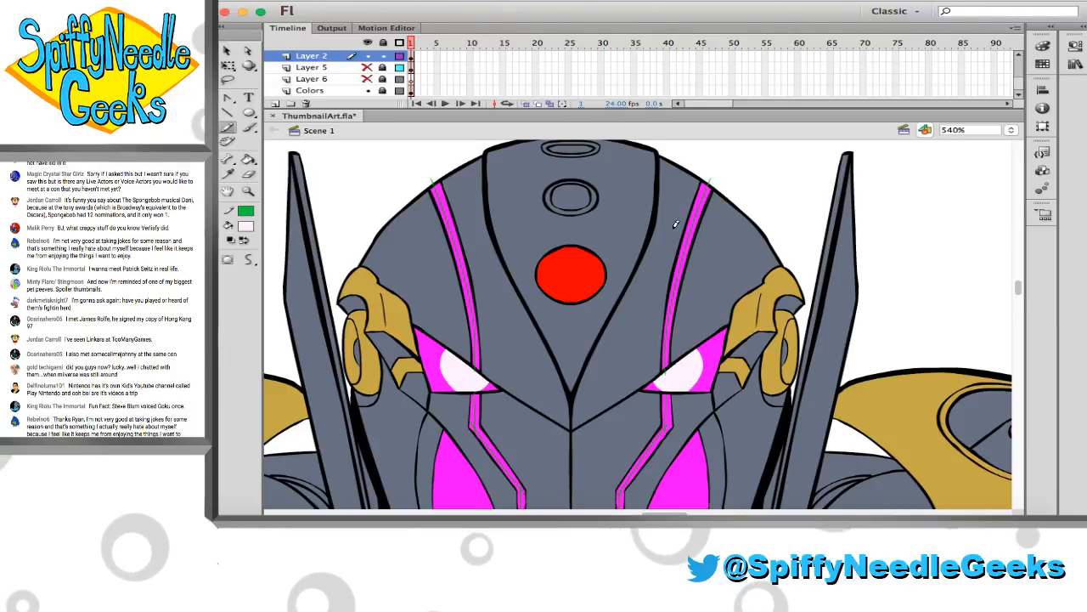
Sample the pale white of the eye and fill the outlined chin arc and the upright bands of the mouth piece
key("i")
left_click(684, 374)
scroll(553, 381, "down", 5)
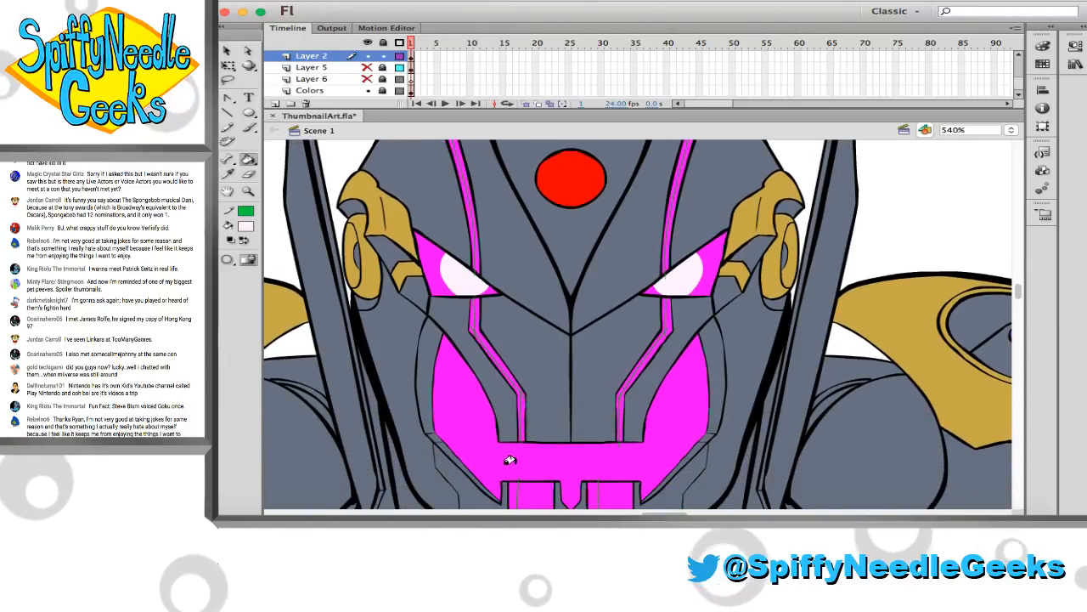
scroll(535, 490, "down", 3)
left_click(537, 480)
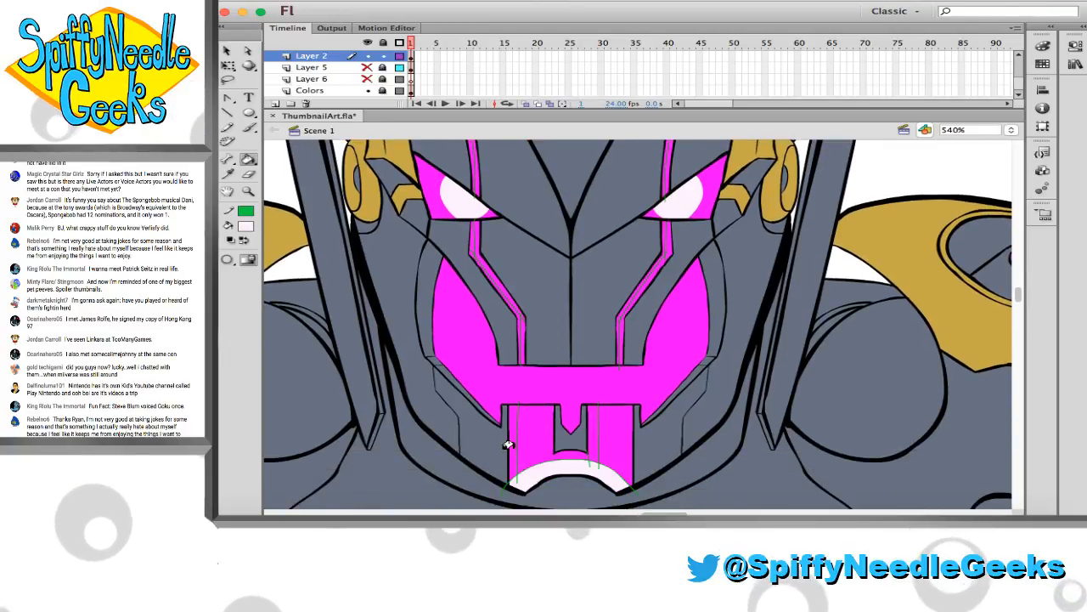
Fill the inner half of the magenta strips below and above both eyes with the pale white
scroll(522, 435, "up", 2)
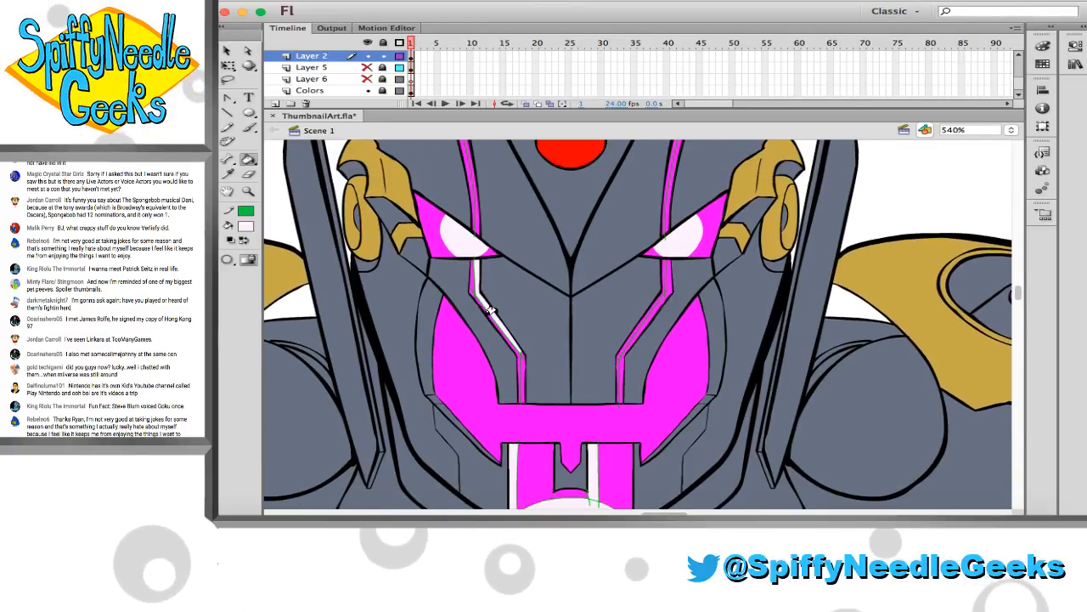
left_click(512, 362)
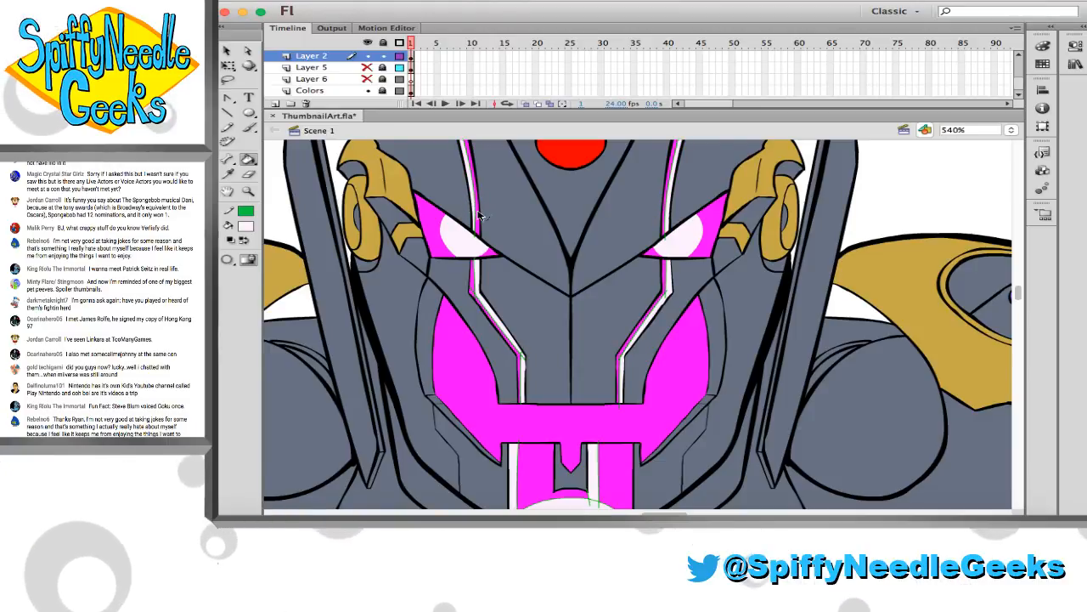
scroll(475, 221, "up", 4)
scroll(502, 252, "up", 1)
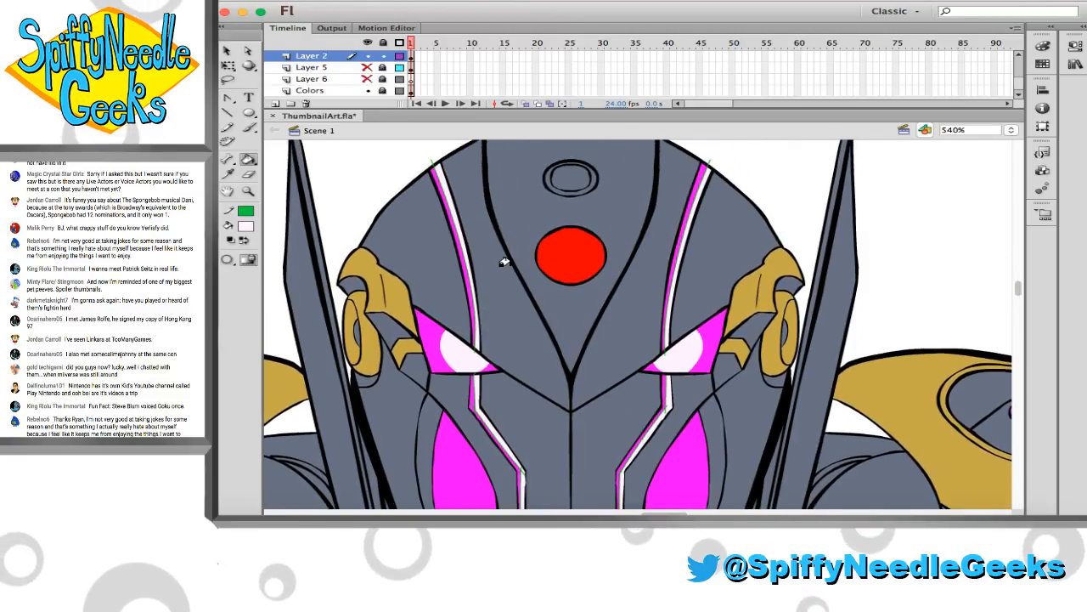
Restore magenta in the right mouth plate's inner band and fill a newly outlined band along its outer edge with pale white
scroll(503, 255, "down", 7)
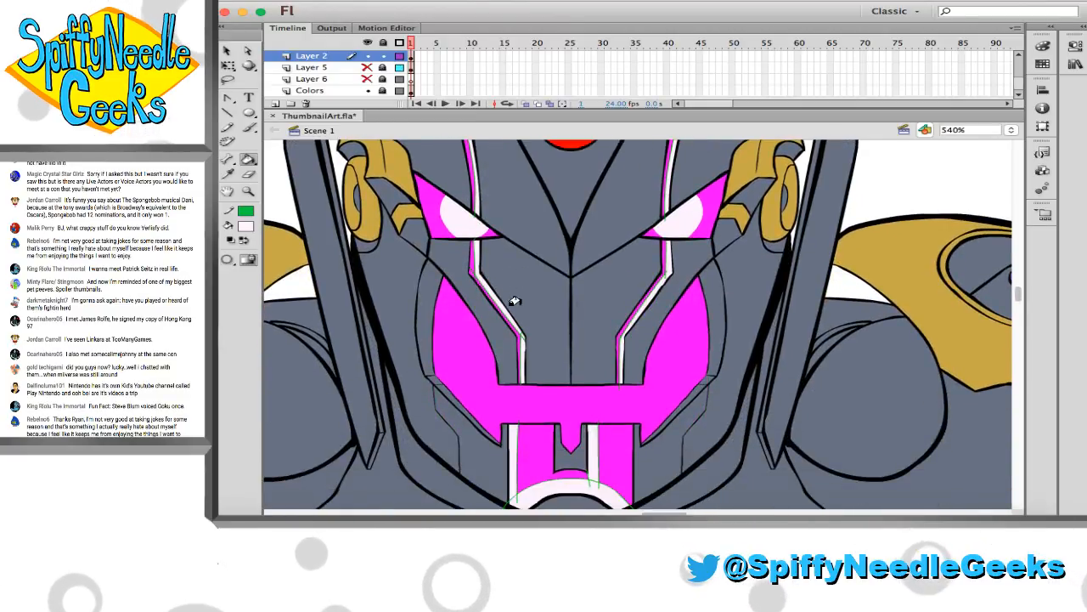
scroll(514, 301, "down", 1)
scroll(383, 362, "down", 3)
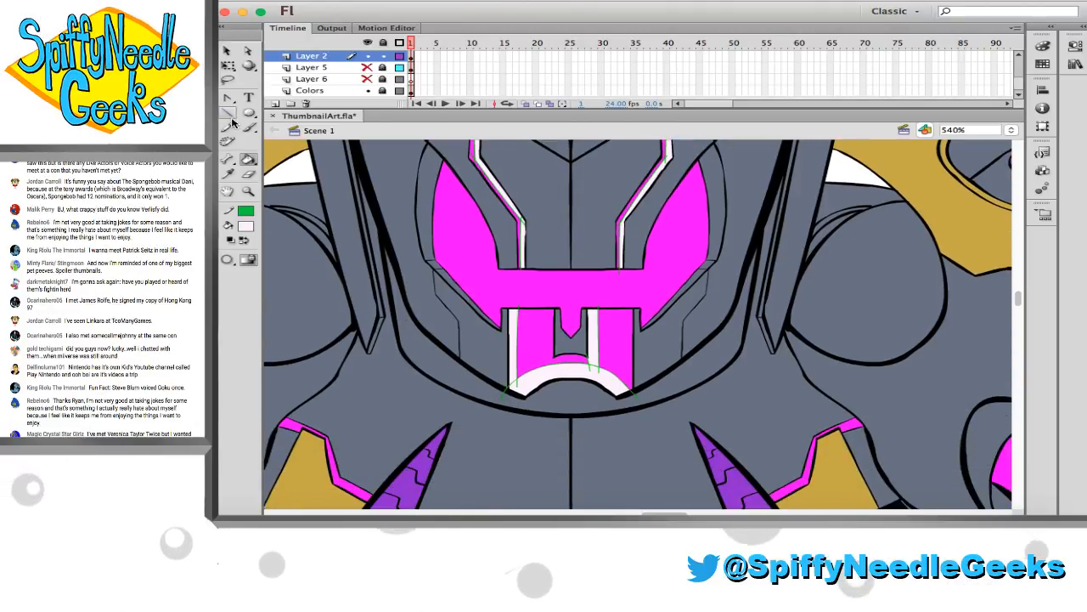
key("i")
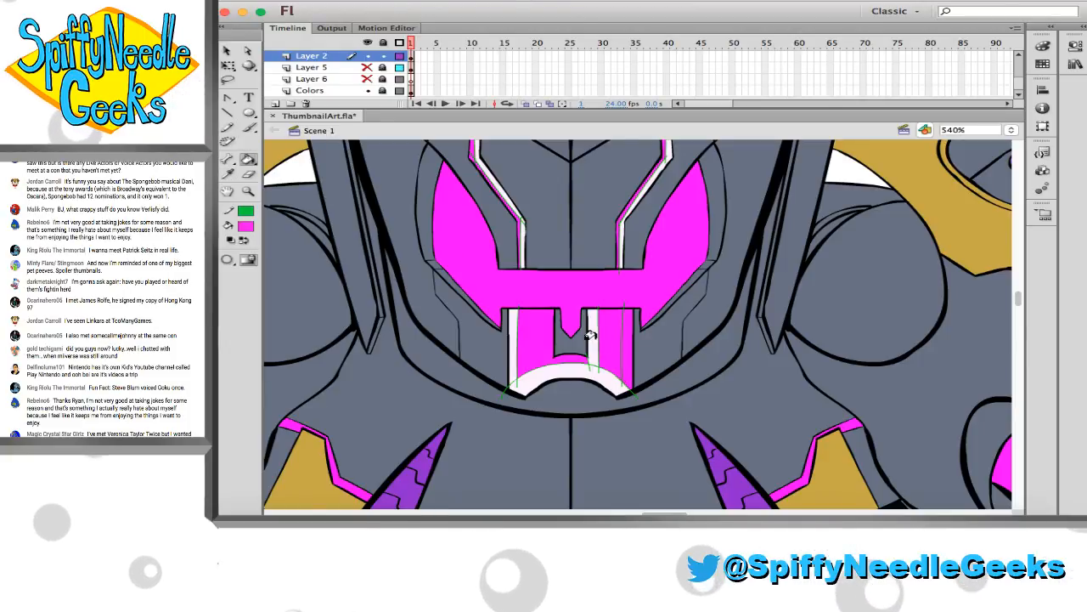
left_click(550, 363)
left_click(618, 351)
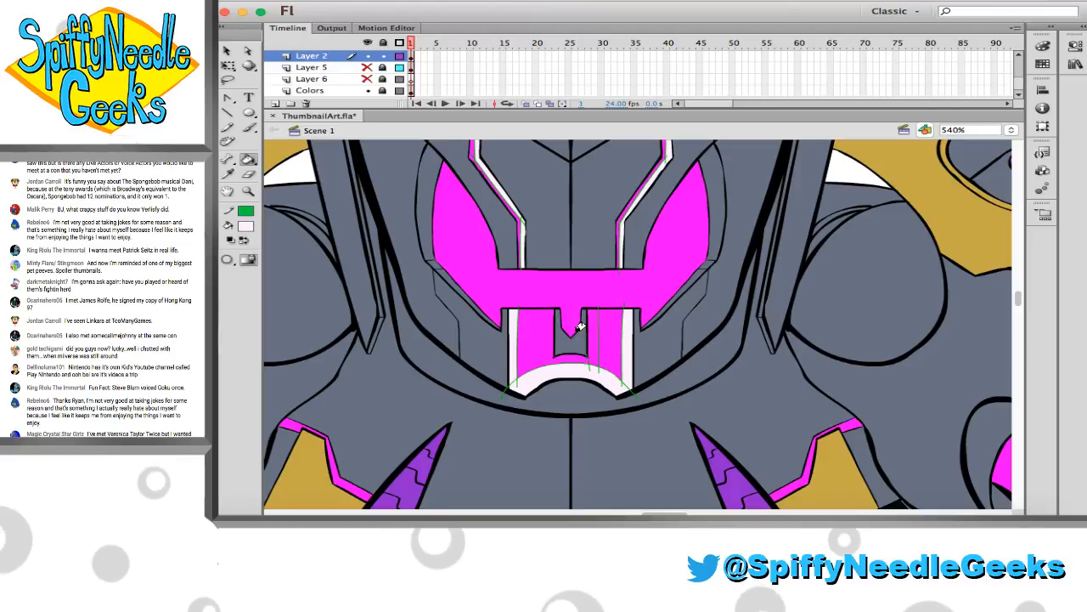
Select the Layer 2 artwork, set its stroke to none to remove the green guide lines, and save the file
left_click(411, 56)
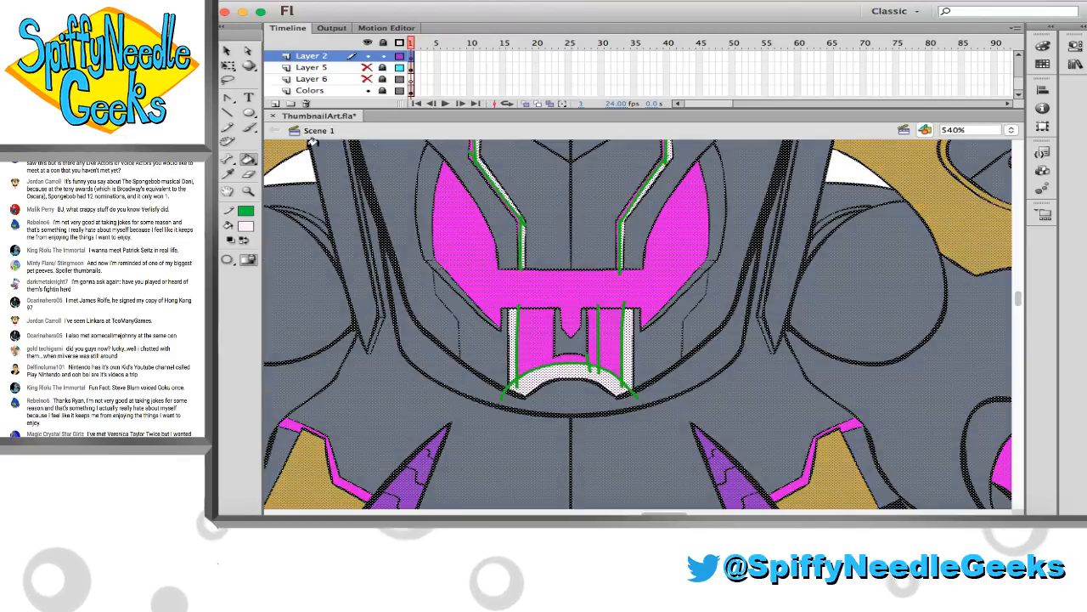
left_click(246, 210)
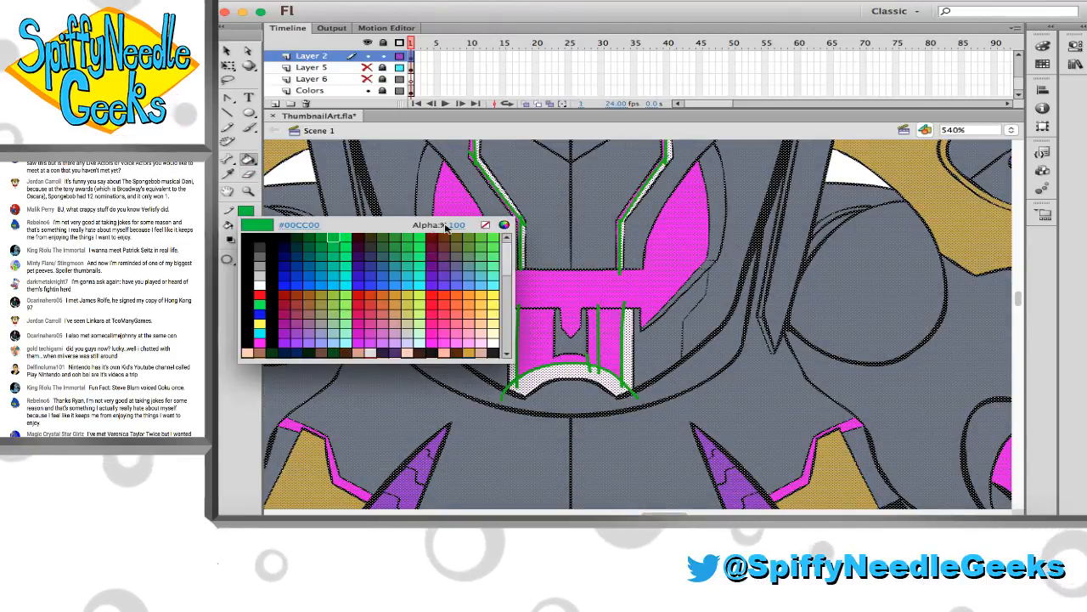
left_click(478, 220)
left_click(248, 191)
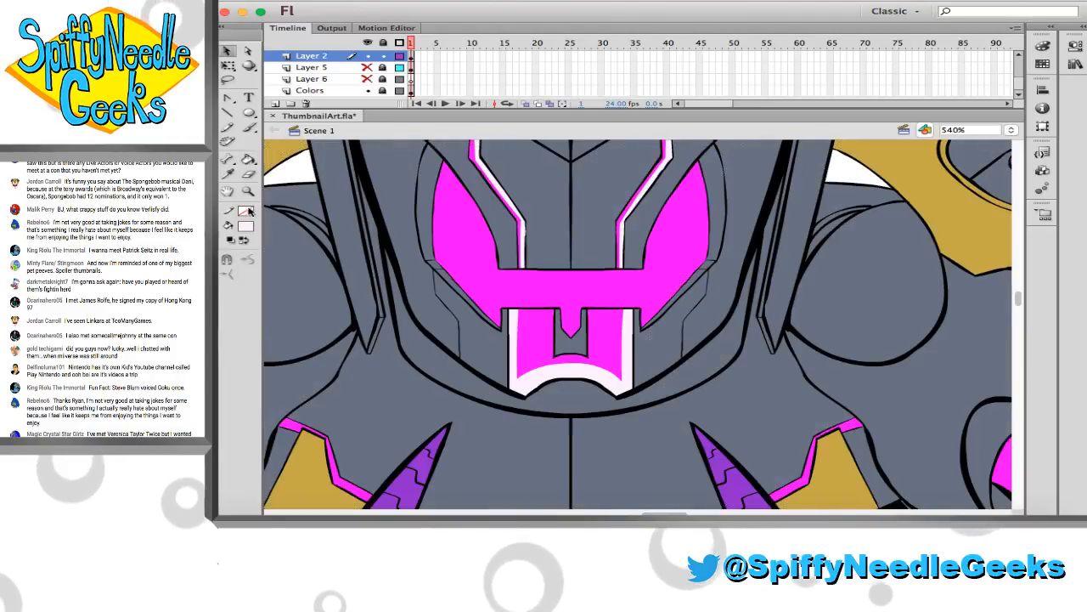
left_click(248, 259)
left_click(513, 283)
scroll(517, 285, "right", 3)
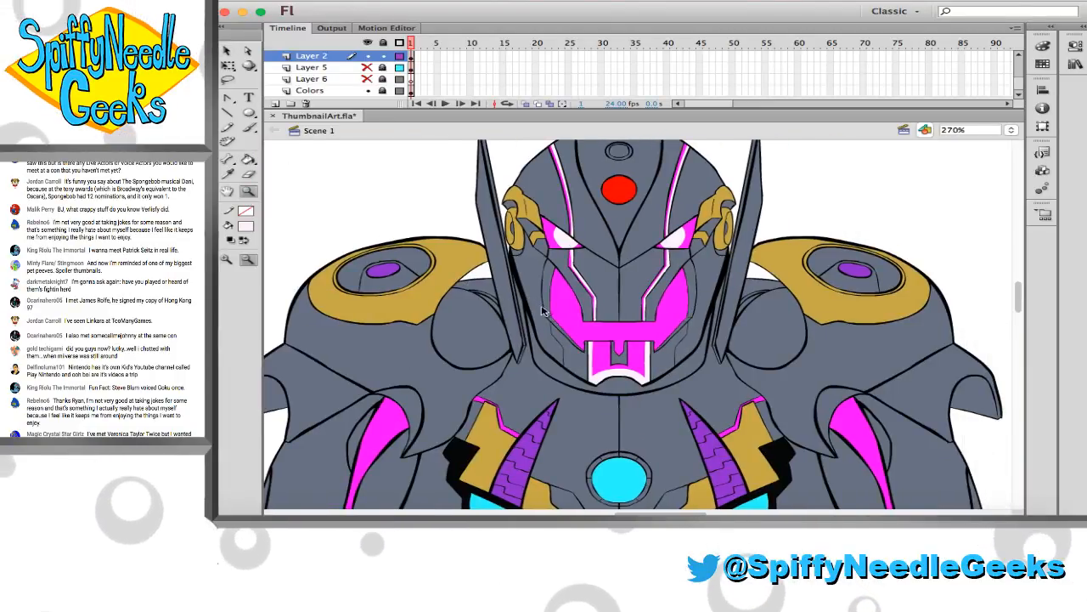
key("super+s")
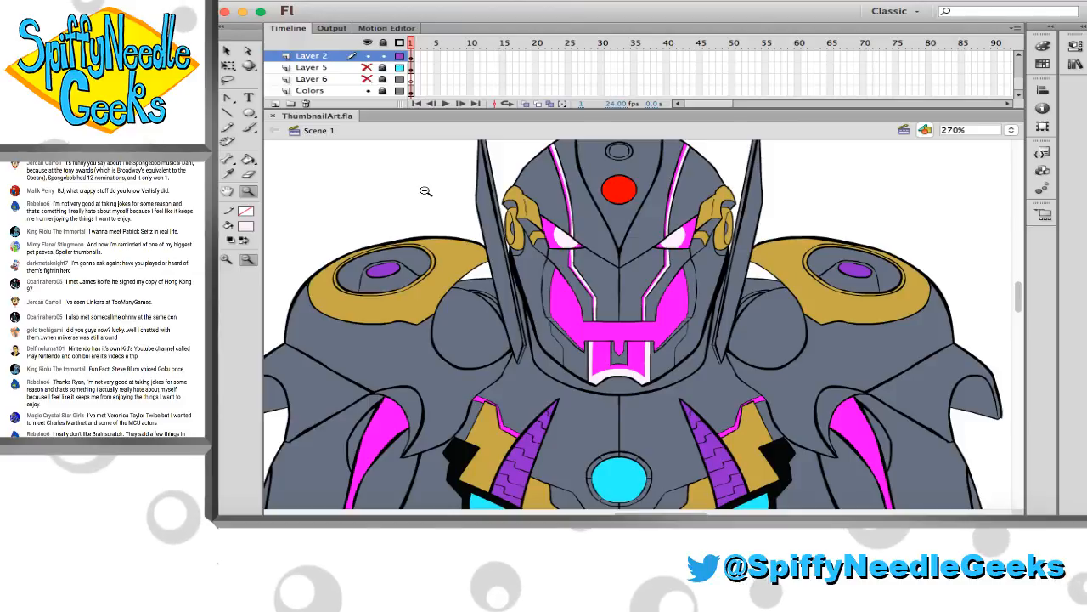
Draw green pencil guide lines for a highlight along the magenta trim above the left gold chest plate
scroll(321, 316, "down", 6)
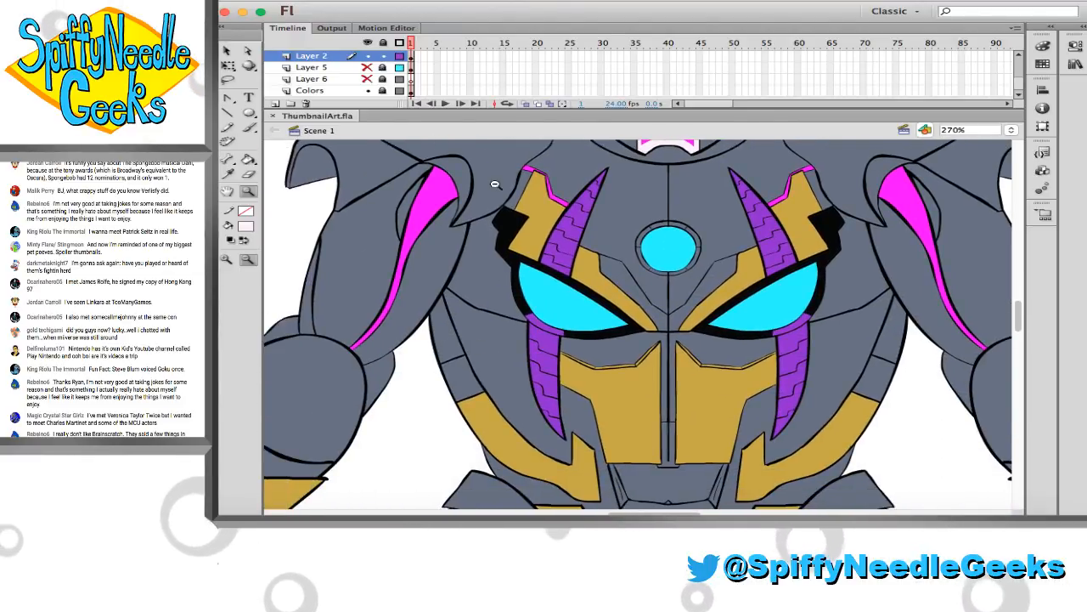
scroll(495, 184, "up", 1)
left_click_drag(496, 184, 702, 244)
left_click(225, 128)
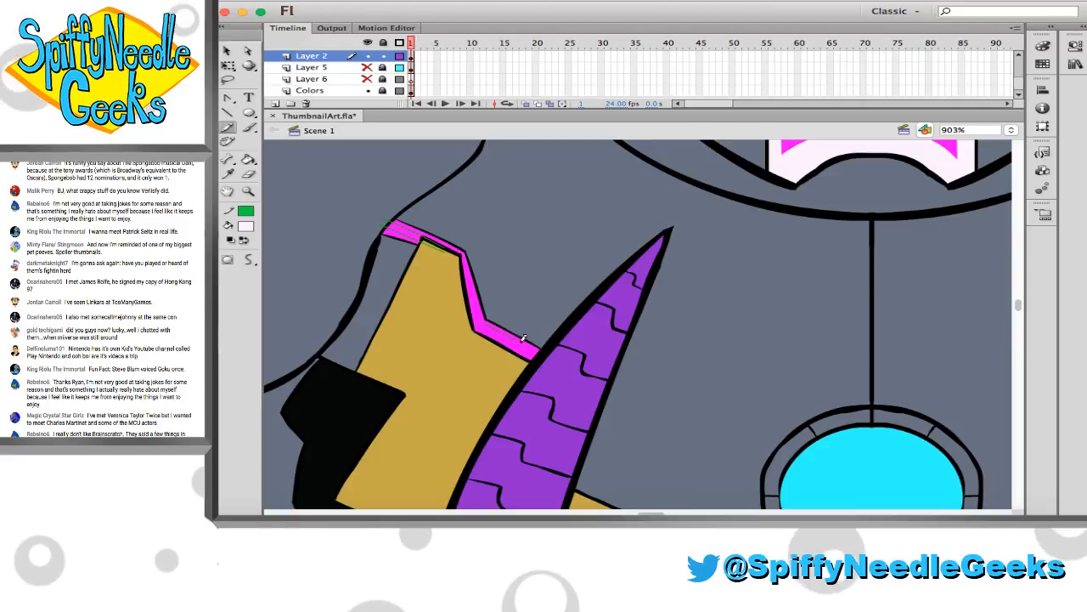
left_click_drag(483, 321, 546, 358)
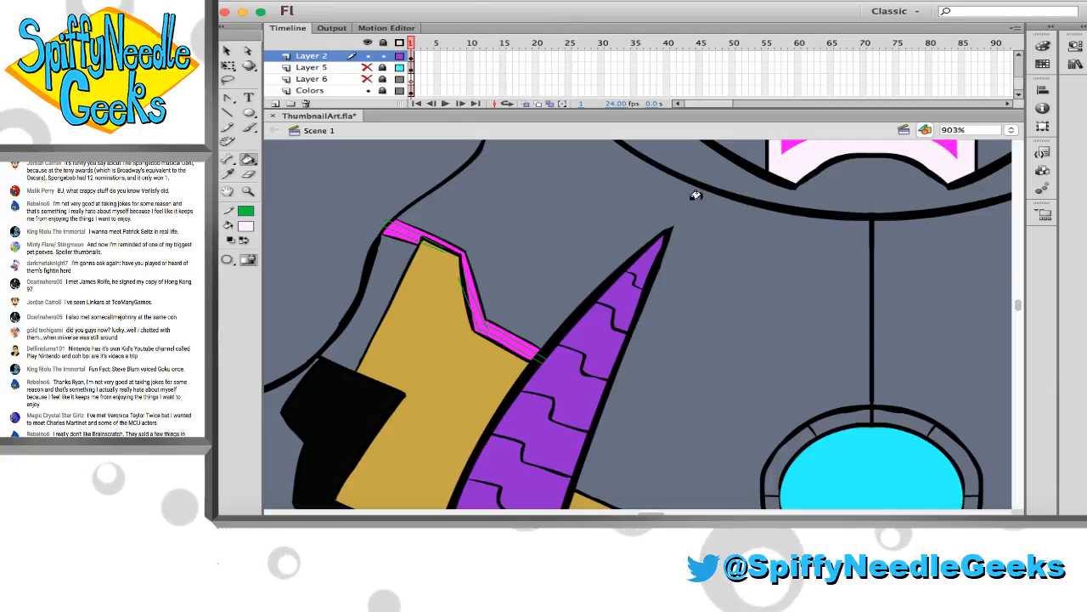
Fill the band between the guide lines on the left chest trim with pale white
key("k")
left_click(407, 230)
left_click(469, 298)
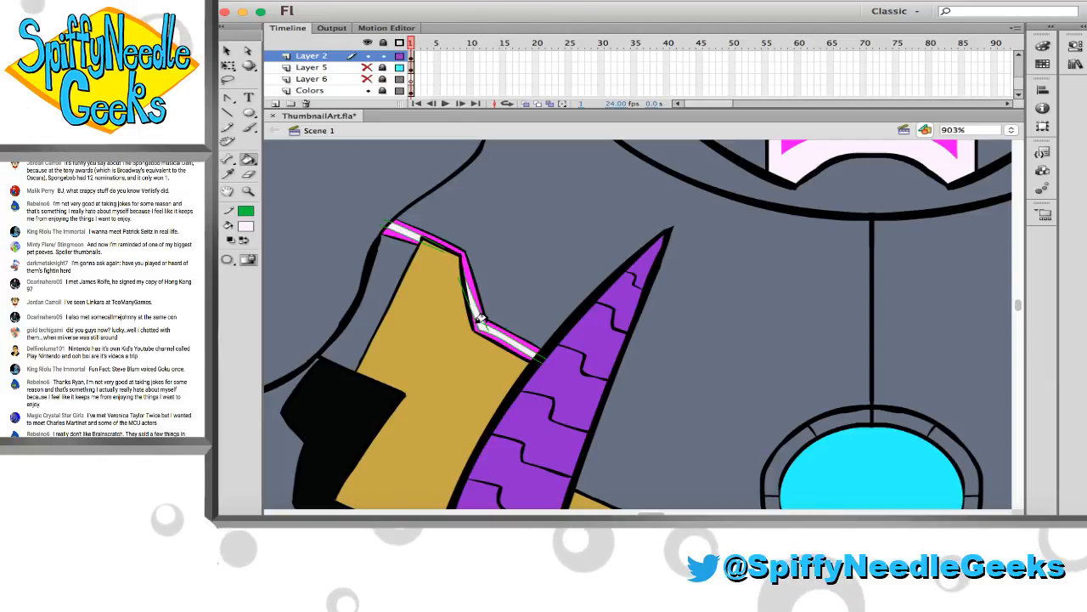
Draw green pencil guide lines for a highlight along the magenta trim above the right gold chest plate
key("y")
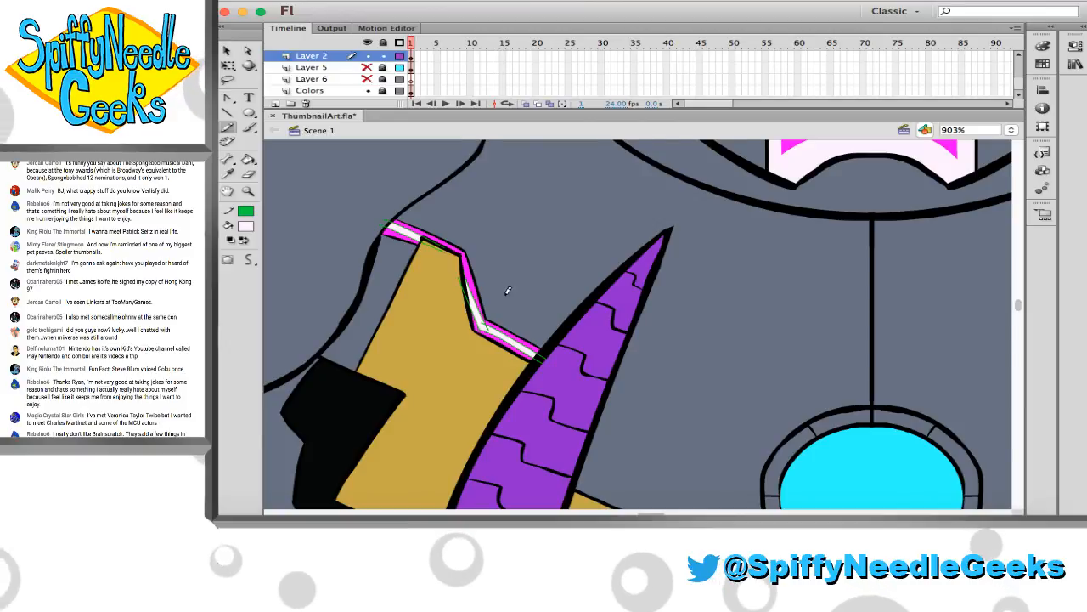
scroll(506, 287, "right", 8)
scroll(506, 286, "right", 8)
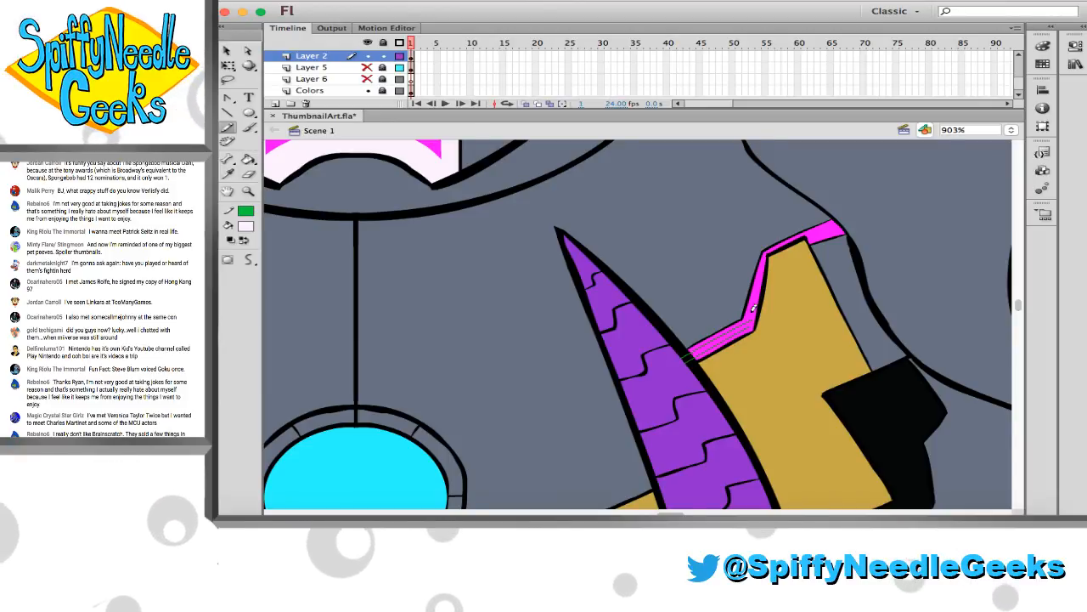
scroll(752, 310, "left", 15)
scroll(752, 311, "right", 15)
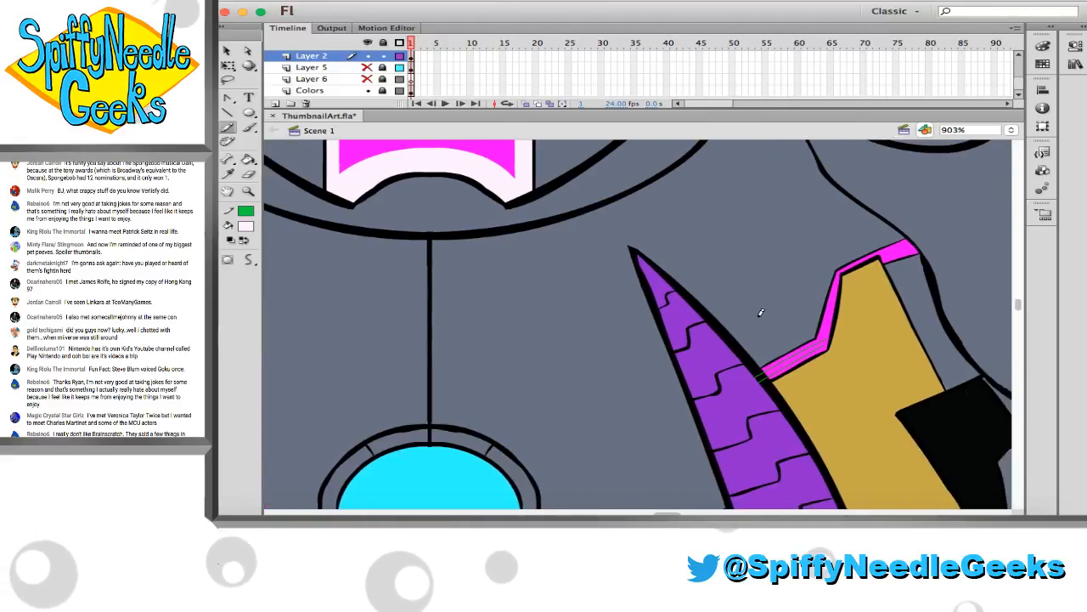
scroll(761, 313, "right", 7)
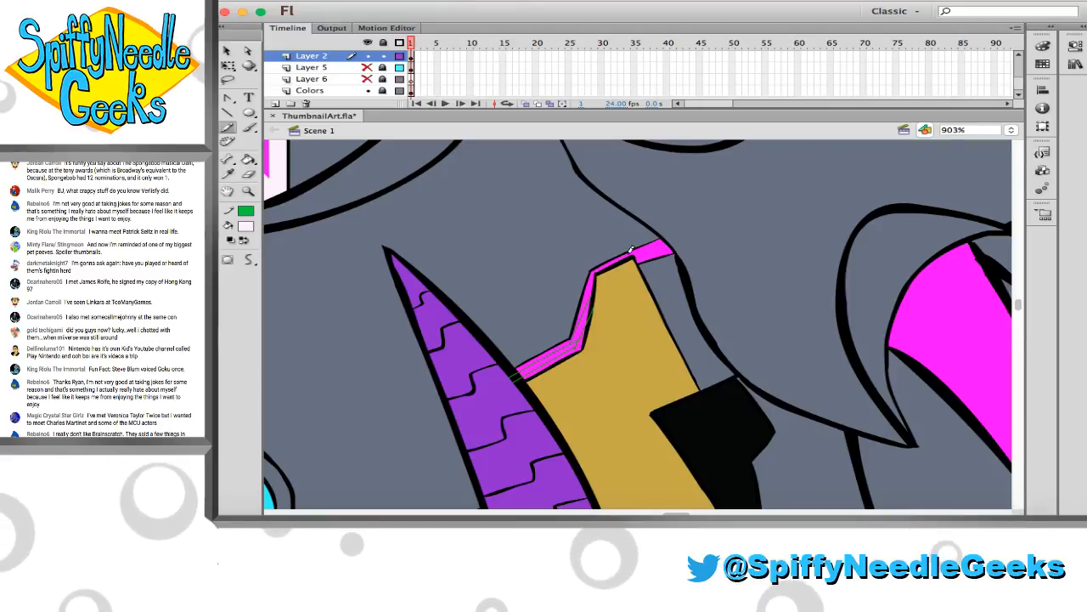
left_click_drag(665, 241, 677, 242)
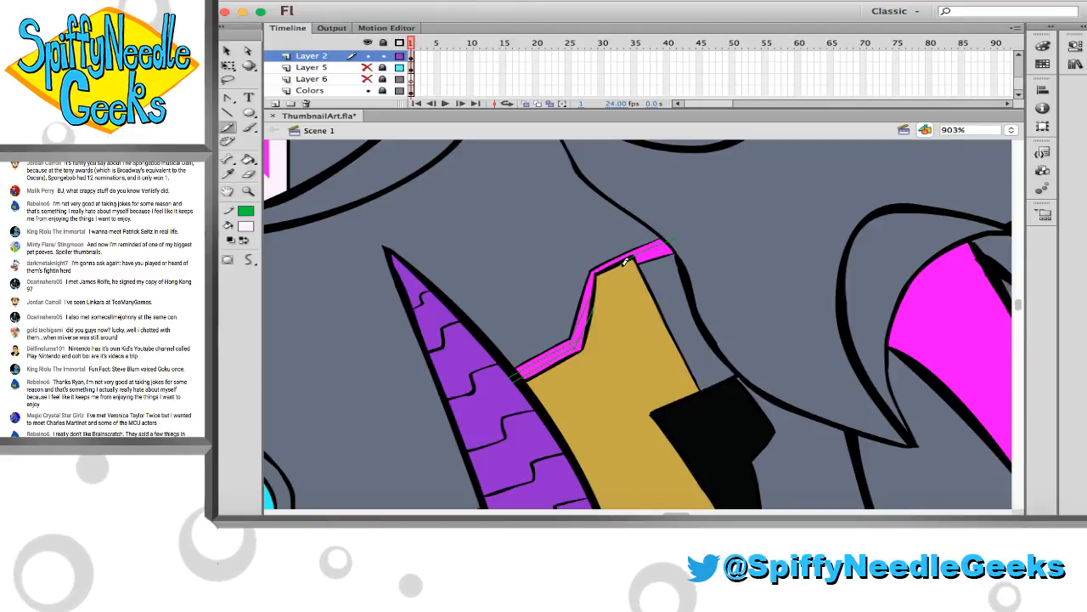
left_click_drag(624, 265, 676, 247)
Fill the band between the guide lines on the right chest trim with the pale white sampled from the artwork
key("i")
scroll(481, 318, "left", 10)
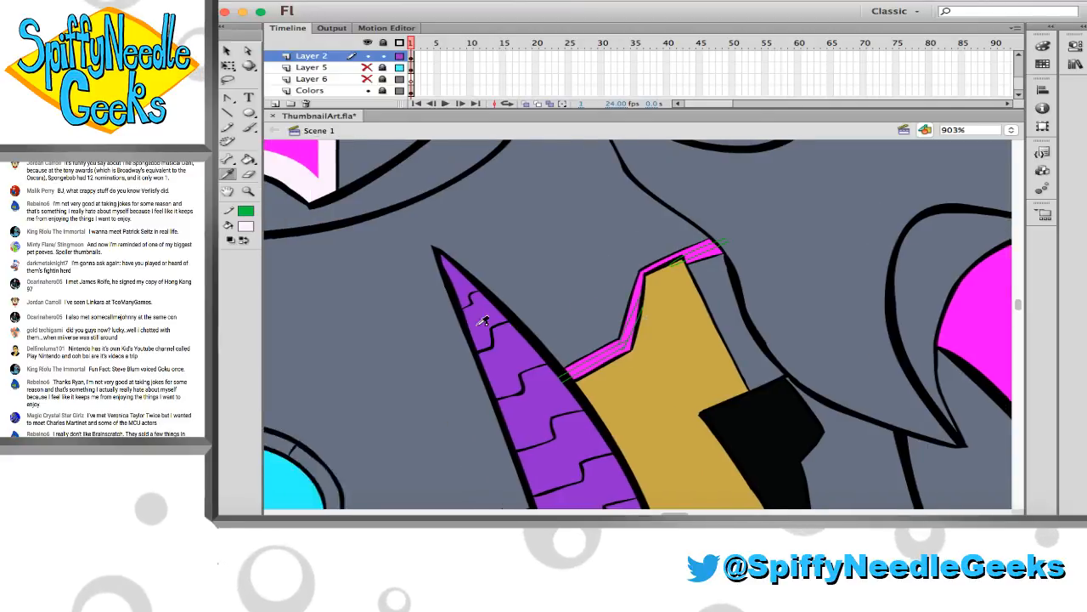
scroll(773, 176, "right", 1)
left_click(809, 176)
scroll(767, 204, "right", 10)
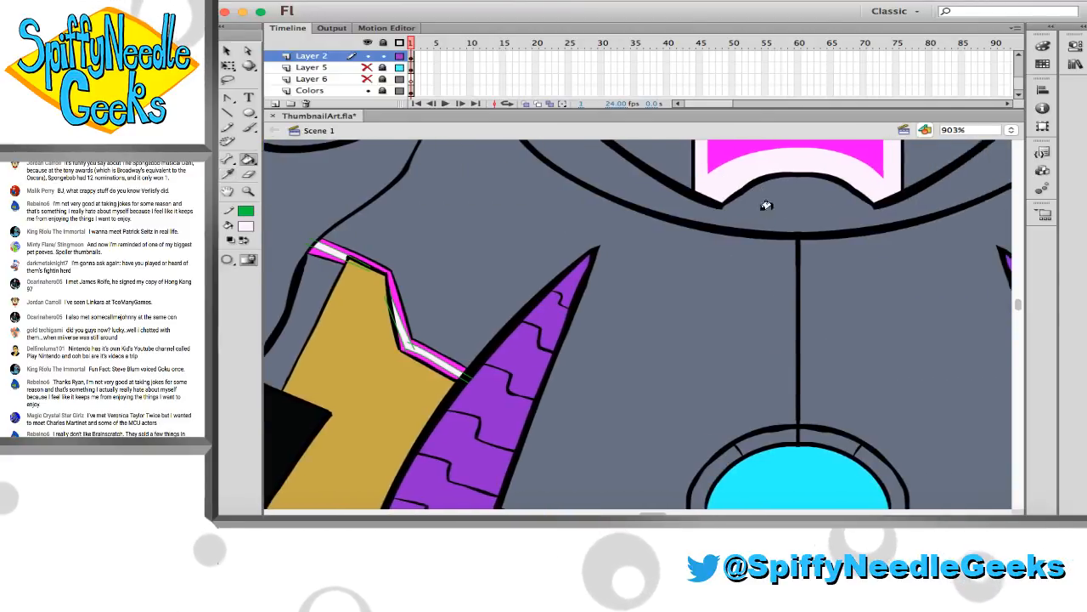
left_click(851, 331)
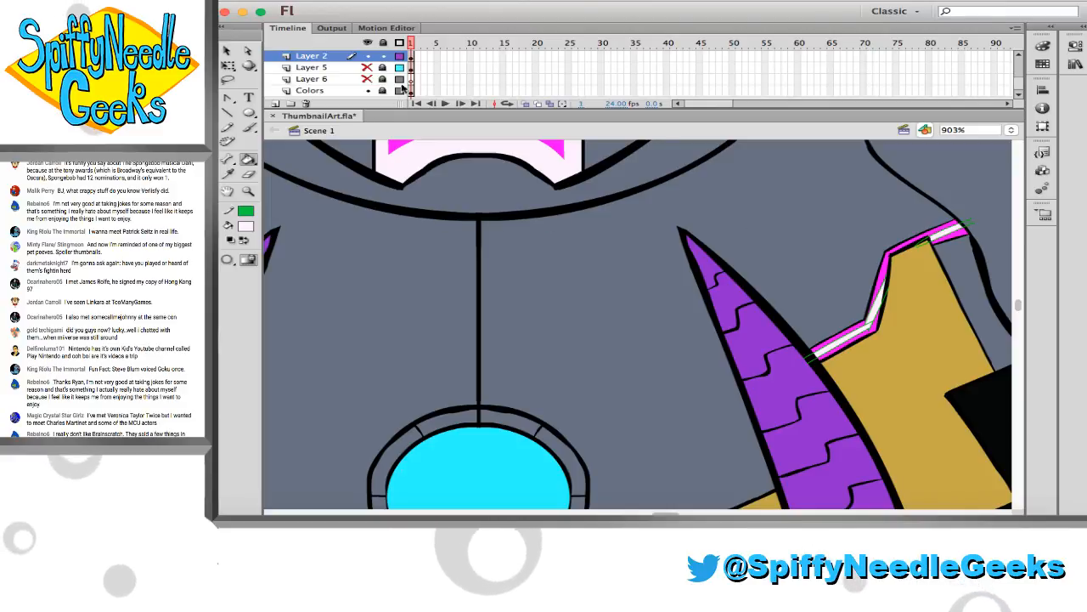
Select the Layer 2 artwork, set its stroke to none to clear the chest guide lines, and save the file
left_click(414, 56)
left_click(245, 211)
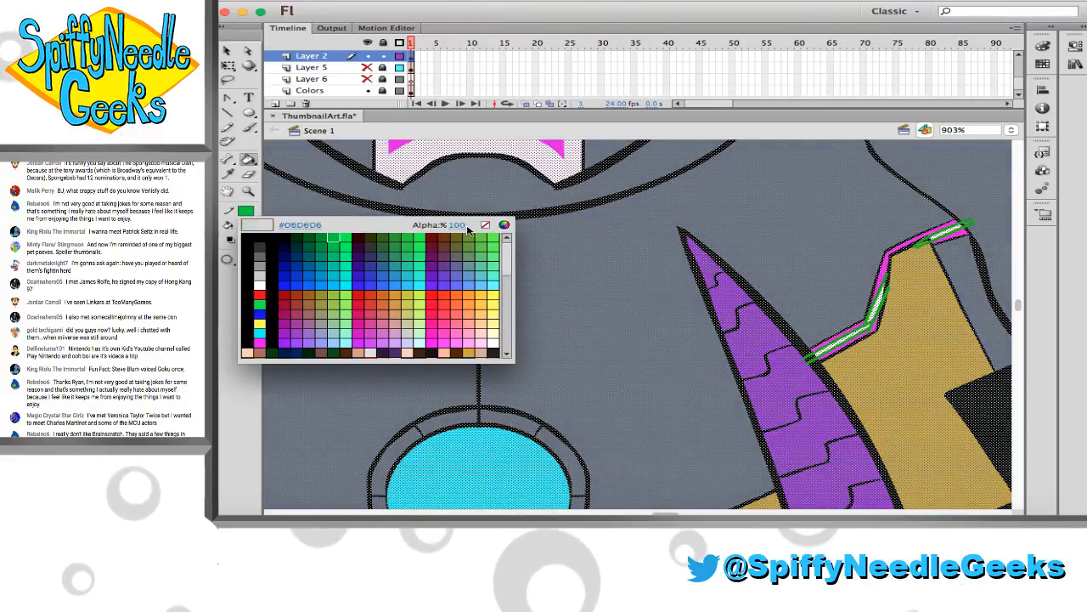
left_click(483, 225)
left_click(248, 191)
left_click(398, 274)
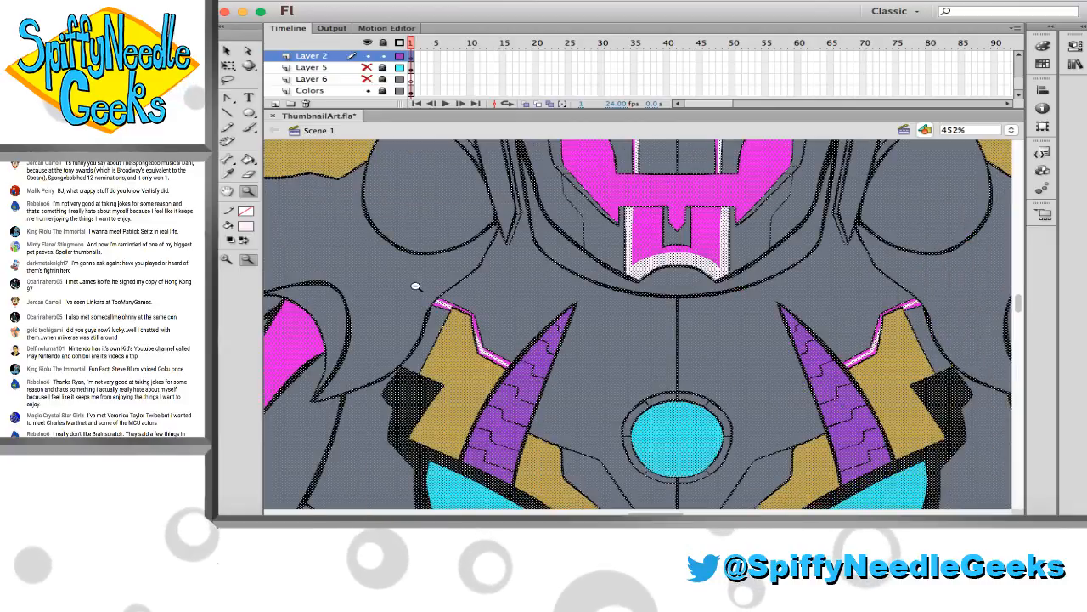
left_click(426, 289)
key("v")
left_click(459, 255)
scroll(458, 256, "right", 5)
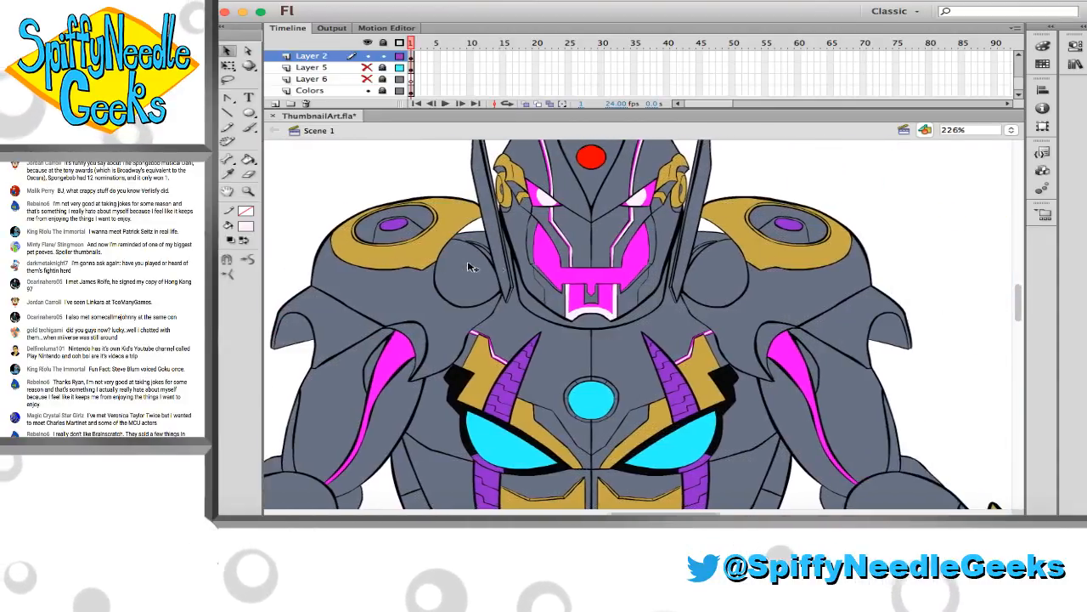
key("super+s")
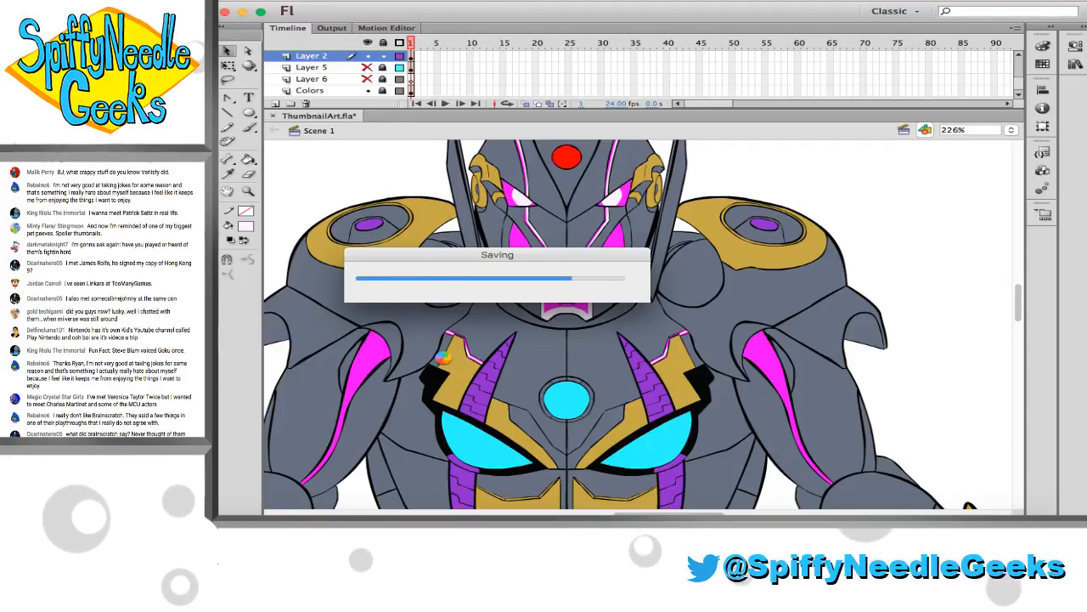
Draw two curved green pencil guide lines for a highlight down the magenta stripe on the left upper arm
scroll(450, 359, "down", 4)
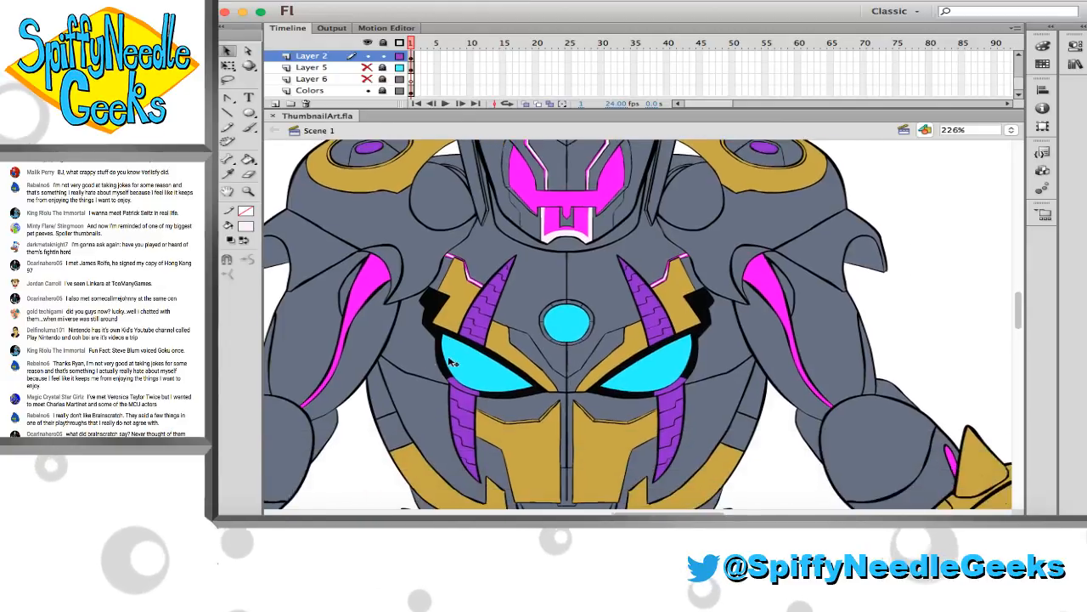
scroll(438, 338, "left", 3)
key("z")
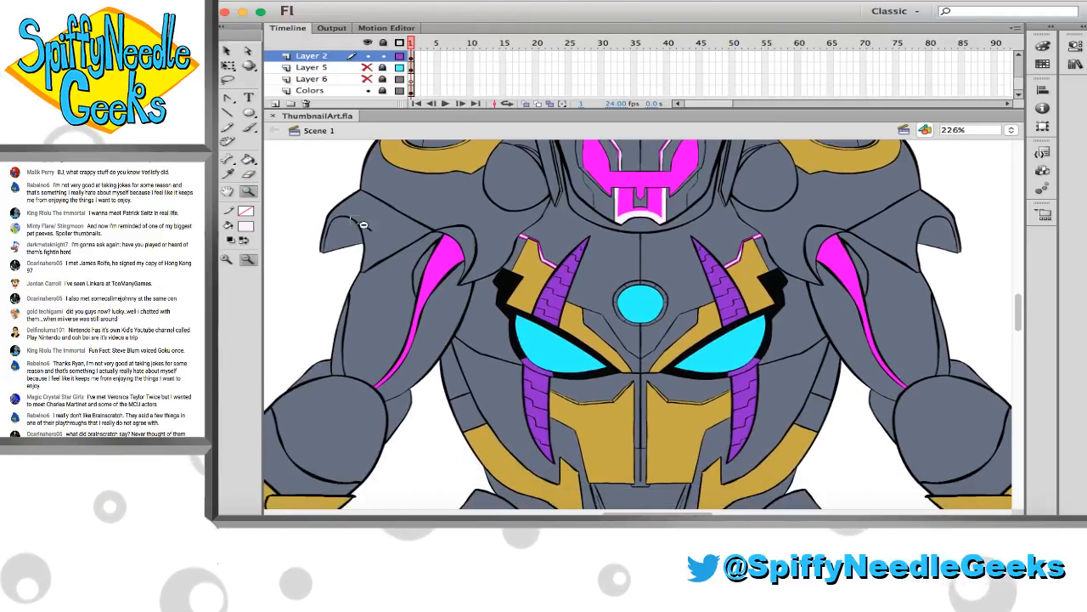
left_click_drag(351, 217, 508, 395)
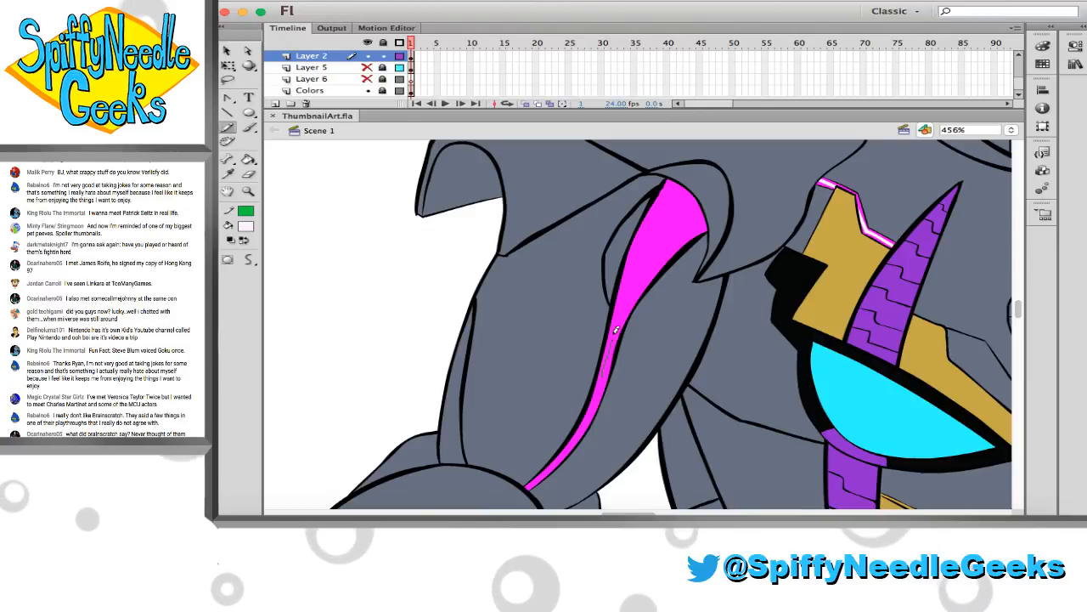
mouse_move(604, 374)
left_mouse_down()
mouse_move(633, 268)
mouse_move(702, 178)
left_mouse_up()
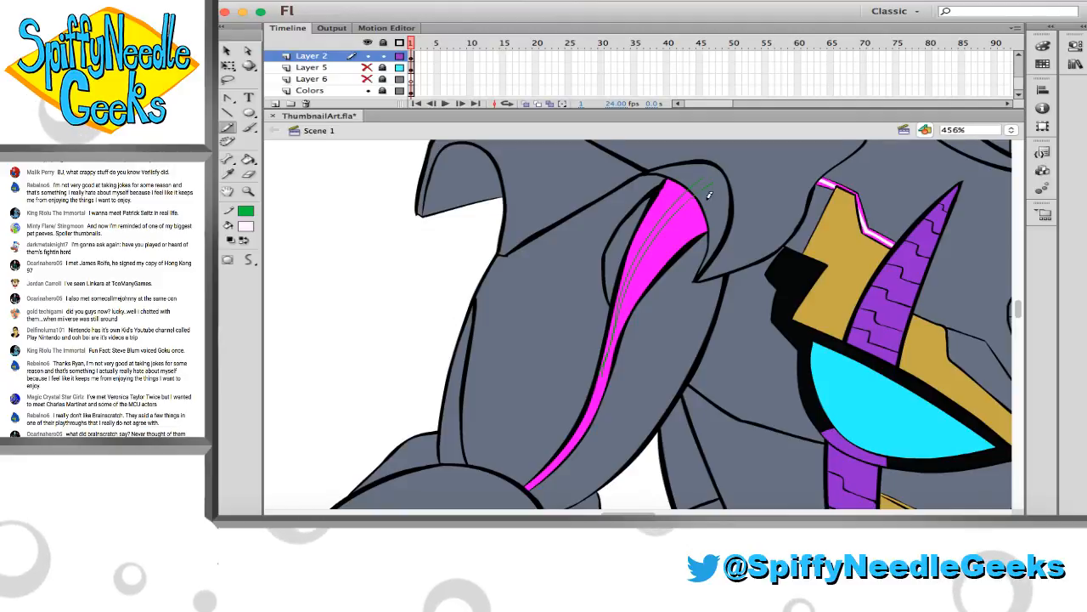
Draw matching curved green guide lines down the magenta stripe on the right upper arm, redoing the first stroke
scroll(708, 196, "right", 10)
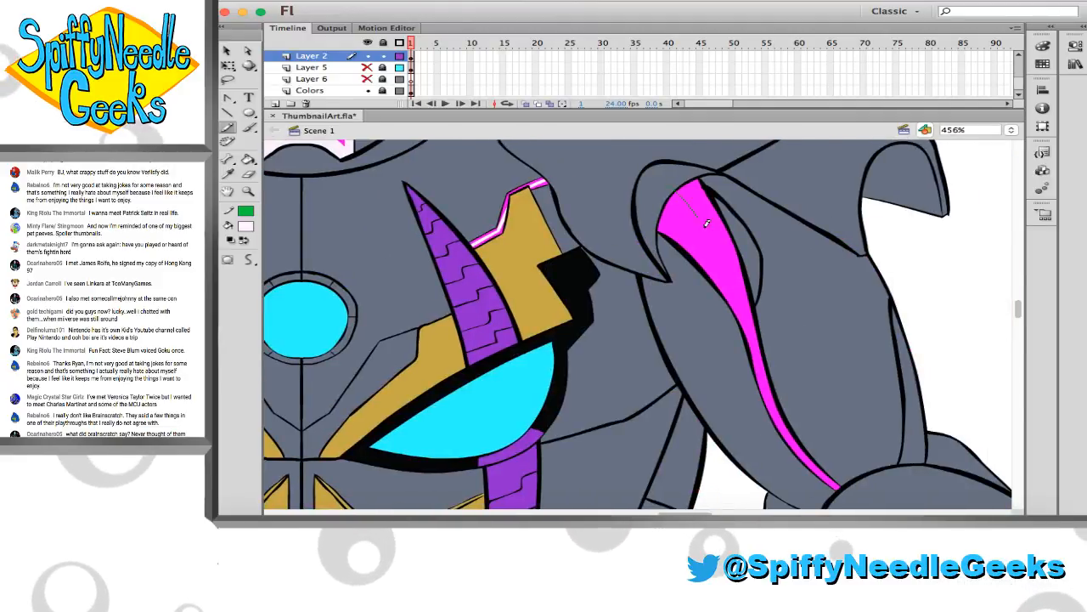
left_click_drag(705, 224, 741, 292)
key("super+z")
mouse_move(677, 193)
left_mouse_down()
mouse_move(736, 276)
mouse_move(758, 366)
left_mouse_up()
left_click_drag(696, 185, 732, 245)
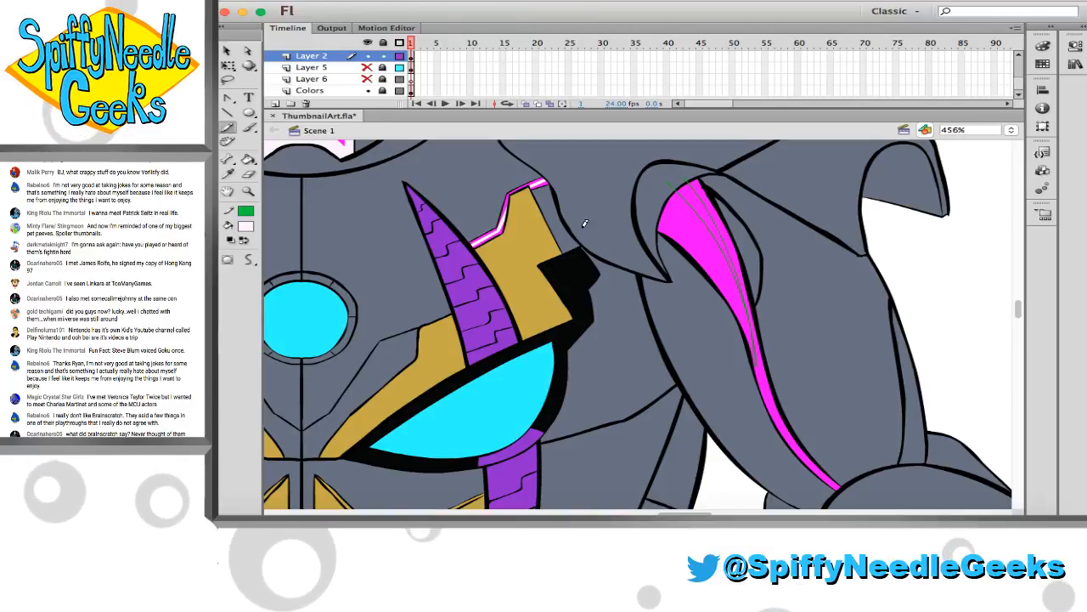
Fill the bands between the guide lines on both upper-arm stripes with pale white
key("k")
left_click(685, 194)
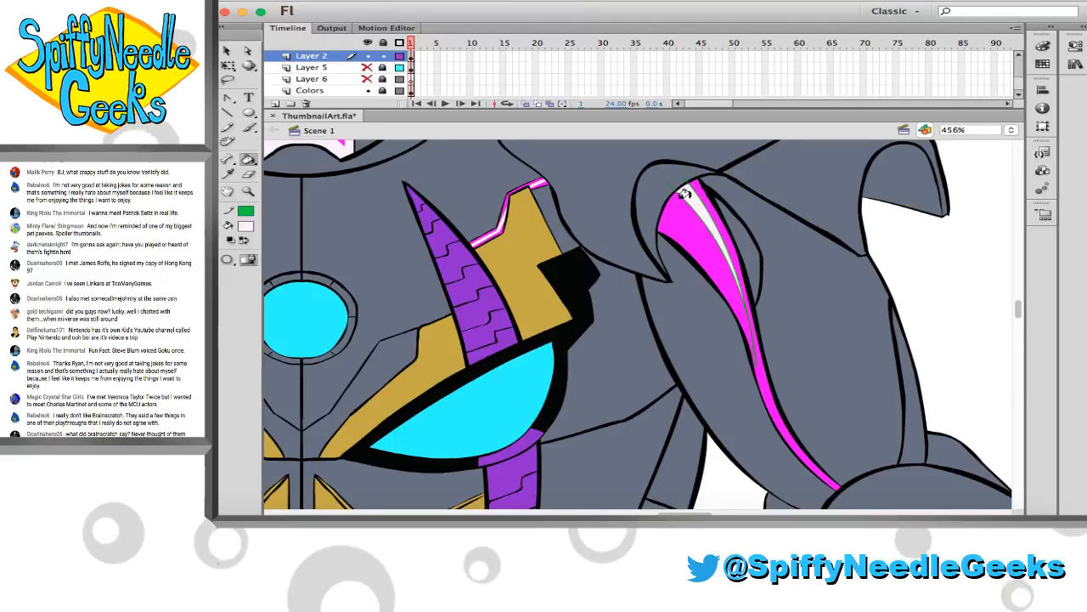
scroll(685, 194, "left", 10)
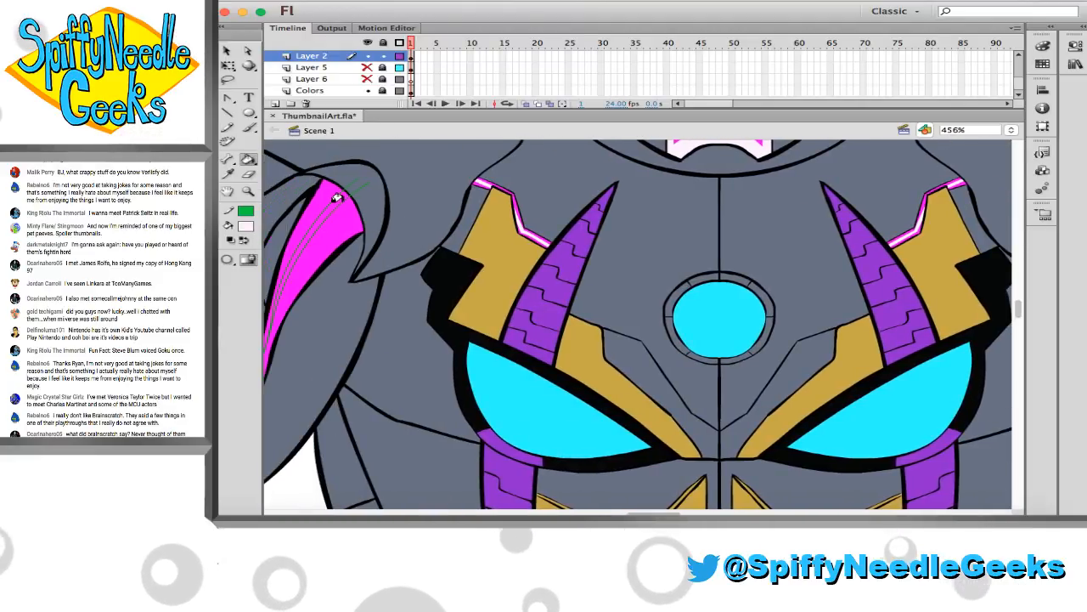
Select the Layer 2 artwork and set its stroke to none to remove the green guide lines from the arm stripes
key("ctrl+a")
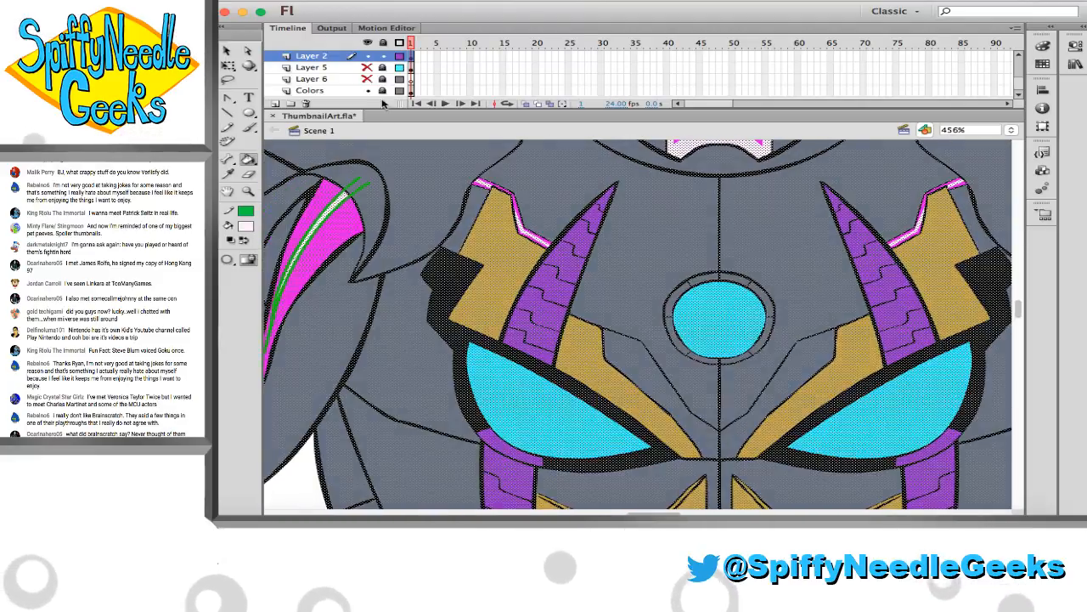
left_click(245, 211)
left_click(487, 225)
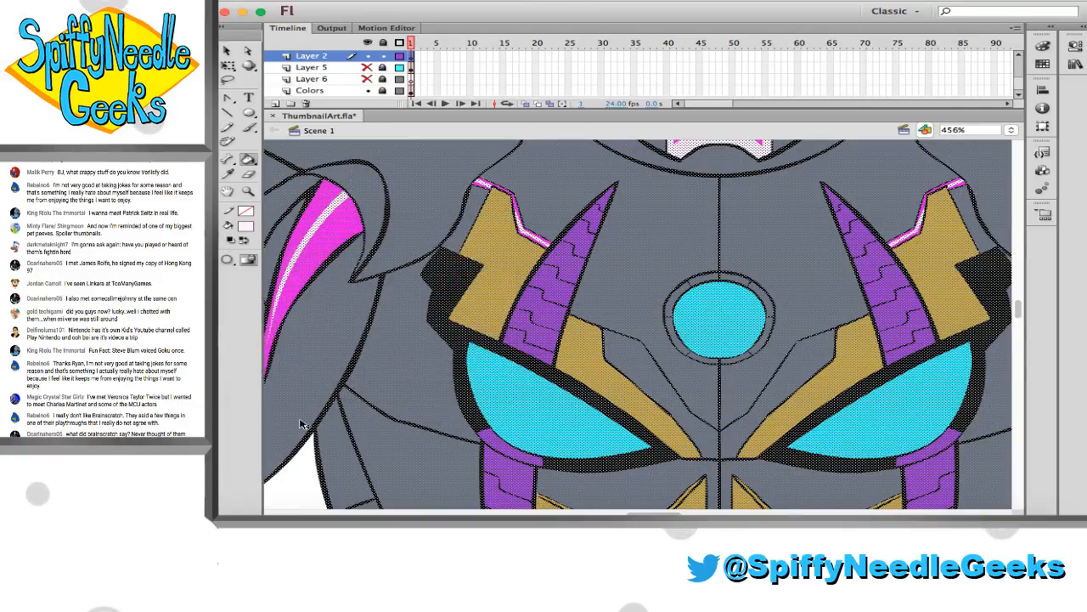
left_click(295, 463)
left_click(453, 298)
Outline a small highlight in the magenta slit beside the left wrist spike and fill it with pale white
scroll(394, 265, "down", 5)
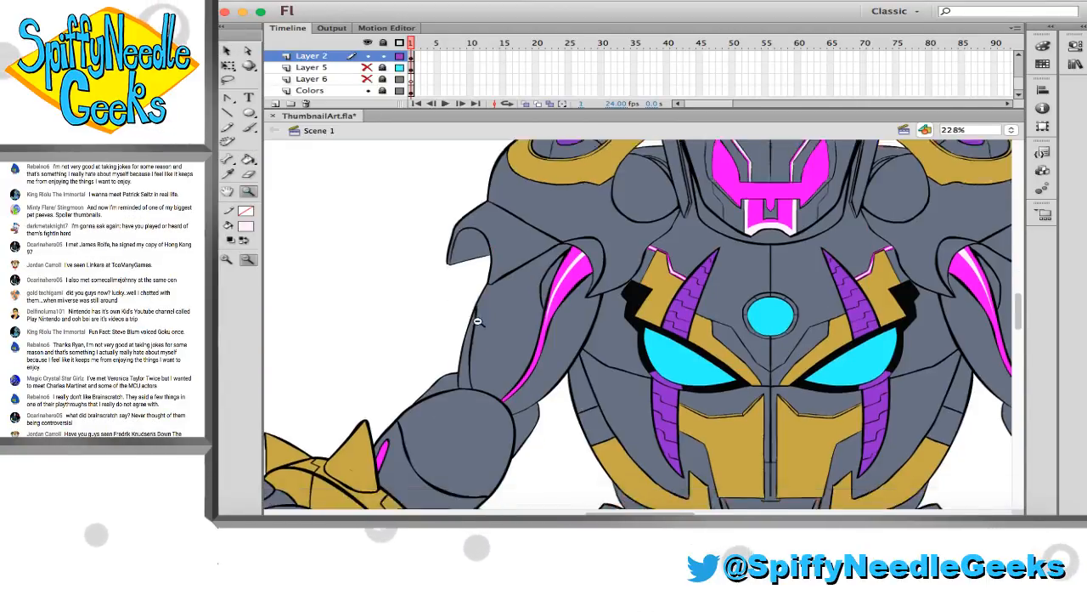
left_click_drag(359, 208, 444, 296)
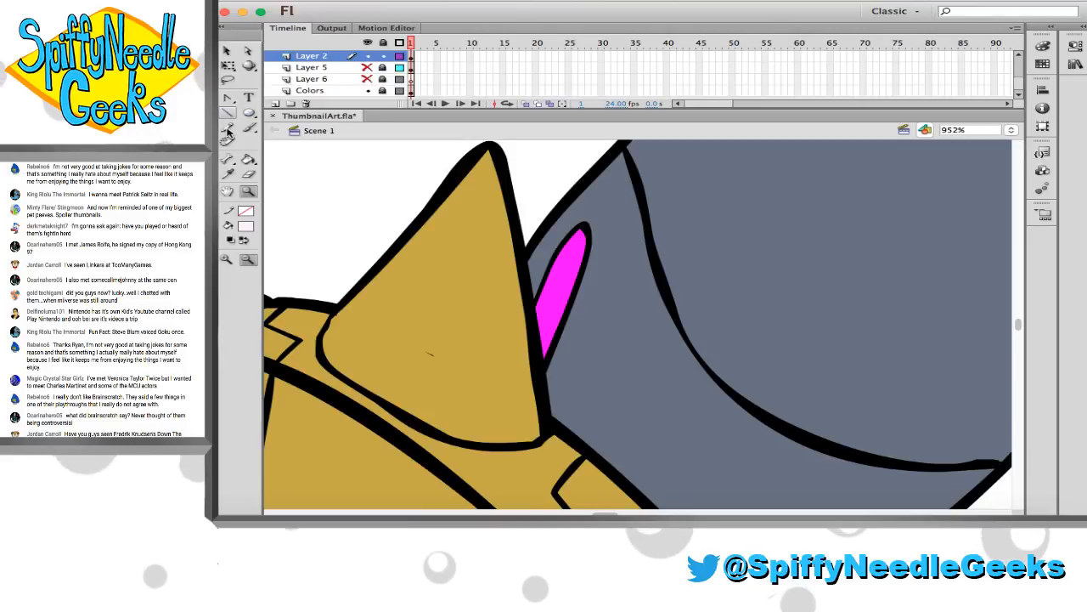
mouse_move(533, 324)
left_mouse_down()
mouse_move(573, 247)
mouse_move(537, 351)
left_mouse_up()
key("k")
left_click(545, 299)
Outline a thin highlight on the lower end of the right upper arm's magenta stripe and fill it with pale white
scroll(543, 300, "right", 10)
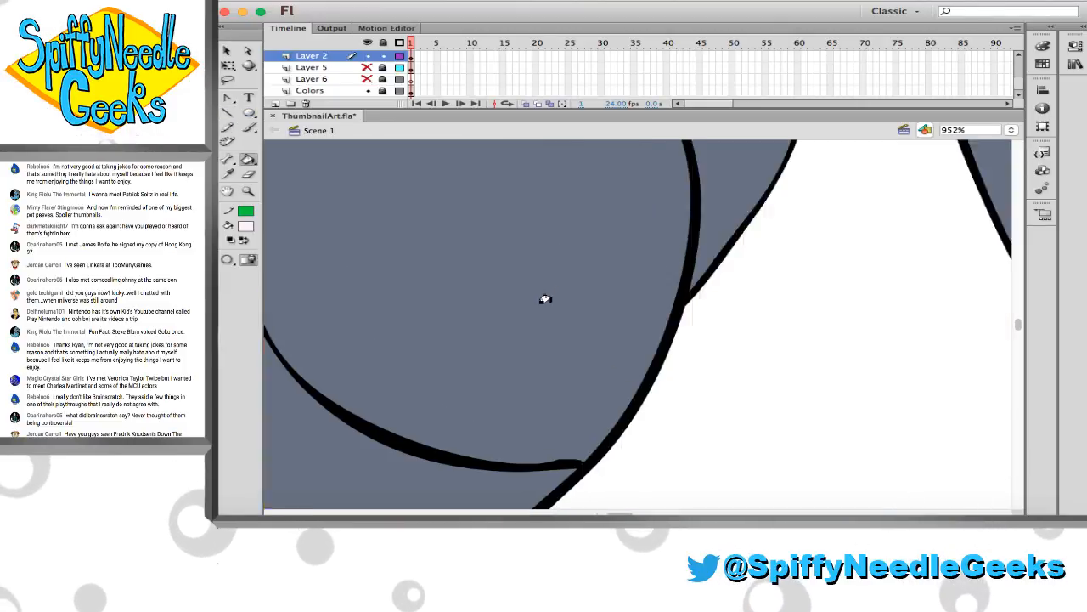
scroll(541, 300, "left", 10)
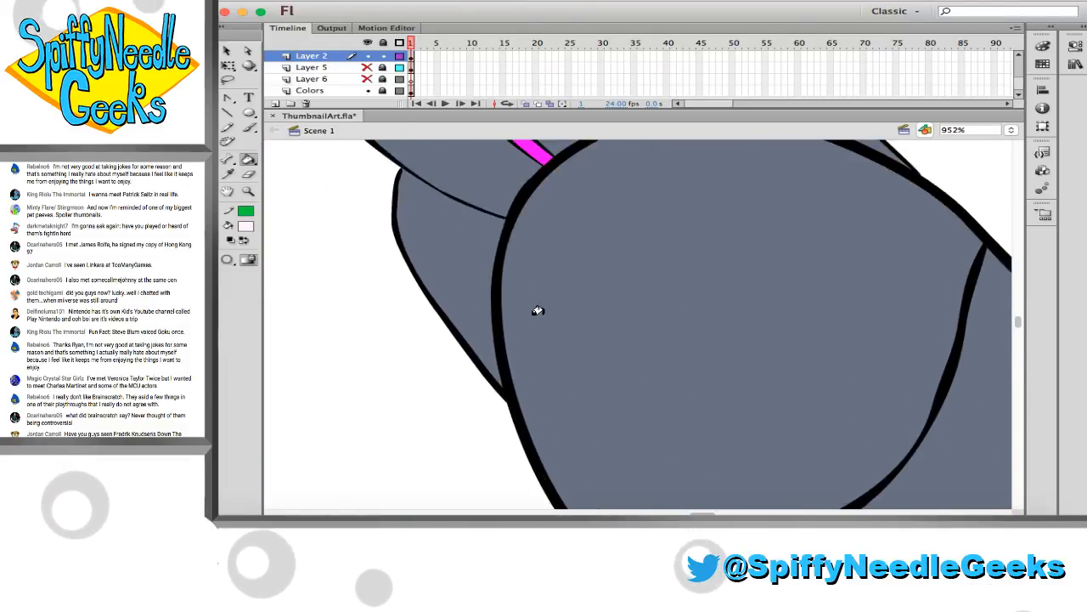
scroll(536, 314, "up", 5)
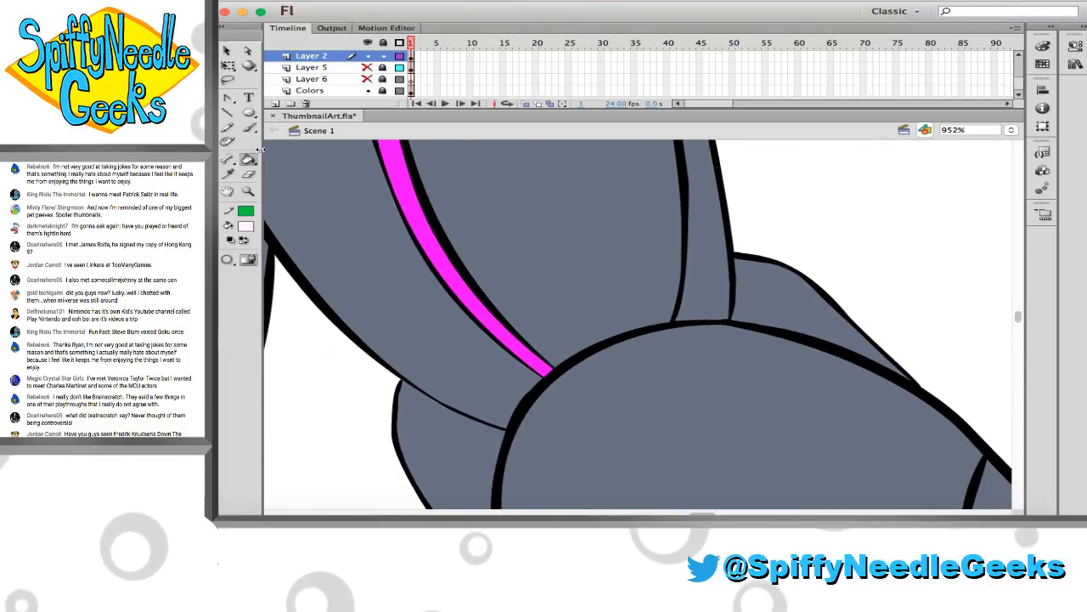
left_click(228, 129)
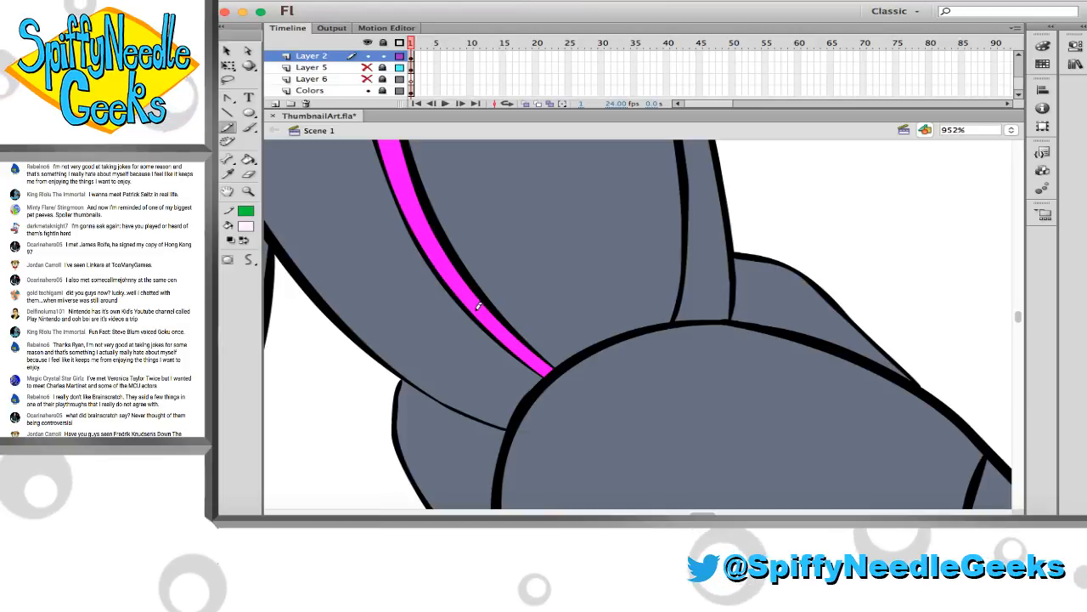
mouse_move(488, 321)
left_mouse_down()
mouse_move(445, 265)
mouse_move(495, 327)
left_mouse_up()
left_click(248, 159)
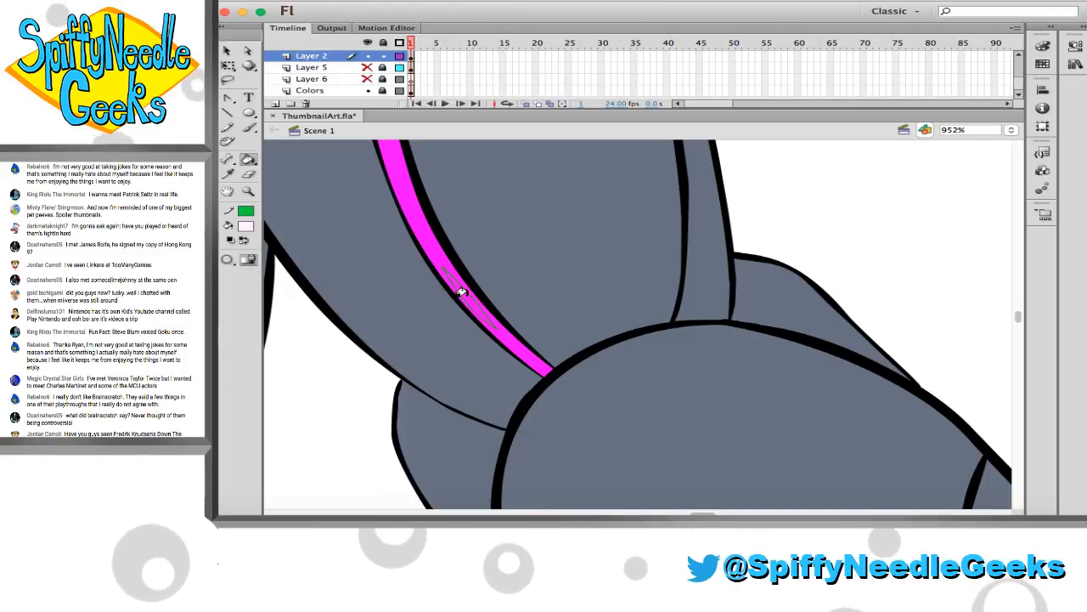
left_click(468, 301)
Outline a pointed highlight in the magenta slit beside the right wrist spike and fill it with pale white
scroll(468, 301, "down", 5)
scroll(459, 294, "right", 12)
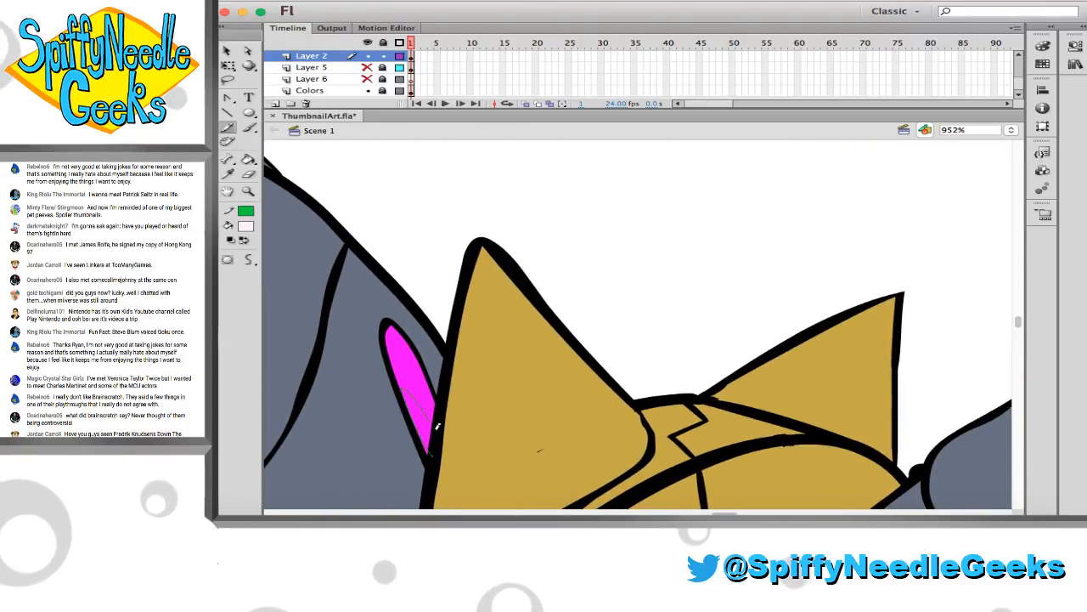
mouse_move(413, 388)
left_mouse_down()
mouse_move(407, 377)
mouse_move(425, 413)
left_mouse_up()
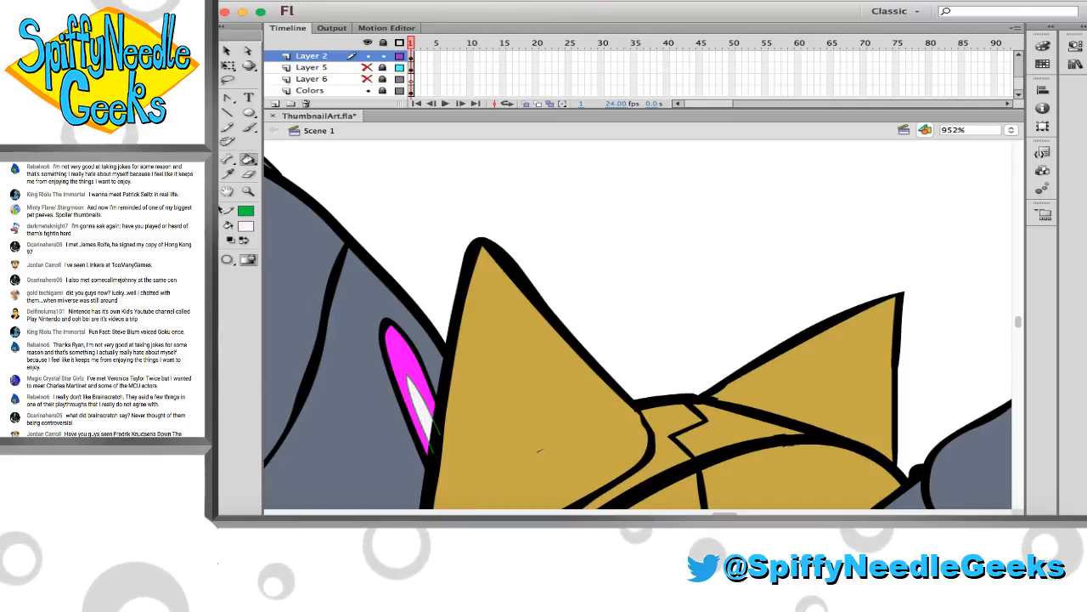
Draw pairs of curved green pencil guide lines for highlights along the magenta stripes on both thighs
key("z")
left_click(426, 319, "alt")
left_click(427, 319)
left_click(428, 320)
scroll(437, 323, "down", 3)
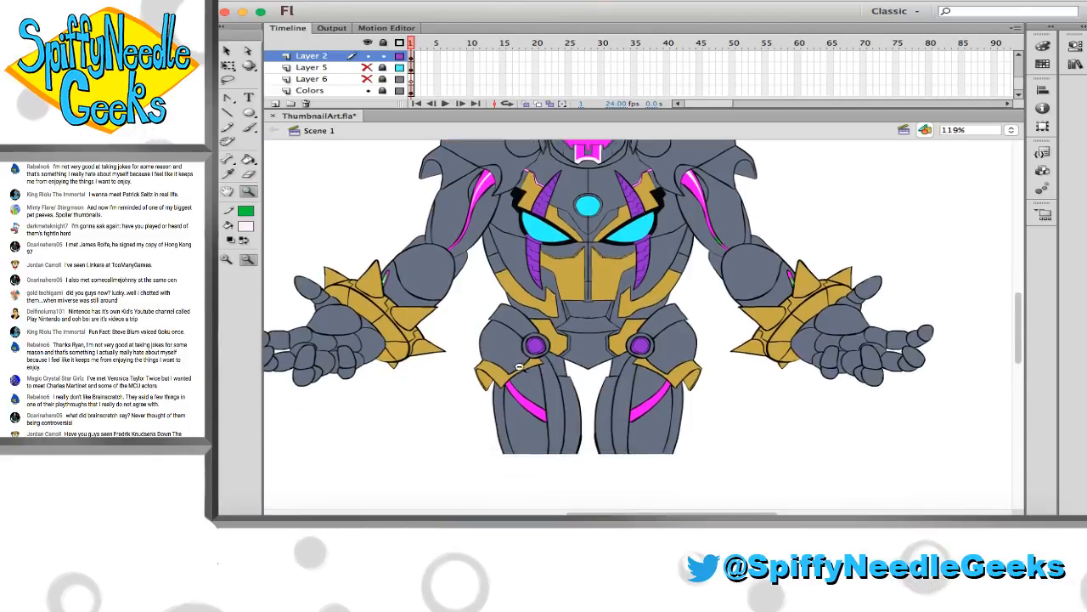
left_click_drag(500, 352, 618, 439)
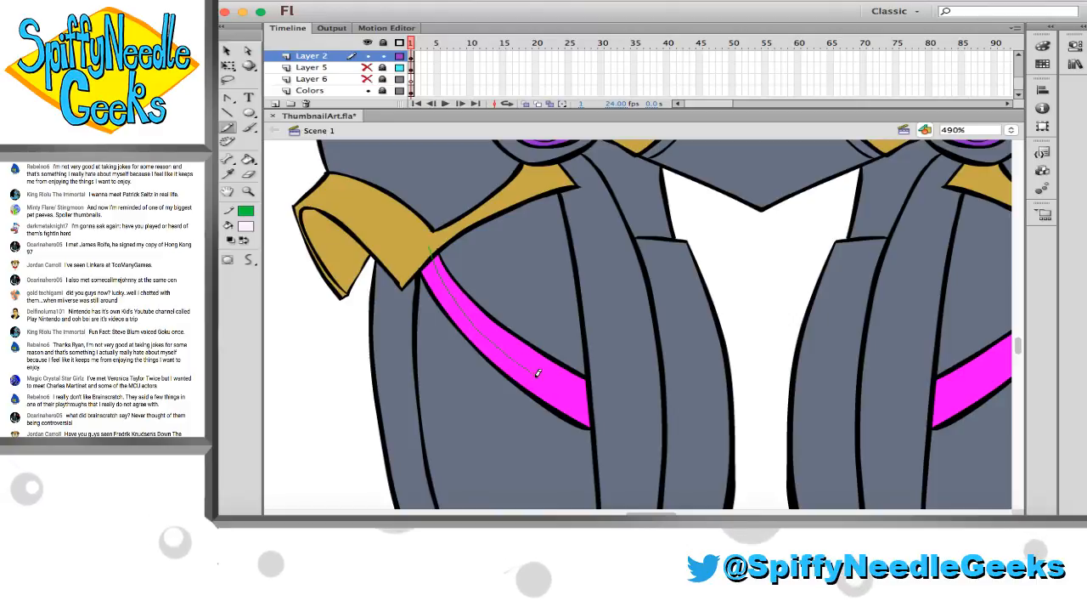
left_click_drag(557, 372, 598, 391)
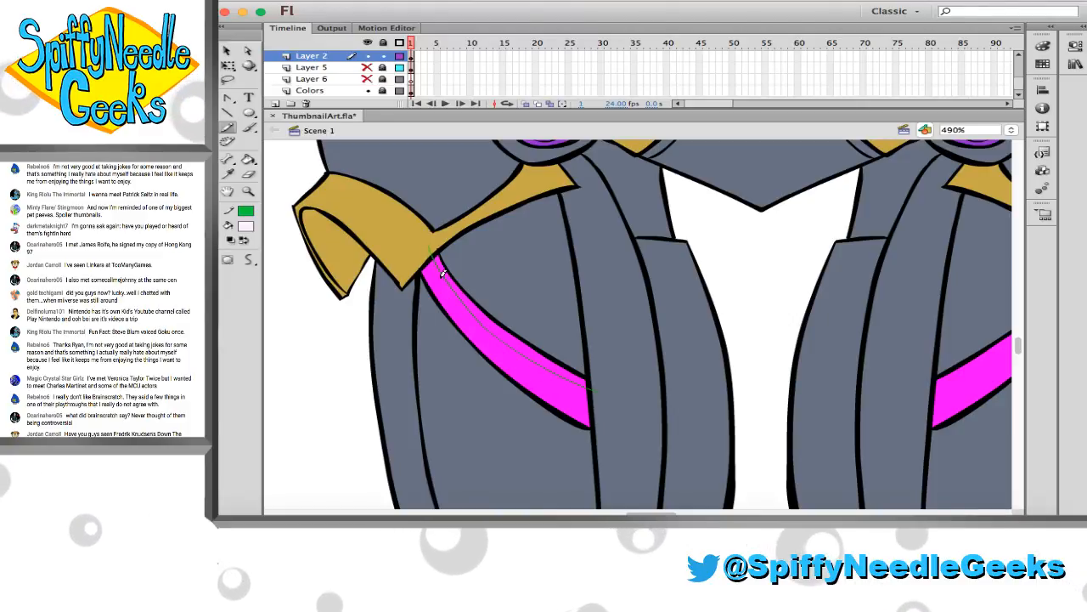
mouse_move(427, 254)
left_mouse_down()
mouse_move(469, 319)
mouse_move(600, 401)
left_mouse_up()
scroll(609, 400, "right", 5)
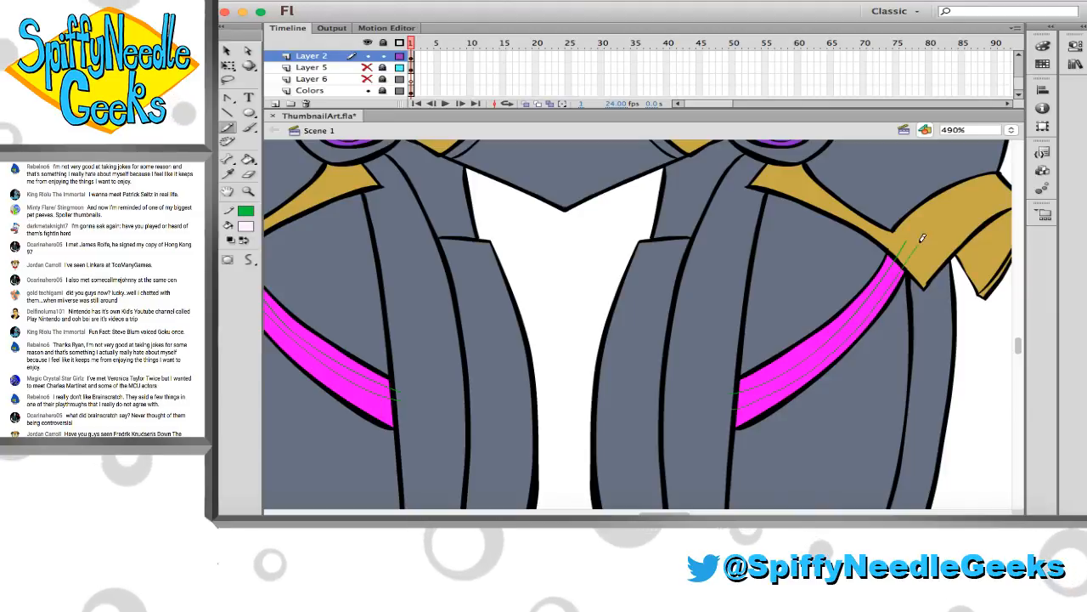
Fill the bands between the green guide lines on both thighs' magenta stripes with pale white
key("k")
left_click(853, 306)
scroll(781, 328, "left", 3)
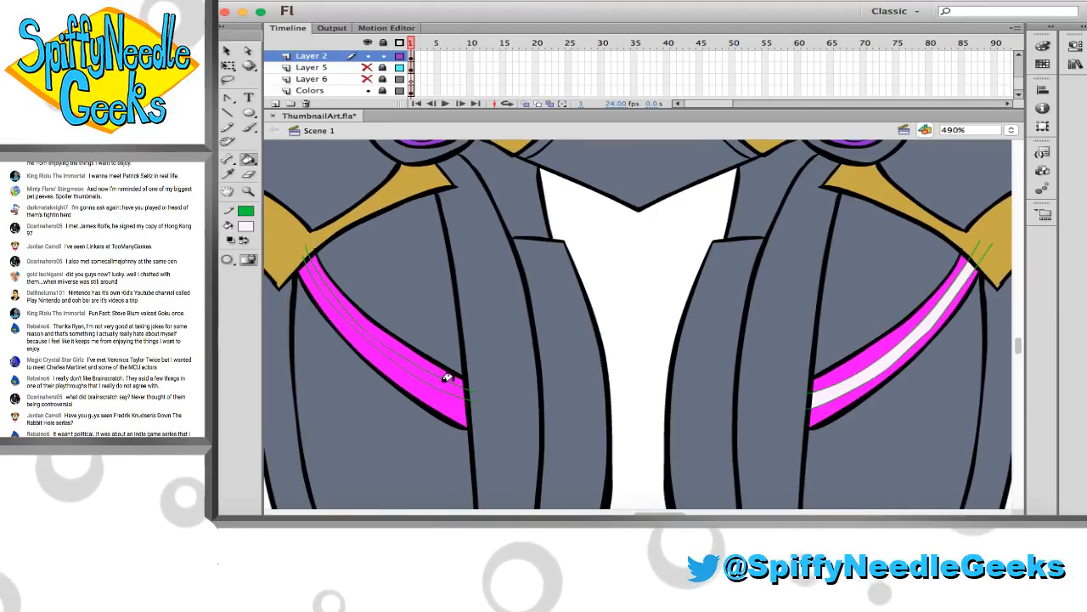
left_click(291, 369)
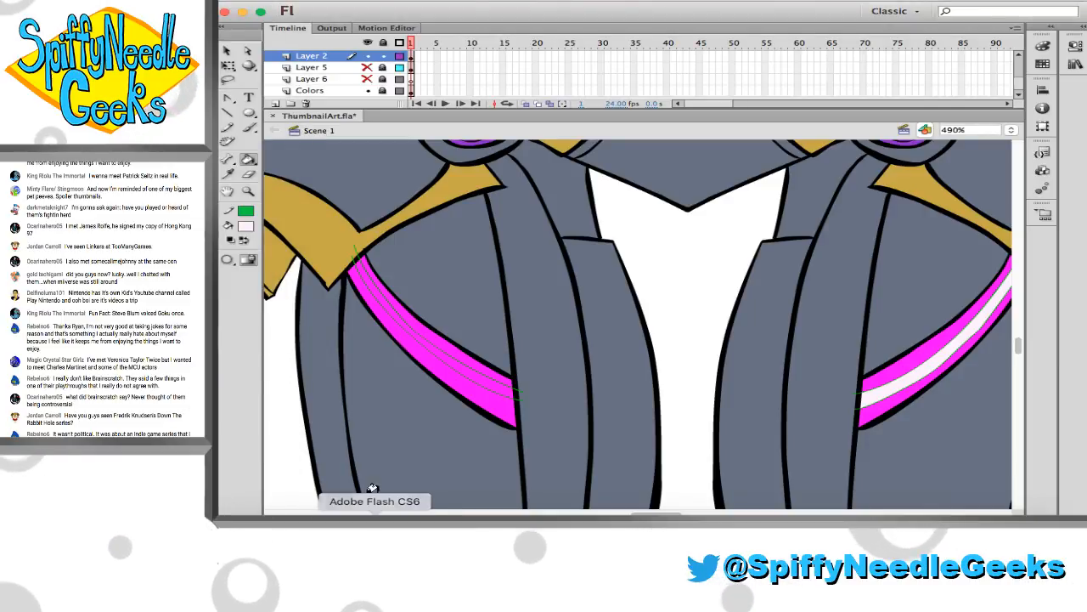
left_click(365, 296)
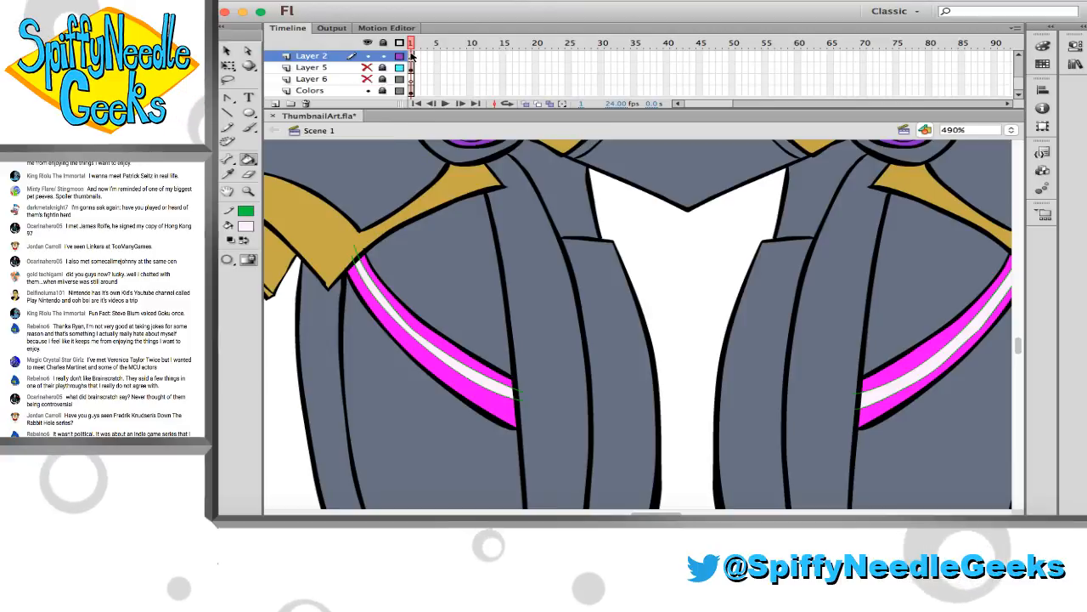
Select all the artwork on the Layer 2 frame and set its stroke to none to remove the green thigh guides
key("super+a")
left_click(246, 213)
left_click(475, 219)
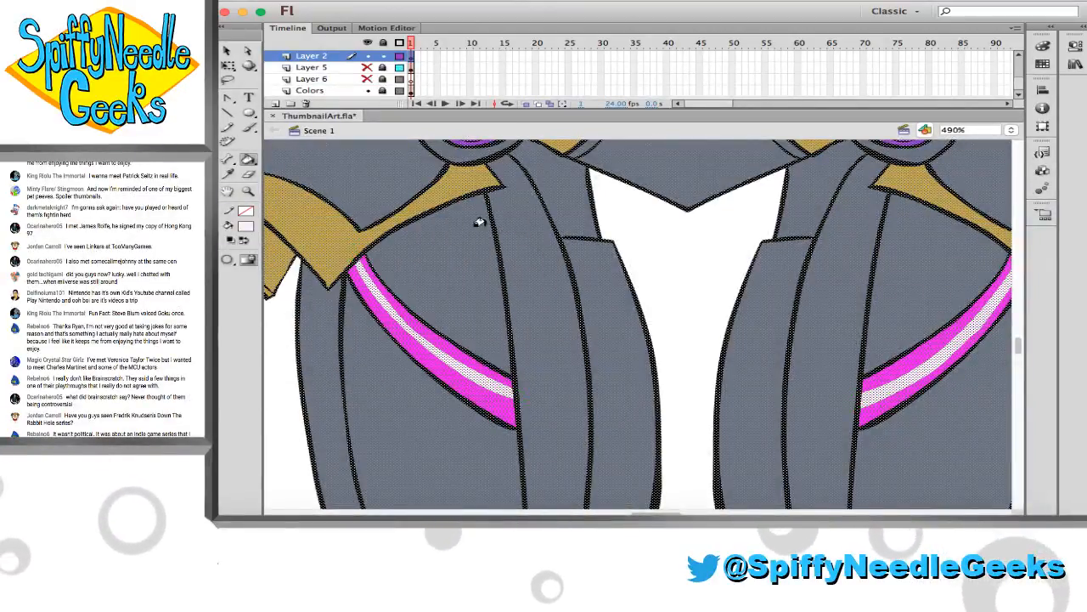
key("v")
left_click(632, 259)
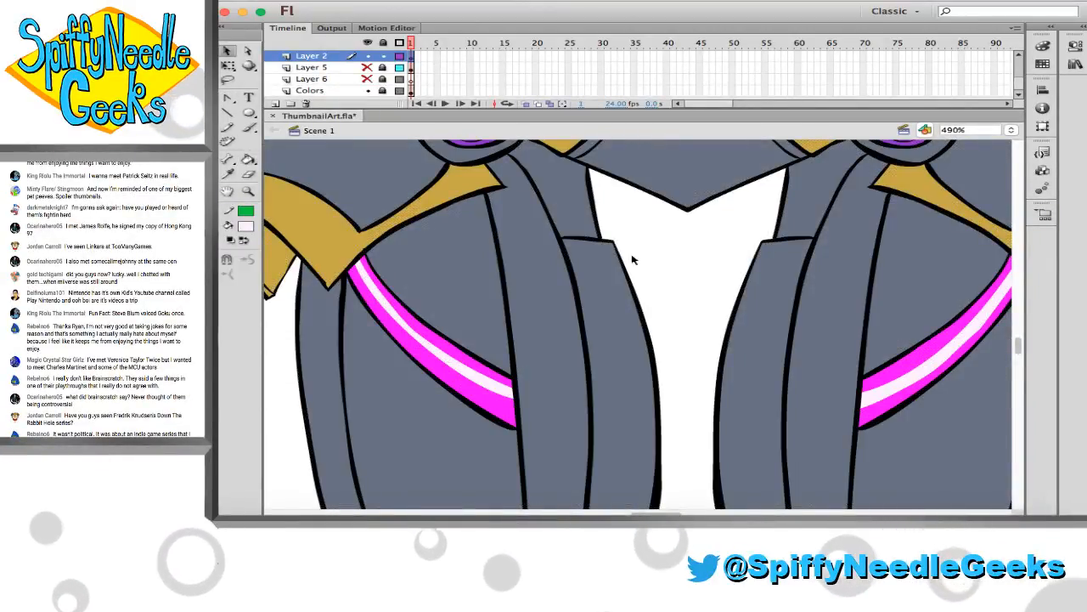
Pick a custom lighter pink fill colour based on the magenta of the robot's face
left_click(248, 191)
left_click(248, 259)
left_click(495, 257)
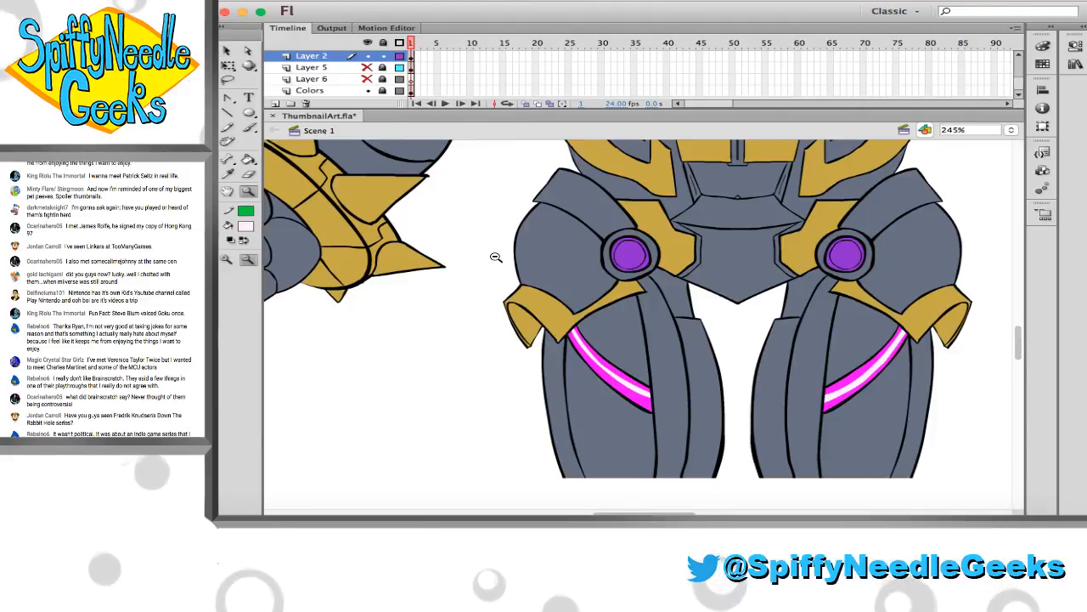
left_click(500, 257)
scroll(510, 269, "up", 3)
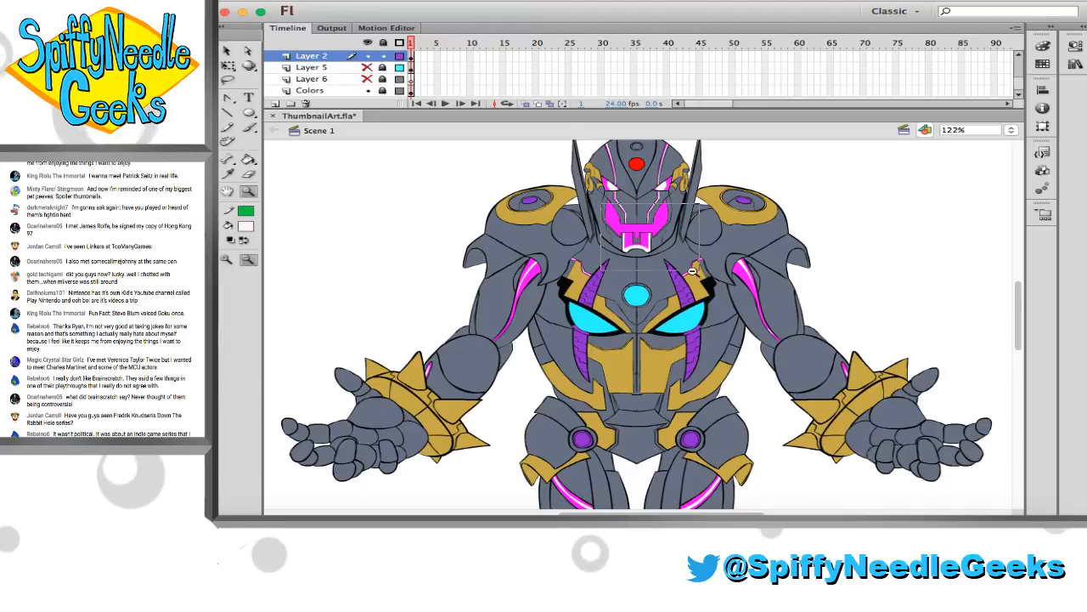
left_click_drag(693, 270, 695, 270)
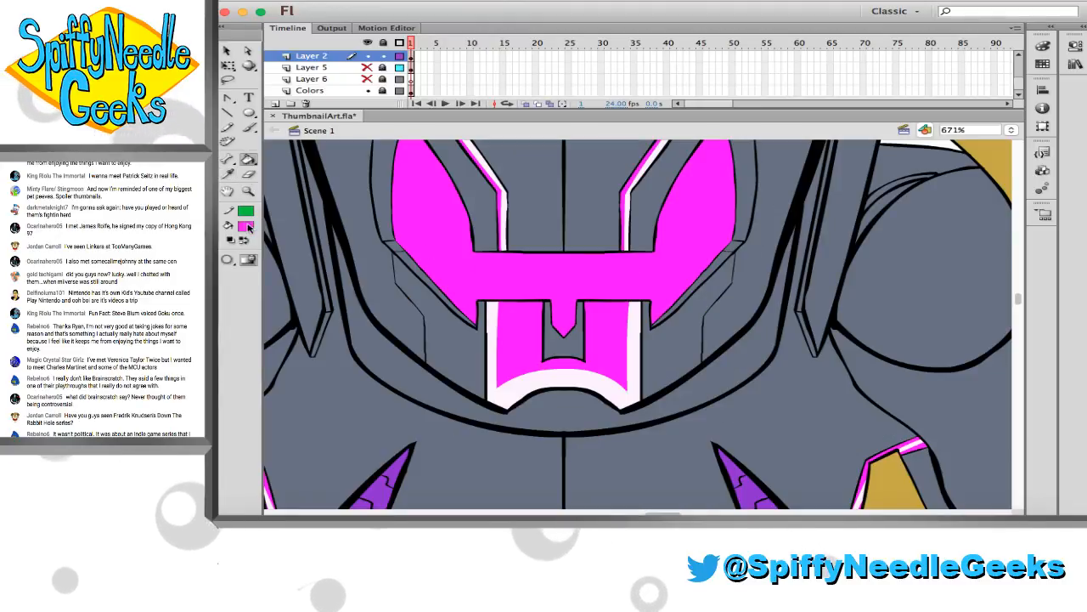
left_click(247, 227)
left_click(426, 209)
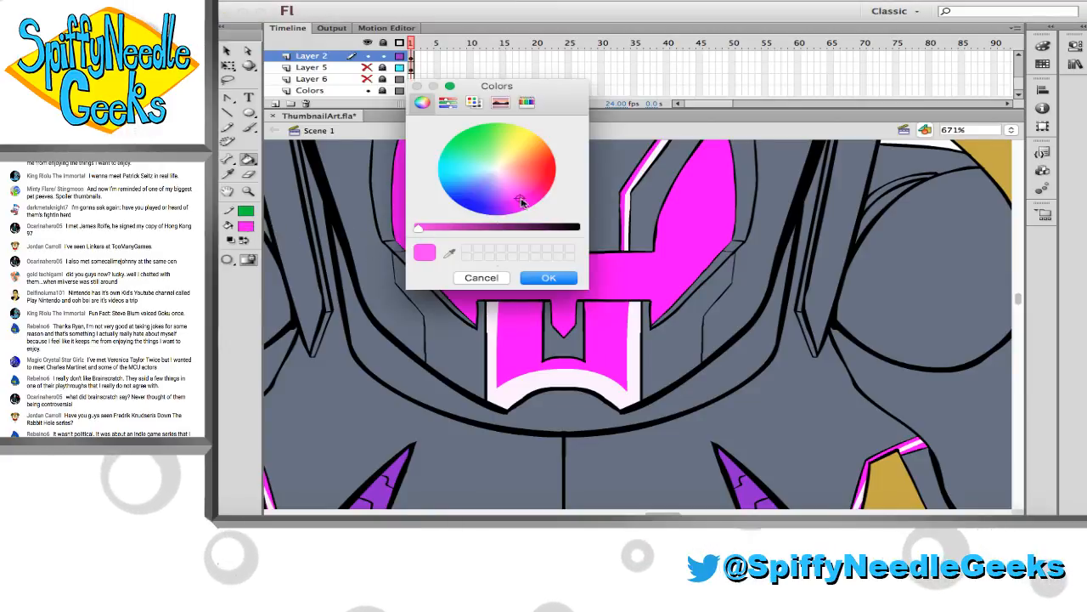
left_click(547, 278)
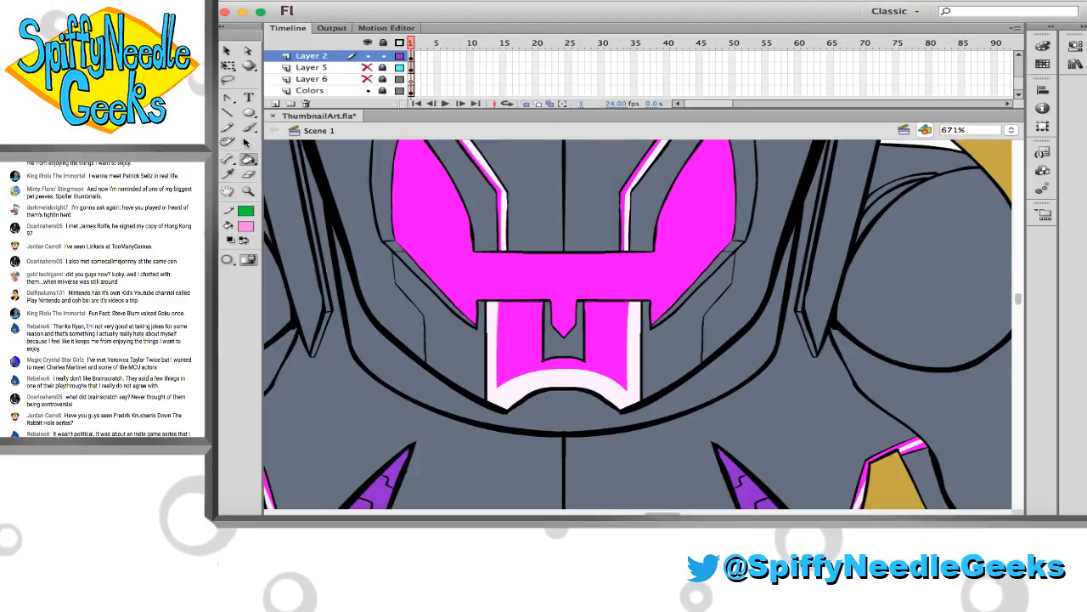
Outline bands along the inner edges of the mouth's white highlights and fill them with light pink
key("y")
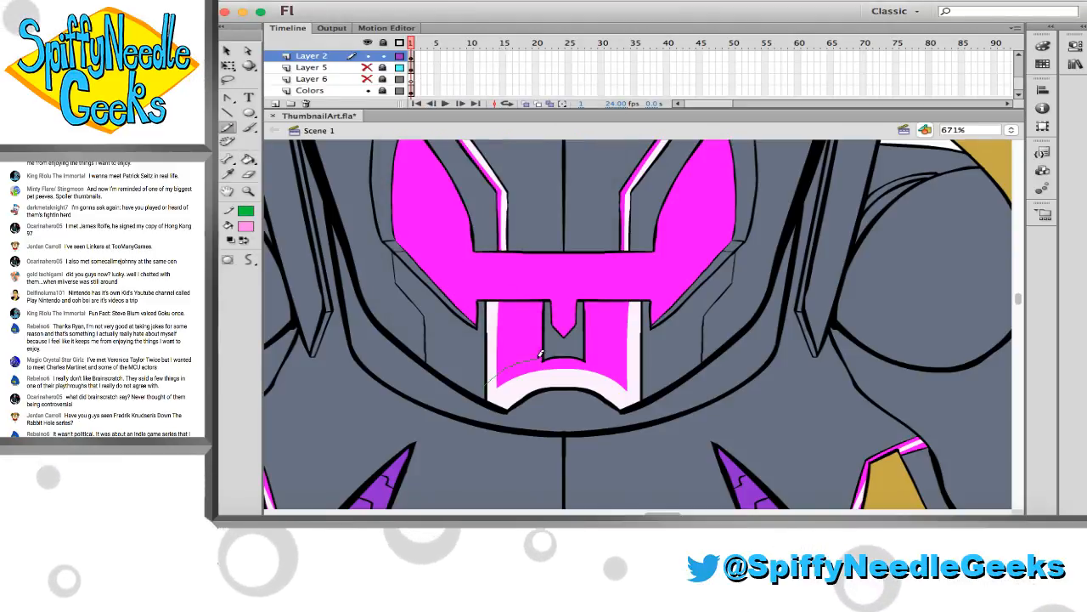
mouse_move(487, 389)
left_mouse_down()
mouse_move(552, 360)
mouse_move(636, 389)
left_mouse_up()
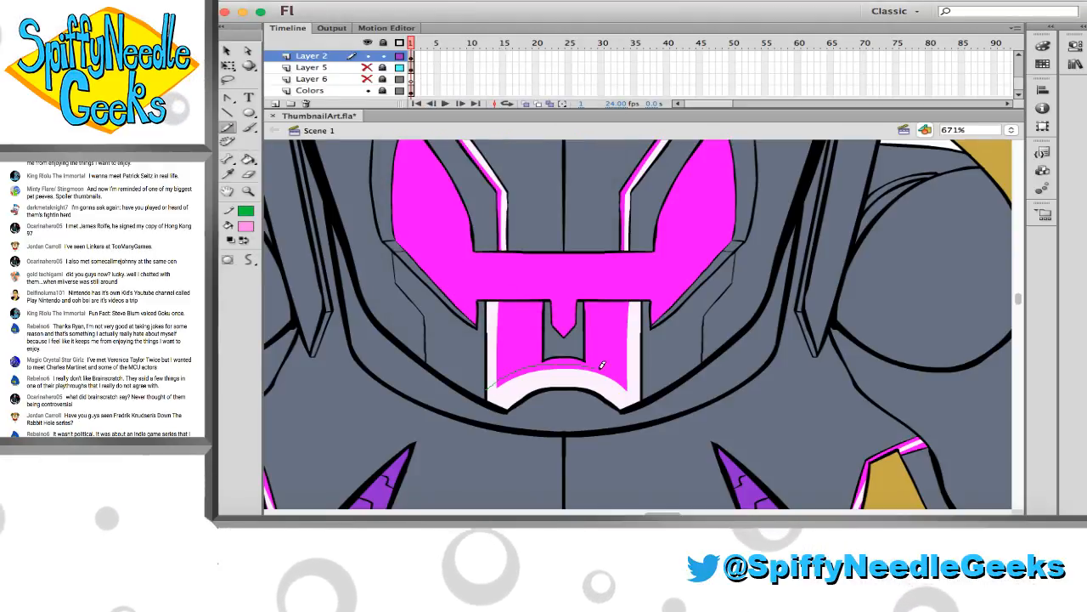
left_click_drag(503, 387, 508, 286)
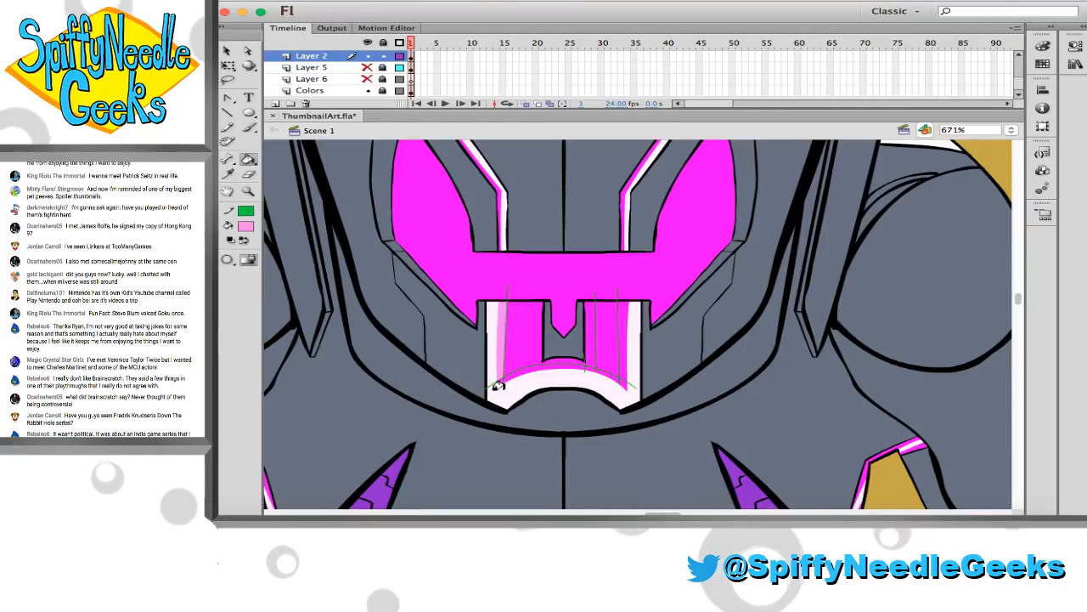
key("k")
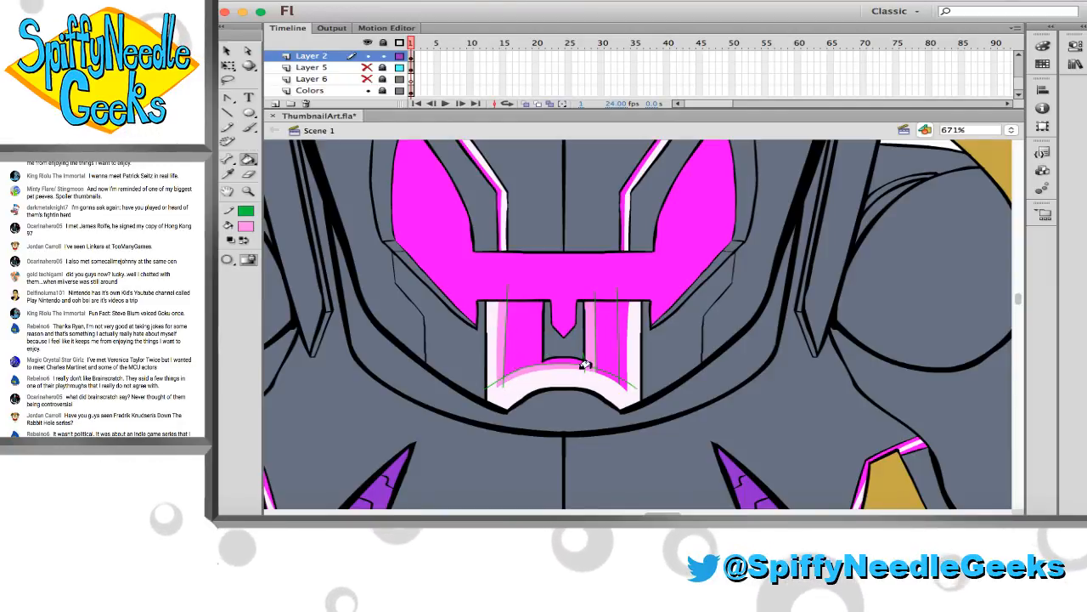
left_click(596, 348)
key("super+z")
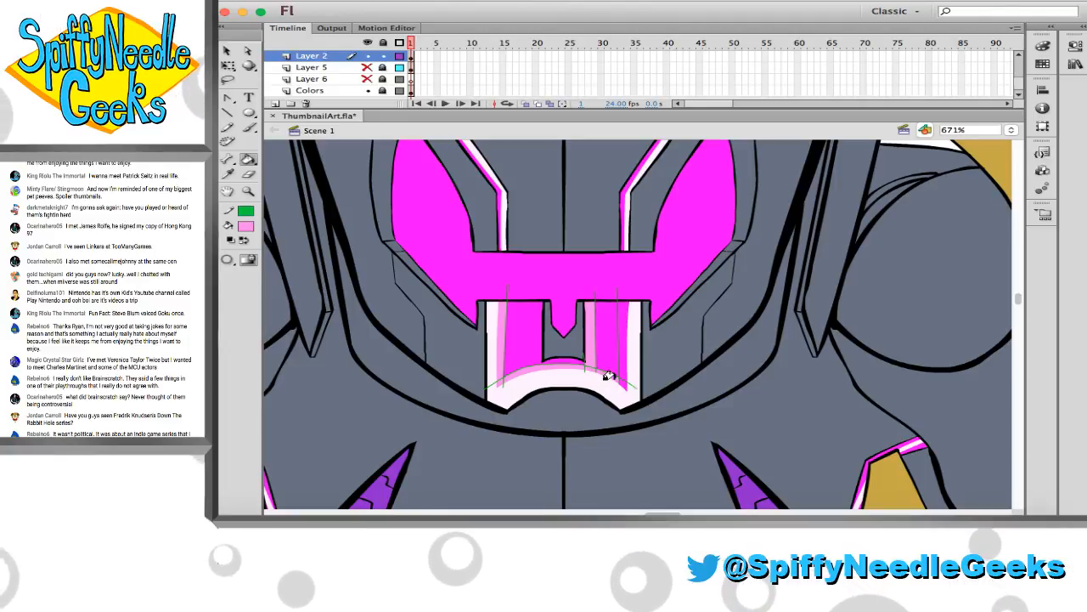
left_click(622, 359)
Outline transition bands beside the white highlights in both eyes and the forehead stripes, and fill them with light pink
scroll(620, 359, "up", 10)
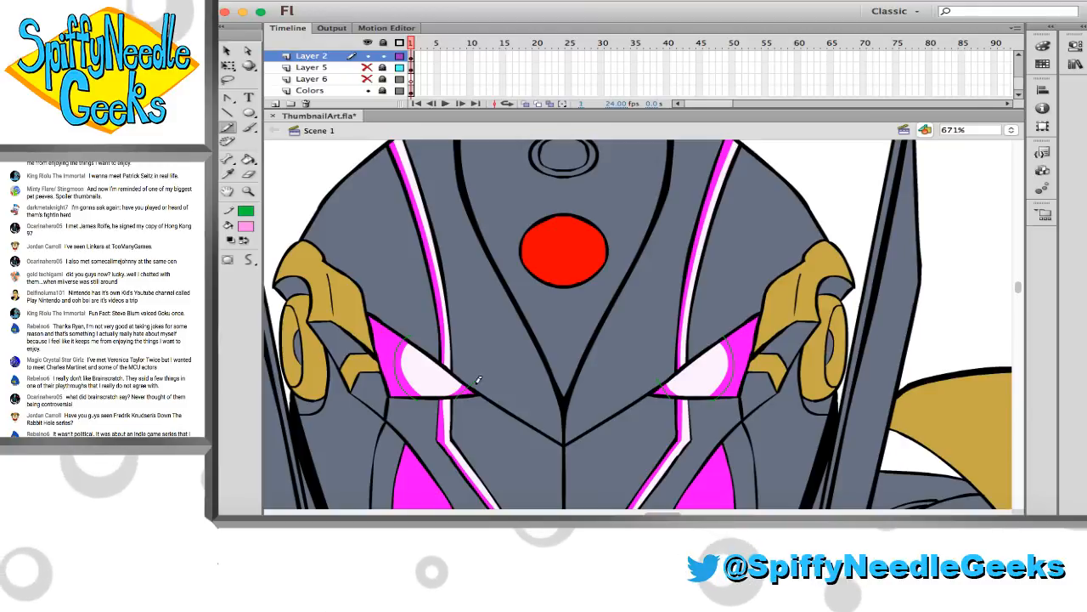
key("k")
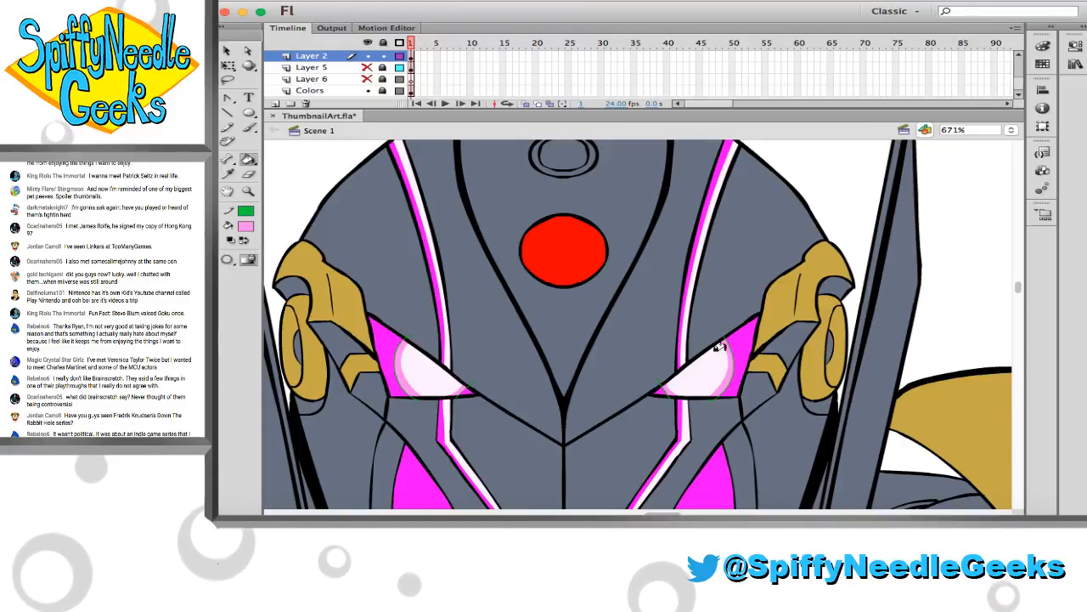
key("y")
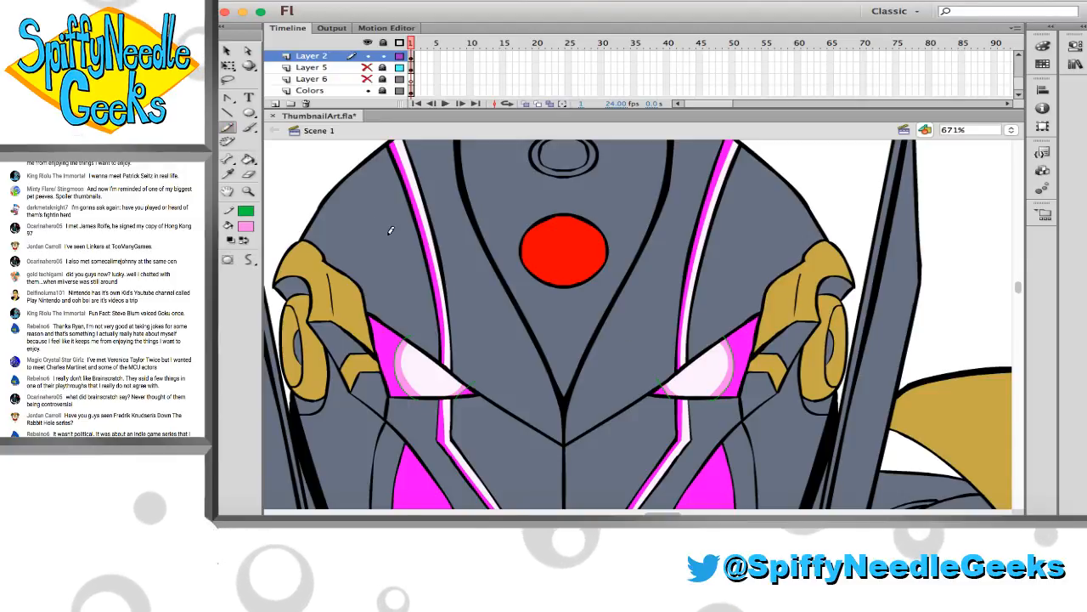
scroll(393, 221, "up", 1)
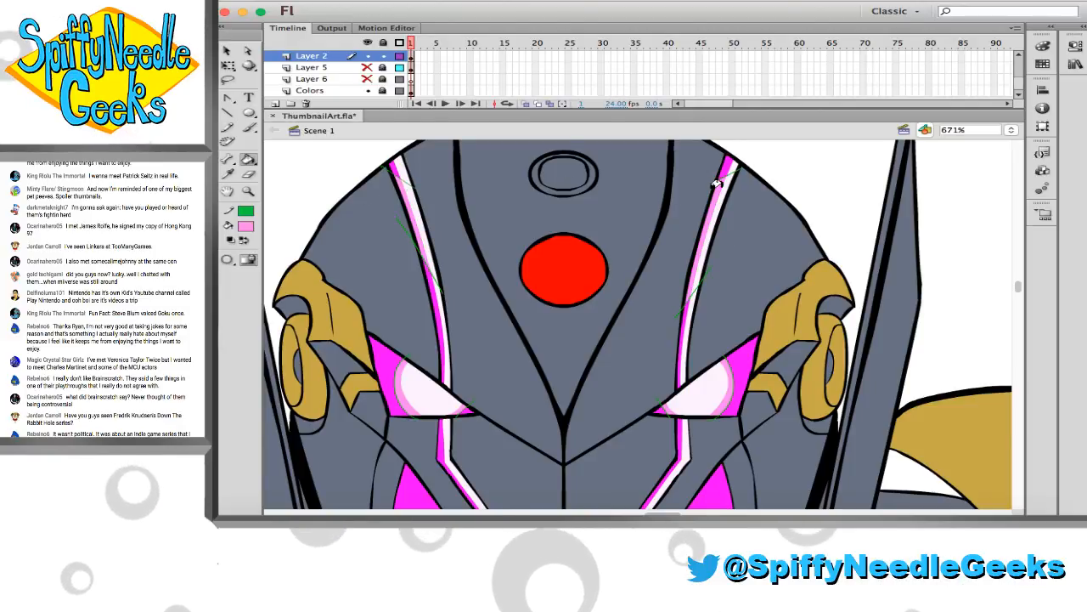
Select the whole Layer 2 frame and set its stroke to none to clear the green guides on the eyes and forehead
left_click(411, 57)
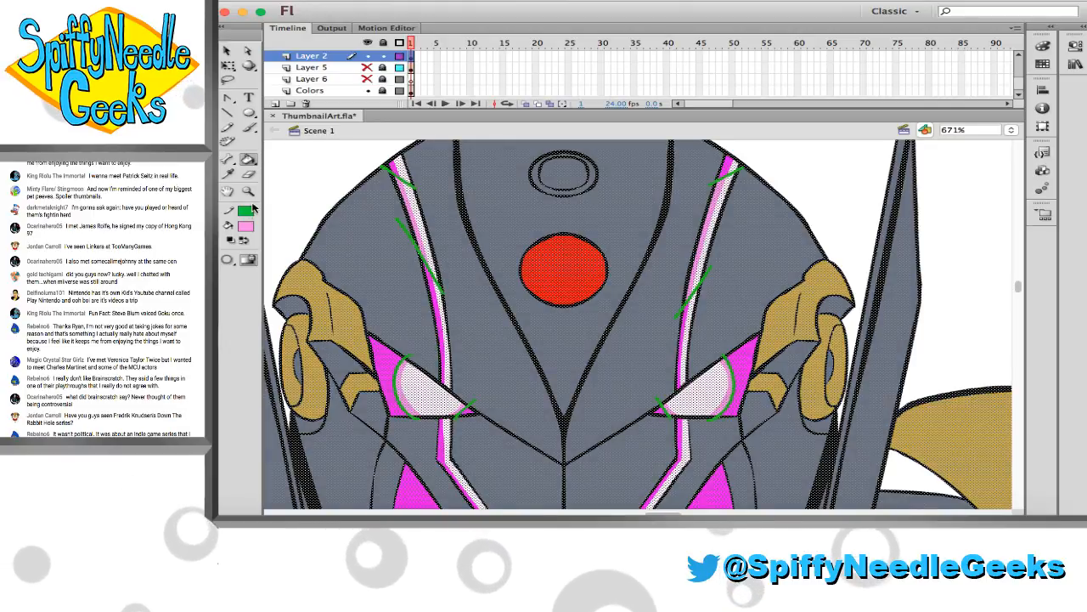
left_click(246, 212)
left_click(481, 223)
key("v")
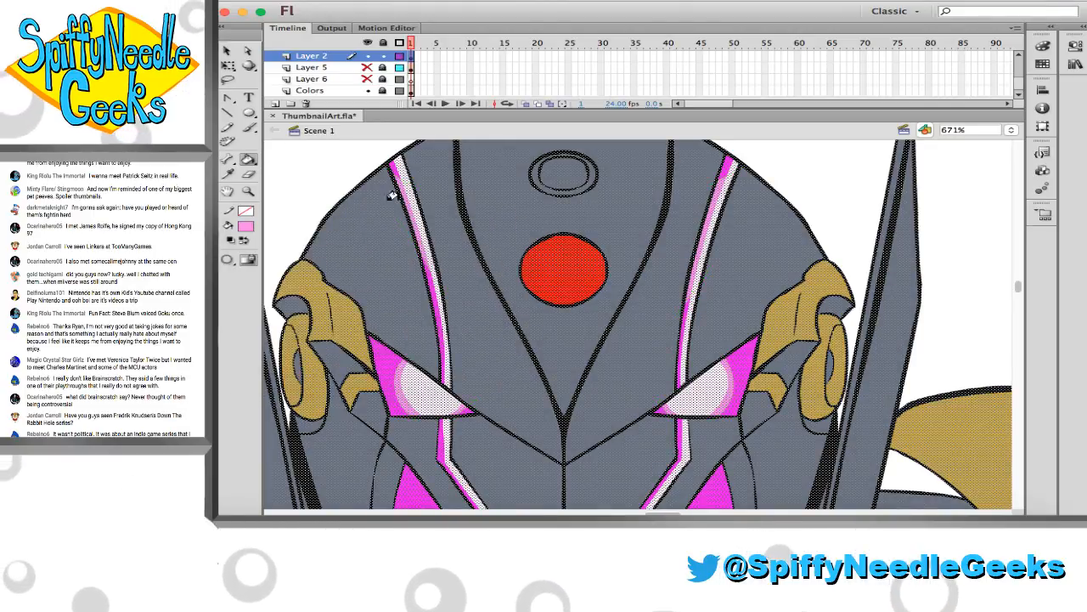
left_click(345, 174)
Draw short green guide lines across the thin stripes below both eyes and fill the marked sections with light pink
scroll(377, 225, "down", 5)
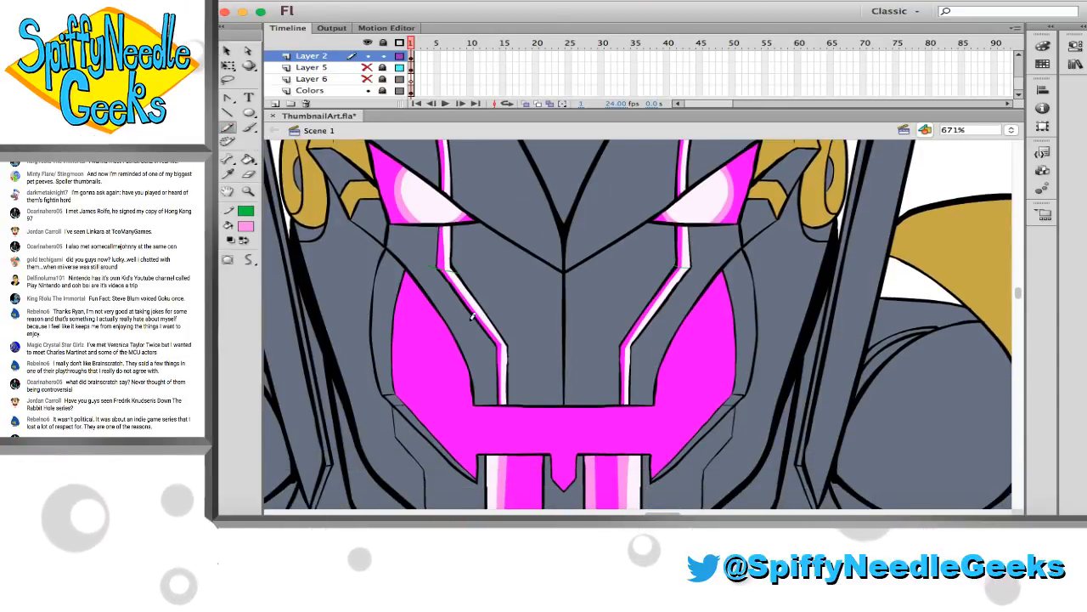
left_click_drag(653, 313, 615, 328)
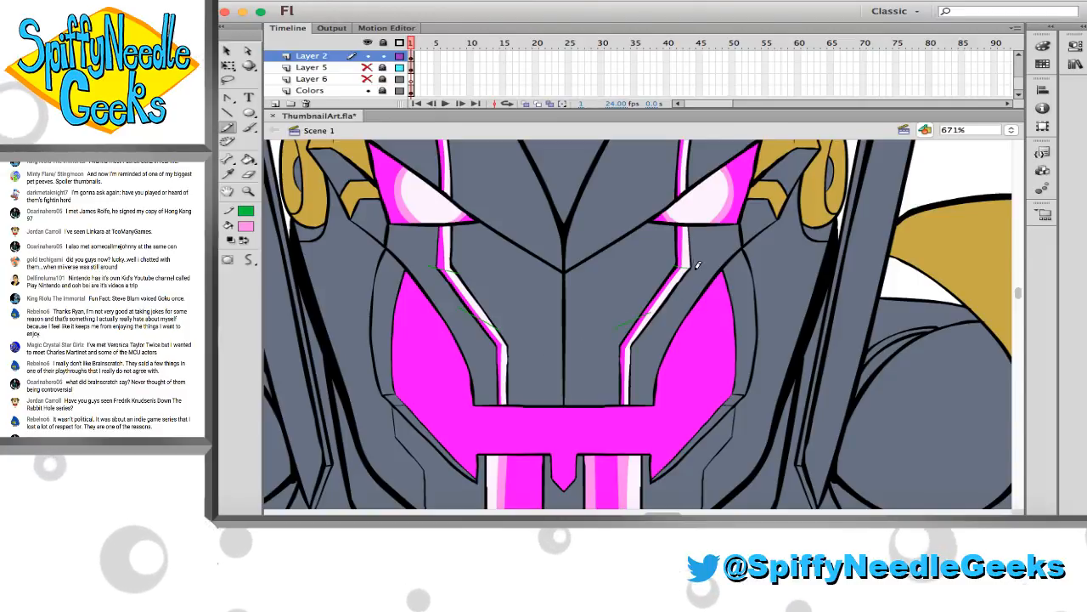
left_click_drag(675, 241, 694, 244)
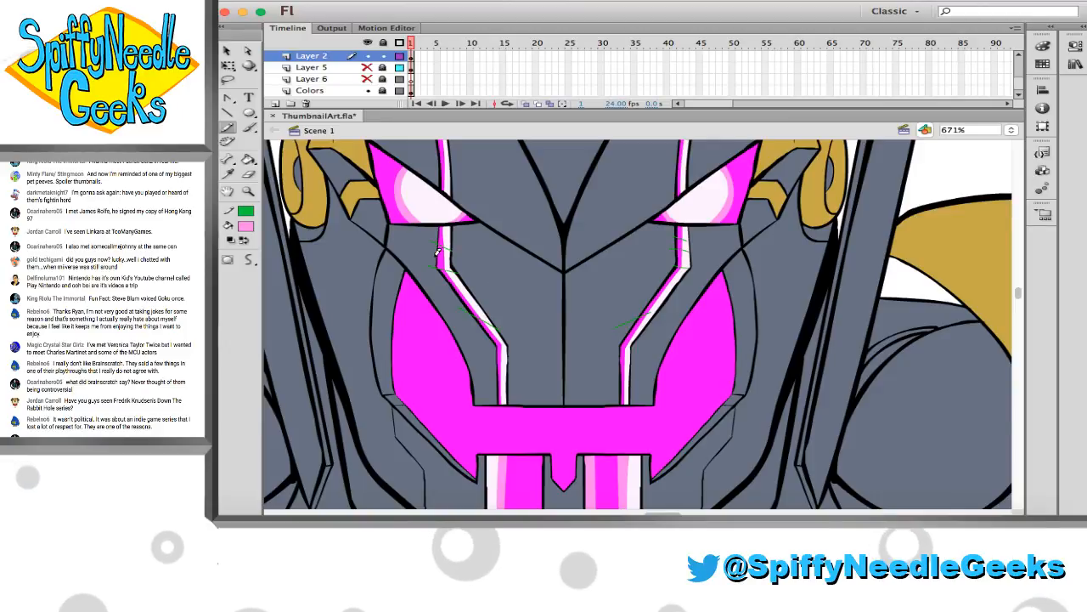
left_click_drag(485, 379, 507, 390)
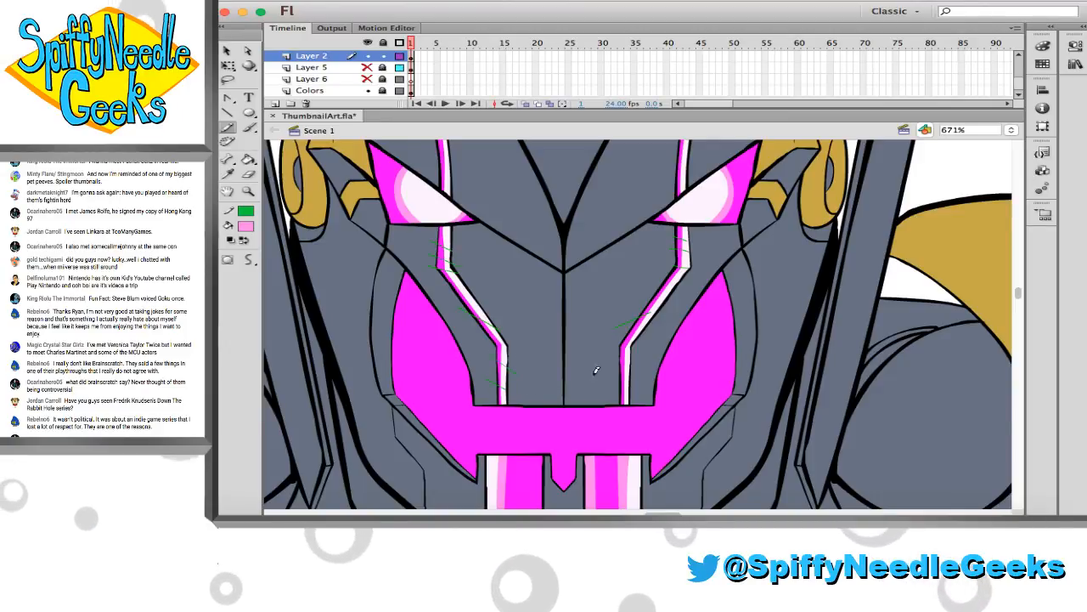
mouse_move(610, 357)
left_mouse_down()
mouse_move(653, 389)
mouse_move(620, 381)
left_mouse_up()
key("k")
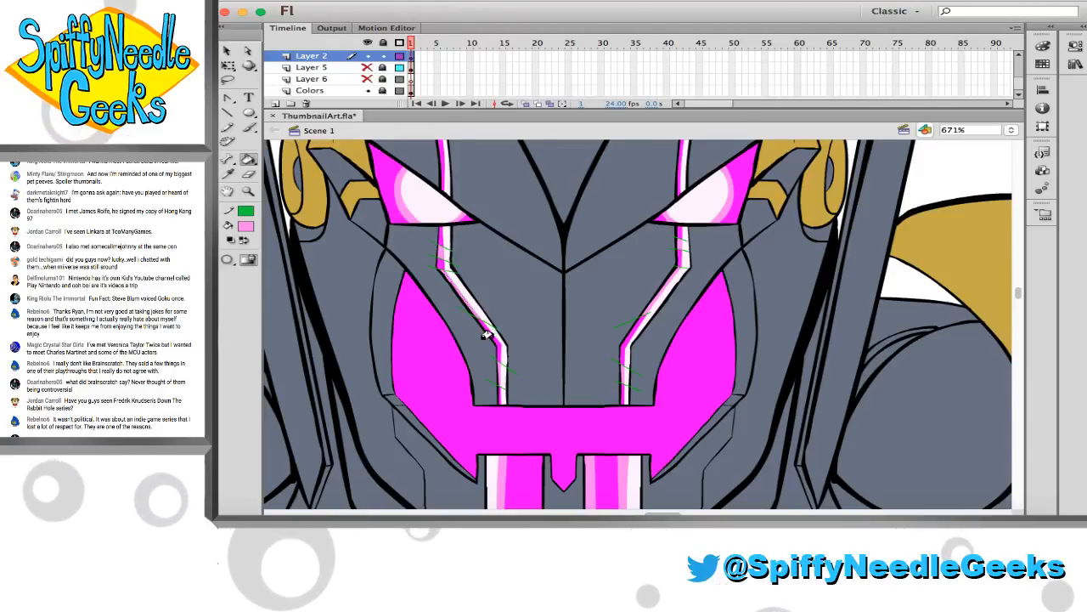
Select all the artwork and set its stroke to none to remove the green guides from the cheek stripes
left_click(248, 191)
left_click(554, 305)
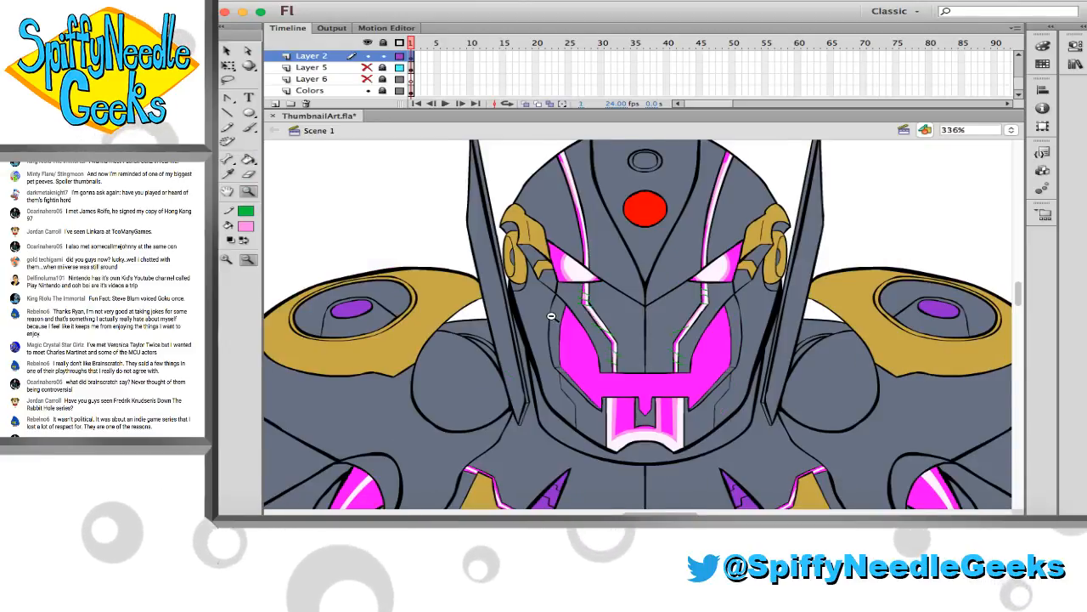
left_click_drag(589, 257, 492, 217)
key("super+a")
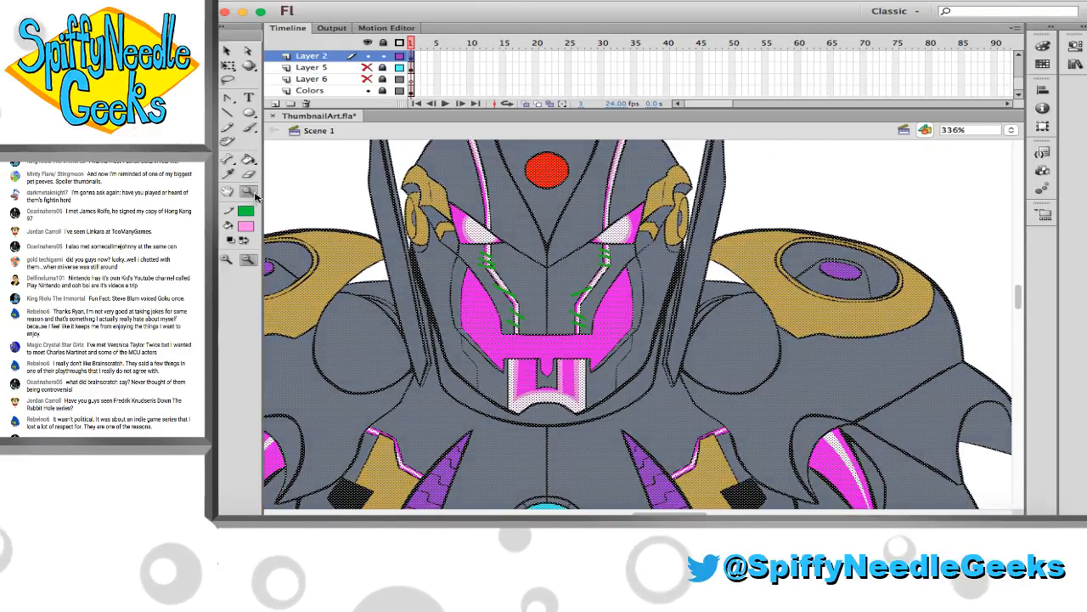
left_click(245, 213)
left_click(483, 225)
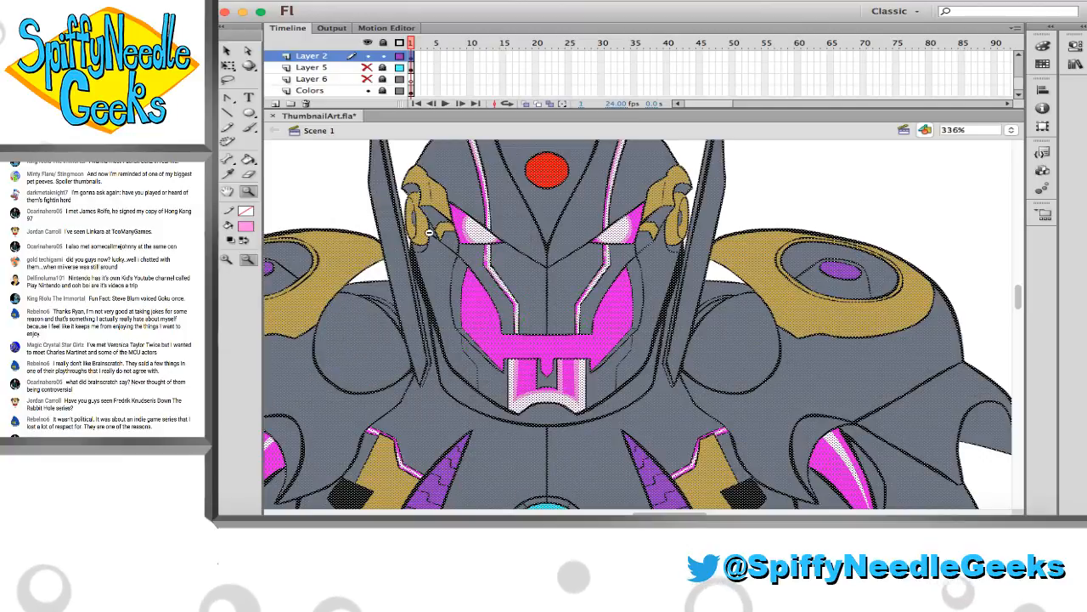
left_click(324, 203)
Outline a band beside the white highlight on the left upper arm's magenta stripe and fill it with light pink
scroll(324, 204, "down", 5)
scroll(324, 204, "left", 2)
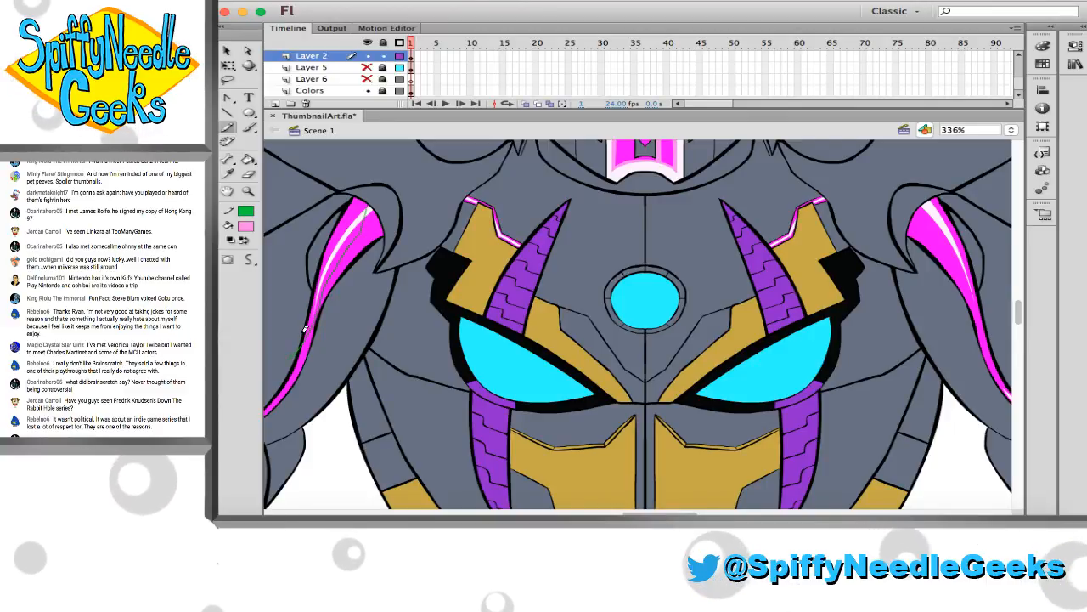
key("k")
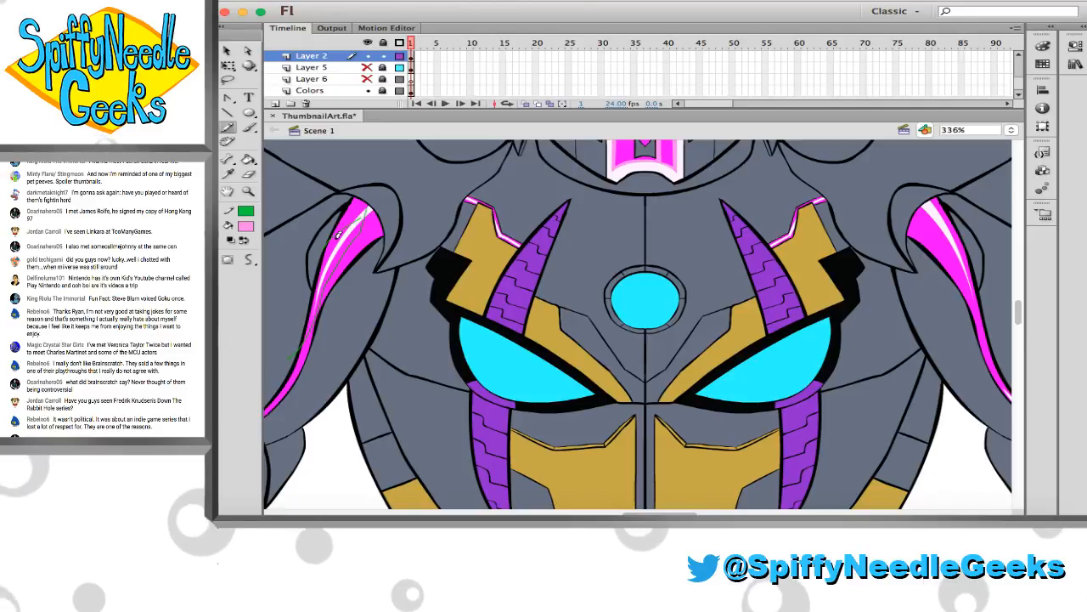
left_click(328, 237)
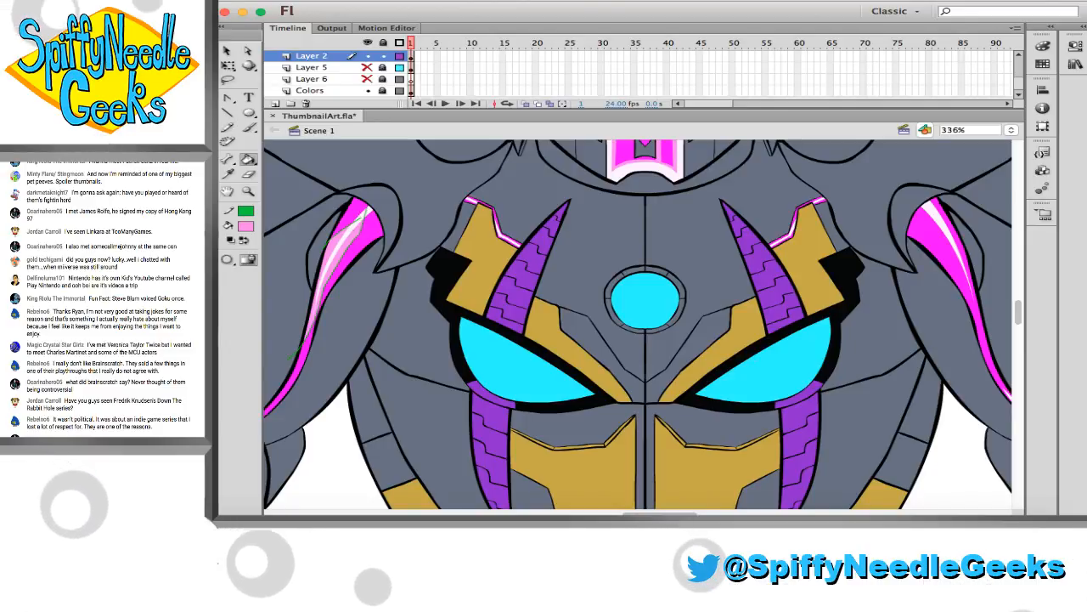
Outline a band beside the white highlight on the right upper arm's magenta stripe and fill it with light pink
left_click(229, 128)
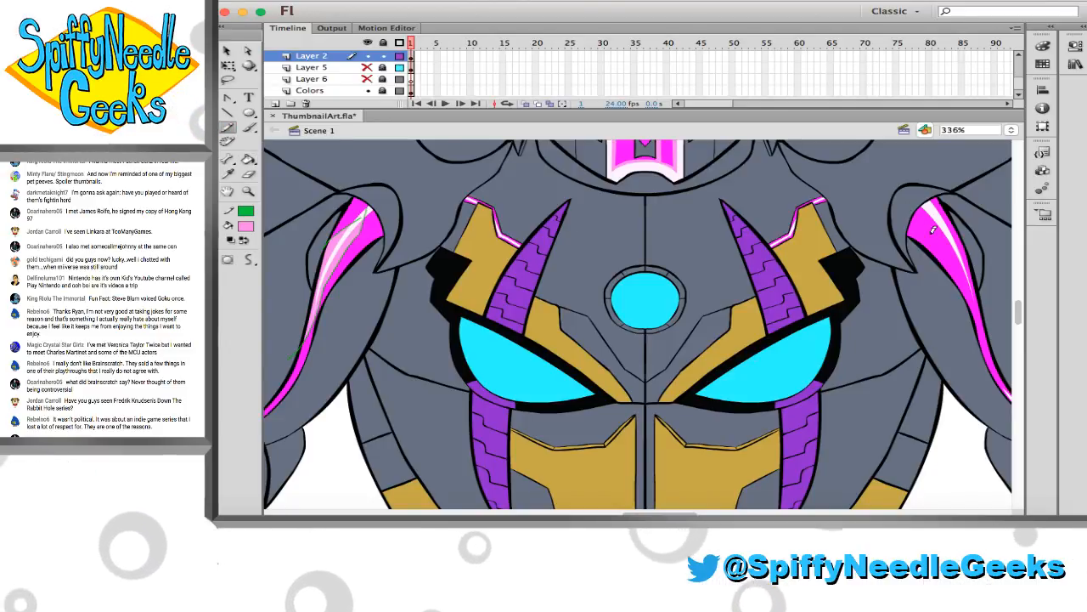
mouse_move(927, 208)
left_mouse_down()
mouse_move(935, 248)
mouse_move(986, 343)
left_mouse_up()
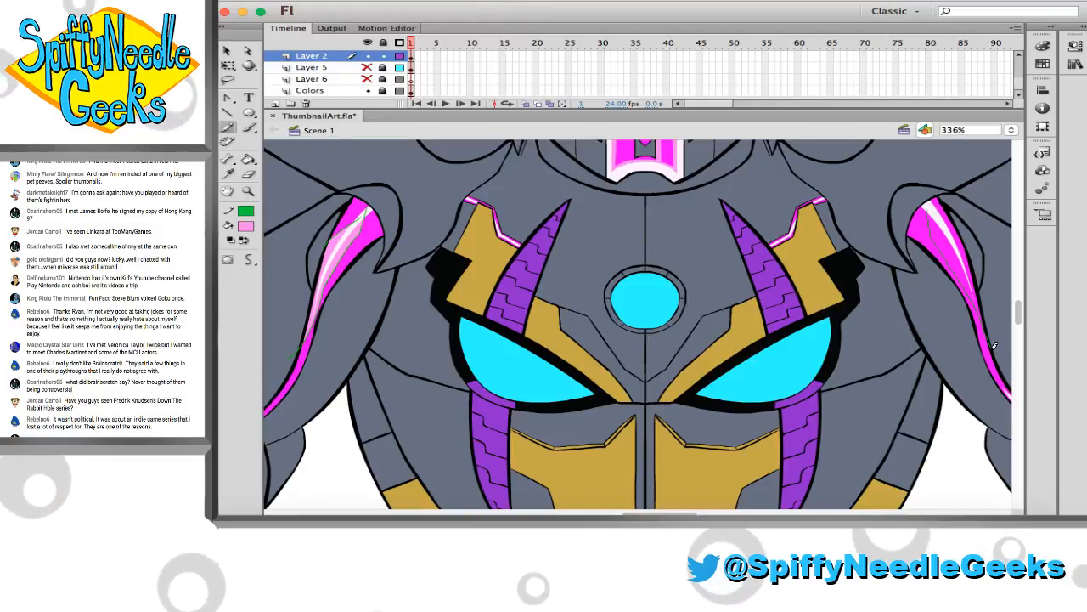
key("k")
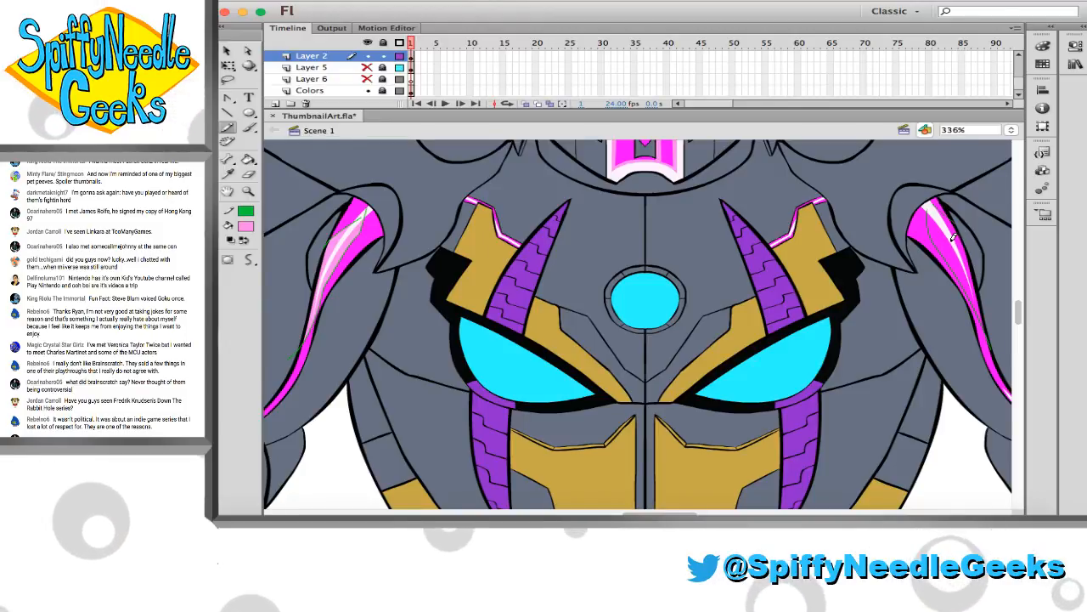
left_click(937, 236)
scroll(934, 242, "down", 3)
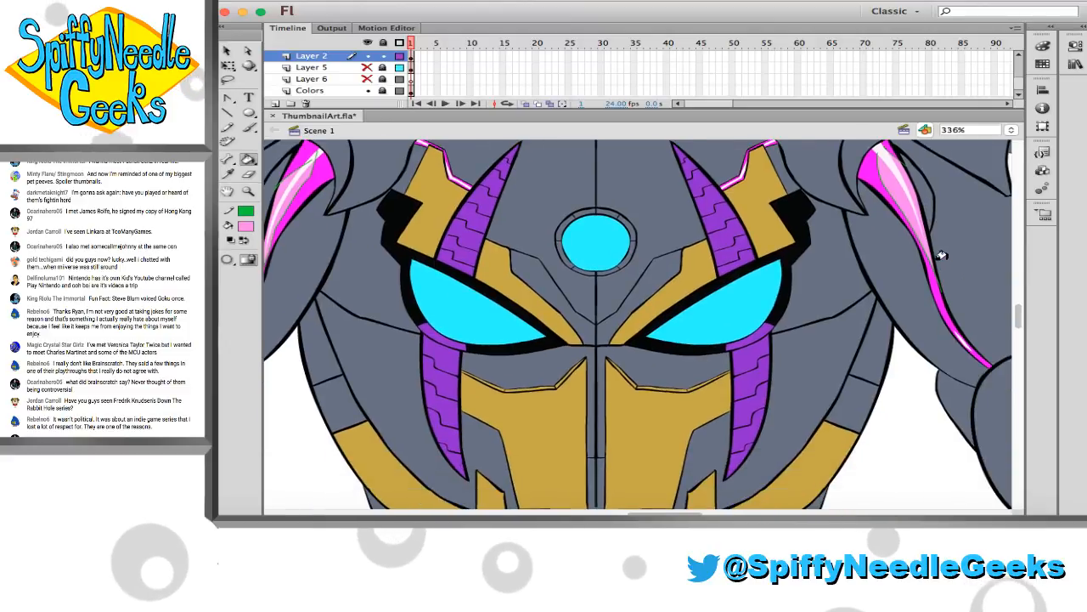
Outline a band along the white highlight of the right thigh's magenta stripe and fill it with light pink
scroll(930, 247, "down", 10)
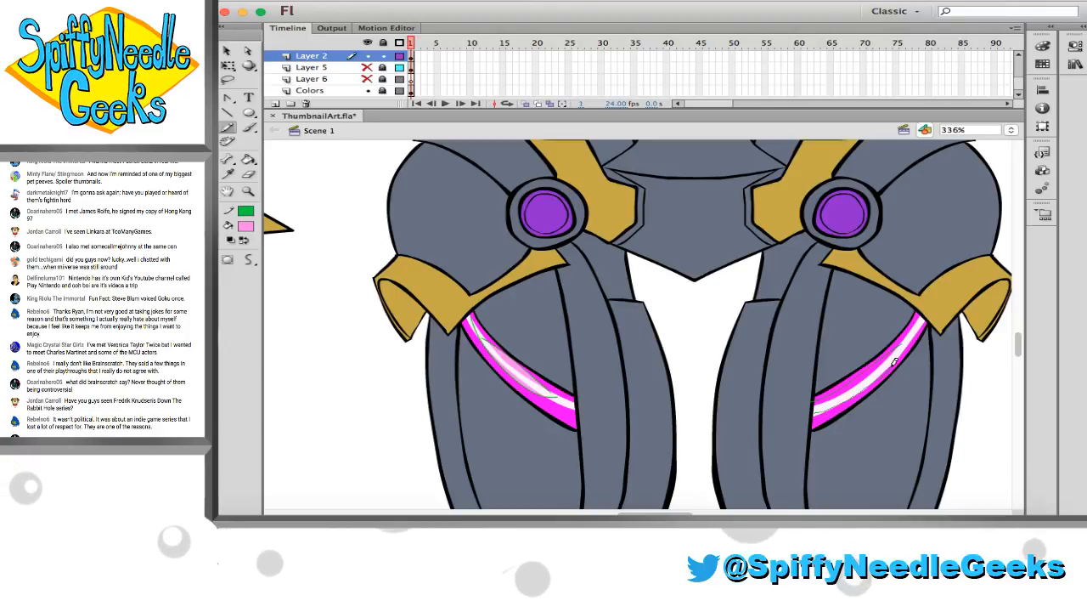
left_click_drag(844, 405, 917, 332)
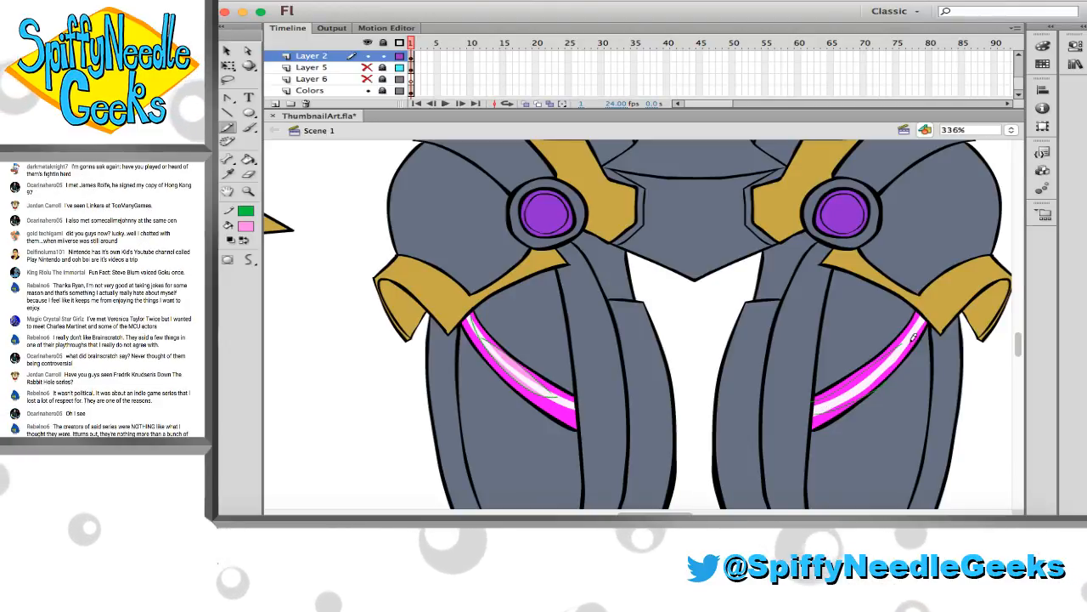
key("k")
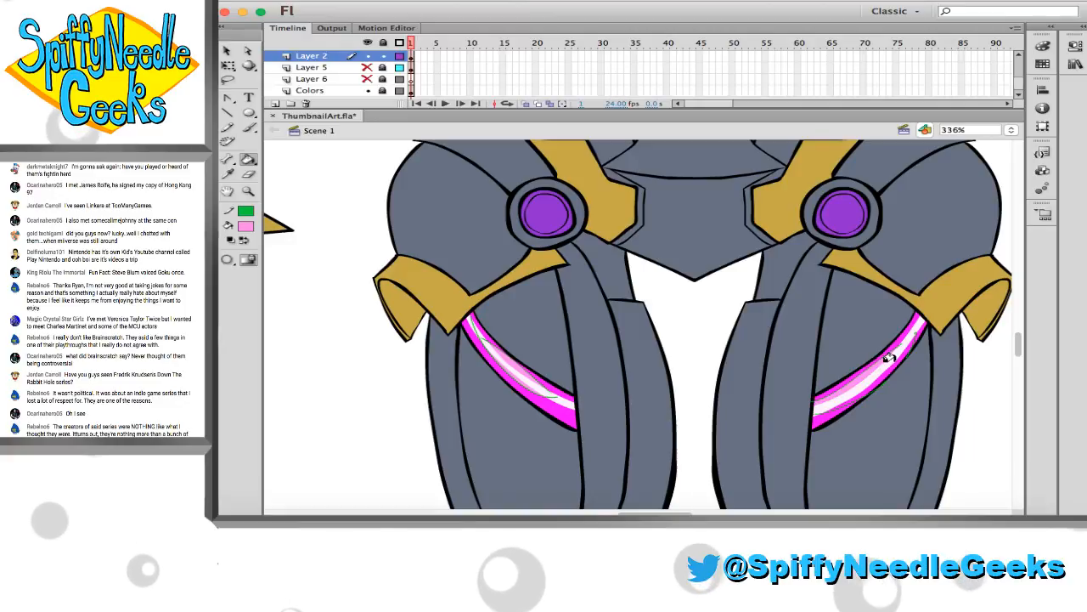
left_click(889, 358)
key("super+z")
Select all the artwork, set its stroke to none to remove the green guides from the arm and thigh stripes, and save the file
scroll(882, 363, "left", 10)
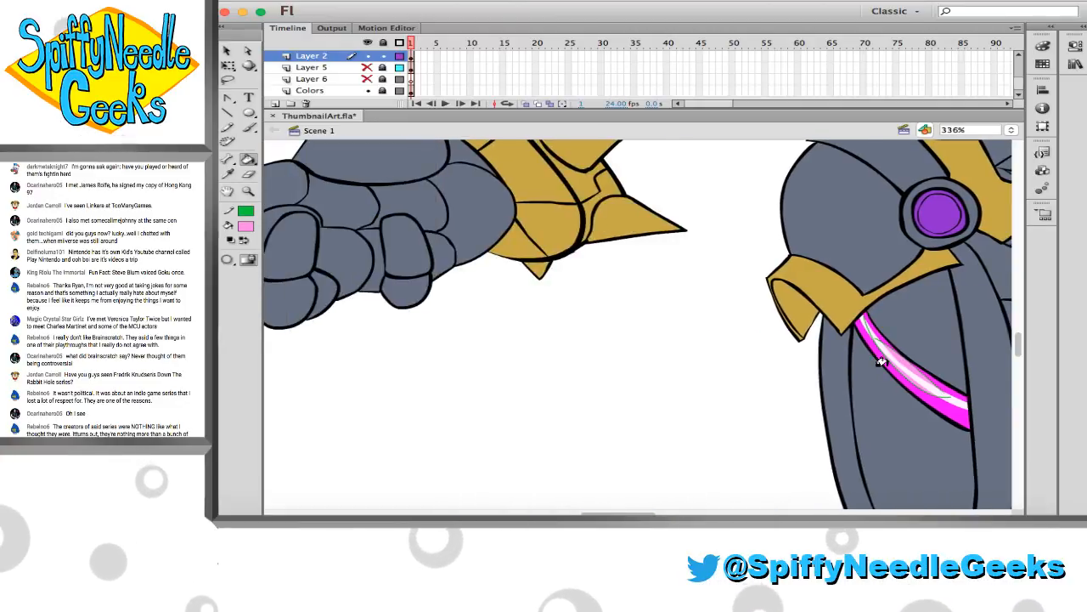
scroll(880, 366, "up", 6)
scroll(866, 372, "right", 15)
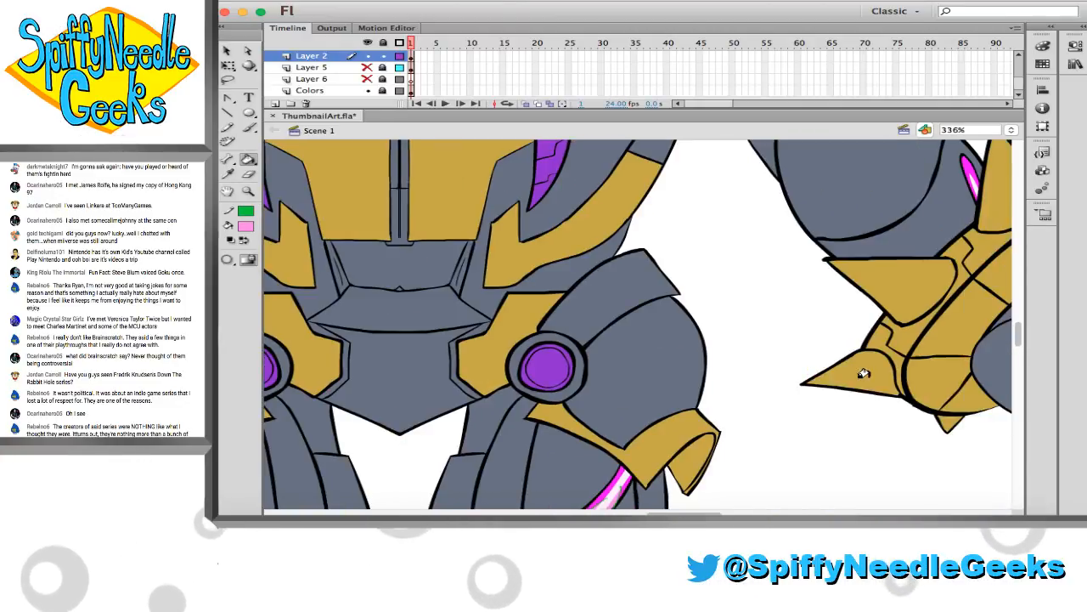
scroll(863, 374, "up", 10)
scroll(865, 378, "left", 8)
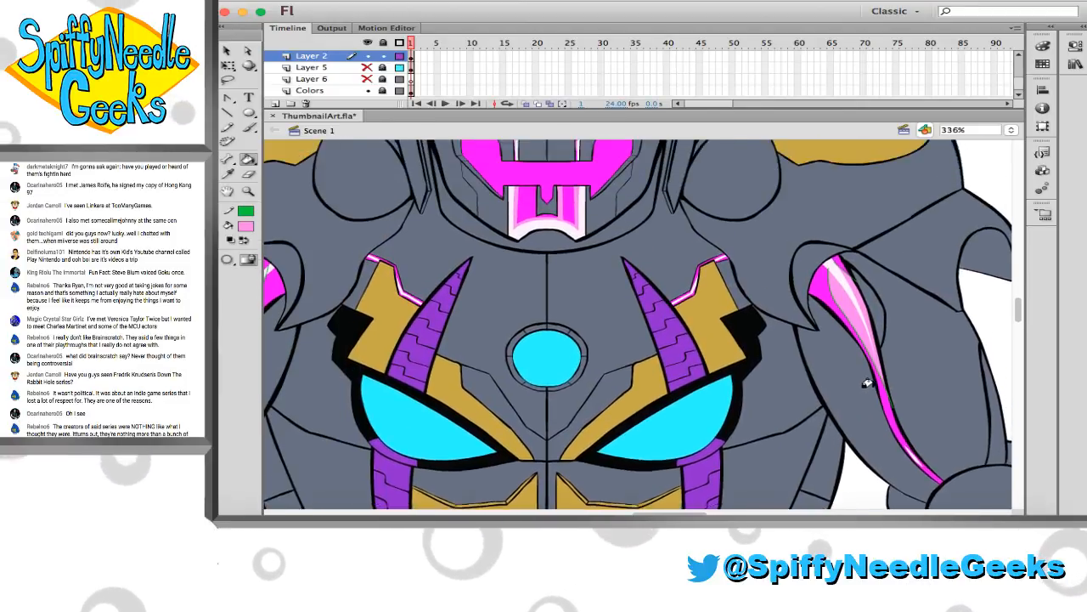
scroll(867, 382, "up", 8)
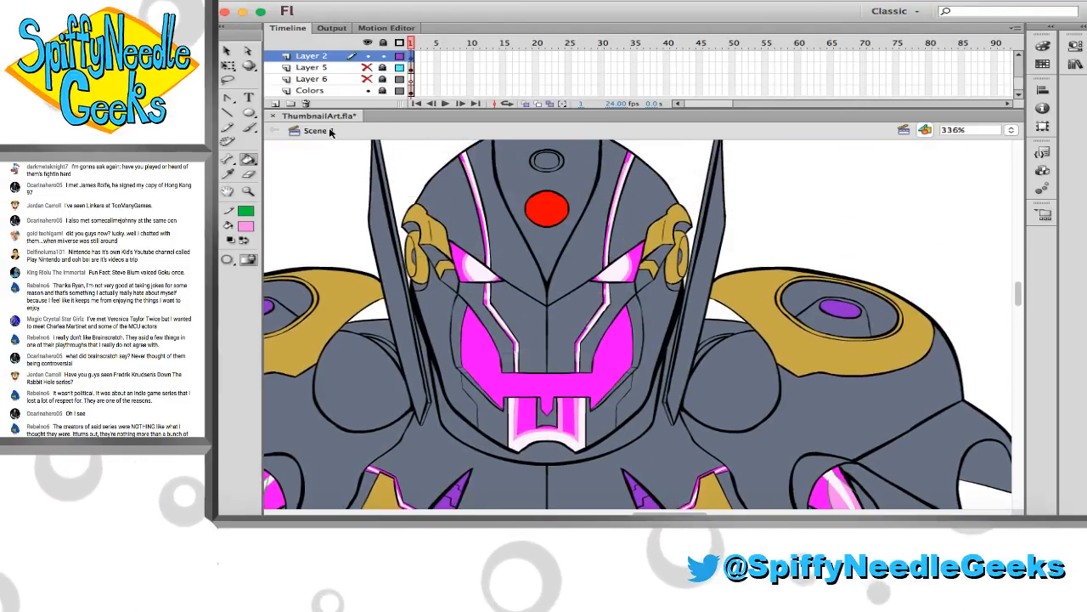
key("super+a")
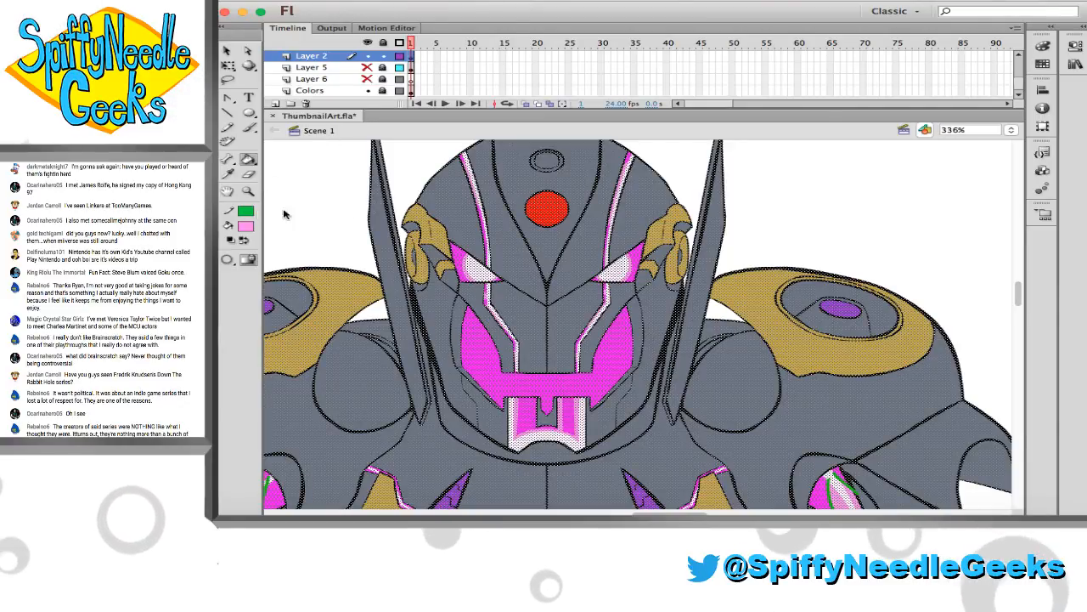
left_click(246, 211)
left_click(486, 225)
key("v")
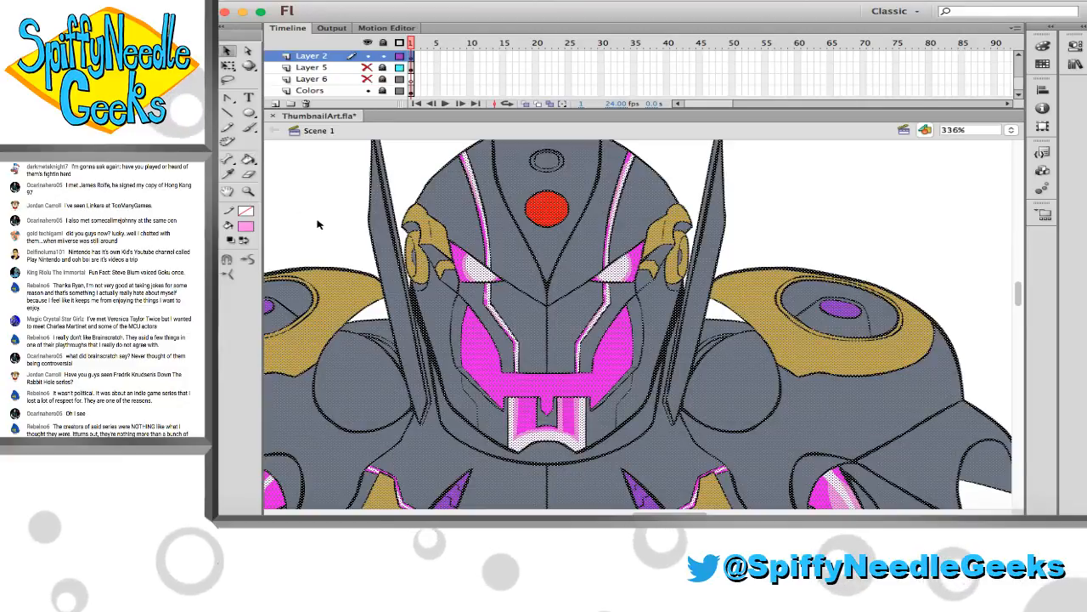
scroll(317, 224, "down", 5)
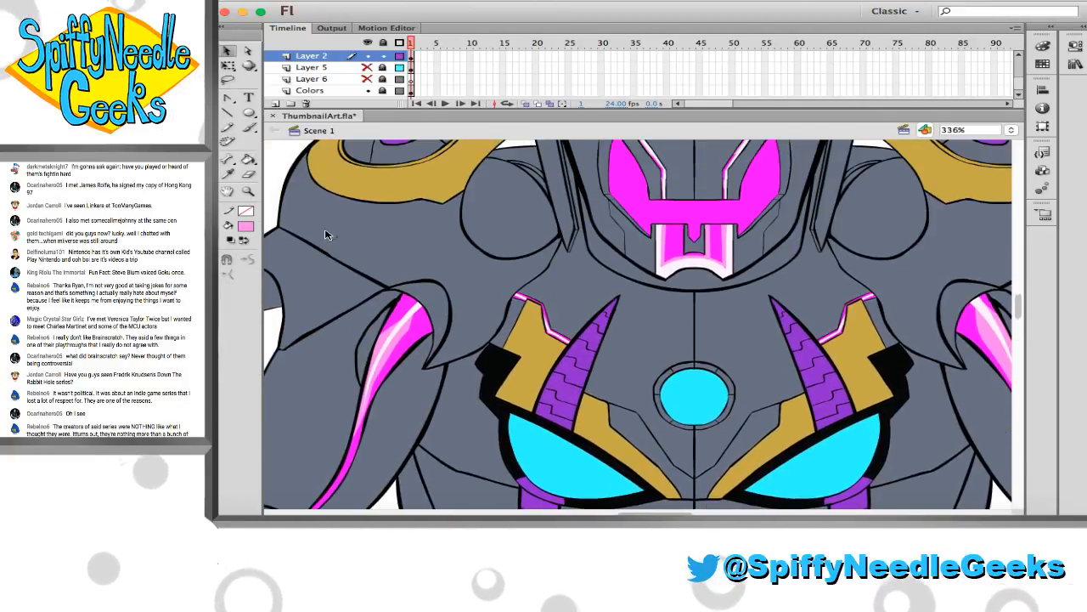
key("cmd+s")
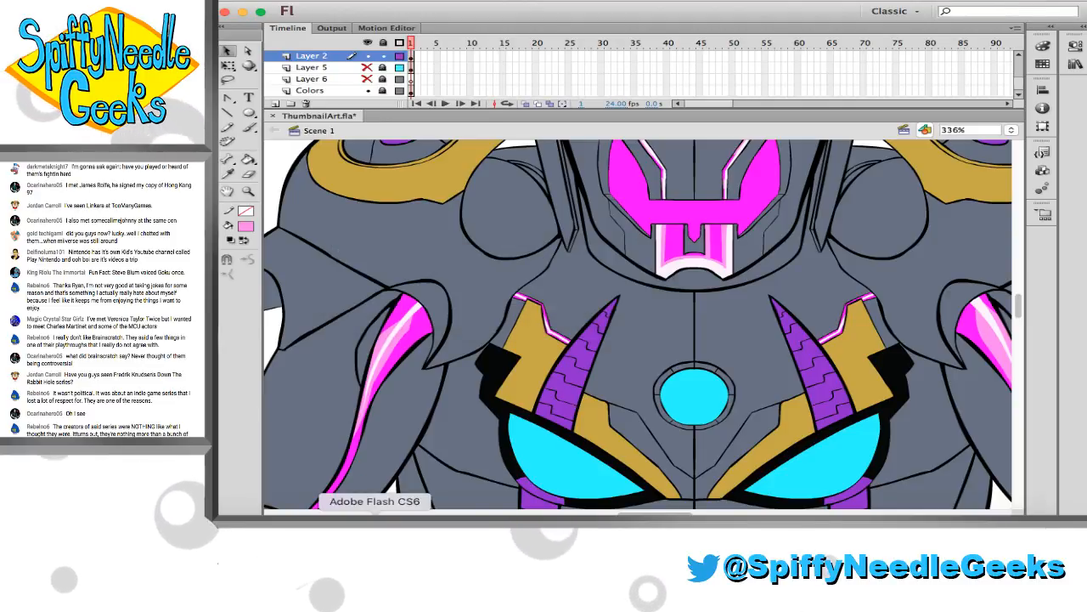
Draw green guide lines inside both cyan eye-shaped chest panels, one curve following the outer and lower edges and one line along the upper edge
scroll(578, 365, "up", 5)
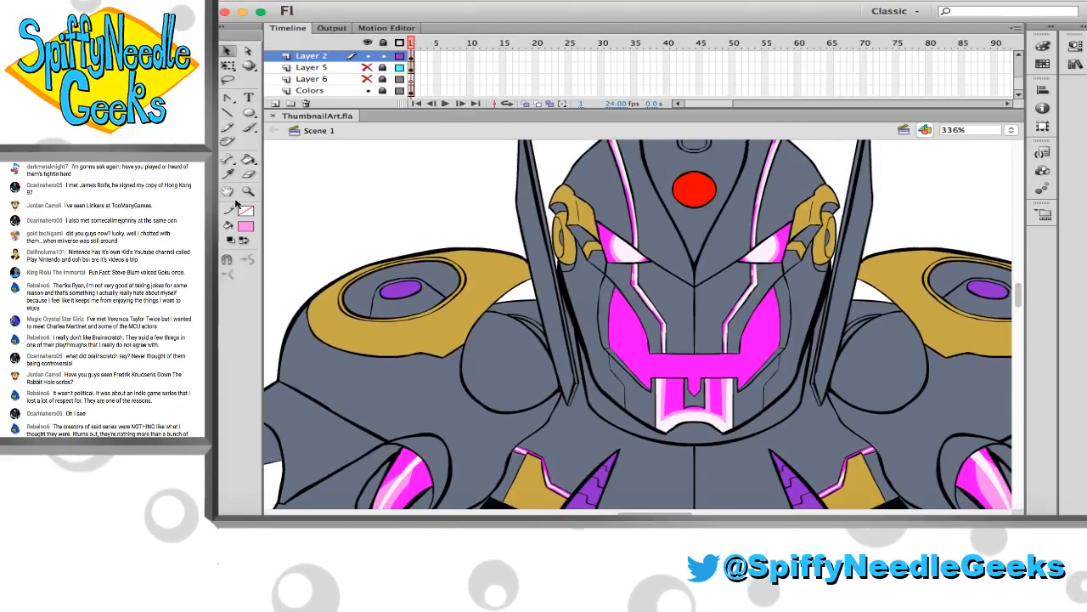
key("z")
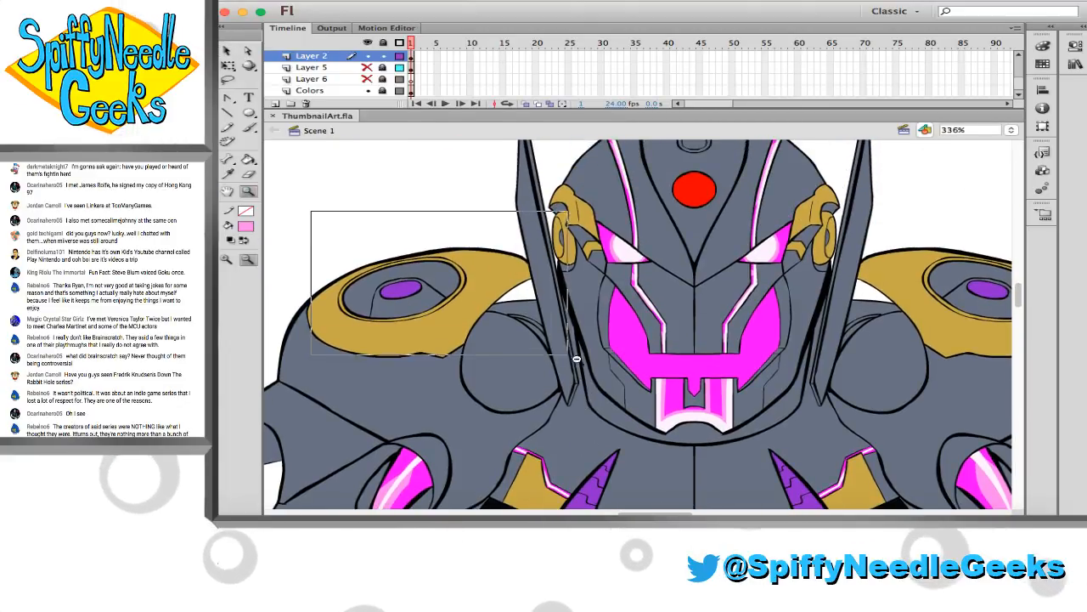
left_click_drag(577, 358, 793, 438)
scroll(706, 364, "right", 5)
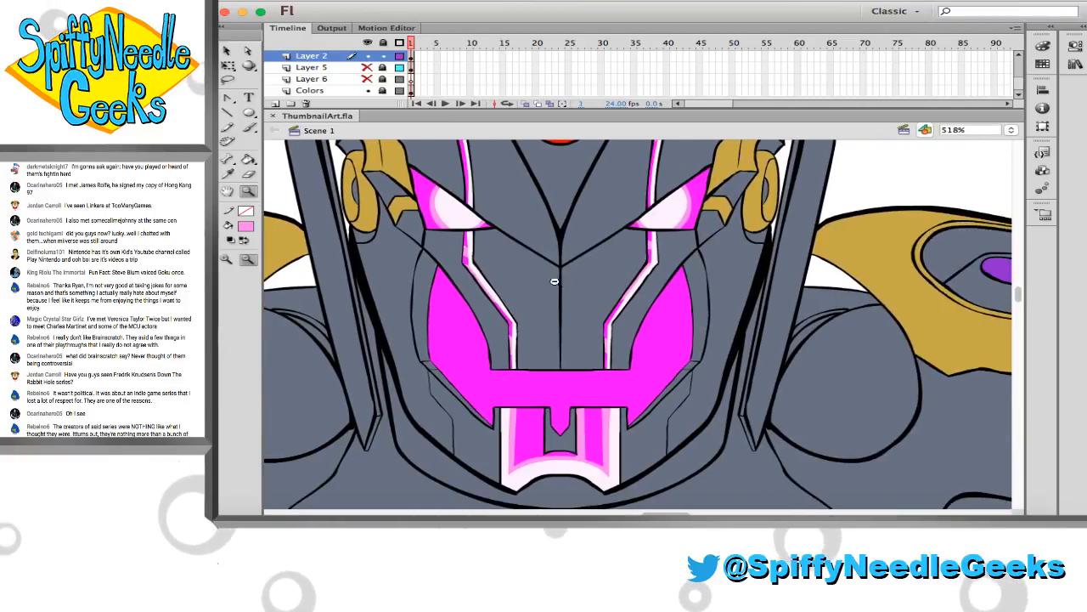
scroll(554, 282, "up", 2)
left_click(554, 281, "alt")
scroll(557, 283, "down", 10)
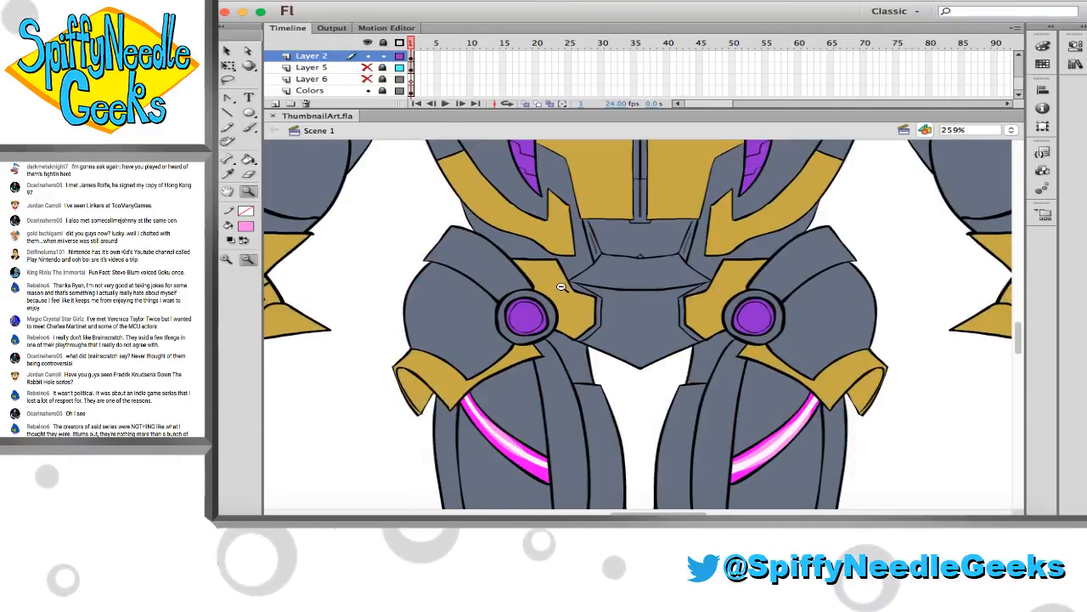
scroll(561, 286, "up", 8)
left_click_drag(494, 259, 798, 412)
key("b")
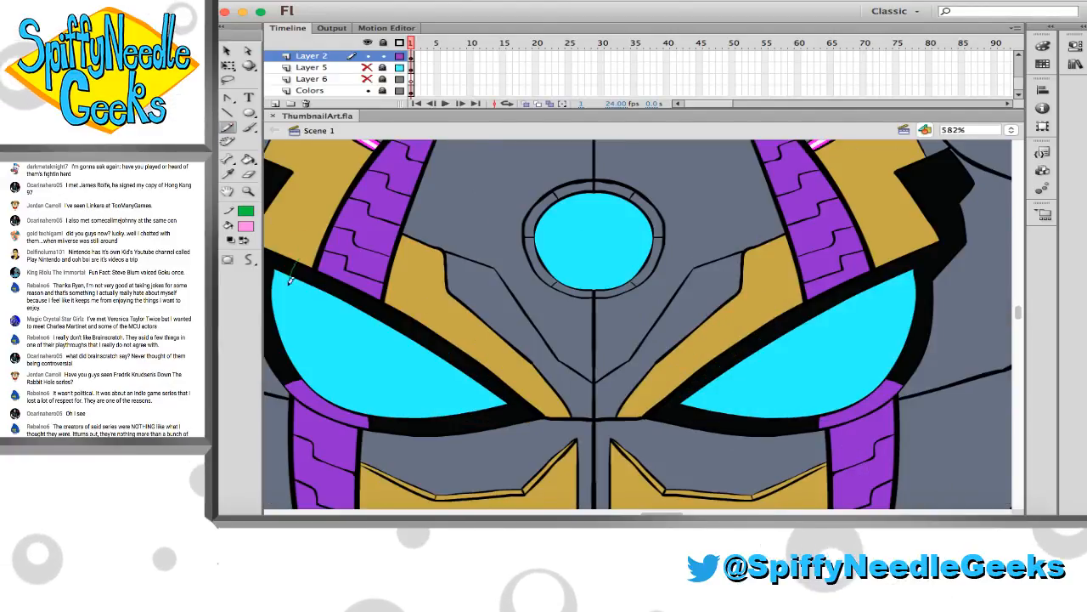
mouse_move(290, 281)
left_mouse_down()
mouse_move(299, 335)
mouse_move(377, 381)
mouse_move(451, 391)
left_mouse_up()
key("super+z")
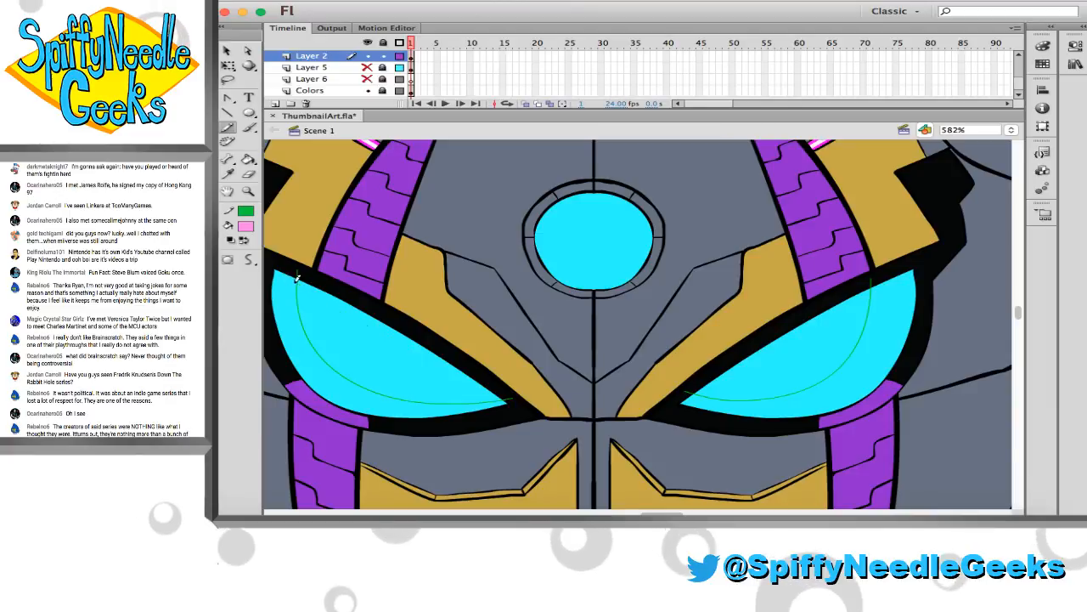
left_click_drag(297, 279, 464, 380)
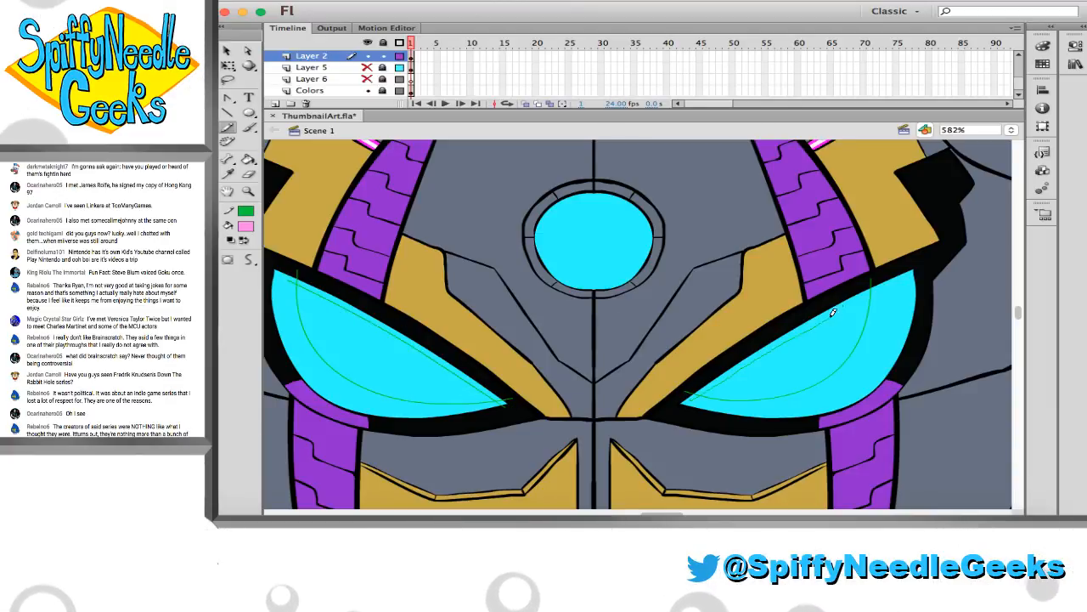
Pick a darker blue fill and apply it to the outer bands marked by the guides in both cyan eye-shaped chest panels
left_click(229, 175)
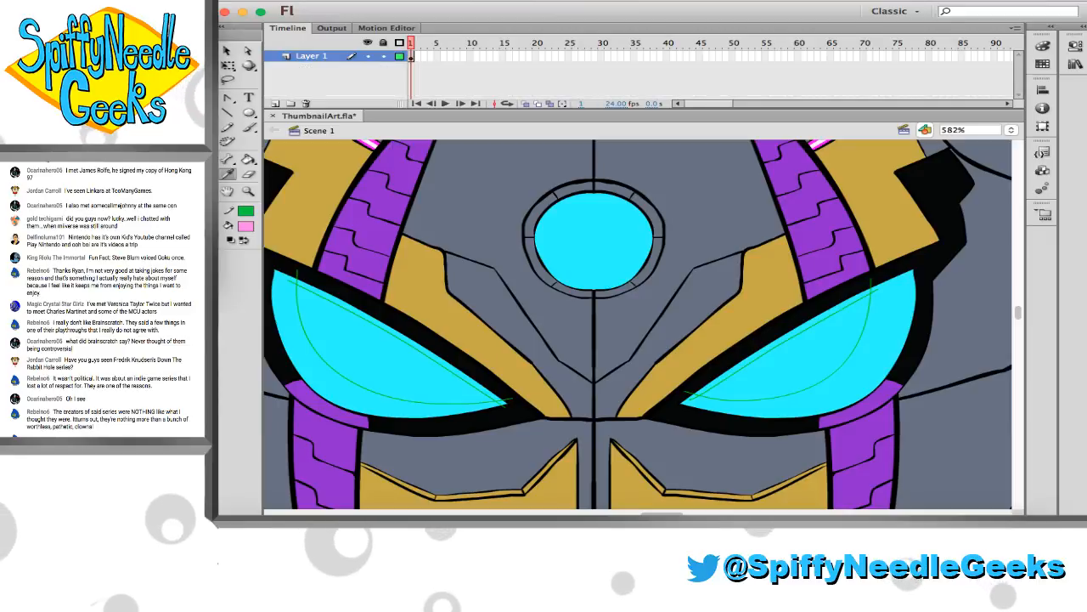
left_click(291, 321)
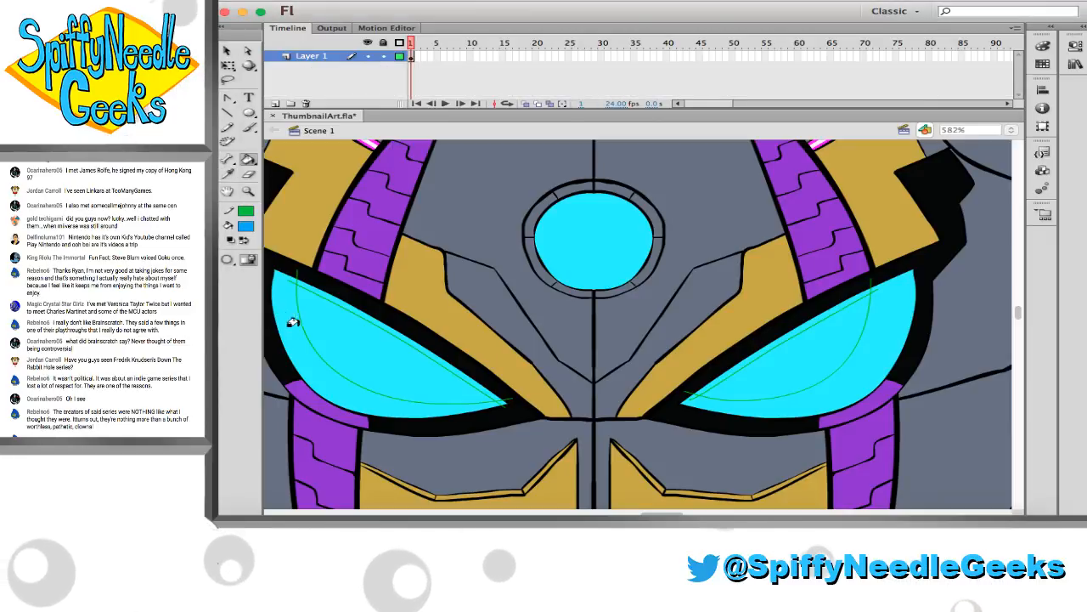
left_click(291, 320)
left_click(316, 294)
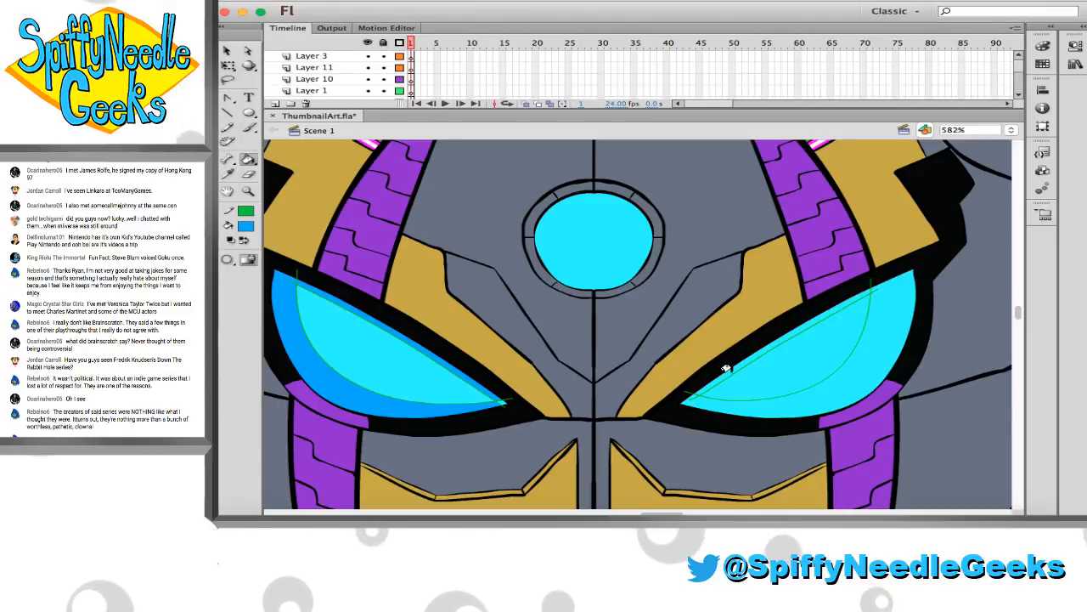
left_click(773, 390)
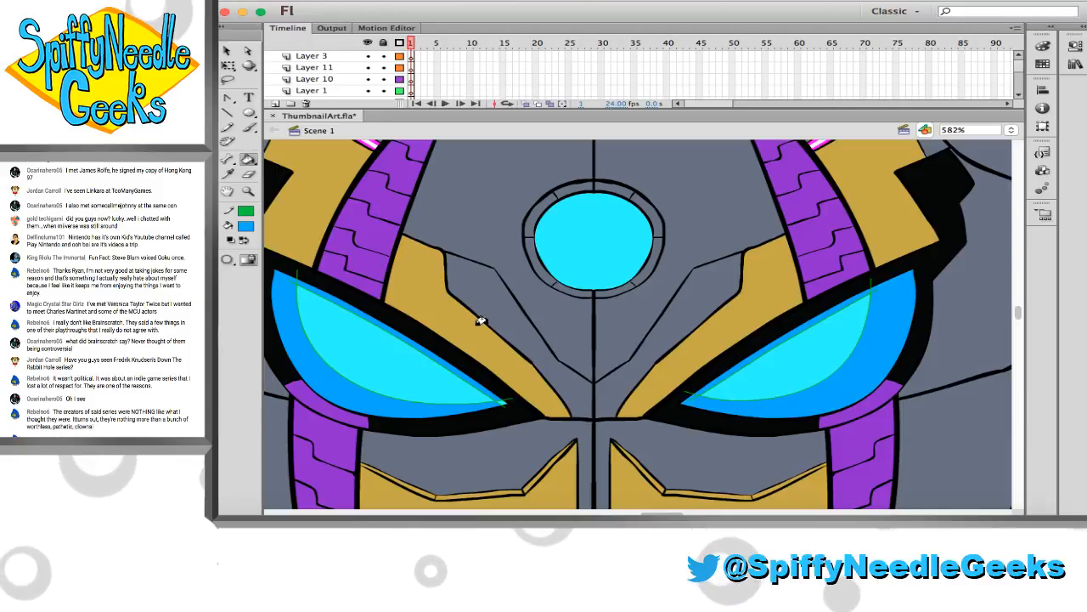
Select the whole Layer 2 frame and set its stroke to none to clear the green guides from the chest panels
scroll(406, 82, "down", 2)
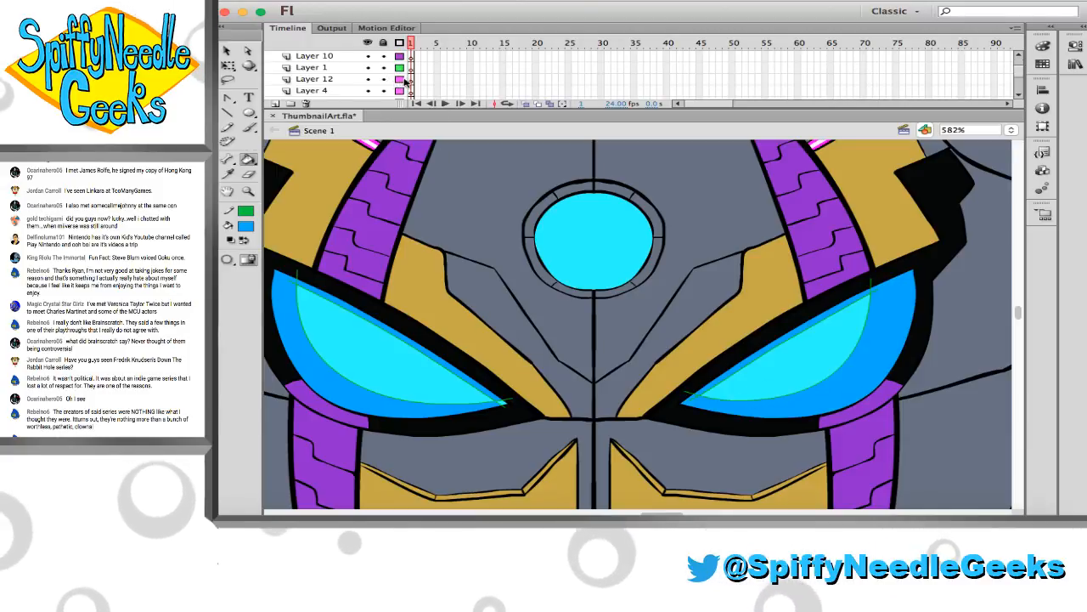
scroll(406, 82, "down", 4)
left_click(411, 57)
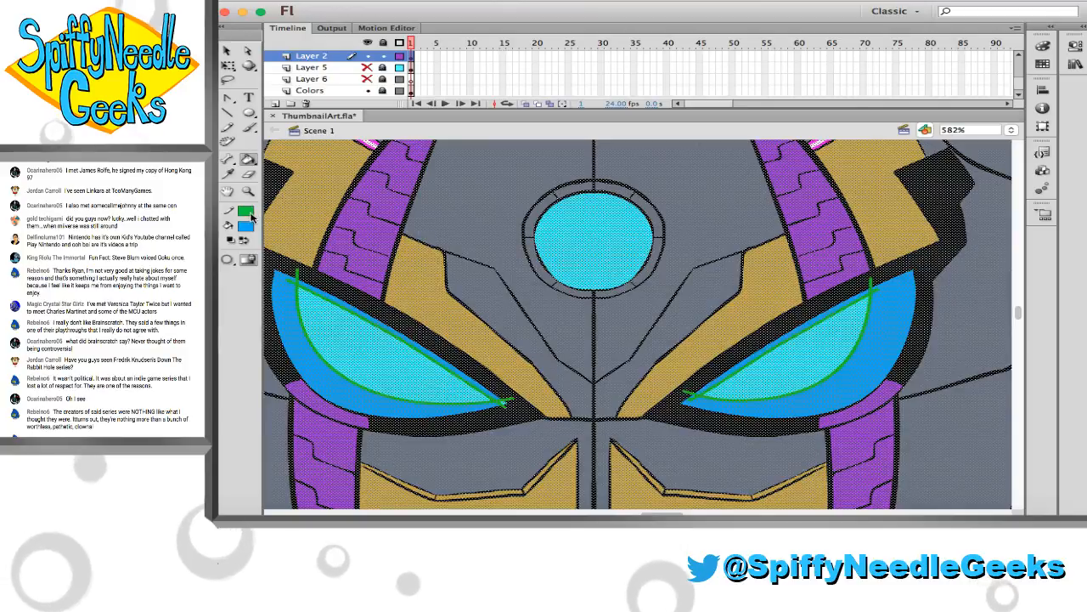
left_click(247, 212)
left_click(487, 220)
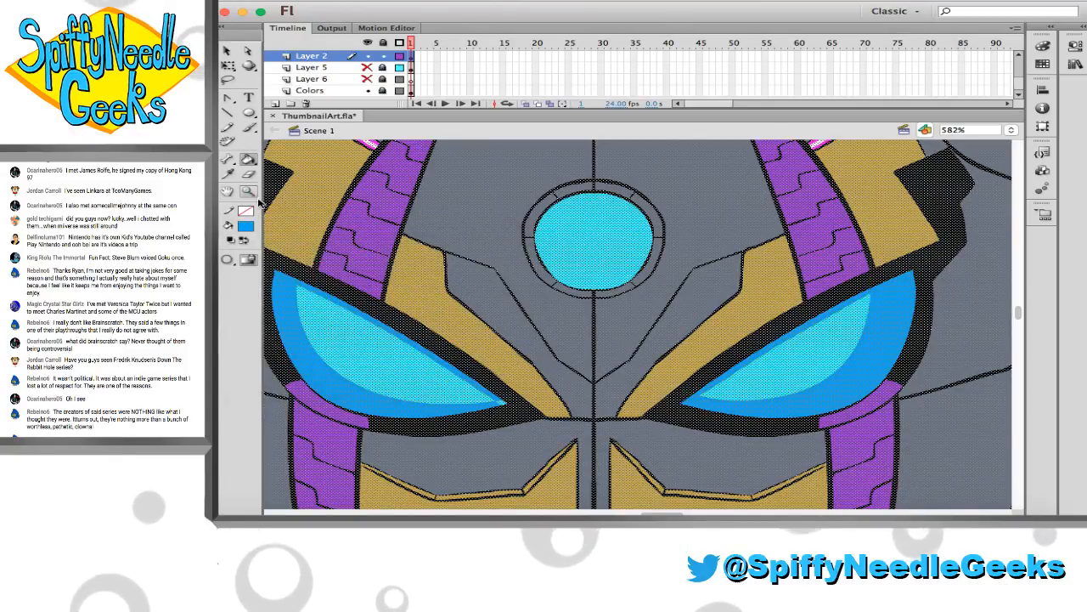
Deselect the artwork and save the file
left_click(253, 195)
left_click(498, 257, "alt")
left_click(506, 267, "alt")
left_click_drag(510, 269, 434, 251)
key("v")
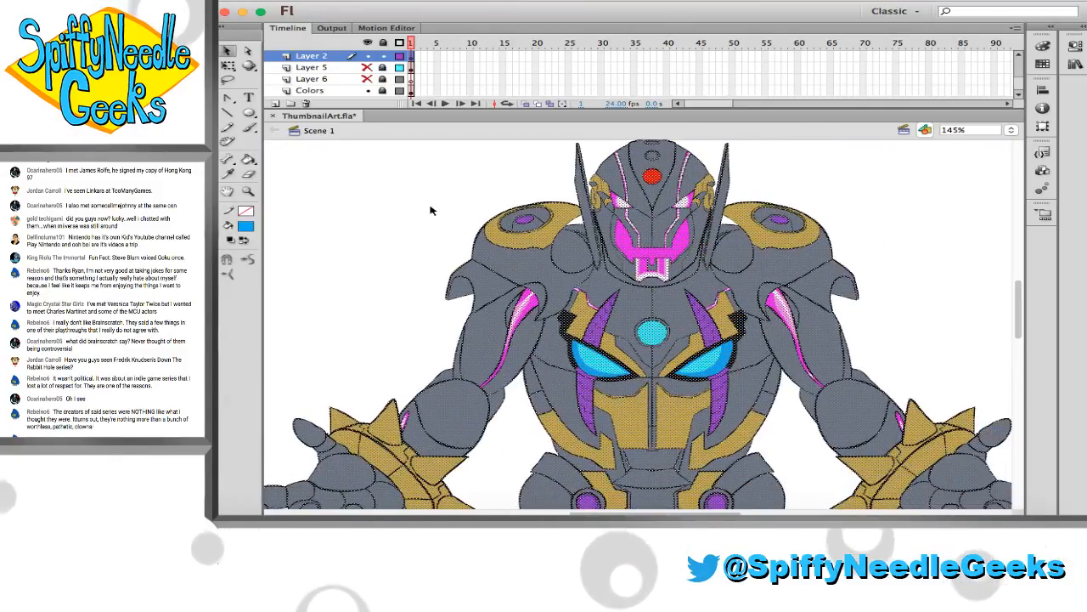
left_click(431, 211)
key("ctrl+s")
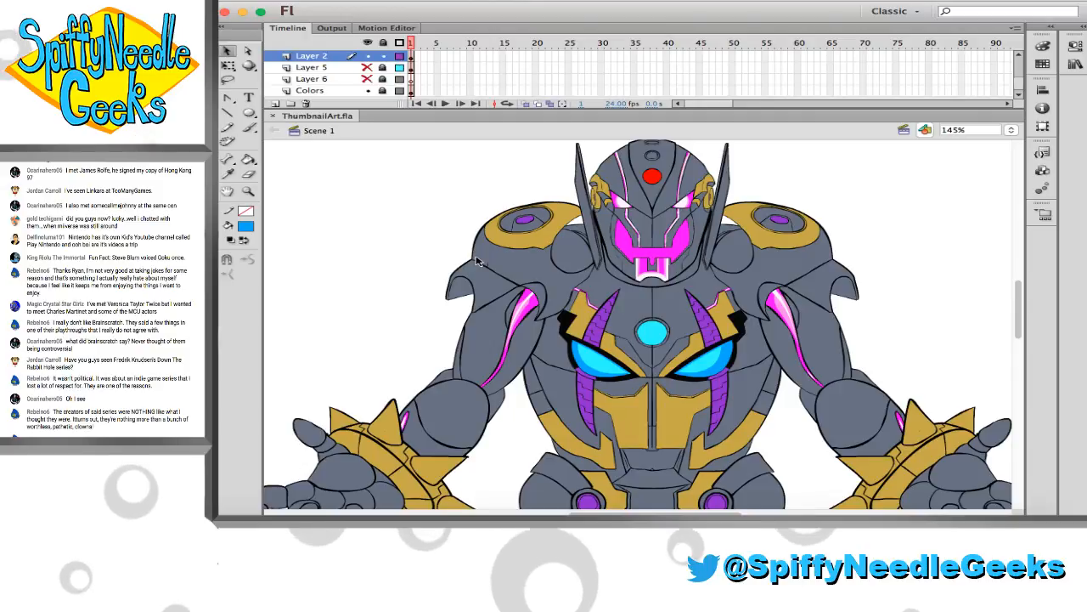
left_click(248, 191)
left_click_drag(445, 217, 839, 368)
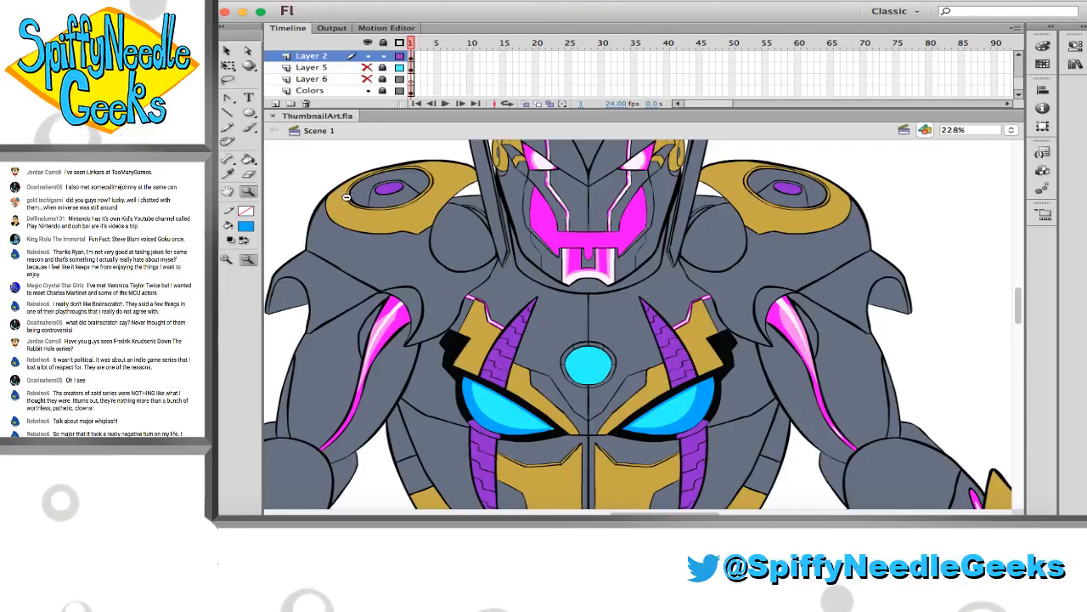
scroll(325, 162, "up", 5)
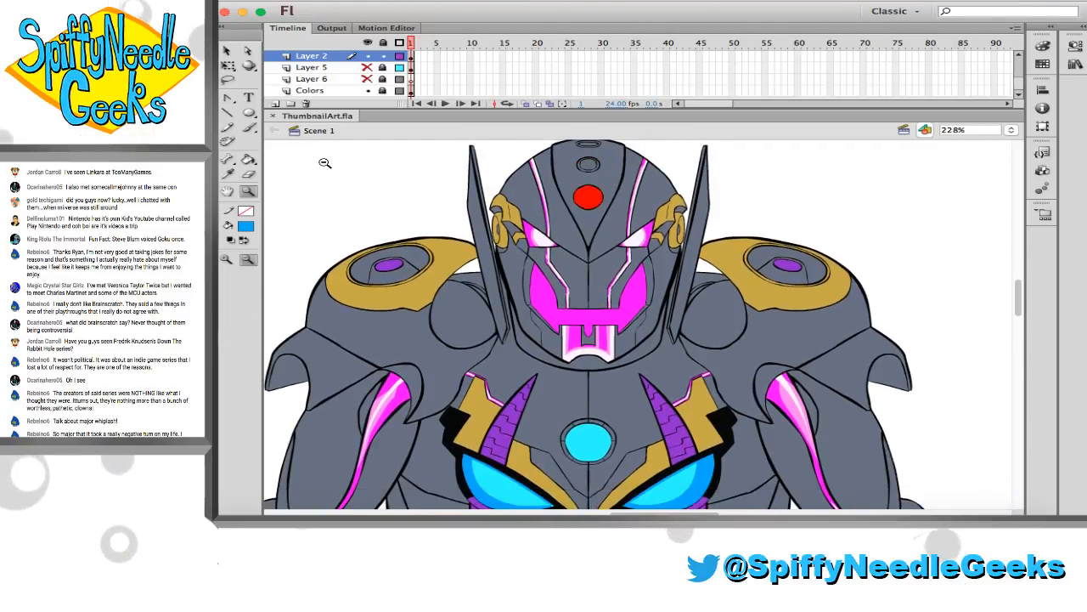
scroll(324, 162, "down", 1)
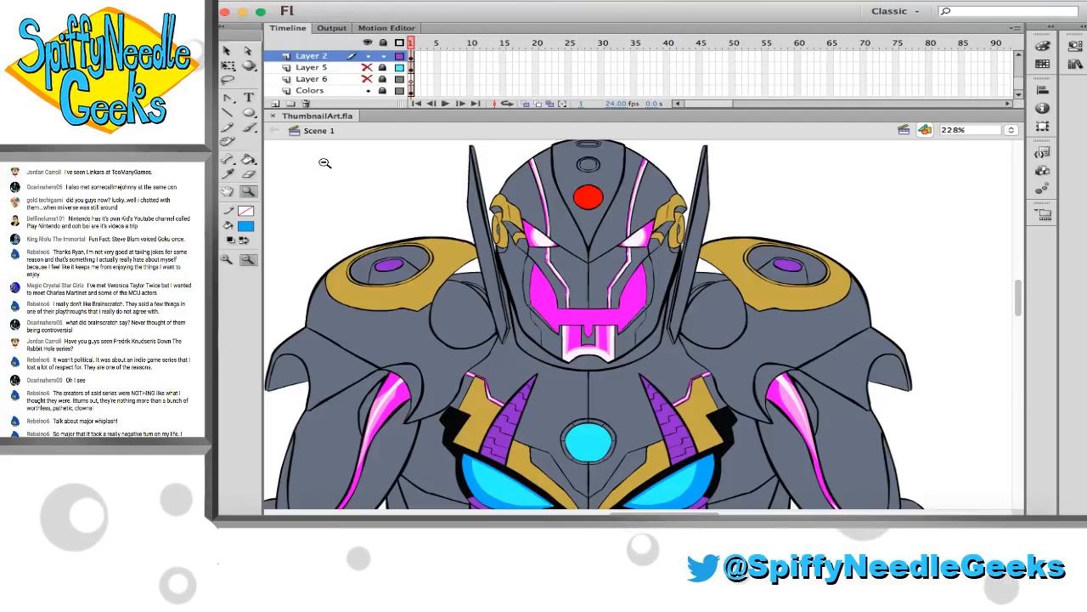
scroll(325, 163, "up", 1)
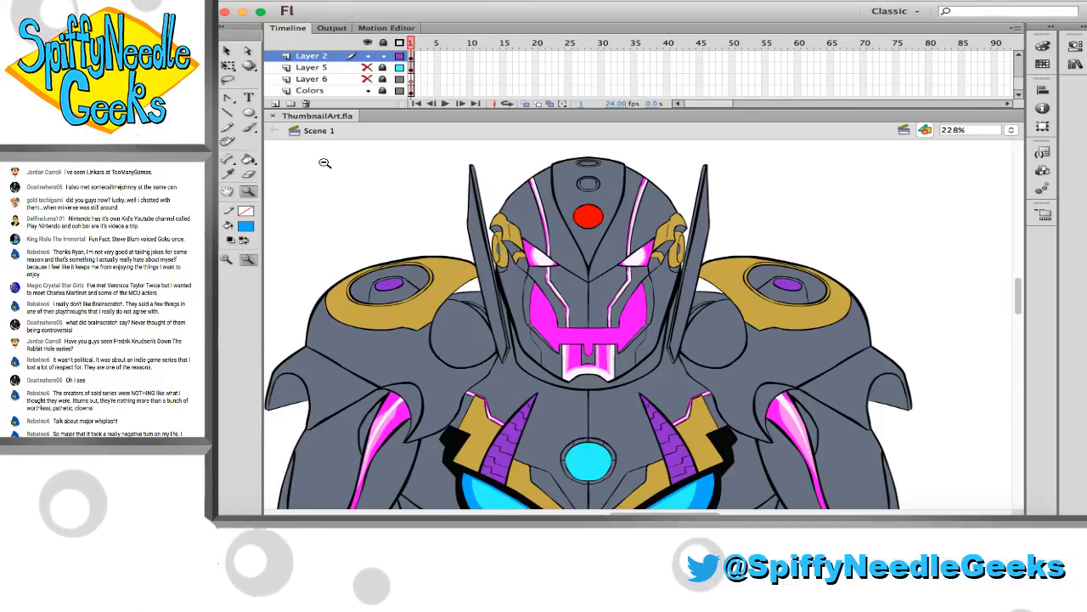
Examine the unshaded gold and grey armour on the robot's shoulders, forearms and chest at several magnifications
scroll(441, 299, "down", 5)
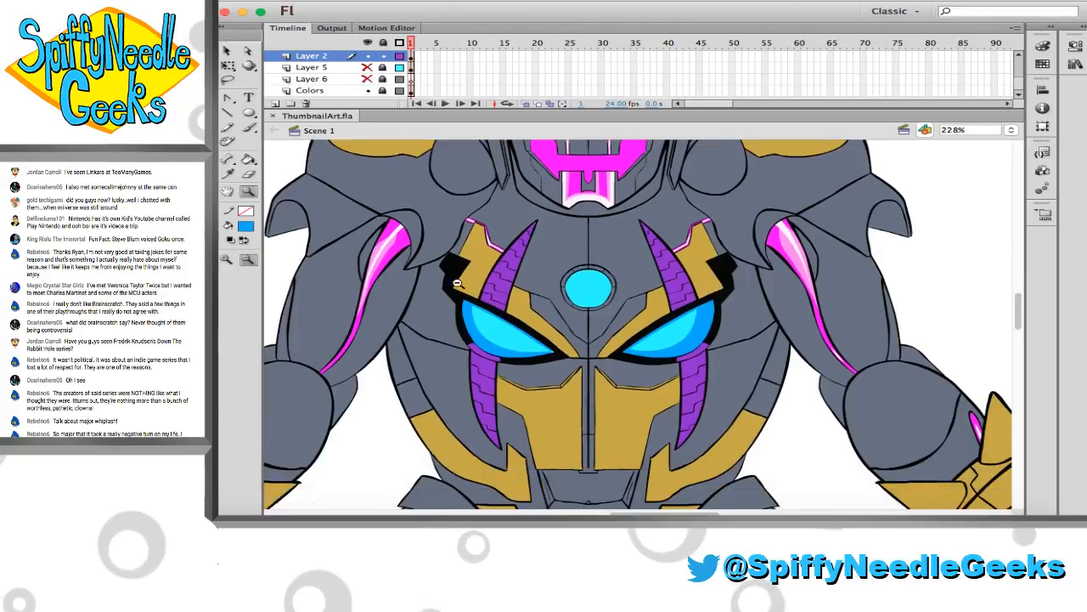
scroll(457, 253, "up", 4)
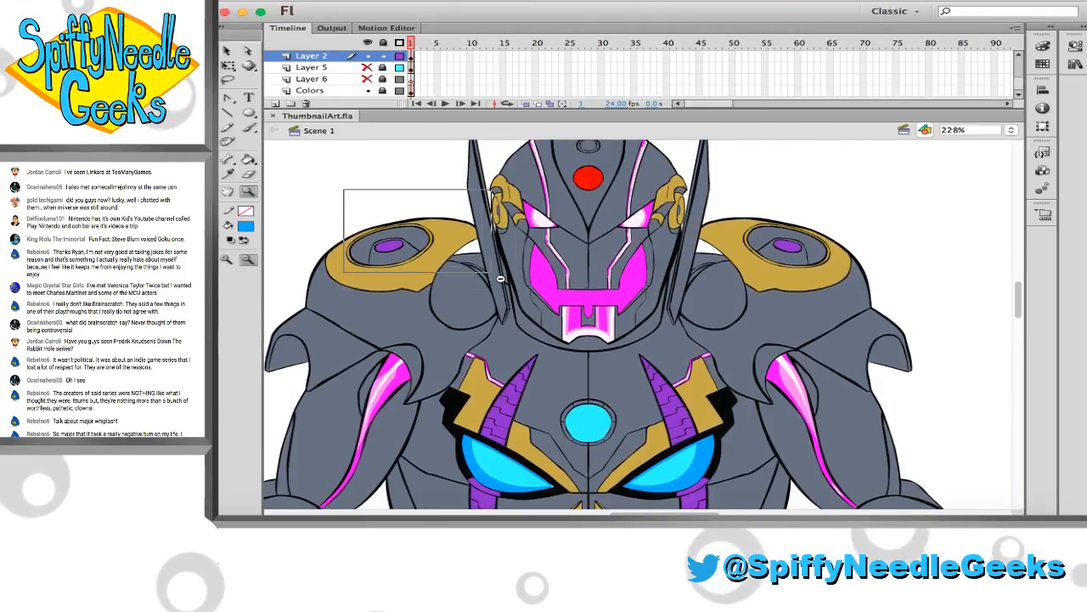
left_click_drag(342, 188, 586, 344)
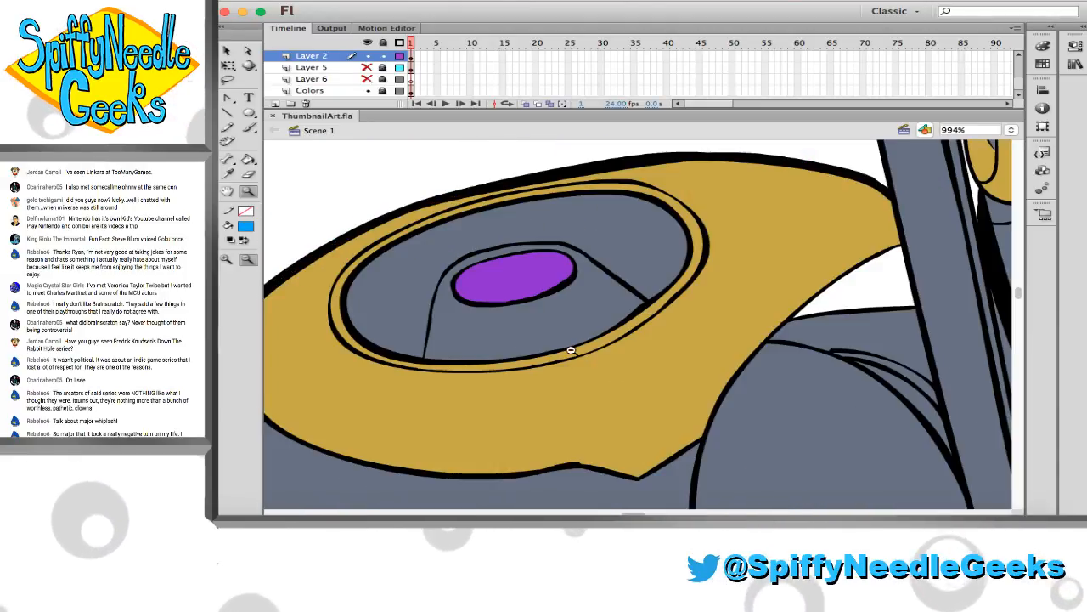
left_click(227, 126)
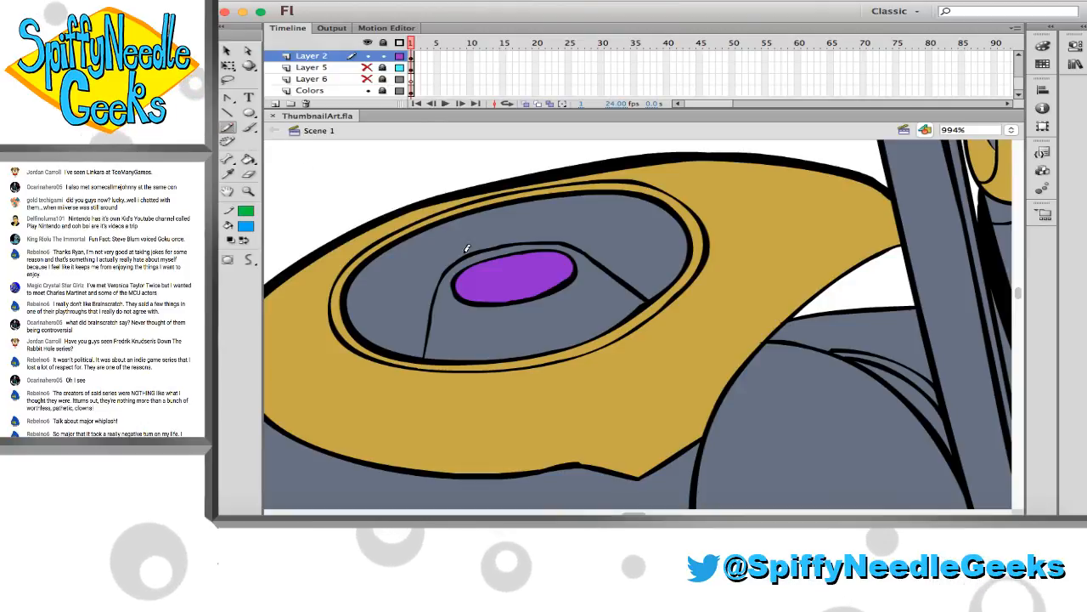
left_click(248, 190)
left_click(466, 267, "alt")
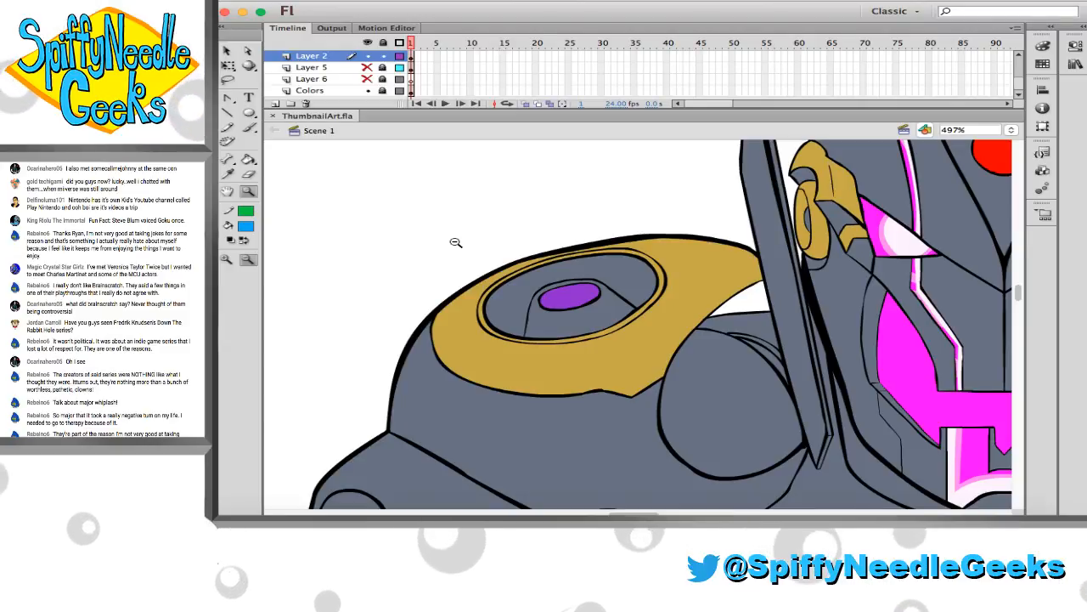
scroll(400, 306, "down", 2)
scroll(400, 305, "right", 2)
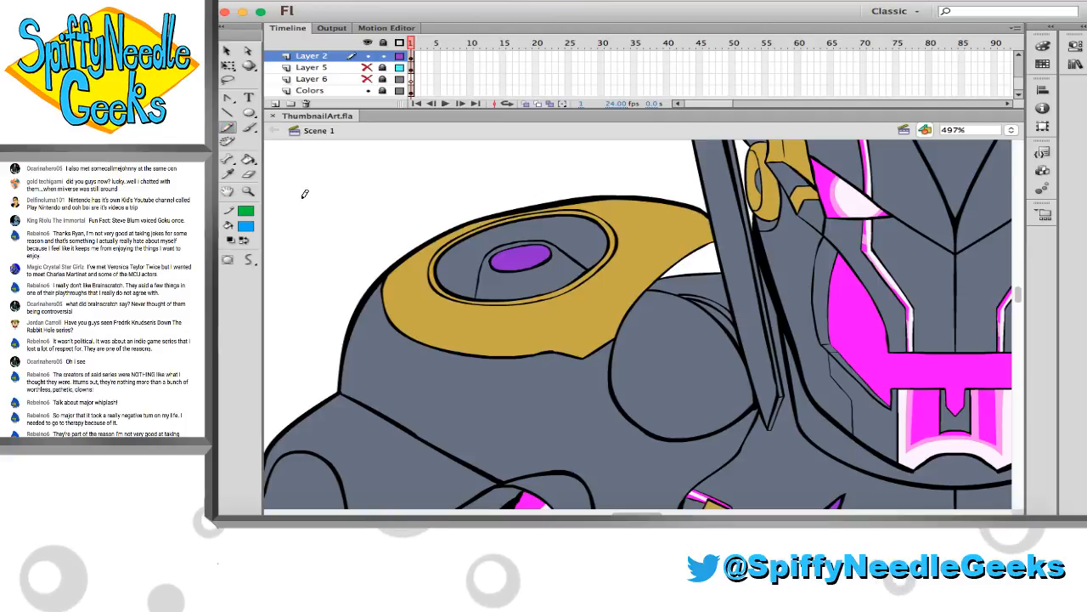
scroll(304, 194, "down", 6)
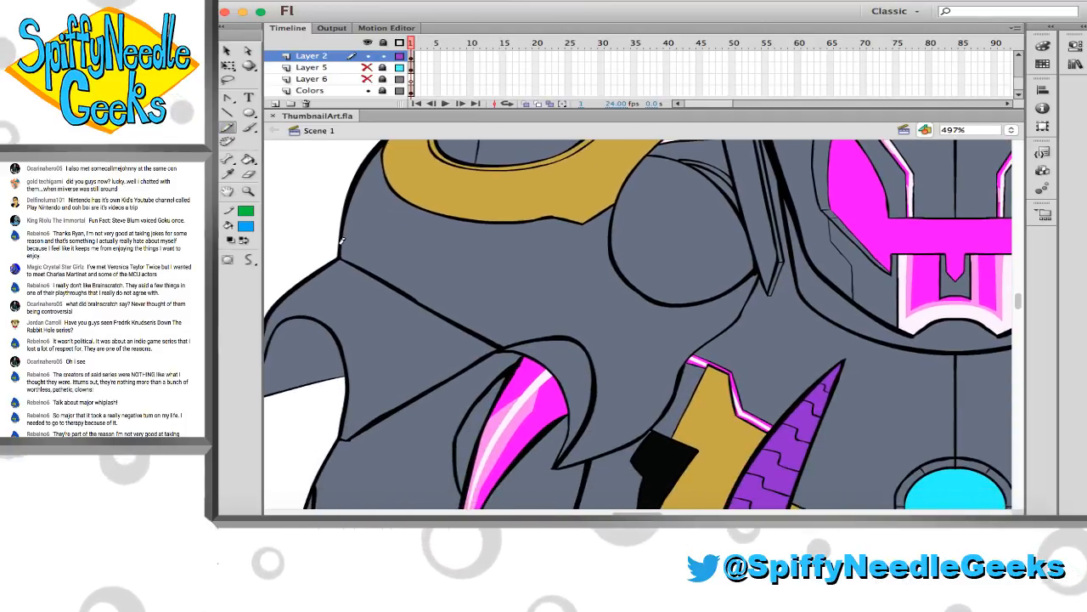
key("z")
left_click(524, 267, "alt")
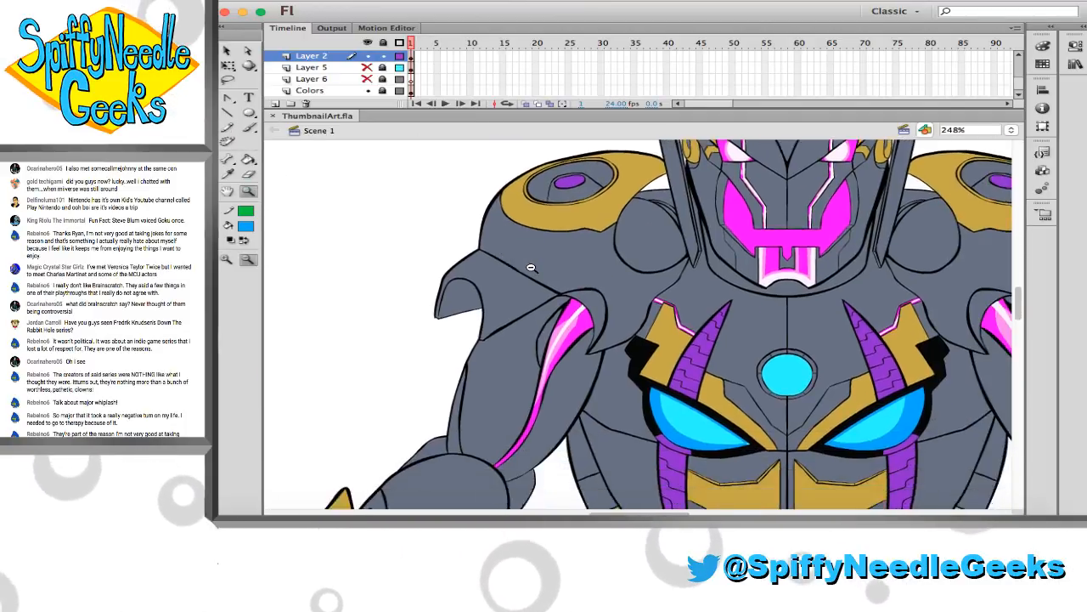
left_click(531, 268, "alt")
scroll(525, 270, "down", 3)
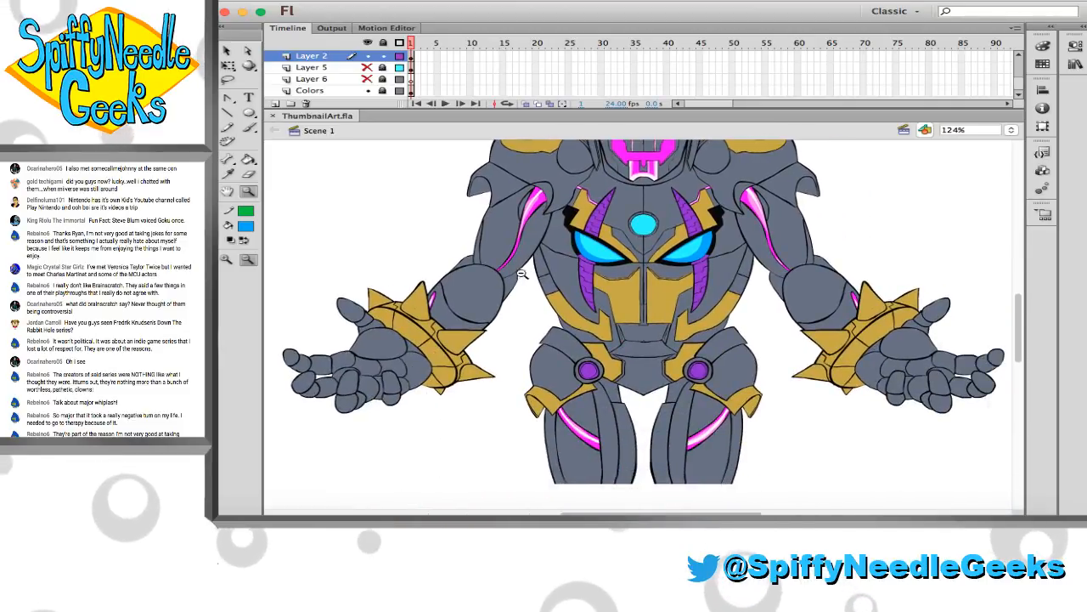
left_click_drag(286, 291, 633, 406)
scroll(519, 320, "up", 3)
scroll(514, 308, "right", 3)
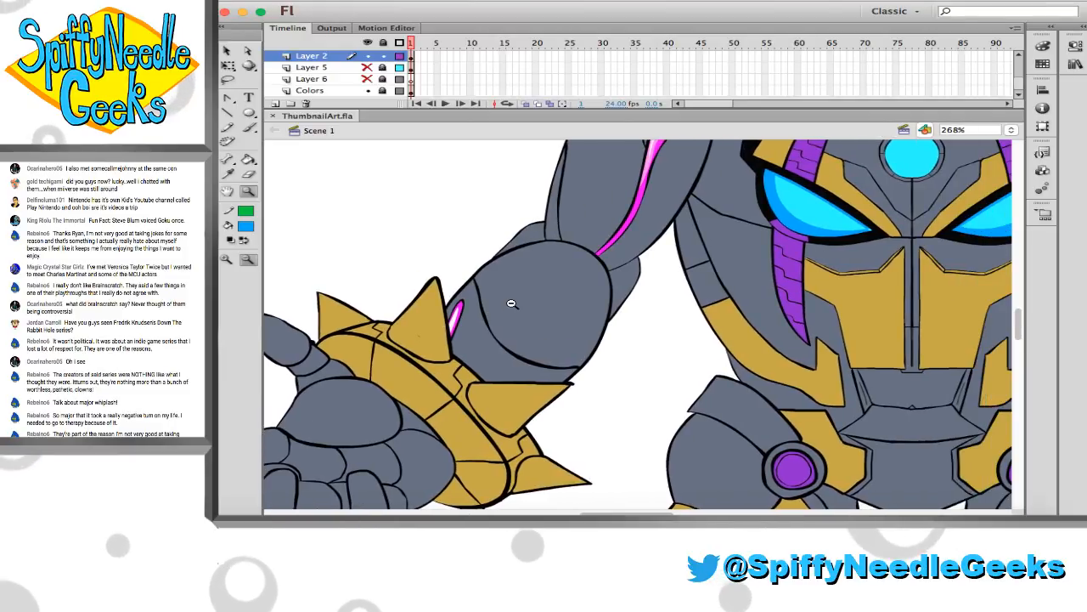
scroll(507, 301, "right", 5)
scroll(507, 301, "up", 5)
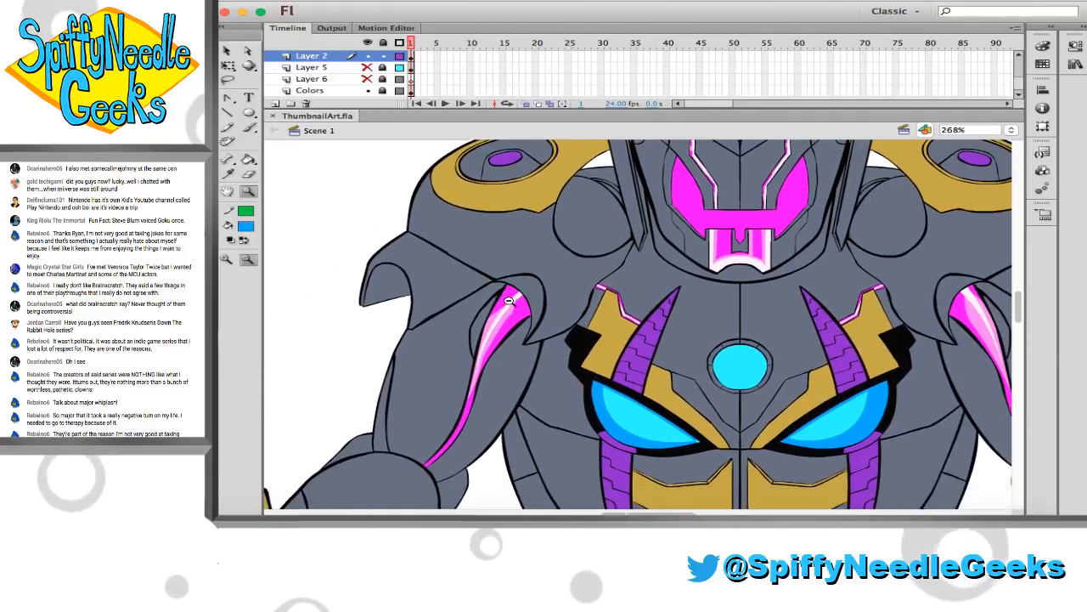
scroll(502, 298, "right", 1)
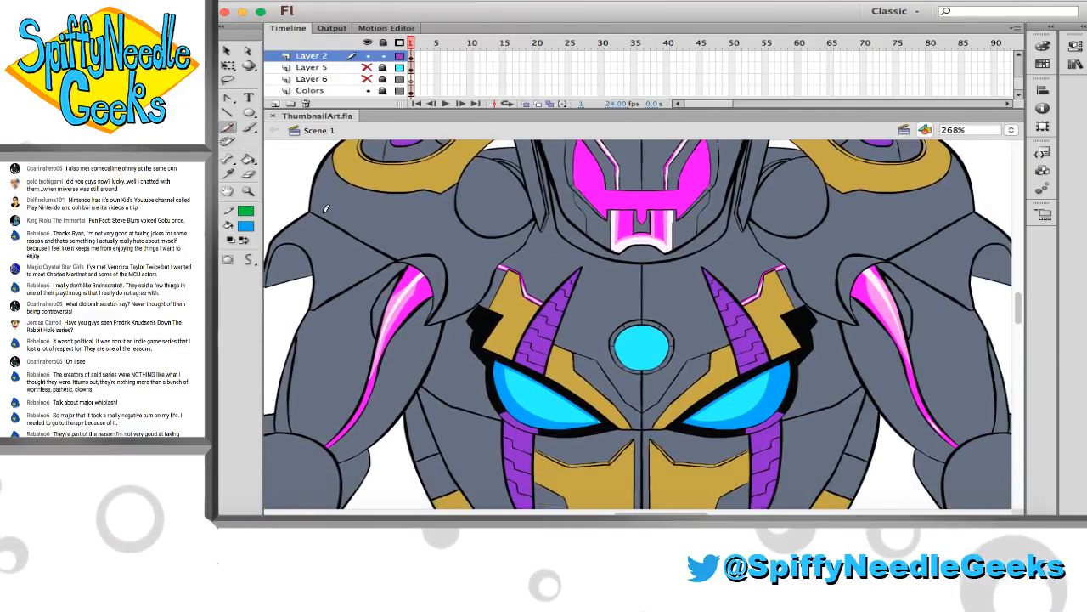
Draw a curved green guide line across the gold chest panel beside the upper purple horn, mirrored on both sides
scroll(325, 208, "down", 3)
scroll(326, 208, "right", 2)
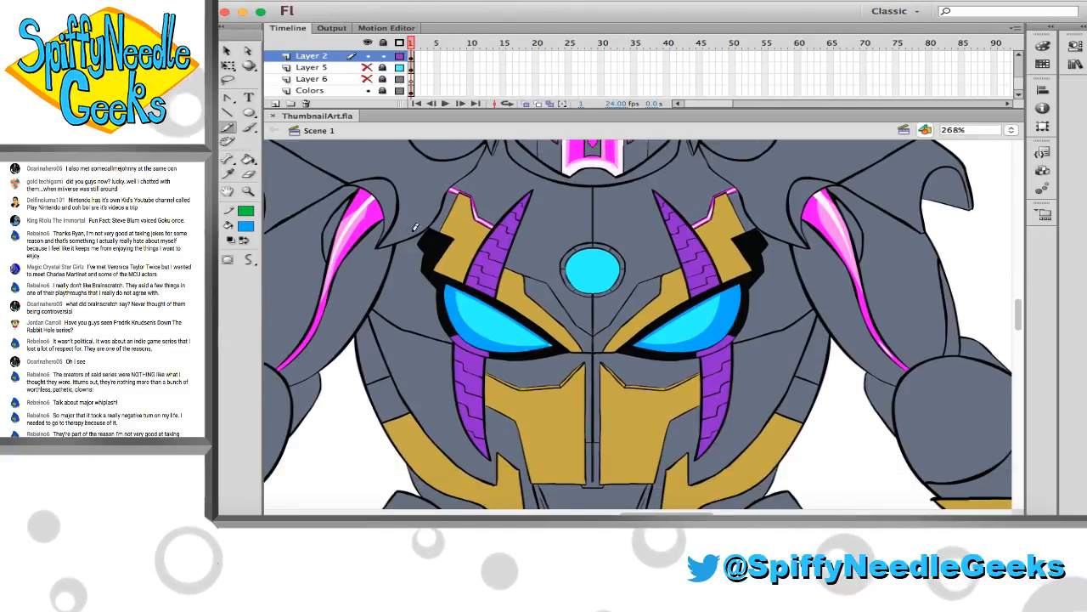
left_click_drag(446, 223, 472, 258)
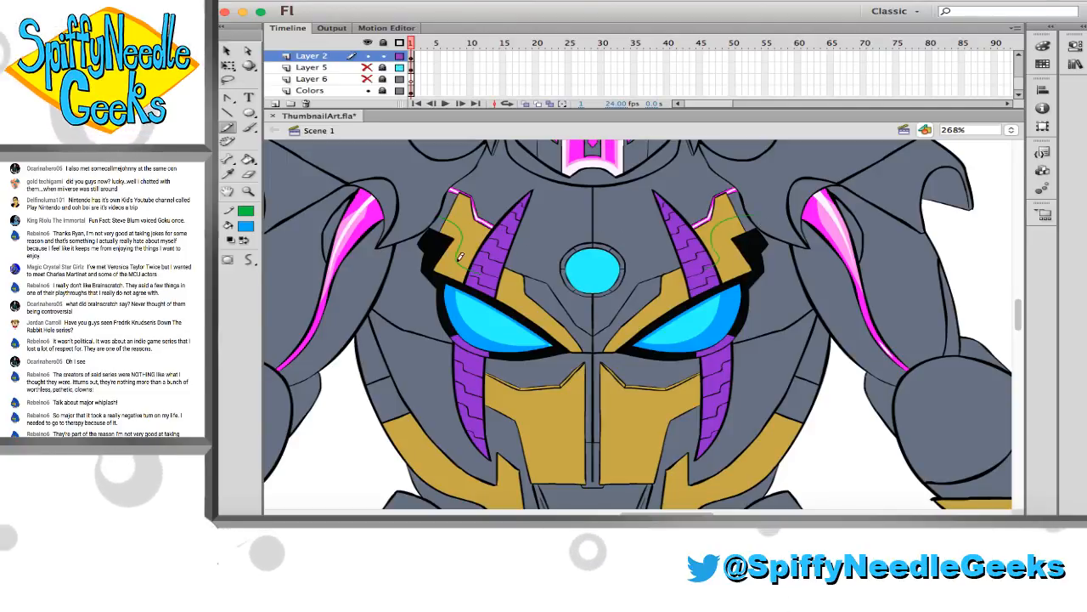
Pick a dark brown fill and apply it to the outer areas marked by the guides in both upper gold chest panels
key("super+Return")
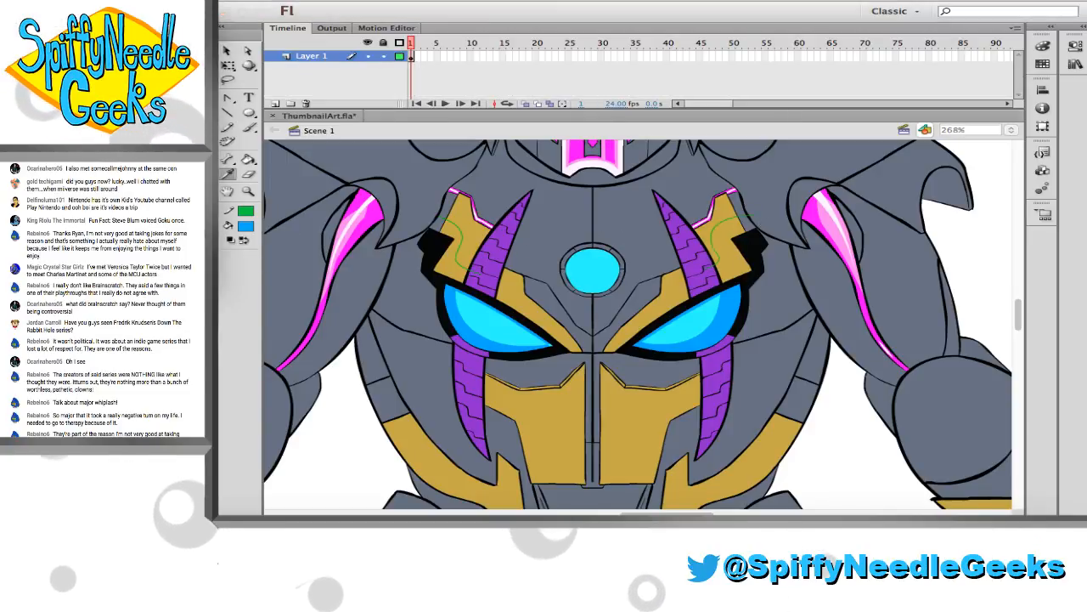
left_click(187, 306)
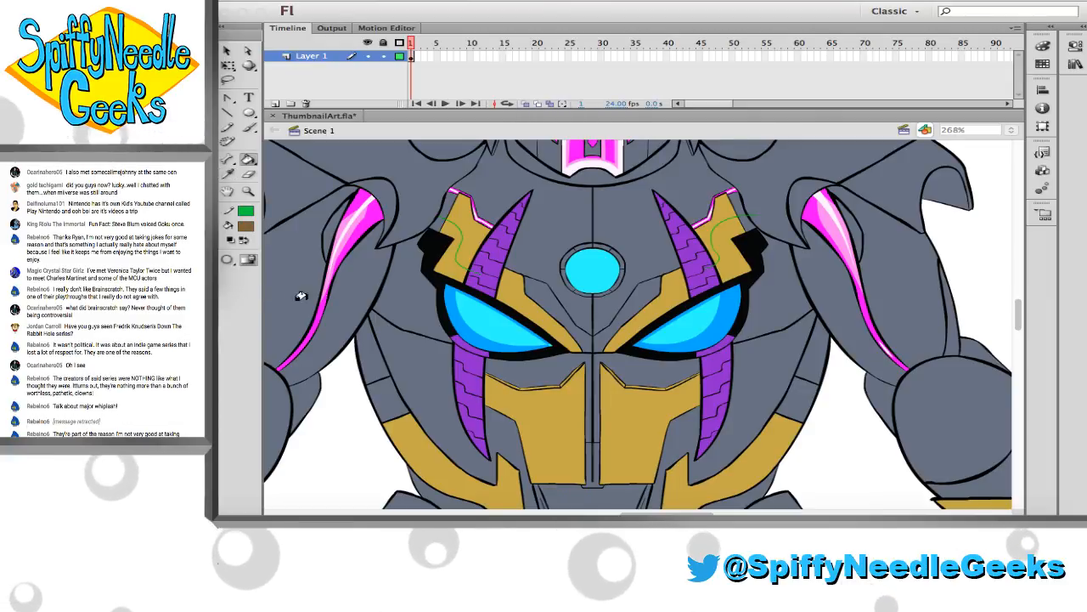
left_click(445, 258)
left_click(447, 259)
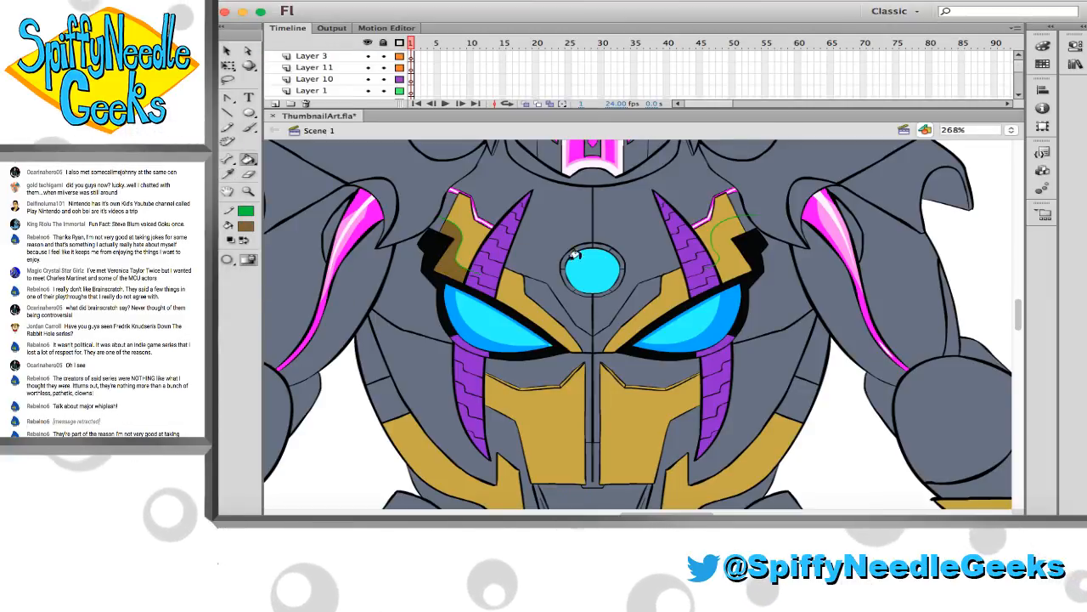
left_click(716, 247)
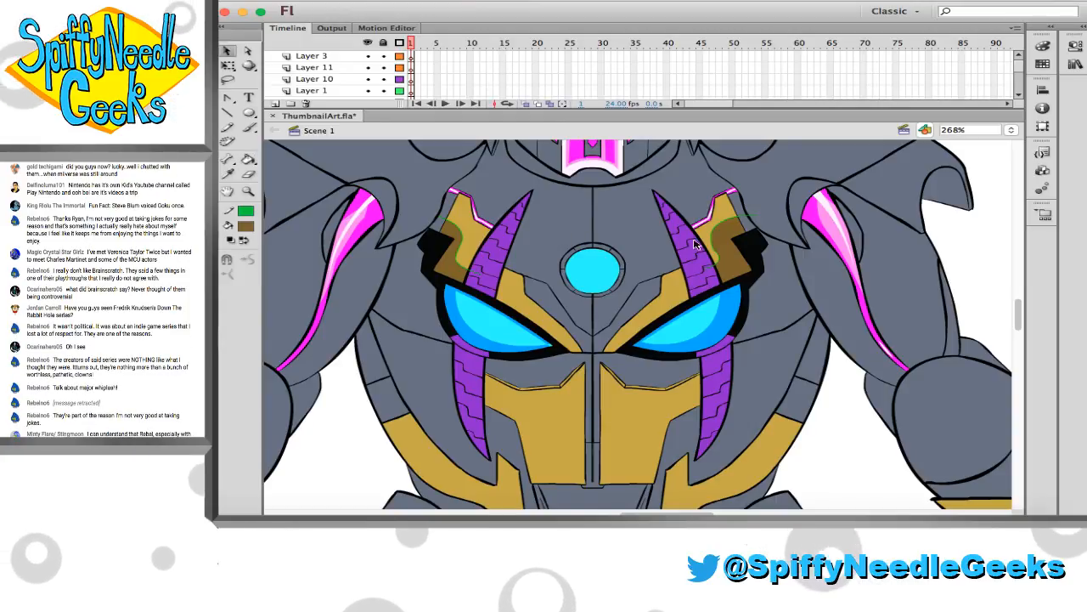
key("super+a")
key("super+shift+a")
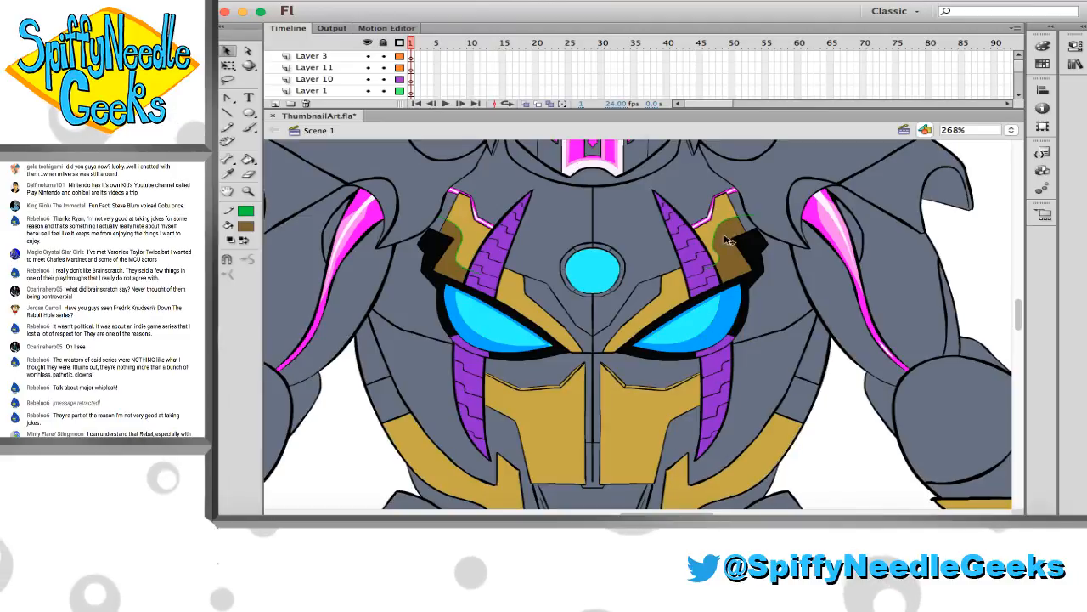
key("super+a")
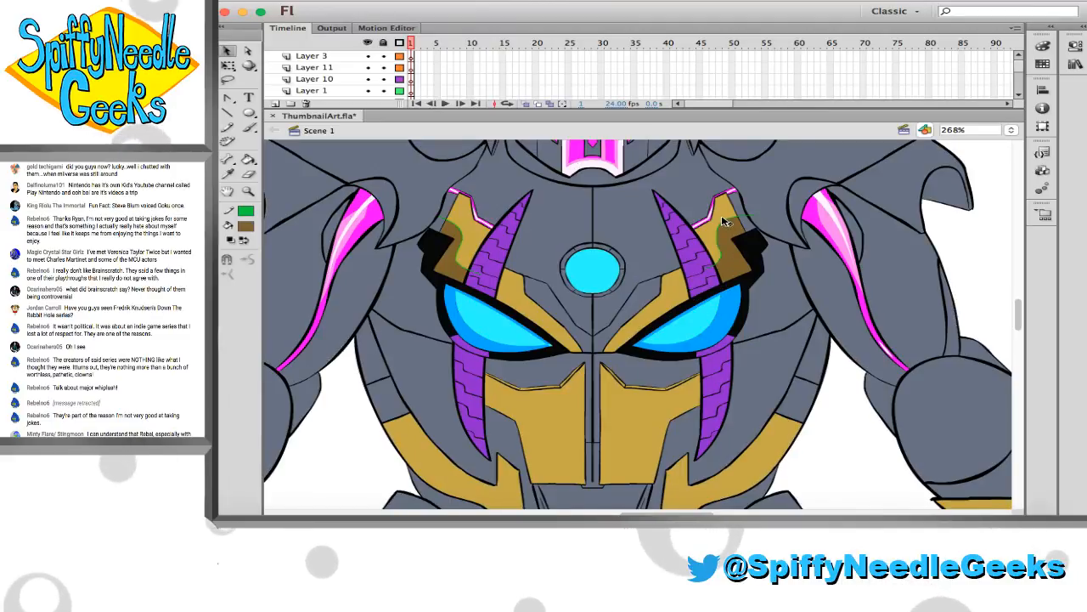
key("super+shift+a")
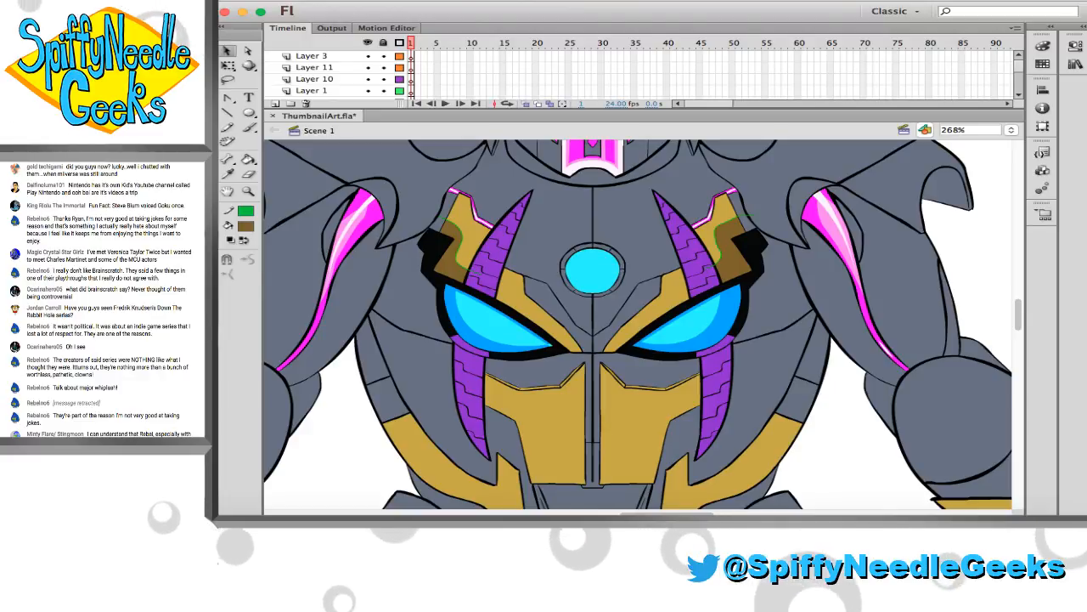
Draw green guide lines radiating across the gold plate around the oval on the shoulder at the image's left
left_click(231, 128)
scroll(345, 221, "up", 5)
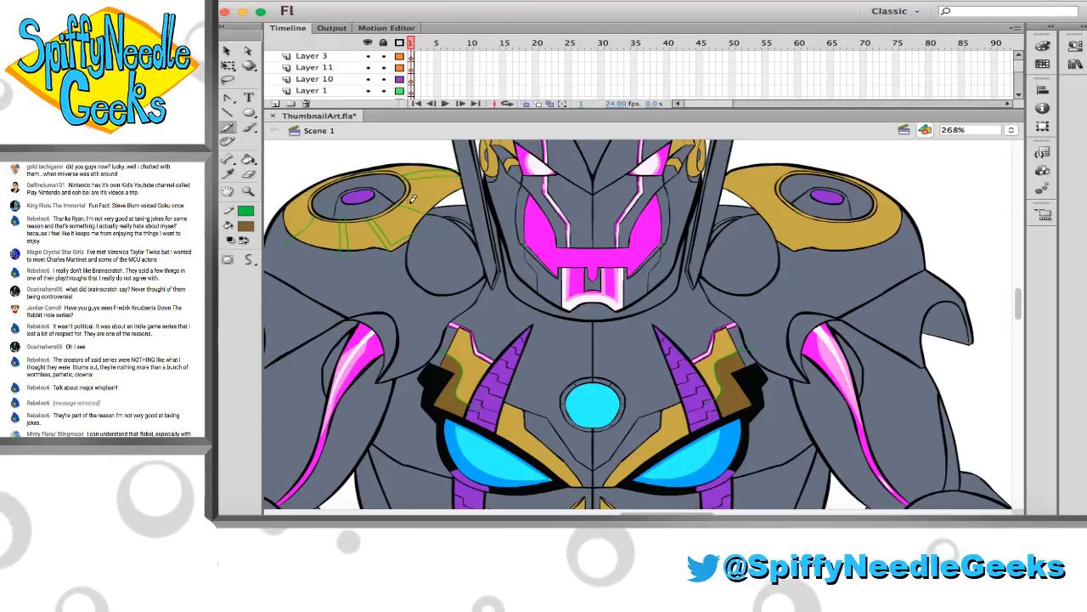
left_click_drag(410, 200, 442, 204)
Sample the dark brown from the chest panel and fill the wide guide-marked segments of the left gold shoulder plate
key("i")
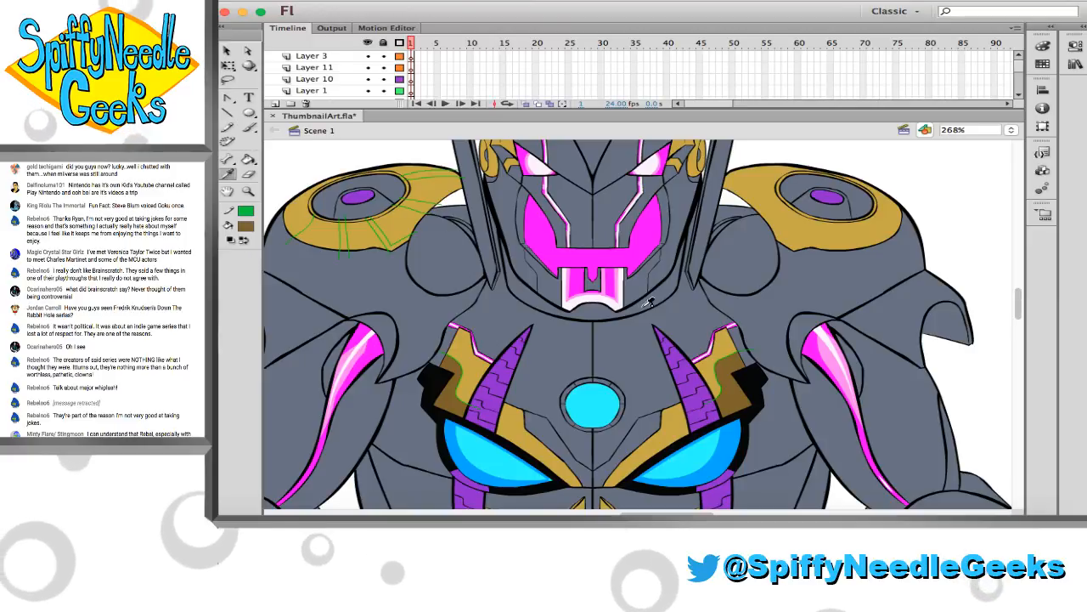
left_click(728, 383)
left_click(321, 231)
left_click(356, 232)
left_click(395, 225)
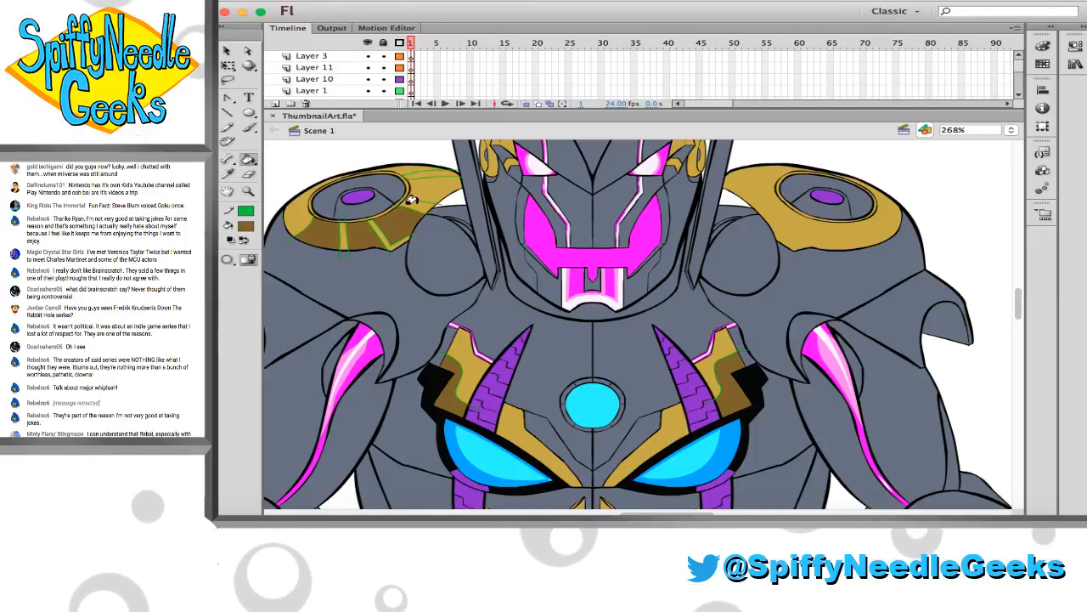
left_click(411, 200)
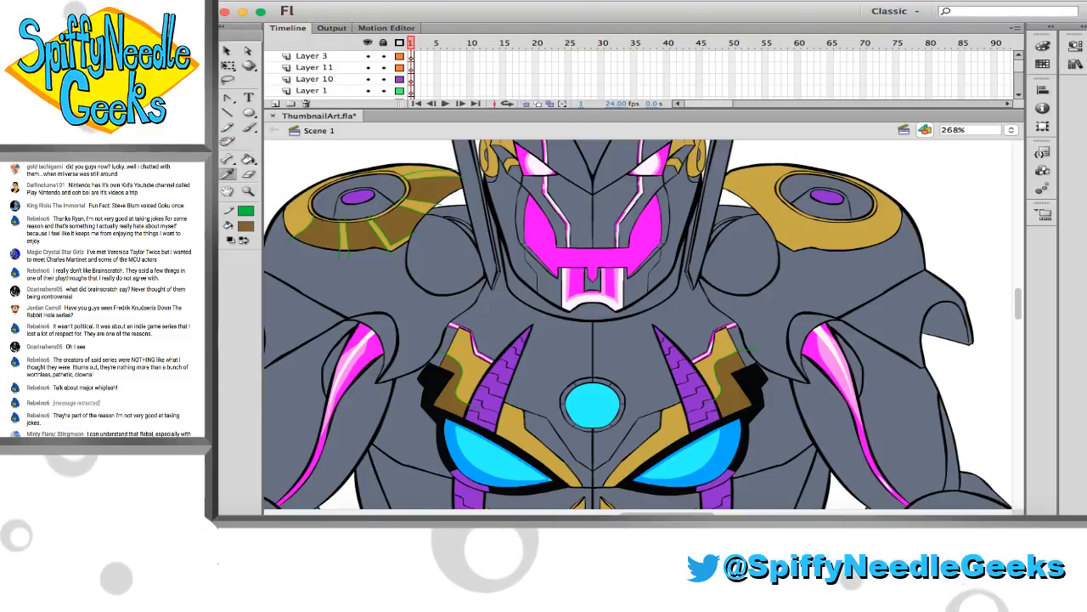
Pick a pale cream fill and apply it to the highlight bands on the inner side of the left gold shoulder plate
left_click(212, 169)
left_click(212, 170)
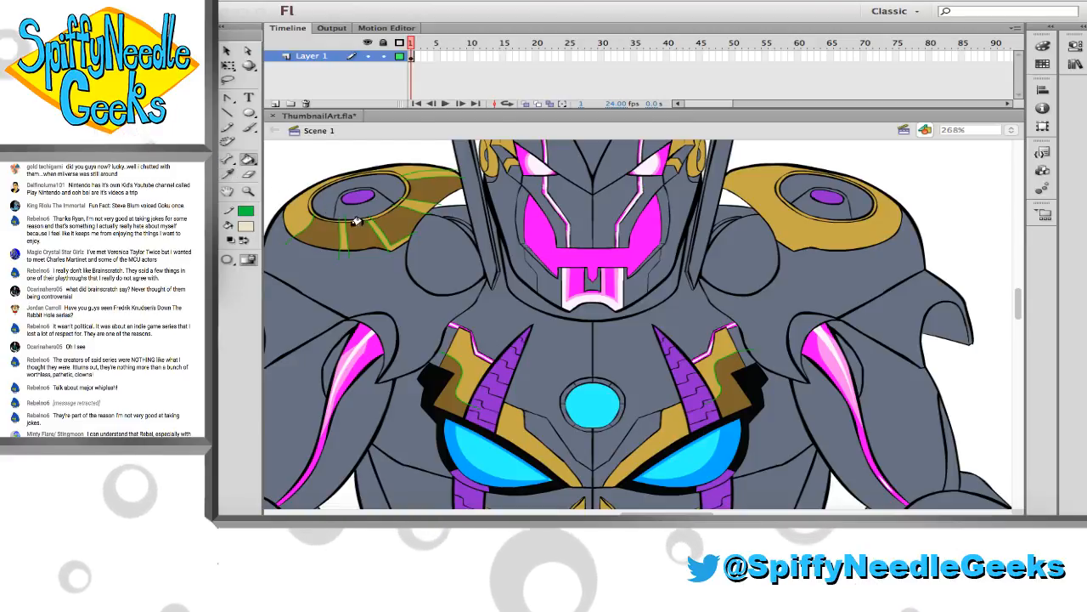
left_click(411, 204)
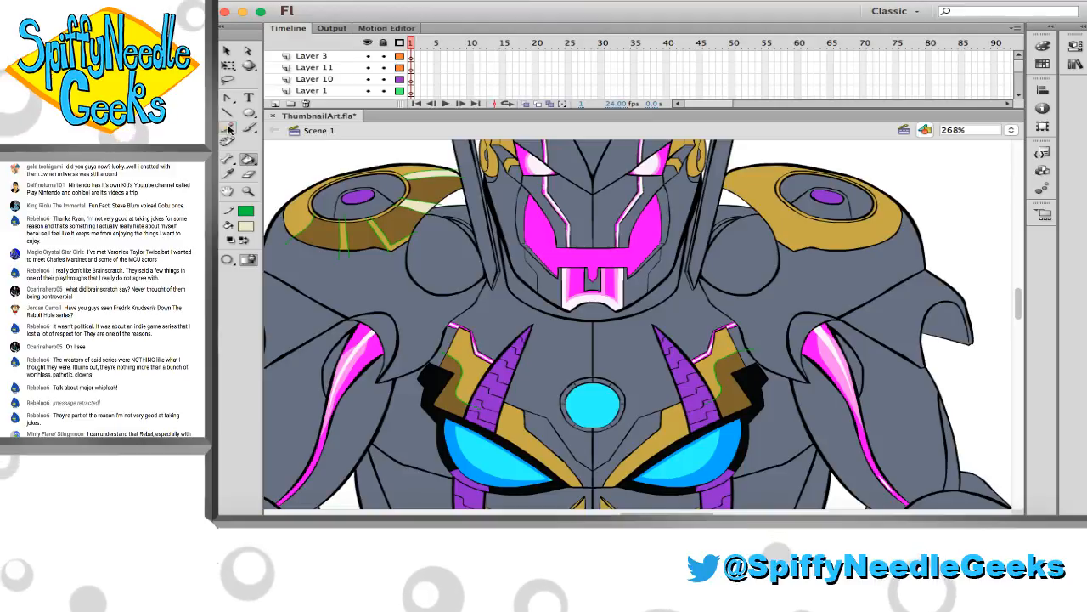
Add green guide lines on the outer and upper parts of the left shoulder plate and fill the narrow outer band with pale cream
left_click(227, 127)
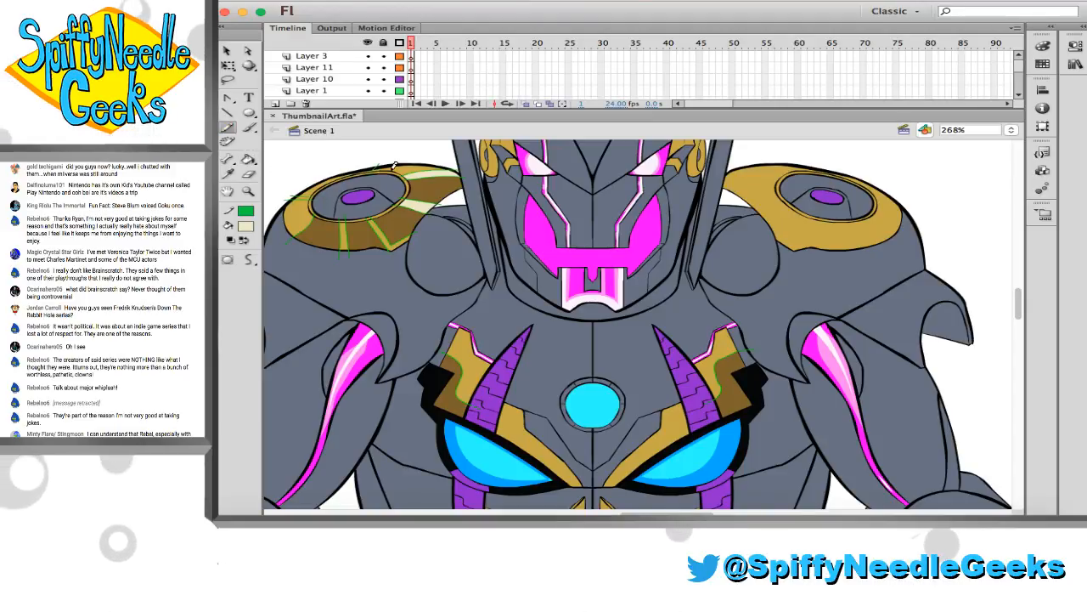
left_click_drag(395, 178, 380, 184)
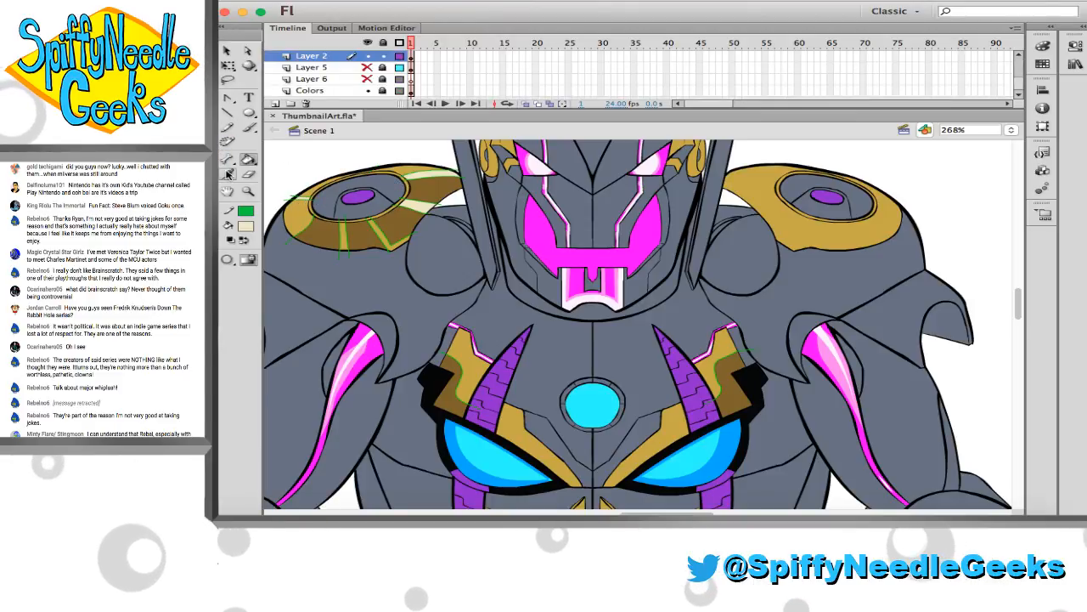
left_click(248, 175)
left_click(247, 160)
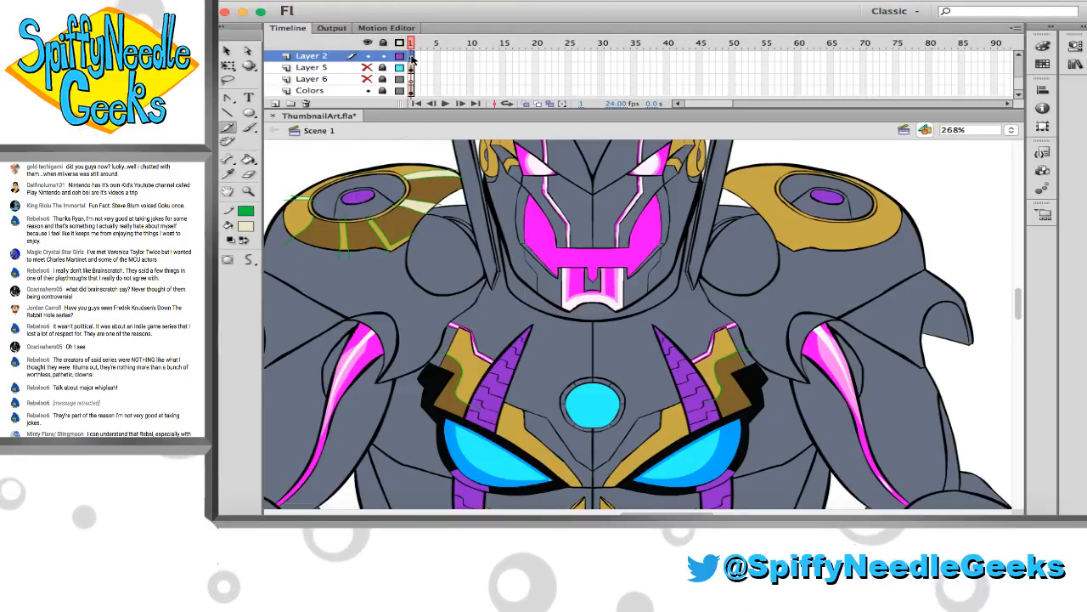
Select the whole Layer 2 frame, set its stroke to none to clear the green guides, and deselect the artwork
left_click(411, 57)
left_click(246, 212)
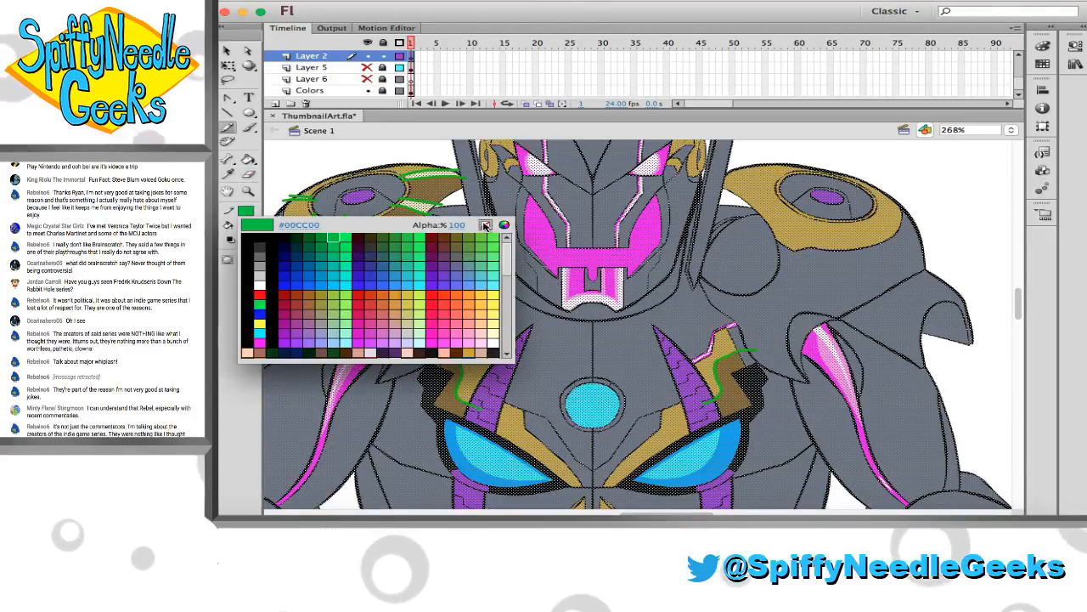
left_click(485, 225)
key("v")
left_click(321, 162)
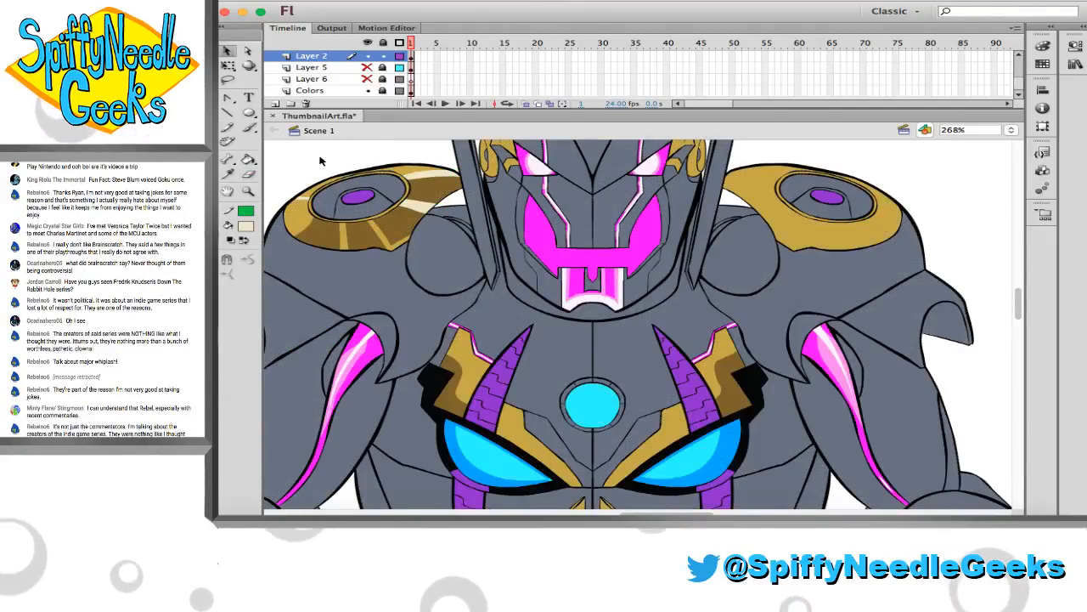
Draw green guide lines across the inner, lower and outer parts of the right gold shoulder plate with the Pencil tool
left_click(248, 191)
left_click(248, 259)
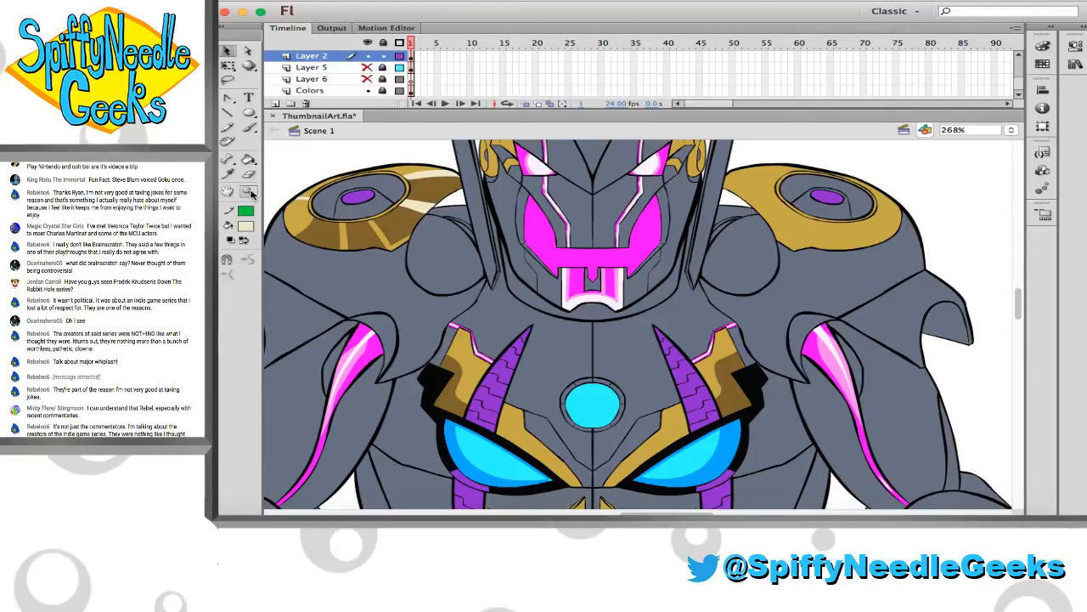
left_click(514, 256)
mouse_move(565, 217)
left_mouse_down()
mouse_move(860, 373)
mouse_move(842, 313)
mouse_move(867, 316)
left_mouse_up()
left_click(227, 127)
left_click_drag(758, 276, 829, 286)
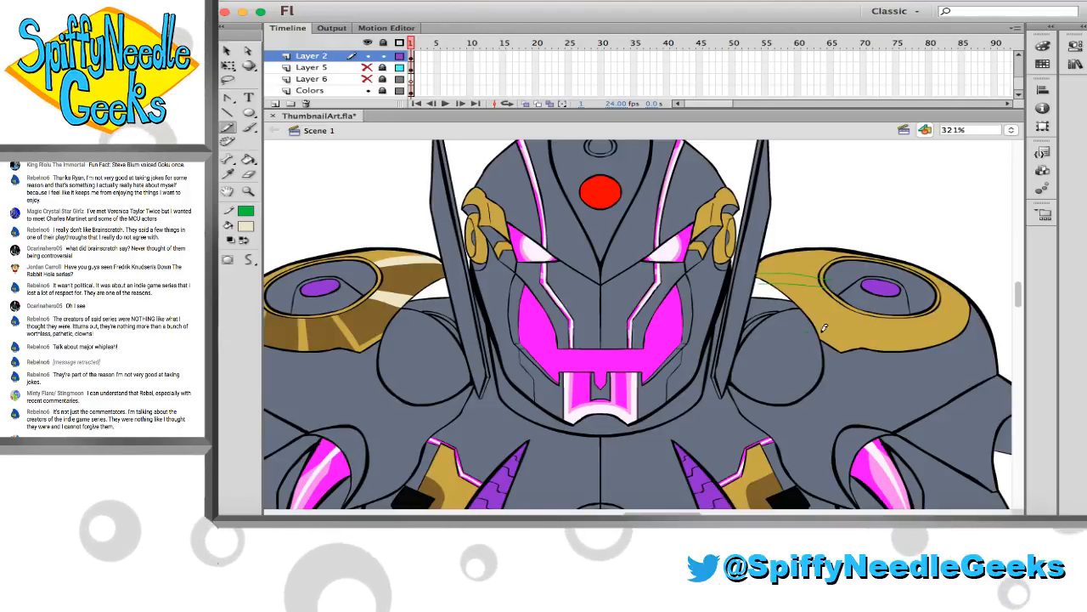
left_click_drag(807, 333, 848, 307)
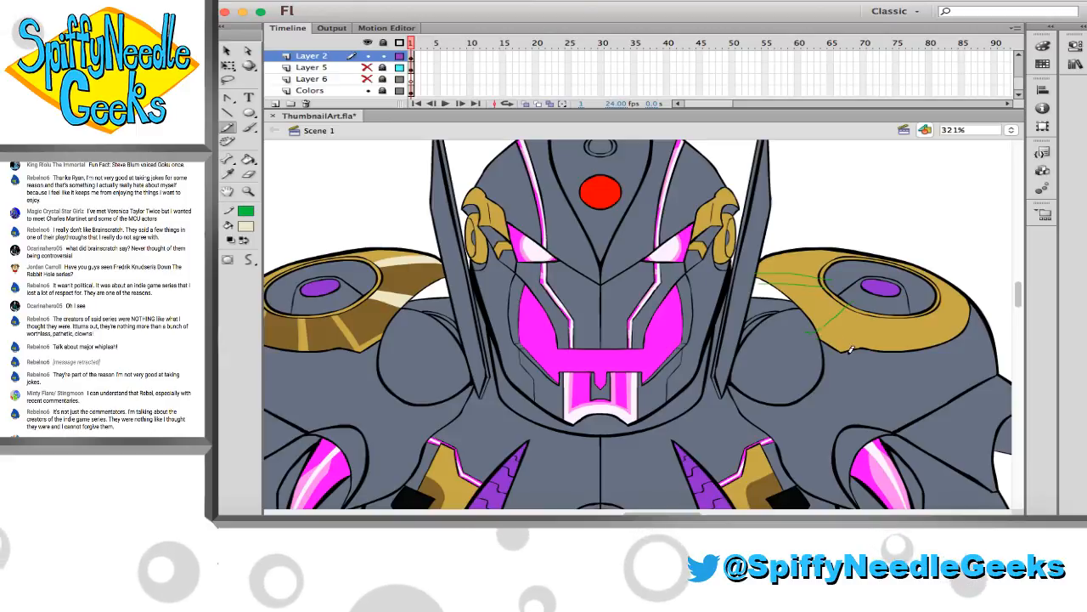
mouse_move(843, 350)
left_mouse_down()
mouse_move(822, 333)
mouse_move(861, 298)
left_mouse_up()
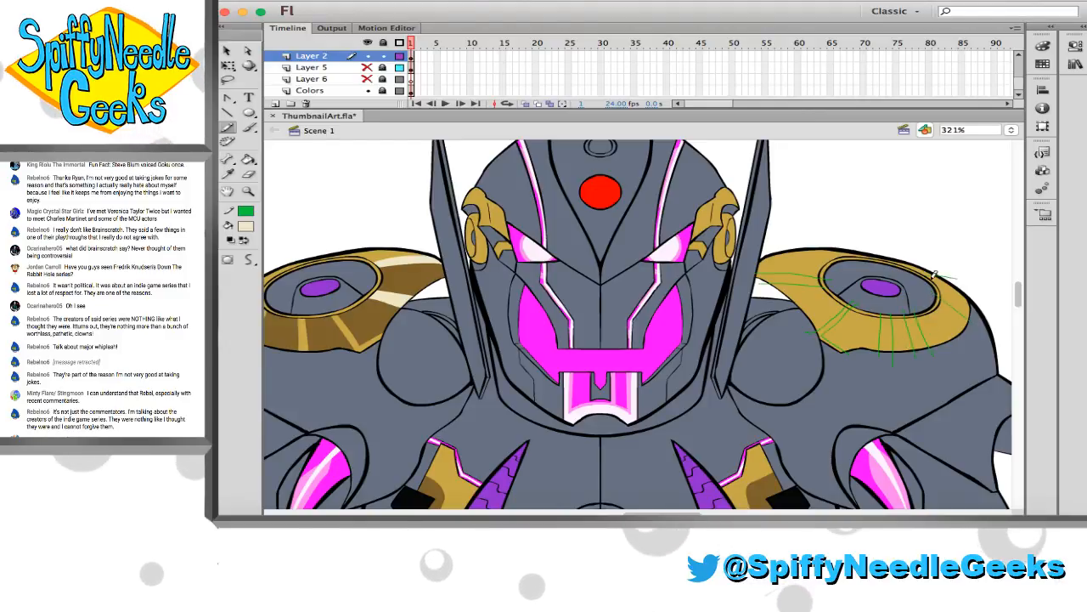
key("i")
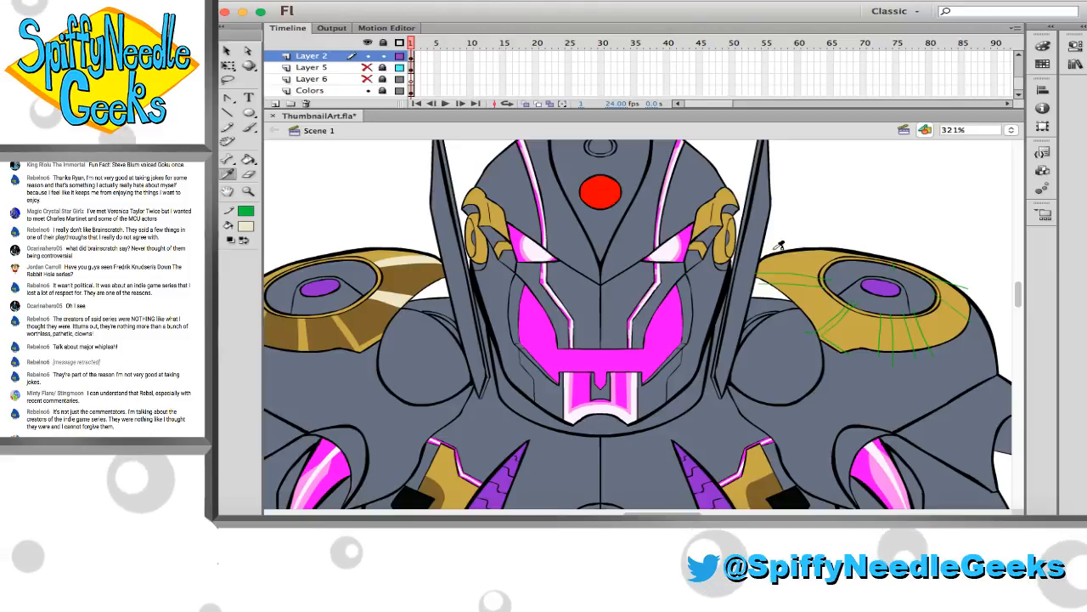
left_click(431, 278)
left_click(796, 268)
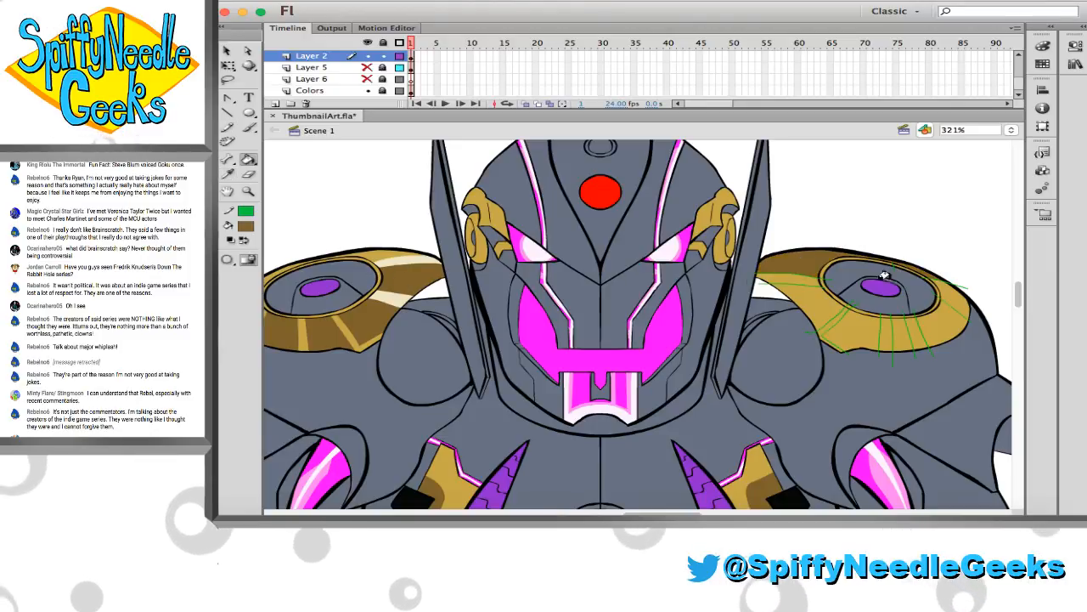
key("super+z")
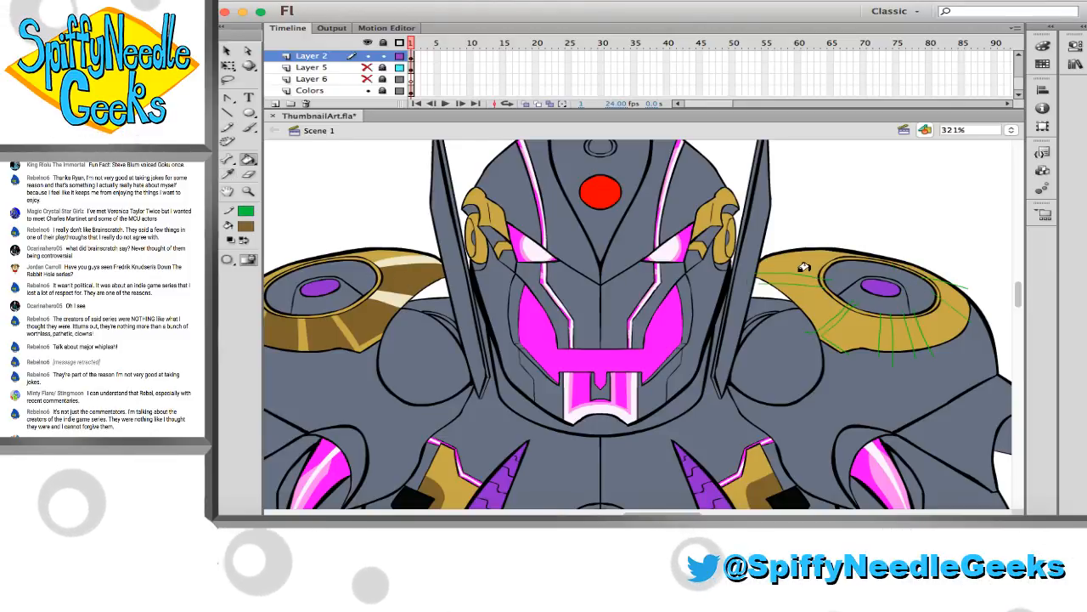
Add a guide at the top of the right shoulder plate and fill the marked segments with brown and pale cream sampled from the left plate
key("u")
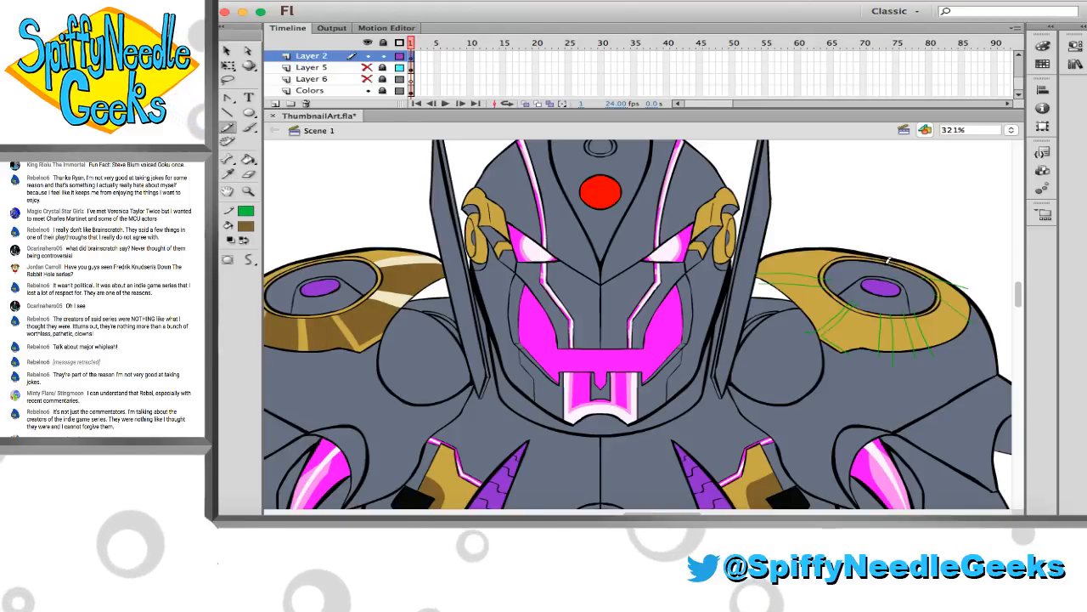
key("i")
left_click(429, 262)
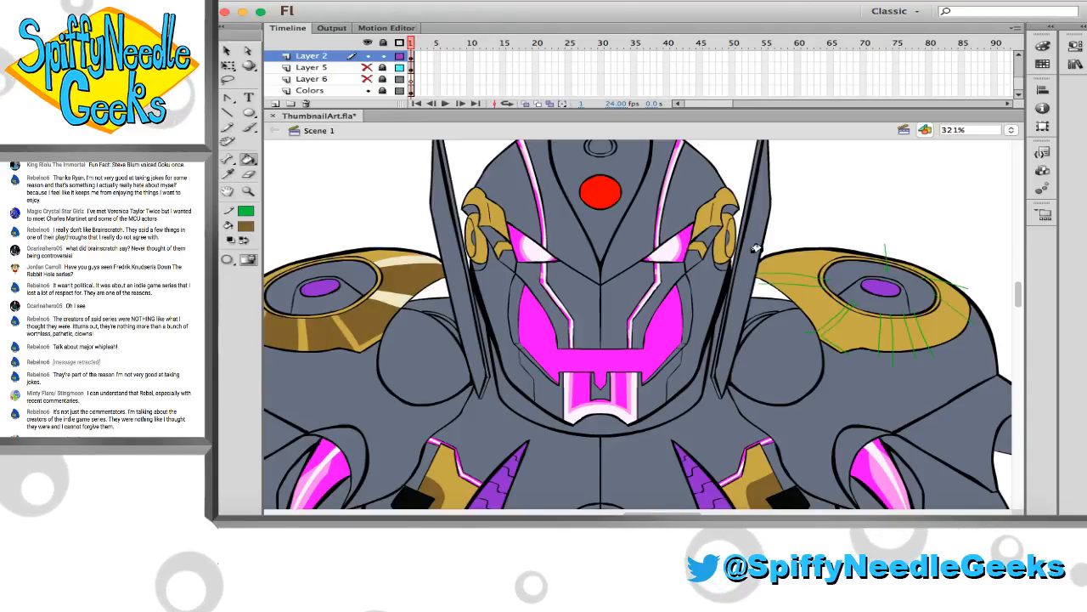
left_click(812, 265)
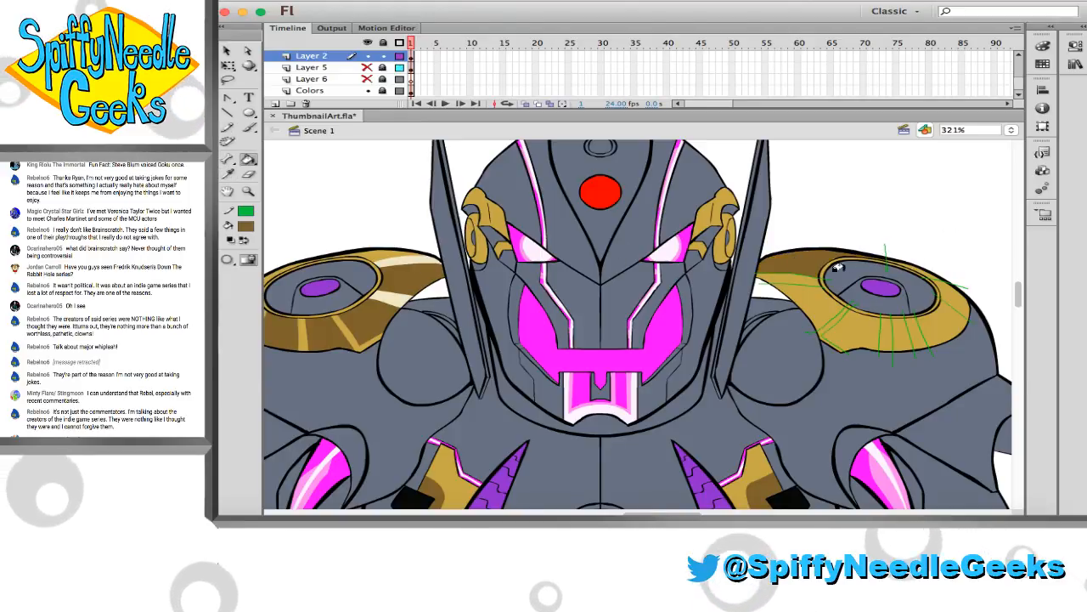
left_click(912, 329)
key("i")
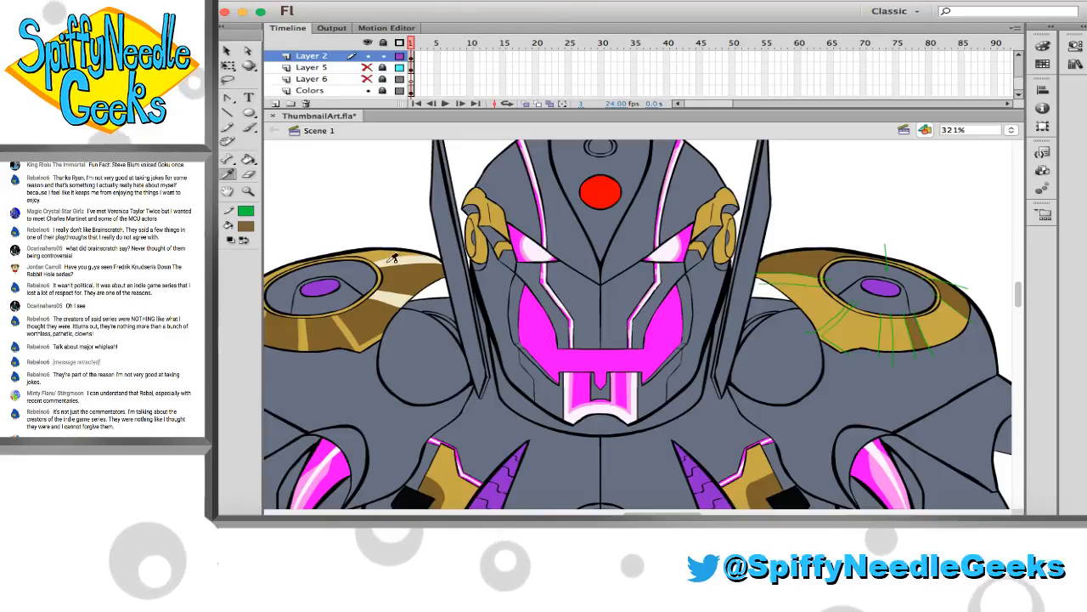
left_click(394, 260)
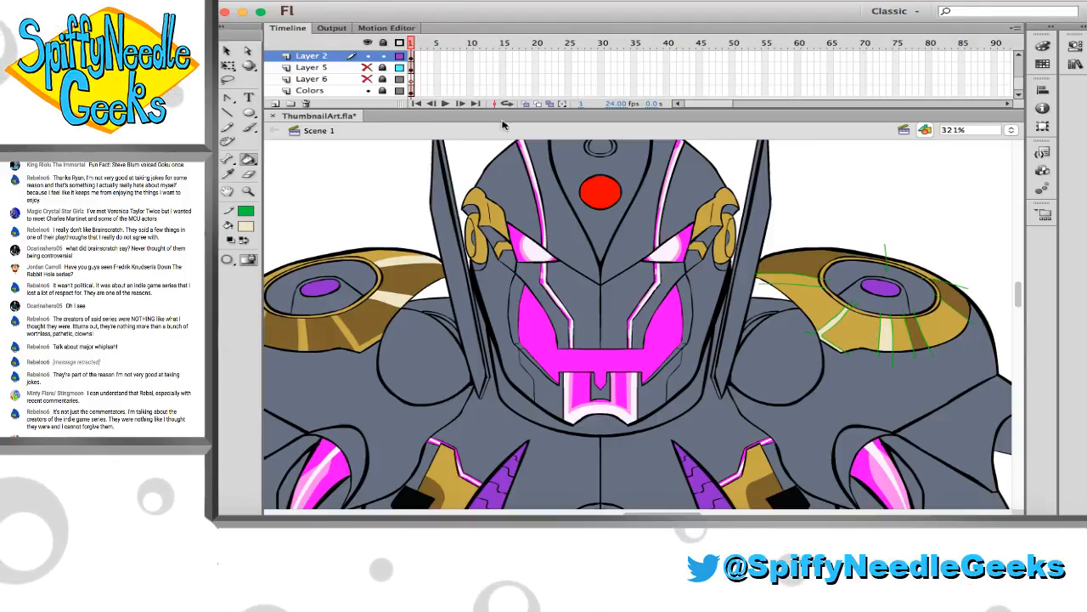
Select the whole Layer 2 frame, set its stroke to none to clear the right plate's green guides, deselect, and save the file
left_click(411, 56)
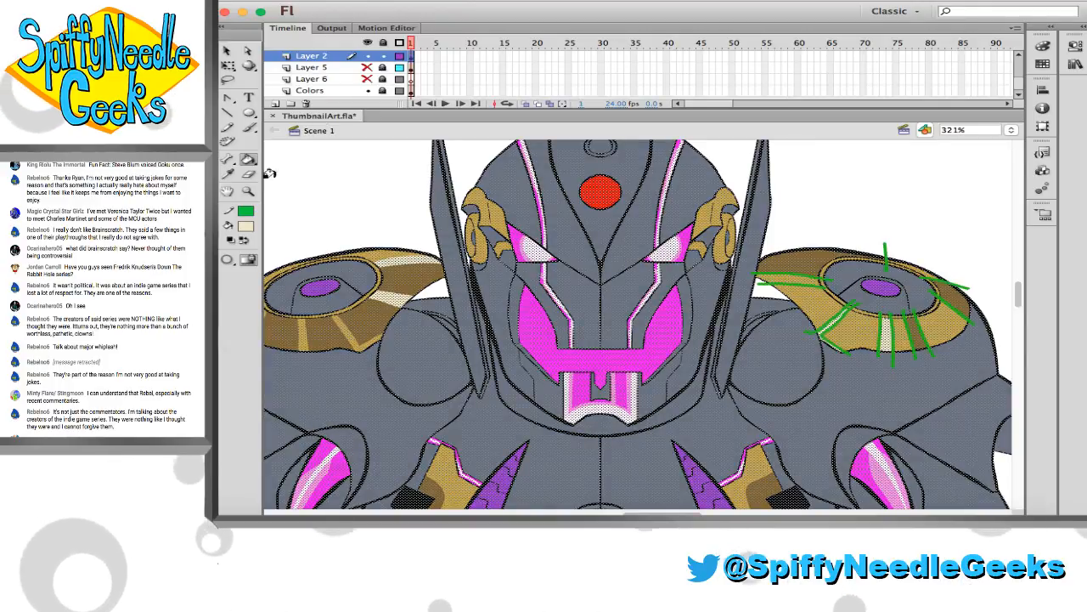
left_click(246, 210)
left_click(485, 225)
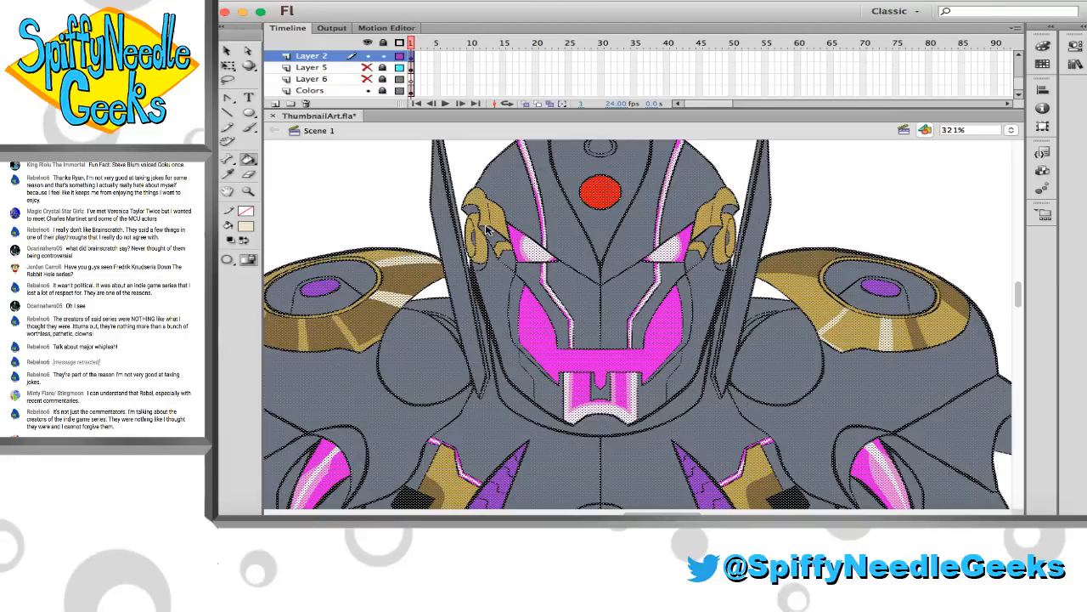
key("v")
left_click(392, 218)
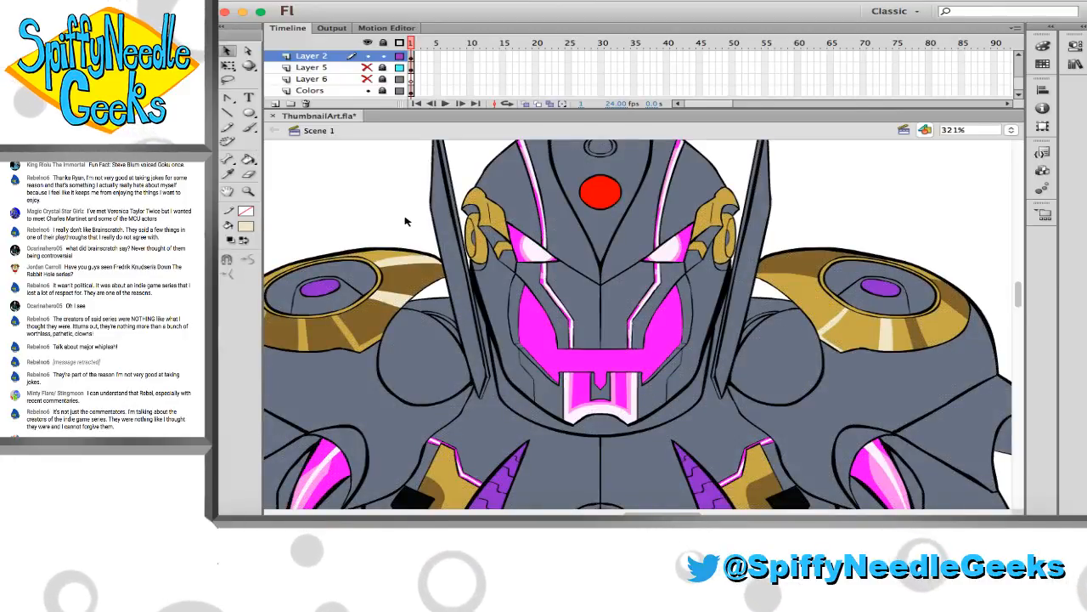
key("super+s")
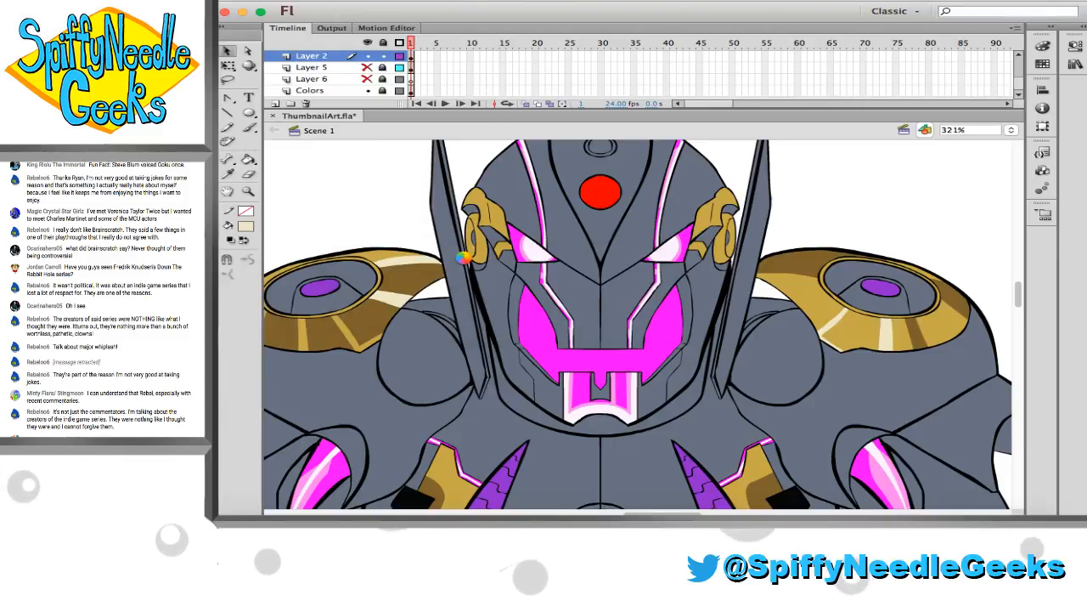
Examine the whole robot from head to legs to review the shaded shoulder plates and the remaining gold parts
scroll(465, 259, "down", 3)
scroll(465, 258, "left", 5)
scroll(465, 262, "down", 1)
scroll(465, 261, "right", 2)
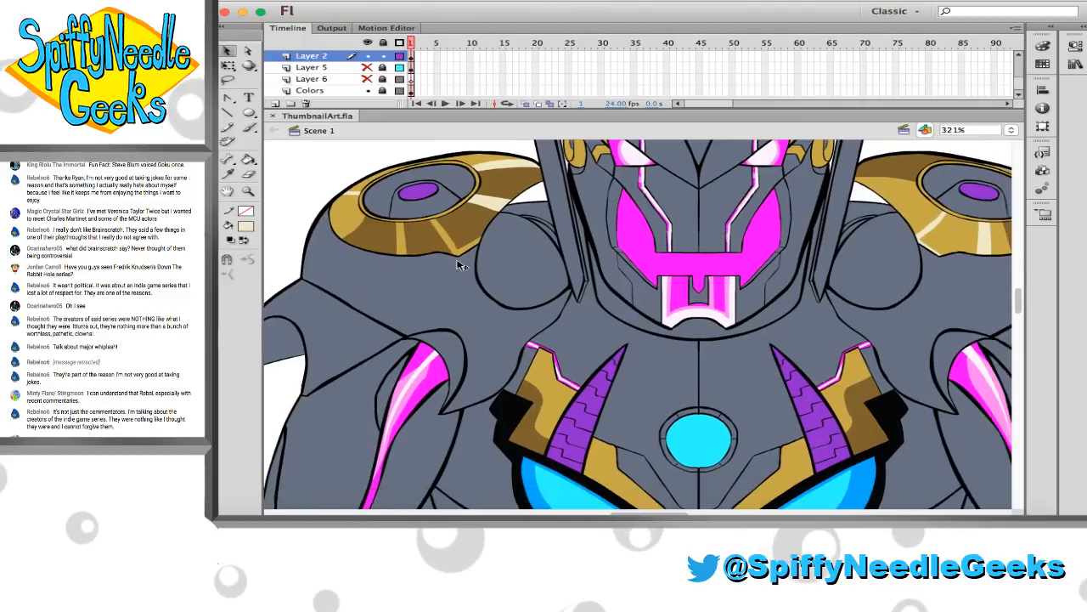
left_click(248, 192)
left_click(552, 318)
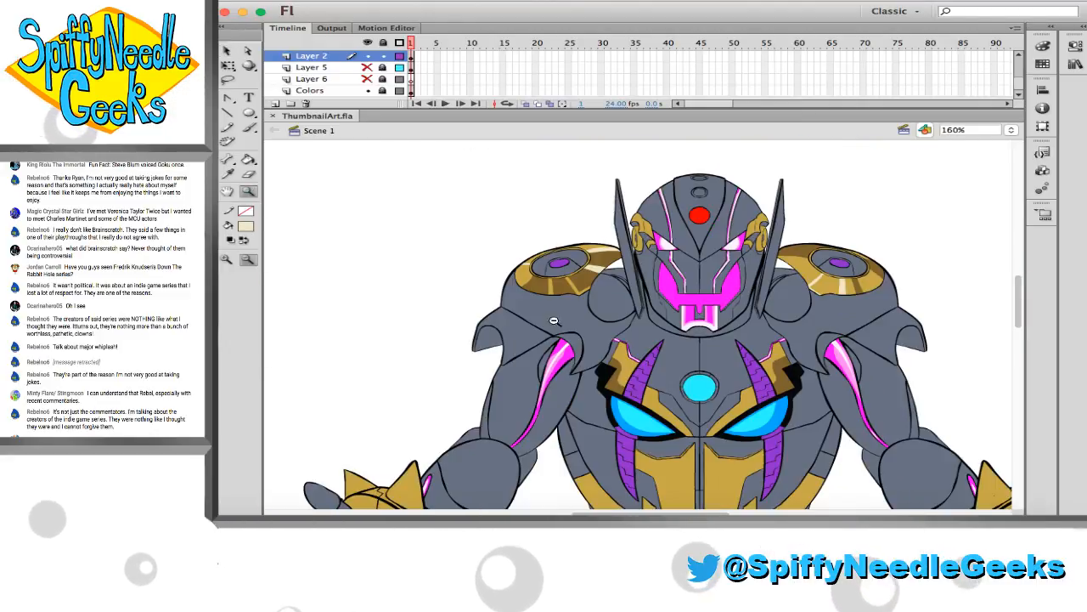
scroll(561, 325, "right", 3)
left_click(567, 326)
scroll(544, 297, "right", 2)
scroll(544, 297, "down", 1)
left_click_drag(456, 207, 811, 398)
scroll(682, 347, "right", 1)
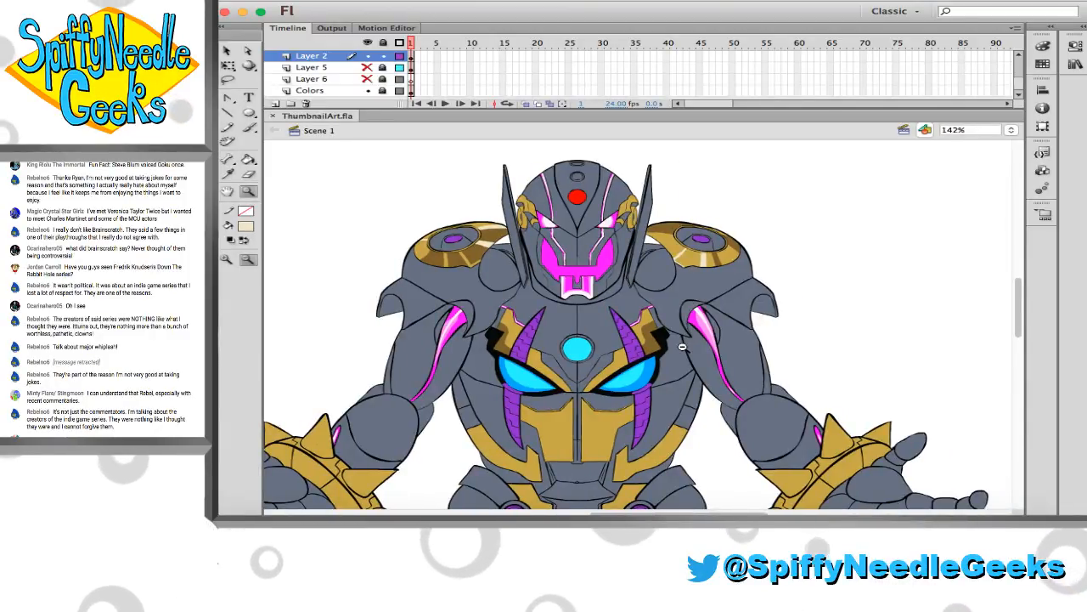
scroll(685, 339, "down", 5)
scroll(688, 331, "down", 3)
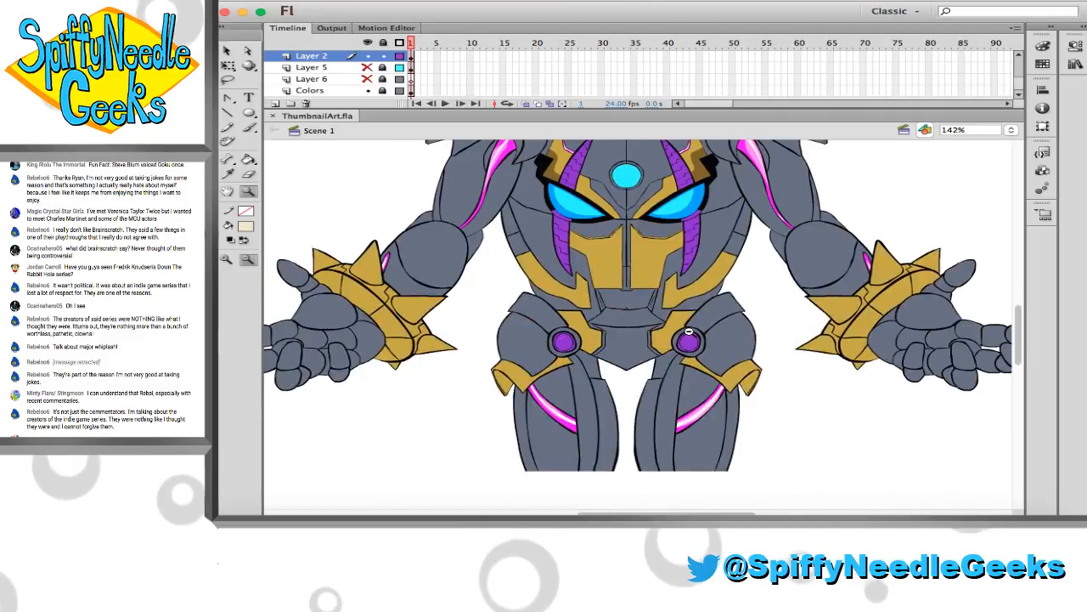
scroll(688, 332, "up", 7)
scroll(688, 332, "down", 5)
scroll(688, 332, "left", 1)
scroll(688, 332, "down", 3)
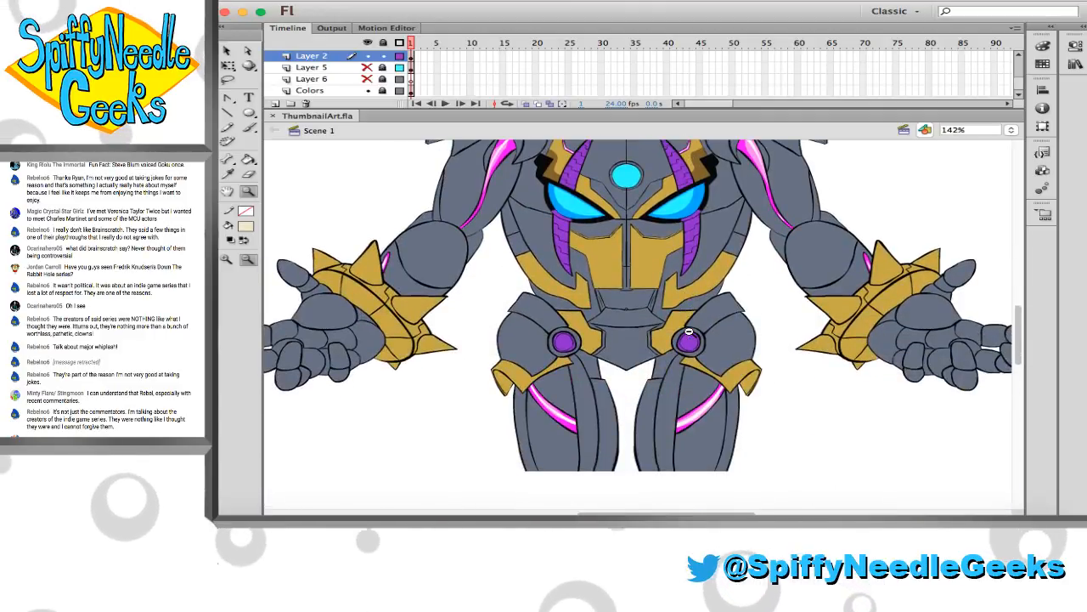
scroll(688, 331, "up", 8)
scroll(688, 332, "down", 3)
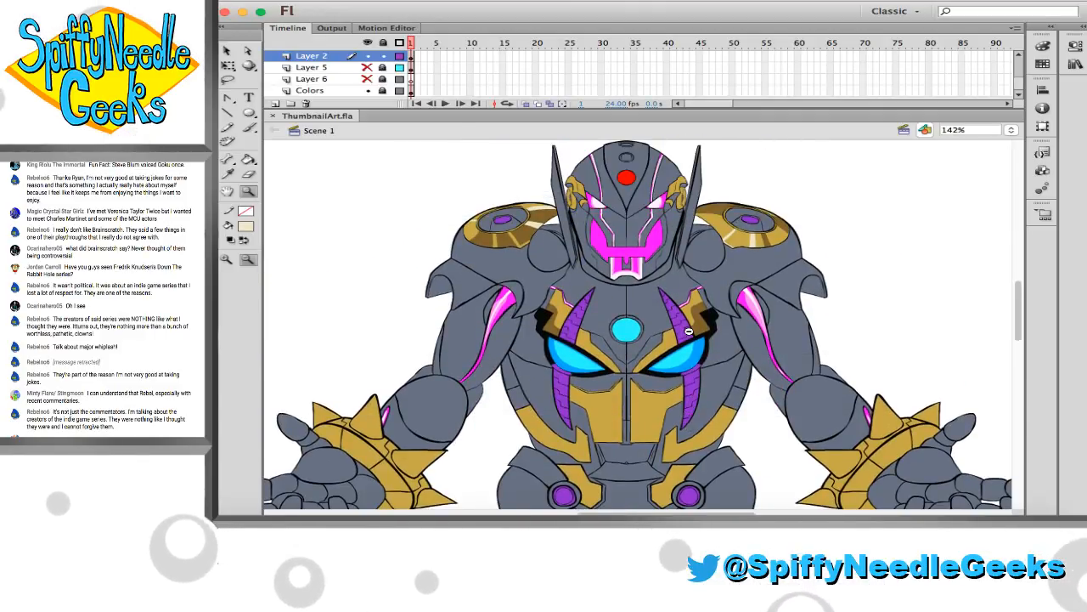
scroll(689, 331, "down", 1)
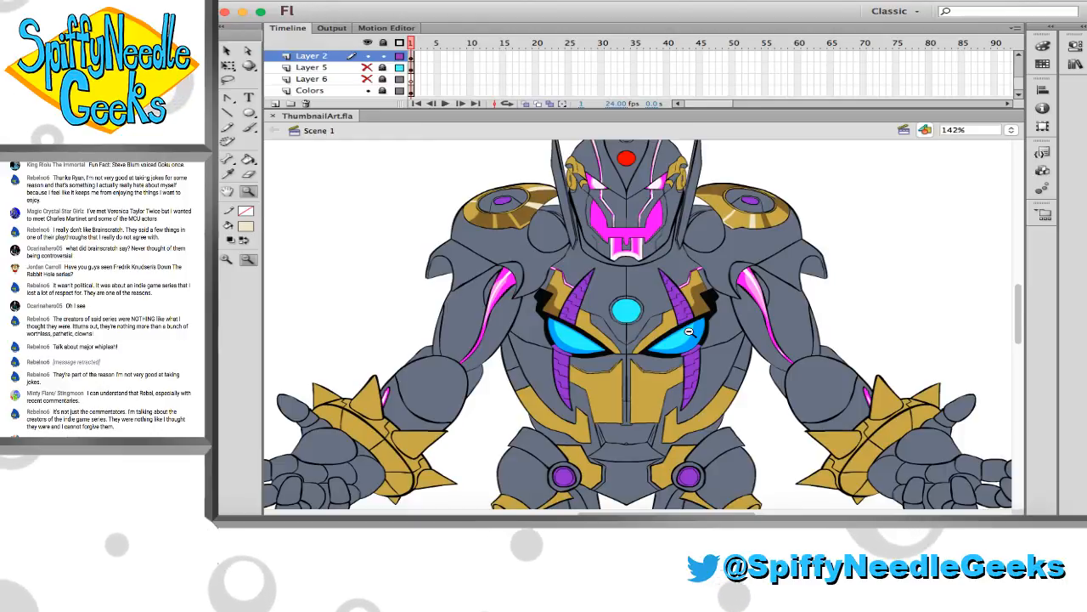
scroll(690, 333, "up", 2)
scroll(689, 331, "down", 1)
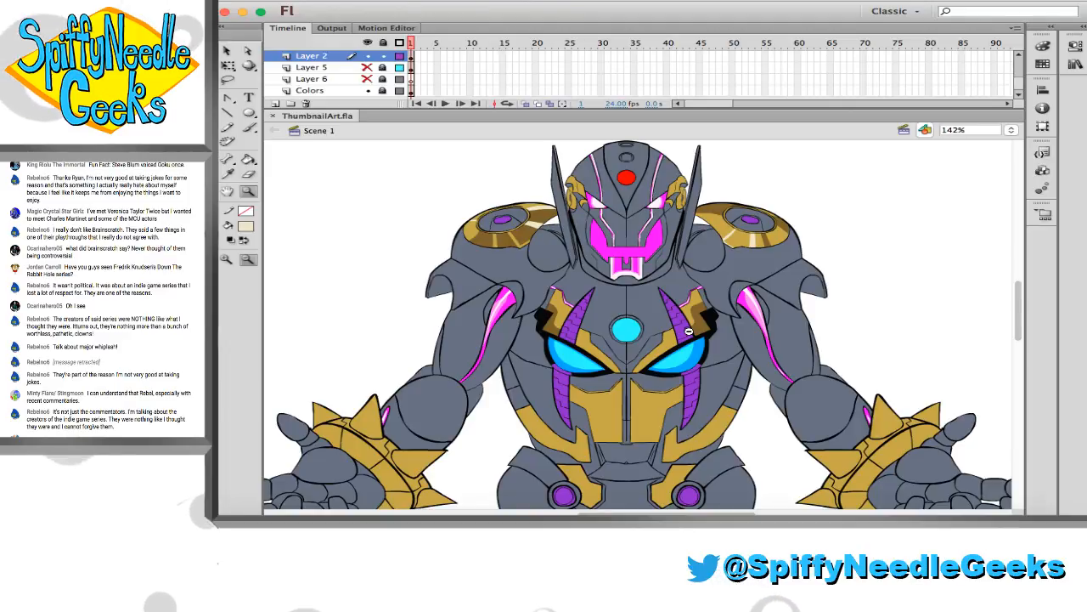
scroll(662, 295, "down", 2)
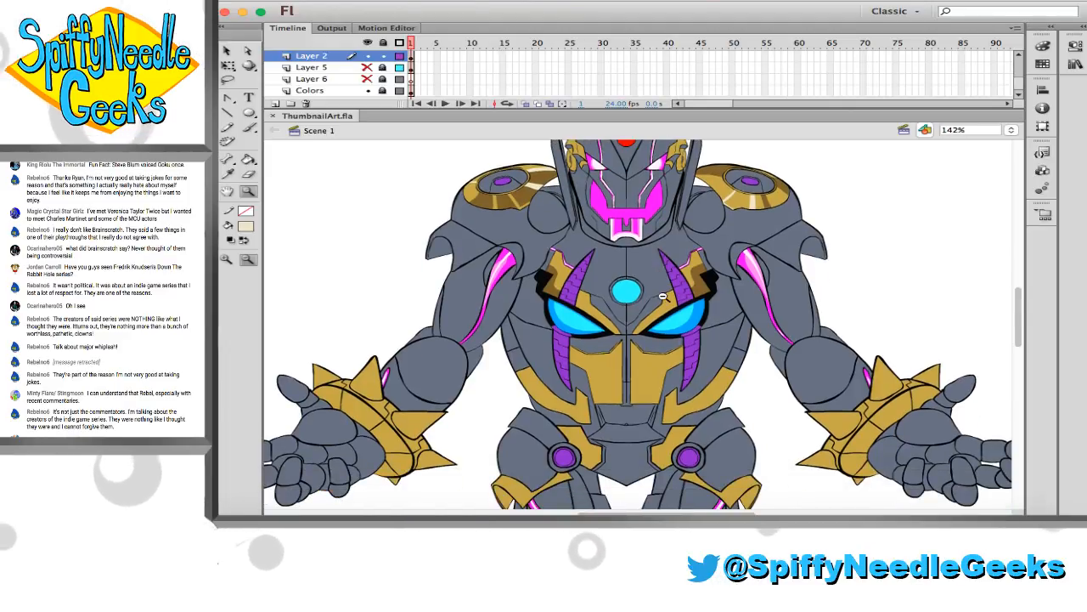
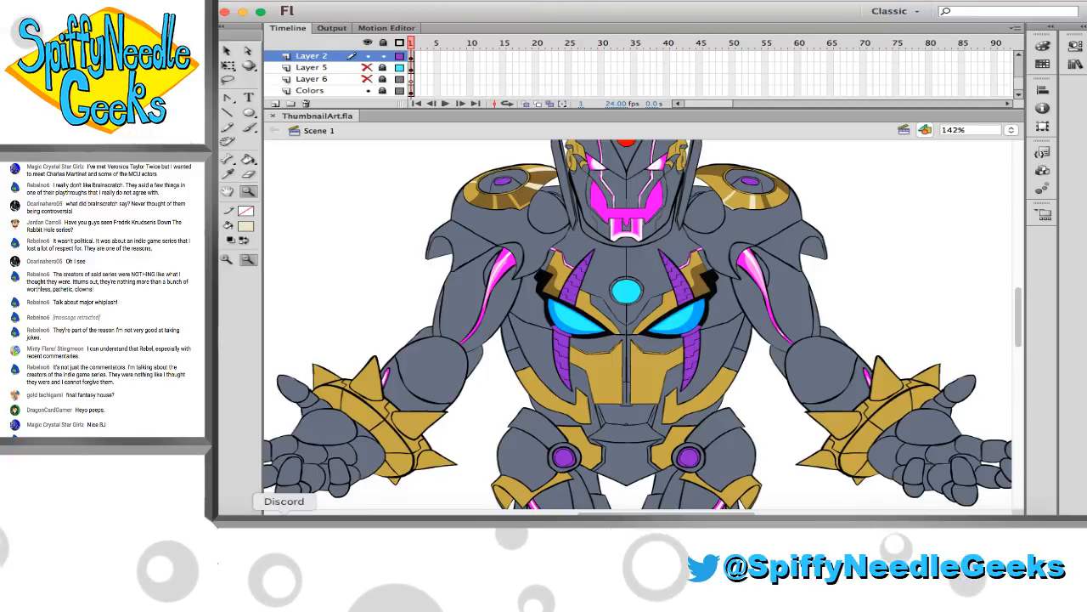
Switch to the Safari browser and search Google Images for "Megaman X"
left_click(242, 514)
scroll(426, 380, "up", 5)
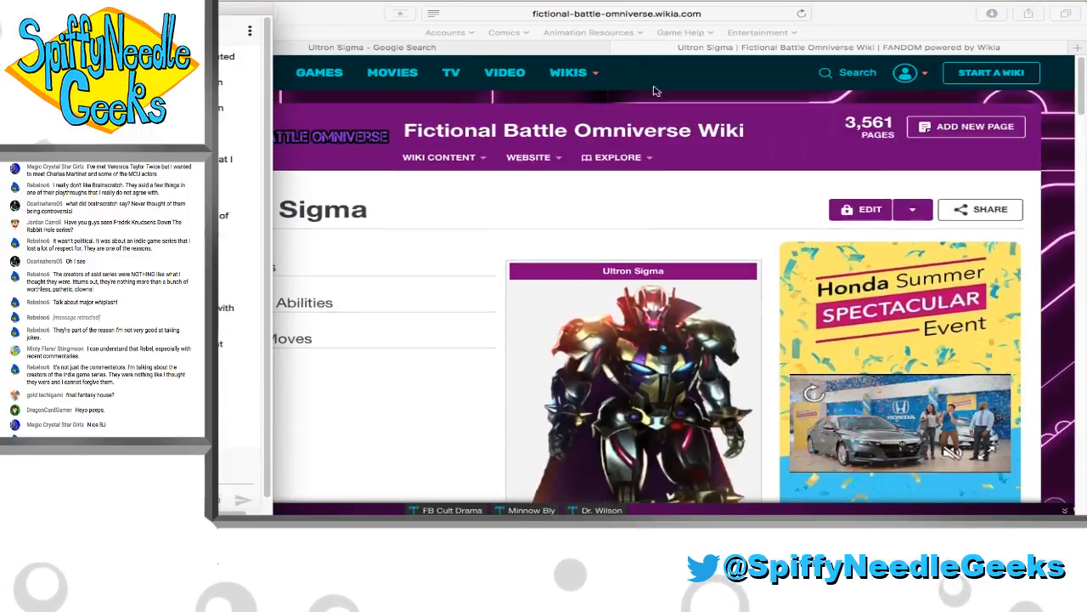
left_click(655, 13)
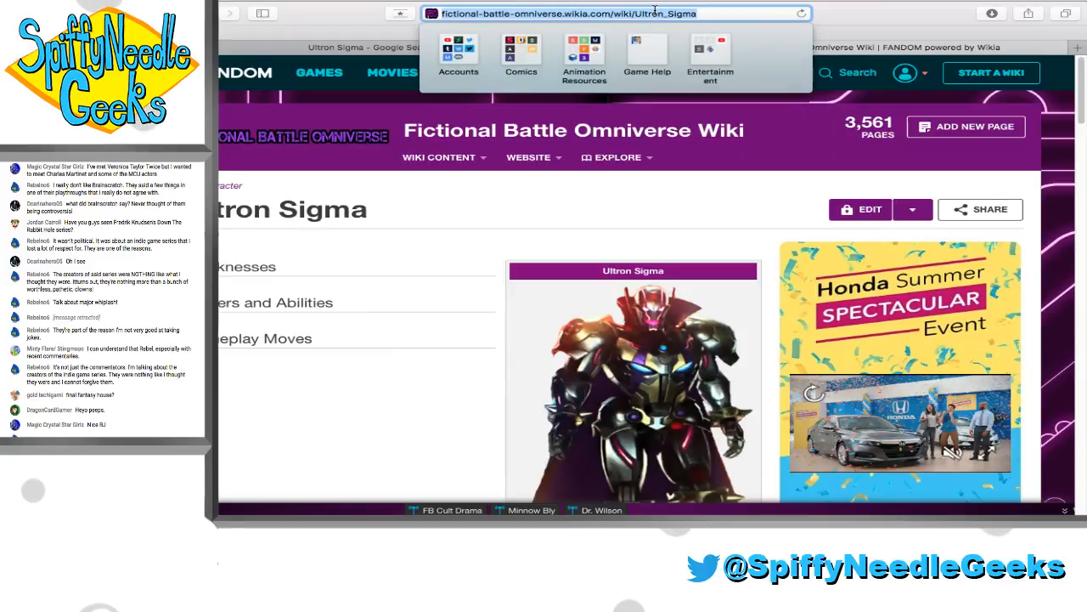
type("Megaman X")
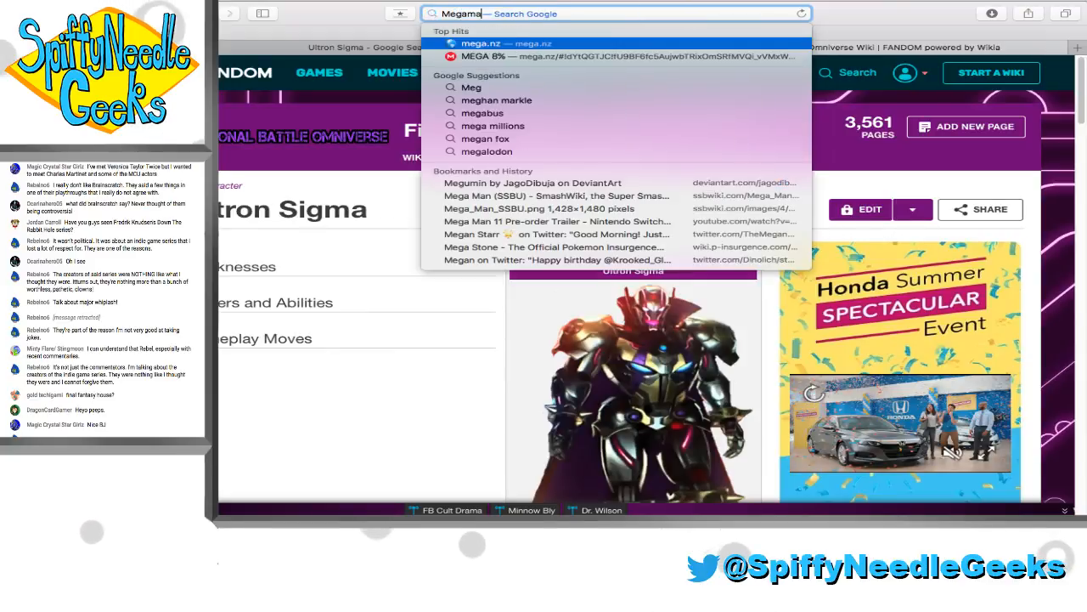
key("Return")
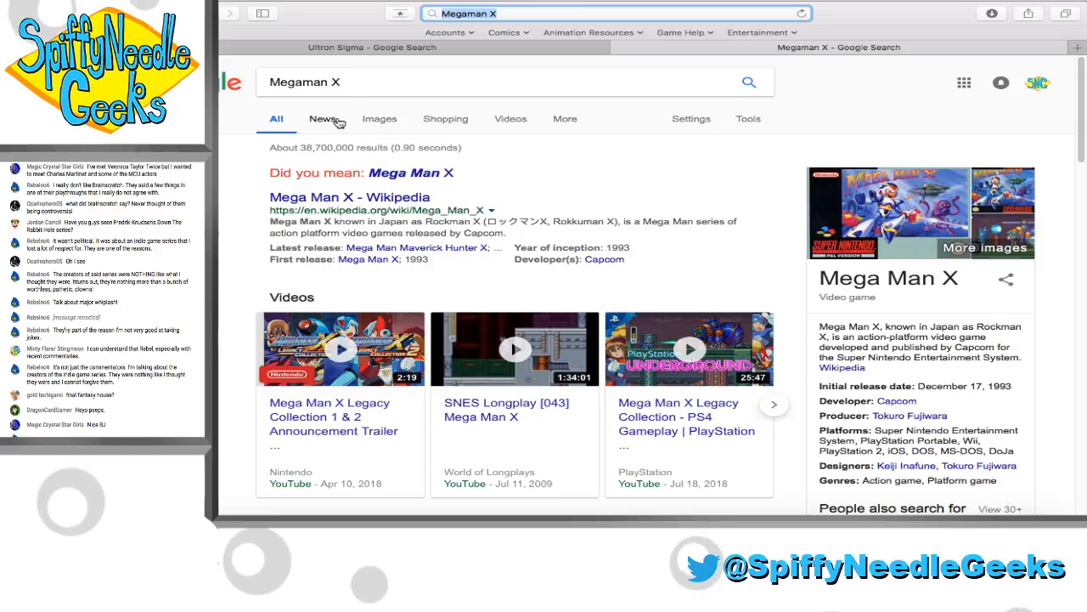
left_click(381, 126)
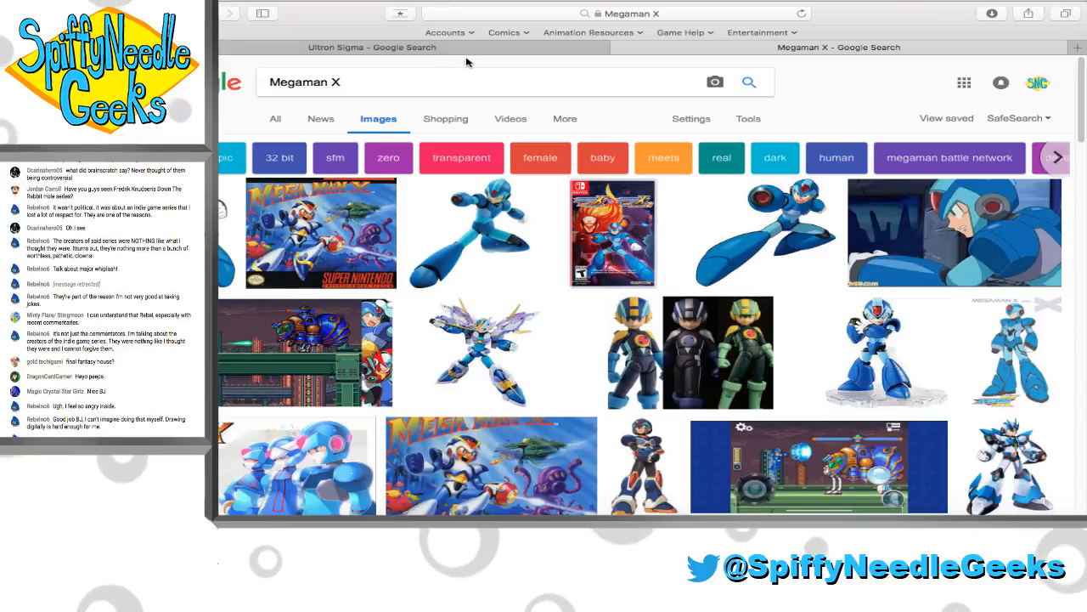
Search Google Images for "marvel vs capcom infinite roster"
triple_click(446, 84)
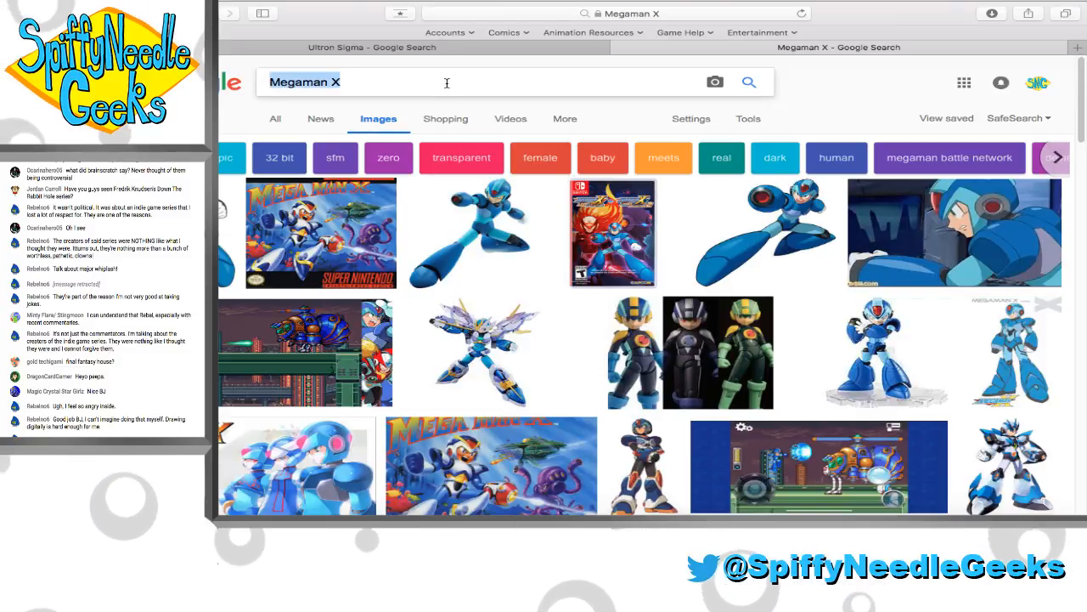
type("Mar")
type("vel vs")
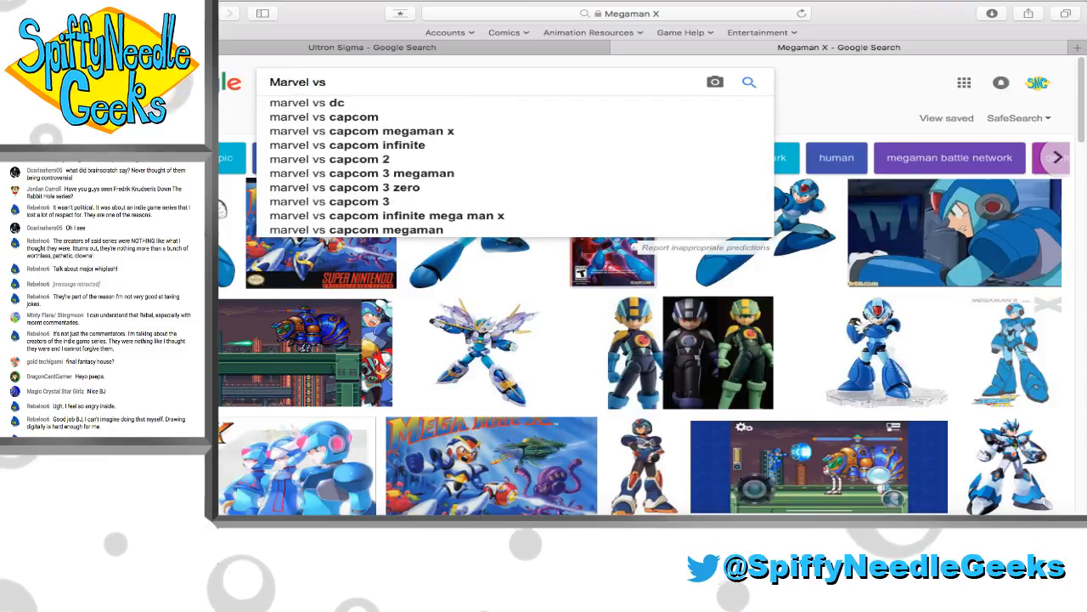
type(" capc")
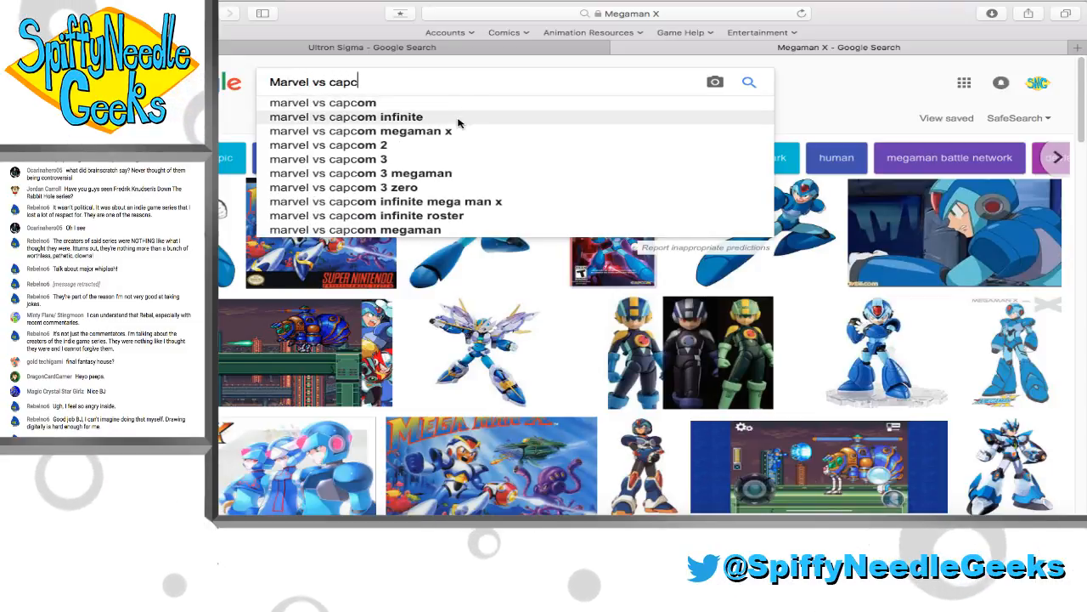
left_click(458, 123)
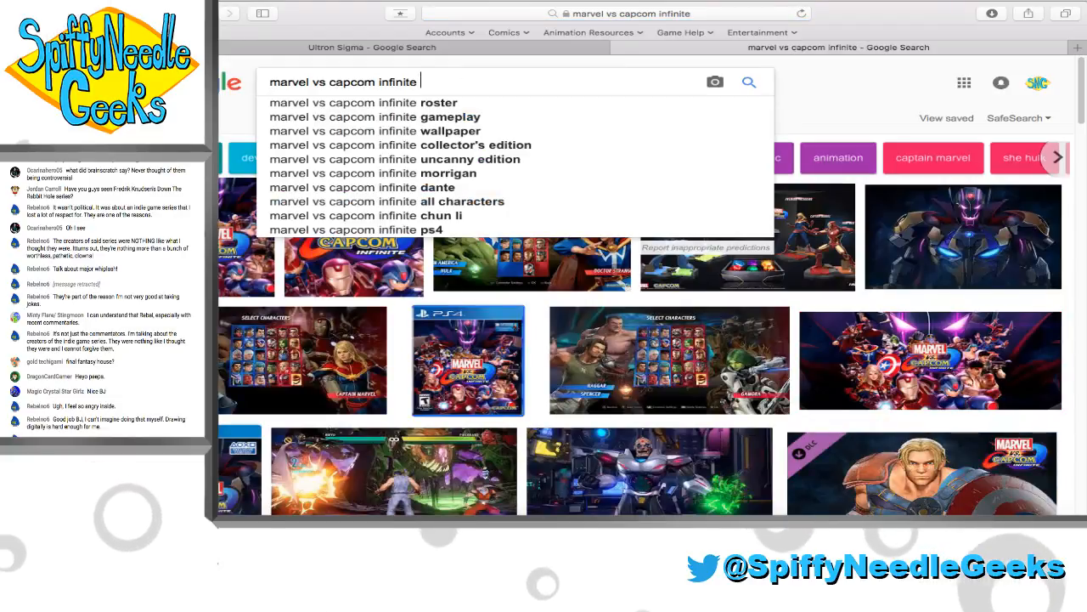
type("roster")
key("Return")
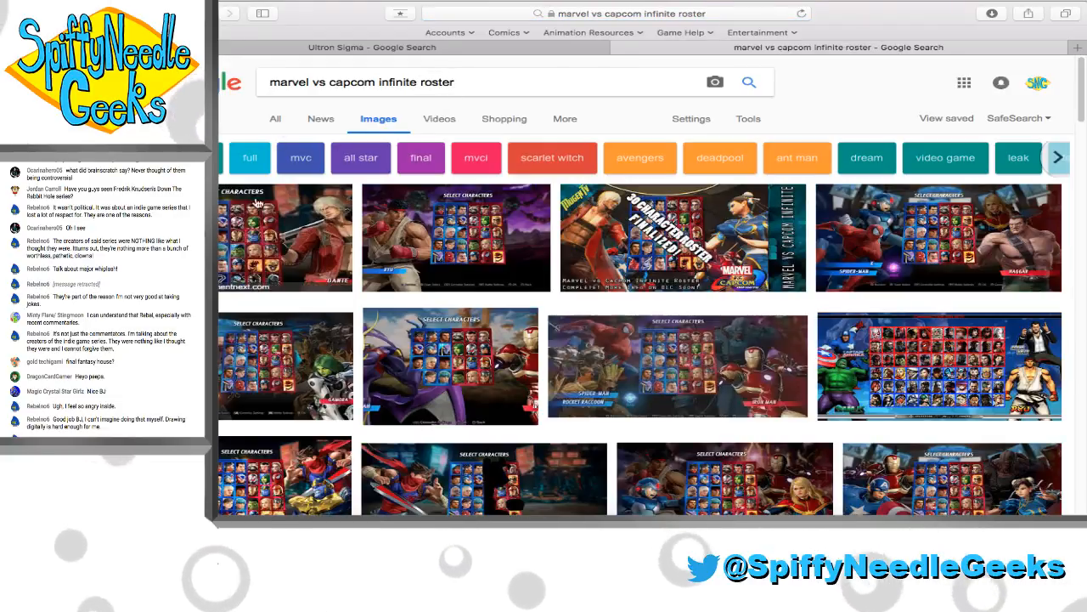
Preview the character select screenshots from SegmentNext and GameFAQs and look through the other roster images for the characters
left_click(293, 231)
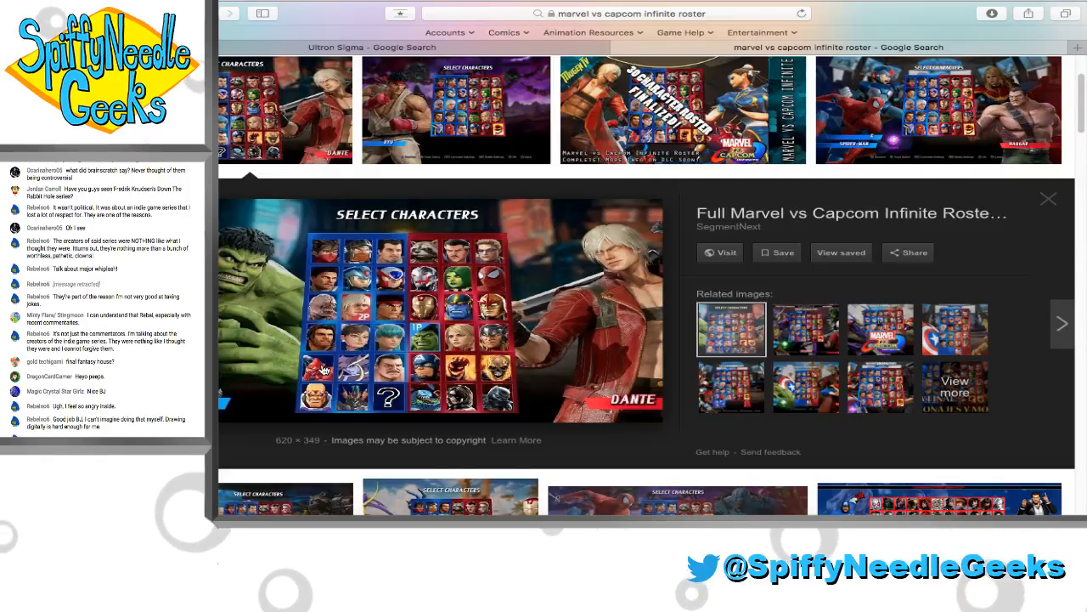
scroll(430, 263, "up", 3)
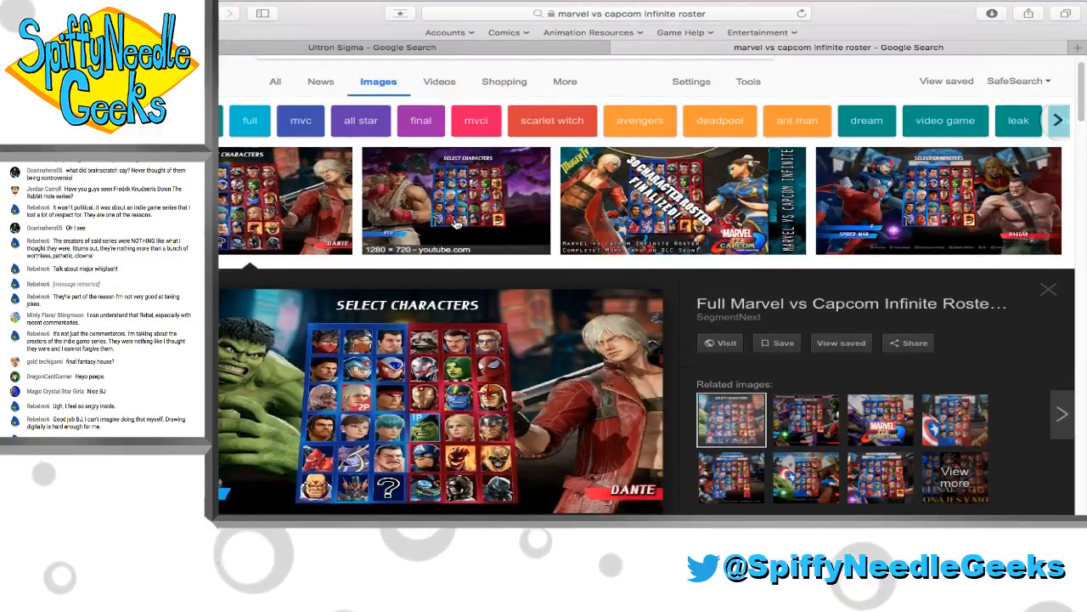
scroll(455, 222, "down", 12)
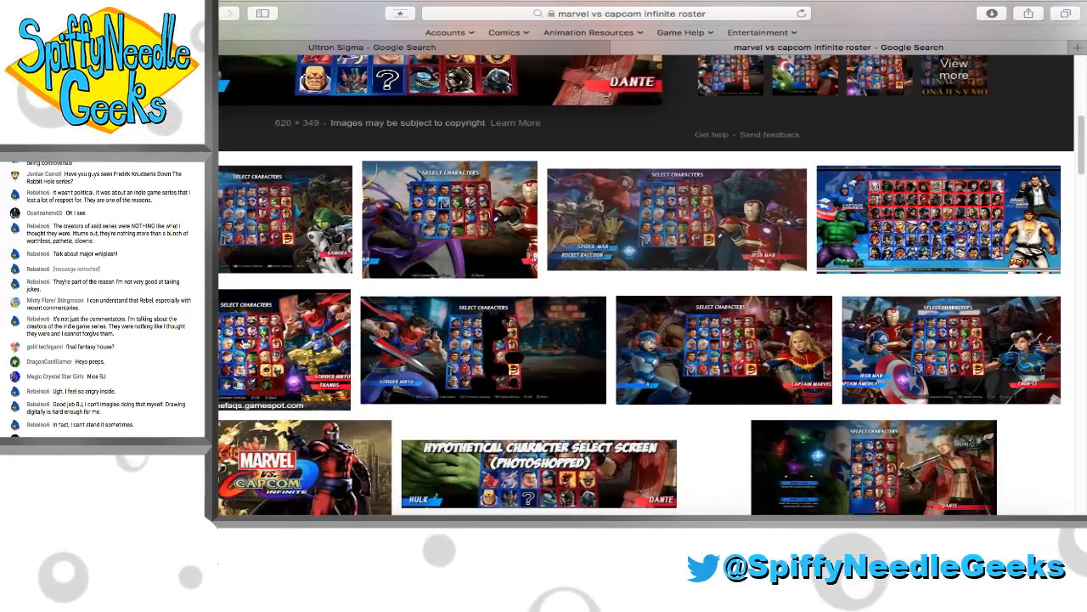
left_click(289, 366)
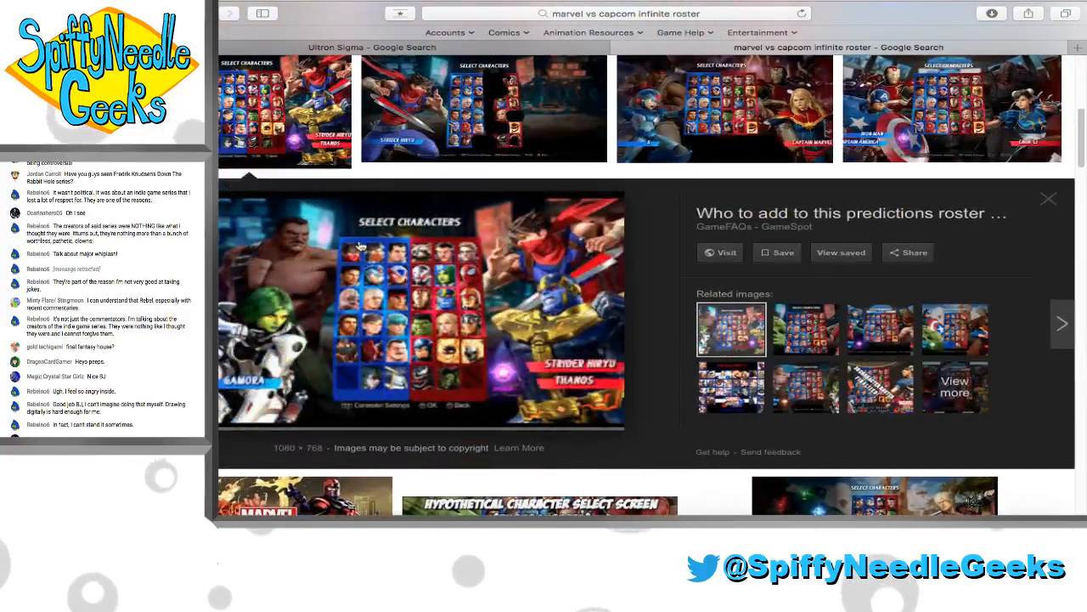
left_click(304, 151)
scroll(304, 151, "up", 12)
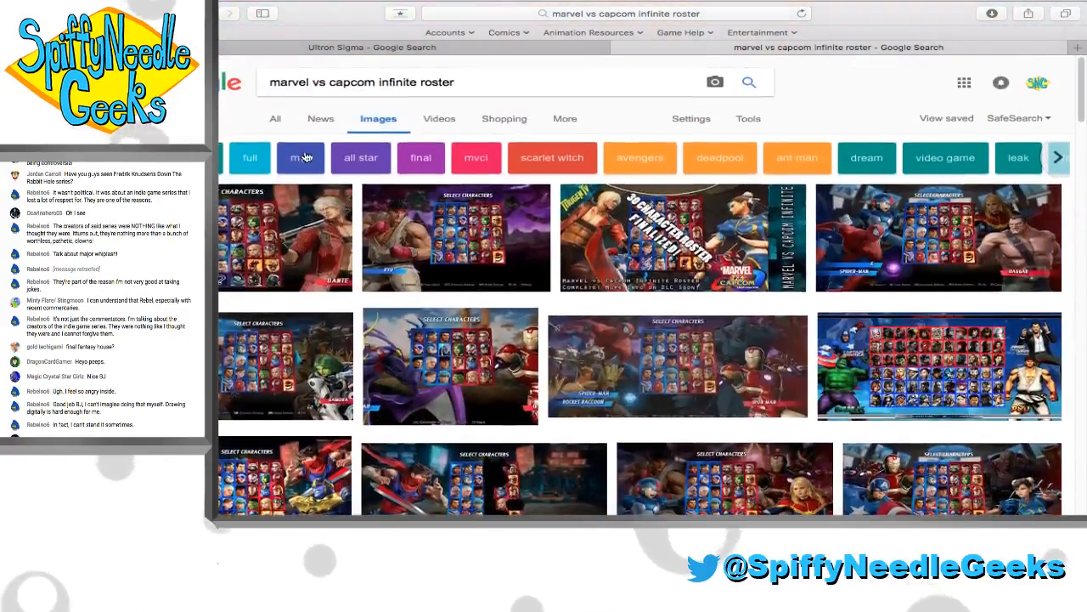
scroll(306, 162, "down", 1)
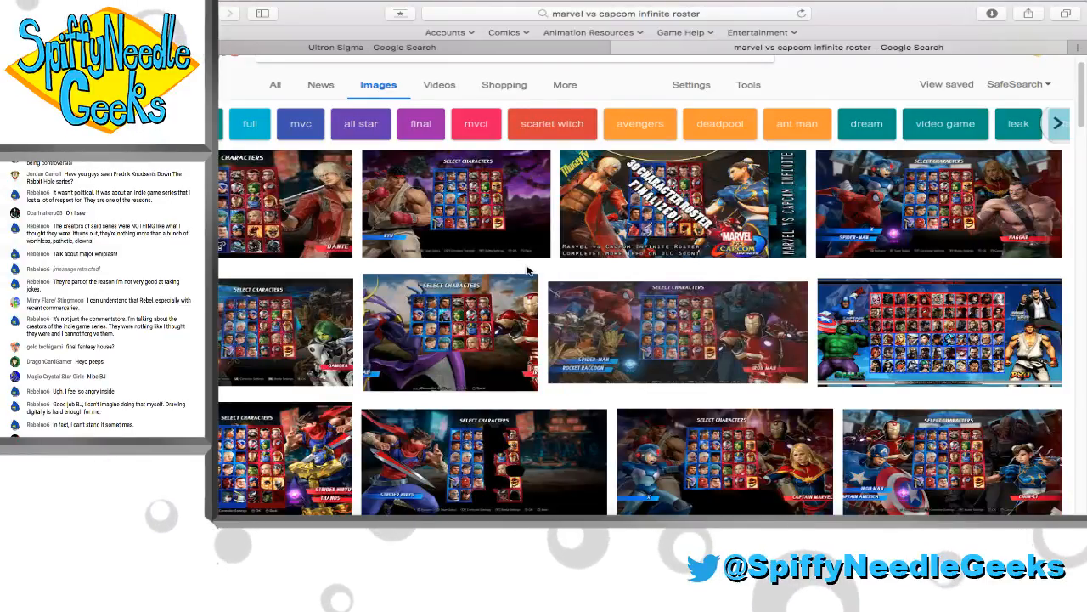
scroll(526, 270, "down", 5)
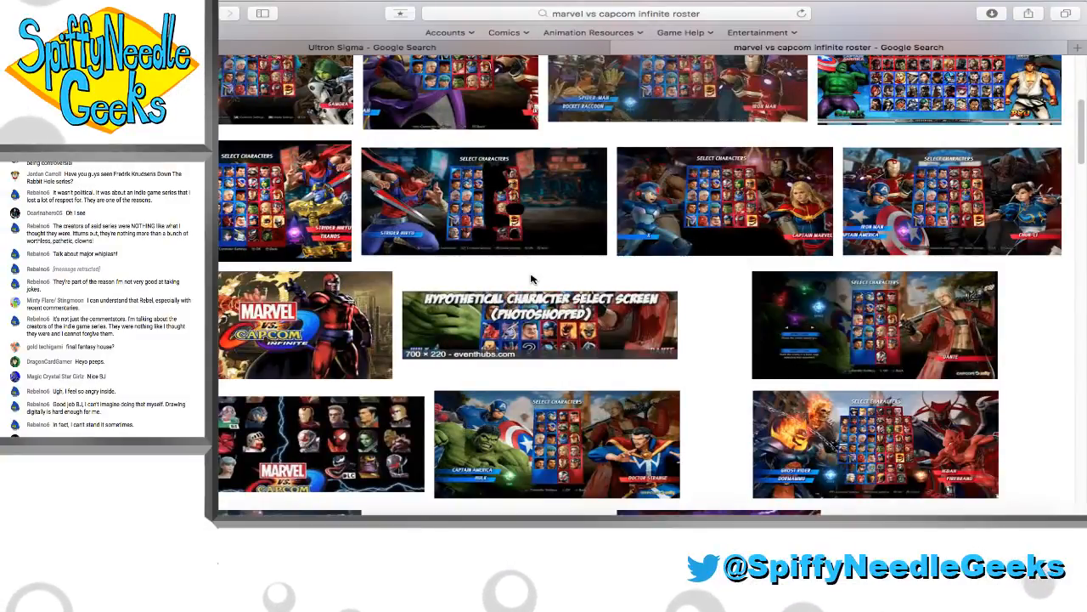
scroll(532, 278, "down", 1)
scroll(532, 279, "up", 7)
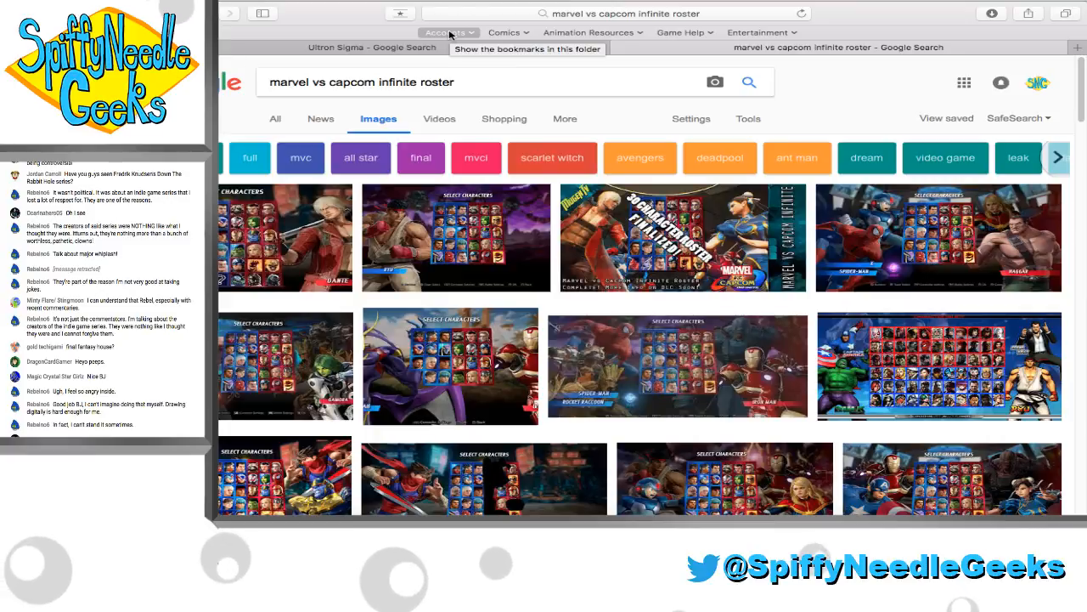
Return to the ThumbnailArt.fla drawing in Flash and bring the robot character's whole head into view
left_click(449, 33)
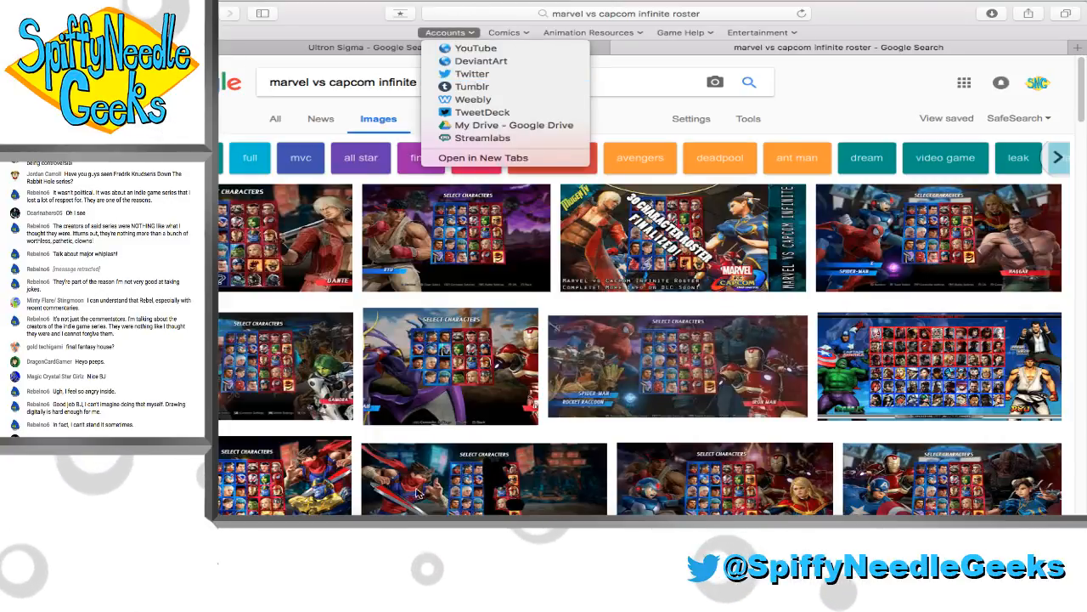
left_click(380, 523)
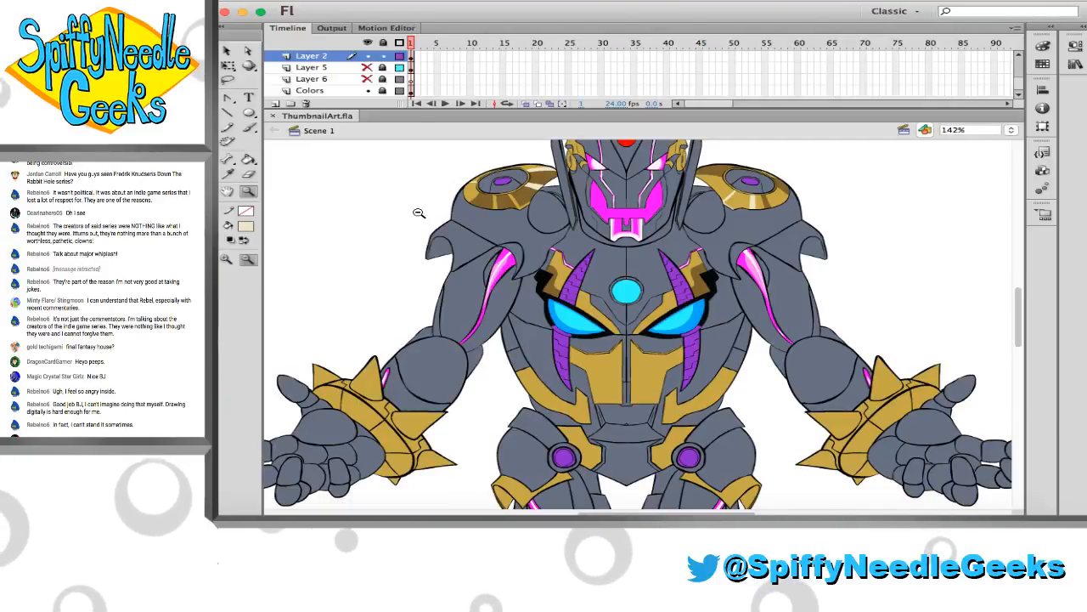
scroll(419, 212, "up", 3)
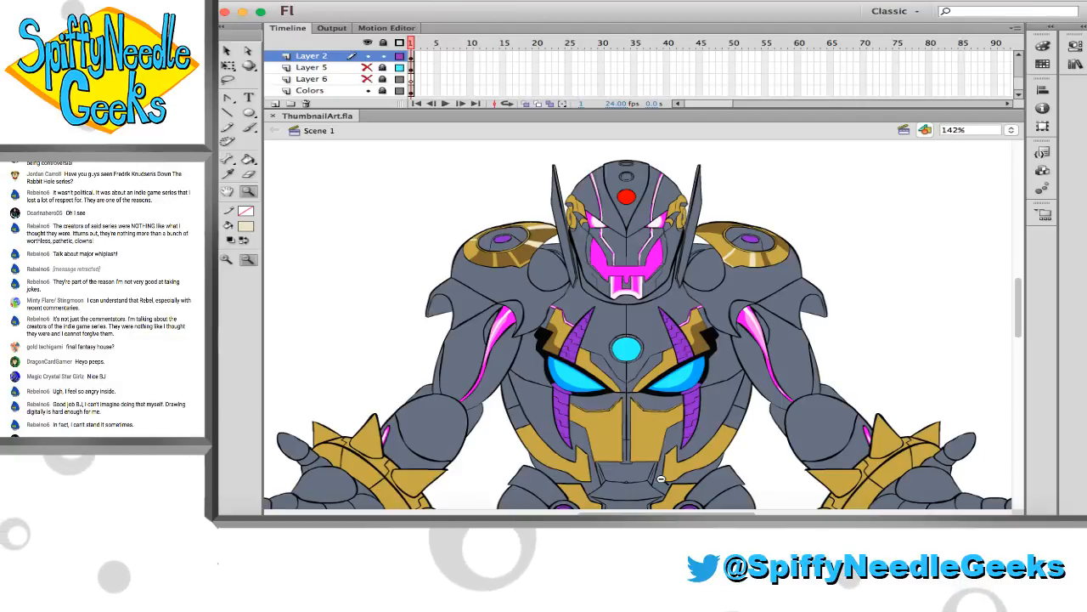
Switch to the OBS window
left_click(728, 513)
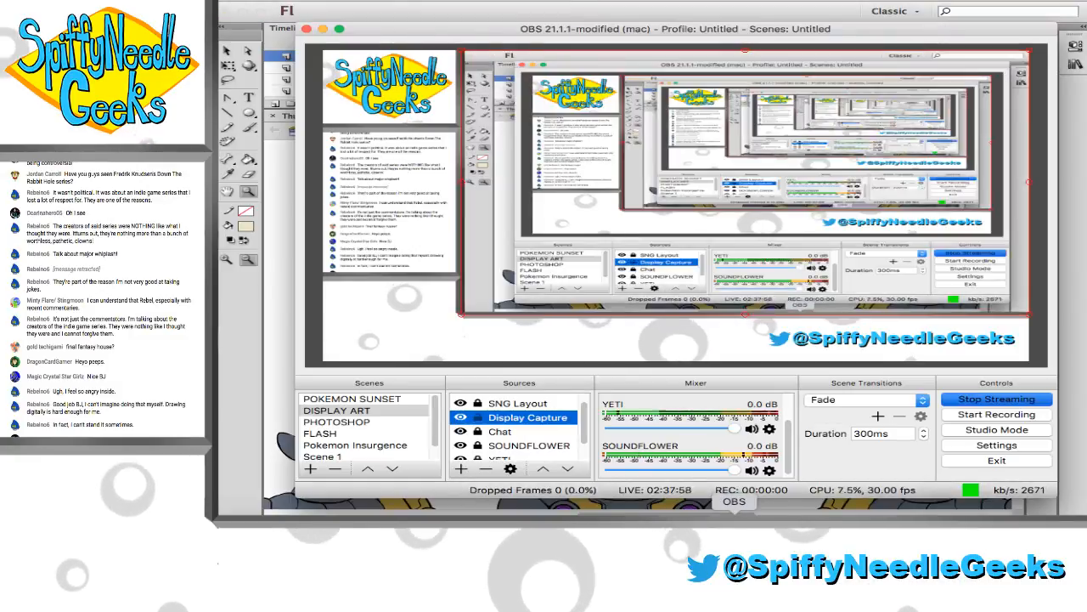